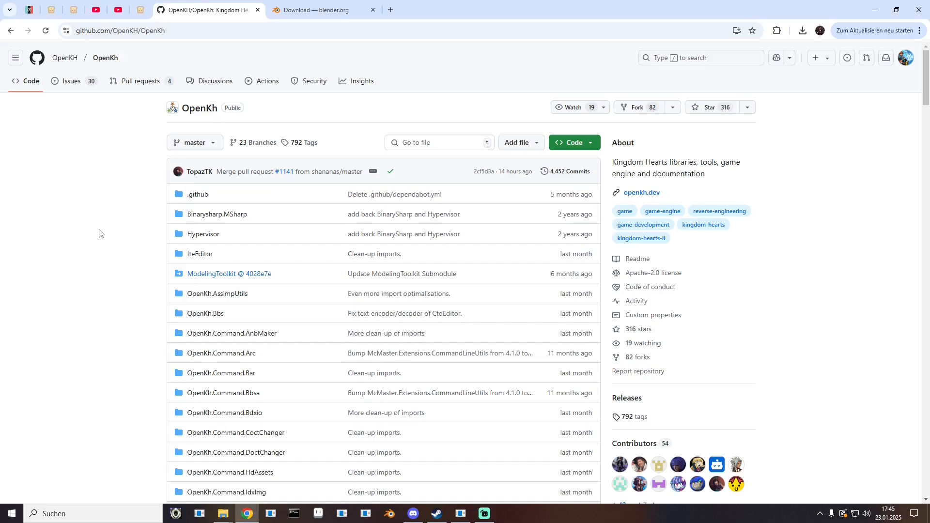
- Download openkh.zip from the assets of the OpenKh Build 1288 release in the OpenKh repository
mouse_move(197, 108)
mouse_down()
mouse_move(306, 136)
mouse_move(177, 112)
mouse_move(198, 92)
mouse_up()
scroll(317, 311, down, 1)
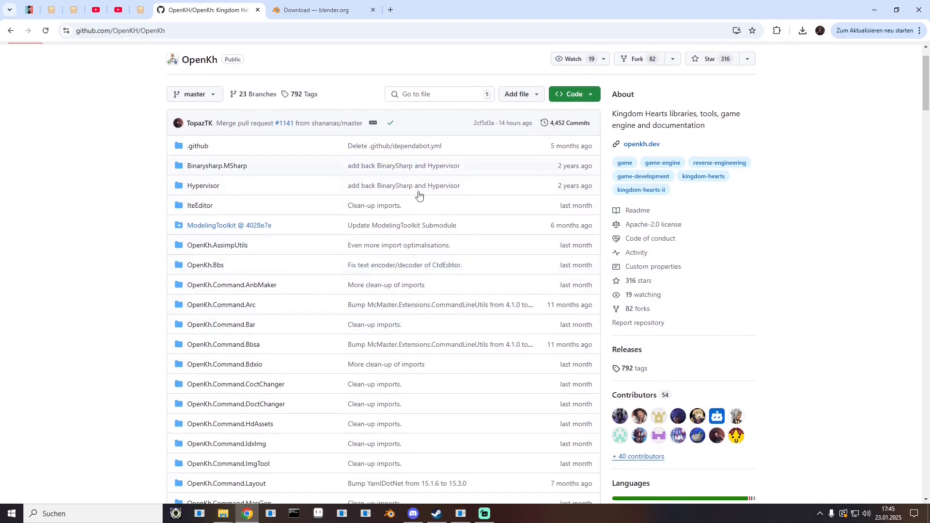
click(624, 356)
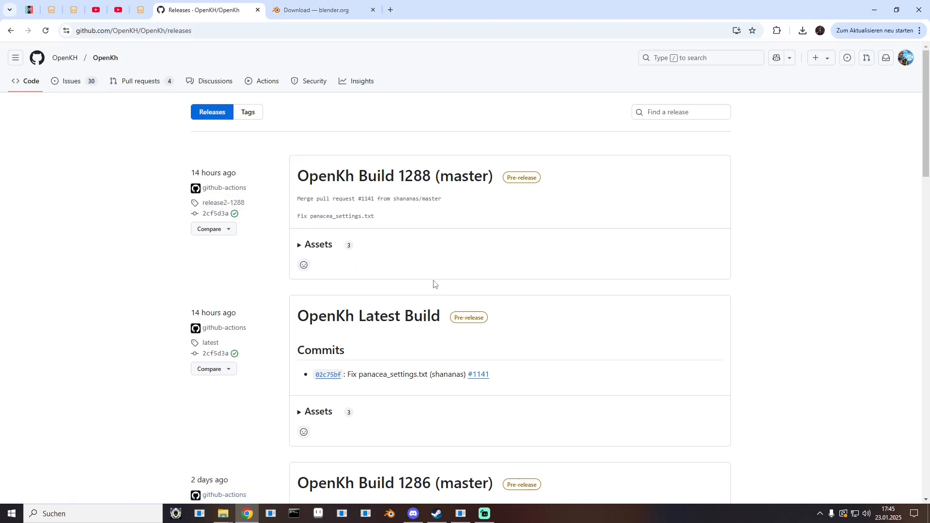
click(308, 246)
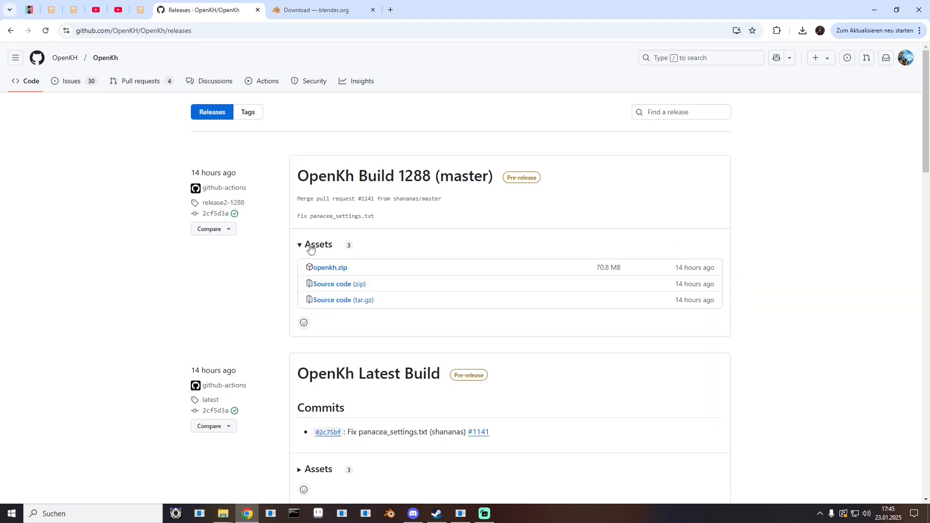
click(324, 269)
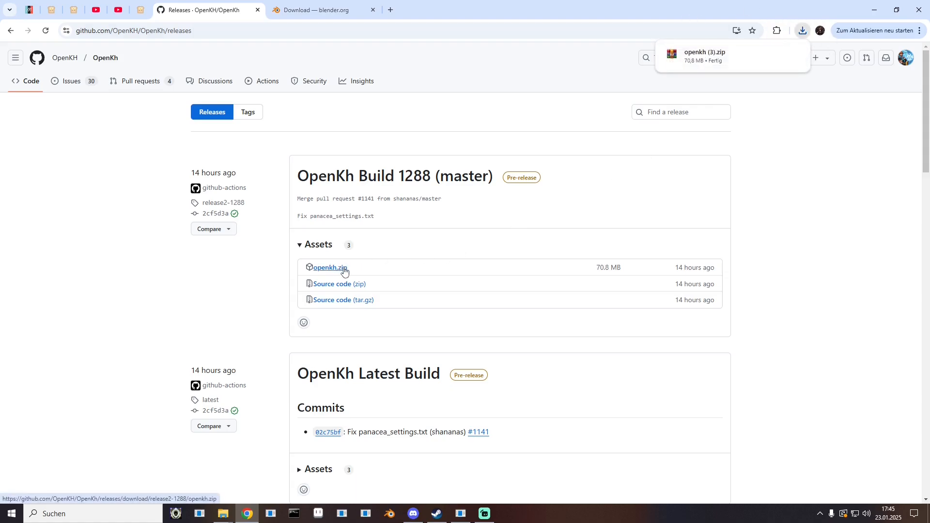
- Open the downloaded OpenKh archive and extract its openkh folder into the Definitive Model-Animation Tutorial folder
click(714, 54)
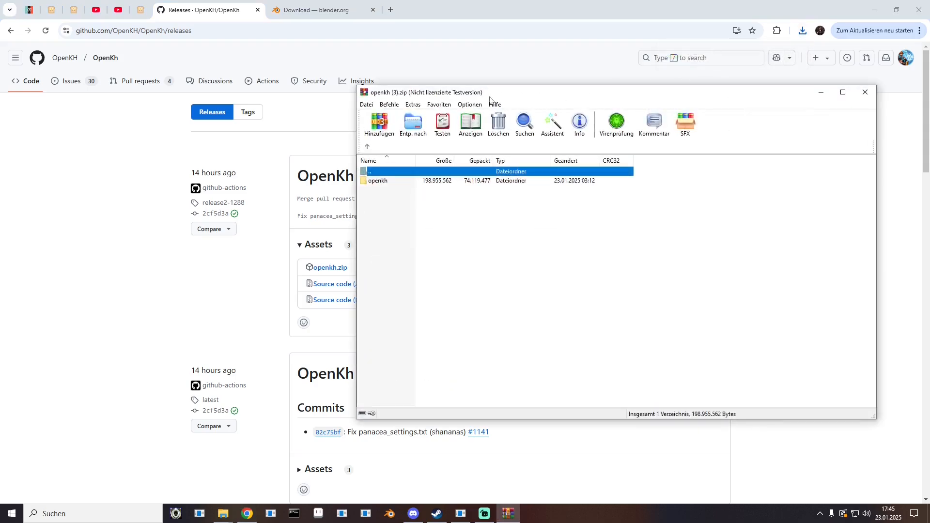
drag(489, 100, 373, 111)
click(548, 277)
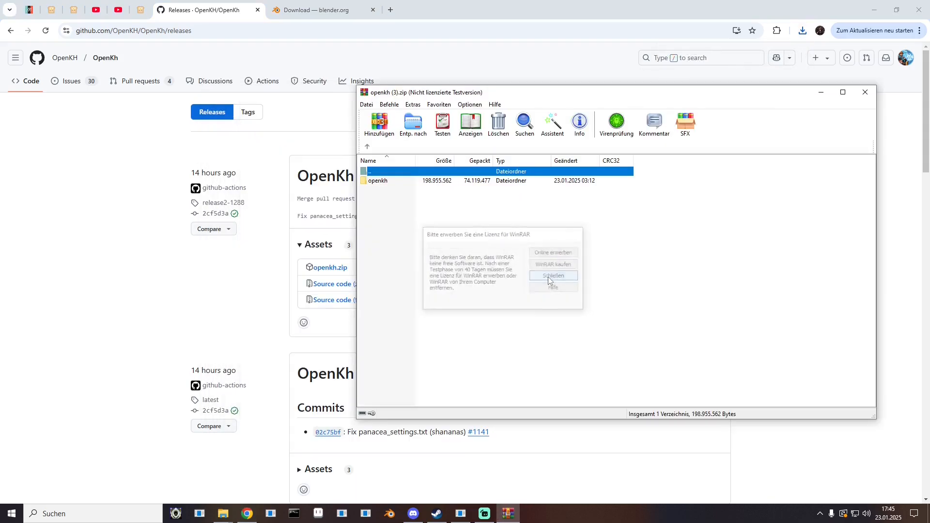
drag(835, 6, 0, 127)
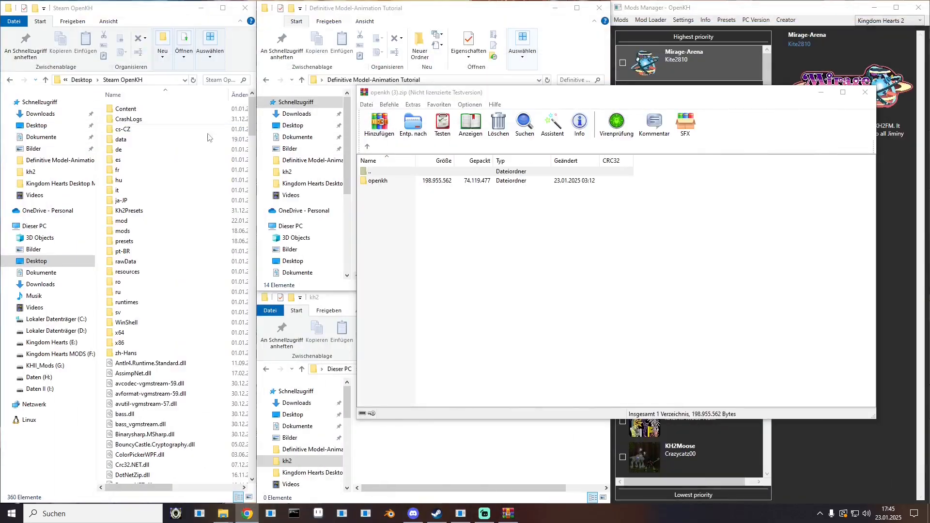
drag(413, 93, 537, 94)
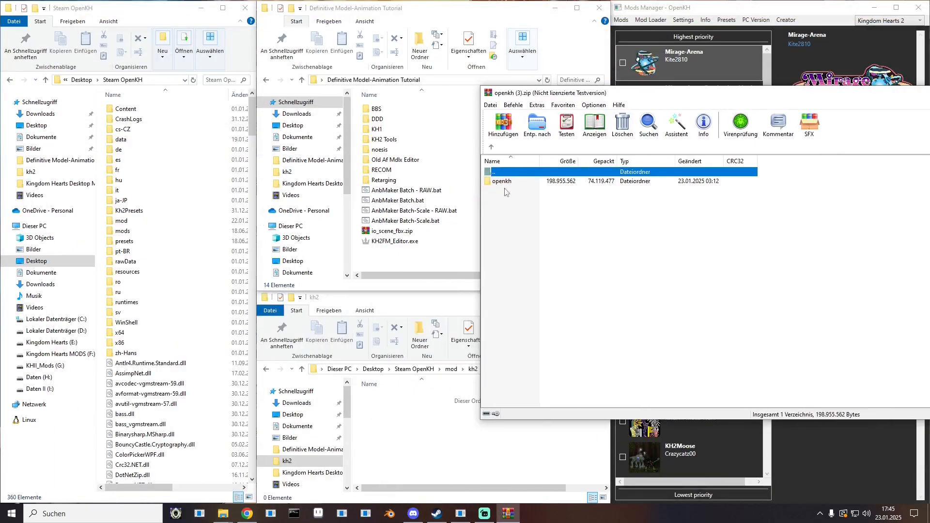
drag(502, 181, 395, 262)
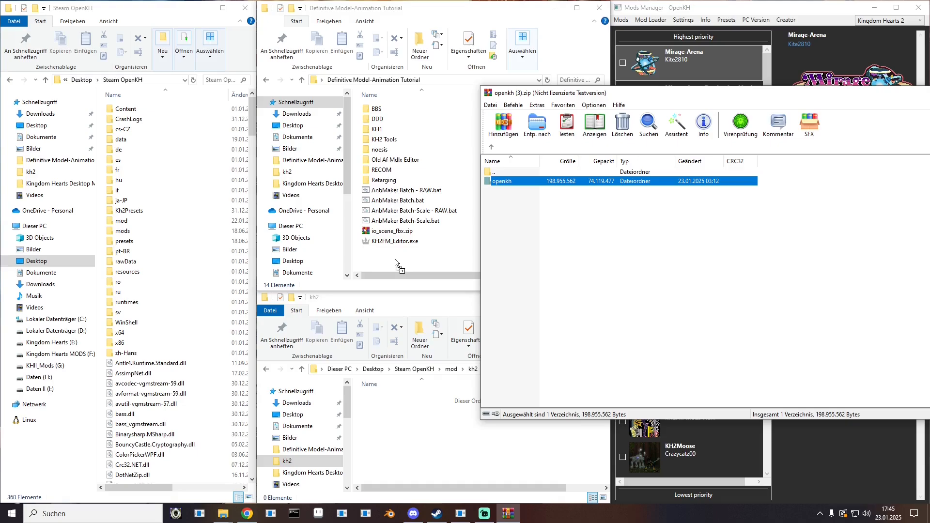
drag(395, 263, 395, 262)
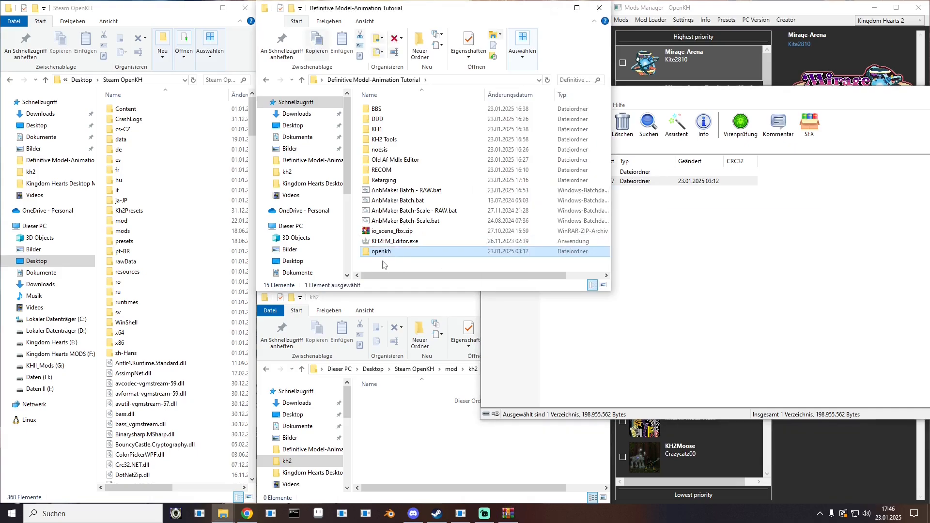
- Look through the files in the extracted openkh folder and return to the tutorial folder
double_click(383, 251)
scroll(400, 193, down, 15)
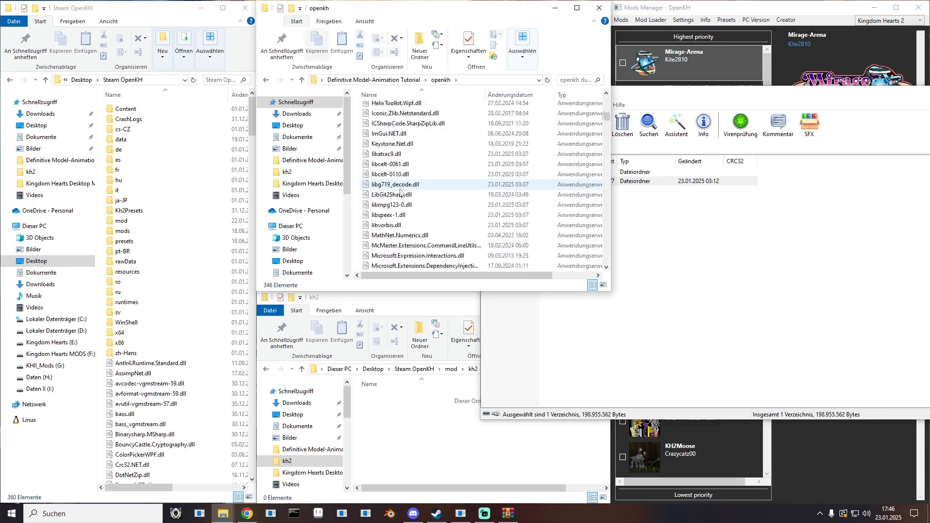
scroll(400, 193, down, 20)
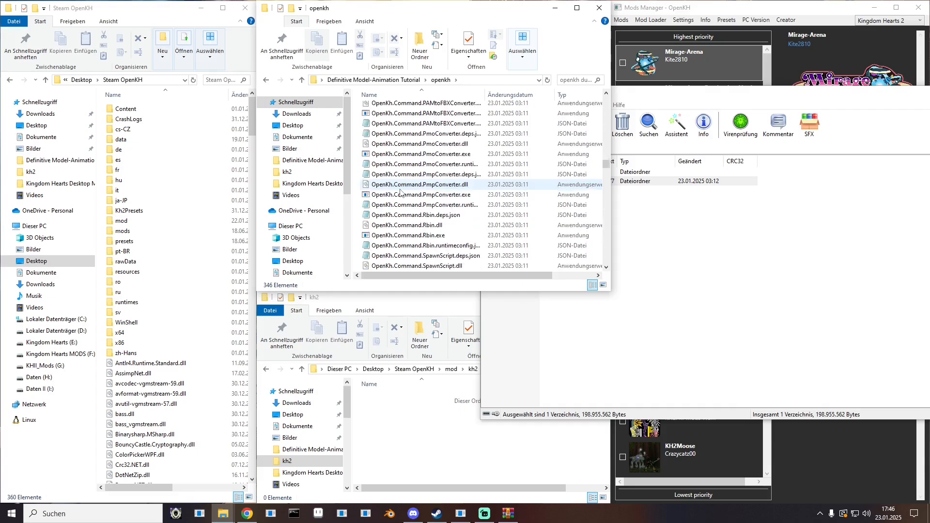
scroll(401, 192, down, 20)
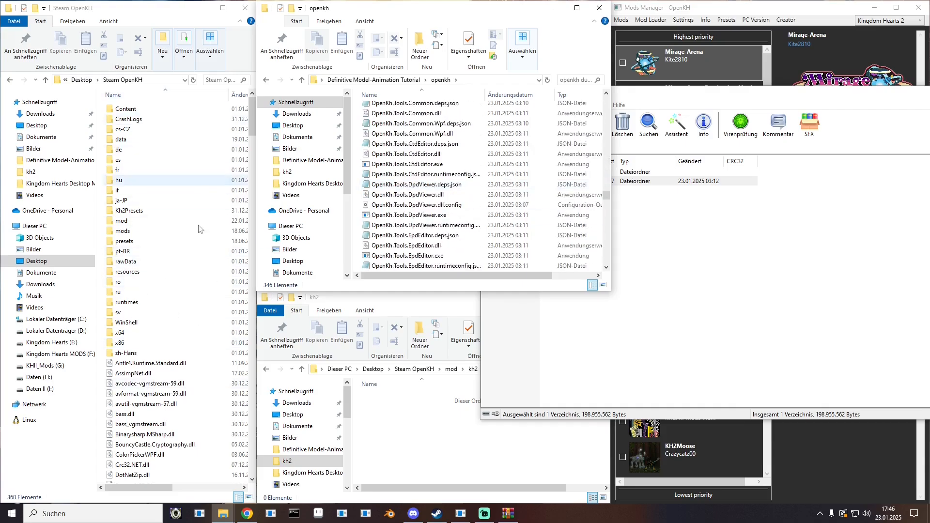
click(266, 80)
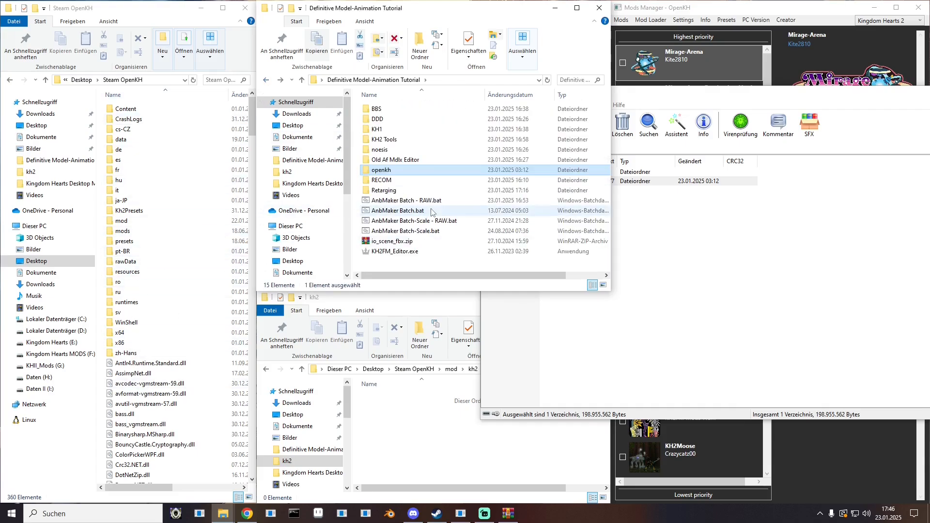
- Delete the extracted openkh folder from the tutorial folder and close the OpenKh archive
key(Delete)
click(761, 263)
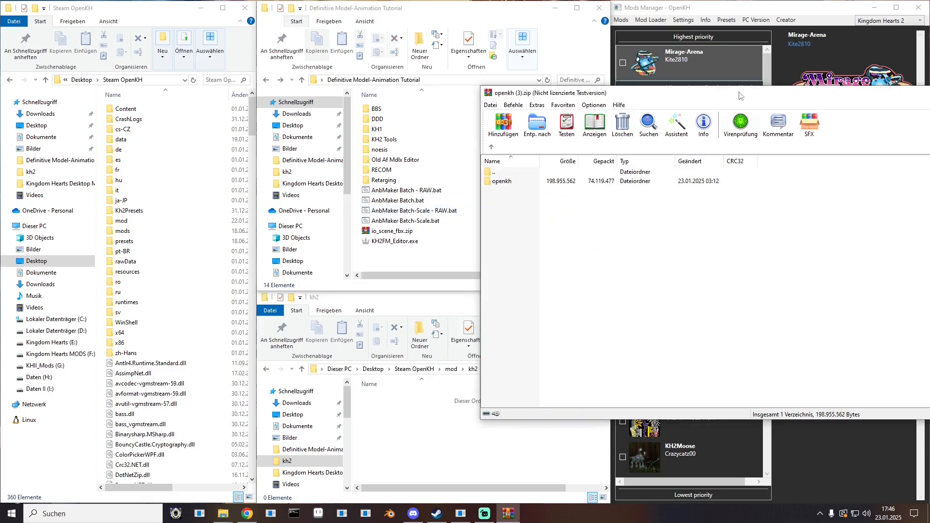
drag(739, 93, 348, 95)
click(599, 94)
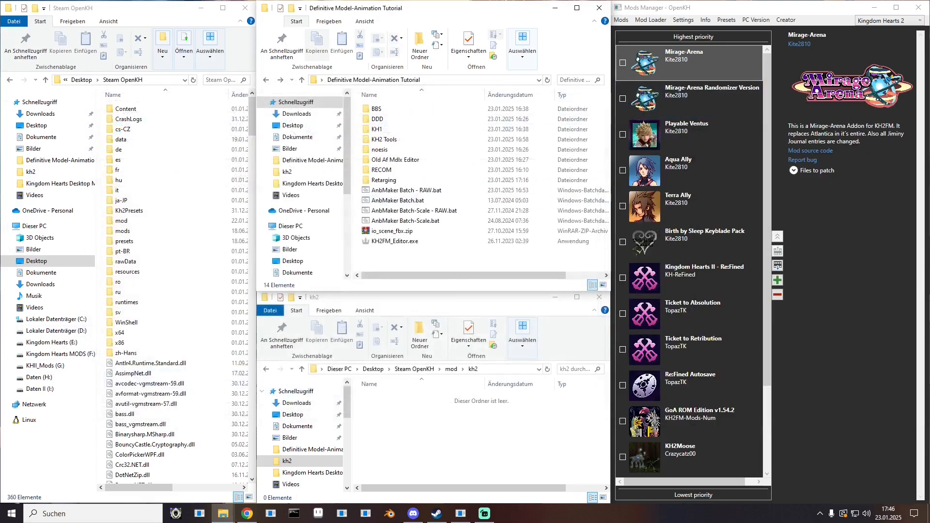
- Return to the browser, close the OpenKh releases page and download blender-3.0.0-windows-x64.zip from Blender's previous versions
drag(0, 138, 731, 0)
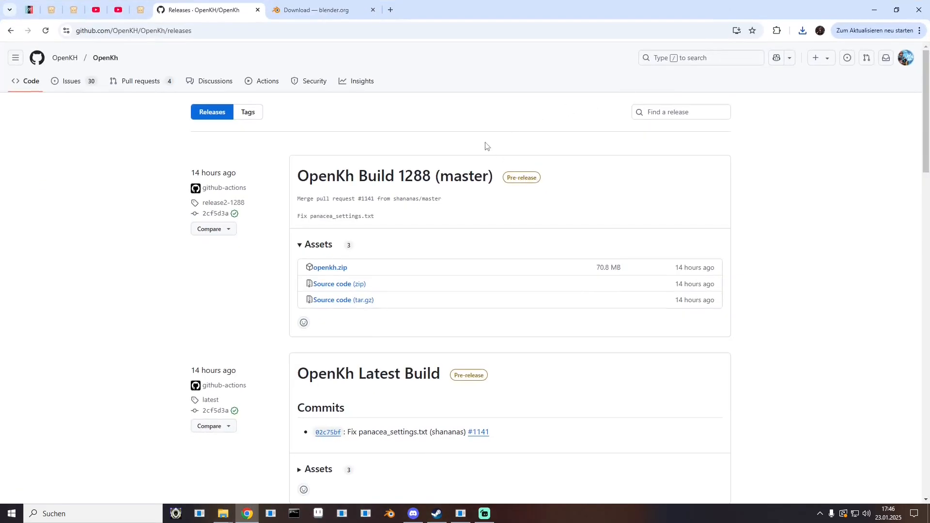
click(257, 10)
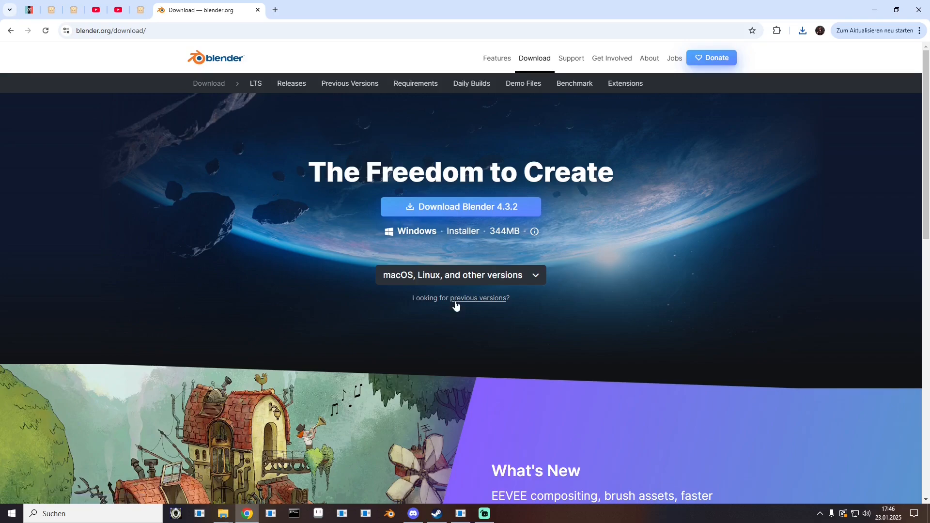
click(487, 299)
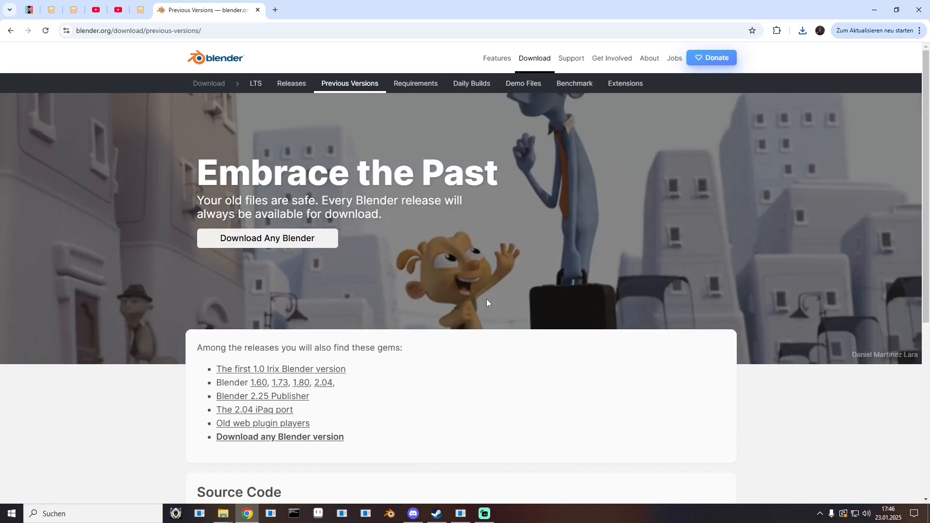
click(275, 242)
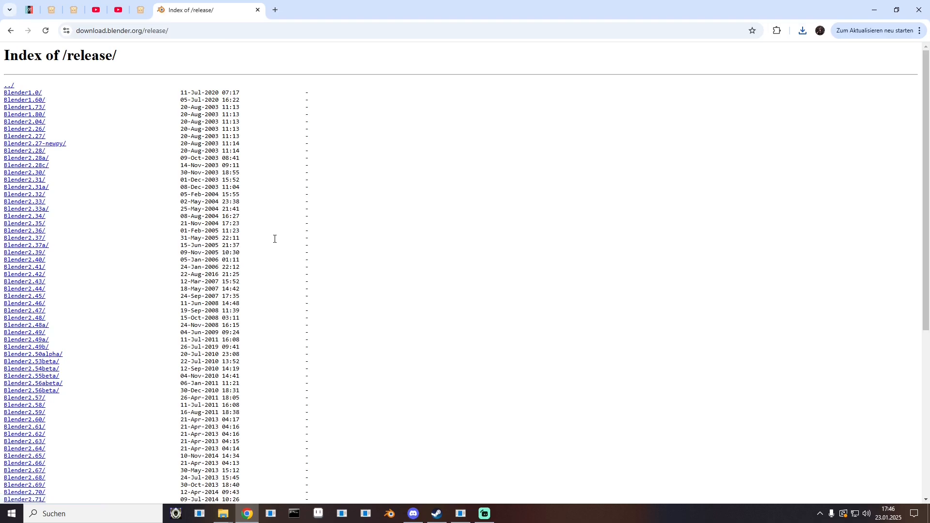
scroll(218, 258, down, 6)
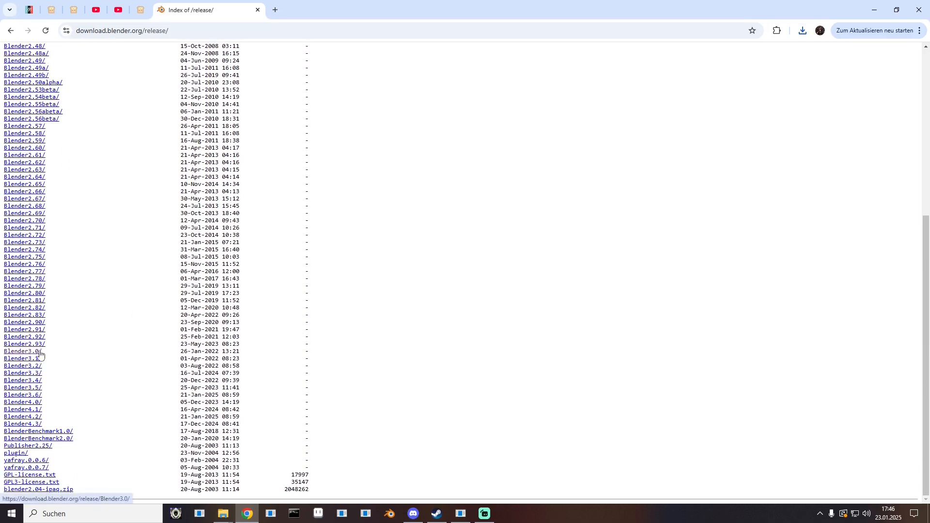
click(23, 352)
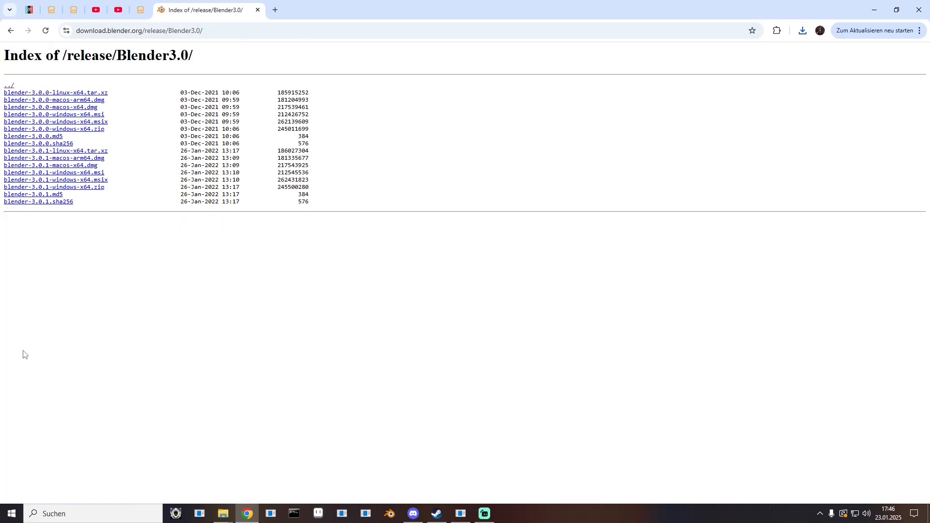
click(88, 133)
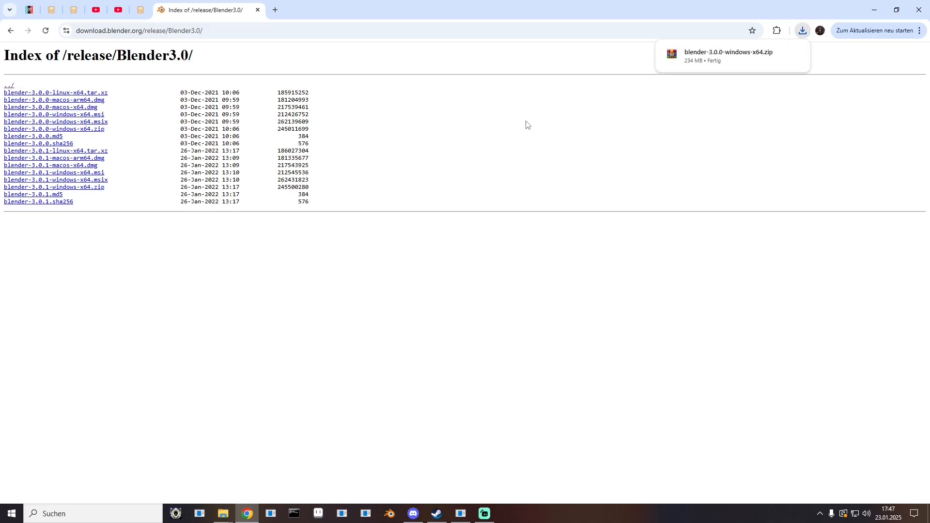
- Extract the blender-3.0.0-windows-x64 folder from its archive into the Definitive Model-Animation Tutorial folder and close the archive
click(721, 62)
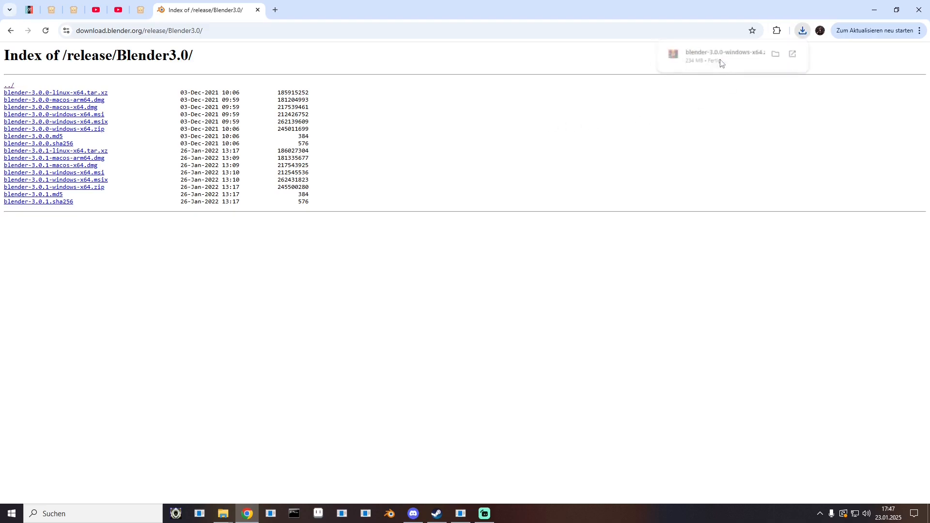
click(874, 9)
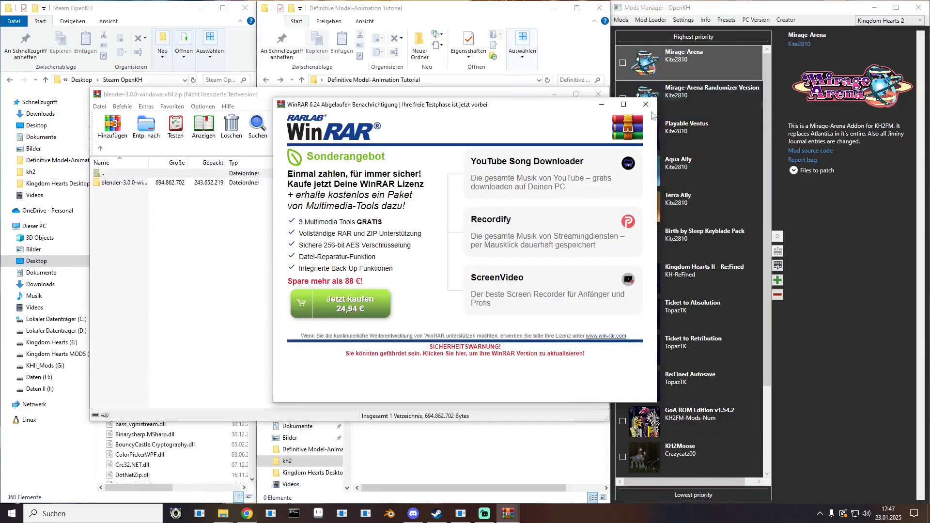
click(646, 105)
drag(118, 94, 539, 86)
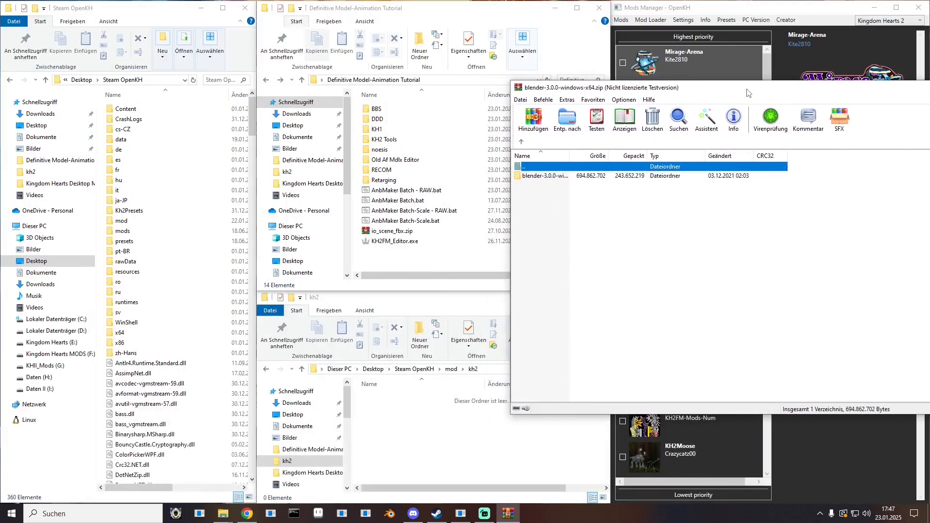
drag(539, 180, 396, 260)
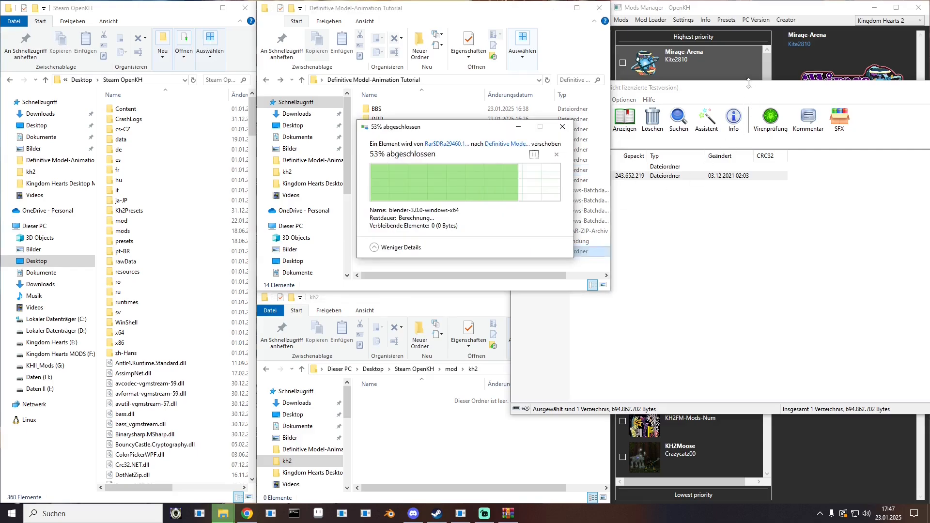
drag(746, 89, 376, 174)
click(647, 173)
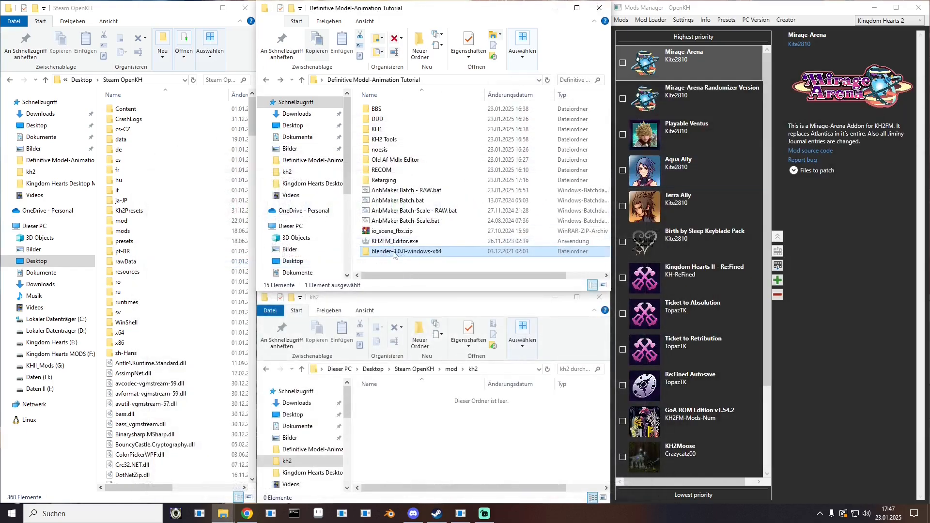
- Open io_scene_fbx.zip, select export_fbx_bin.py and import_fbx.py, and place the archive window beside the tutorial folder
click(386, 233)
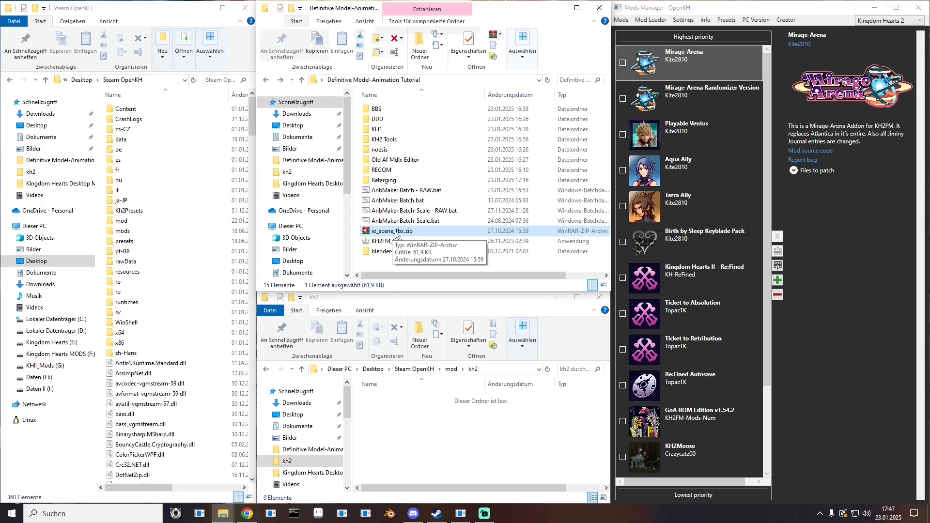
double_click(396, 231)
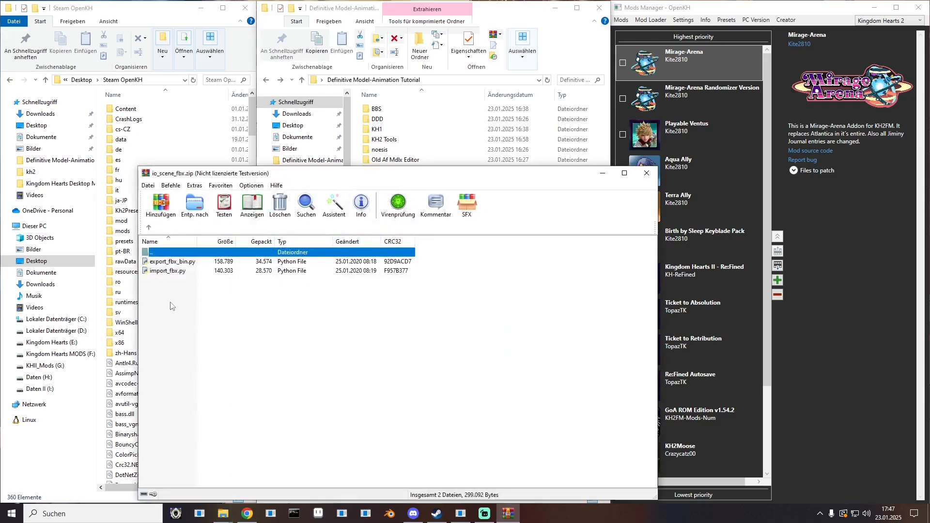
drag(170, 306, 181, 262)
click(436, 341)
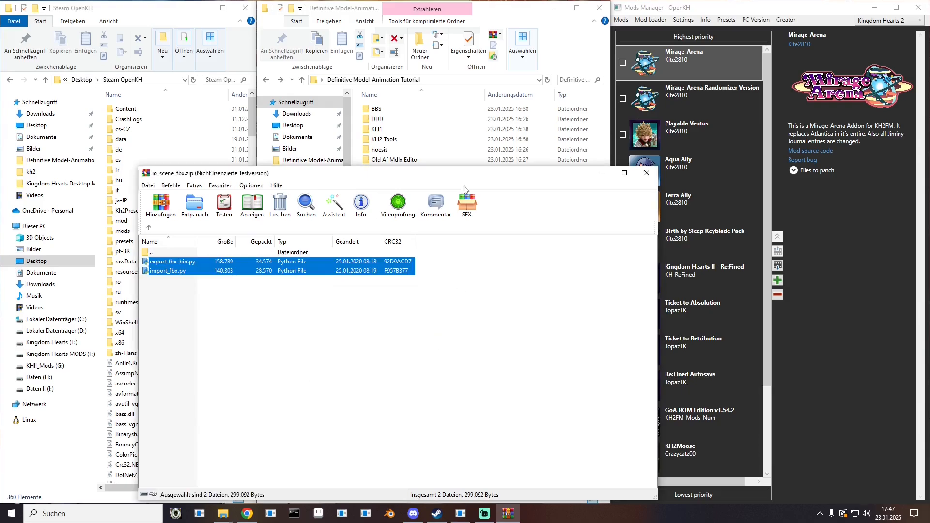
drag(452, 175, 840, 126)
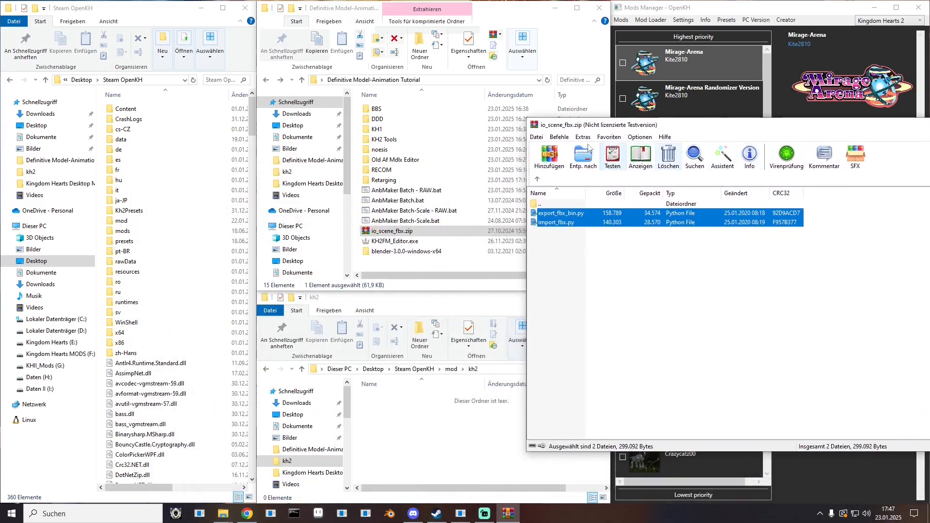
drag(586, 125, 666, 121)
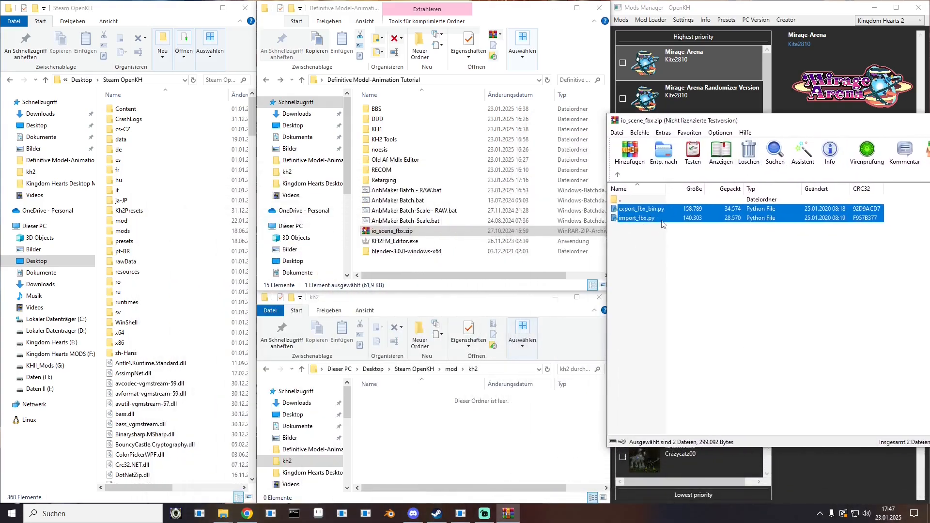
- Open the io_scene_fbx folder inside 3.0\scripts\addons of the blender-3.0.0-windows-x64 folder
click(393, 256)
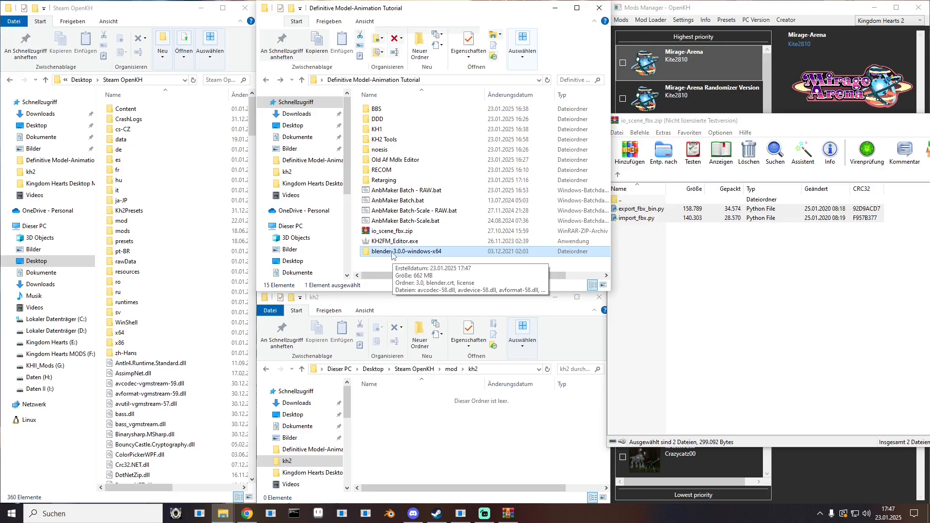
double_click(392, 252)
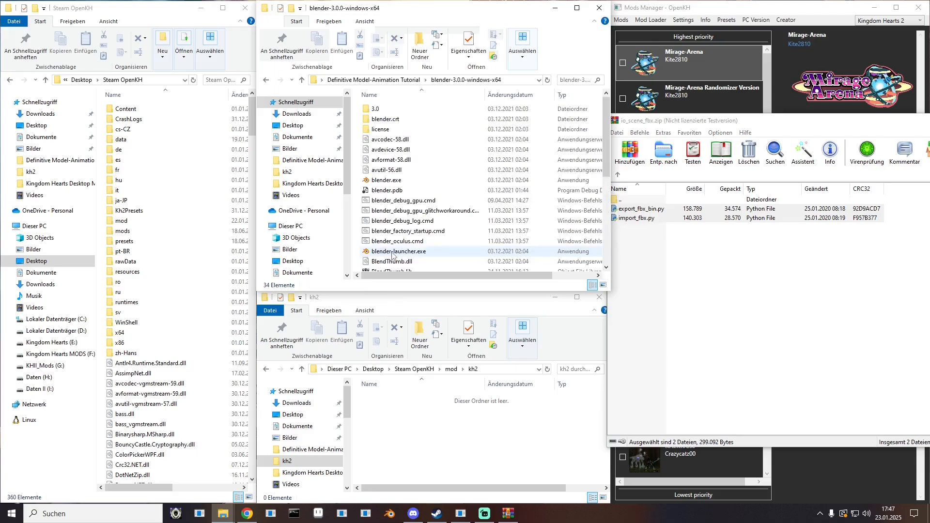
double_click(376, 109)
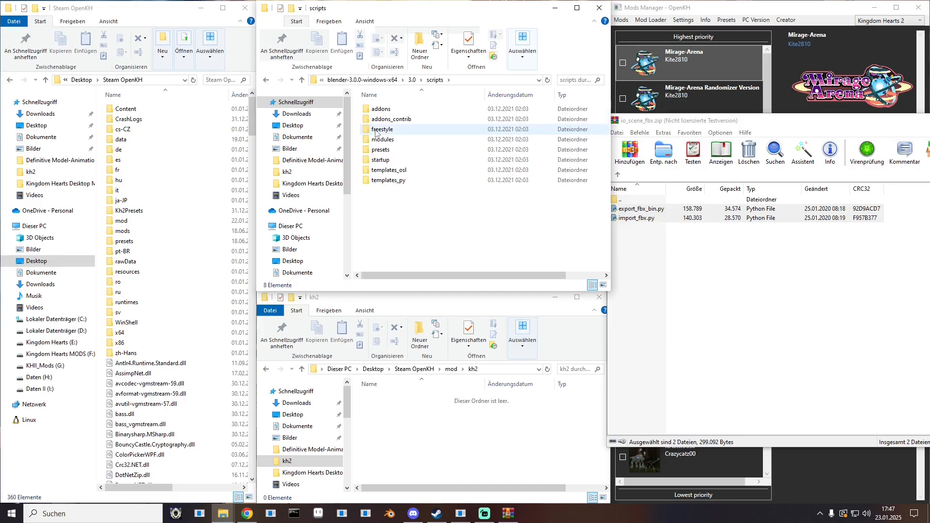
double_click(382, 114)
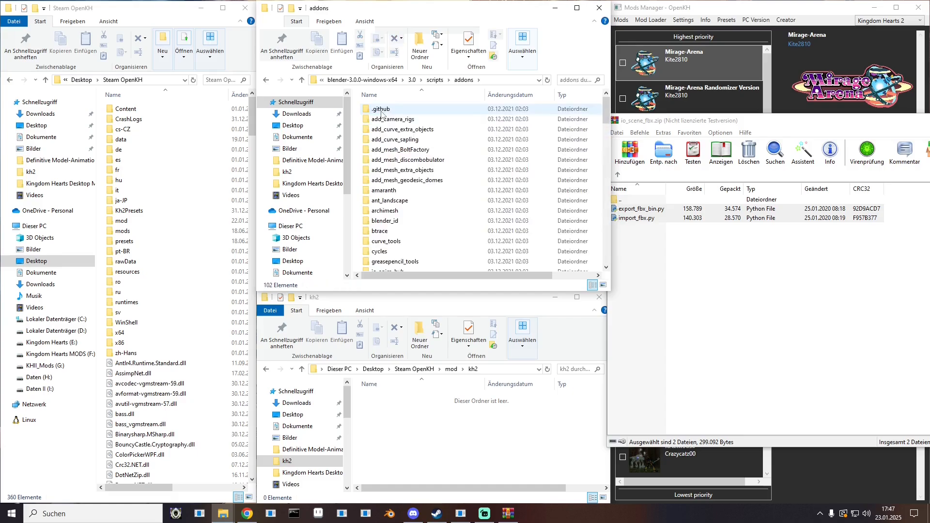
scroll(382, 123, down, 4)
scroll(383, 122, down, 1)
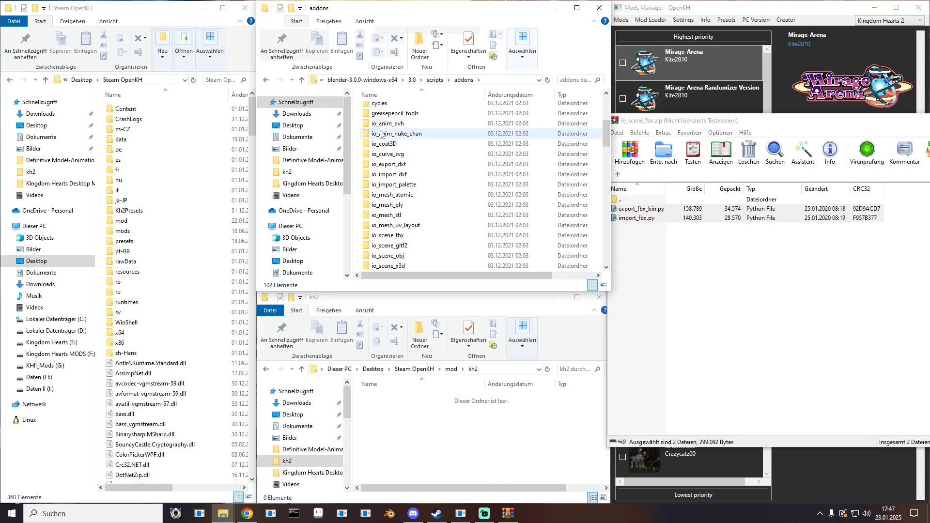
double_click(401, 238)
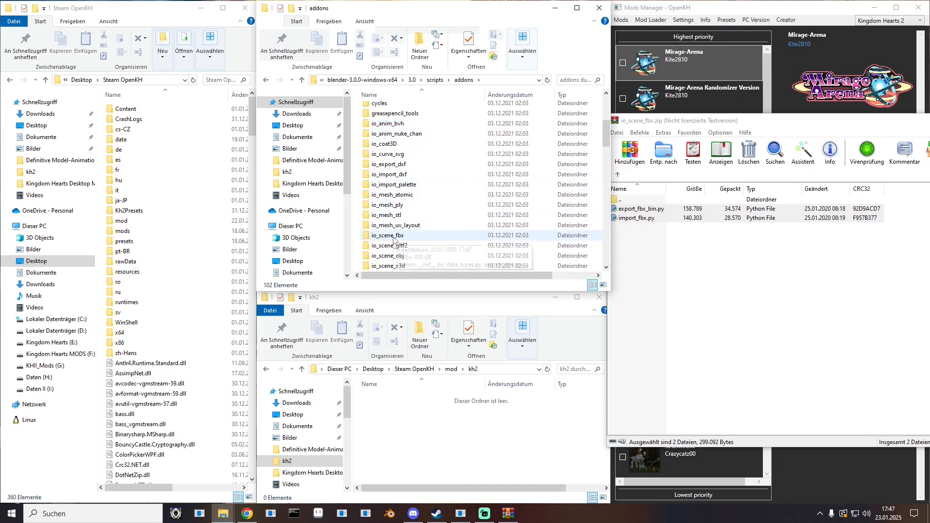
- Extract export_fbx_bin.py and import_fbx.py from the archive into io_scene_fbx, replacing the existing files, and close the archive
drag(651, 210, 425, 226)
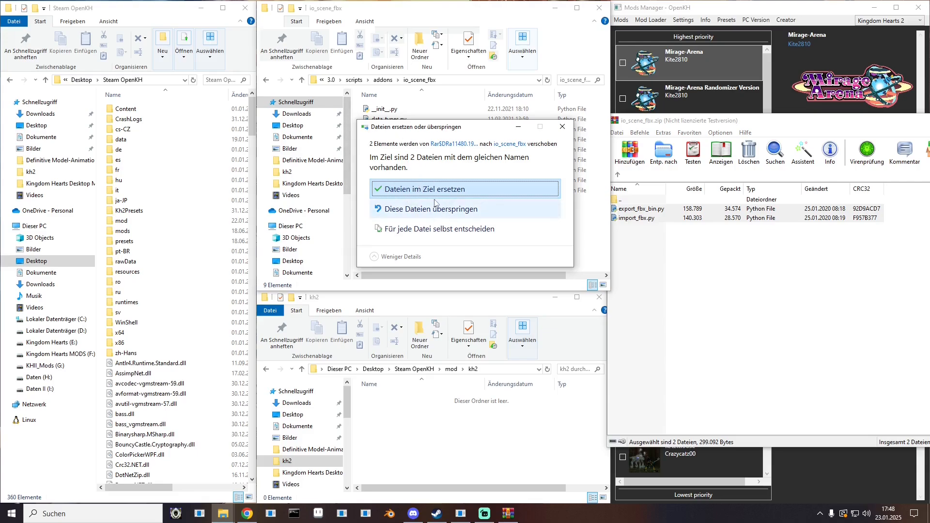
click(422, 189)
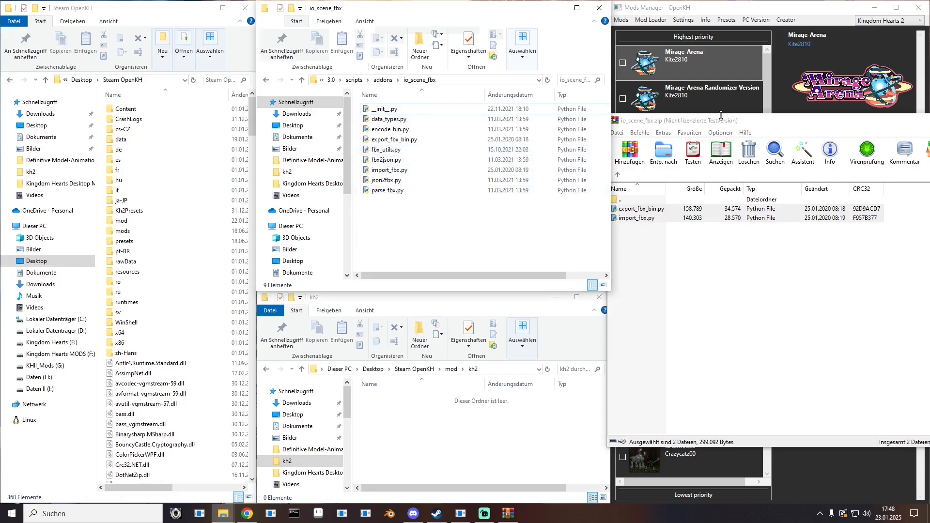
drag(717, 122, 459, 147)
click(867, 151)
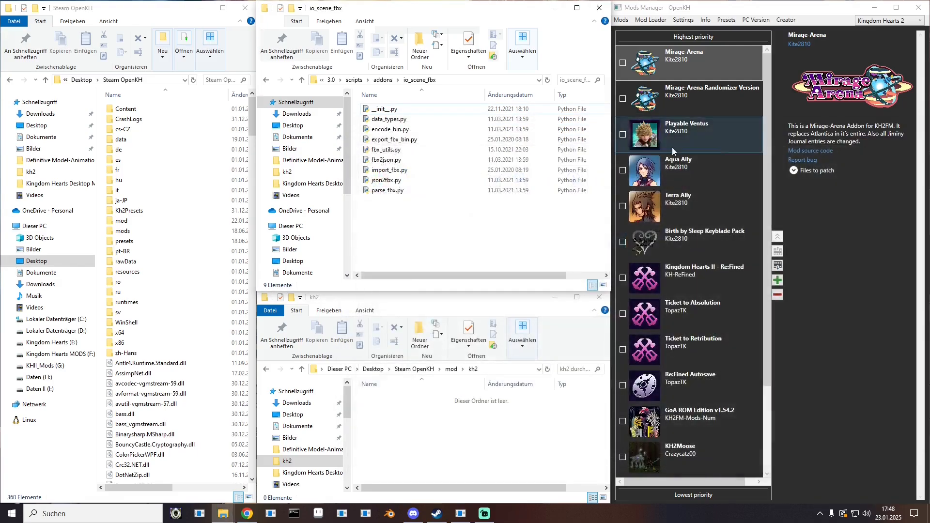
- Return to the blender-3.0.0-windows-x64 folder, launch blender.exe and minimise Blender after dismissing its splash screen
click(331, 80)
click(361, 81)
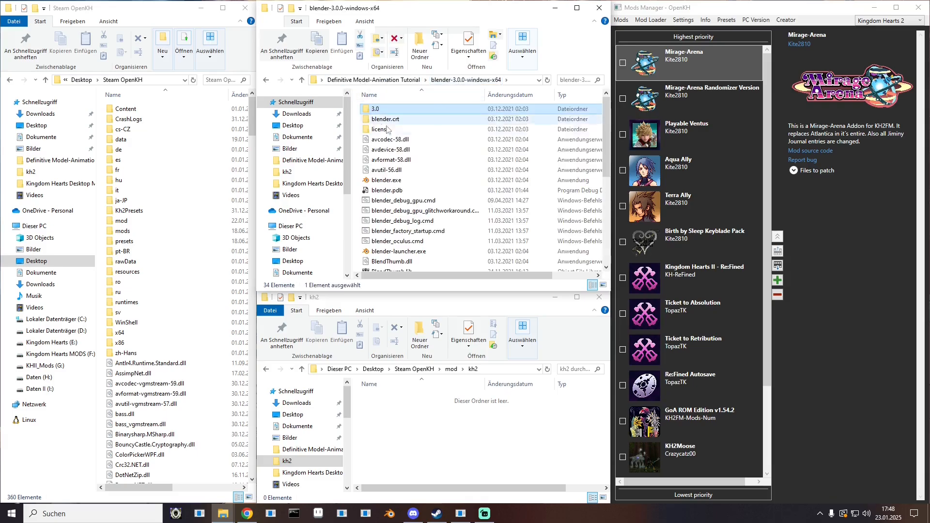
double_click(382, 179)
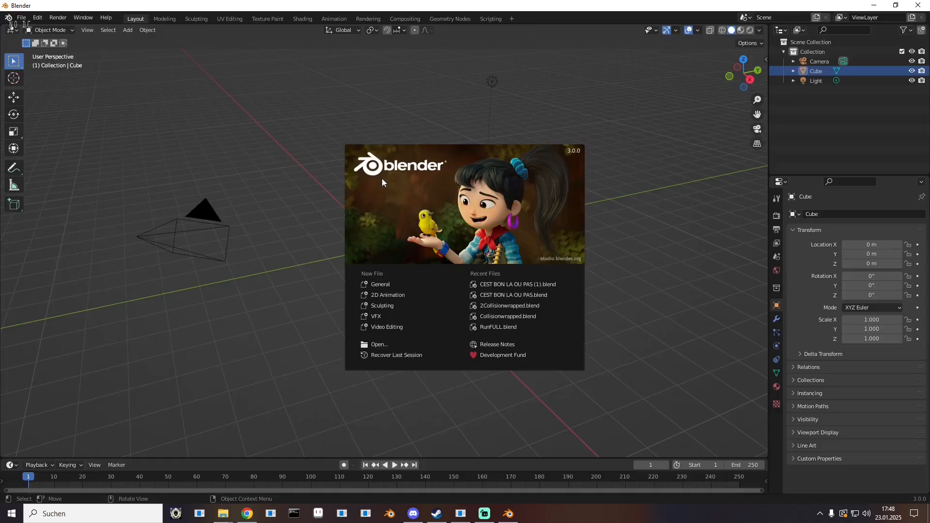
click(262, 107)
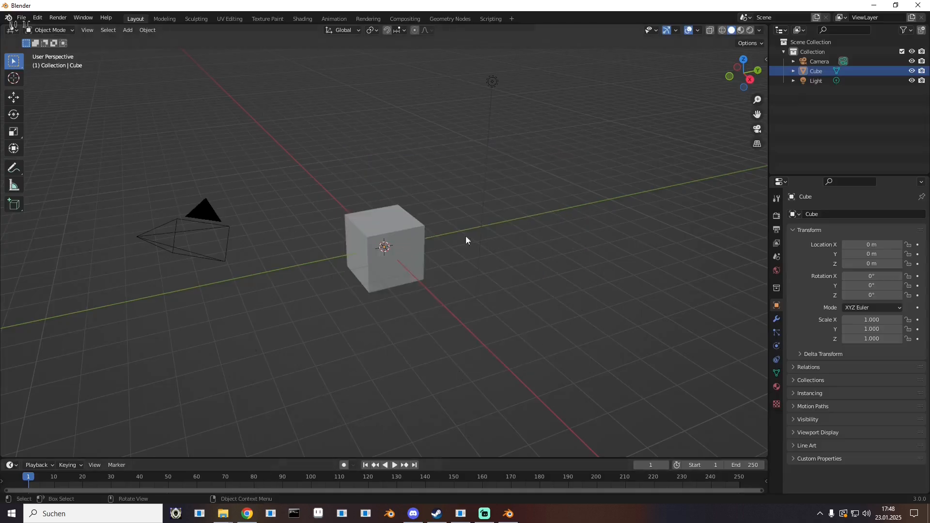
click(873, 6)
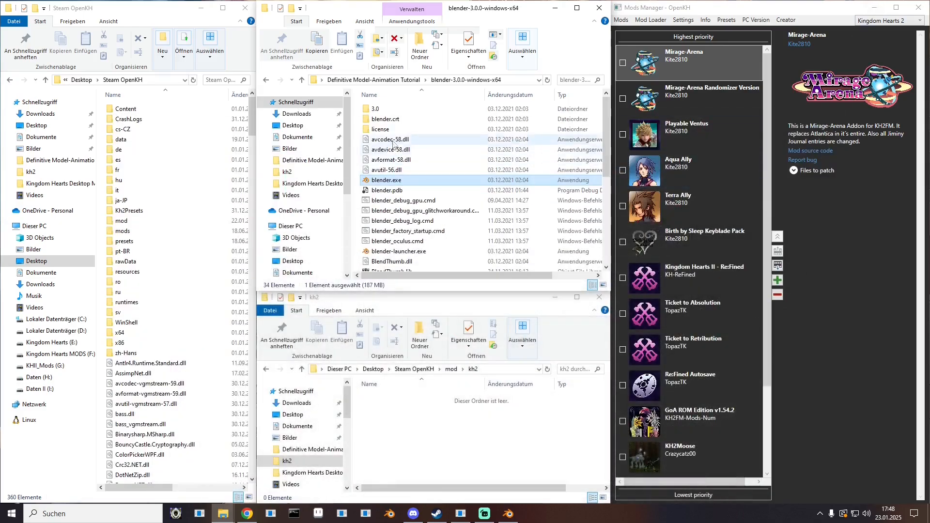
- Open the tutorial's Retarging folder containing blender-animation-retargeting-stable.zip and copy the folder's path
click(373, 80)
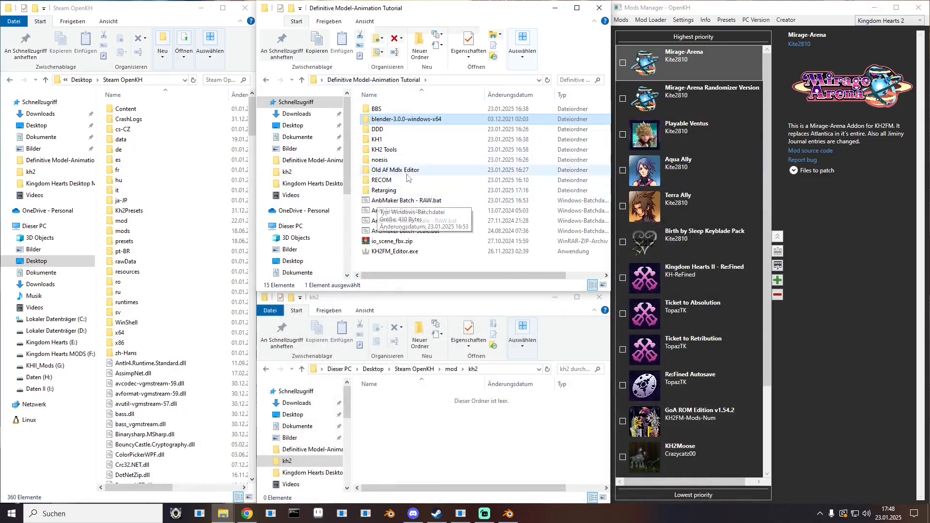
double_click(377, 191)
click(402, 111)
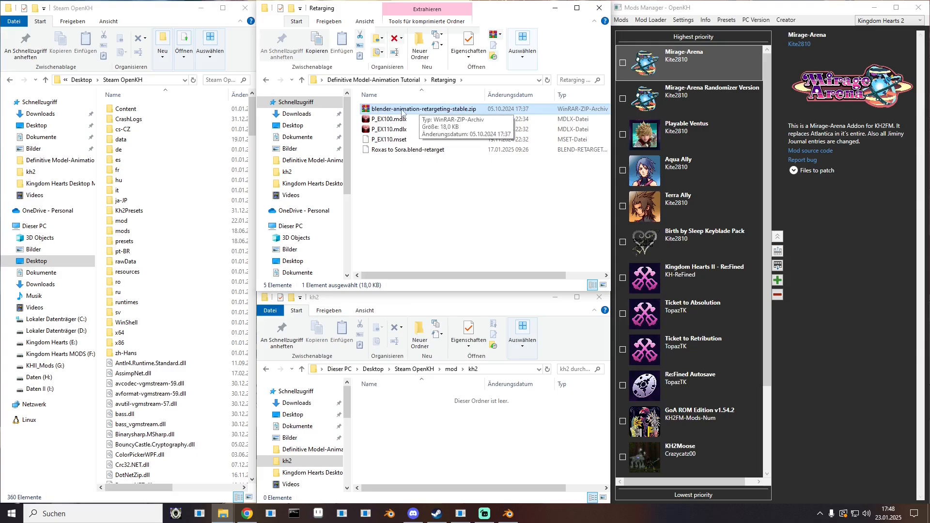
click(502, 82)
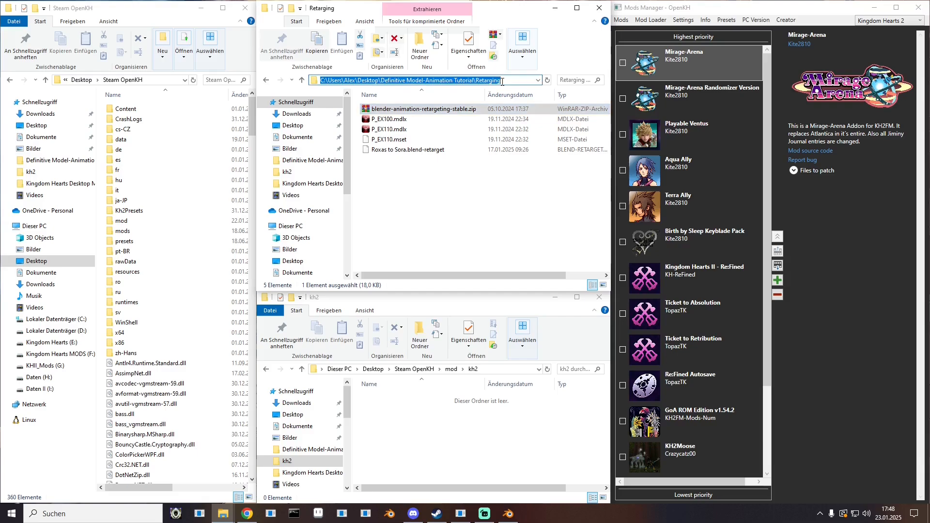
- Switch to Blender, open the add-on preferences and start installing an add-on from file
click(508, 514)
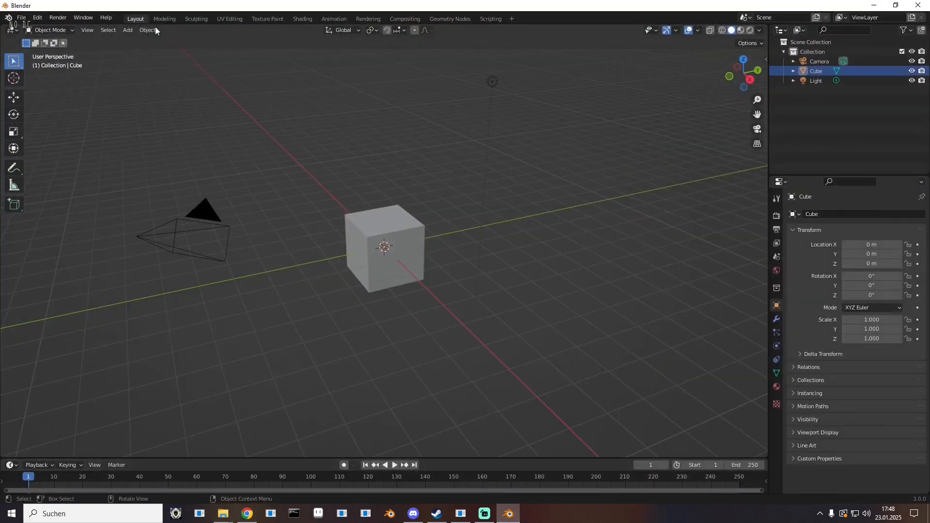
click(37, 20)
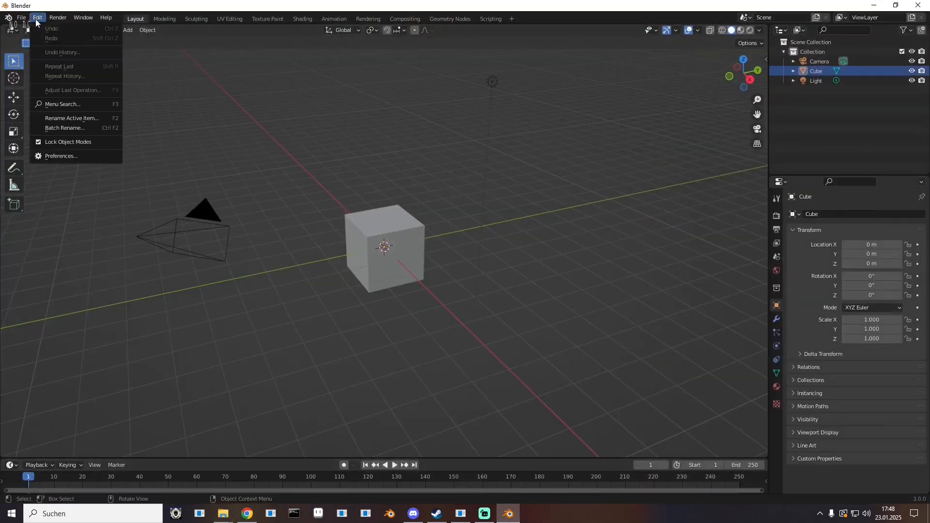
click(65, 155)
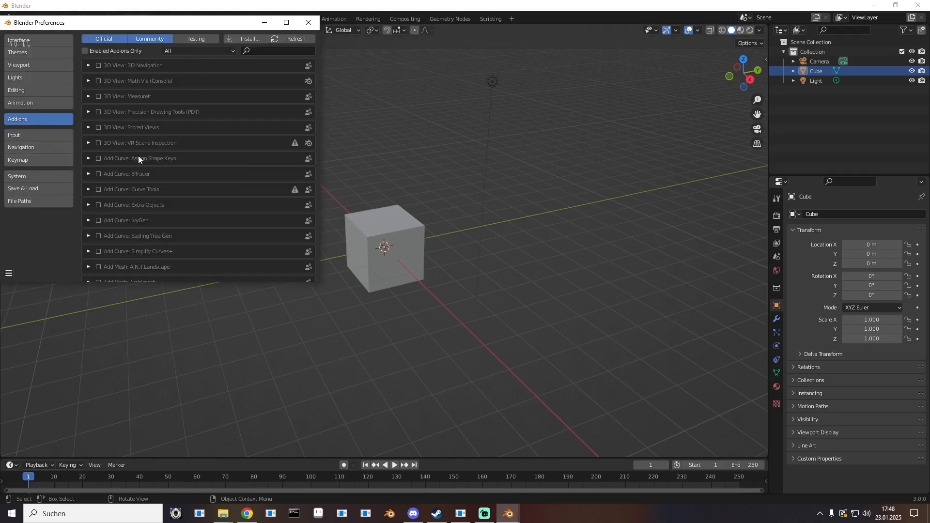
drag(61, 23, 266, 114)
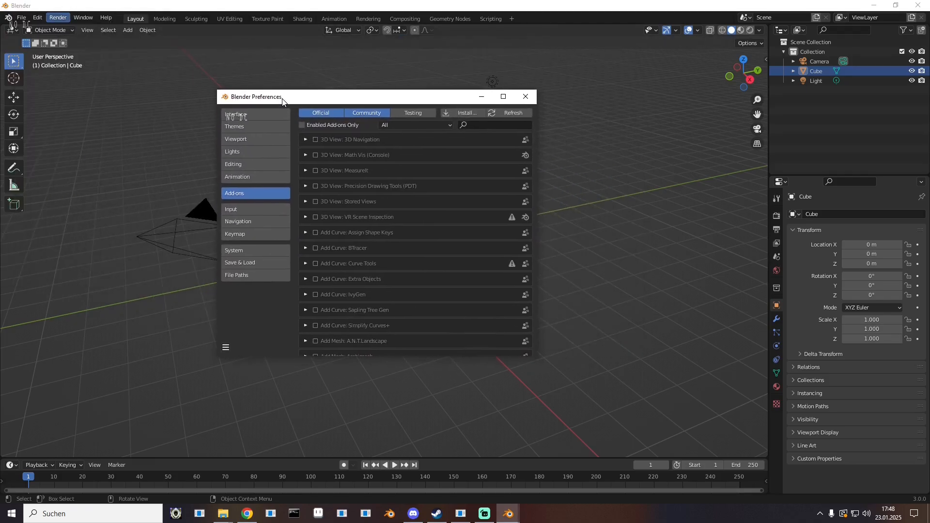
click(460, 114)
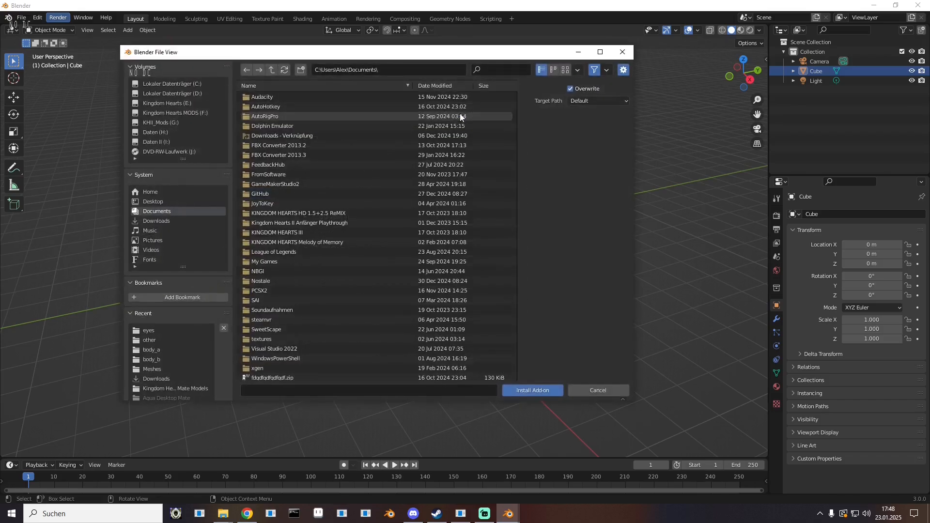
- Go to the copied Retarging folder path and install the add-on blender-animation-retargeting-stable.zip
click(404, 72)
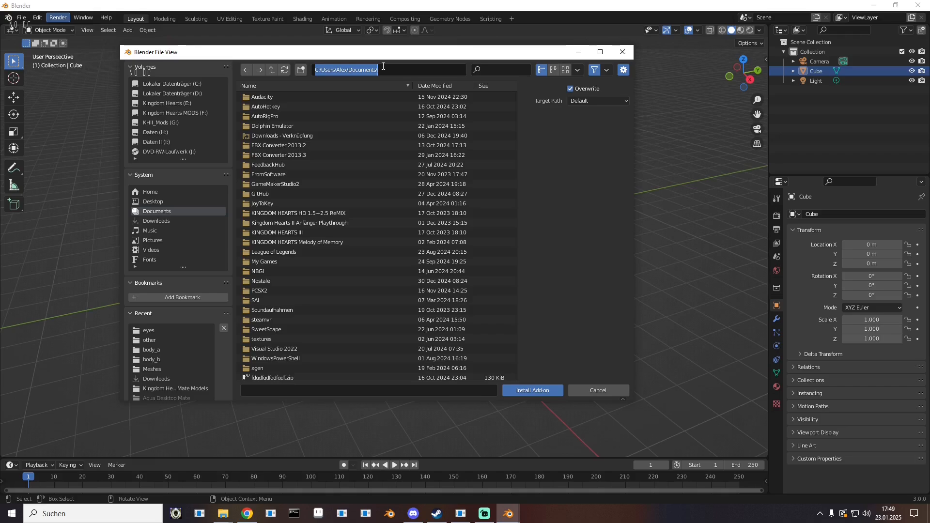
key(ctrl+v)
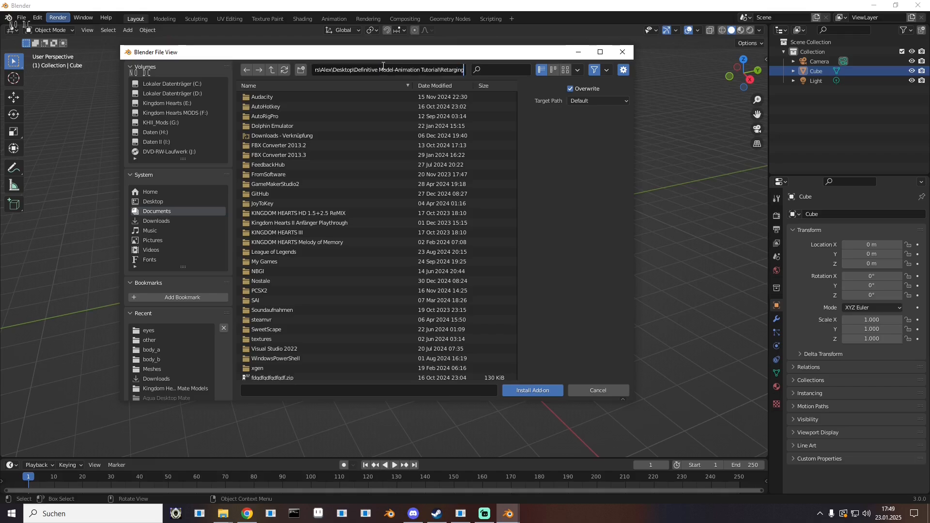
key(Return)
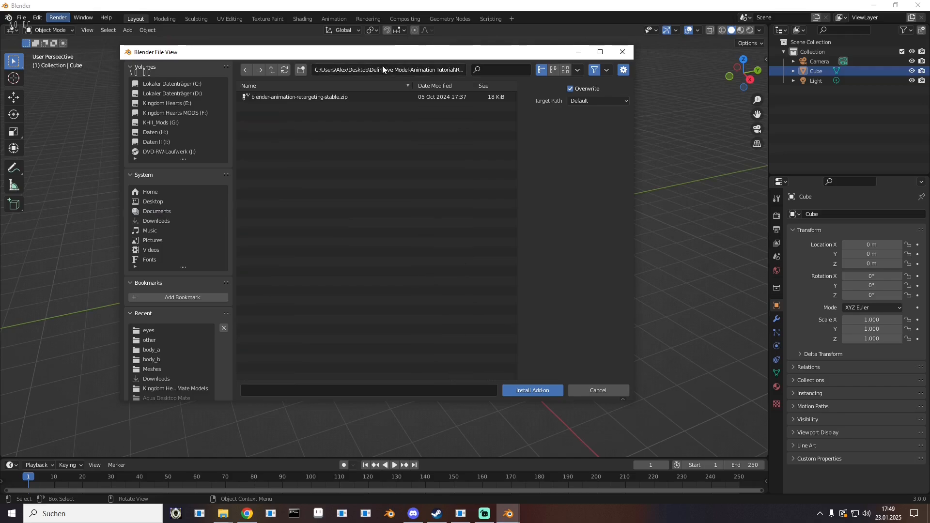
click(288, 97)
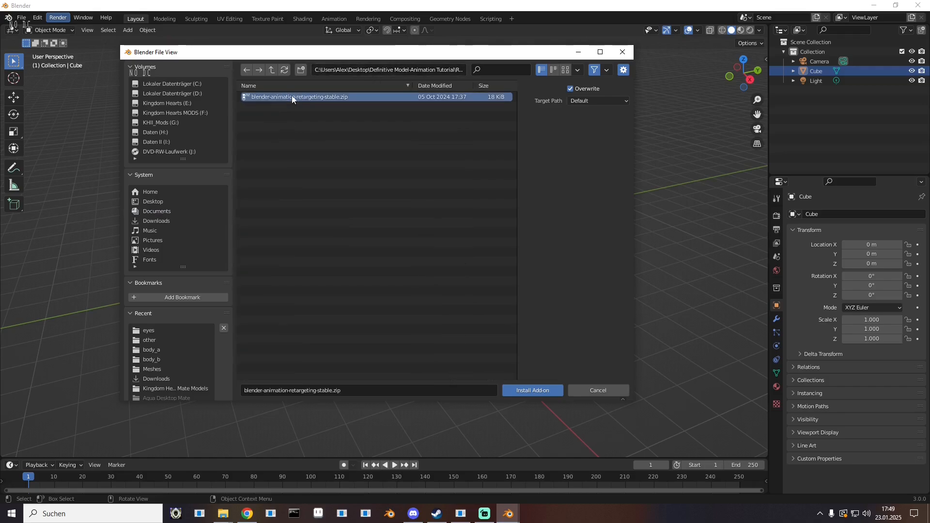
double_click(301, 97)
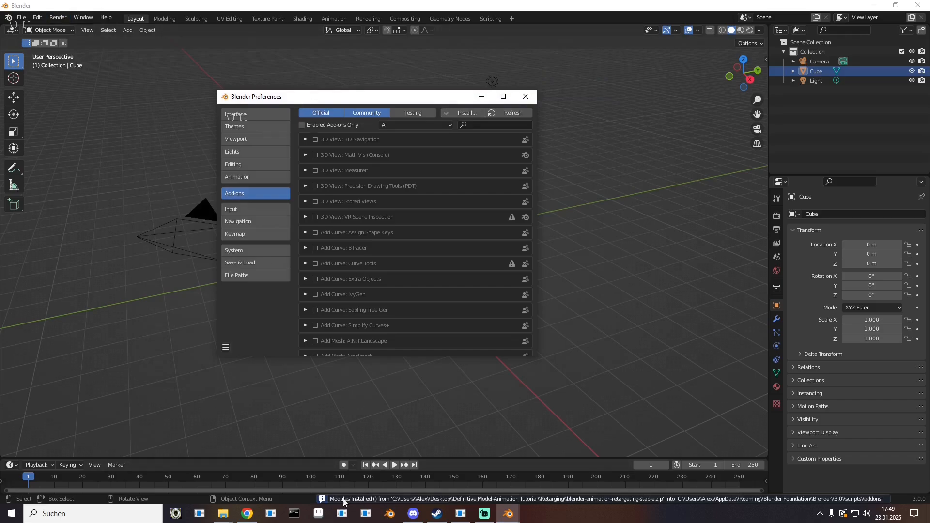
- Filter the add-ons by "re", check the details of Animation: Animation Retargeting and close the preferences
click(477, 126)
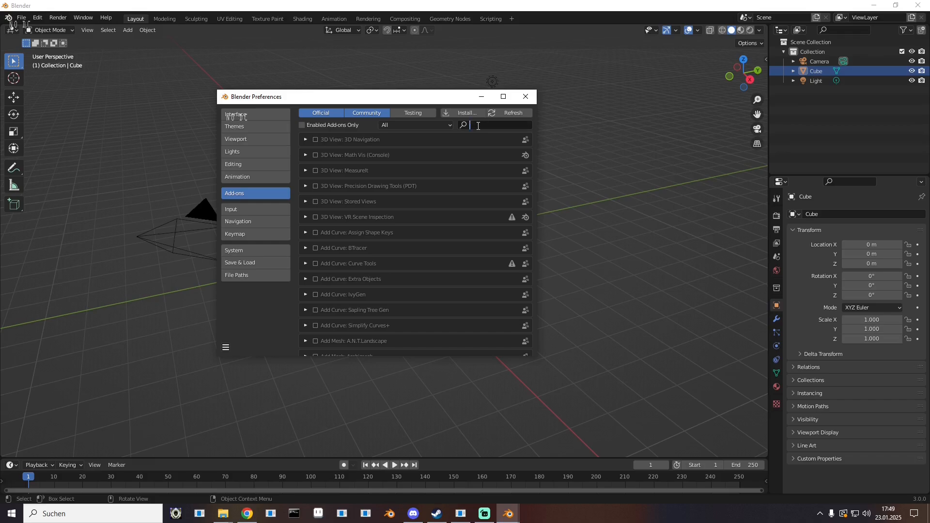
text(re)
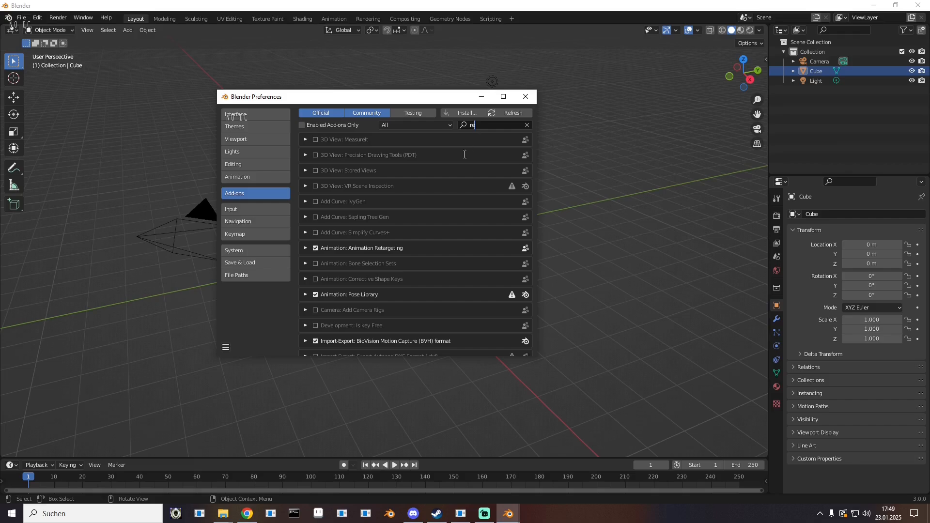
click(305, 248)
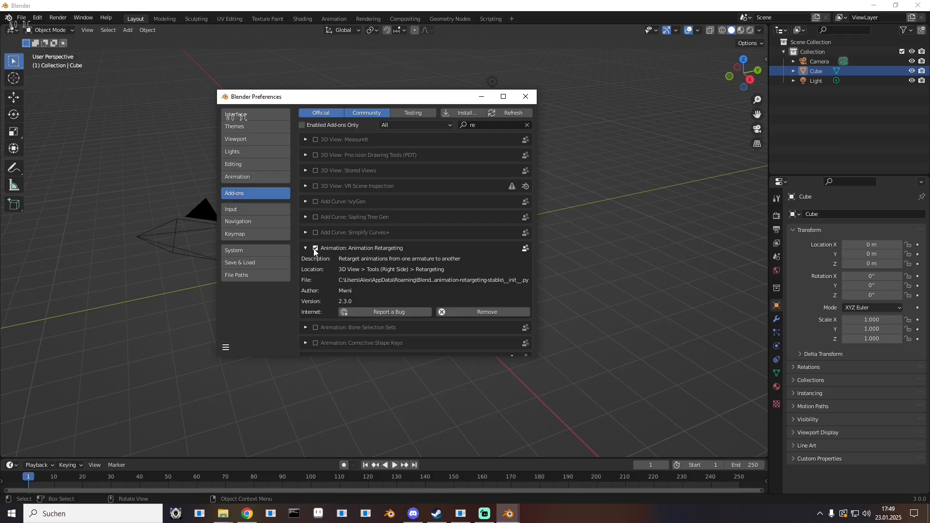
click(523, 101)
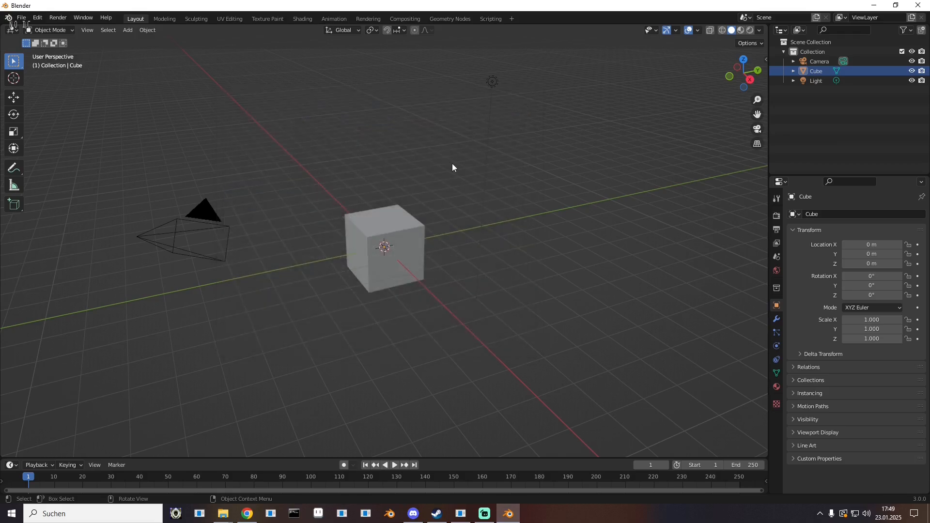
- Show the 3D viewport's sidebar and view the Animation Retargeting tools
key(n)
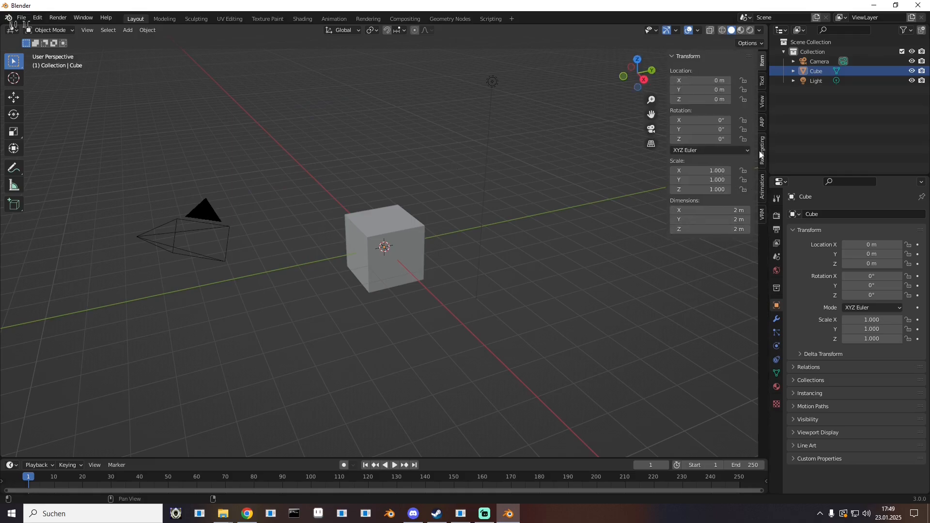
click(762, 186)
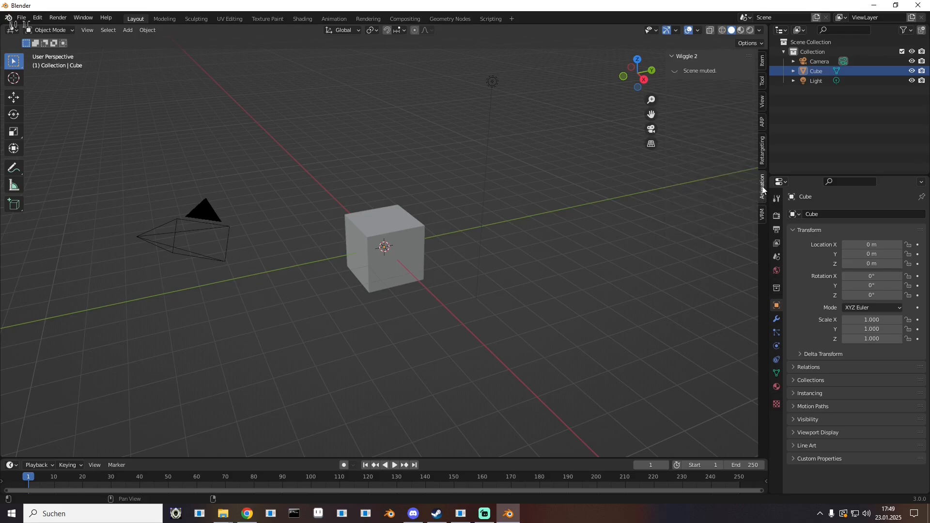
click(762, 151)
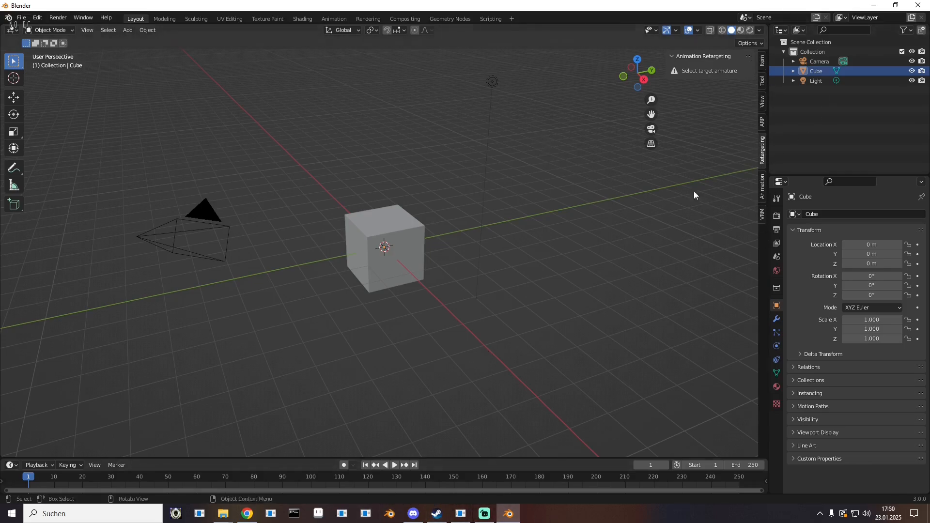
- Close Blender and go back to the Definitive Model-Animation Tutorial folder
click(916, 4)
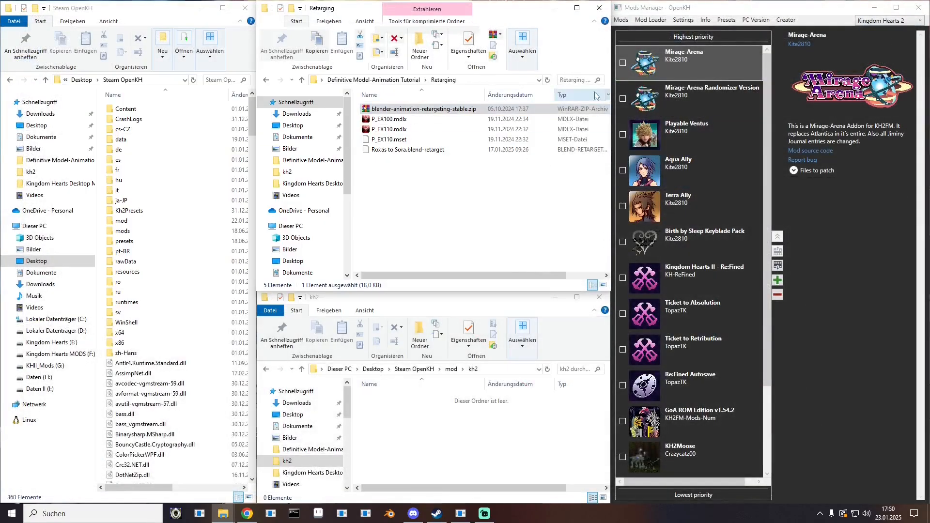
click(393, 80)
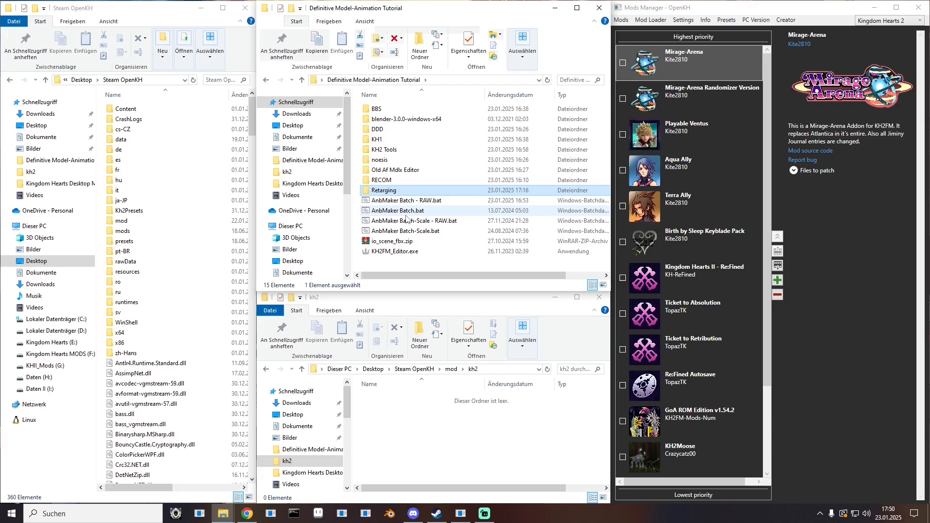
- Look through the extracted game files in the data\kh2\obj folder and return to the Steam OpenKH folder
click(400, 118)
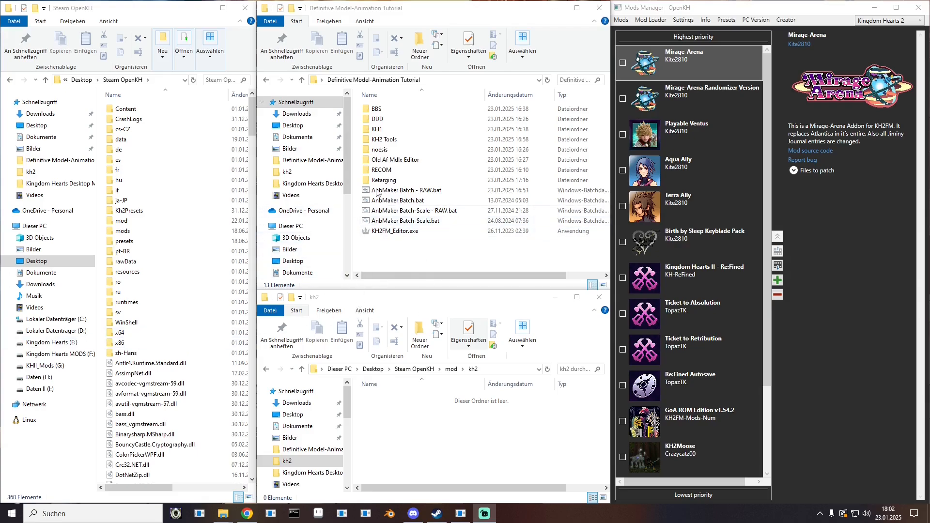
double_click(122, 139)
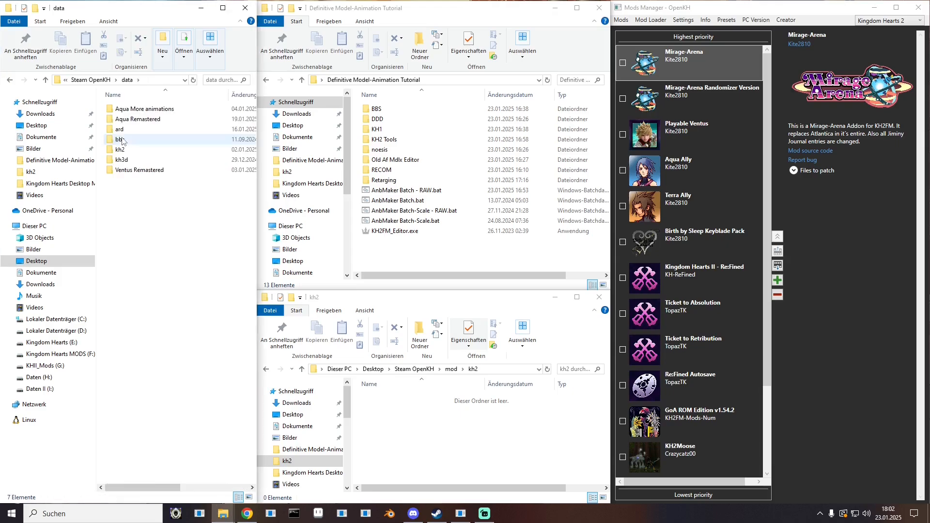
double_click(121, 151)
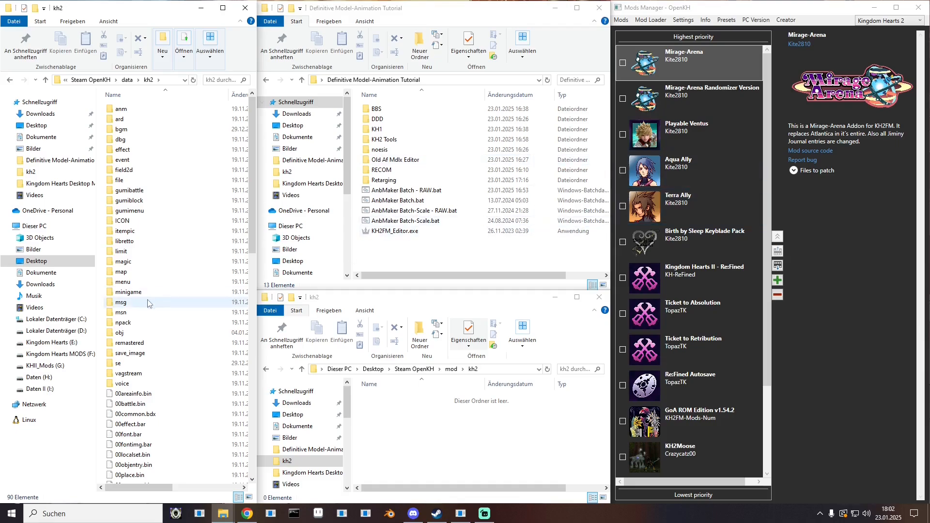
double_click(125, 334)
scroll(129, 332, down, 10)
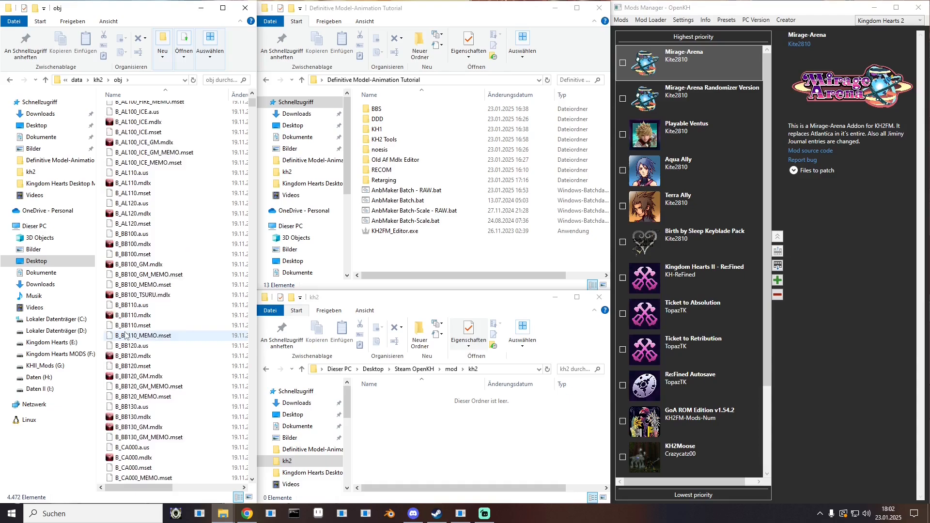
scroll(129, 330, down, 20)
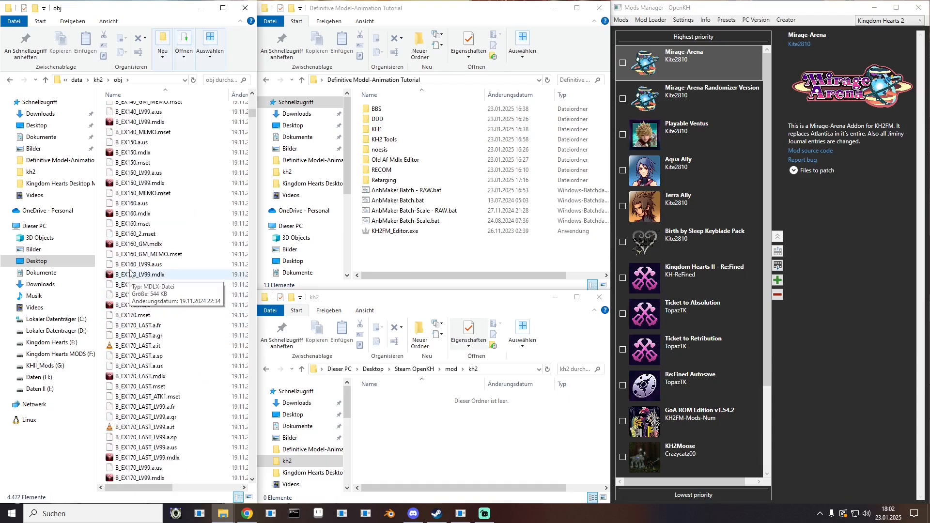
scroll(127, 270, down, 7)
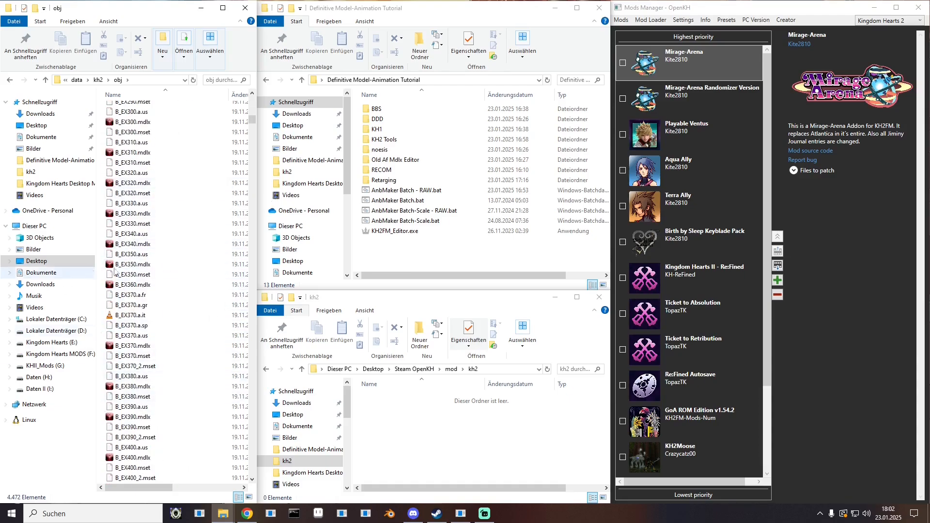
scroll(183, 220, down, 20)
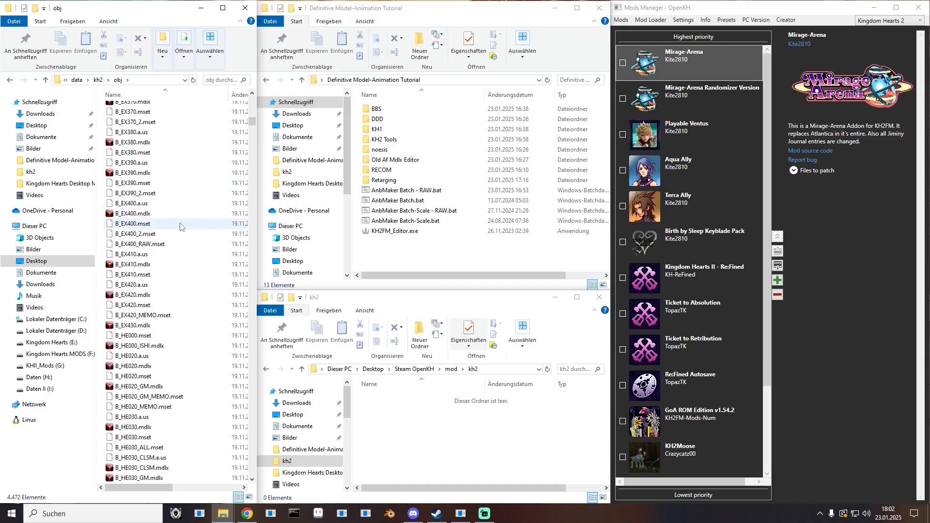
click(76, 79)
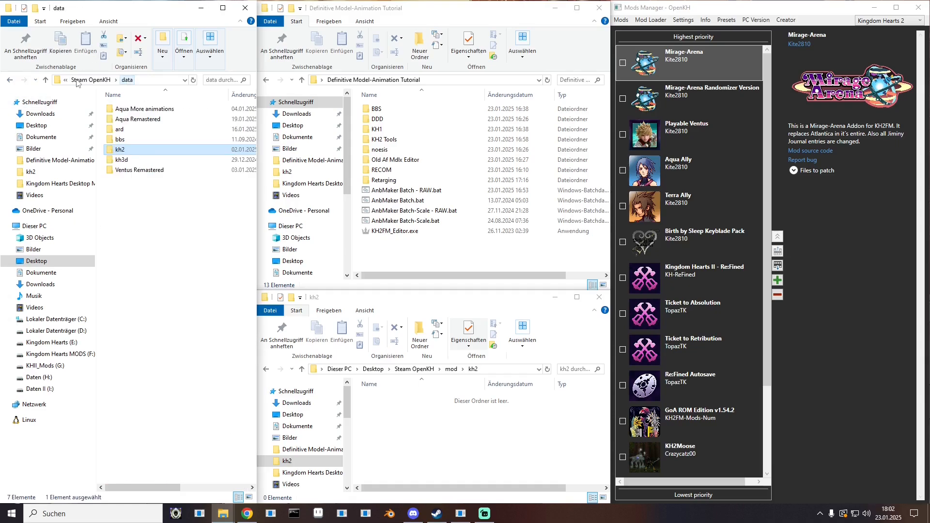
click(86, 81)
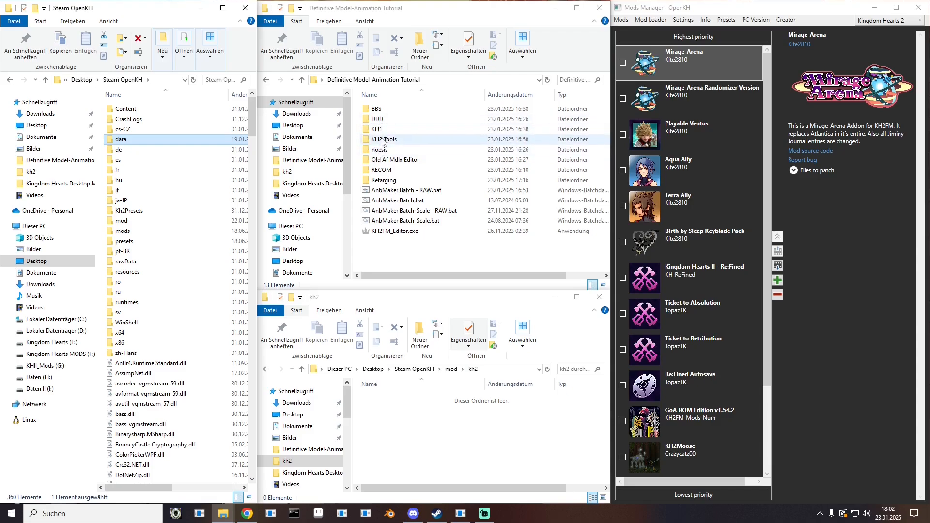
- Open the tutorial's Retarging folder and locate the P_EX110.mdlx and P_EX100.mdlx models
double_click(383, 140)
click(266, 80)
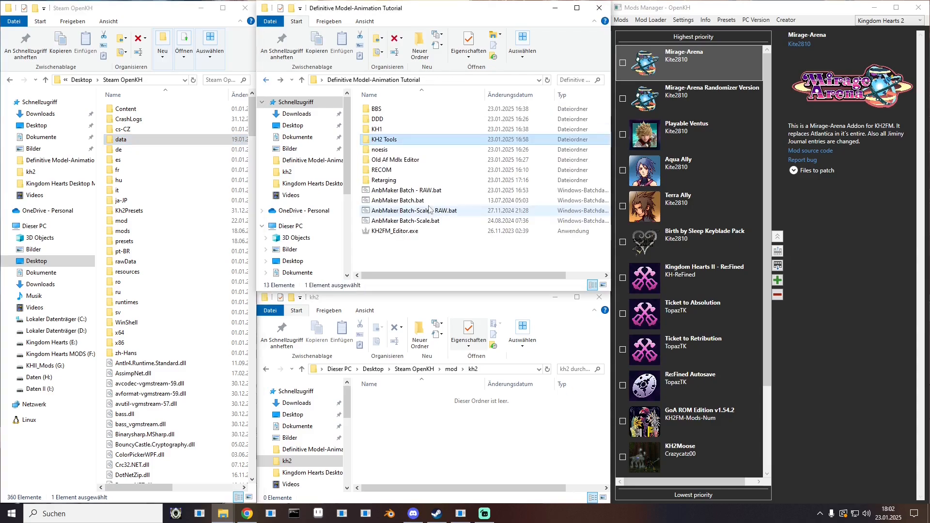
double_click(381, 184)
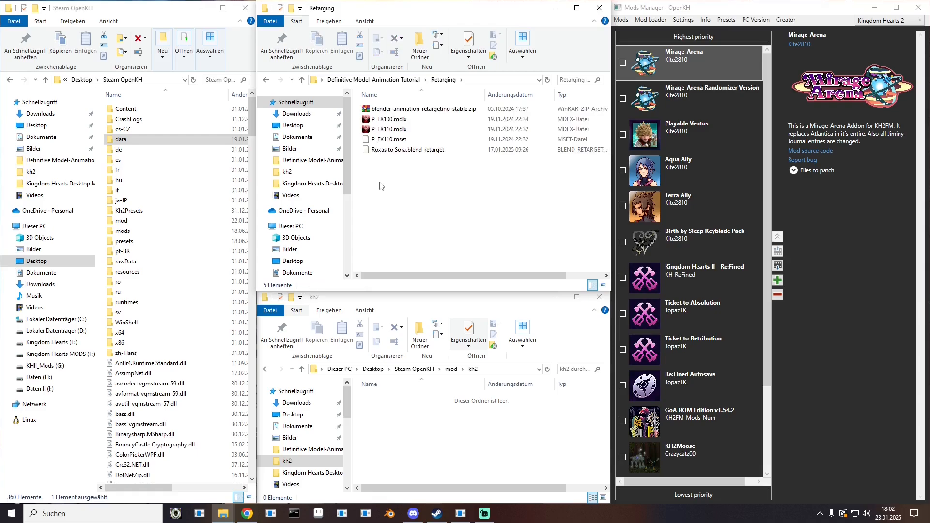
click(388, 129)
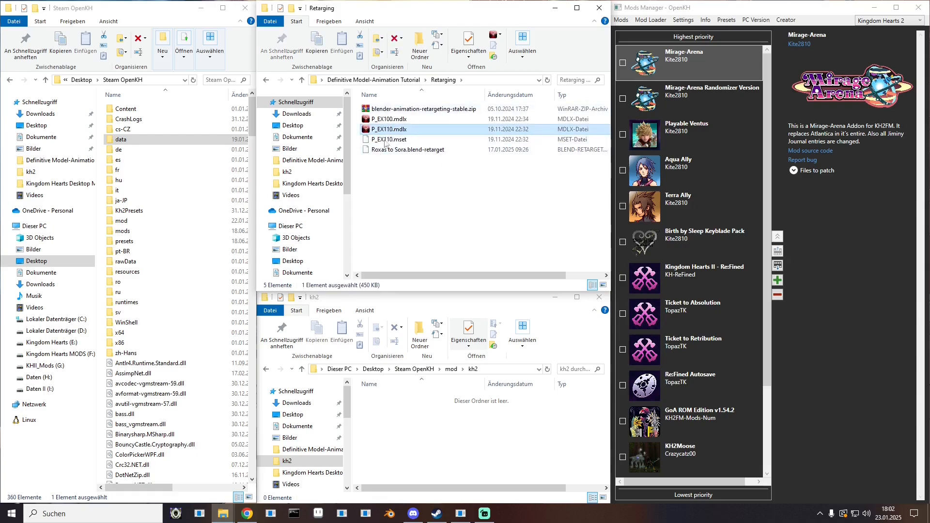
click(385, 120)
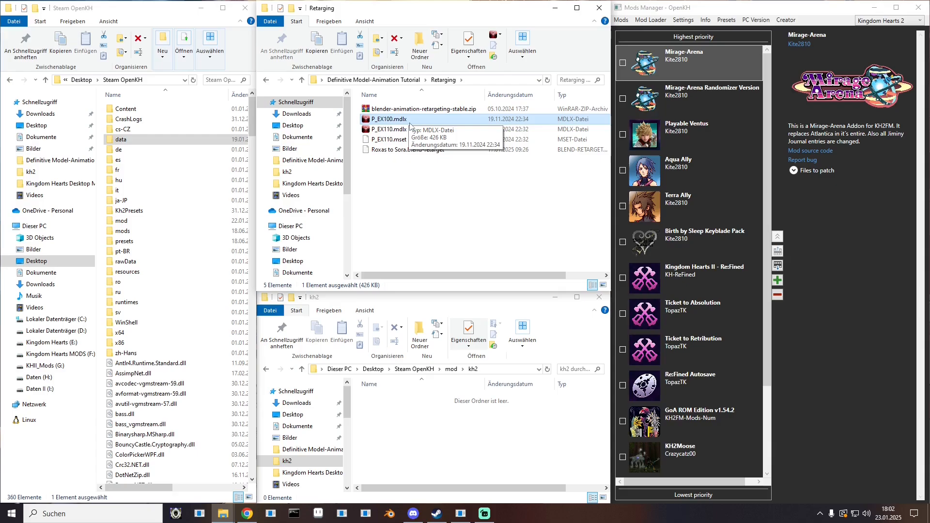
- Launch OpenKh.Tools.Kh2ObjectEditor.exe from the Steam OpenKH folder and move its window clear of the Retarging files
scroll(186, 341, down, 20)
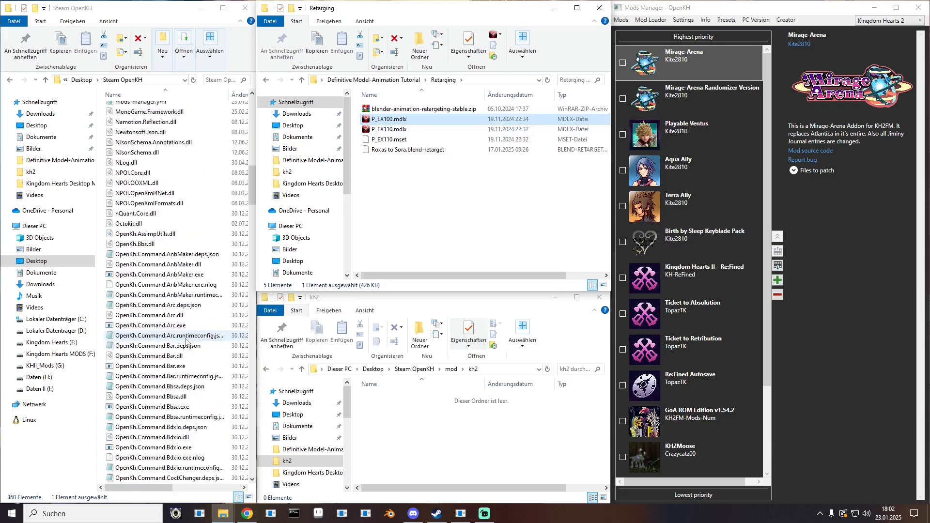
scroll(185, 341, down, 20)
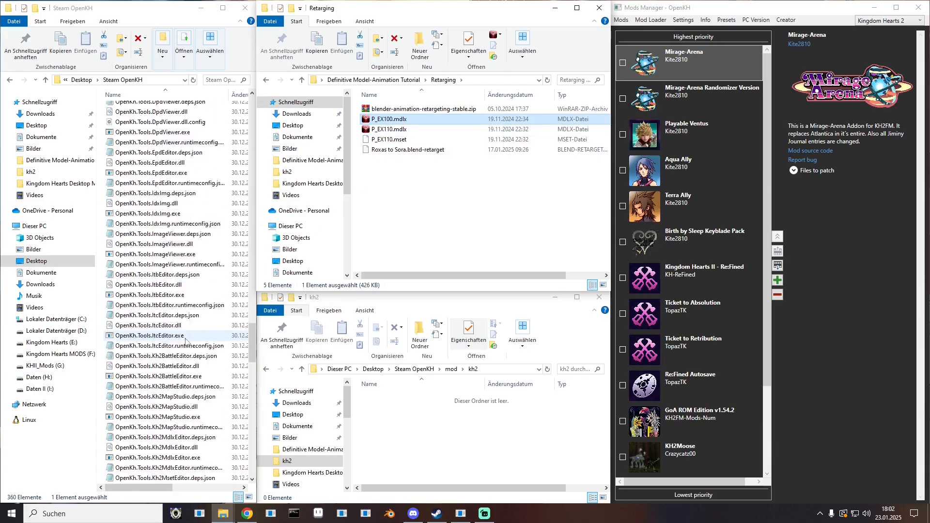
scroll(186, 342, down, 1)
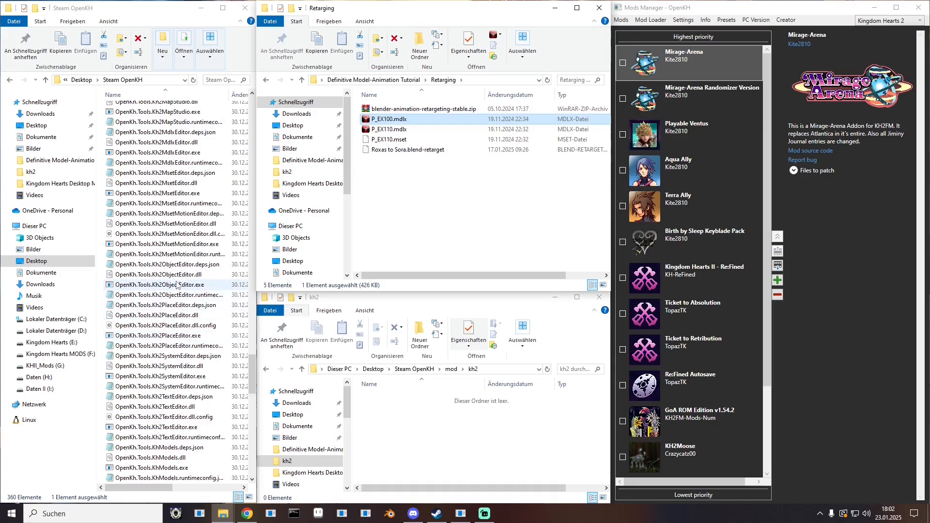
click(173, 286)
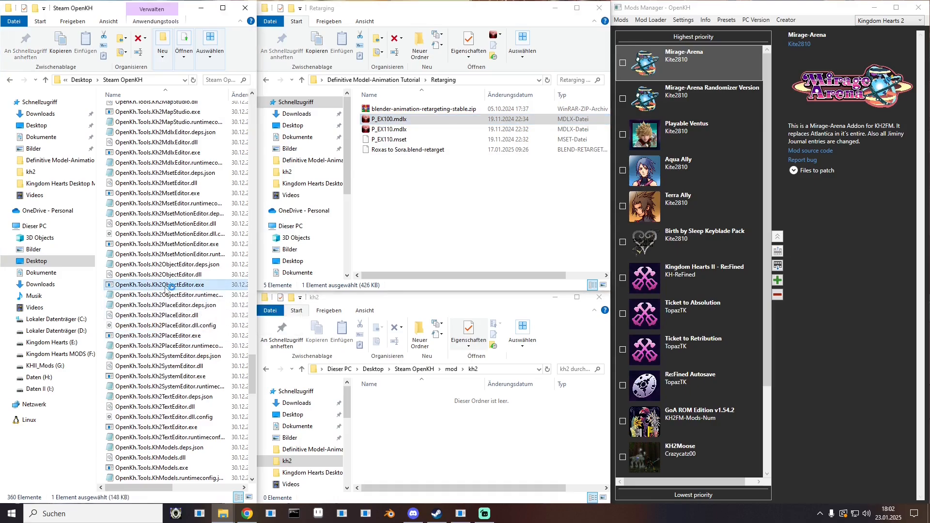
double_click(165, 289)
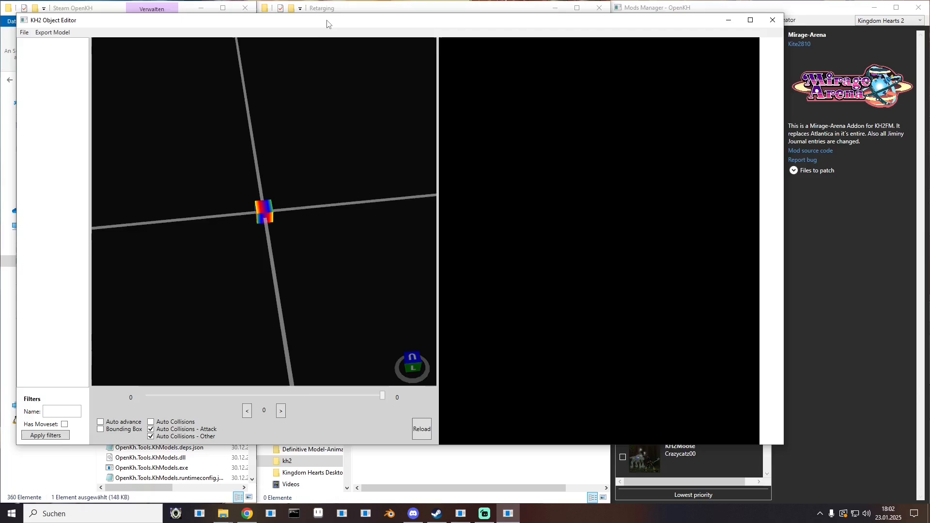
drag(327, 24, 380, 166)
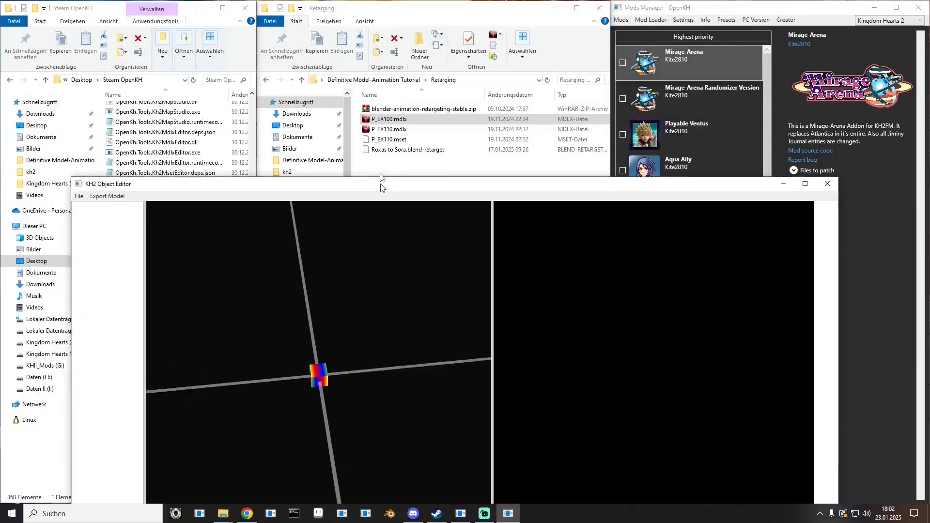
- Load P_EX110.mdlx from the Retarging folder into the KH2 Object Editor and bring the whole editor window into view
click(379, 131)
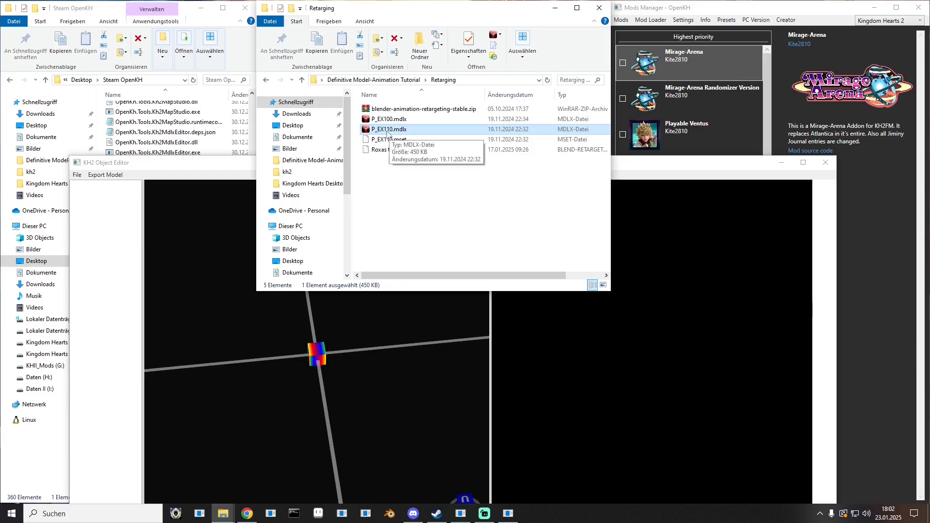
click(413, 140)
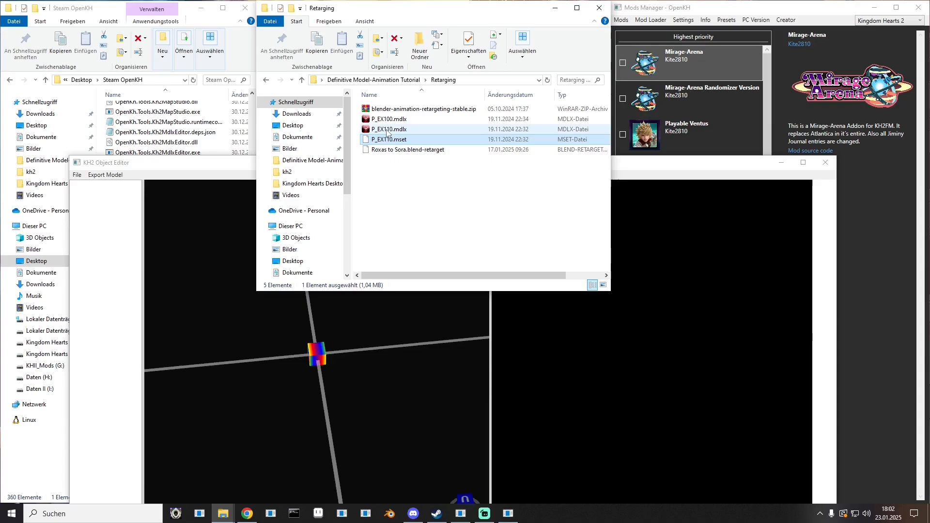
click(391, 130)
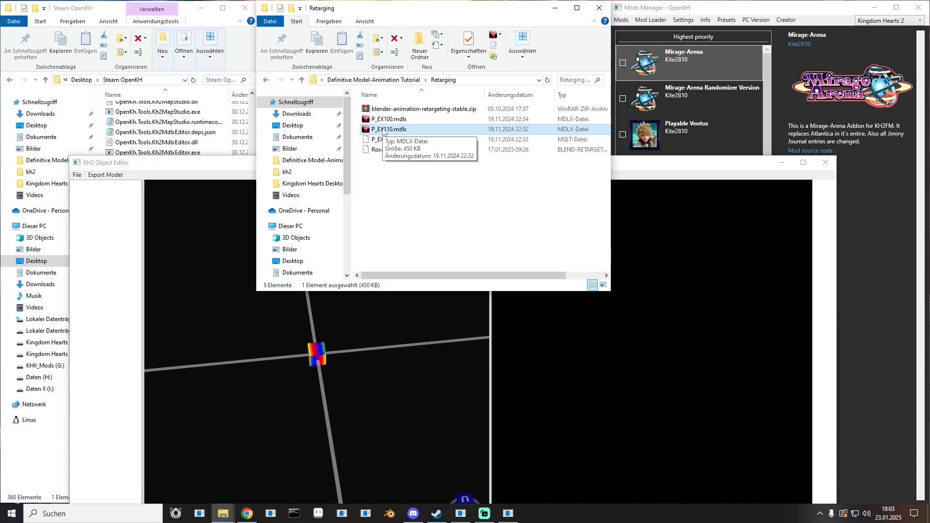
drag(384, 132, 320, 337)
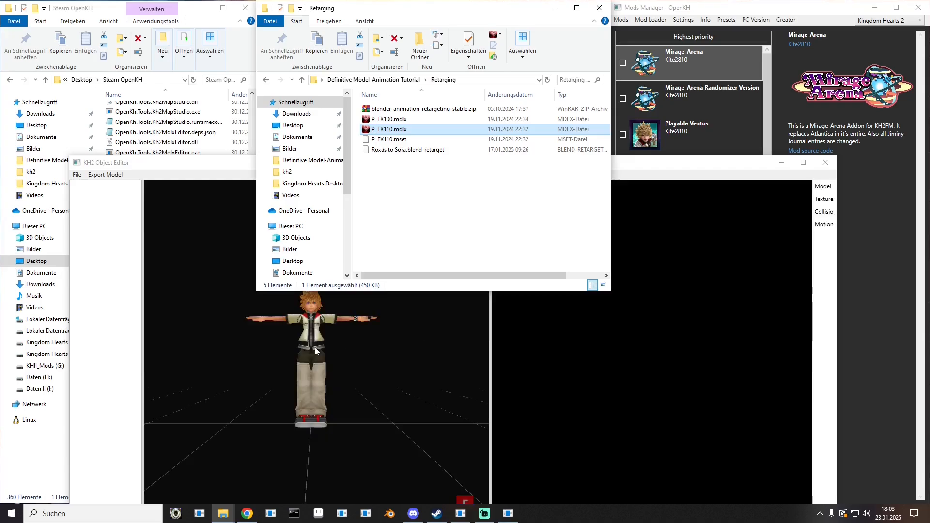
drag(376, 163, 371, 29)
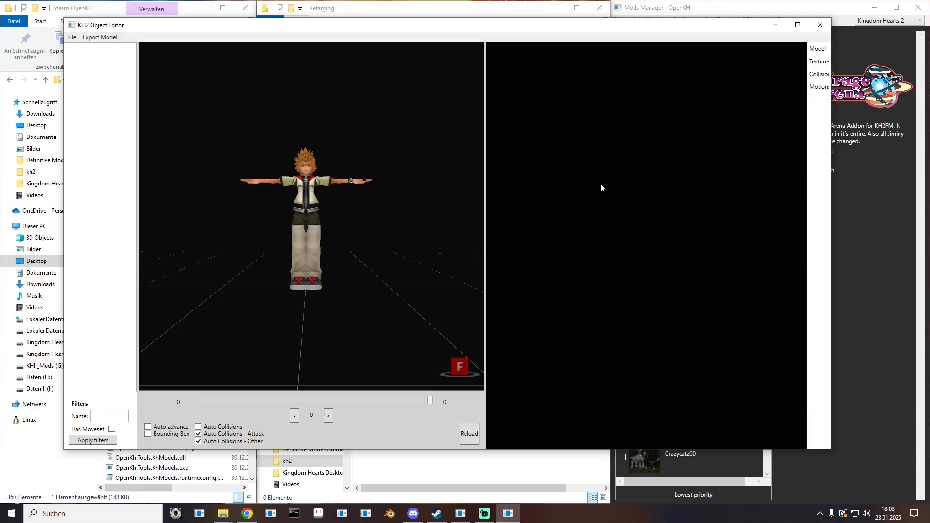
- List the model's motions and preview [0] R000 [IDLE] by scrubbing through its timeline
click(812, 88)
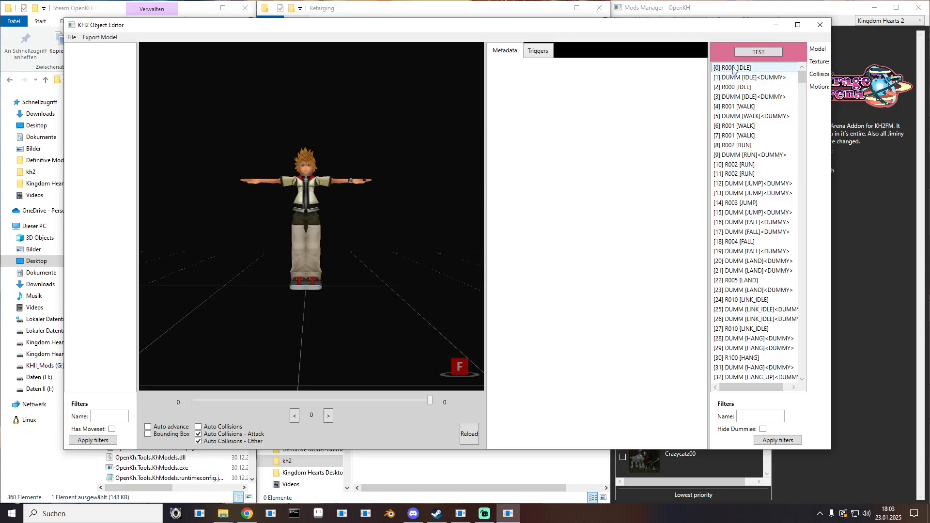
click(734, 68)
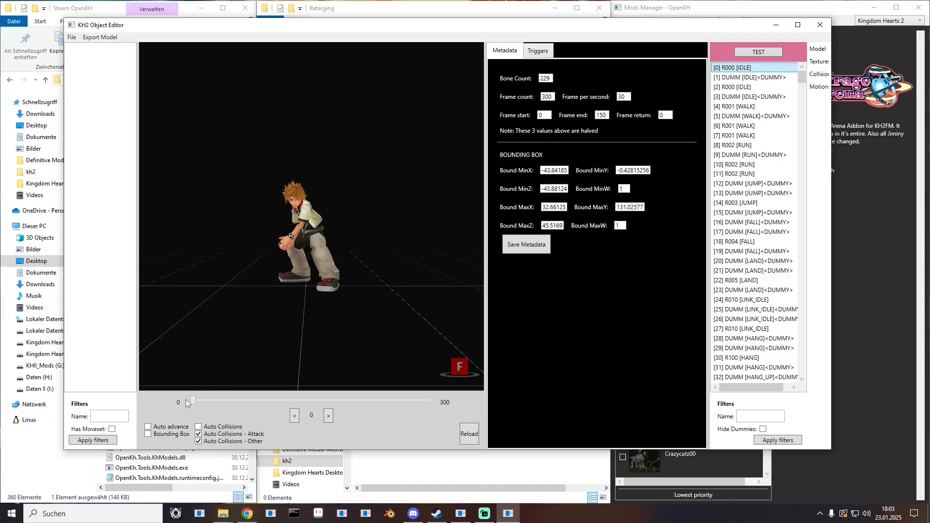
drag(196, 402, 207, 402)
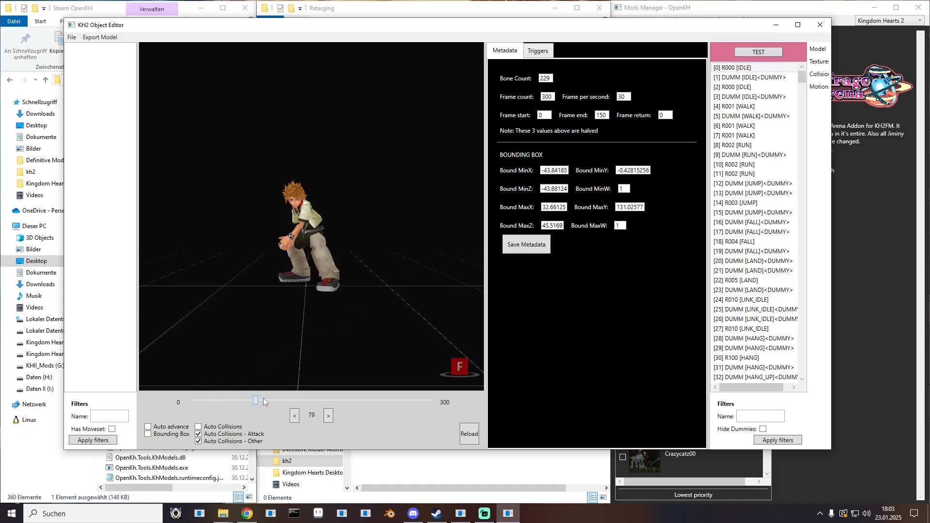
drag(263, 399, 214, 402)
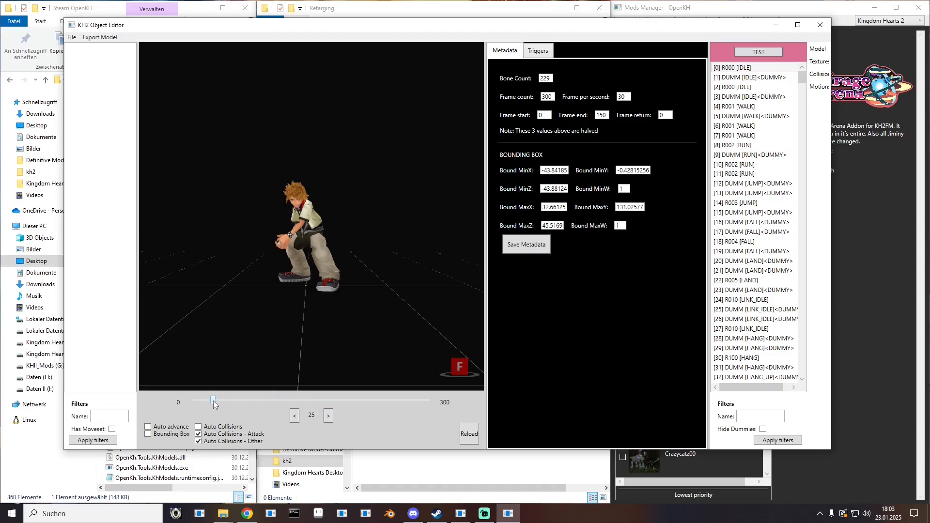
- Step forward through the frames of the idle motion and play it with Auto advance enabled
click(330, 417)
click(330, 417)
click(330, 418)
click(330, 417)
click(330, 418)
click(330, 417)
click(330, 417)
click(330, 417)
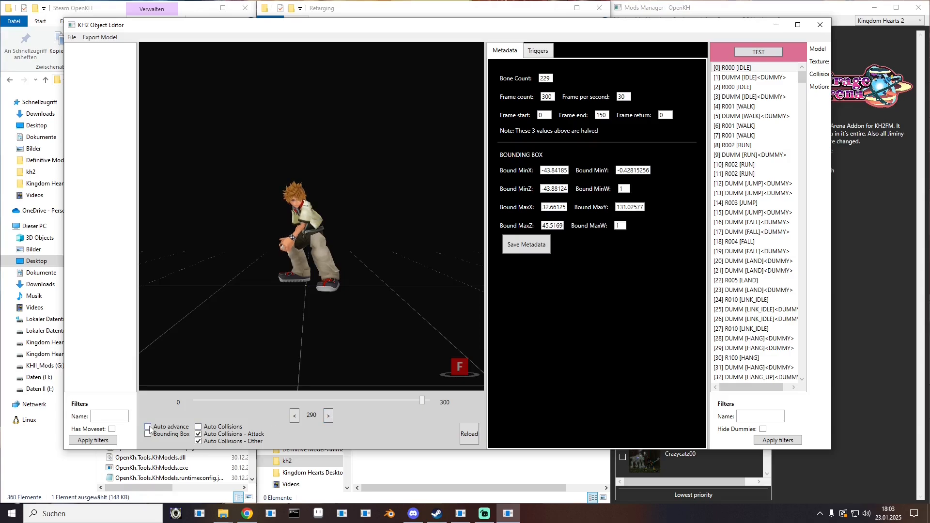
click(156, 429)
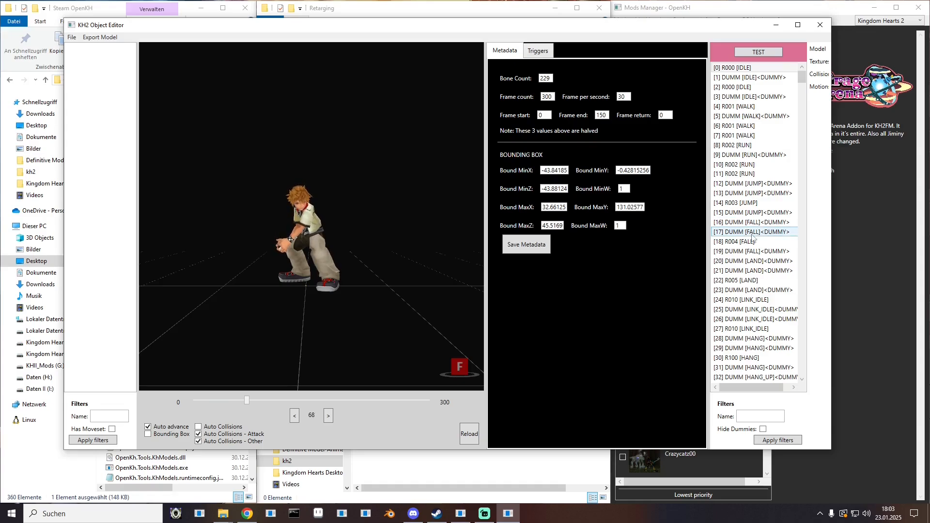
- Find the motion [604] R300 [EX055], preview it, turn off Auto advance and keep that motion selected
scroll(746, 232, down, 12)
scroll(752, 236, down, 20)
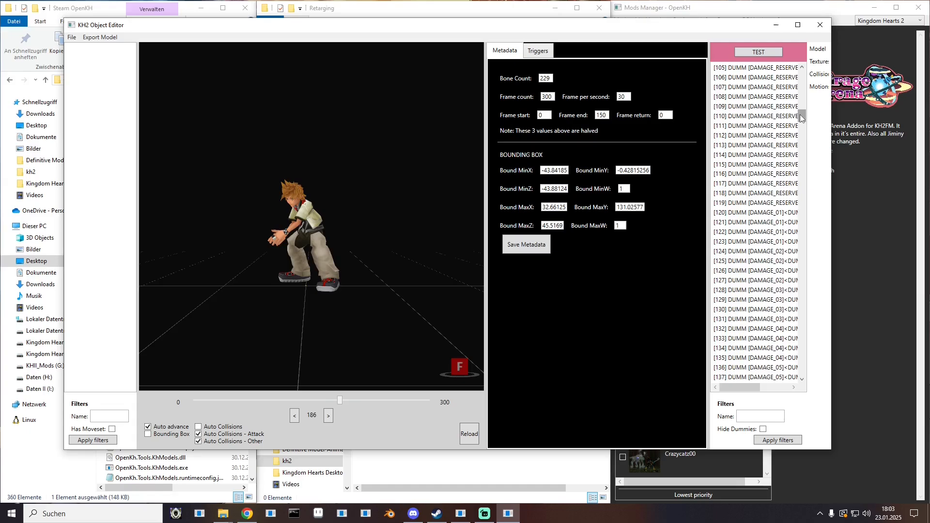
drag(802, 115, 799, 299)
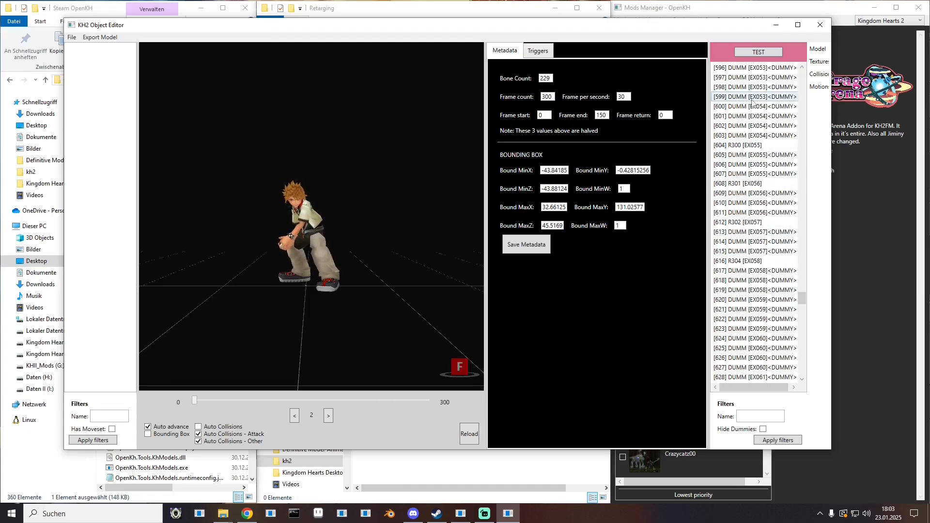
click(744, 145)
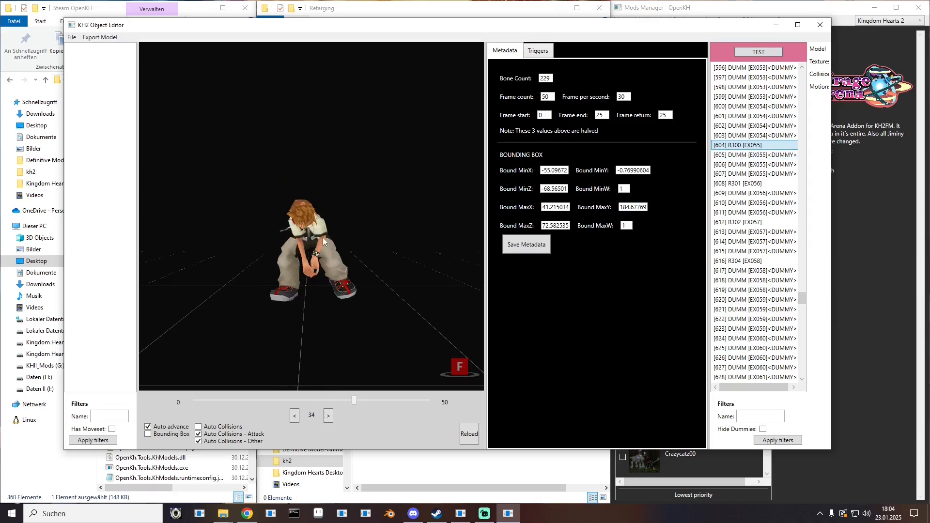
click(176, 428)
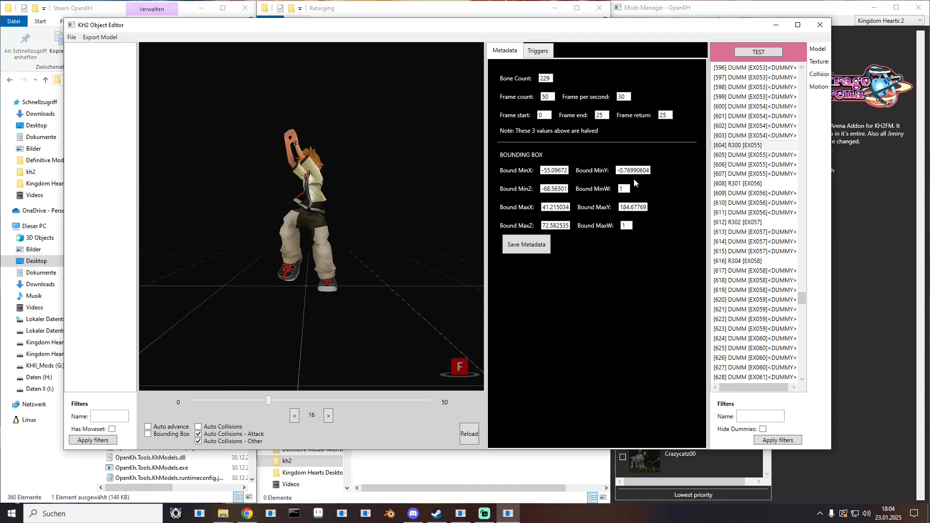
click(740, 148)
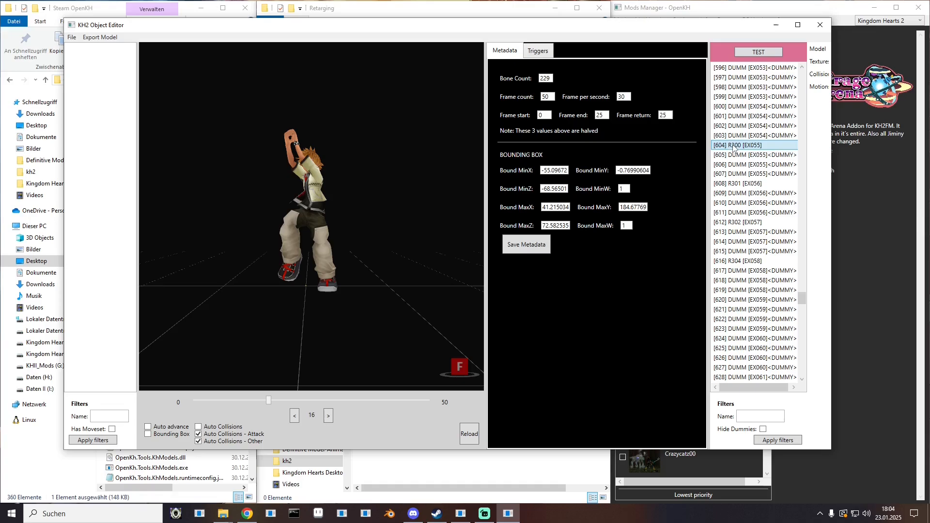
- Export the motion [604] R300 [EX055] as the FBX animation P_EX110.mdlx.fbx in the Retarging folder
right_click(735, 148)
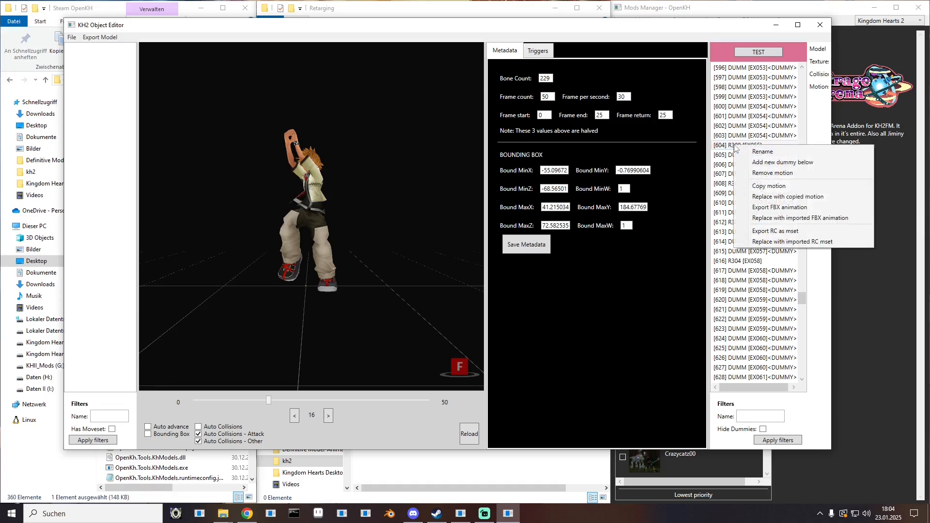
click(767, 209)
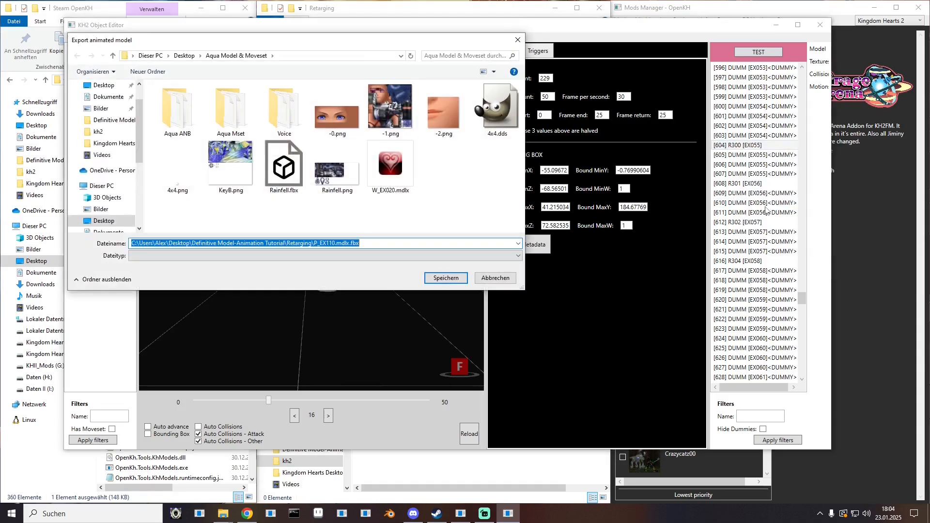
click(117, 121)
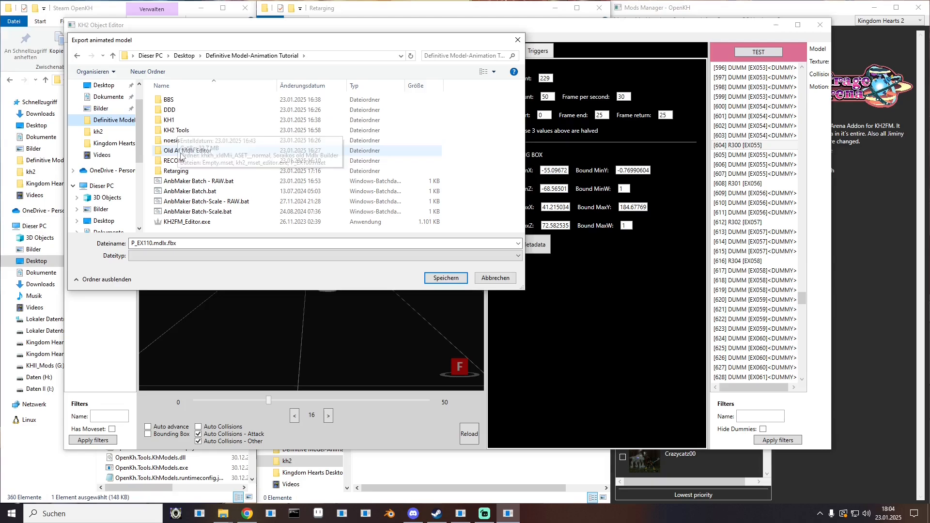
double_click(177, 171)
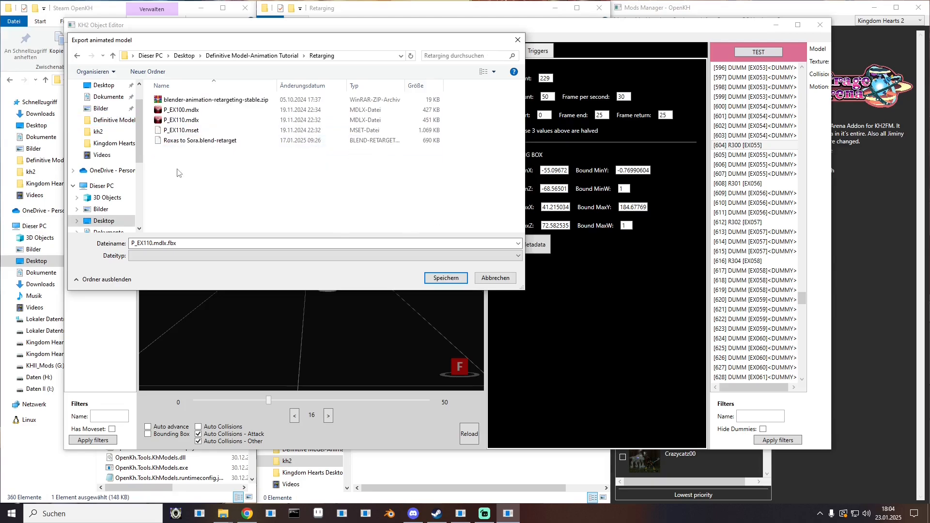
click(438, 279)
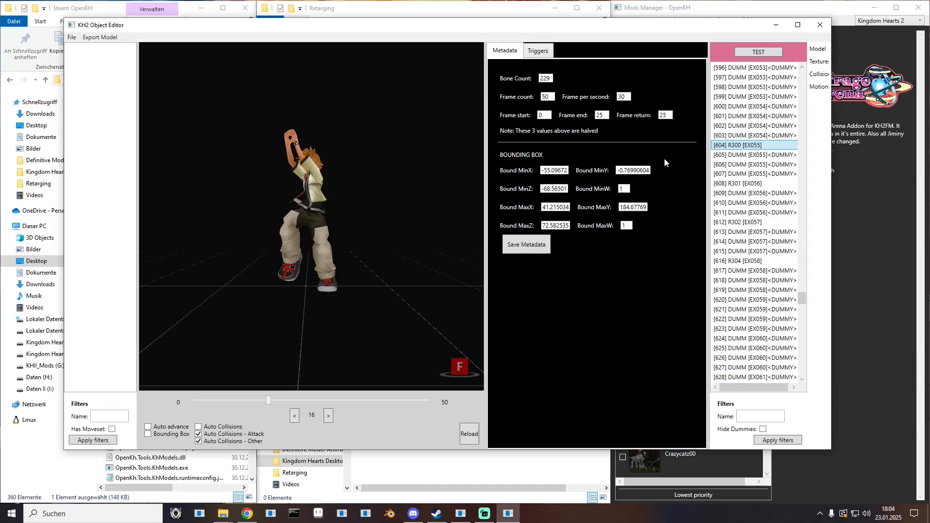
- Preview the motion [608] R301 [EX056] by playing it with Auto advance
click(742, 184)
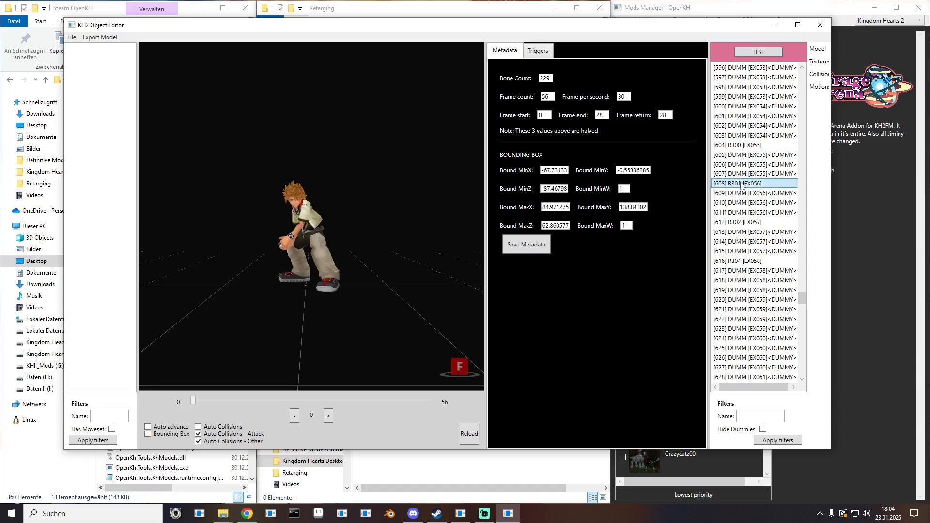
right_click(741, 183)
click(733, 184)
click(171, 427)
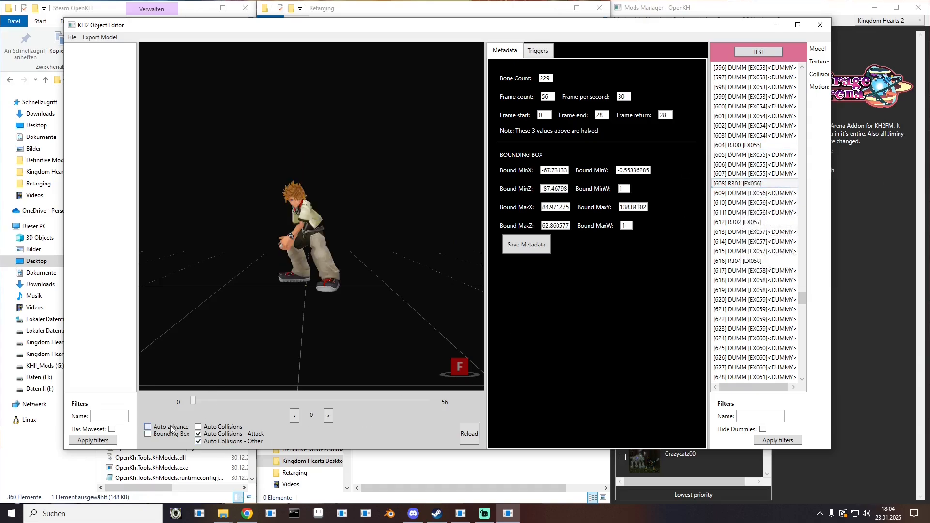
click(172, 427)
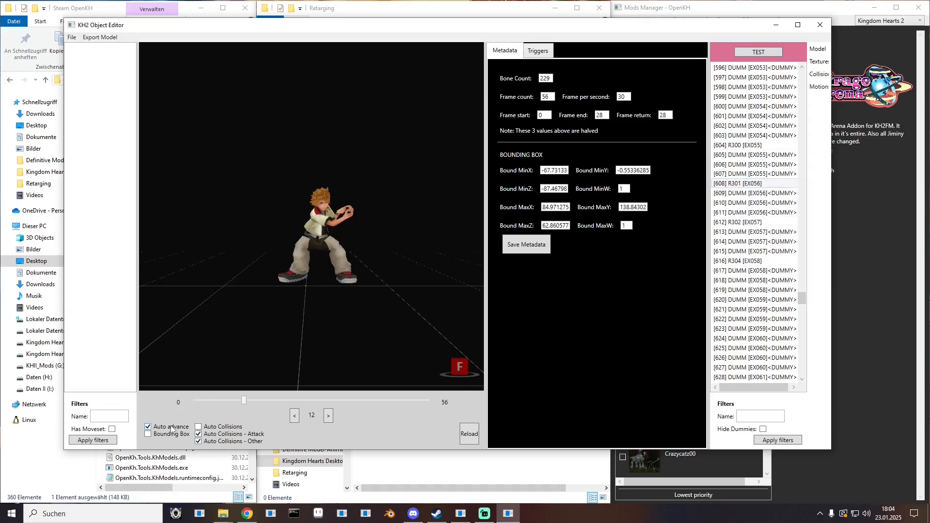
- Preview the motion [612] R302 [EX057] and export it as the FBX animation P_EX110.mdlx2.fbx in the Retarging folder
click(742, 223)
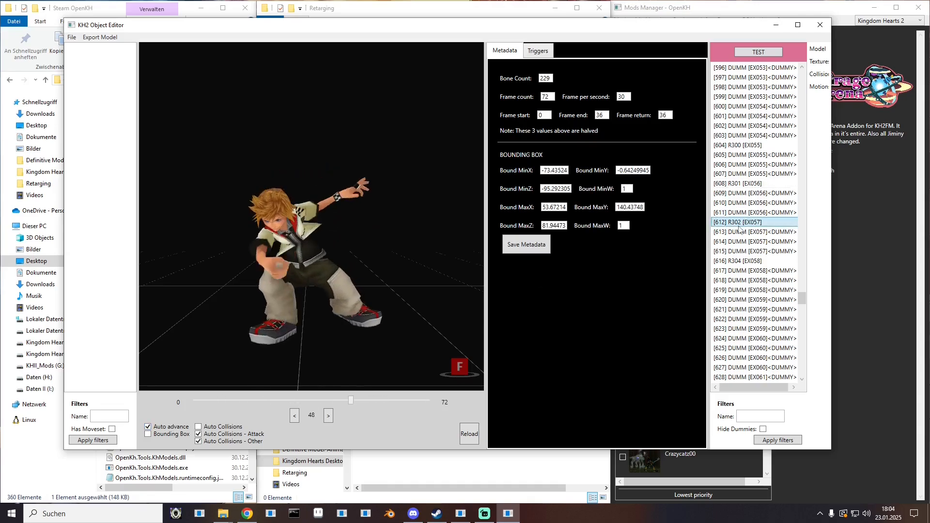
click(148, 427)
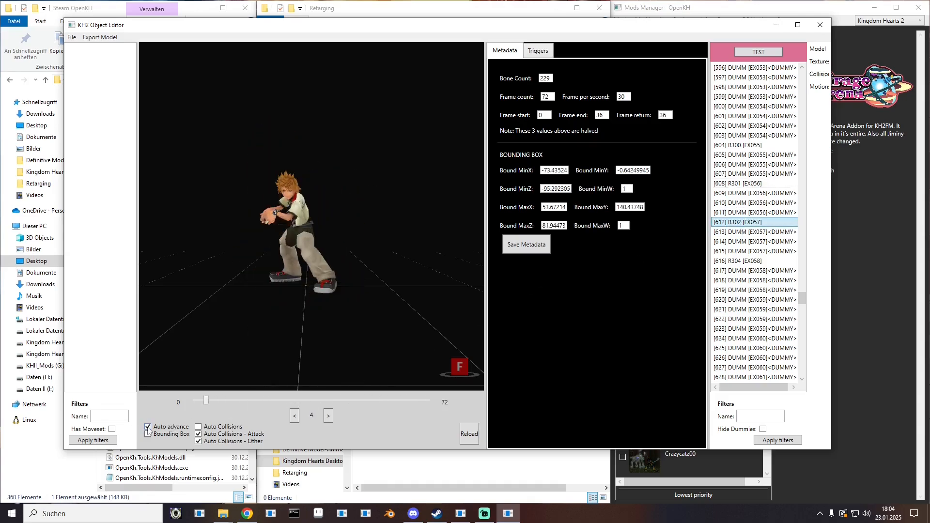
right_click(739, 224)
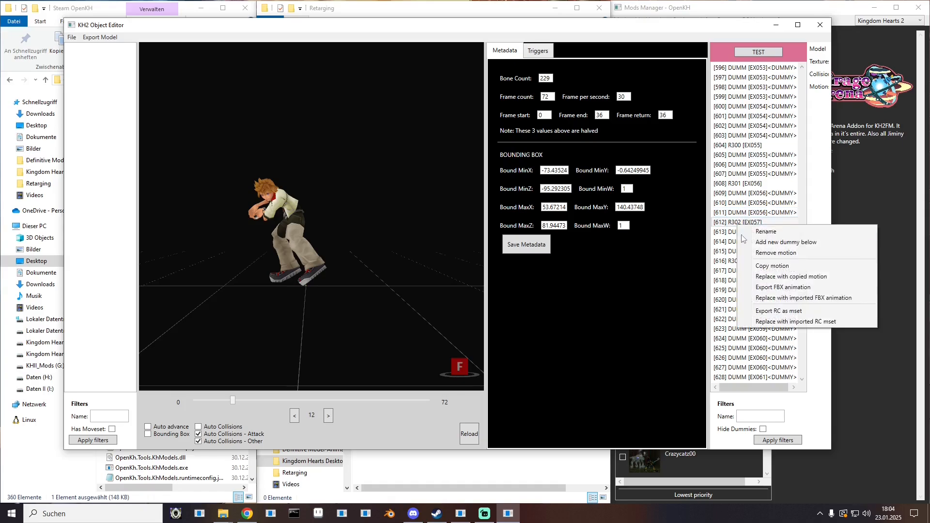
click(759, 288)
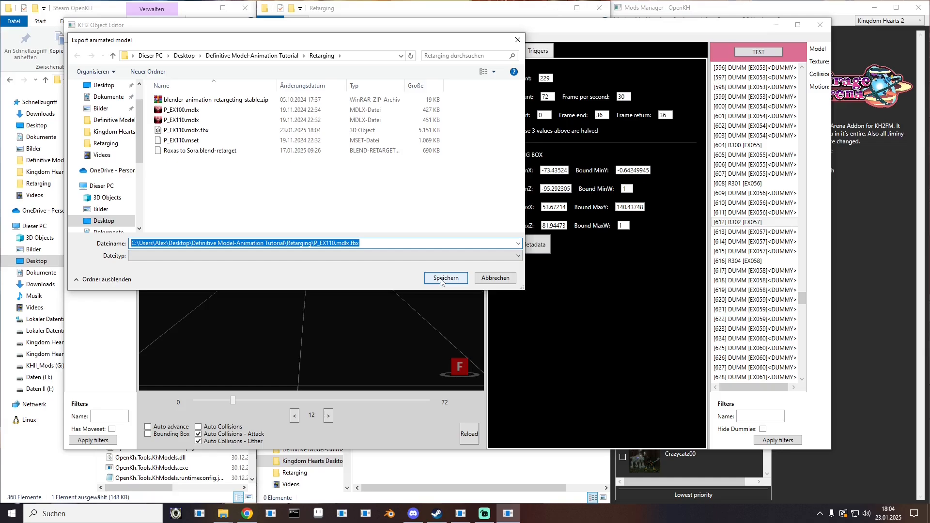
click(322, 243)
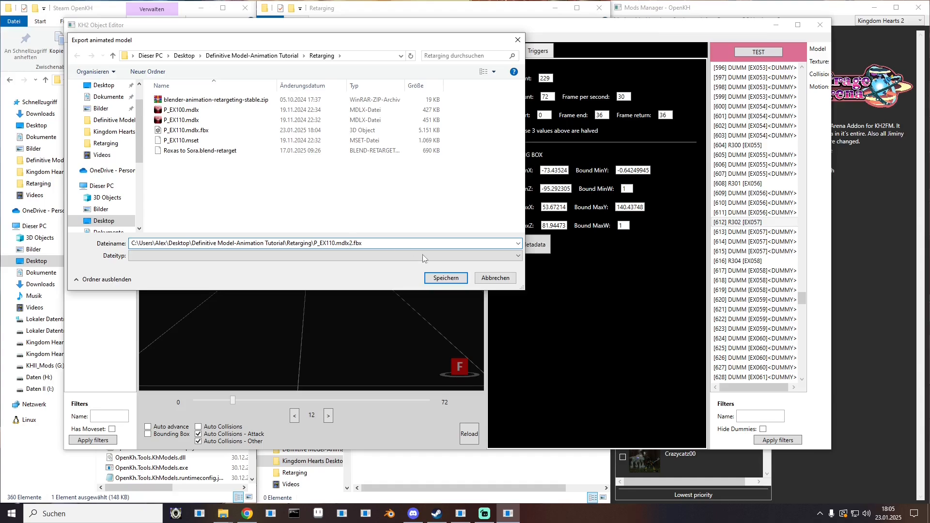
click(438, 279)
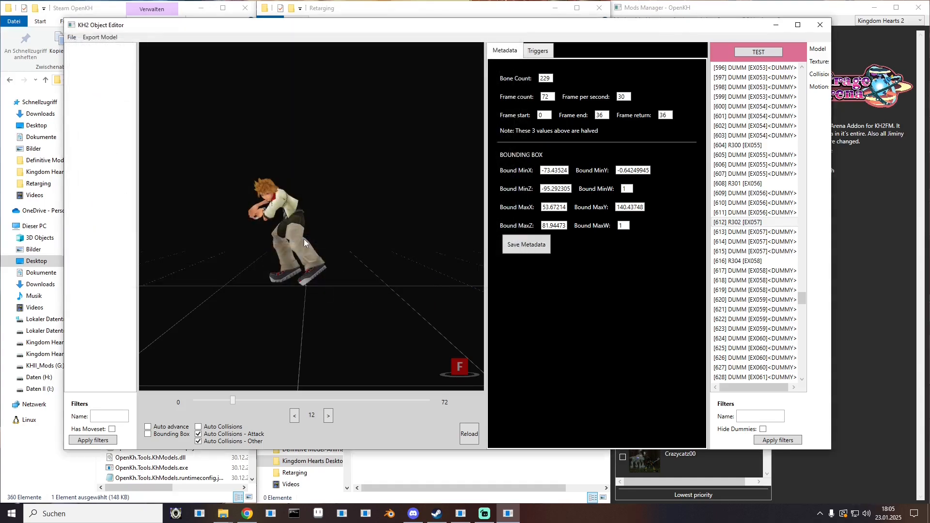
- Preview the motion [616] R304 [EX058] with Auto advance and export it as the FBX animation P_EX110.mdlx3.fbx in the Retarging folder
click(737, 261)
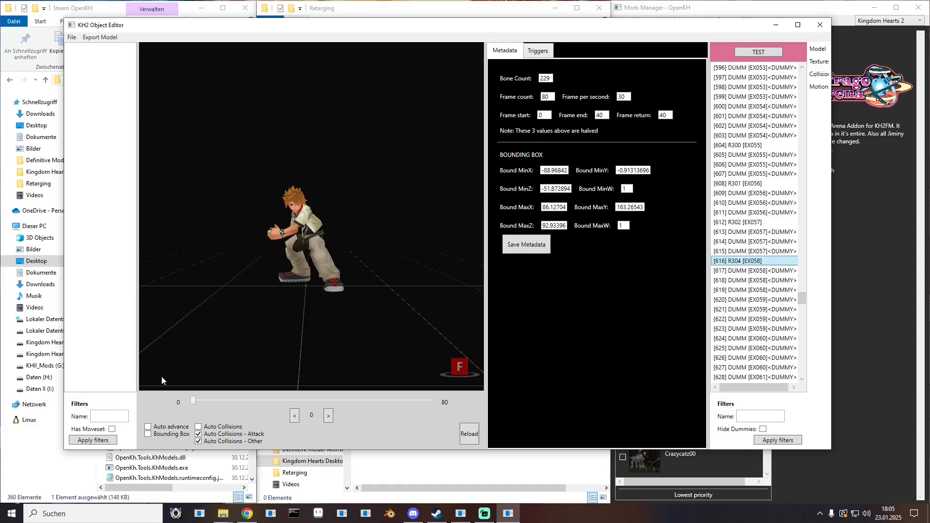
click(177, 431)
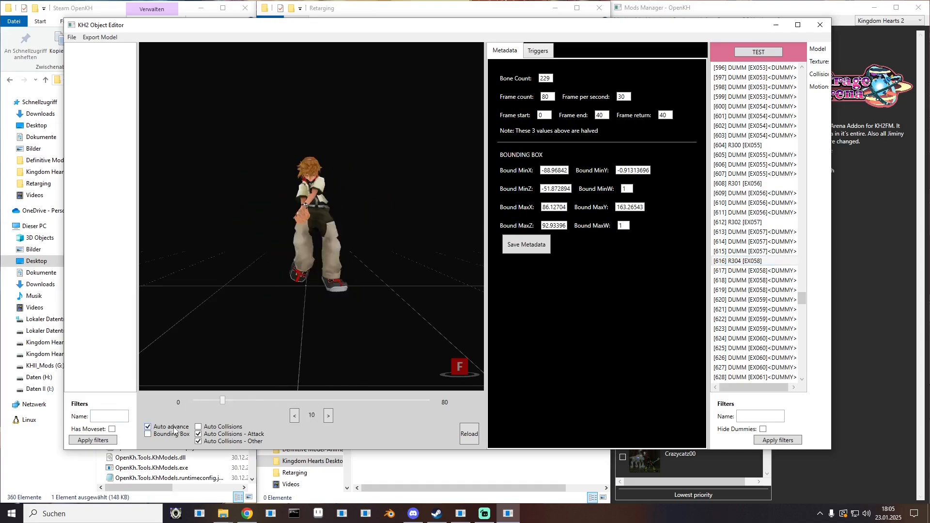
click(175, 430)
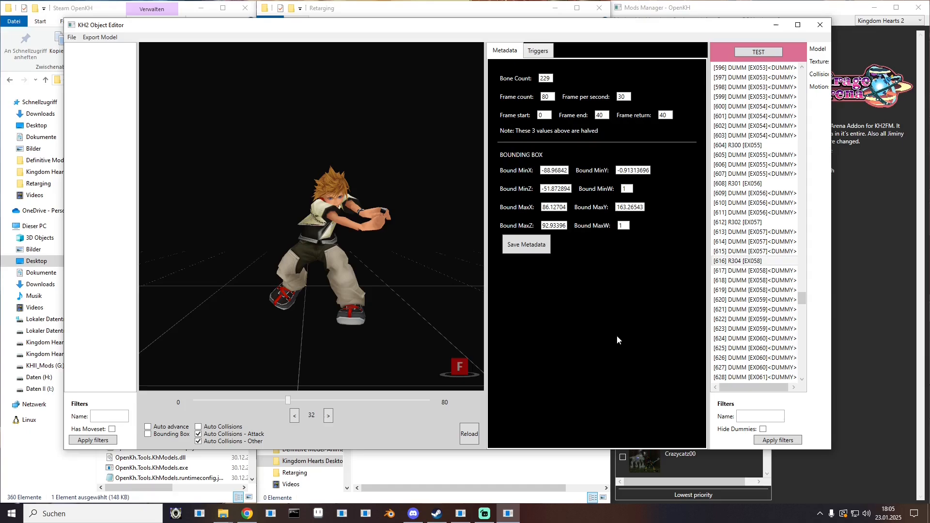
right_click(739, 262)
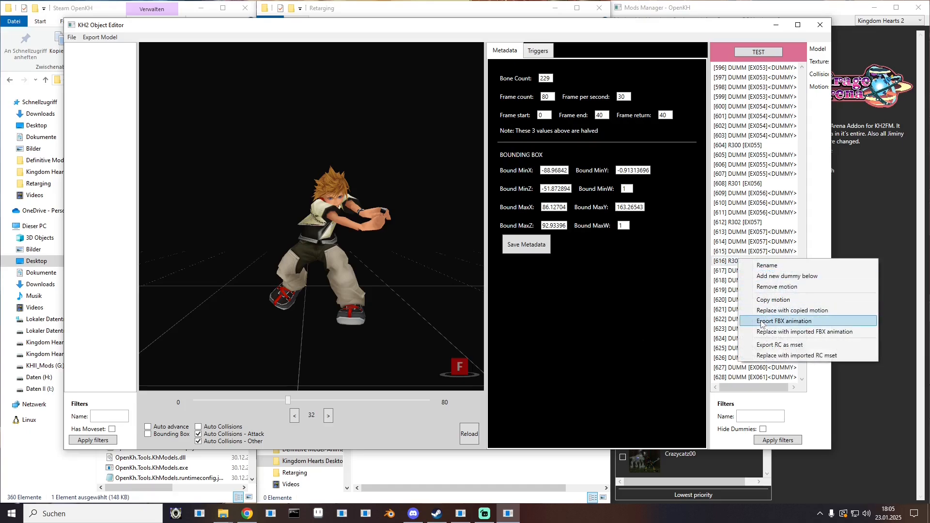
click(744, 322)
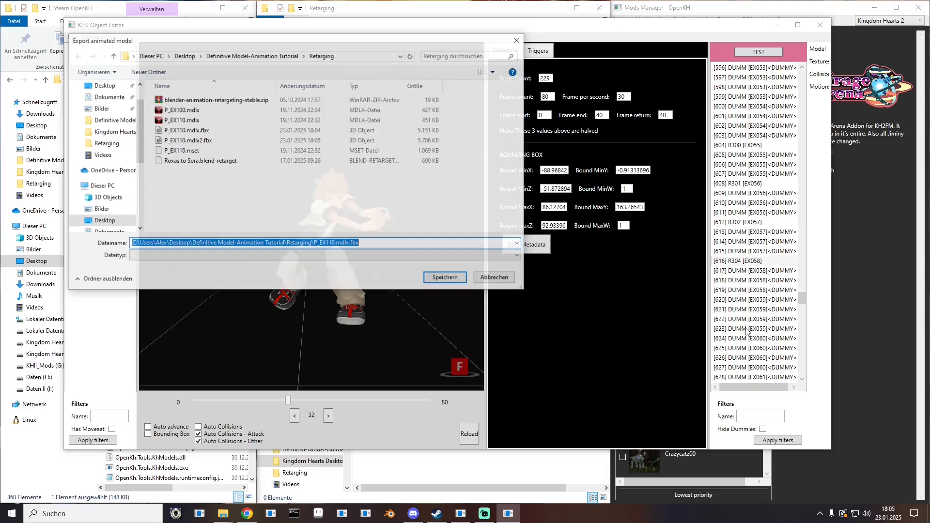
click(350, 244)
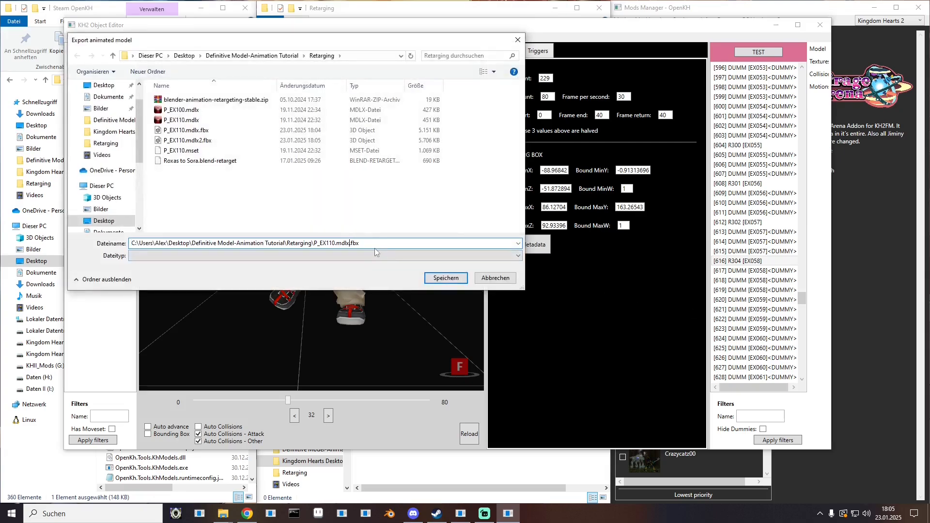
text(3)
click(446, 278)
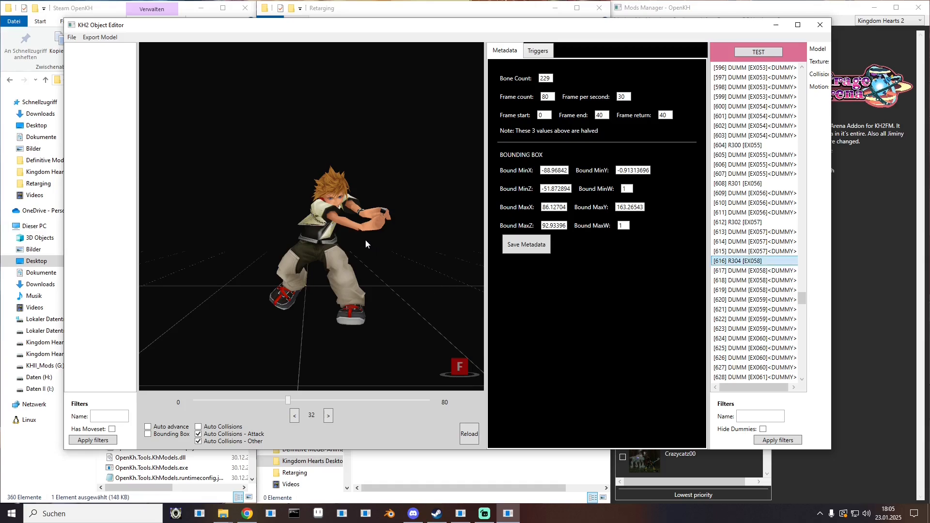
- Close the KH2 Object Editor and check the exported P_EX110.mdlx.fbx in the 3D viewer by scrubbing through its animation
click(820, 25)
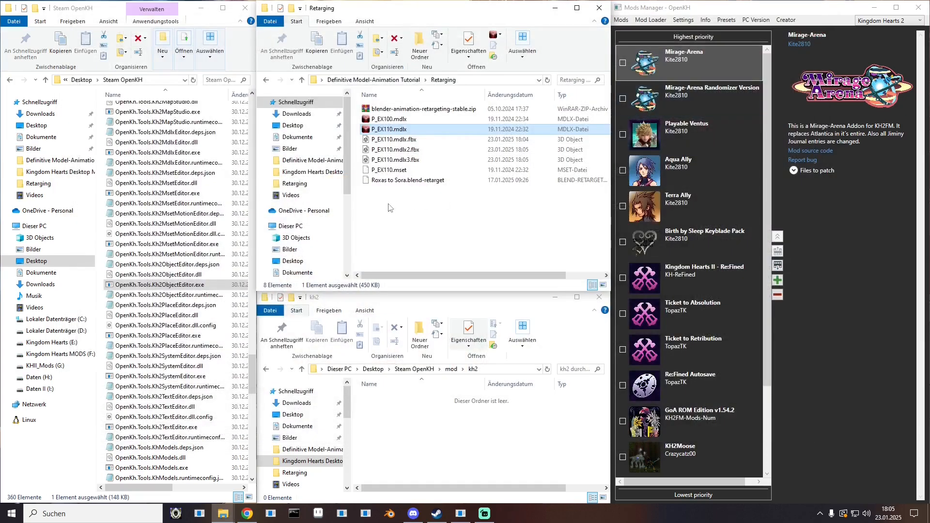
click(393, 139)
click(391, 160)
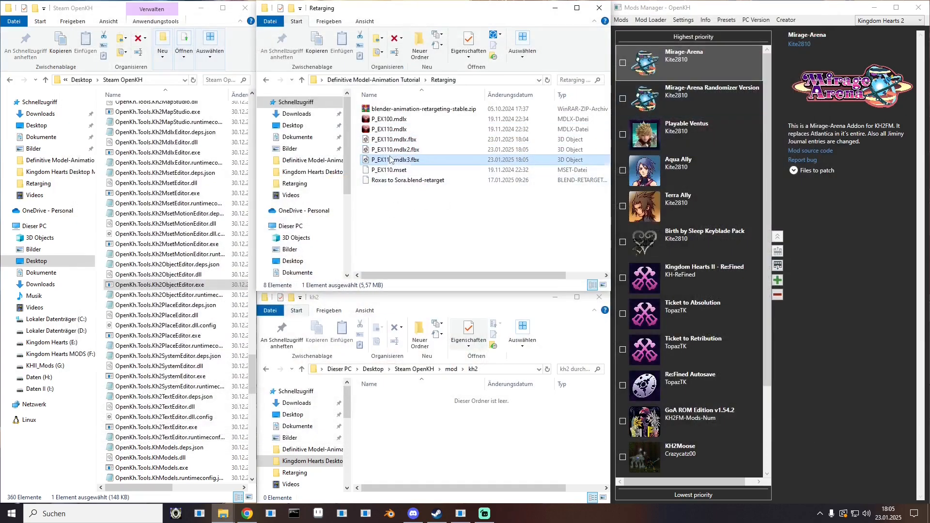
double_click(393, 140)
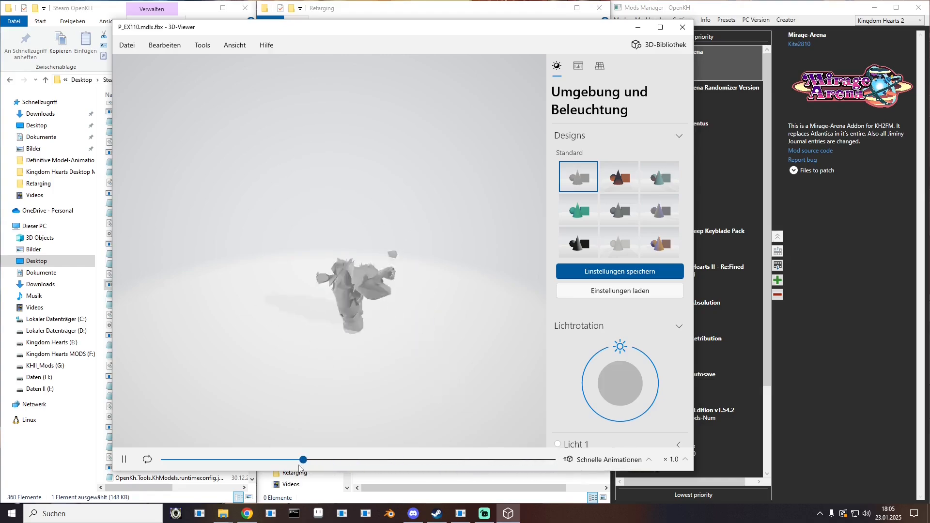
drag(378, 452, 339, 459)
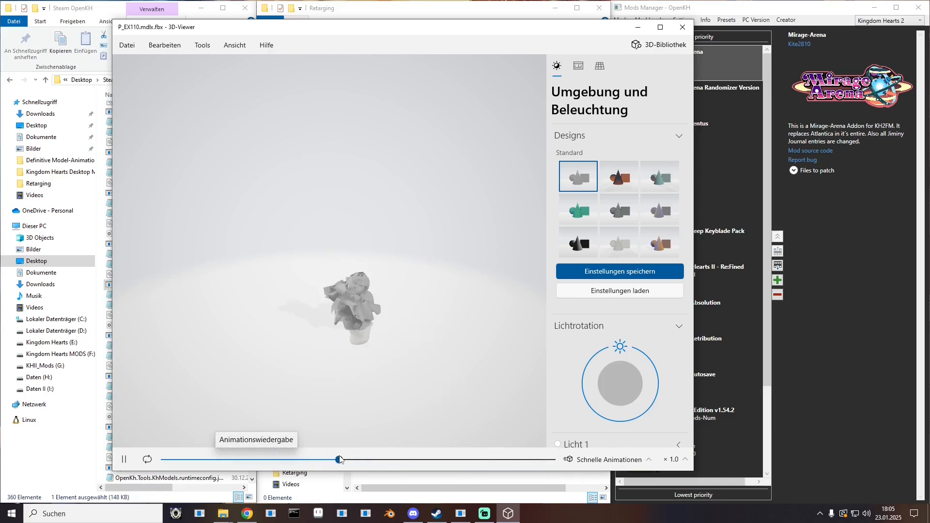
click(683, 27)
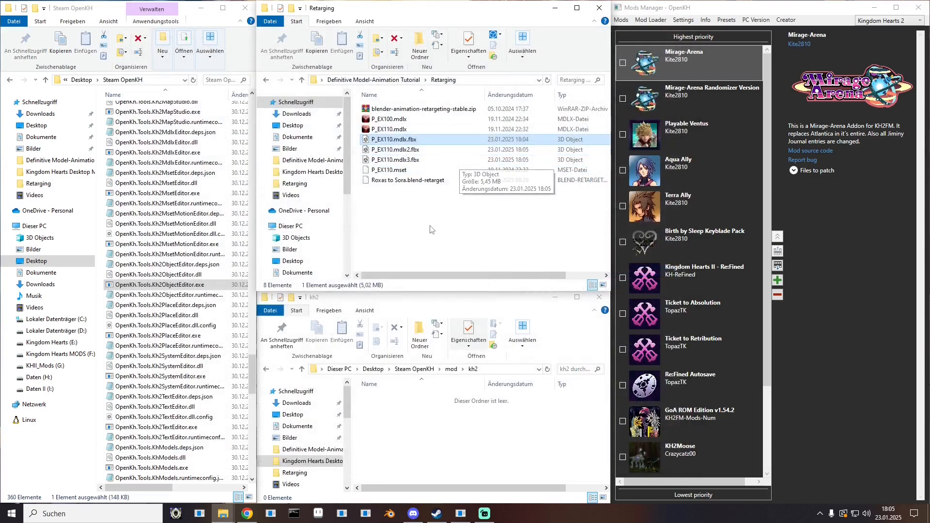
click(404, 230)
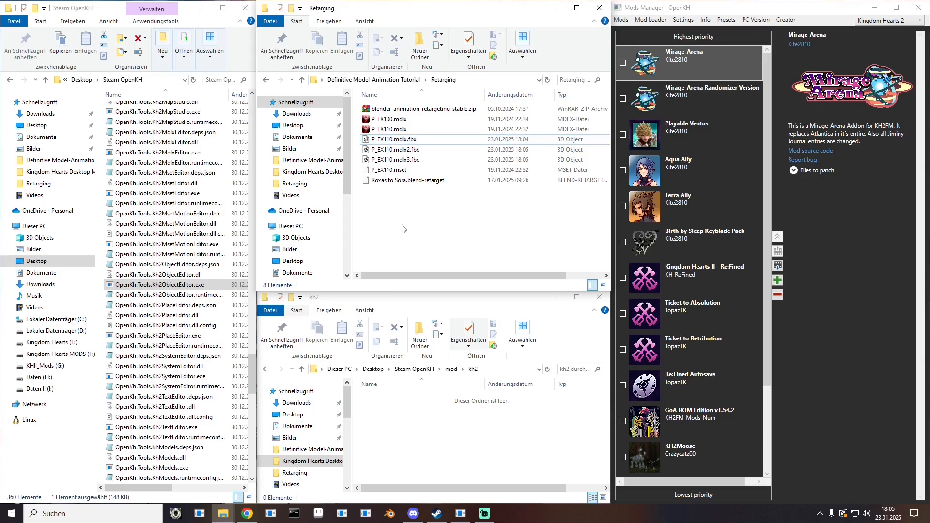
- Open Blender, delete all default scene objects, and return to the file windows
click(392, 515)
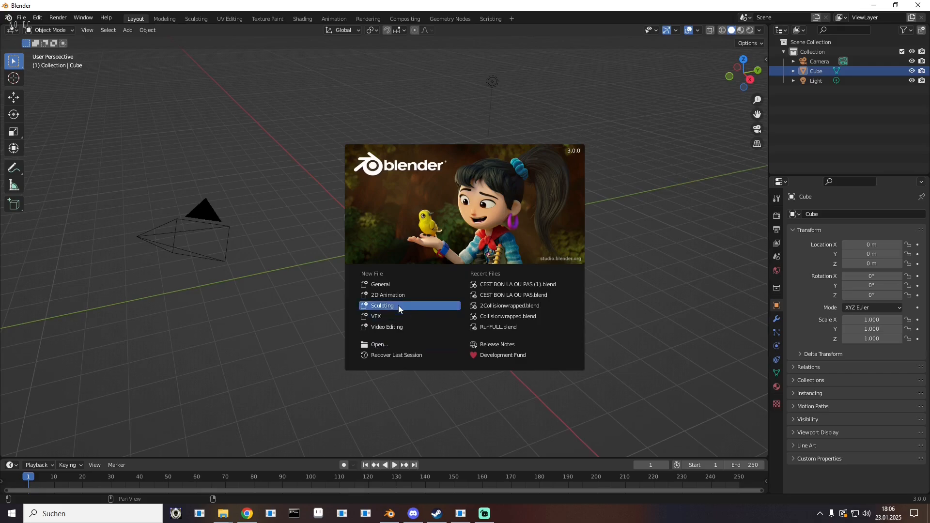
click(320, 183)
key(a)
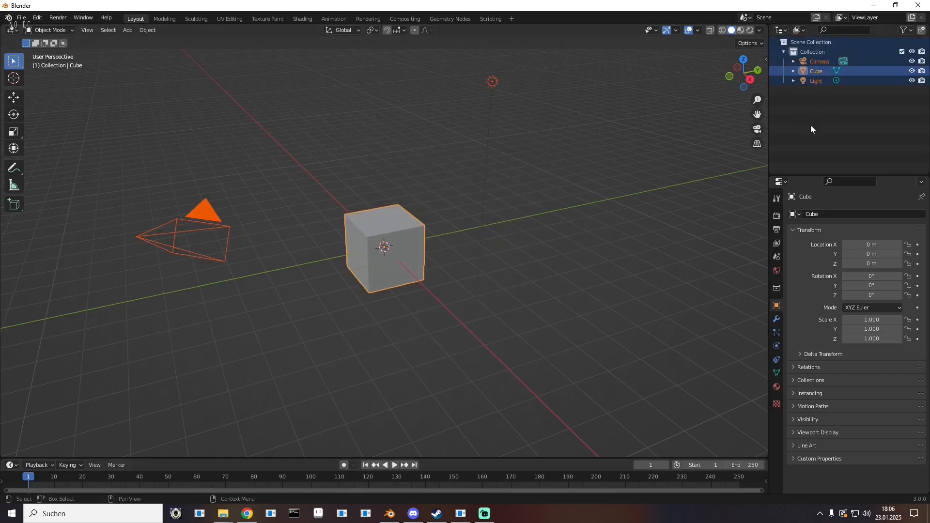
key(Delete)
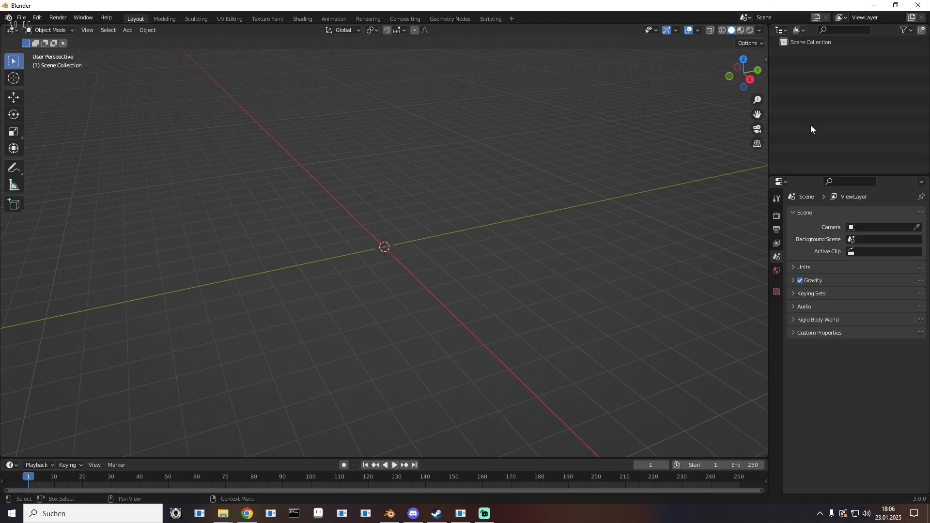
click(875, 7)
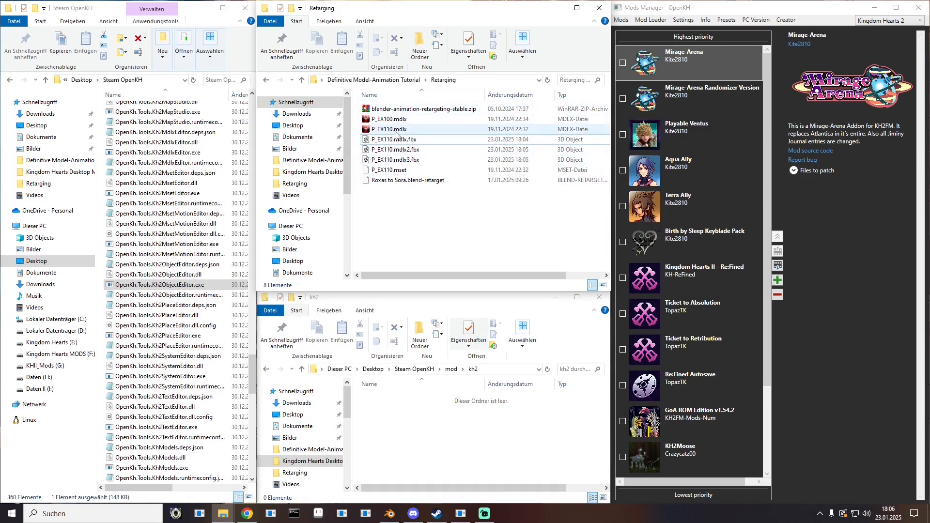
- Load P_EX100.mdlx from the Retarging folder into the OpenKH MDLX Editor and show the model's collision list
click(385, 120)
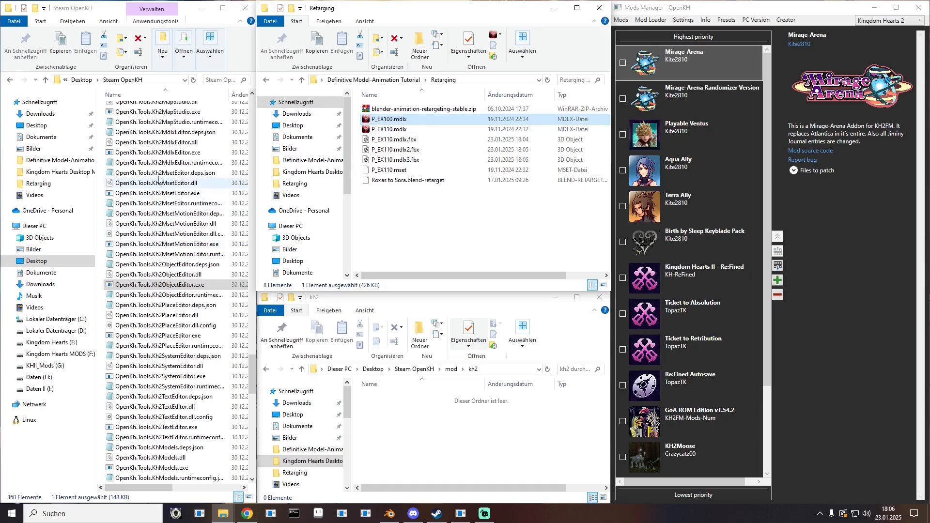
double_click(154, 153)
drag(178, 63, 210, 169)
drag(391, 120, 344, 249)
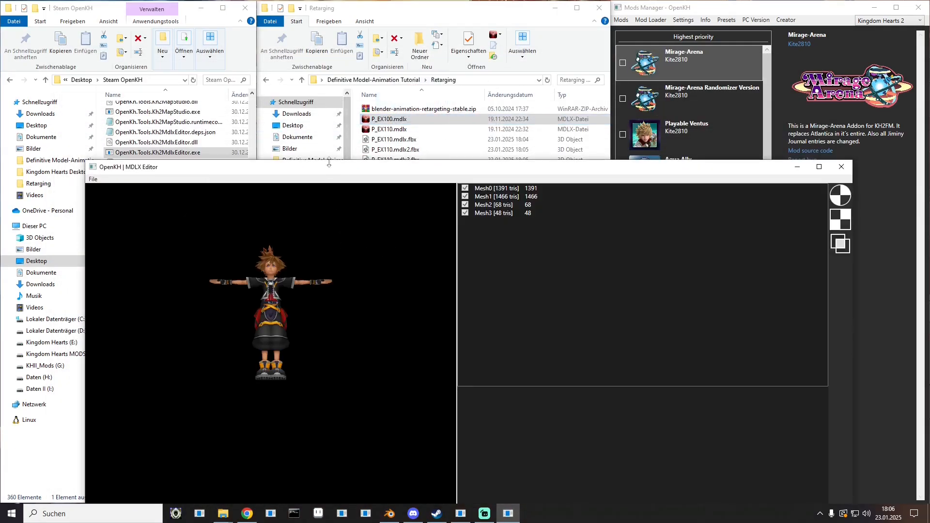
drag(329, 169, 319, 76)
drag(237, 194, 185, 202)
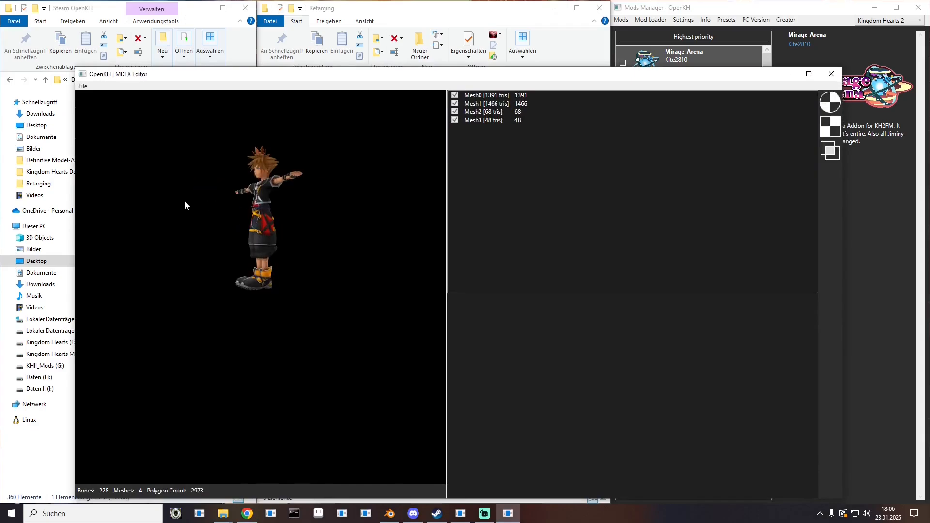
click(829, 152)
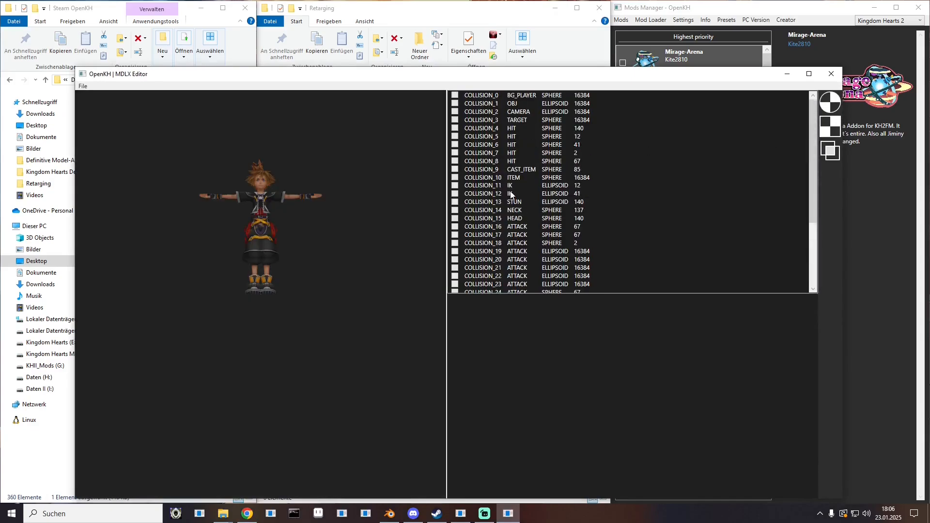
- Switch from the collision list to the model's meshes and export the model as P_EX100.fbx to the Retarging folder
click(829, 126)
click(830, 102)
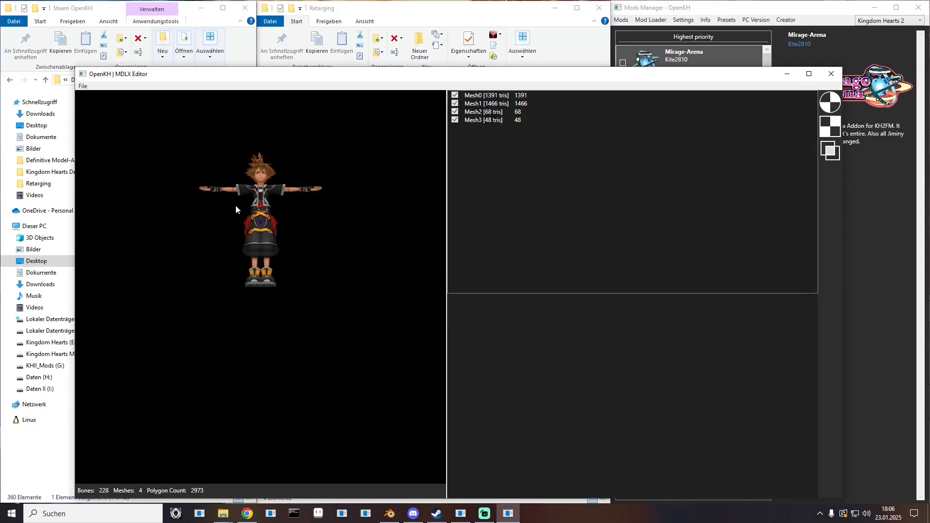
drag(235, 205, 277, 211)
click(82, 86)
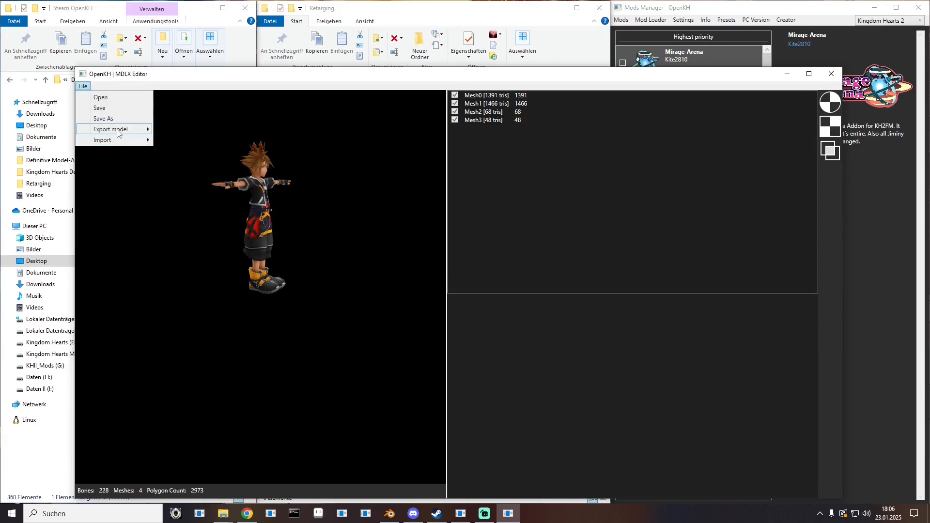
mouse_move(121, 130)
click(175, 130)
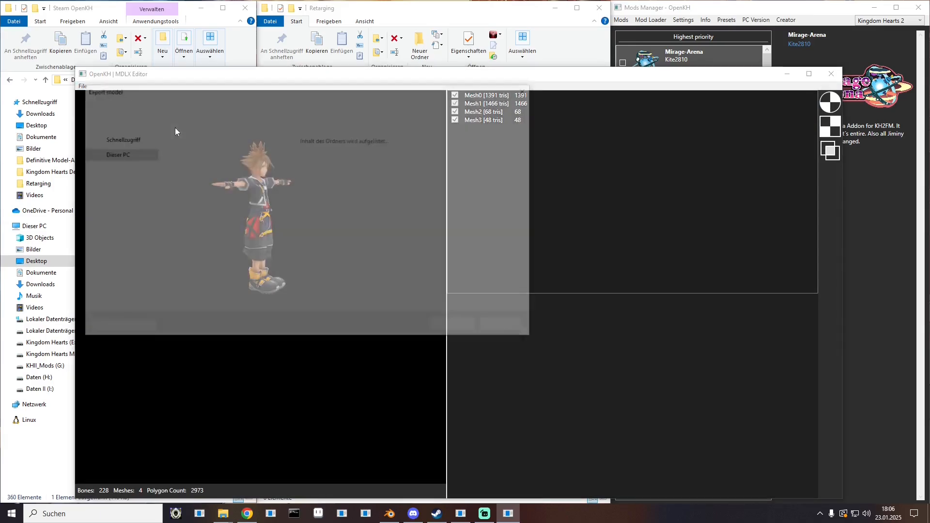
click(122, 171)
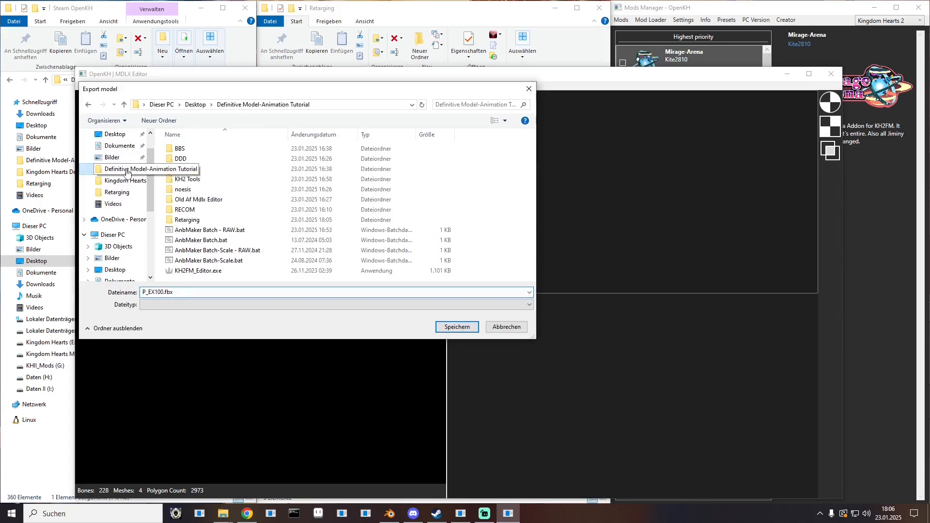
click(117, 192)
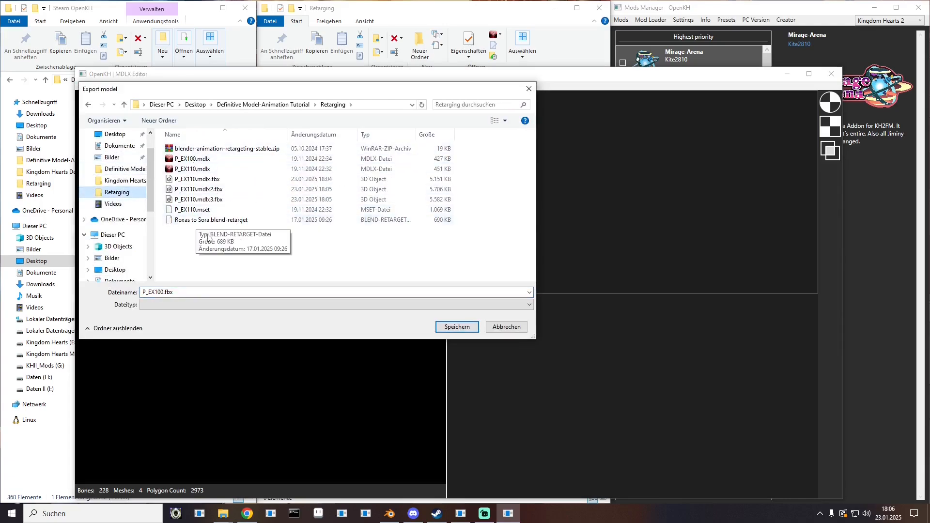
click(448, 328)
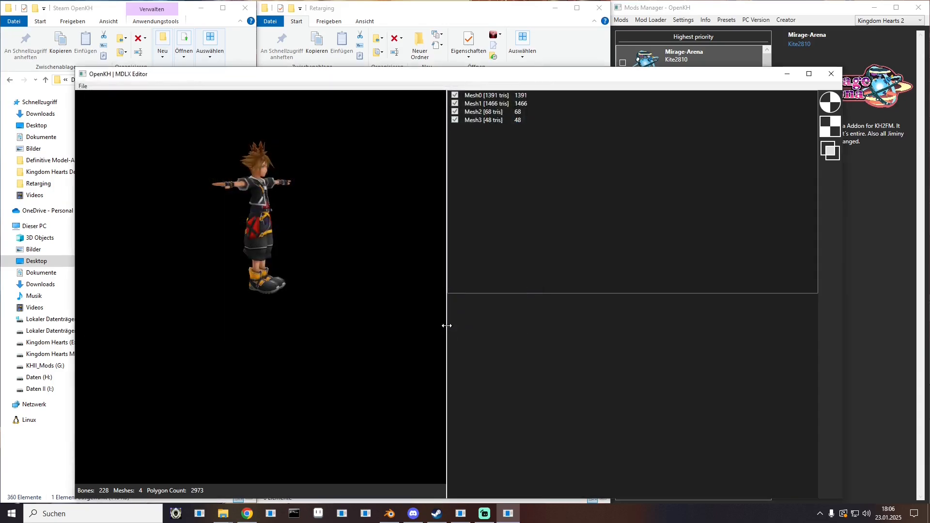
- Close the MDLX Editor and delete Texture0000.png, Texture0001.png and Texture0002.png from the Retarging folder
click(831, 74)
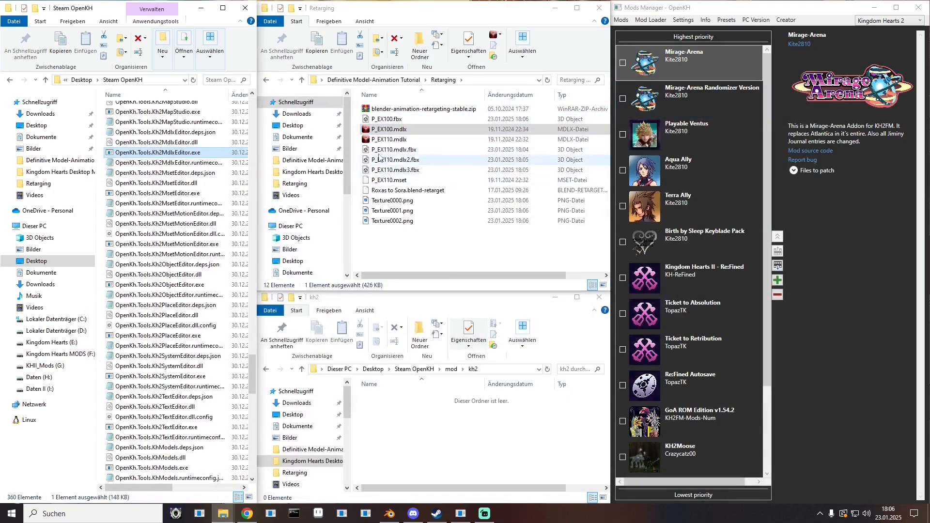
click(390, 118)
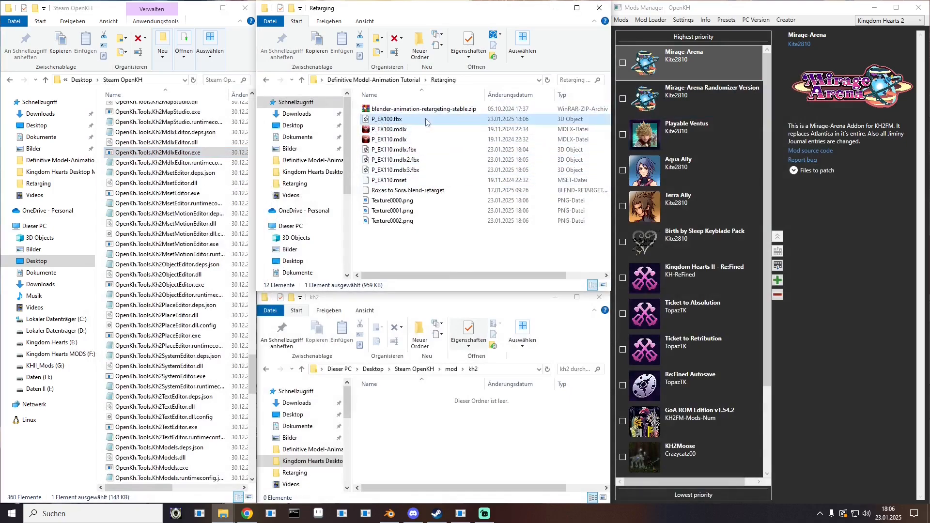
drag(395, 263, 391, 204)
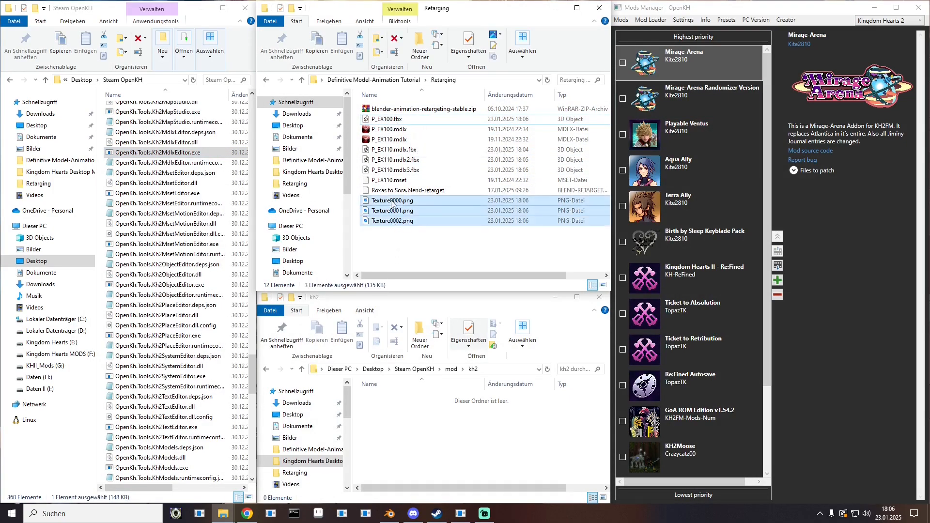
key(Delete)
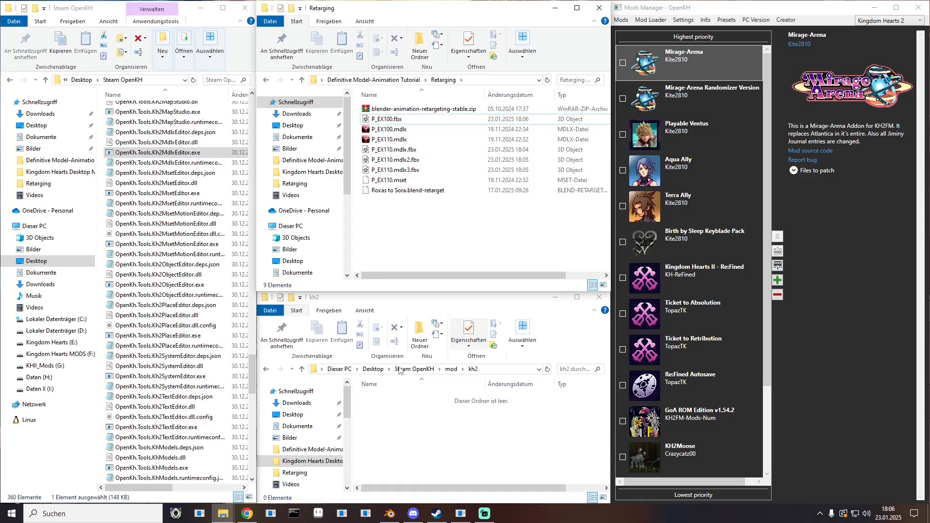
- Switch to Blender and import the FBX model P_EX100.fbx from the Retarging folder
click(390, 514)
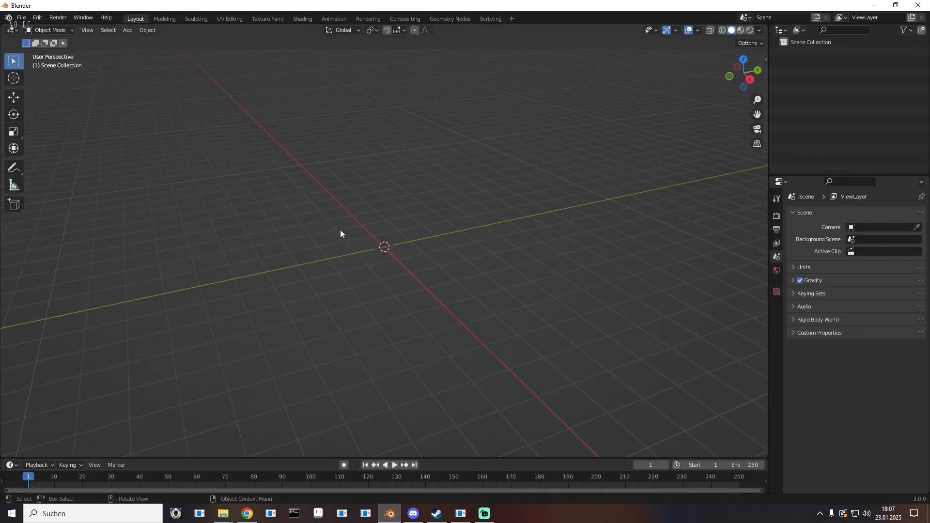
click(25, 20)
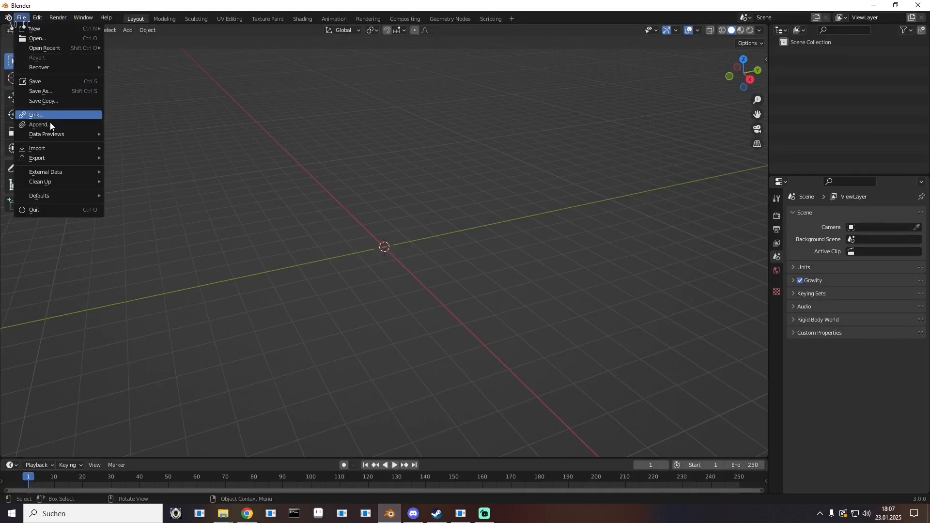
mouse_move(61, 145)
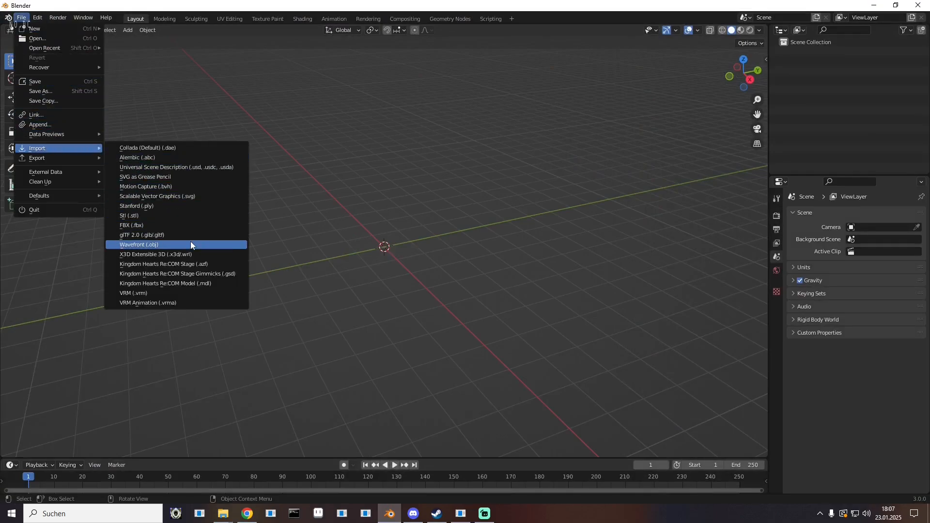
click(185, 226)
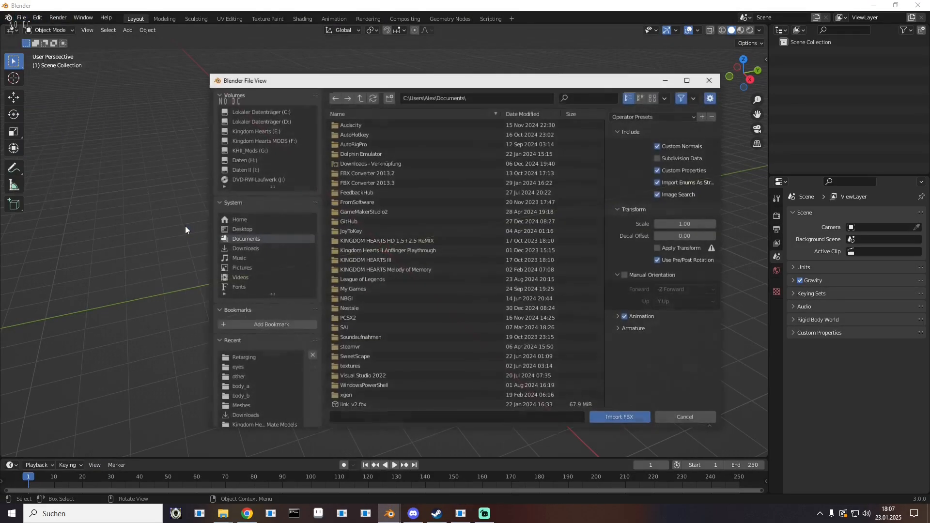
click(239, 359)
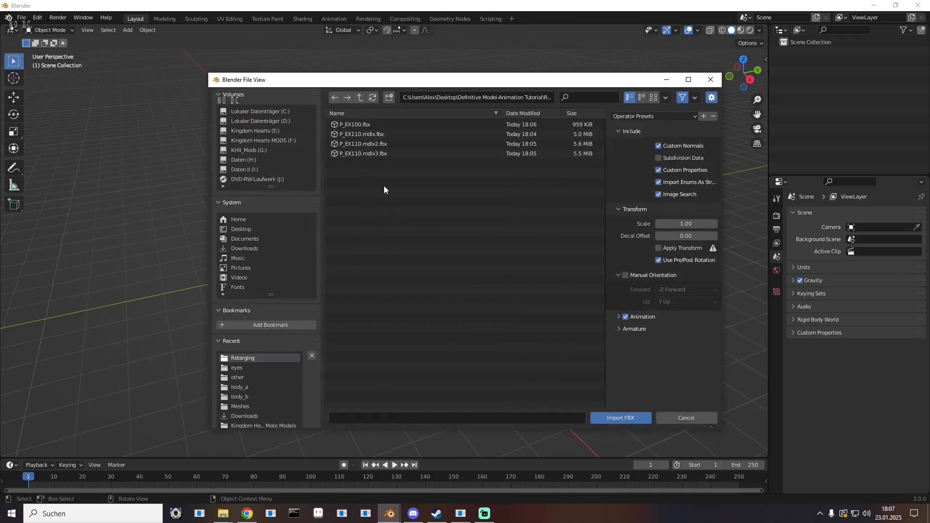
click(354, 124)
double_click(355, 124)
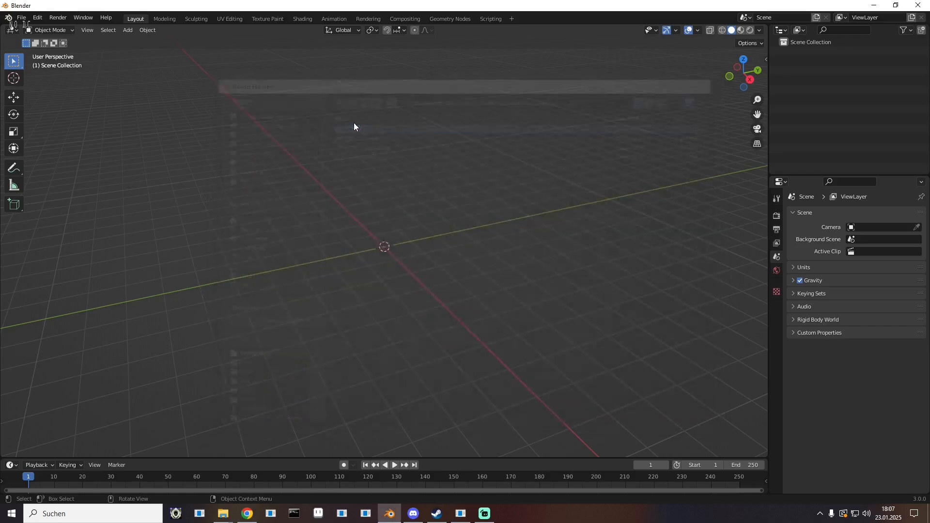
scroll(419, 147, up, 7)
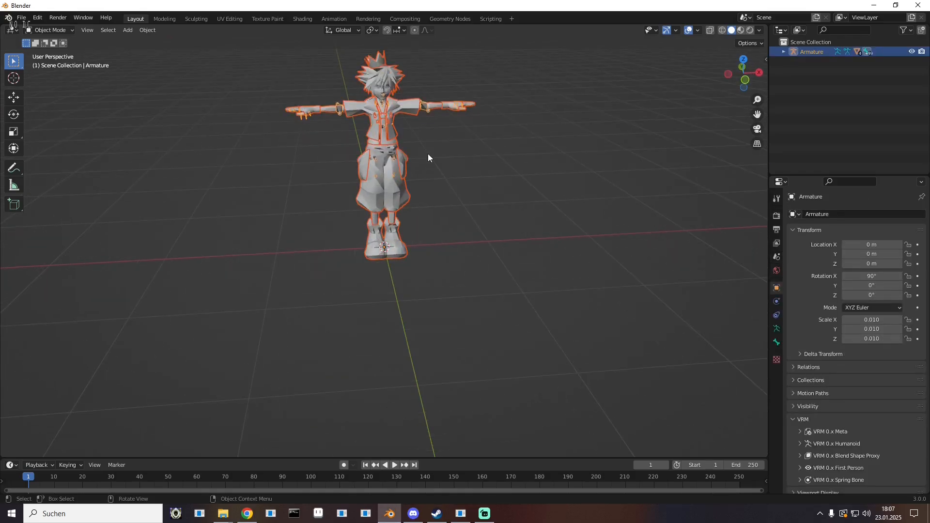
scroll(425, 153, down, 1)
mouse_move(423, 152)
mouse_down()
mouse_move(420, 125)
mouse_move(419, 139)
mouse_up()
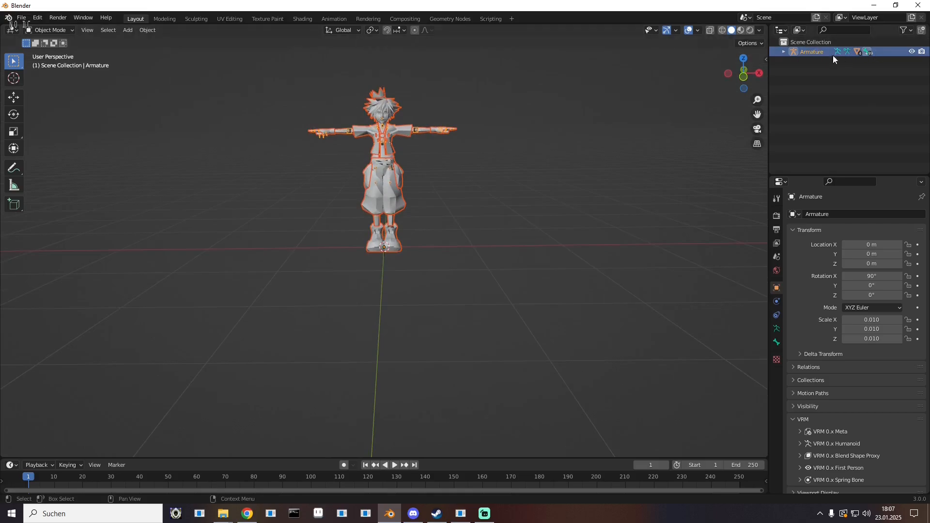
- Examine the imported Sora armature's hierarchy, including its bones and mesh nodes, and collapse it again
click(809, 53)
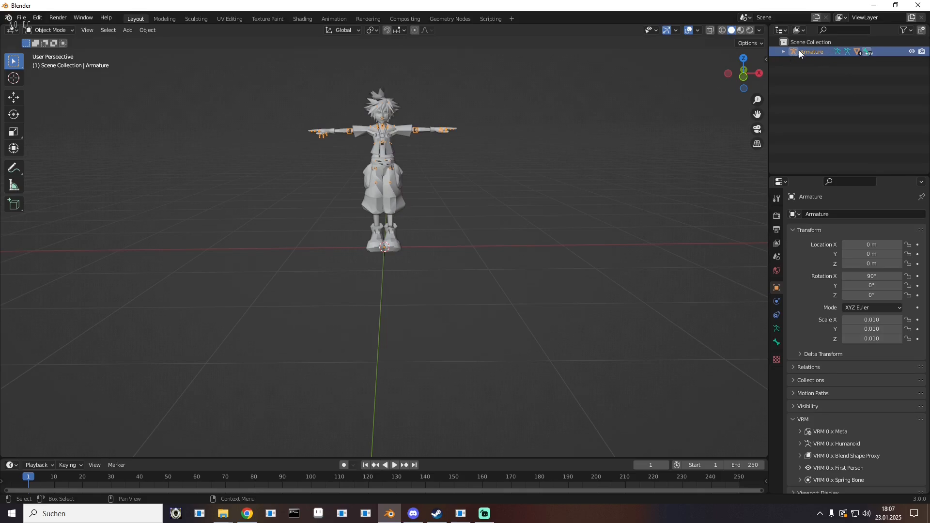
click(785, 52)
click(789, 71)
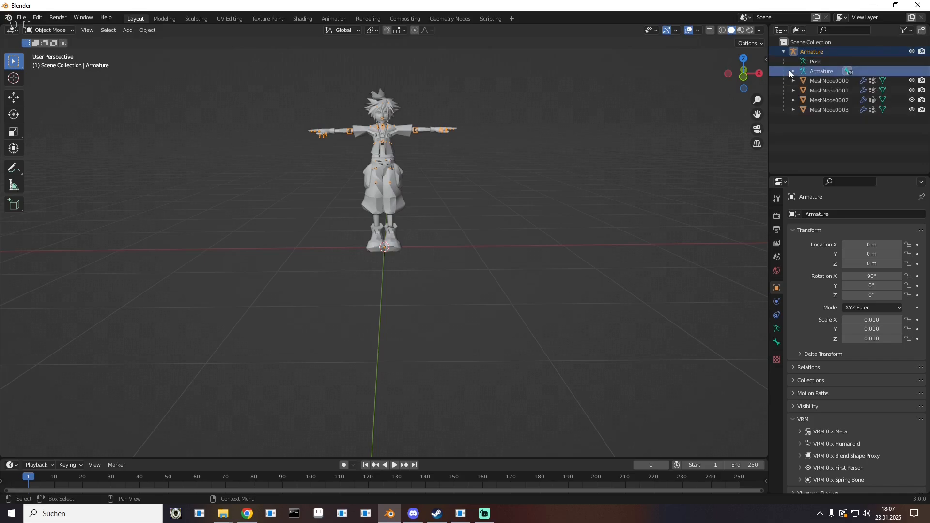
click(792, 72)
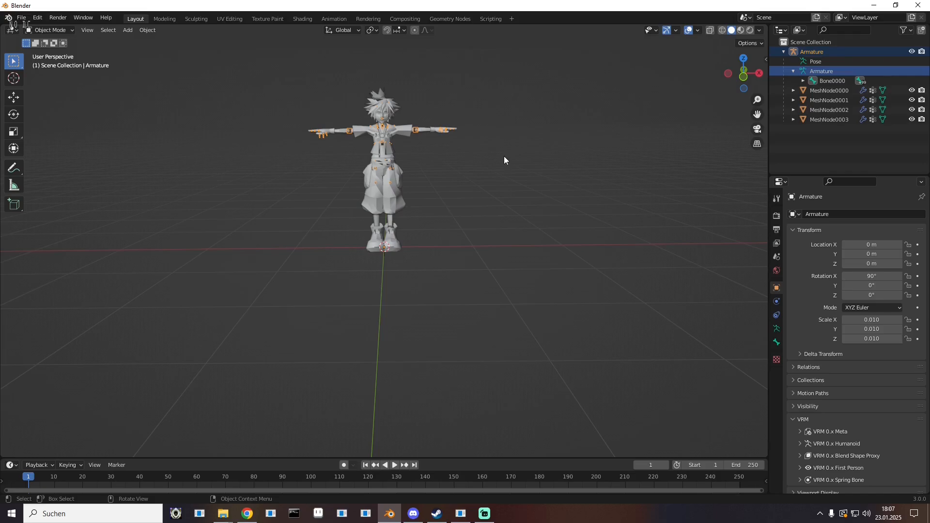
click(784, 51)
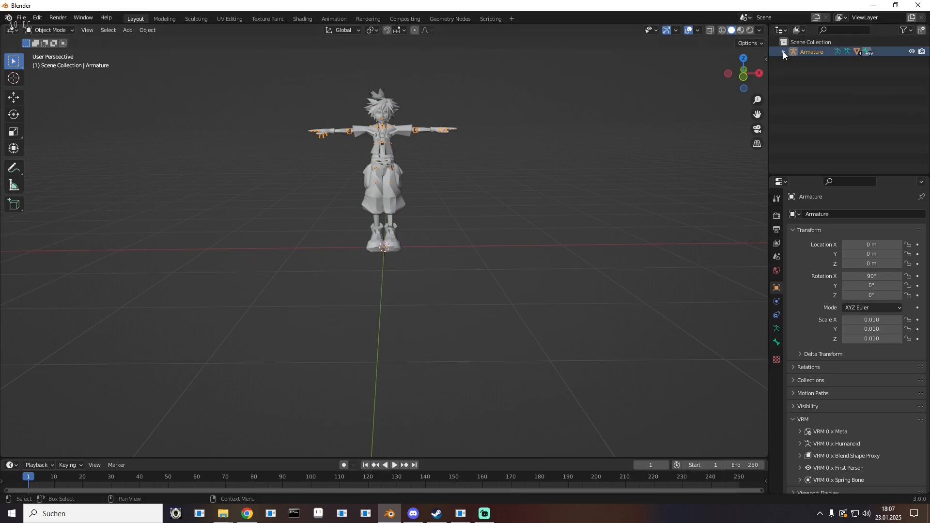
- Deselect the Sora armature and import the animated Roxas FBX P_EX110.mdlx.fbx from the Retarging folder
click(538, 175)
click(21, 18)
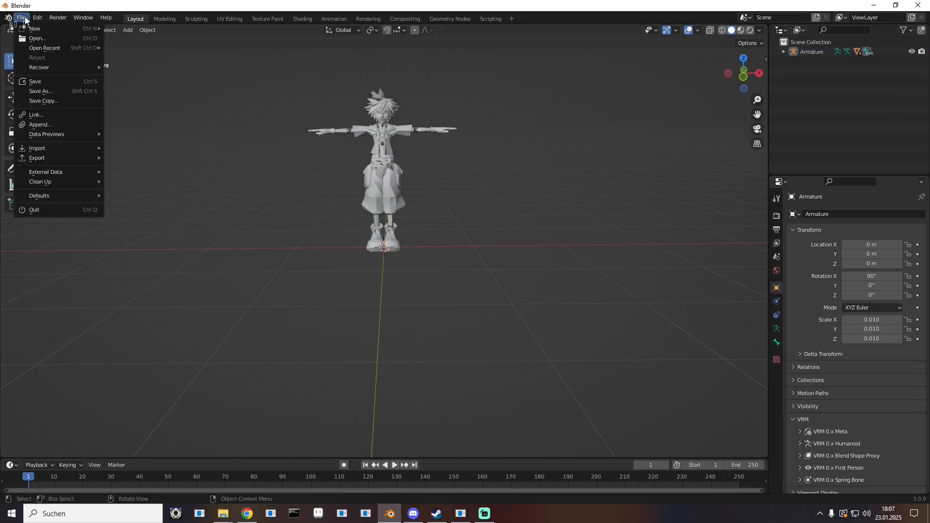
mouse_move(64, 147)
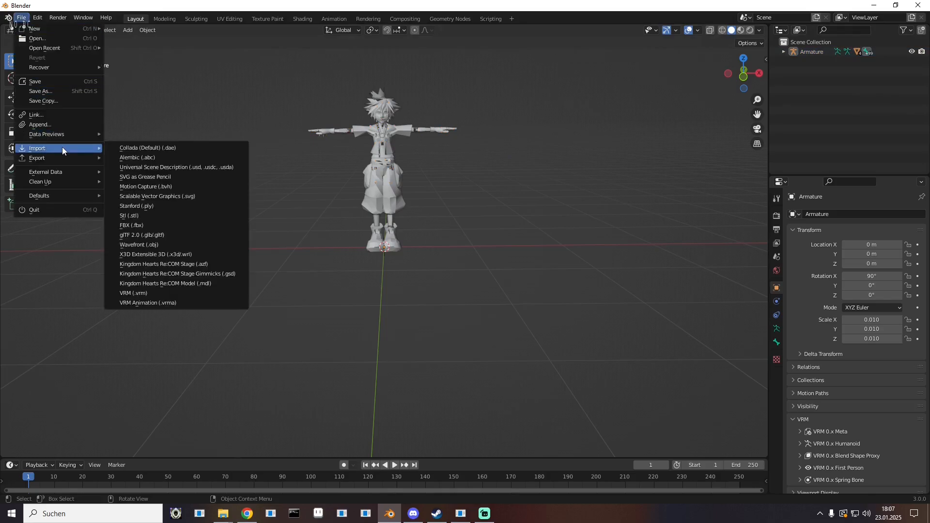
click(166, 226)
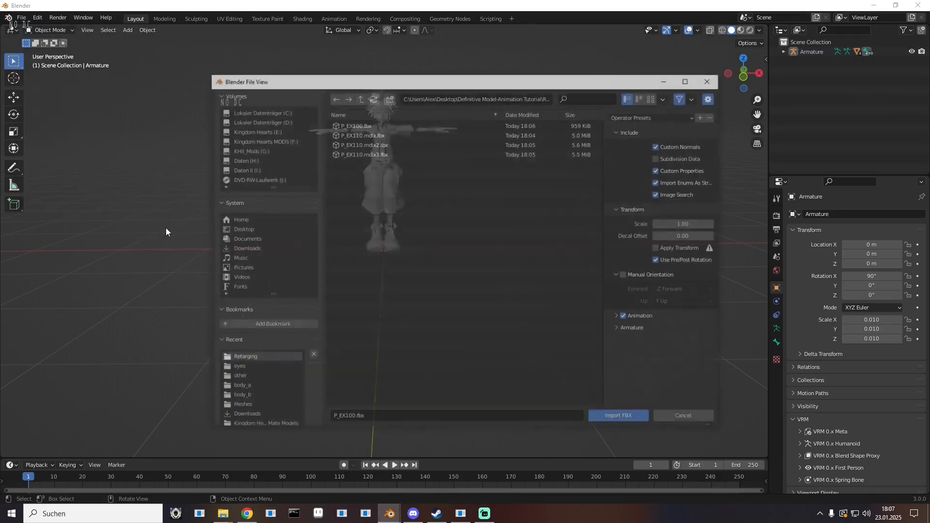
double_click(365, 136)
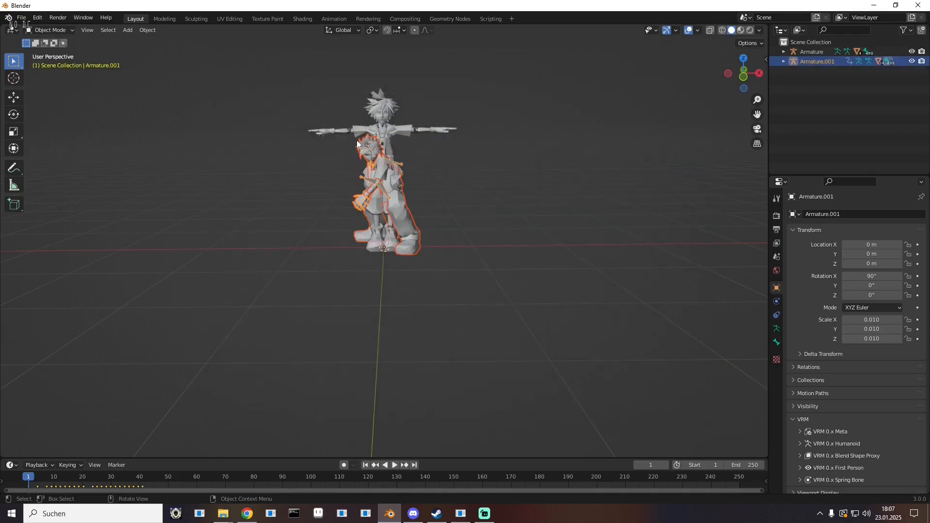
- View both models from the side and play the imported Roxas animation up to frame 22
drag(278, 189, 322, 290)
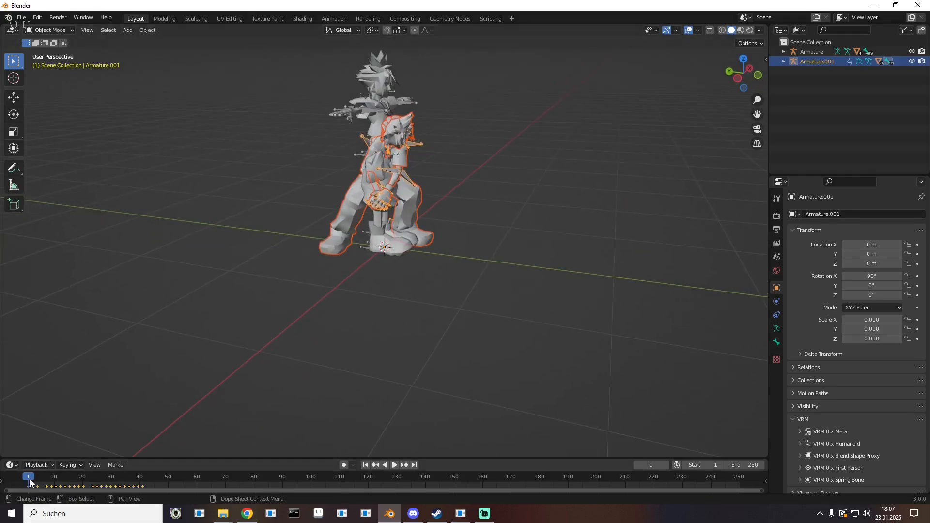
key(space)
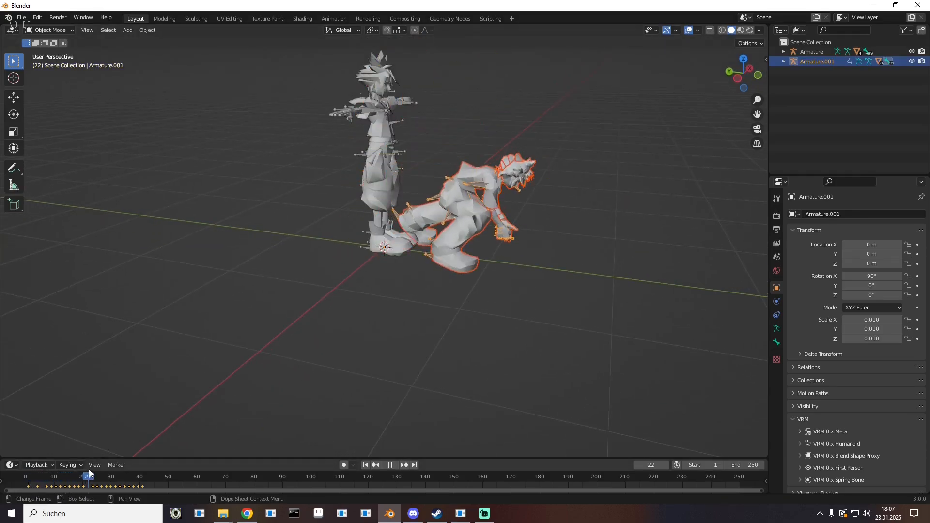
drag(152, 439, 88, 450)
- Enlarge the timeline area and zoom in on the Roxas animation's keyframes
drag(160, 458, 164, 342)
drag(164, 373, 388, 429)
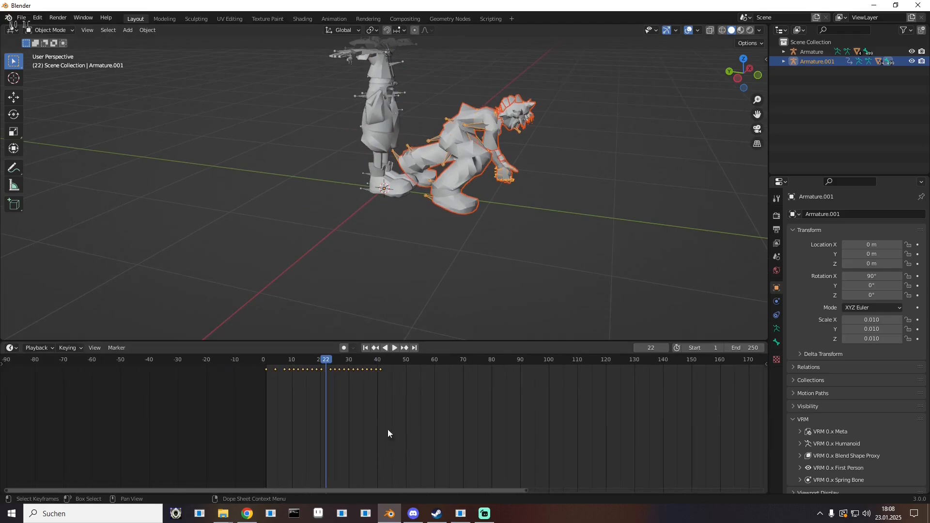
scroll(378, 401, up, 15)
drag(234, 398, 428, 428)
scroll(312, 423, up, 2)
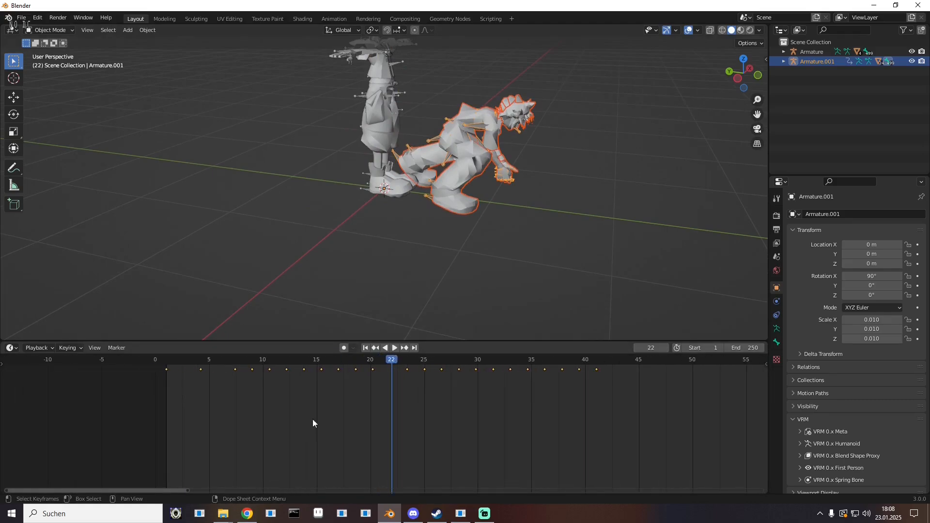
- Scrub through the Roxas animation's keyframes and return the playhead to frame 0
drag(396, 359, 423, 410)
scroll(480, 412, down, 2)
scroll(480, 412, down, 3)
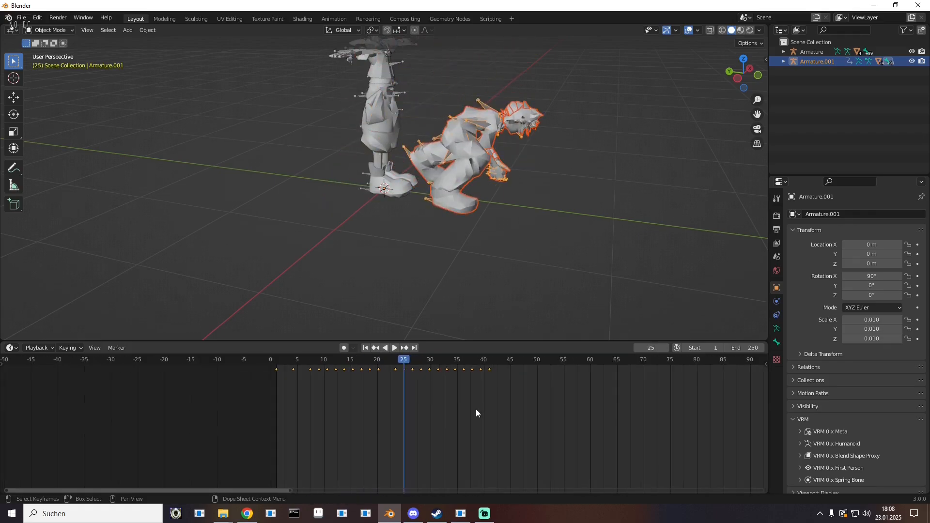
key(space)
key(space)
drag(480, 360, 190, 386)
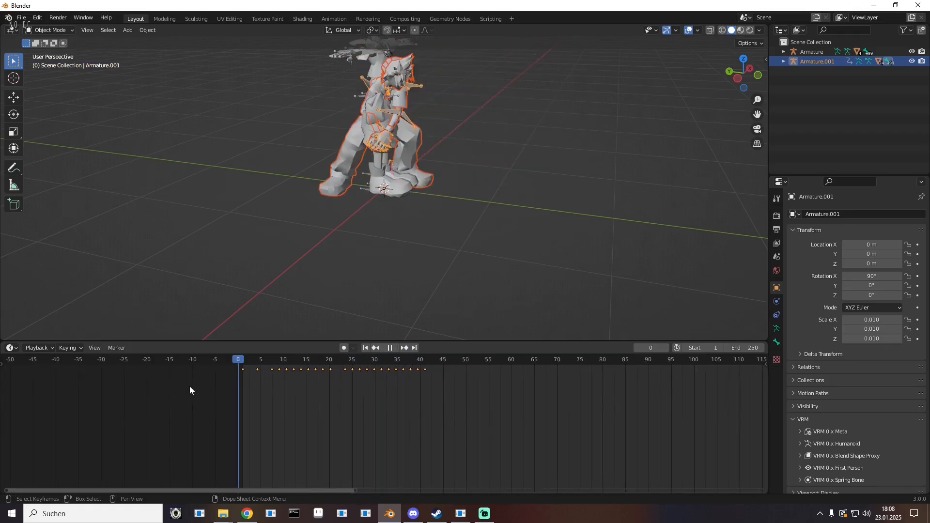
- Shrink the timeline area, frame both models from the front, and play the Roxas animation from frame 0
drag(465, 116, 445, 112)
scroll(453, 130, down, 5)
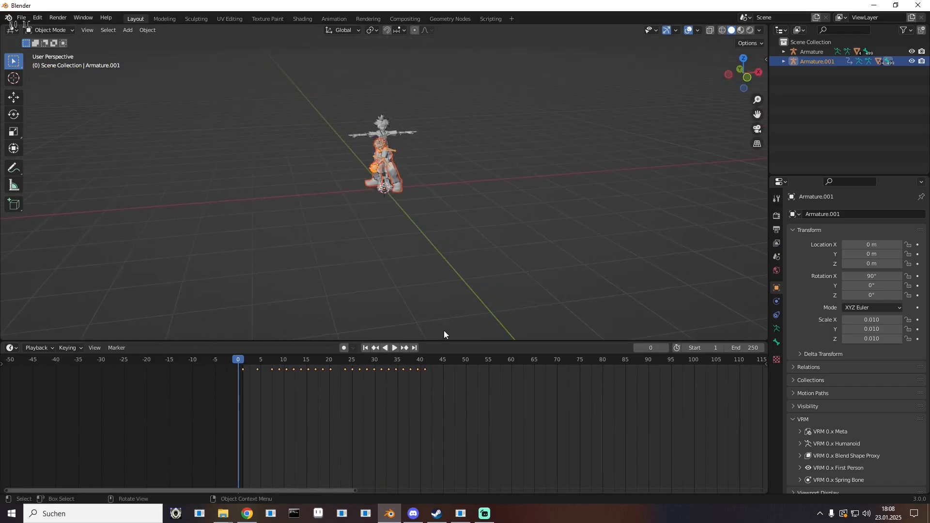
drag(447, 340, 441, 400)
scroll(439, 279, up, 4)
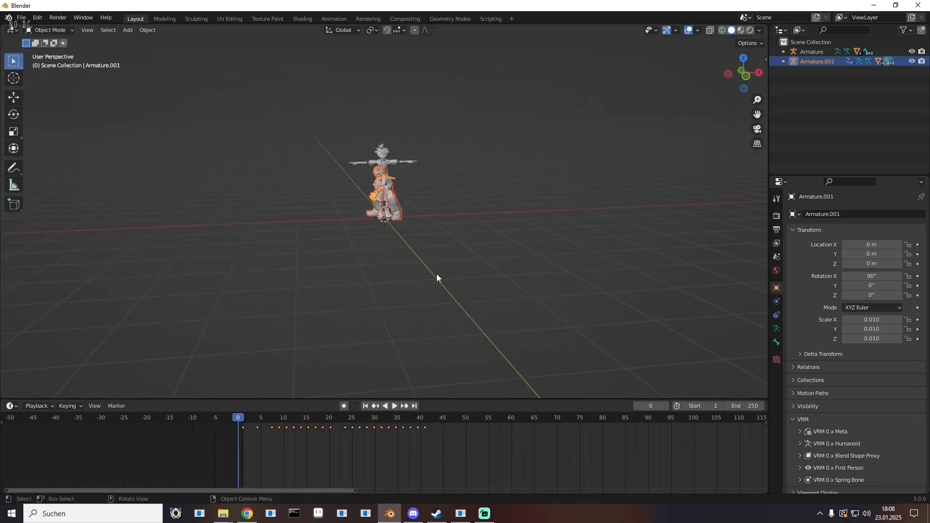
drag(758, 114, 740, 141)
click(395, 407)
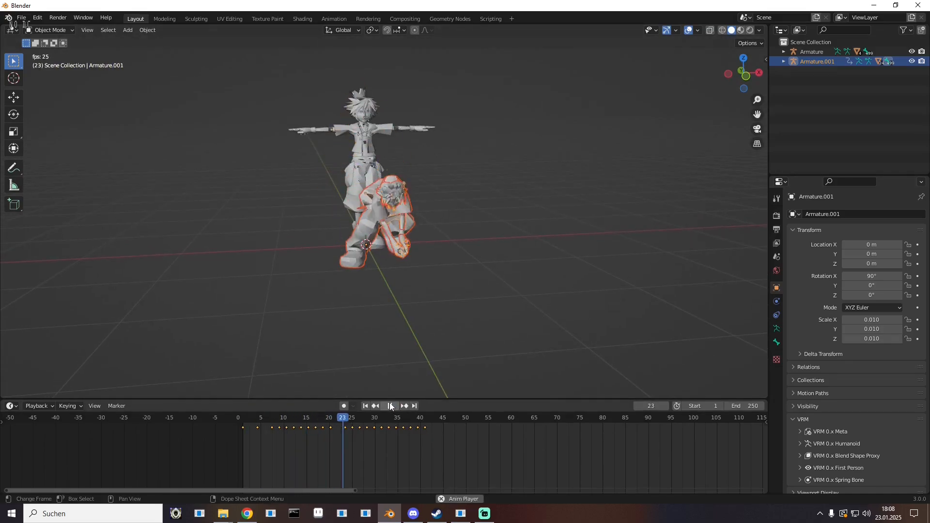
- Stop the animation playback and set the scene's output frame rate to 30 fps
click(395, 407)
click(776, 231)
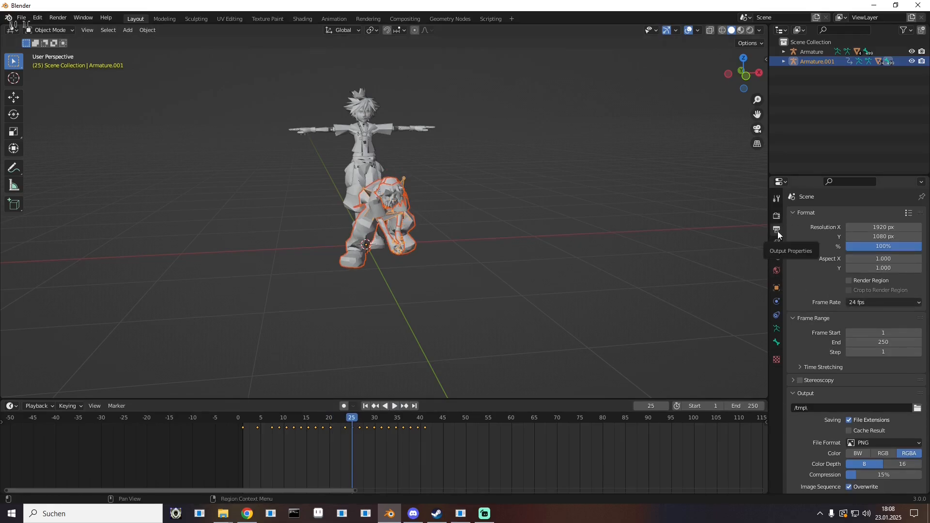
click(872, 302)
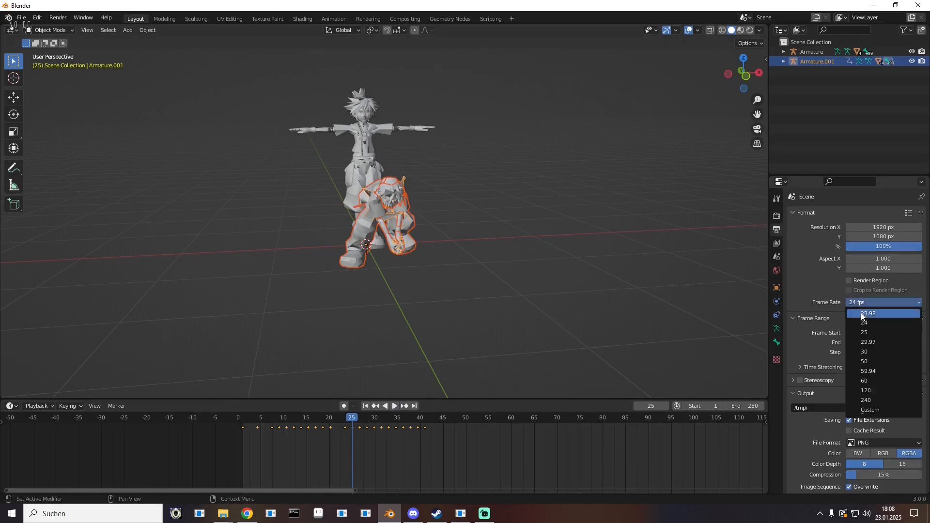
click(872, 352)
- Play the Roxas animation from frame 0 at the new frame rate, stop it, and return the playhead to frame 0
drag(347, 418, 237, 419)
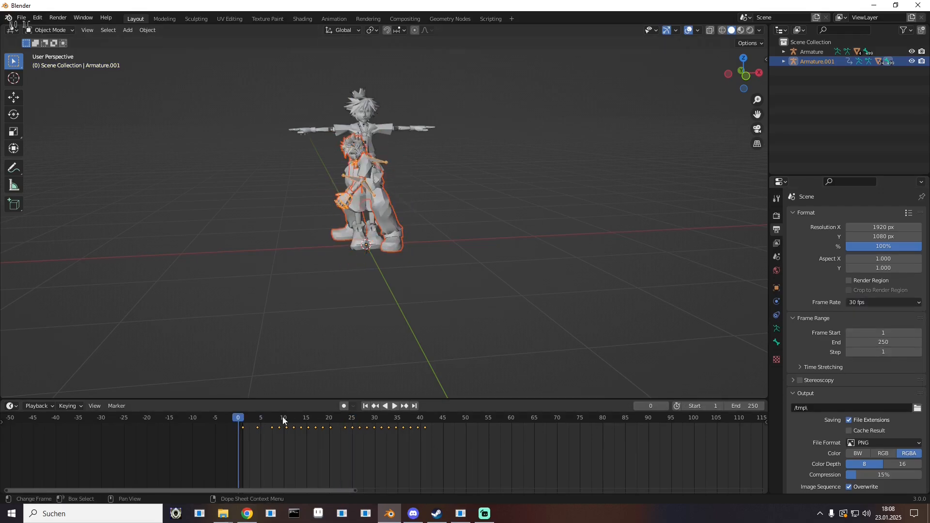
click(395, 406)
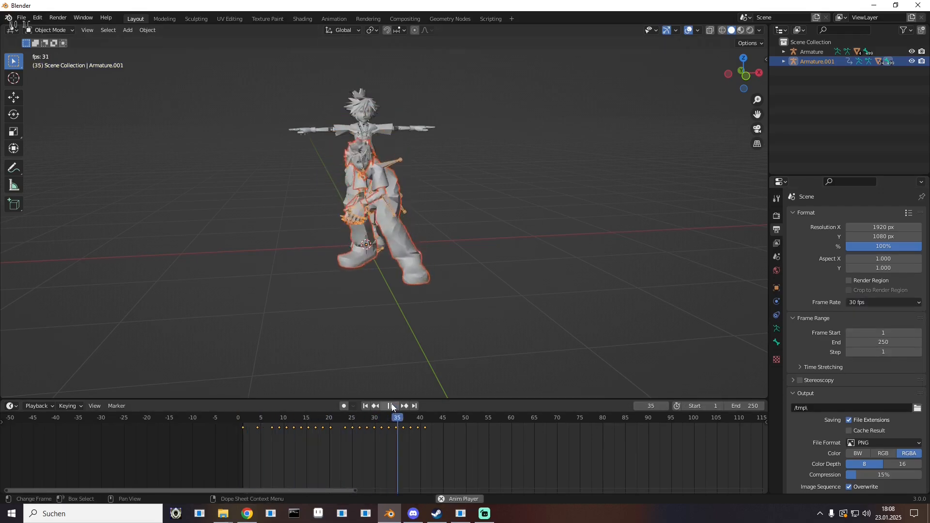
key(space)
drag(428, 420, 236, 418)
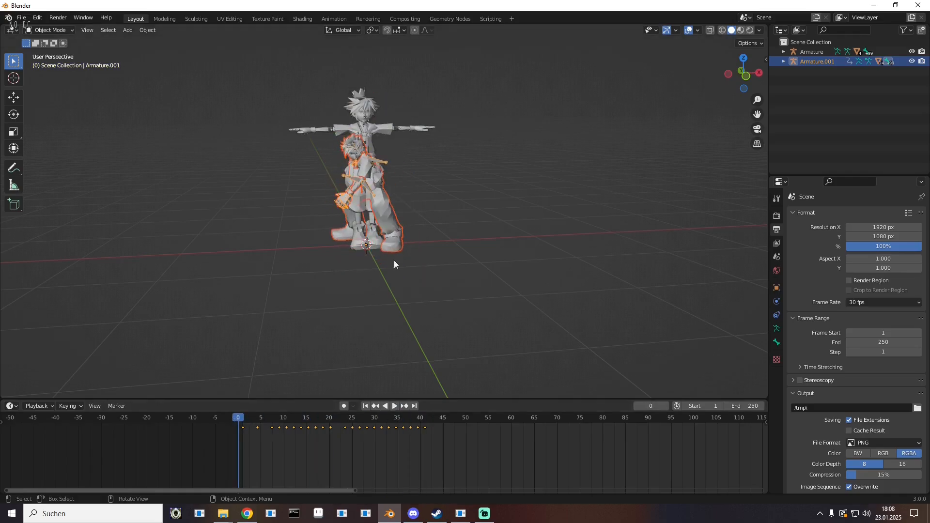
- Open the animation retargeting settings with Sora's Armature as the target and choose Armature.001 as the source
mouse_move(472, 242)
mouse_down()
mouse_move(452, 243)
mouse_move(463, 245)
mouse_up()
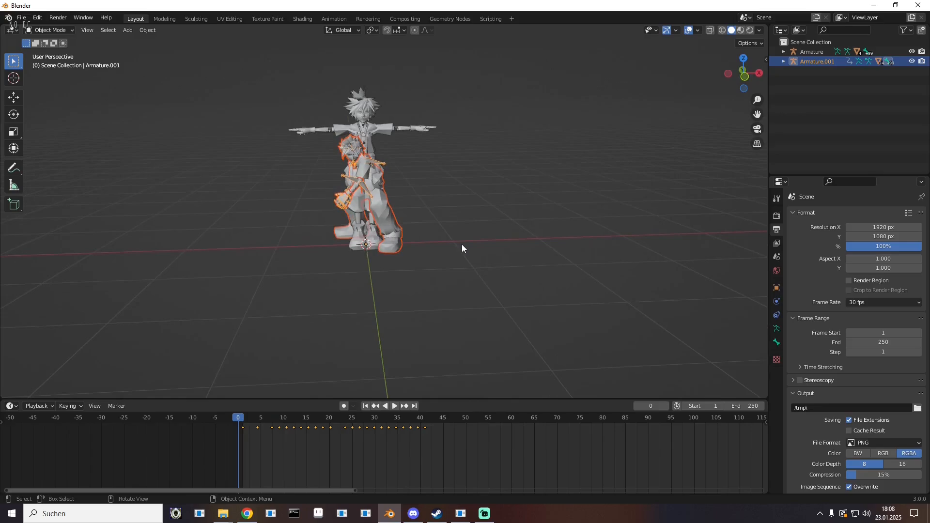
key(n)
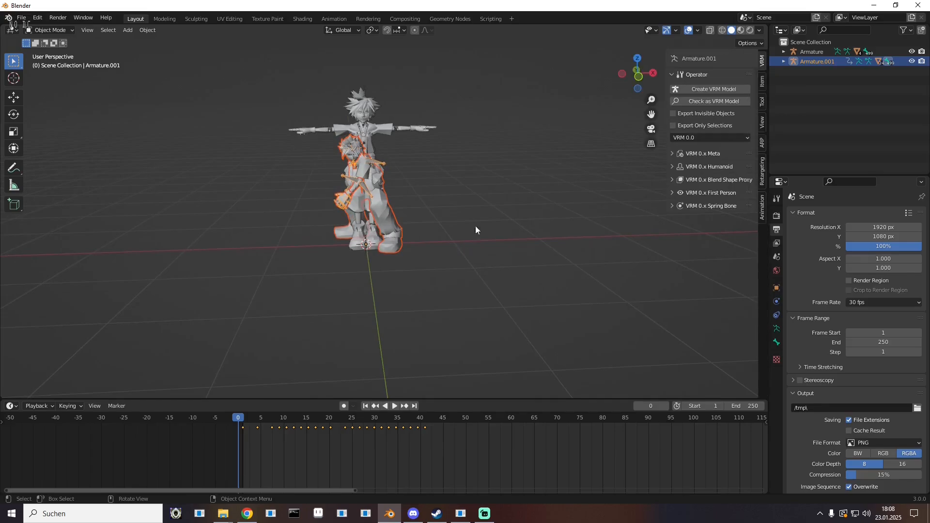
click(763, 168)
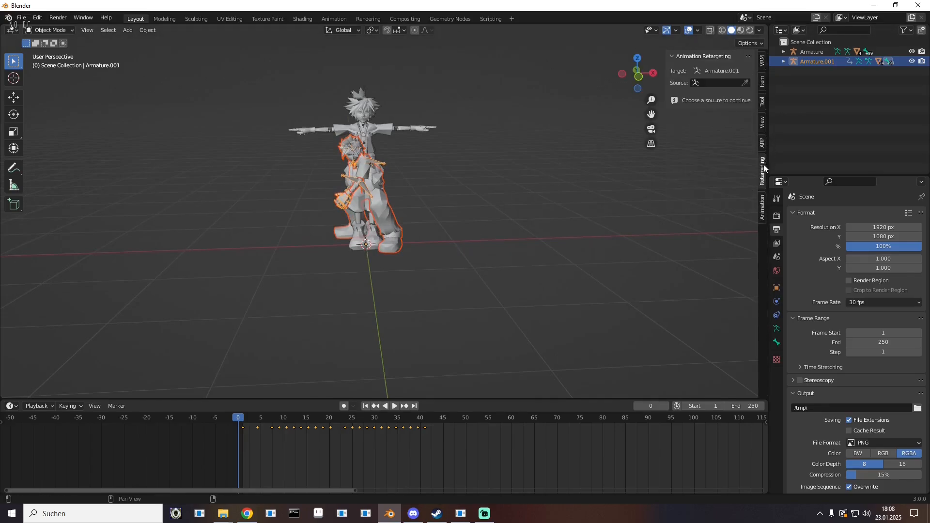
click(808, 53)
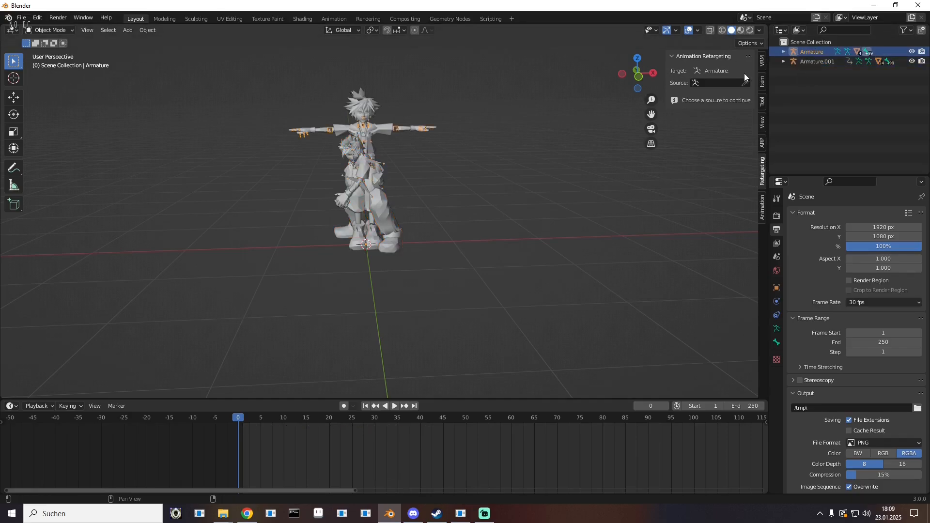
click(711, 82)
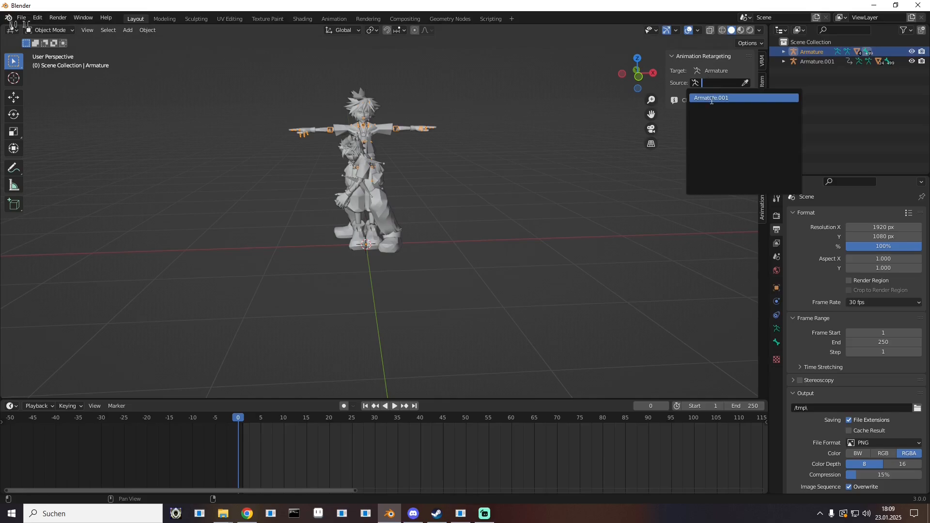
click(711, 98)
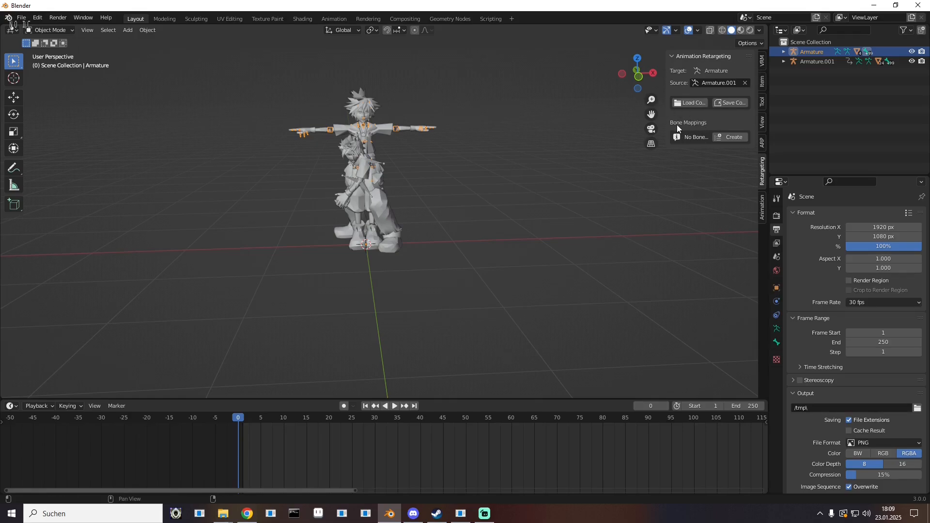
- Create a bone mapping for the armatures and enlarge the retargeting area and its bone pair list
click(729, 136)
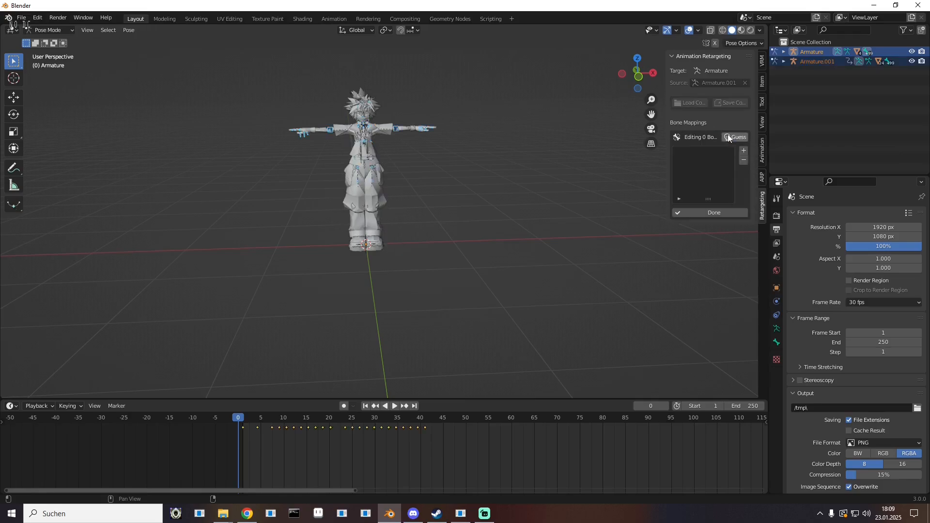
drag(665, 164, 579, 162)
drag(663, 200, 661, 299)
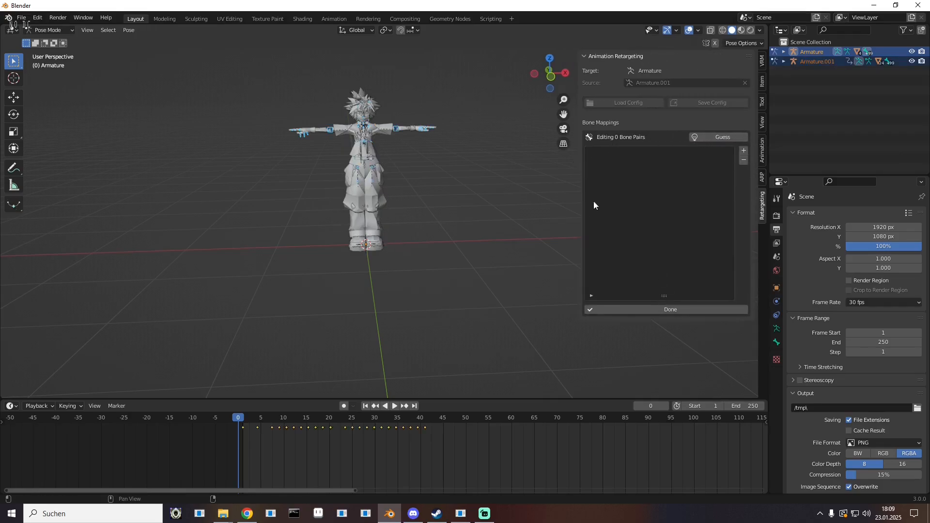
mouse_move(401, 176)
mouse_down()
mouse_move(507, 188)
mouse_move(418, 184)
mouse_up()
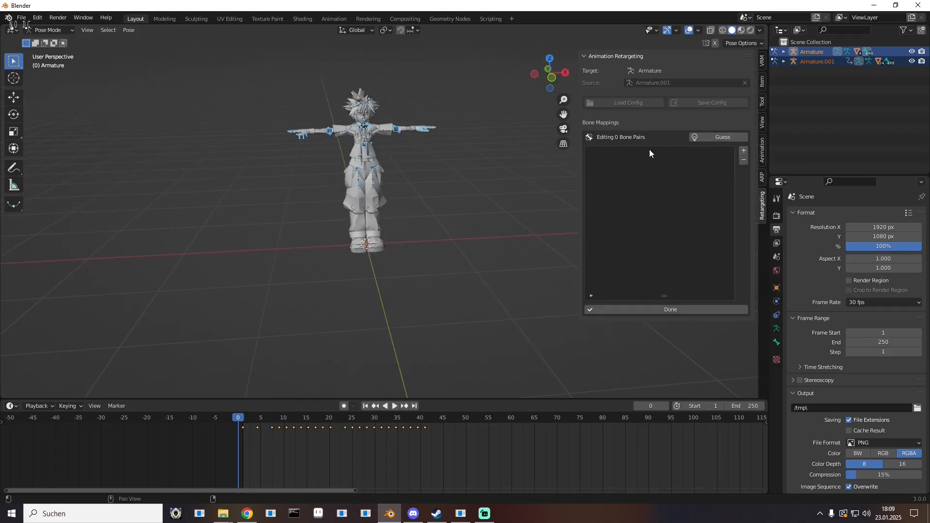
- Add five empty bone pairs to the bone mapping list
click(745, 152)
click(744, 151)
click(744, 151)
click(745, 151)
click(744, 151)
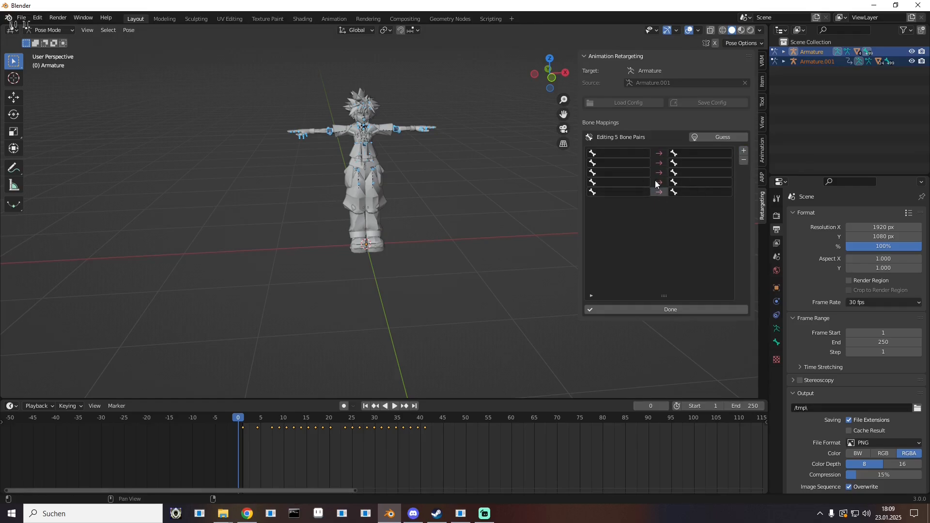
- Look through the source bones available for the first bone pair down to Bone0228
click(619, 153)
scroll(613, 209, down, 20)
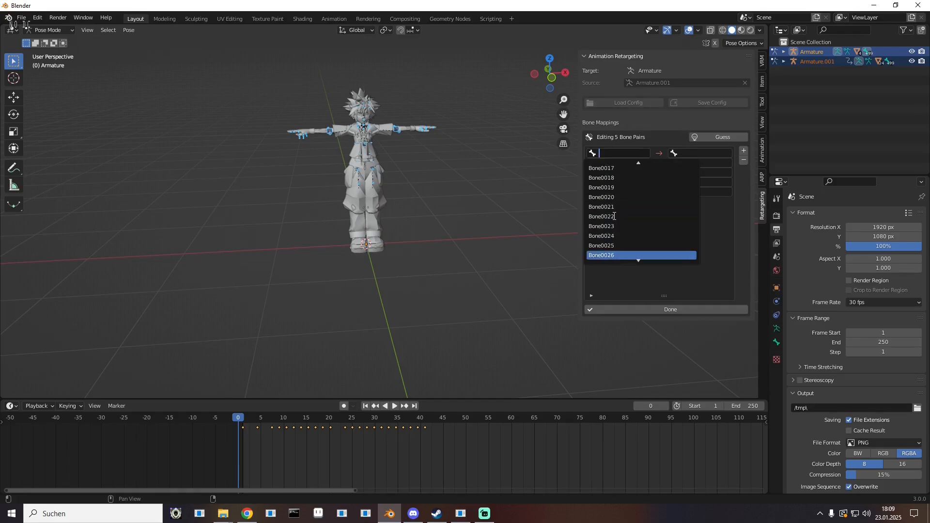
scroll(614, 216, down, 20)
scroll(614, 216, down, 20)
scroll(615, 216, down, 20)
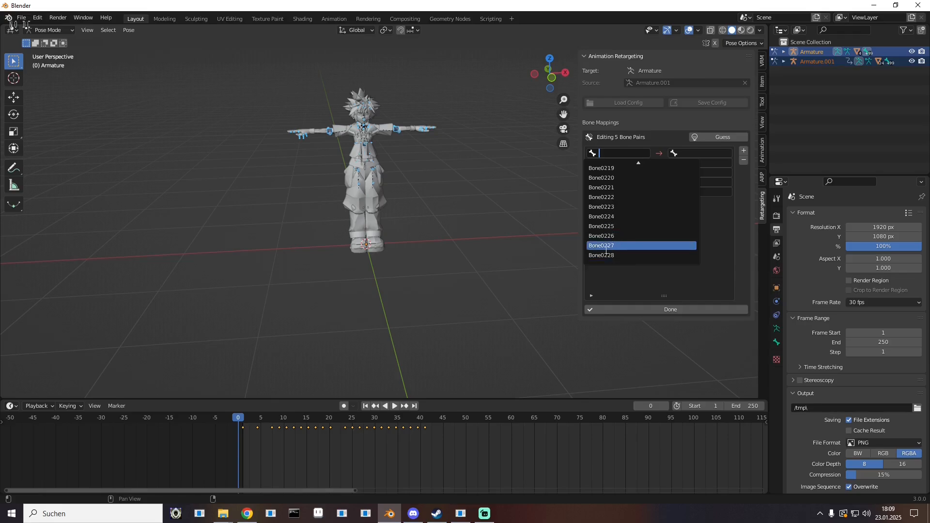
click(692, 153)
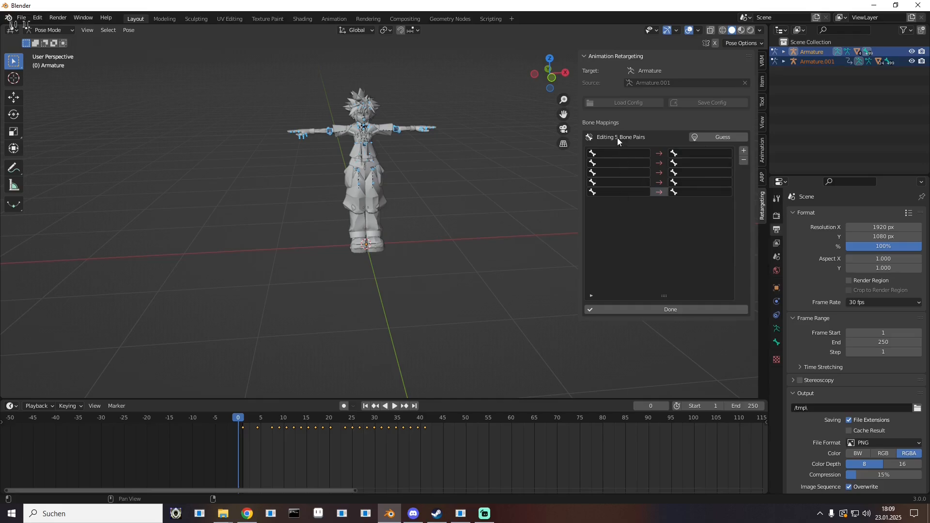
- Map the first three bone pairs as Bone0000 to Bone0000, Bone0001 to Bone0001, and Bone0002 to Bone0002
click(612, 154)
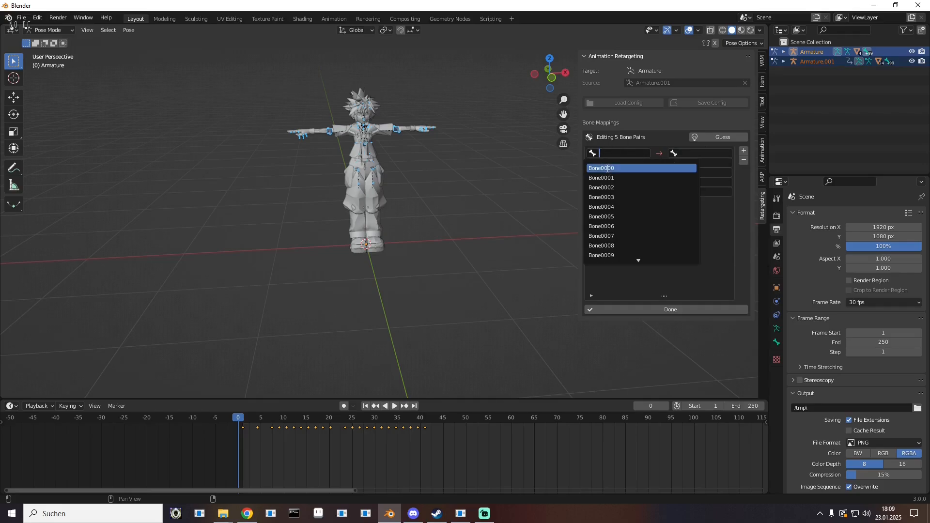
click(608, 168)
click(700, 154)
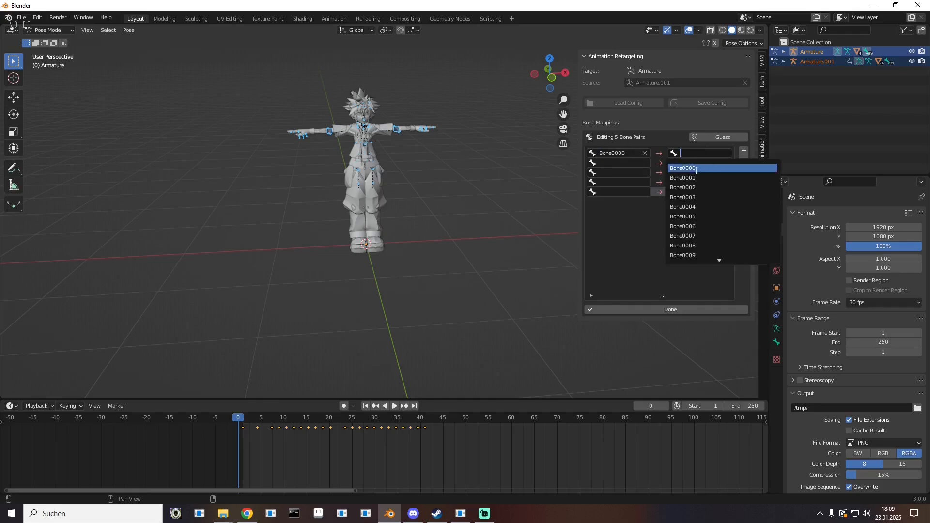
click(695, 168)
click(615, 165)
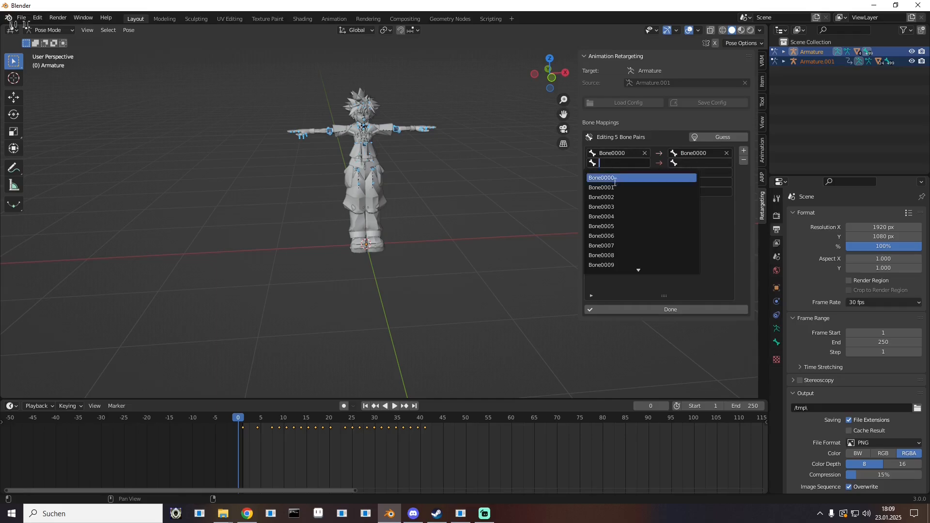
click(612, 188)
click(700, 164)
click(694, 188)
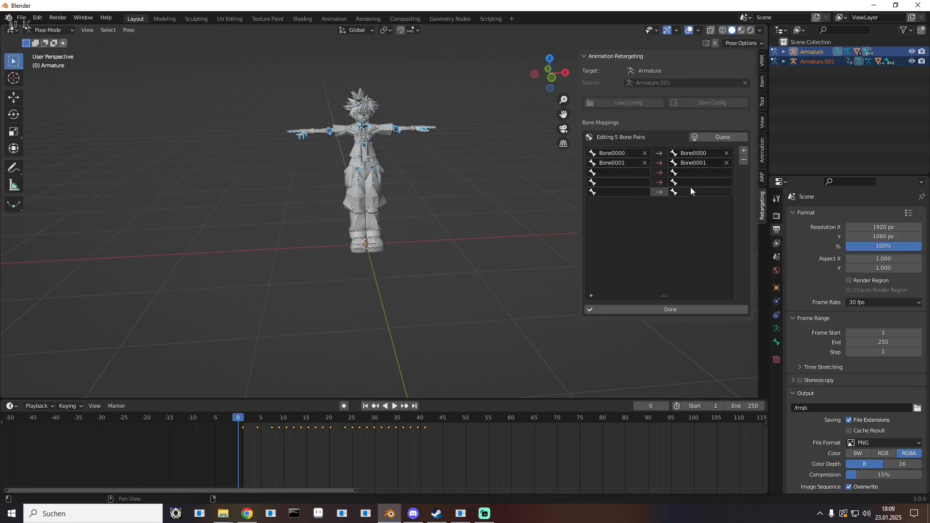
click(614, 173)
click(611, 207)
click(697, 173)
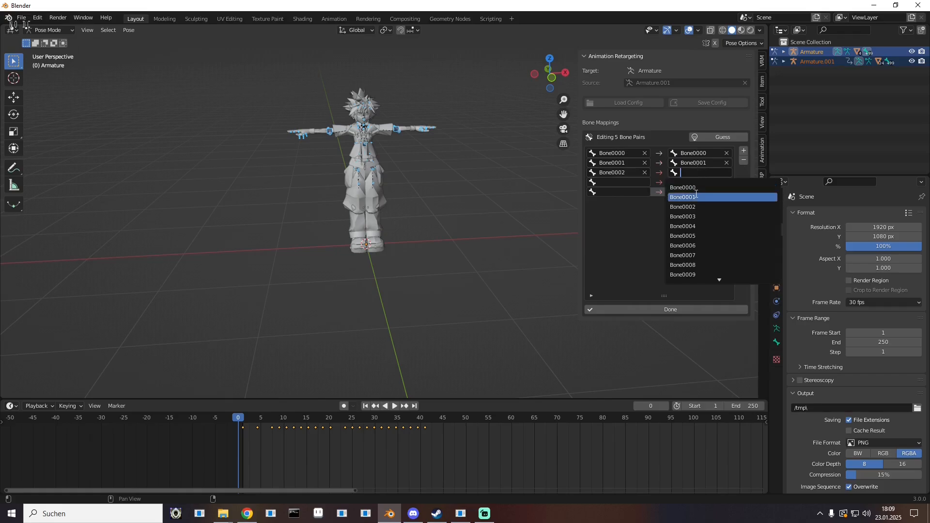
click(693, 208)
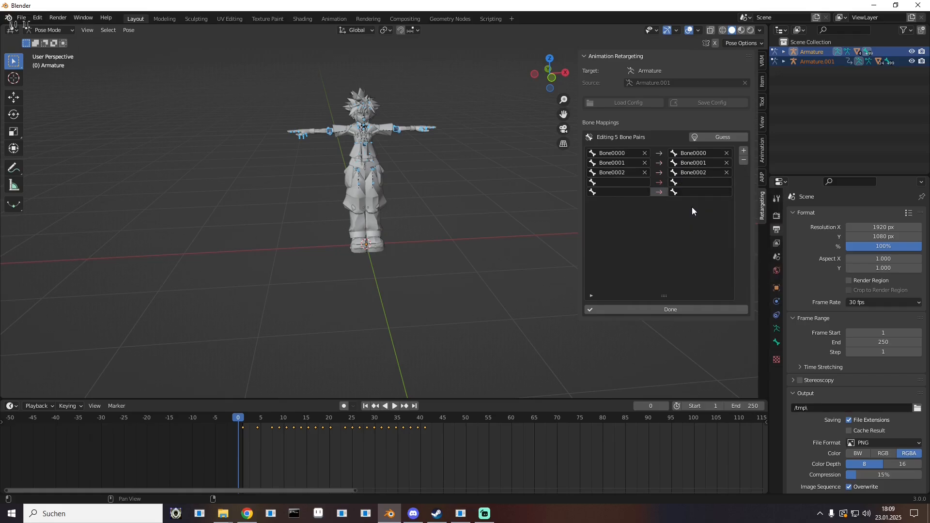
- Filter the source bones of the fourth bone pair by 87, leaving the pair empty
click(611, 182)
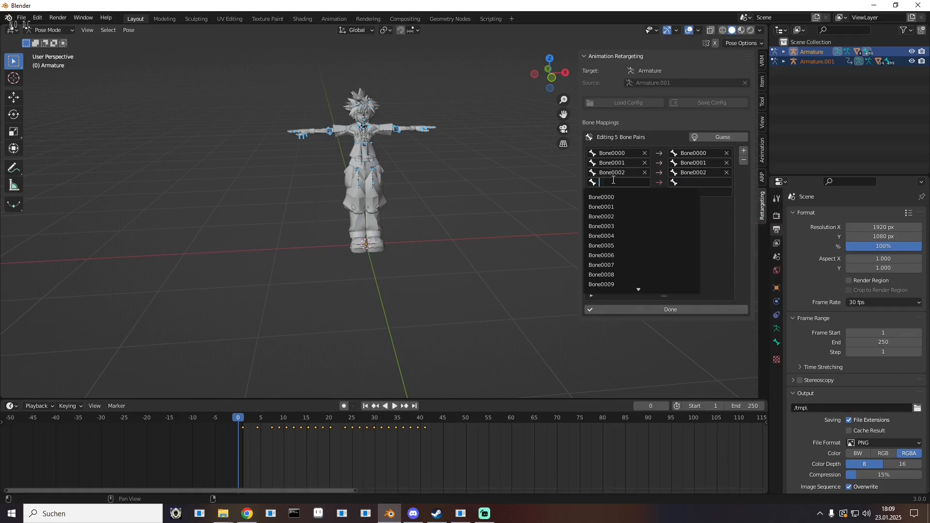
text(87)
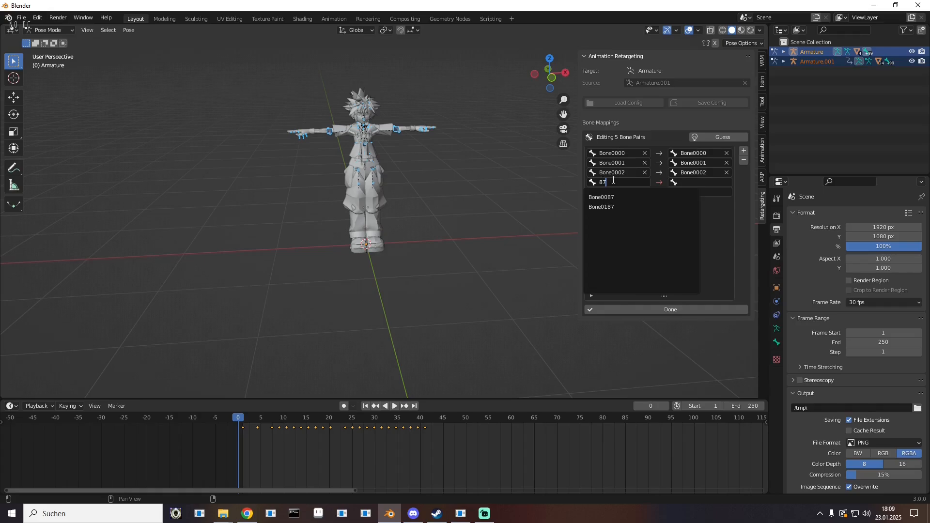
click(720, 235)
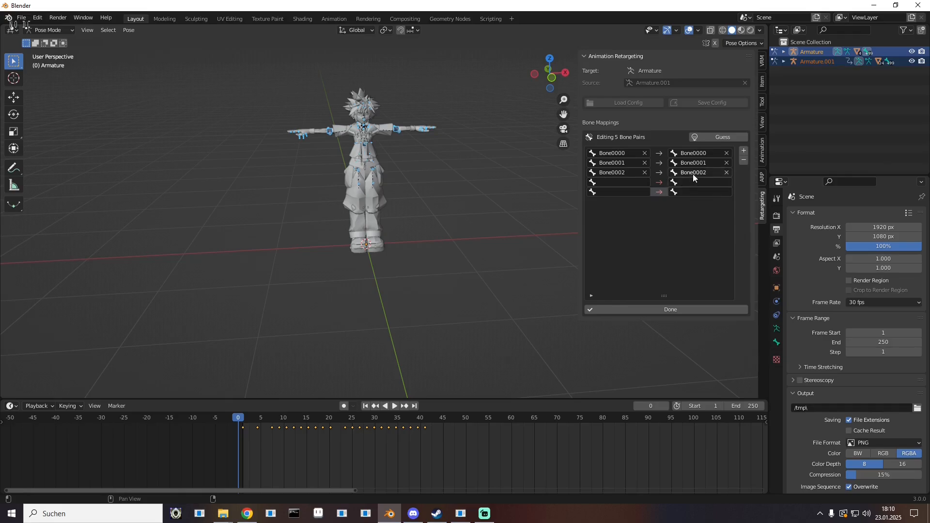
- Finish editing the manual bone mapping and undo it completely
click(663, 309)
key(ctrl+z)
key(ctrl+z)
key(ctrl+z)
key(ctrl+z)
key(ctrl+z)
key(ctrl+z)
key(ctrl+z)
key(ctrl+z)
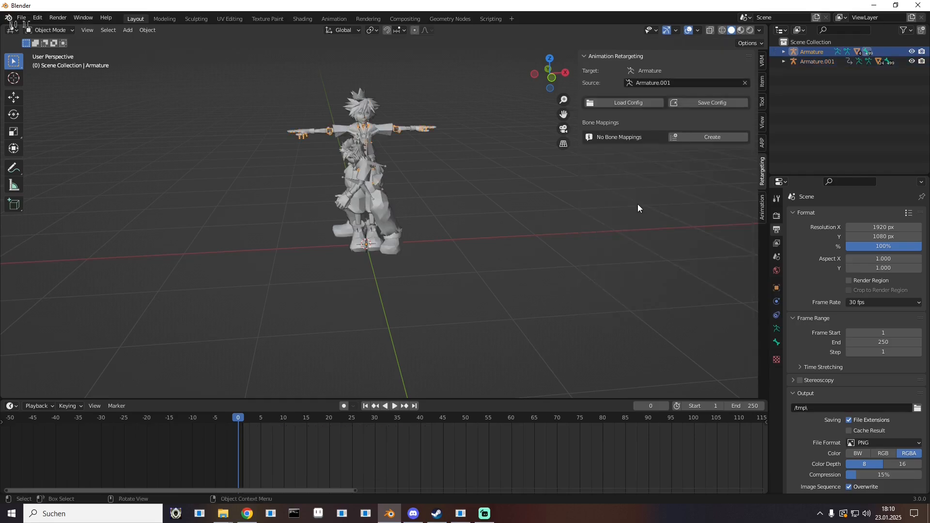
- Load the retargeting configuration Roxas to Sora.blend-retarget from the Retarging folder
click(611, 105)
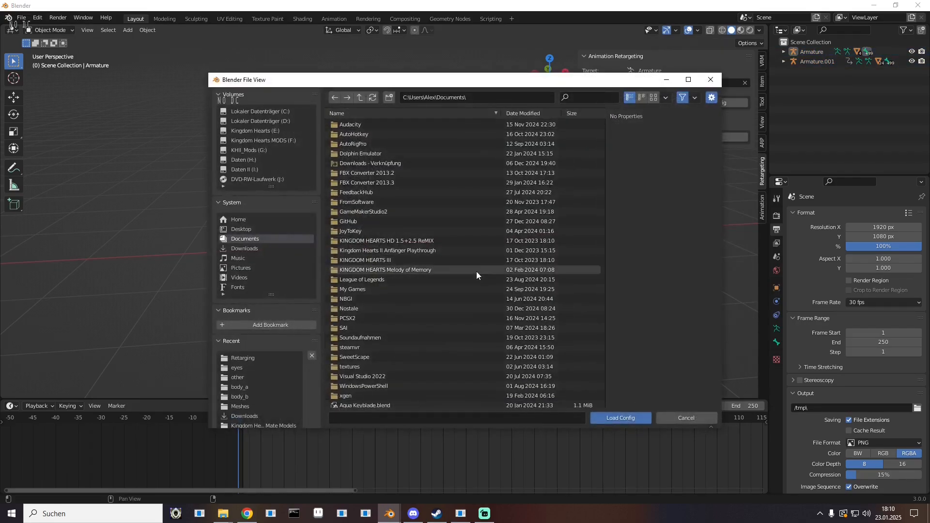
click(243, 357)
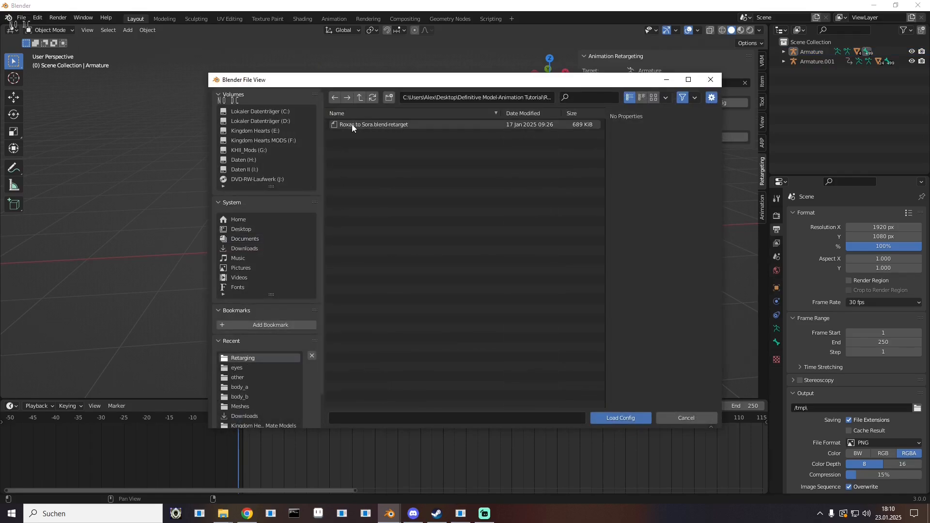
double_click(392, 125)
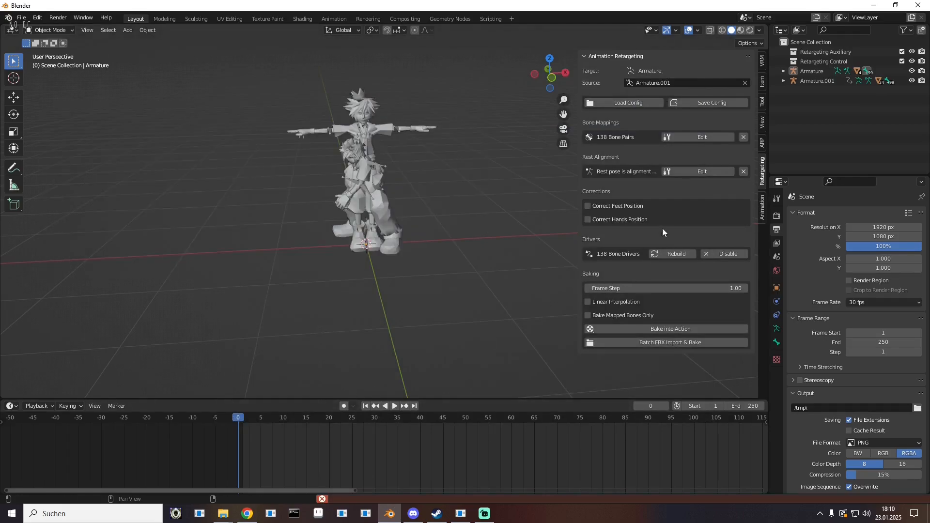
- Open the loaded bone mapping for editing, enlarge its list, and compare the source bone names with the pose bones of Armature.001
click(685, 139)
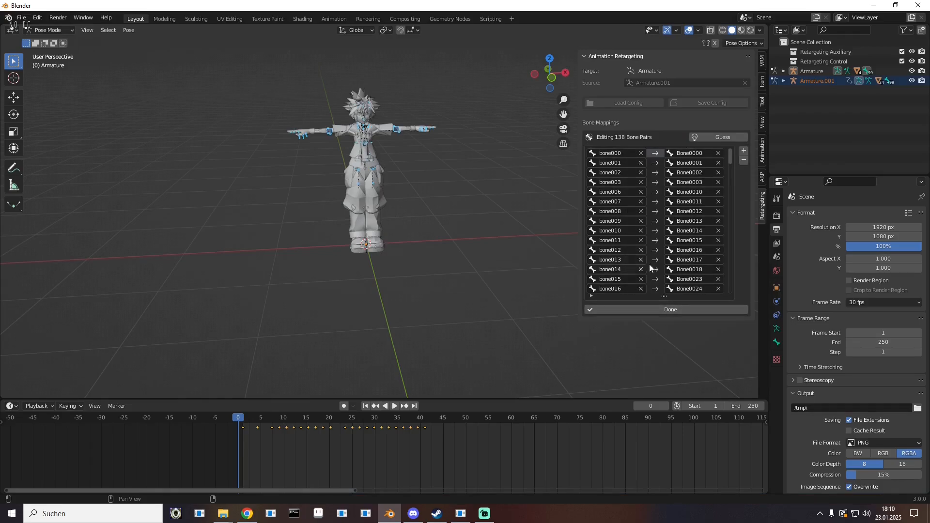
drag(663, 296, 664, 364)
click(784, 81)
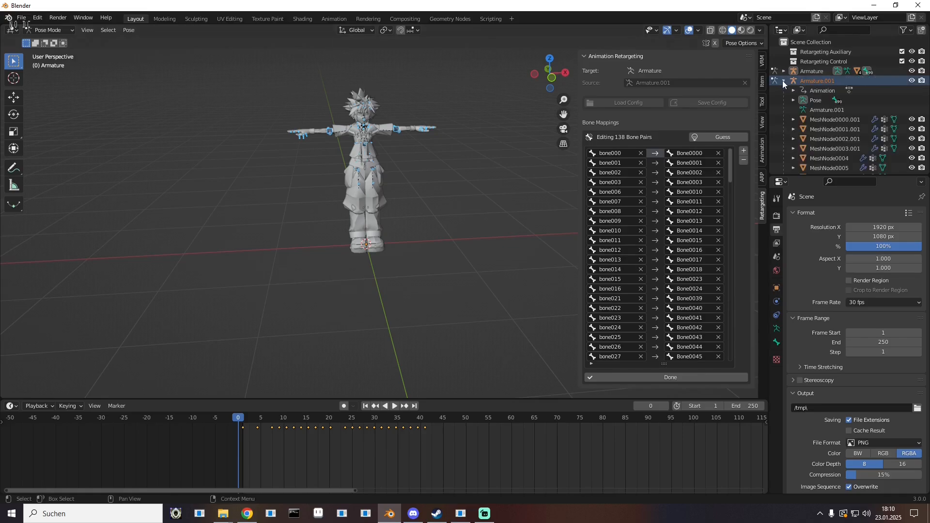
click(793, 100)
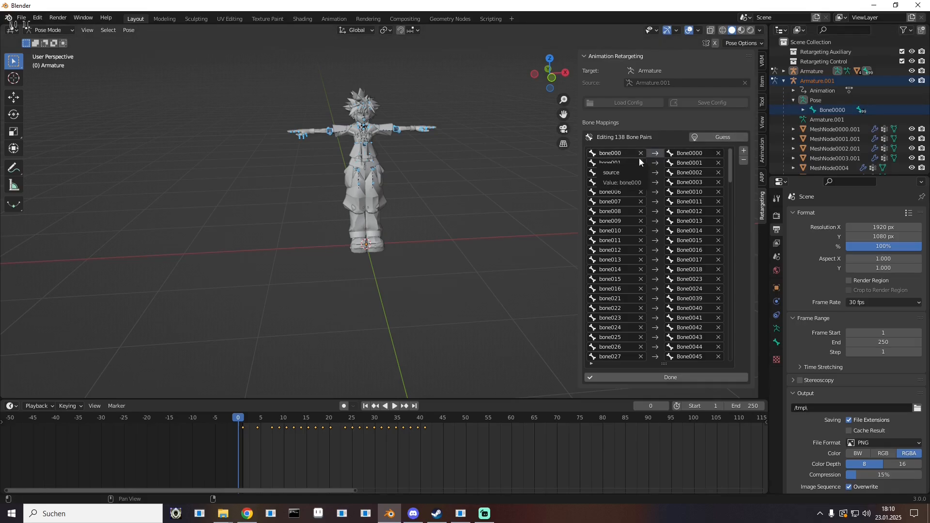
scroll(627, 243, down, 7)
scroll(627, 243, up, 7)
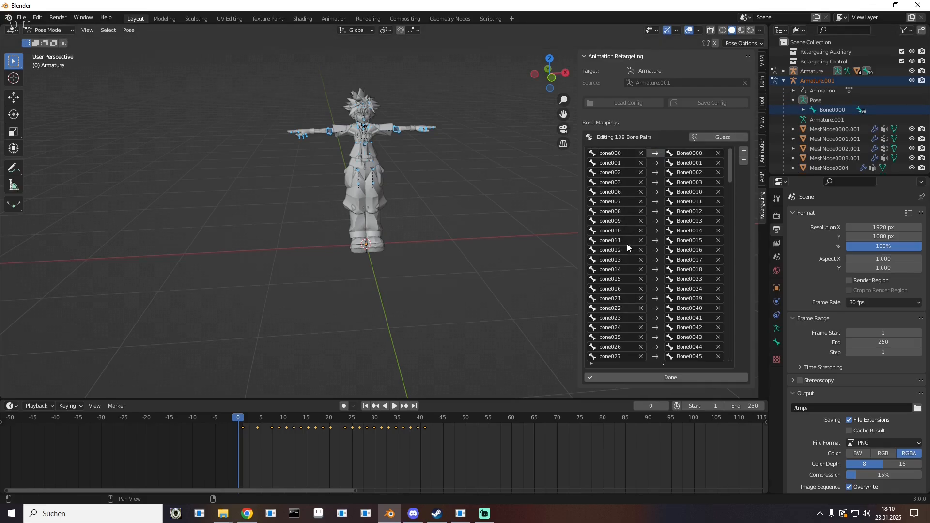
- Set the source bones of the first four bone pairs to Bone0000, Bone0001, Bone0002 and Bone0003
click(784, 81)
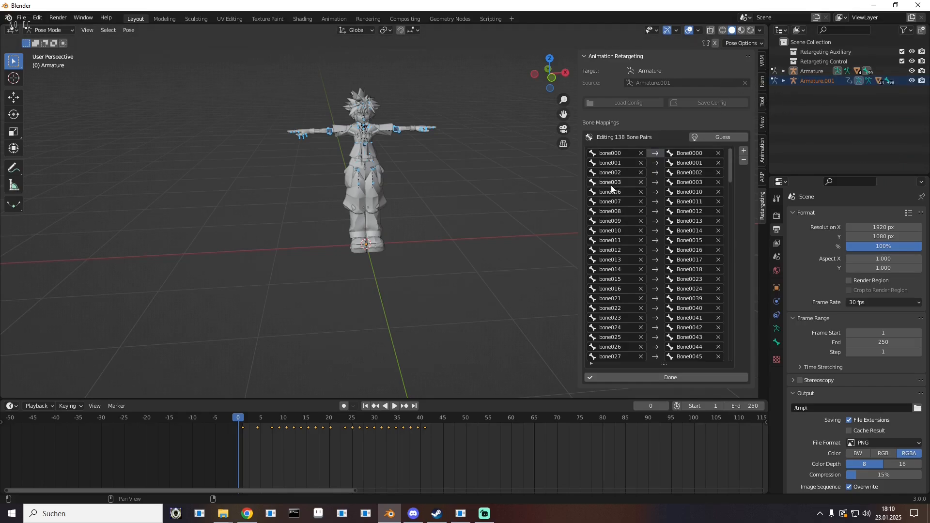
click(626, 152)
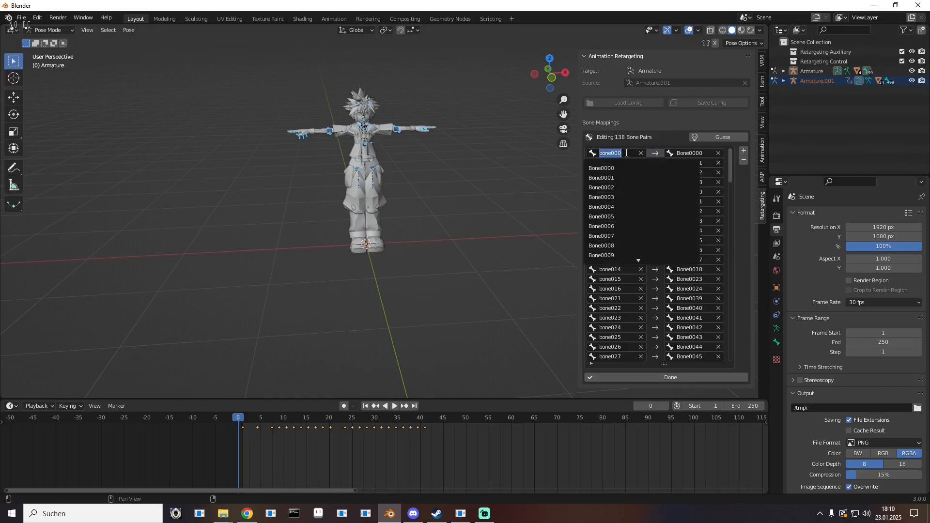
click(614, 168)
click(624, 164)
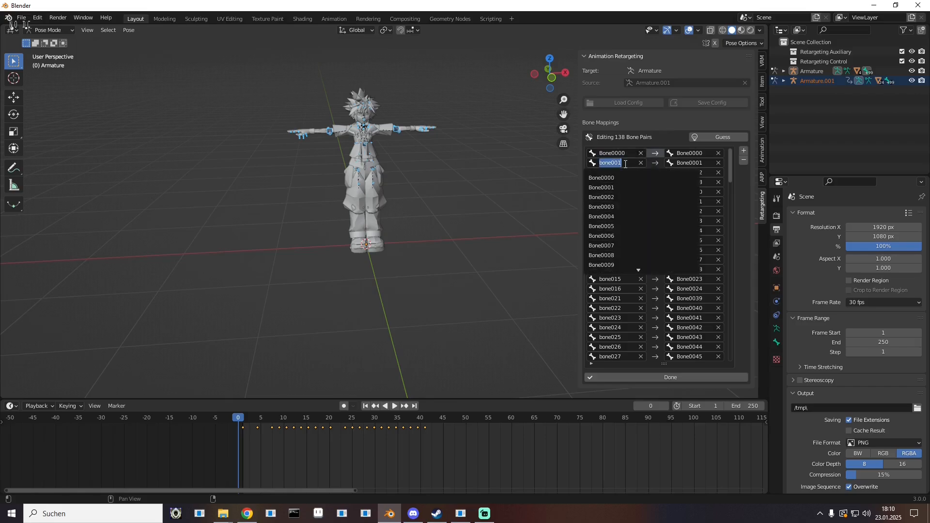
click(619, 188)
click(620, 176)
click(618, 208)
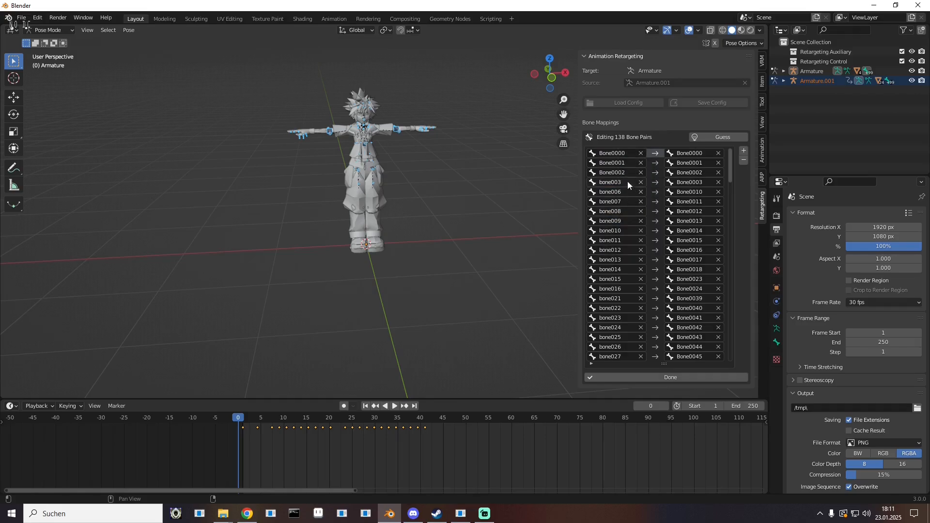
click(627, 182)
click(621, 226)
- Set the source bones of the next four pairs to Bone0006, Bone0007, Bone0008 and Bone0009
click(623, 193)
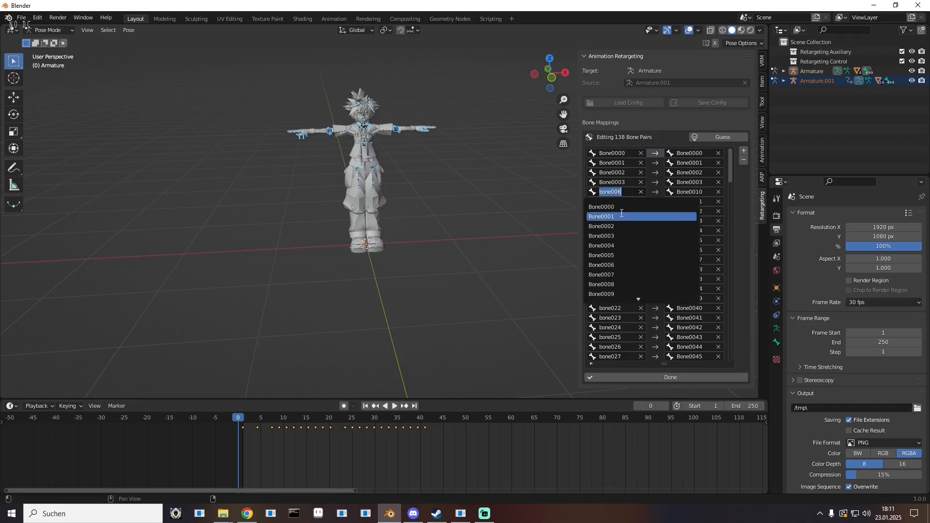
click(619, 265)
click(623, 202)
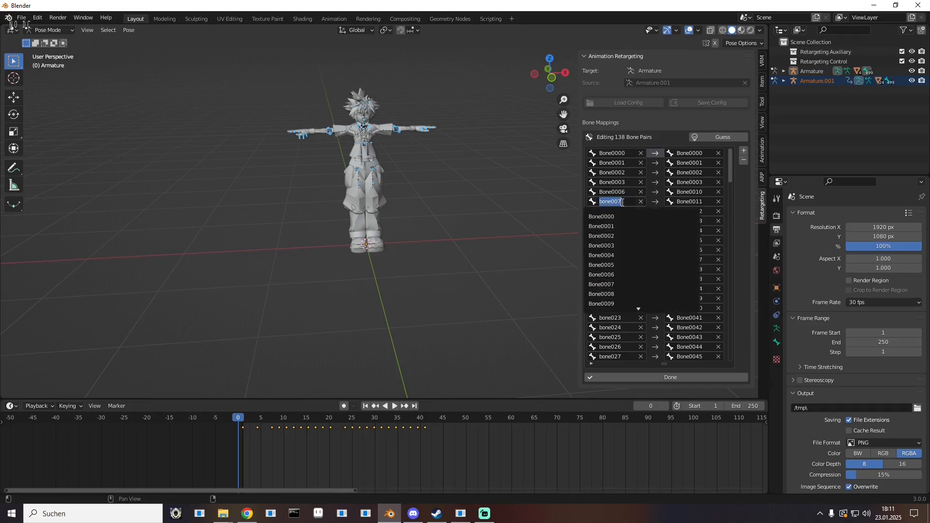
click(619, 284)
click(624, 209)
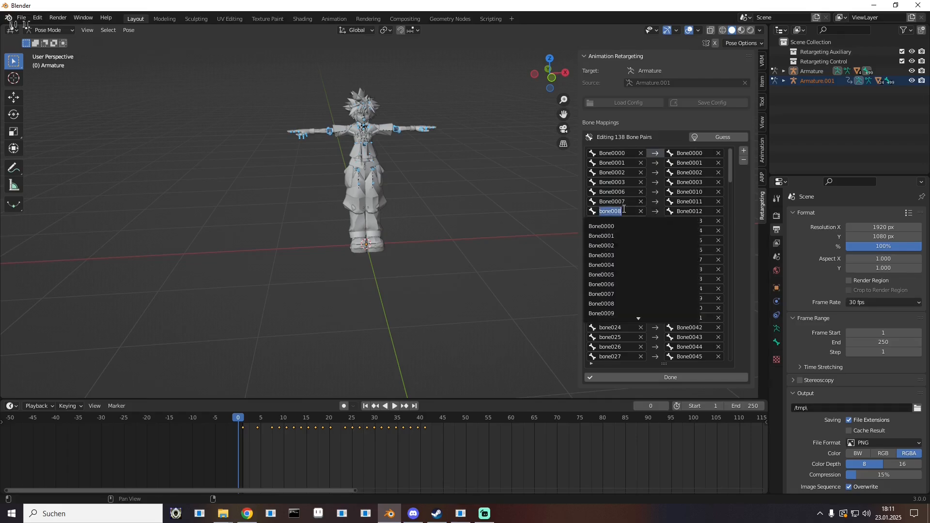
click(618, 301)
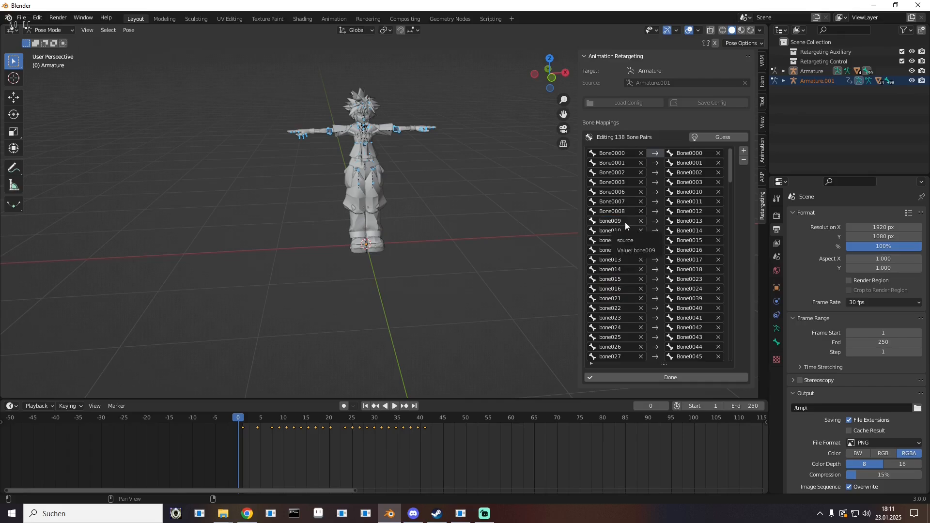
click(626, 222)
click(608, 319)
- Reassign the following source bones in order to Bone0010 through Bone0016 and Bone0021 through Bone0026
click(626, 231)
click(625, 250)
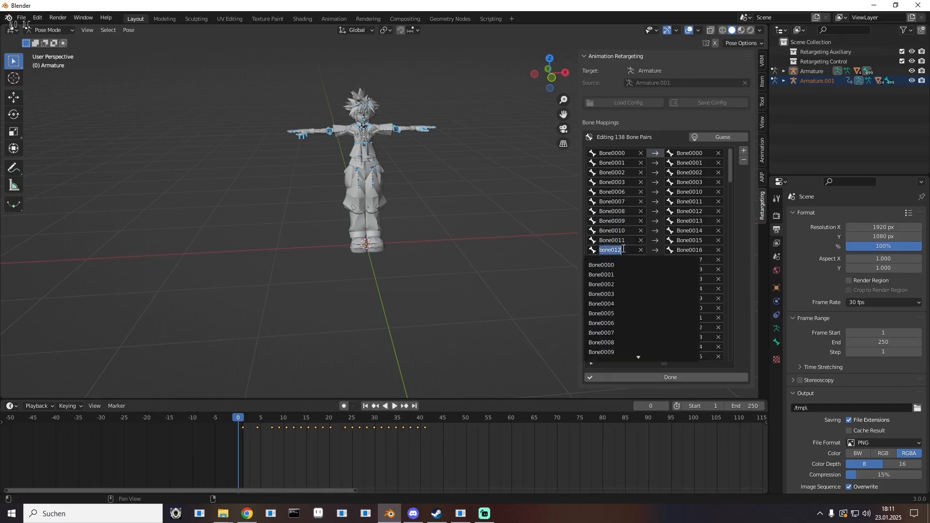
click(626, 279)
click(626, 309)
text(22)
click(624, 337)
text(25)
- Set the source bones of the next five pairs to Bone0027 through Bone0031
scroll(624, 339, down, 17)
click(625, 192)
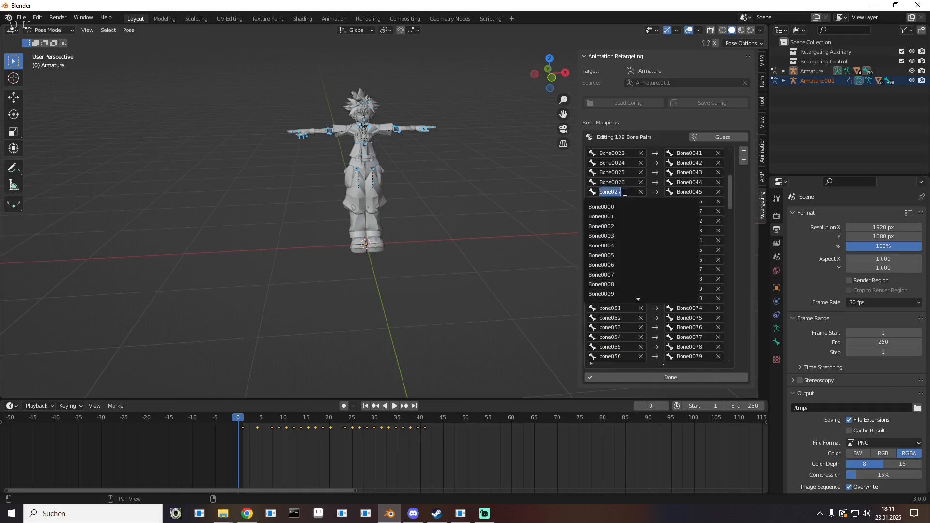
text(27)
click(623, 207)
click(626, 222)
text(30)
click(624, 236)
click(625, 231)
text(31)
click(623, 246)
- Reassign the next source bones to Bone0040, Bone0041, Bone0044 through Bone0046, and Bone0049 through Bone0055
click(625, 240)
text(40)
click(624, 256)
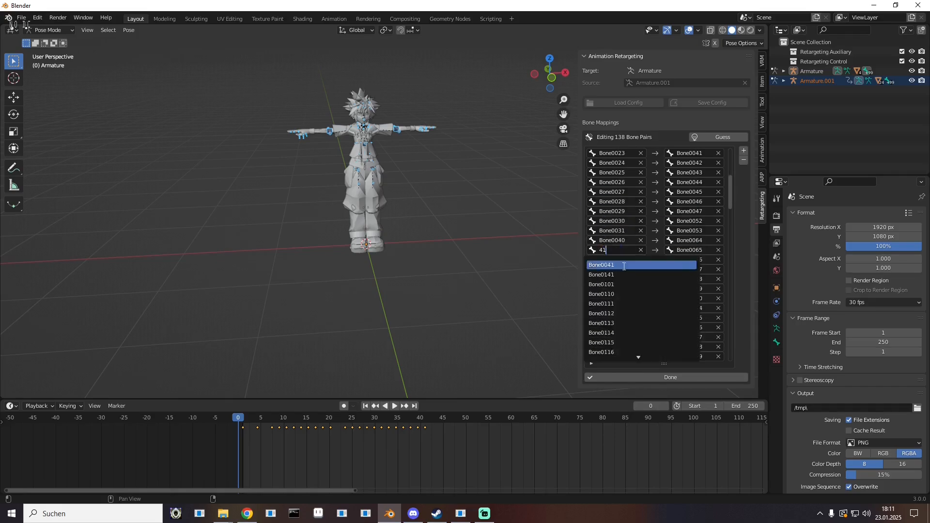
text(50)
click(625, 313)
click(626, 347)
text(55)
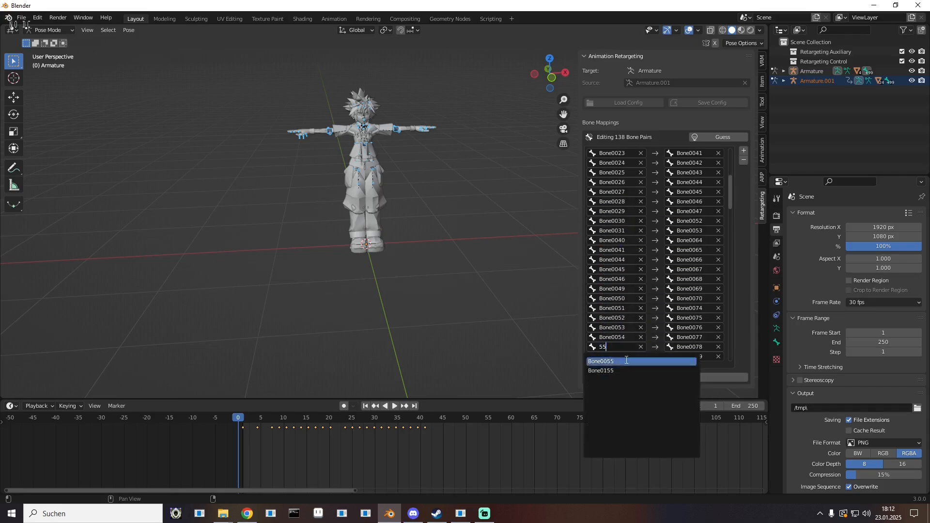
- Reassign the following source bones in sequence to Bone0056 through Bone0064
scroll(626, 347, down, 17)
click(626, 202)
click(626, 230)
text(60)
click(623, 246)
click(625, 240)
text(61)
click(624, 255)
click(624, 250)
text(6)
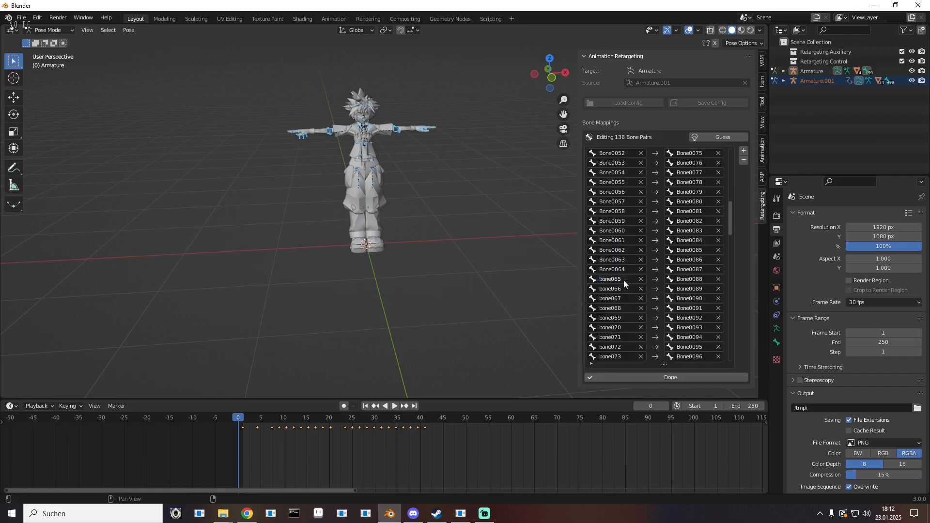
- Reassign the next nine source bones in sequence to Bone0065 through Bone0073
click(623, 329)
text(70)
click(624, 342)
click(623, 337)
text(71)
click(623, 352)
- Reassign the following source bones in sequence to Bone0074 through Bone0082
scroll(624, 357, down, 19)
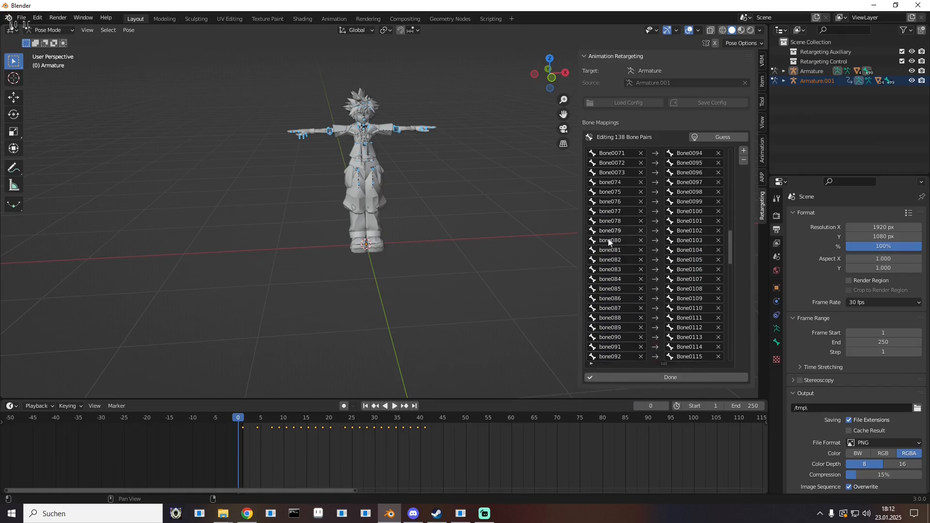
click(622, 220)
text(78)
click(623, 236)
click(623, 230)
text(79)
click(622, 245)
click(622, 240)
text(80)
click(624, 255)
click(623, 250)
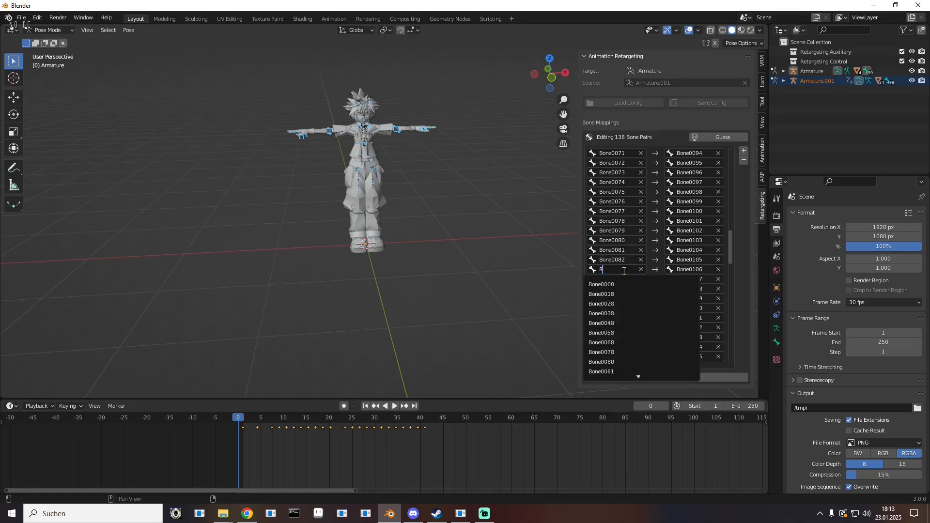
- Reassign the following source bones in sequence to Bone0083 through Bone0091
click(623, 323)
click(623, 318)
text(88)
click(624, 333)
click(623, 327)
text(89)
click(623, 342)
click(623, 337)
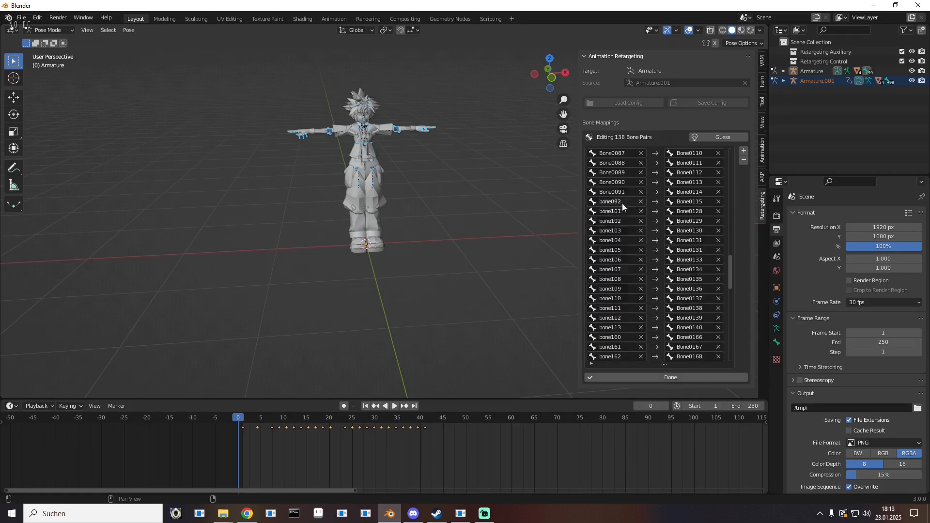
- Set the next source bones to Bone0092 and Bone0101 through Bone0106
text(3)
click(625, 246)
click(624, 241)
text(104)
click(623, 255)
click(623, 250)
text(105)
click(623, 265)
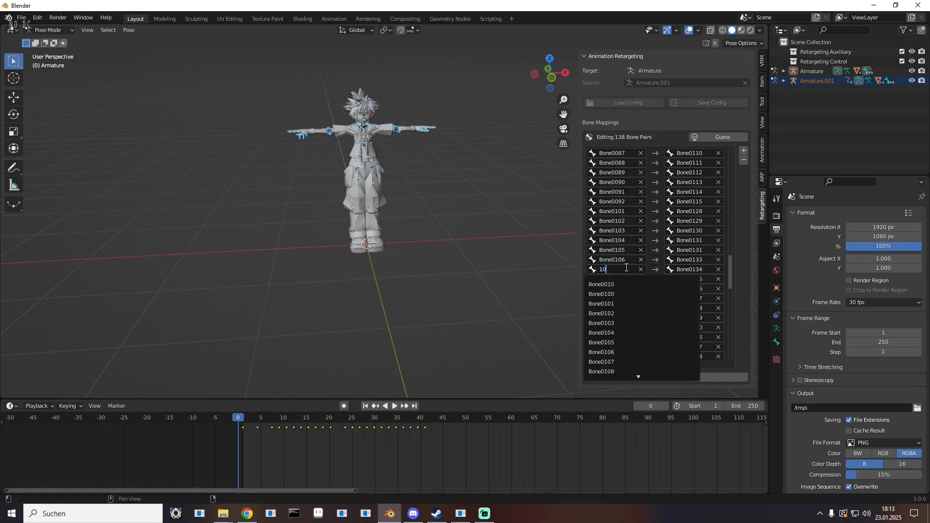
- Set the next source bones to Bone0107 through Bone0113, Bone0160 and Bone0161
text(112)
click(625, 332)
click(624, 328)
text(113)
click(625, 342)
click(624, 337)
text(160)
click(624, 352)
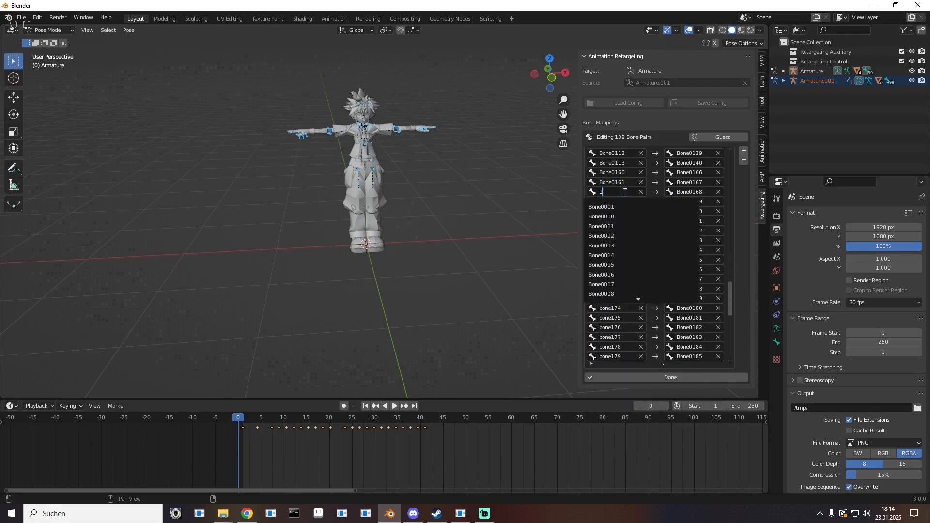
- Reassign the following source bones in sequence to Bone0162 through Bone0169
text(166)
click(625, 245)
click(624, 240)
text(167)
click(625, 255)
click(625, 251)
text(168)
click(624, 264)
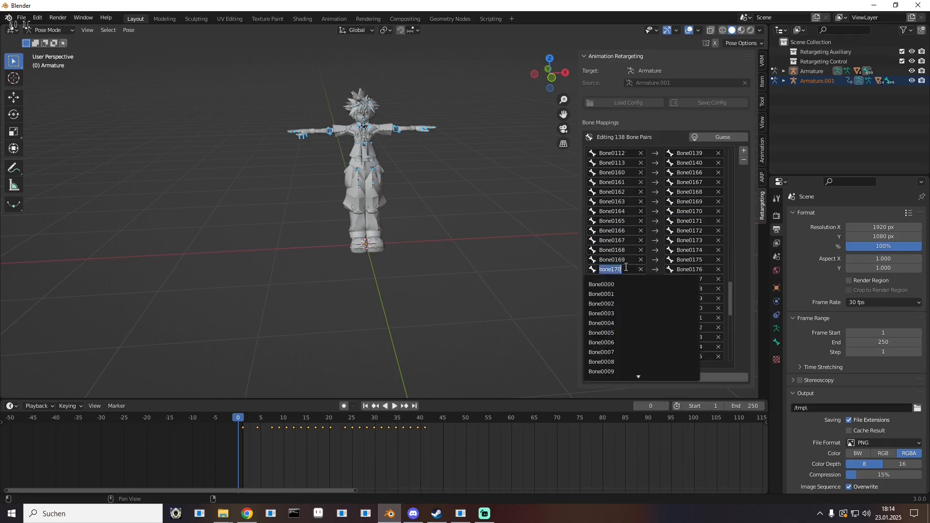
- Reassign the following source bones in sequence to Bone0170 through Bone0176
text(174)
click(625, 322)
click(625, 318)
text(175)
click(623, 333)
click(623, 327)
text(176)
click(623, 342)
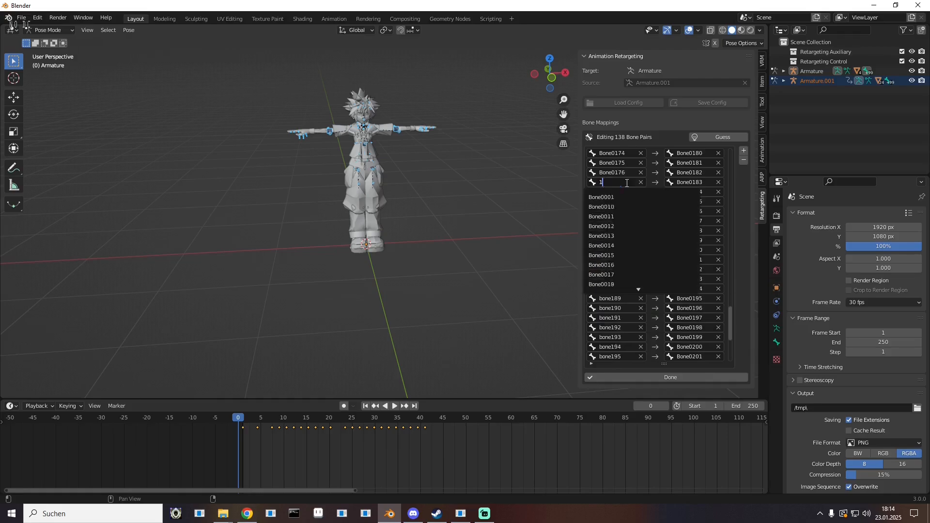
- Reassign the following source bones in sequence to Bone0177 through Bone0184
text(1)
click(622, 235)
click(623, 230)
text(182)
click(623, 245)
click(623, 241)
text(183)
click(624, 255)
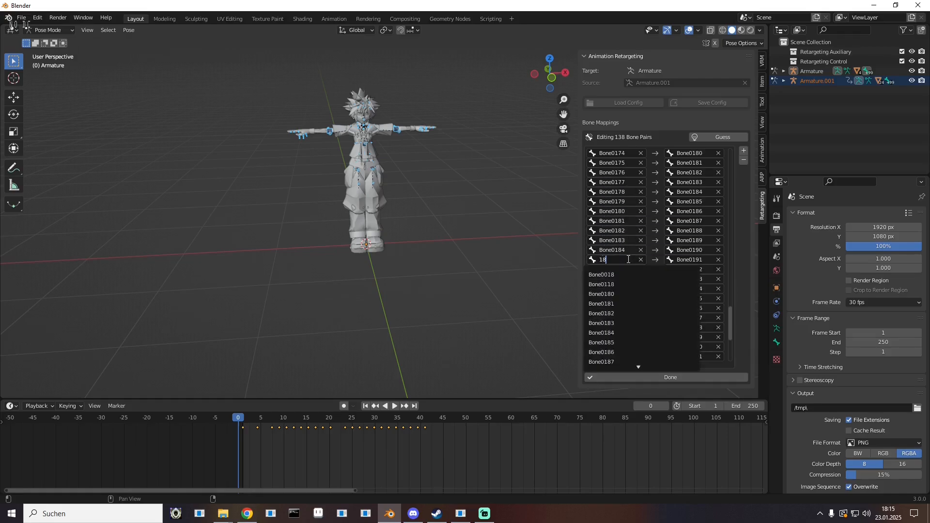
- Reassign the following source bones in sequence to Bone0185 through Bone0192
scroll(616, 284, down, 9)
click(624, 173)
text(190)
click(623, 187)
click(624, 183)
text(191)
click(623, 197)
click(623, 192)
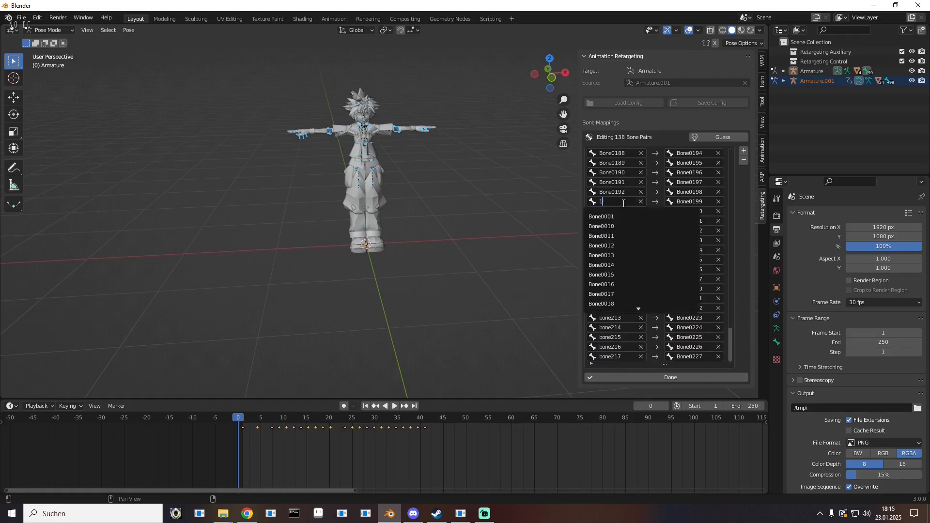
- Reassign the following source bones in sequence to Bone0193 through Bone0199
text(7)
click(627, 255)
click(625, 250)
text(198)
click(625, 264)
click(624, 260)
text(199)
click(624, 275)
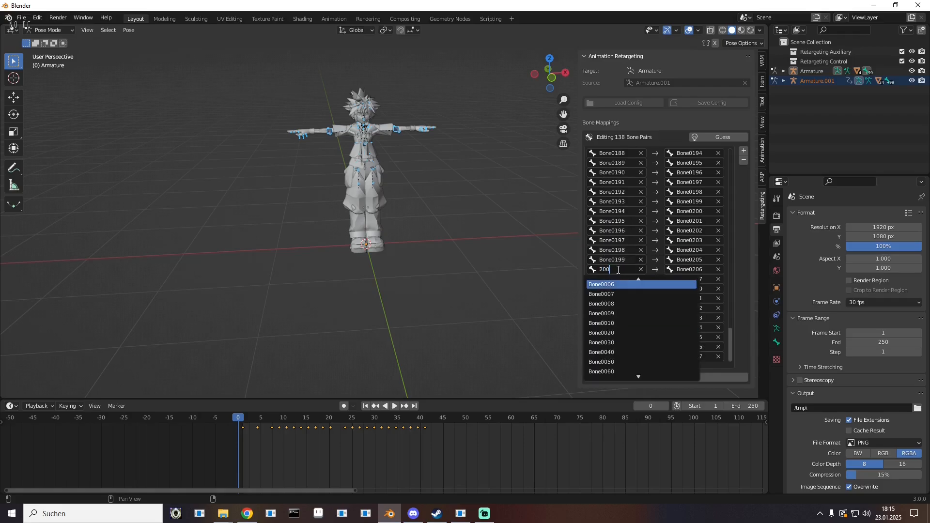
- Set the source bones of the next three pairs to Bone0200, Bone0201 and Bone0210
scroll(634, 327, down, 20)
click(634, 324)
click(627, 279)
text(201)
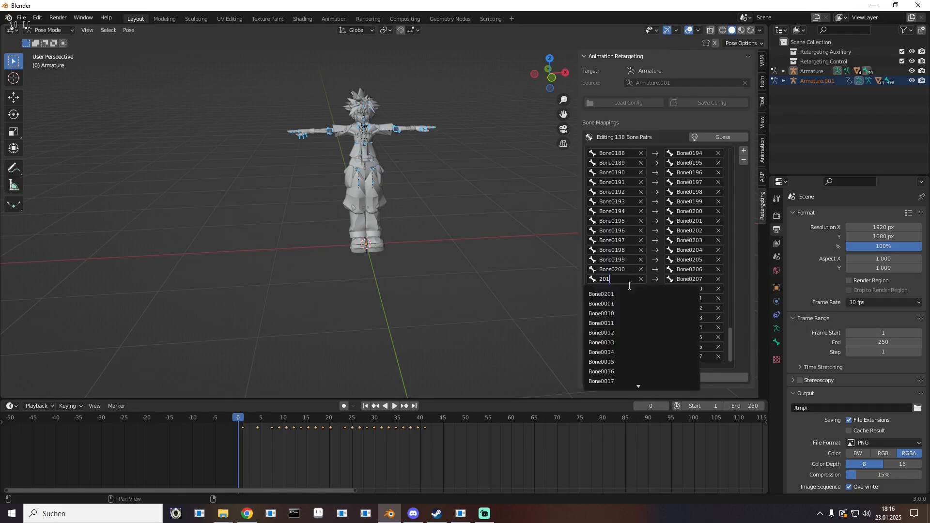
click(628, 294)
click(626, 289)
text(210)
click(624, 304)
- Reassign the last source bones in the mapping to Bone0211 through Bone0217
click(625, 328)
text(214)
click(623, 342)
click(622, 337)
text(215)
click(621, 353)
click(620, 347)
text(216)
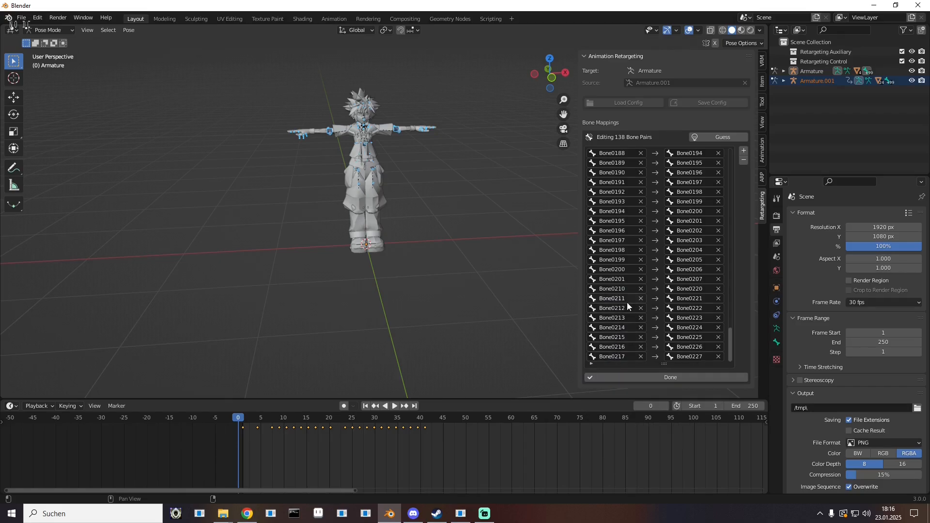
- Check the bone pairs back up to the start of the list and finish editing the bone mapping
scroll(625, 296, up, 8)
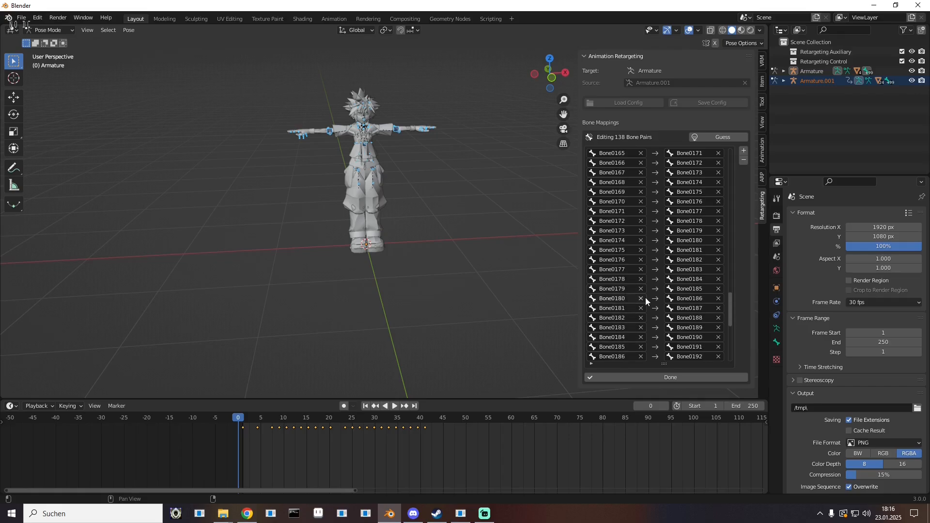
scroll(646, 298, up, 7)
drag(732, 281, 724, 157)
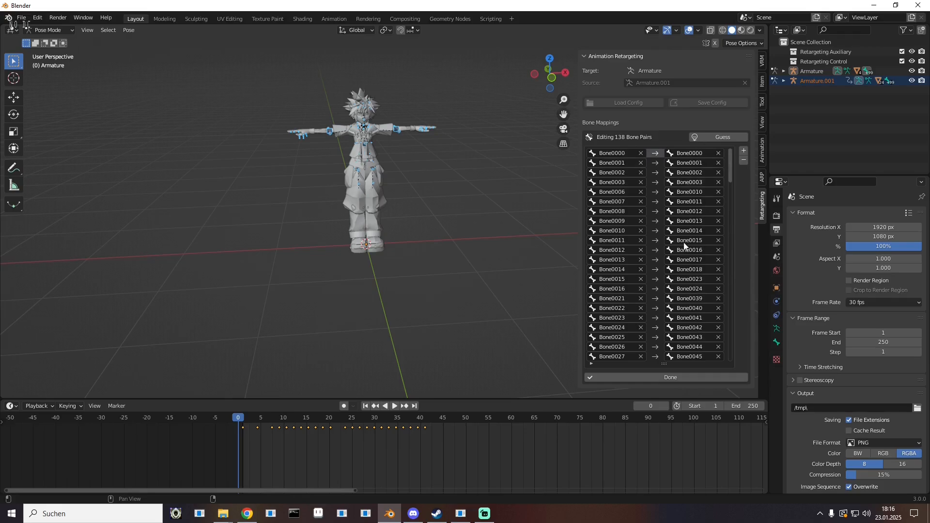
click(670, 378)
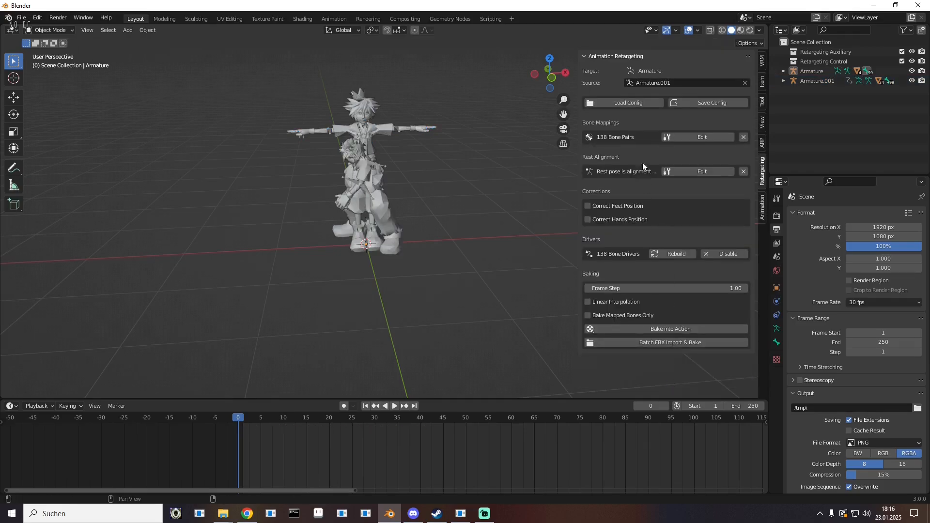
- Save the corrected retargeting configuration to the Retarging folder
click(708, 101)
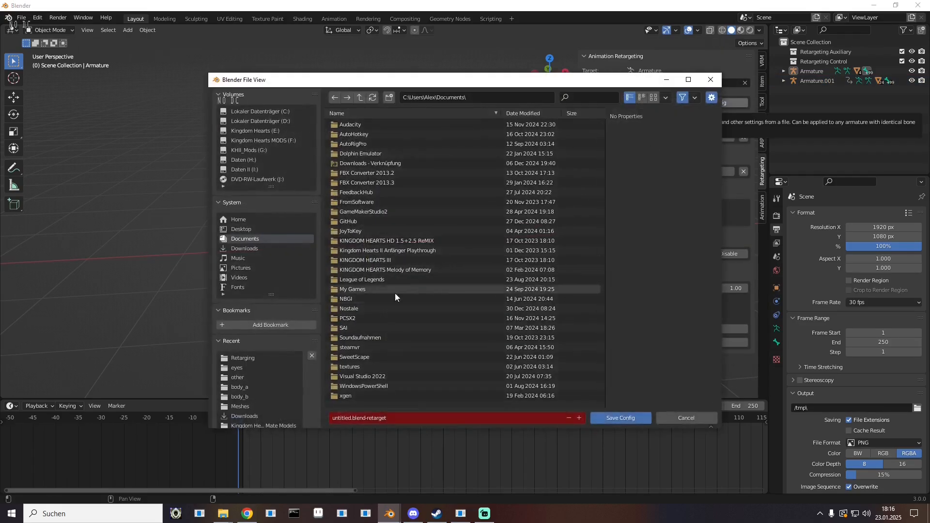
click(240, 358)
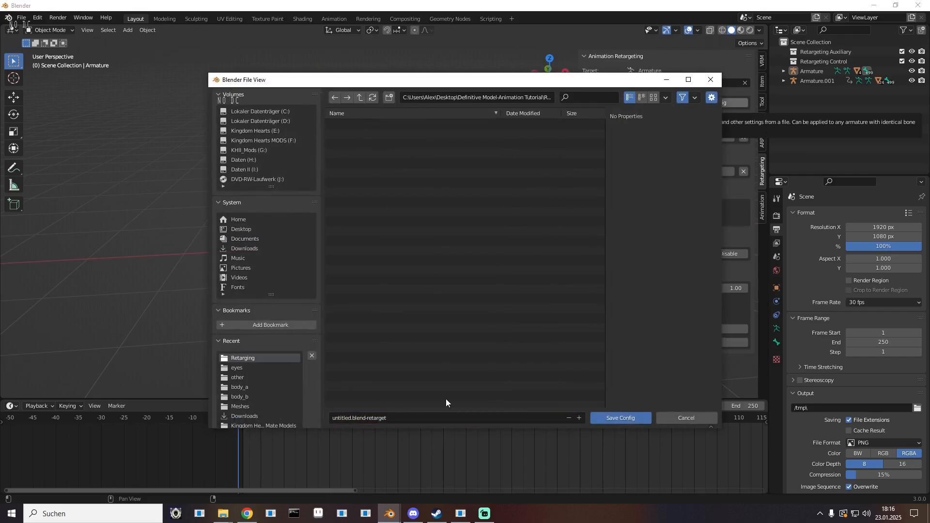
click(606, 419)
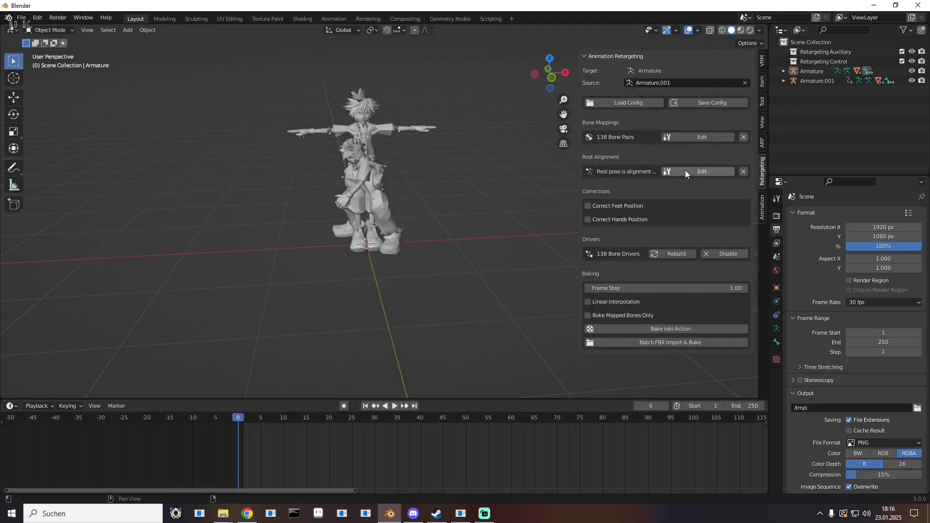
- Open the rest pose alignment for editing and apply it with the current pose
click(682, 171)
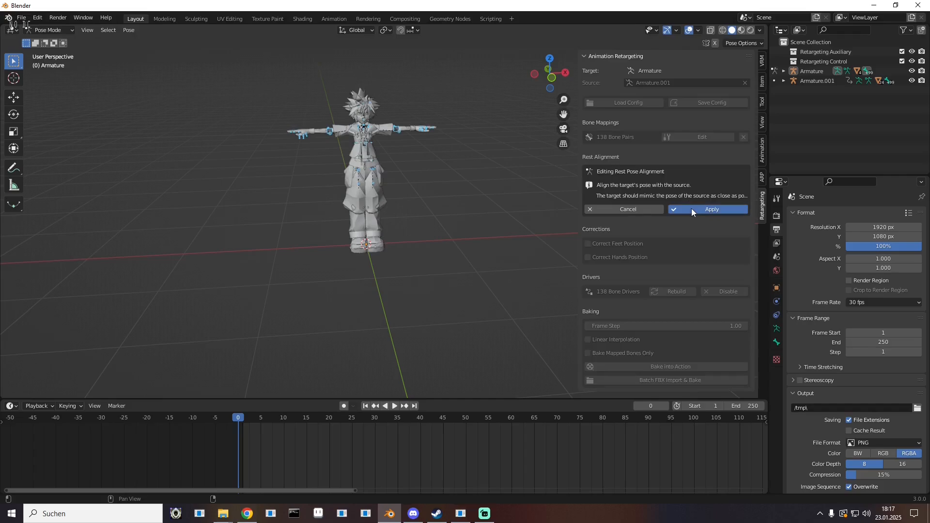
click(691, 208)
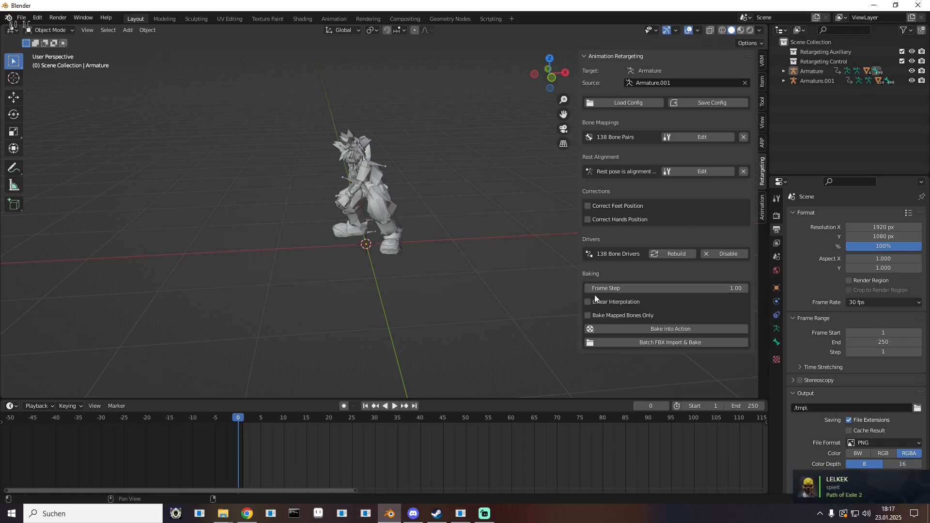
- Bake the retargeted animation into an action with linear interpolation enabled, and play the animation
click(662, 329)
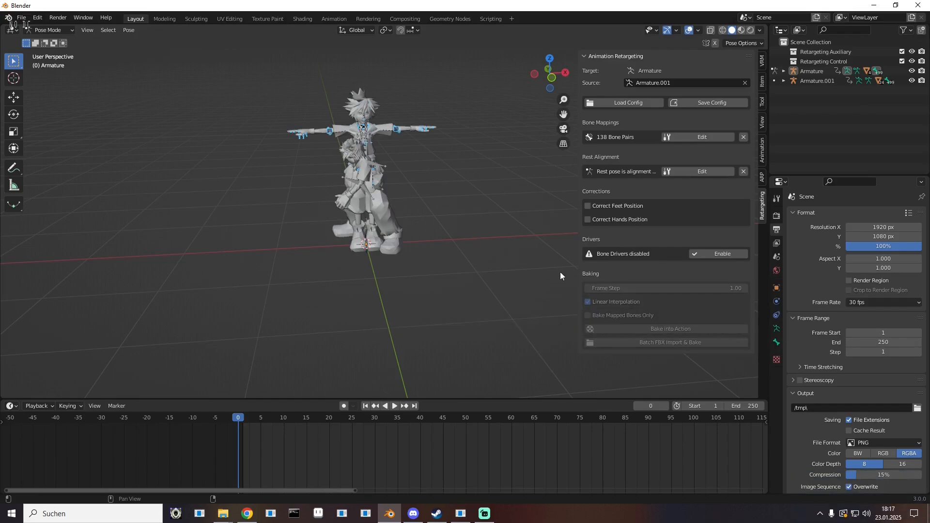
key(space)
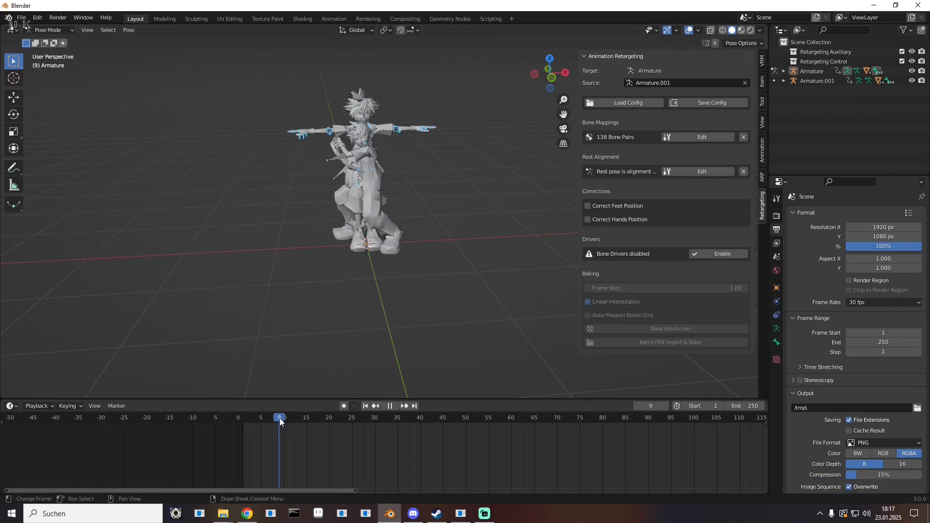
- Enable the bone drivers and play the animation from frame 0 to check the retargeted motion
key(Escape)
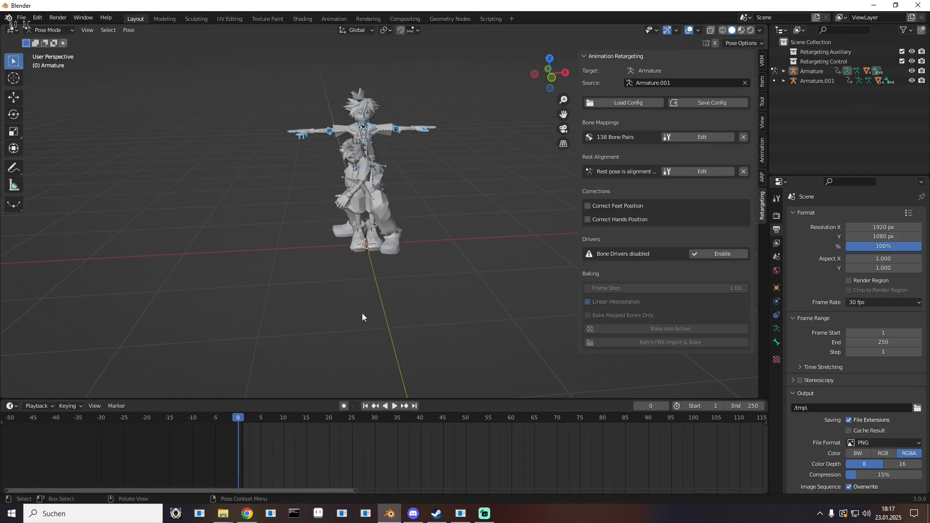
click(710, 255)
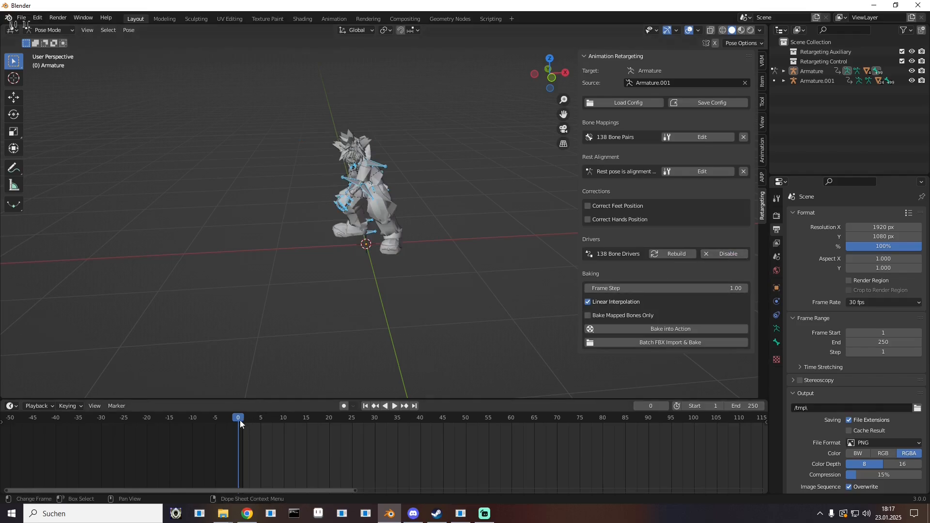
key(space)
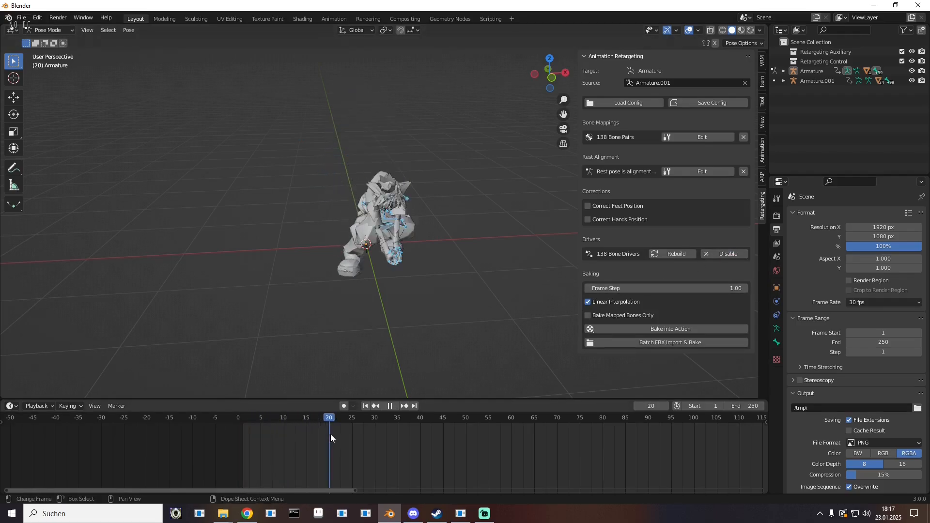
drag(431, 448, 223, 437)
key(space)
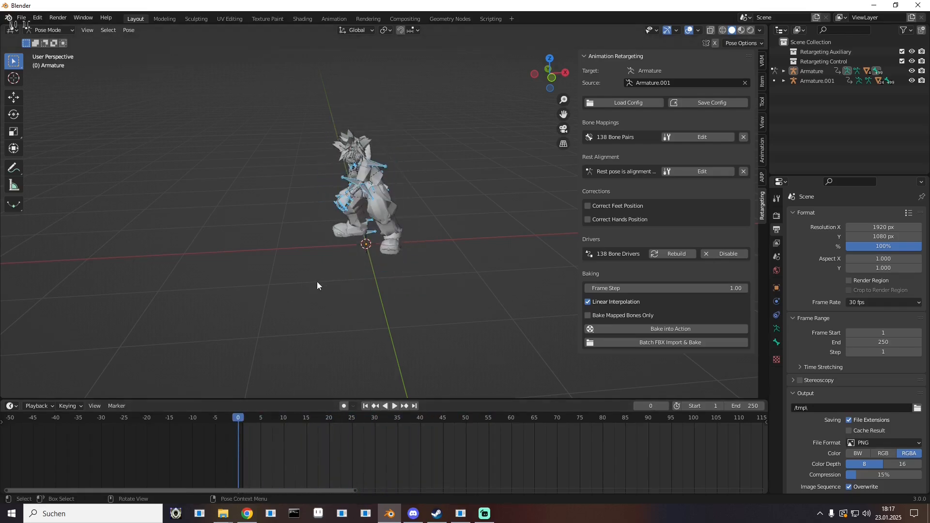
- Delete the source armature Armature.001, and restart Blender without saving the file
click(814, 80)
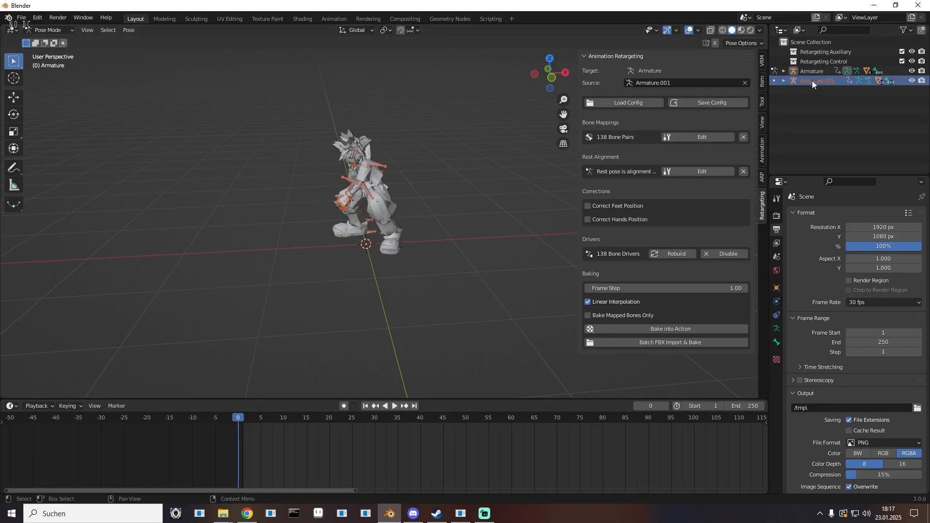
key(Delete)
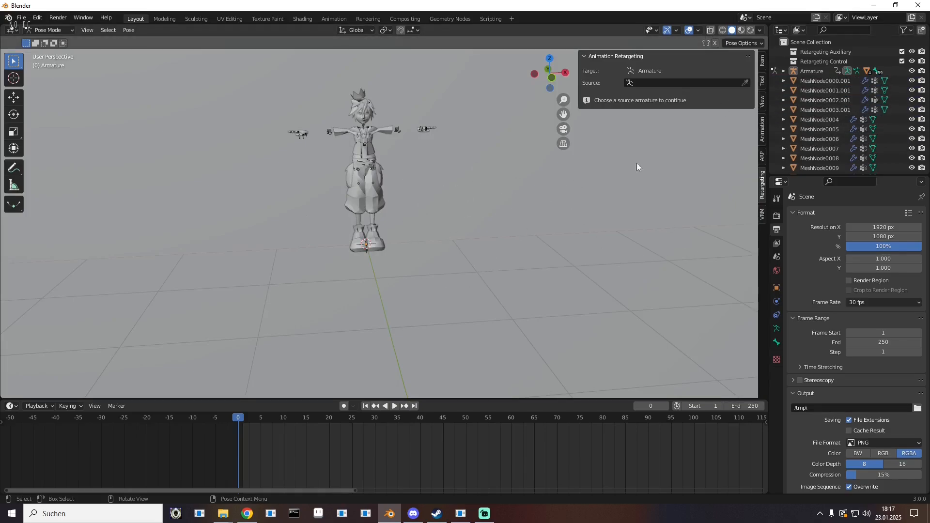
click(919, 6)
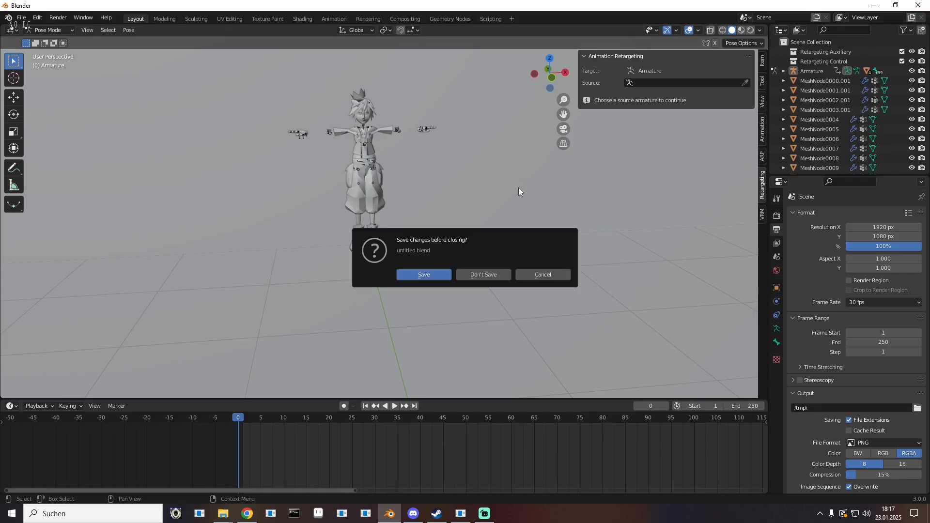
click(475, 275)
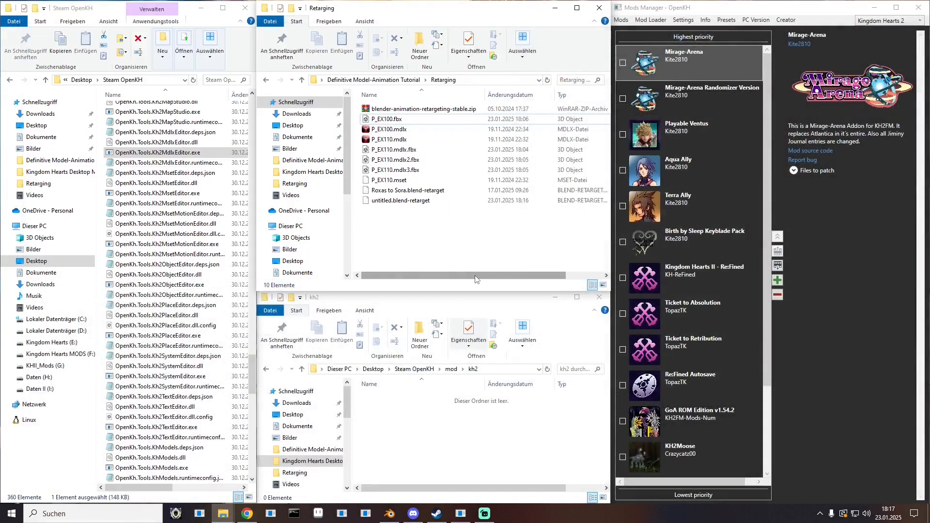
click(391, 514)
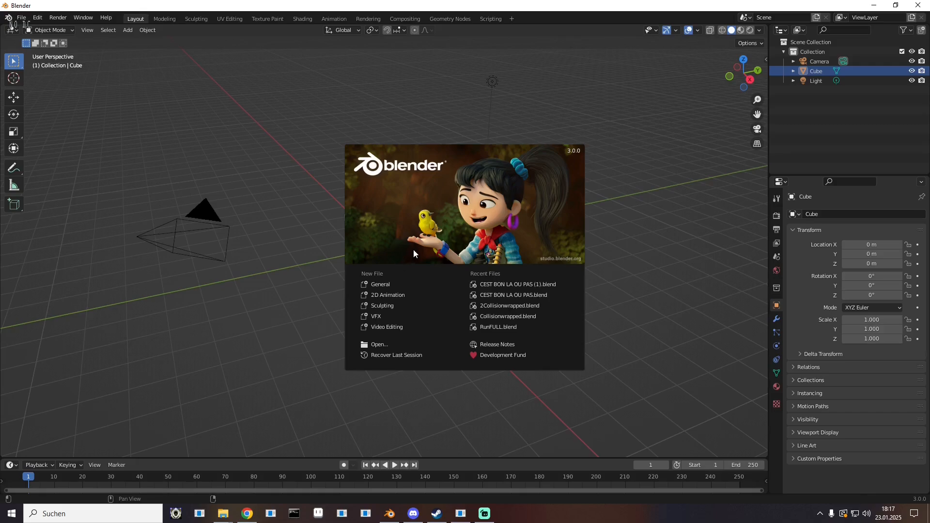
- Dismiss the splash screen and delete all default objects from the new scene
click(286, 109)
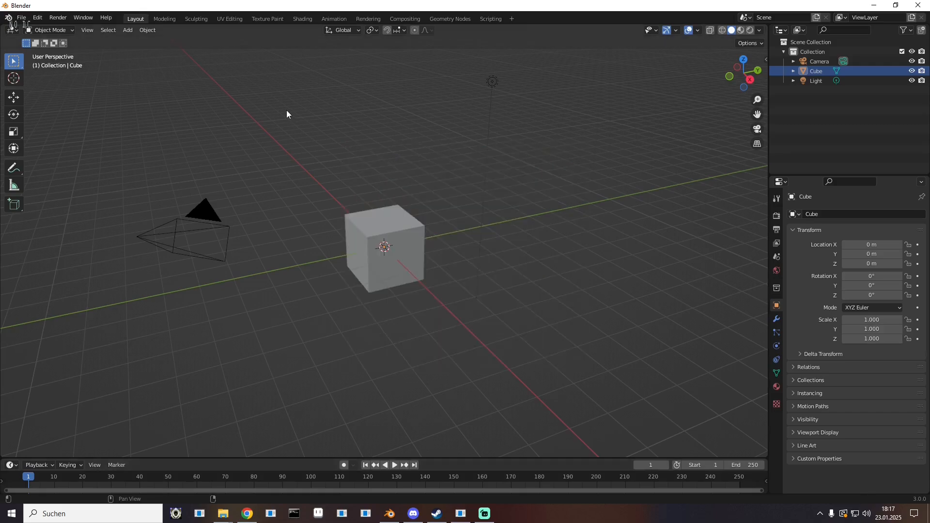
key(a)
key(x)
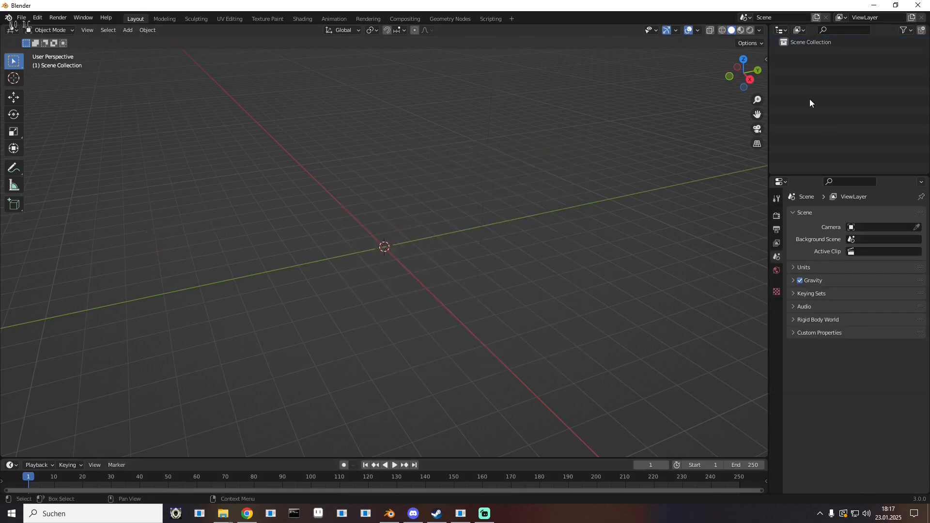
- Import the Sora model P_EX100.fbx from the Retarging folder
click(21, 18)
mouse_move(52, 148)
click(167, 225)
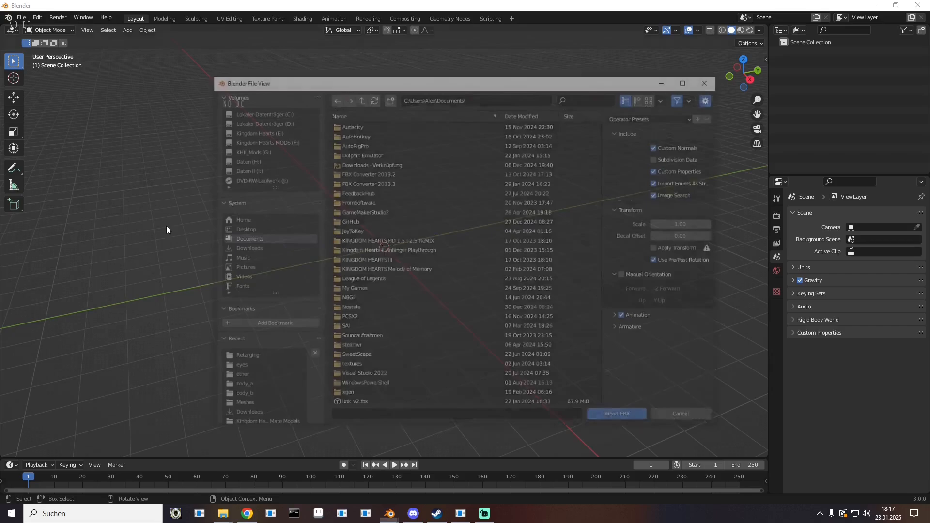
click(252, 359)
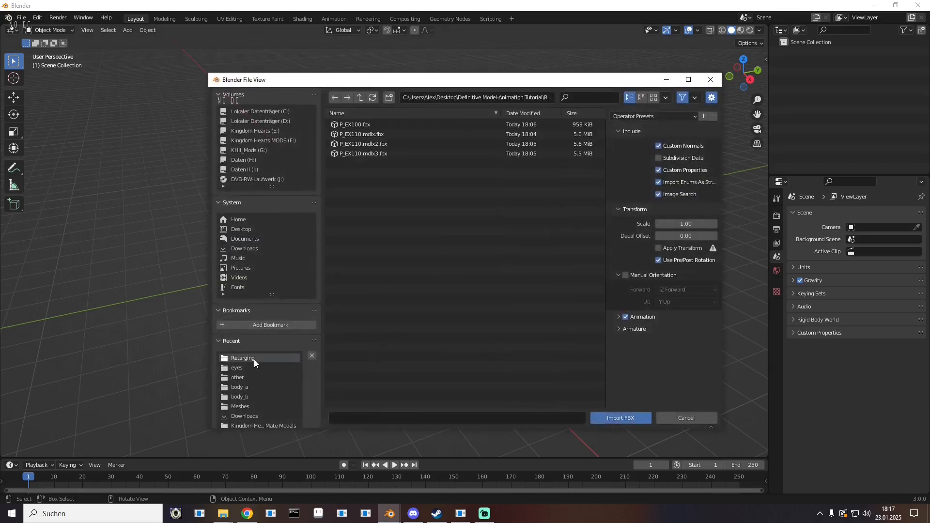
double_click(360, 125)
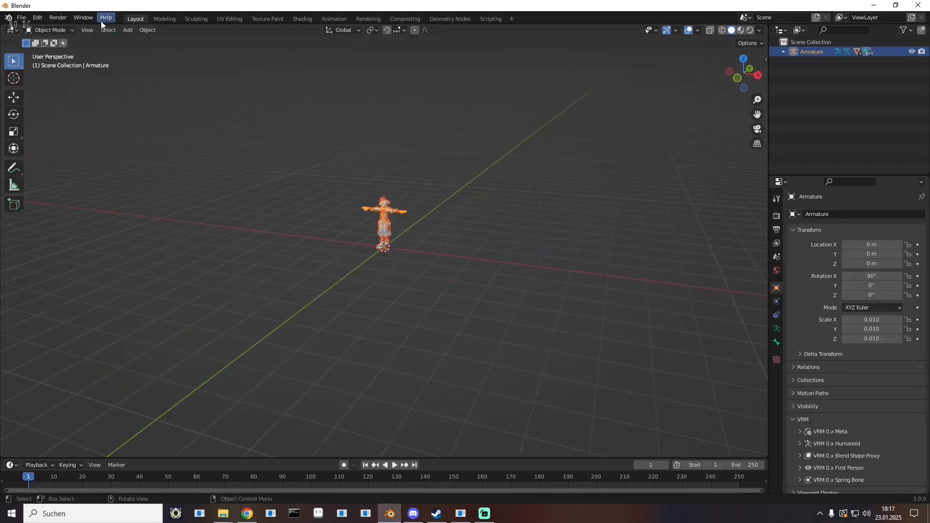
- Import the Roxas animation file P_EX110.mdlx.fbx from the Retarging folder
click(22, 17)
mouse_move(56, 149)
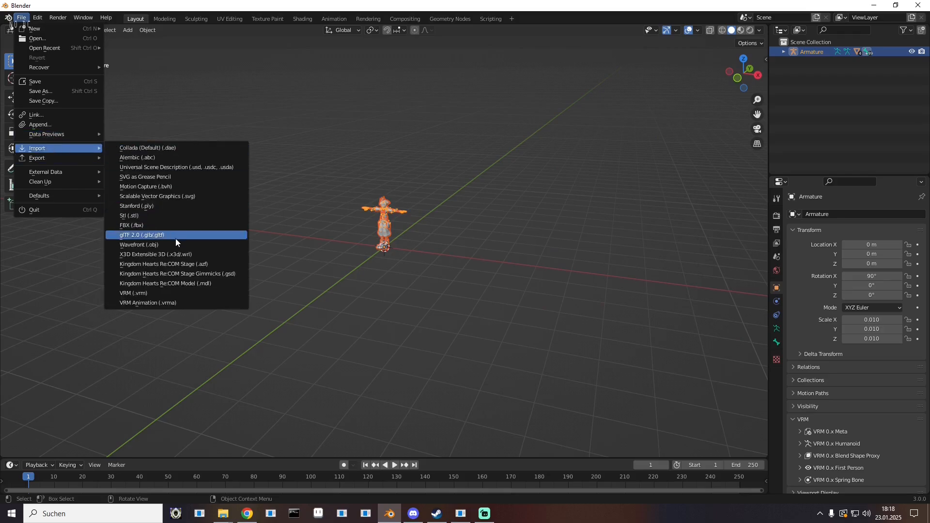
click(168, 226)
double_click(367, 135)
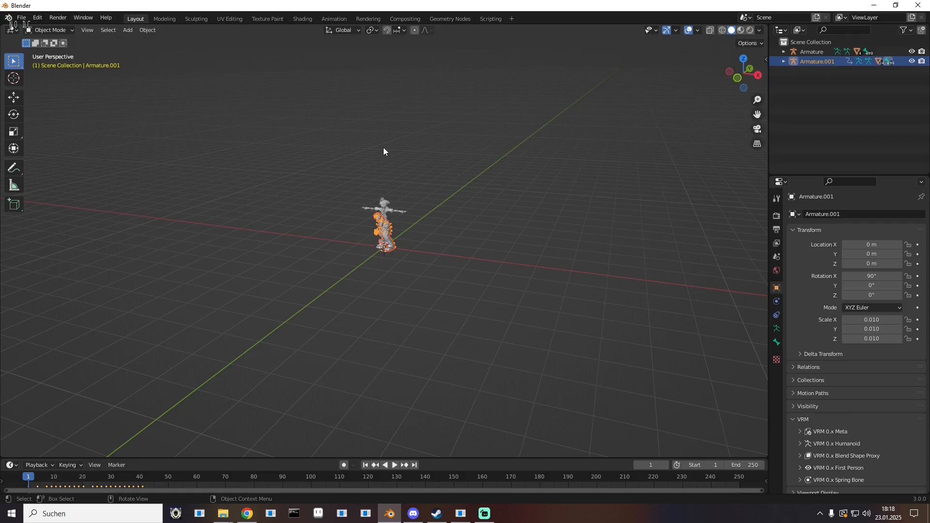
- Set up animation retargeting with Armature as the target and Armature.001 as the source
key(n)
click(762, 171)
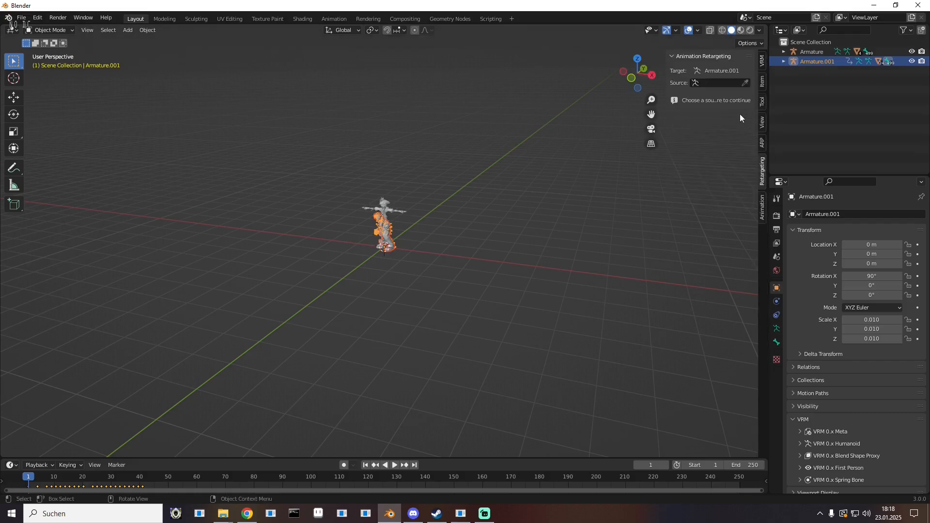
click(813, 52)
click(719, 84)
click(710, 97)
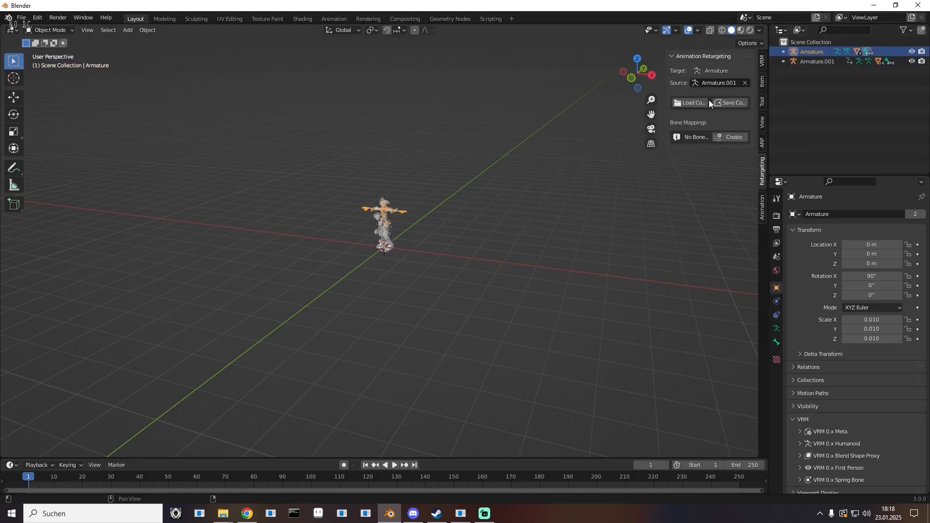
- Load the saved retargeting configuration untitled.blend-retarget from the Retarging folder
click(685, 103)
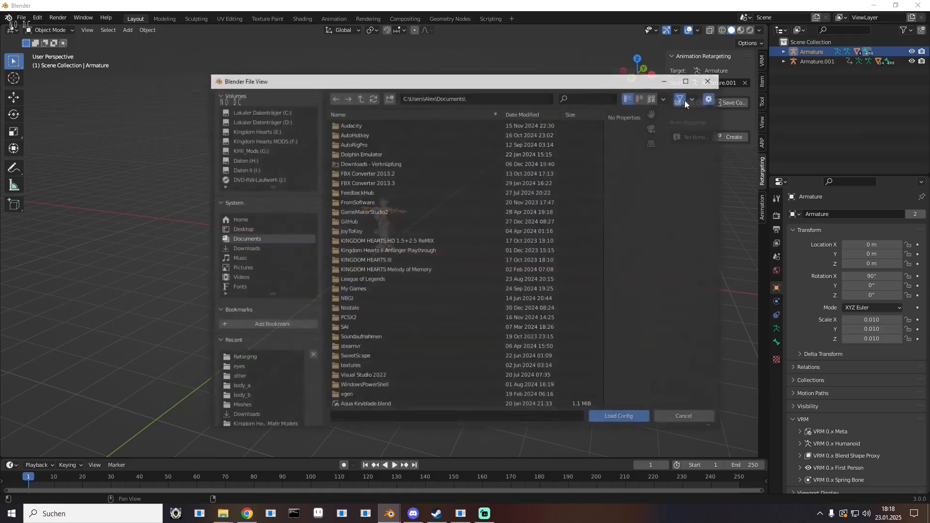
click(240, 358)
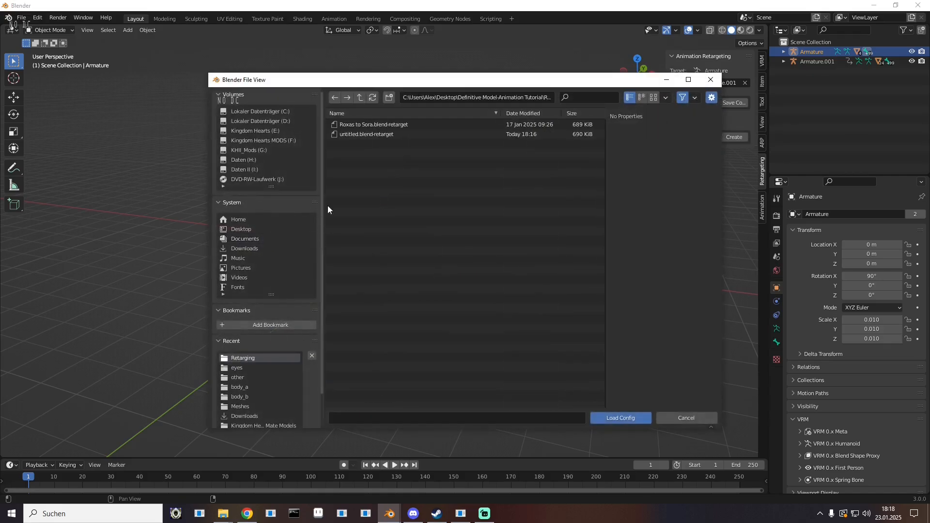
double_click(350, 135)
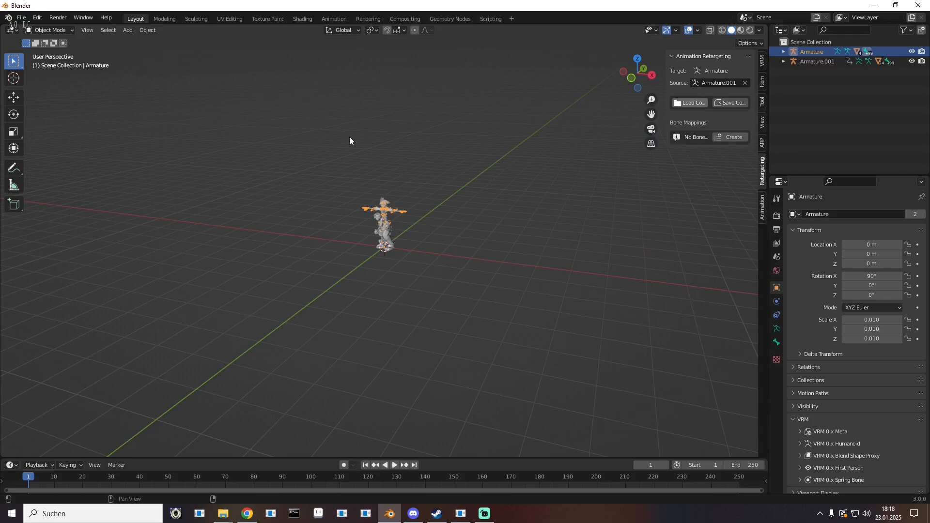
drag(347, 144, 436, 199)
scroll(460, 196, up, 6)
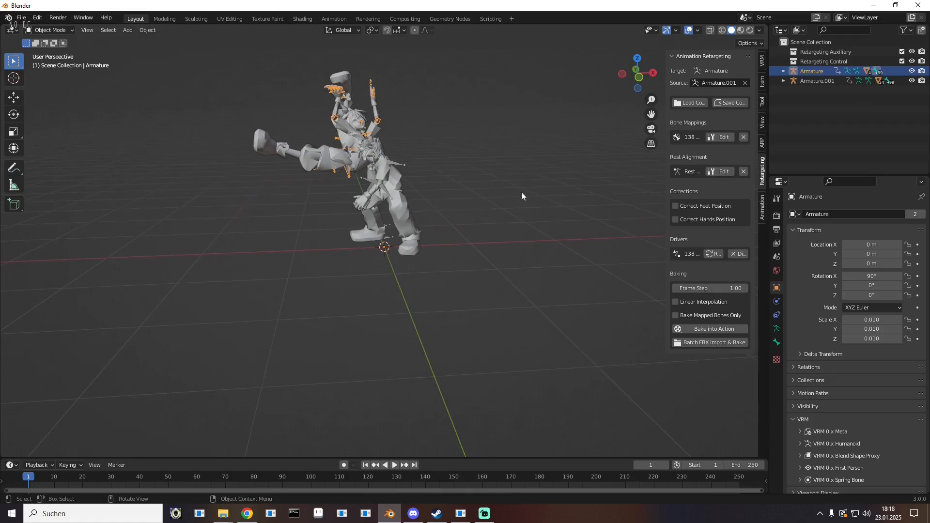
- Edit and reapply the rest pose alignment, and bake the retargeted animation into an action with linear interpolation enabled
drag(667, 184, 564, 184)
click(682, 172)
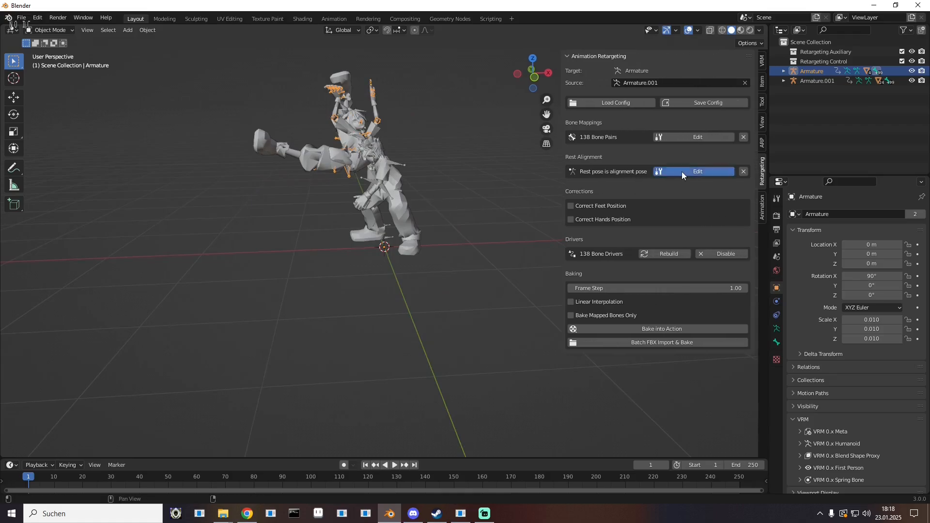
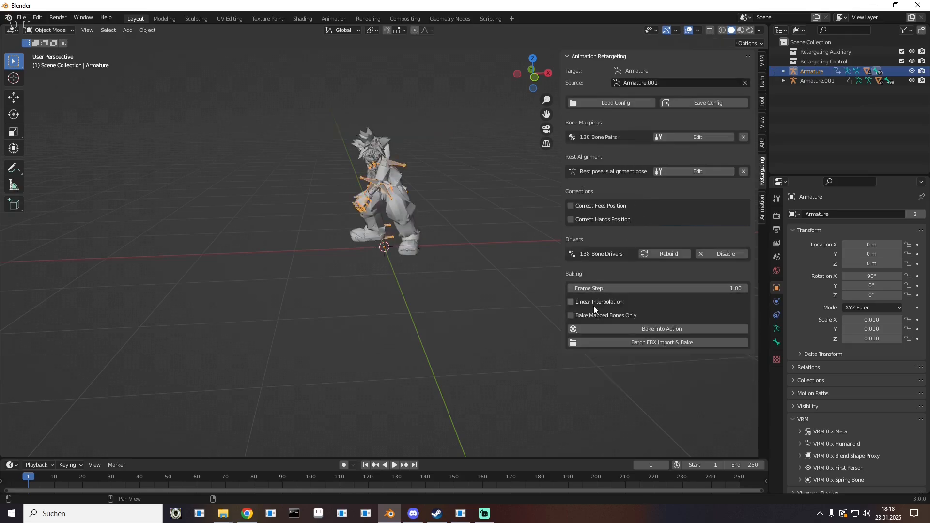
click(594, 306)
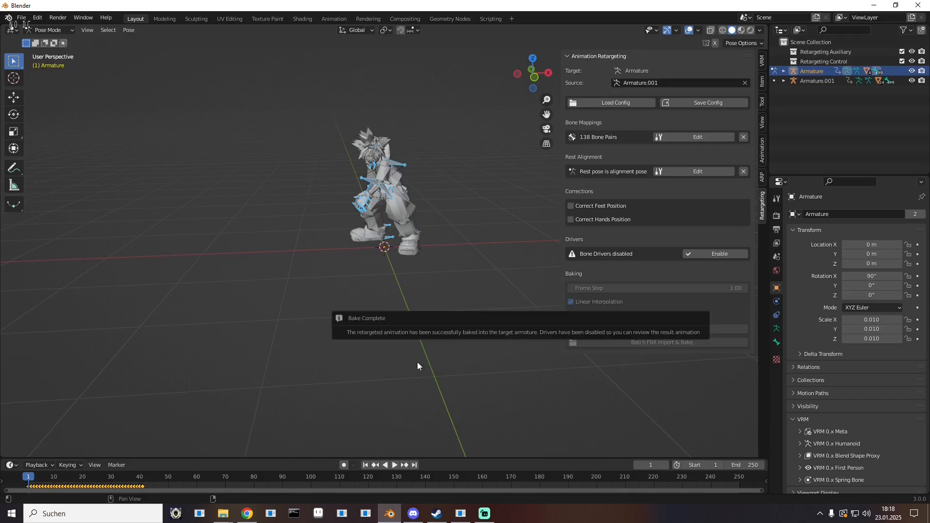
- Delete the source armature Armature.001 together with all of its leftover MeshNode objects
click(823, 80)
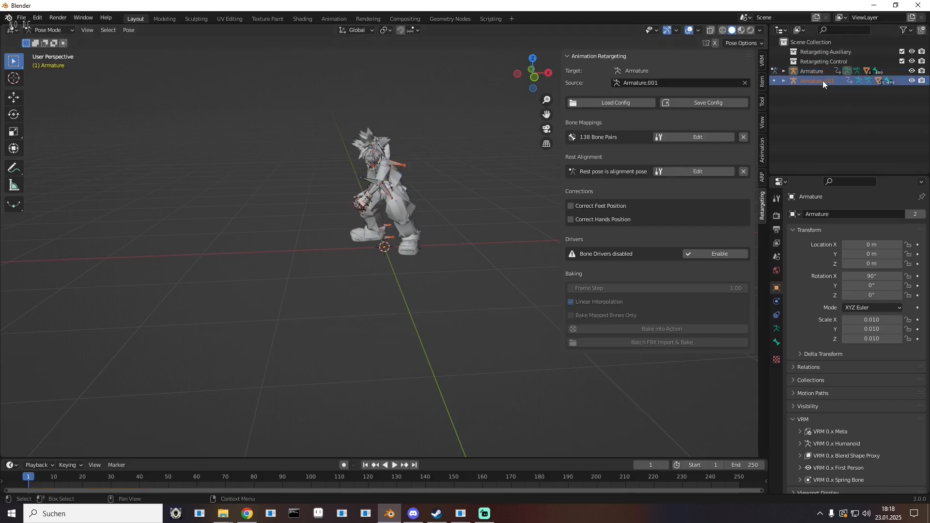
key(Delete)
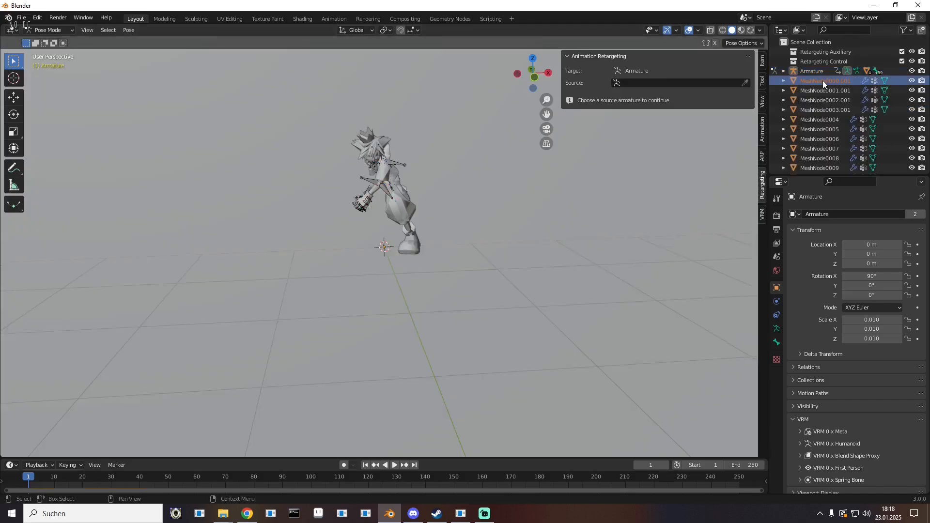
ctrl+click(824, 90)
ctrl+click(822, 100)
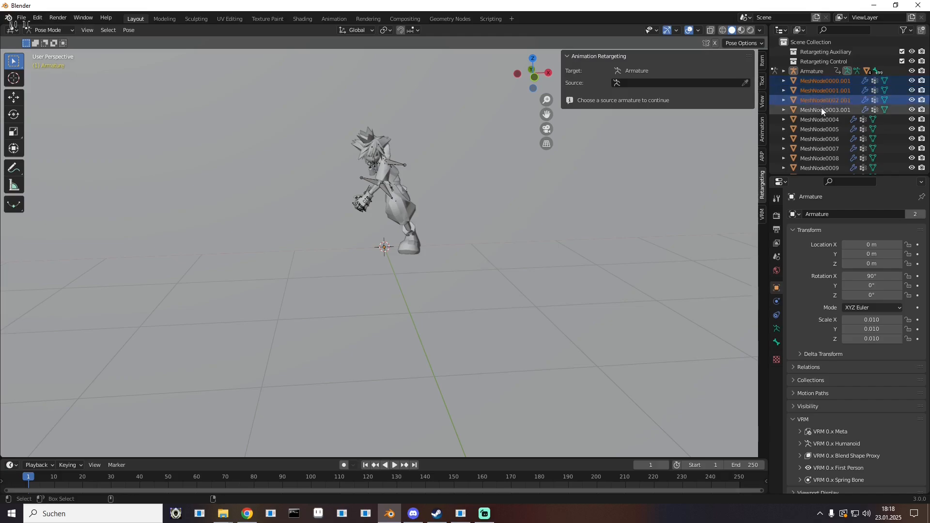
drag(821, 110, 826, 164)
scroll(817, 138, down, 5)
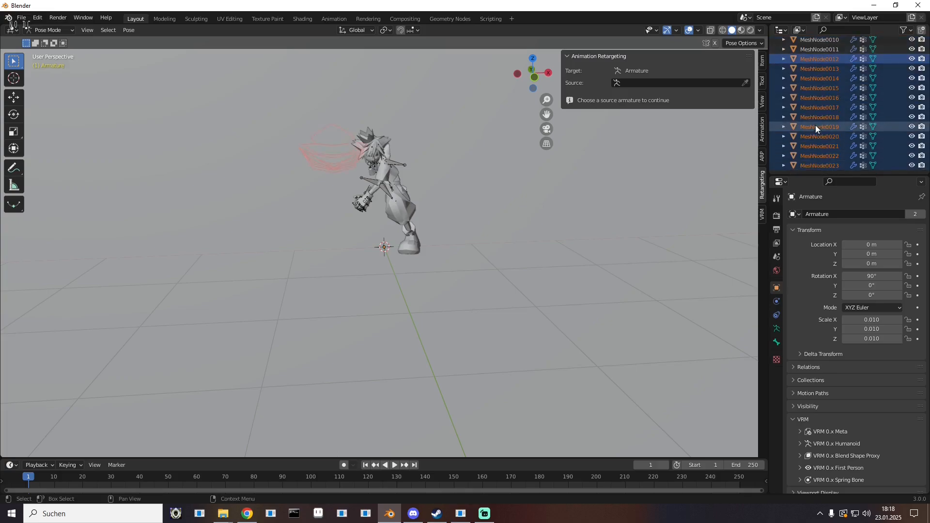
scroll(814, 127, up, 4)
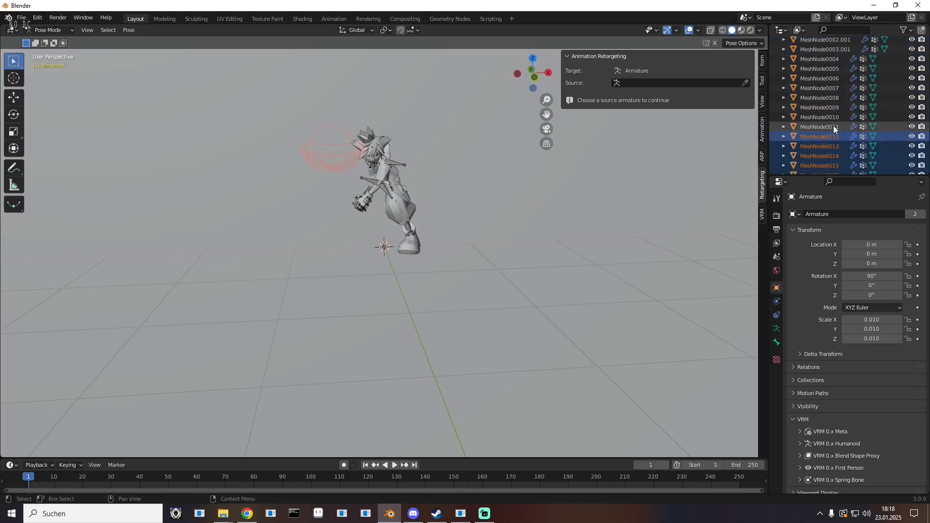
drag(833, 126, 828, 69)
ctrl+click(828, 68)
ctrl+click(827, 59)
ctrl+click(827, 49)
ctrl+click(828, 40)
scroll(840, 110, up, 3)
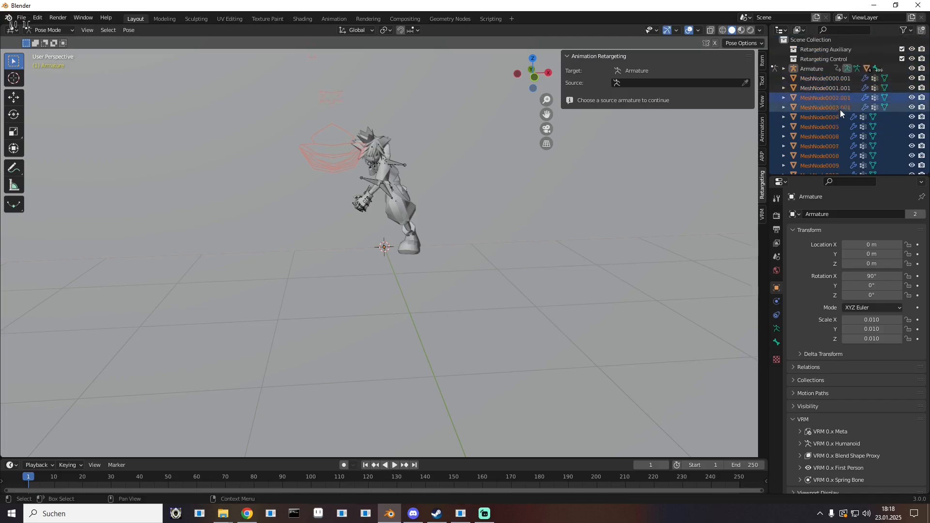
ctrl+click(833, 92)
ctrl+click(834, 82)
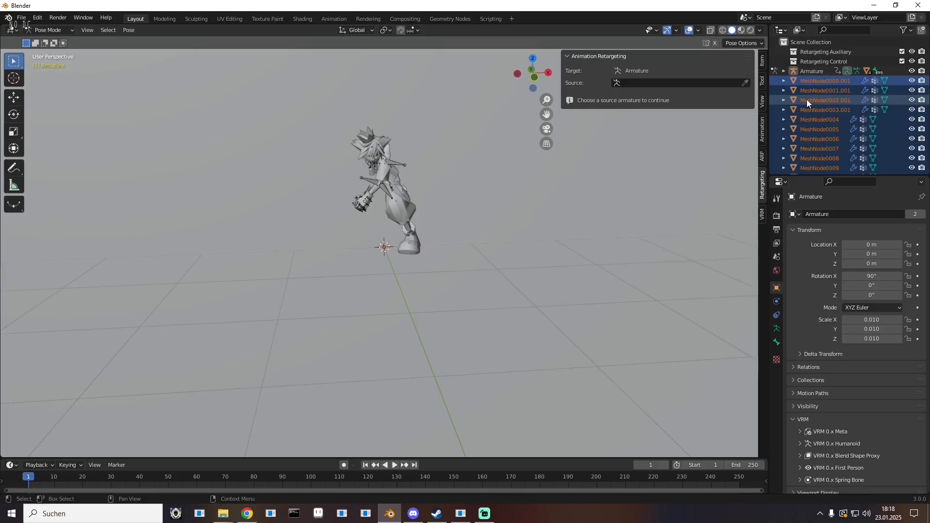
key(x)
- Delete the Retargeting Control and Retargeting Auxiliary collections, and play the baked animation on the remaining armature
click(821, 62)
key(x)
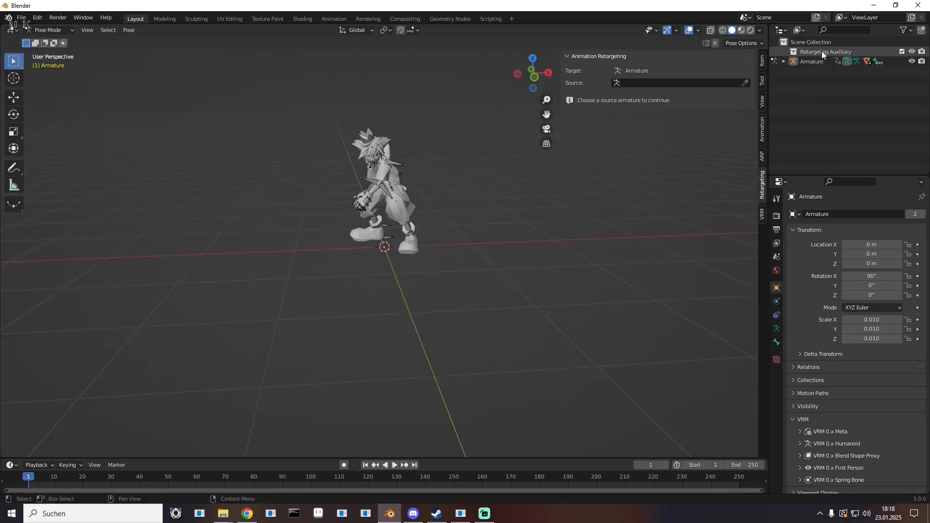
click(822, 51)
key(x)
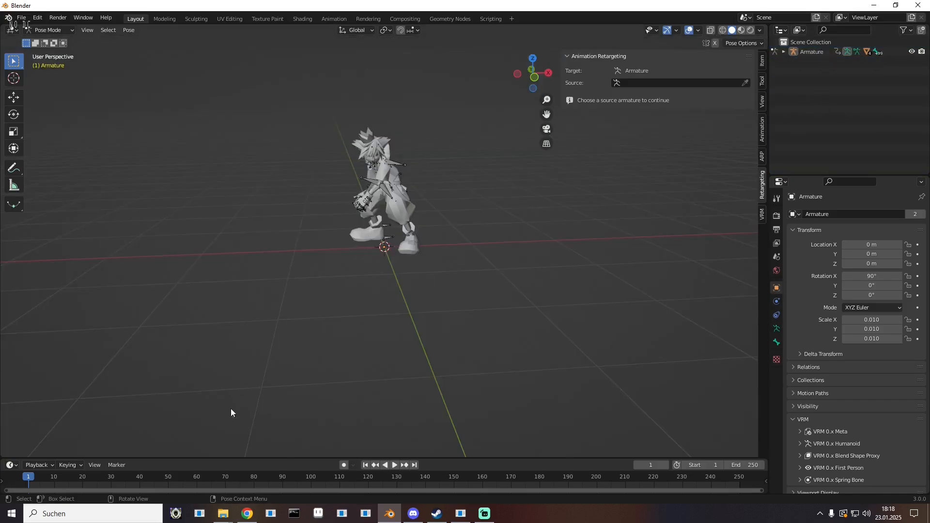
key(space)
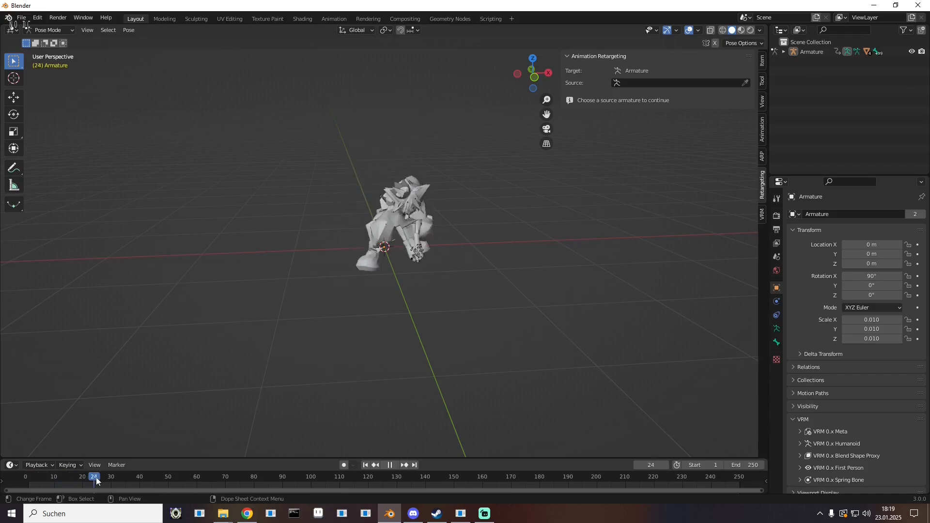
- Scrub back through the baked animation on the timeline and stop playback at frame 0
click(170, 480)
drag(170, 479, 11, 480)
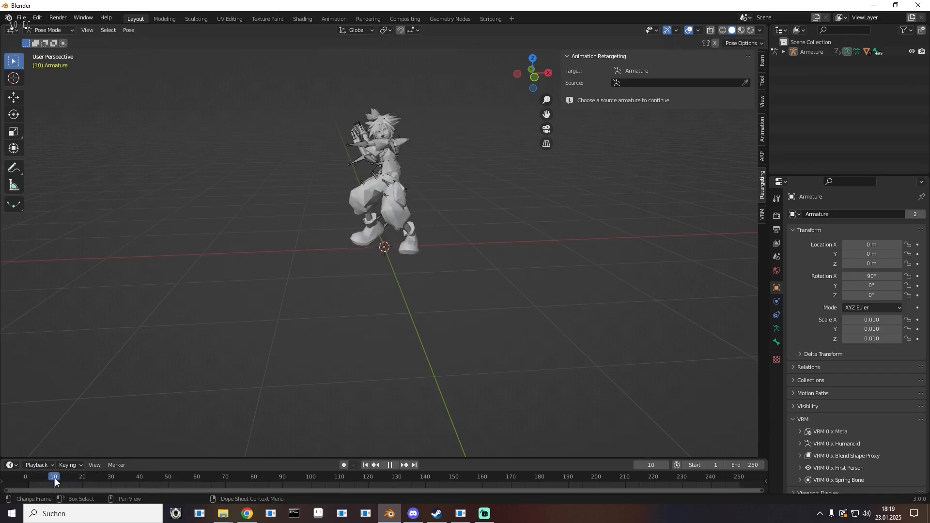
key(Escape)
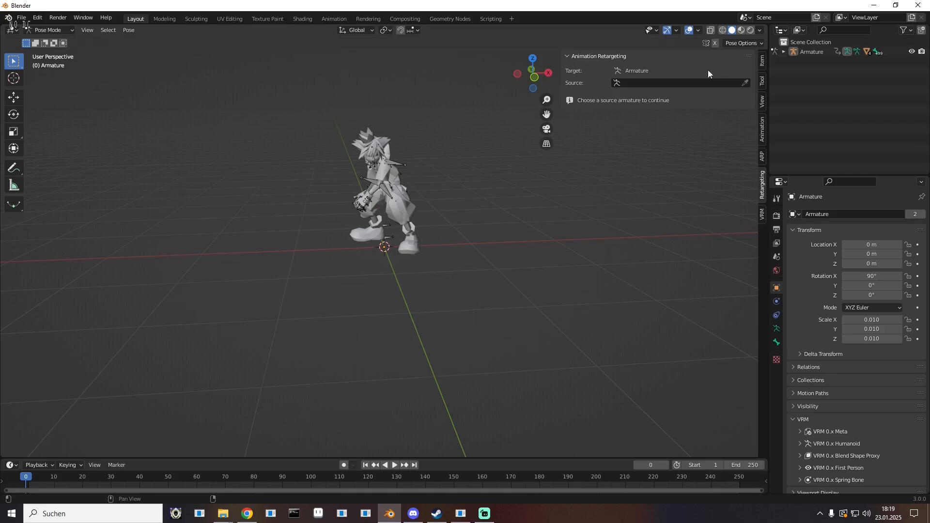
- Delete the leftover source action Armature.001|EXPORT from the Blender File data and return the outliner to View Layer display
click(801, 32)
click(816, 74)
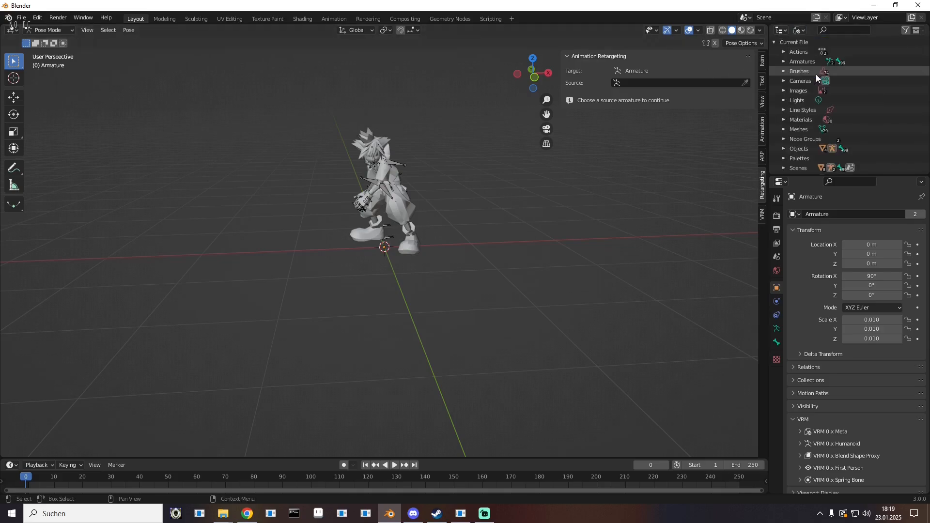
click(783, 52)
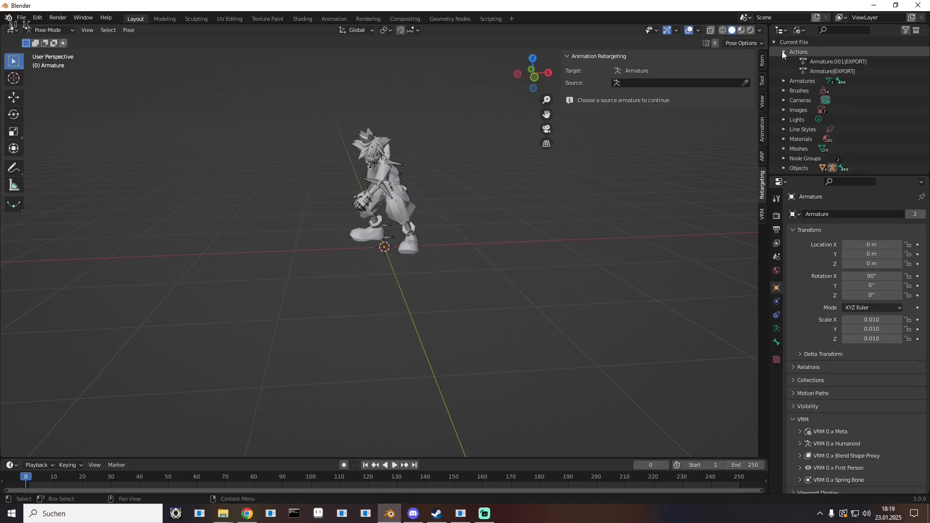
click(824, 63)
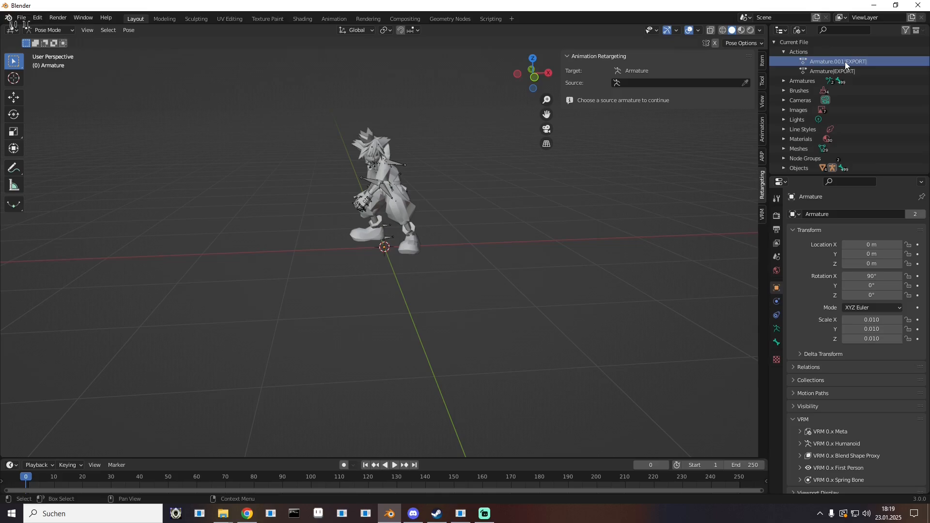
right_click(845, 62)
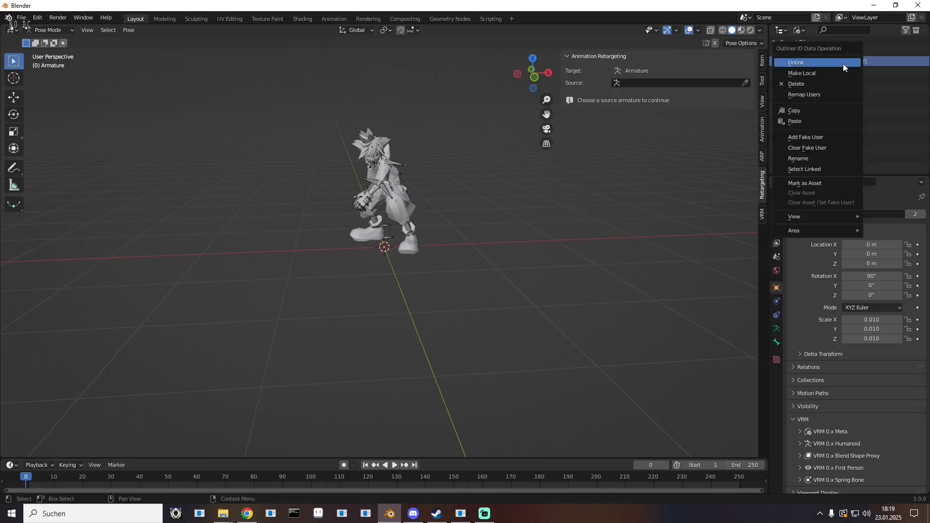
click(822, 84)
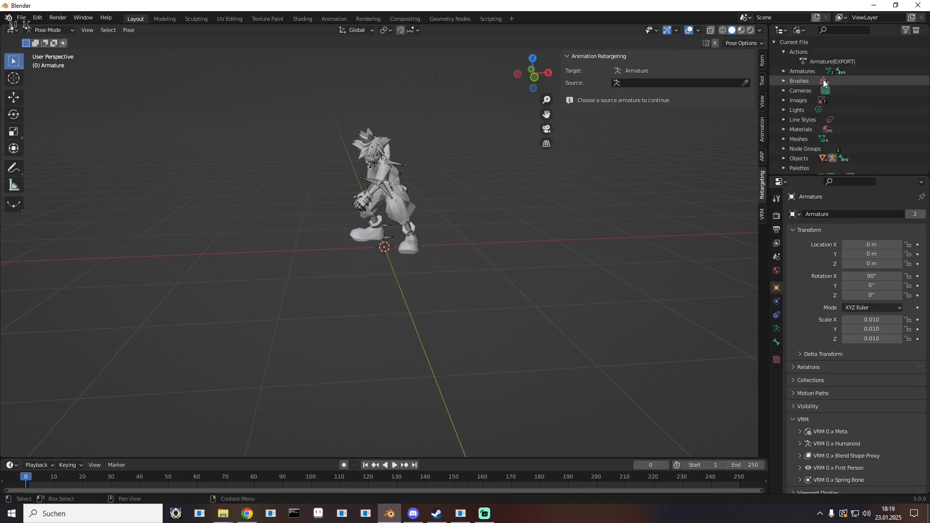
click(800, 30)
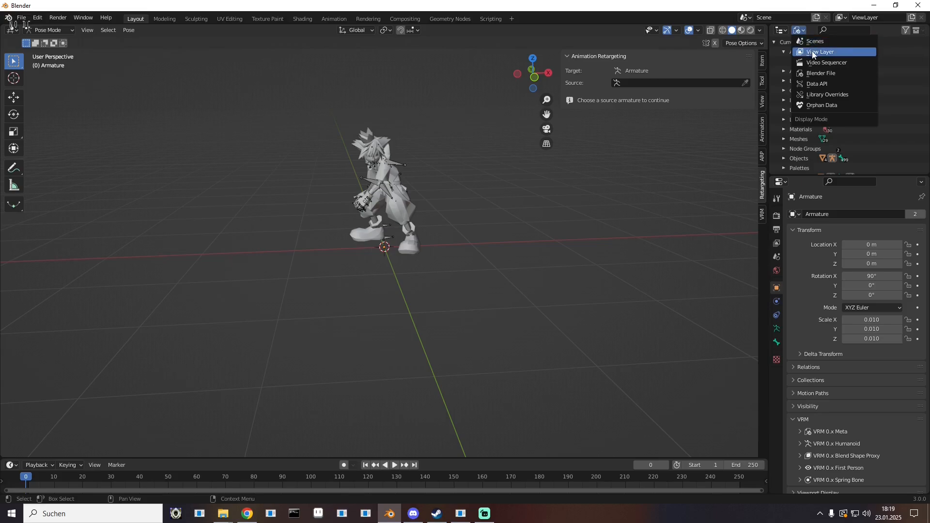
click(812, 53)
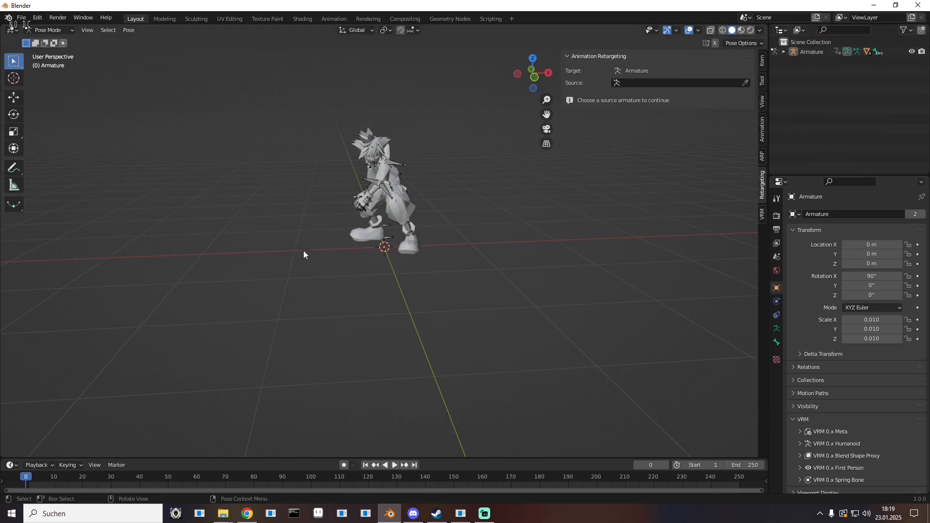
- Replay the remaining animation, scrub through its opening frames and stop playback
key(space)
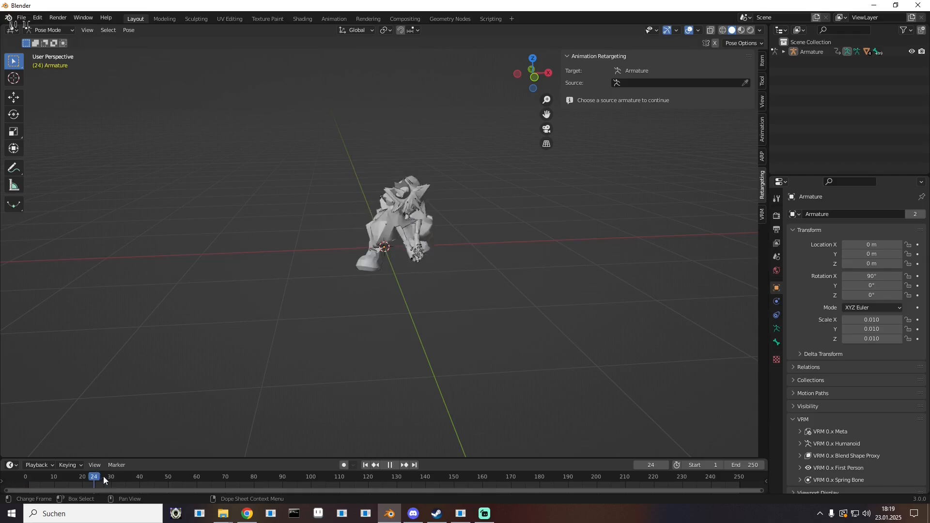
click(37, 479)
drag(37, 479, 71, 481)
key(Escape)
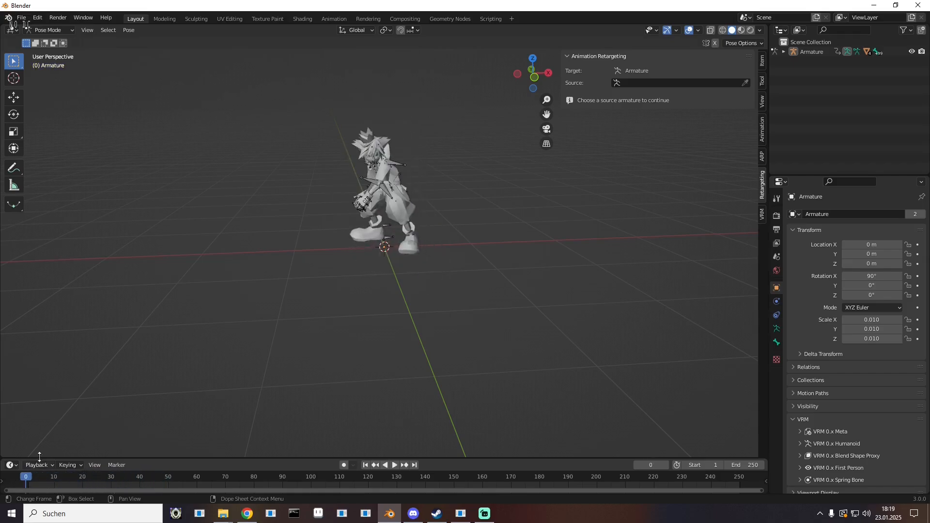
- Start an FBX export into the Retarging folder with the file name 1.fbx
click(24, 22)
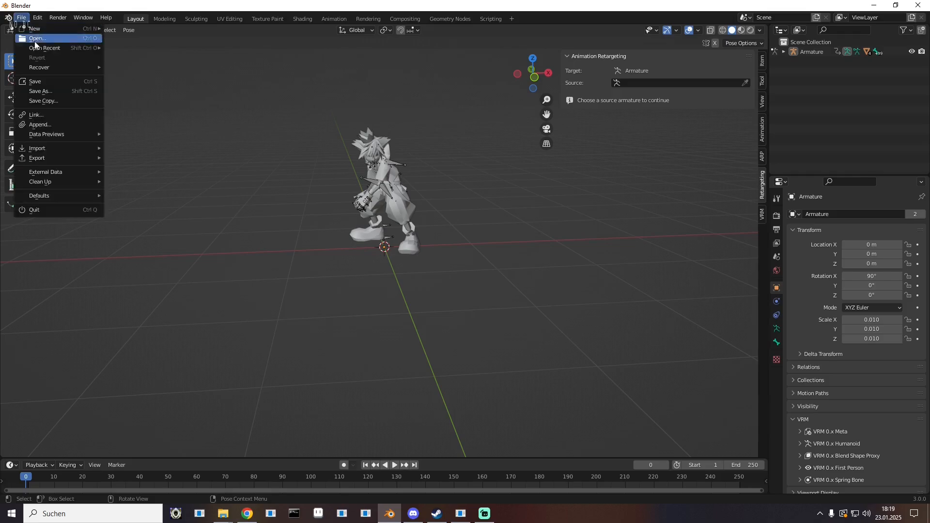
mouse_move(48, 160)
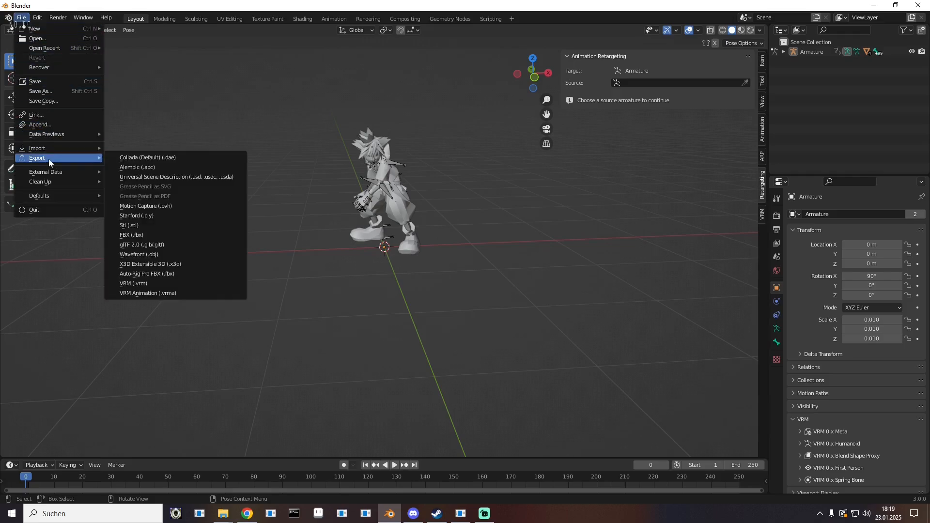
click(150, 234)
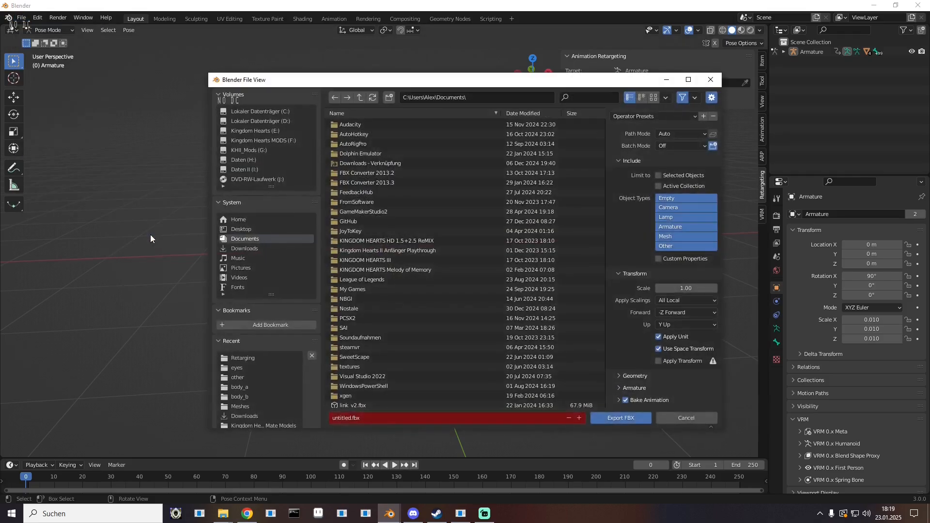
click(239, 357)
click(346, 419)
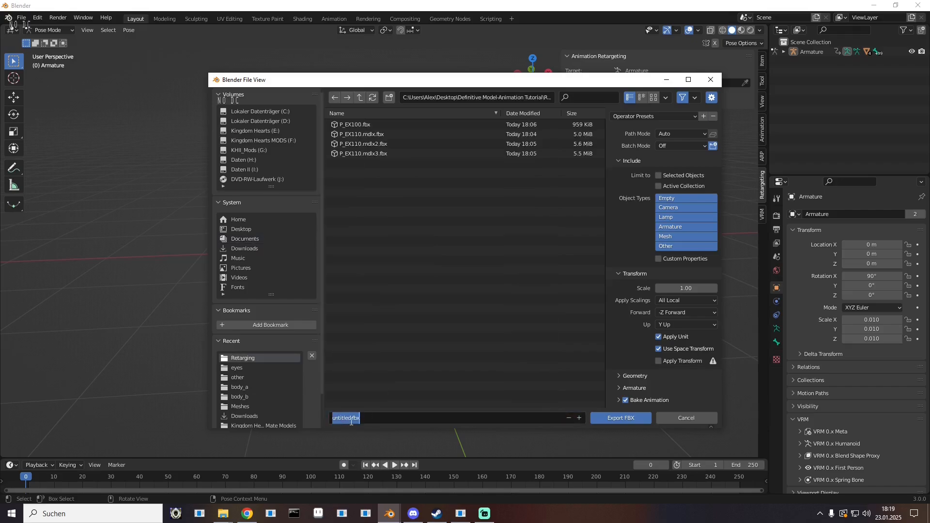
drag(351, 422, 302, 420)
text(1)
key(Return)
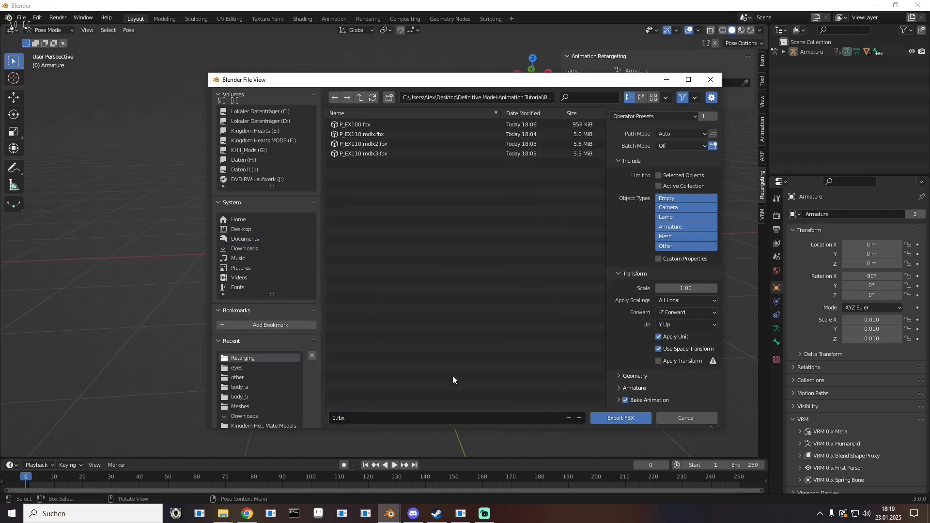
- Turn off Add Leaf Bones, Key All Bones and NLA Strips, and export the FBX
click(619, 389)
scroll(619, 387, down, 3)
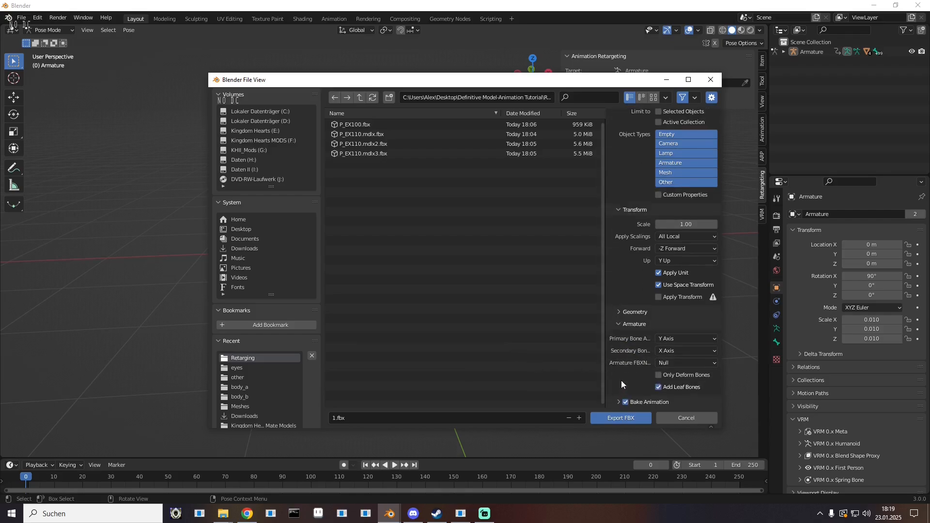
click(658, 387)
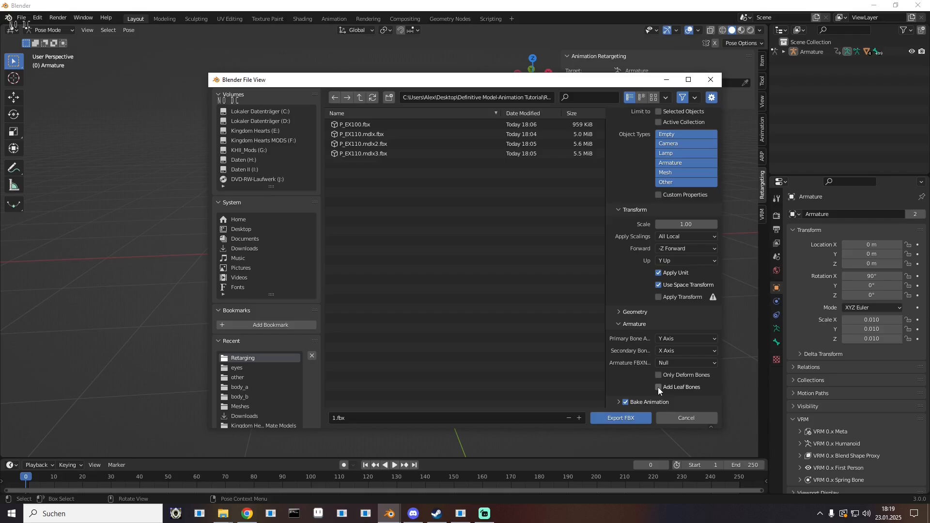
click(619, 403)
scroll(621, 364, down, 4)
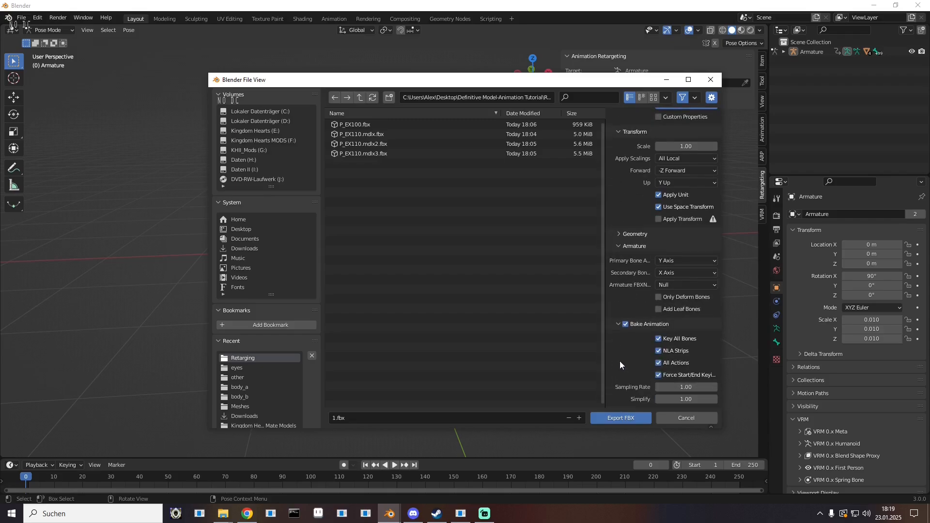
click(659, 351)
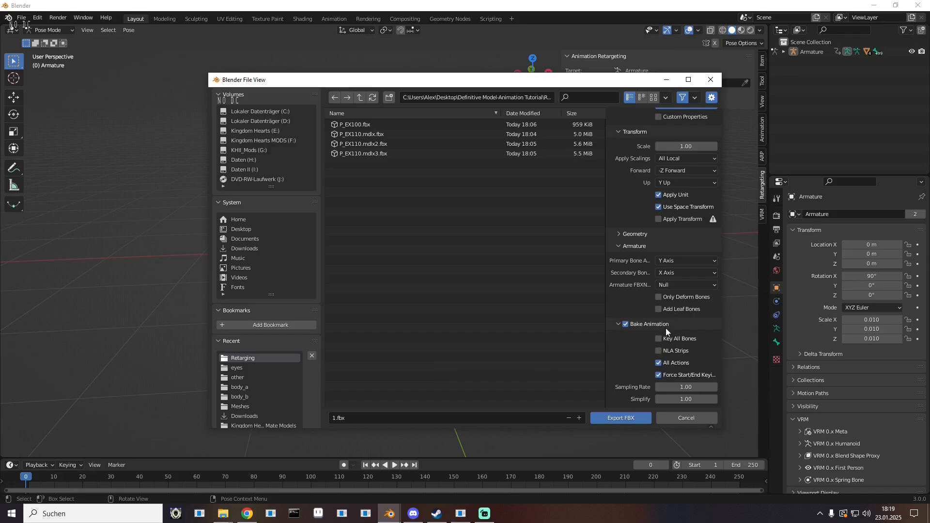
click(614, 417)
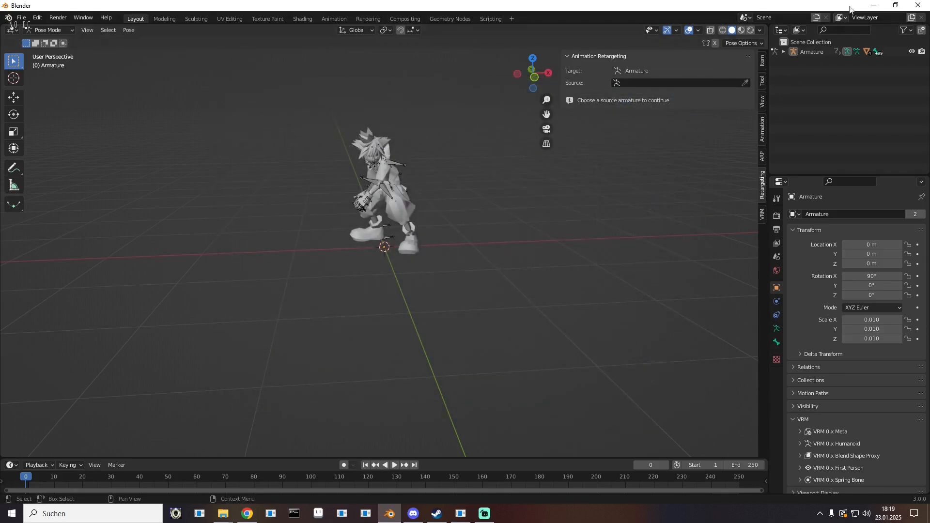
- Preview the exported 1.fbx from the Retarging folder in 3D Viewer, close it and return to Blender
click(874, 5)
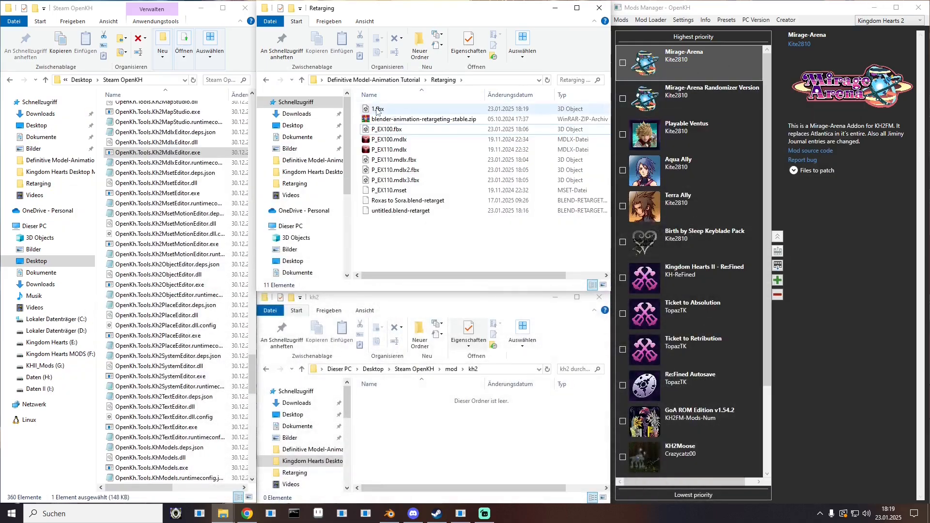
double_click(376, 109)
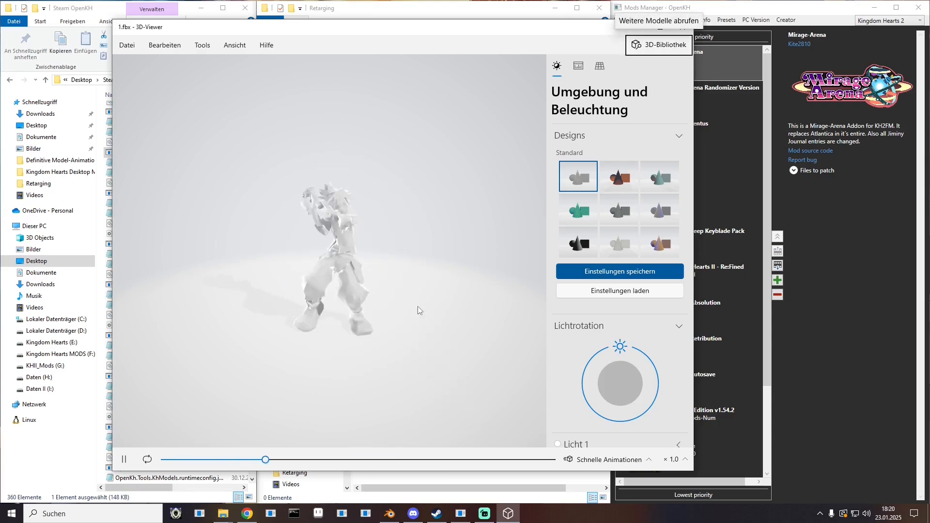
click(683, 30)
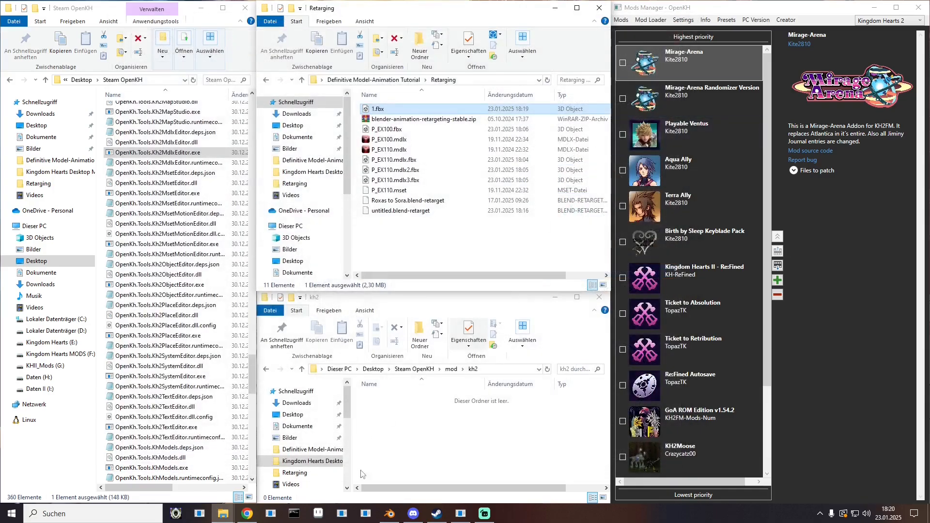
click(389, 513)
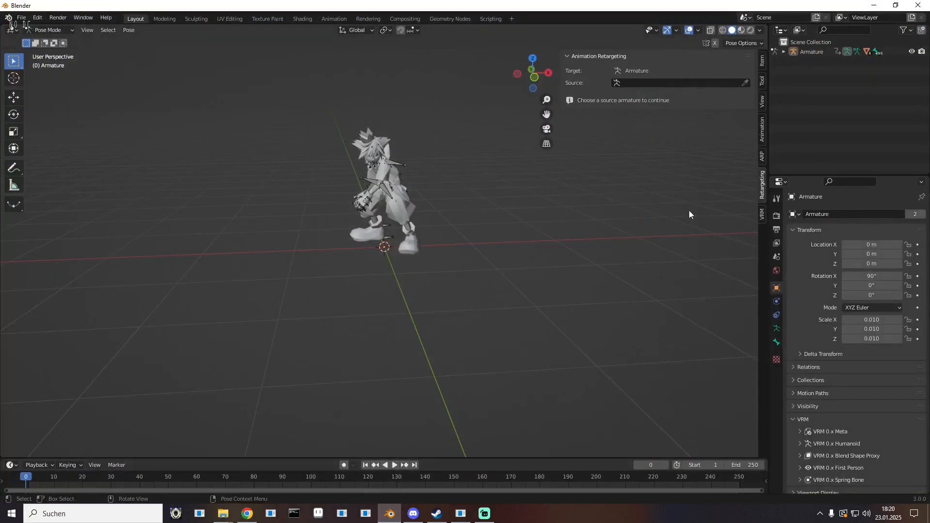
- Set the scene's output frame rate to 30 fps and play the animation to judge its speed
click(777, 230)
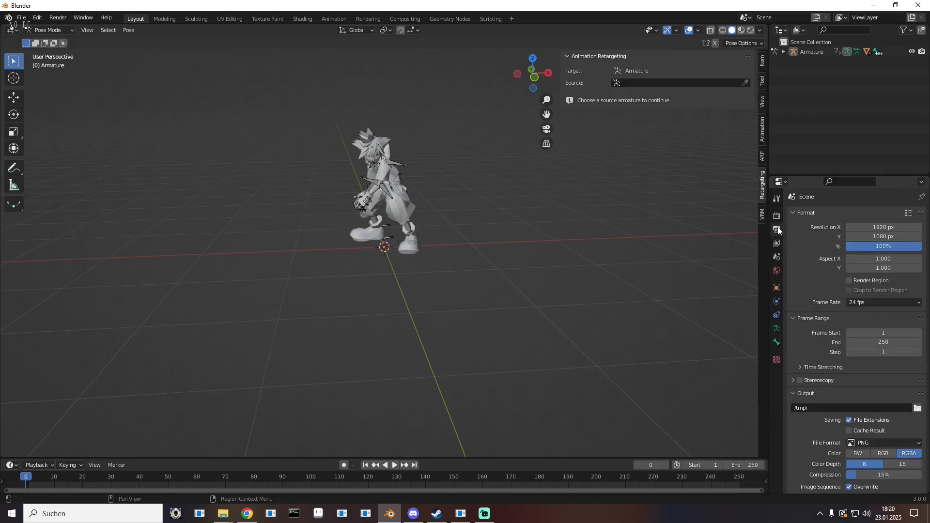
click(860, 302)
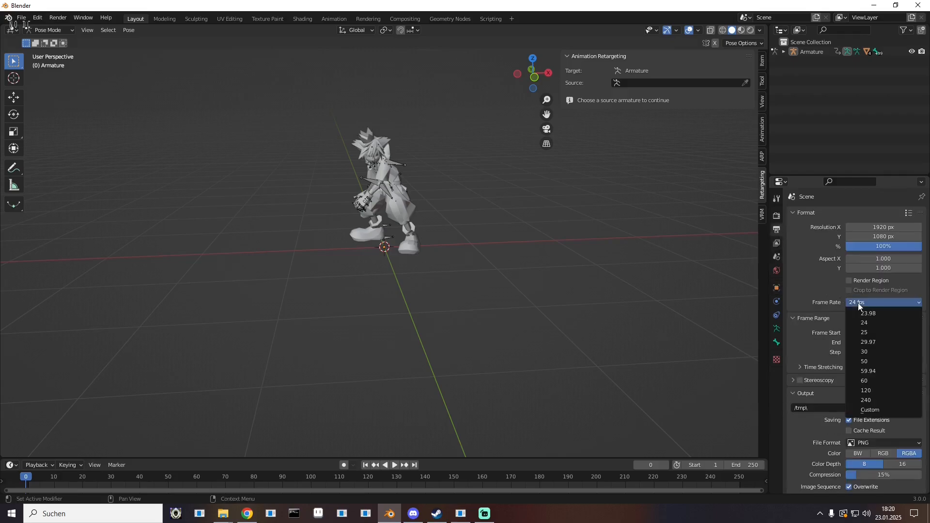
click(870, 351)
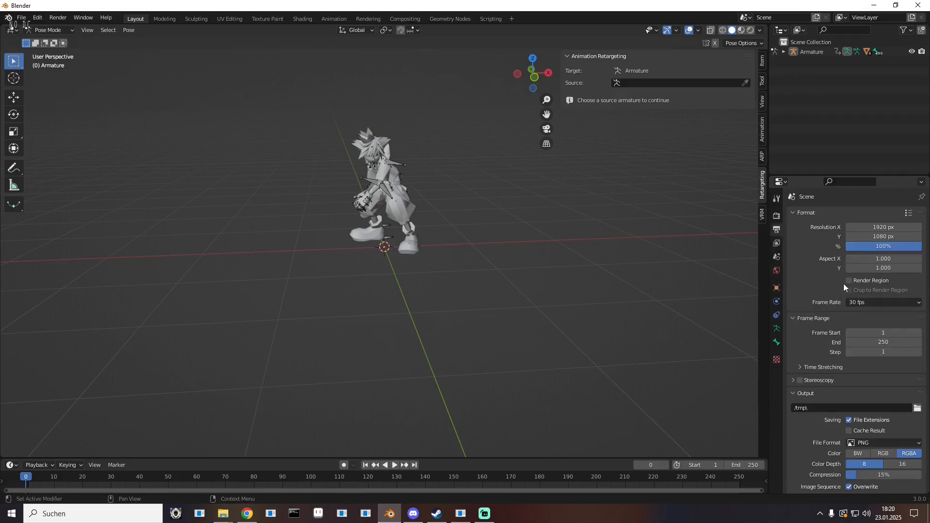
click(394, 465)
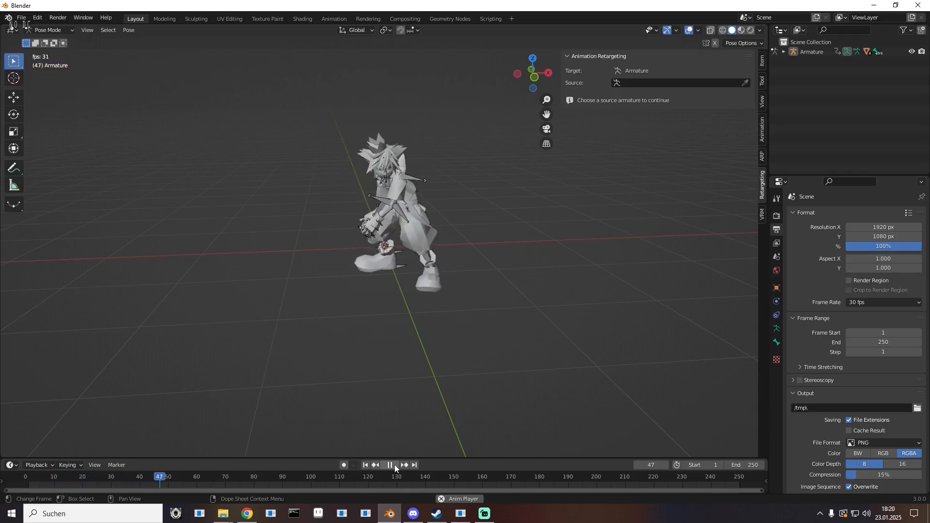
click(395, 464)
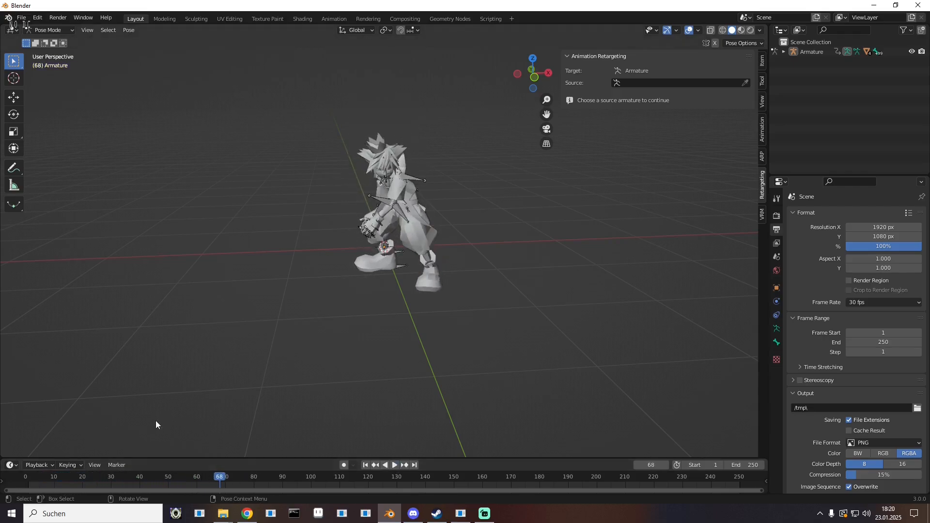
- Set the scene's output frame rate to 60 fps and replay the animation from frame 0
click(880, 302)
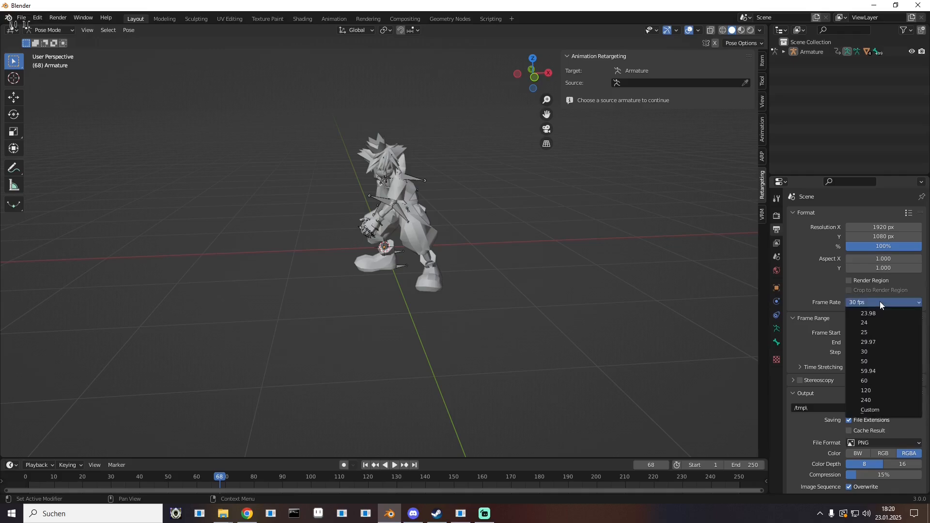
click(865, 382)
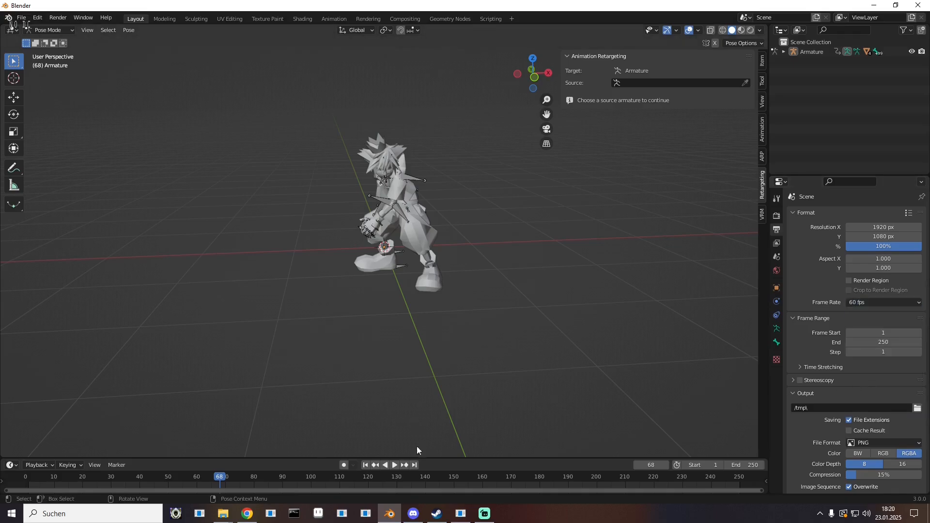
click(395, 466)
drag(363, 476, 20, 467)
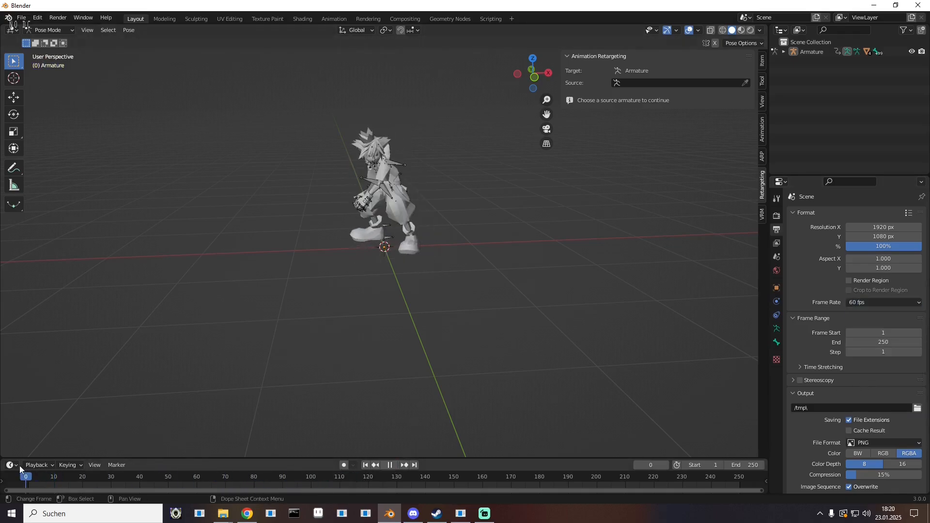
click(394, 465)
click(390, 464)
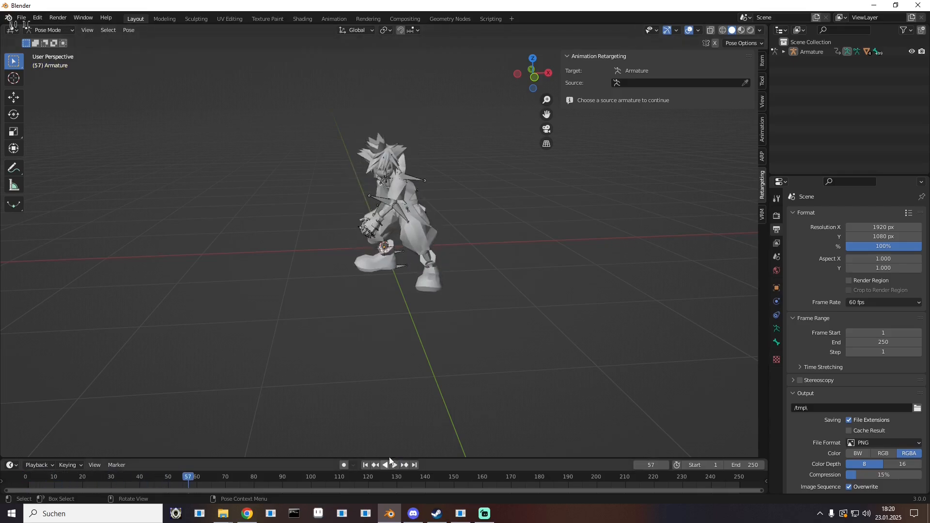
- Export the 60 fps animation as FBX, overwriting 1.fbx in the Retarging folder, after checking the Armature export options
click(22, 18)
mouse_move(54, 157)
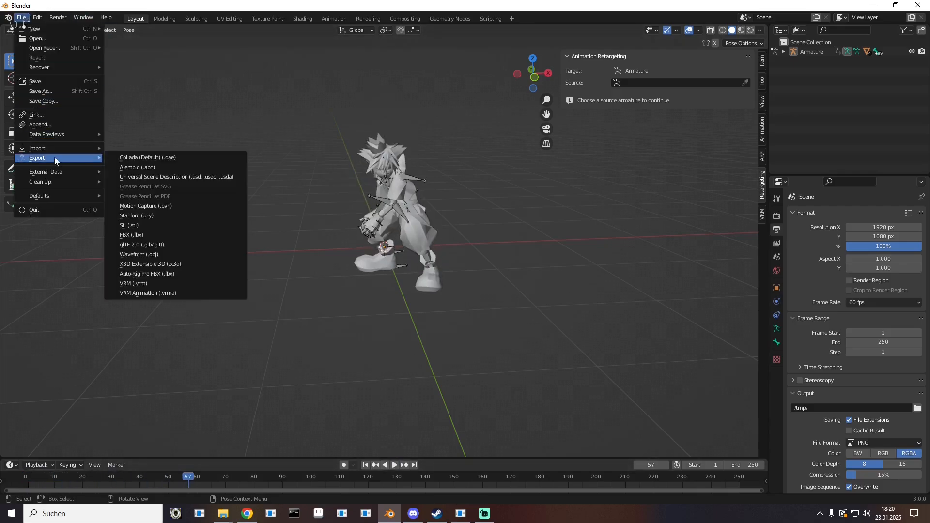
click(156, 236)
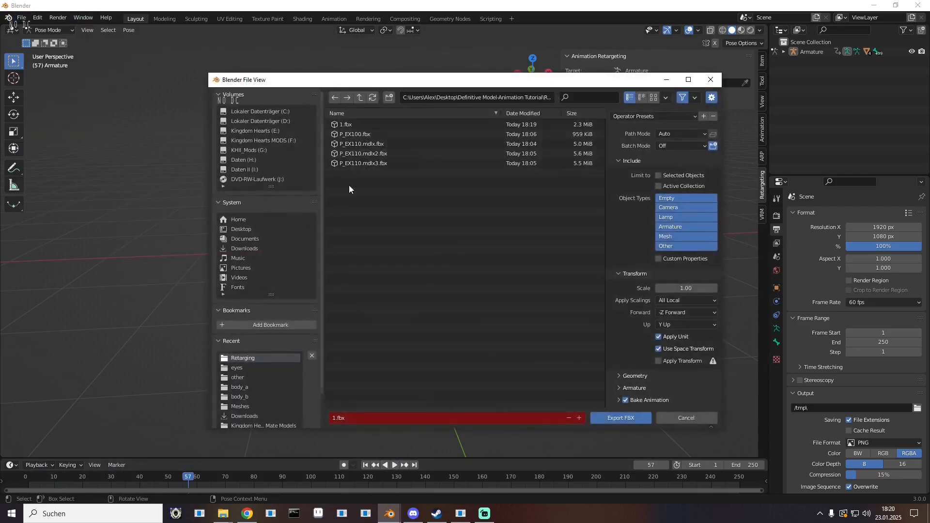
click(347, 125)
click(619, 388)
scroll(630, 369, down, 5)
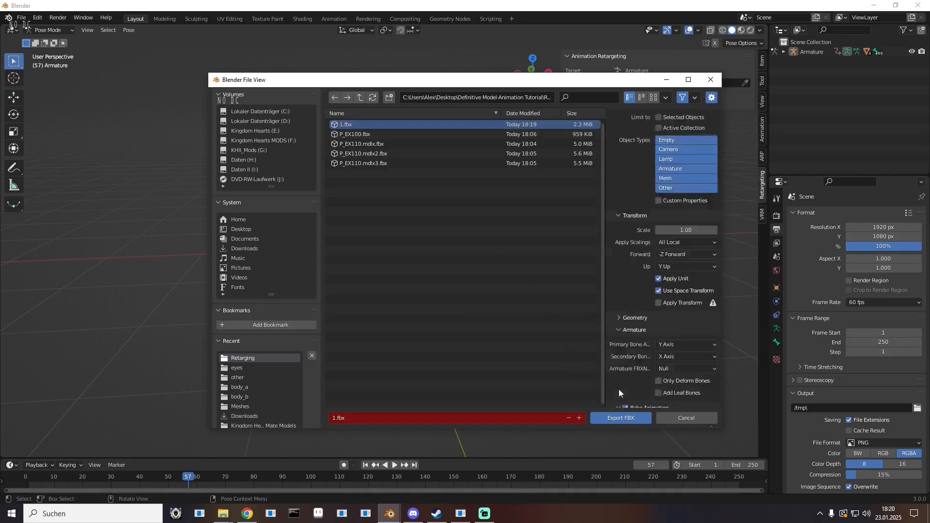
double_click(353, 124)
- Open the exported 1.fbx from the Retarging folder in the 3D viewer to check it, then return to Blender
click(873, 5)
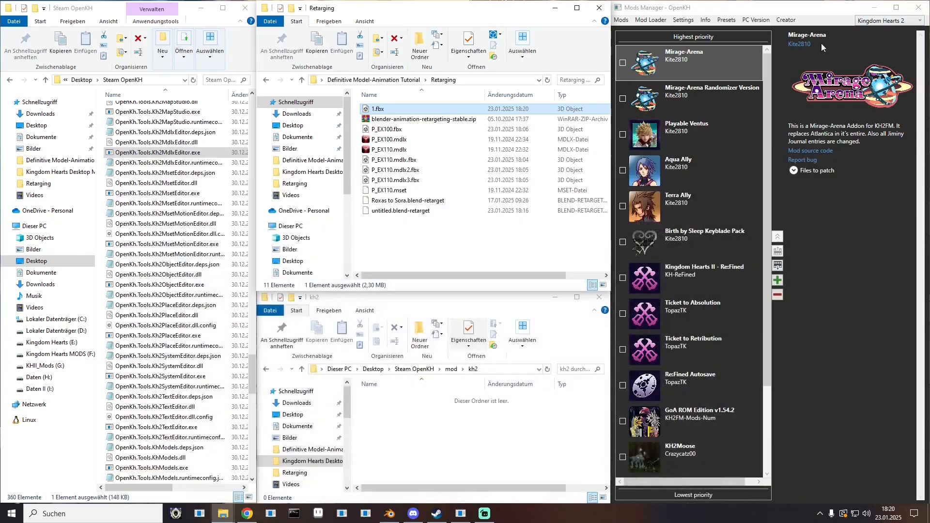
double_click(384, 110)
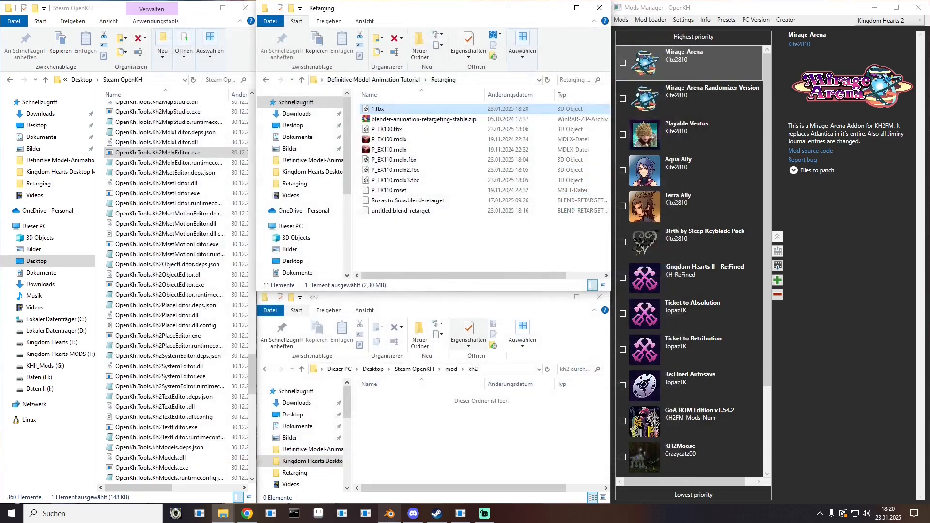
click(389, 513)
mouse_move(311, 219)
mouse_down()
mouse_move(289, 226)
mouse_move(295, 214)
mouse_up()
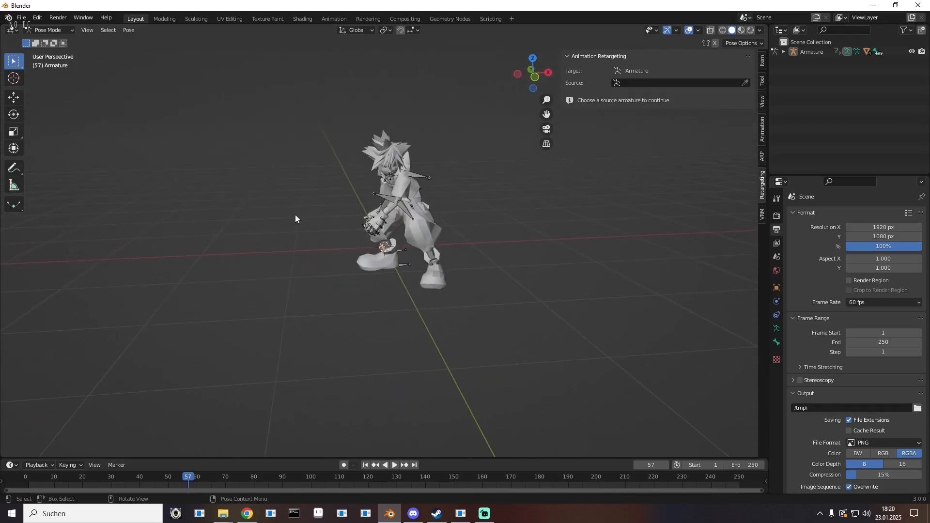
- Start a new General scene without saving the current one and delete all the default objects
click(21, 17)
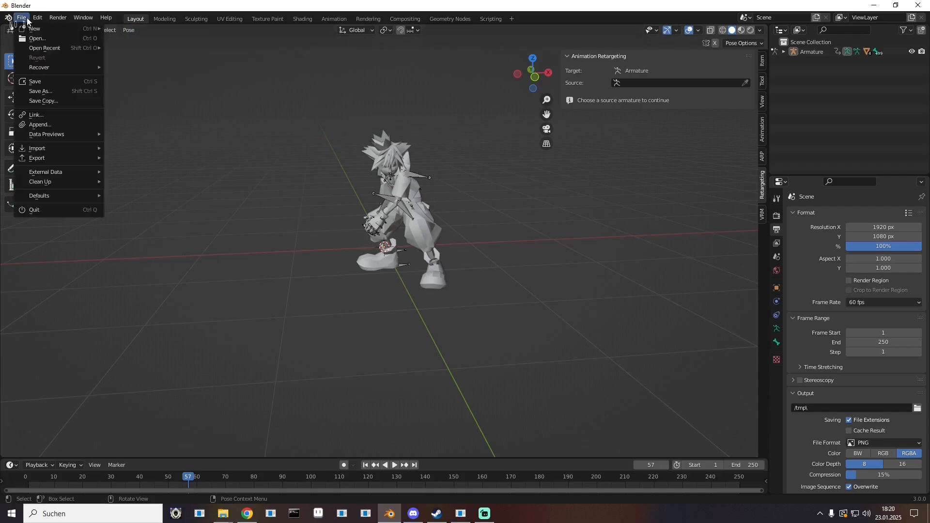
mouse_move(47, 28)
click(153, 30)
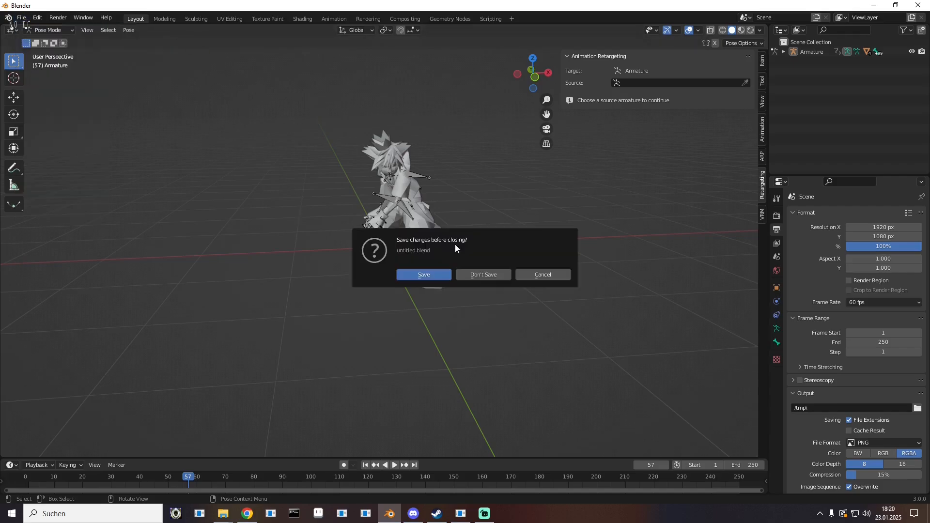
click(478, 275)
key(a)
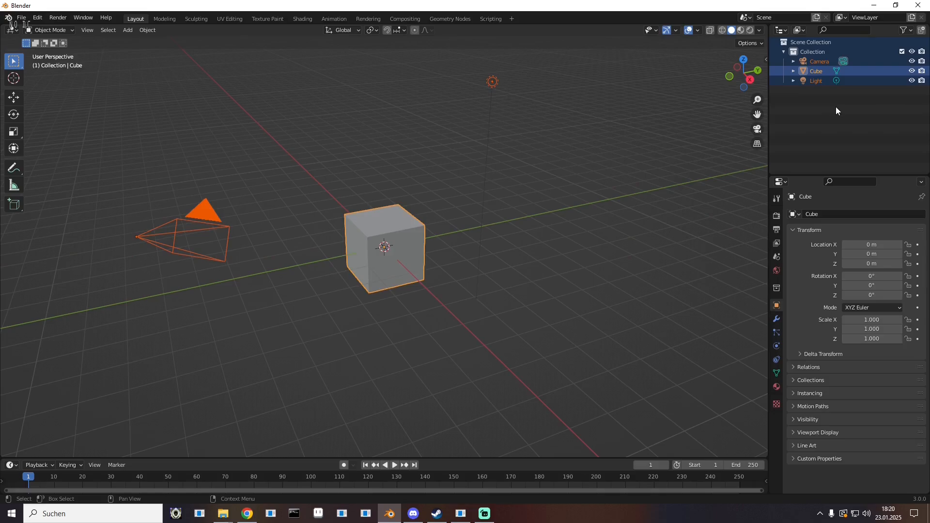
key(x)
- Import the Sora model P_EX100.fbx from the Retarging folder
click(21, 17)
mouse_move(78, 151)
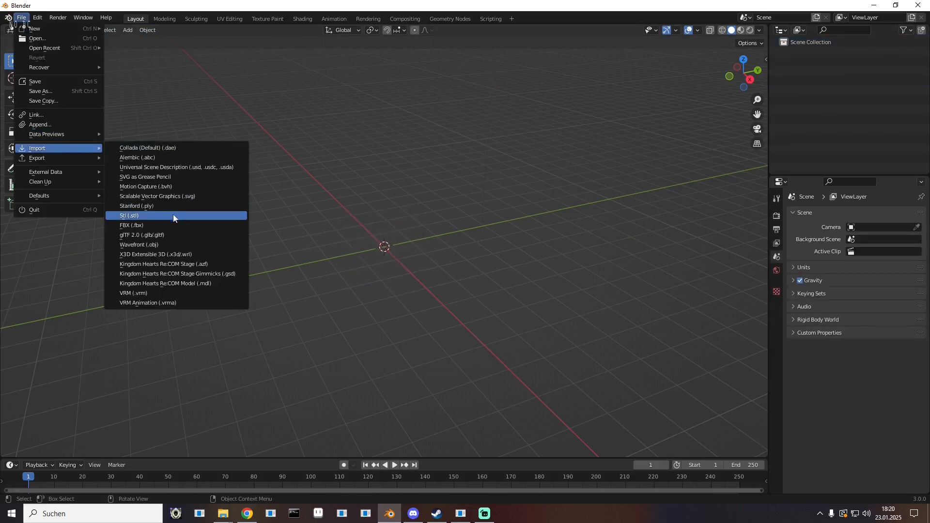
click(208, 214)
click(241, 359)
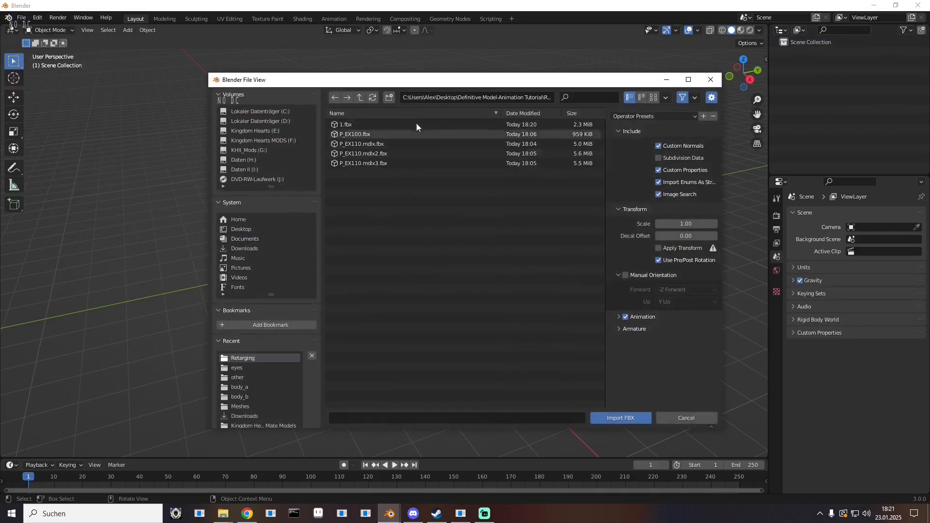
double_click(363, 125)
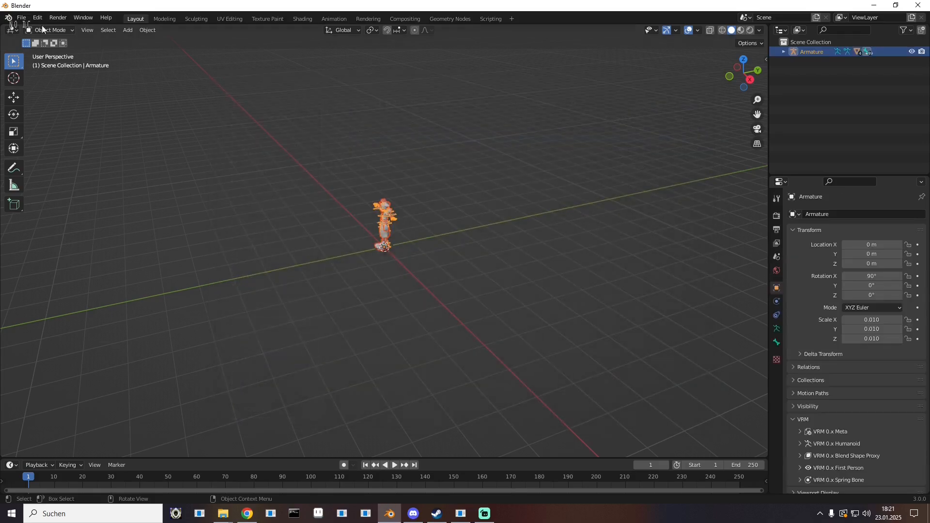
- Import the second Roxas animation, P_EX110.mdlx2.fbx, into the same scene as the Sora model
click(21, 18)
mouse_move(59, 145)
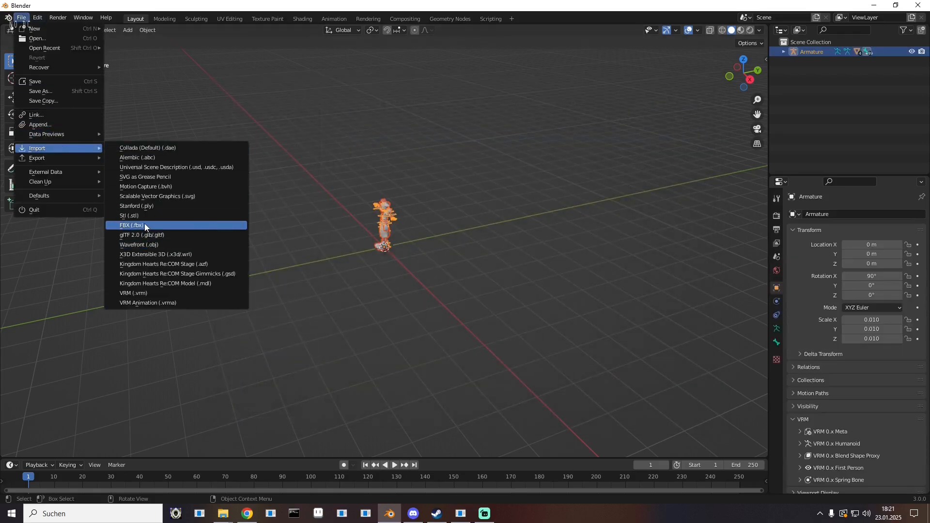
click(144, 223)
double_click(360, 153)
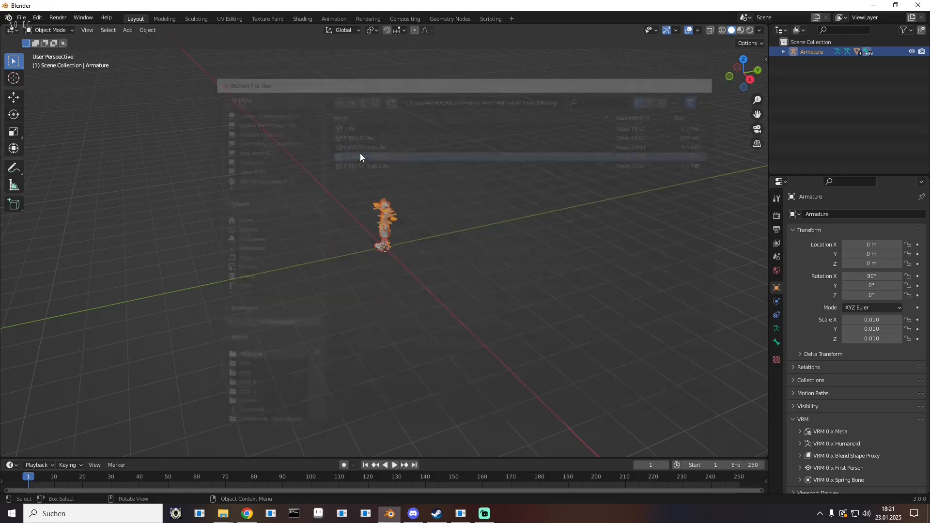
drag(284, 200, 406, 230)
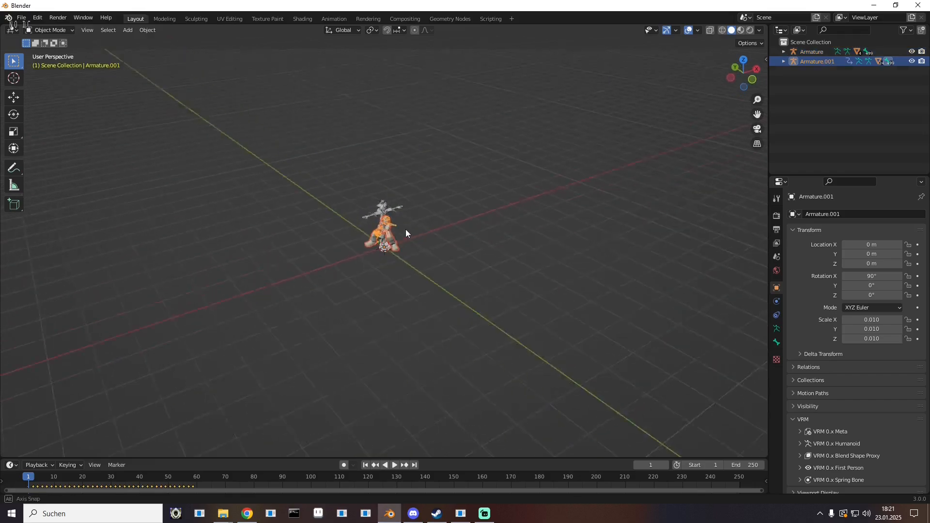
scroll(435, 240, up, 6)
- Make the Sora Armature the retargeting target and set Armature.001 as its source
key(n)
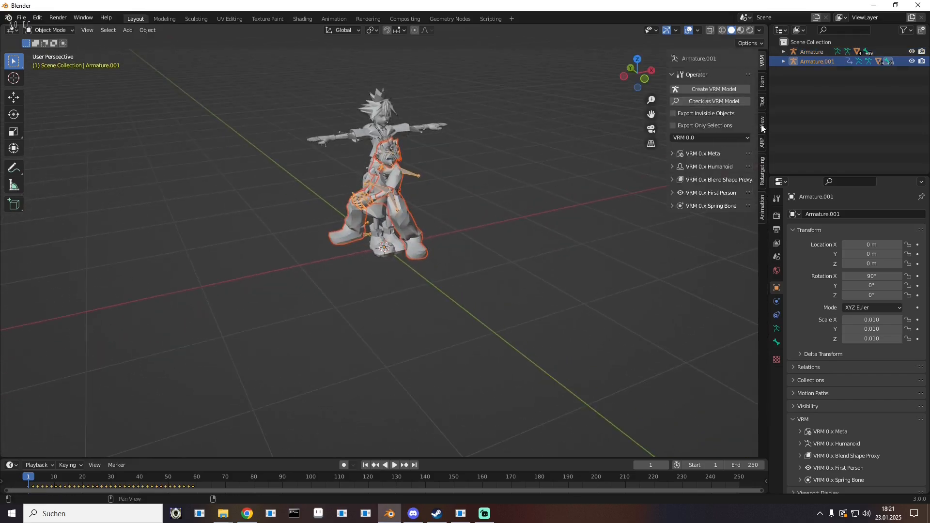
click(762, 169)
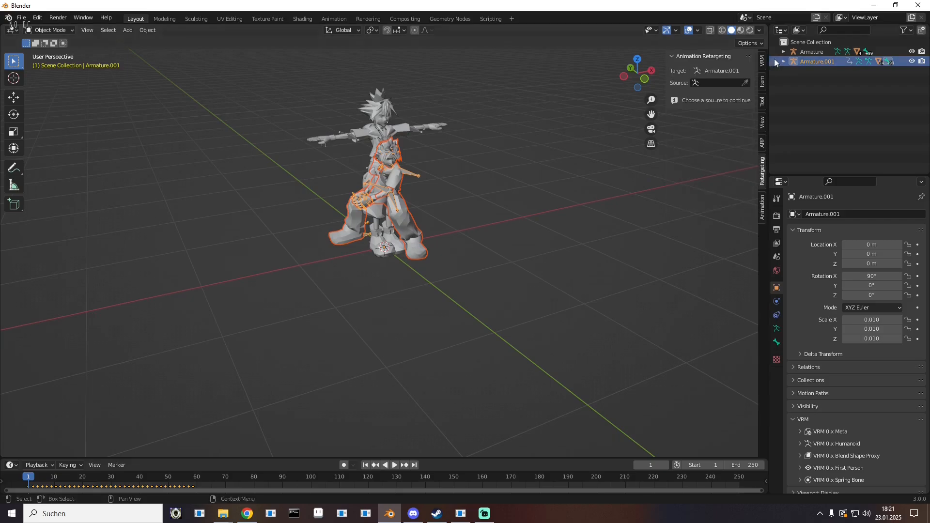
click(808, 52)
click(722, 83)
click(718, 98)
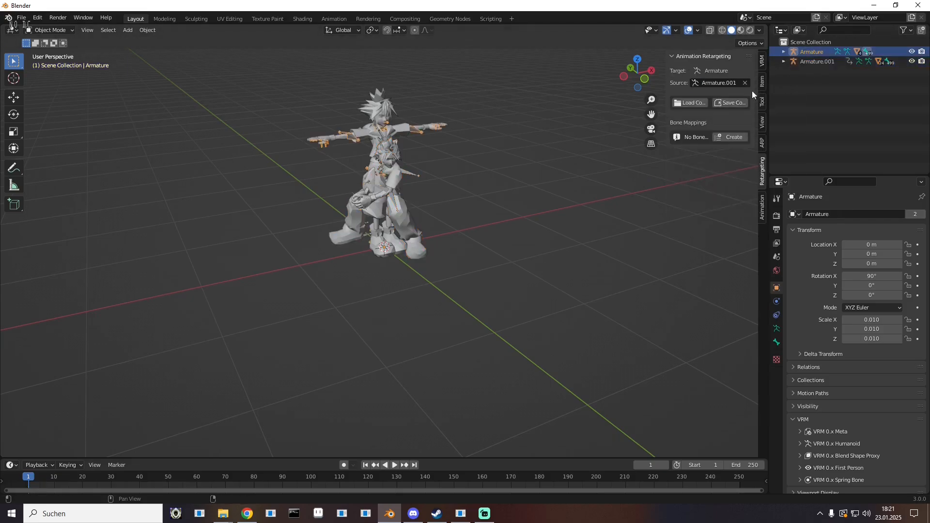
- Load the saved retargeting config untitled.blend-retarget from the Retarging folder
click(690, 104)
click(240, 358)
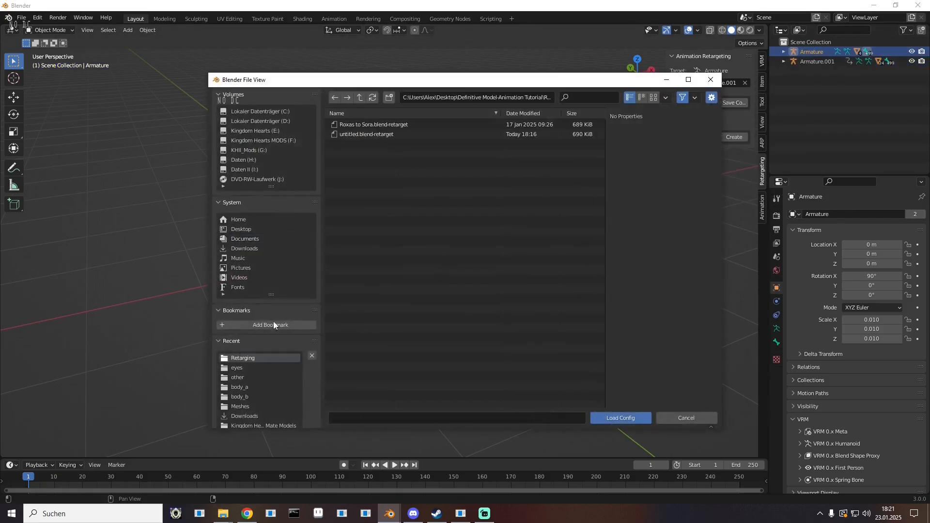
double_click(365, 135)
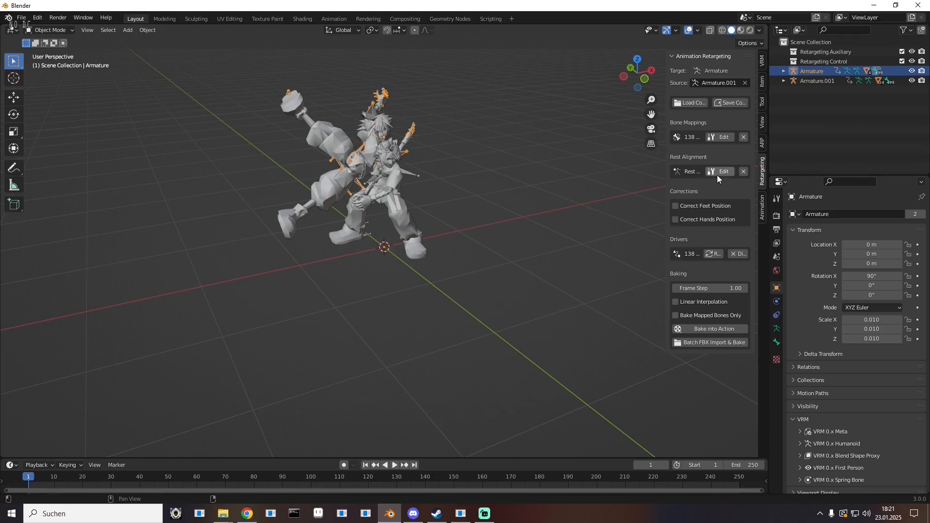
- Reapply the rest alignment and bake the retargeted animation into an action with Linear Interpolation enabled
click(716, 173)
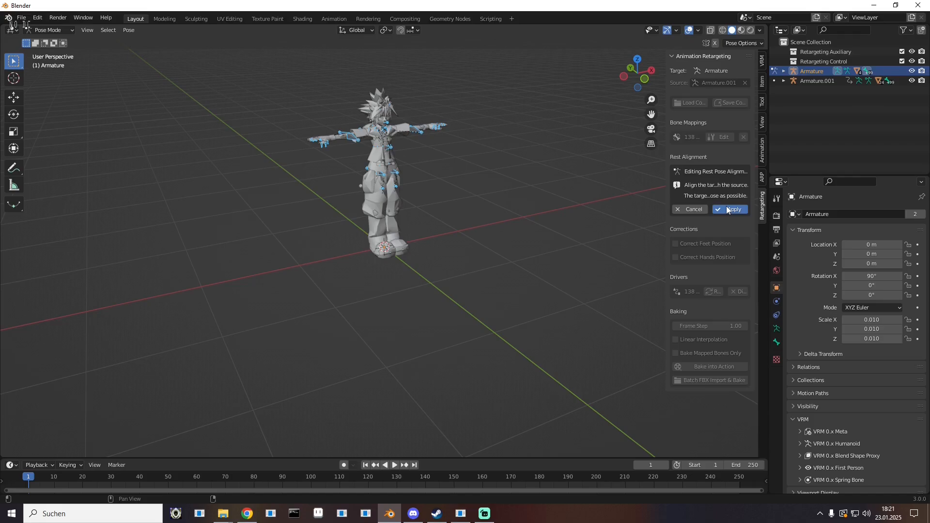
click(726, 210)
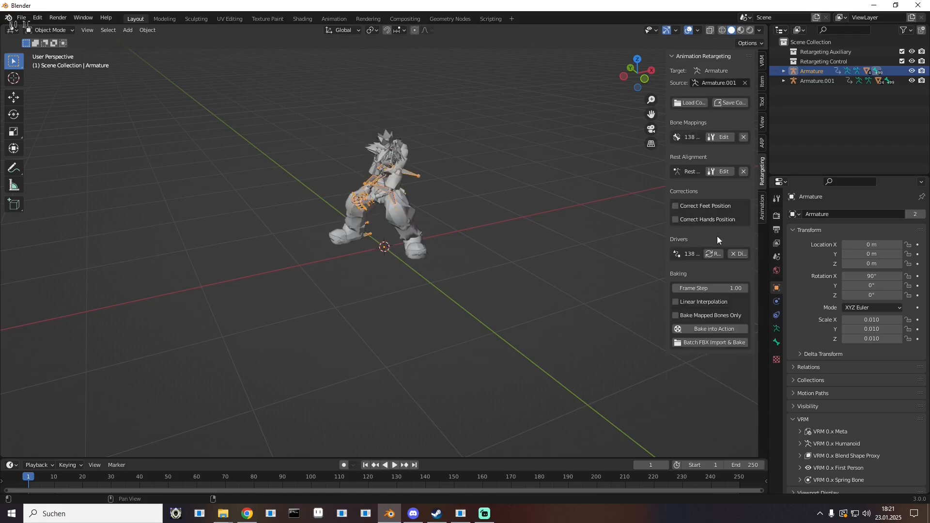
click(700, 302)
click(701, 330)
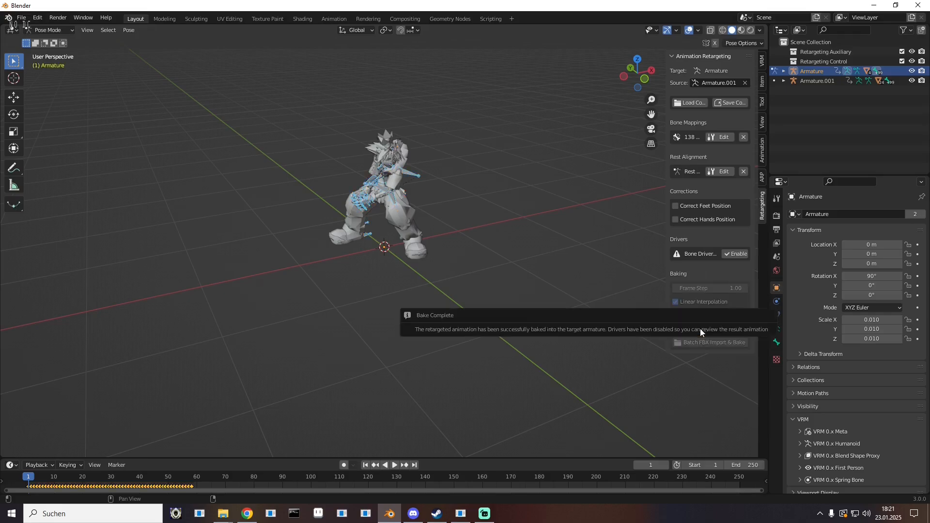
- Delete the source Armature.001 and the Retargeting Control and Retargeting Auxiliary collections
click(818, 81)
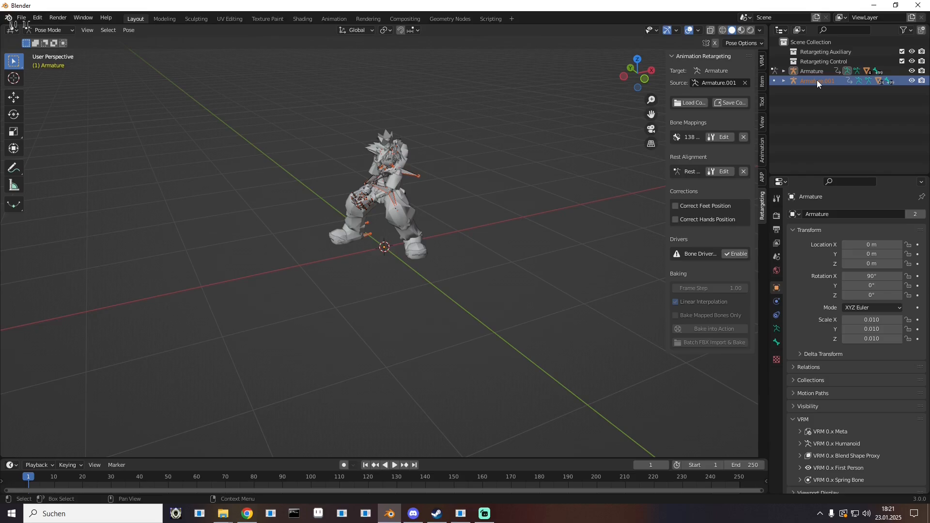
key(Delete)
scroll(818, 143, down, 2)
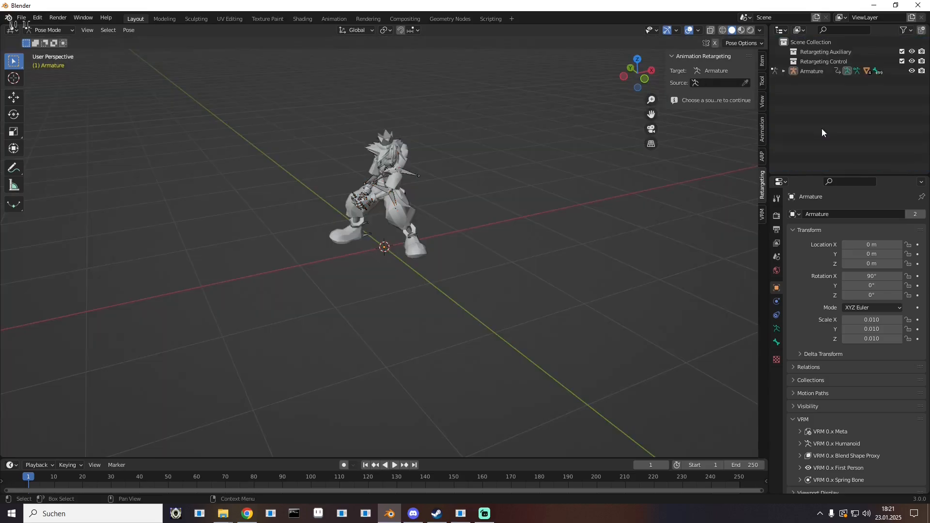
click(815, 62)
key(Delete)
click(815, 51)
key(Delete)
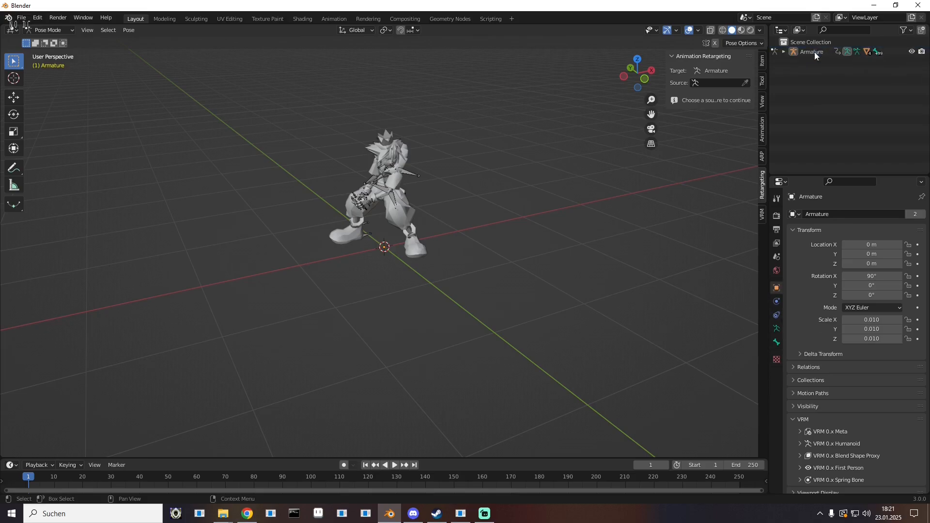
- Delete the Armature.001|EXPORT action from the Blender file data and return the outliner to the View Layer display
click(800, 30)
click(810, 71)
click(784, 52)
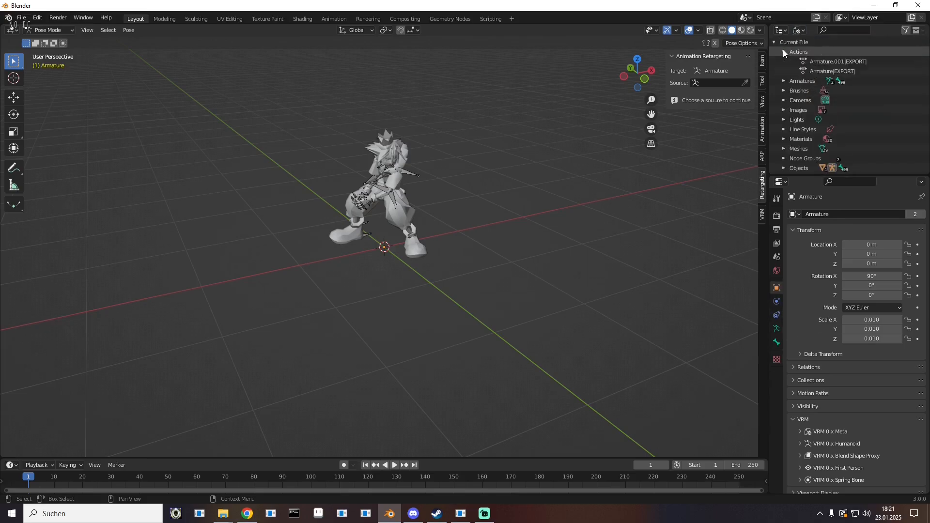
right_click(825, 62)
click(824, 62)
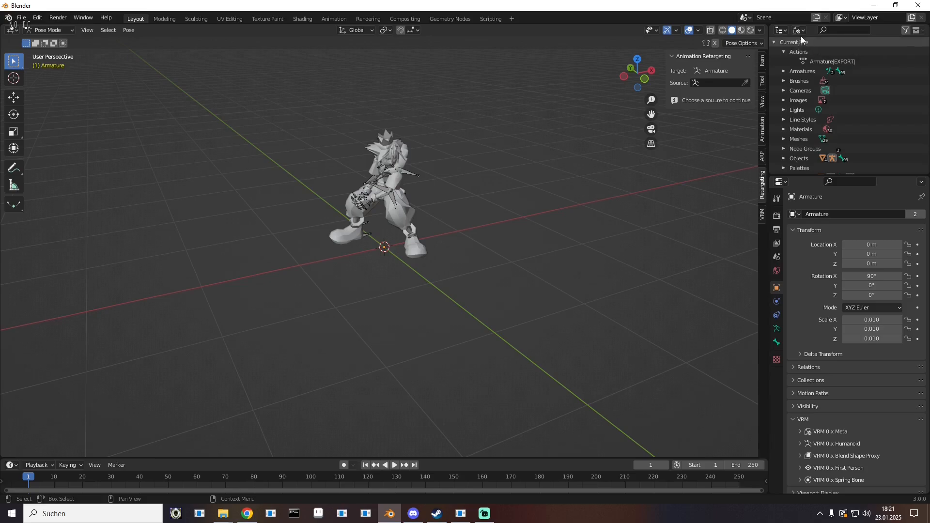
click(800, 31)
click(809, 52)
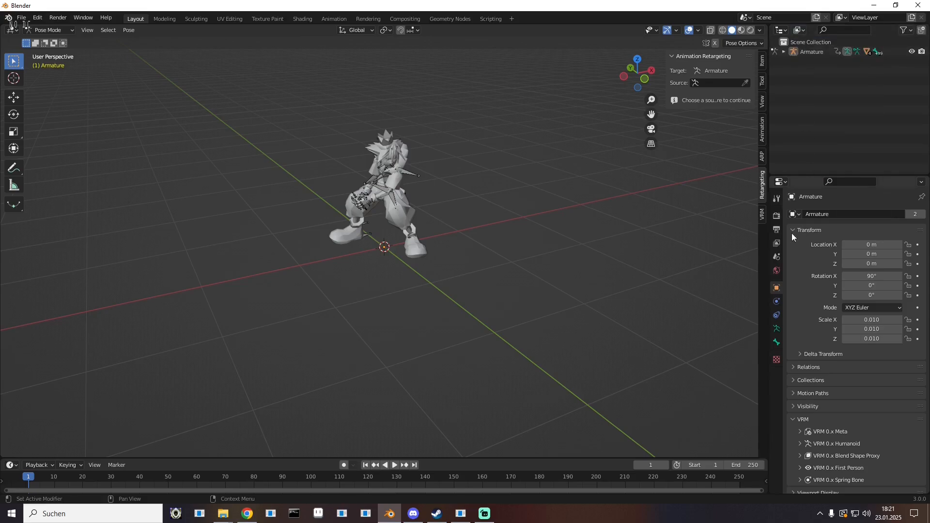
- Set the scene's output frame rate to 60 fps and play the baked animation to check it
click(777, 229)
click(862, 304)
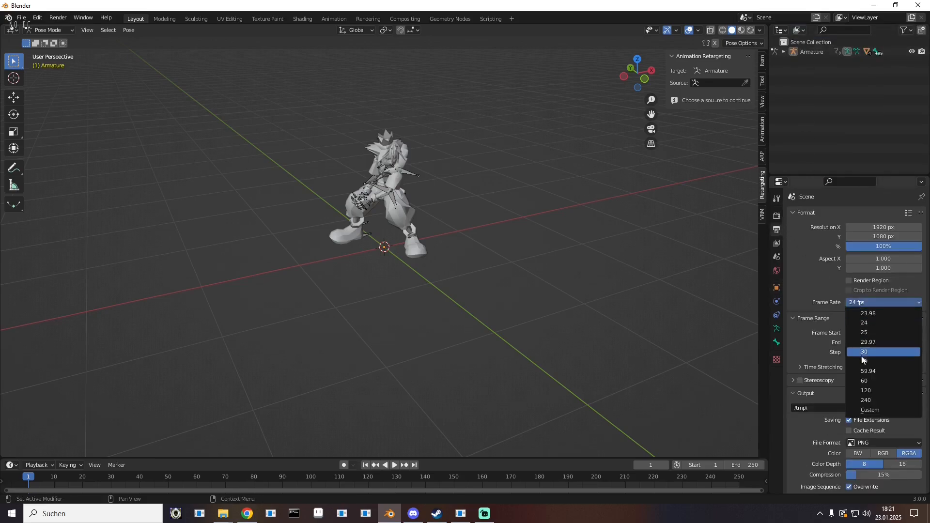
click(867, 382)
click(394, 465)
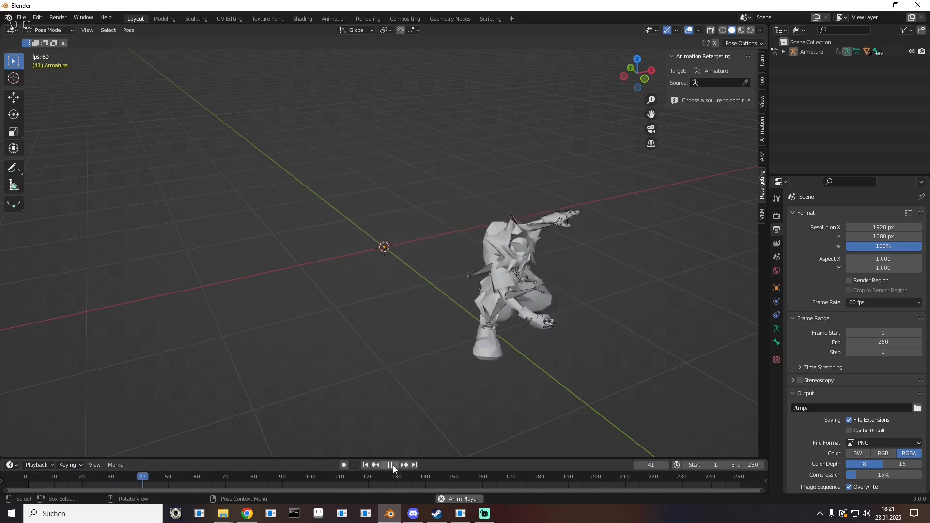
click(394, 466)
- Start an FBX export into the Retarging folder and name the file 2.fbx
click(22, 18)
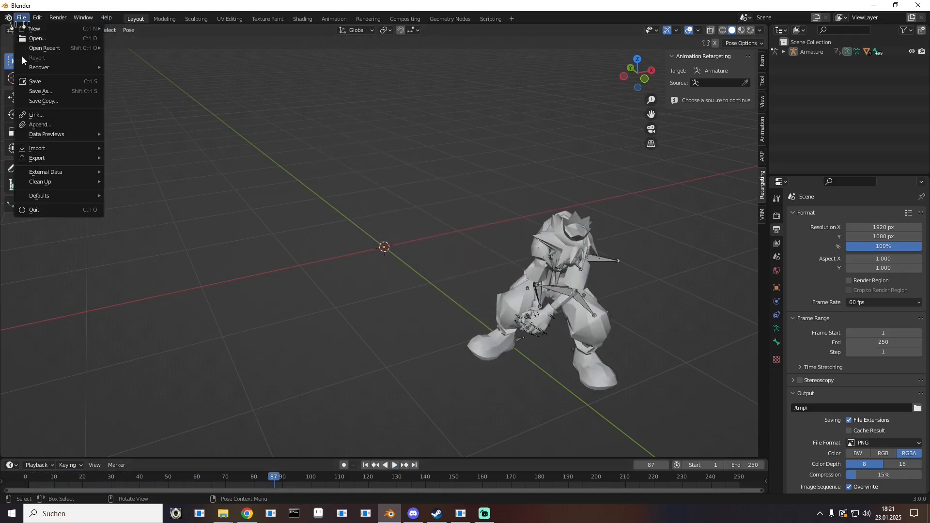
mouse_move(58, 159)
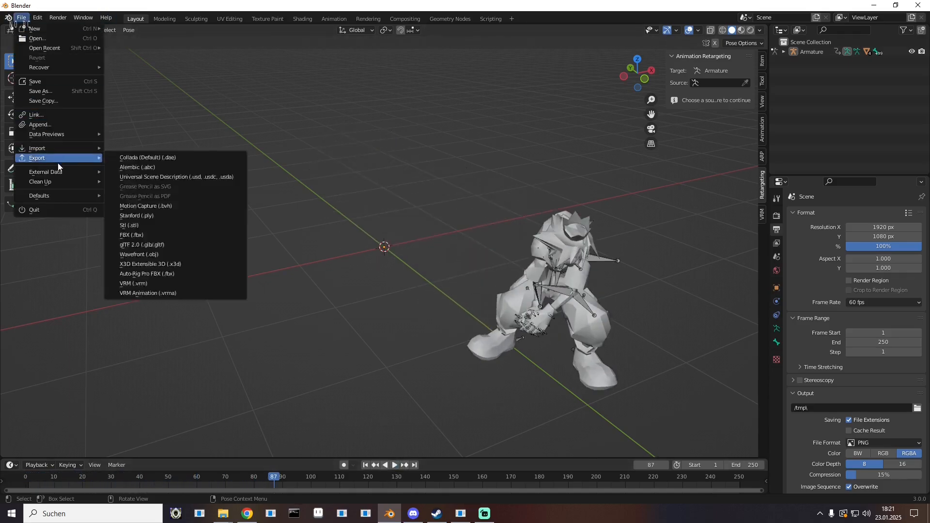
click(152, 235)
click(243, 359)
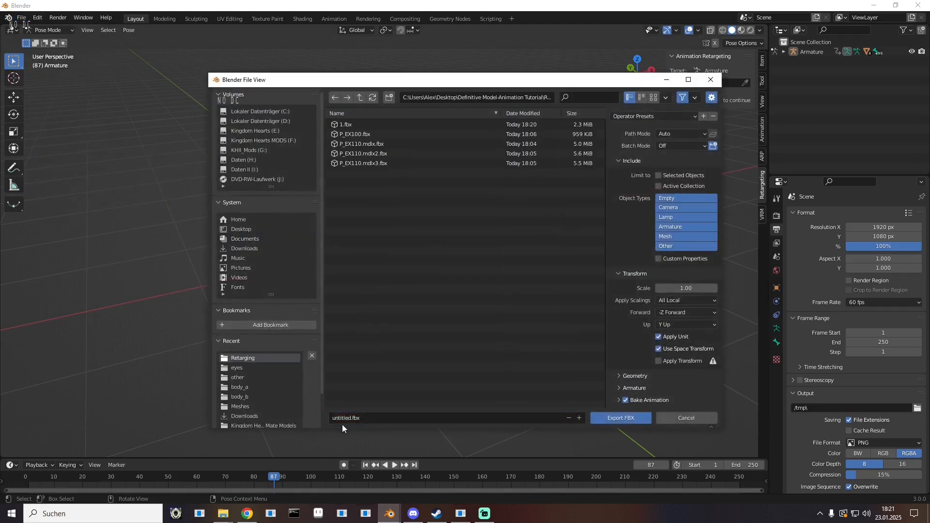
click(341, 419)
text(2)
key(Return)
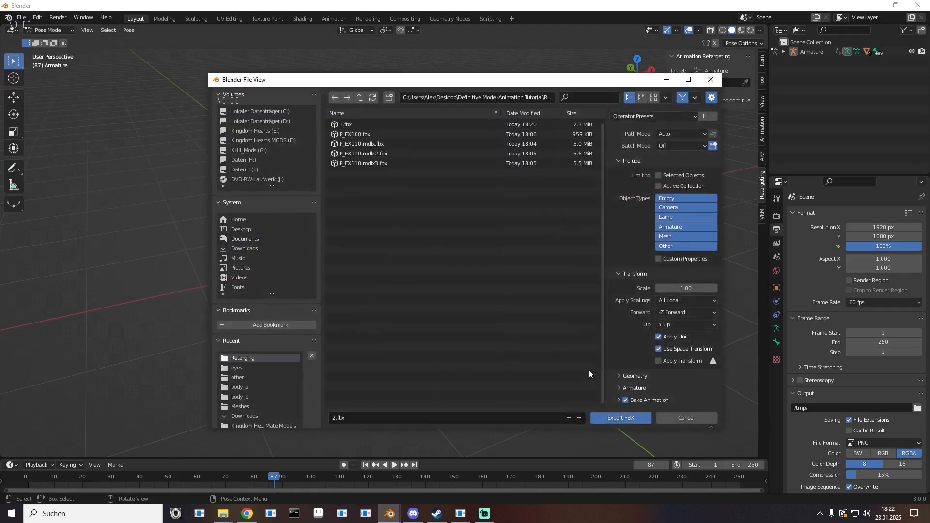
- Turn off Add Leaf Bones and NLA Strips for the export and write the 2.fbx file
click(621, 388)
scroll(649, 363, down, 6)
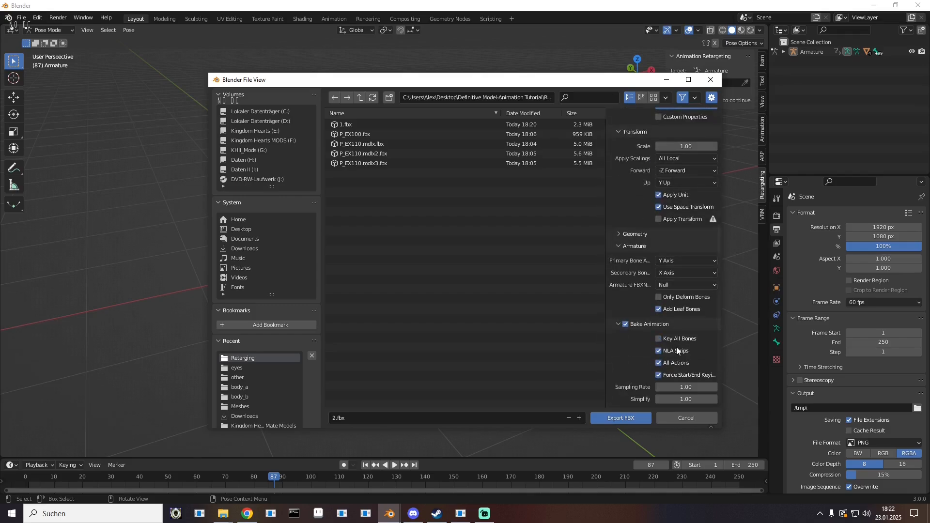
click(677, 309)
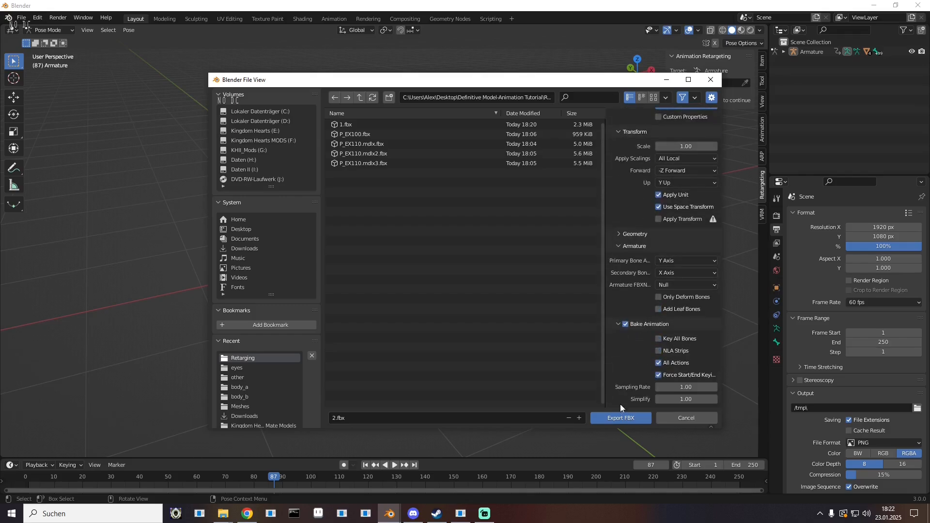
click(613, 417)
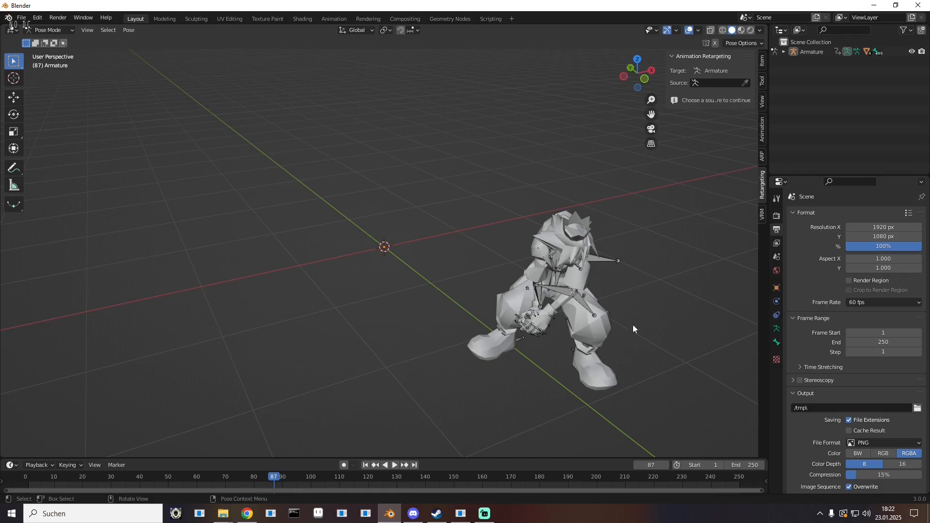
- Create a new General scene without saving the current one and delete all of its default objects
click(21, 17)
mouse_move(28, 27)
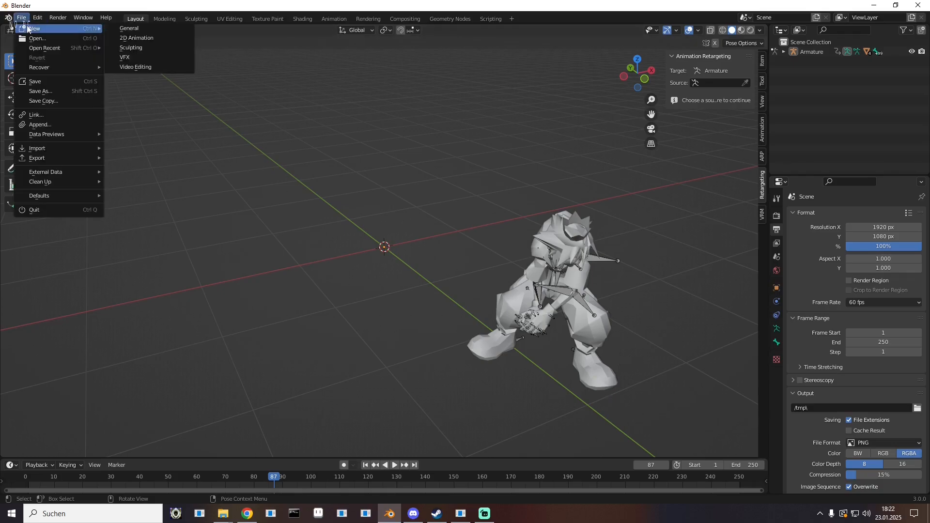
click(138, 29)
click(485, 275)
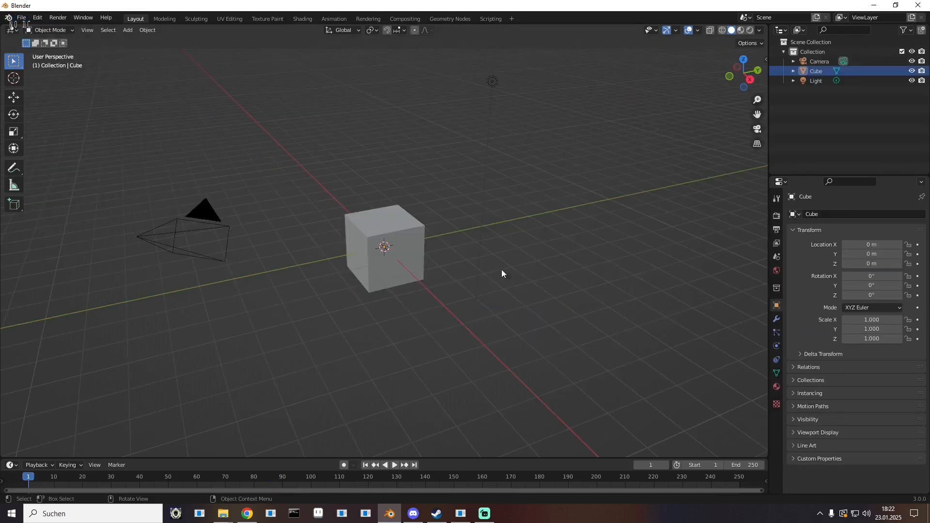
key(a)
key(Delete)
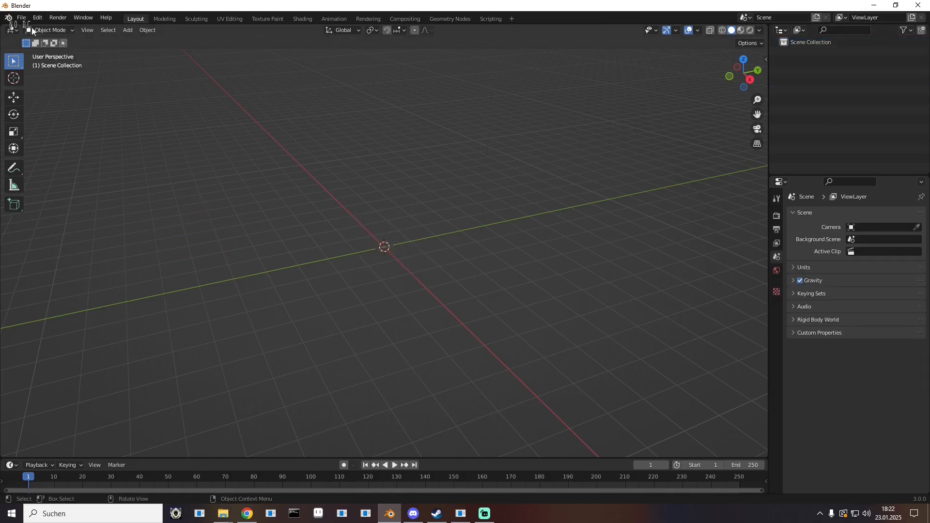
- Import the Sora model P_EX100.fbx from the Retarging folder
click(22, 18)
mouse_move(49, 147)
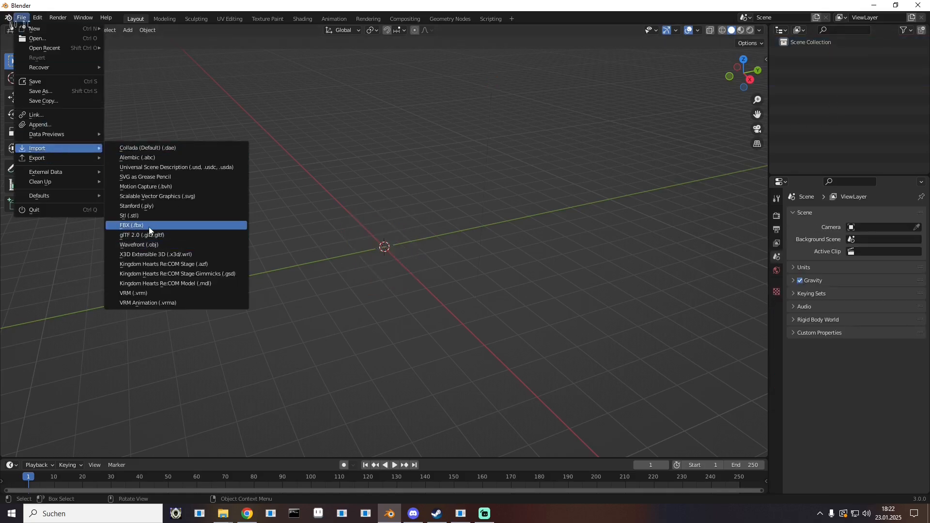
click(149, 227)
click(243, 359)
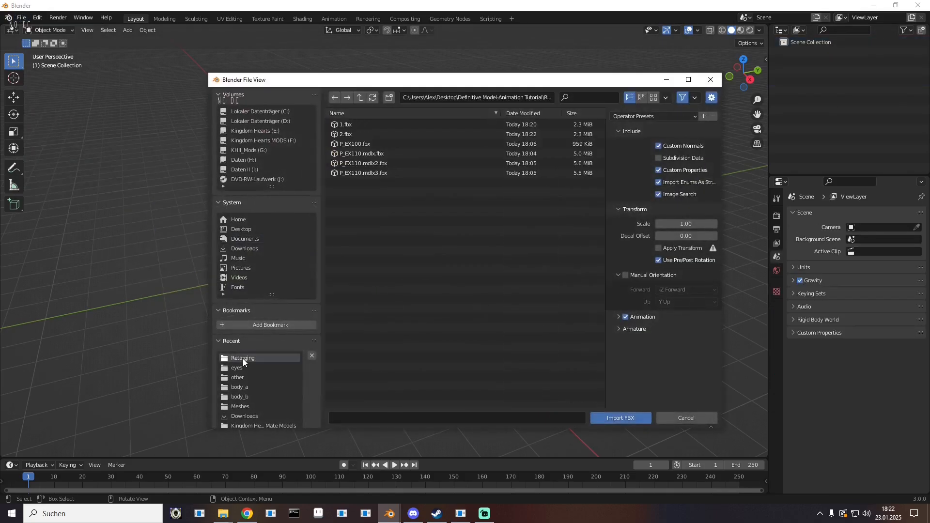
double_click(354, 146)
- Import the third Roxas animation, P_EX110.mdlx3.fbx, into the same scene
click(21, 18)
mouse_move(61, 146)
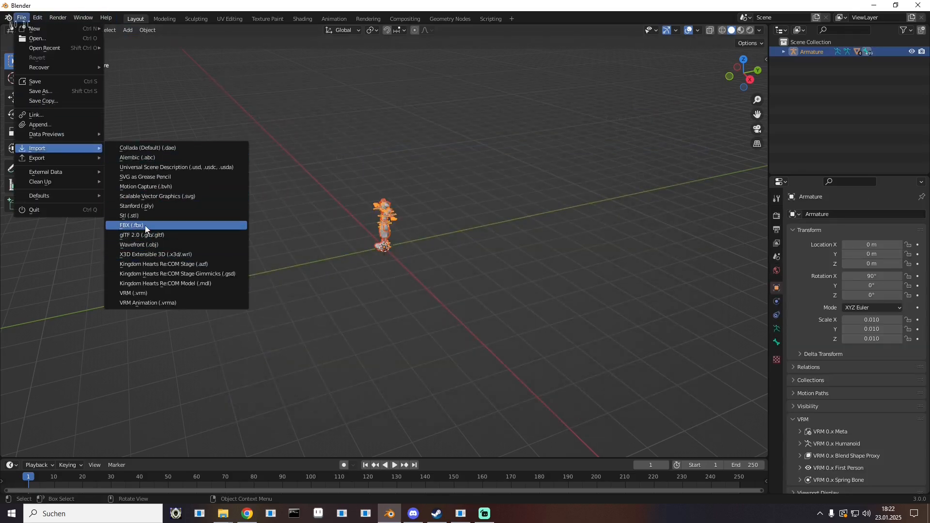
click(174, 226)
double_click(368, 170)
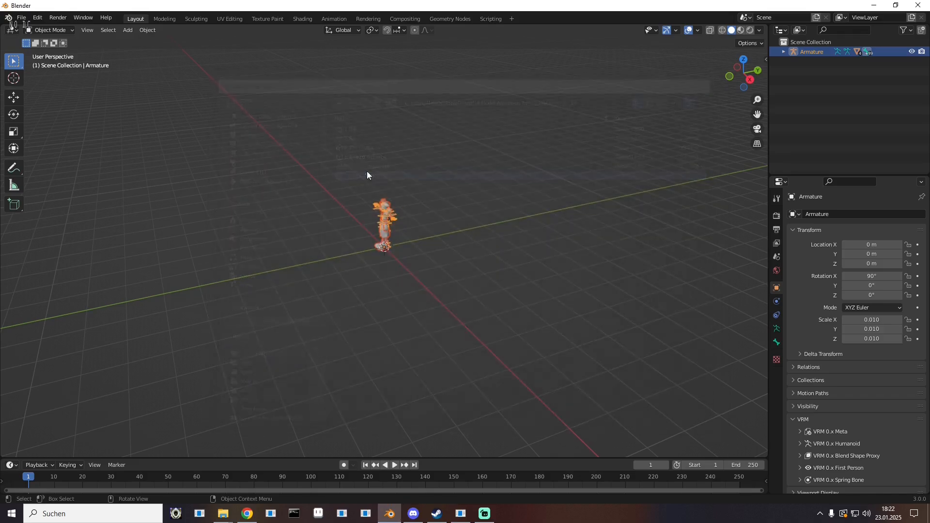
- Set up animation retargeting on Armature with Armature.001 as the source
key(n)
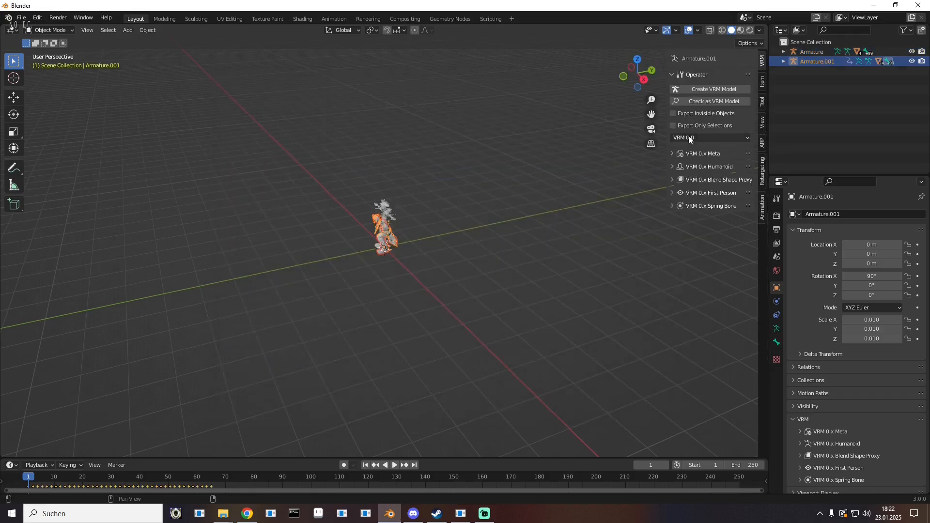
click(762, 169)
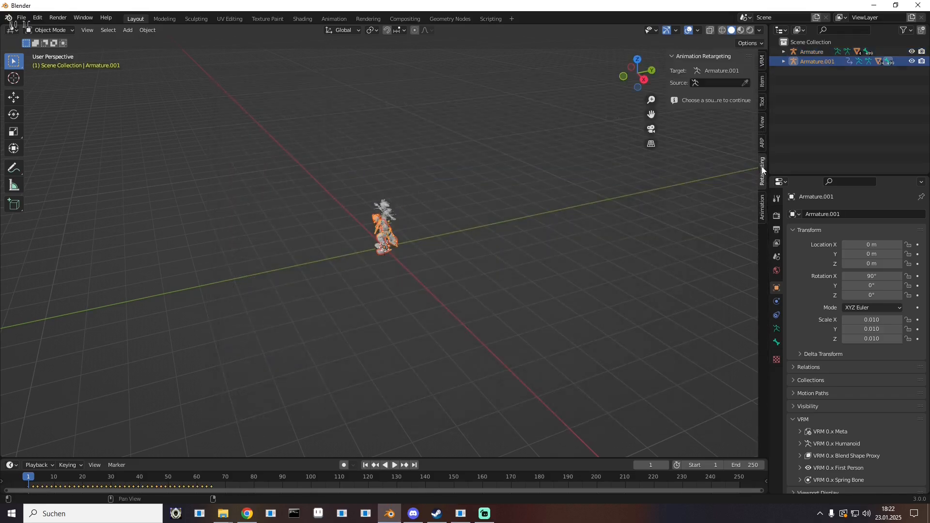
click(809, 55)
click(719, 81)
click(712, 98)
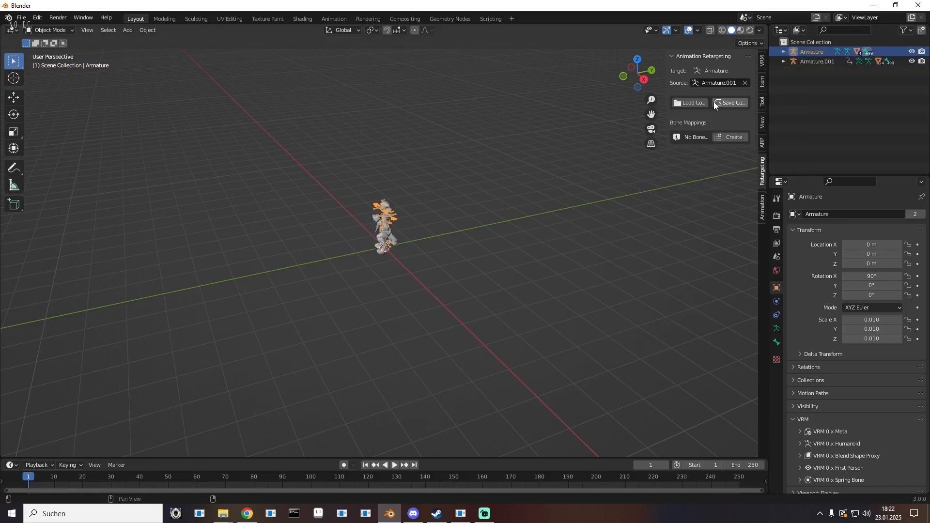
- Load the retargeting configuration untitled.blend-retarget from the Retarging folder
click(696, 100)
click(240, 357)
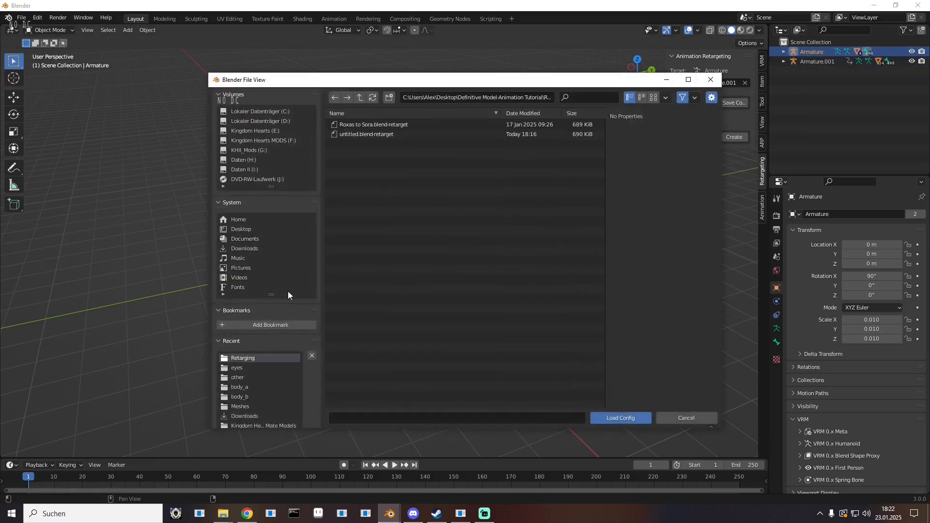
click(380, 135)
double_click(380, 136)
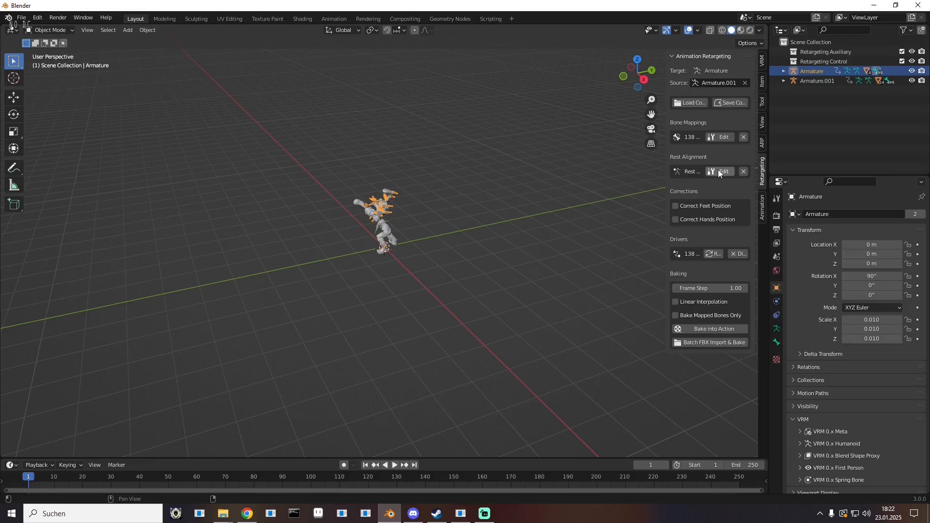
- Reapply the rest alignment and bake the retargeted animation into an action with Linear Interpolation enabled
click(719, 172)
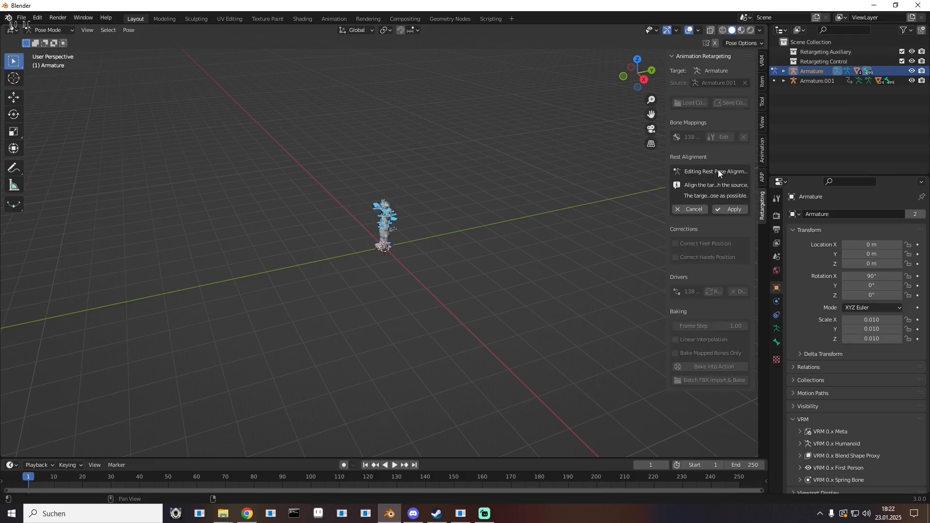
click(724, 209)
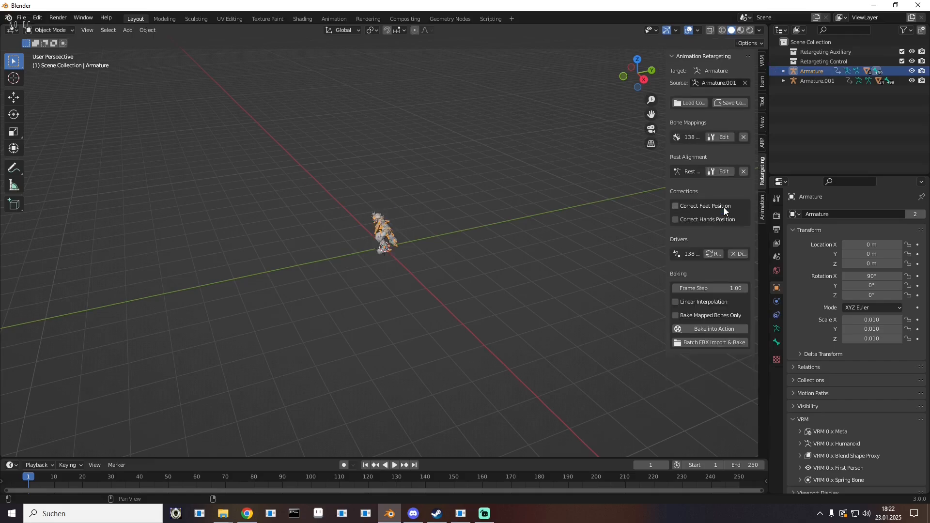
click(694, 301)
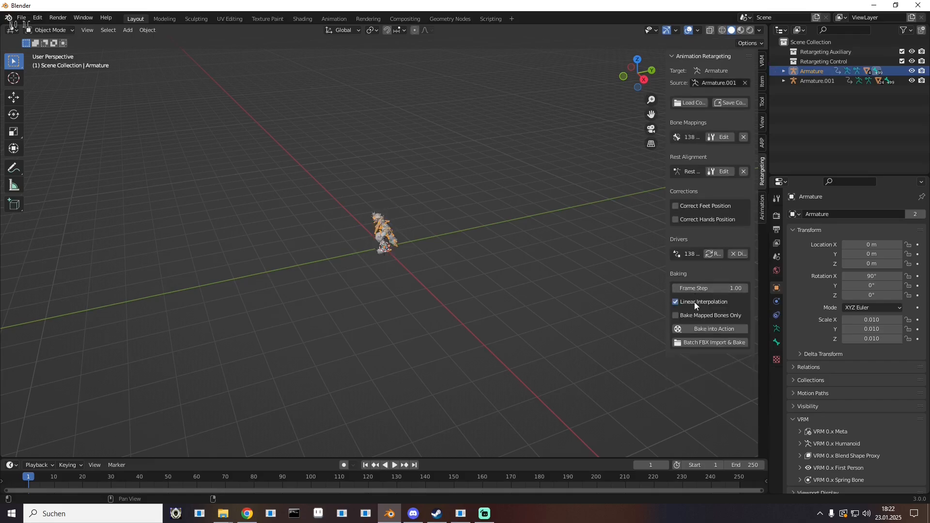
click(694, 330)
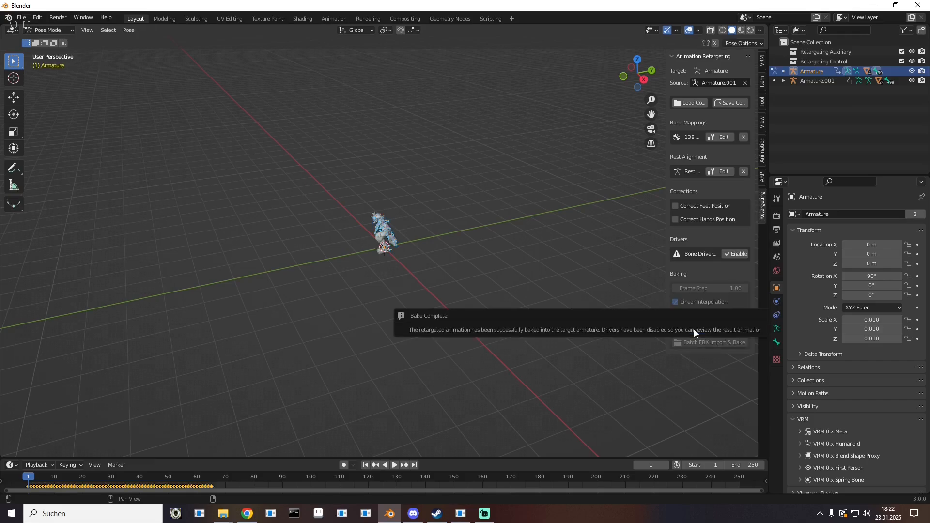
- Delete the source armature Armature.001, its leftover MeshNode meshes and the retargeting helper collections
click(812, 82)
key(Delete)
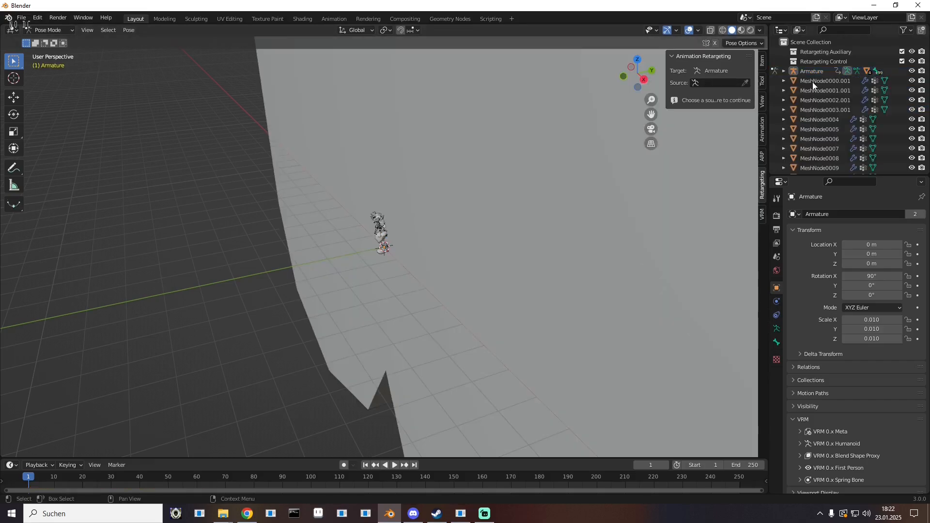
click(813, 82)
scroll(815, 101, down, 5)
shift+click(820, 164)
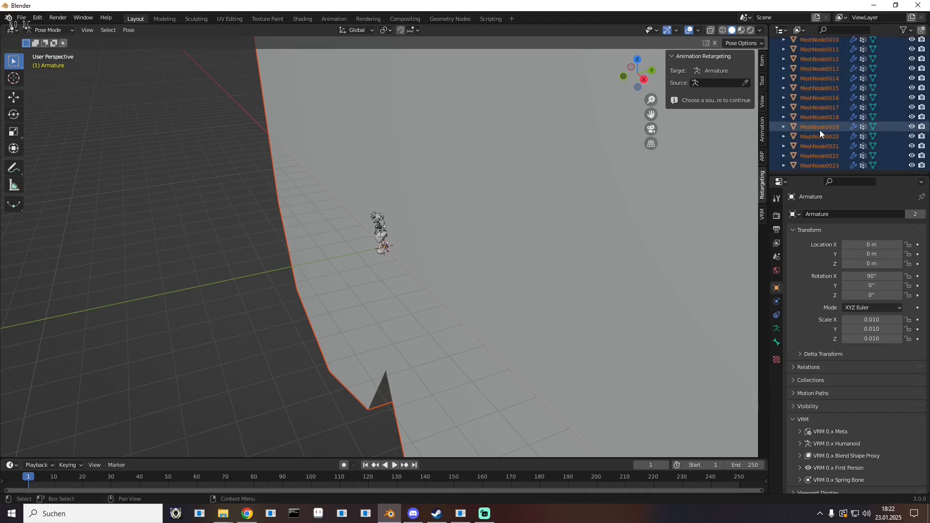
key(Delete)
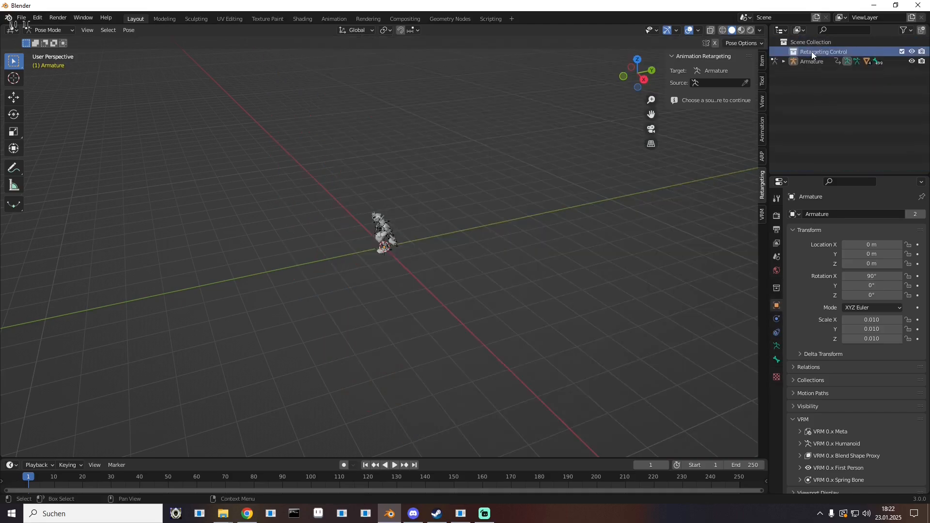
- Delete the first action from the blend file's data and return the outliner to the view layer display
click(799, 30)
click(819, 74)
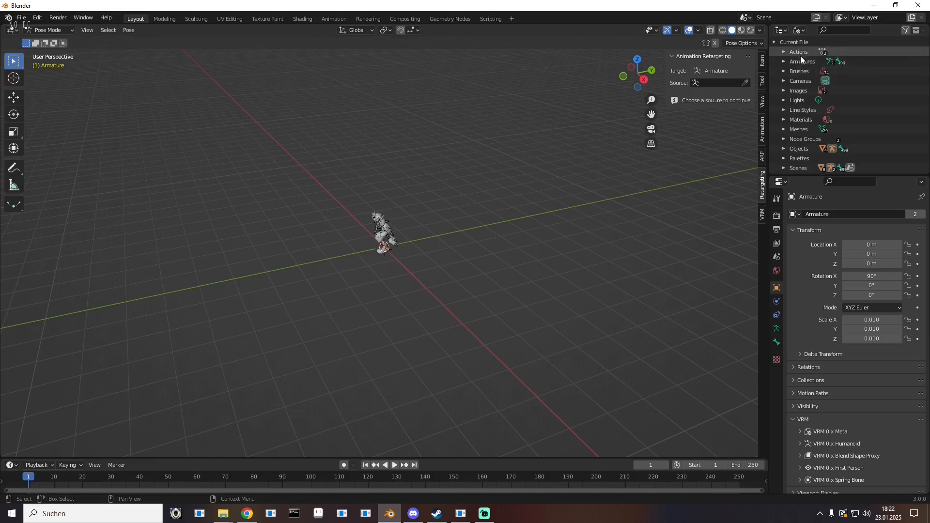
click(784, 51)
click(839, 61)
right_click(840, 61)
click(841, 63)
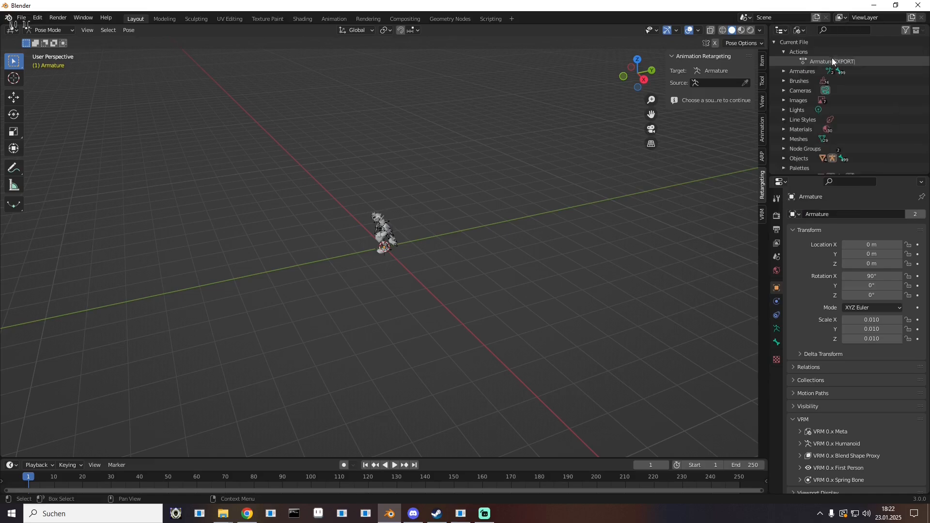
click(800, 30)
click(812, 52)
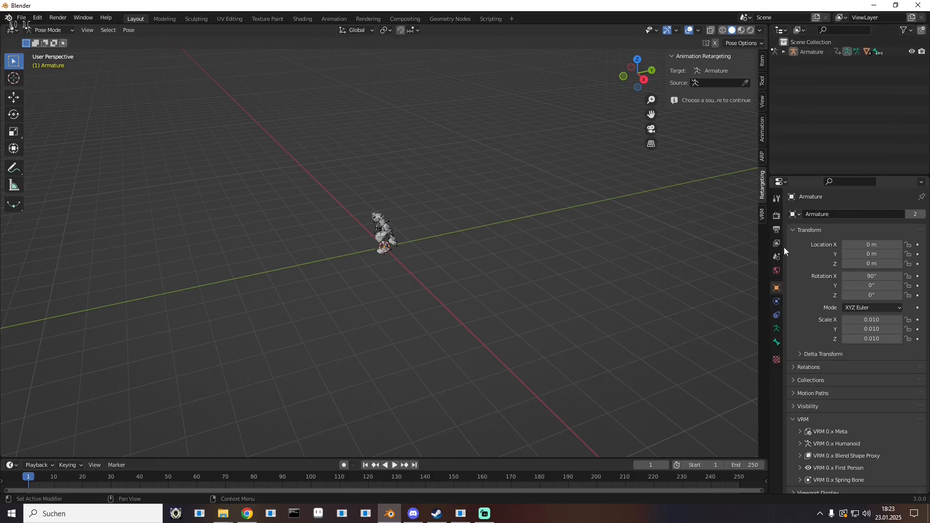
- Set the scene's frame rate to 60 fps and play back the baked animation
click(777, 243)
click(813, 52)
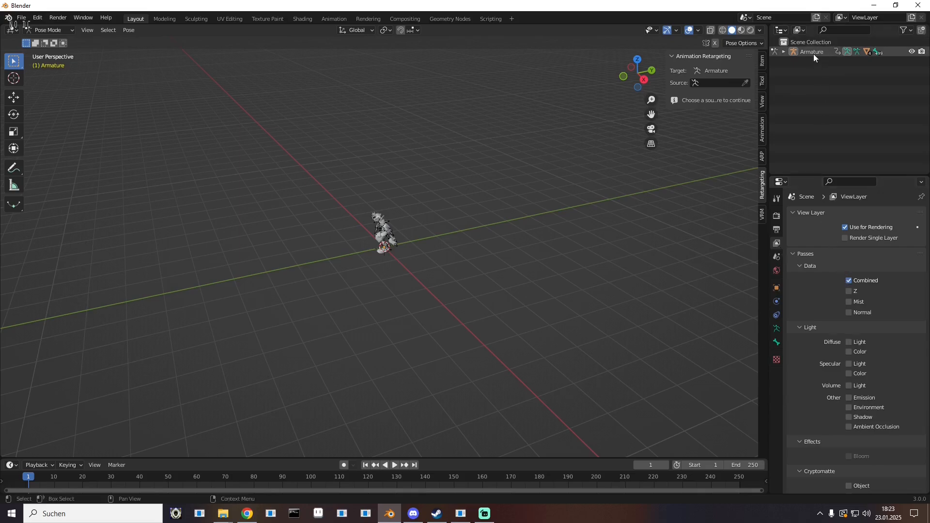
click(777, 229)
click(856, 302)
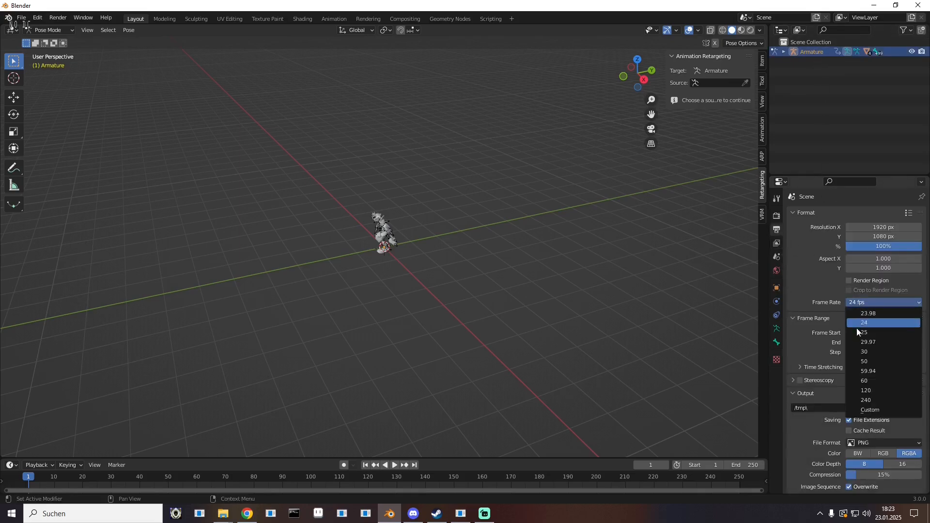
click(865, 382)
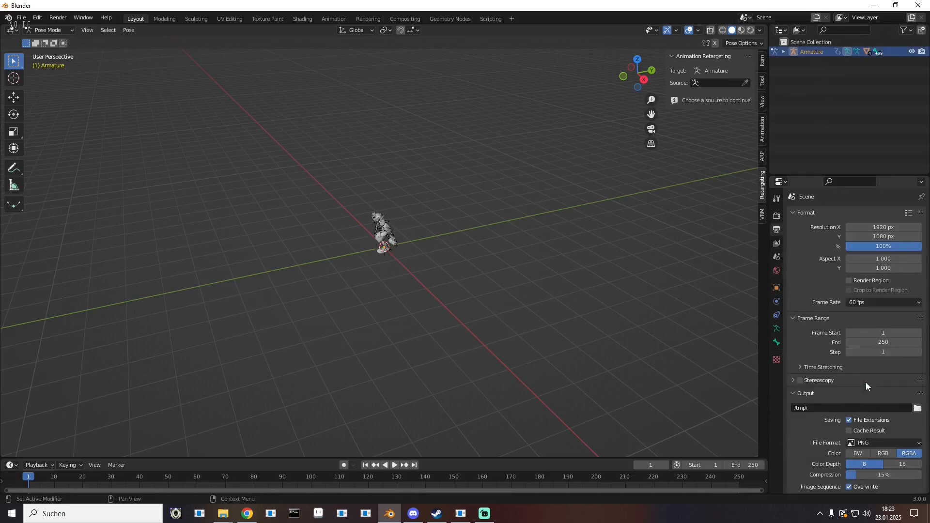
click(395, 465)
click(392, 466)
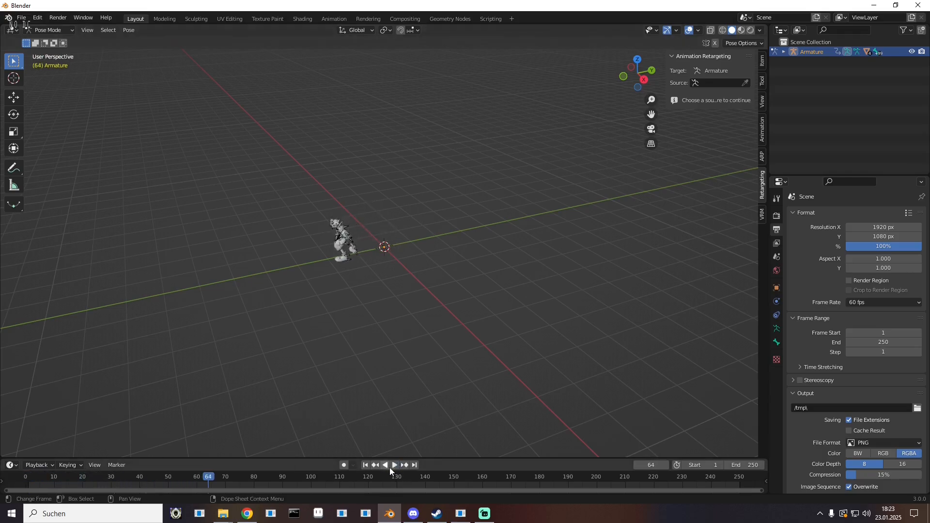
- Start an FBX export into the Retarging folder with the file name 3
click(23, 22)
mouse_move(69, 160)
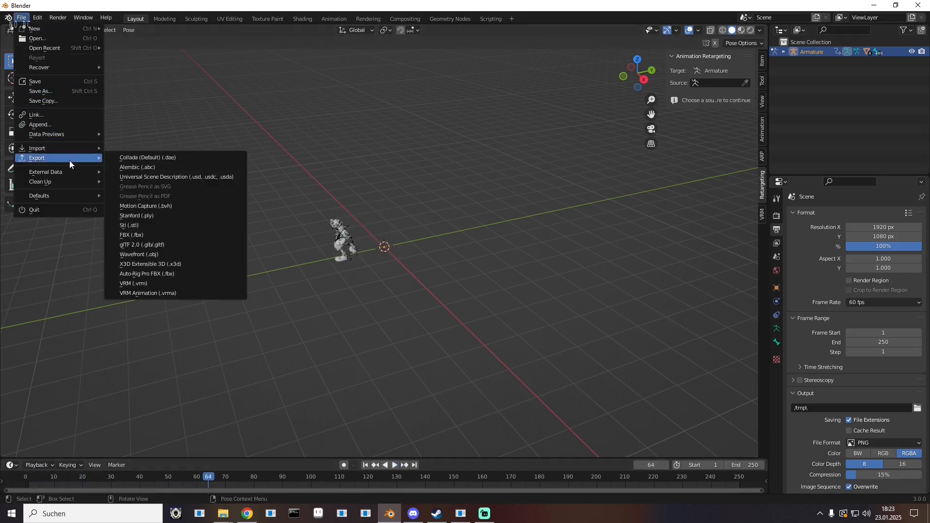
click(150, 234)
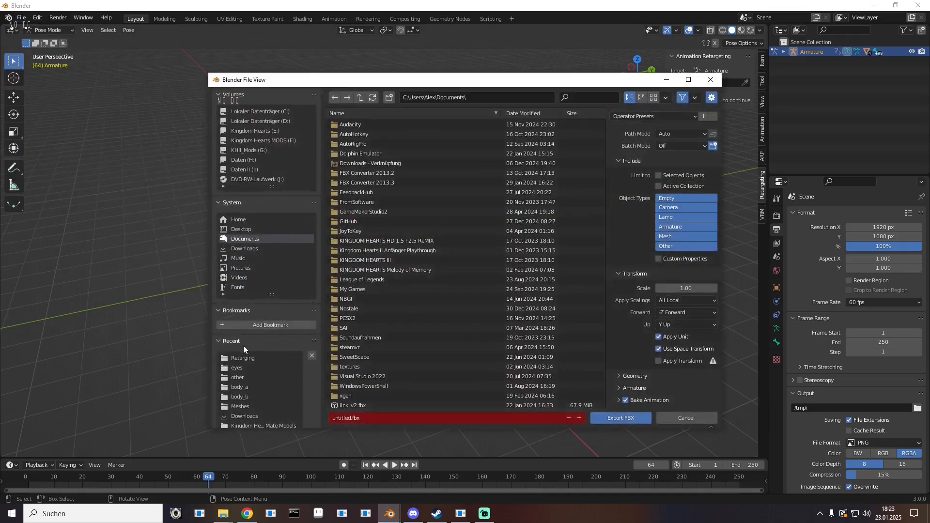
click(242, 358)
click(349, 419)
key(BackSpace)
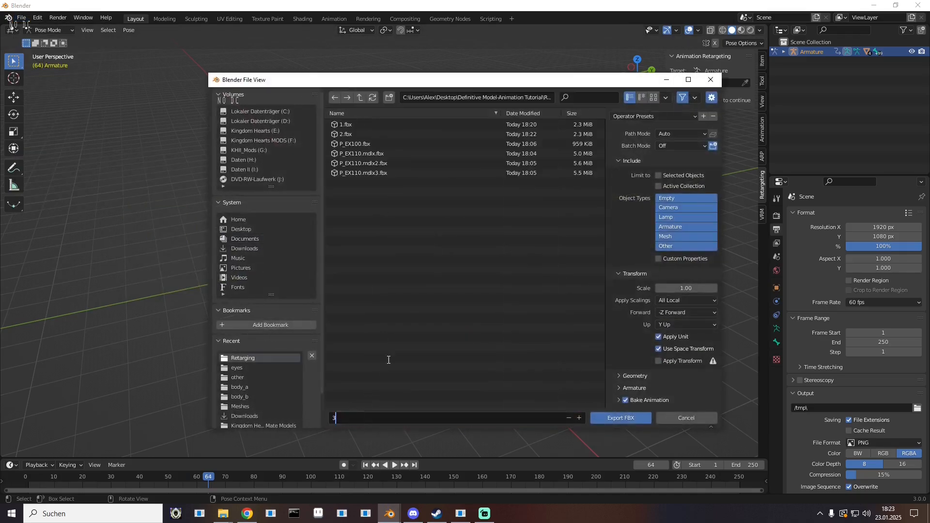
text(3)
key(Return)
- Export the FBX with Add Leaf Bones disabled and close Blender
click(621, 389)
scroll(640, 370, down, 5)
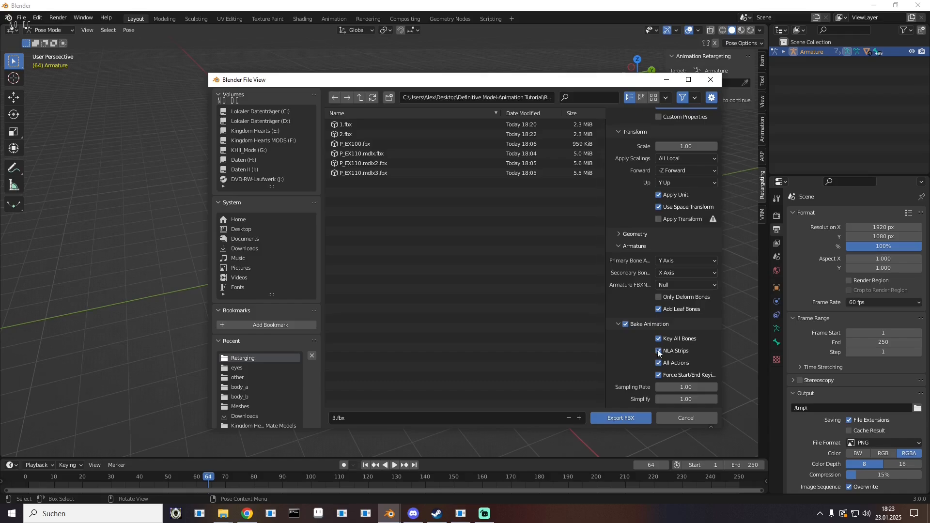
click(673, 310)
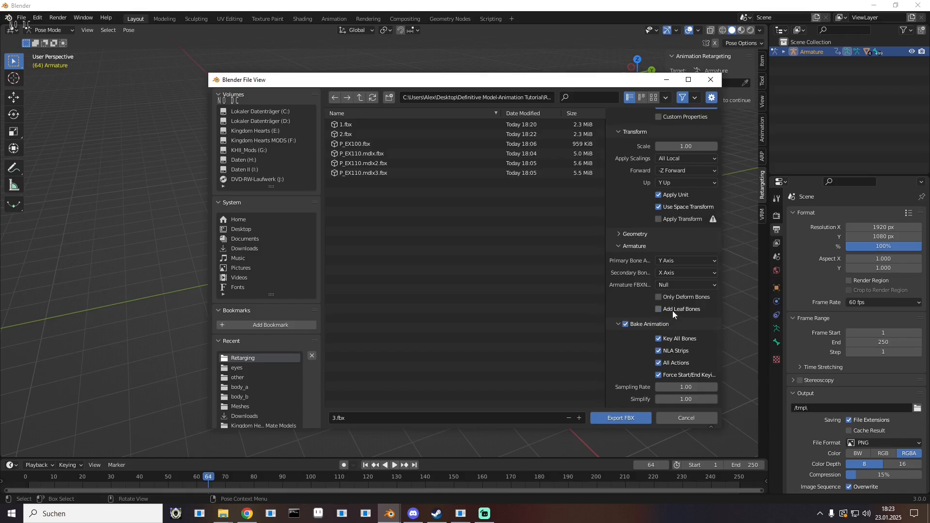
click(608, 419)
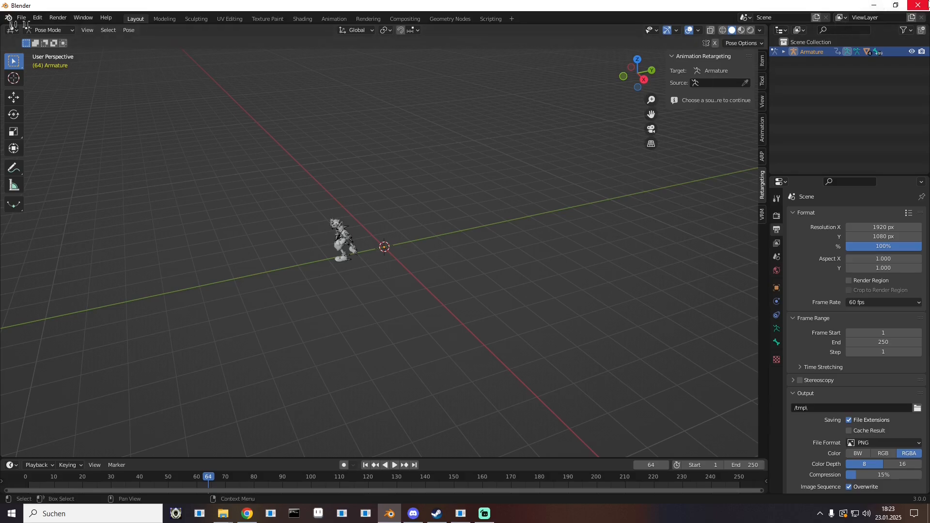
click(918, 5)
click(472, 270)
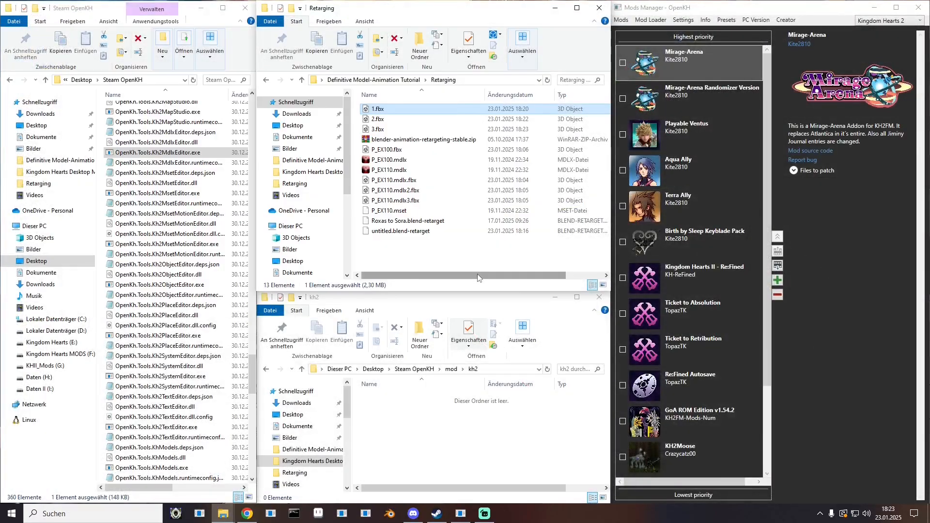
- Preview the exported animations 1.fbx, 2.fbx and 3.fbx one after another in 3D Viewer
click(377, 119)
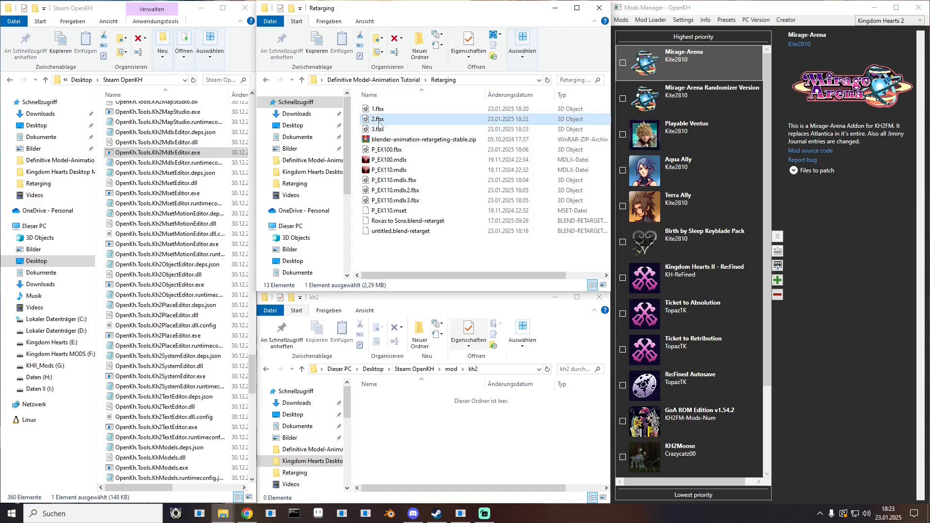
click(381, 113)
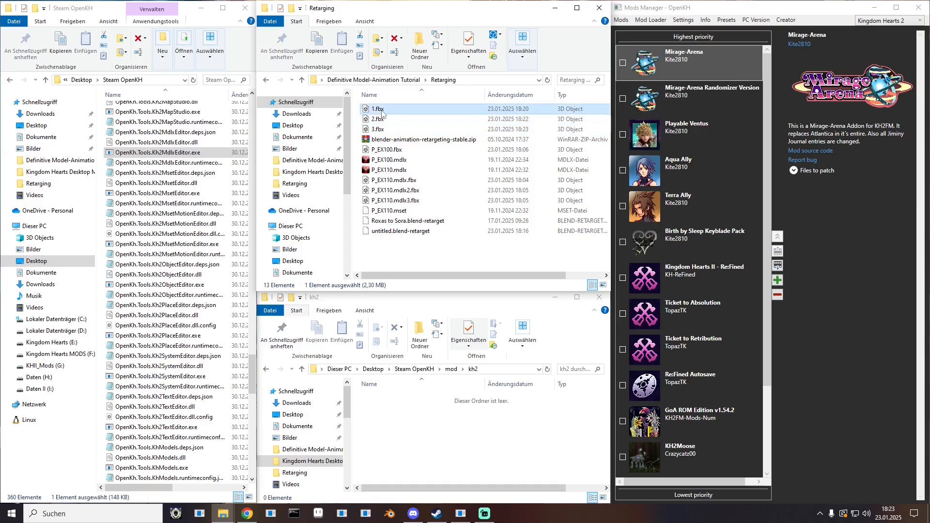
double_click(383, 113)
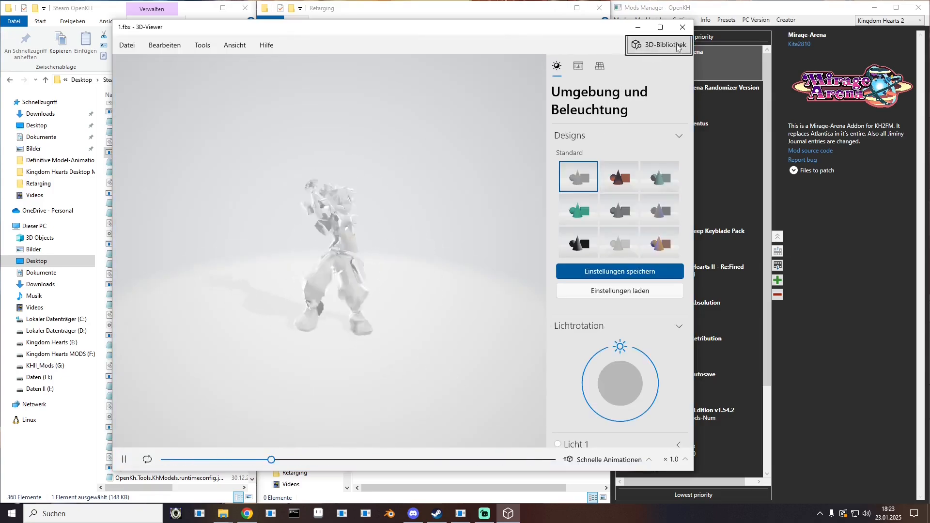
click(683, 27)
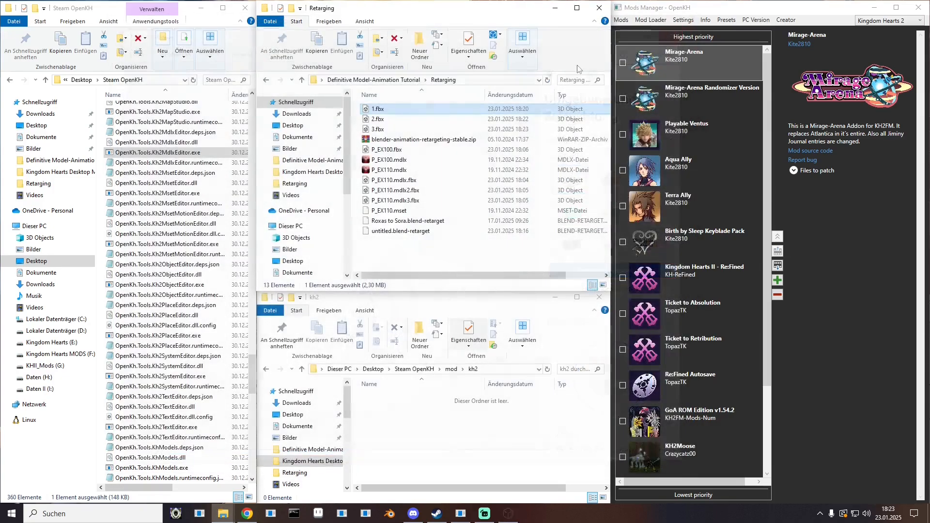
double_click(384, 122)
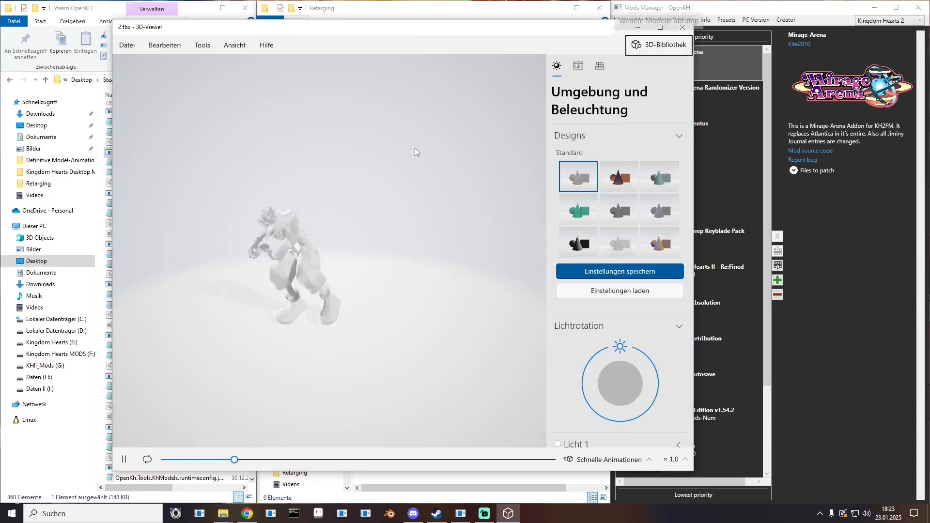
click(683, 27)
double_click(382, 129)
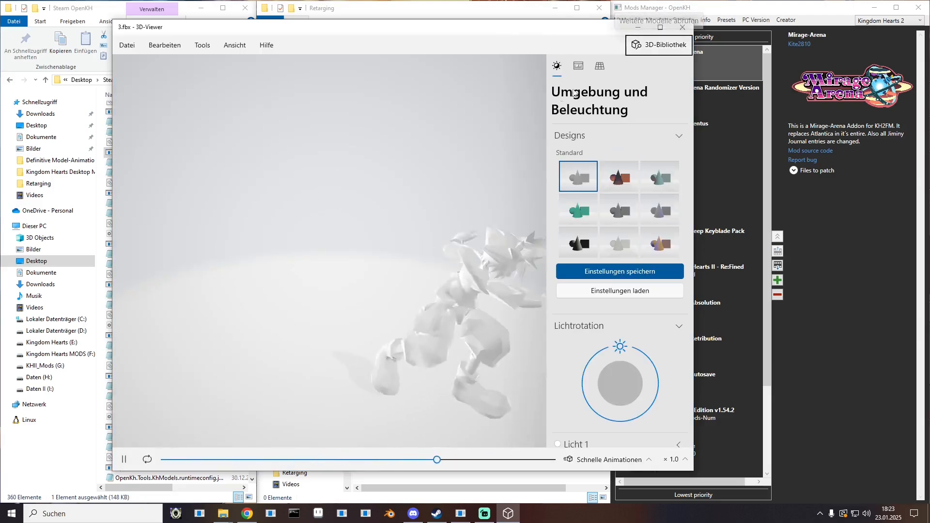
click(683, 27)
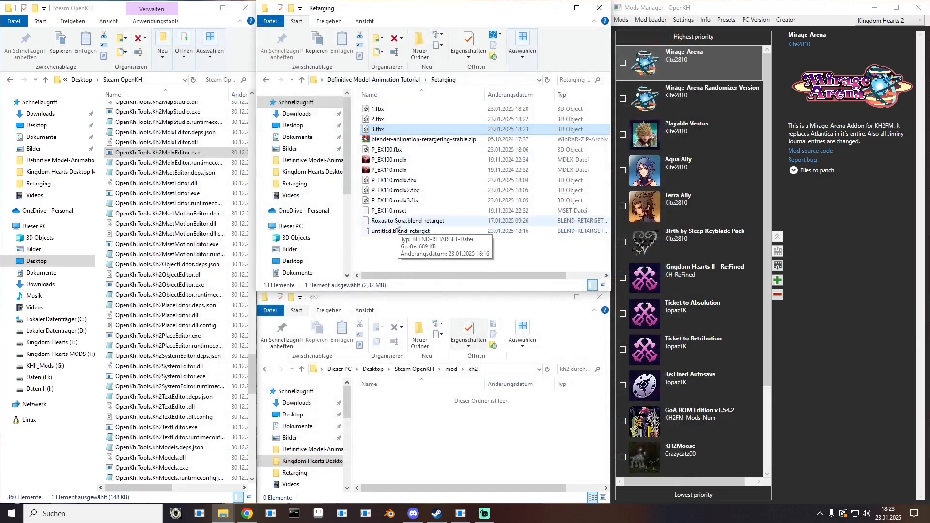
- Move the four AnbMaker batch files from the Definitive Model-Animation Tutorial folder into the Steam OpenKH folder and refresh its listing
click(373, 79)
scroll(123, 258, up, 2)
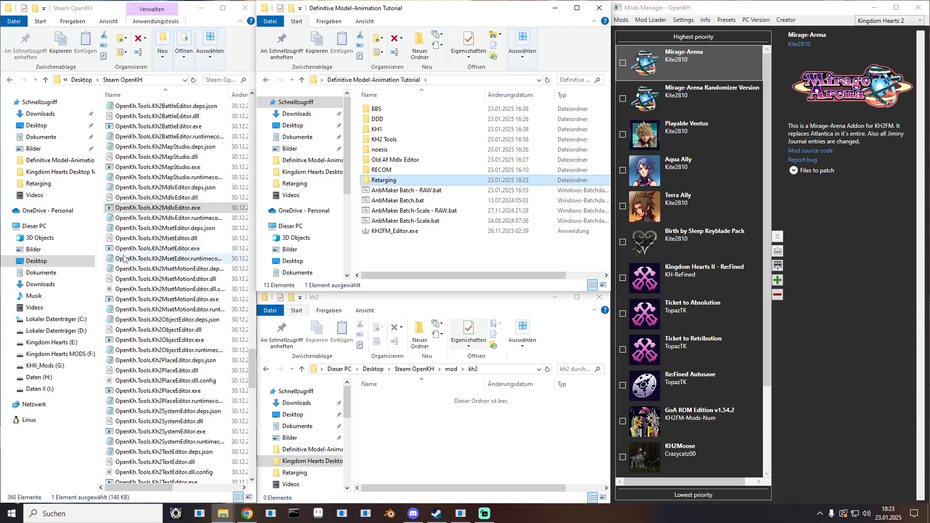
scroll(123, 259, up, 20)
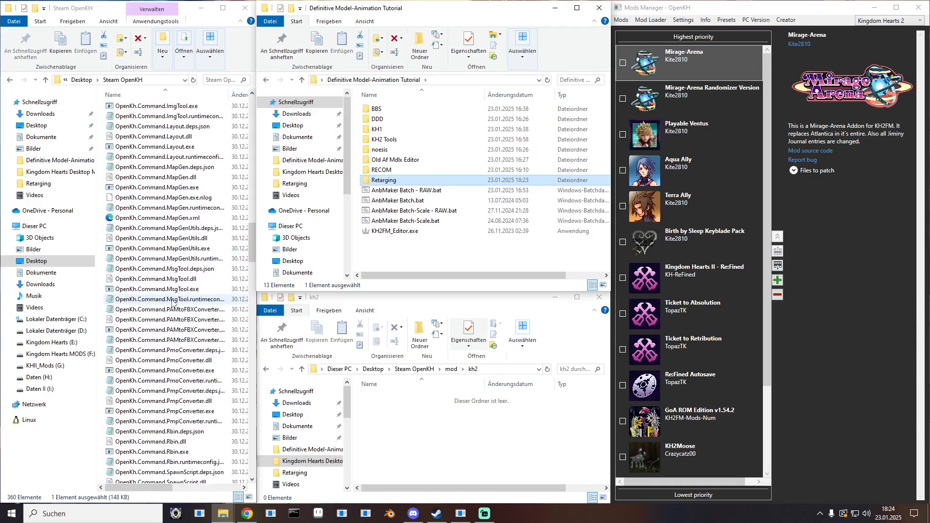
scroll(172, 303, up, 20)
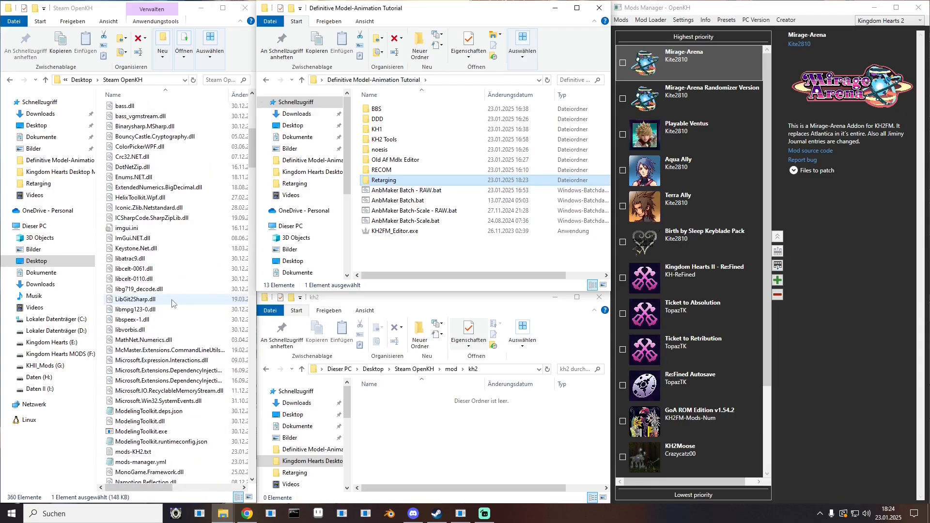
scroll(172, 303, up, 8)
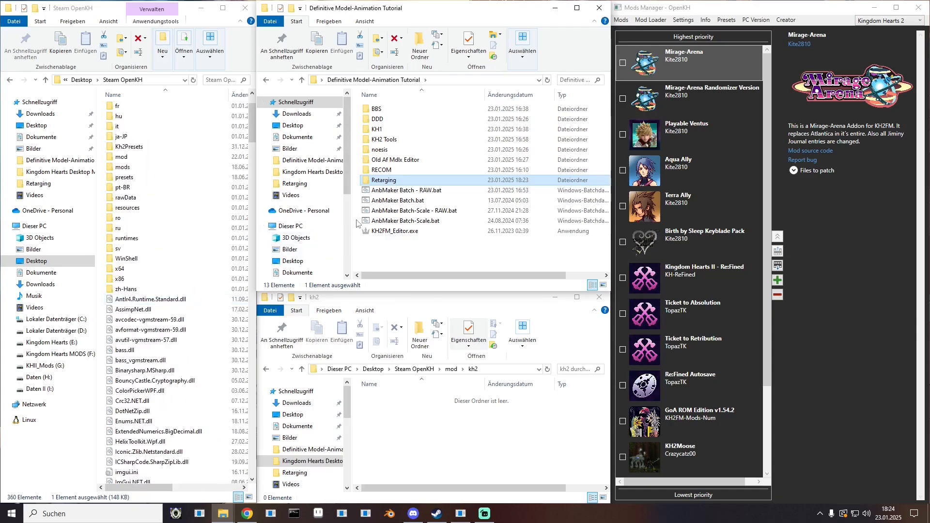
drag(357, 224, 411, 188)
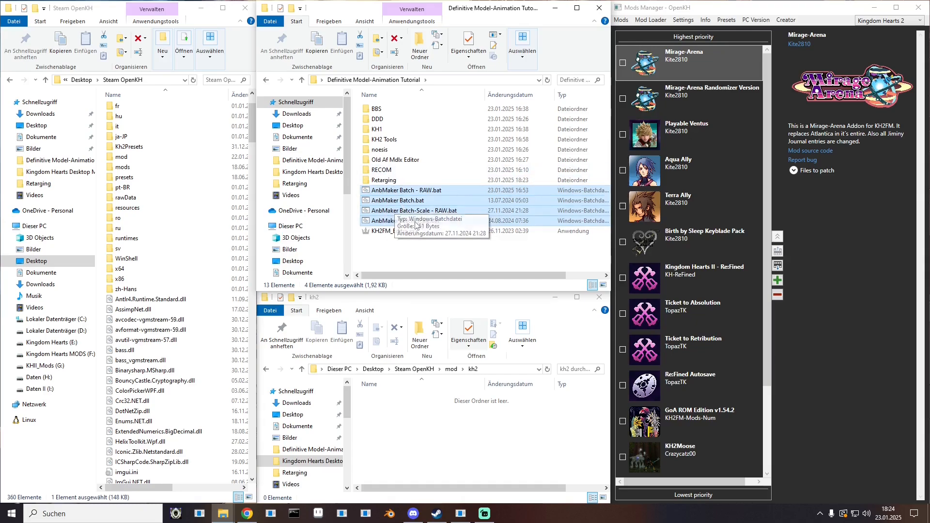
drag(413, 209, 157, 343)
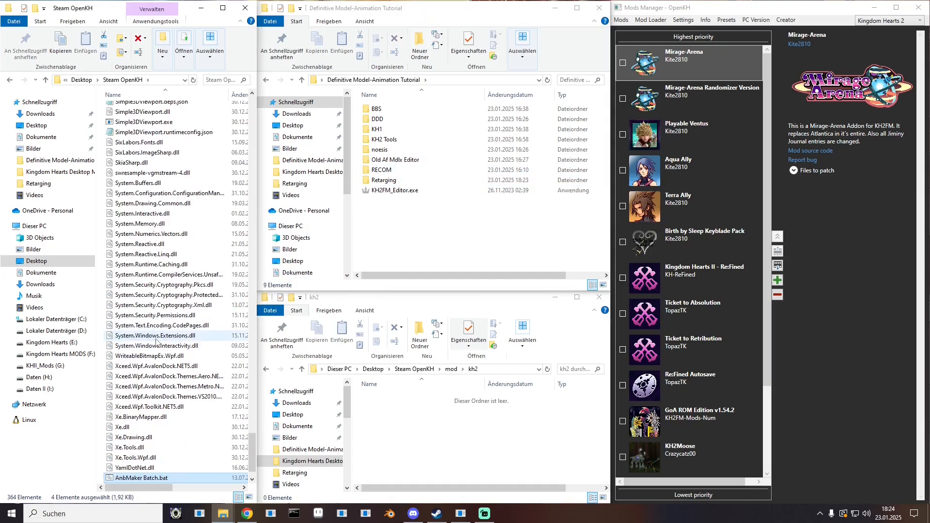
right_click(157, 342)
click(128, 210)
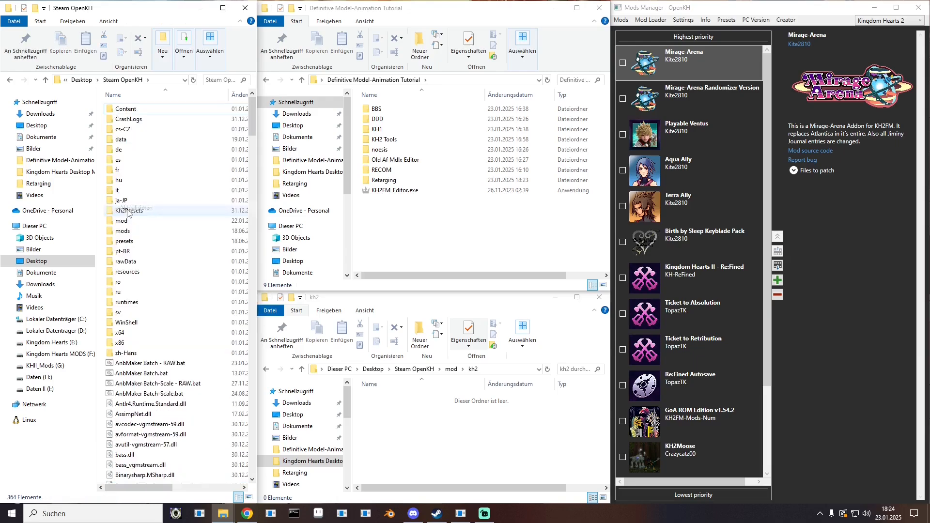
- Look over the AnbMaker batch variants in the Steam OpenKH folder, including the RAW and Scale versions
click(145, 363)
scroll(147, 316, down, 2)
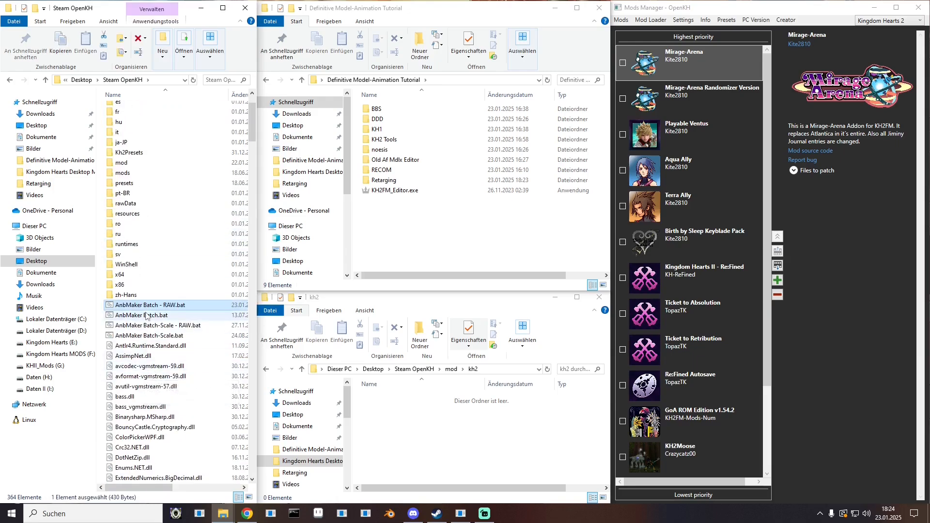
click(150, 315)
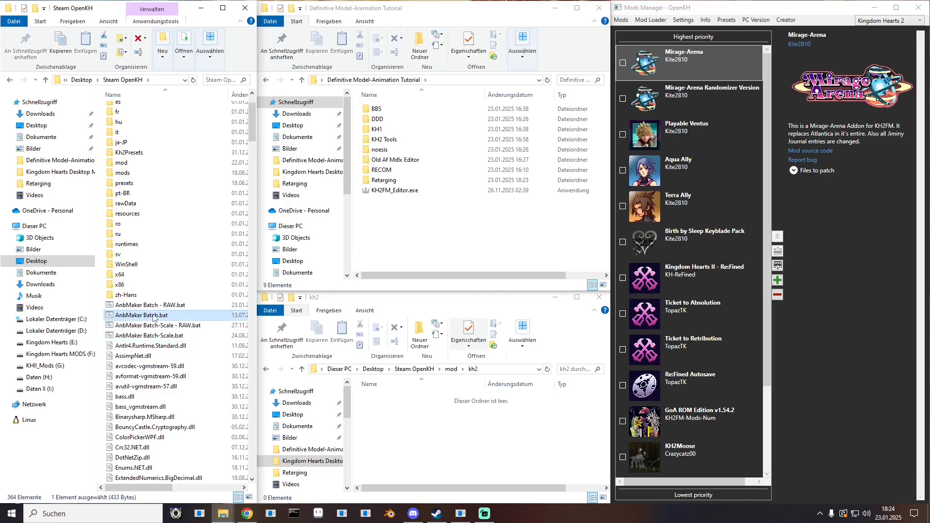
scroll(153, 317, down, 1)
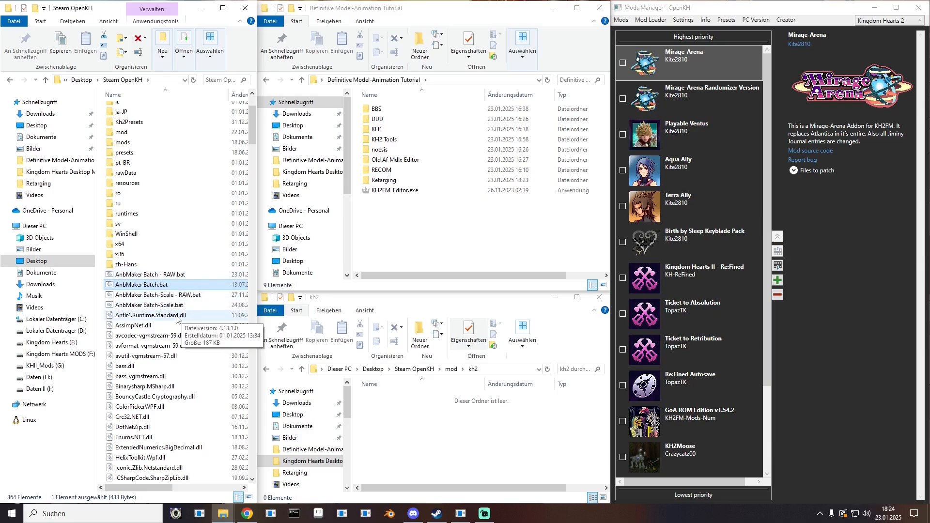
click(158, 276)
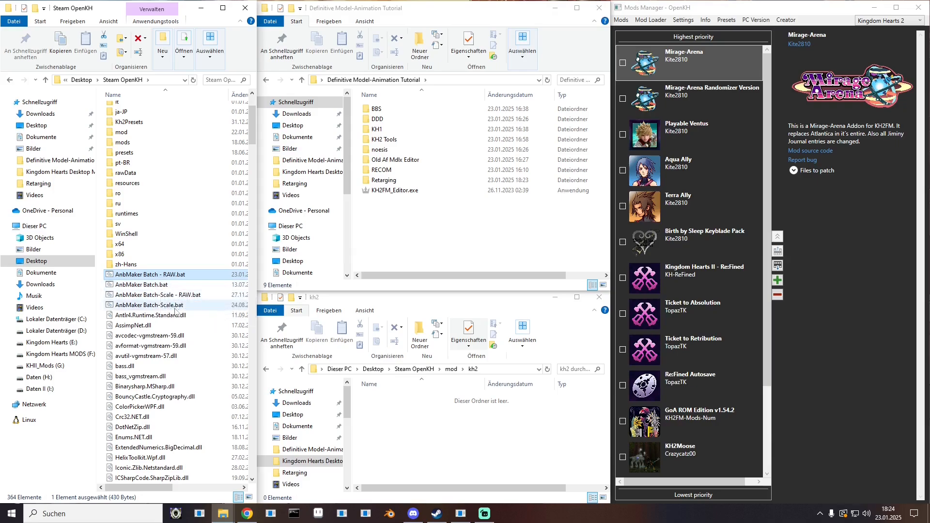
click(162, 296)
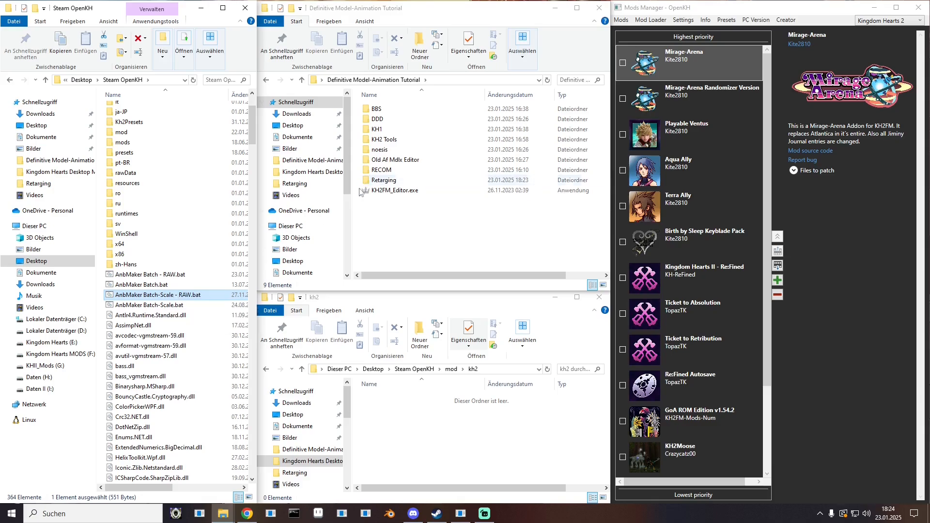
click(162, 285)
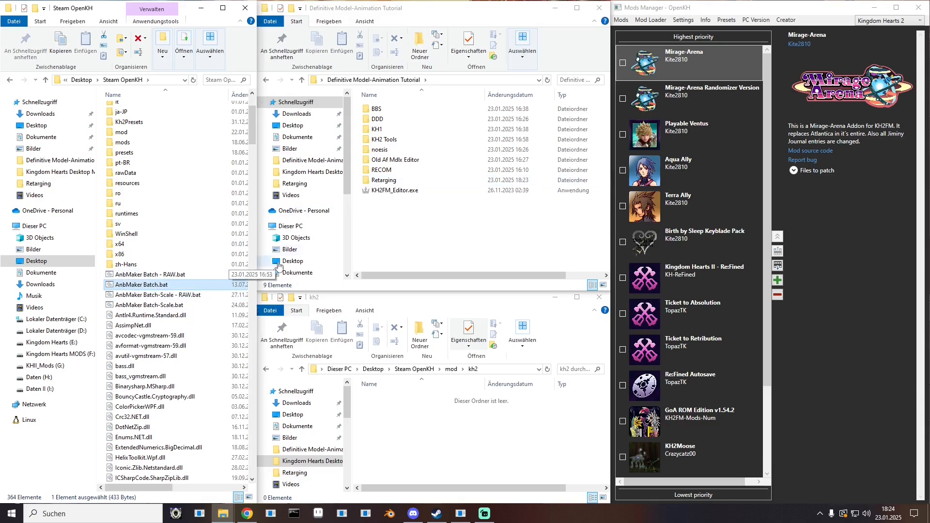
- Run AnbMaker Batch.bat on 1.fbx from the Retarging folder and enter Bone0000 as the root bone name
double_click(383, 139)
click(266, 80)
double_click(383, 170)
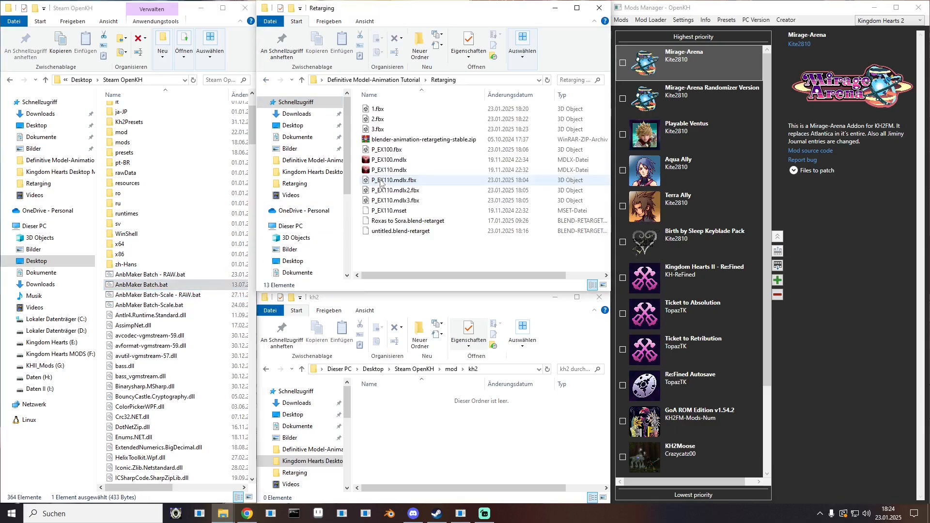
drag(382, 109, 146, 286)
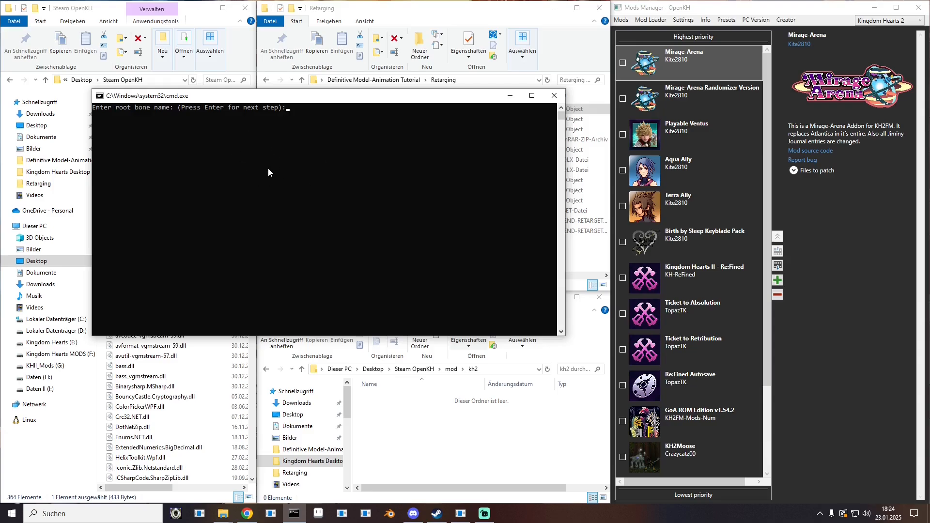
text(Bone0000)
key(Return)
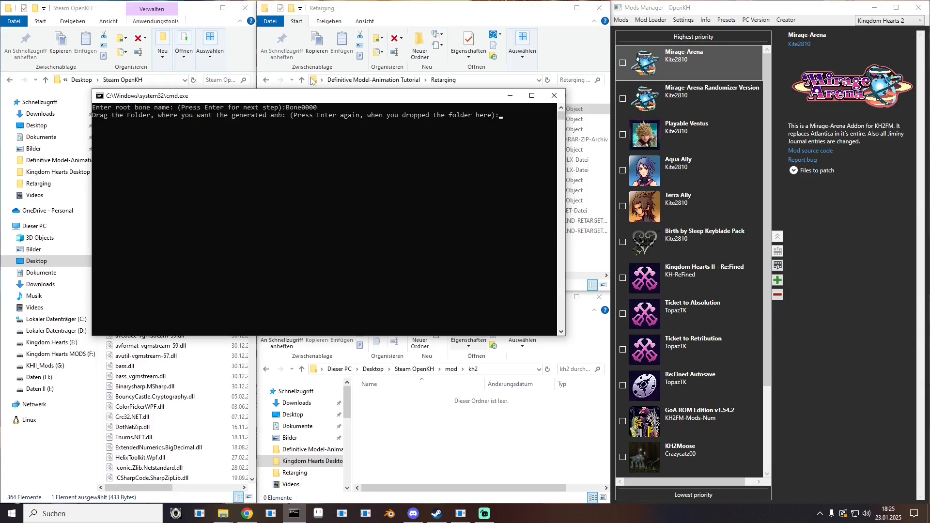
- Supply the kh2 folder inside mod as the output location and generate the ANB file from 1.fbx
drag(316, 97, 305, 81)
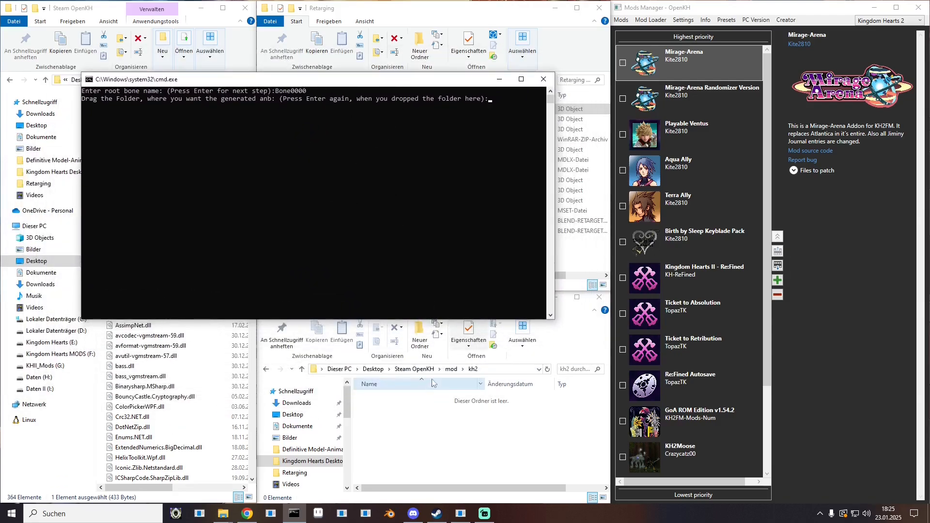
click(451, 368)
drag(376, 411, 318, 207)
click(318, 208)
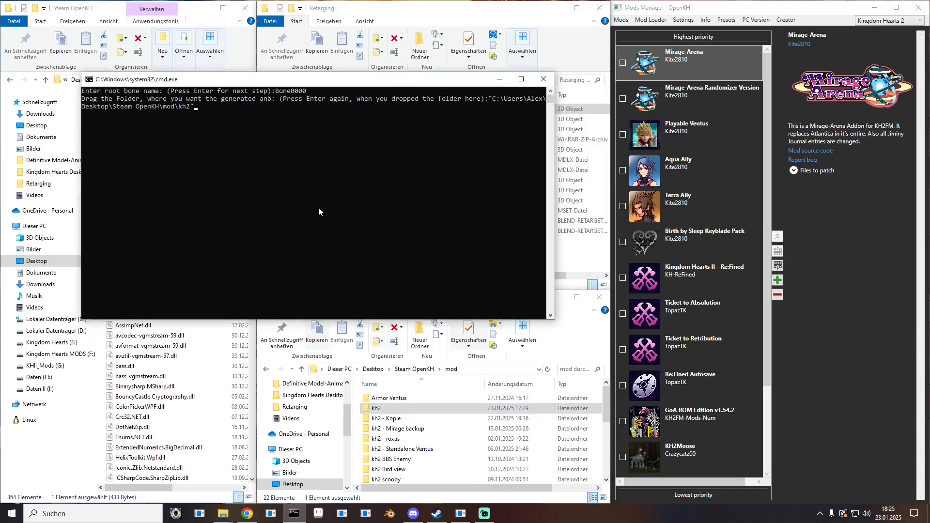
key(Return)
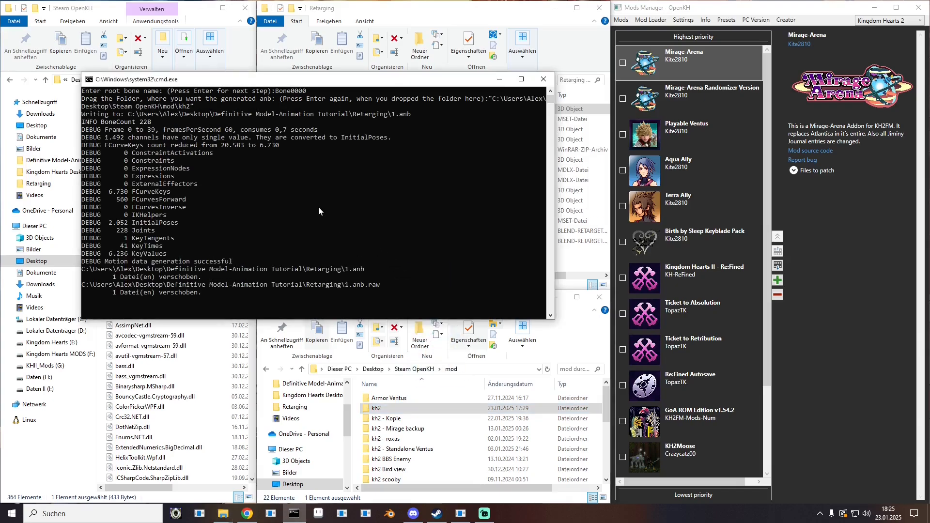
- Delete the leftover 1.anb.raw from the kh2 folder and 1.mset from the Retarging folder, closing the finished console
double_click(393, 410)
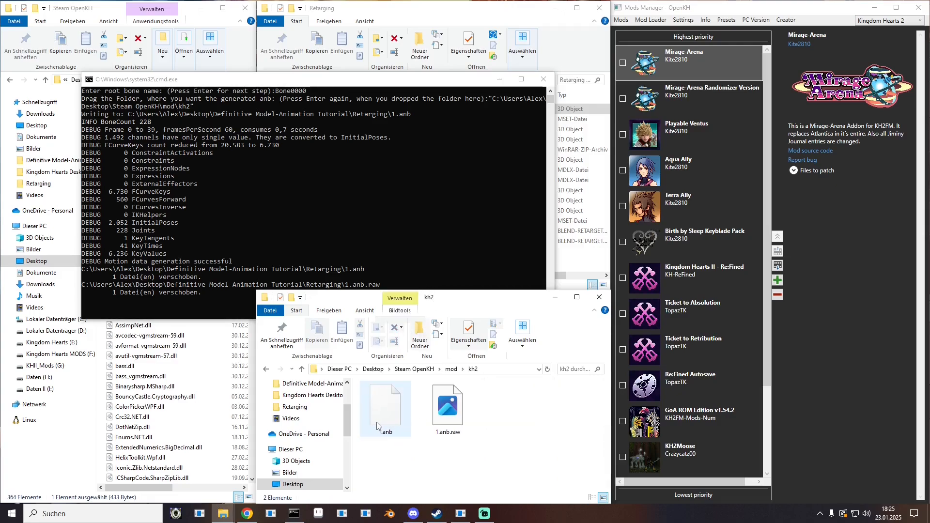
click(455, 423)
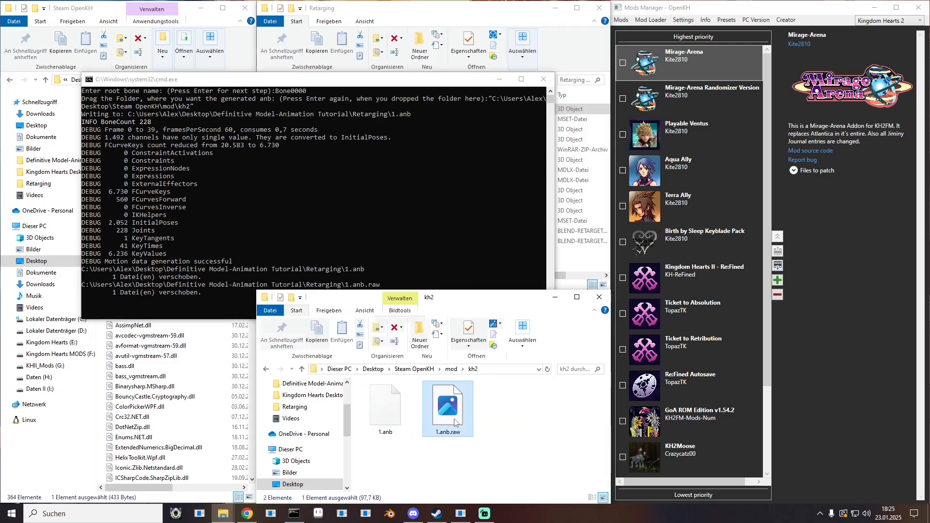
key(Delete)
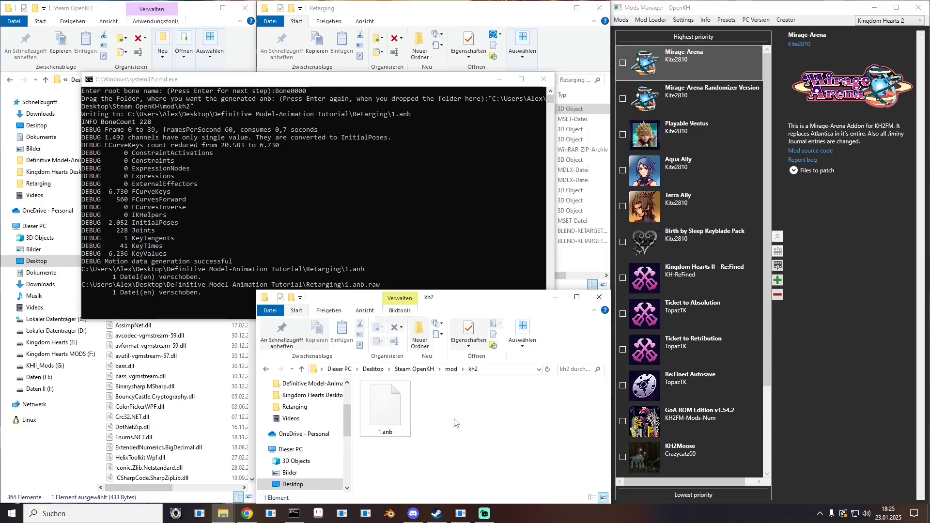
click(544, 79)
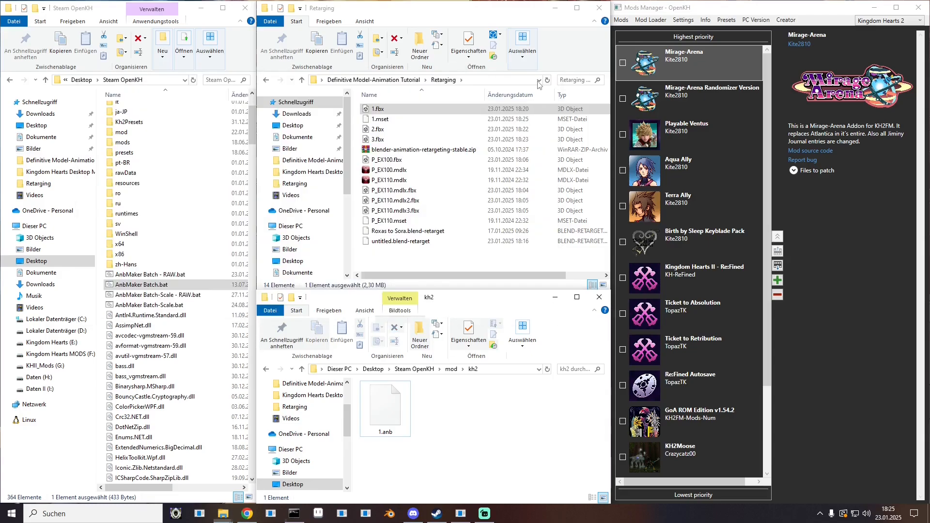
click(377, 119)
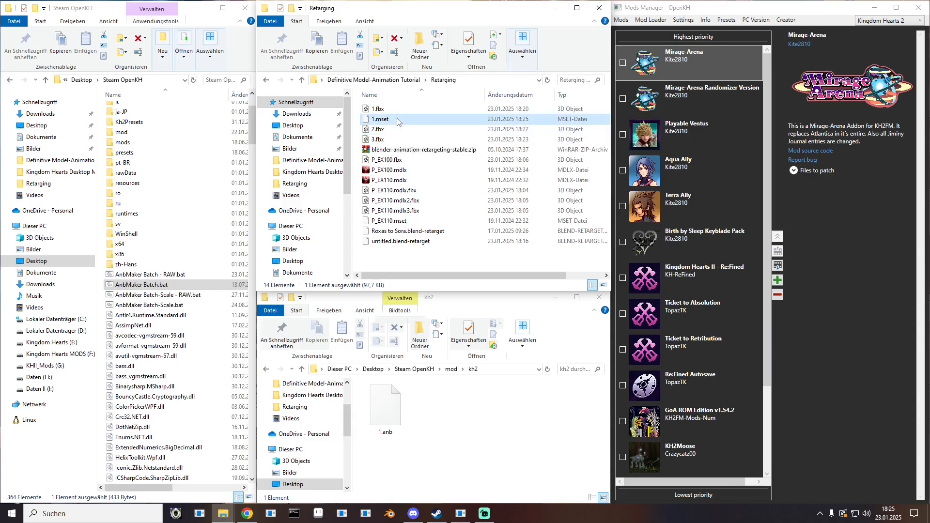
key(Delete)
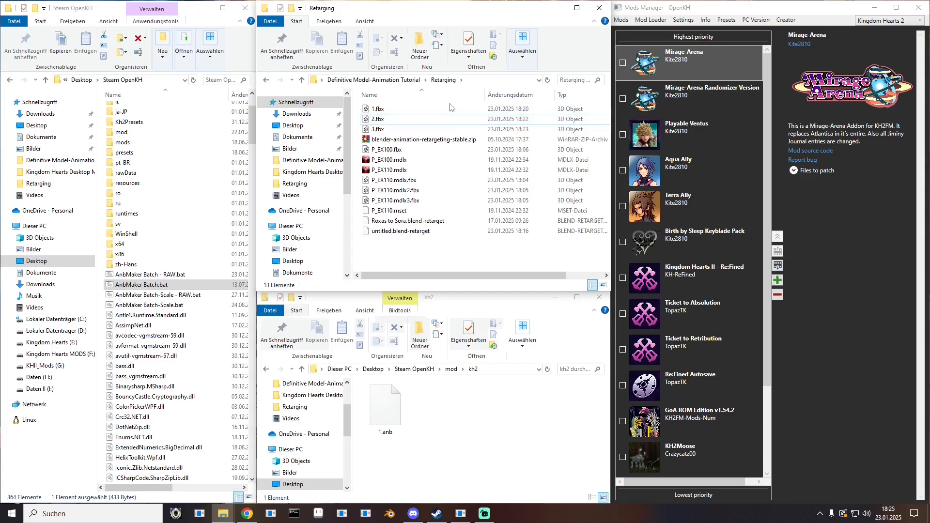
- Convert 2.fbx with AnbMaker Batch.bat, using root bone Bone0000 and the mod\kh2 output folder, and close the console
drag(378, 118, 139, 287)
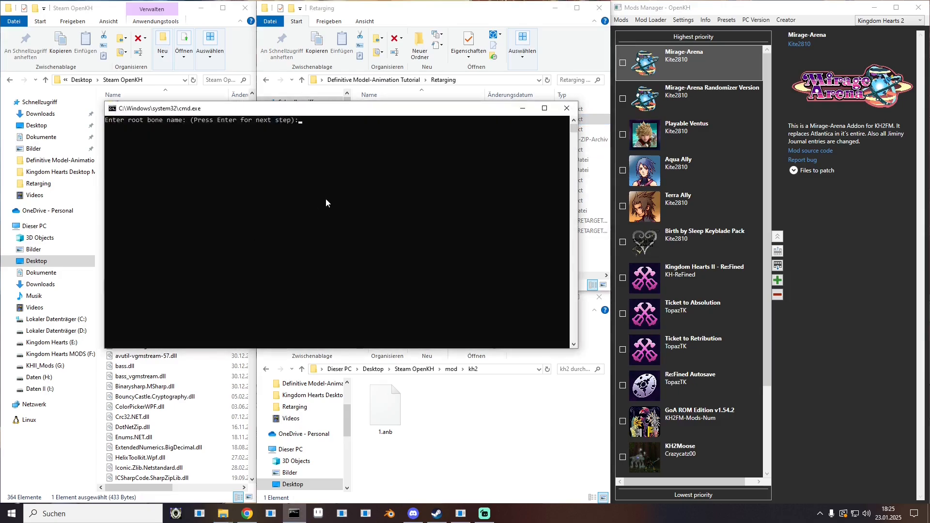
text(Bone0000)
key(Return)
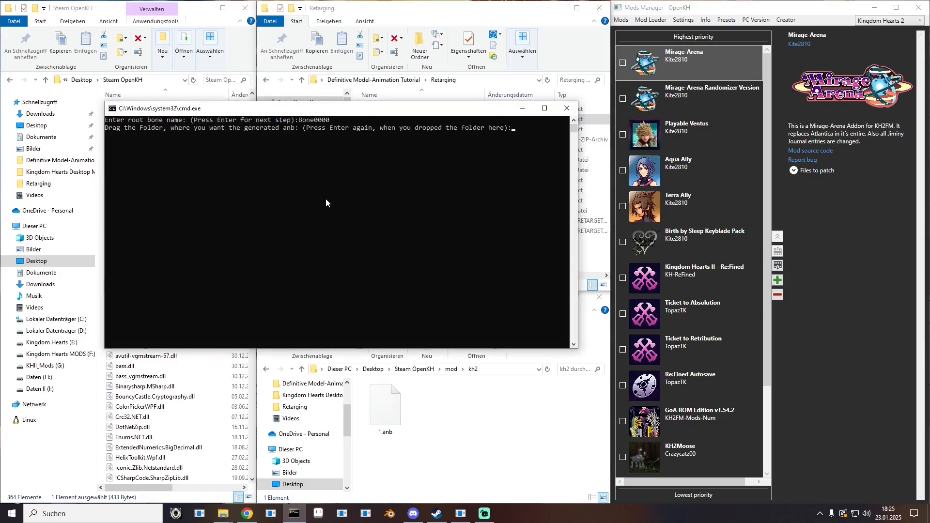
click(451, 368)
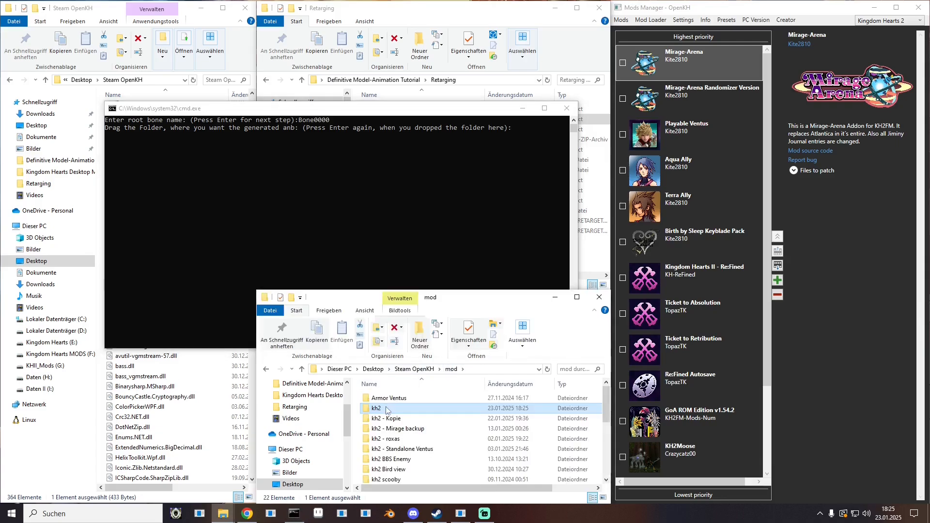
drag(388, 408, 385, 215)
click(385, 216)
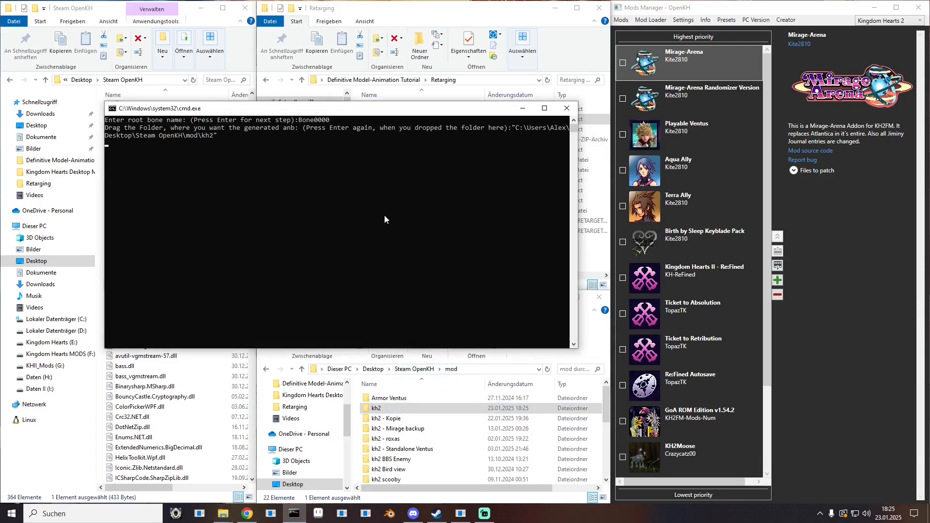
key(Return)
click(567, 109)
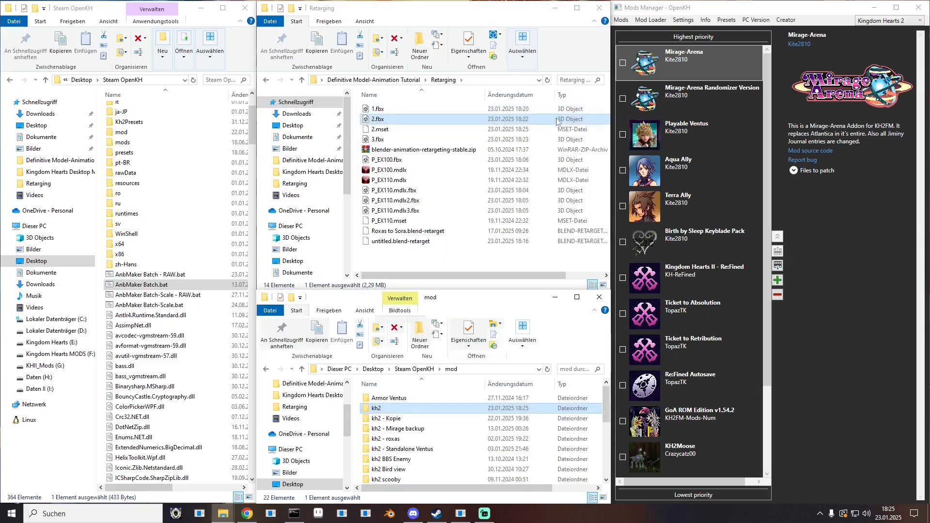
- Convert 3.fbx with AnbMaker Batch.bat, using root bone Bone0000 and the mod\kh2 output folder, and close the console
drag(378, 140, 194, 285)
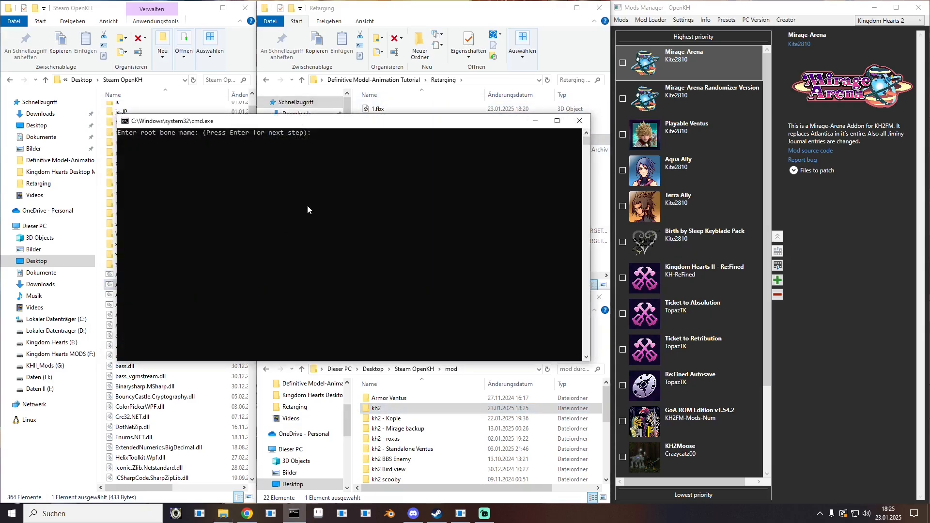
text(Bone0000)
key(Return)
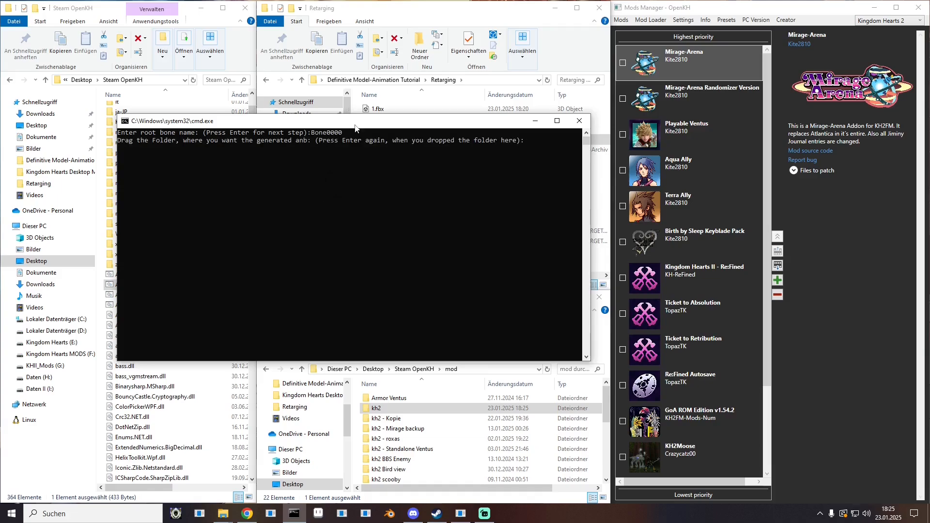
drag(376, 408, 387, 275)
click(387, 273)
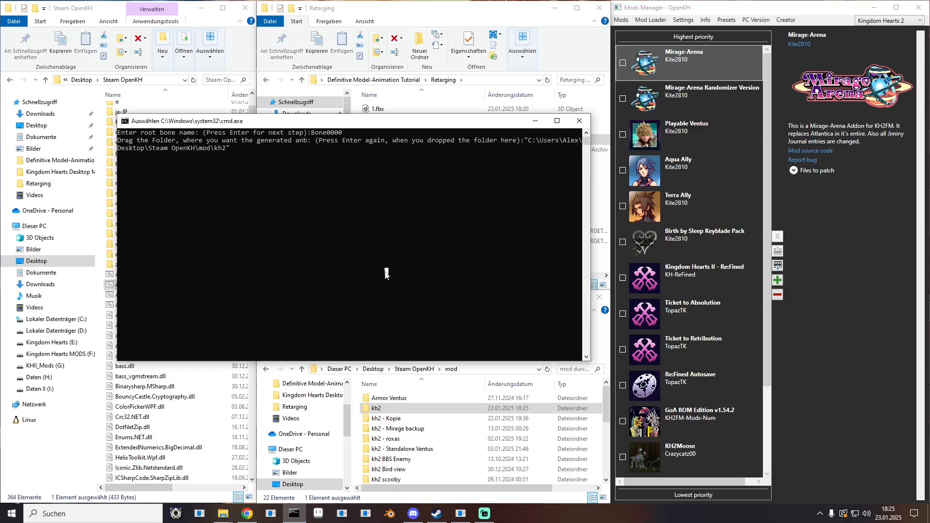
key(Return)
key(Return)
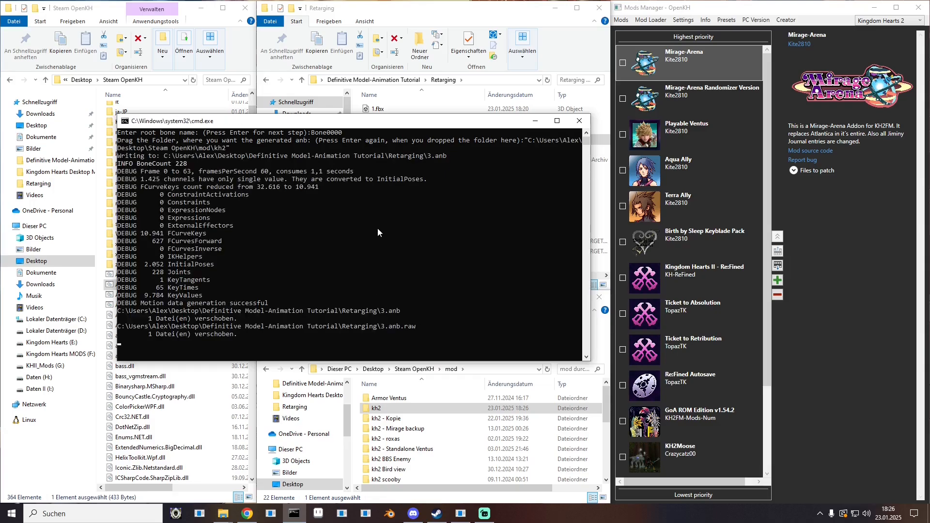
click(580, 120)
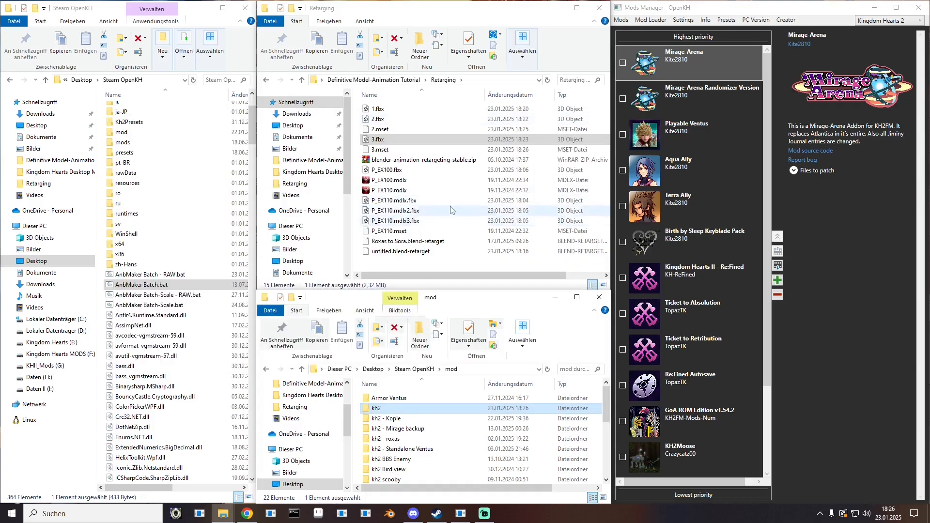
- Delete the leftover 2.mset and 3.mset files from the Retarging folder
click(388, 130)
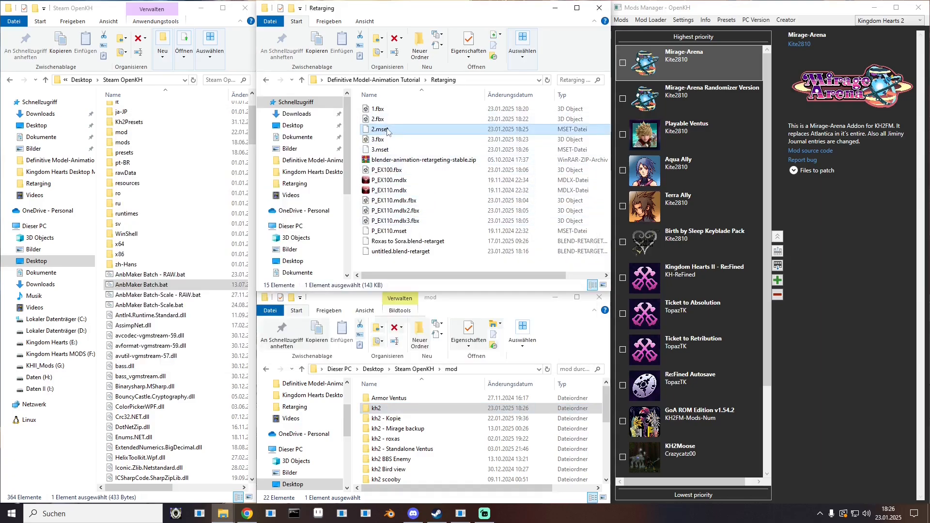
key(Delete)
click(387, 140)
key(Delete)
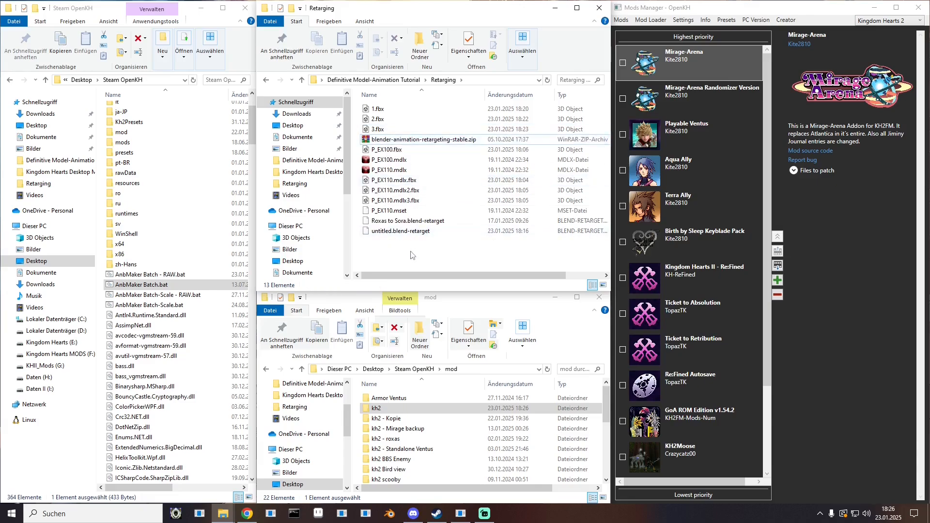
- Delete the leftover 2.anb.raw and 3.anb.raw from mod\kh2 and check the remaining ANB files
double_click(383, 408)
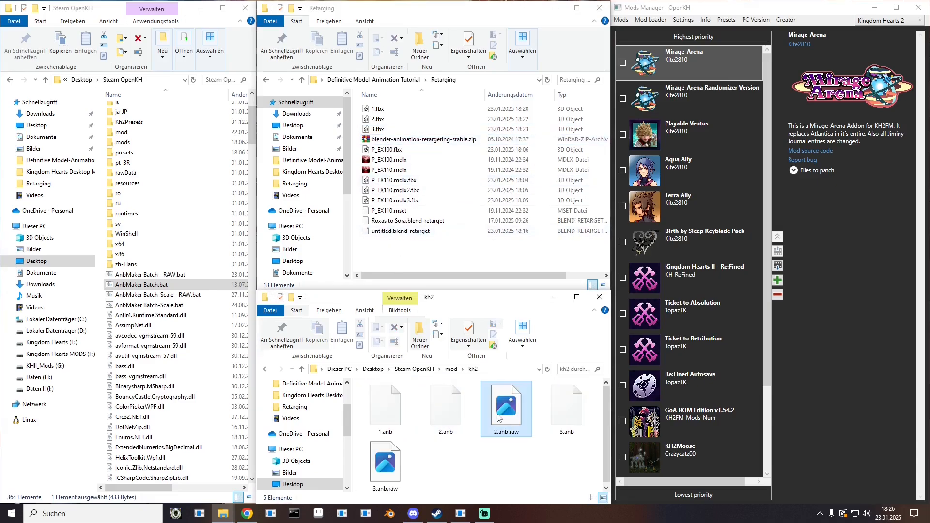
click(499, 418)
key(Delete)
click(564, 420)
key(Delete)
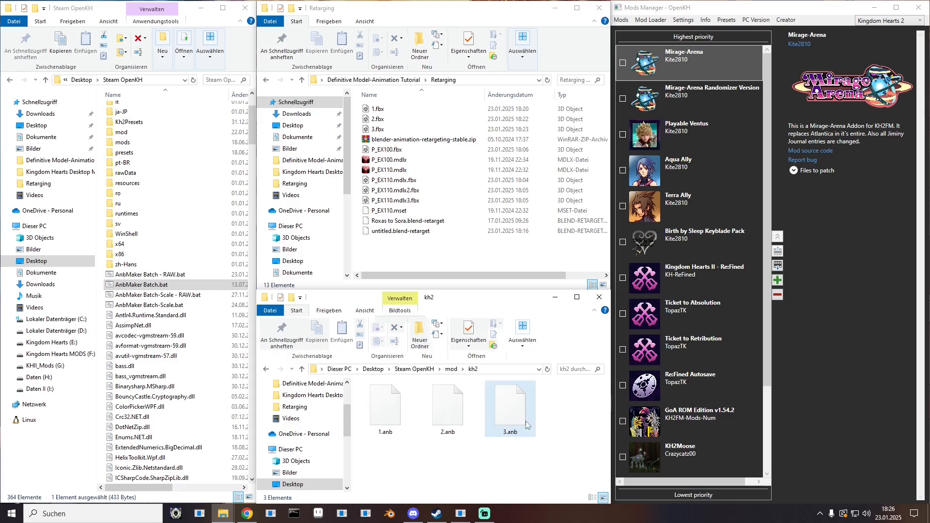
click(405, 425)
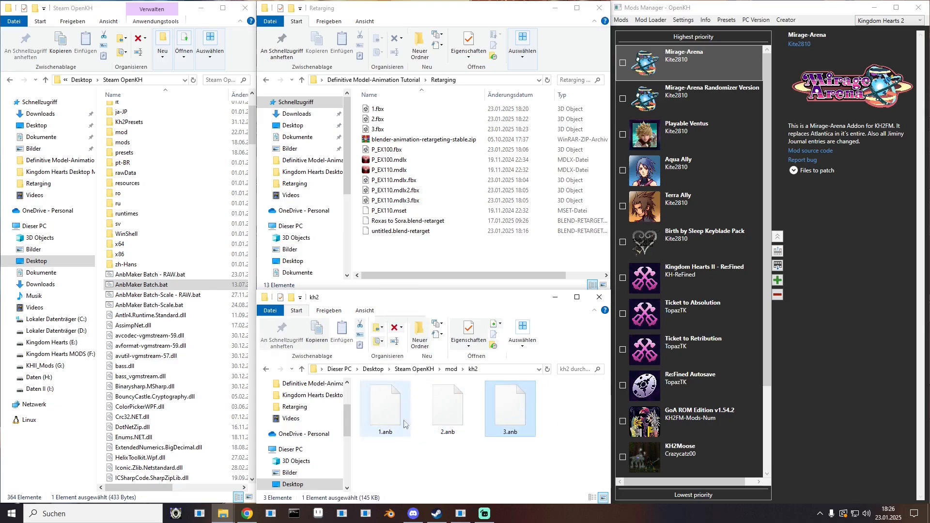
key(Right)
key(Right)
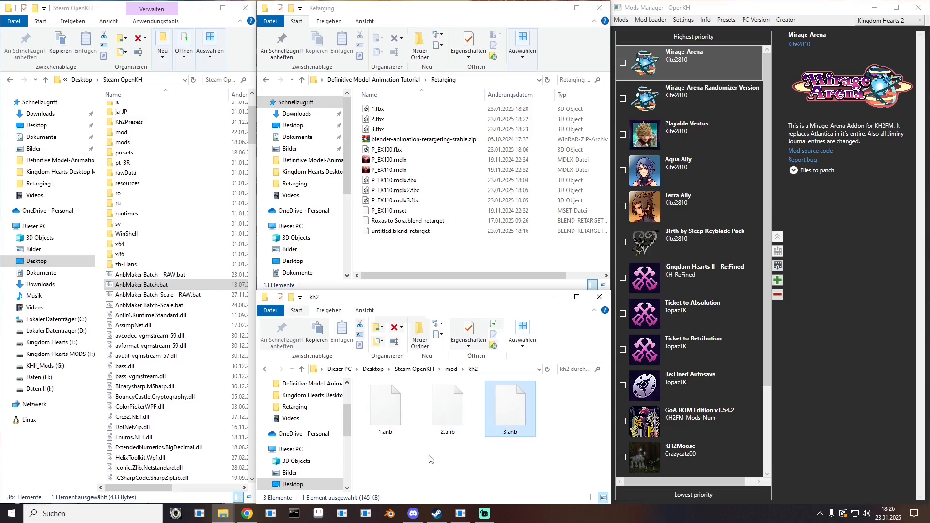
mouse_move(444, 438)
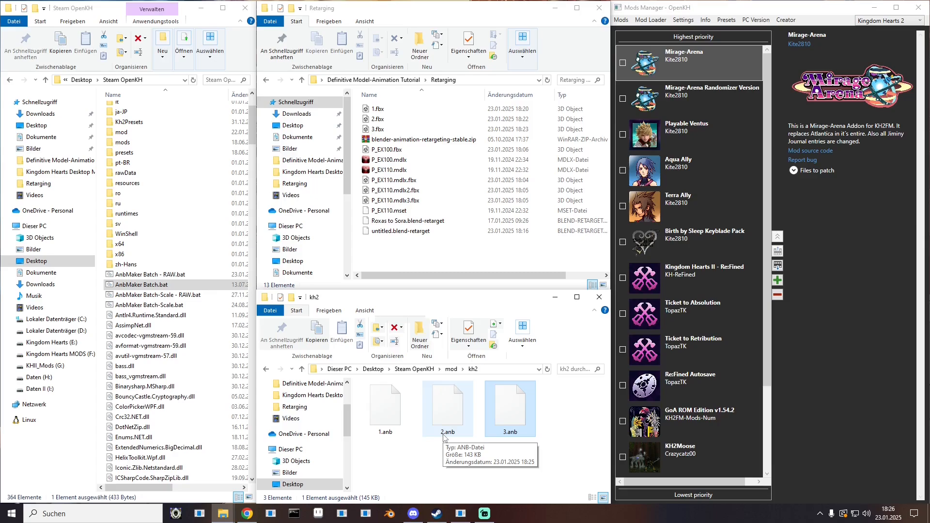
- Switch to Blender and delete the default camera, cube and light from the scene
click(390, 514)
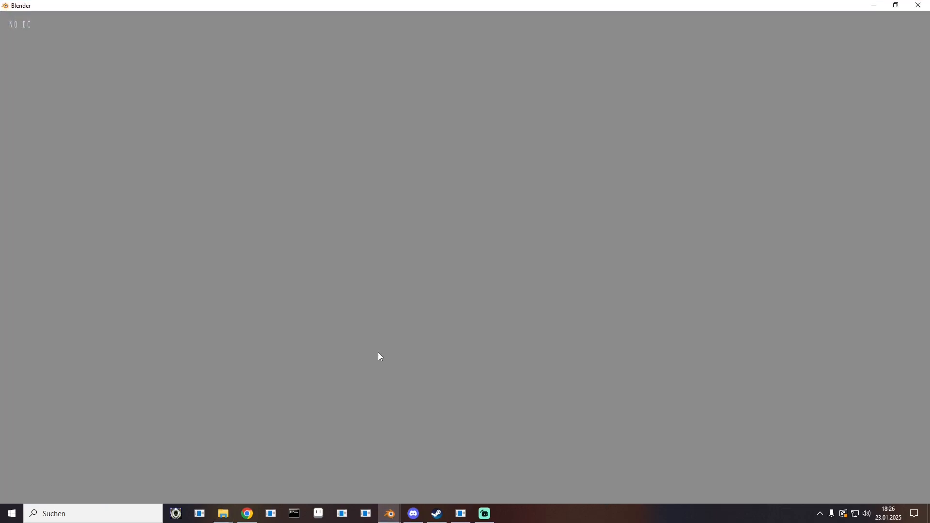
click(881, 89)
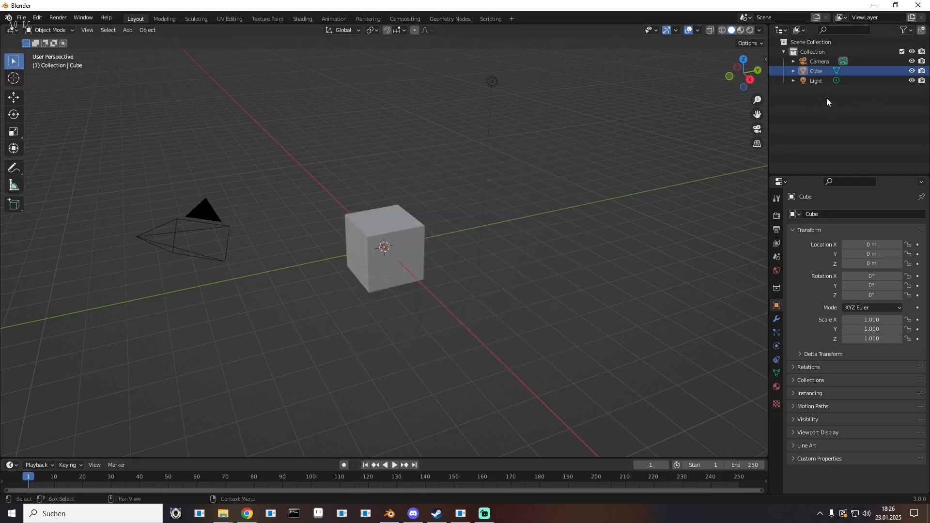
key(a)
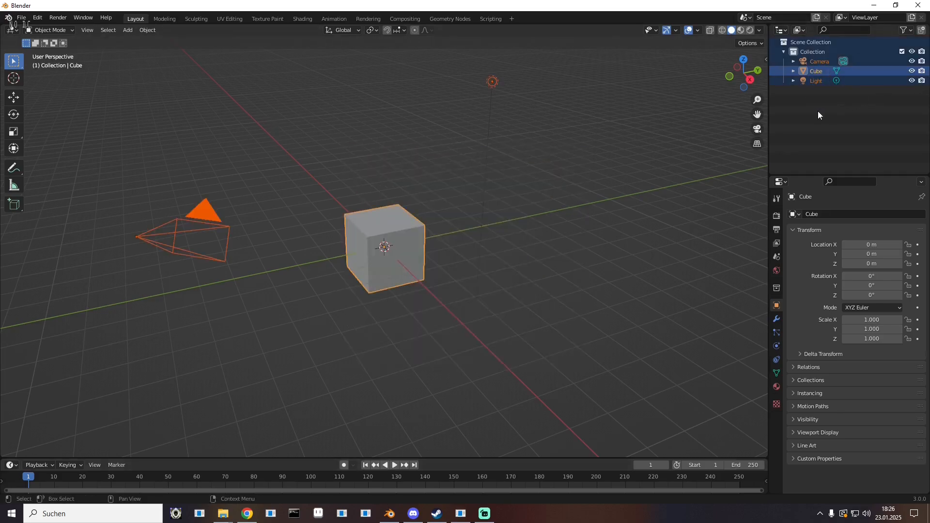
key(Delete)
- Import 3.fbx from the Retarging folder, play its animation briefly, and return to frame 0
click(21, 21)
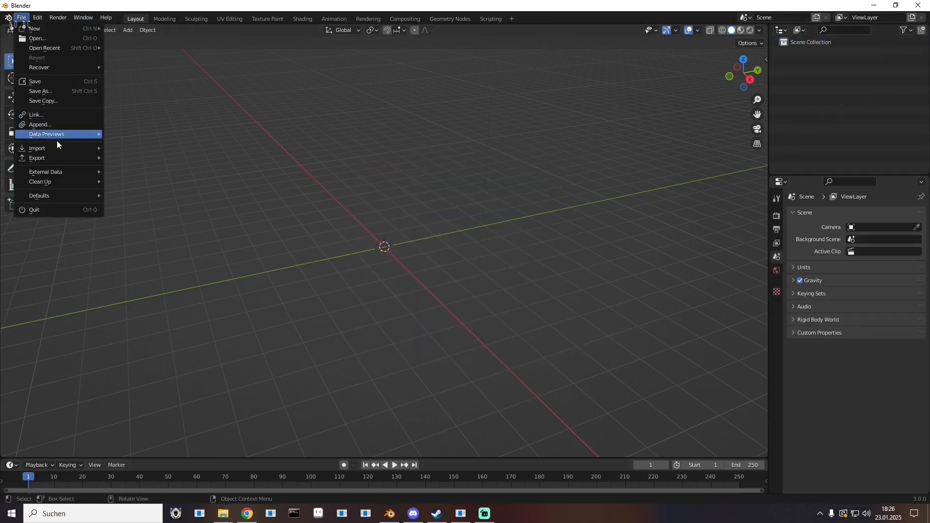
mouse_move(56, 147)
click(156, 228)
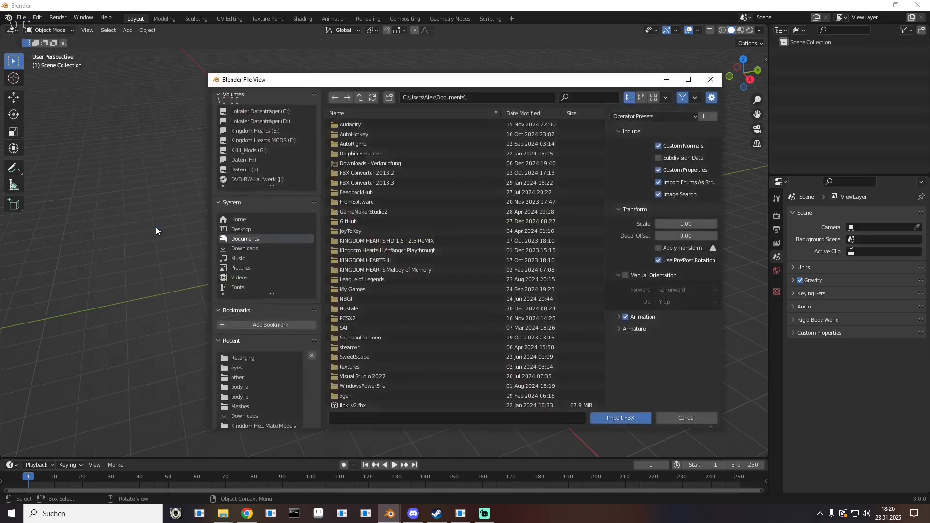
click(237, 359)
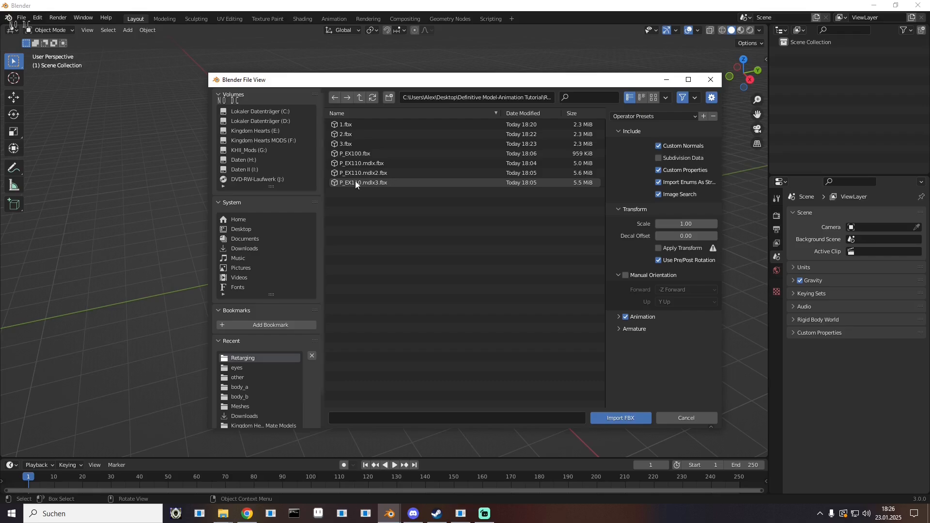
double_click(342, 144)
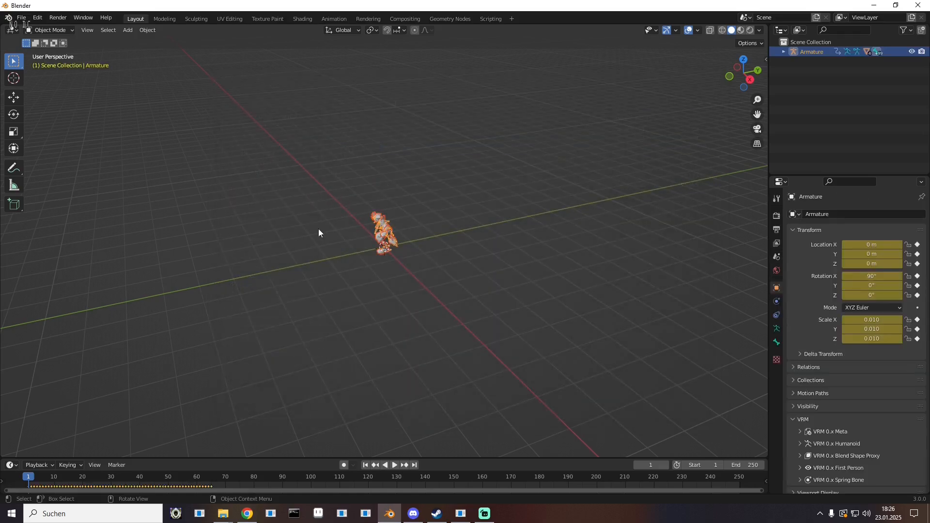
key(space)
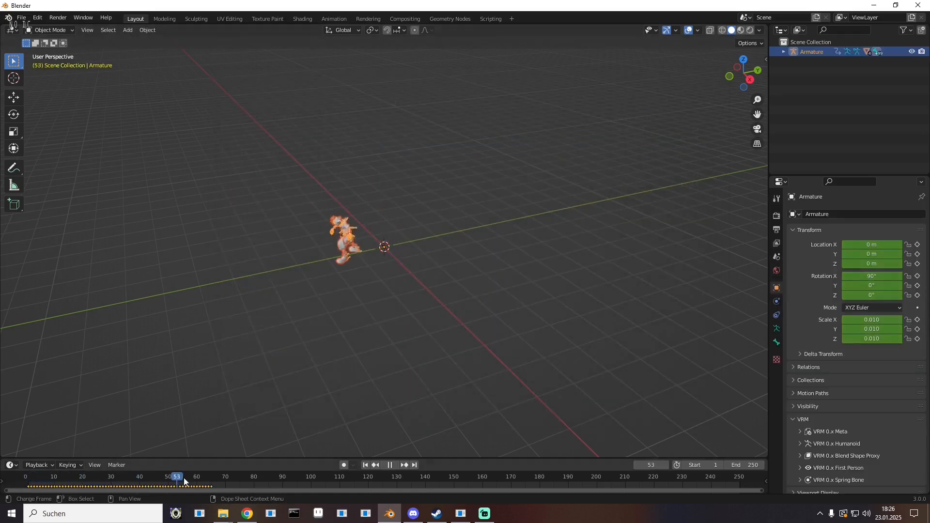
drag(36, 479, 17, 481)
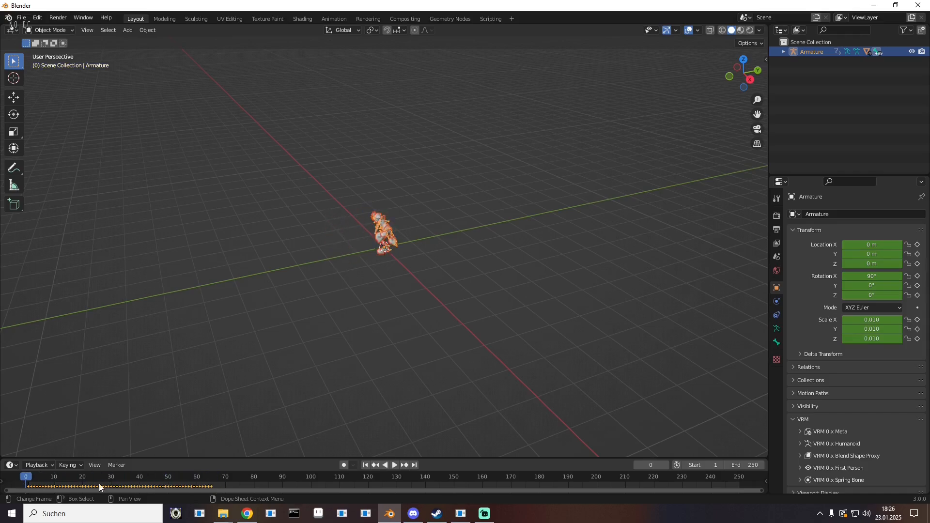
- Enlarge the timeline and paste a copy of all the armature's keyframes starting at frame 66
drag(250, 458, 264, 252)
drag(241, 311, 30, 264)
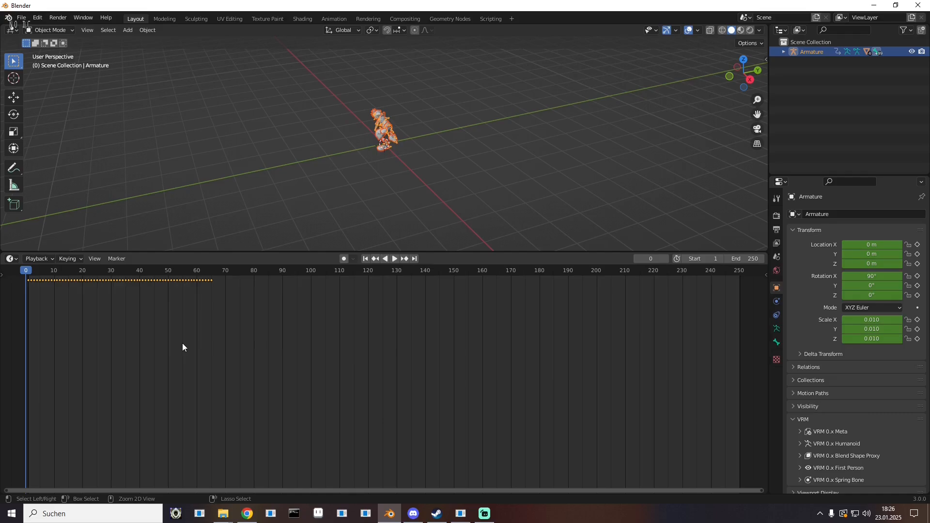
drag(26, 271, 591, 384)
scroll(208, 294, up, 5)
scroll(208, 295, up, 2)
scroll(184, 285, up, 9)
drag(184, 284, 662, 353)
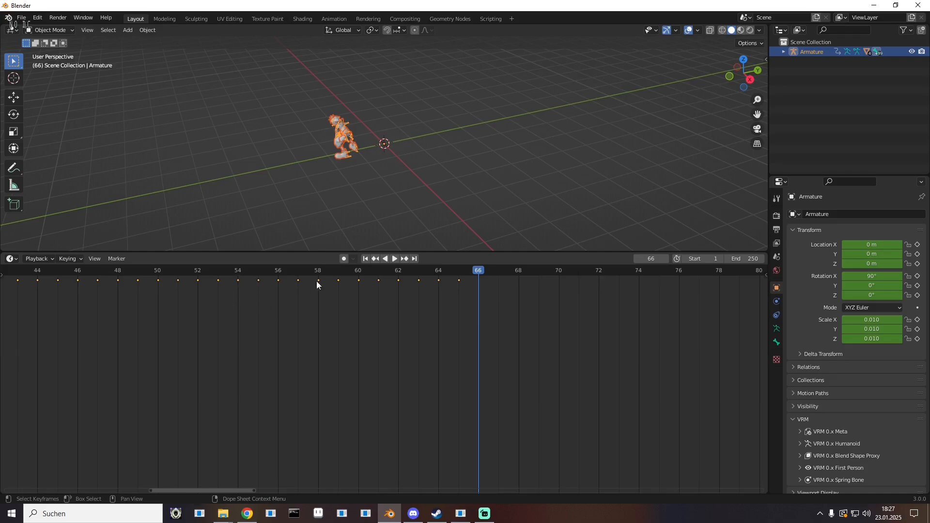
key(ctrl+v)
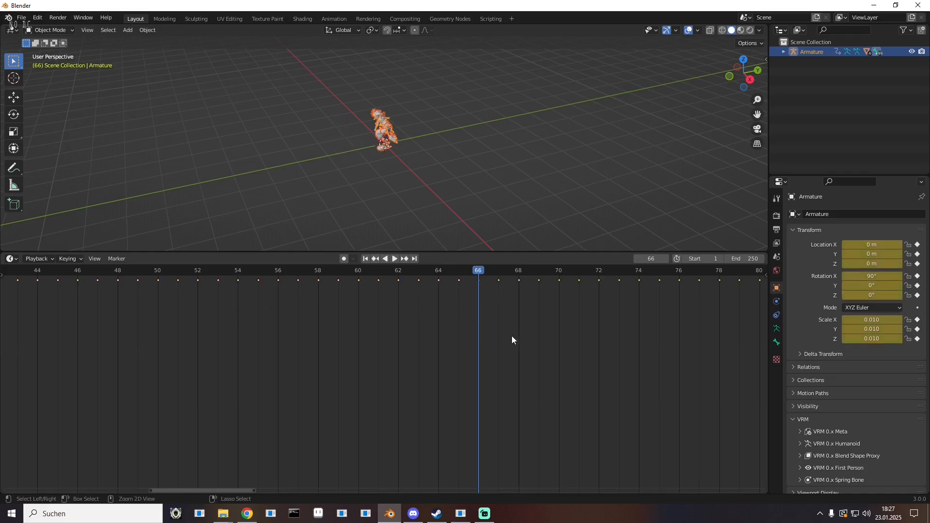
- Preview the repeated animation by scrubbing past the seam between both keyframe sets to frame 84
scroll(558, 321, down, 5)
scroll(557, 323, down, 12)
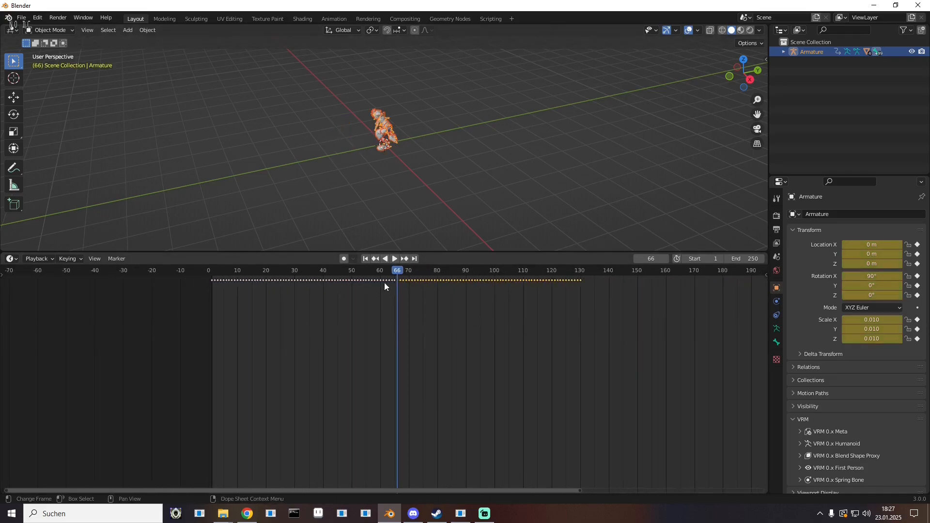
drag(381, 273, 449, 278)
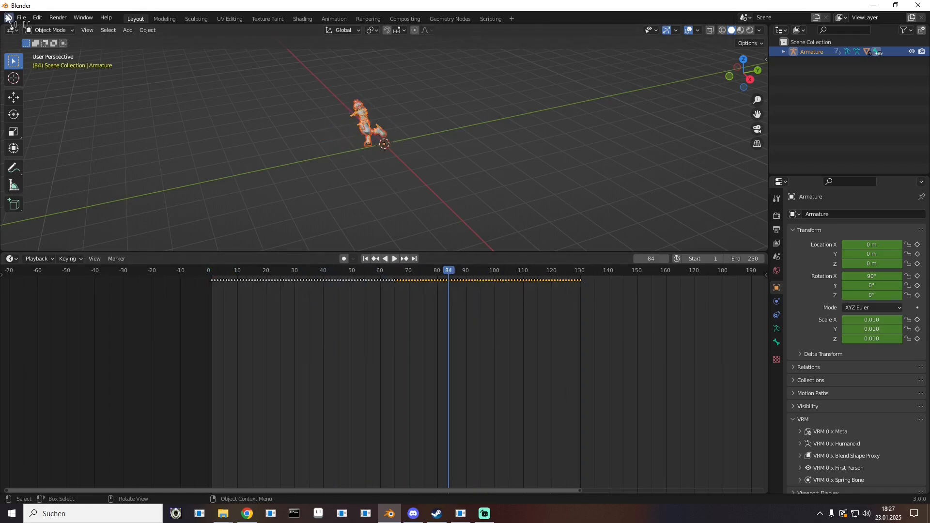
- Export the scene as untitled.fbx to the Retarging folder with Add Leaf Bones, Key All Bones and NLA Strips disabled
click(22, 17)
mouse_move(71, 160)
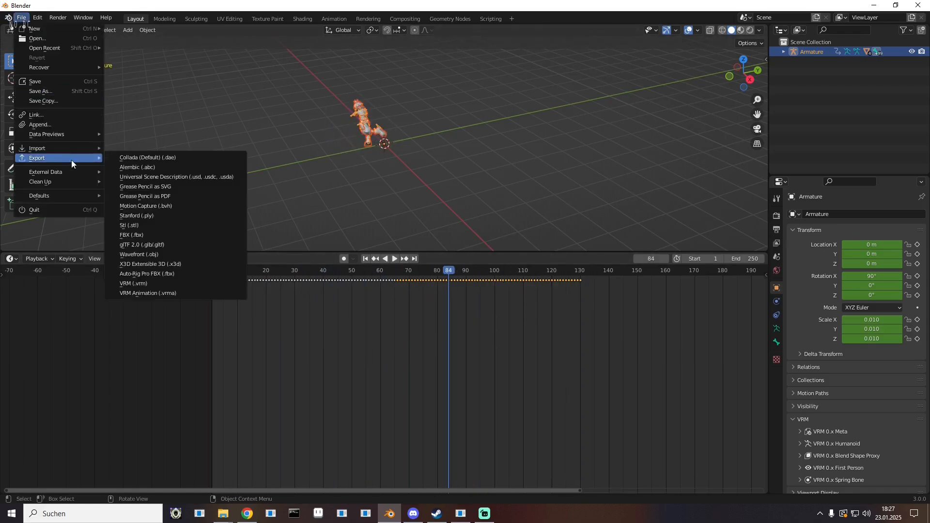
click(167, 236)
click(255, 357)
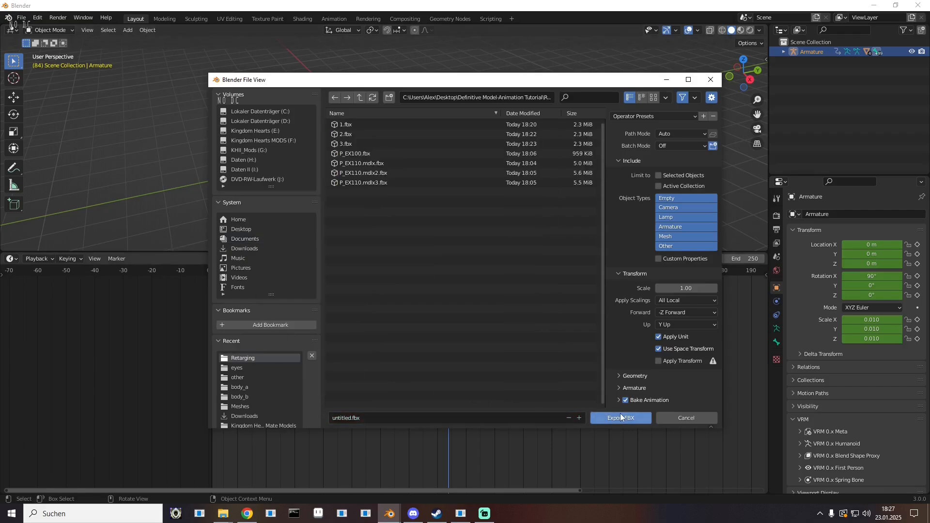
scroll(621, 391, down, 5)
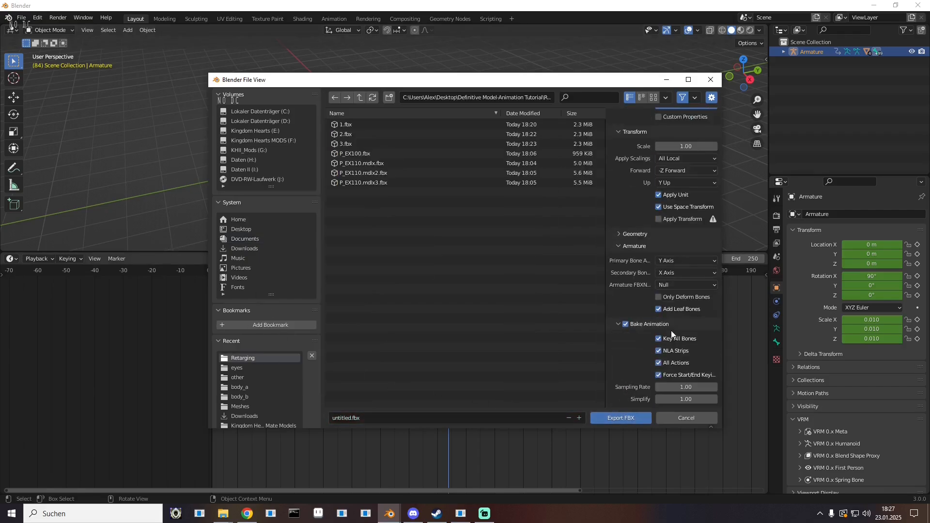
click(670, 353)
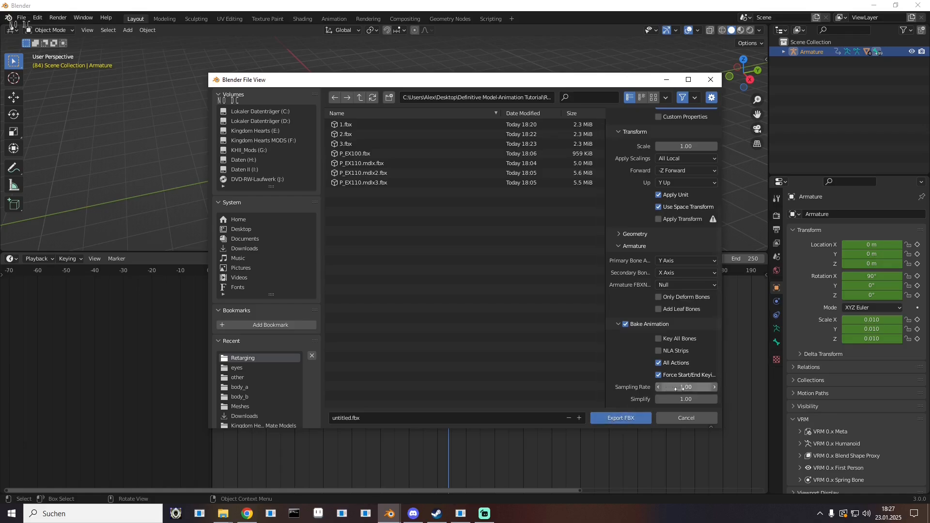
click(627, 415)
- Try to convert untitled.fbx with AnbMaker Batch.bat, using root bone Bone0000 and the mod\kh2 output folder
click(874, 6)
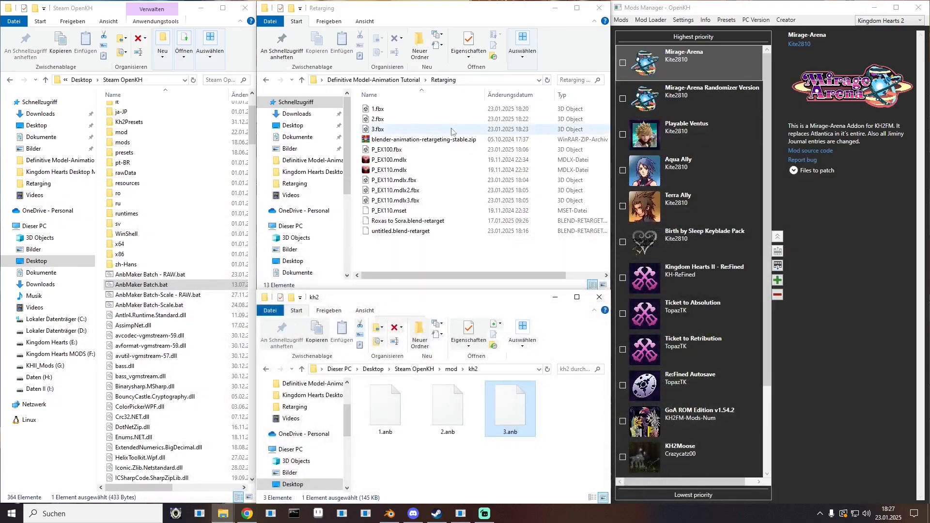
drag(380, 244, 142, 287)
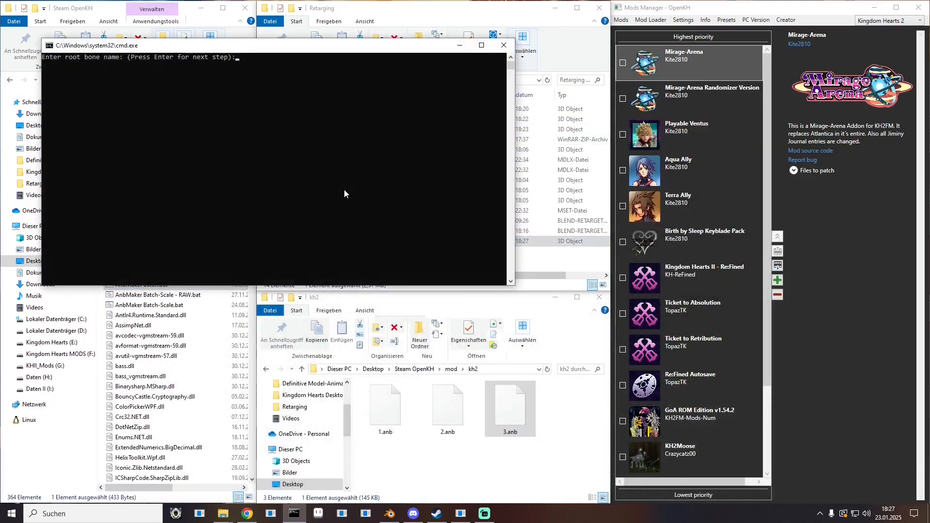
text(Bone0000)
key(Return)
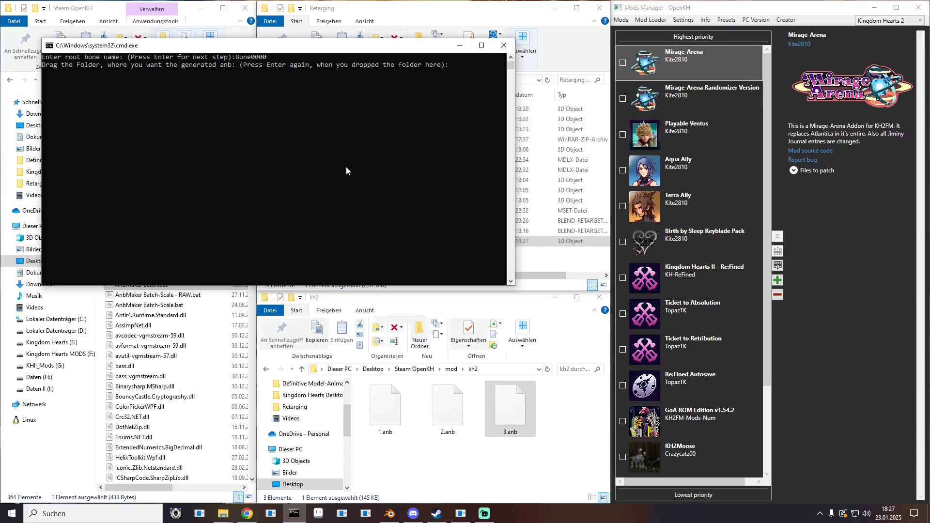
click(450, 369)
drag(381, 409, 283, 160)
key(Return)
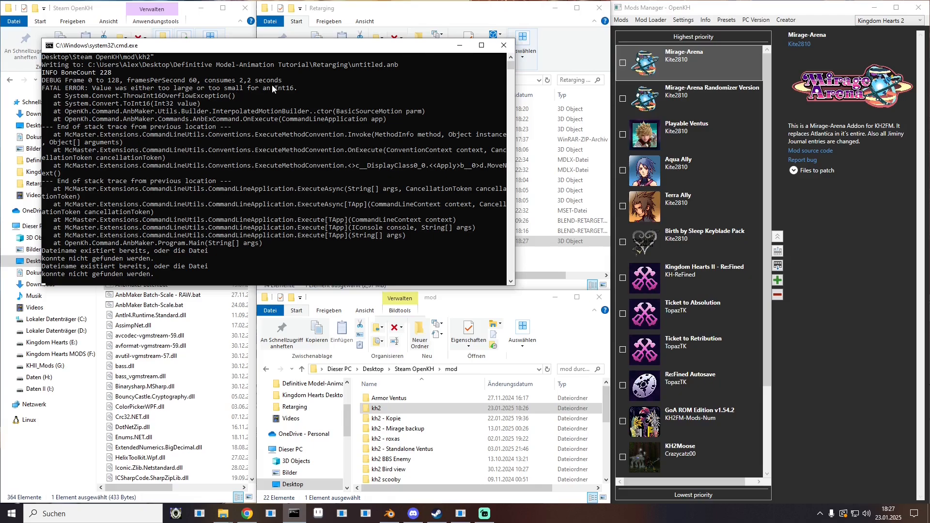
- Examine the fatal error line in the AnbMaker console output, and close the console
drag(272, 85, 297, 90)
right_click(323, 142)
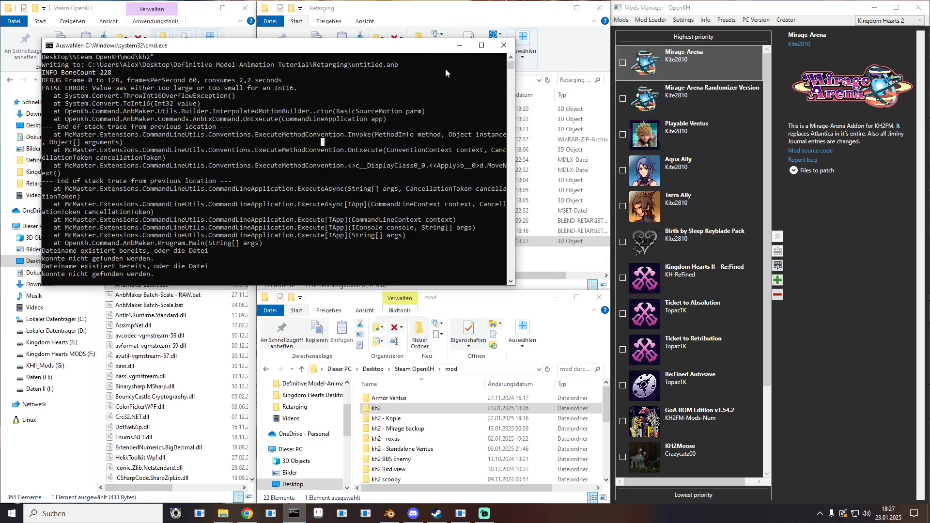
click(504, 45)
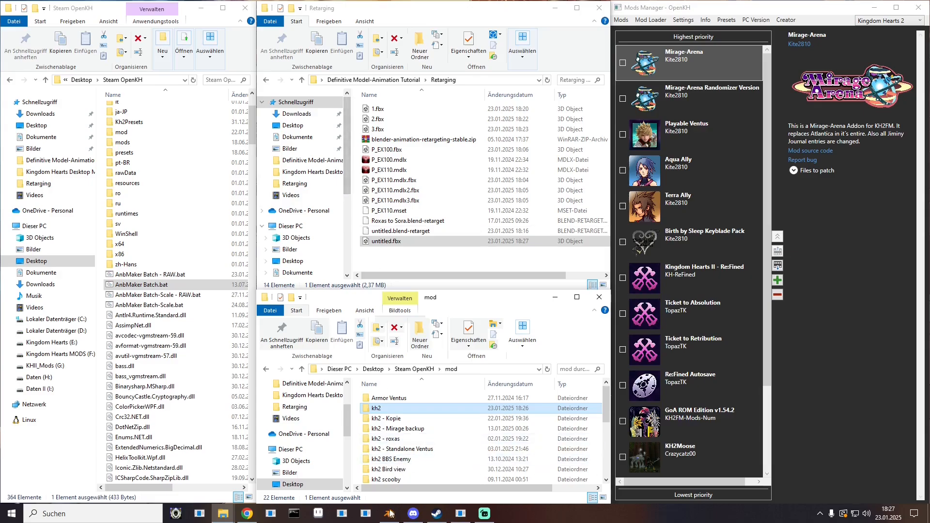
- Switch back to Blender, preview the repeated animation, deselect its keyframes, and turn the timeline area into a Graph Editor
key(alt+Tab)
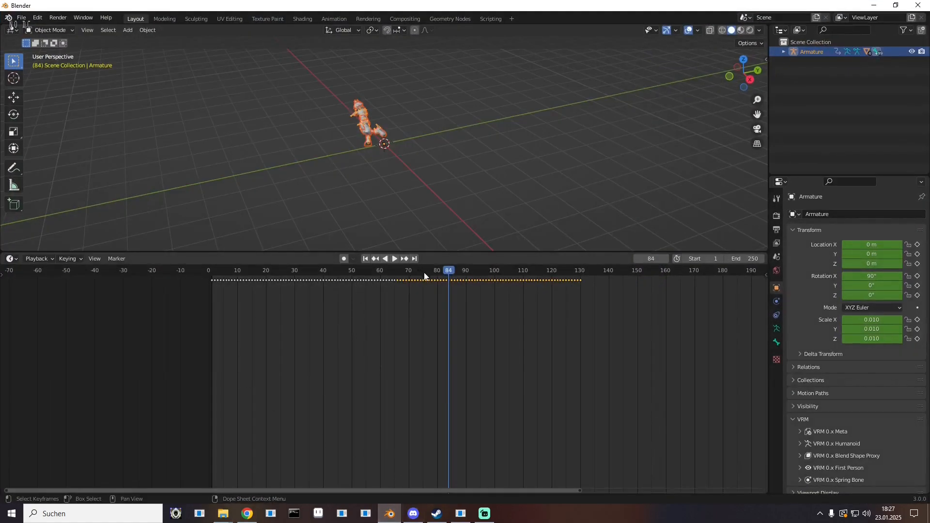
drag(453, 274, 558, 292)
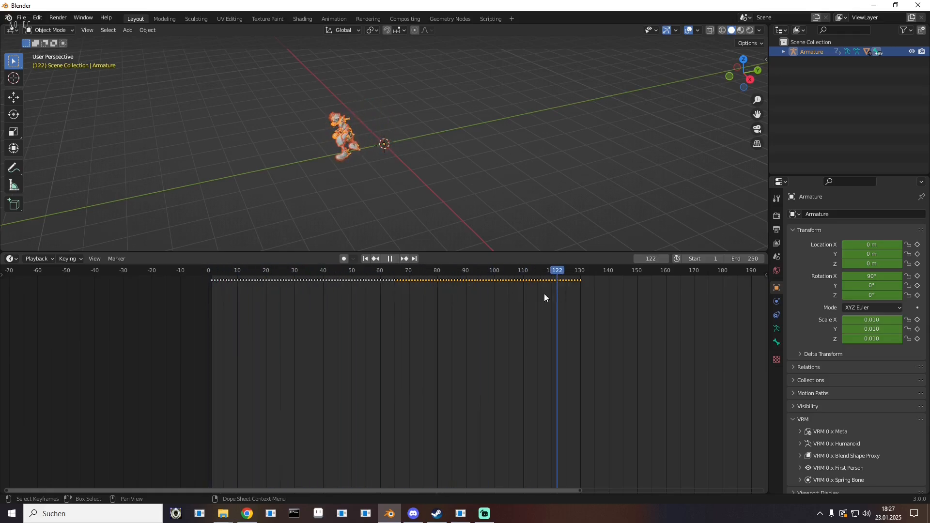
key(Escape)
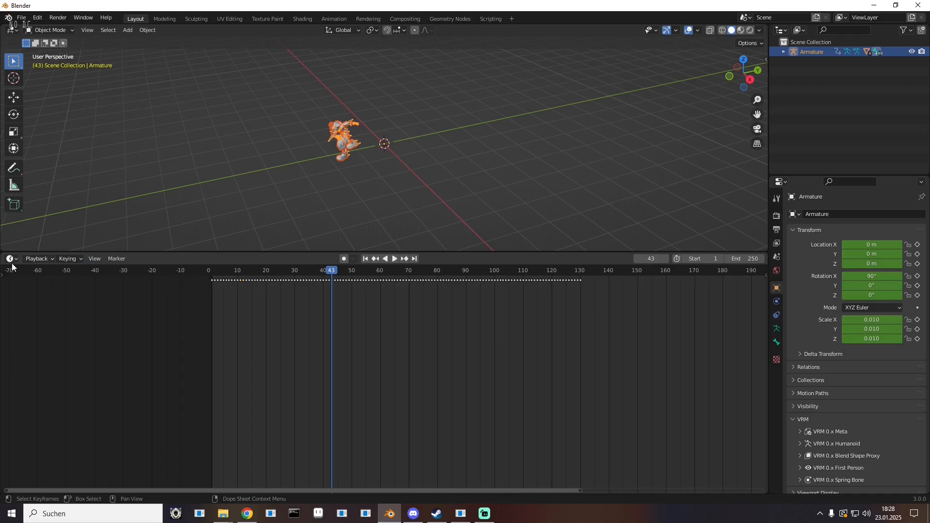
click(11, 259)
click(142, 309)
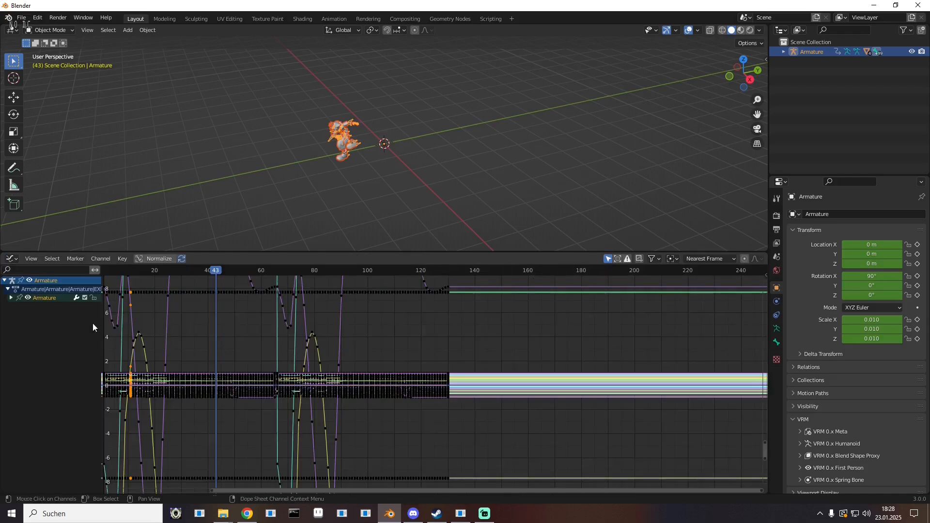
- Expand the armature's channel list in the Graph Editor and look through the bone curve channels
click(11, 298)
scroll(42, 335, down, 10)
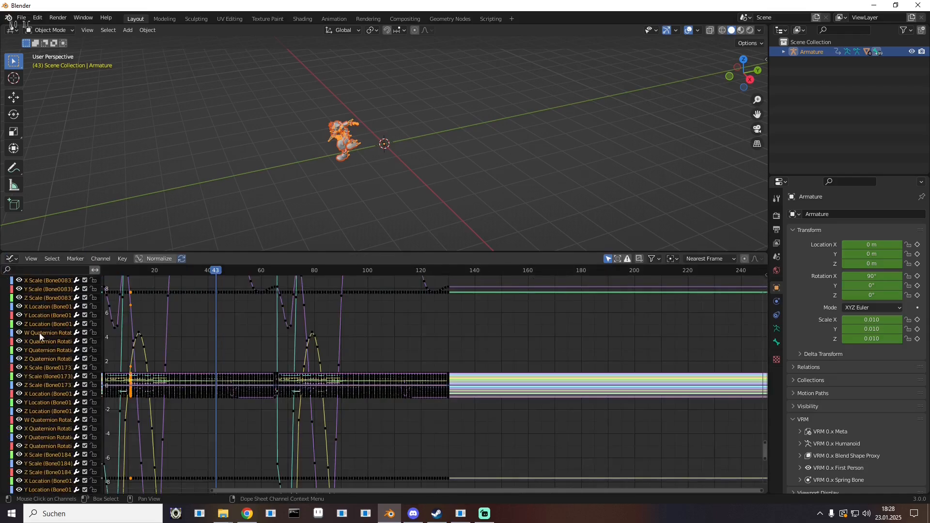
scroll(41, 336, up, 12)
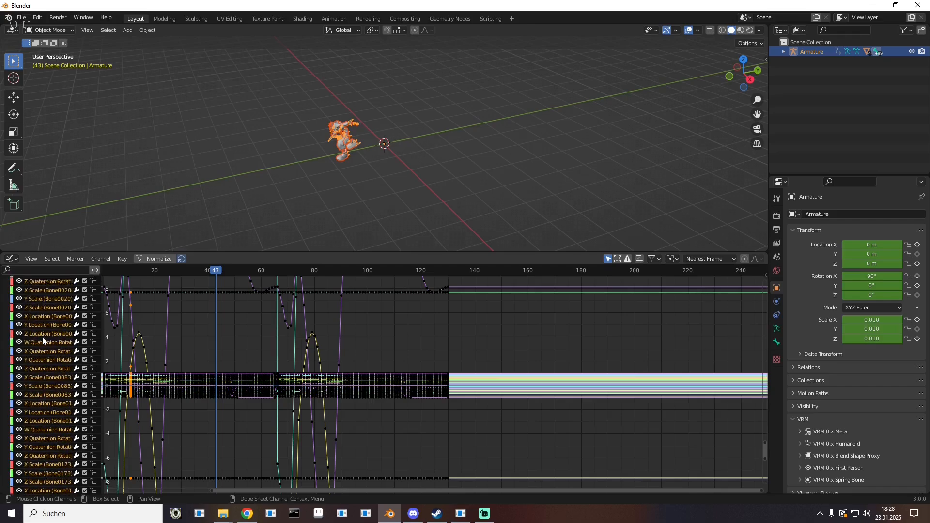
- Turn the Graph Editor area into a Dope Sheet and expand the armature's bone channels
click(10, 259)
click(156, 290)
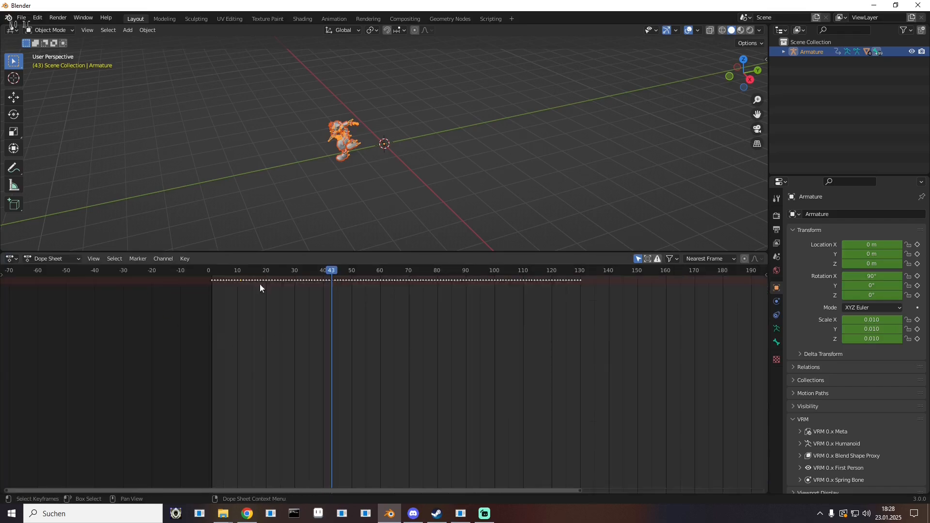
scroll(157, 311, up, 4)
scroll(132, 310, down, 5)
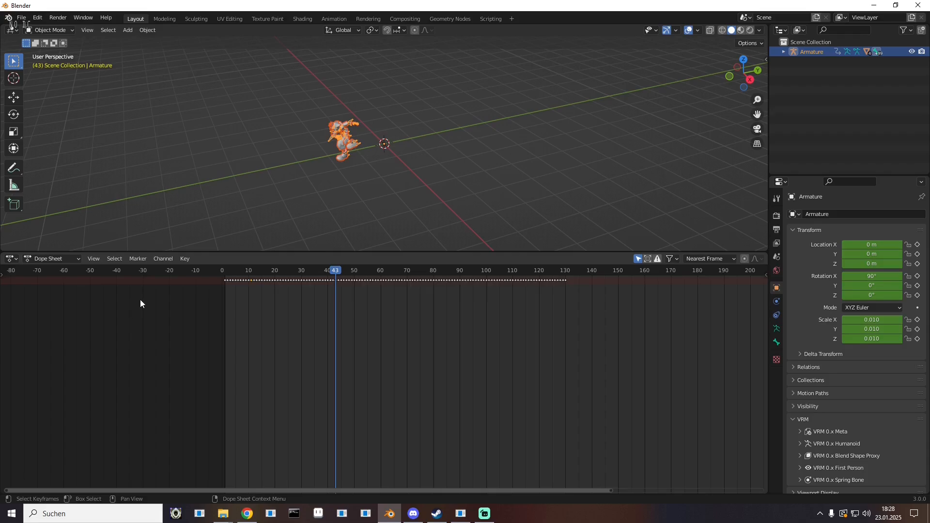
scroll(140, 300, down, 1)
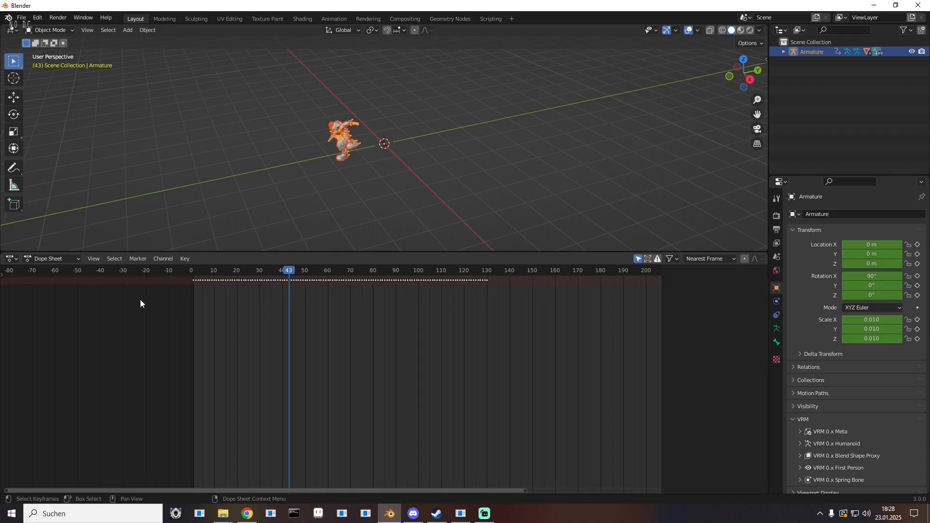
click(4, 276)
click(3, 289)
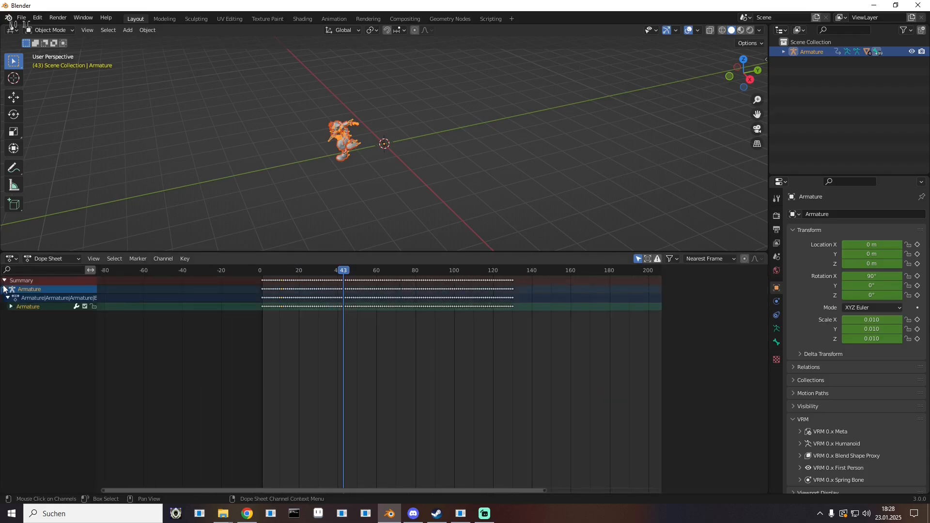
click(11, 307)
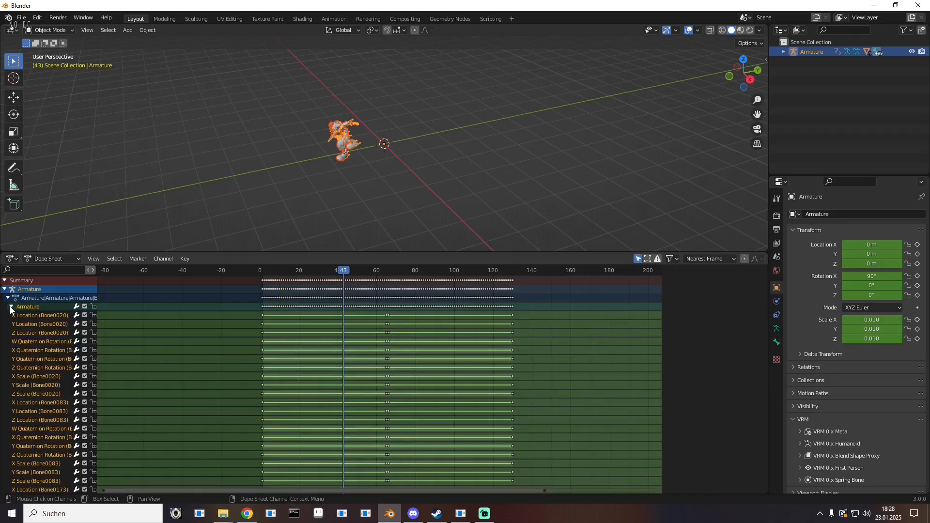
- Examine the keyframes of the bone channels throughout the Dope Sheet, and turn the area back into a Timeline
click(277, 282)
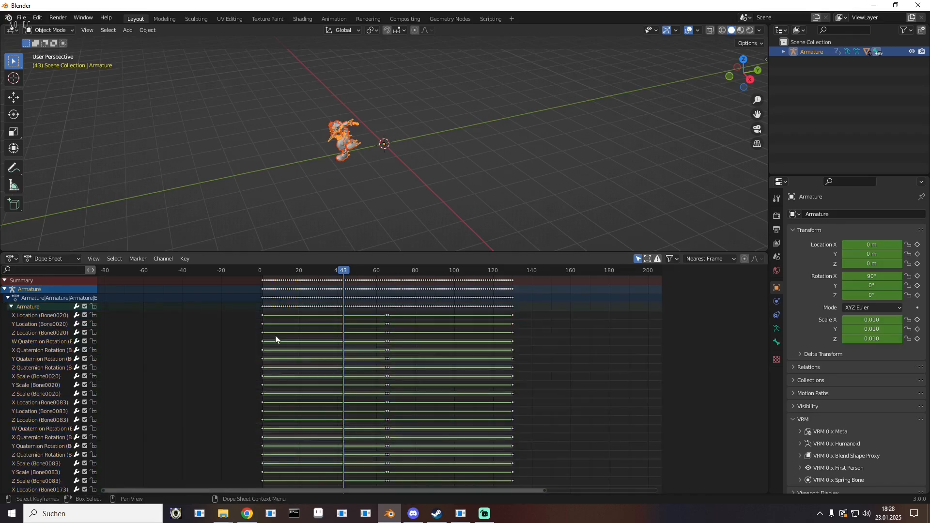
click(262, 342)
scroll(292, 368, down, 5)
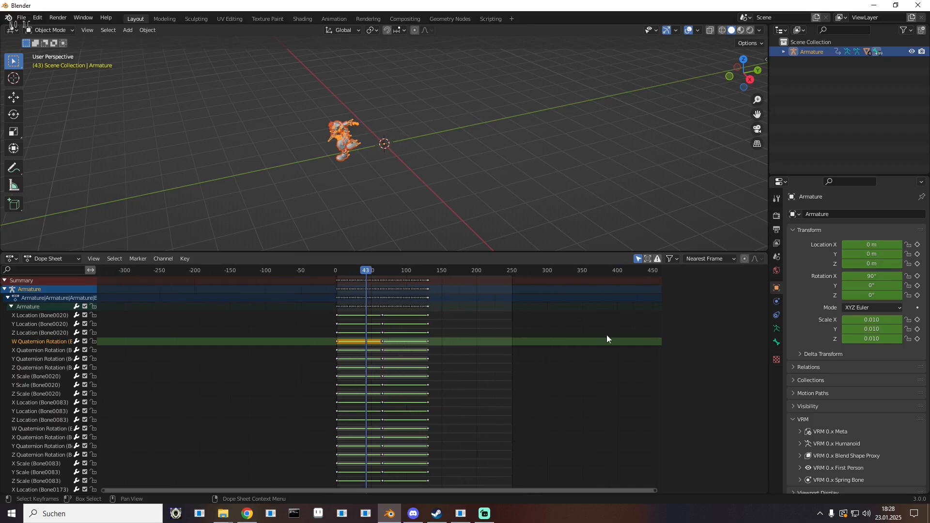
drag(660, 278, 660, 307)
click(383, 308)
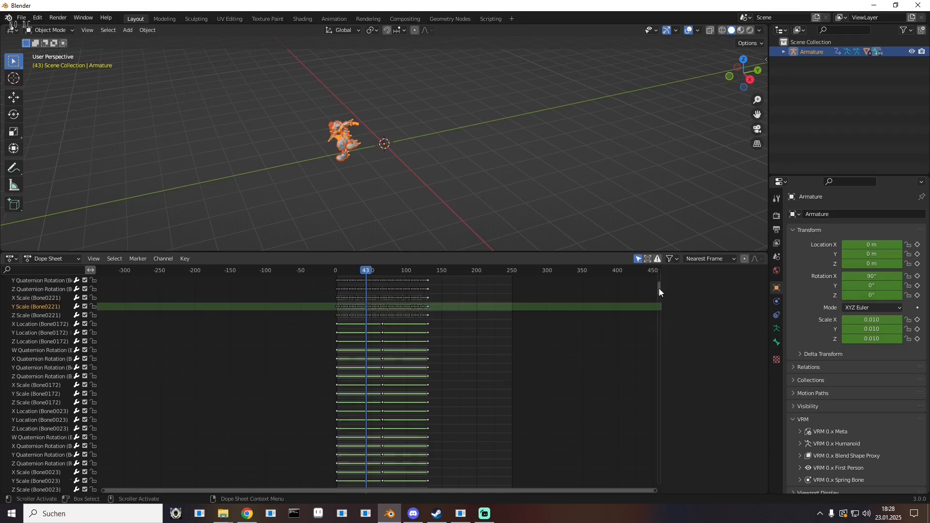
drag(660, 288, 652, 473)
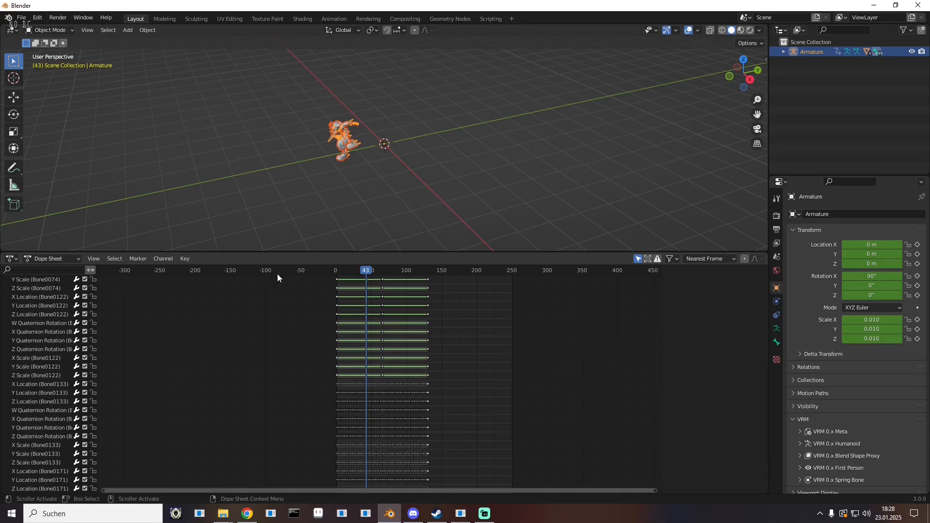
click(11, 259)
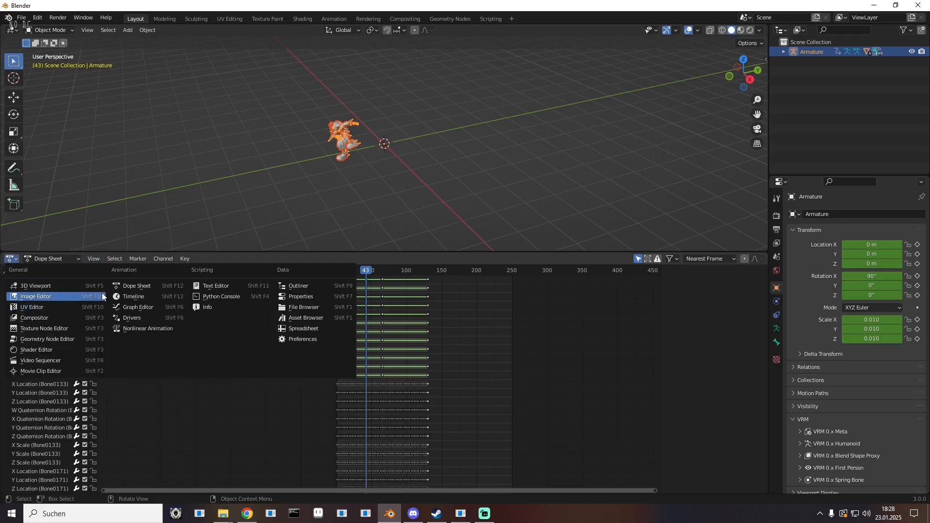
click(154, 296)
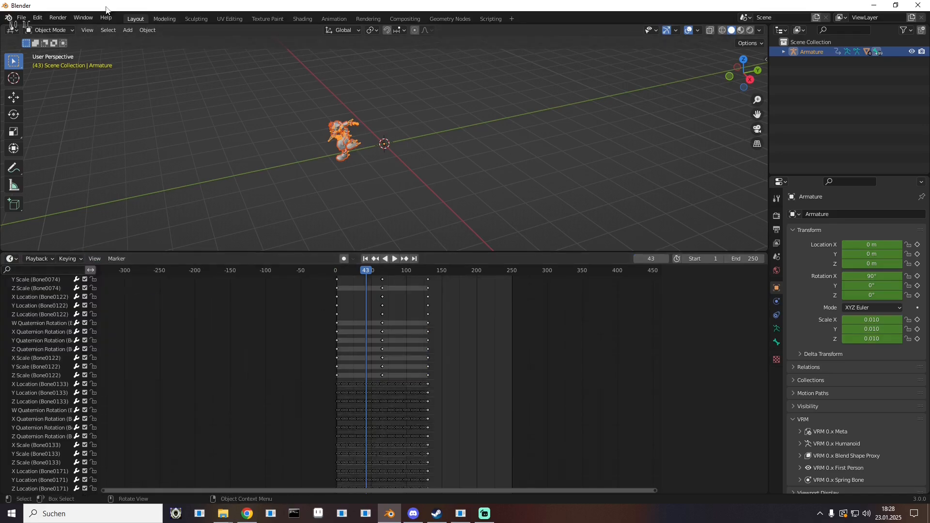
- Export the scene as FBX over untitled.fbx in the Retarging folder with the Bake Animation Sampling Rate set to 2
click(21, 18)
mouse_move(62, 157)
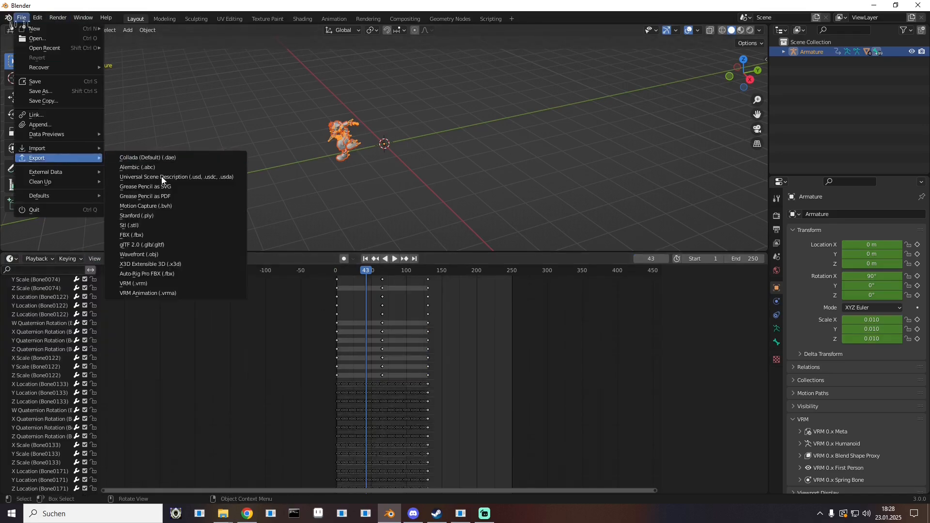
click(151, 236)
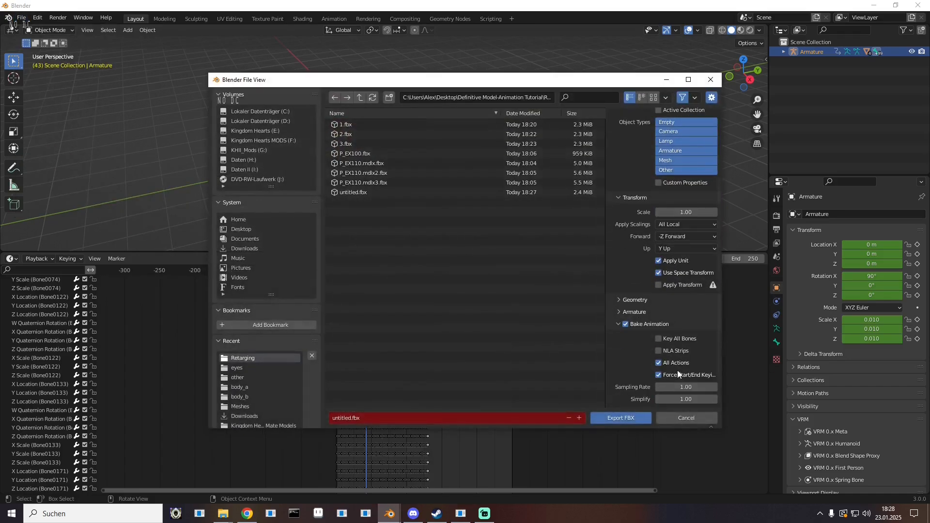
click(678, 387)
text(2)
key(Return)
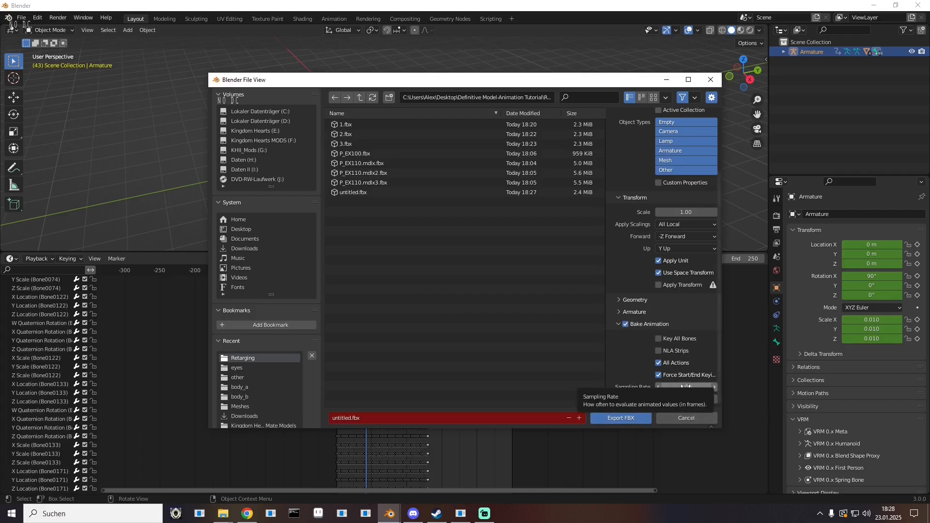
click(619, 417)
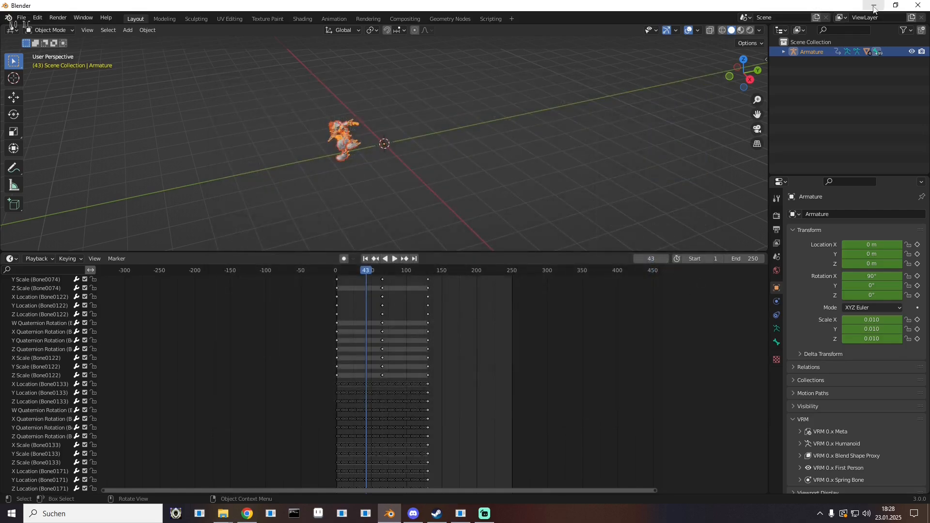
- Minimize Blender, preview the animation of untitled.fbx in the 3D viewer, and close the viewer
click(873, 6)
double_click(379, 242)
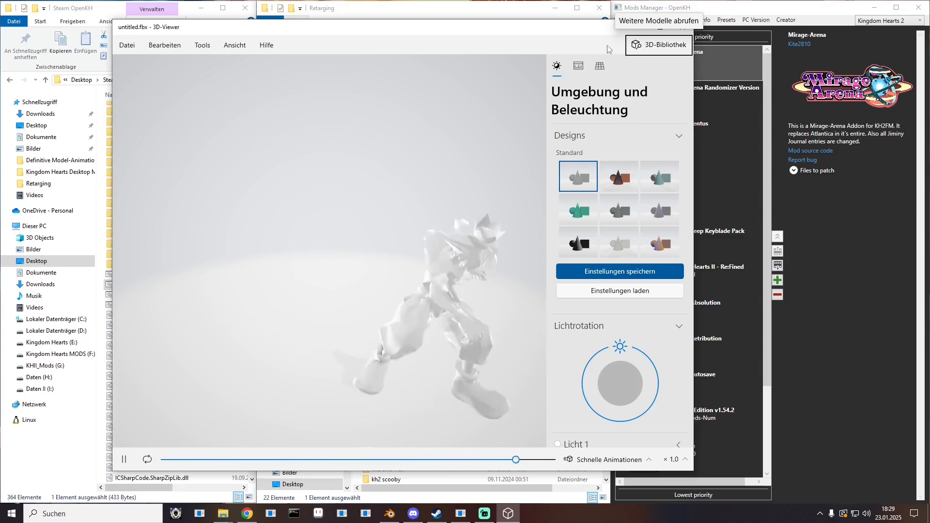
key(alt+F4)
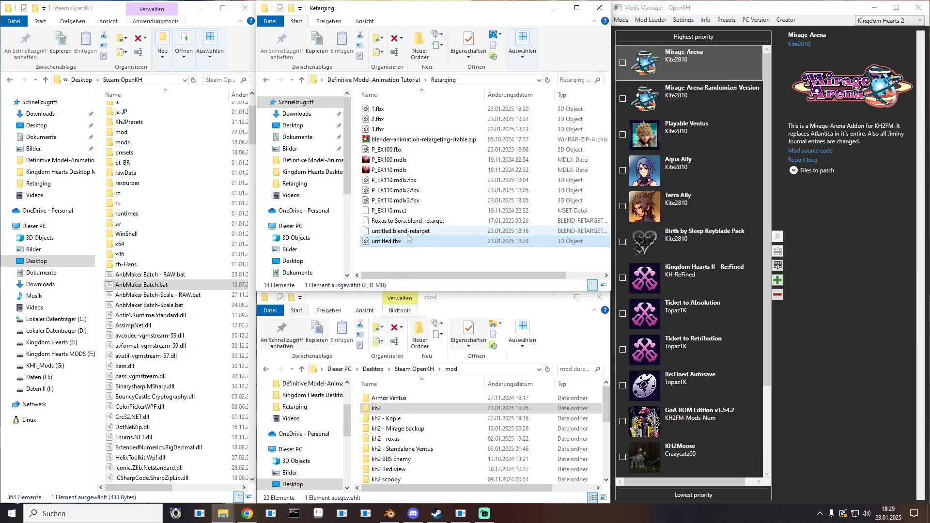
drag(379, 245, 398, 252)
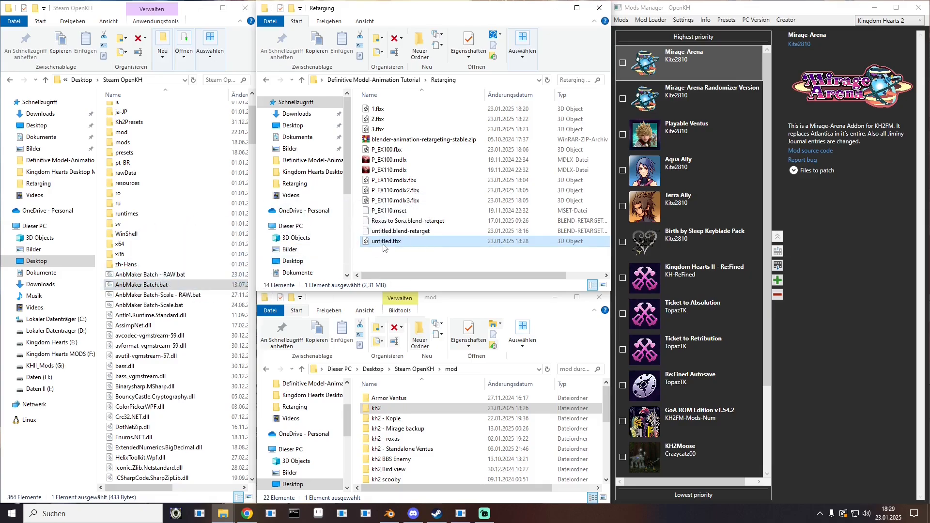
double_click(384, 244)
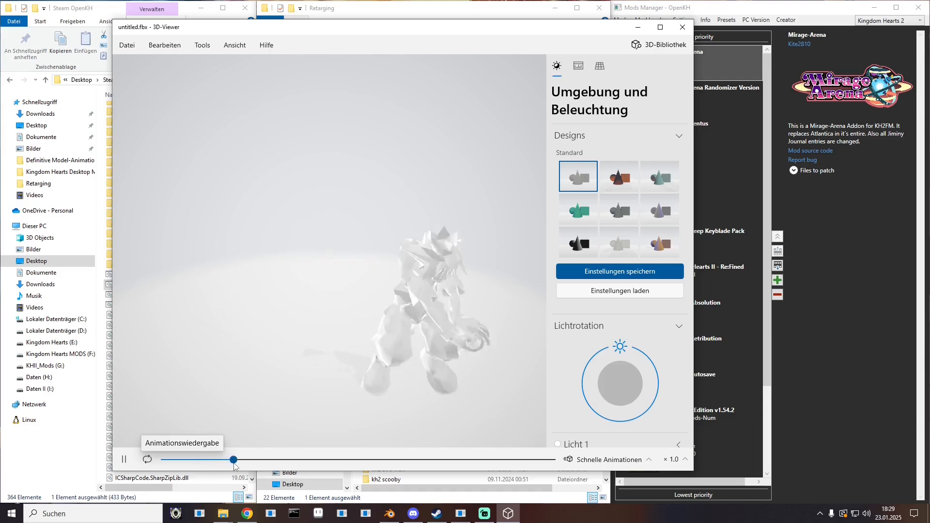
key(alt+F4)
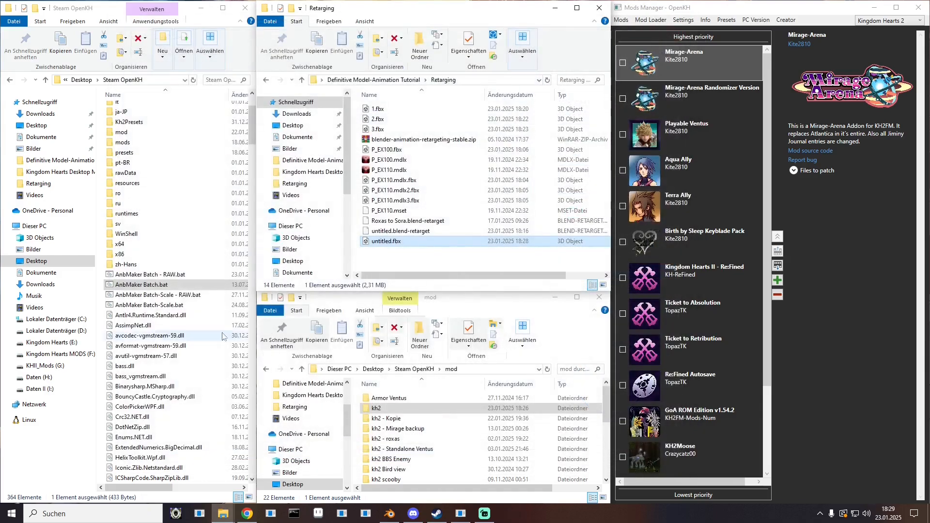
- Convert untitled.fbx with AnbMaker Batch.bat, using root bone Bone0000 and the mod\kh2 output folder
drag(411, 245, 145, 285)
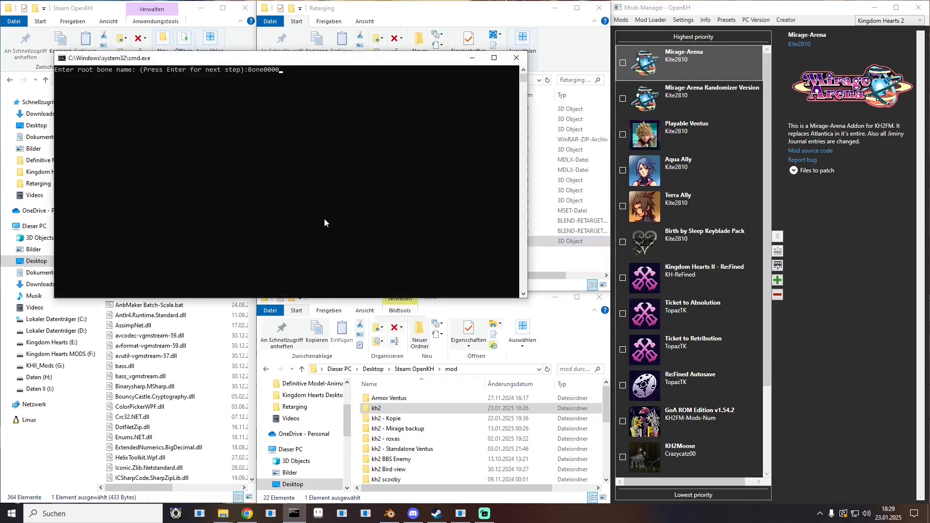
key(Return)
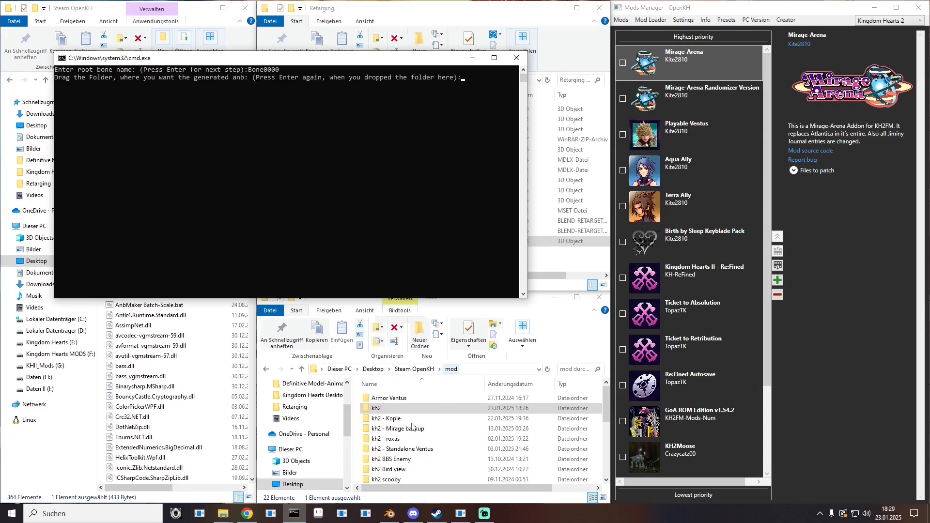
drag(383, 408, 336, 193)
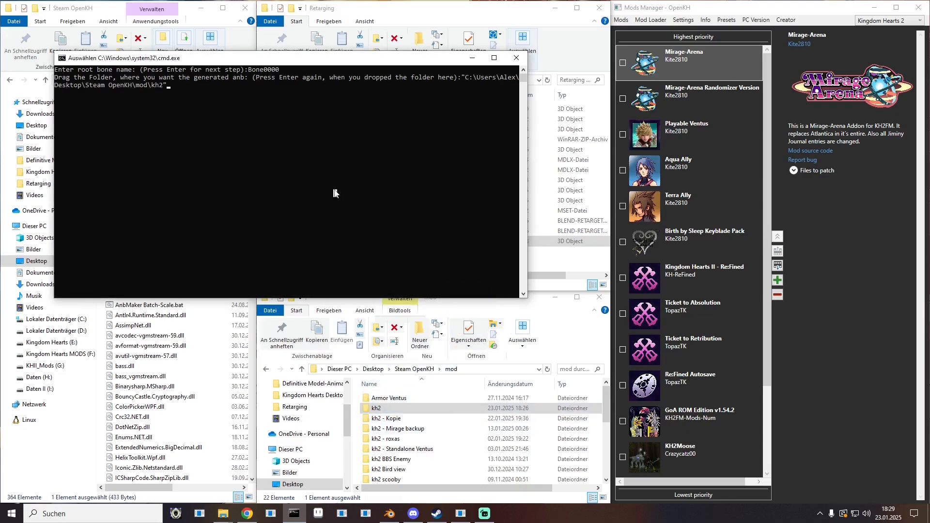
key(Return)
key(Return)
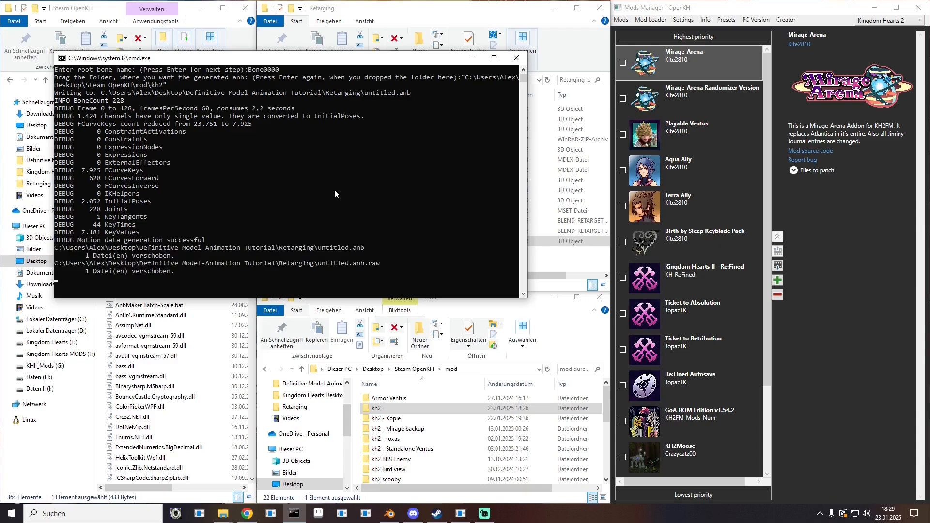
- Close the AnbMaker console and delete untitled.mset from the Retarging folder
click(517, 58)
click(394, 244)
click(389, 248)
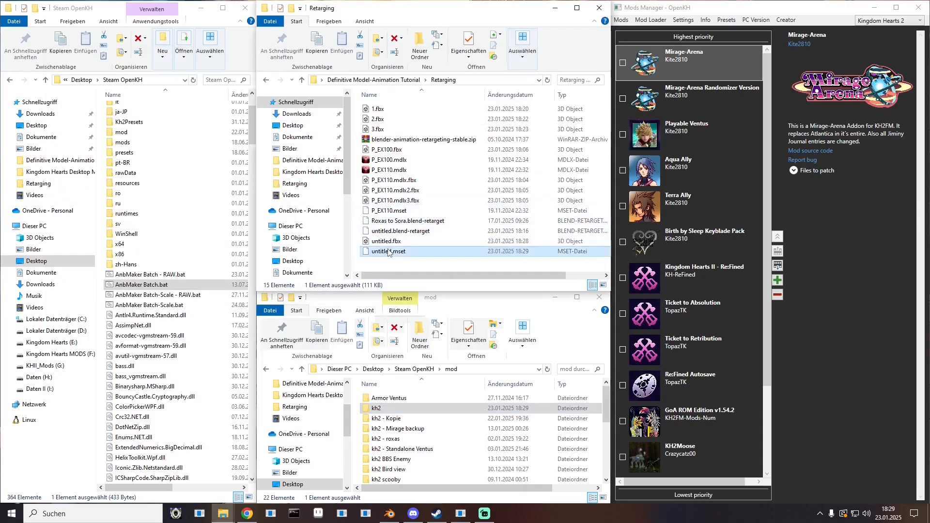
key(Delete)
- Compare the file sizes of 3.anb and untitled.anb in the mod\kh2 folder, and delete untitled.anb
double_click(381, 408)
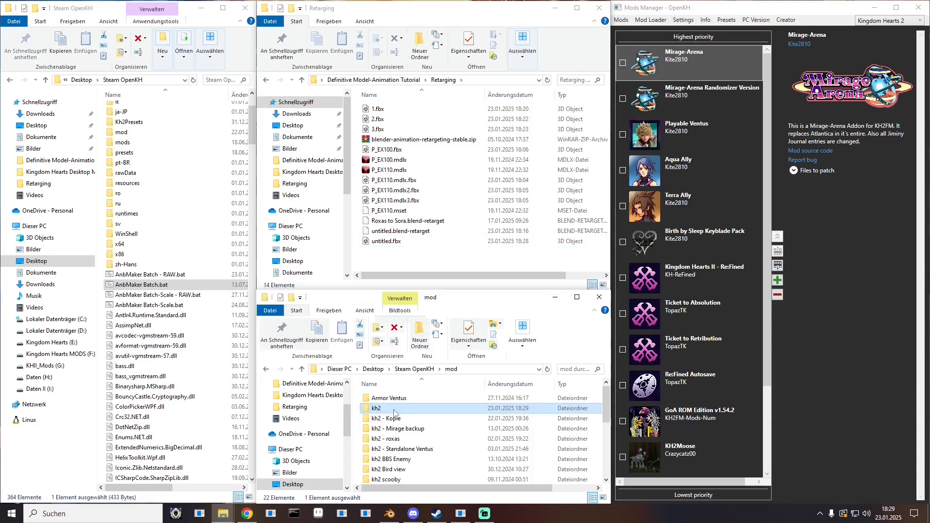
click(374, 470)
key(Delete)
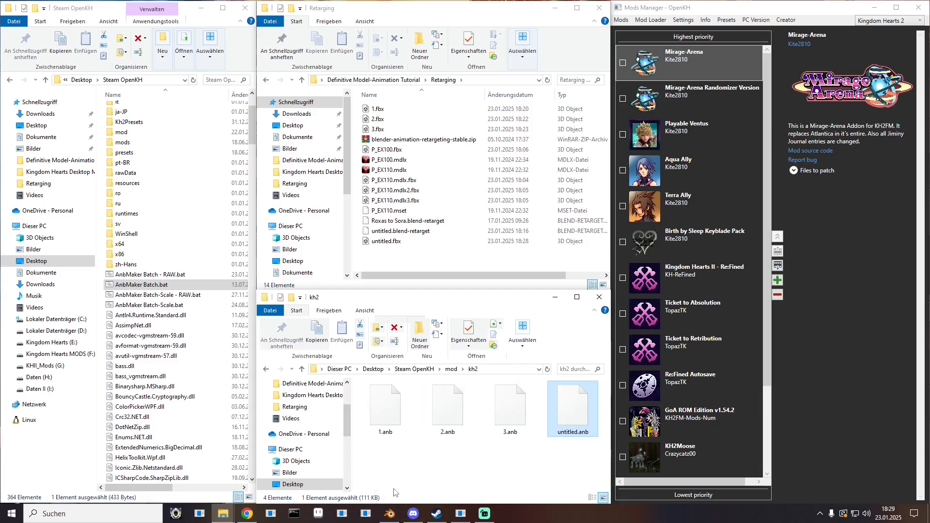
click(502, 407)
click(567, 419)
click(505, 419)
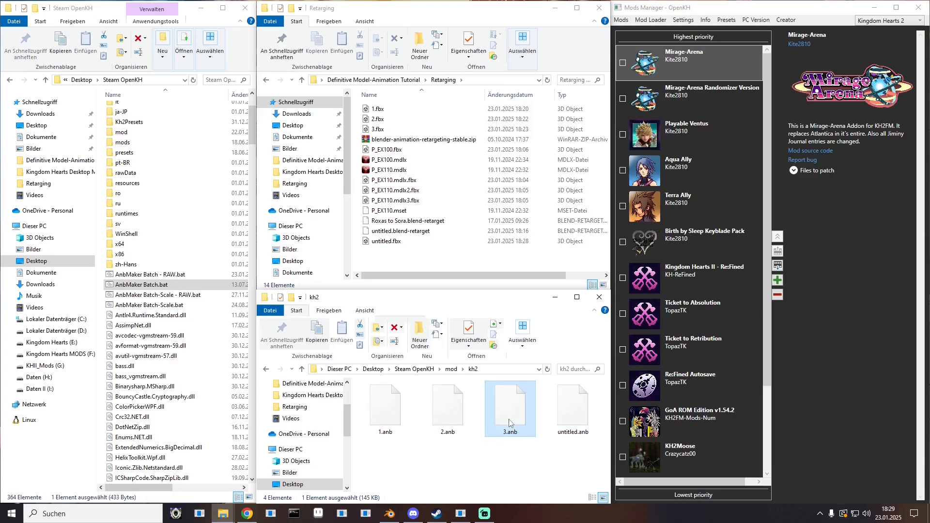
click(549, 435)
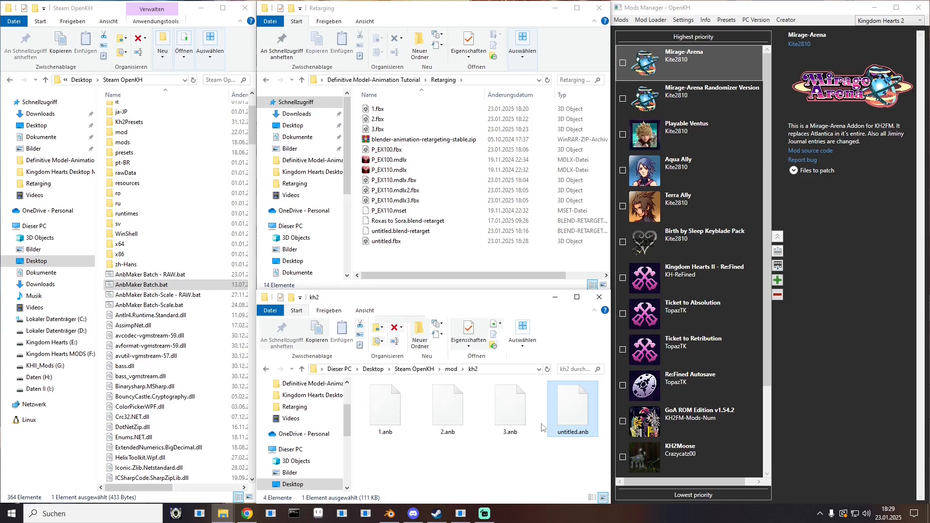
key(Delete)
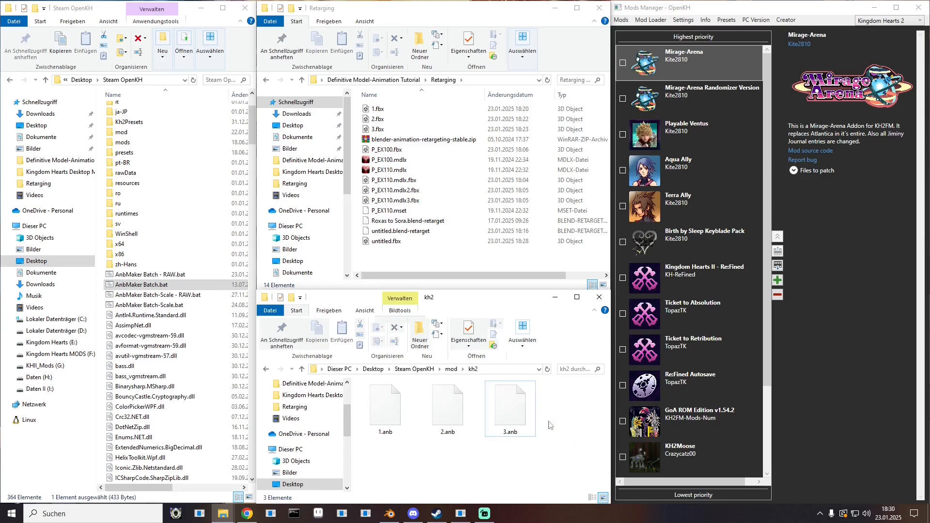
- Close Blender without saving the scene, and select 1.anb in the mod\kh2 folder
click(390, 513)
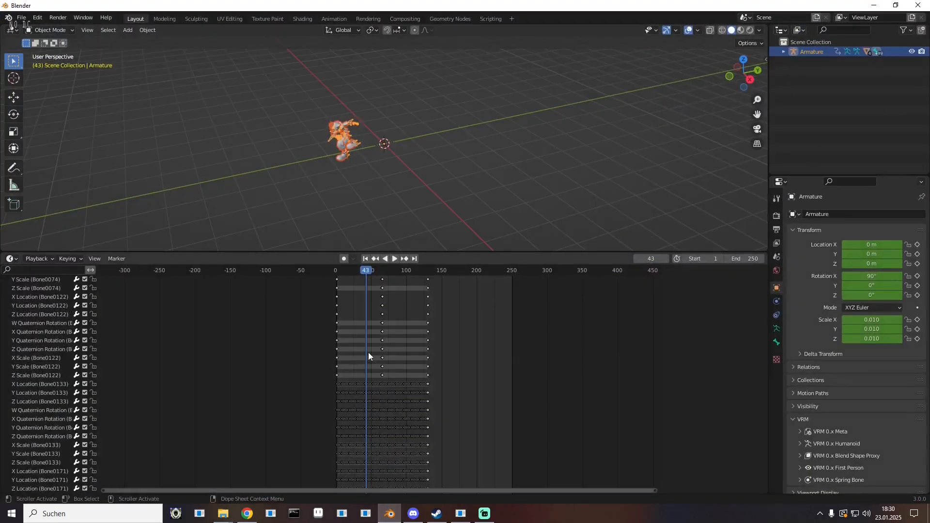
click(919, 6)
click(470, 275)
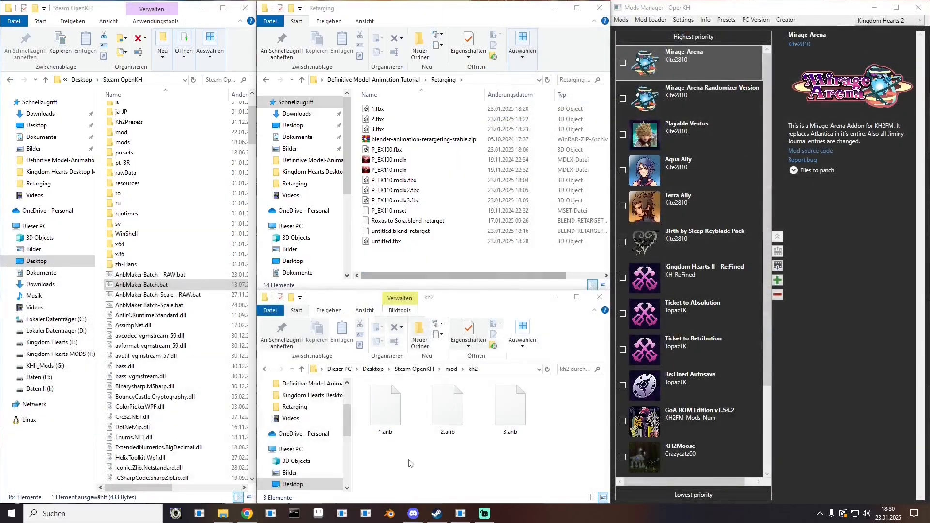
click(386, 418)
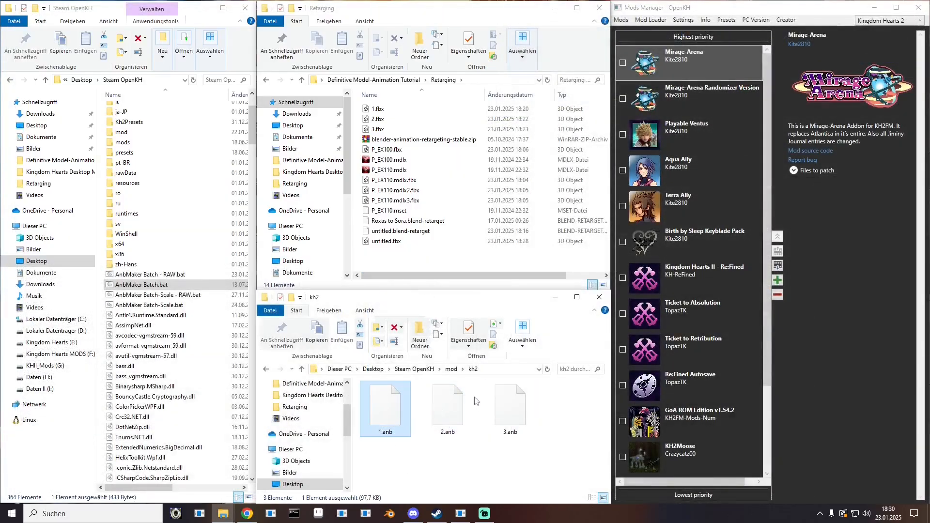
- Check the file sizes of 1.anb, 2.anb and 3.anb in the mod\kh2 folder
click(456, 419)
click(528, 435)
click(390, 427)
click(451, 417)
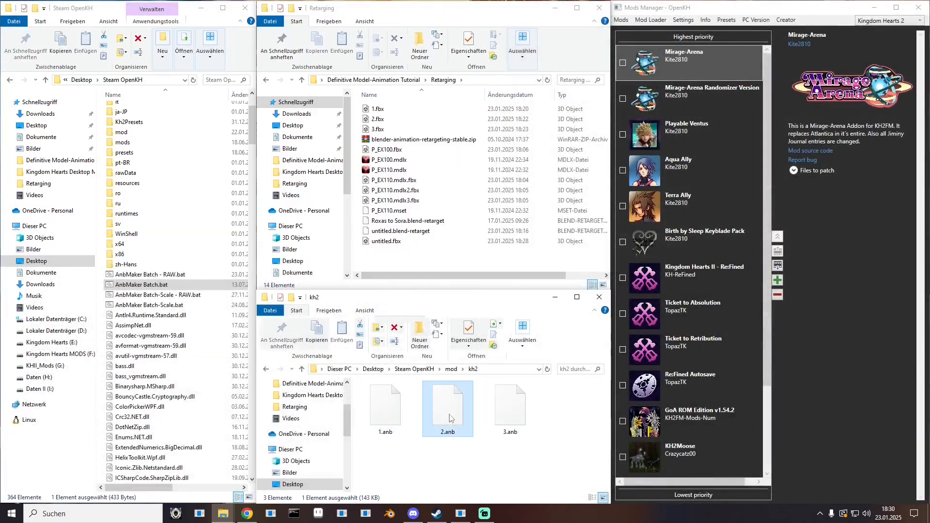
click(516, 424)
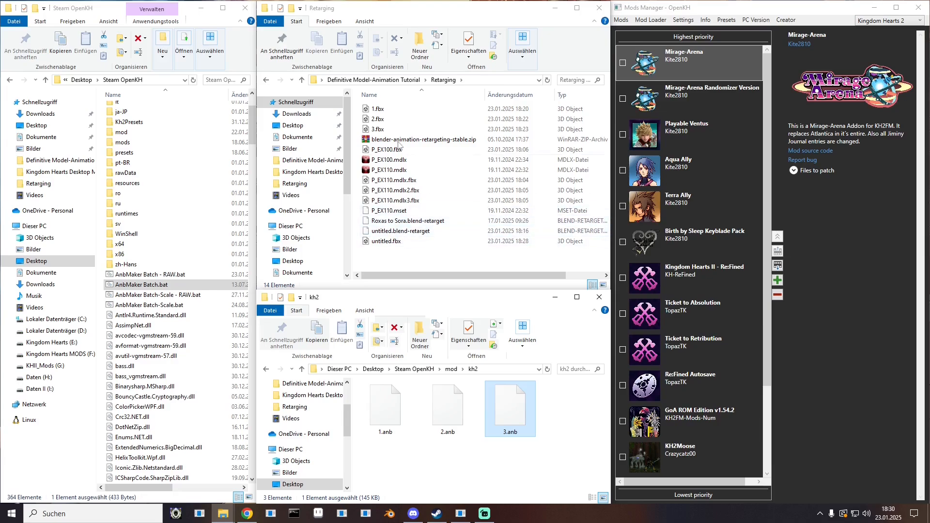
- Launch kh2_mset_editor.exe from the KH2 Tools folder and move its window so that P_EX100.mset stays reachable
click(373, 80)
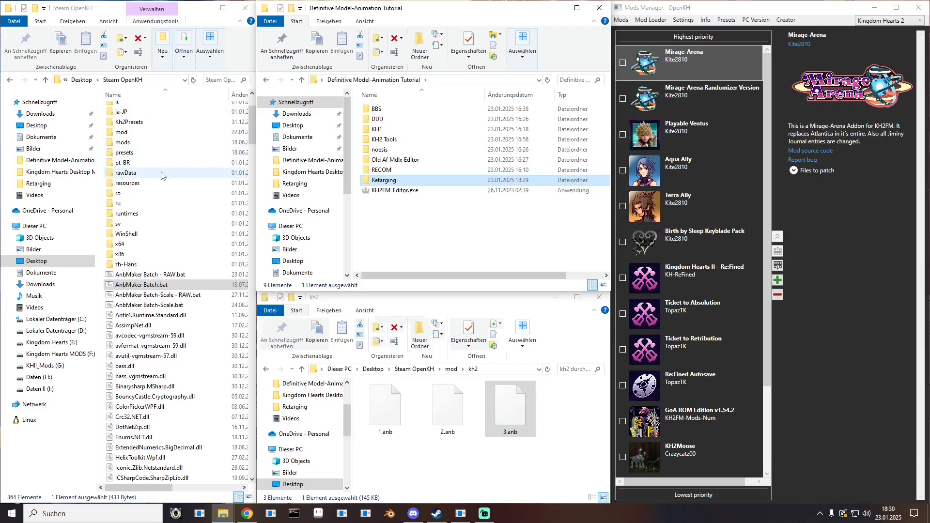
double_click(386, 140)
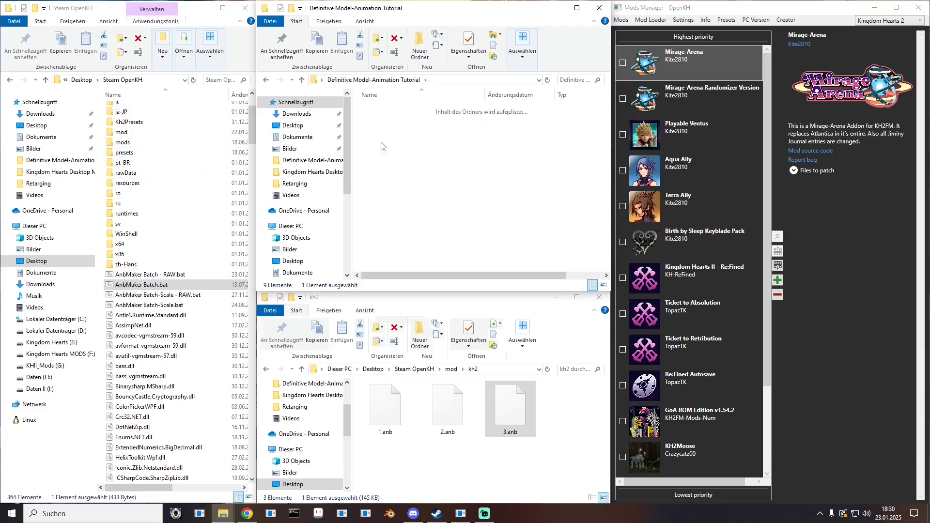
click(388, 149)
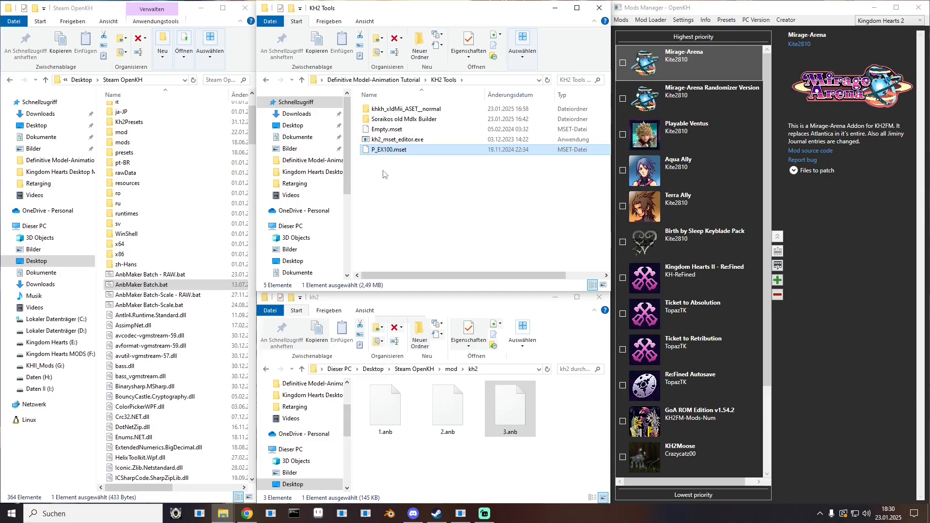
click(396, 142)
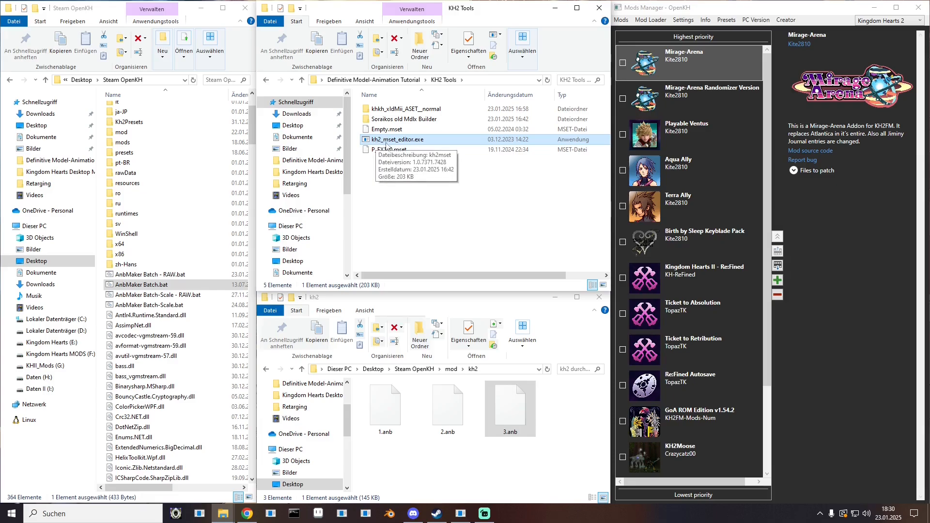
double_click(398, 141)
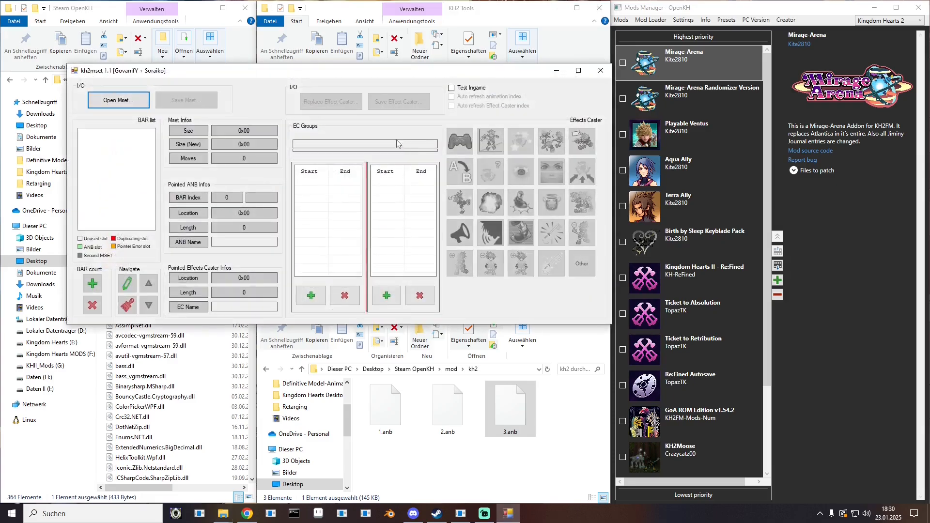
drag(331, 72, 431, 176)
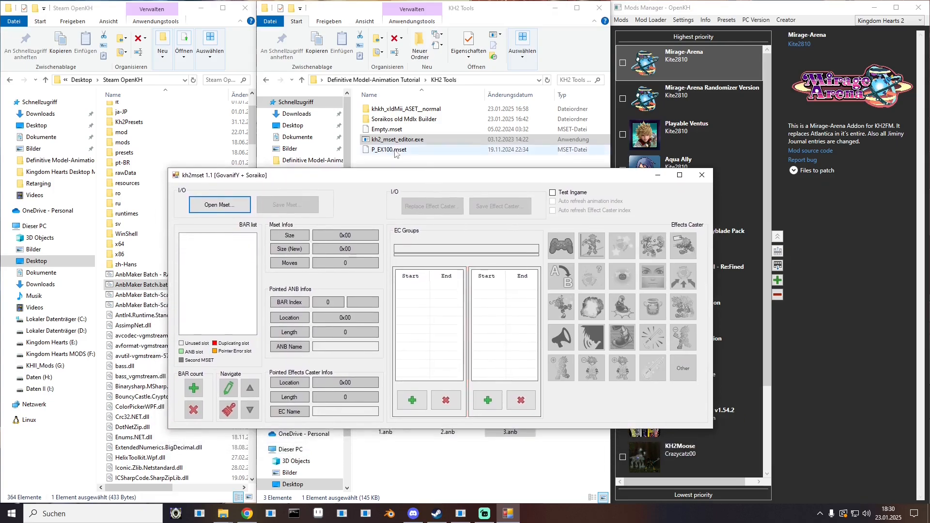
- Load P_EX100.mset into the mset editor and reposition the window so the ANB files in the kh2 folder are uncovered
click(377, 153)
drag(377, 153, 217, 206)
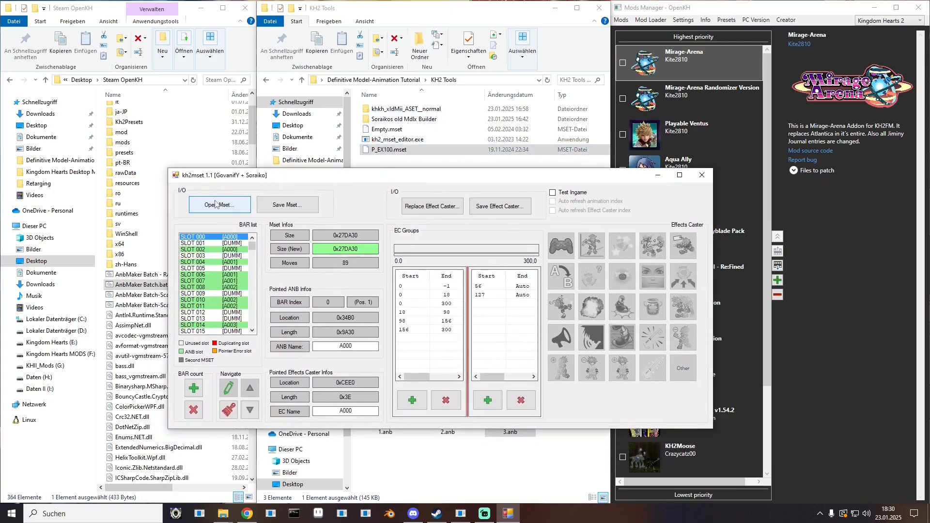
drag(252, 180, 182, 69)
drag(166, 50, 154, 42)
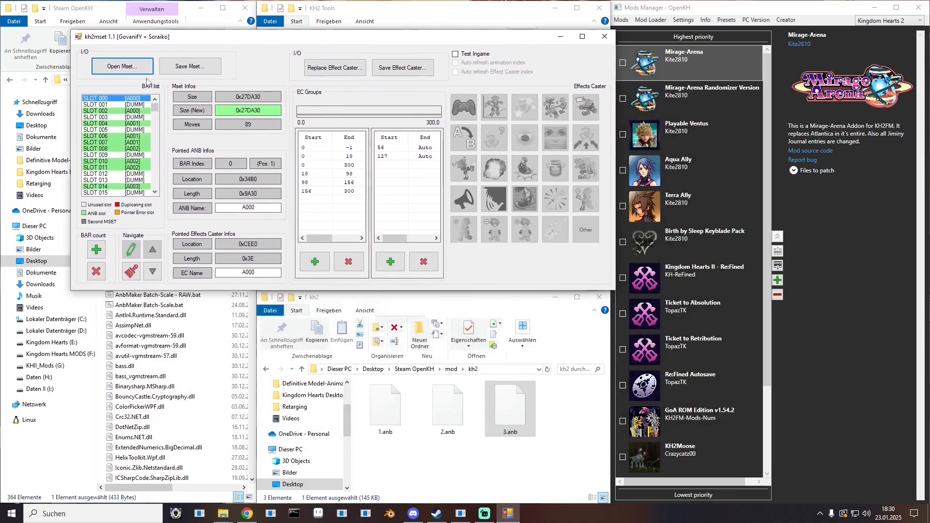
- Find and select slot 604 (A300) in the BAR list
drag(155, 108, 153, 167)
scroll(135, 170, up, 18)
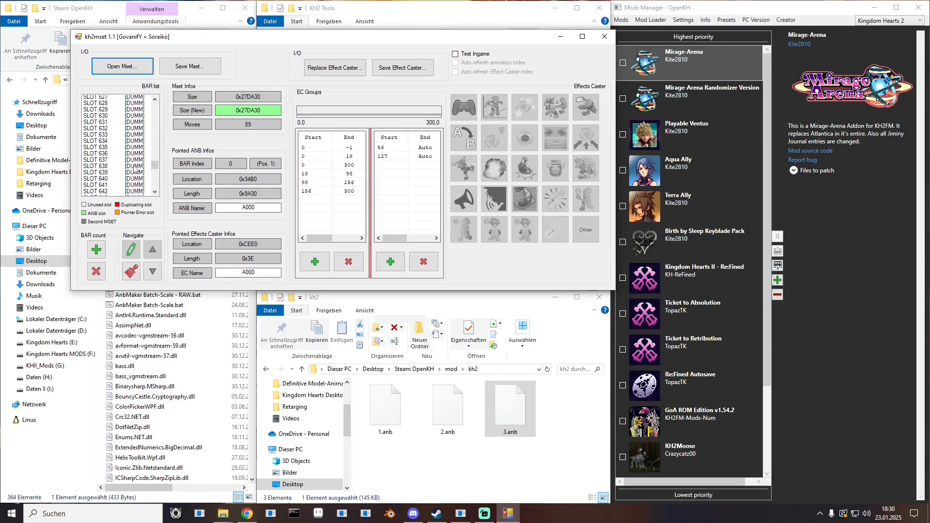
scroll(135, 170, down, 3)
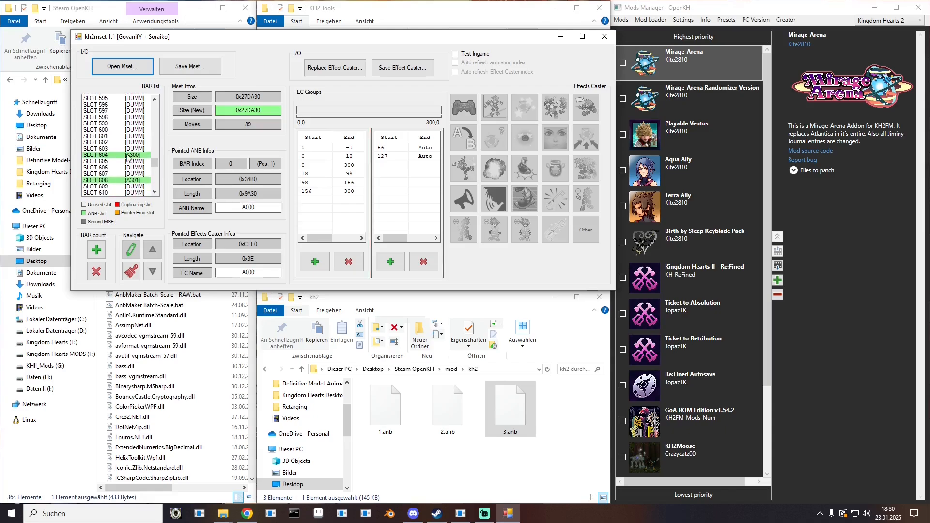
click(127, 155)
scroll(127, 156, down, 1)
scroll(127, 156, down, 1)
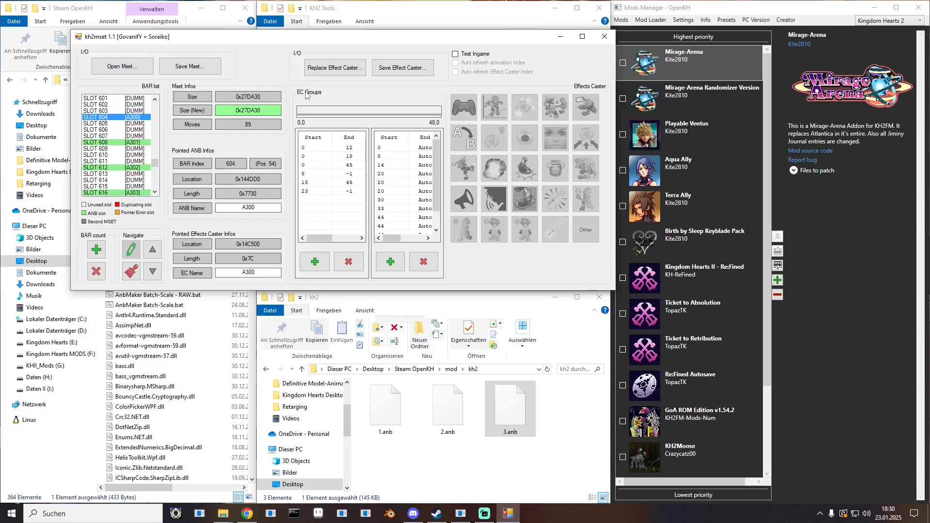
scroll(435, 182, down, 1)
- Examine the single-frame effect entries with automatic end in the A300 effect caster, including those starting at frames 14 and 33
click(393, 148)
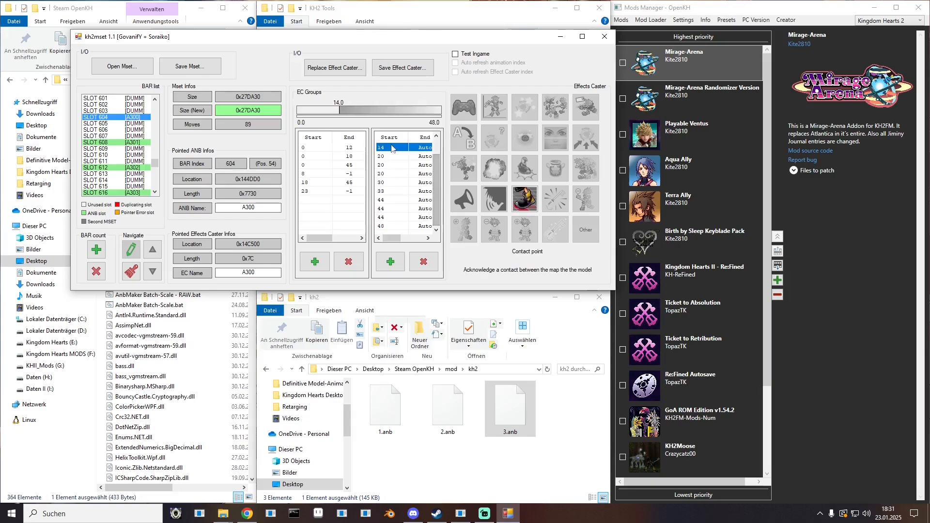
click(400, 174)
click(397, 191)
click(396, 216)
scroll(390, 213, up, 1)
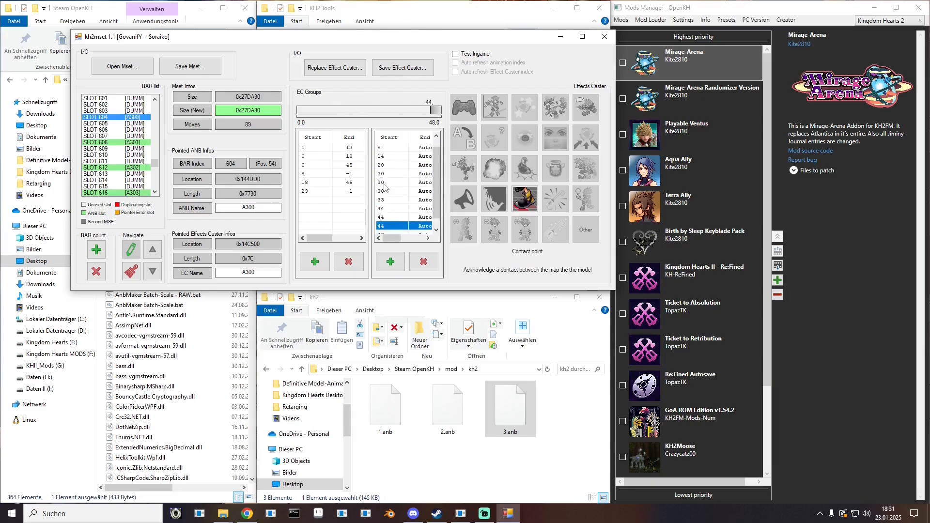
click(383, 182)
click(380, 155)
click(381, 148)
click(380, 167)
click(381, 201)
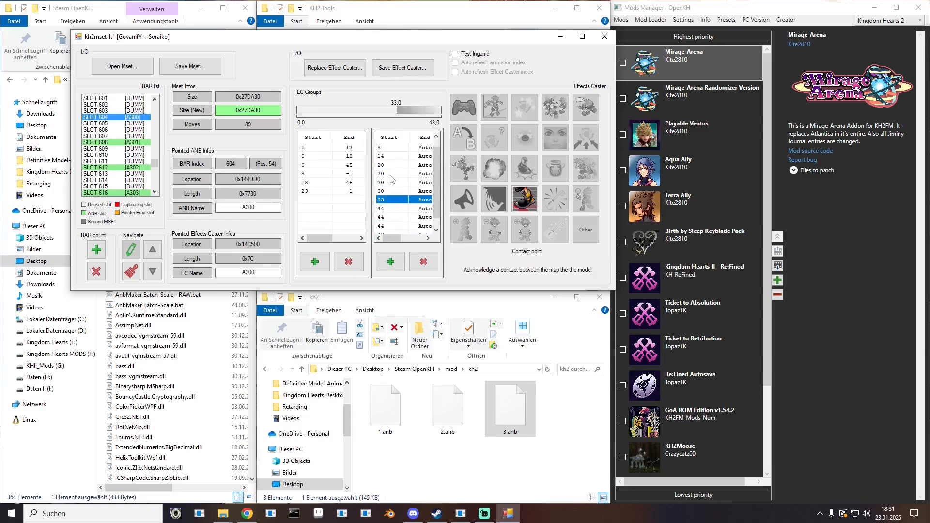
- Examine each start-to-end range entry of the A300 effect caster and read its effect description
click(314, 148)
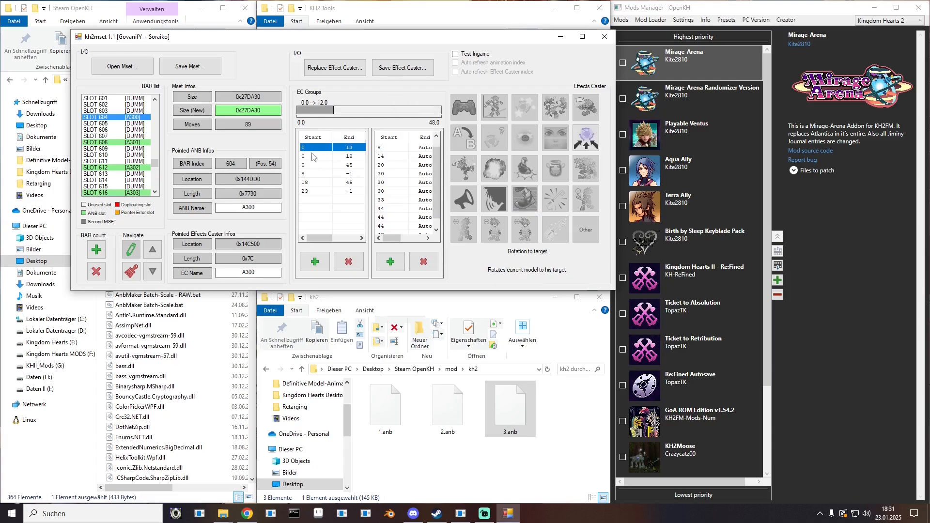
click(317, 158)
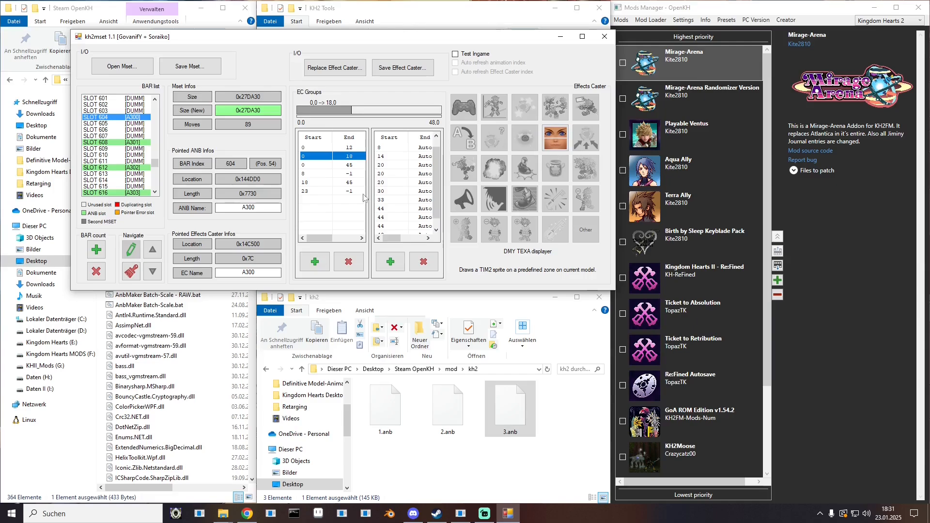
click(314, 165)
click(314, 173)
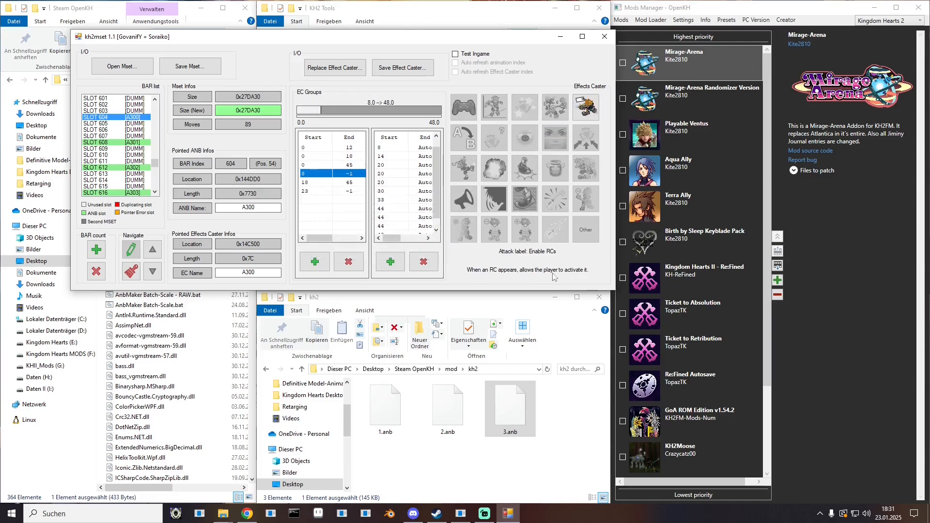
click(313, 182)
click(310, 191)
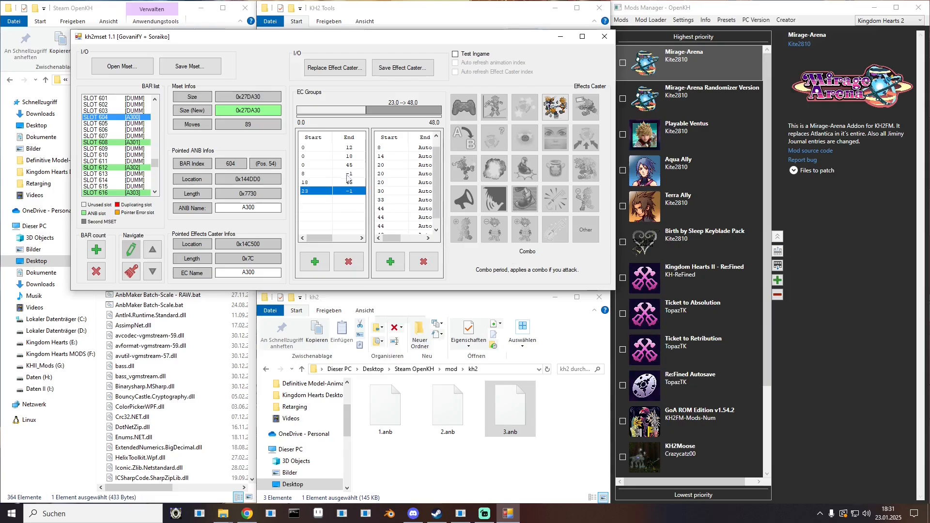
- Save the effect casters of slots 604 and 612 as A300_EC.ec and A302_EC.ec in the KH2 Tools folder
click(413, 68)
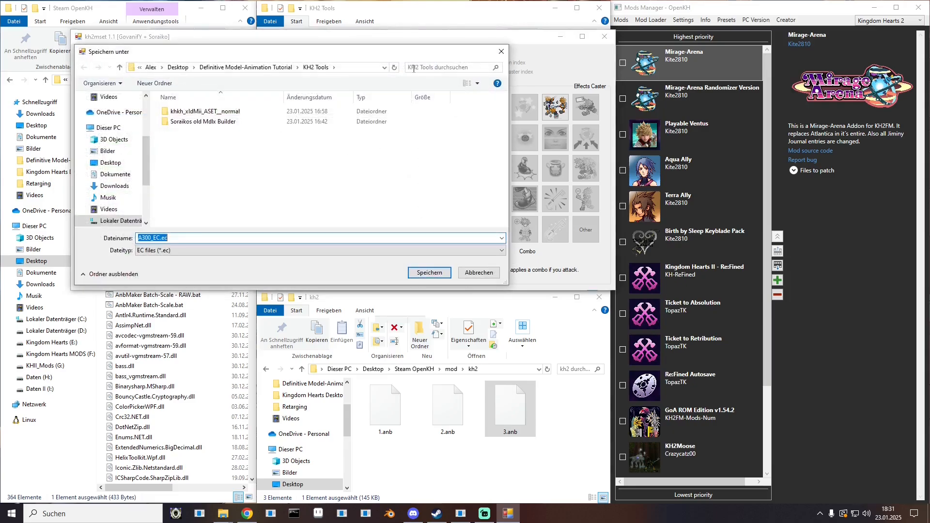
click(414, 272)
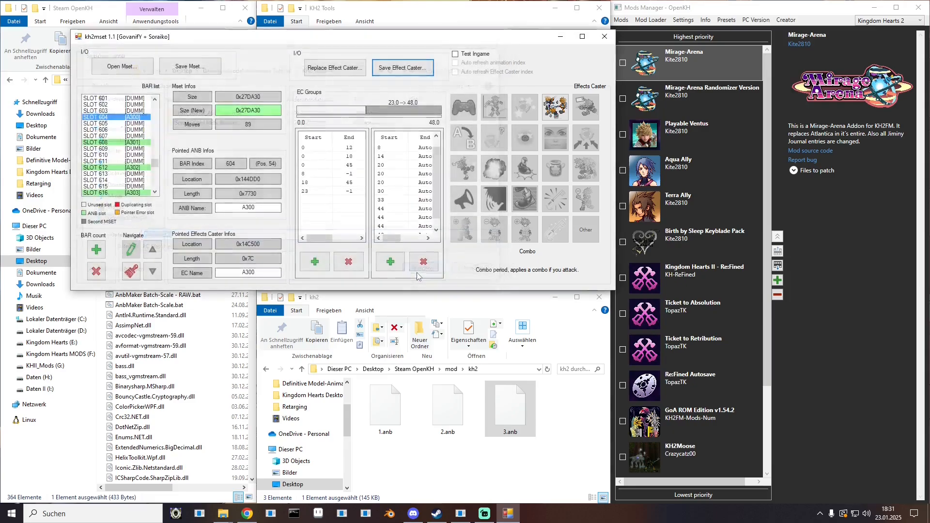
click(135, 168)
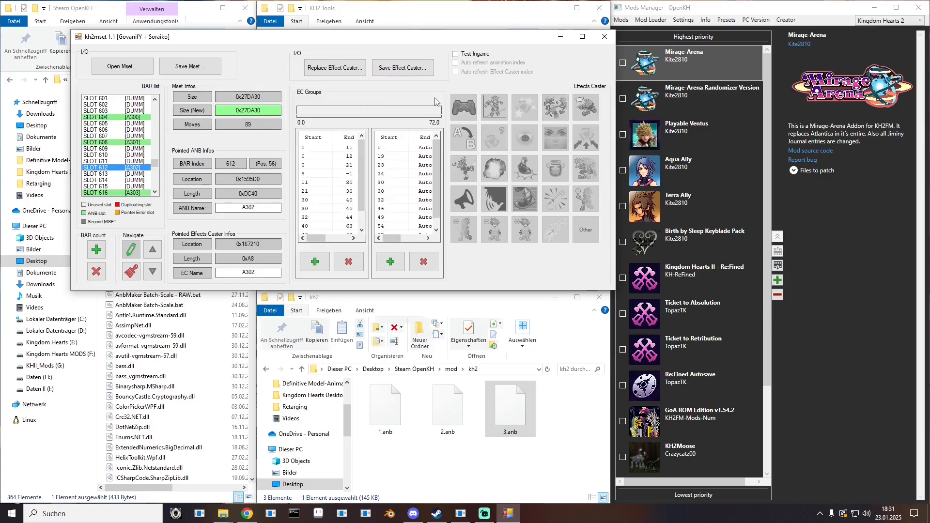
click(412, 68)
click(420, 273)
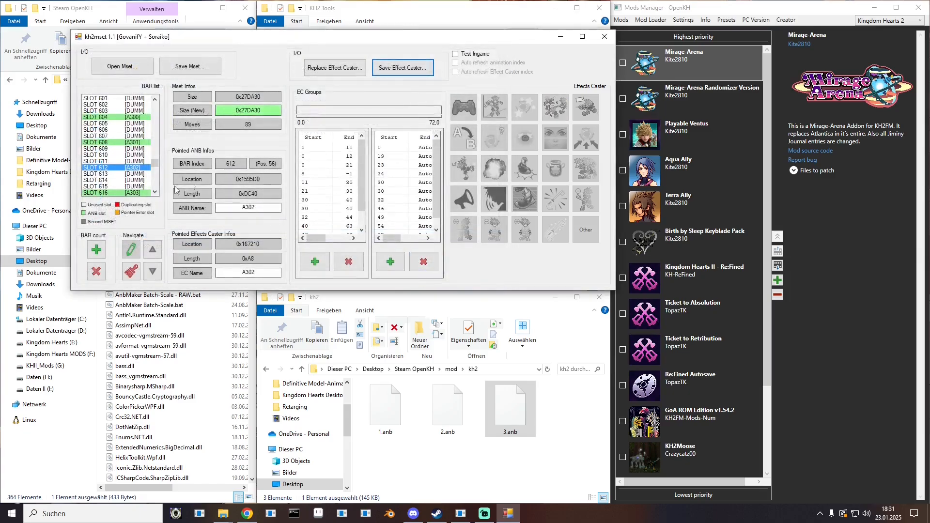
- Save the effect caster of slot 620 as A304_EC.ec in the KH2 Tools folder
click(130, 193)
scroll(121, 163, down, 3)
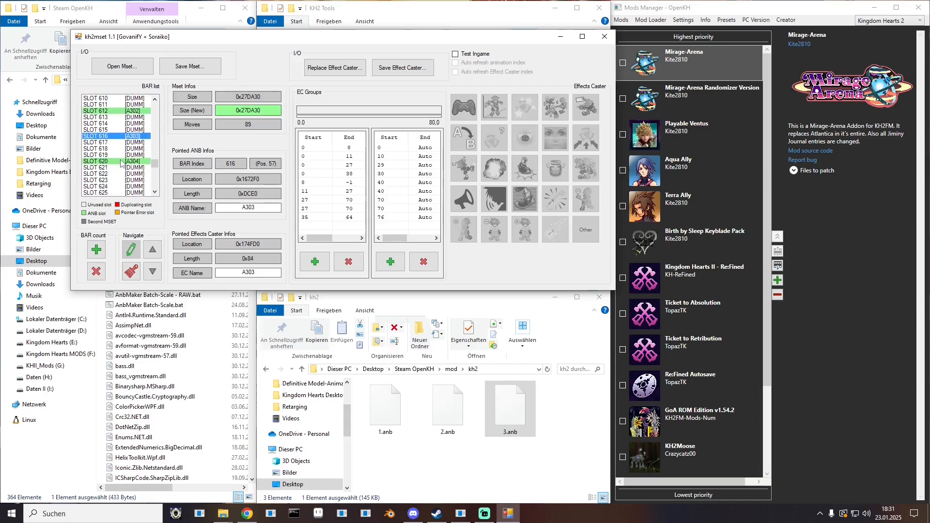
scroll(117, 160, up, 1)
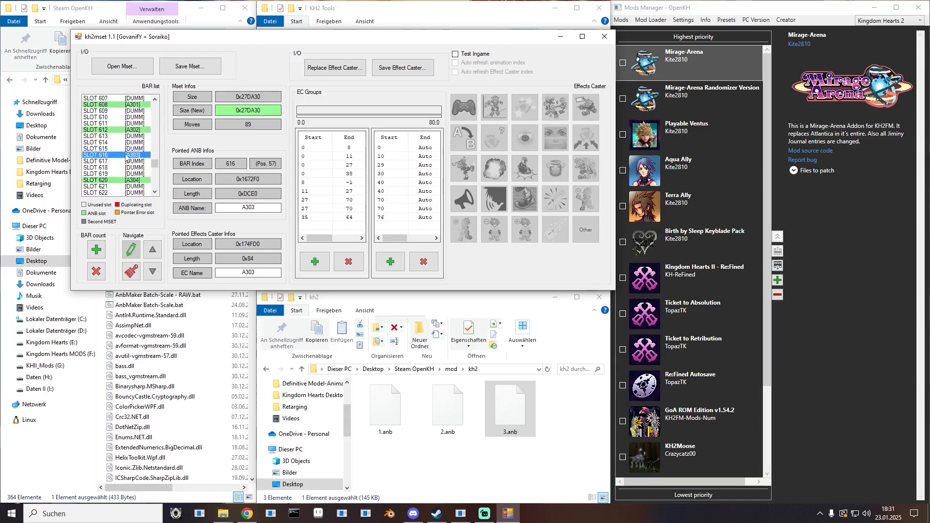
click(139, 181)
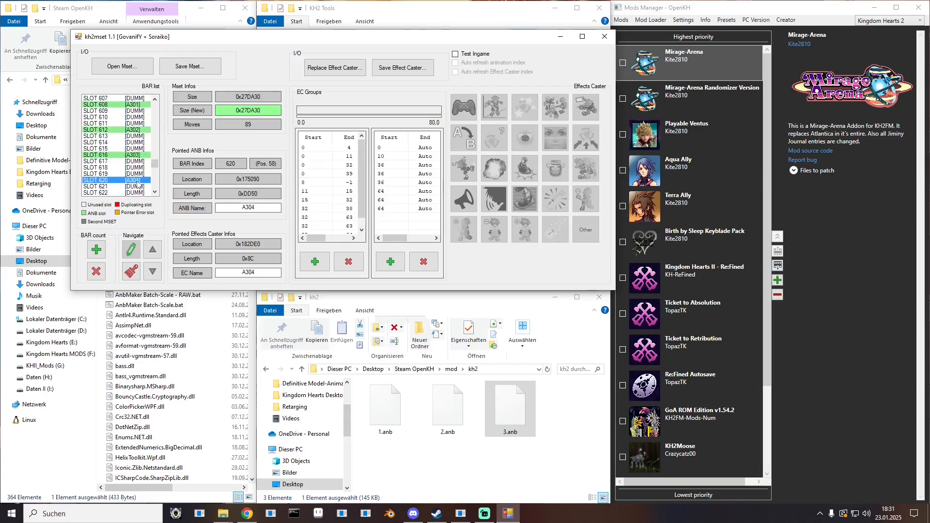
click(396, 78)
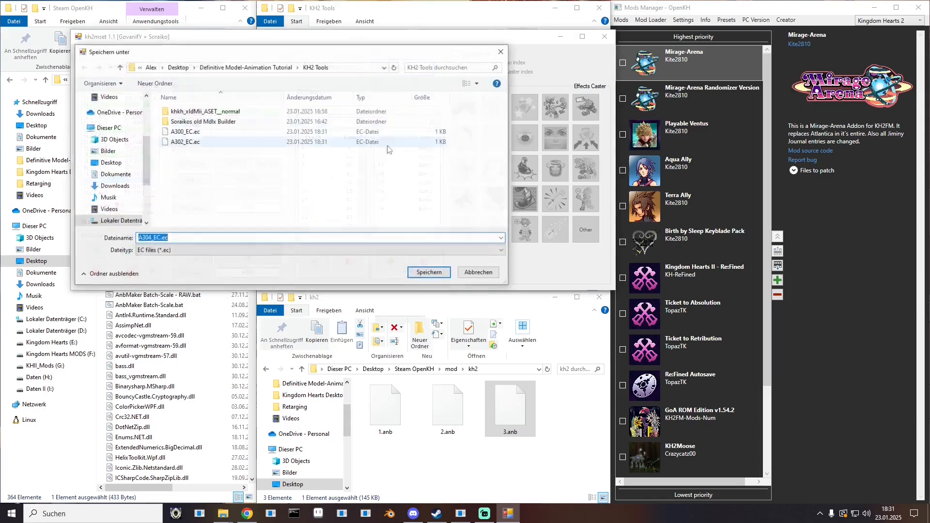
click(422, 271)
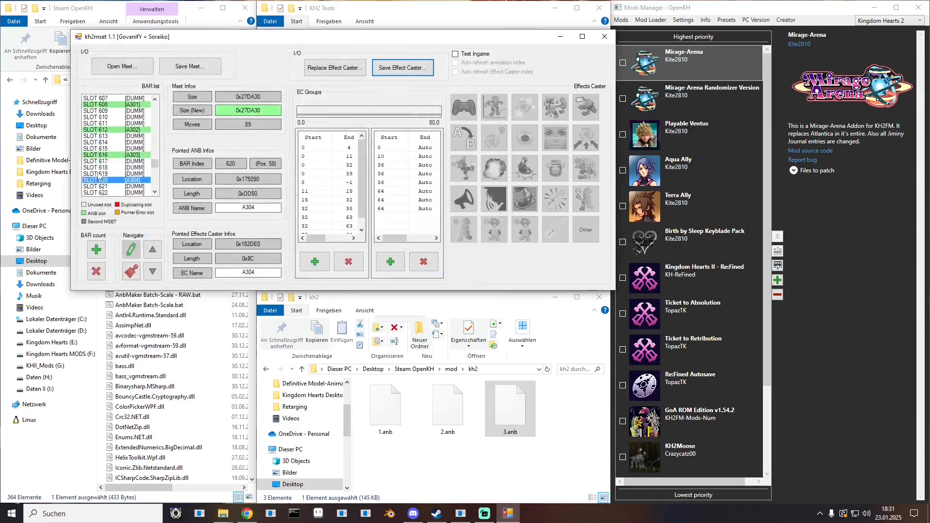
- Delete the pointed file of slot 604 (A300) and insert 1.anb into that slot
scroll(116, 146, up, 2)
click(132, 118)
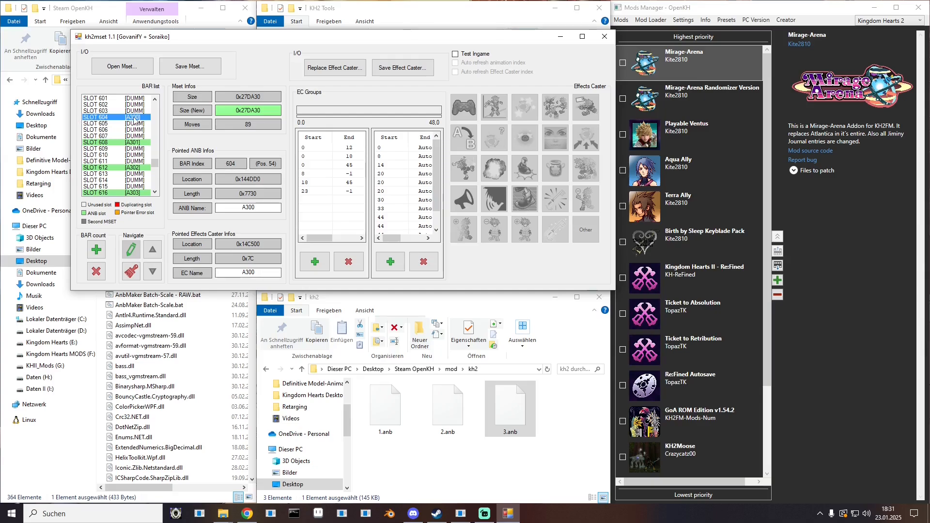
right_click(135, 120)
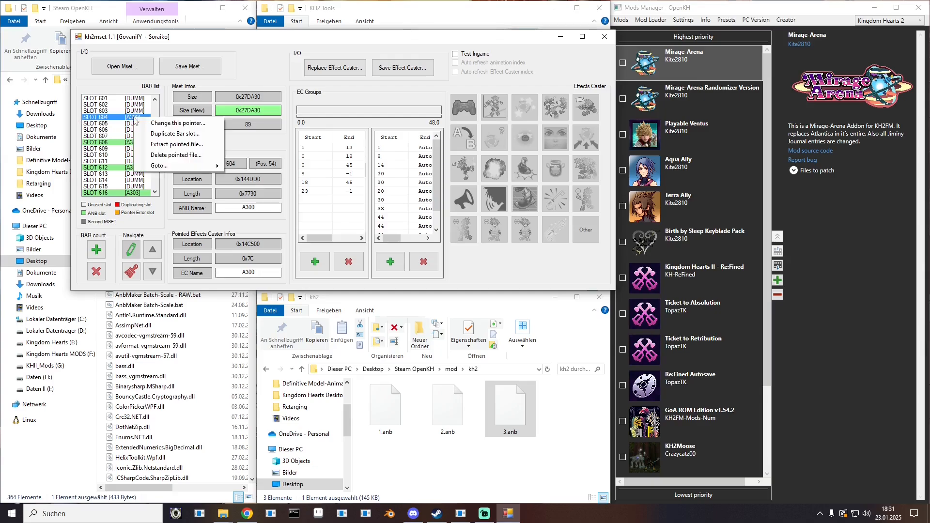
click(158, 157)
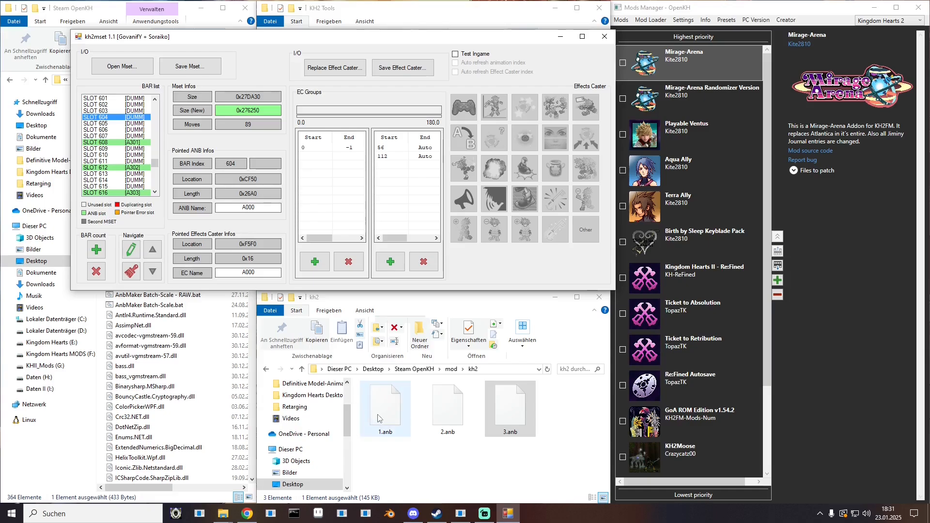
drag(388, 417, 122, 121)
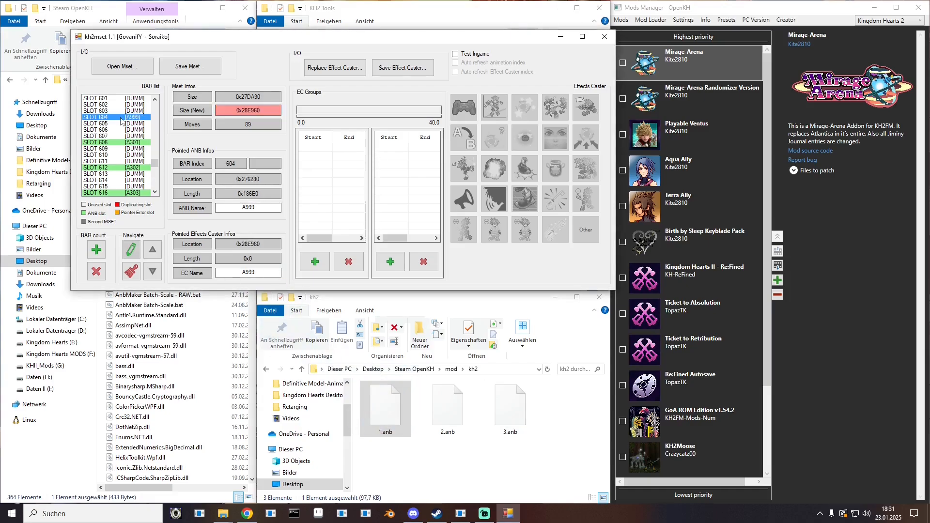
- Delete the pointed file of slot 612 (A302) and insert 2.anb into that slot
click(135, 168)
right_click(134, 170)
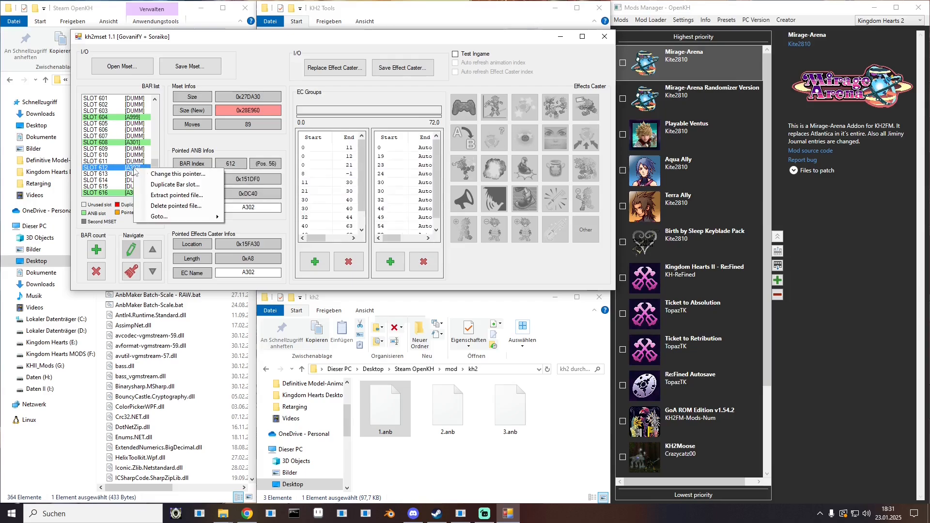
click(173, 206)
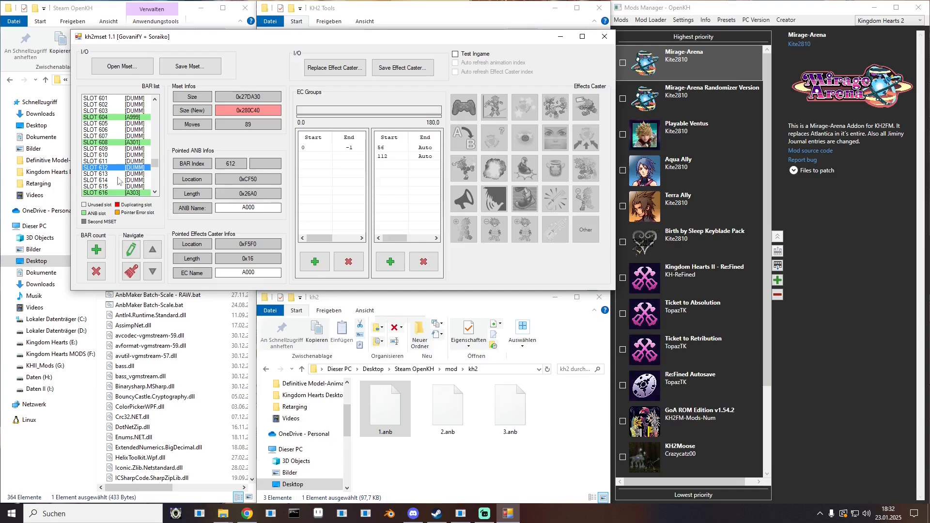
click(435, 420)
drag(435, 421, 121, 167)
- Delete the pointed file of slot 620 (A304) and insert 3.anb into that slot
scroll(120, 167, down, 3)
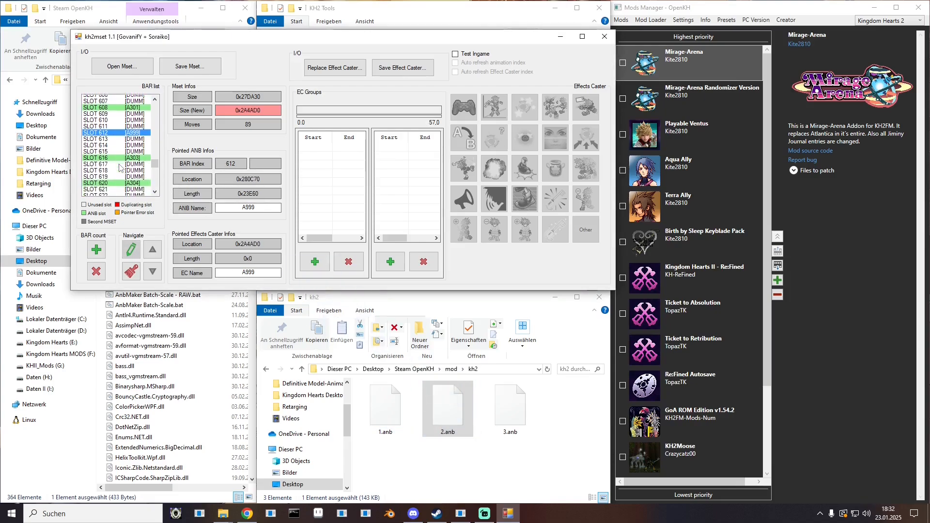
click(131, 163)
right_click(131, 164)
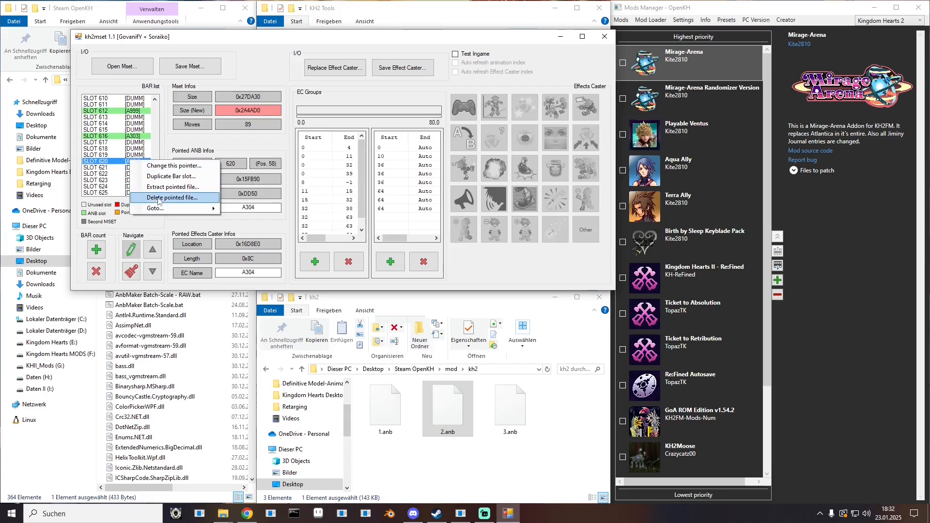
click(159, 199)
drag(511, 412, 119, 162)
- Rename the inserted ANBs of slots 620, 612 and 604 as 3, 2 and 1 respectively
click(192, 207)
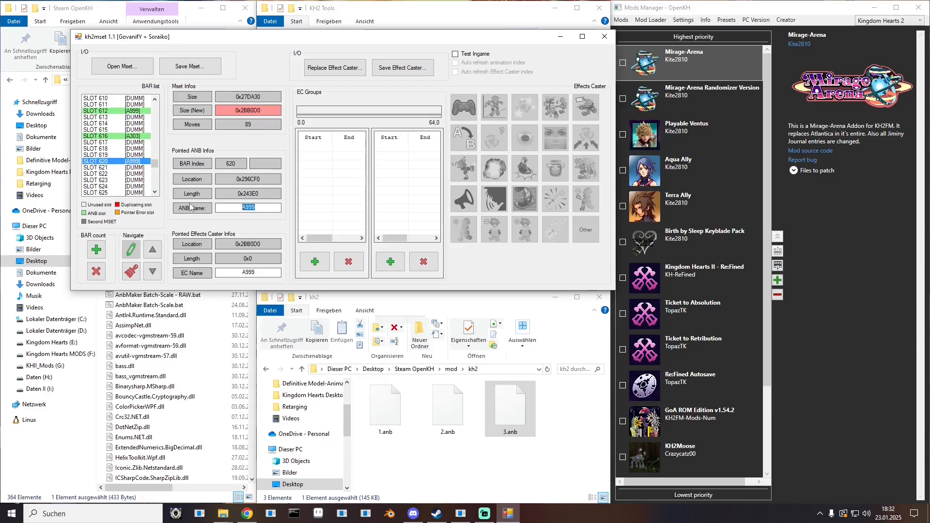
click(127, 149)
scroll(132, 158, up, 3)
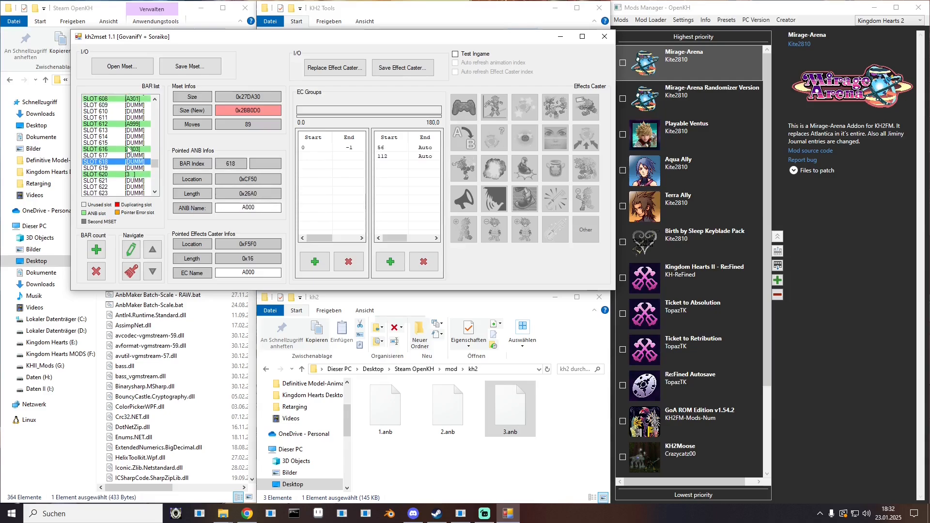
click(133, 167)
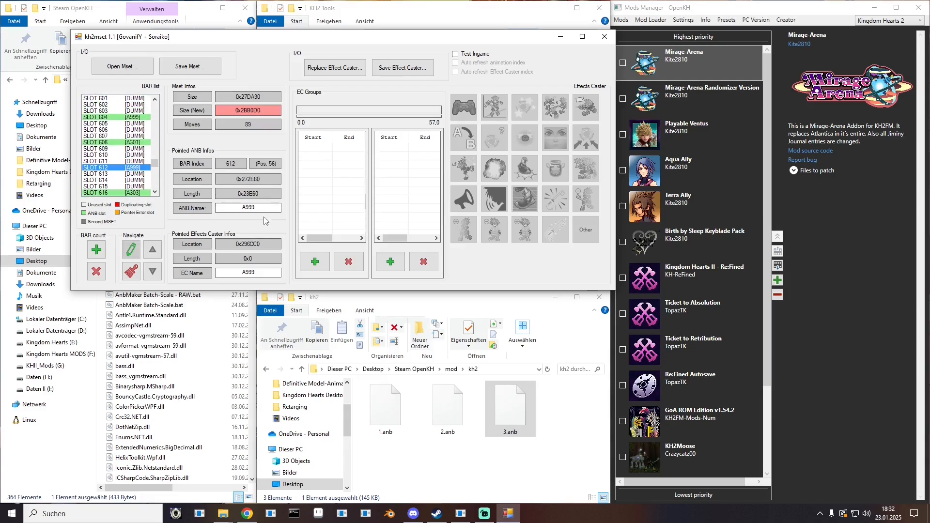
double_click(256, 209)
text(2)
click(146, 118)
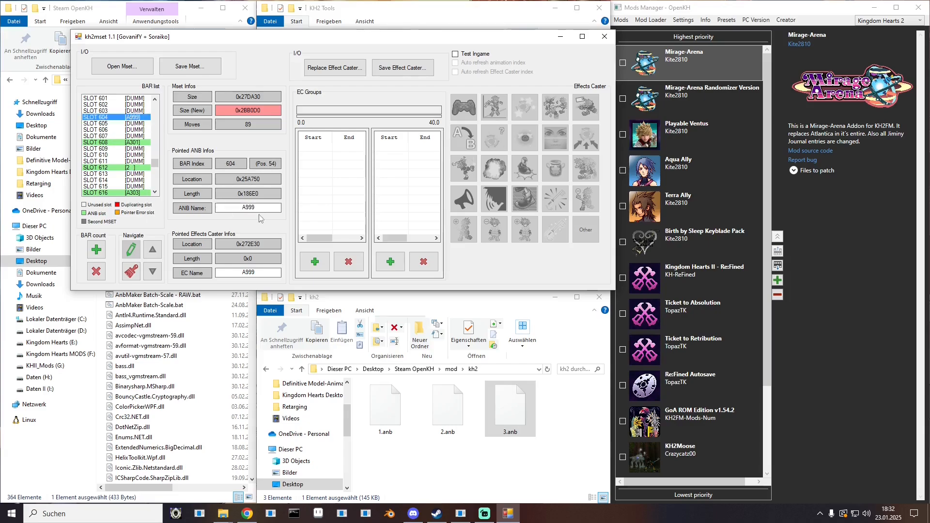
drag(249, 208, 237, 208)
text(1)
click(124, 144)
- Delete the pointed file of slot 616 (A303)
scroll(127, 154, down, 2)
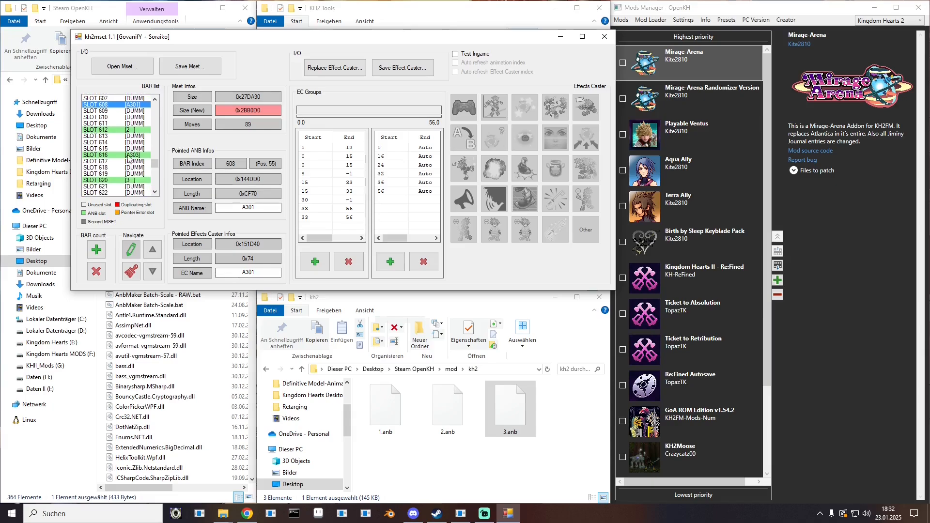
click(128, 155)
right_click(139, 156)
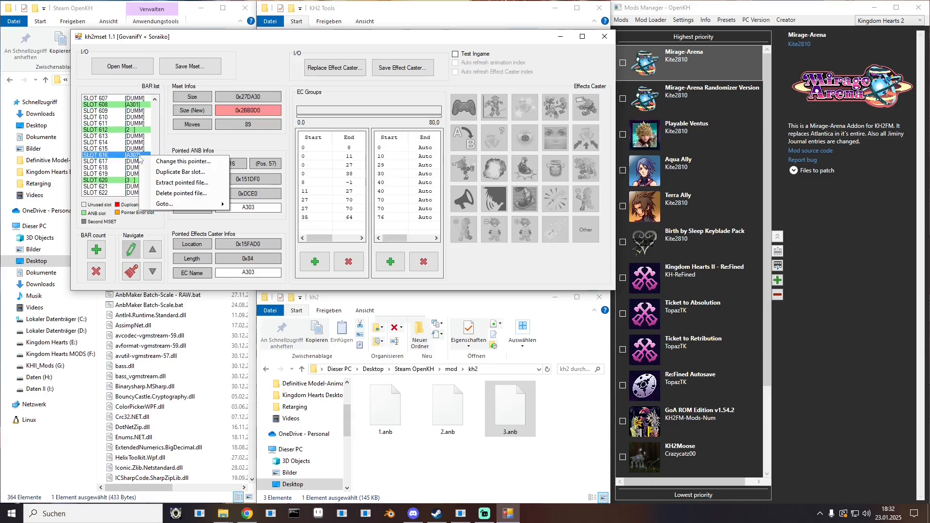
click(166, 194)
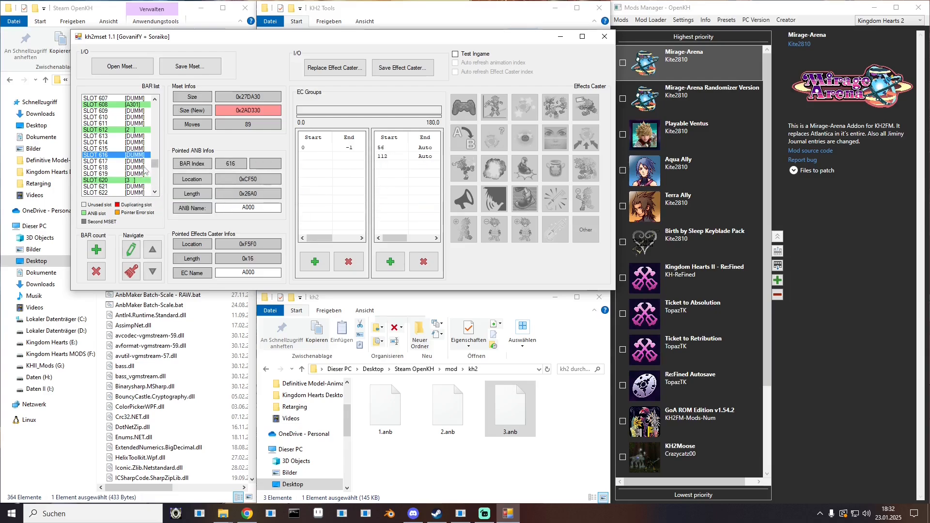
- Change the pointer of slot 616 to the ANB named 3 and compare the slot with slot 620
right_click(132, 157)
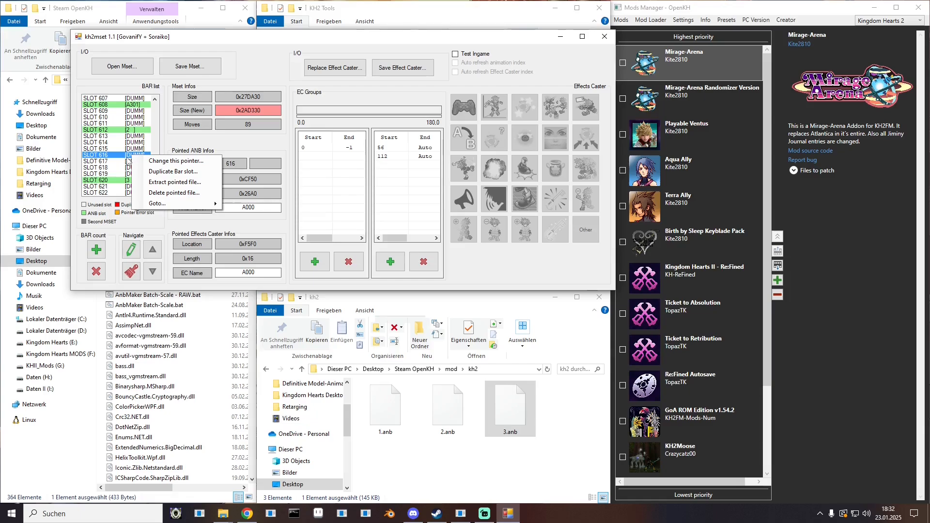
click(164, 162)
scroll(304, 165, down, 20)
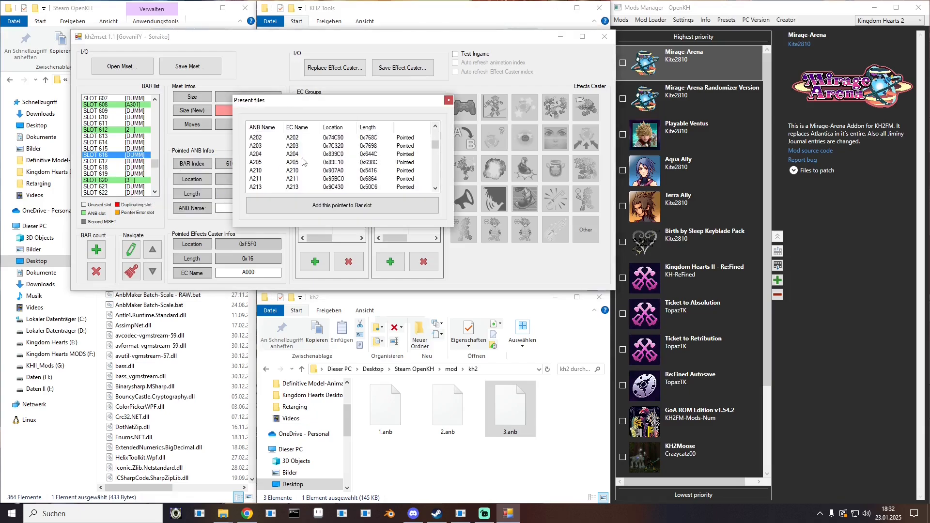
scroll(293, 168, up, 2)
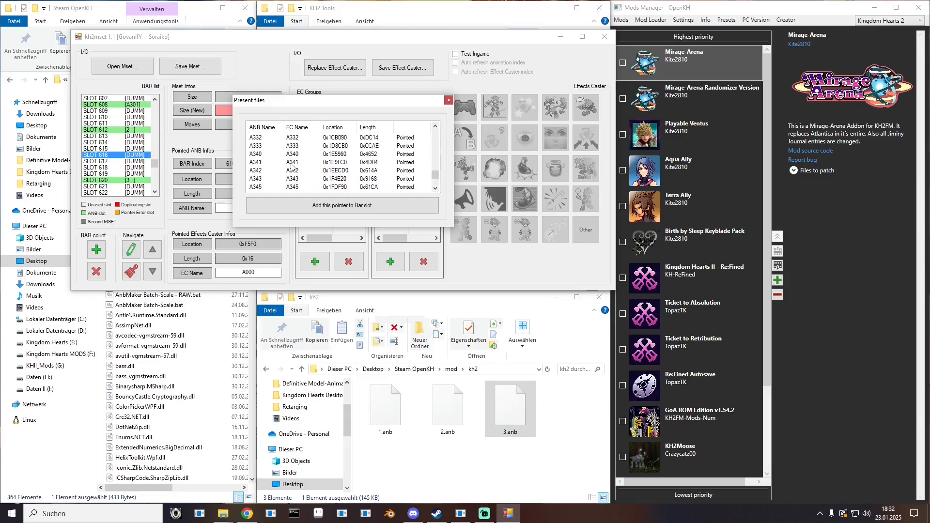
scroll(286, 173, up, 4)
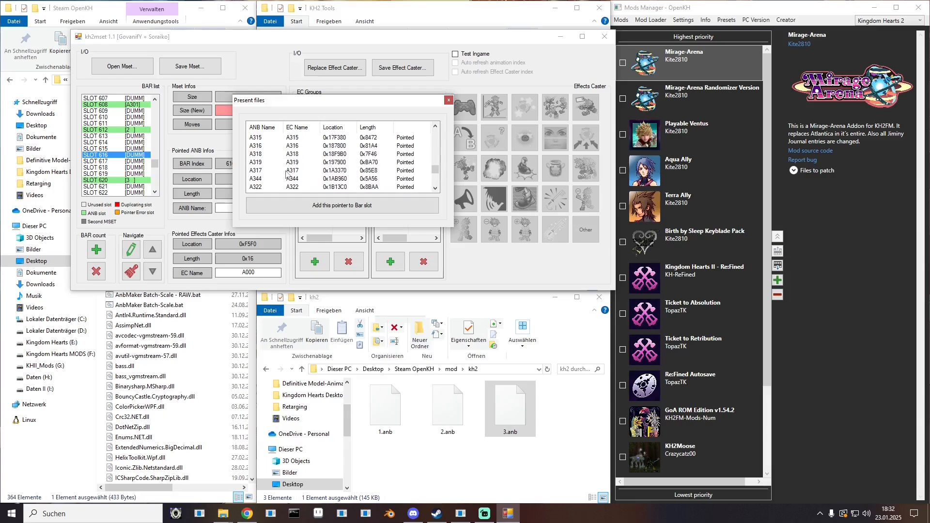
click(253, 188)
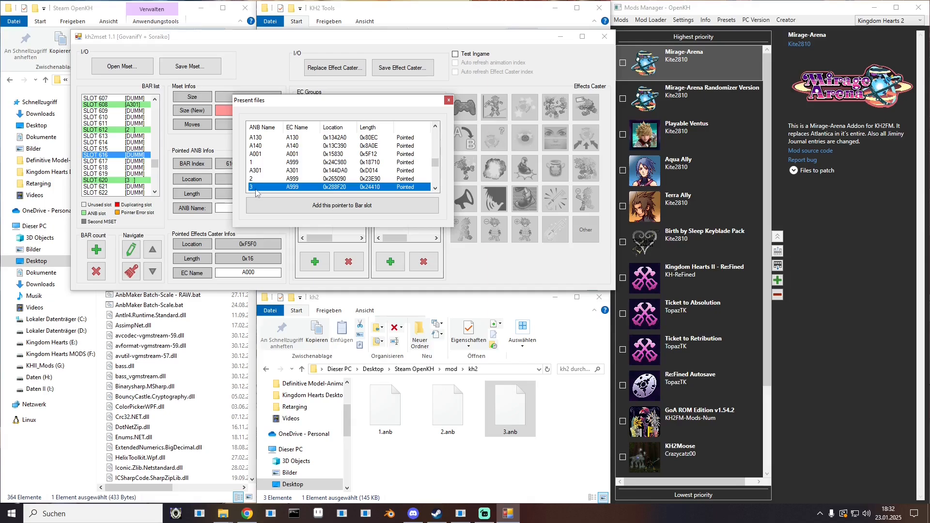
double_click(257, 188)
click(134, 182)
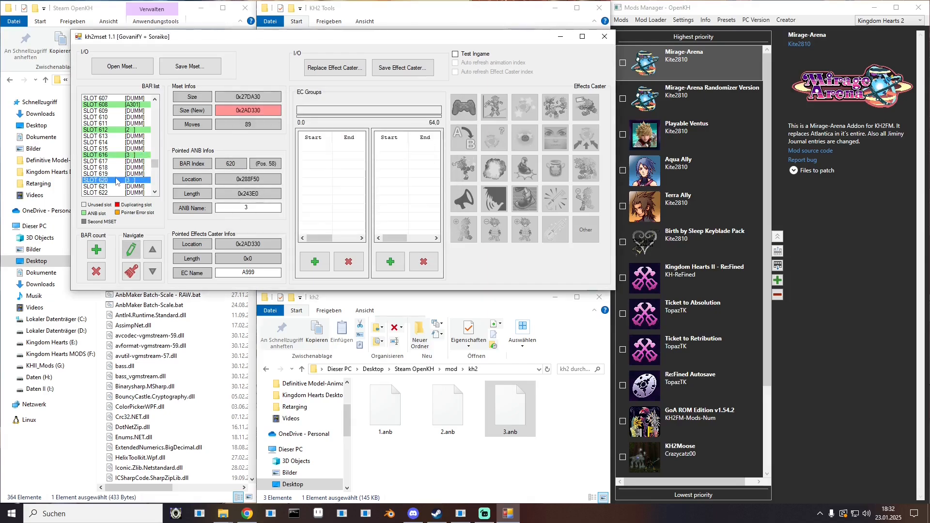
click(128, 156)
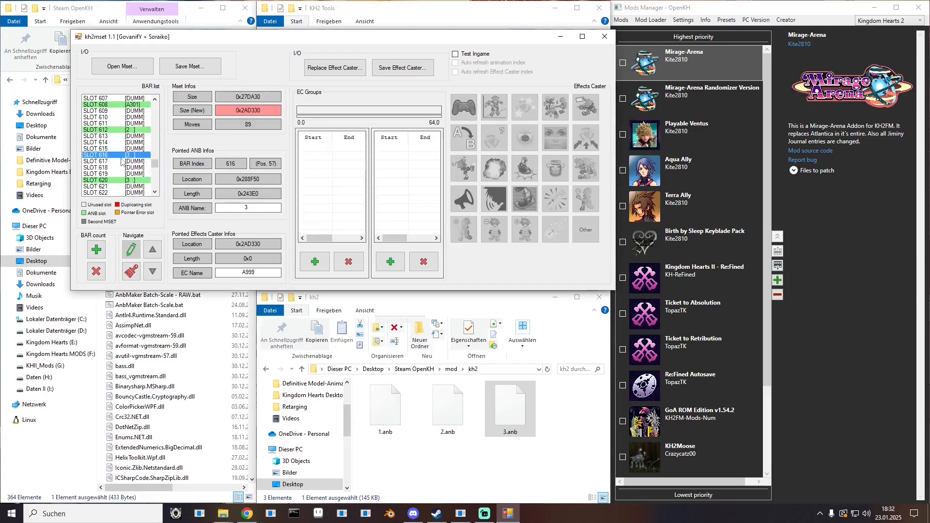
click(511, 410)
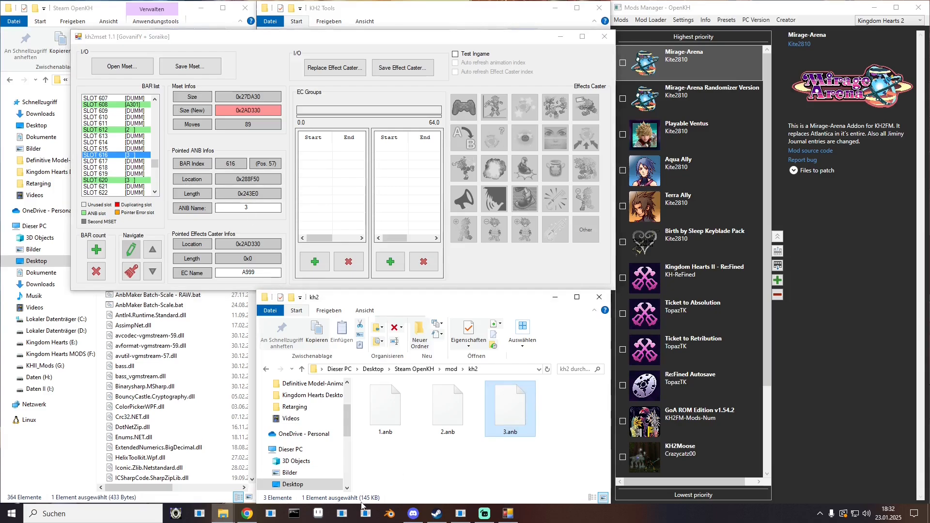
- Replace the effect caster of slot 620 with A304_EC.ec and that of slot 612 with A302_EC.ec
click(132, 181)
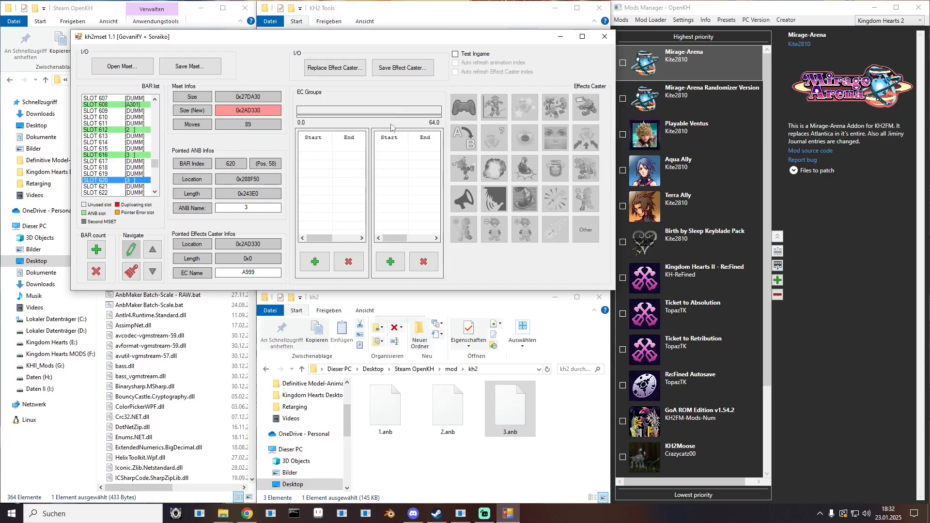
click(335, 68)
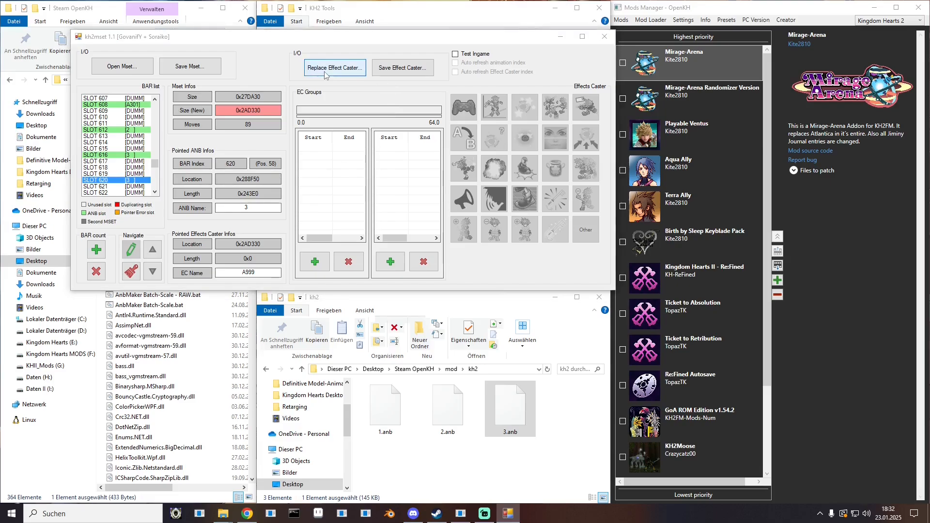
double_click(180, 152)
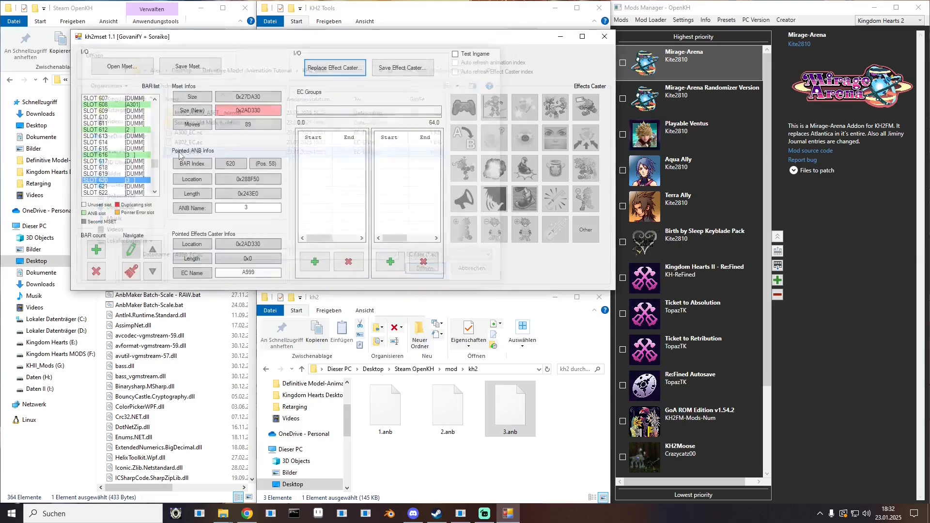
click(127, 130)
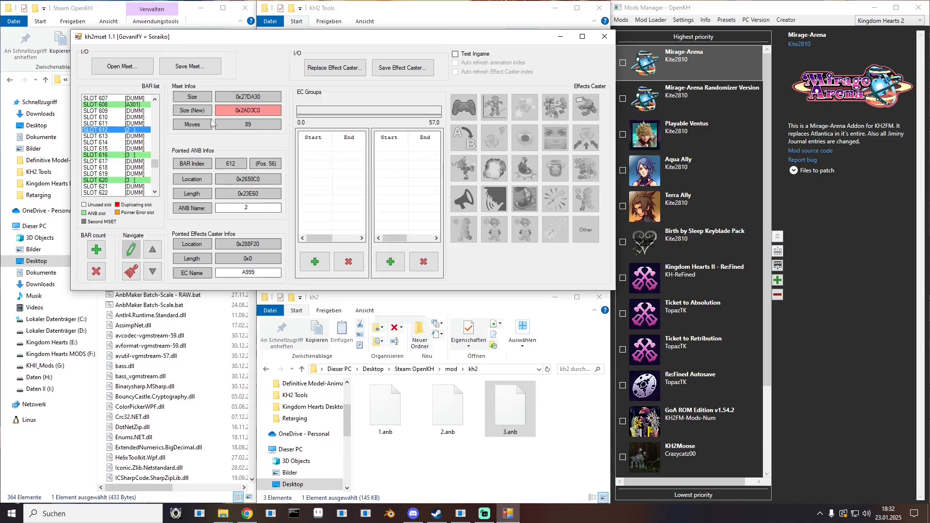
click(334, 68)
click(187, 142)
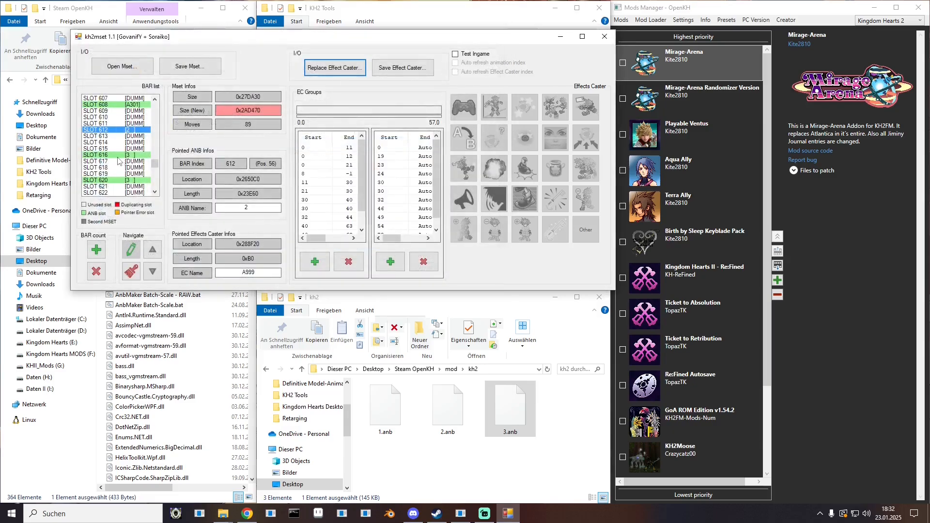
- Replace the effect caster of slot 604 with A300_EC.ec
scroll(117, 159, up, 2)
click(116, 117)
click(320, 68)
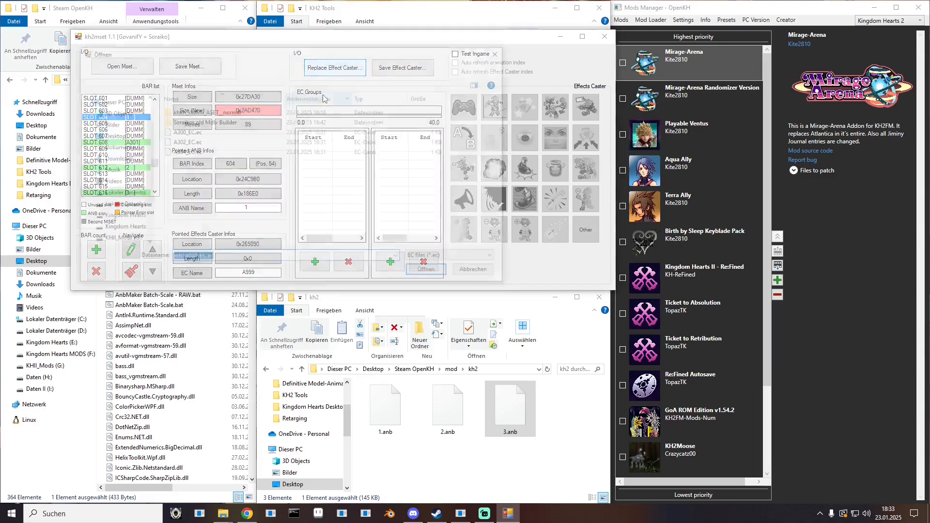
double_click(203, 145)
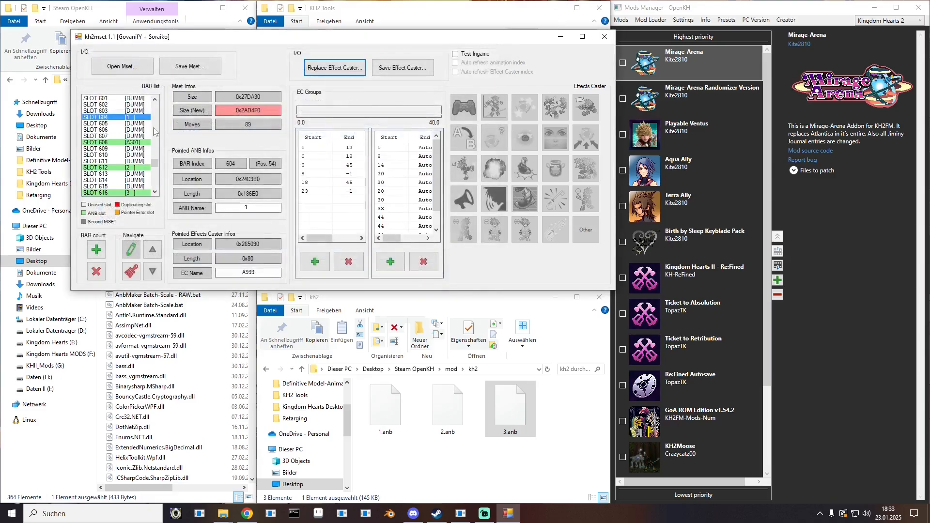
- Compare the last start-to-end range entry of slots 604 and 612 with each animation's length
click(128, 124)
click(128, 117)
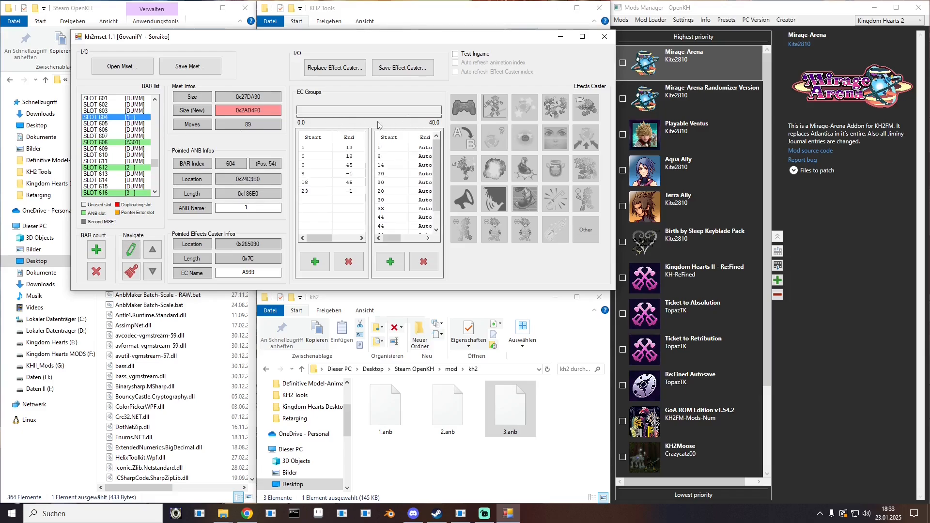
click(316, 192)
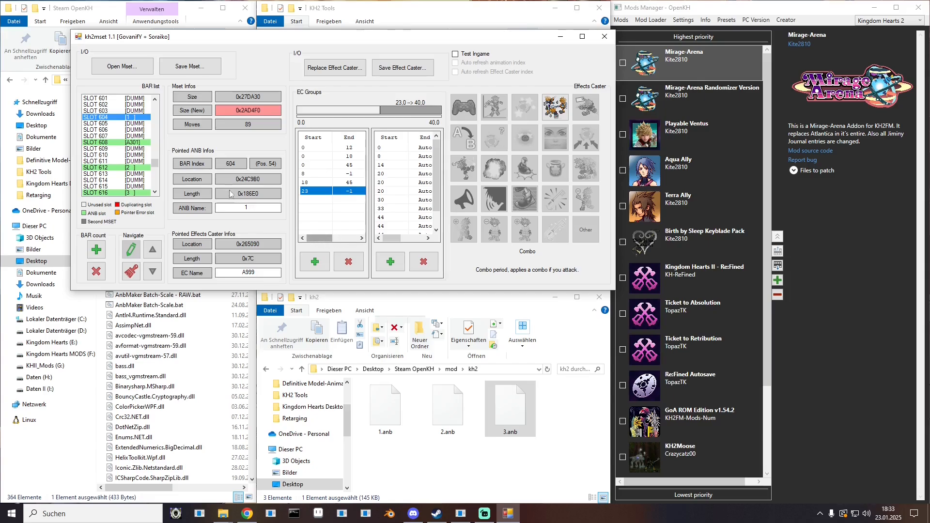
click(118, 167)
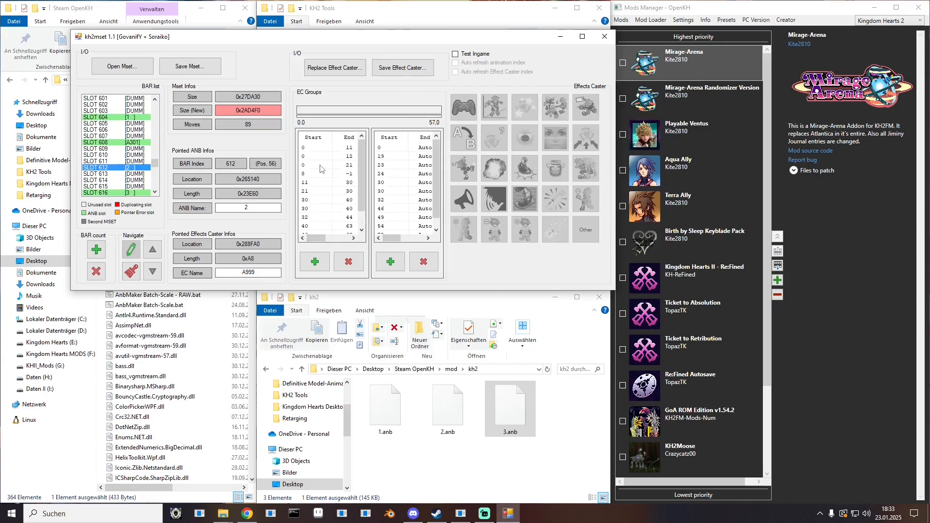
scroll(320, 169, down, 1)
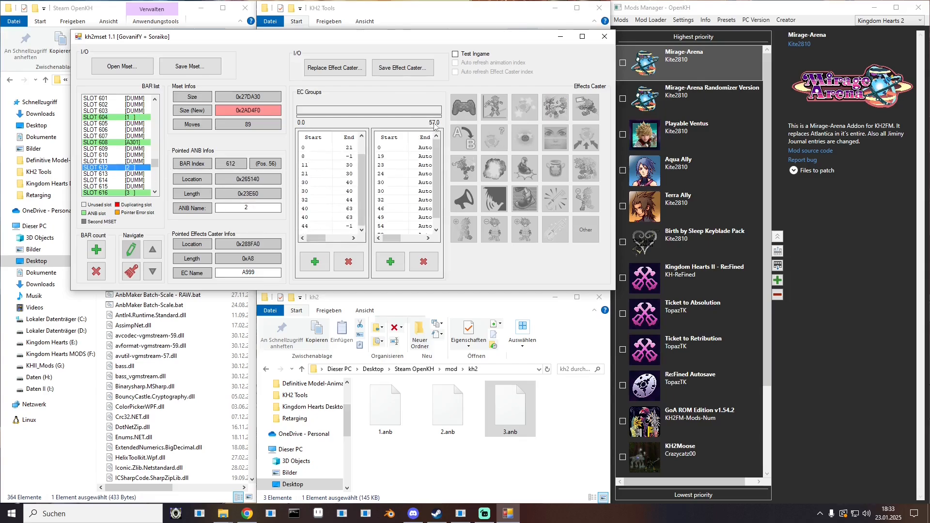
click(314, 226)
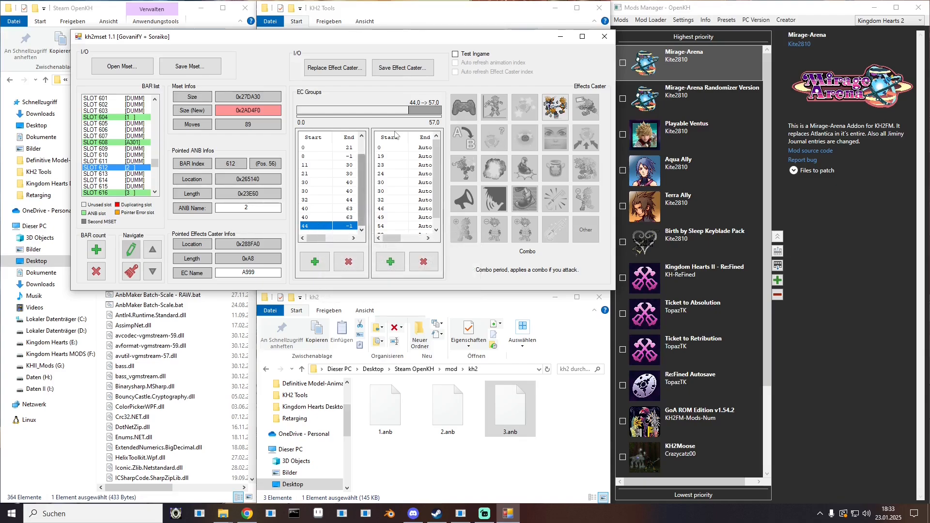
- Examine the range entries of slot 616's effect caster against the length of its animation
scroll(146, 158, down, 4)
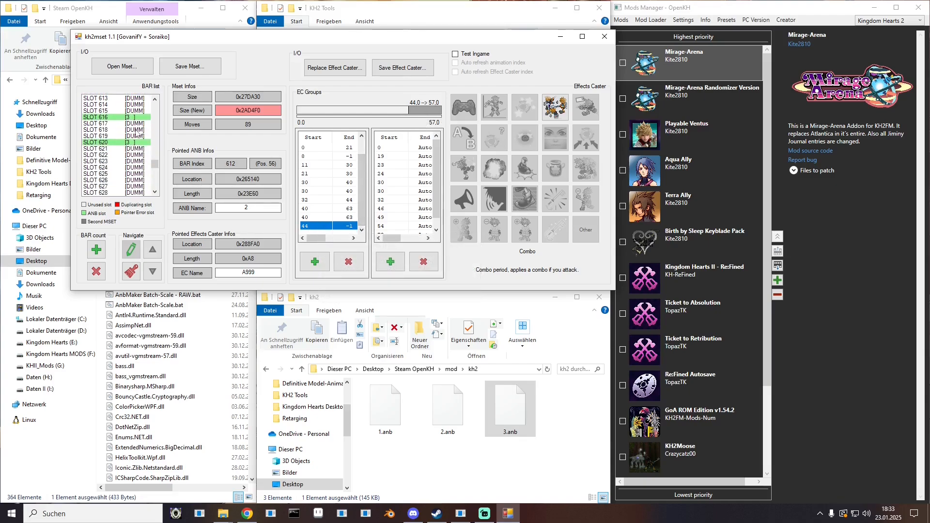
click(141, 118)
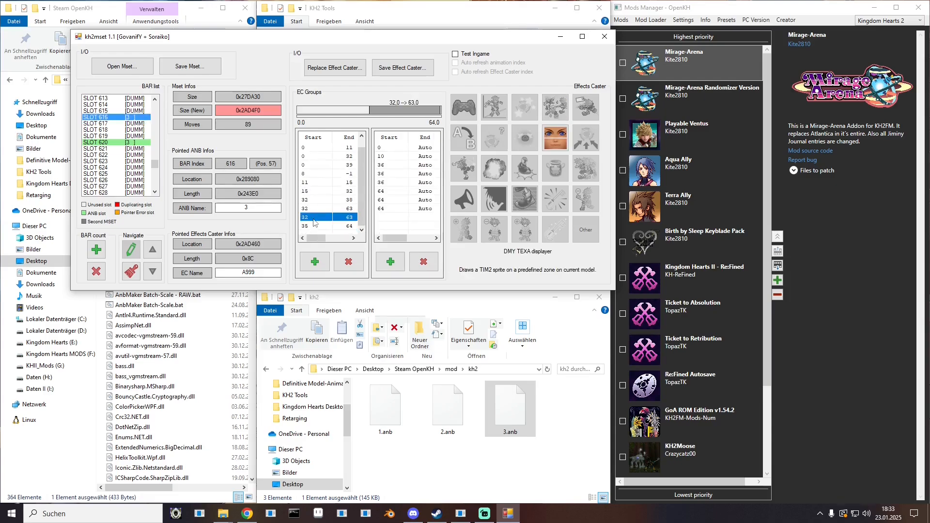
click(308, 182)
scroll(308, 183, up, 1)
click(307, 182)
click(308, 174)
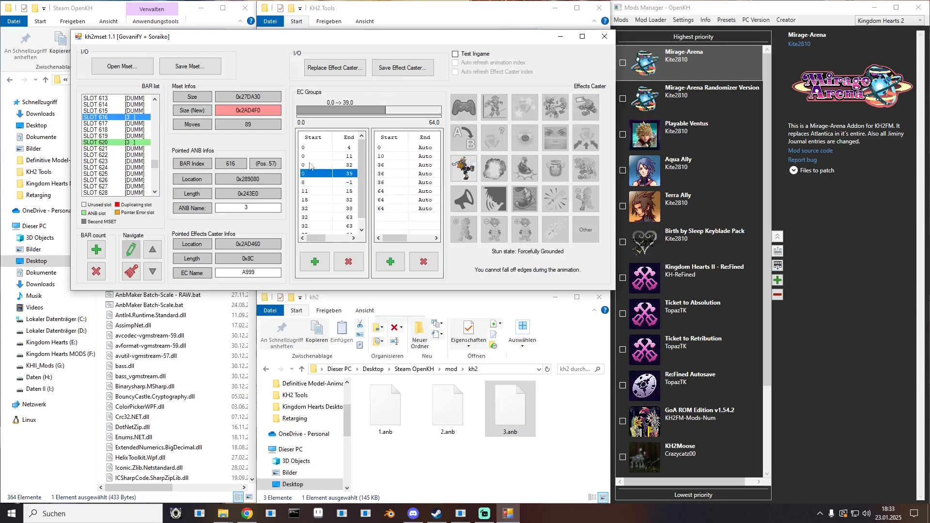
click(309, 164)
click(309, 156)
click(308, 148)
click(312, 229)
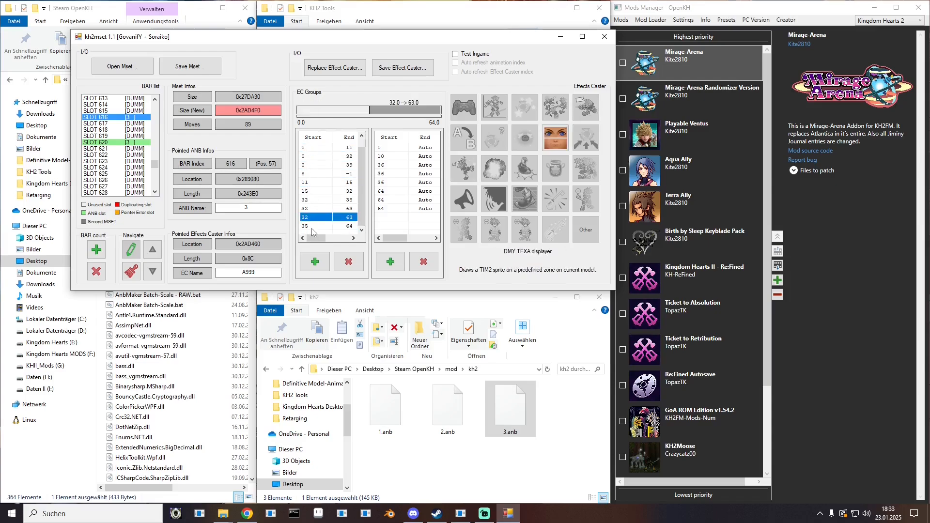
click(312, 226)
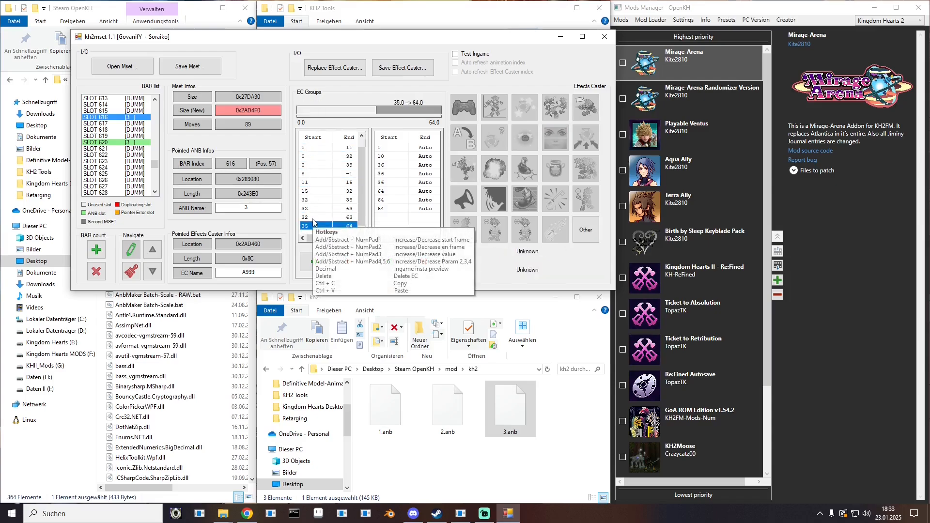
mouse_move(318, 238)
mouse_down()
mouse_move(352, 248)
mouse_move(315, 241)
mouse_up()
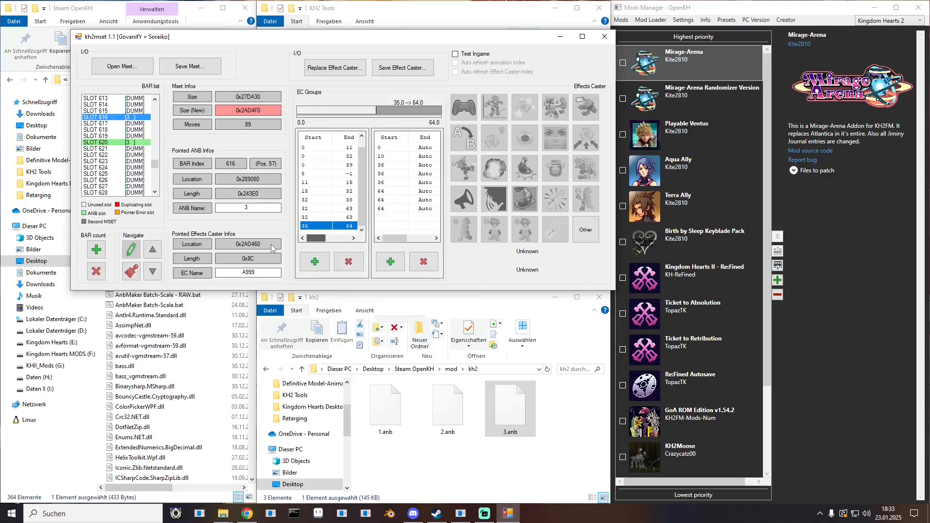
- Save the moveset over the existing P_EX100.mset in the KH2 Tools folder and close the moveset editor
scroll(111, 136, up, 3)
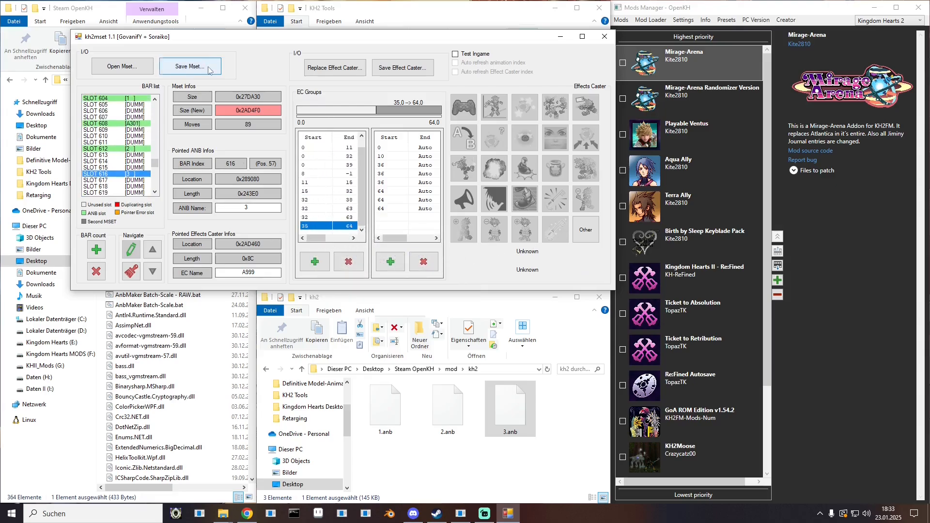
click(184, 68)
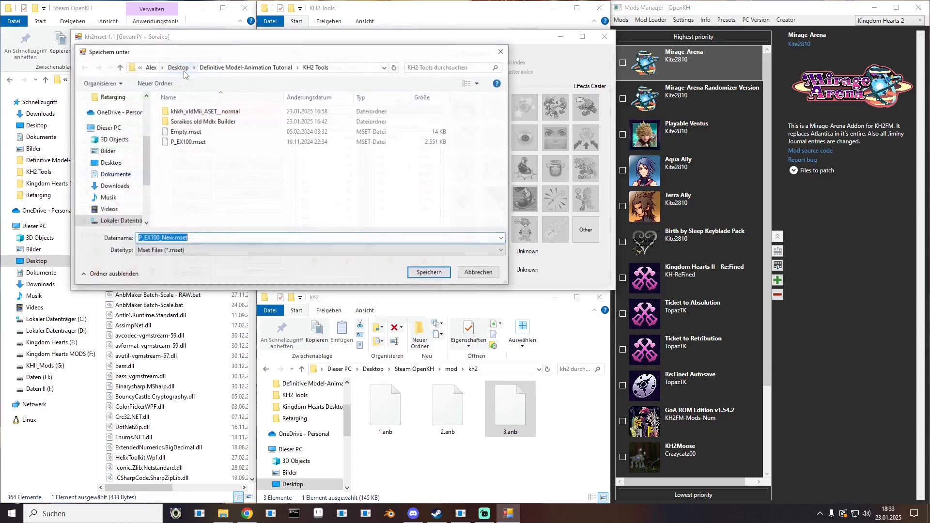
click(181, 142)
double_click(181, 142)
click(490, 262)
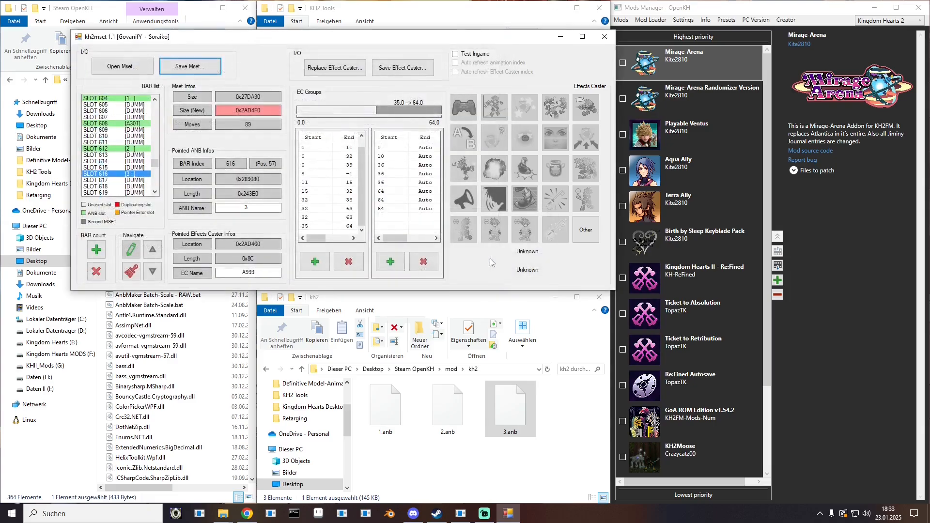
click(604, 37)
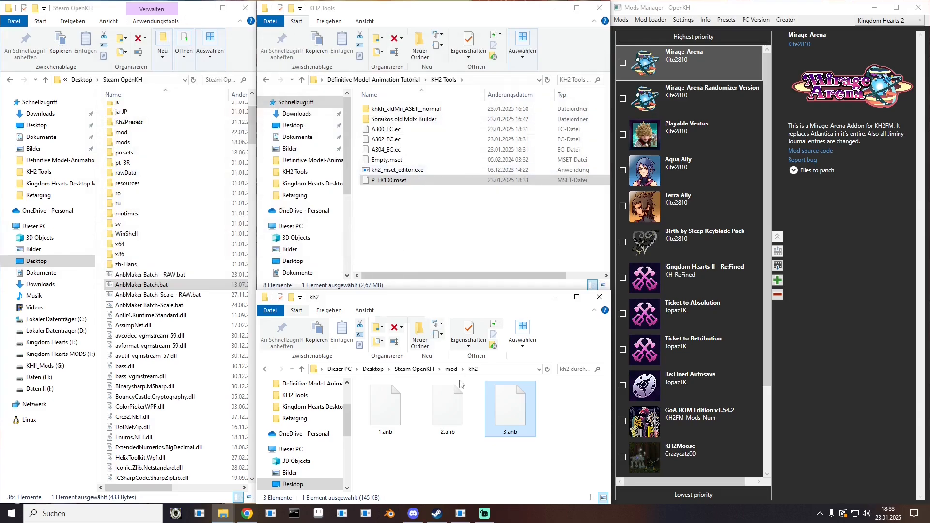
- Move 1.anb, 2.anb and 3.anb from the mod's kh2 folder into the KH2 Tools folder, then reopen kh2
drag(387, 450, 421, 227)
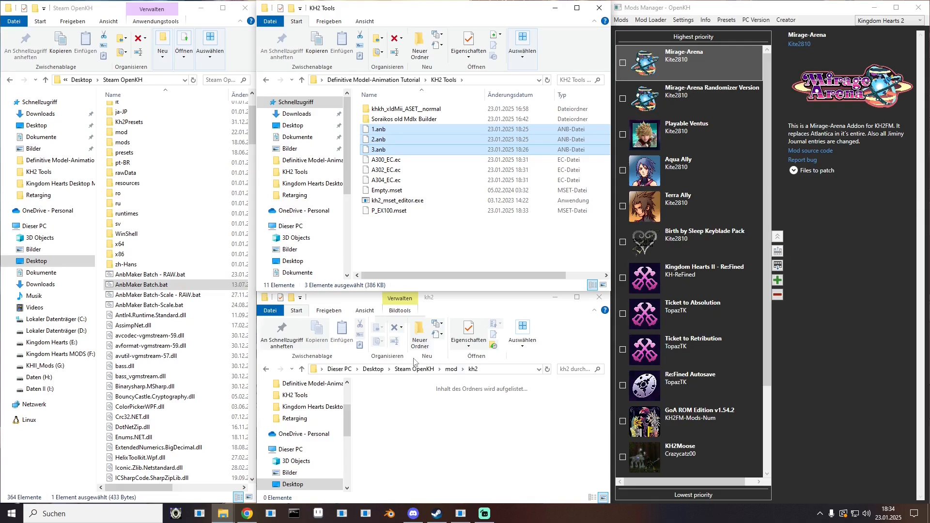
click(451, 369)
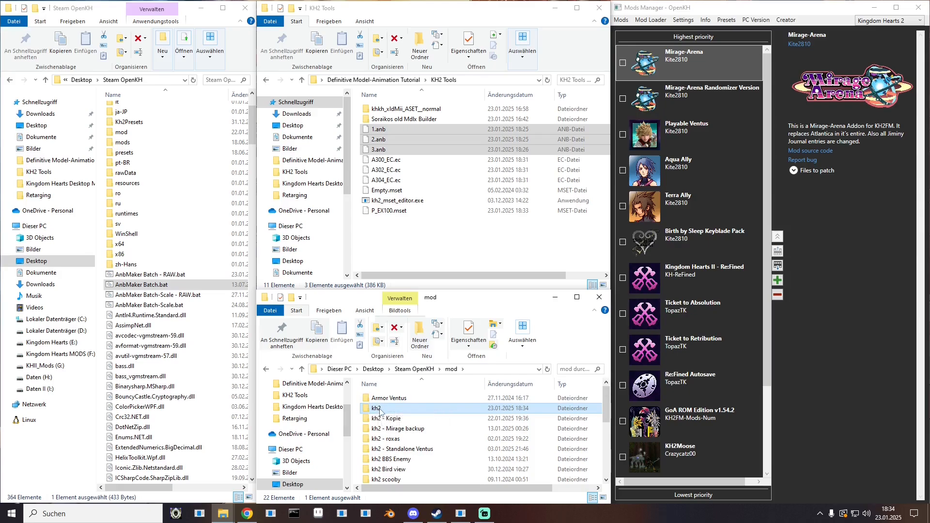
double_click(381, 410)
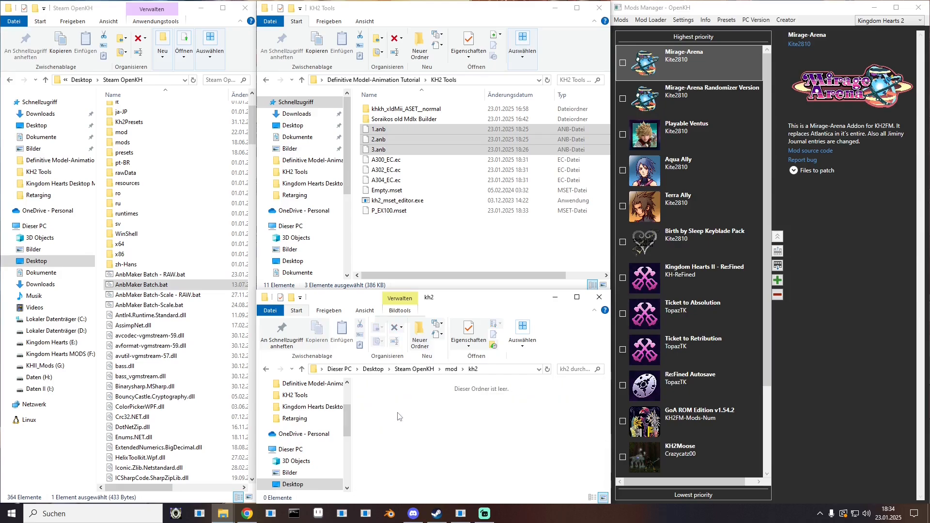
- Create a new folder named obj inside the mod's kh2 folder
right_click(399, 417)
mouse_move(485, 391)
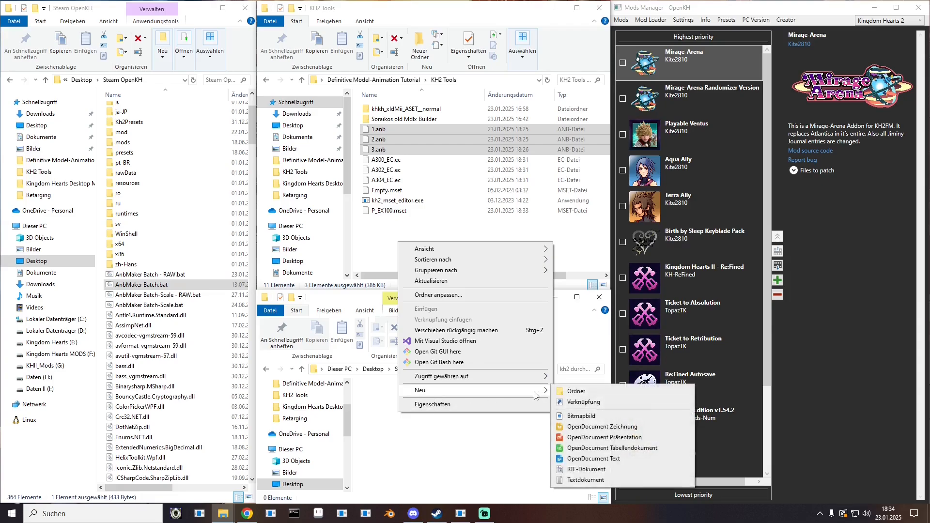
click(575, 392)
text(obj)
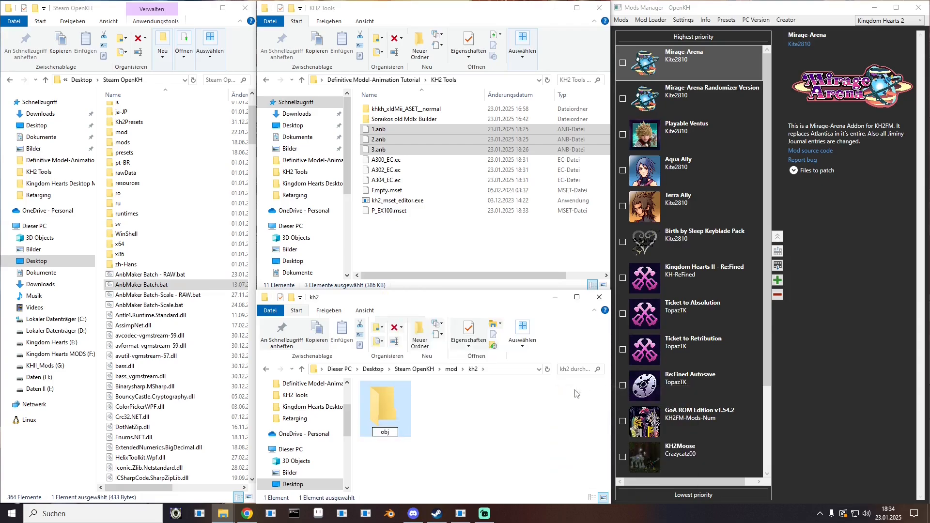
key(Return)
- Copy P_EX100.mset from KH2 Tools into the obj folder
click(385, 212)
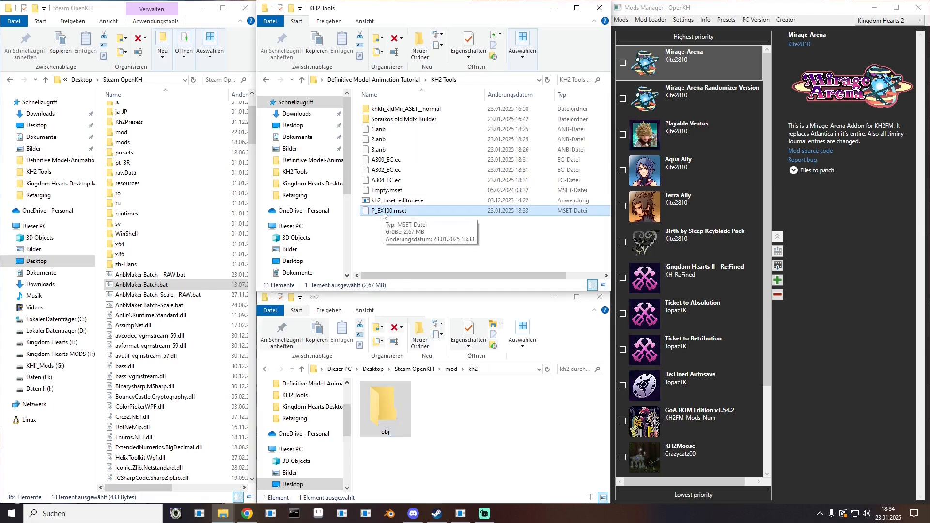
double_click(374, 407)
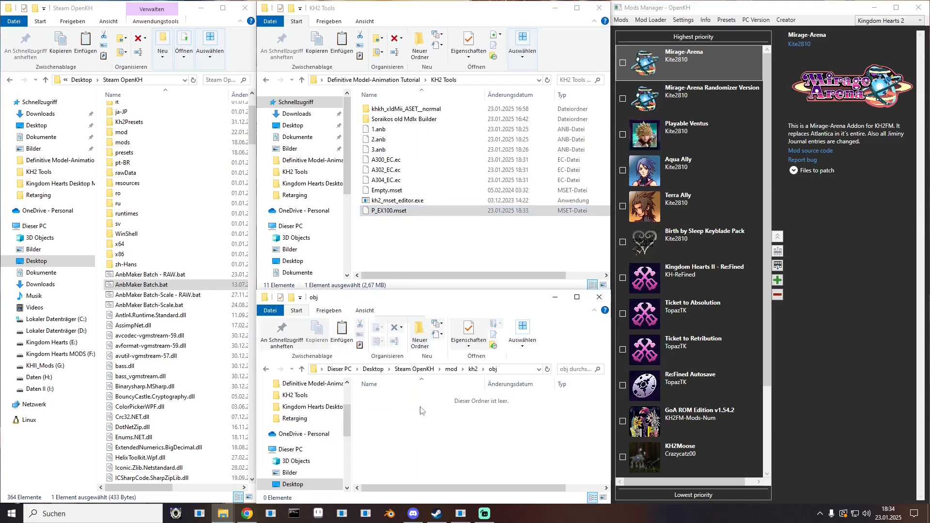
key(ctrl+v)
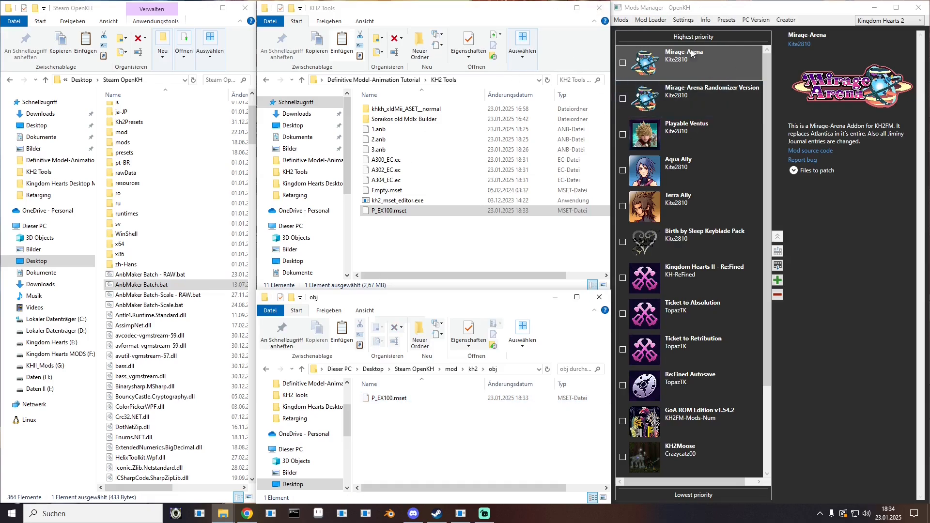
- Run Kingdom Hearts 2 from the Mods Manager without building and load save file 89, Radiant Garden
click(651, 20)
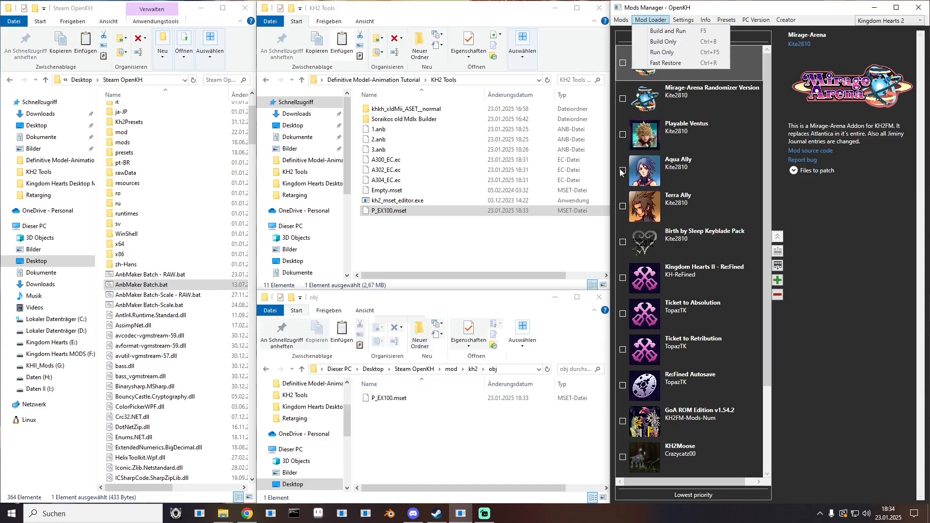
click(669, 52)
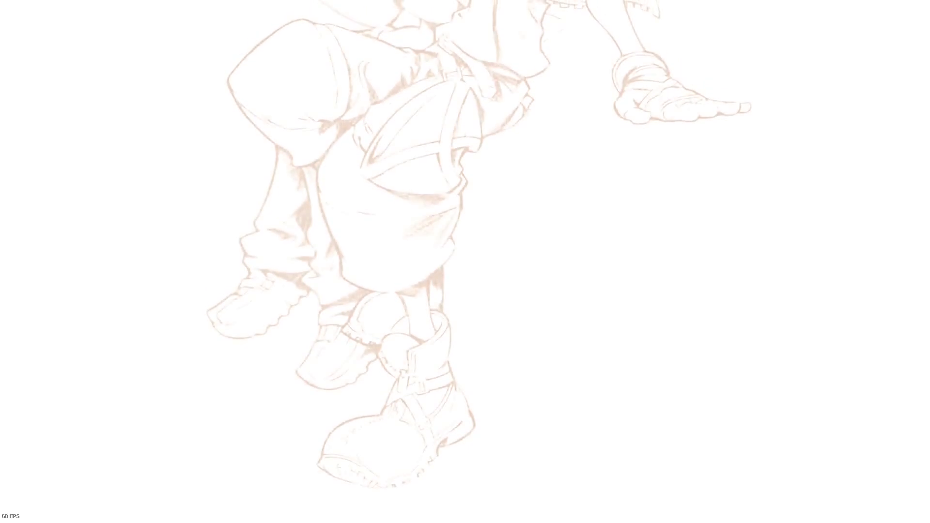
key(Down)
key(Return)
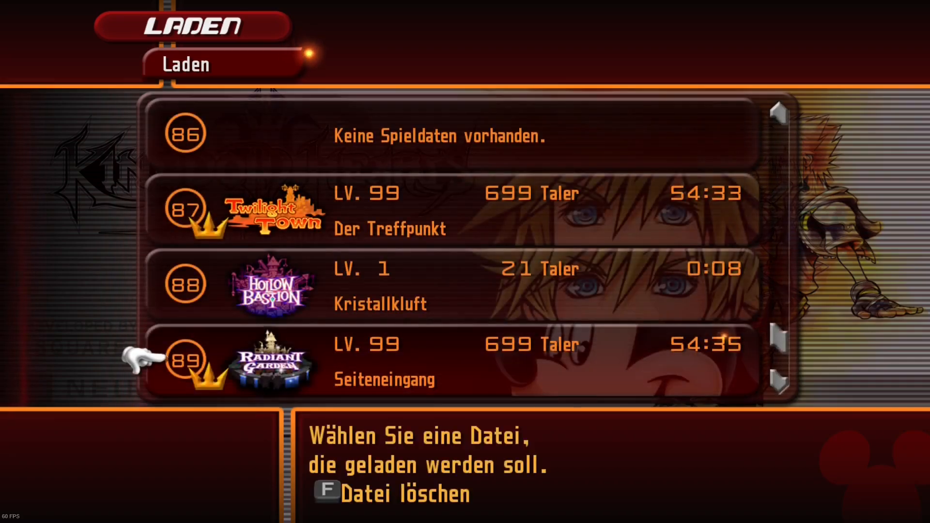
key(Return)
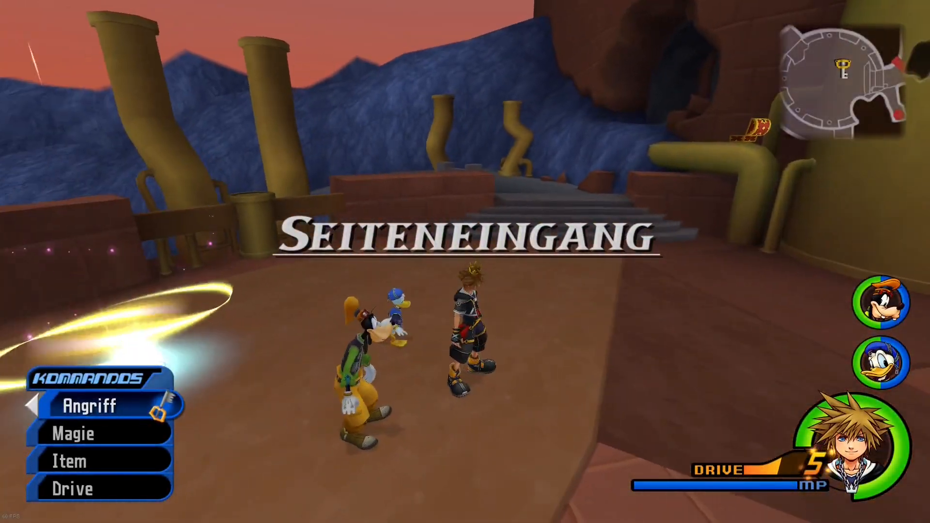
- Perform repeated ground attack combos with Sora to check the inserted animations in game
key(Return)
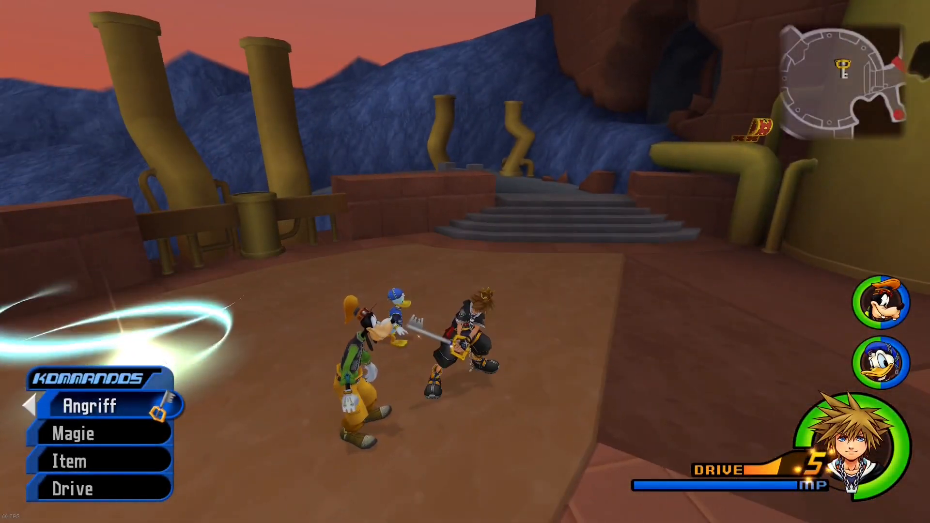
key(d)
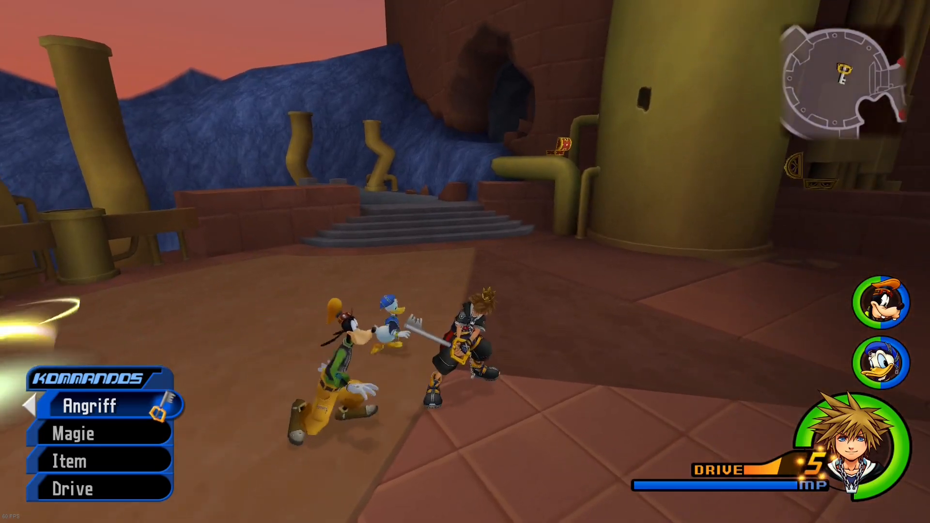
key(Return)
key(Return)
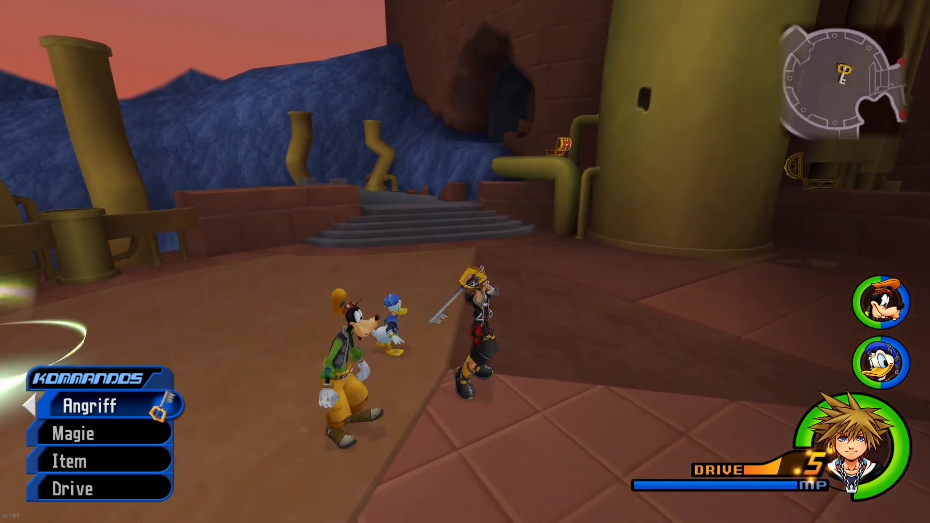
key(Return)
key(Return)
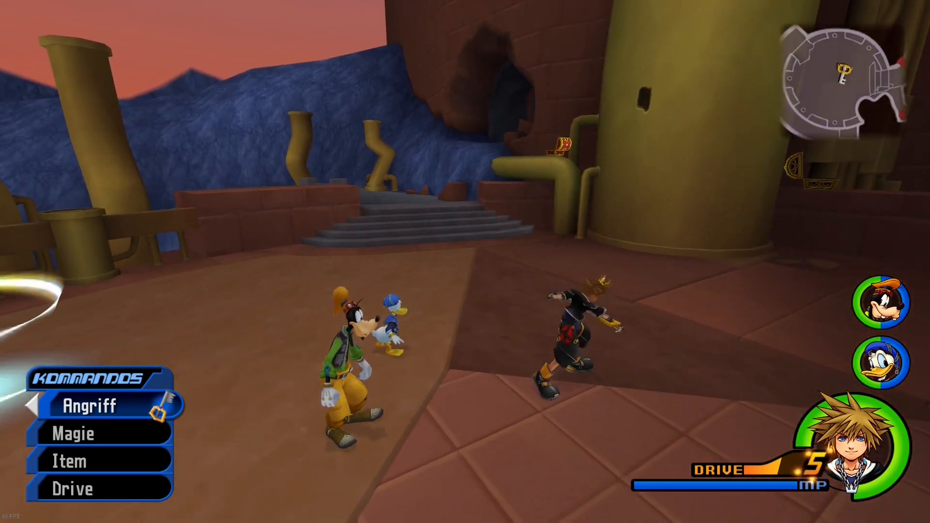
key(Return)
key(Return)
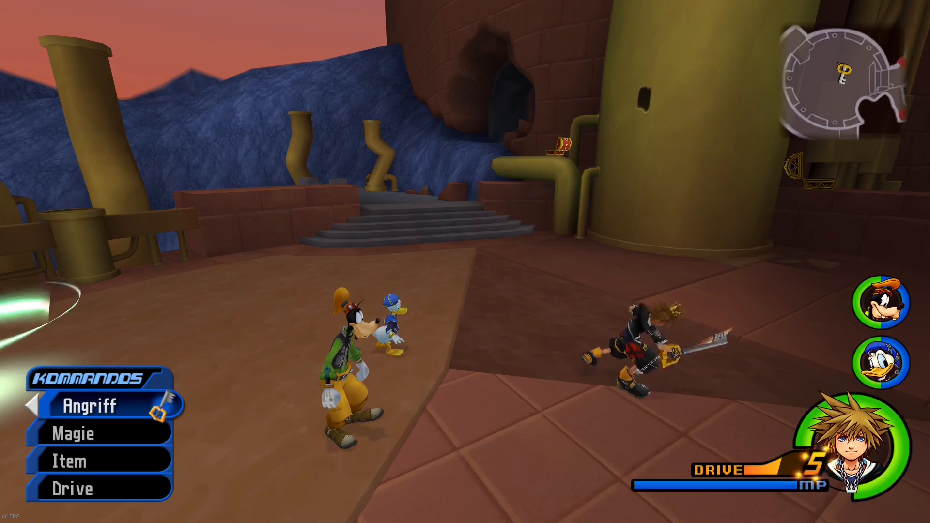
key(Return)
key(Return)
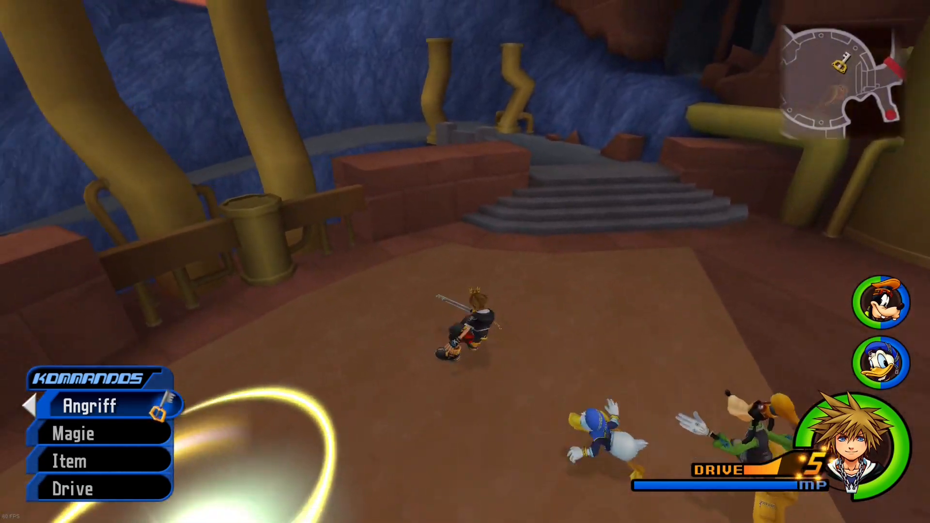
key(Return)
key(Return)
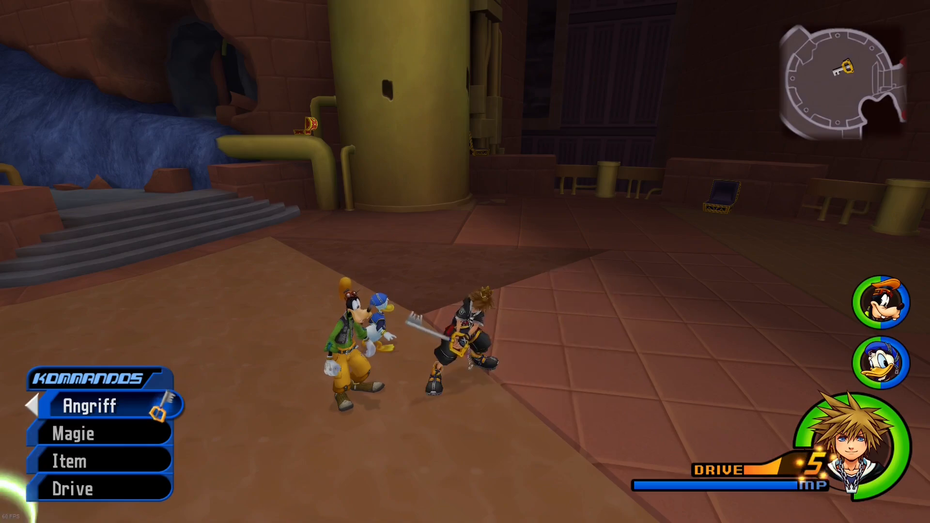
- Test a jump attack, then turn Sora around and repeat the ground attacks from another view
key(w)
key(space)
key(Return)
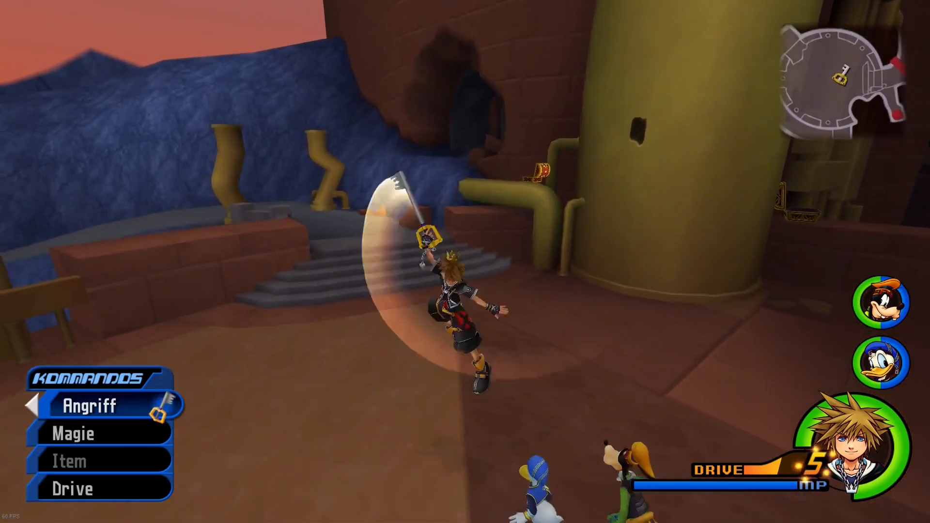
key(a)
key(d)
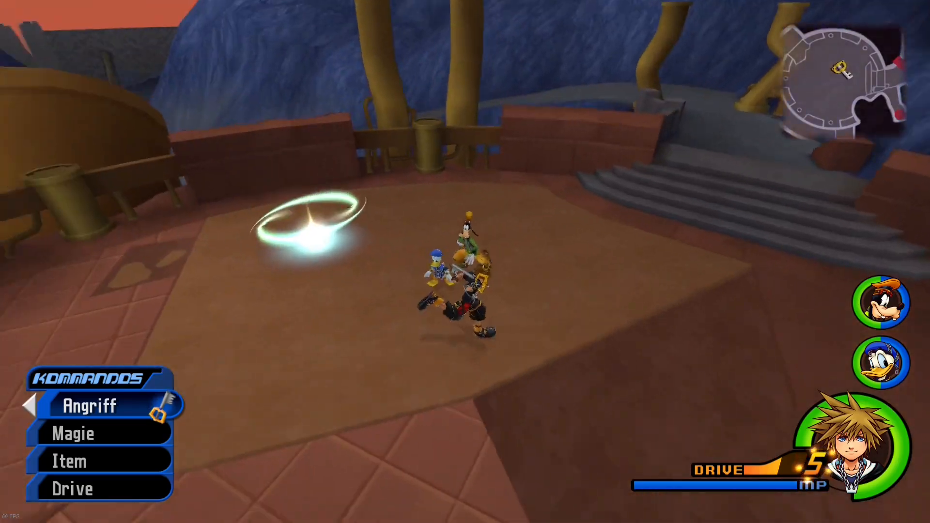
key(Return)
key(Return)
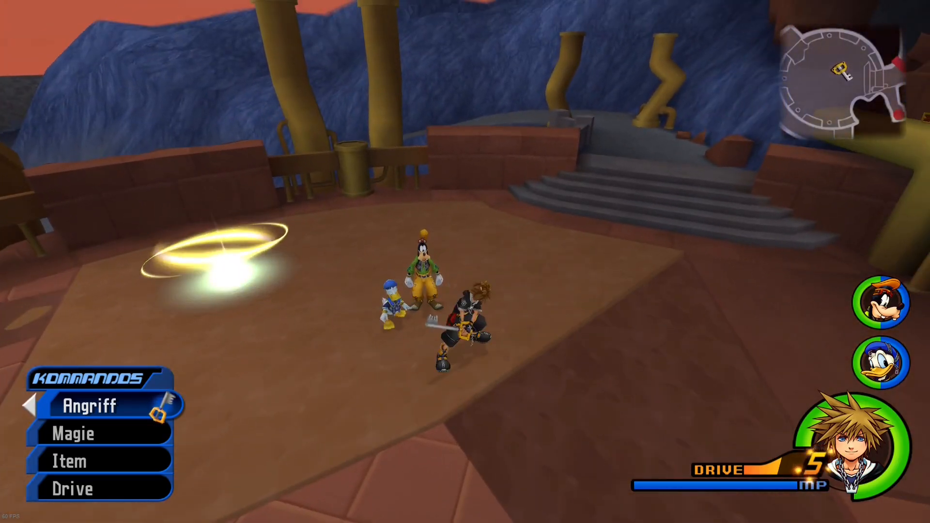
key(Return)
key(Return)
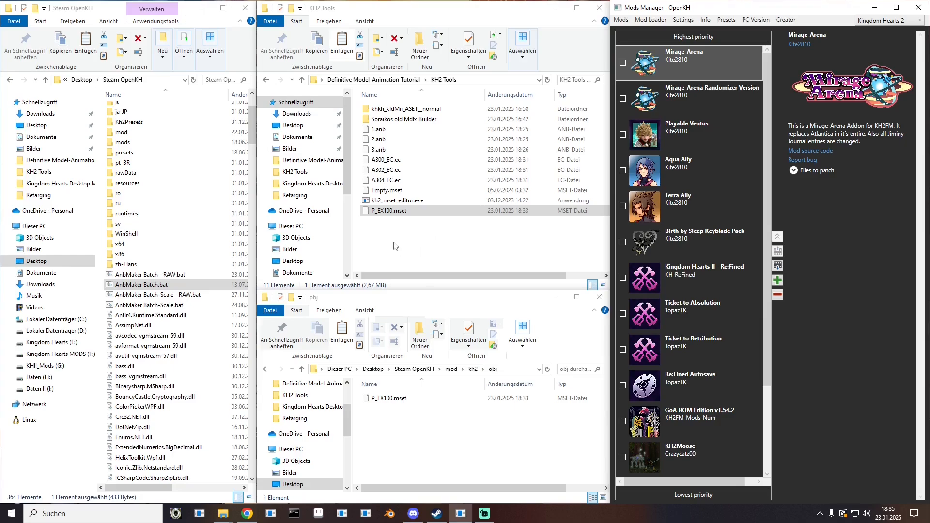
- Find and launch the HxD hex editor
click(134, 509)
text(hxd)
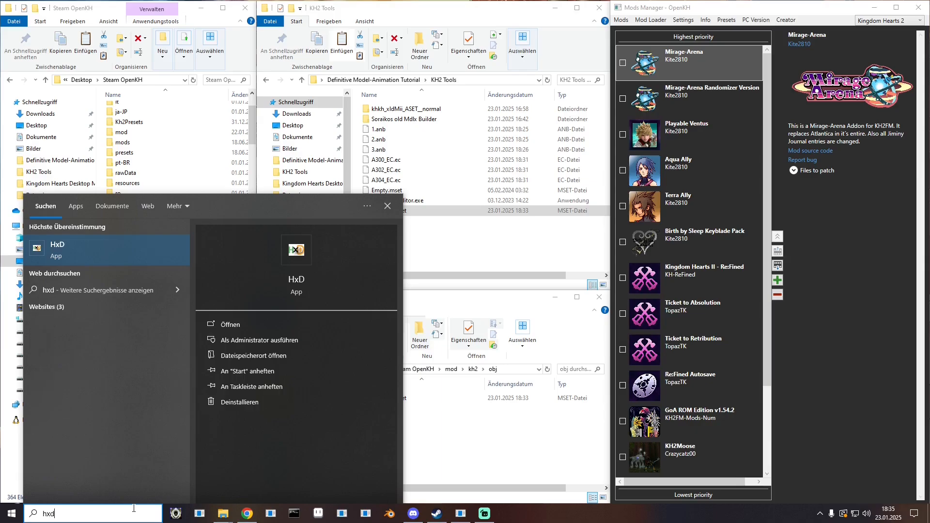
key(Return)
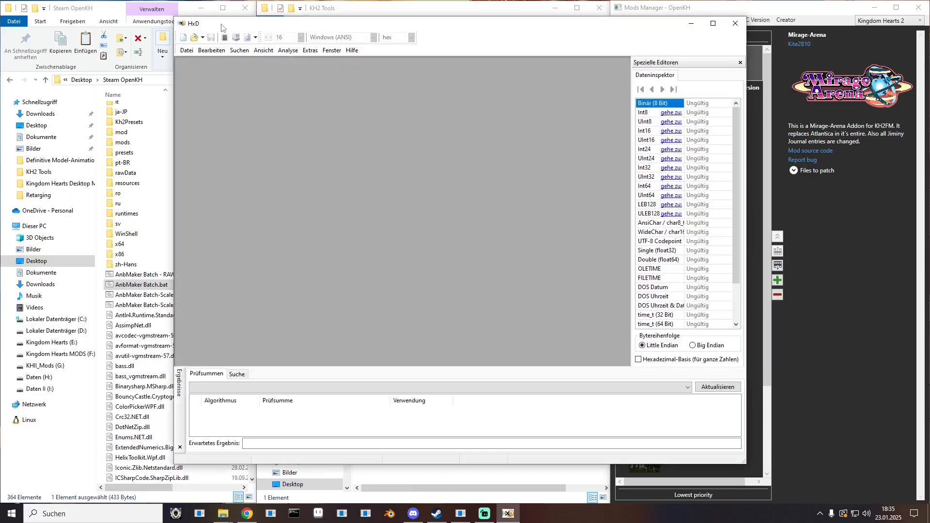
- Open 1.anb, 2.anb and 3.anb from the KH2 Tools folder in HxD
drag(221, 28, 551, 88)
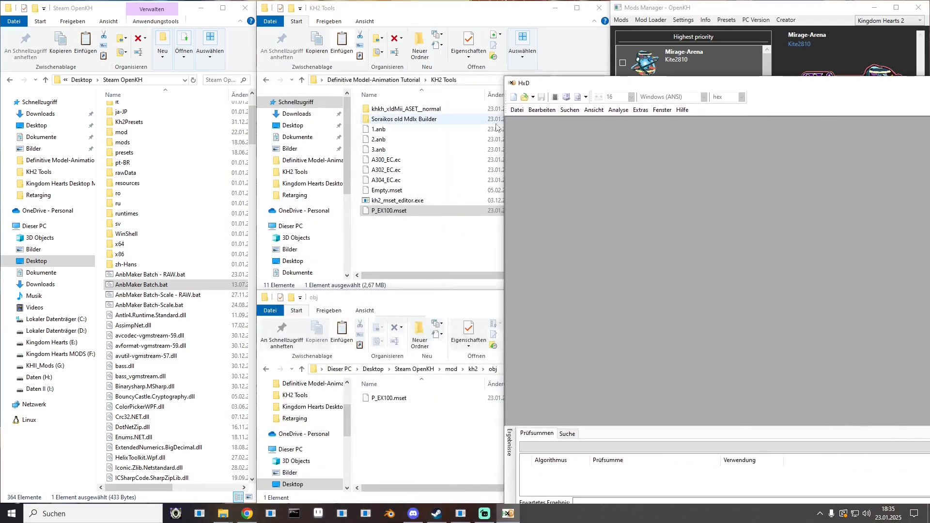
drag(385, 132, 538, 146)
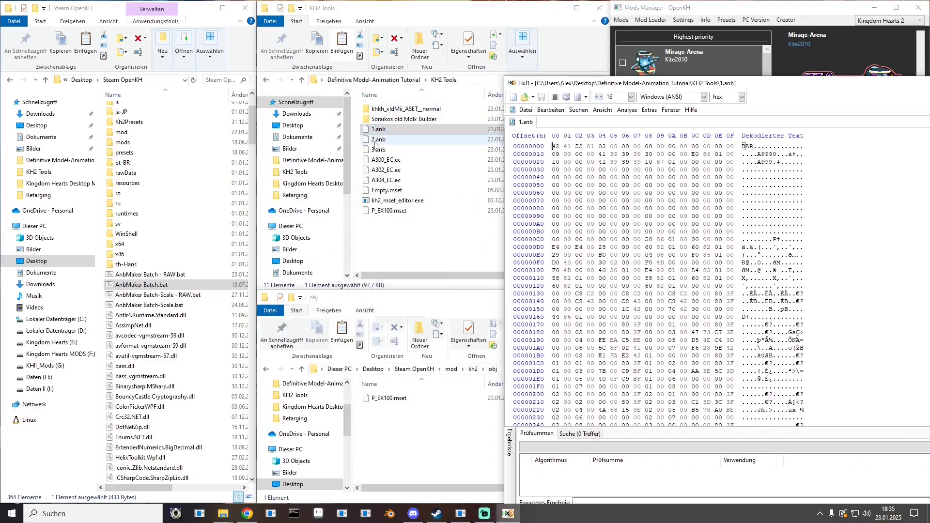
drag(388, 139, 567, 183)
- Overwrite the four FF bytes at offset 00018700 in 1.anb with 00 00 00 00 and copy the new bytes
click(526, 123)
drag(607, 85, 374, 69)
drag(722, 125, 722, 401)
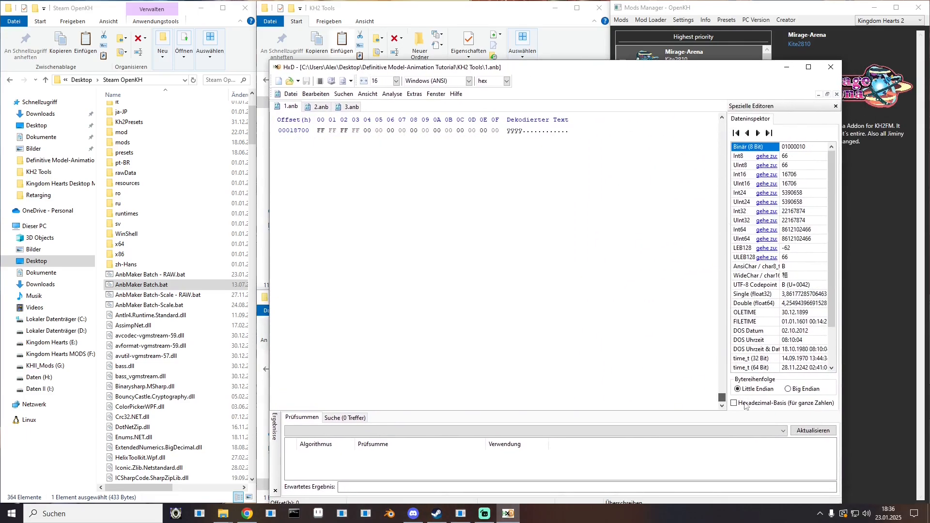
scroll(340, 228, up, 7)
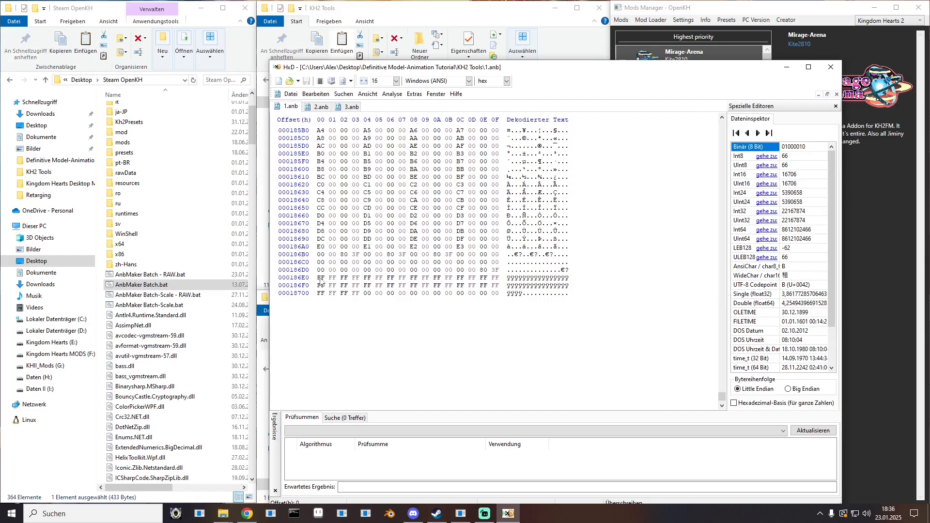
mouse_move(318, 278)
mouse_down()
mouse_move(373, 294)
mouse_move(318, 293)
mouse_up()
click(363, 297)
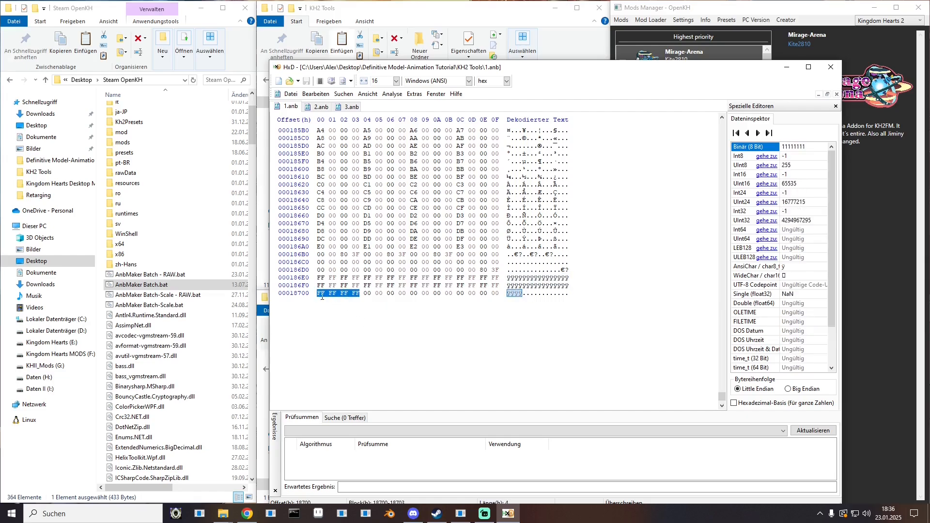
text(00 00 00 00)
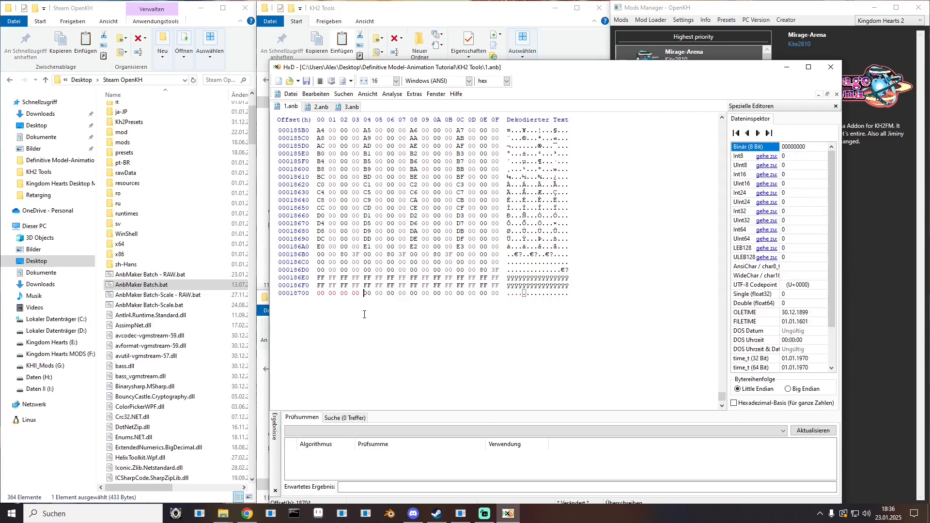
drag(361, 294, 318, 293)
click(345, 293)
key(ctrl+c)
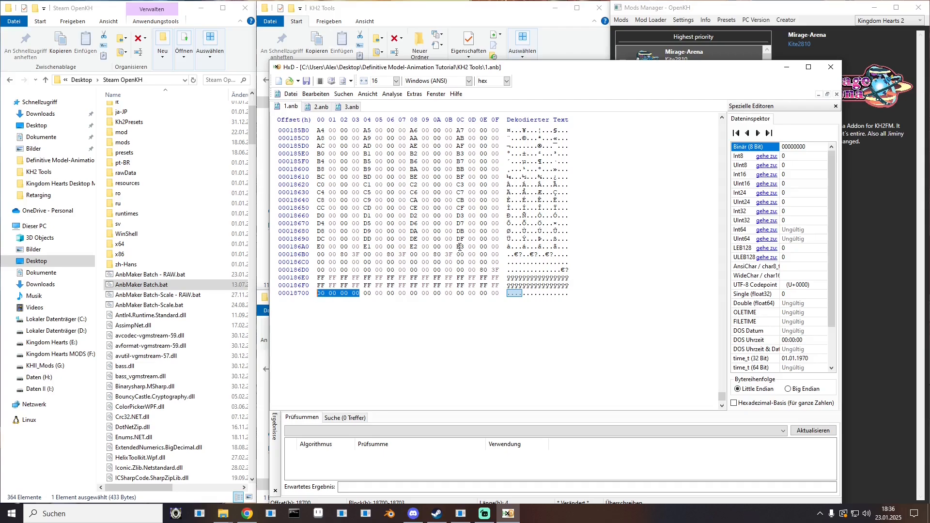
- Set the byte at offset 000186BC in 1.anb to 01, right after the last 80 3F pair in that row, and save the file
drag(457, 254, 499, 271)
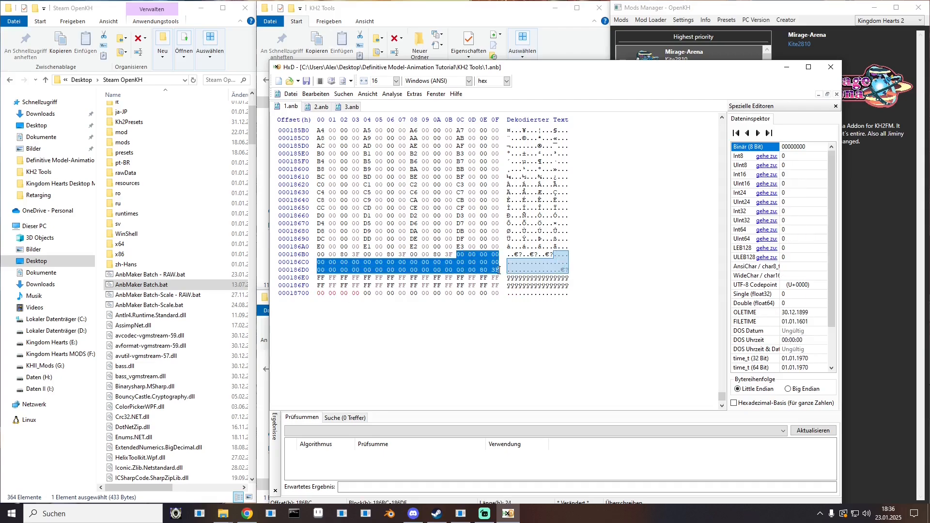
click(460, 255)
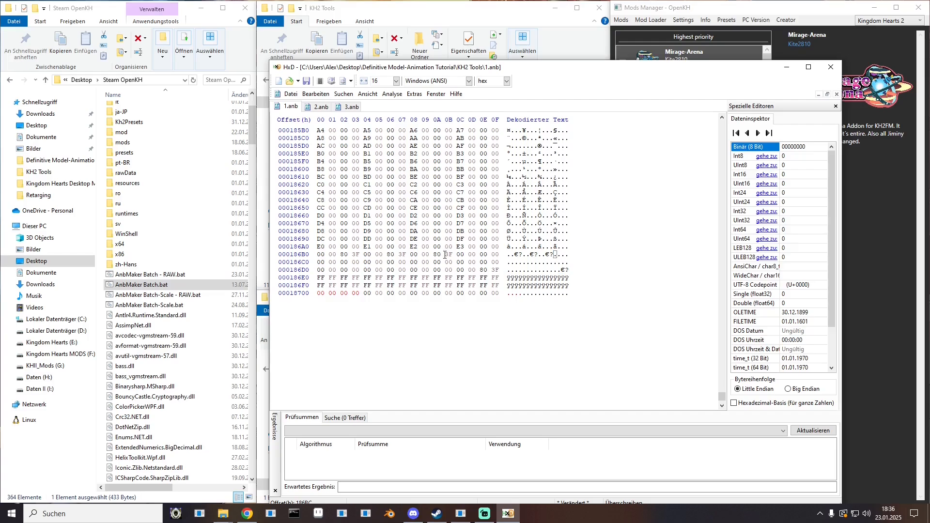
mouse_move(445, 254)
mouse_down()
mouse_move(464, 247)
mouse_move(462, 255)
mouse_up()
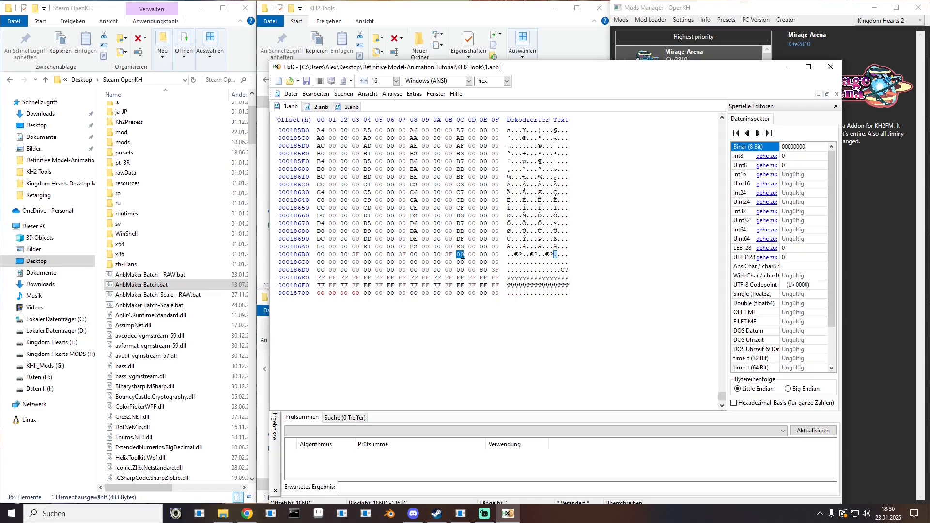
text(01)
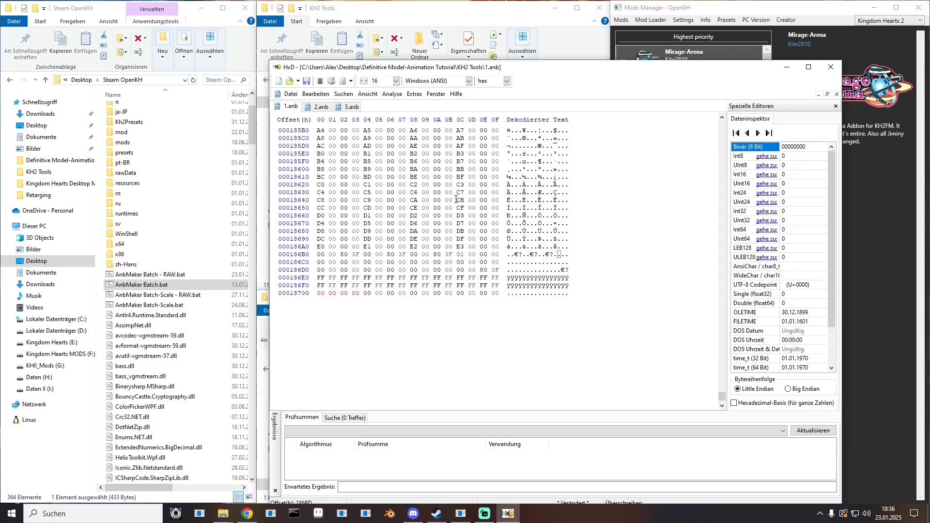
click(307, 81)
- In 2.anb, replace the four FF bytes at offset 00023E80 with the copied zeros and set the byte at 00023E3C to 01
click(318, 108)
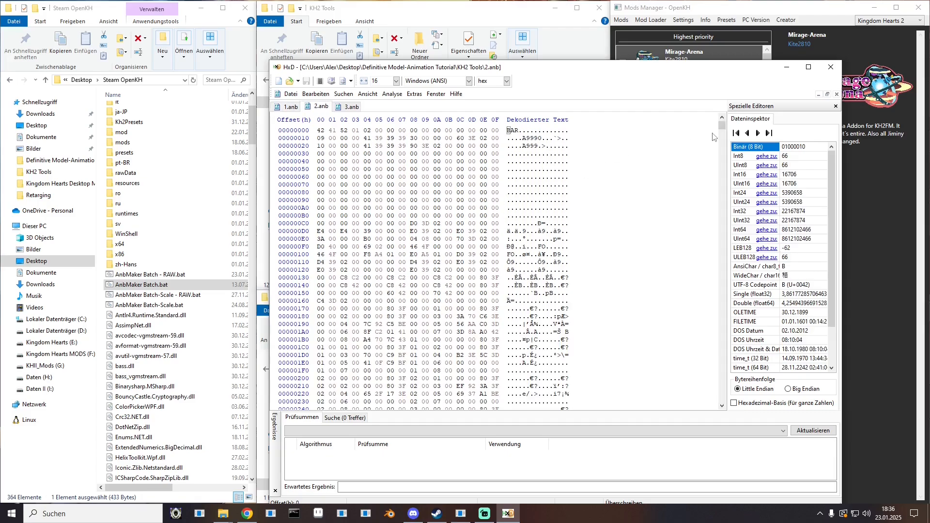
drag(723, 127, 722, 396)
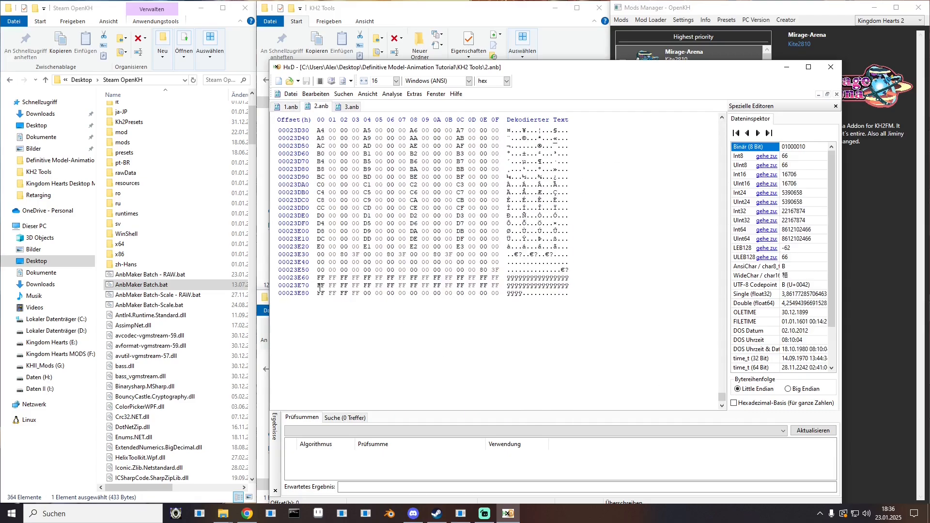
drag(318, 294, 362, 293)
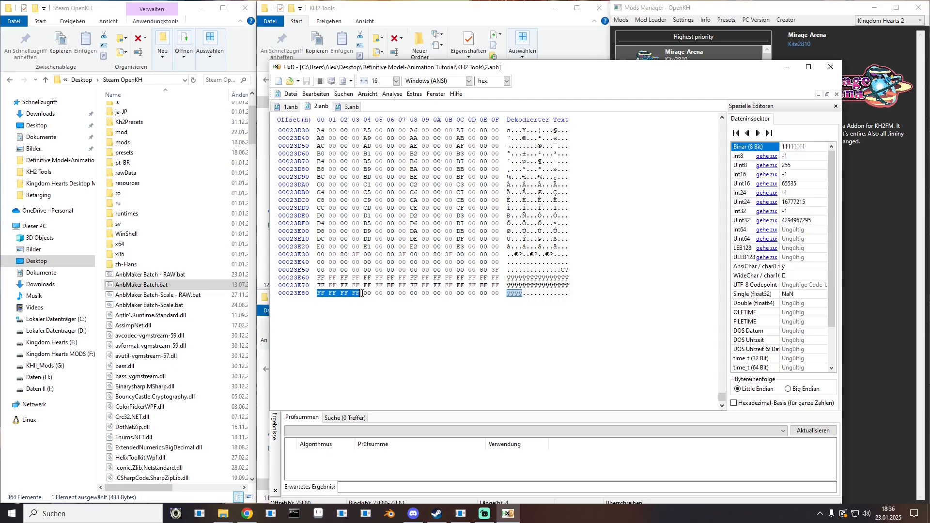
key(ctrl+v)
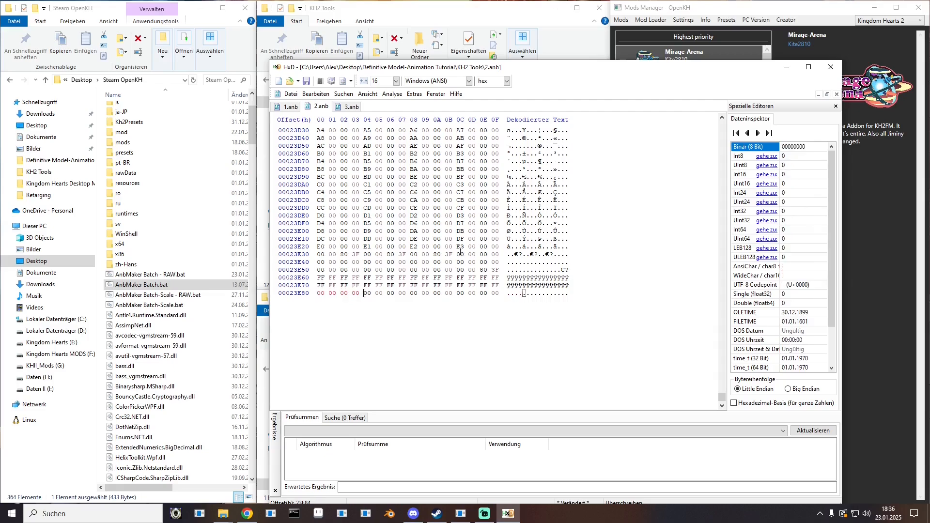
drag(456, 252, 463, 256)
- In 3.anb, overwrite the four FF bytes at offset 00024400 with zeros, set the byte at 000243BC to 01, and save
click(353, 107)
key(ctrl+End)
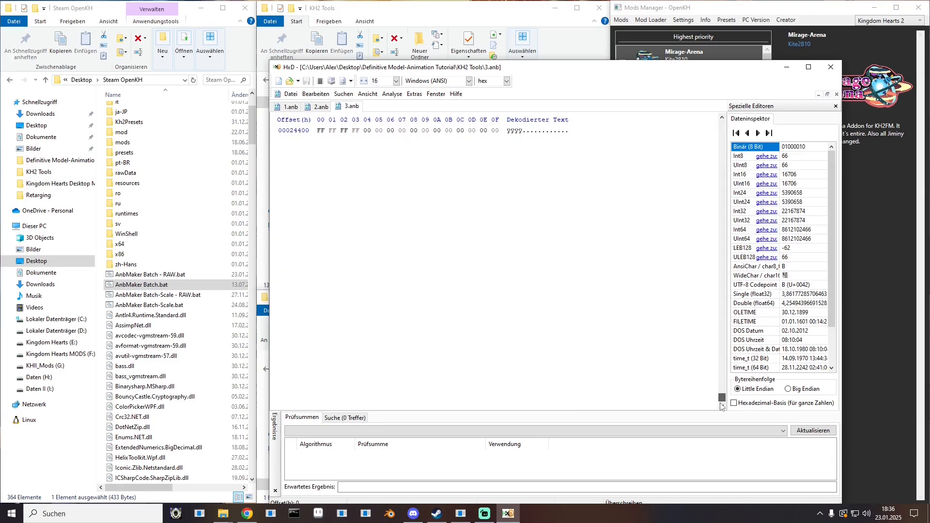
drag(318, 268, 360, 270)
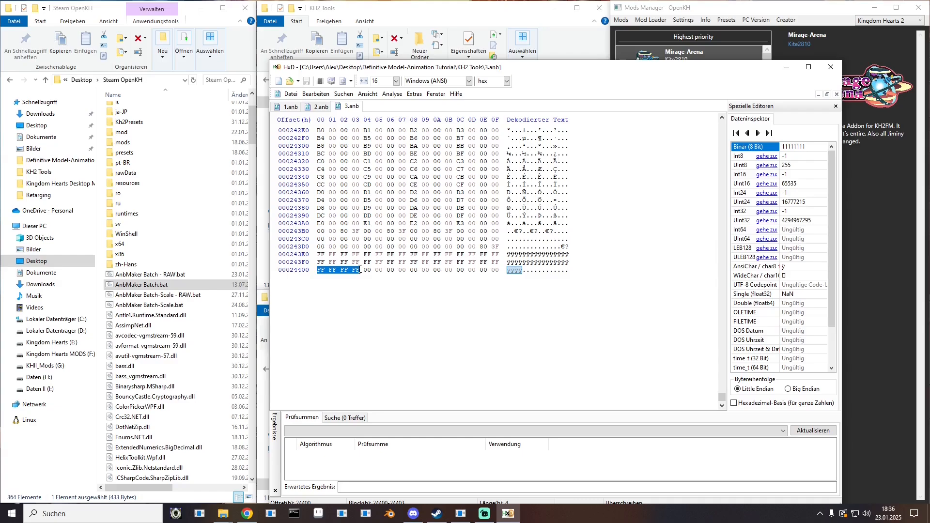
text(00000000)
drag(460, 233, 462, 234)
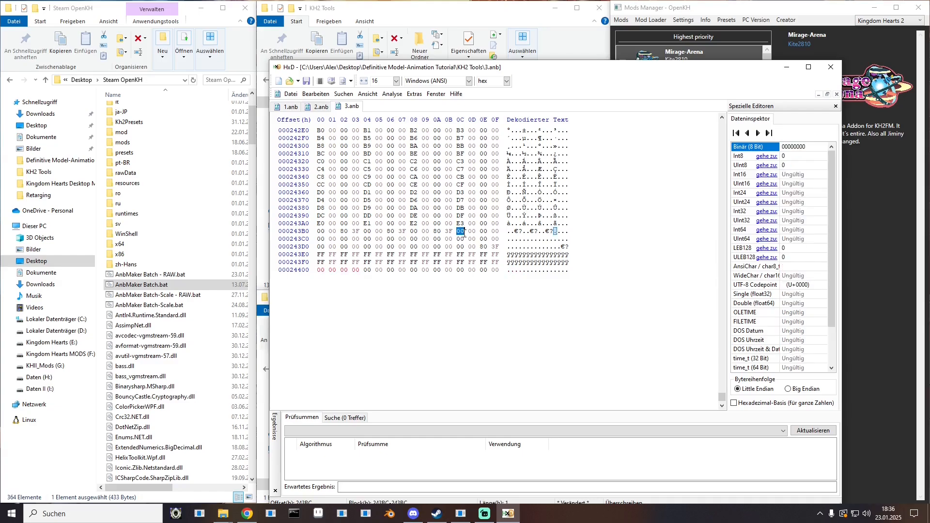
text(01)
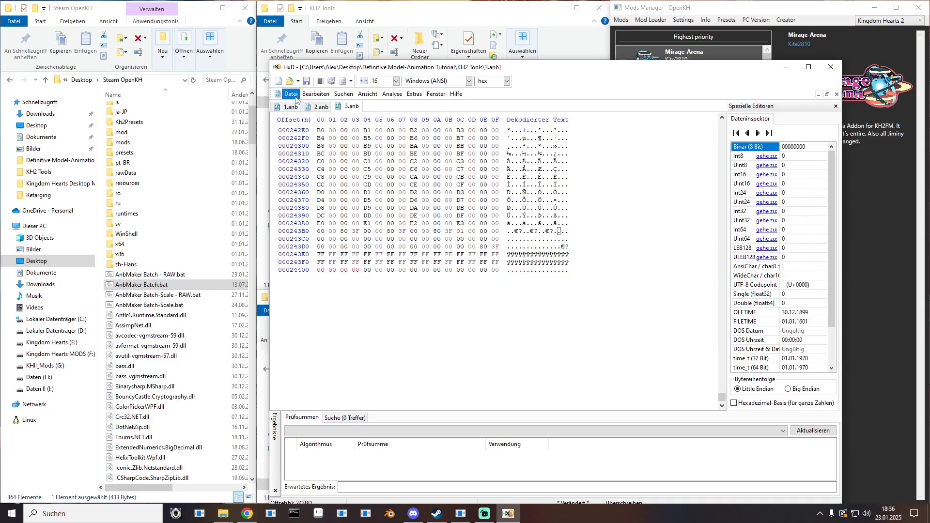
click(308, 81)
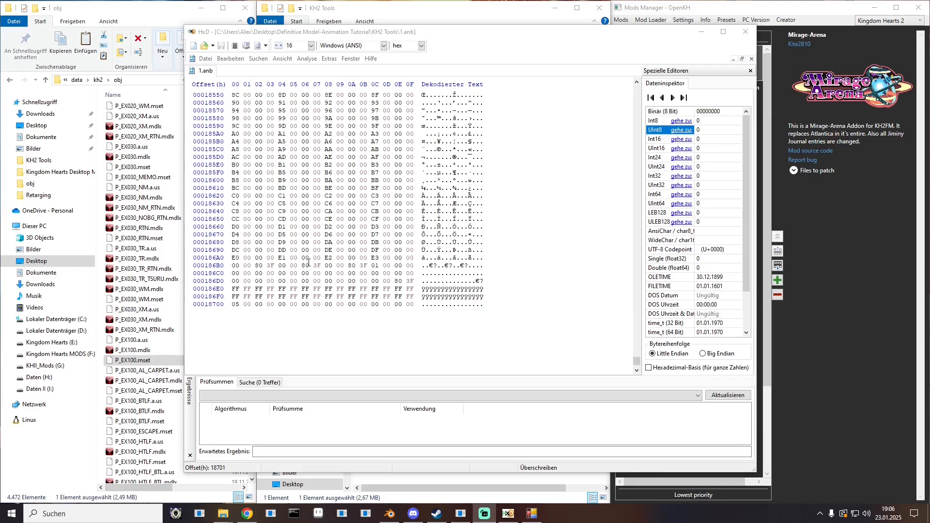
- Try the values 00, 01, 02, 05 and BE in turn for the byte at offset 00018700 in 1.anb
drag(242, 304, 232, 304)
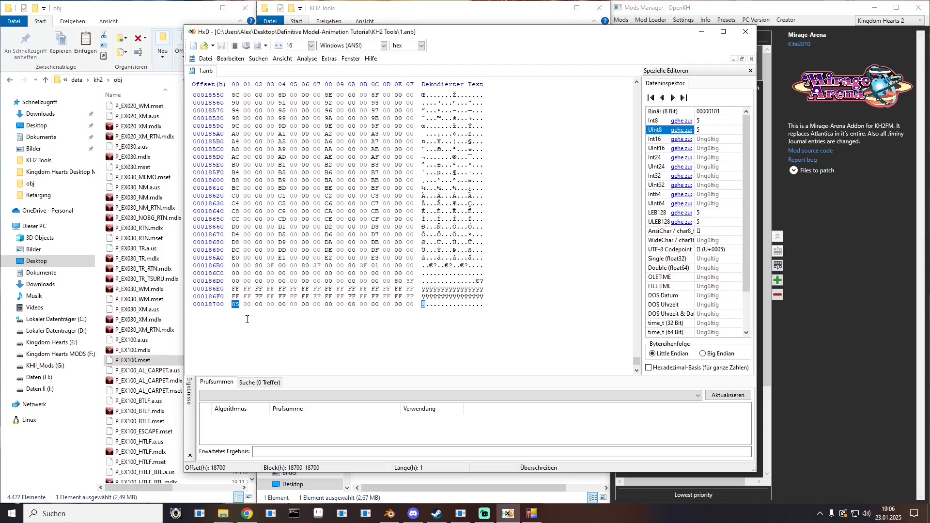
text(00)
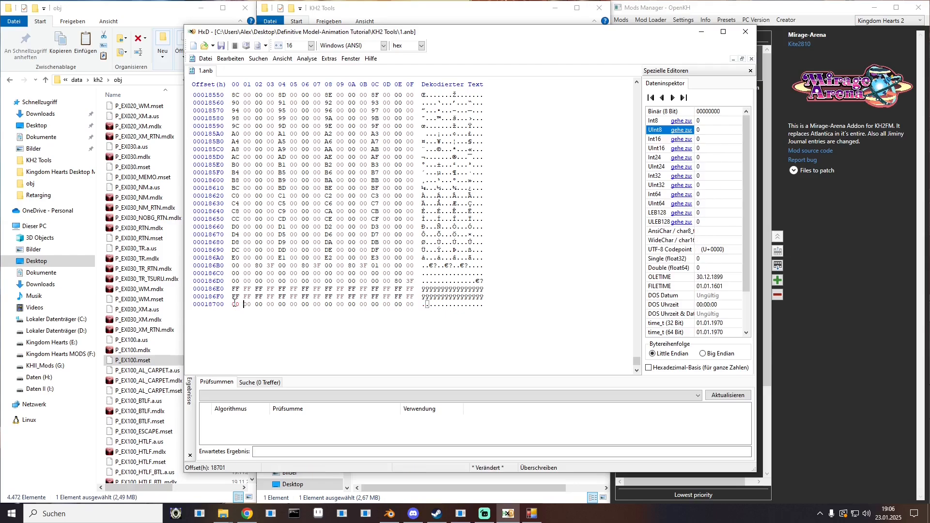
drag(236, 304, 234, 305)
text(1)
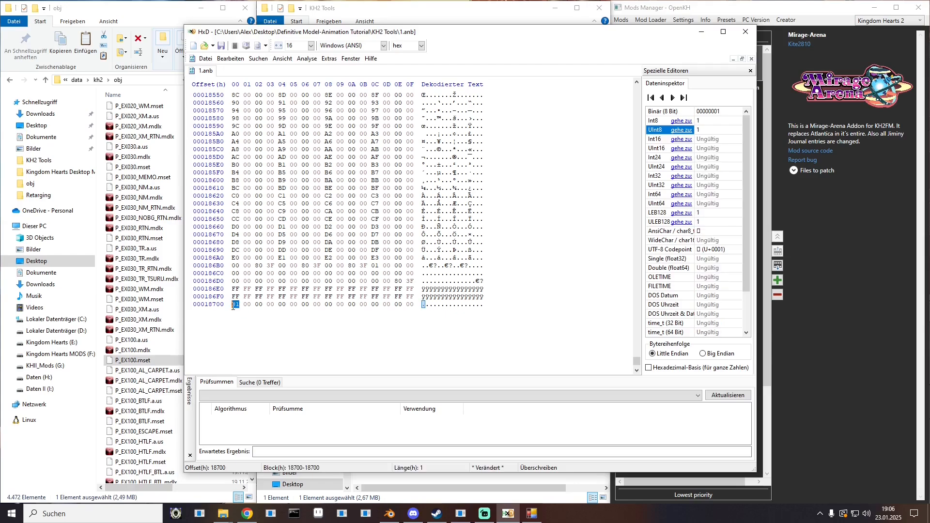
text(02)
drag(242, 305, 234, 306)
text(05)
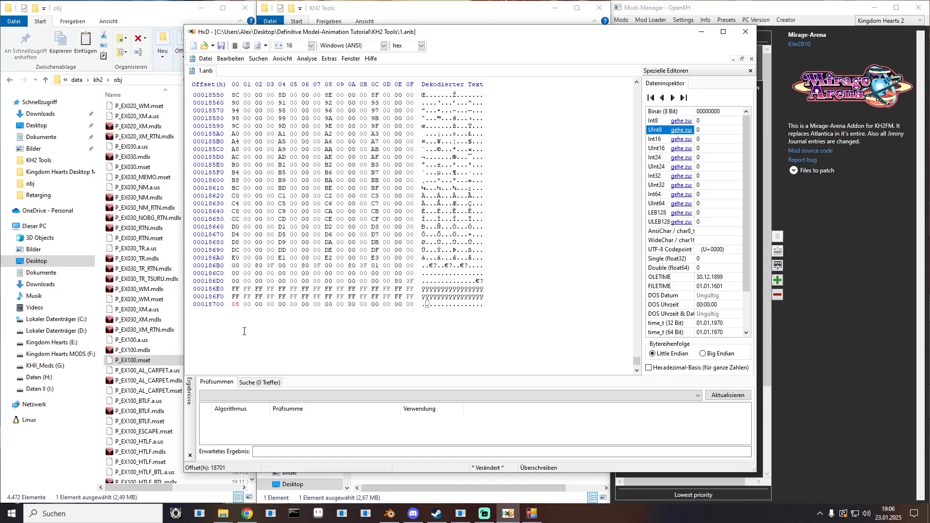
drag(247, 305, 231, 302)
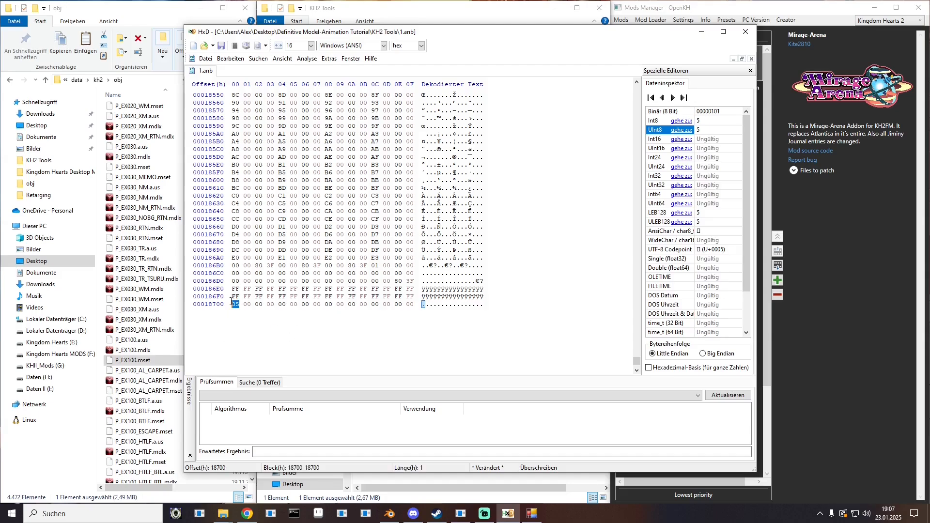
text(b)
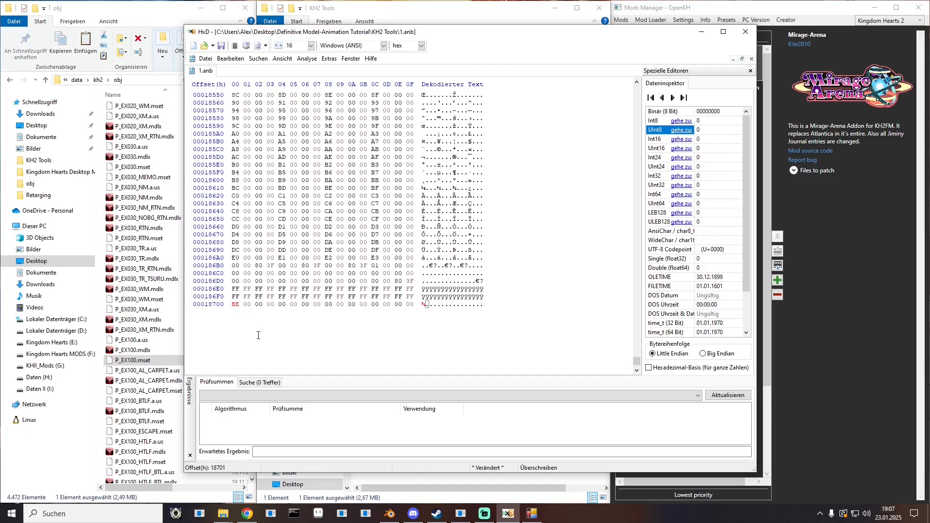
- Set the byte at offset 00018700 in 1.anb to 05 and save the file
drag(237, 306, 231, 308)
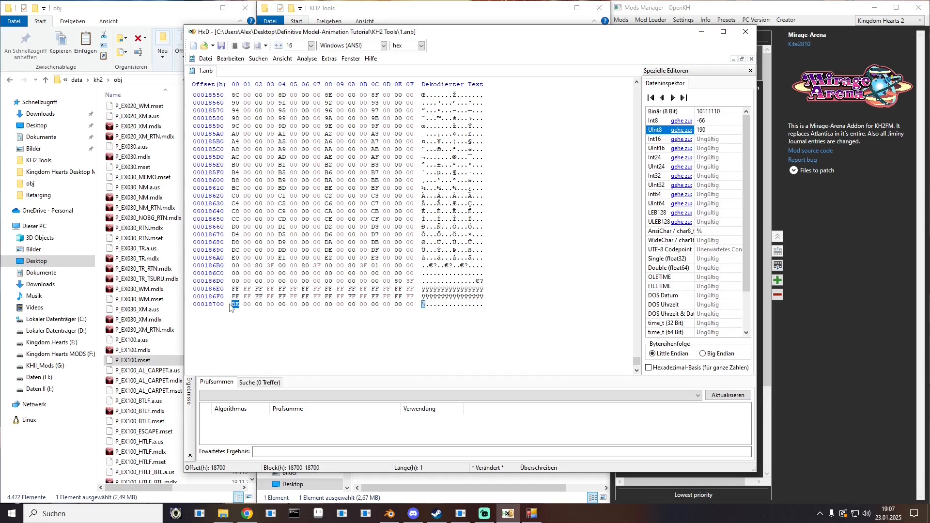
text(05)
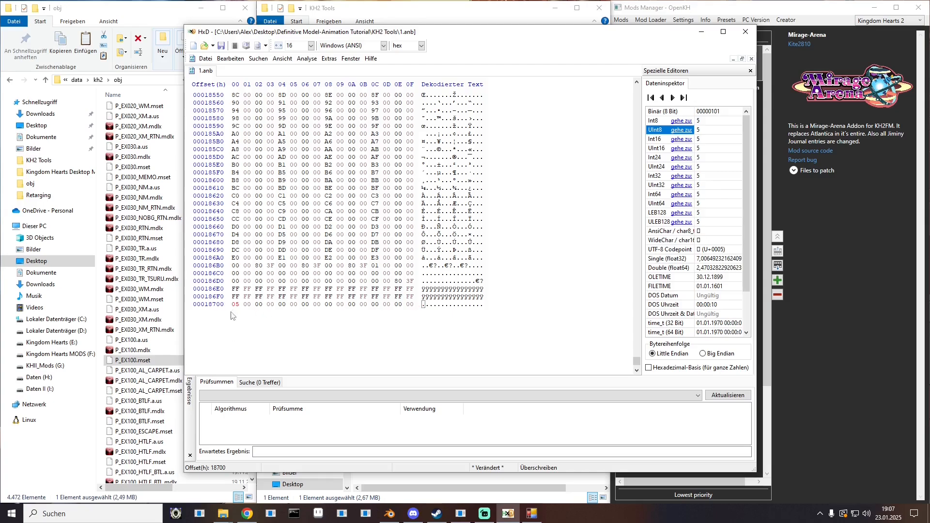
drag(240, 311, 227, 304)
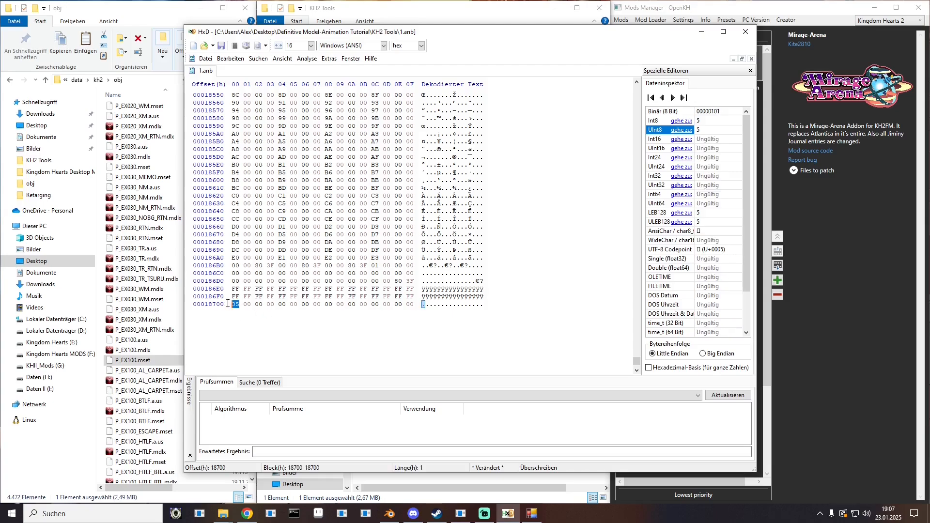
click(221, 46)
- Open 2.anb and 3.anb from the KH2 Tools folder alongside 1.anb in the hex editor
drag(227, 31, 252, 193)
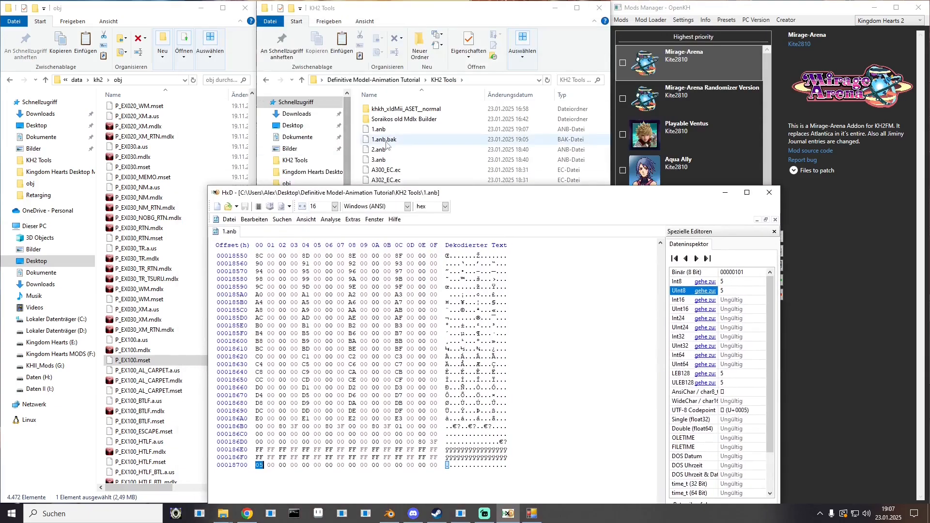
drag(372, 151, 316, 332)
drag(376, 160, 318, 318)
- Set the byte at offset 00023E80 in the last row of 2.anb to 05
click(253, 234)
drag(311, 192, 271, 28)
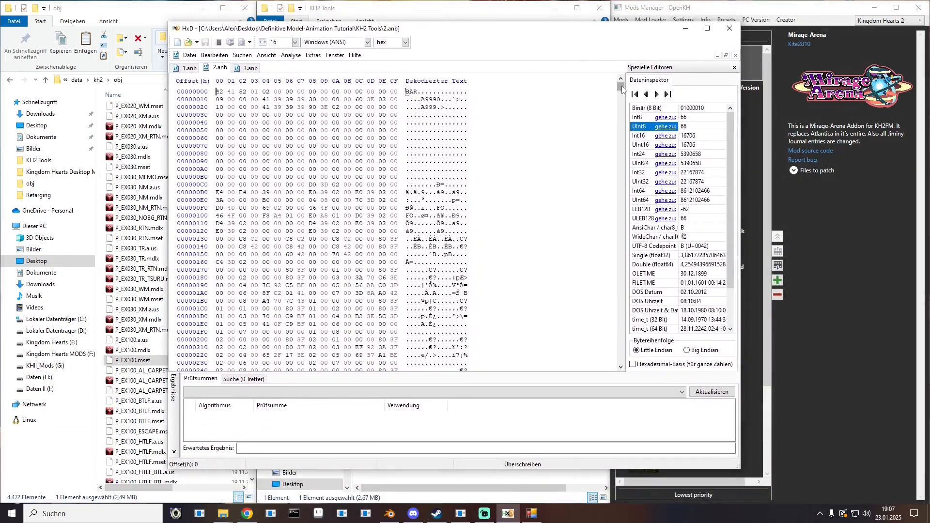
drag(621, 87, 622, 361)
drag(229, 229, 208, 236)
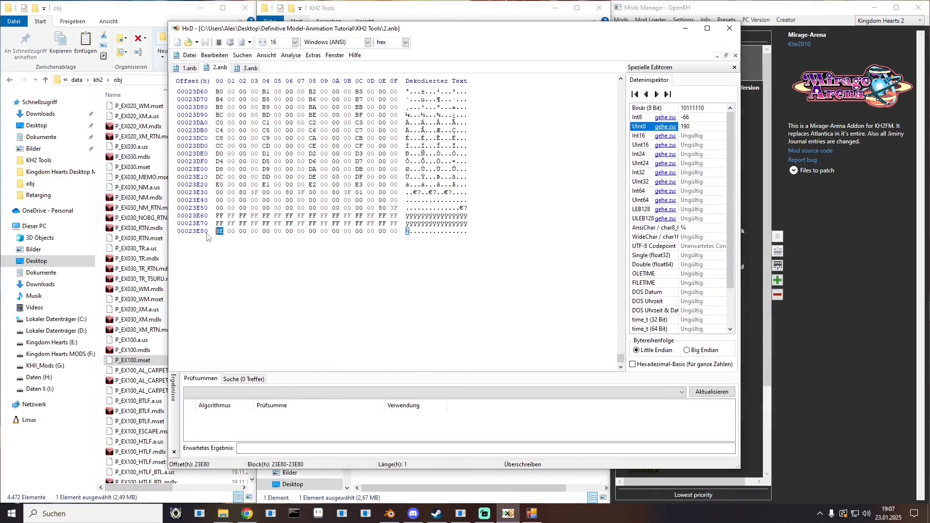
text(05)
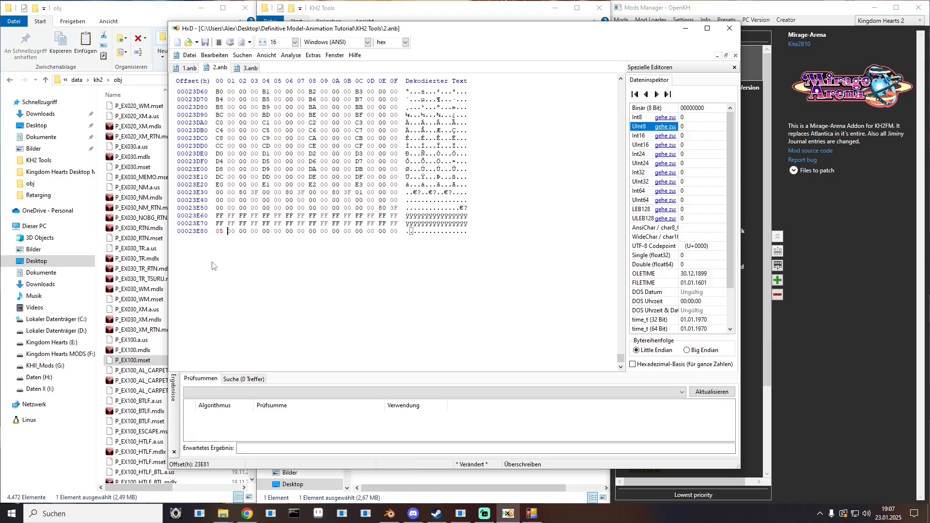
- Set the byte at offset 00024400 in the last row of 3.anb to 05, save the file and close the hex editor
click(250, 69)
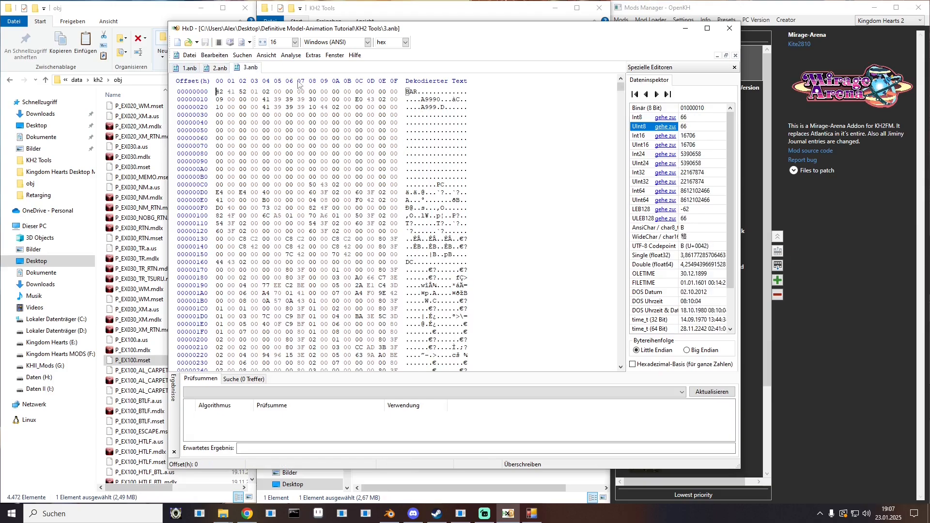
drag(621, 88, 621, 360)
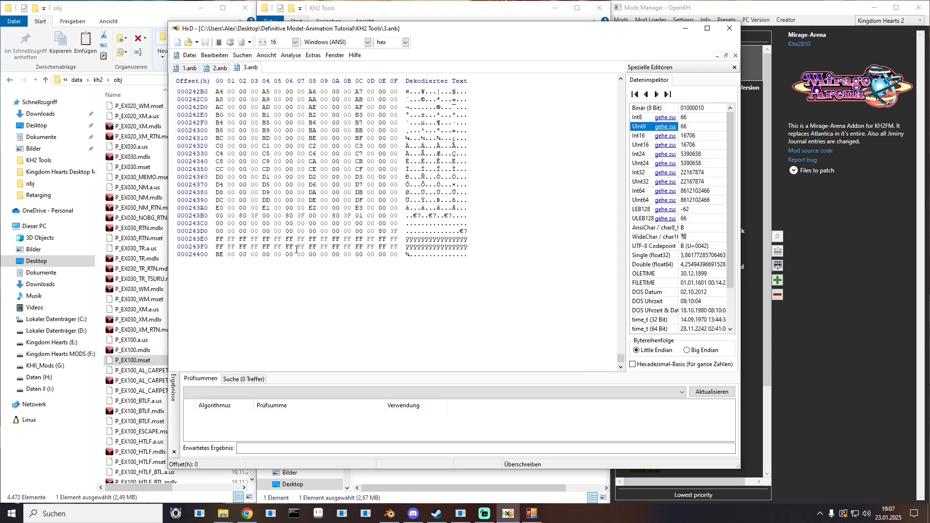
drag(223, 258, 212, 262)
text(05)
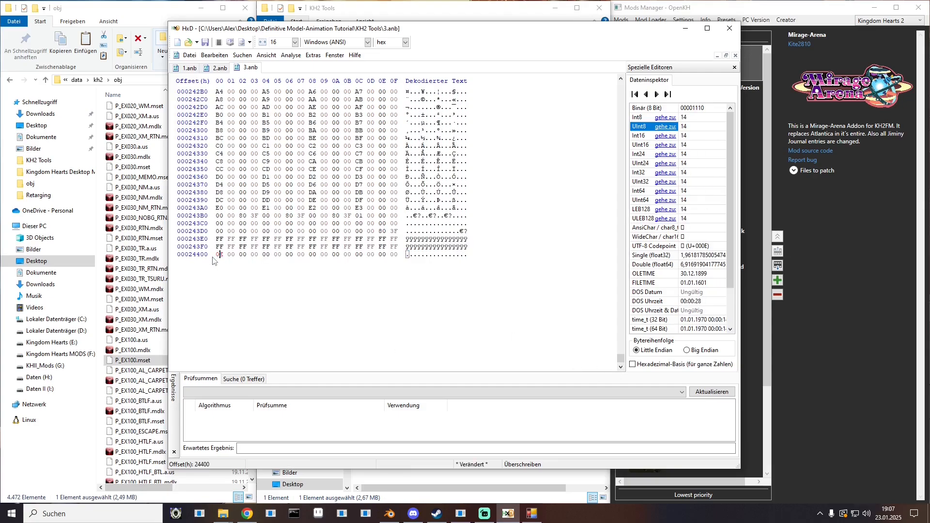
click(739, 26)
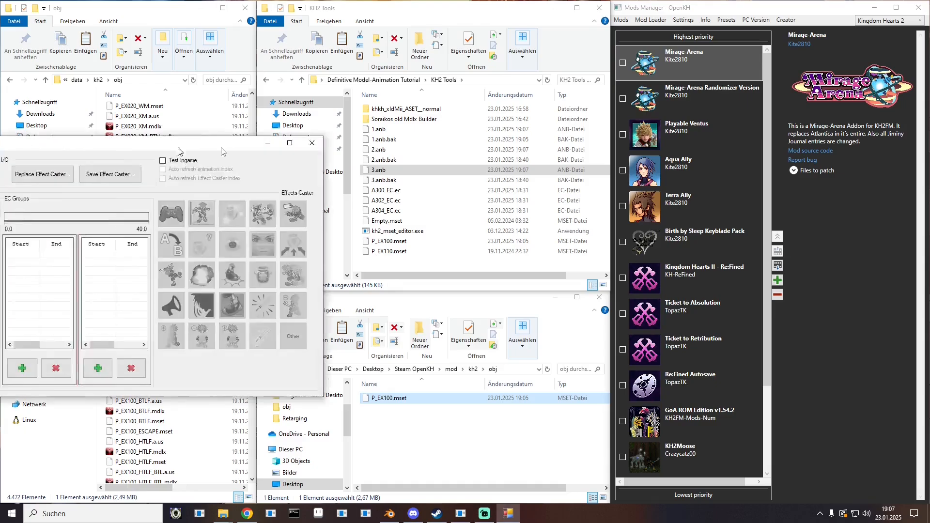
- In the mset editor, replace slot 604's animation with 1.anb, name it 1 and load A300_EC.ec as its effect caster
scroll(339, 218, down, 3)
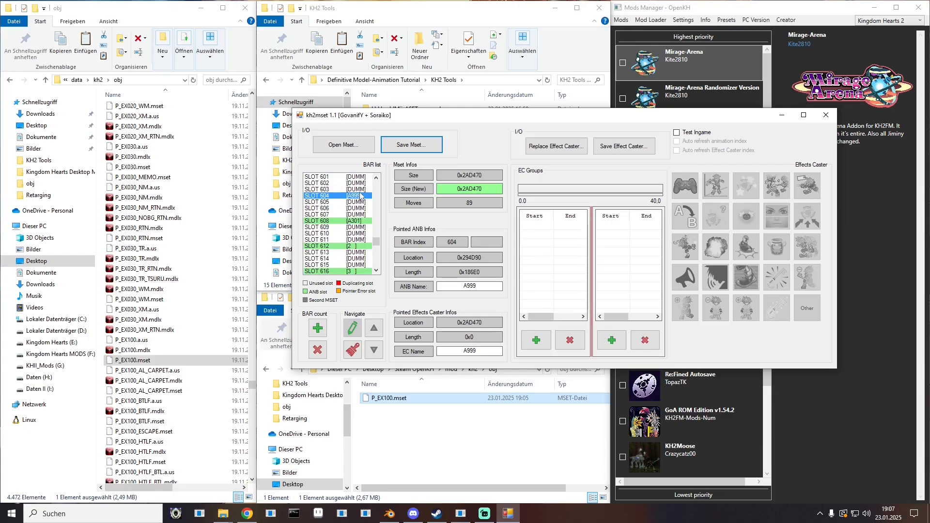
right_click(349, 197)
click(390, 233)
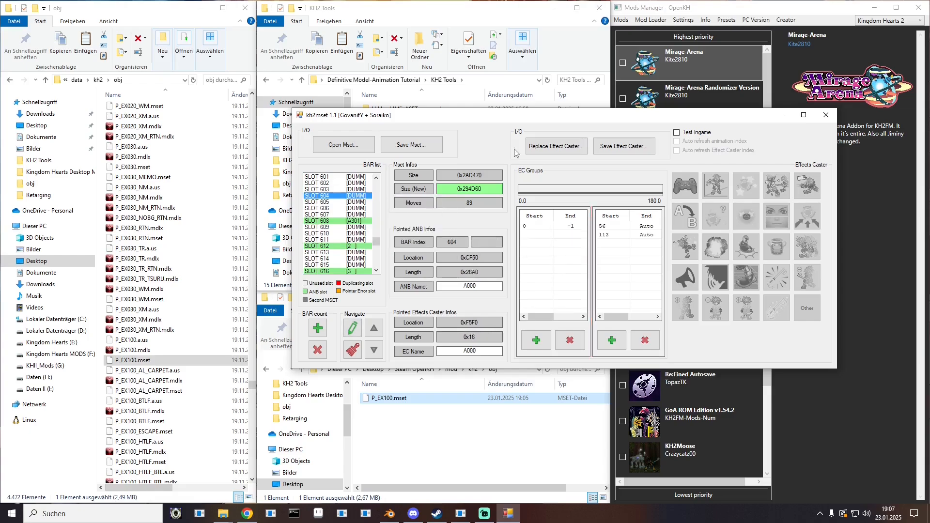
drag(406, 116, 372, 203)
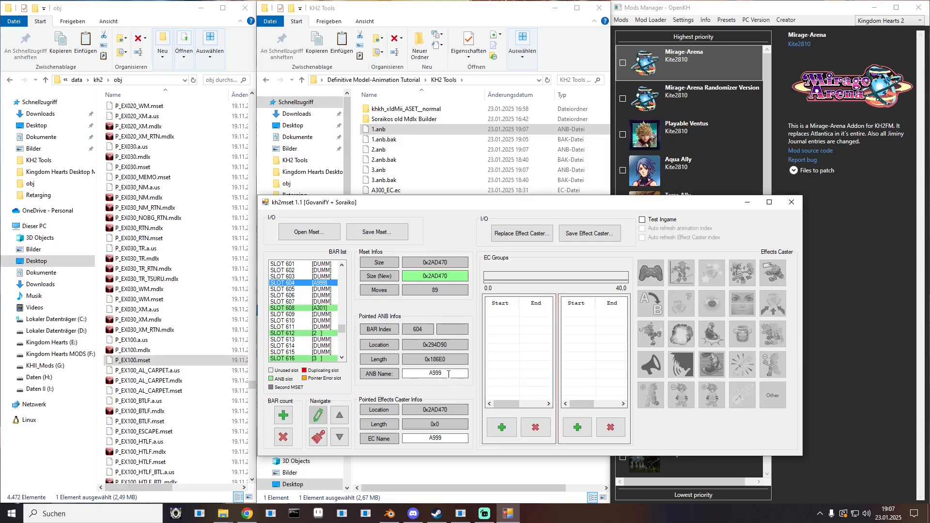
click(521, 233)
key(Return)
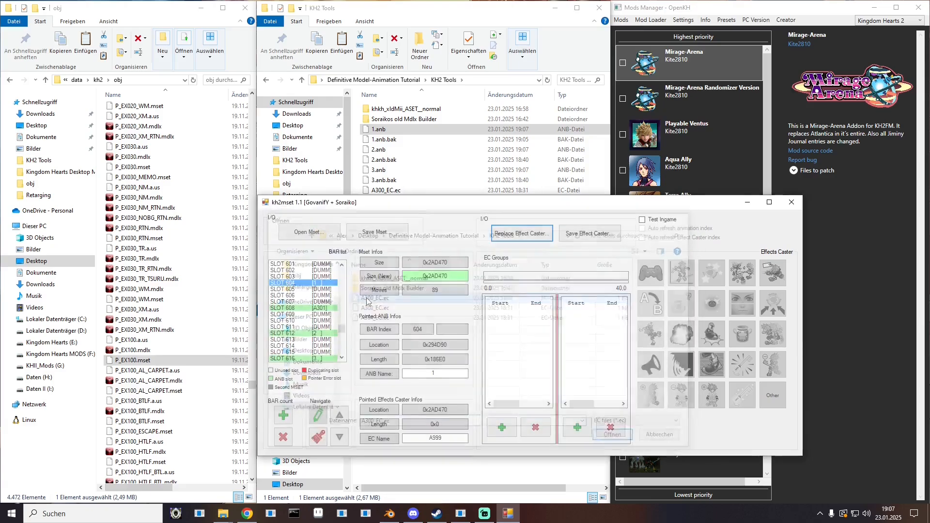
- Delete slot 612's pointed file, load 2.anb under the name 2 and replace its effect caster
click(317, 334)
right_click(319, 332)
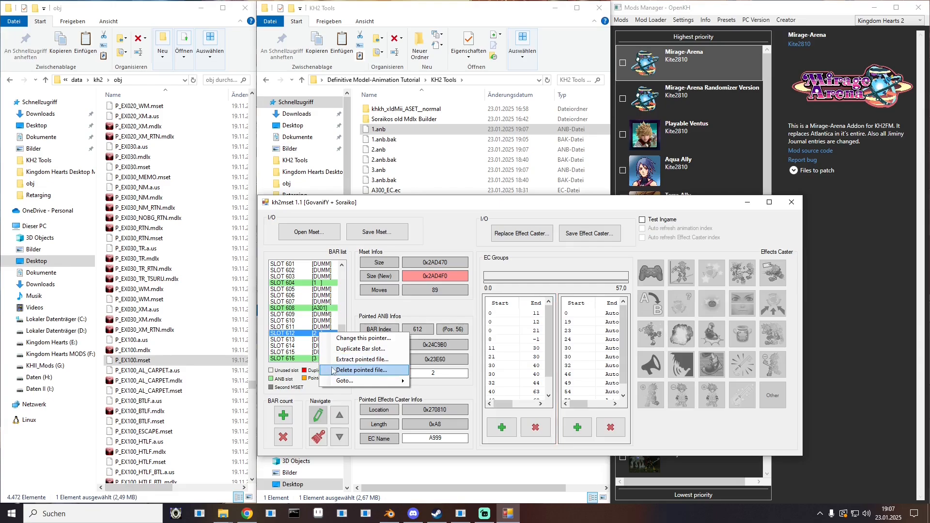
click(333, 369)
drag(383, 149, 314, 340)
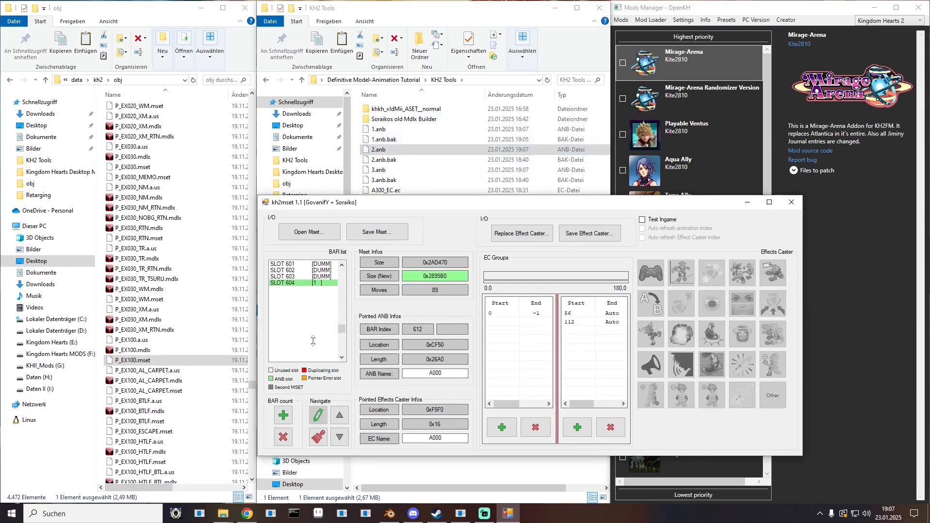
click(507, 238)
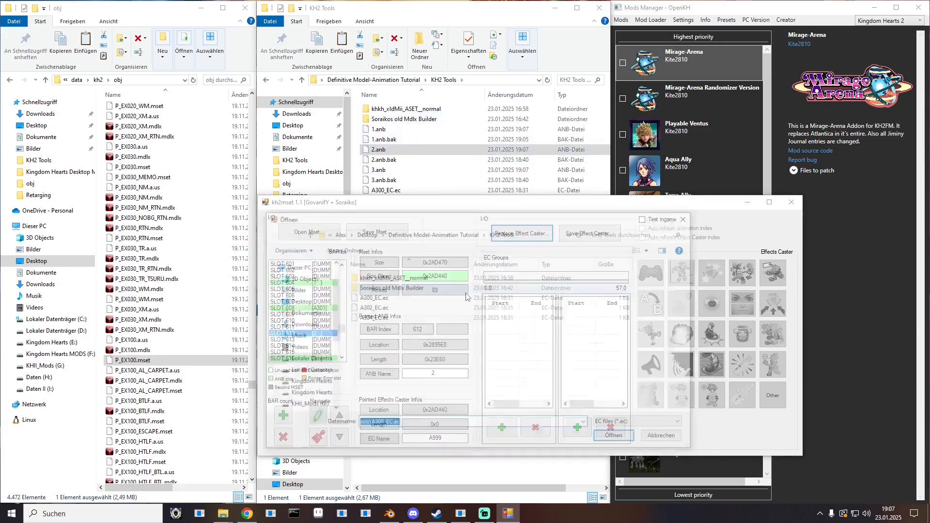
key(Return)
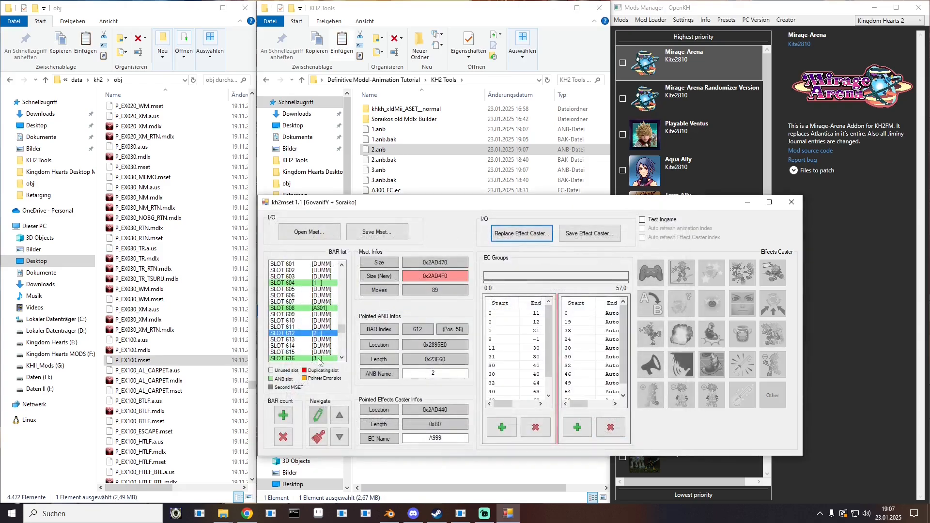
- Delete slot 616's pointed file, load 3.anb under the name 3 and replace its effect caster
click(318, 359)
right_click(319, 359)
click(348, 400)
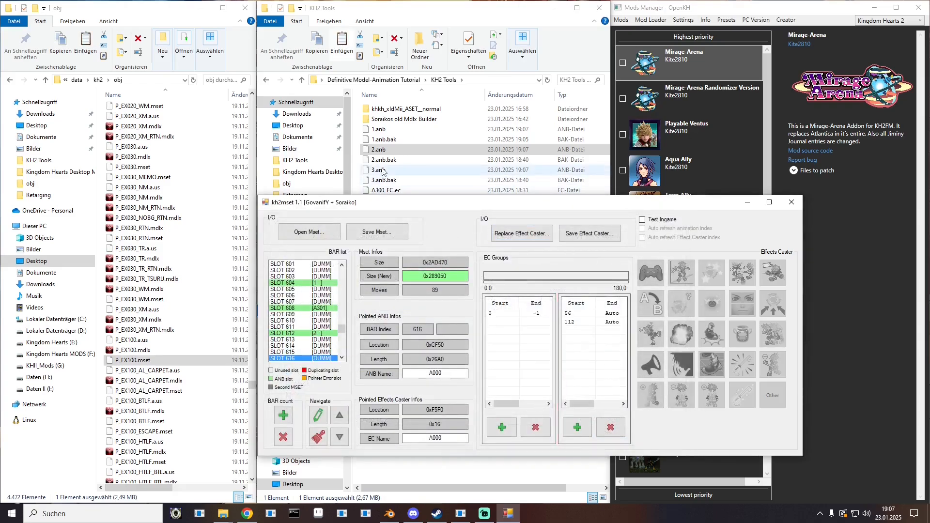
drag(383, 170, 319, 349)
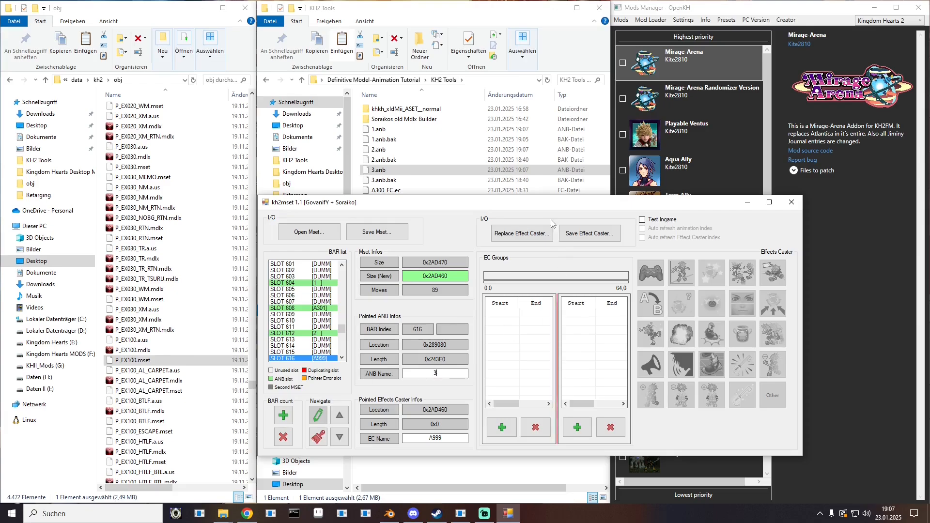
click(506, 233)
key(Return)
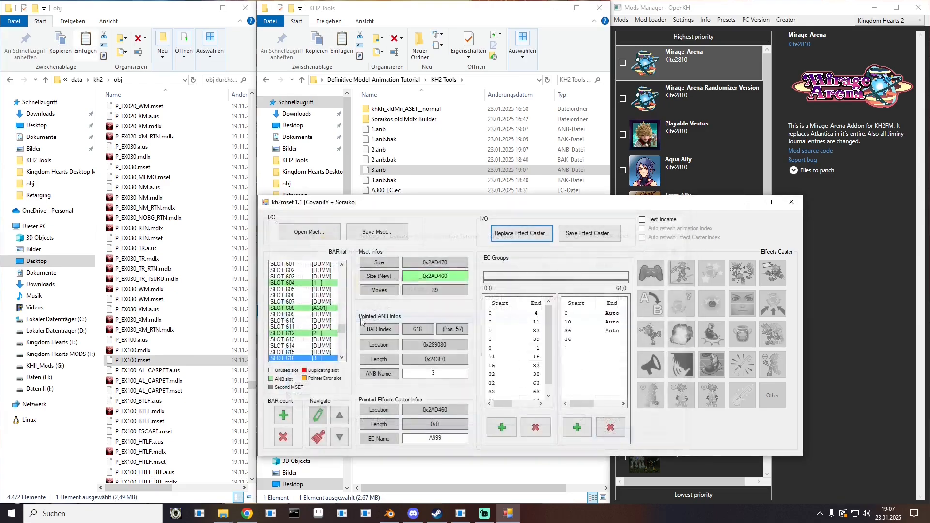
- Point the unused slot 620 to the existing animation 3
scroll(305, 322, down, 1)
scroll(305, 322, down, 4)
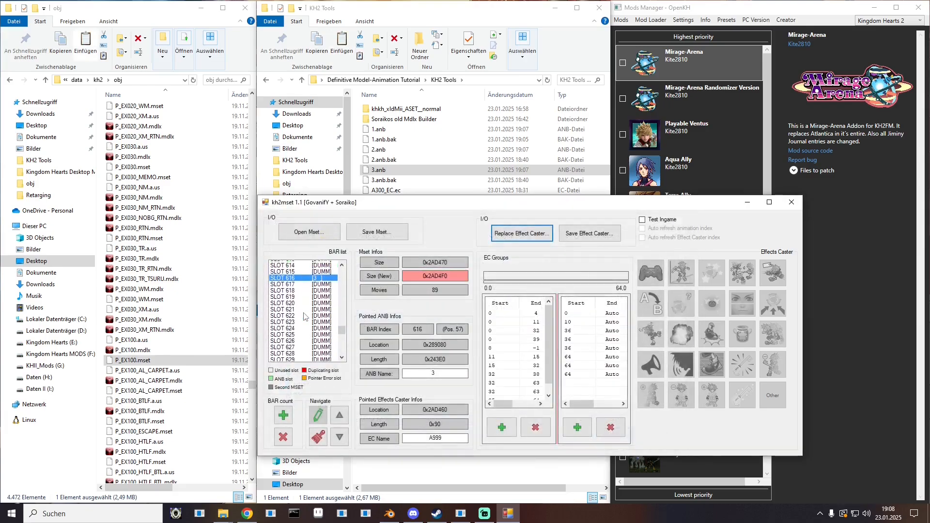
click(327, 283)
double_click(328, 289)
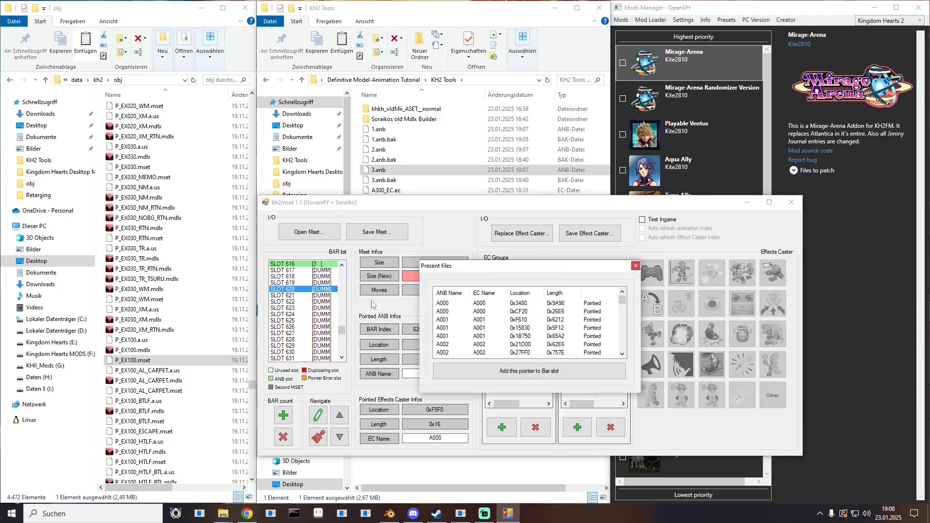
scroll(456, 330, down, 3)
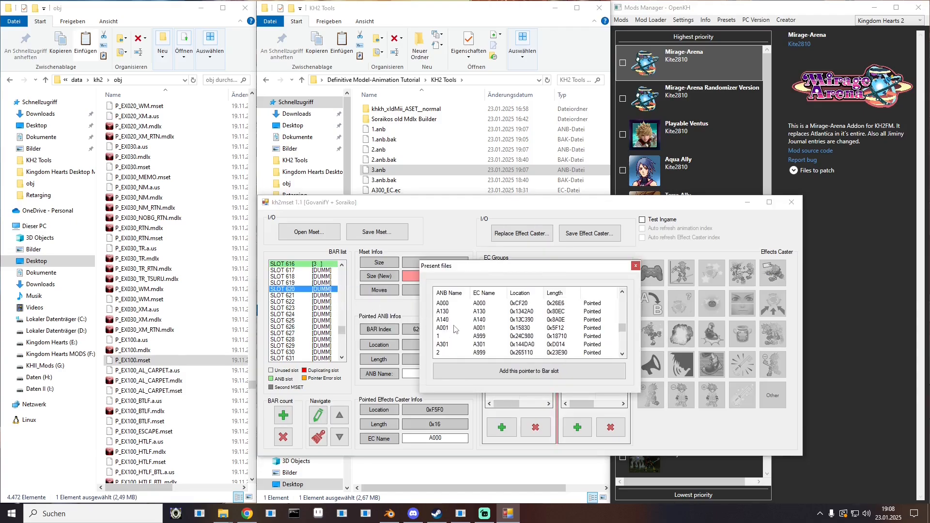
double_click(445, 339)
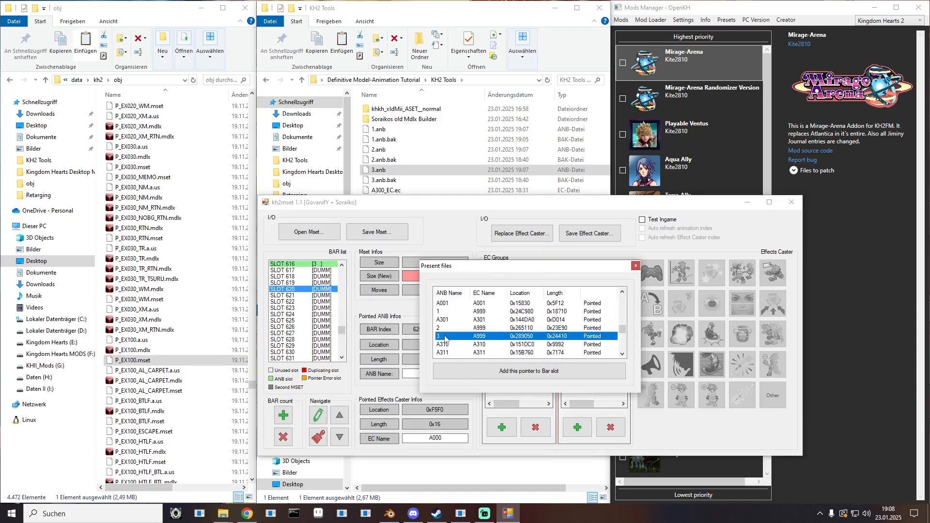
- Save the moveset over P_EX100.mset in the KH2 Tools folder and close the mset editor
click(378, 233)
double_click(371, 308)
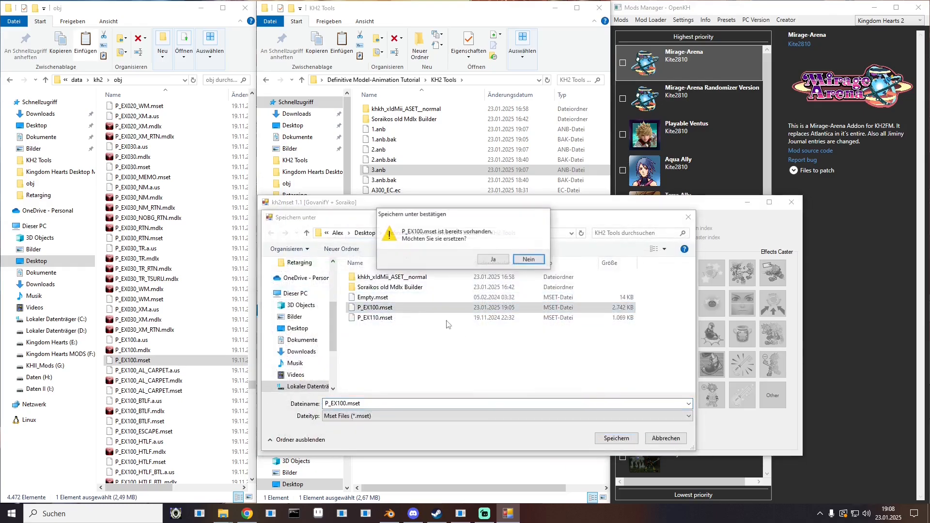
click(493, 263)
click(789, 204)
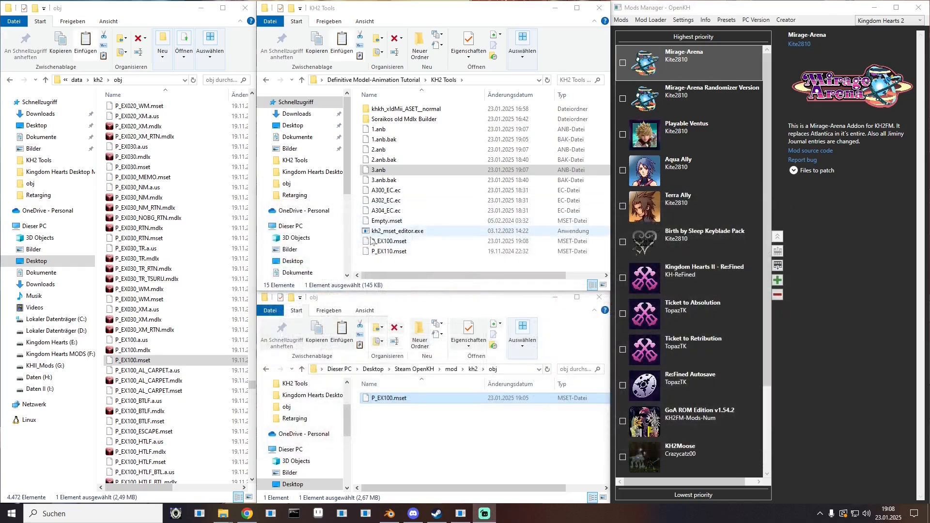
- Copy P_EX100.mset from KH2 Tools into the mod's kh2\obj folder, replacing the existing file
click(389, 242)
click(410, 448)
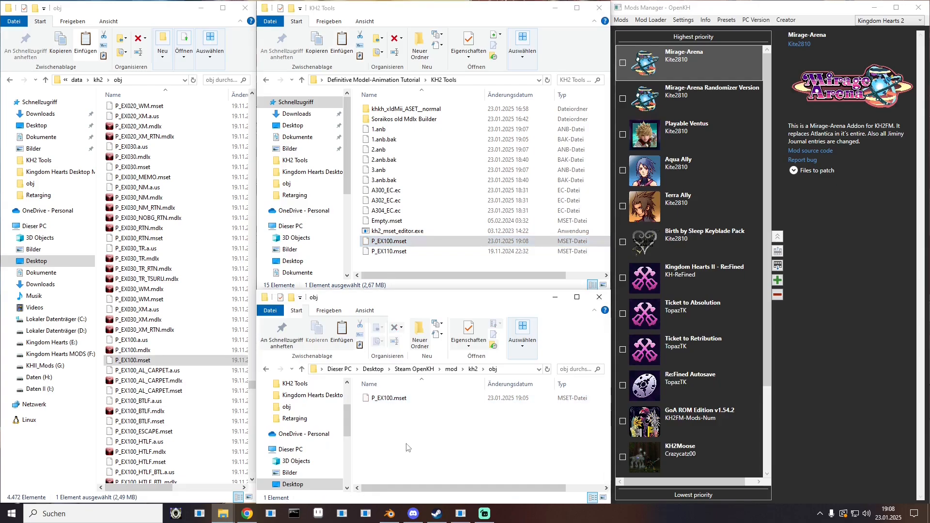
key(ctrl+v)
click(412, 189)
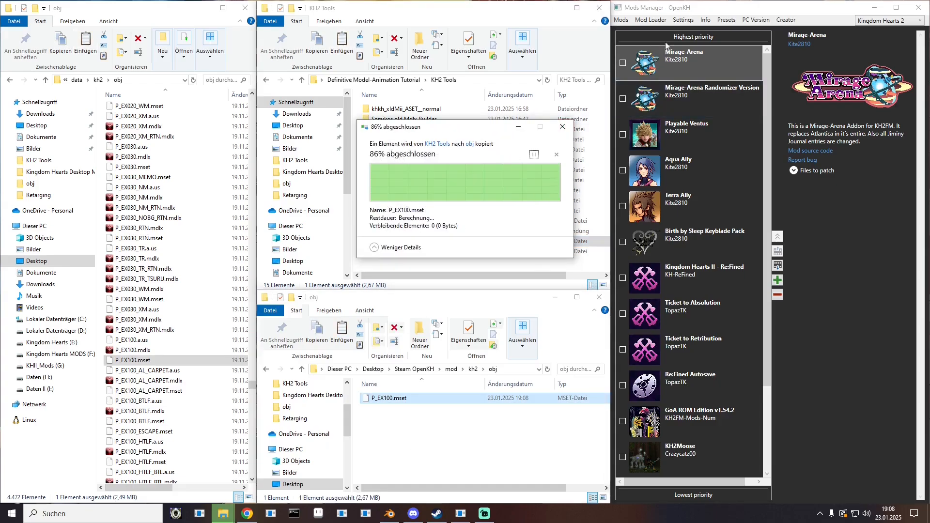
- Launch Kingdom Hearts II through the OpenKH Mods Manager's mod loader and load save file 89 in Radiant Garden
click(650, 20)
click(654, 52)
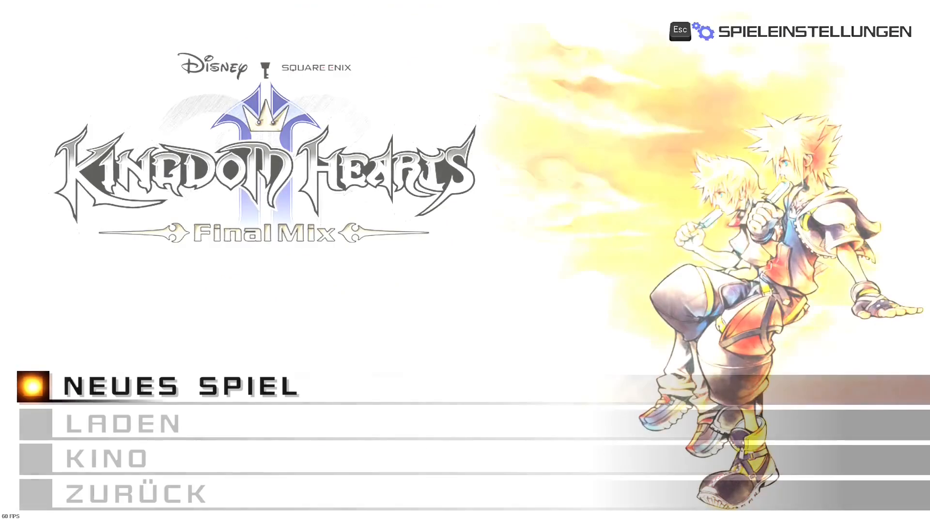
key(Down)
key(Return)
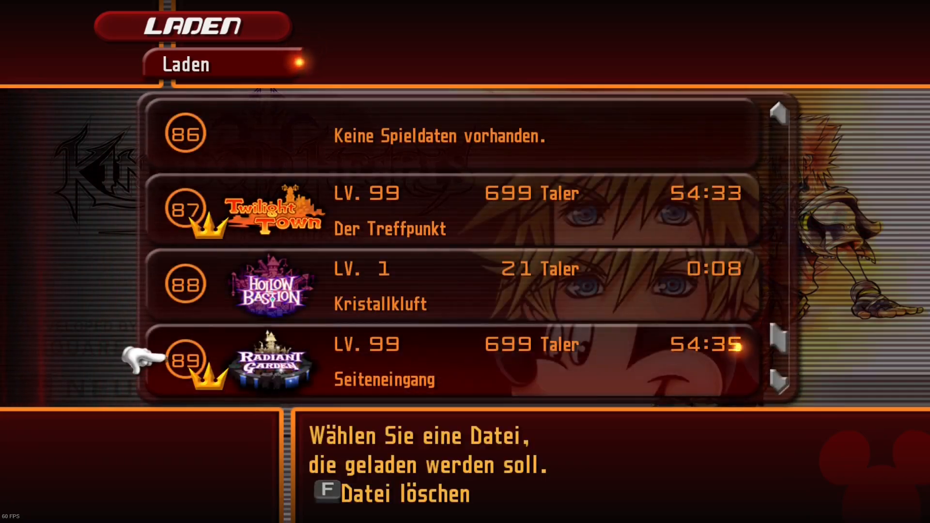
key(Return)
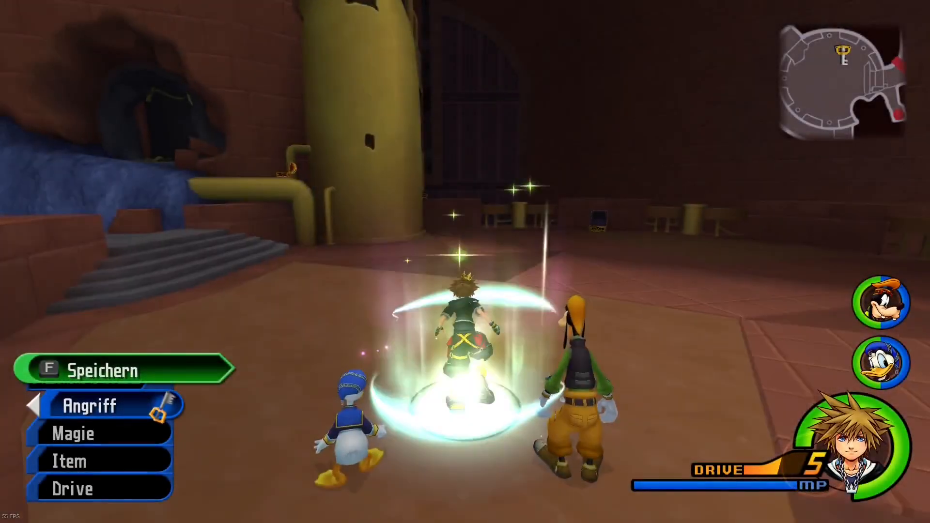
- Test the replaced attack animations by running around with Sora and performing ground and jump attack combos
key(s)
key(Return)
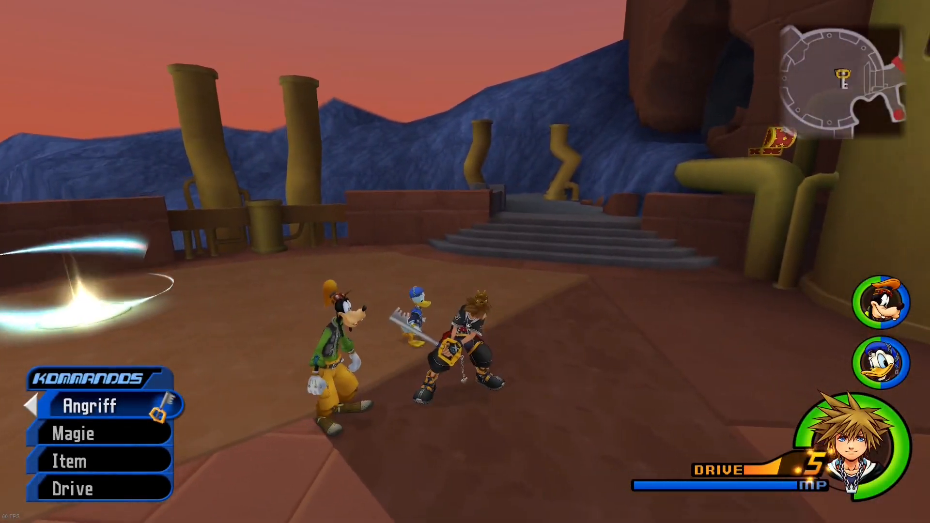
key(w)
key(space)
key(Return)
key(a)
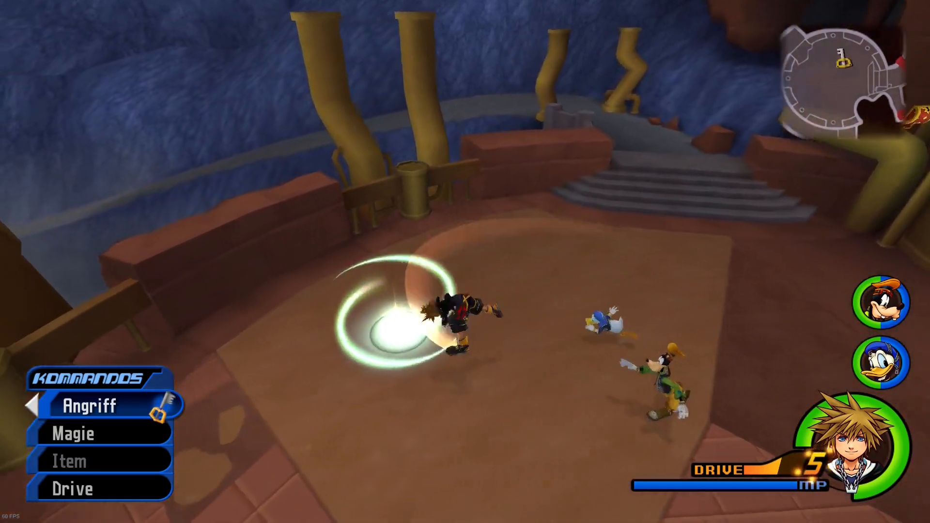
key(Return)
key(Return)
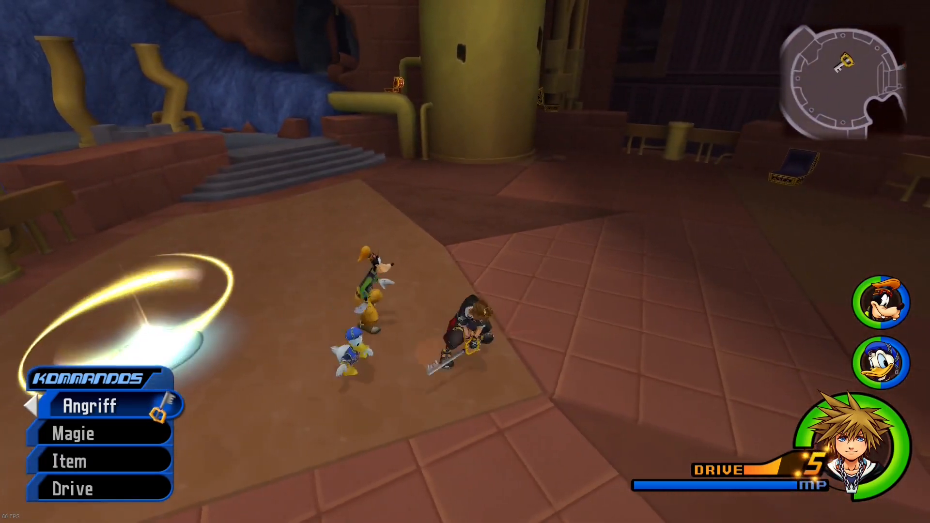
key(Return)
key(w)
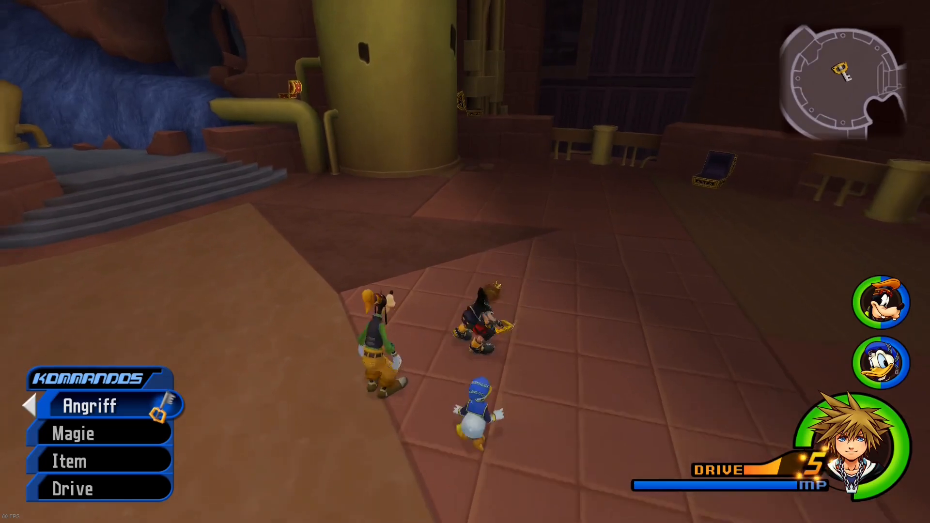
key(Return)
key(a)
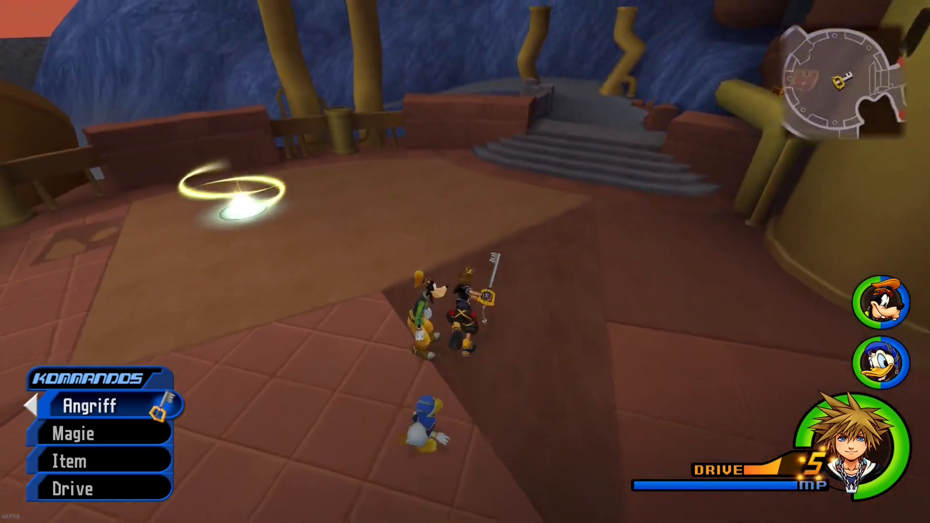
key(w)
key(Return)
key(Return)
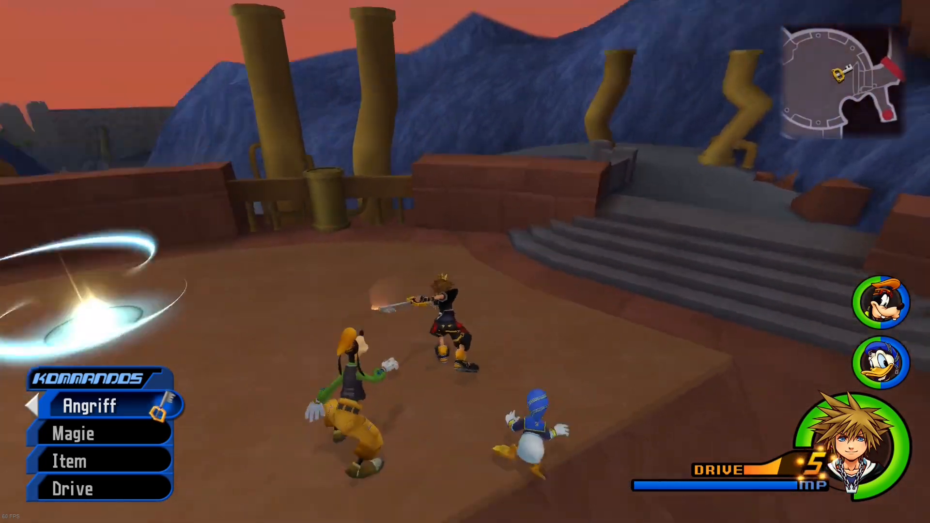
key(s)
key(w)
key(Return)
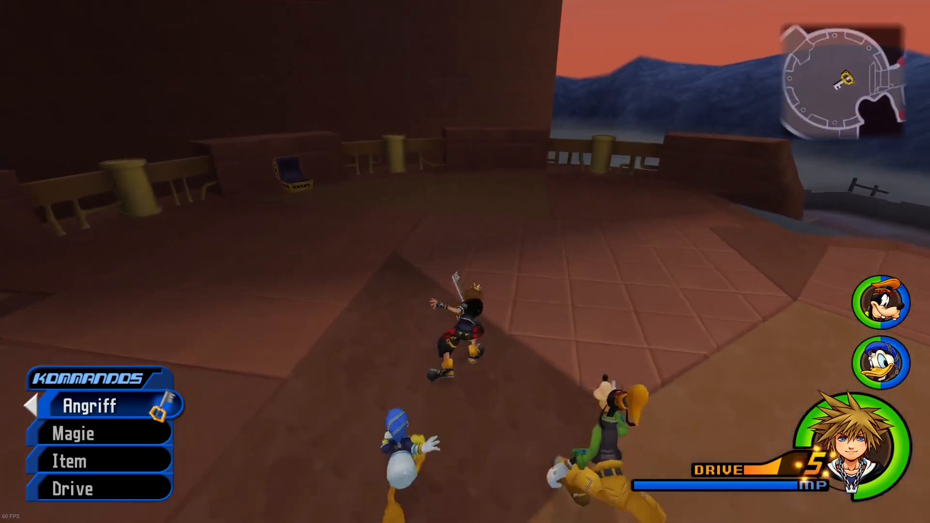
- Run and jump with Sora out of the current area into the adjoining one
key(s)
key(w)
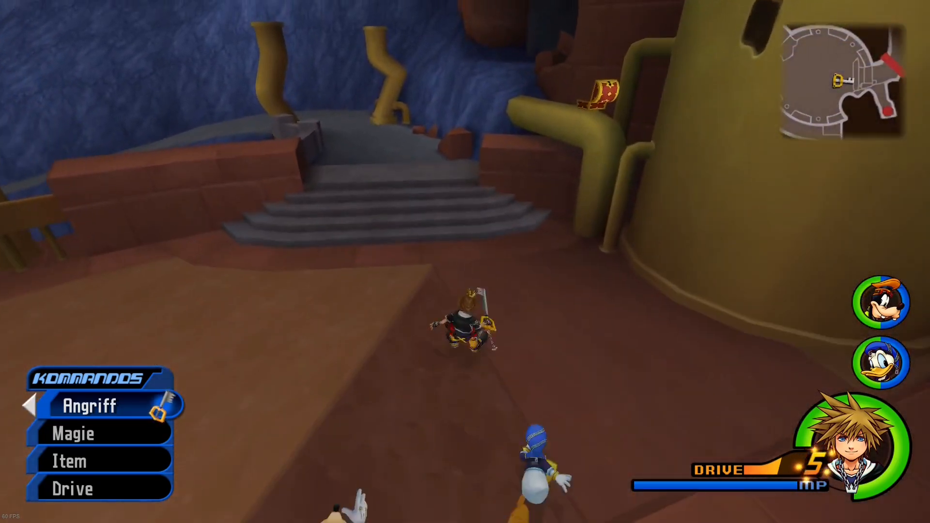
key(space)
key(w)
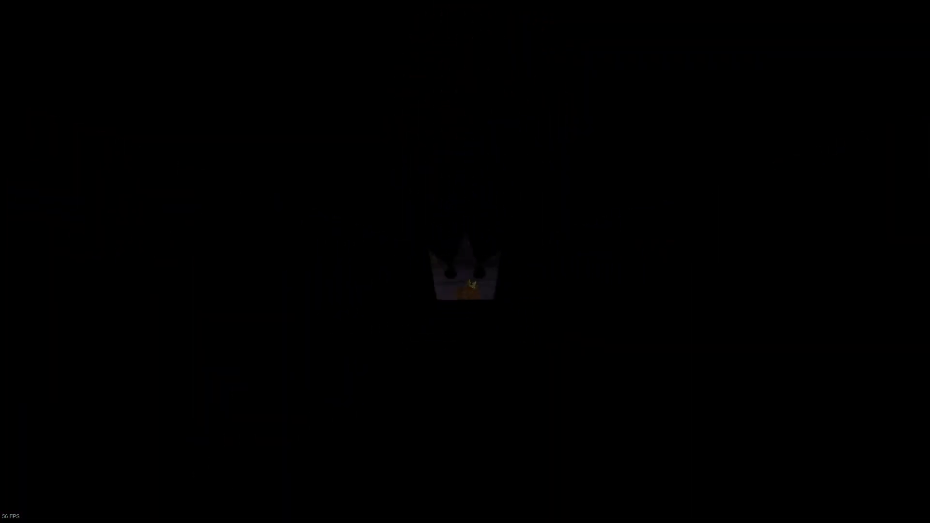
- Run and jump with Sora through the Wiederaufbaugelände area, past the enemies, to the staircase in the white keyhole hall
key(w)
key(space)
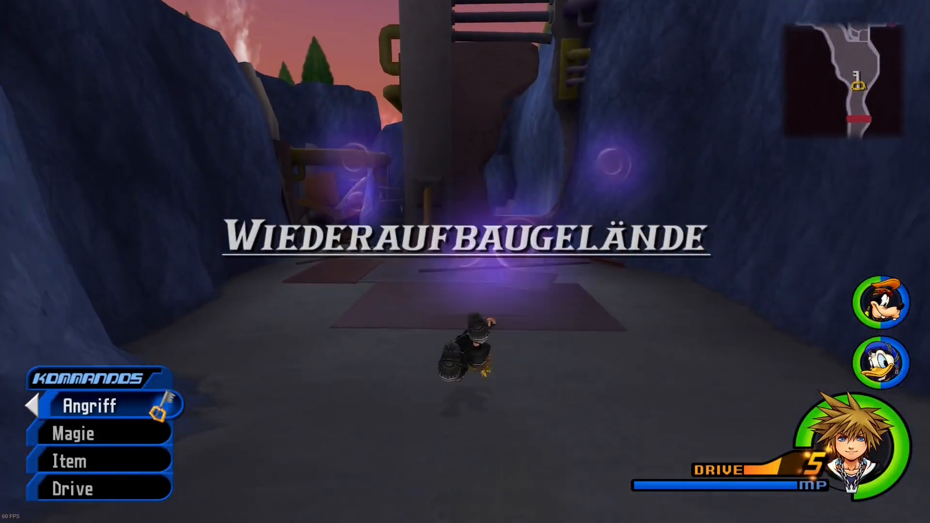
key(w)
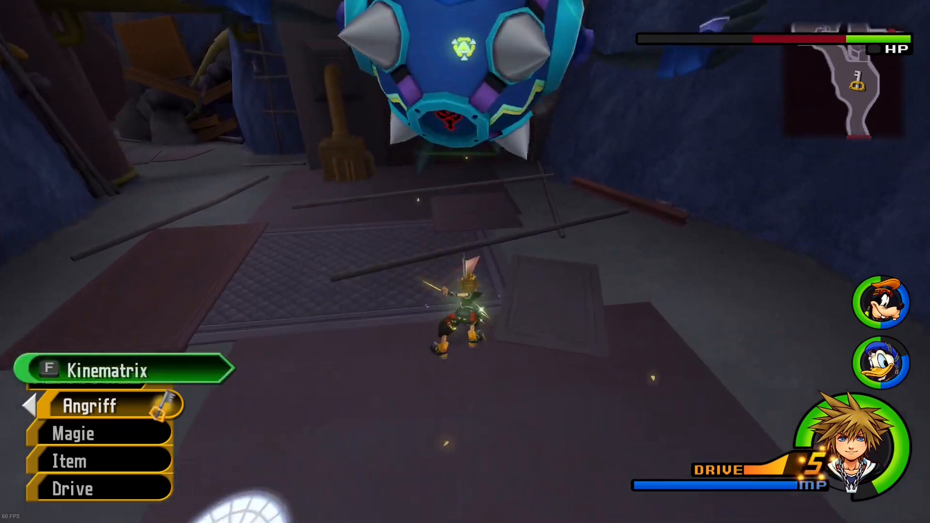
key(s)
key(space)
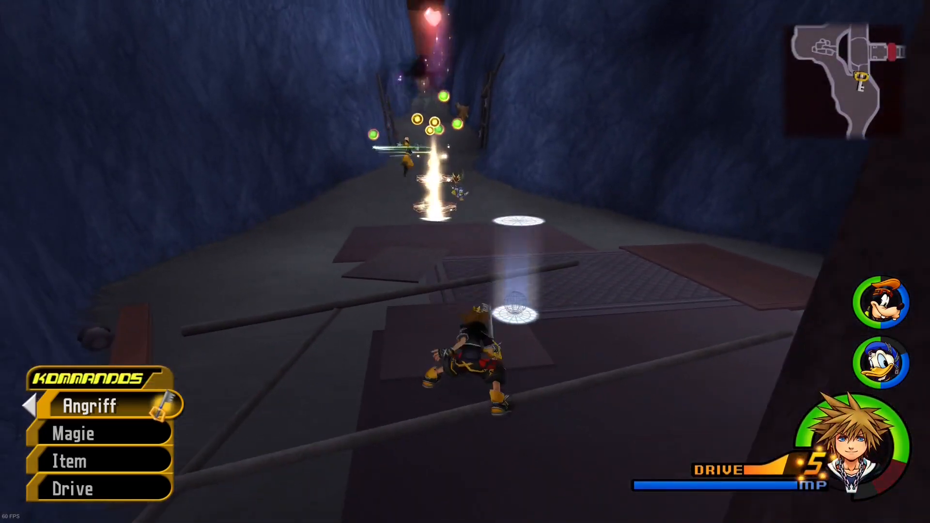
key(w)
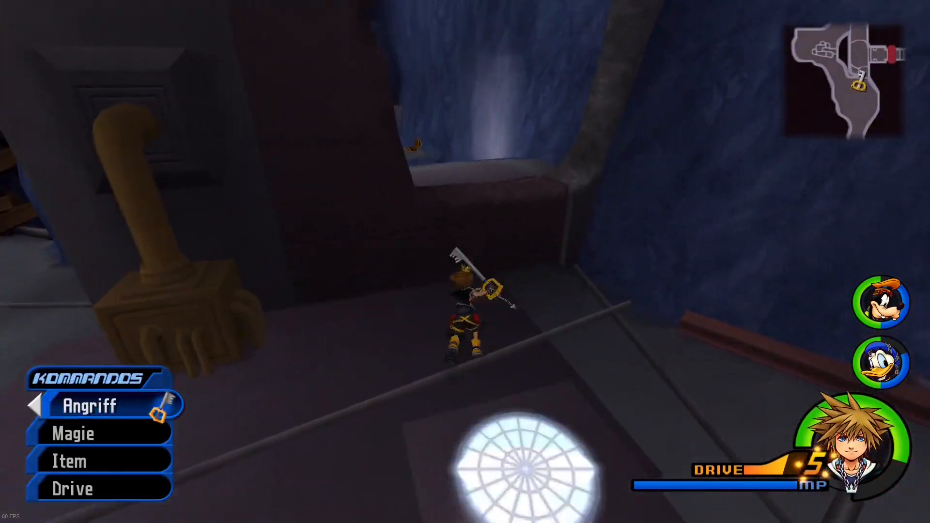
key(space)
key(w)
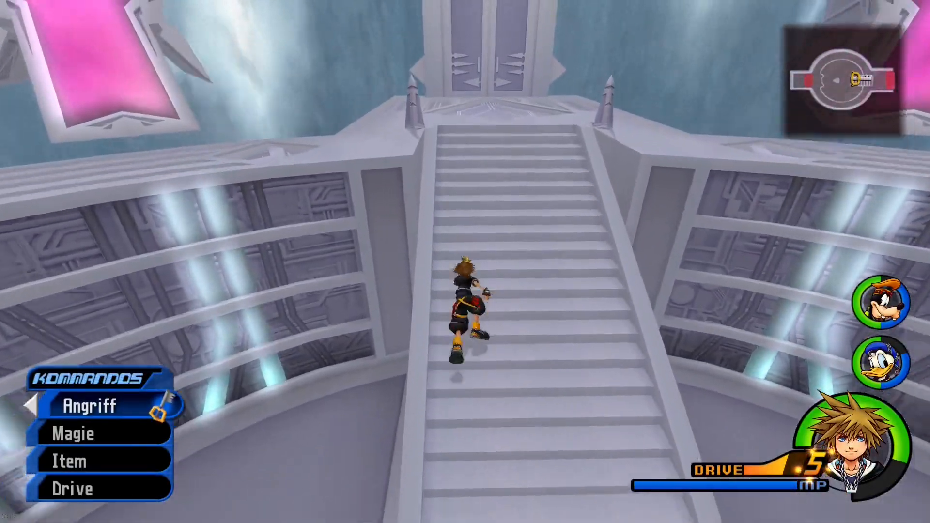
- Test the attack animations in the boss battle at the crossed-Keyblades portal, skipping its opening cutscene, and leave the game
key(w)
key(space)
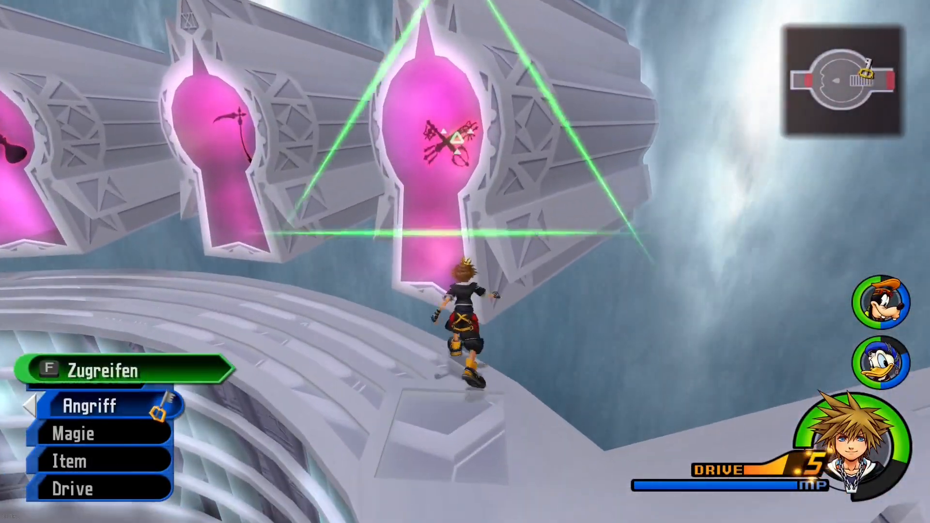
key(Return)
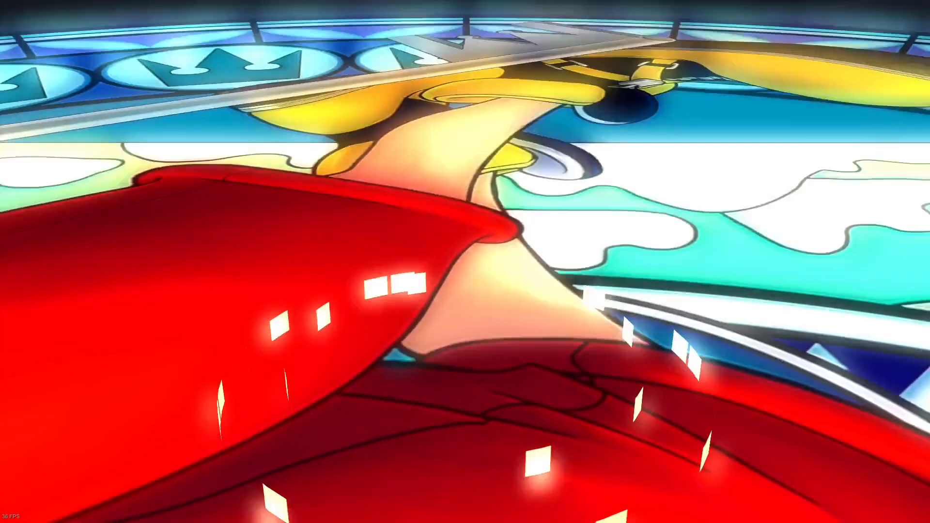
key(Escape)
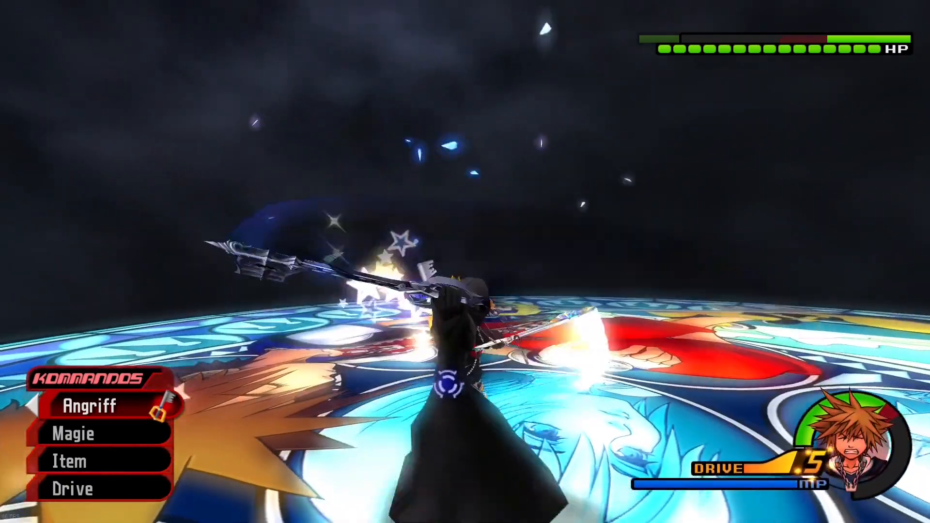
key(Escape)
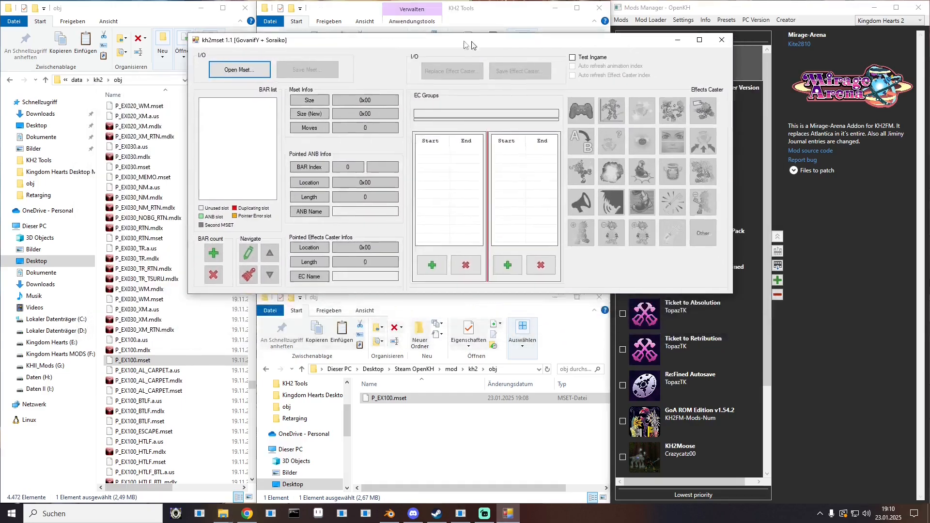
- Load P_EX100.mset from KH2 Tools into kh2mset and select animation 1 in slot 604
drag(364, 83, 499, 286)
click(392, 241)
drag(391, 241, 303, 422)
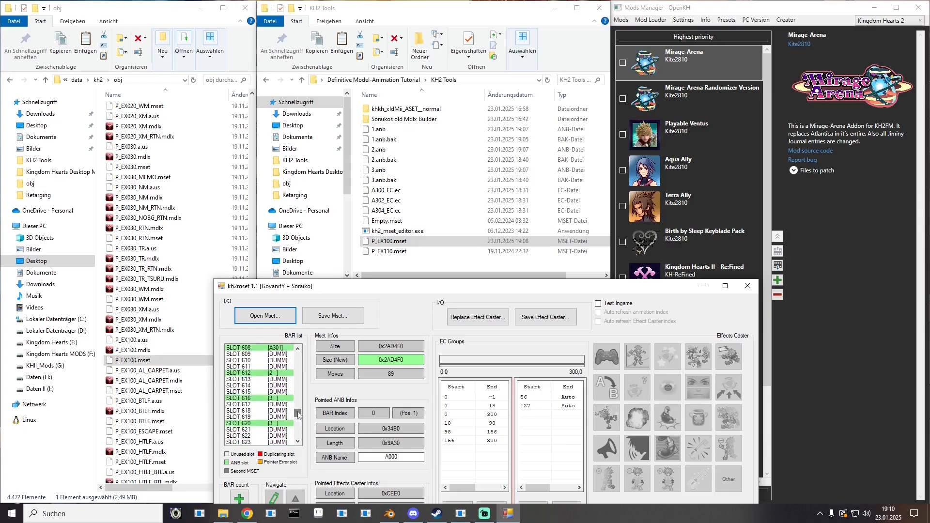
scroll(279, 391, up, 3)
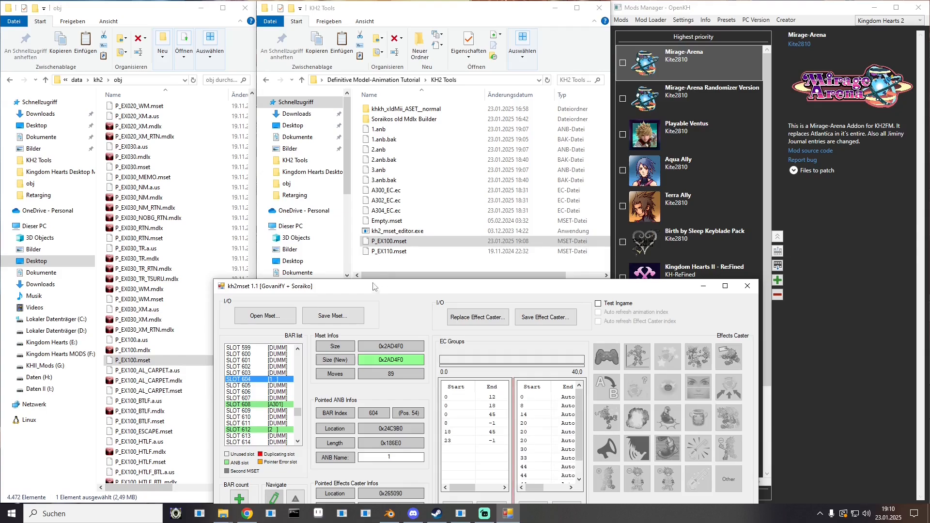
- Examine slot 604's timed effect caster entries, including the DMY TEXA displayer and Rotation to target effects
drag(374, 287, 232, 150)
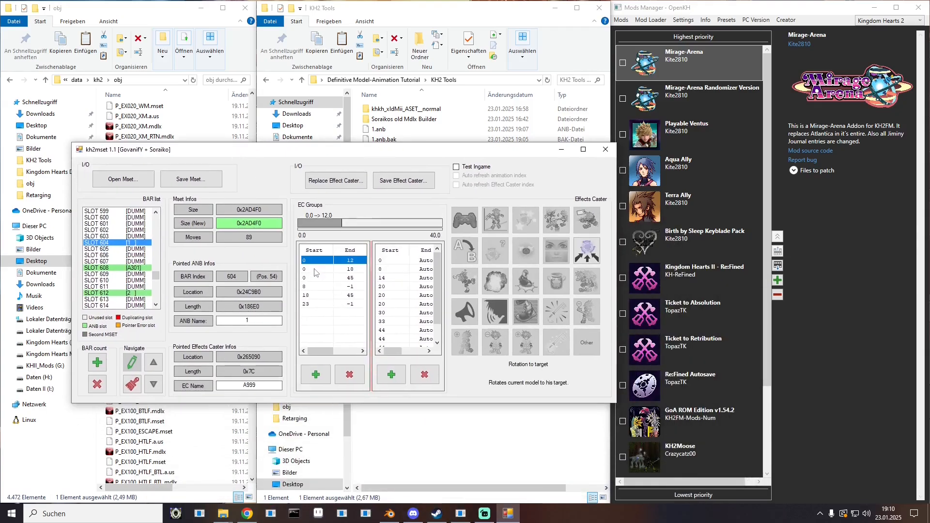
click(315, 286)
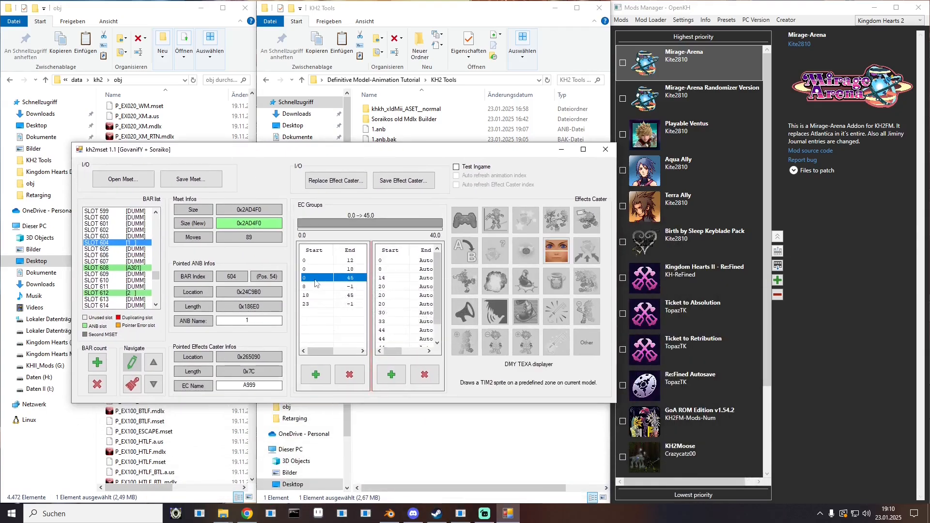
click(315, 295)
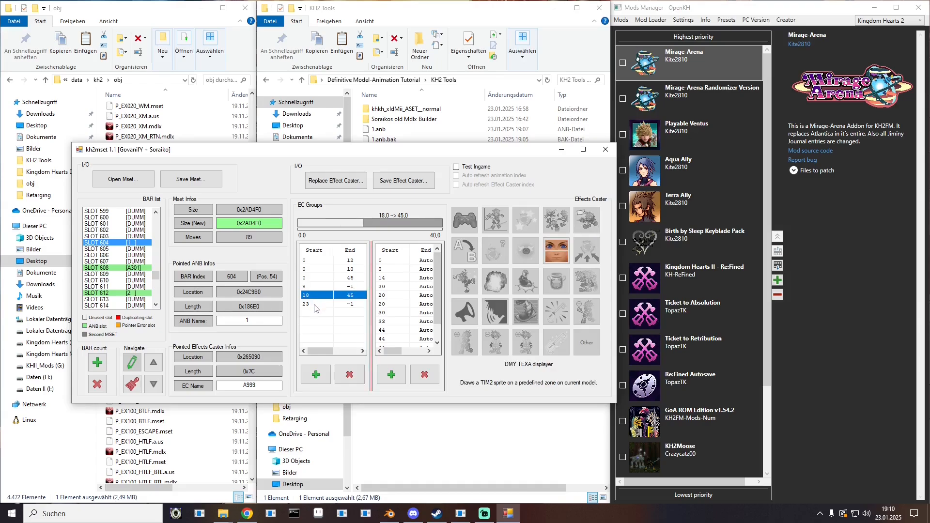
click(314, 278)
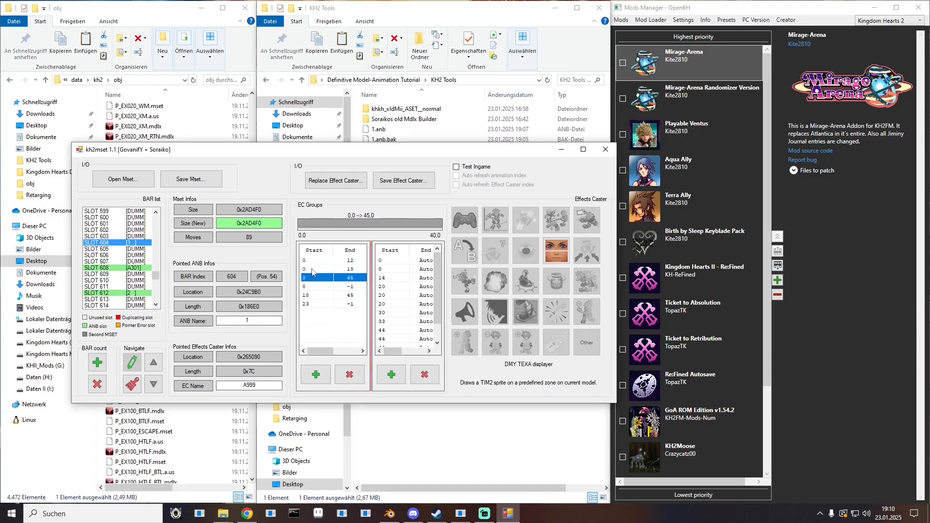
click(314, 261)
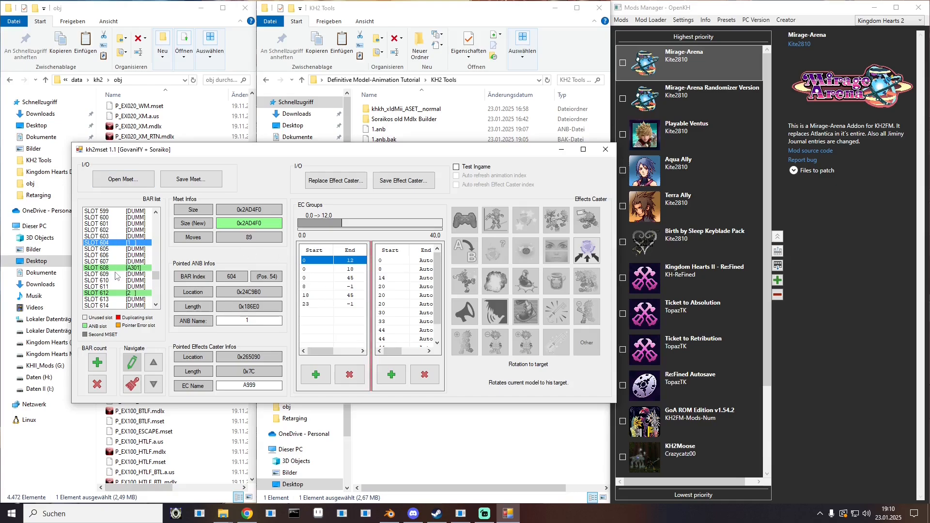
- Copy the weapon moveset W_EX010.mset from the extracted data's kh2\obj folder into the KH2 Tools folder
drag(331, 154, 393, 283)
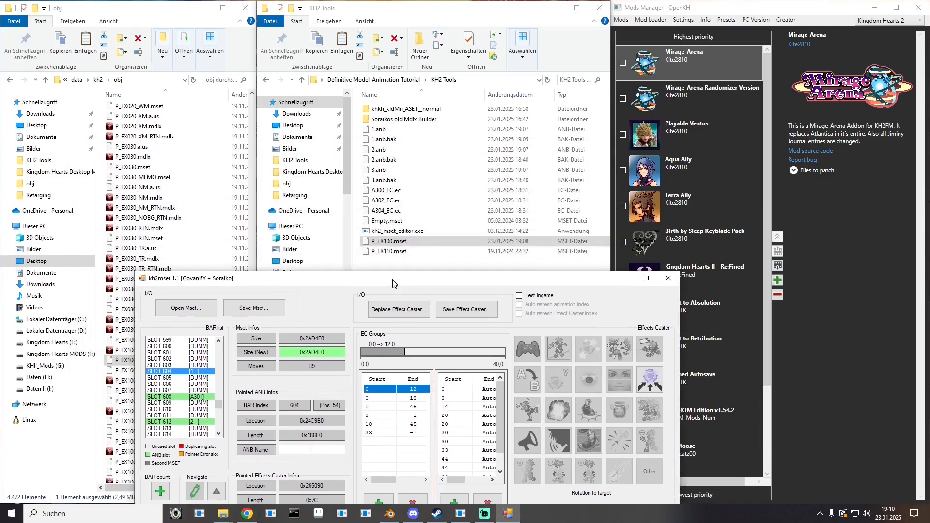
click(145, 166)
scroll(172, 228, down, 15)
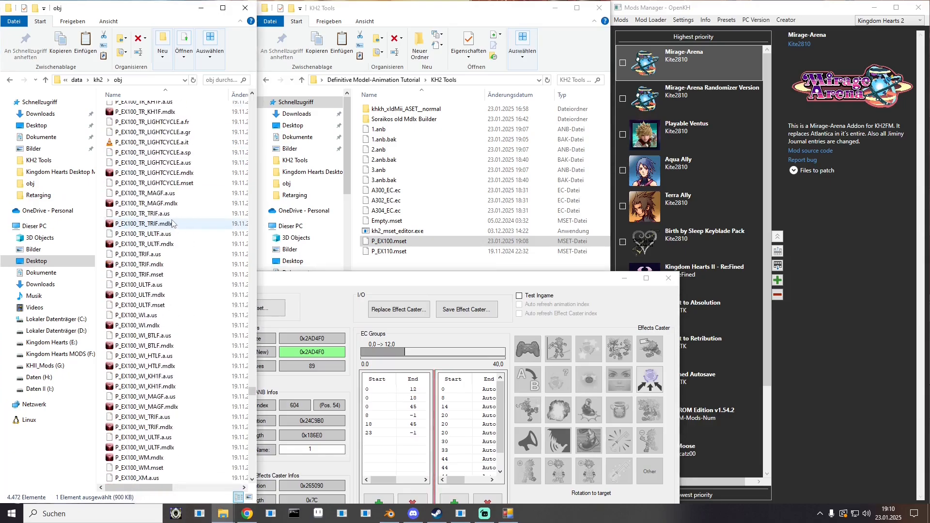
scroll(172, 232, down, 20)
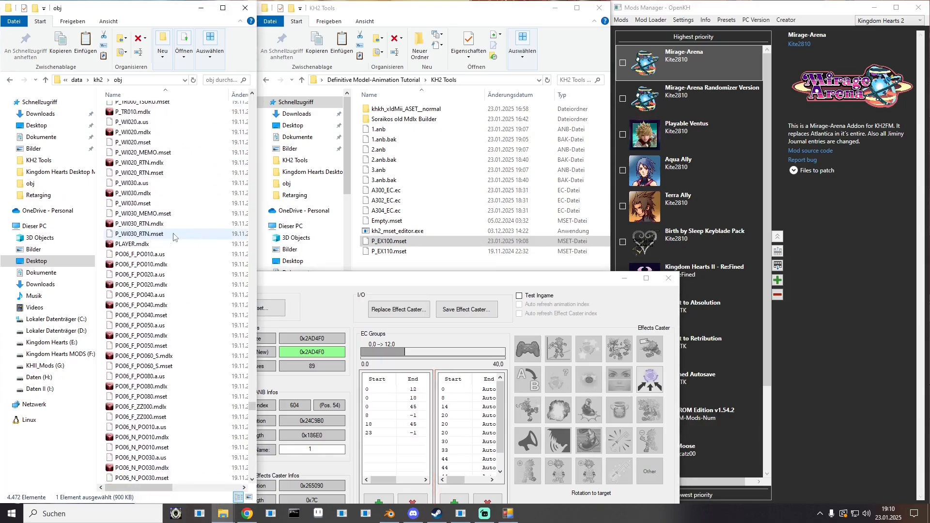
scroll(174, 237, down, 20)
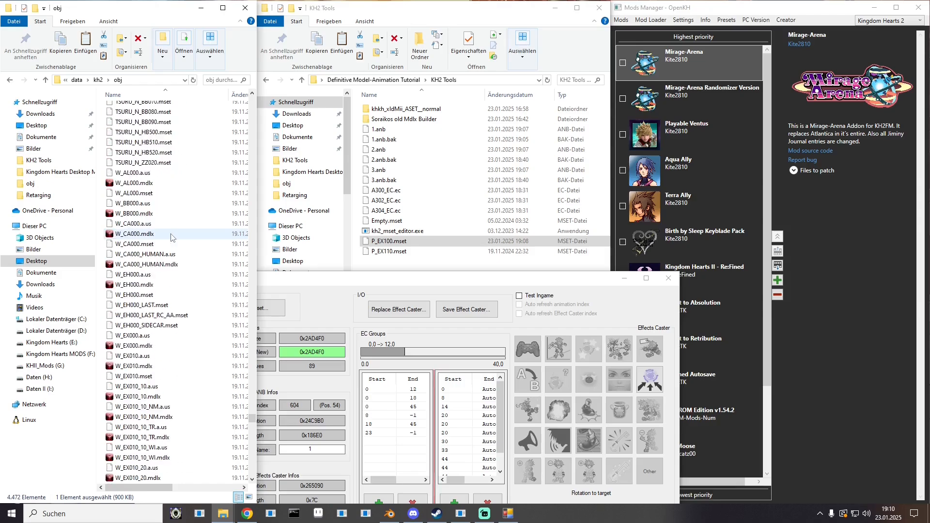
scroll(171, 237, up, 13)
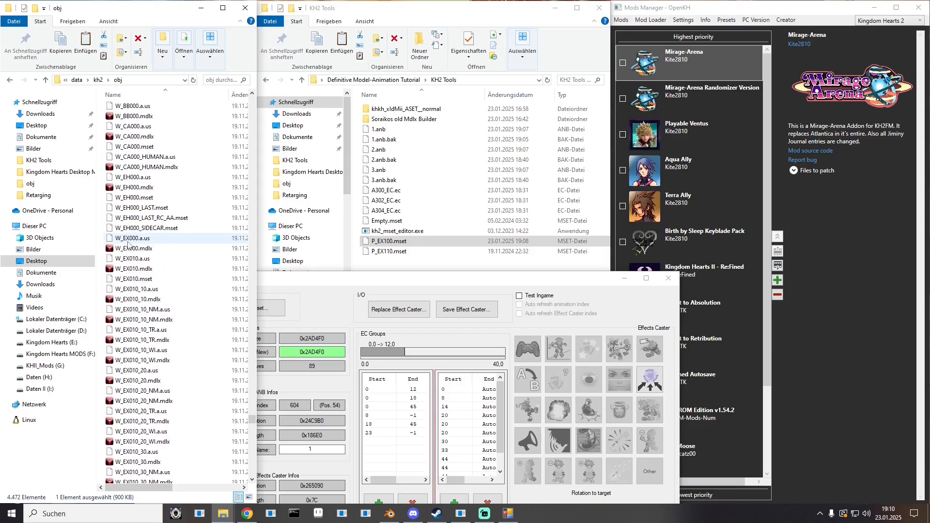
click(130, 280)
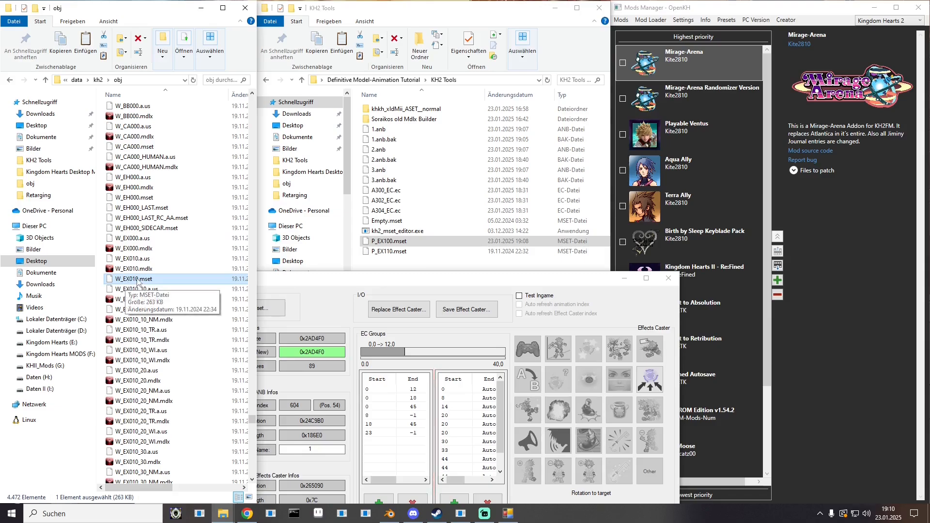
right_click(137, 281)
click(167, 228)
click(398, 263)
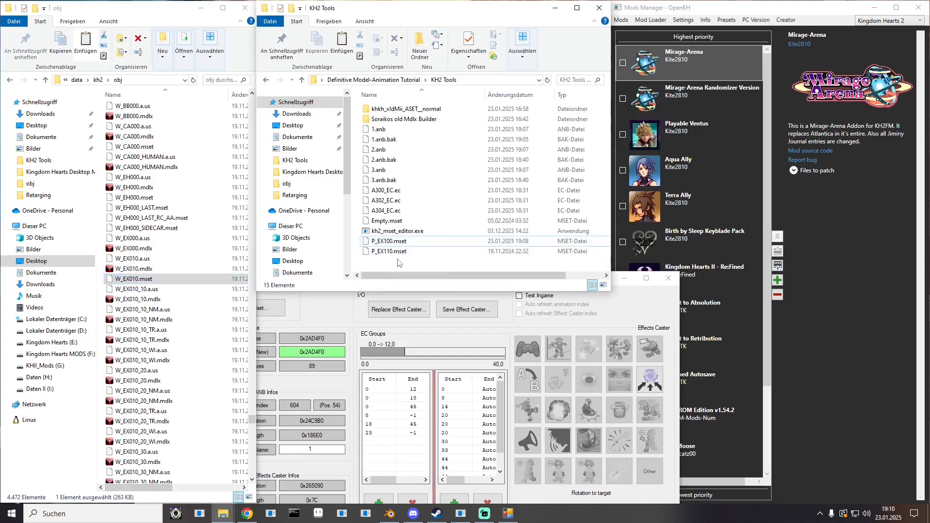
right_click(398, 264)
click(413, 327)
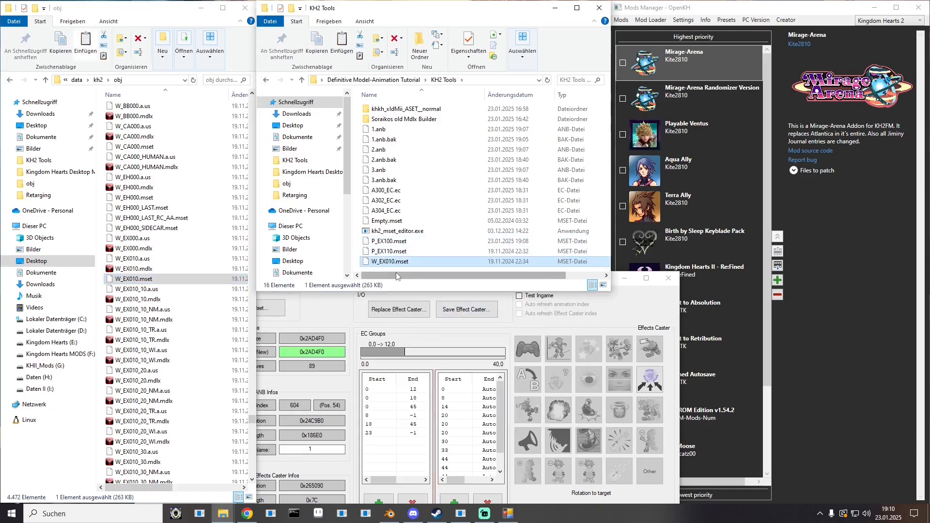
- Load W_EX010.mset into kh2mset and select animation A300 in slot 604
drag(382, 263, 201, 316)
click(335, 304)
drag(218, 347, 227, 409)
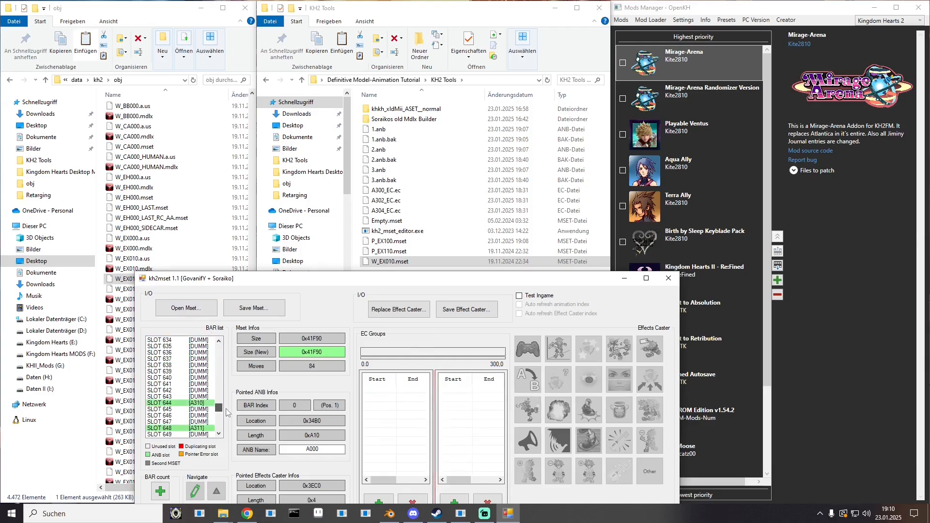
scroll(191, 398, up, 11)
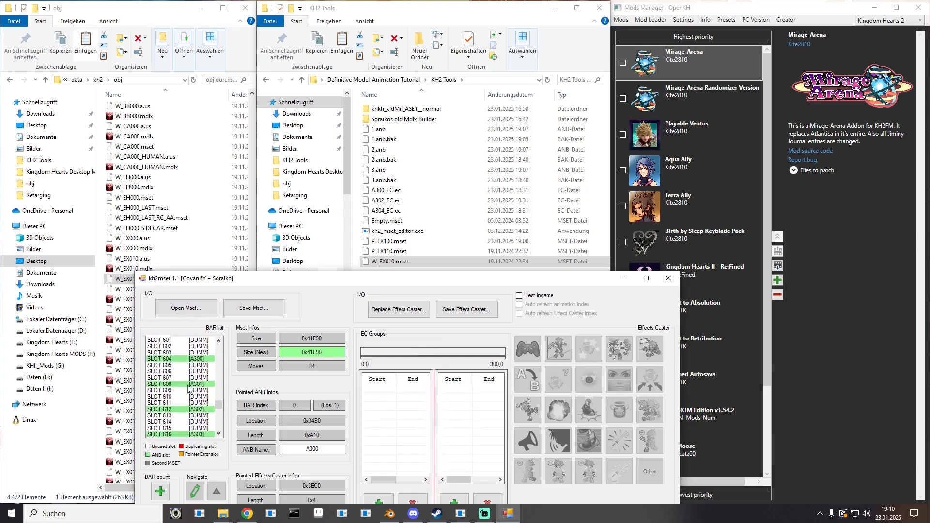
click(195, 360)
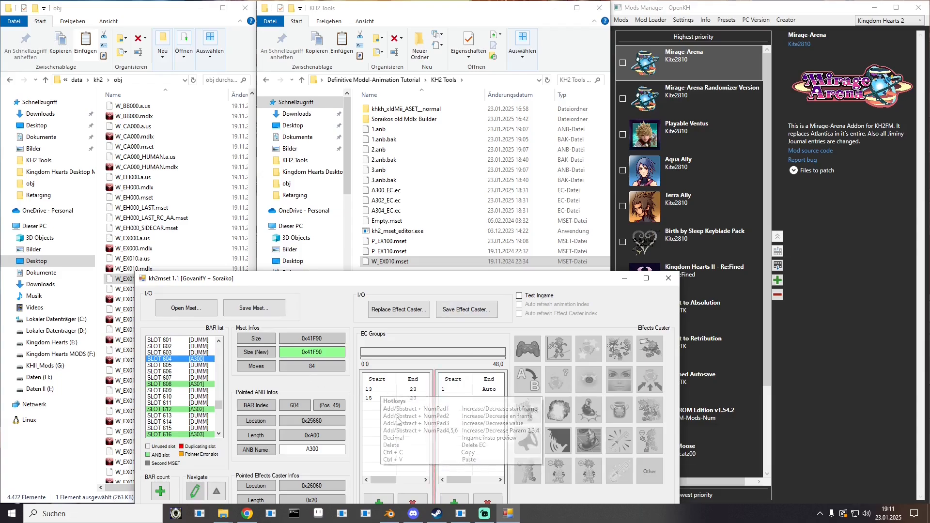
- Examine the timed effect caster entries of weapon animation A300, including the Keyblade Trail from frame 13 to 23
click(384, 390)
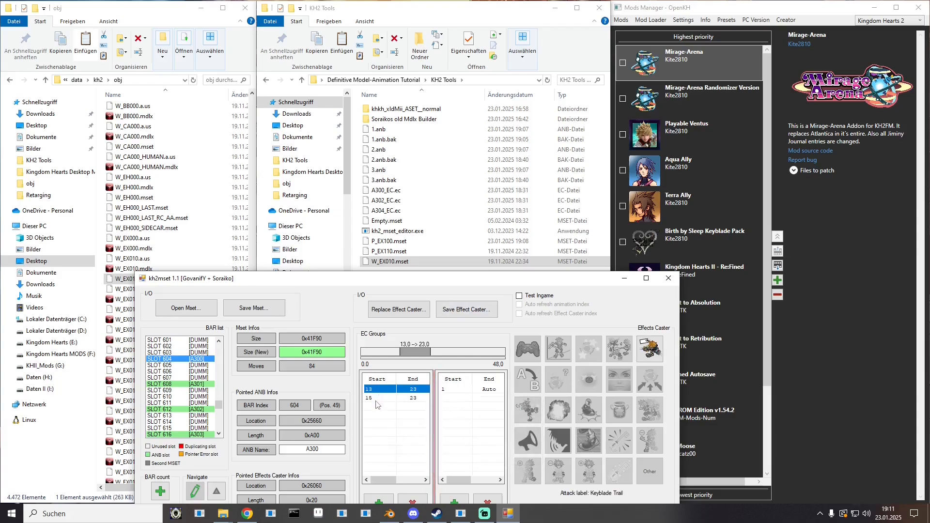
click(376, 399)
drag(369, 280, 274, 189)
click(291, 295)
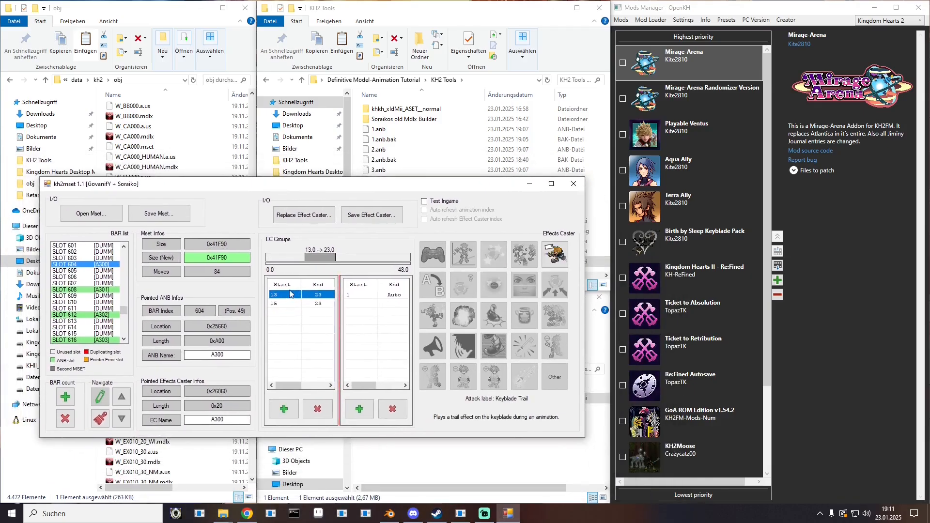
mouse_move(291, 298)
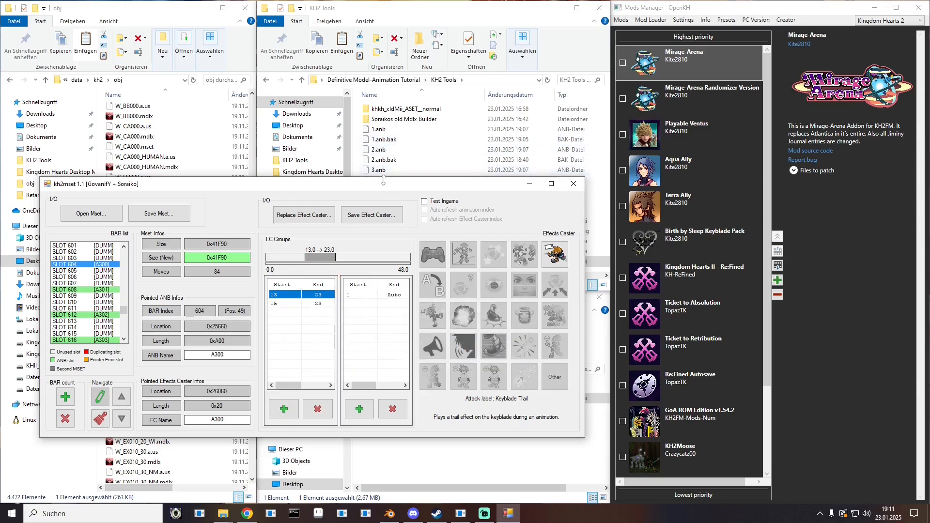
- Launch the khkh_xldMii.exe model viewer from its folder inside KH2 Tools
drag(380, 180, 443, 262)
click(400, 109)
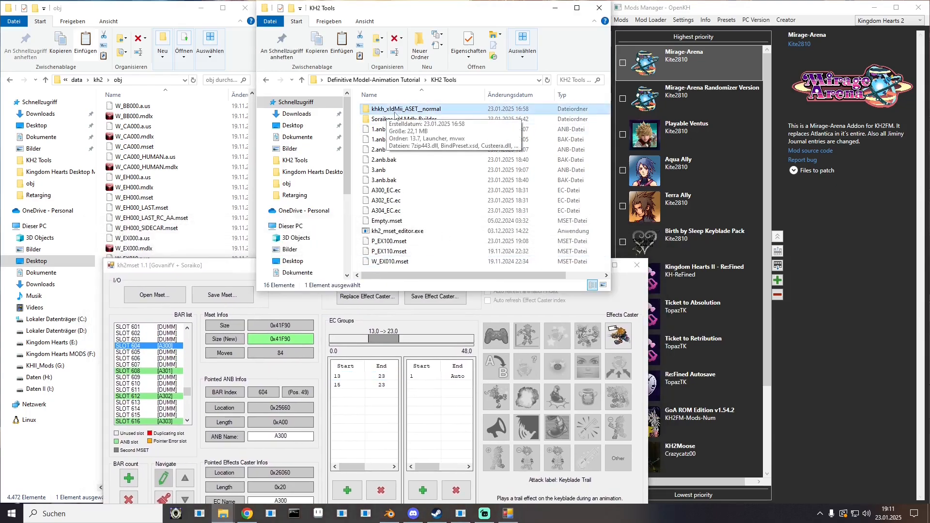
double_click(395, 111)
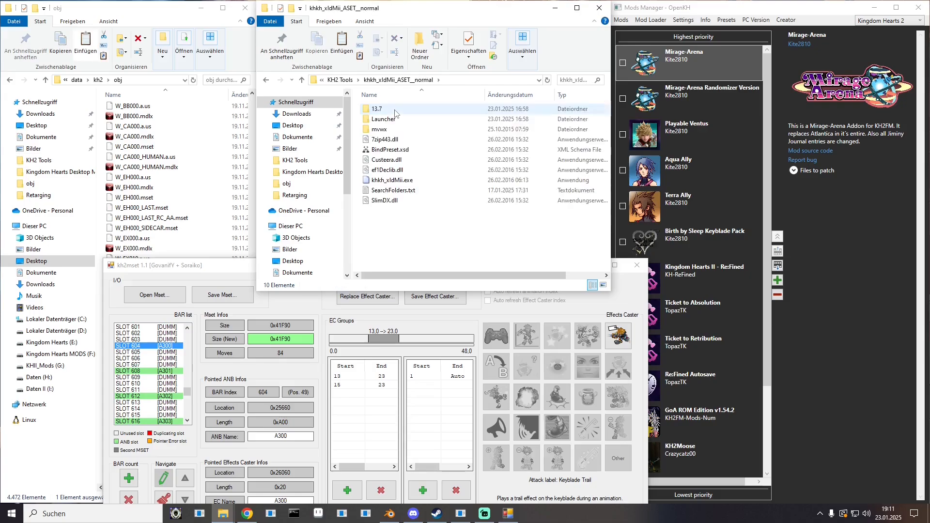
click(391, 183)
double_click(391, 183)
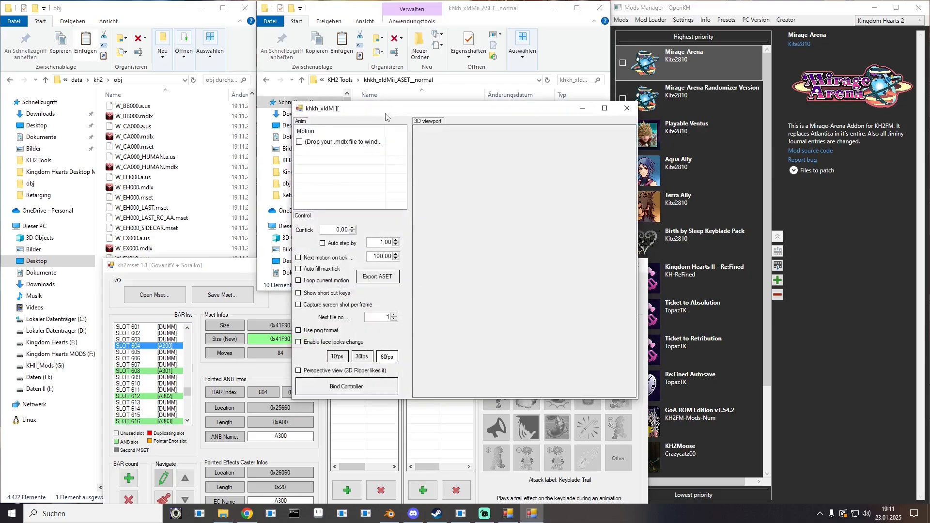
- Copy the model file P_EX100.mdlx from the Retarging folder into the KH2 Tools folder
click(343, 80)
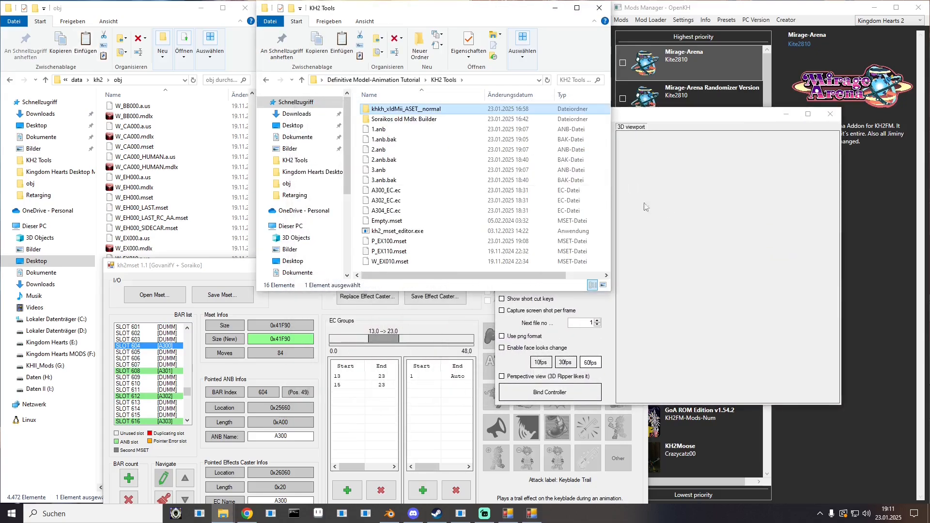
click(402, 83)
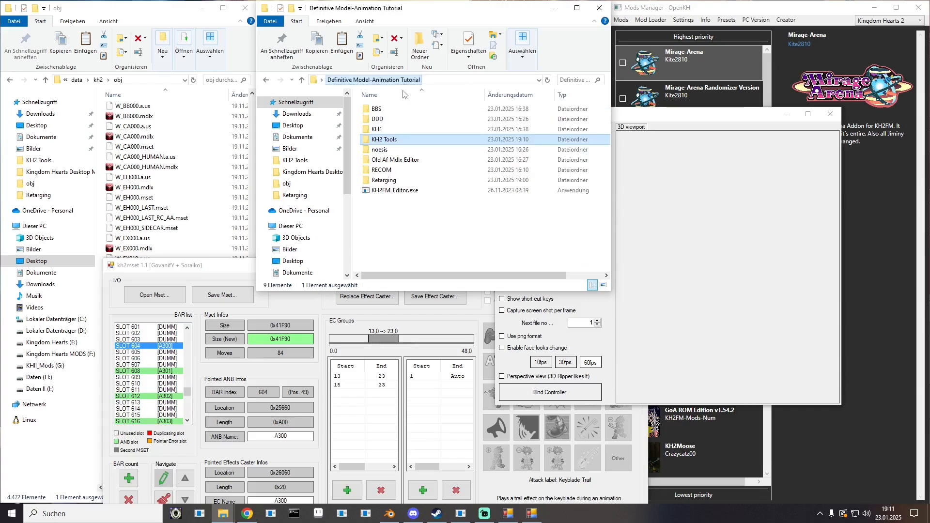
double_click(383, 180)
right_click(387, 160)
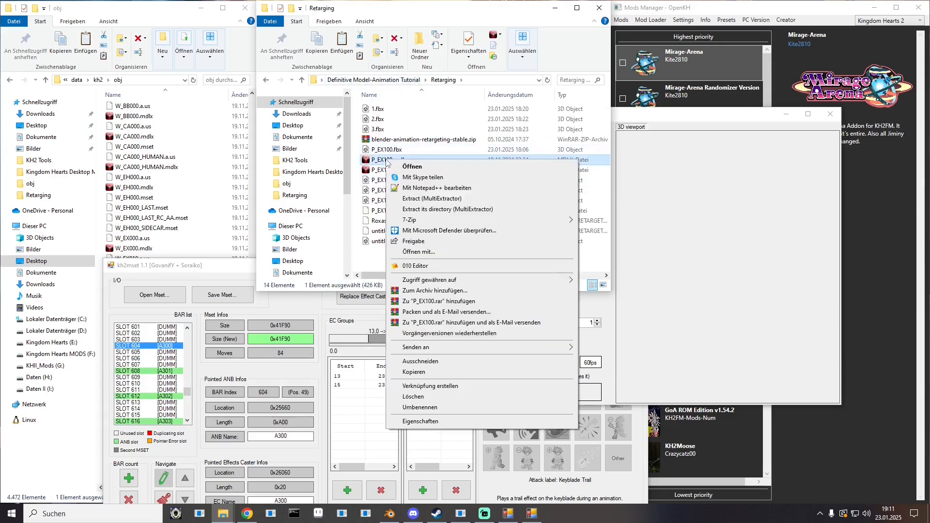
click(410, 373)
click(402, 81)
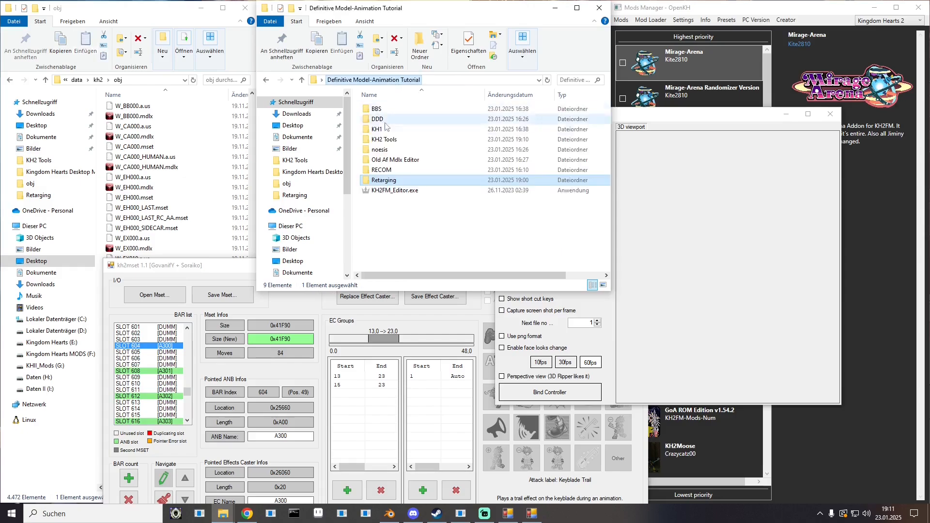
double_click(387, 140)
right_click(359, 242)
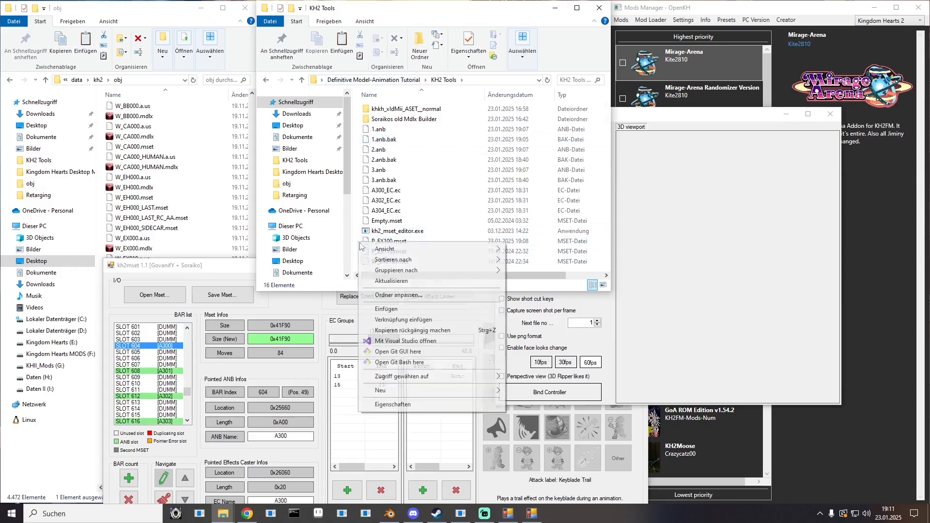
click(389, 313)
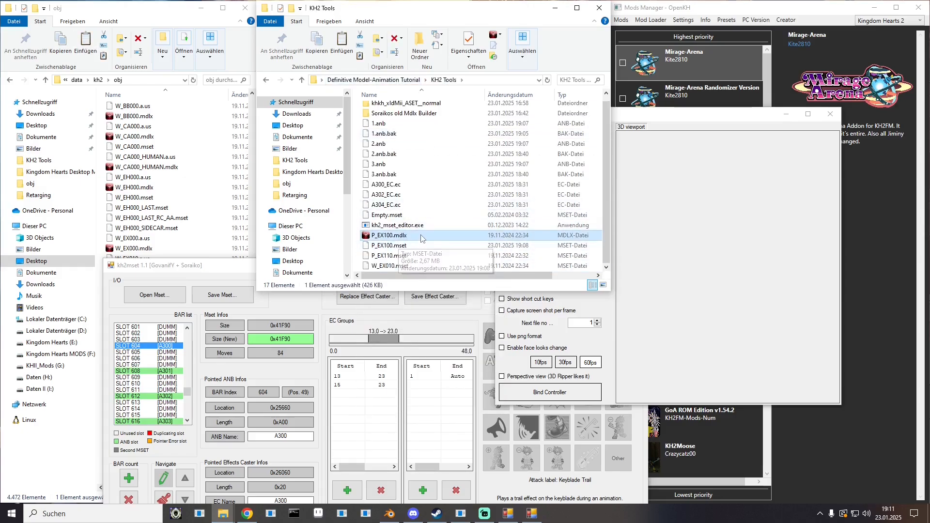
- Load P_EX100.mdlx into the model viewer and bind P_EX100.mdlx and P_EX100.mset as the body model and moveset
drag(380, 239, 688, 236)
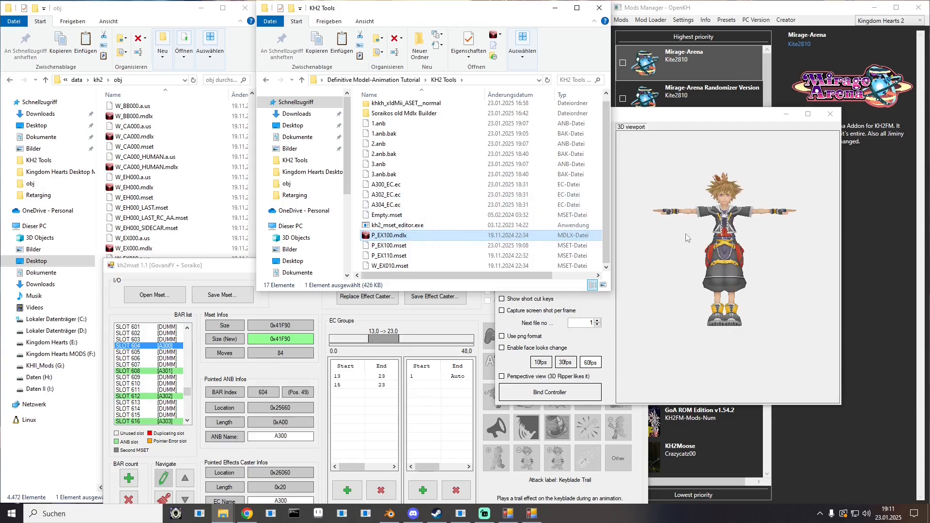
click(537, 392)
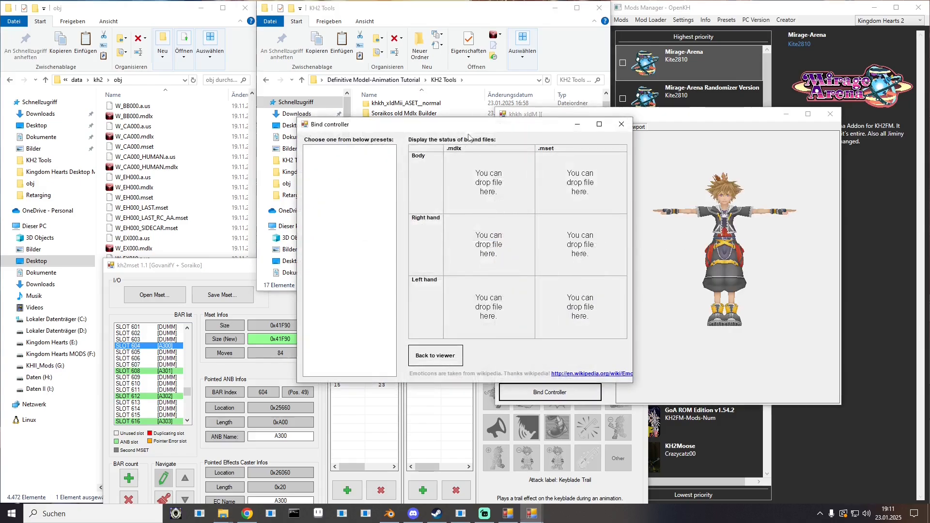
drag(467, 125, 194, 215)
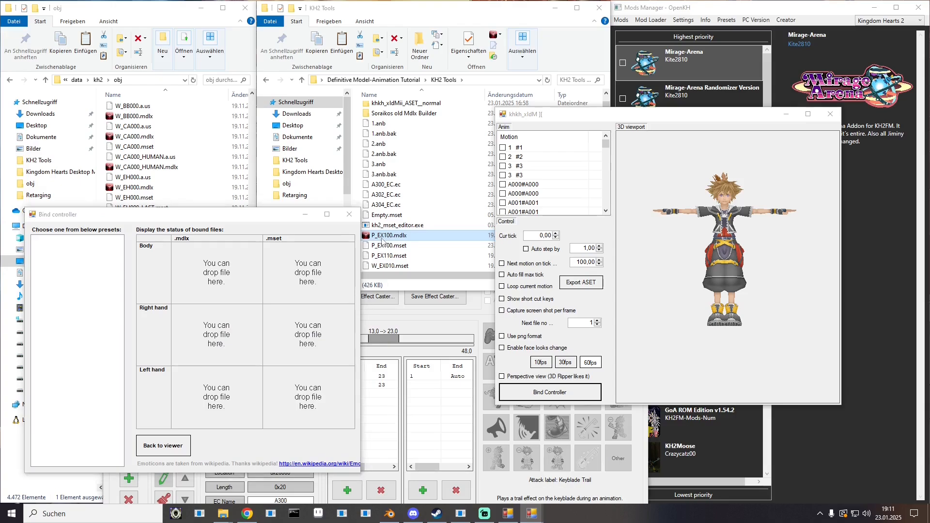
drag(383, 237, 216, 267)
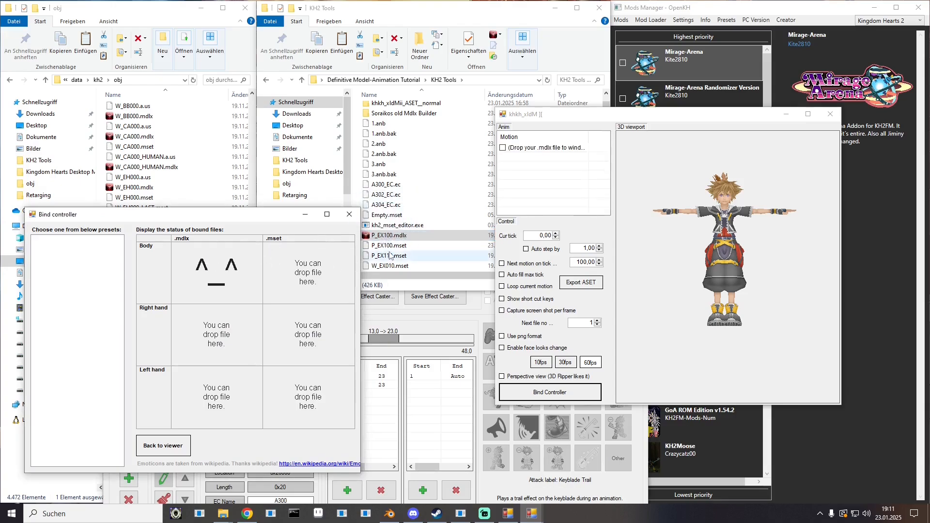
drag(389, 246, 308, 272)
click(349, 214)
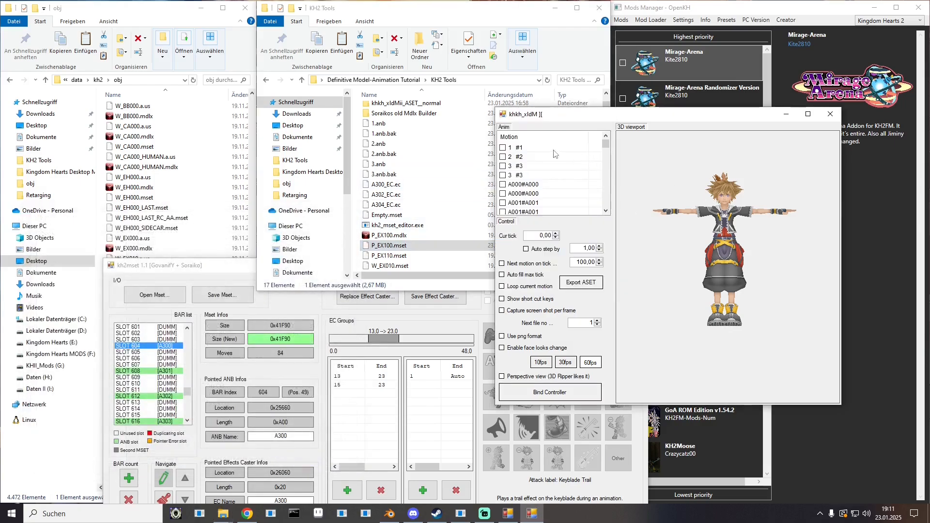
- Preview motion 1 #1 with looping and auto-filled max tick enabled, advancing to tick 15 to examine the start of the swing
click(520, 150)
click(516, 286)
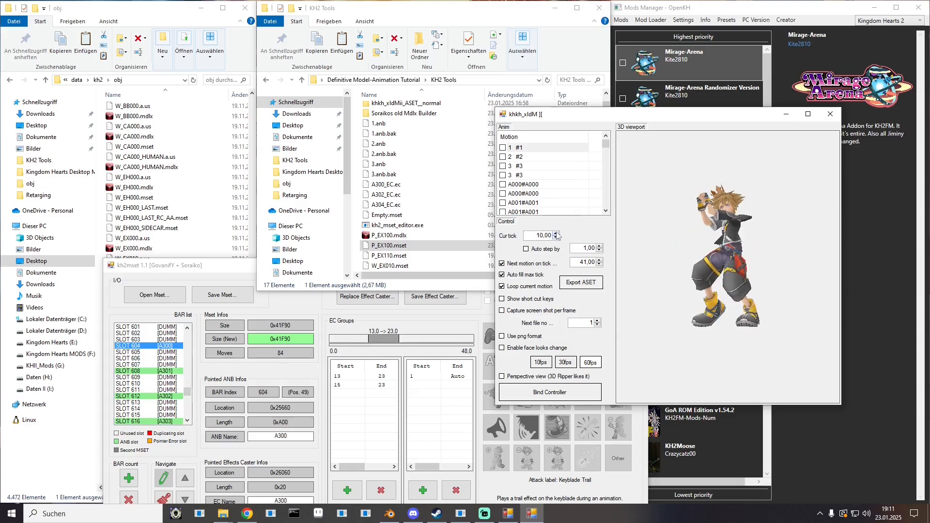
click(557, 233)
click(557, 233)
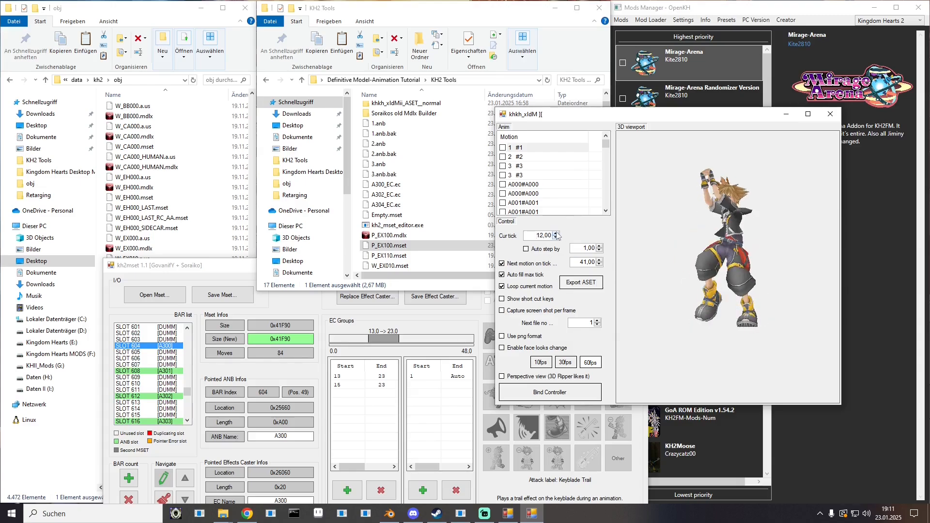
click(557, 233)
click(557, 234)
click(557, 233)
click(556, 238)
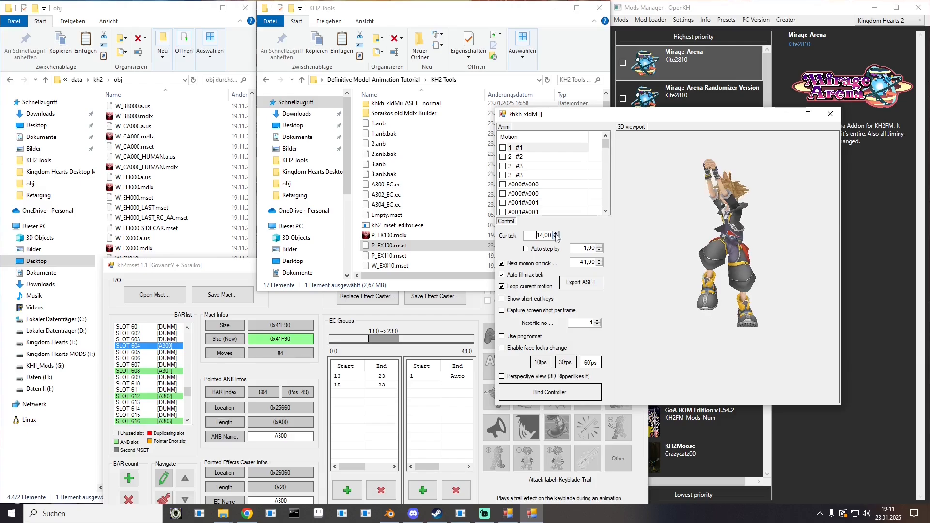
click(556, 234)
drag(712, 256, 740, 256)
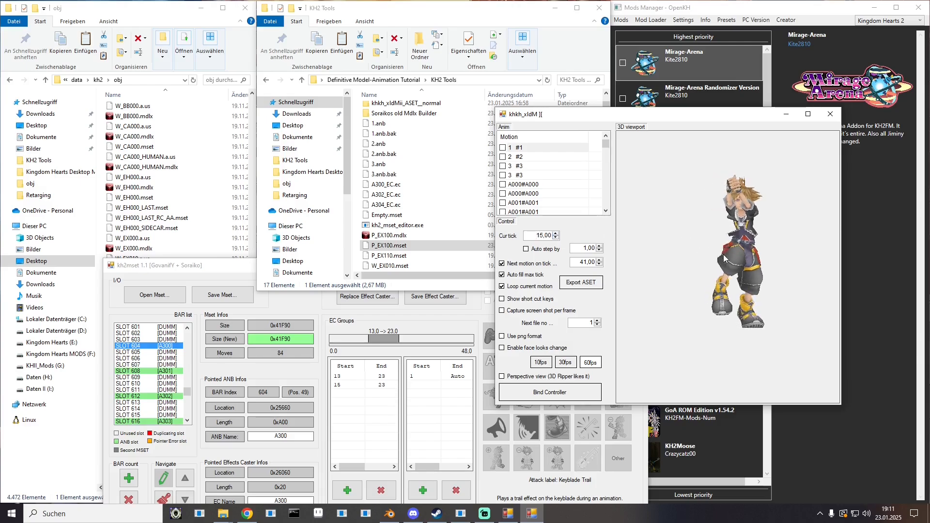
- Advance motion 1 #1 frame by frame to tick 23 to examine where the downward swing ends
click(557, 233)
click(557, 233)
click(557, 233)
click(557, 234)
click(557, 234)
click(557, 233)
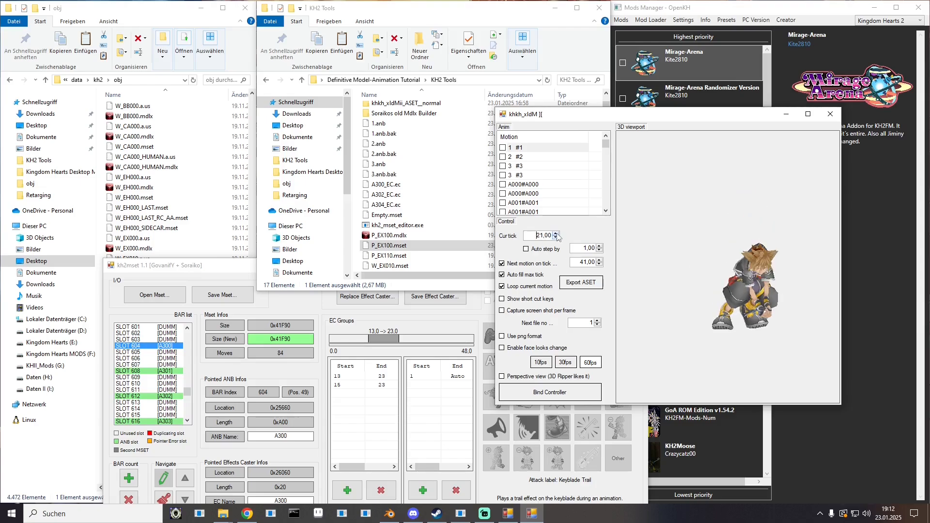
click(556, 233)
click(557, 234)
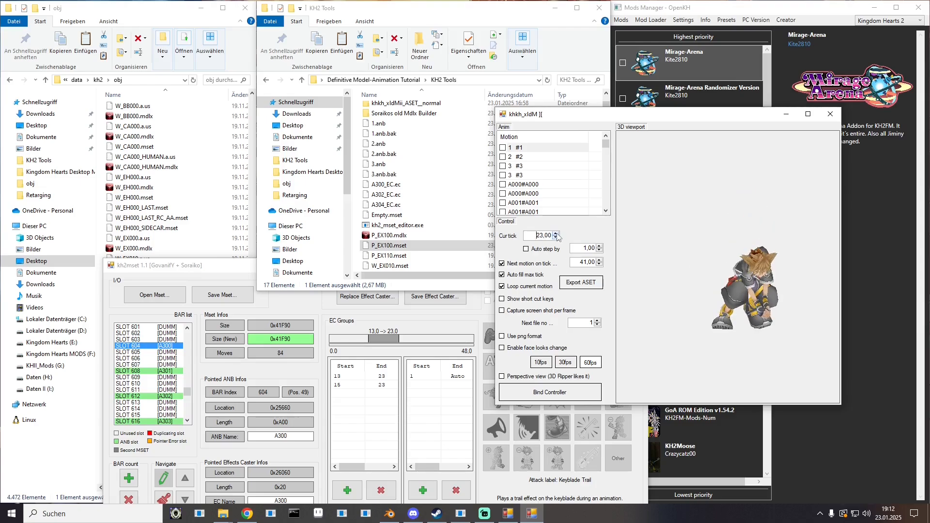
- Check weapon animation A300's Damage entry in kh2mset, and open the effect caster entries of animation A302 in slot 612
click(368, 386)
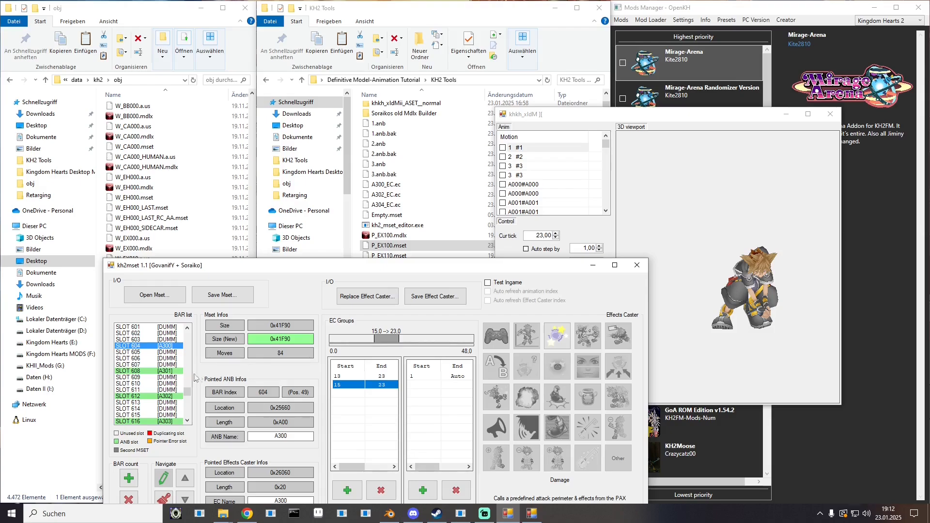
click(162, 397)
scroll(152, 384, down, 2)
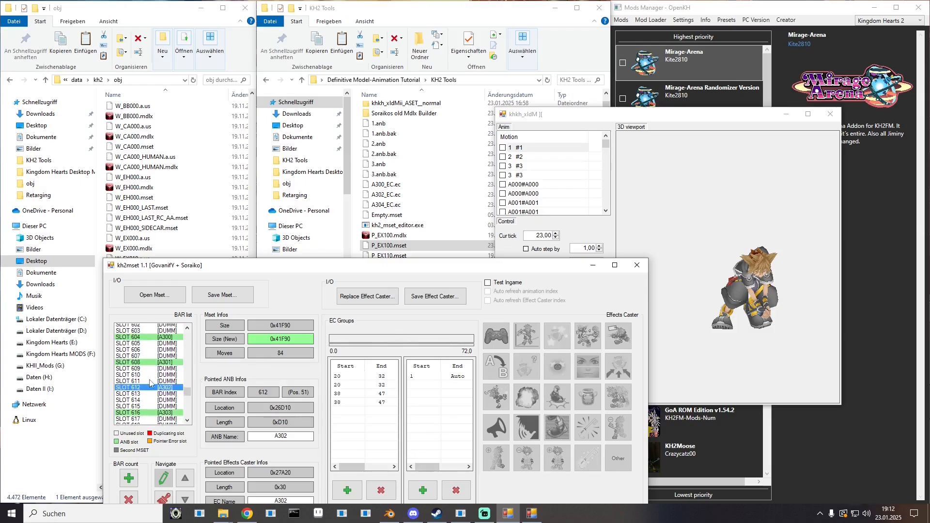
- Play motion #2 in the model viewer, turn off auto stepping and move the current tick to 19
scroll(152, 384, down, 1)
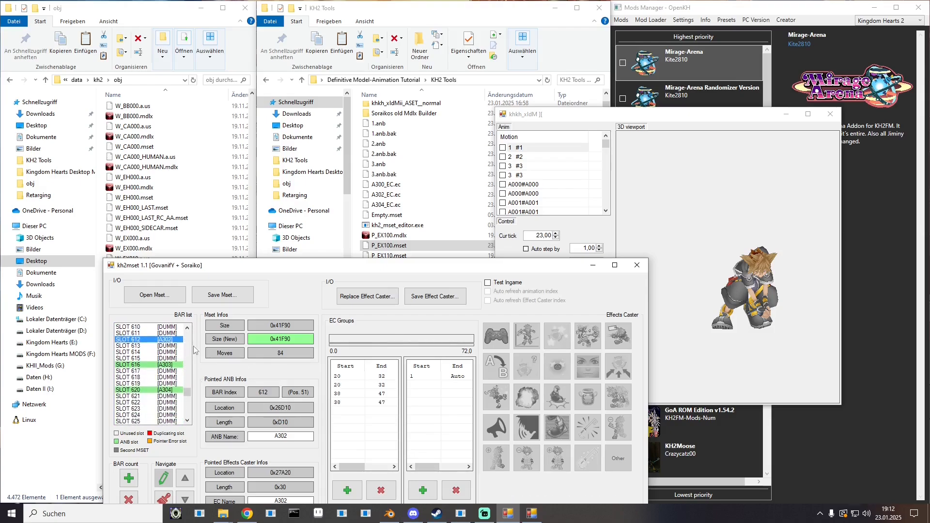
click(521, 156)
click(542, 250)
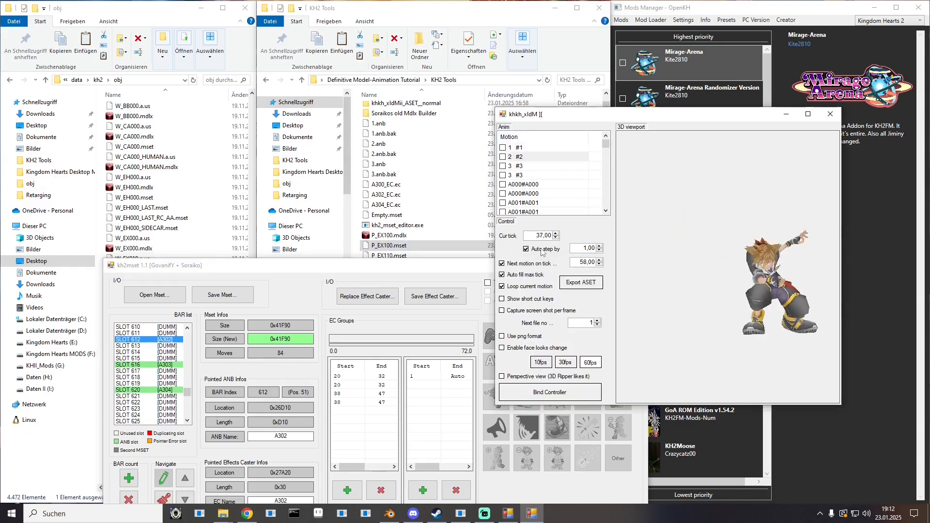
click(542, 250)
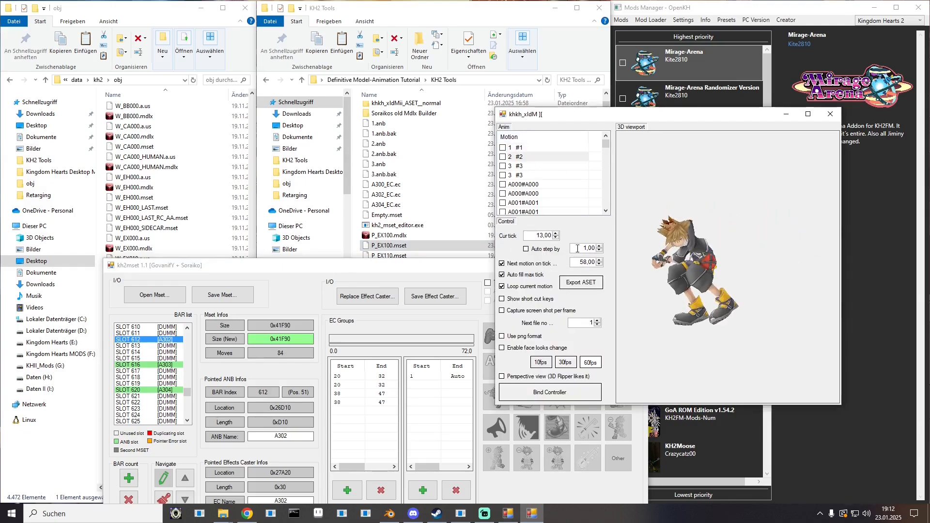
click(556, 234)
click(556, 234)
click(556, 234)
click(556, 234)
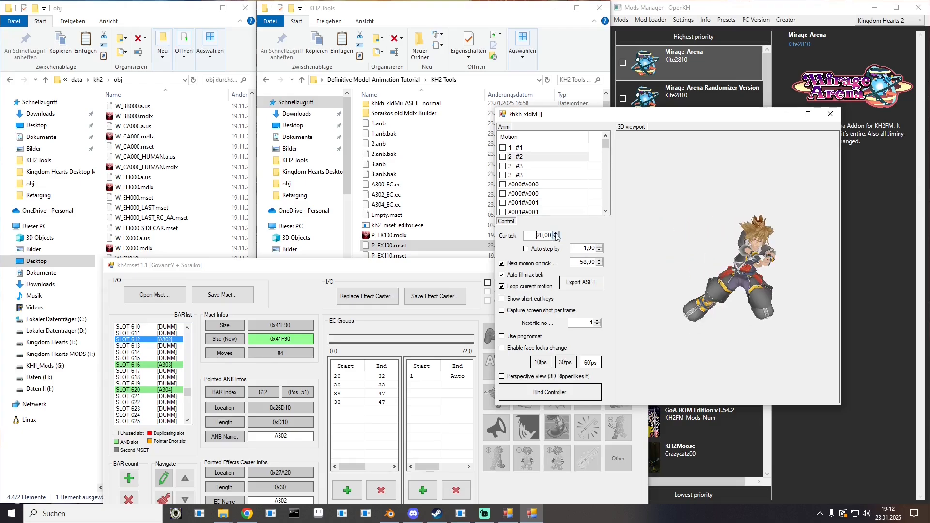
click(556, 238)
click(556, 238)
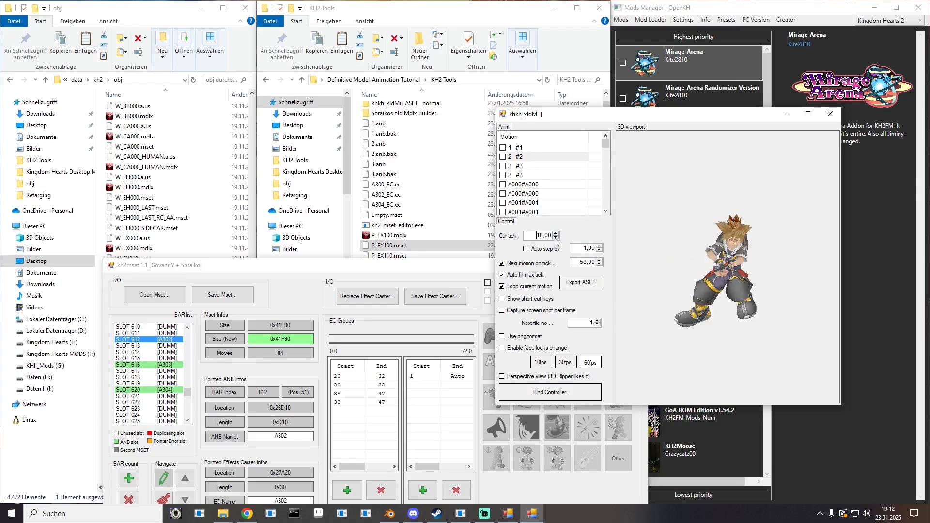
click(556, 234)
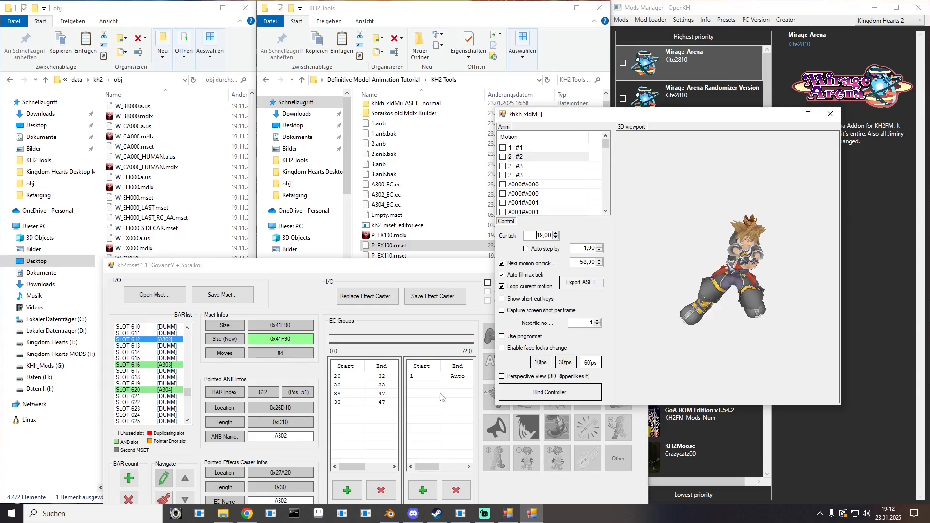
- Set the start frame of A302's first Damage and Keyblade Trail effects to 19 in kh2mset
click(357, 387)
key(Up)
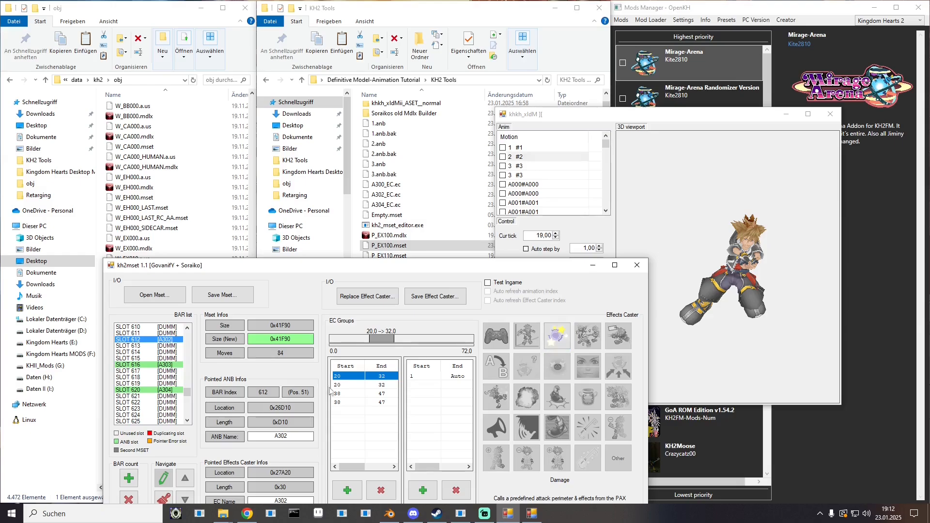
click(350, 378)
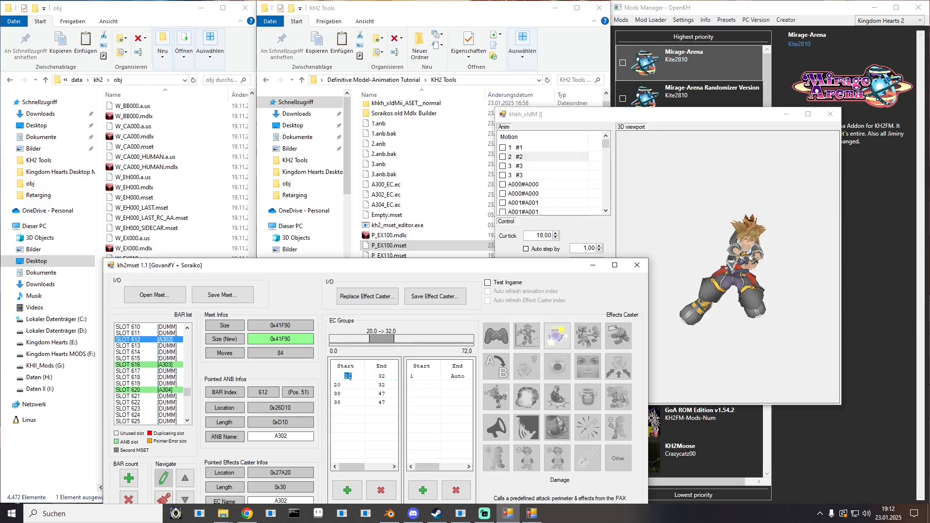
click(350, 386)
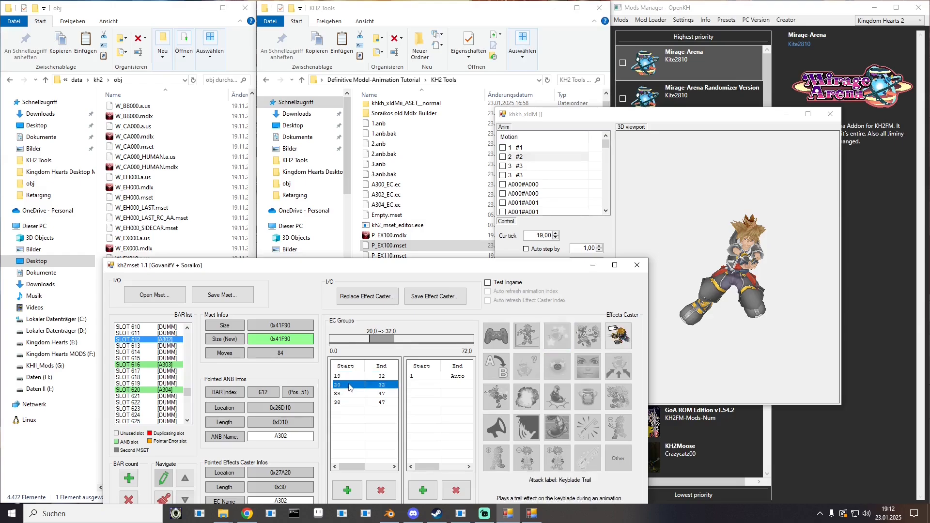
click(349, 386)
text(19)
- Delete the second pair of Damage and Keyblade Trail effects (38 to 47) from A302
click(350, 394)
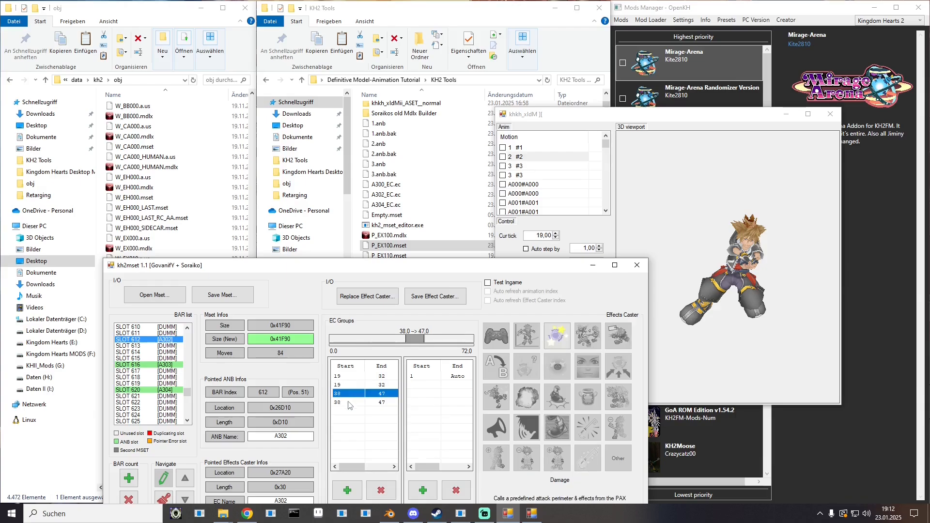
click(349, 404)
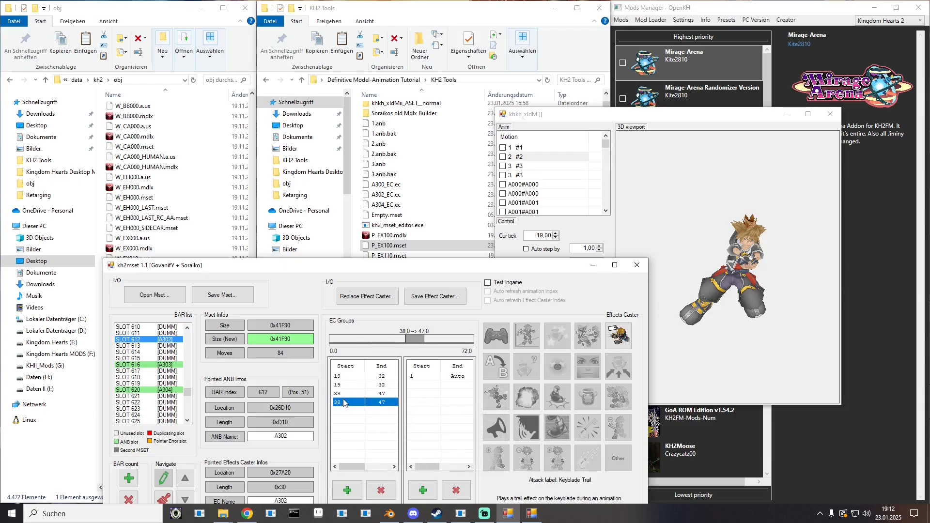
key(Delete)
key(Delete)
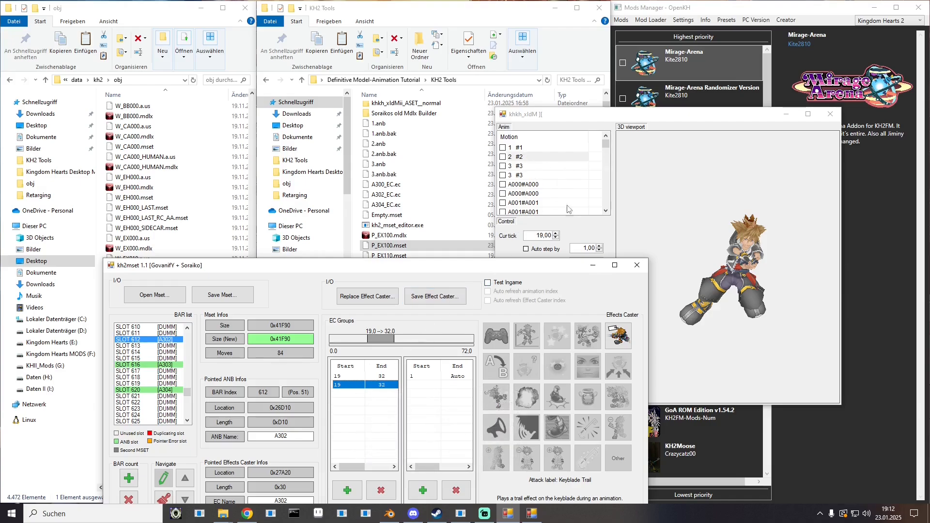
- Advance motion #2 in the model viewer to find the end of the attack at tick 37
click(557, 236)
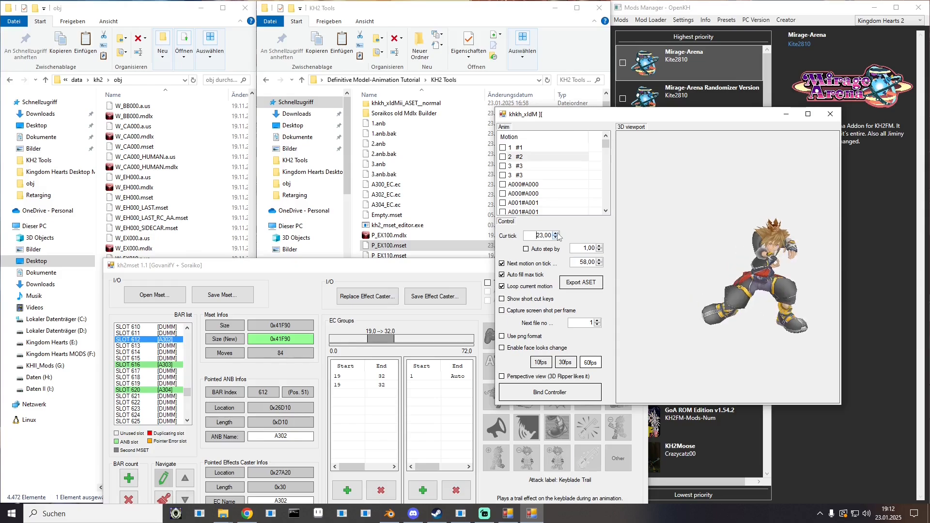
click(556, 234)
click(557, 234)
click(557, 234)
click(557, 233)
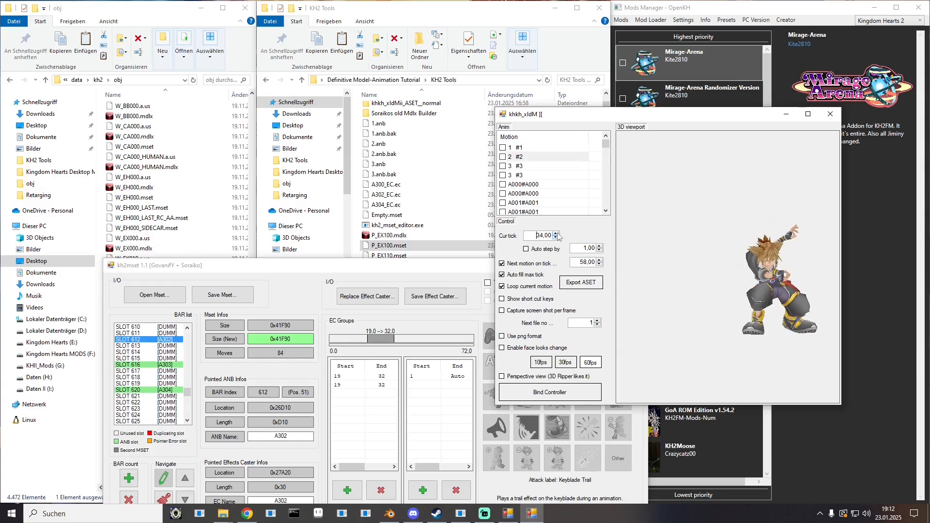
click(557, 234)
click(557, 233)
click(557, 234)
click(557, 234)
click(557, 234)
click(557, 234)
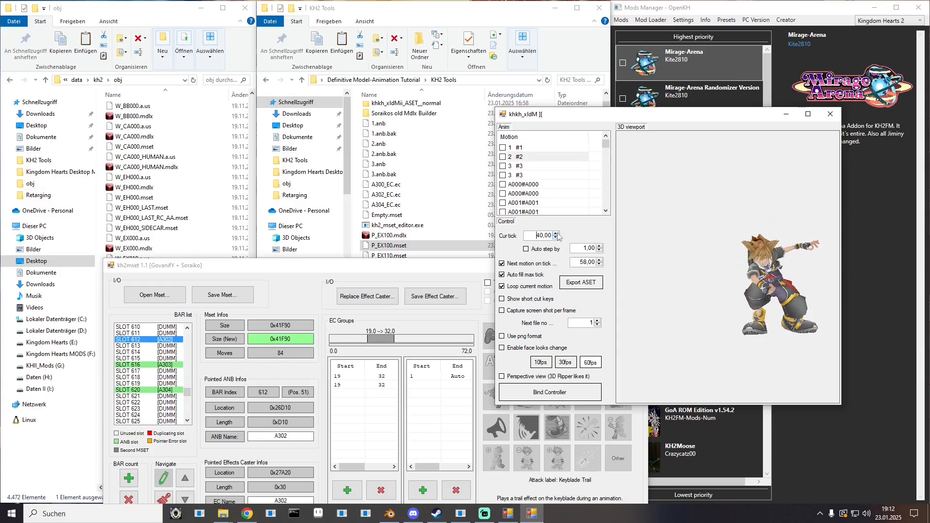
click(556, 238)
click(557, 238)
click(557, 238)
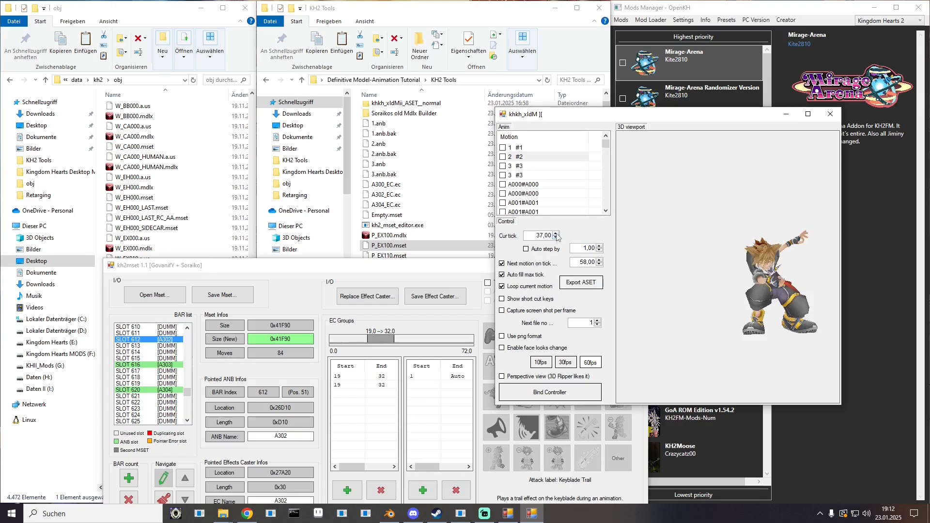
click(557, 234)
click(556, 238)
- Set the end frame of A302's Damage and Keyblade Trail effects to 37 in kh2mset
click(390, 385)
click(389, 385)
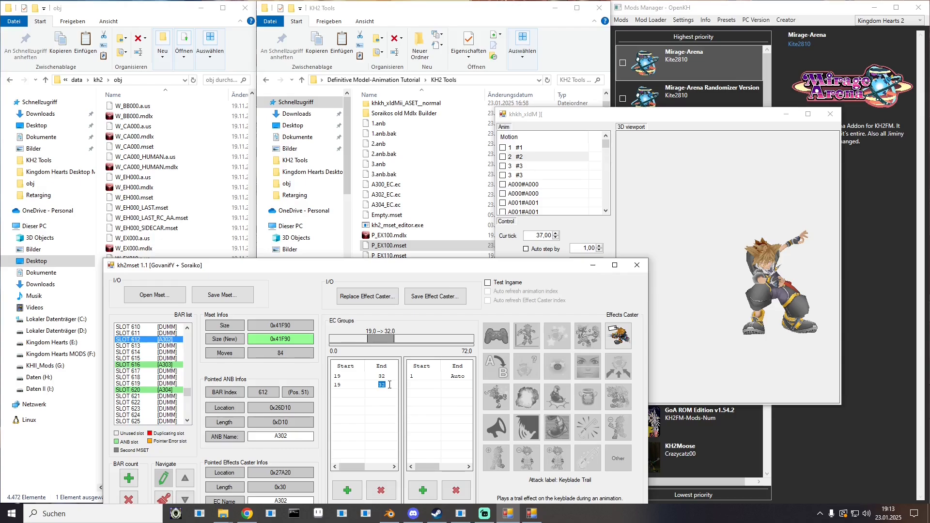
click(390, 376)
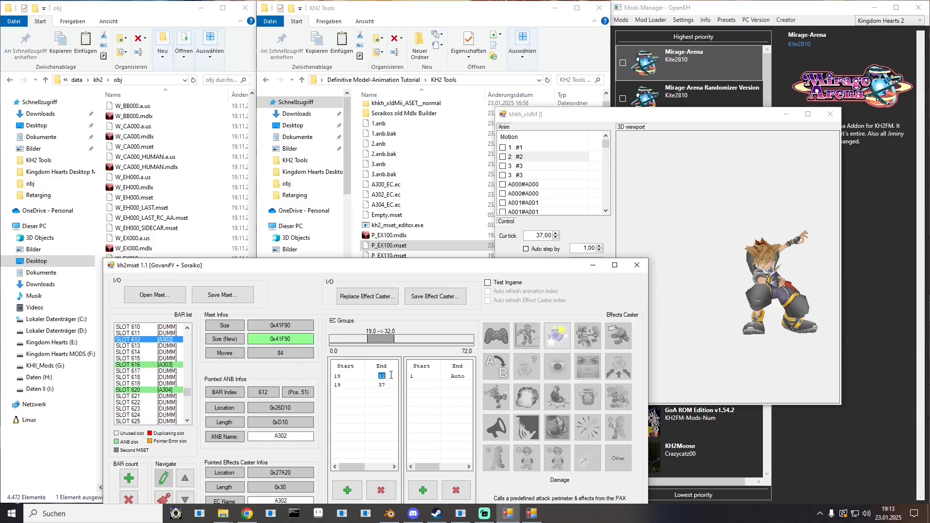
click(386, 402)
- Select slot 616 (A303), play motion #3 in the model viewer and step to tick 20
click(166, 366)
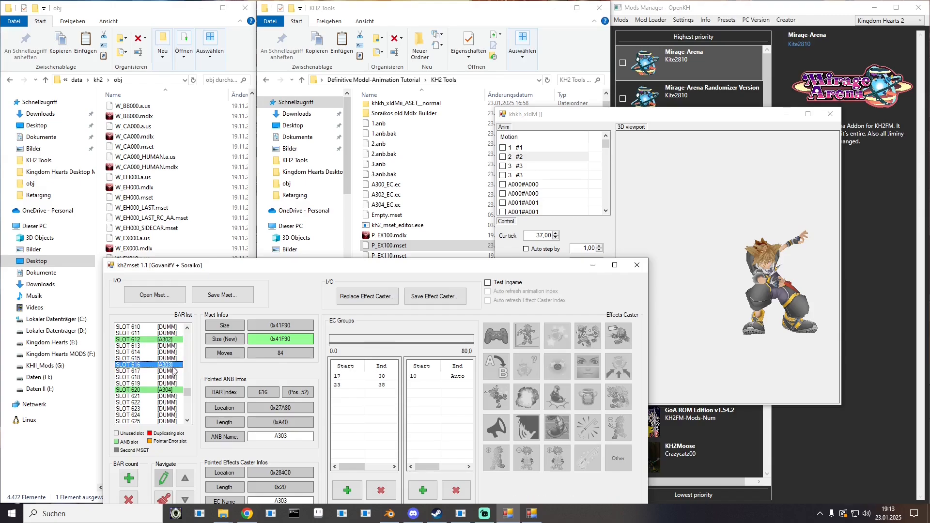
click(512, 169)
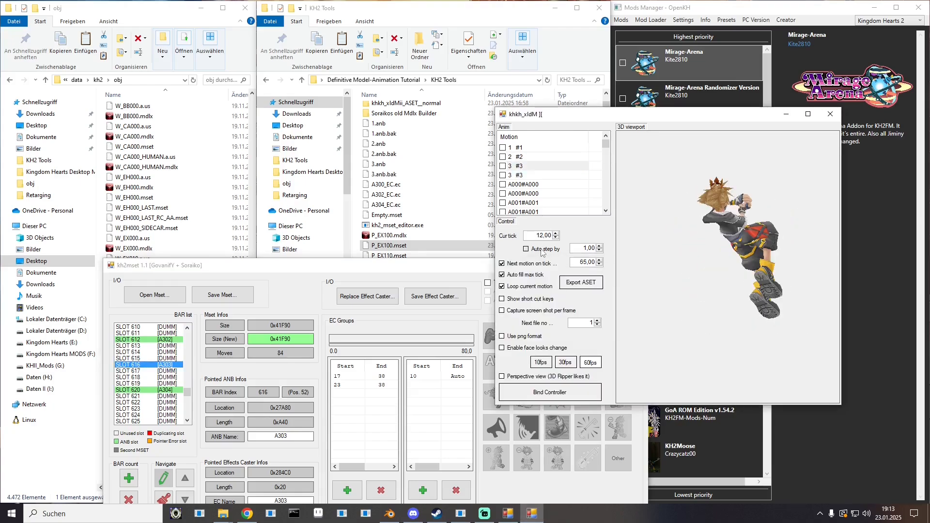
click(557, 233)
click(556, 233)
click(556, 233)
click(557, 233)
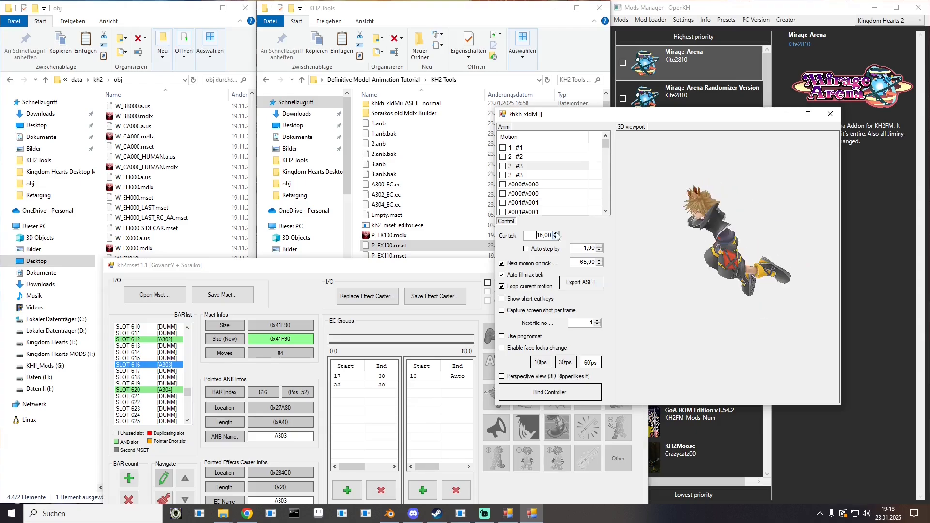
click(556, 233)
click(556, 233)
click(556, 234)
click(557, 233)
click(556, 233)
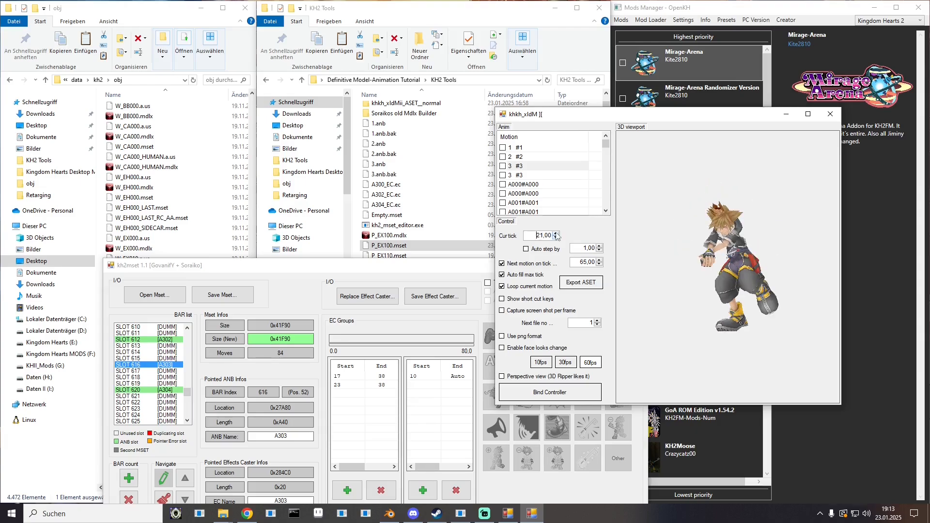
click(555, 238)
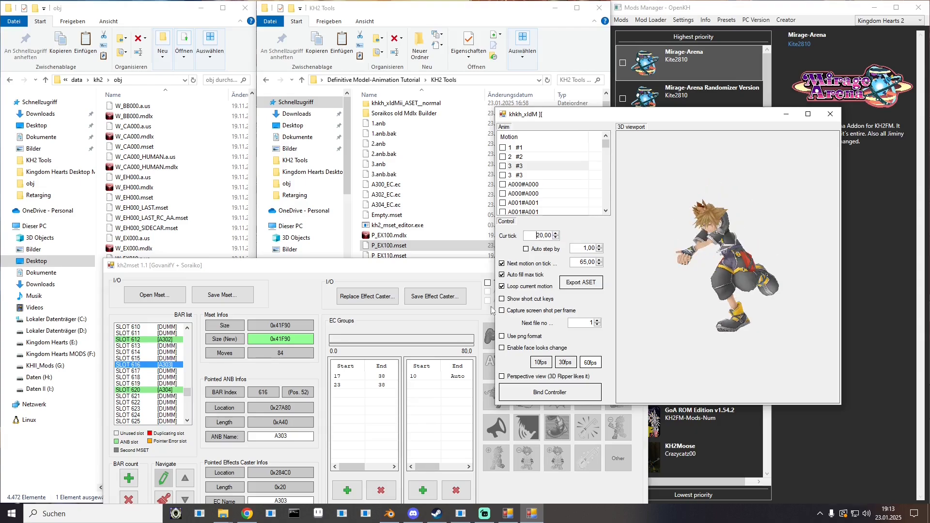
- Set the start frame of A303's Damage effect to 20 in kh2mset
click(350, 378)
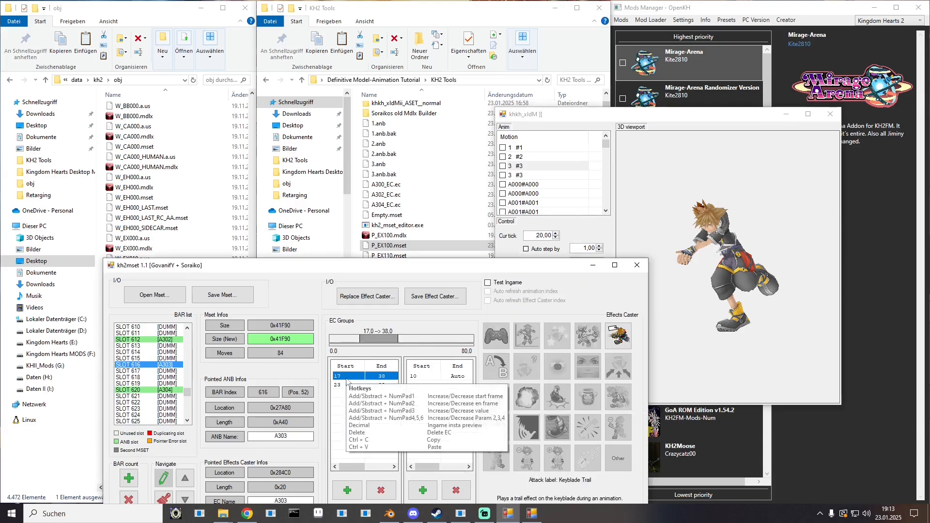
click(347, 385)
click(348, 385)
text(2)
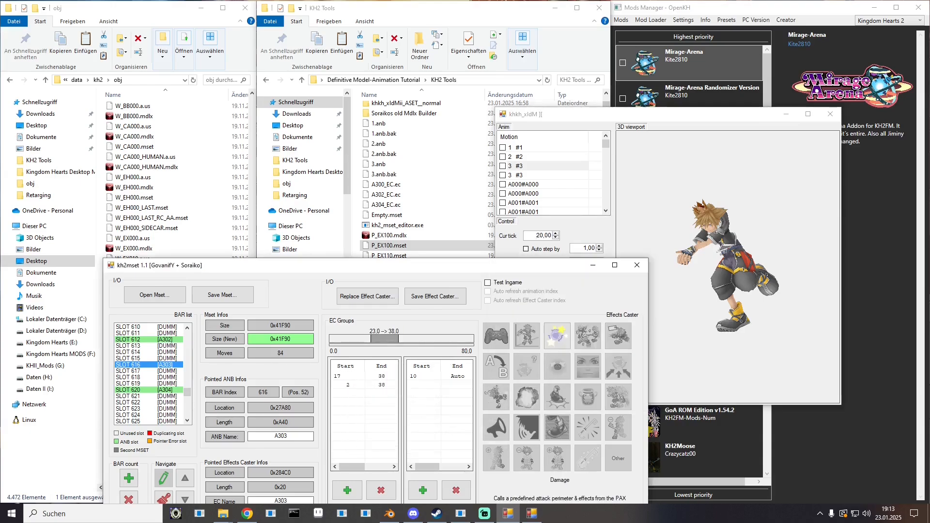
text(0)
key(Return)
- Advance motion #3 to tick 30 and set the end frame of both A303 effects to 30
click(556, 236)
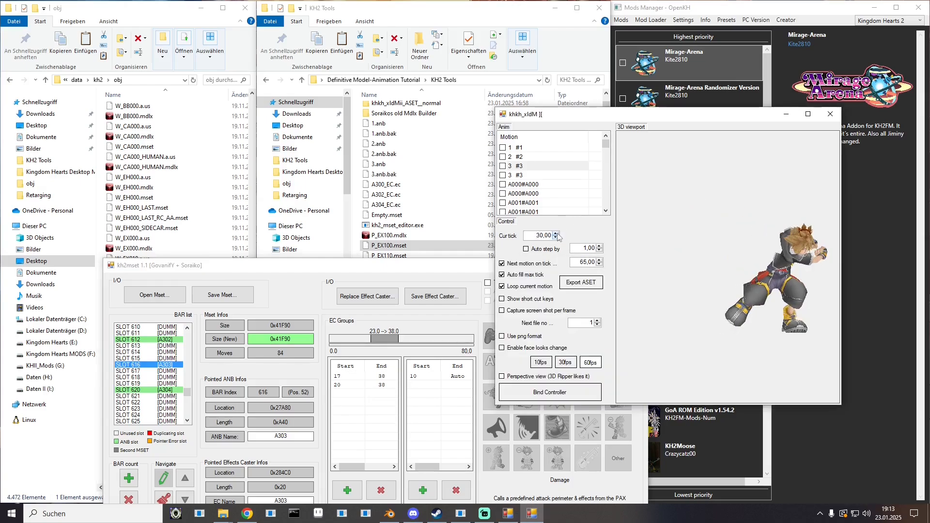
click(389, 386)
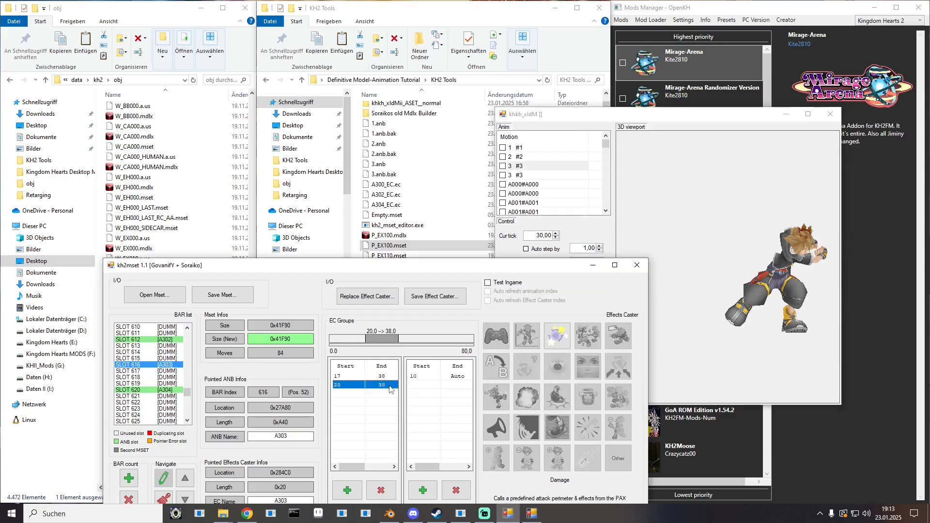
click(390, 385)
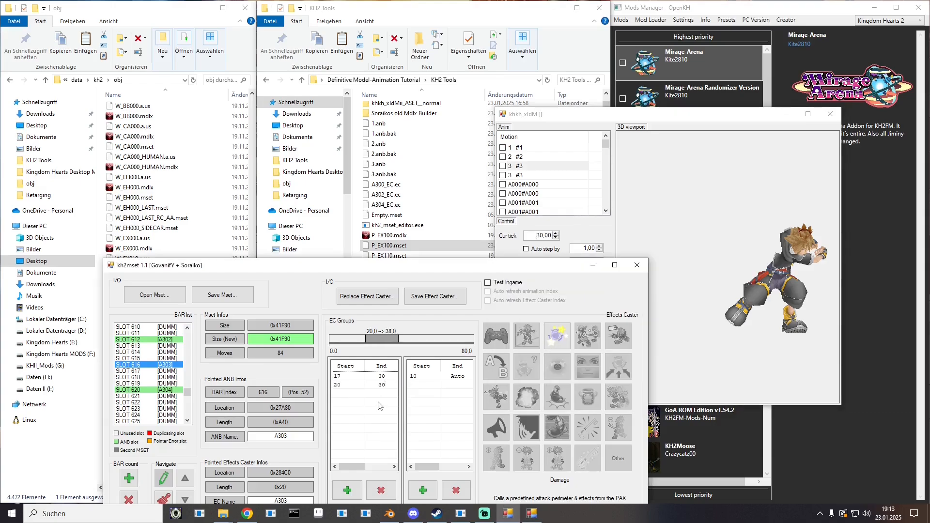
click(387, 376)
click(388, 376)
text(30)
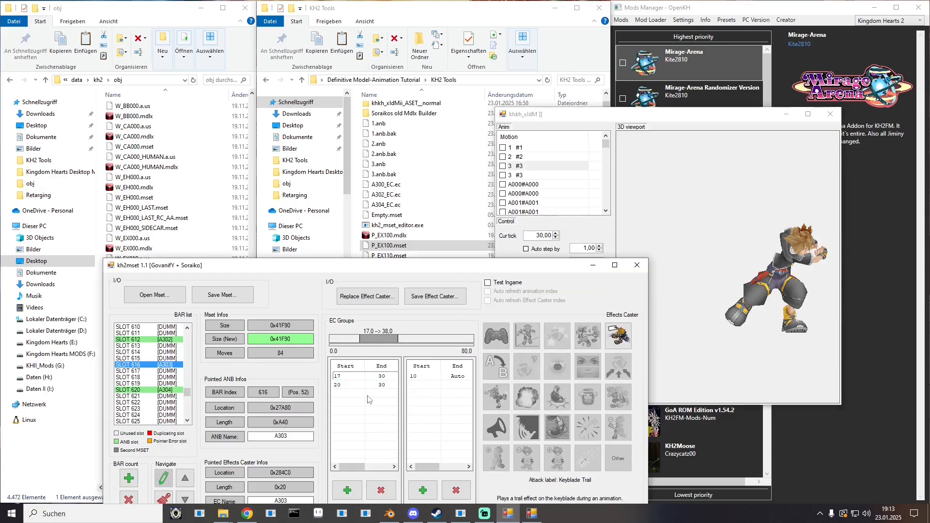
- Replay motion #3, move it to tick 11 and set the start frame of A303's Keyblade Trail to 11
click(541, 250)
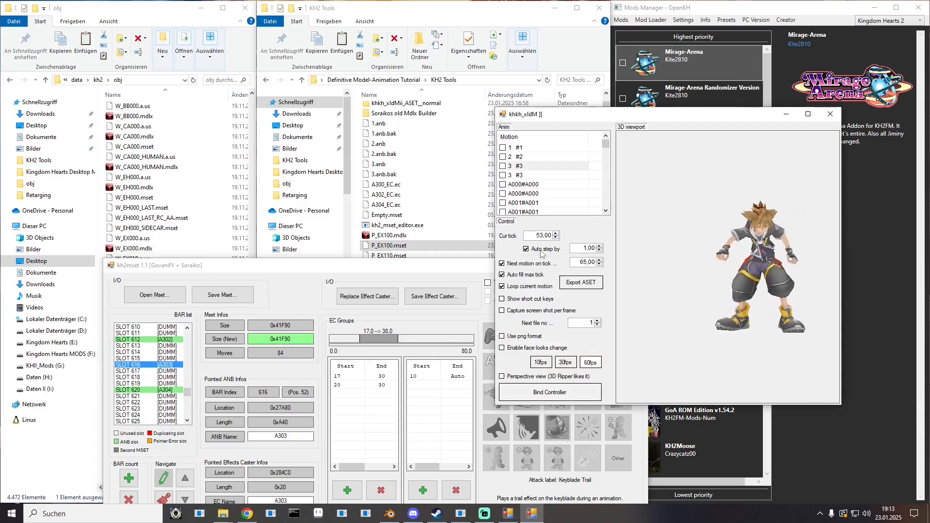
click(542, 254)
click(555, 234)
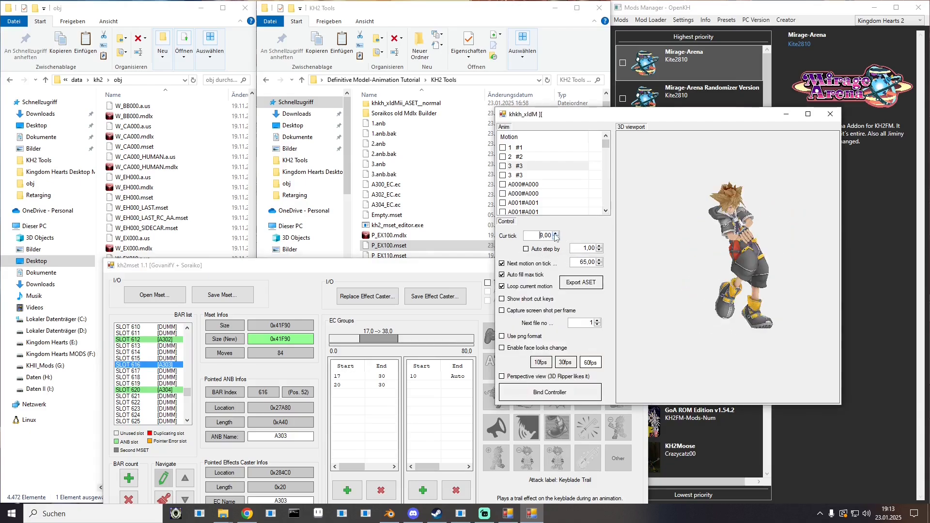
click(556, 233)
click(556, 234)
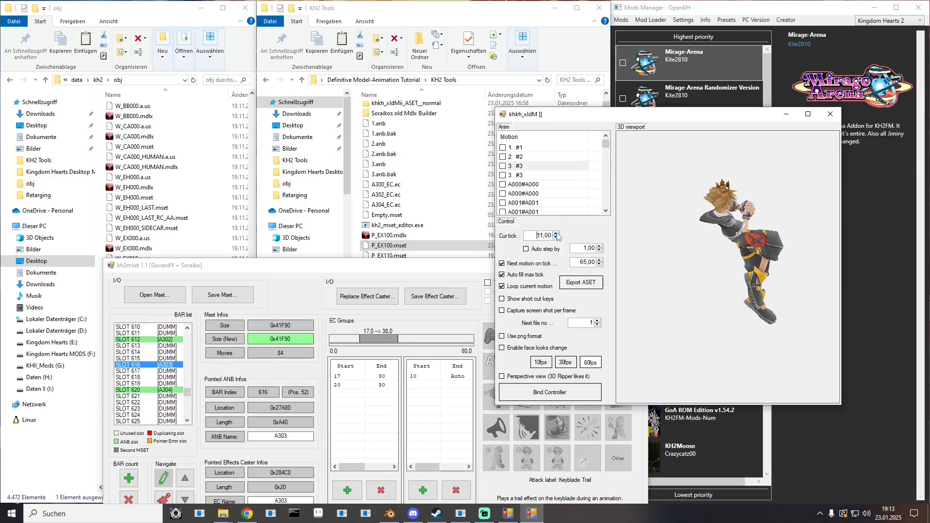
click(340, 380)
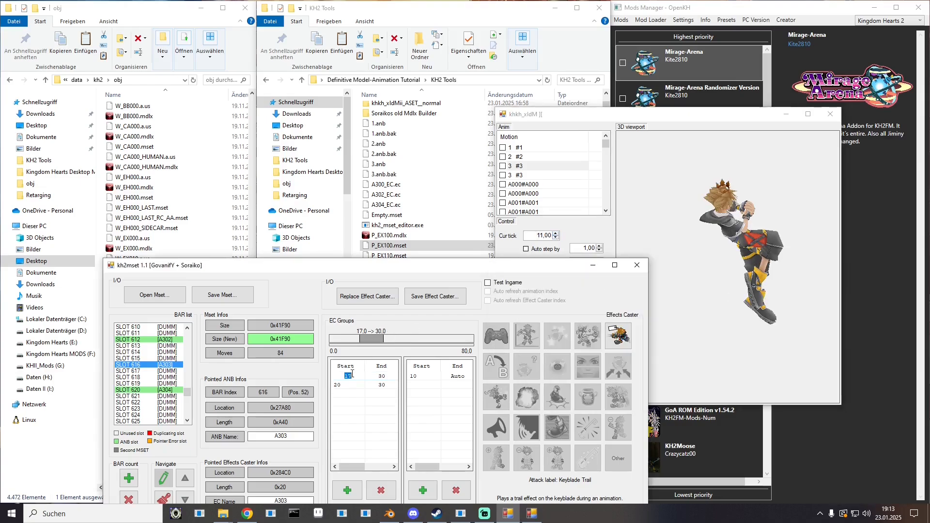
text(11)
- Delete the pointed file of slot 620 (A304)
click(172, 390)
right_click(172, 391)
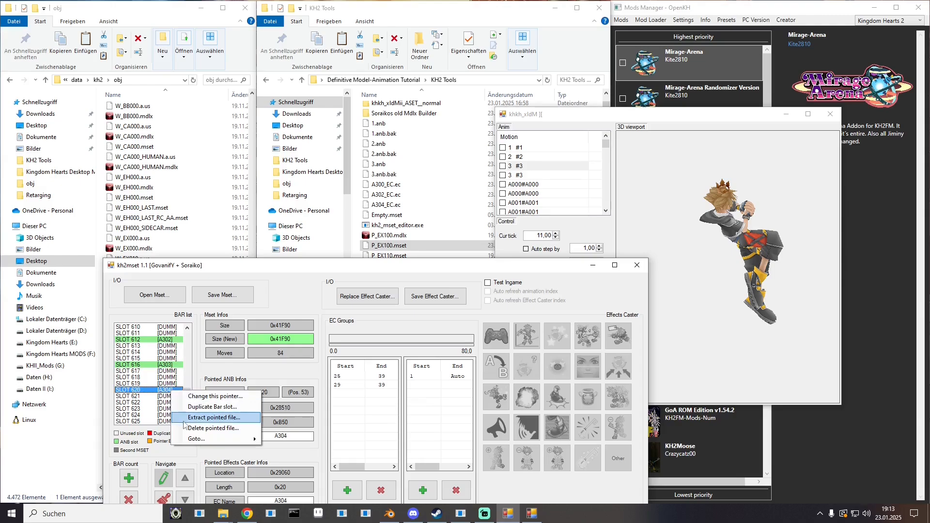
click(191, 431)
- Change the pointer of slot 620 so it points to the existing A303 file
right_click(166, 394)
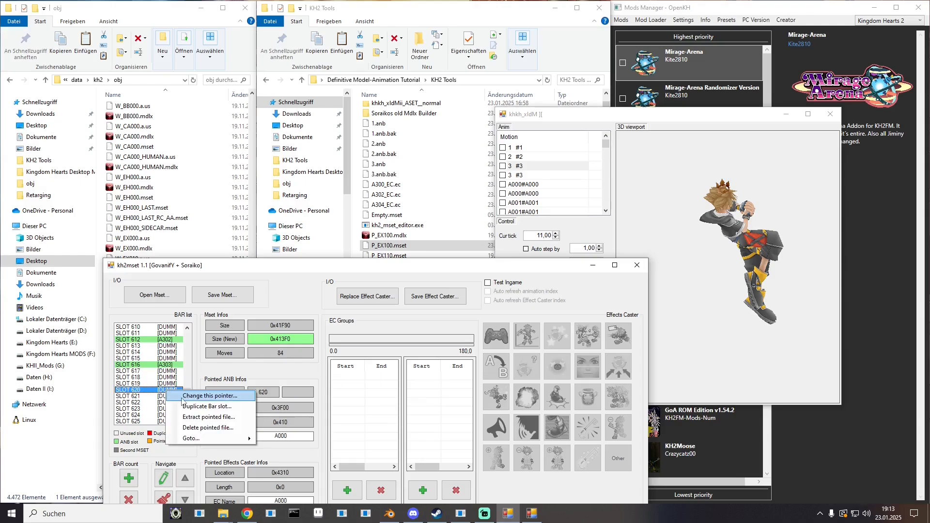
click(182, 400)
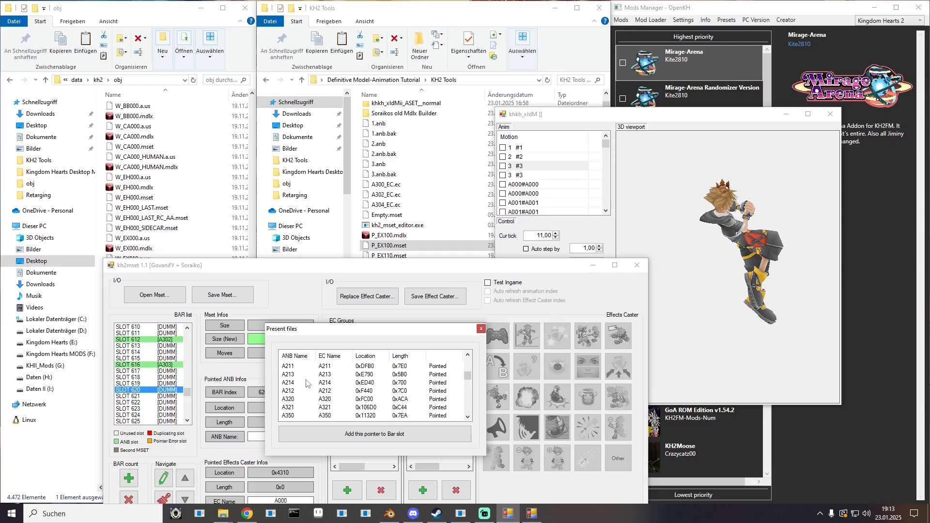
scroll(306, 383, down, 10)
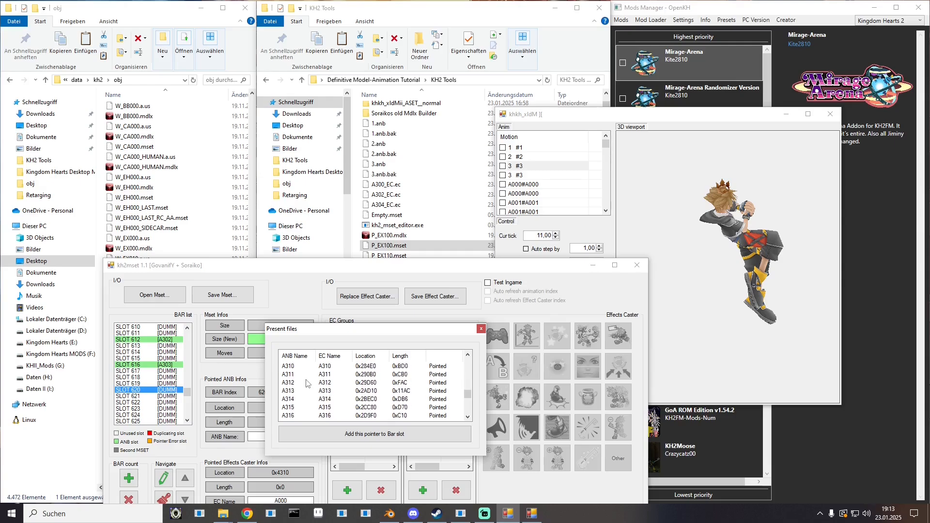
scroll(307, 383, down, 10)
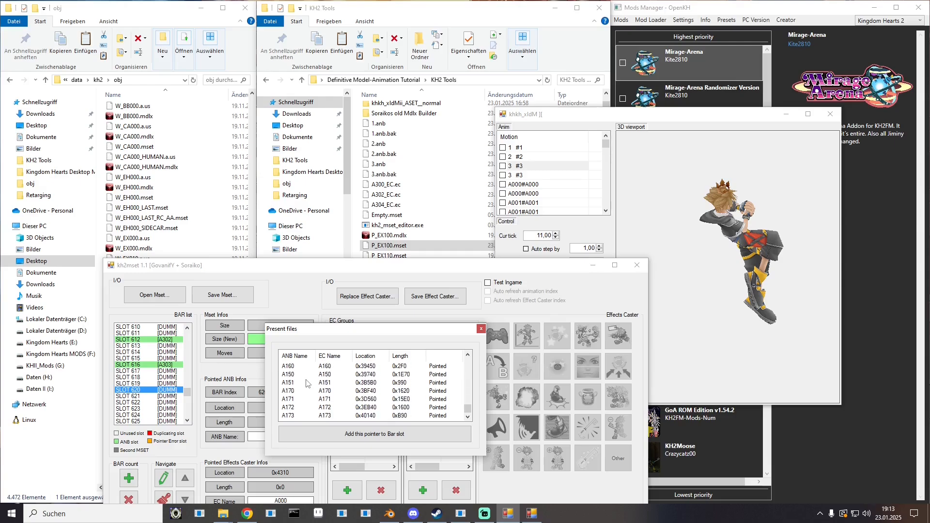
scroll(306, 383, up, 5)
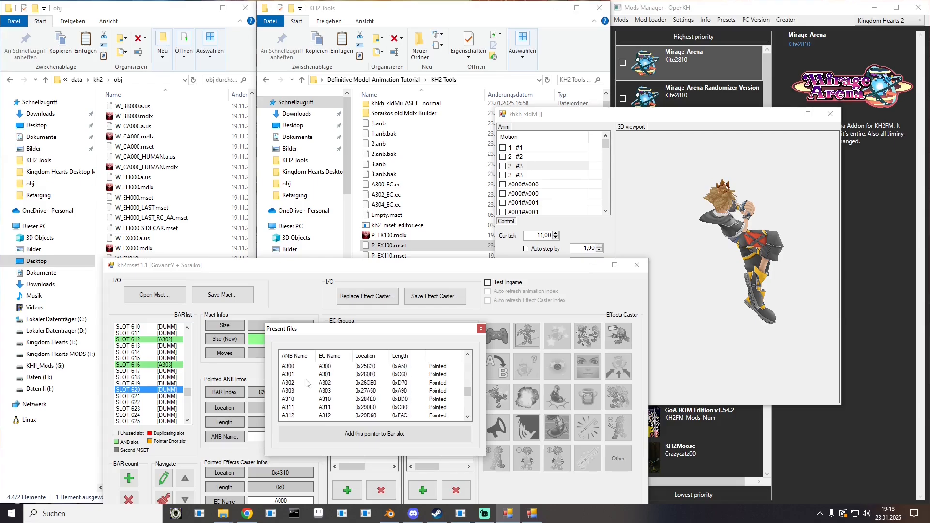
double_click(293, 391)
- Save the edited mset as W_EX010.mset in the KH2 Tools folder, replacing the existing file
click(223, 295)
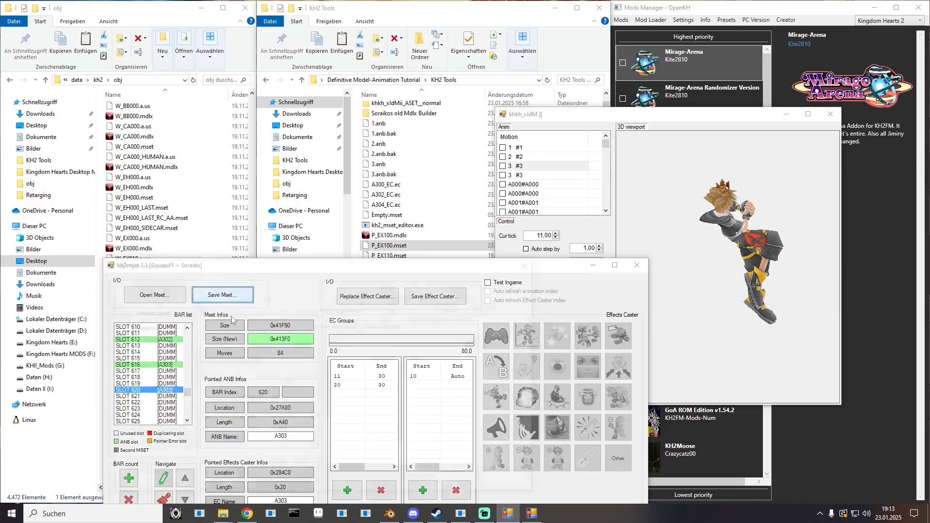
click(220, 373)
double_click(219, 374)
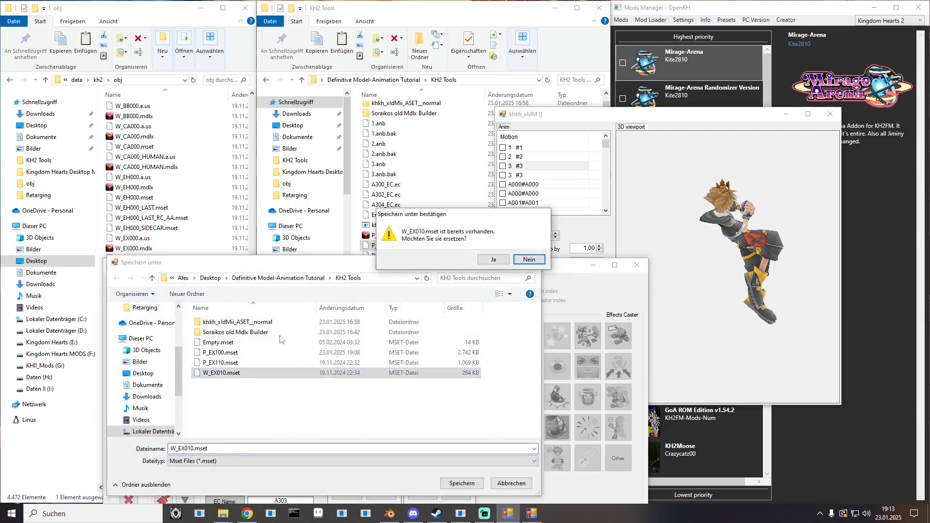
click(494, 259)
- Copy W_EX010.mset from KH2 Tools into the mod's kh2/obj folder and close kh2mset and the model viewer
click(388, 245)
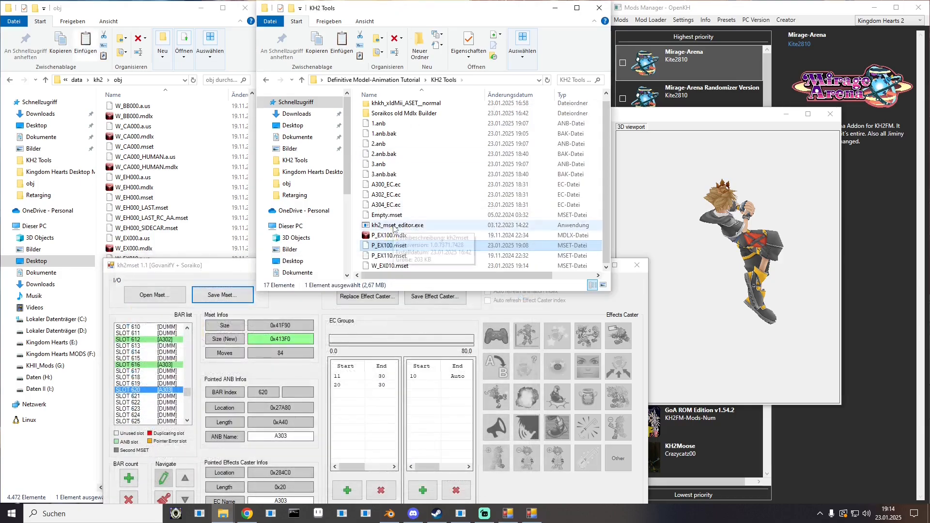
click(392, 266)
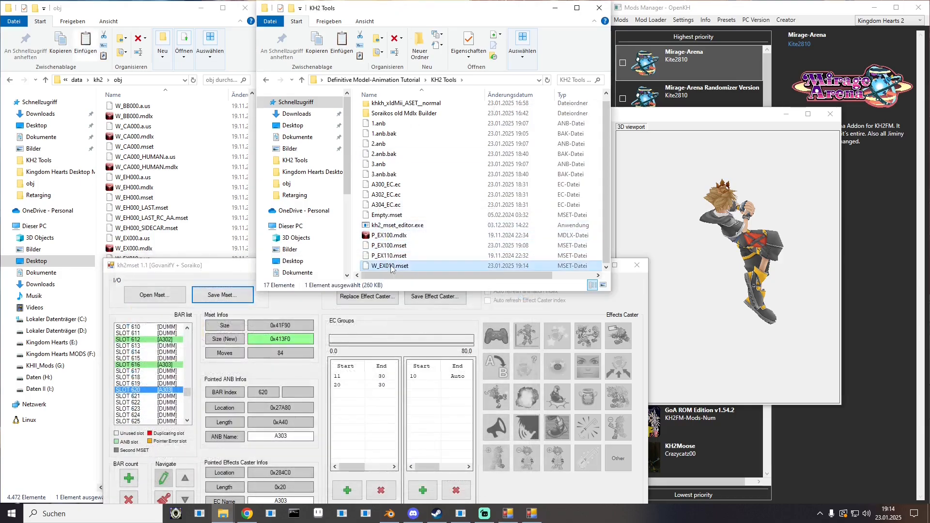
click(637, 265)
click(831, 114)
click(378, 448)
key(ctrl+v)
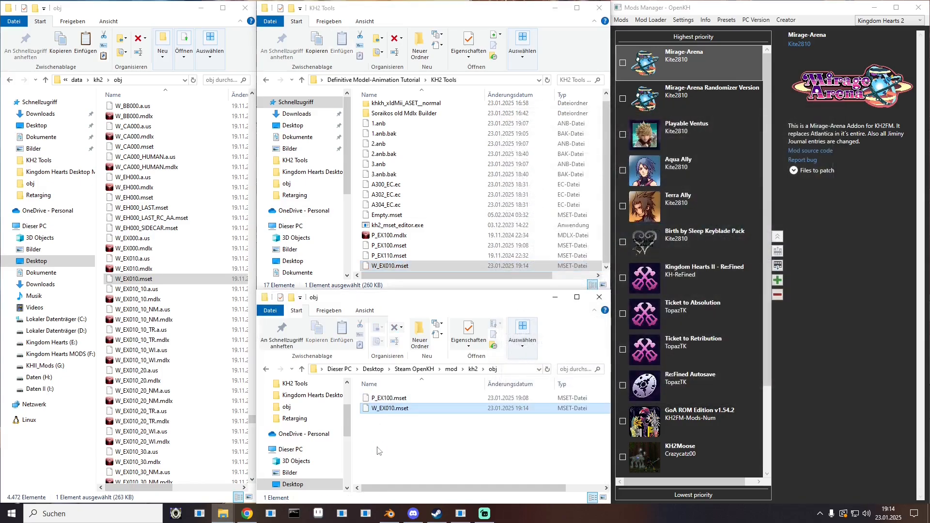
click(415, 463)
- Start Kingdom Hearts 2 from the OpenKH Mods Manager with Run Only and load save file 89 in Radiant Garden
click(651, 20)
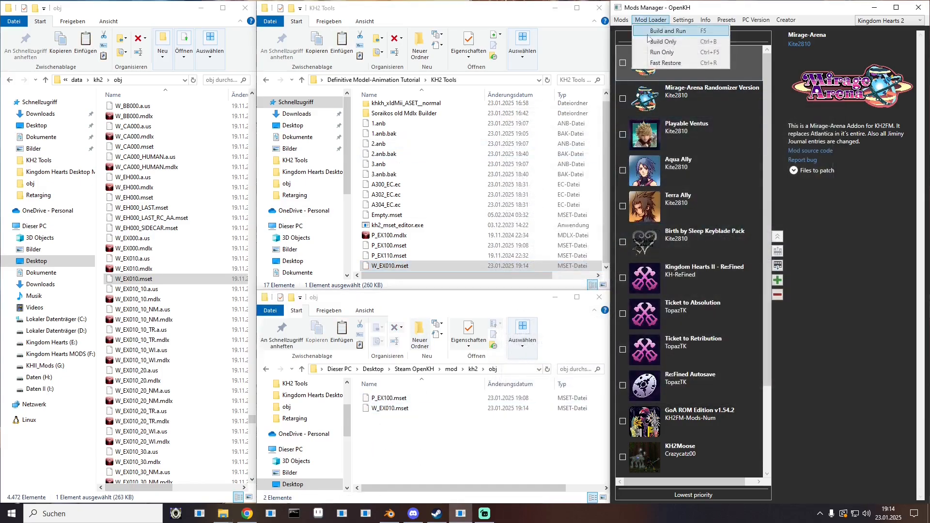
click(655, 56)
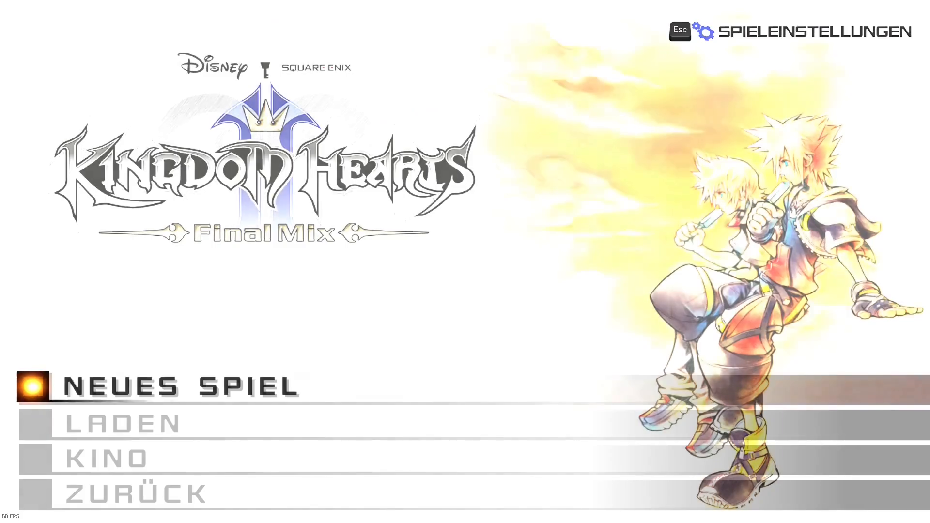
key(Down)
key(Return)
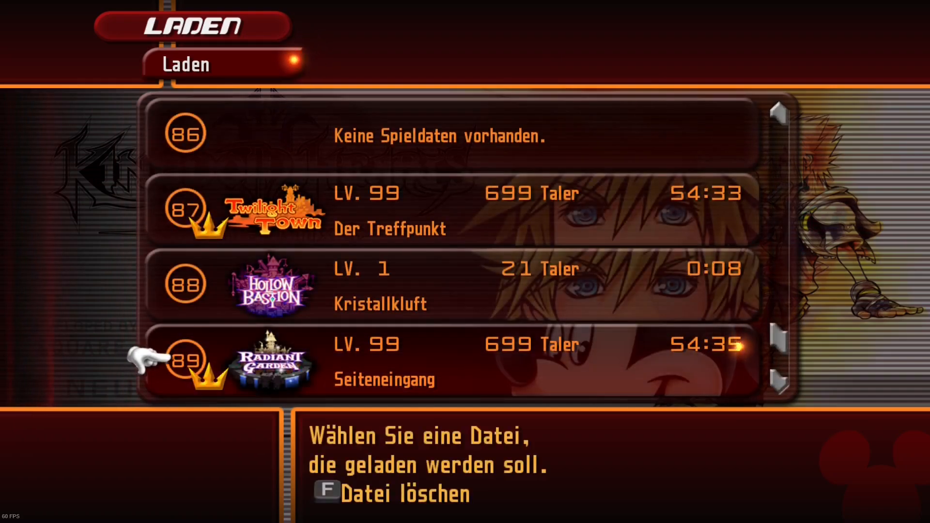
key(Return)
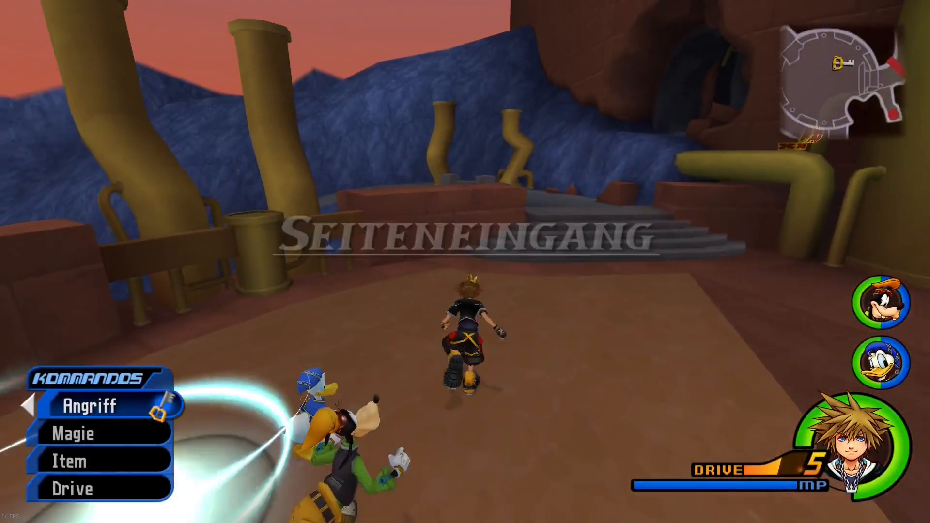
- Travel from Seiteneingang through Wiederaufbaugelände and up the stairs of Hof der Zusammenkunft
key(w)
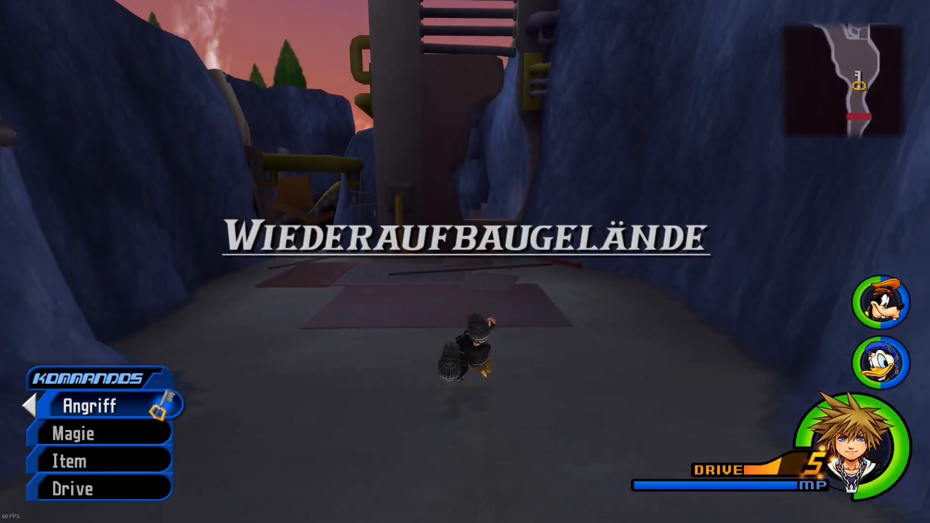
key(w)
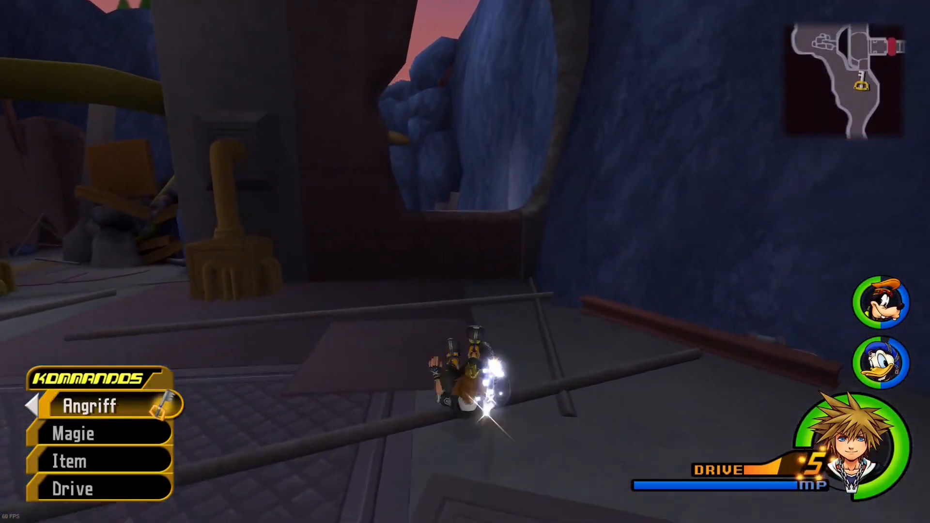
key(w)
key(w)
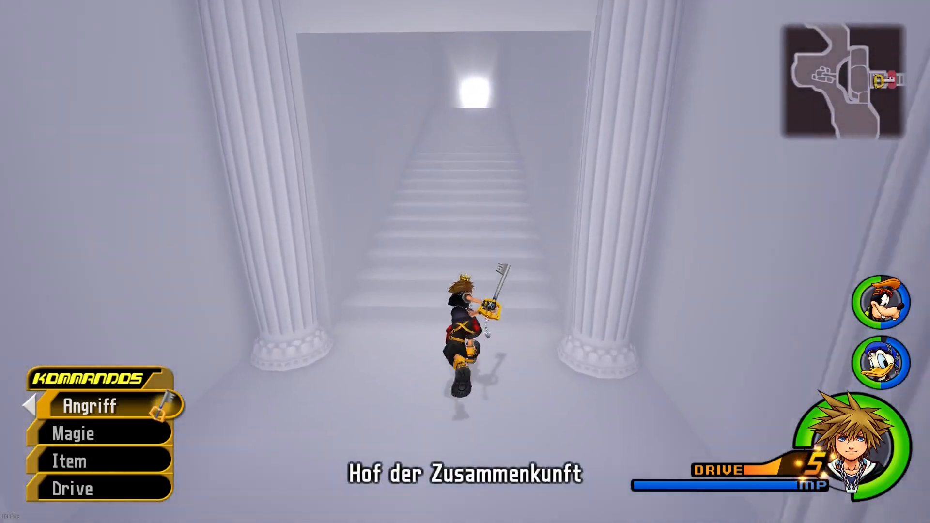
key(w)
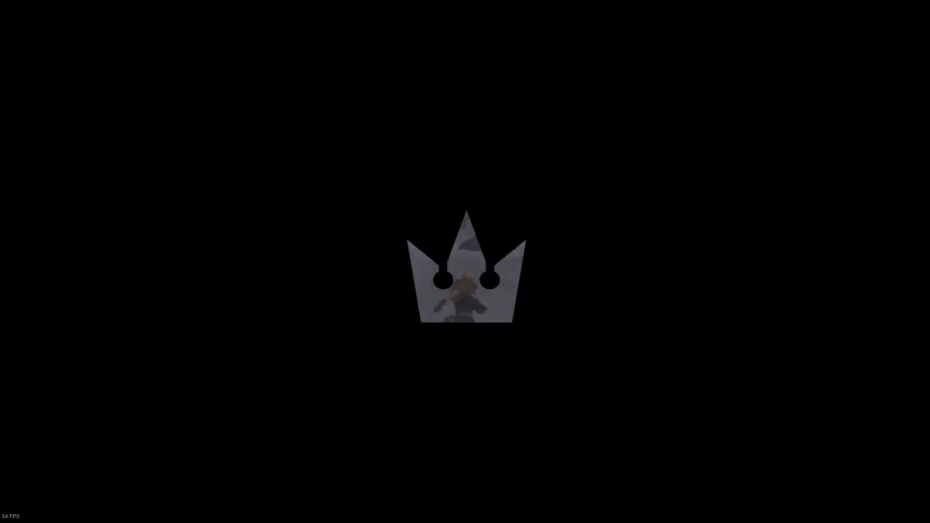
key(w)
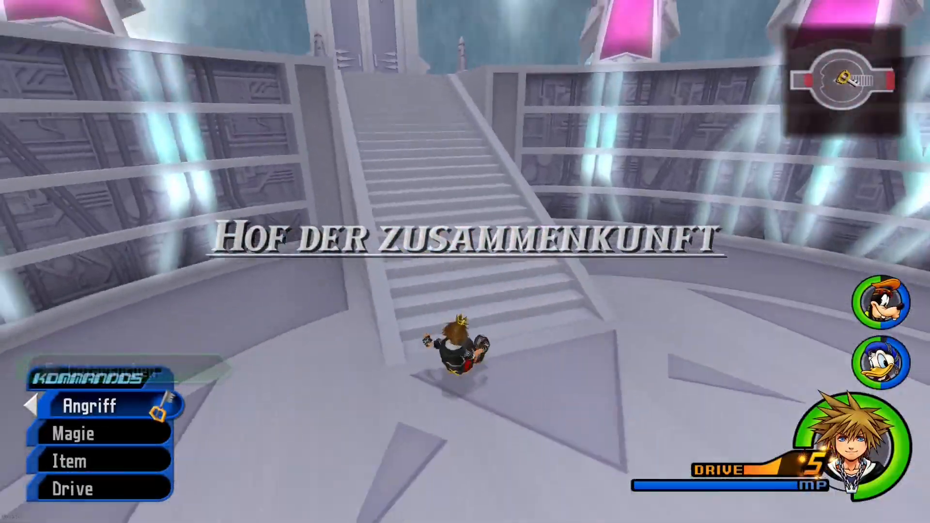
key(w)
key(space)
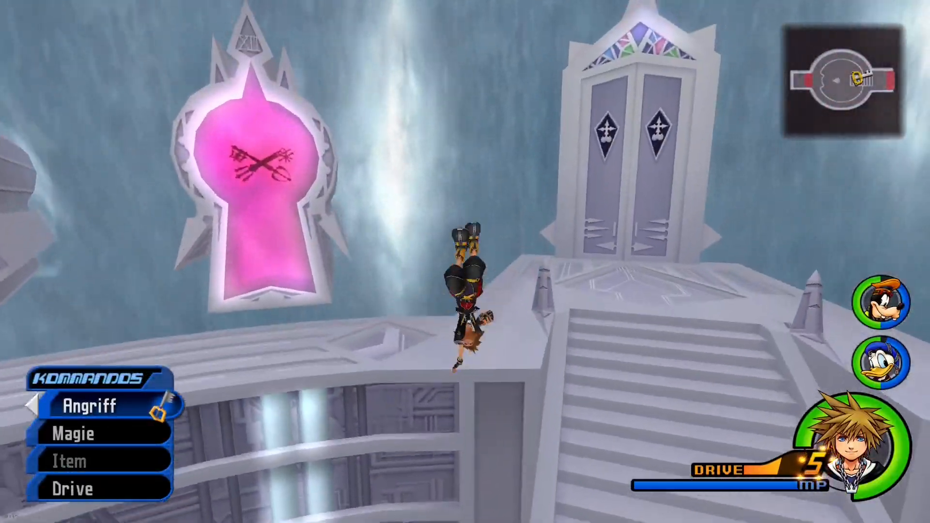
- Accept the battle against the Roxas data reconstruction to test the custom attack motions in the game
key(w)
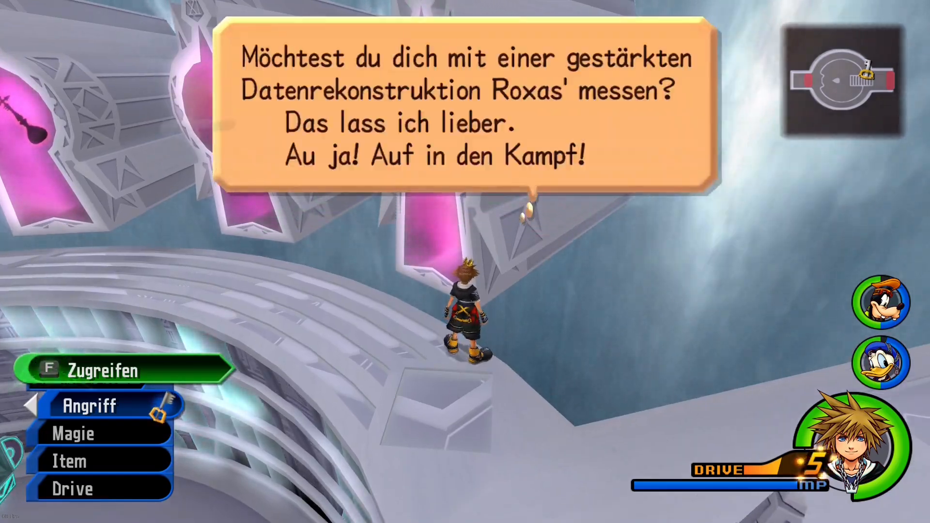
key(Return)
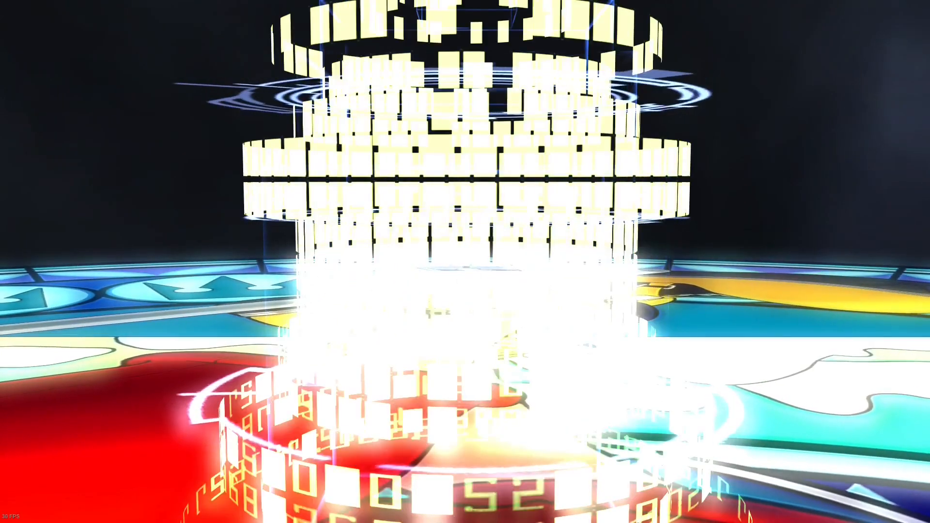
key(Escape)
key(Return)
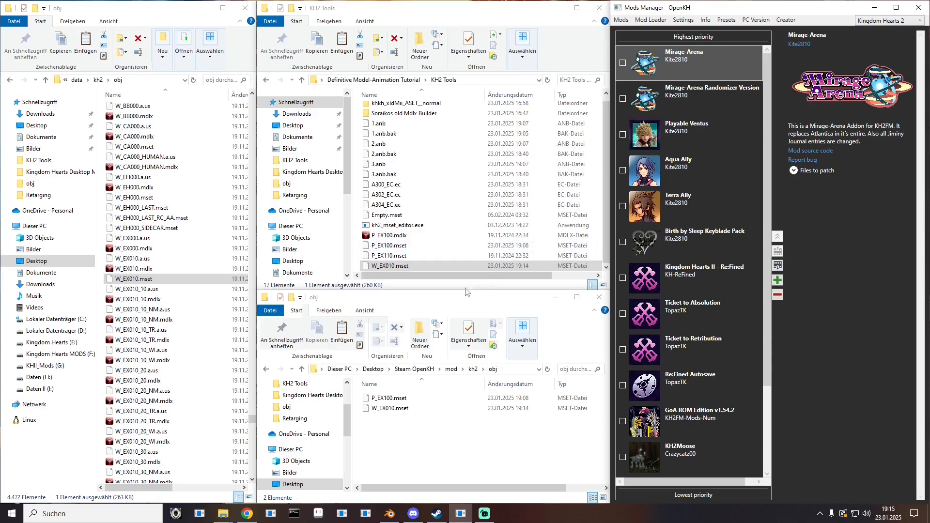
- Go up to the Definitive Model-Animation Tutorial folder and open its KH1 subfolder
click(398, 81)
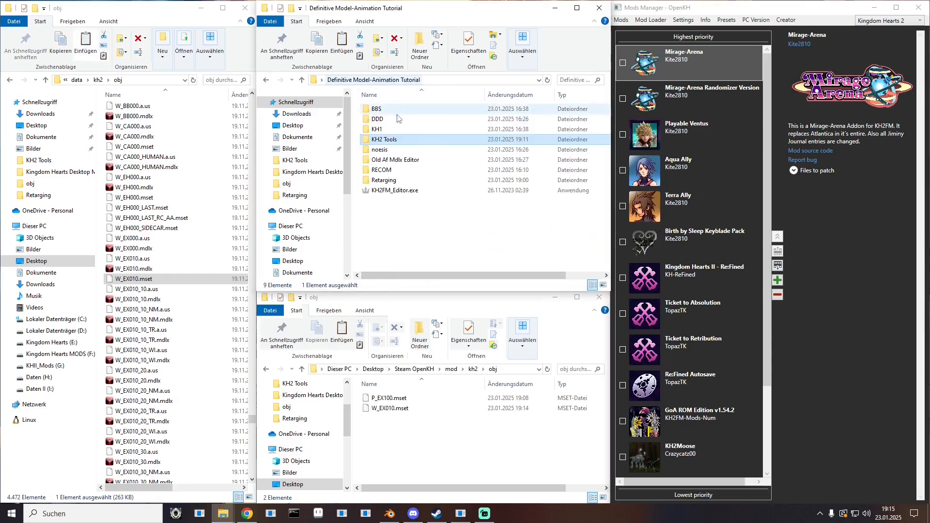
click(379, 131)
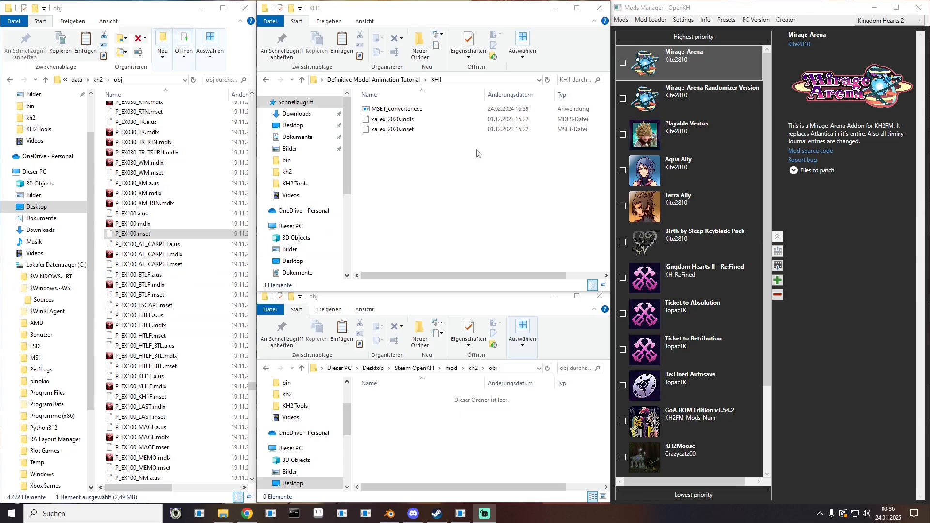
click(443, 172)
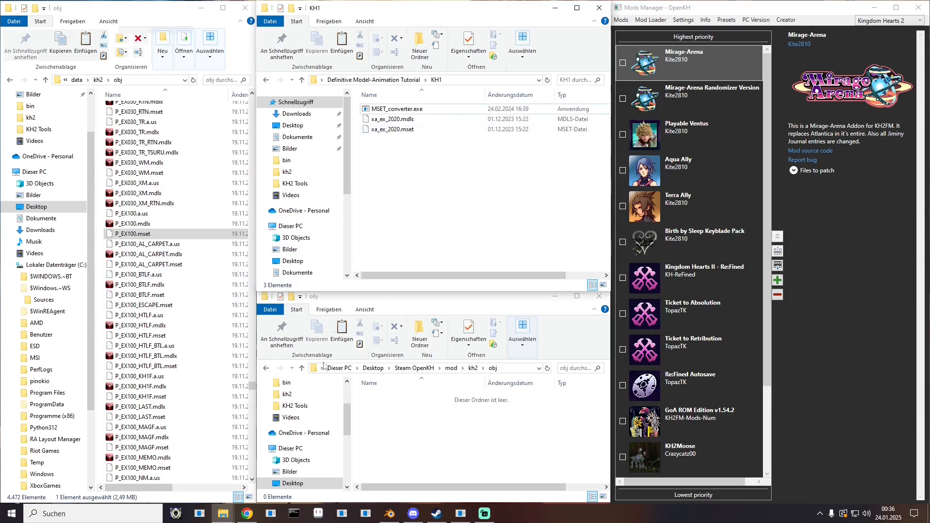
- Switch to Noesis, load xa_ex_2020.mdls from the KH1 folder and inspect the model in the preview
click(176, 513)
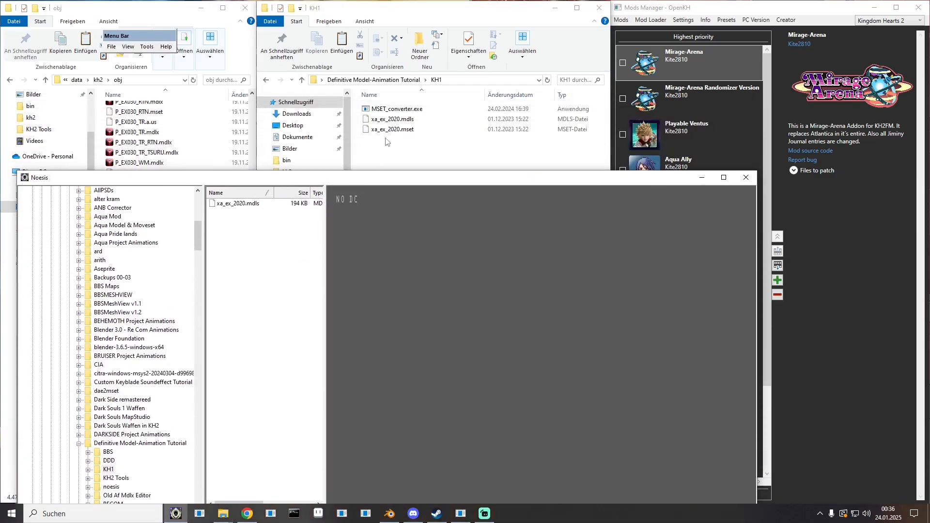
drag(382, 120, 452, 277)
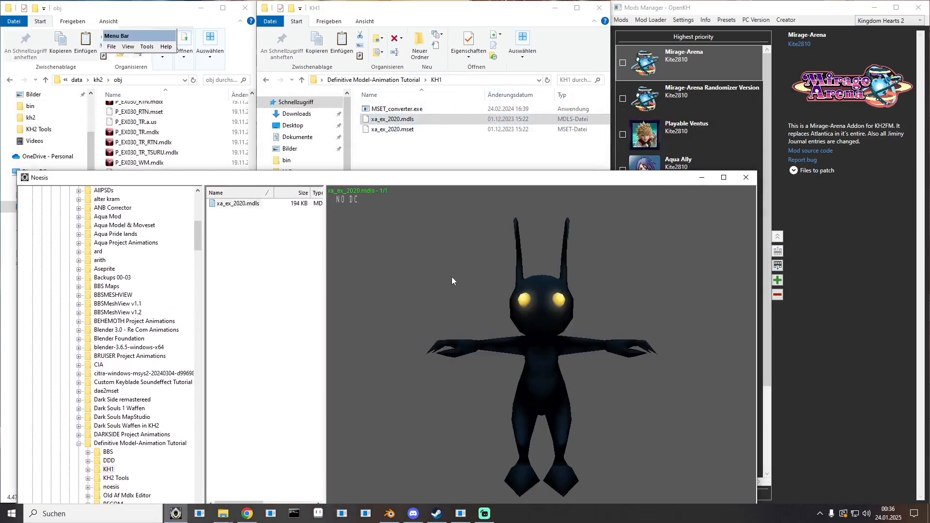
drag(416, 178, 408, 119)
drag(534, 381, 556, 381)
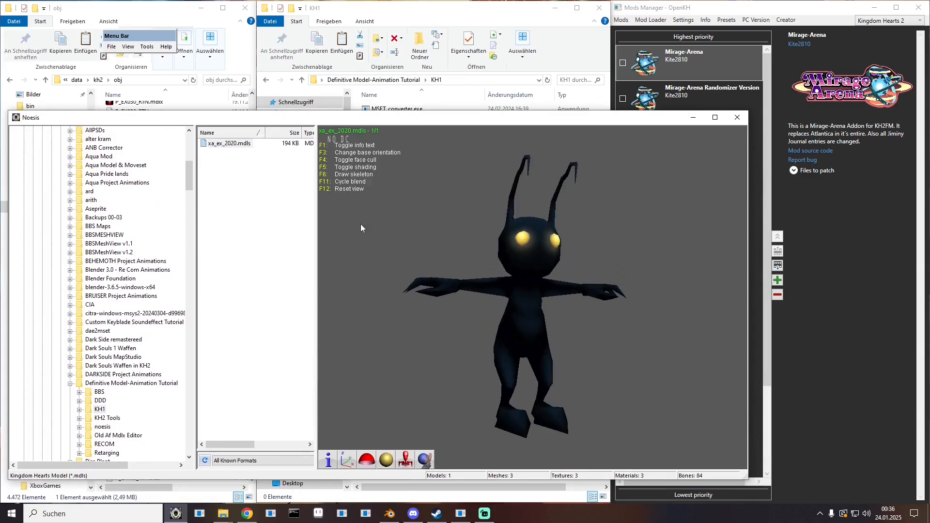
drag(384, 119, 393, 155)
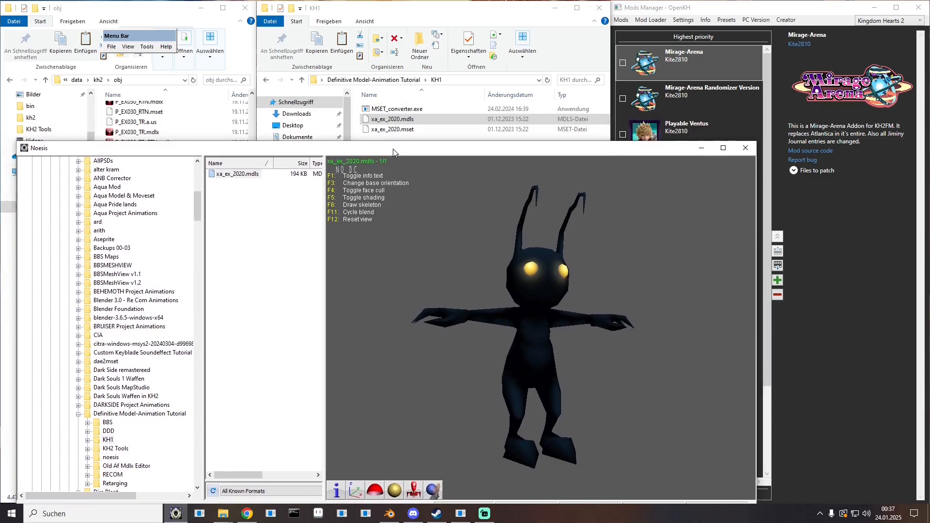
- Export xa_ex_2020.mdls as a .dae COLLADA file, close Noesis and select xa_ex_2020out.dae in the KH1 folder
right_click(244, 174)
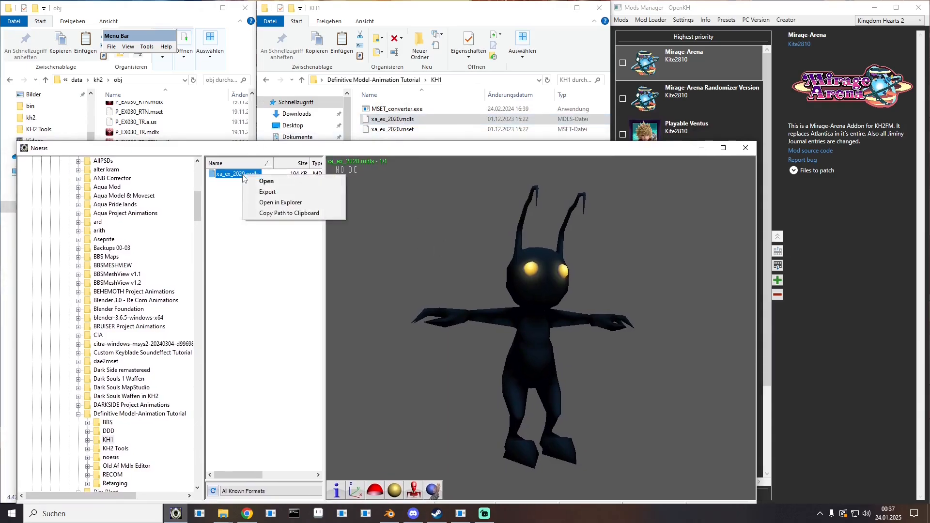
click(266, 193)
scroll(314, 282, up, 1)
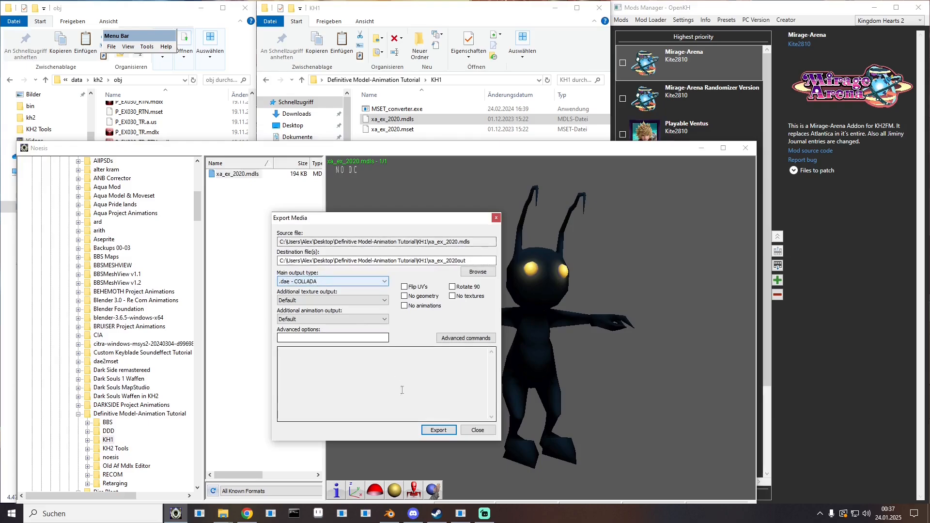
click(438, 430)
click(392, 347)
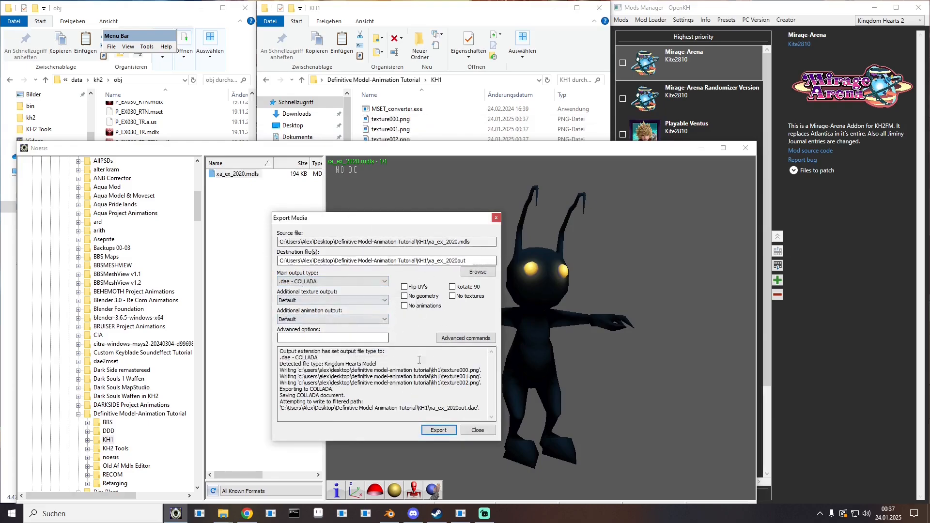
click(469, 430)
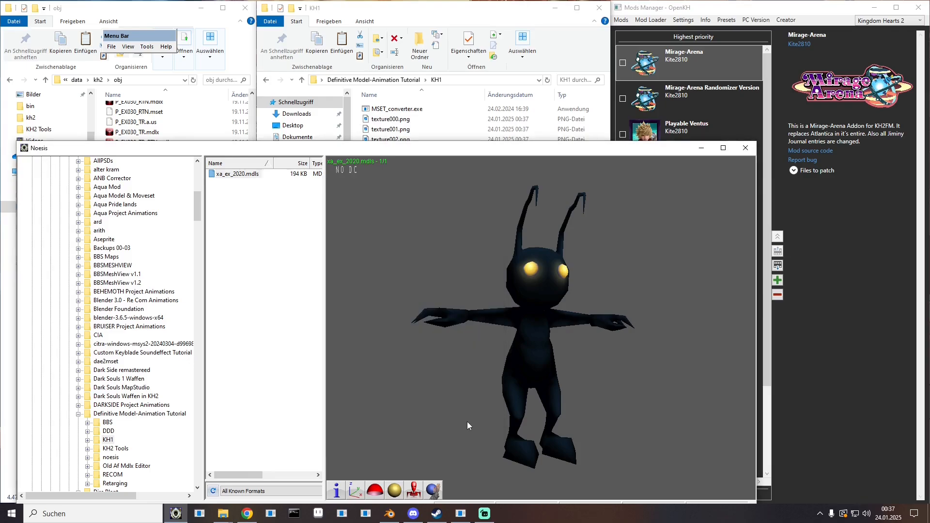
click(740, 153)
click(416, 172)
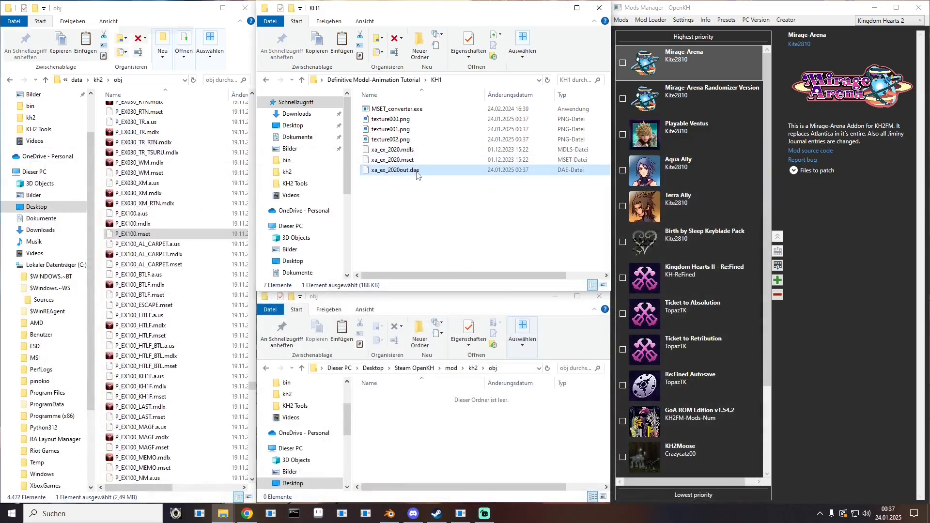
- Move xa_ex_2020out.dae and its textures texture000.png to texture002.png into the Soraikos old Mdlx Builder folder inside KH2 Tools
ctrl+click(391, 140)
ctrl+click(391, 129)
ctrl+click(391, 119)
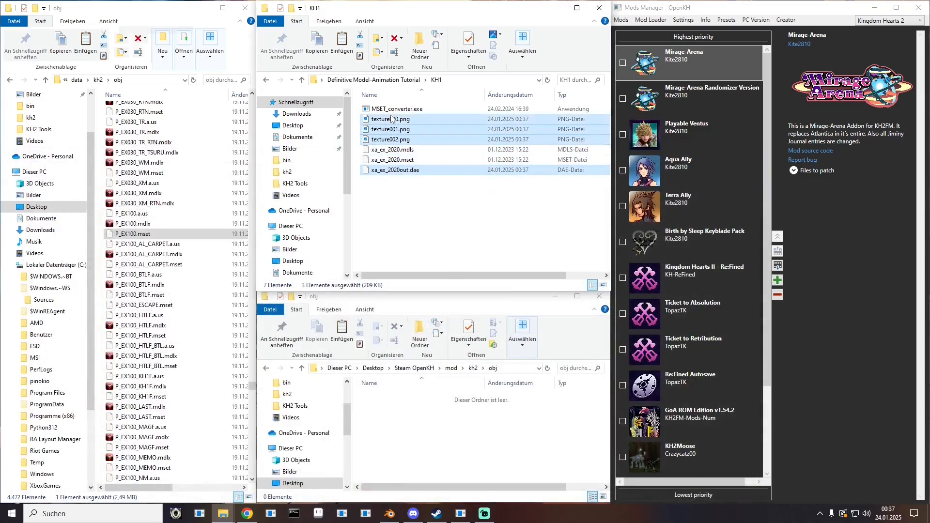
right_click(393, 119)
click(412, 363)
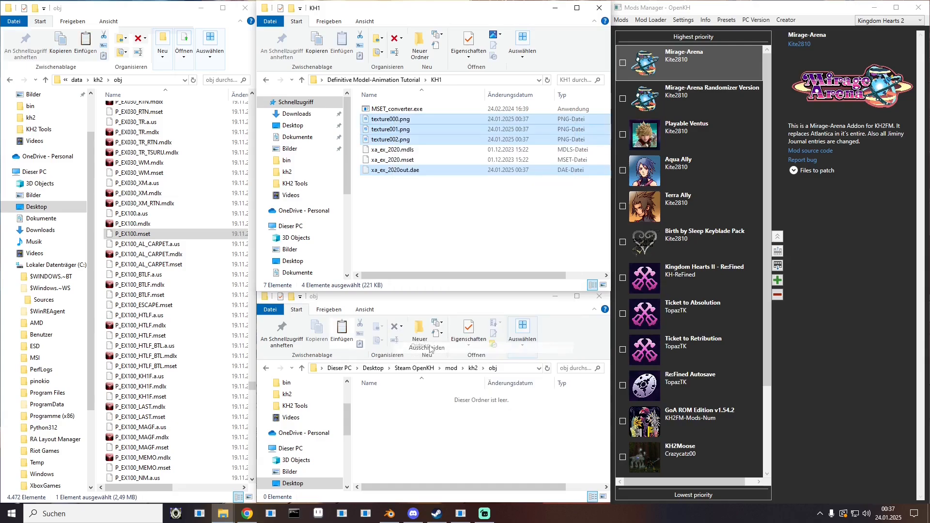
click(394, 80)
double_click(391, 141)
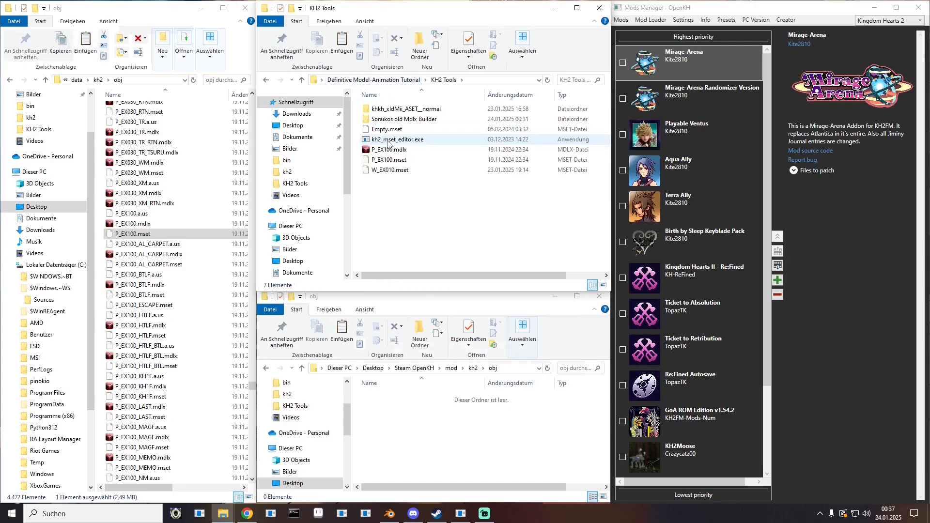
double_click(419, 120)
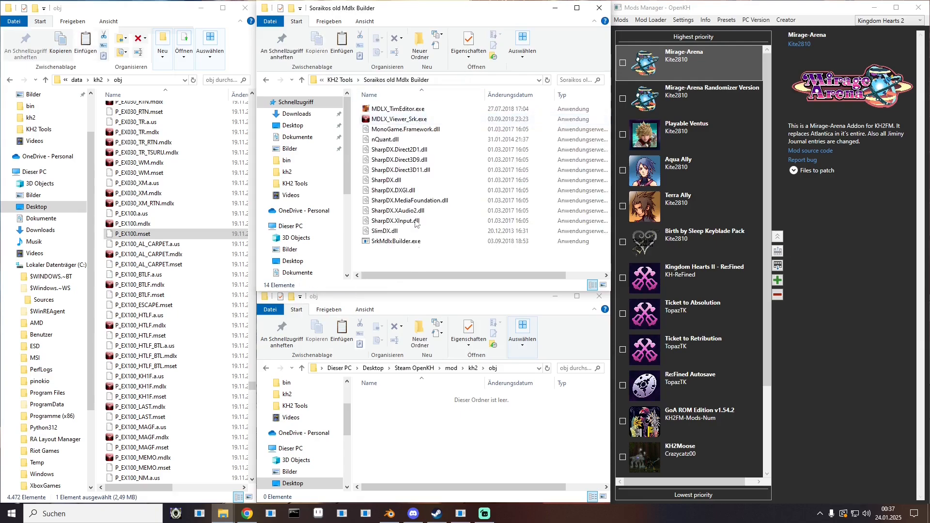
right_click(400, 258)
click(423, 326)
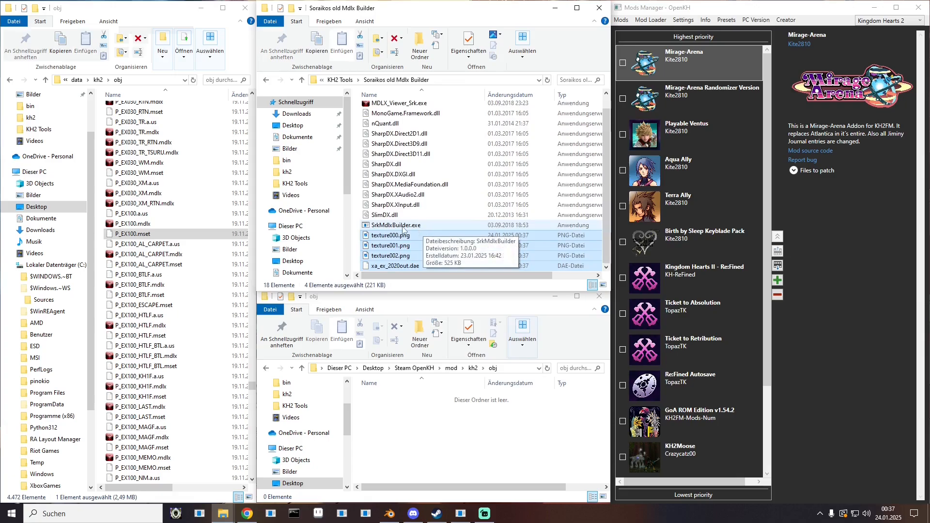
- Launch SrkMdlxBuilder.exe, turn off Parse bone names and convert xa_ex_2020out.dae into an MDLX model
double_click(382, 226)
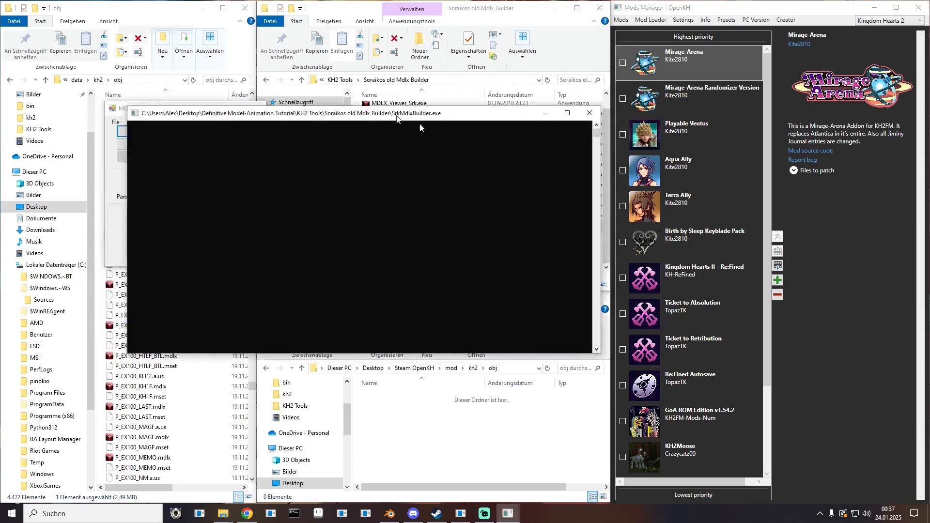
drag(383, 117, 656, 364)
drag(167, 112, 119, 96)
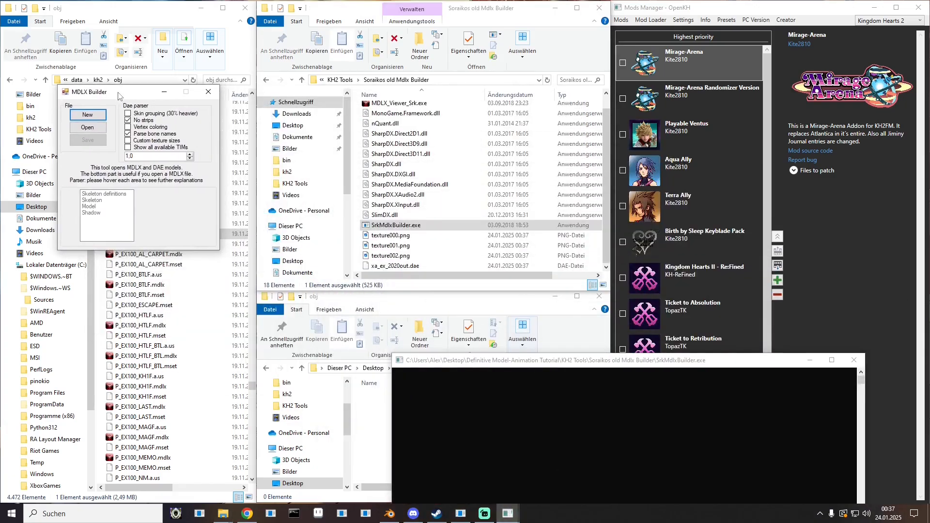
click(145, 137)
drag(395, 266, 204, 189)
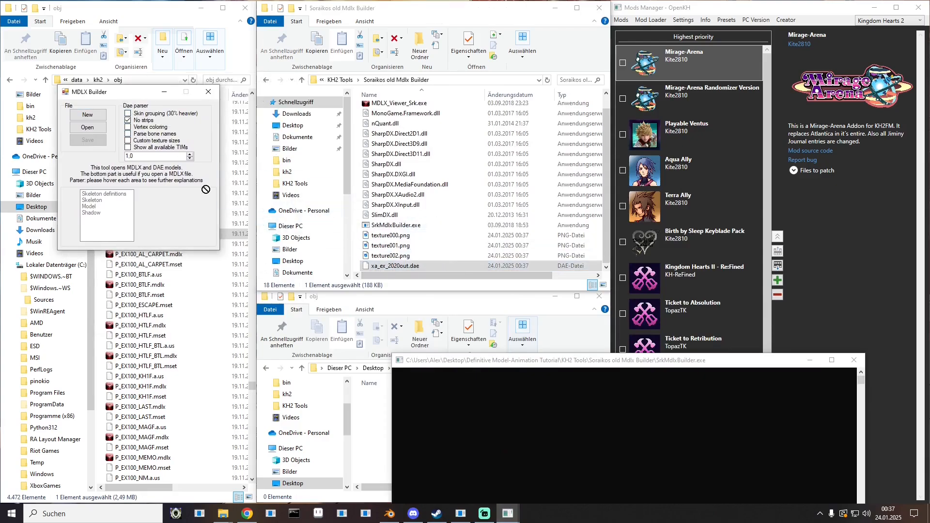
click(93, 131)
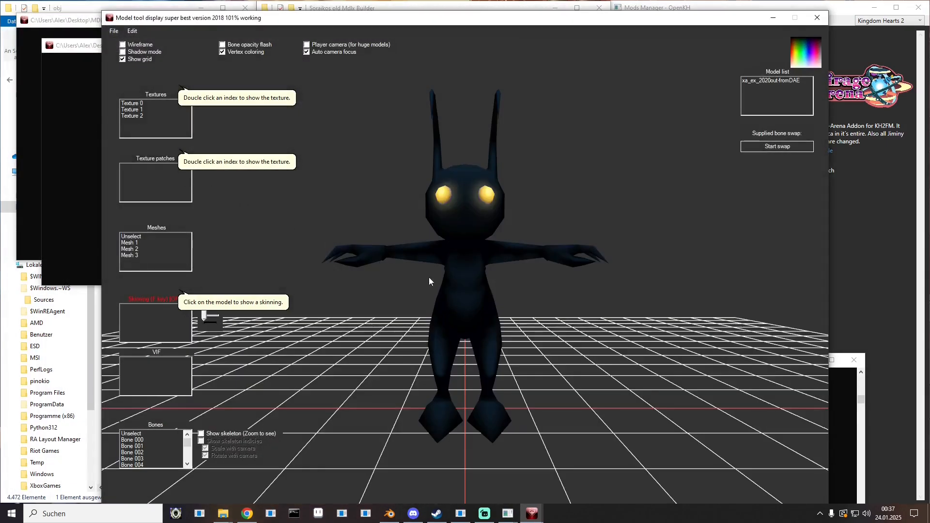
- Inspect the converted Shadow model in the viewer, and close the viewer and MDLX Builder
mouse_move(429, 282)
mouse_down()
mouse_move(458, 282)
mouse_move(438, 286)
mouse_up()
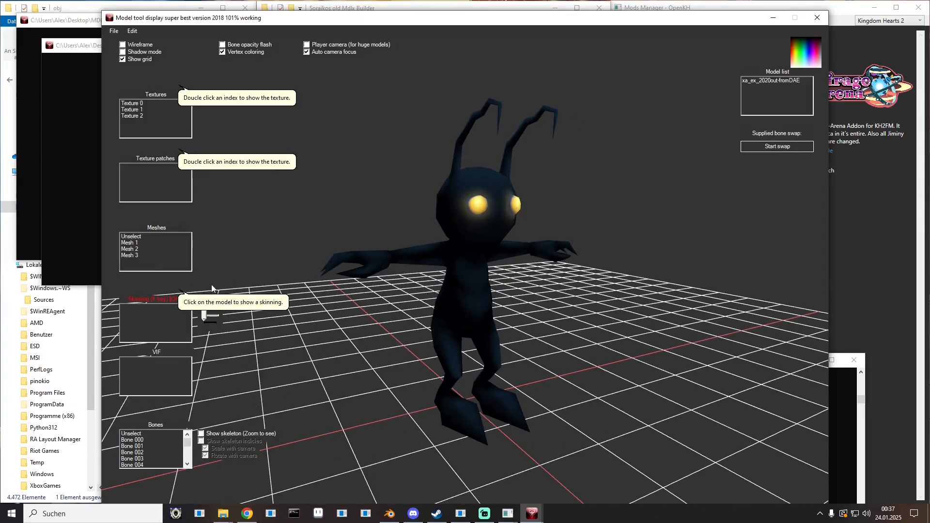
click(817, 19)
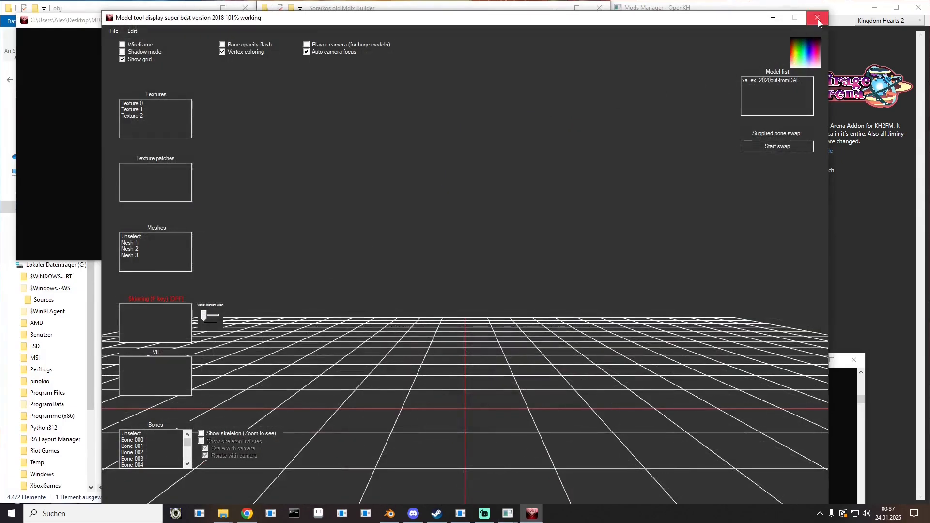
click(818, 19)
click(845, 355)
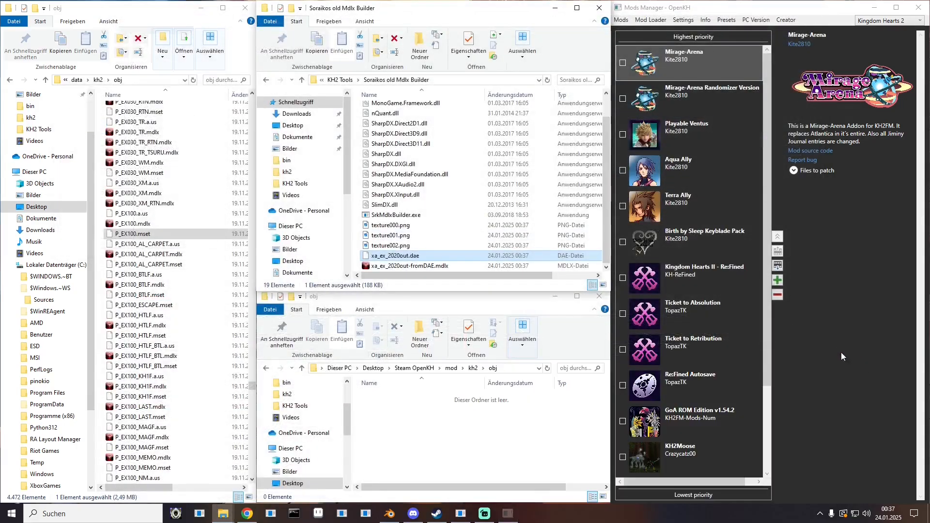
- Move xa_ex_2020out-fromDAE.mdlx into the mod's kh2\obj folder and delete the leftover textures and .dae file from the builder folder
click(387, 266)
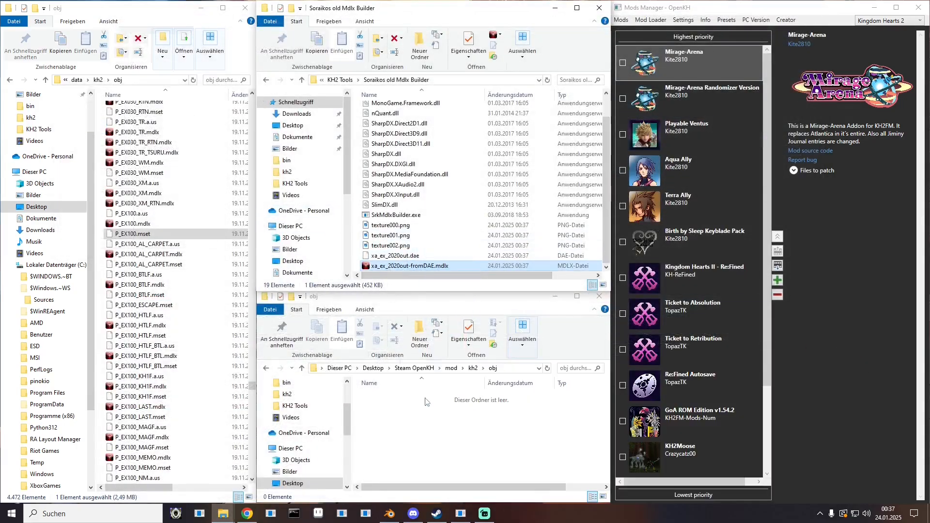
drag(426, 402, 426, 403)
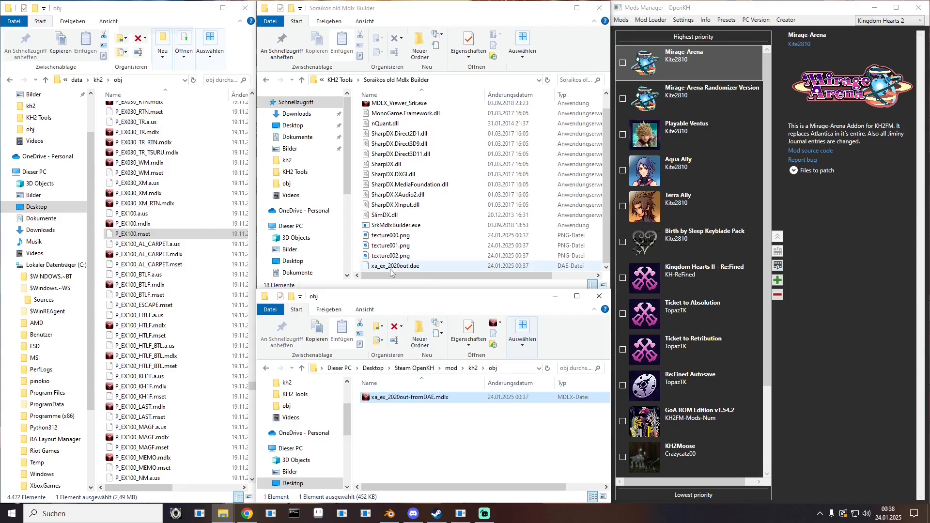
drag(359, 269, 372, 243)
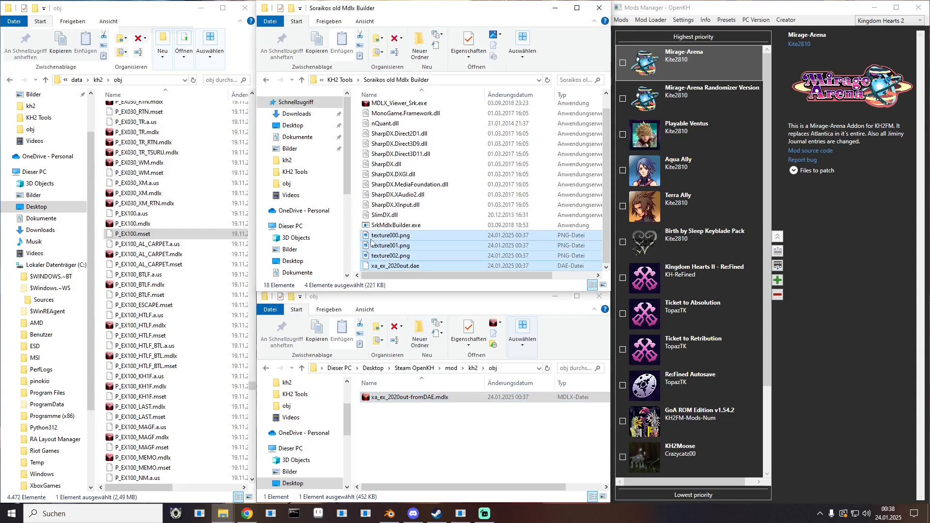
key(Delete)
- Rename xa_ex_2020out-fromDAE.mdlx in the mod's obj folder as P_EX100.mdlx
click(475, 369)
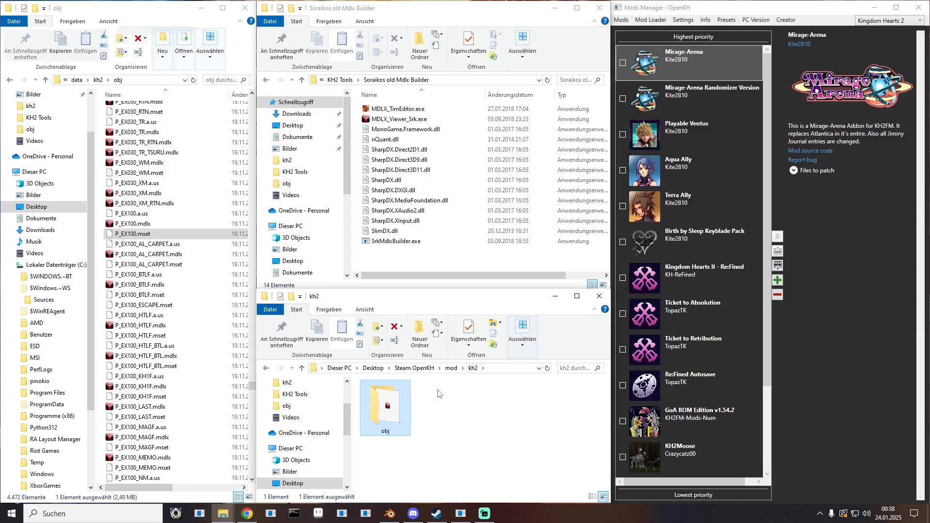
double_click(389, 417)
click(433, 398)
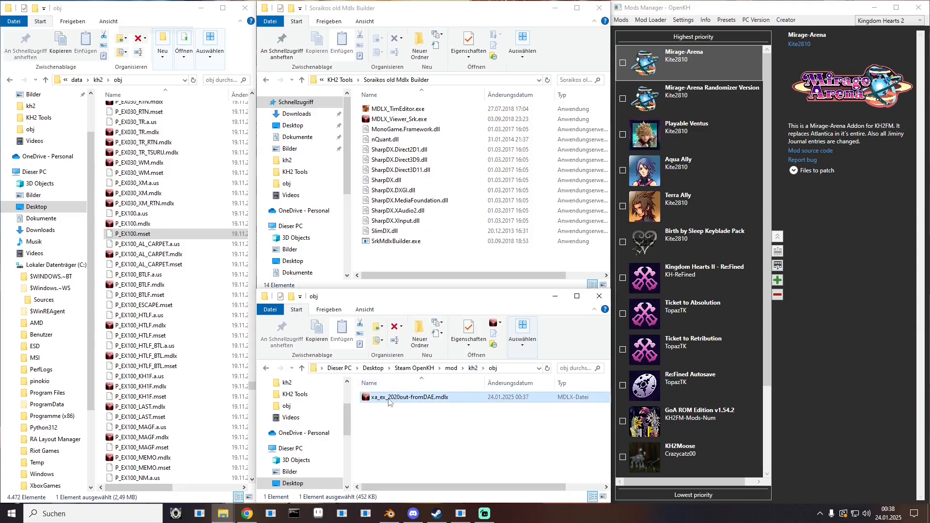
key(F2)
text(P_EX)
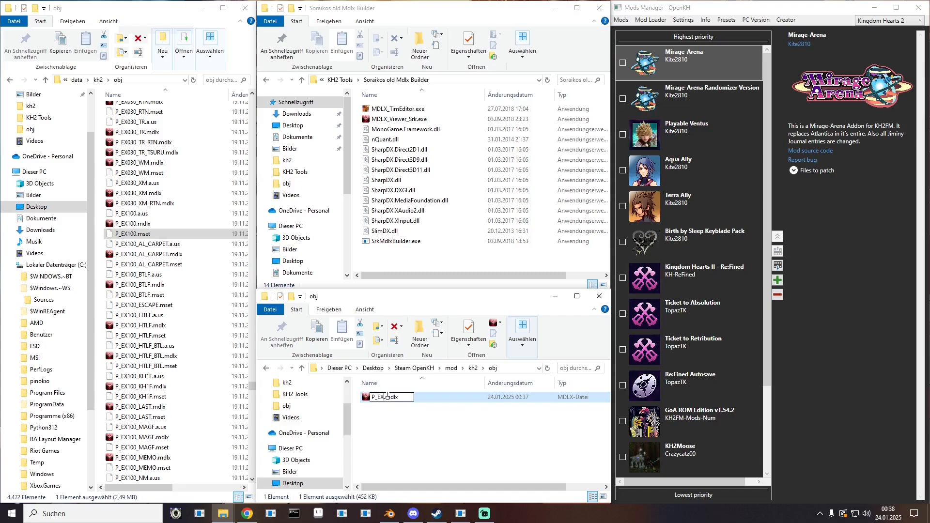
text(100)
key(Return)
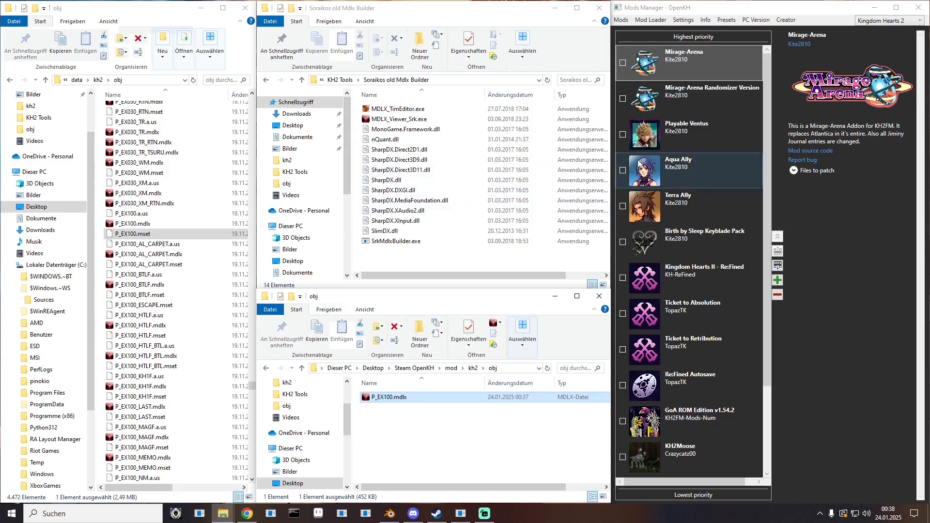
- Extract the animations from xa_ex_2020.mset with MSET_converter.exe in the KH1 folder and look through the new animations folder
click(340, 80)
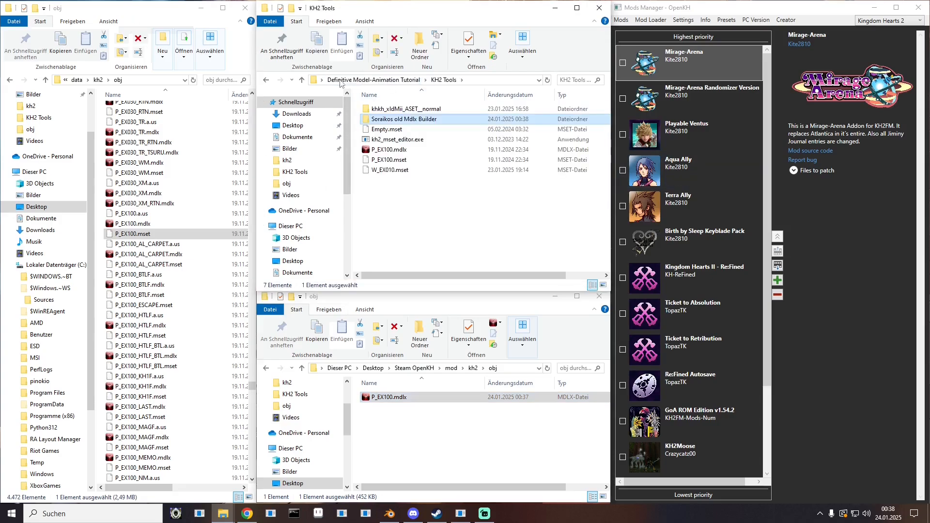
click(374, 80)
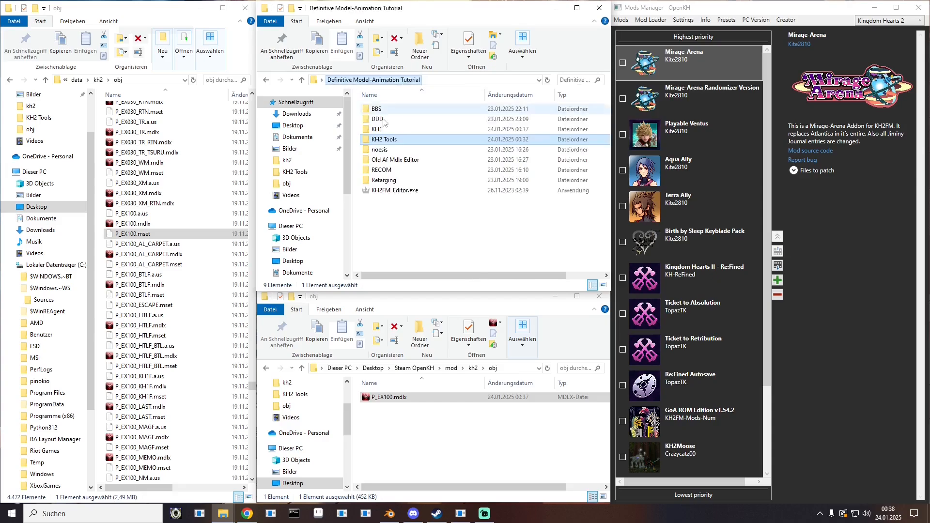
double_click(383, 129)
click(386, 130)
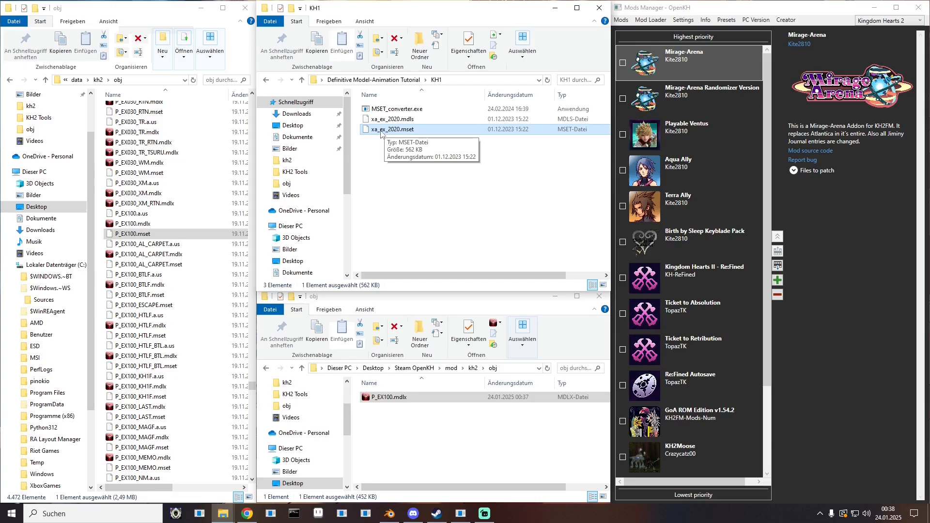
drag(381, 132, 392, 110)
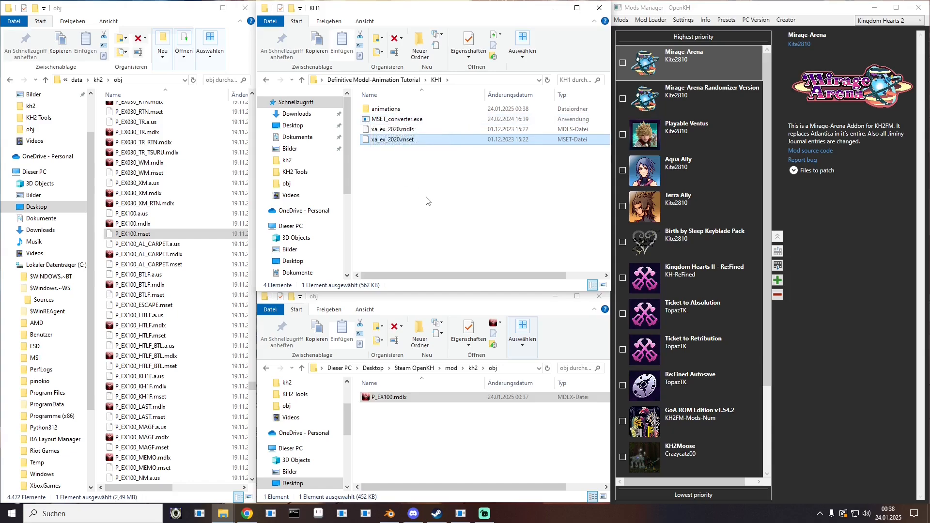
double_click(382, 113)
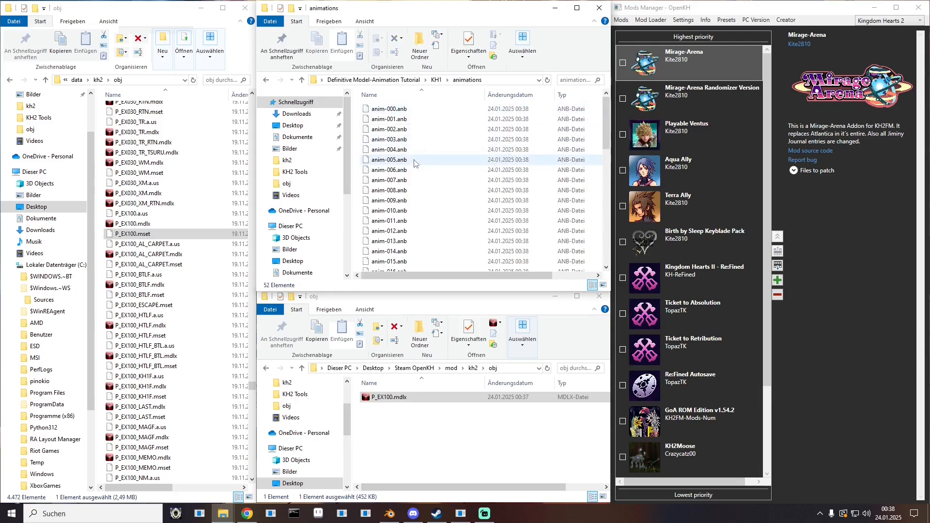
scroll(414, 164, down, 12)
scroll(414, 164, up, 12)
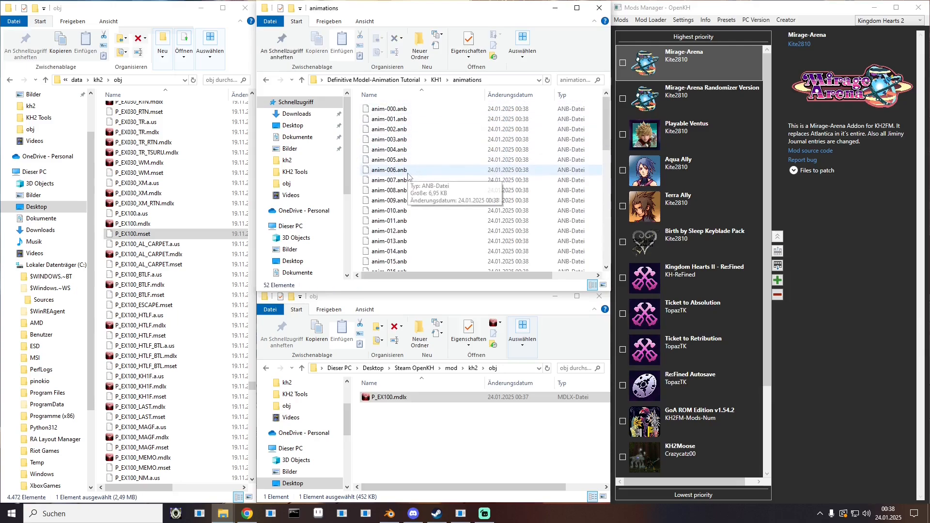
- Move anim-000.anb and anim-002.anb from the KH1 animations folder into the KH2 Tools folder
click(389, 110)
ctrl+click(388, 129)
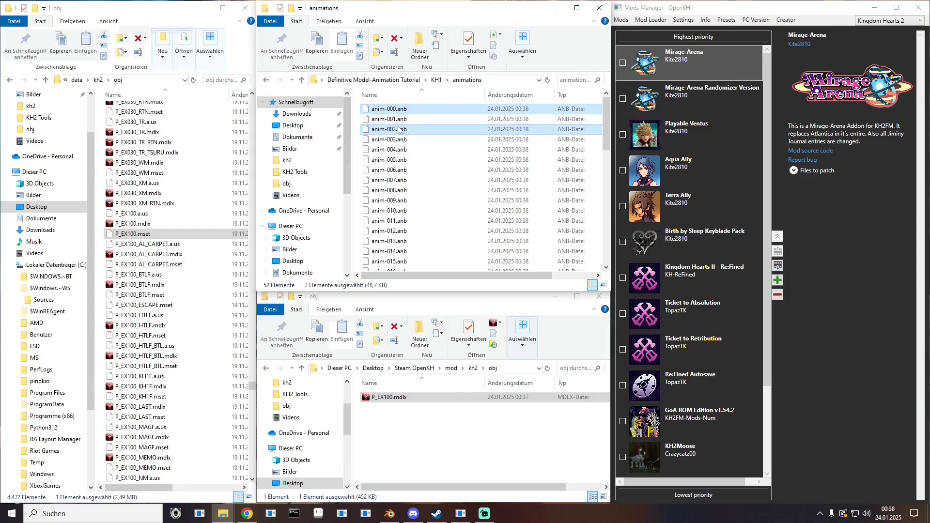
right_click(400, 130)
click(428, 288)
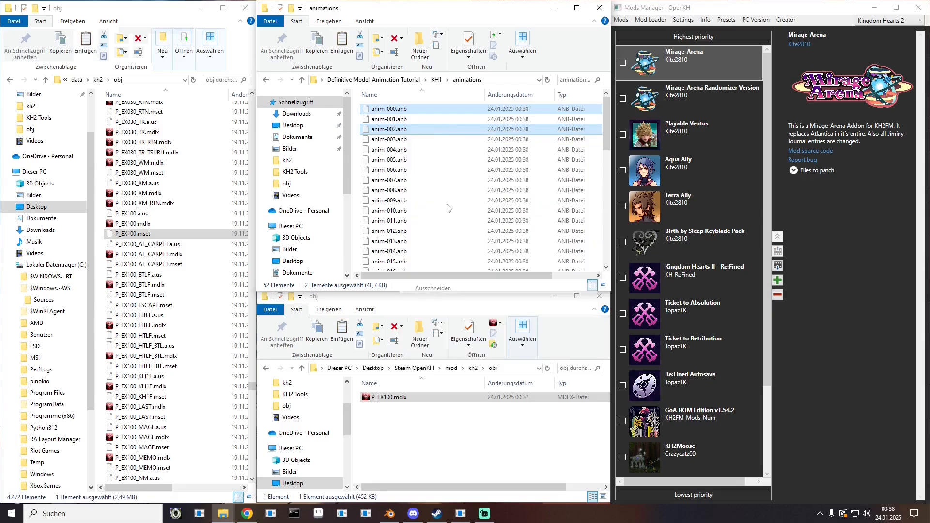
click(436, 80)
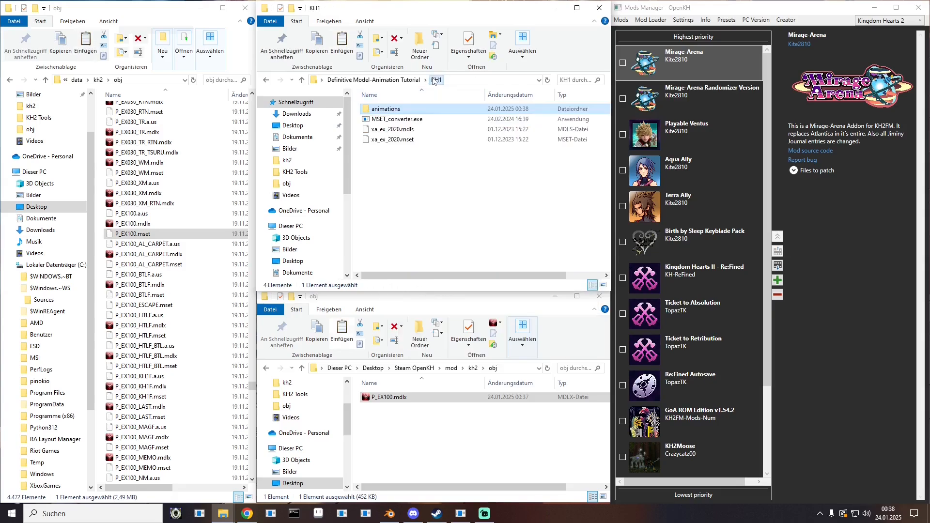
click(394, 79)
double_click(387, 140)
right_click(411, 226)
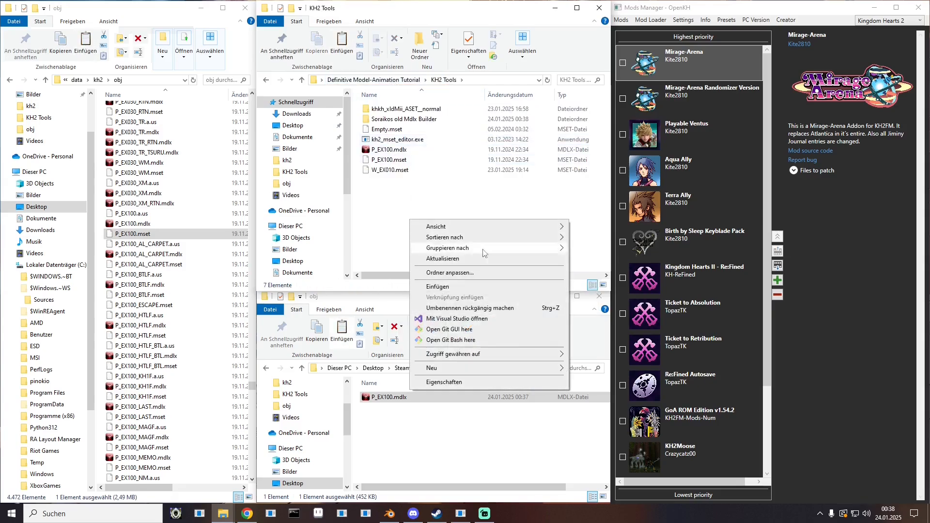
click(428, 288)
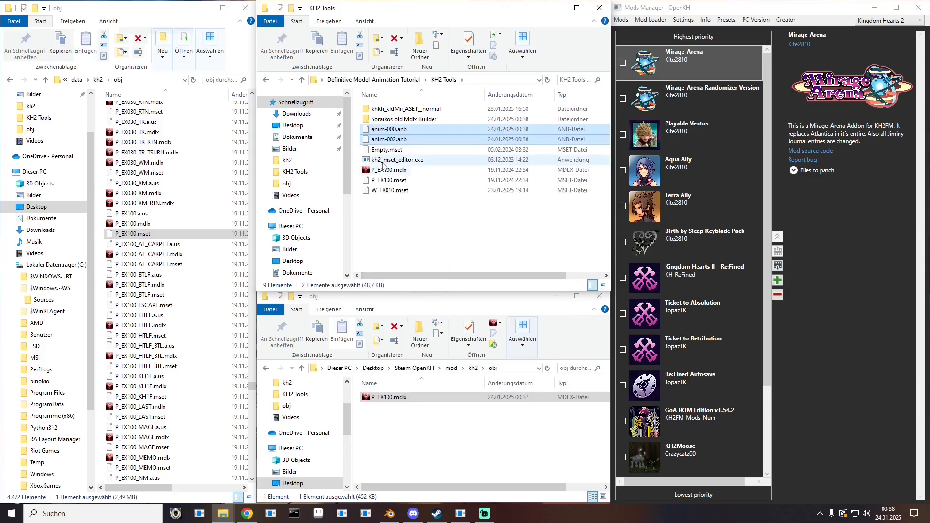
- Launch kh2_mset_editor.exe and load P_EX100.mset from the KH2 Tools folder into it
double_click(384, 163)
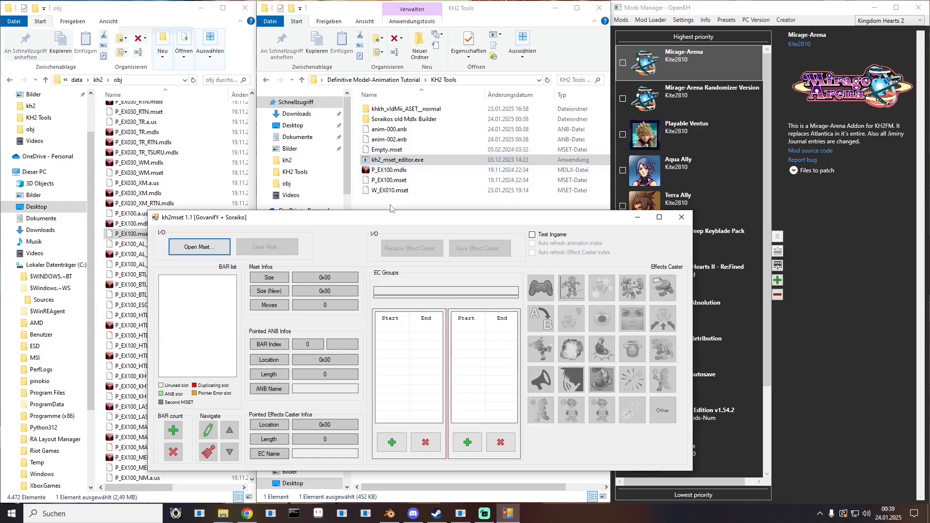
drag(389, 218, 436, 218)
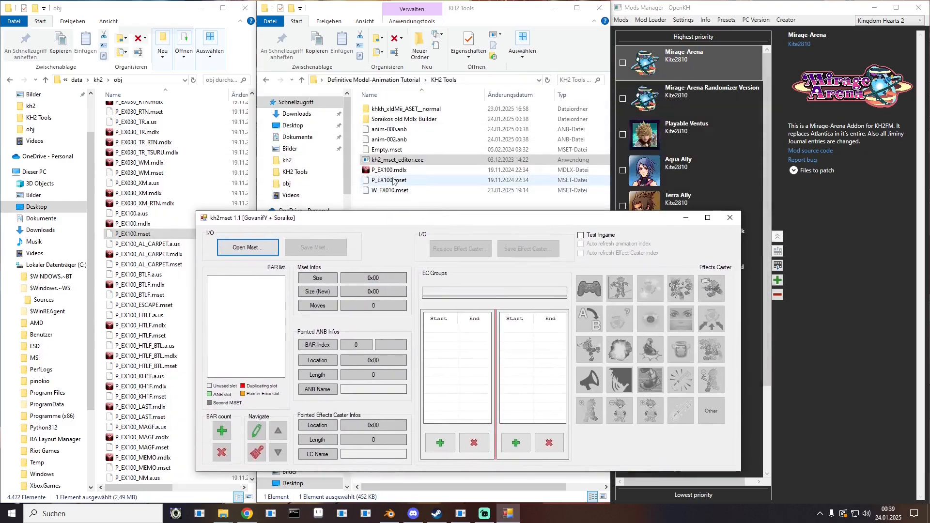
drag(394, 181, 262, 255)
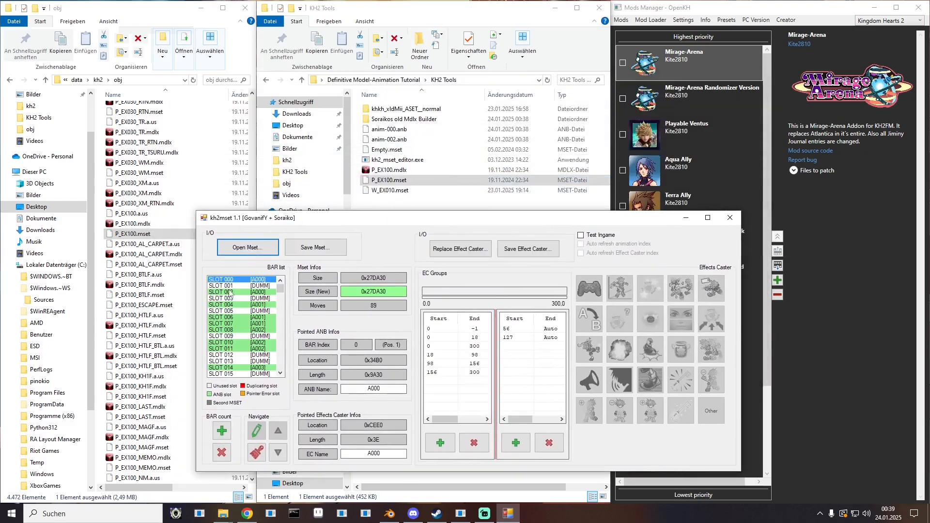
- Delete the file pointed to by SLOT 000 and import anim-000.anb into SLOT 002 in the kh2 mset editor
right_click(262, 283)
click(291, 319)
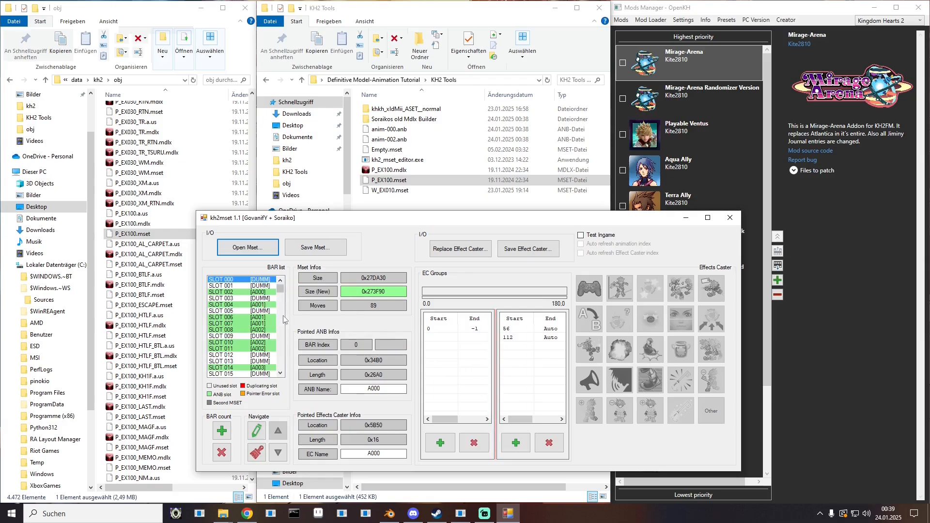
right_click(260, 292)
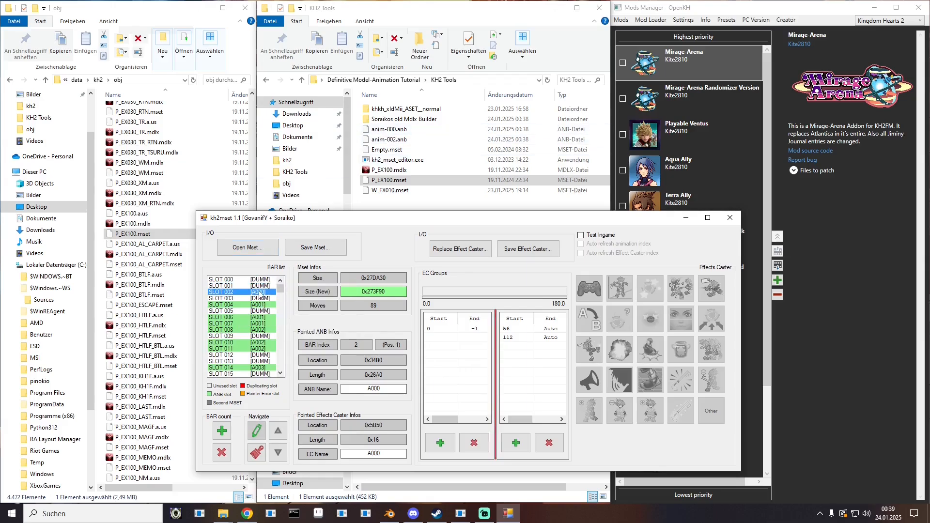
click(280, 320)
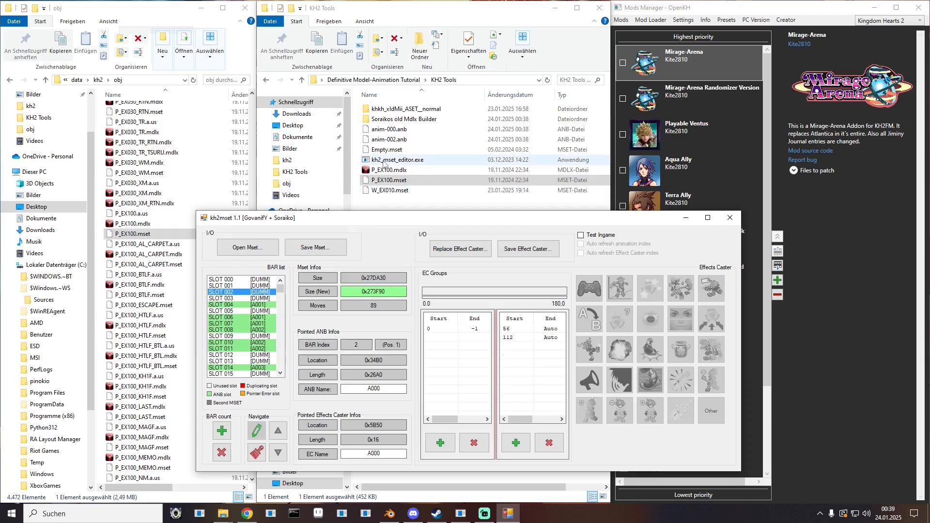
drag(389, 129, 254, 295)
- Change the pointer of SLOT 000 to the animation imported into SLOT 002
right_click(265, 279)
click(300, 313)
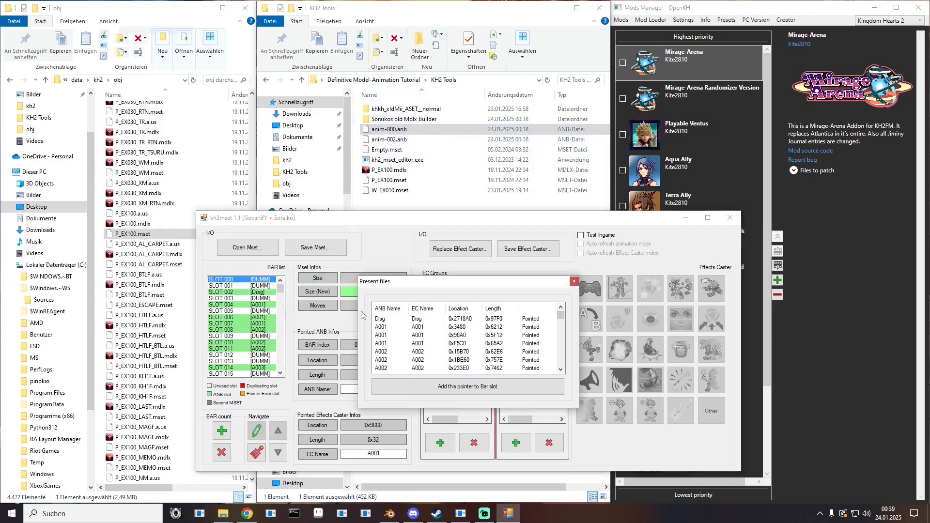
double_click(380, 319)
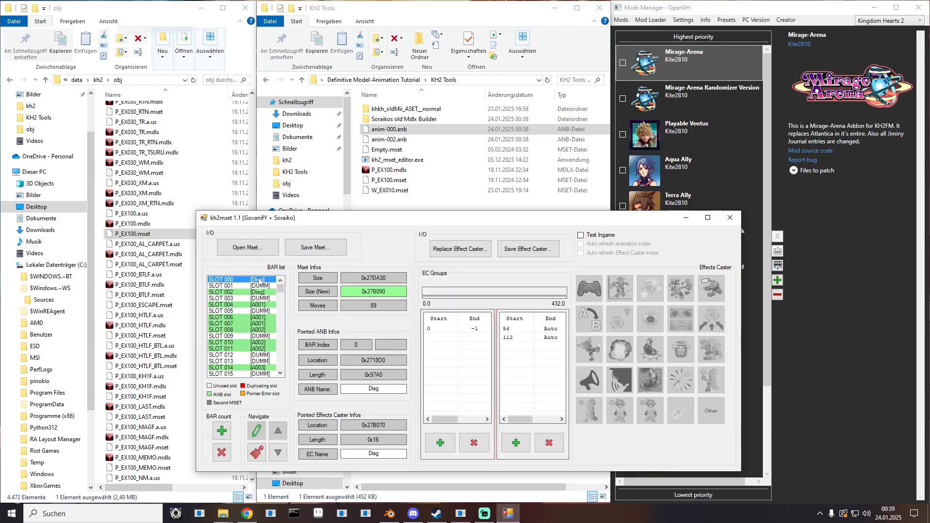
click(257, 294)
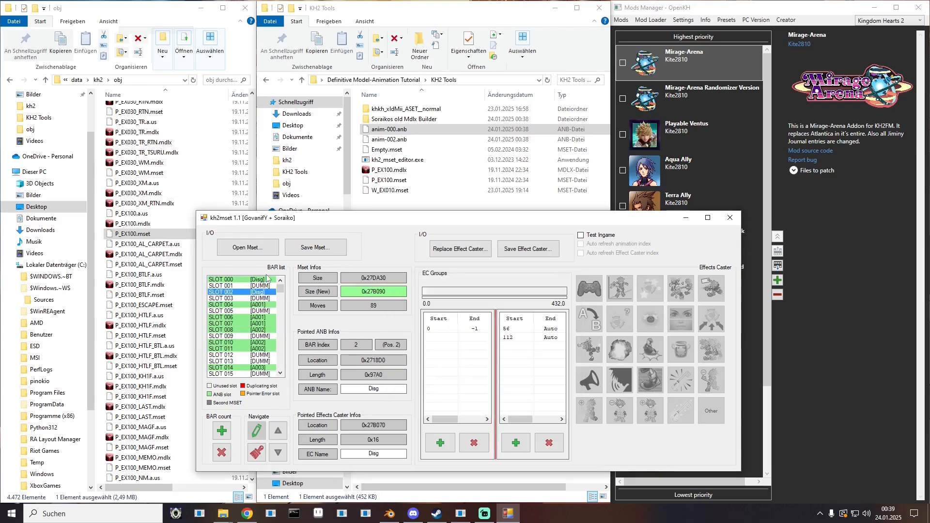
click(267, 280)
- Delete the file pointed to by SLOT 008, import anim-002.anb in its place and set its ANB name to 2
click(262, 331)
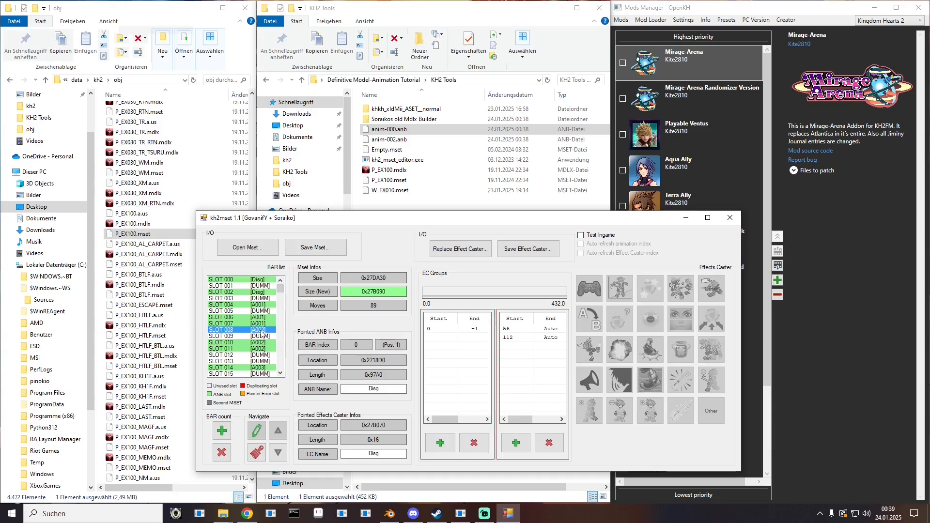
right_click(261, 331)
click(291, 372)
drag(385, 139, 253, 331)
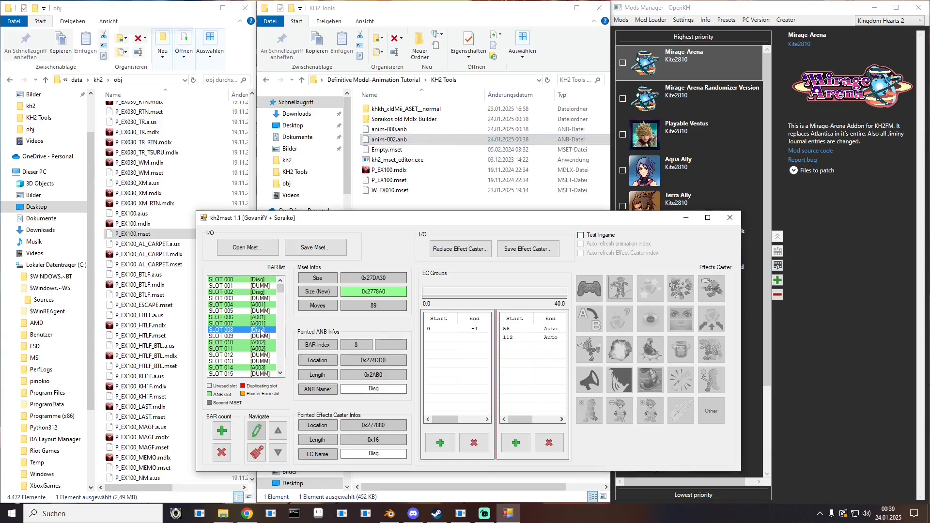
text(2)
- Delete the A002 files pointed to by SLOT 010 and SLOT 011
click(258, 343)
right_click(258, 343)
click(282, 382)
click(262, 348)
right_click(263, 348)
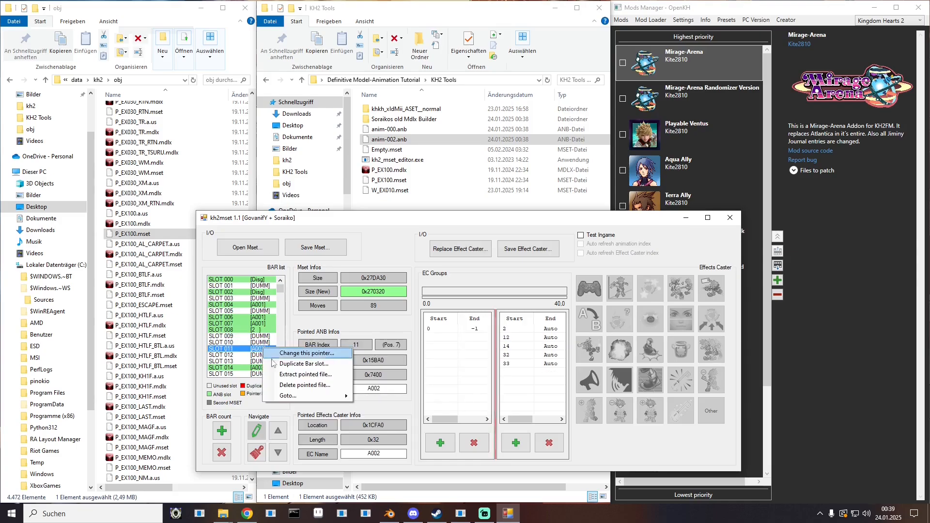
click(286, 386)
- Change the pointers of SLOT 010 and SLOT 011 to the animation named 2
click(264, 344)
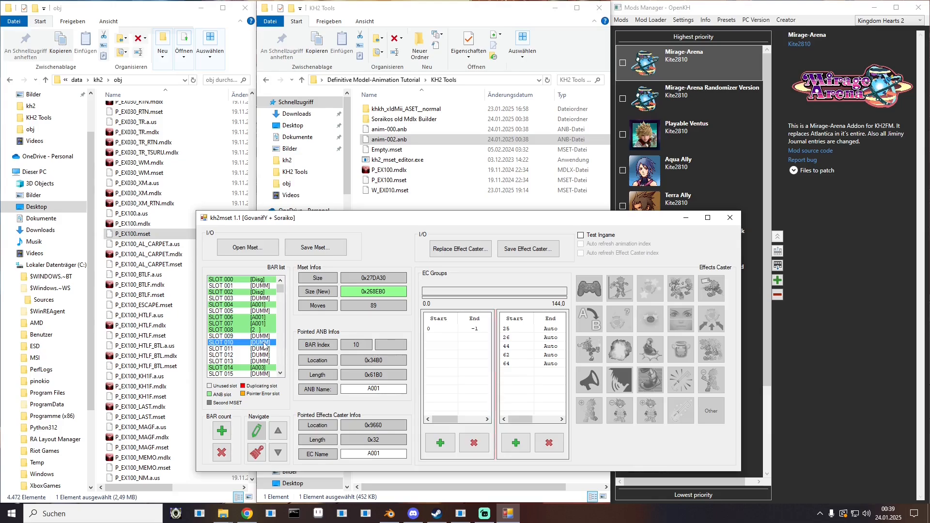
right_click(263, 343)
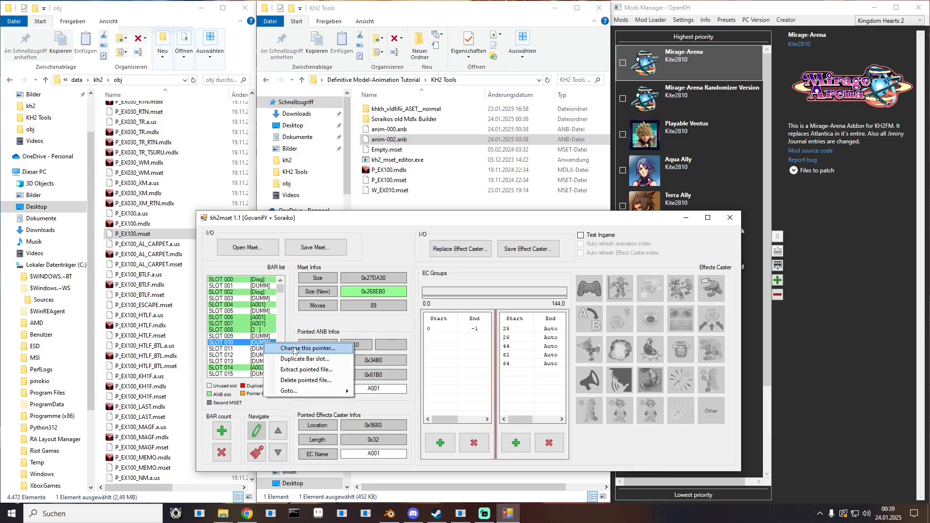
click(295, 349)
double_click(382, 352)
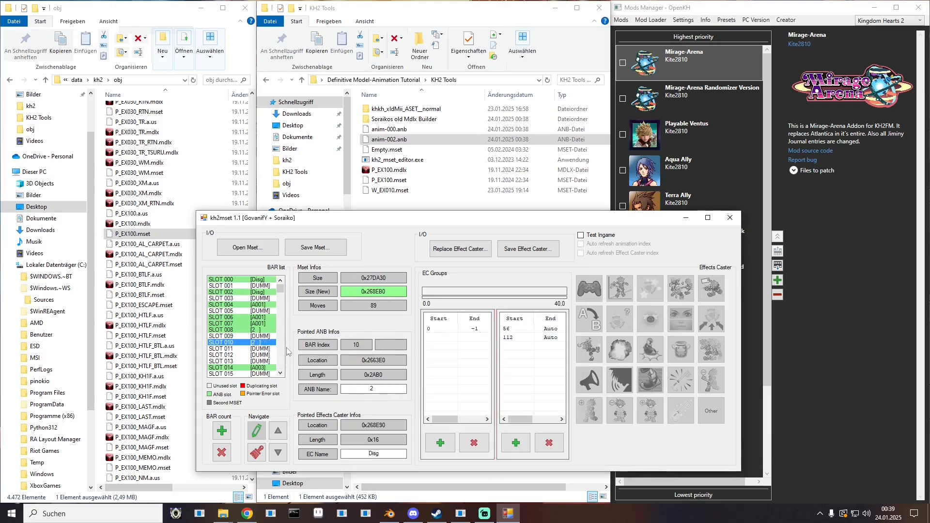
right_click(254, 349)
click(284, 356)
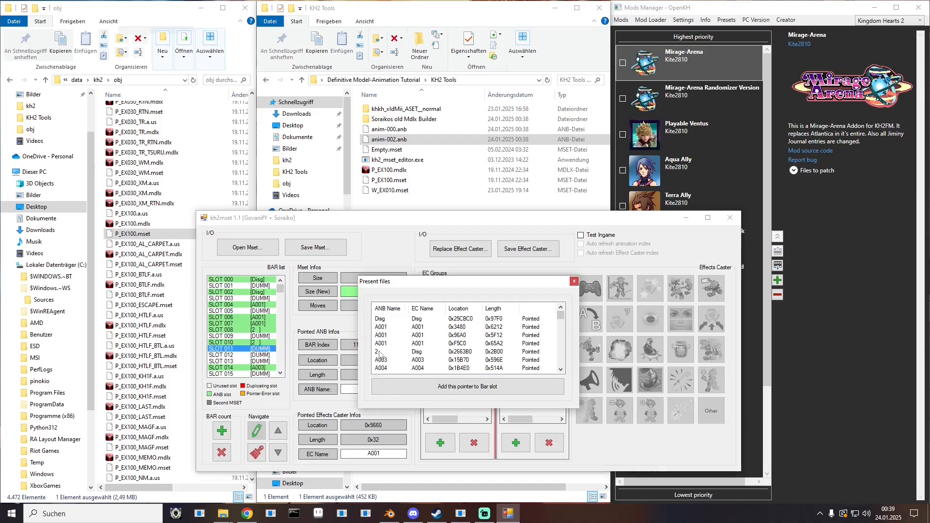
double_click(380, 353)
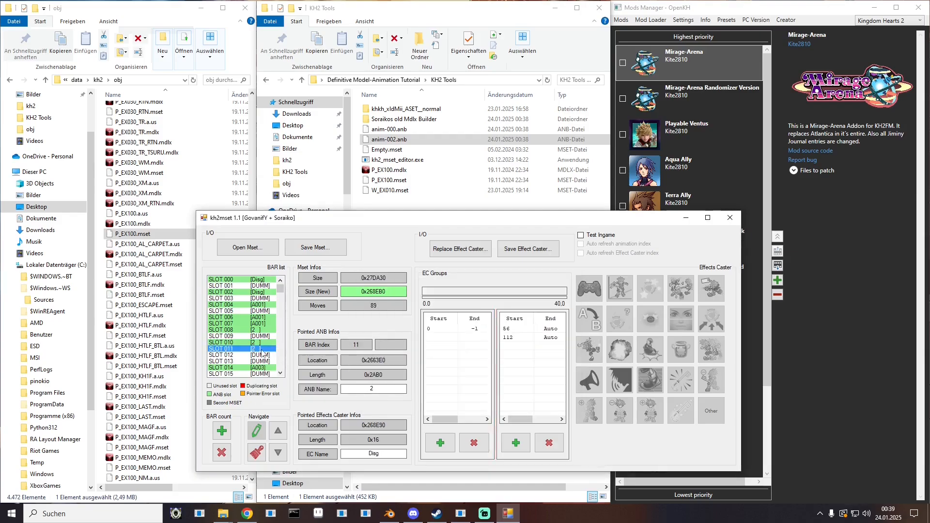
- Compare the pointed animation info of SLOT 008, SLOT 010 and SLOT 011
click(258, 330)
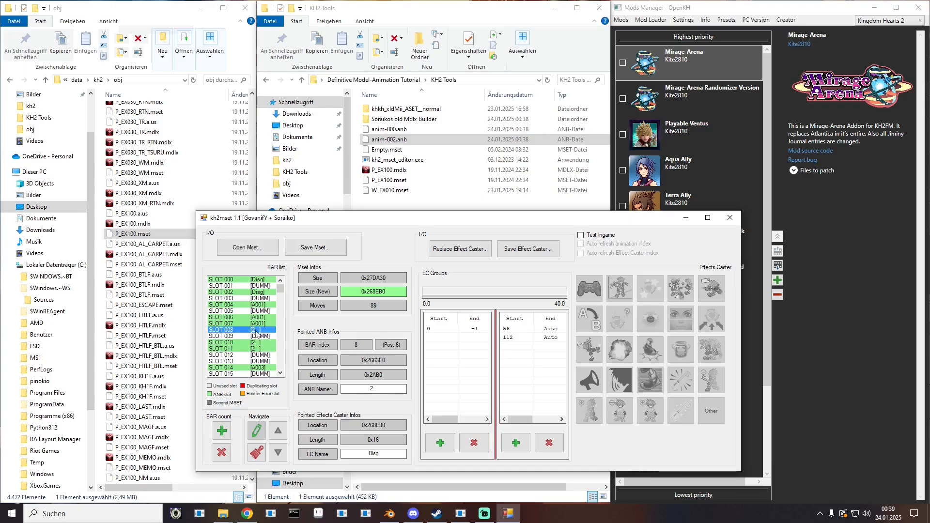
click(258, 343)
click(257, 349)
click(258, 330)
click(258, 343)
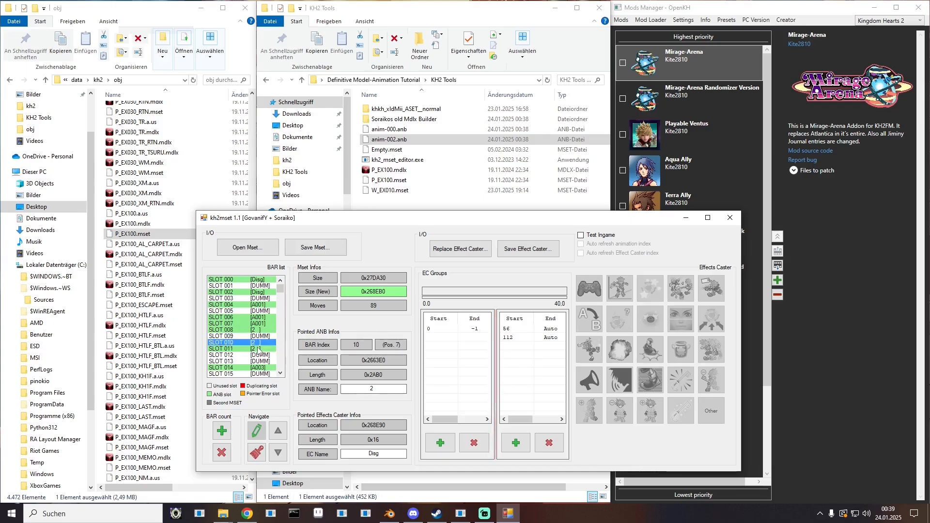
click(258, 348)
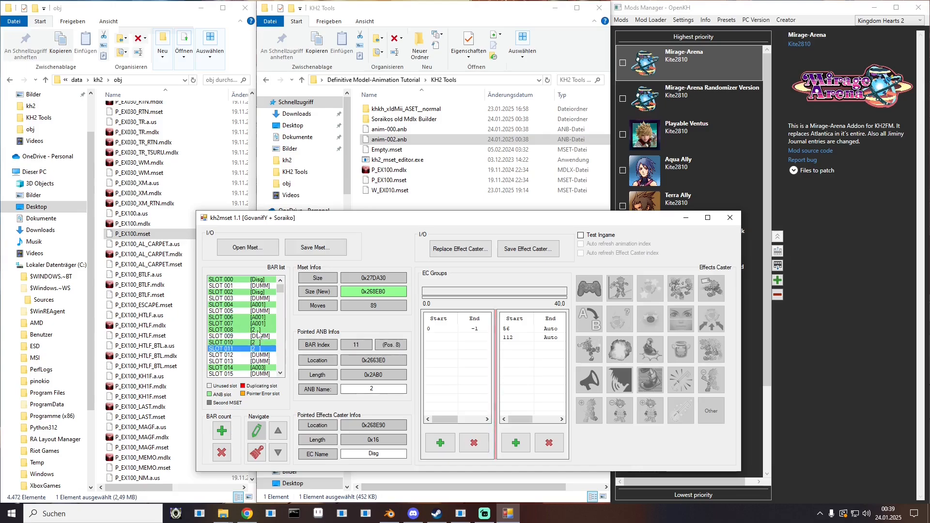
click(258, 330)
click(258, 342)
click(258, 348)
click(254, 343)
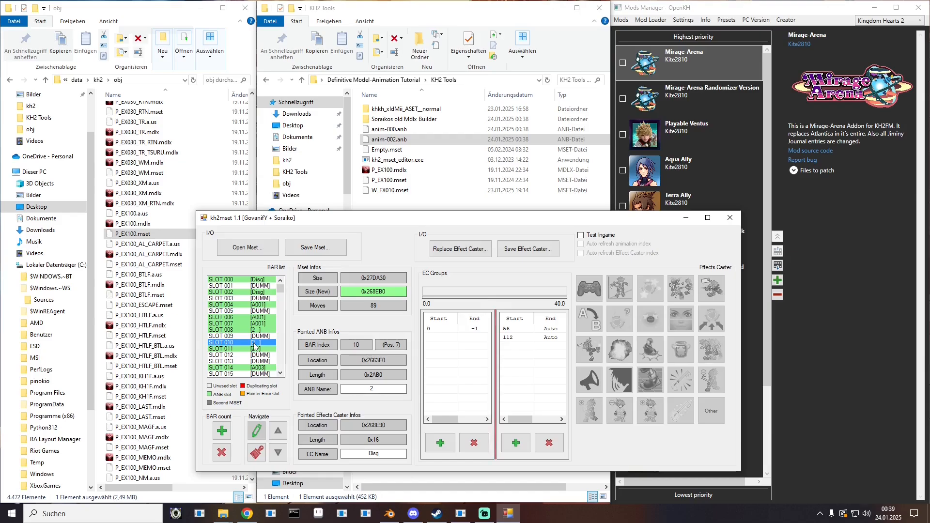
- Save the edited mset over P_EX100.mset in the KH2 Tools folder, close the editor and move the file into the mod's obj folder
click(329, 258)
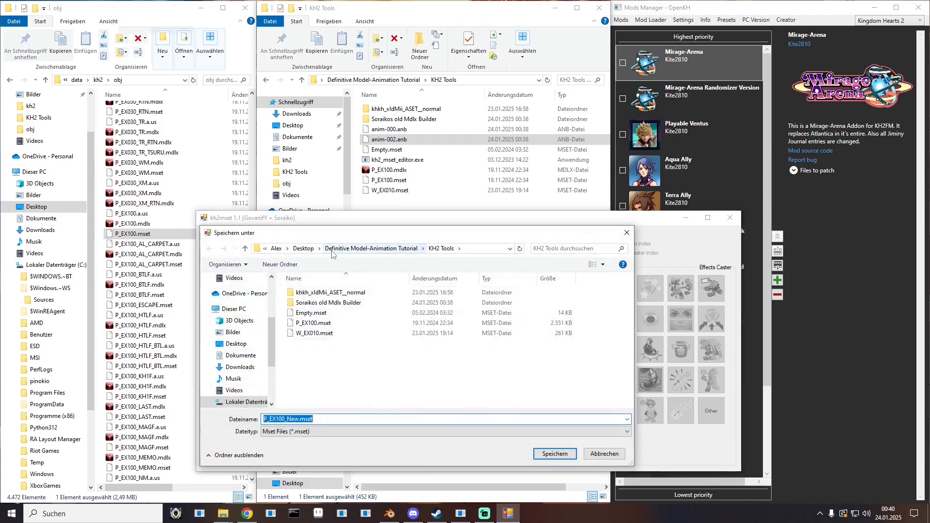
click(313, 324)
double_click(312, 322)
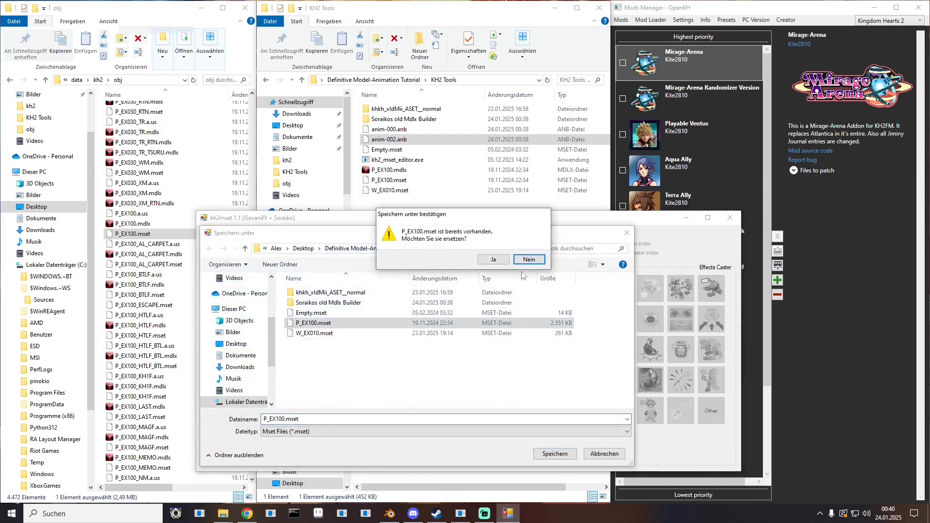
click(494, 260)
click(729, 217)
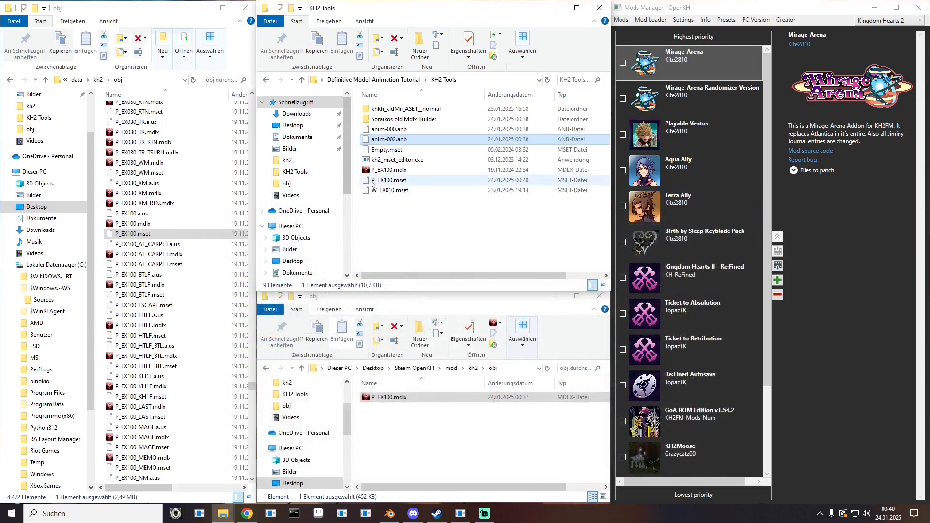
drag(382, 180, 399, 378)
click(400, 434)
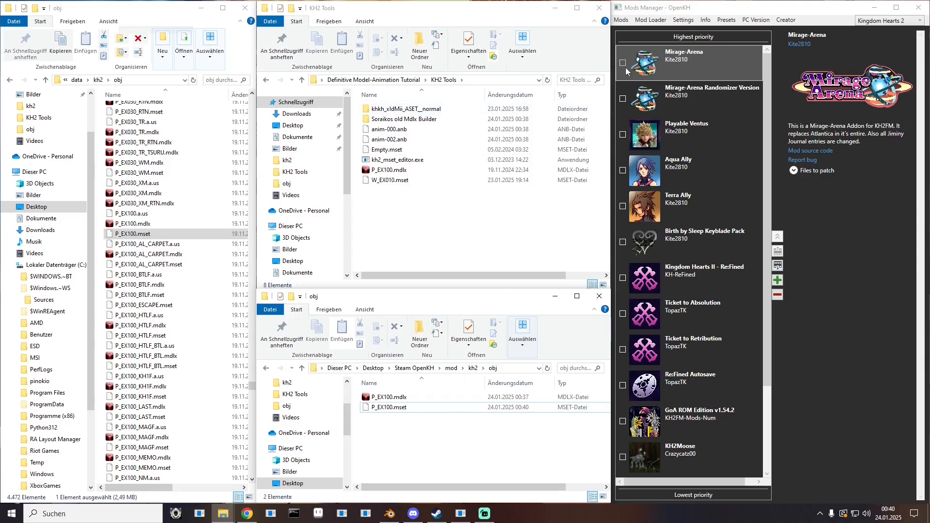
- Launch Kingdom Hearts 2 through the Mods Manager's mod loader and load save file 89
click(651, 20)
click(651, 55)
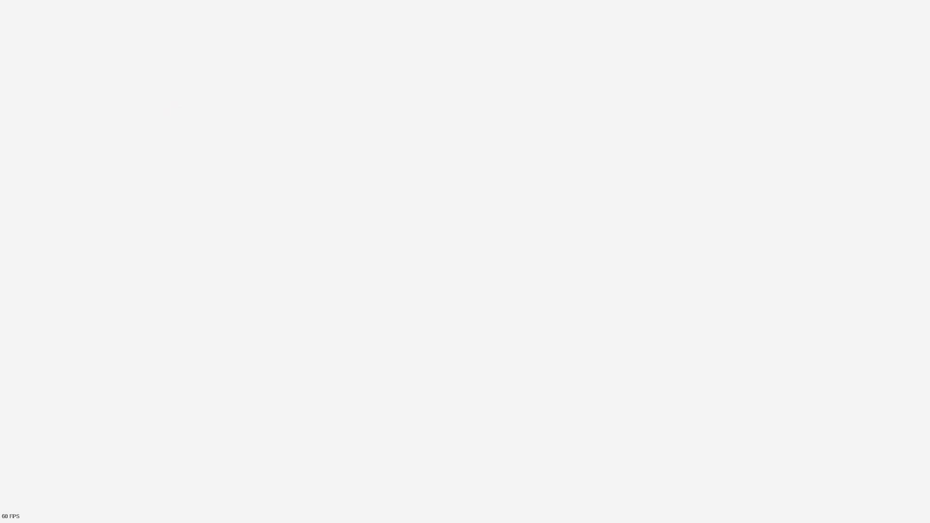
key(Down)
key(Return)
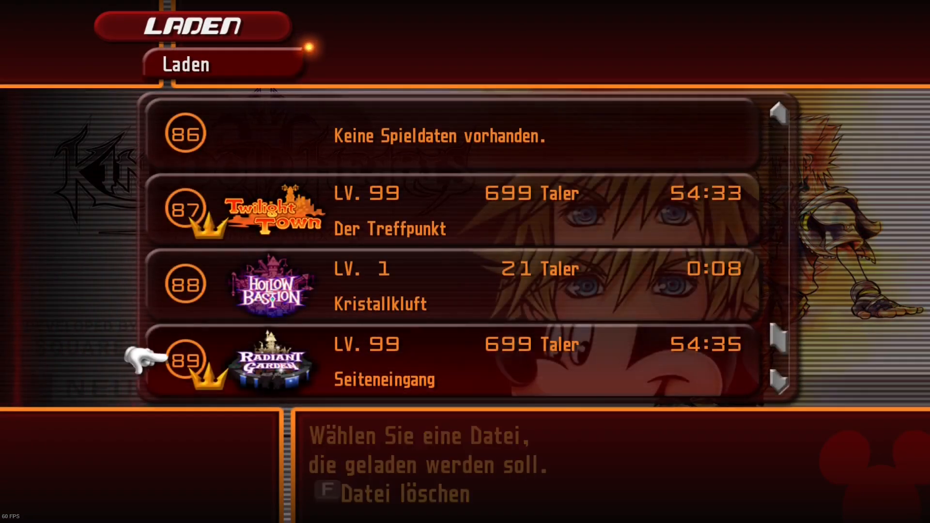
key(Return)
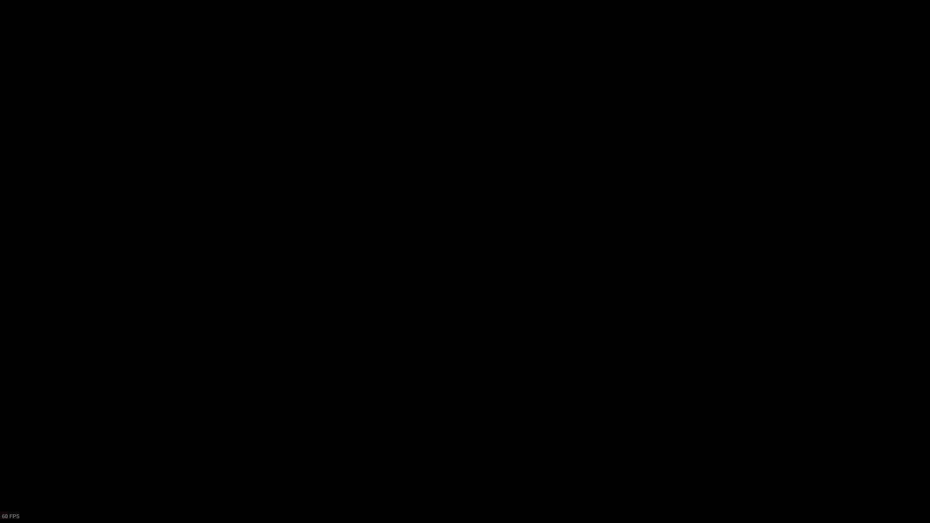
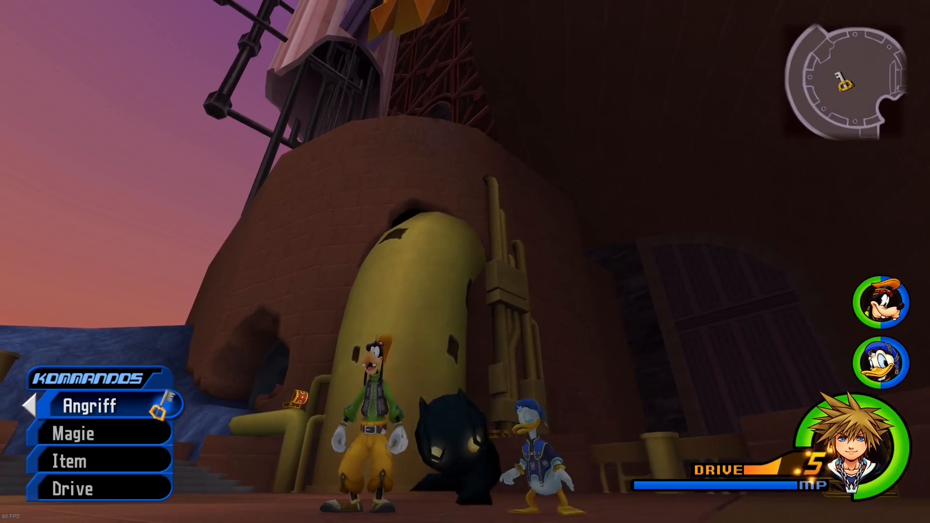
- Move the ported character around the area to examine its model and animations in game
key(w)
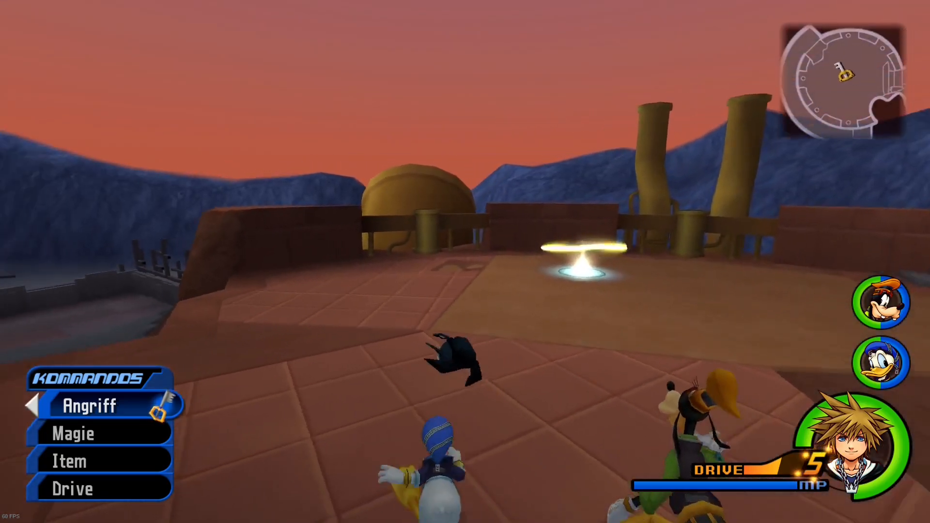
key(w)
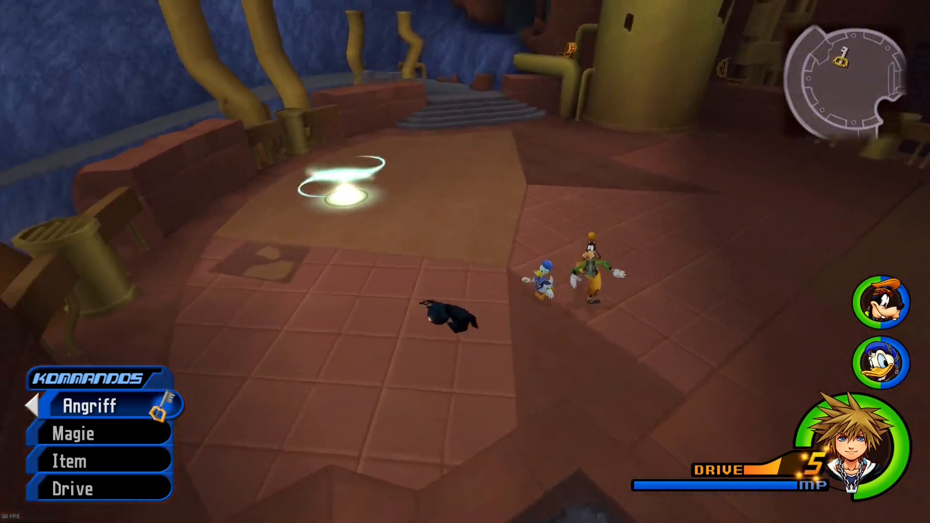
key(w)
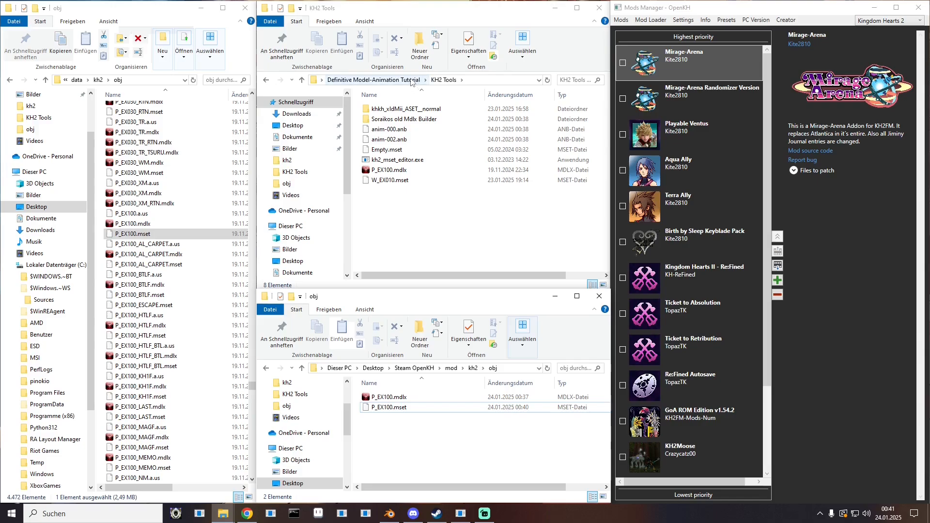
- Launch OpenKh.Tools.Kh2MdlxEditor.exe from the Old Af Mdlx Editor folder and move its window clear of the mod's obj folder
click(411, 81)
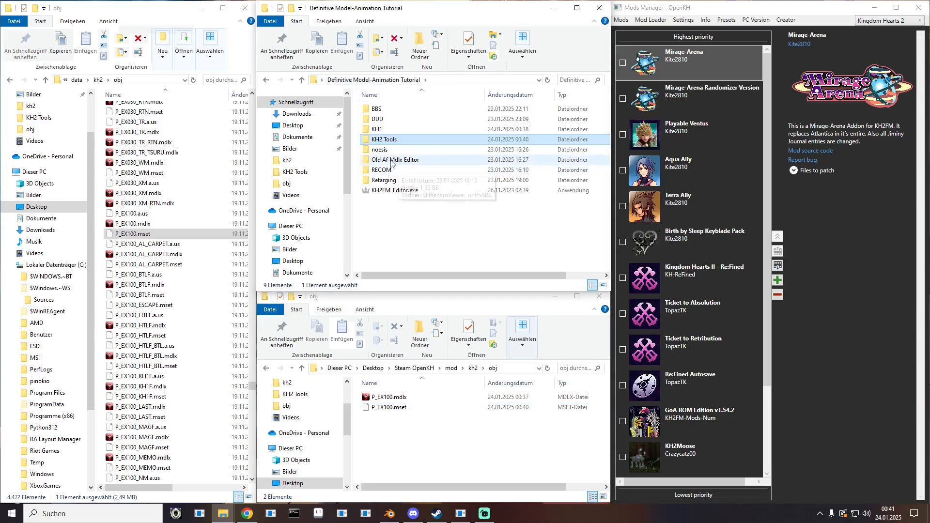
double_click(402, 160)
scroll(427, 190, down, 10)
scroll(427, 190, down, 20)
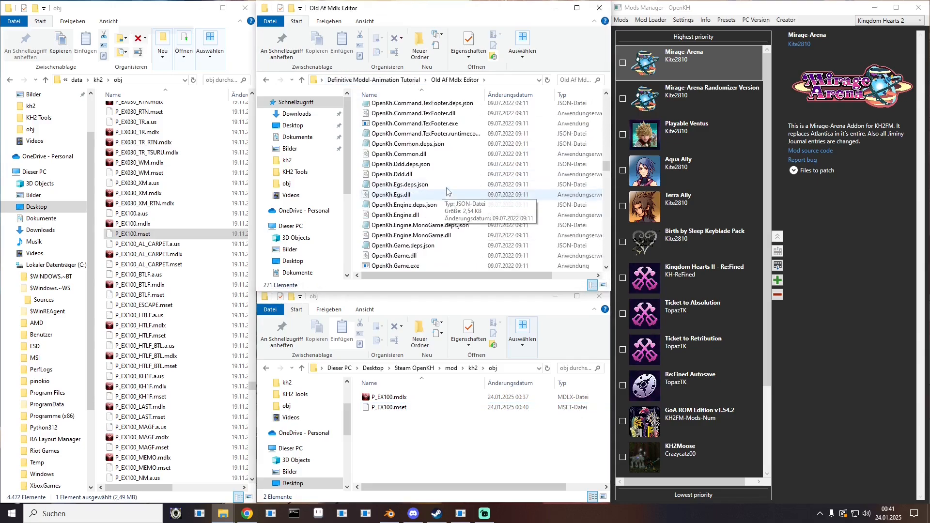
scroll(447, 190, down, 10)
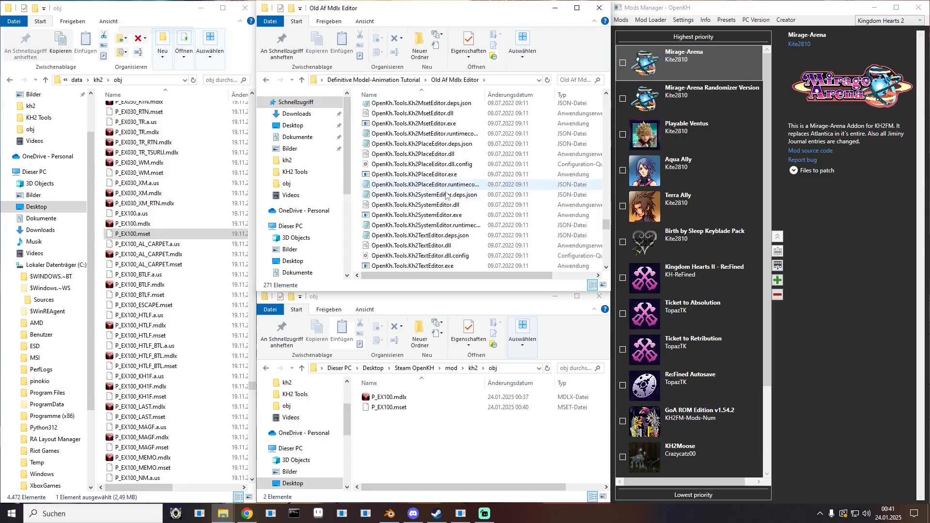
scroll(417, 160, up, 4)
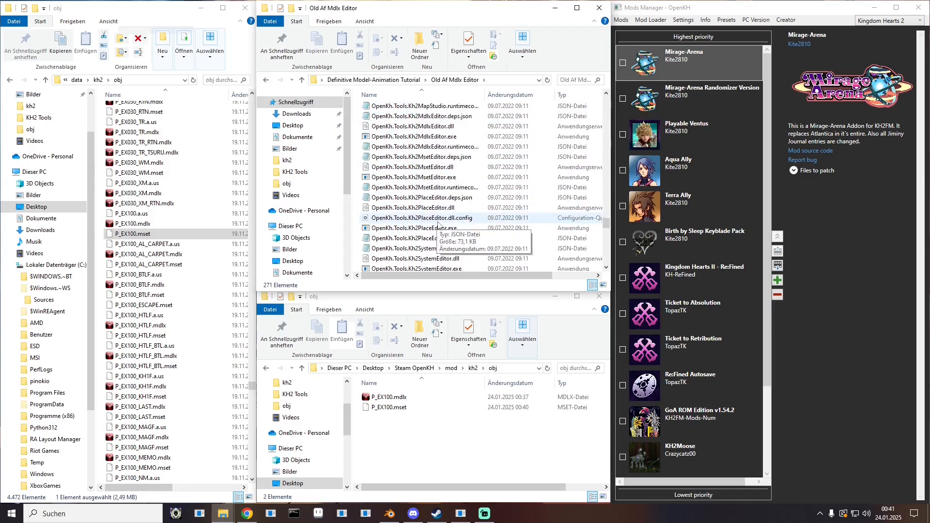
double_click(420, 198)
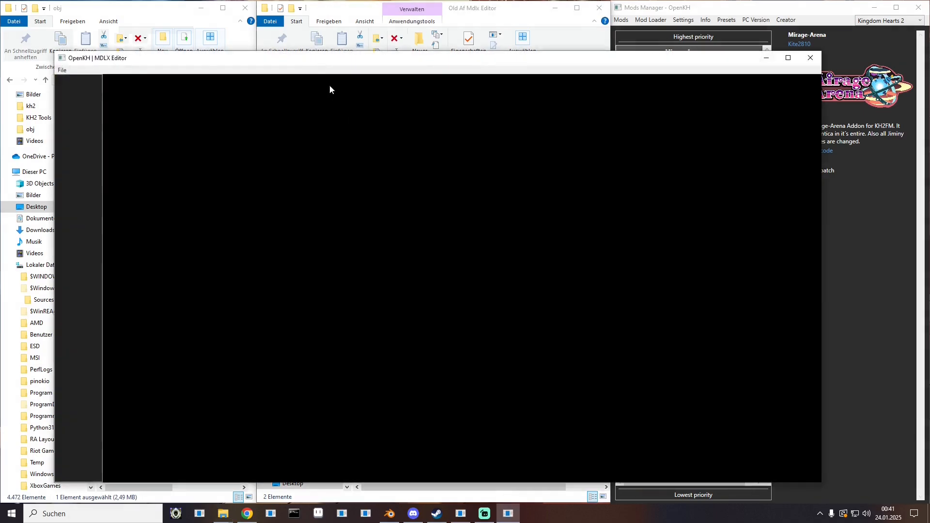
drag(315, 67, 781, 215)
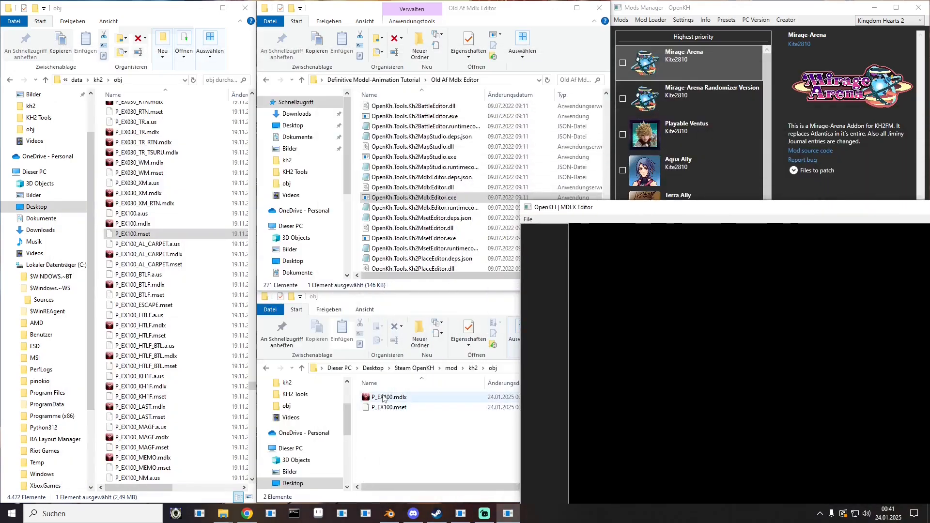
- Load the mod's P_EX100.mdlx into the MDLX Editor, save it over the existing file and close the editor
drag(388, 396, 641, 346)
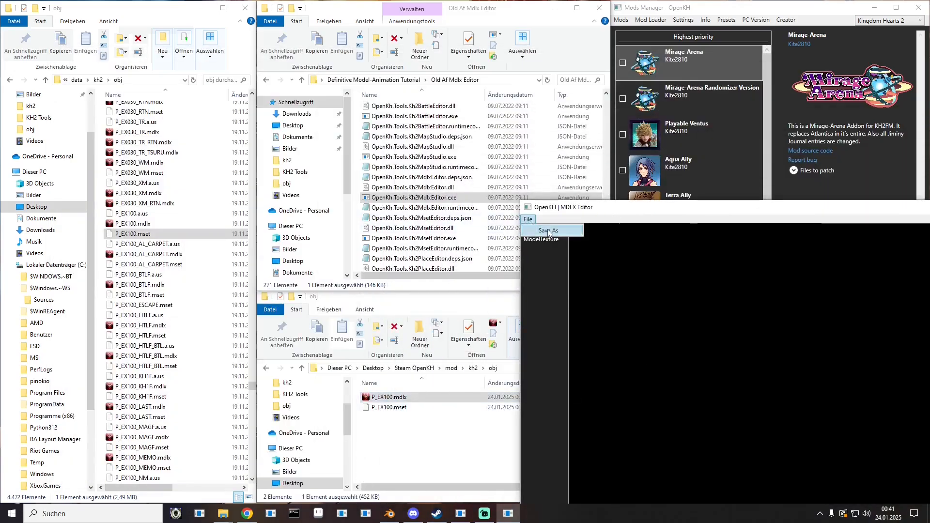
click(549, 230)
double_click(581, 281)
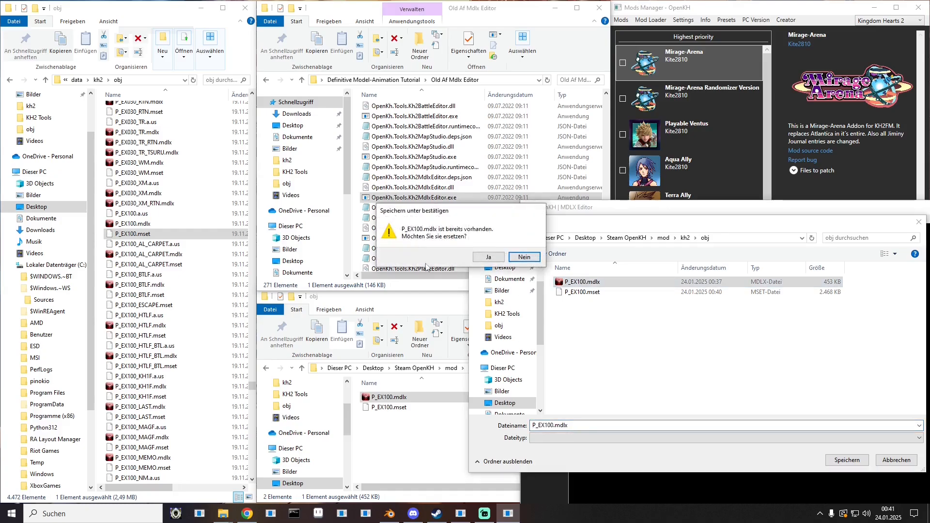
click(484, 258)
drag(635, 207, 63, 221)
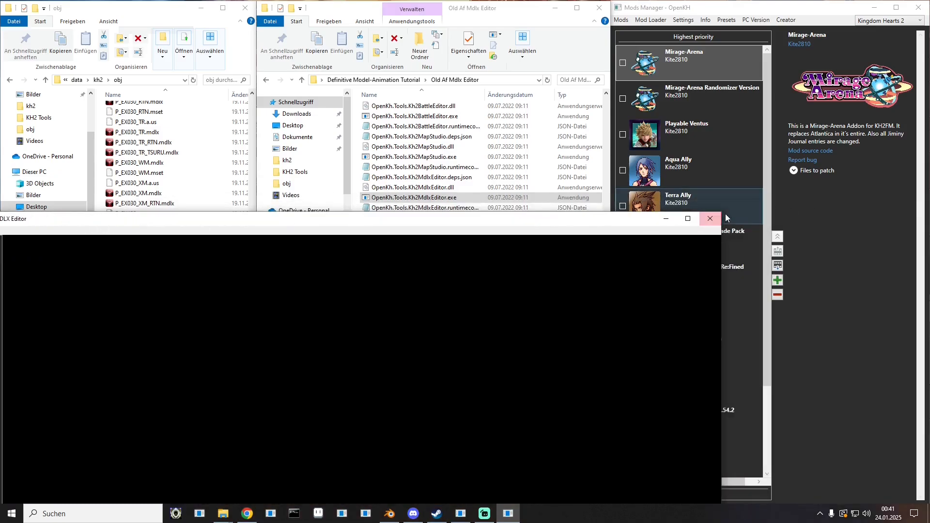
click(710, 218)
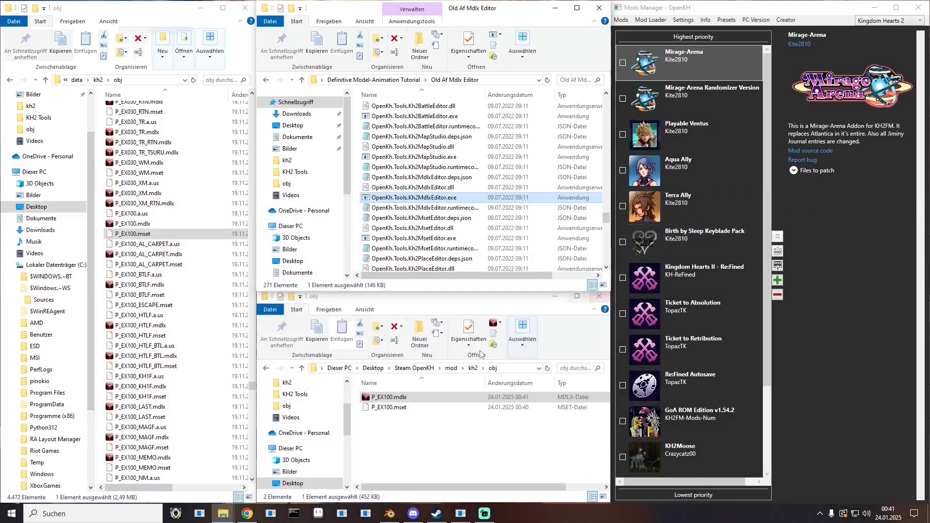
- Switch to KH2 Object Editor, load the mod's P_EX100.mdlx and play motion [0] Disg [IDLE] on it
click(198, 513)
drag(263, 73, 620, 71)
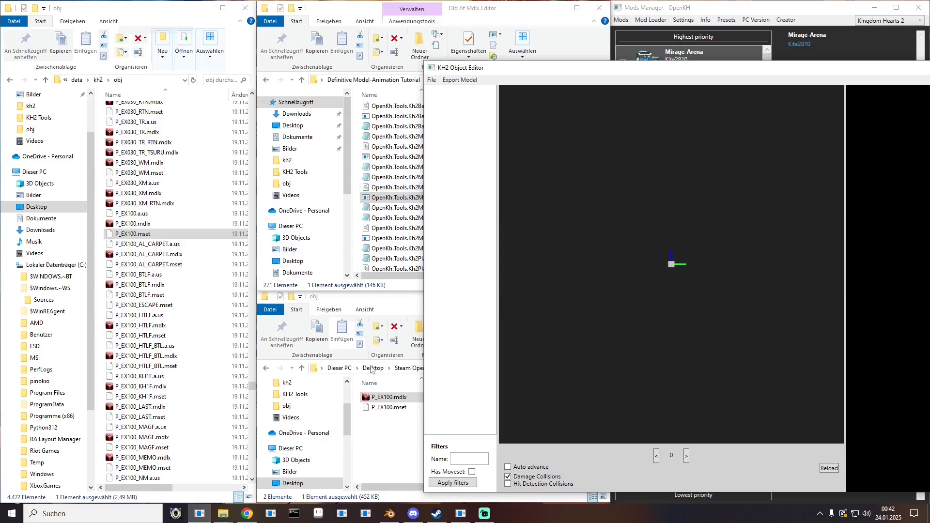
drag(388, 397, 613, 343)
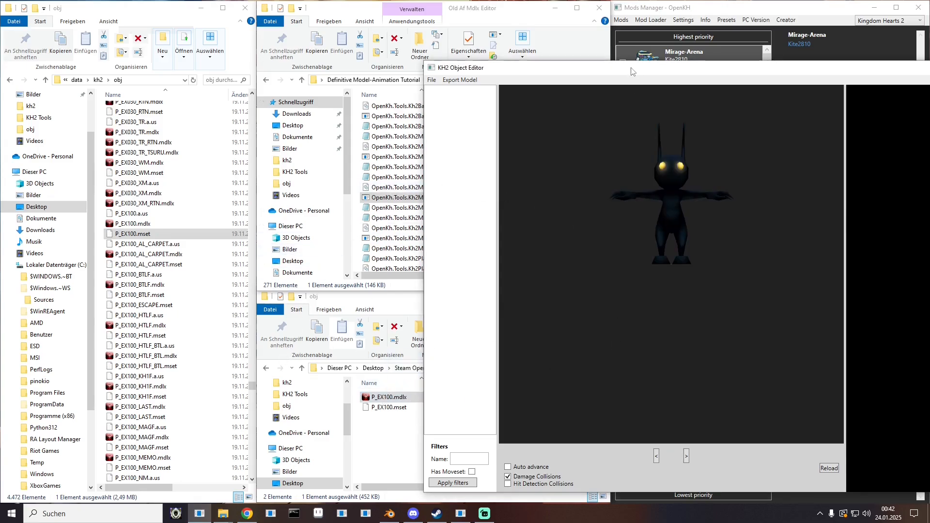
drag(632, 72, 244, 48)
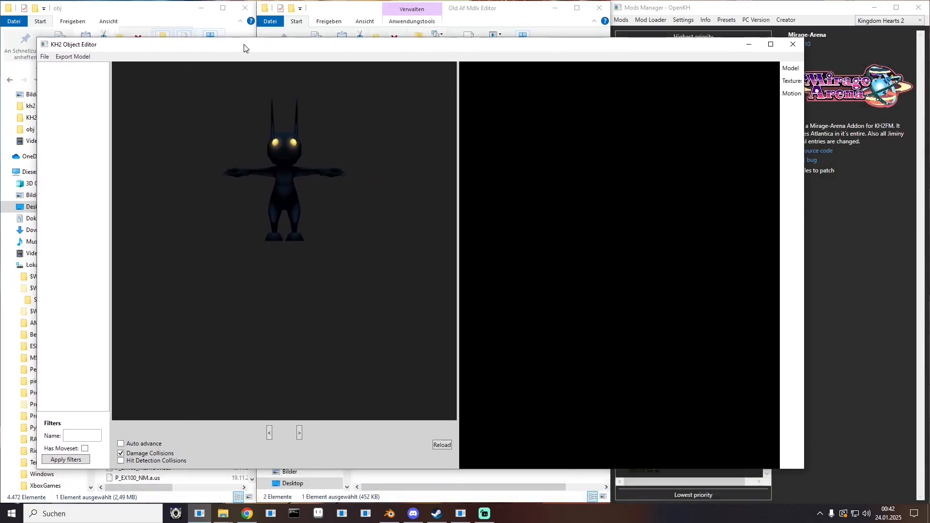
click(792, 94)
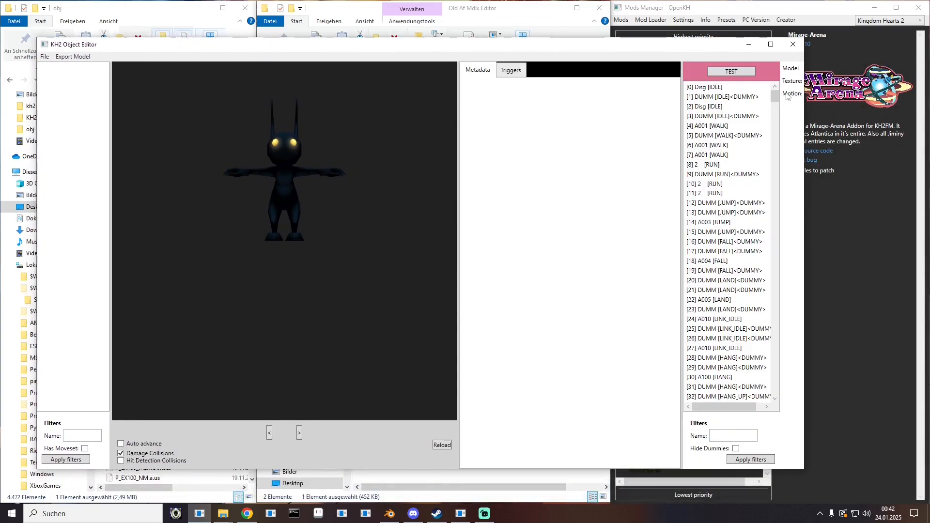
click(711, 89)
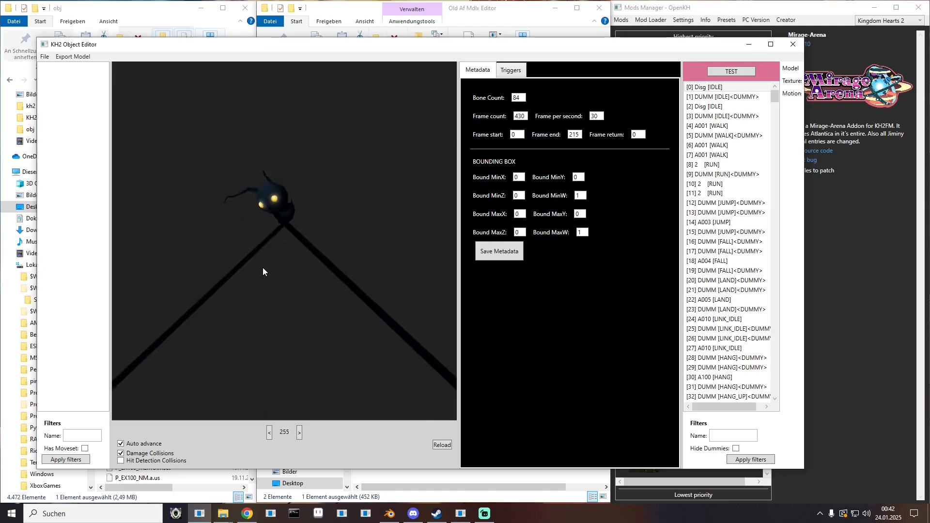
click(146, 445)
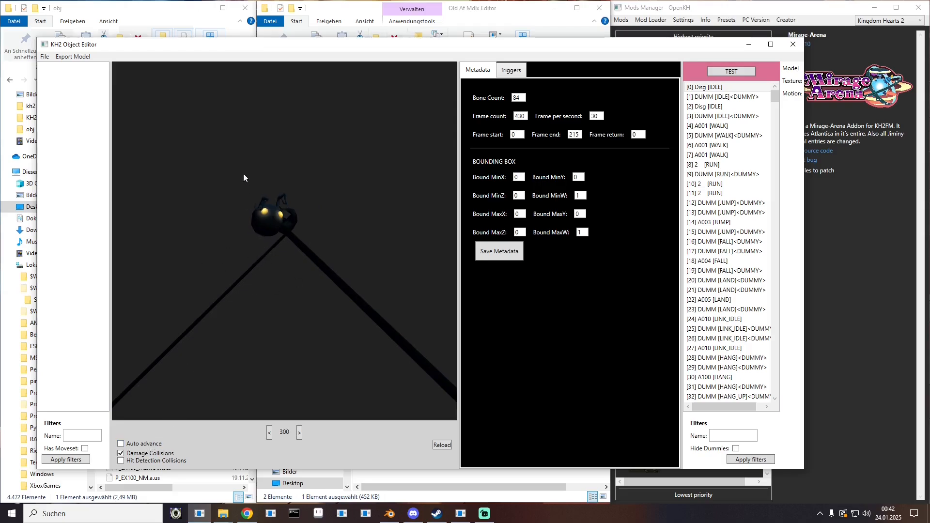
- Export motion [0] Disg [IDLE] as P_EX100.mdlx.fbx into the KH1 folder and close the object editor
right_click(709, 88)
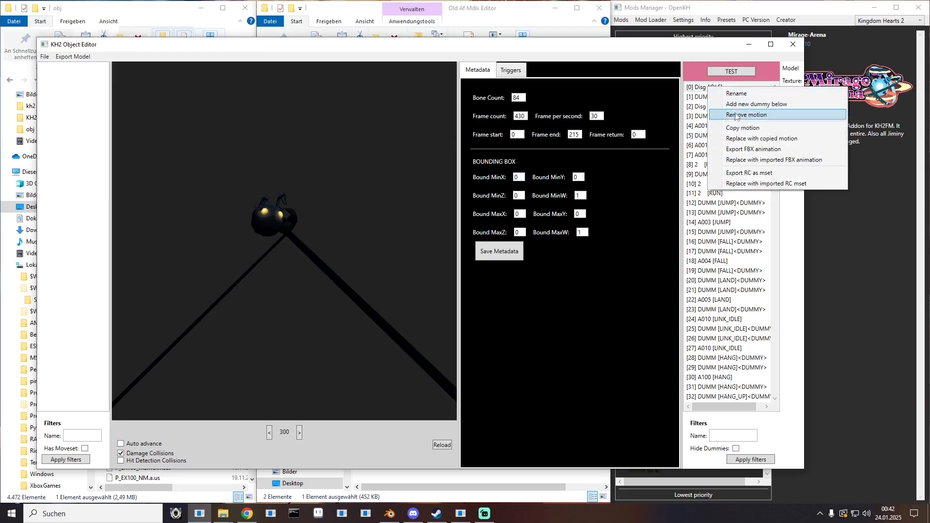
click(737, 150)
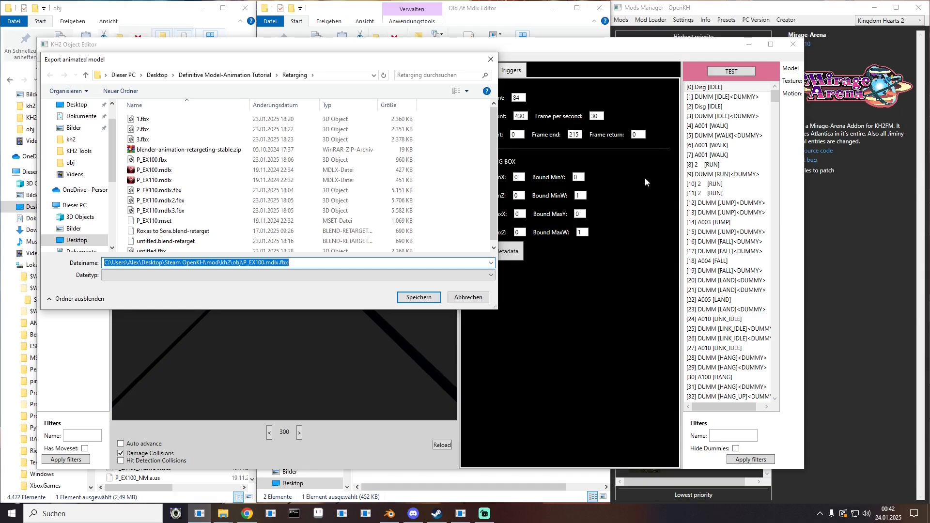
scroll(188, 205, down, 1)
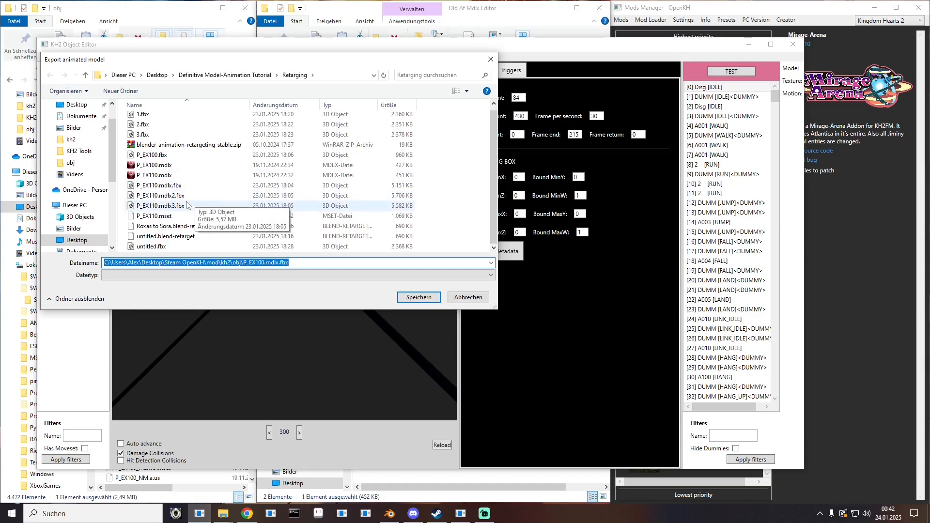
click(225, 75)
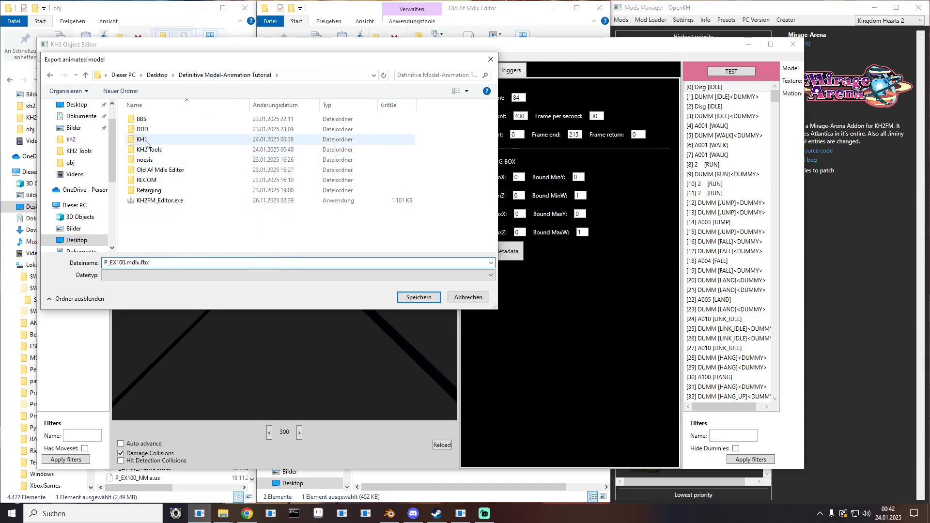
double_click(142, 139)
click(419, 297)
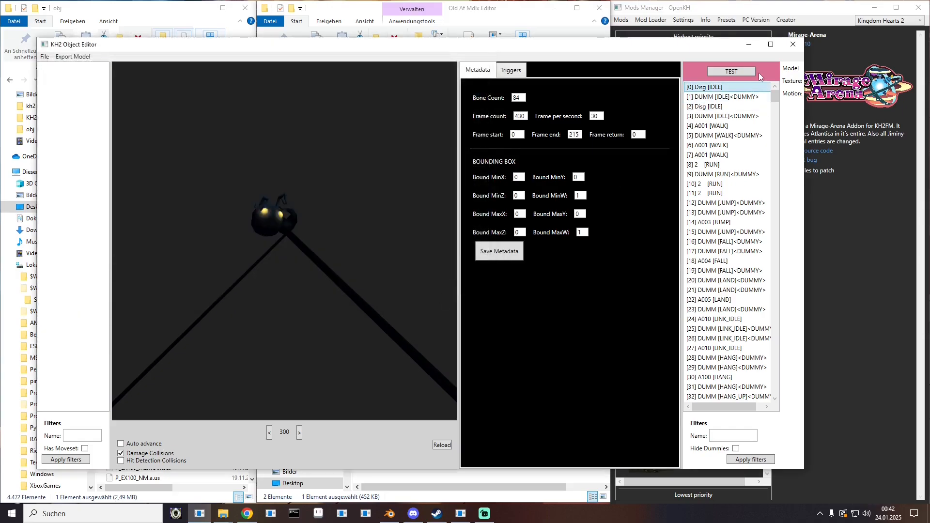
click(792, 48)
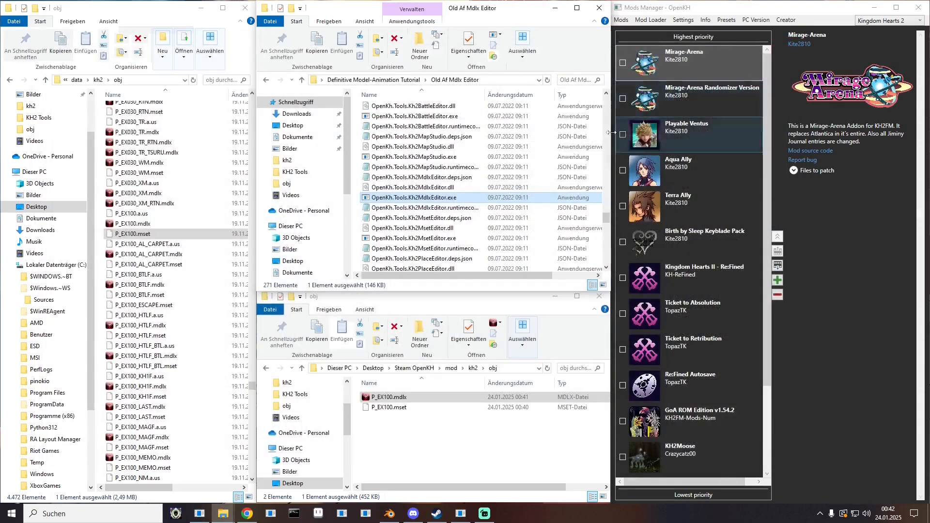
- Show the KH1 folder in Explorer, then start a new Blender scene without saving the old one and delete its default objects
click(397, 81)
double_click(390, 129)
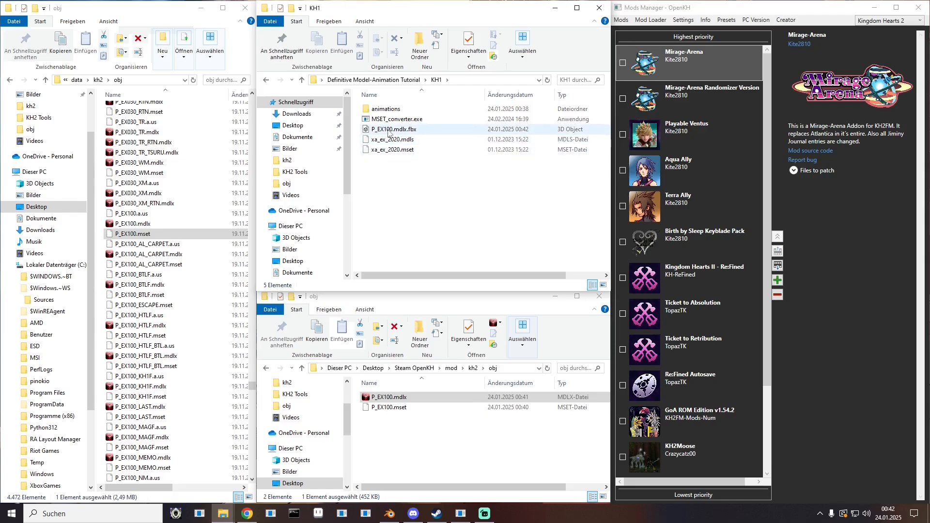
click(390, 513)
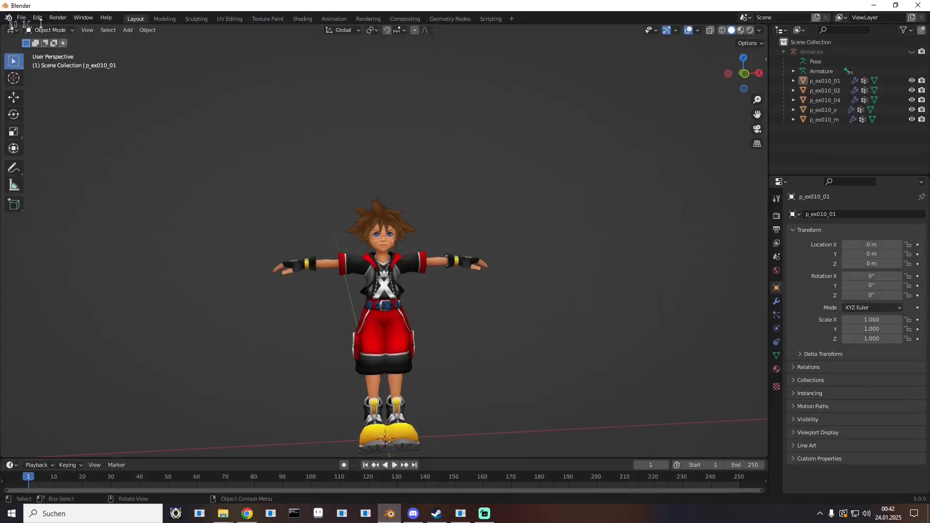
click(23, 18)
click(125, 27)
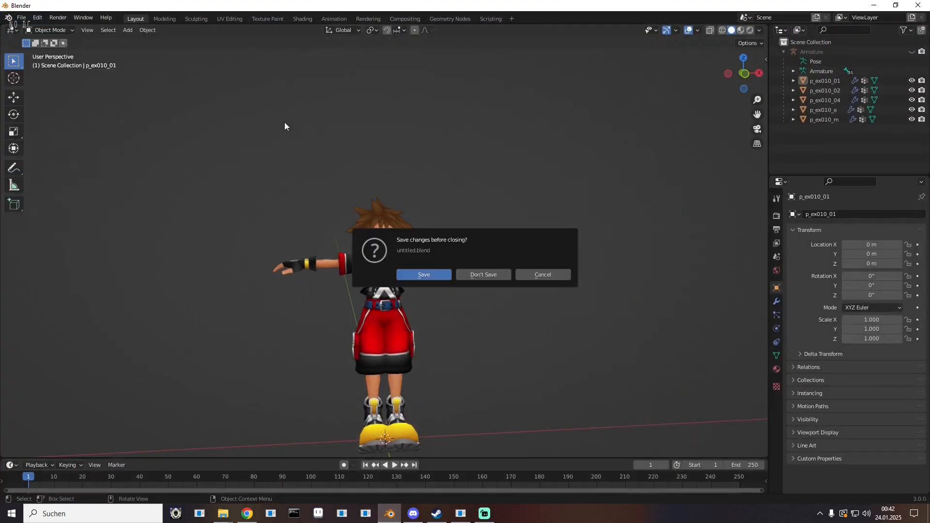
click(503, 278)
drag(820, 4, 833, 122)
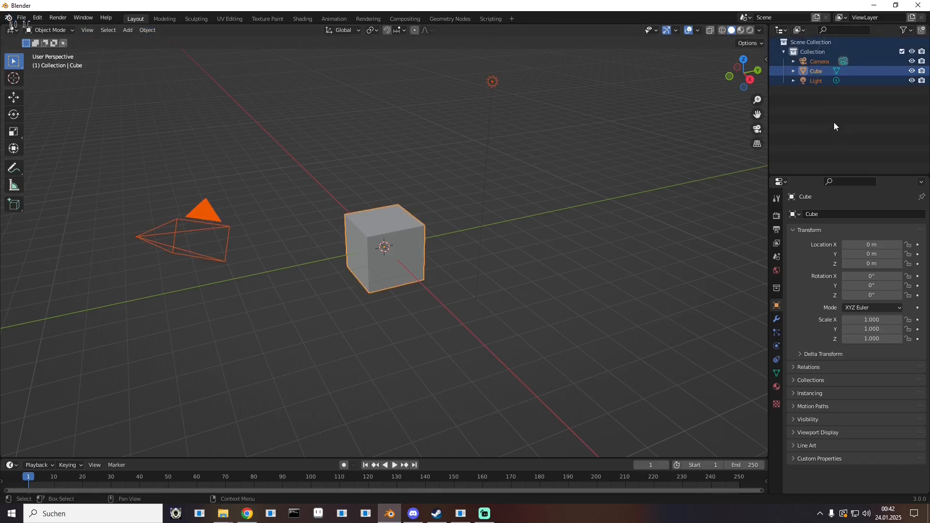
key(Delete)
- Preview the exported P_EX100.mdlx.fbx in 3D Viewer and close the viewer
click(874, 5)
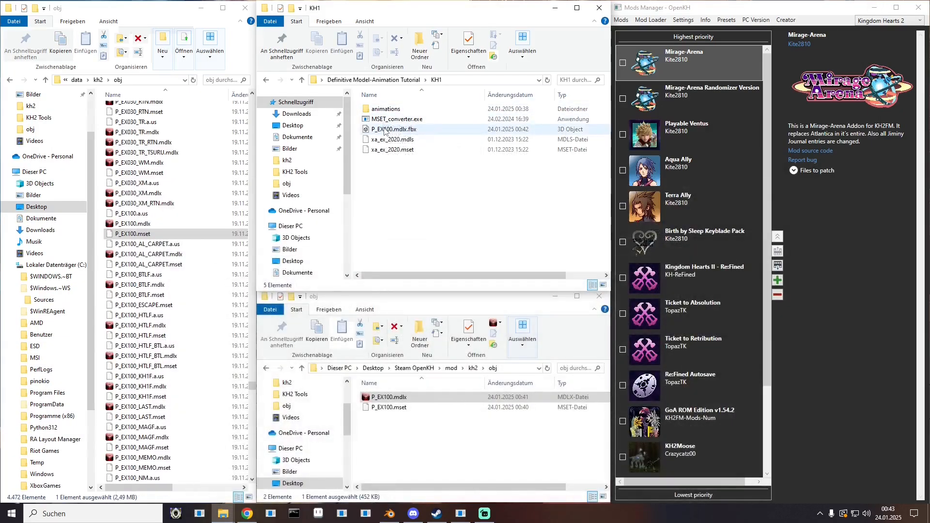
double_click(387, 130)
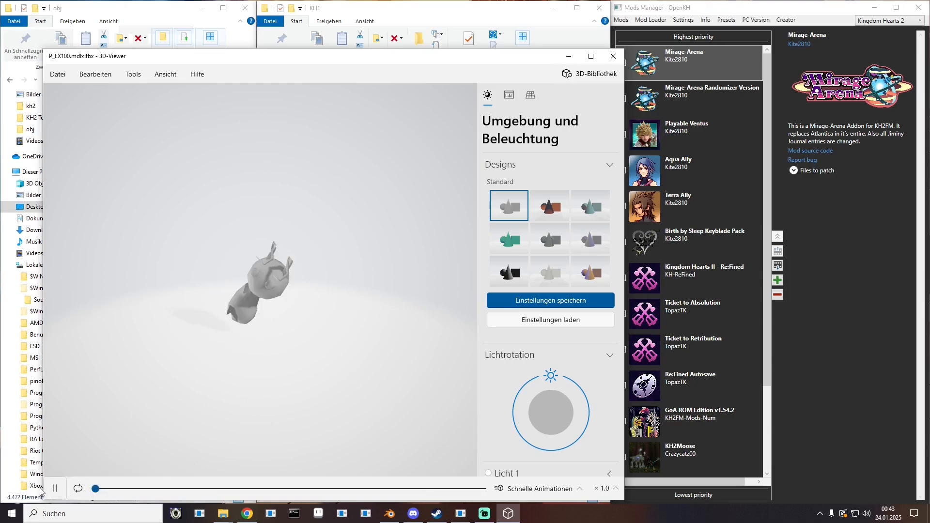
drag(40, 489, 626, 472)
click(613, 56)
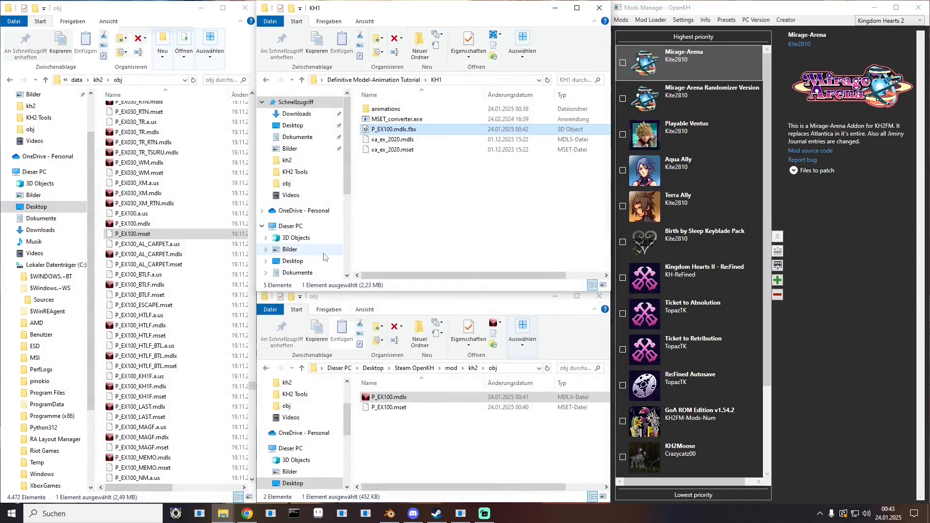
- Switch to Blender and import P_EX100.mdlx.fbx from the KH1 folder with the default FBX settings
click(401, 517)
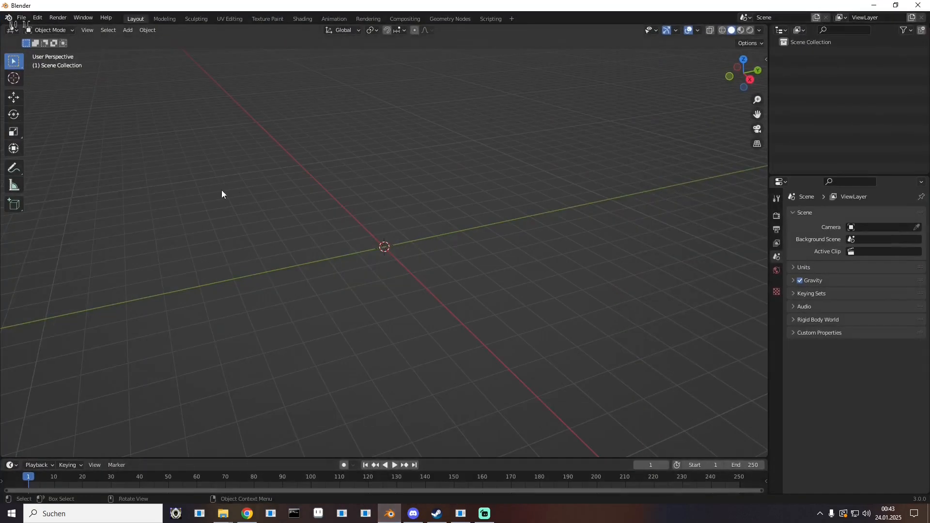
click(21, 17)
mouse_move(63, 147)
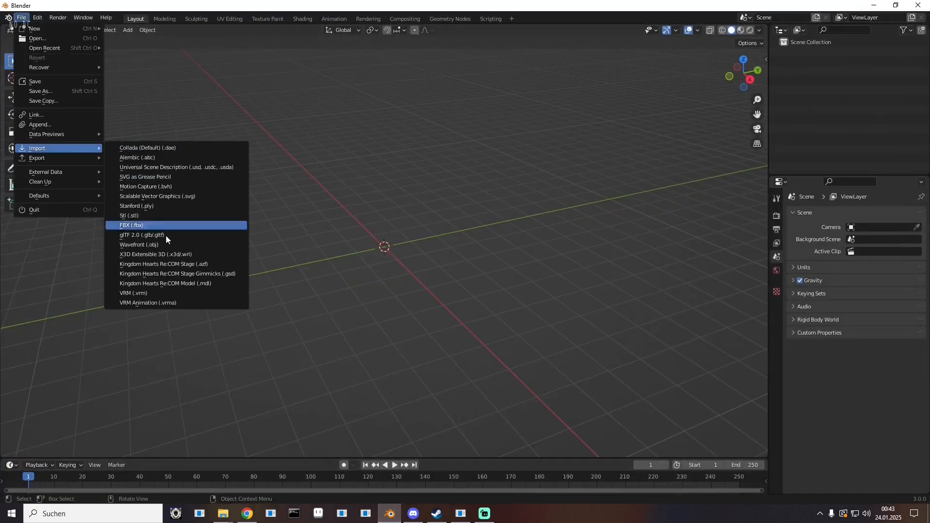
click(135, 226)
click(271, 387)
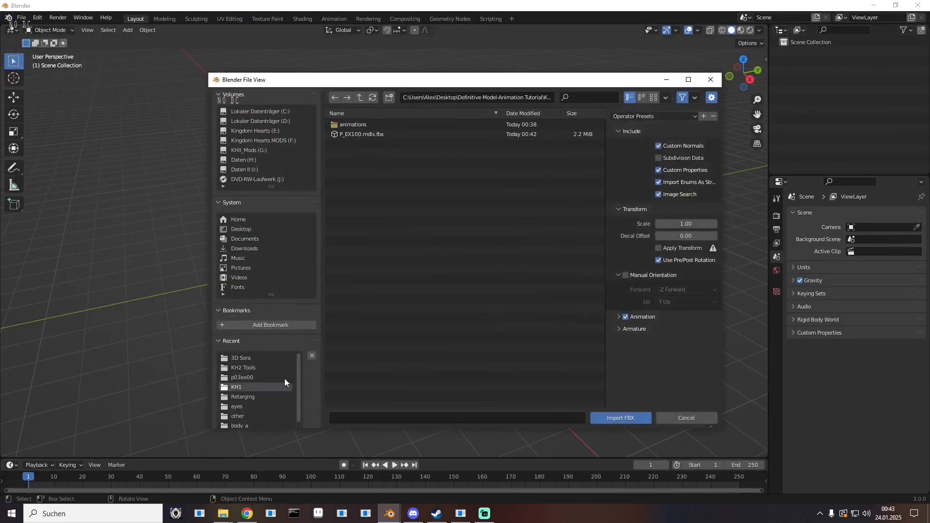
double_click(368, 137)
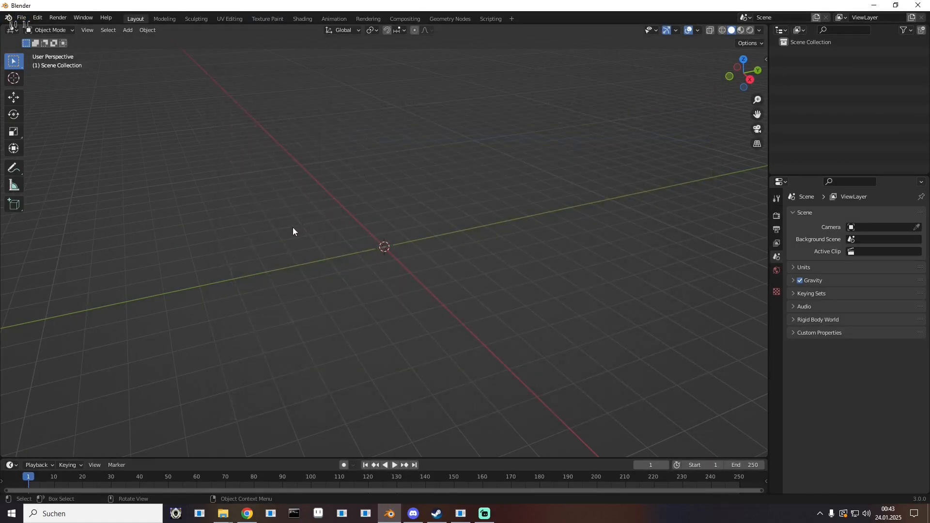
drag(292, 228, 401, 218)
scroll(418, 250, up, 8)
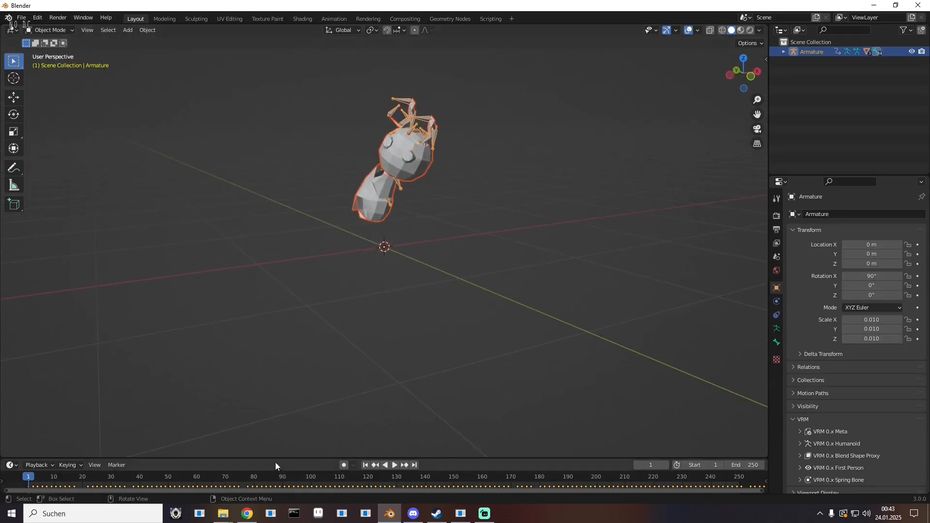
- Enlarge the timeline and play the imported armature's animation, examining it from several angles
drag(275, 458, 192, 333)
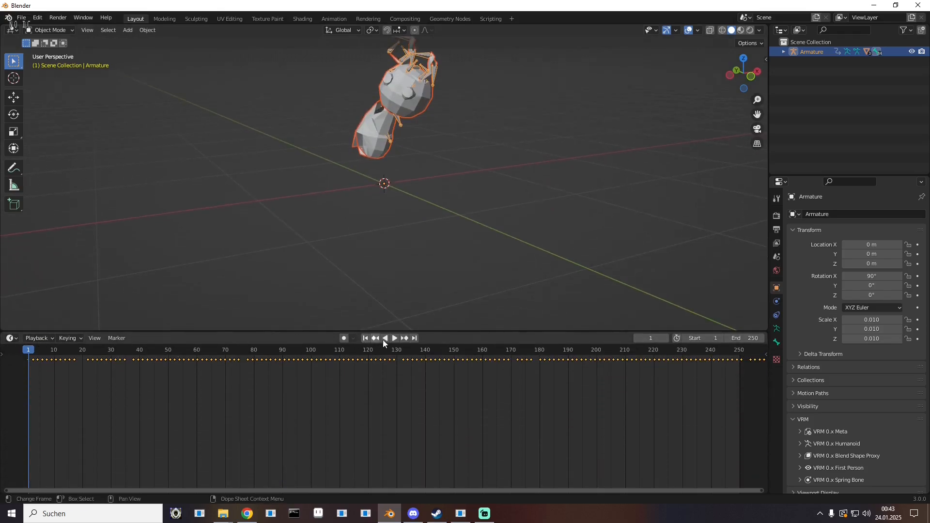
click(395, 338)
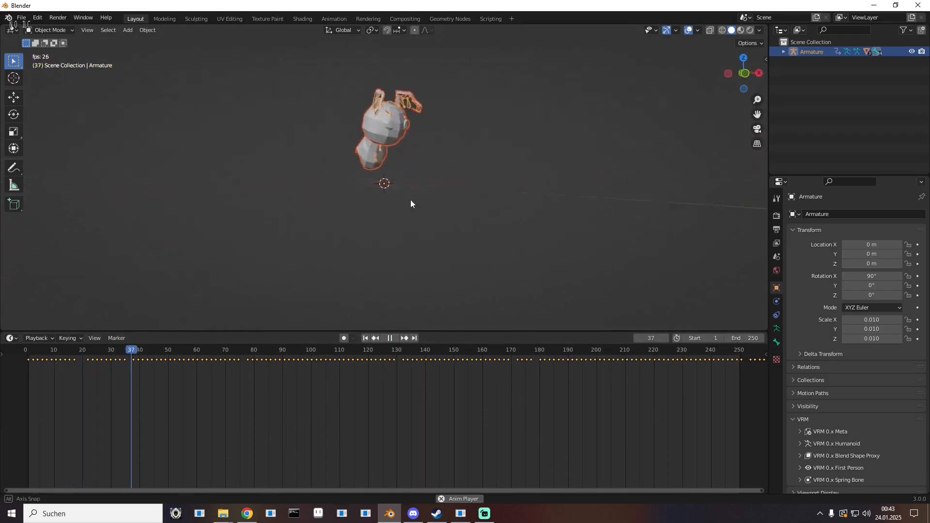
drag(411, 199, 494, 212)
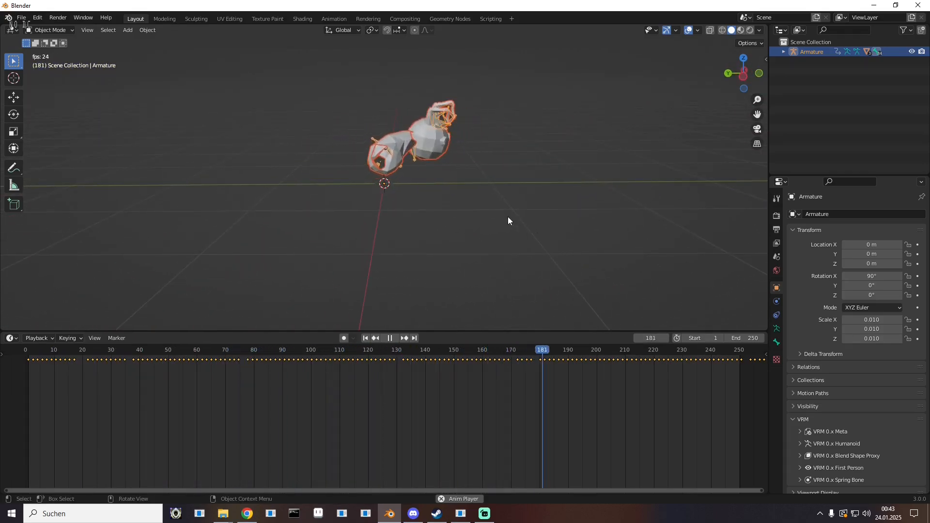
drag(508, 221, 407, 202)
- Set the scene's end frame to 349 to cover all keyframes and examine the looping animation
scroll(530, 405, down, 2)
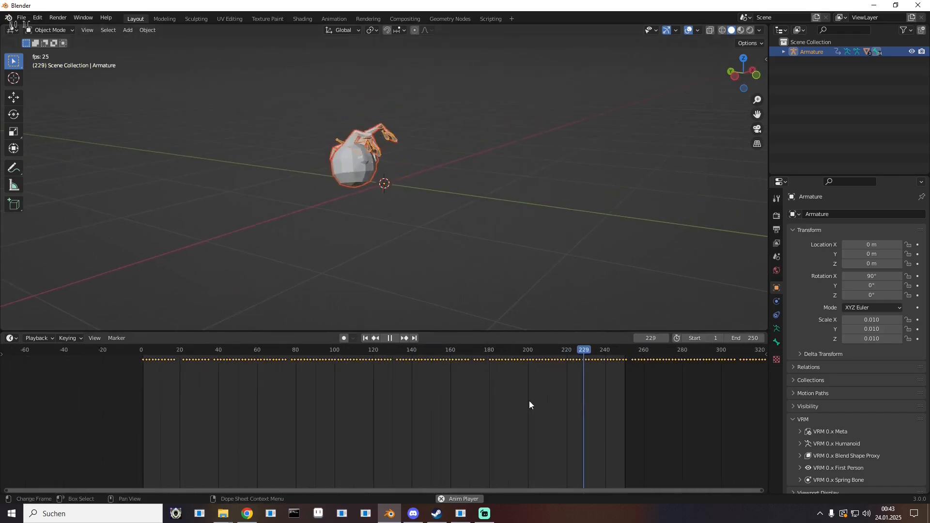
scroll(529, 400, down, 2)
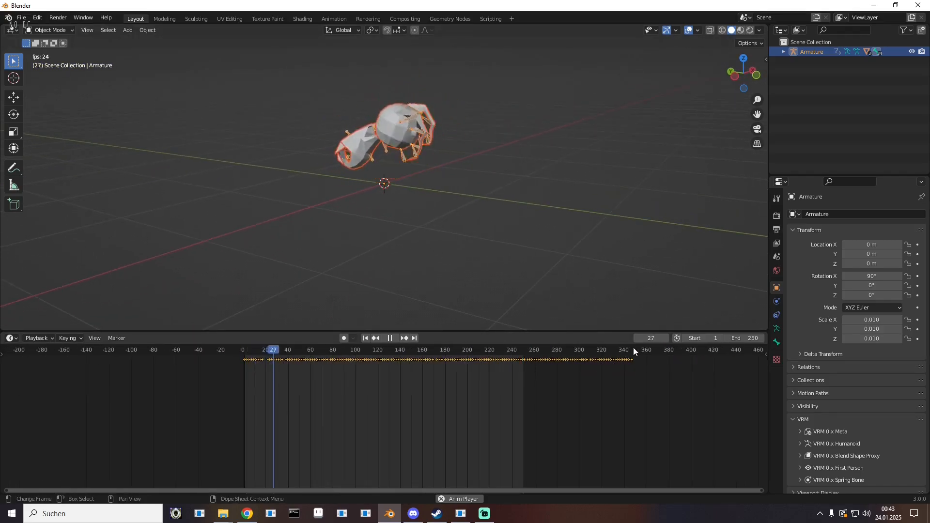
drag(742, 337, 790, 338)
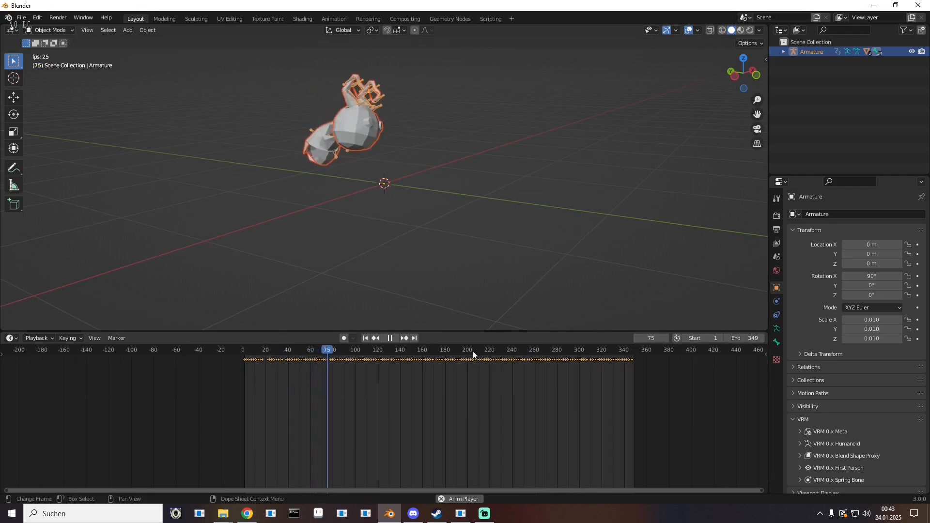
click(554, 348)
drag(437, 260, 446, 202)
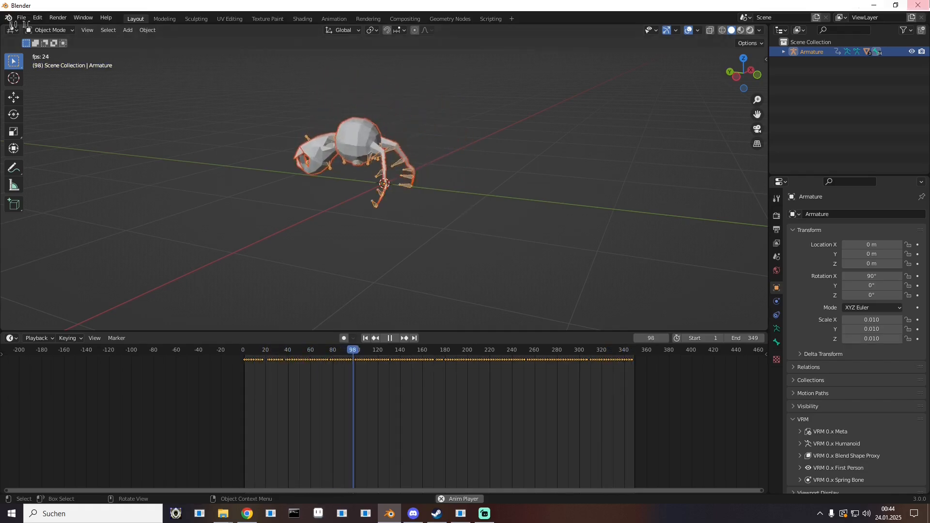
- Close Blender and return to the KH2 Tools folder
click(918, 5)
click(481, 275)
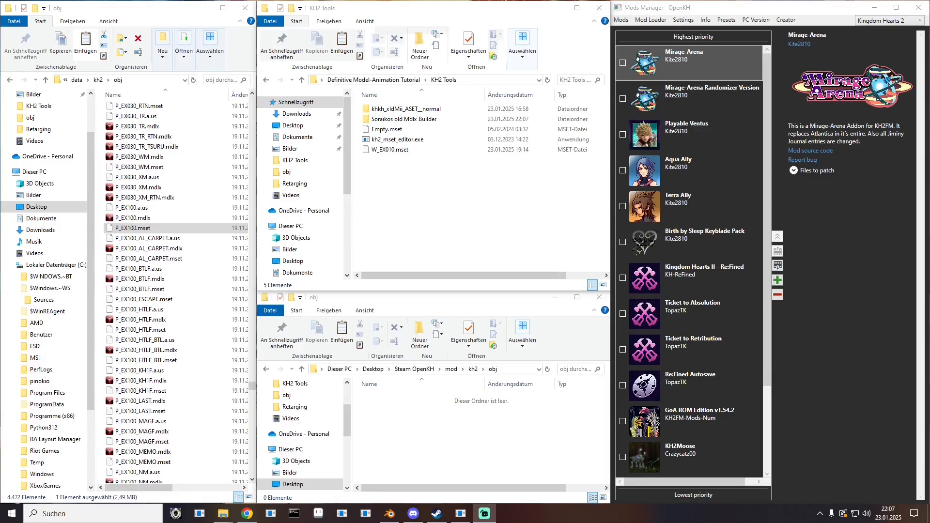
click(443, 184)
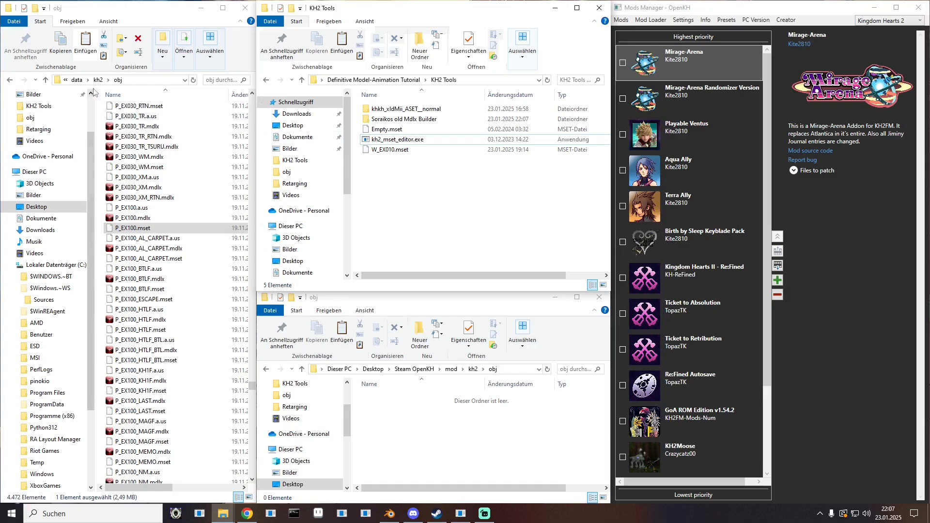
- Browse the extracted game data to the Birth by Sleep model folder bbs\chara\pc\p03ex\00
click(76, 80)
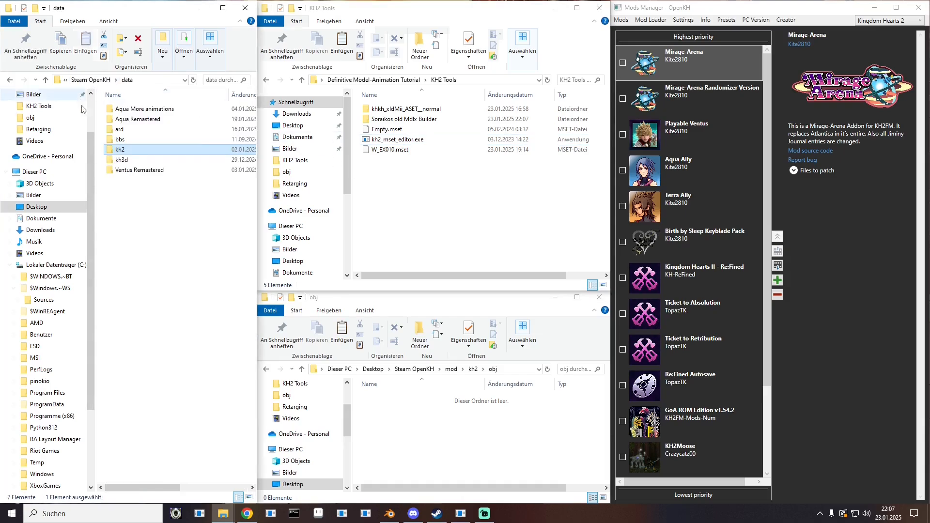
click(119, 140)
double_click(119, 140)
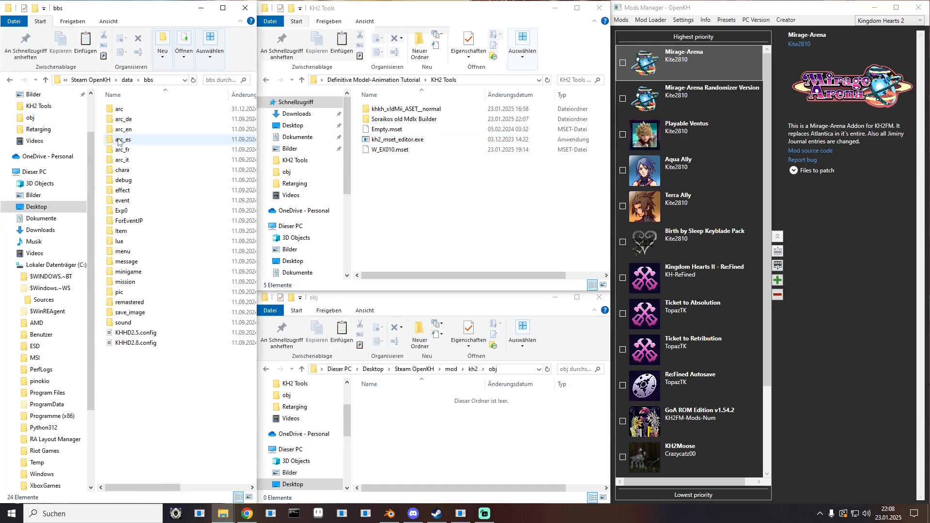
double_click(122, 170)
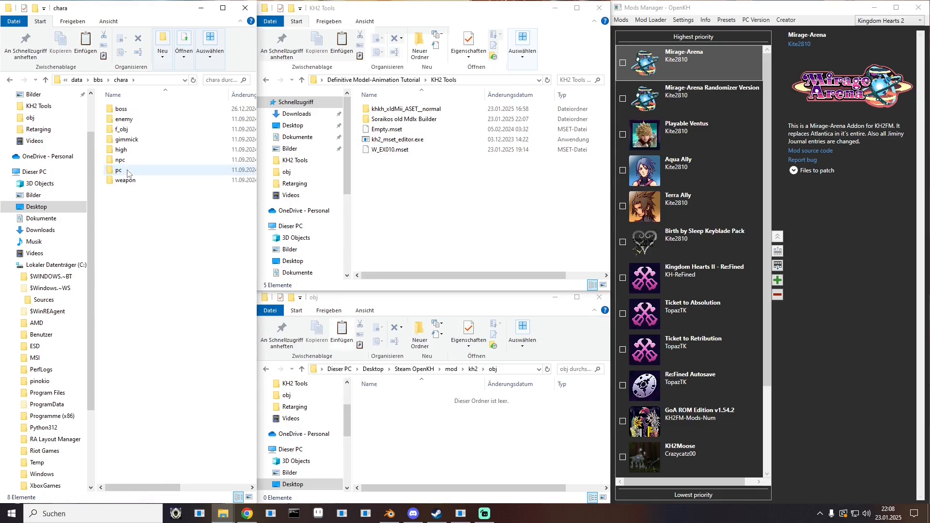
double_click(128, 172)
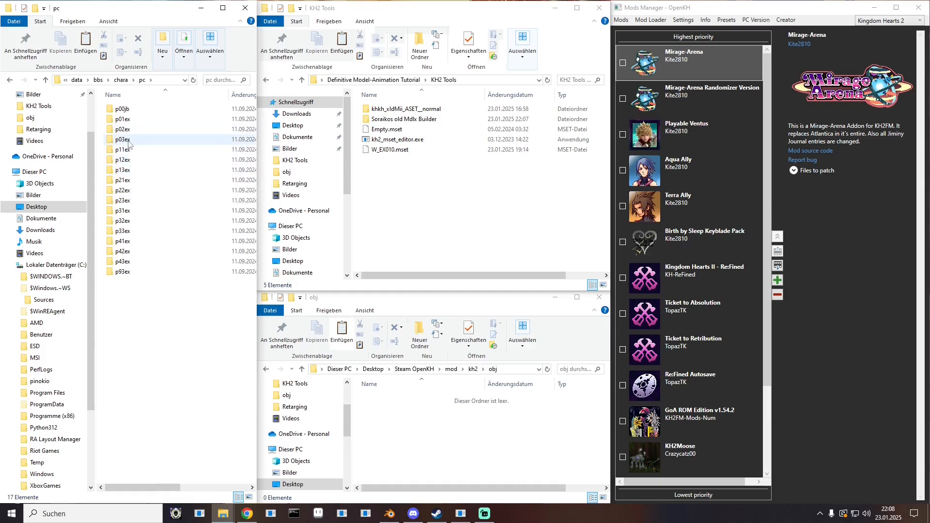
double_click(130, 140)
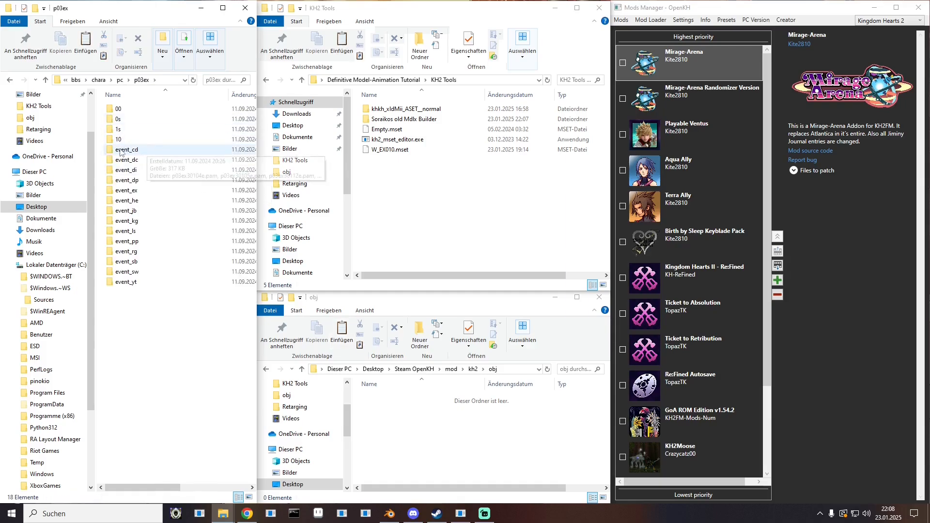
double_click(120, 109)
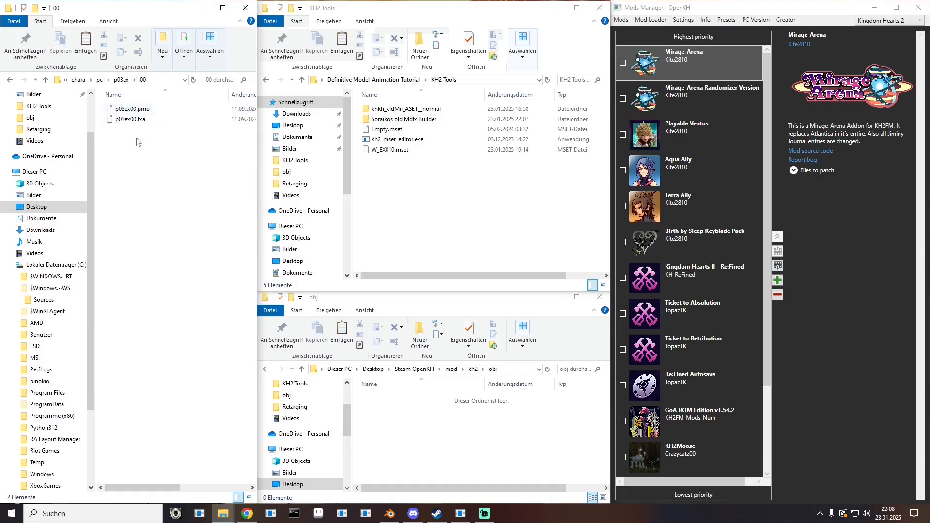
- Switch to Noesis and preview the p03ex00.pmo model from the p03ex\00 folder
click(127, 110)
right_click(130, 112)
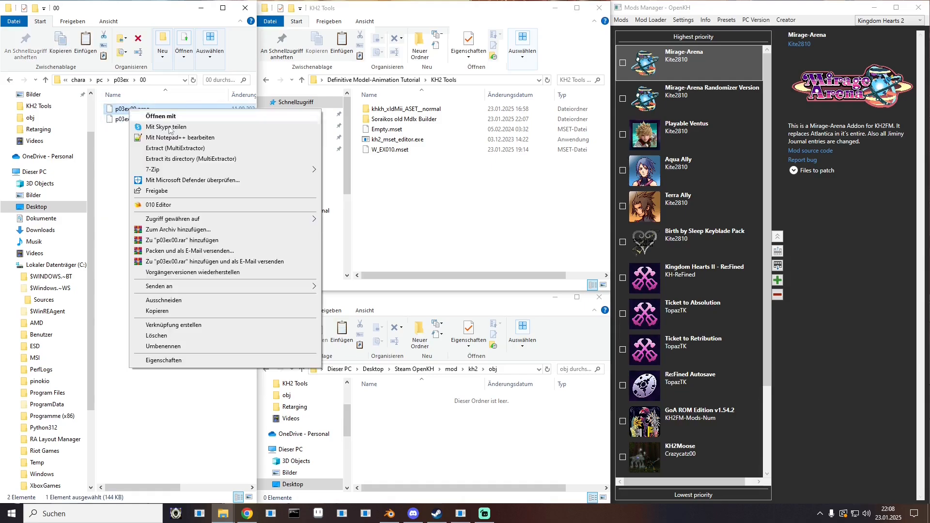
click(117, 142)
click(176, 514)
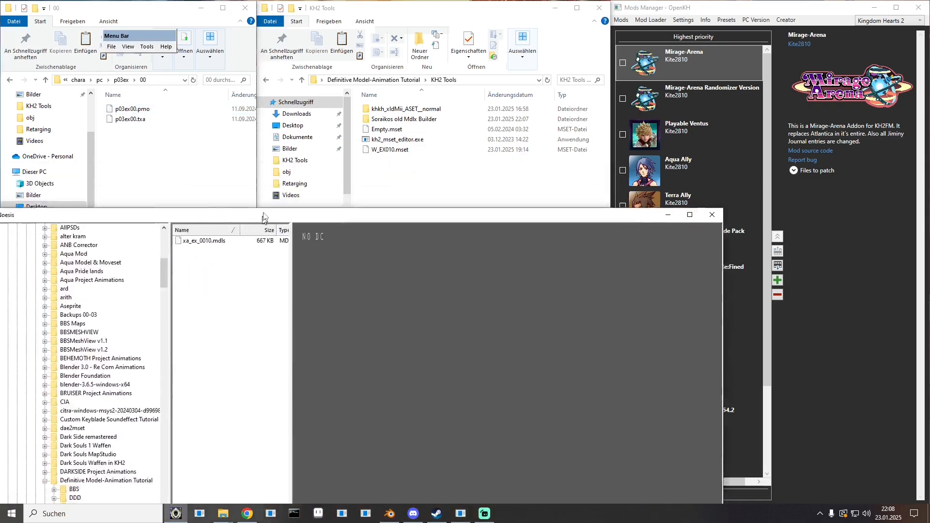
drag(293, 190, 318, 105)
mouse_move(456, 295)
mouse_down()
mouse_move(504, 290)
mouse_move(363, 296)
mouse_move(596, 286)
mouse_move(446, 296)
mouse_up()
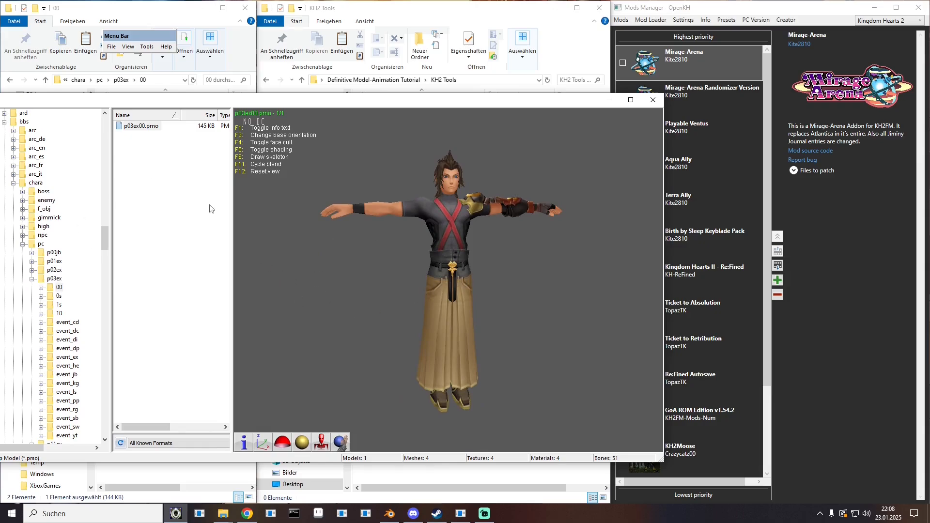
- Export p03ex00.pmo as .dae - COLLADA with default texture and animation output, and close Noesis
right_click(145, 125)
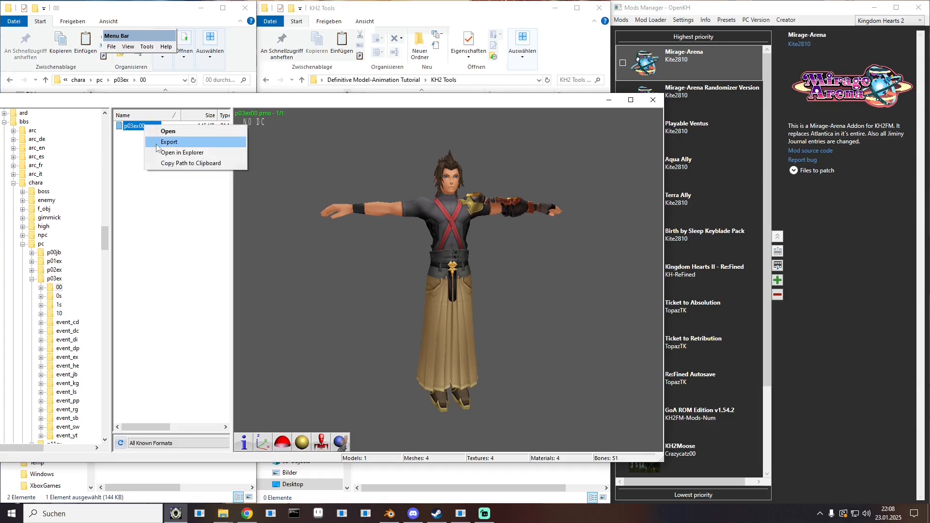
click(169, 142)
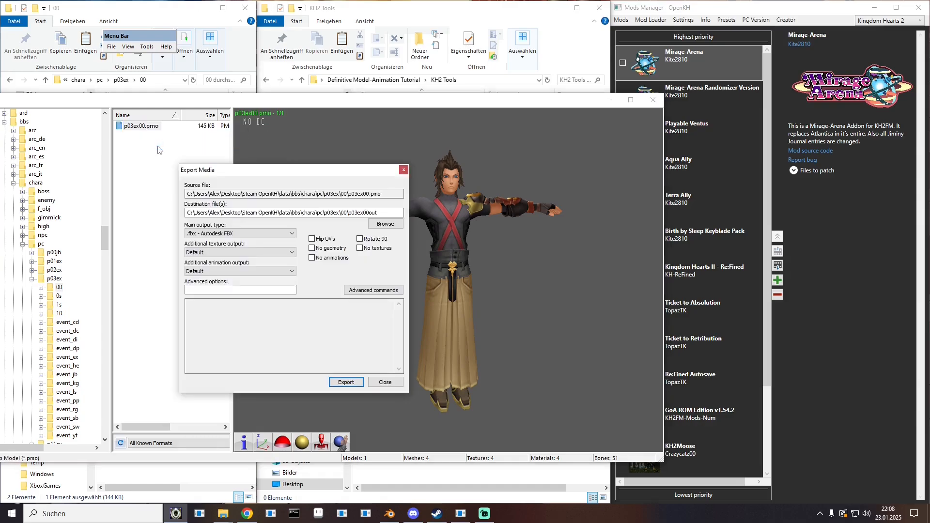
click(352, 384)
click(300, 301)
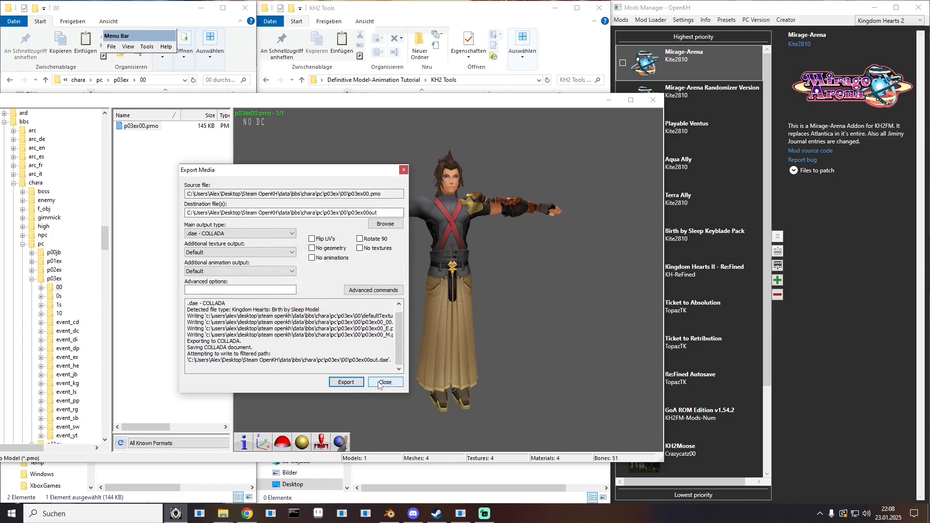
click(379, 384)
click(654, 100)
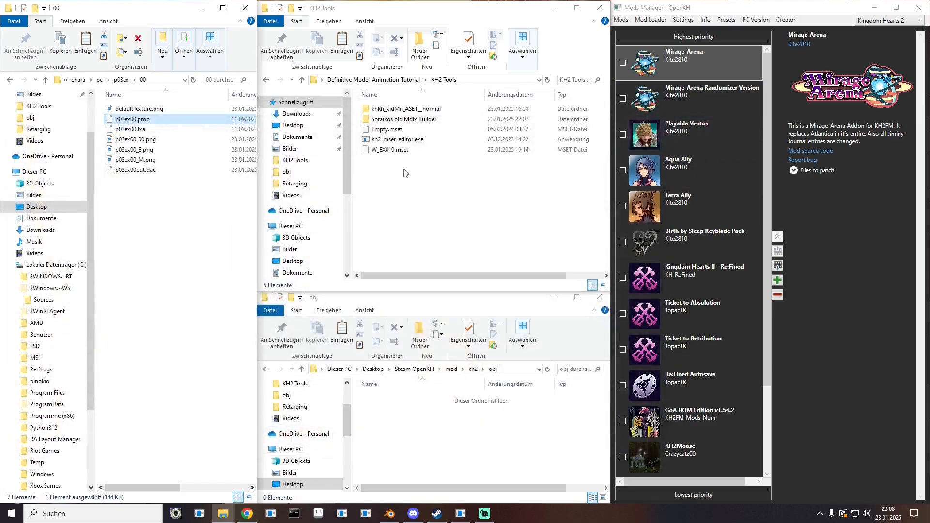
- Delete defaultTexture.png and move the three p03ex00 textures and p03ex00out.dae into the Soraikos old Mdlx Builder folder
double_click(390, 120)
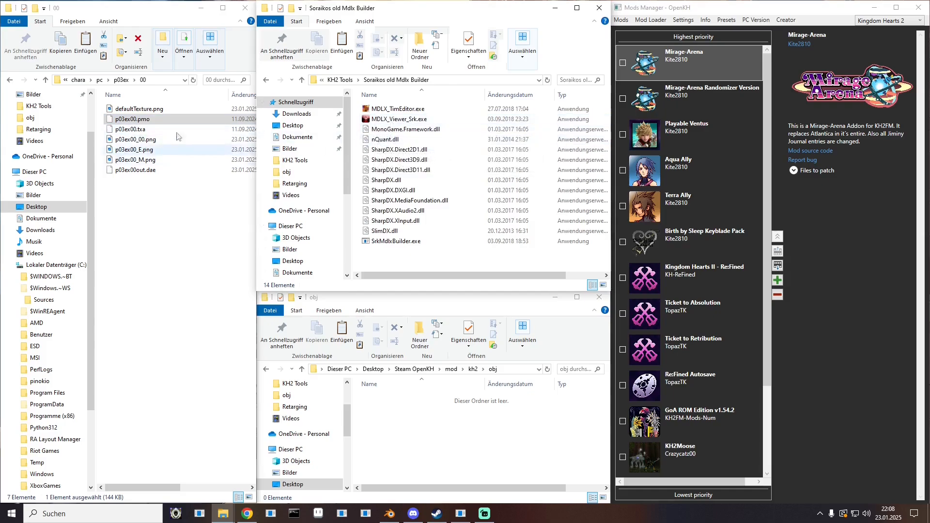
click(131, 111)
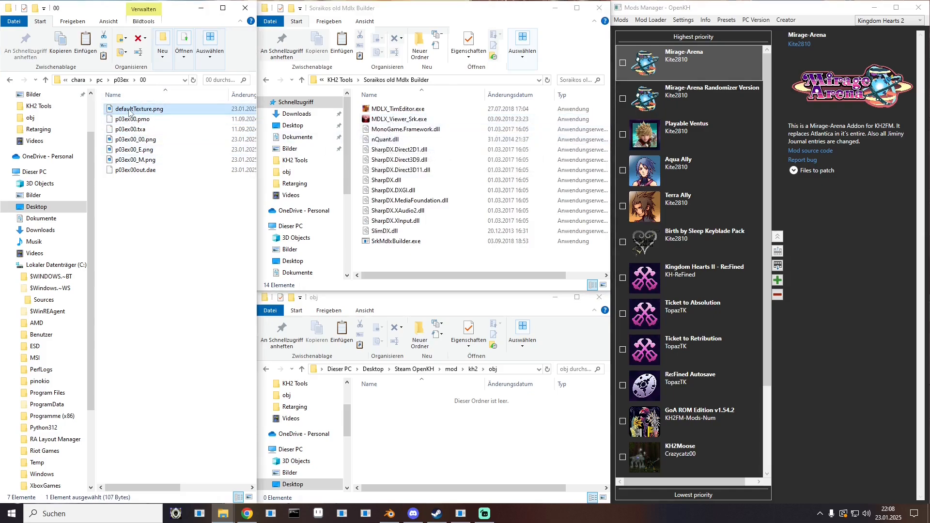
key(Delete)
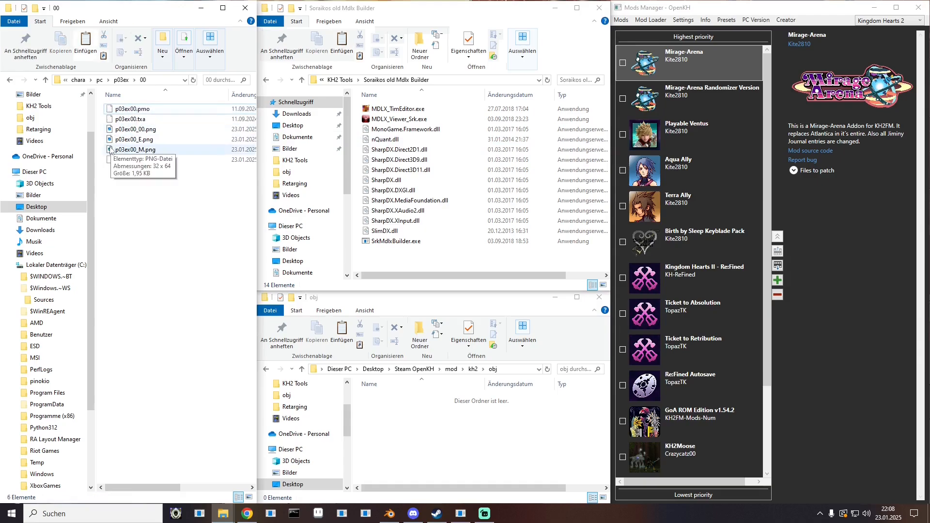
drag(114, 176, 397, 271)
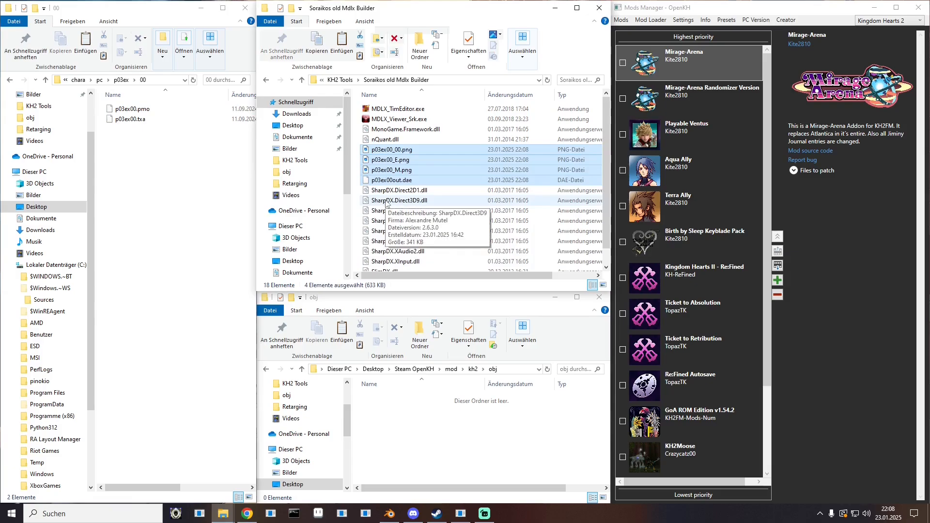
- Launch SrkMdlxBuilder.exe and convert p03ex00out.dae to MDLX with No strips enabled and a scale of 1.0
scroll(386, 204, down, 1)
double_click(397, 265)
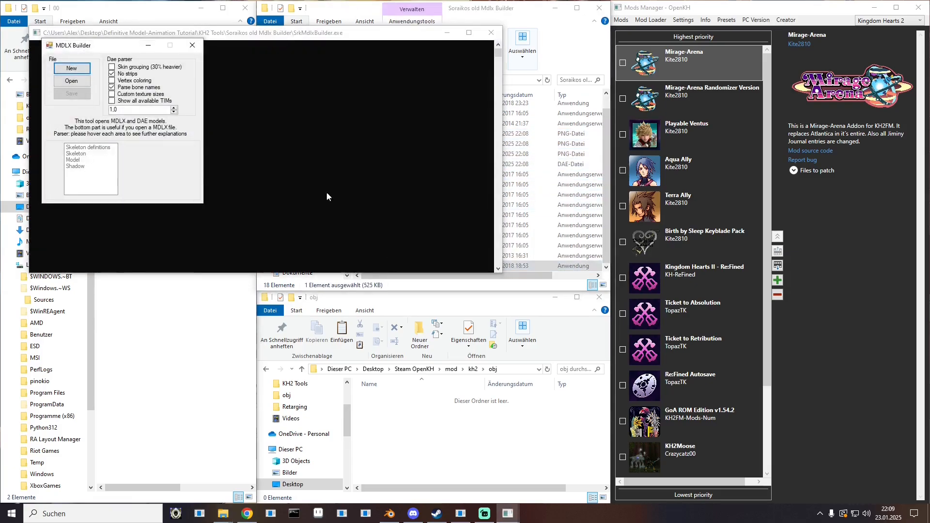
drag(266, 34, 288, 334)
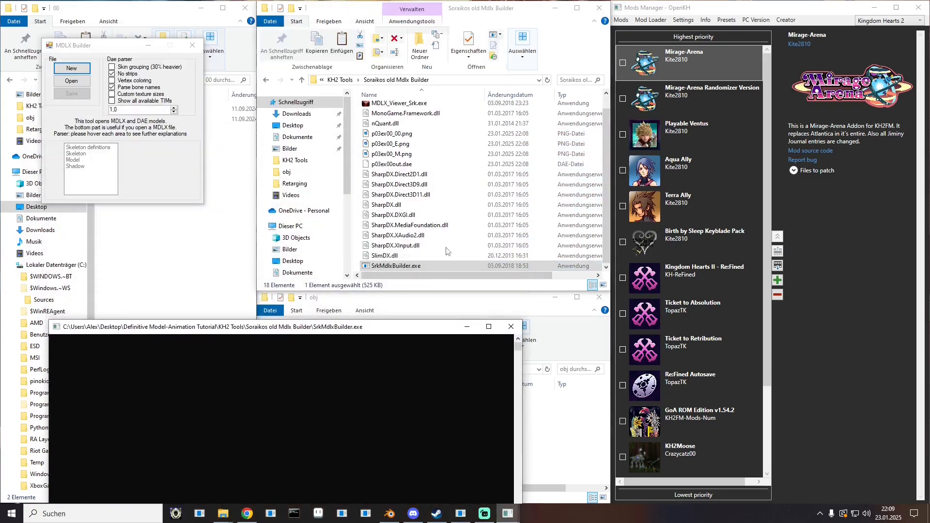
click(391, 164)
drag(391, 164, 68, 86)
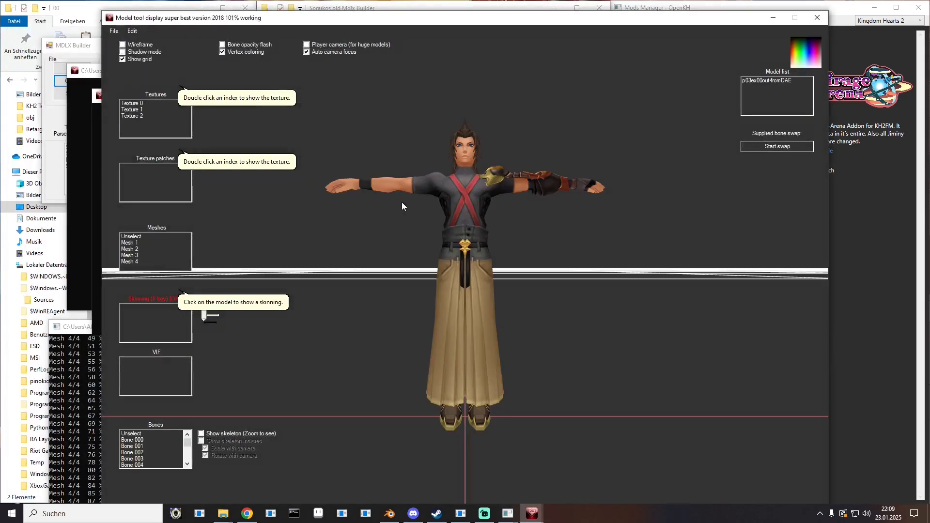
- Examine the size and shape of the converted model against the grid, and close the model viewer
scroll(486, 235, down, 3)
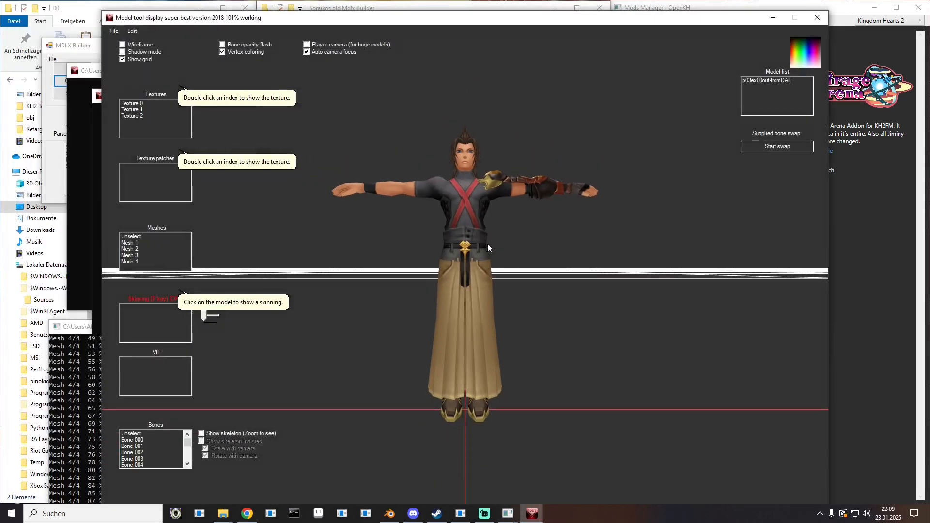
scroll(488, 248, down, 2)
drag(441, 181, 479, 223)
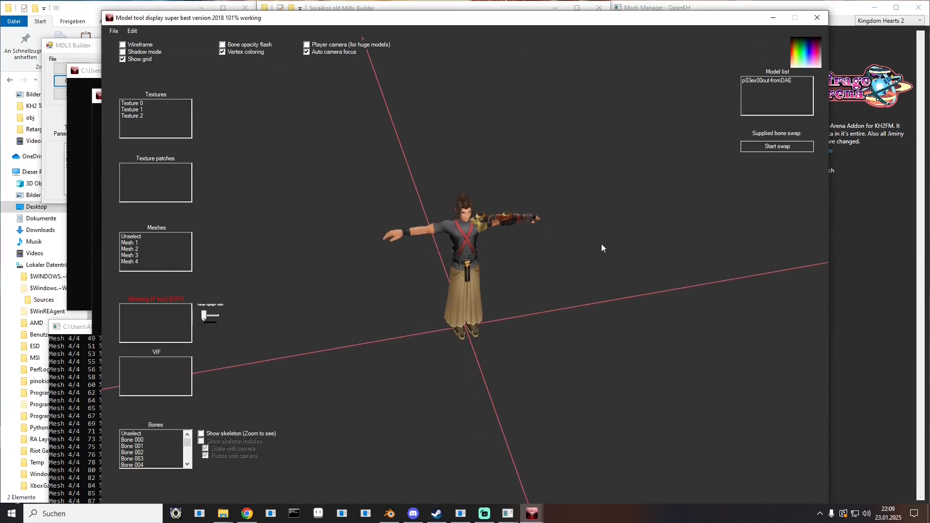
drag(480, 264, 651, 139)
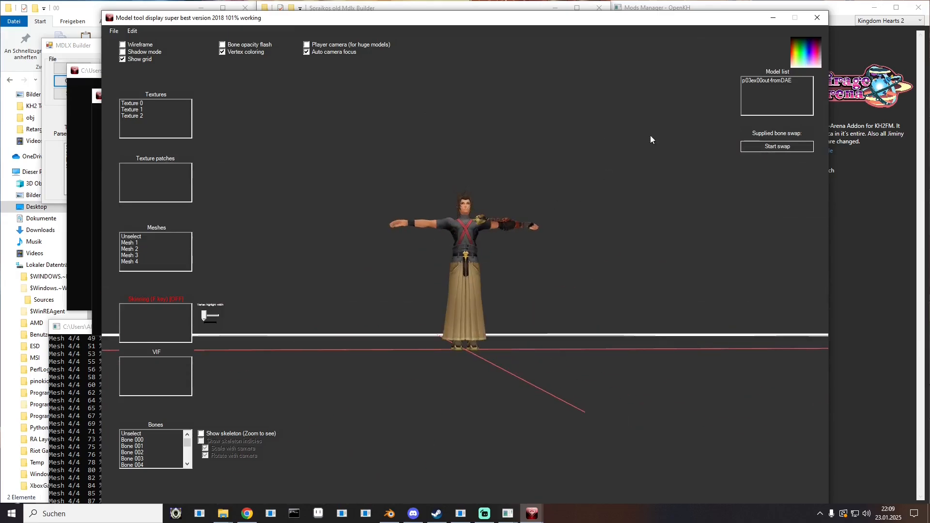
click(817, 18)
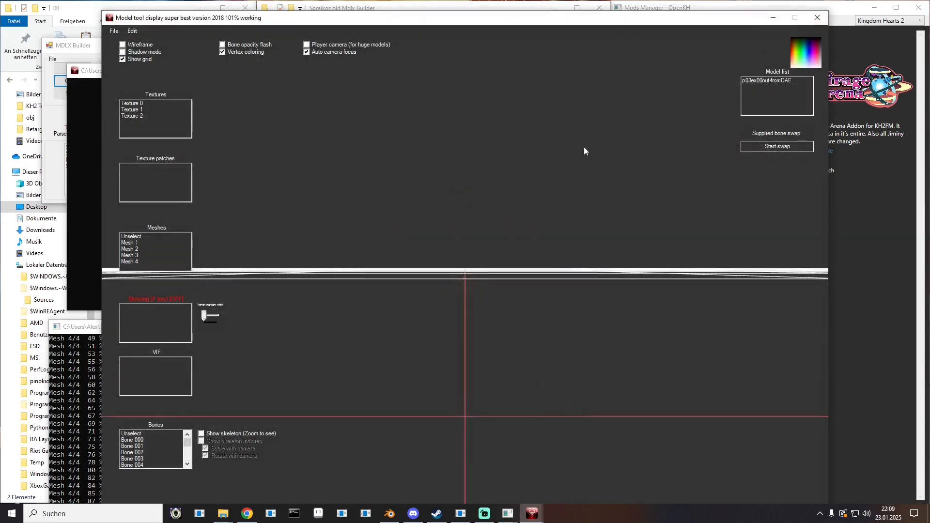
click(818, 18)
- Delete the converted p03ex00out-fromDAE.mdlx from the builder folder
scroll(397, 174, down, 1)
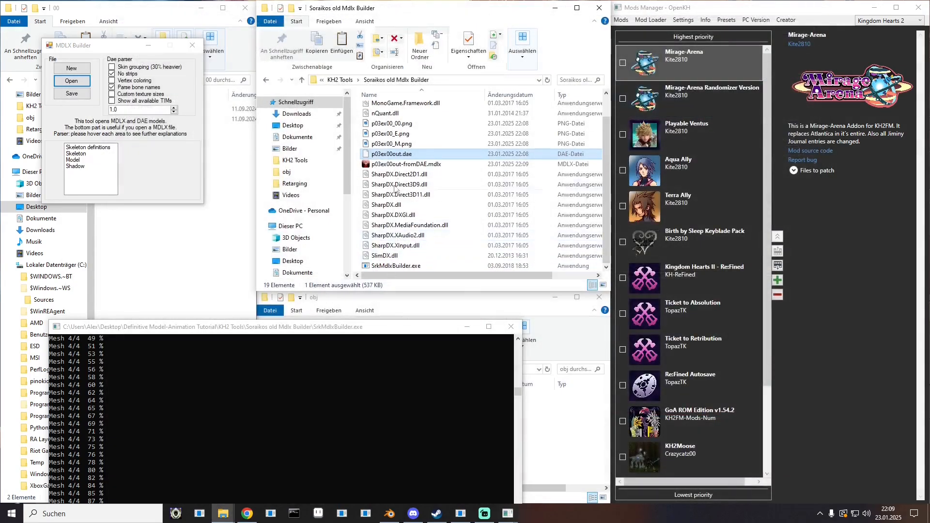
click(397, 165)
key(Delete)
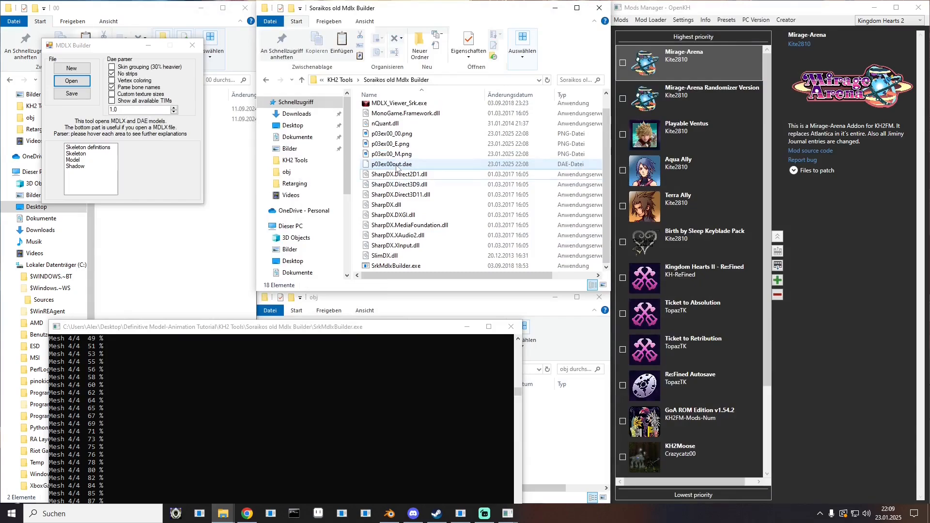
- Set the MDLX Builder scale to 100.0 and convert p03ex00out.dae to MDLX again
click(114, 111)
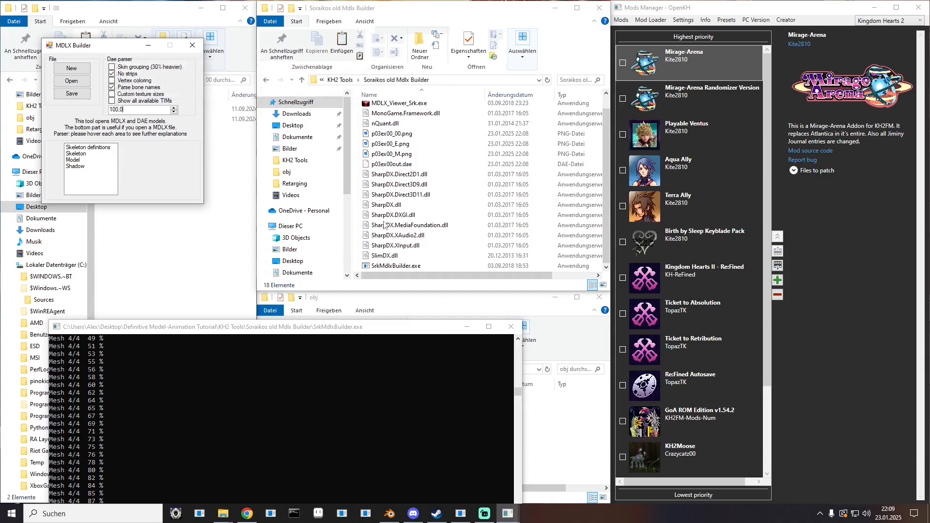
scroll(392, 191, up, 1)
click(392, 179)
click(72, 81)
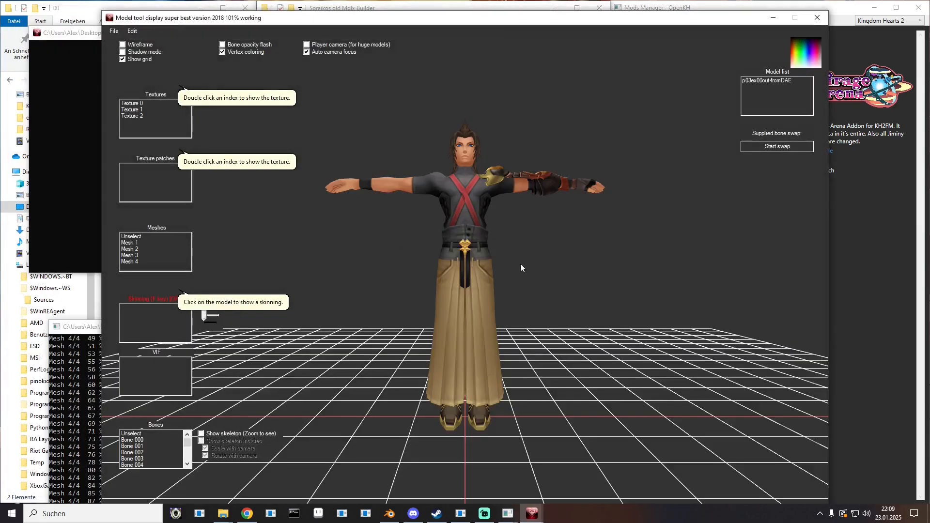
- Examine the rescaled model and its textures 0 to 2, and close the viewer and MDLX Builder
drag(521, 267, 703, 128)
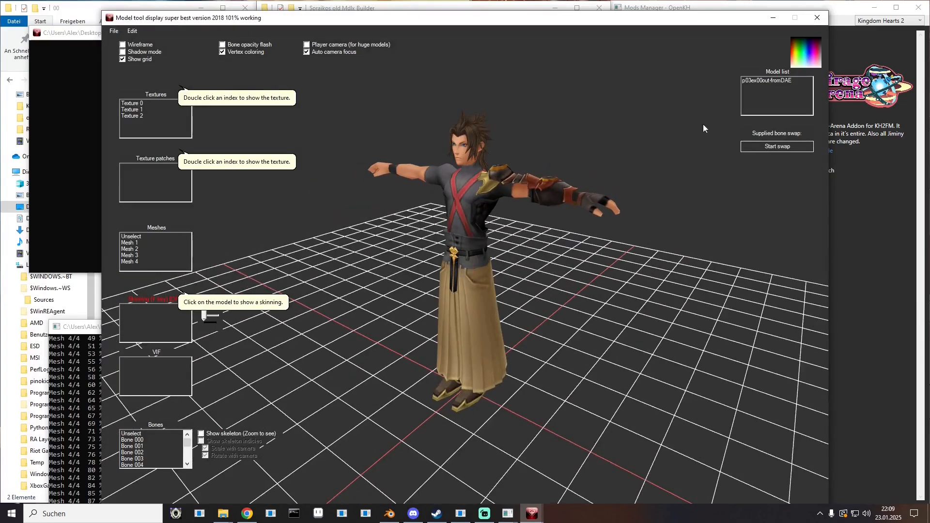
click(141, 104)
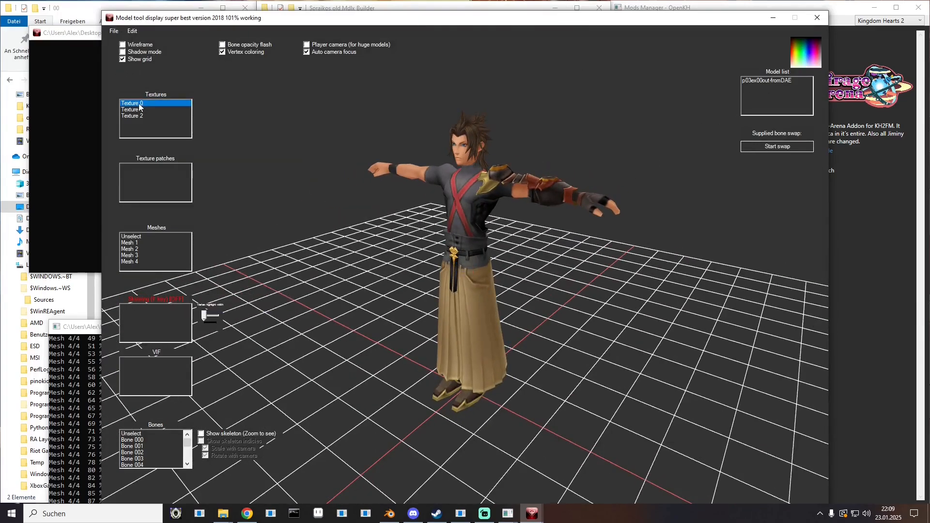
click(139, 110)
click(137, 116)
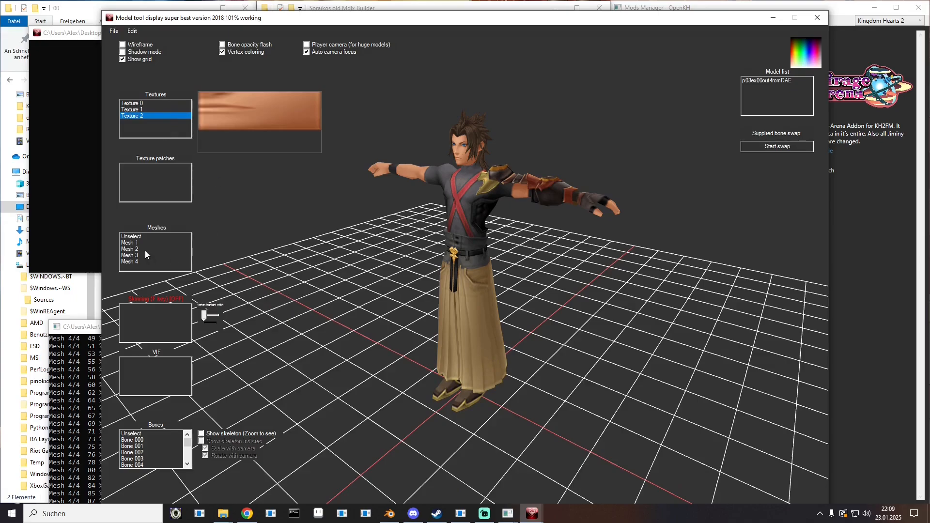
click(817, 18)
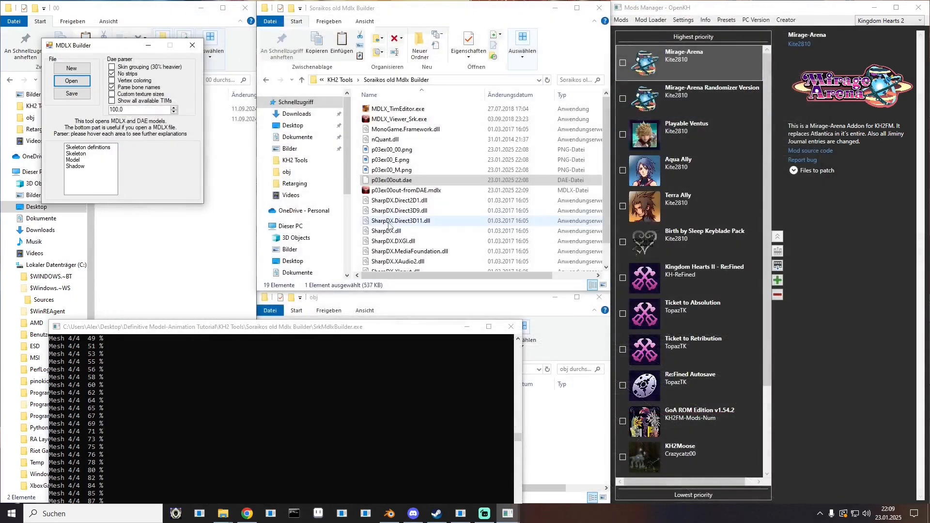
click(192, 45)
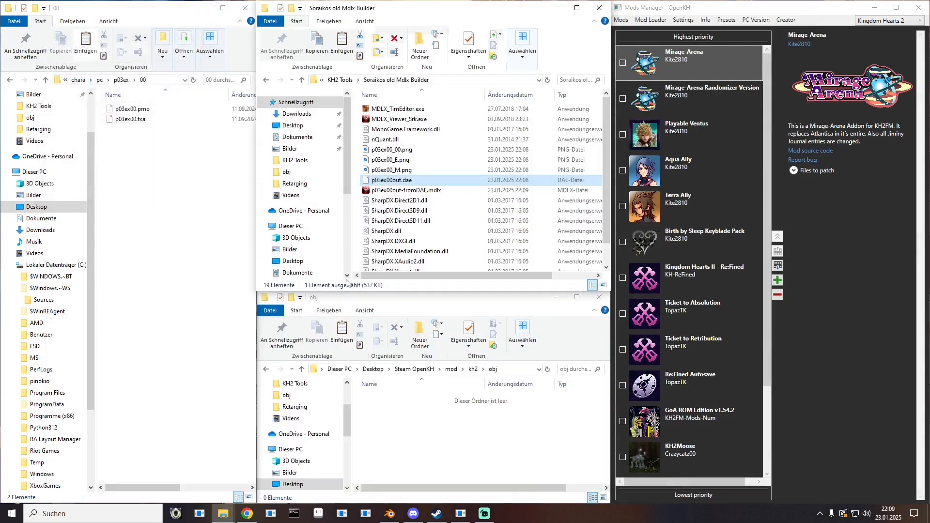
- Delete the three p03ex00 textures and p03ex00out.dae from the builder folder, and move p03ex00out-fromDAE.mdlx into the kh2 obj folder
click(395, 194)
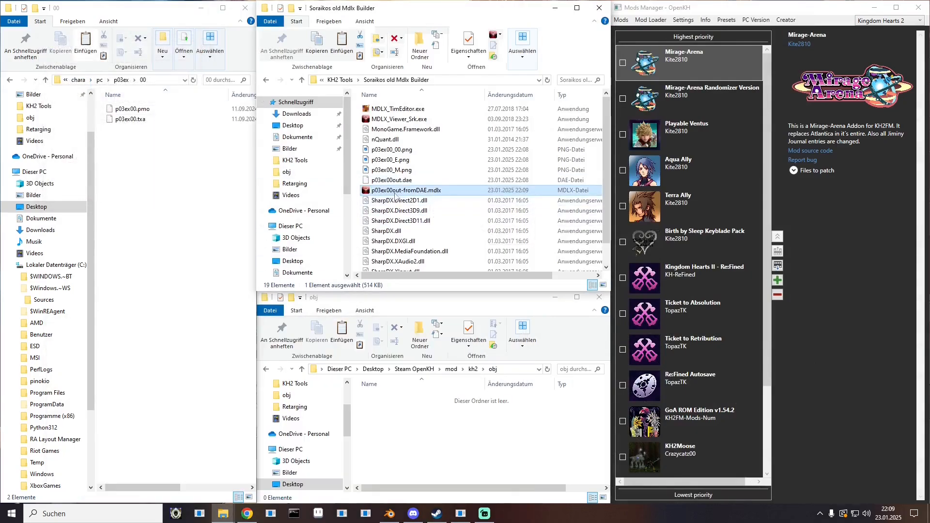
drag(362, 184, 381, 154)
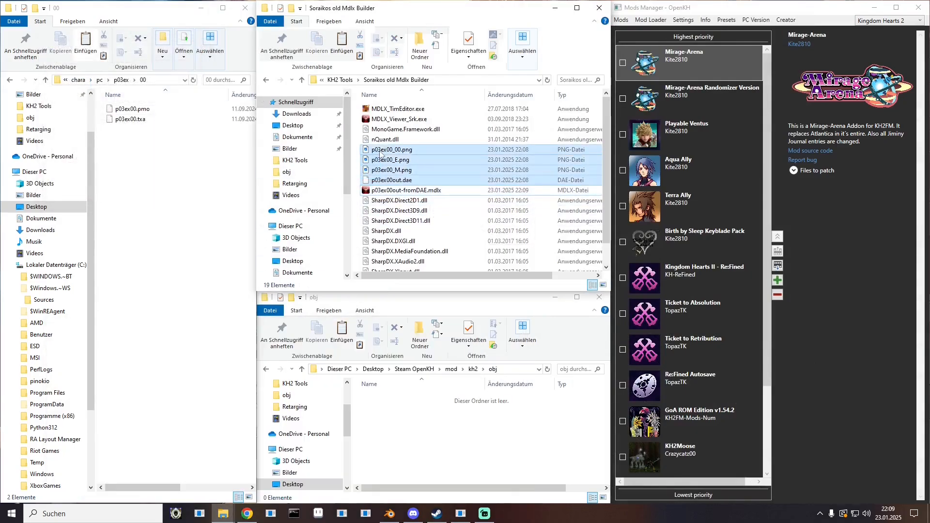
key(Delete)
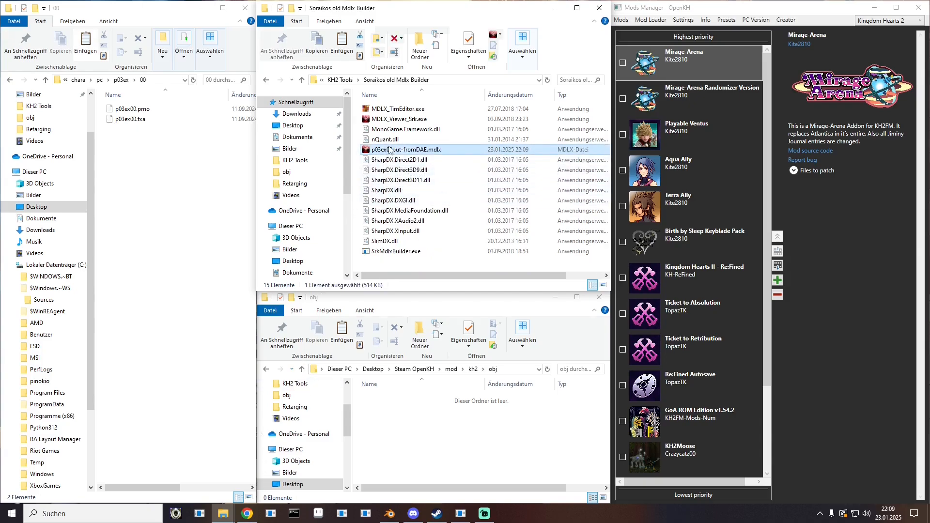
drag(390, 150, 445, 382)
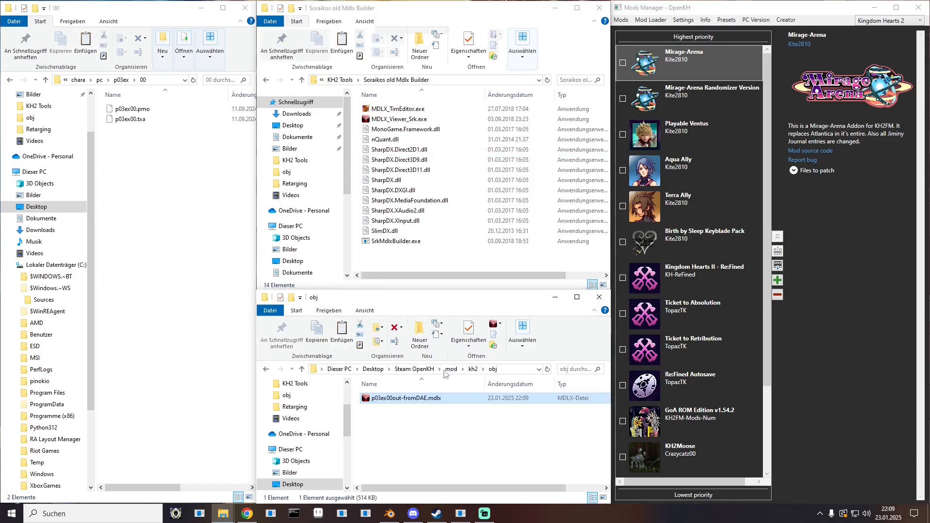
- Rename the moved model file to P_EX030.mdlx and check it in the model viewer
click(406, 400)
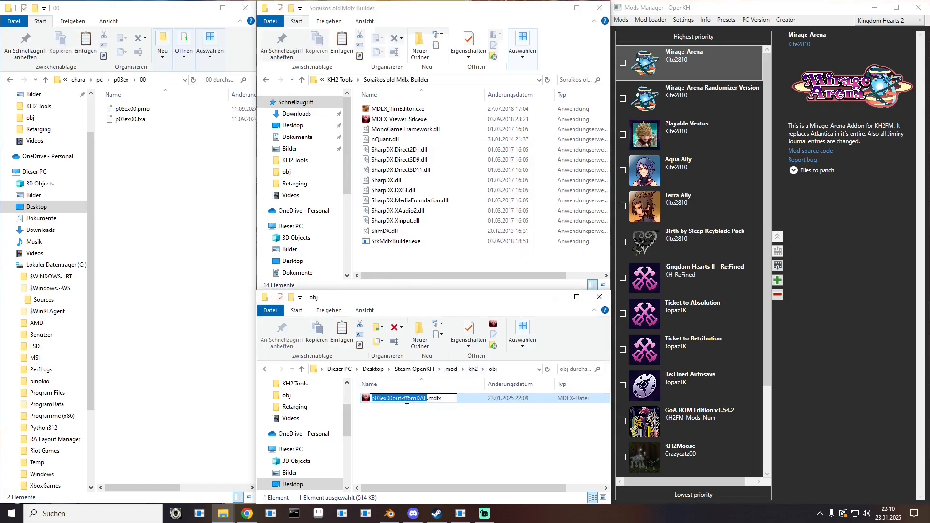
text(P_EX030)
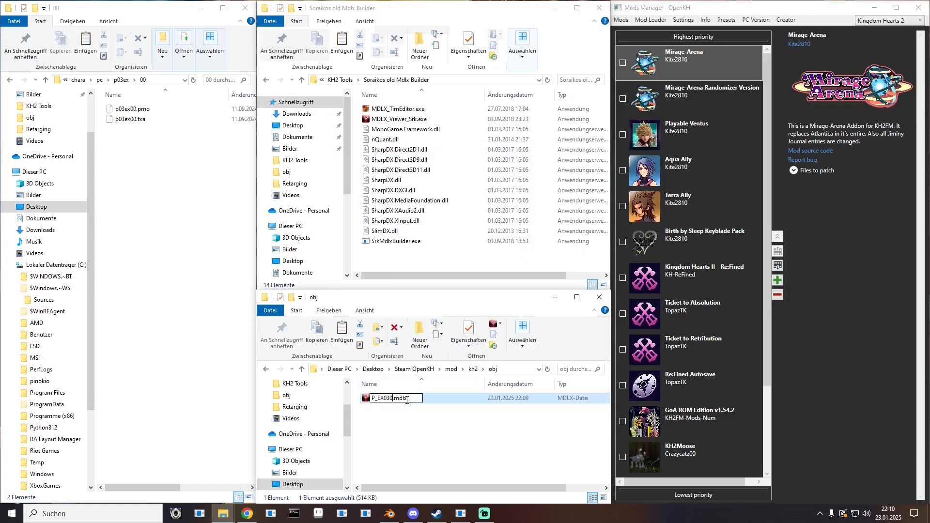
key(Return)
double_click(378, 400)
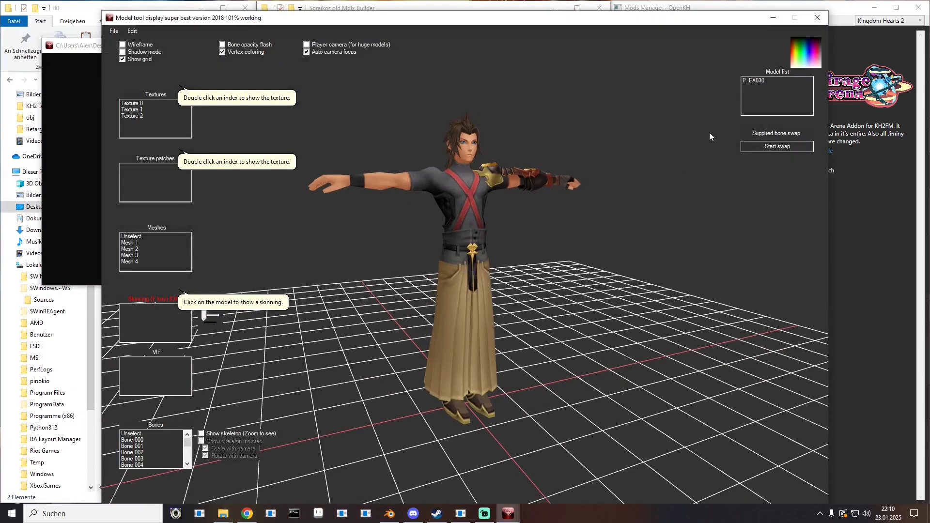
click(818, 18)
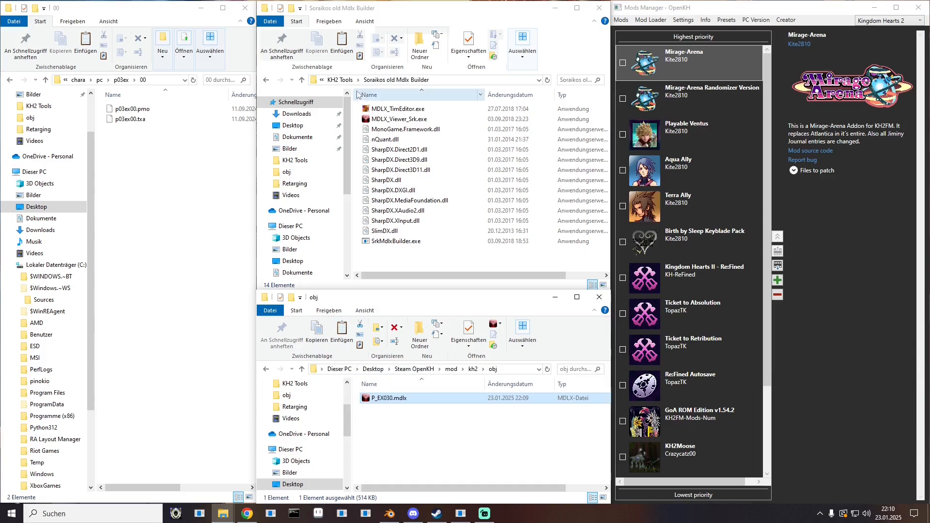
- Launch BBSMeshView.exe from the tutorial's BBS\BBSMeshView v1.2 folder and minimize its viewer and console windows
click(345, 80)
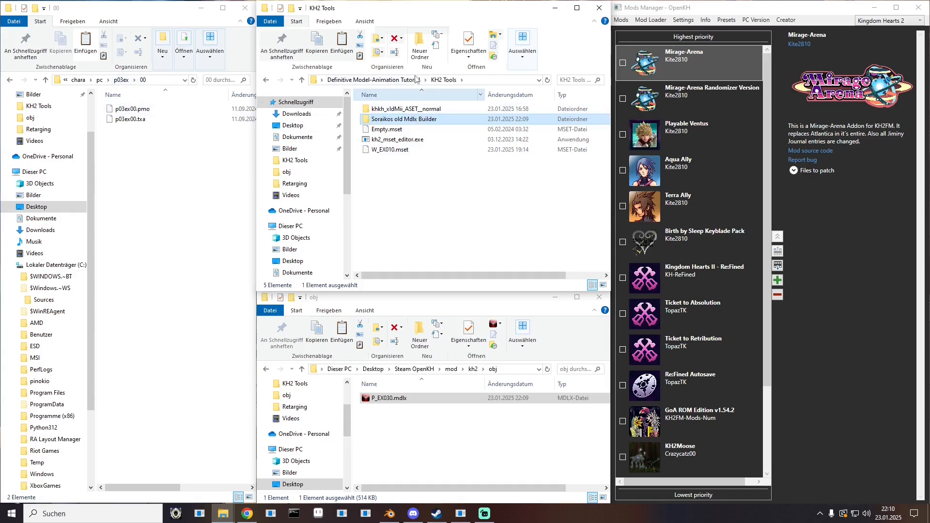
click(373, 79)
double_click(385, 110)
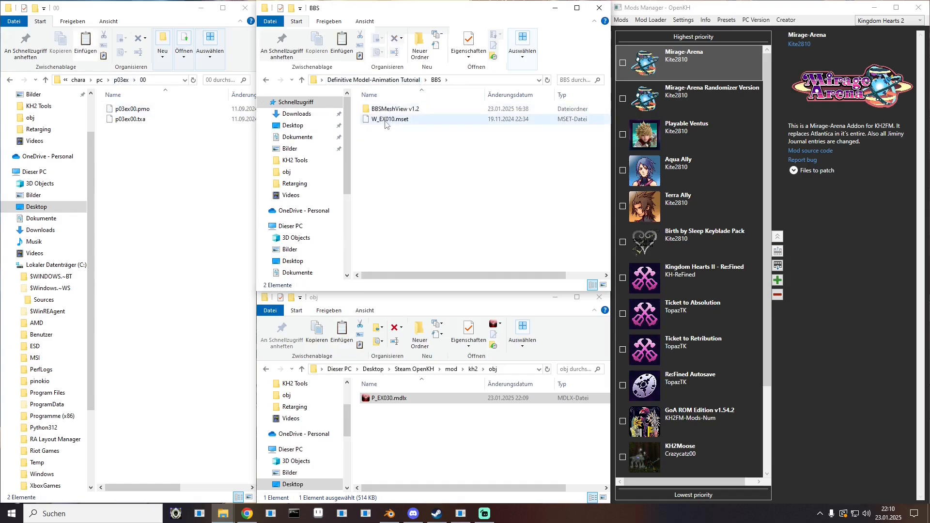
double_click(397, 109)
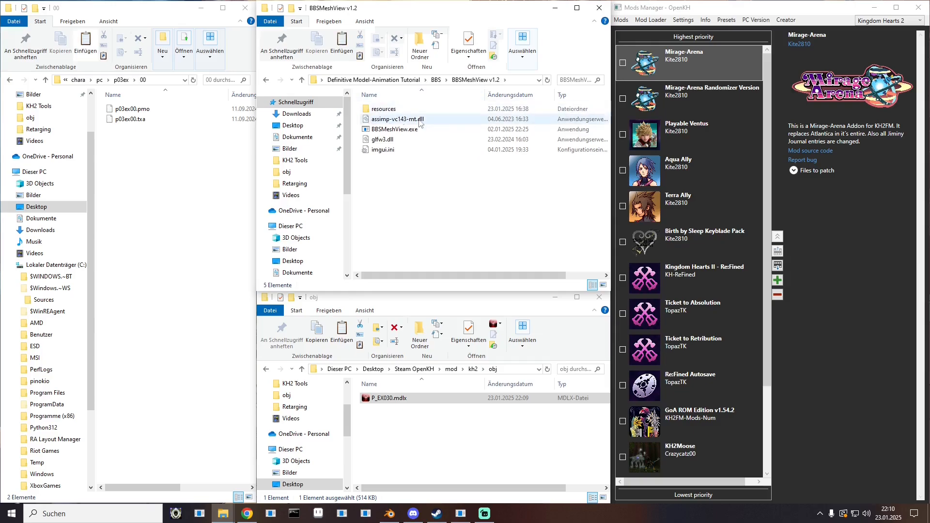
double_click(391, 130)
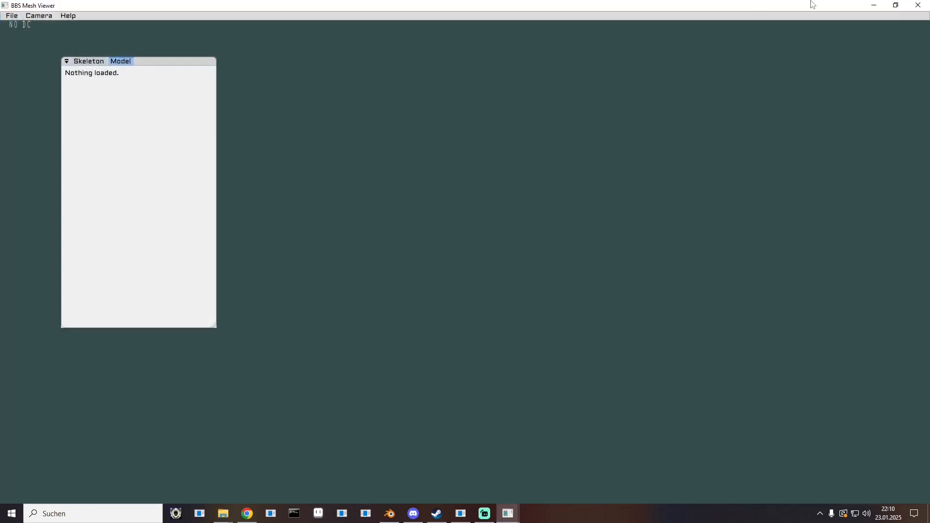
click(875, 4)
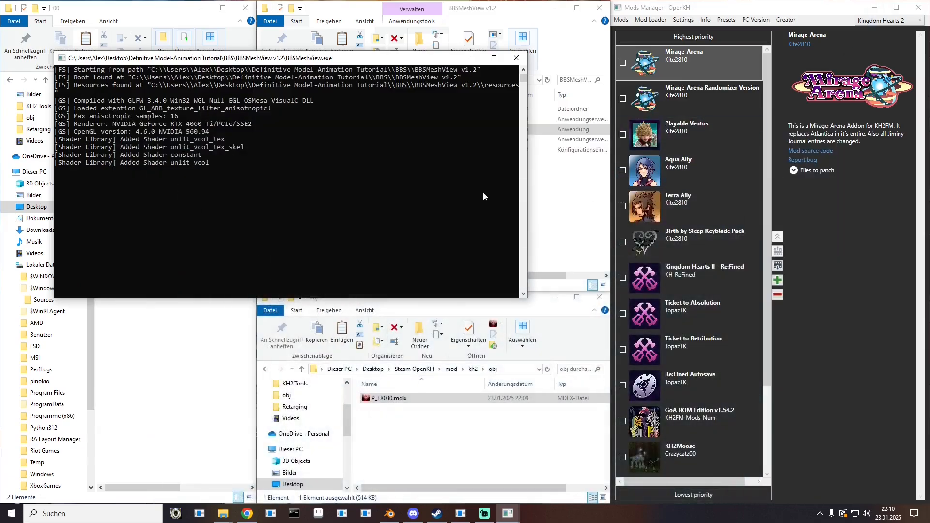
click(470, 59)
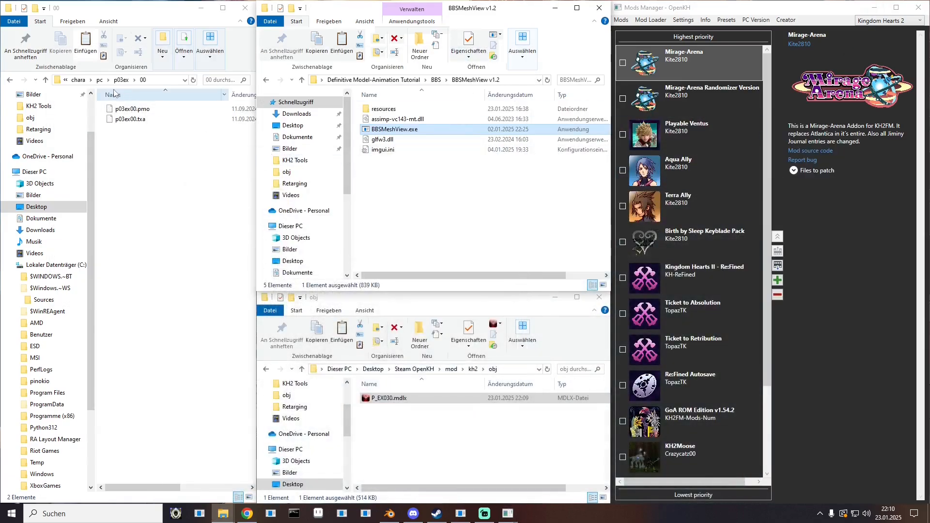
- Return to the Steam OpenKH folder and select OpenKh.Command.Arc.exe
click(79, 80)
click(78, 80)
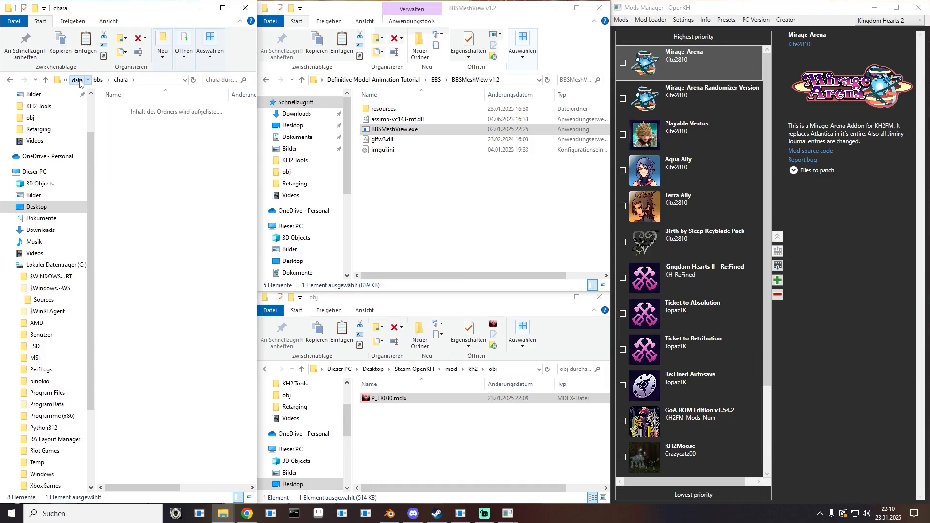
click(87, 80)
scroll(183, 228, down, 15)
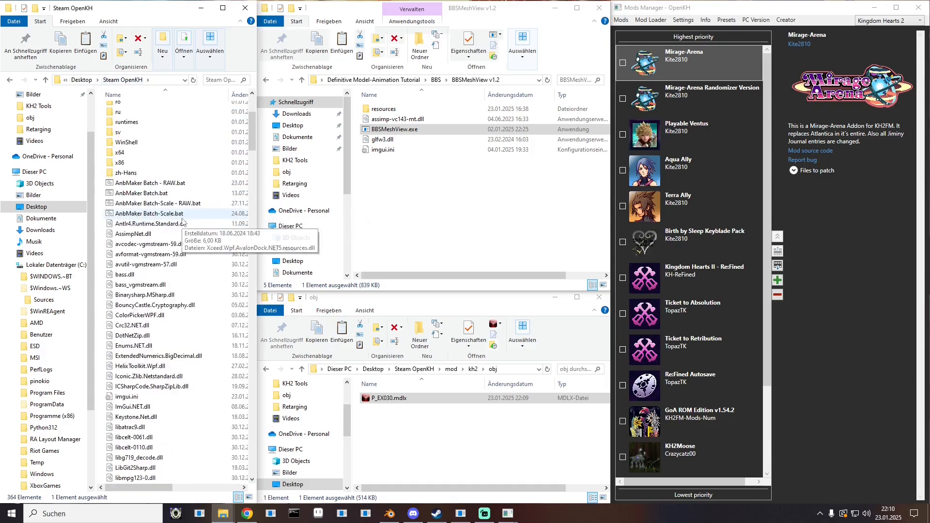
scroll(180, 222, down, 10)
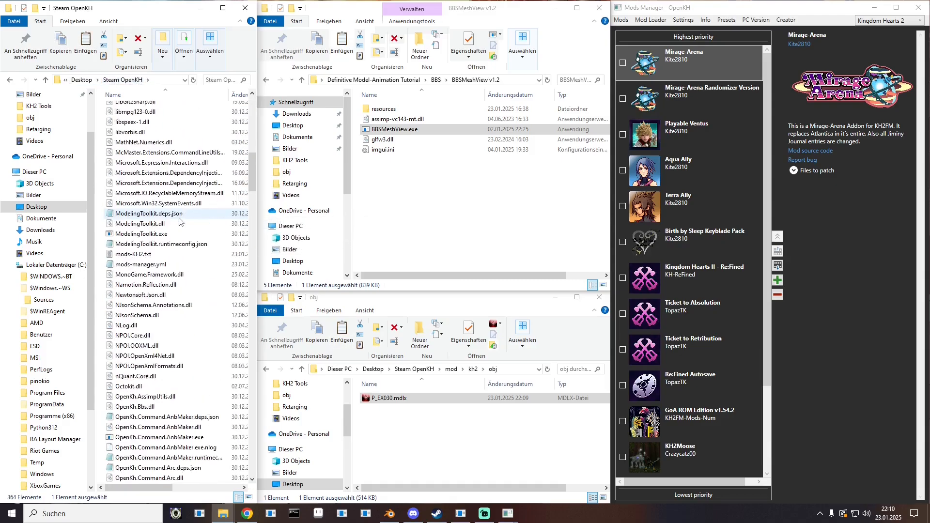
click(141, 336)
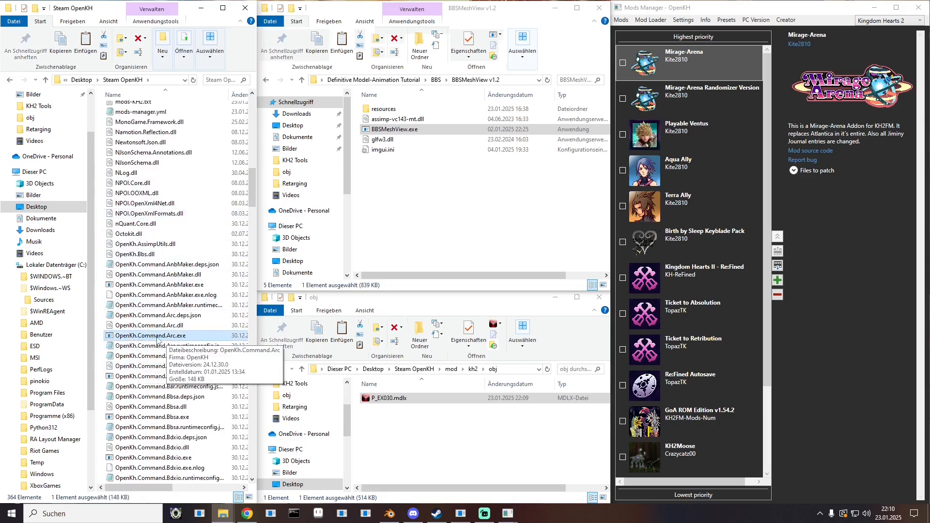
- Open Steam OpenKH\data\bbs\arc\pc in a separate Explorer window, select p03base.arc and move the window aside
click(289, 371)
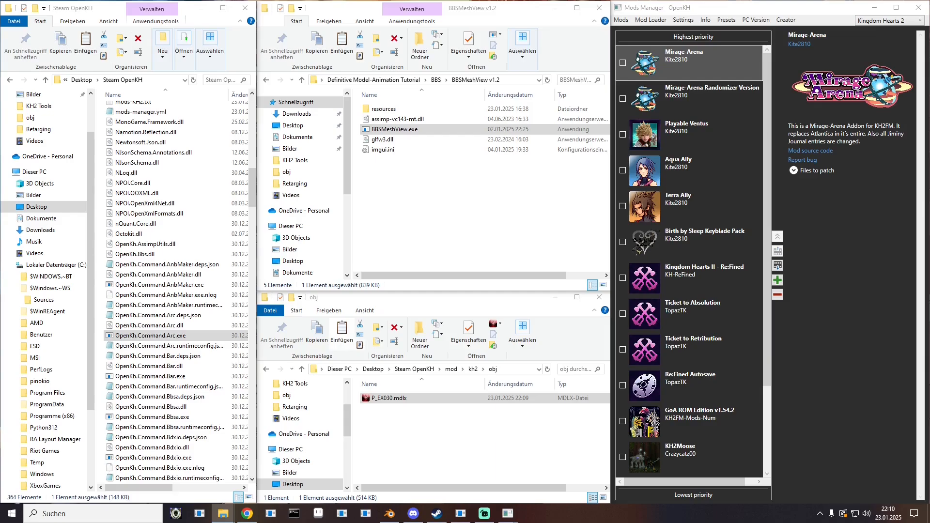
drag(0, 82, 505, 70)
double_click(391, 199)
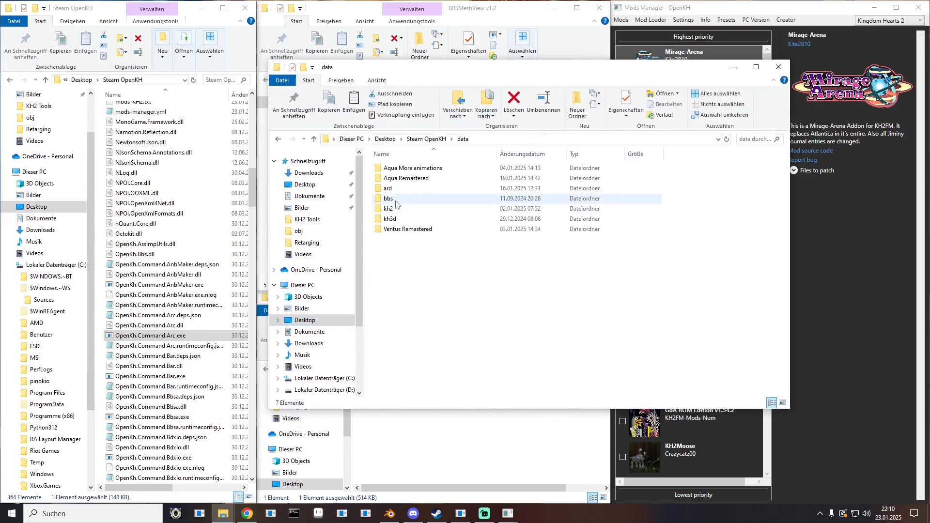
double_click(390, 199)
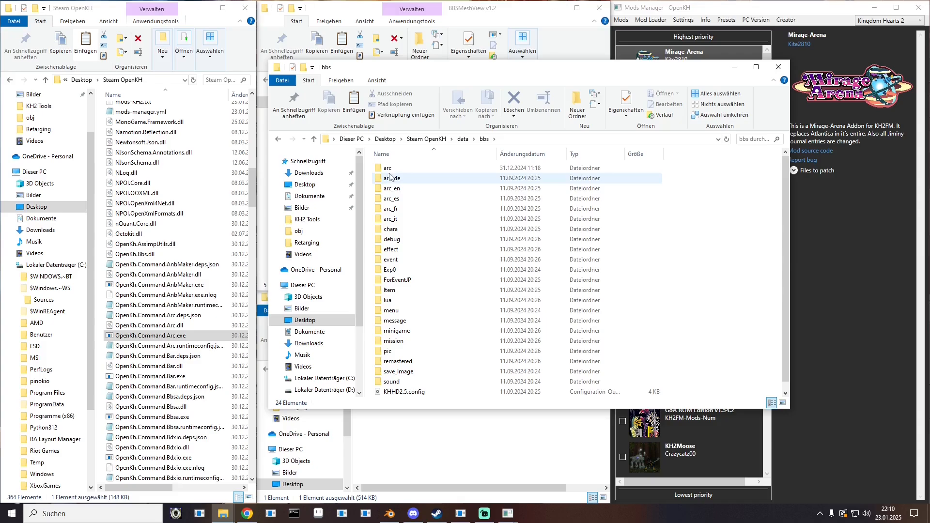
click(389, 171)
double_click(389, 171)
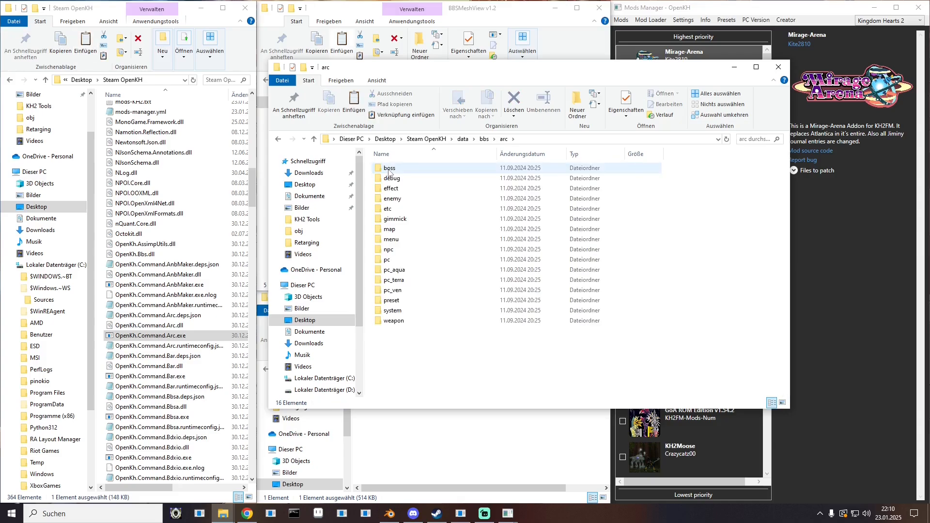
double_click(393, 263)
scroll(419, 241, down, 10)
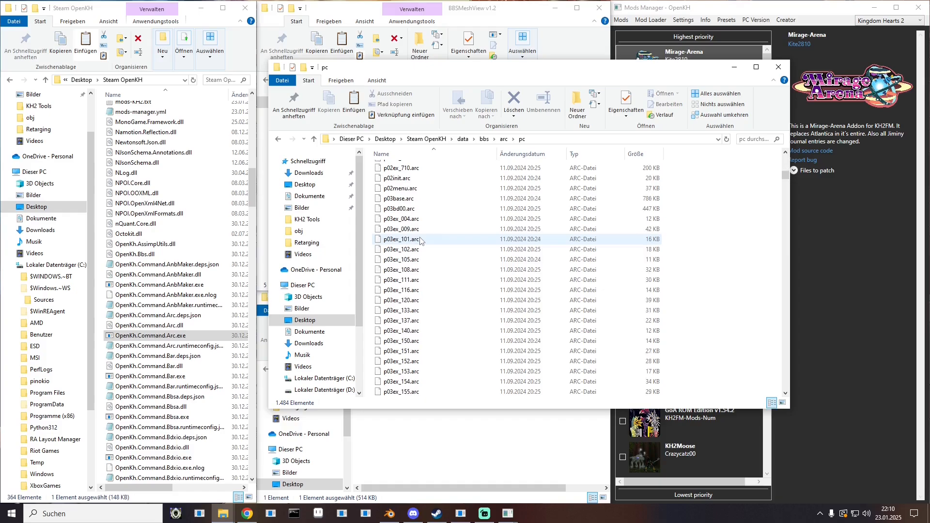
click(395, 199)
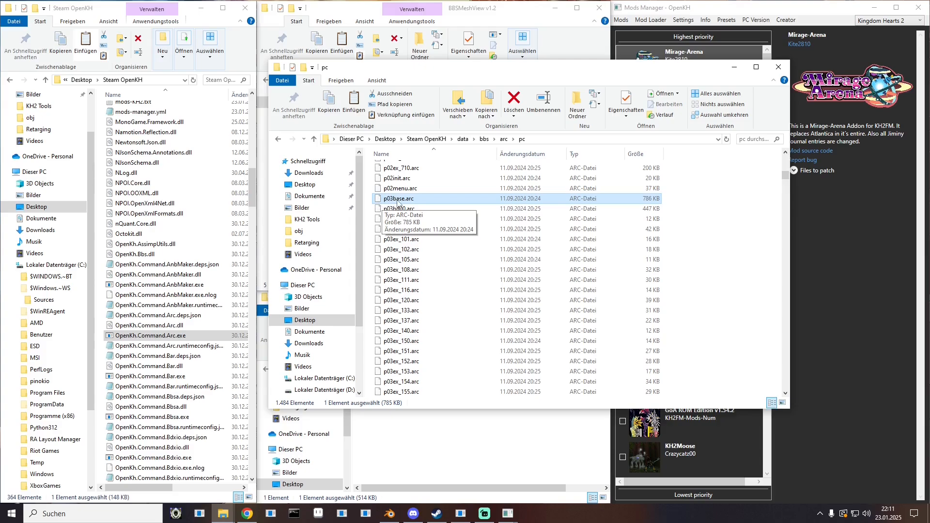
drag(361, 74, 570, 57)
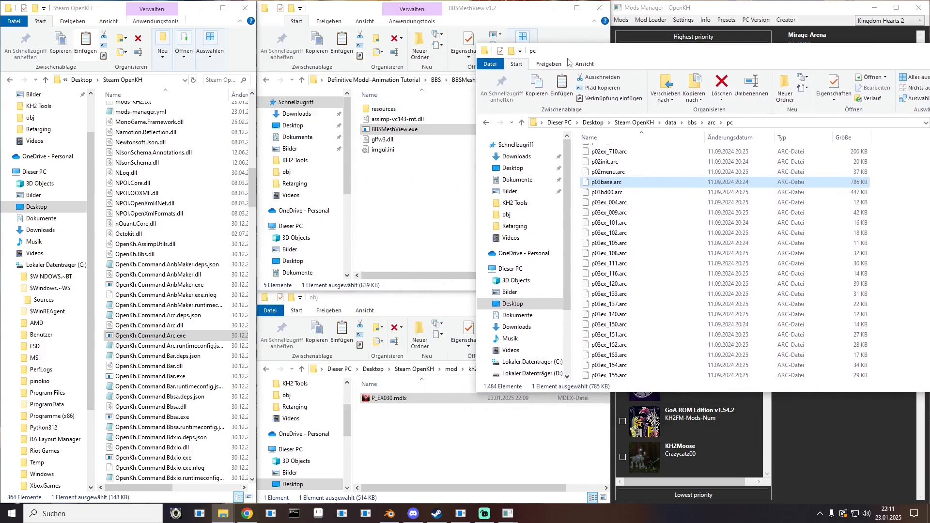
- Open a Command Prompt and enter the paths of OpenKh.Command.Arc.exe and p03base.arc on the command line
click(294, 515)
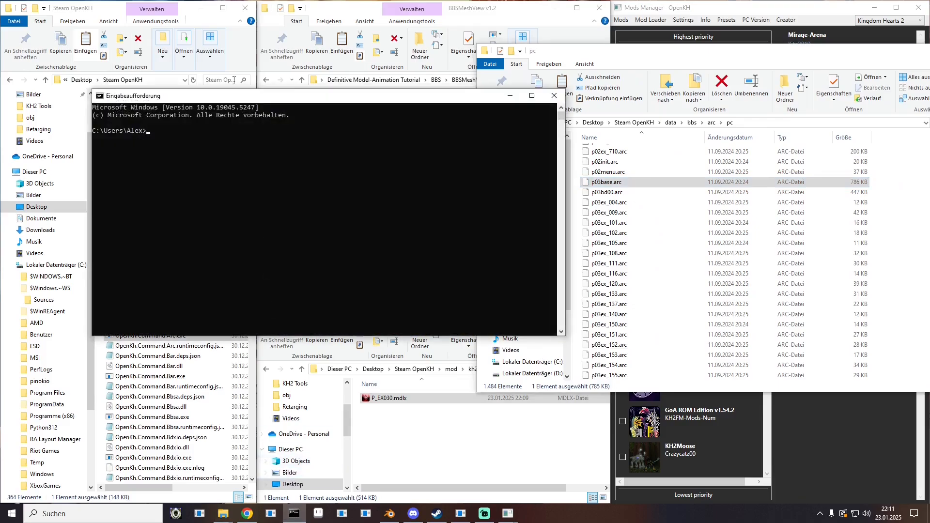
drag(232, 91, 363, 98)
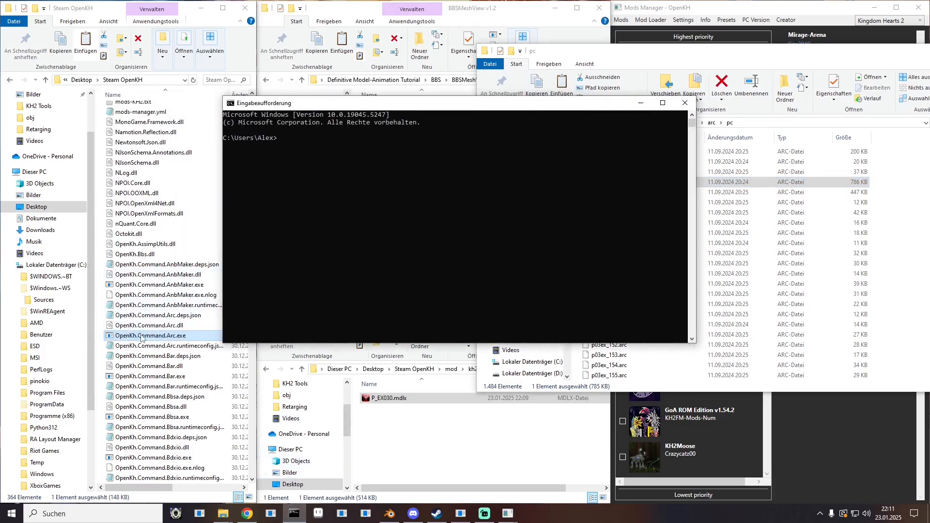
drag(141, 338, 254, 330)
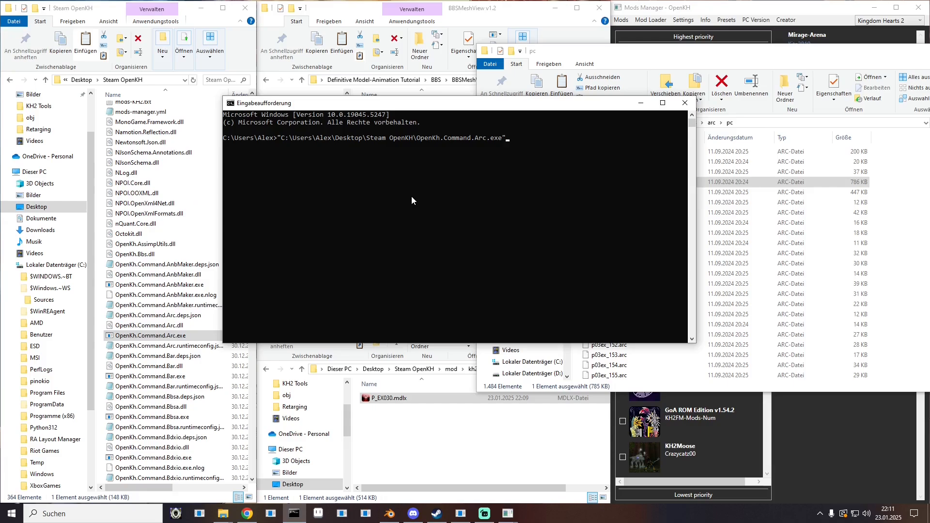
drag(490, 106, 317, 121)
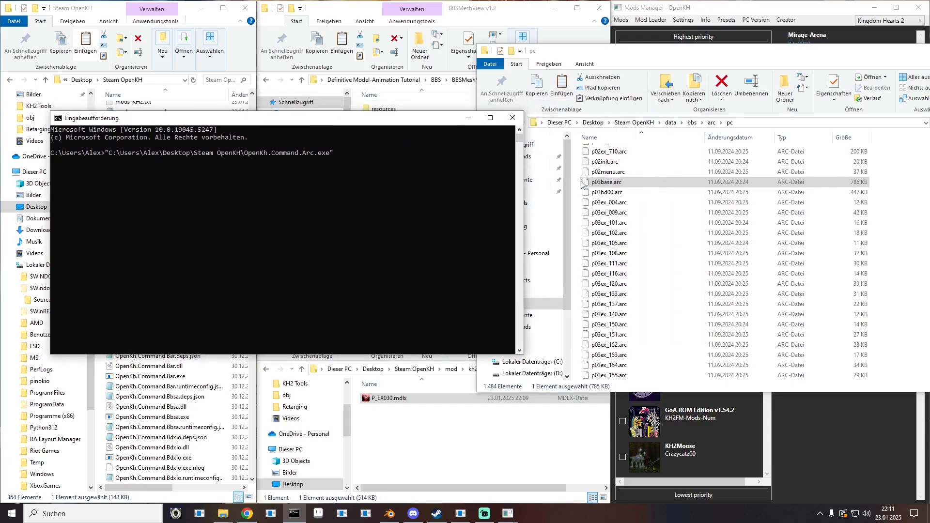
drag(606, 181, 374, 204)
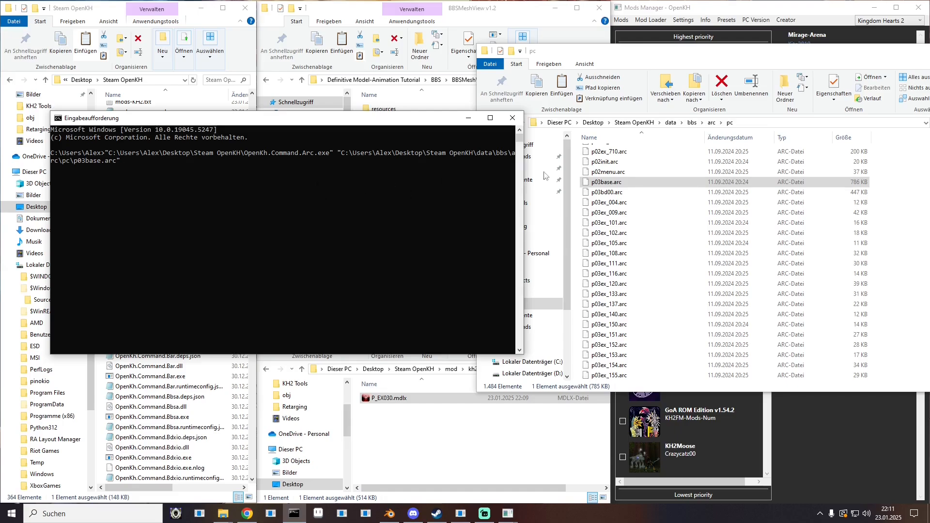
- Add the Definitive Model-Animation Tutorial\BBS folder path in quotes as the output and run the ARC extraction
drag(384, 120, 213, 167)
click(432, 204)
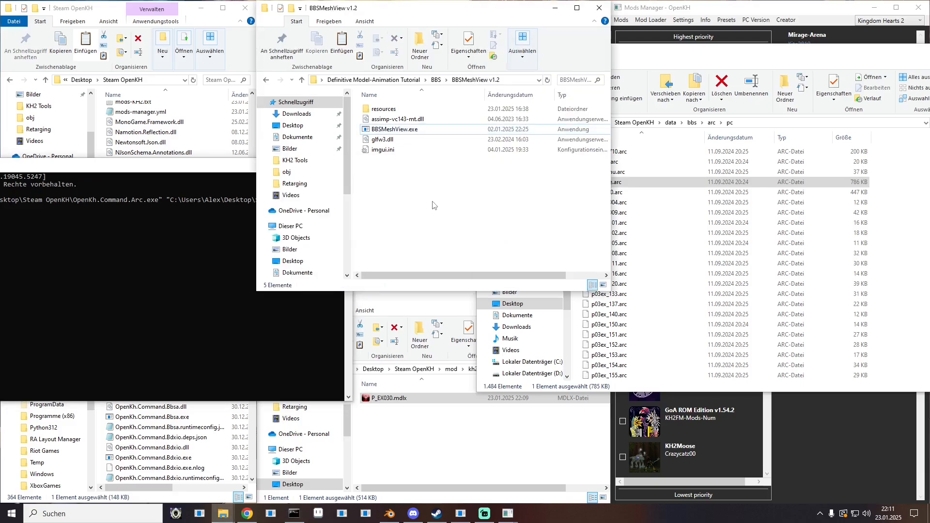
click(435, 80)
click(467, 81)
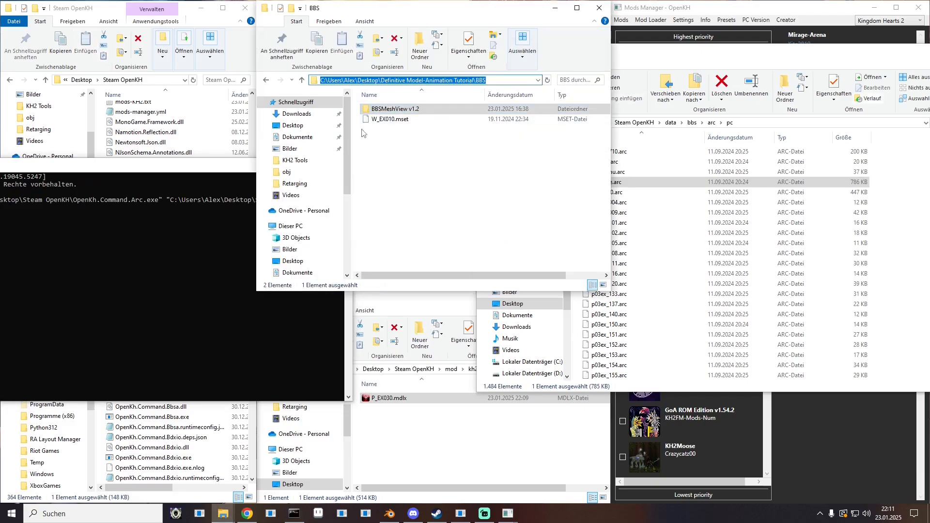
click(163, 248)
drag(151, 166, 370, 165)
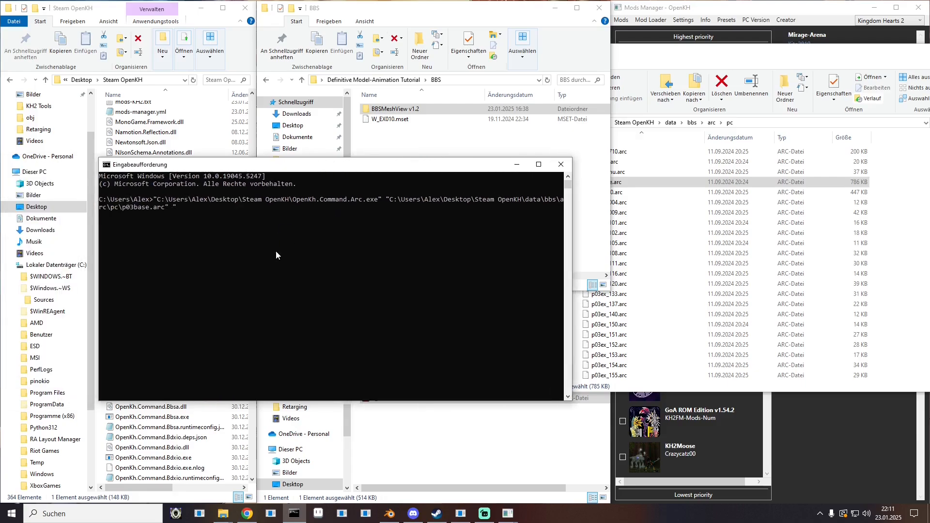
text("C:\Users\Alex\Desktop\Definitive Model-Animation Tutorial\BBS")
key(Return)
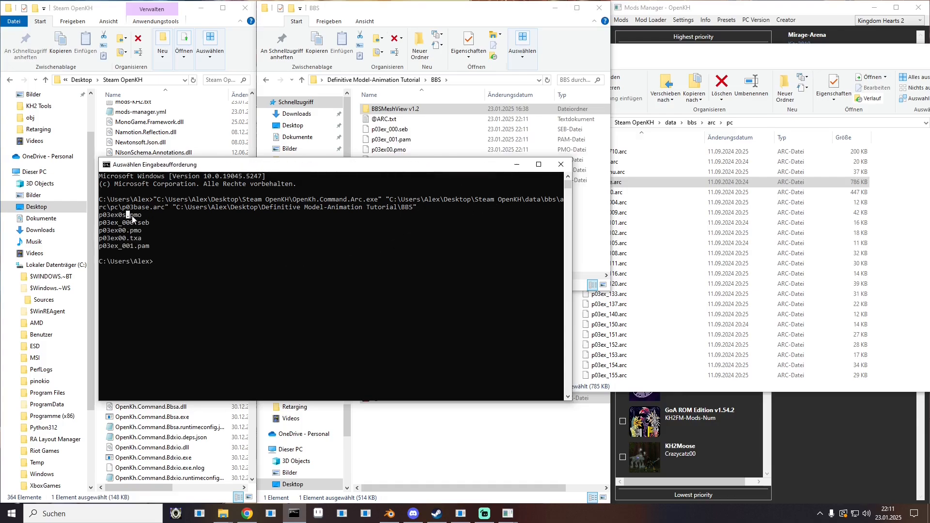
- Check the list of files extracted from p03base.arc and close the Command Prompt
click(143, 233)
drag(153, 238, 153, 245)
click(151, 237)
click(563, 165)
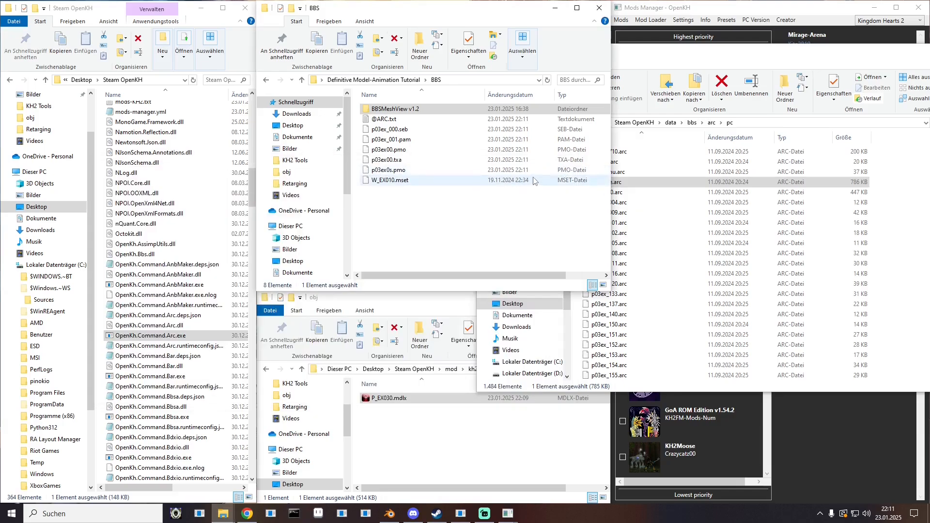
click(389, 161)
key(Delete)
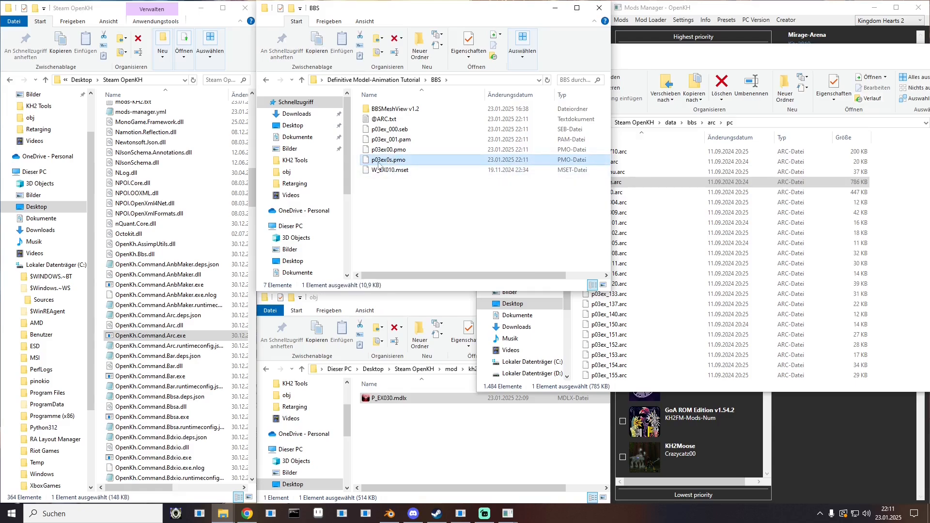
key(Delete)
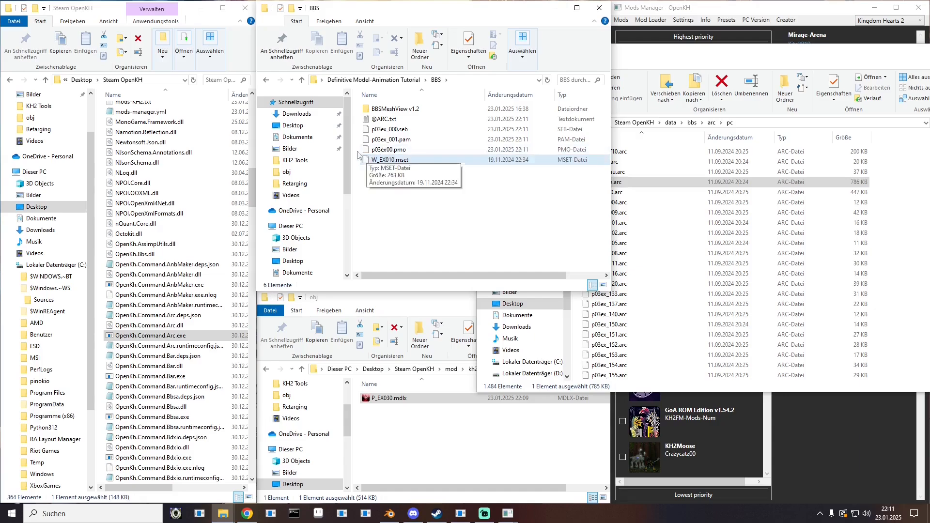
click(412, 129)
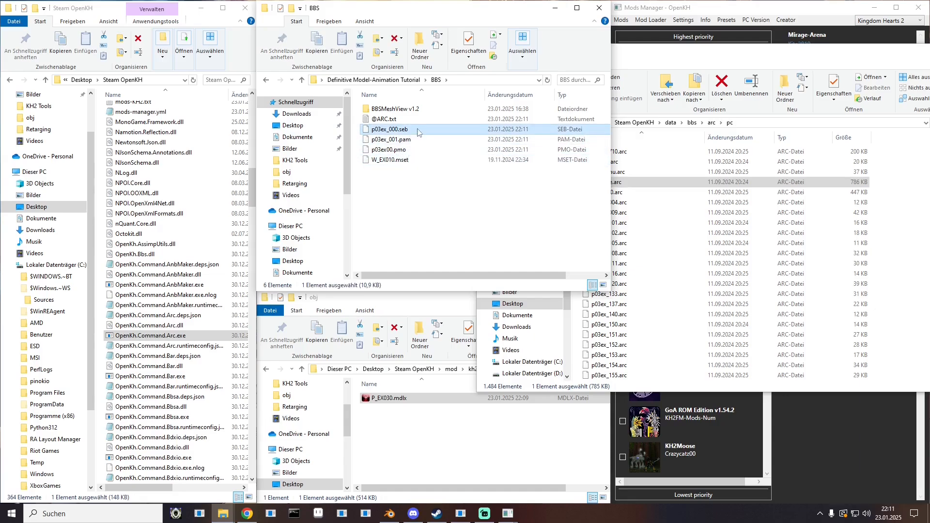
key(Delete)
click(391, 120)
key(Delete)
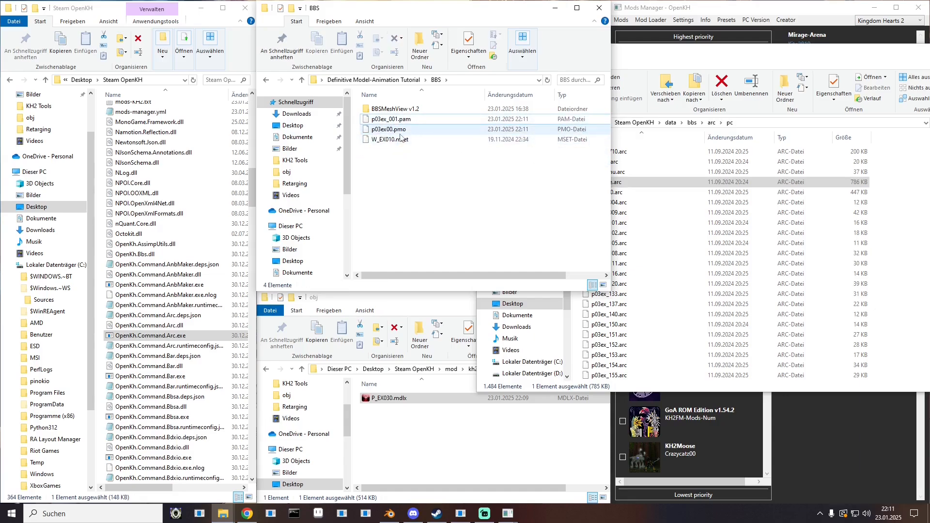
click(393, 120)
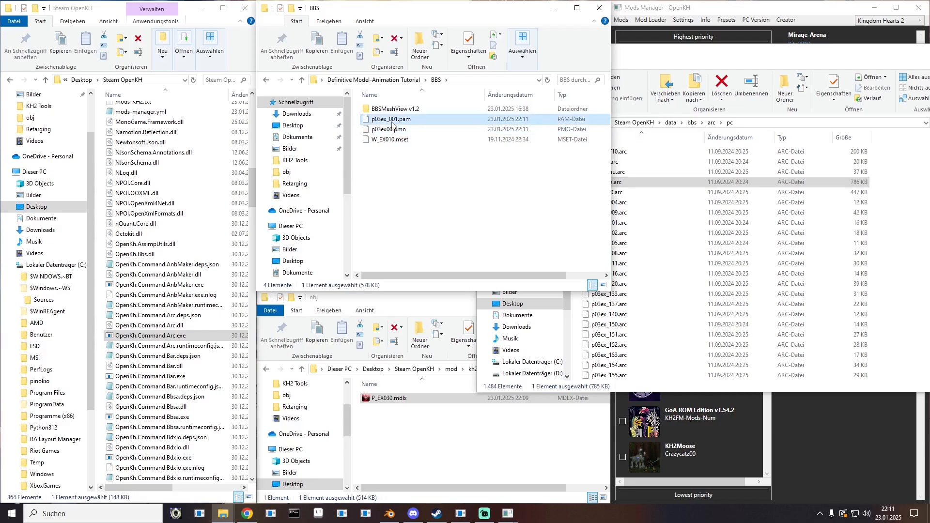
- Switch to BBS Mesh Viewer and open the model p03ex00.pmo from the Definitive Model-Animation Tutorial\BBS folder
mouse_move(508, 514)
click(552, 495)
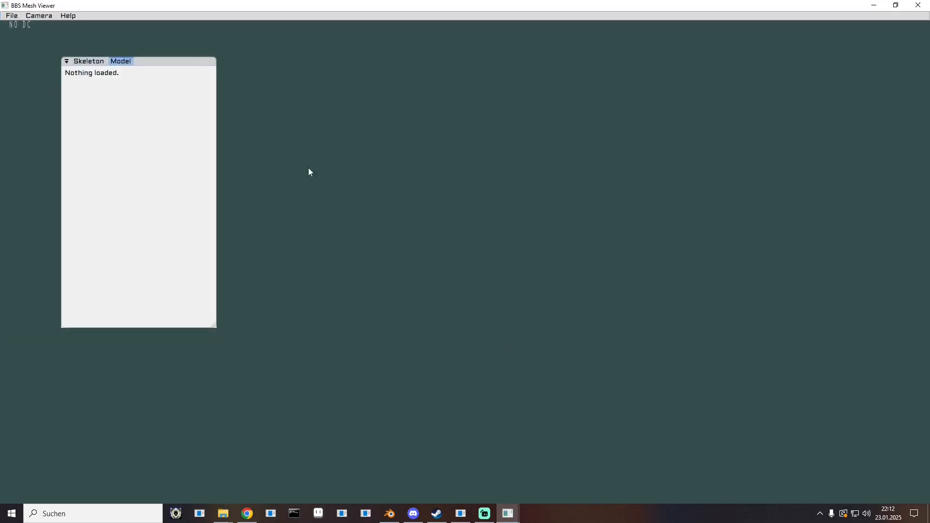
click(16, 17)
mouse_move(16, 28)
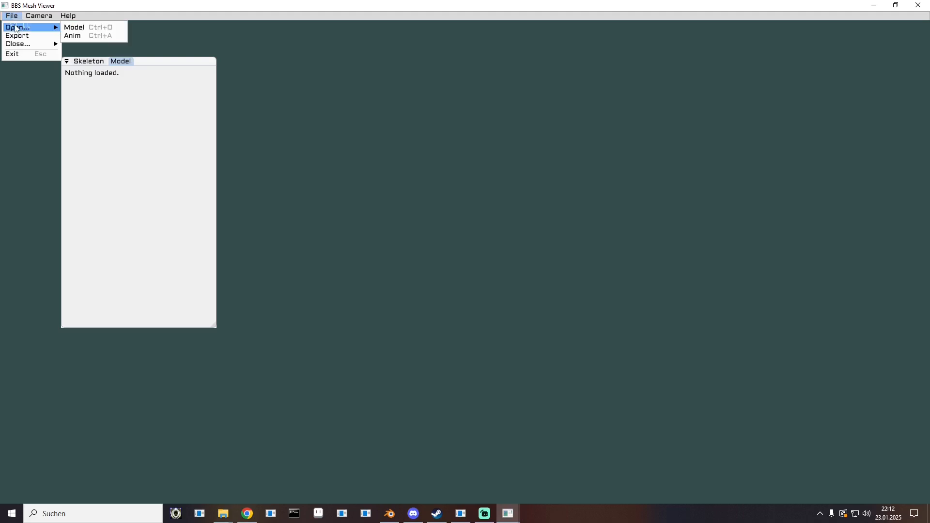
click(72, 28)
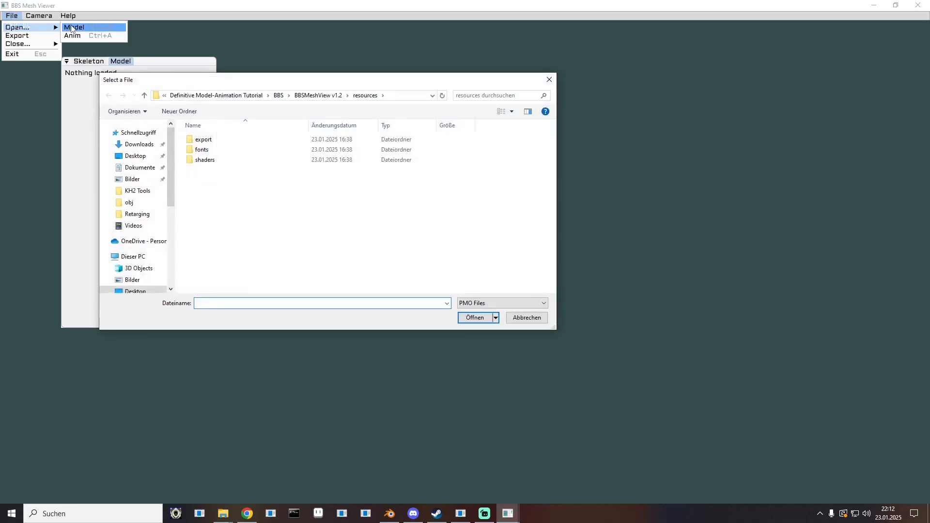
click(130, 204)
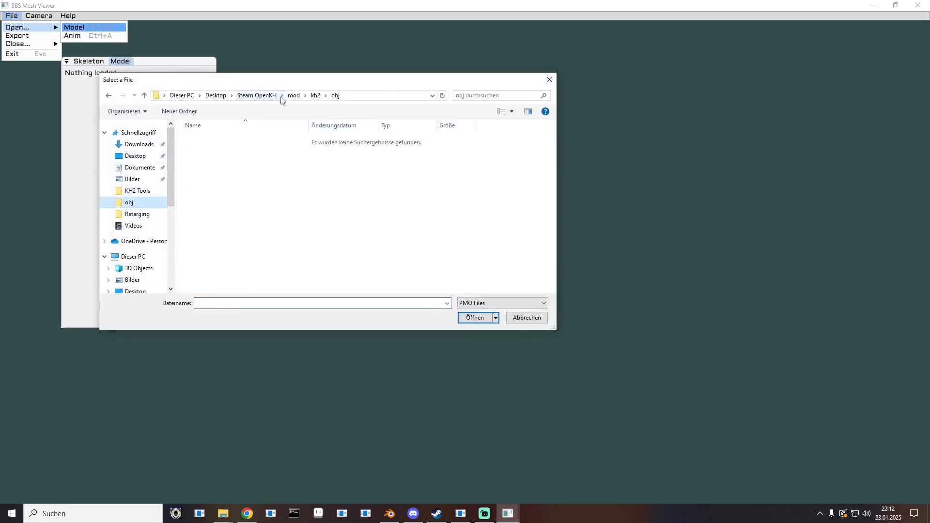
click(147, 192)
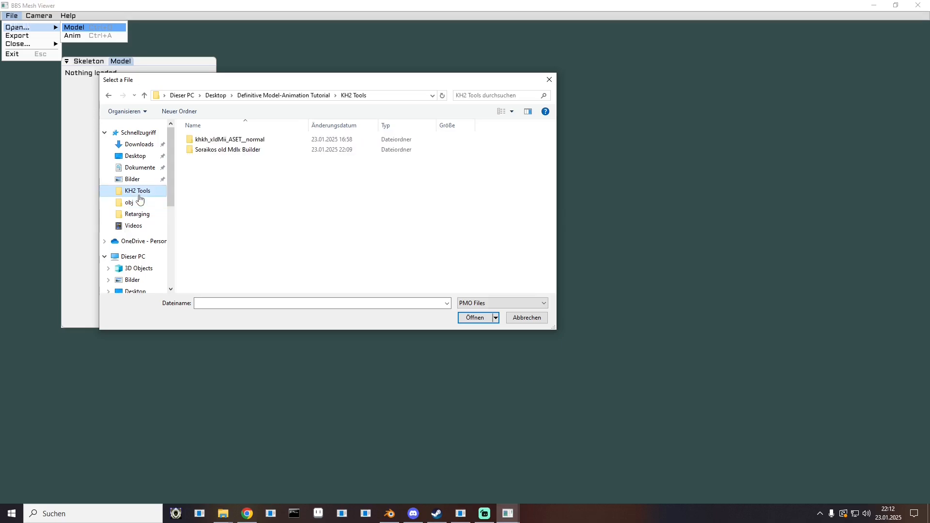
click(305, 95)
double_click(204, 139)
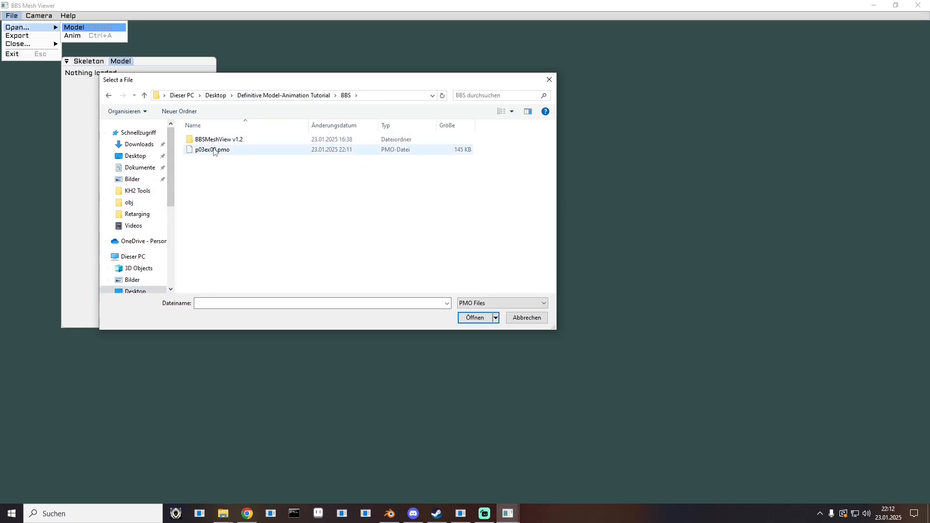
double_click(214, 150)
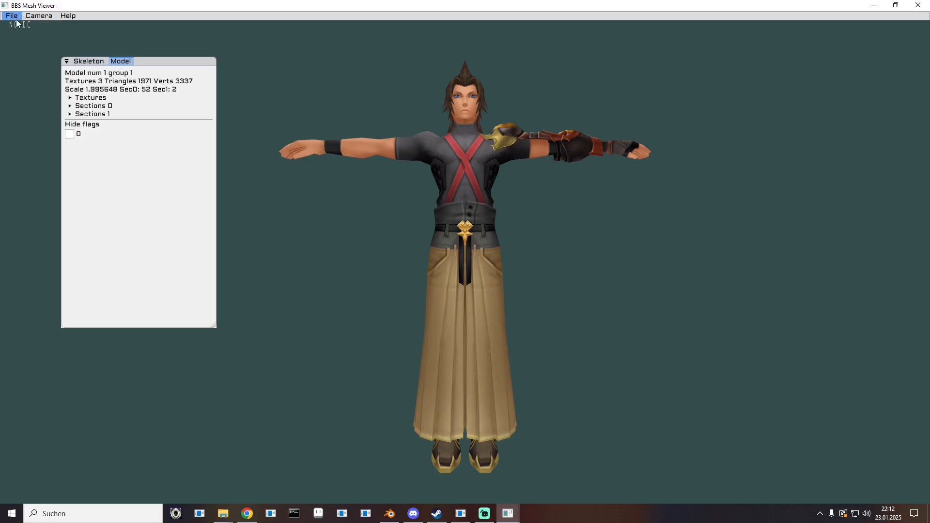
- Load the animation file p03ex_001.pam for the opened model
click(16, 18)
mouse_move(46, 32)
click(83, 36)
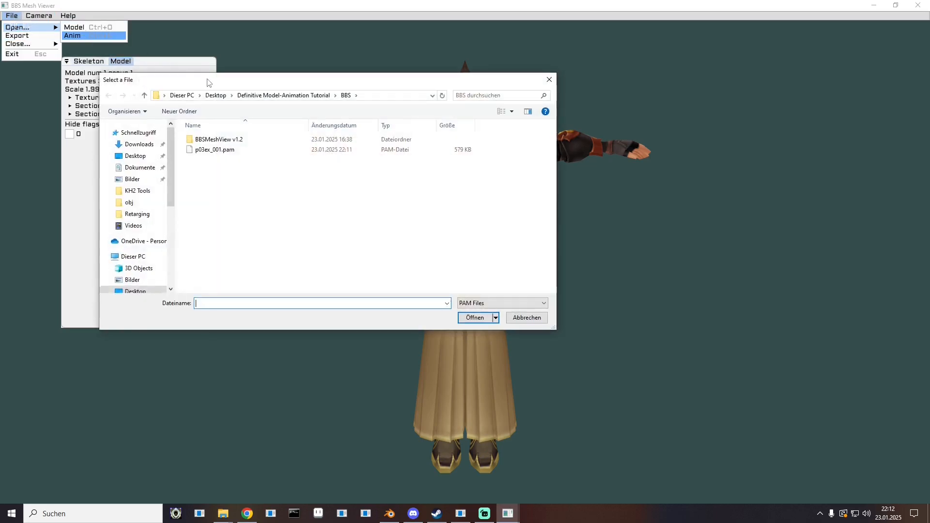
double_click(213, 150)
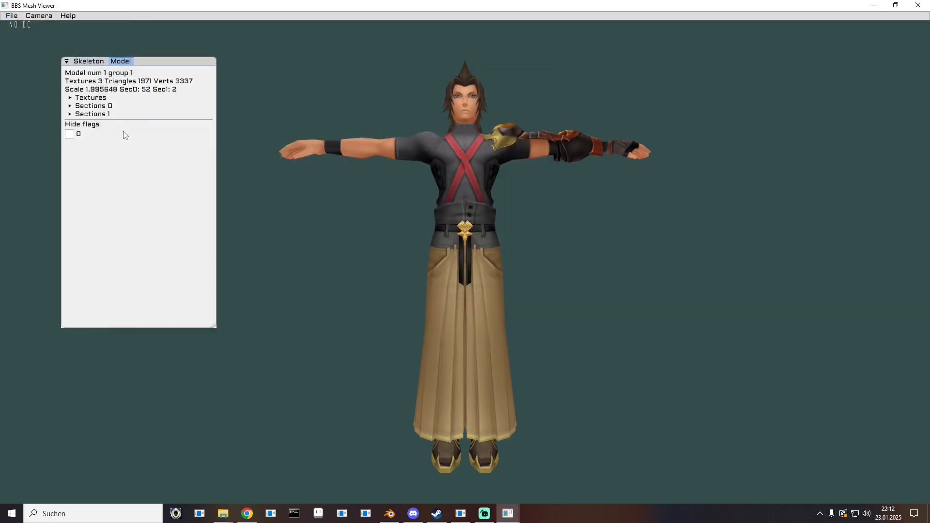
- Set the skeleton's current animation to 001 and export it in fbx format to .\resources\export
click(87, 62)
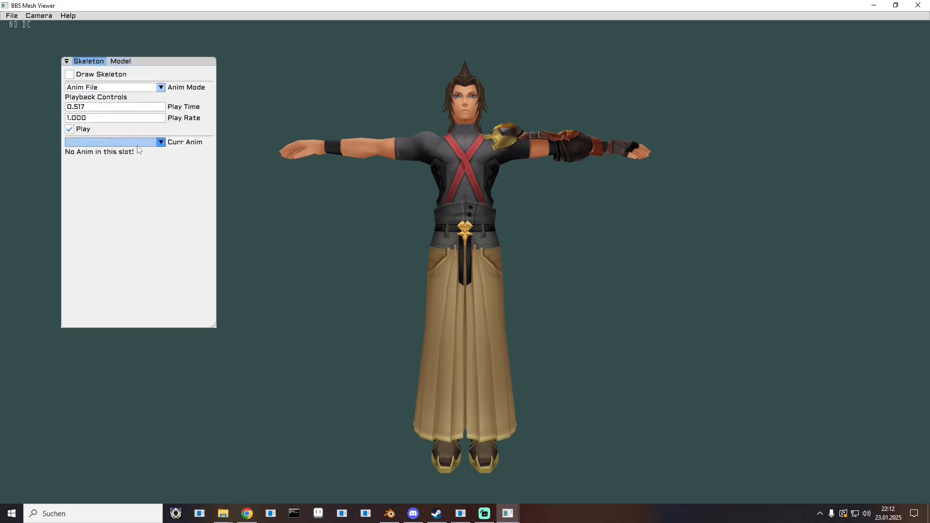
click(162, 143)
click(97, 167)
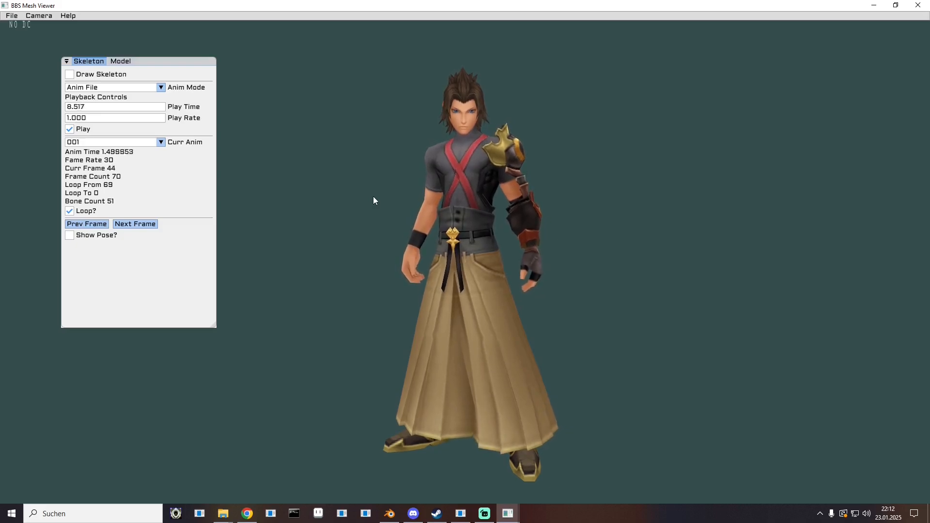
click(11, 15)
click(31, 36)
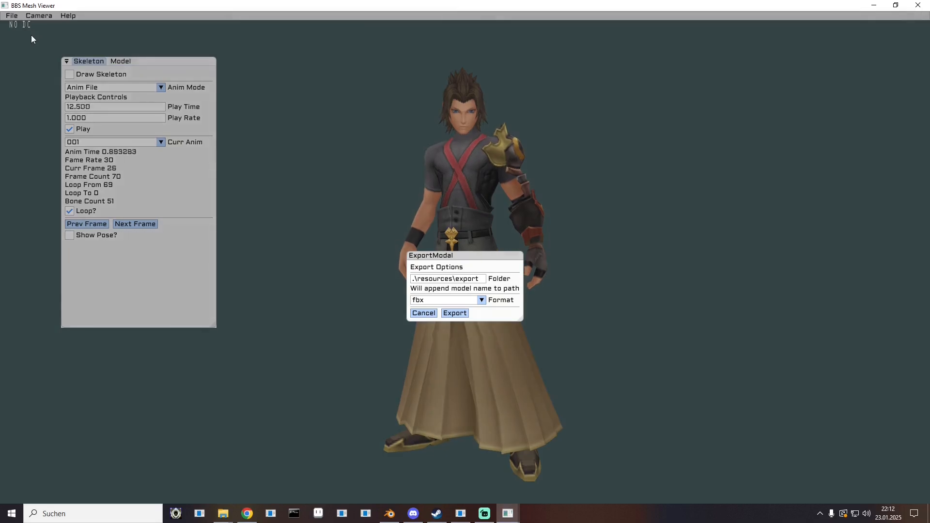
click(449, 313)
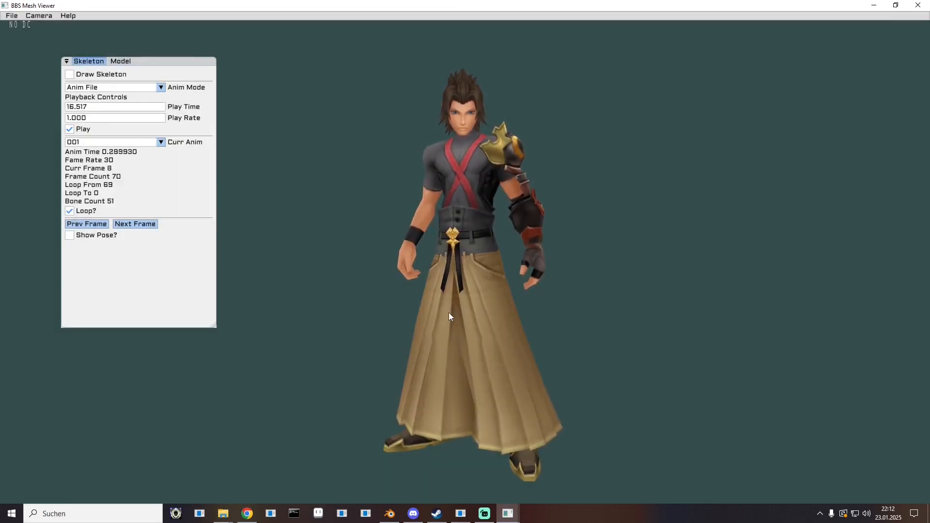
- Preview animations 002 through 010 on the model one after another
click(151, 142)
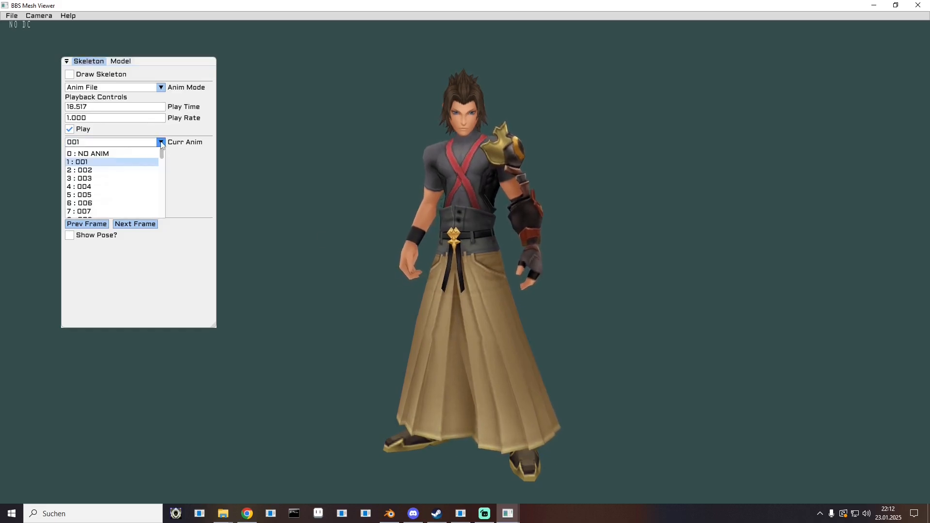
click(145, 162)
click(145, 142)
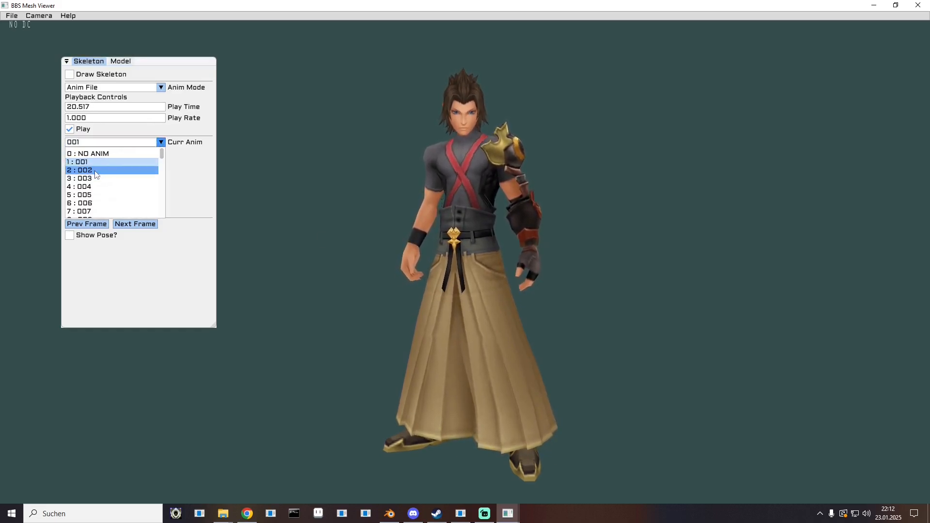
click(124, 170)
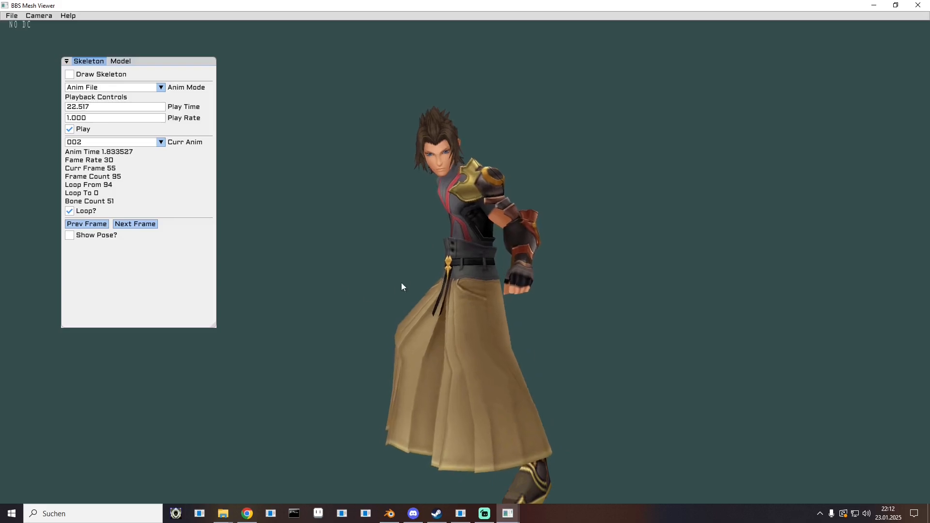
click(148, 143)
click(107, 178)
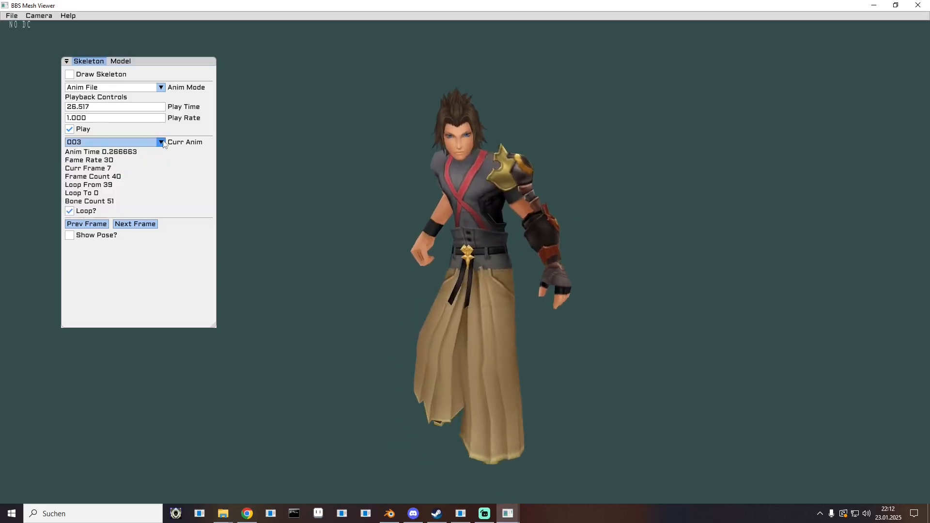
click(111, 142)
click(103, 187)
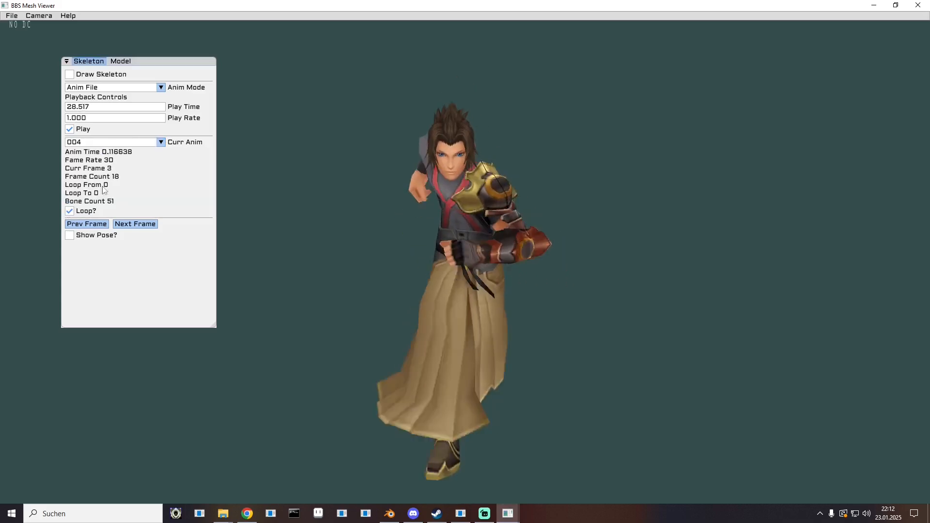
click(109, 142)
click(107, 195)
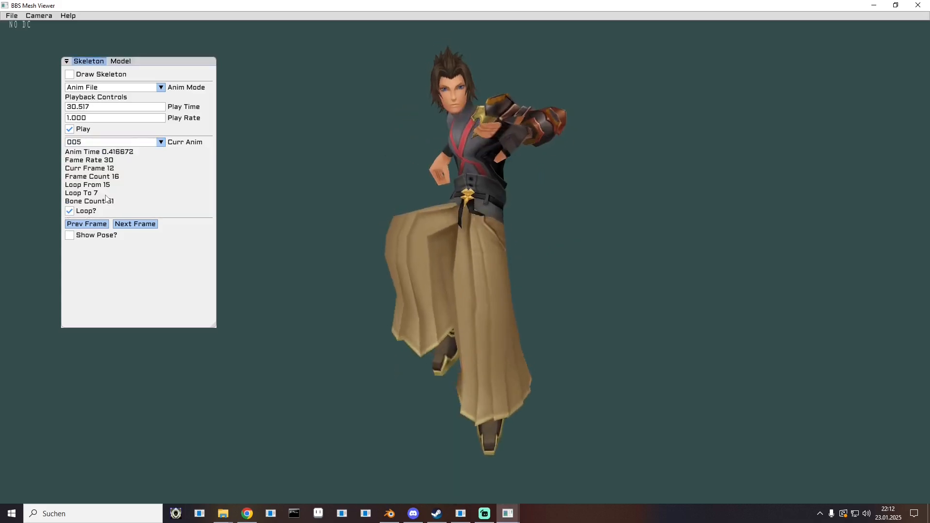
click(158, 143)
click(88, 203)
click(109, 142)
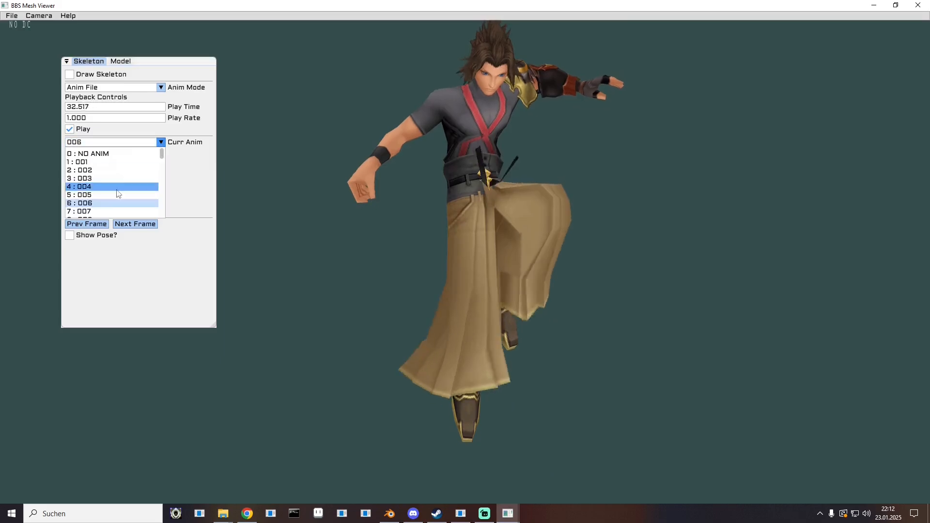
click(92, 212)
click(109, 142)
scroll(113, 173, down, 3)
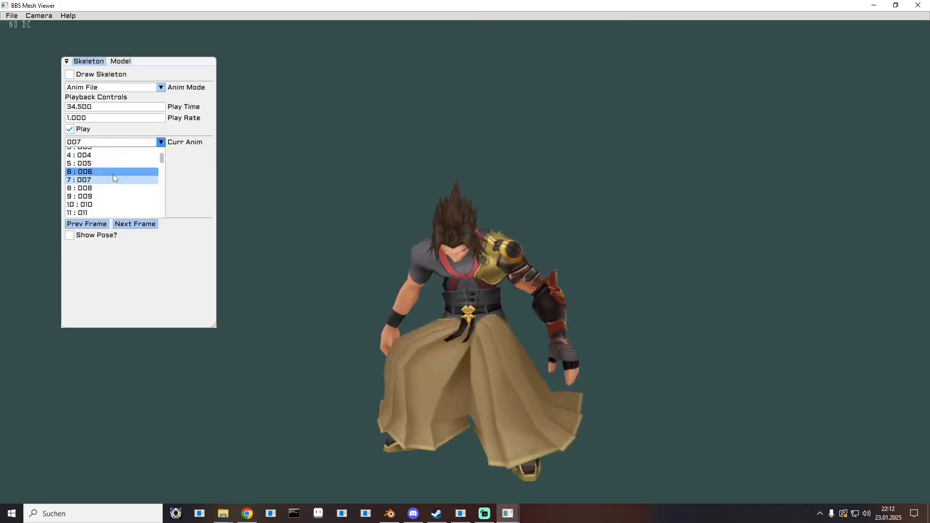
click(97, 156)
click(109, 142)
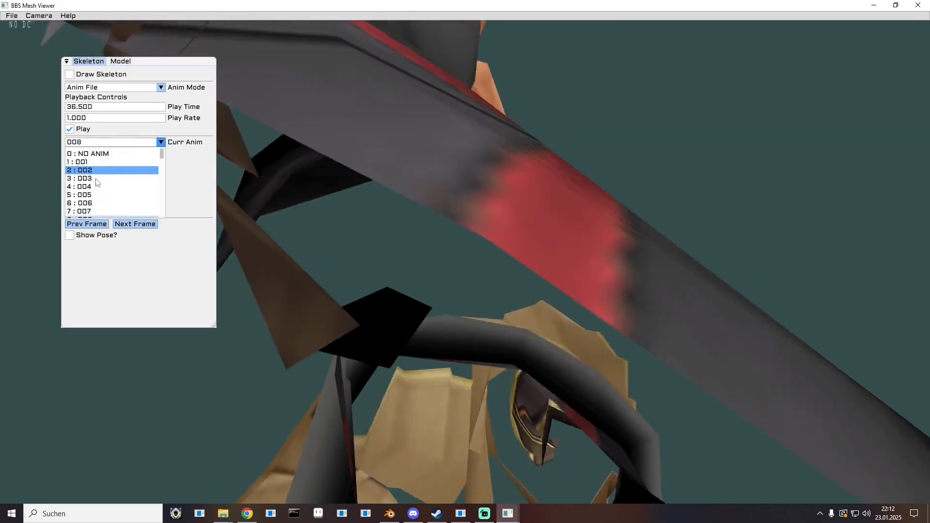
scroll(105, 182, down, 3)
click(97, 165)
click(109, 142)
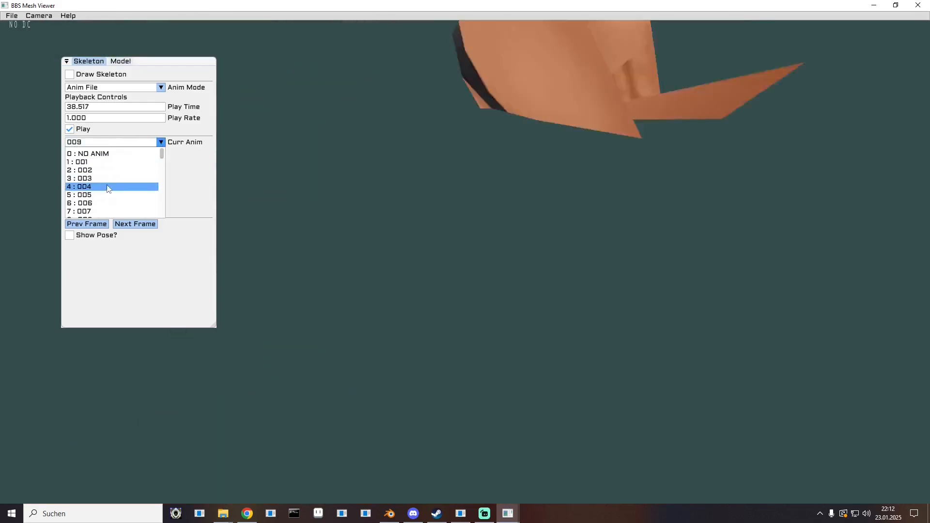
scroll(102, 195, down, 5)
scroll(101, 172, up, 3)
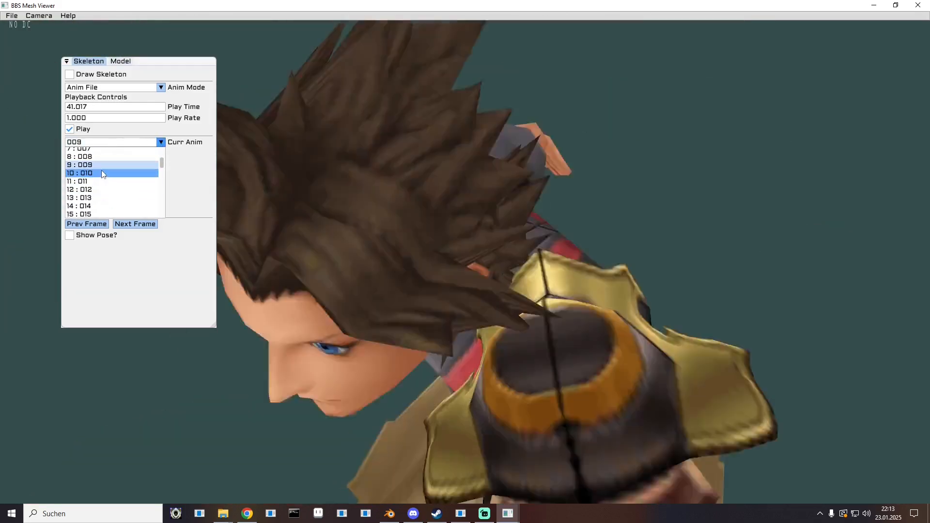
click(102, 173)
- Set the current animation to 012 and export it in fbx format to .\resources\export
click(109, 142)
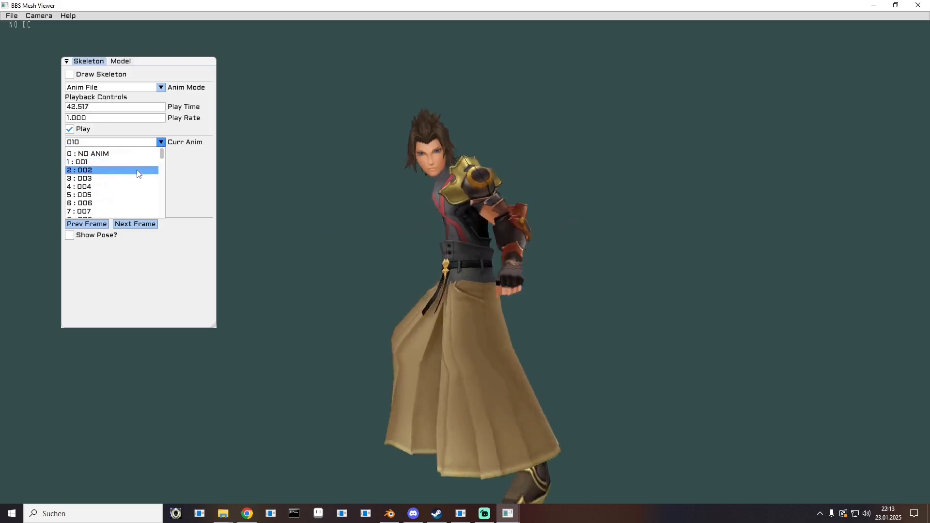
scroll(138, 173, down, 4)
scroll(131, 182, up, 2)
click(116, 188)
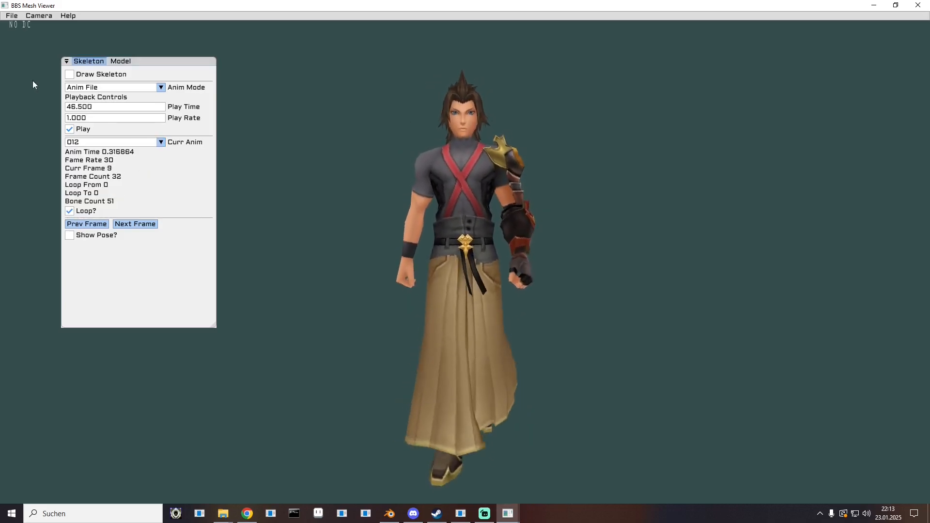
click(11, 16)
click(20, 36)
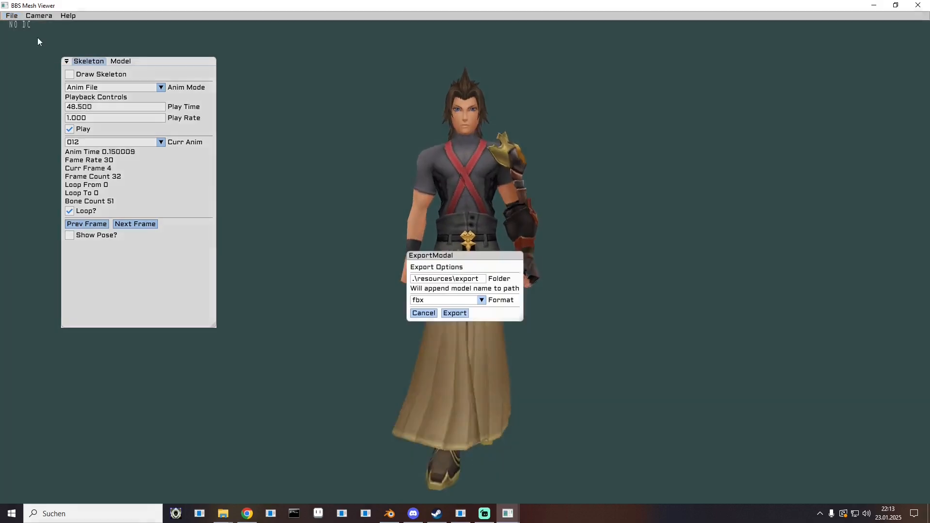
click(455, 313)
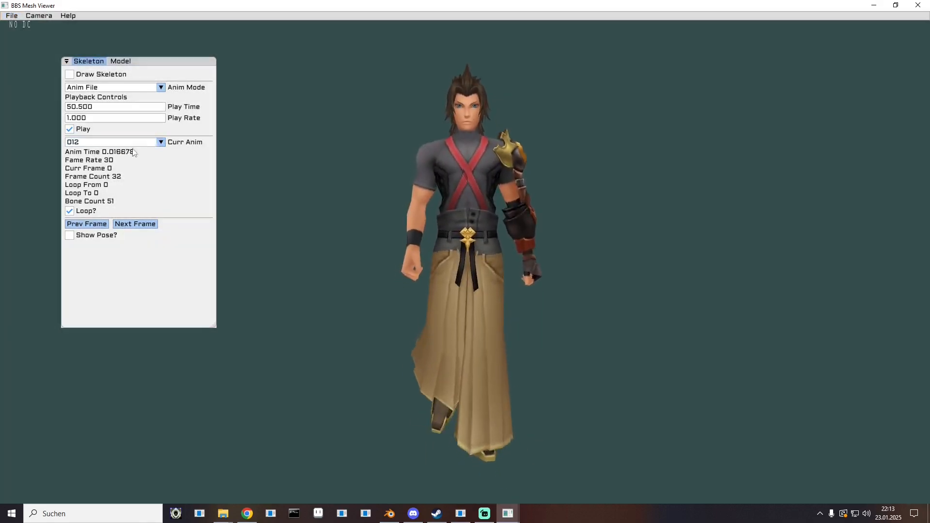
- Set the skeleton's current animation to 013 and export it in fbx format to .\resources\export
click(160, 142)
scroll(129, 182, down, 4)
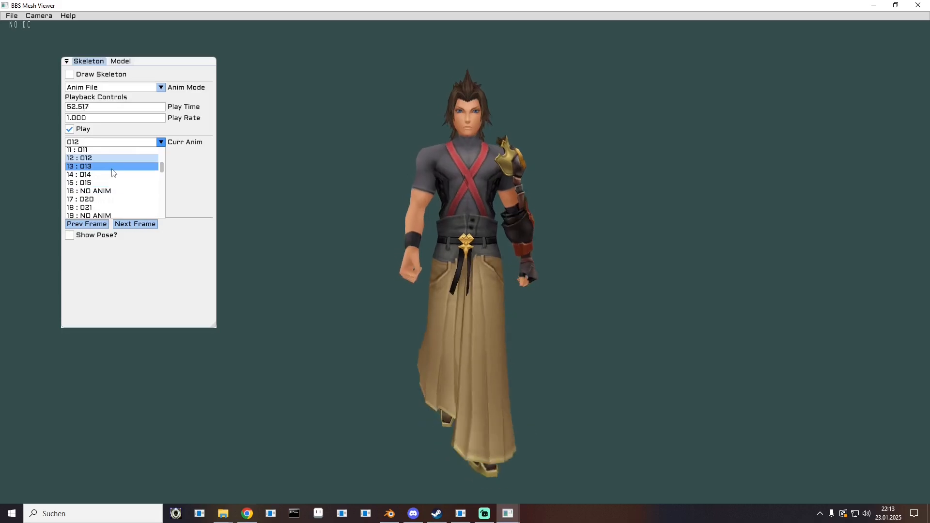
click(112, 172)
click(11, 16)
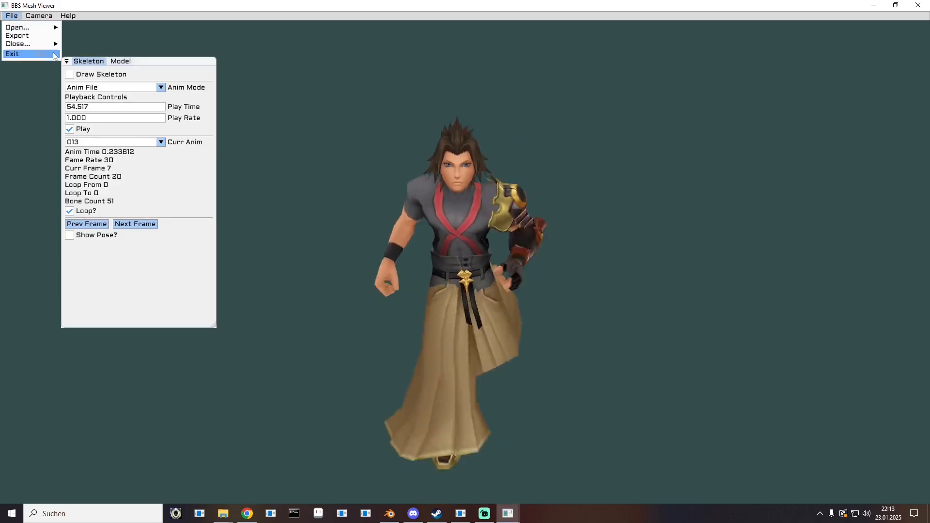
click(46, 39)
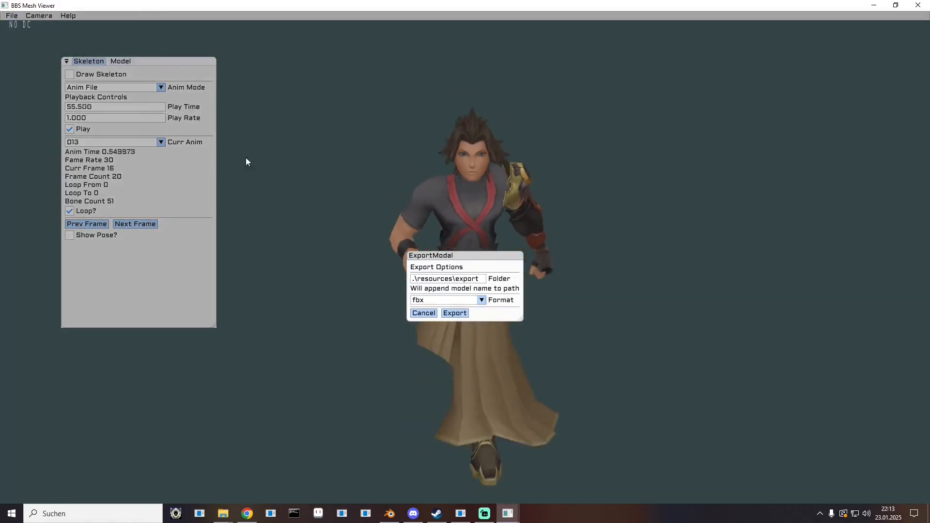
click(460, 315)
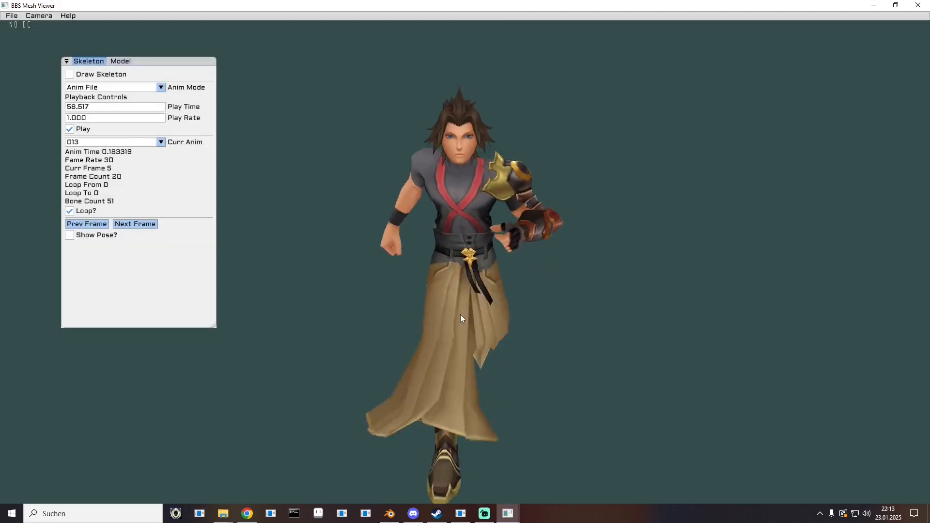
- Switch to File Explorer and open the p03ex00 export folder inside BBSMeshView v1.2\resources\export
click(874, 5)
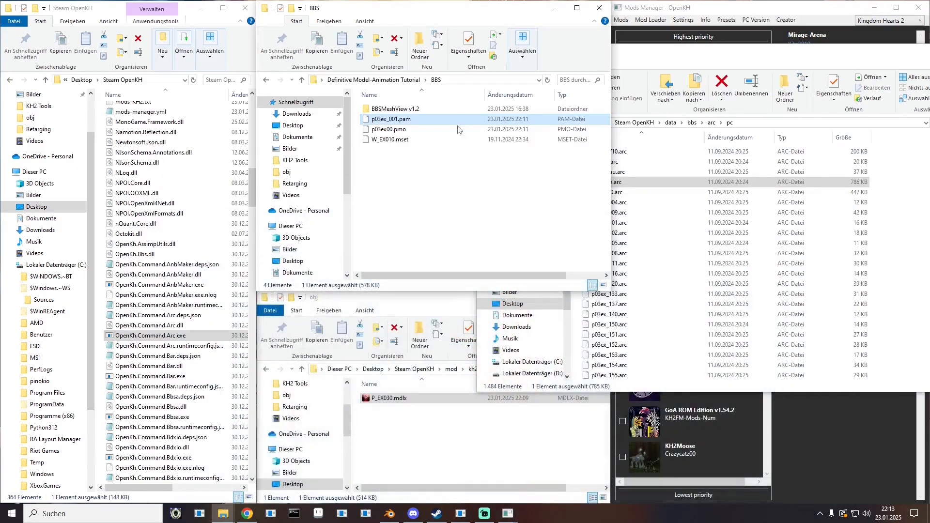
double_click(390, 109)
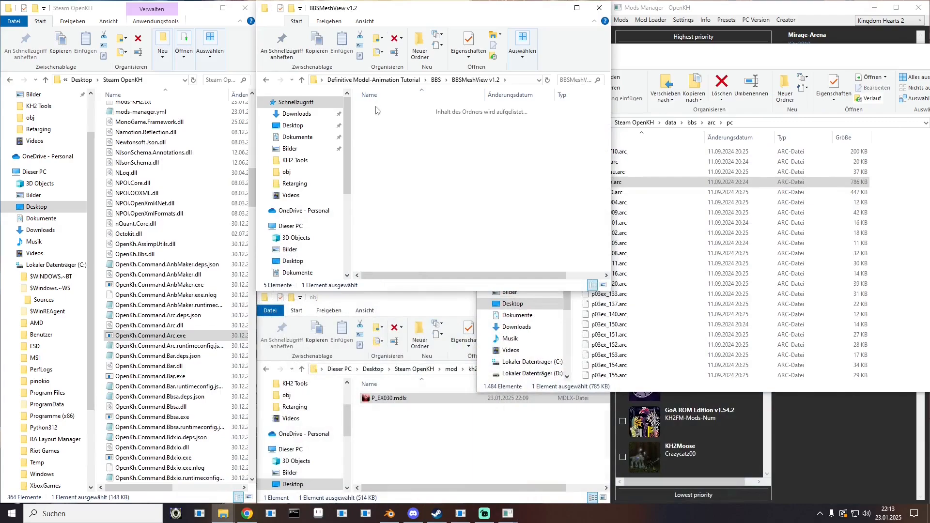
double_click(383, 109)
double_click(381, 109)
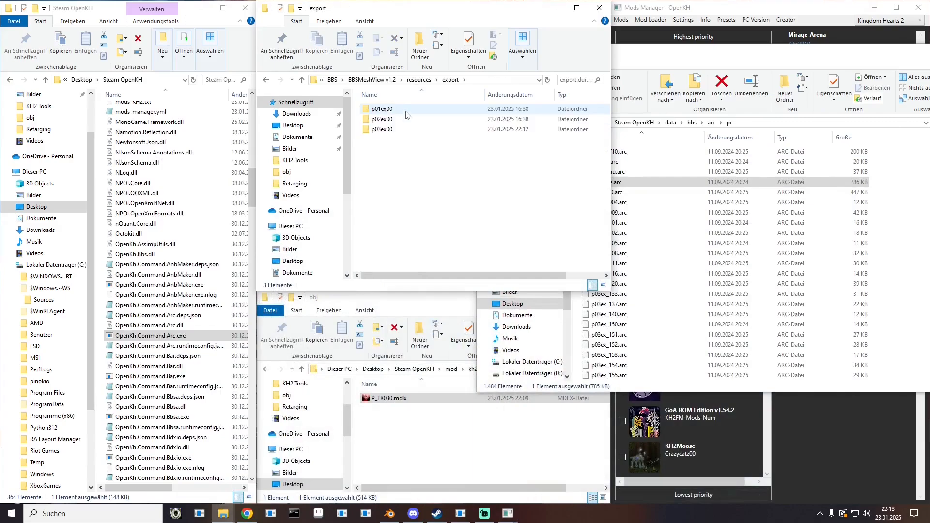
double_click(382, 130)
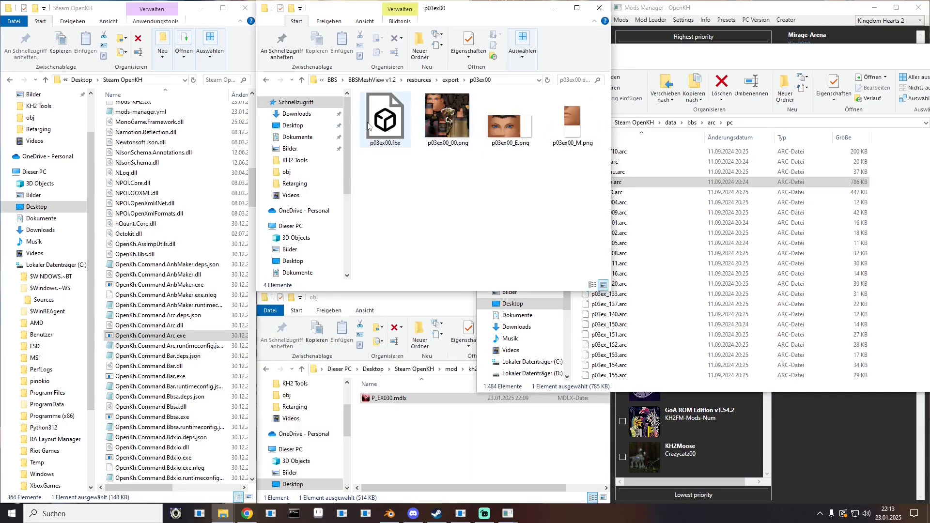
- Check the animation of the exported p03ex00.fbx in 3D-Viewer and rename the file as running.fbx
click(396, 132)
double_click(382, 130)
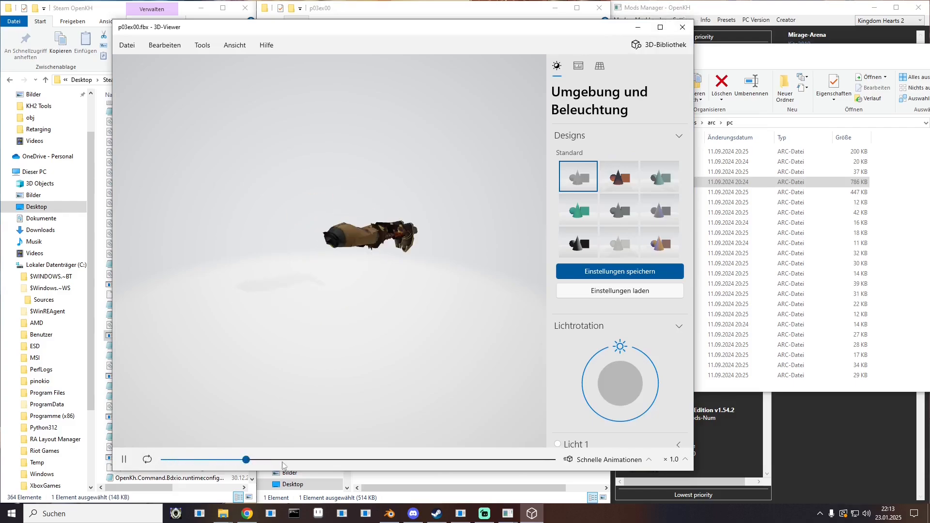
click(427, 461)
drag(247, 466, 268, 456)
drag(368, 431, 356, 357)
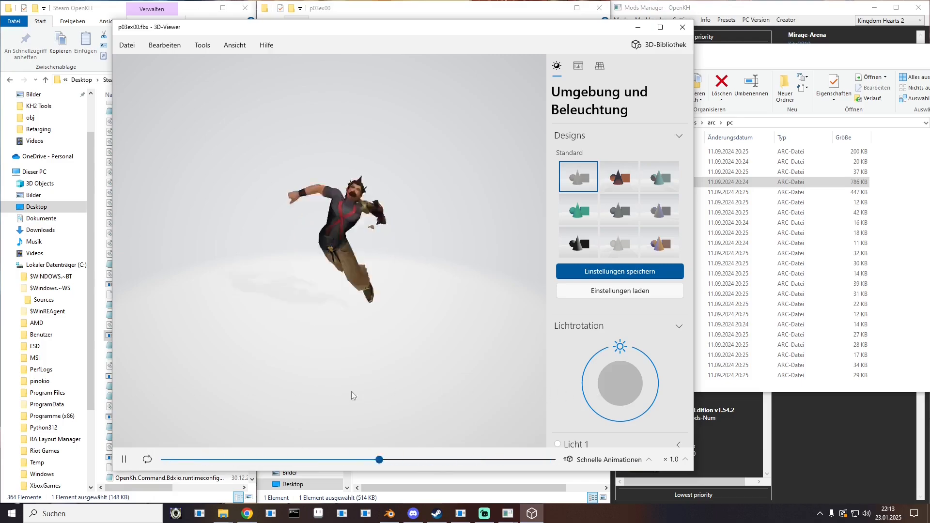
click(682, 27)
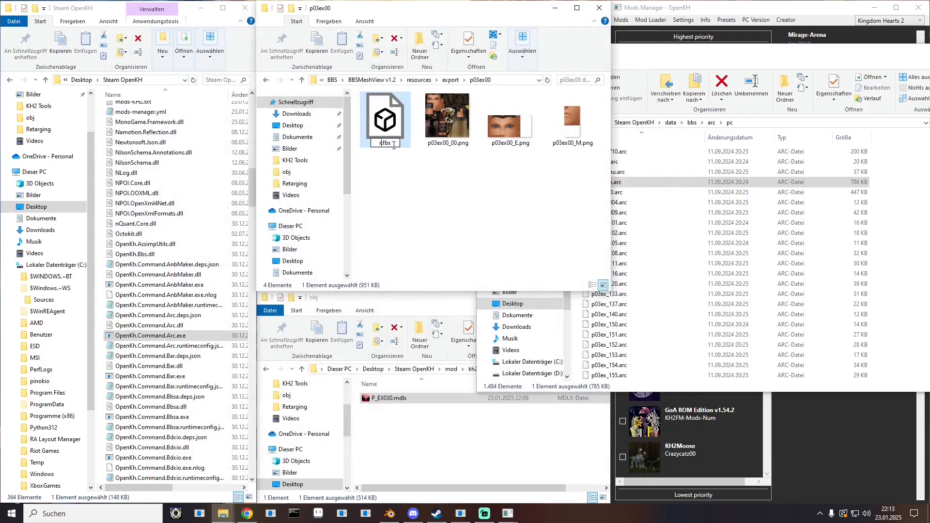
text(g)
key(Return)
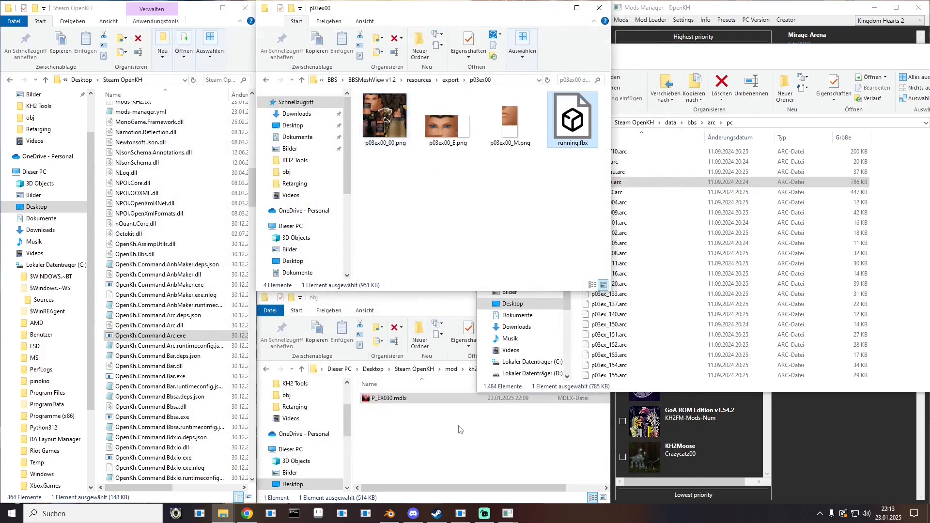
- Switch back to BBS Mesh Viewer, set the current animation to 012 and export it in fbx format
mouse_move(507, 514)
click(529, 465)
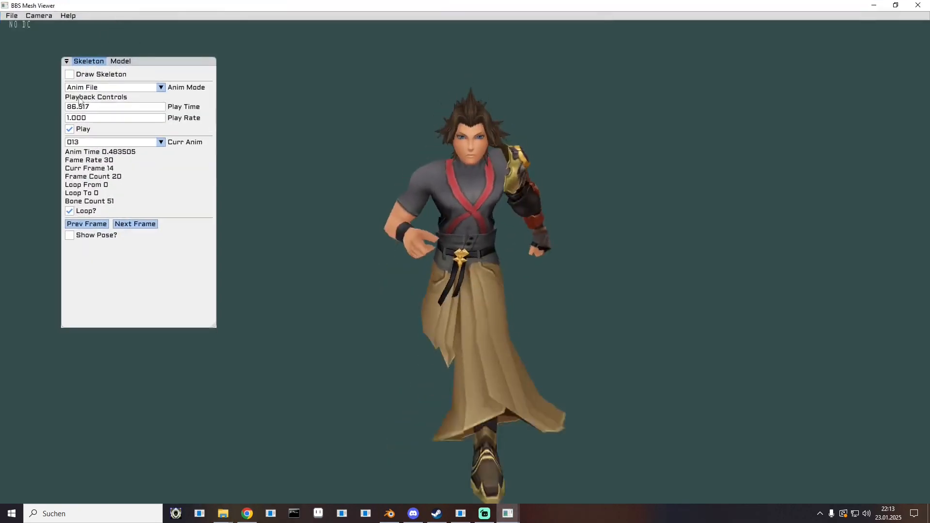
click(120, 142)
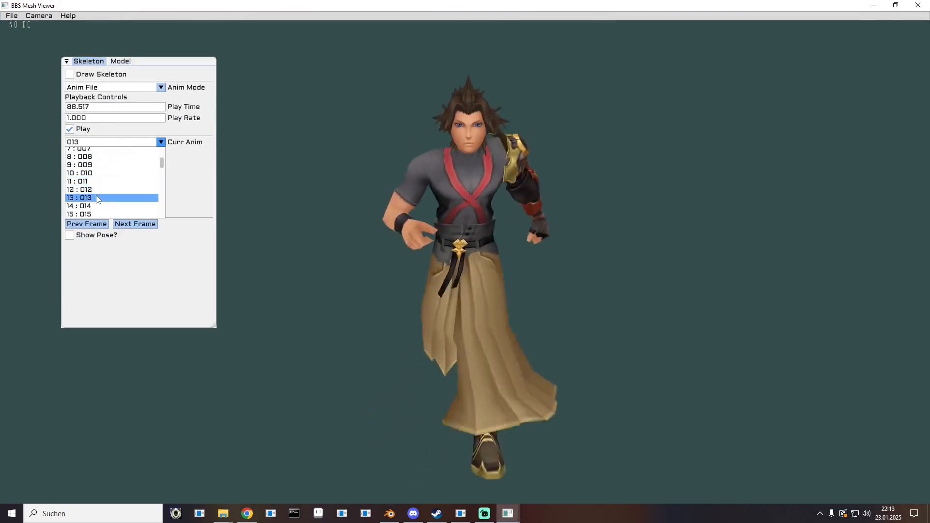
click(115, 190)
click(11, 16)
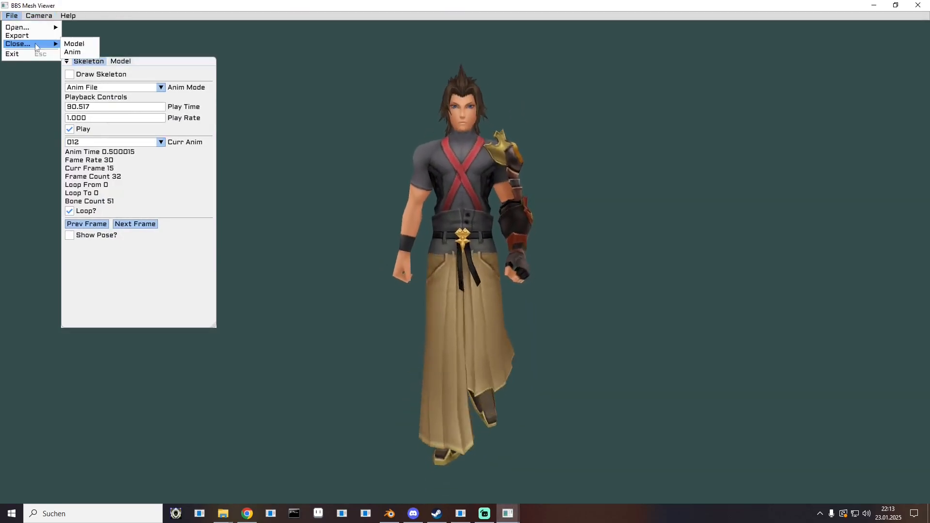
click(19, 35)
click(456, 312)
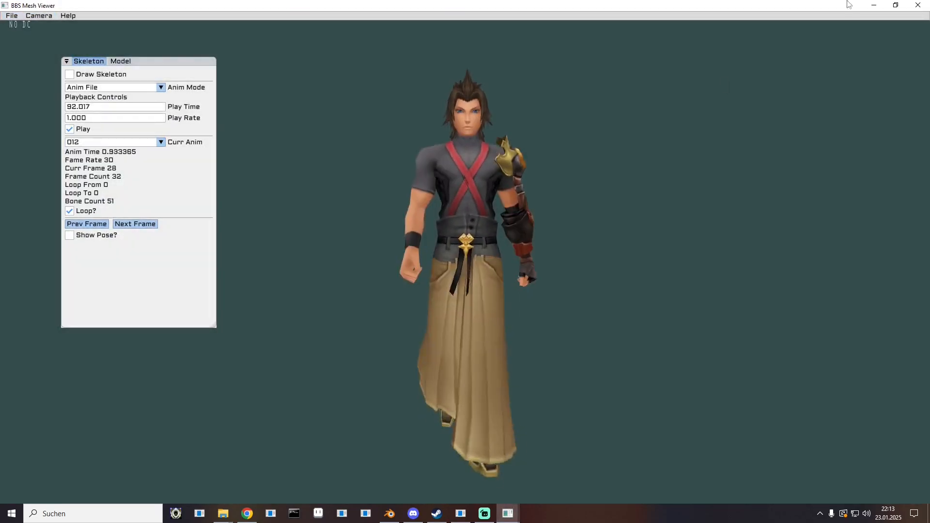
- Switch to File Explorer and rename the newly exported p03ex00.fbx as walking.fbx
click(874, 5)
click(384, 144)
click(384, 145)
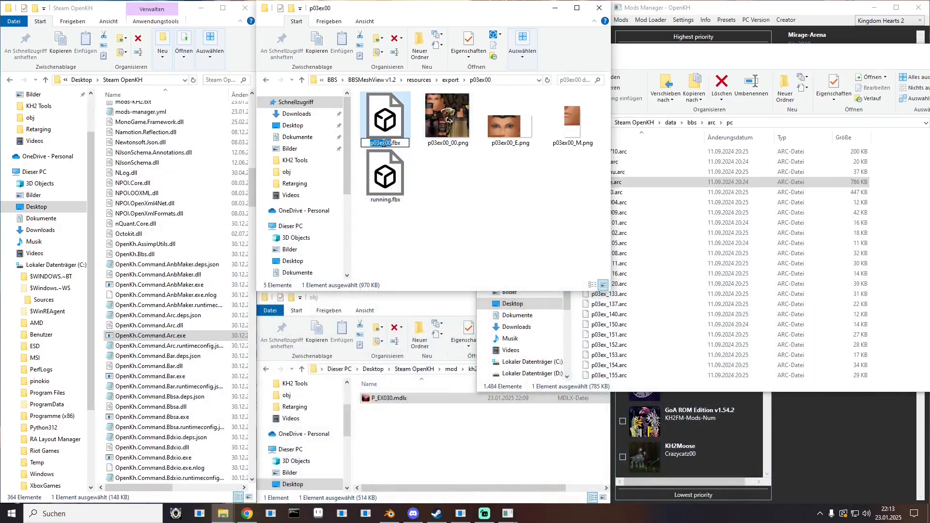
text(walkinh)
key(Return)
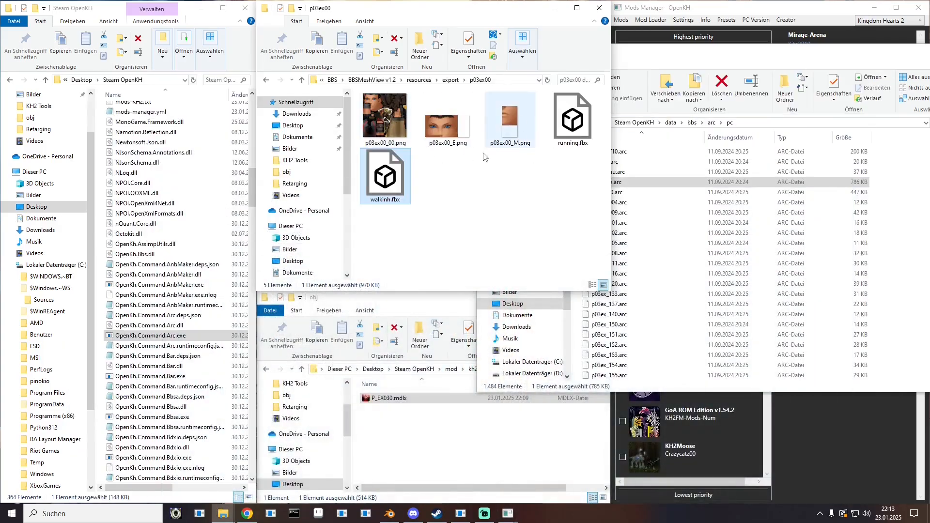
click(390, 200)
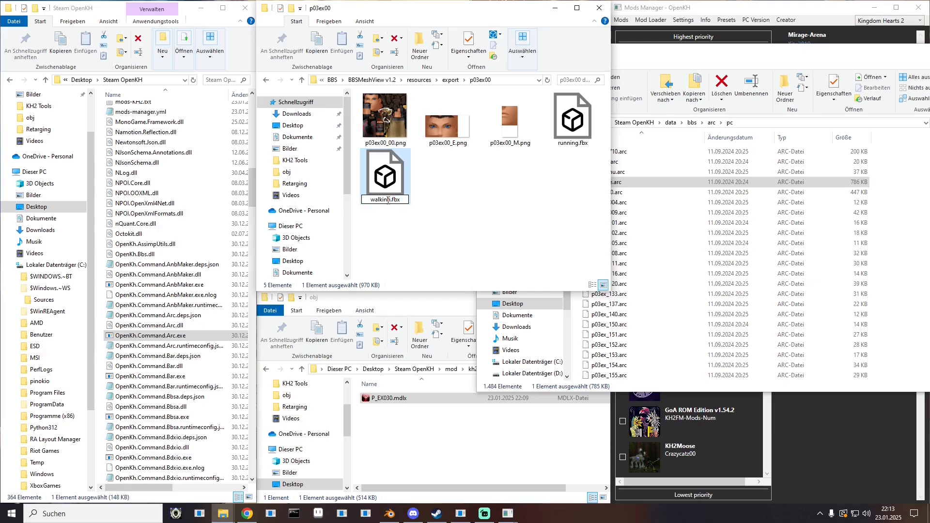
key(BackSpace)
text(g)
key(Return)
- Return to BBS Mesh Viewer, export animation 001 in fbx format and close the viewer
double_click(396, 402)
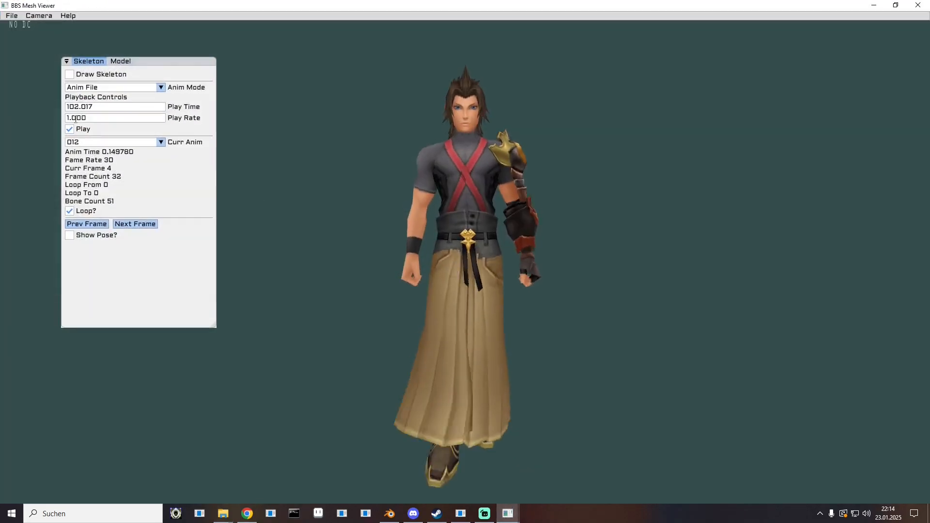
click(121, 142)
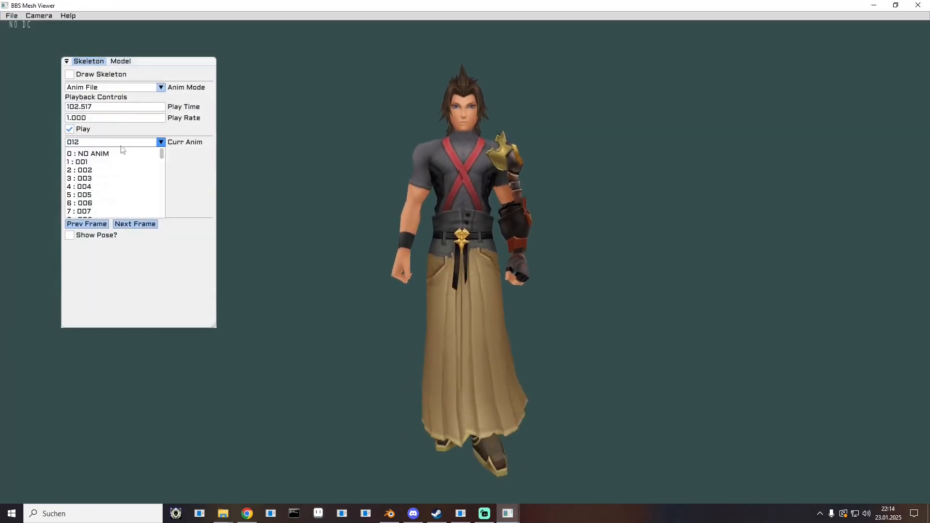
click(122, 159)
click(8, 18)
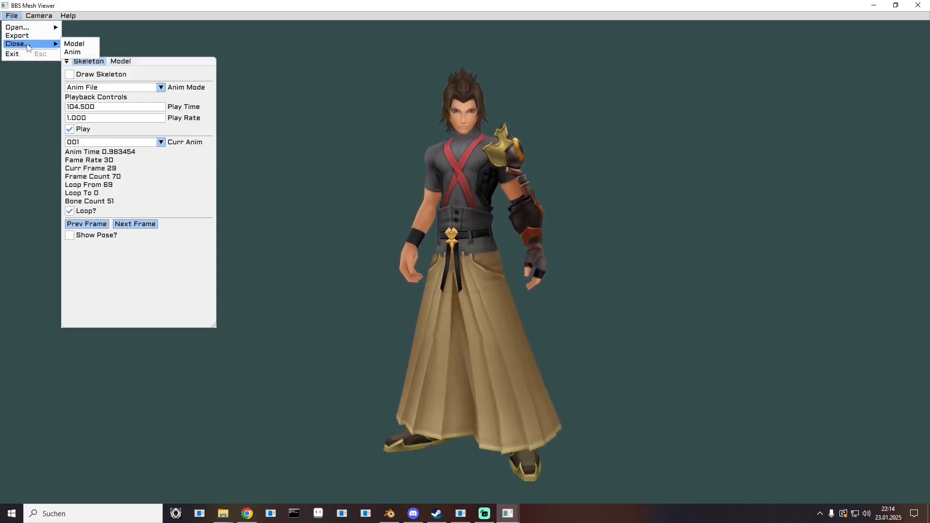
click(17, 33)
click(455, 314)
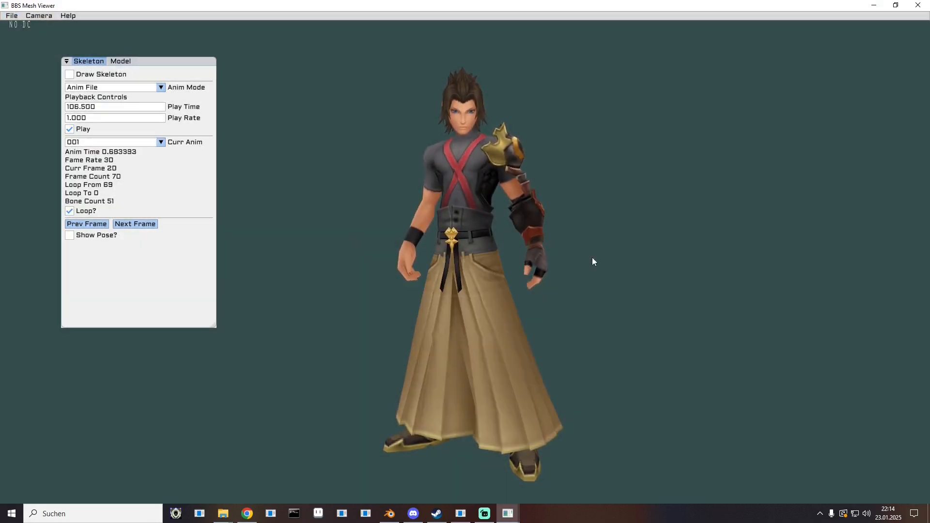
click(917, 4)
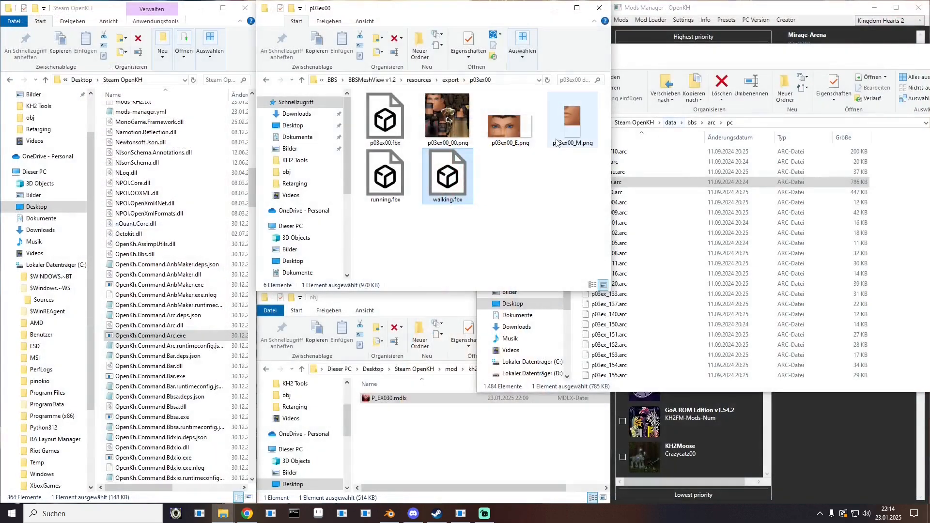
- Rename the newly exported p03ex00.fbx in the export folder as idle.fbx
click(381, 143)
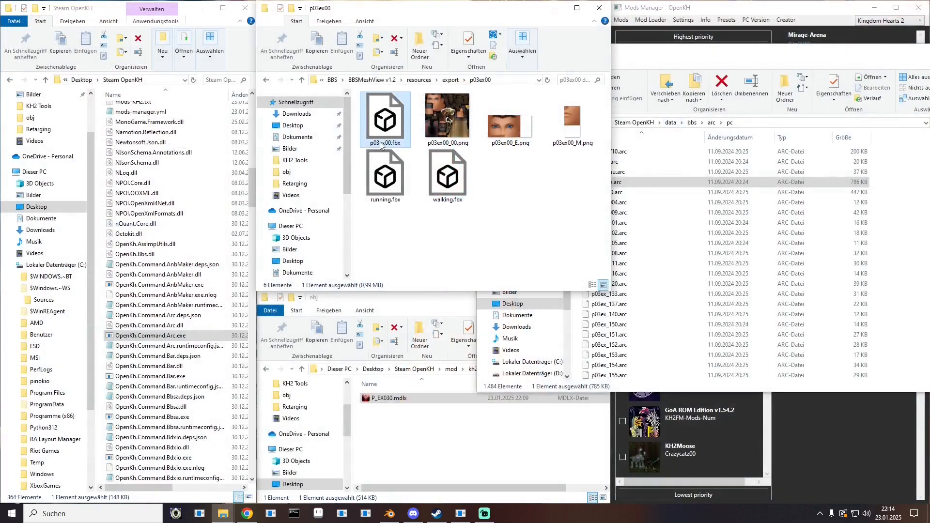
click(380, 143)
text(idle)
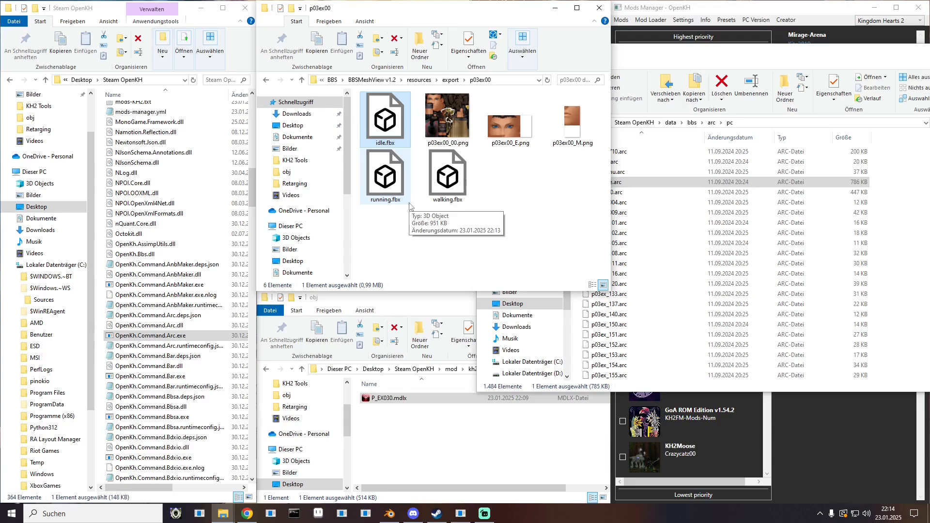
- Switch to Blender, start a new file without saving the old scene, and delete all default objects
right_click(390, 513)
click(402, 494)
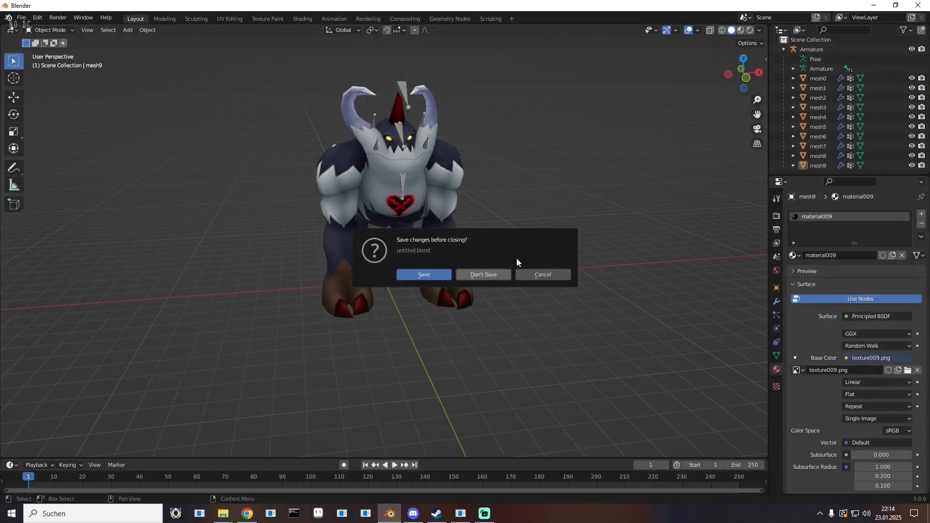
click(519, 274)
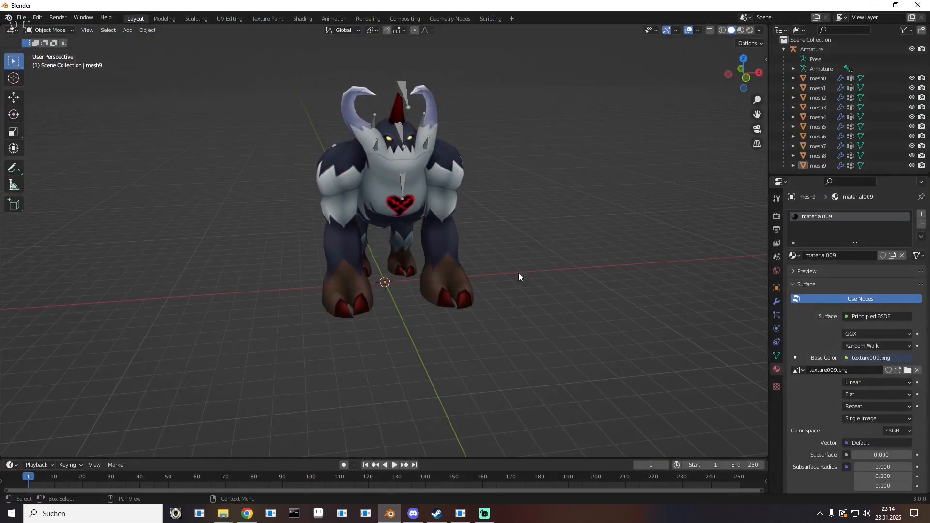
click(22, 18)
mouse_move(32, 33)
click(156, 30)
click(489, 278)
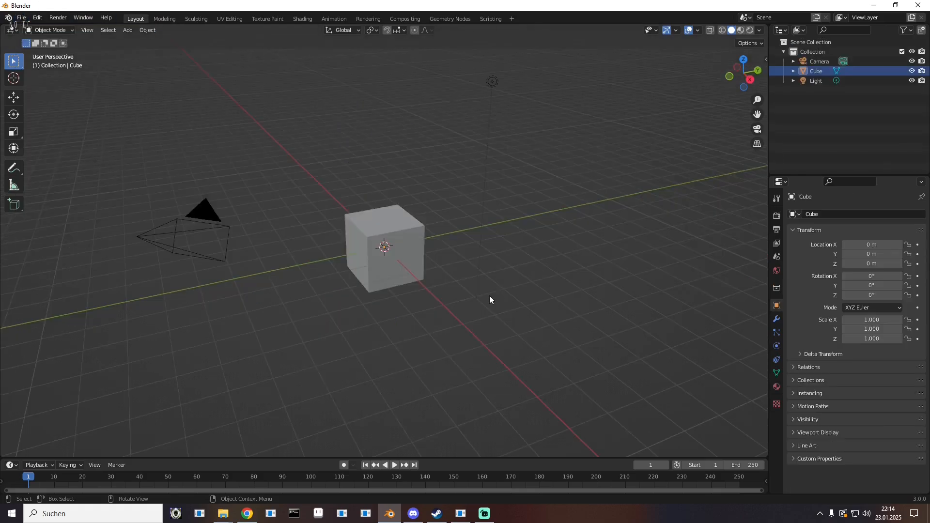
key(a)
key(Delete)
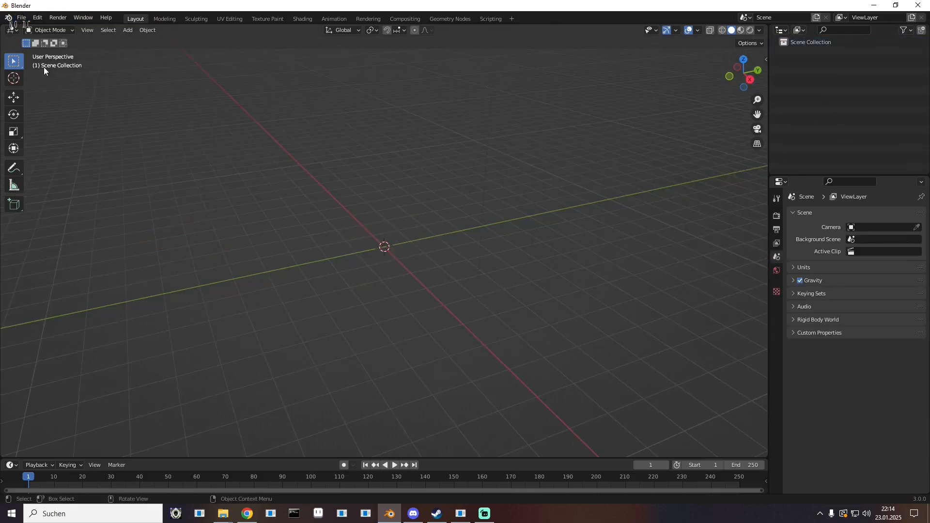
- Import idle.fbx from the p03ex00 folder inside BBSMeshView v1.2's resources export folder
click(22, 18)
mouse_move(63, 149)
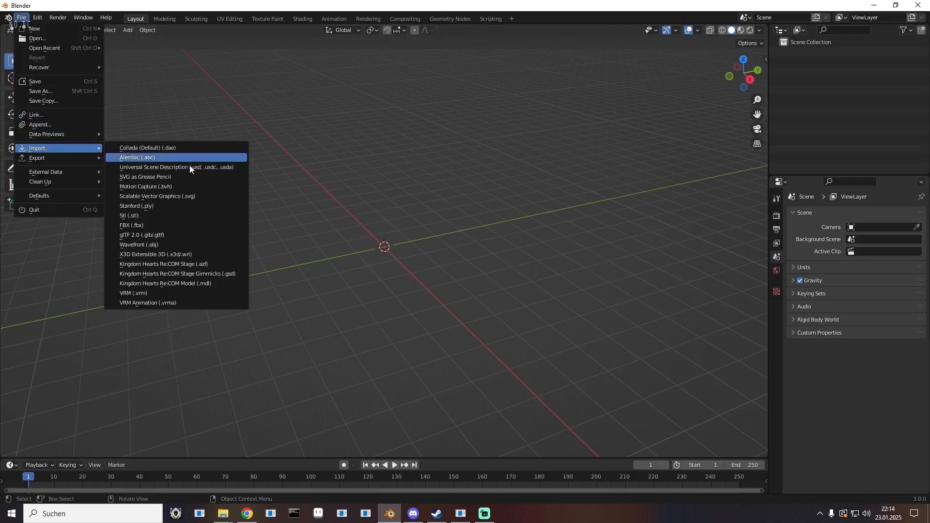
click(165, 223)
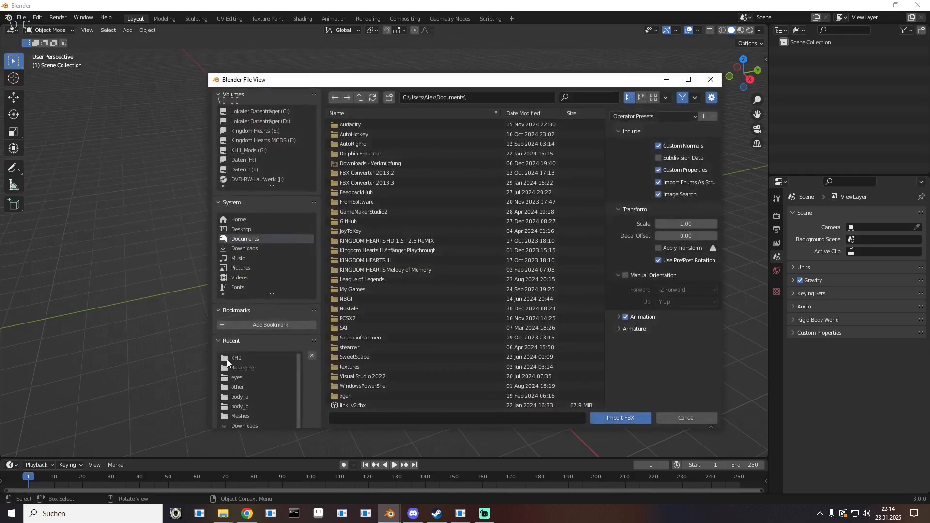
click(242, 367)
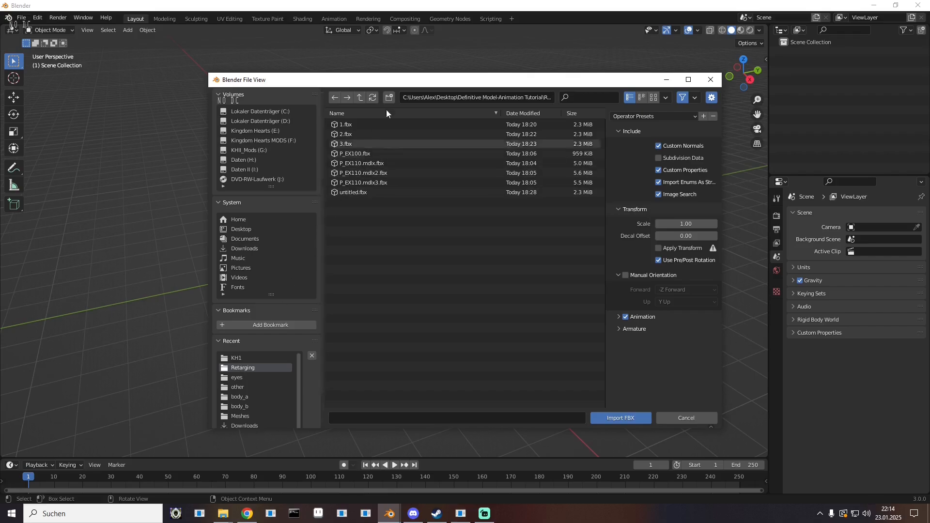
click(359, 99)
click(351, 125)
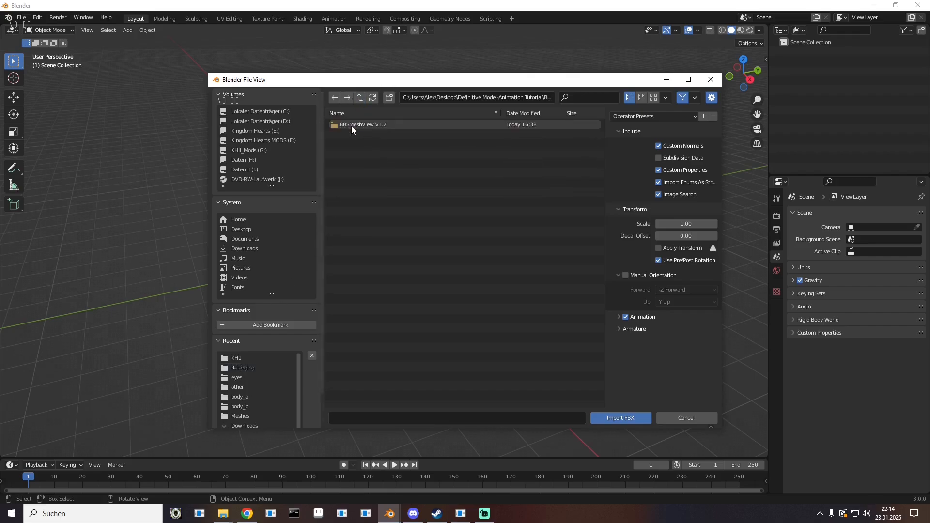
click(354, 126)
click(354, 125)
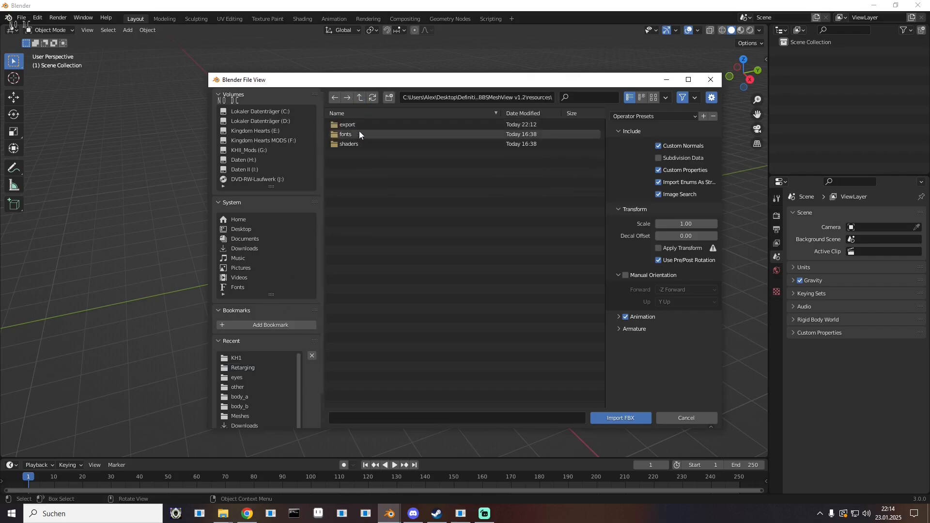
click(360, 128)
click(359, 141)
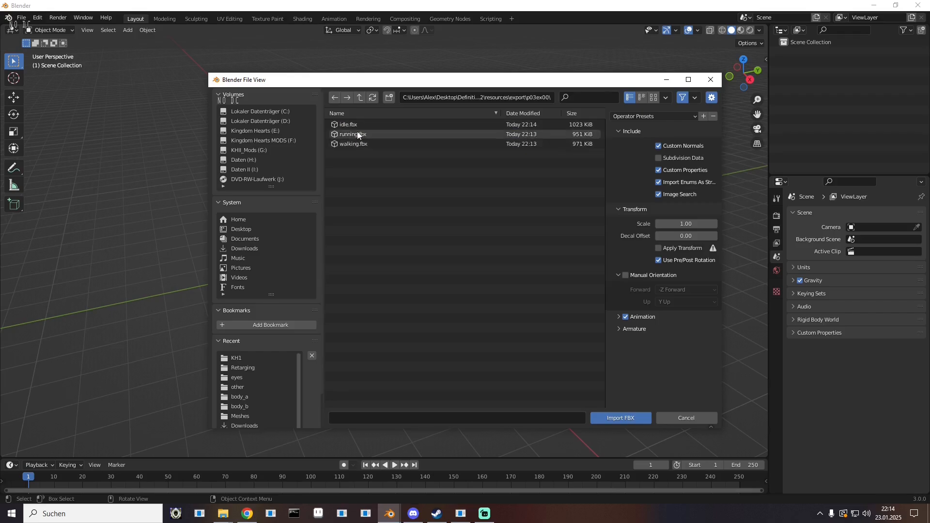
double_click(356, 124)
- Enlarge the timeline, frame the idle animation's keyframes and preview the animation's playback
drag(347, 227, 437, 185)
scroll(435, 216, up, 7)
scroll(437, 185, down, 1)
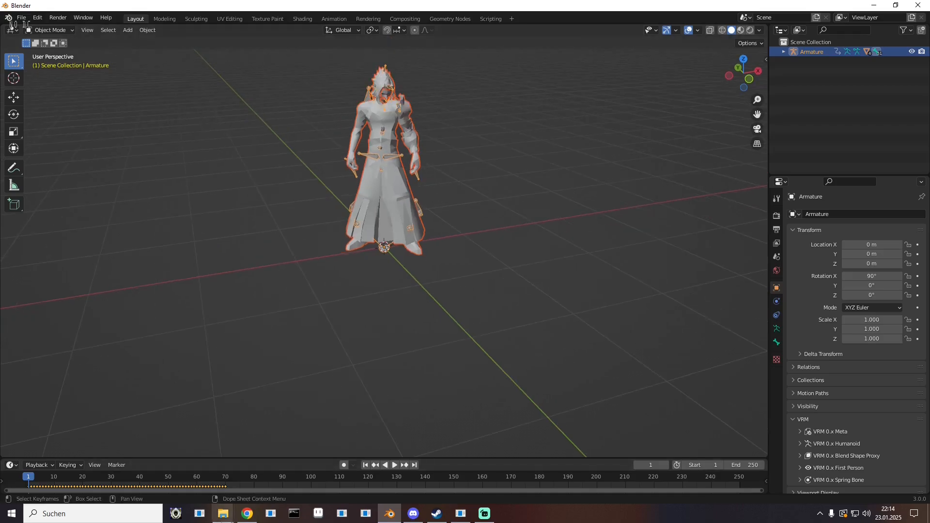
drag(227, 458, 227, 354)
drag(185, 415, 369, 466)
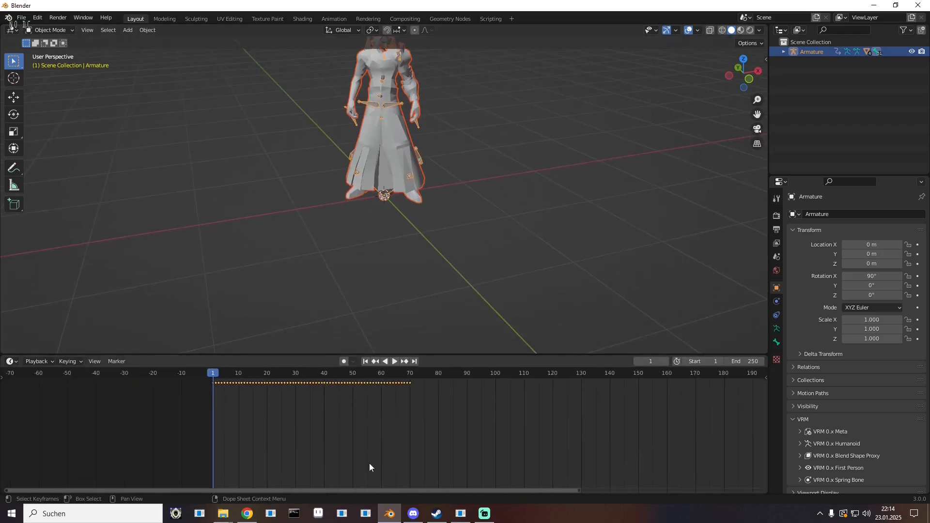
scroll(269, 430, up, 12)
drag(218, 436, 335, 470)
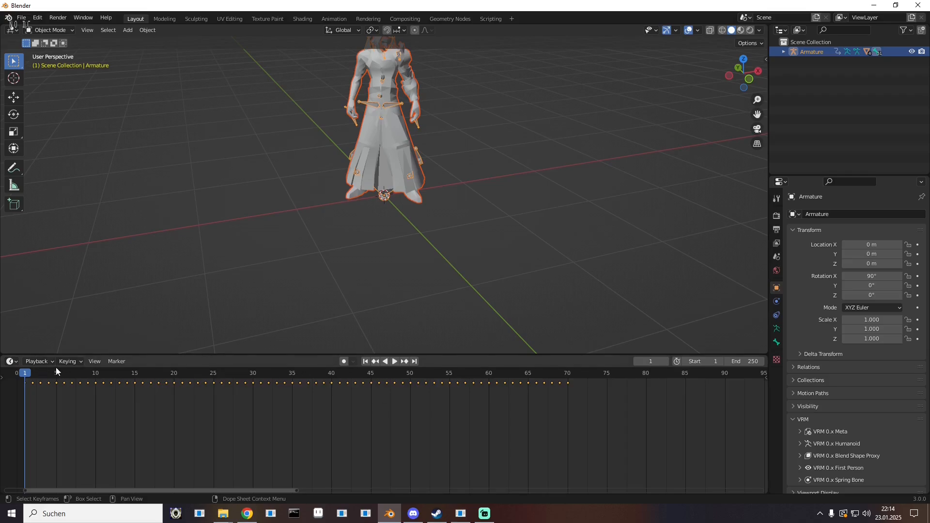
key(space)
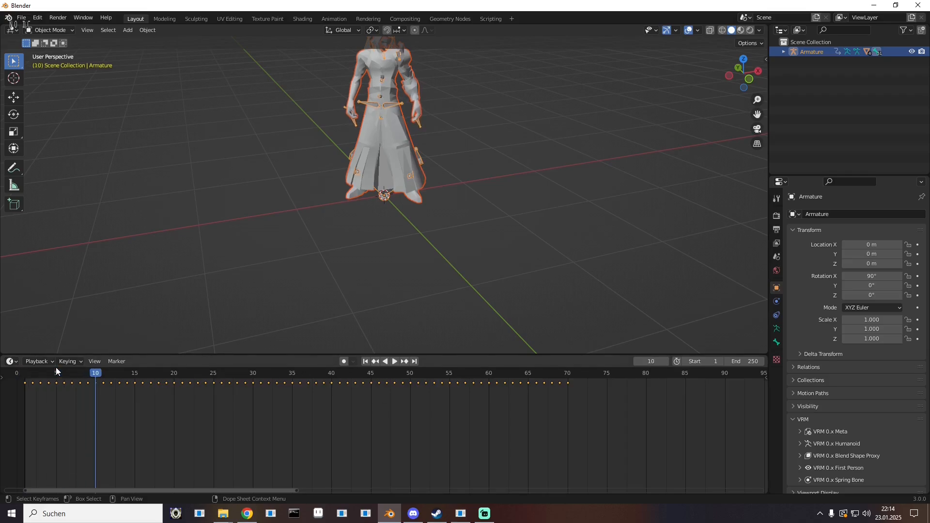
key(space)
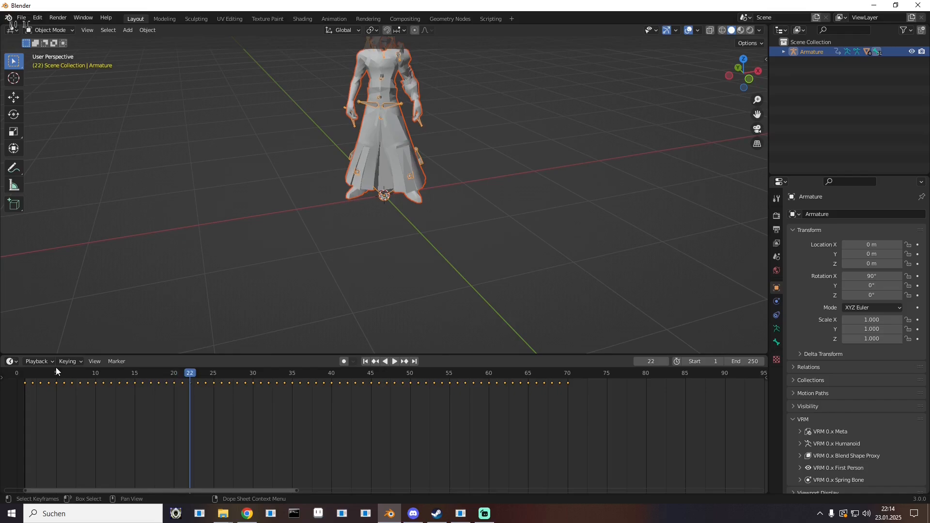
- Set the scene's frame rate to 30 fps and play the idle animation at that speed
click(776, 233)
click(877, 302)
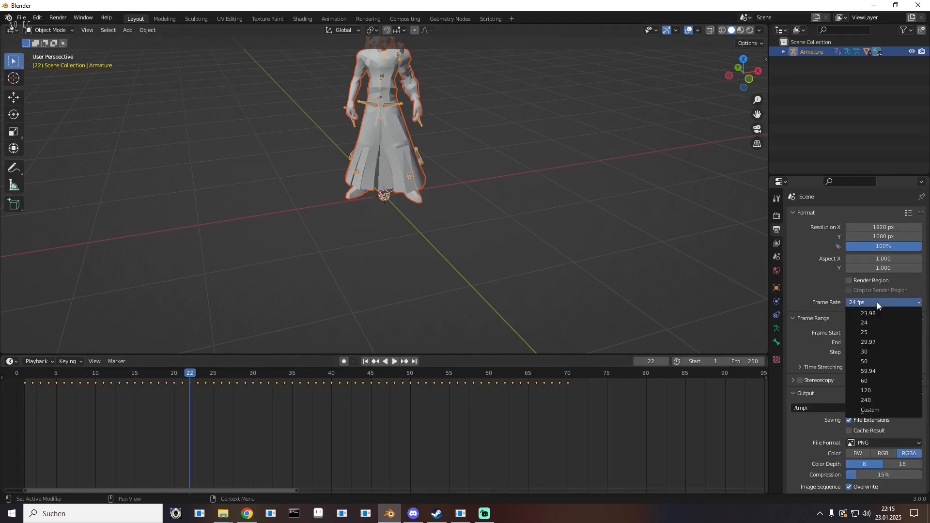
click(872, 353)
click(395, 362)
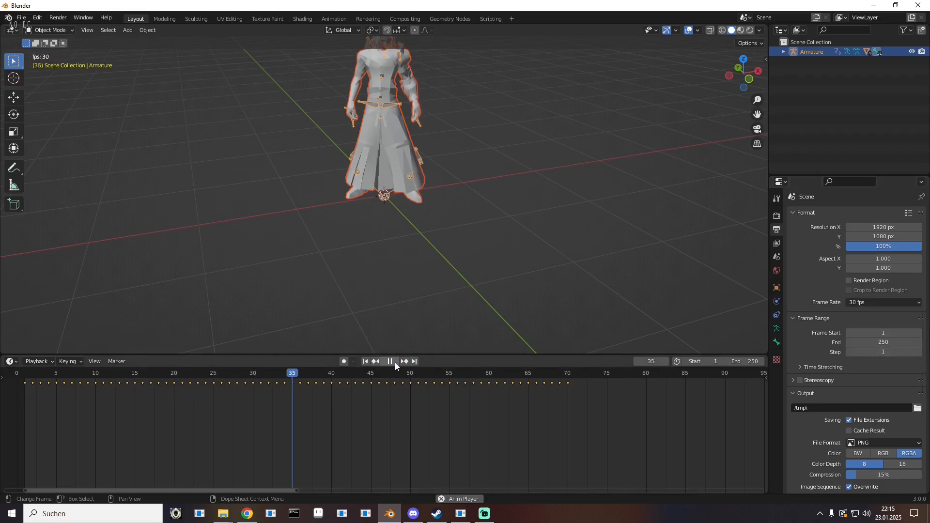
click(384, 363)
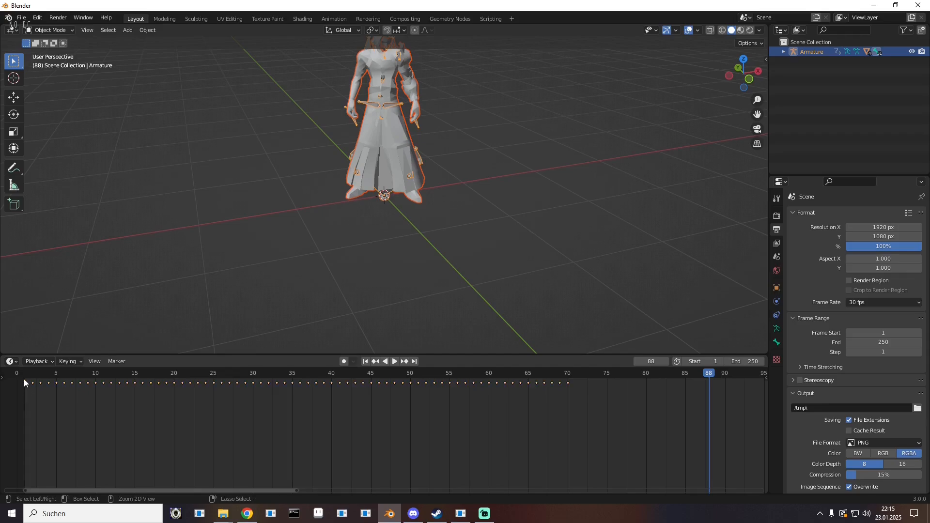
- Copy the idle animation's first keyframe to frame 71 to close the loop, and preview the playback
drag(560, 373, 575, 373)
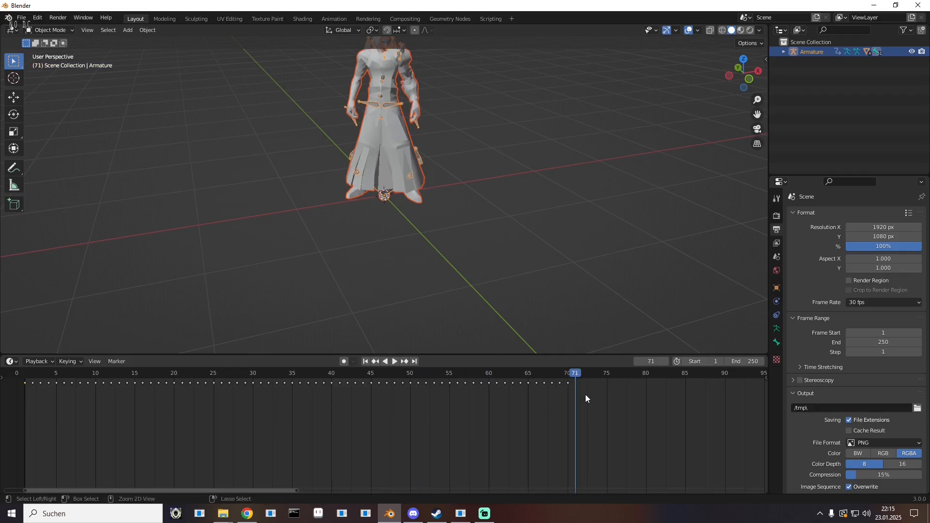
key(ctrl+v)
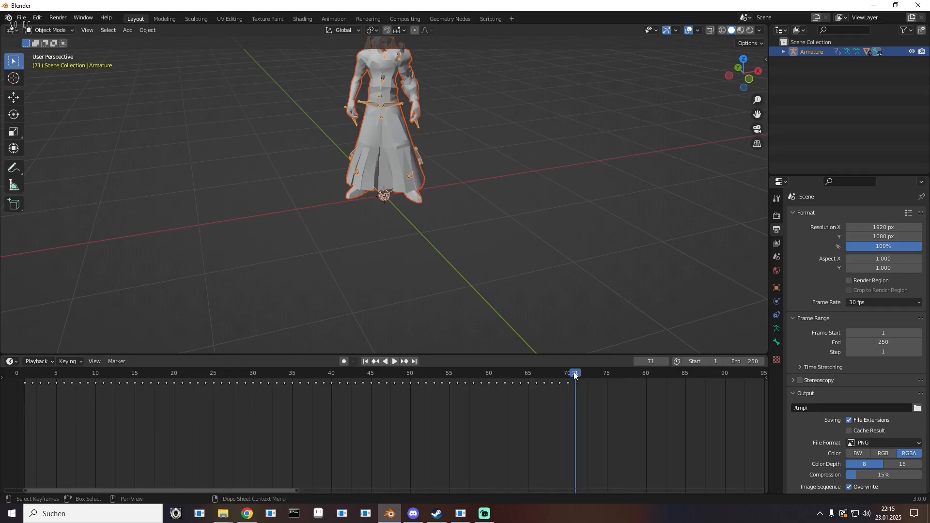
key(space)
click(577, 374)
drag(577, 373, 103, 376)
key(space)
- Export the idle animation in FBX format as Idledone.fbx to the p03ex00 folder, with NLA Strips turned off
click(23, 18)
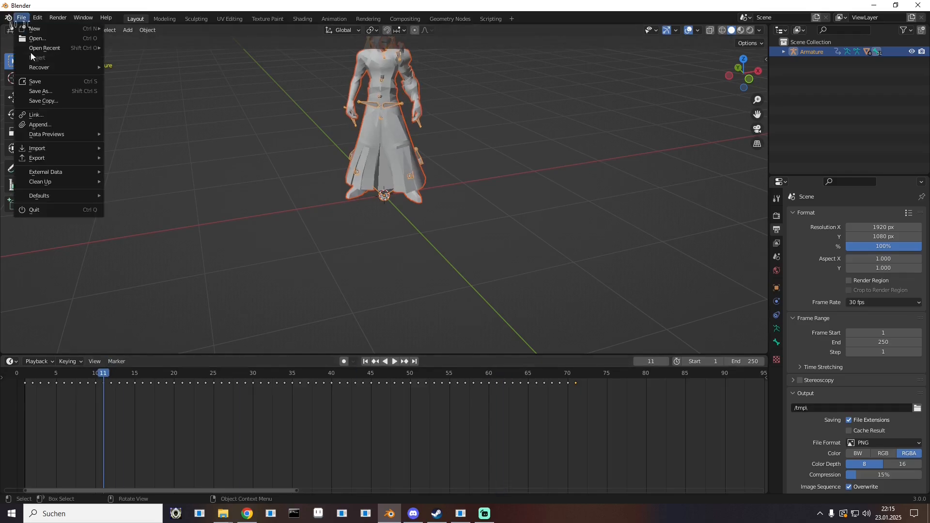
mouse_move(56, 156)
click(162, 238)
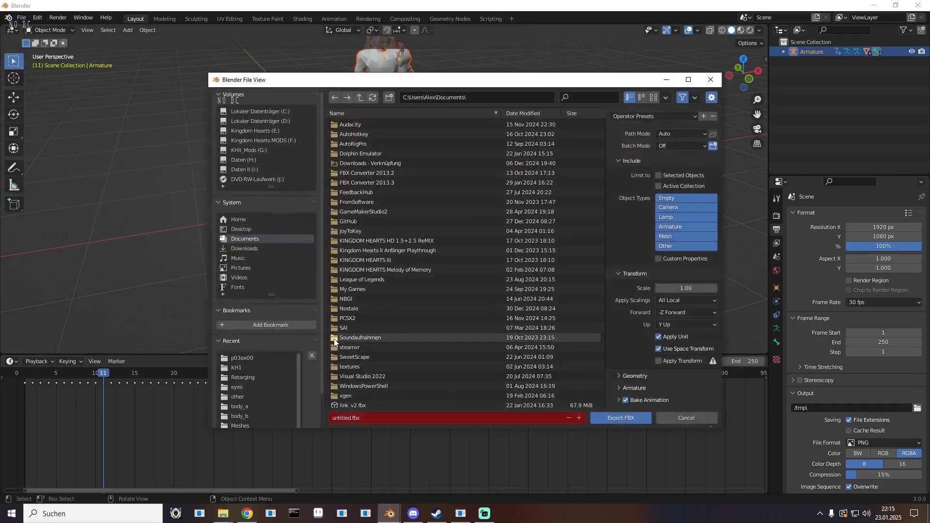
click(249, 359)
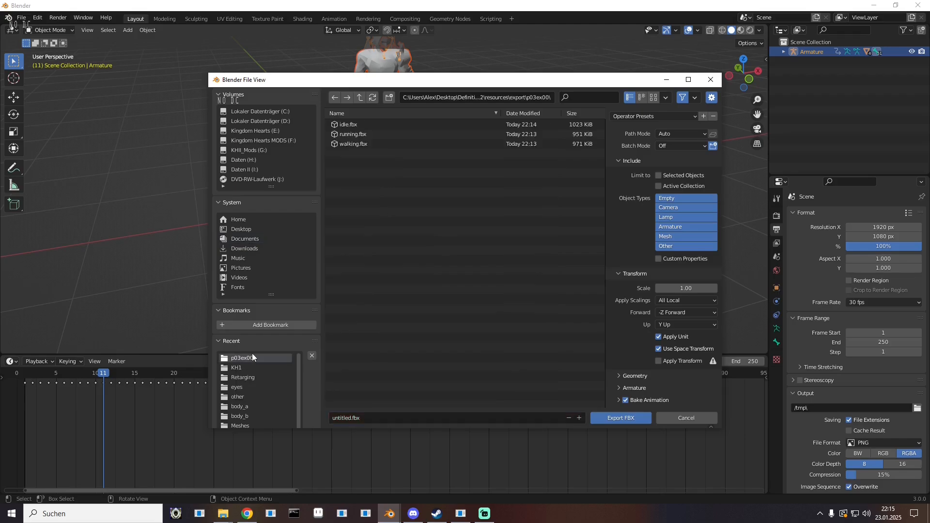
click(340, 419)
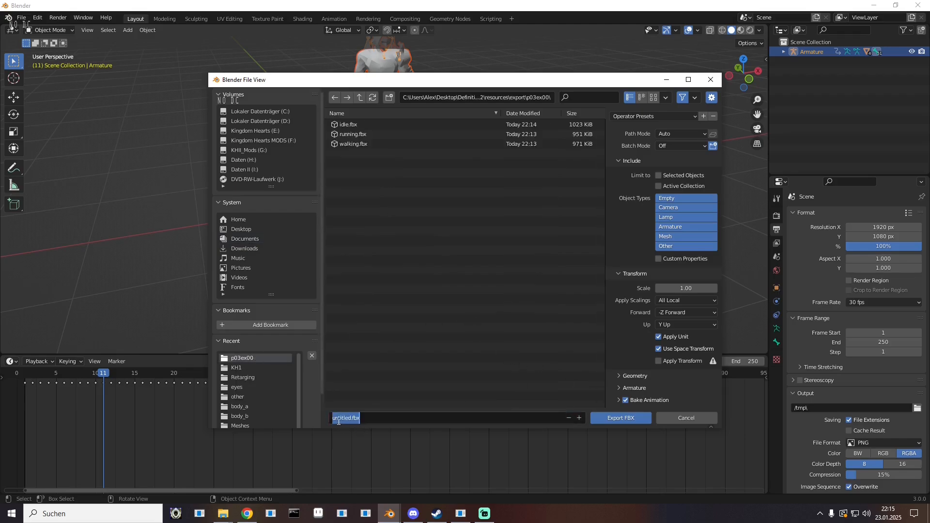
key(BackSpace)
key(Return)
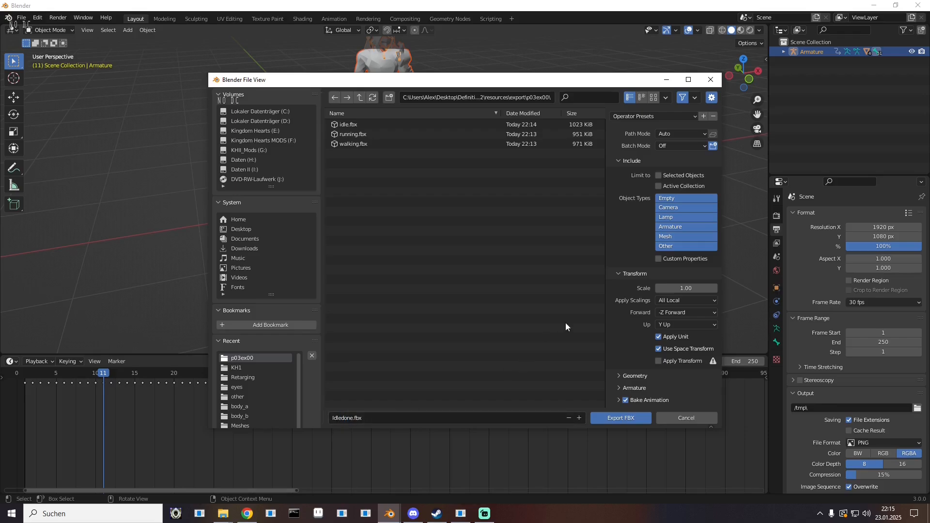
click(615, 390)
scroll(615, 395, down, 6)
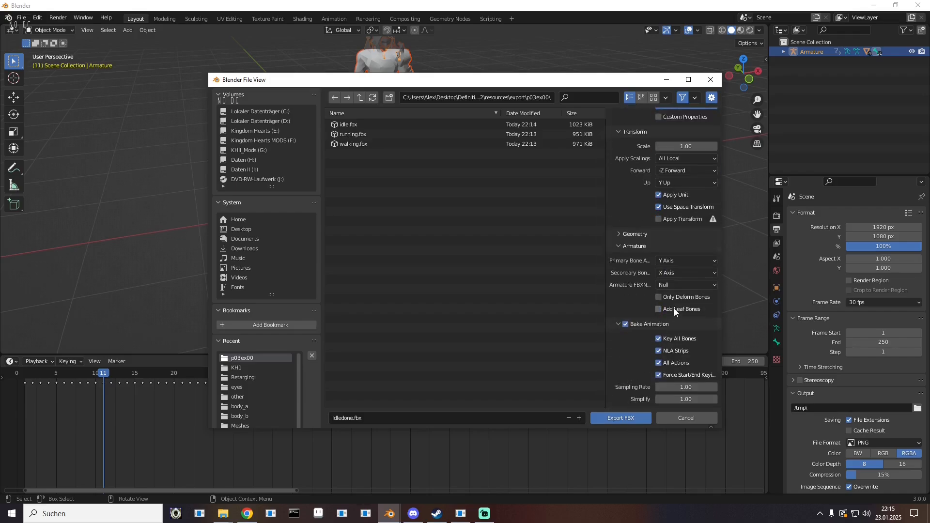
click(670, 352)
click(616, 417)
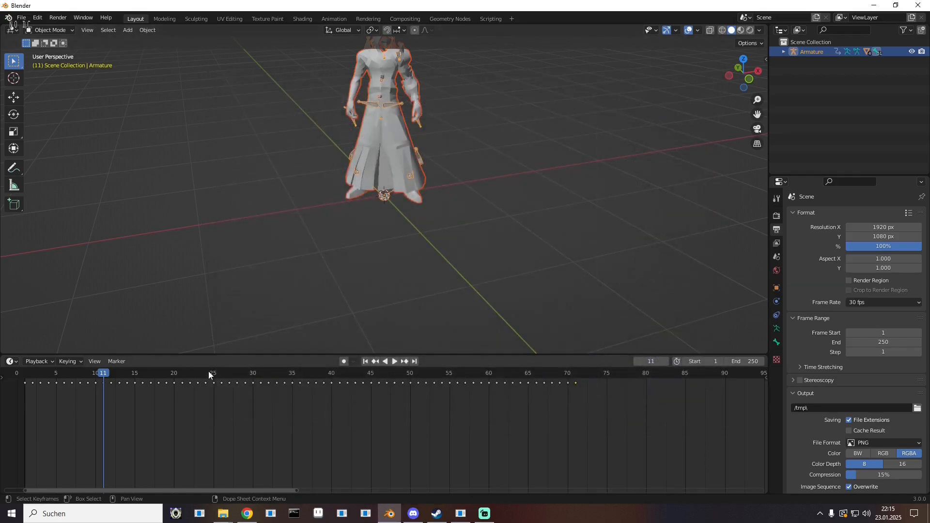
- Scrub through the idle animation to frame 30, check the p03ex00 export folder for Idledone.fbx and return to Blender
drag(102, 376, 253, 380)
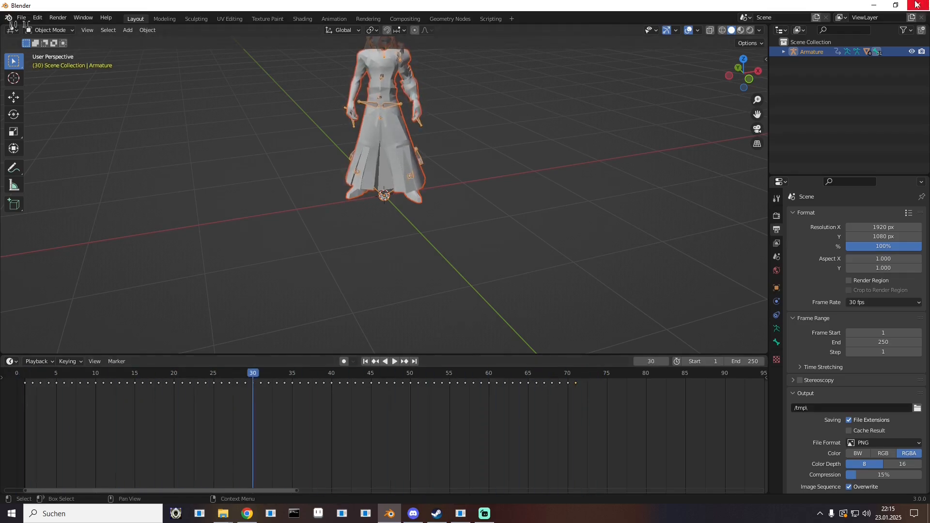
click(874, 5)
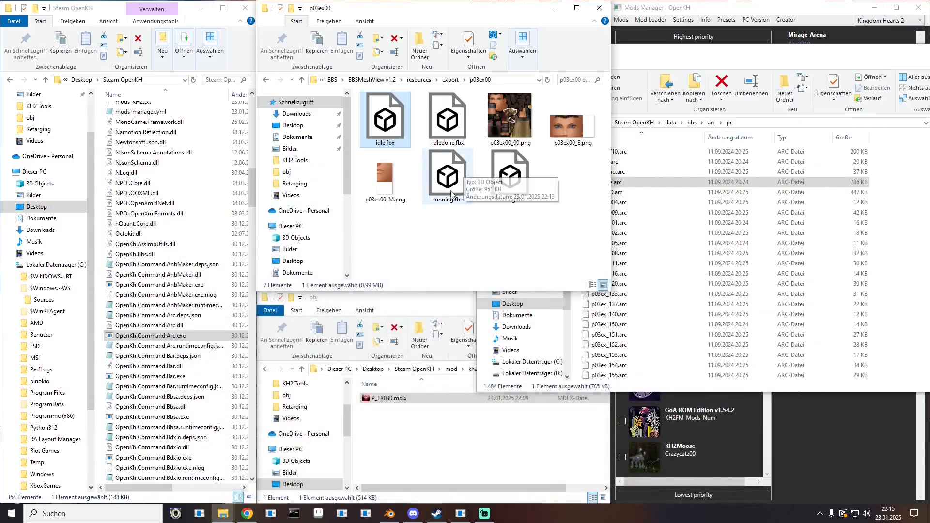
click(390, 514)
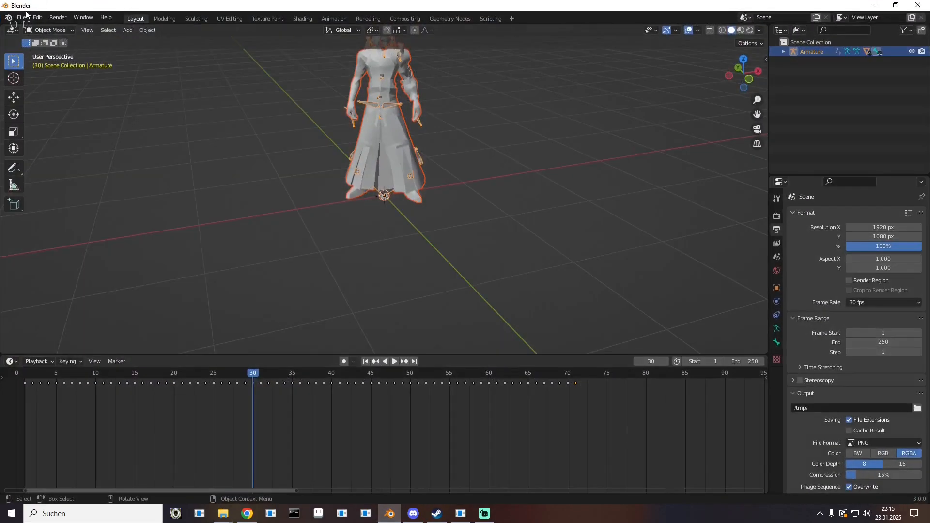
- Start a new General file without saving the idle animation scene
click(21, 17)
mouse_move(33, 28)
click(161, 28)
click(497, 272)
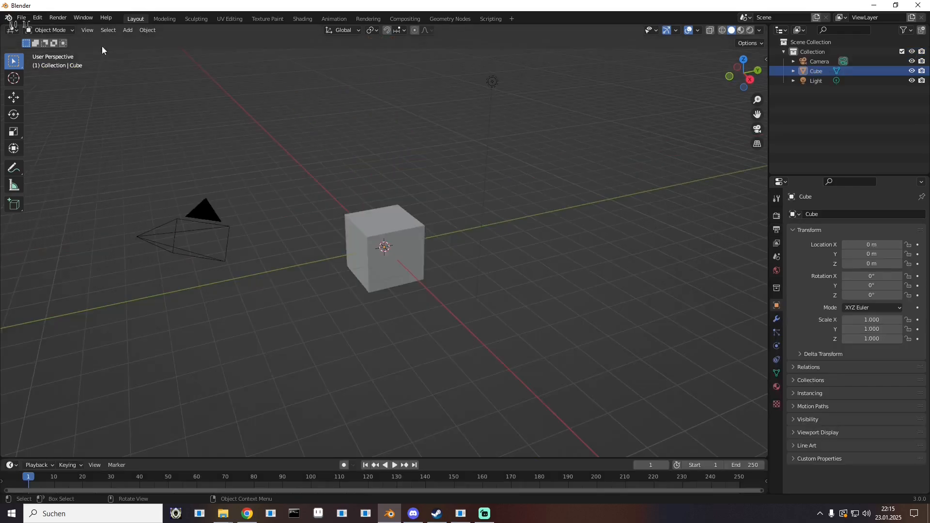
- Import walking.fbx from the p03ex00 export folder
click(21, 17)
mouse_move(49, 149)
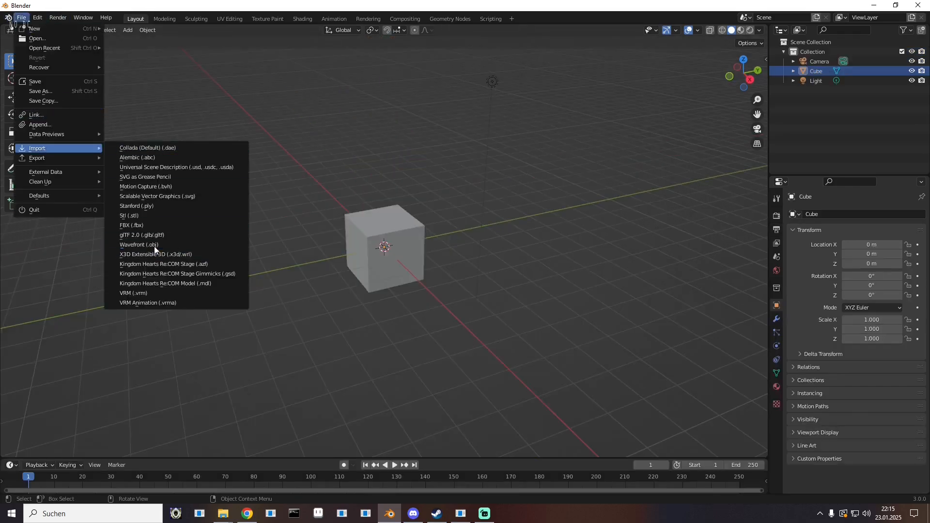
click(146, 226)
click(257, 358)
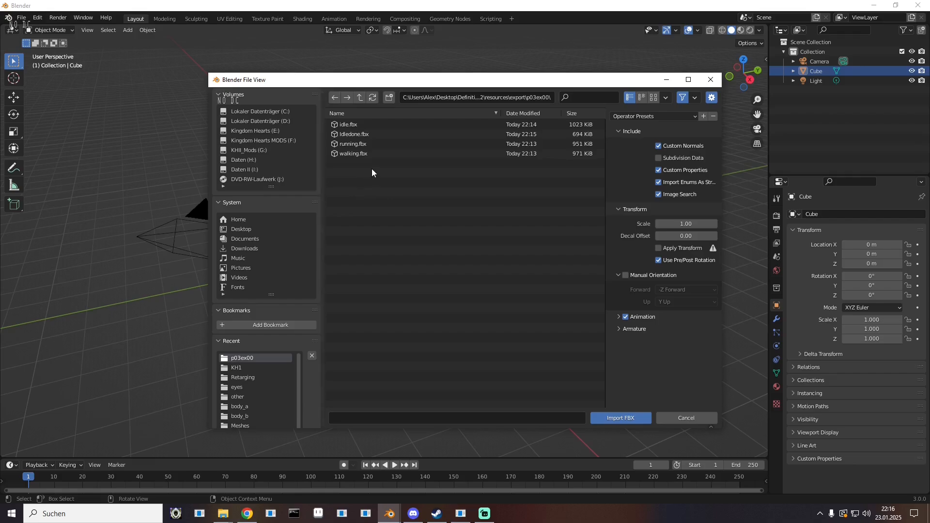
double_click(351, 153)
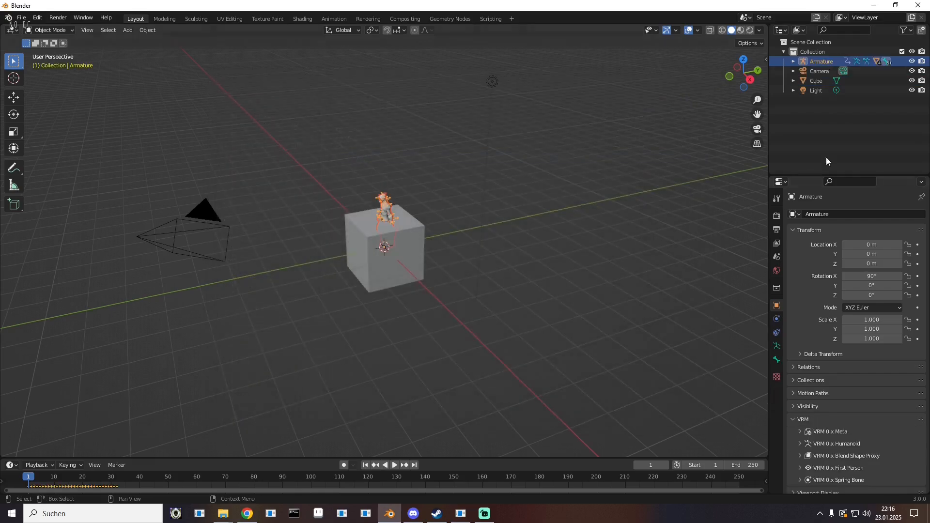
- Delete the default camera, cube and light, and set the scene's frame rate to 30 fps
drag(825, 121, 818, 74)
key(x)
click(821, 59)
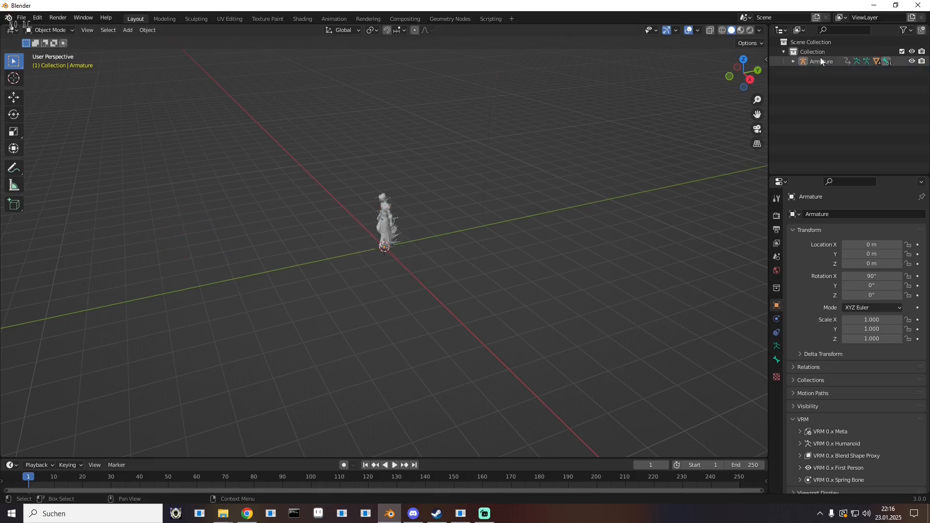
click(777, 229)
click(868, 299)
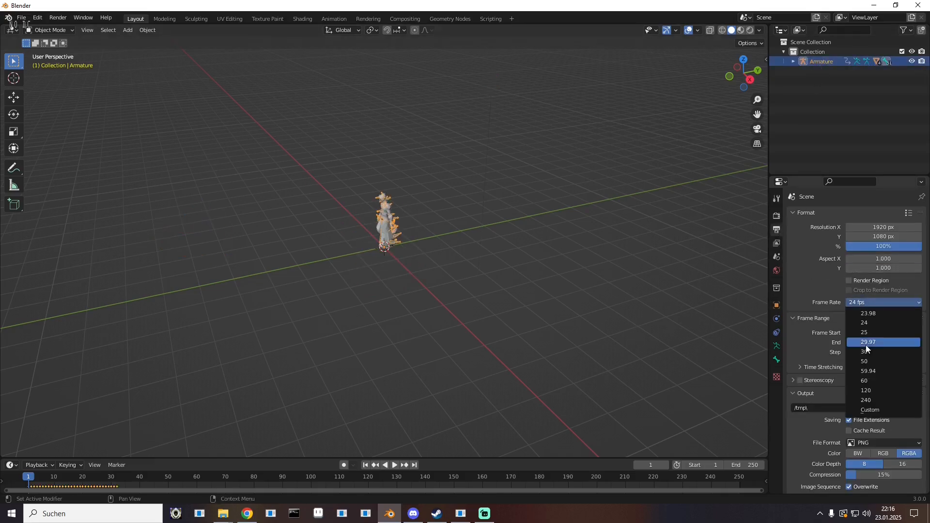
click(870, 354)
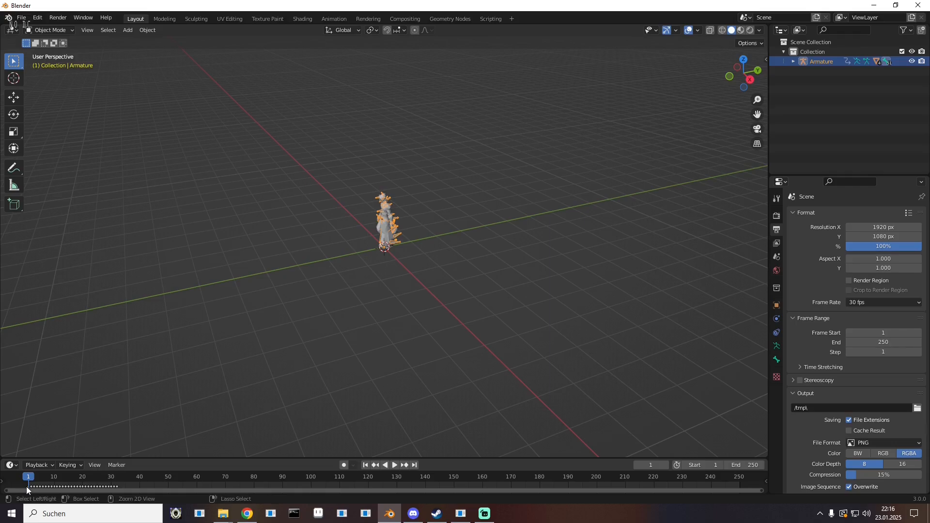
- Move the playhead to frame 33, one frame past the walking animation's last keyframe
drag(26, 478, 116, 479)
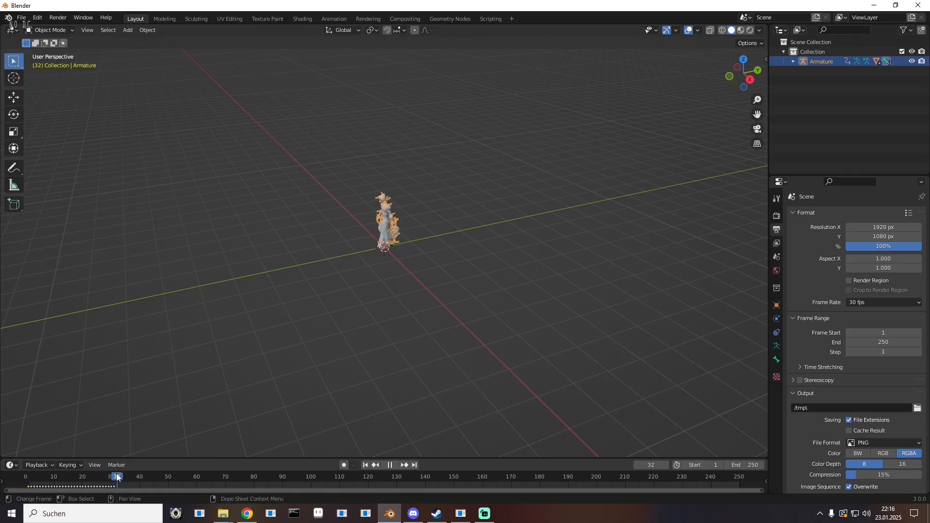
key(Right)
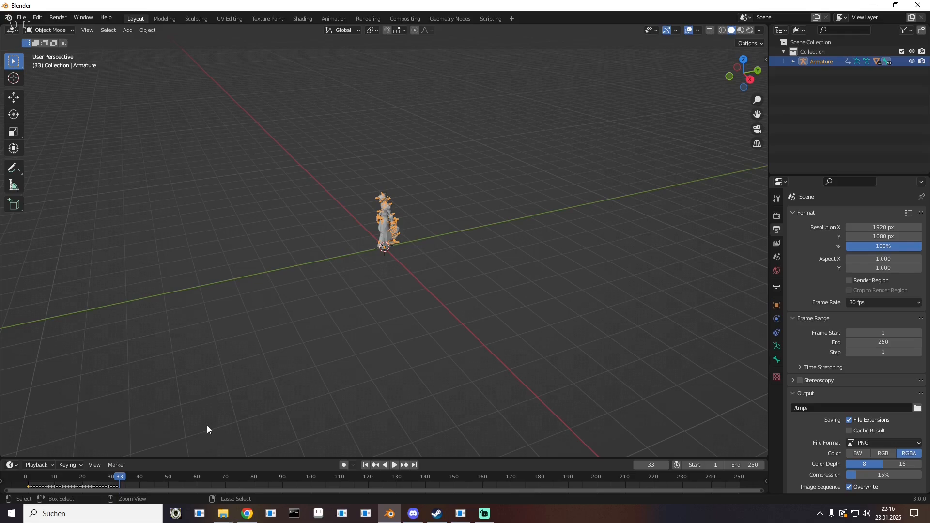
key(ctrl+v)
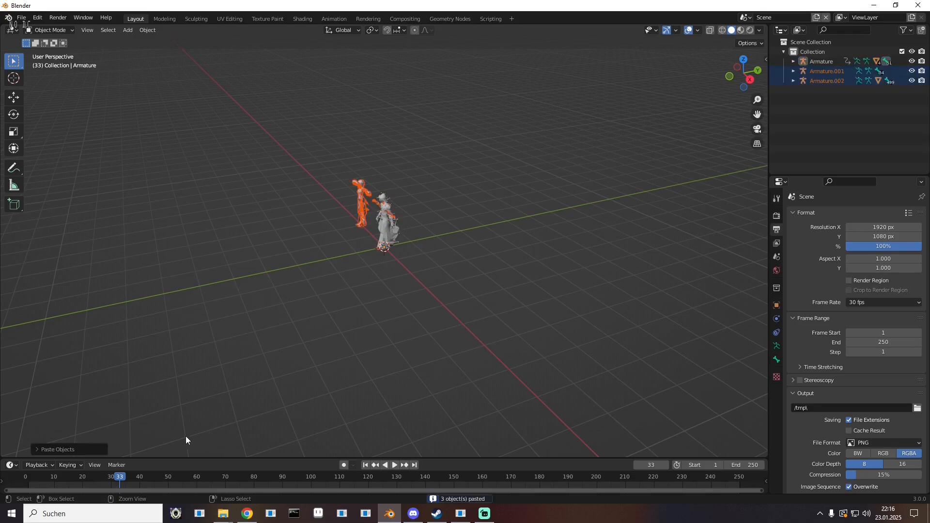
drag(292, 350, 386, 287)
scroll(405, 234, up, 5)
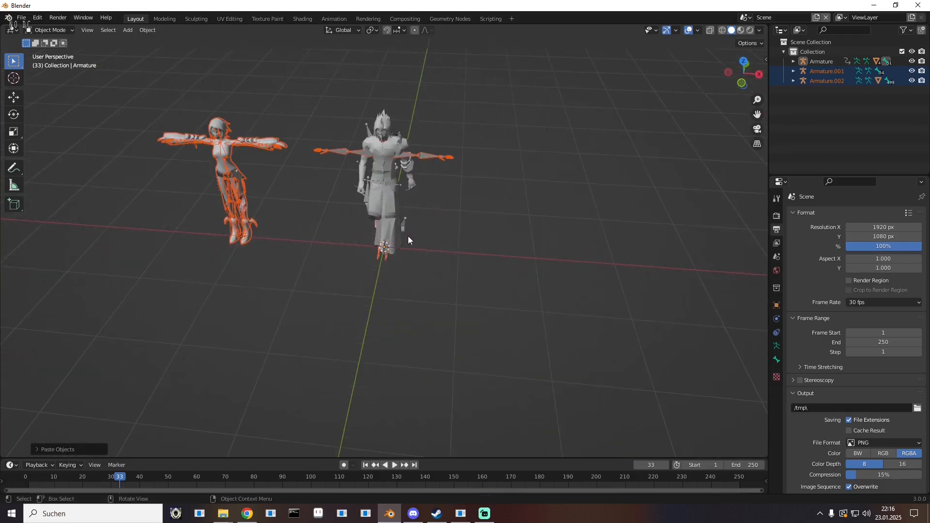
key(ctrl+z)
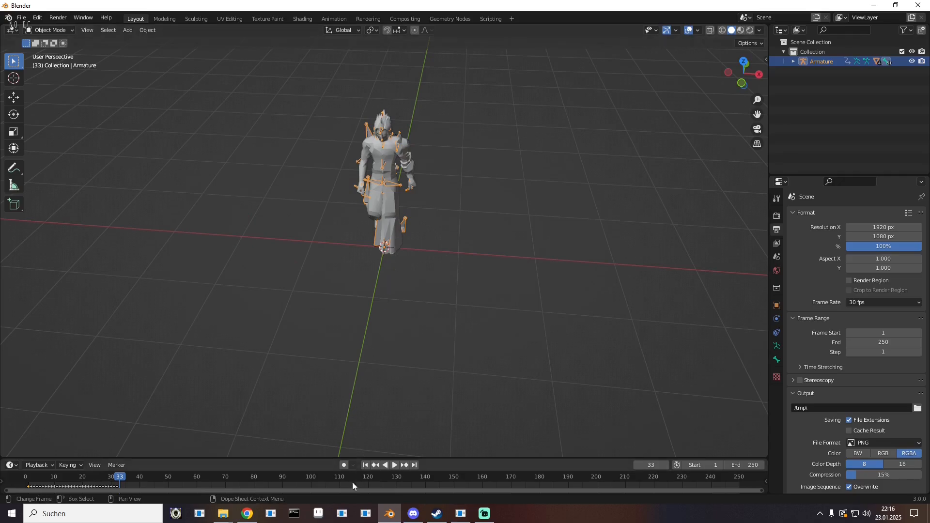
- Paste the copied first-frame keyframes at frame 33 of the walking animation and scrub back to frame 28 to check the loop
key(ctrl)
key(ctrl+v)
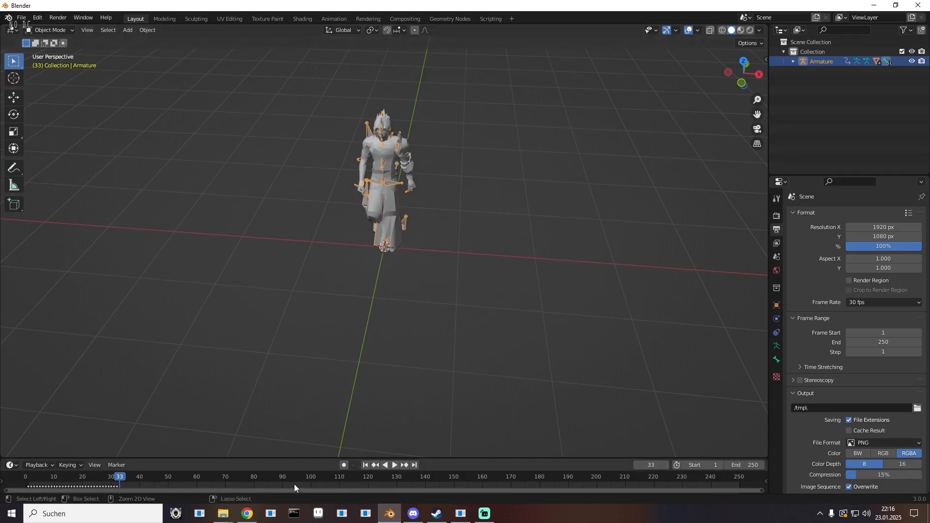
mouse_move(119, 477)
mouse_down()
mouse_move(18, 479)
mouse_move(140, 475)
mouse_move(105, 472)
mouse_up()
- Export the looped walking animation as walkingdone.fbx to the p03ex00 export folder
click(19, 17)
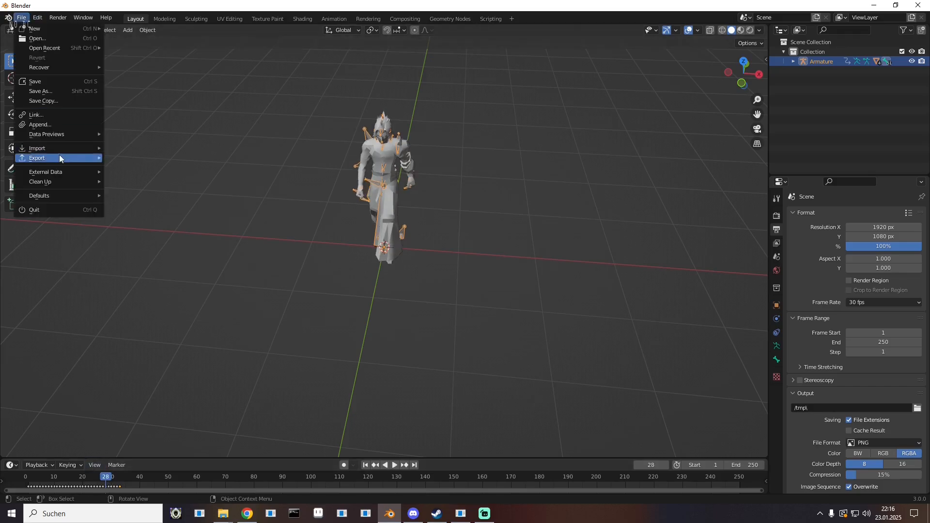
mouse_move(59, 155)
click(169, 236)
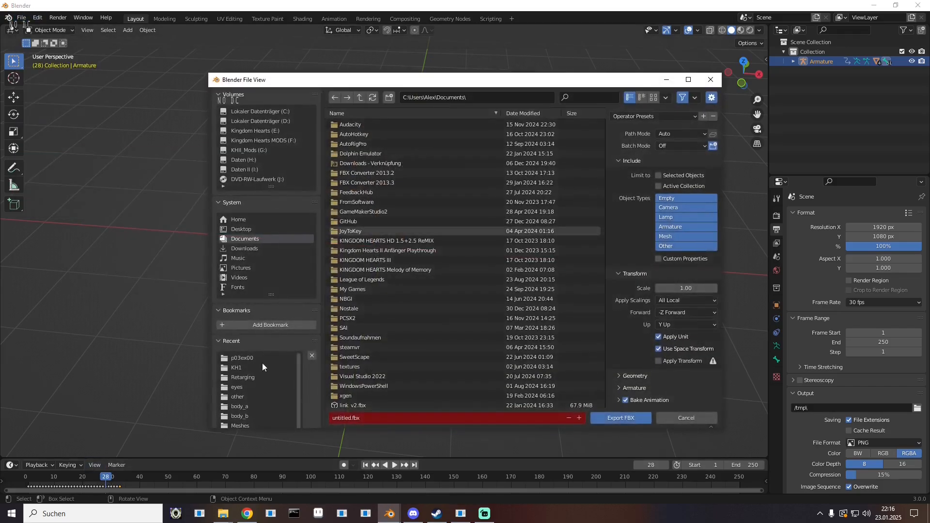
click(245, 359)
click(339, 417)
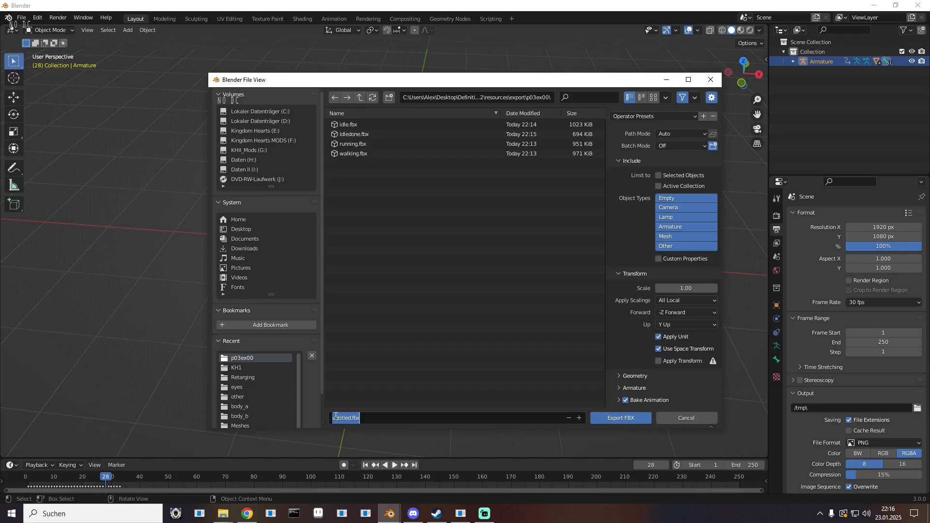
text(wal)
click(620, 388)
scroll(630, 378, down, 5)
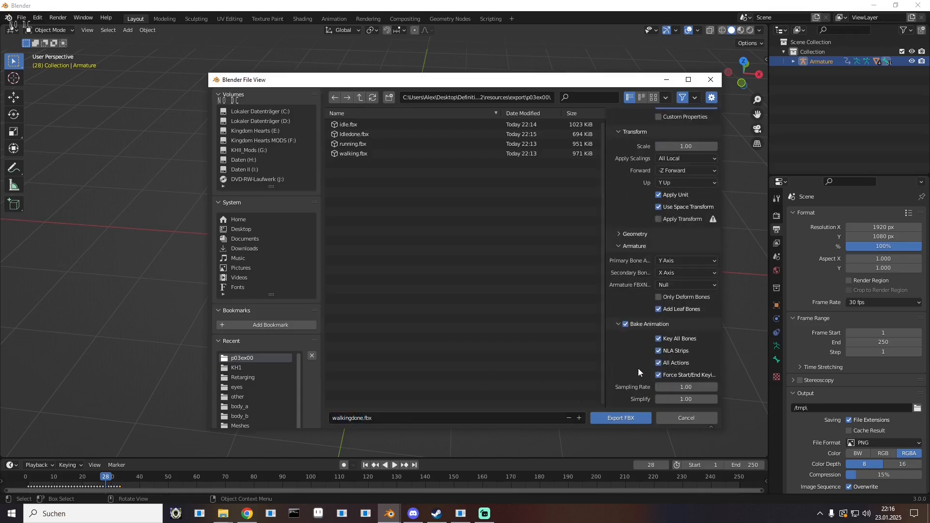
click(625, 417)
- Start a new General file without saving the walking scene and delete the default camera, cube, light and collection
click(22, 20)
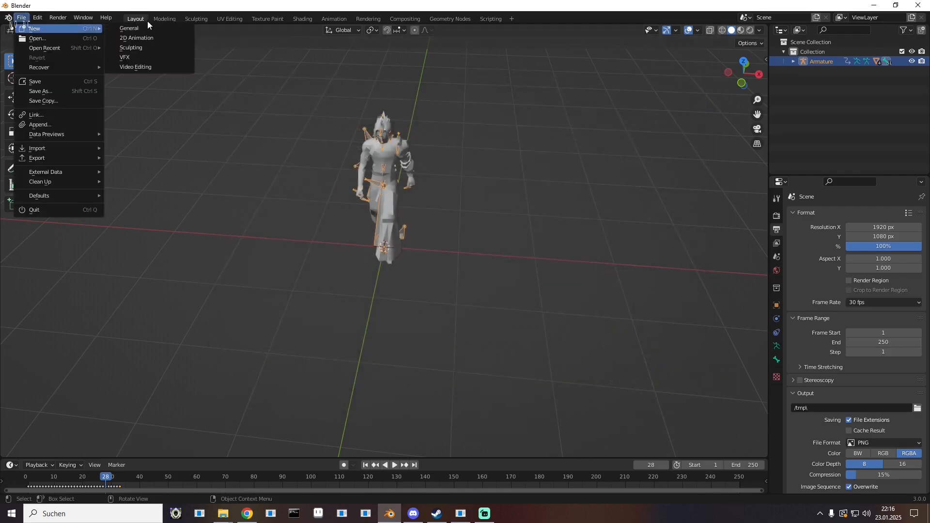
key(ctrl+q)
click(469, 274)
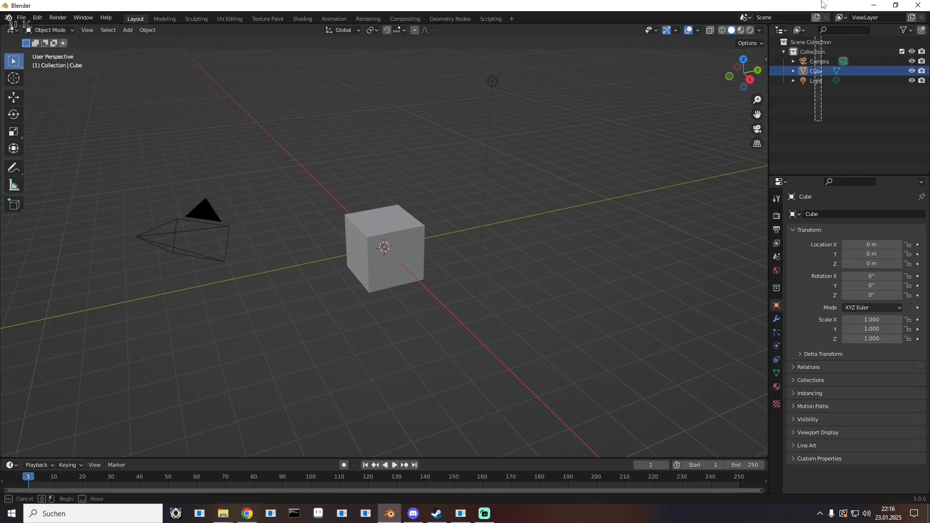
key(a)
key(Delete)
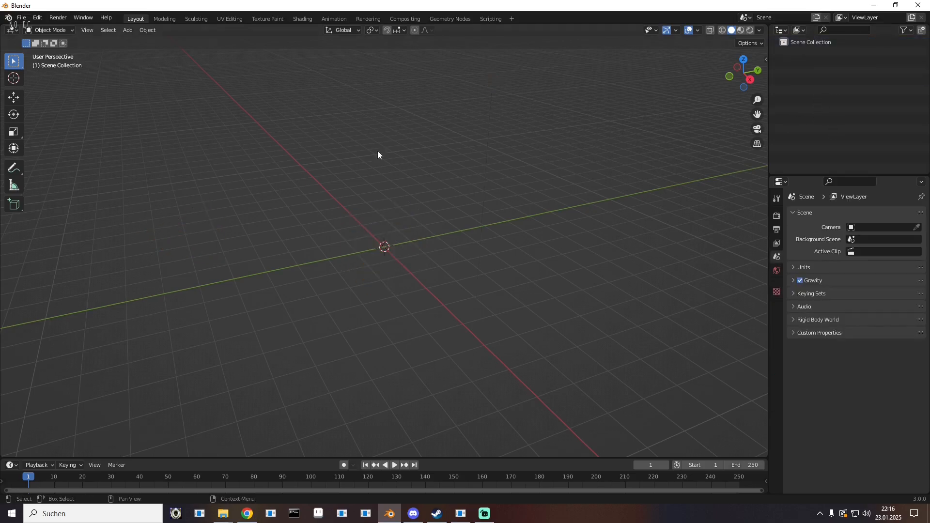
- Import running.fbx from the p03ex00 export folder
click(21, 17)
mouse_move(51, 152)
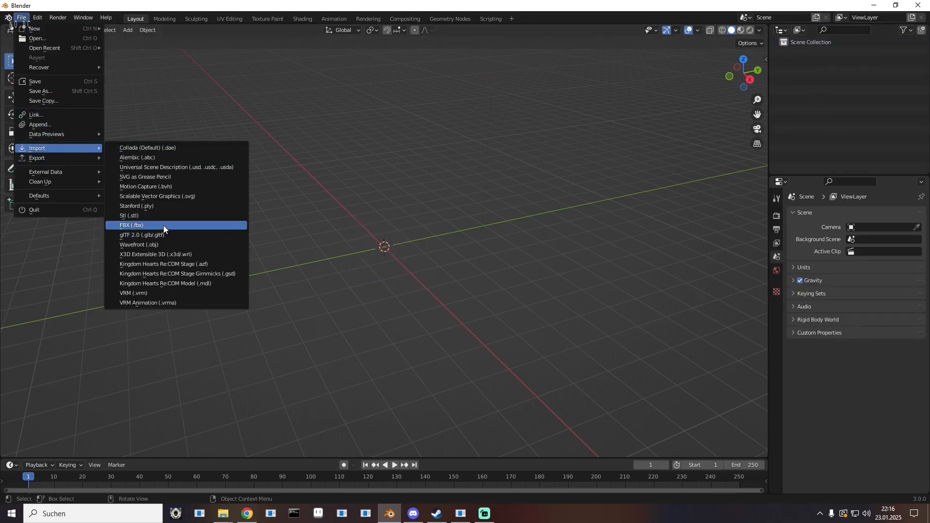
click(163, 226)
click(251, 359)
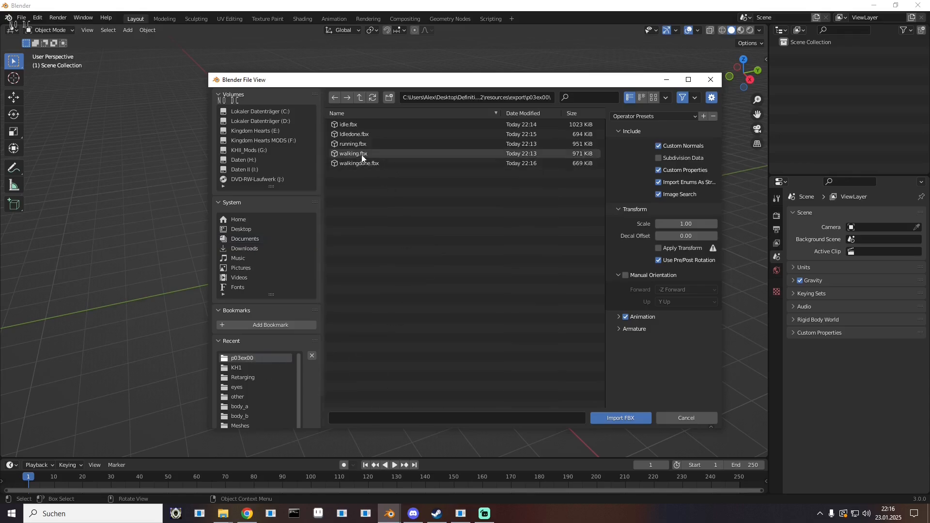
double_click(353, 145)
drag(352, 209, 399, 225)
scroll(466, 221, up, 8)
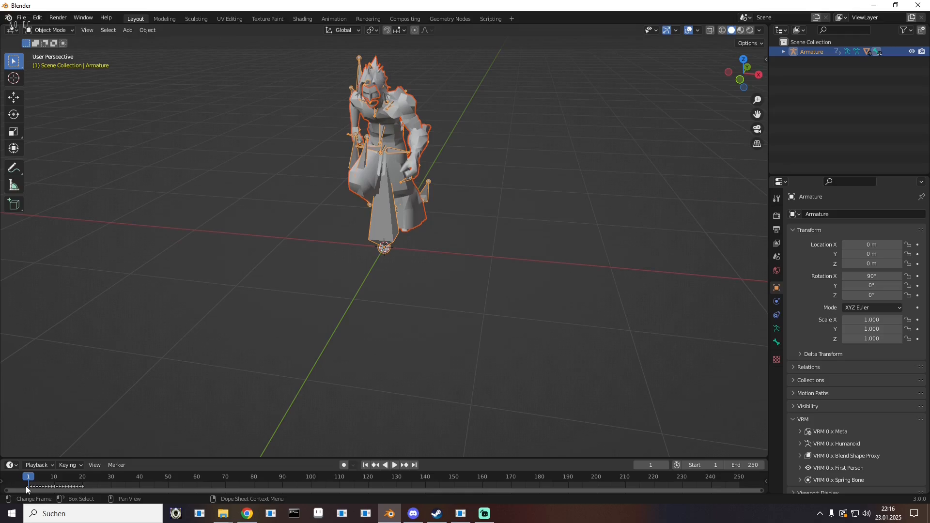
- Copy the running animation's first-frame keyframes to frame 21 and set the scene's frame rate to 30 fps
click(25, 487)
key(space)
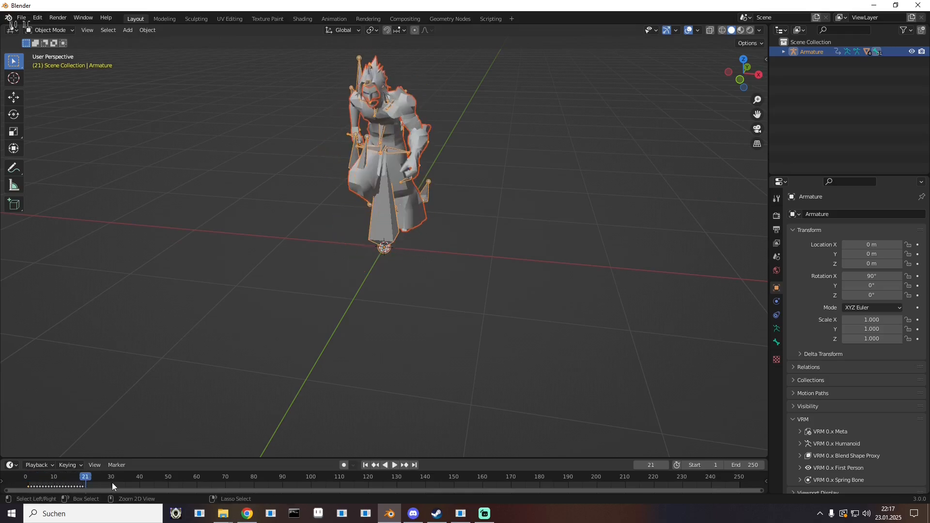
click(777, 229)
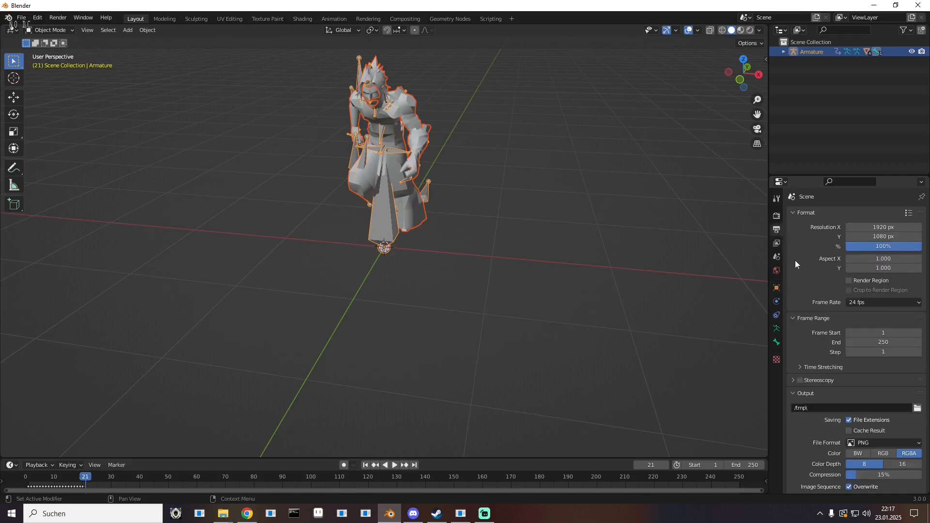
click(877, 304)
click(868, 355)
- Export the looped running animation as an FBX file
click(21, 17)
mouse_move(48, 159)
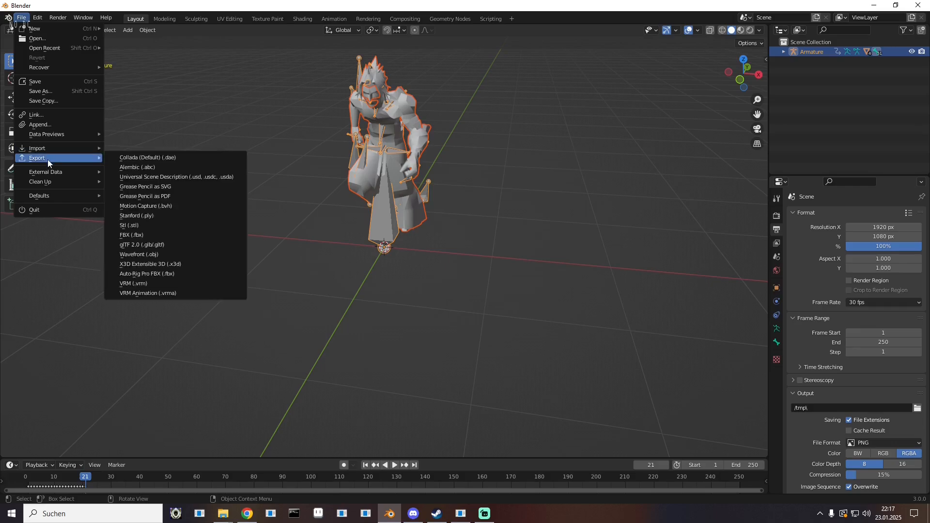
- Export the animated armature as runningdone.fbx into the p03ex00 folder, with Key All Bones and NLA Strips turned off for the baked animation
click(160, 236)
click(247, 359)
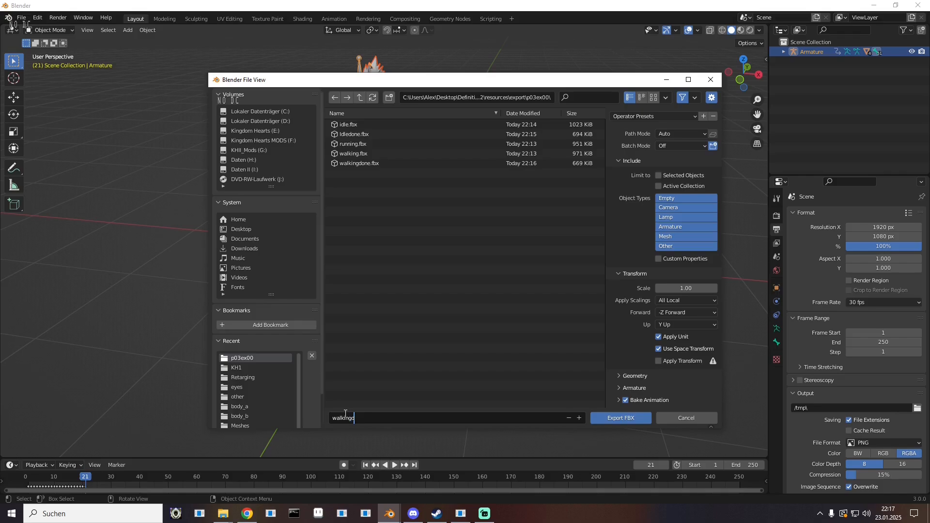
key(Return)
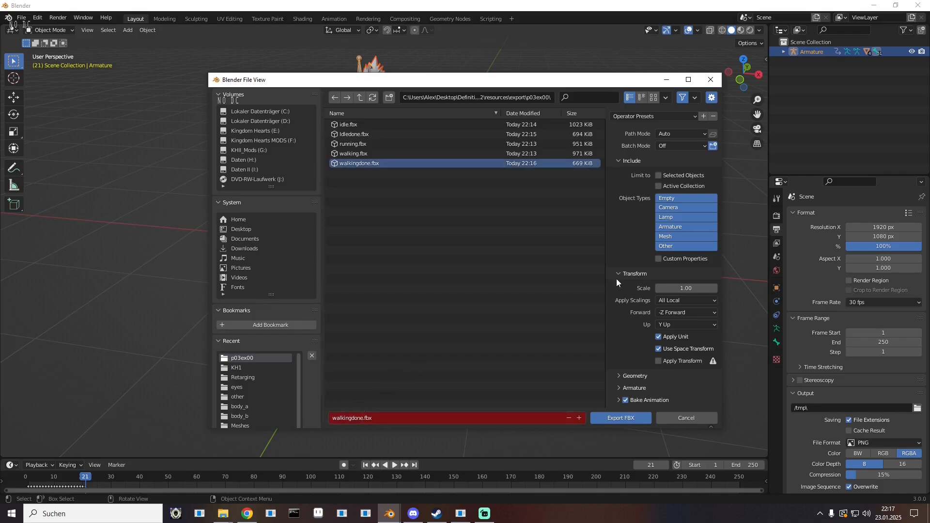
click(618, 388)
scroll(617, 374, down, 6)
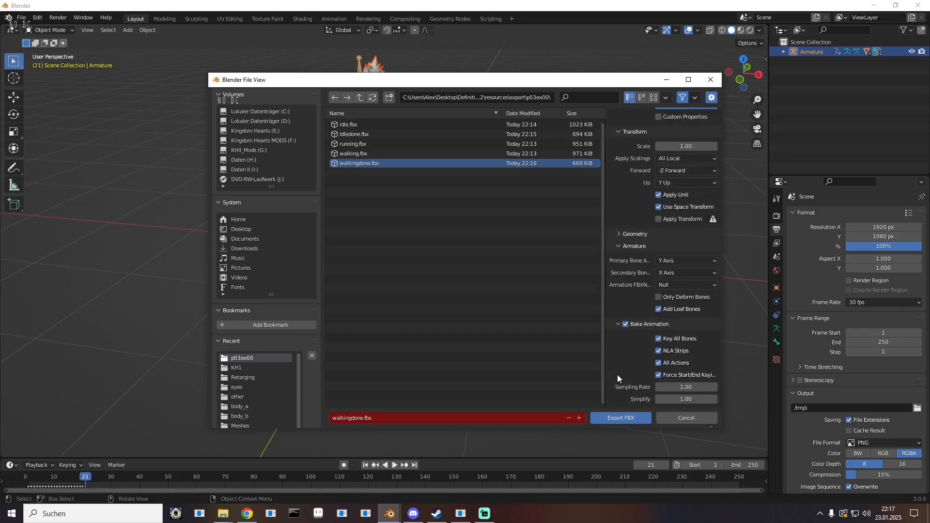
click(345, 417)
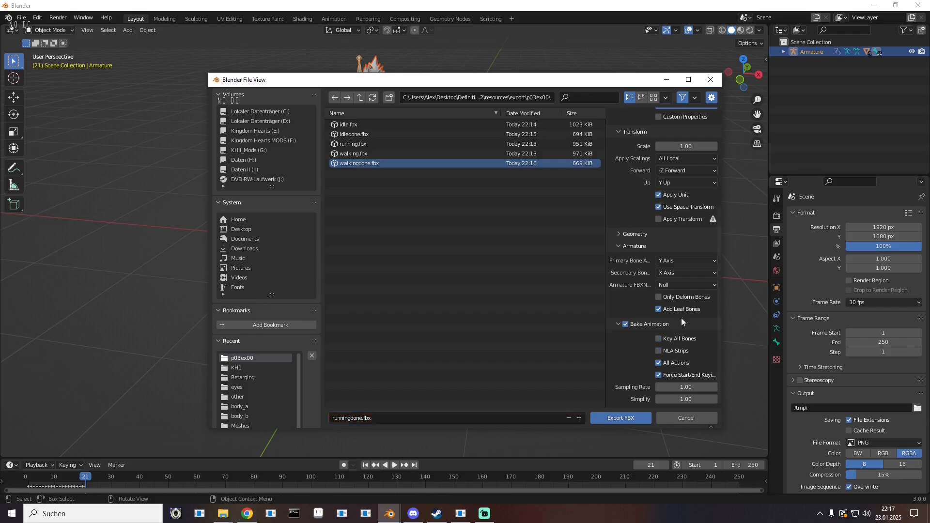
click(623, 418)
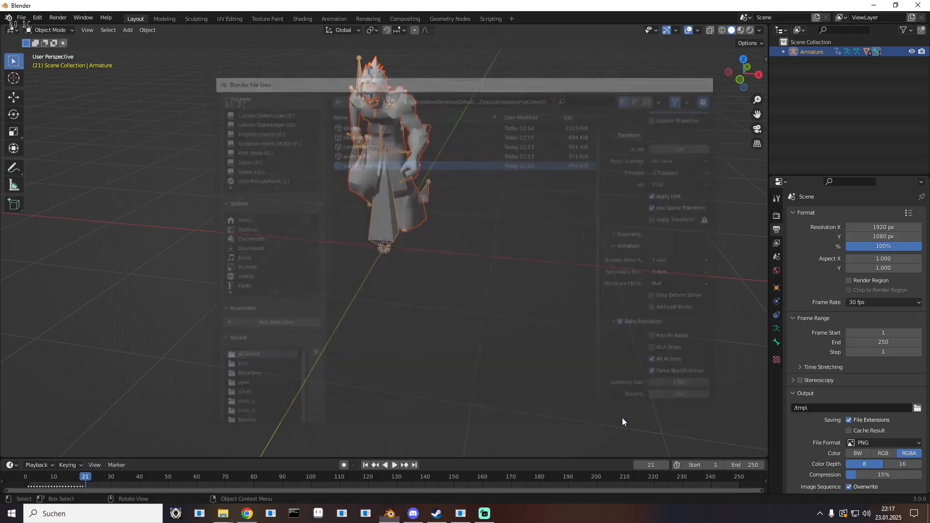
- Switch to the p03ex00 folder and preview running.fbx and the exported runningdone.fbx in the 3D viewer
click(874, 5)
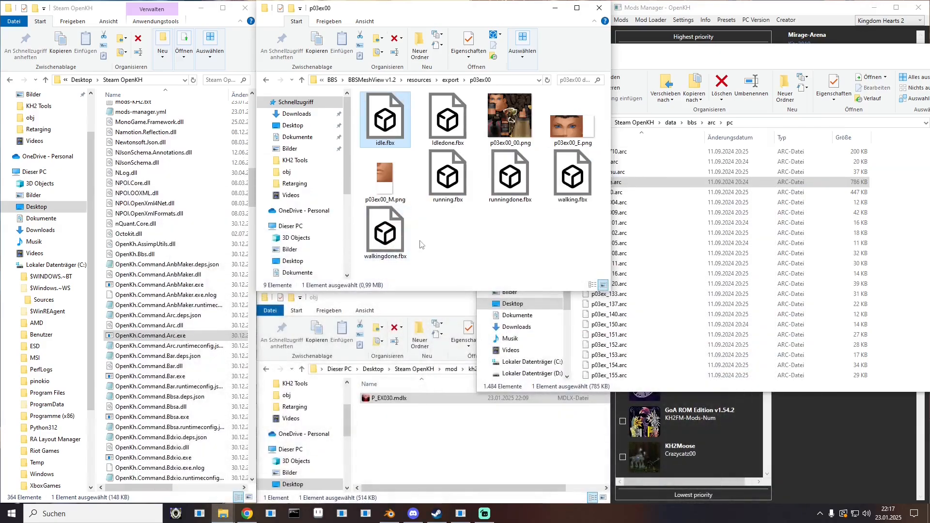
double_click(443, 182)
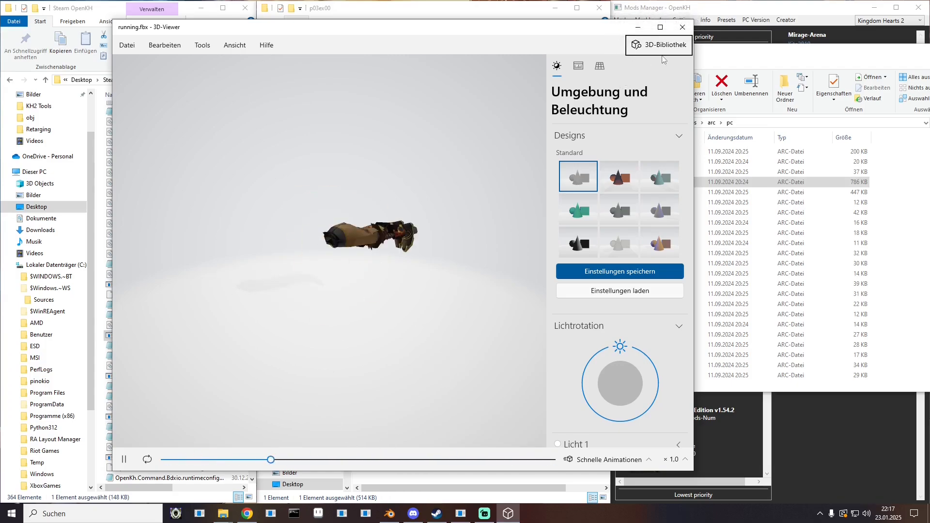
click(682, 28)
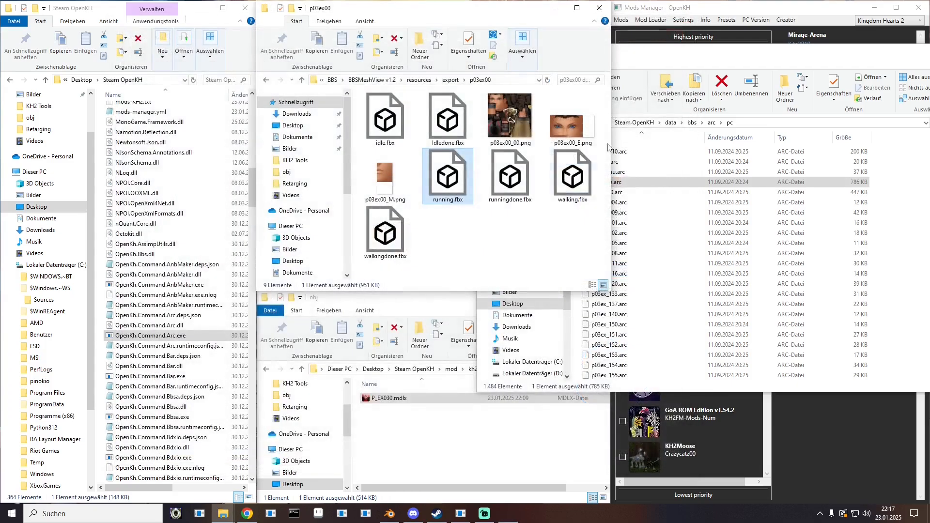
double_click(510, 175)
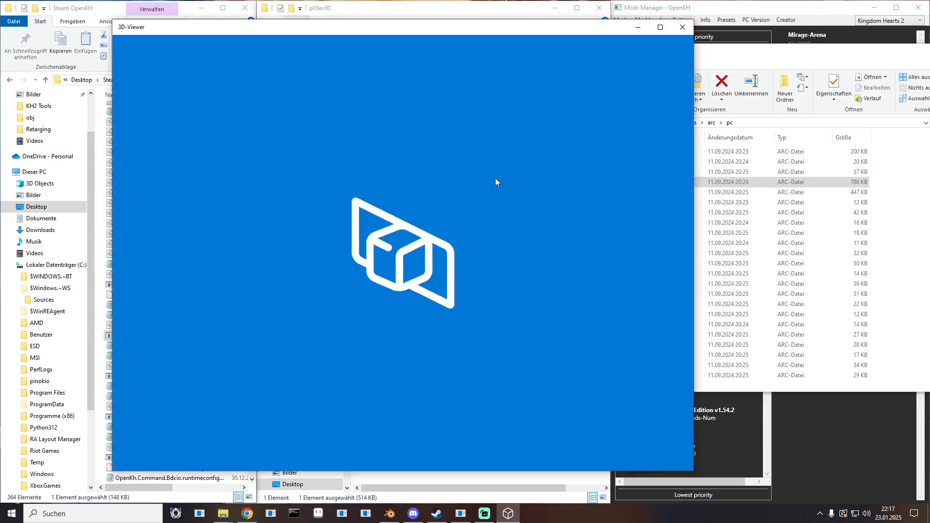
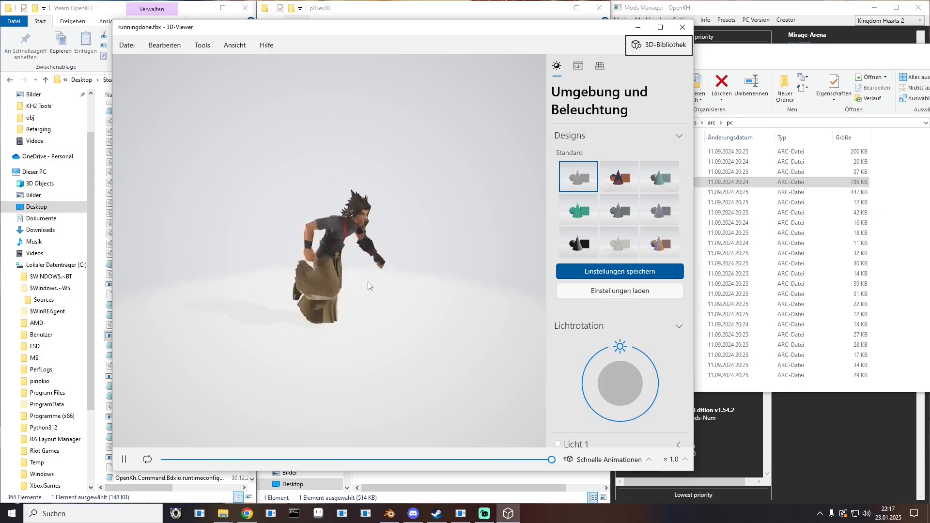
- Switch back to Blender and export the armature again as test.fbx with the default FBX settings for comparison
click(390, 513)
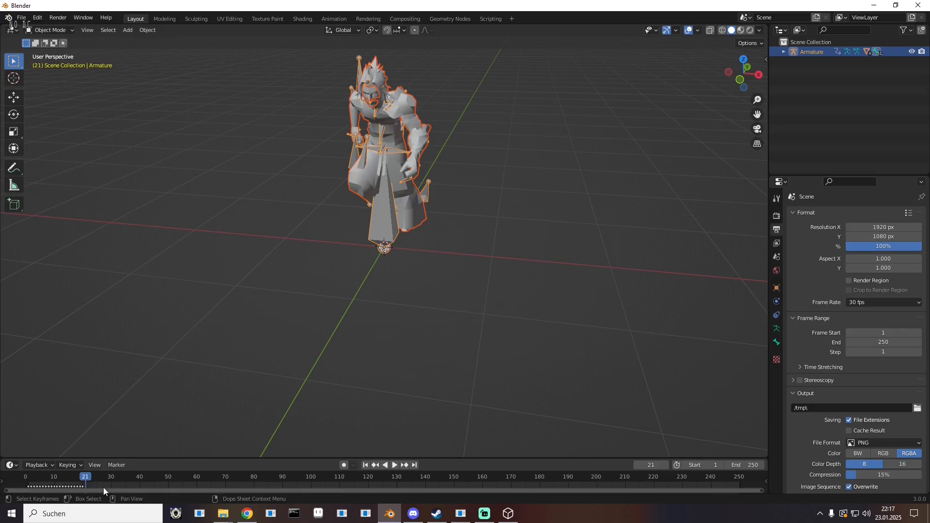
click(21, 16)
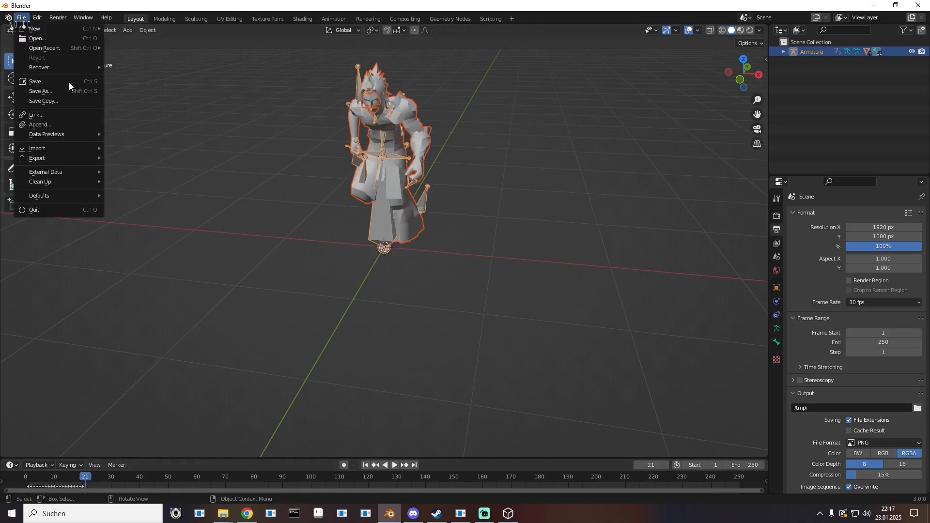
mouse_move(57, 159)
click(136, 239)
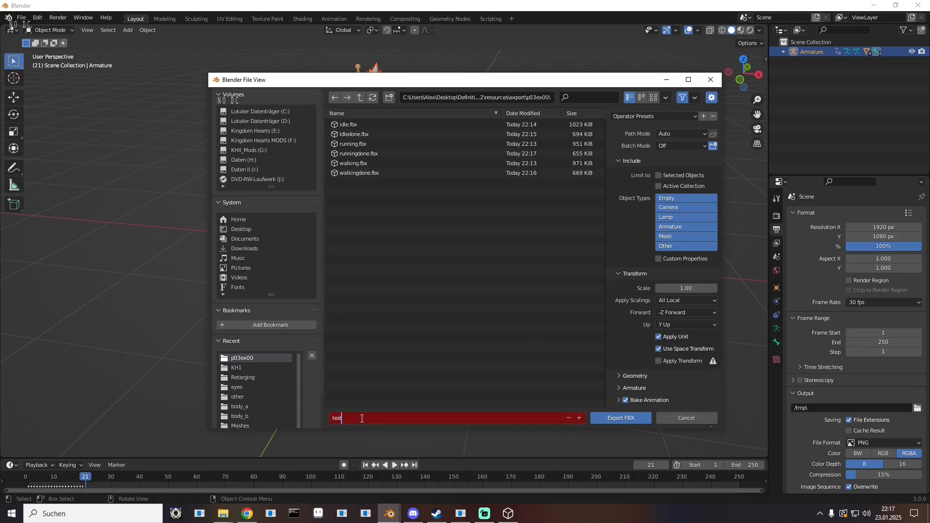
click(625, 417)
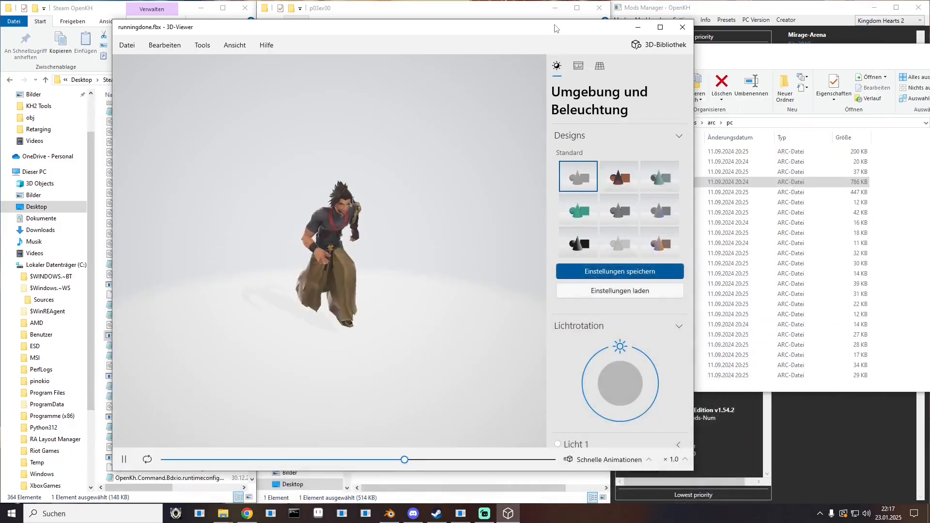
- Preview test.fbx and runningdone.fbx in the 3D viewer to compare how the two running animations play
drag(555, 29, 856, 38)
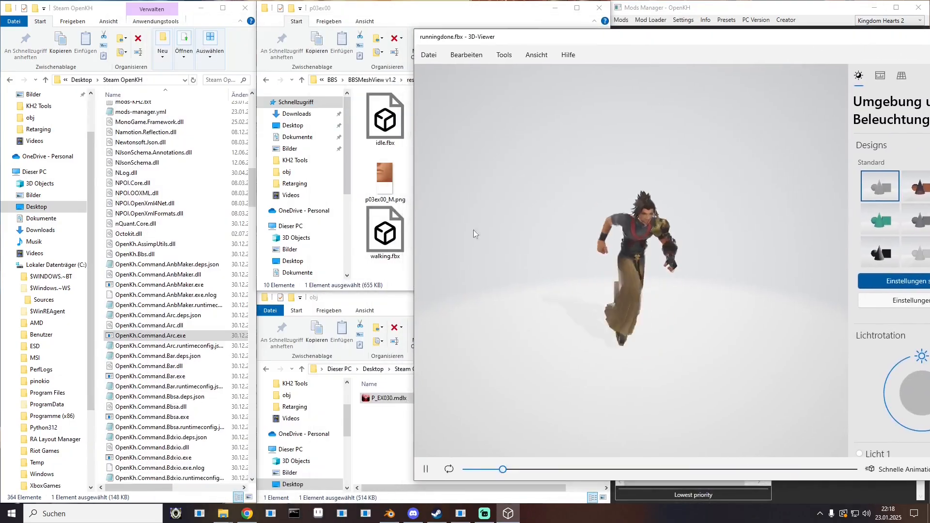
click(440, 274)
double_click(571, 181)
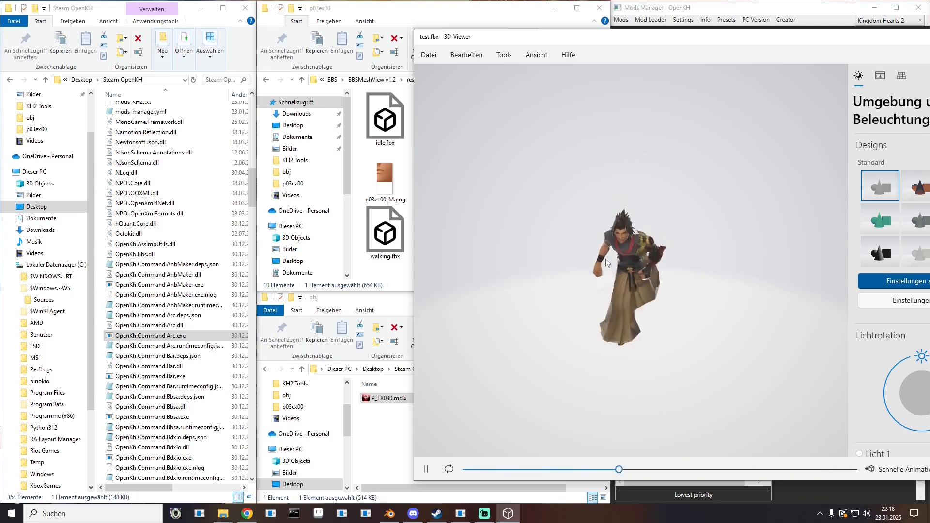
drag(647, 40, 276, 59)
click(617, 56)
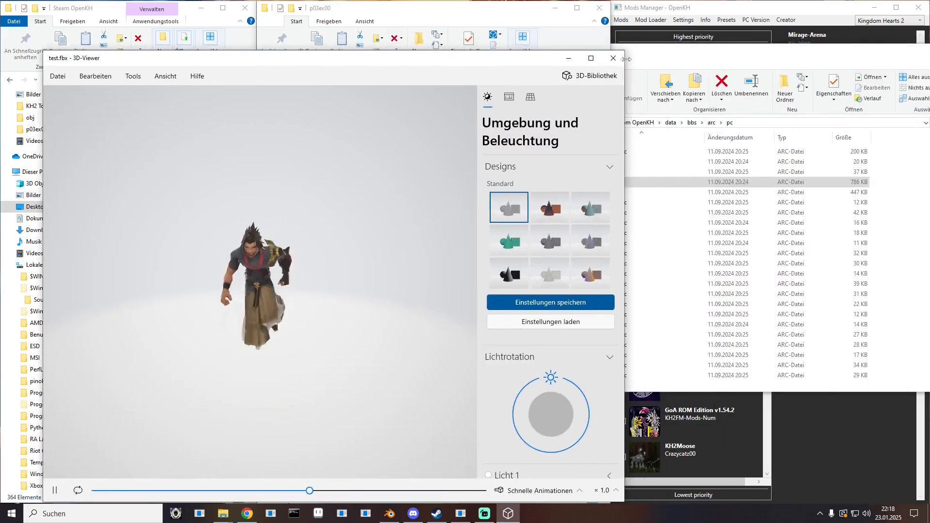
double_click(500, 190)
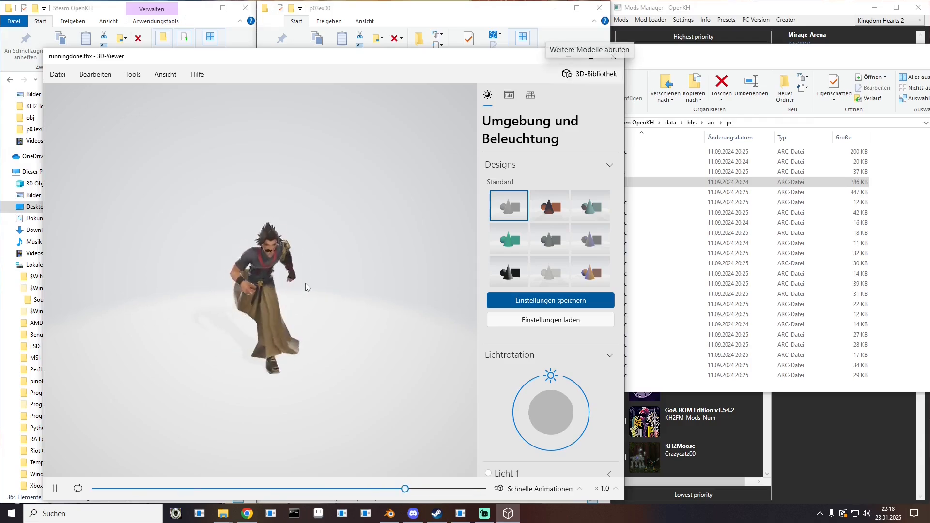
scroll(306, 285, up, 3)
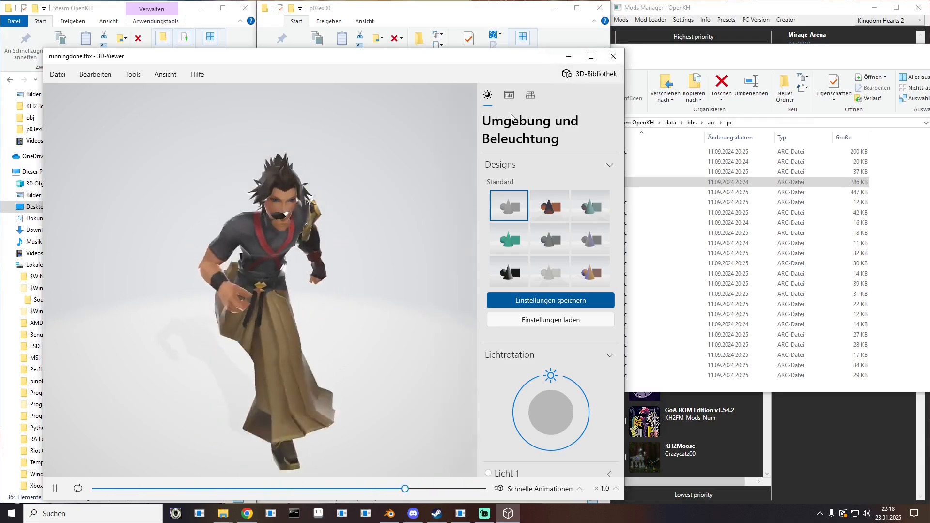
click(614, 56)
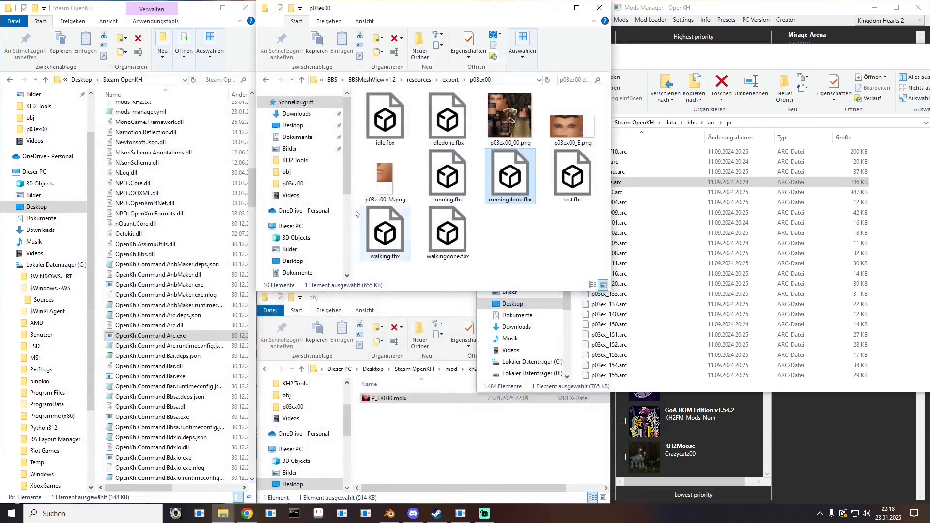
- Delete idle.fbx, running.fbx, test.fbx and walking.fbx from the p03ex00 folder, keeping the files whose names end in done
click(382, 131)
key(Delete)
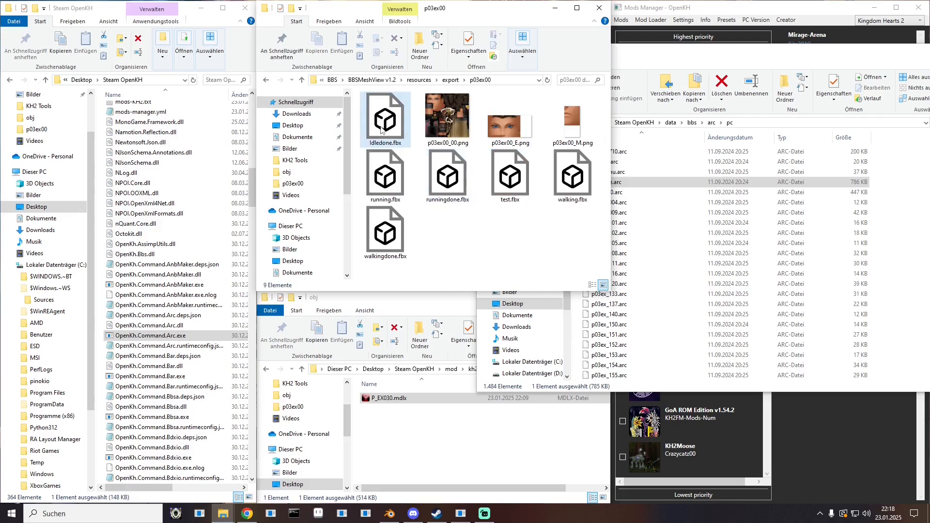
click(381, 175)
key(Delete)
click(449, 187)
key(Delete)
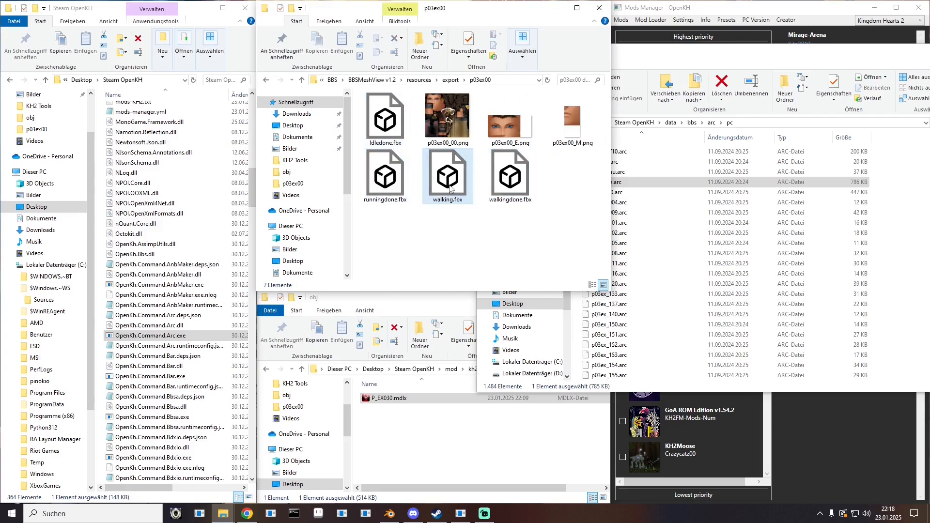
click(448, 187)
key(Delete)
click(433, 183)
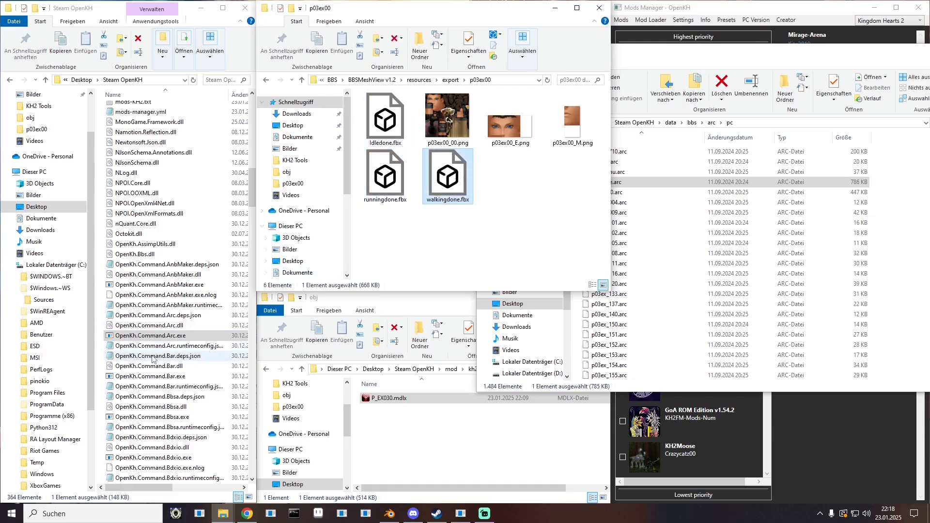
- Run AnbMaker Batch-Scale.bat from the Steam OpenKH folder on Idledone.fbx
scroll(153, 359, up, 15)
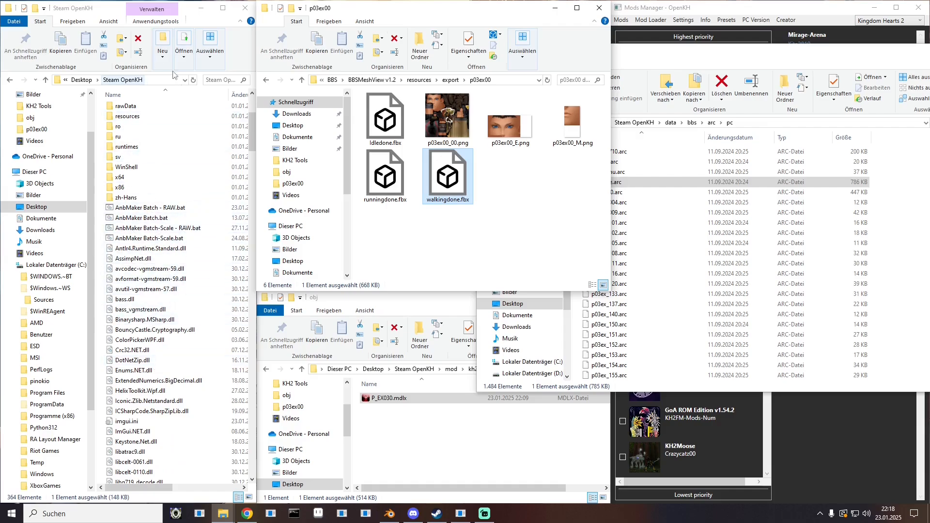
click(166, 219)
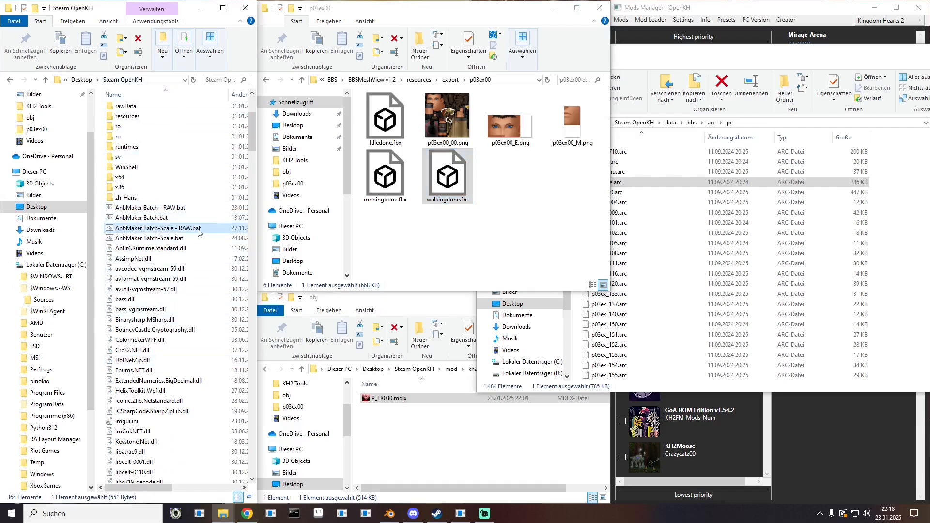
click(163, 237)
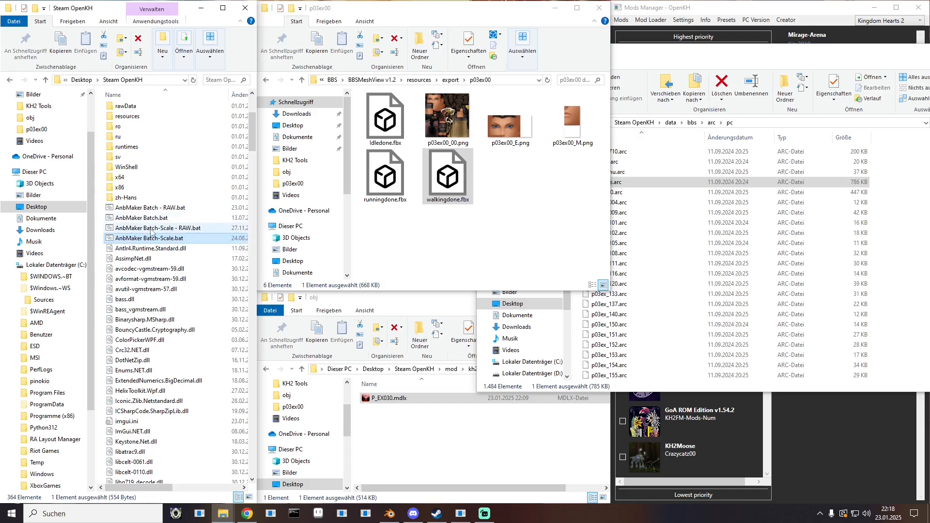
click(150, 229)
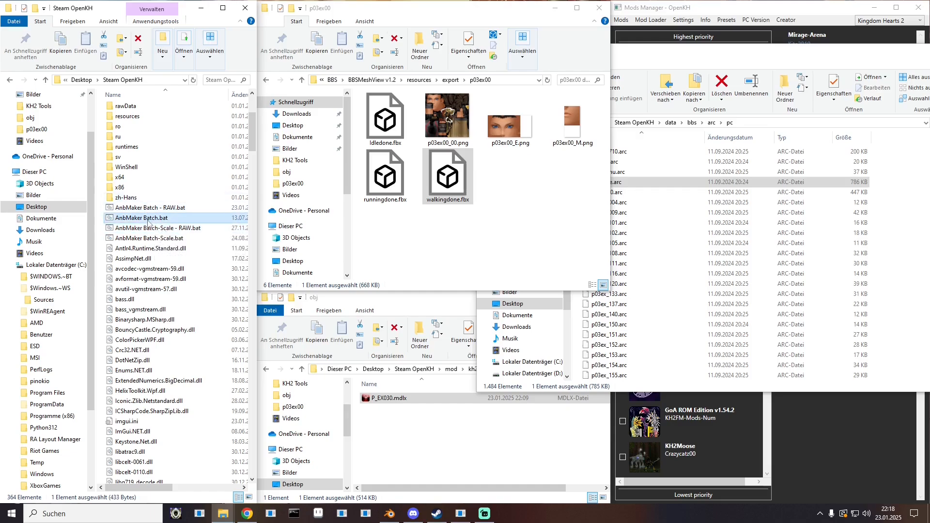
click(148, 220)
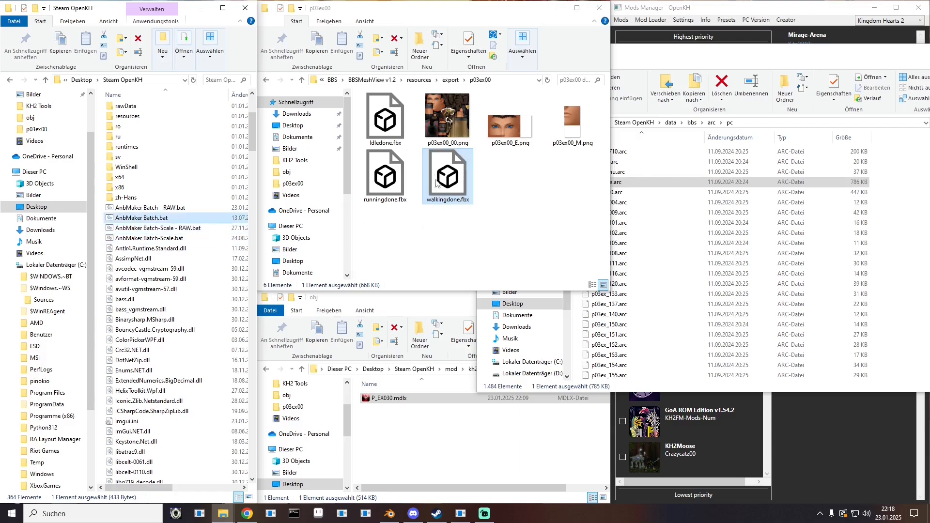
click(383, 131)
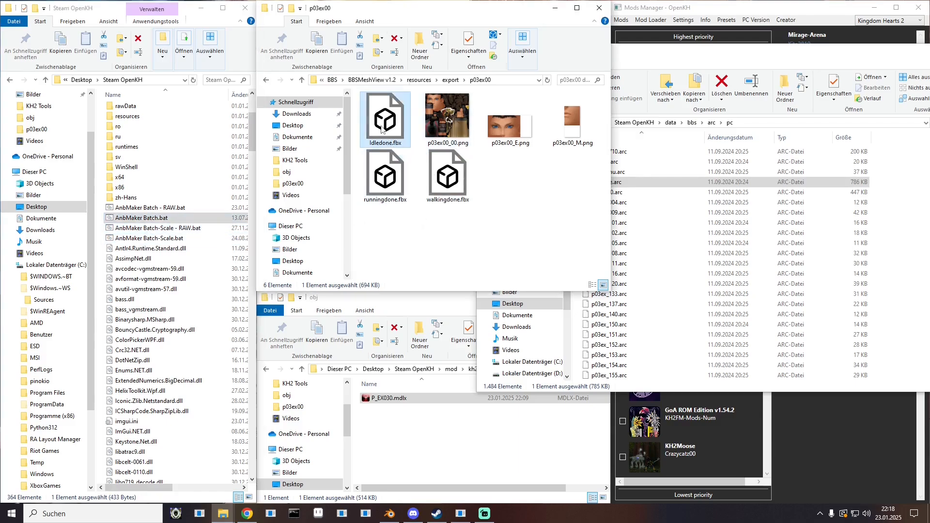
drag(382, 130, 147, 239)
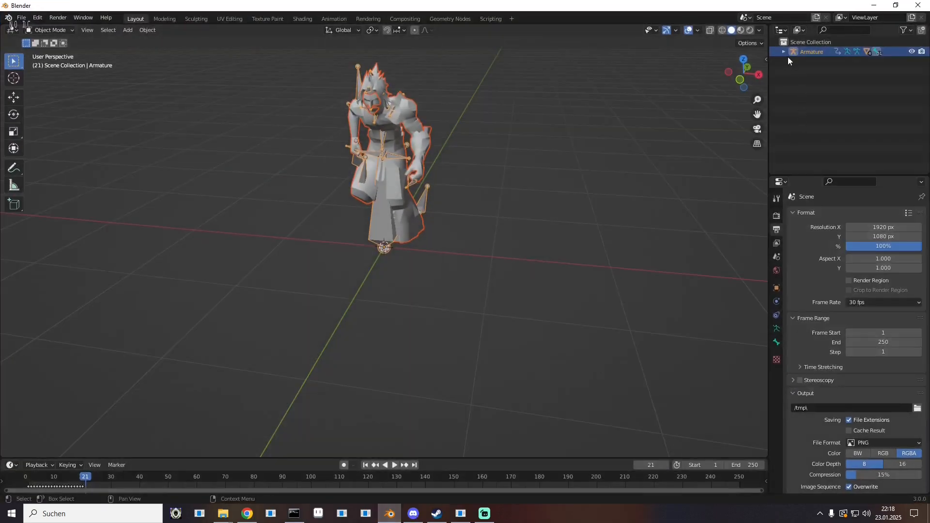
- Look up the armature's root bone in Blender, then give the converter Root as root bone name and 100 as position scaling value
click(785, 52)
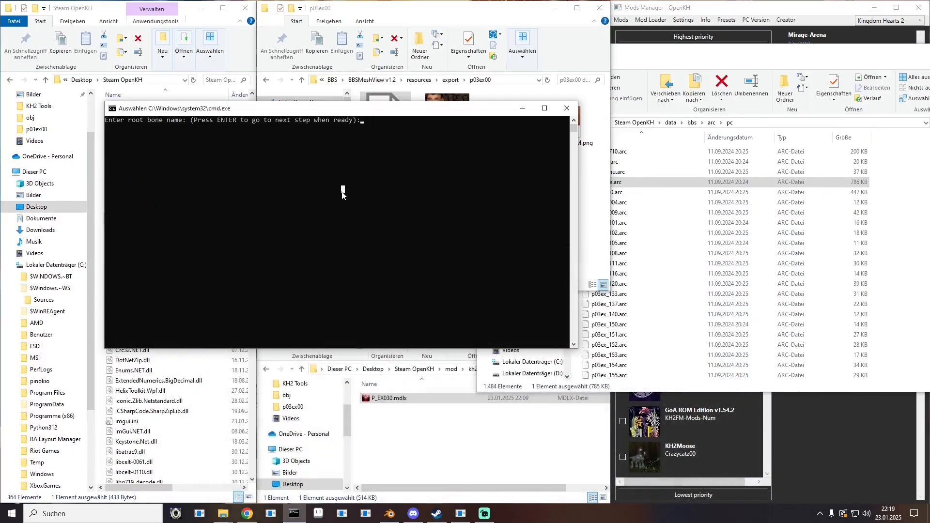
text(Root)
key(Return)
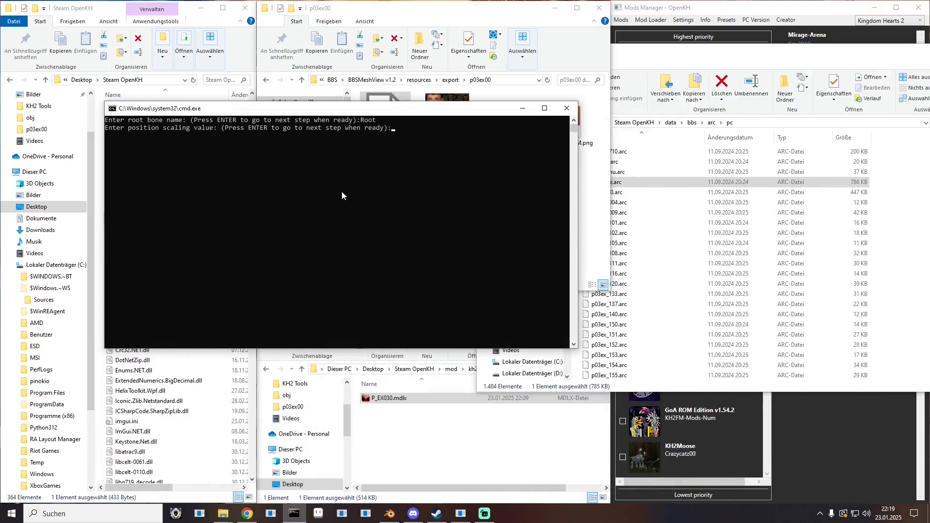
text(100)
key(Return)
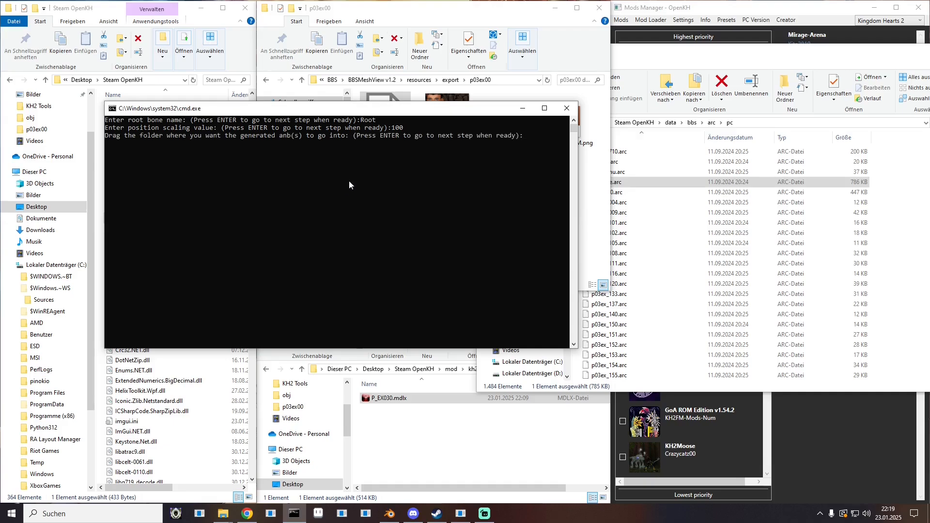
- Give the converter the obj folder inside mod\kh2 as output folder and convert Idledone.fbx
drag(413, 111, 342, 66)
click(488, 371)
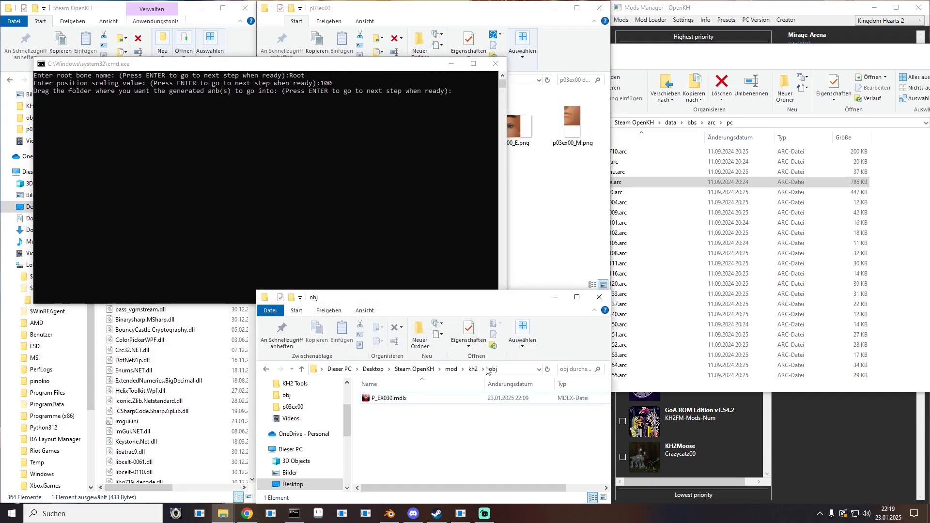
click(476, 369)
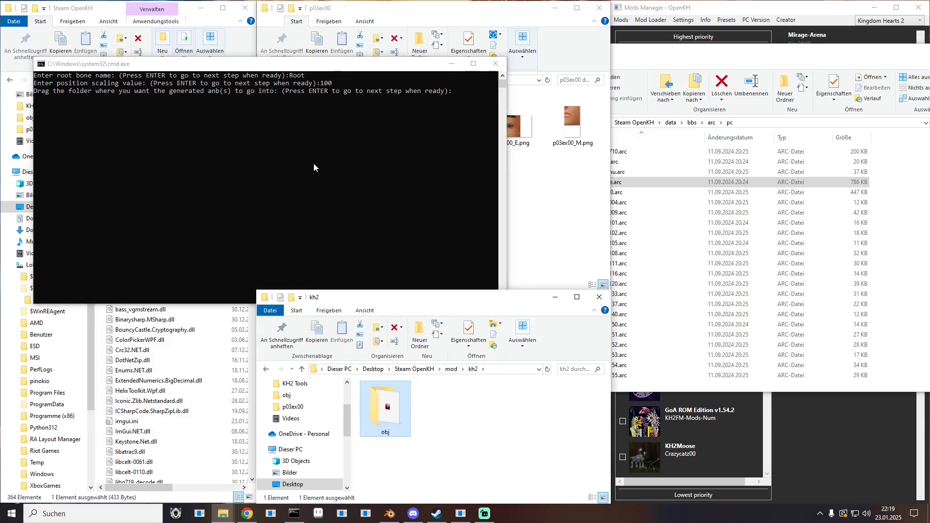
drag(385, 409, 314, 167)
key(Return)
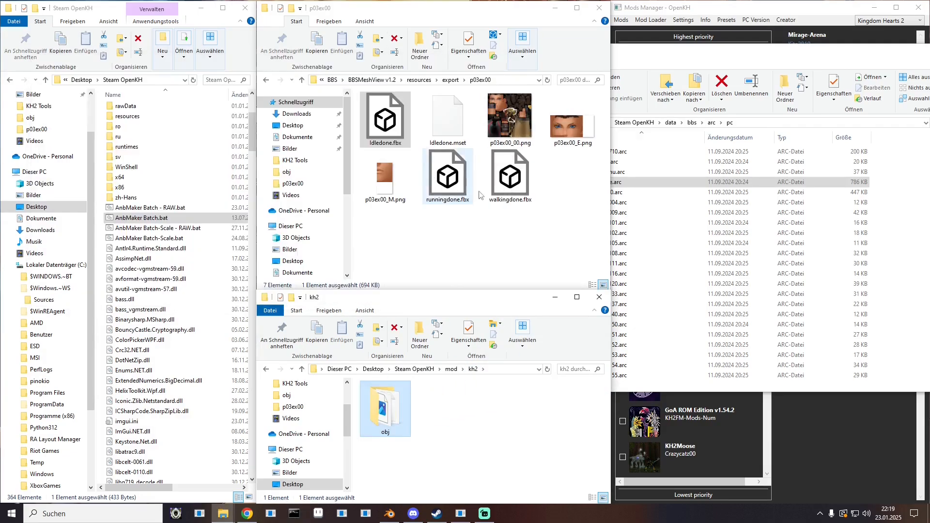
drag(509, 182, 156, 217)
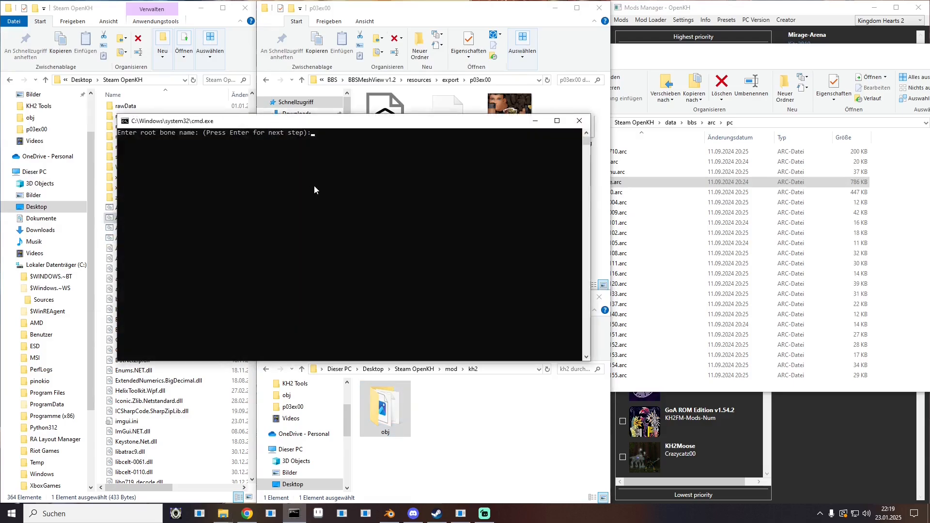
text(Root)
key(Return)
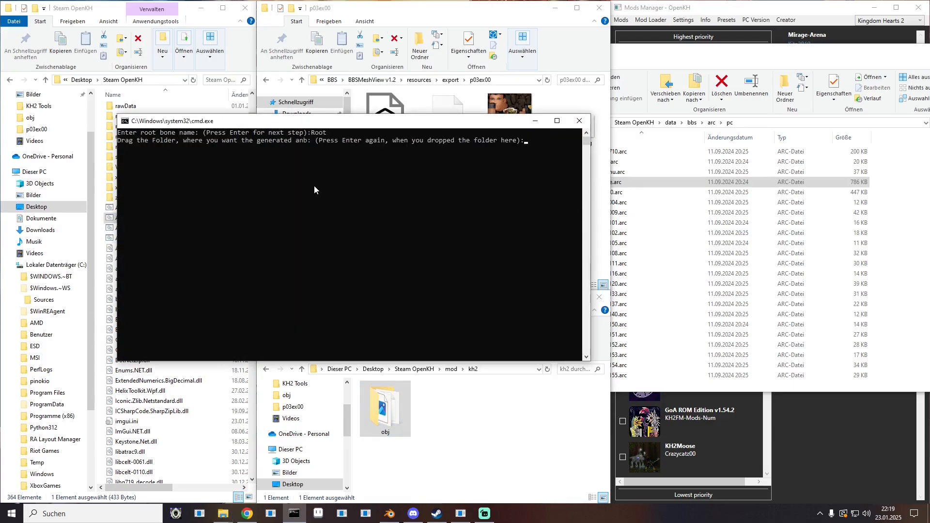
click(579, 121)
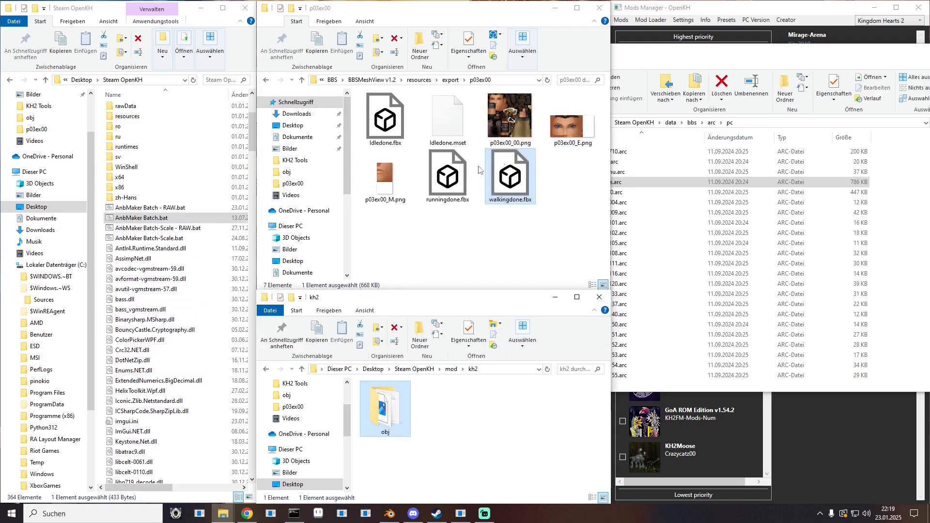
- Convert walkingdone.fbx with AnbMaker Batch-Scale.bat into the mod's obj folder, using root bone Root and position scaling 100
drag(510, 177, 161, 238)
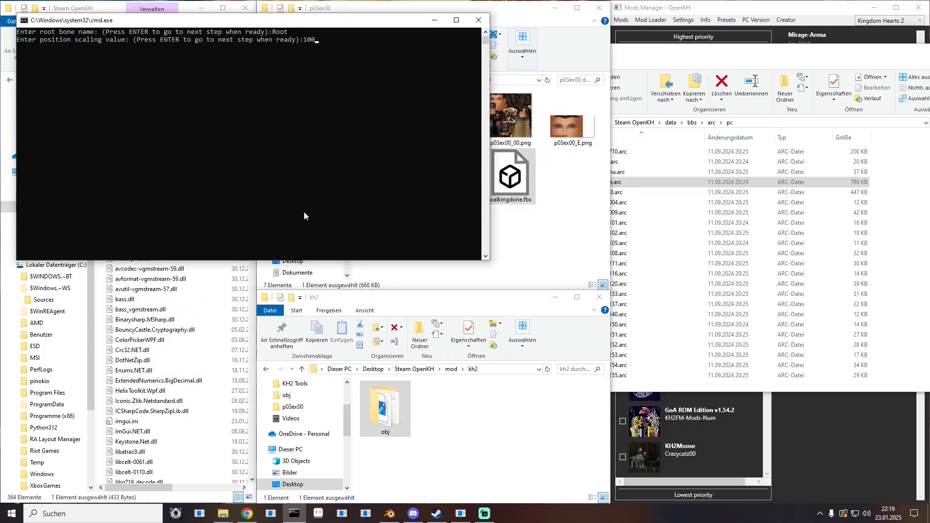
key(Return)
drag(385, 410, 291, 164)
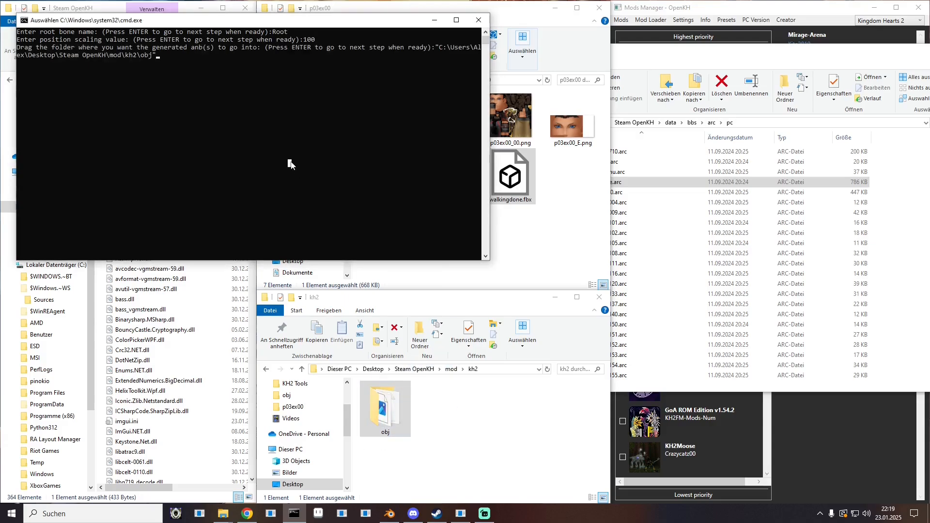
key(Return)
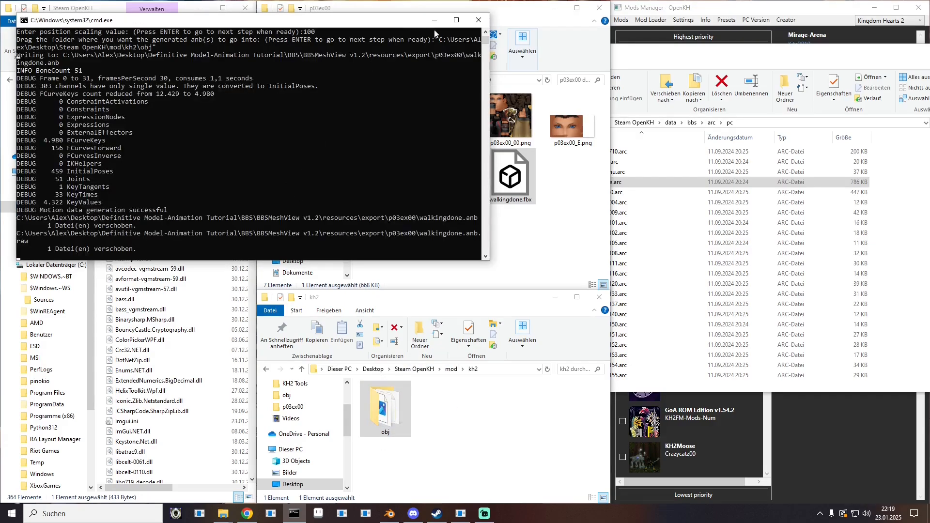
click(479, 21)
- Convert runningdone.fbx with the scaling AnbMaker batch into the mod's obj folder, using root bone Root and position scaling 100
drag(447, 175, 169, 219)
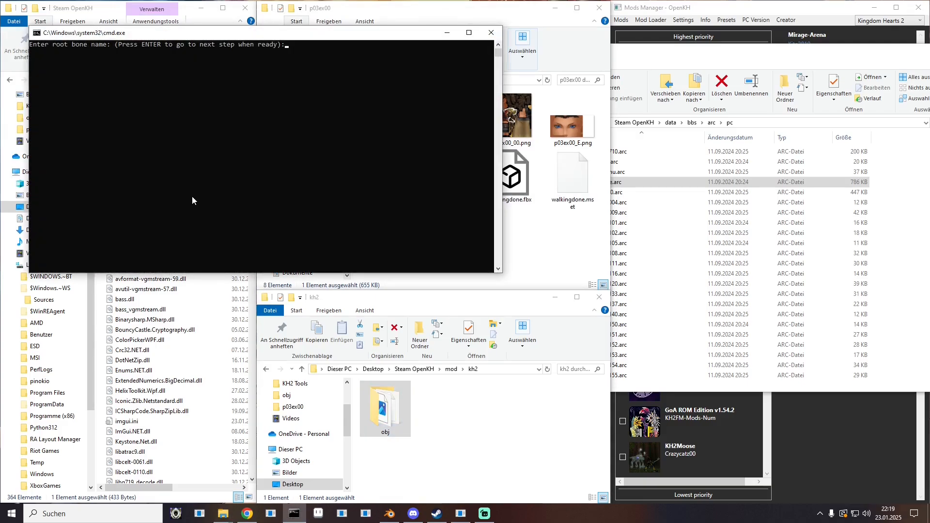
text(Root)
key(Return)
text(100)
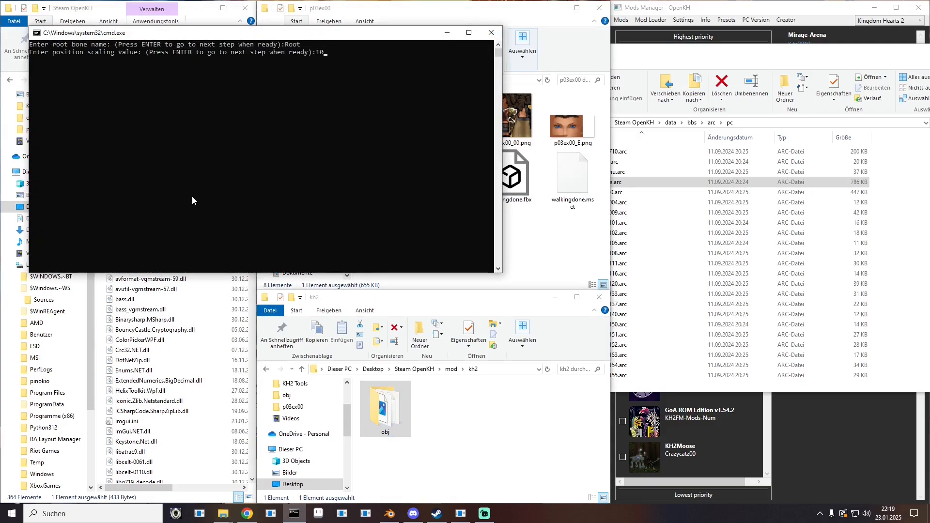
key(Return)
drag(385, 408, 380, 221)
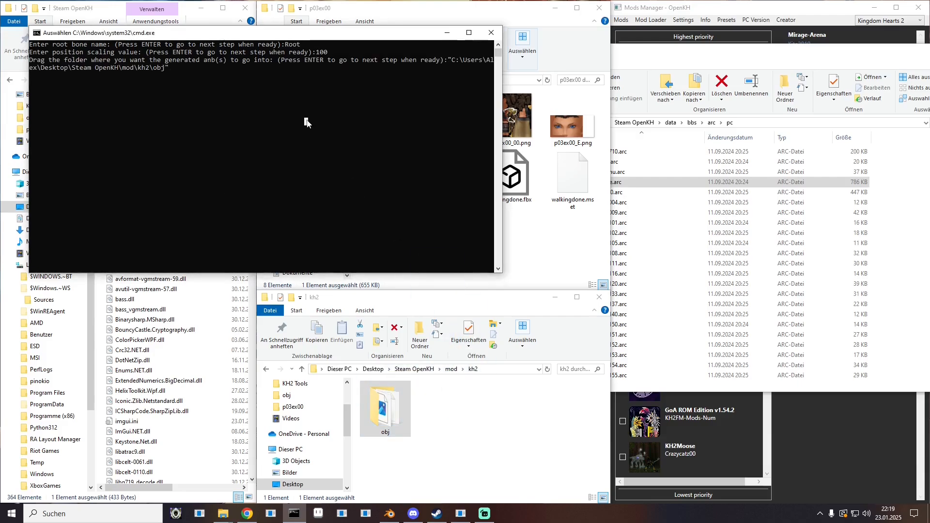
key(Return)
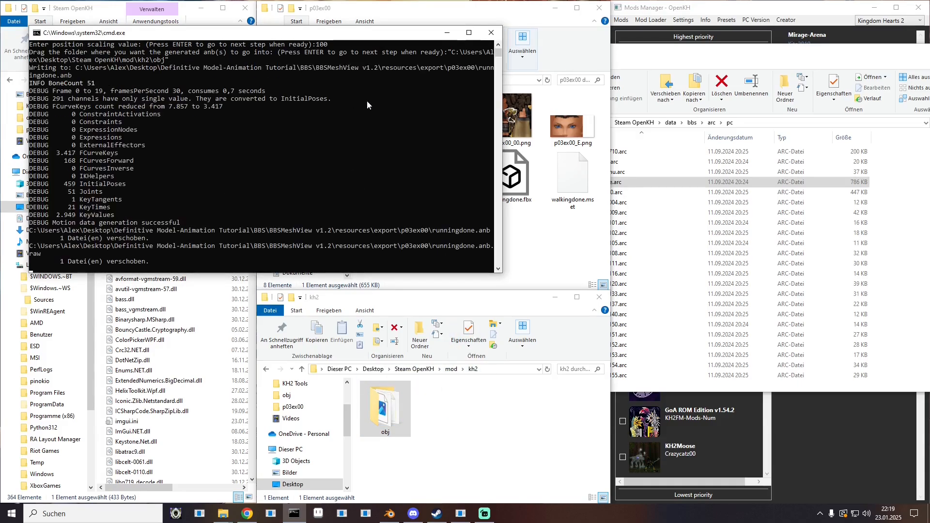
click(489, 34)
- Delete the leftover .mset files from p03ex00 and the three .anb.raw files from the mod's obj folder
click(494, 185)
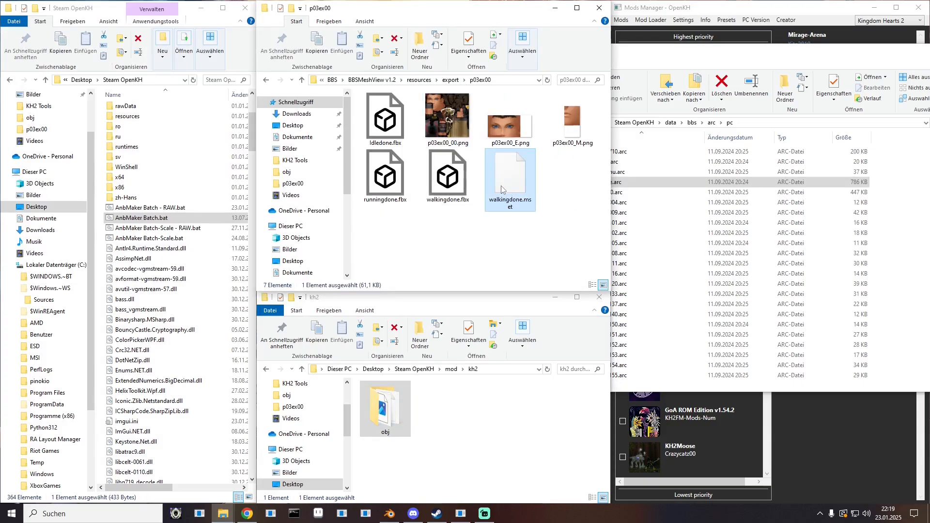
double_click(403, 412)
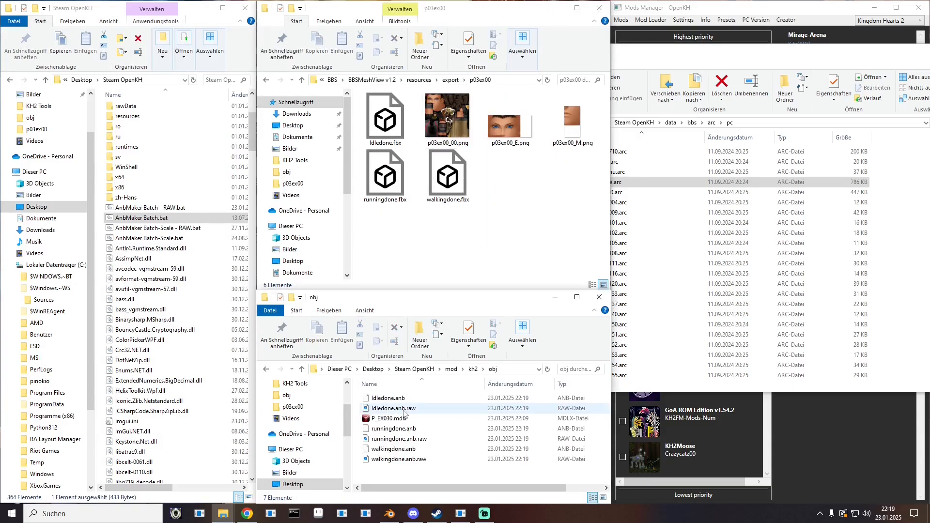
click(395, 409)
key(Delete)
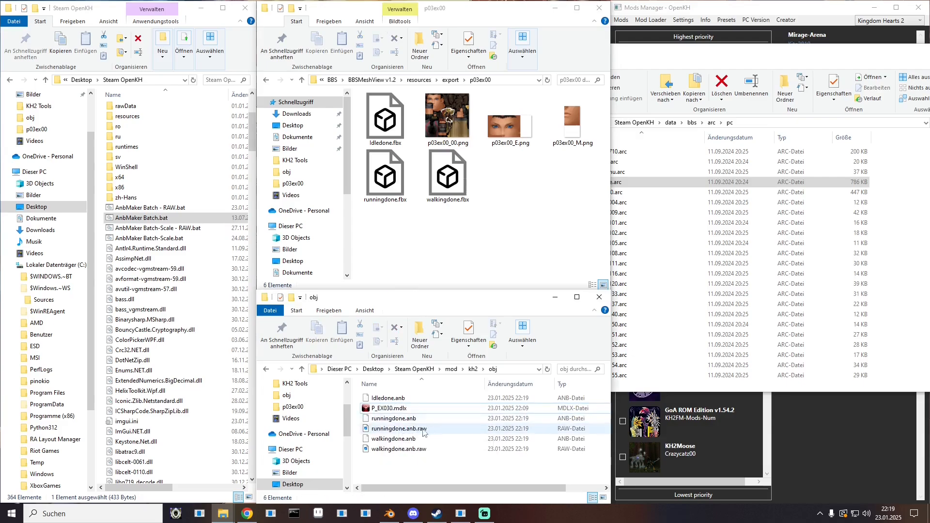
click(420, 429)
key(Delete)
click(420, 439)
key(Delete)
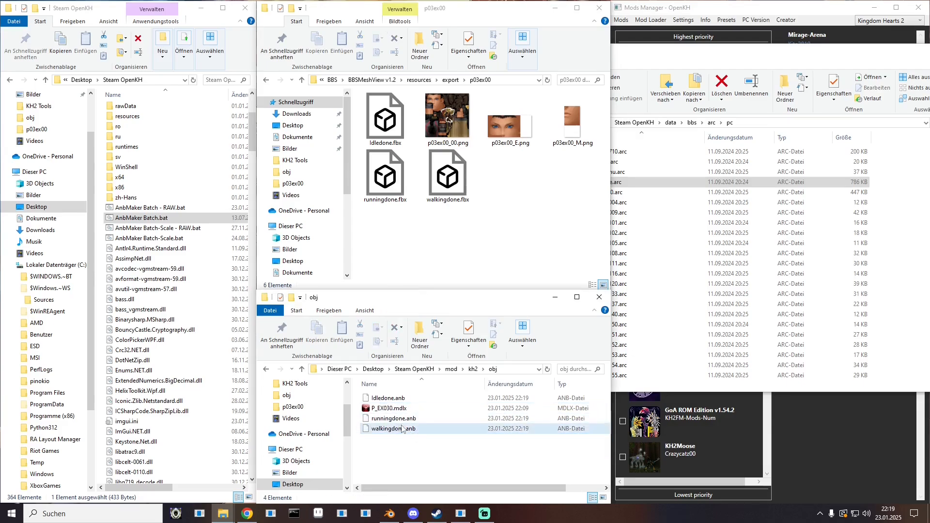
click(390, 401)
key(Down)
key(Down)
key(Down)
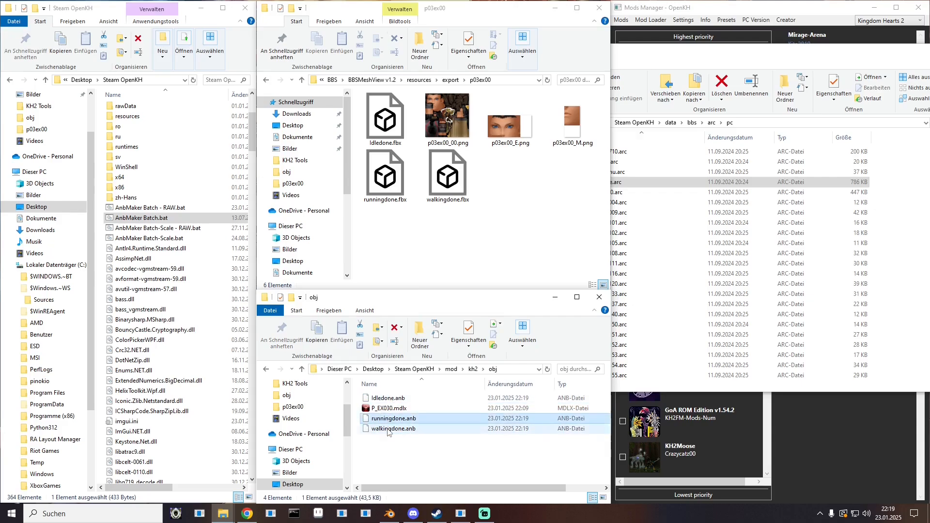
click(387, 401)
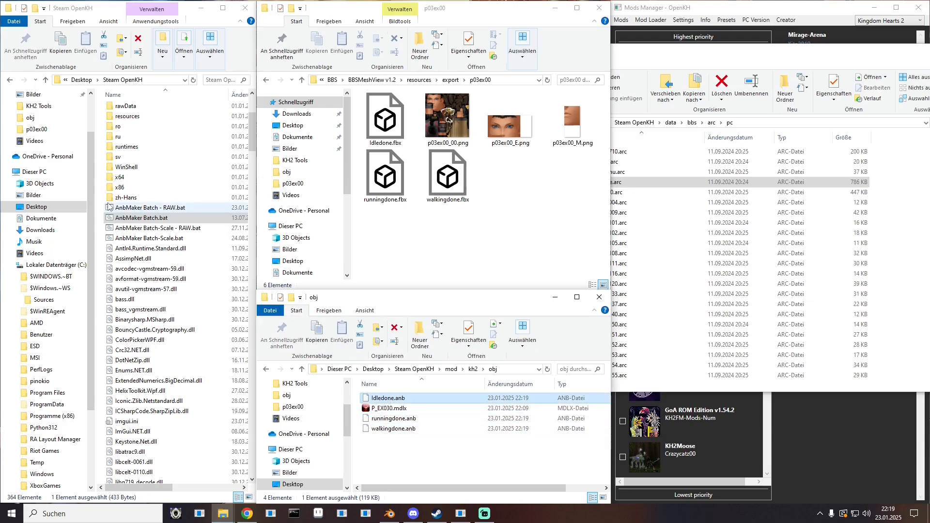
- Copy P_EX030.mset from Steam OpenKH's data\kh2\obj folder into the mod\kh2\obj folder
scroll(126, 208, up, 5)
double_click(121, 140)
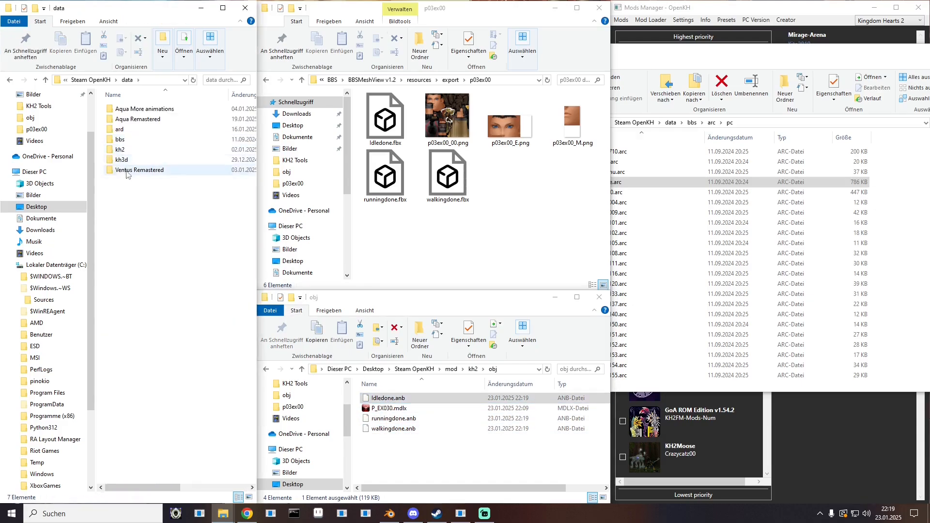
double_click(122, 150)
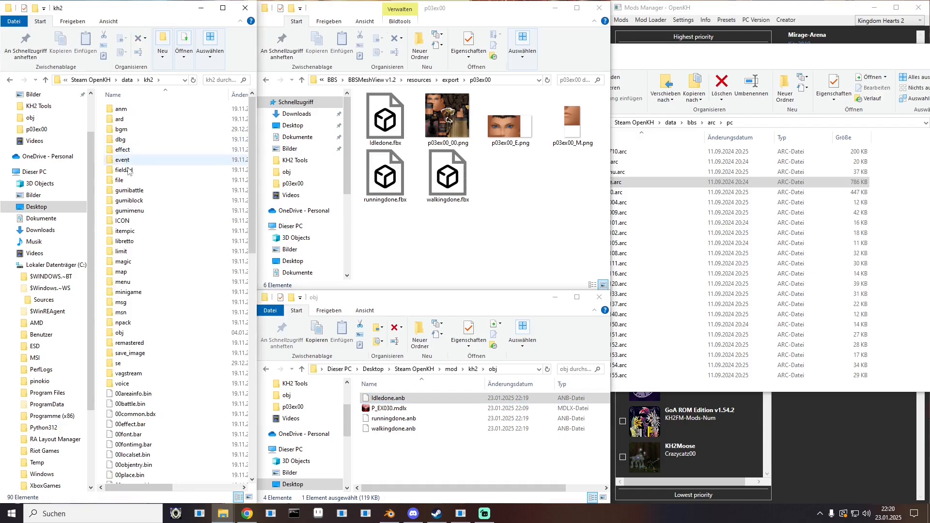
double_click(124, 333)
drag(252, 101, 227, 386)
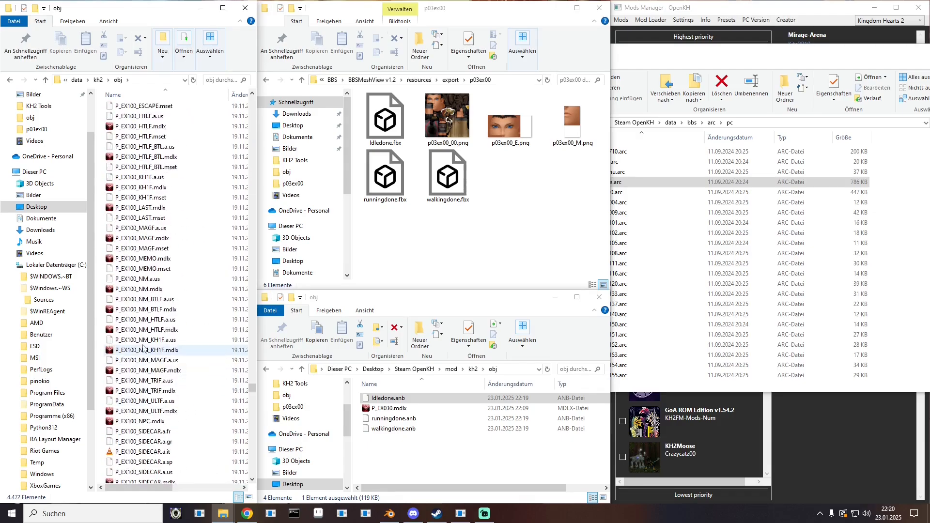
click(134, 177)
right_click(135, 177)
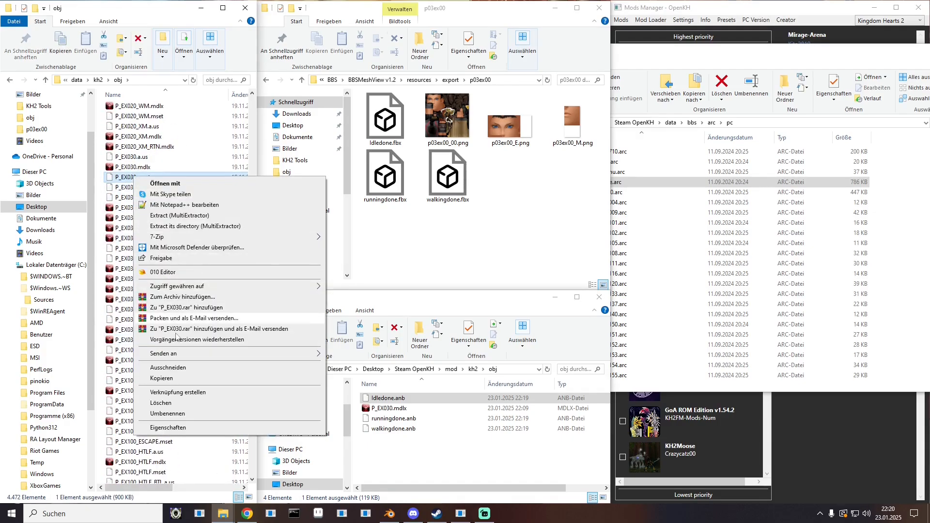
click(146, 379)
click(411, 452)
right_click(411, 452)
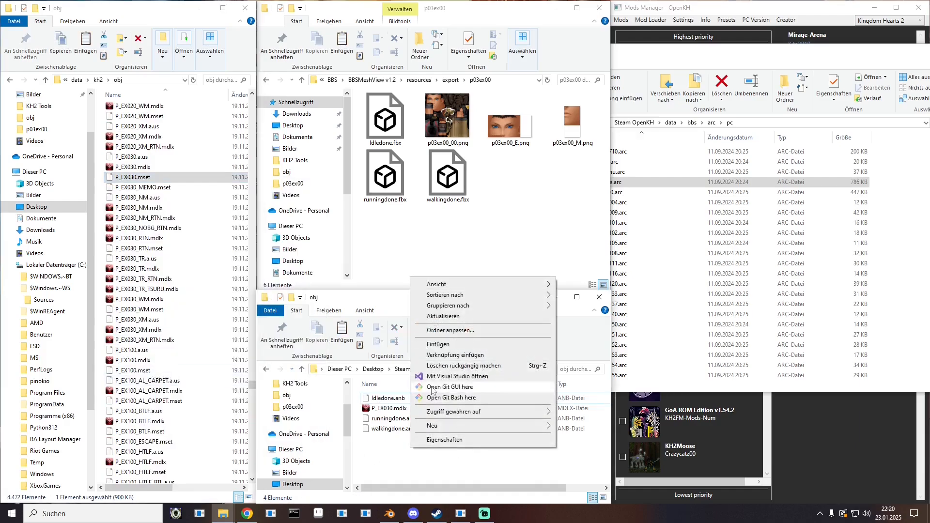
click(436, 345)
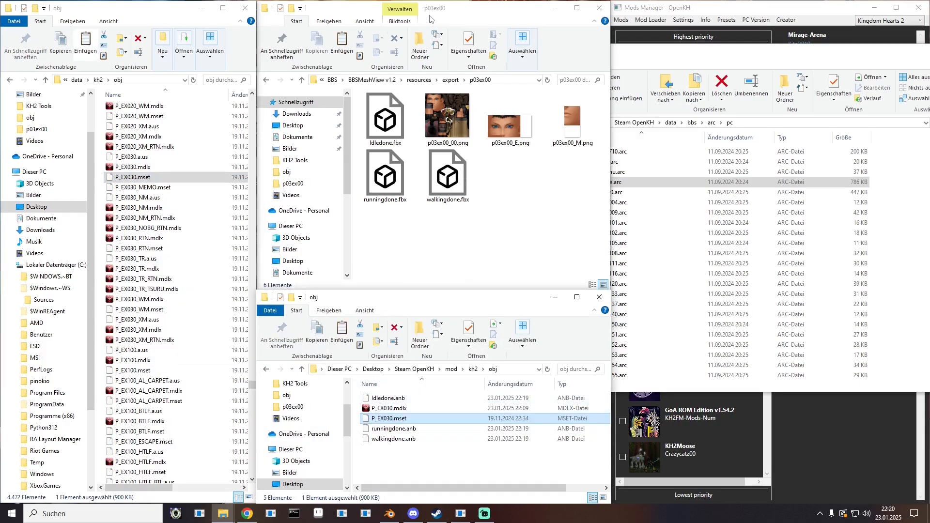
- Launch kh2_mset_editor.exe from the tutorial's KH2 Tools folder and load the mod's P_EX030.mset into it
click(334, 80)
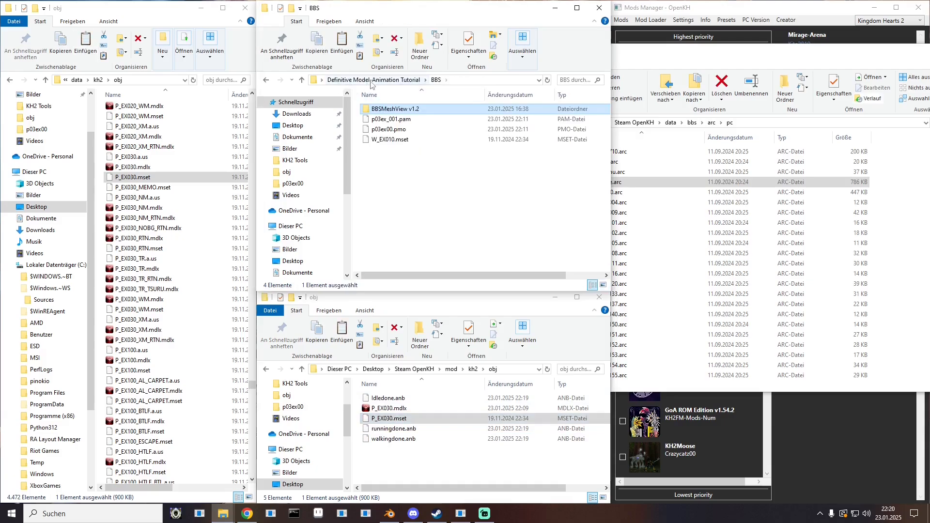
click(395, 80)
double_click(385, 140)
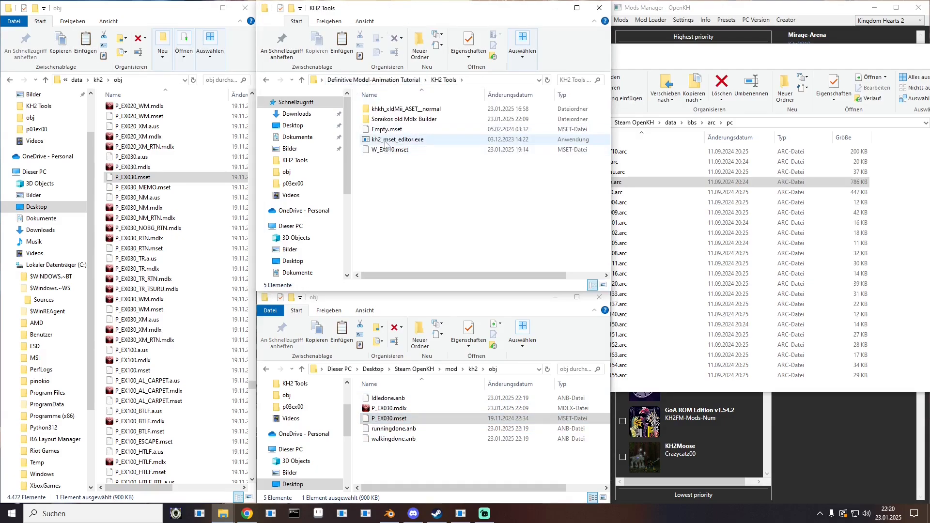
double_click(388, 142)
drag(347, 51, 638, 180)
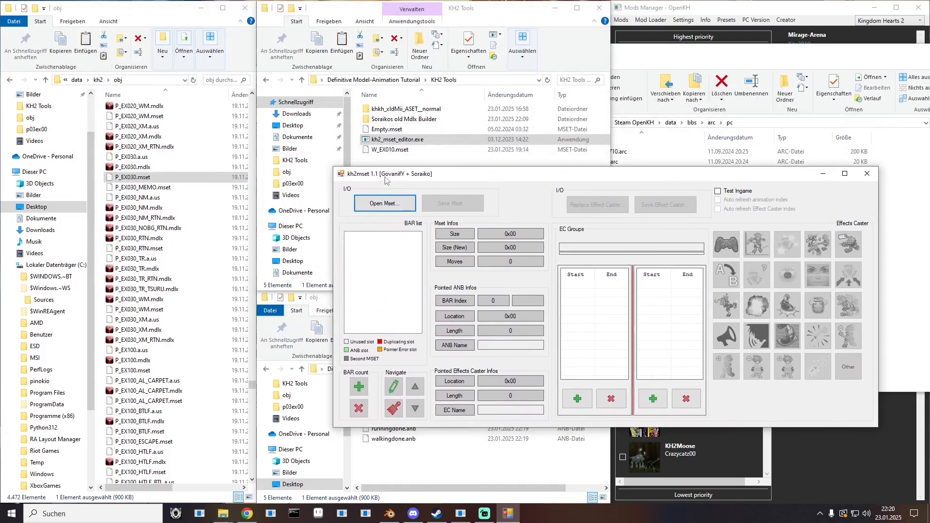
drag(395, 178, 371, 162)
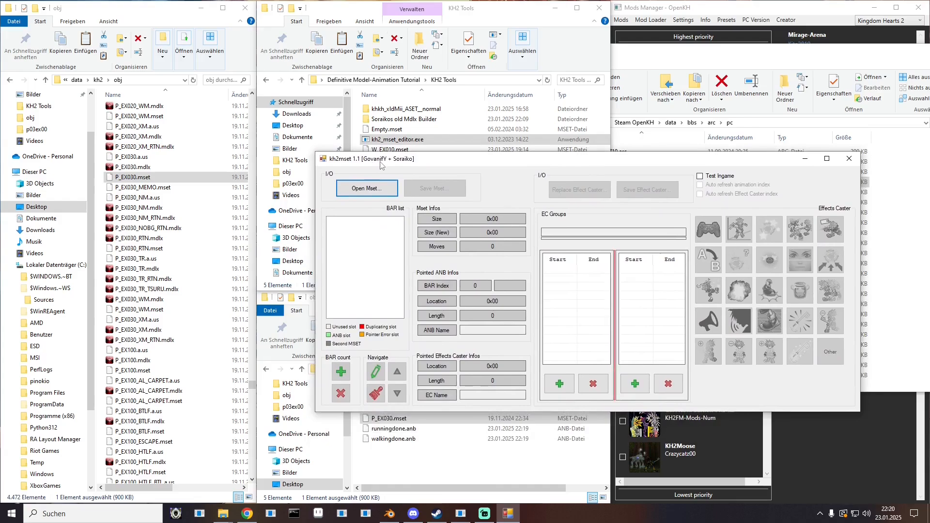
drag(379, 164, 530, 126)
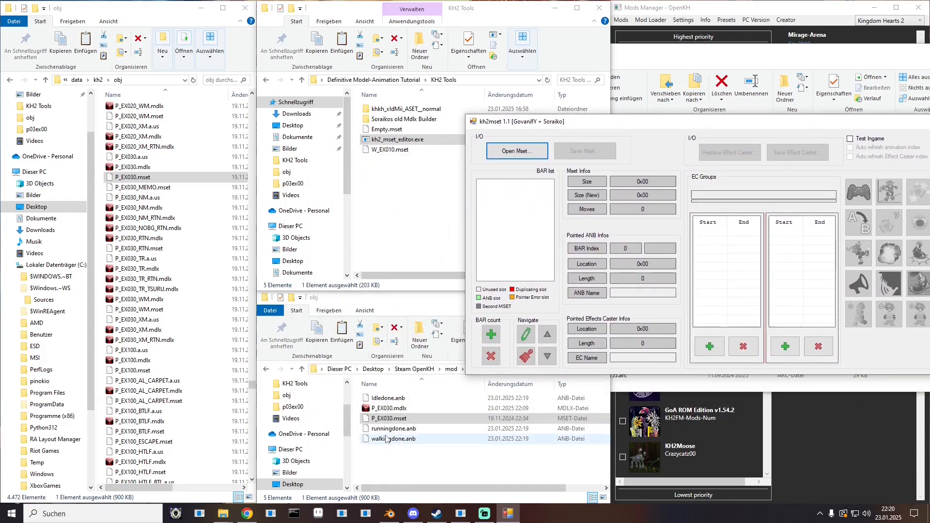
drag(378, 423, 515, 152)
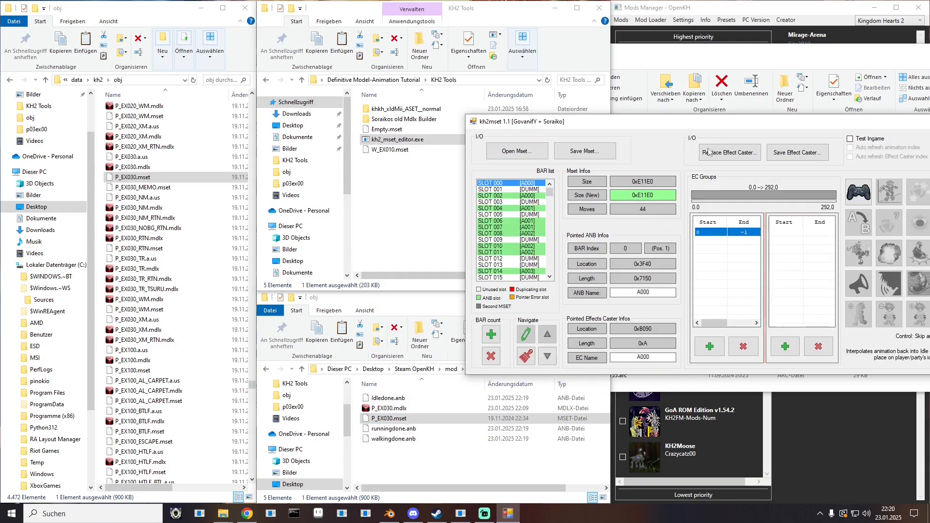
- Remove the original animations from slots 000 and 002 of the BAR list
click(613, 211)
click(418, 161)
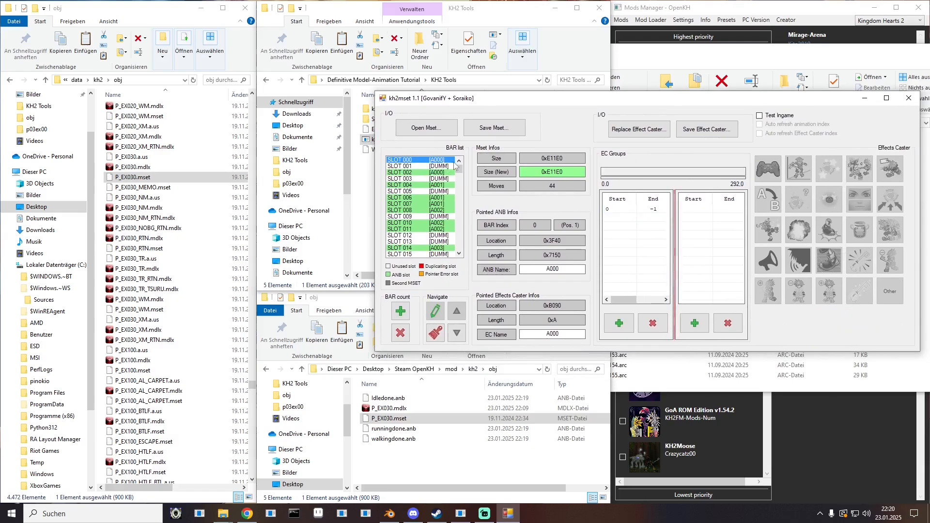
right_click(442, 164)
click(459, 206)
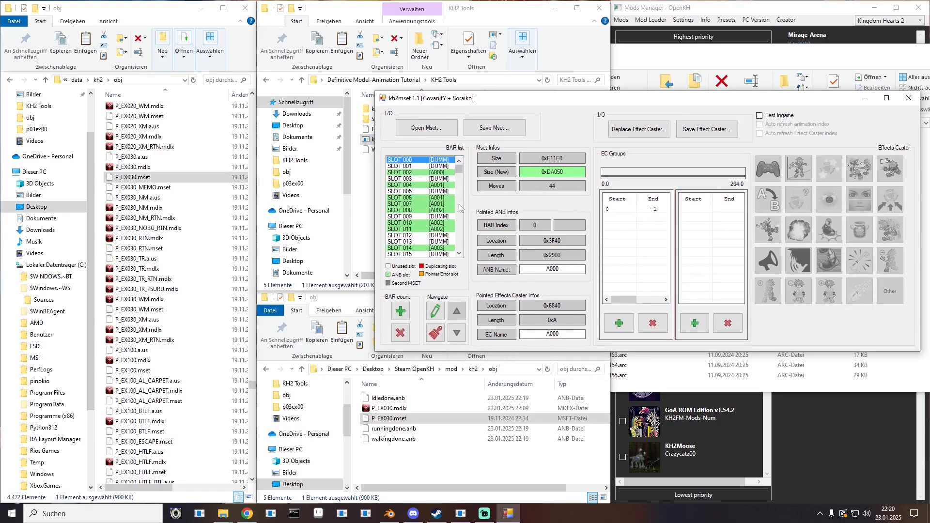
right_click(443, 176)
click(459, 218)
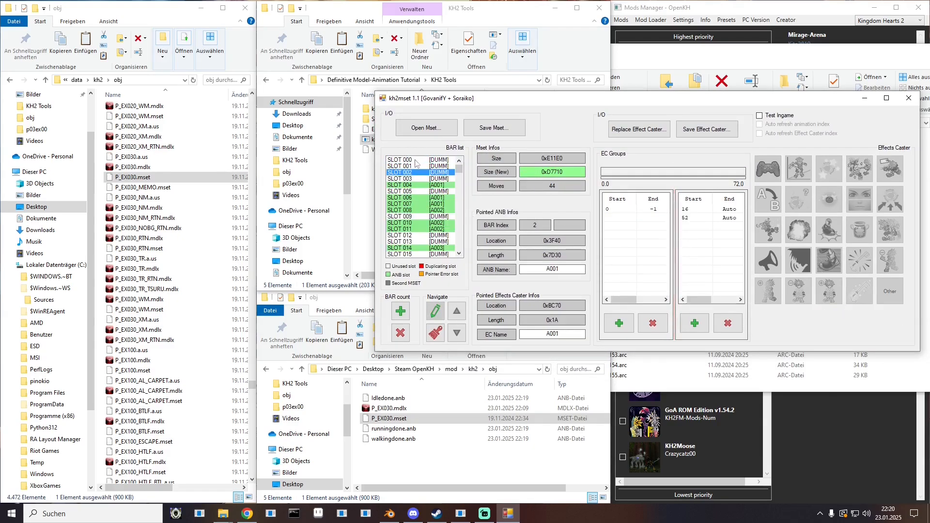
- Insert Idledone.anb into slot 002 and point slot 000 to the same animation
drag(383, 399, 443, 168)
right_click(443, 161)
click(460, 167)
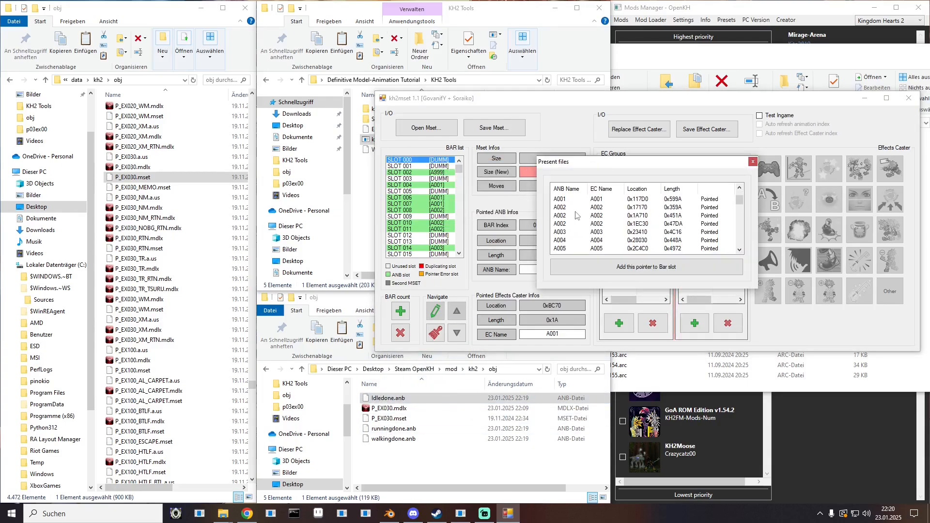
double_click(562, 204)
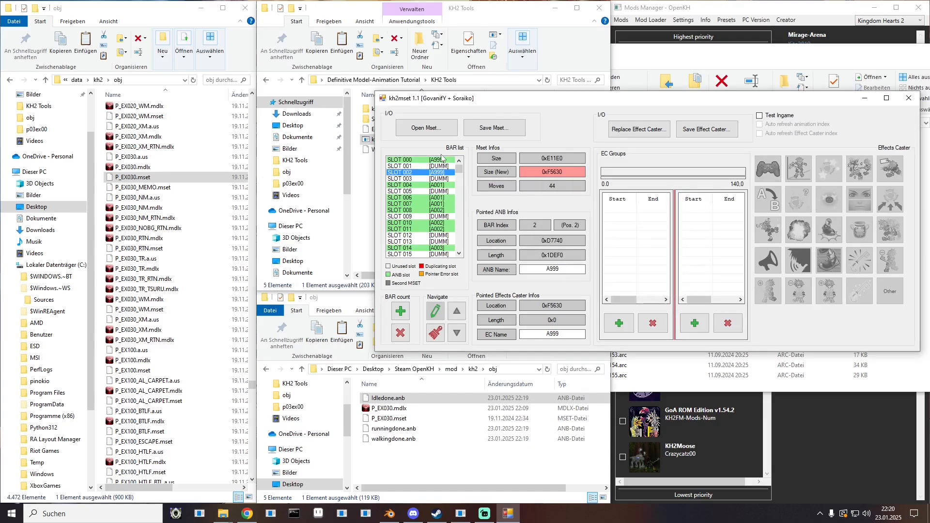
- Add an effect 0 (Control: Skip animation) entry to slot 000's idle animation with start frame 0 and end frame -1
click(619, 323)
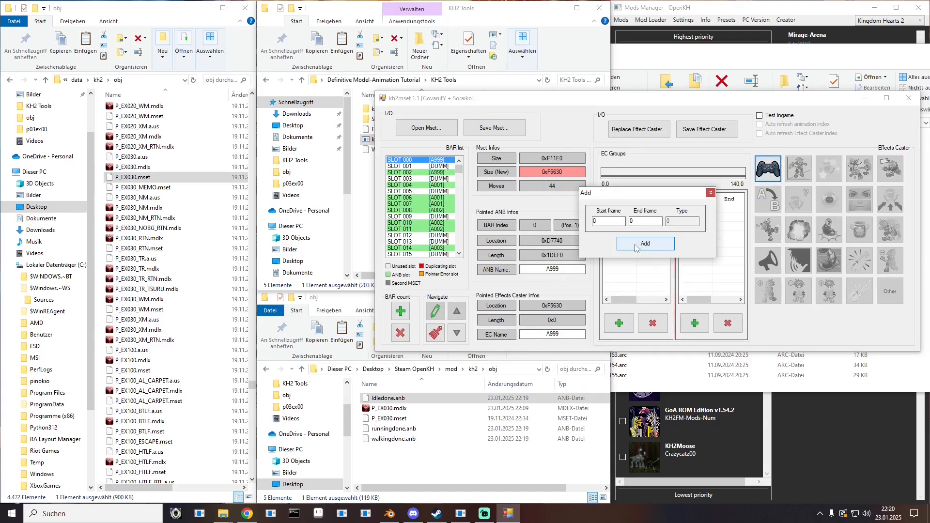
click(639, 251)
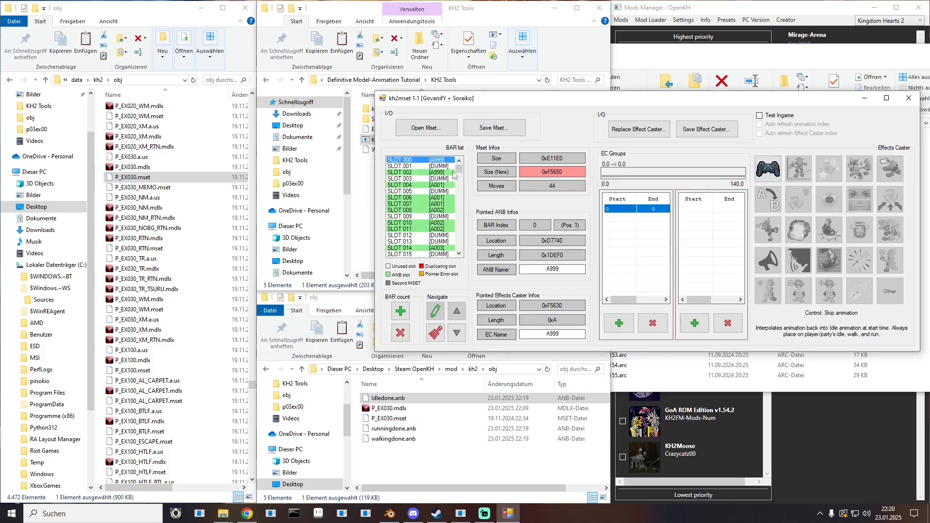
click(659, 209)
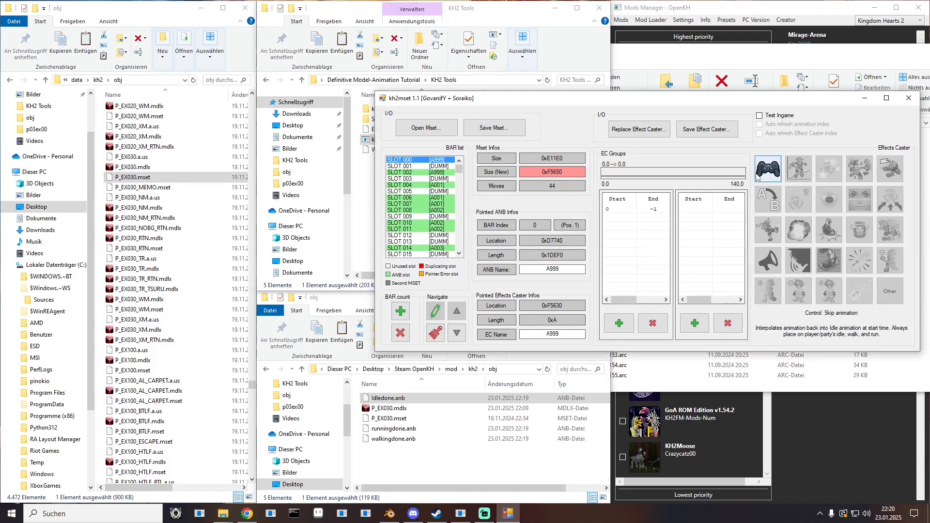
click(636, 209)
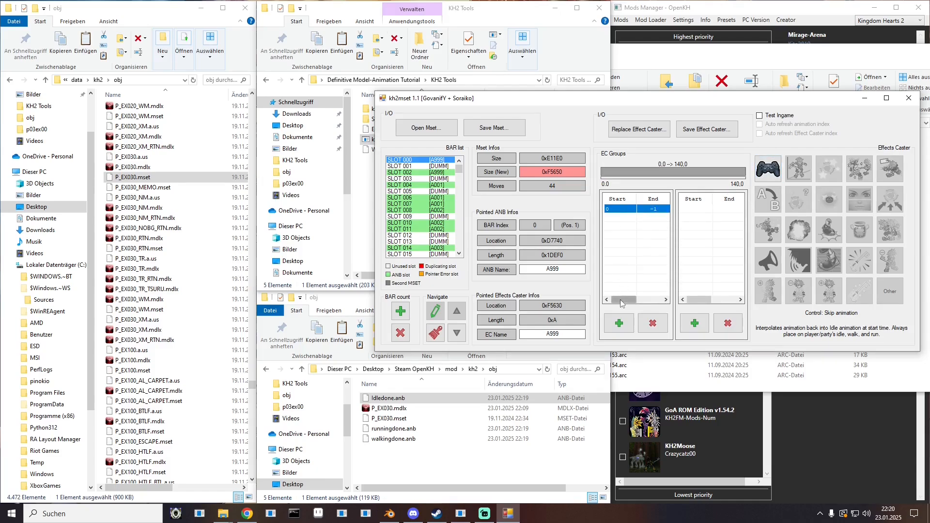
drag(624, 300, 649, 300)
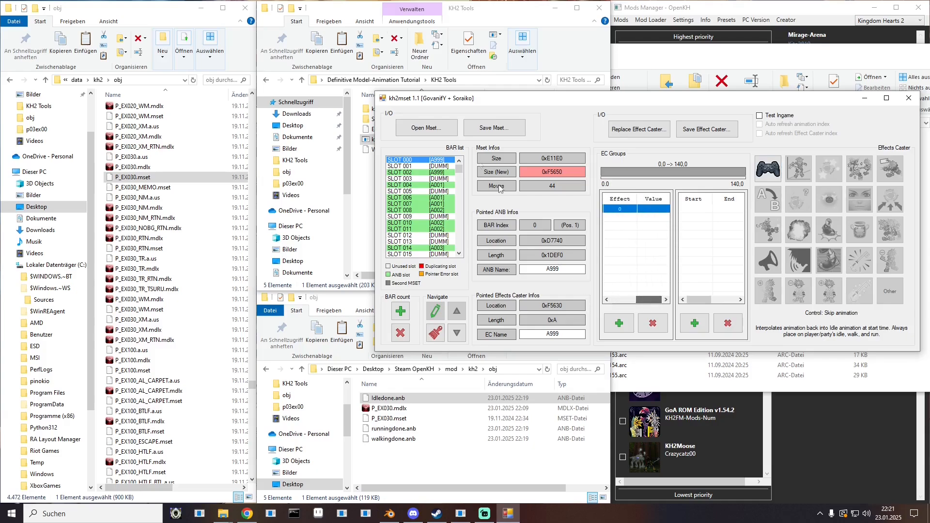
- Delete the original animations from slots 004 and 006 of the BAR list
click(437, 185)
right_click(438, 187)
click(479, 238)
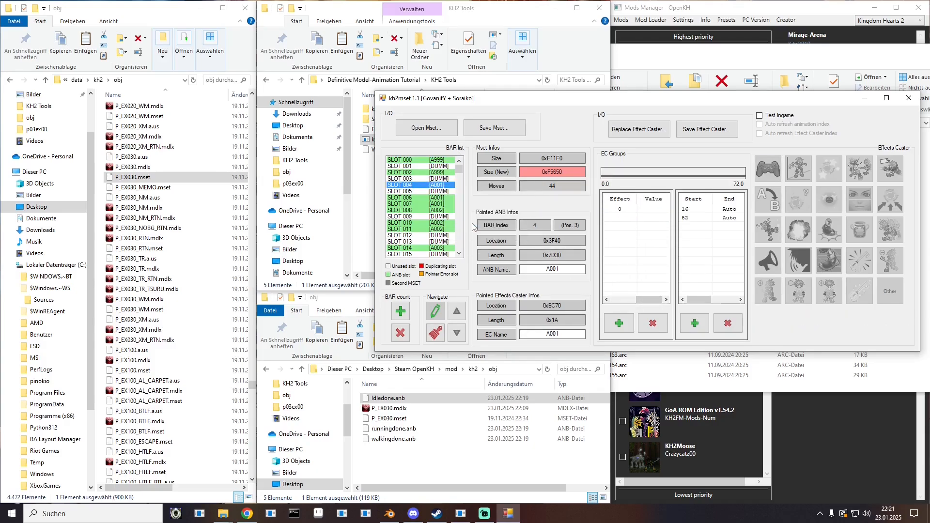
click(442, 199)
right_click(442, 199)
click(480, 241)
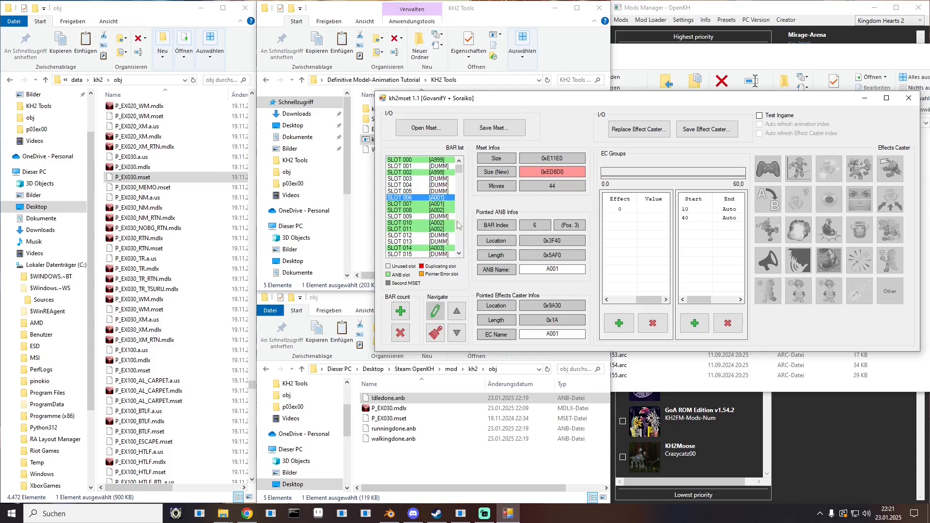
- Replace the original animation in slot 007 with walkingdone.anb and name it walk
click(439, 204)
right_click(440, 204)
click(479, 241)
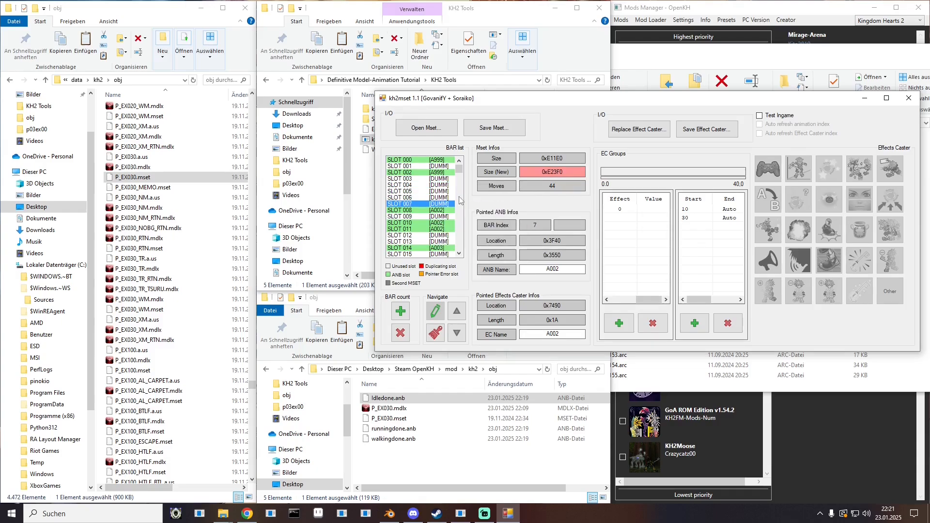
drag(373, 441, 444, 206)
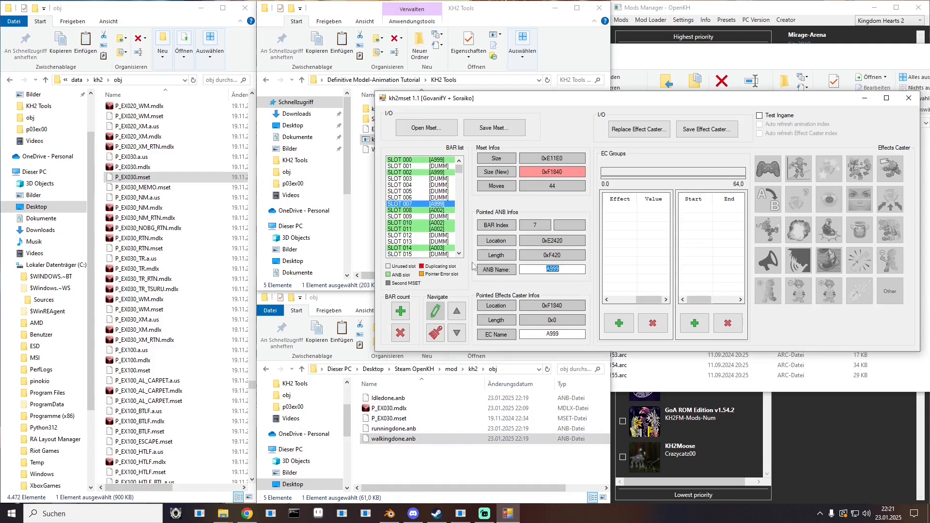
text(walk)
- Point slots 006 and 004 to the walk animation
click(438, 197)
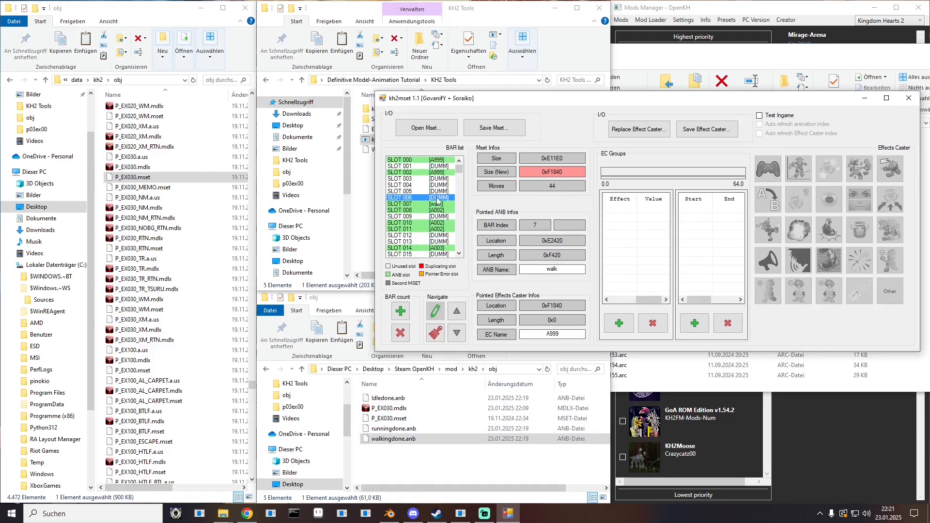
right_click(437, 200)
click(447, 204)
double_click(565, 207)
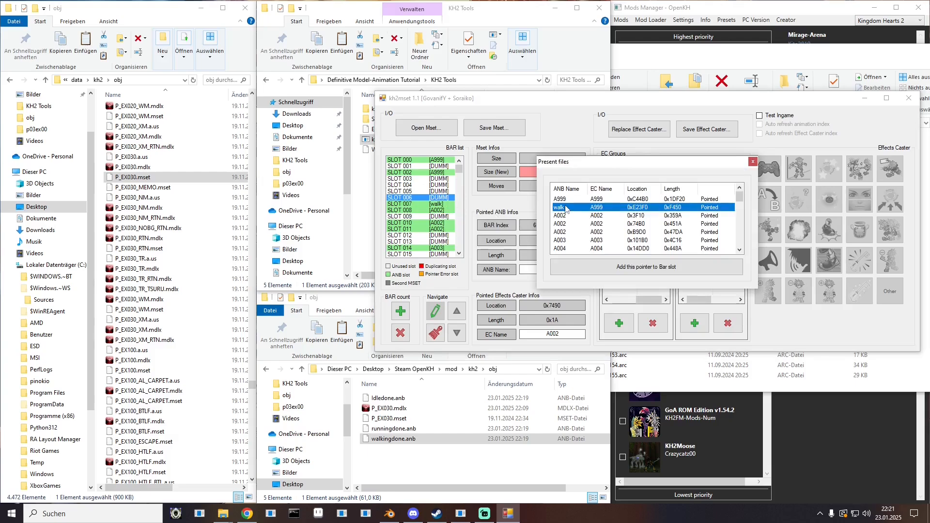
click(444, 187)
right_click(444, 187)
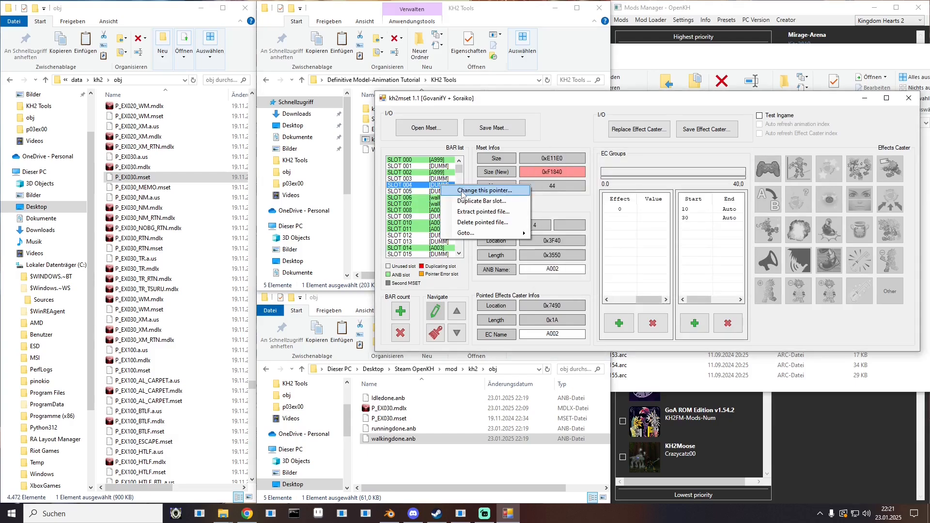
click(486, 191)
double_click(561, 208)
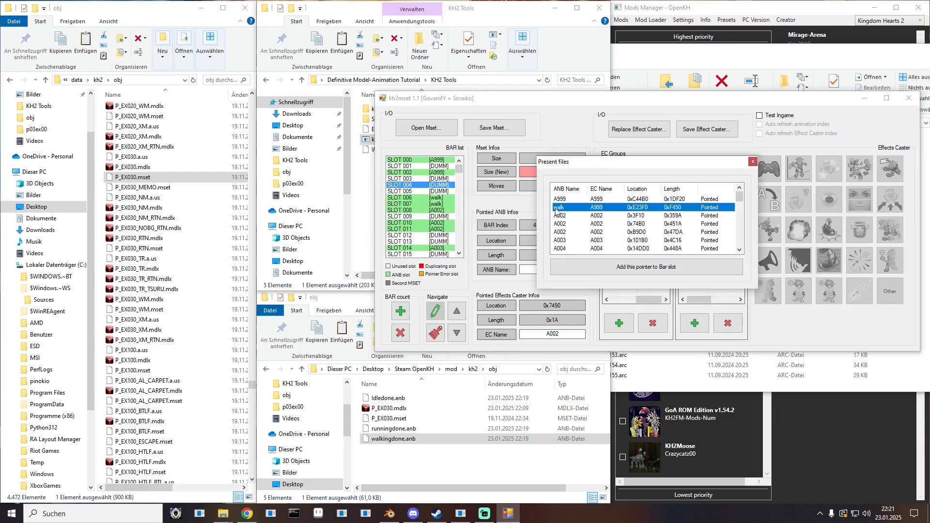
- Review the walk entries in slots 004, 006 and 007
click(435, 204)
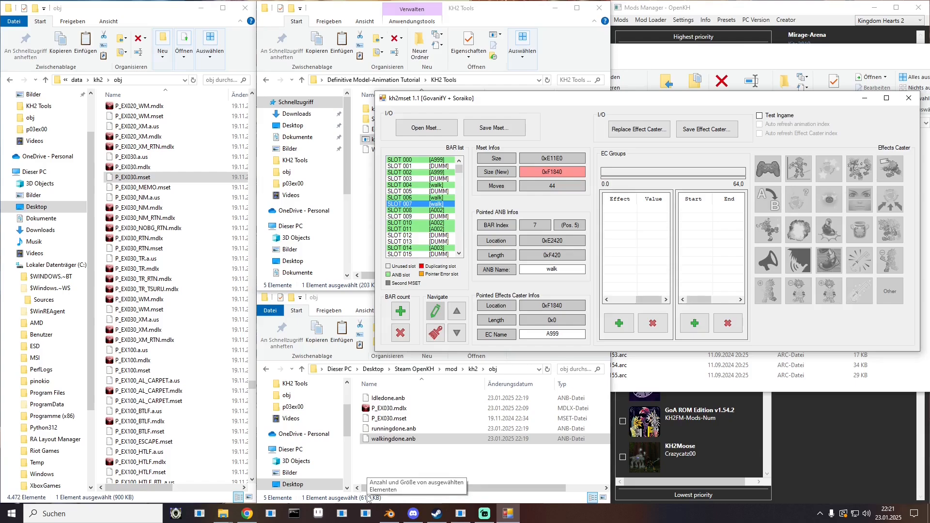
click(438, 198)
click(441, 185)
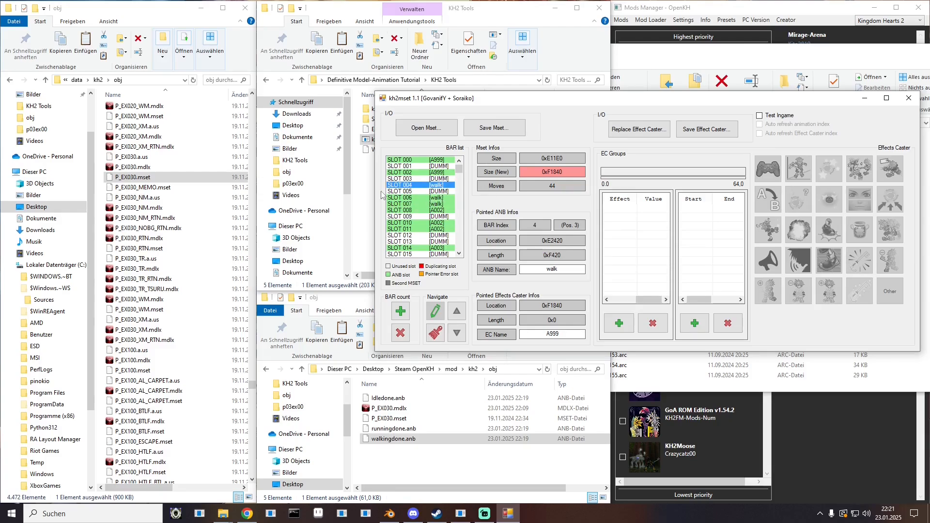
click(443, 198)
click(435, 185)
click(436, 198)
click(437, 205)
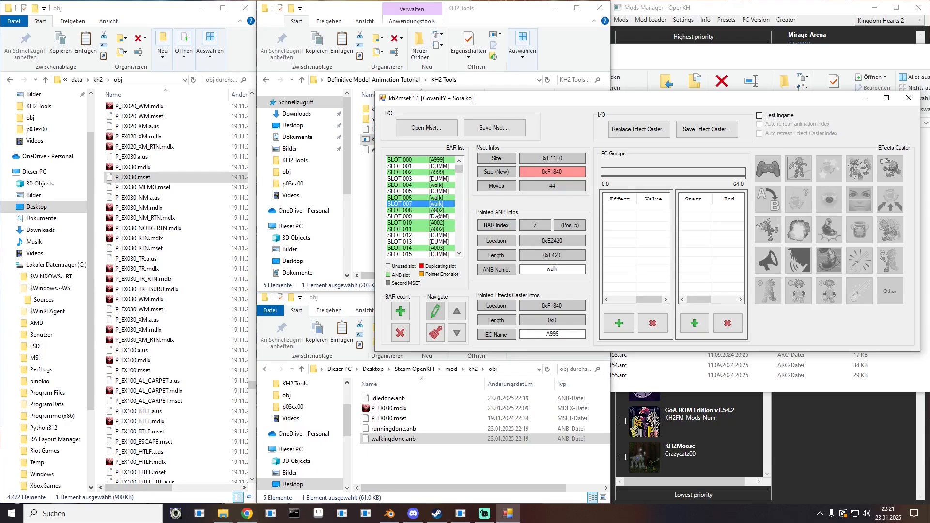
- Replace the original animation in slot 008 with runningdone.anb and name it run
right_click(435, 212)
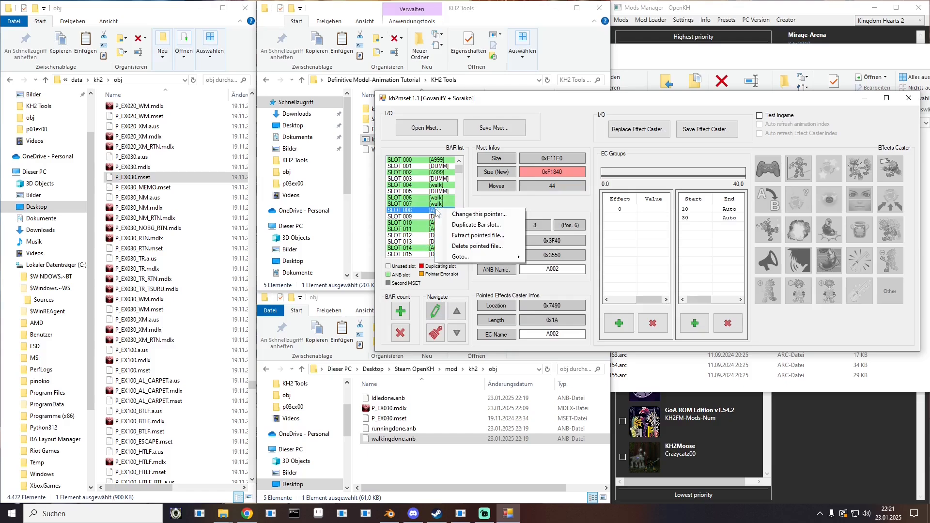
click(466, 245)
drag(383, 429, 439, 210)
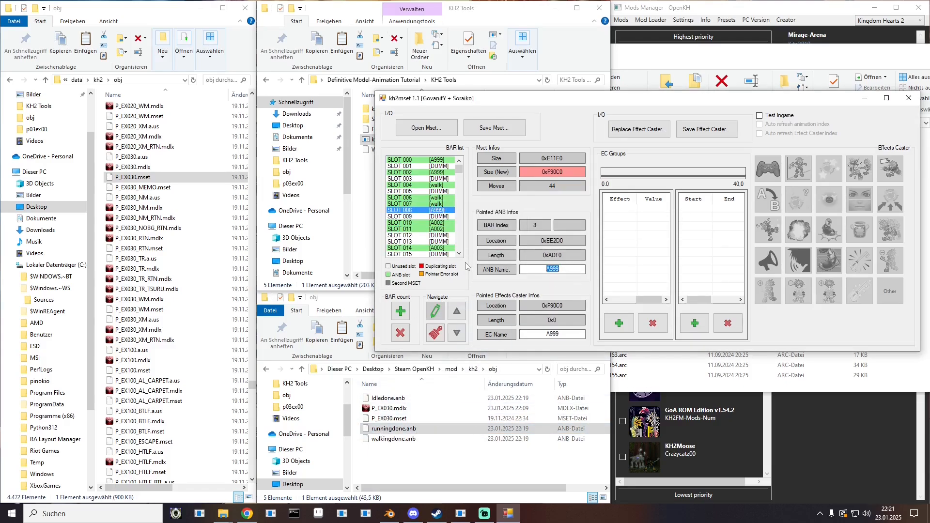
text(run)
- Delete the original animations from slots 010 and 011 of the BAR list
click(441, 222)
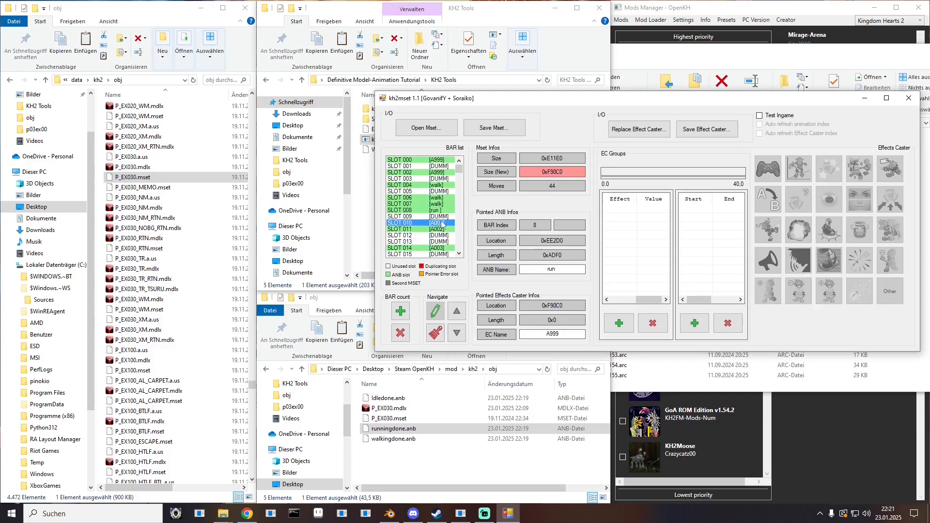
right_click(441, 222)
click(461, 262)
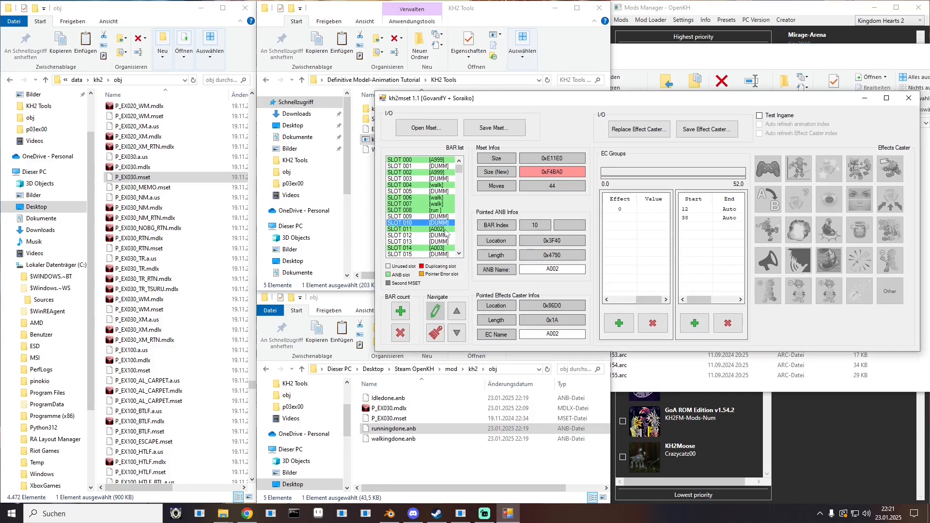
click(440, 229)
right_click(440, 229)
click(460, 267)
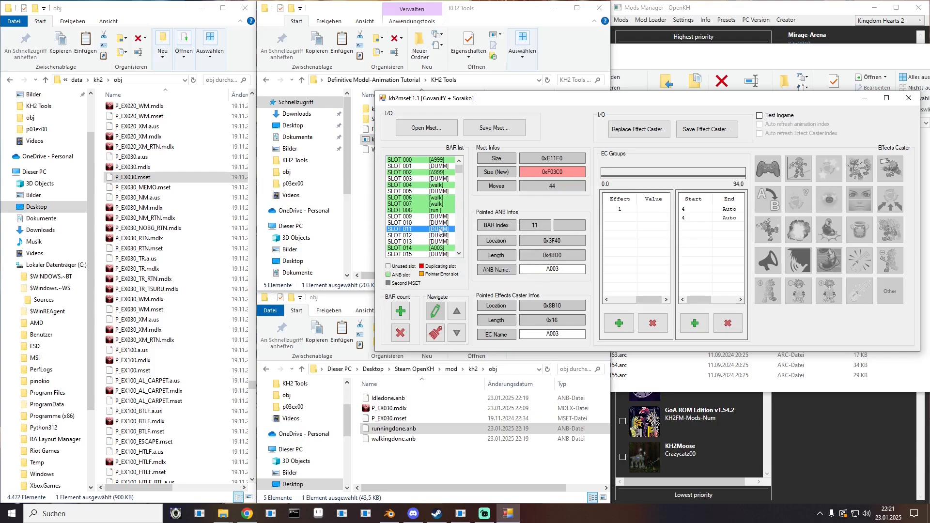
- Point slots 011 and 010 to the run animation
right_click(440, 229)
click(460, 235)
double_click(556, 218)
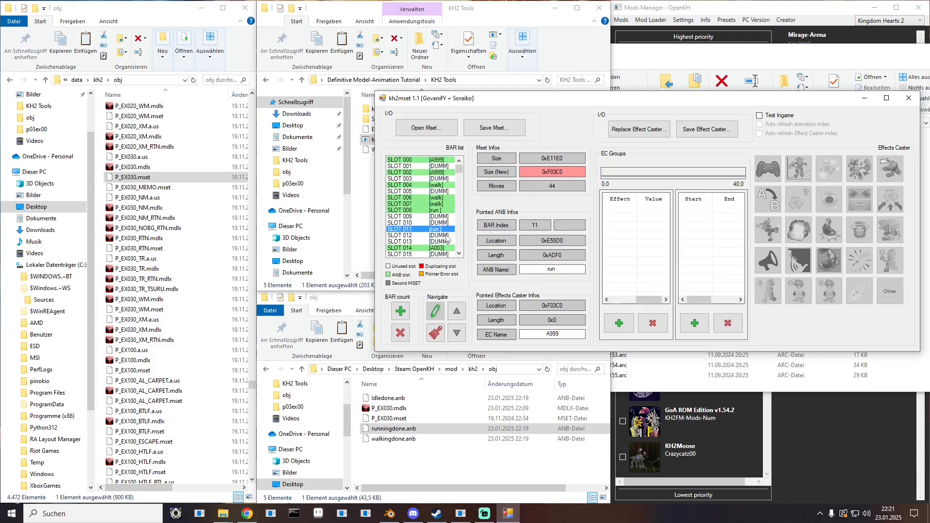
click(439, 224)
right_click(439, 224)
click(461, 229)
double_click(556, 217)
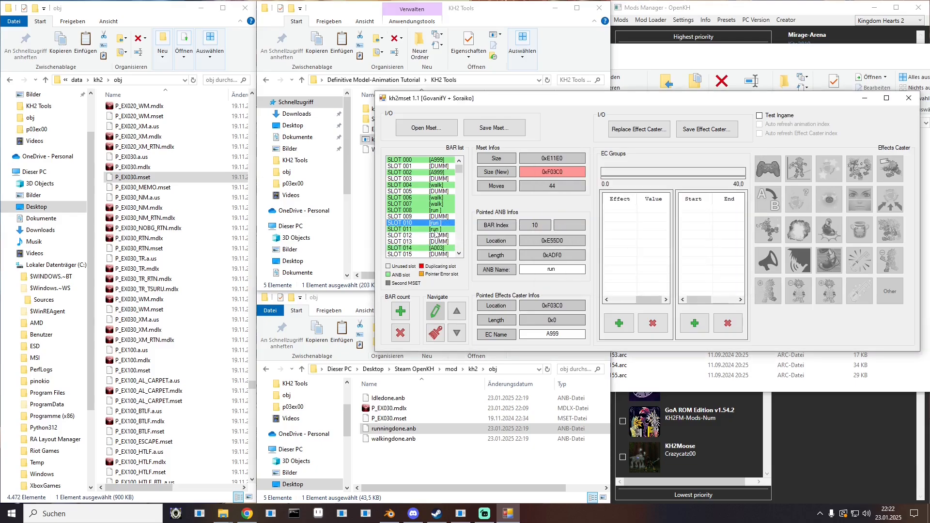
- Save the mset over P_EX030.mset in the mod\kh2\obj folder and close the mset editor
click(483, 129)
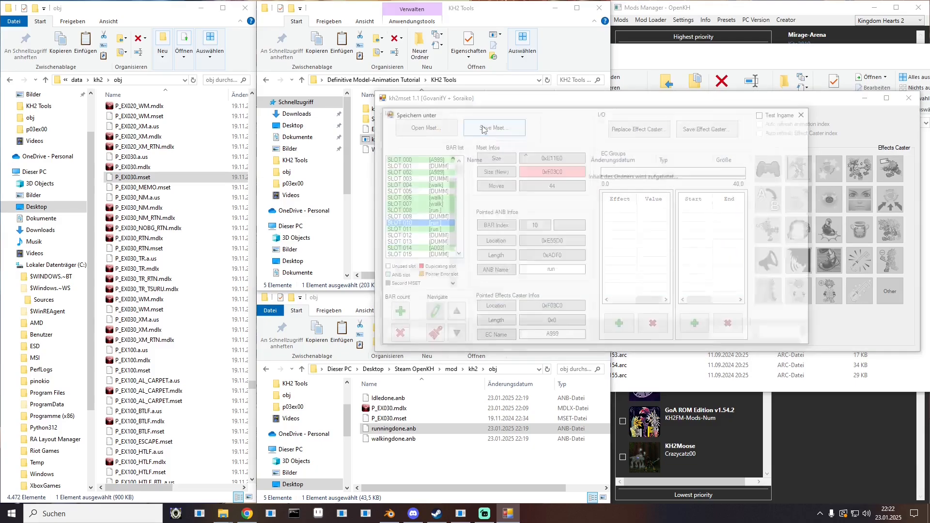
double_click(492, 173)
click(499, 260)
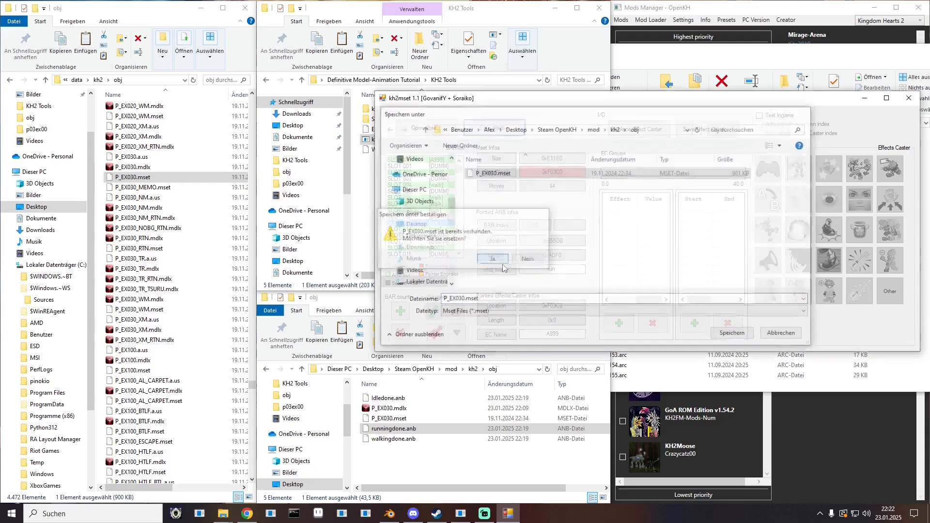
click(909, 99)
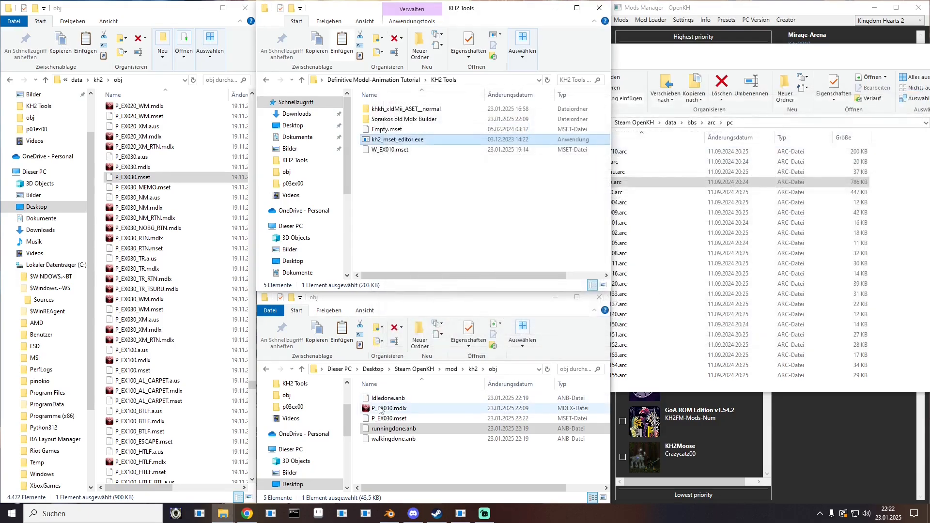
- Preview the mod's P_EX030.mdlx in the model viewer and close it again
double_click(381, 411)
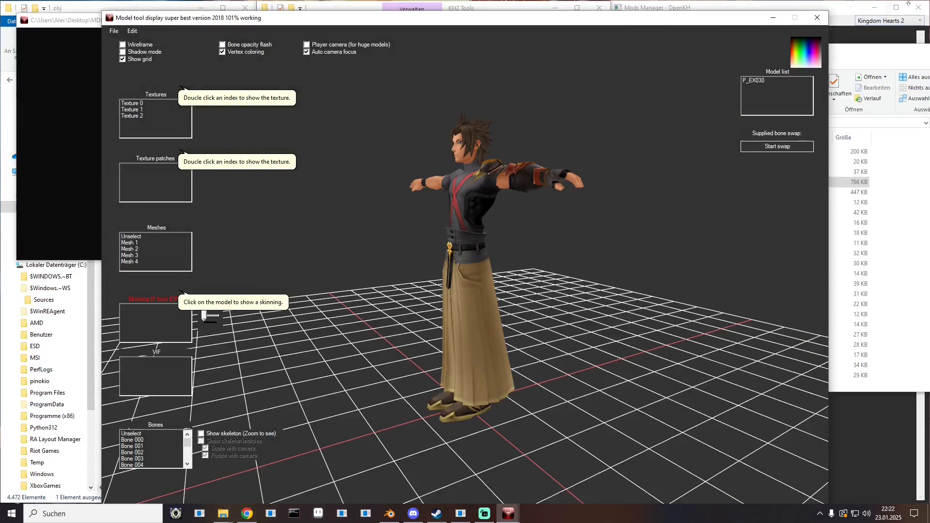
click(817, 18)
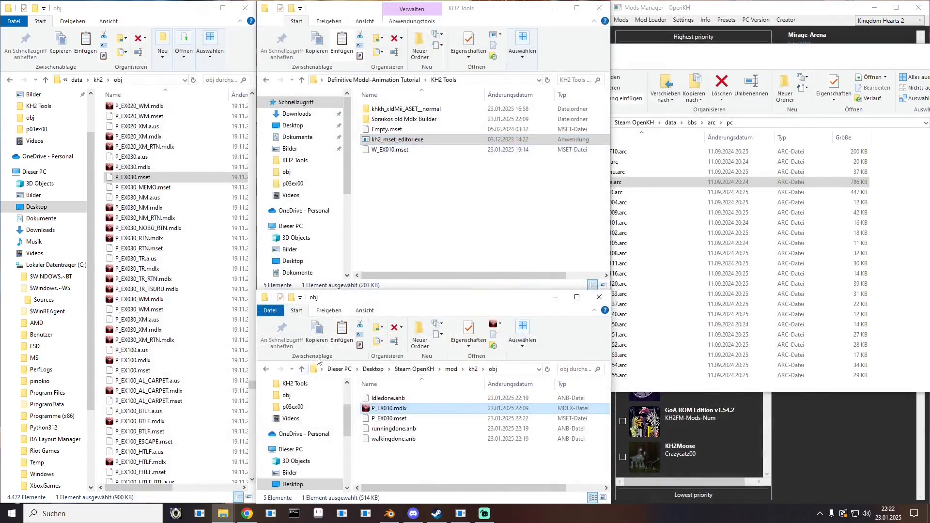
click(116, 515)
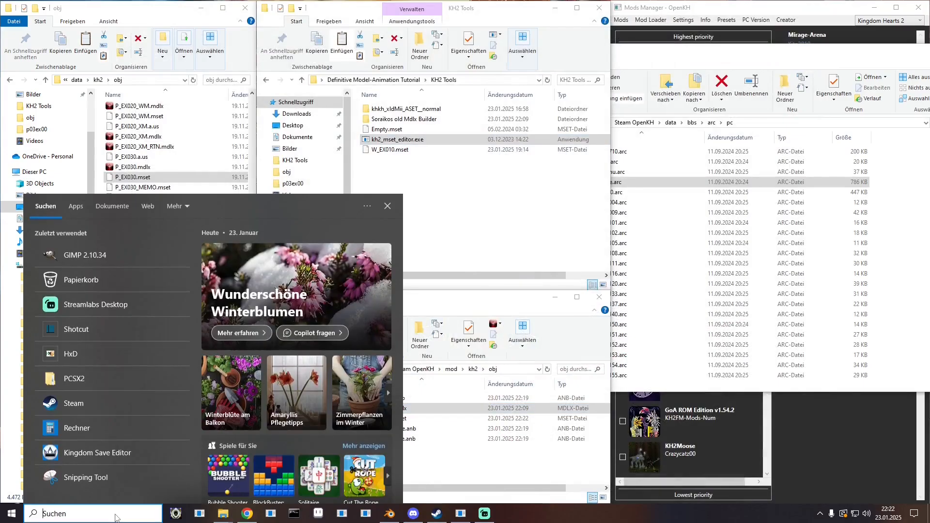
click(499, 206)
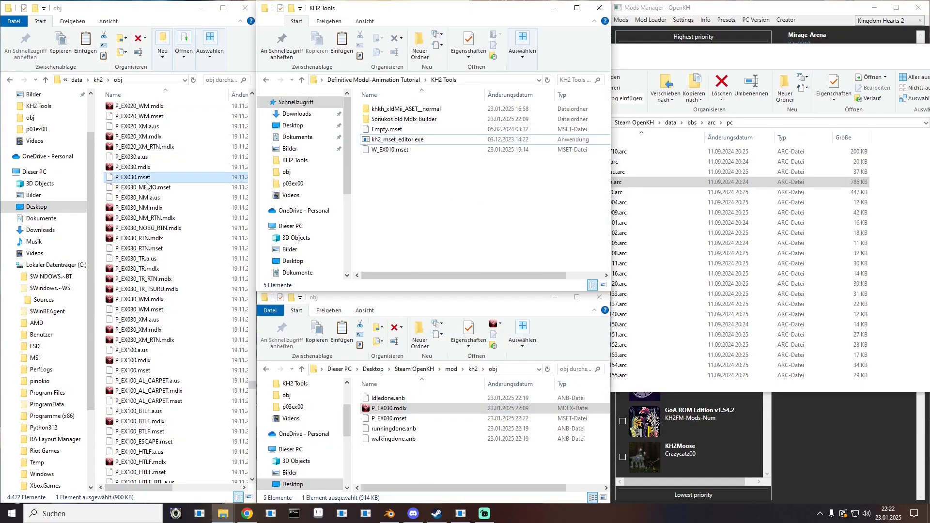
- Copy the original P_EX030.mdlx from data\kh2\obj into the KH2 Tools folder
click(136, 168)
right_click(135, 169)
click(164, 379)
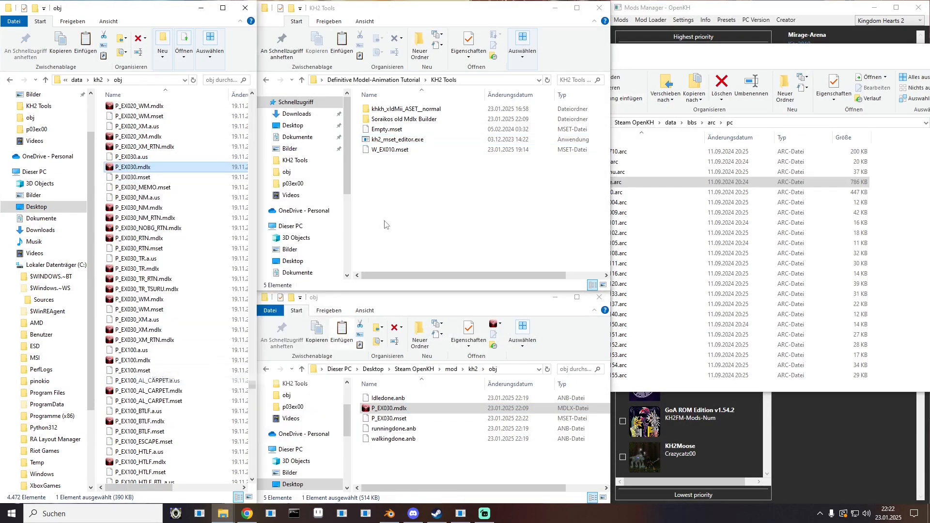
right_click(385, 220)
click(403, 287)
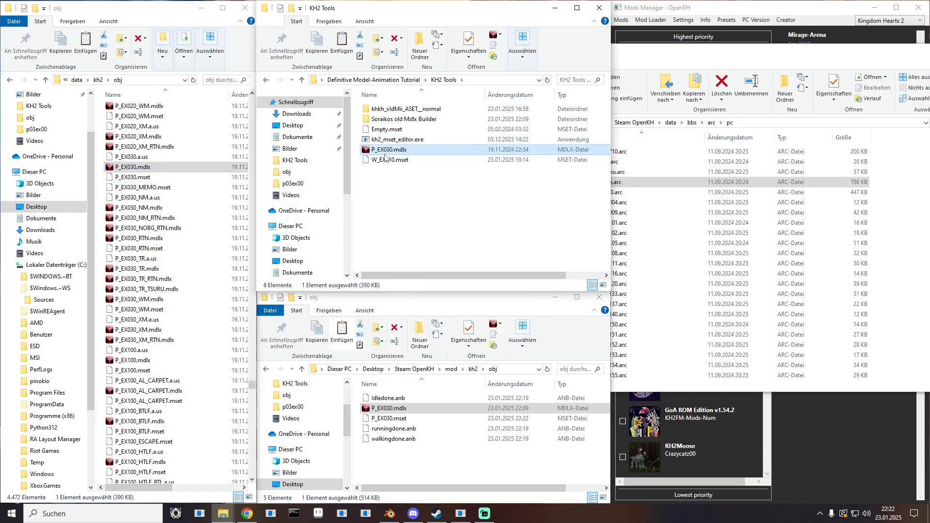
- Launch OpenKh.Tools.BarEditor.exe from the Steam OpenKH folder and load the original P_EX030.mdlx from KH2 Tools
click(80, 80)
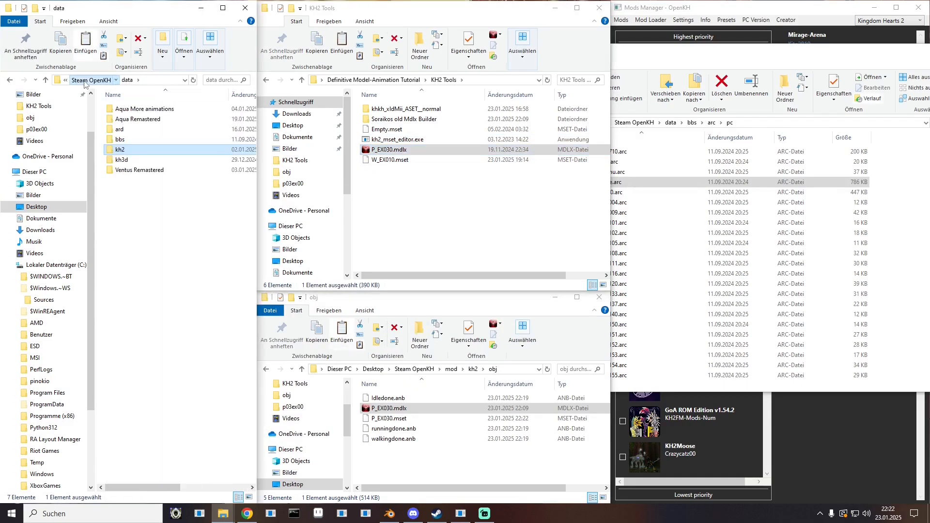
click(86, 80)
scroll(165, 258, down, 20)
scroll(165, 262, down, 20)
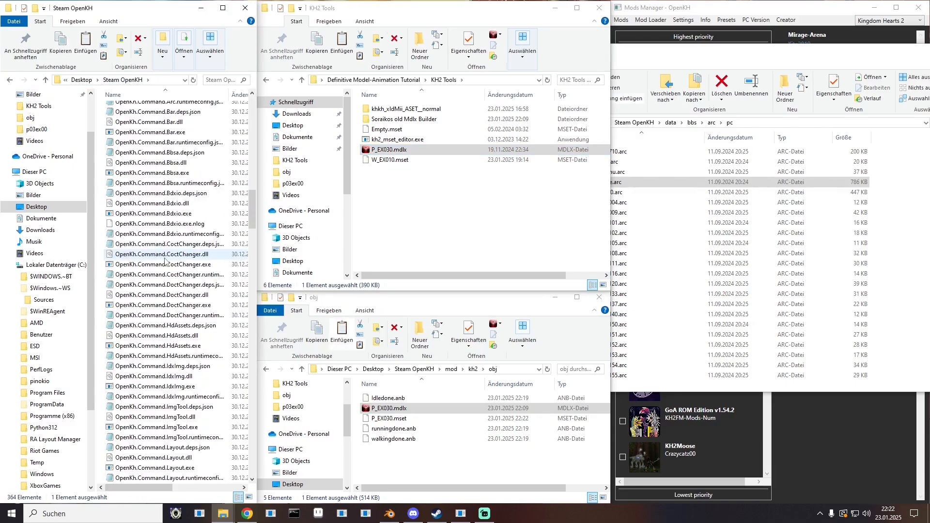
scroll(165, 262, down, 15)
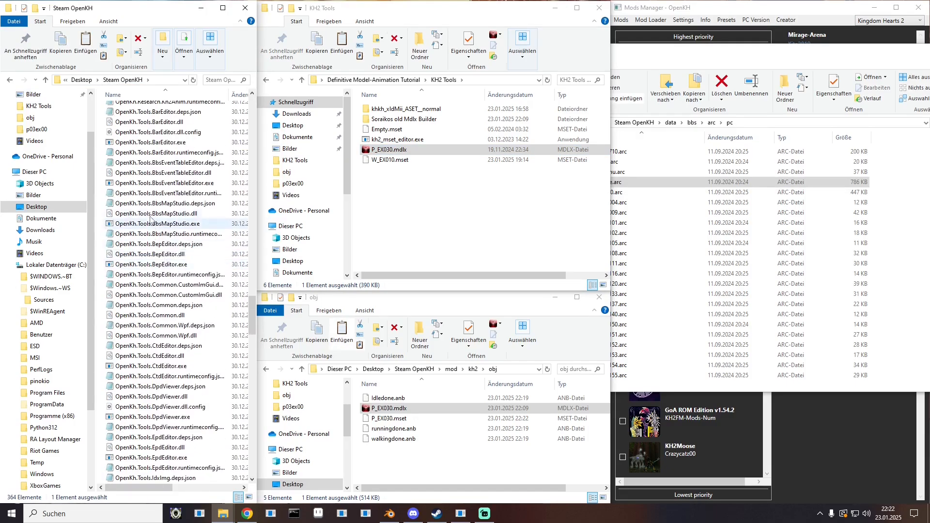
scroll(160, 214, up, 1)
click(152, 168)
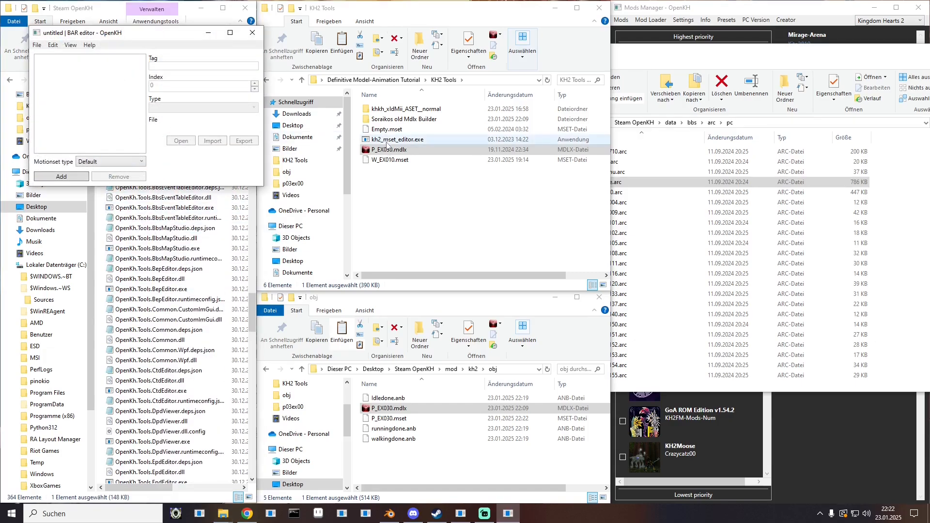
drag(386, 149, 69, 95)
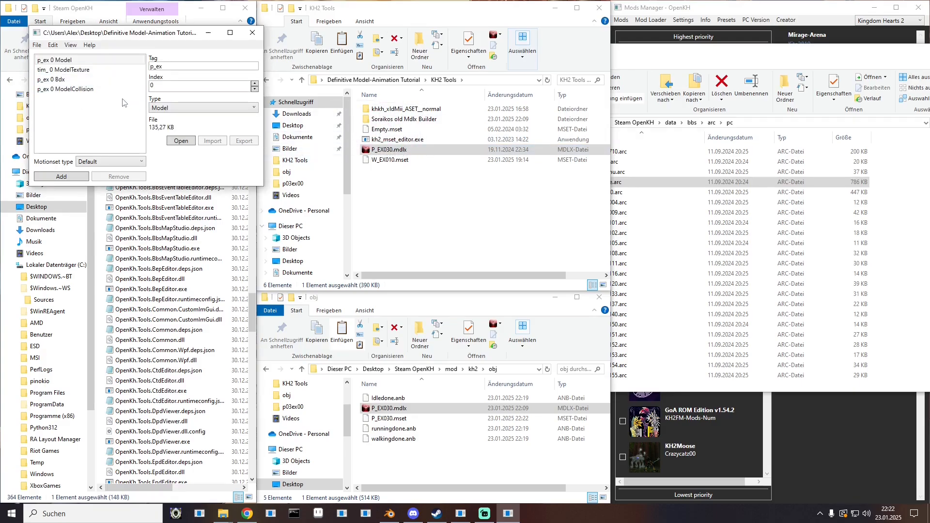
- Export the Bdx and ModelCollision entries to the KH2 Tools folder as p_ex_0.bdx and p_ex_0.coctmodel
click(70, 80)
click(251, 141)
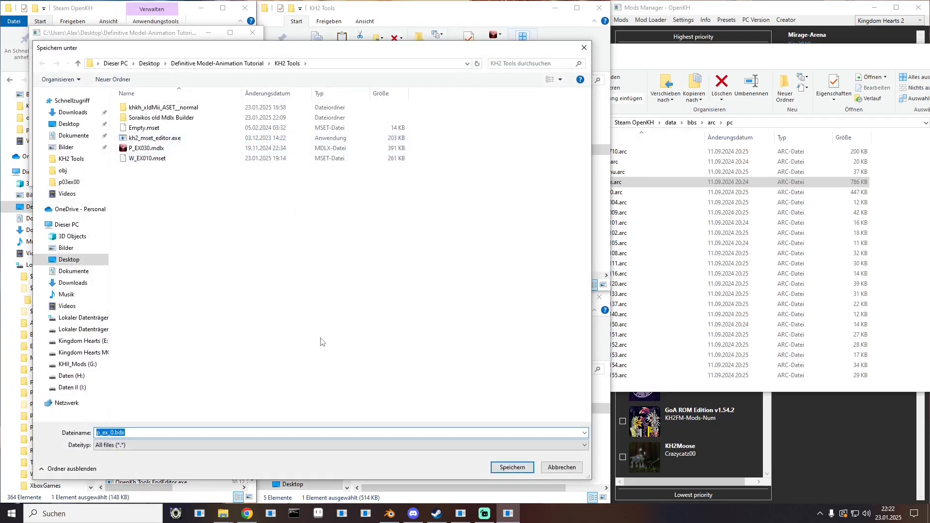
click(513, 467)
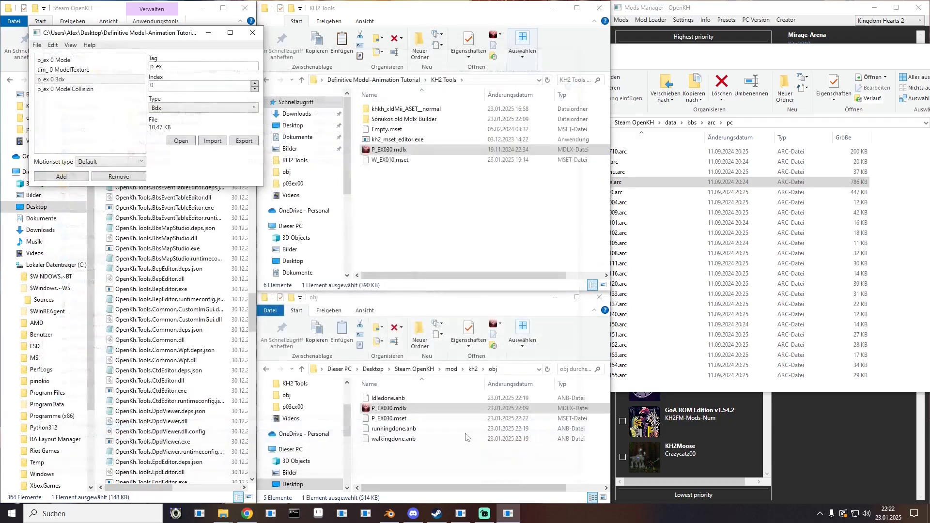
click(66, 89)
click(244, 141)
click(512, 470)
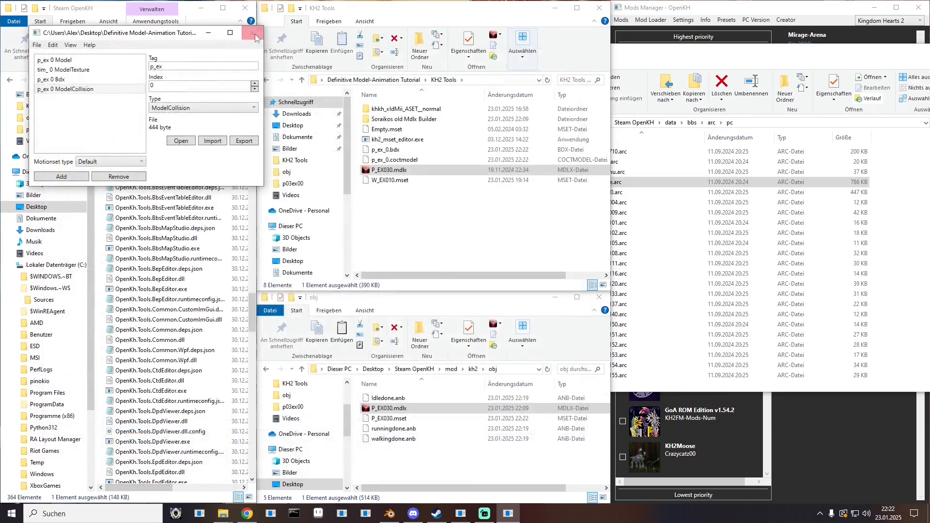
- Add two entries to the mod's P_EX030.mdlx in the BAR editor and make the first a Bdx entry tagged bdx
drag(389, 408, 87, 83)
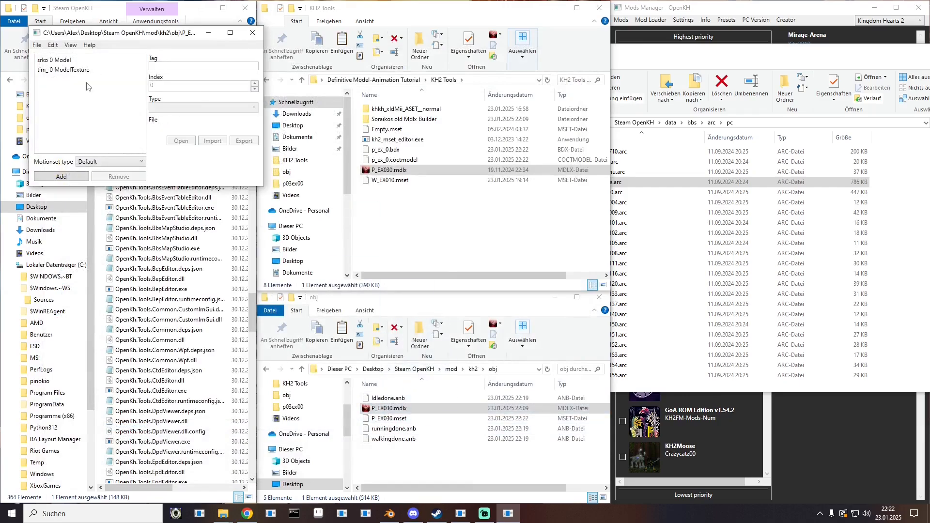
double_click(55, 178)
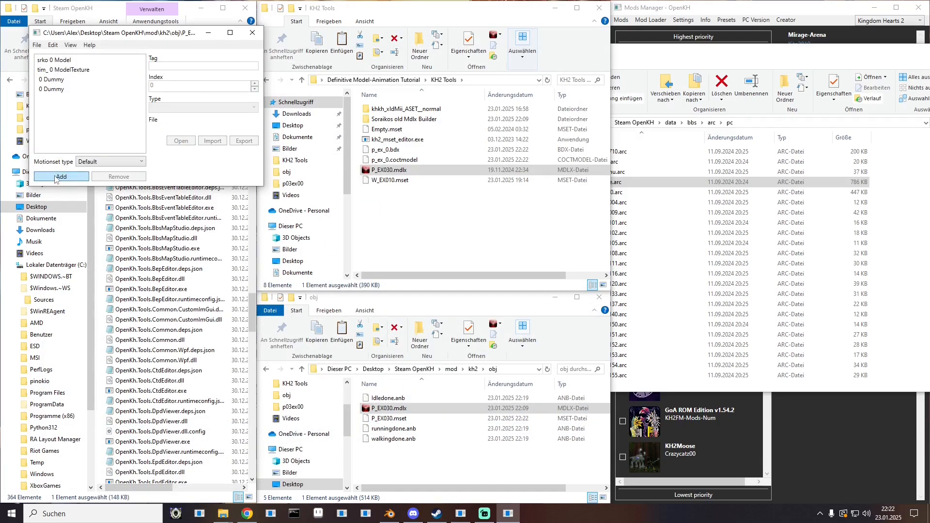
click(57, 80)
click(57, 80)
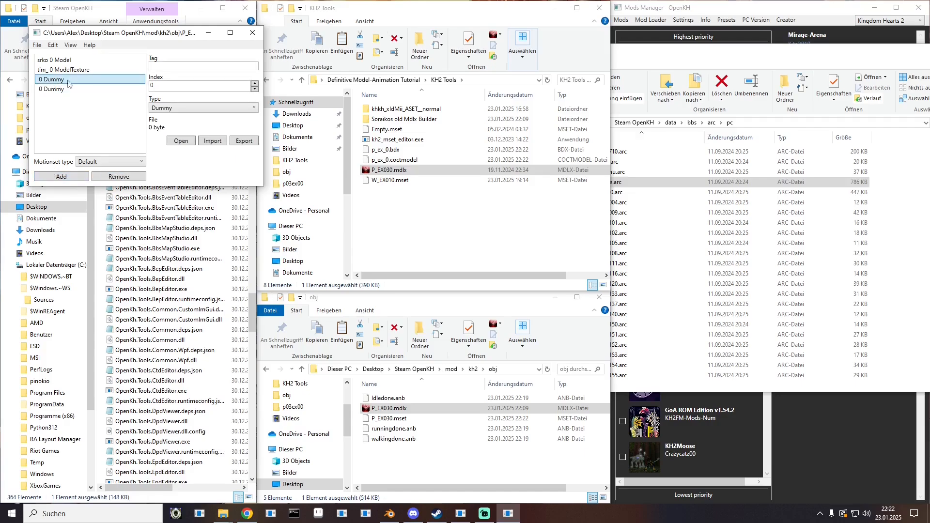
click(202, 110)
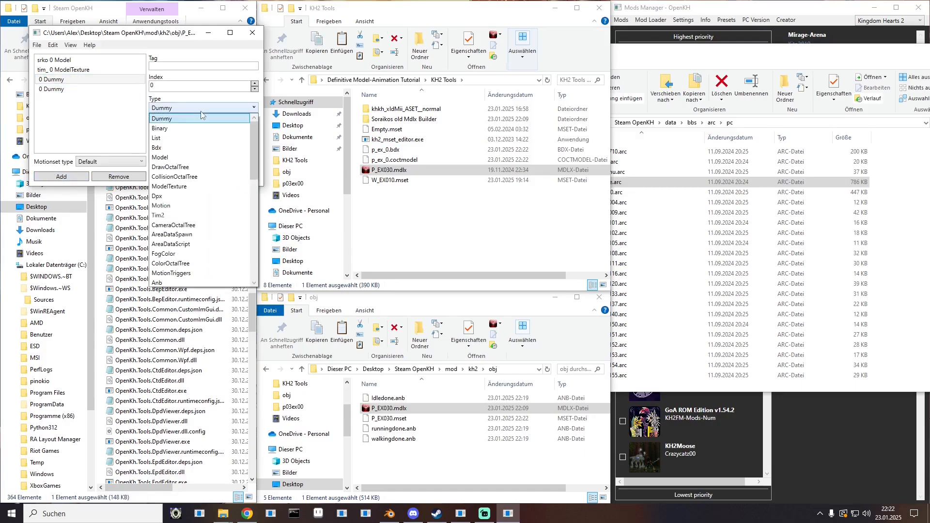
click(175, 148)
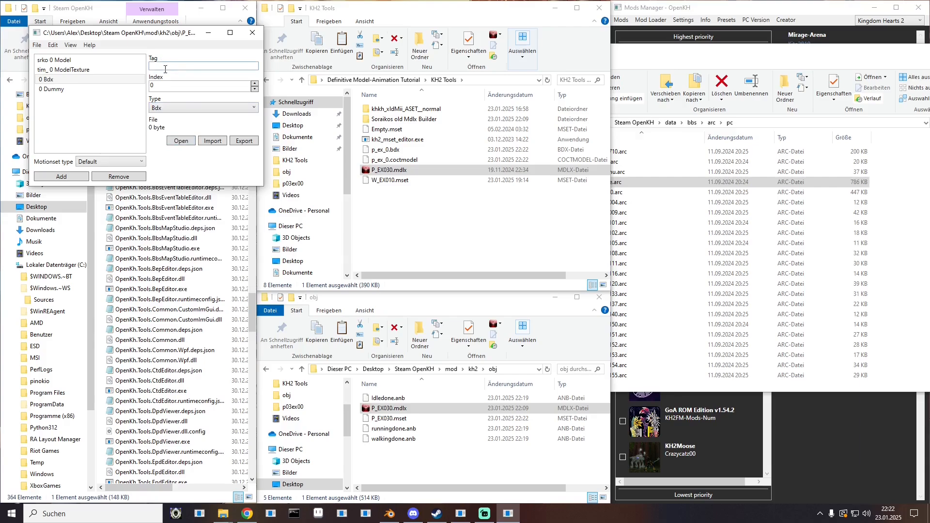
- Set the second new entry's type to ModelCollision and its tag to p_ex
click(63, 91)
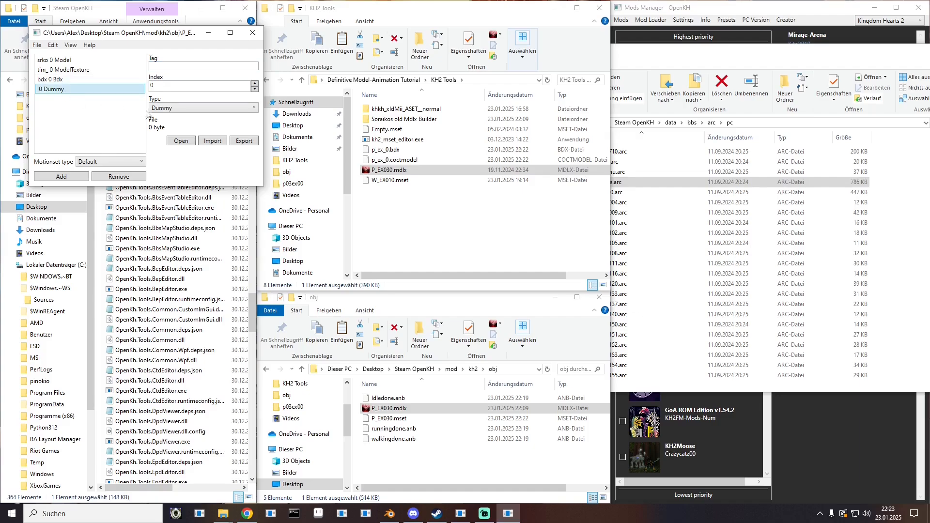
click(194, 108)
scroll(187, 203, down, 2)
click(185, 197)
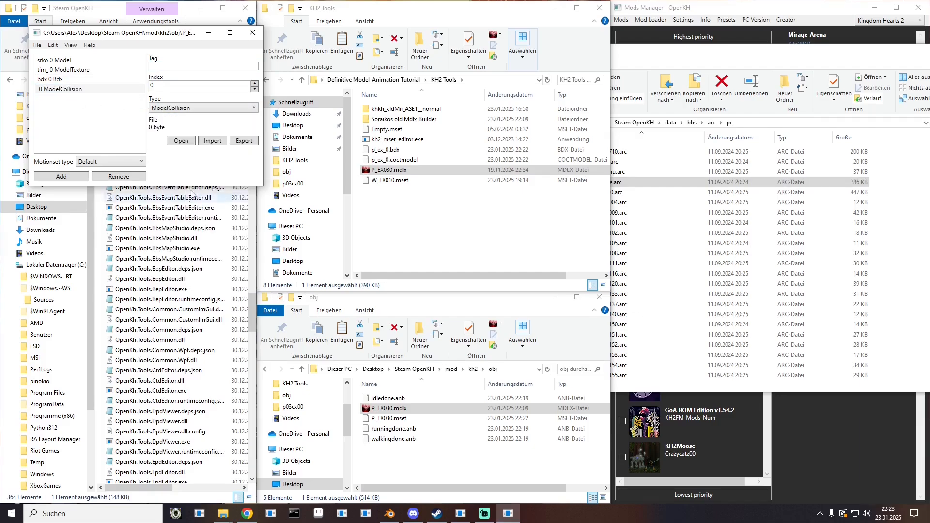
click(173, 66)
text(p)
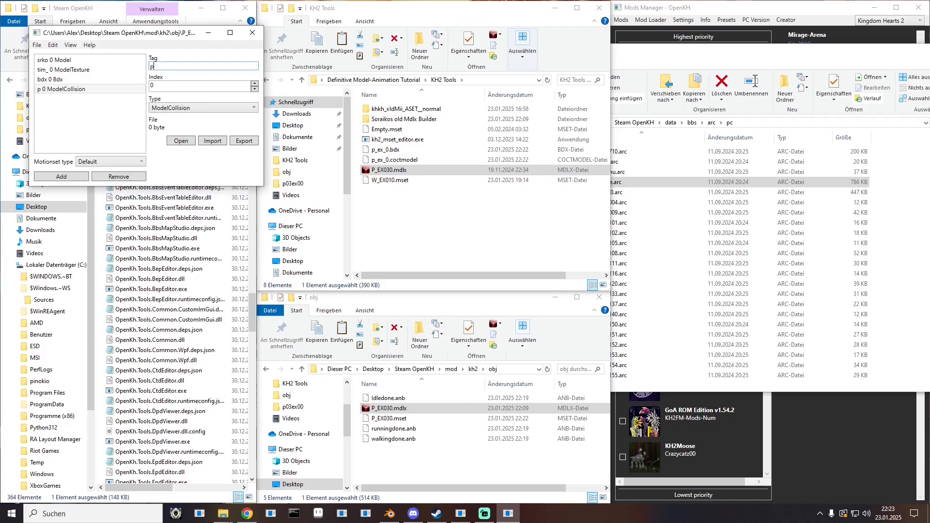
text(_ex)
- Import p_ex_0.bdx into the Bdx entry and p_ex_0.coctmodel into the ModelCollision entry
click(75, 79)
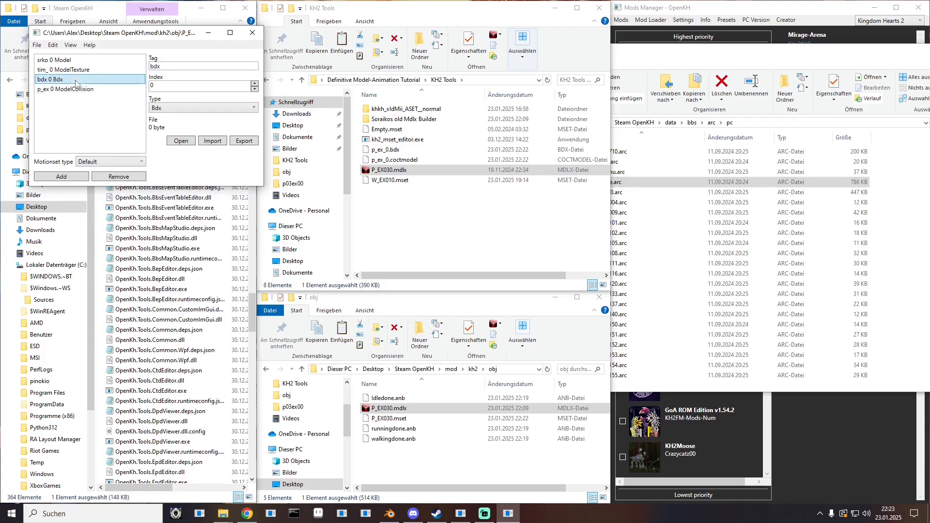
click(212, 141)
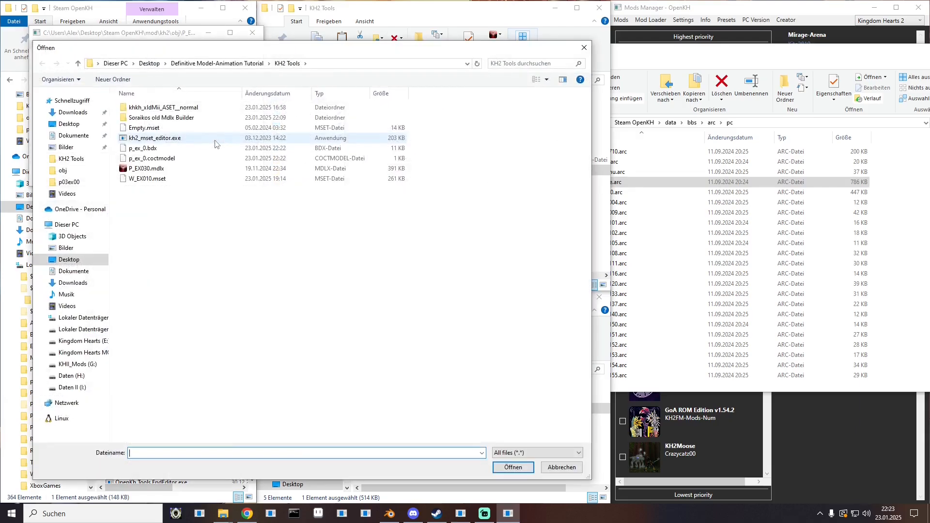
double_click(156, 148)
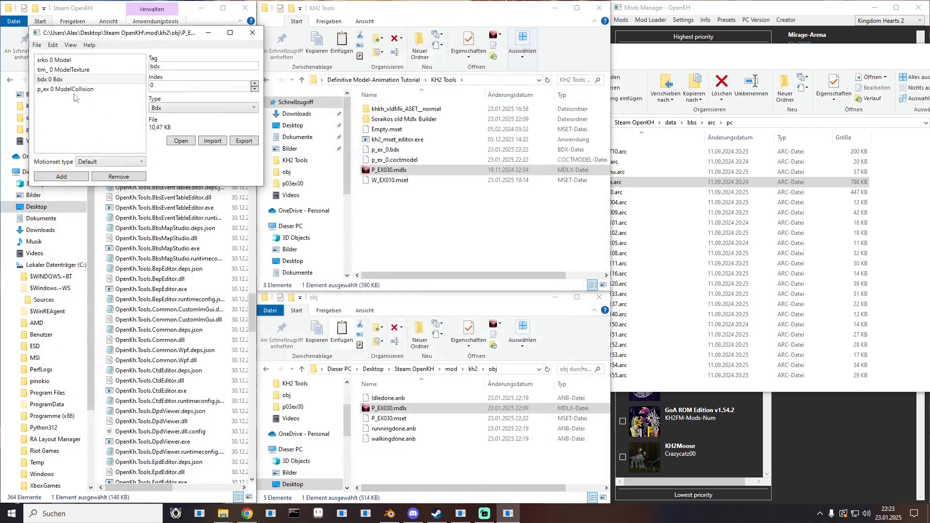
click(75, 91)
click(212, 141)
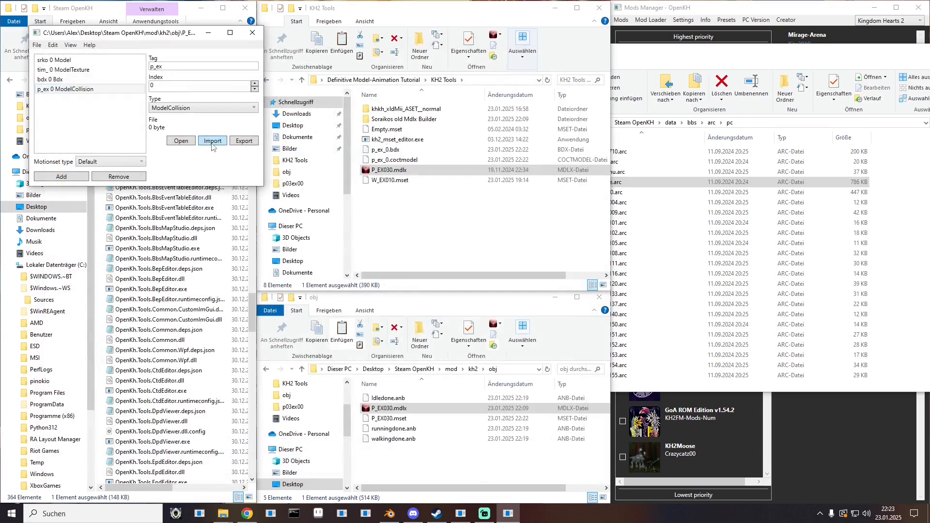
click(154, 159)
double_click(154, 160)
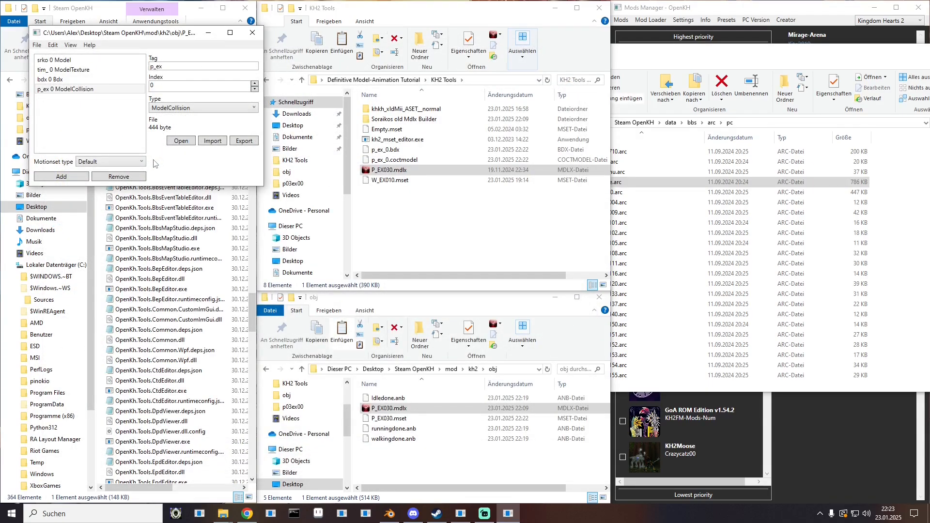
- Save the mod's P_EX030.mdlx and close the BAR editor
click(37, 44)
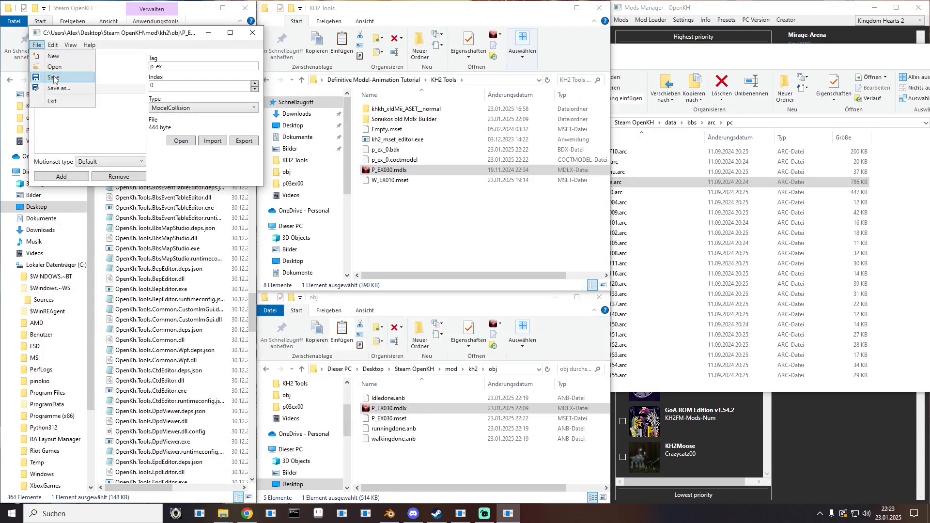
click(54, 78)
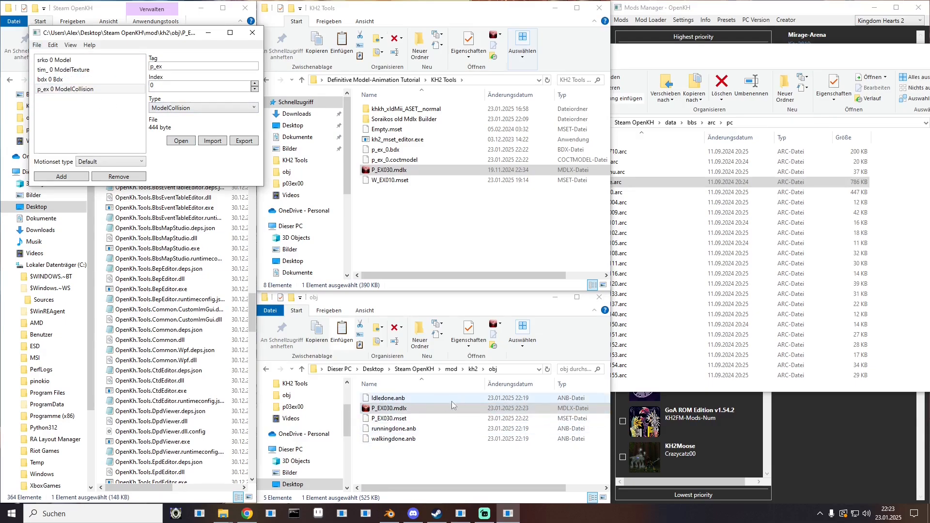
click(254, 36)
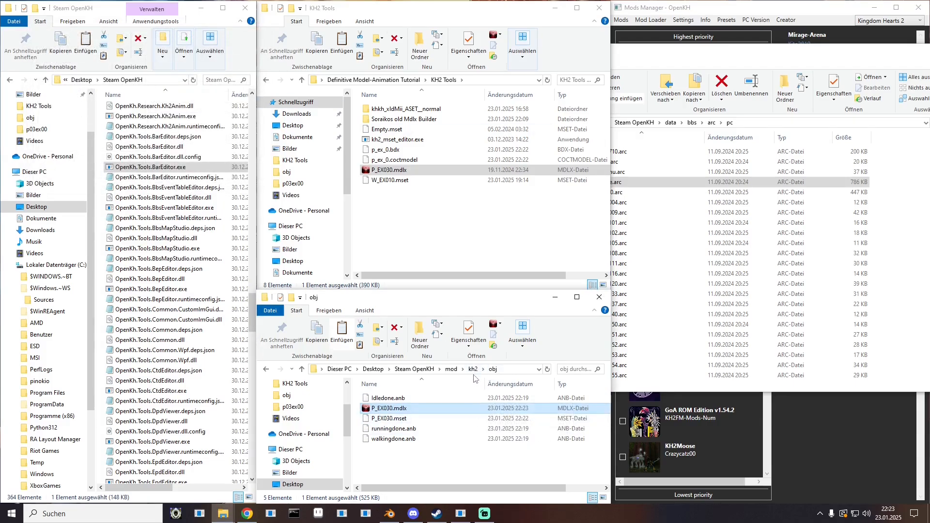
- Move runningdone.anb, walkingdone.anb and Idledone.anb from the mod's obj folder into the KH2 Tools folder
drag(389, 448, 417, 225)
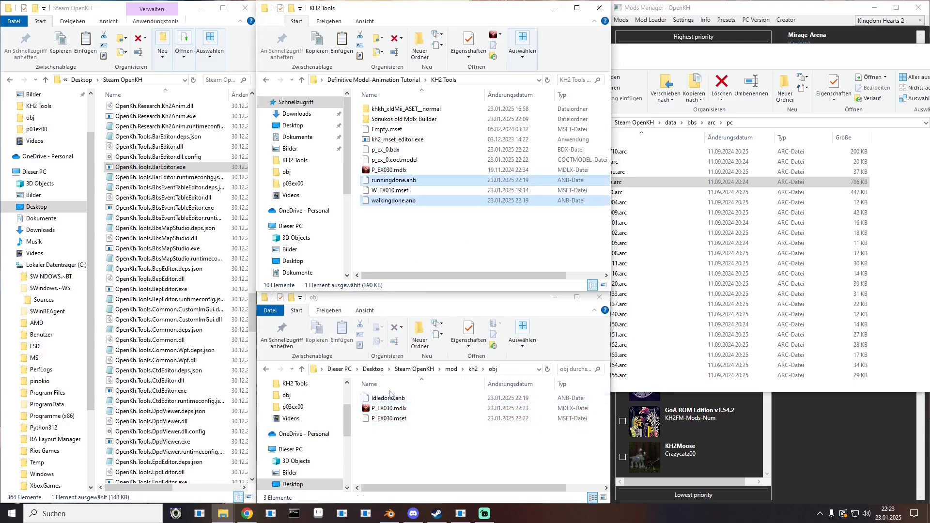
drag(376, 402, 448, 236)
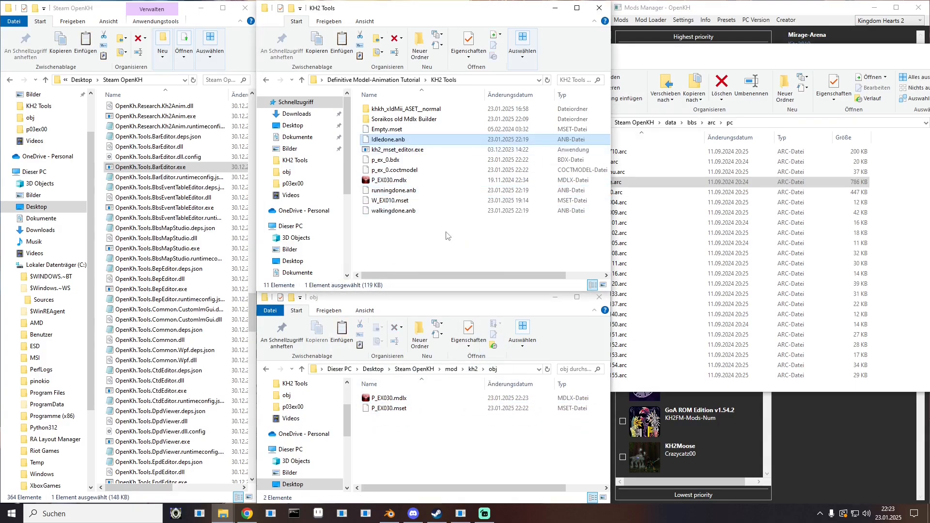
- Start Kingdom Hearts 2 through the mod loader in Mods Manager and load the Radiant Garden save in slot 89
click(643, 22)
click(663, 53)
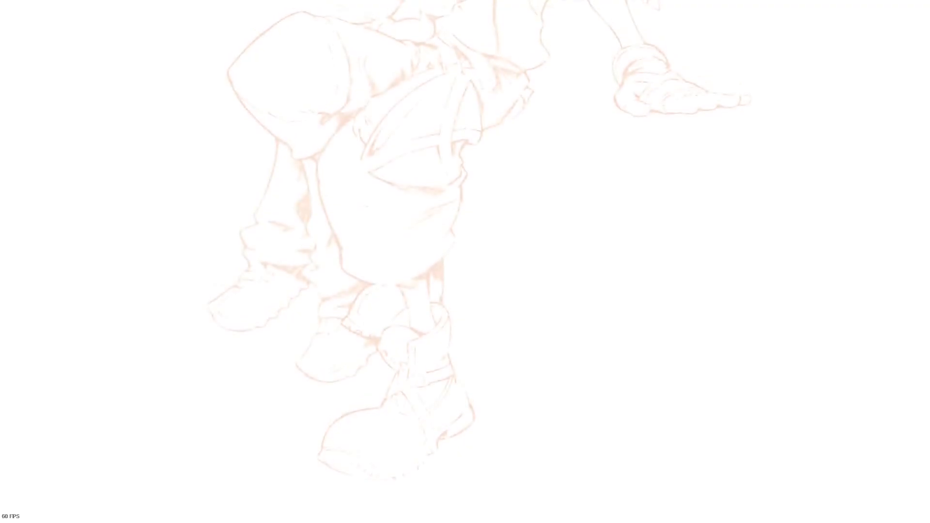
key(Down)
key(Return)
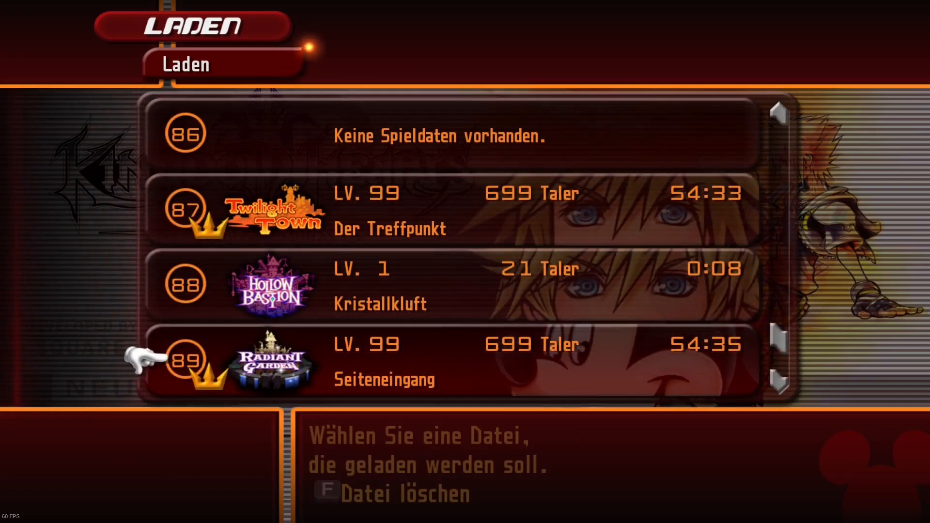
key(Return)
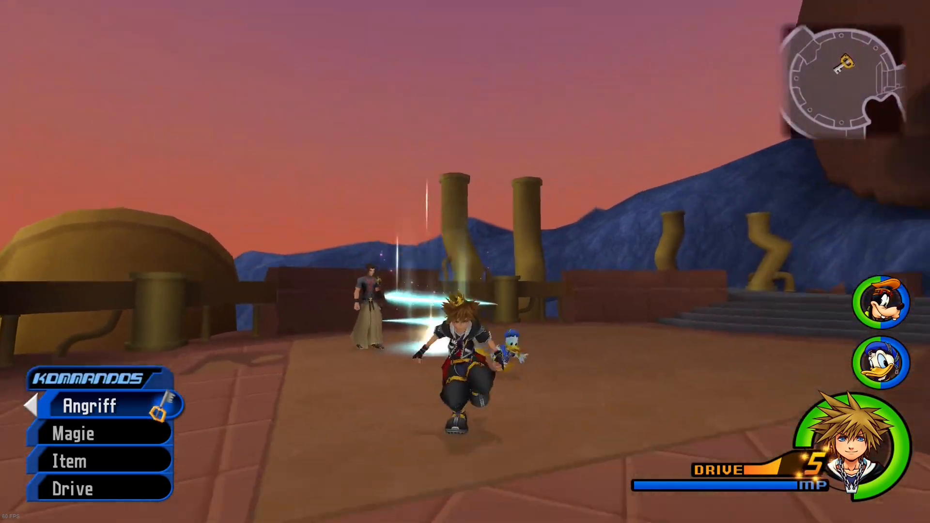
- Move Sora around the plaza with the modded party member following to check its idle, walking and running animations
key(w)
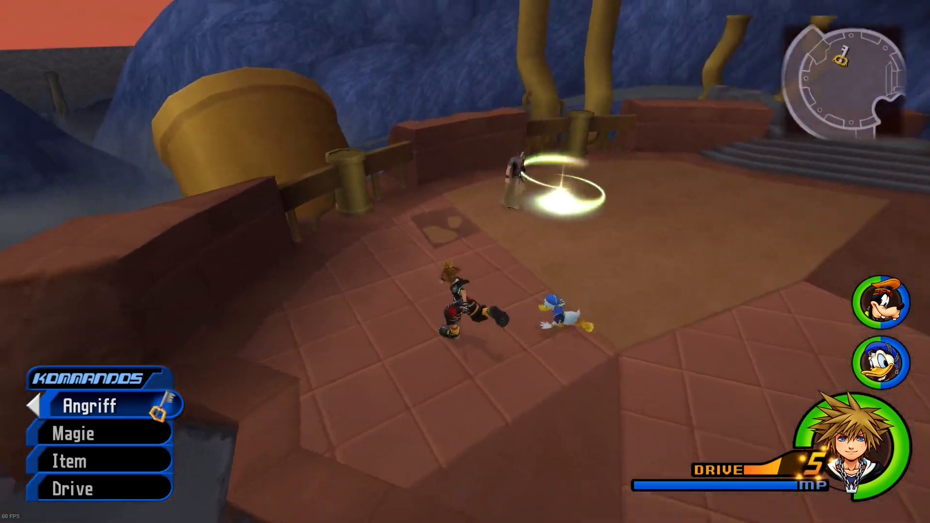
key(d)
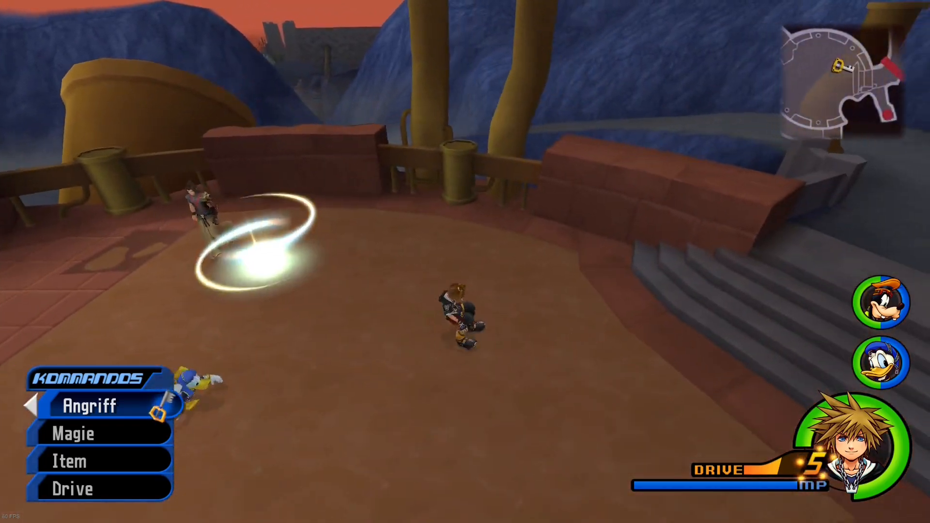
key(w)
key(a)
key(w)
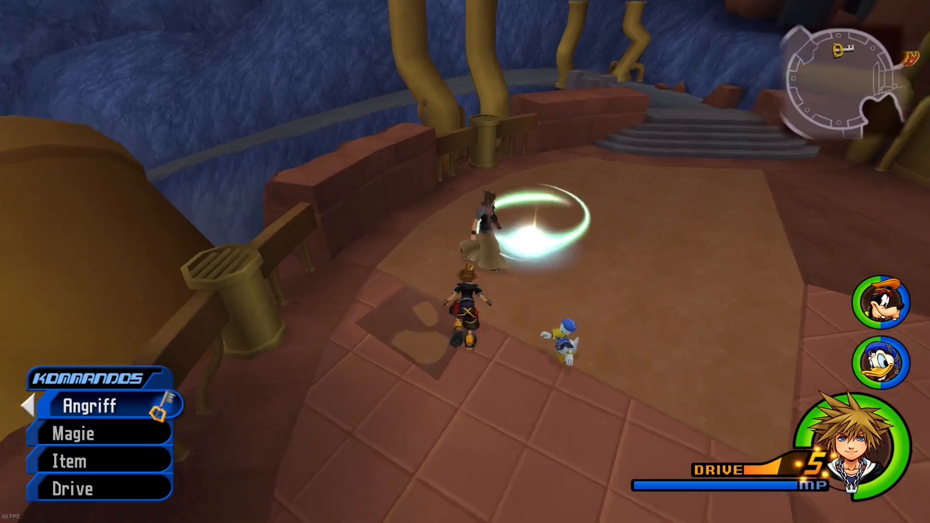
key(w)
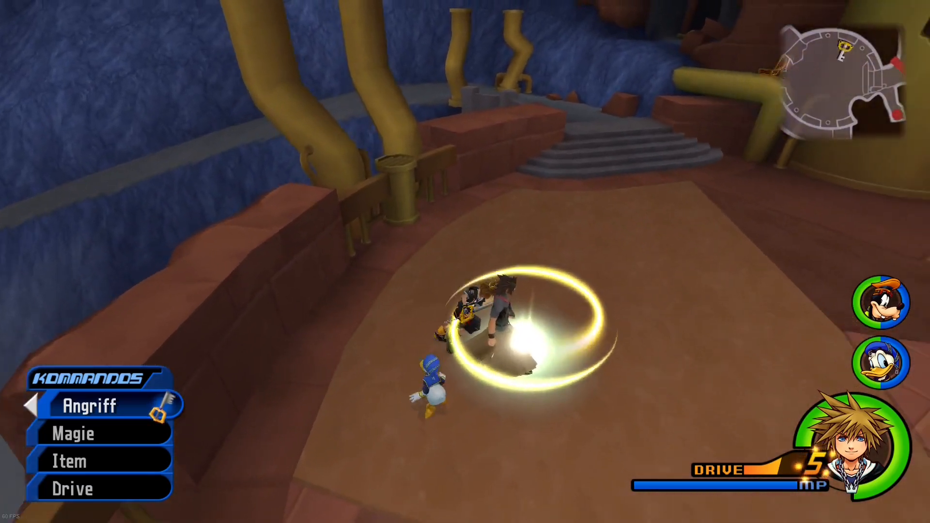
key(d)
key(d)
key(a)
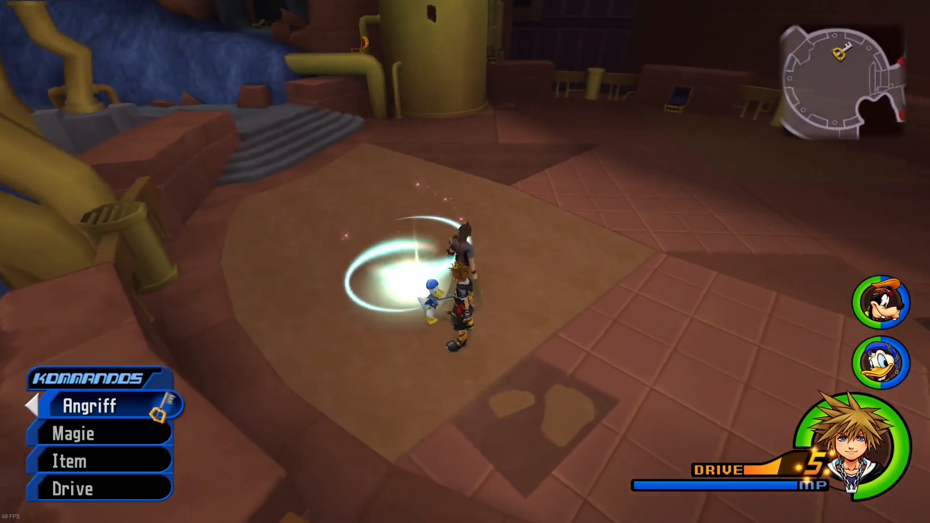
key(w)
key(w)
key(d)
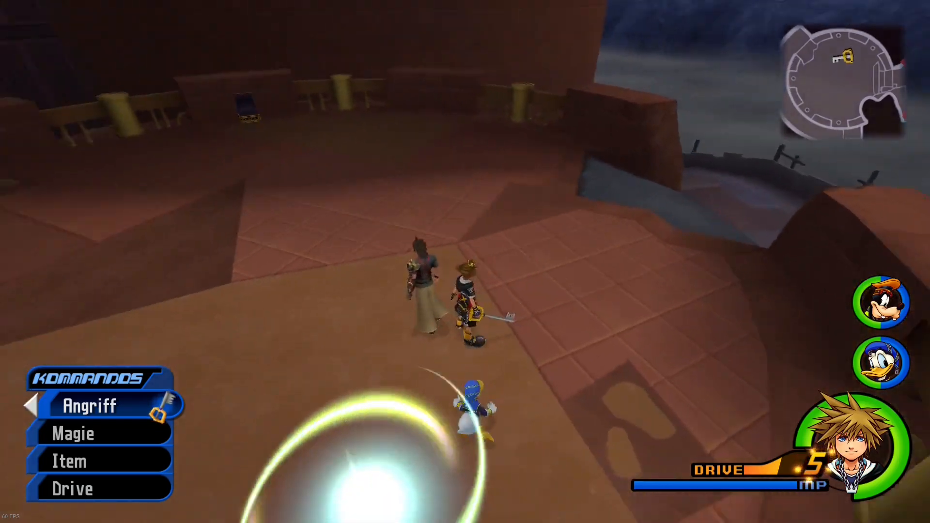
- Run Sora across the Radiant Garden plaza to keep examining how the following party member's walk and run cycles loop
key(w)
key(d)
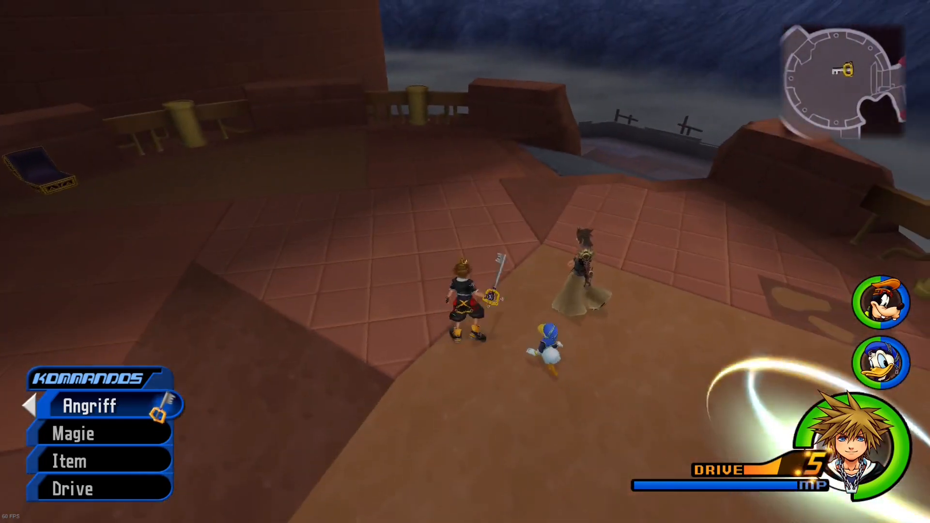
key(w)
key(s)
key(s)
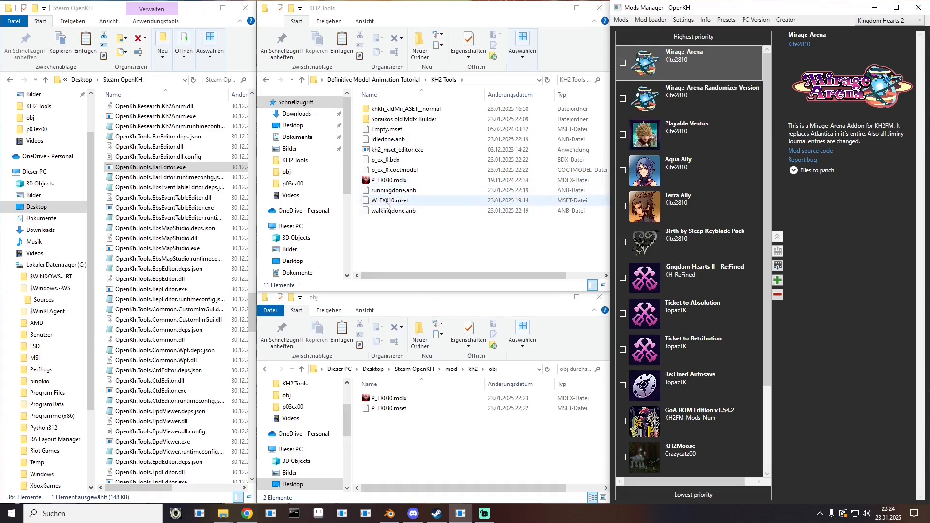
- Launch HxD and load walkingdone.anb from the KH2 Tools folder into it
click(133, 518)
text(hxd)
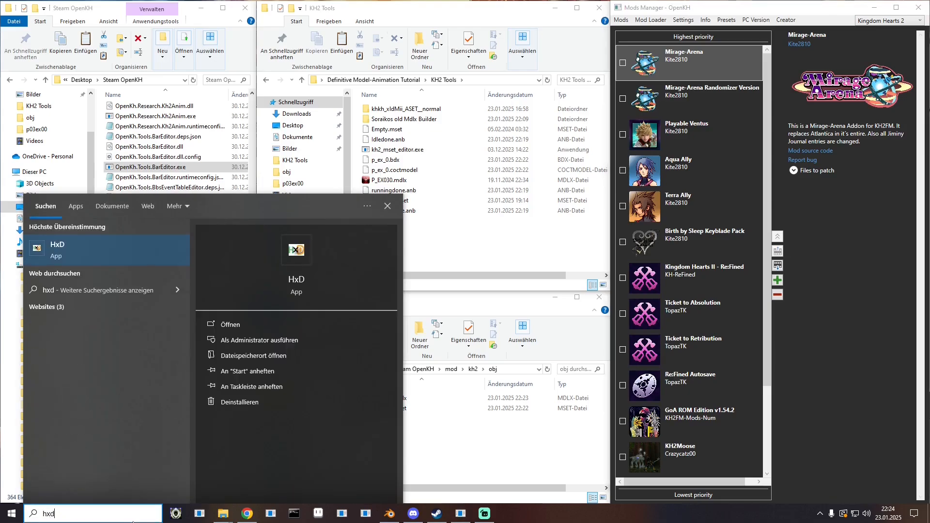
key(Return)
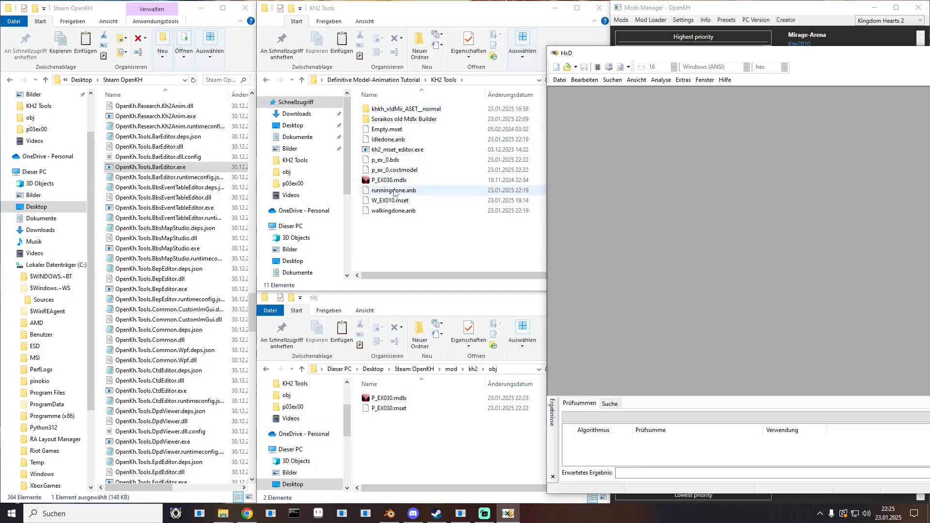
drag(378, 212, 635, 102)
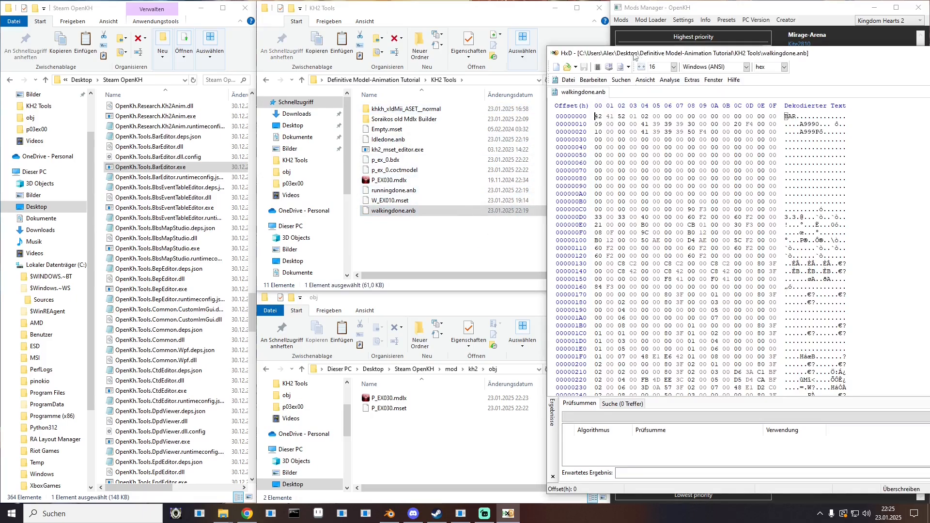
- In walkingdone.anb, overwrite the final four FF bytes at F440–F443 with 00, set byte F3FC to 01 and save the file
drag(637, 54, 521, 40)
drag(886, 98, 883, 370)
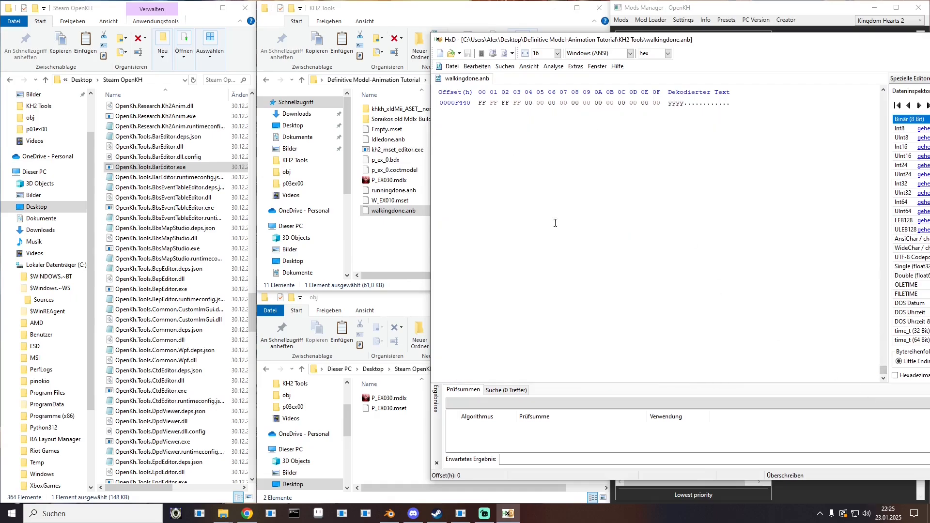
scroll(555, 223, up, 5)
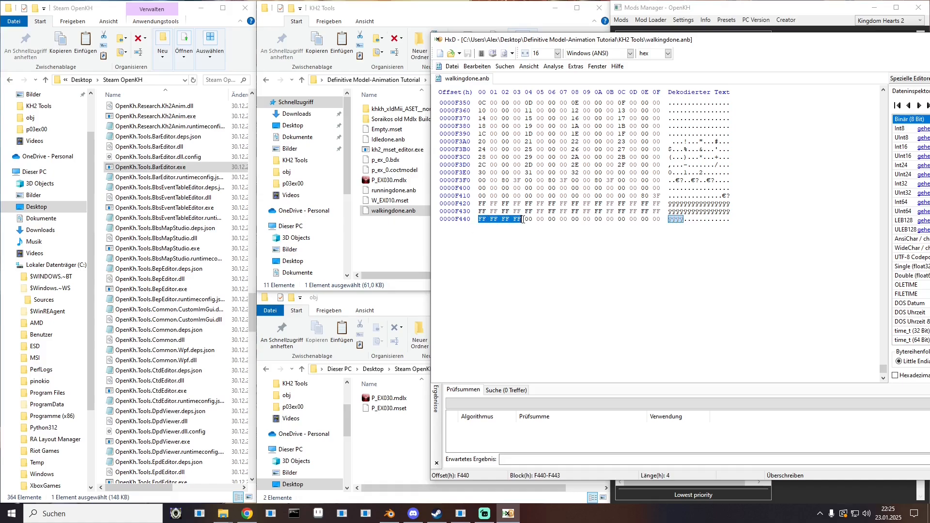
text(00)
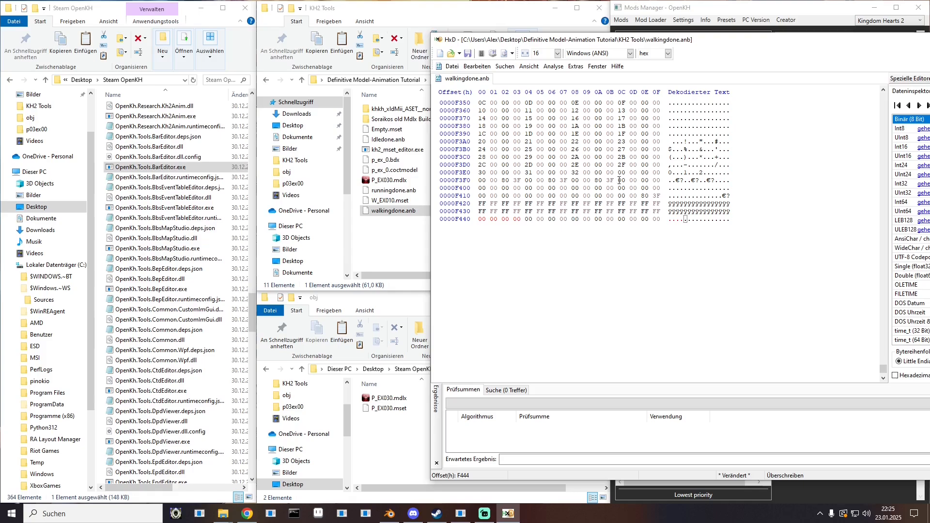
drag(609, 181, 615, 182)
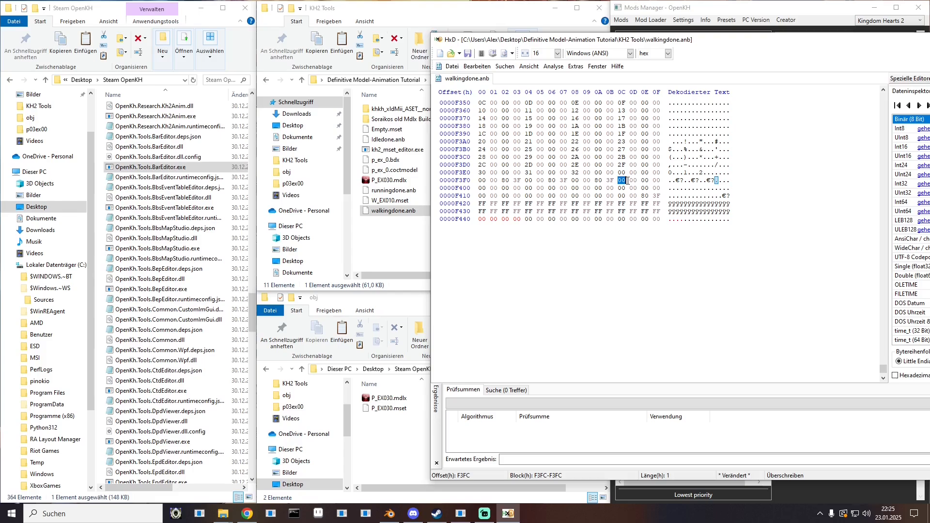
text(01)
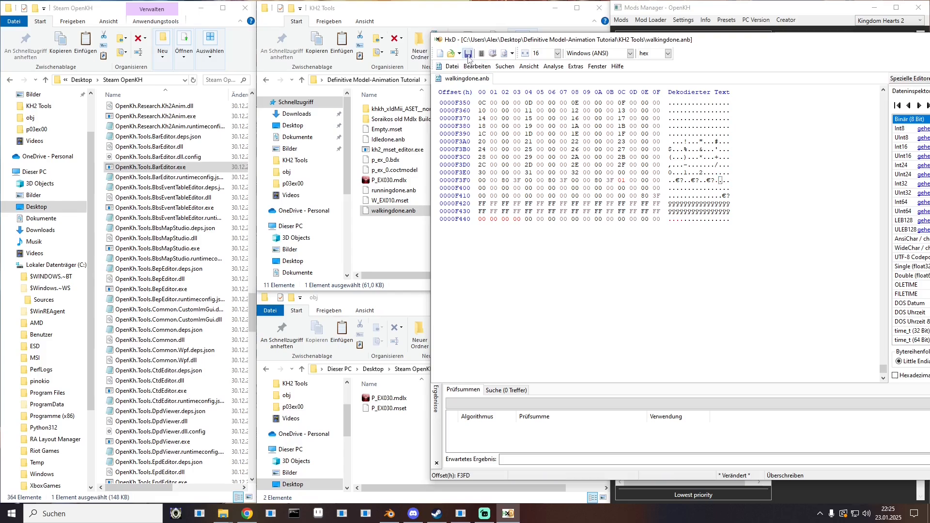
- Load runningdone.anb, overwrite the final four FF bytes at AE10–AE13 with 00, set byte ADCC to 01 and save
drag(394, 190, 543, 276)
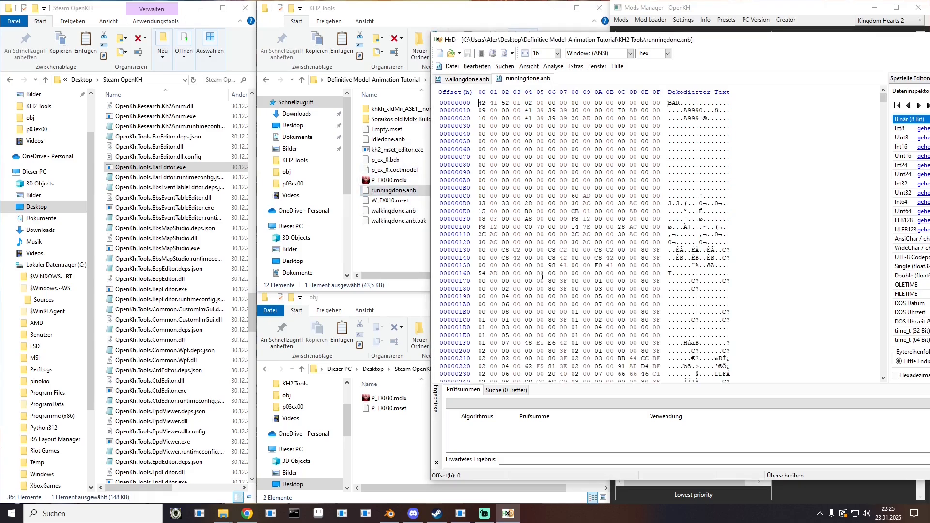
drag(886, 99, 883, 375)
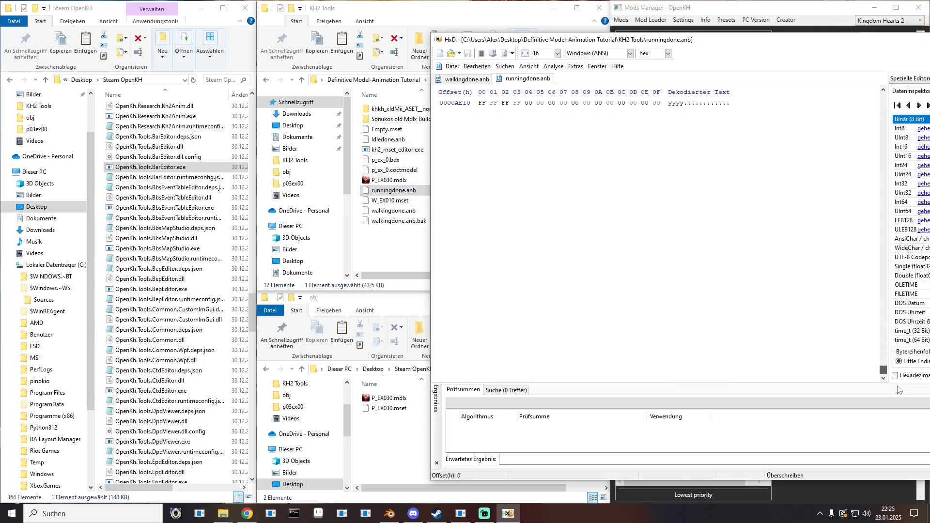
drag(482, 266, 521, 267)
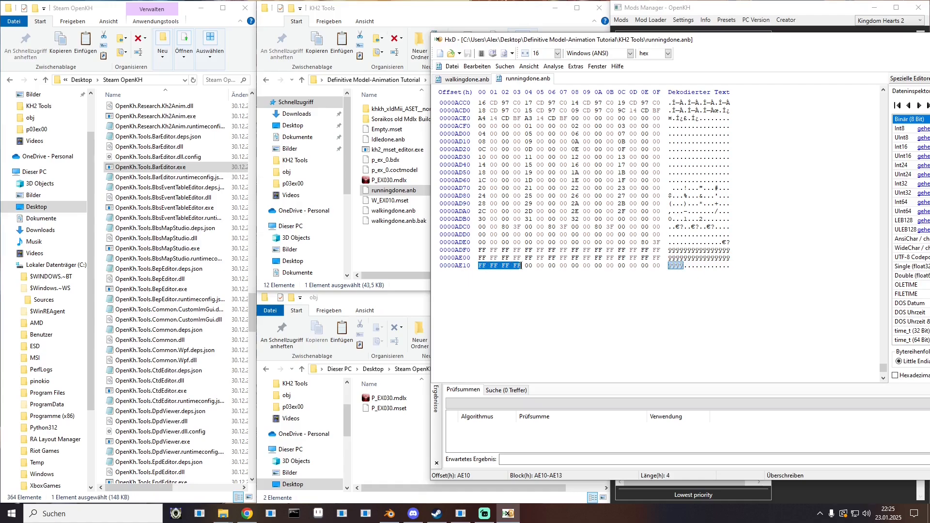
text(00)
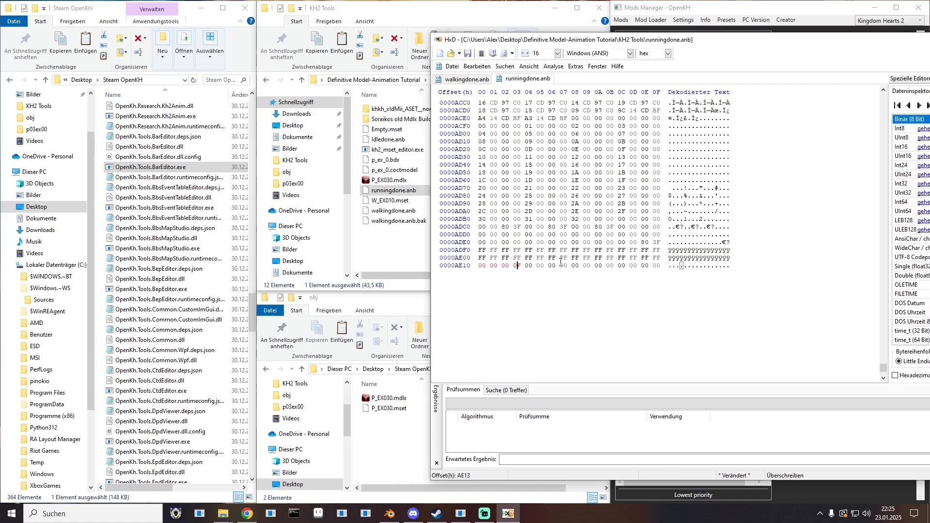
drag(620, 227, 631, 227)
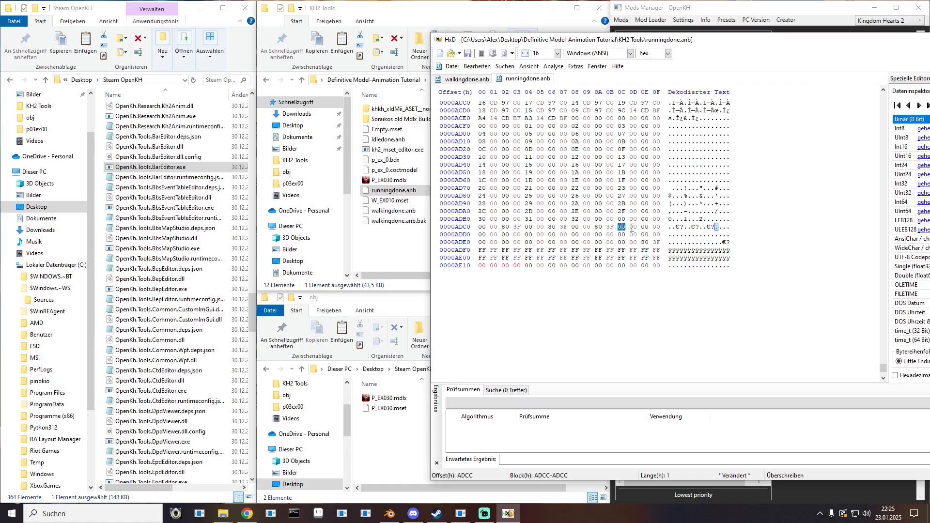
text(01)
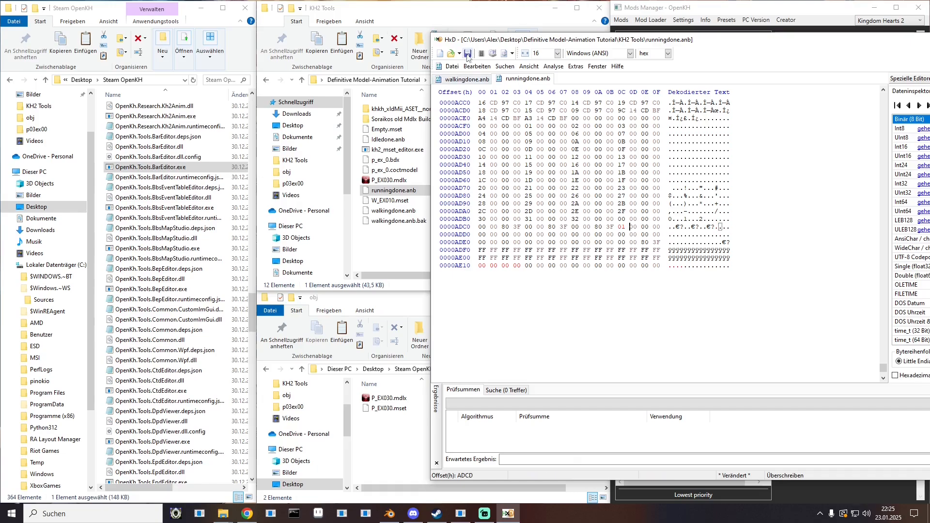
- Close HxD and delete runningdone.anb.bak and walkingdone.anb.bak from the KH2 Tools folder
drag(543, 44, 394, 77)
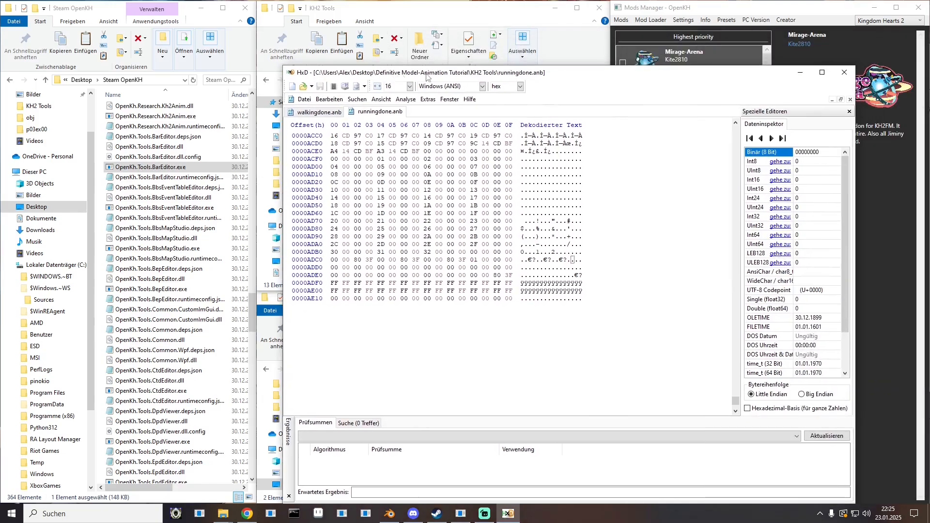
click(844, 73)
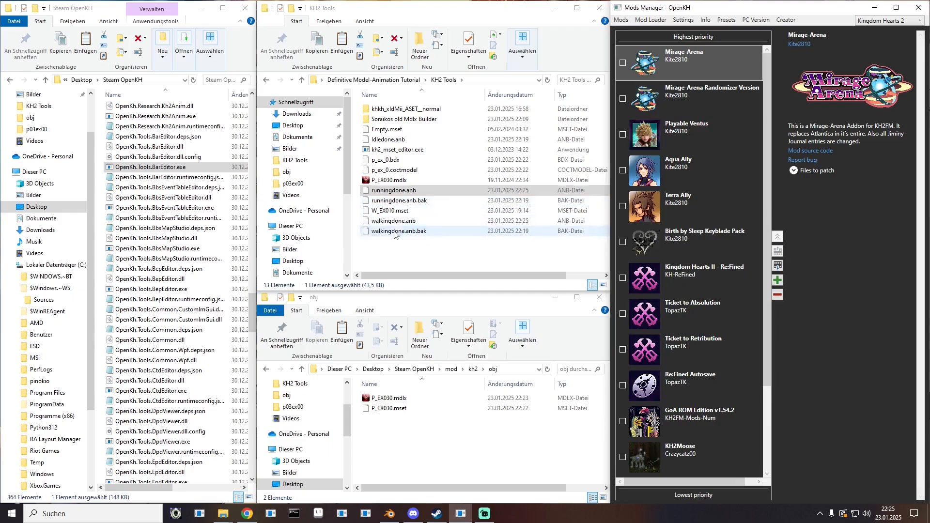
click(406, 201)
key(Delete)
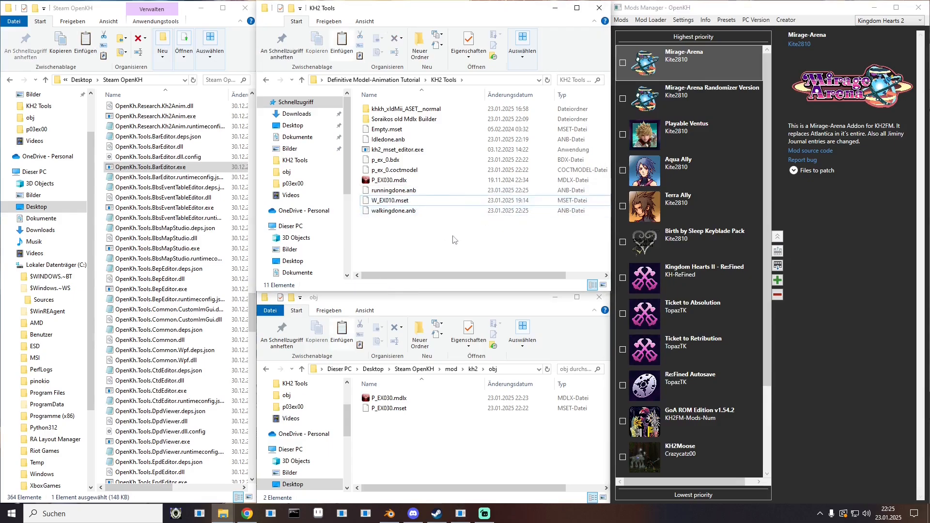
- Launch kh2_mset_editor.exe and load P_EX030.mset from the mod's obj folder into it
click(402, 80)
double_click(384, 141)
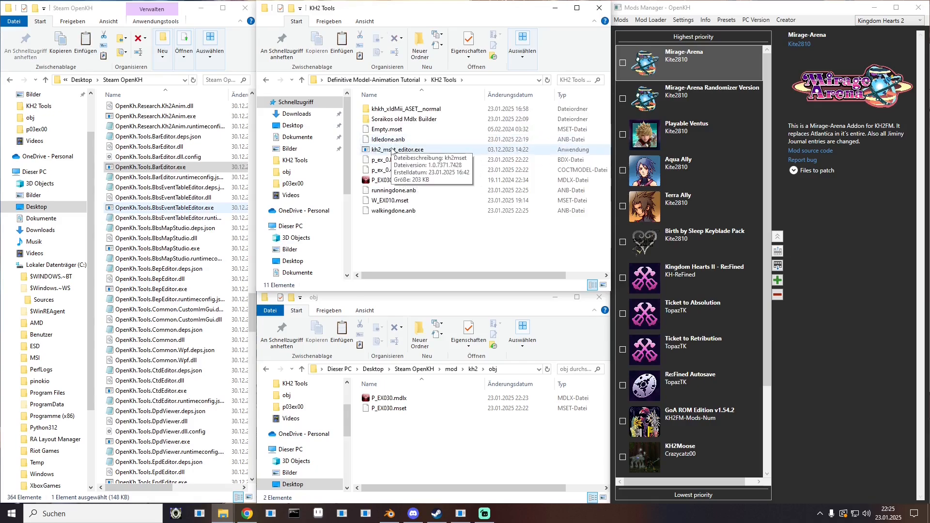
double_click(392, 149)
drag(460, 123, 303, 33)
drag(389, 408, 133, 101)
drag(64, 61, 84, 97)
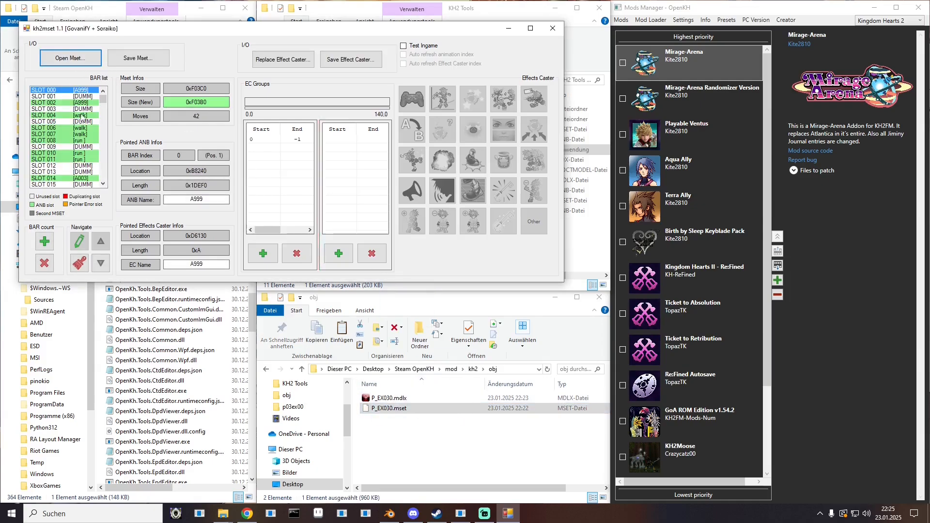
- Delete the walk animation file in slot 004, import the edited walkingdone.anb there and name it walk
click(81, 115)
right_click(81, 115)
click(116, 159)
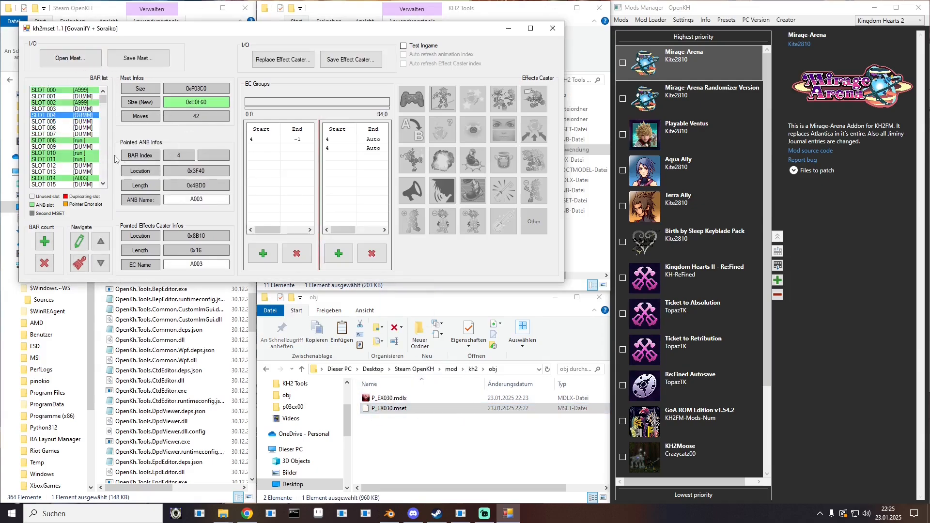
click(561, 286)
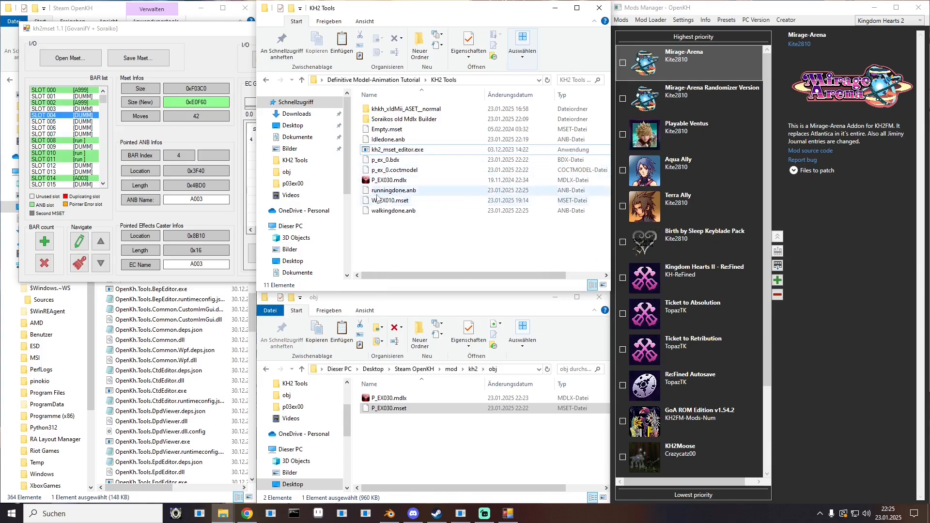
drag(390, 211, 81, 135)
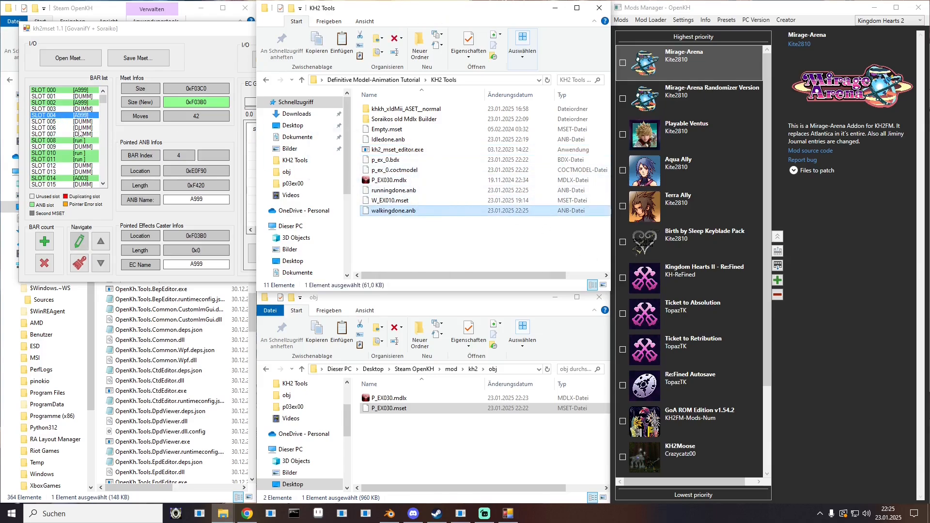
click(78, 128)
click(87, 115)
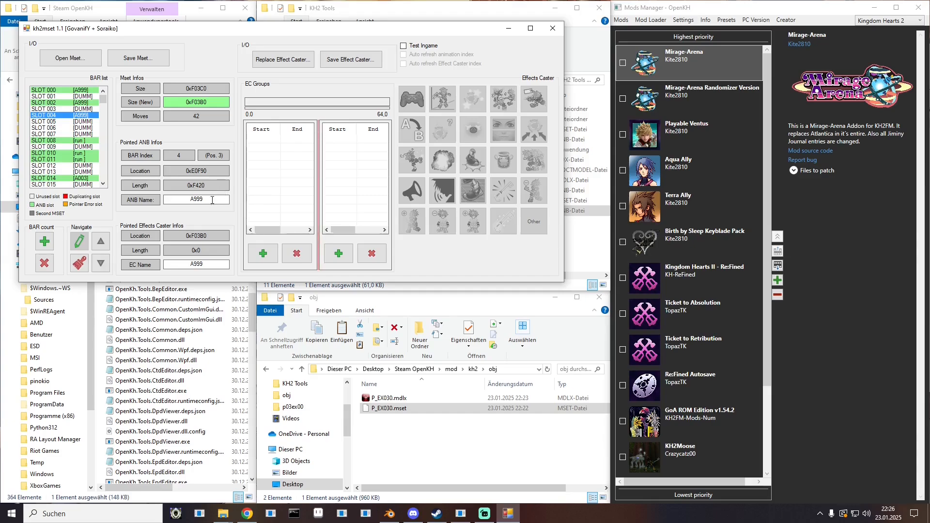
- Point BAR slots 006 and 007 to the walk animation
click(85, 127)
right_click(84, 127)
click(111, 130)
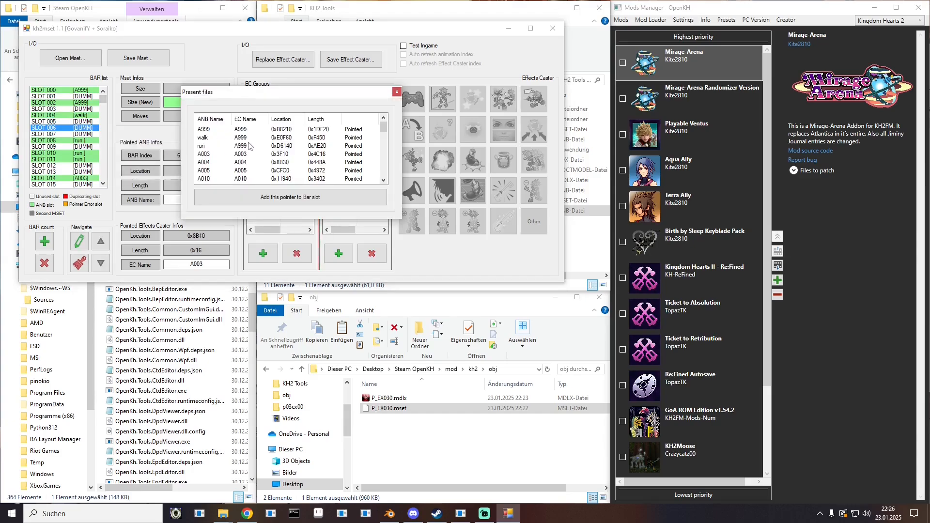
double_click(203, 138)
click(83, 133)
right_click(83, 134)
click(111, 138)
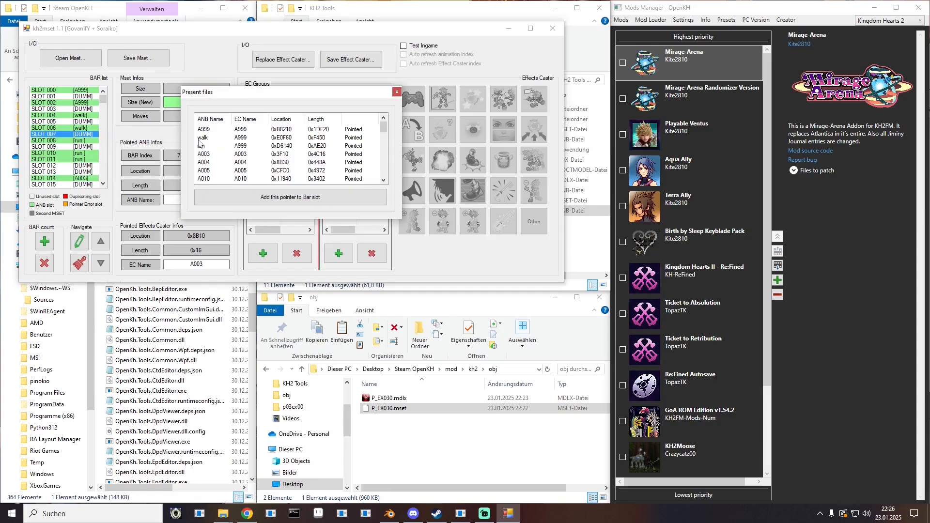
double_click(206, 139)
- Delete the run animation file in slot 008, import the edited runningdone.anb there and name it run
click(84, 141)
right_click(83, 141)
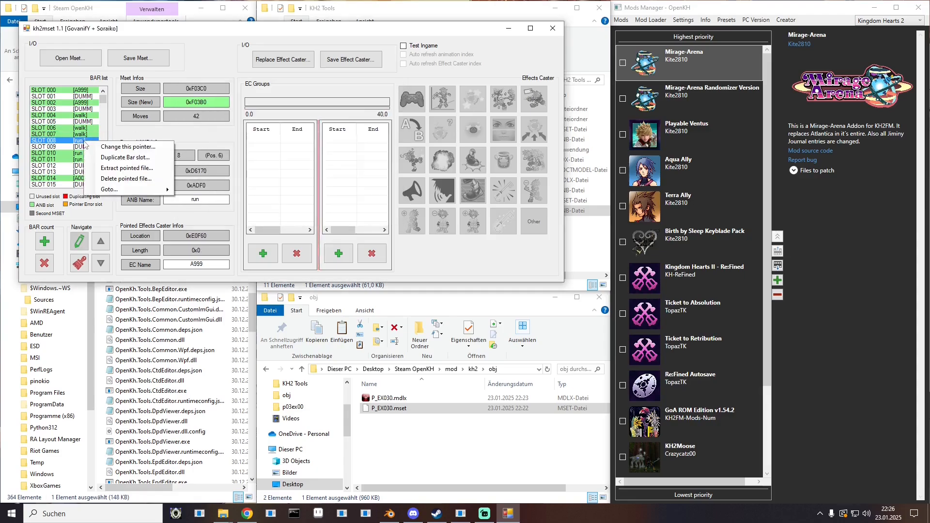
click(112, 180)
click(585, 258)
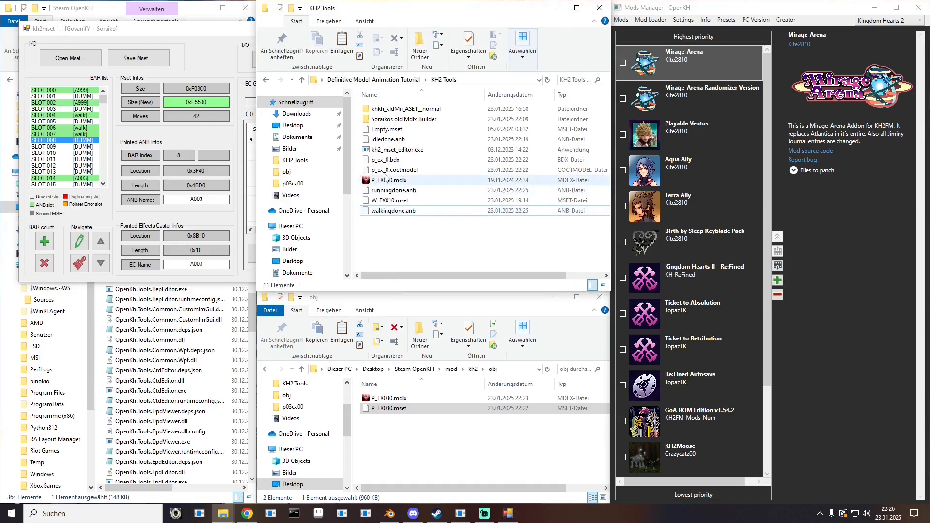
drag(378, 193, 105, 160)
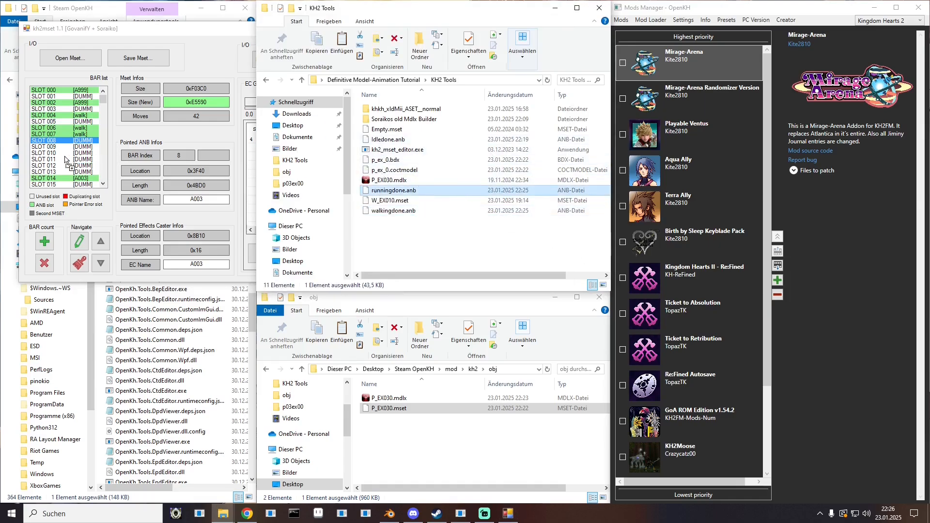
click(234, 258)
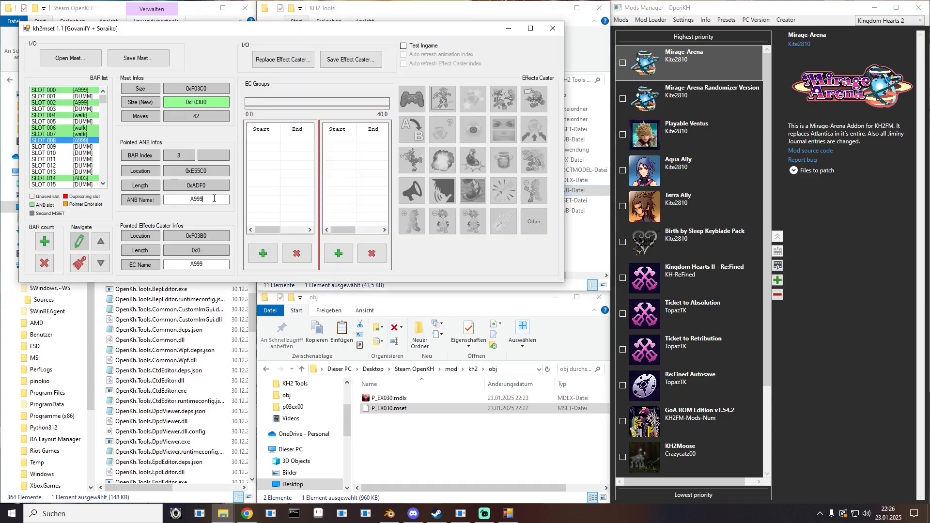
- Point BAR slots 010 and 011 to the run animation
double_click(83, 153)
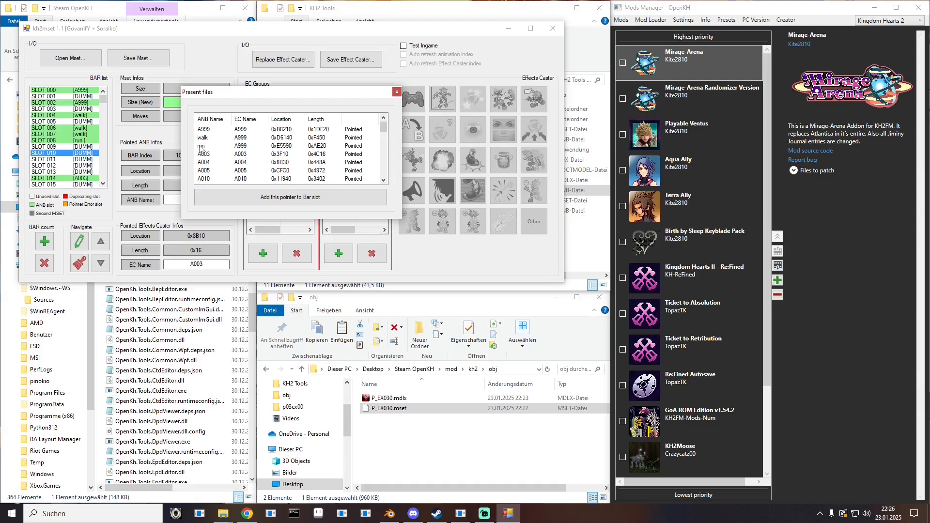
double_click(200, 145)
click(73, 159)
right_click(75, 160)
click(90, 164)
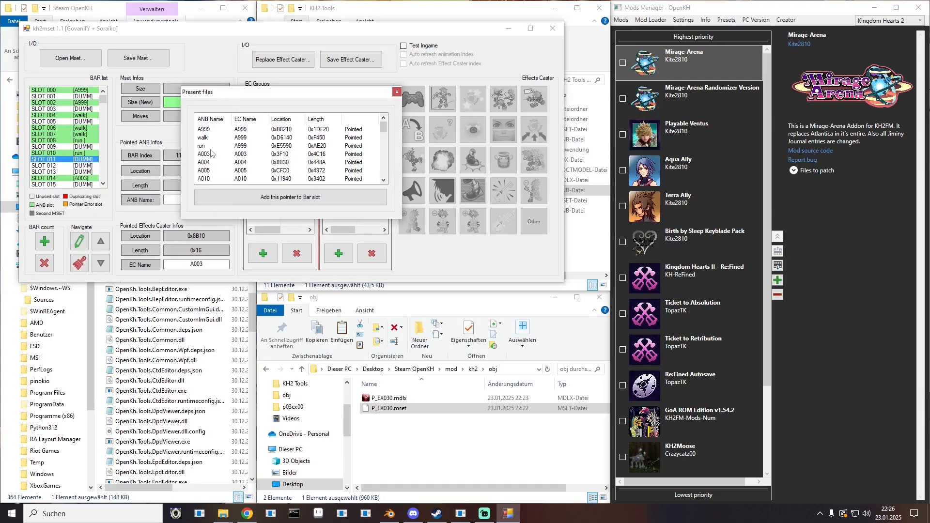
double_click(211, 153)
- Save the moveset over the existing P_EX030.mset in the mod's obj folder
click(139, 58)
click(141, 103)
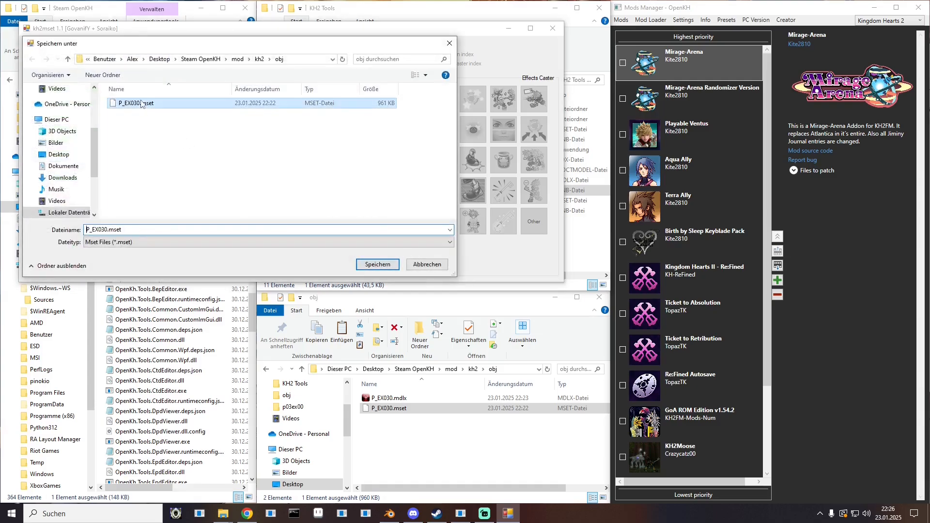
double_click(142, 104)
click(493, 260)
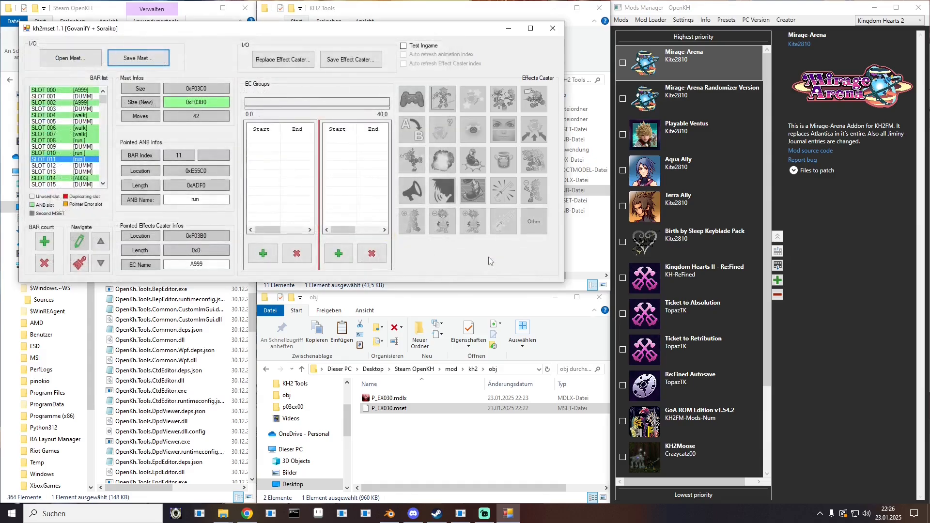
- Close the moveset editor, run the game without building, and load save 89 in Radiant Garden
click(553, 28)
click(650, 20)
click(662, 51)
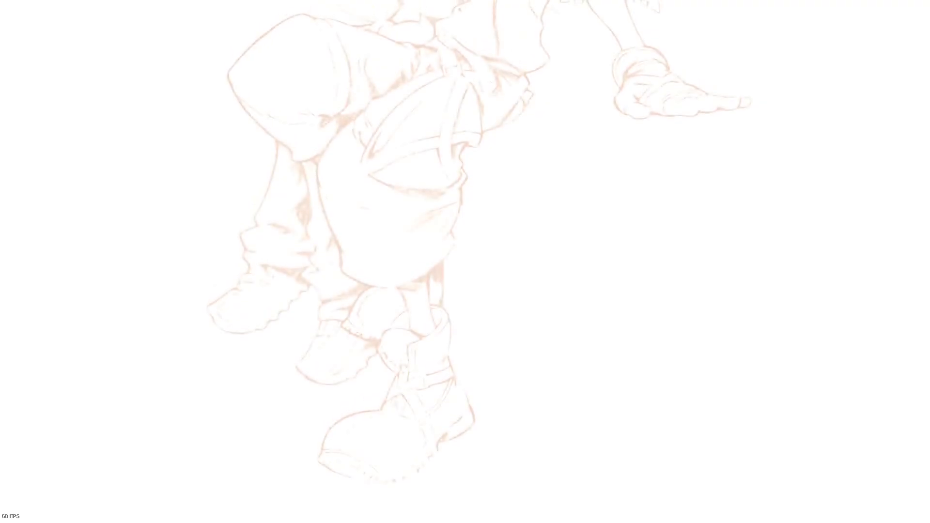
key(Down)
key(Return)
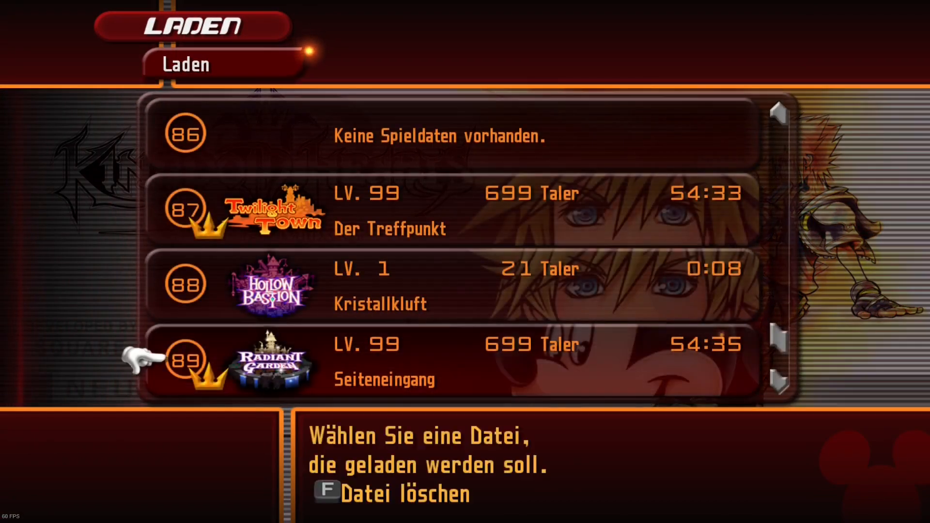
key(Return)
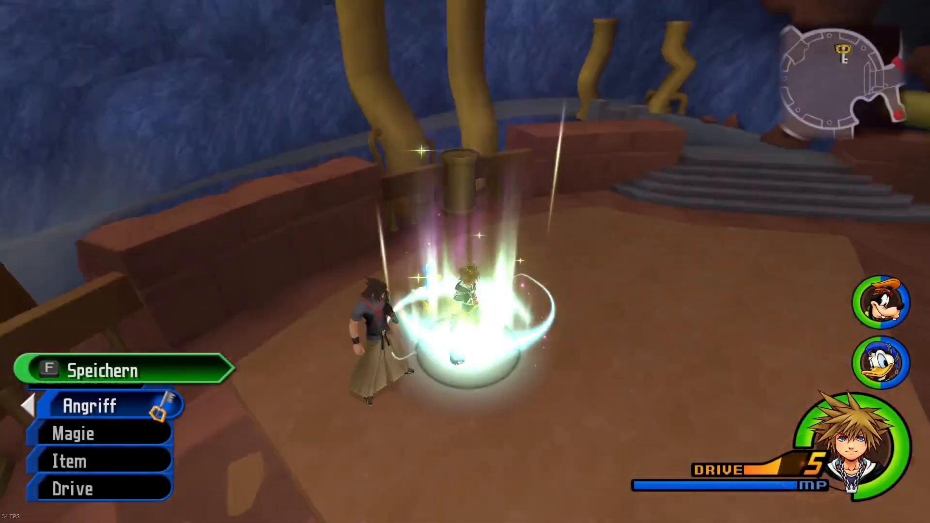
- Move the player character around the area to check the modded party member's walking and running animations
key(s)
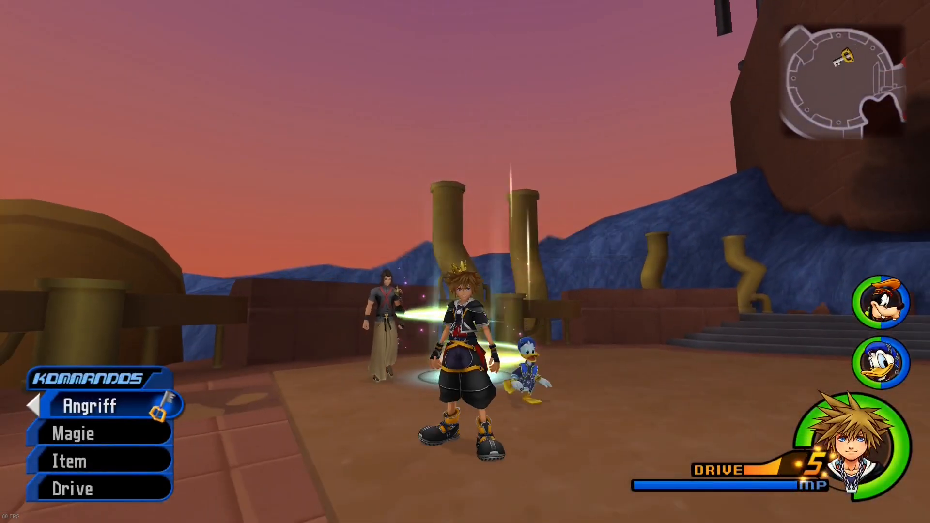
key(s)
key(a)
key(w)
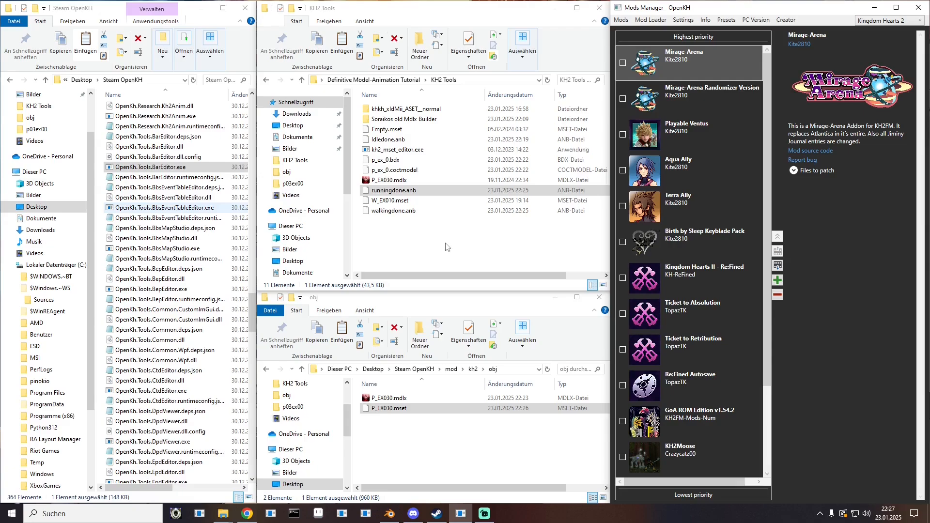
- Switch to Blender, inspect the armature's pose at frame 1 of the animation, and minimize the program again
click(389, 514)
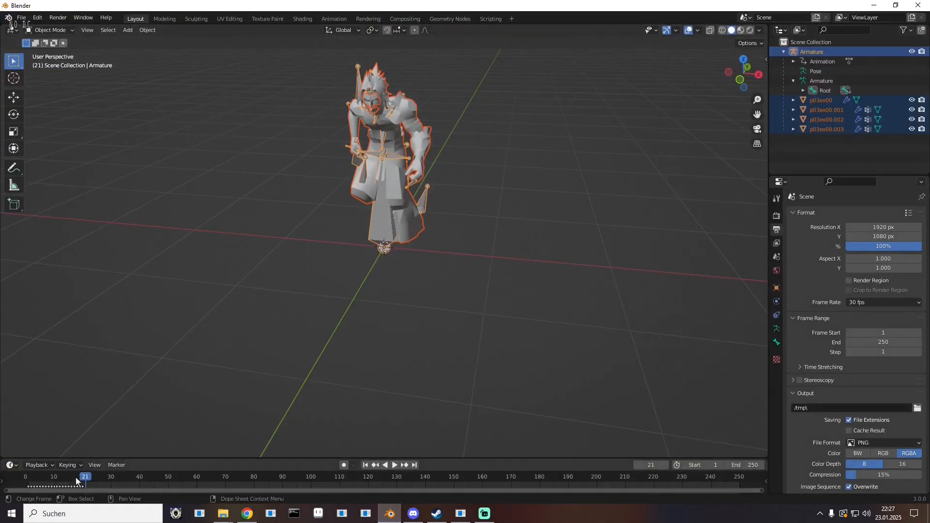
drag(87, 478, 29, 477)
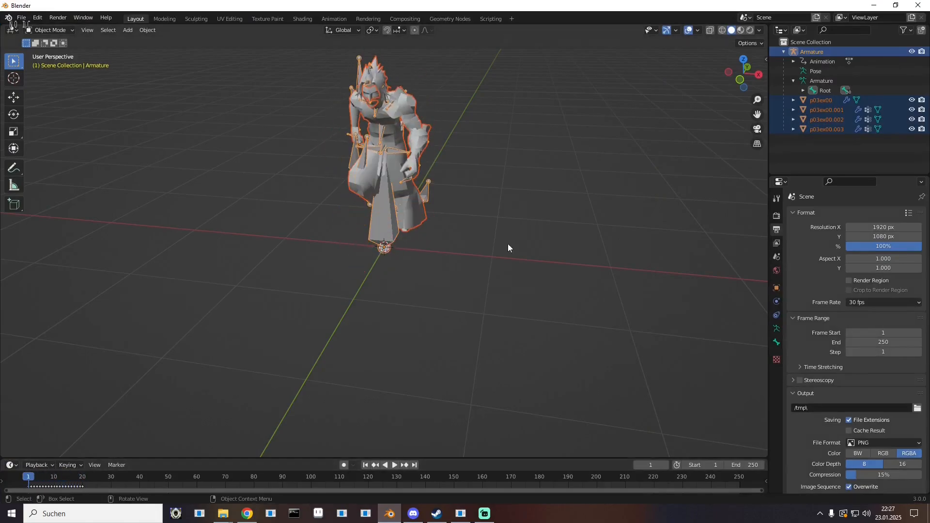
click(873, 4)
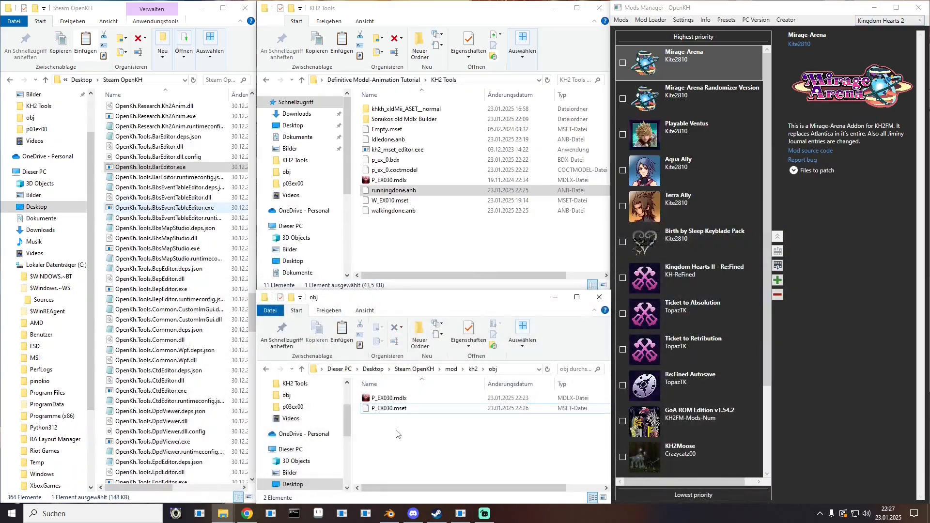
- Open the extracted game data's kh2 obj folder under Steam OpenKH and launch kh2_mset_editor.exe
scroll(167, 126, up, 12)
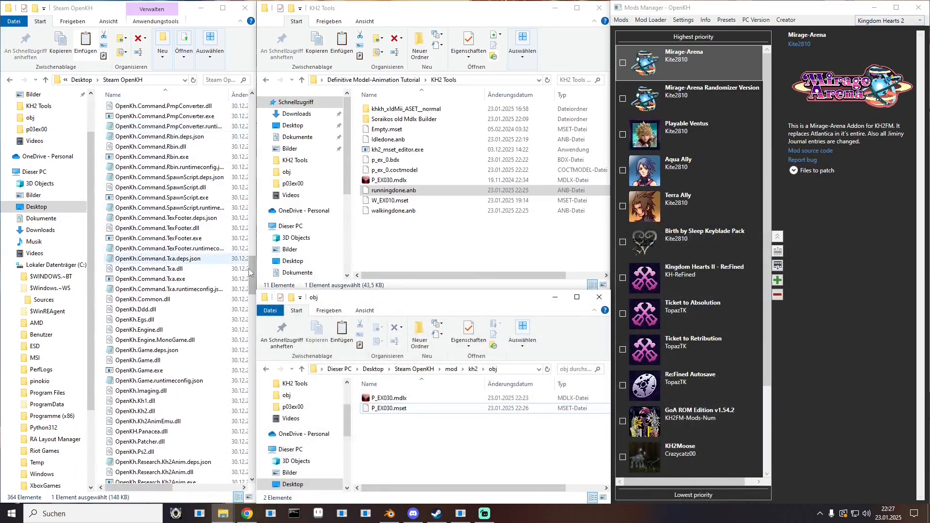
drag(251, 272, 244, 71)
drag(251, 279, 250, 116)
double_click(122, 140)
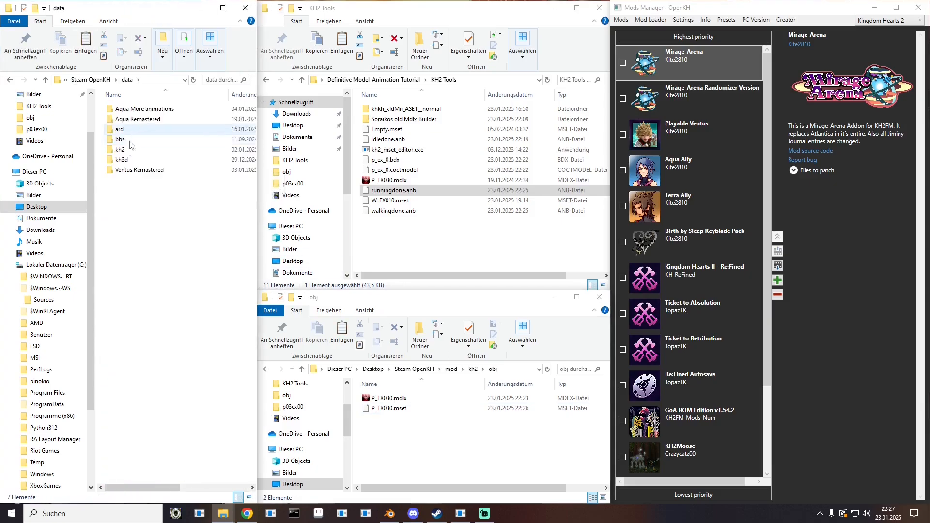
double_click(123, 141)
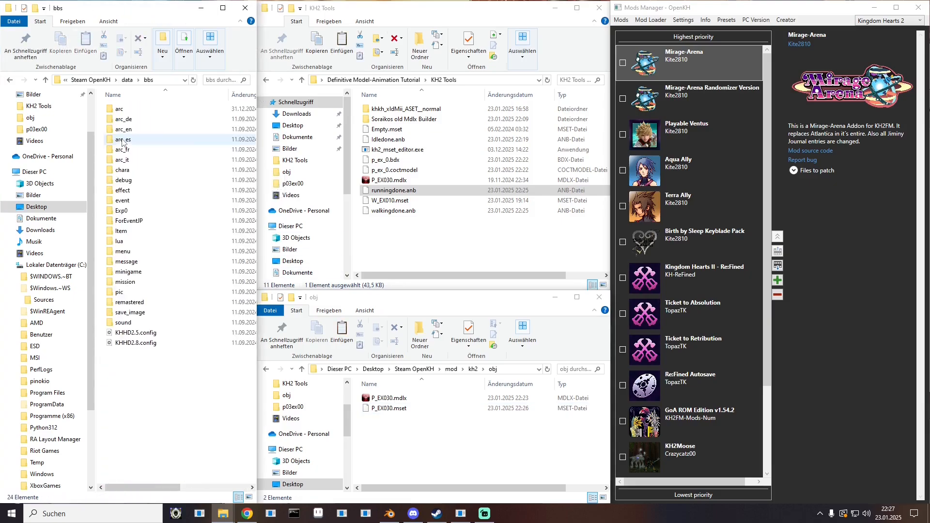
click(8, 80)
double_click(122, 149)
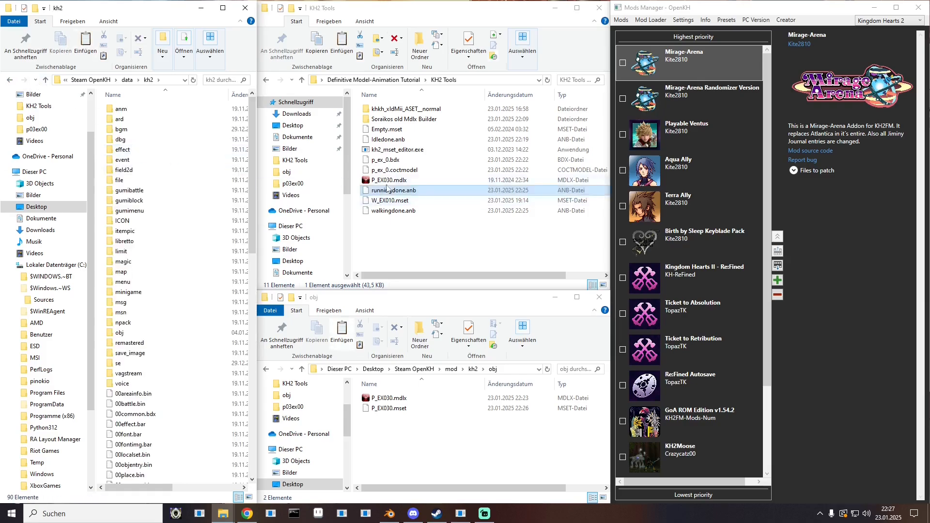
double_click(394, 150)
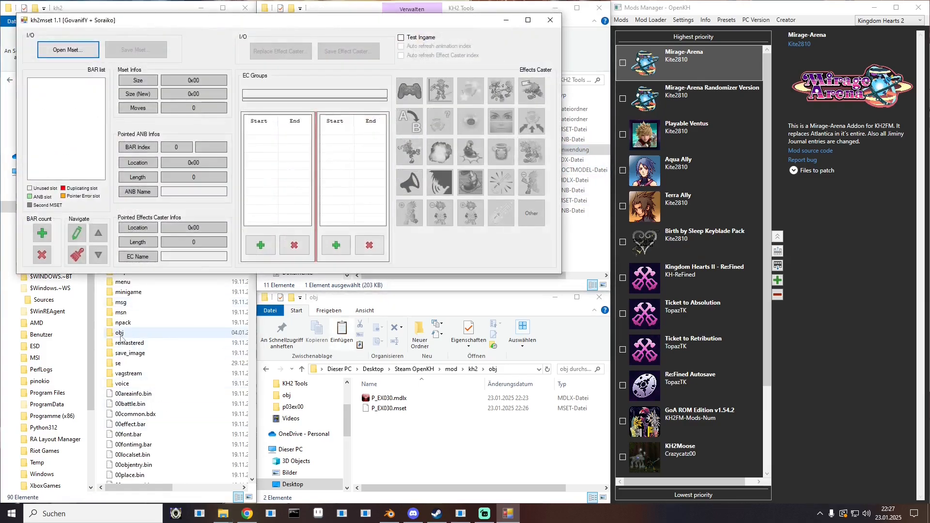
double_click(120, 332)
- Load the original P_EX030.mset from the extracted obj folder into the moveset editor
scroll(137, 315, down, 8)
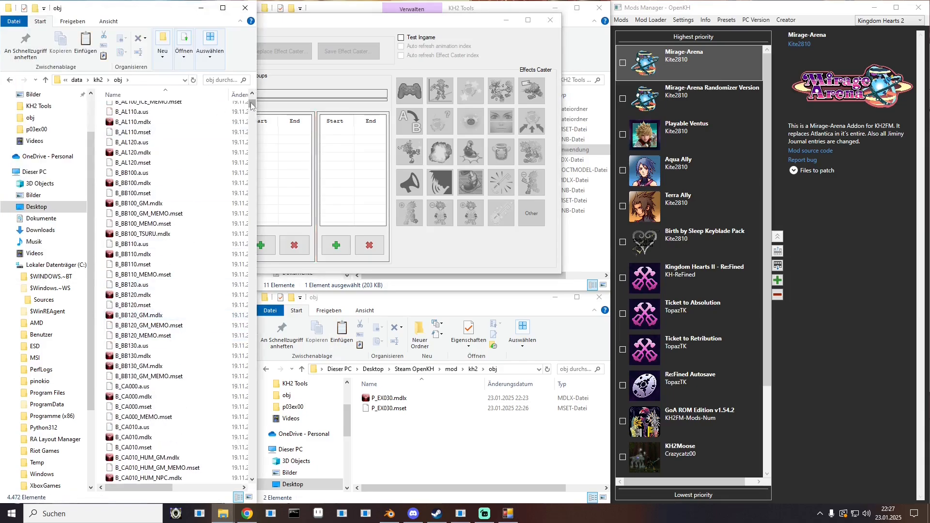
drag(252, 106, 264, 382)
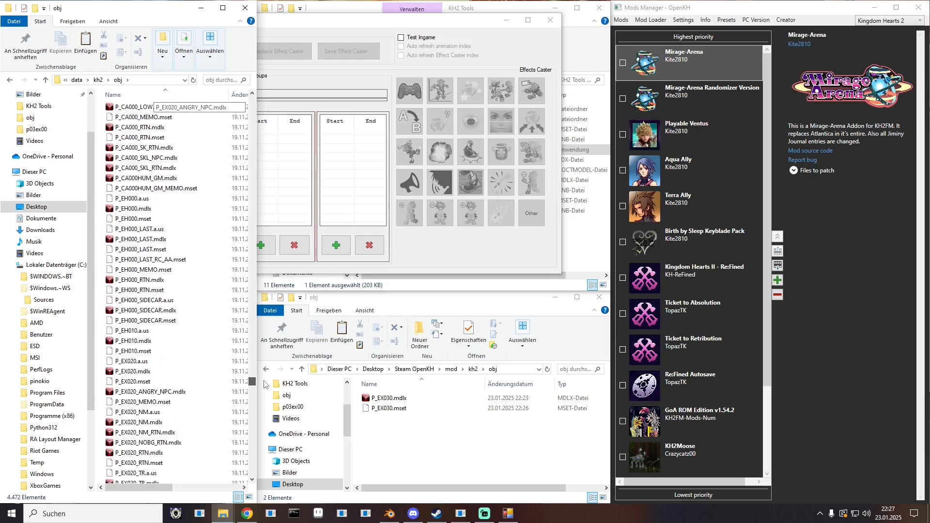
scroll(186, 351, down, 1)
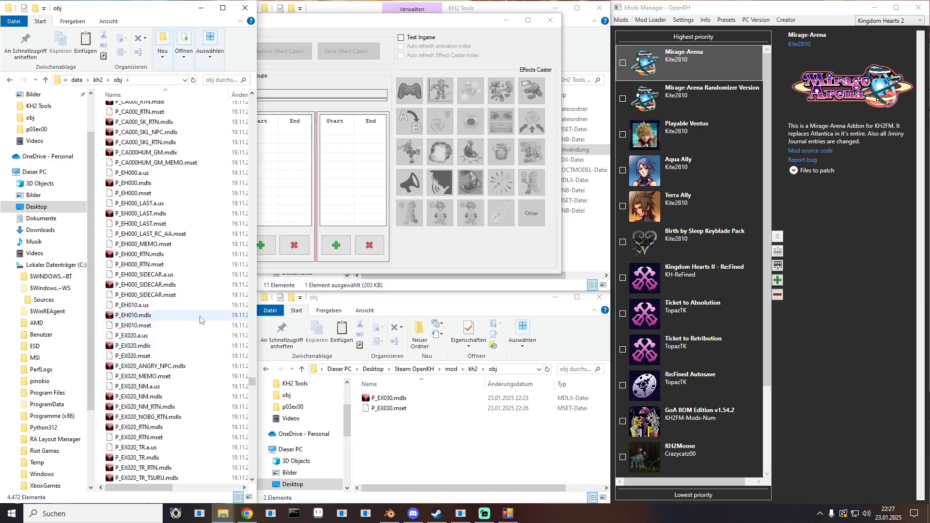
scroll(220, 322, down, 8)
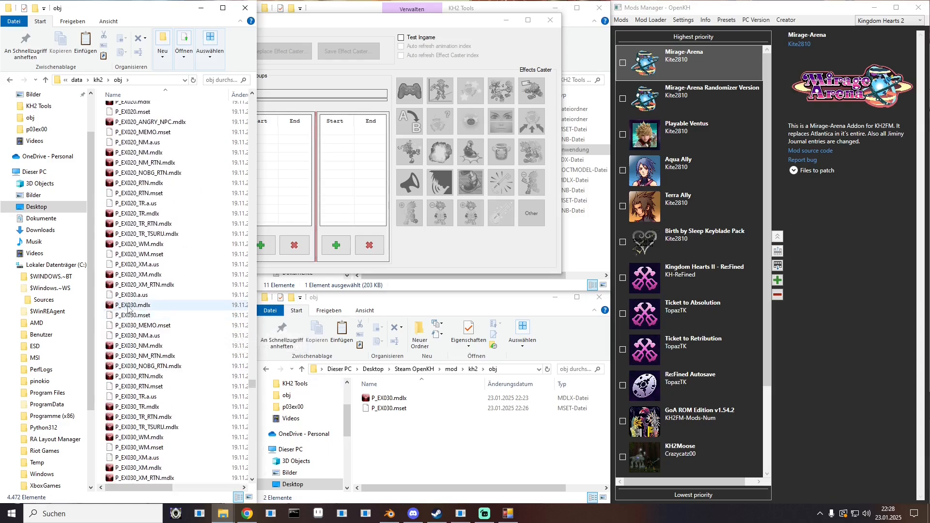
click(308, 218)
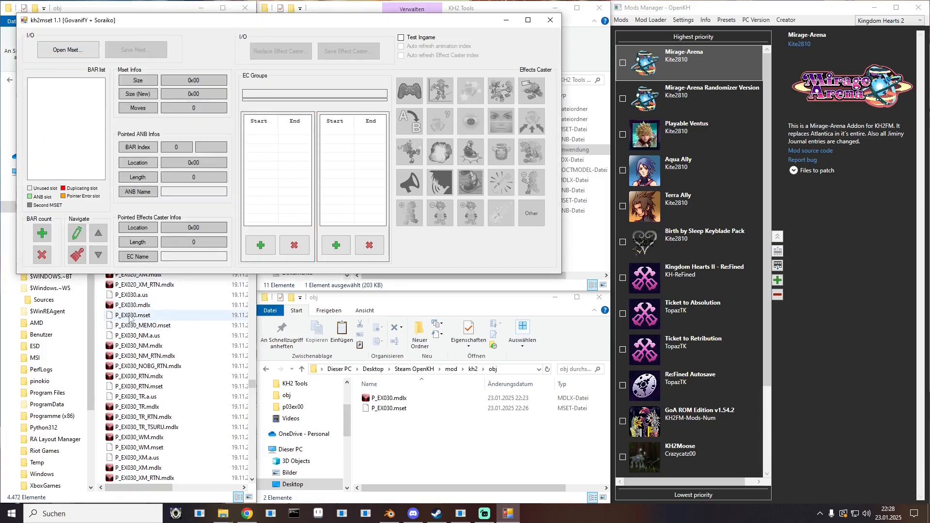
drag(129, 317, 71, 54)
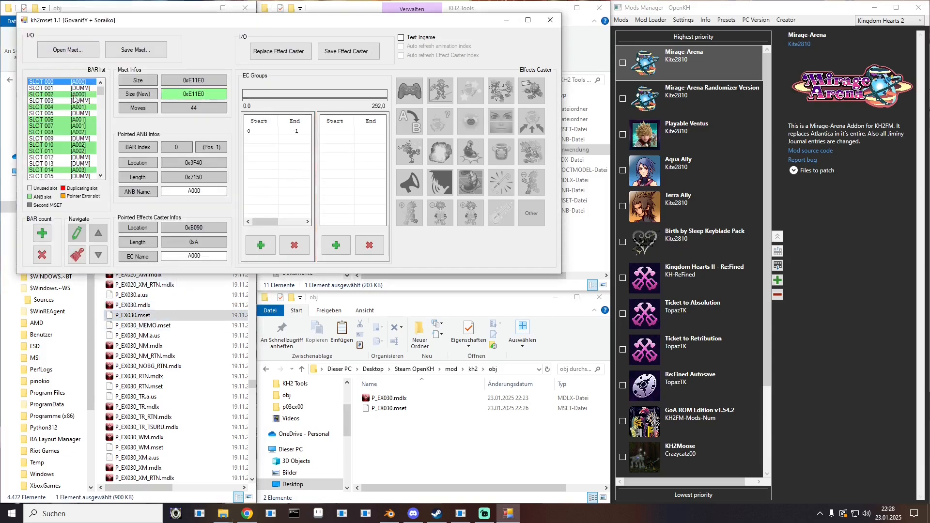
- Examine the effect caster entries of the original idle, walk and run animations in slots 000, 006 and 010
click(83, 119)
click(274, 132)
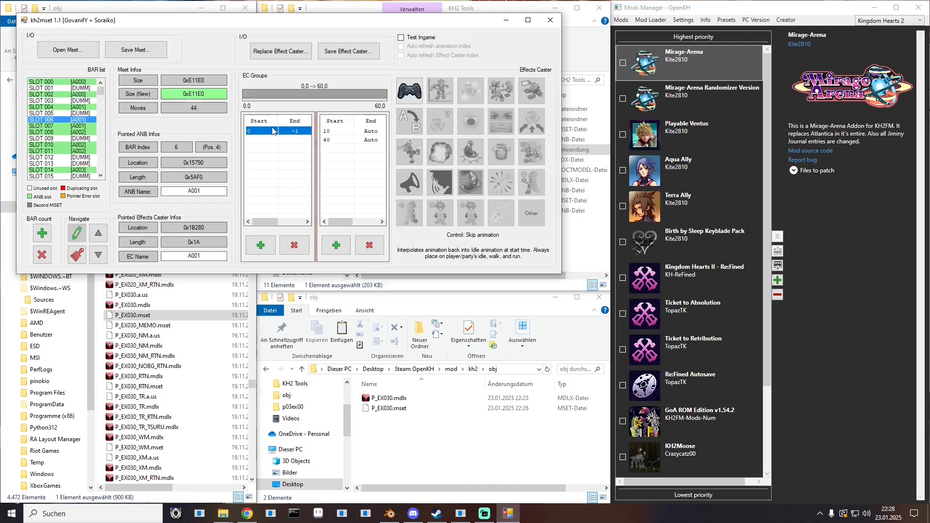
click(341, 140)
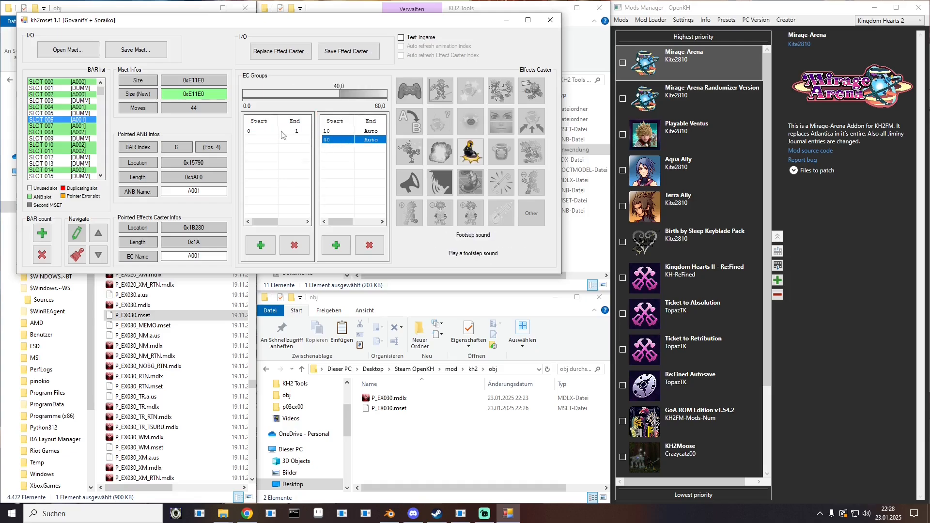
click(82, 133)
click(76, 145)
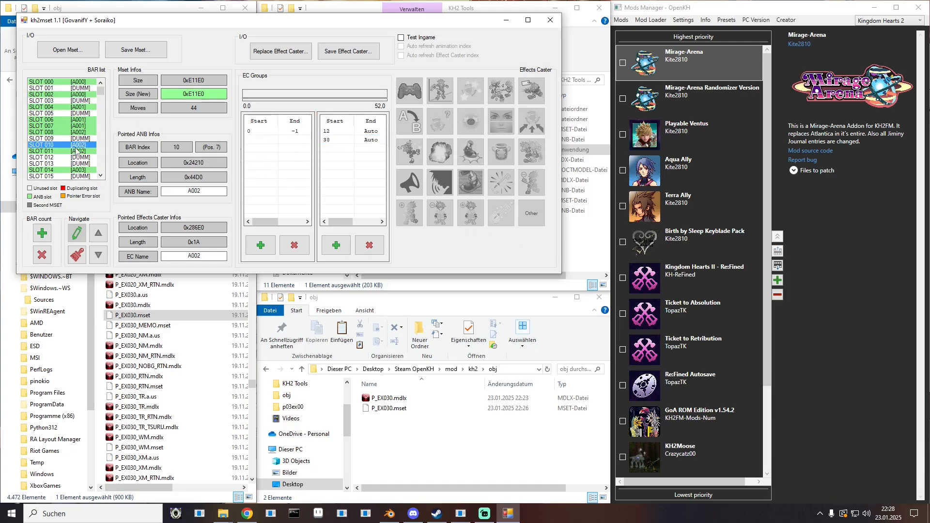
click(83, 83)
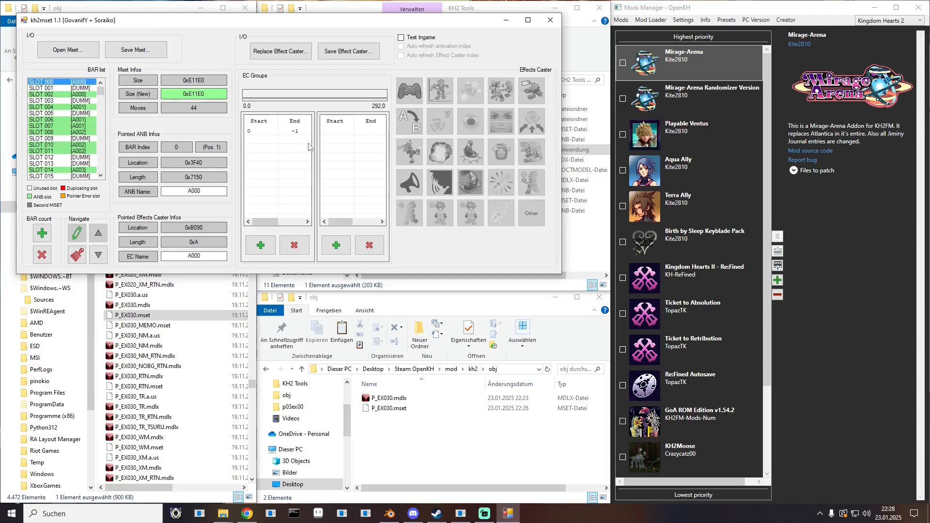
click(275, 132)
- Load the mod's P_EX030.mset and add a Control: Skip animation effect from frame 0 to -1 to the walk animation in slot 006
drag(417, 28, 578, 96)
drag(387, 409, 232, 117)
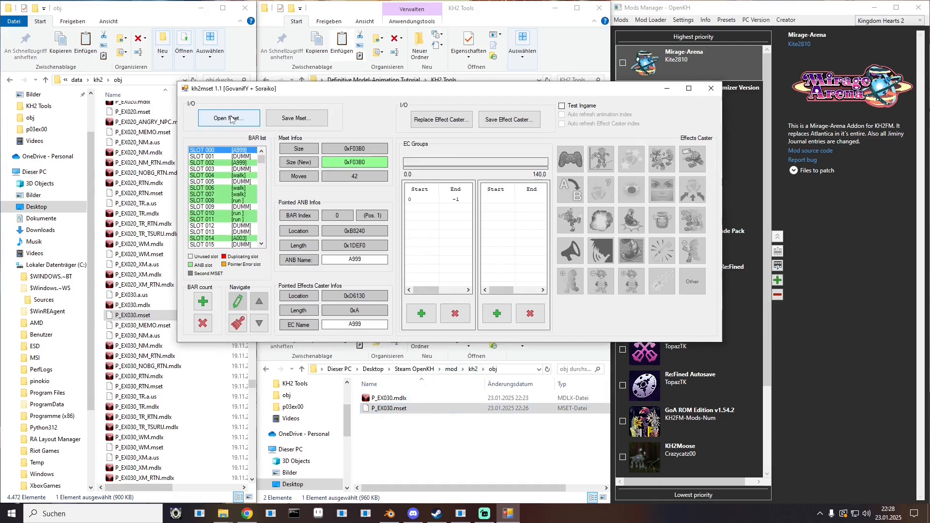
click(245, 189)
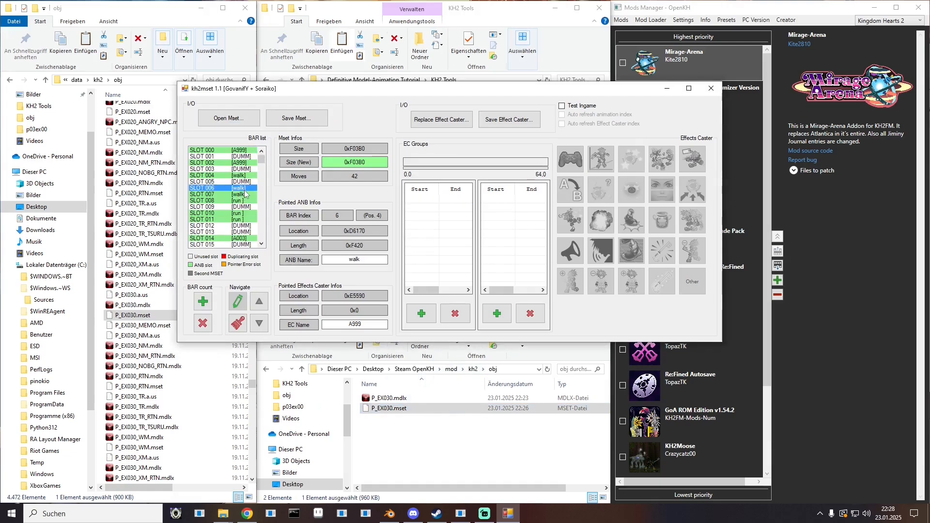
click(565, 170)
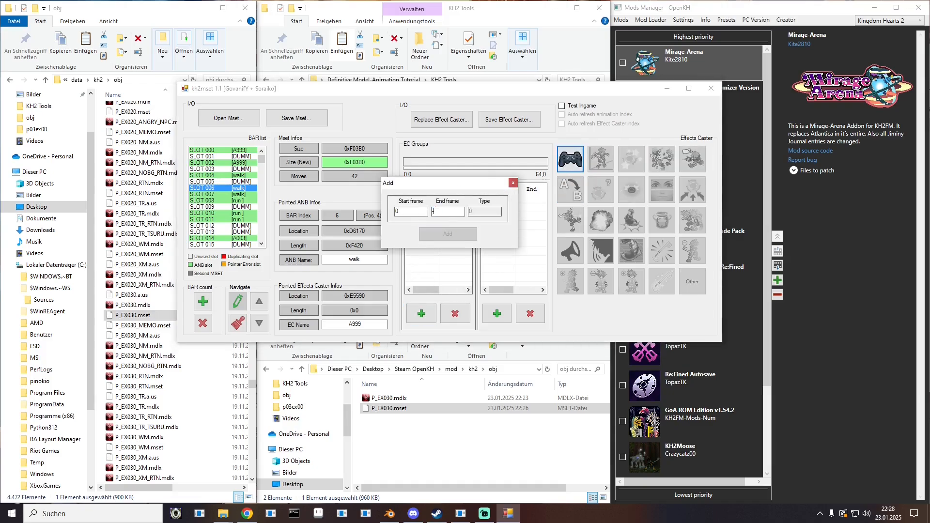
click(422, 237)
- Add a Control: Skip animation effect from frame 0 to -1 to the run animation in slot 008
click(244, 201)
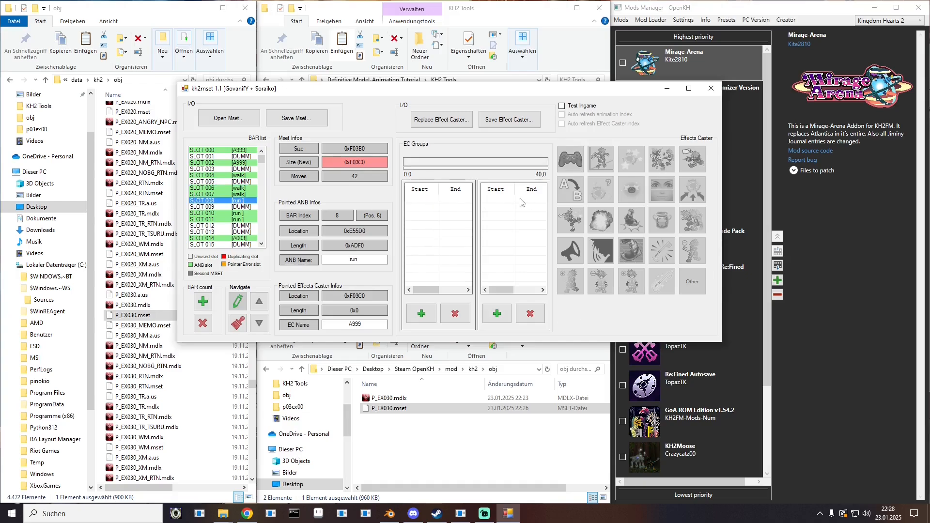
click(567, 165)
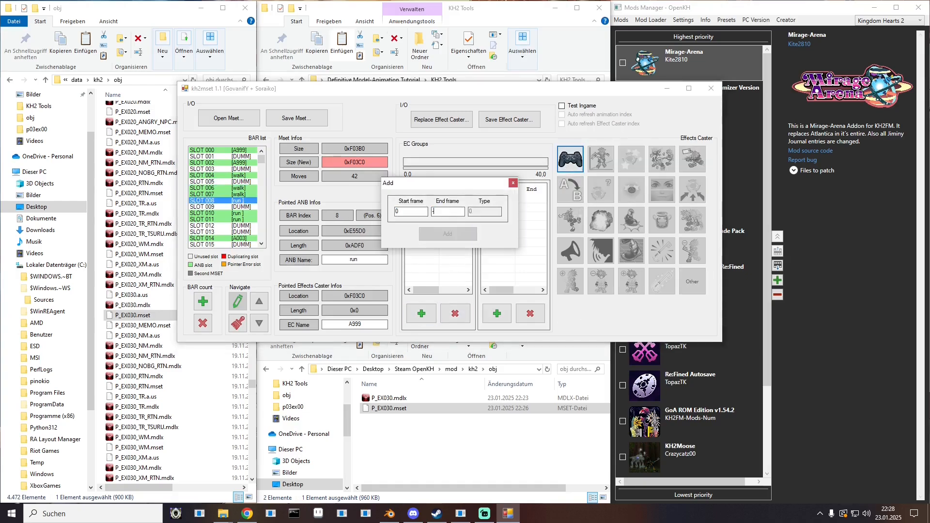
click(439, 237)
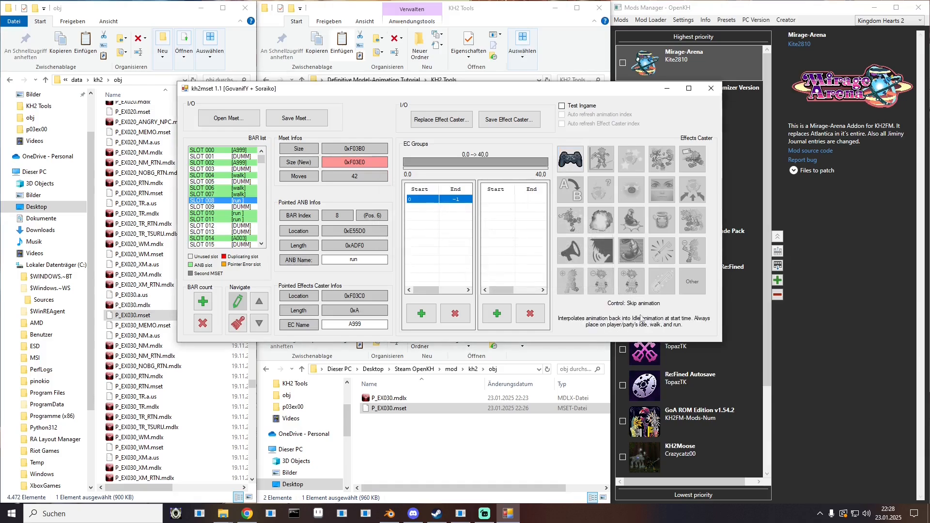
- Check the effect entries in the other run and walk slots and save the moveset over P_EX030.mset in the mod's obj folder
click(244, 219)
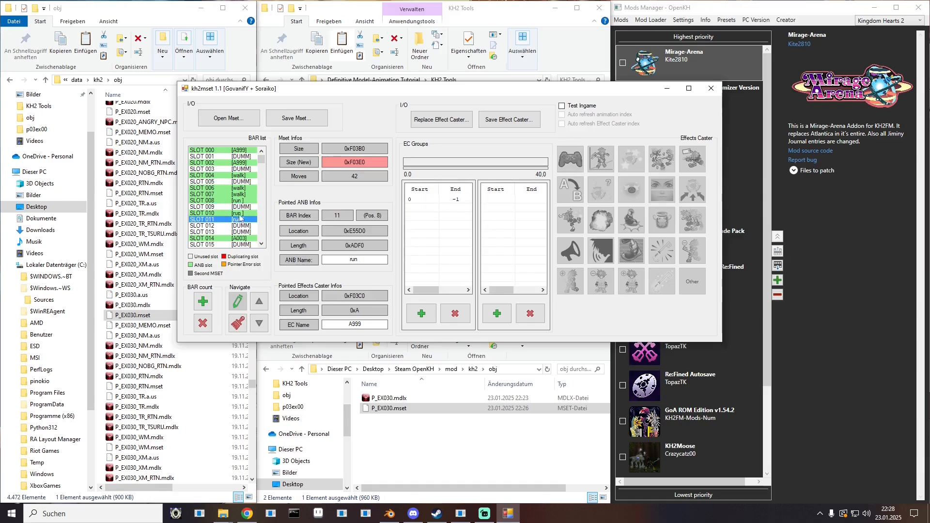
click(243, 213)
click(243, 188)
click(244, 176)
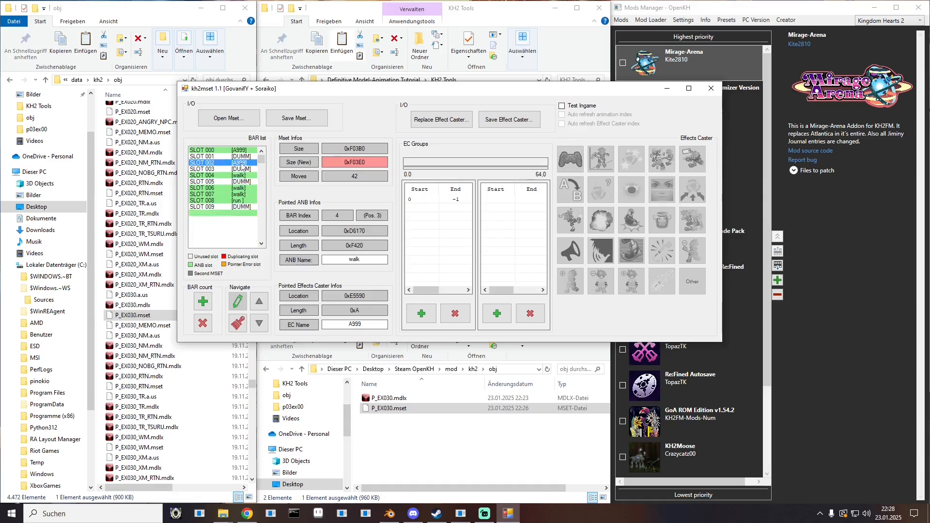
click(297, 121)
click(285, 165)
double_click(284, 165)
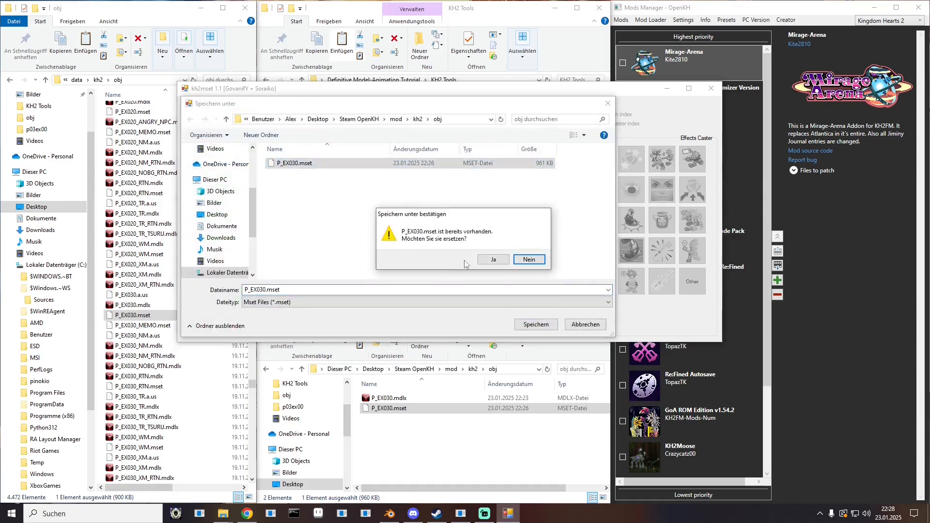
click(499, 259)
- Confirm replacing P_EX030.mset, run the game without rebuilding the mods, and load save 89
click(651, 22)
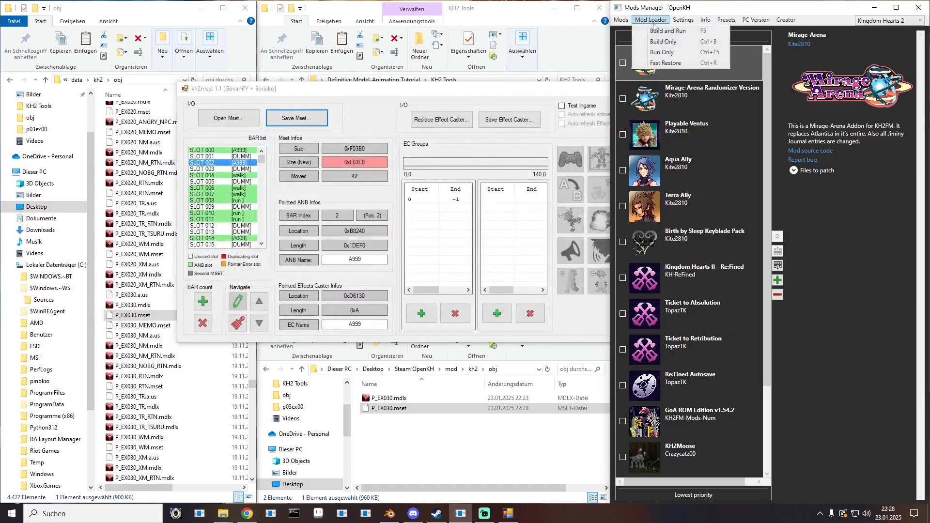
click(662, 52)
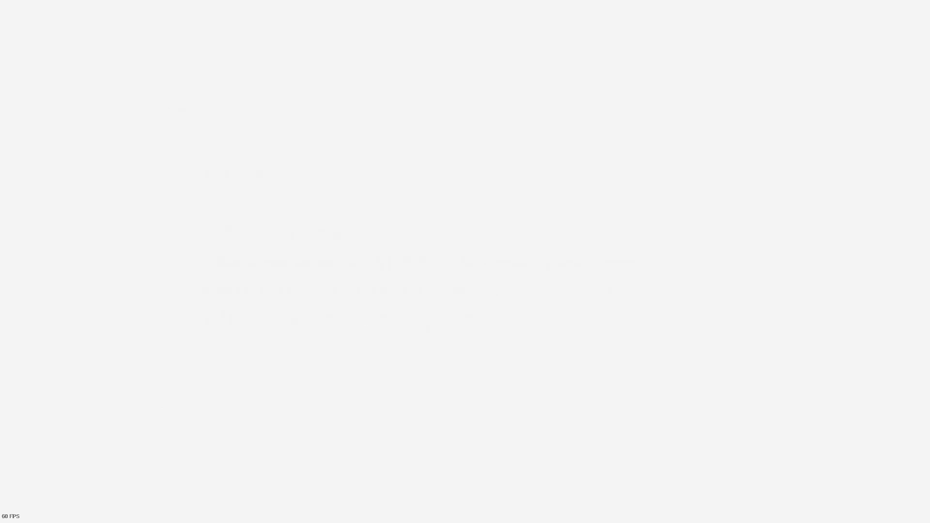
key(Down)
key(Return)
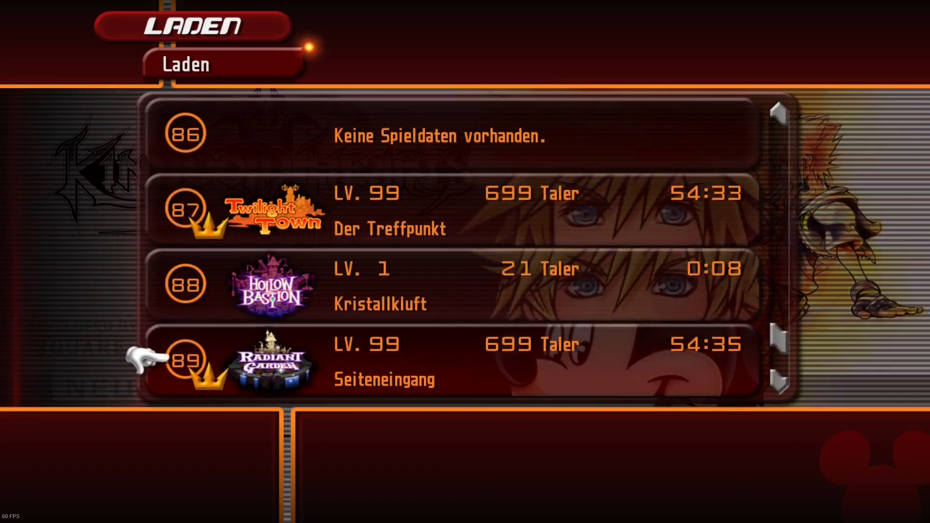
key(Return)
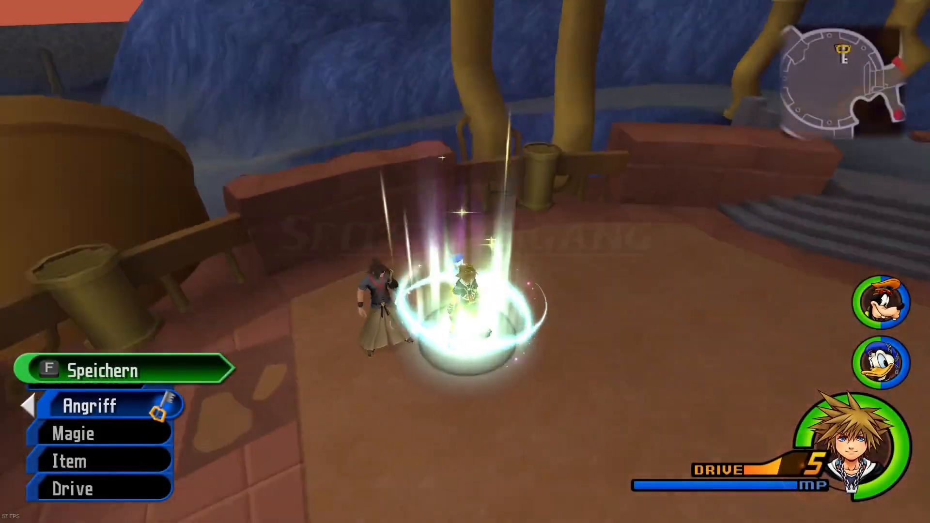
- Move the character around the area in several directions to examine the ally model's idle, walk and run animations
key(s)
key(s)
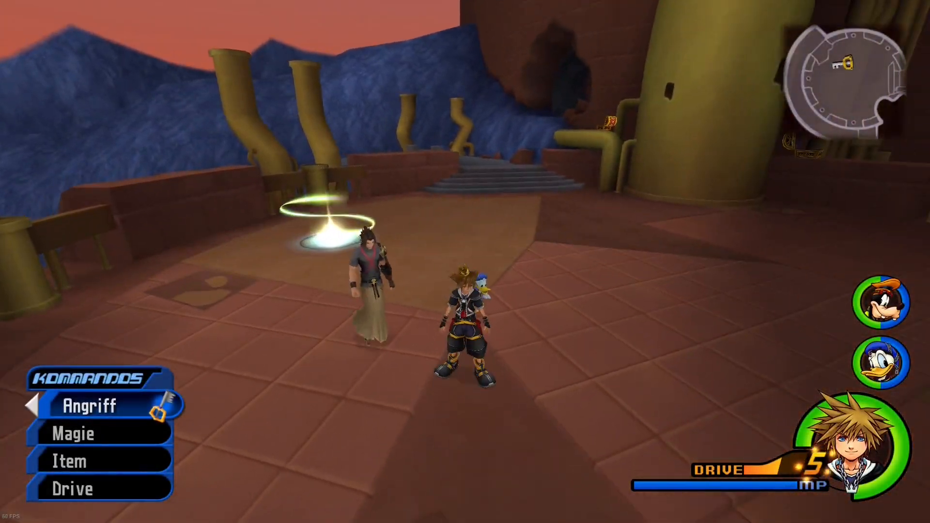
key(d)
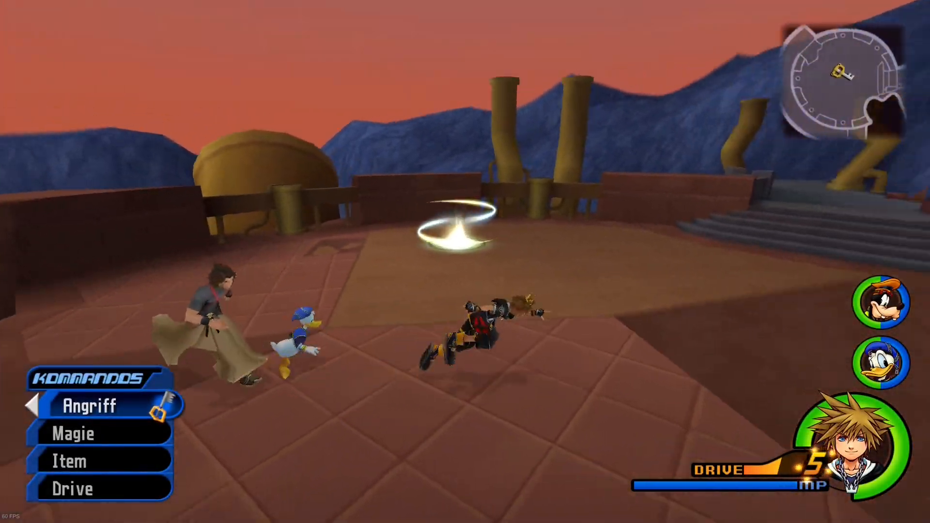
key(s)
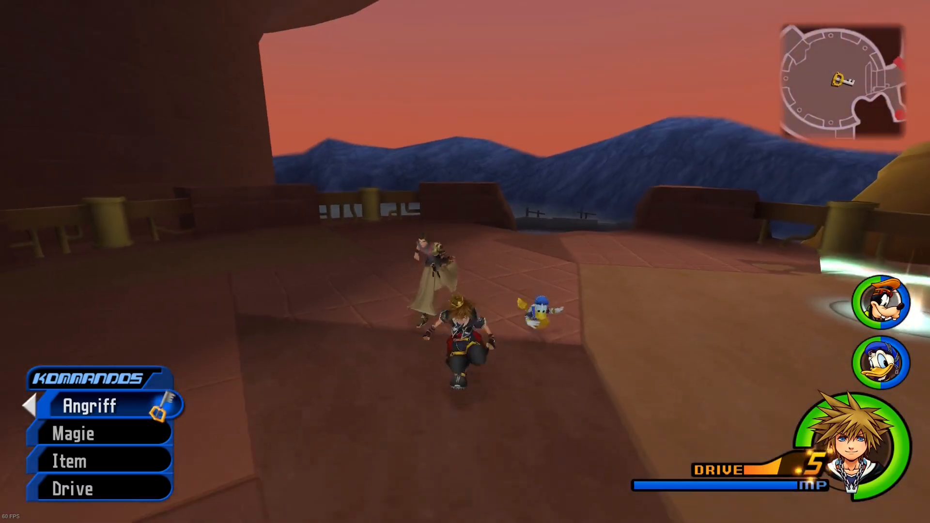
key(w)
key(s)
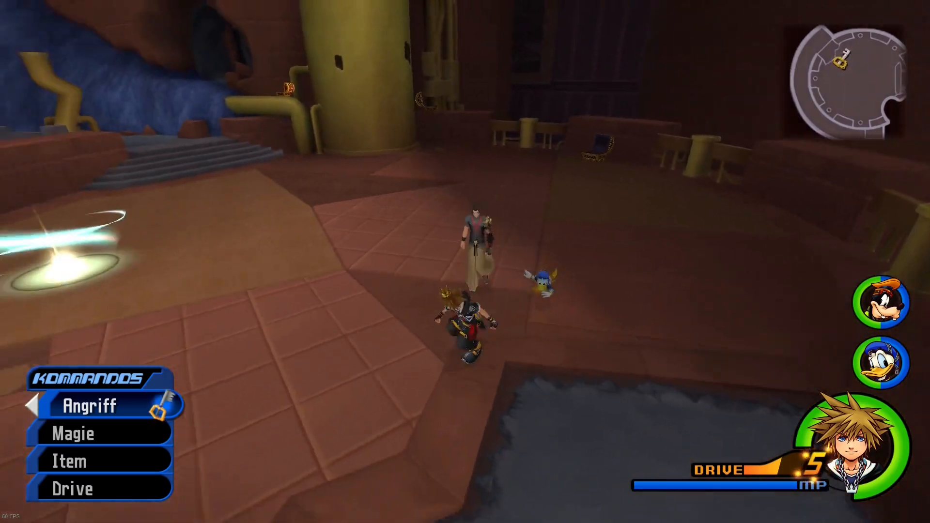
key(a)
key(a)
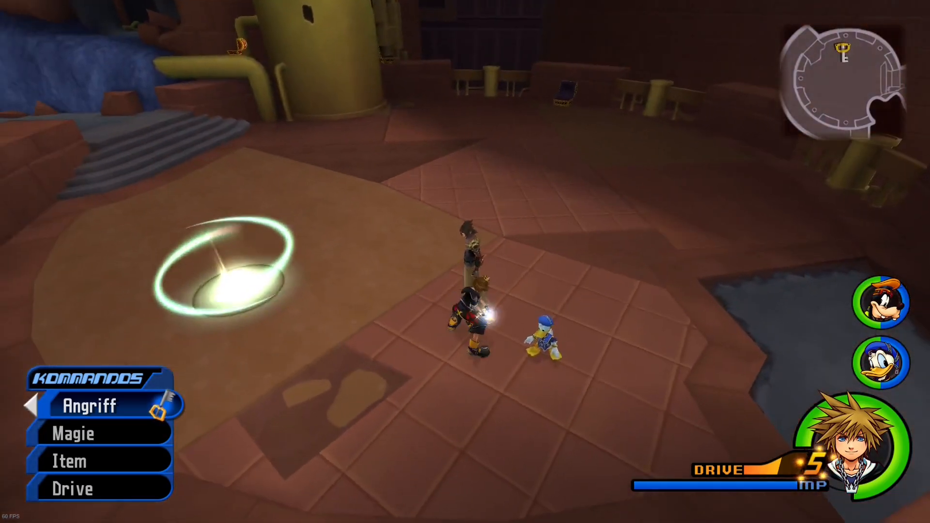
key(w)
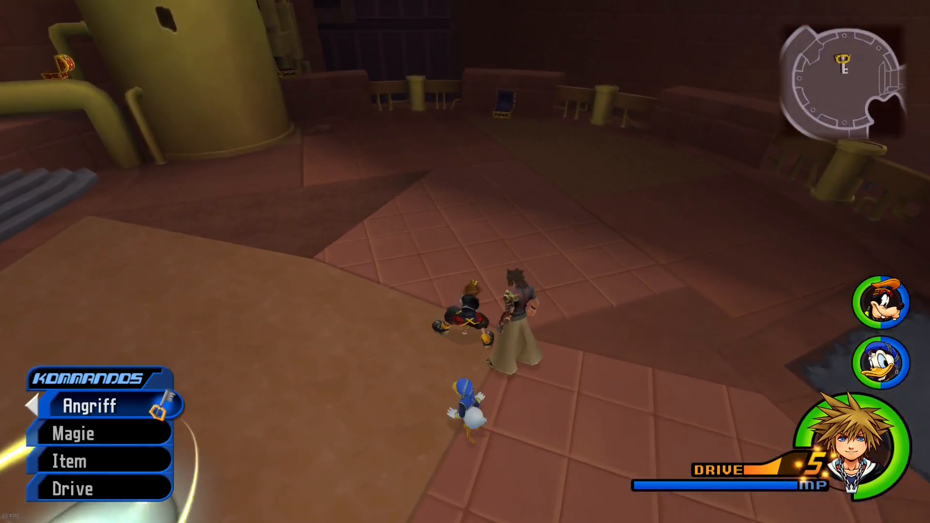
key(d)
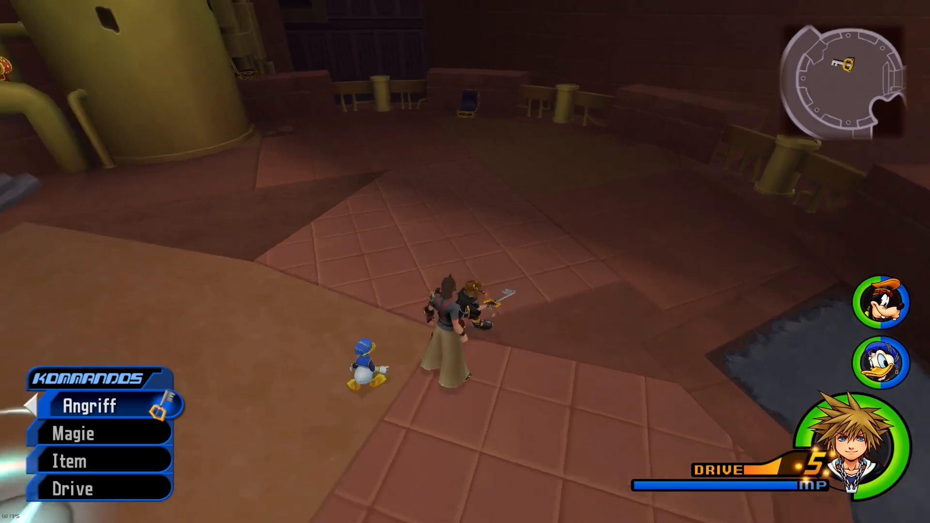
key(s)
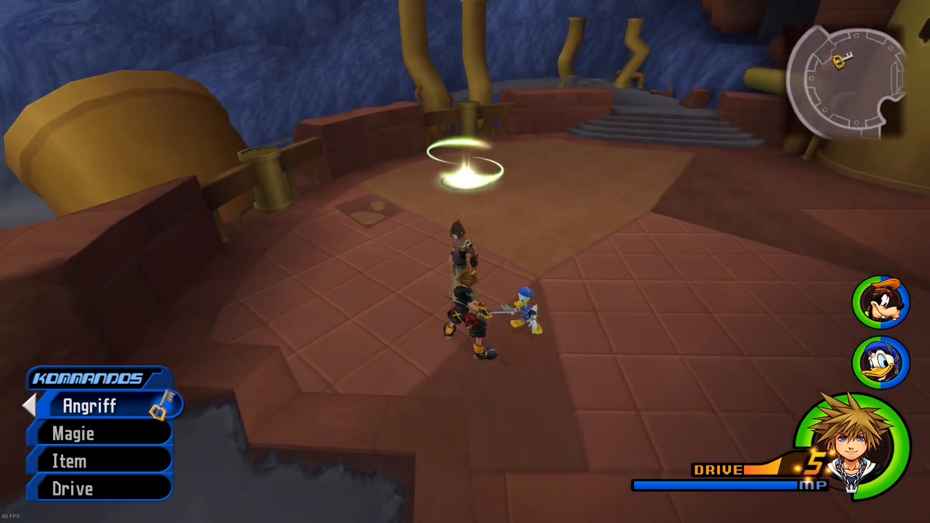
key(Return)
key(a)
key(Return)
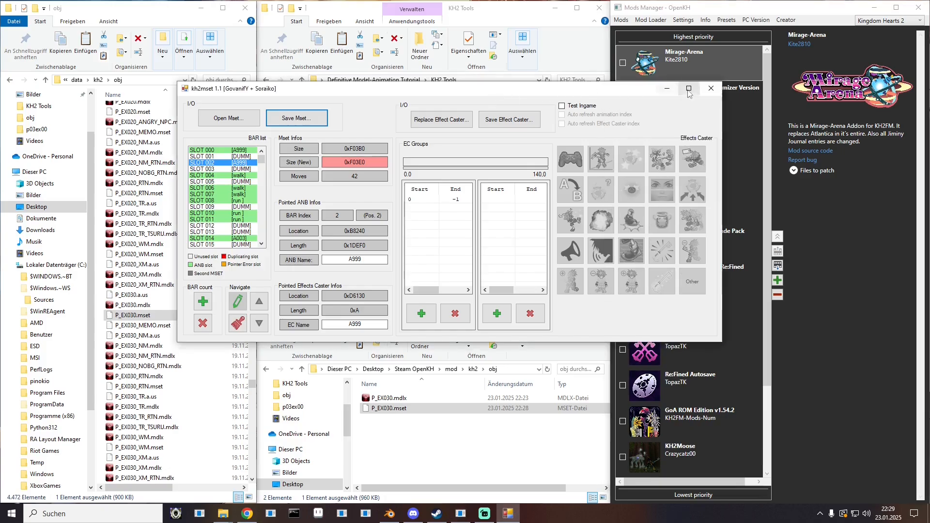
- Close the moveset editor and copy the three DDS textures from data/bbs/remastered/chara/pc/p03ex/00/p03ex00.pmo
click(711, 88)
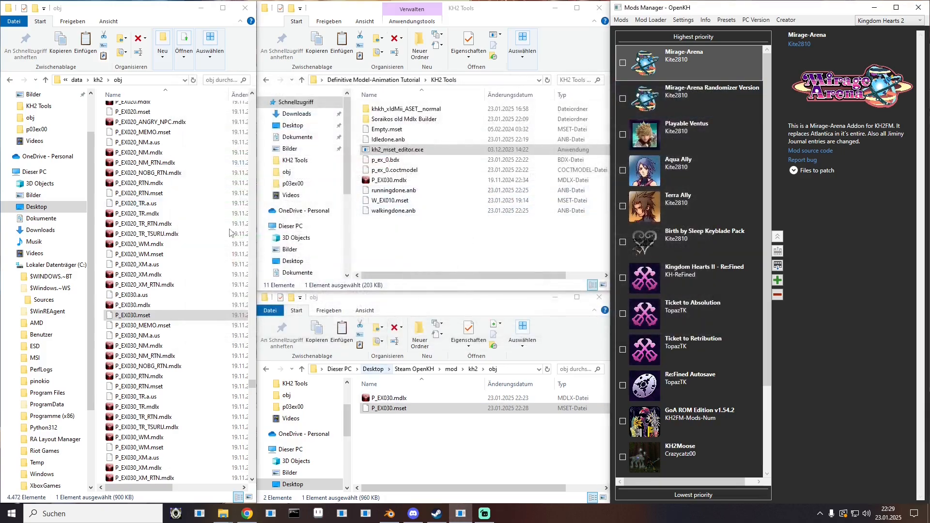
scroll(231, 233, up, 5)
click(77, 79)
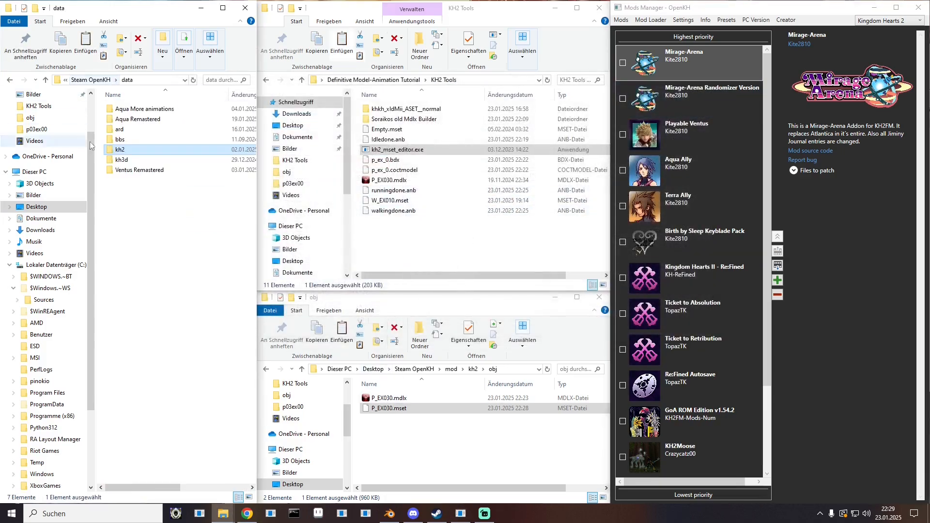
double_click(124, 139)
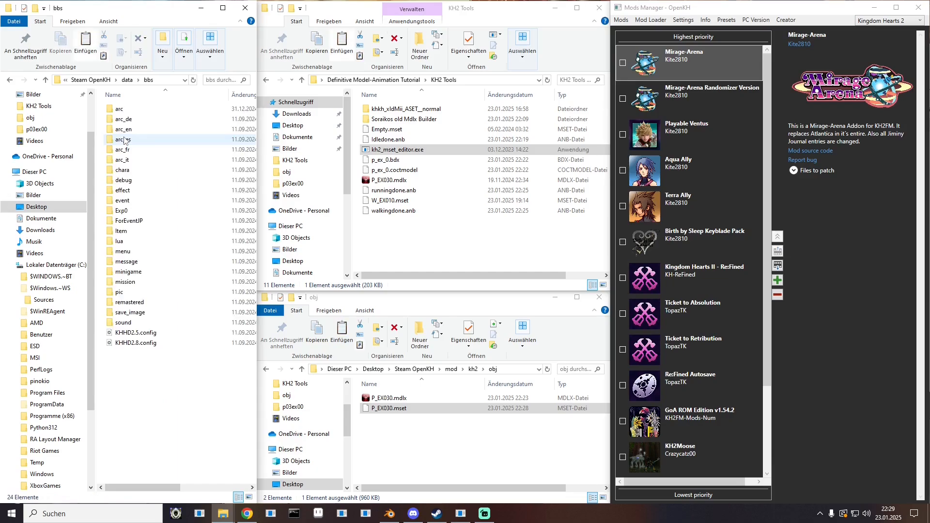
double_click(126, 304)
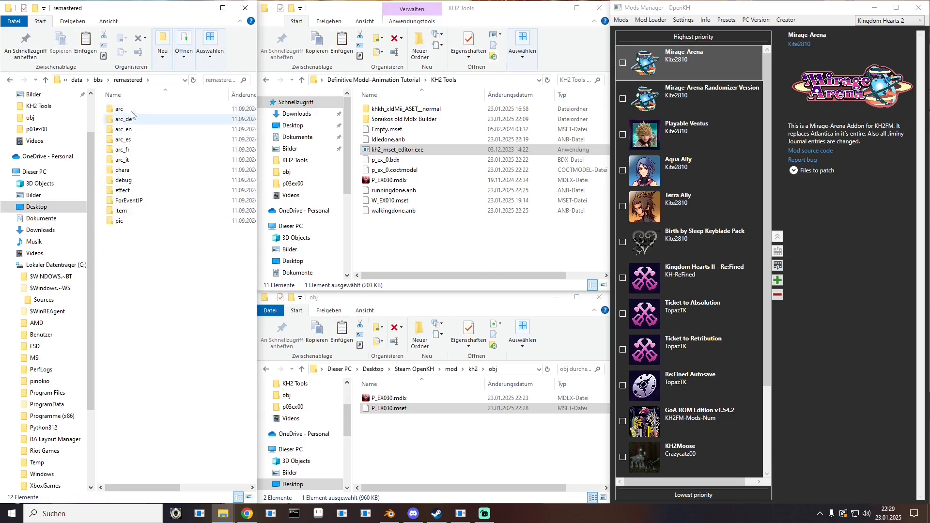
double_click(122, 170)
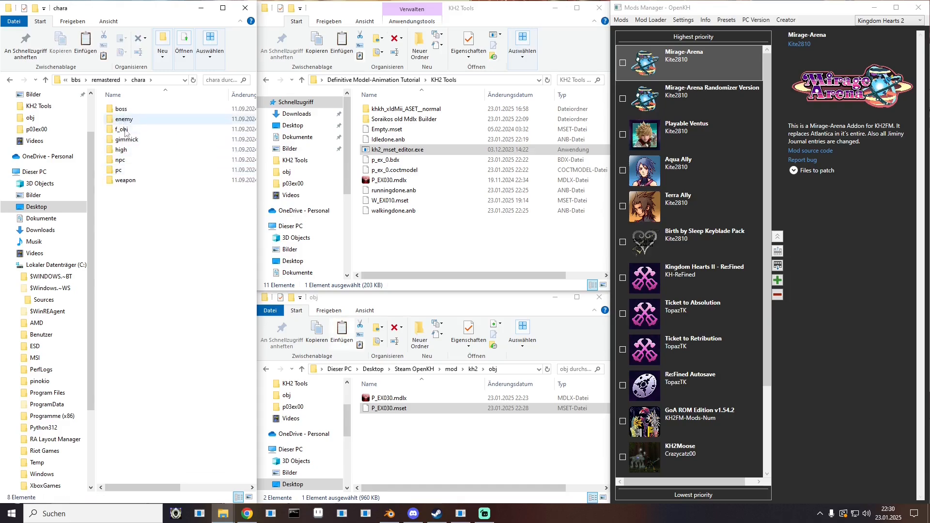
double_click(121, 169)
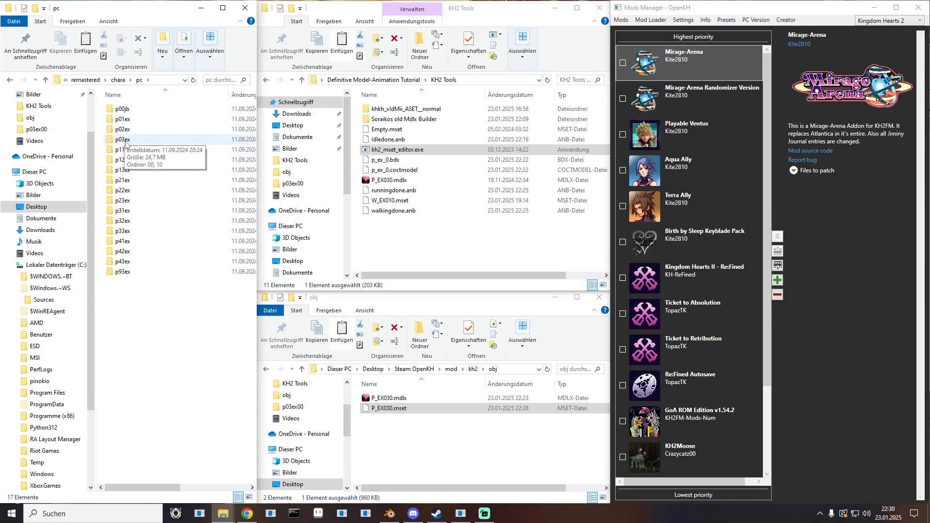
double_click(125, 141)
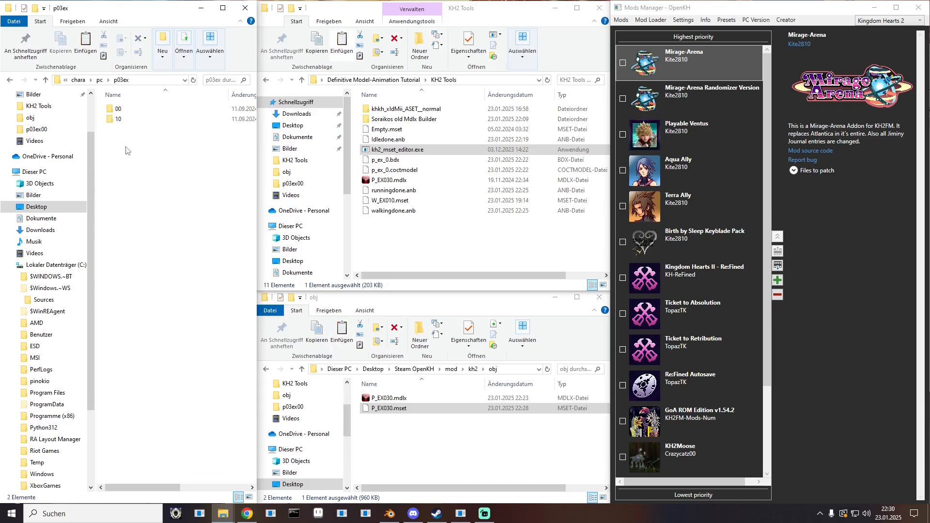
double_click(122, 110)
double_click(121, 114)
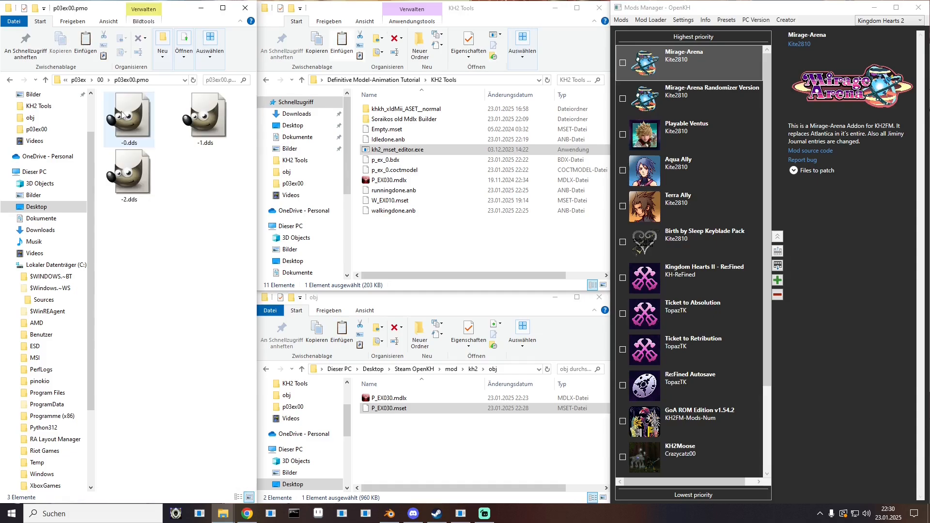
drag(124, 239, 206, 163)
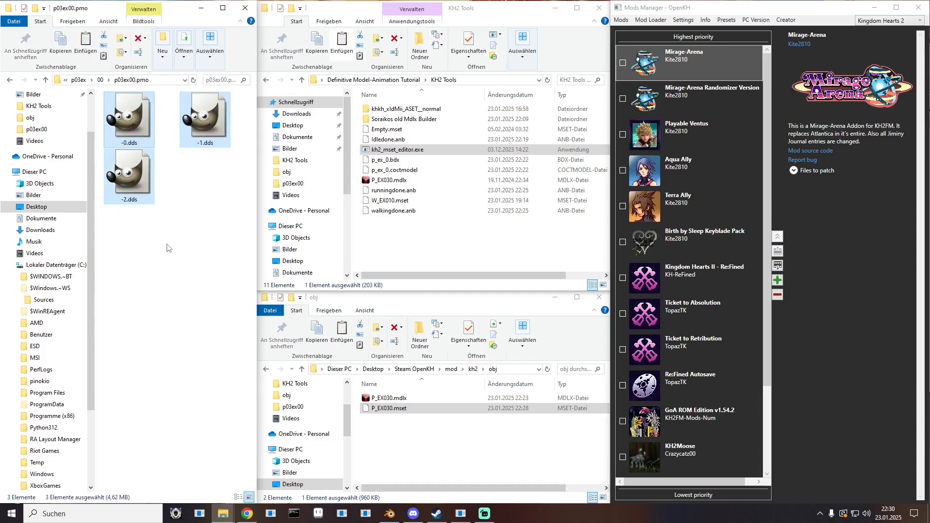
- Create a folder named remastered in the mod's kh2 folder
click(467, 441)
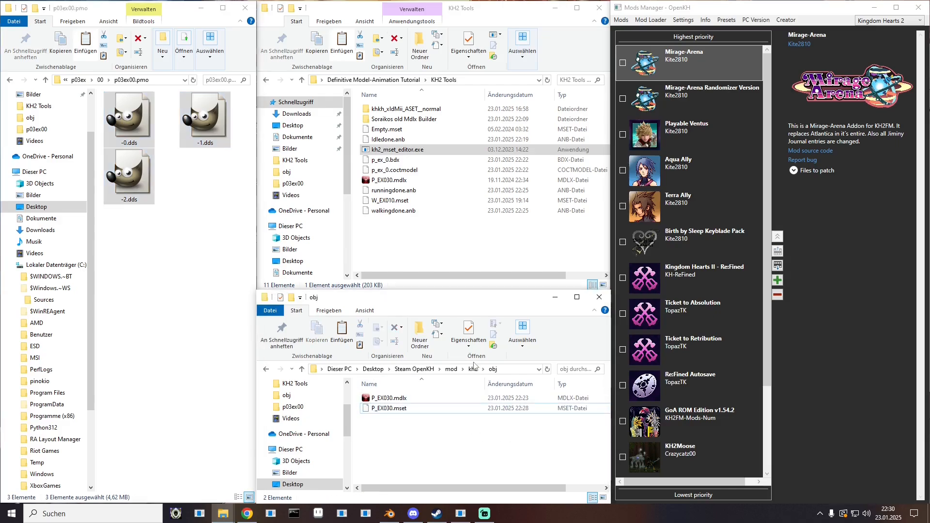
click(474, 370)
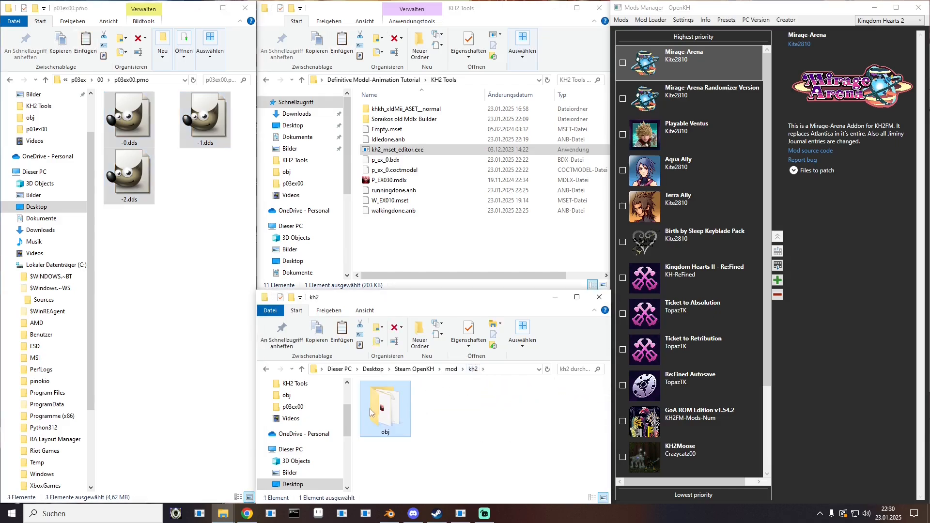
right_click(468, 421)
mouse_move(509, 400)
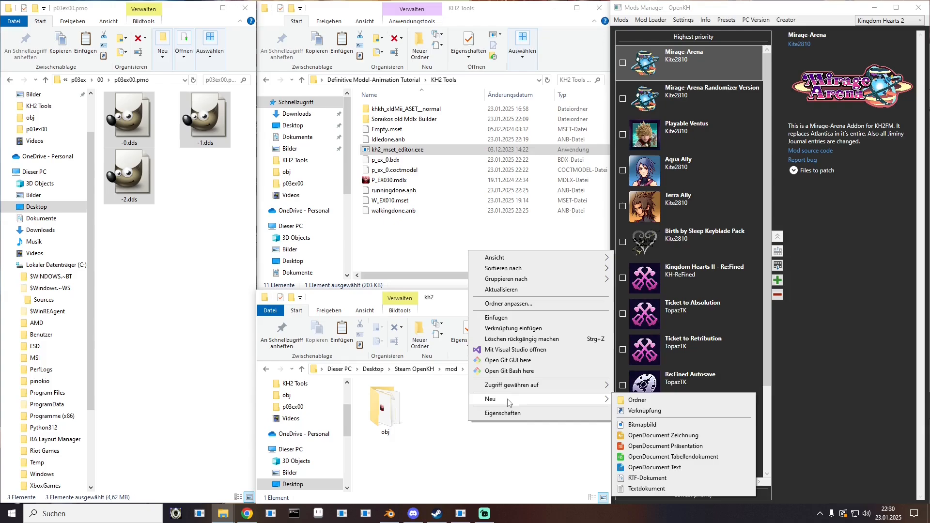
click(638, 400)
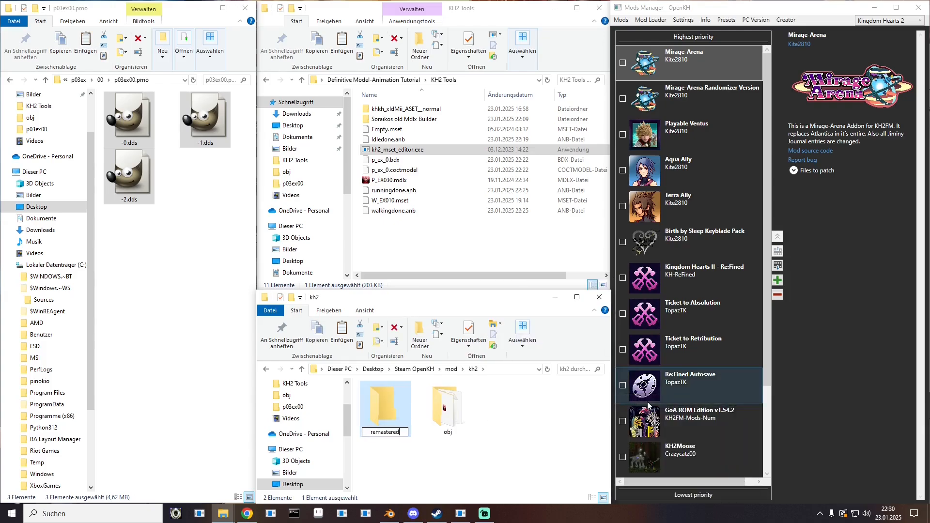
text(remastered)
key(Return)
- Create a folder named obj inside the mod's remastered folder
double_click(447, 405)
right_click(422, 408)
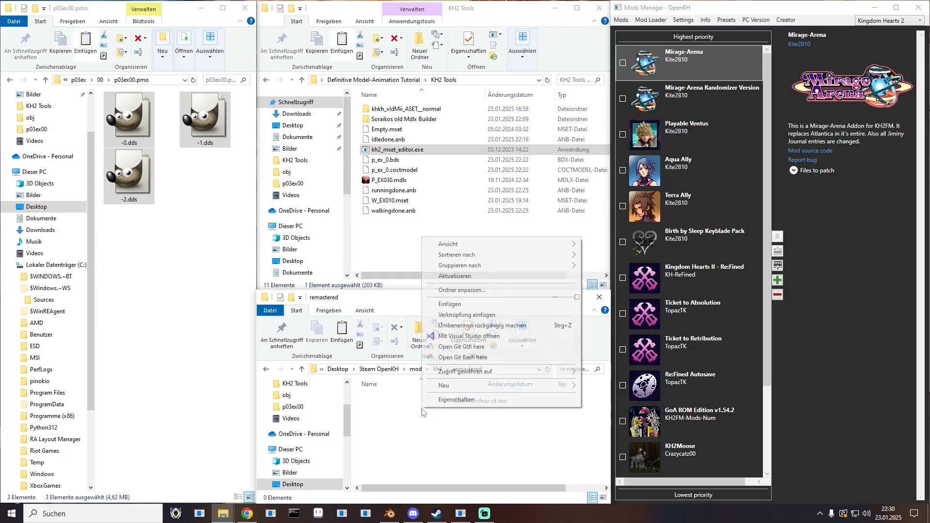
mouse_move(451, 387)
click(596, 391)
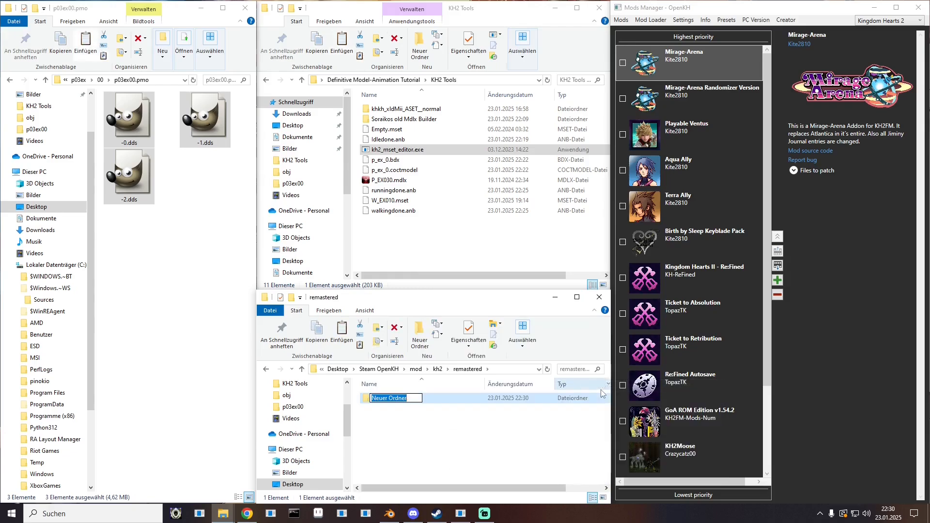
key(Return)
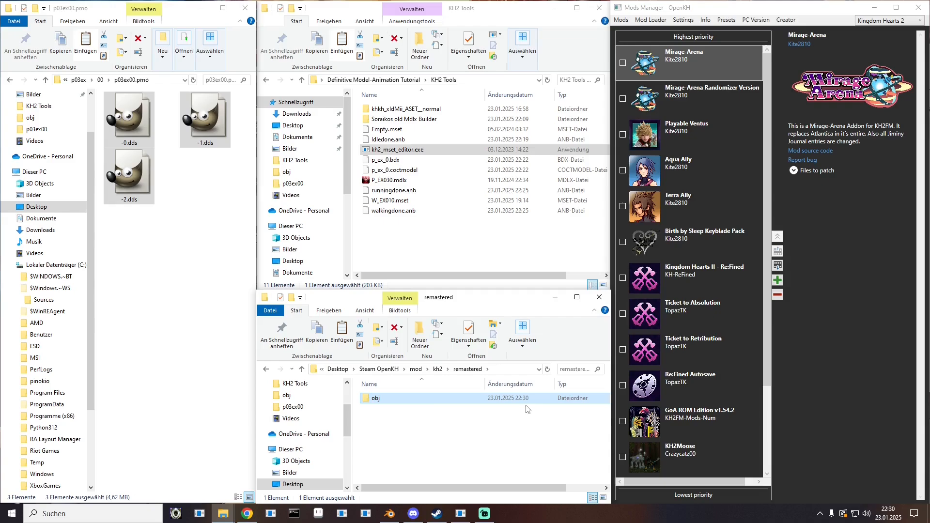
- Create a folder named P_EX030.mdlx inside remastered/obj and open it
double_click(417, 403)
right_click(415, 405)
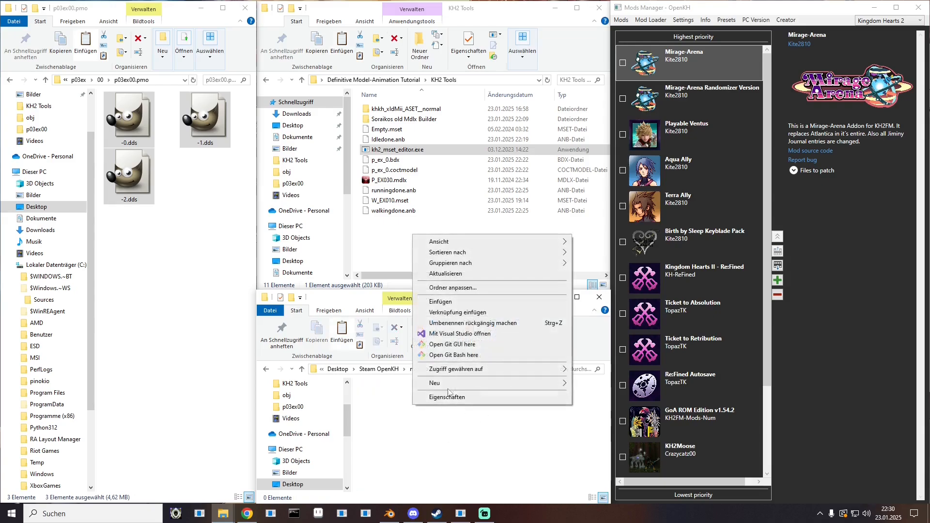
mouse_move(450, 385)
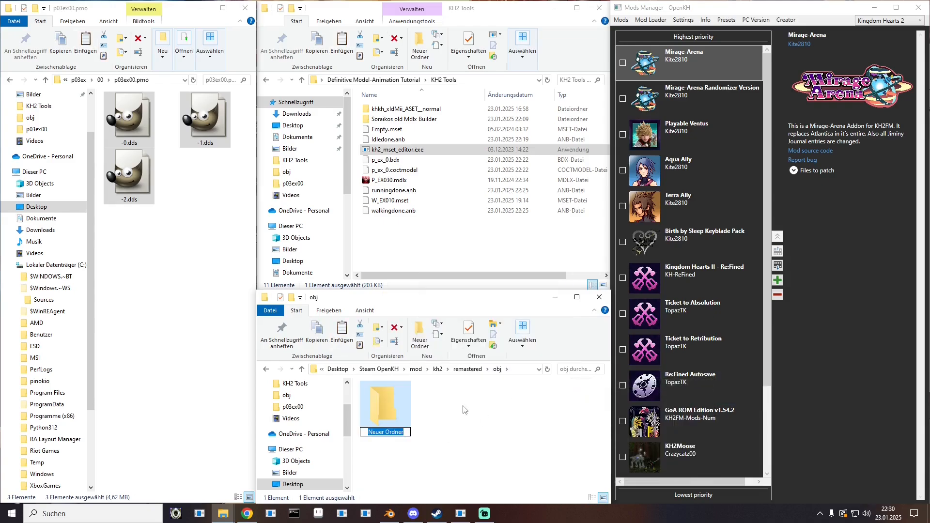
text(P)
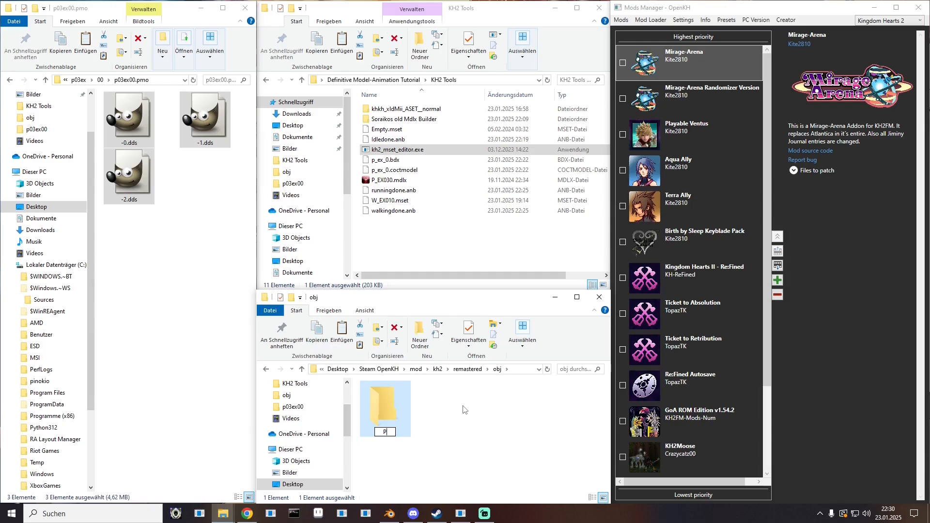
text(_EX030.mdlx)
key(Return)
key(Return)
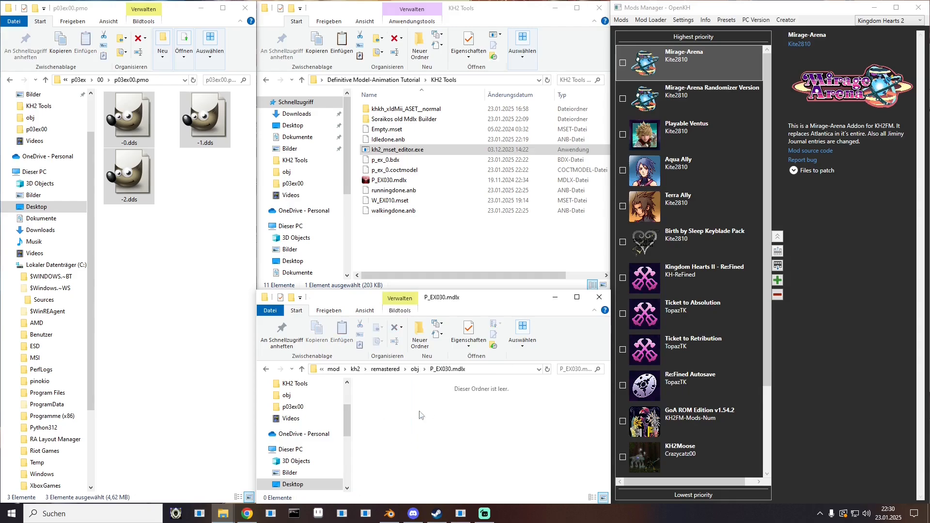
- Paste the copied textures -0.dds, -1.dds and -2.dds into the P_EX030.mdlx folder and select -0.dds
right_click(446, 407)
click(471, 303)
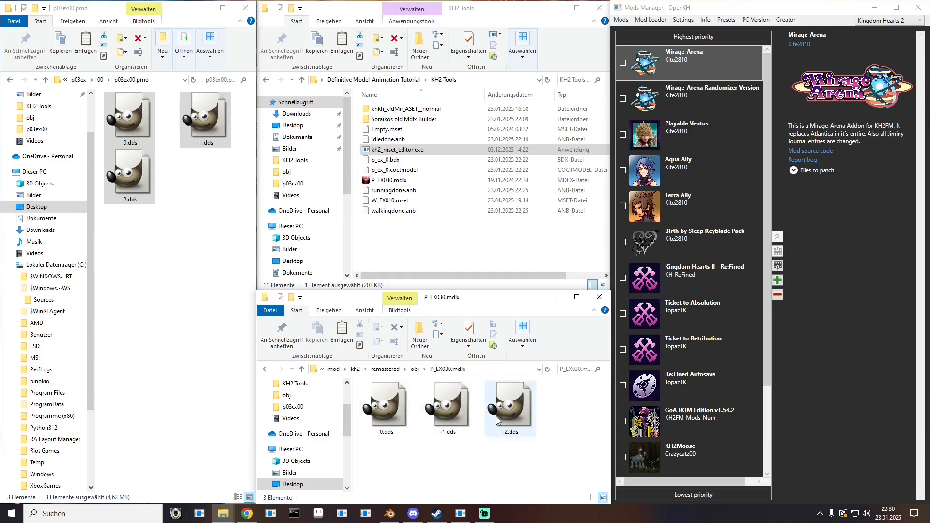
click(395, 415)
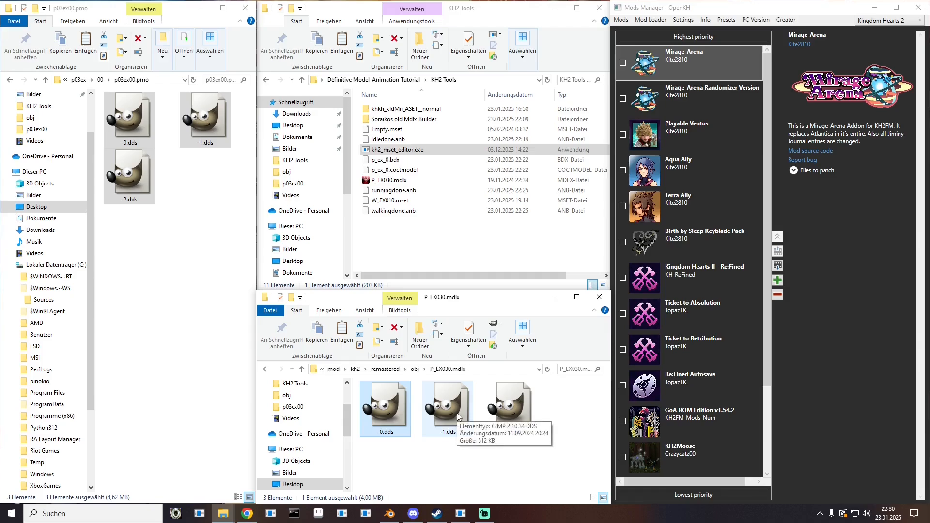
- Open the -0.dds texture in GIMP to inspect it, and quit without saving any changes
double_click(381, 417)
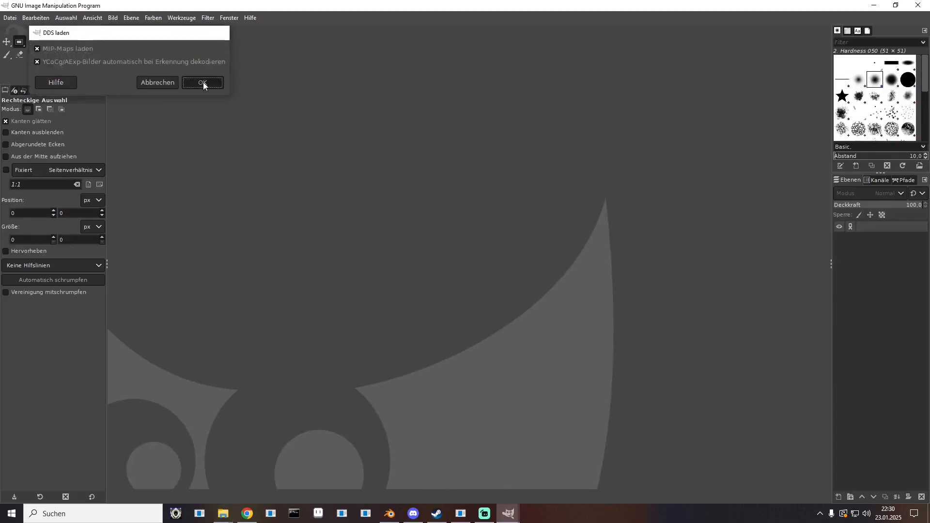
click(203, 83)
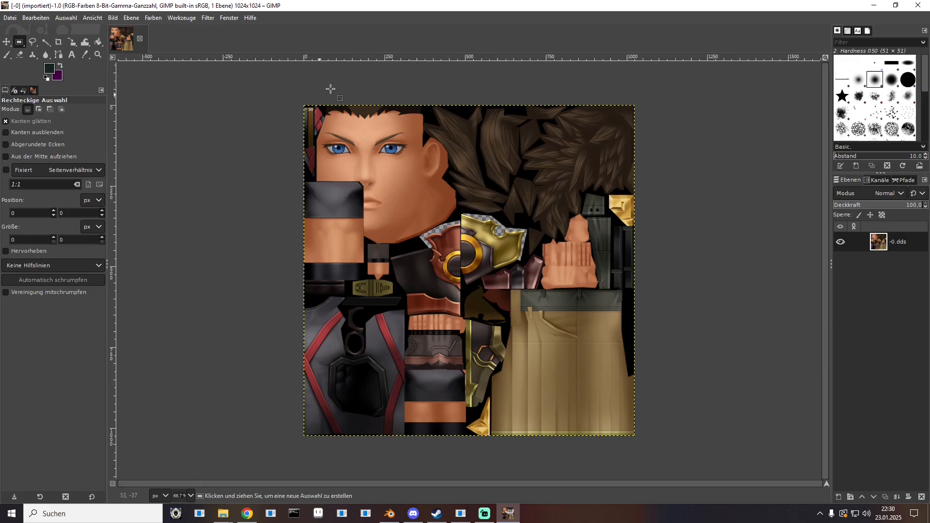
drag(233, 86, 501, 327)
click(919, 5)
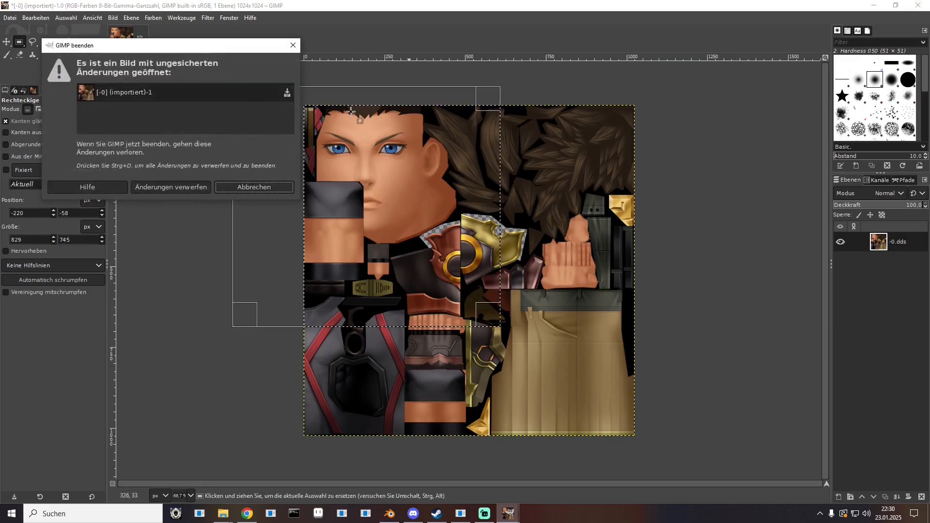
click(171, 187)
- Run the game from the Mods Manager without building, load a save and view the character's HD textures while moving
click(651, 20)
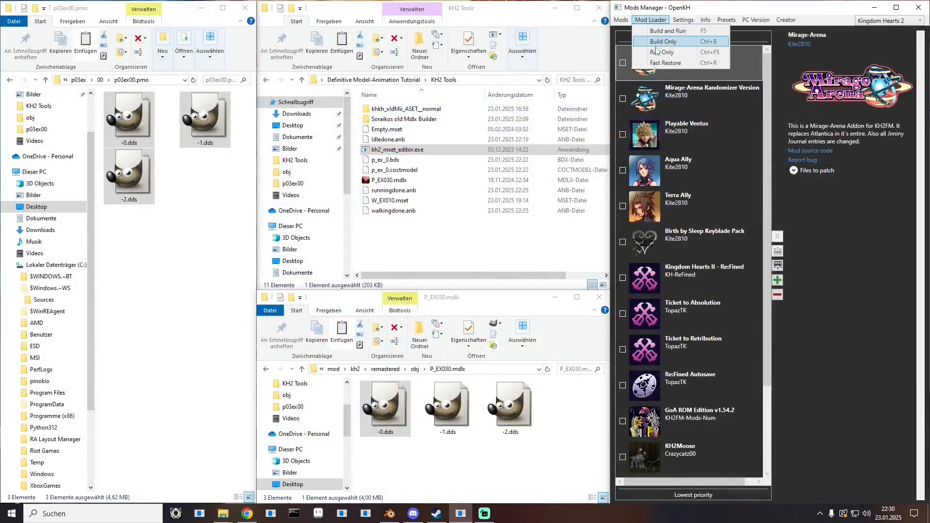
click(657, 55)
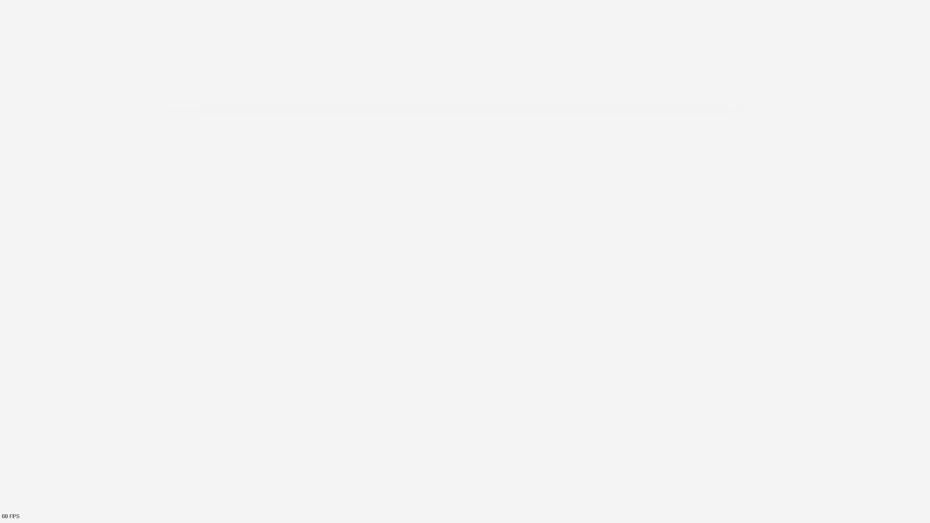
key(Down)
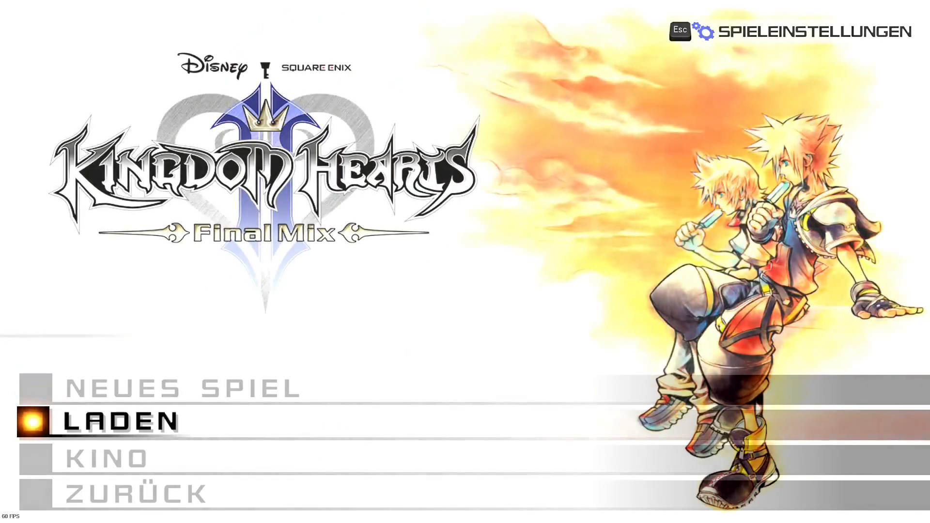
key(Return)
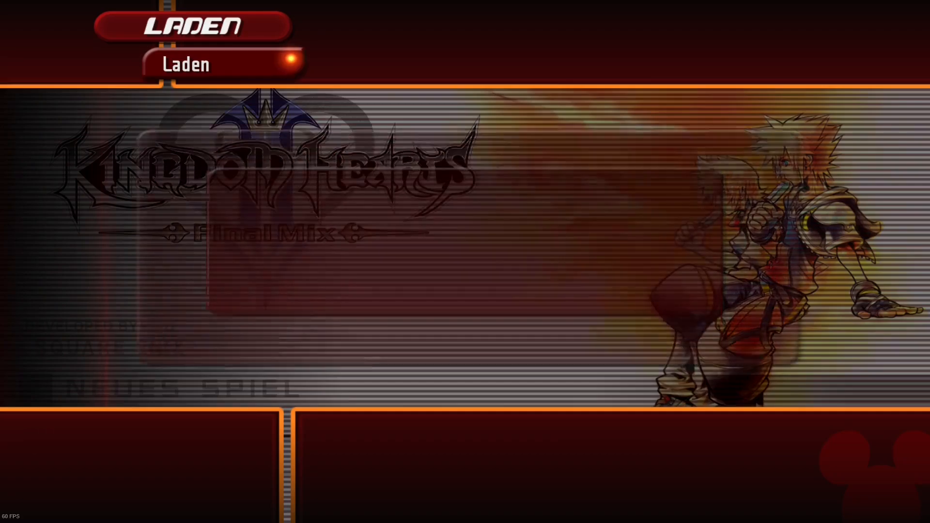
key(Return)
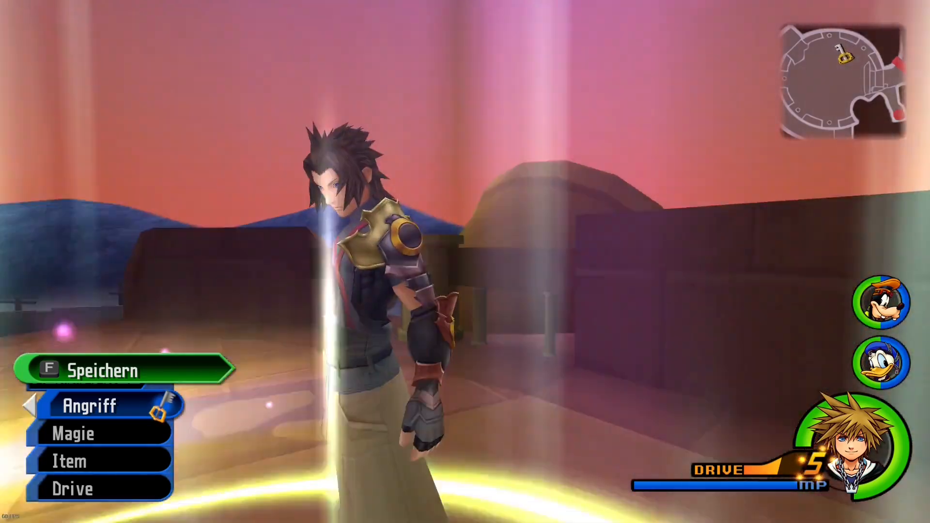
key(s)
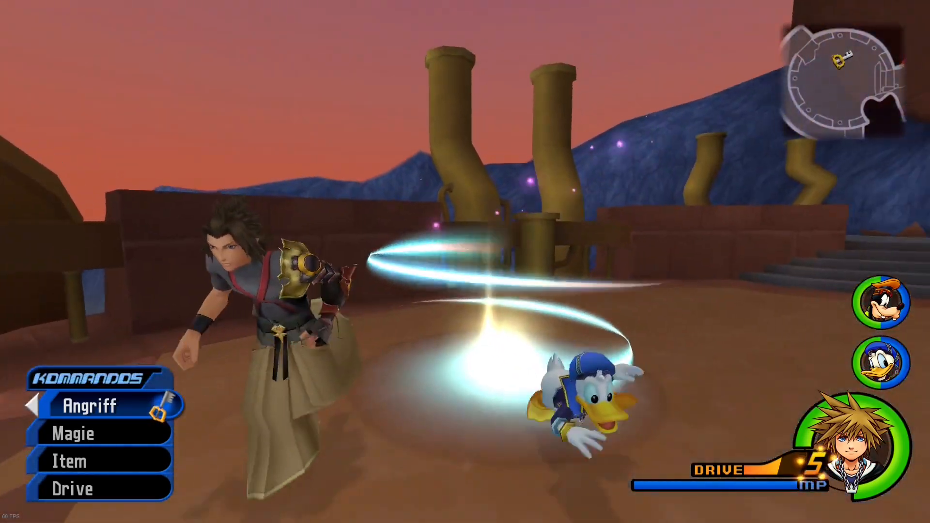
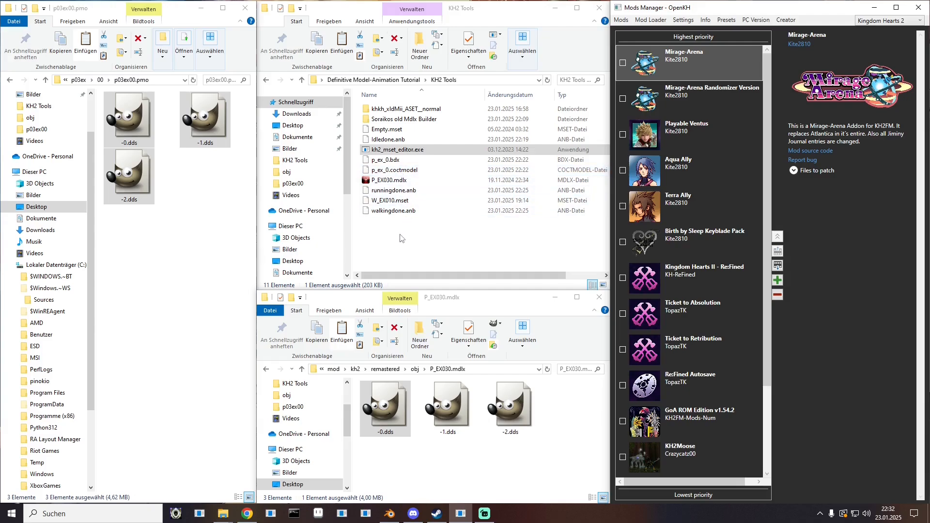
- Return to the mod's kh2 folder, open its obj folder and select P_EX030.mdlx
click(355, 370)
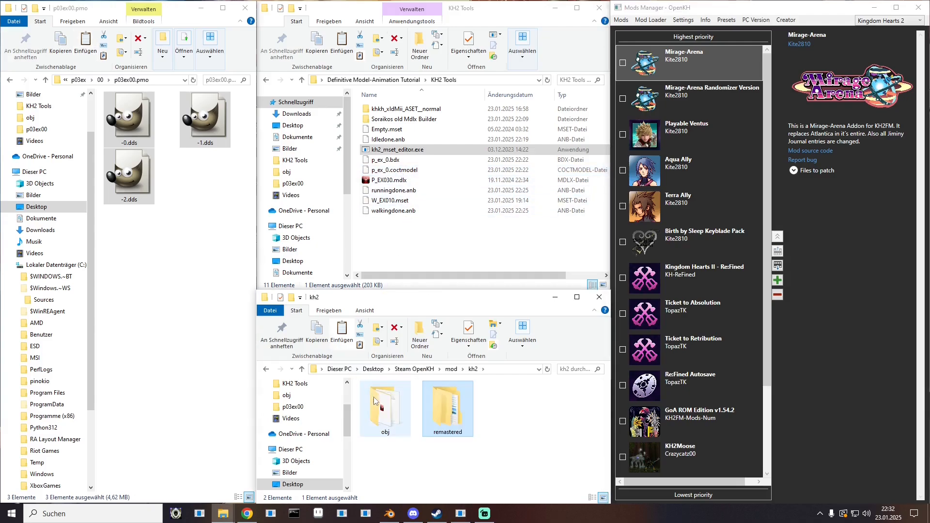
double_click(375, 402)
click(378, 400)
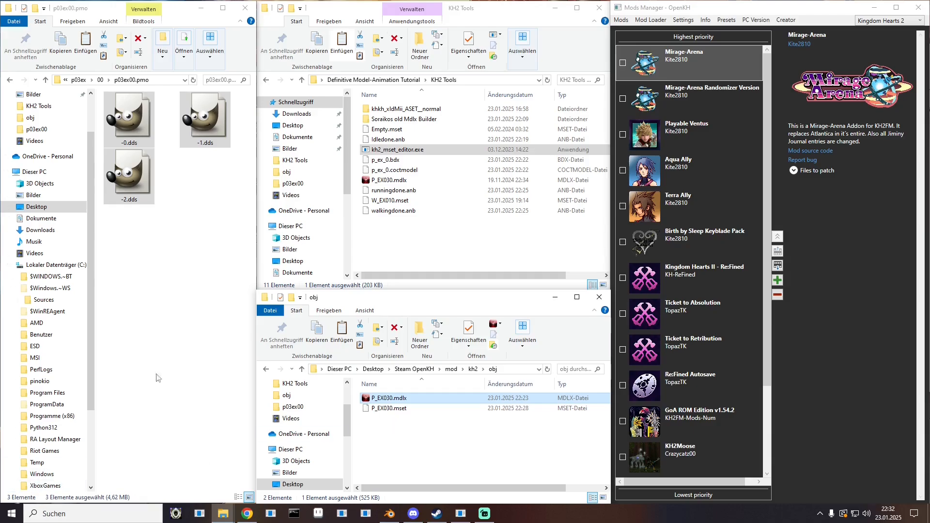
- Go back up to the Steam OpenKH folder and launch OpenKh.Tools.Kh2MdlxEditor.exe
click(73, 81)
click(73, 82)
click(75, 83)
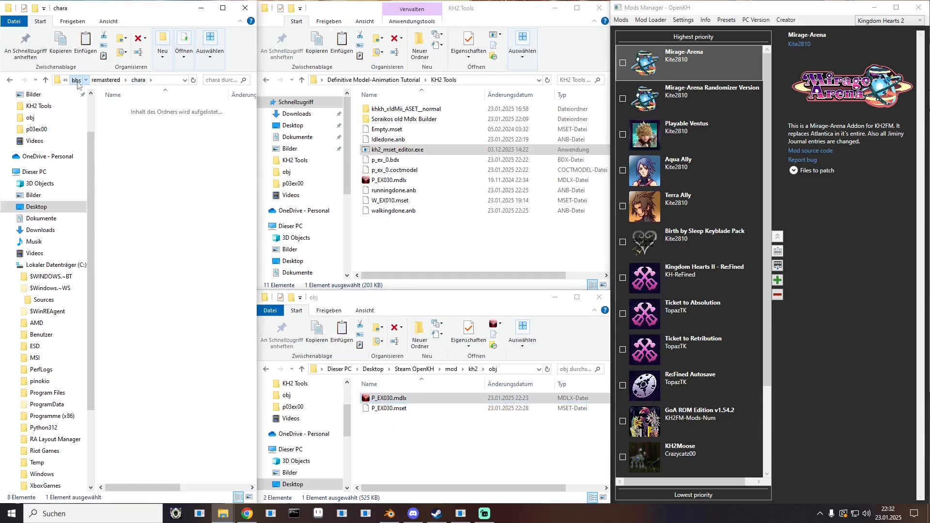
click(79, 83)
scroll(179, 281, down, 18)
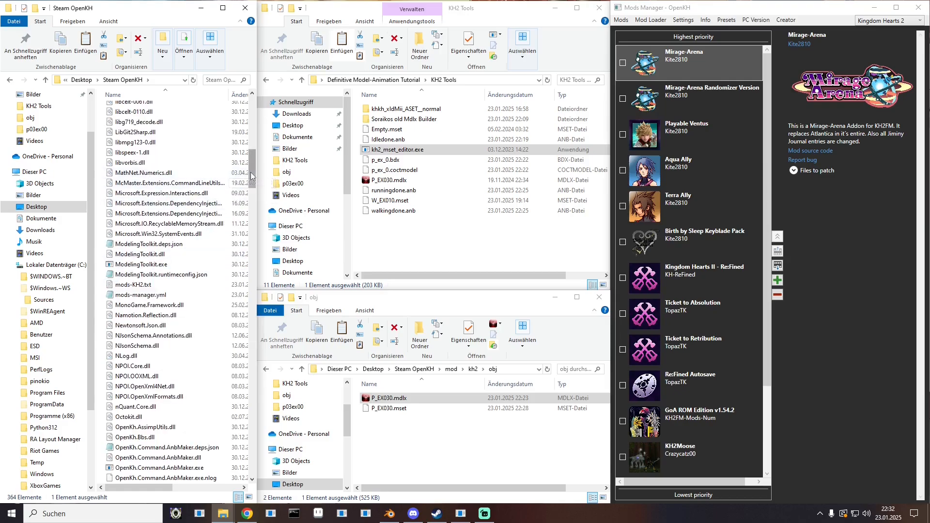
drag(253, 169, 255, 390)
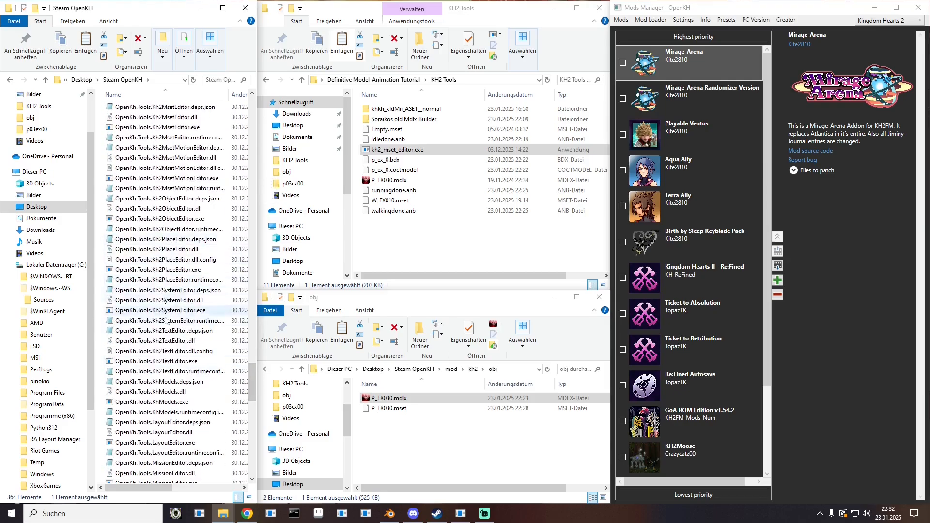
scroll(161, 383, up, 4)
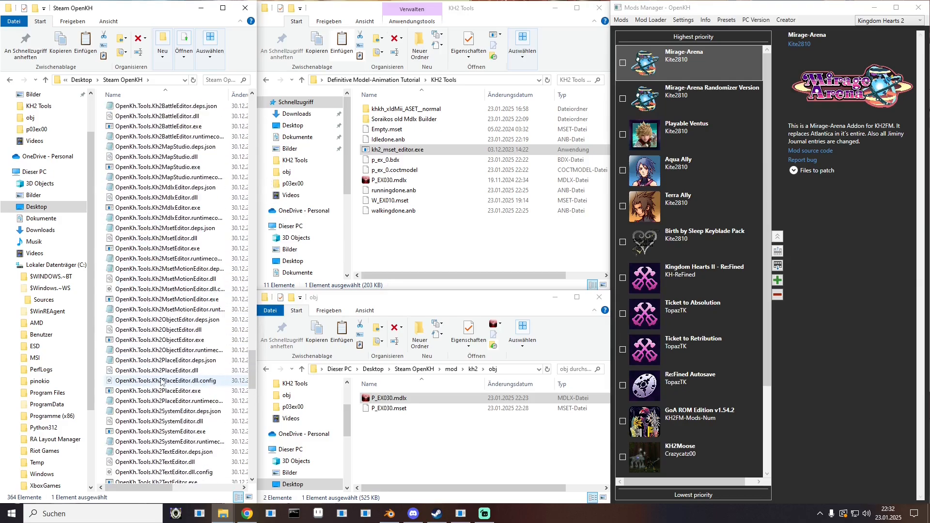
double_click(141, 208)
- Load P_EX030.mdlx into the MDLX Editor, inspect the model from the front and view its collision section
drag(303, 126, 295, 60)
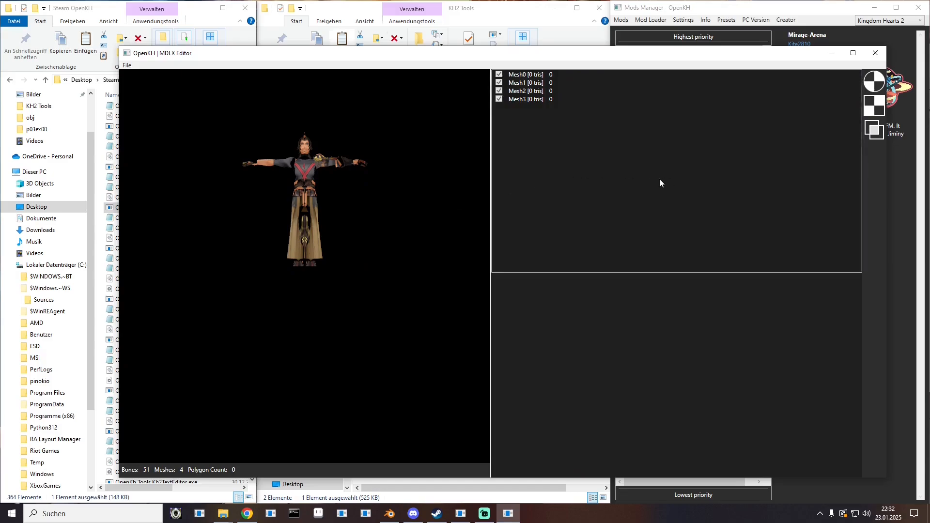
drag(294, 157, 288, 186)
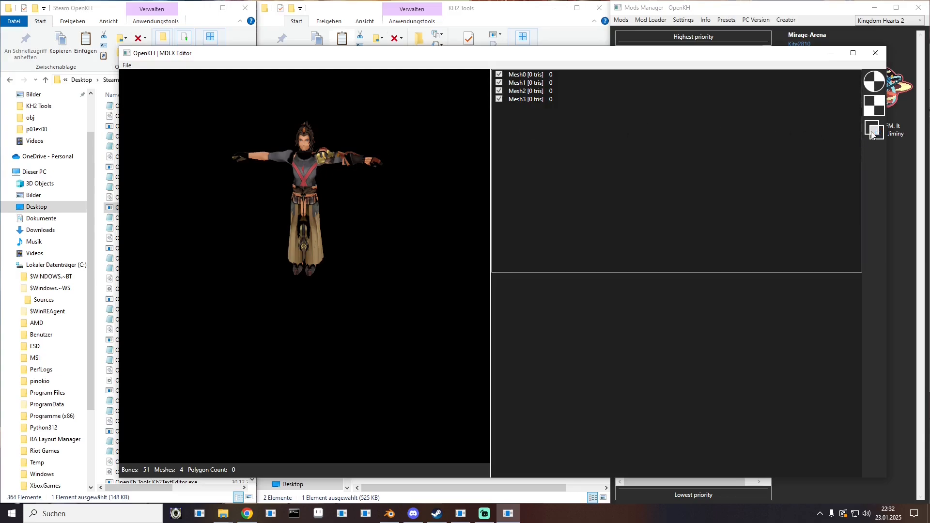
click(871, 136)
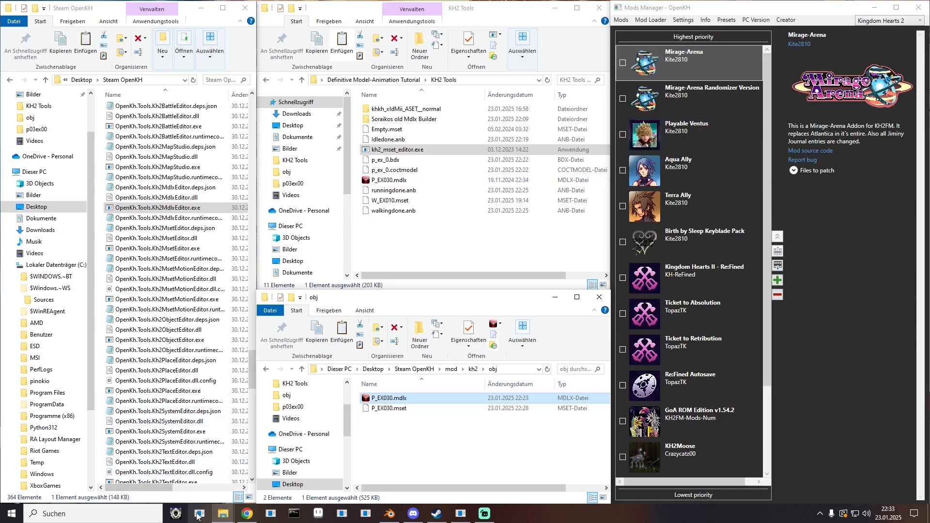
double_click(172, 341)
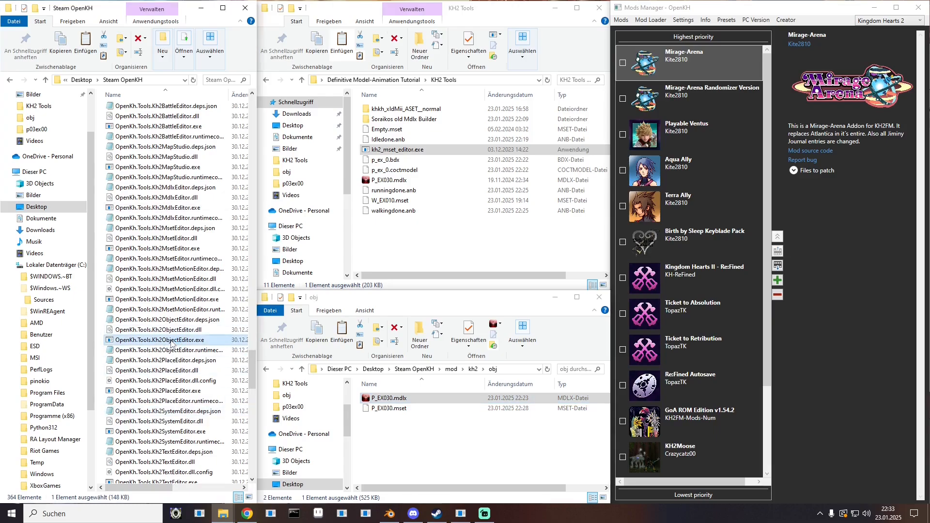
click(405, 447)
drag(383, 399, 337, 243)
click(298, 199)
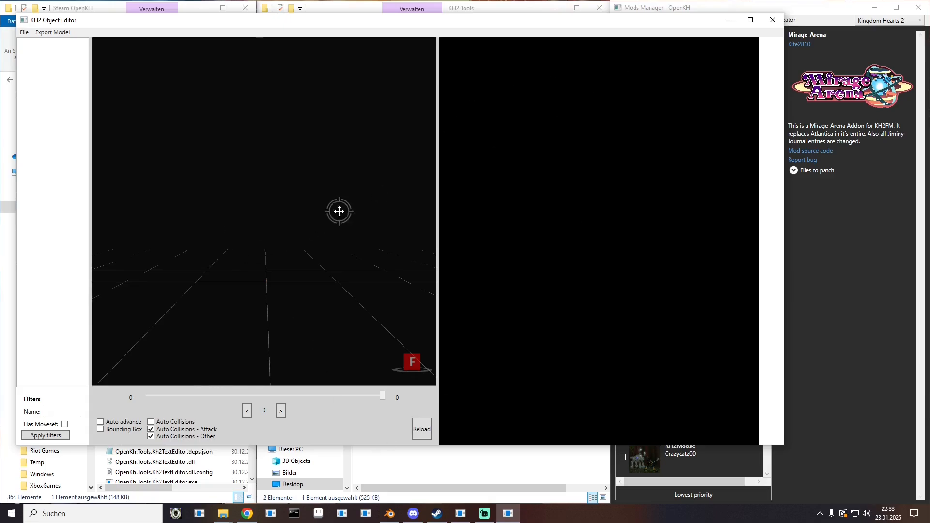
drag(353, 210, 633, 60)
click(773, 20)
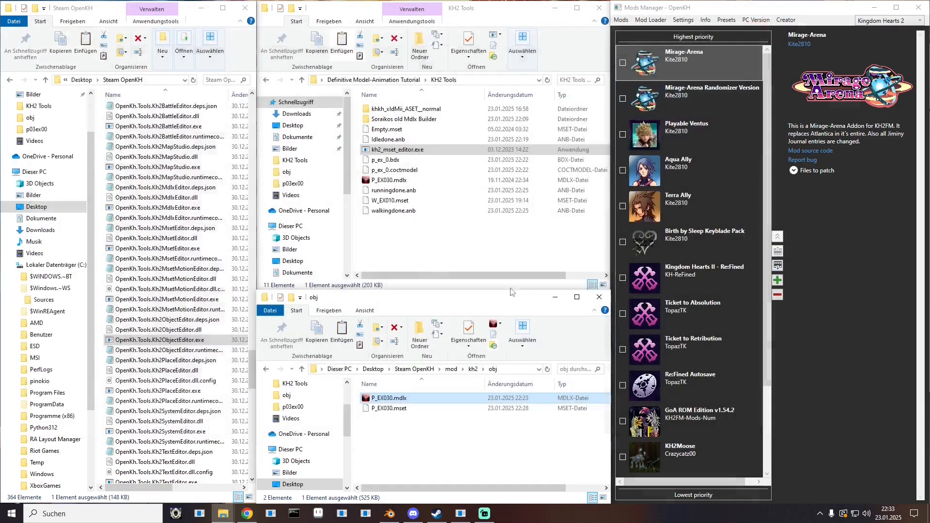
- Load P_EX030.mdlx from the mod's obj folder into the already running KH2 Object Editor and view the model
click(199, 513)
click(410, 470)
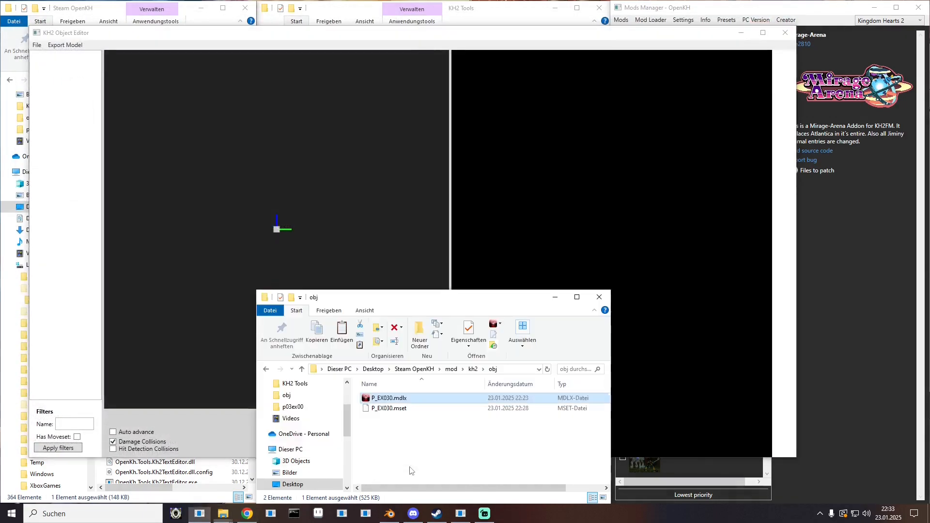
drag(379, 398, 310, 181)
click(309, 182)
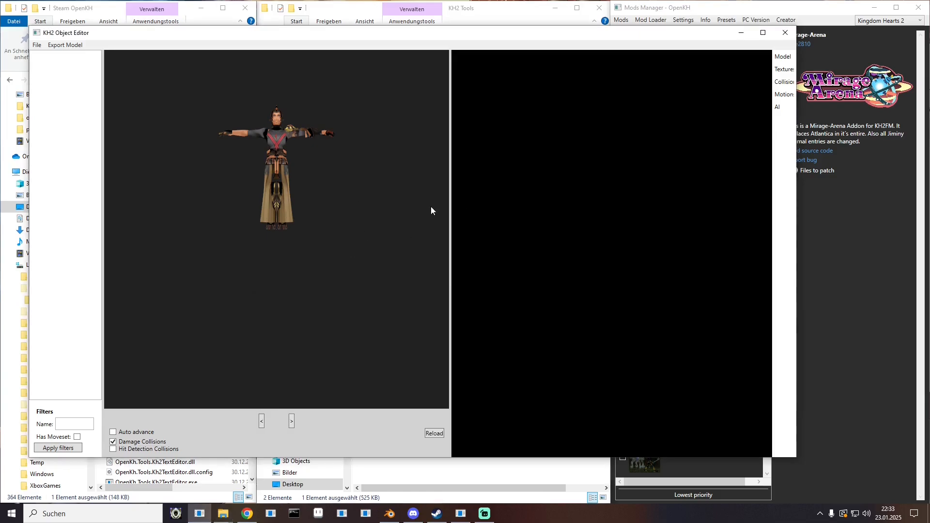
drag(302, 185, 282, 194)
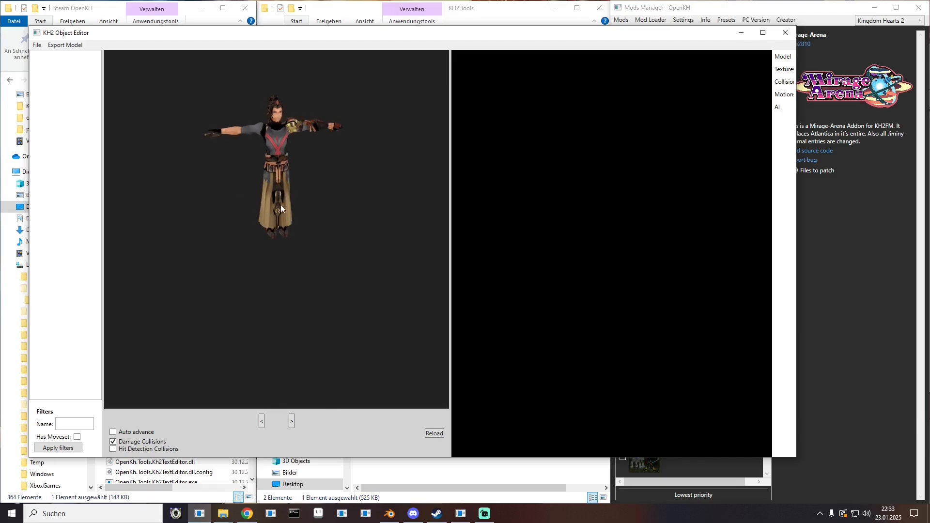
- Show the model's collision list and examine the Bone assignments of the Attack, Camera and Item entries
click(780, 83)
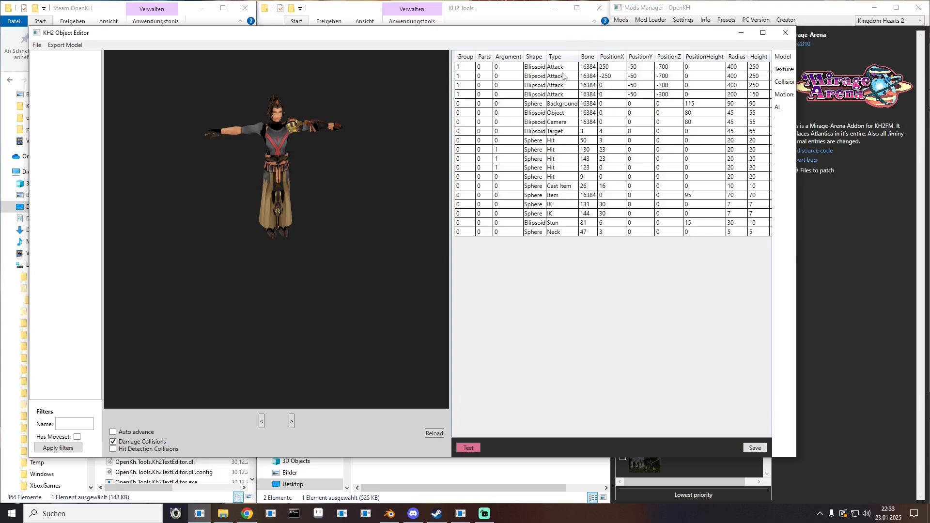
drag(587, 134, 594, 196)
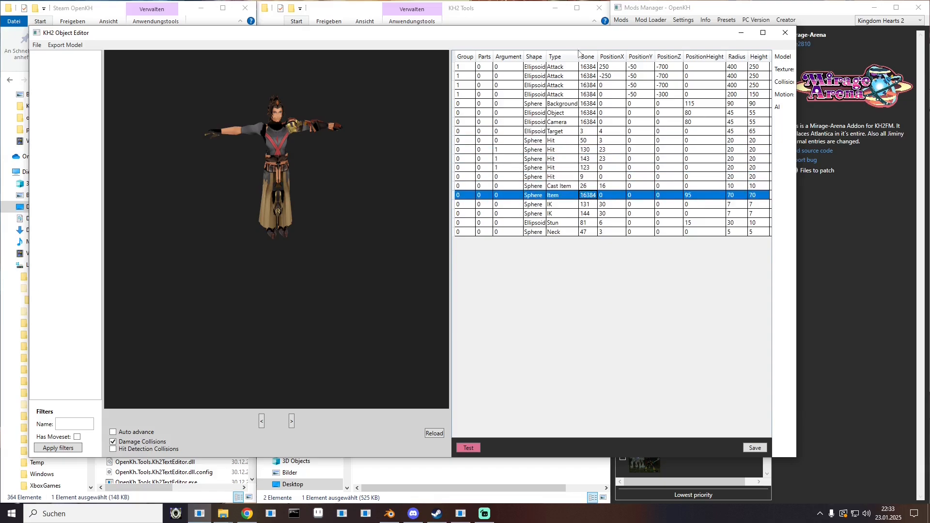
click(589, 69)
drag(596, 99, 594, 122)
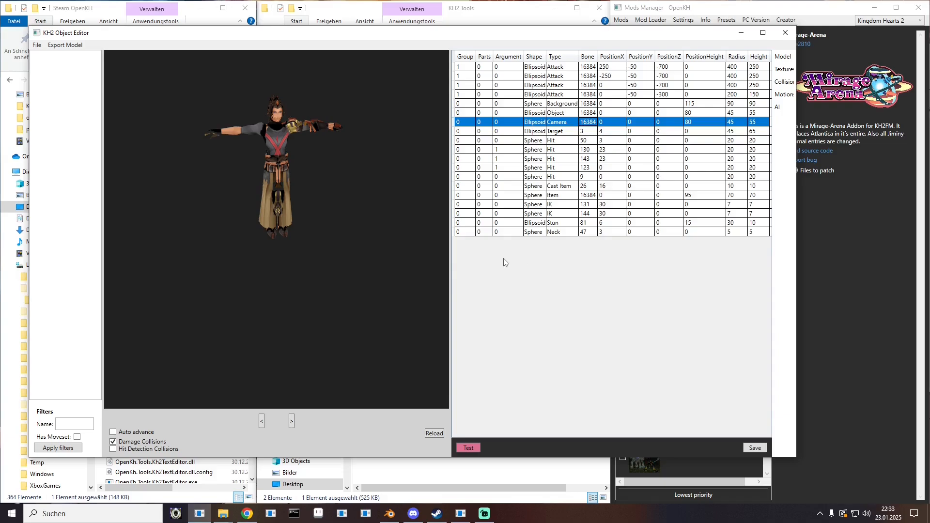
- Move the Object Editor out of the way, launch the MDLX Editor again and place its window beside the Steam OpenKH folder
drag(397, 37, 0, 74)
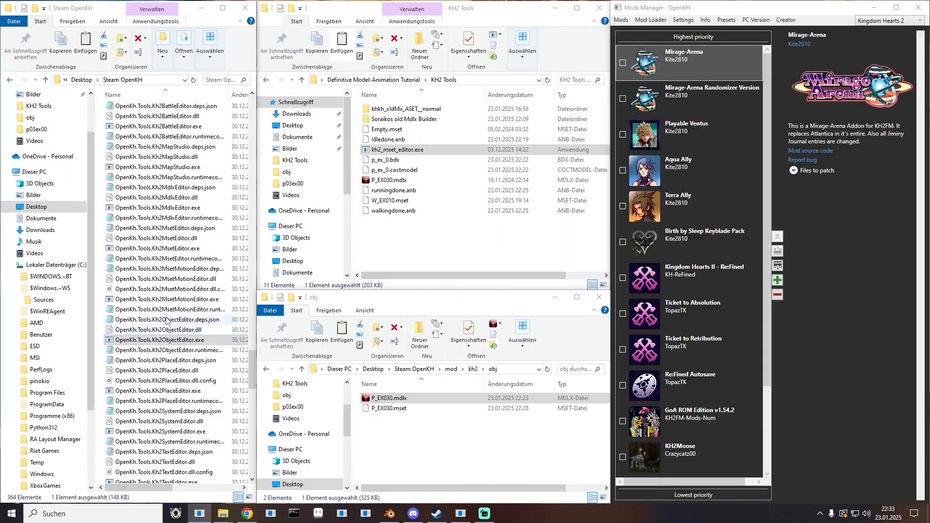
click(163, 208)
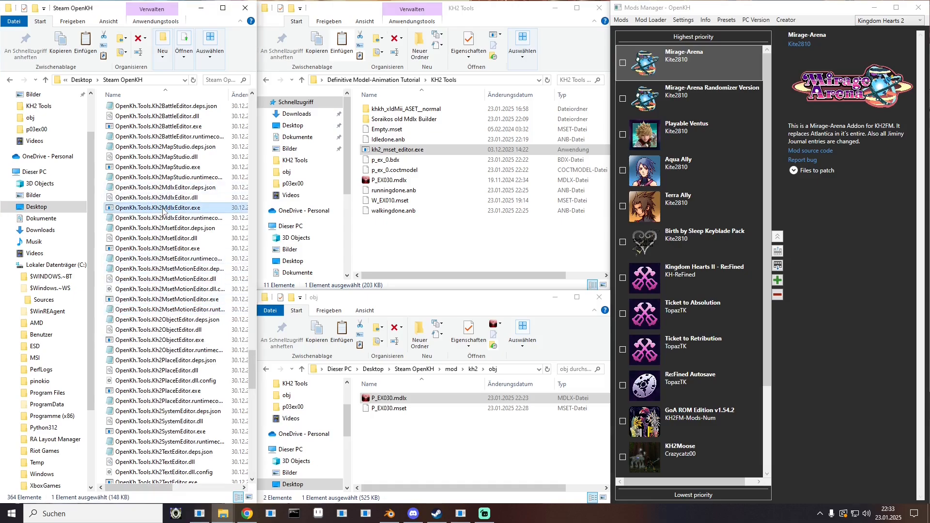
drag(217, 47, 496, 100)
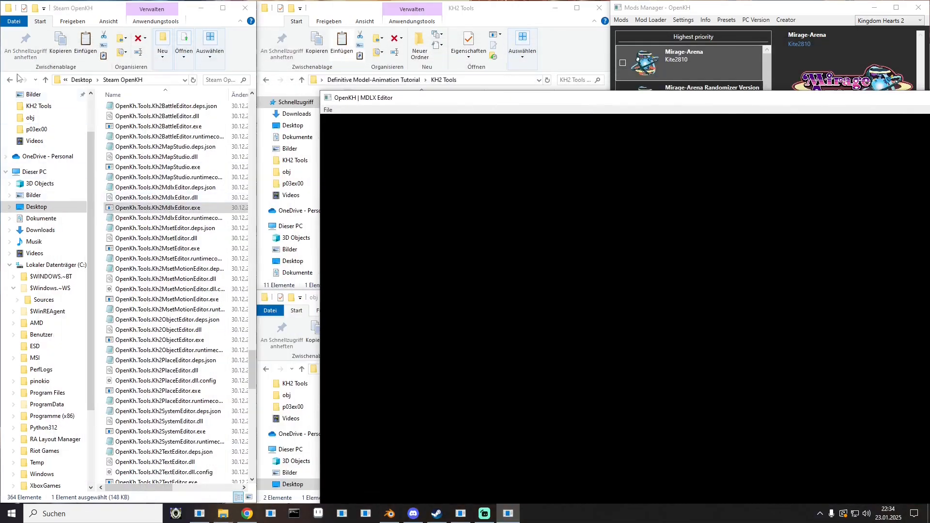
- Open the data\kh2\obj folder inside the Steam OpenKH folder
scroll(194, 203, up, 7)
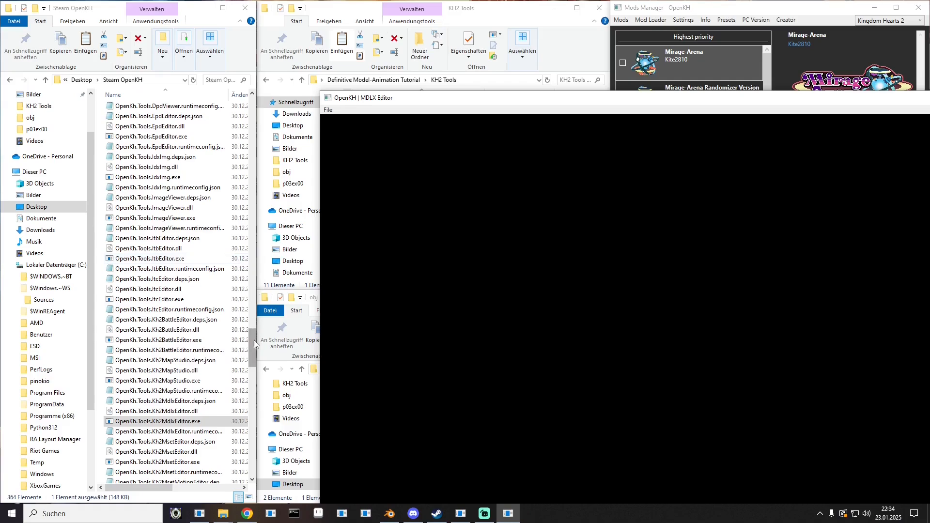
drag(252, 339, 253, 109)
double_click(123, 140)
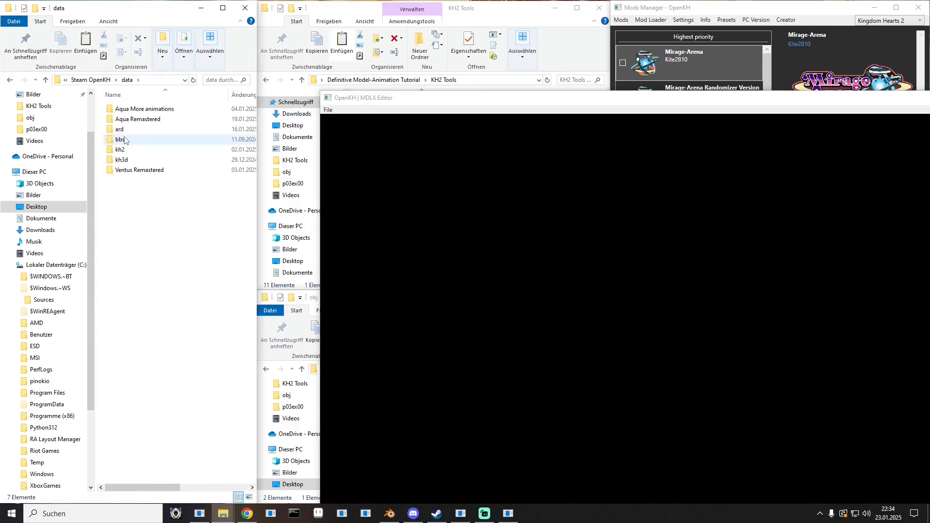
double_click(124, 151)
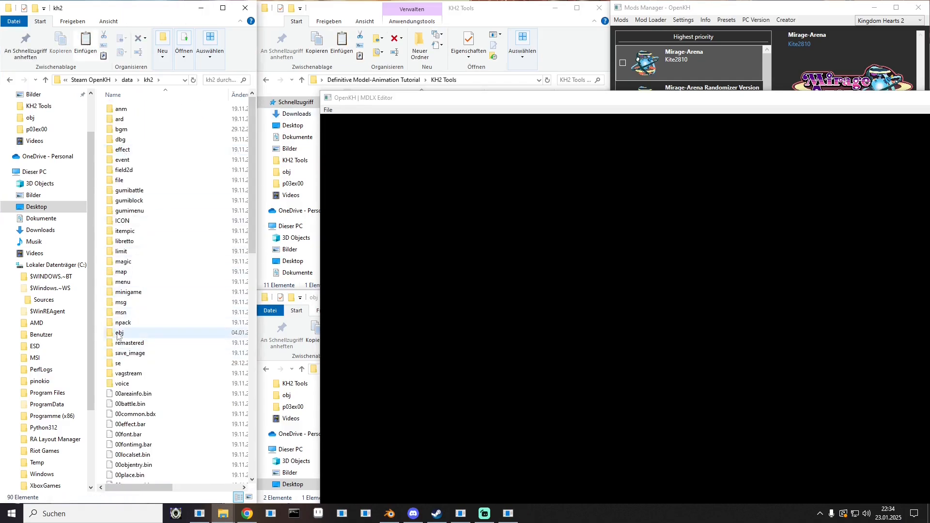
double_click(124, 334)
- Load the original P_EX030.mdlx from the kh2 obj folder into the MDLX Editor and view the model at an angle
drag(254, 104, 252, 389)
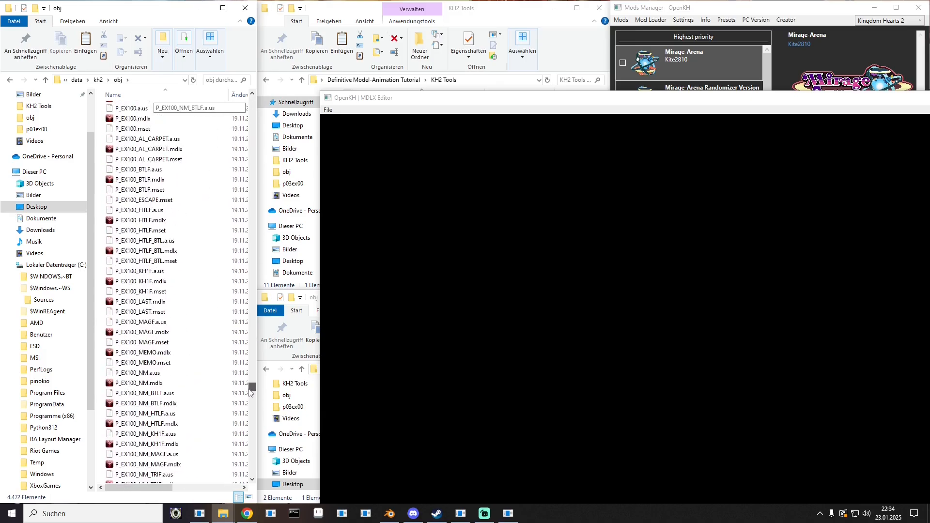
scroll(173, 354, up, 1)
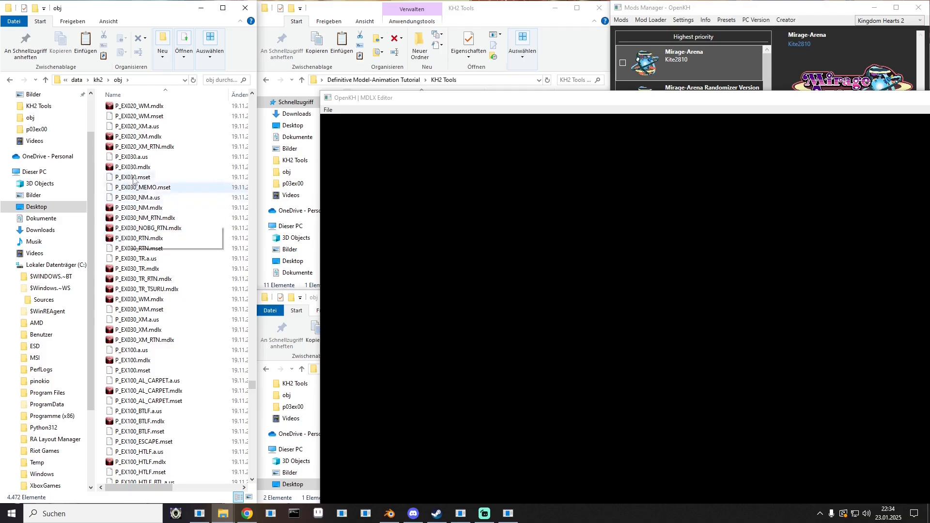
drag(136, 167, 192, 36)
drag(247, 157, 315, 179)
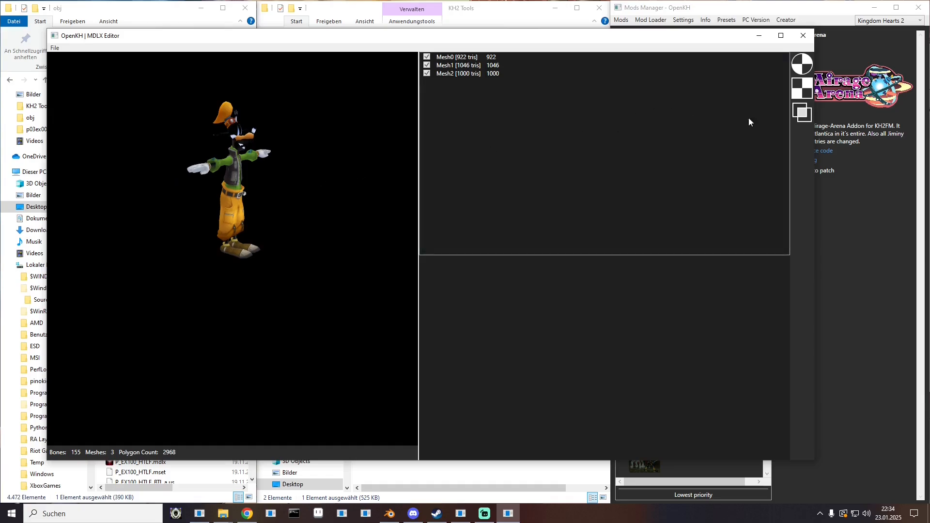
- Show the original model's collisions, compare them with the Object Editor's list, and display the TARGET ellipsoid COLLISION_7 on the model
click(801, 114)
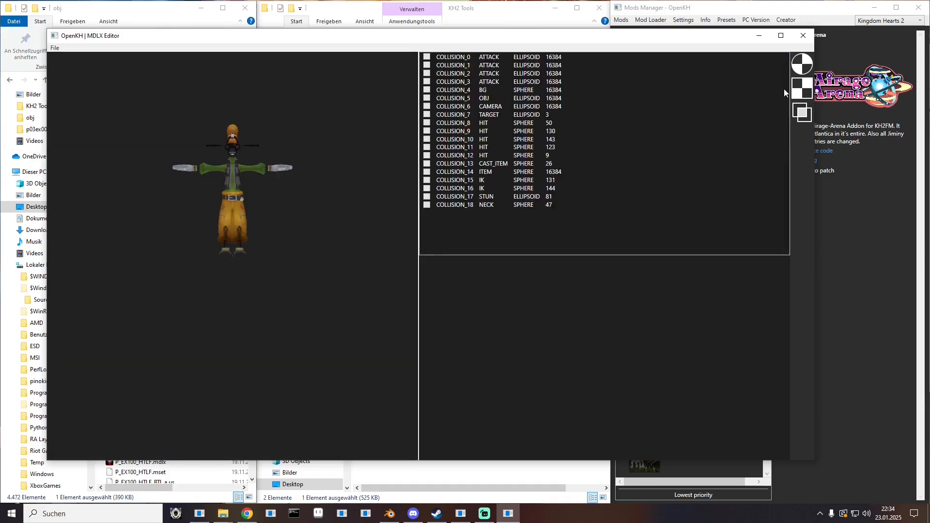
drag(241, 152, 305, 163)
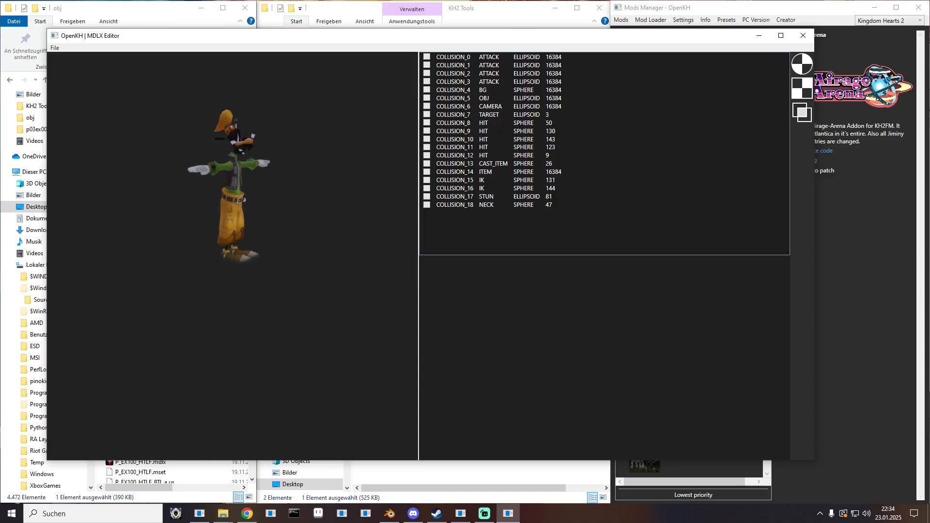
drag(0, 48, 183, 77)
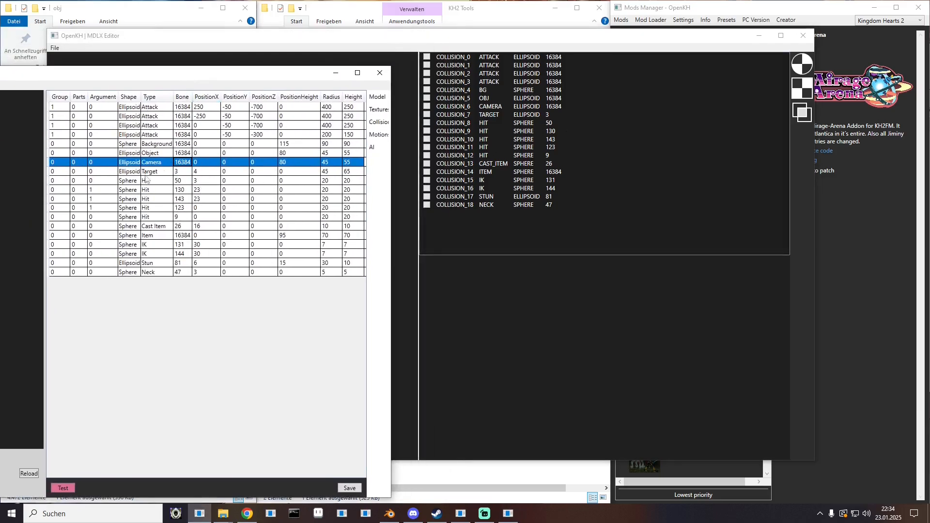
drag(241, 81, 0, 80)
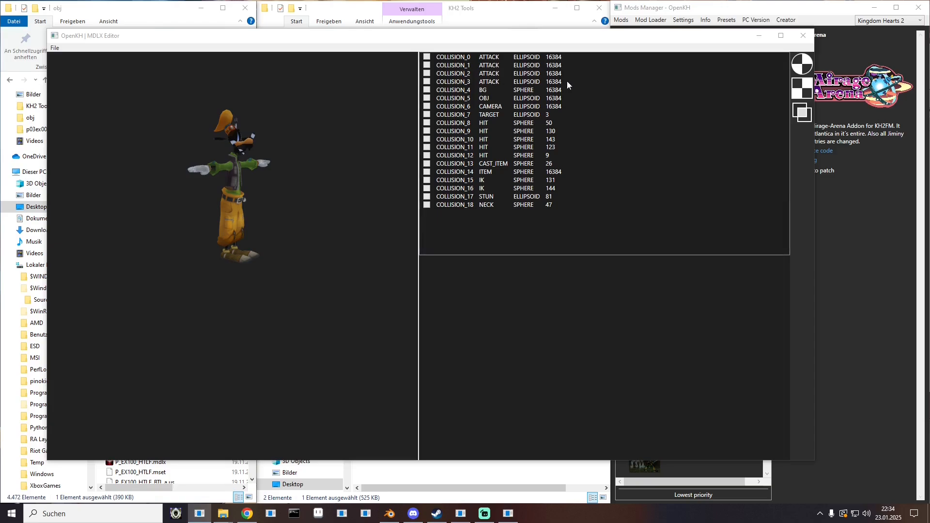
click(426, 115)
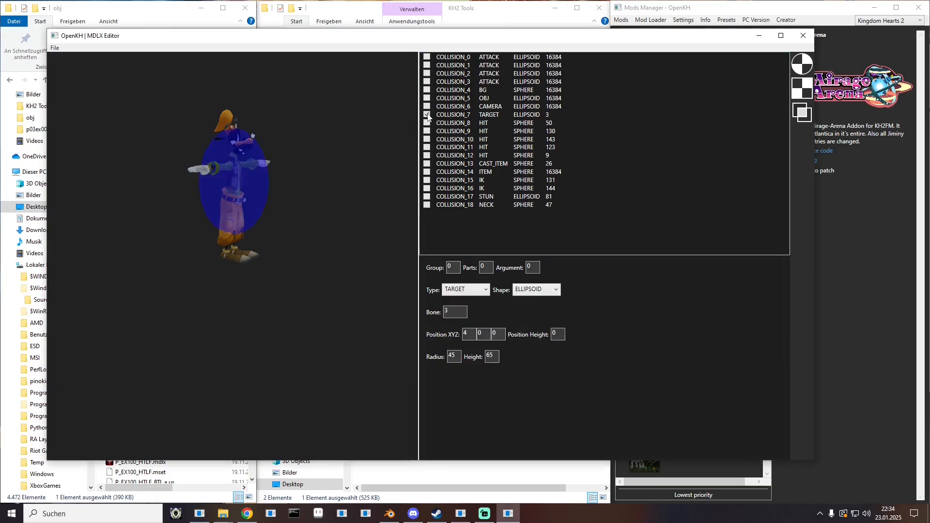
drag(300, 168, 255, 167)
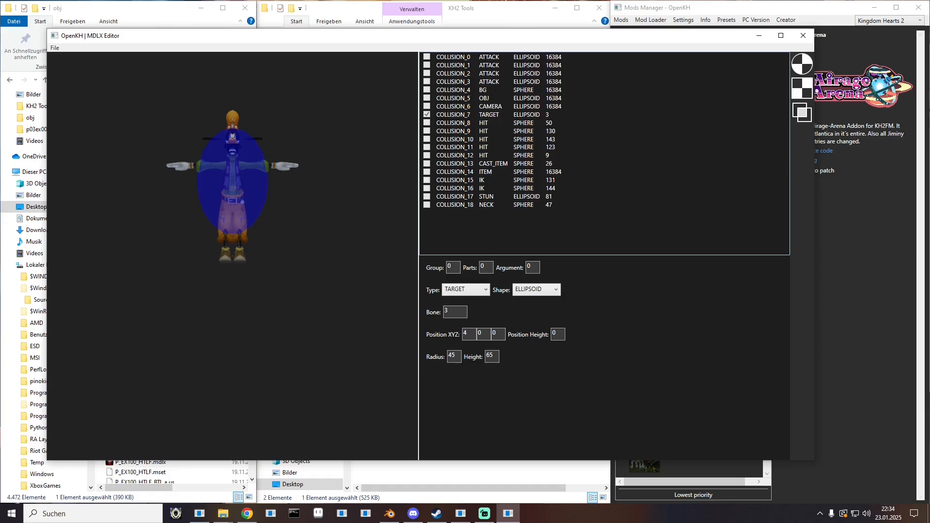
- Switch to Blender and view the p03ex00 character from the front
click(389, 514)
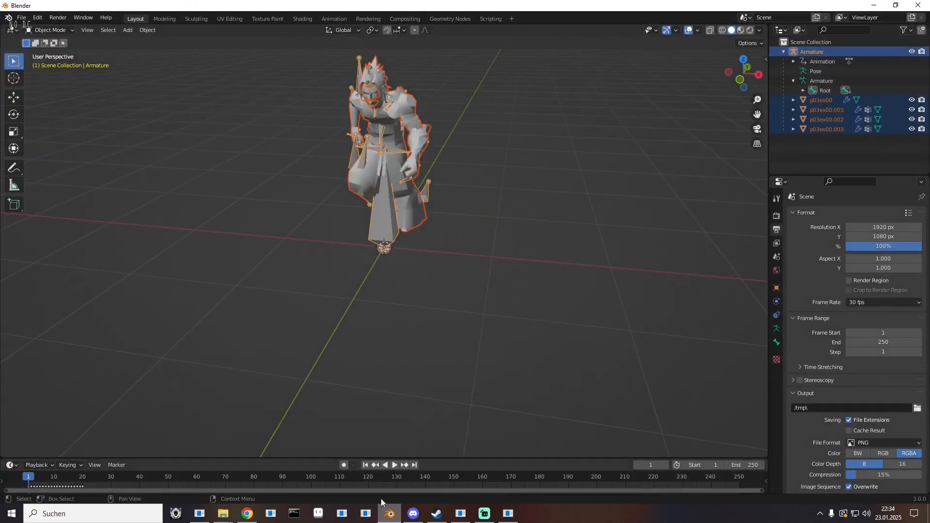
drag(345, 172, 360, 158)
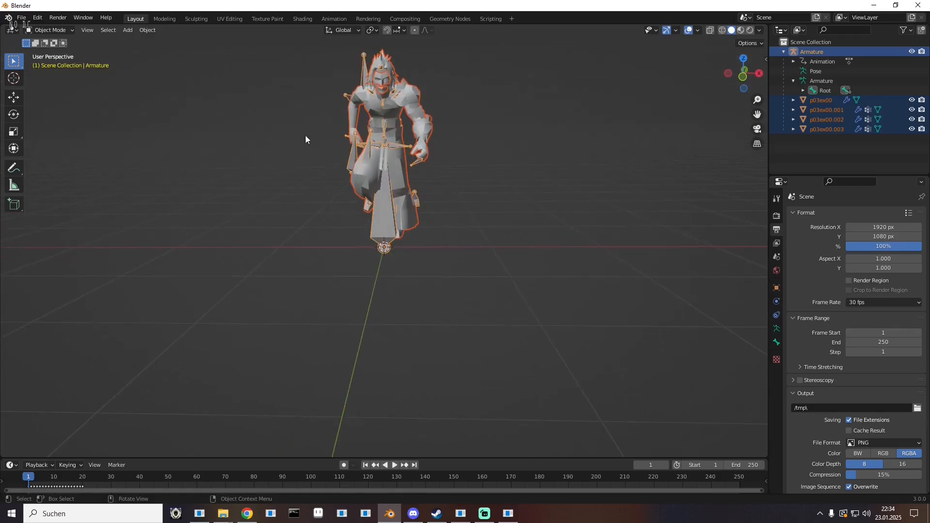
- Try to clear the armature's animation data
click(824, 61)
right_click(824, 60)
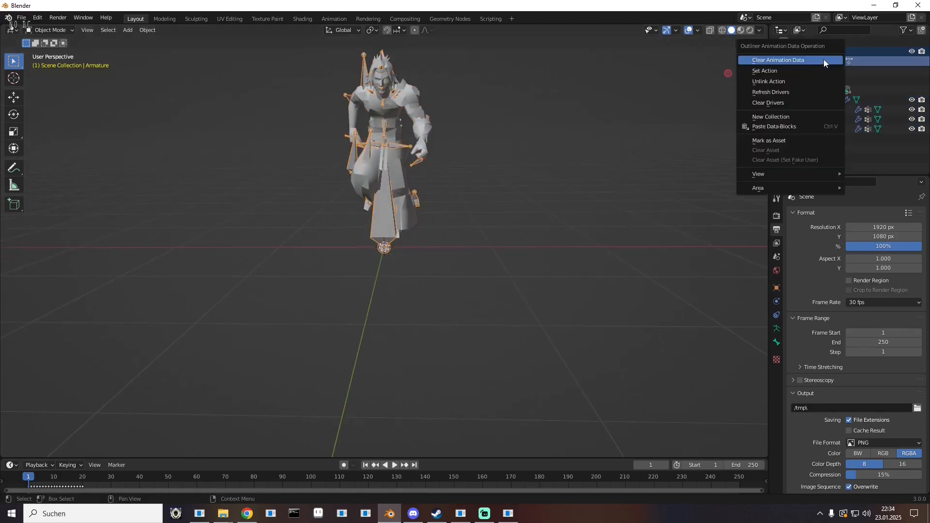
click(790, 62)
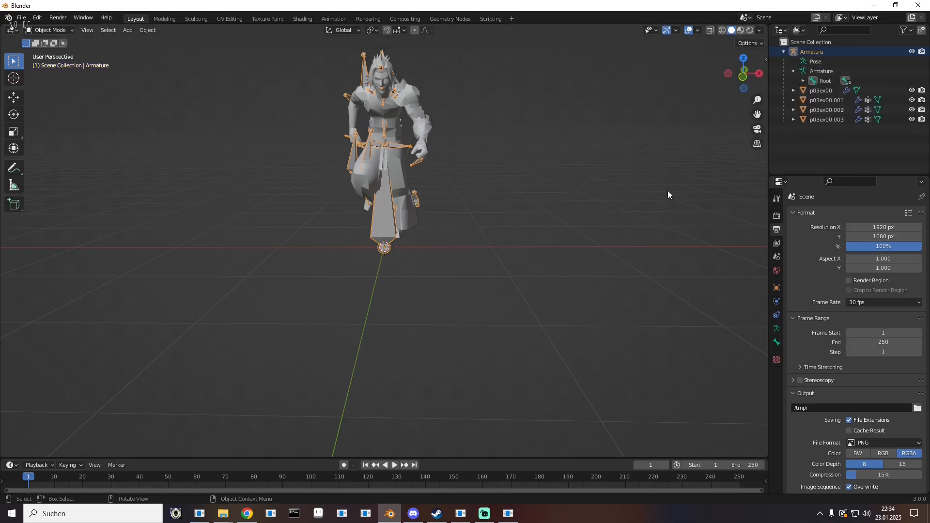
key(ctrl+z)
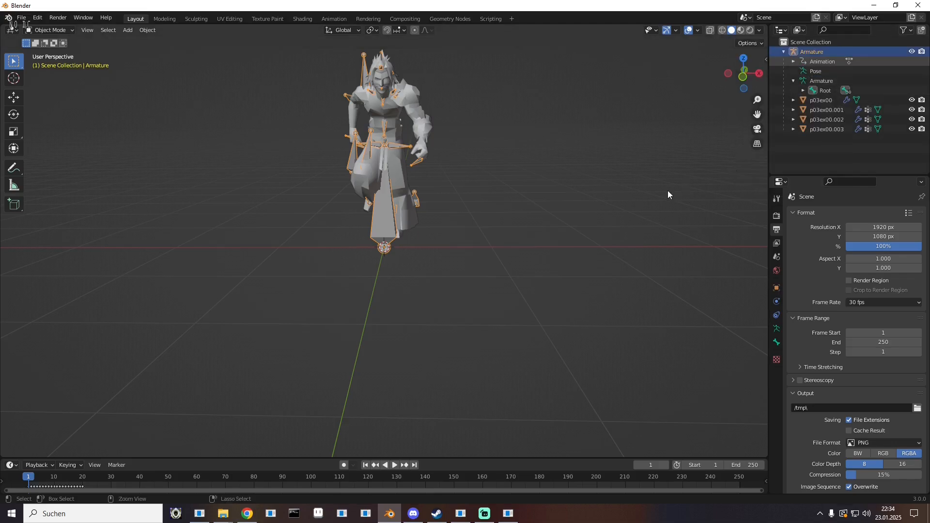
- Try to unlink the action from the armature's animation data and inspect the posed character from the side
click(819, 59)
right_click(819, 63)
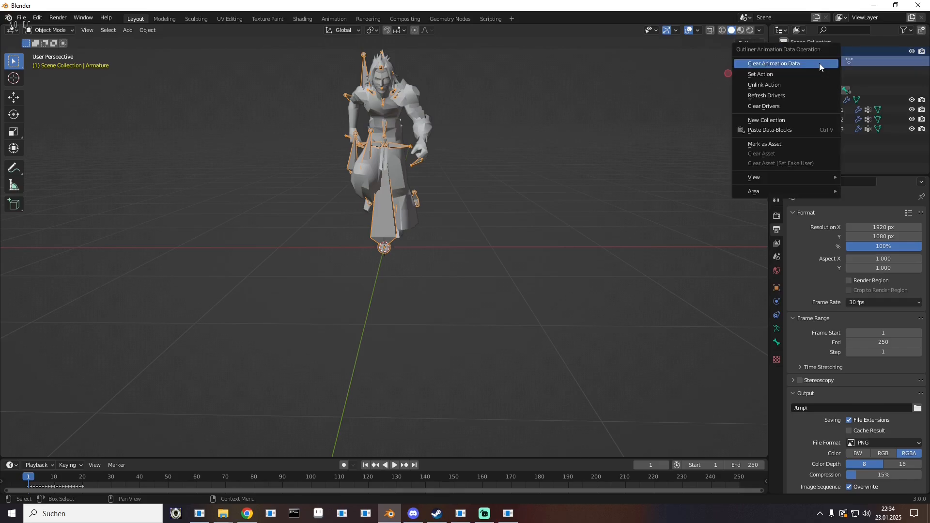
click(805, 86)
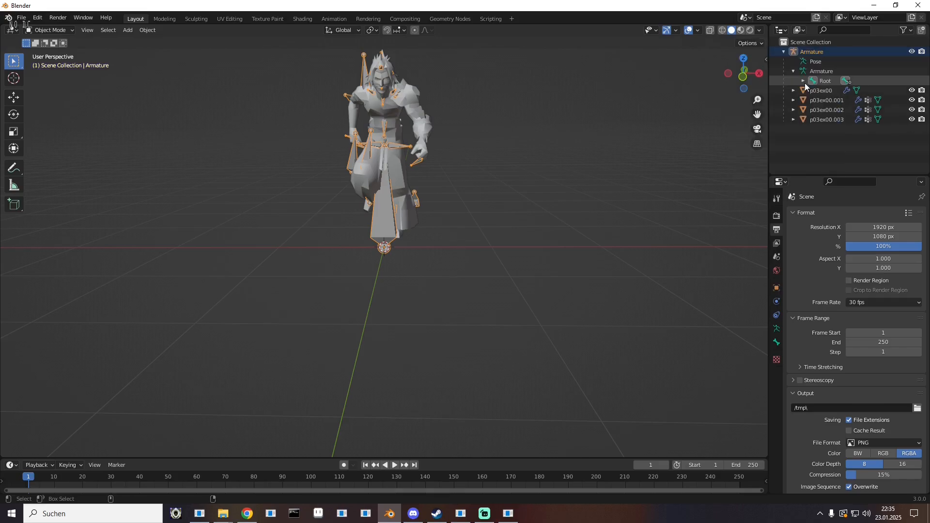
key(ctrl+z)
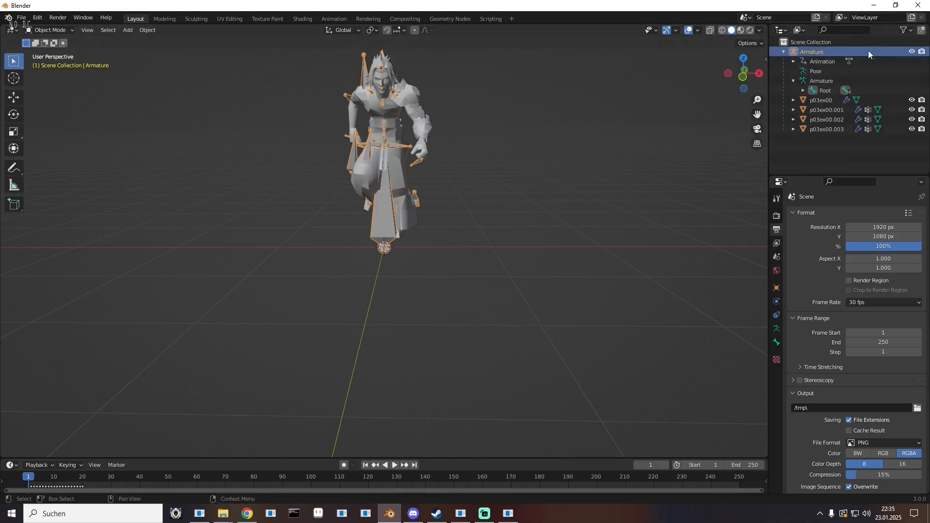
click(473, 199)
mouse_move(474, 196)
mouse_down()
mouse_move(521, 195)
mouse_move(458, 197)
mouse_up()
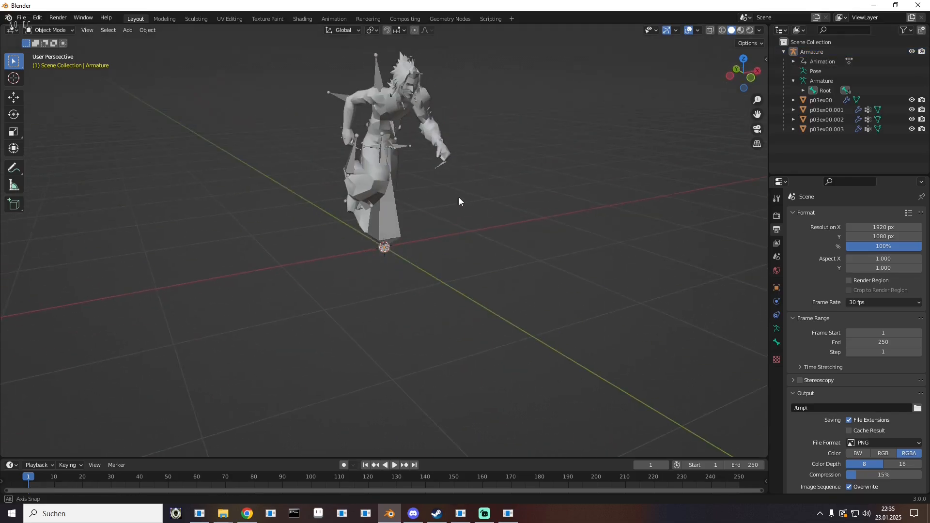
- Try to delete the armature's Animation entry, undo the deletion and reframe the character
click(818, 63)
key(Delete)
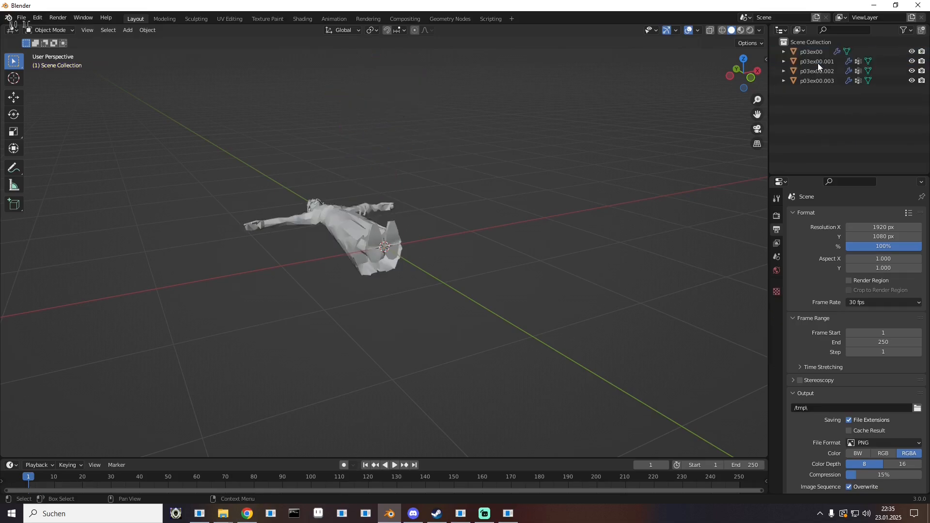
key(ctrl+z)
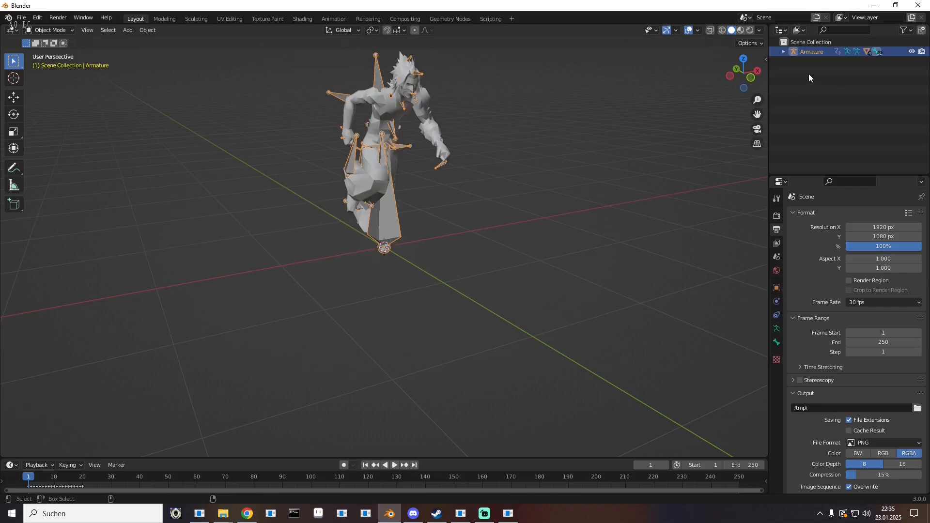
drag(466, 144, 441, 144)
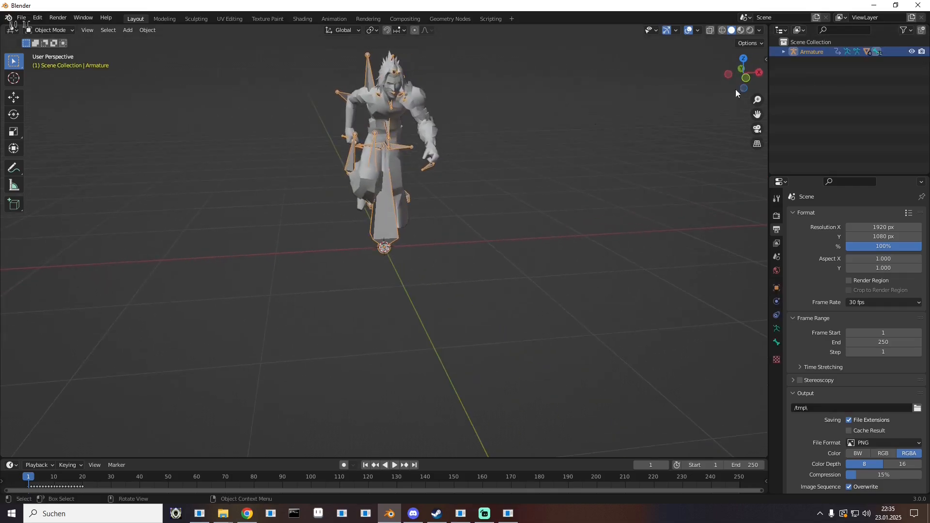
drag(758, 115, 744, 192)
drag(436, 201, 432, 193)
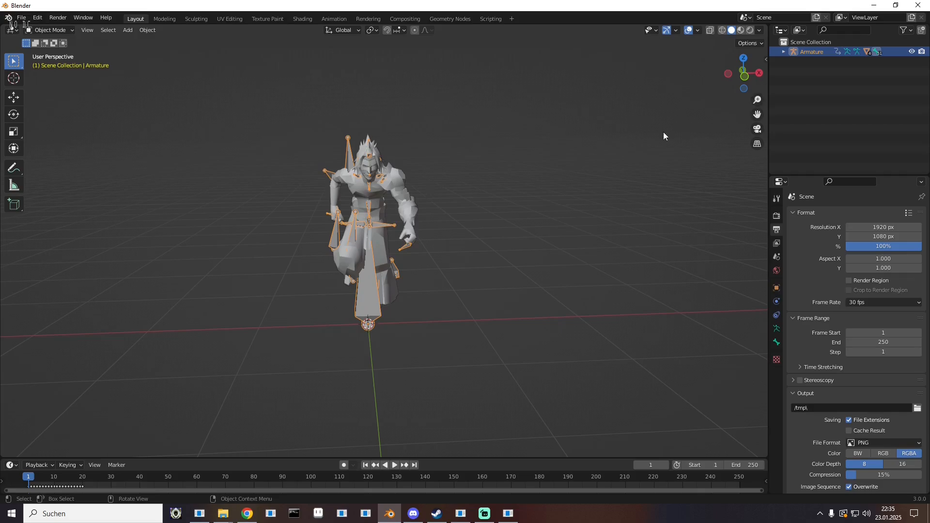
- Delete the armature from the scene and view the remaining T-posed meshes from the front
click(784, 51)
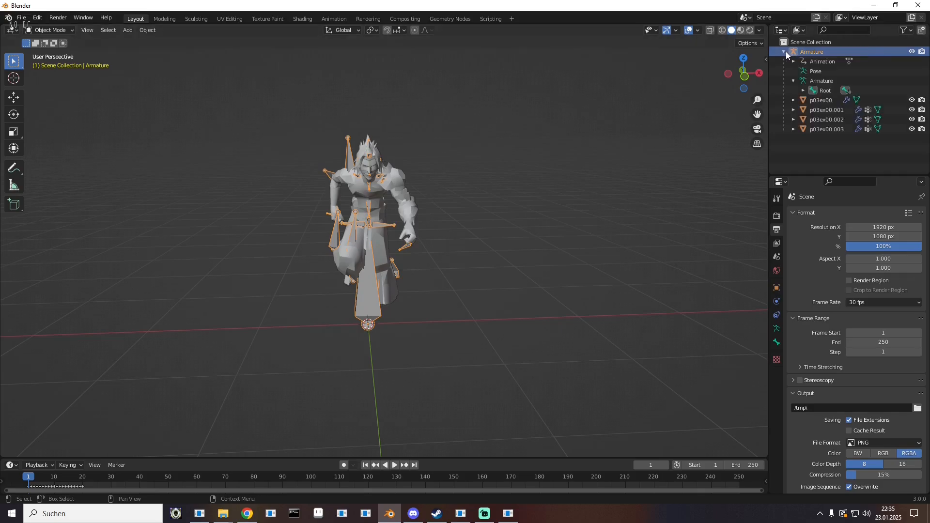
key(Delete)
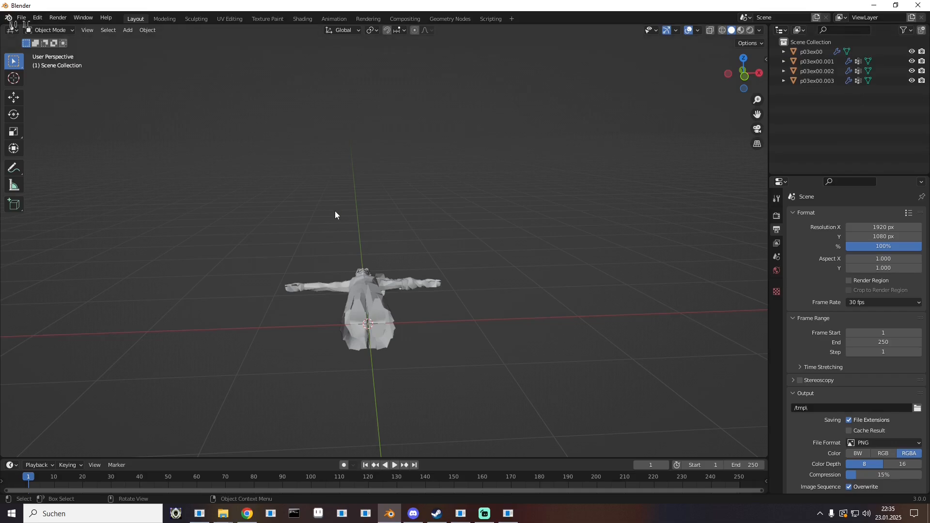
drag(336, 215, 339, 308)
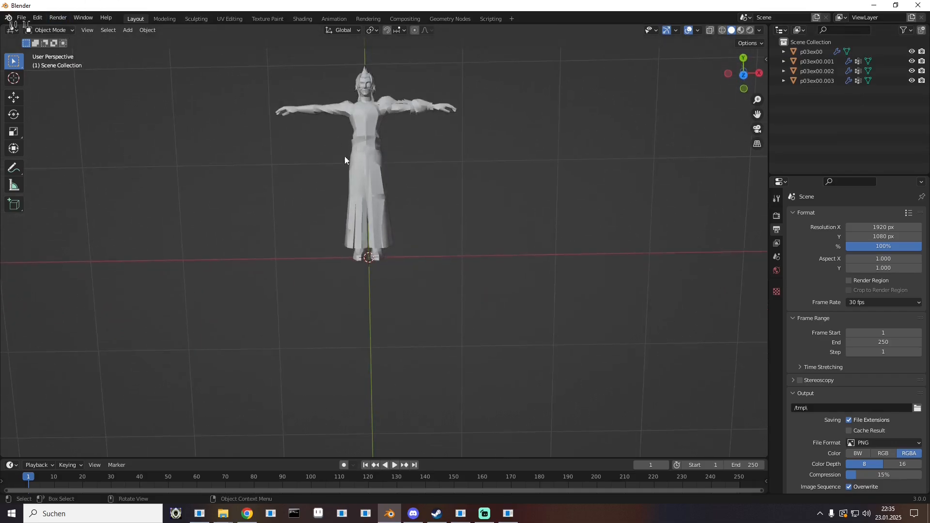
- Show the p03ex00.002 body mesh in Weight Paint mode and enlarge its vertex group list to examine the bone groups
click(363, 168)
click(53, 30)
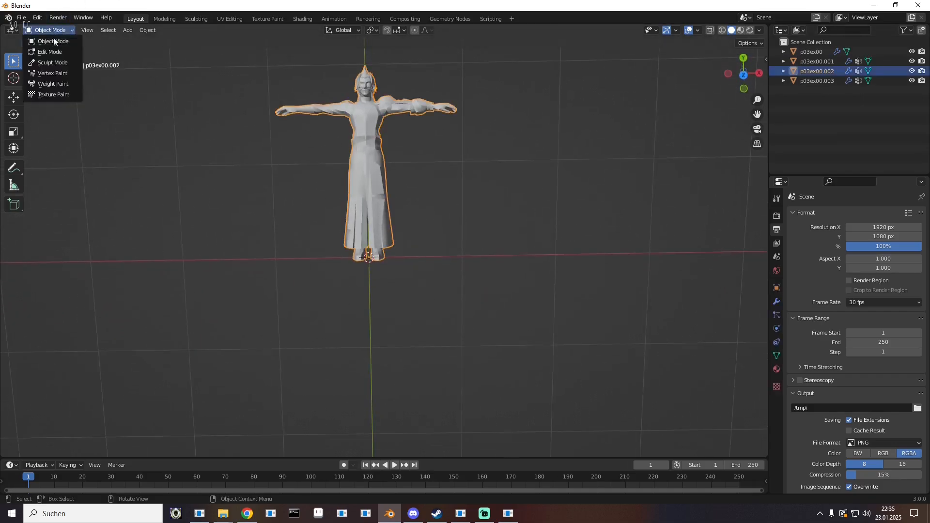
click(50, 84)
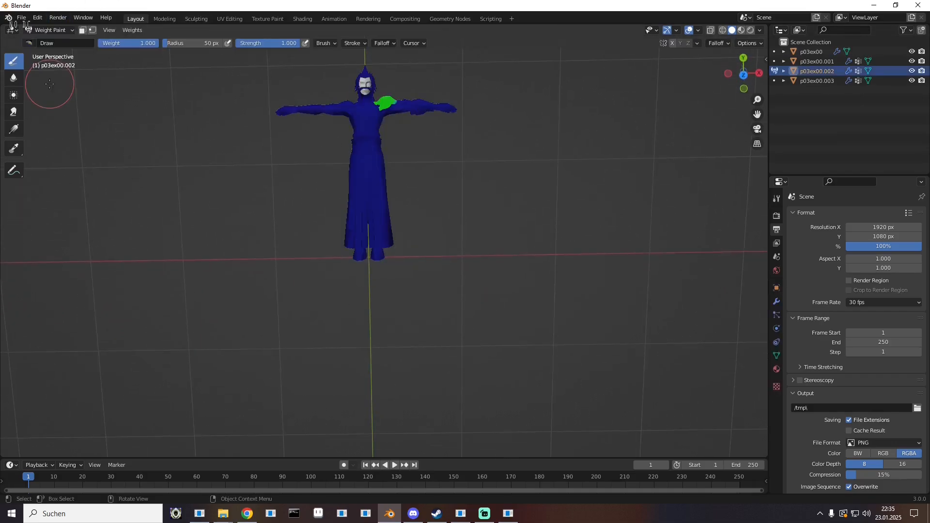
click(776, 357)
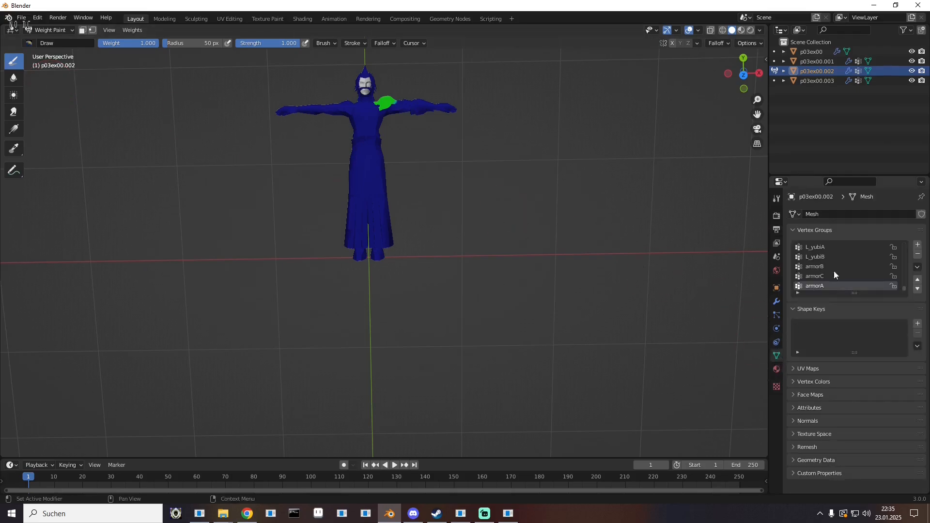
drag(857, 293, 855, 396)
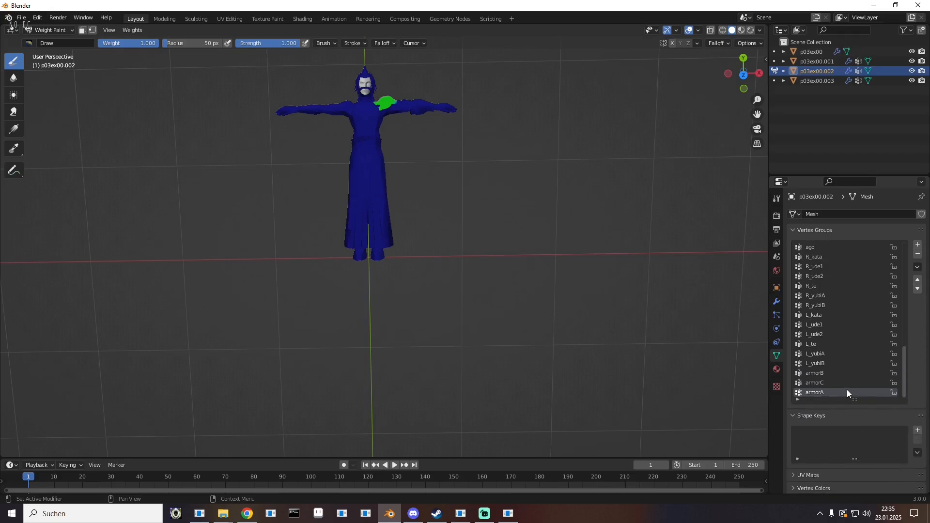
- Create a new General file without saving the current scene and delete the default camera, cube and light
click(21, 17)
mouse_move(36, 29)
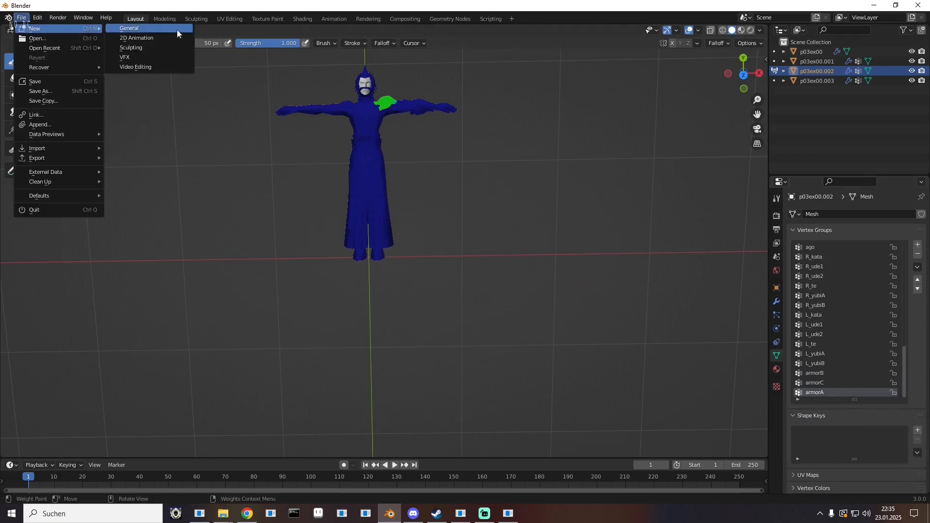
click(177, 33)
click(494, 276)
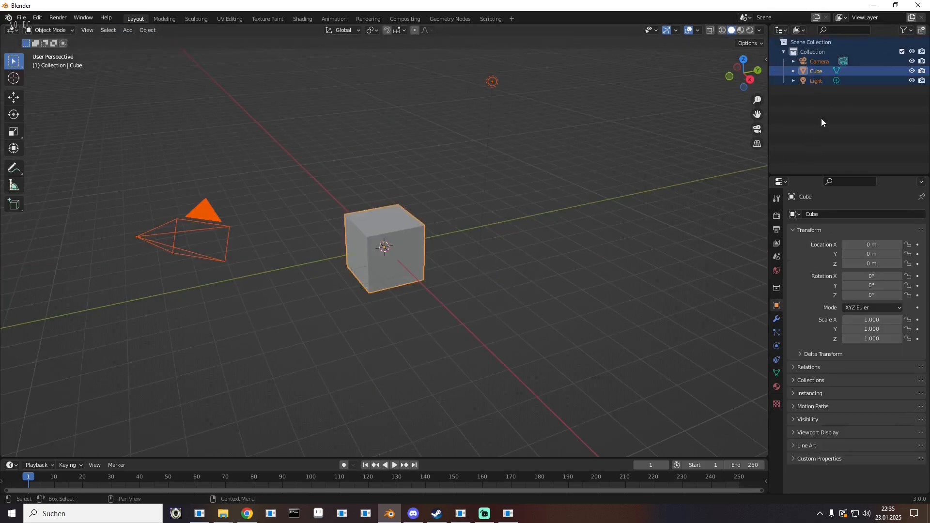
key(Delete)
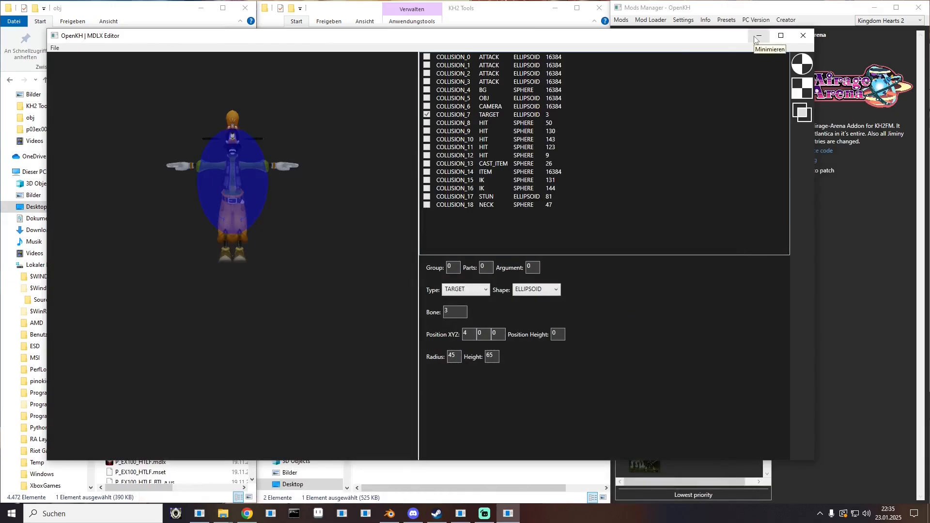
- Close the MDLX Editor and open the modded P_EX030.mdlx in the MDLX Viewer with Bone 000 and the skeleton shown
click(802, 35)
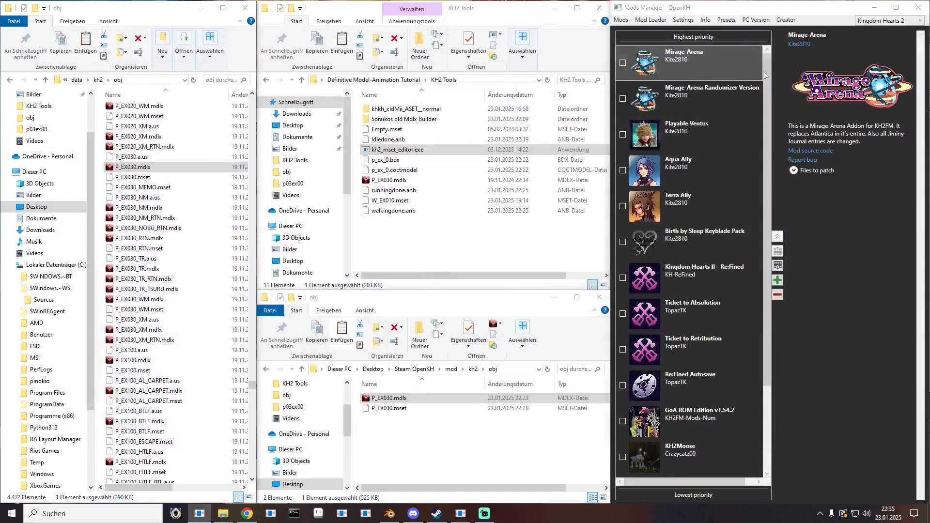
double_click(390, 398)
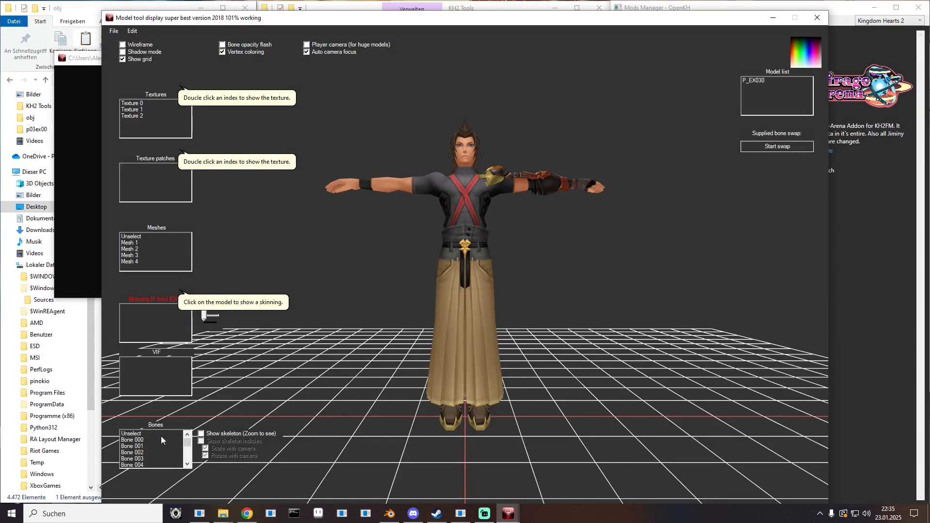
click(140, 441)
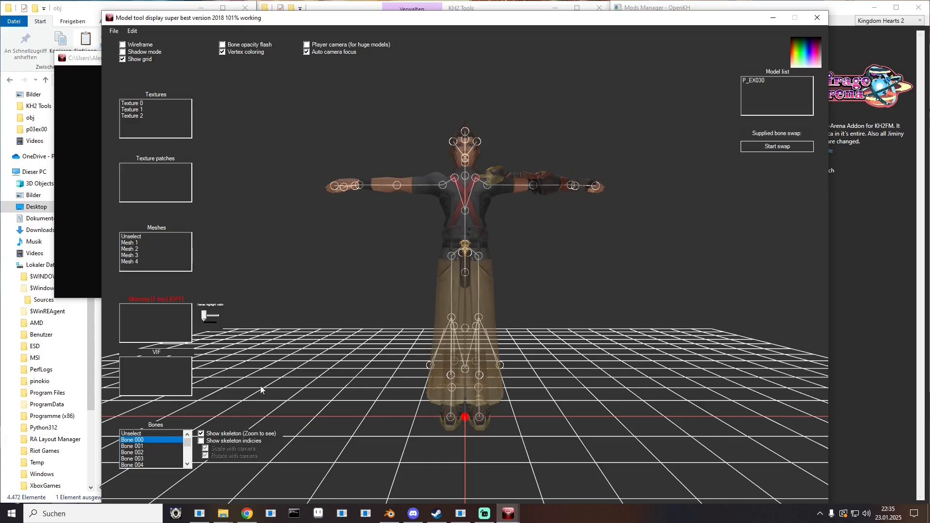
- Go through the first bones of the modded model, pick the one that controls the waist and inspect it from the side
click(137, 446)
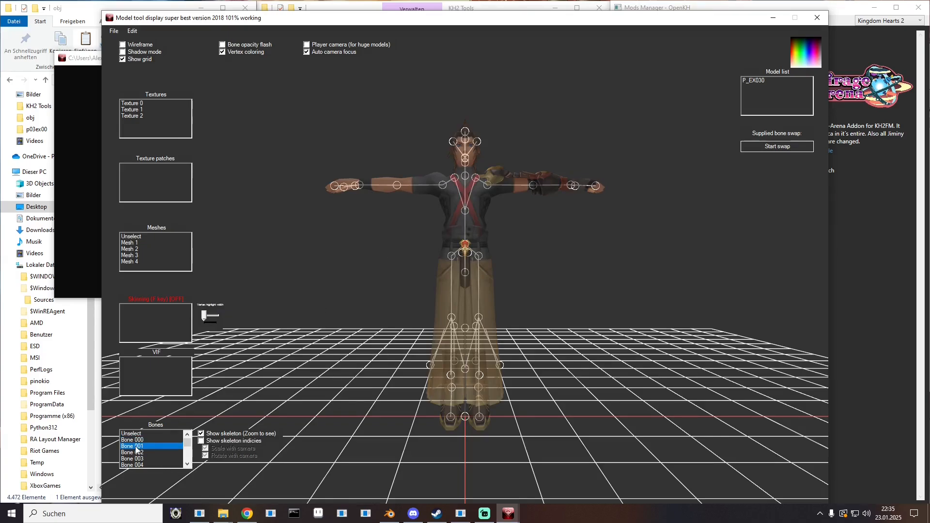
key(Down)
key(Down)
key(Down)
key(Down)
key(Down)
key(Down)
key(Down)
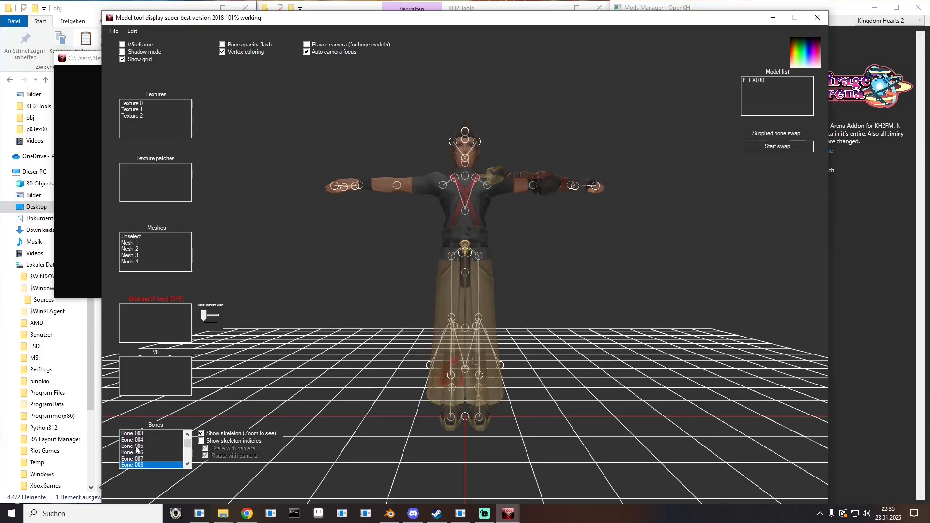
key(Up)
key(Up)
key(Up)
key(Up)
key(Up)
key(Up)
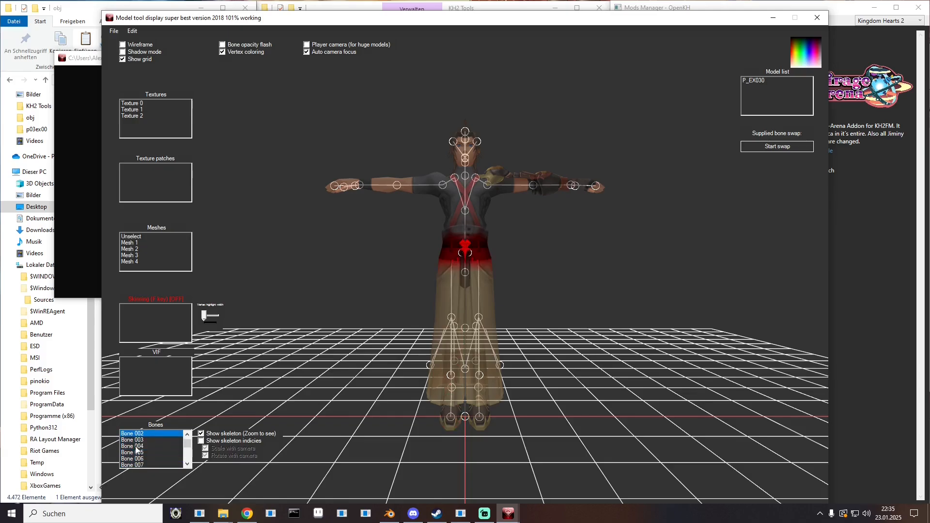
mouse_move(433, 254)
mouse_down()
mouse_move(462, 254)
mouse_move(418, 258)
mouse_up()
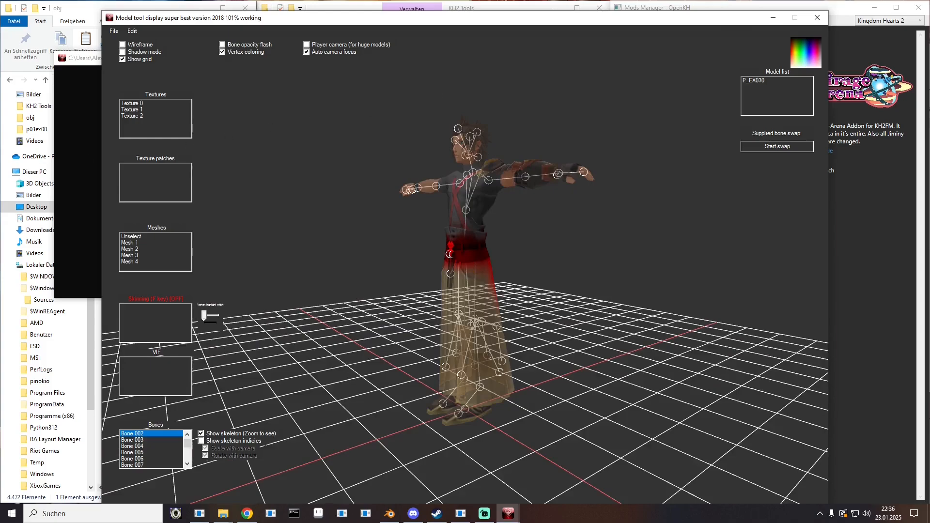
- Switch to the KH2 Object Editor and set the Target collision's bone to 2
key(alt+Tab)
drag(414, 27, 409, 71)
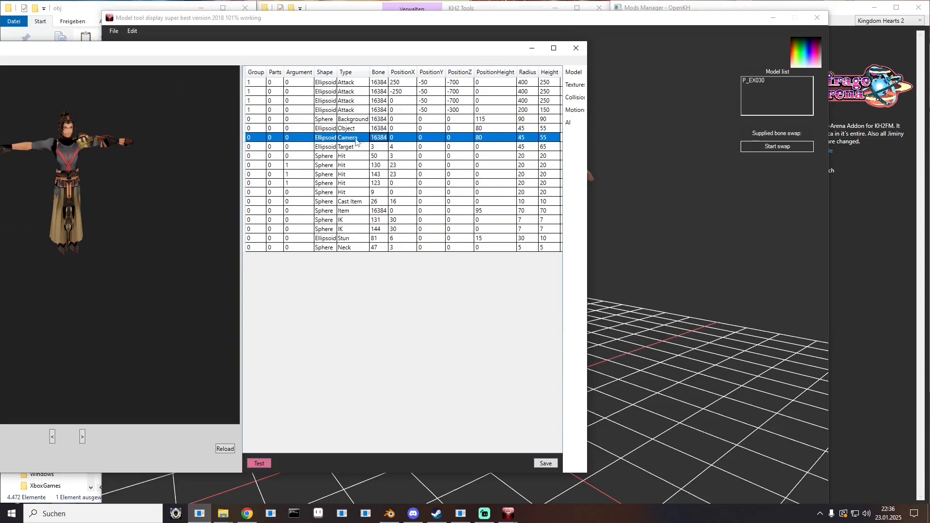
click(379, 147)
click(379, 146)
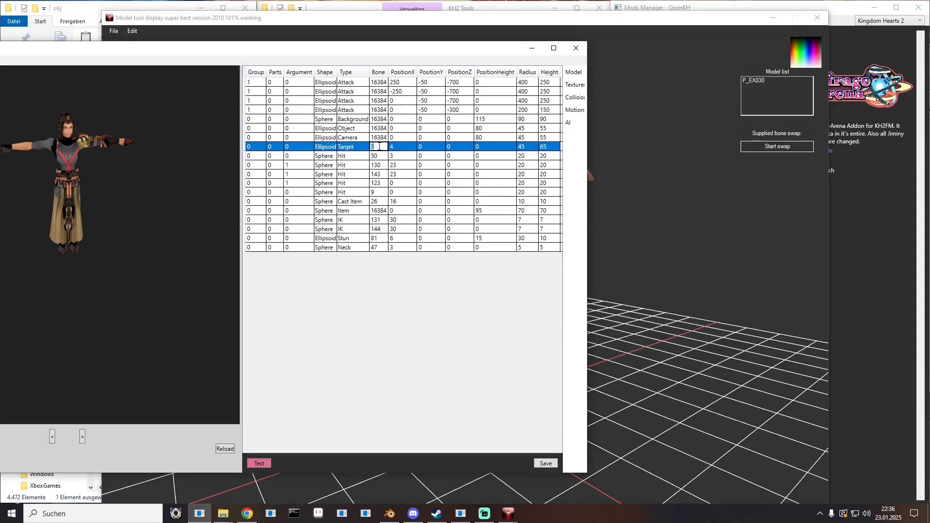
text(2)
key(Return)
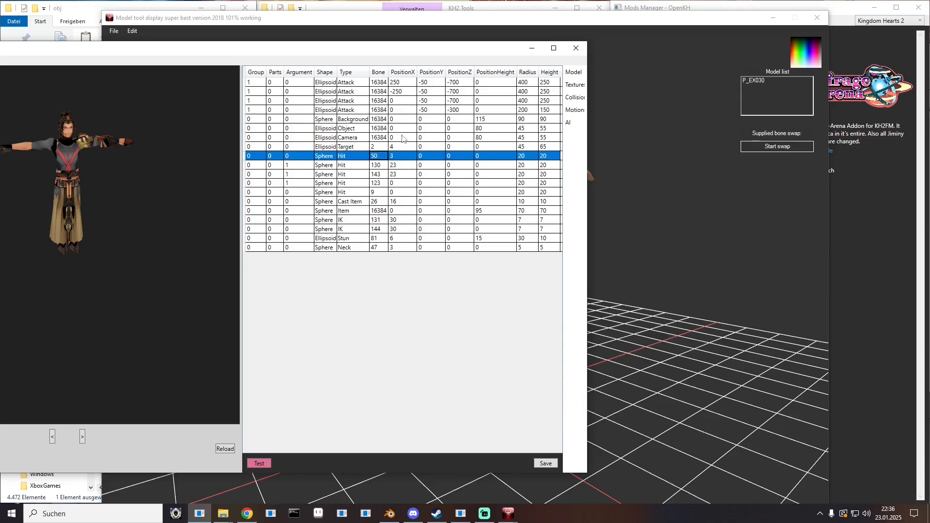
key(Down)
key(Down)
key(Down)
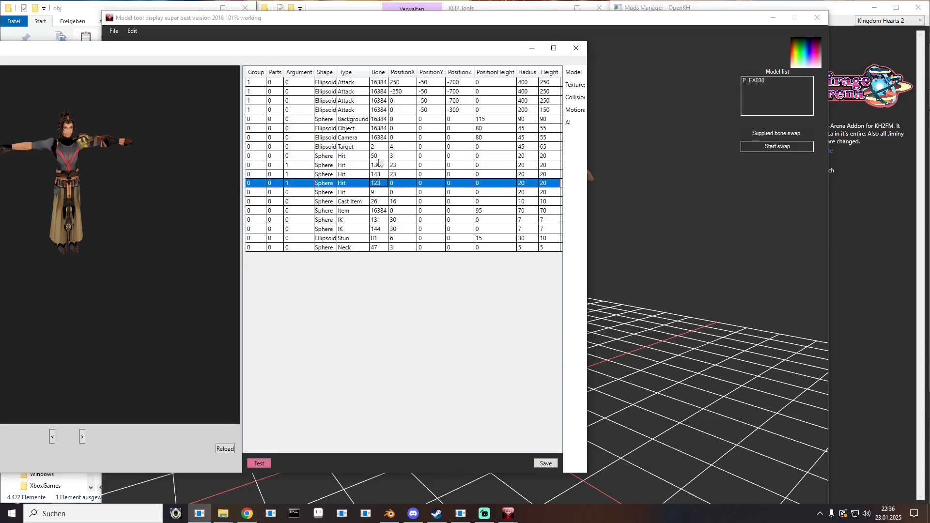
click(379, 160)
click(576, 48)
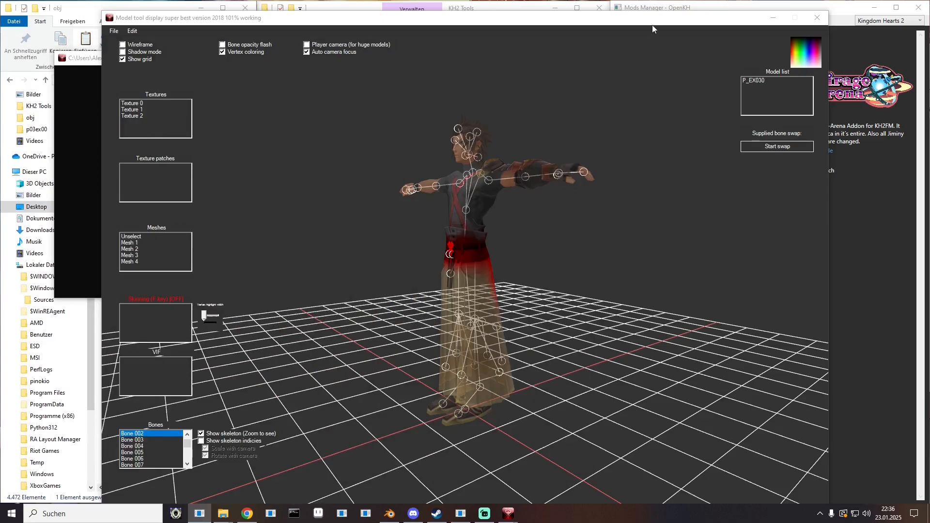
- Launch the MDLX Editor again and load the original P_EX030.mdlx model
drag(653, 18, 0, 27)
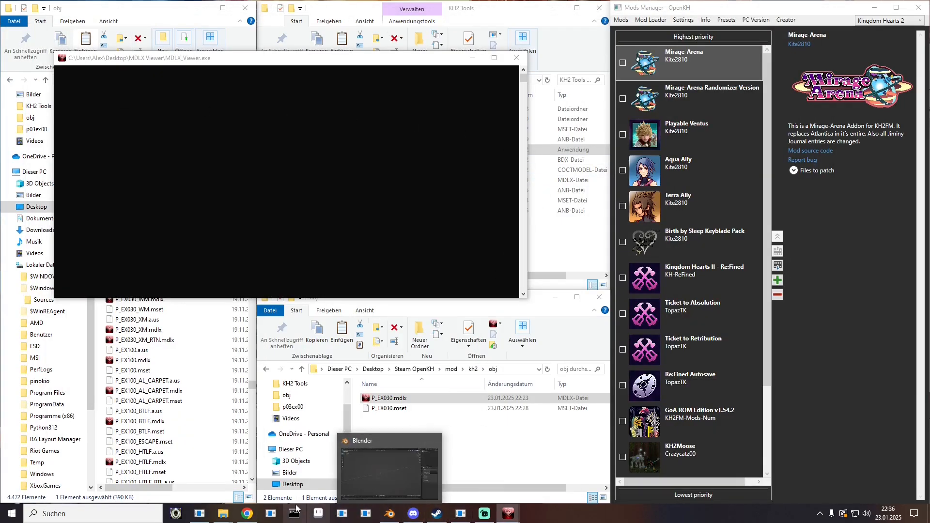
mouse_move(206, 516)
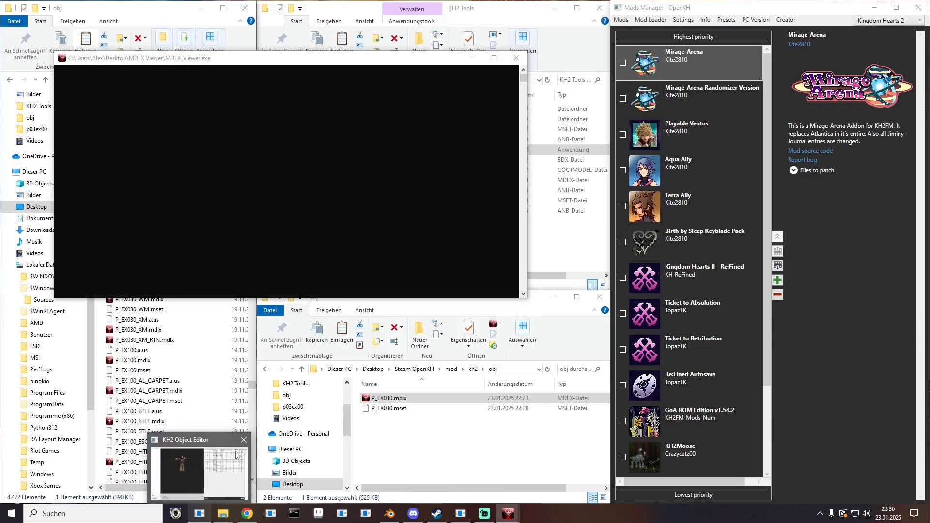
mouse_move(509, 518)
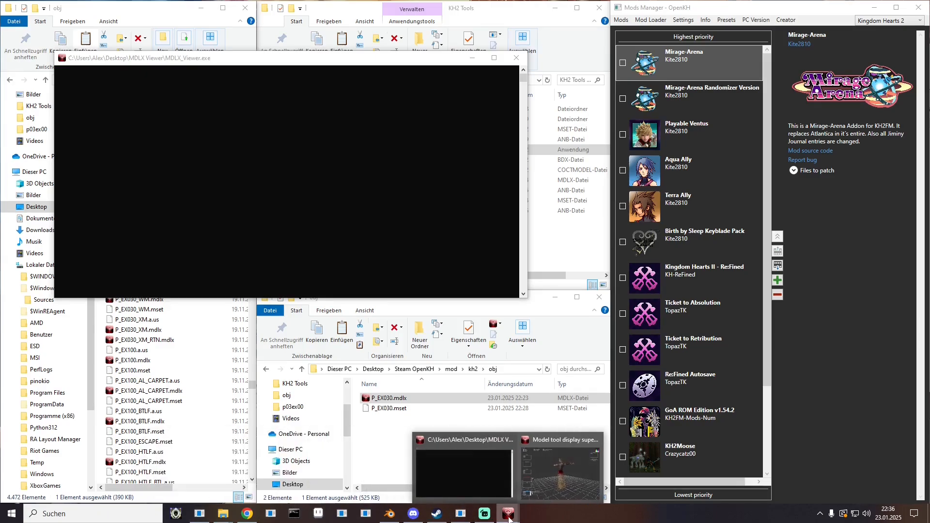
mouse_move(462, 518)
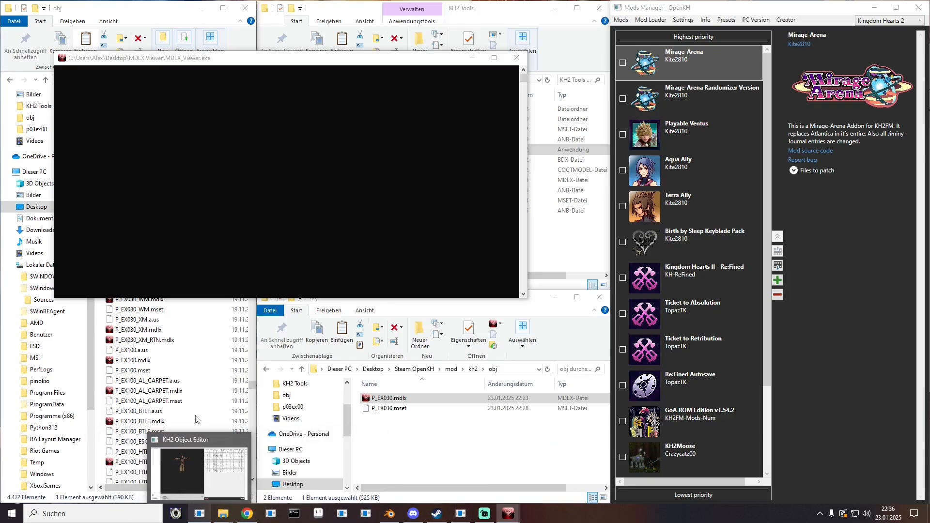
click(109, 514)
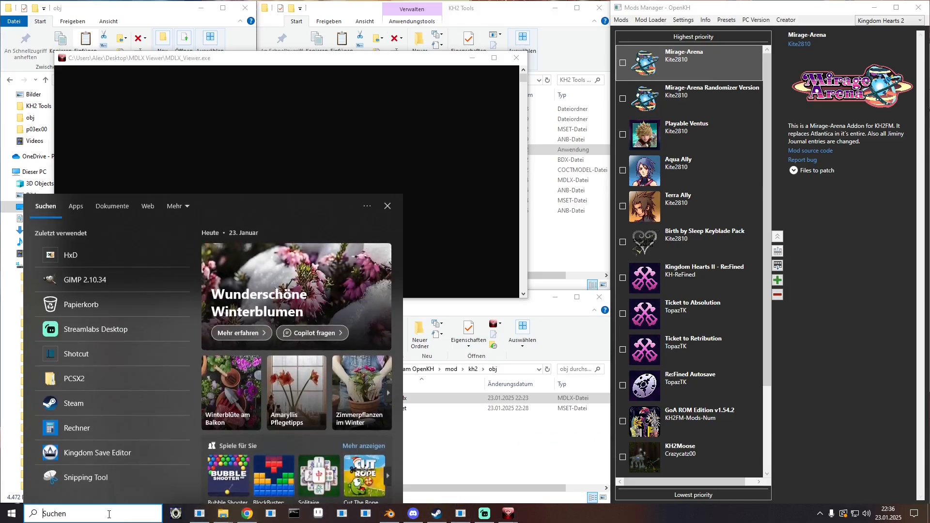
text(mdlx ed)
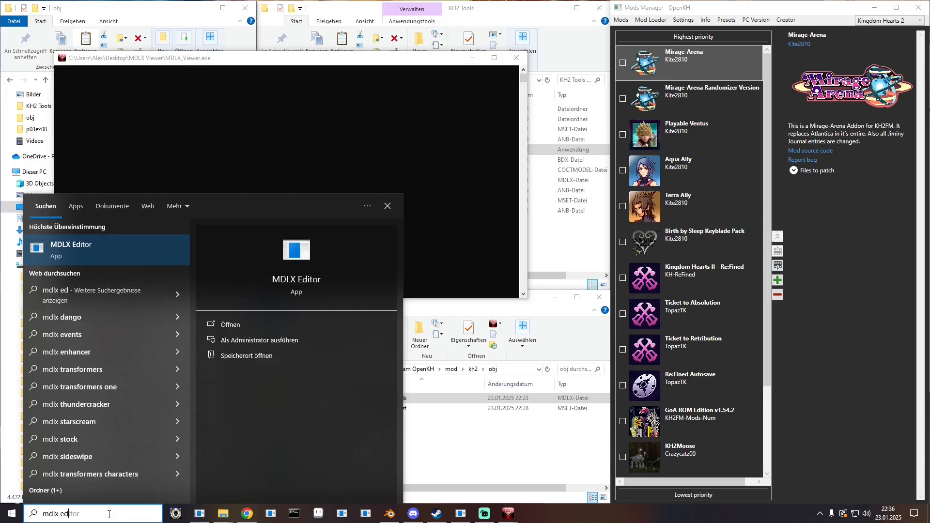
key(Return)
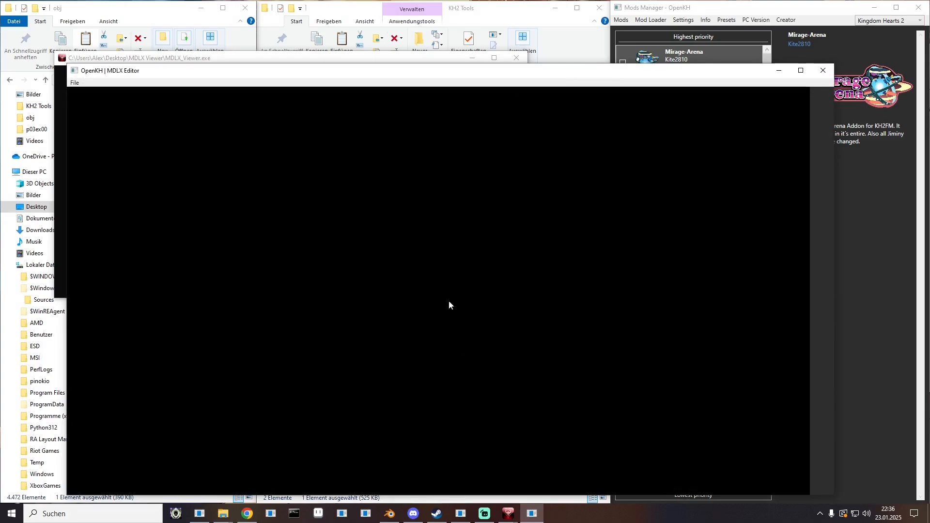
drag(169, 67, 295, 48)
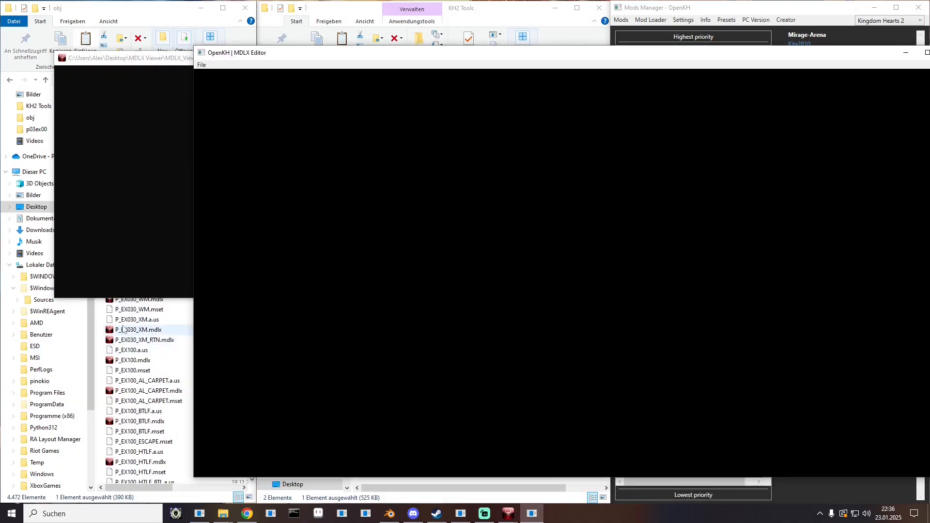
scroll(124, 350, up, 4)
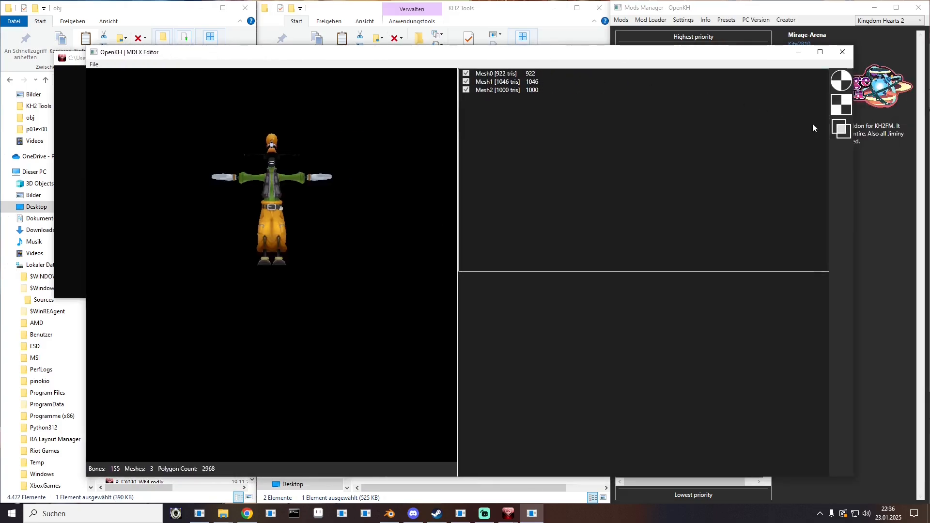
- List the original model's collisions and display the COLLISION_8 hit sphere to see which body part it covers
click(843, 132)
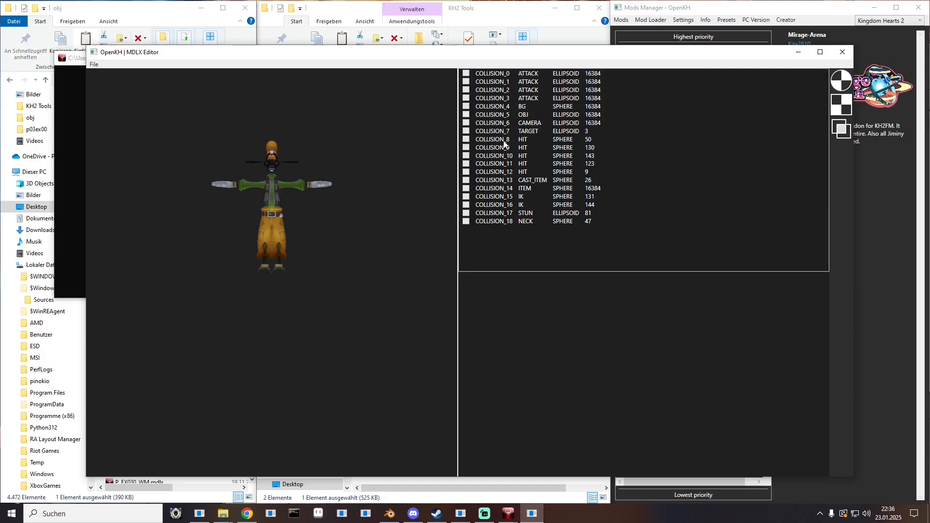
click(466, 139)
drag(345, 171, 315, 190)
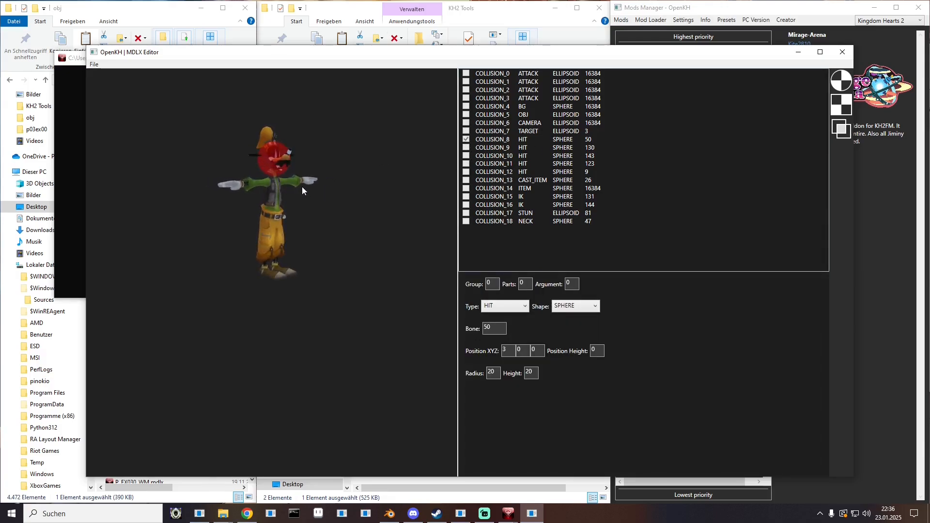
- Switch to the MDLX Viewer and go through the bones from Bone 003 onward to select the one controlling the head
key(alt+Tab)
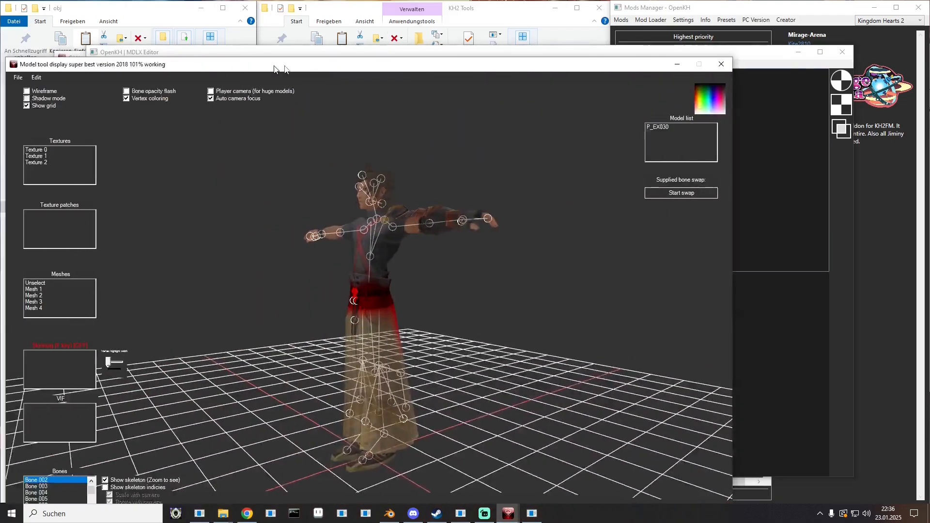
drag(274, 69, 378, 29)
click(152, 446)
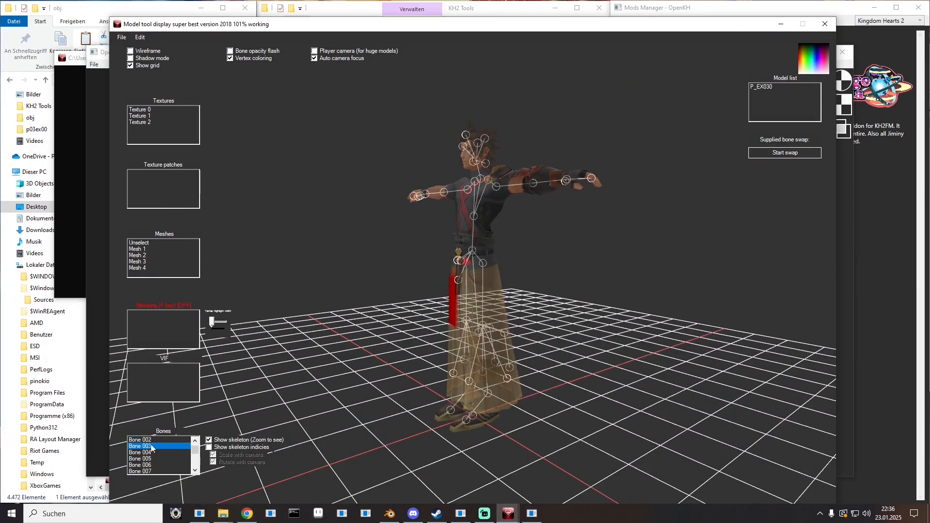
key(Down)
key(Down)
key(Down)
key(Down)
key(Down)
key(Down)
key(Down)
key(Down)
key(Down)
key(Down)
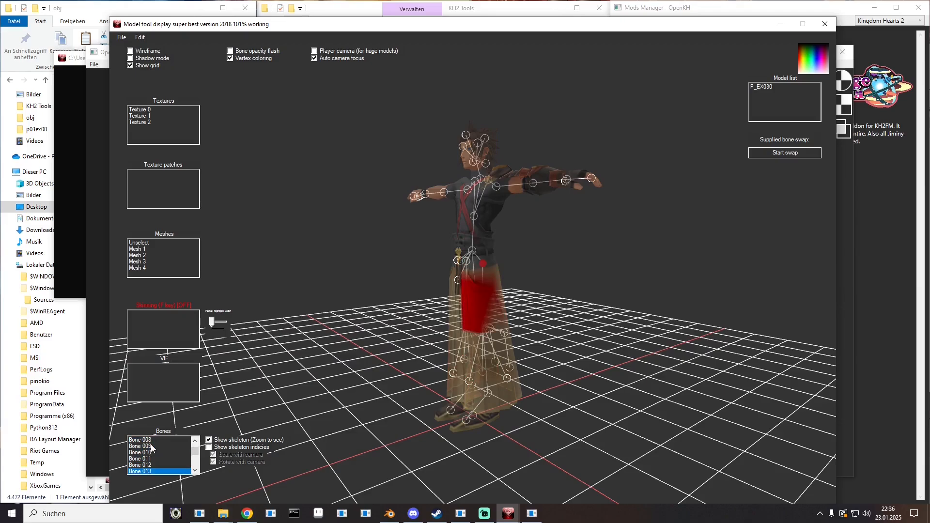
key(Down)
key(Down)
key(Down)
key(Down)
key(Down)
key(Down)
key(Down)
key(Down)
key(Down)
key(Down)
key(Down)
key(Down)
key(Down)
key(Down)
key(Down)
key(Down)
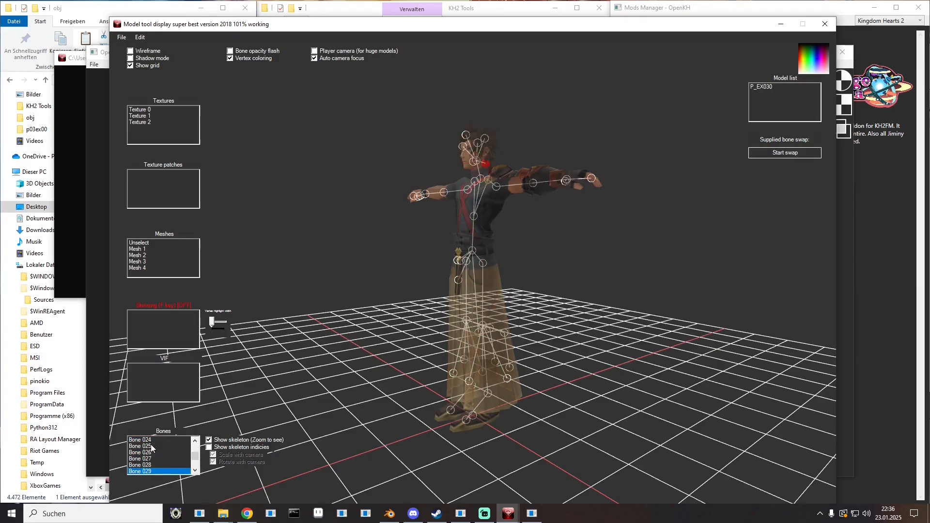
key(Up)
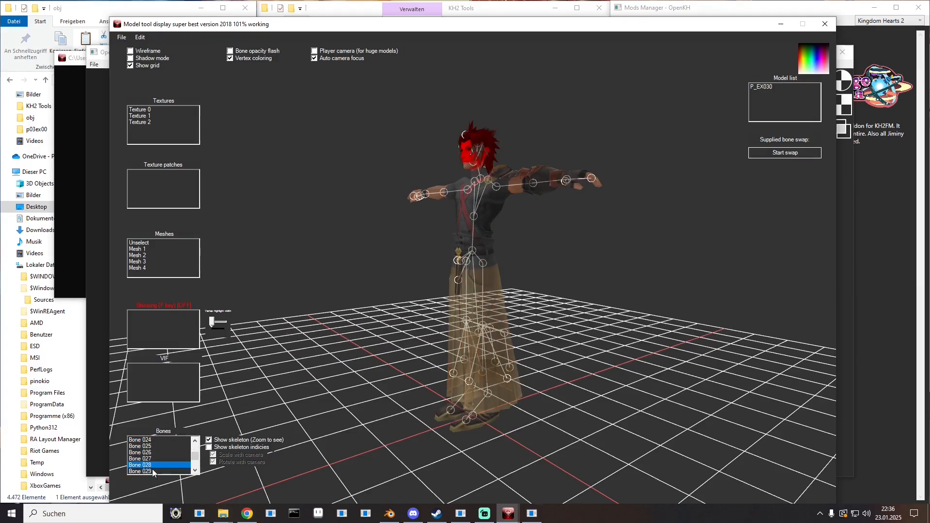
- In the KH2 Object Editor, set the first Hit collision's bone to 28
drag(0, 76, 632, 52)
double_click(634, 159)
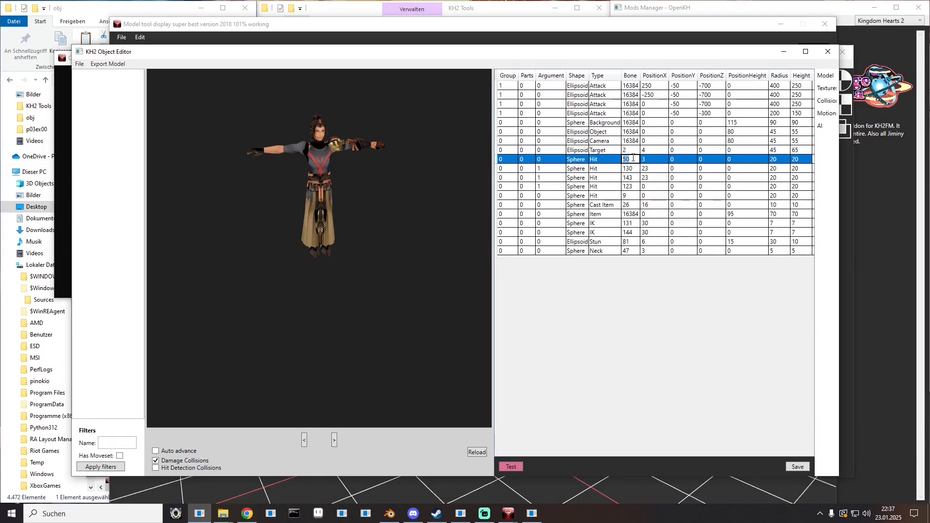
key(Return)
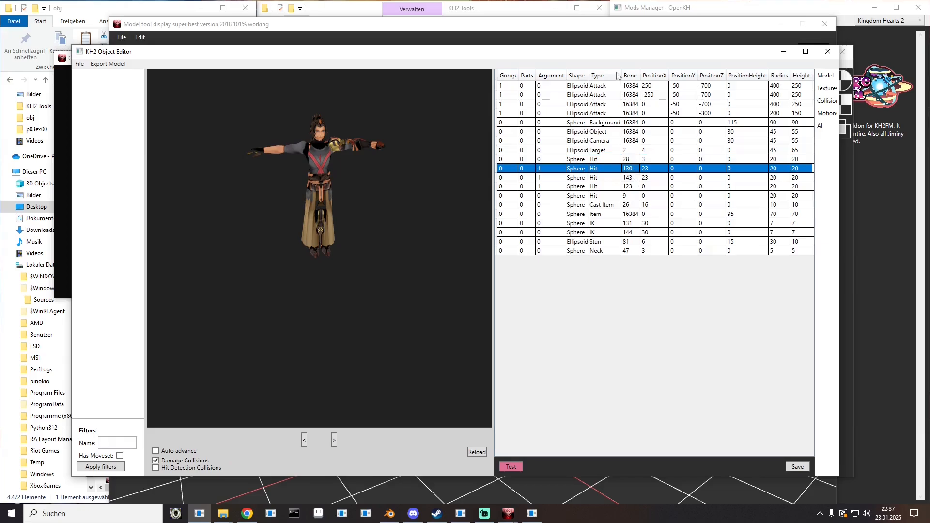
- Return to the MDLX Editor and display the COLLISION_9 hit sphere on the original model, viewed from the front
drag(615, 51, 0, 53)
drag(742, 26, 0, 28)
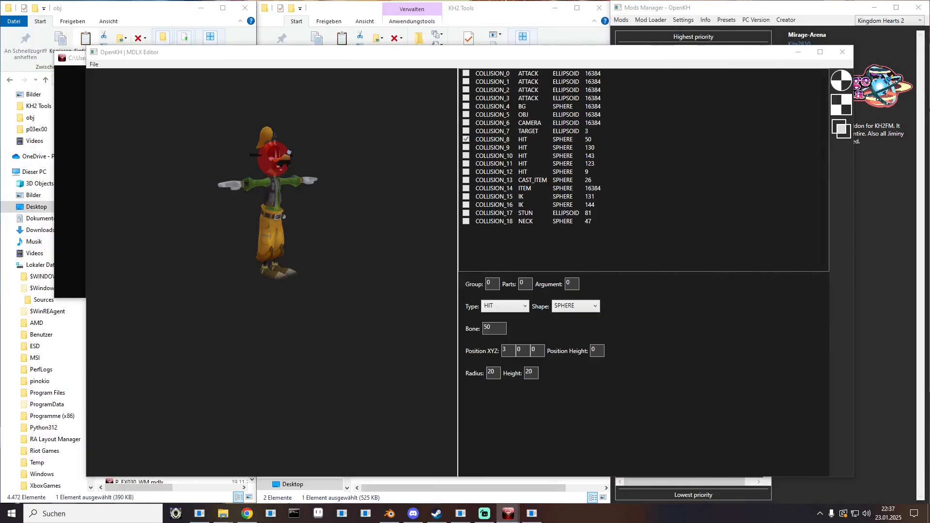
click(466, 147)
drag(296, 195, 280, 189)
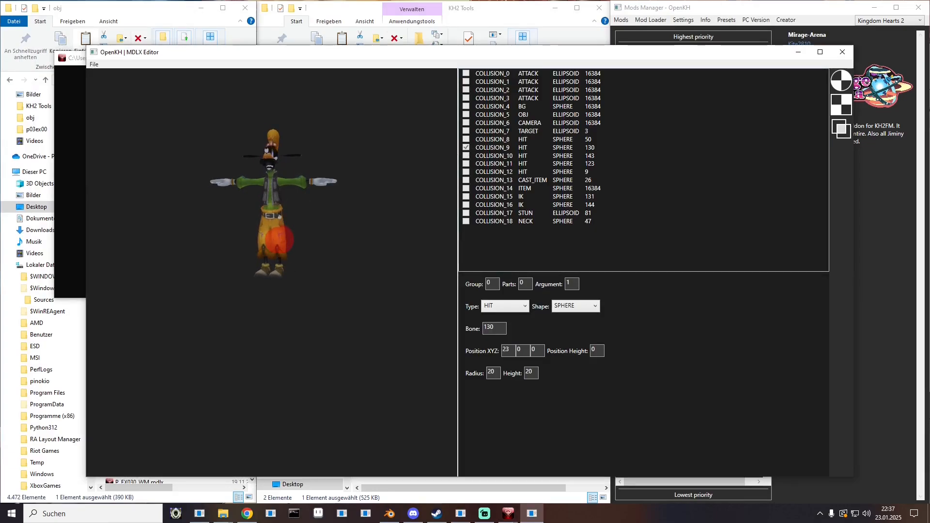
- Switch to the MDLX Viewer and go back through the bones to Bone 014, examining which leg area each one controls
click(508, 514)
drag(659, 66, 712, 22)
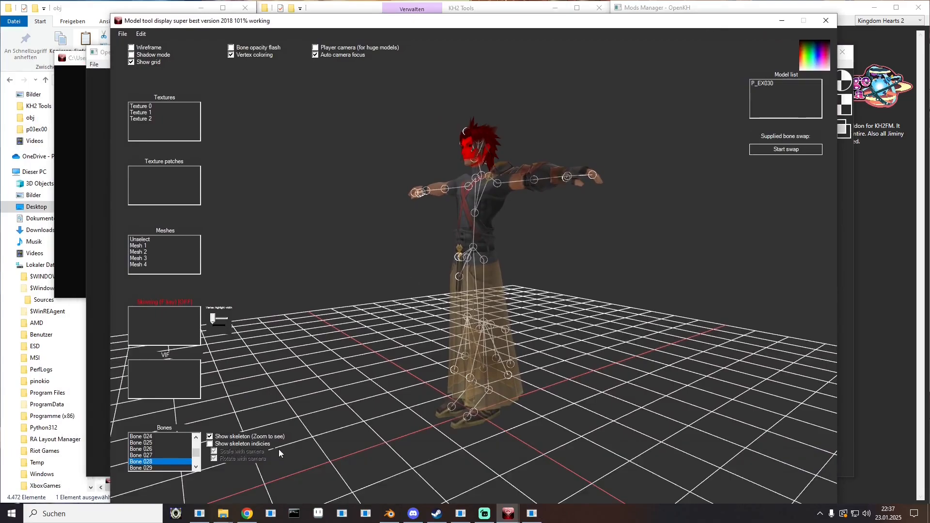
key(Up)
key(Up)
key(Up)
key(Up)
key(Up)
key(Up)
key(Up)
key(Up)
key(Up)
key(Up)
key(Up)
key(Up)
key(Up)
key(Up)
key(Up)
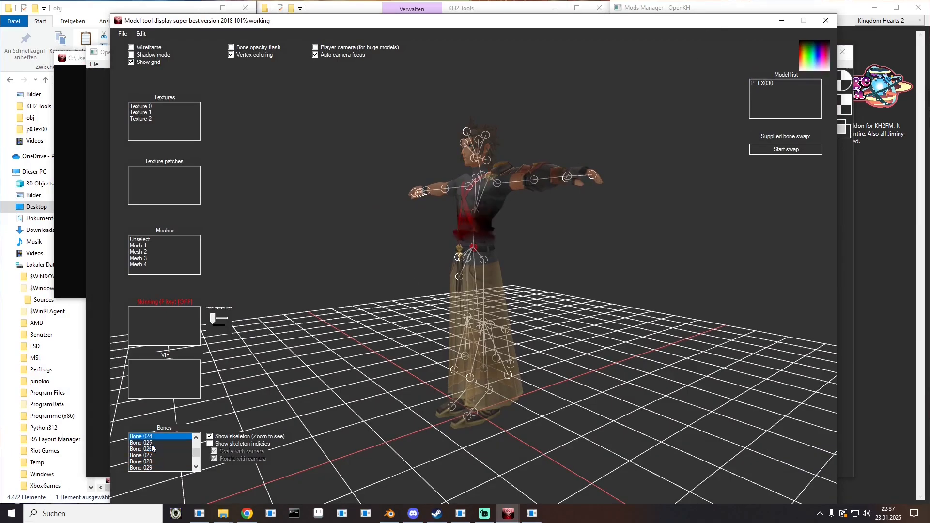
click(152, 444)
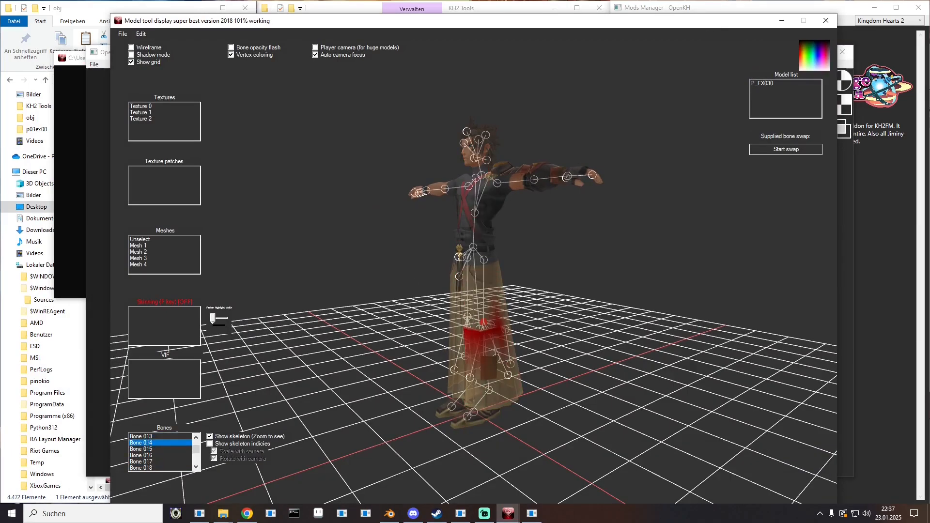
- Switch to the KH2 Object Editor and set the second Hit collision's bone to 14
mouse_move(508, 329)
mouse_down()
mouse_move(471, 270)
mouse_move(508, 328)
mouse_up()
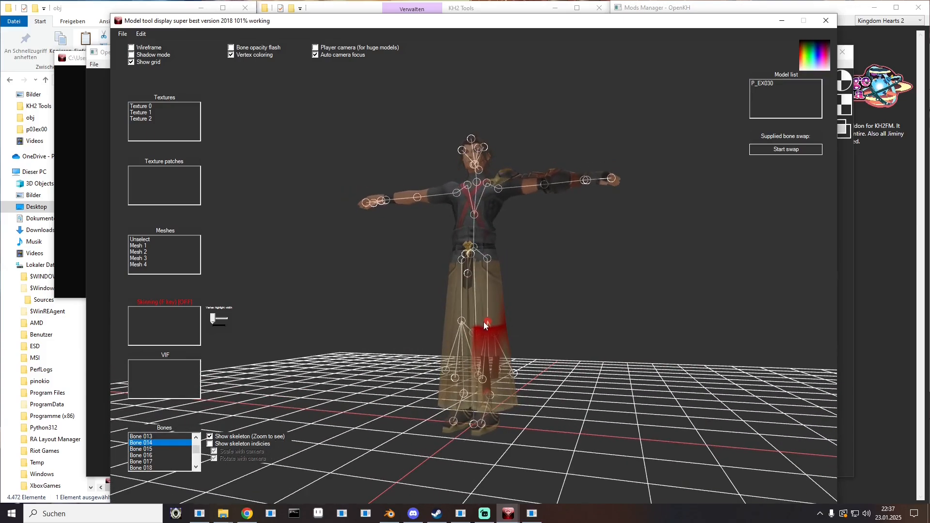
key(alt+Tab)
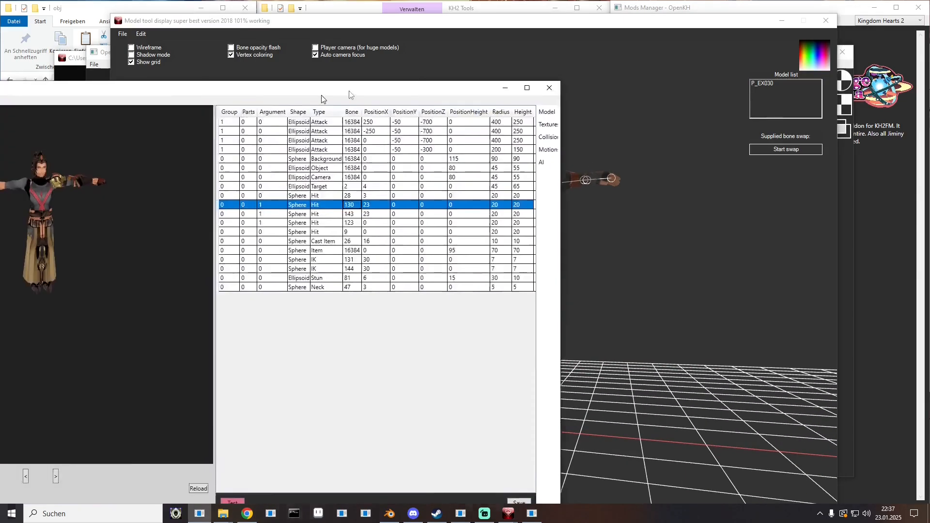
drag(320, 93, 407, 70)
double_click(443, 182)
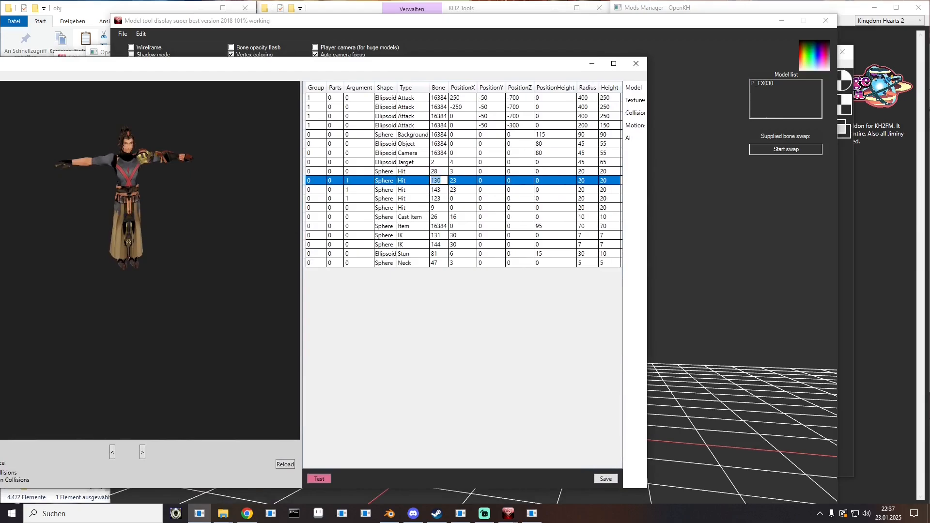
text(14)
key(Return)
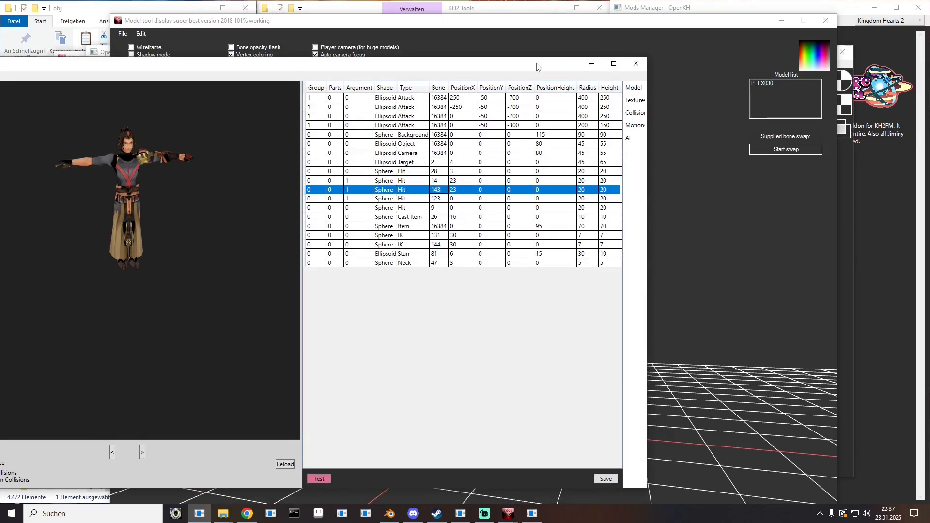
- Return to the MDLX Editor, hide COLLISION_9 and display the COLLISION_10 hit sphere on the original model
drag(538, 66, 0, 66)
drag(752, 23, 0, 29)
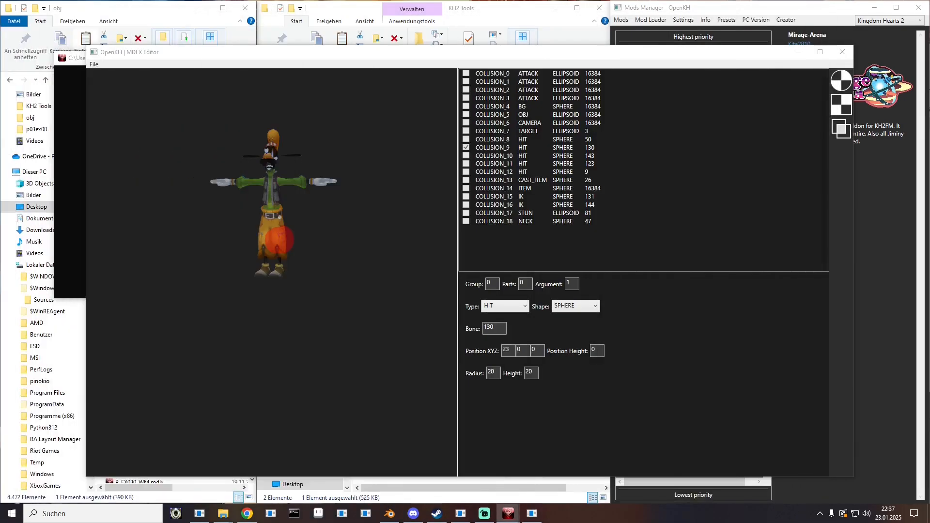
click(466, 148)
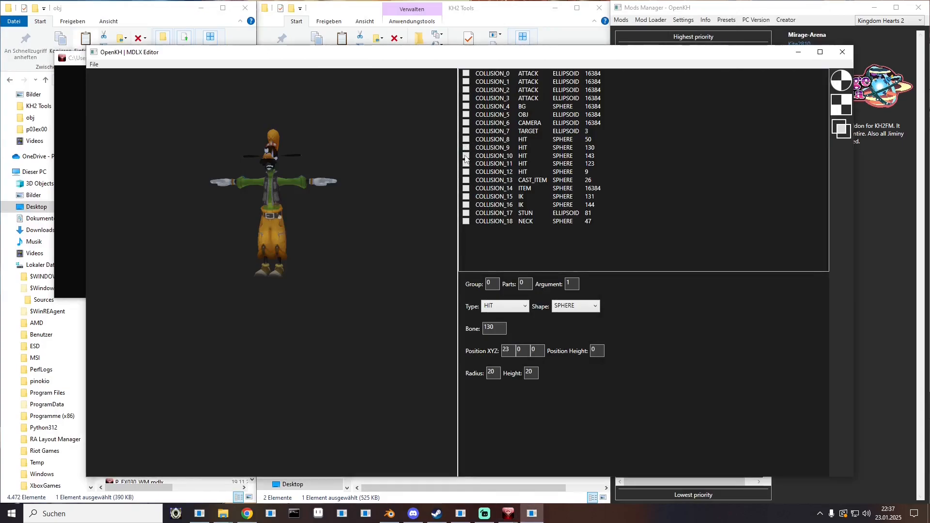
click(466, 155)
- Switch to the MDLX Viewer and go back through the bones from Bone 014 to select Bone 004, checking the leg area it controls
drag(0, 41, 582, 25)
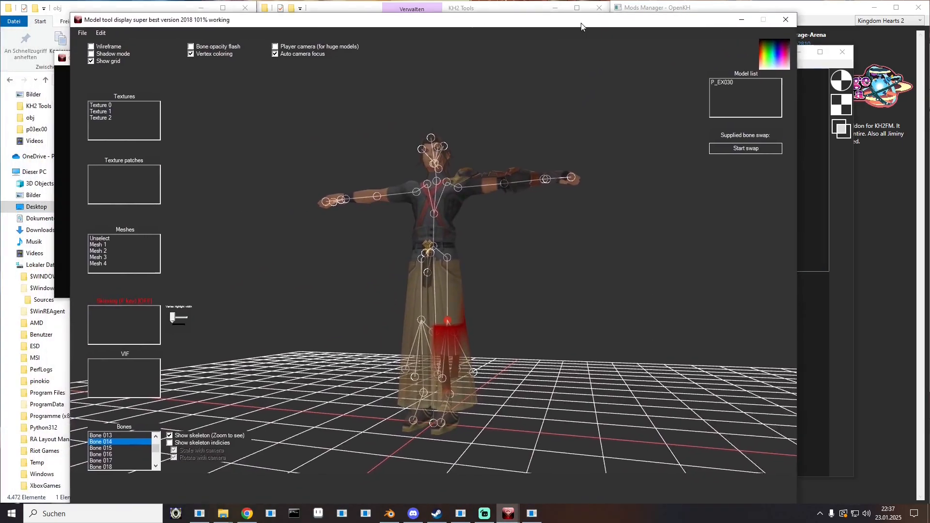
key(Up)
key(Up)
key(Up)
key(Up)
key(Up)
key(Up)
key(Up)
key(Up)
key(Up)
key(Up)
key(Up)
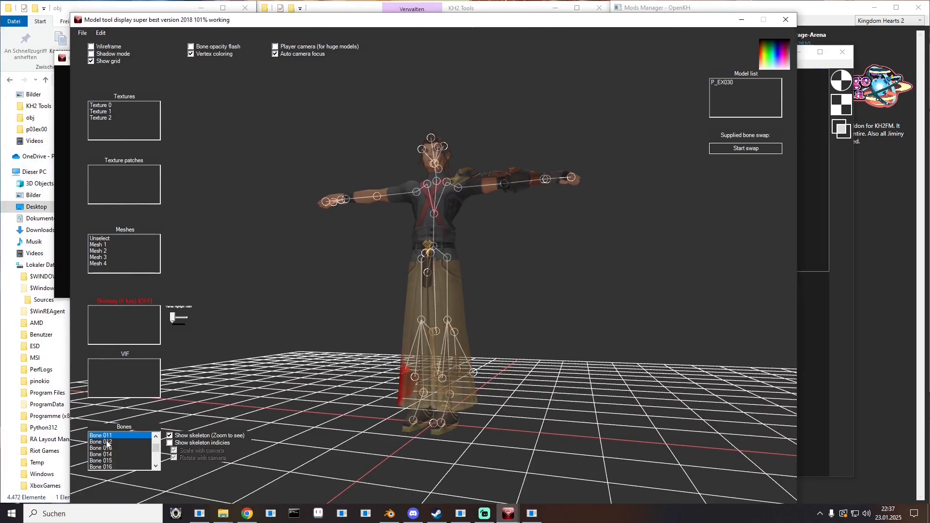
key(Up)
key(Down)
key(Down)
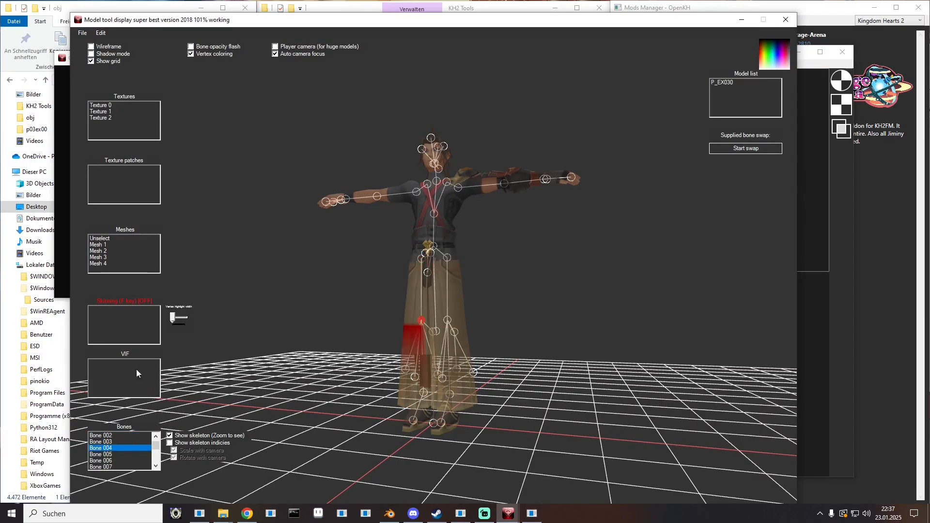
- In the KH2 Object Editor, set the third Hit collision's bone to 4
drag(0, 34, 356, 55)
click(370, 178)
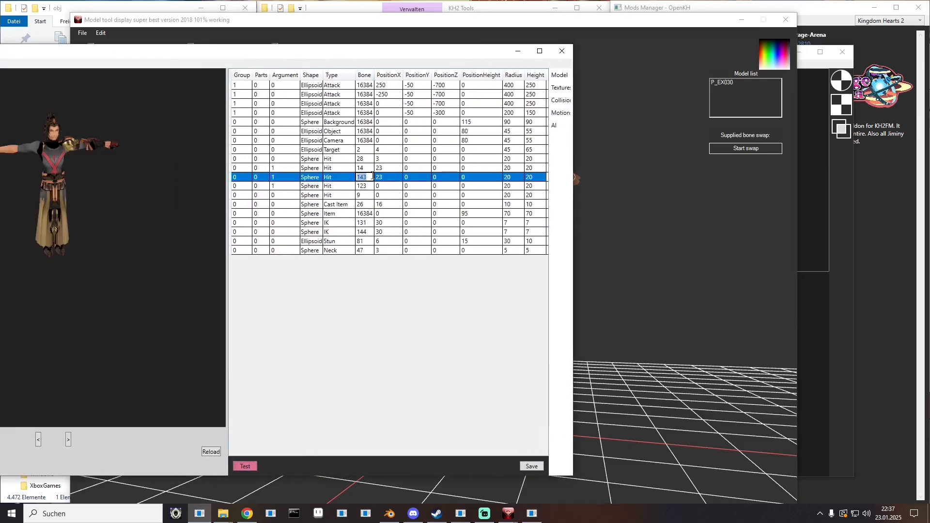
text(4)
key(Return)
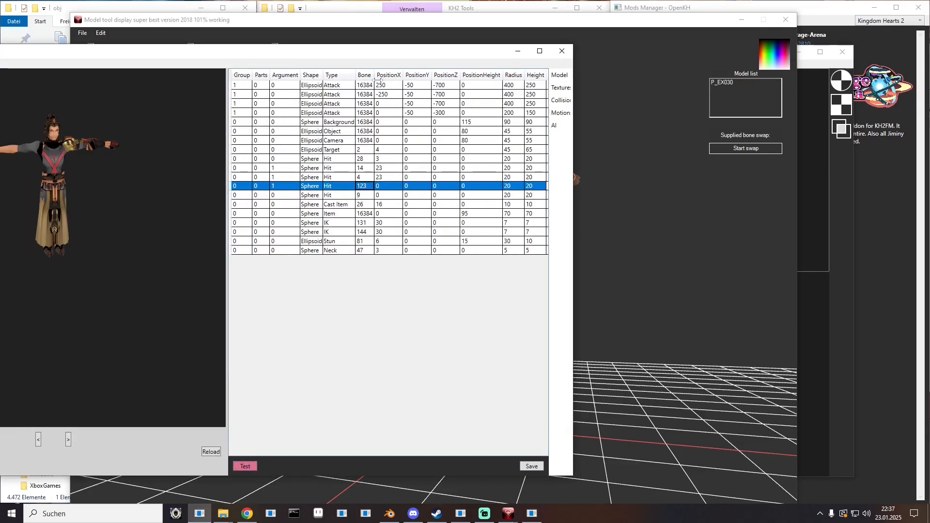
- Return to the MDLX Editor and display only the COLLISION_11 hit sphere, viewing the original model up close
drag(386, 54, 0, 54)
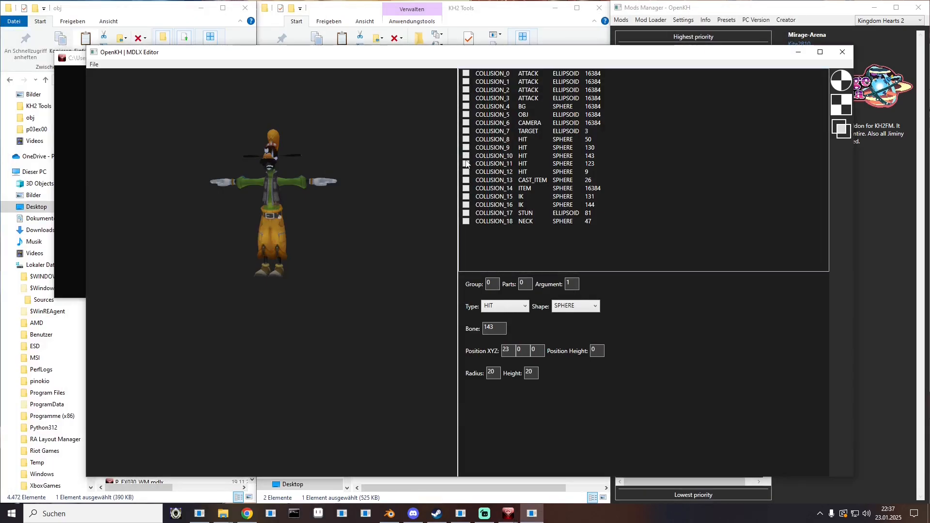
click(468, 165)
drag(332, 193, 292, 219)
scroll(300, 216, up, 2)
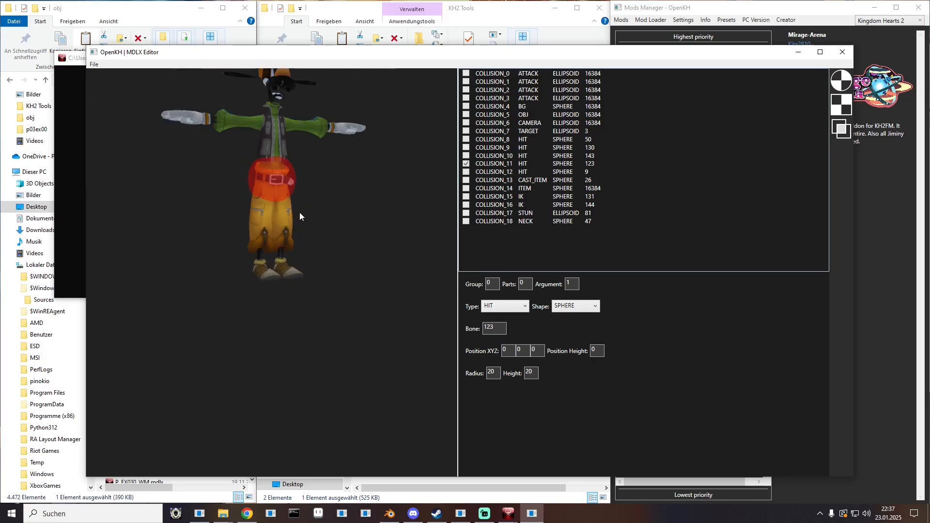
- Switch to the MDLX Viewer and go through the bones from Bone 002 onward, examining which body area each one controls to match the waist collision
click(507, 513)
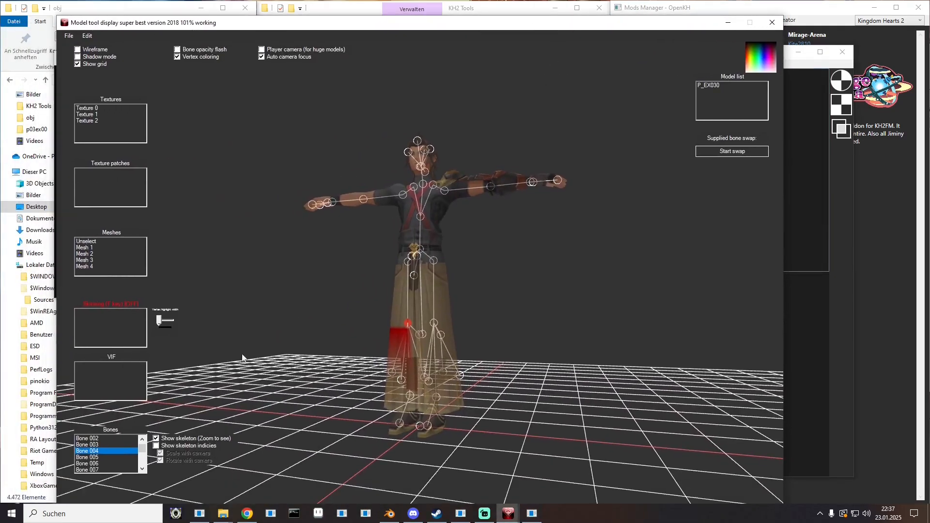
click(103, 445)
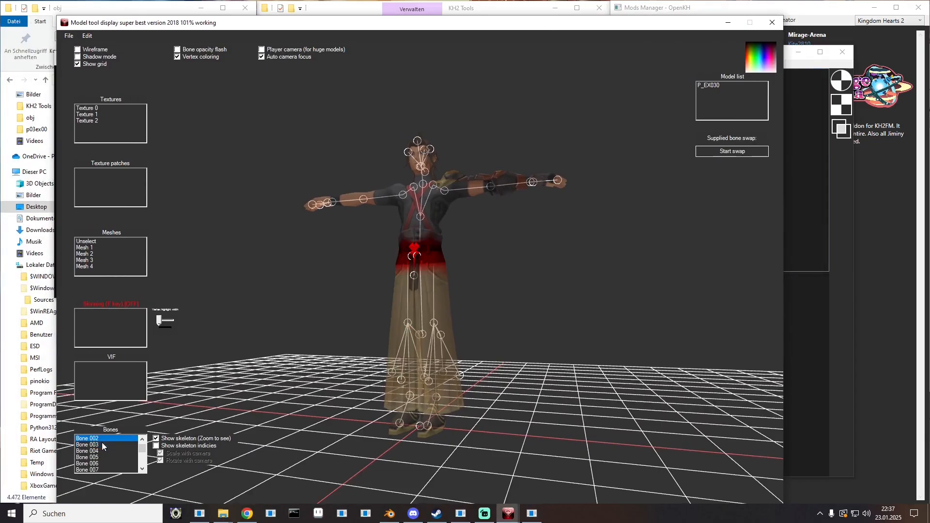
key(Down)
key(Down)
key(Down)
key(Down)
key(Down)
key(Down)
key(Down)
key(Down)
key(Down)
key(Down)
key(Down)
key(Down)
key(Down)
key(Down)
key(Down)
key(Down)
key(Down)
key(Down)
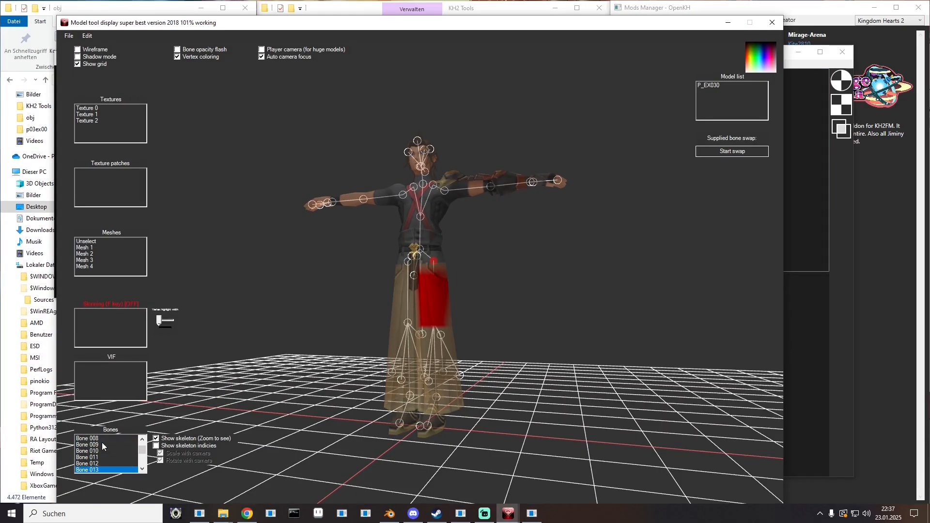
key(Down)
key(Down)
key(Down)
key(Down)
key(Down)
key(Down)
key(Down)
key(Down)
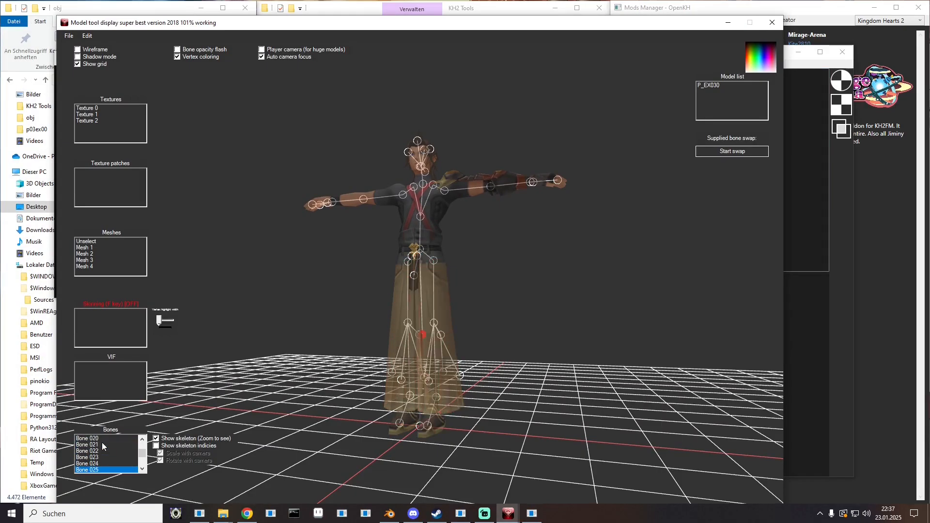
key(Up)
key(Up)
key(Up)
key(Up)
key(Up)
key(Up)
key(Up)
key(Up)
key(Up)
key(Up)
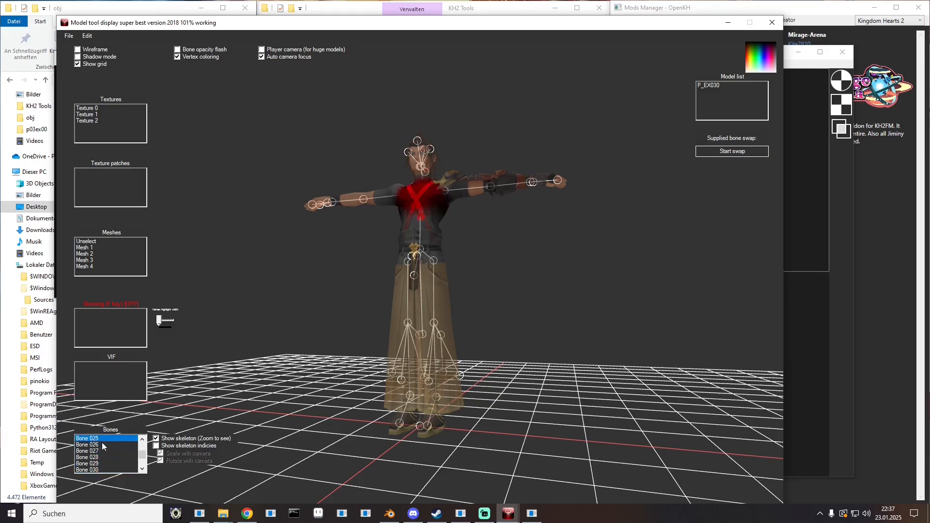
- Step through the bones of P_EX030 and examine which one matches the waist hit collision
key(Down)
key(Down)
key(Down)
key(Down)
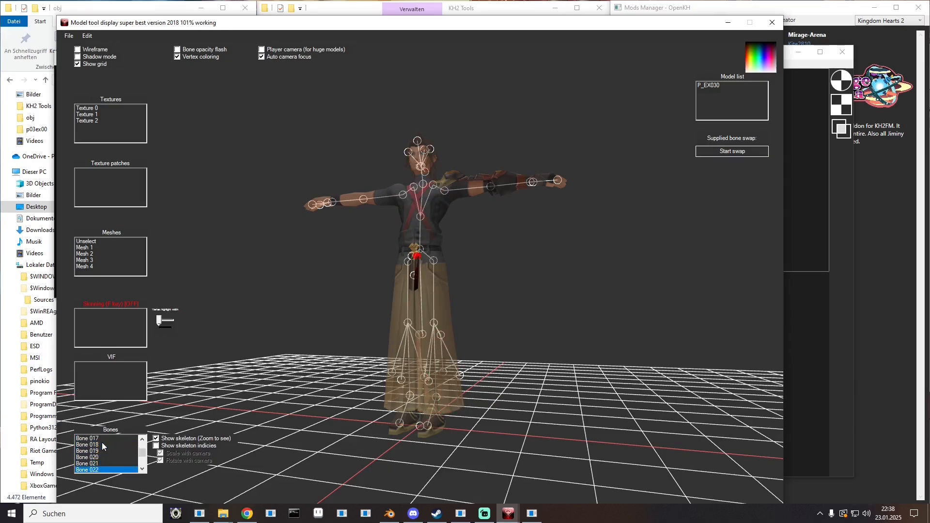
key(Up)
key(Up)
key(Up)
key(Up)
key(Up)
key(Up)
key(Up)
key(Up)
key(Up)
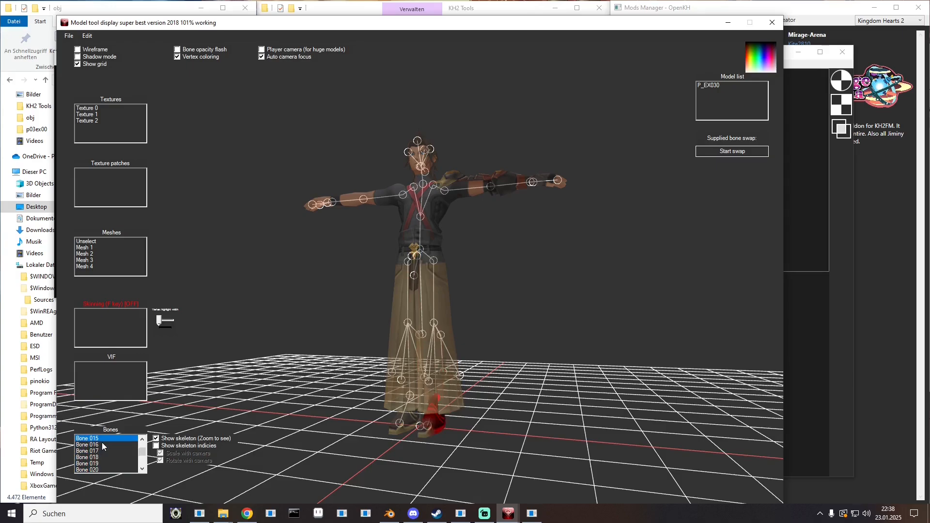
- Switch to the collision table and set the fourth Hit collision's bone to 2
key(alt+Tab)
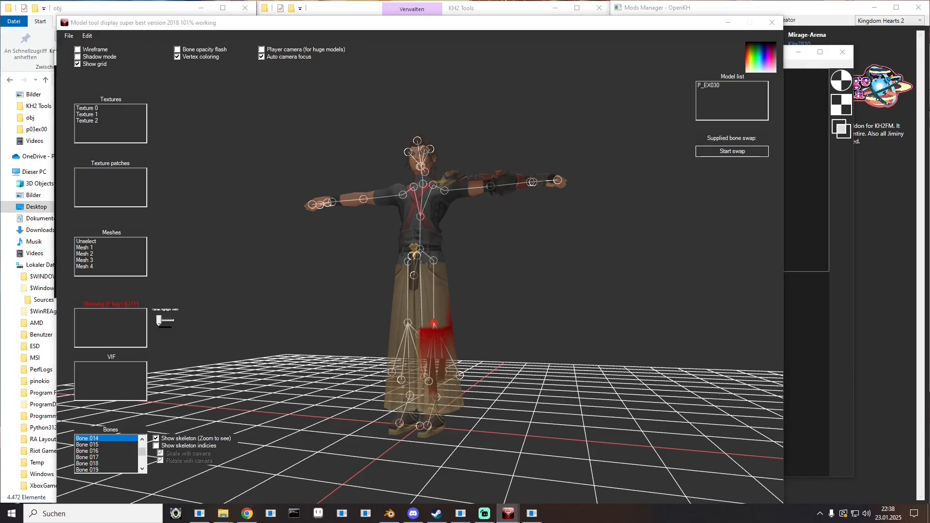
double_click(382, 185)
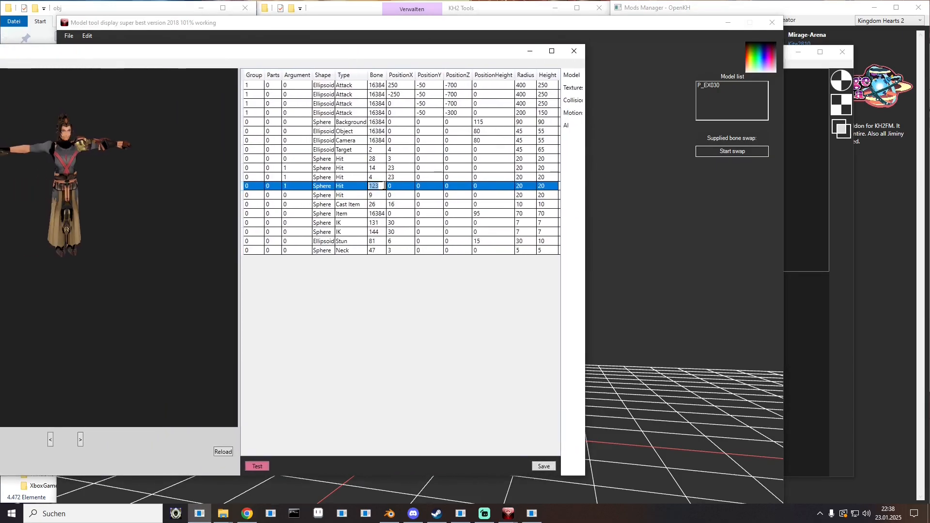
text(2)
key(Return)
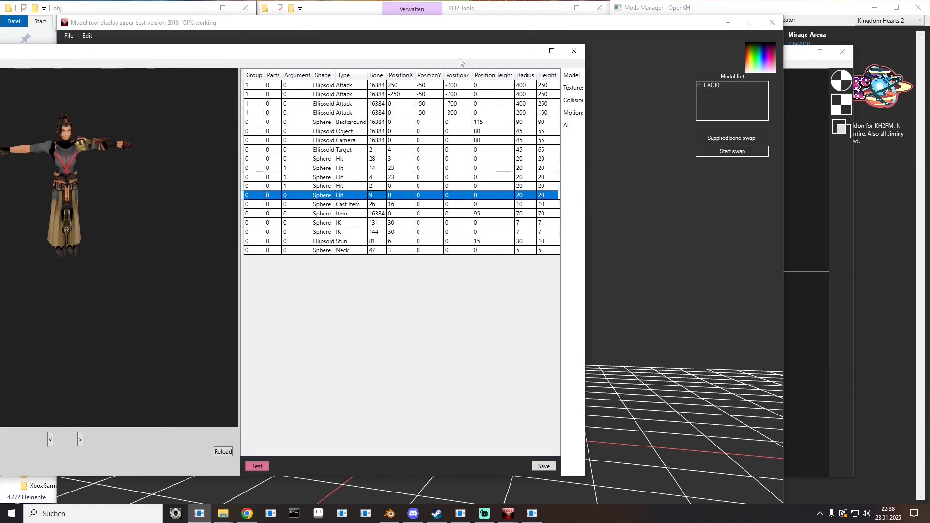
- Switch to the MDLX Editor and show the COLLISION_12 hit sphere on the reference model
key(alt+Tab)
click(719, 27)
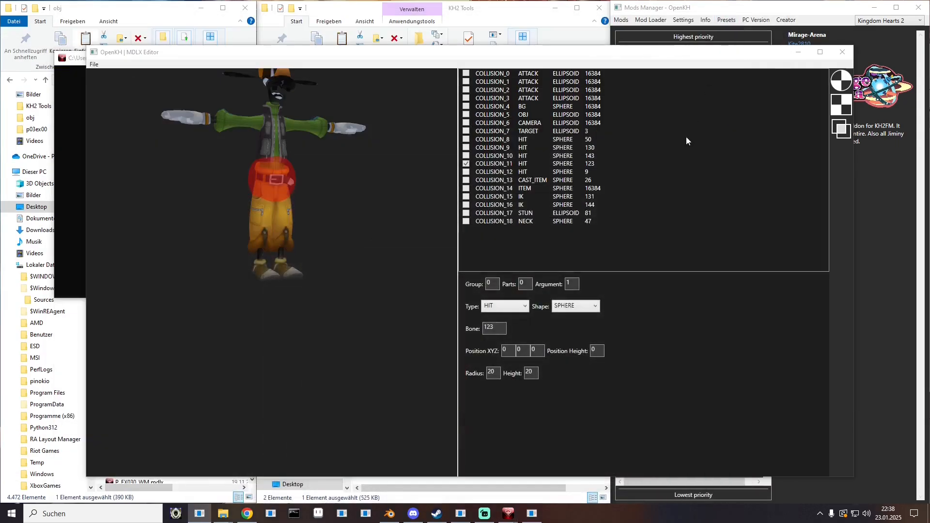
click(467, 174)
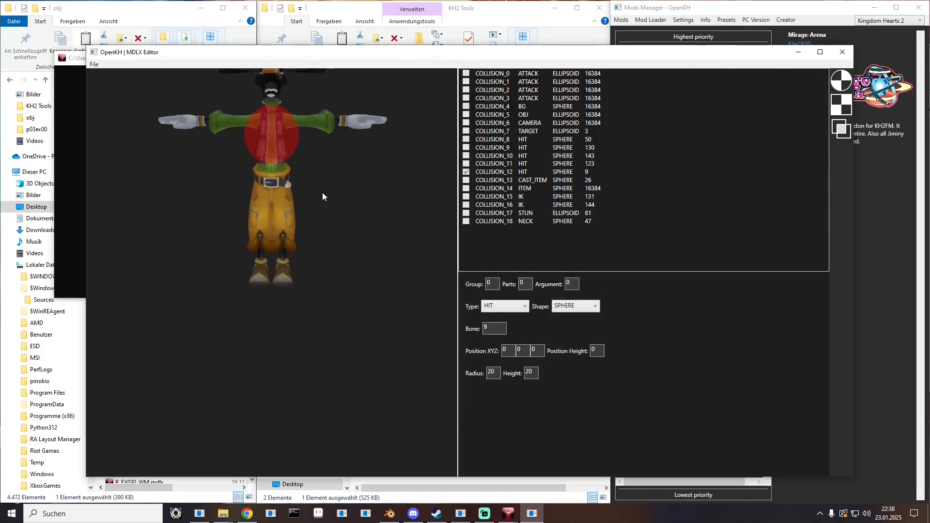
- Return to the P_EX030 model display and step through its bones to examine which one covers the chest
click(507, 515)
click(546, 486)
scroll(108, 443, up, 5)
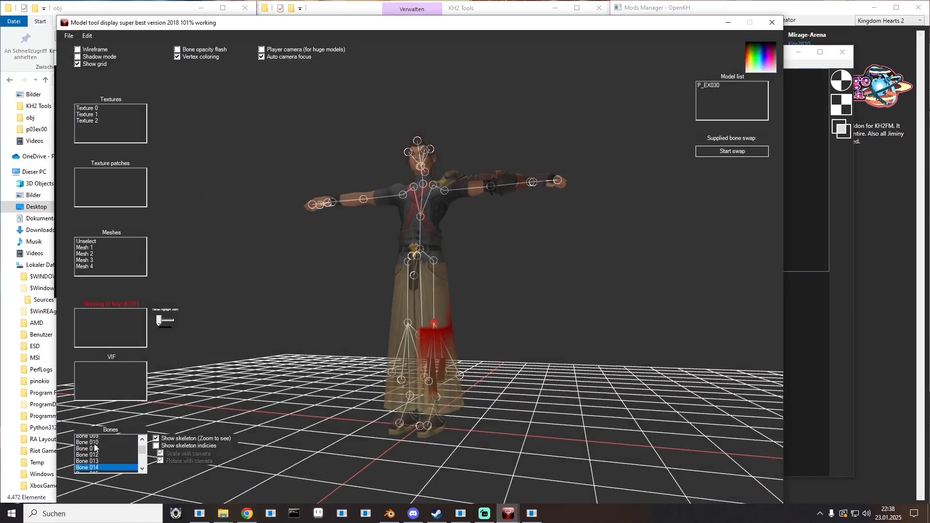
click(109, 445)
key(Down)
key(Down)
key(Down)
key(Down)
key(Down)
key(Down)
key(Down)
key(Down)
key(Down)
key(Down)
key(Down)
key(Down)
key(Down)
key(Down)
key(Down)
key(Down)
key(Down)
key(Down)
key(Down)
key(Down)
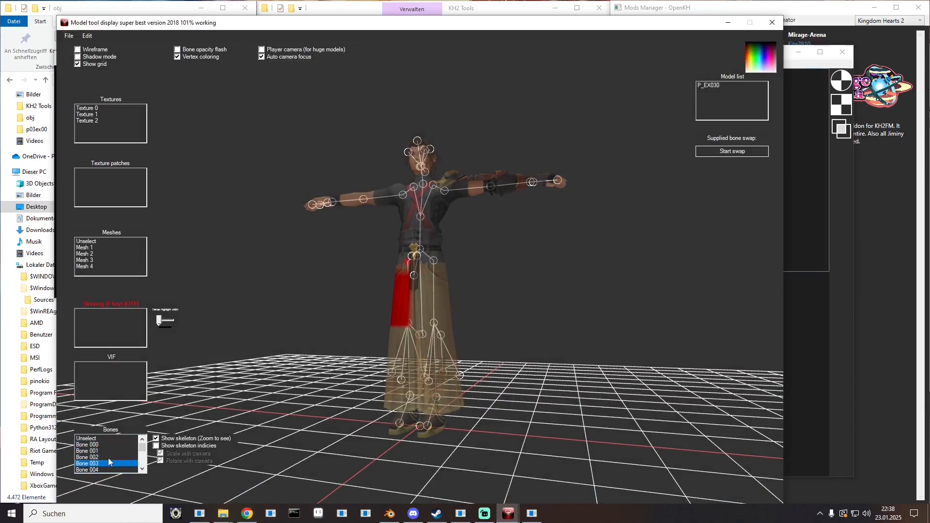
key(Down)
key(Down)
key(Down)
key(Down)
key(Down)
key(Down)
key(Down)
key(Down)
key(Down)
key(Down)
key(Down)
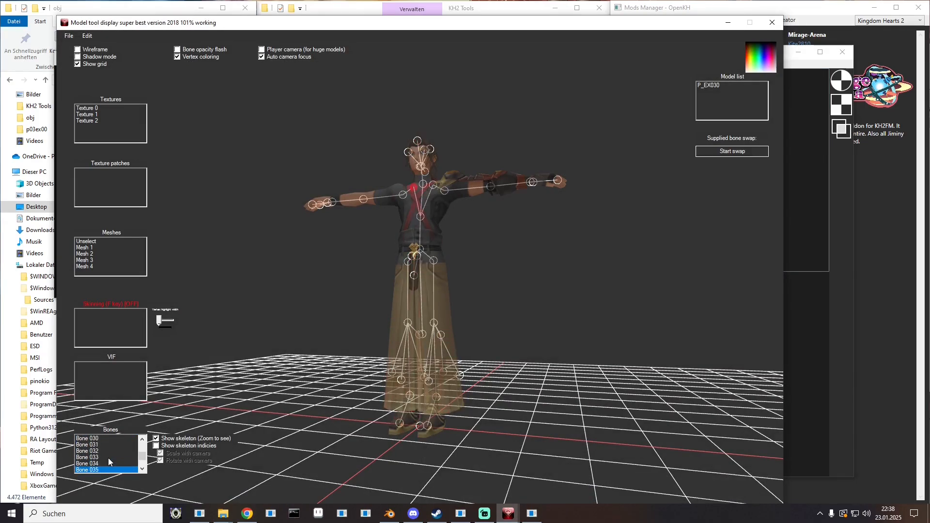
key(Up)
key(Up)
key(Up)
key(Up)
key(Up)
key(Up)
key(Up)
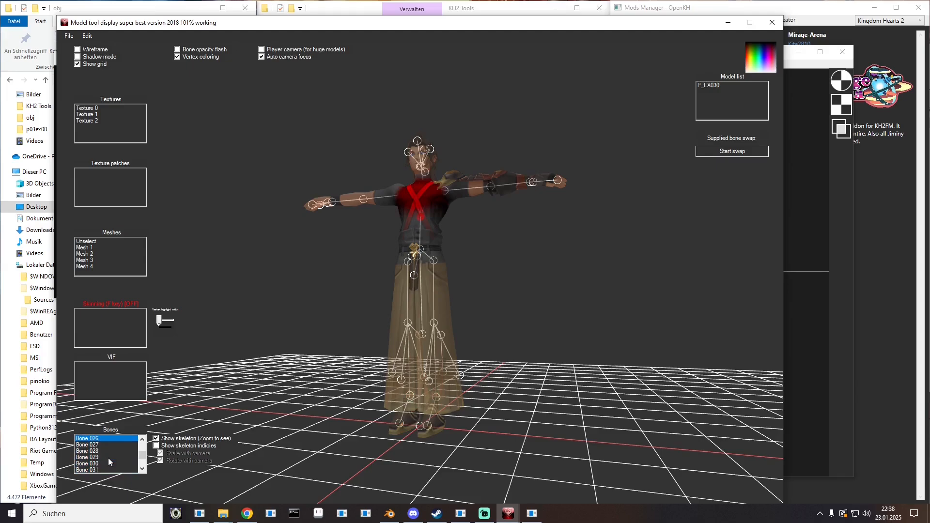
- Set the bone of the last Hit collision in the collision table to 26
drag(0, 57, 426, 52)
double_click(460, 192)
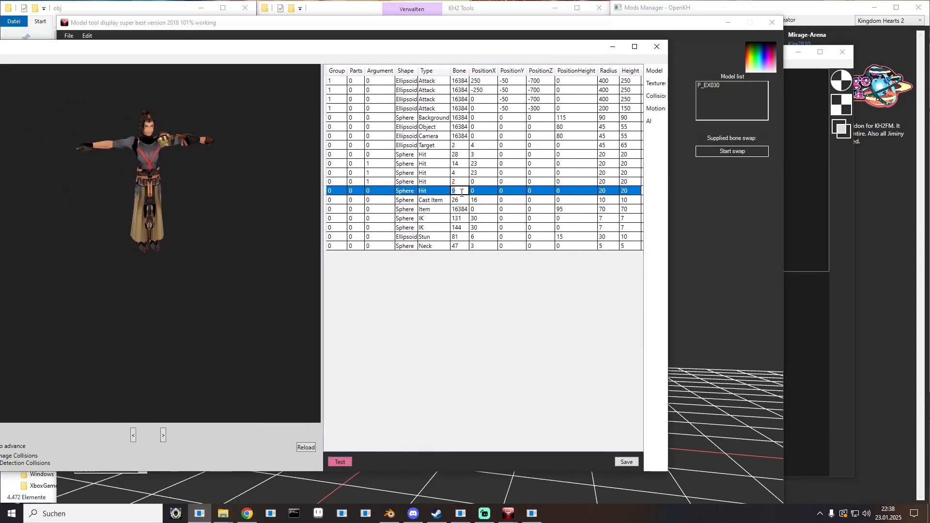
key(Return)
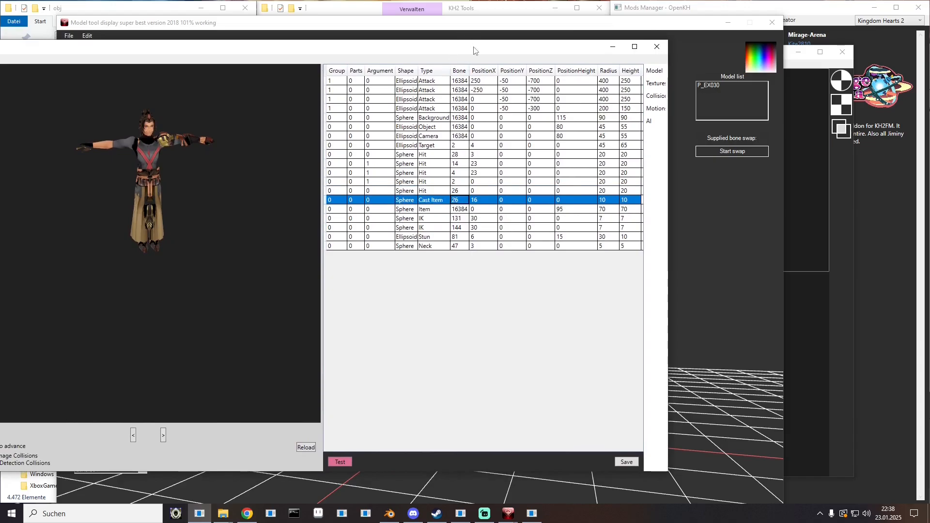
- Show only the COLLISION_13 cast item sphere on the reference model in the MDLX Editor
drag(474, 47, 0, 57)
click(796, 182)
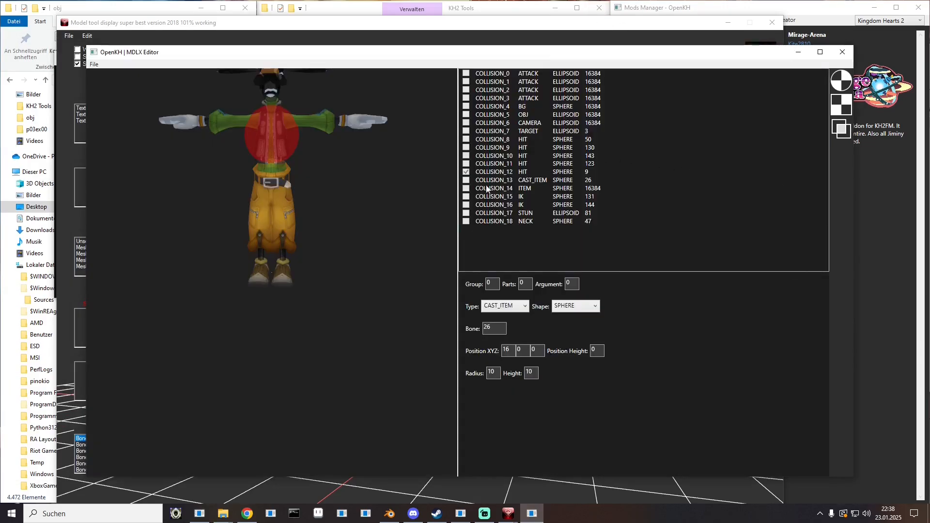
click(466, 180)
scroll(295, 160, up, 1)
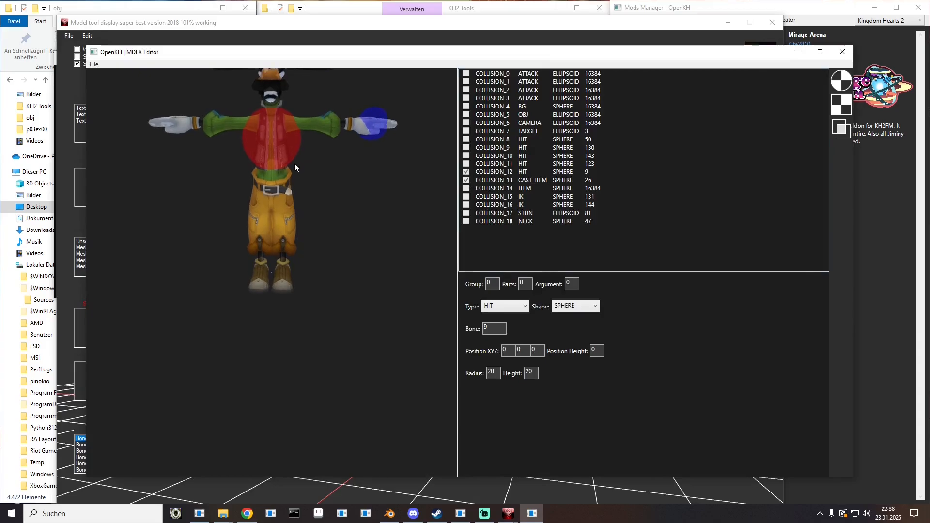
click(464, 171)
drag(250, 136, 271, 141)
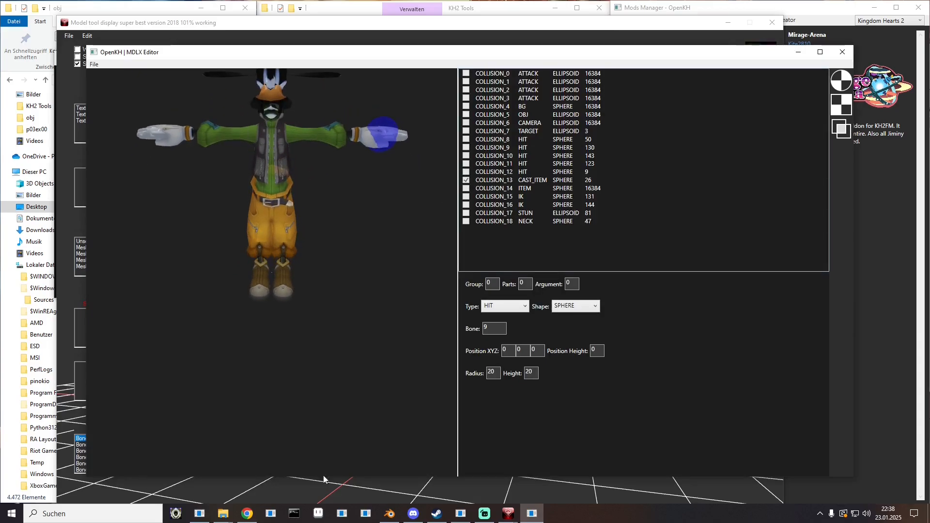
- Step through the P_EX030 bones in the model display to examine those around the hand, and select Bone 045
click(533, 486)
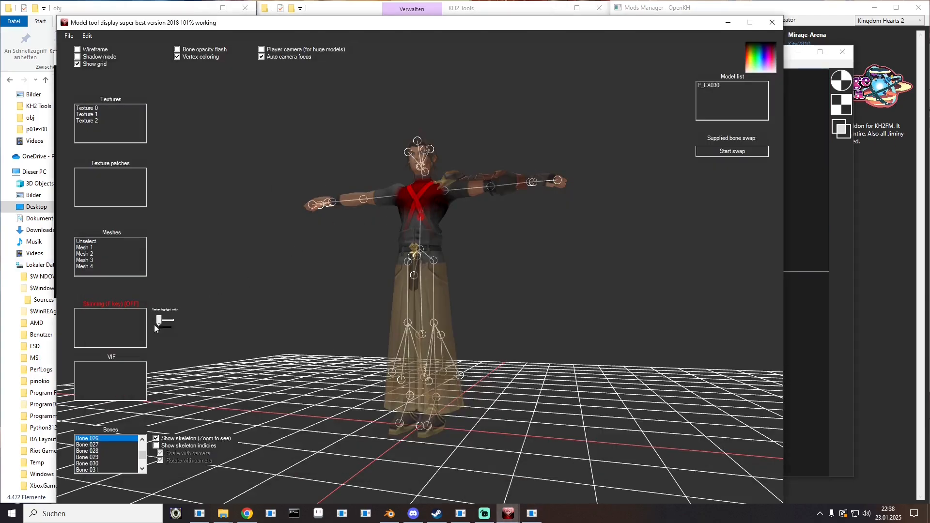
click(104, 446)
key(Up)
key(Up)
key(Up)
key(Up)
key(Up)
key(Up)
key(Up)
key(Up)
key(Up)
key(Up)
key(Up)
key(Up)
key(Up)
key(Up)
key(Up)
key(Up)
key(Up)
key(Up)
key(Up)
key(Up)
key(Up)
key(Up)
key(Up)
key(Up)
key(Up)
key(Up)
key(Up)
key(Up)
key(Down)
key(Down)
key(Down)
key(Down)
key(Down)
key(Down)
key(Down)
key(Down)
key(Down)
key(Down)
key(Down)
key(Down)
key(Down)
key(Down)
key(Down)
key(Down)
key(Down)
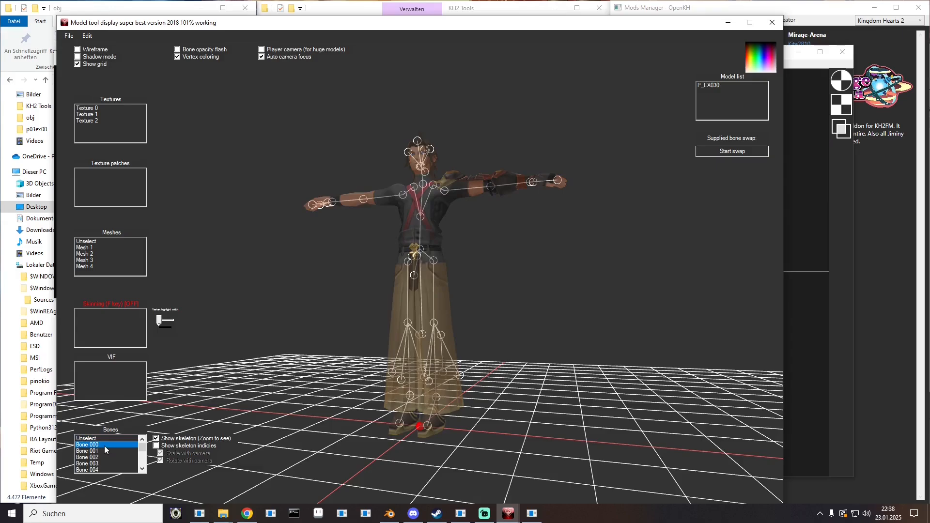
key(Down)
key(Down)
key(Down)
key(Down)
key(Down)
key(Down)
key(Down)
key(Down)
key(Down)
key(Down)
key(Down)
key(Down)
key(Down)
key(Down)
key(Down)
key(Down)
key(Down)
key(Down)
key(Down)
key(Down)
key(Up)
key(Up)
key(Up)
key(Up)
drag(426, 155, 403, 283)
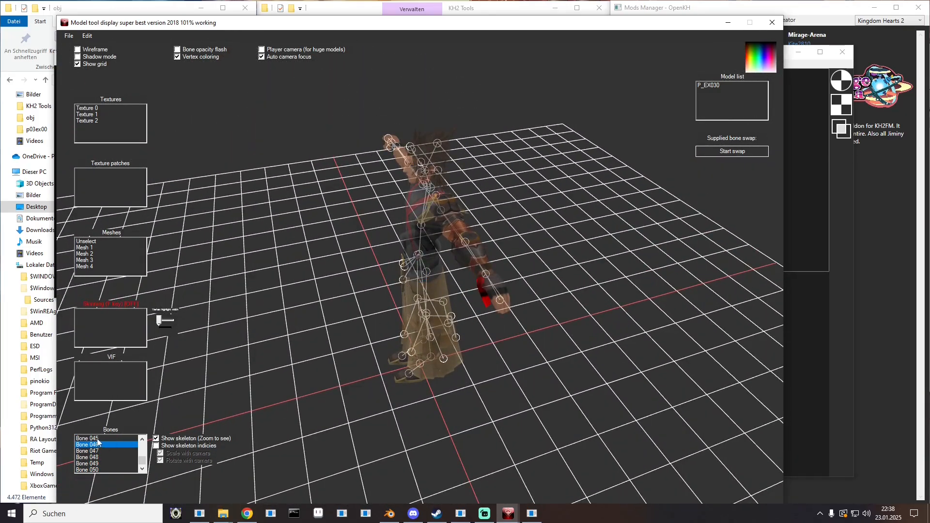
click(97, 438)
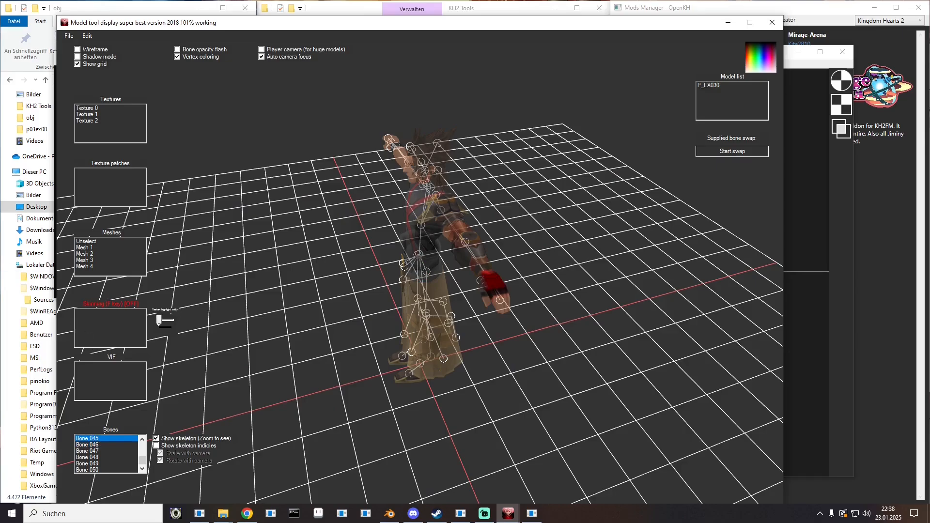
- Switch to the collision table and set the Cast Item collision's bone to 45
key(alt+Tab)
drag(375, 67, 439, 56)
click(493, 208)
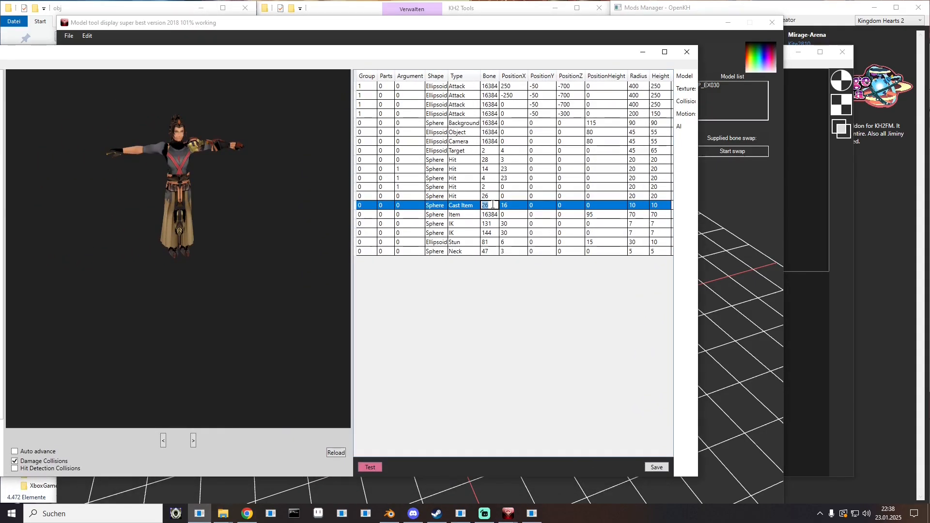
key(Return)
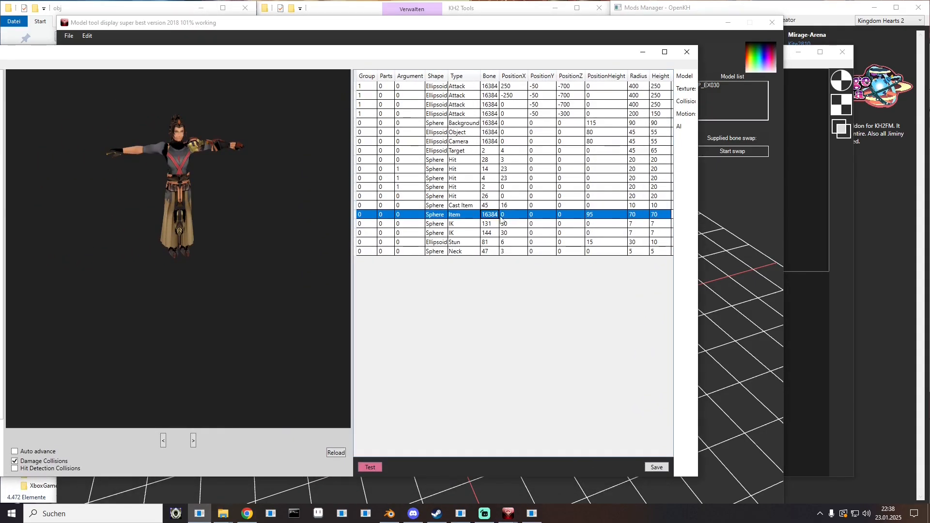
- Select the first IK collision's bone value and show only COLLISION_15 on the reference model in the MDLX Editor
click(497, 226)
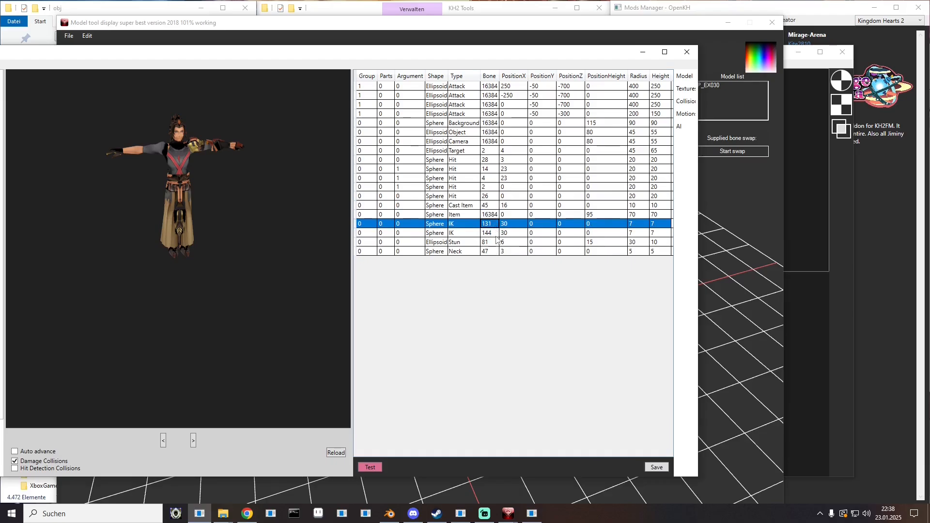
drag(509, 55, 0, 49)
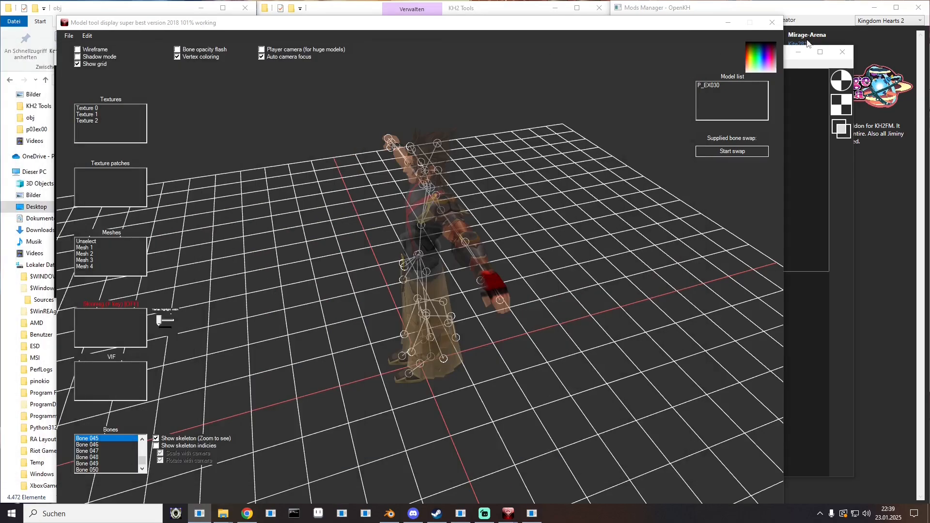
drag(686, 28, 346, 29)
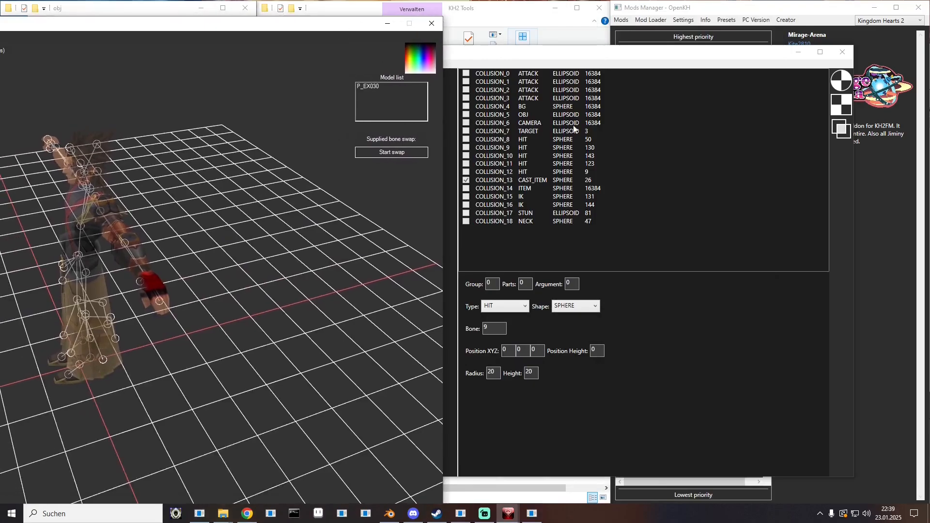
click(583, 170)
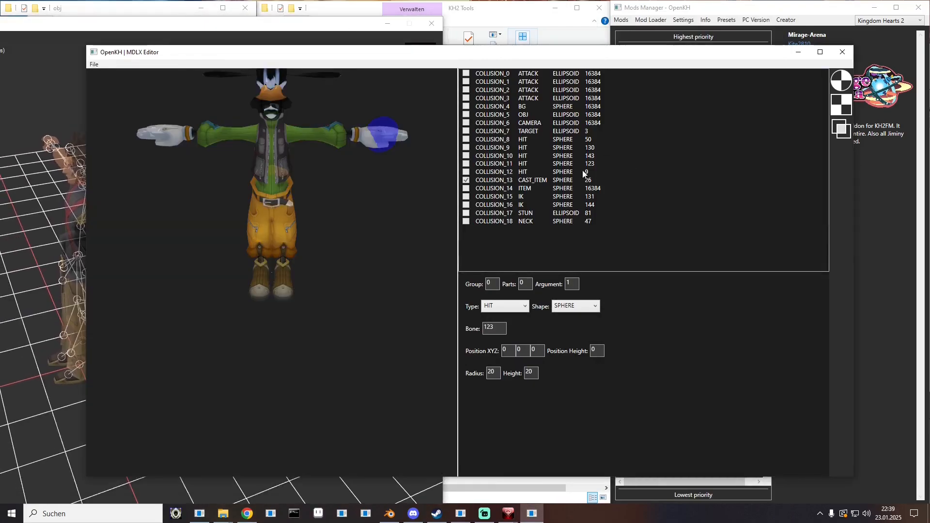
click(466, 180)
click(466, 197)
drag(341, 202, 287, 242)
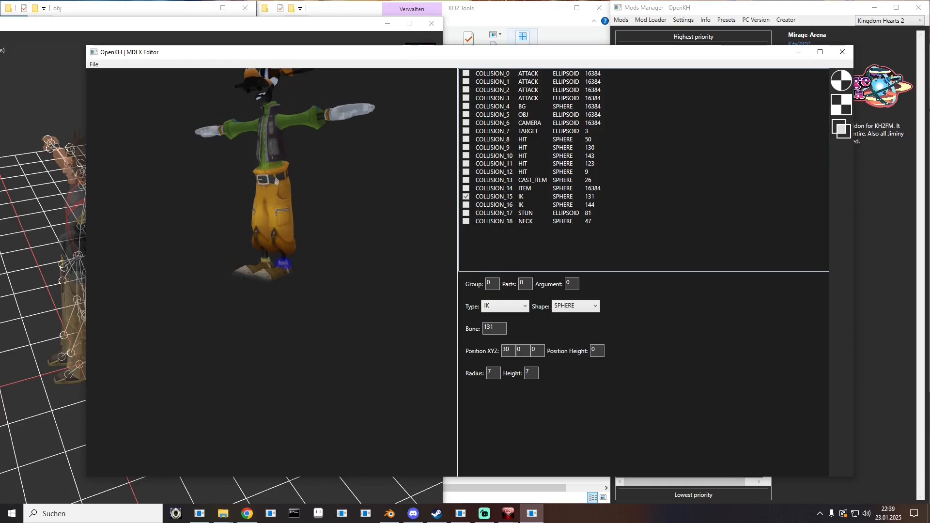
- Switch to the model display, step through the P_EX030 bones to the feet, and select Bone 015
drag(0, 23, 221, 26)
drag(310, 269, 311, 228)
drag(406, 273, 410, 416)
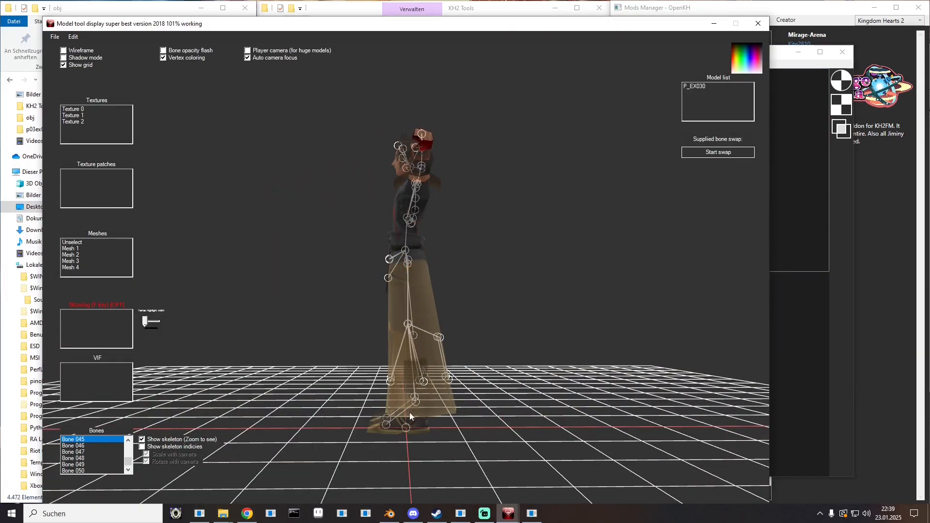
key(Down)
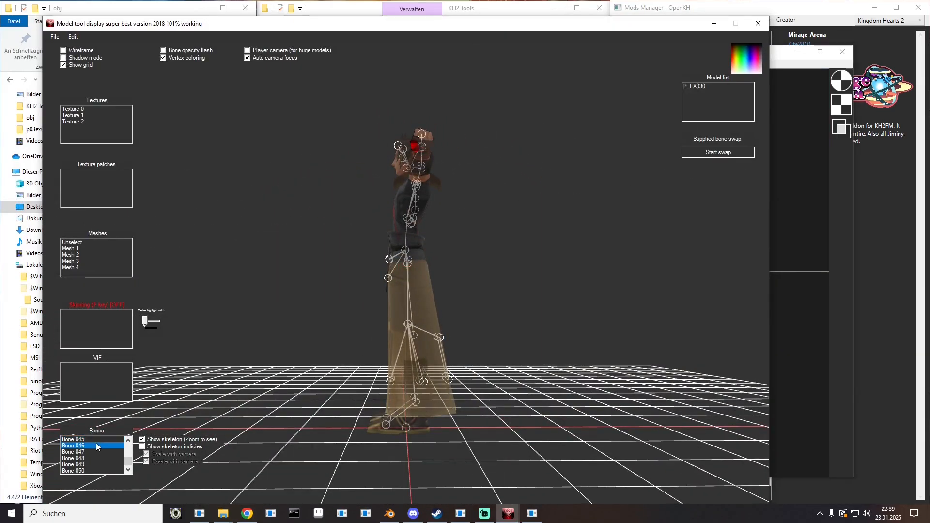
key(Up)
key(Up)
key(Up)
key(Up)
key(Up)
key(Up)
key(Up)
key(Up)
key(Up)
key(Up)
key(Up)
key(Up)
key(Up)
key(Up)
key(Up)
key(Up)
key(Up)
key(Up)
key(Up)
key(Up)
key(Up)
key(Up)
key(Up)
key(Up)
key(Up)
key(Up)
key(Up)
key(Up)
key(Up)
key(Up)
key(Up)
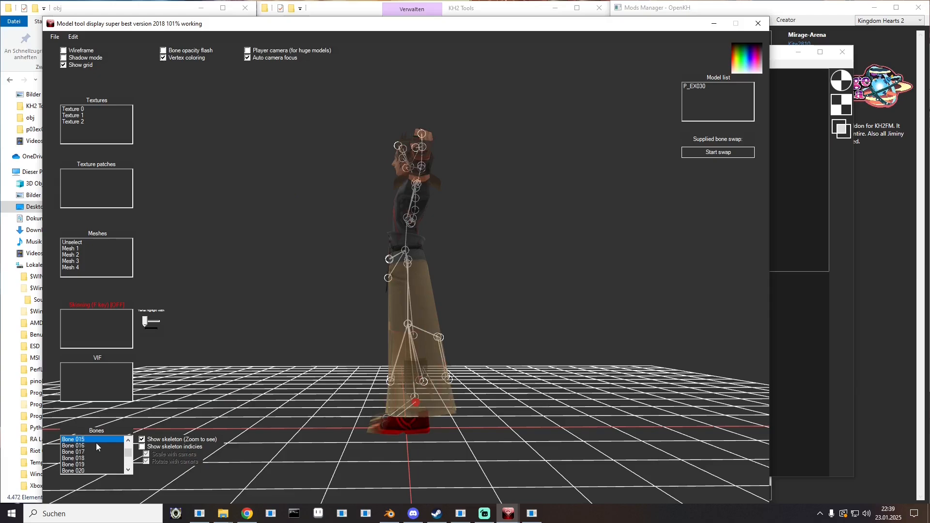
drag(222, 366, 429, 269)
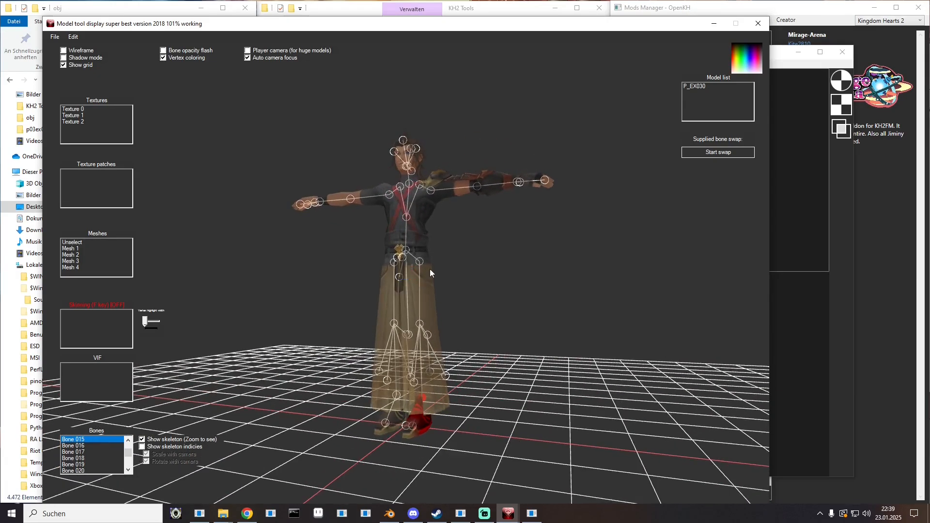
- Switch to the collision table and set the first IK collision's bone to 15
drag(0, 44, 247, 45)
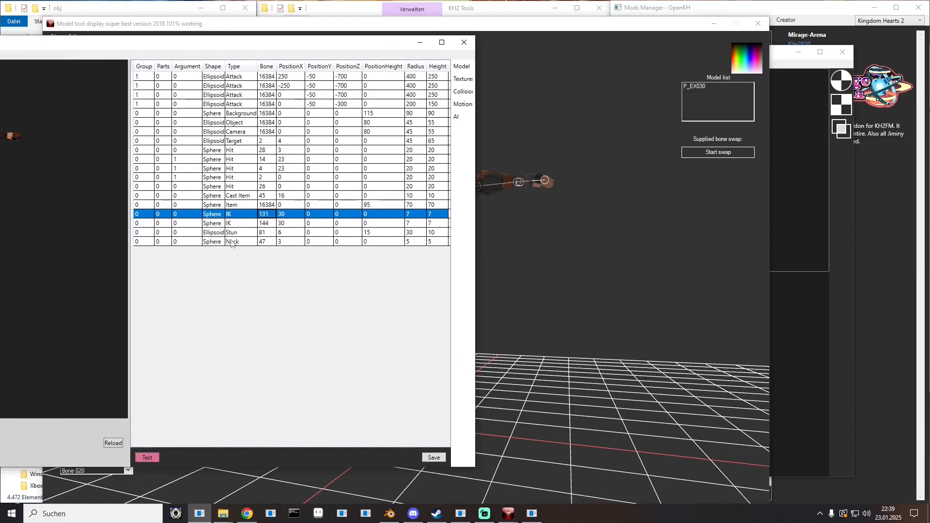
click(272, 214)
text(15)
key(Return)
- Show COLLISION_16 on the reference model in the MDLX Editor, and select the matching foot Bone 005 in the P_EX030 model display
click(794, 266)
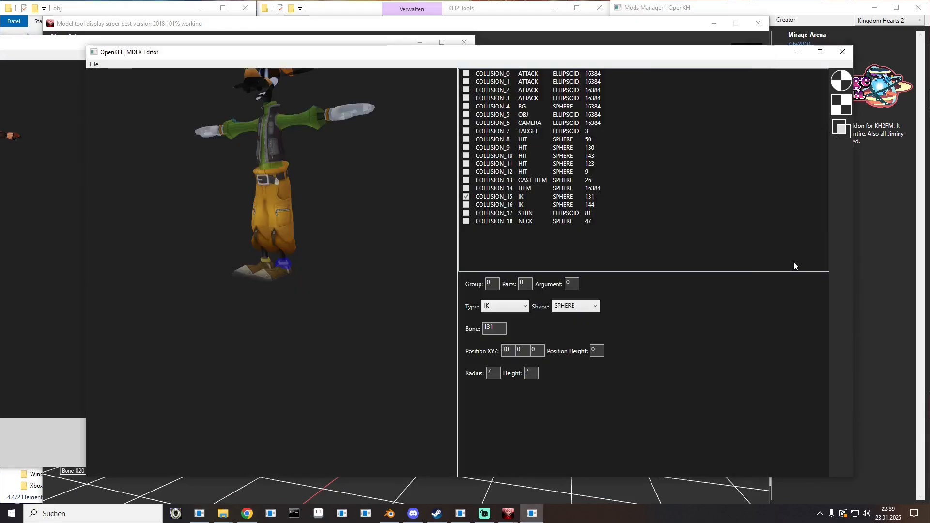
click(466, 204)
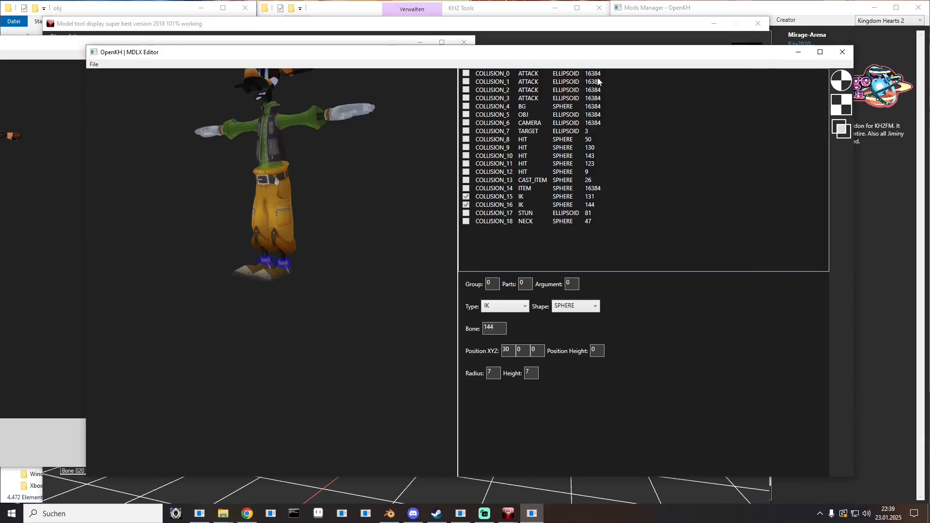
click(508, 29)
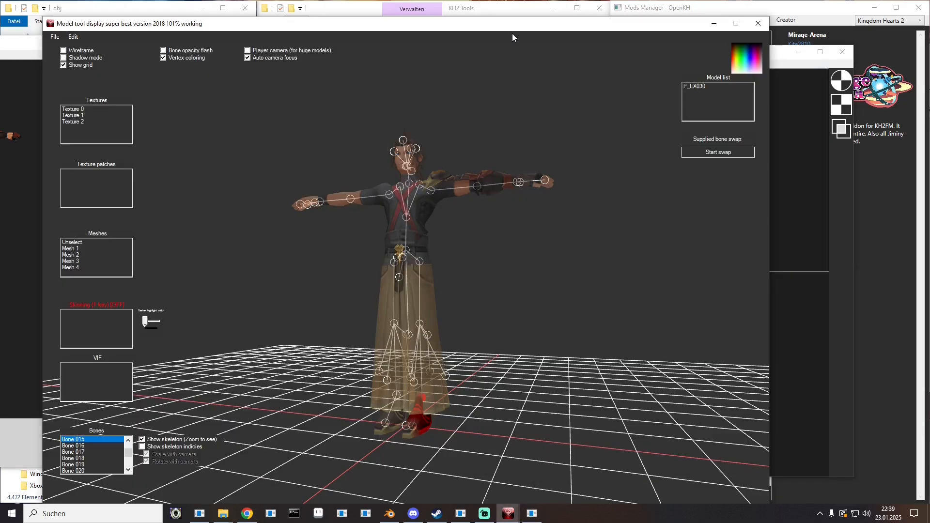
click(91, 446)
key(Down)
key(Down)
key(Down)
key(Down)
key(Down)
key(Down)
key(Down)
key(Down)
key(Down)
key(Down)
key(Down)
key(Down)
key(Down)
key(Down)
key(Down)
key(Down)
key(Down)
key(Down)
key(Down)
key(Down)
key(Down)
key(Down)
key(Down)
key(Down)
key(Down)
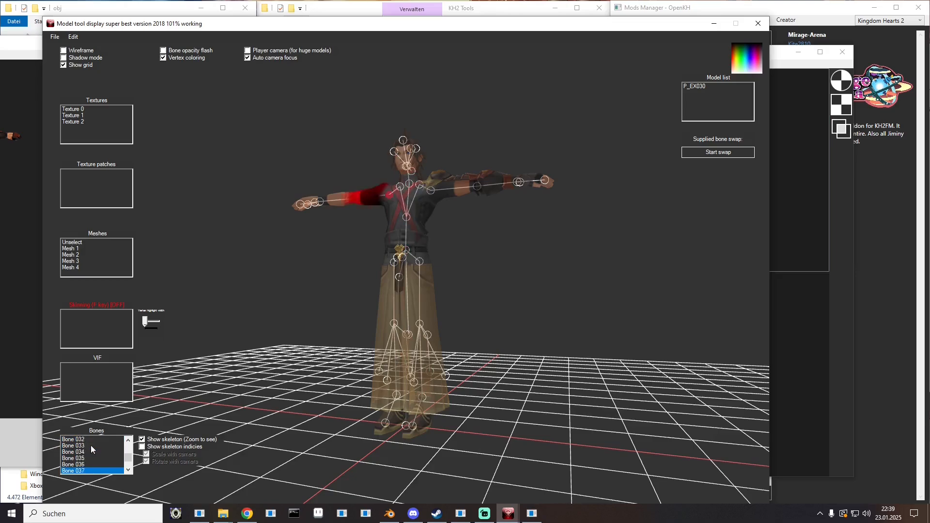
key(Up)
key(Up)
key(Up)
key(Up)
key(Up)
key(Up)
key(Up)
key(Up)
key(Up)
key(Up)
key(Up)
key(Up)
key(Up)
key(Up)
key(Up)
key(Up)
key(Up)
key(Up)
key(Up)
key(Up)
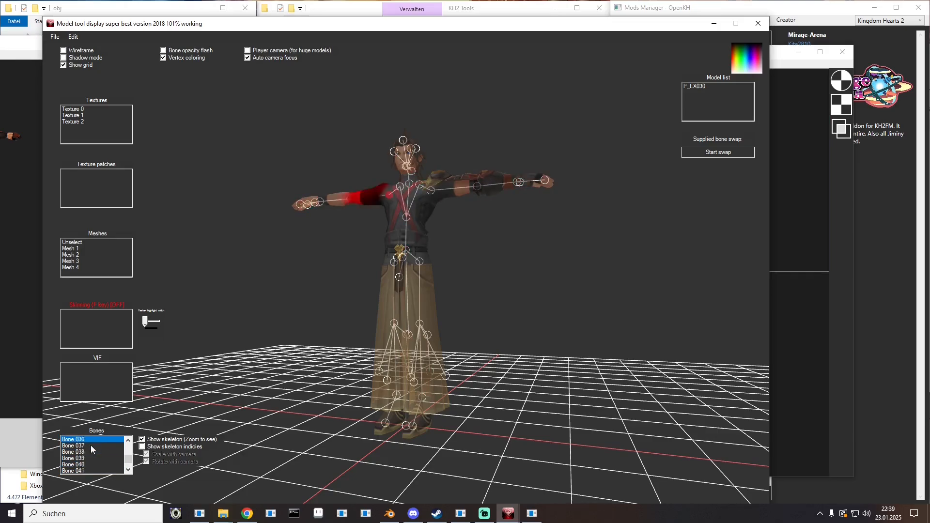
key(Up)
key(Up)
key(Up)
key(Up)
key(Up)
key(Up)
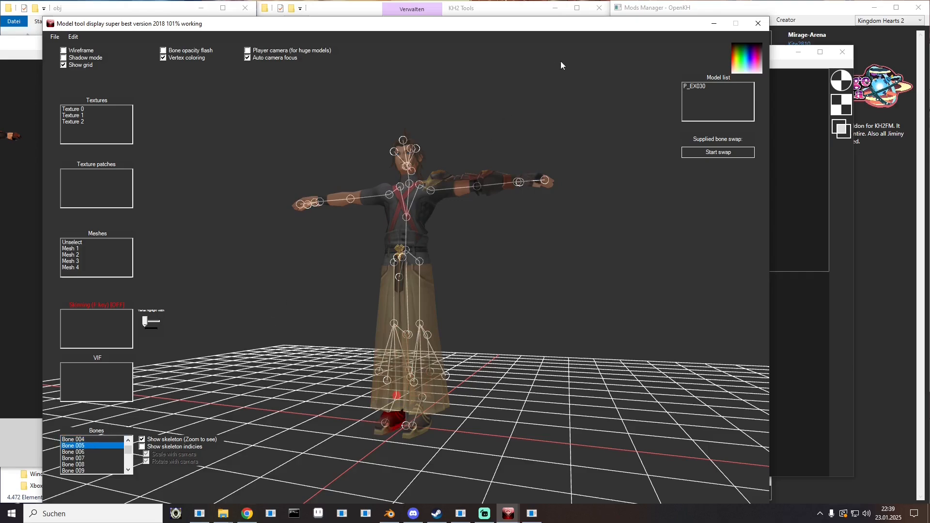
- Switch to the collision table and set the second IK collision's bone to 5
key(alt+Tab)
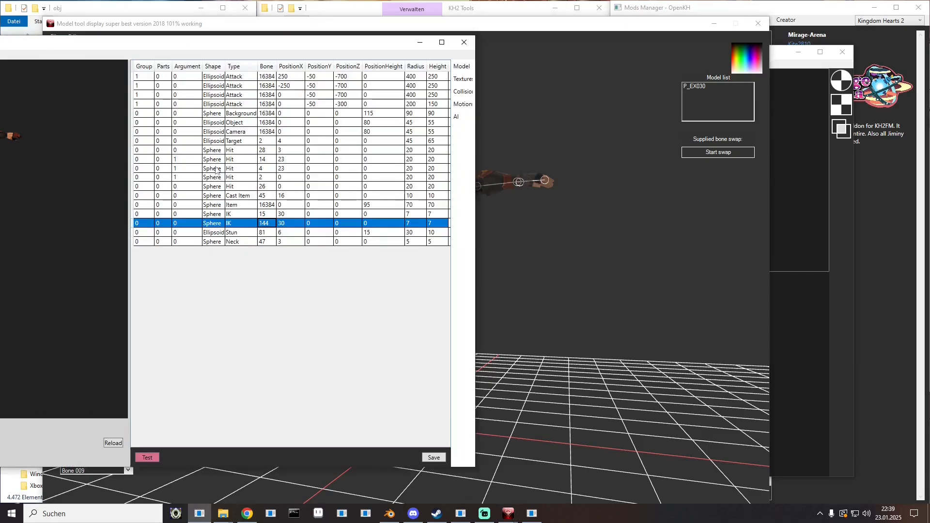
click(273, 224)
text(5)
key(Return)
- Inspect the stun and neck collisions on the reference model without the IK spheres, and close the MDLX Editor
click(796, 232)
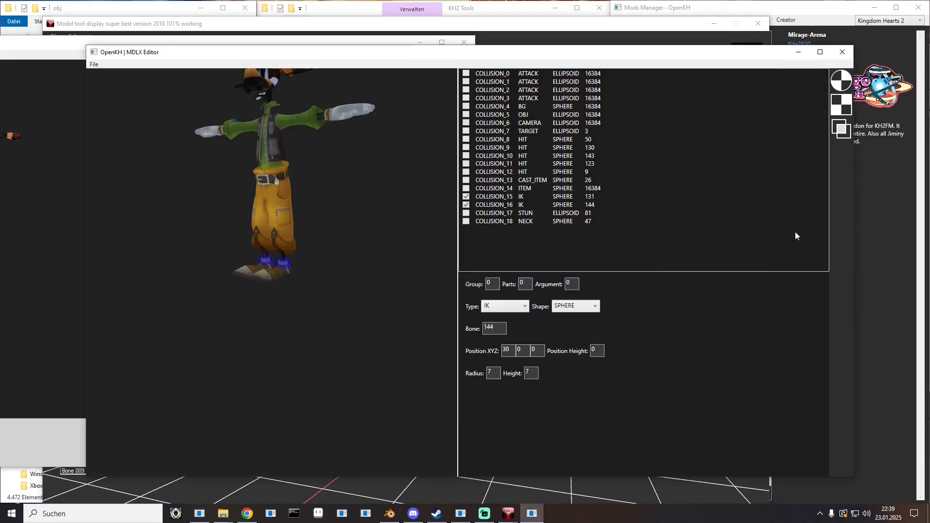
click(467, 205)
click(466, 197)
click(466, 213)
click(466, 221)
drag(286, 161, 309, 165)
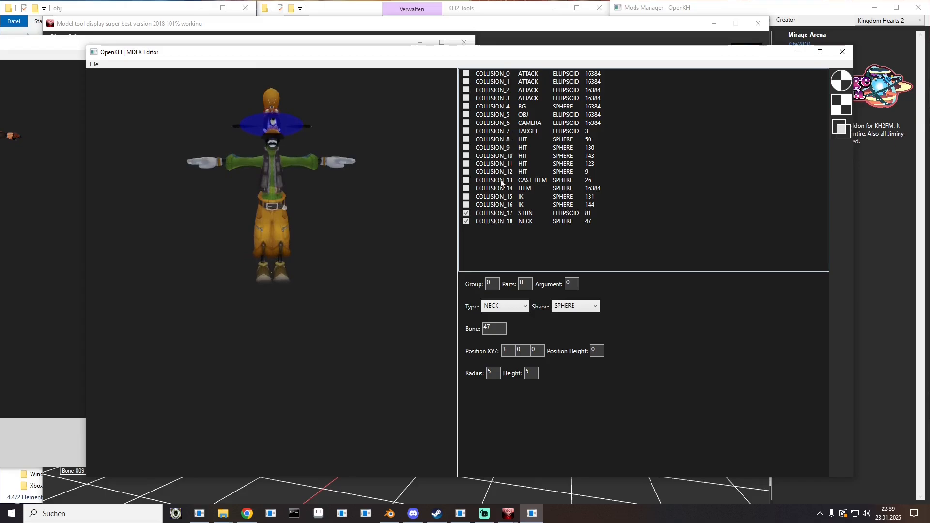
click(466, 222)
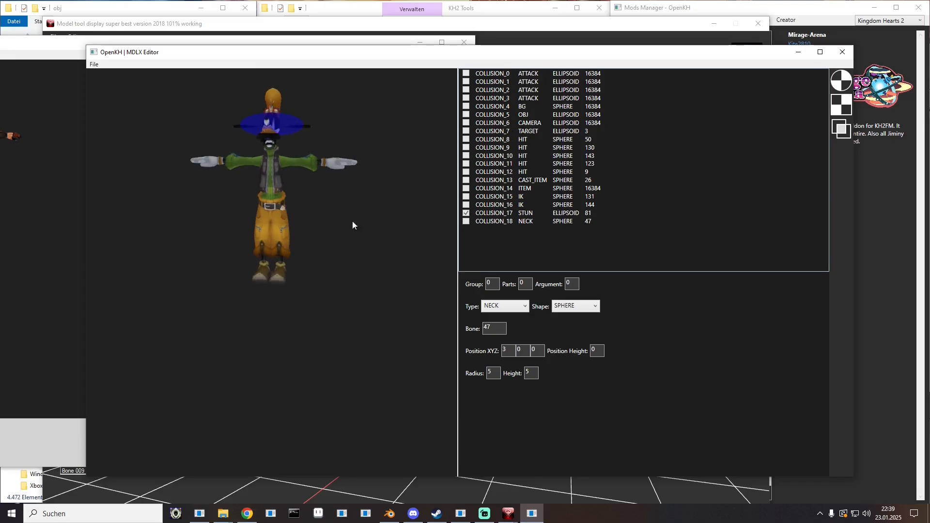
click(843, 52)
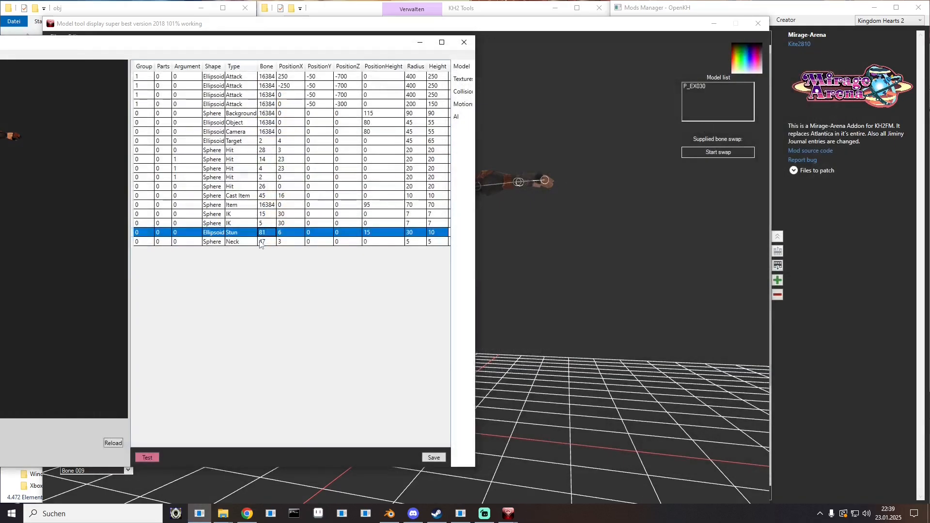
- Step through the P_EX030 bones in the model display to find the head bone, and select Bone 028
click(550, 187)
scroll(100, 449, down, 2)
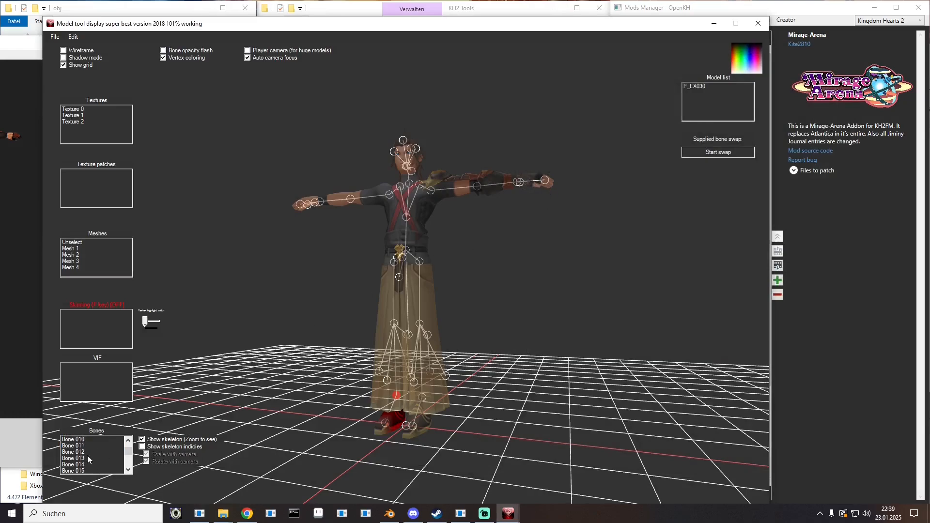
click(85, 465)
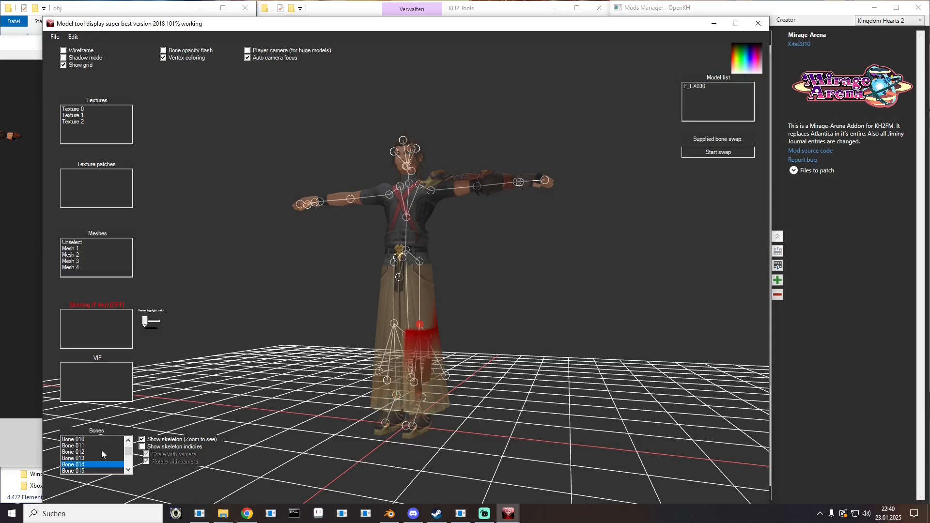
key(Up)
key(Up)
key(Up)
key(Up)
key(Up)
key(Up)
key(Up)
key(Up)
key(Up)
key(Up)
key(Up)
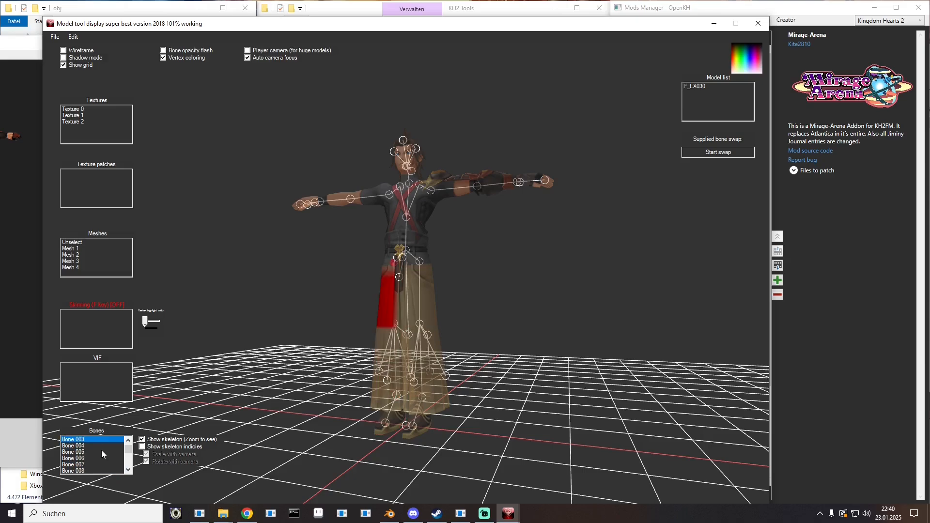
key(Down)
key(Down)
key(Down)
key(Down)
key(Down)
key(Down)
key(Down)
key(Down)
key(Down)
key(Down)
key(Down)
key(Down)
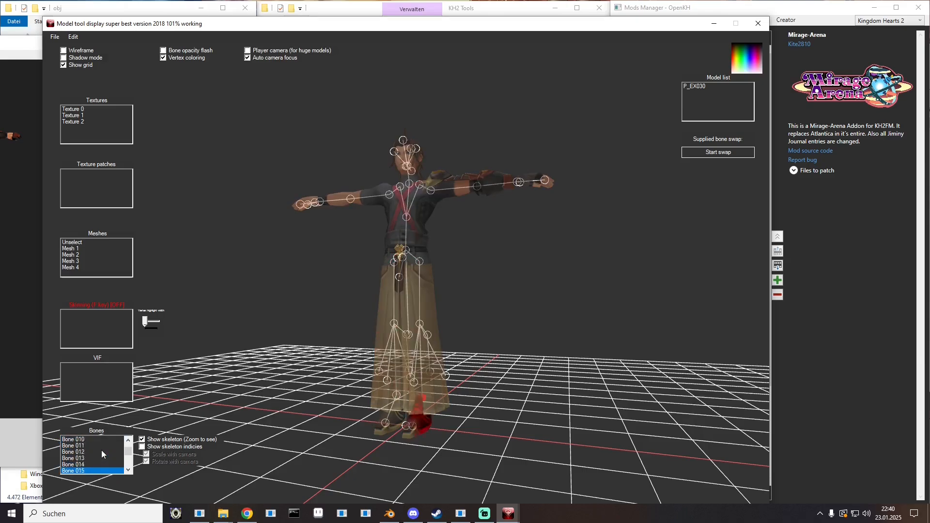
key(Down)
key(Down)
key(Down)
key(Down)
key(Down)
key(Down)
key(Down)
key(Down)
key(Down)
key(Down)
key(Down)
key(Down)
key(Down)
key(Down)
key(Down)
key(Down)
key(Down)
key(Down)
key(Down)
key(Down)
key(Up)
key(Up)
key(Up)
key(Up)
key(Up)
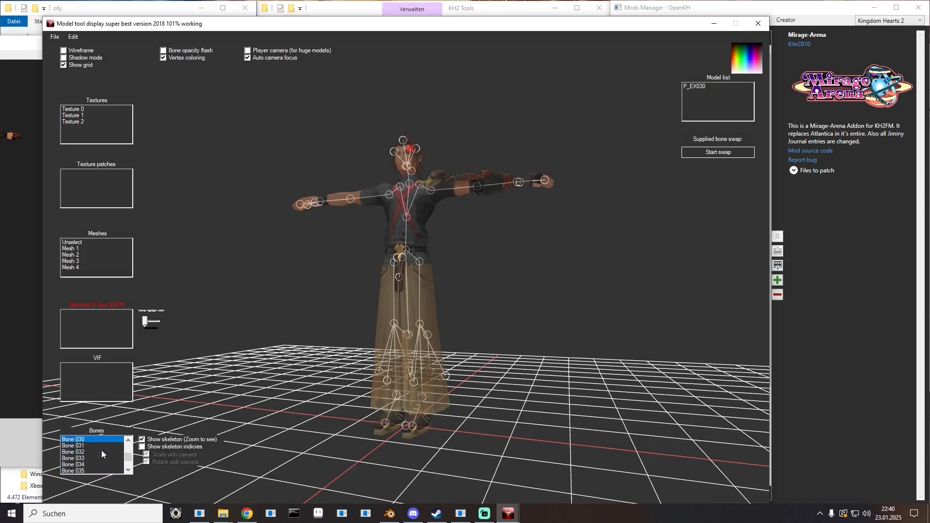
key(Up)
key(Up)
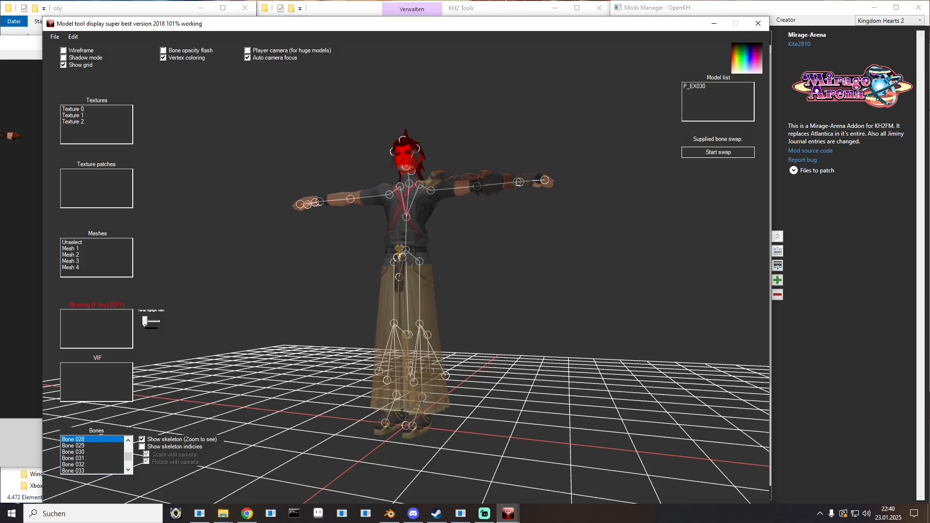
- Switch to the collision table and set the Stun collision's bone to 28
key(alt+Tab)
double_click(273, 232)
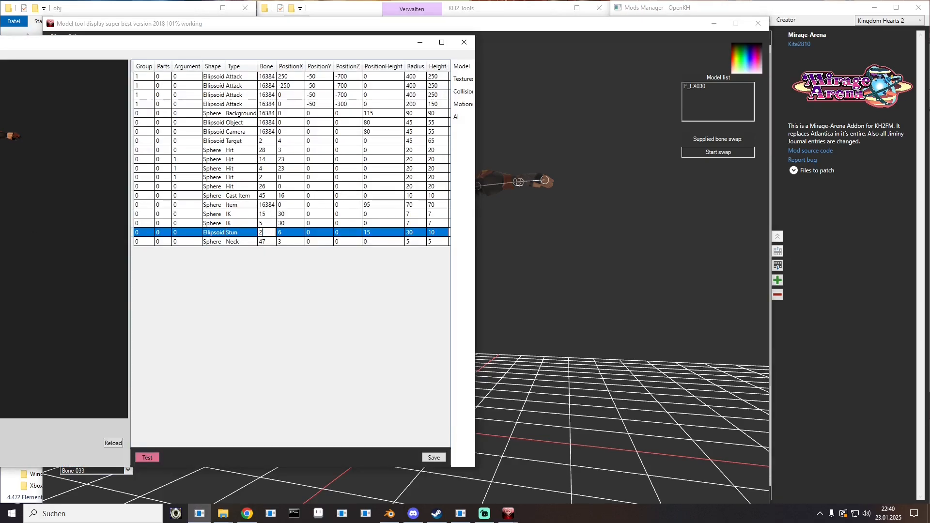
text(28)
key(Return)
- Check Bone 027 at the neck in the model display, and set the Neck collision's bone to 27 in the collision table
click(552, 252)
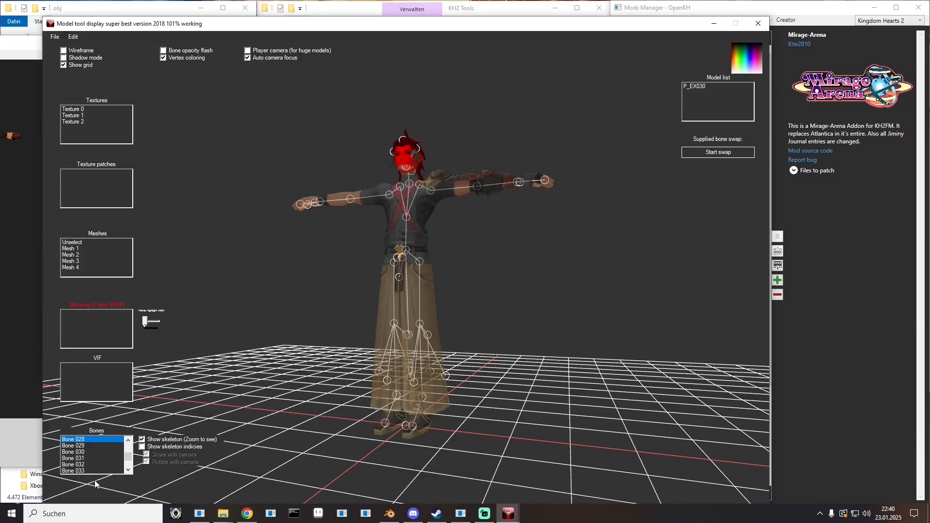
scroll(92, 458, up, 2)
click(83, 470)
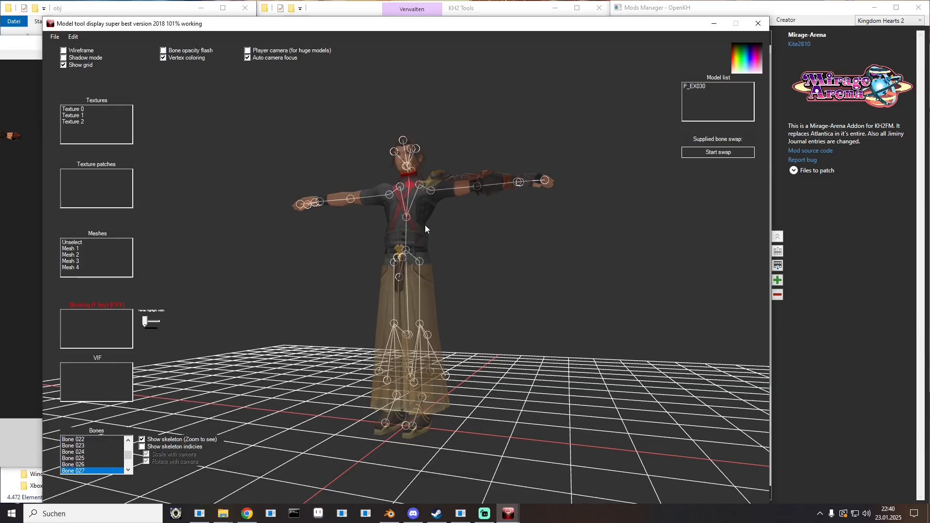
drag(425, 229, 582, 252)
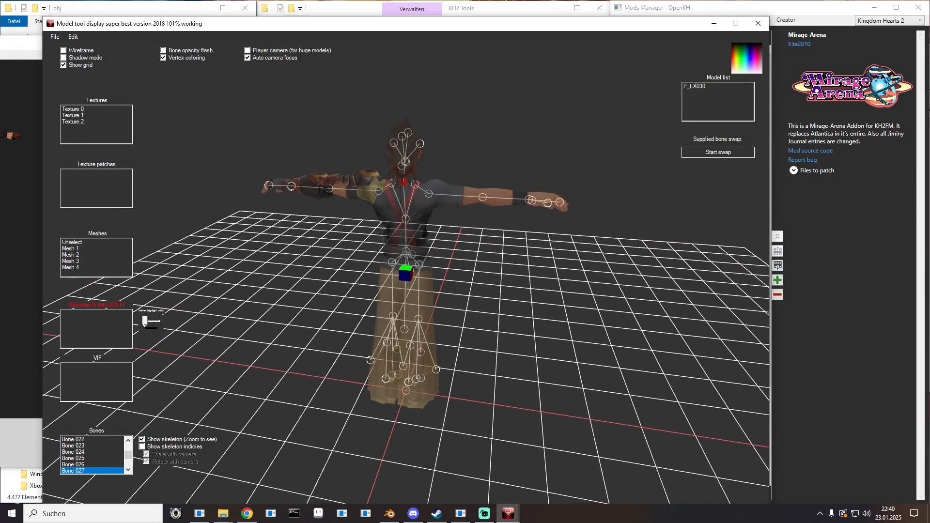
key(alt+Tab)
click(272, 243)
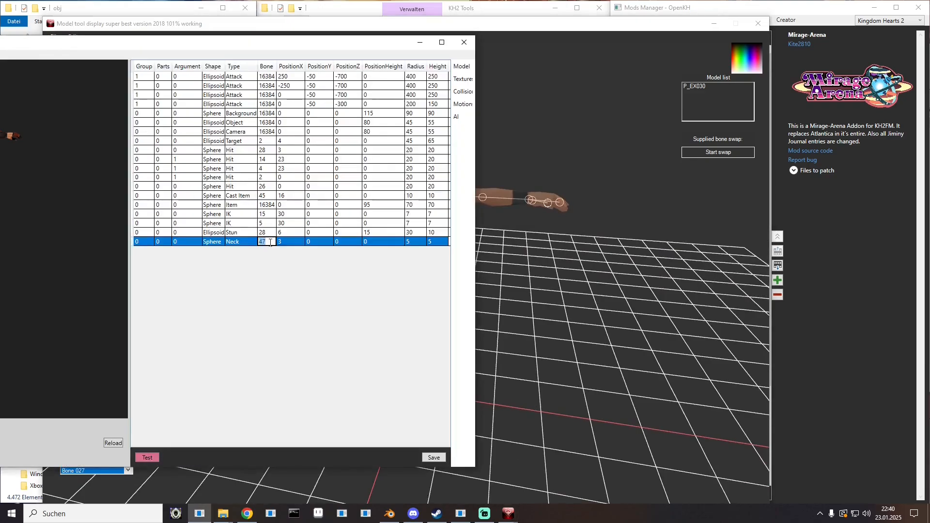
text(2)
key(Return)
- Save the edited collision table, close the model display, and overwrite the Mdlx file in the KH2 Object Editor
click(433, 459)
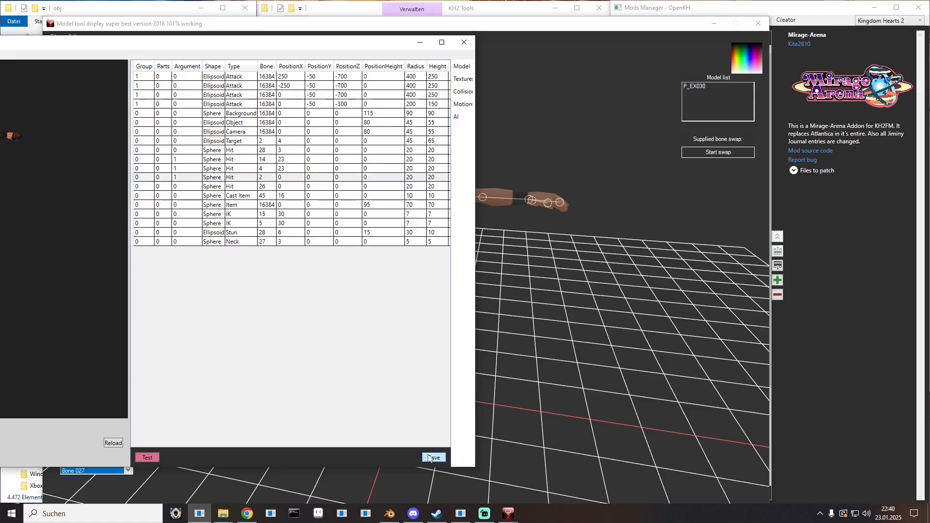
click(758, 23)
drag(264, 47, 631, 59)
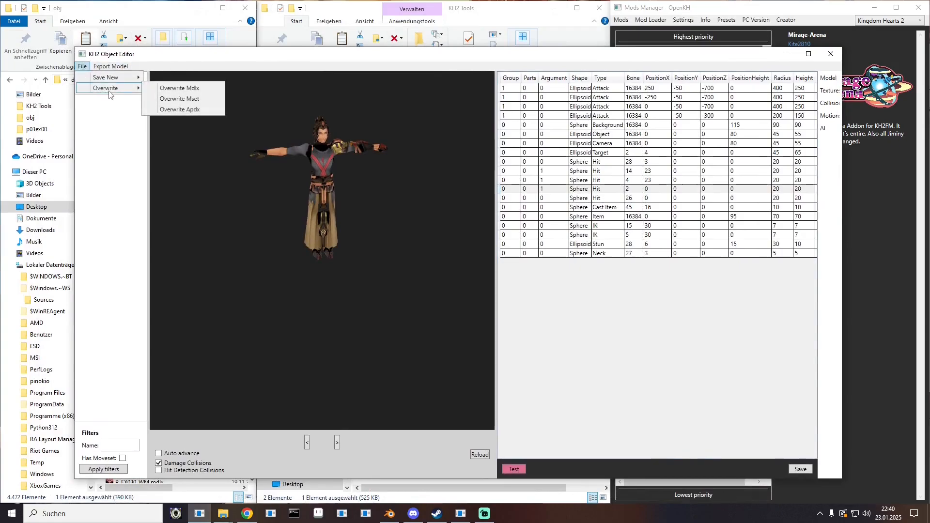
click(164, 88)
- Reload P_EX030.mdlx from the mod's obj folder, check its collision table, and close the KH2 Object Editor
drag(273, 59, 794, 74)
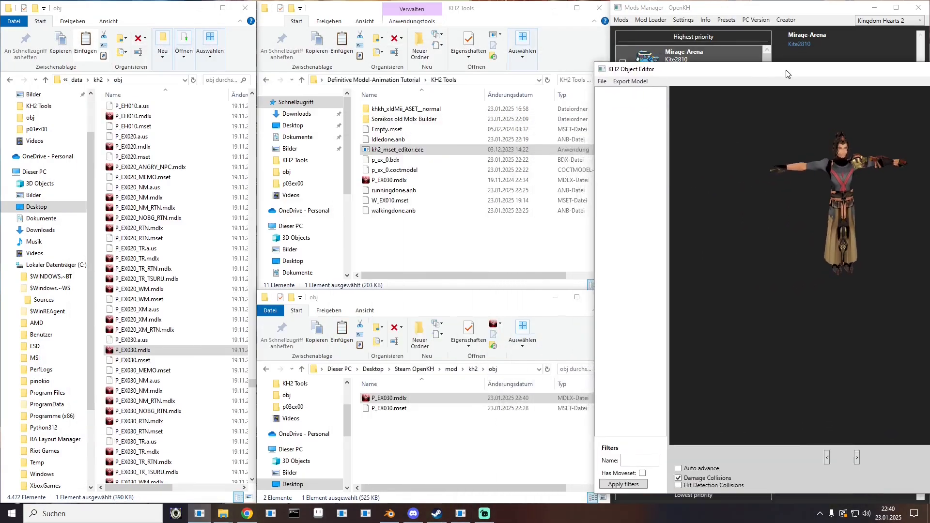
click(525, 402)
drag(390, 398, 727, 218)
drag(766, 69, 231, 61)
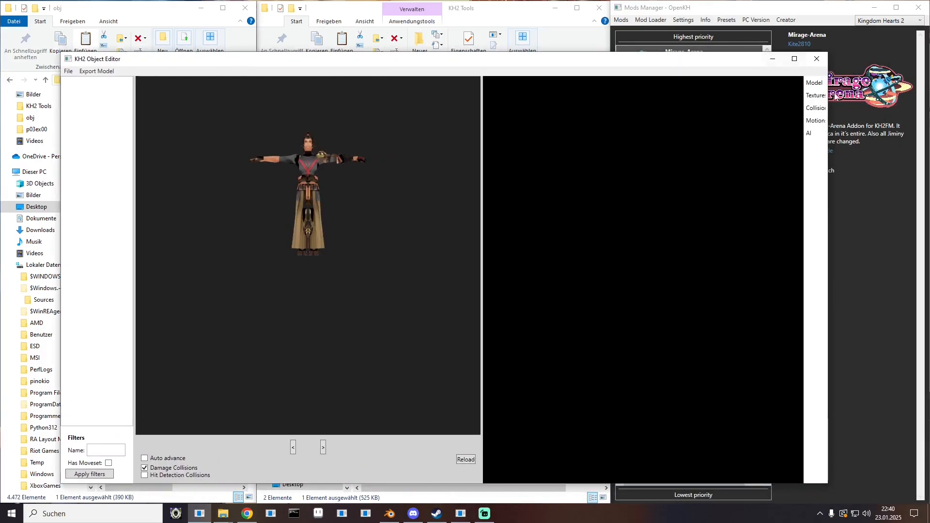
click(817, 109)
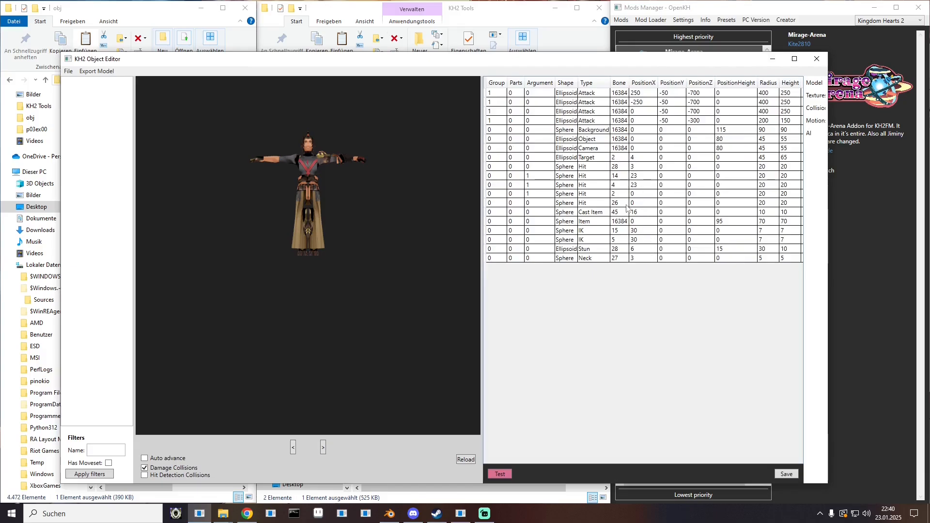
click(818, 58)
- Launch the MDLX Editor, load the mod's P_EX030.mdlx, and open its collision list
click(98, 515)
text(mdlx edi)
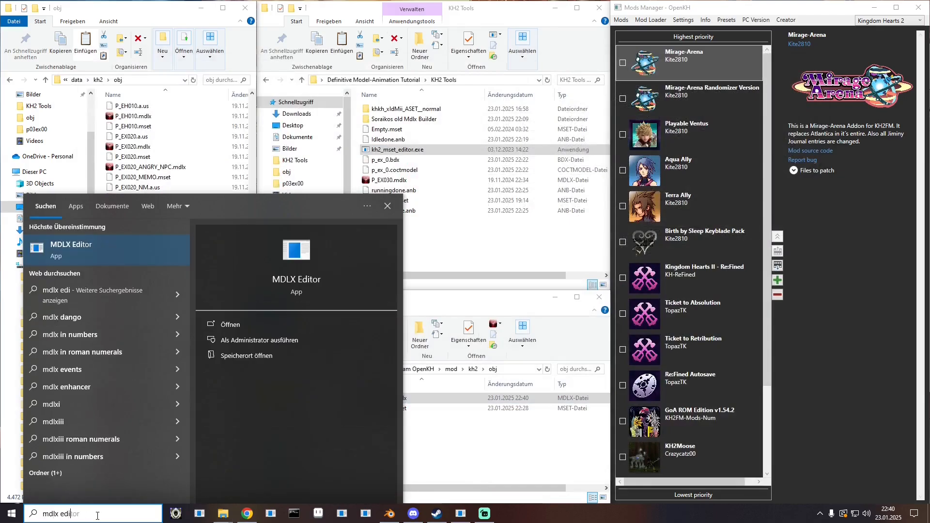
key(Return)
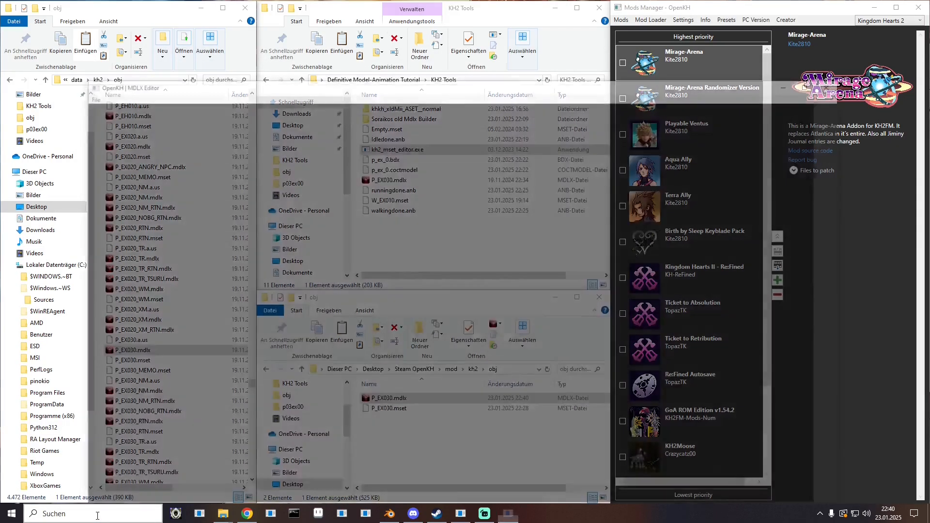
drag(288, 85, 671, 63)
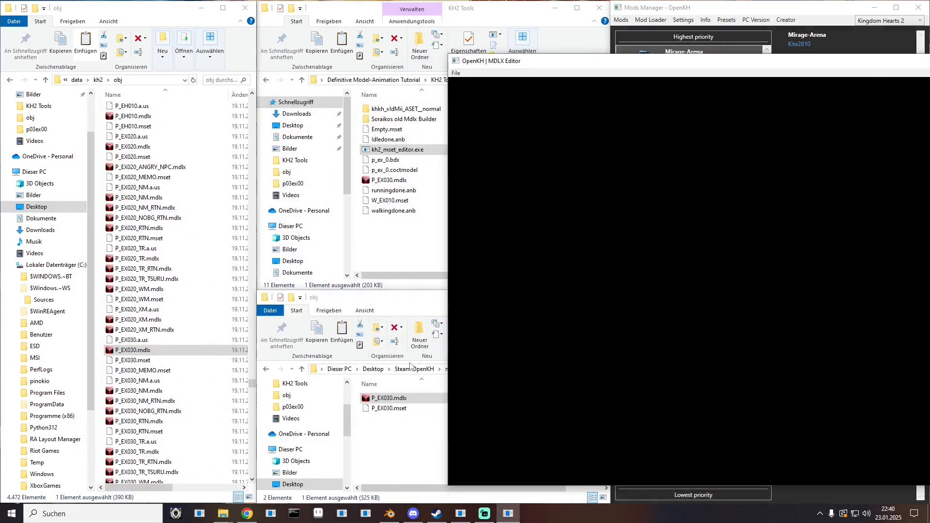
drag(381, 398, 504, 291)
drag(604, 61, 291, 59)
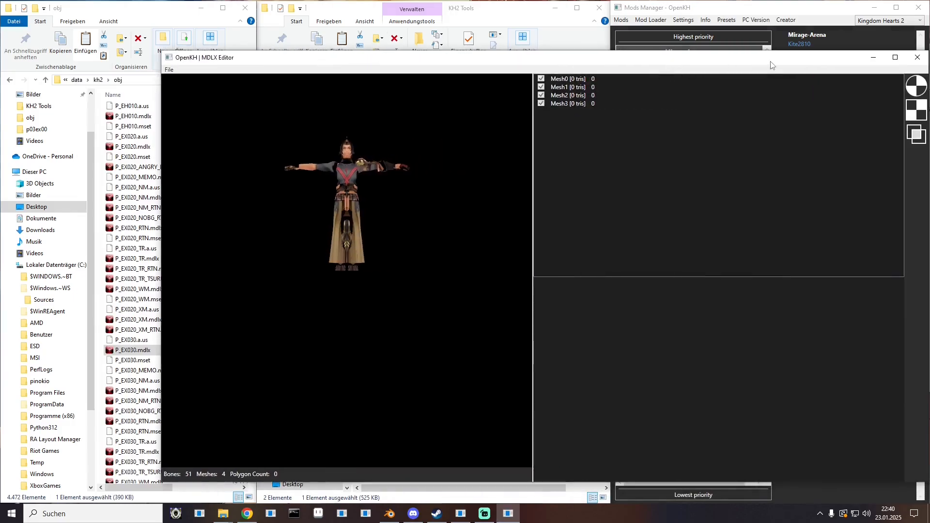
click(916, 135)
drag(592, 64, 500, 59)
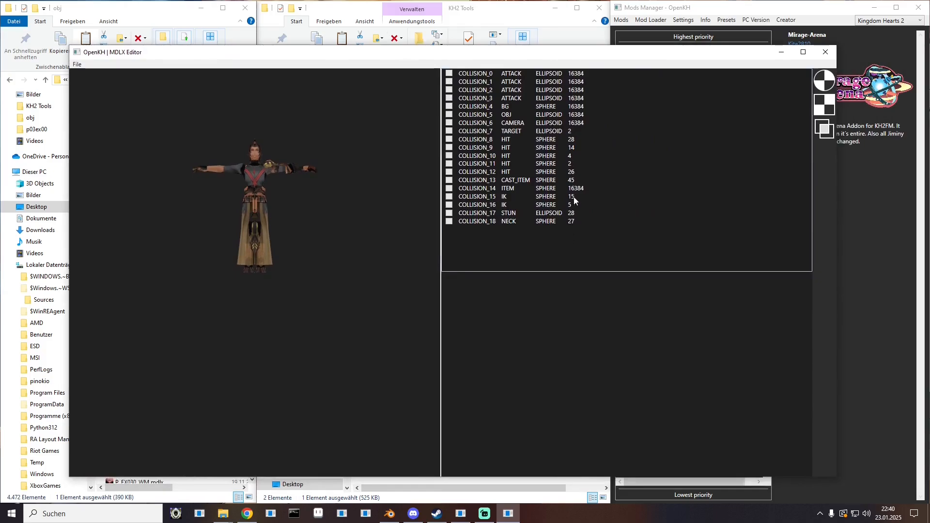
- Show the neck collision COLLISION_18 on the model and inspect its placement
click(450, 221)
drag(335, 182, 233, 213)
scroll(269, 174, up, 3)
scroll(270, 173, down, 3)
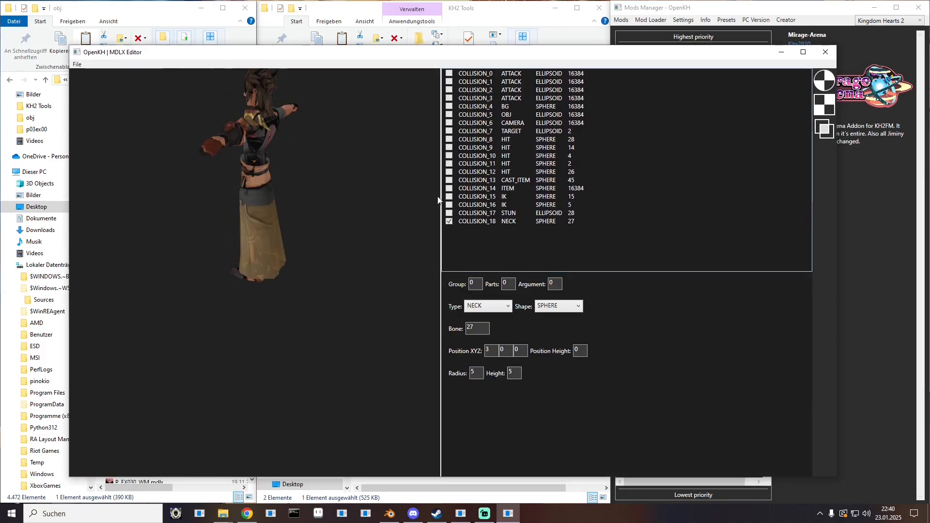
- Show COLLISION_17 through COLLISION_7 on the model, inspect their placement, and close the MDLX Editor
click(449, 213)
click(449, 205)
click(449, 197)
click(449, 189)
click(449, 180)
click(449, 172)
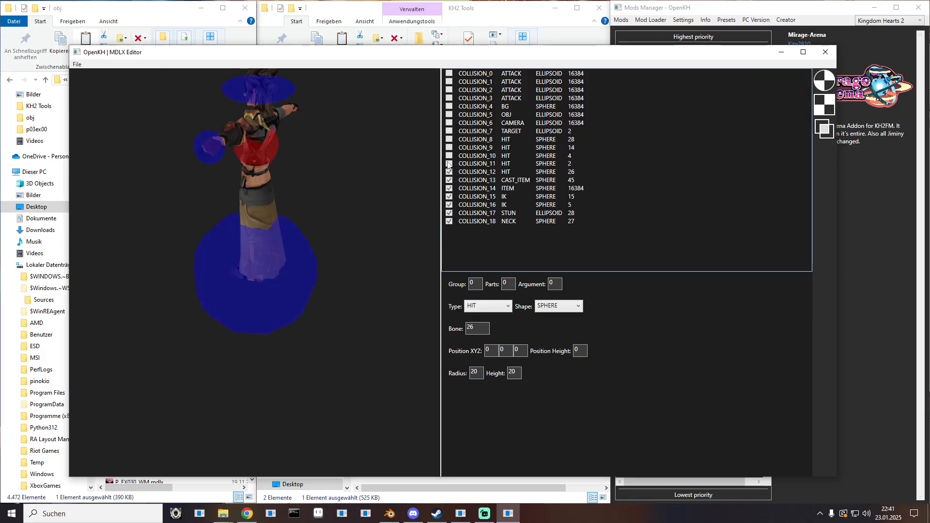
click(449, 164)
click(449, 155)
click(449, 148)
click(450, 139)
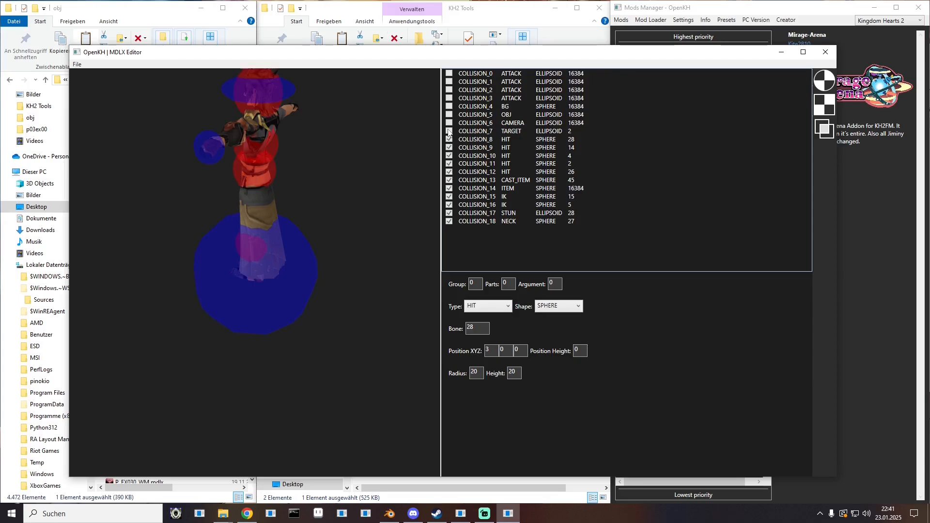
click(449, 131)
drag(228, 218, 262, 209)
scroll(283, 197, down, 3)
scroll(283, 196, up, 3)
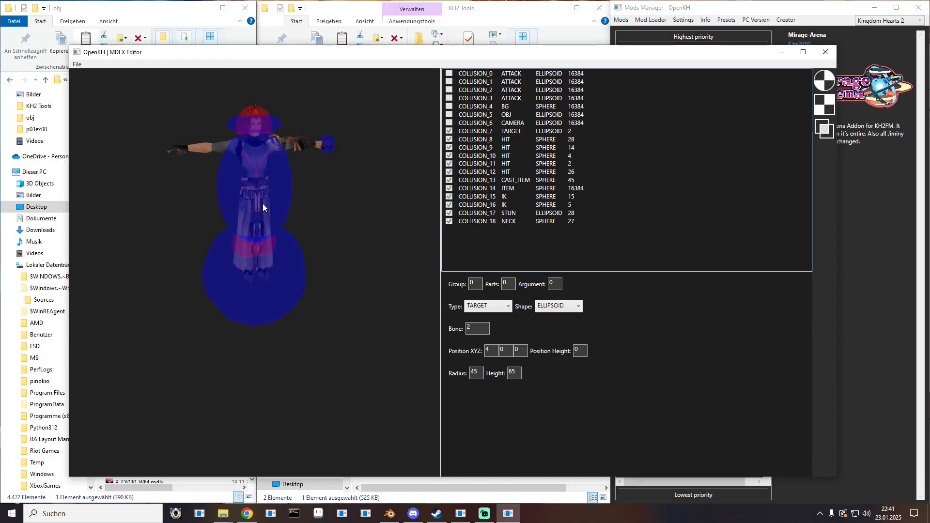
click(825, 51)
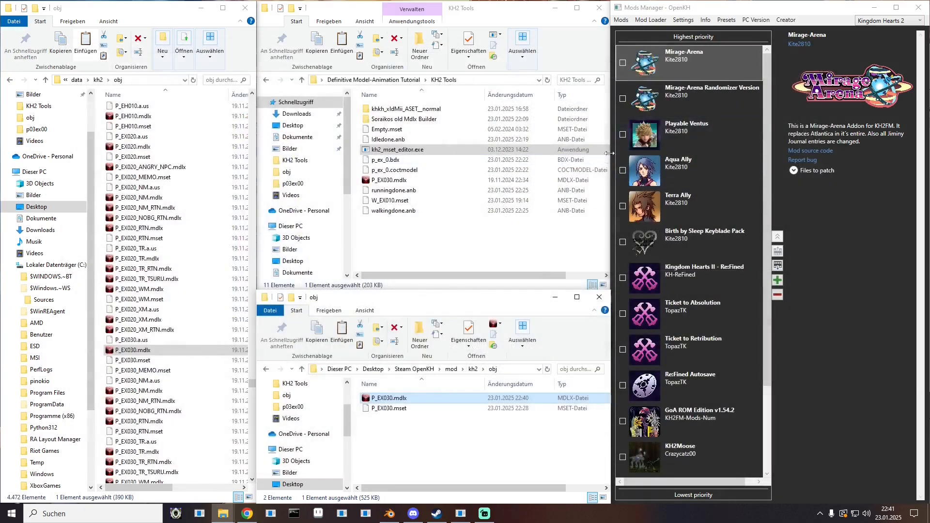
- Open the mod's P_EX030.mdlx in the model display and select Bone 001 on its skeleton
click(426, 440)
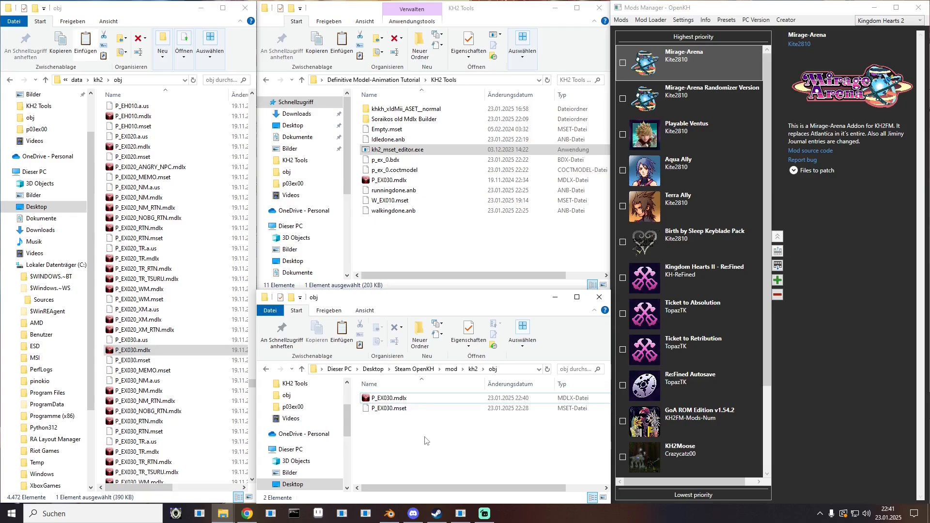
double_click(378, 398)
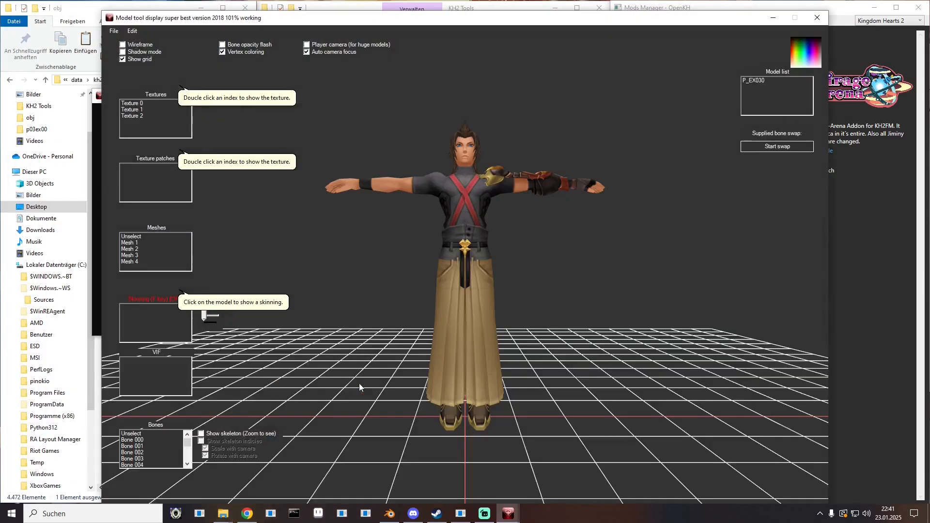
drag(420, 190, 678, 271)
drag(466, 266, 654, 212)
click(147, 446)
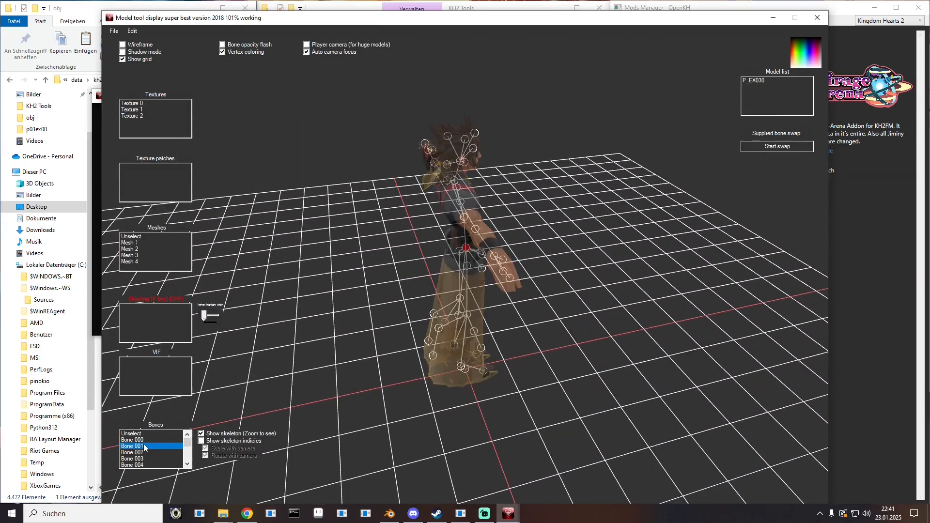
- Step through the P_EX030 bones up to Bone 039 in the hand, and inspect its position from several angles
key(Down)
key(Down)
key(Down)
key(Down)
key(Down)
key(Down)
key(Down)
key(Down)
key(Down)
key(Down)
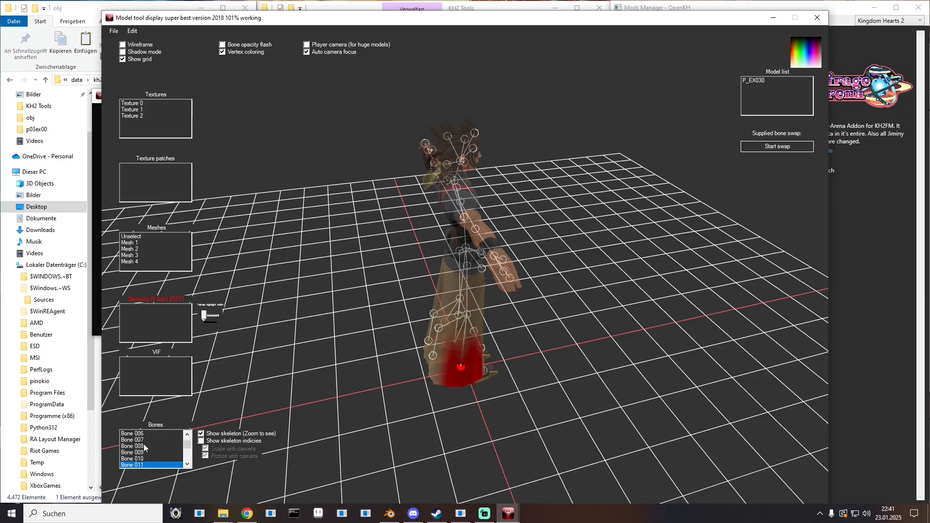
key(Down)
key(Down)
key(Down)
key(Down)
key(Down)
key(Down)
key(Down)
key(Down)
key(Down)
key(Down)
key(Down)
key(Down)
key(Down)
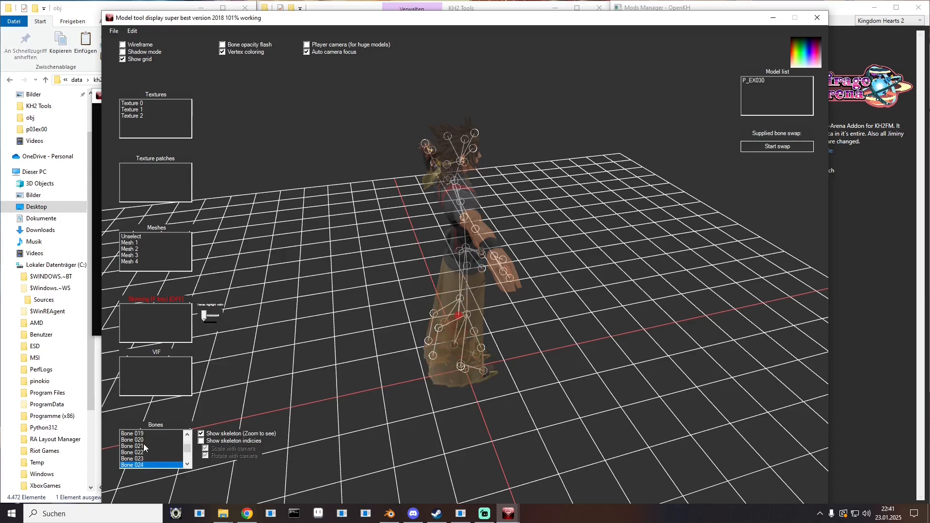
key(Down)
key(Down)
key(Down)
key(Down)
key(Down)
key(Down)
key(Down)
key(Down)
key(Down)
key(Down)
key(Down)
key(Down)
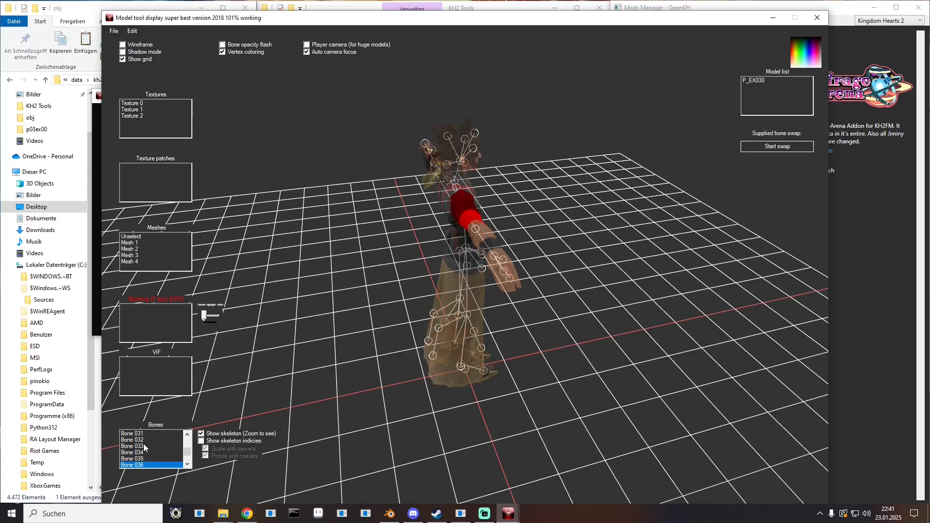
key(Down)
key(Down)
key(Down)
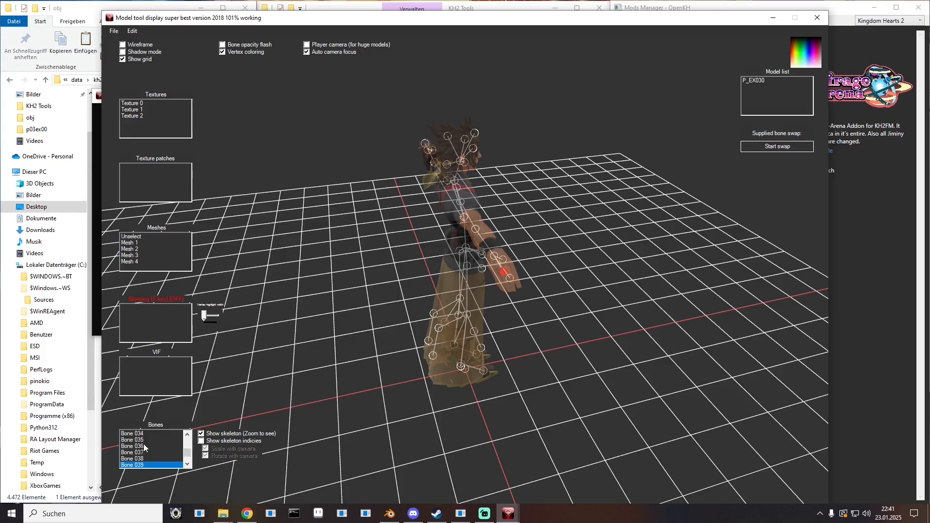
drag(502, 316, 483, 238)
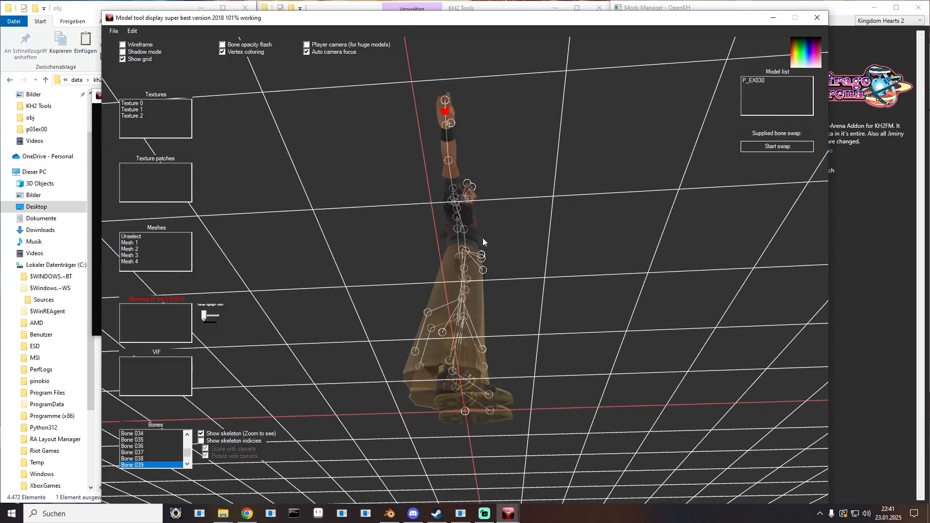
drag(455, 109, 493, 130)
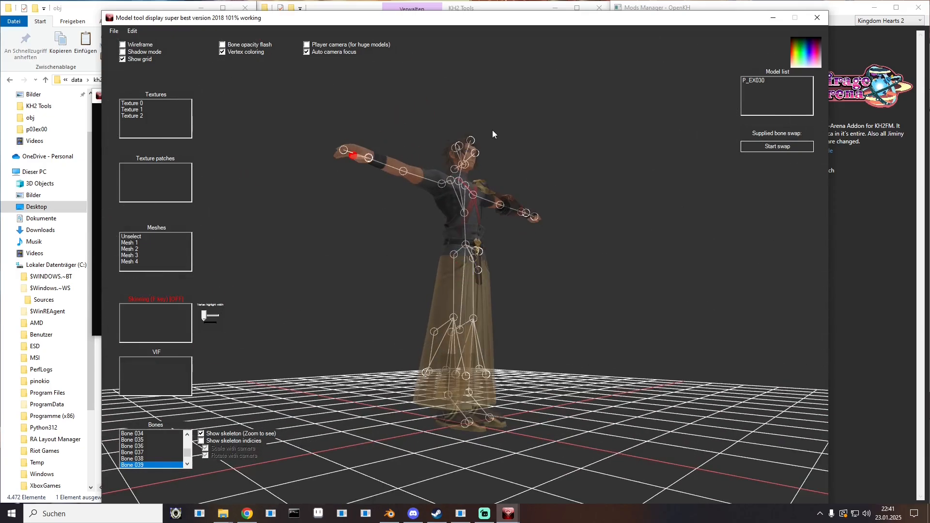
- Dismiss the model display and close its MDLX Viewer console window
drag(507, 19, 0, 63)
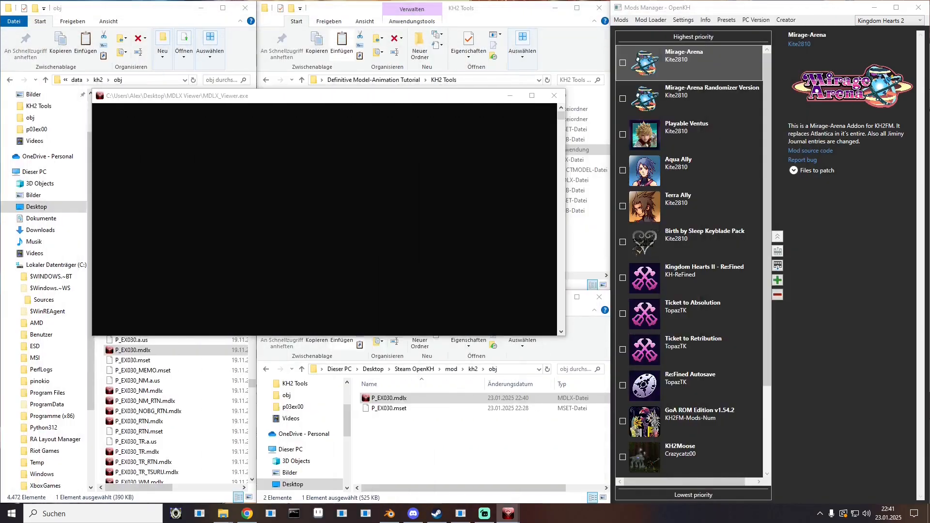
click(431, 465)
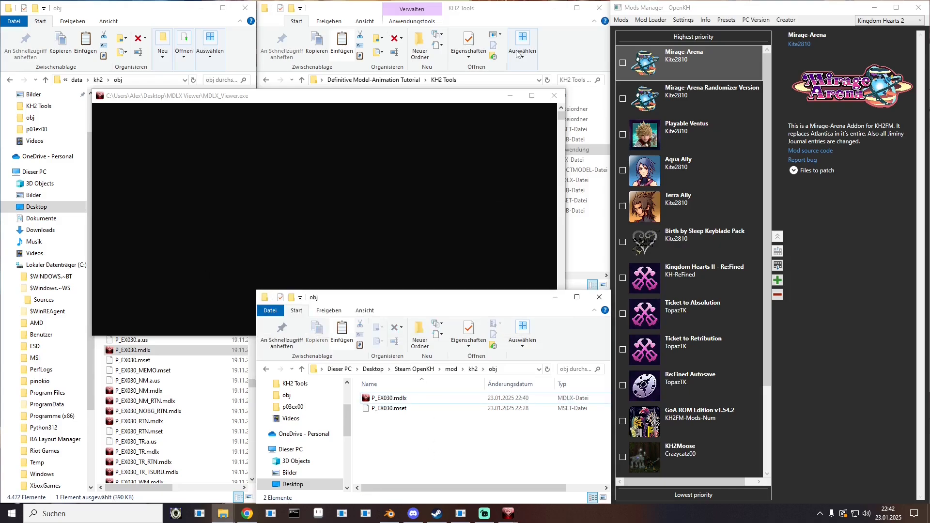
click(554, 96)
- Launch KH2FM_Editor from the Definitive Model-Animation Tutorial folder, and select P_EX030_MEMO.mset in the original game's obj folder
click(392, 80)
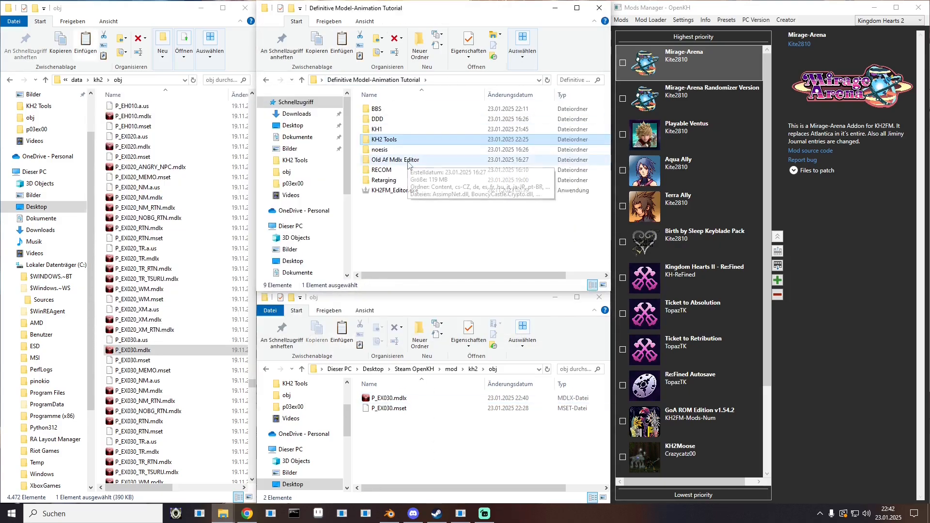
double_click(387, 194)
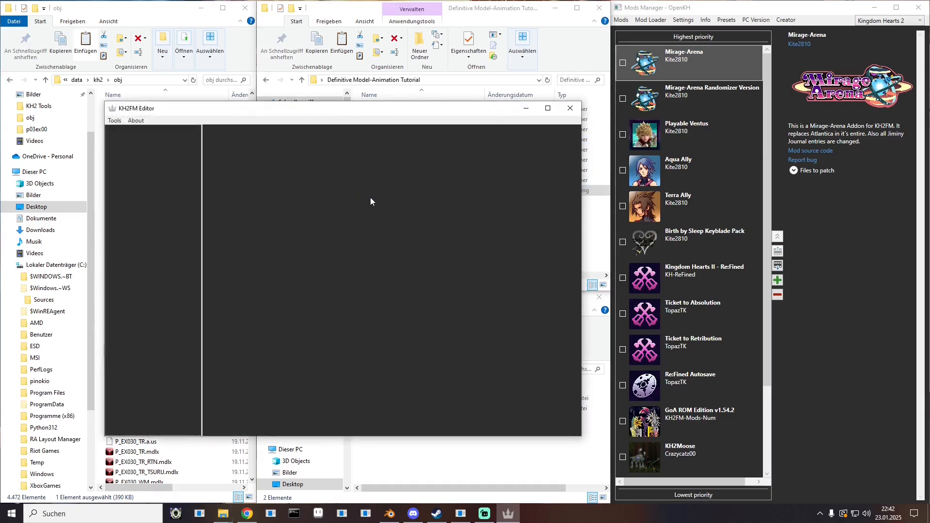
drag(307, 113, 265, 27)
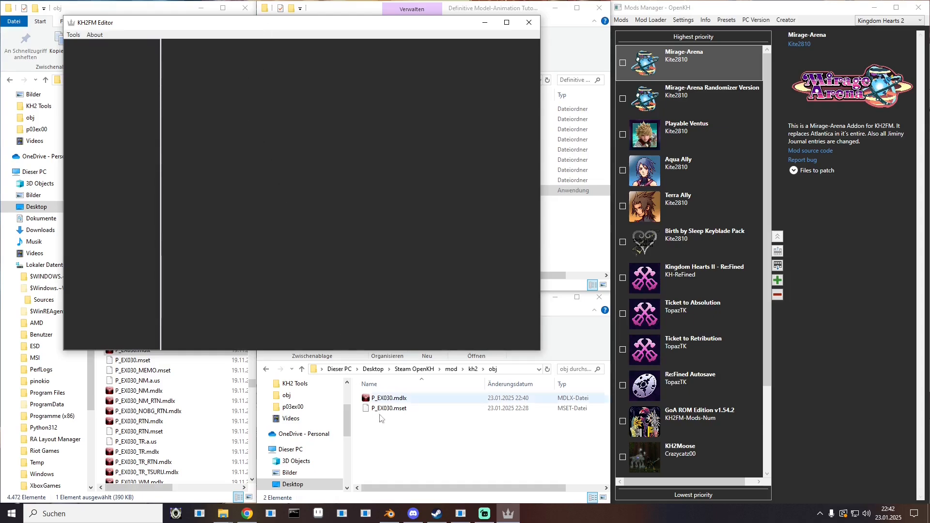
click(145, 371)
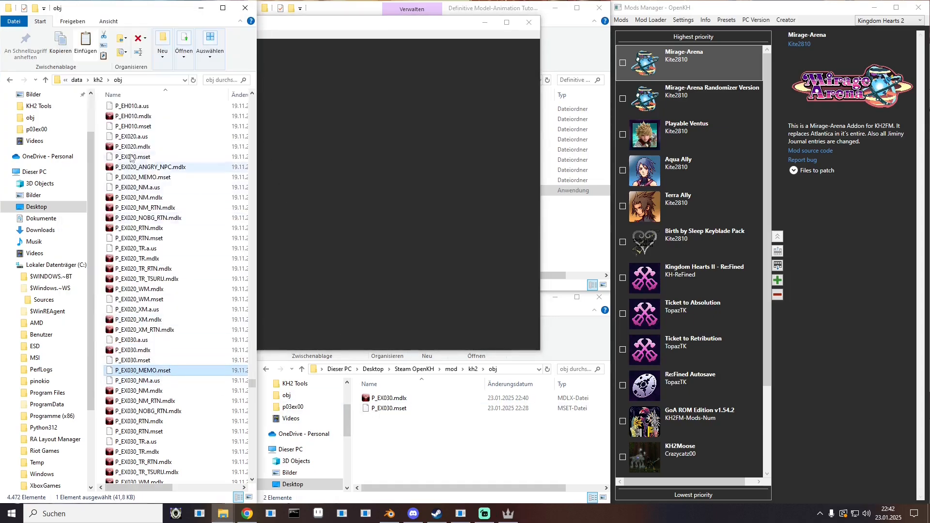
- Copy 03system.bin from the original data/kh2 folder into the mod's kh2 folder
click(98, 80)
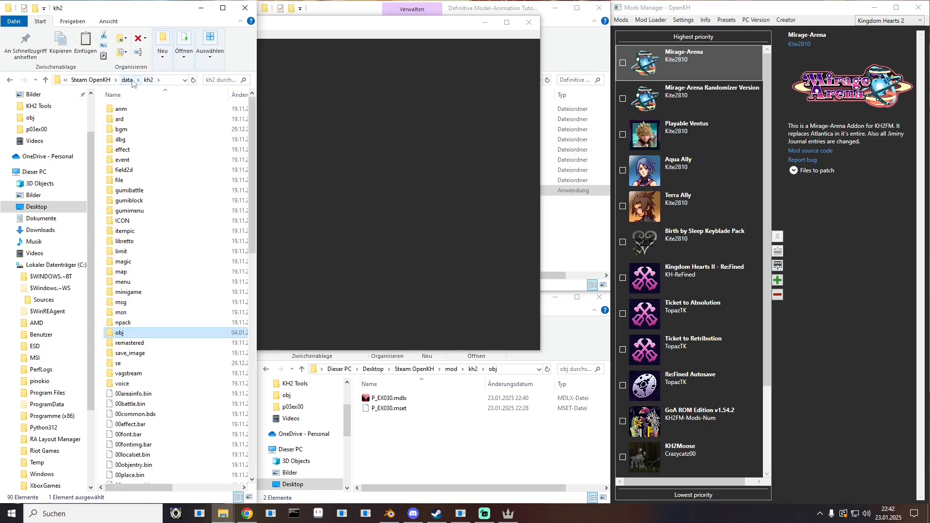
scroll(147, 361, down, 6)
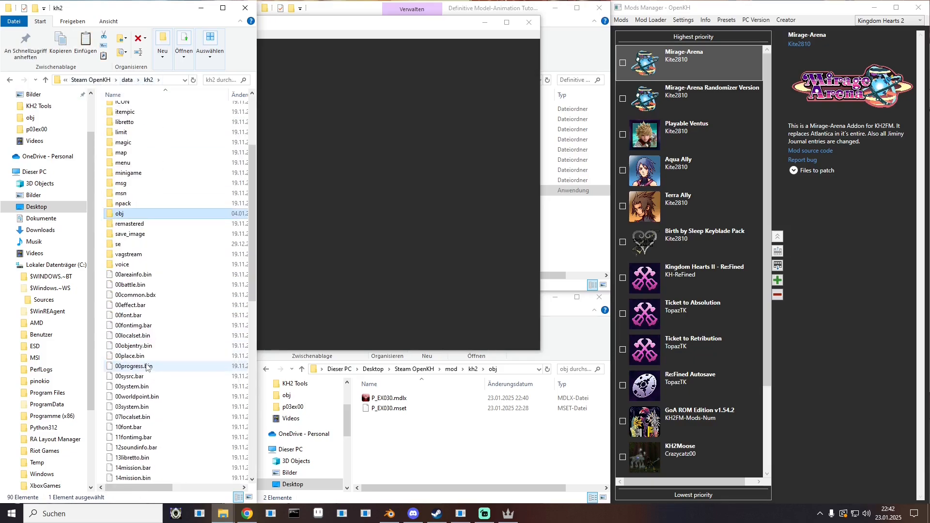
click(145, 346)
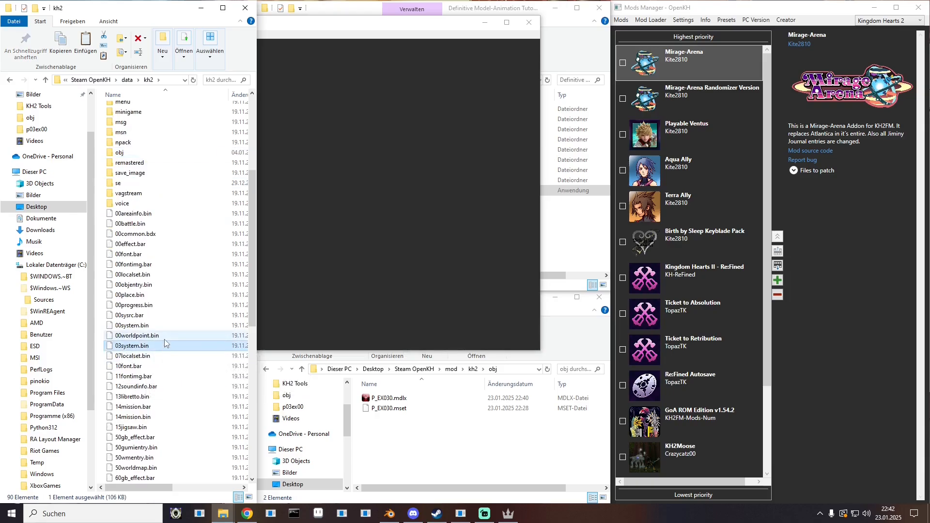
click(439, 451)
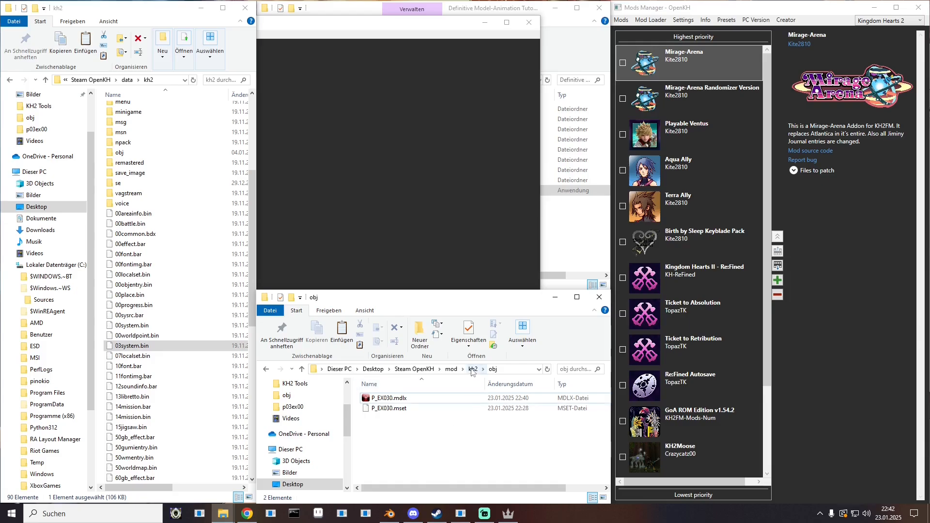
click(473, 369)
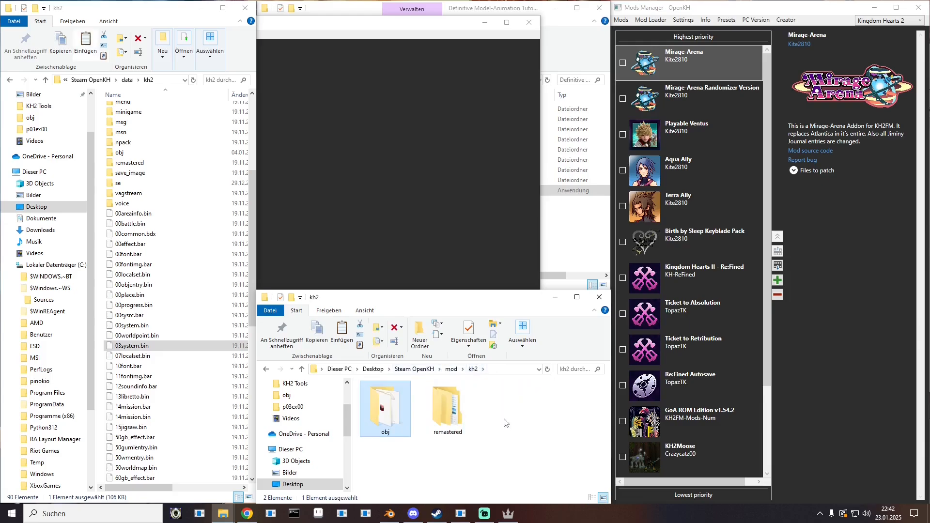
click(518, 429)
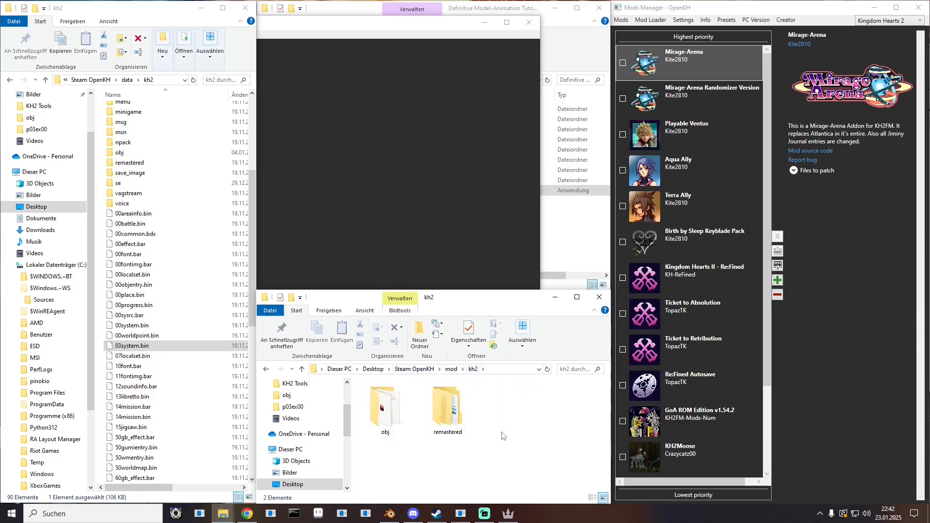
key(ctrl+v)
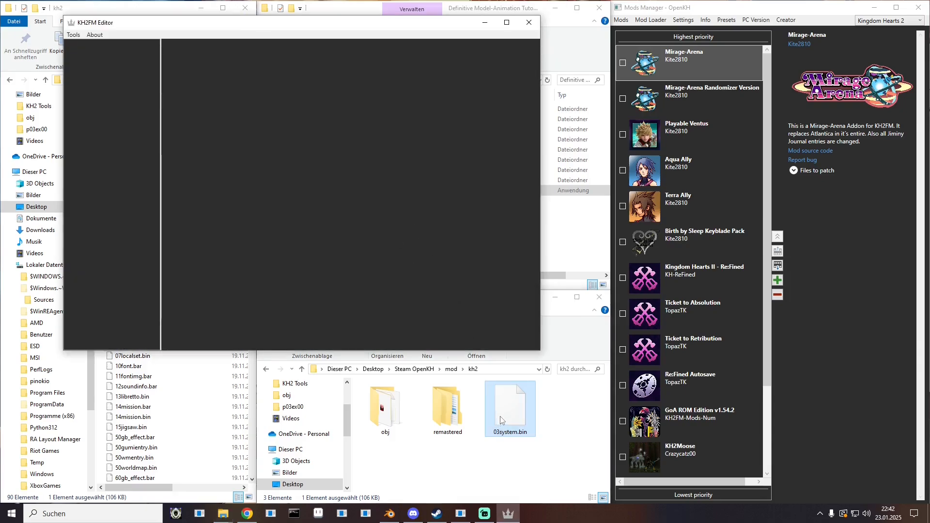
- Load the mod's 03system.bin into KH2FM Editor and open its sklt entry
drag(509, 407, 94, 69)
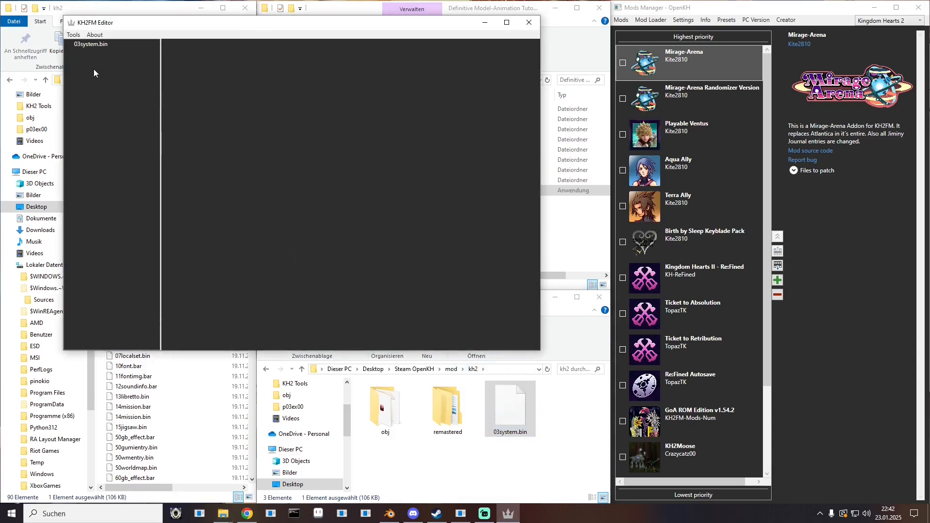
click(88, 45)
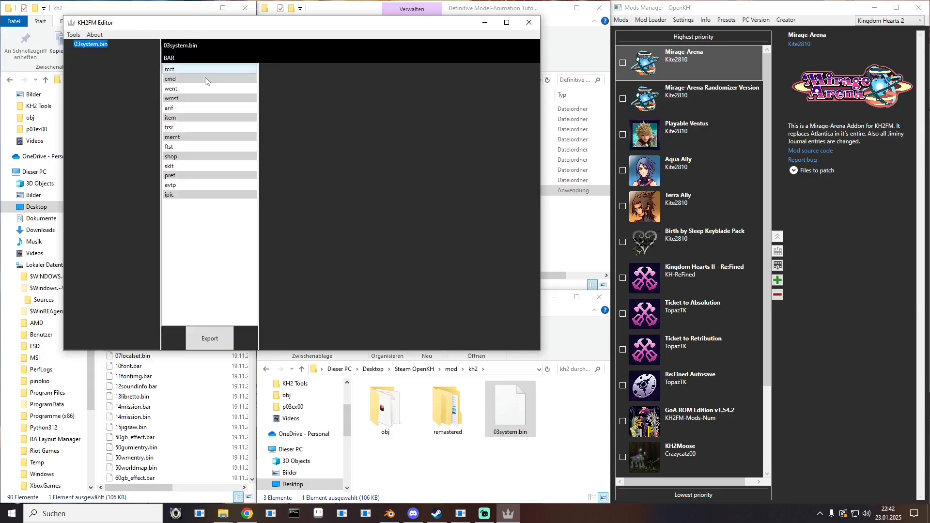
click(171, 166)
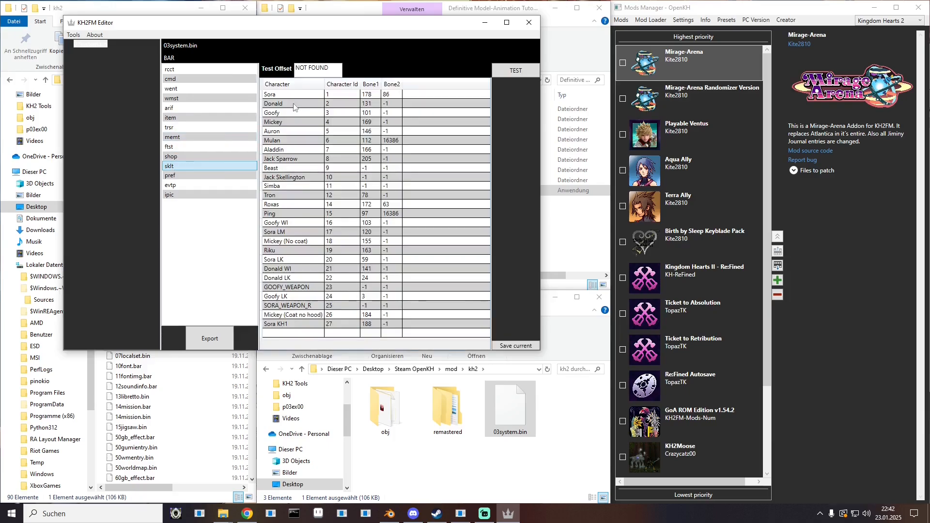
- Set Goofy's Bone1 to 39 in the sklt table and save the current entry
click(333, 115)
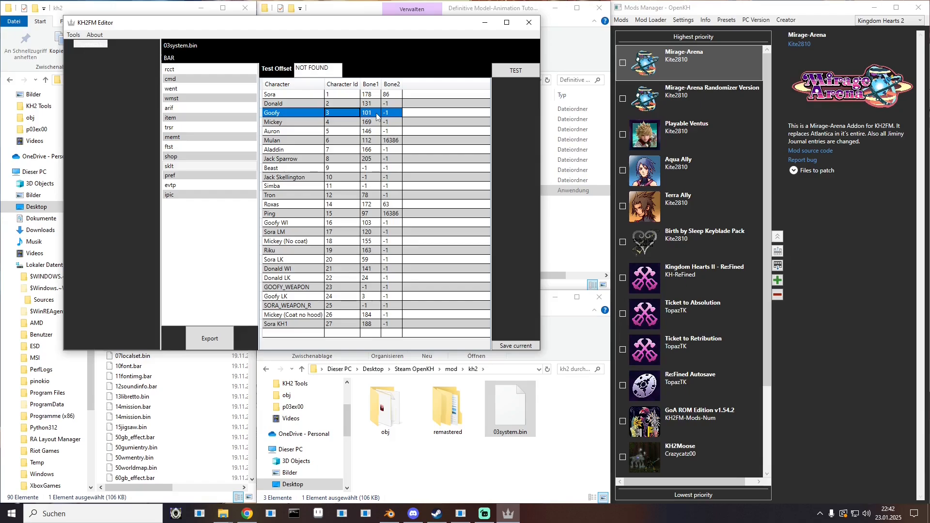
click(377, 113)
text(39)
key(Return)
click(499, 345)
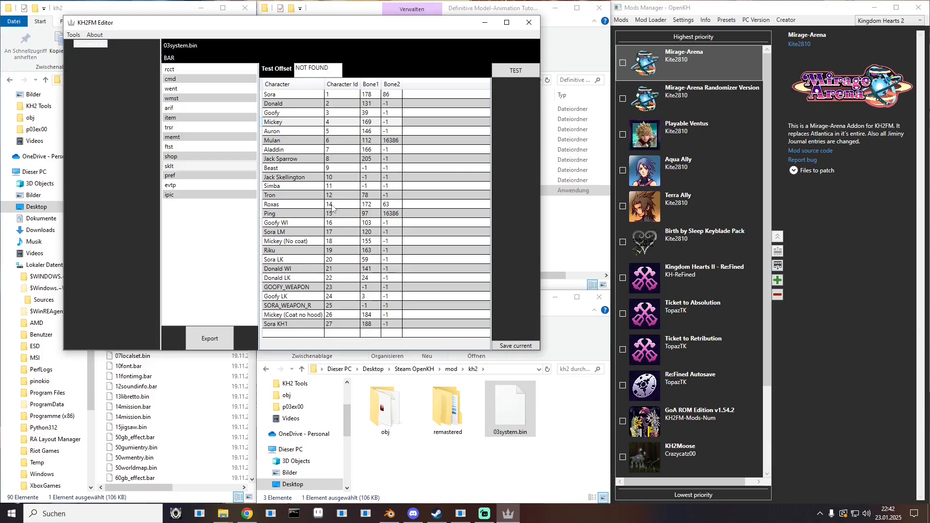
click(375, 96)
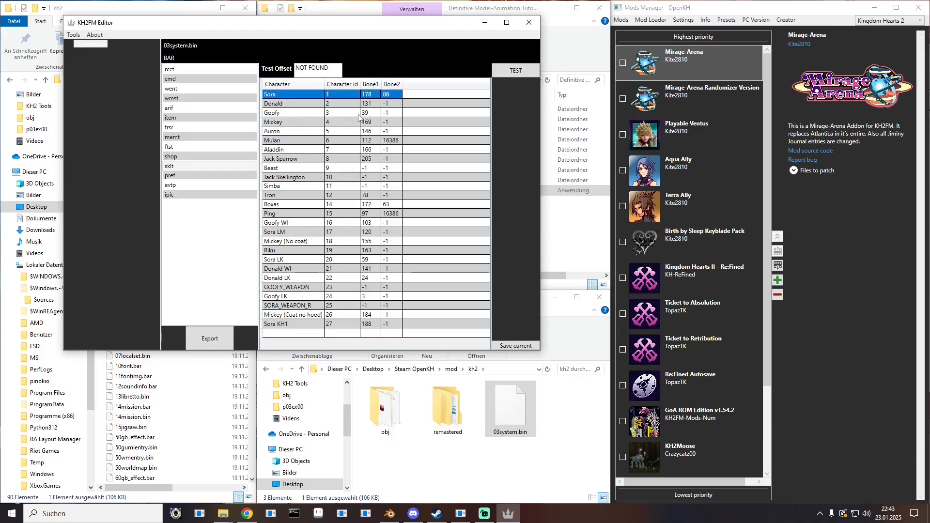
click(353, 112)
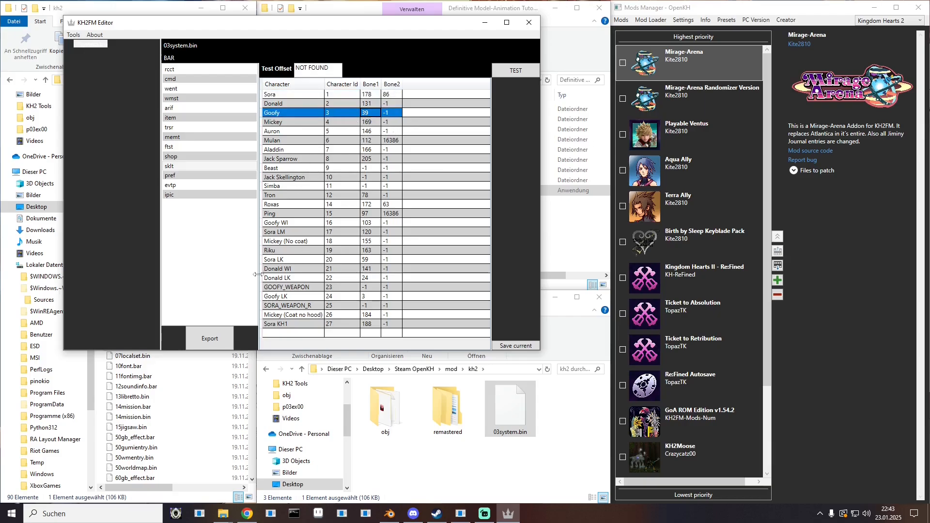
click(525, 345)
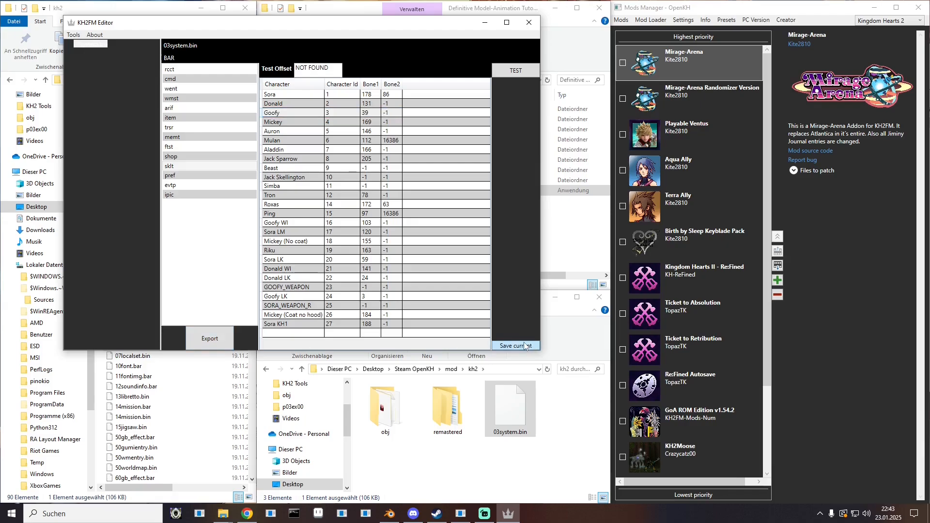
- Export the edited file over the mod's existing 03system.bin, and close KH2FM Editor
click(210, 338)
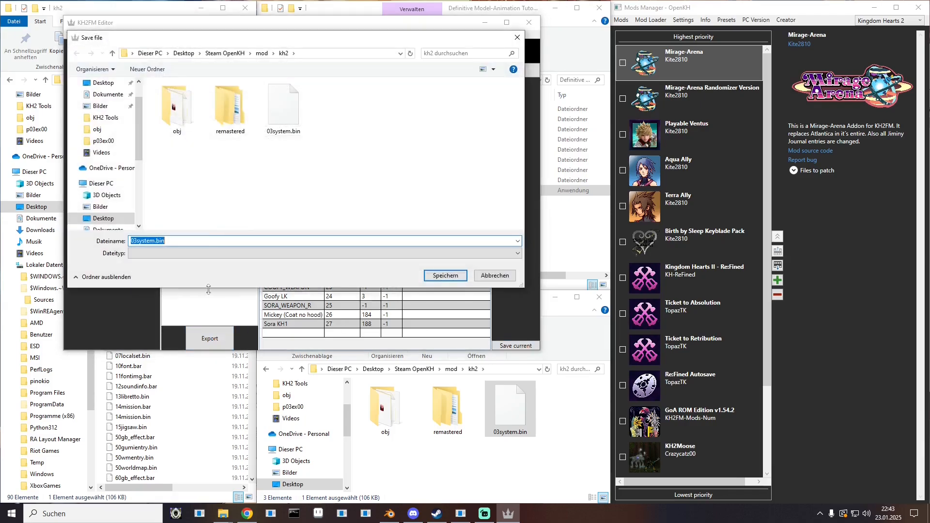
double_click(289, 125)
click(484, 293)
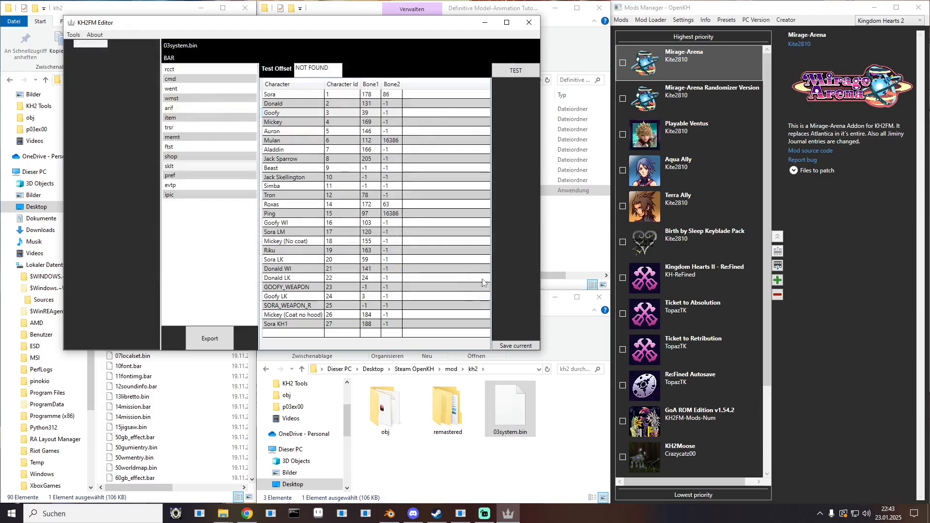
click(529, 22)
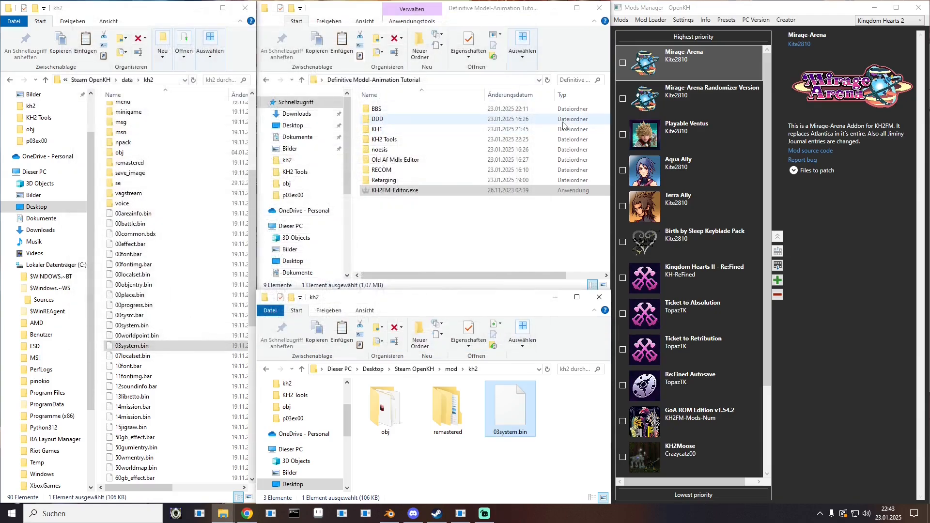
- Launch the modded Kingdom Hearts II Final Mix from Mods Manager and load a saved game
click(651, 20)
click(664, 56)
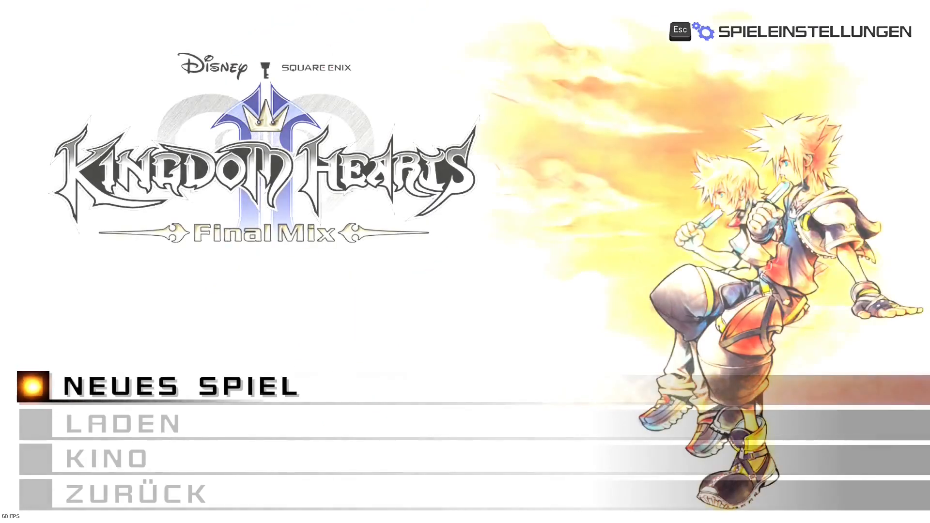
key(Down)
key(Return)
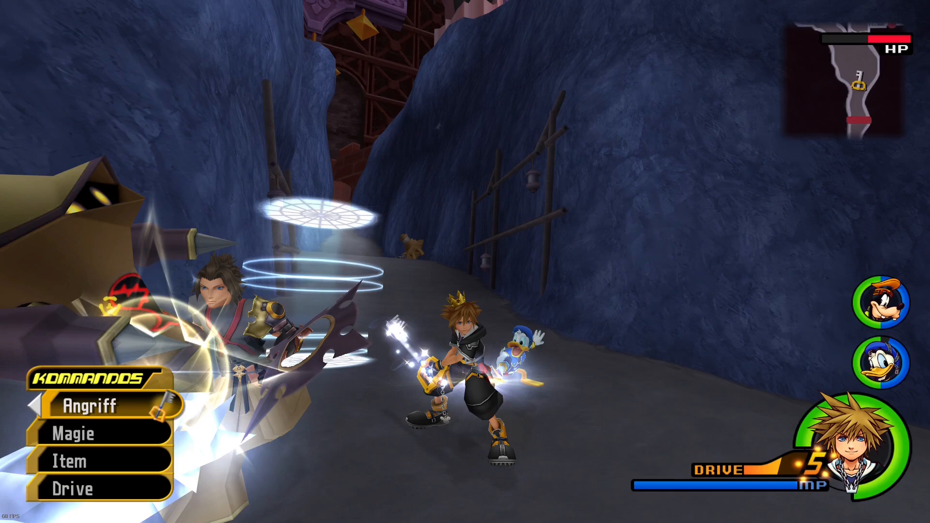
- Leave the running game and close its window to return to the desktop
key(super)
mouse_move(507, 514)
click(503, 440)
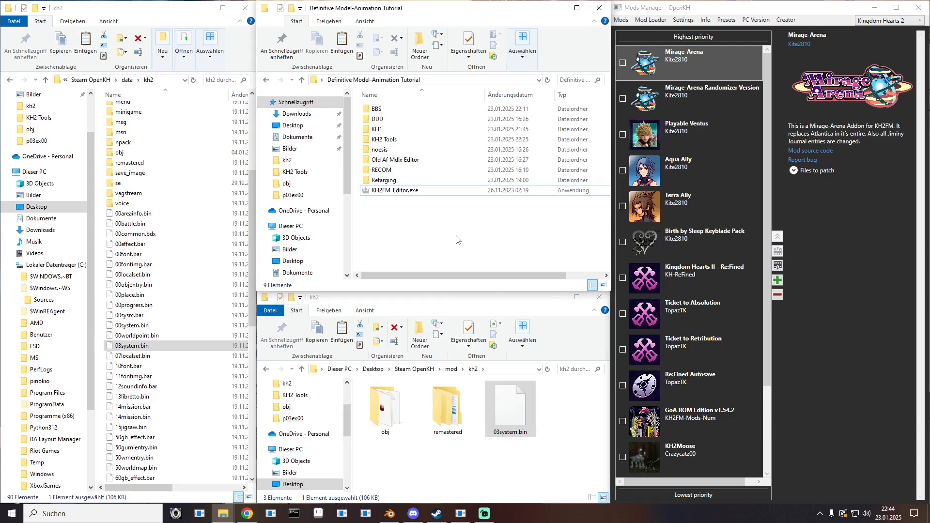
drag(459, 240, 480, 455)
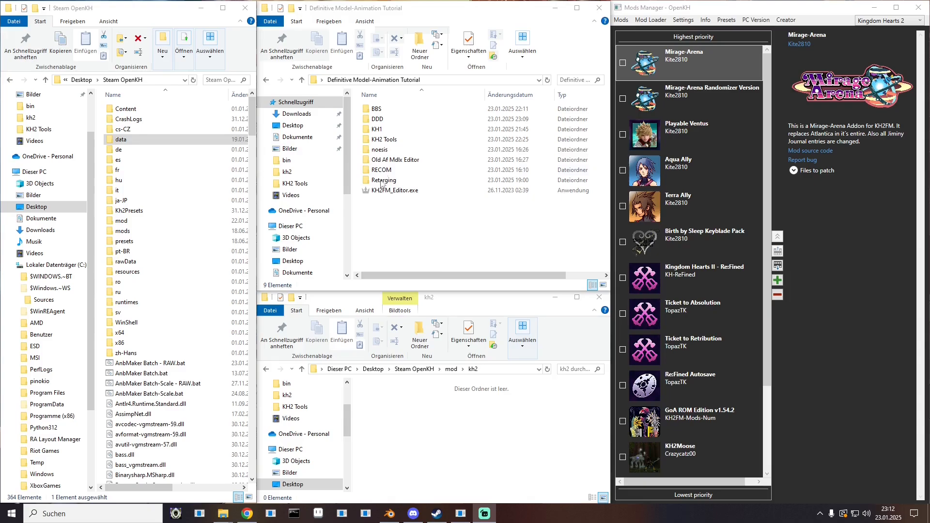
- Open the KH28PCDec folder inside the DDD folder of Definitive Model-Animation Tutorial
double_click(381, 119)
click(381, 121)
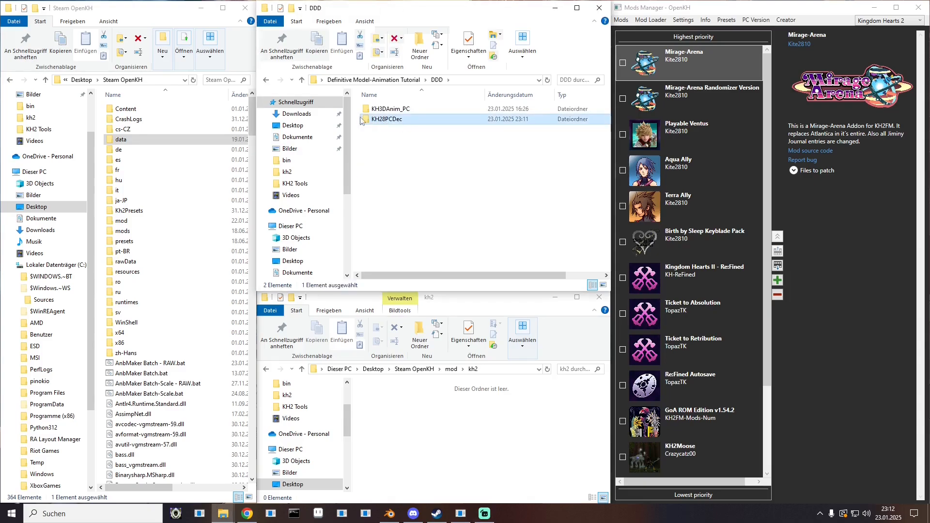
double_click(390, 121)
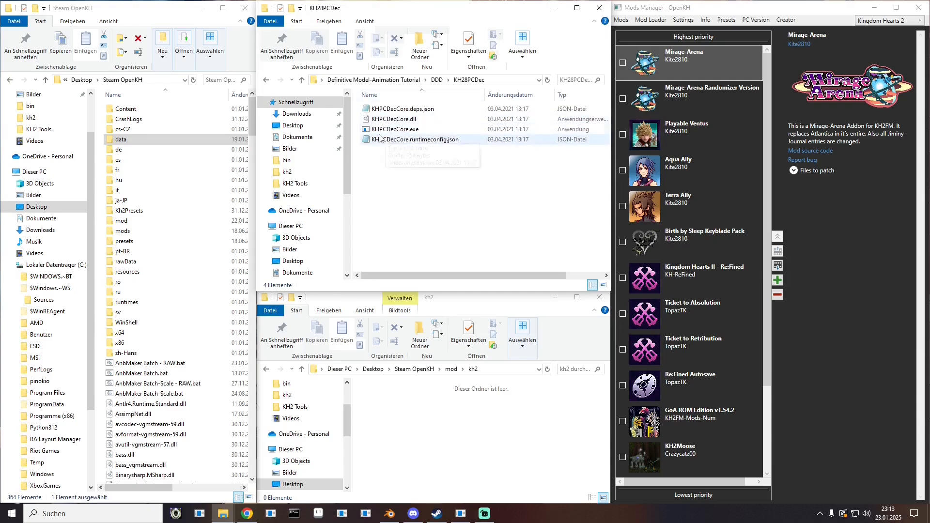
mouse_move(396, 123)
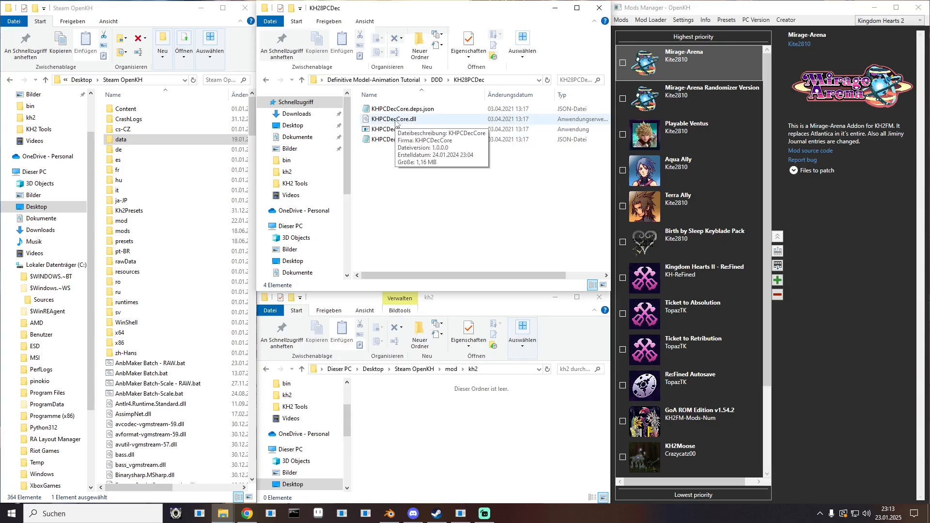
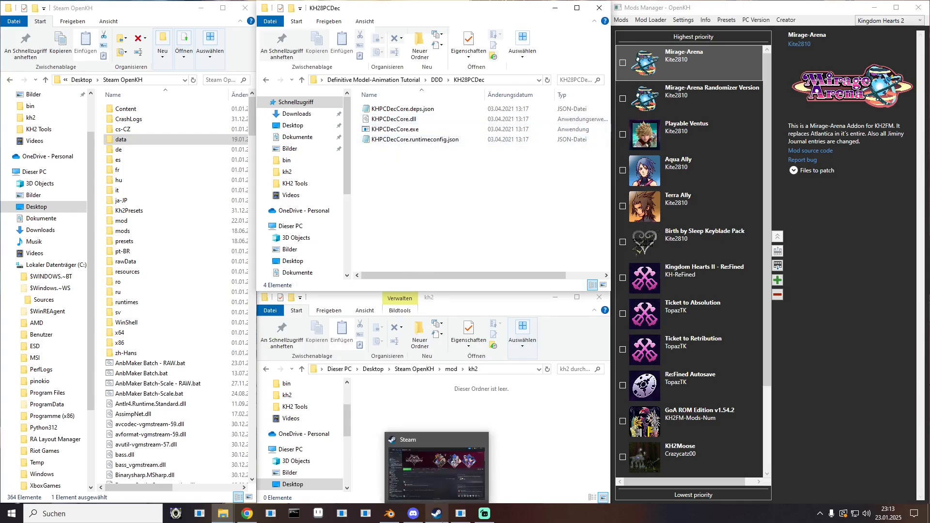
- Switch to Steam, browse the local files of KINGDOM HEARTS HD 2.8 Final Chapter Prologue, and minimize Steam
click(446, 512)
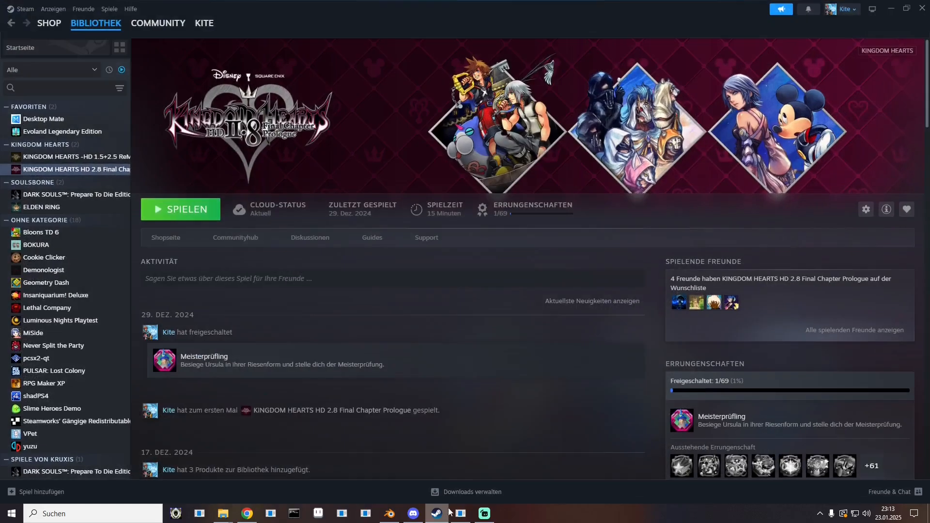
click(868, 212)
mouse_move(831, 250)
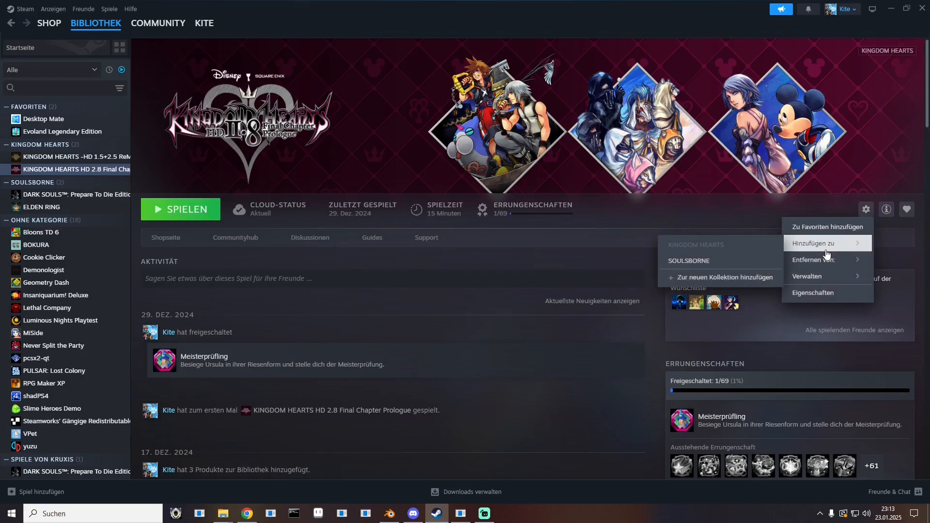
mouse_move(815, 279)
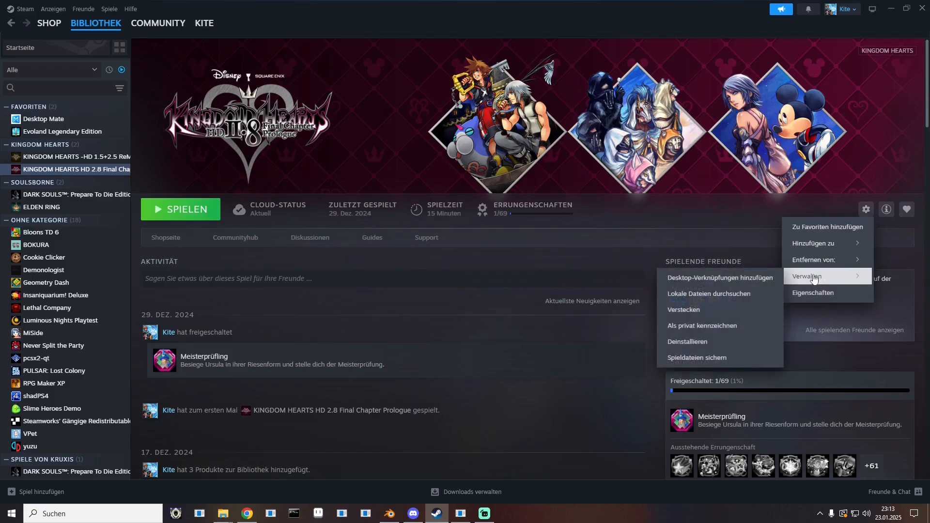
click(714, 301)
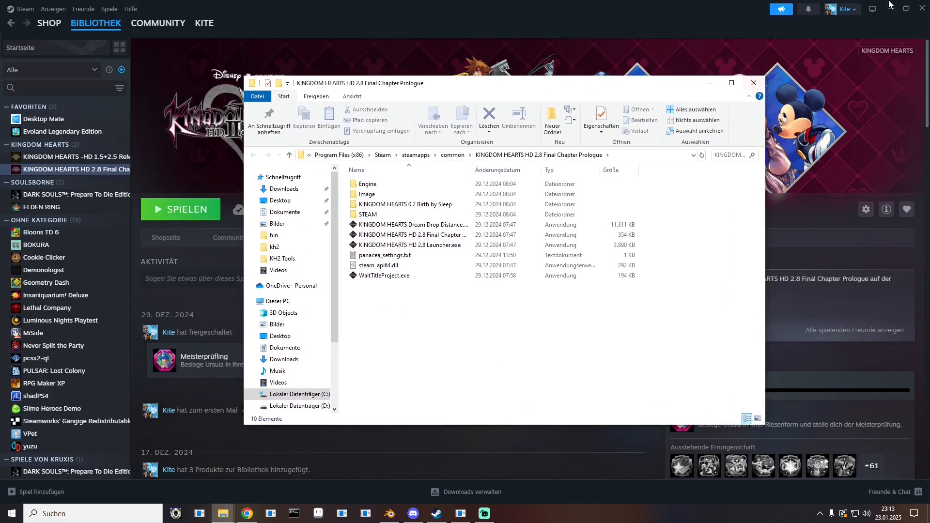
click(891, 9)
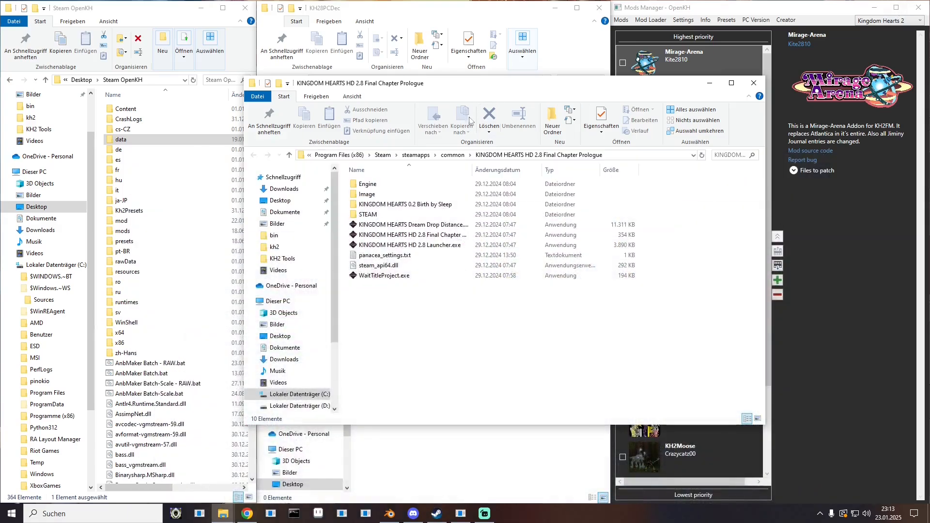
- Copy all eight kh3d .hed and .pkg files from the game's Image/dt folder into the KH28PCDec folder
double_click(366, 194)
double_click(361, 184)
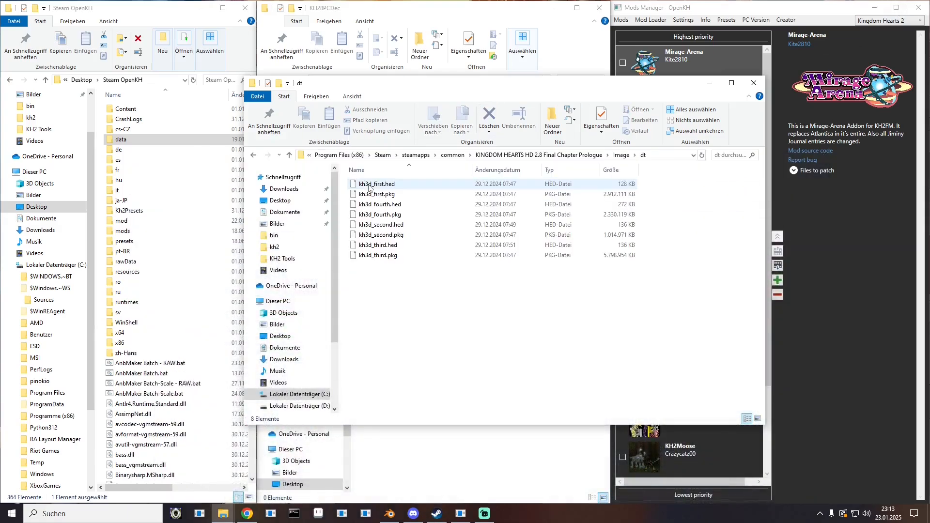
drag(401, 298, 400, 183)
right_click(386, 230)
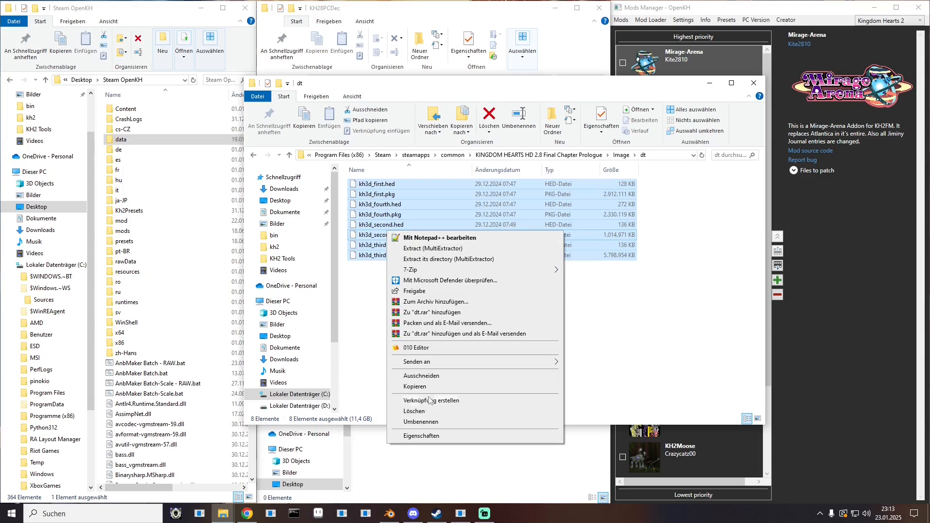
click(418, 390)
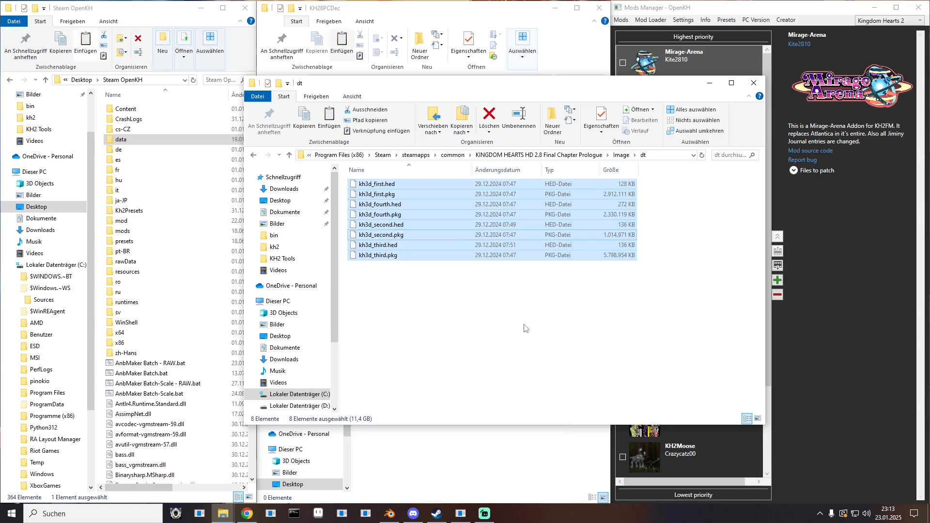
click(754, 83)
right_click(380, 213)
click(409, 275)
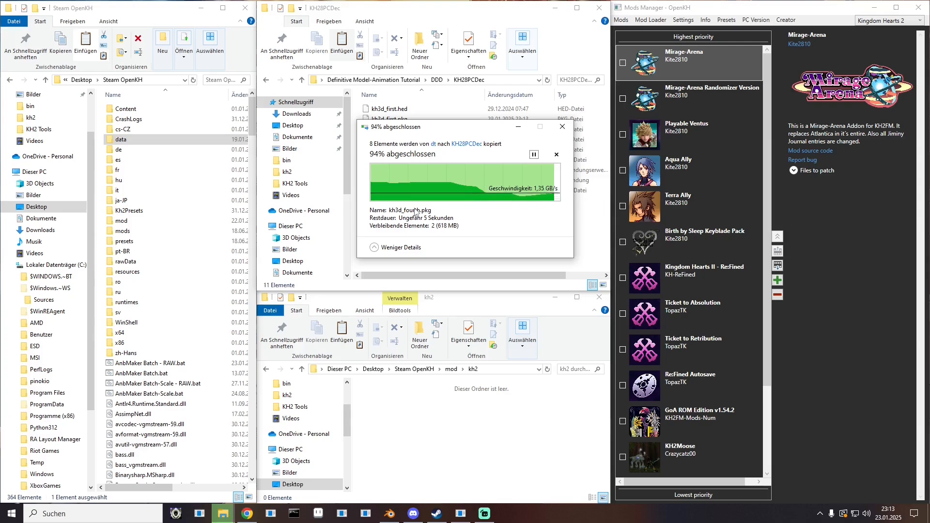
- Extract kh3d_first.hed, kh3d_fourth.hed, kh3d_second.hed and kh3d_third.hed one after another with KHPCDecCore.exe in the KH28PCDec folder
click(437, 243)
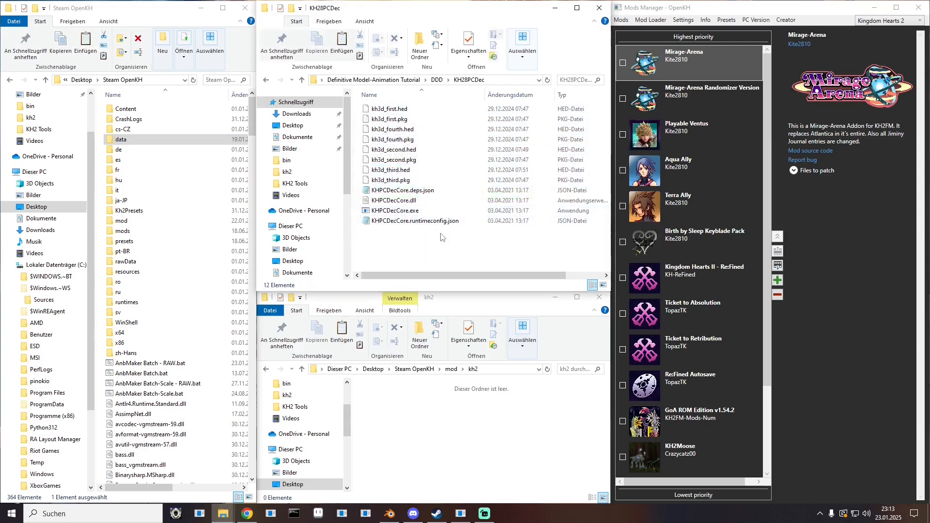
click(393, 110)
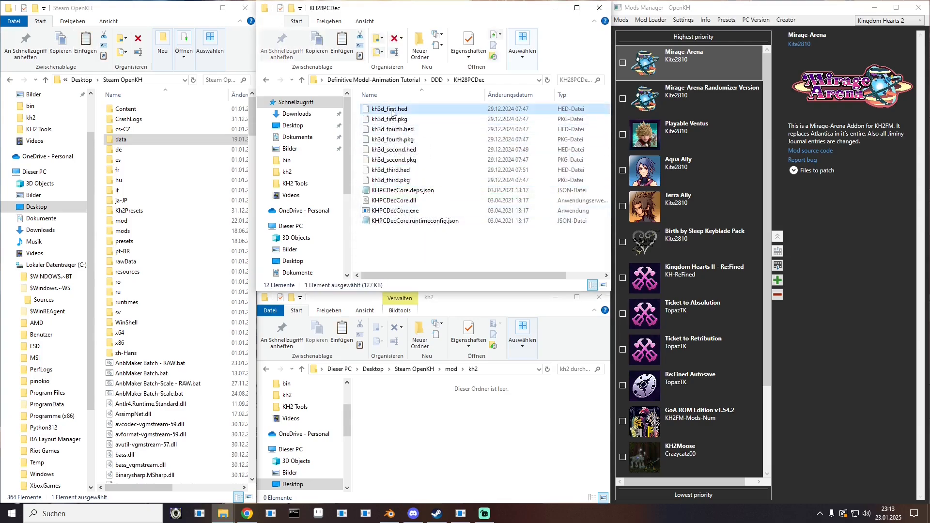
click(411, 151)
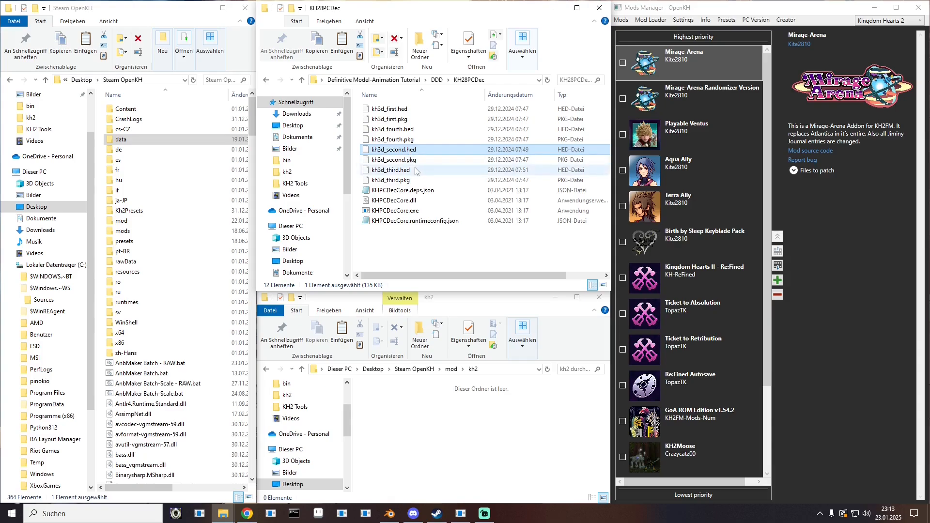
click(398, 111)
drag(385, 111, 435, 208)
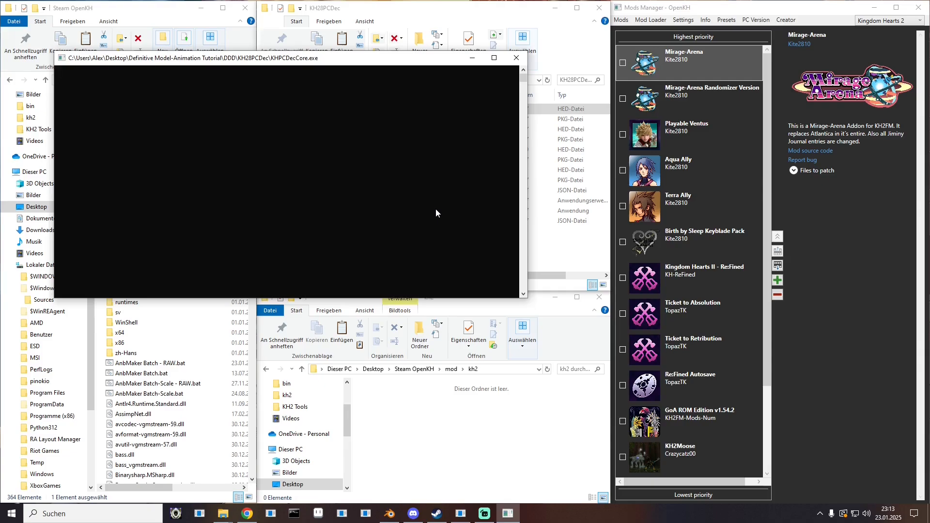
drag(319, 54, 391, 234)
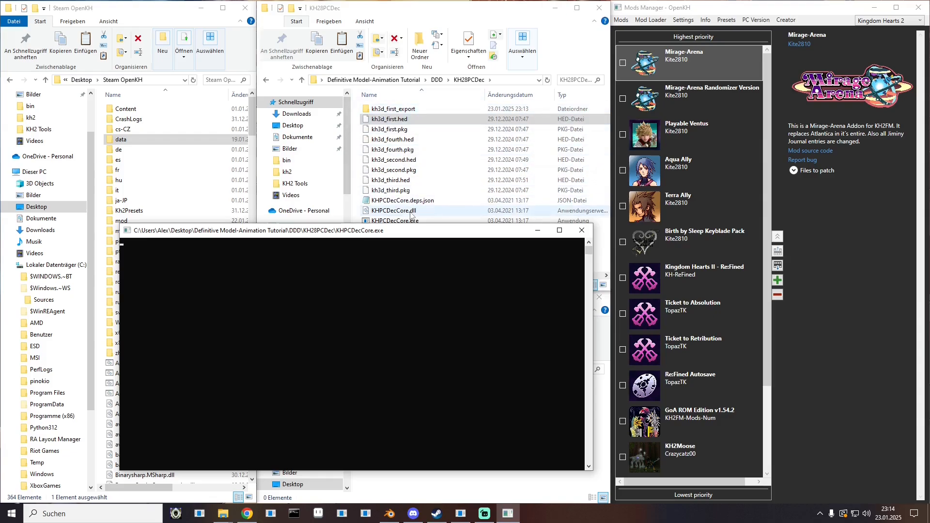
drag(393, 139, 430, 221)
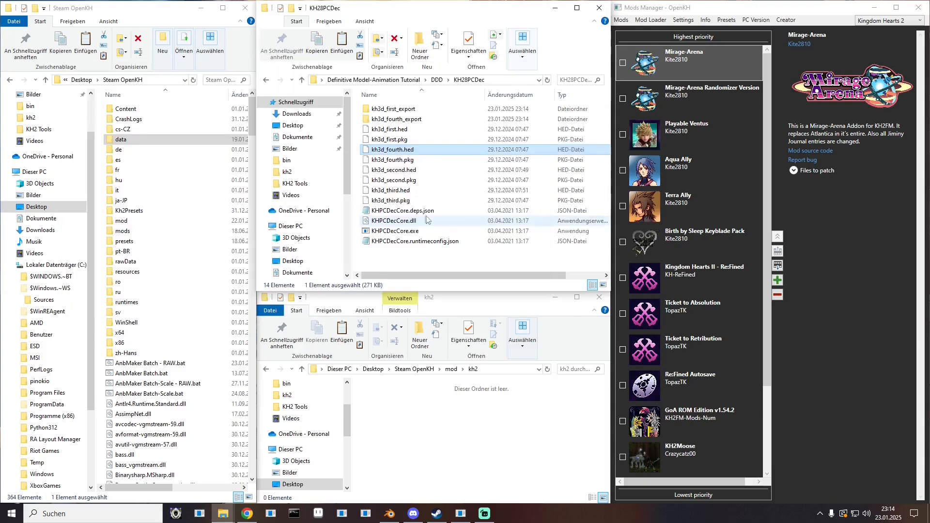
drag(392, 170, 423, 233)
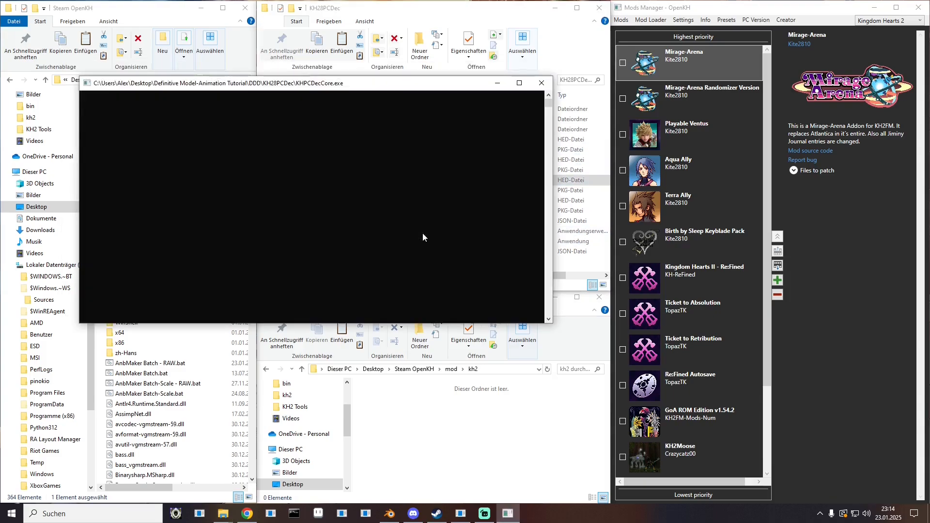
drag(392, 200, 416, 240)
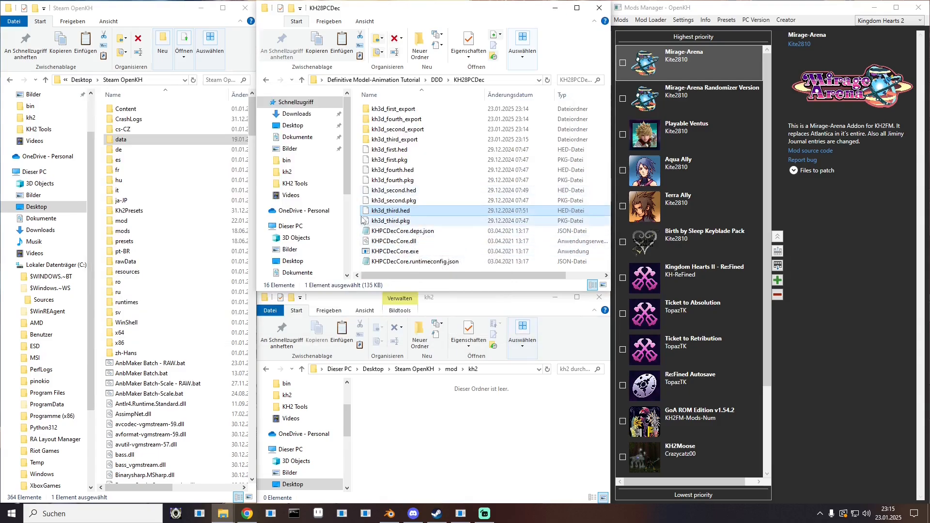
- Delete the eight copied kh3d .hed and .pkg files from the KH28PCDec folder, keeping the four export folders
drag(357, 225, 401, 152)
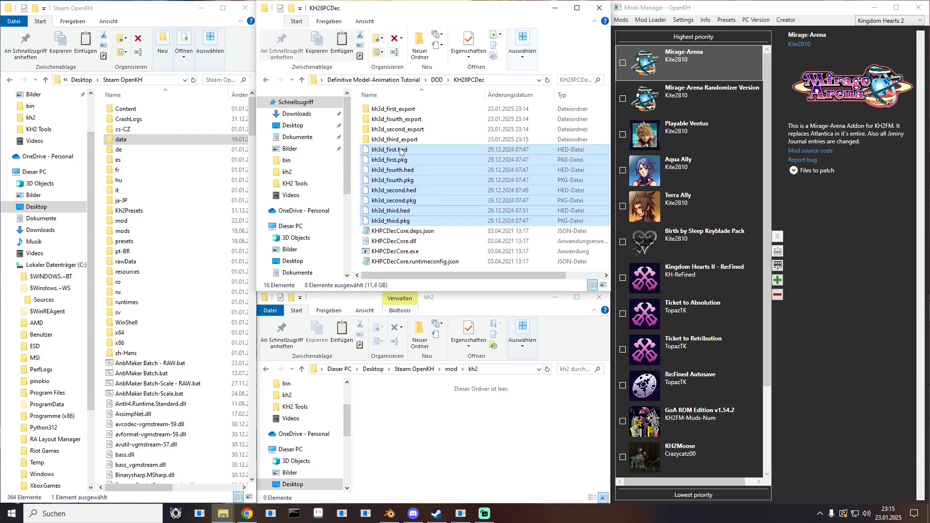
key(Delete)
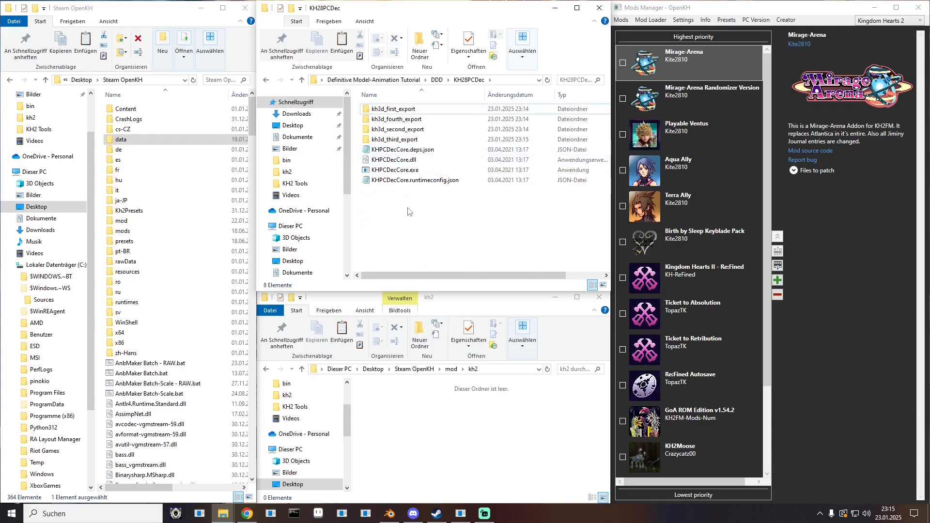
- Launch KH3DAnimPC.exe from the KH3DAnim_PC folder inside DDD and move its window clear of the folder view
click(437, 80)
double_click(384, 111)
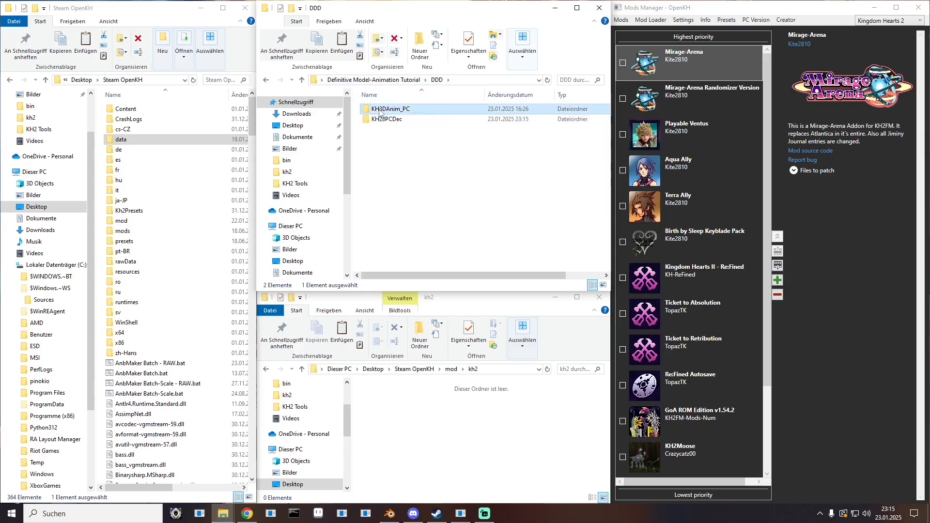
double_click(384, 141)
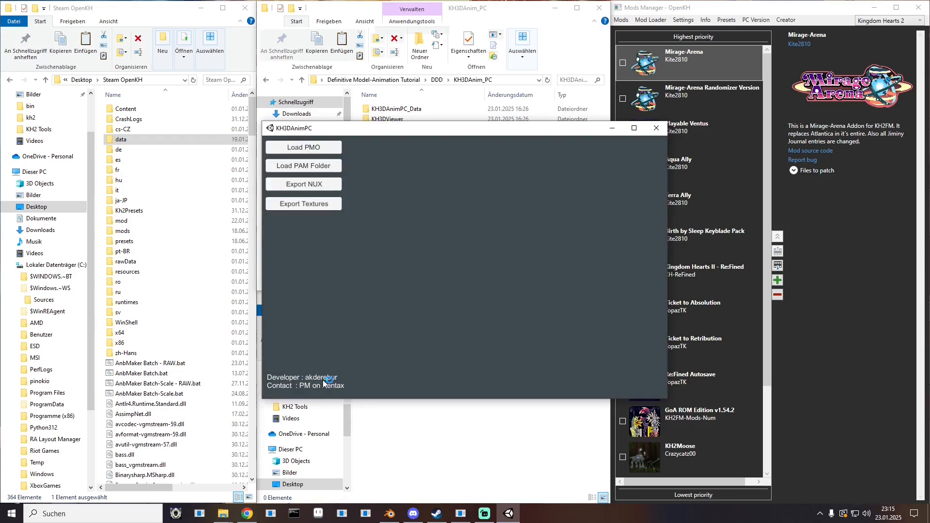
drag(332, 127, 617, 71)
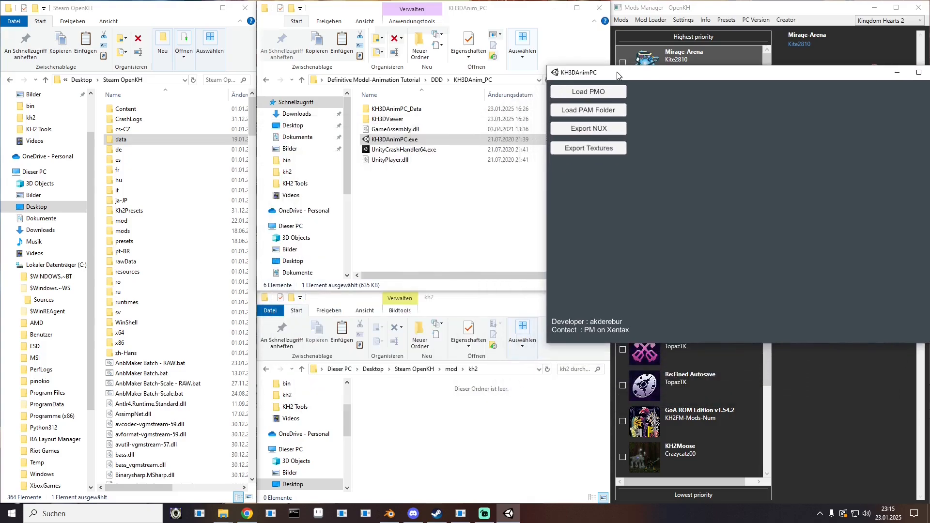
- Start loading a PMO model and browse in Explorer to KH28PCDec/kh3d_first_export/chara/pc/p_ex01/mig/0/bin
click(589, 93)
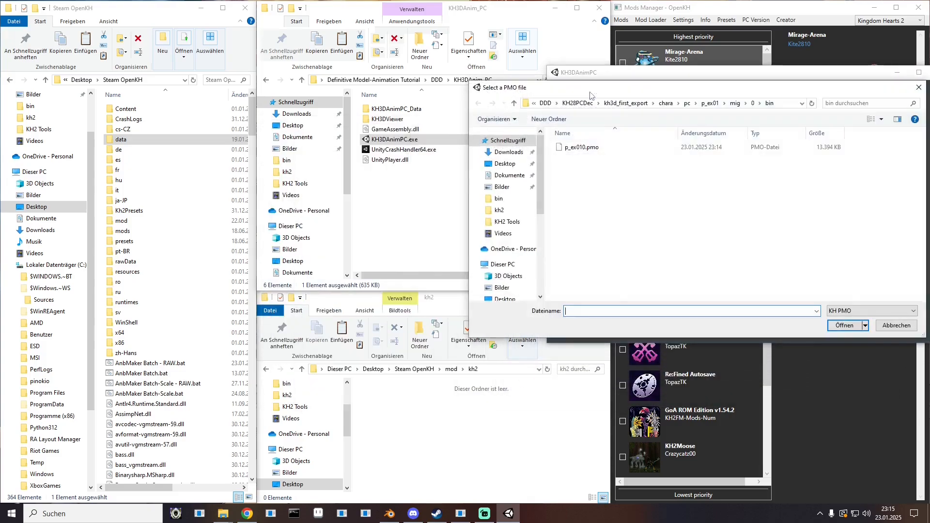
drag(604, 91, 585, 199)
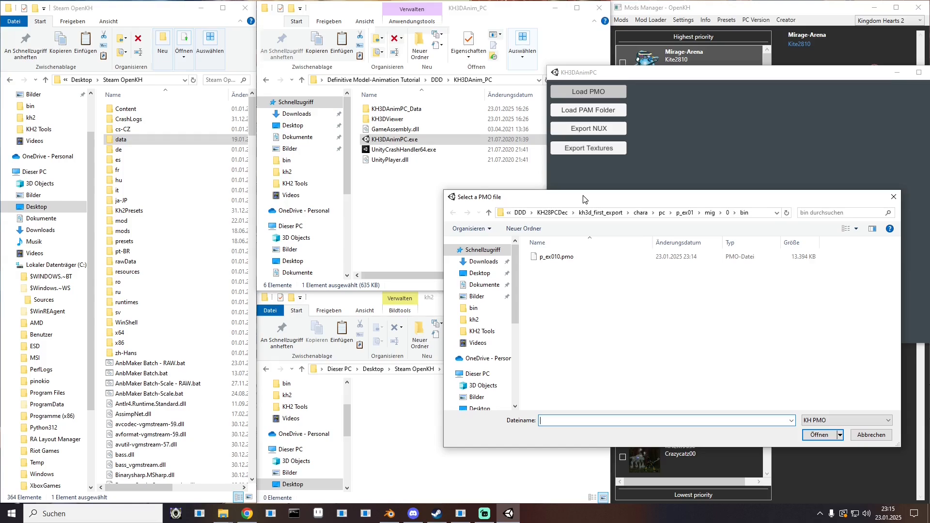
click(436, 80)
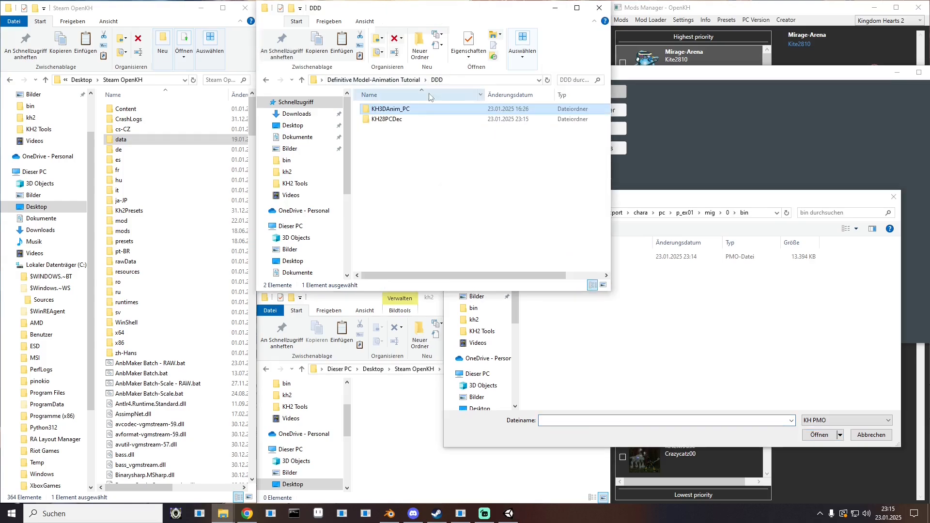
double_click(390, 110)
double_click(390, 110)
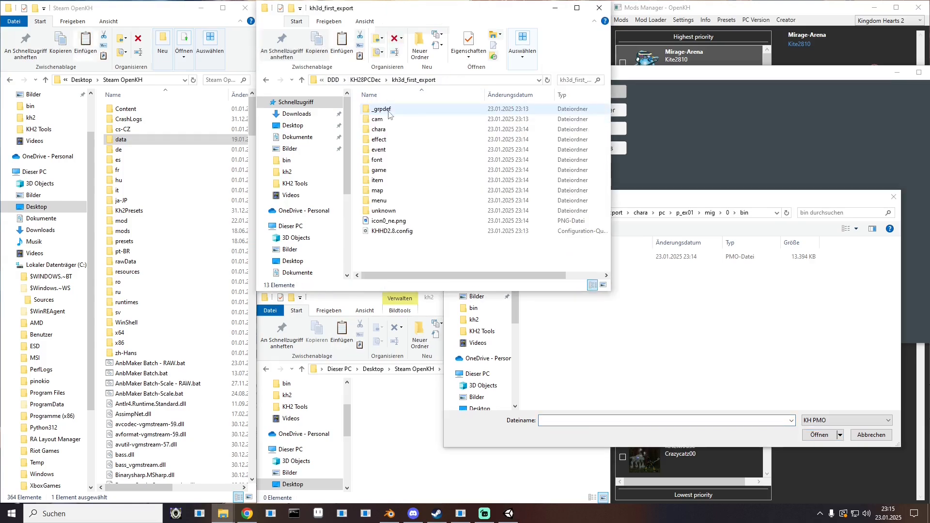
double_click(386, 130)
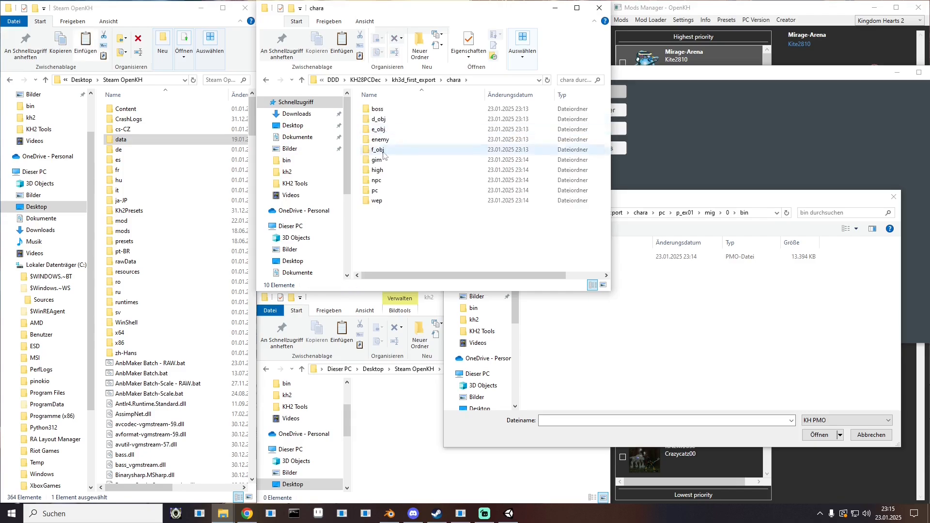
double_click(381, 190)
double_click(384, 110)
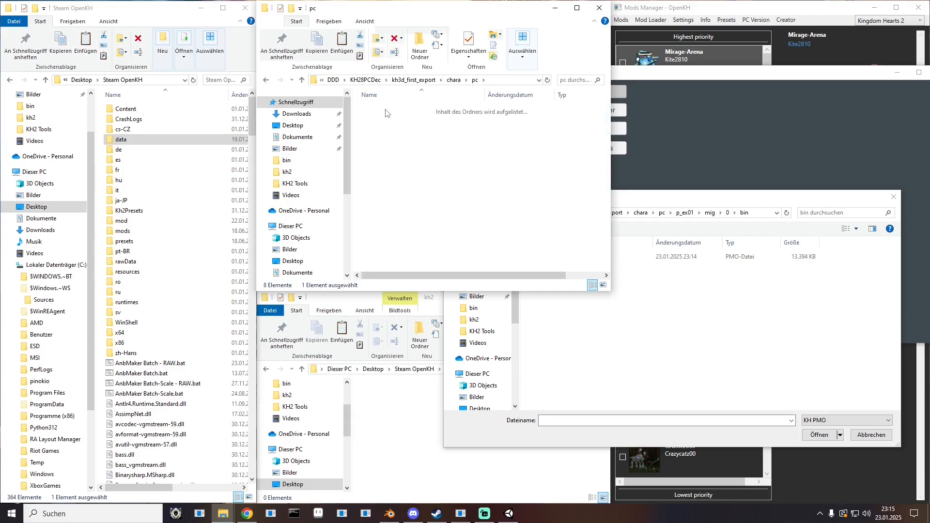
double_click(378, 130)
double_click(378, 109)
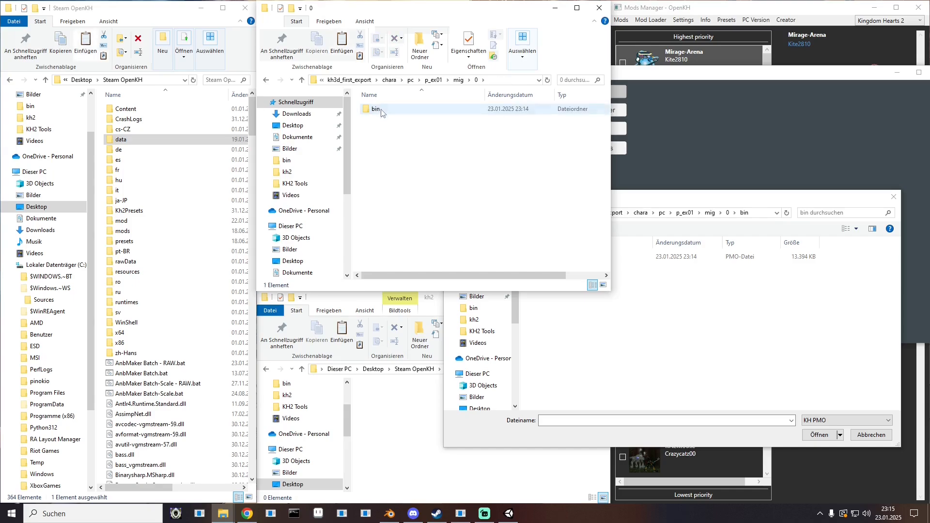
double_click(376, 109)
- Use the copied path of the p_ex01 bin folder for the PMO file selection and load p_ex010.pmo
click(508, 83)
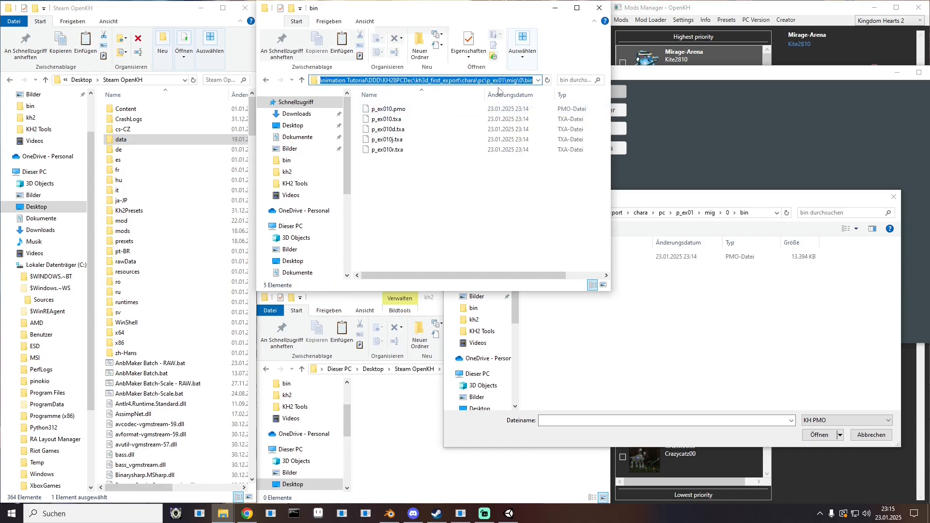
key(ctrl+c)
click(752, 213)
key(ctrl+v)
key(Return)
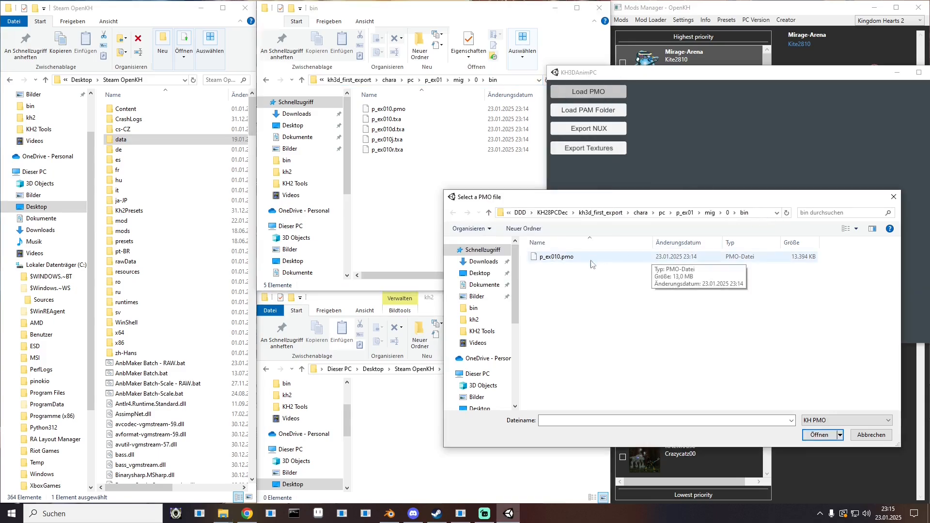
drag(577, 202, 375, 231)
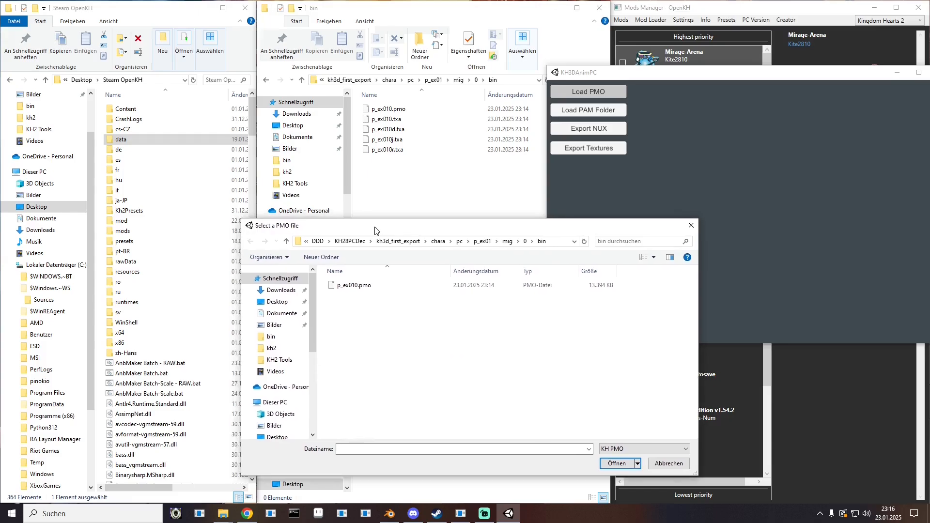
double_click(354, 285)
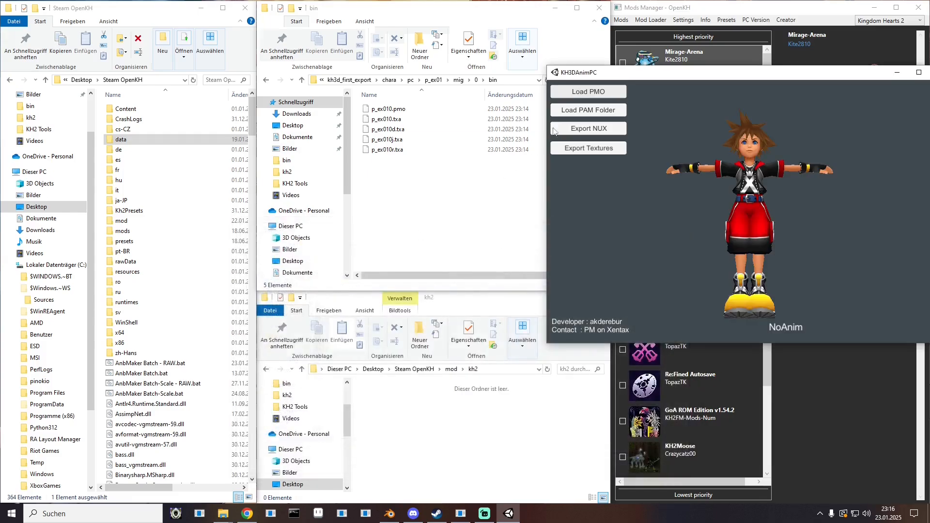
- Export the loaded p_ex010 model as a NUX file and export its textures
drag(590, 78, 470, 106)
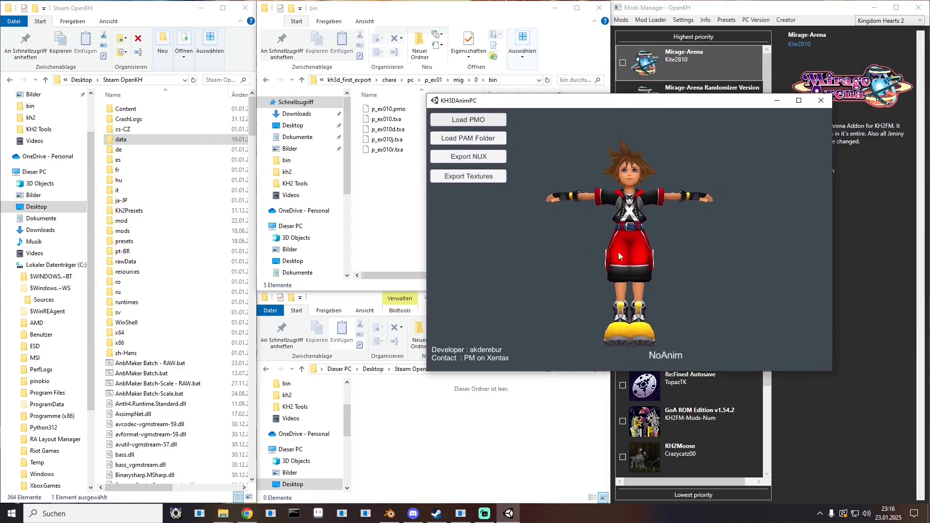
mouse_move(626, 223)
mouse_down()
mouse_move(872, 196)
mouse_move(487, 227)
mouse_move(726, 226)
mouse_move(509, 198)
mouse_move(521, 179)
mouse_move(643, 181)
mouse_move(553, 245)
mouse_move(582, 227)
mouse_move(628, 220)
mouse_move(628, 196)
mouse_move(633, 220)
mouse_up()
scroll(633, 221, down, 3)
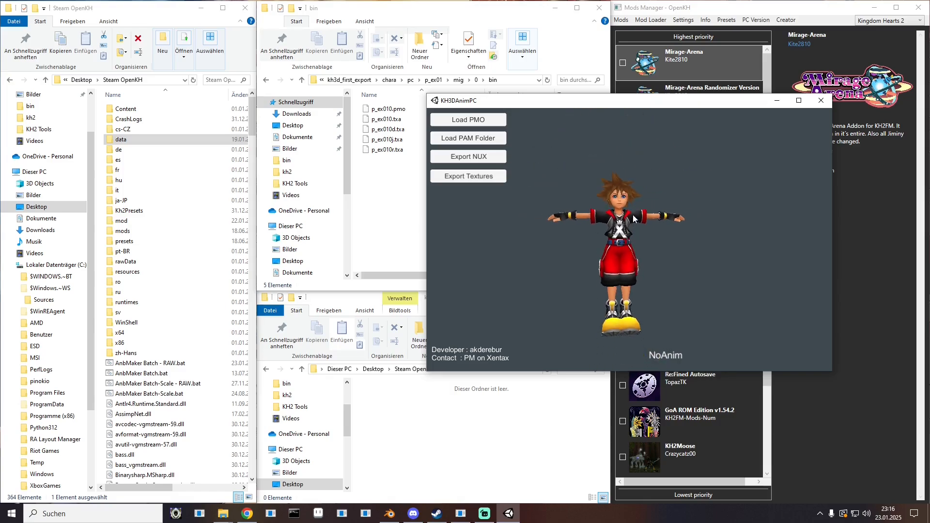
scroll(613, 232, up, 1)
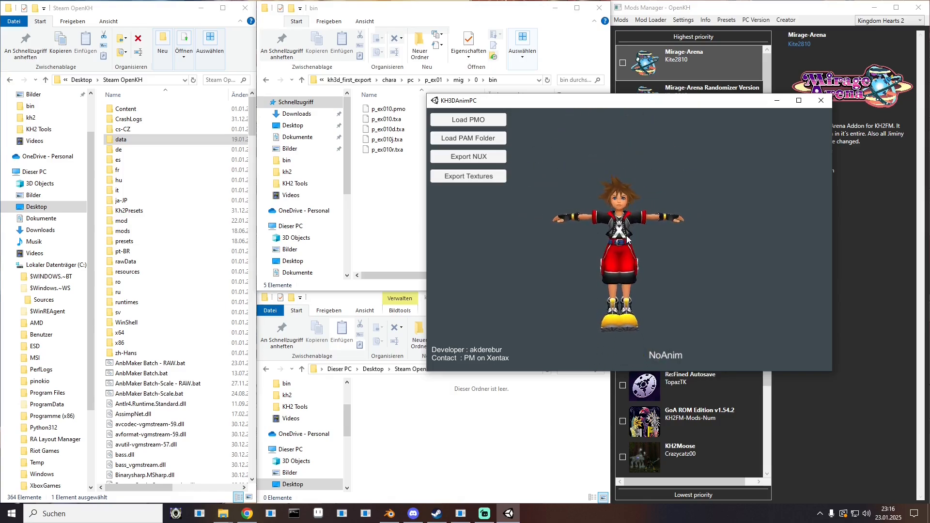
click(469, 157)
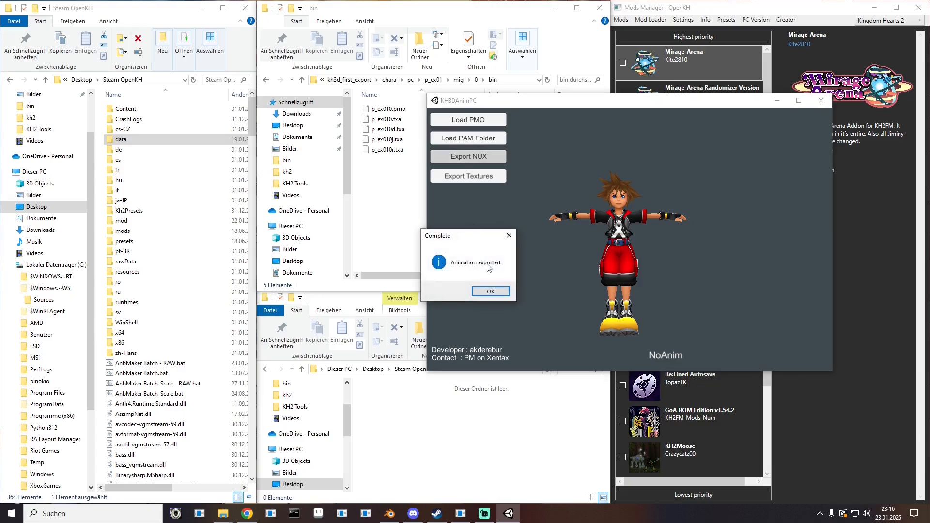
click(491, 291)
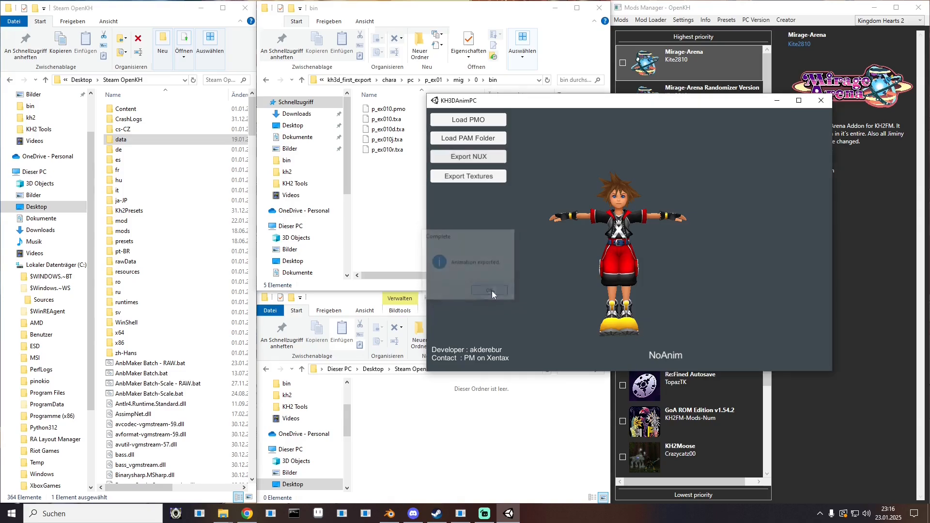
click(475, 176)
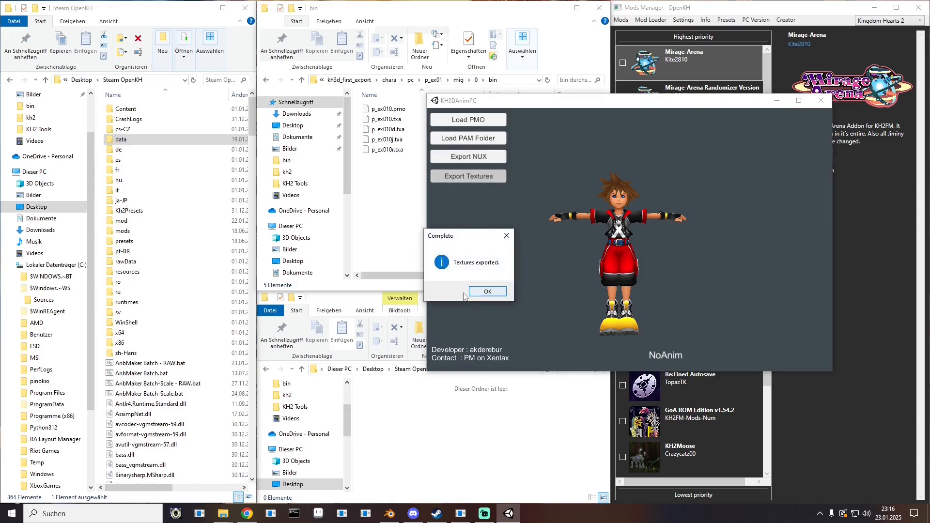
click(484, 293)
- Open the exported p_ex010 folder inside KH3DAnim_PC/Export in Explorer
click(384, 195)
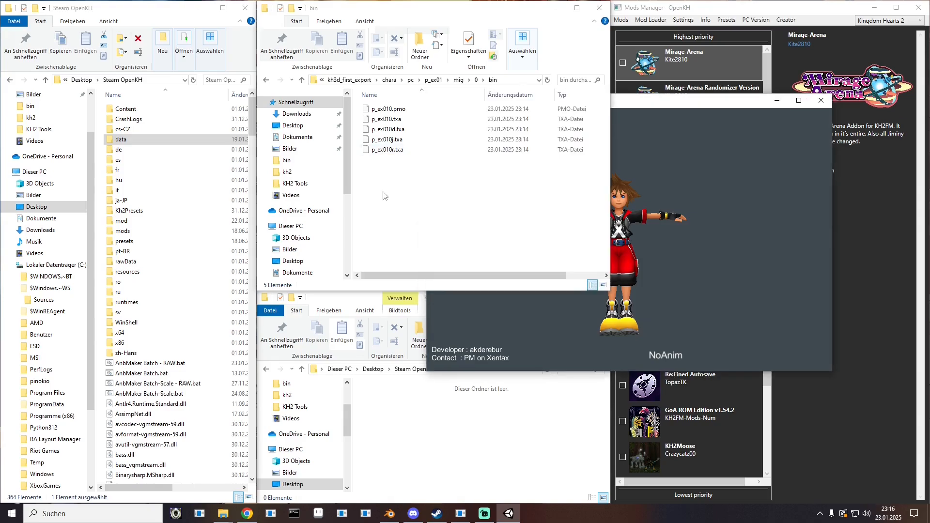
click(349, 80)
click(367, 83)
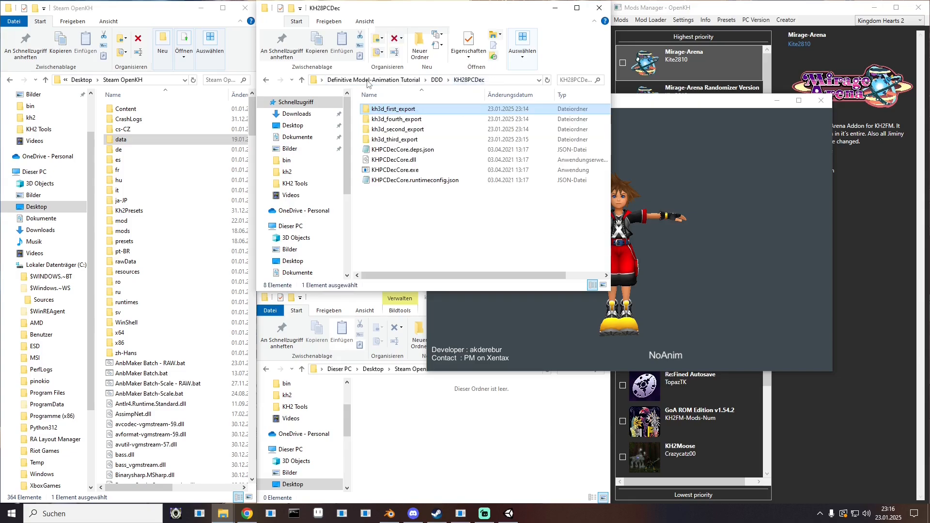
click(437, 80)
double_click(397, 118)
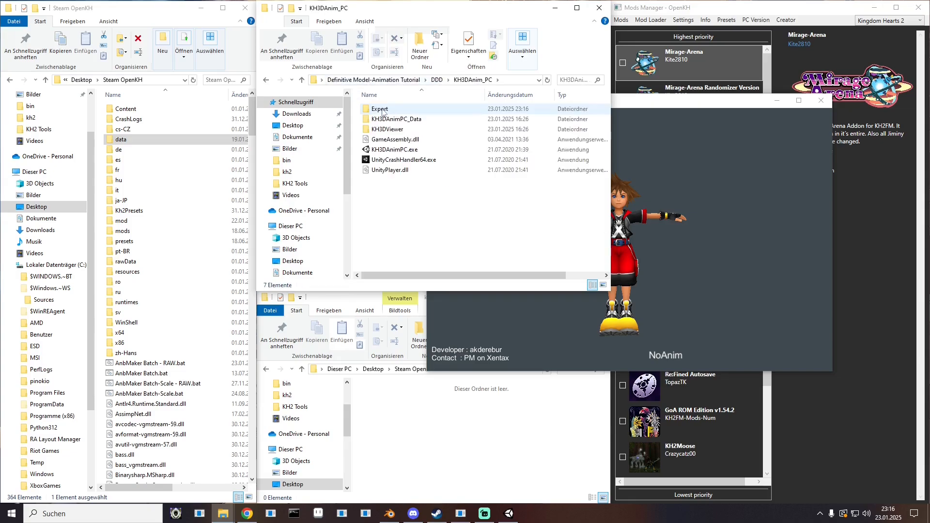
double_click(377, 110)
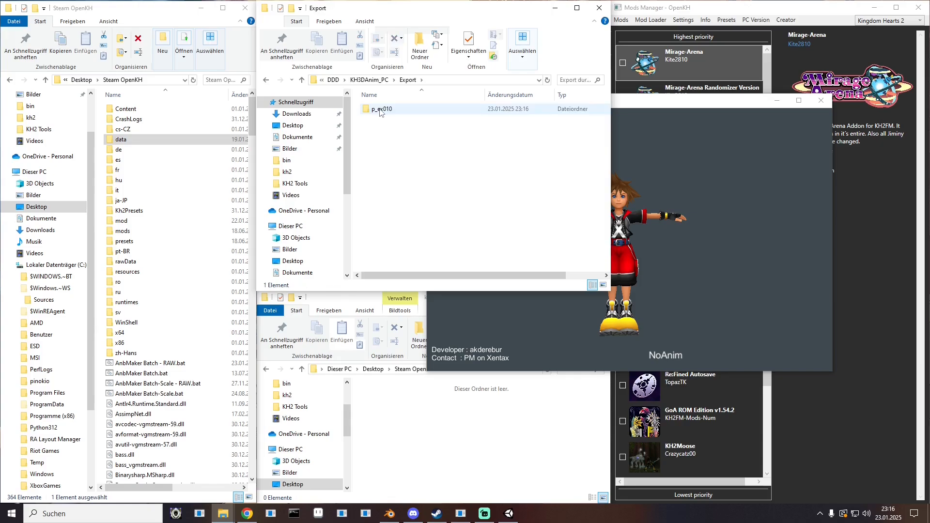
double_click(378, 110)
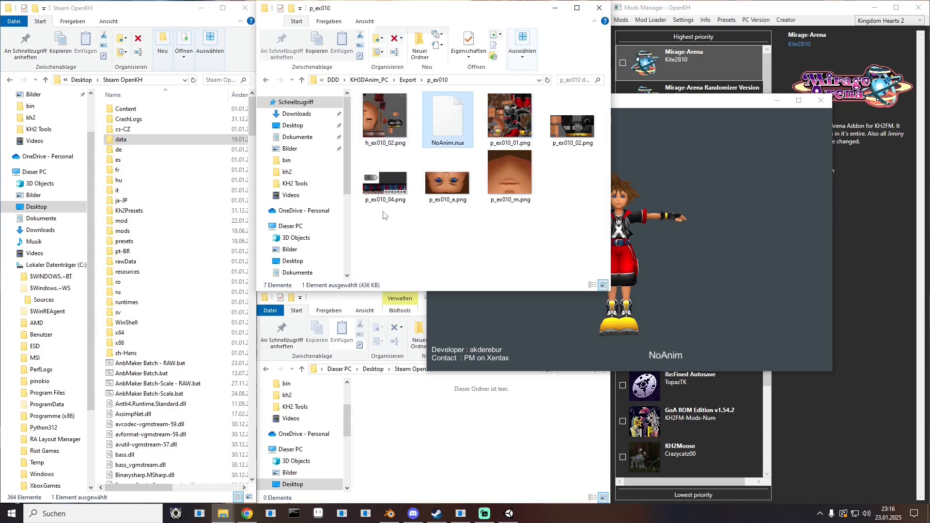
- Rename the exported p_ex010 folder inside KH3DAnim_PC/Export to "3D Sora"
drag(375, 226, 591, 112)
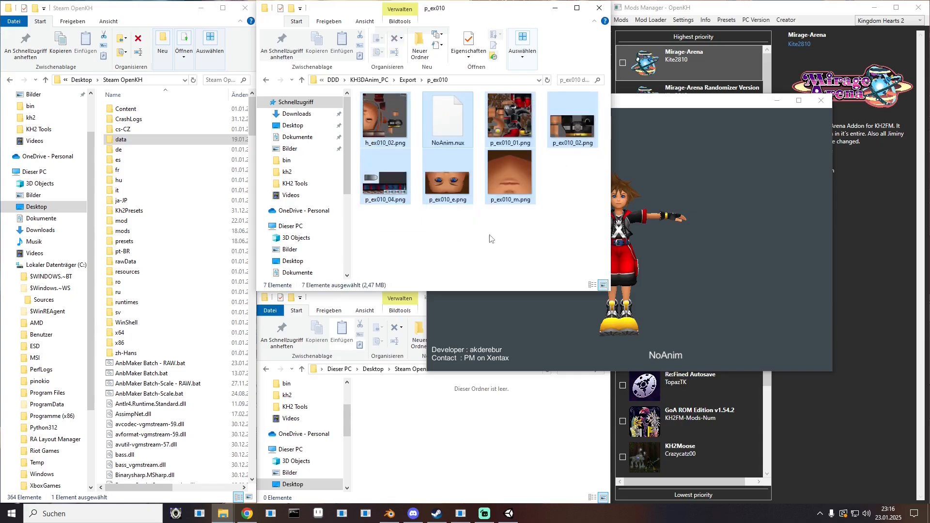
click(438, 228)
click(408, 80)
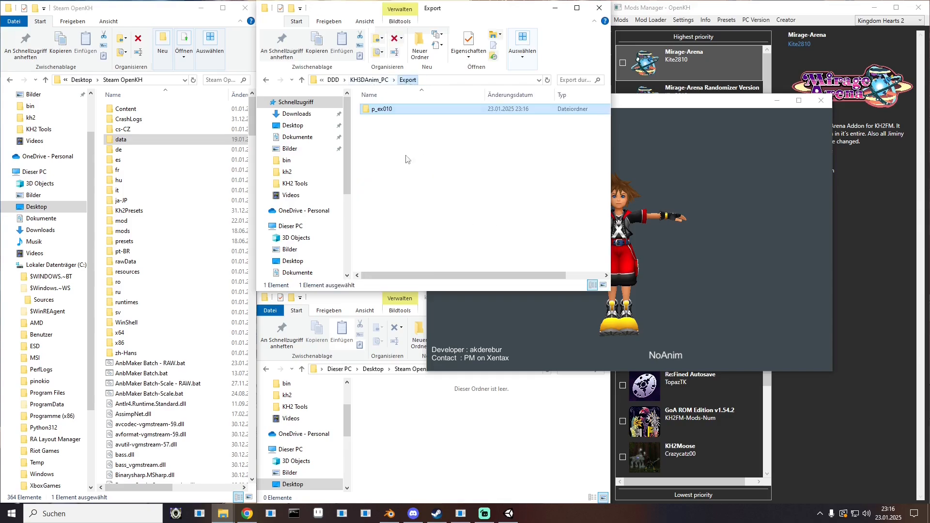
right_click(382, 113)
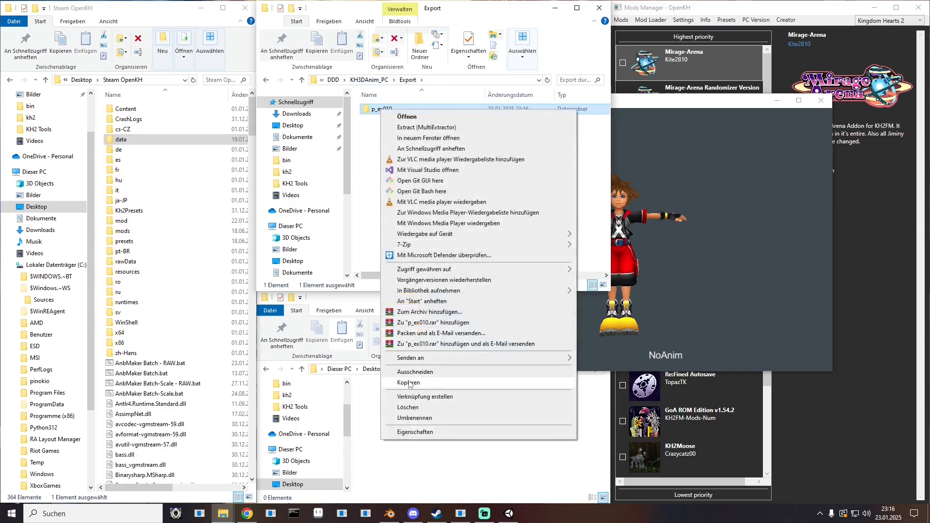
click(415, 418)
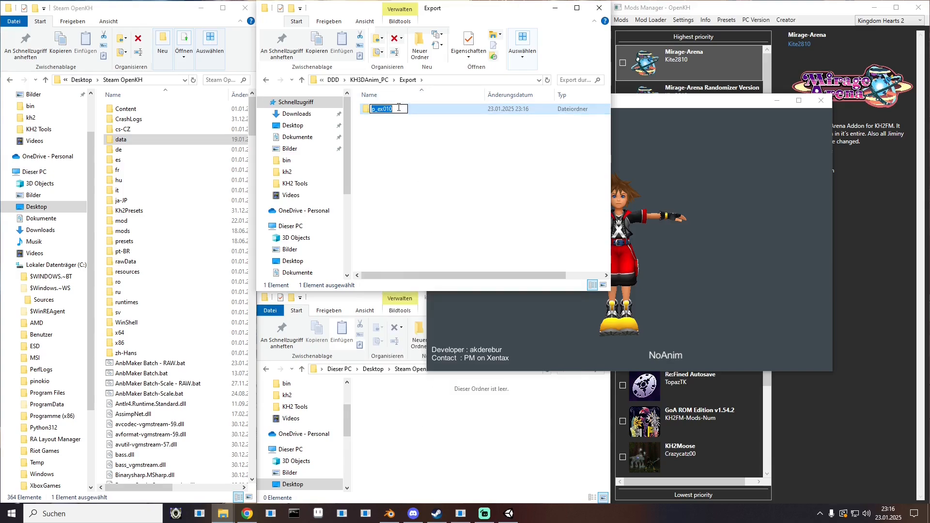
text(3D Sora)
key(Return)
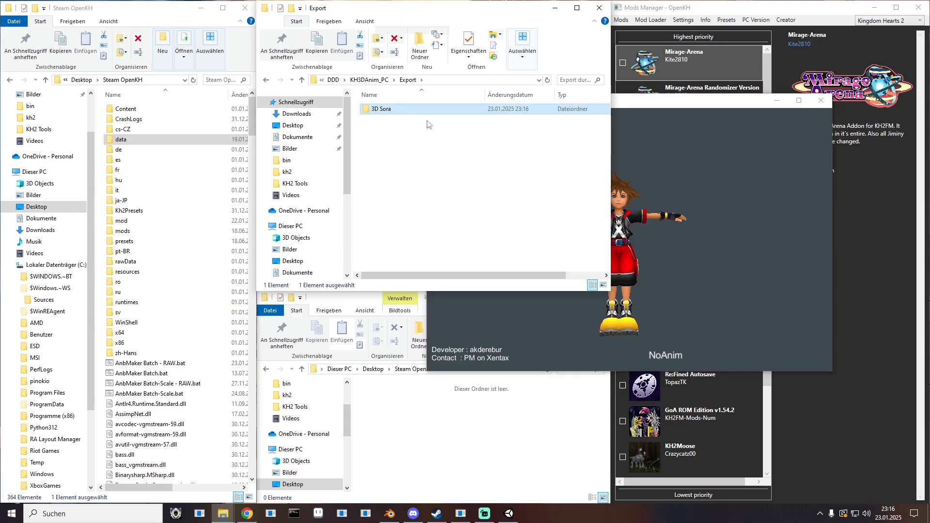
- Browse in Explorer to KH28PCDec/kh3d_first_export/chara/pc/p_ex01/anm/rt/bin, the folder holding the PAM animation files
click(369, 80)
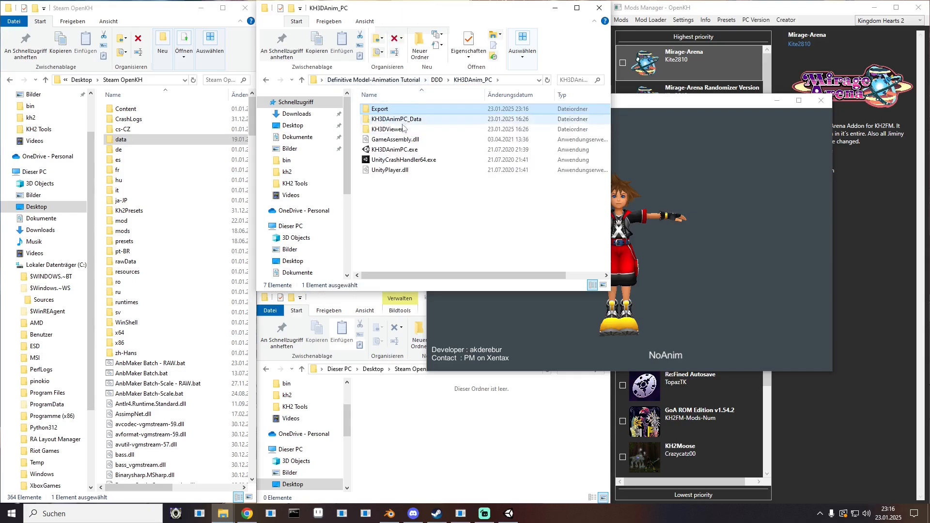
click(649, 168)
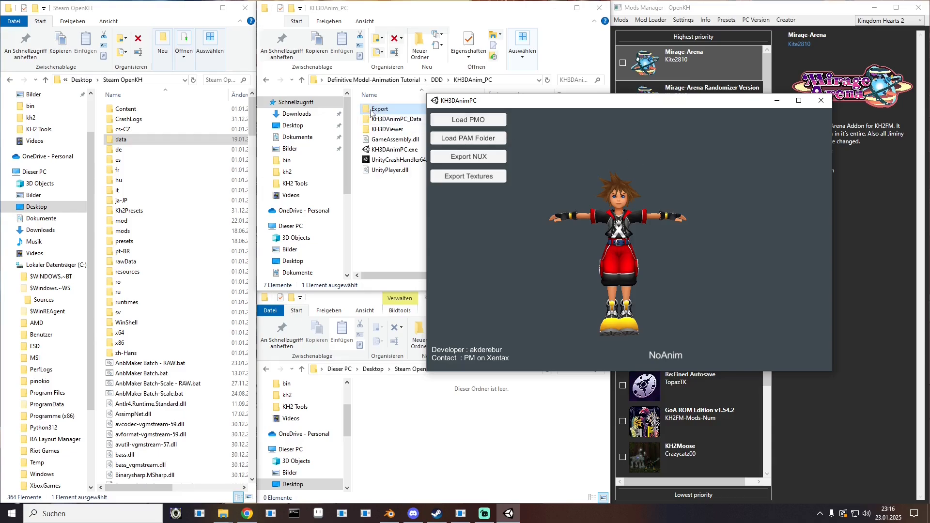
click(441, 80)
double_click(403, 120)
double_click(404, 120)
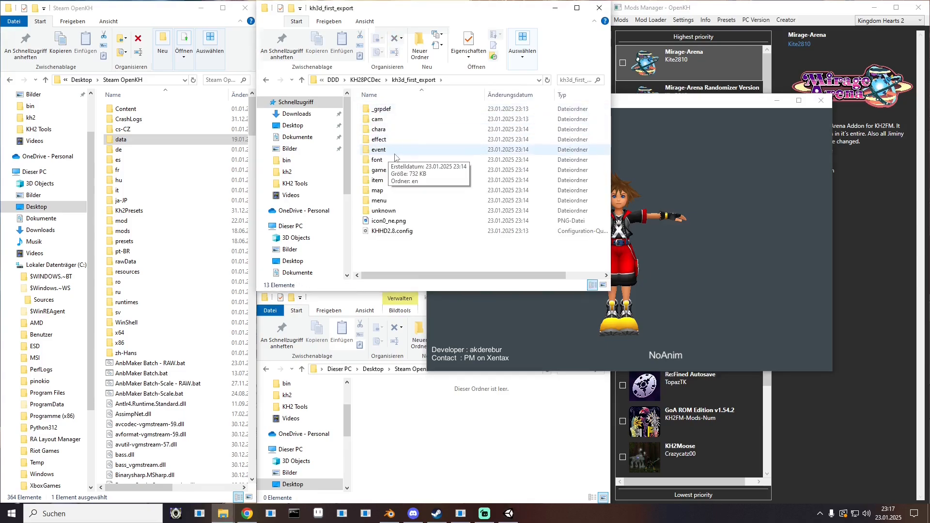
double_click(378, 129)
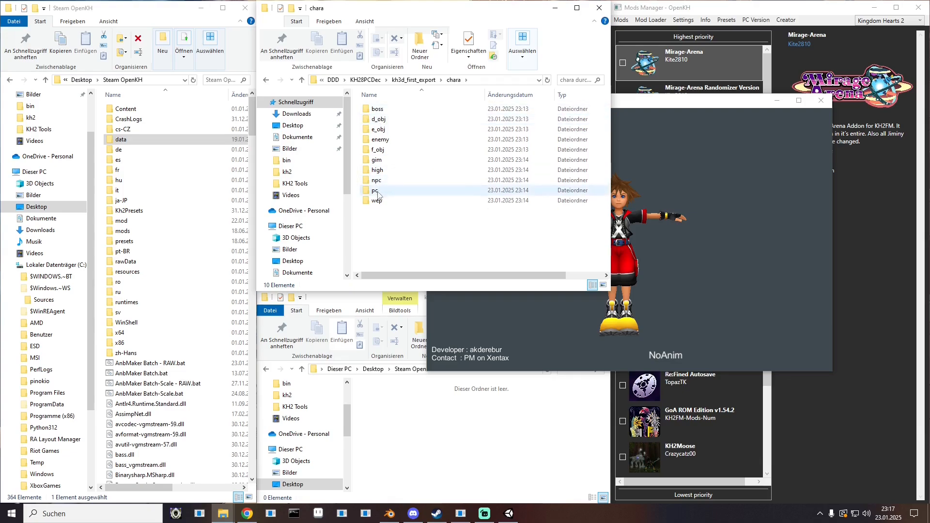
double_click(376, 191)
double_click(380, 109)
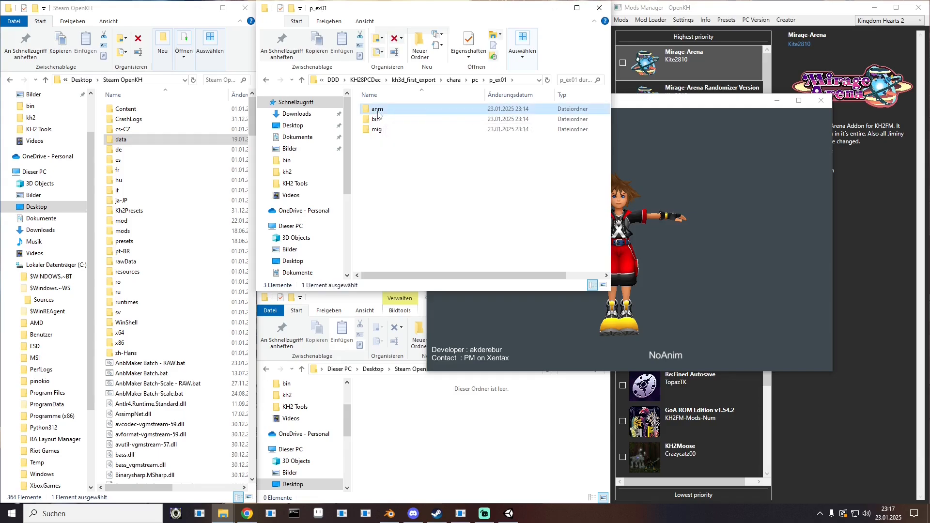
double_click(377, 109)
double_click(377, 120)
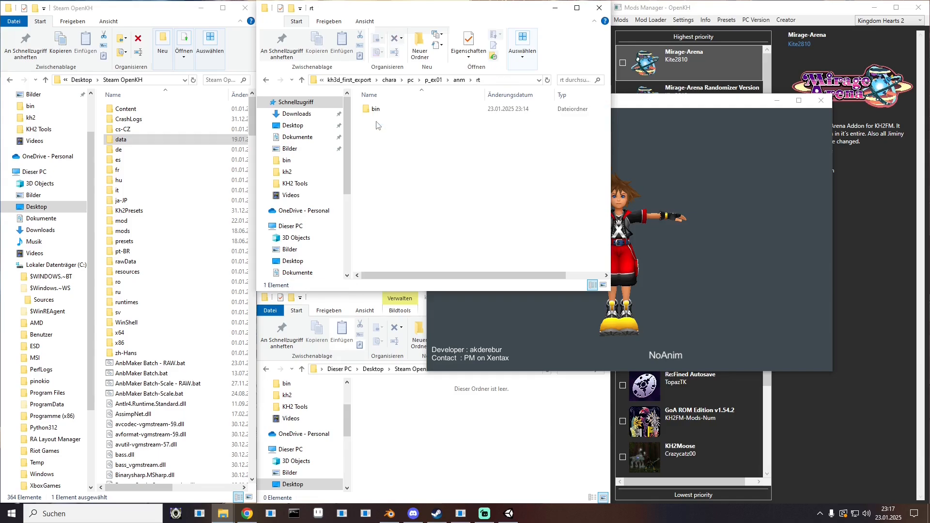
double_click(378, 110)
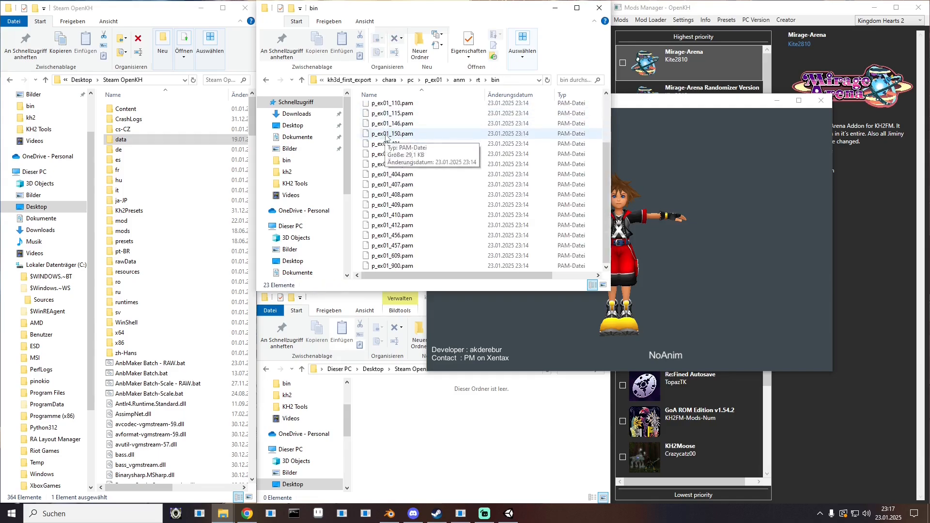
- Start loading a PAM folder in KH3DAnimPC and expand the Desktop in the folder selection
click(712, 188)
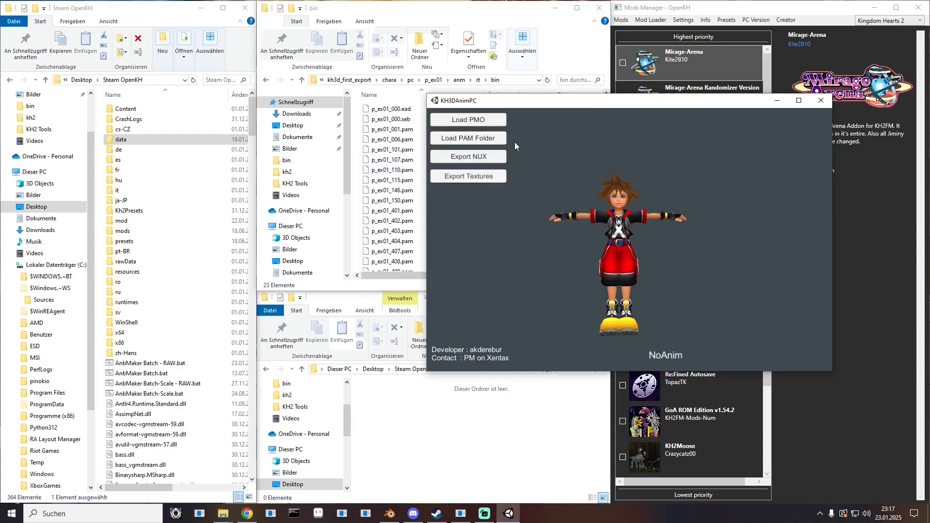
click(480, 140)
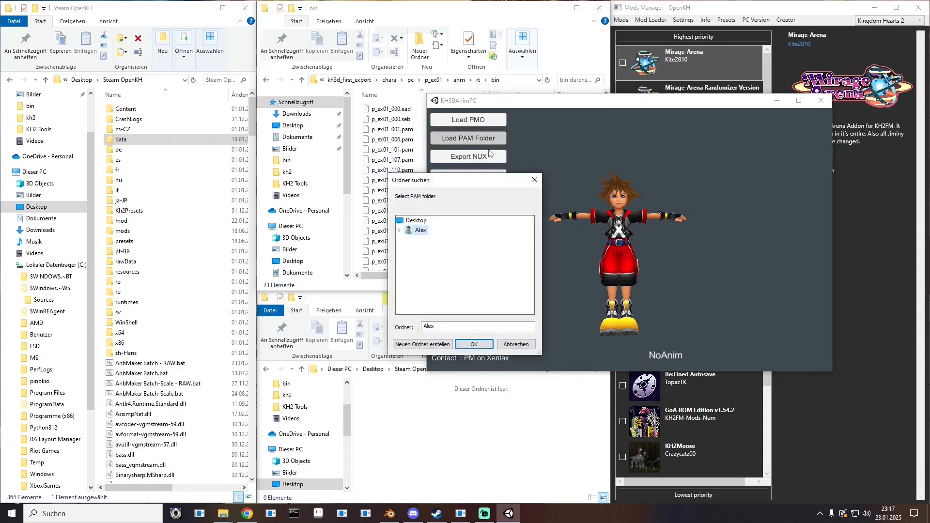
click(399, 234)
scroll(403, 252, down, 3)
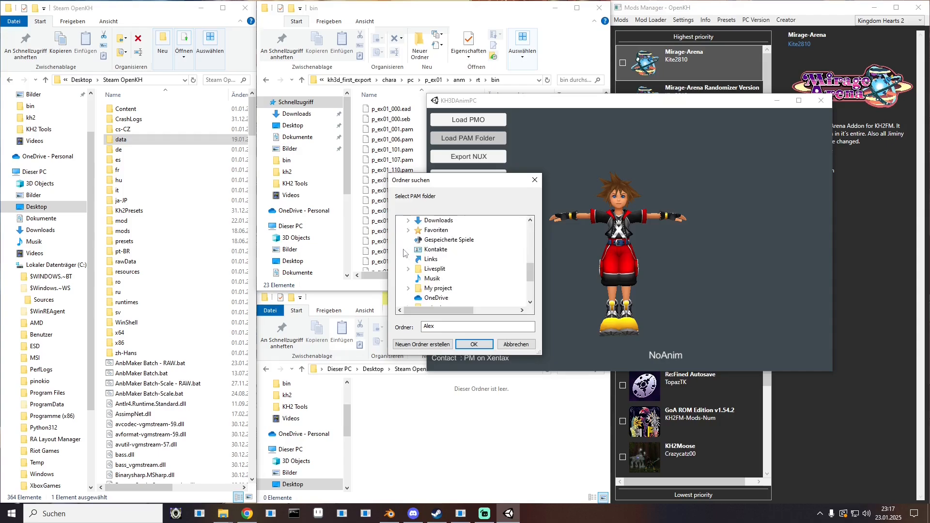
scroll(405, 253, up, 3)
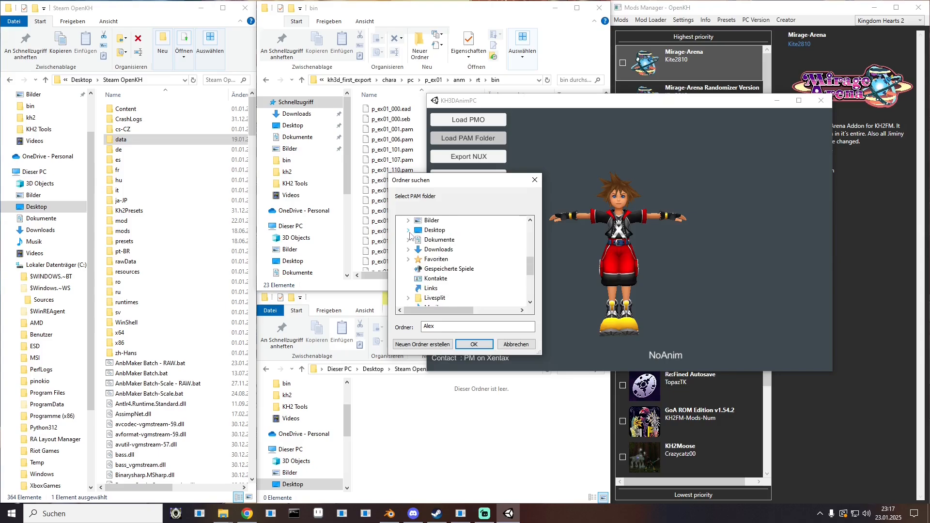
click(408, 232)
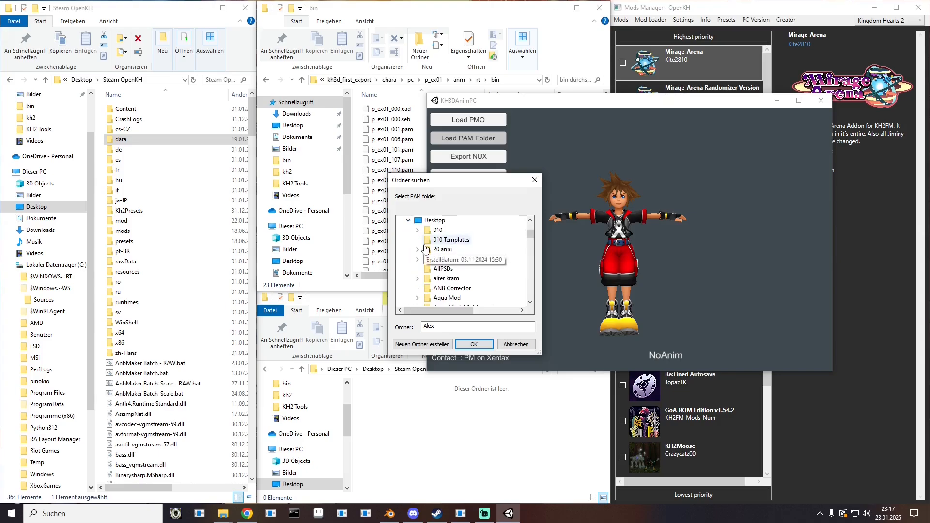
scroll(425, 249, down, 5)
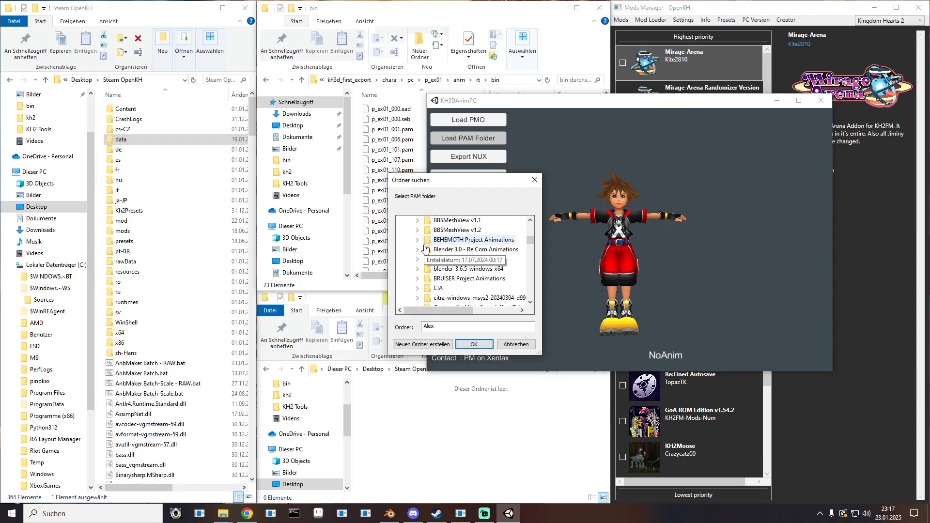
scroll(425, 249, down, 1)
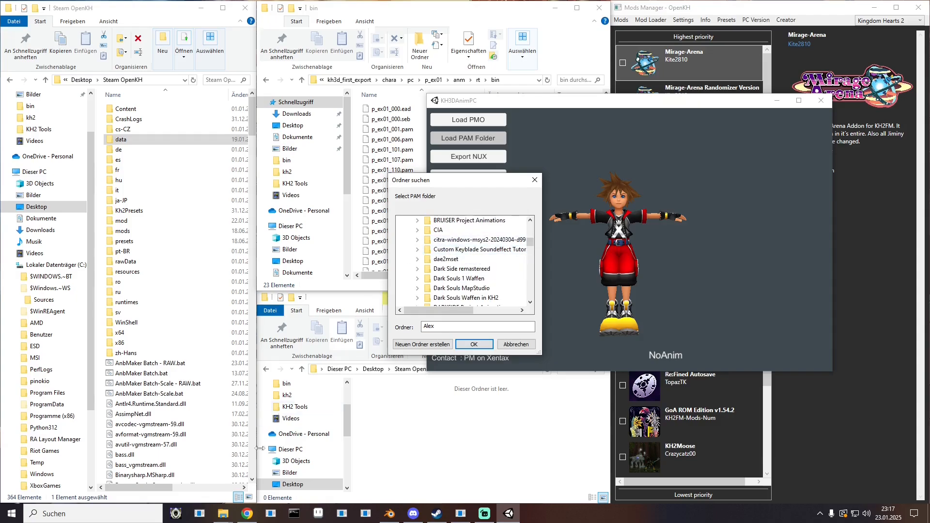
- Return to the DDD folder in Explorer to check which parent folder contains it
mouse_move(222, 514)
click(336, 5)
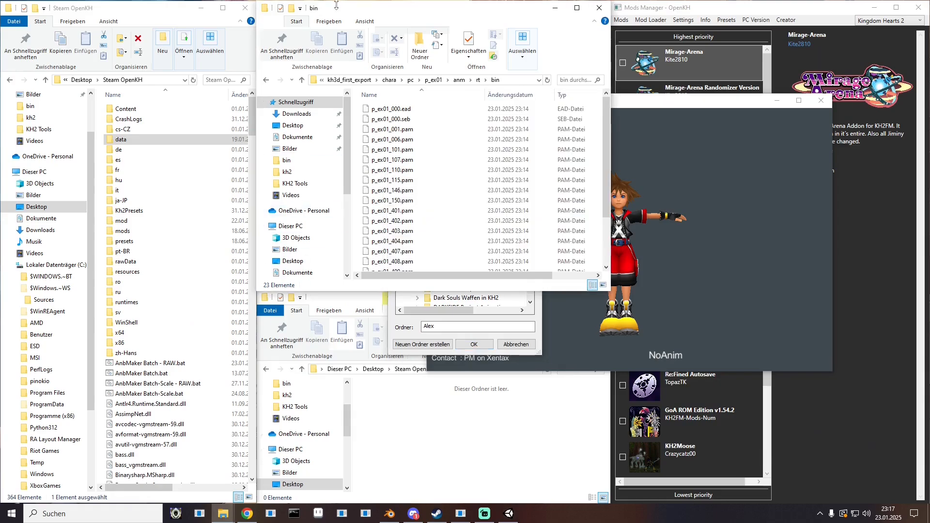
click(338, 84)
click(339, 85)
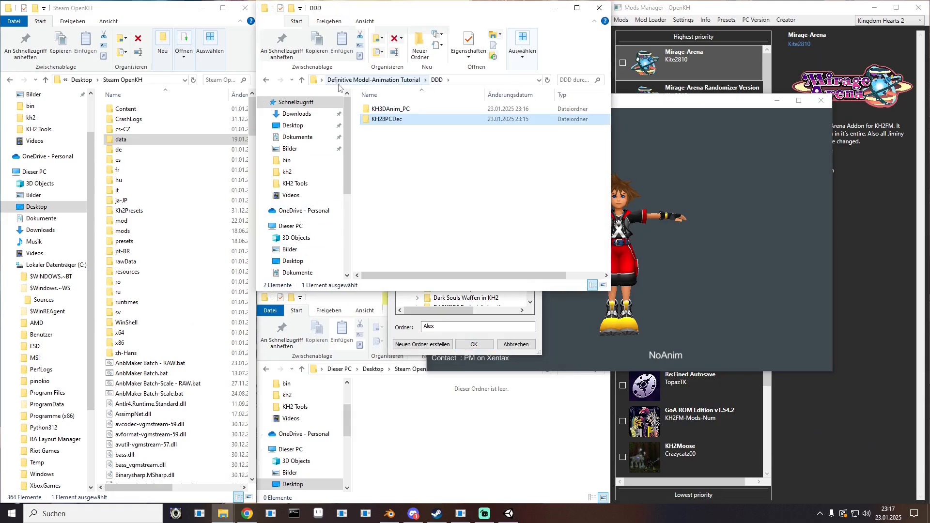
- Expand Definitive Model-Animation Tutorial/DDD/KH28PCDec/kh3d_first_export/chara/pc in the PAM folder selection
click(536, 326)
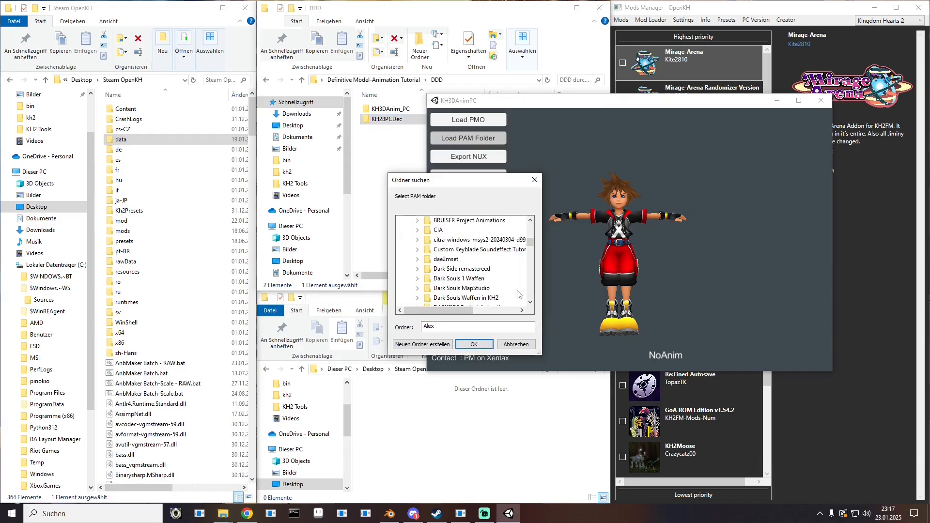
scroll(481, 258, down, 2)
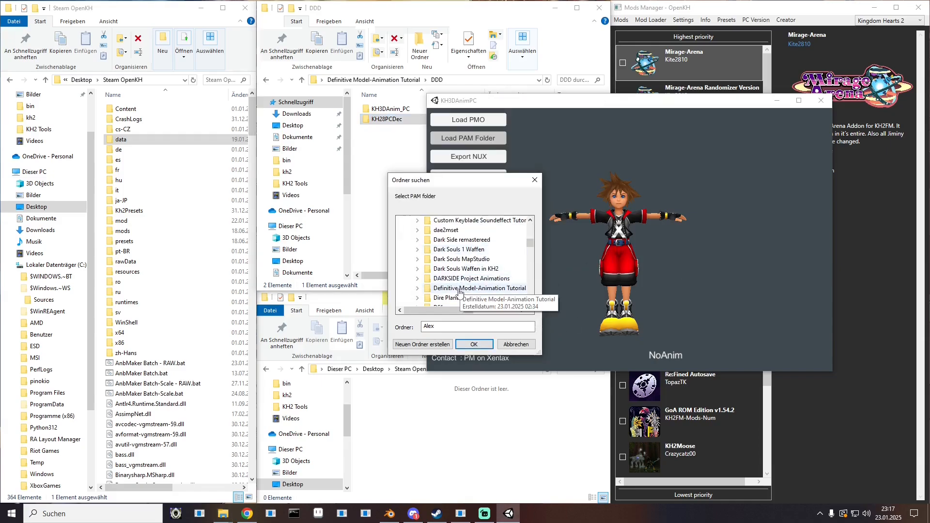
double_click(480, 258)
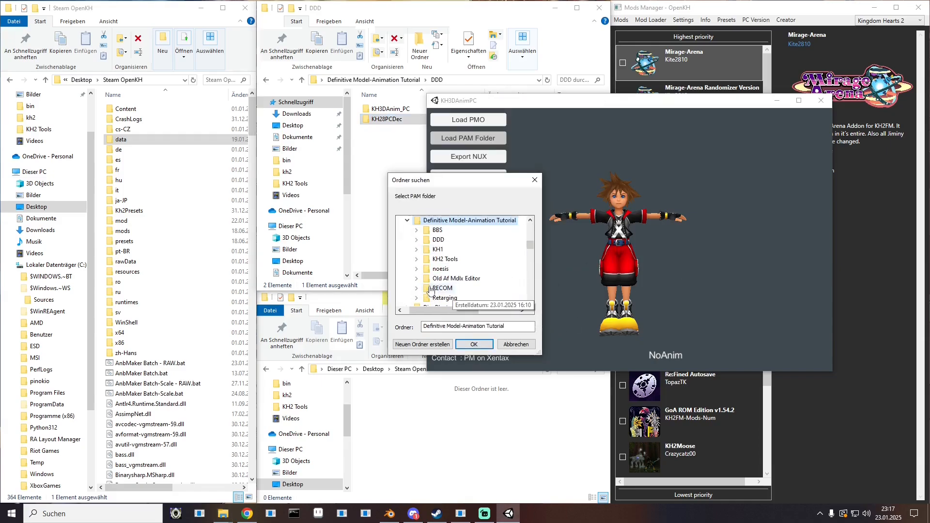
click(417, 241)
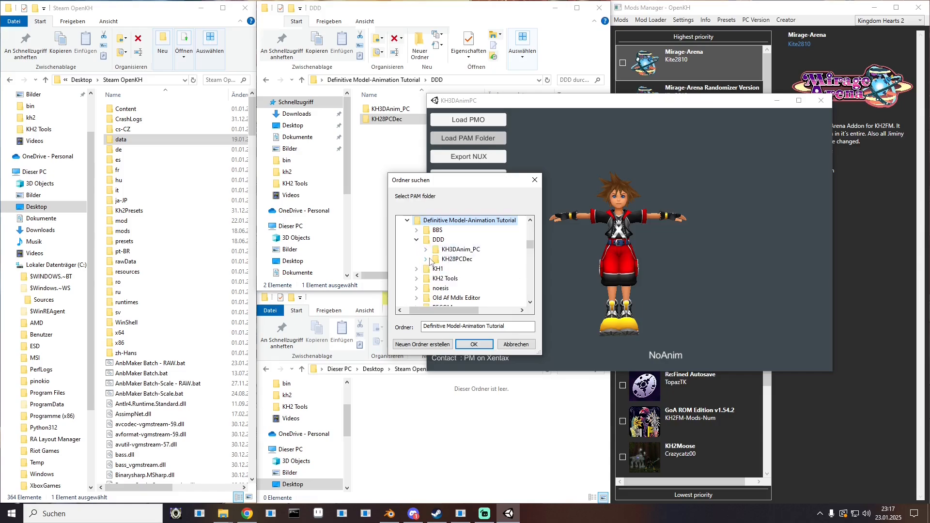
click(426, 259)
click(435, 269)
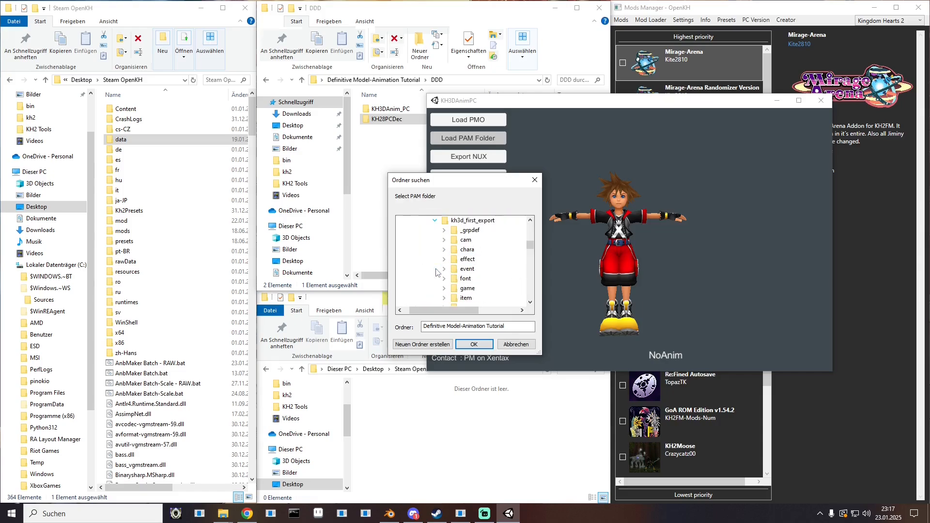
click(444, 250)
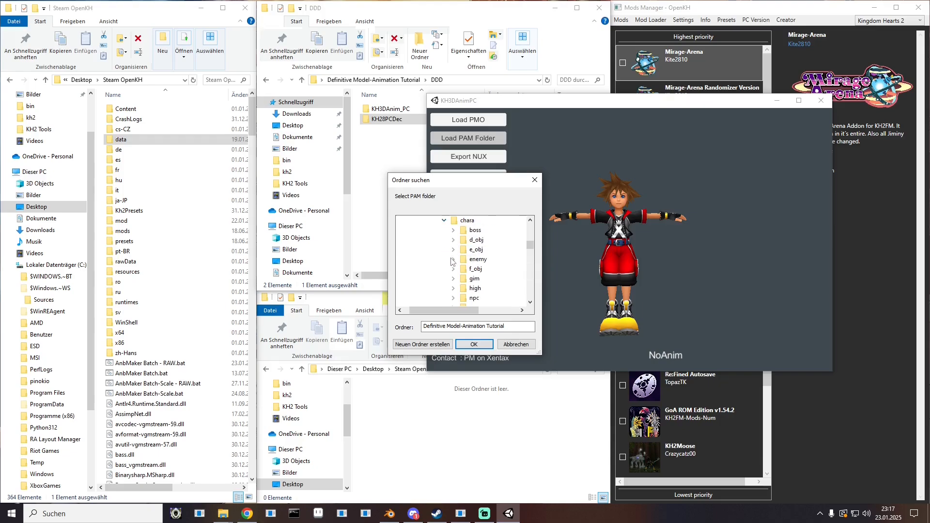
scroll(452, 263, down, 1)
click(454, 280)
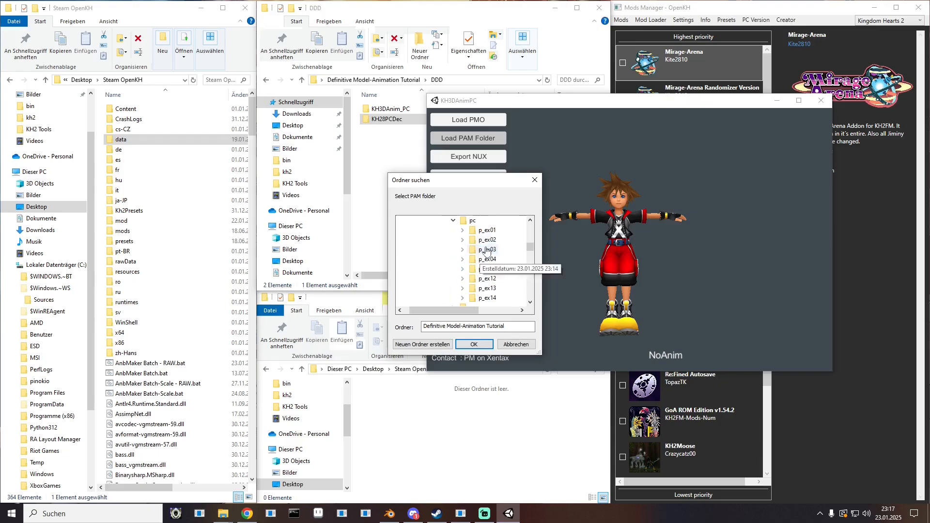
- Choose the bin folder under p_ex01/anm/rt and load its PAM animations onto the model
click(463, 230)
click(472, 240)
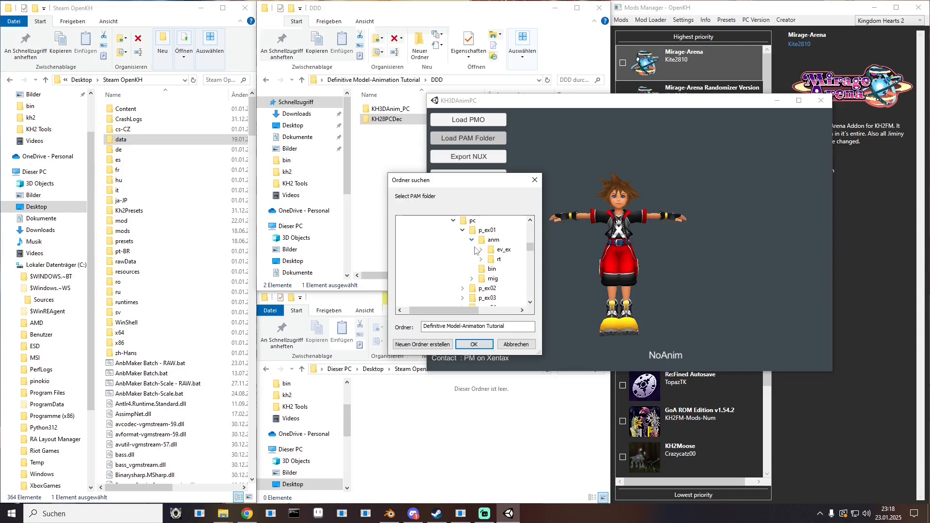
click(482, 260)
click(510, 269)
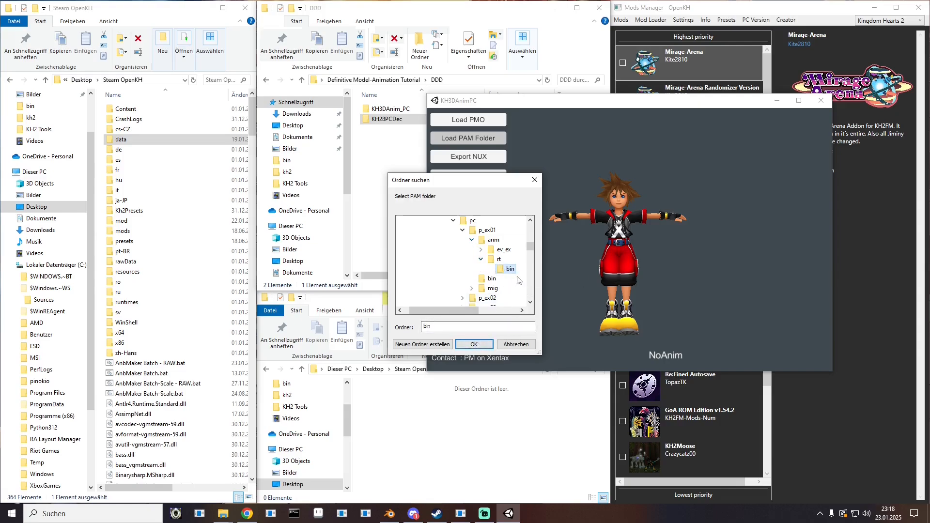
click(473, 345)
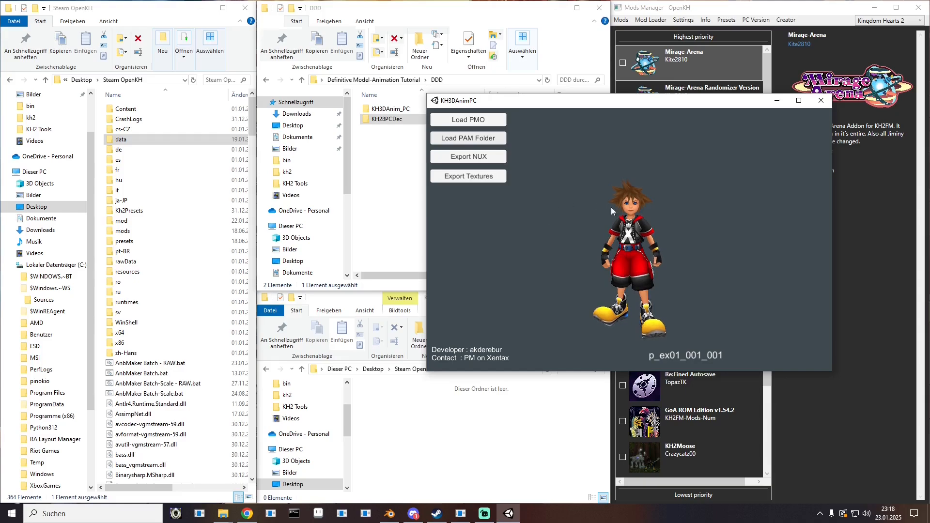
- Export the p_ex01_001_001 animation as a NUX file and select it in KH3DAnim_PC/Export/p_ex010 in Explorer
click(469, 157)
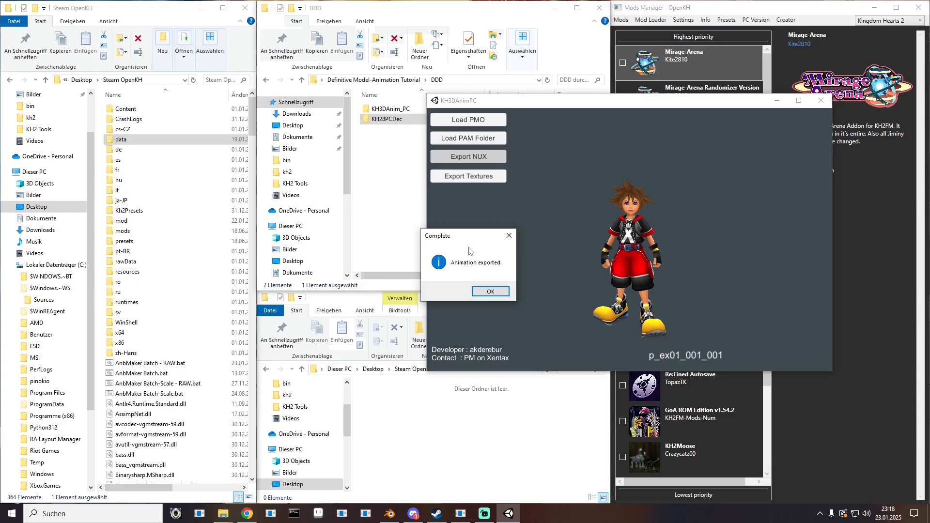
click(491, 292)
click(377, 146)
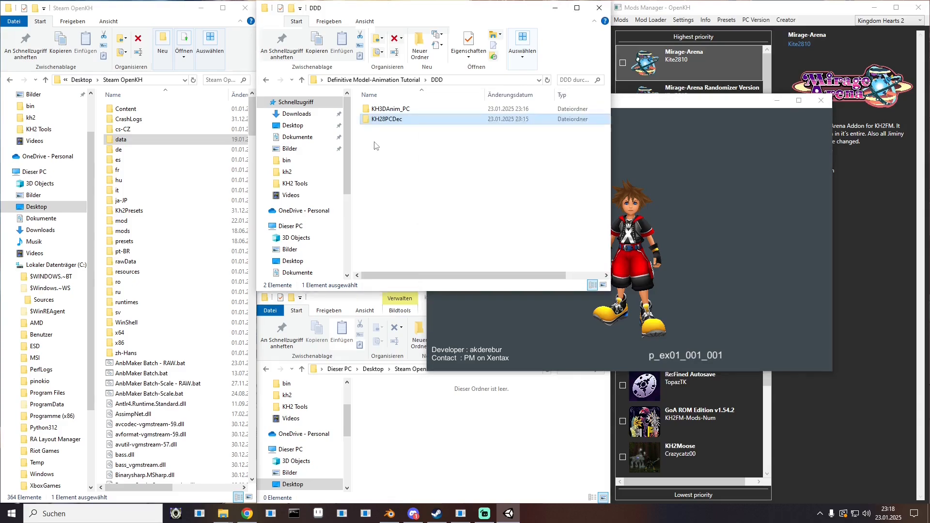
double_click(389, 109)
double_click(381, 109)
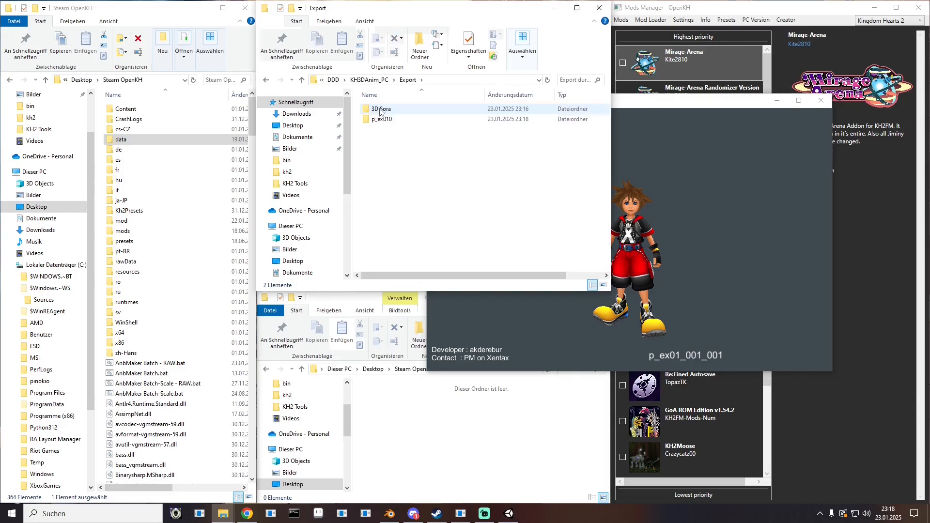
double_click(380, 122)
click(389, 137)
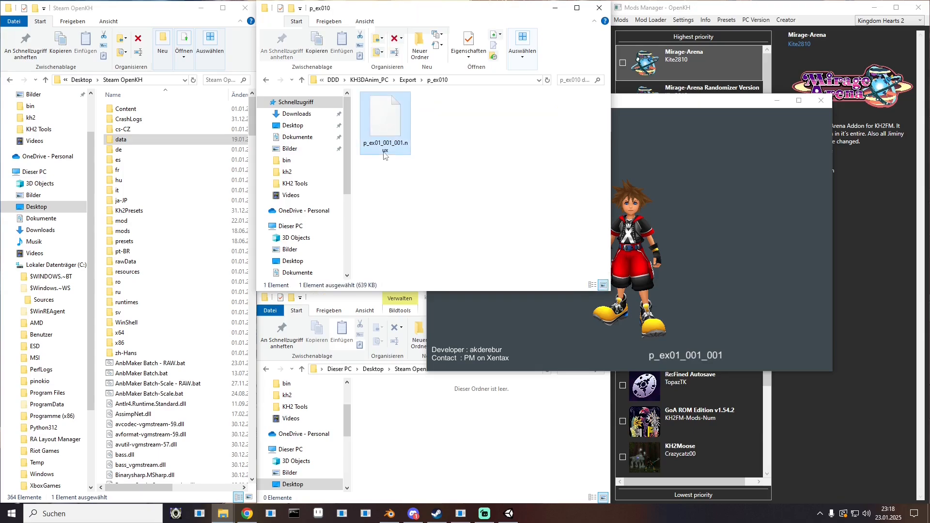
- Advance the KH3DAnimPC preview to animation p_ex01_001_012 and export it as a NUX file
click(406, 206)
click(649, 217)
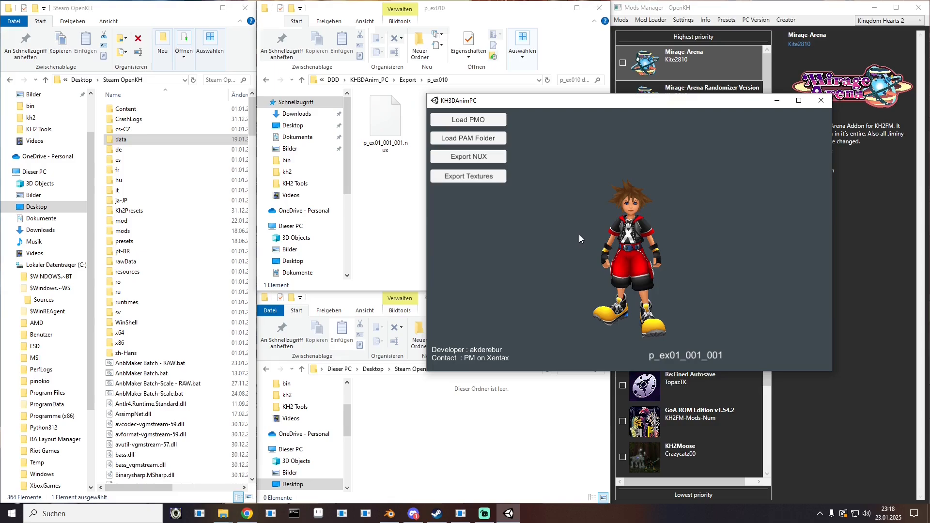
key(Right)
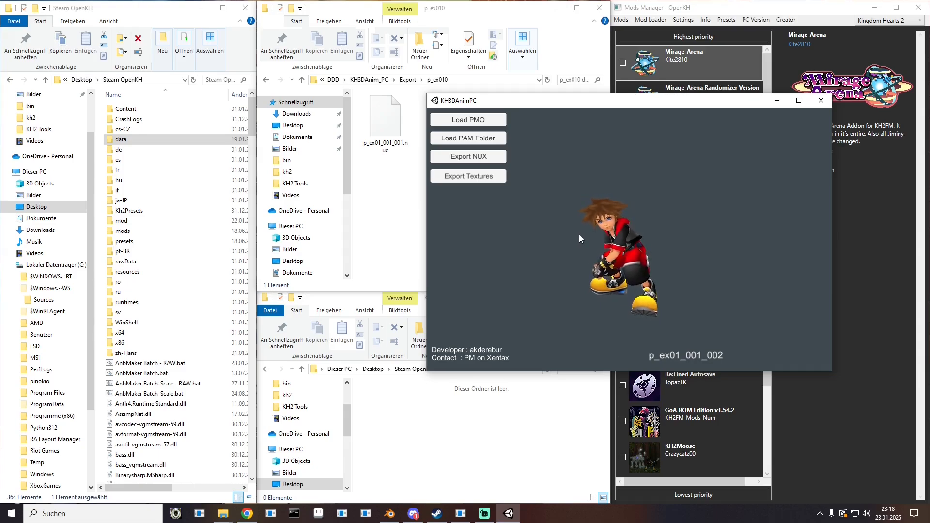
key(Left)
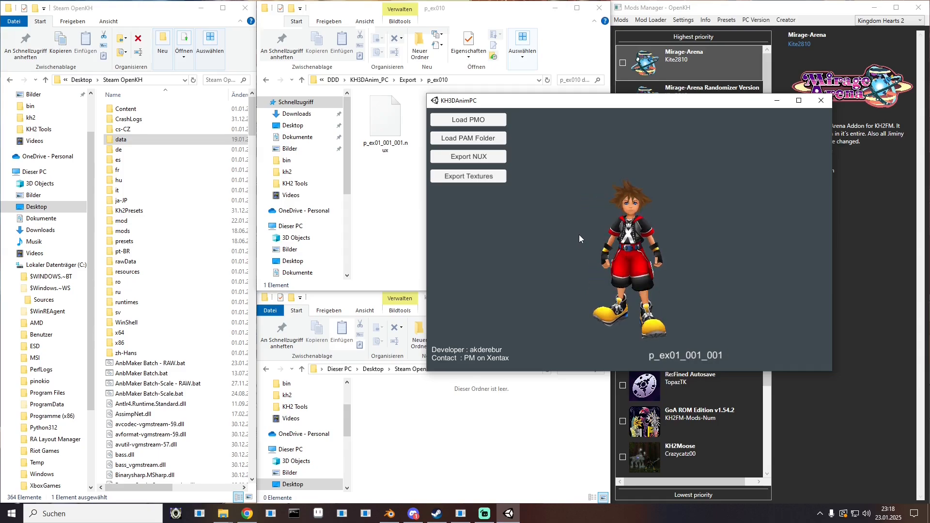
key(Right)
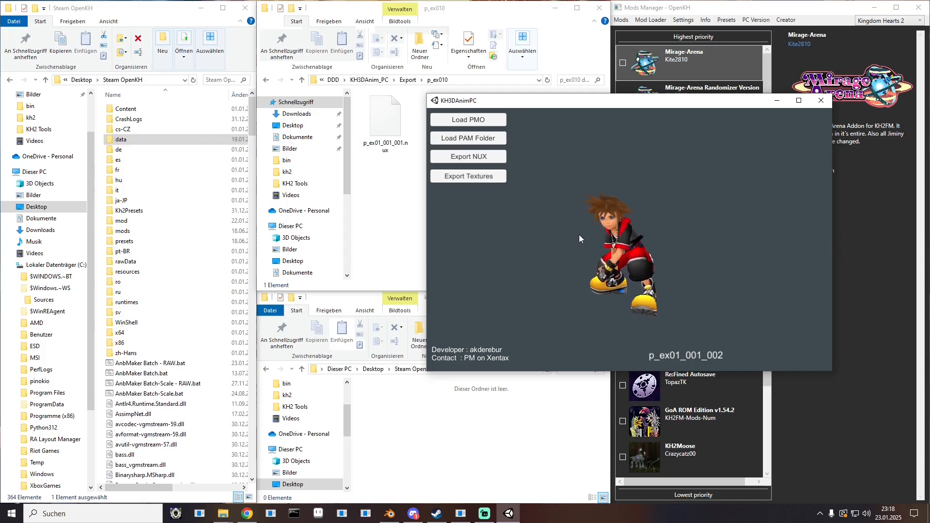
key(Right)
key(Right)
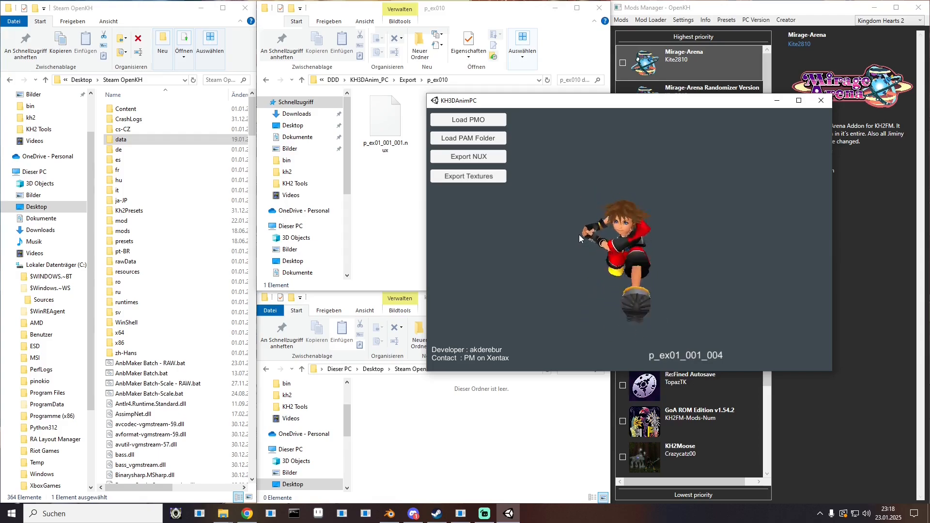
key(Right)
key(Right)
key(Right)
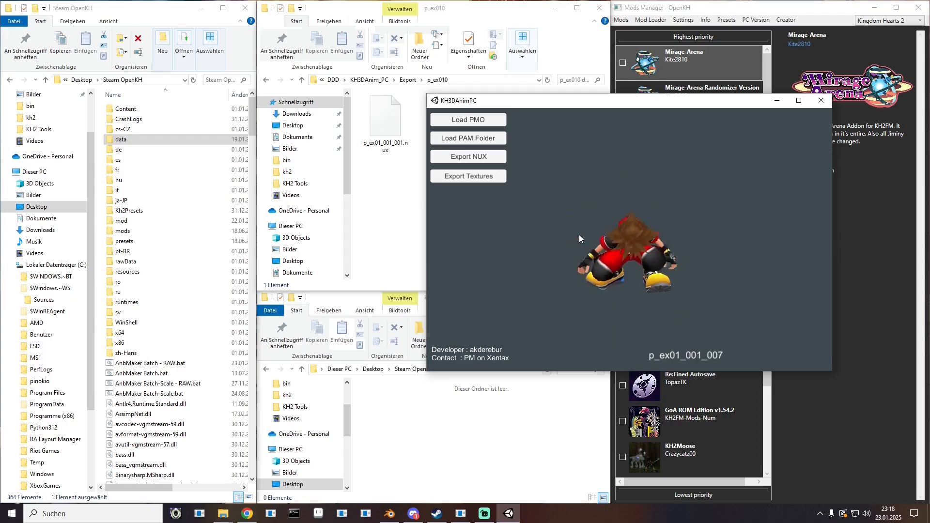
key(Right)
key(Right)
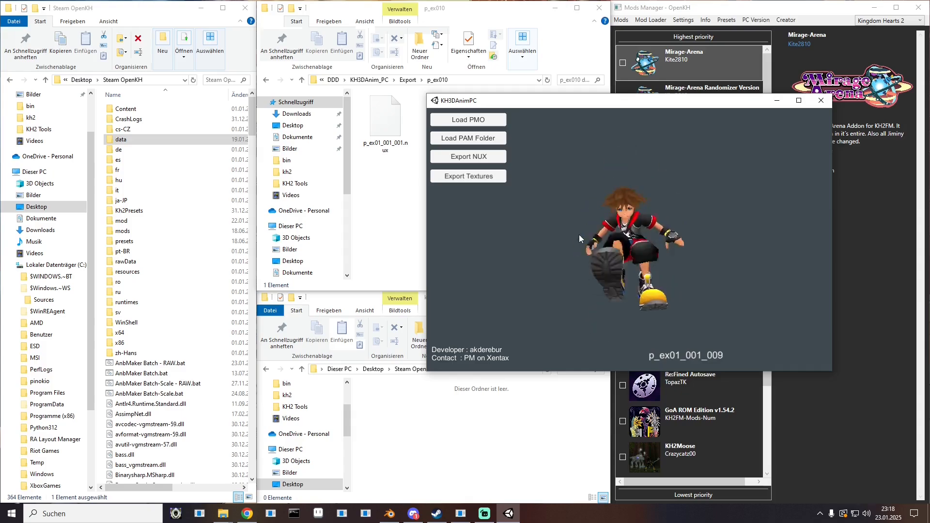
key(Right)
key(Right)
key(Right)
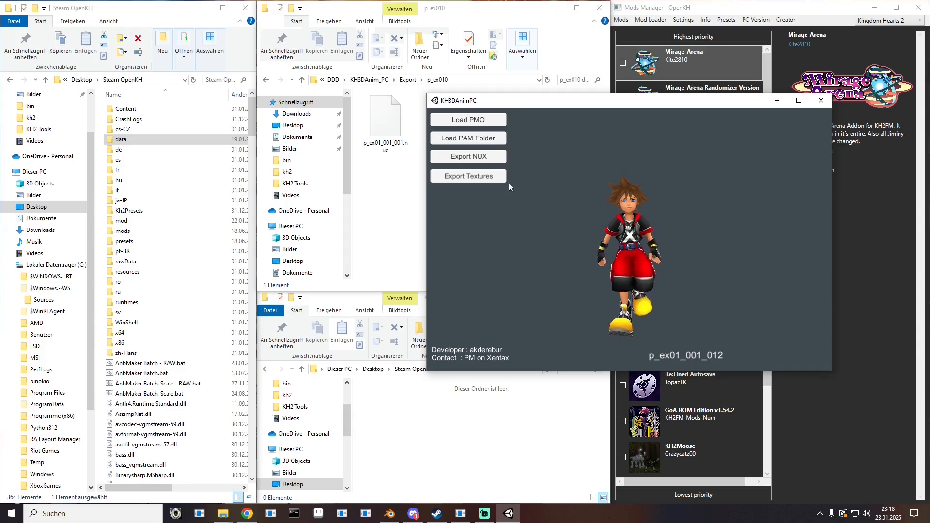
click(477, 157)
click(489, 291)
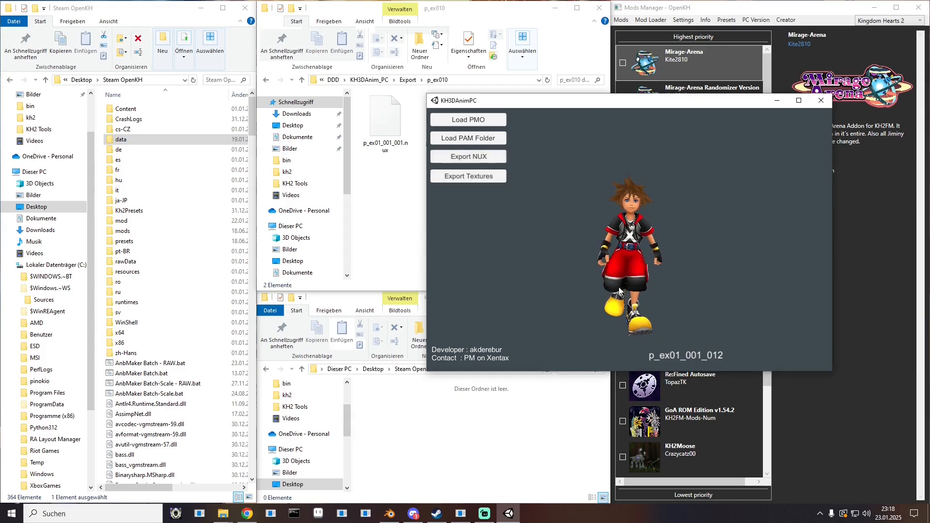
- Export the p_ex01_001_013 animation as a NUX file and close KH3DAnimPC
key(Right)
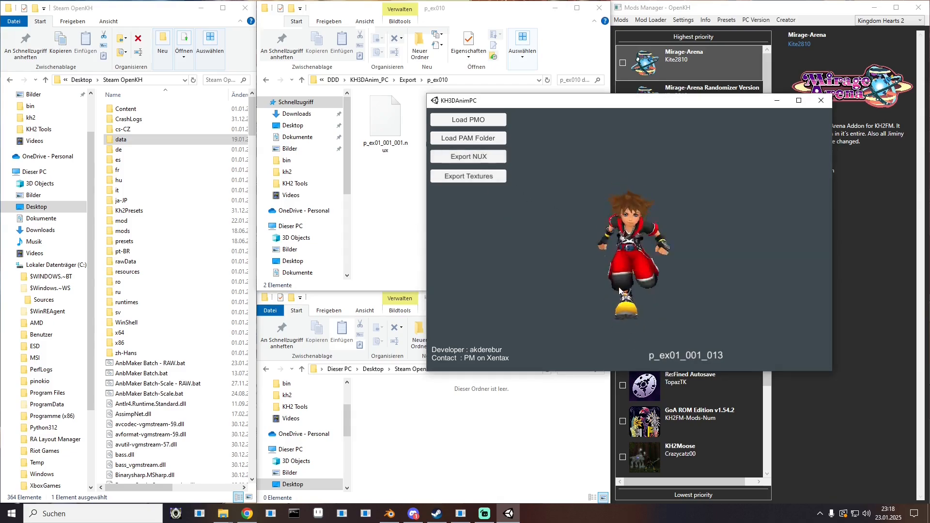
click(467, 162)
click(488, 291)
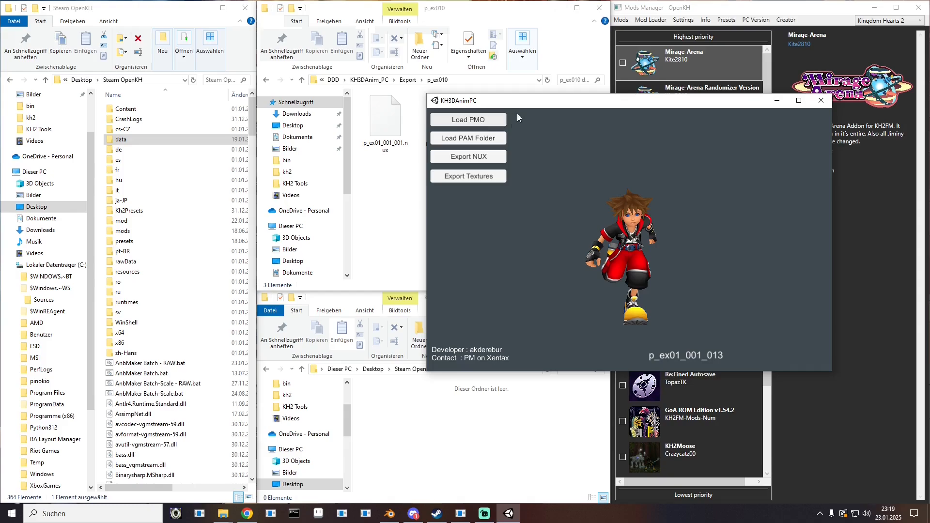
click(820, 102)
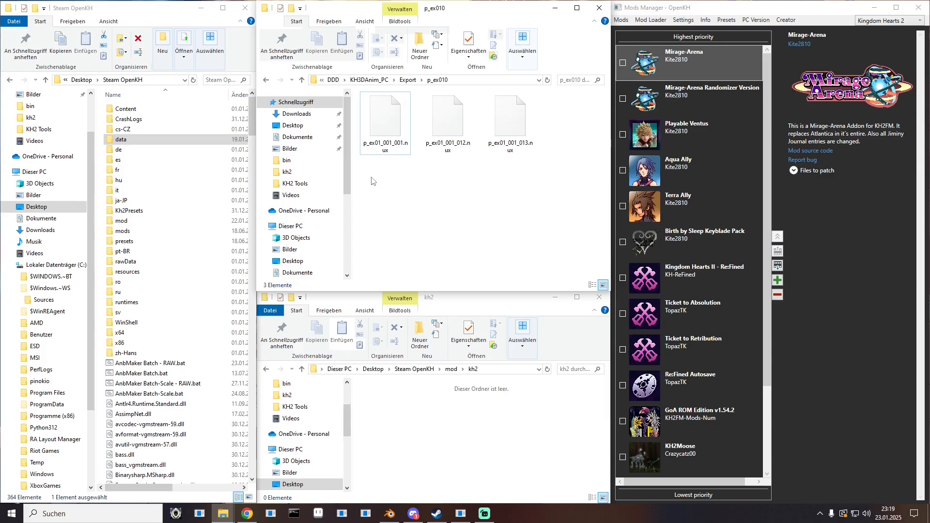
- Check the exported NUX files in p_ex010, and open the 3D Sora folder under Export
drag(378, 178, 525, 106)
click(442, 246)
click(408, 80)
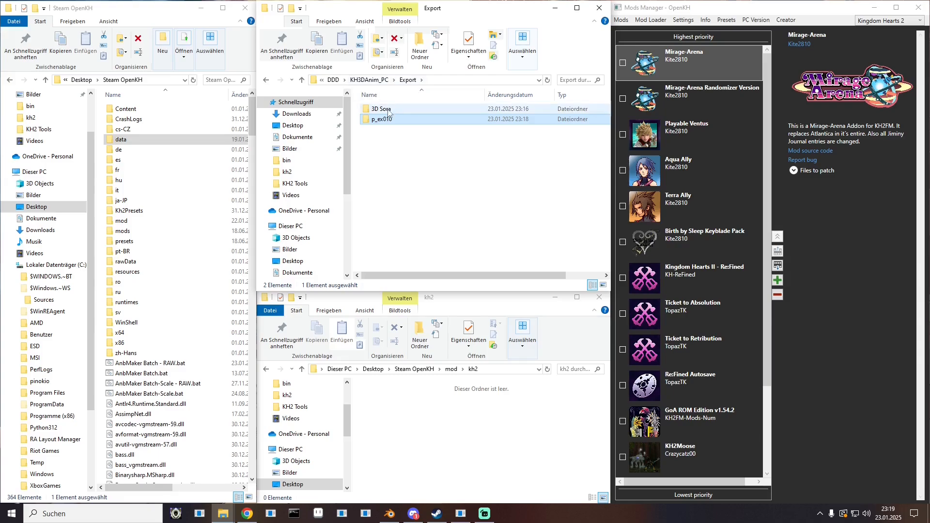
double_click(373, 100)
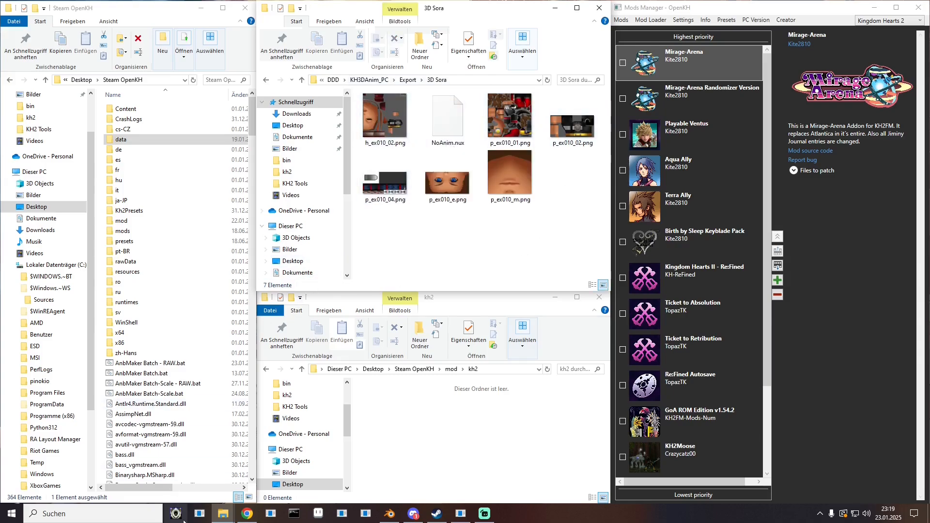
- Switch to Noesis and load NoAnim.nux from the 3D Sora folder into its viewer
click(176, 515)
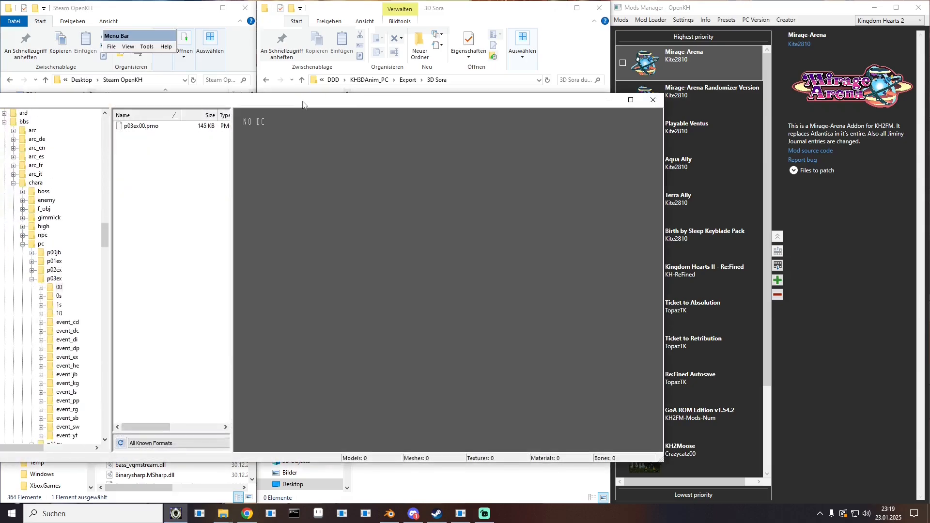
drag(303, 104, 443, 233)
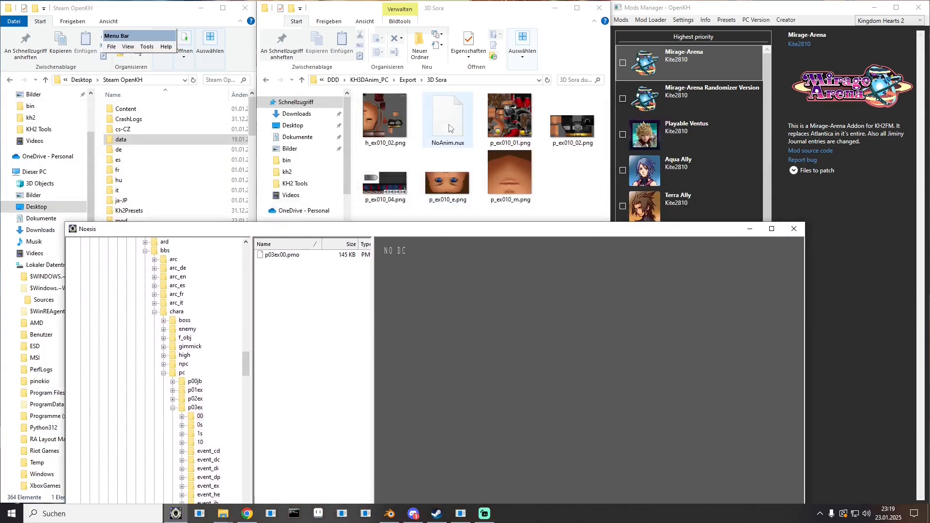
drag(450, 129, 454, 302)
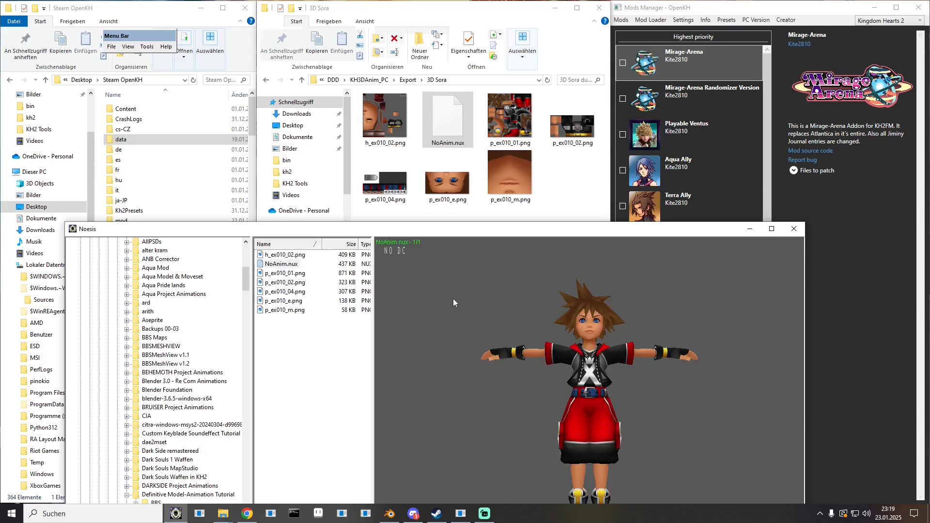
drag(450, 234, 431, 130)
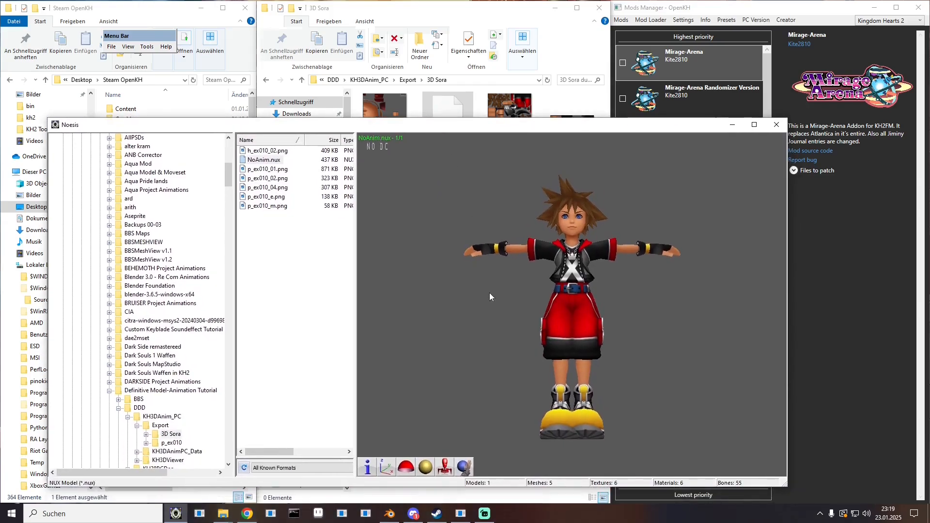
- Export NoAnim.nux with main output type .dae - COLLADA, and close Noesis
right_click(269, 159)
click(292, 178)
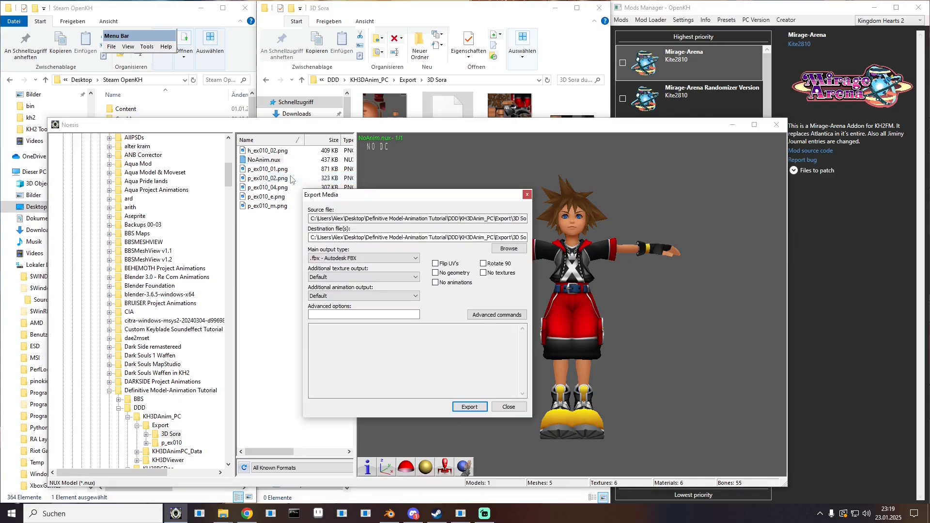
click(469, 406)
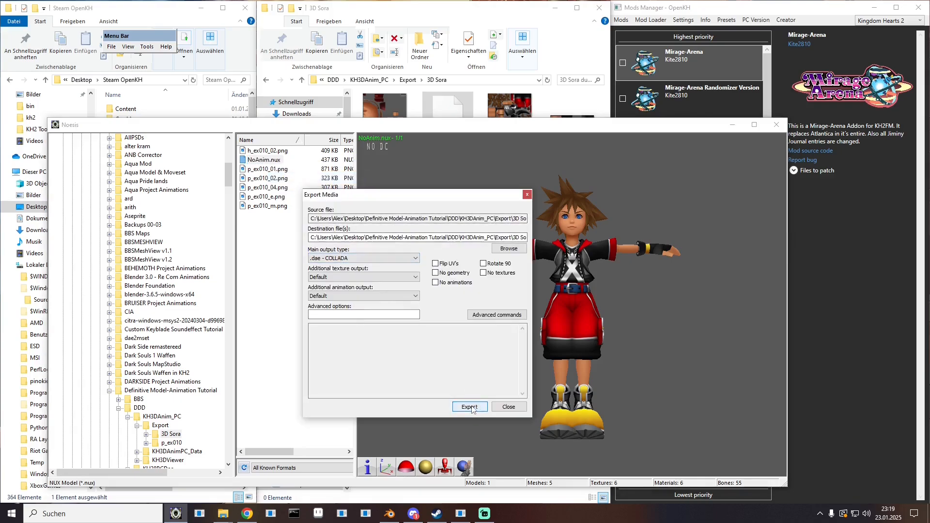
click(422, 324)
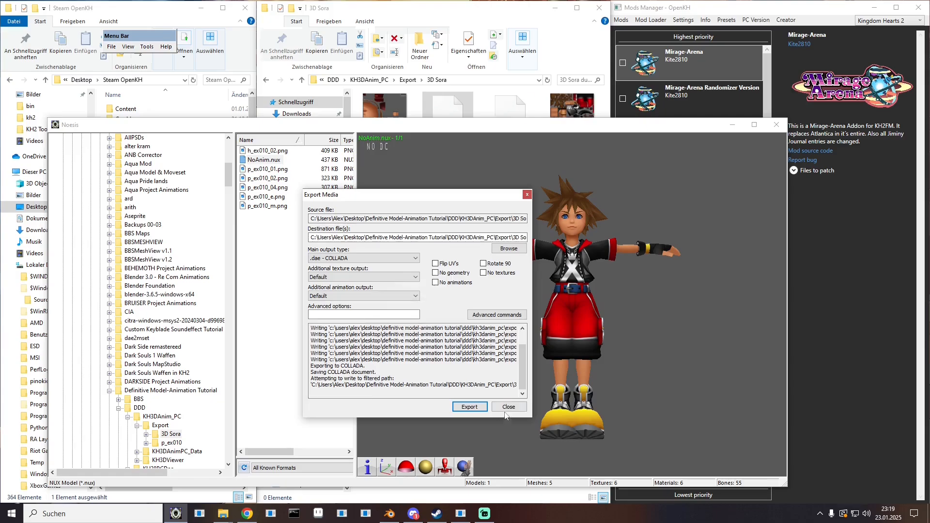
click(504, 408)
click(777, 125)
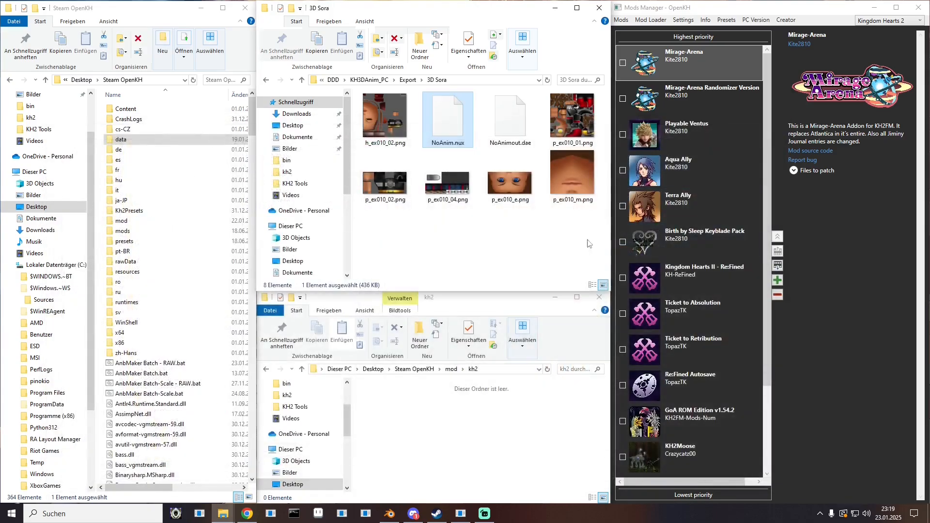
- Copy NoAnimout.dae and all PNG textures from the 3D Sora folder, leaving out NoAnim.nux
click(500, 134)
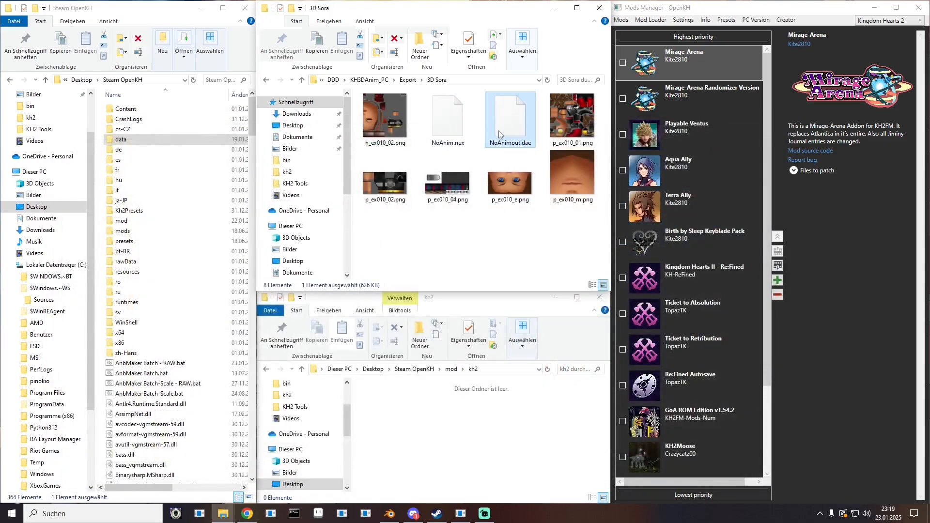
click(398, 124)
shift+click(579, 184)
ctrl+click(442, 133)
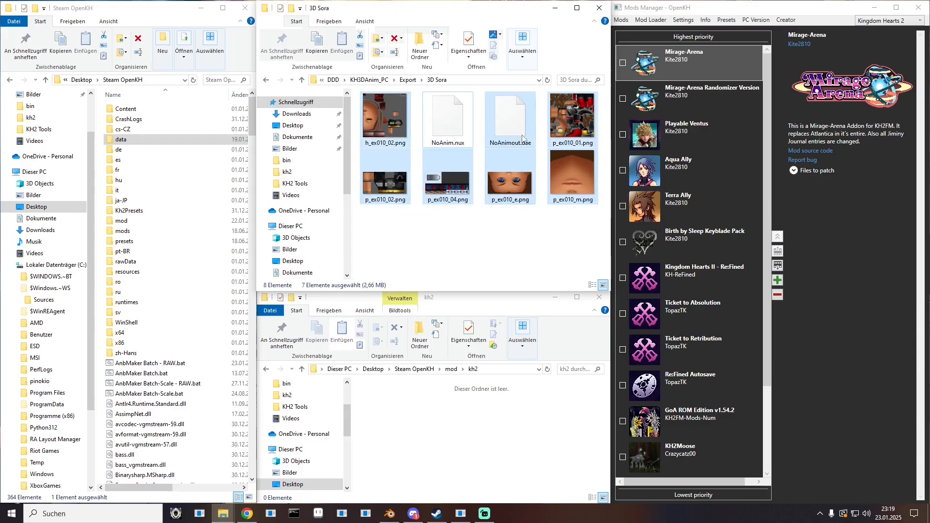
right_click(519, 131)
click(545, 315)
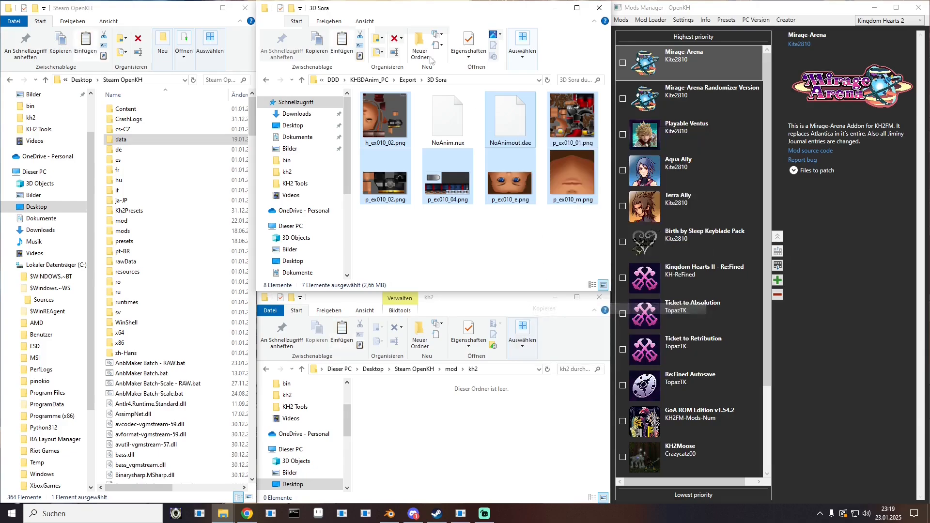
- Open the KH2 Tools folder inside Definitive Model-Animation Tutorial
click(378, 80)
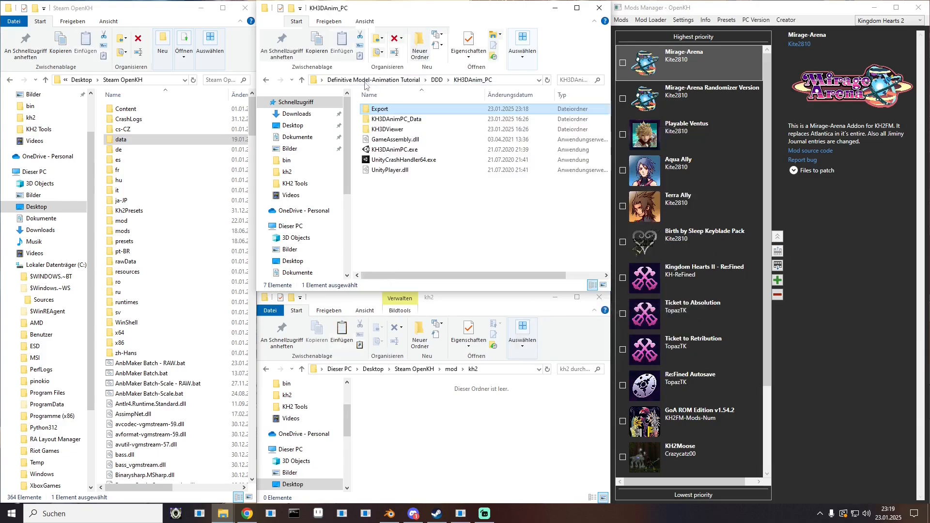
click(437, 80)
click(373, 80)
double_click(383, 140)
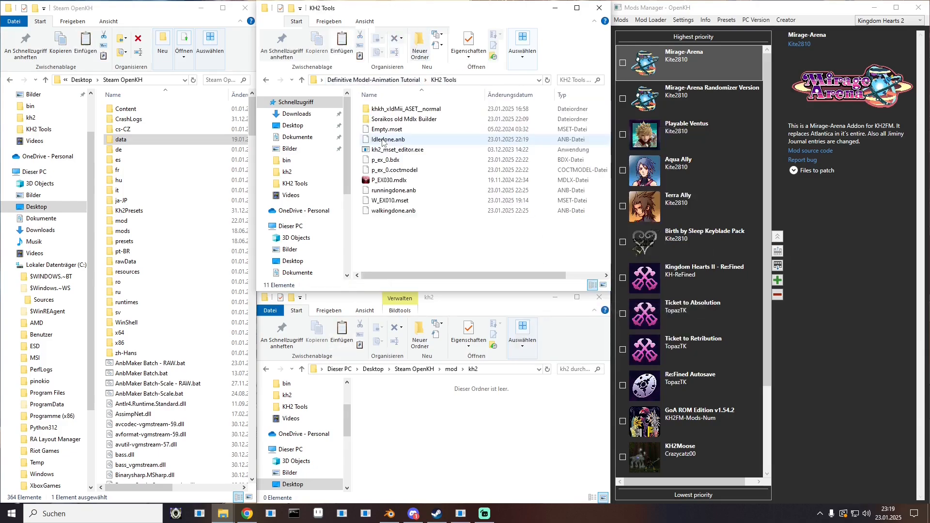
- Delete runningdone.anb, walkingdone.anb, p_ex_0.coctmodel, p_ex_0.bdx and Idledone.anb from the KH2 Tools folder
click(394, 190)
key(Delete)
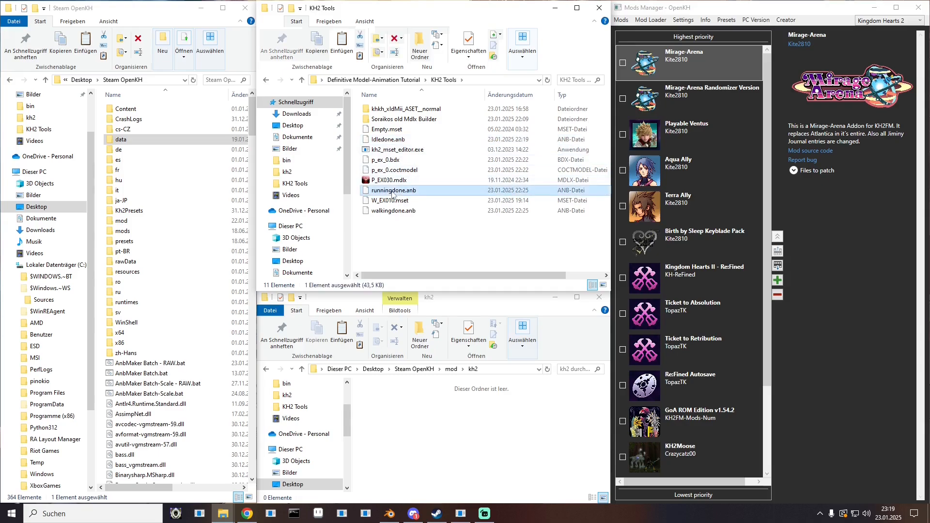
click(395, 200)
key(Delete)
click(395, 170)
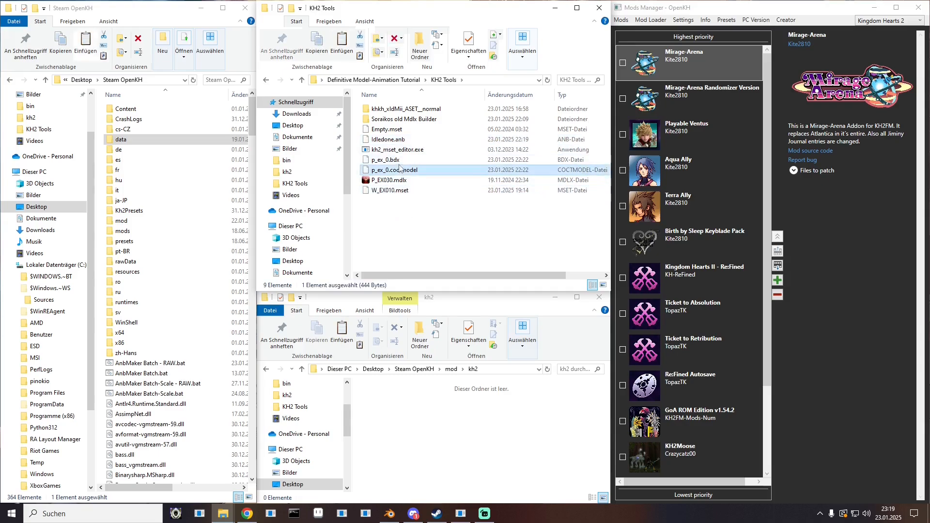
key(Delete)
click(398, 160)
key(Delete)
click(391, 140)
key(Delete)
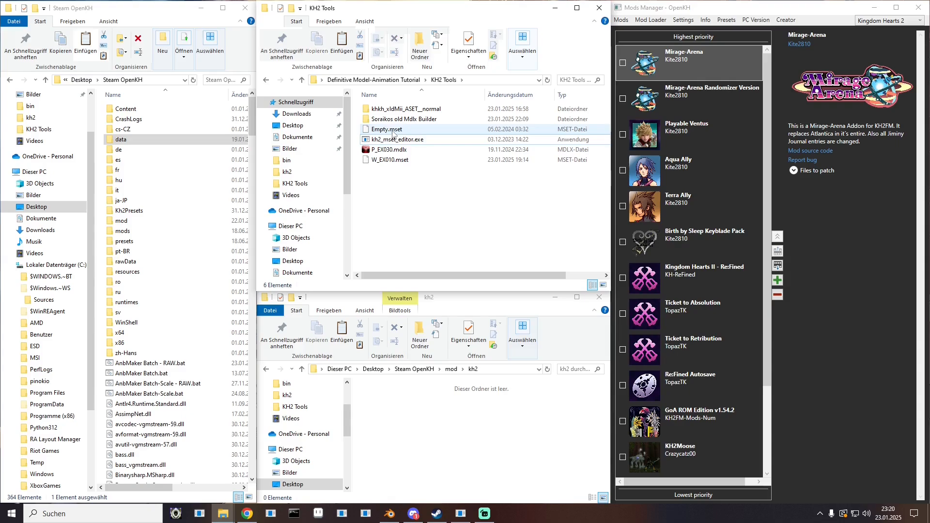
- Paste the copied model and texture files into the Soraikos old Mdlx Builder folder
double_click(384, 119)
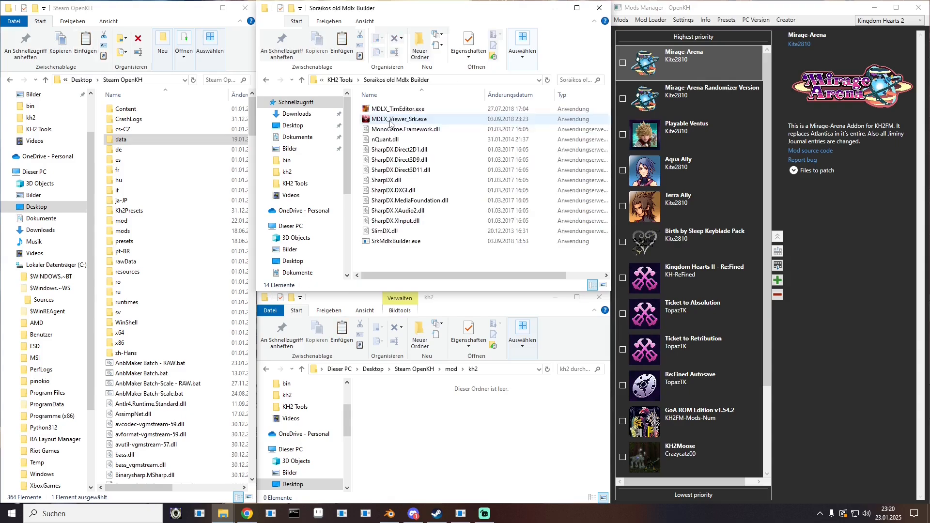
right_click(396, 260)
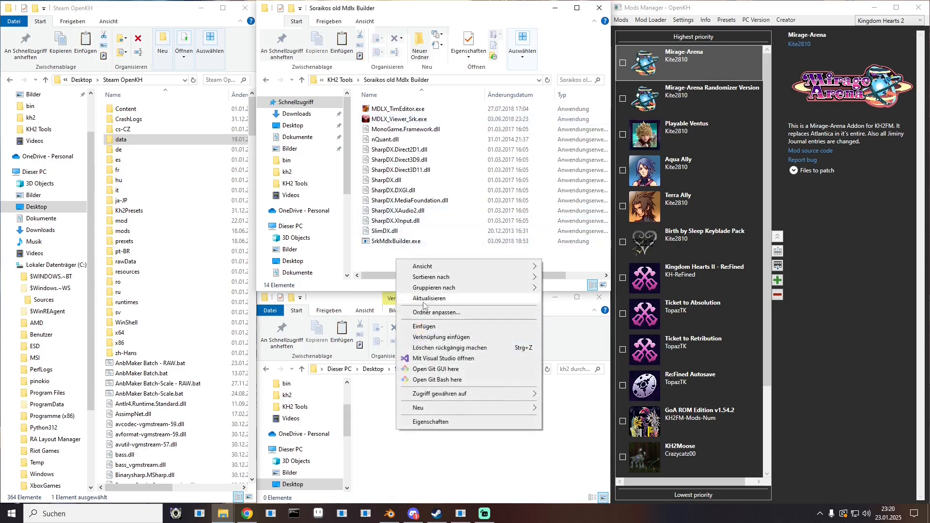
click(420, 326)
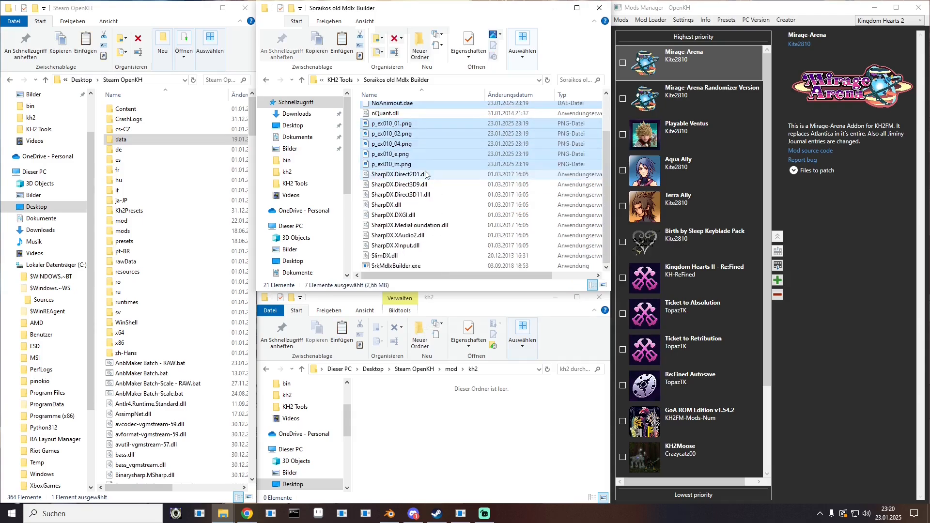
- Launch SrkMdlxBuilder.exe from the Soraikos old Mdlx Builder folder
click(407, 101)
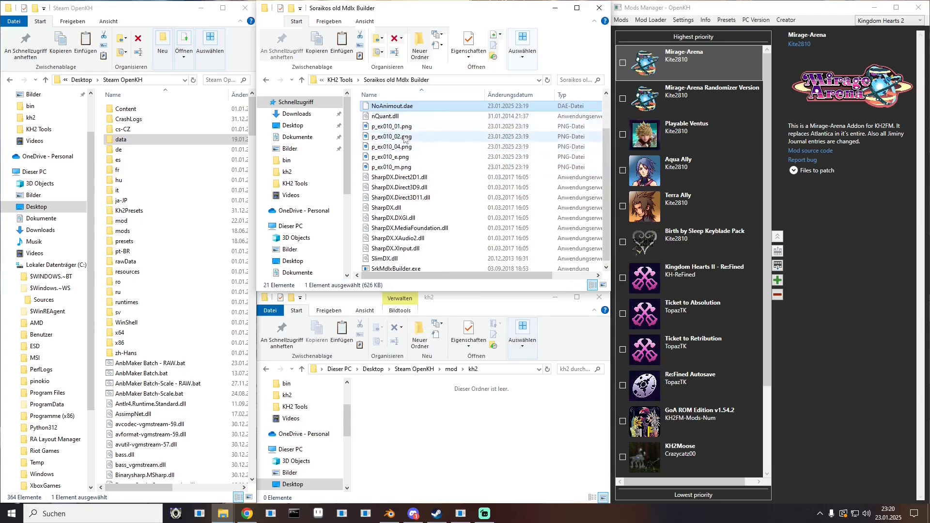
click(384, 267)
double_click(384, 268)
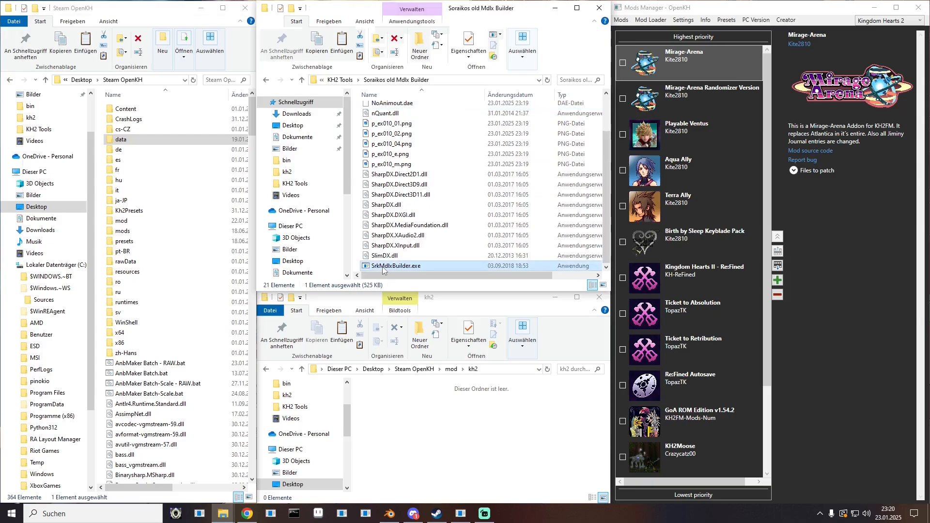
drag(230, 24, 506, 308)
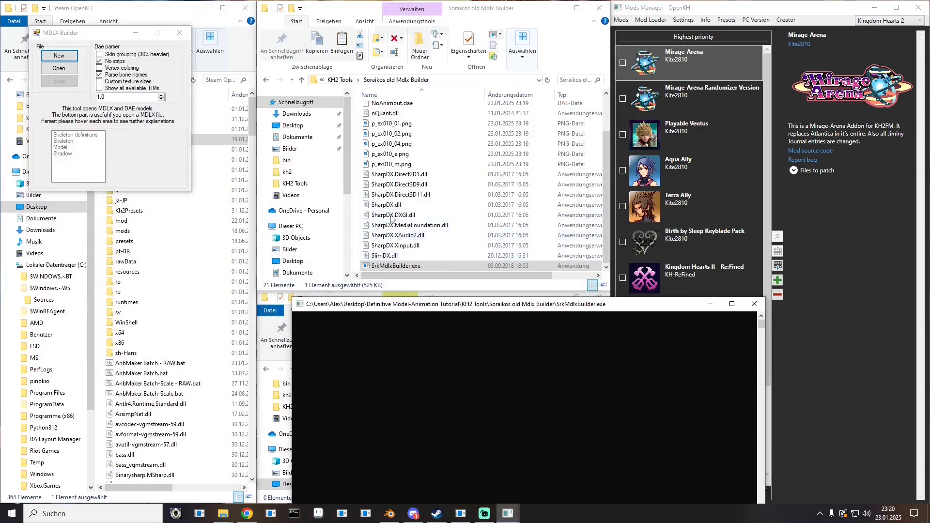
scroll(384, 141, up, 2)
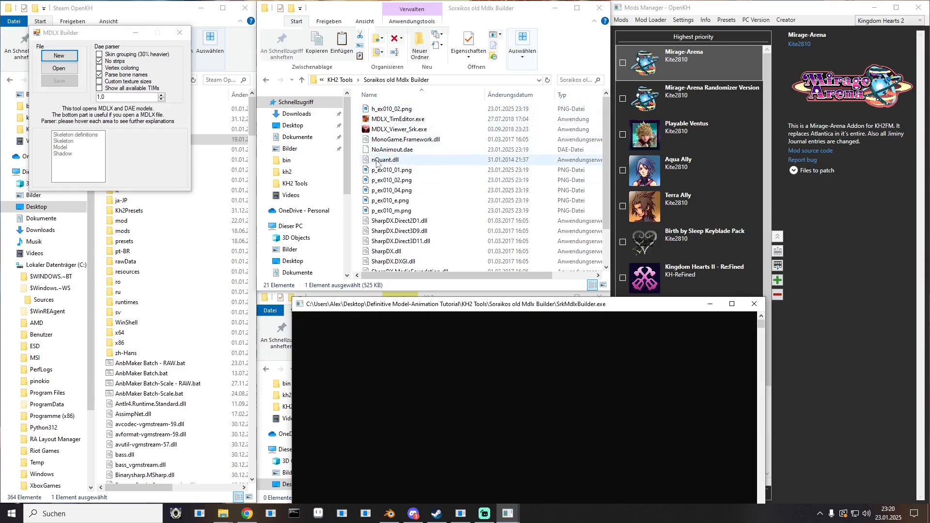
drag(382, 151, 62, 70)
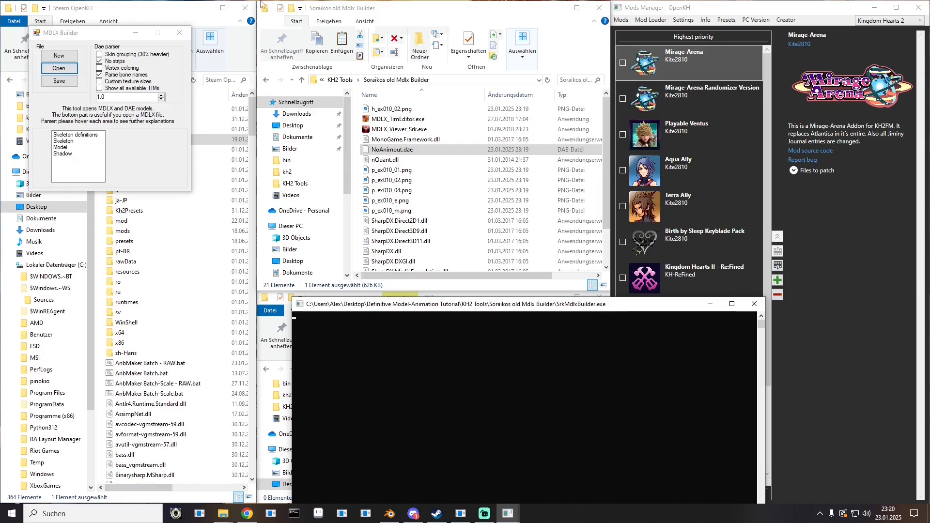
click(180, 32)
scroll(407, 204, down, 2)
scroll(407, 204, up, 2)
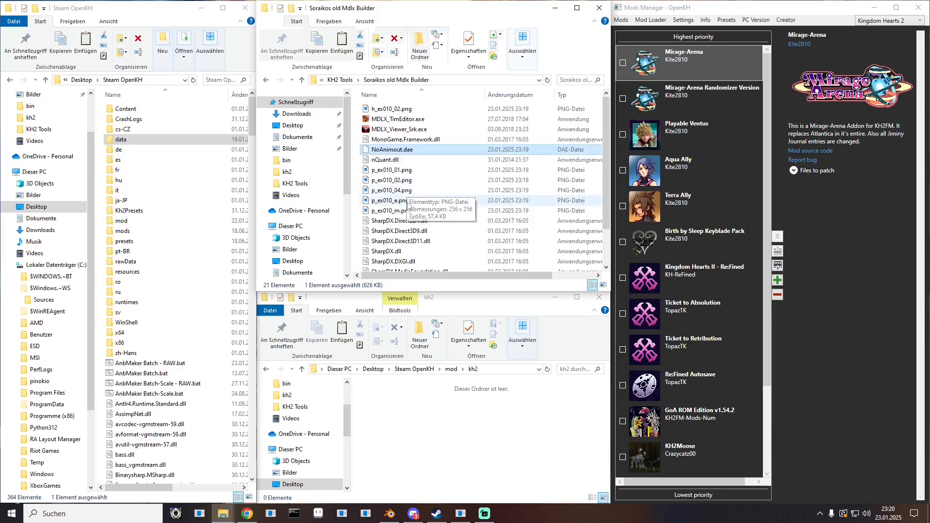
- Relaunch SrkMdlxBuilder.exe and turn off Parse bone names in the DAE parser options
scroll(408, 203, down, 2)
double_click(391, 265)
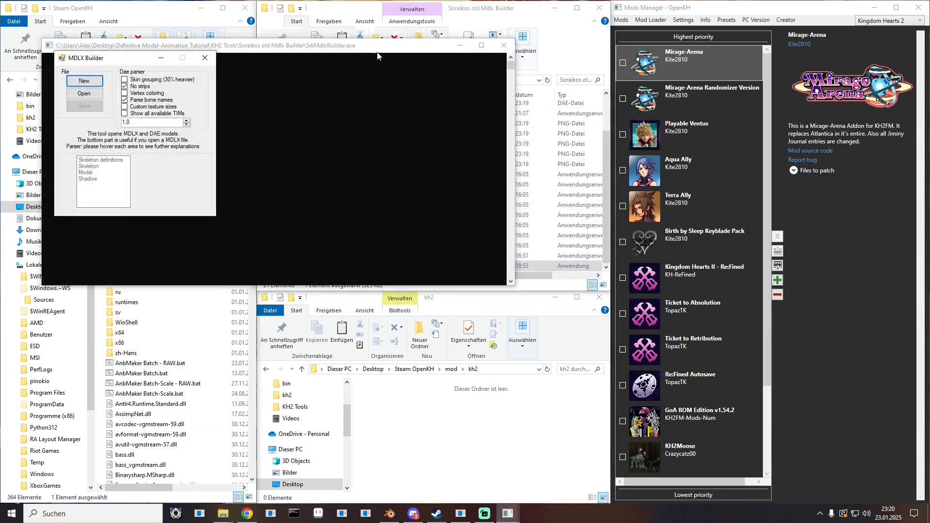
drag(378, 46, 761, 296)
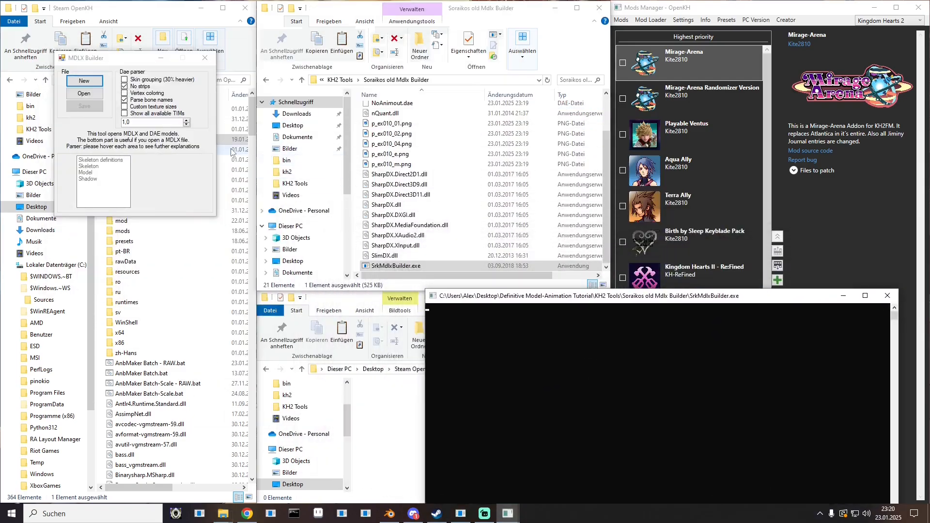
click(139, 102)
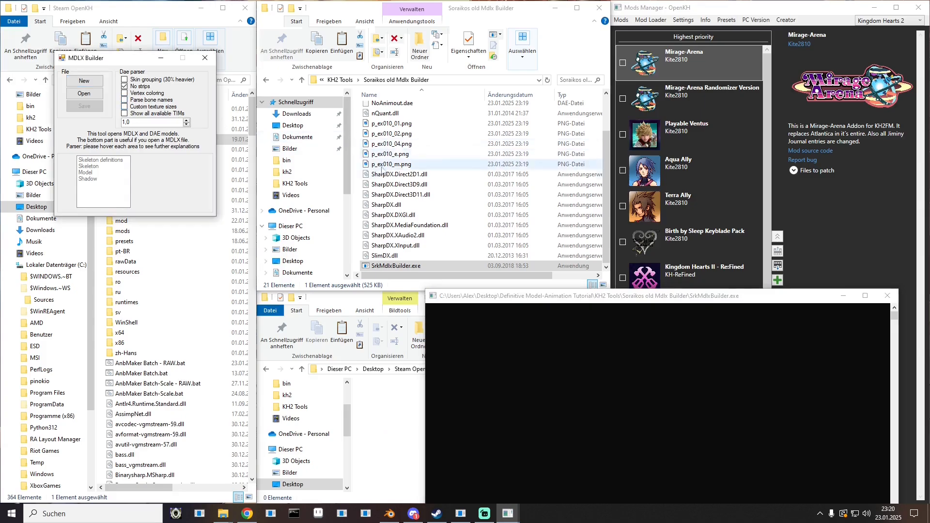
- Convert NoAnimout.dae to MDLX with the DAE parser scale at 1.0
scroll(390, 129, up, 1)
click(390, 127)
drag(390, 128, 143, 103)
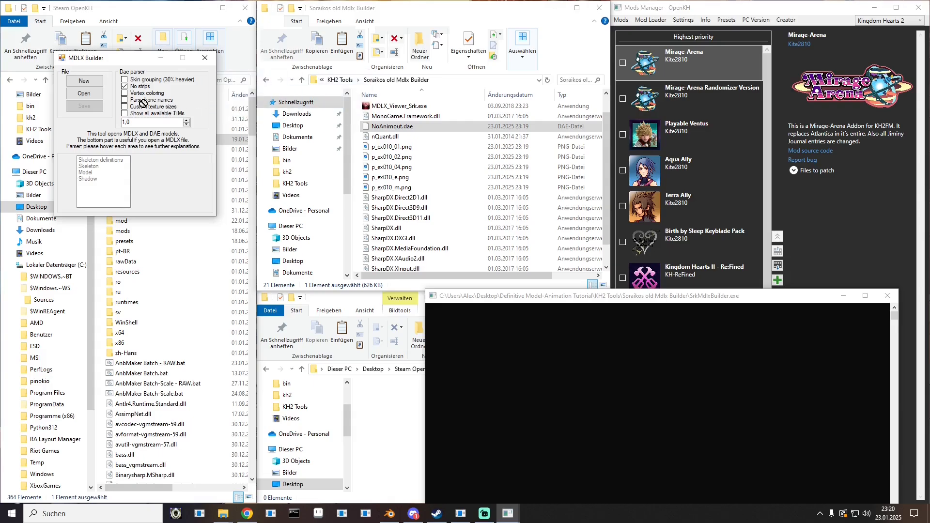
drag(79, 93, 79, 93)
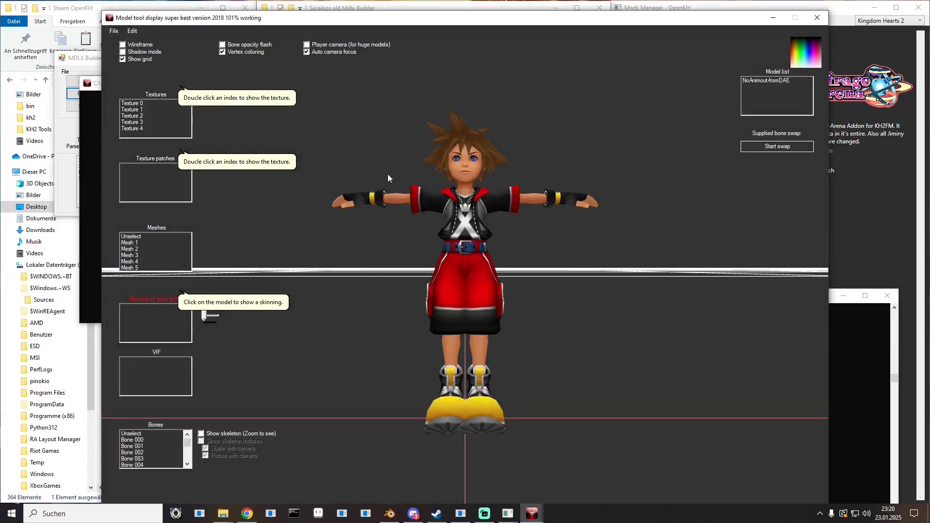
- Inspect the converted Sora model from several distances in the preview, and close the preview
drag(388, 174, 458, 303)
scroll(561, 362, up, 3)
scroll(532, 354, down, 5)
scroll(458, 303, down, 2)
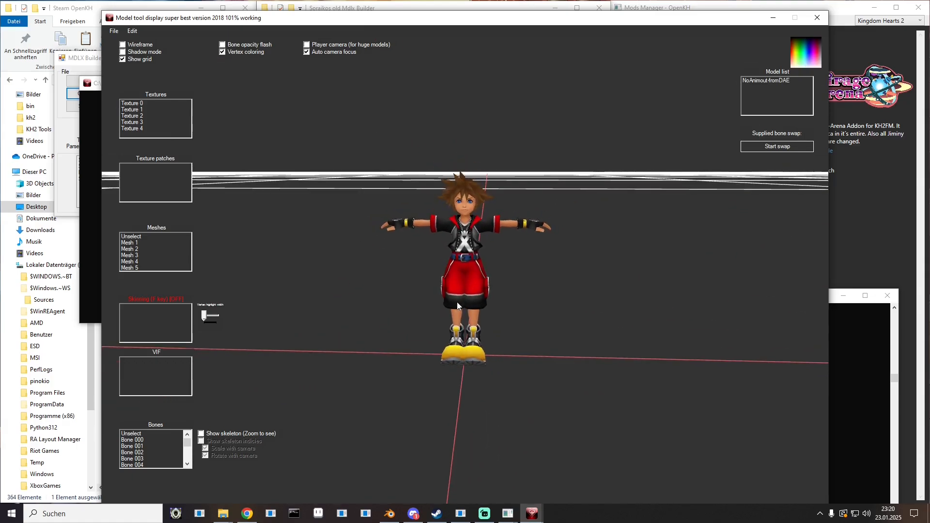
click(815, 19)
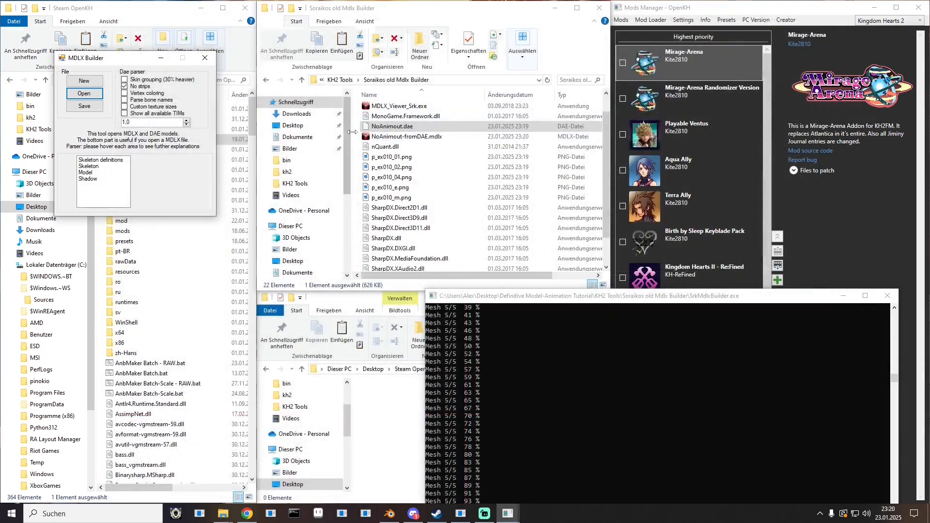
- Set the DAE parser scale to 100.0, convert NoAnimout.dae to MDLX again, and close the preview and the builder
mouse_move(123, 122)
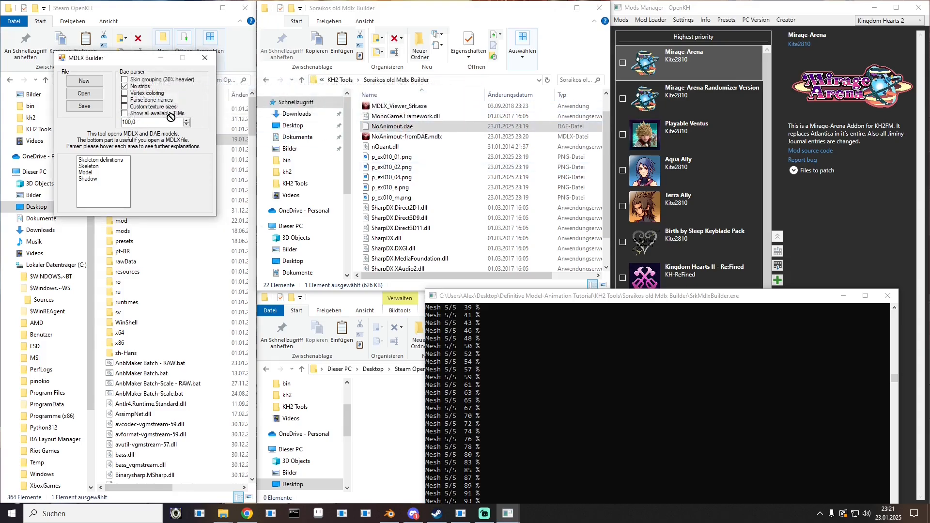
drag(94, 96, 93, 95)
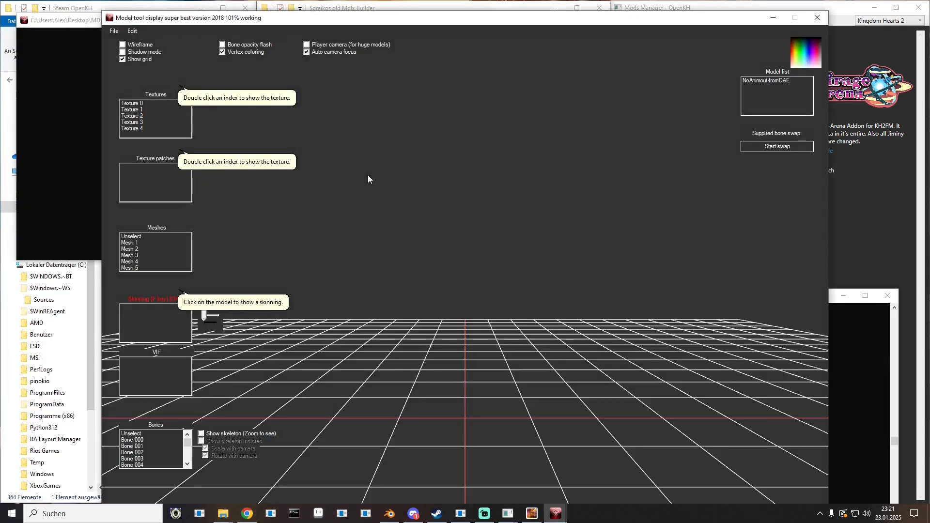
drag(463, 201, 465, 268)
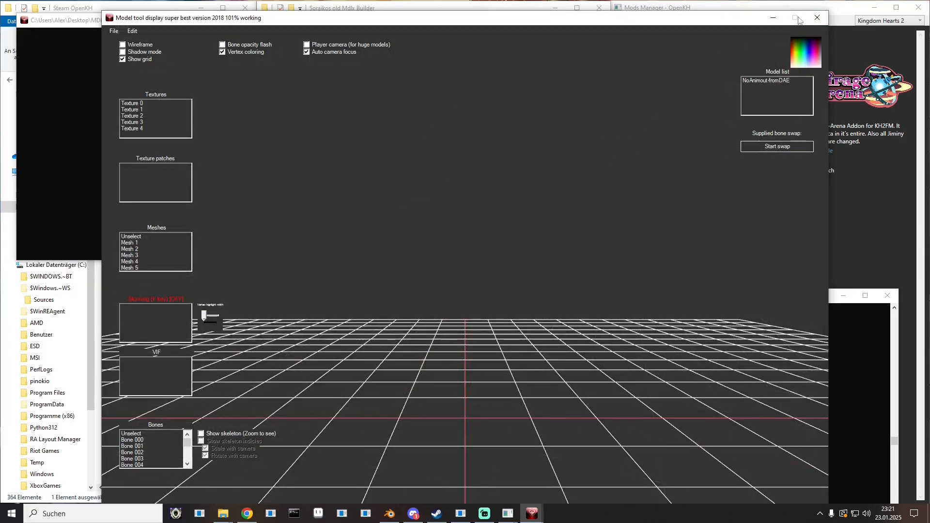
click(817, 18)
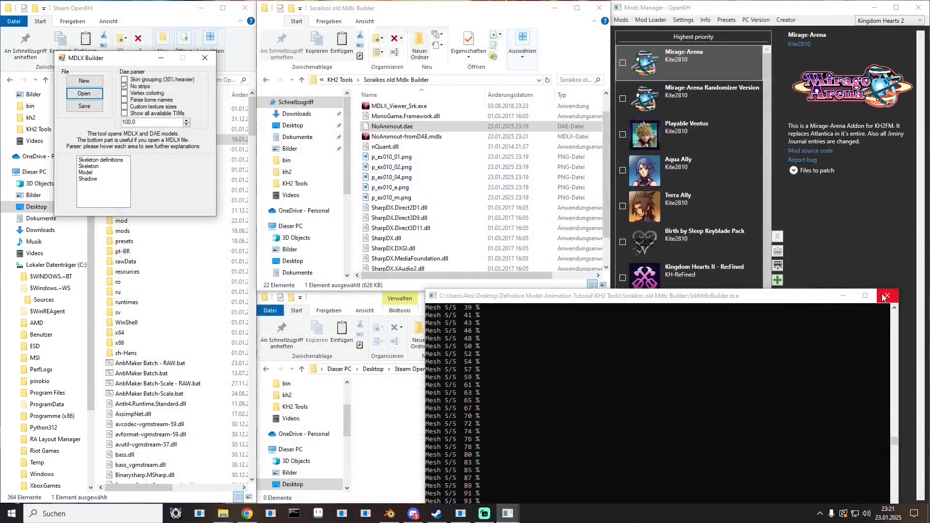
click(886, 296)
- Delete h_ex010_02.png, the p_ex010 texture PNGs and NoAnimout.dae from the Soraikos old Mdlx Builder folder
scroll(388, 165, up, 1)
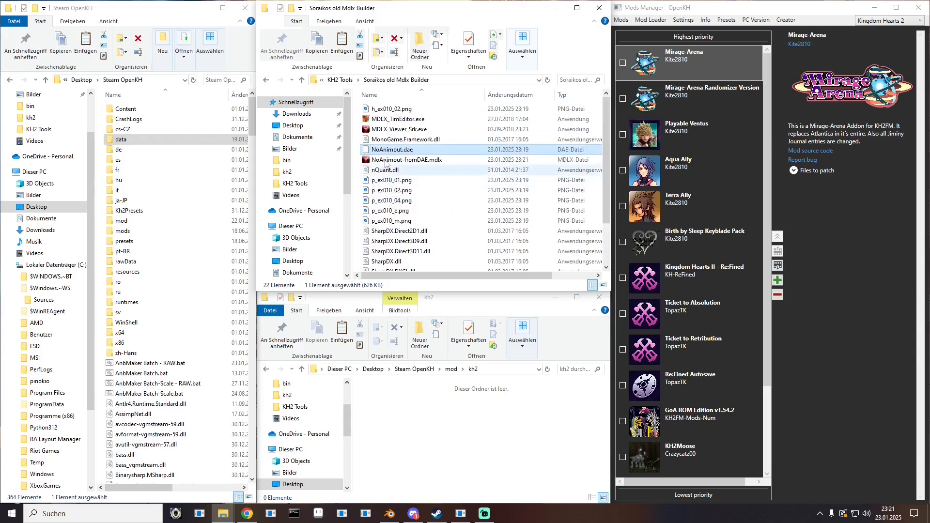
click(396, 113)
key(Delete)
drag(358, 165, 381, 216)
key(Delete)
click(391, 139)
key(Delete)
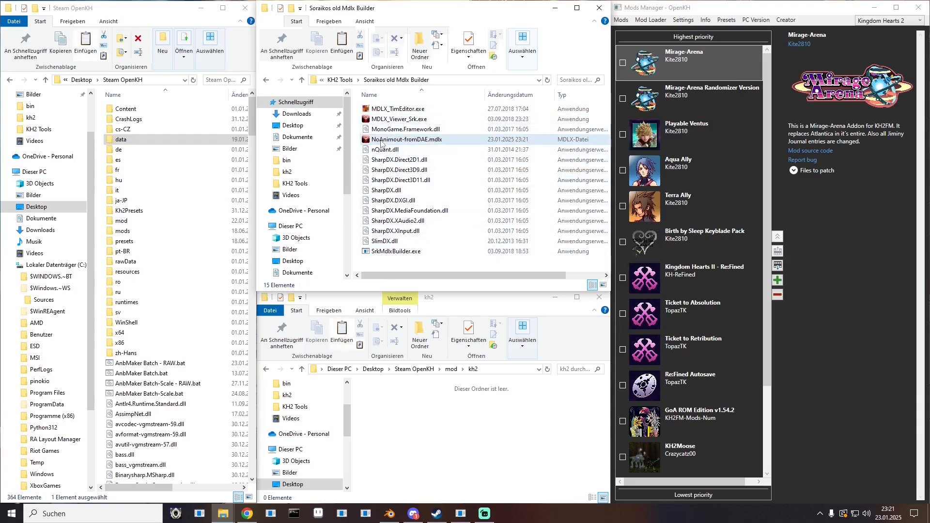
- Move NoAnimout-fromDAE.mdlx into the mod's kh2 folder and rename it P_EX100.mdlx
drag(382, 143, 412, 416)
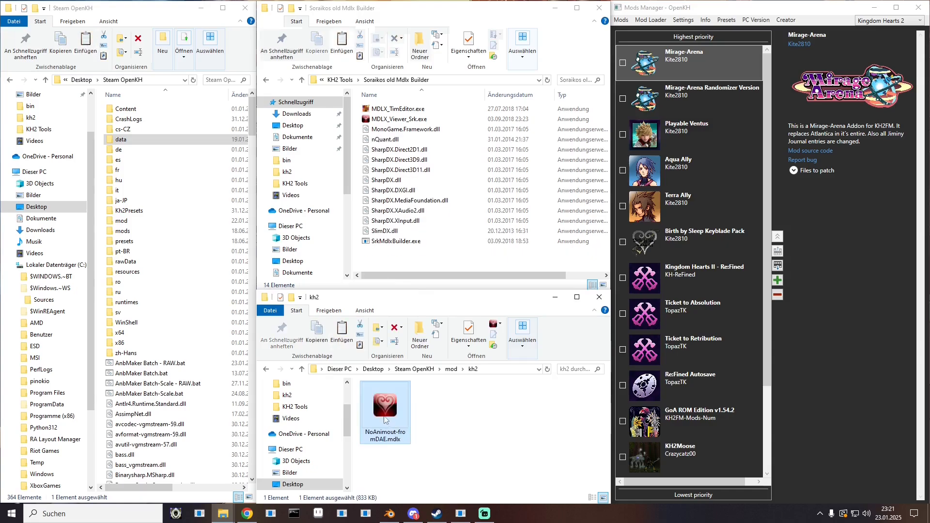
click(375, 435)
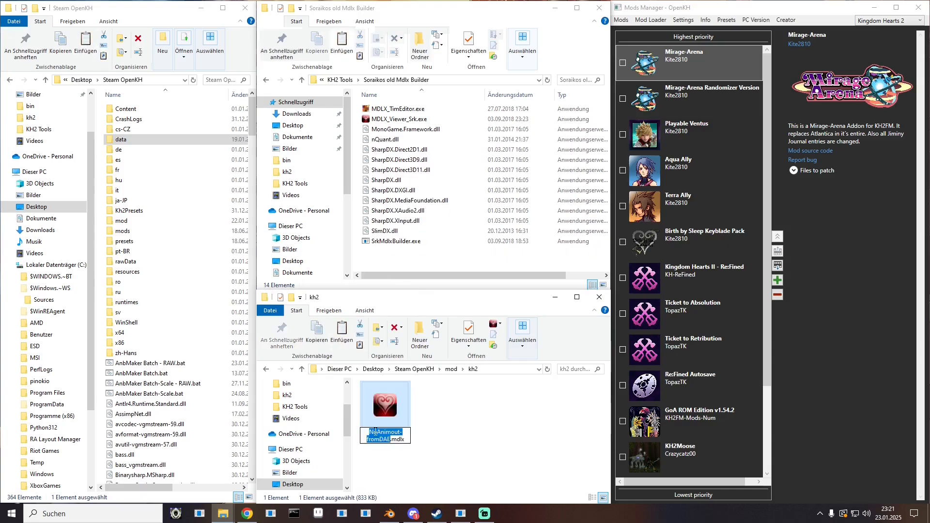
text(P_X100)
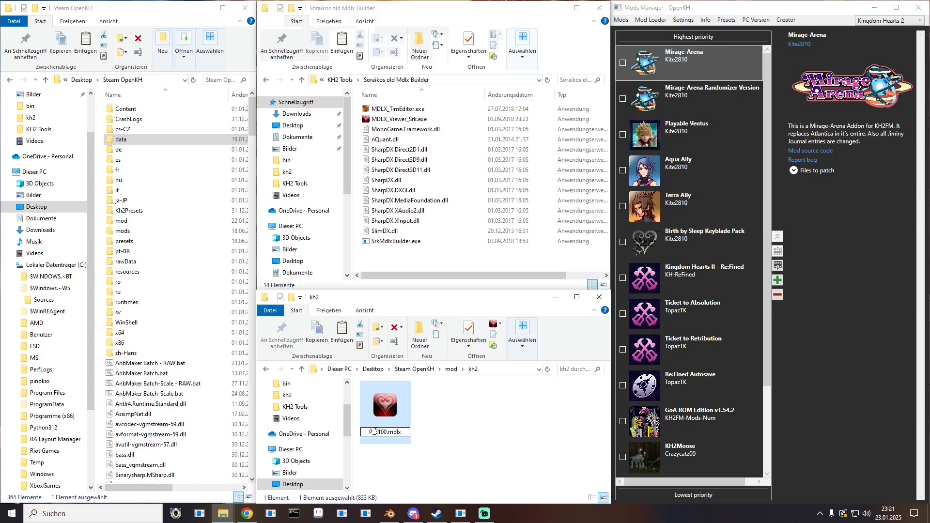
text(_FX100)
key(Return)
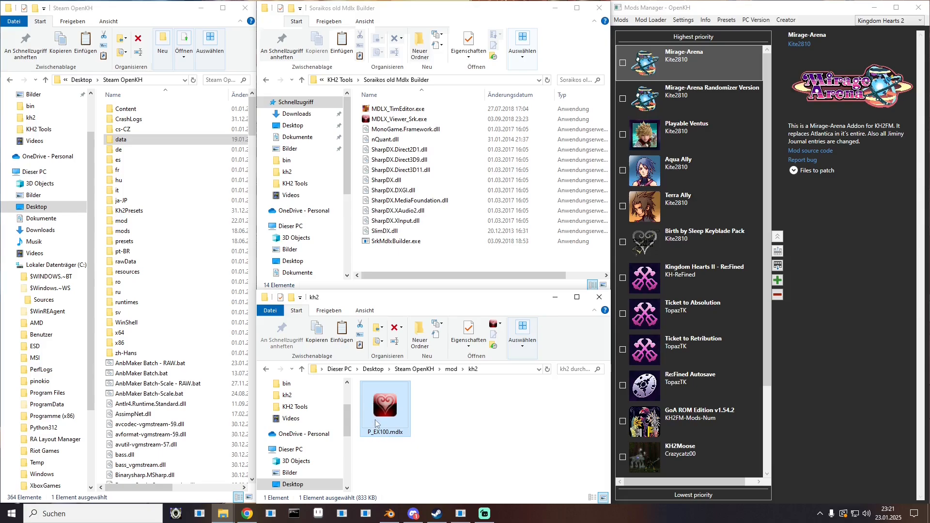
- Open P_EX100.mdlx in the model viewer, check the model and its textures up to Texture 4, and close the viewer
double_click(377, 423)
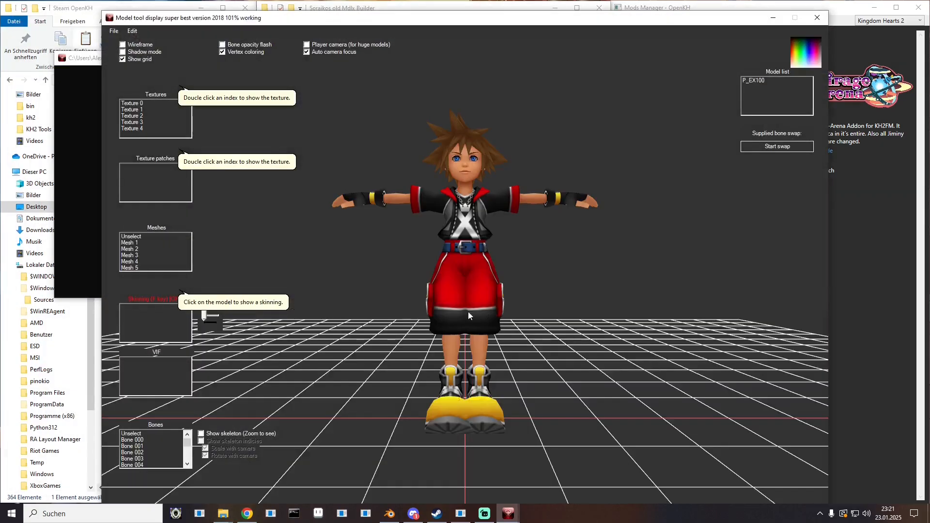
drag(468, 313, 178, 88)
double_click(143, 106)
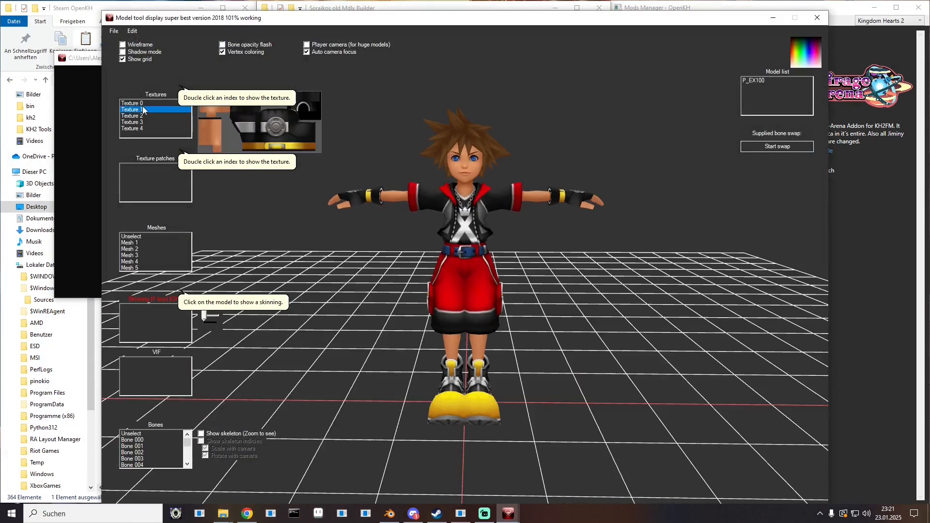
key(Down)
key(Down)
key(Down)
key(Down)
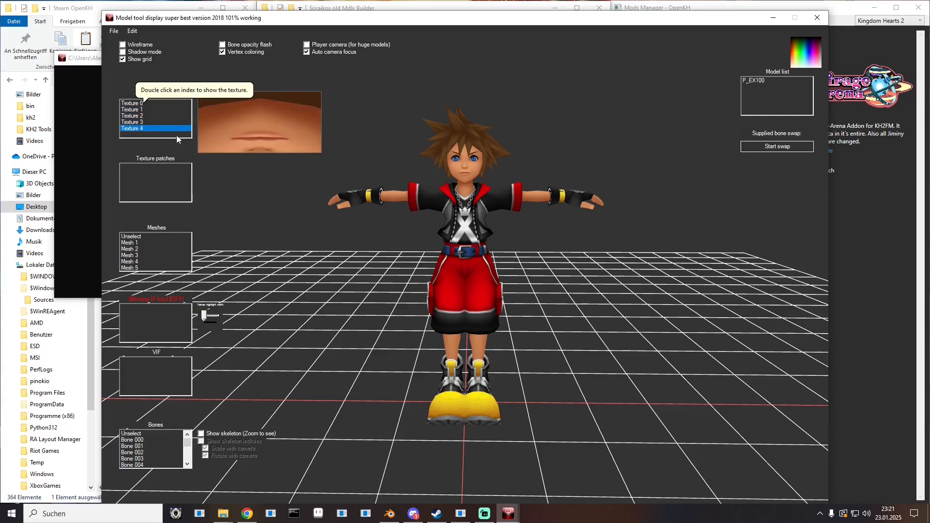
click(817, 18)
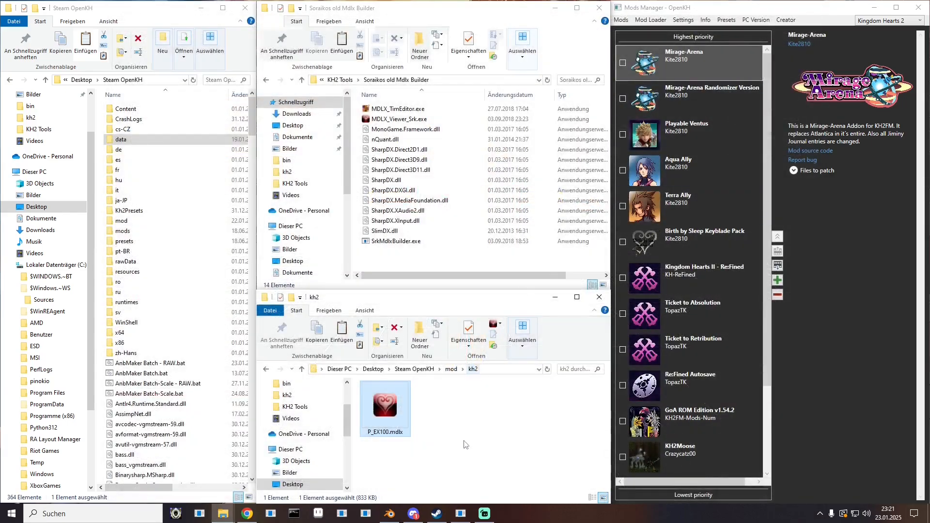
click(466, 445)
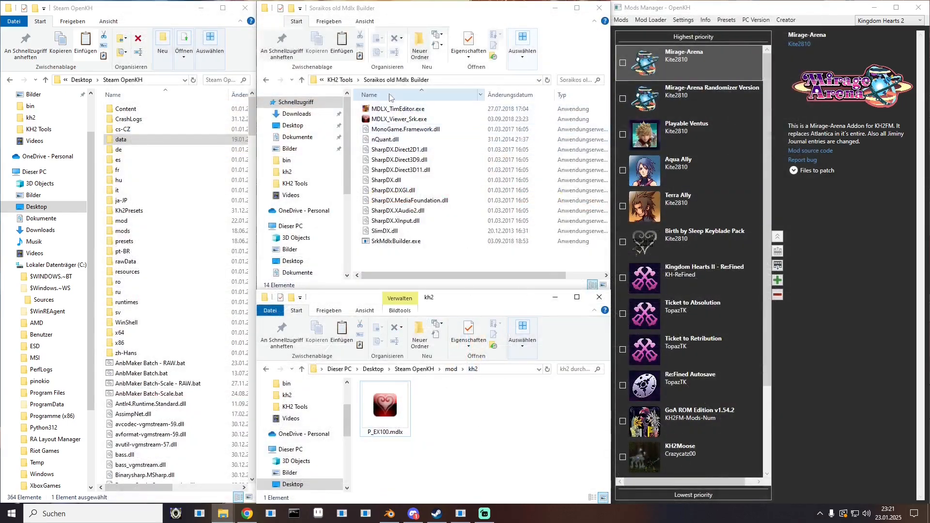
- Open the p_ex010 folder inside DDD > KH3DAnim_PC > Export of the Definitive Model-Animation Tutorial folder
click(342, 81)
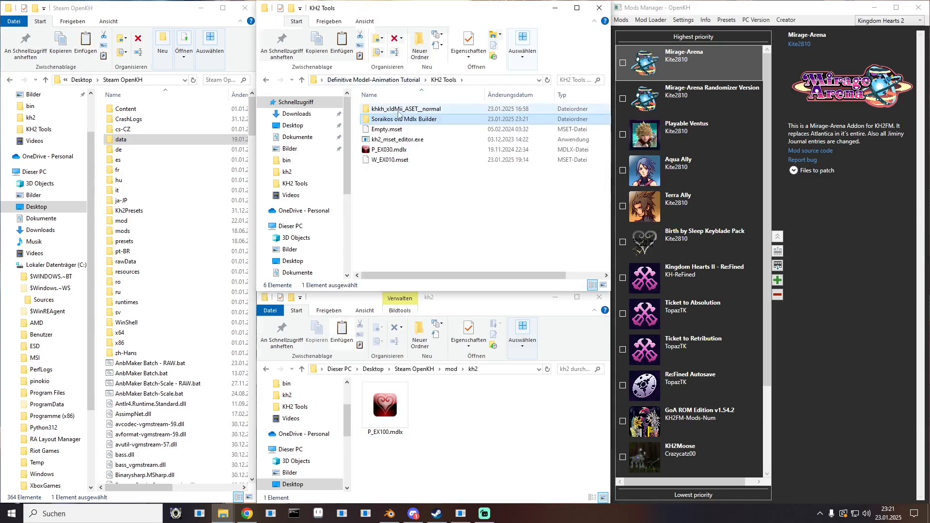
click(380, 80)
double_click(379, 119)
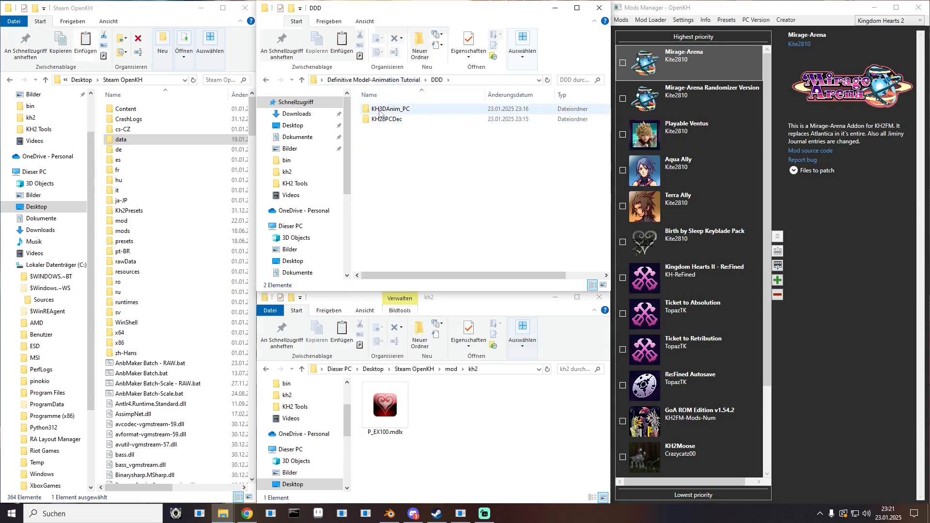
click(384, 111)
double_click(384, 110)
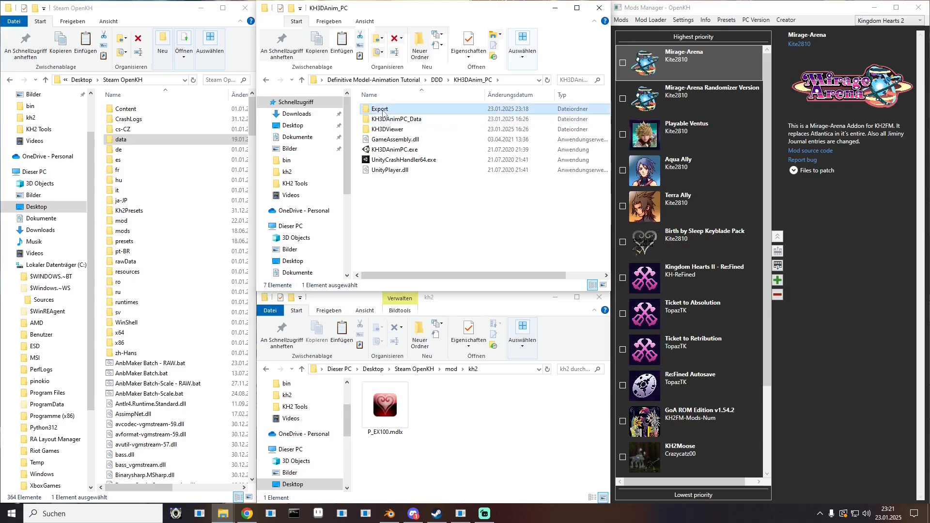
double_click(383, 109)
click(382, 120)
double_click(383, 119)
drag(379, 190, 534, 120)
click(492, 260)
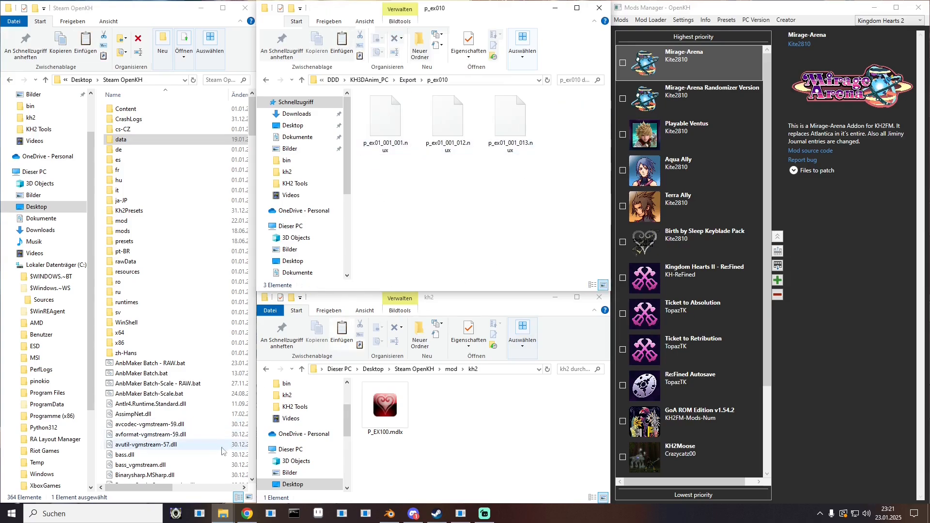
- Switch to Noesis and load p_ex01_001_001.nux from the p_ex010 export folder
click(179, 514)
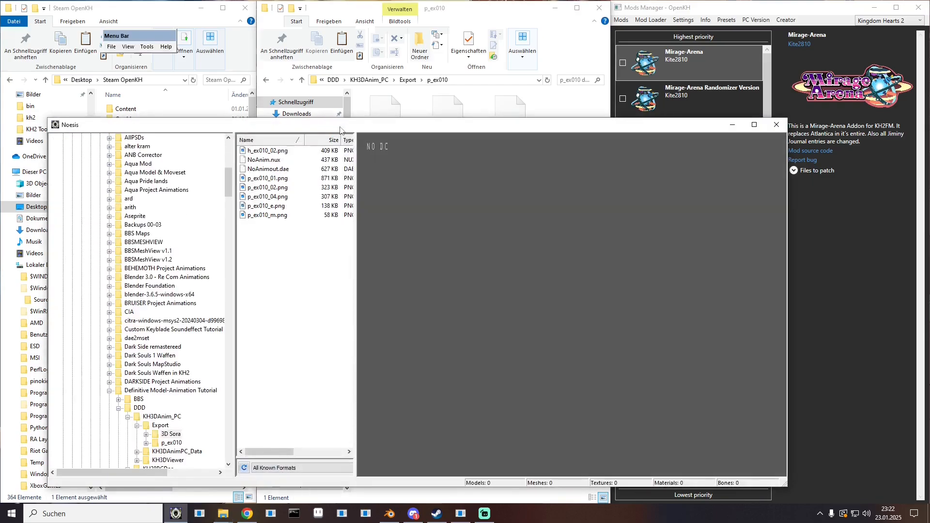
drag(340, 130, 285, 188)
drag(385, 119, 379, 290)
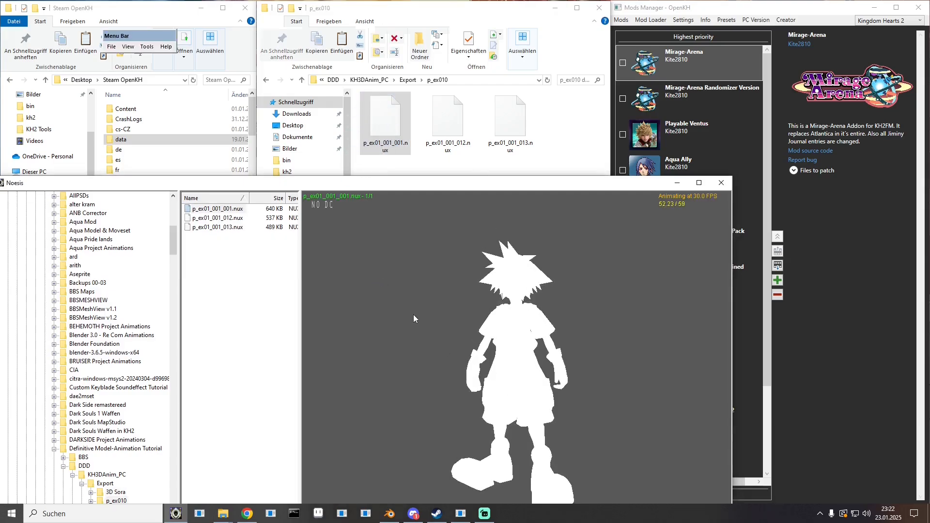
- Export p_ex01_001_001.nux as an Autodesk FBX with default texture and animation output
right_click(219, 210)
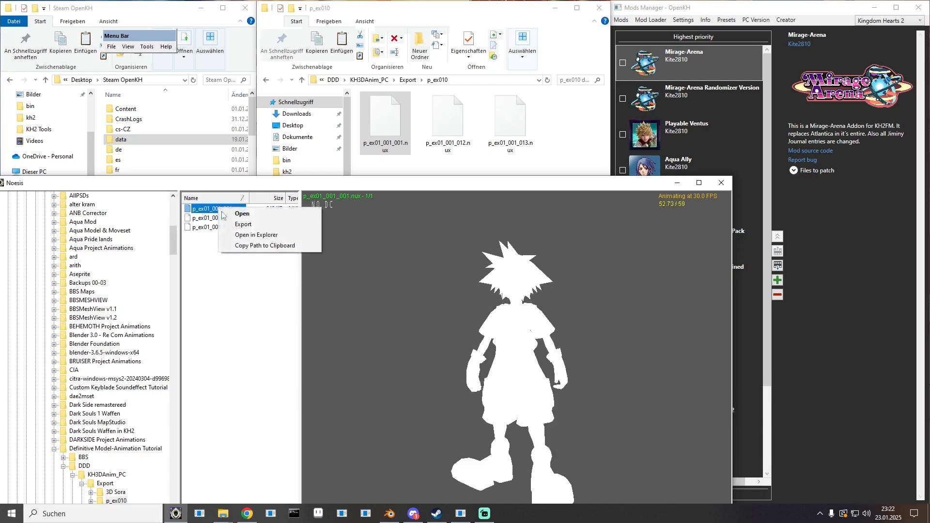
click(242, 221)
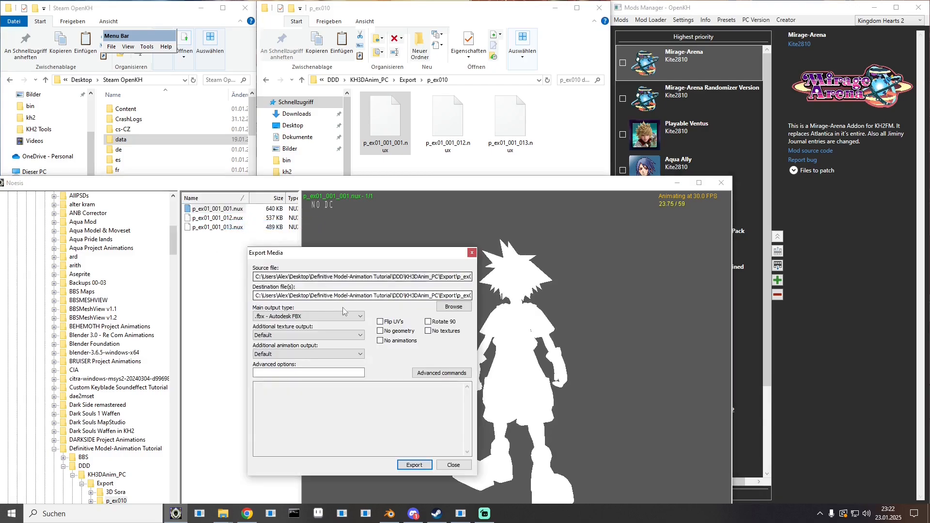
click(415, 465)
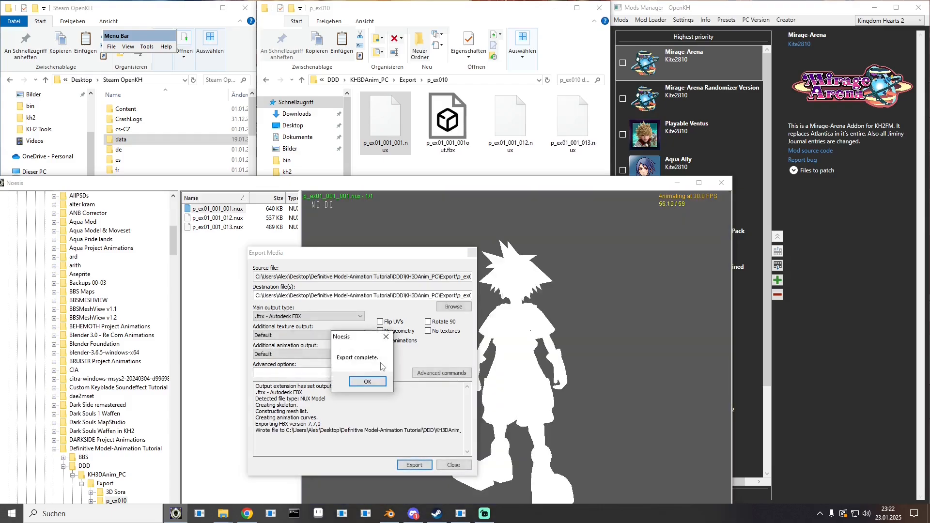
- Close the finished export and export p_ex01_001_012.nux as an Autodesk FBX with default texture and animation output
click(368, 382)
click(448, 466)
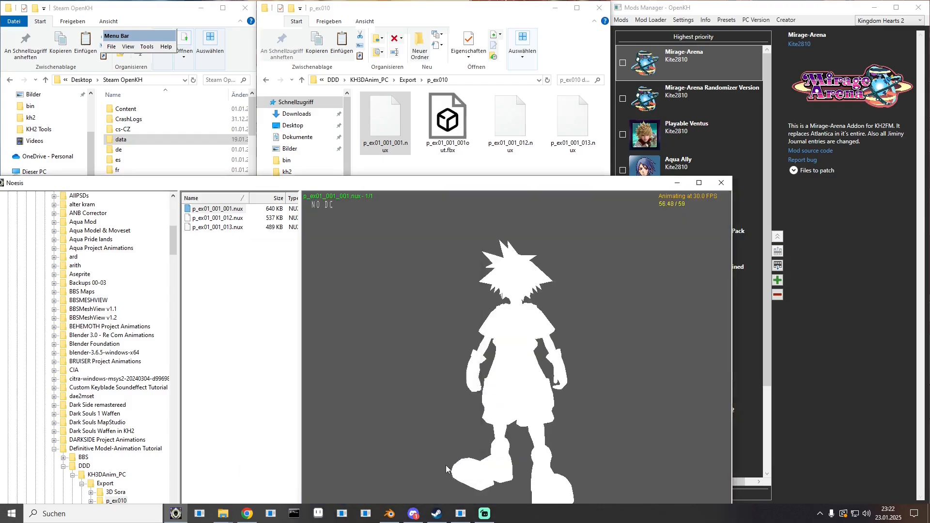
click(213, 219)
right_click(213, 219)
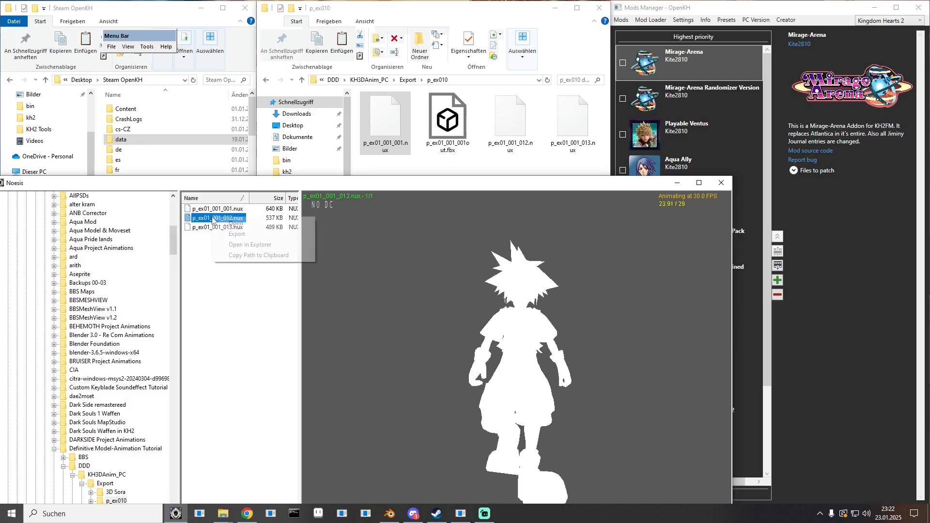
click(228, 235)
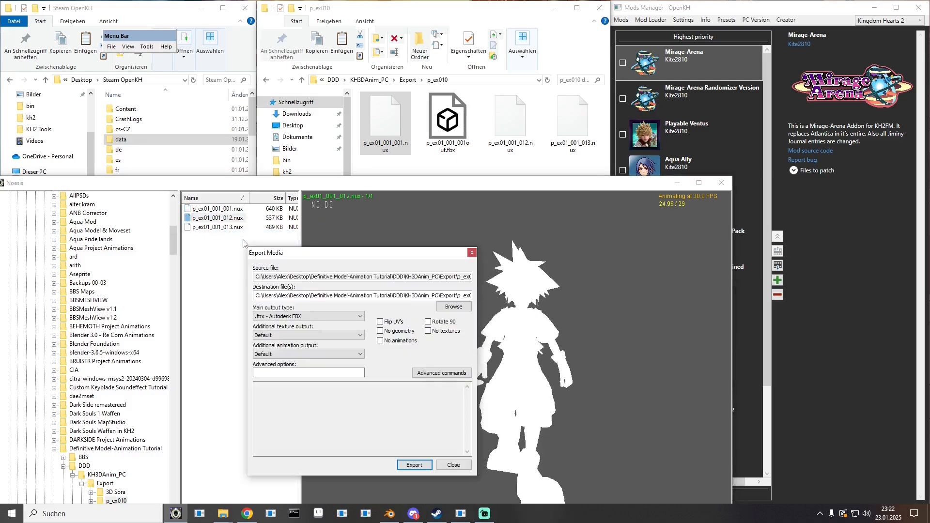
click(410, 466)
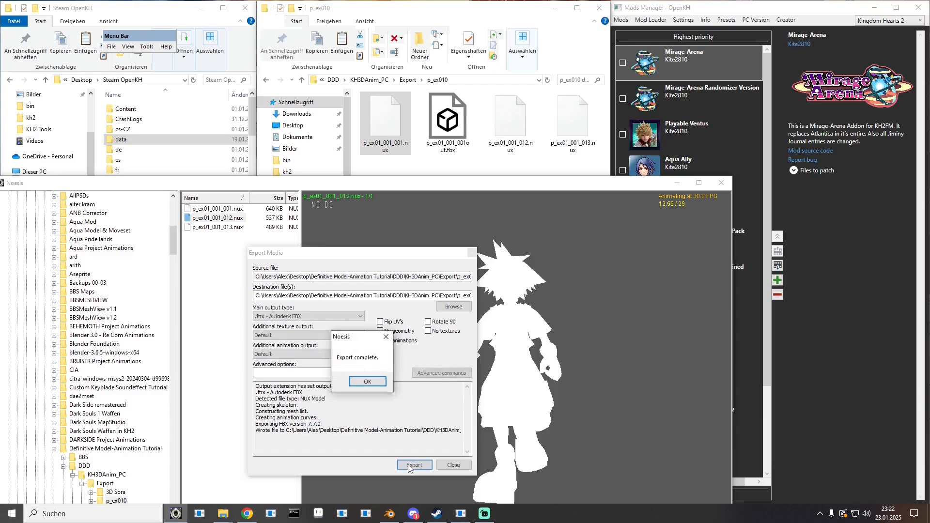
click(377, 382)
click(449, 466)
- Export p_ex01_001_013.nux as an Autodesk FBX with default texture and animation output, and close Noesis
click(217, 228)
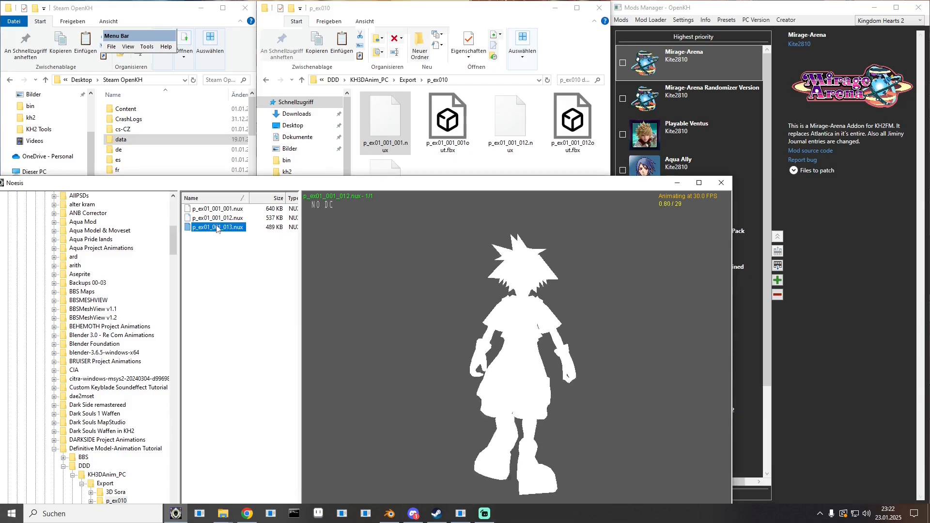
right_click(217, 229)
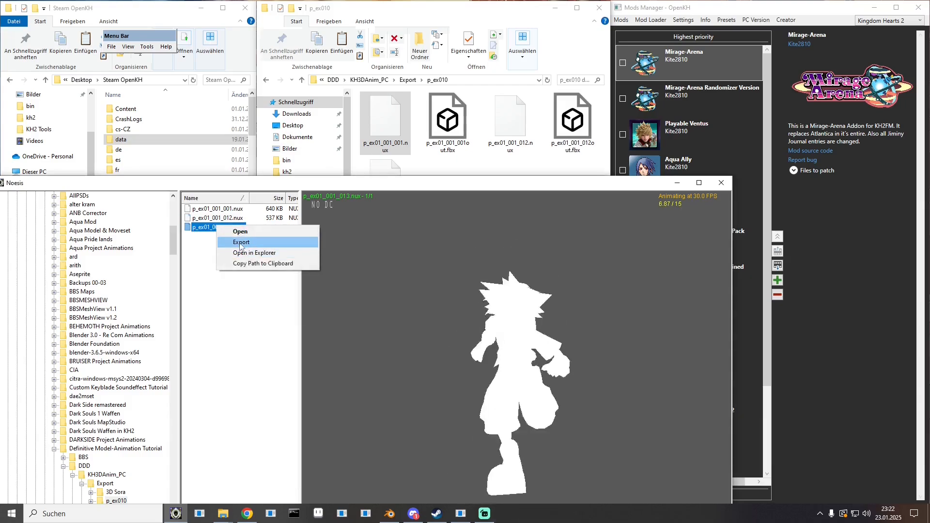
click(240, 242)
click(414, 465)
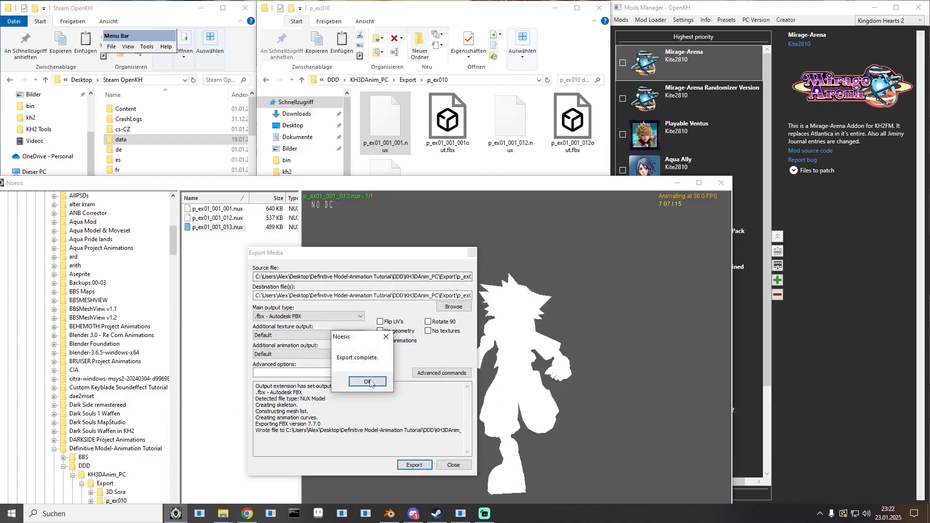
click(367, 382)
click(454, 465)
click(721, 182)
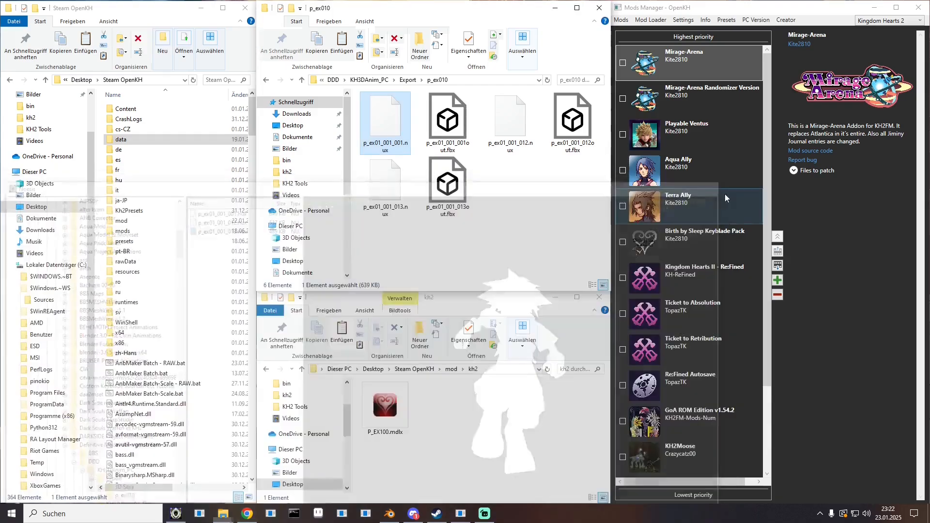
- Move the three exported FBX files from the p_ex010 folder to the mod's kh2 folder
click(447, 184)
ctrl+click(448, 121)
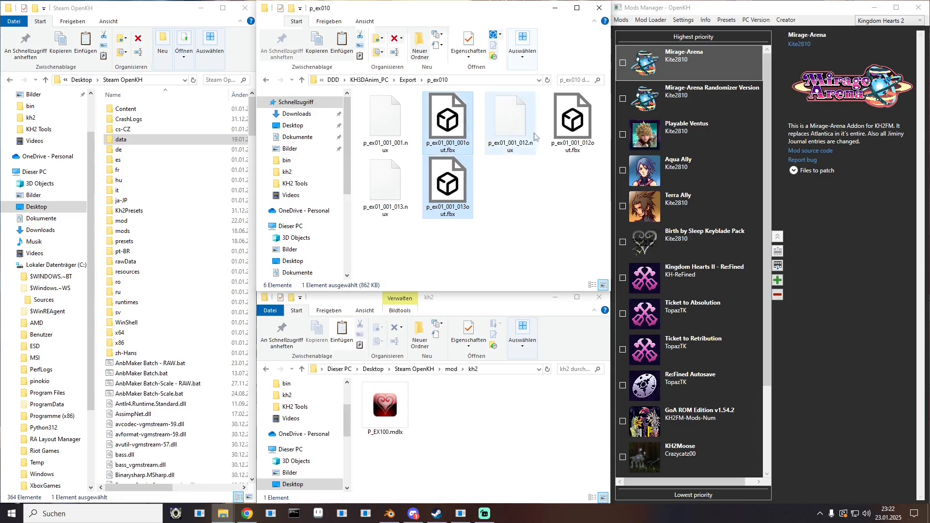
ctrl+click(572, 121)
drag(572, 121, 476, 430)
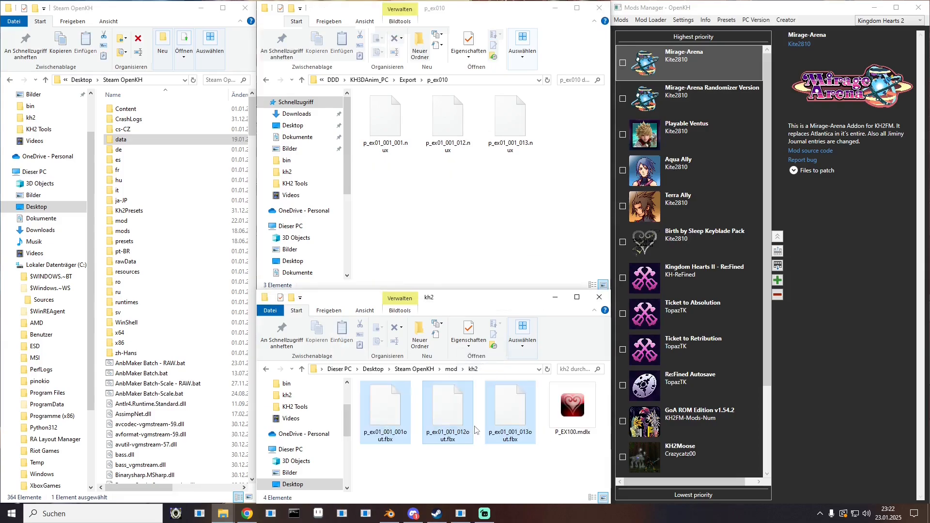
- Preview the animation of p_ex01_001_001out.fbx in the 3D viewer and close it
click(386, 414)
double_click(386, 414)
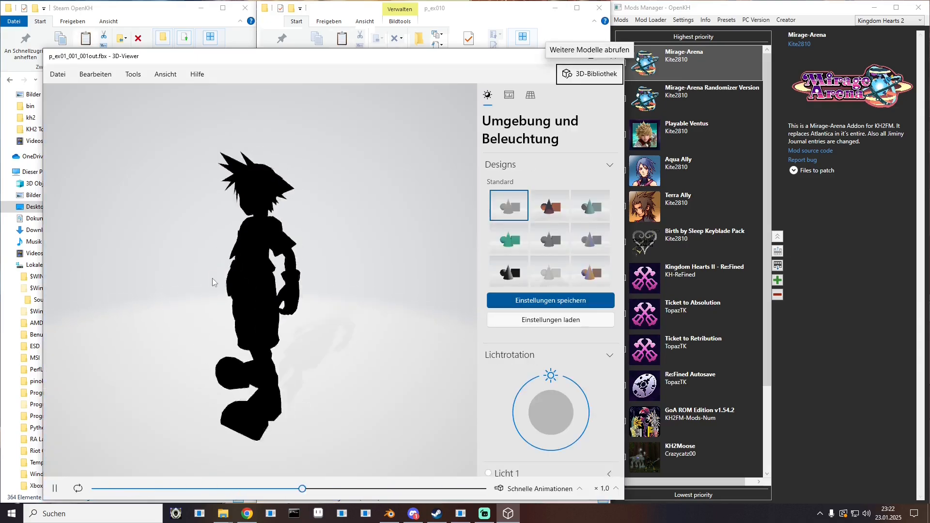
click(613, 56)
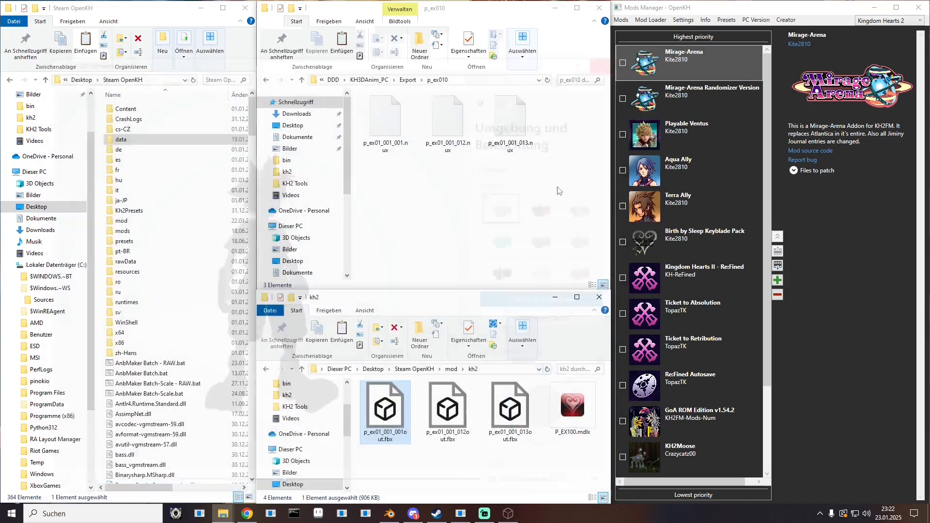
- Open the KH2 Tools folder inside the Definitive Model-Animation Tutorial folder
click(333, 80)
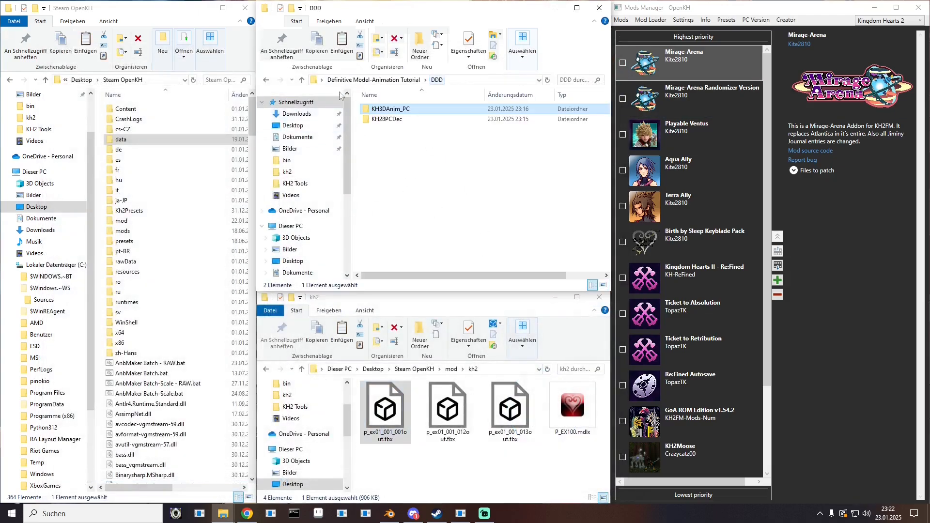
click(361, 80)
double_click(390, 139)
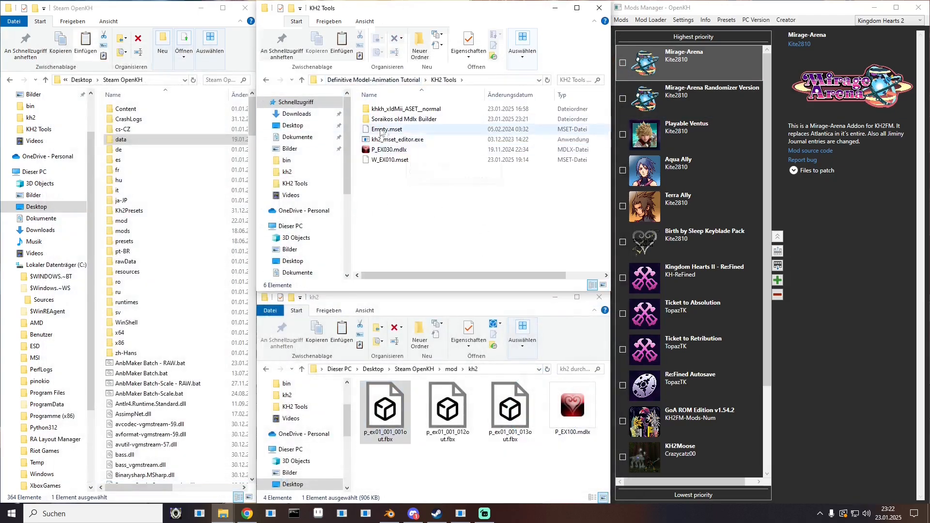
- Look over the four AnbMaker batch files in the Steam OpenKH folder, including the Scale and RAW variants
scroll(160, 310, down, 3)
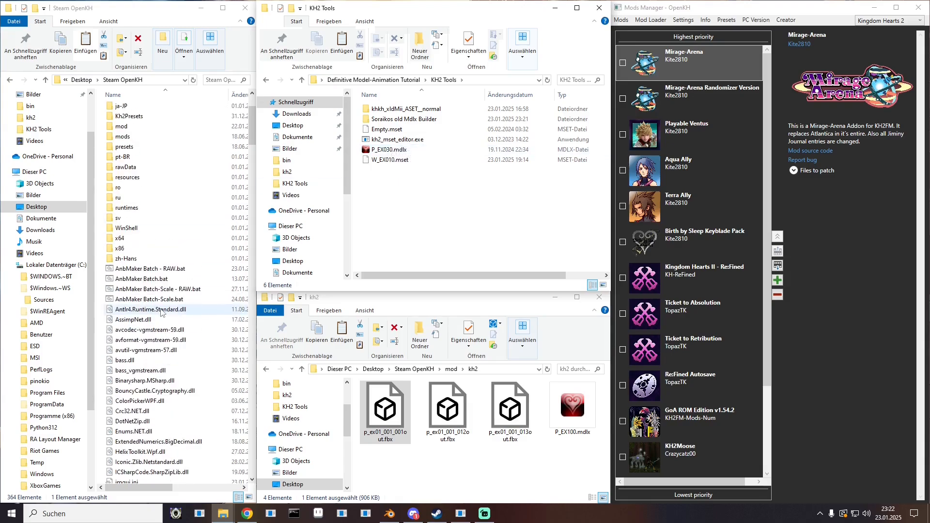
click(138, 273)
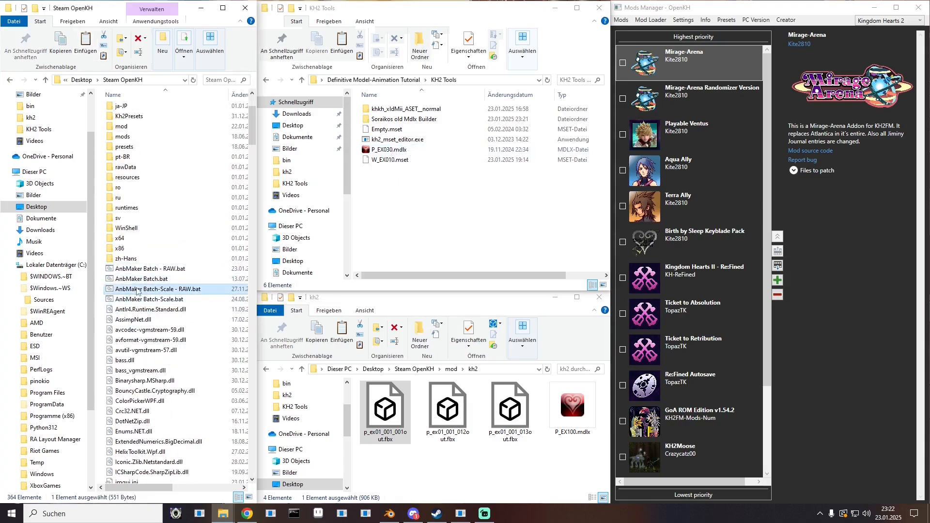
click(137, 279)
click(135, 288)
click(136, 269)
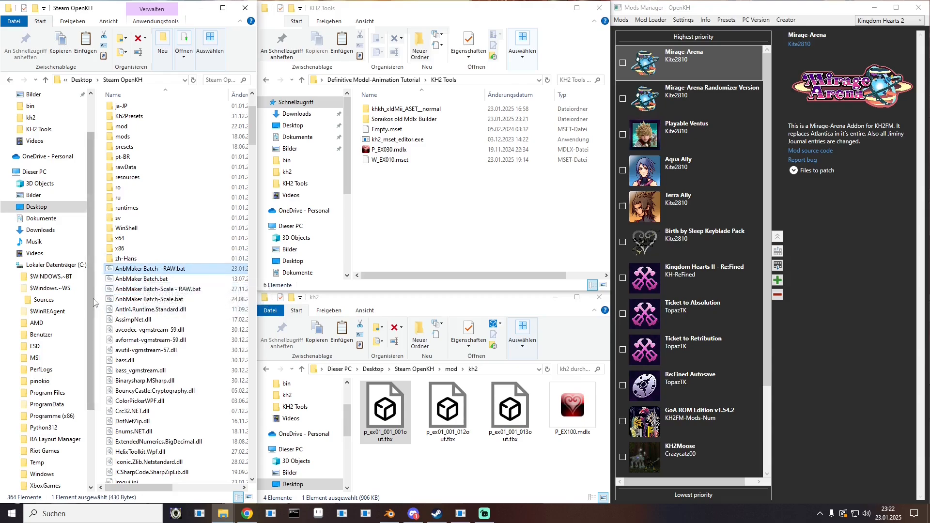
shift+click(118, 299)
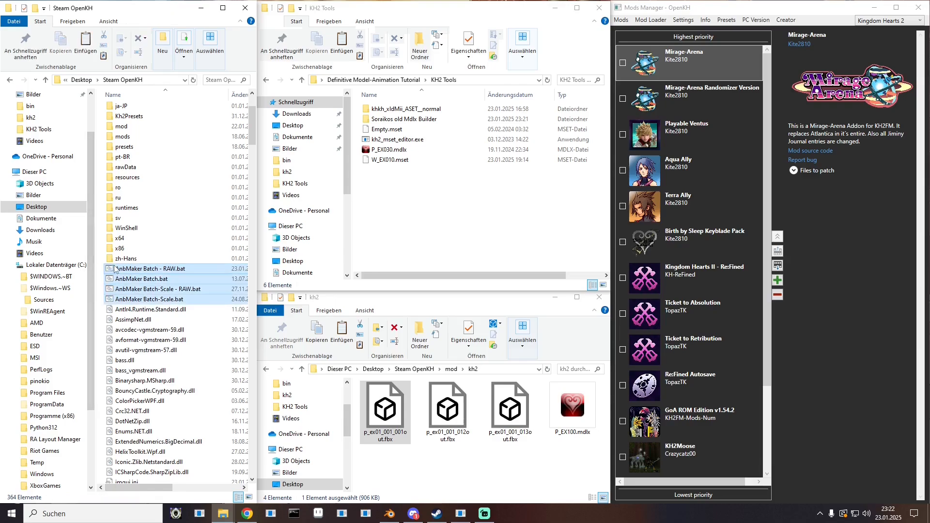
click(138, 279)
click(152, 300)
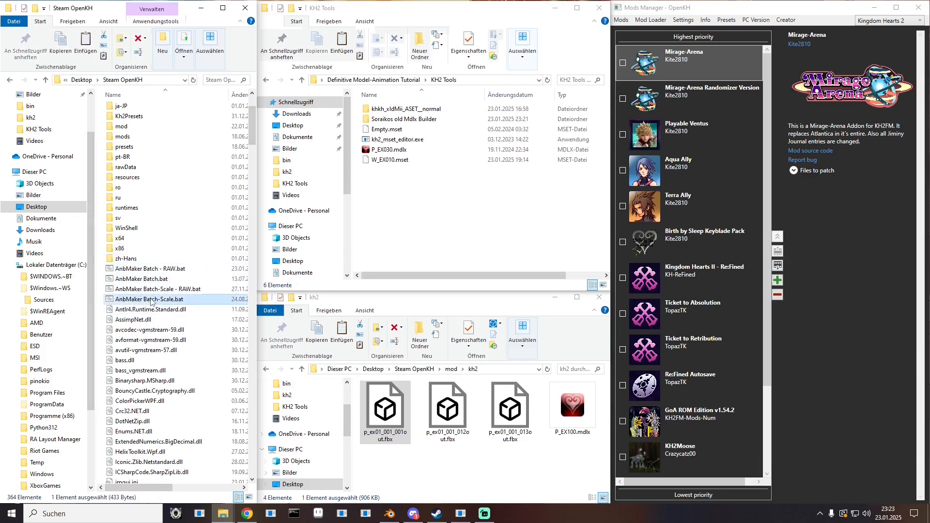
- Run AnbMaker Batch-Scale.bat on p_ex01_001_001out.fbx with root bone Root, position scaling 100 and the mod\kh2 folder as output
drag(385, 412, 135, 299)
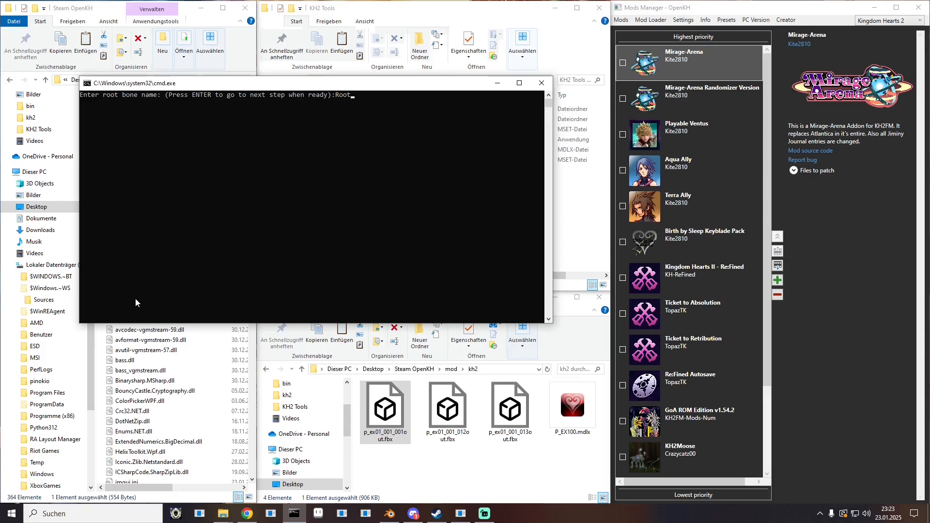
key(Return)
text(10)
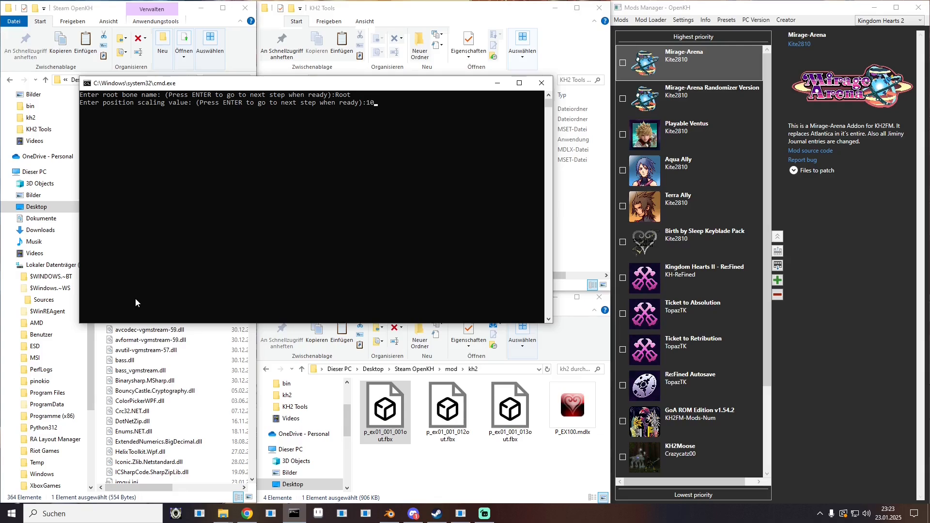
text(0)
key(Return)
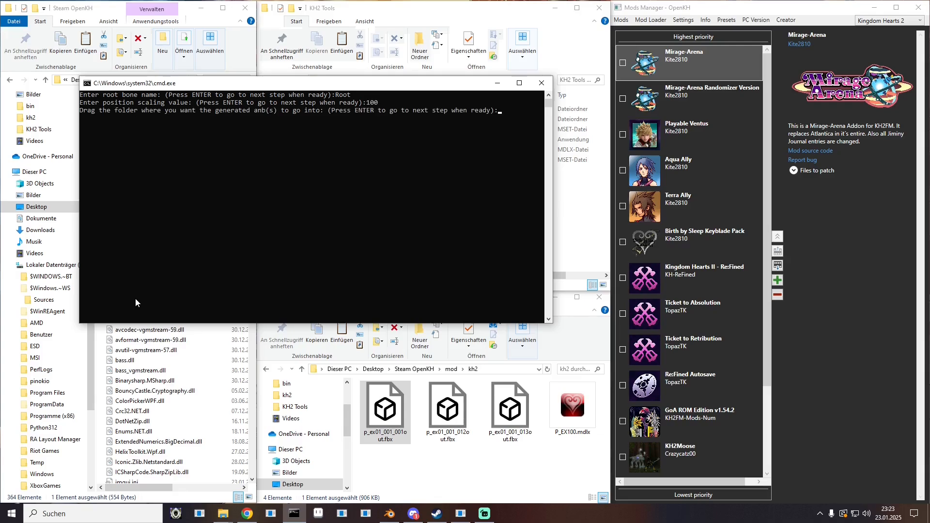
click(452, 369)
drag(316, 199, 315, 199)
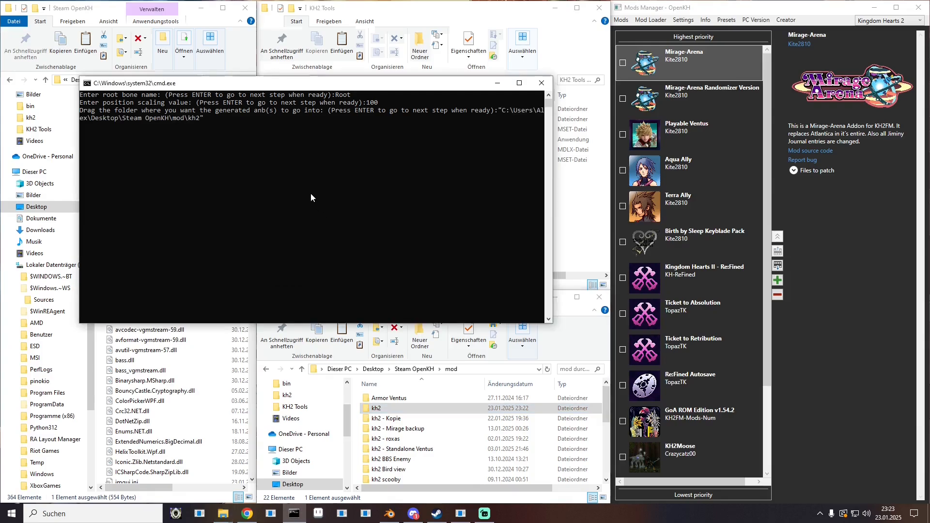
key(Return)
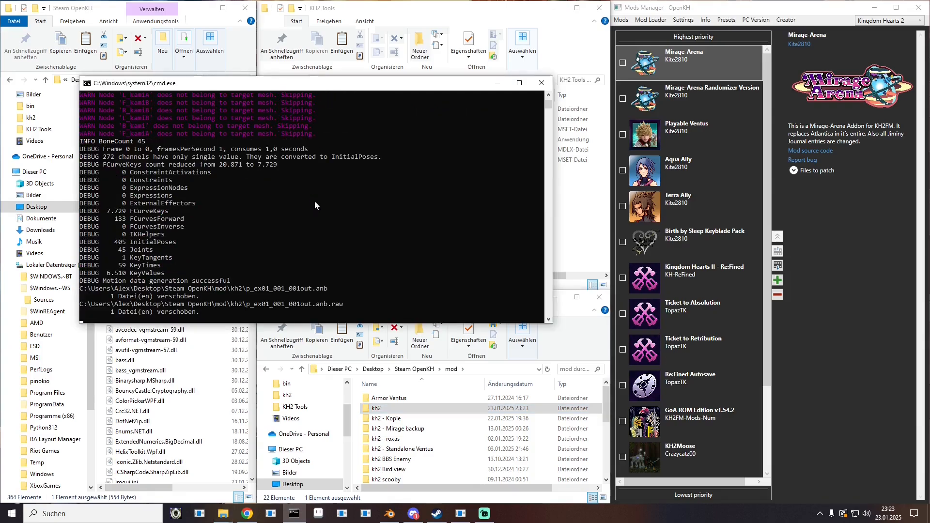
- Review the AnbMaker conversion log for skipped nodes and the generated motion data, and close the console
scroll(212, 217, up, 9)
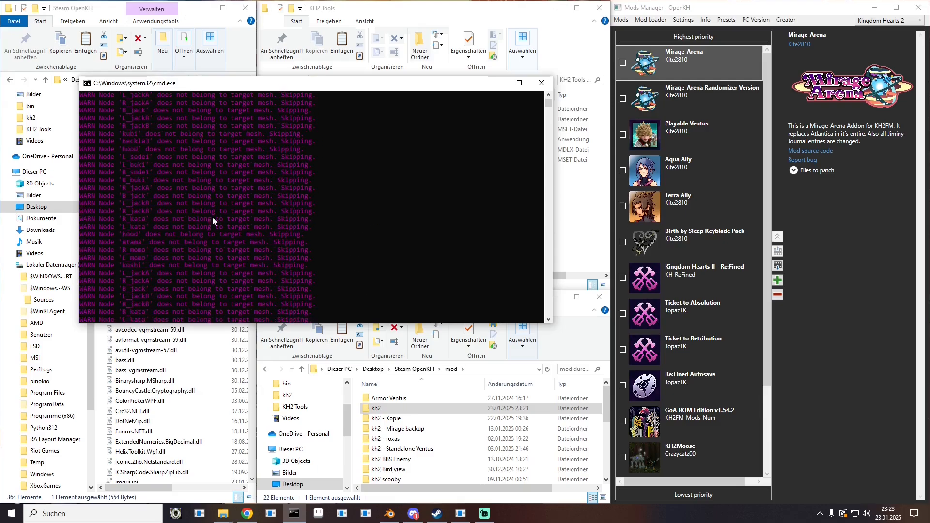
scroll(206, 193, down, 9)
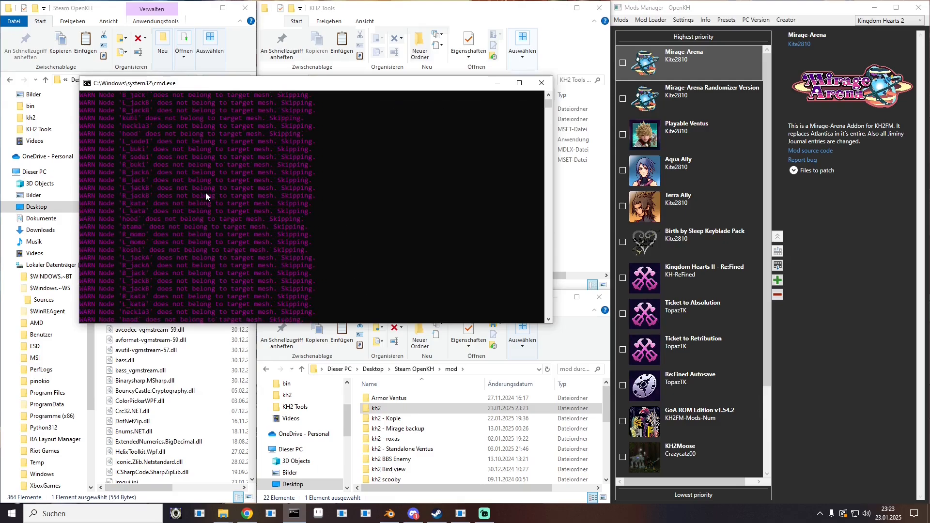
scroll(206, 193, down, 4)
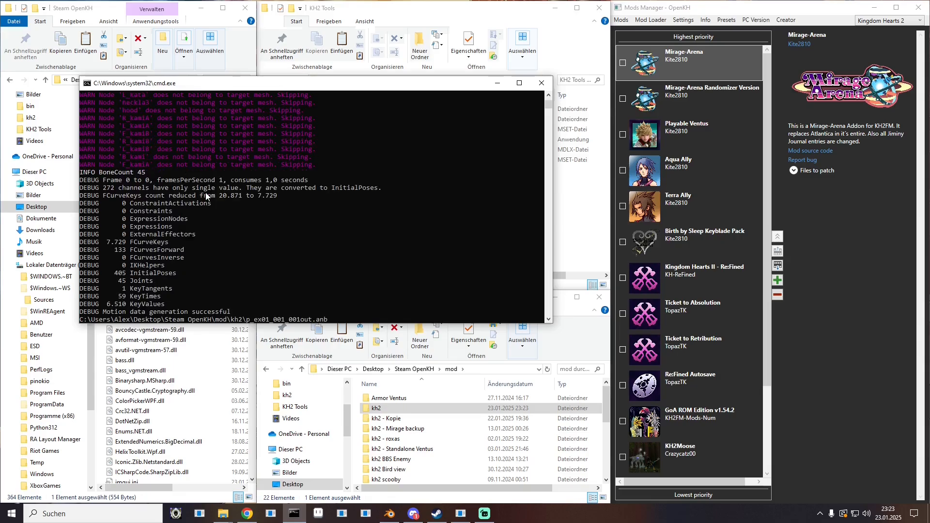
scroll(205, 193, down, 2)
scroll(206, 193, up, 10)
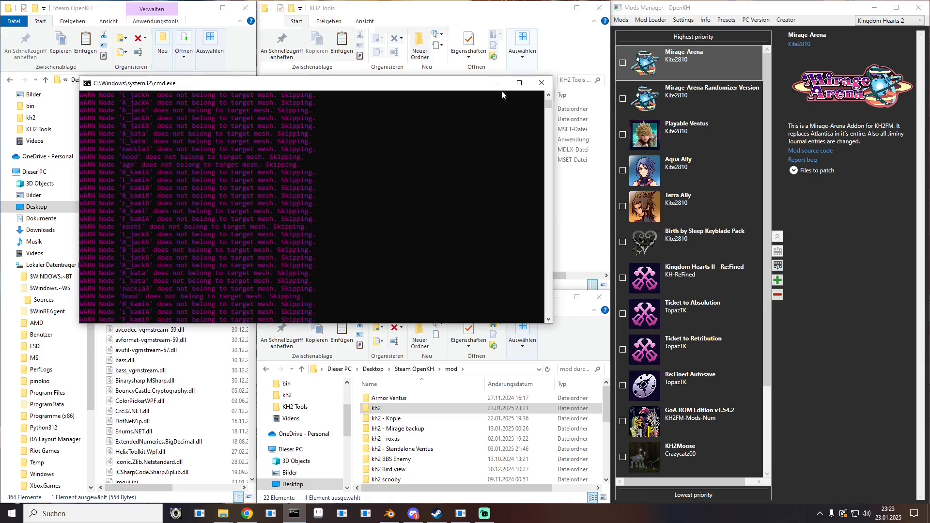
scroll(404, 182, up, 10)
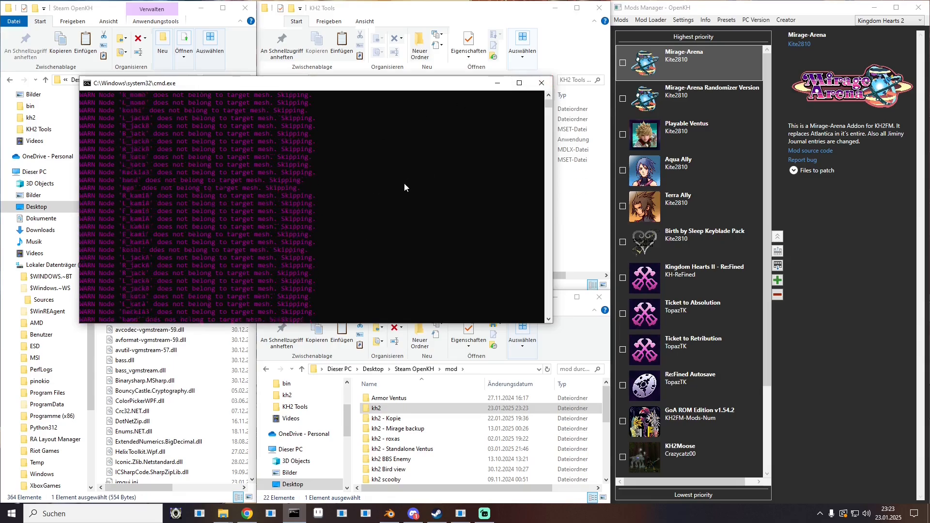
click(541, 83)
- Open the mod's kh2 folder and delete p_ex01_001_001out.anb.raw
double_click(380, 411)
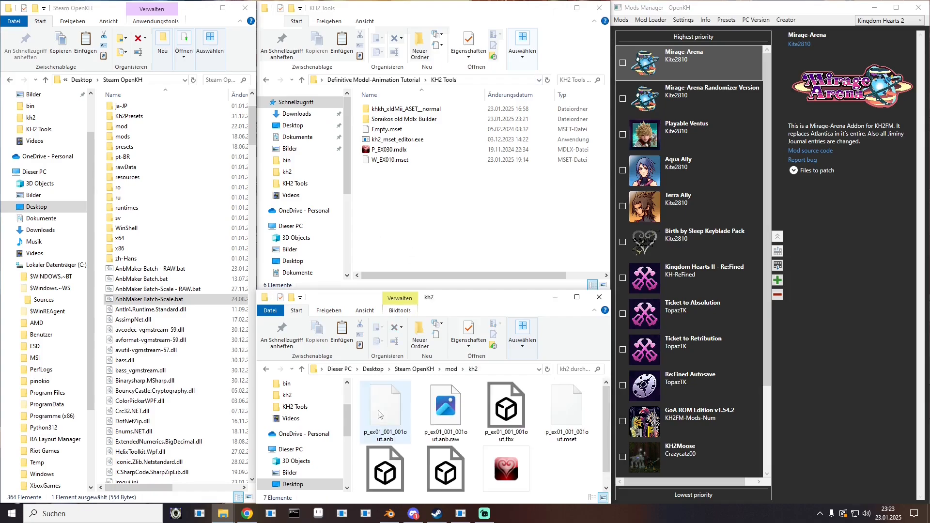
click(439, 433)
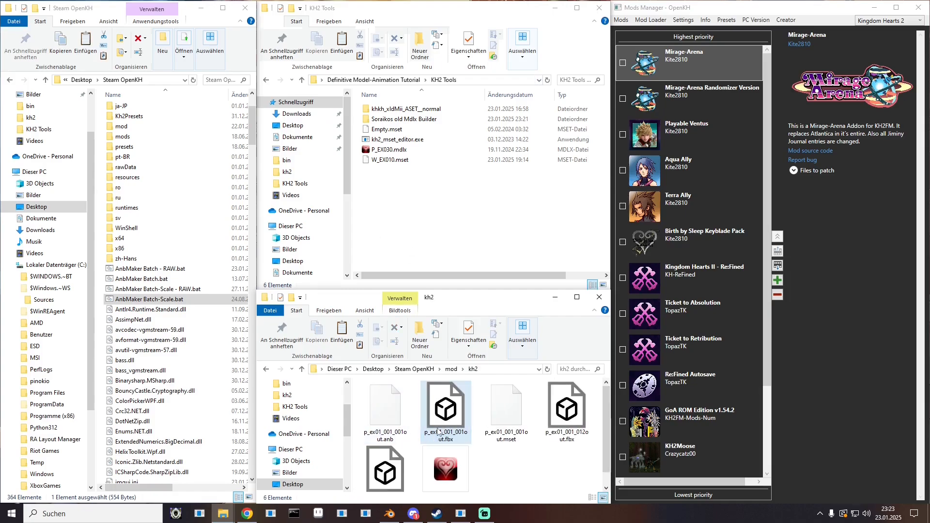
key(Delete)
scroll(500, 460, down, 1)
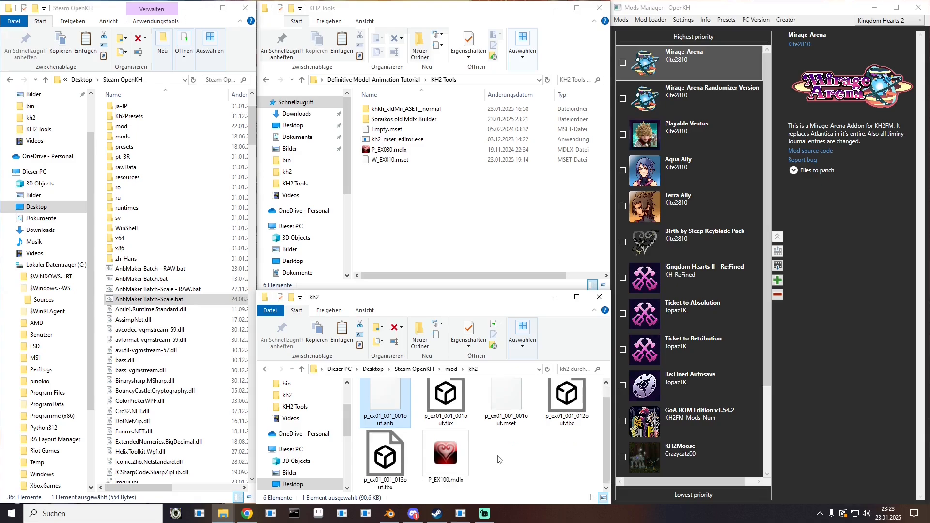
- Locate the generated p_ex01_001_001out.mset and launch khkh_xldMii.exe from the khkh_xldMii_ASET__normal folder in KH2 Tools
click(504, 412)
scroll(504, 412, up, 1)
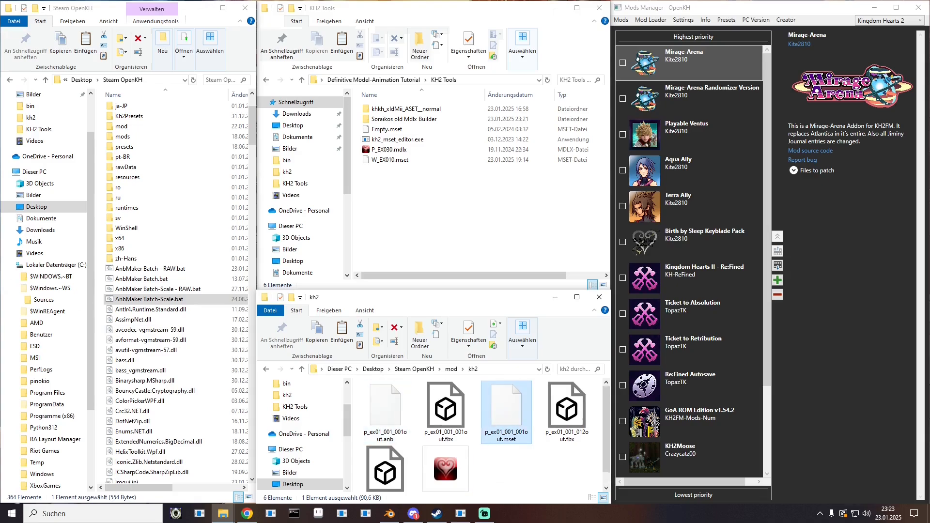
double_click(397, 109)
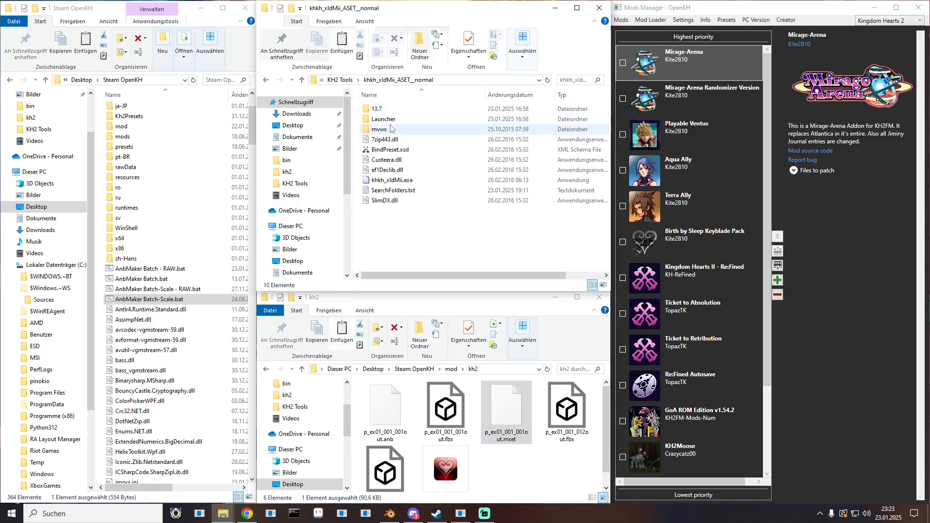
double_click(390, 180)
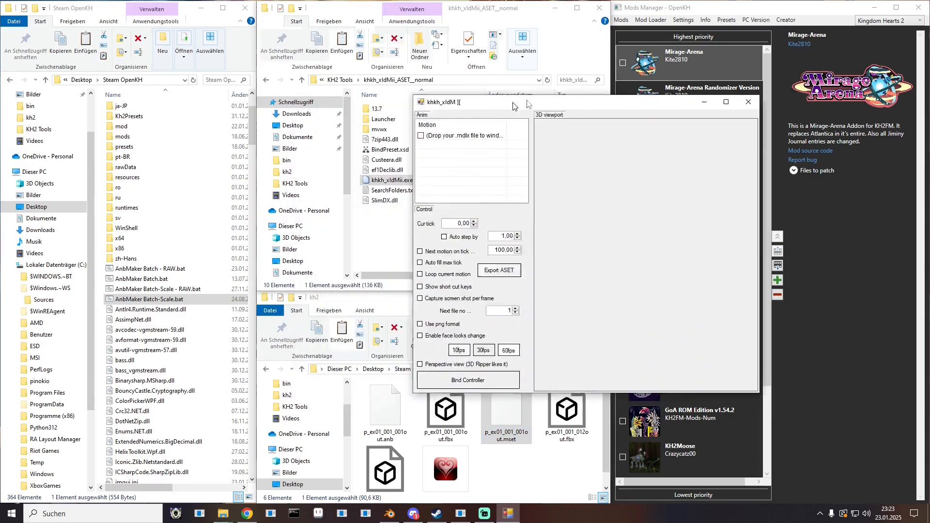
- Bind P_EX100.mdlx and p_ex01_001_001out.mset to the Body slots in the Bind Controller and select motion A999#A999 for preview
click(597, 327)
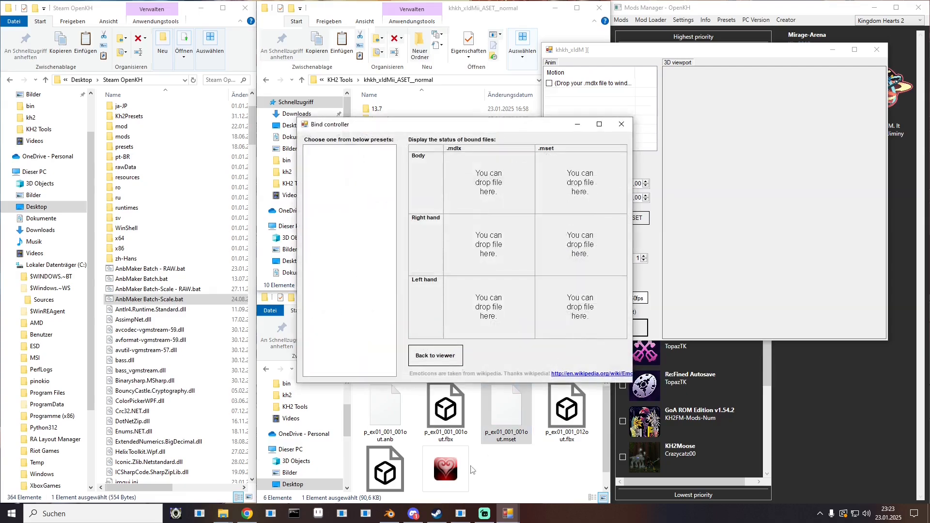
drag(449, 468, 498, 179)
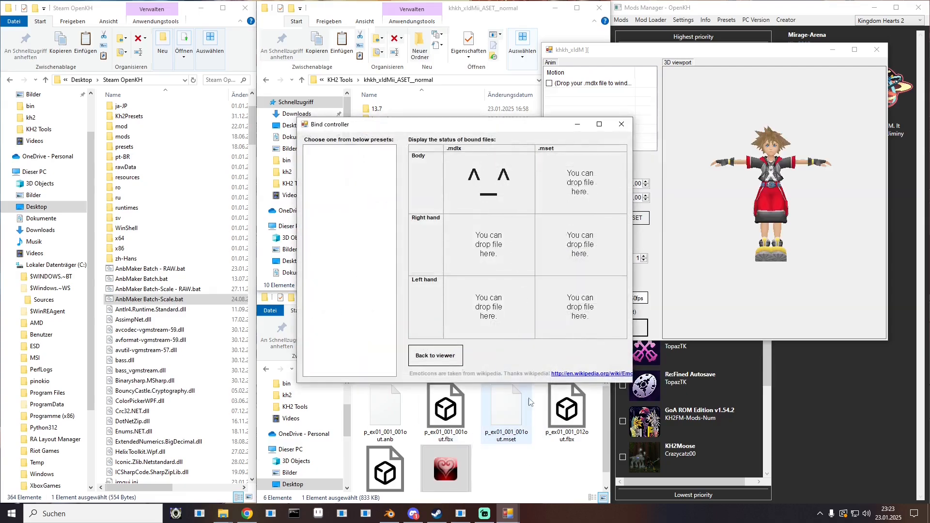
drag(498, 426, 572, 178)
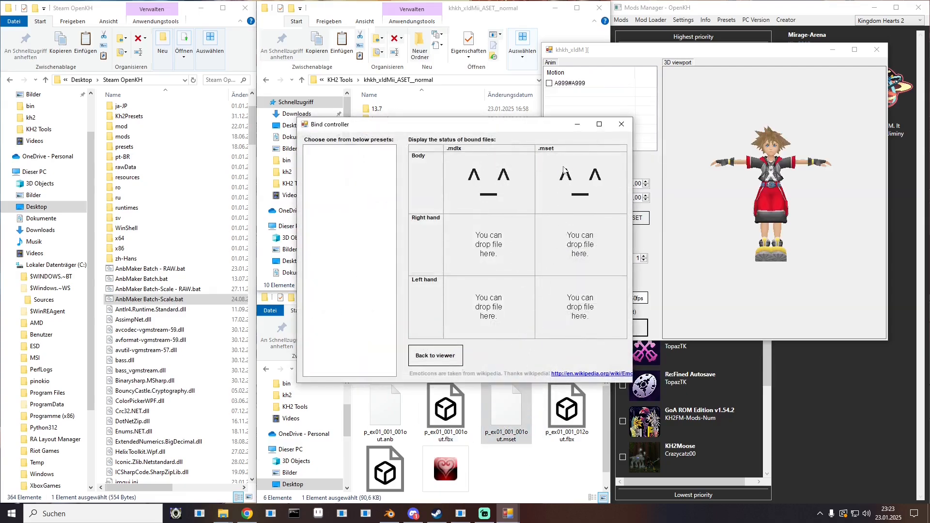
click(621, 124)
click(572, 83)
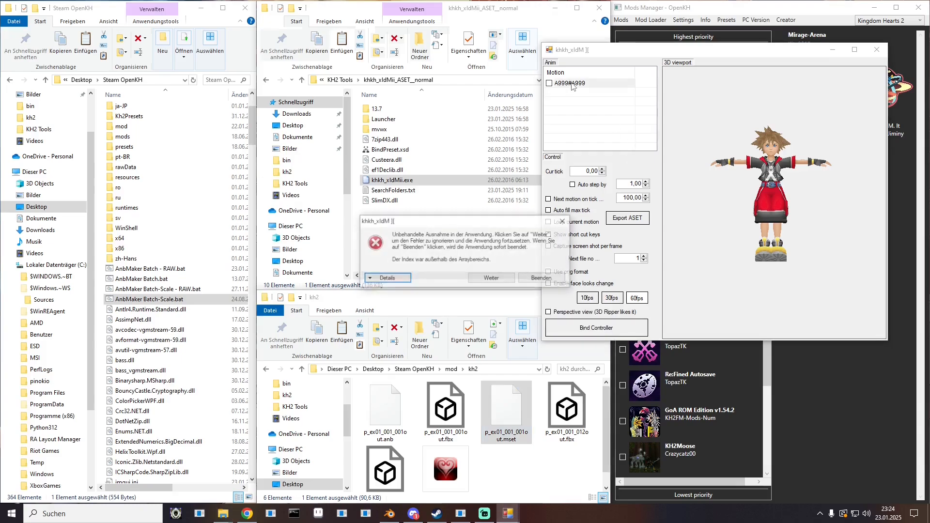
- Review the details of the viewer's exception, dismiss the error, and close khkh_xldMii
click(409, 279)
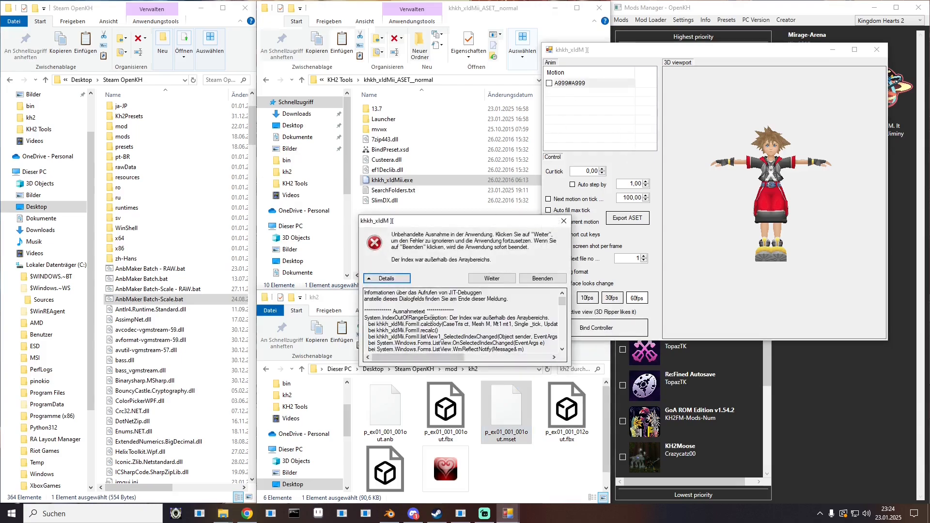
scroll(429, 316, down, 10)
scroll(429, 317, down, 5)
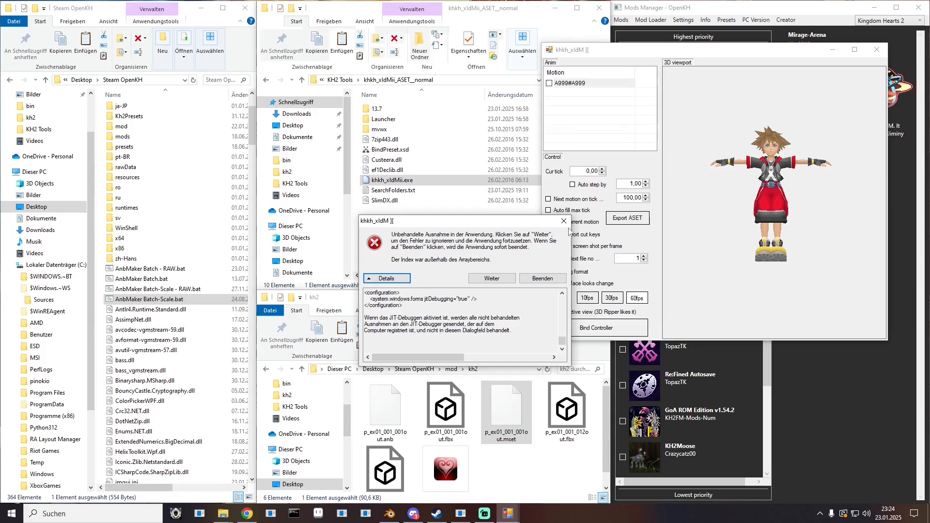
click(564, 222)
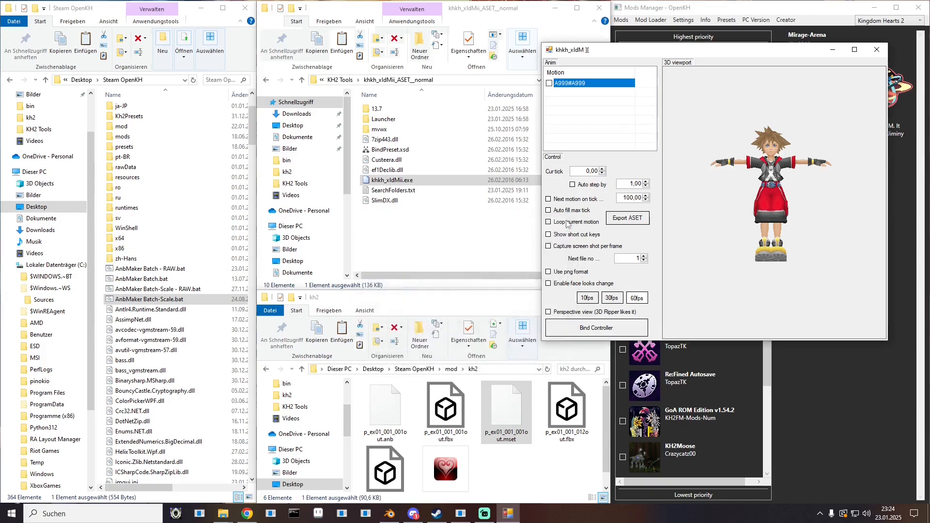
click(877, 49)
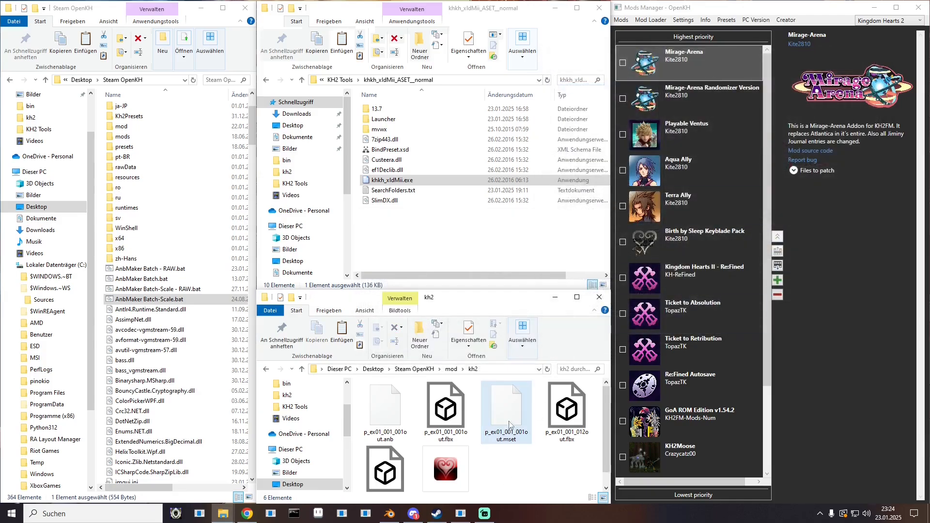
- Delete p_ex01_001_001out.mset and p_ex01_001_001out.anb from the mod's kh2 folder
key(Delete)
click(392, 420)
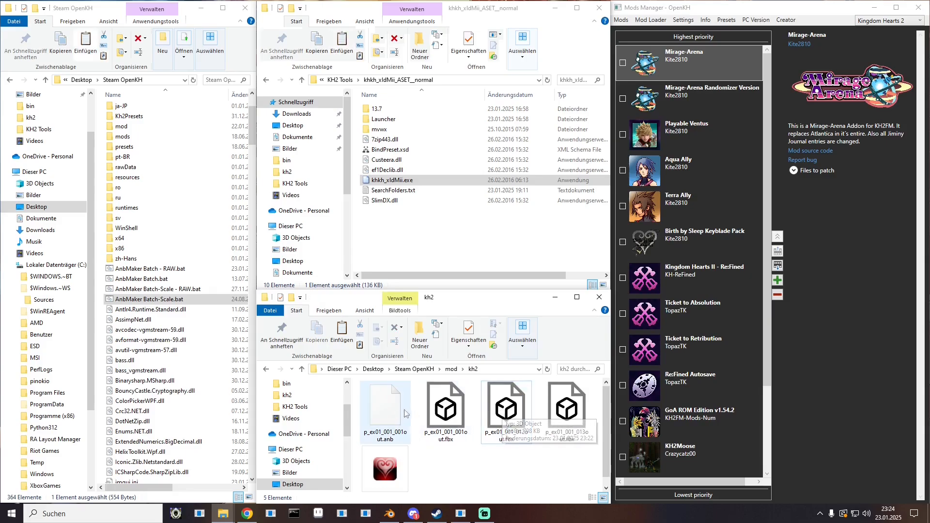
click(392, 422)
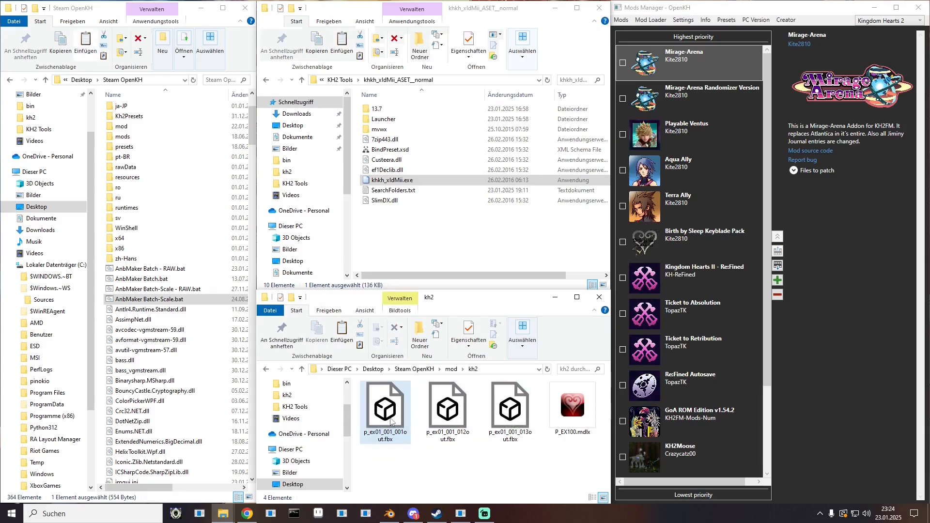
- Switch to Blender and open the FBX import file browser
click(390, 514)
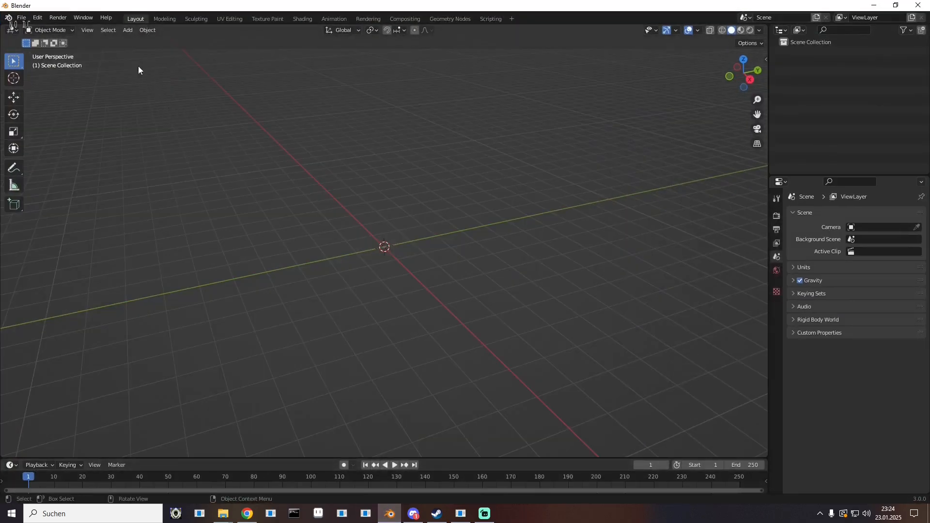
click(21, 18)
mouse_move(46, 148)
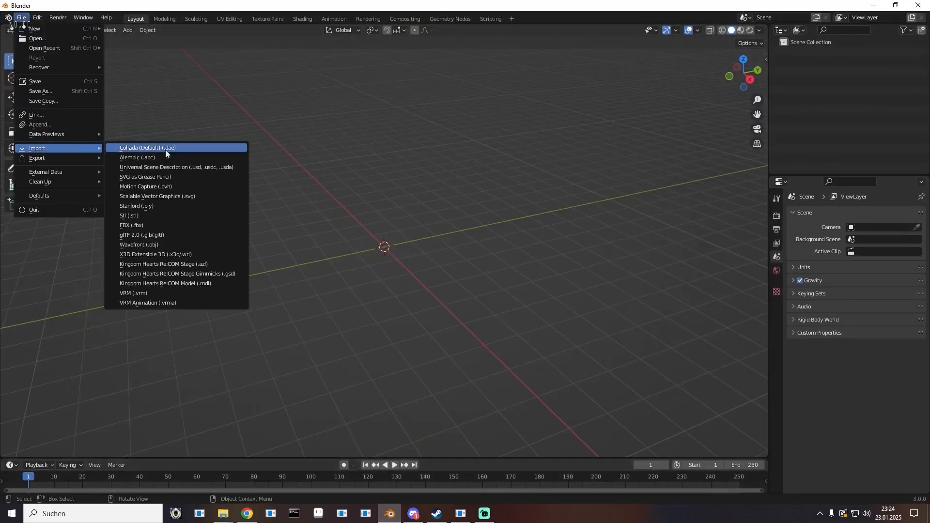
click(136, 225)
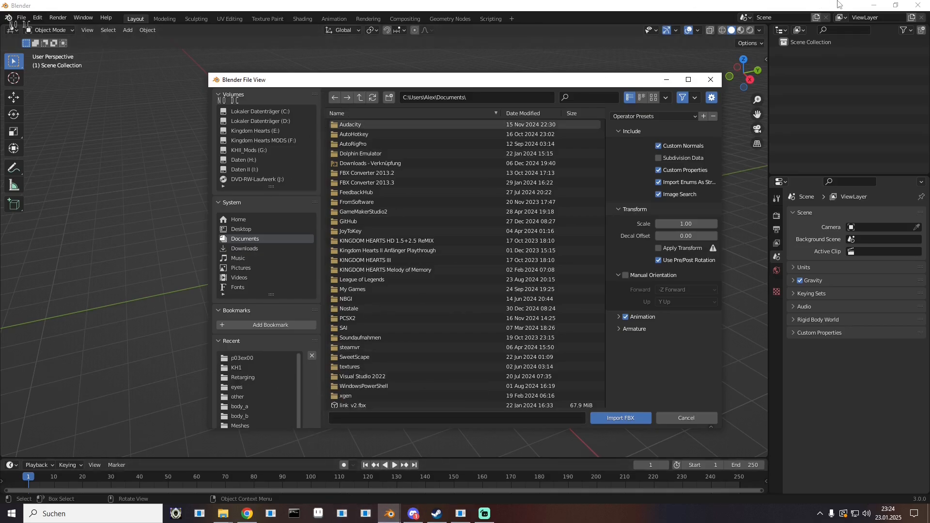
- Minimize Blender and move the three p_ex01 FBX files from the mod's kh2 folder into the KH2 Tools folder
click(874, 5)
drag(385, 473, 482, 433)
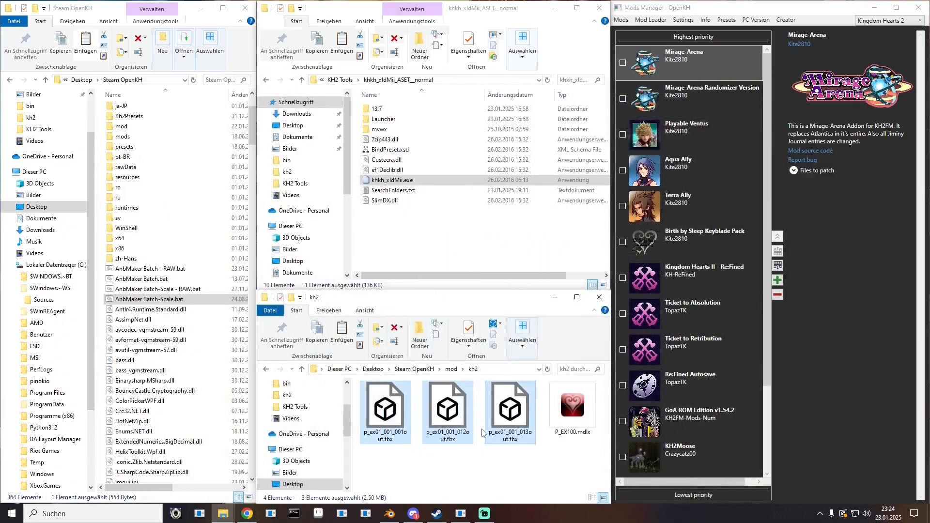
click(339, 81)
drag(393, 407, 415, 221)
- Return to Blender and import an animation FBX from the tutorial's KH2 Tools folder
click(390, 514)
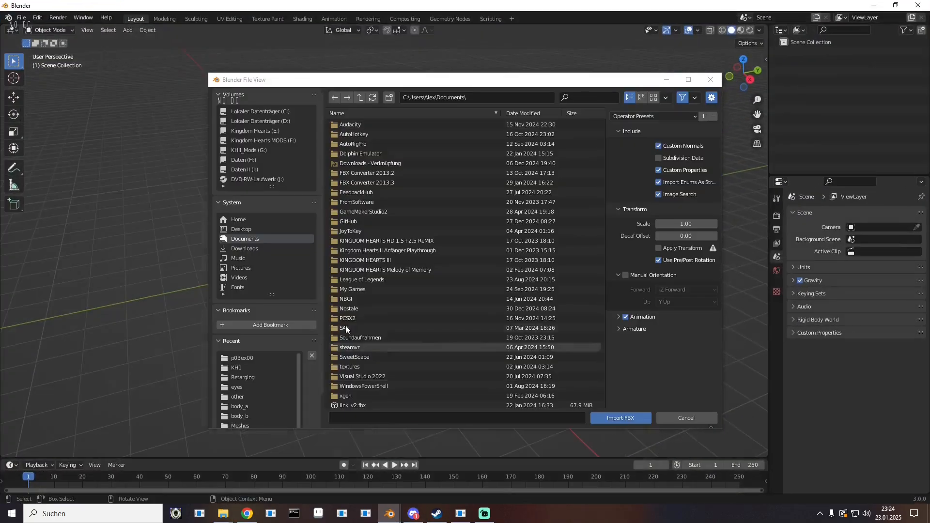
click(243, 377)
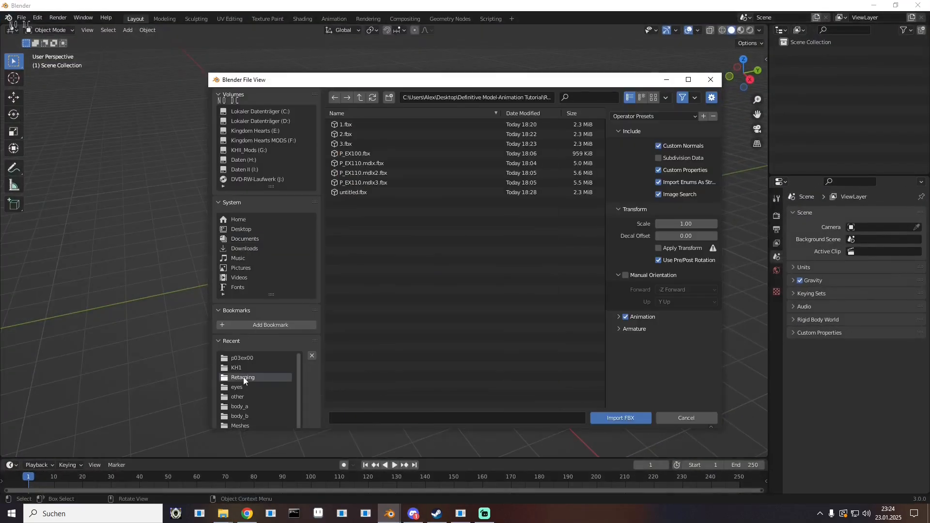
click(360, 96)
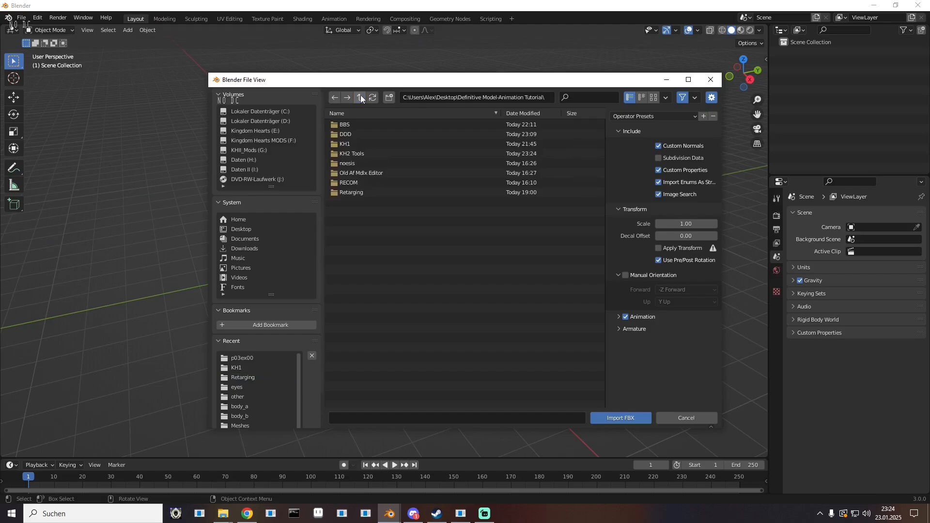
click(353, 152)
double_click(366, 144)
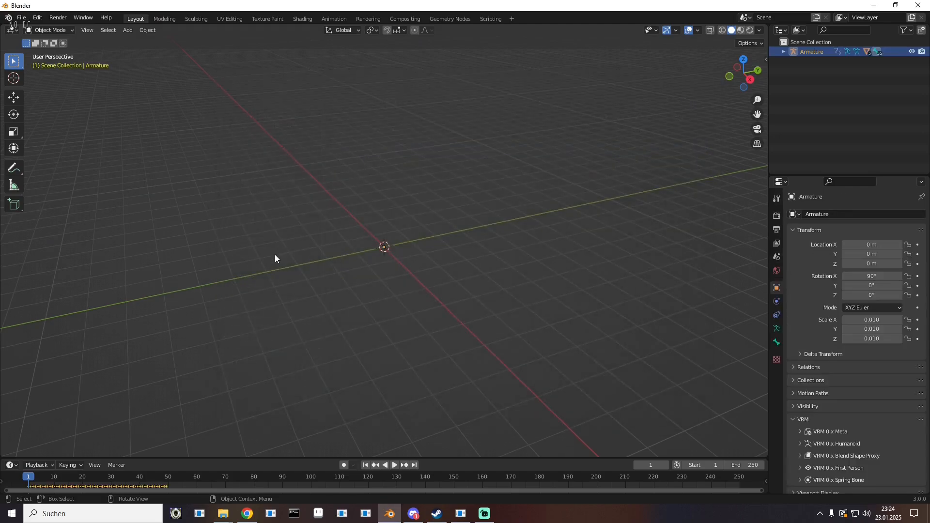
- Examine the imported Sora model and expand its Armature to inspect the animation, bone hierarchy and vertex groups
drag(291, 256, 393, 260)
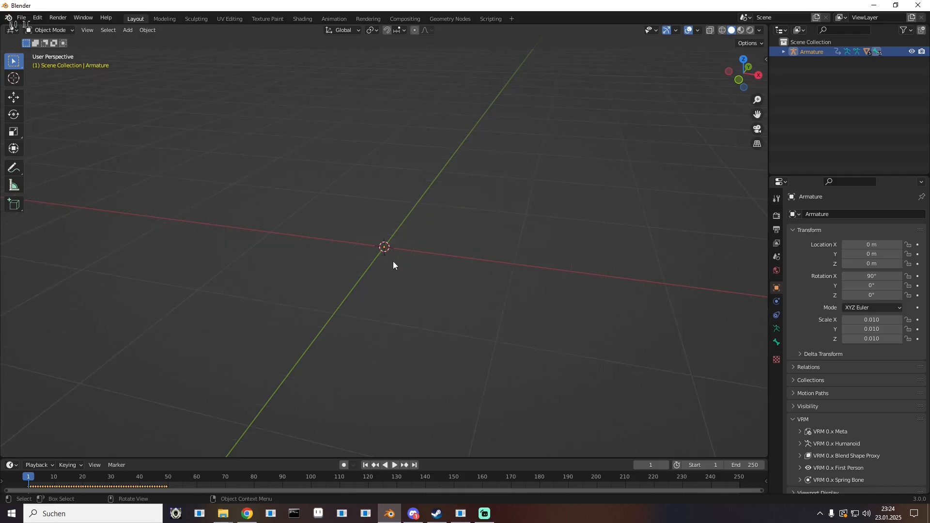
scroll(393, 261, up, 8)
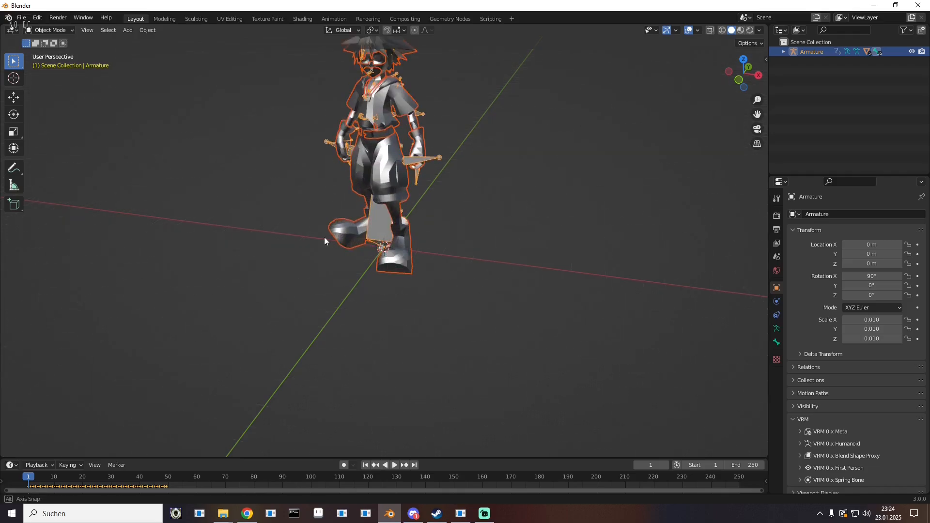
drag(324, 237, 356, 230)
scroll(349, 227, down, 3)
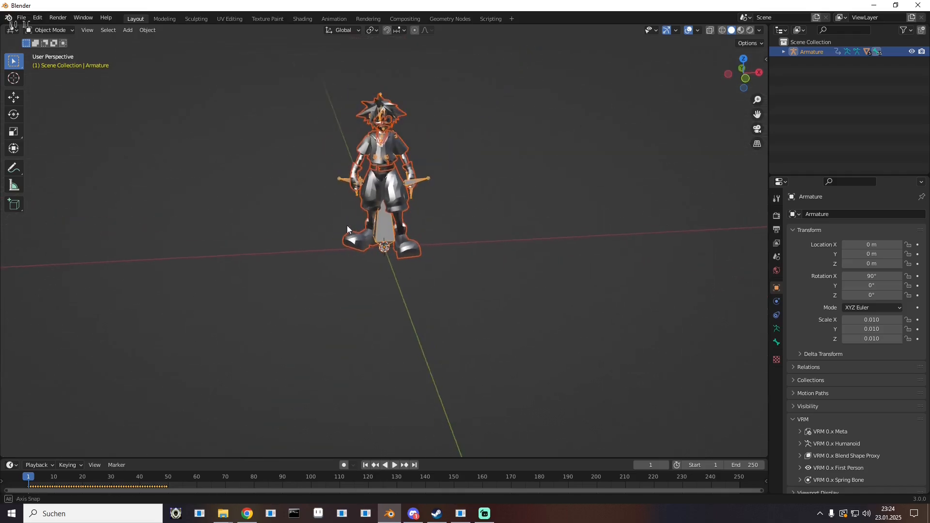
shift+click(784, 51)
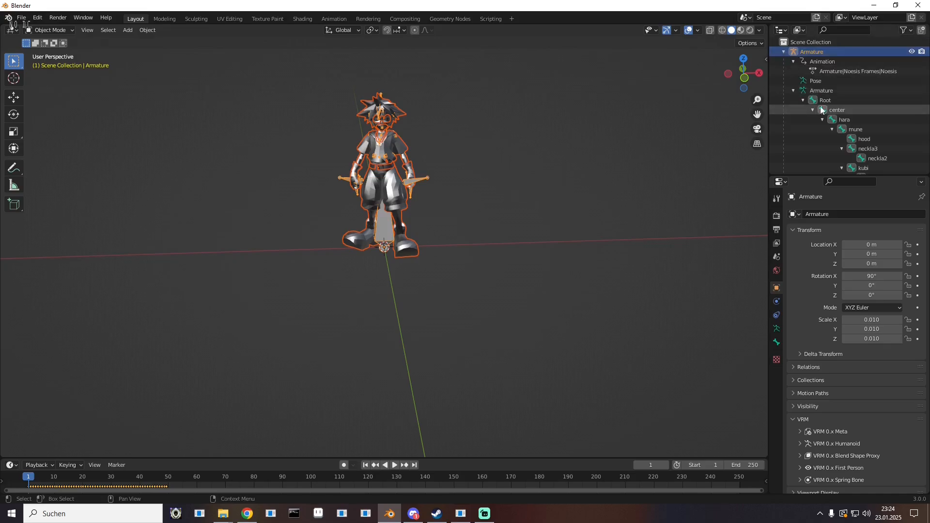
scroll(821, 110, down, 3)
scroll(820, 112, up, 5)
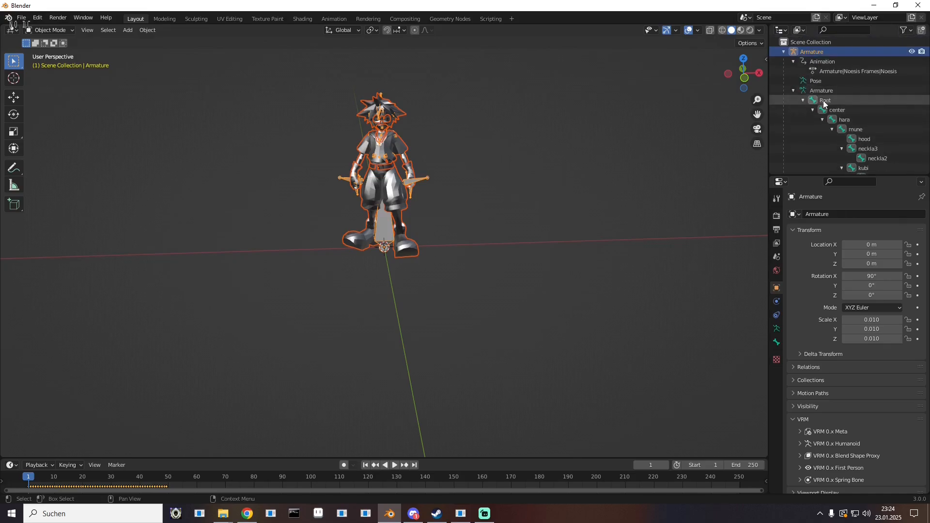
scroll(857, 135, down, 5)
scroll(856, 134, up, 1)
scroll(867, 122, down, 10)
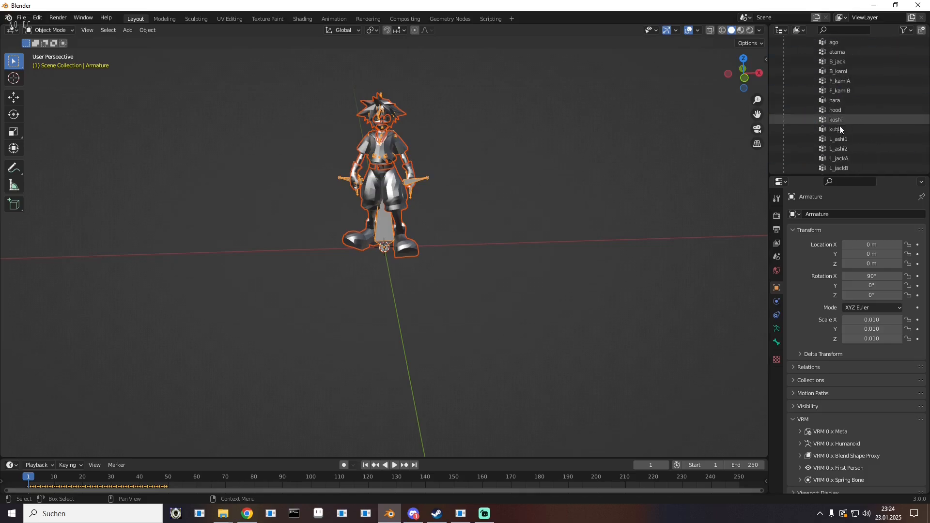
- Set the scene's output frame rate to 30 fps
click(777, 230)
click(882, 304)
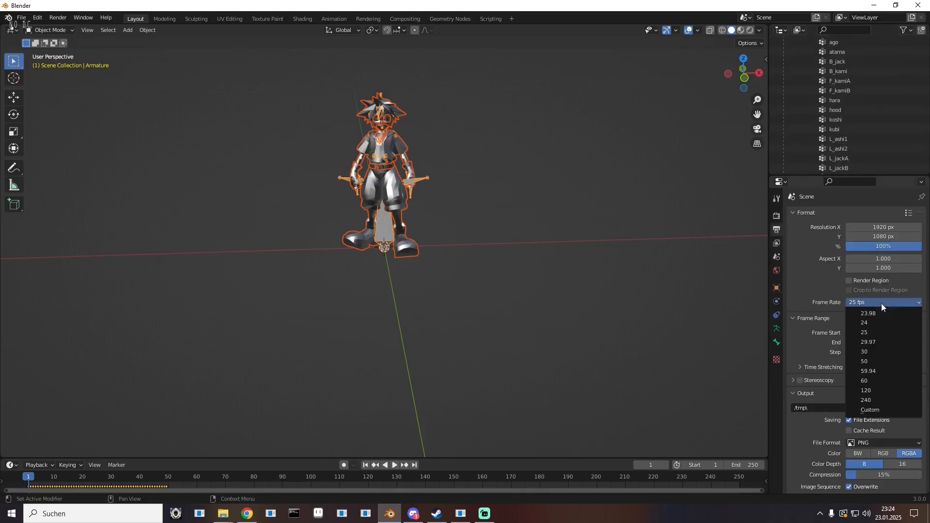
click(874, 350)
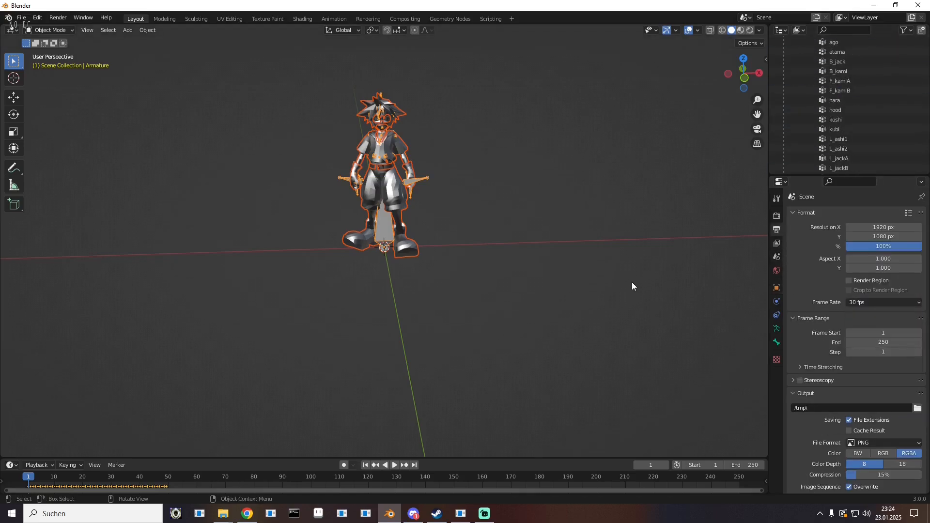
- Play the imported animation to check its motion, and stop the playback
click(395, 464)
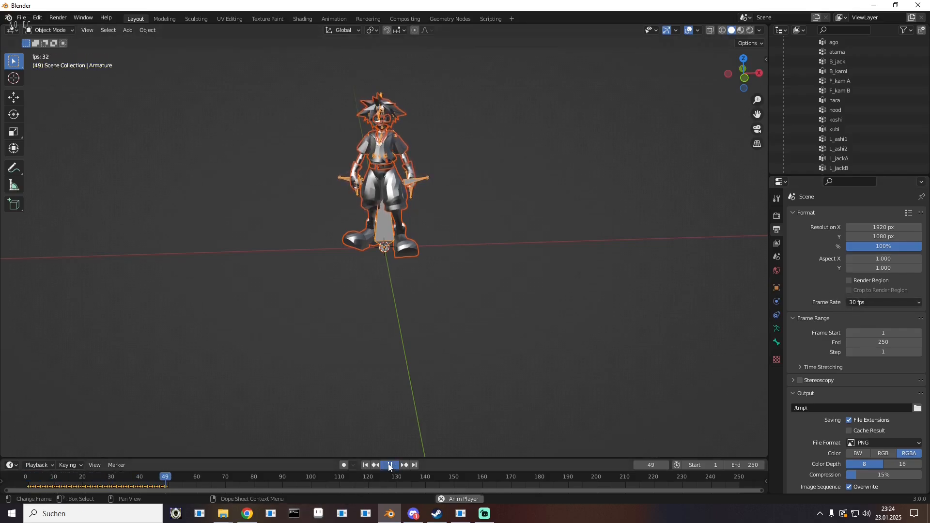
click(390, 465)
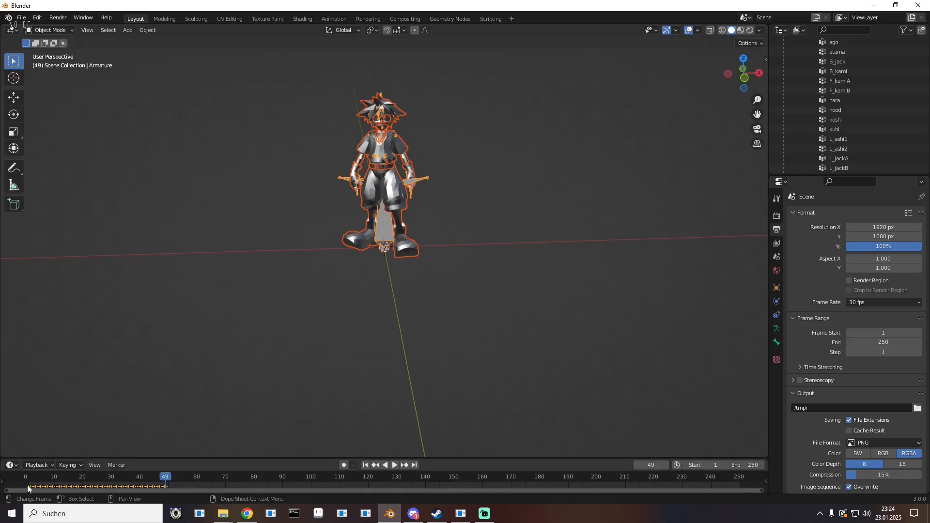
key(ctrl)
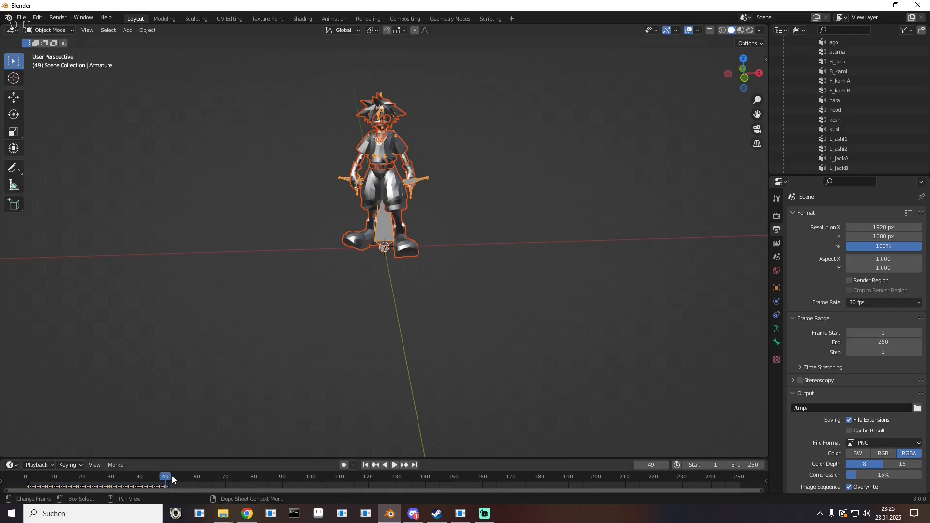
key(space)
- Enlarge the timeline and examine how the animation's keyframes line up with the frames up to frame 50
drag(200, 459, 206, 339)
scroll(377, 460, up, 6)
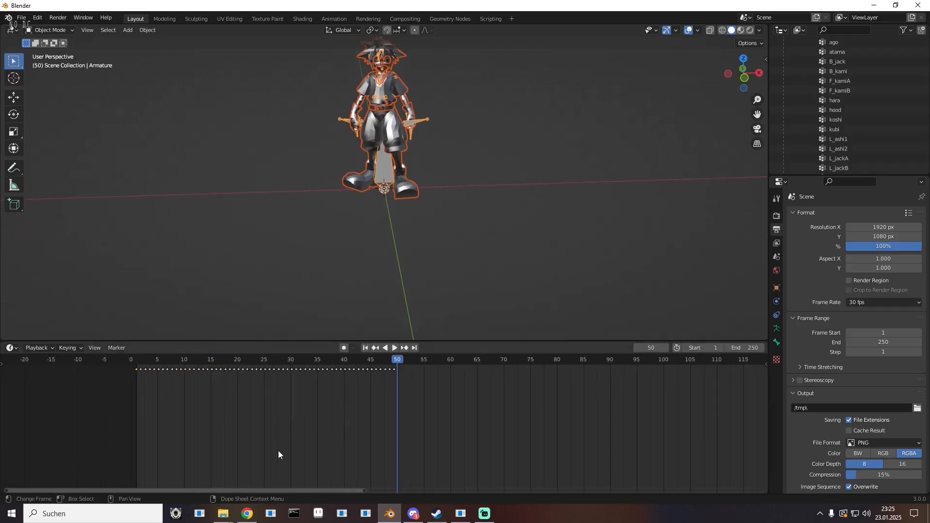
drag(209, 405, 219, 404)
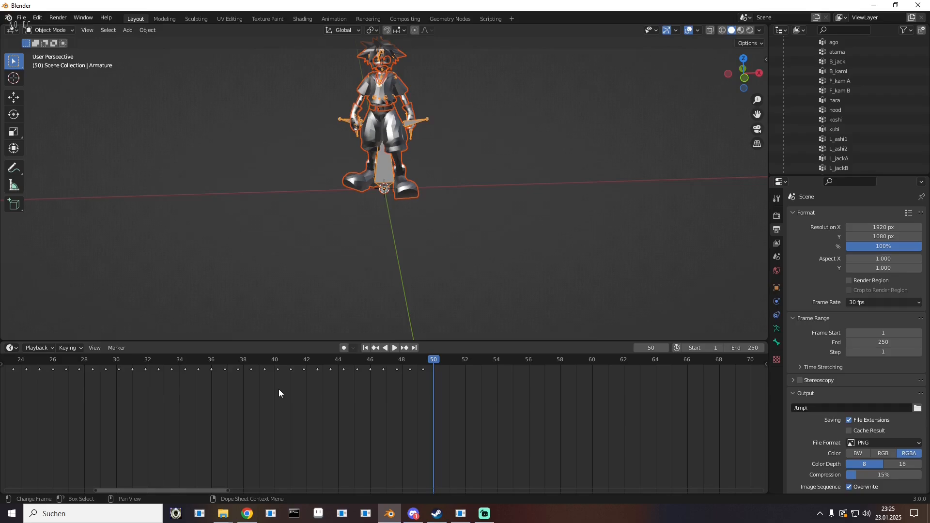
key(Left)
key(Right)
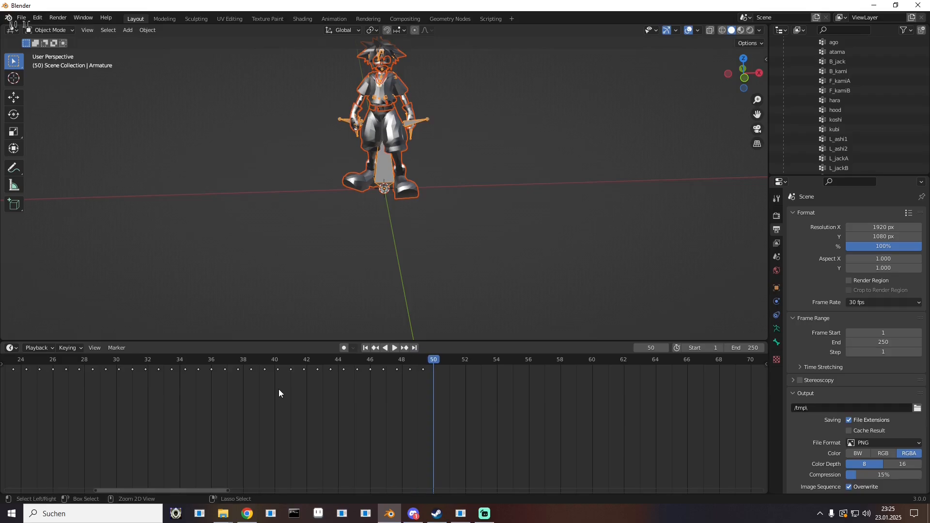
scroll(300, 419, down, 3)
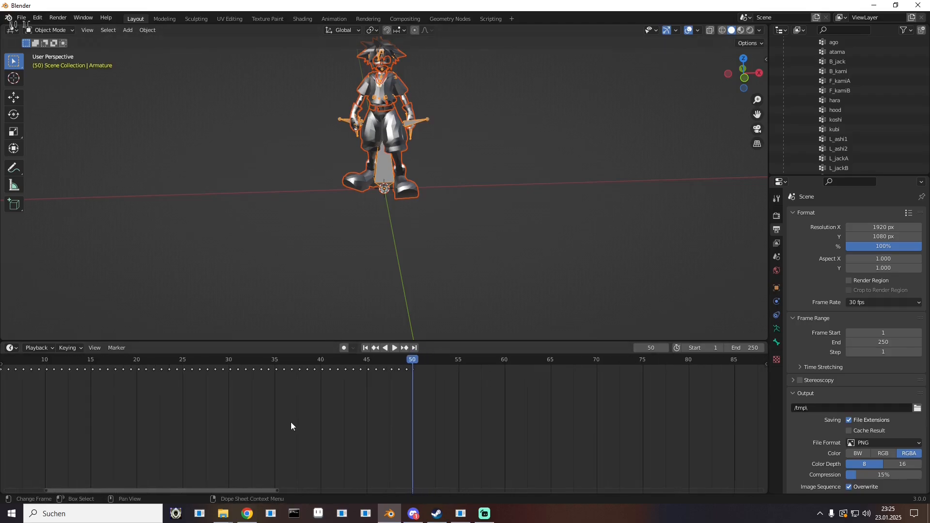
scroll(286, 419, down, 3)
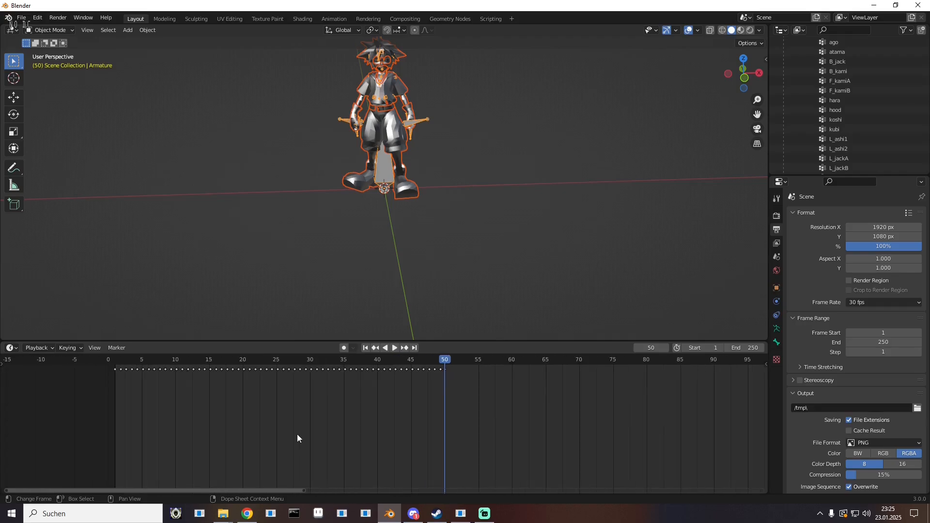
scroll(298, 434, up, 1)
- Start an FBX export of the scene and choose the KH2 Tools folder as its destination
click(23, 18)
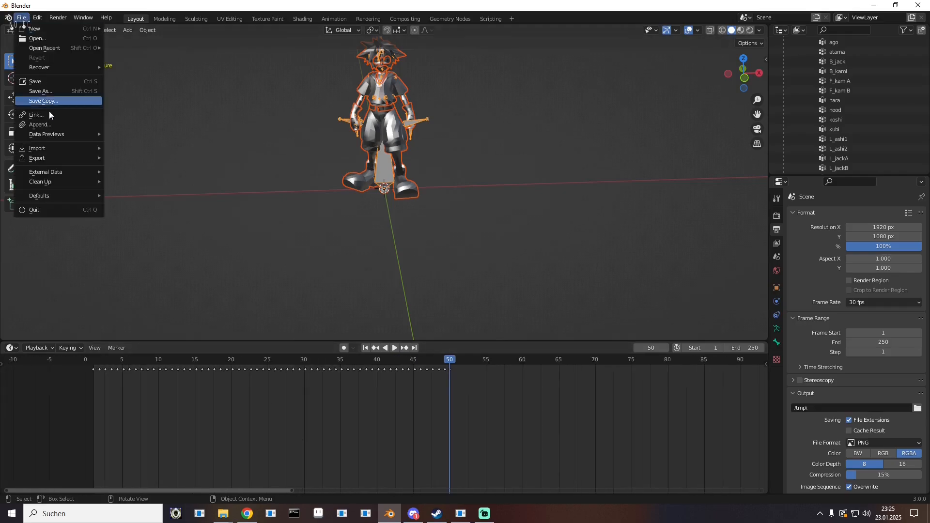
mouse_move(62, 160)
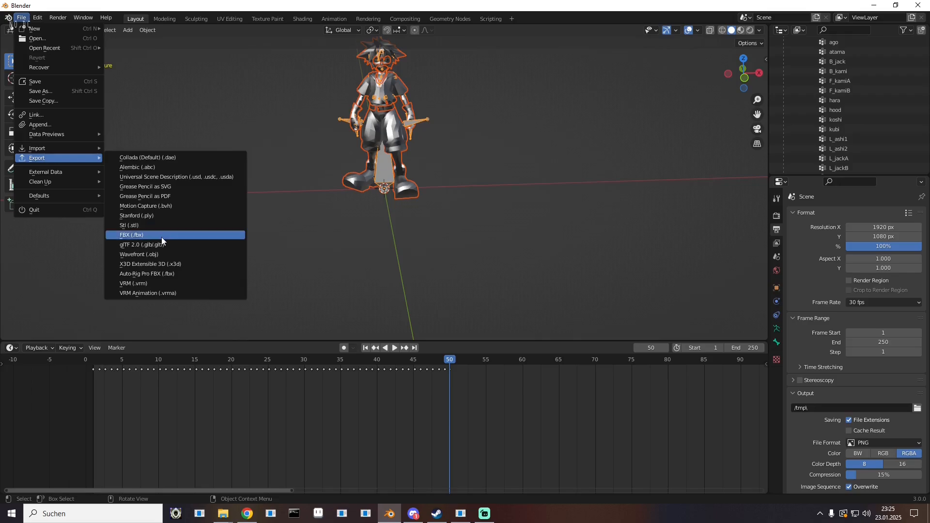
click(161, 237)
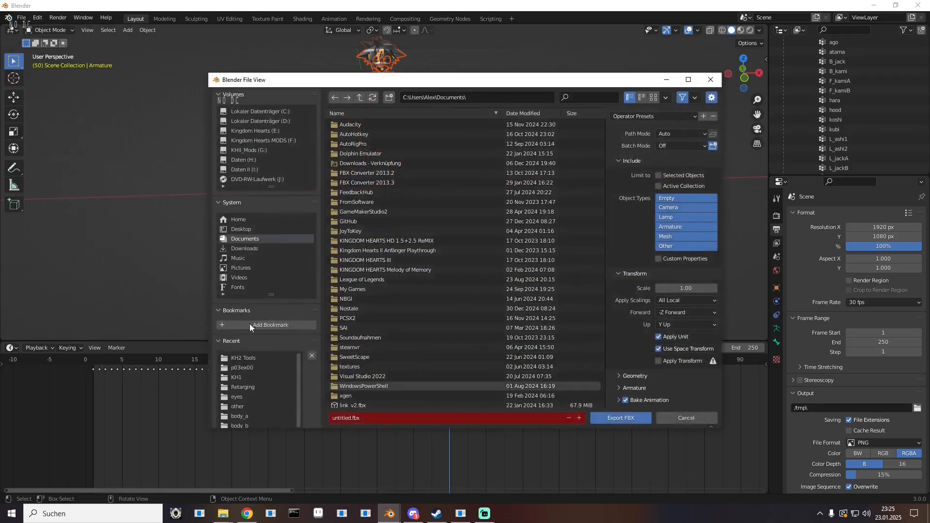
click(250, 359)
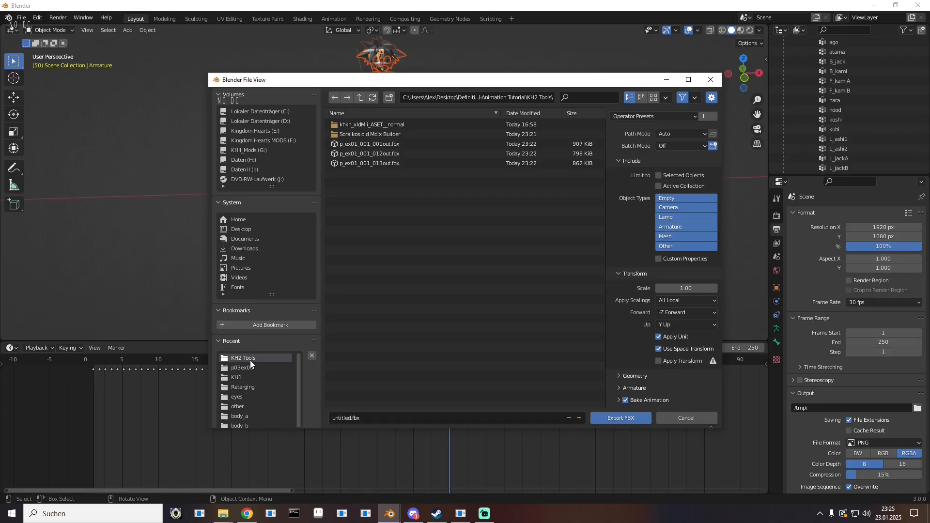
- Disable Add Leaf Bones, Key All Bones and NLA Strips for the export, and export the scene as untitled.fbx
click(616, 402)
scroll(620, 368, down, 5)
click(644, 249)
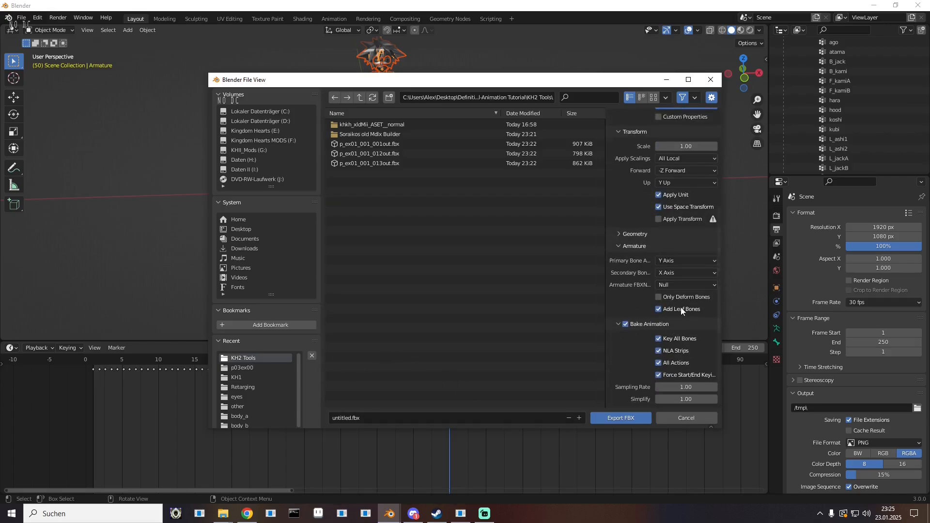
click(683, 309)
click(673, 339)
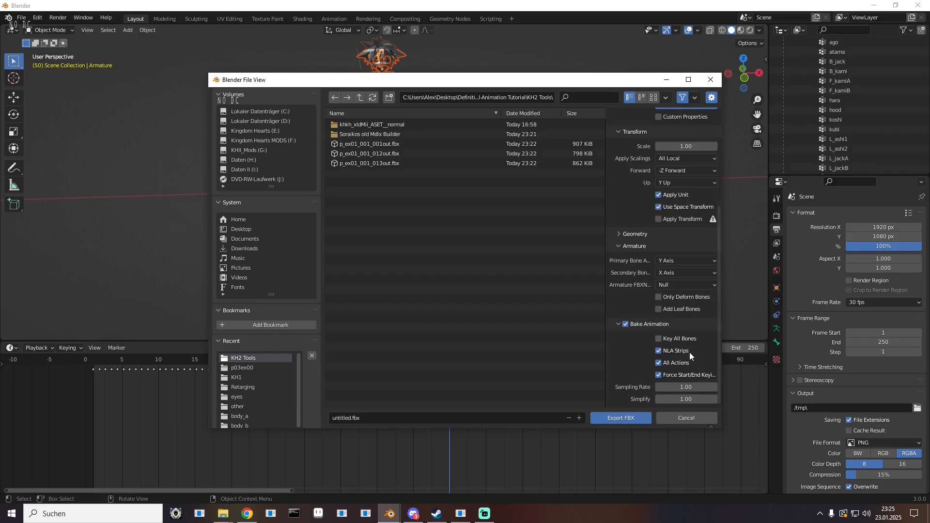
click(670, 351)
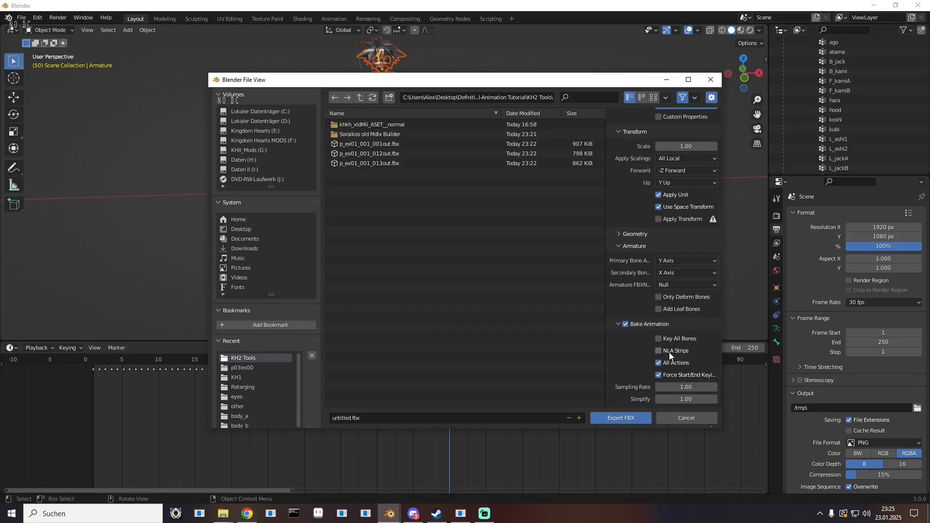
click(606, 418)
- Convert untitled.fbx with AnbMaker Batch-Scale.bat, using root bone Root, position scaling 100 and the mod\kh2 folder as output
click(874, 6)
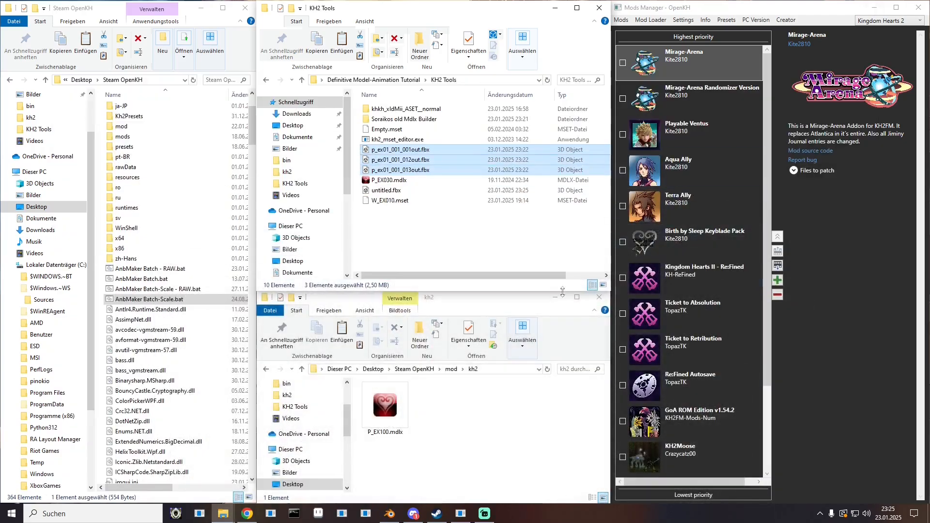
click(398, 233)
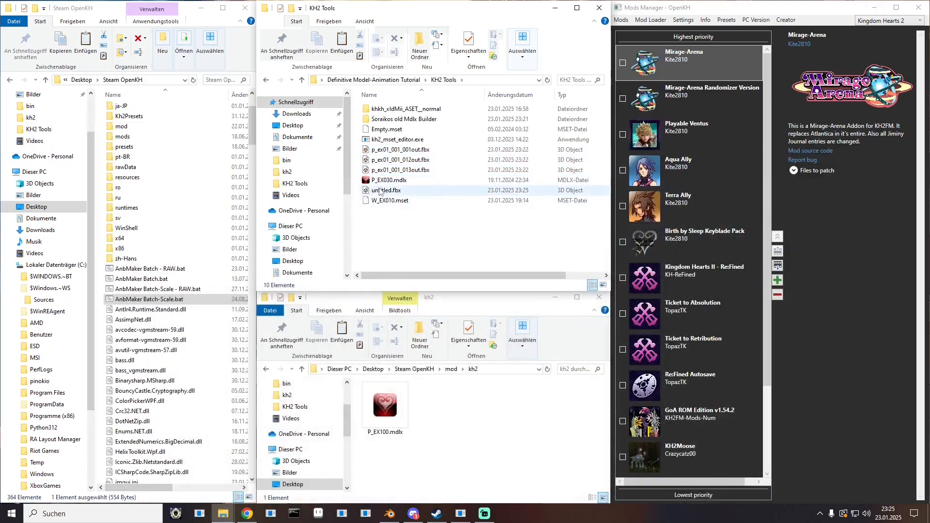
drag(387, 191, 192, 280)
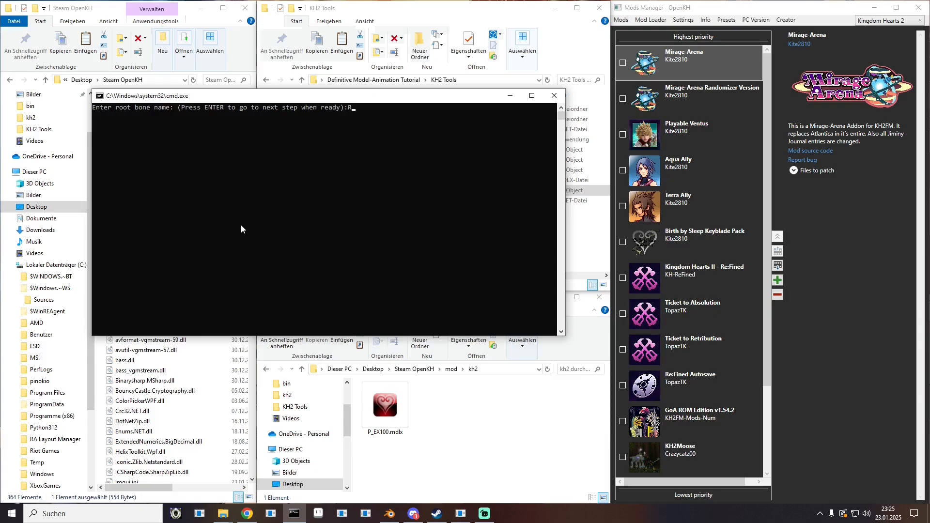
text(t)
key(Return)
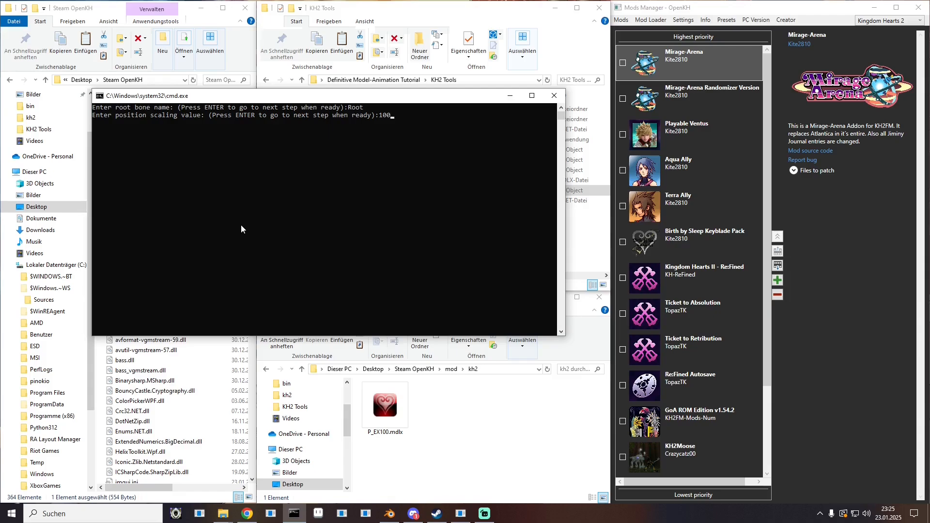
key(Return)
click(451, 369)
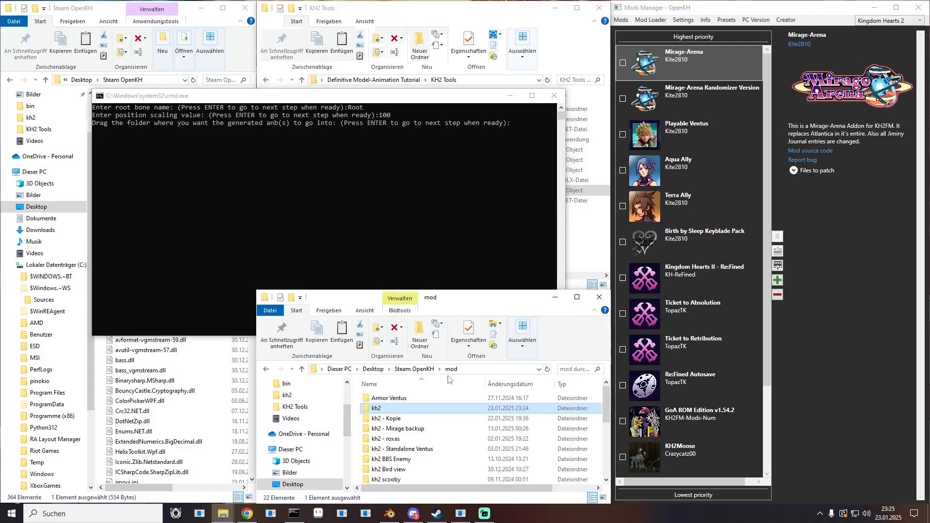
drag(350, 228, 348, 226)
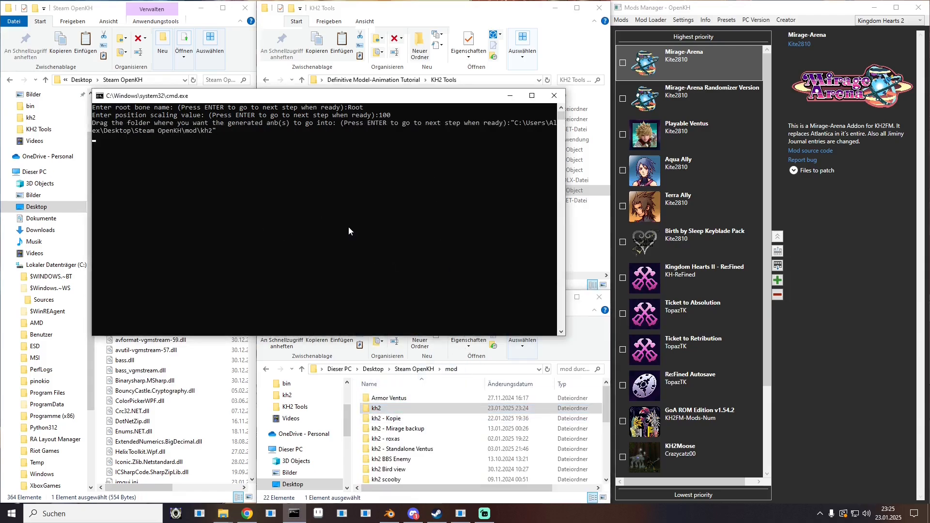
key(Return)
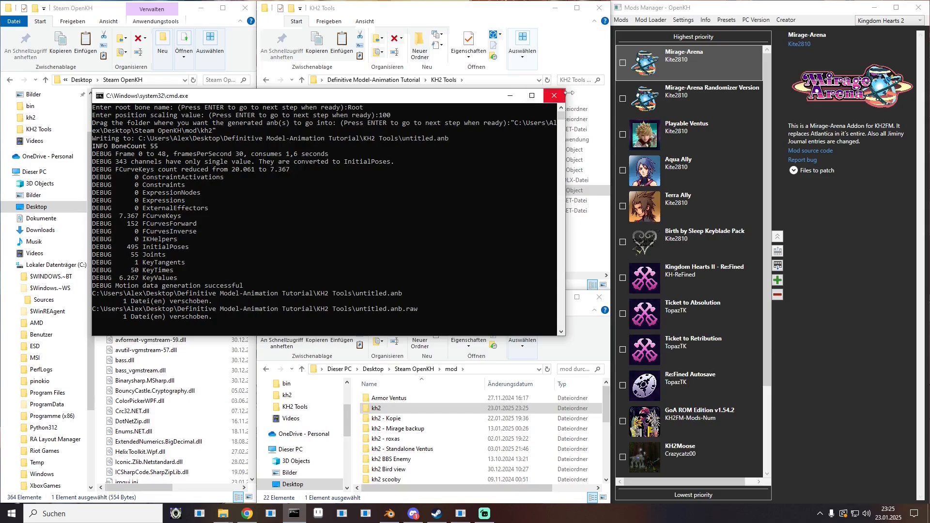
click(554, 96)
- Launch the khkh_xldM viewer from khkh_xldMii_ASET__normal and bind P_EX100.mdlx from the kh2 folder as the body model
double_click(376, 408)
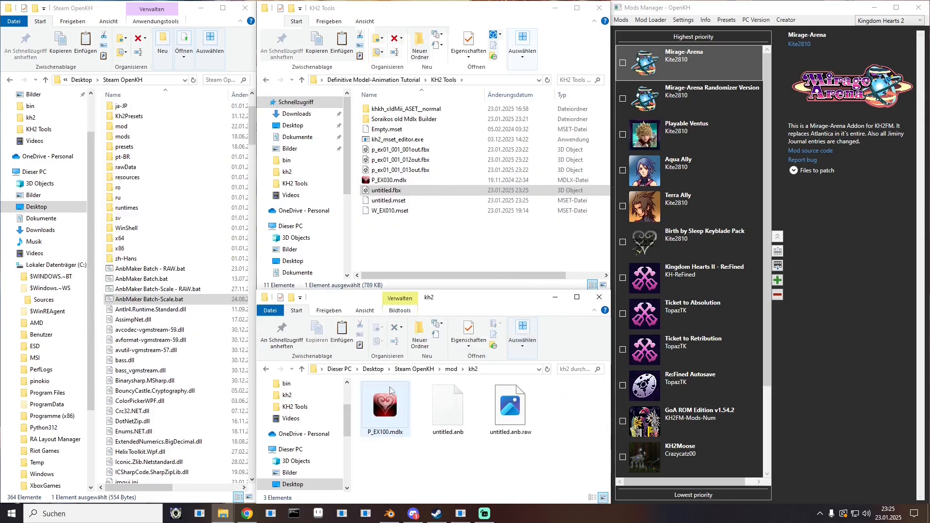
double_click(392, 109)
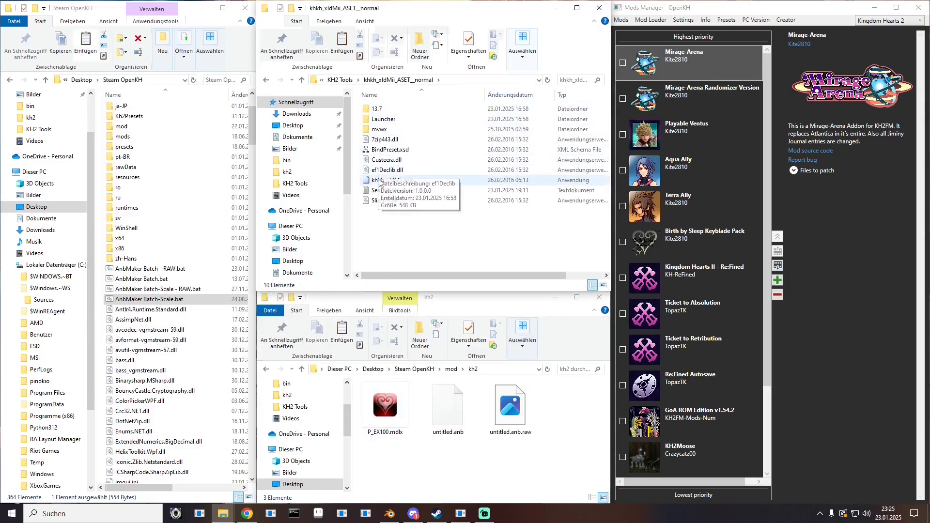
click(381, 182)
double_click(381, 184)
drag(402, 113, 195, 43)
click(139, 315)
drag(388, 417, 491, 189)
drag(513, 127, 263, 200)
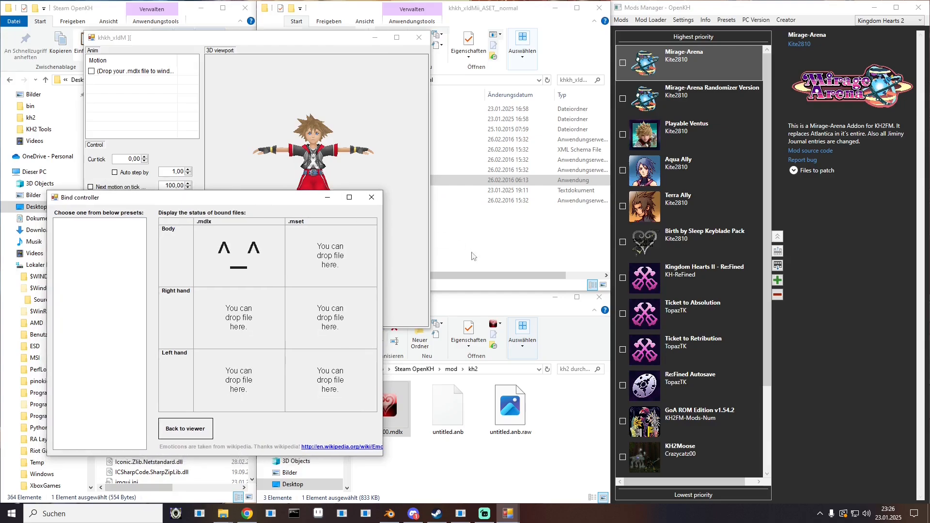
- Bind untitled.mset from the KH2 Tools folder as the body's motion set and return to the viewer
click(475, 257)
click(338, 80)
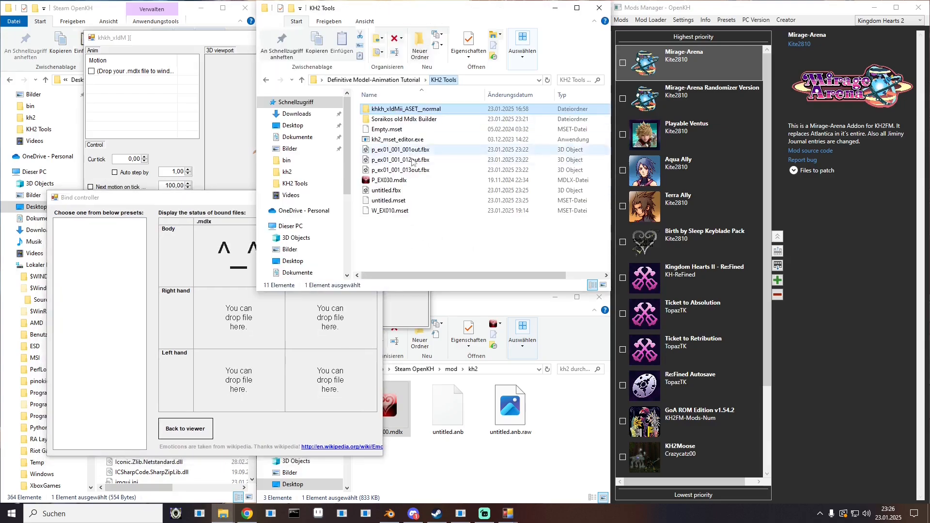
click(378, 202)
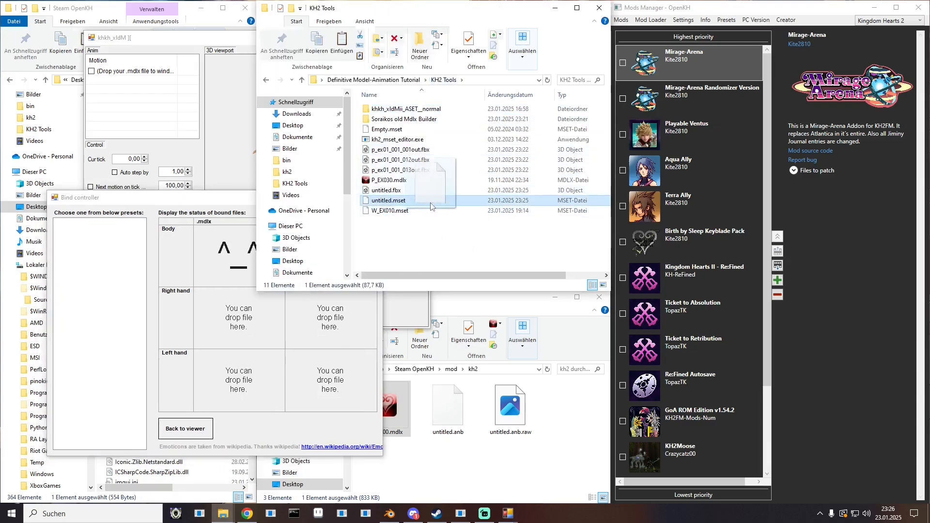
click(251, 245)
drag(399, 202, 342, 241)
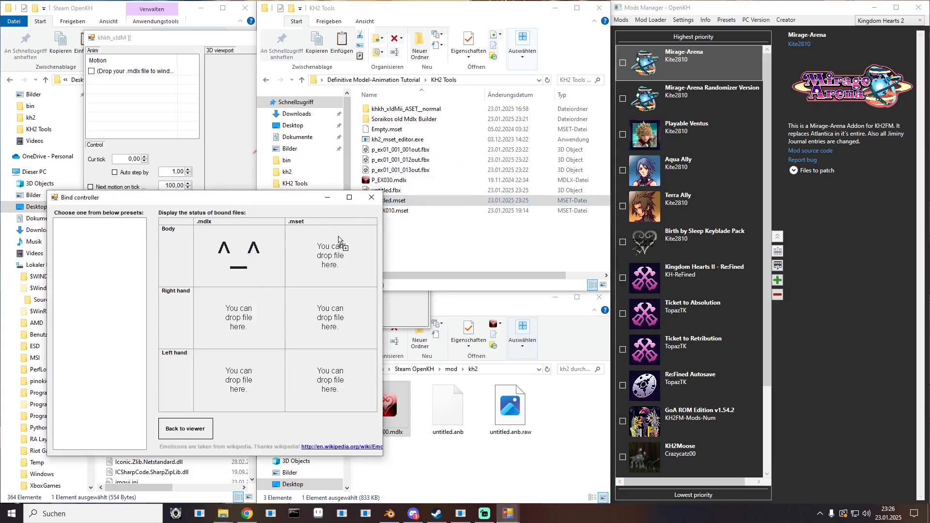
click(372, 198)
- Play the A999#A999 motion in a loop with auto step, inspect the model's movement up close, and close the viewer
click(317, 121)
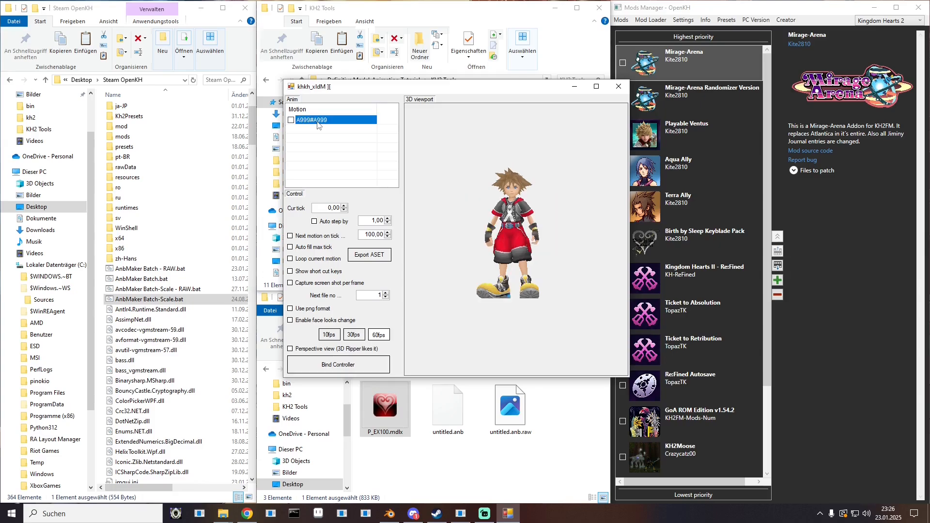
click(303, 259)
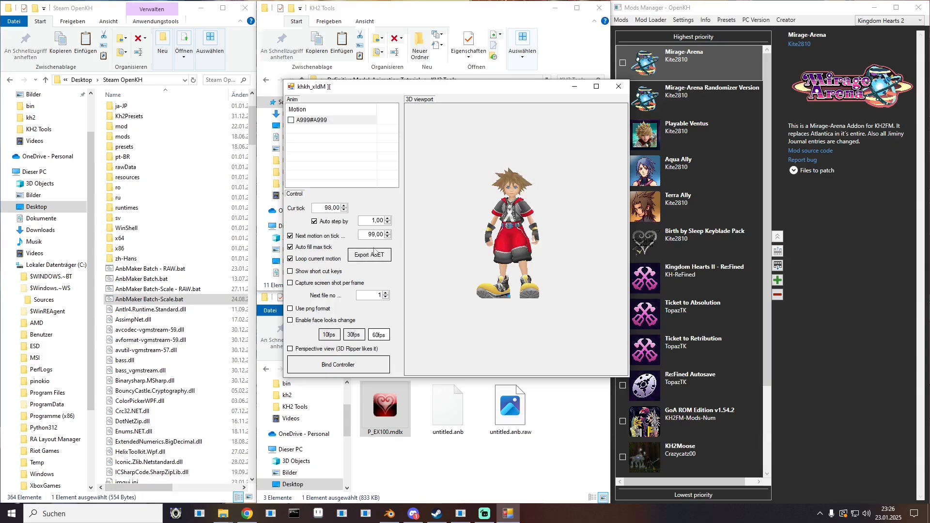
scroll(529, 198, down, 2)
scroll(529, 198, up, 5)
scroll(526, 198, down, 4)
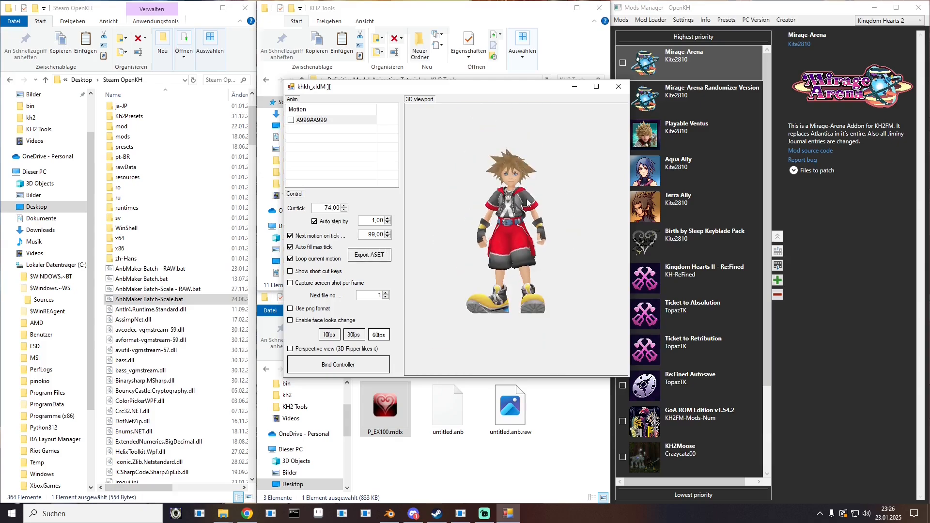
scroll(526, 199, up, 2)
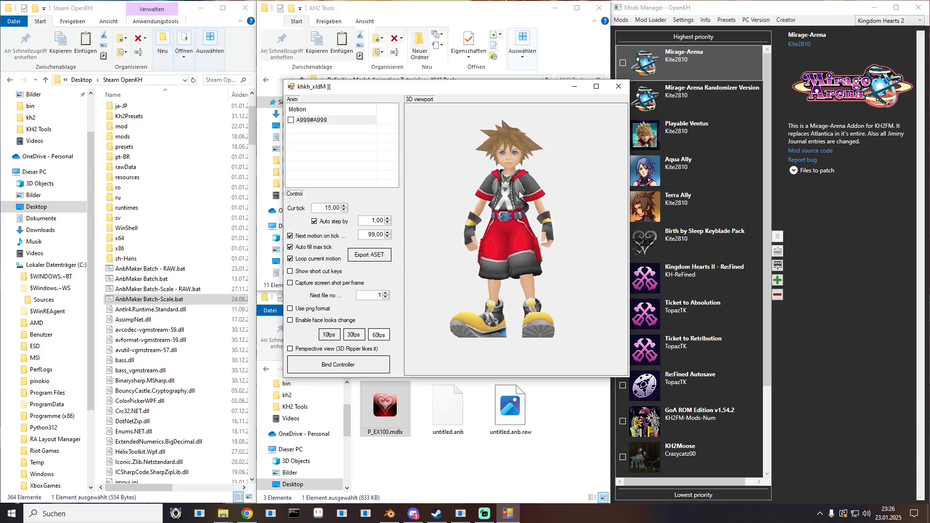
click(617, 87)
- Delete untitled.mset and untitled.anb.raw, and rename untitled.anb in the kh2 folder as idle.anb
click(388, 211)
click(390, 202)
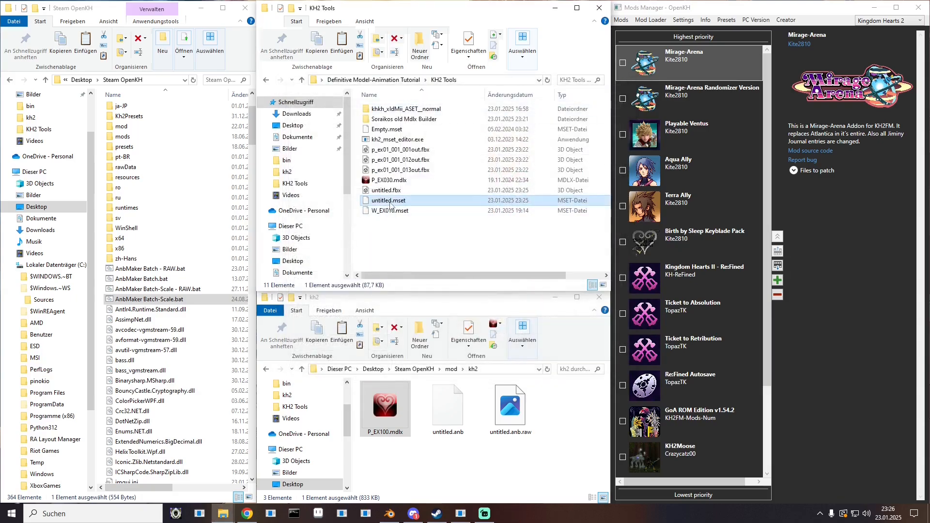
drag(390, 202, 447, 436)
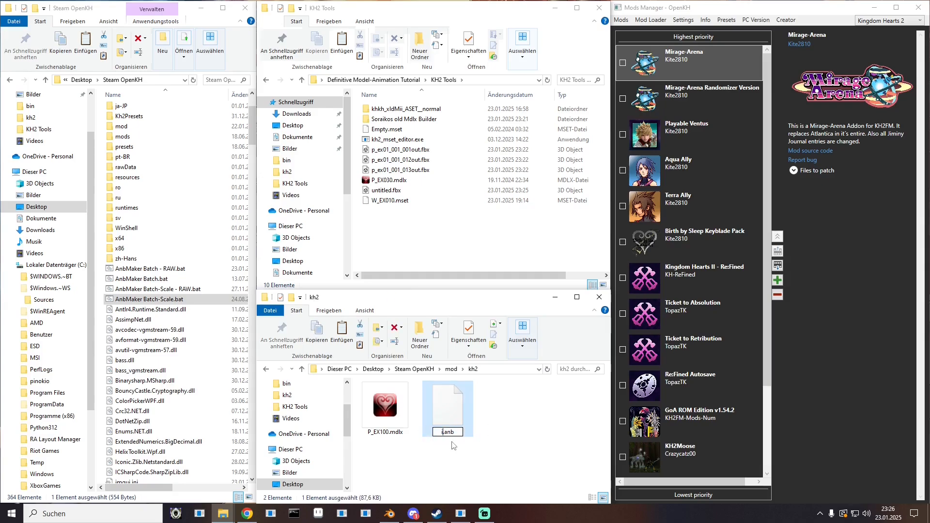
key(Return)
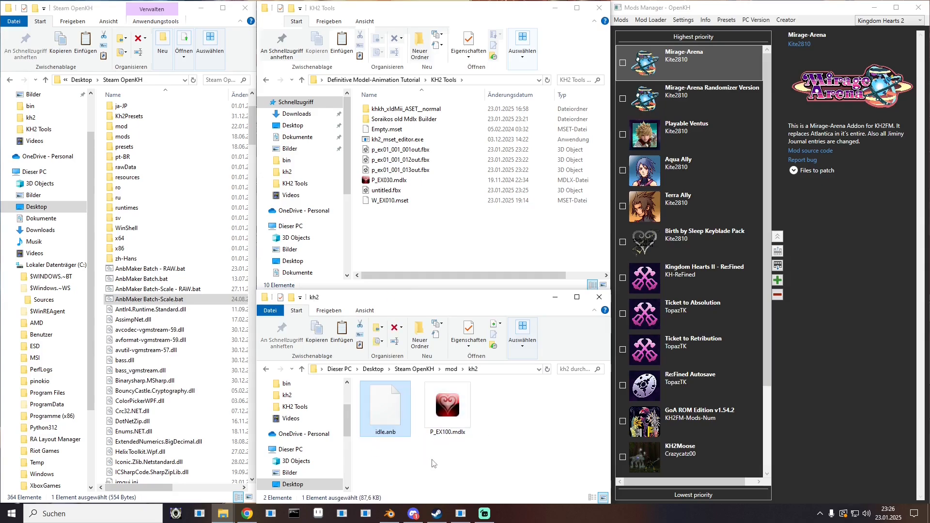
- Switch to Blender, start a new default scene without saving the current one, and select all its default objects
click(390, 513)
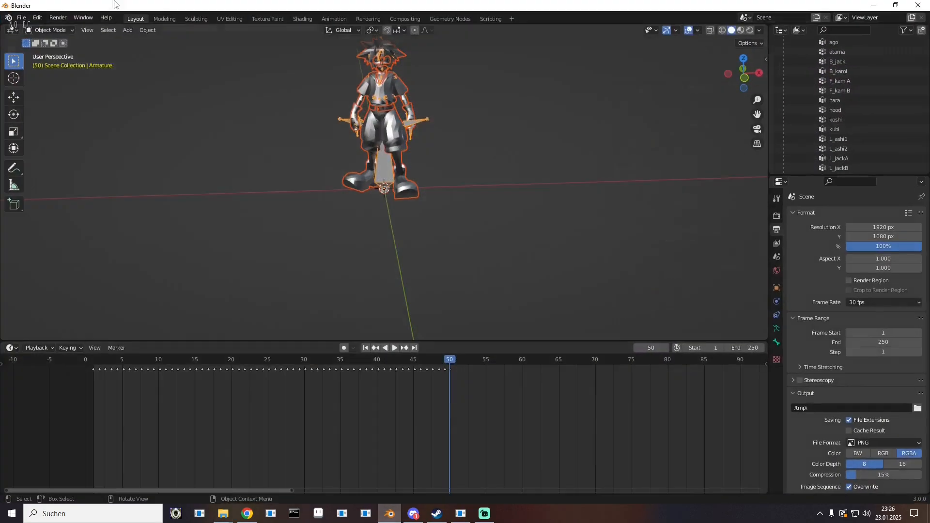
click(21, 17)
mouse_move(28, 29)
click(176, 29)
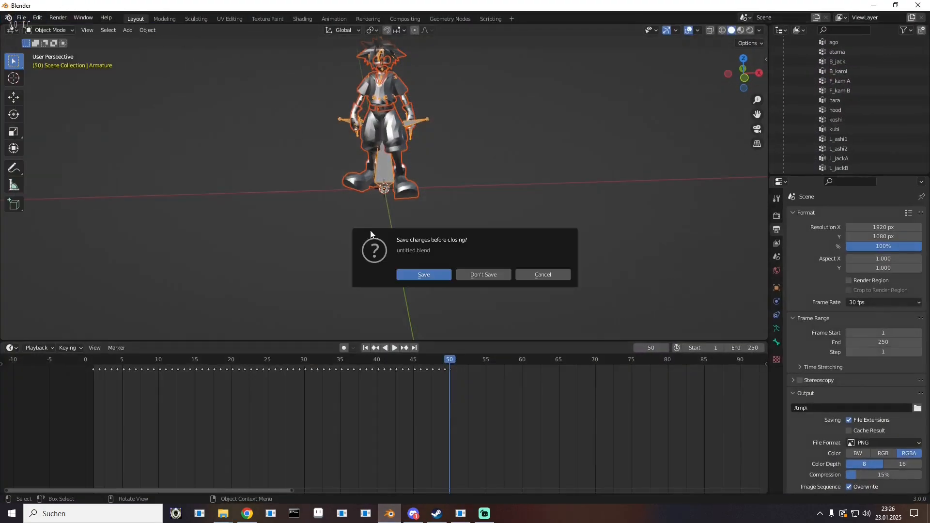
click(473, 280)
key(a)
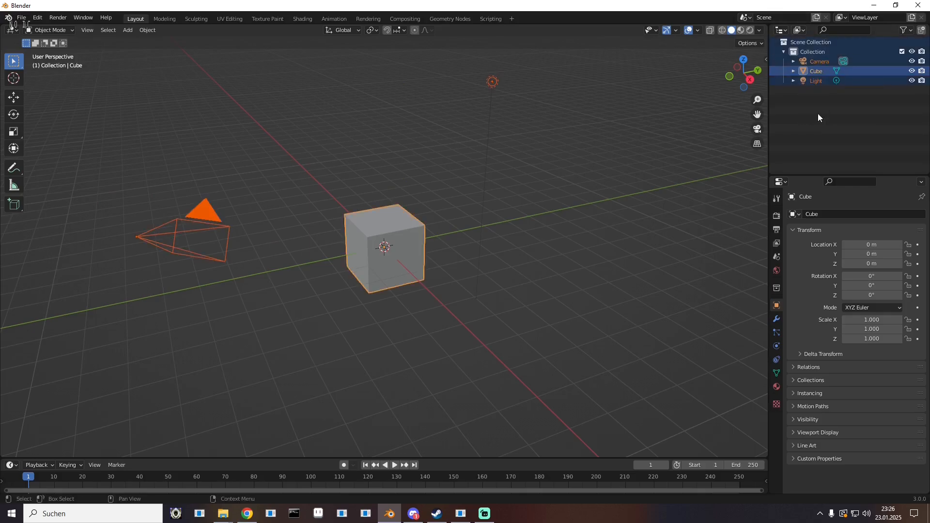
- Delete all default scene objects and import p_ex01_001_012out.fbx from the KH2 Tools folder
key(Delete)
click(22, 17)
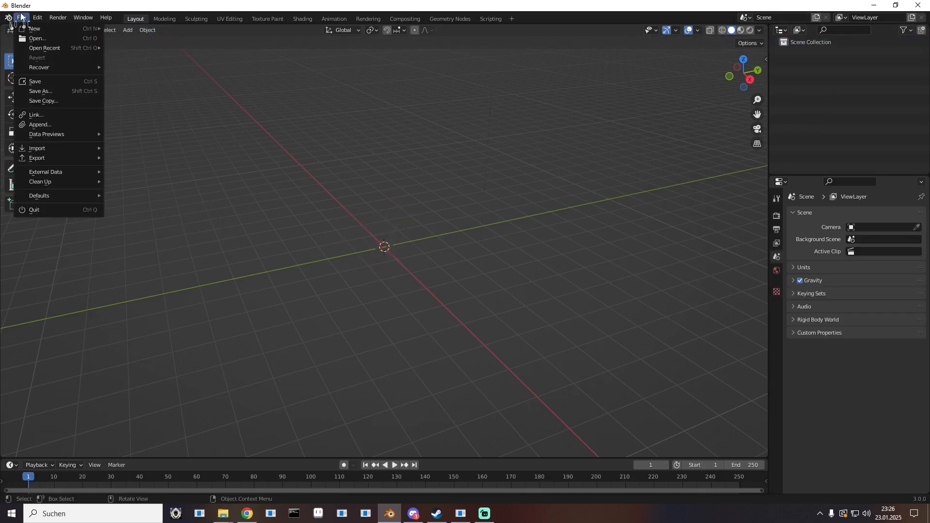
mouse_move(57, 149)
click(145, 228)
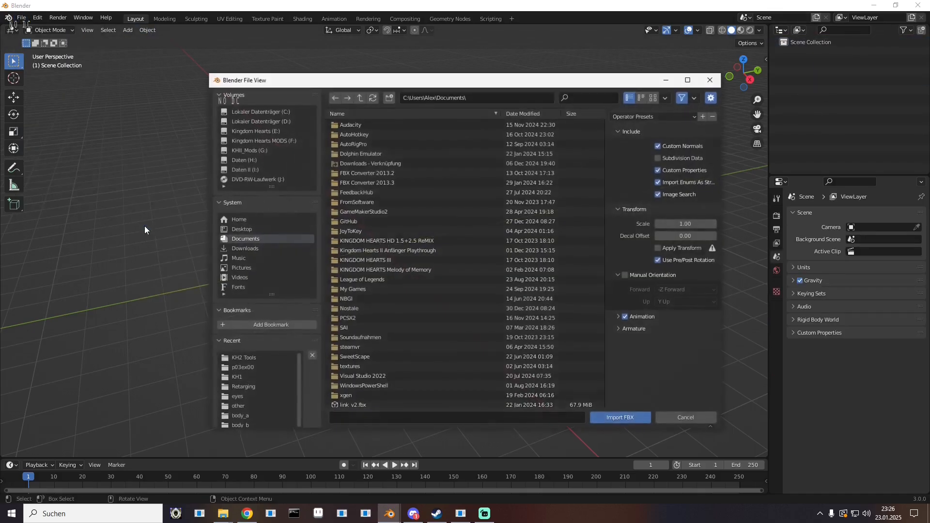
click(246, 360)
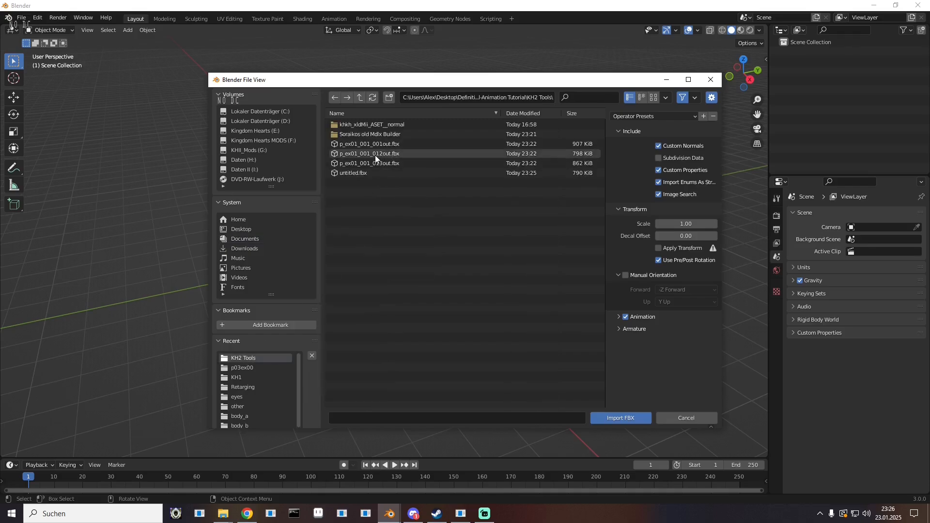
double_click(375, 154)
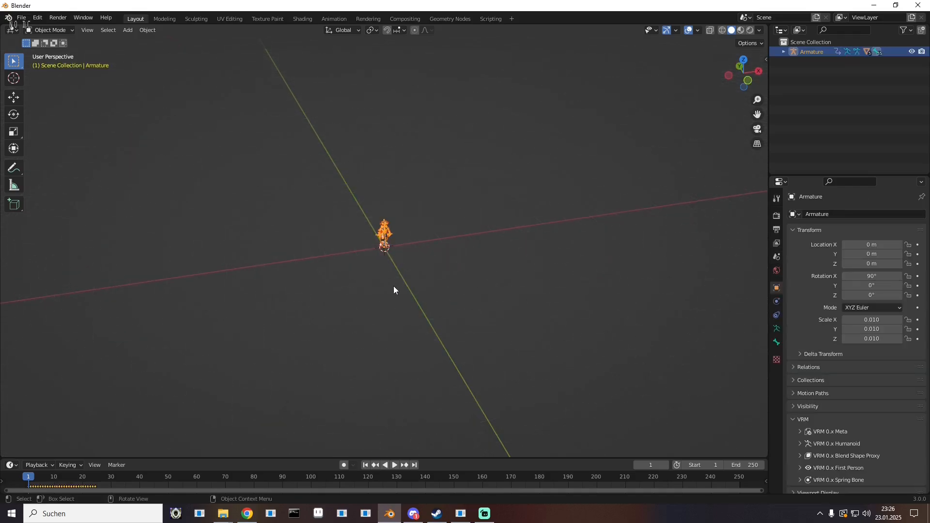
- Copy the armature animation's first keyframe and paste it at frame 25 in an enlarged timeline
key(space)
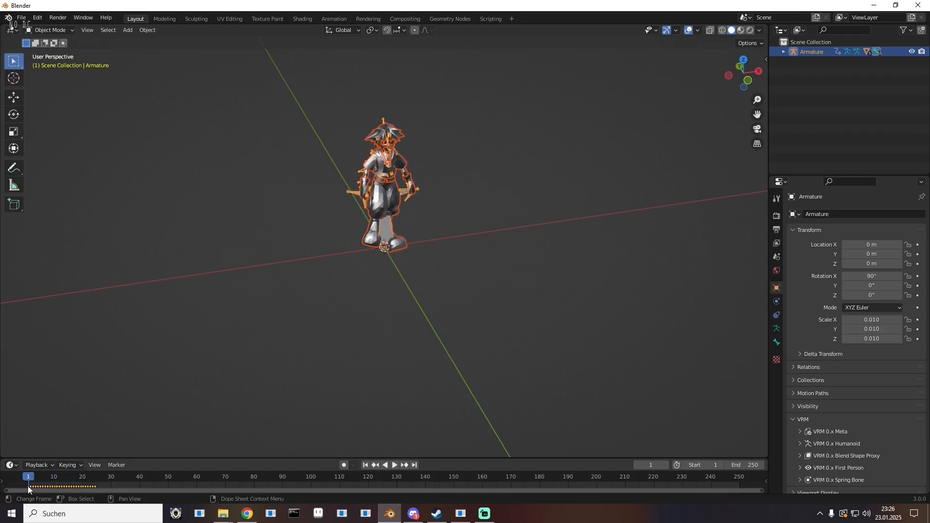
key(ctrl+c)
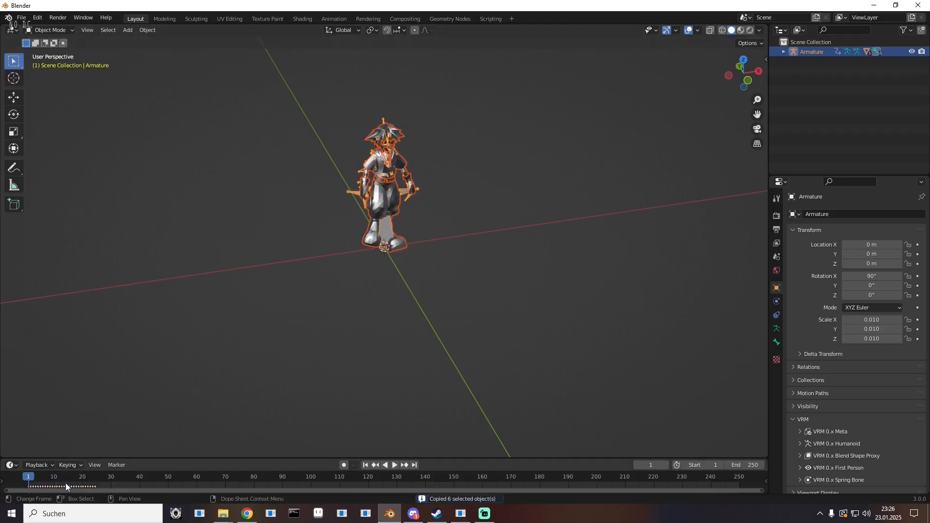
drag(29, 480, 95, 481)
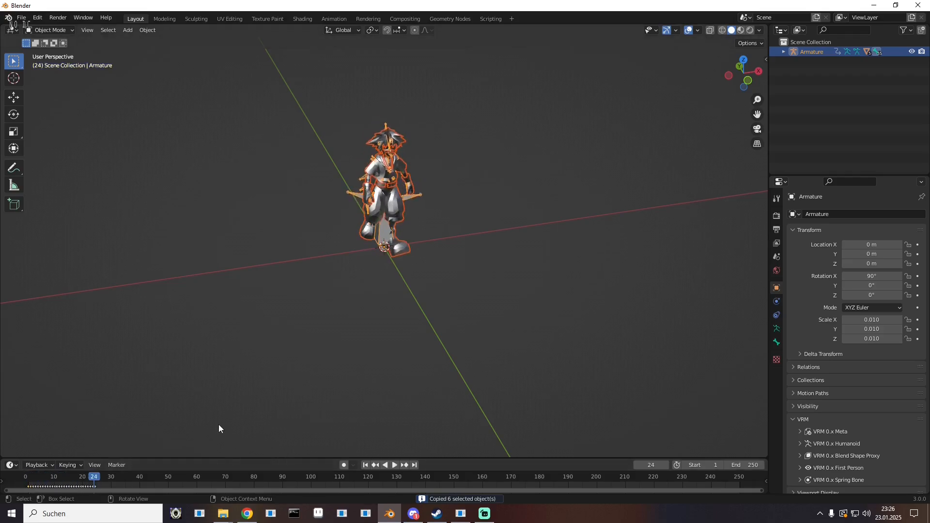
key(Right)
drag(183, 458, 182, 280)
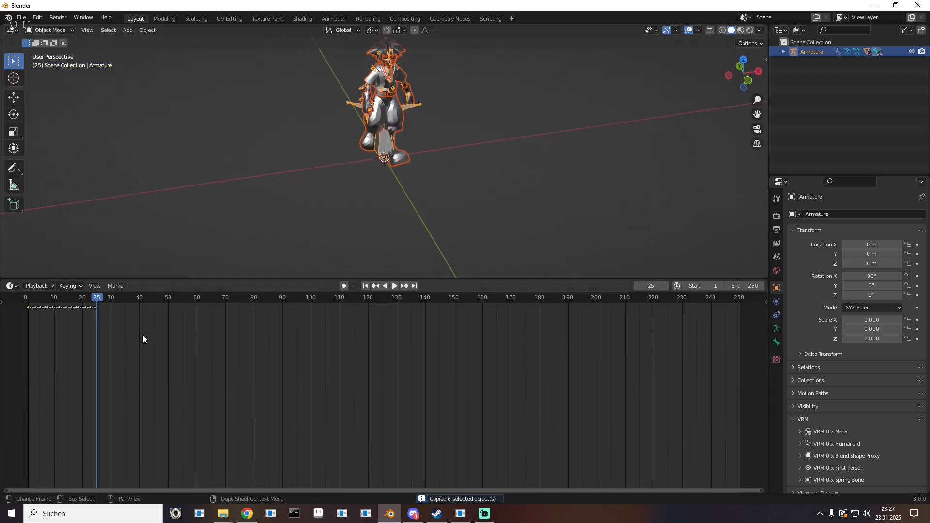
scroll(257, 339, up, 5)
drag(496, 436, 549, 436)
scroll(345, 371, up, 8)
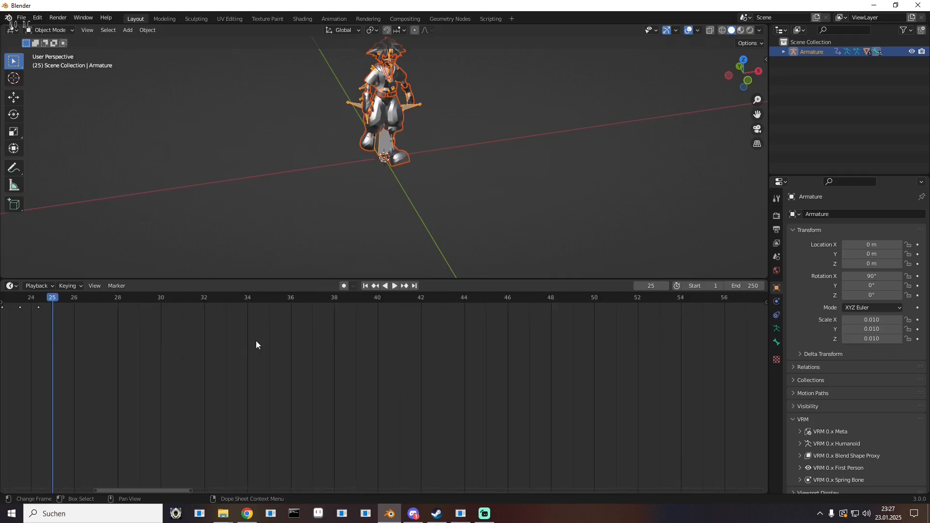
drag(189, 342, 501, 405)
drag(264, 367, 316, 367)
key(ctrl+v)
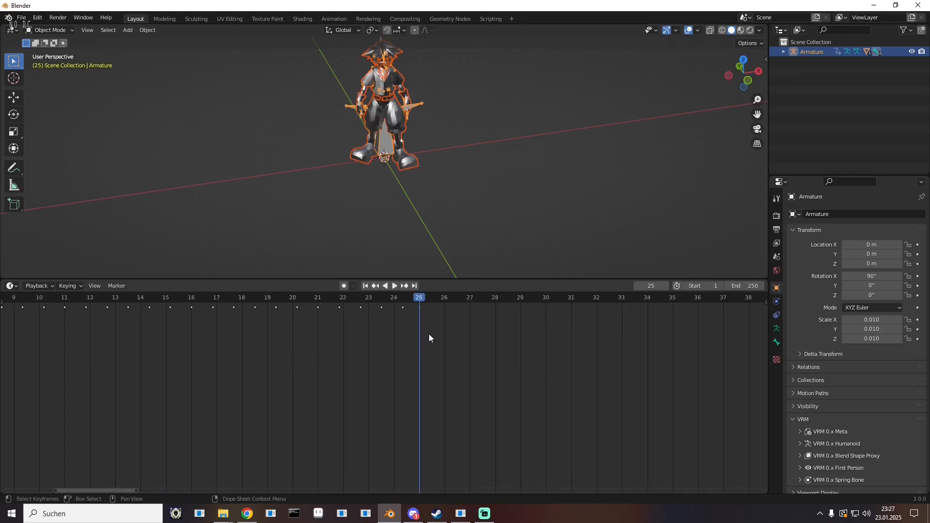
- Set the scene's output frame rate to 30 fps
click(776, 231)
click(873, 302)
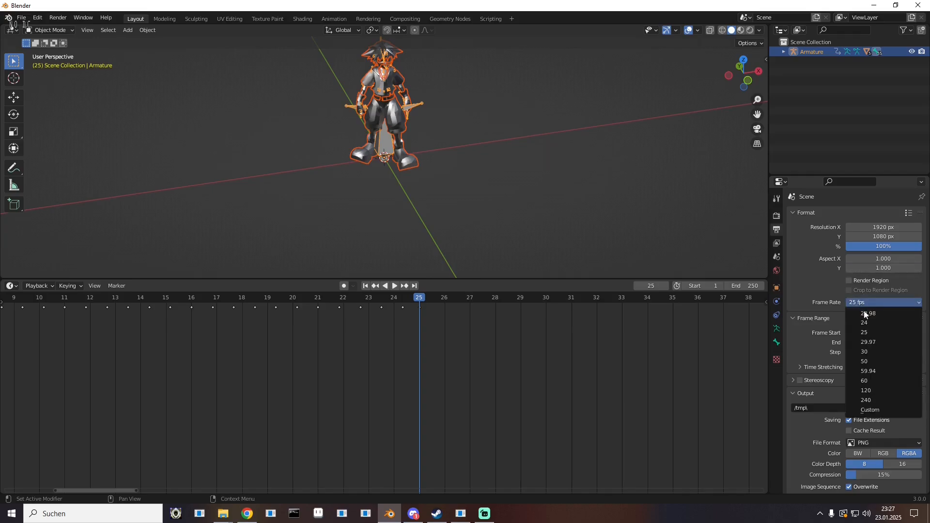
click(868, 355)
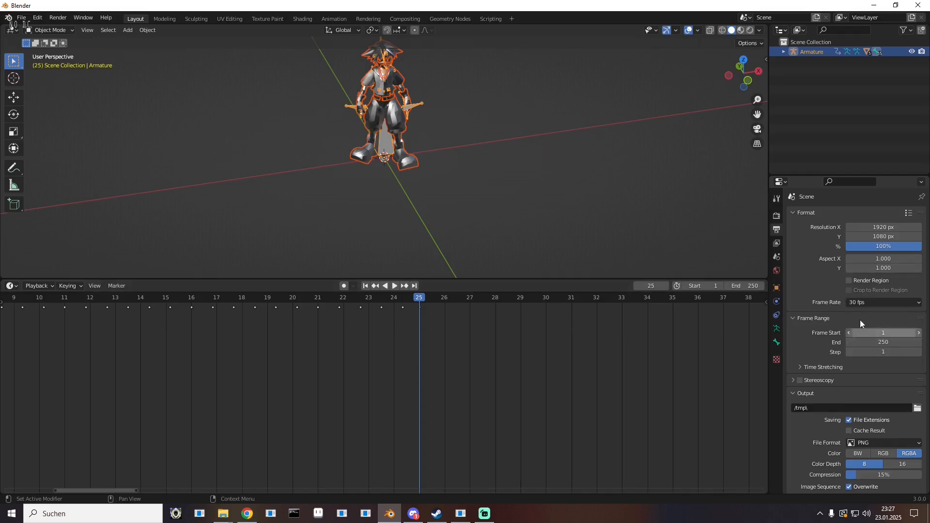
- Export the scene as walk.fbx to the KH2 Tools folder, with Add Leaf Bones and NLA Strips disabled
click(24, 19)
mouse_move(68, 150)
click(161, 237)
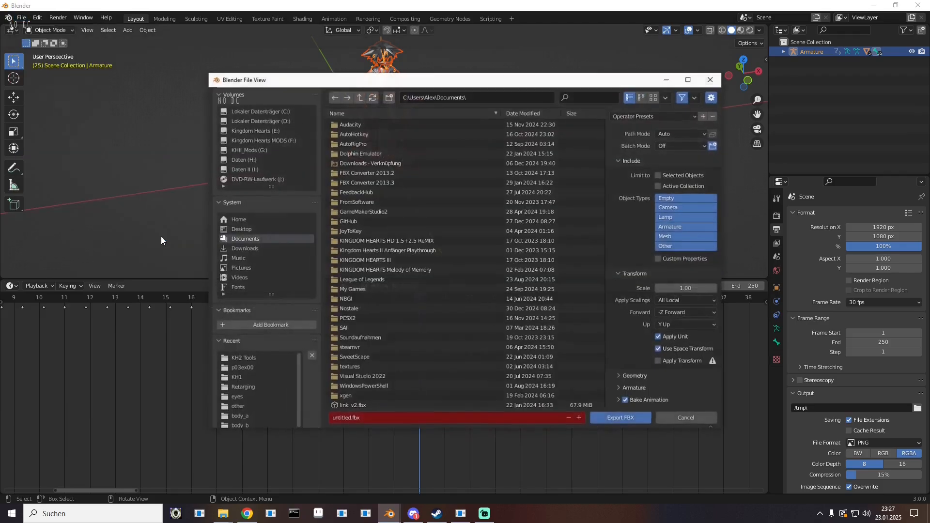
click(248, 358)
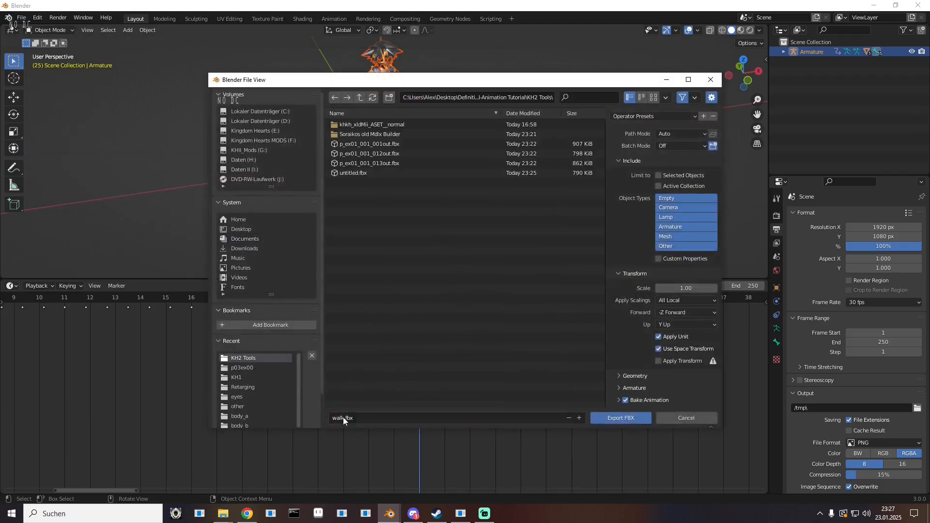
click(623, 390)
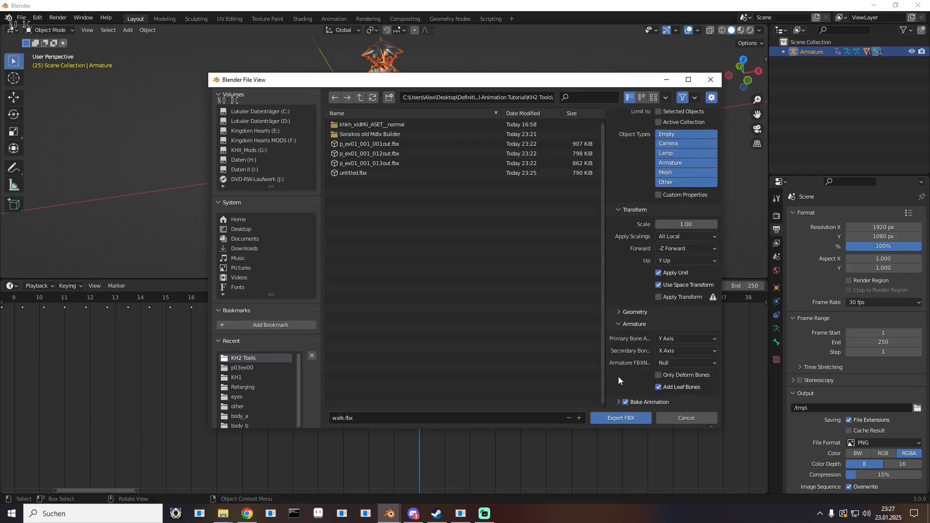
click(616, 402)
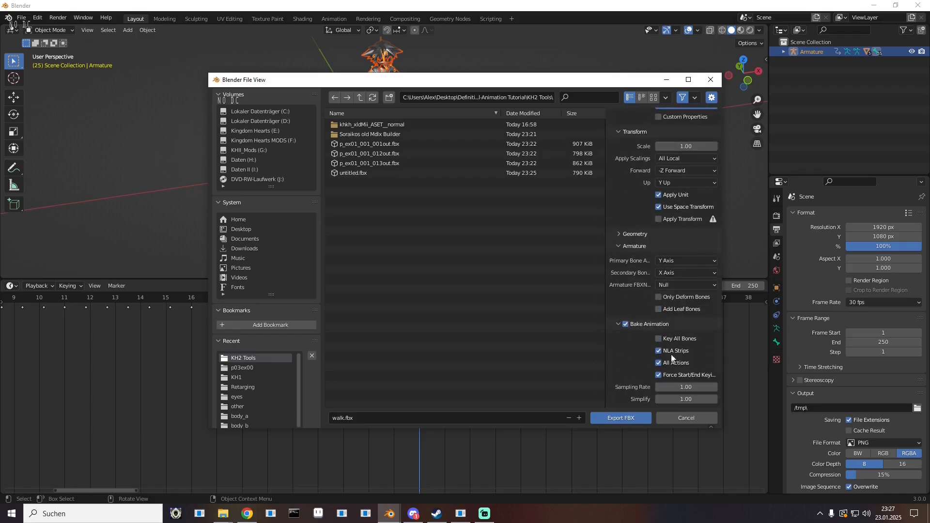
click(620, 420)
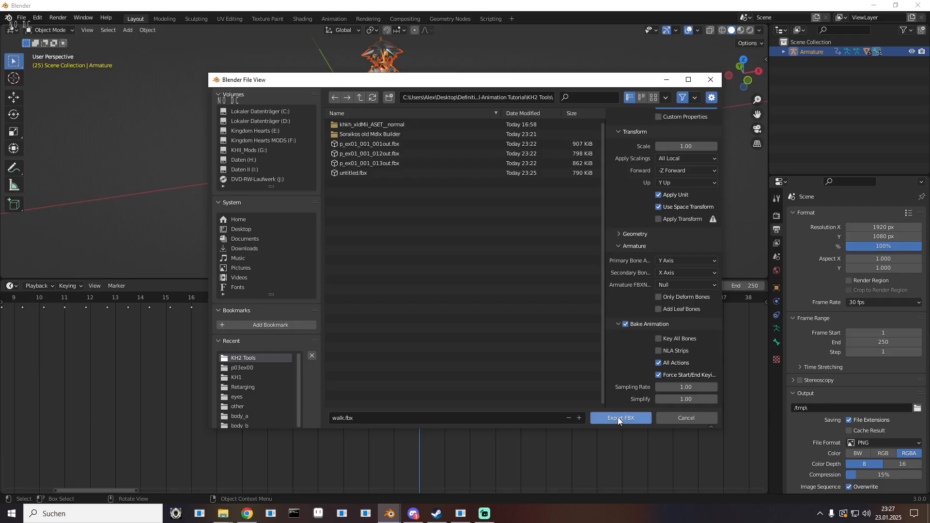
- Switch to the KH2 Tools folder and preview the walk.fbx animation in 3D-Viewer from another angle
click(876, 8)
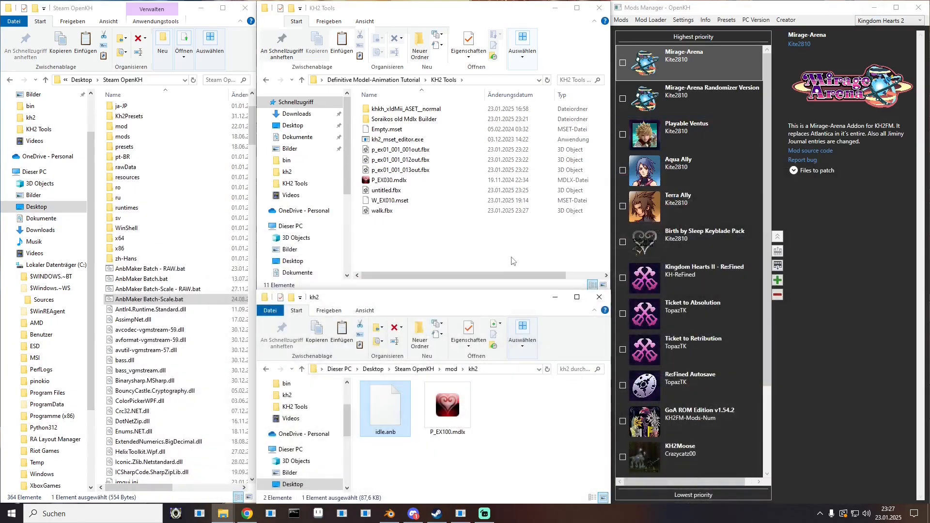
double_click(377, 211)
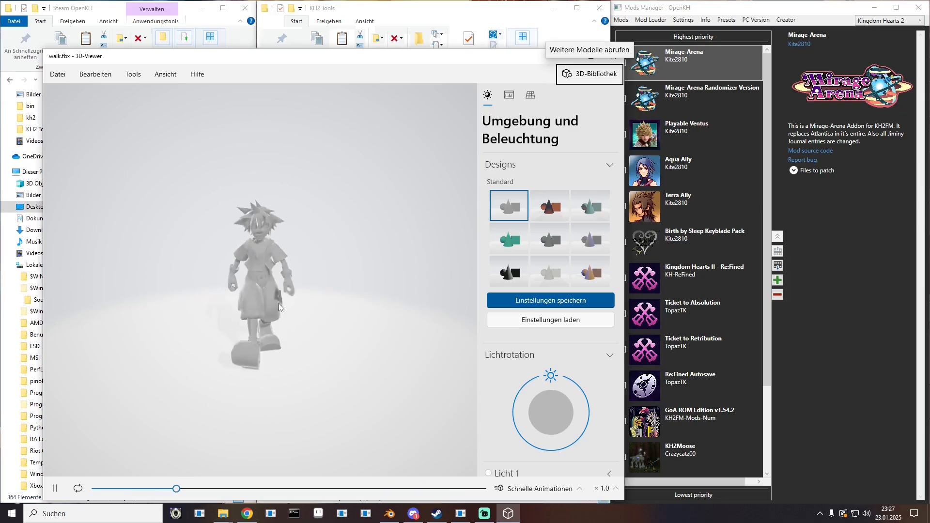
drag(271, 293, 301, 277)
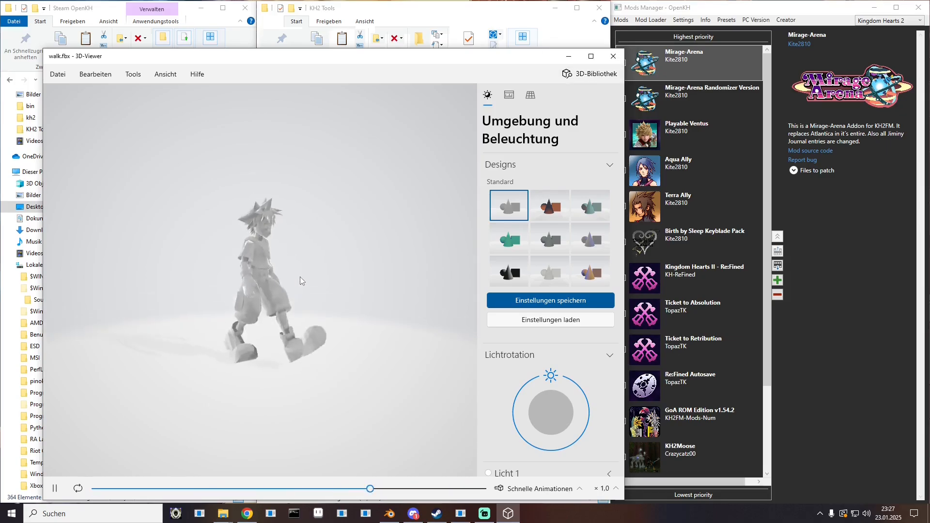
click(614, 56)
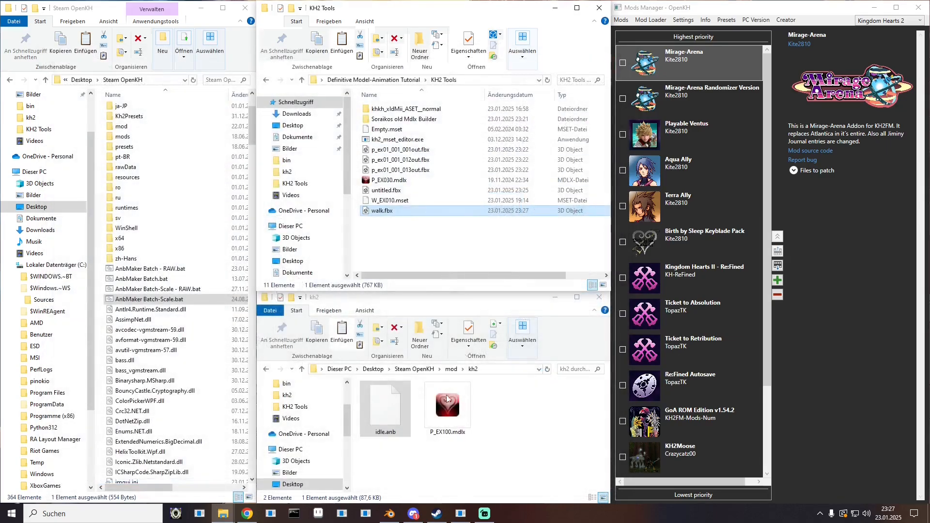
- Return to Blender, delete the pasted keyframe at frame 25 and export again, overwriting walk.fbx
click(393, 515)
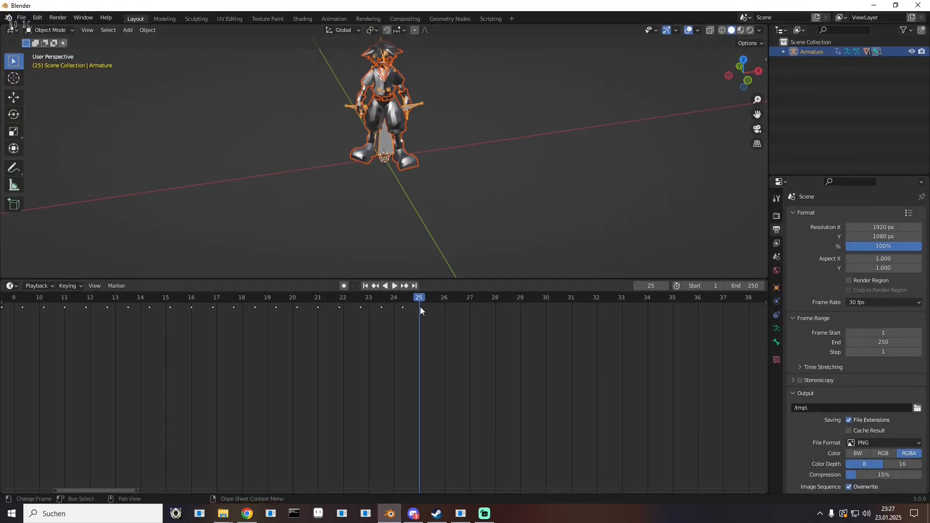
key(Delete)
click(13, 18)
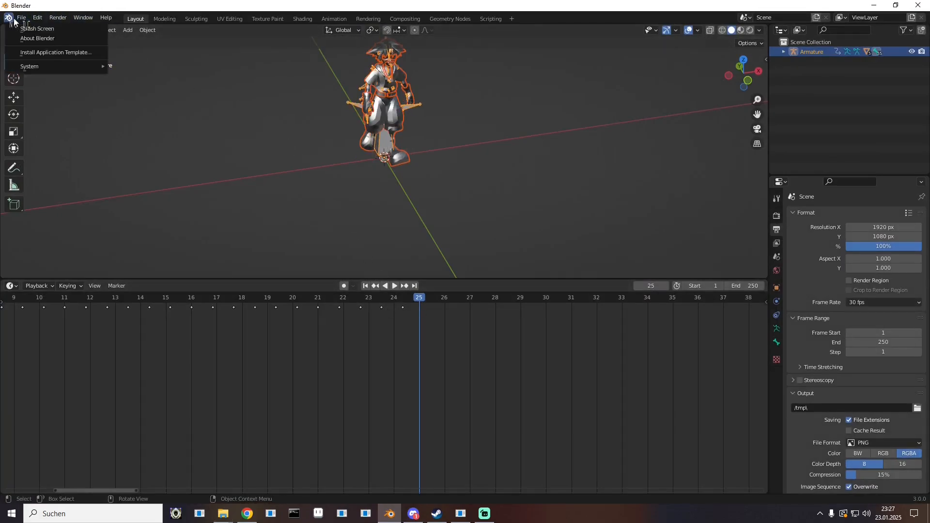
mouse_move(21, 17)
mouse_move(53, 158)
click(159, 234)
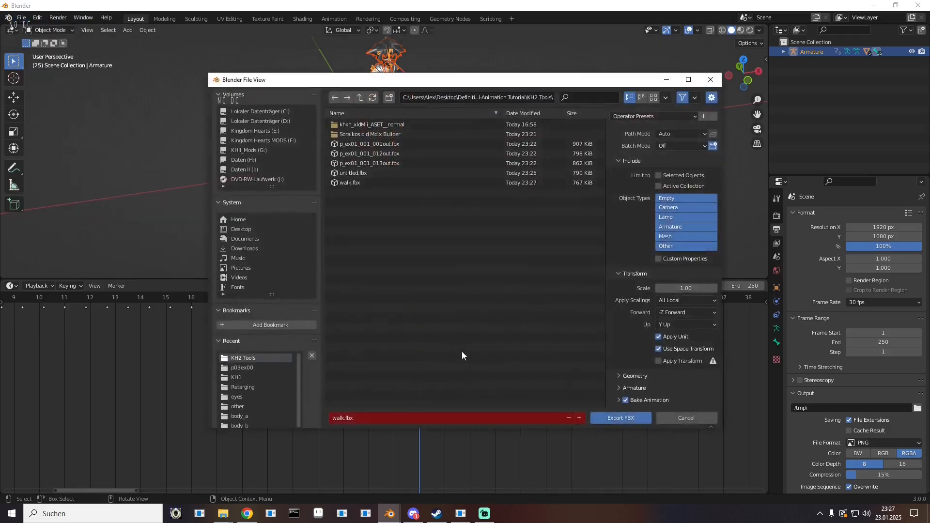
click(616, 417)
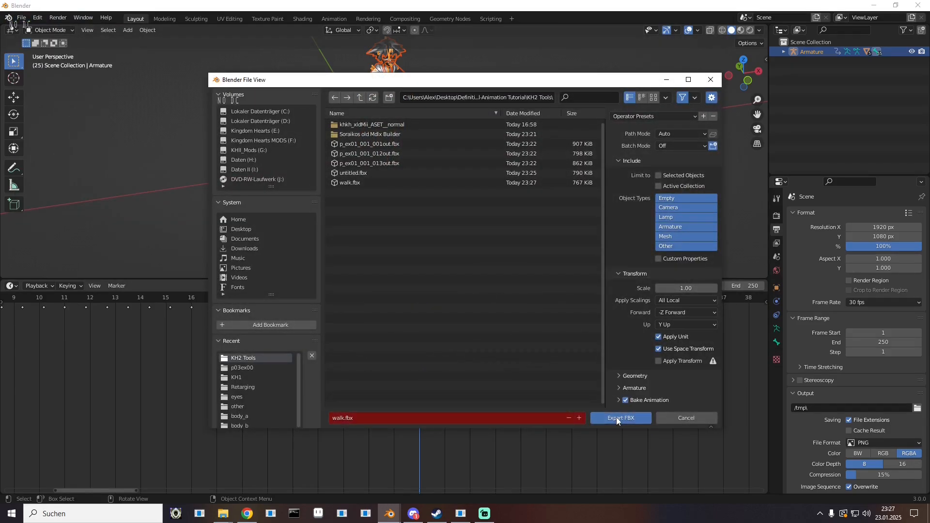
- Open the re-exported walk.fbx in 3D-Viewer and check how the walk animation loops
click(874, 5)
double_click(381, 212)
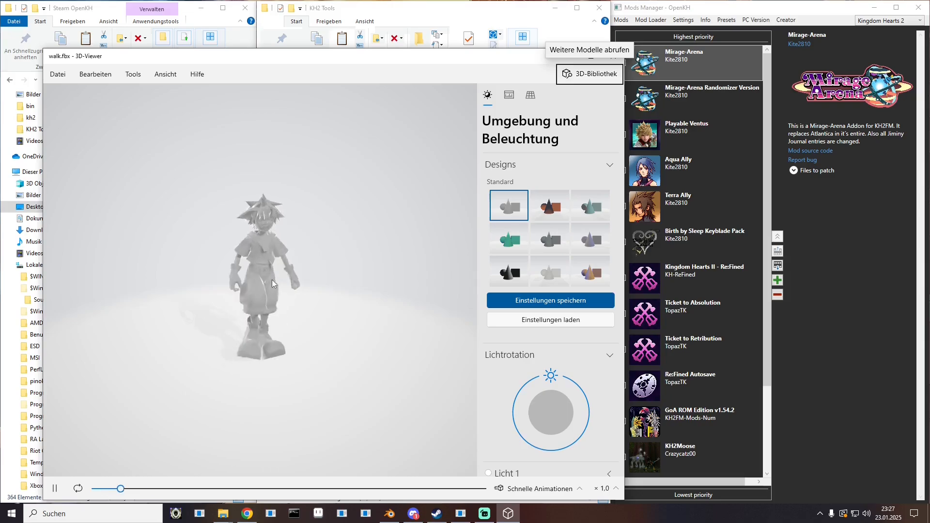
drag(260, 278, 316, 240)
click(613, 56)
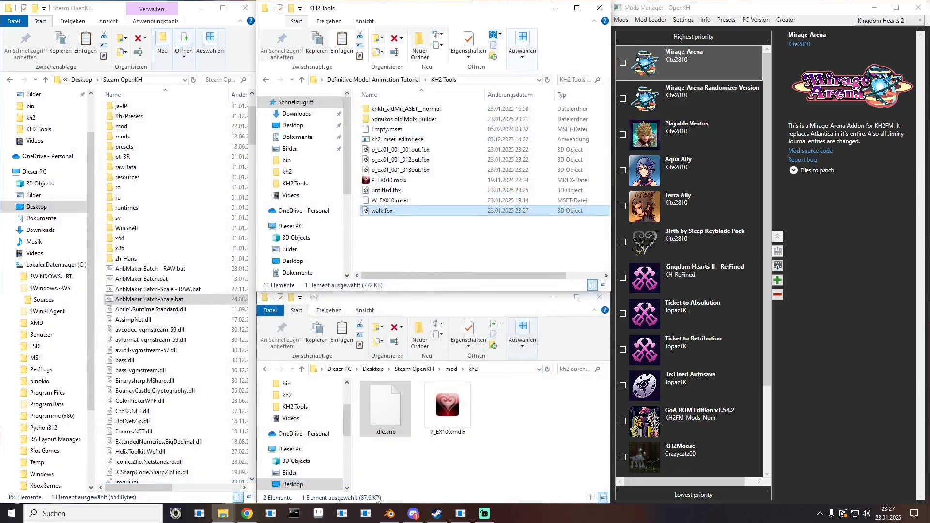
- Switch back to Blender and set the timeline's end frame to 25
click(389, 514)
scroll(601, 355, down, 4)
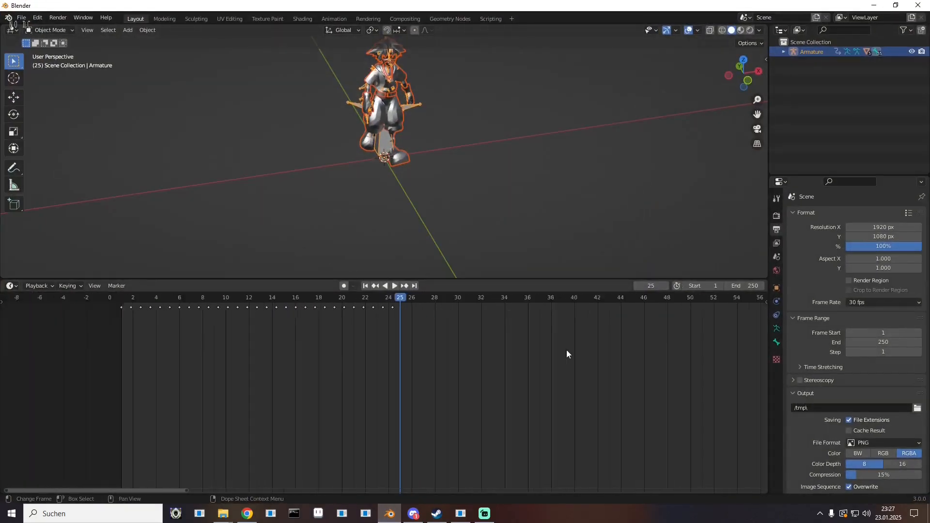
click(737, 289)
text(24)
key(Return)
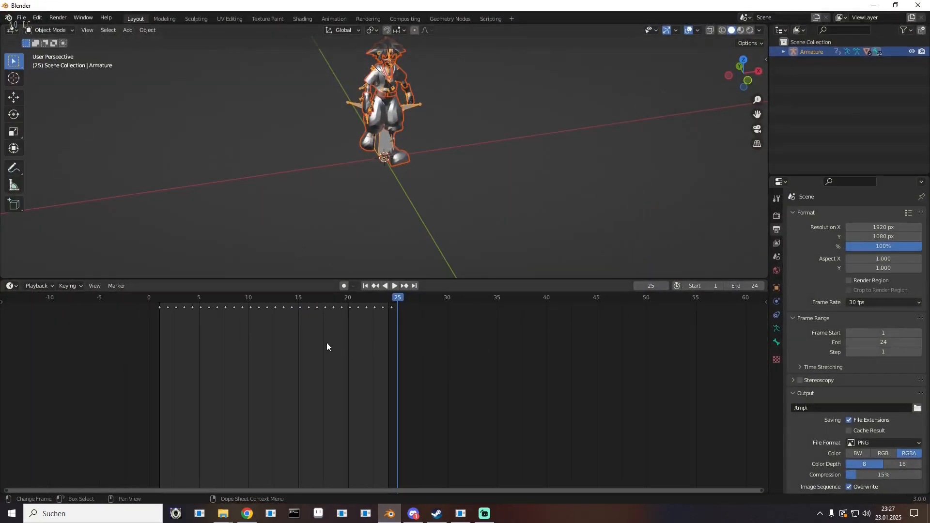
click(763, 287)
- Play the walk animation and examine the character's loop up close in the viewport
click(395, 286)
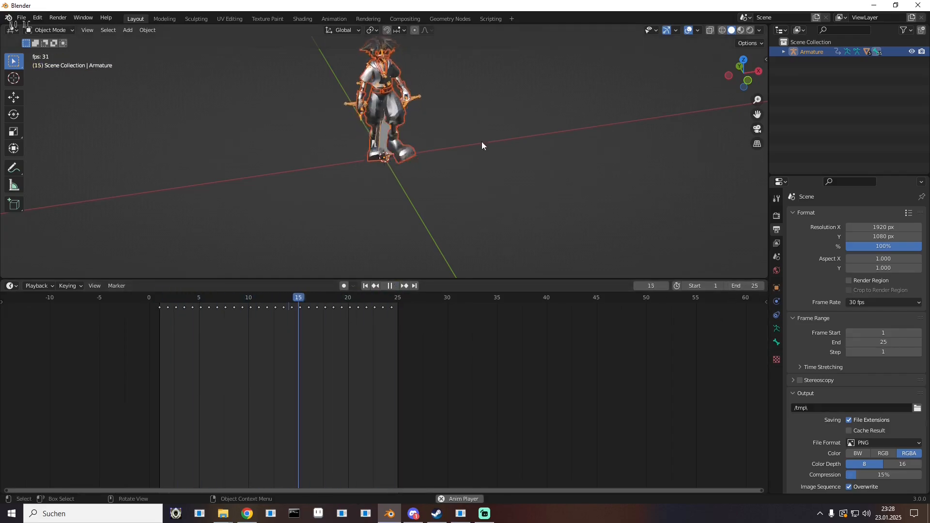
drag(346, 110, 330, 159)
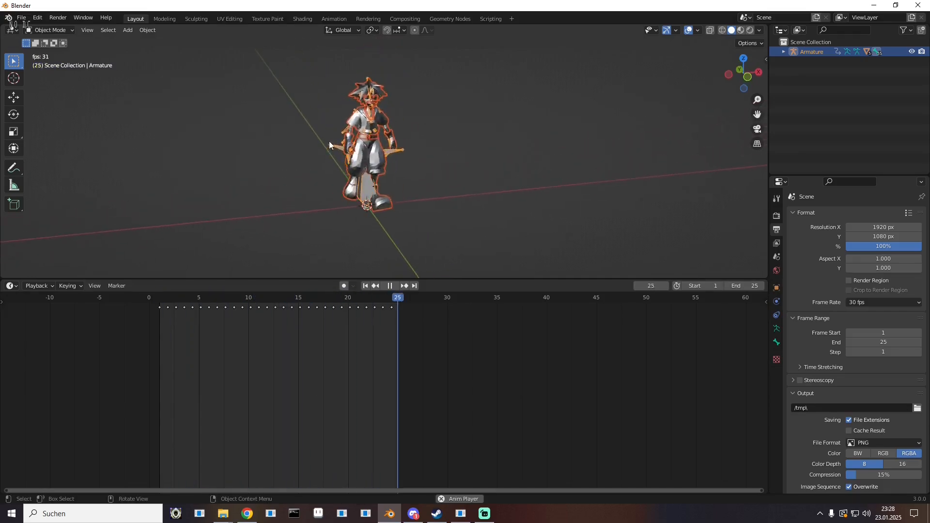
scroll(331, 141, up, 3)
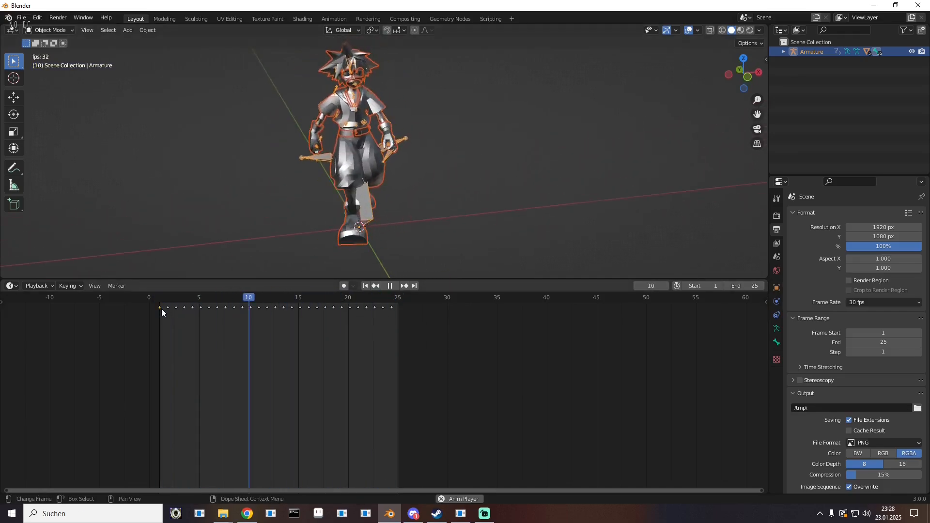
click(391, 286)
- Paste the copied first keyframe at frame 25 and play the animation
click(398, 300)
key(ctrl+v)
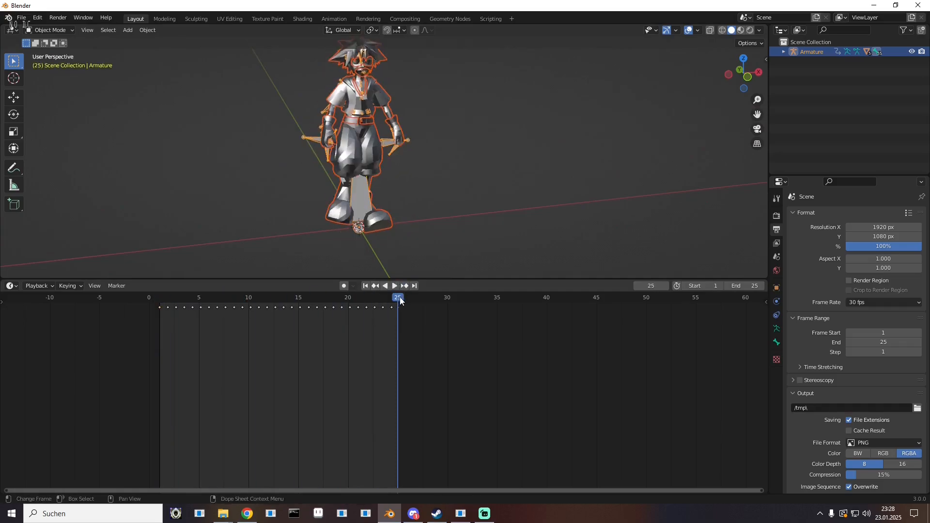
click(395, 287)
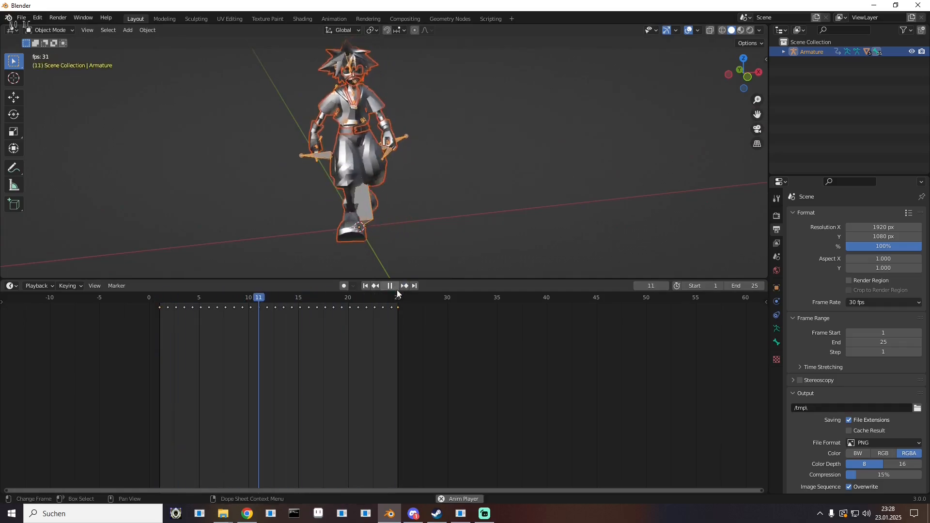
- Set the timeline's end frame to 26 and move the walk animation's last keyframe from frame 25 to frame 26
click(761, 286)
drag(398, 307, 409, 308)
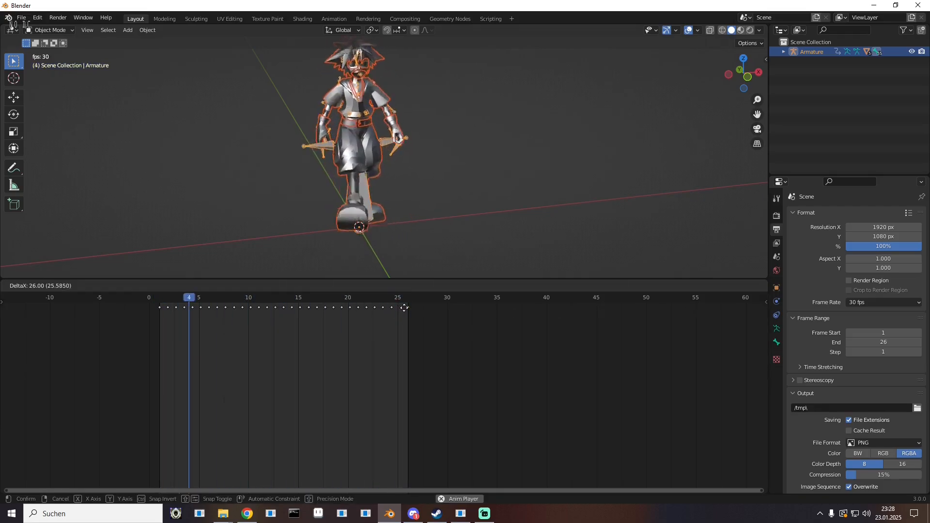
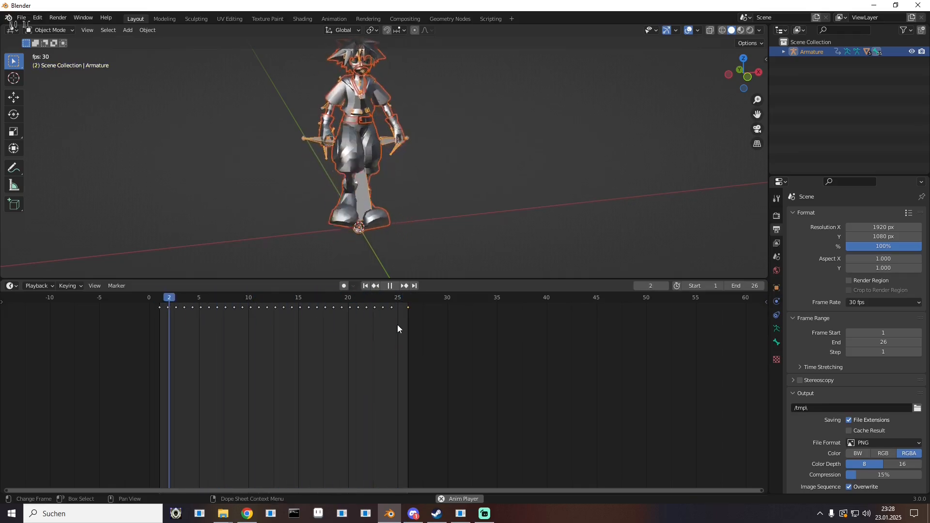
click(391, 285)
- Export the walk animation as FBX again, overwriting walk.fbx
click(21, 18)
mouse_move(68, 156)
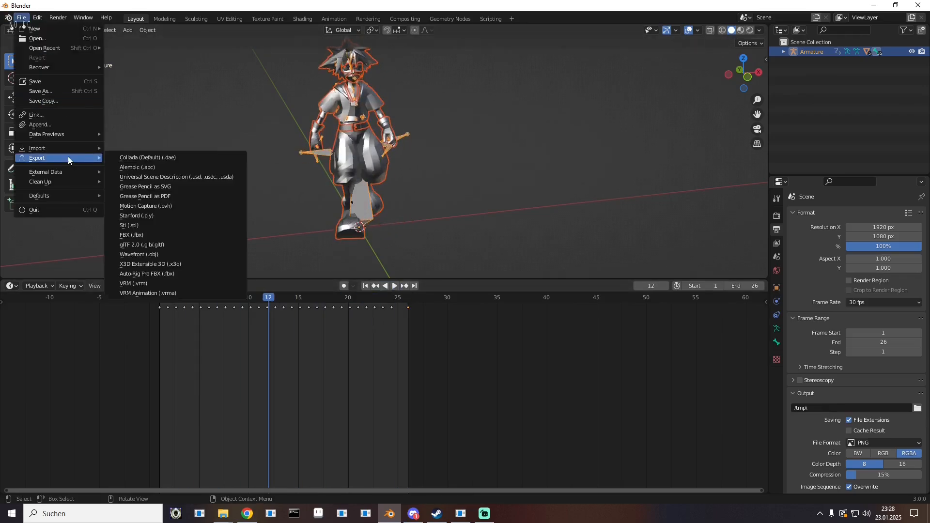
click(154, 235)
click(608, 417)
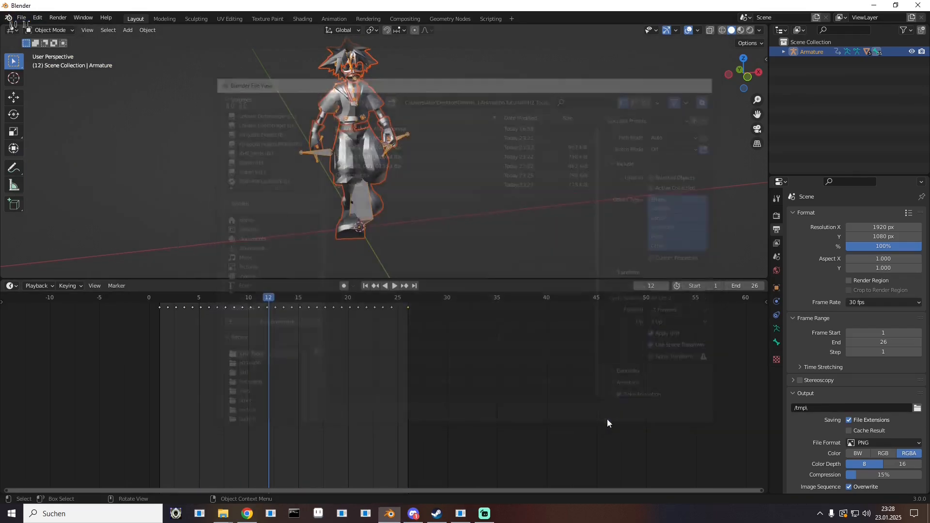
- Open the re-exported walk.fbx from the KH2 Tools folder in 3D-Viewer, examine its loop up close, and close the viewer
click(875, 4)
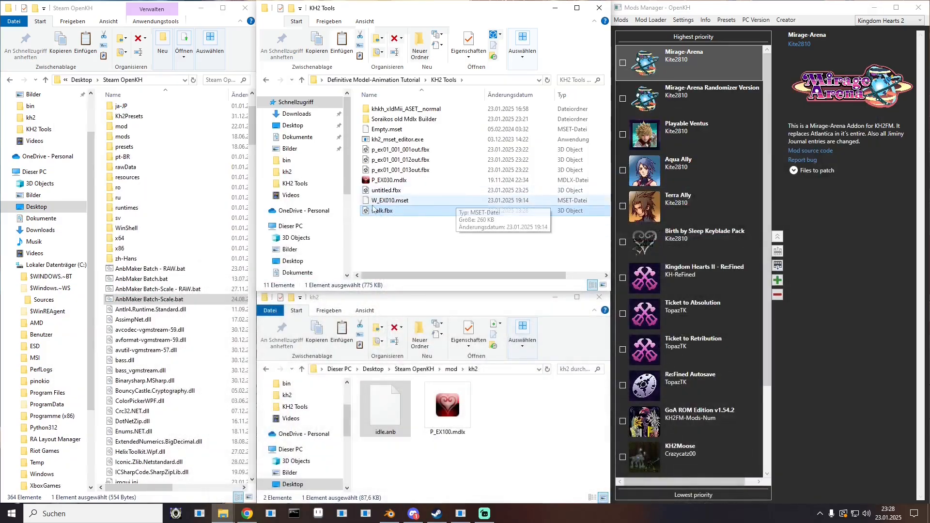
double_click(373, 202)
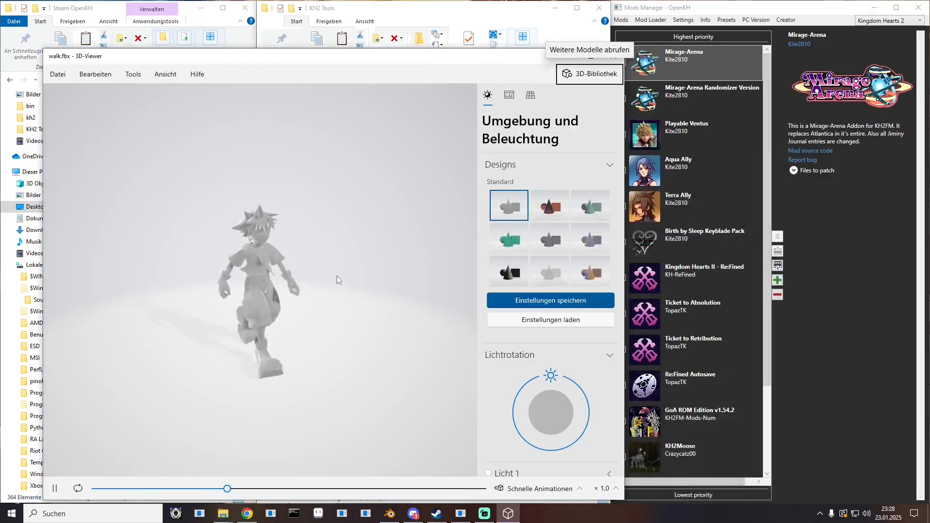
scroll(313, 278, up, 5)
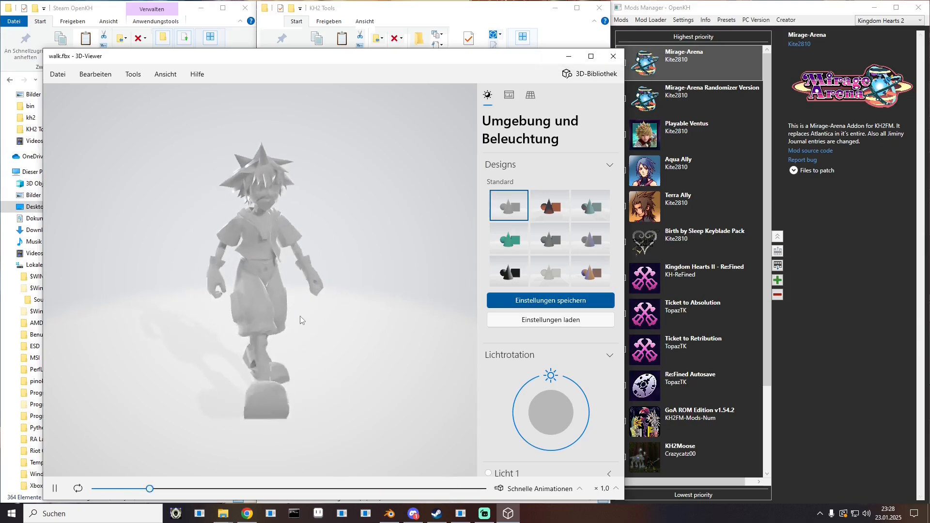
click(614, 57)
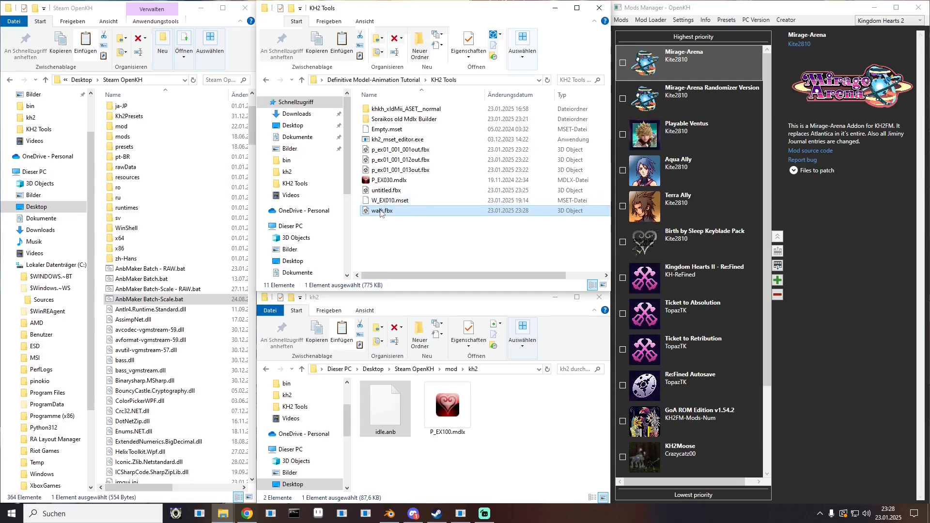
- Run walk.fbx through AnbMaker Batch-Scale.bat with root bone name Root and position scaling value 100
drag(381, 212, 167, 304)
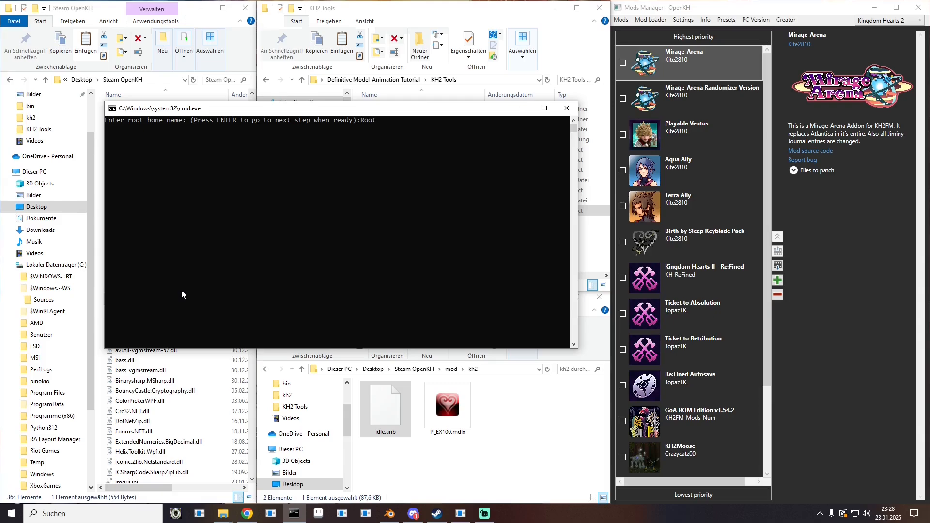
key(Return)
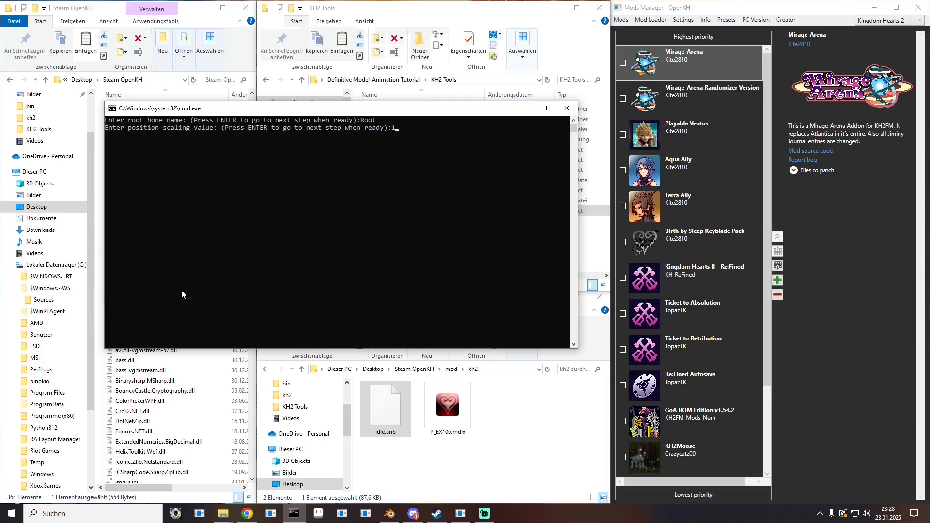
key(Return)
- Give the mod\kh2 folder as the output location, generate the walk anb, and close the console
click(532, 421)
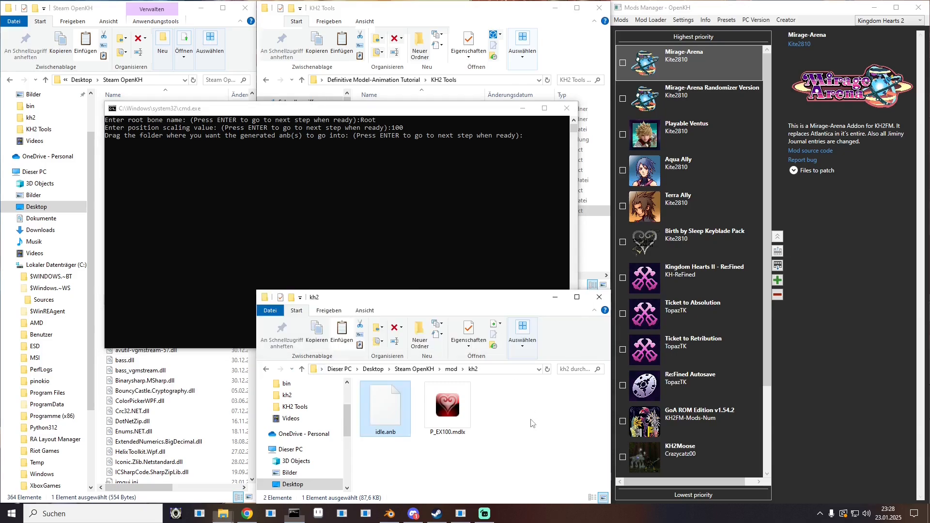
click(592, 261)
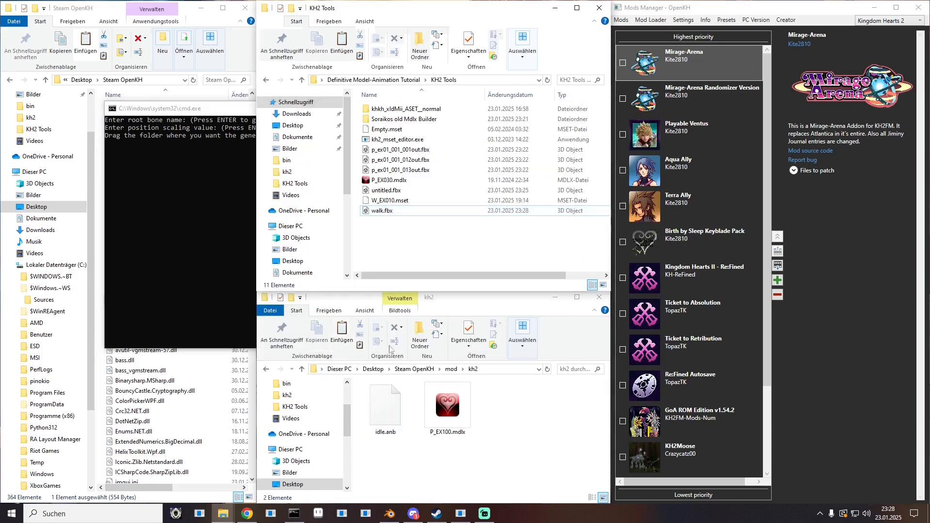
click(452, 369)
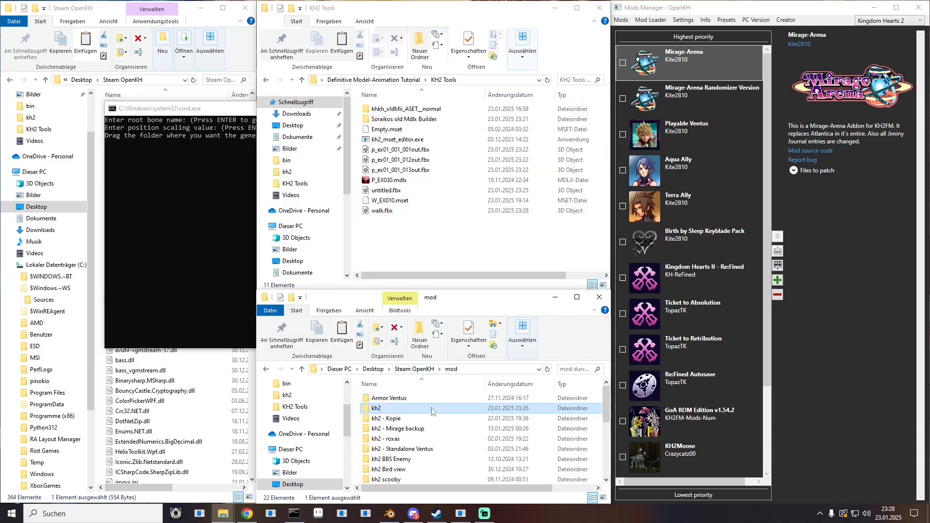
click(167, 243)
key(Return)
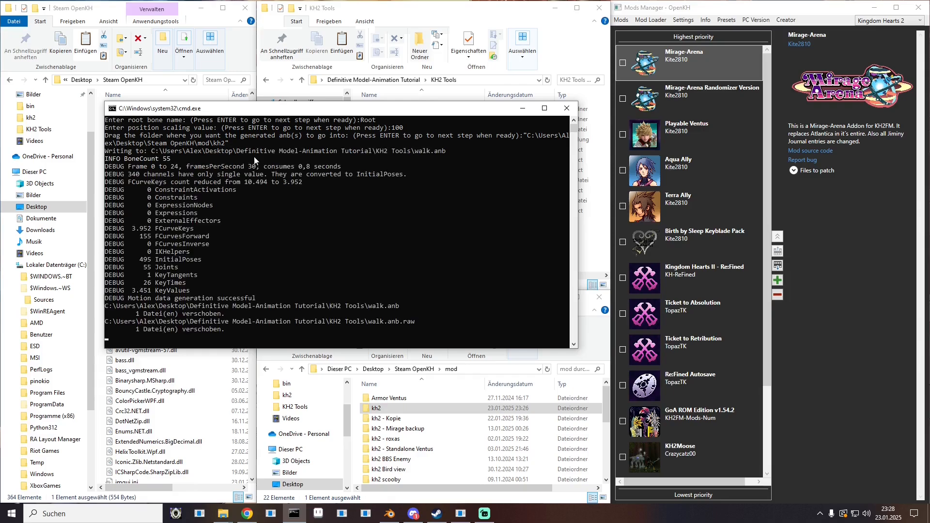
click(567, 108)
- Open the kh2 output folder and delete walk.anb.raw
double_click(394, 411)
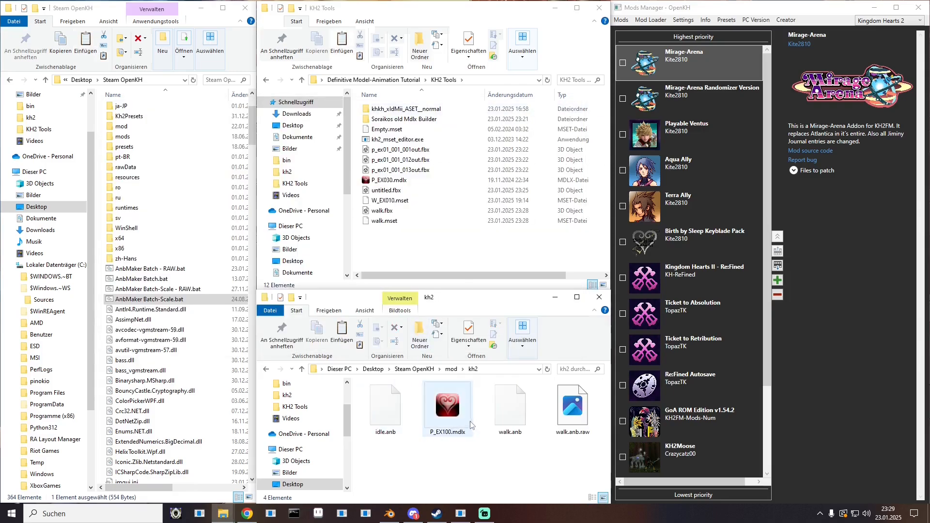
click(573, 414)
key(Delete)
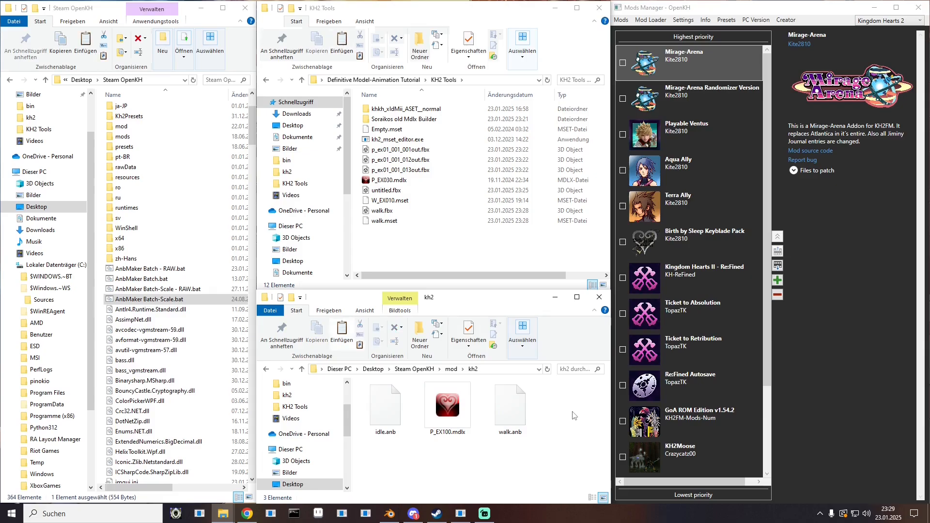
- Switch to Blender, start a new General file without saving, and delete all default scene objects
click(390, 514)
click(21, 17)
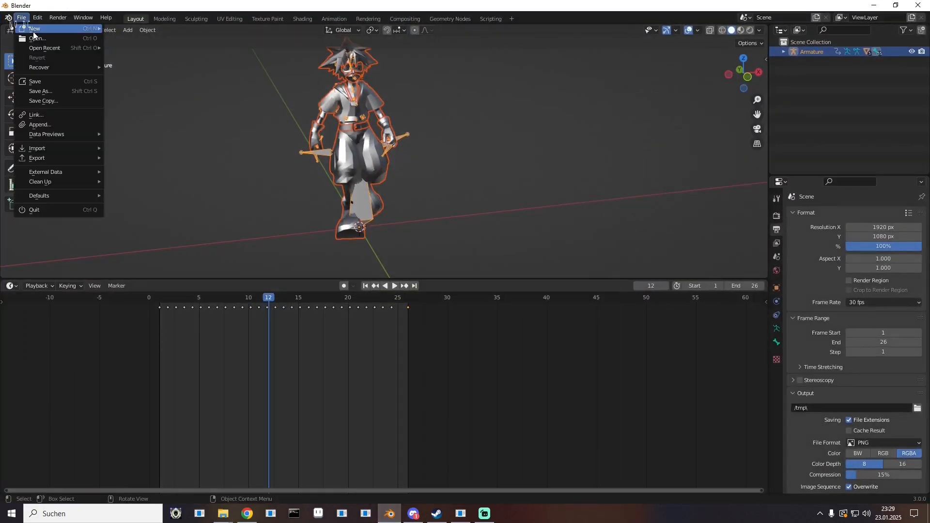
mouse_move(48, 28)
click(158, 29)
click(496, 275)
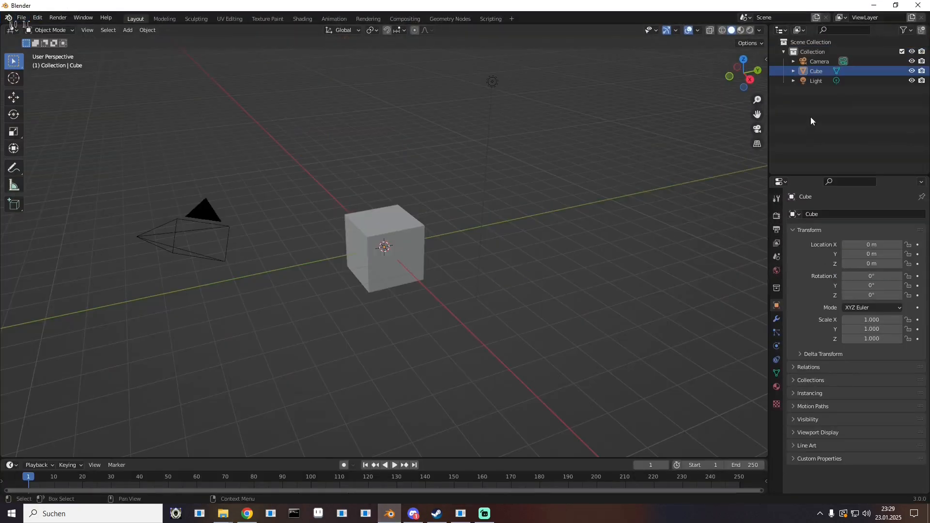
drag(823, 121, 816, 95)
key(Delete)
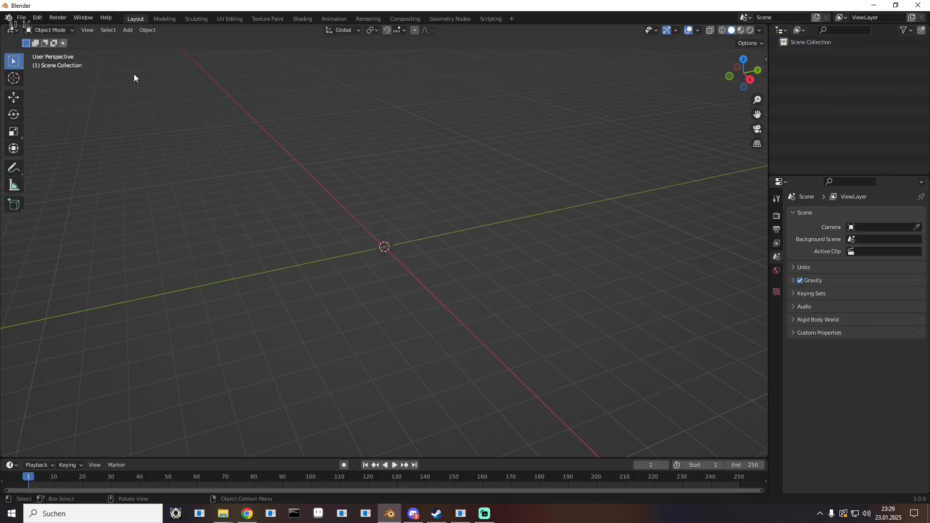
- Import p_ex01_001_013out.fbx from the KH2 Tools folder as FBX
click(19, 18)
mouse_move(60, 147)
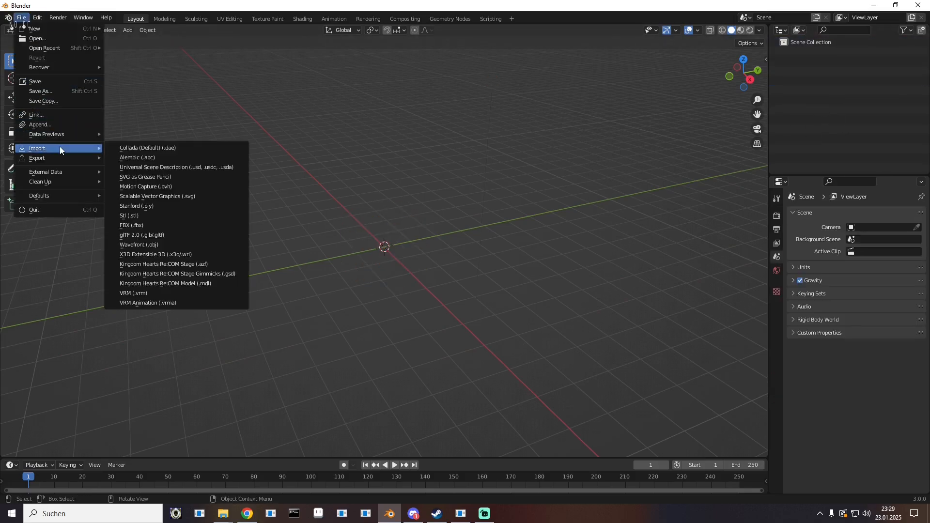
click(143, 234)
click(243, 359)
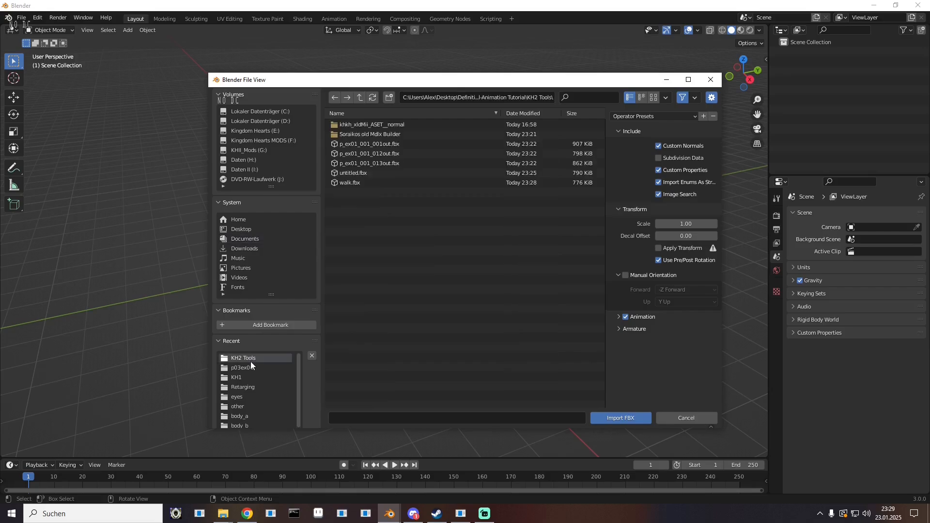
double_click(364, 164)
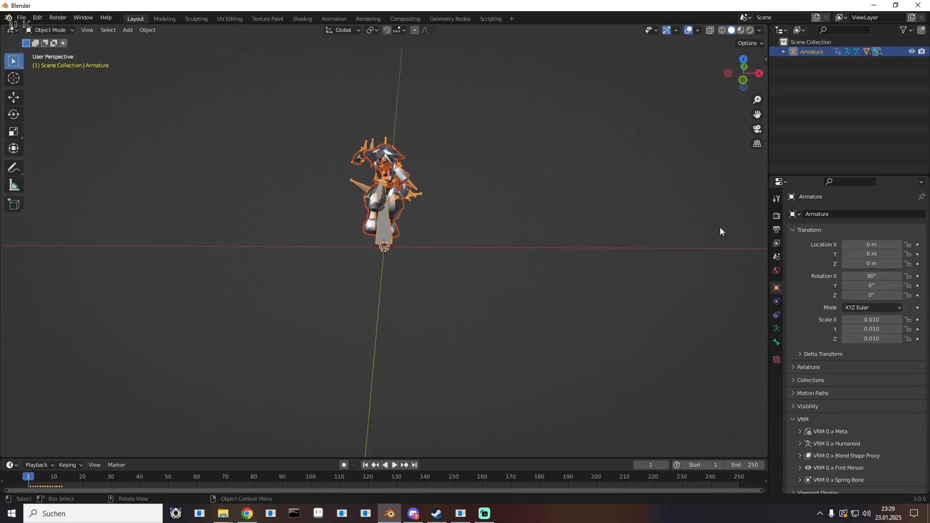
- Set the scene's frame rate to 30 fps
click(777, 230)
click(851, 305)
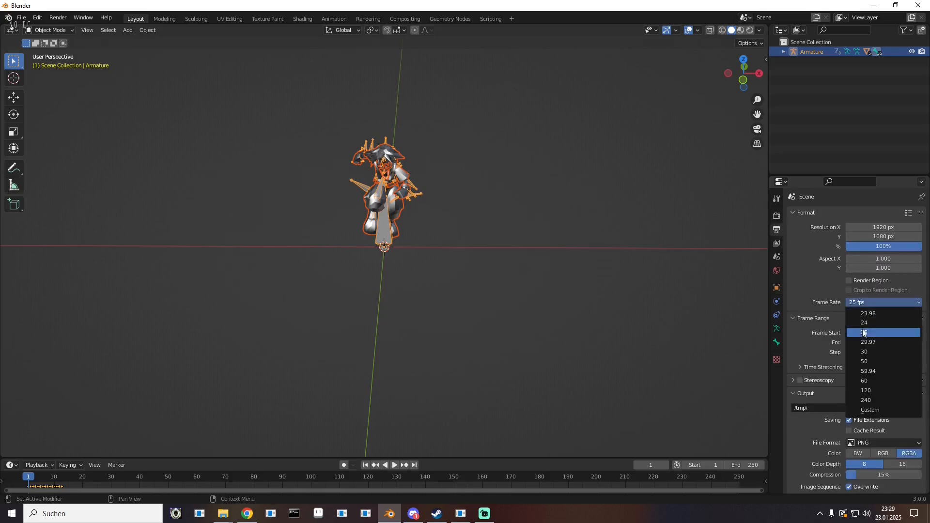
click(864, 303)
click(865, 352)
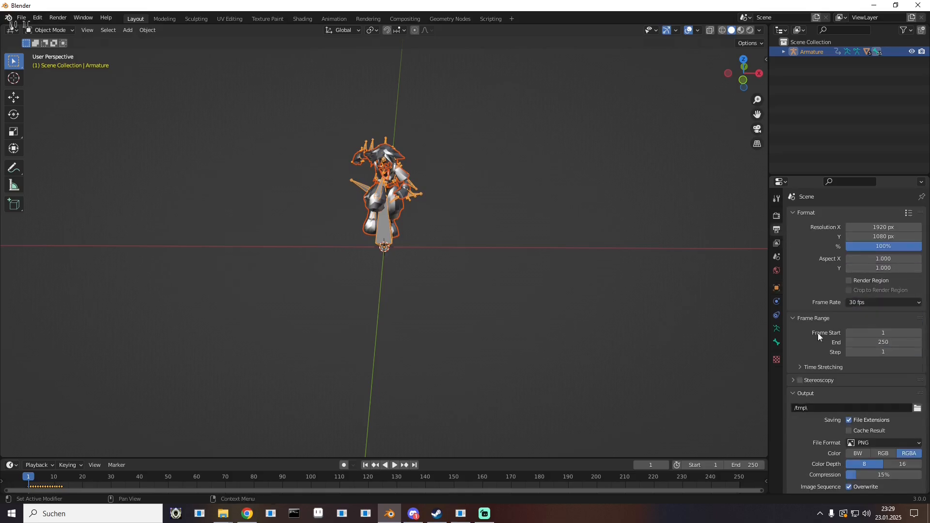
- Enlarge the timeline, set the animation's end frame to 14, and play it
drag(105, 458, 116, 306)
scroll(408, 411, up, 8)
scroll(280, 335, up, 3)
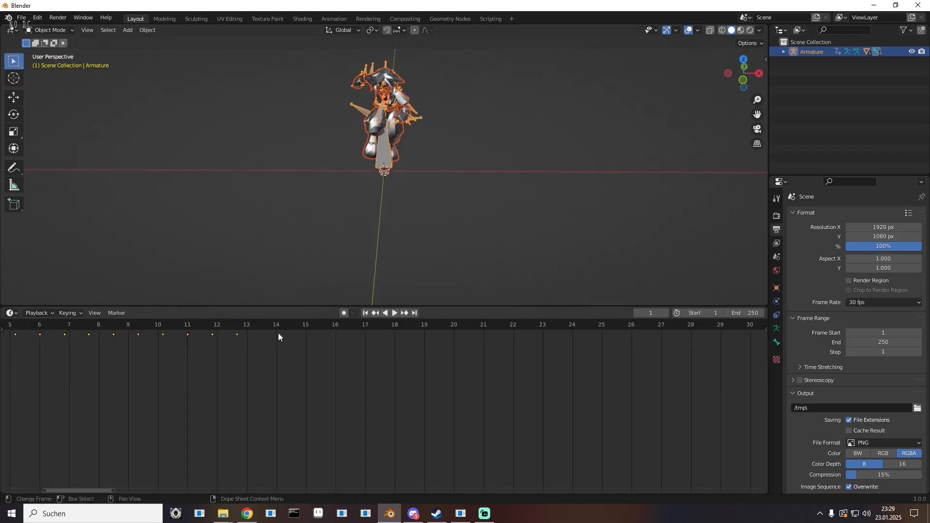
click(246, 326)
key(space)
key(space)
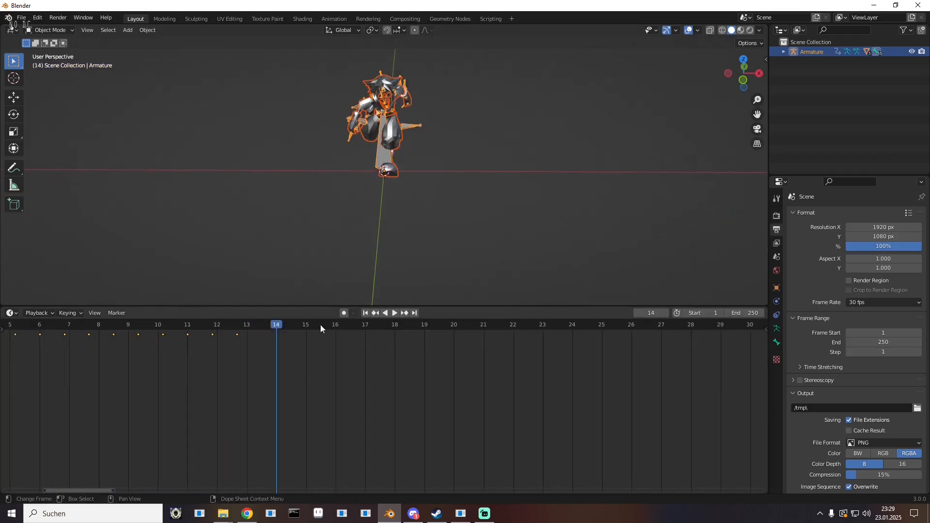
click(741, 314)
text(1)
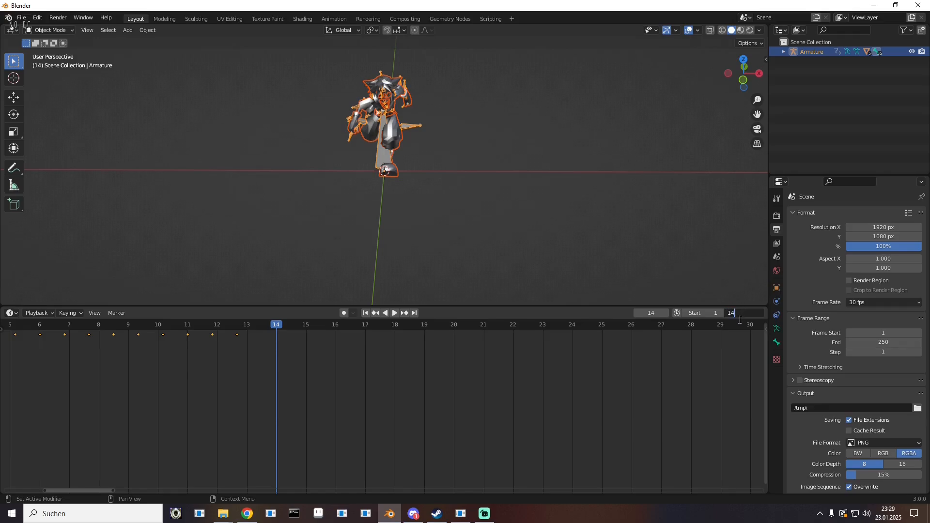
text(4)
key(Return)
click(394, 314)
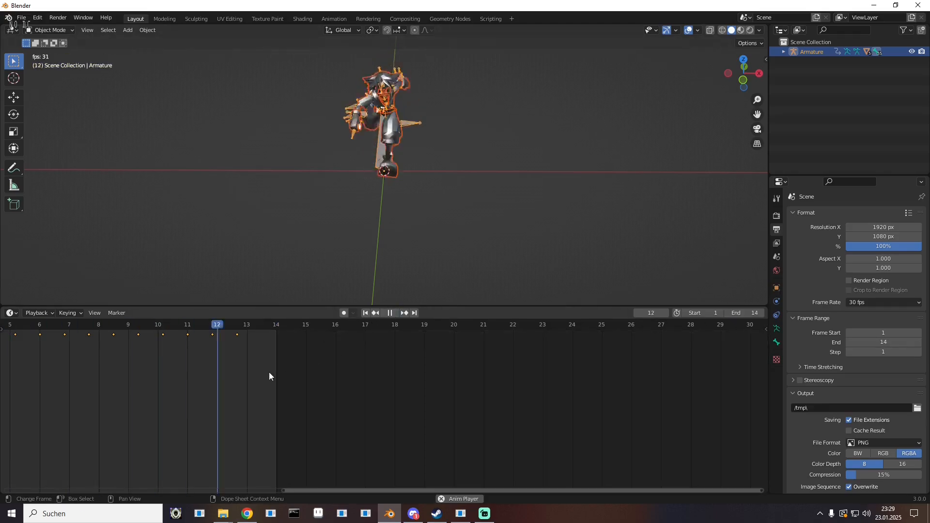
- Copy the first keyframe, paste it at frame 14, and play the animation to check the loop
scroll(269, 373, left, 6)
scroll(606, 407, left, 1)
scroll(158, 329, up, 1)
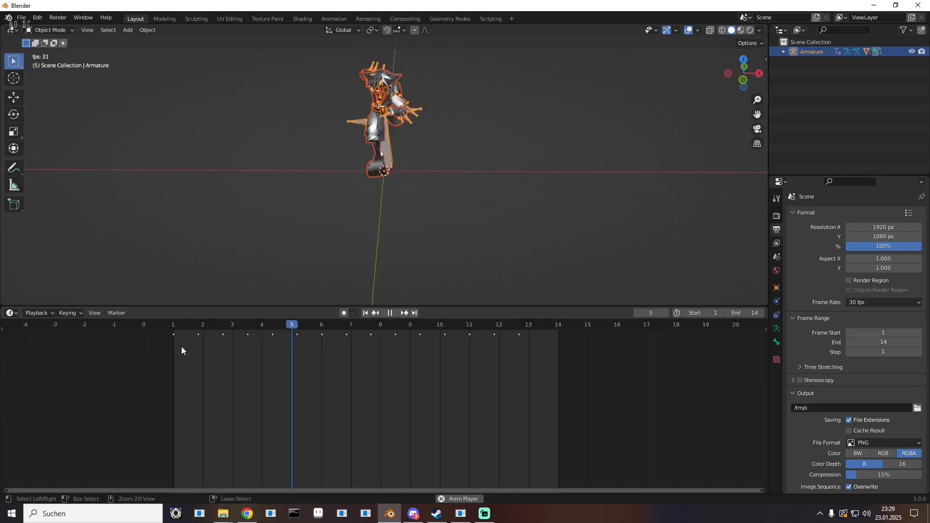
click(179, 344)
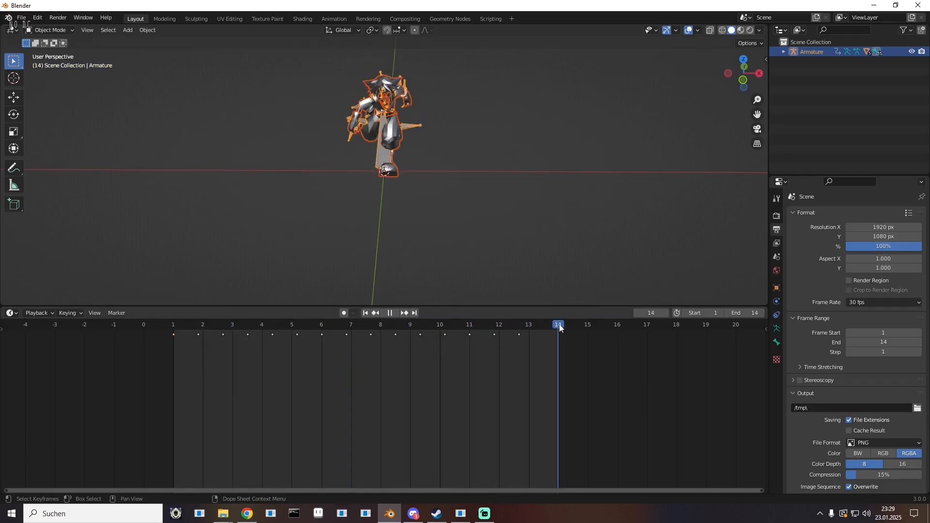
click(389, 314)
click(394, 313)
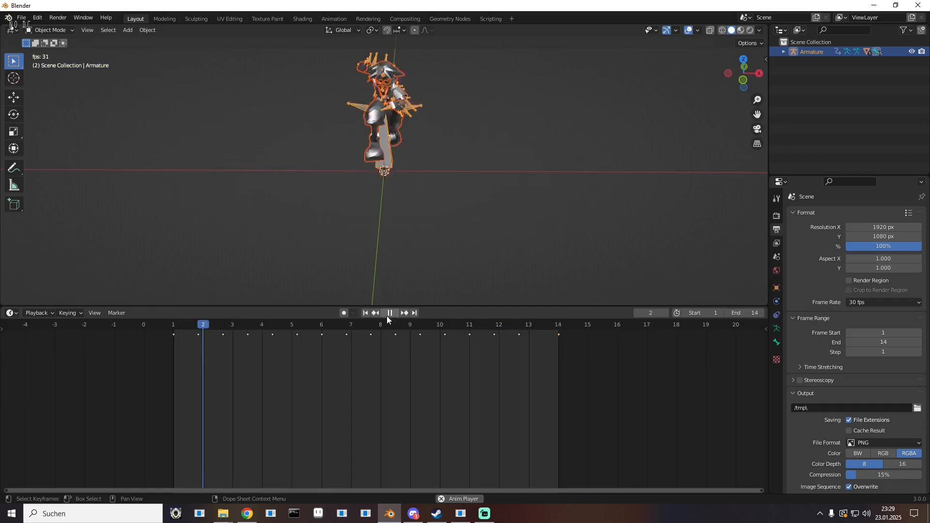
click(390, 314)
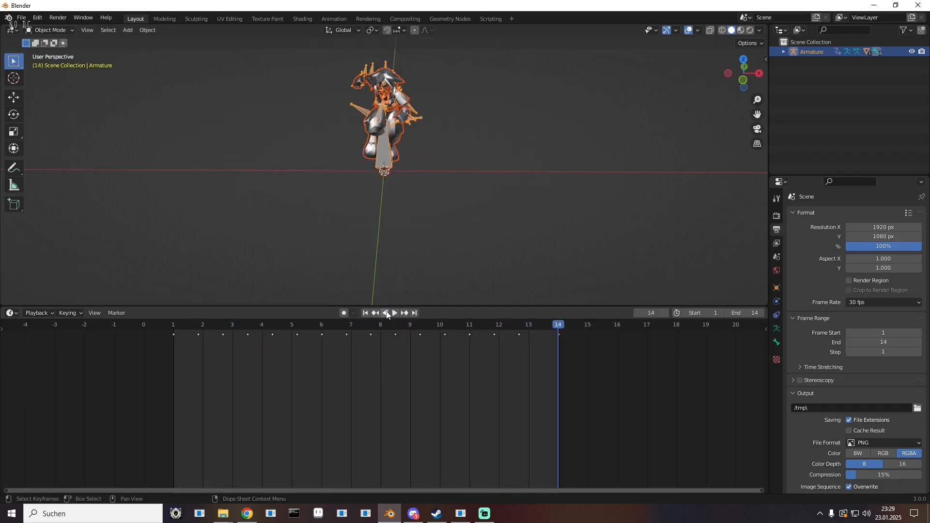
- Start an FBX export into the KH2 Tools folder and name the file run.fbx
click(21, 17)
mouse_move(71, 159)
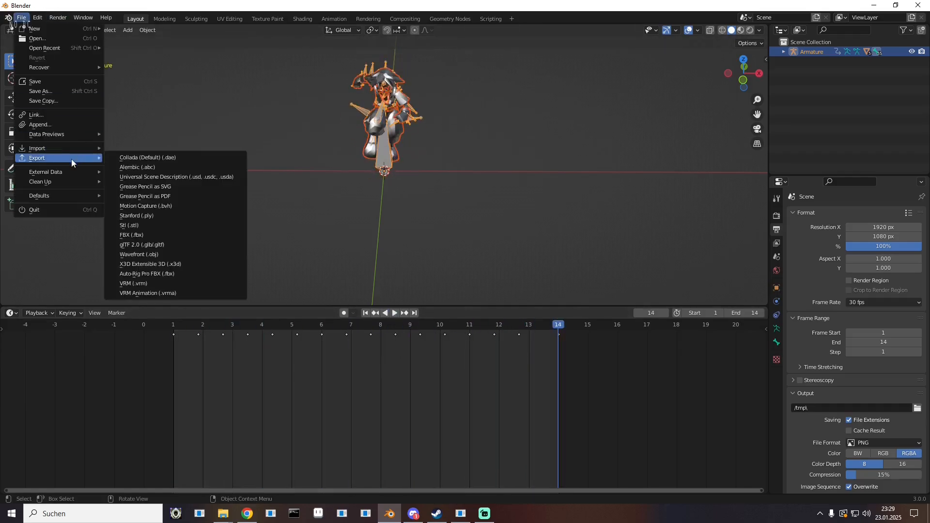
click(156, 234)
click(251, 357)
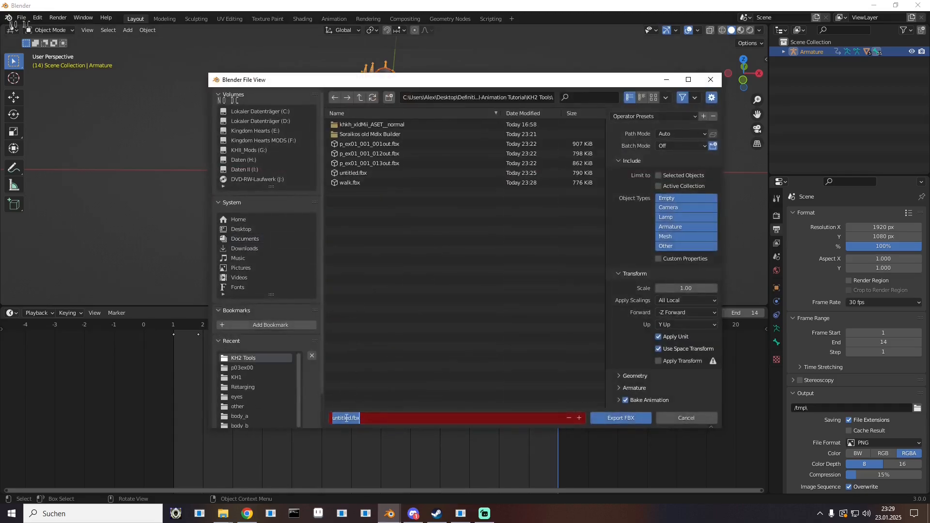
text(run)
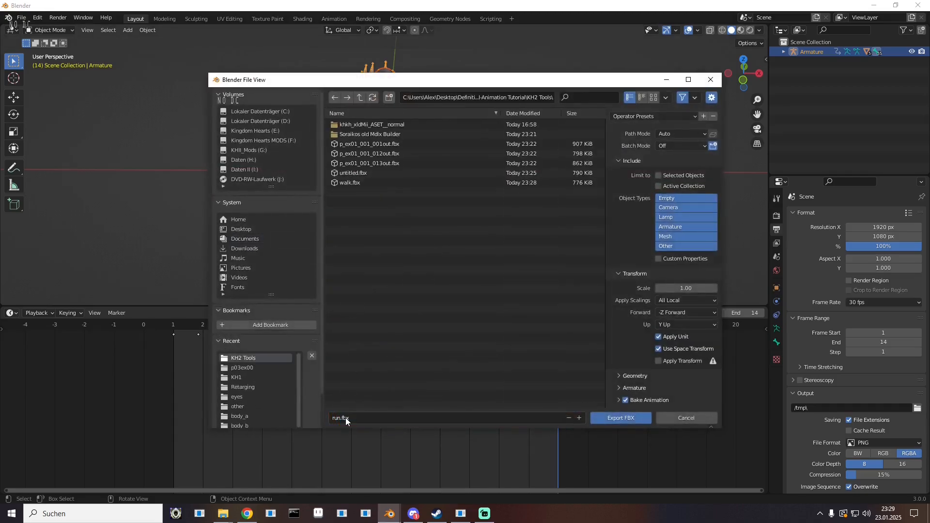
- Turn off Add Leaf Bones and two Bake Animation options, including NLA Strips, and export the FBX
click(619, 388)
scroll(616, 391, down, 3)
click(617, 401)
click(679, 388)
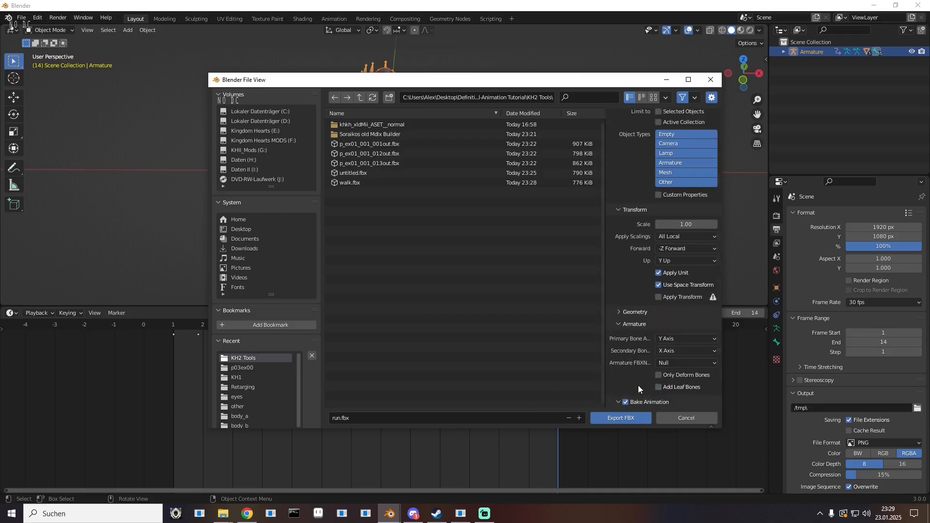
scroll(638, 385, down, 4)
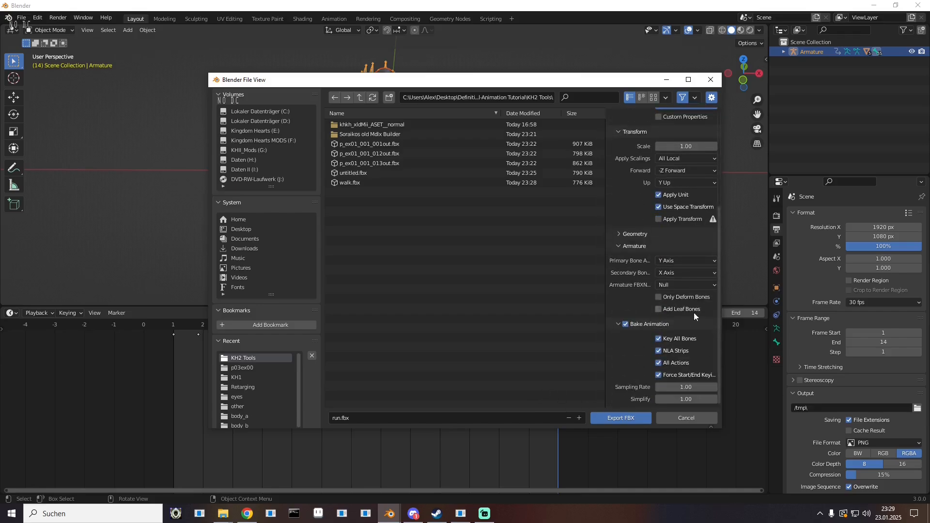
click(682, 339)
click(676, 351)
click(613, 418)
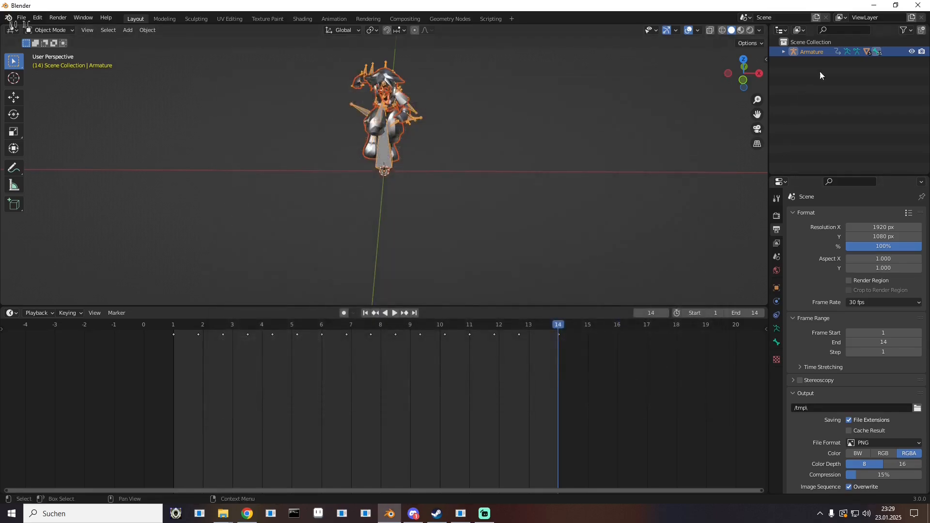
- Switch to the KH2 Tools folder, play run.fbx in 3D-Viewer to check the run loop, and close the viewer
click(875, 6)
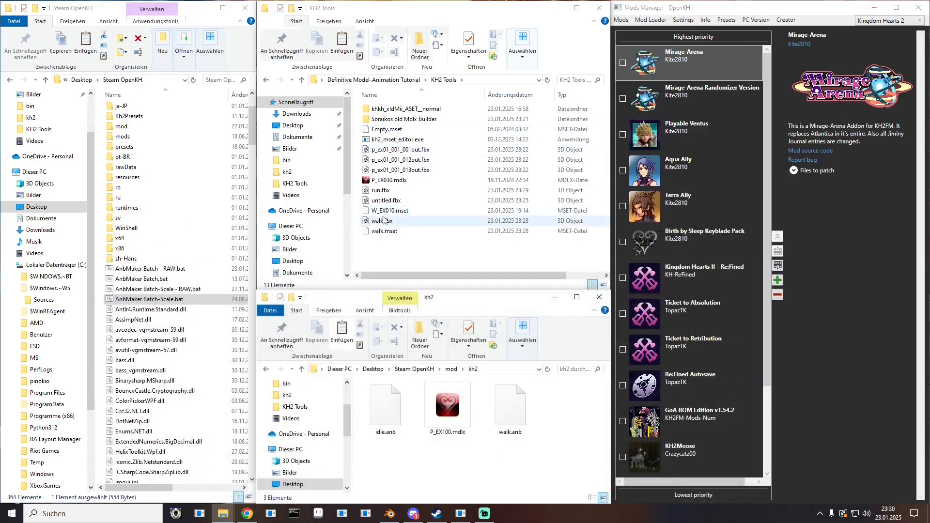
double_click(378, 192)
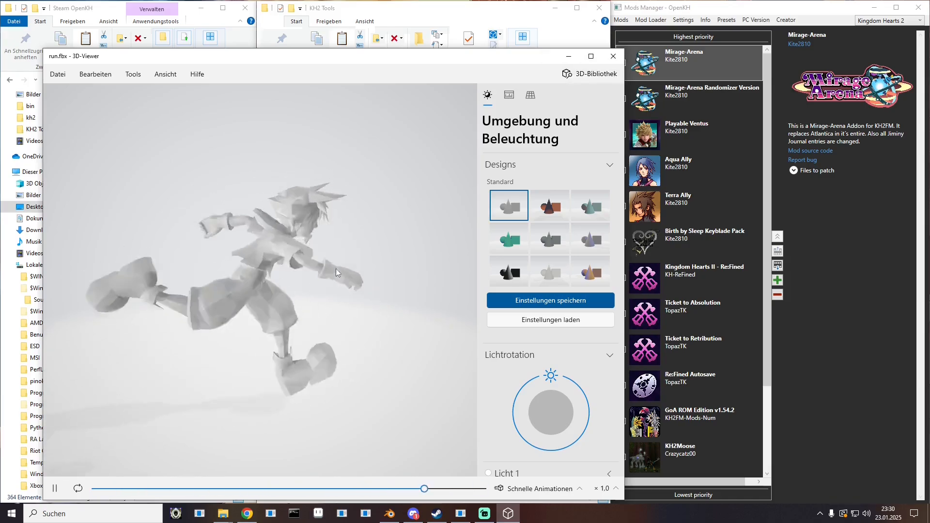
key(alt+F4)
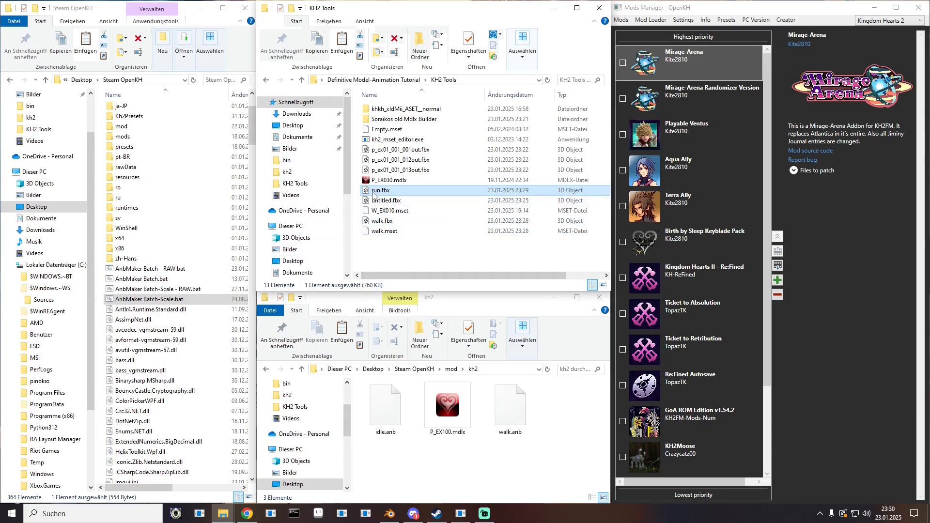
- Convert run.fbx with AnbMaker Batch-Scale.bat, using root bone Root, position scaling 100 and mod\kh2 as the output folder
drag(374, 194, 183, 299)
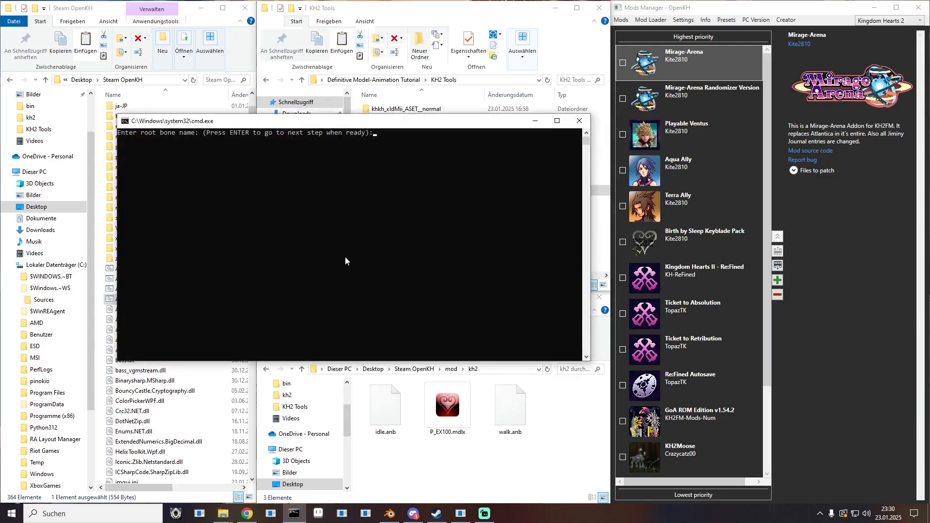
text(Root)
key(Return)
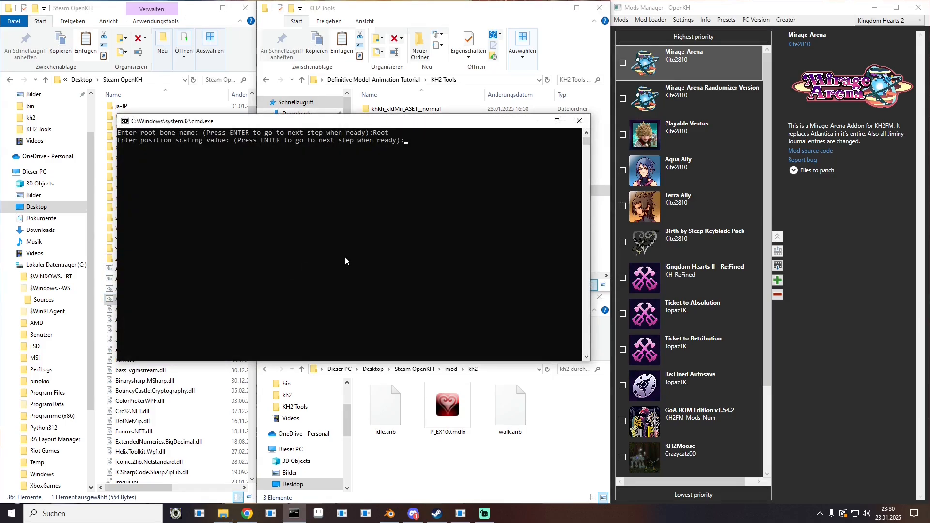
text(100)
key(Return)
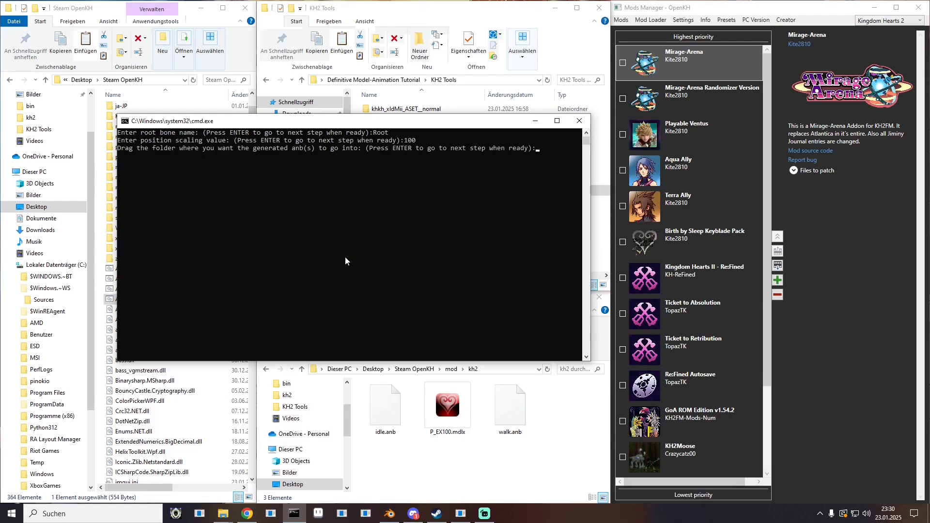
click(451, 368)
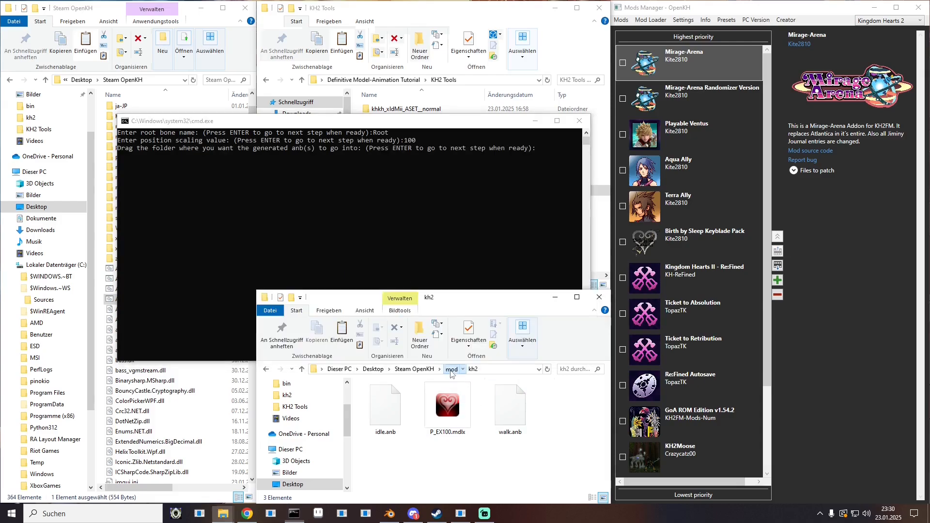
drag(383, 408, 361, 251)
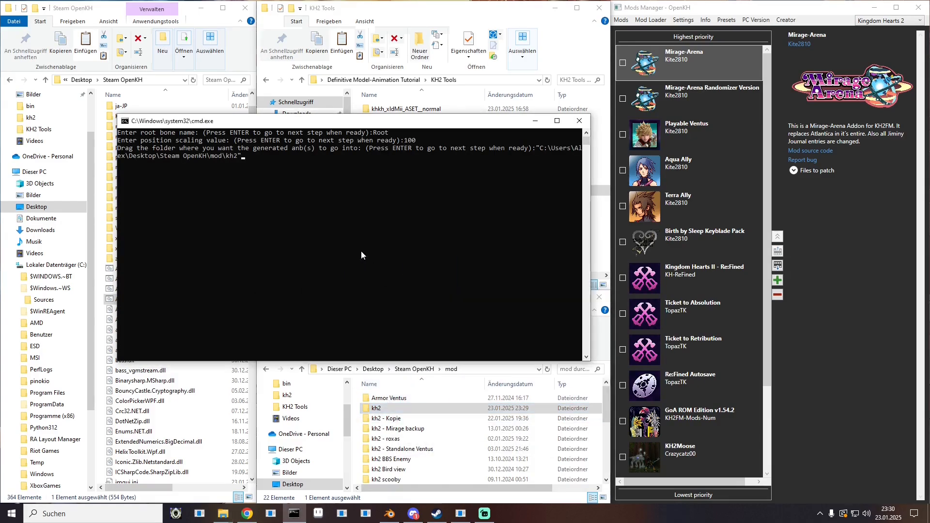
key(Return)
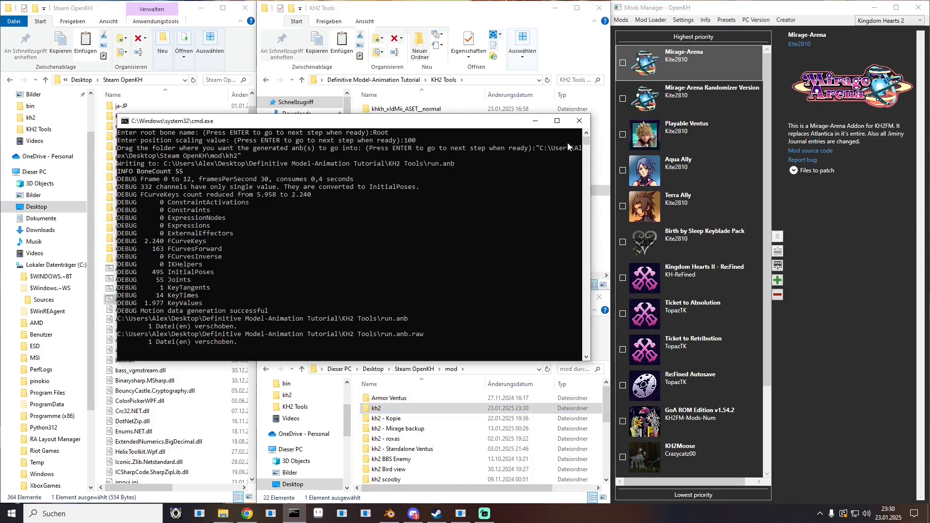
click(576, 124)
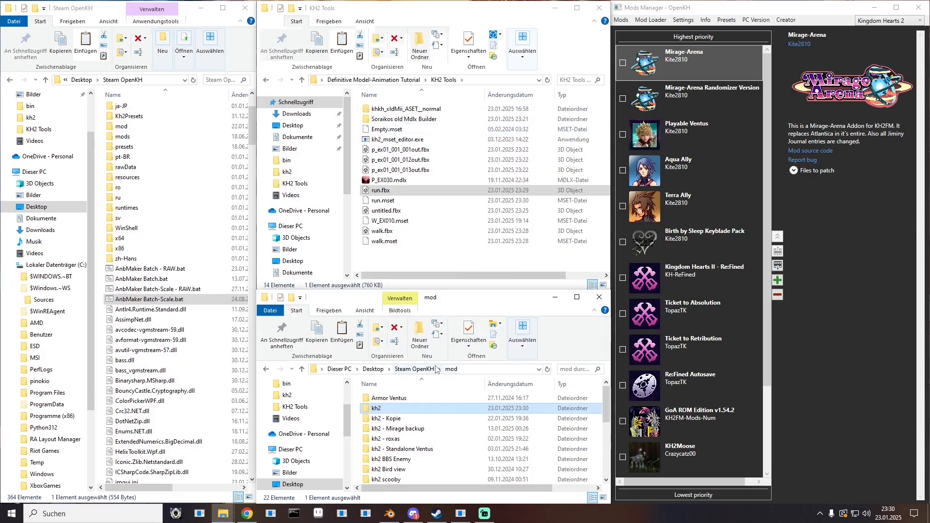
- Delete run.anb.raw from the mod\kh2 folder
double_click(397, 411)
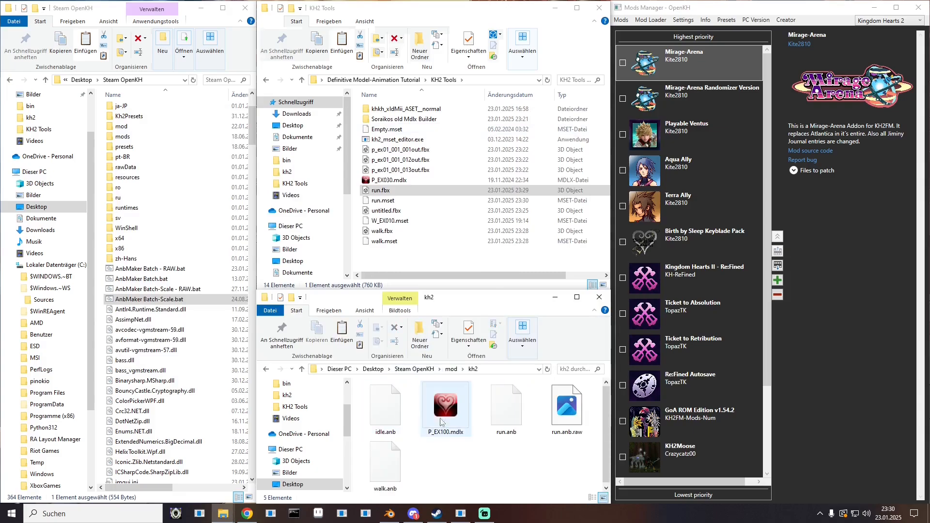
click(587, 436)
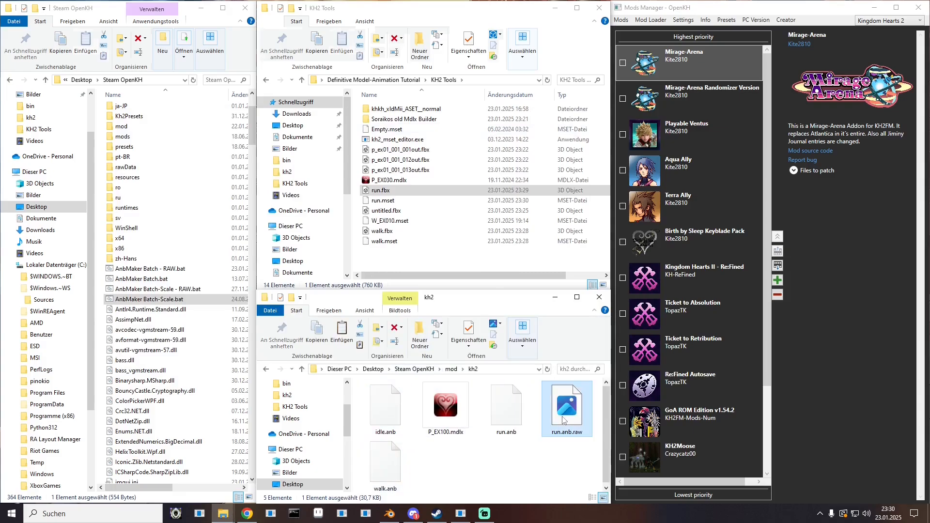
key(Delete)
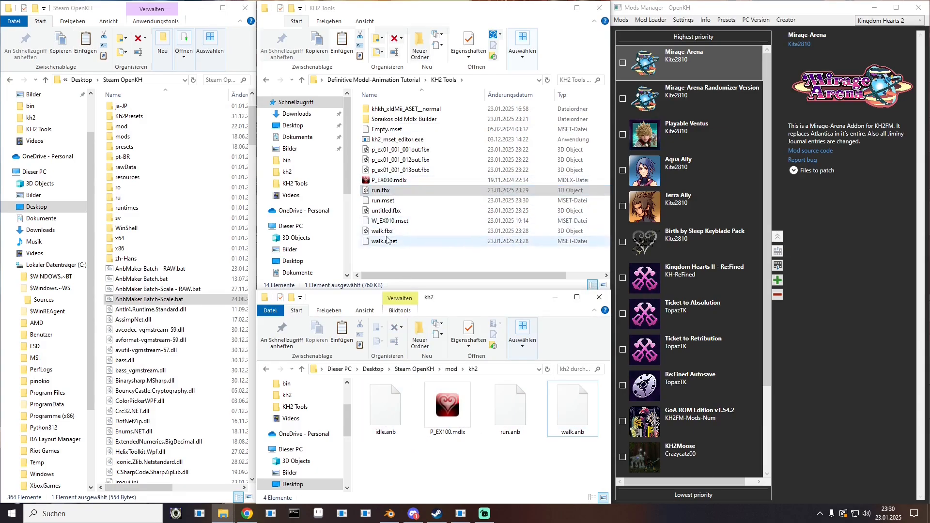
- Delete the walk and run FBX and mset files, untitled.fbx and the three p_ex01 FBX files from the KH2 Tools folder
drag(387, 248, 386, 229)
key(Delete)
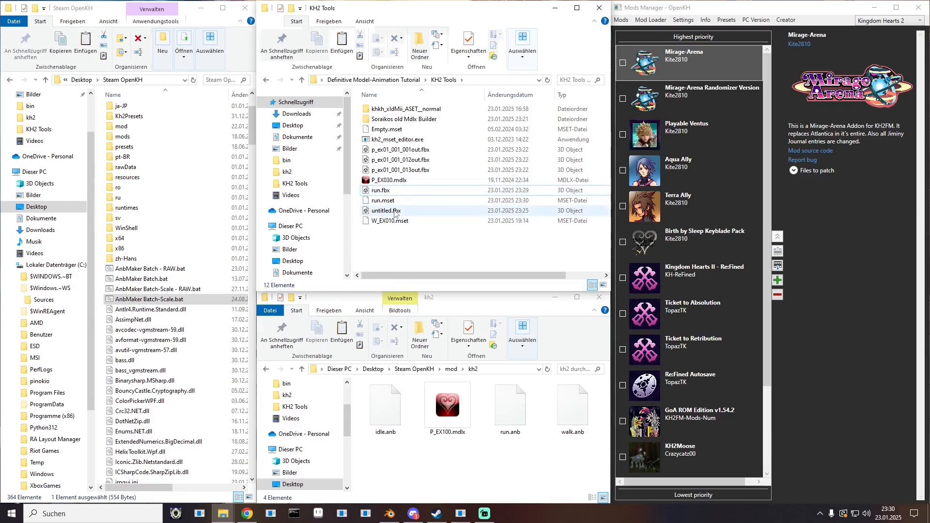
click(390, 212)
key(Delete)
click(389, 201)
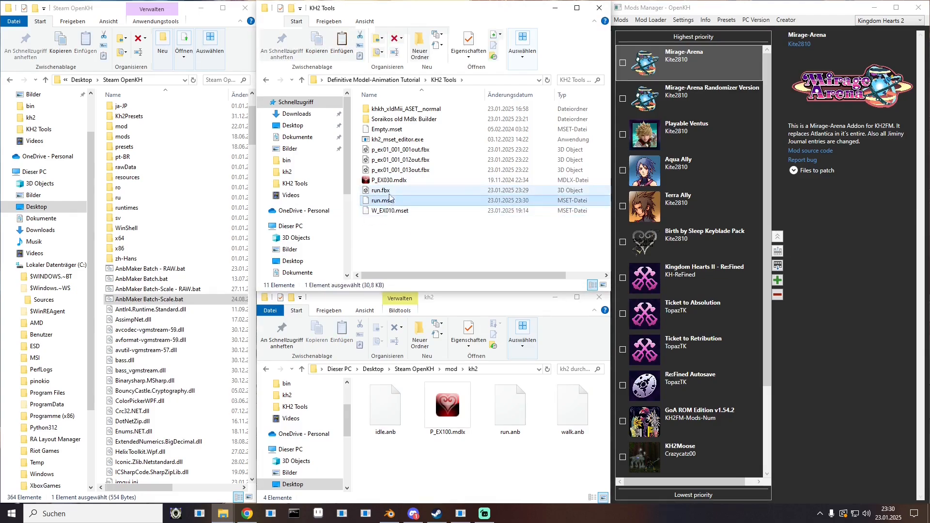
key(Delete)
click(391, 192)
key(Delete)
click(406, 167)
key(Delete)
click(406, 159)
key(Delete)
click(406, 150)
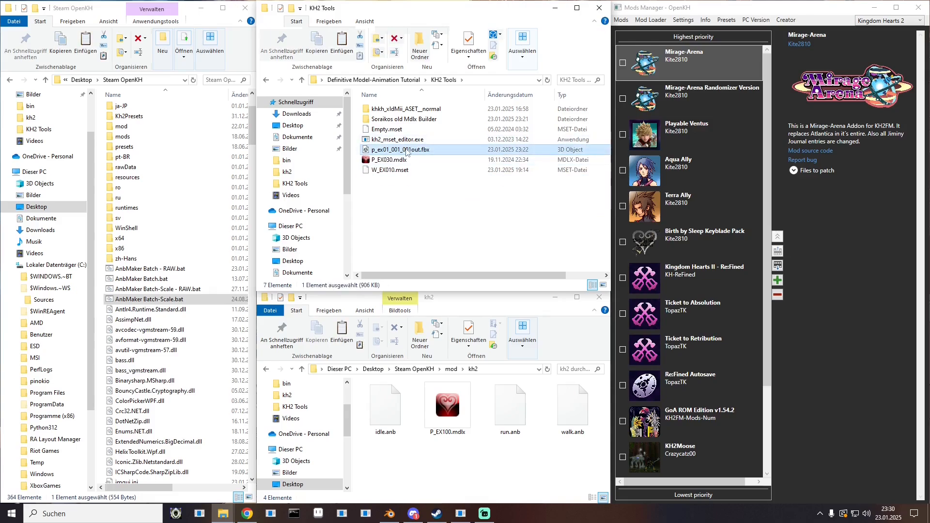
key(Delete)
- Move idle.anb, run.anb and walk.anb from the mod\kh2 folder into the KH2 Tools folder
drag(397, 424, 433, 238)
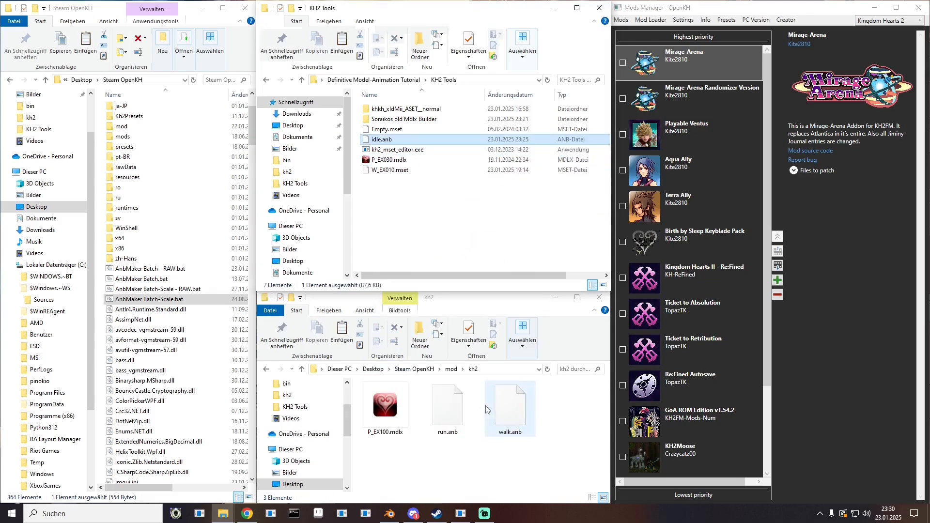
drag(448, 412, 446, 243)
drag(448, 409, 451, 214)
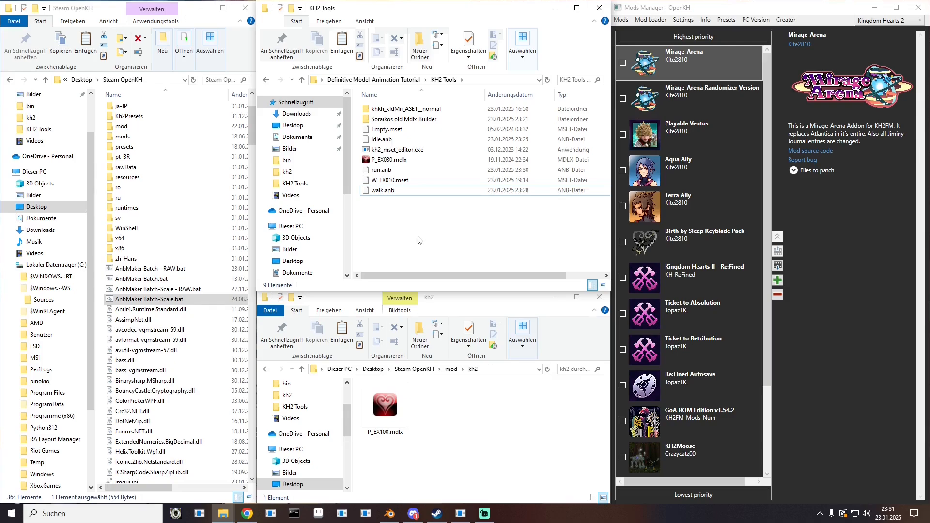
- Launch HxD and open walk.anb and run.anb from the KH2 Tools folder in it
click(92, 514)
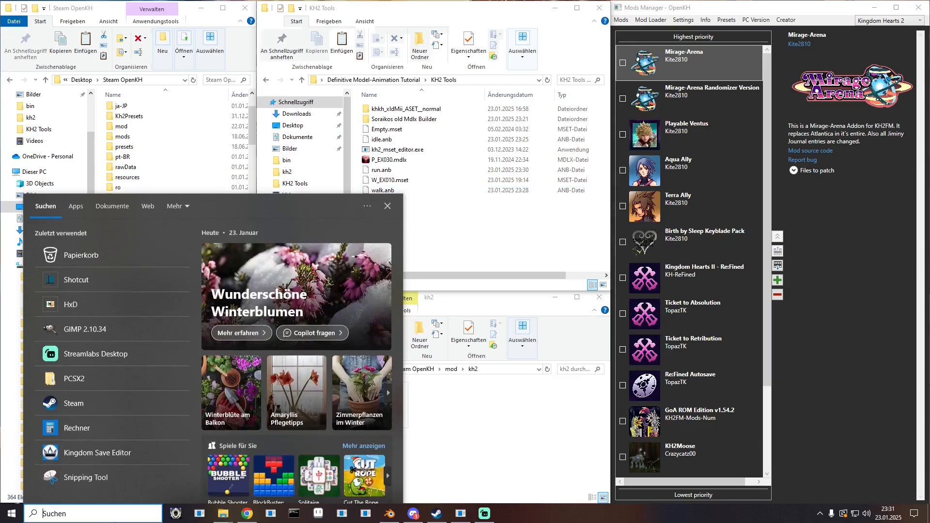
text(hxd)
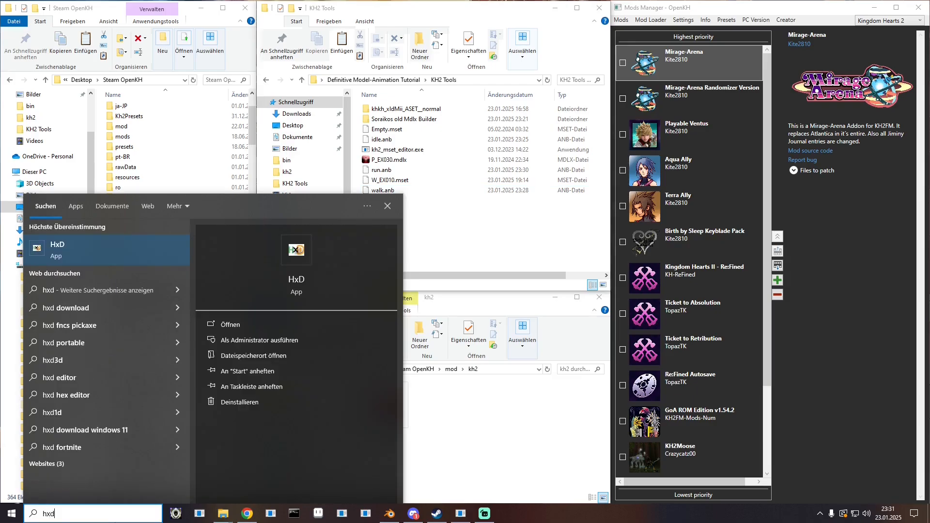
key(Return)
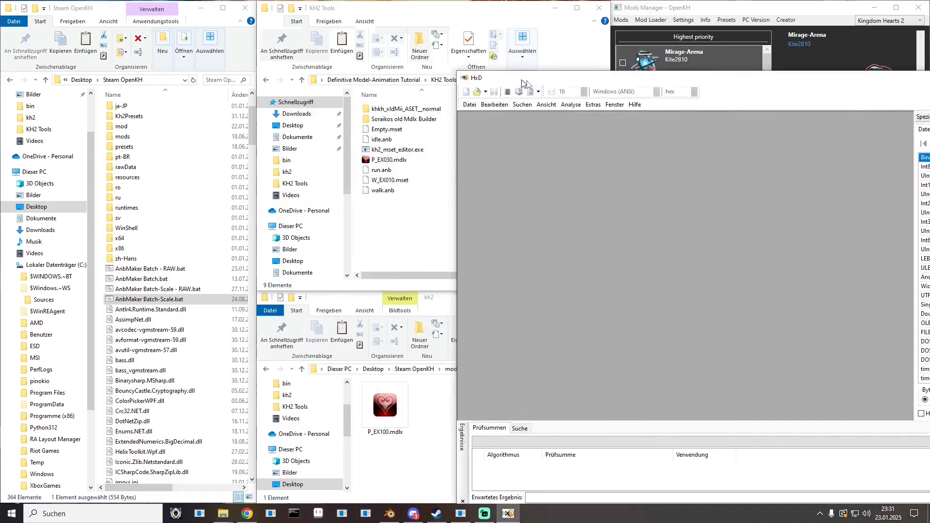
drag(523, 84, 534, 73)
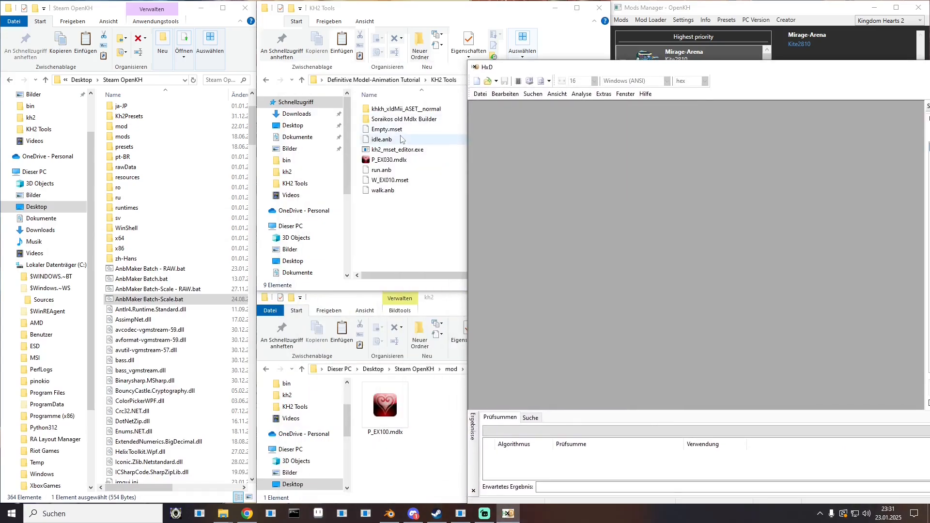
drag(377, 192, 543, 204)
drag(381, 170, 484, 179)
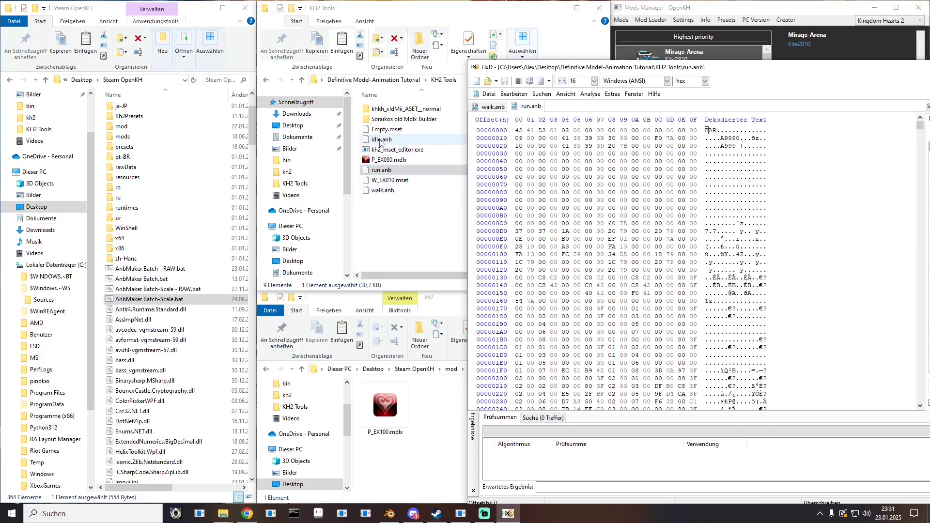
- Overwrite the last four FF bytes of run.anb, at offsets 7B10 to 7B13, with 00
double_click(542, 68)
drag(713, 106, 714, 380)
scroll(384, 250, up, 2)
drag(354, 273, 298, 278)
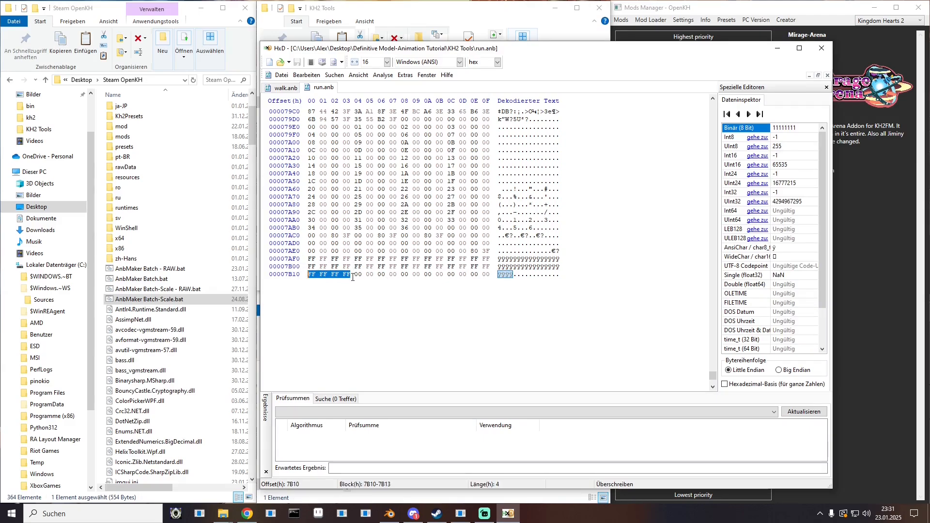
text(00000000)
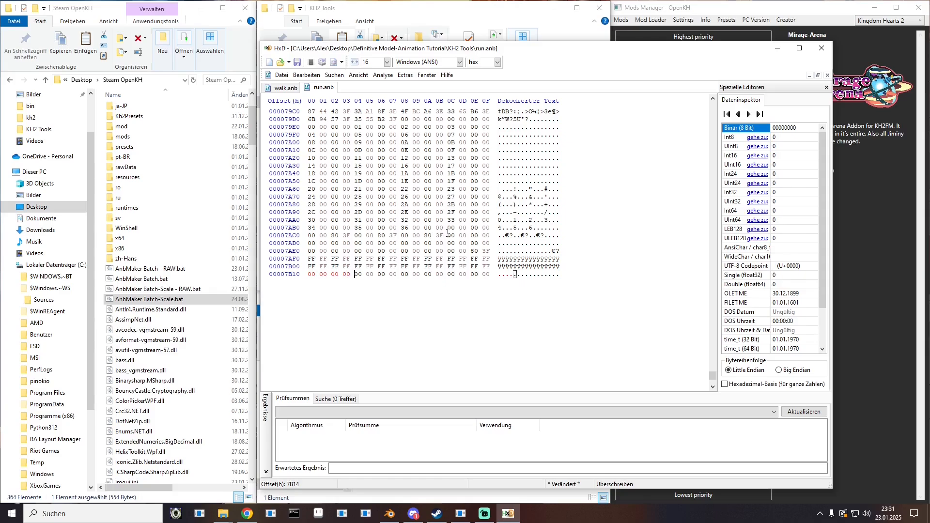
- Set the byte at offset 7ACC in run.anb to 01 and save the file
drag(449, 235, 456, 235)
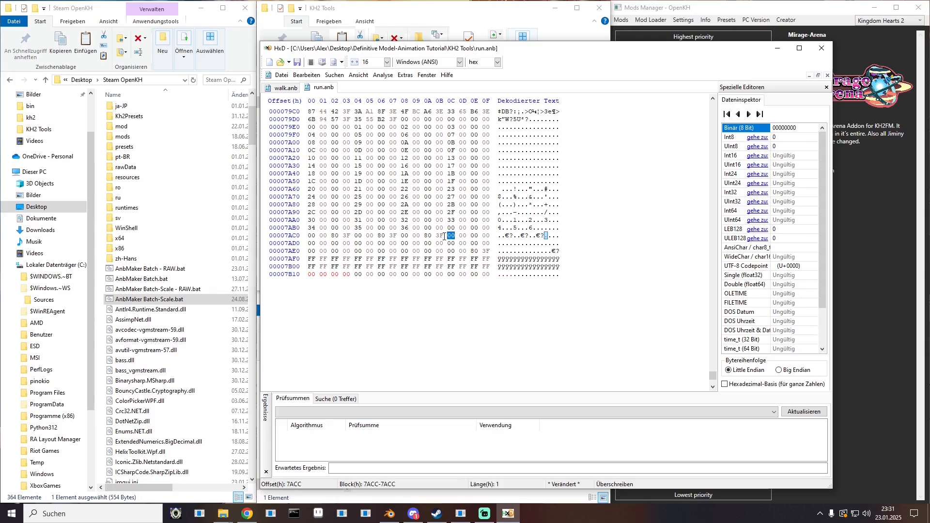
text(01)
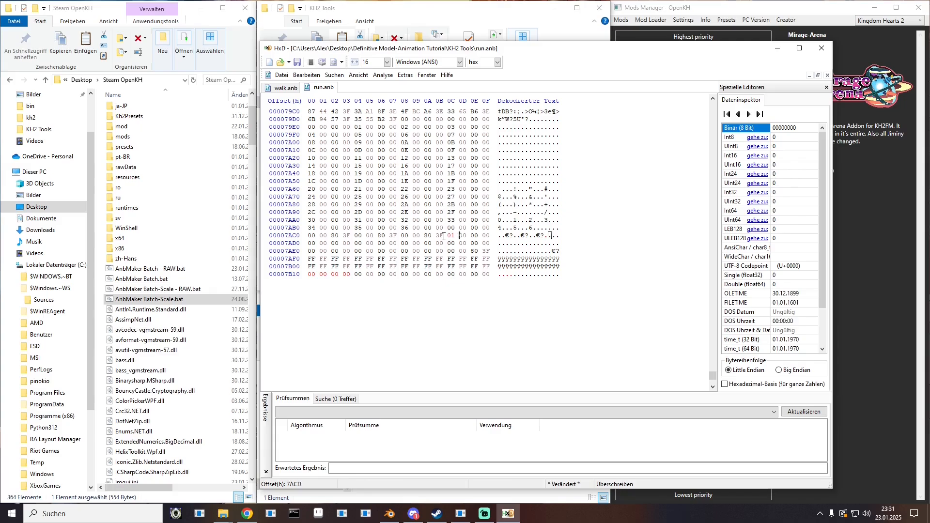
drag(443, 236, 439, 236)
click(449, 235)
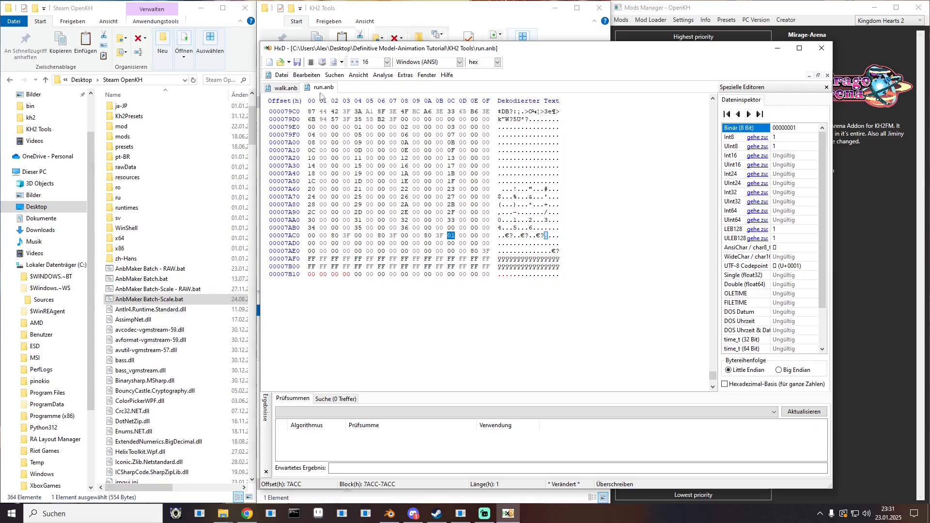
click(297, 63)
- Overwrite the last four FF bytes of walk.anb, at offsets C7A0 to C7A3, with 00
click(285, 88)
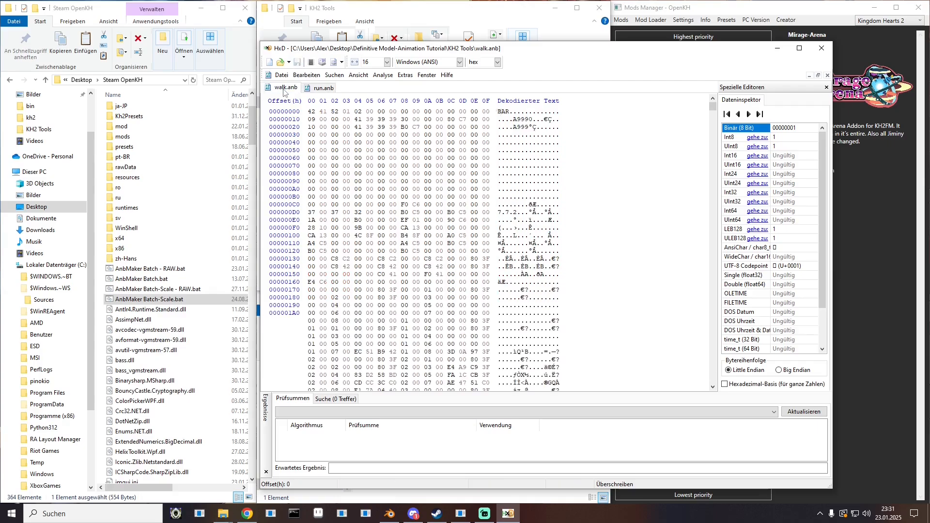
drag(715, 110, 716, 388)
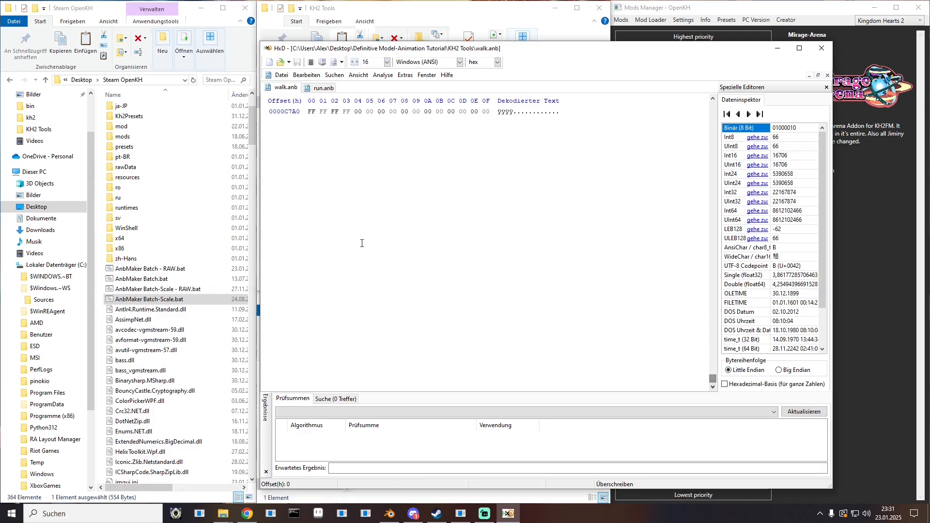
scroll(352, 261, up, 7)
drag(352, 274, 309, 275)
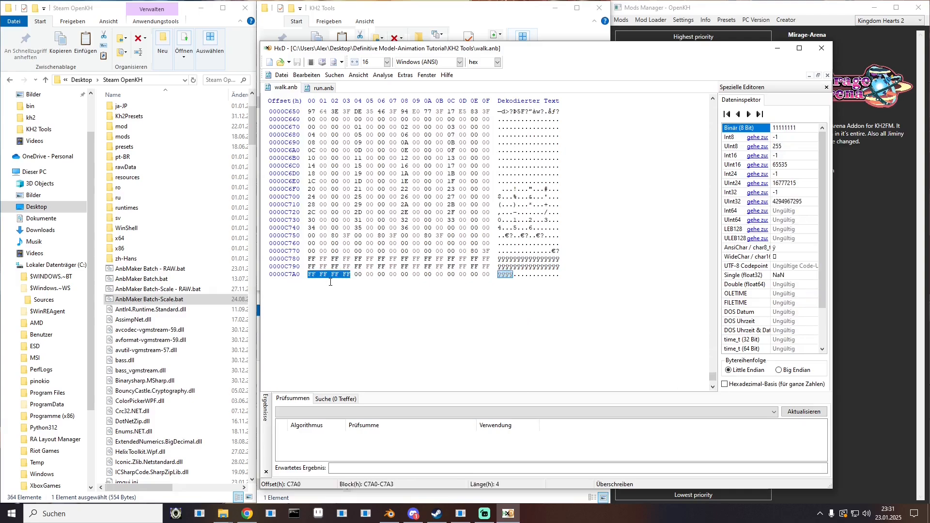
text(00000000)
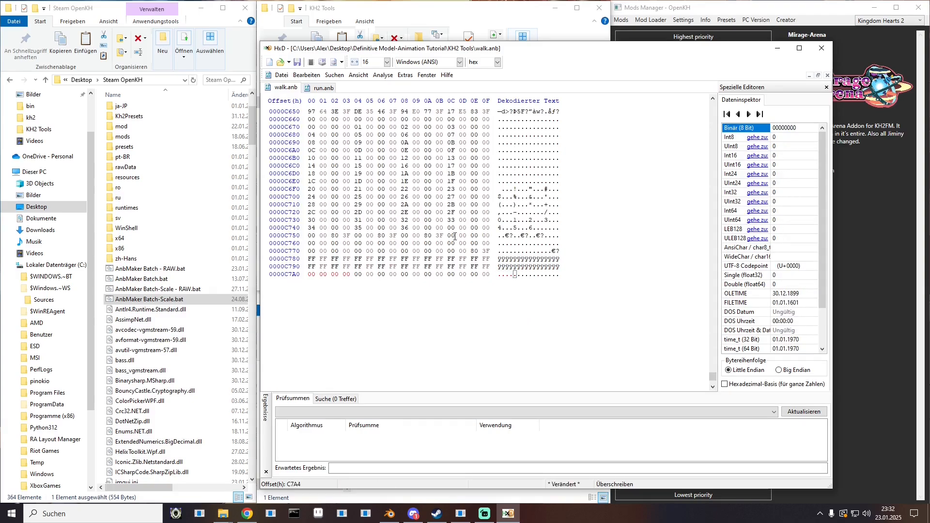
- Set the byte at offset C75C in walk.anb to 01, save the file and close HxD
double_click(452, 236)
text(01)
click(297, 61)
click(821, 48)
- Delete the backup files run.anb.bak and walk.anb.bak from the KH2 Tools folder
click(427, 180)
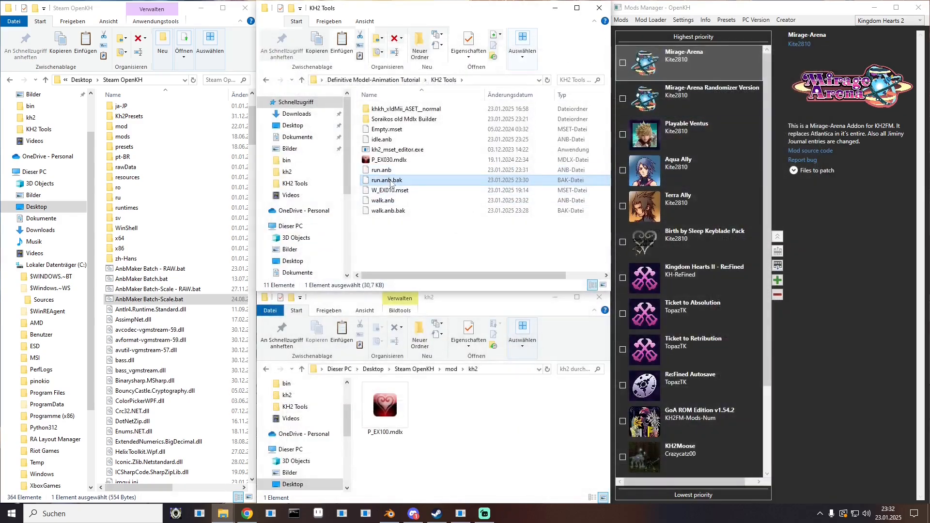
key(Delete)
click(395, 202)
key(Delete)
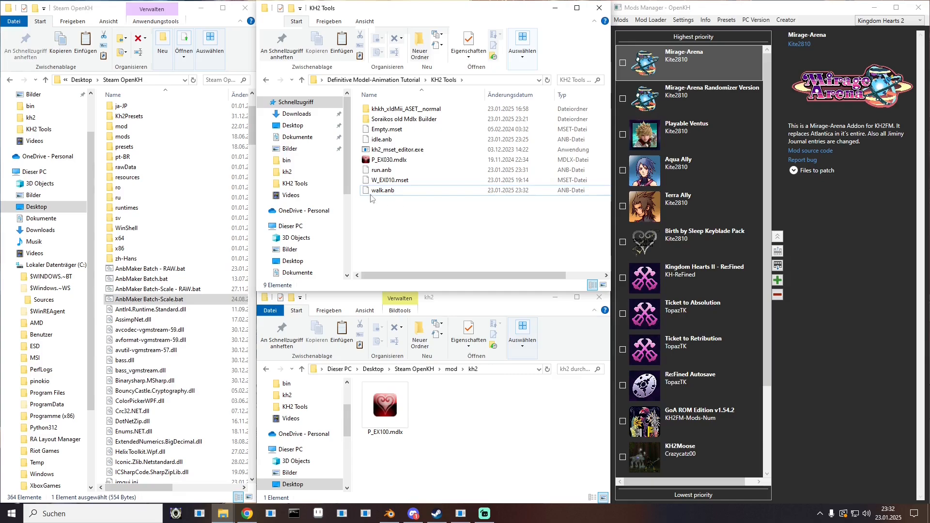
- Copy P_EX100.mset from the data\kh2\obj folder of Steam OpenKH into the mod\kh2 folder
scroll(121, 143, up, 3)
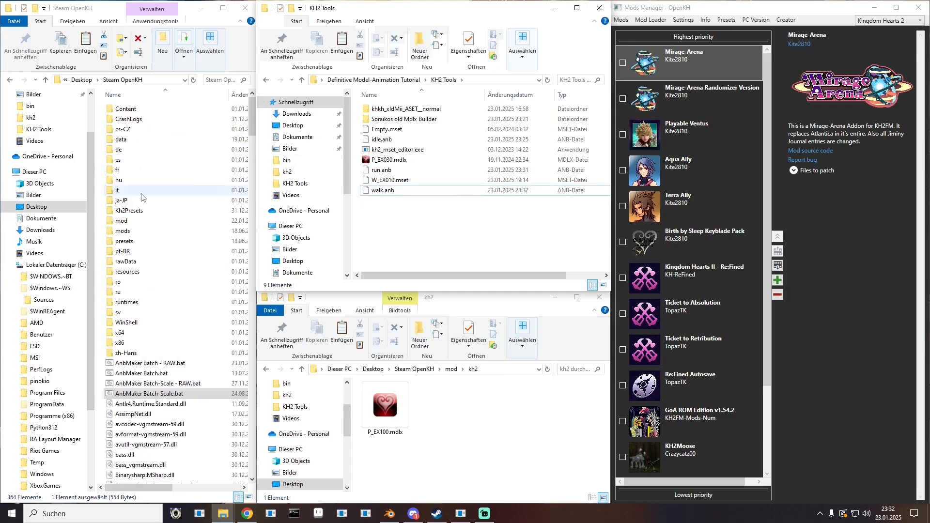
double_click(122, 144)
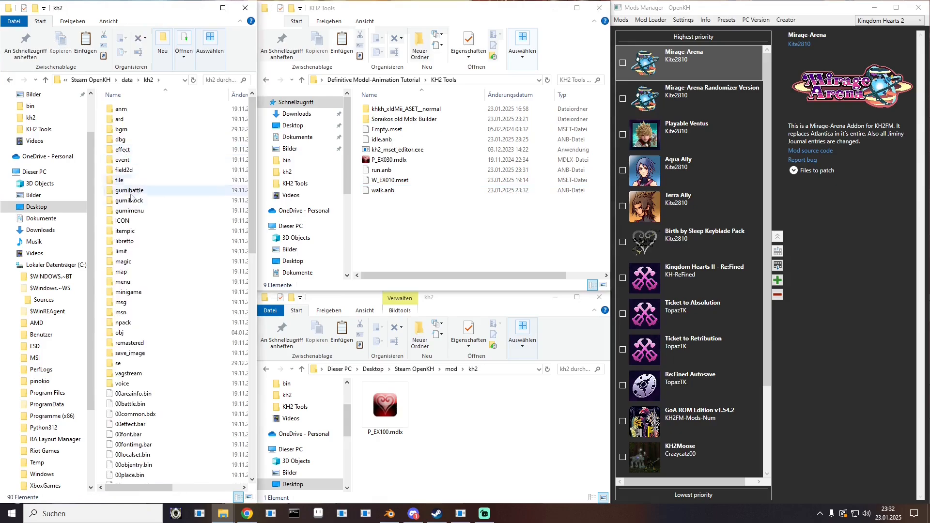
scroll(124, 194, down, 1)
double_click(121, 307)
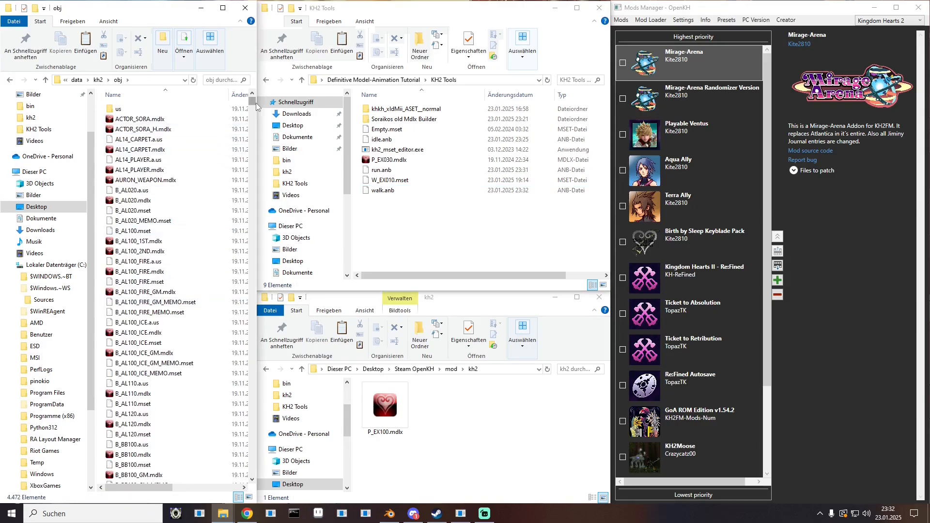
drag(252, 100, 232, 388)
scroll(116, 252, up, 3)
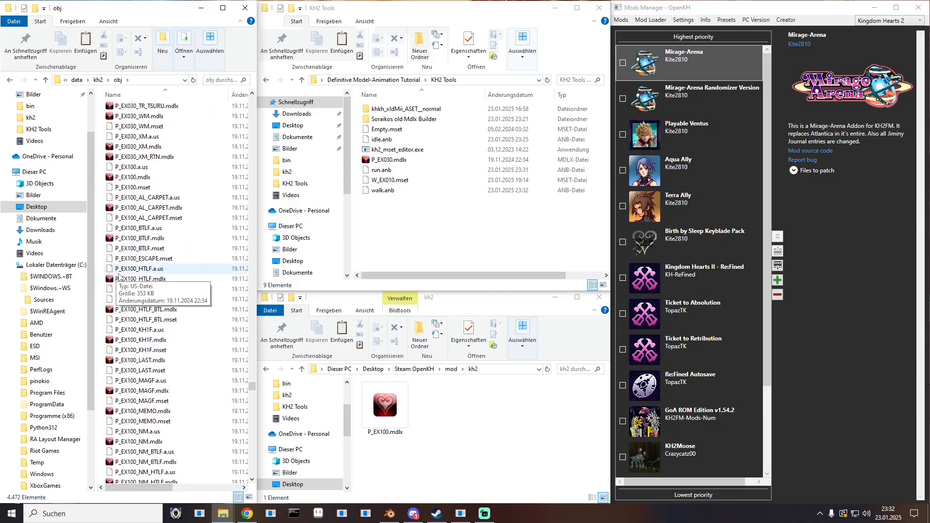
right_click(129, 218)
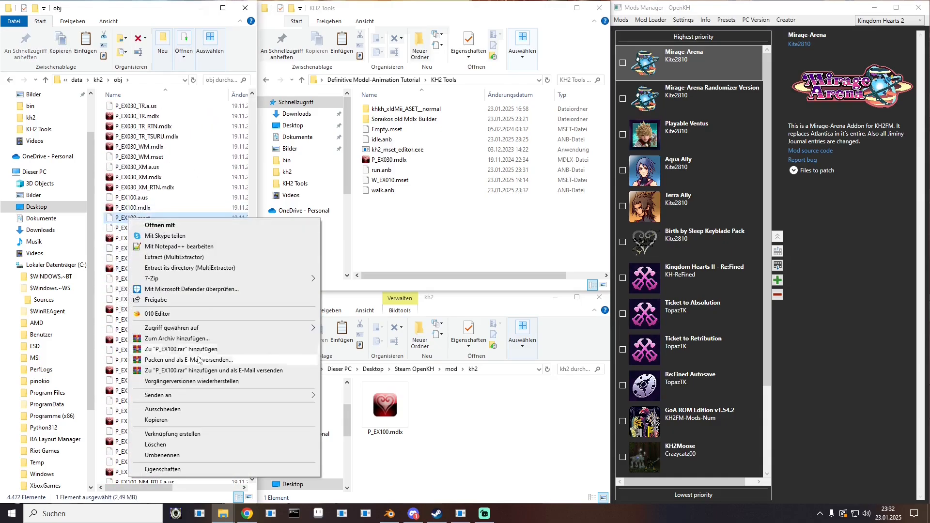
click(156, 420)
right_click(482, 252)
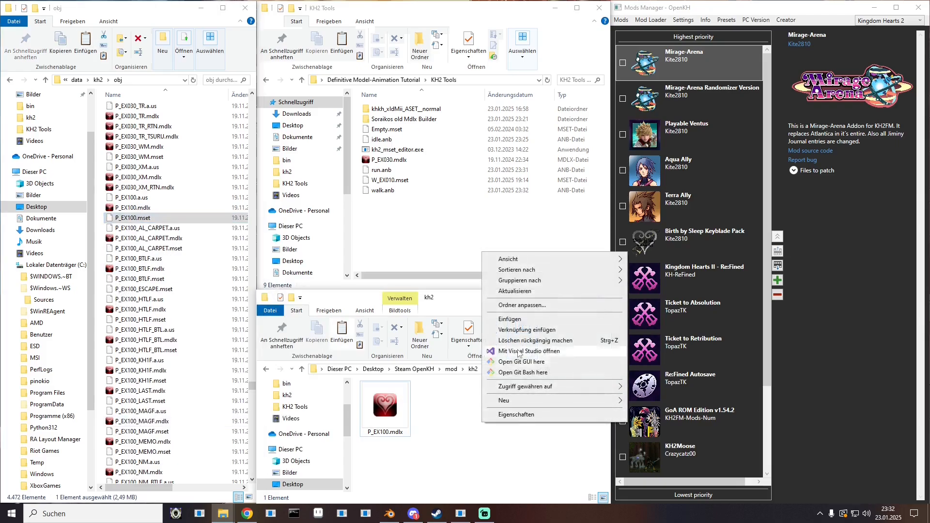
click(510, 319)
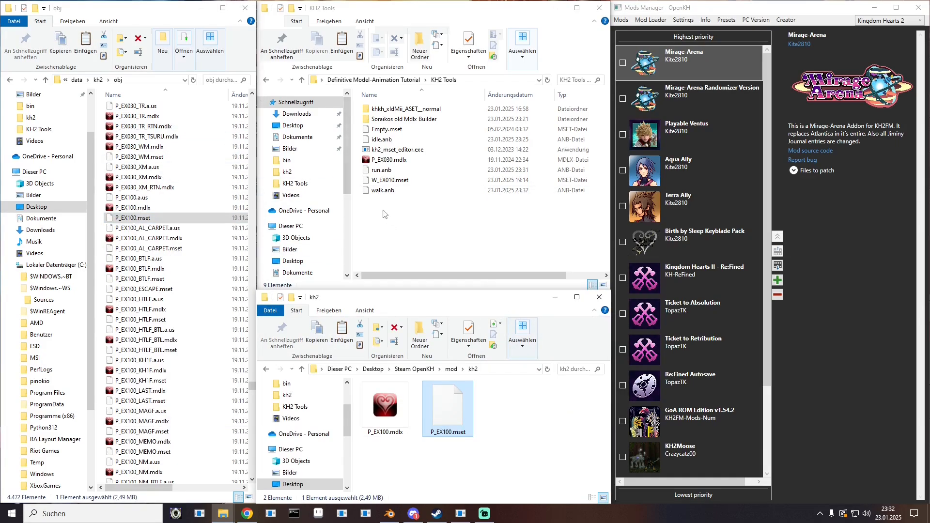
- Launch kh2_mset_editor.exe from the KH2 Tools folder and open the mod folder's P_EX100.mset in it
click(393, 151)
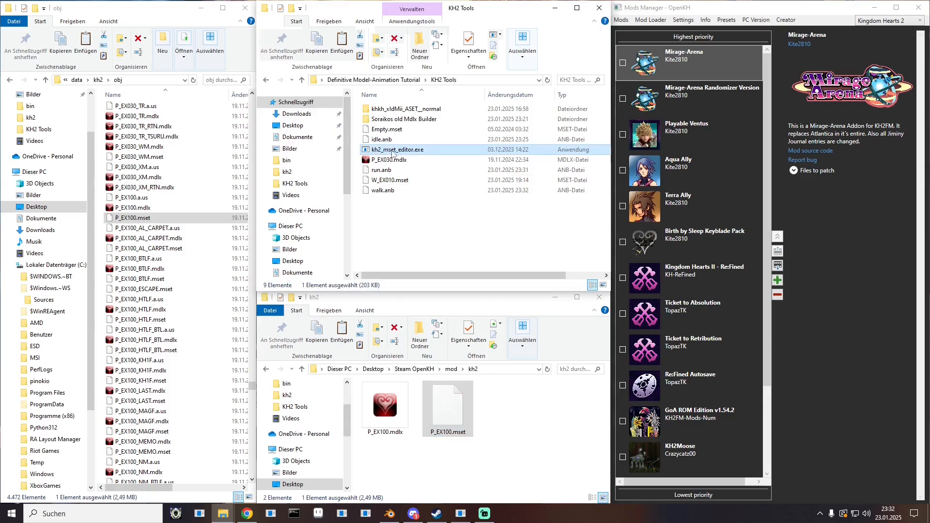
double_click(394, 153)
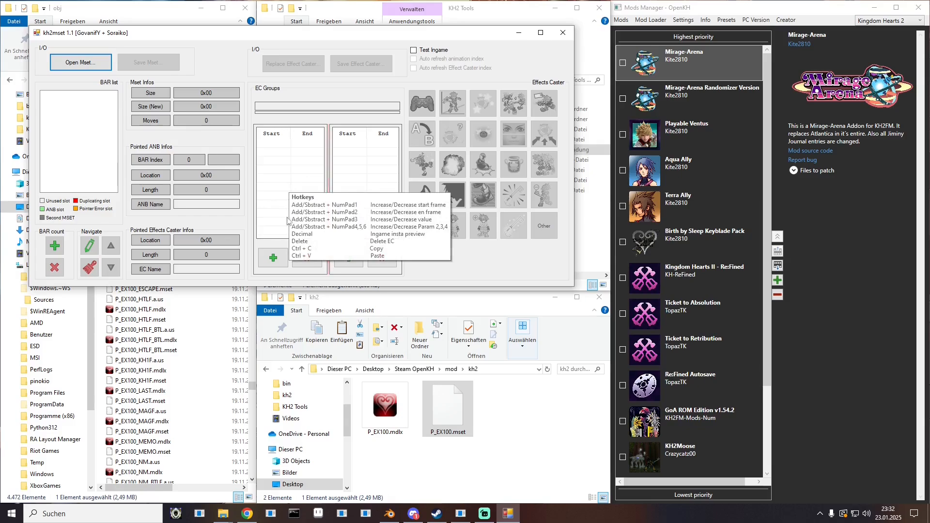
drag(449, 410, 86, 65)
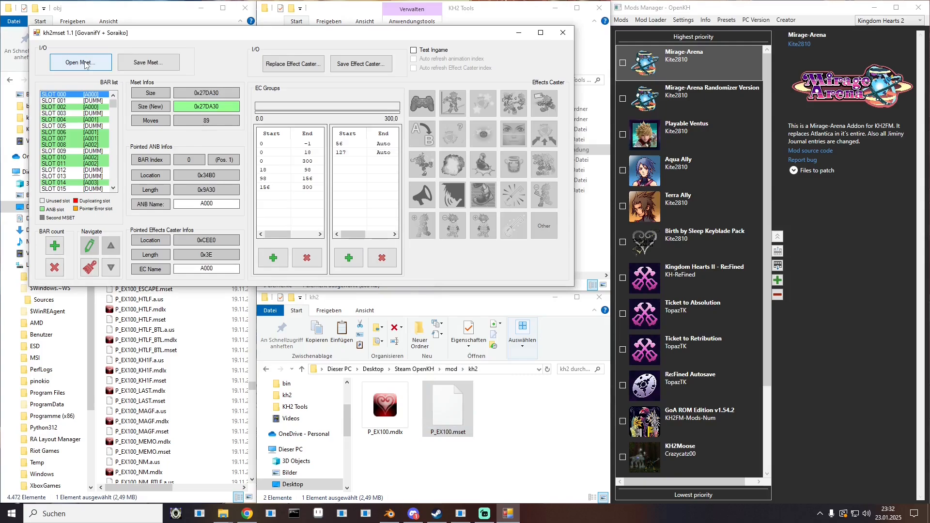
- Delete the pointed A000 animation files from SLOT 000 and SLOT 002 of the mset
right_click(93, 97)
click(94, 107)
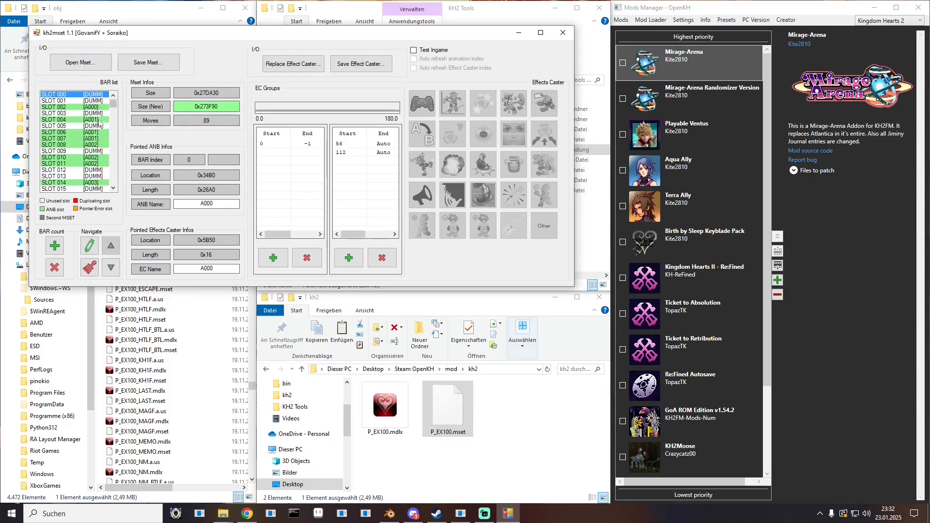
right_click(95, 107)
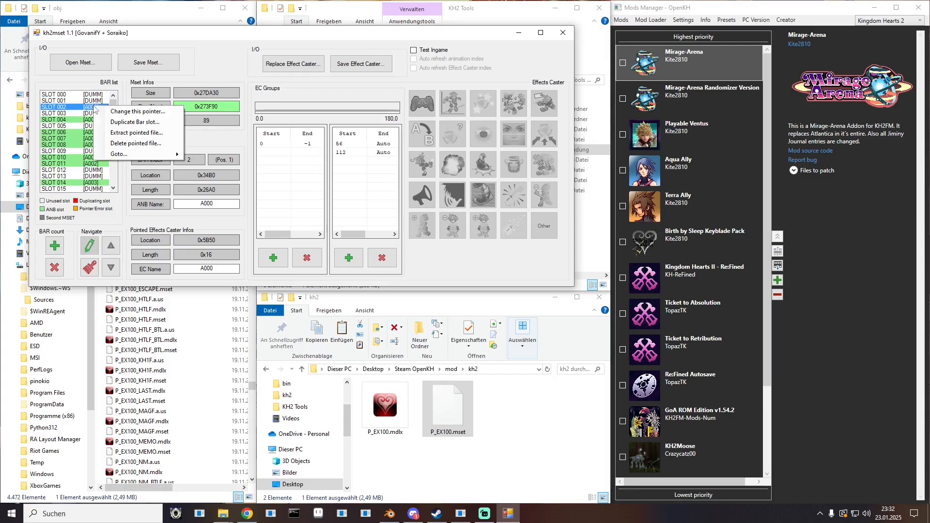
click(125, 144)
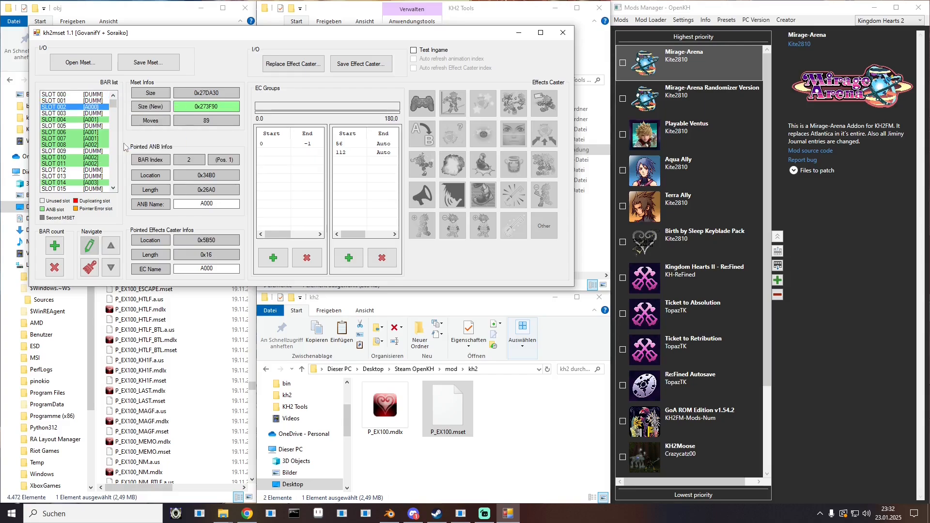
click(87, 95)
click(87, 106)
click(91, 95)
click(92, 107)
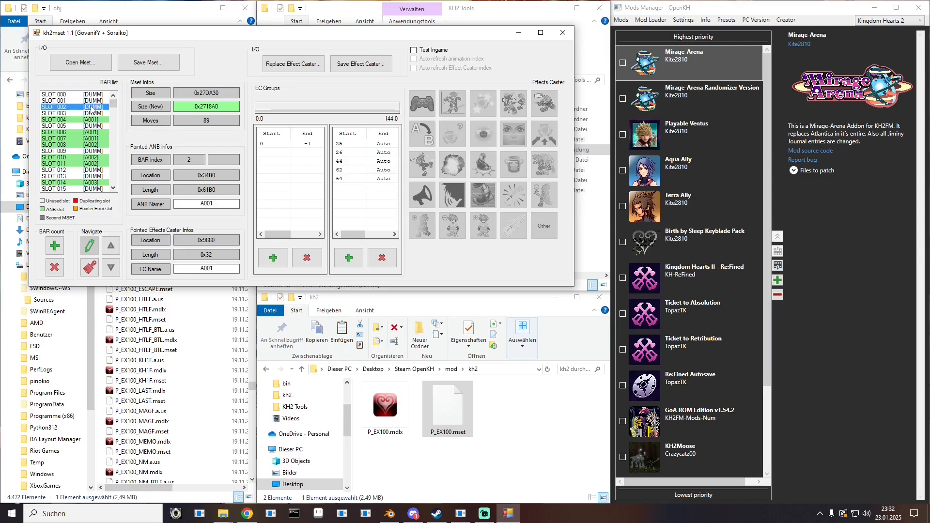
click(92, 95)
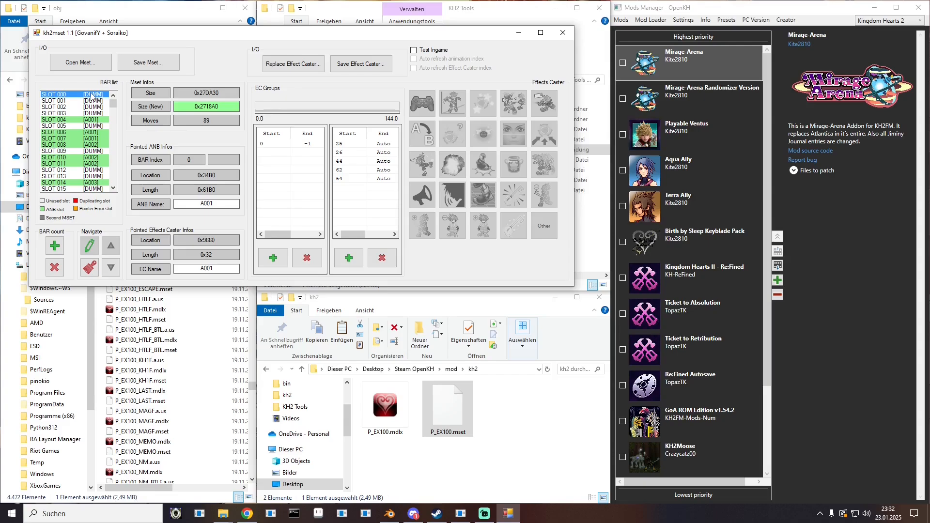
click(93, 108)
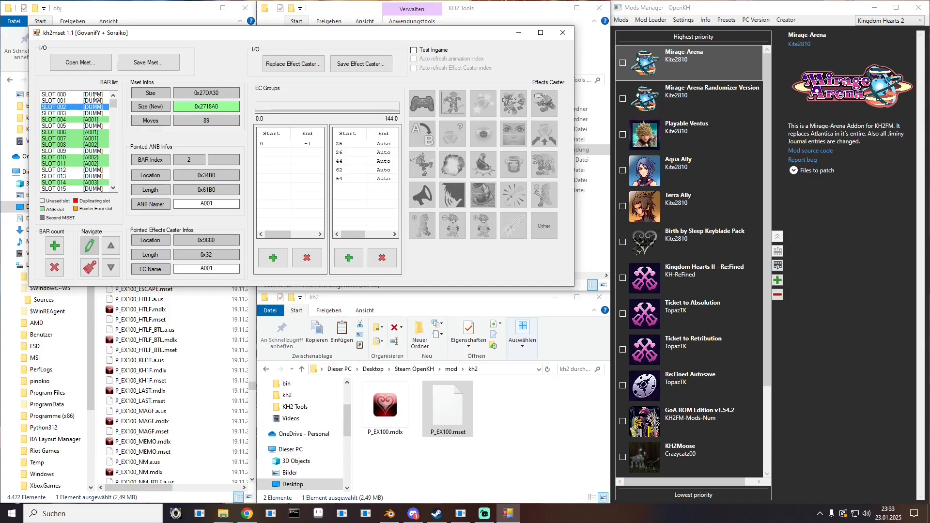
- Import idle.anb from the KH2 Tools folder into the emptied SLOT 000 of the mset
click(95, 95)
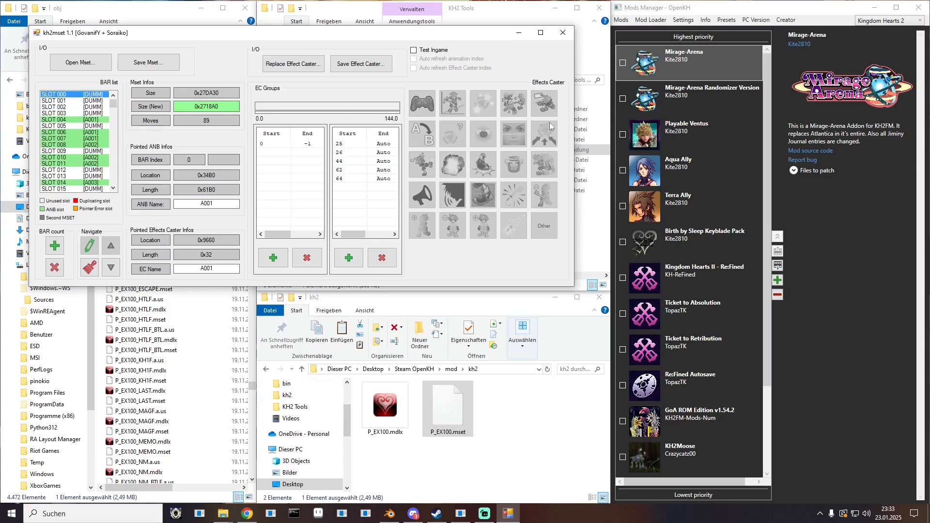
click(599, 253)
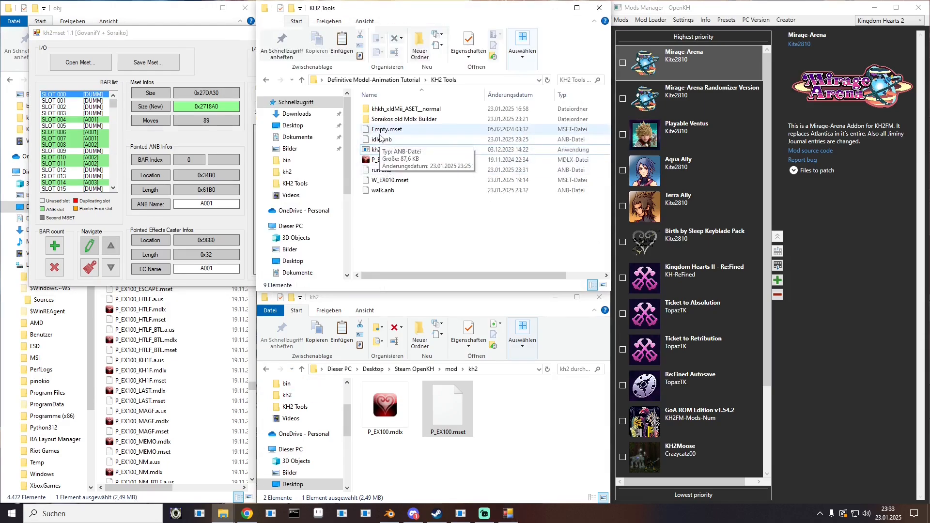
drag(380, 139, 92, 111)
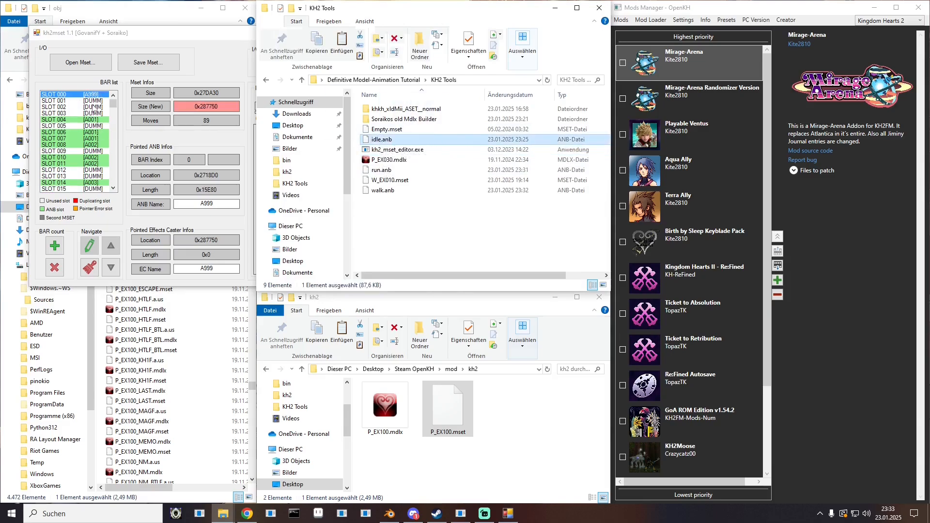
- Change the pointer of SLOT 002 to the imported A999 animation
click(93, 107)
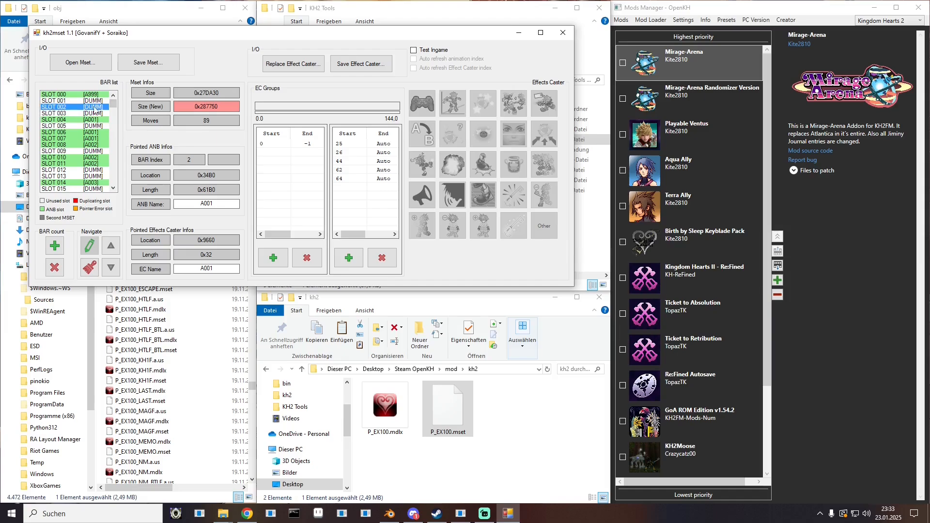
right_click(95, 108)
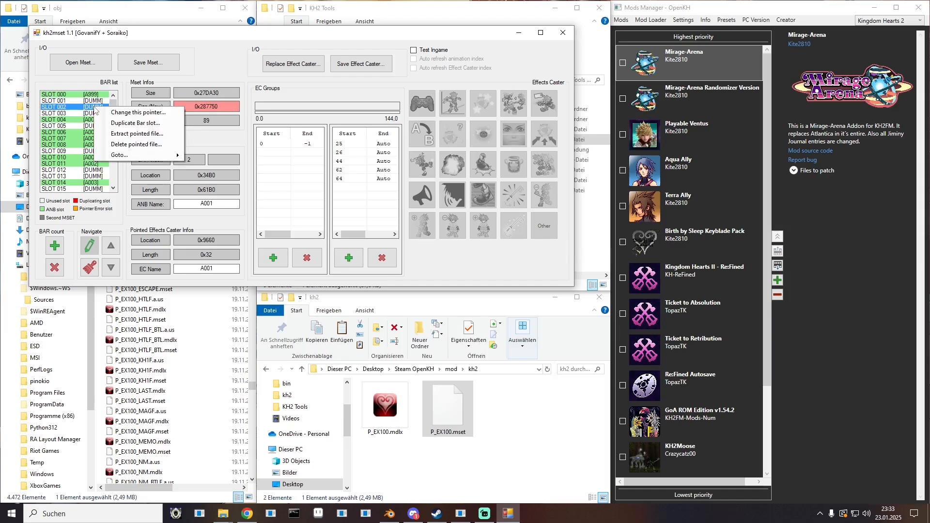
click(135, 113)
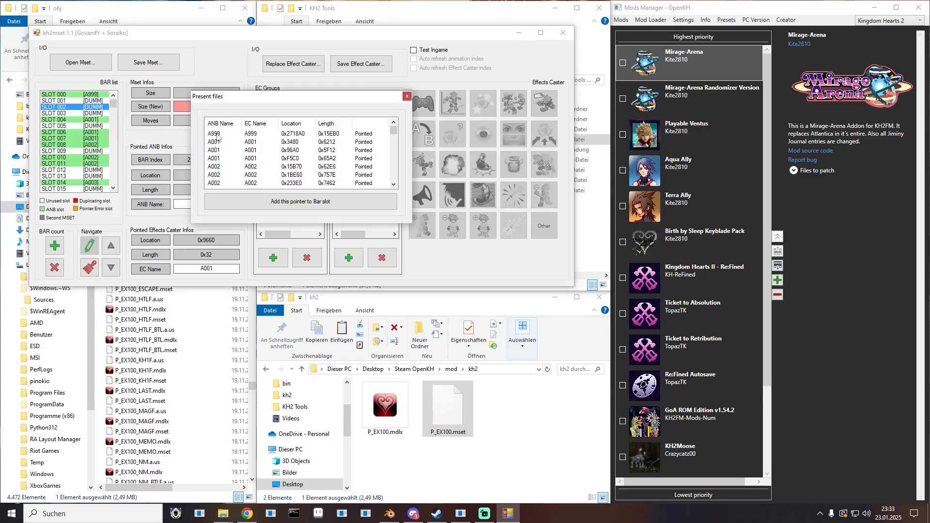
double_click(218, 134)
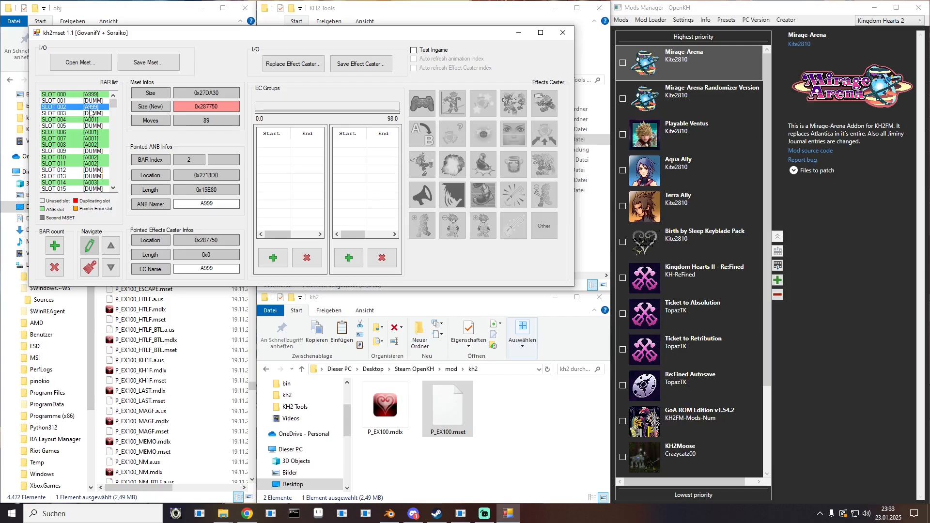
- Rename the A999 animation in SLOT 000 to idle and check the neighbouring slots
click(99, 94)
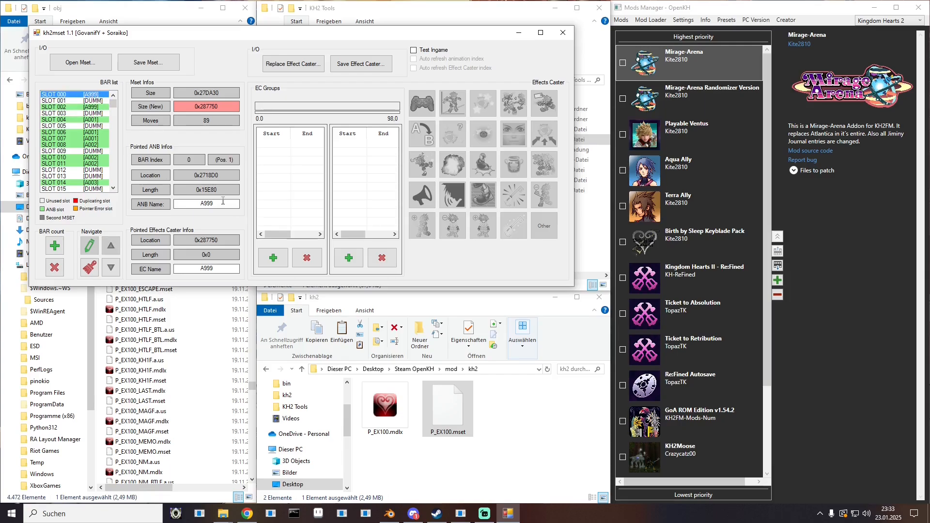
key(BackSpace)
text(idle)
click(96, 107)
click(95, 120)
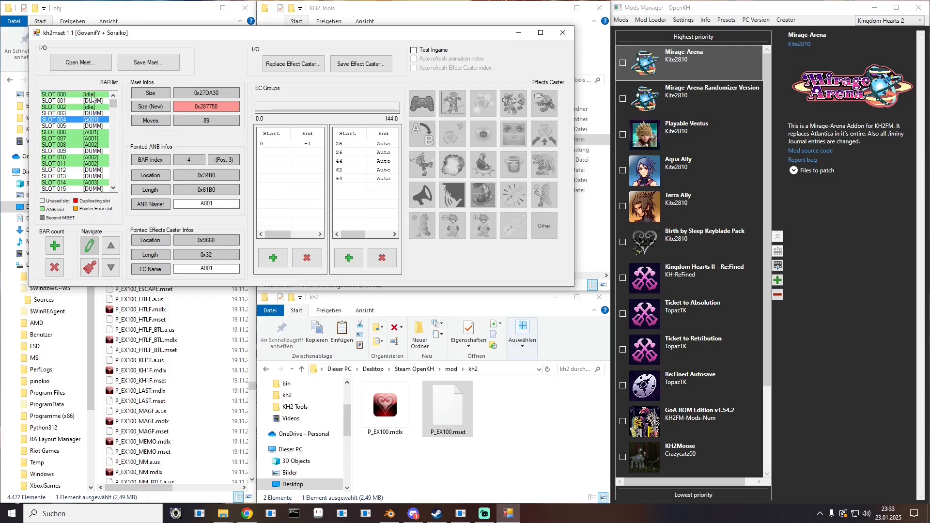
- Add a Control: Skip animation effect to SLOT 000 with start frame 0 and end frame -1
click(92, 95)
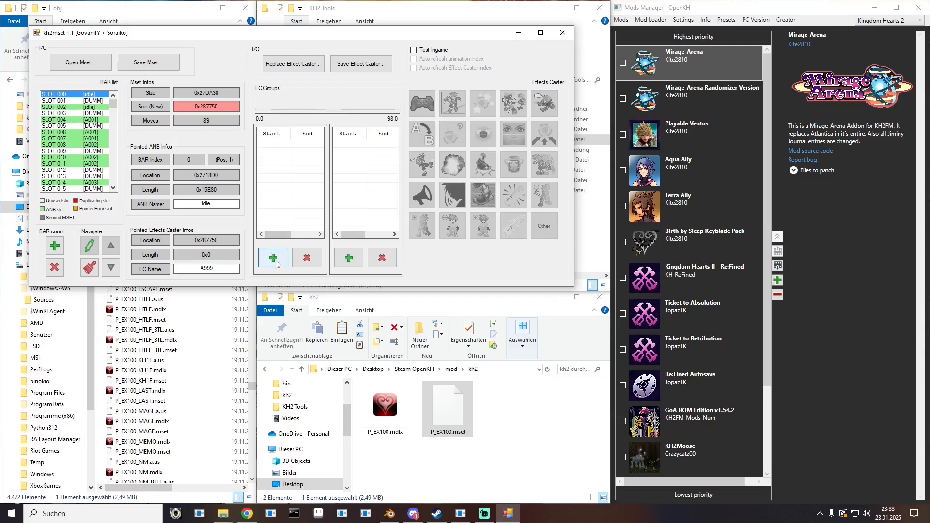
click(274, 261)
click(428, 102)
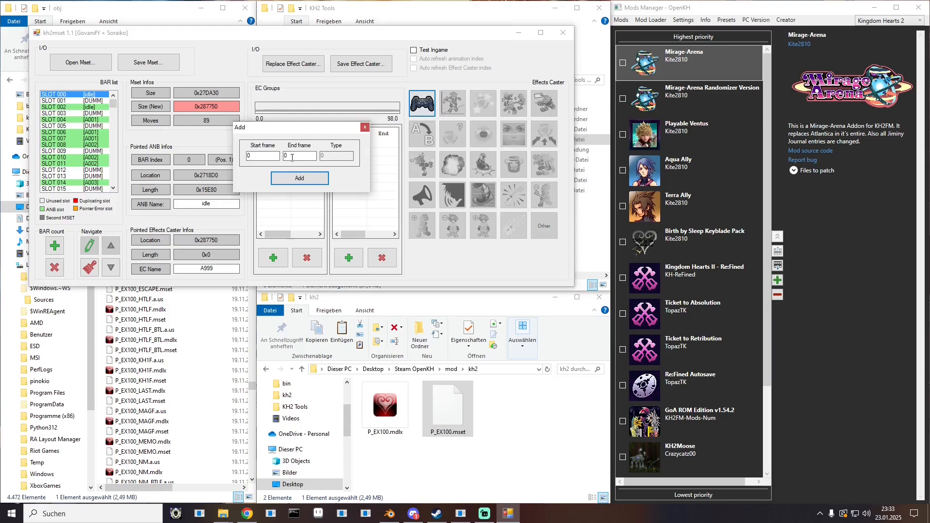
double_click(292, 157)
text(-1)
click(299, 179)
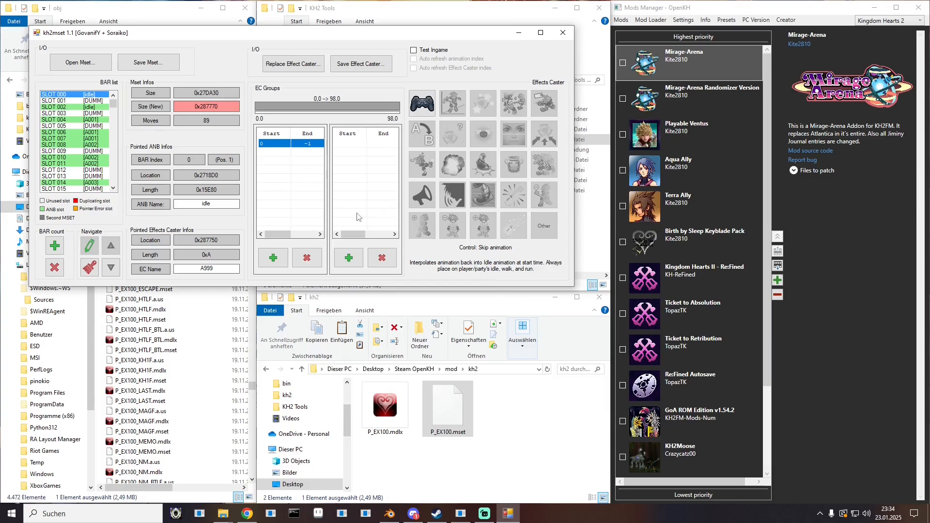
mouse_move(358, 217)
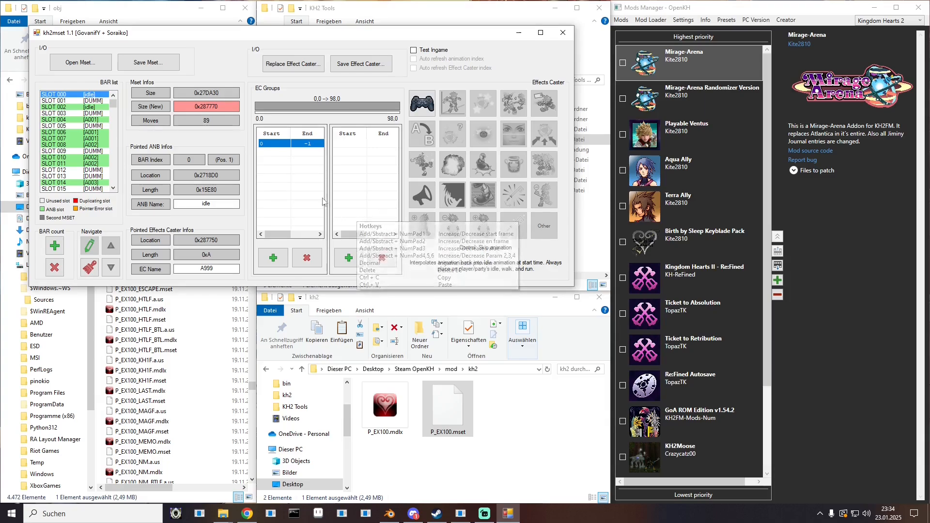
- Delete the pointed A001 animation files from SLOT 004, SLOT 006 and SLOT 007
click(90, 121)
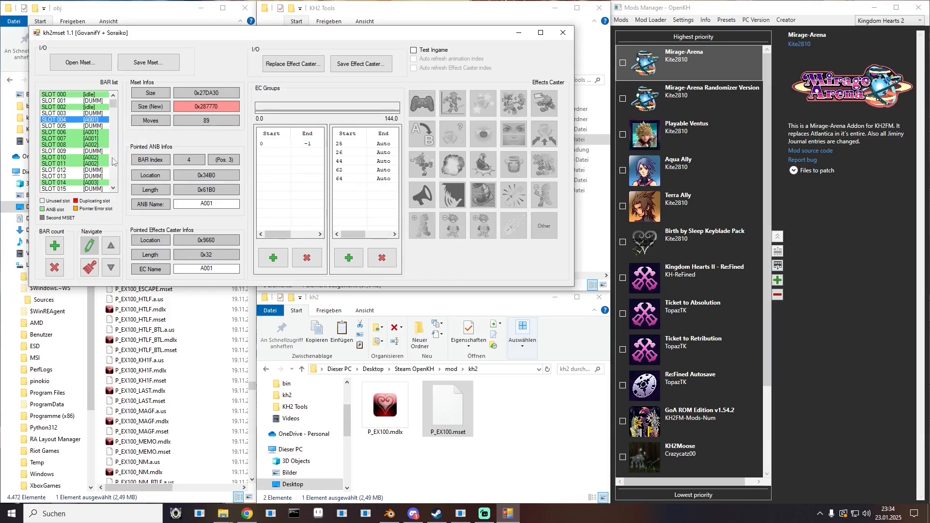
click(94, 132)
right_click(96, 131)
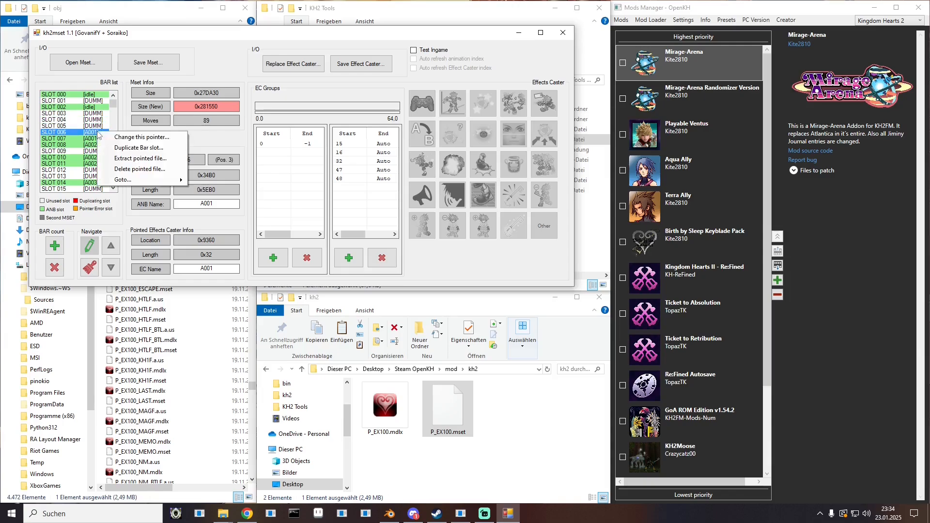
click(113, 168)
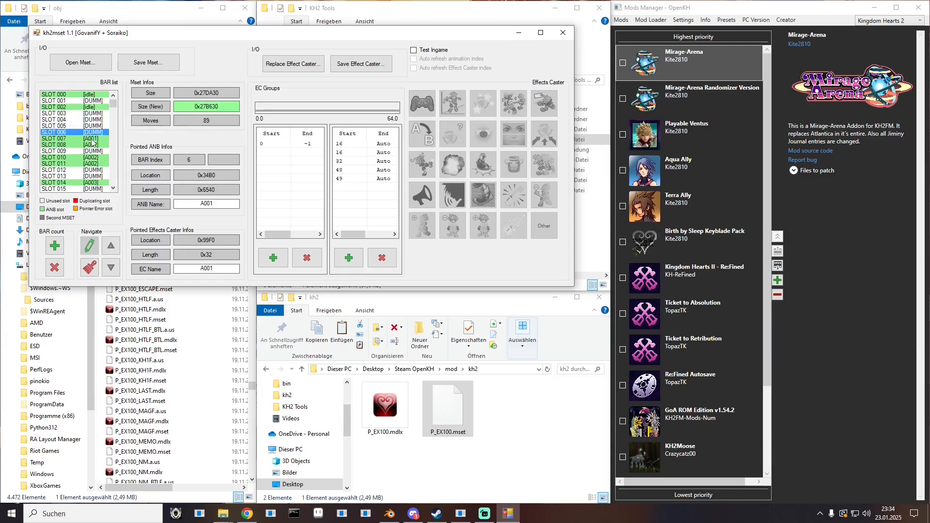
click(92, 139)
right_click(92, 139)
click(105, 177)
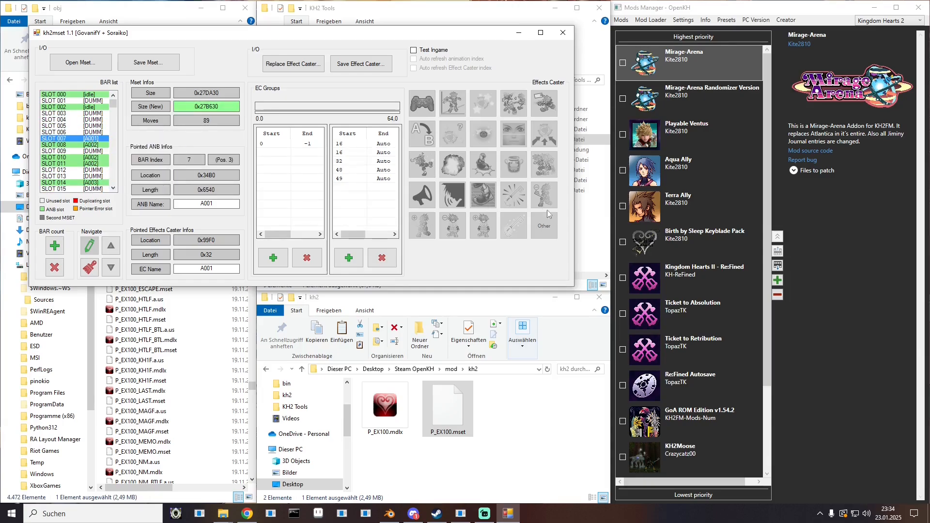
- Import walk.anb from the KH2 Tools folder into the emptied SLOT 007 and name the animation walk
click(590, 229)
drag(376, 193, 83, 139)
double_click(240, 204)
text(walk)
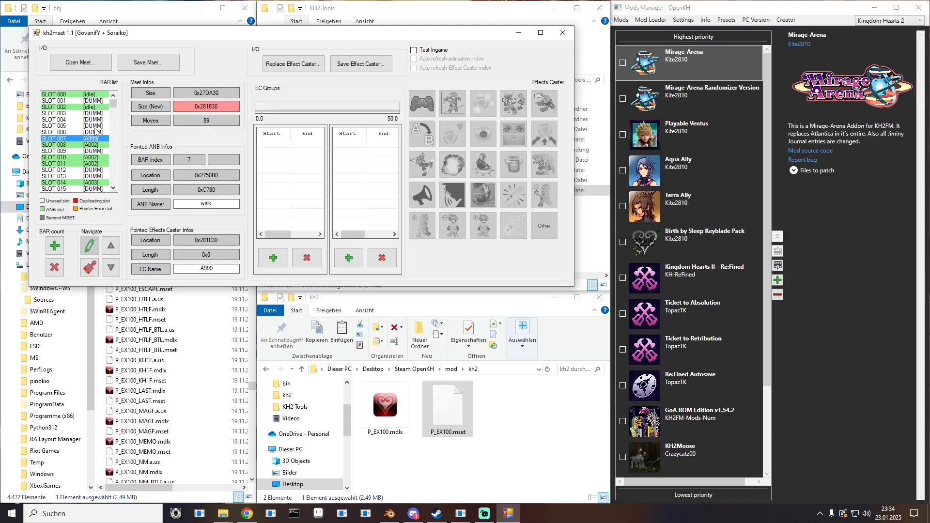
- Change the pointers of SLOT 006 and SLOT 004 to the walk animation
double_click(96, 131)
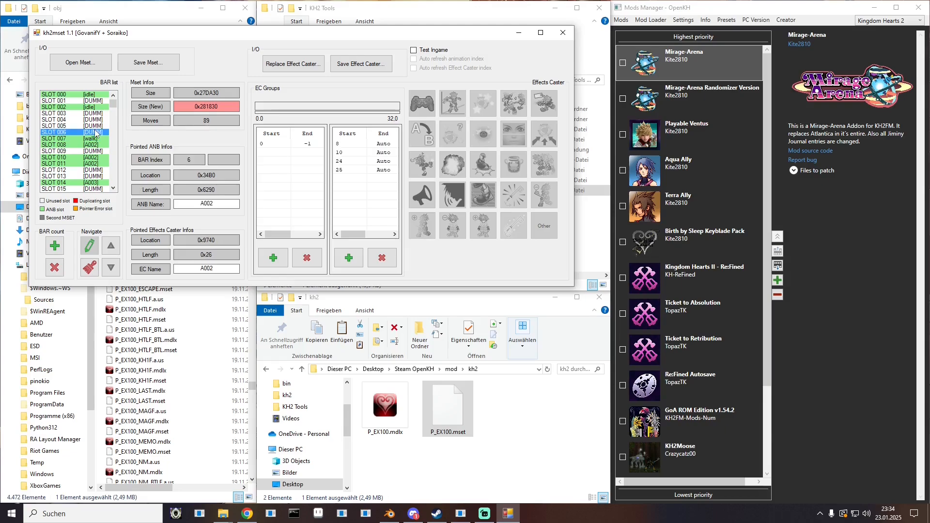
click(210, 142)
double_click(210, 143)
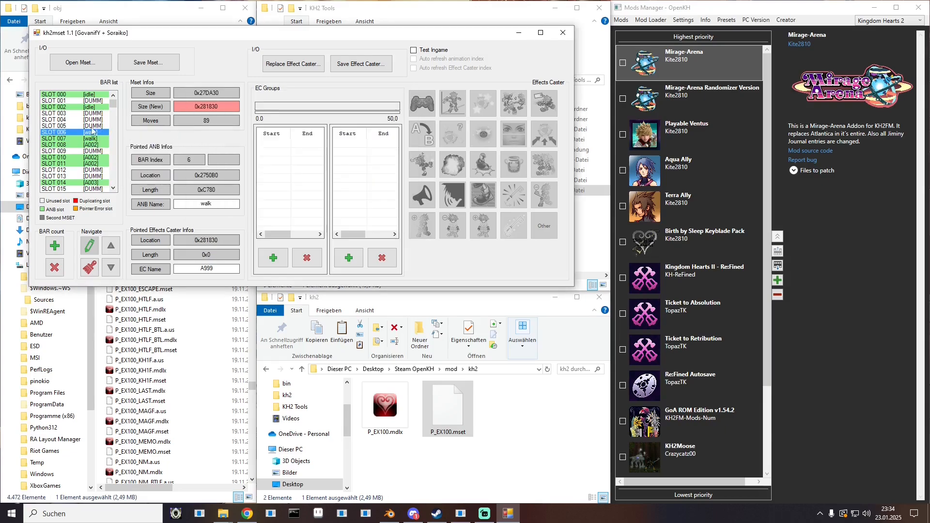
double_click(96, 119)
click(210, 144)
double_click(210, 144)
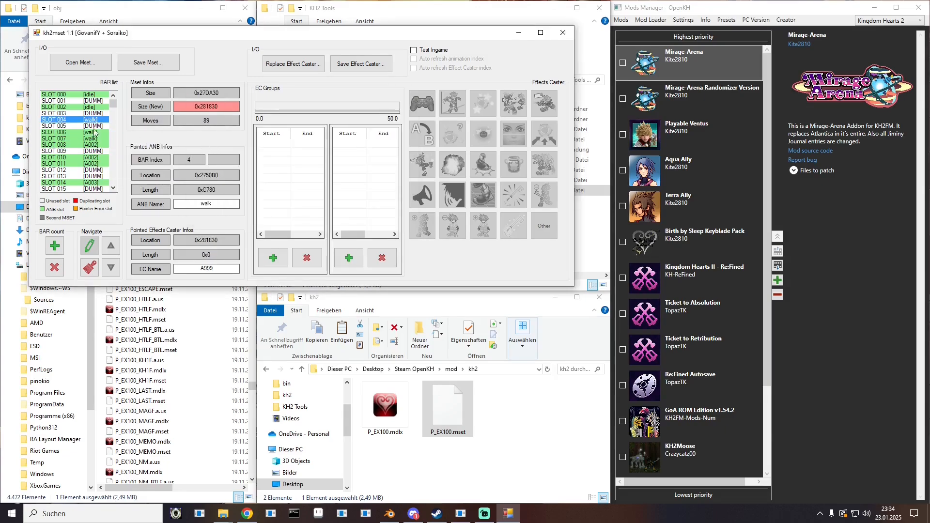
- Add a Control: Skip animation effect to SLOT 004 from frame 0 to -1 and check the other walk slots
click(274, 258)
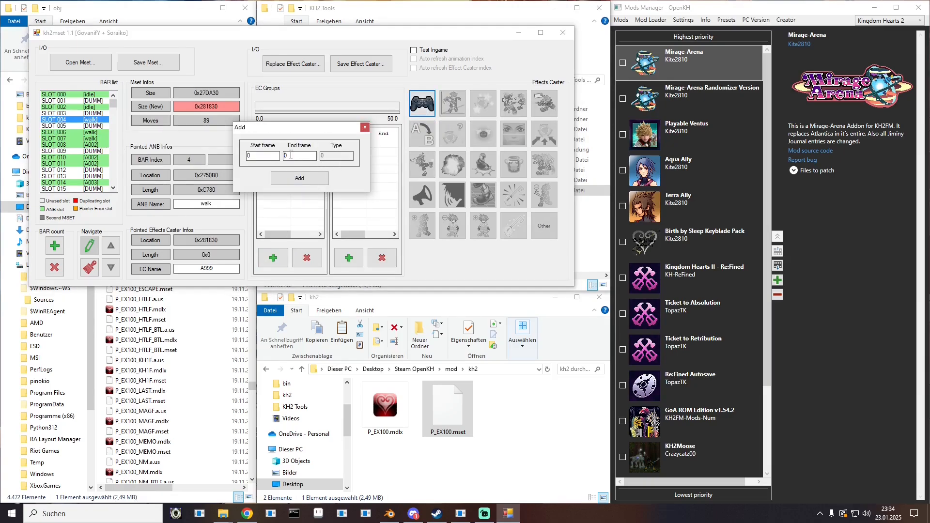
click(299, 180)
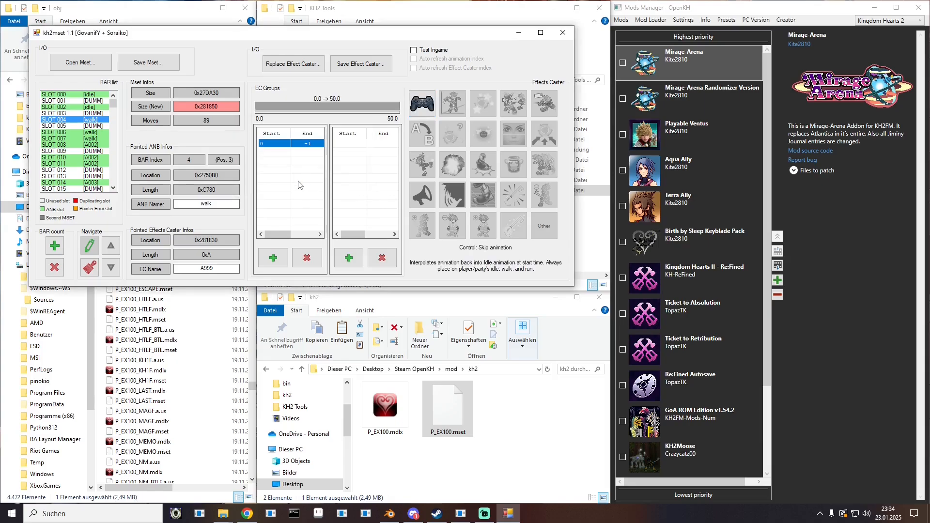
click(90, 134)
click(90, 137)
click(92, 131)
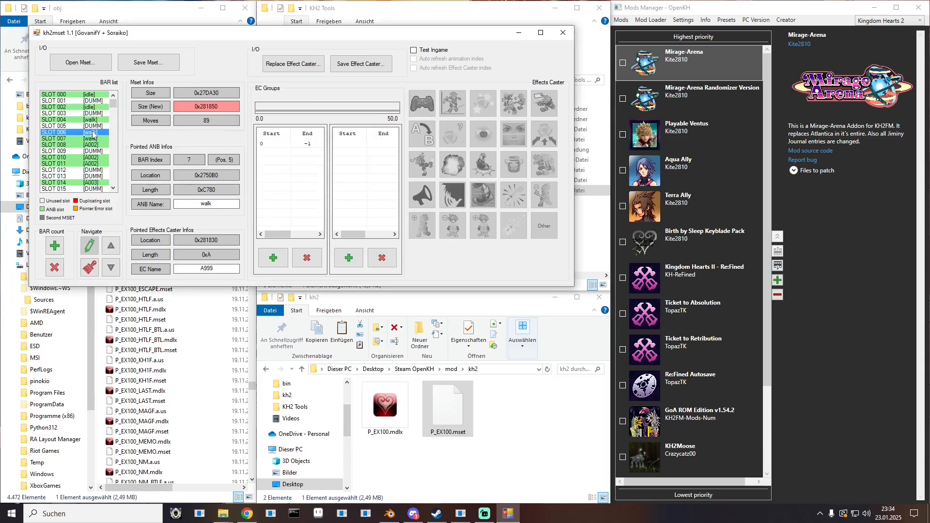
click(94, 121)
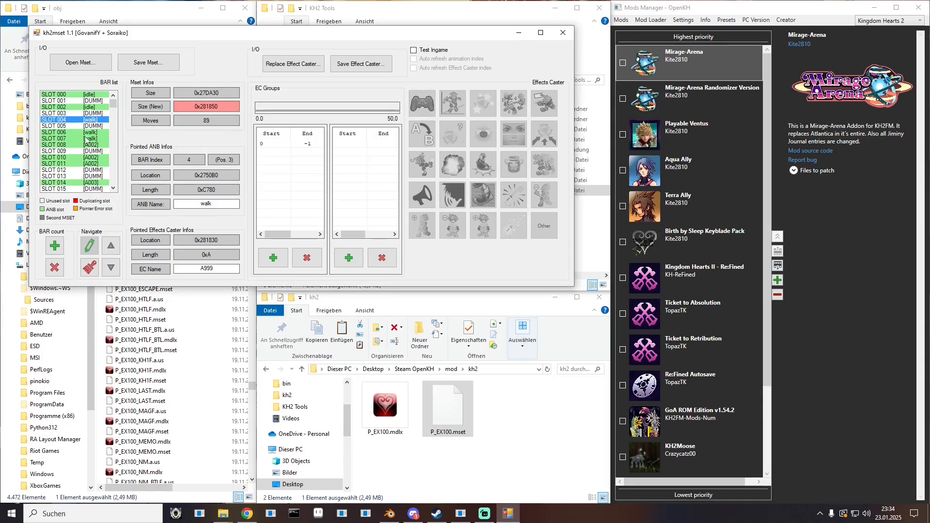
- Replace the pointed A002 file in SLOT 008 with run.anb from the KH2 Tools folder
right_click(95, 145)
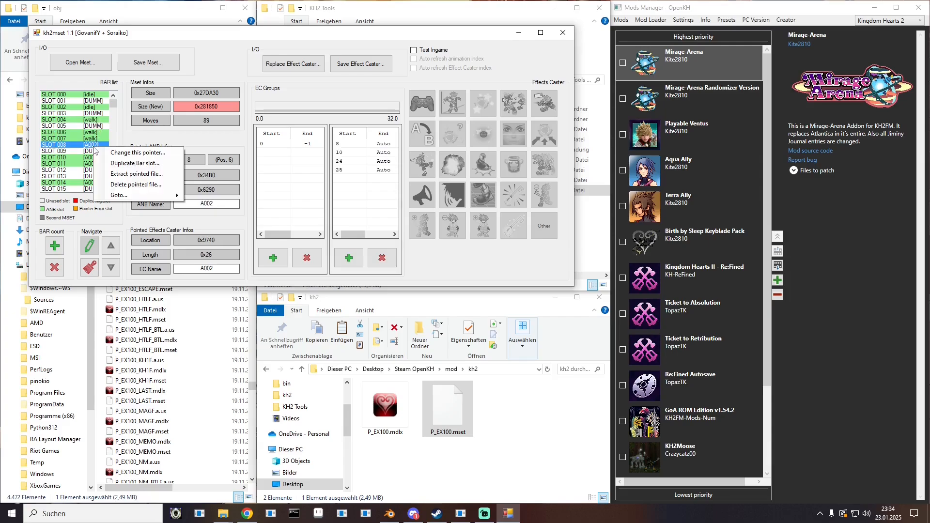
click(111, 188)
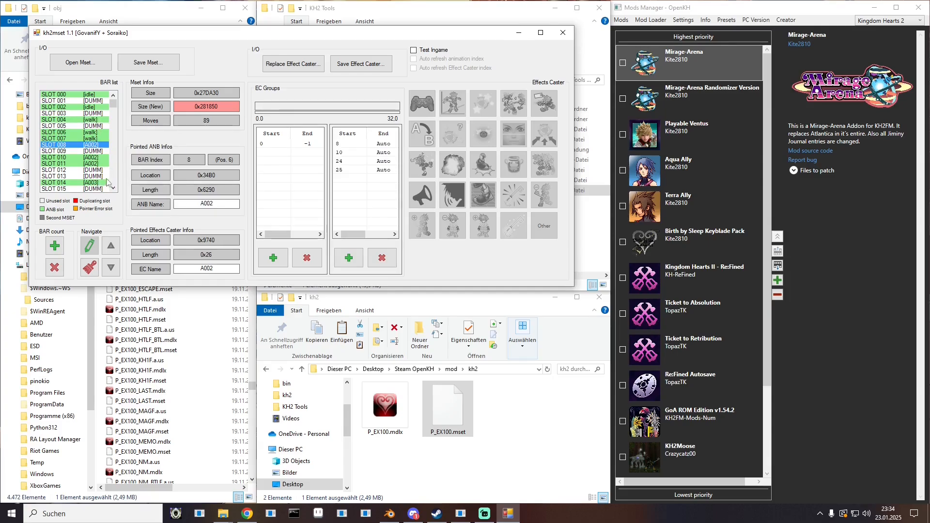
click(593, 242)
drag(377, 171, 95, 145)
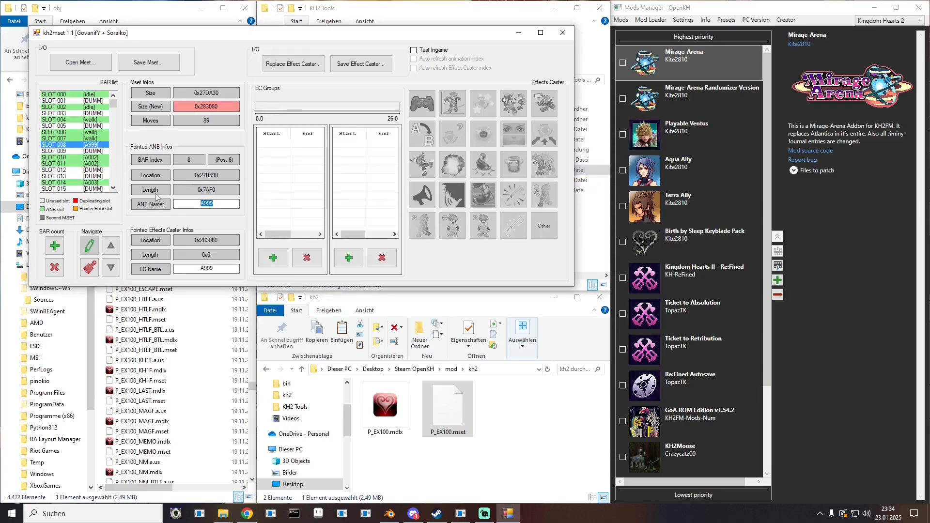
- Rename the imported A999 animation in SLOT 008 to run
text(run)
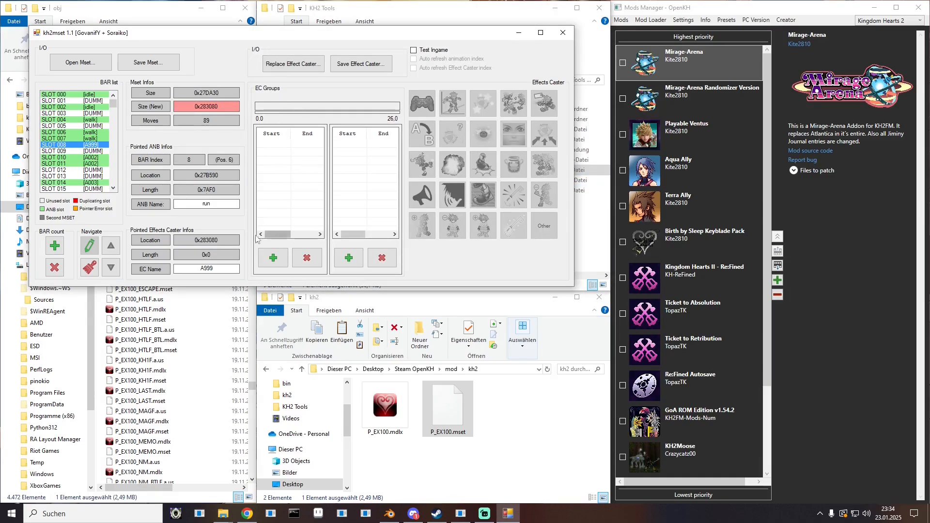
click(88, 157)
click(92, 145)
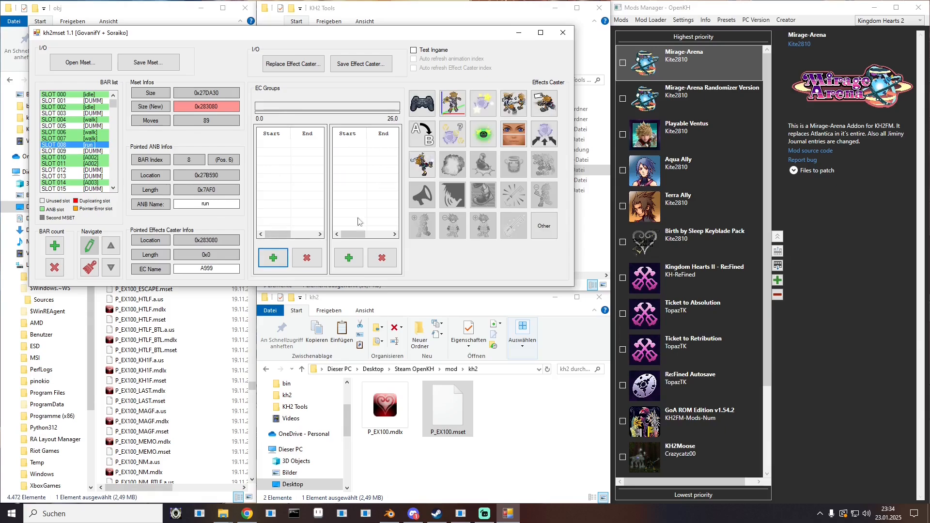
- Add a Control: Skip animation effect to SLOT 008 with start frame 0 and end frame -1
click(273, 257)
drag(302, 154, 230, 159)
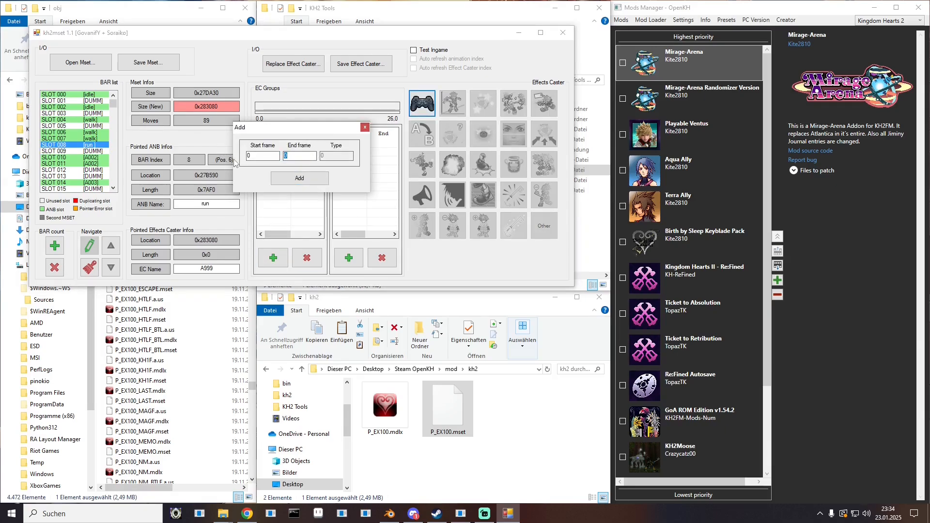
text(-1)
click(293, 177)
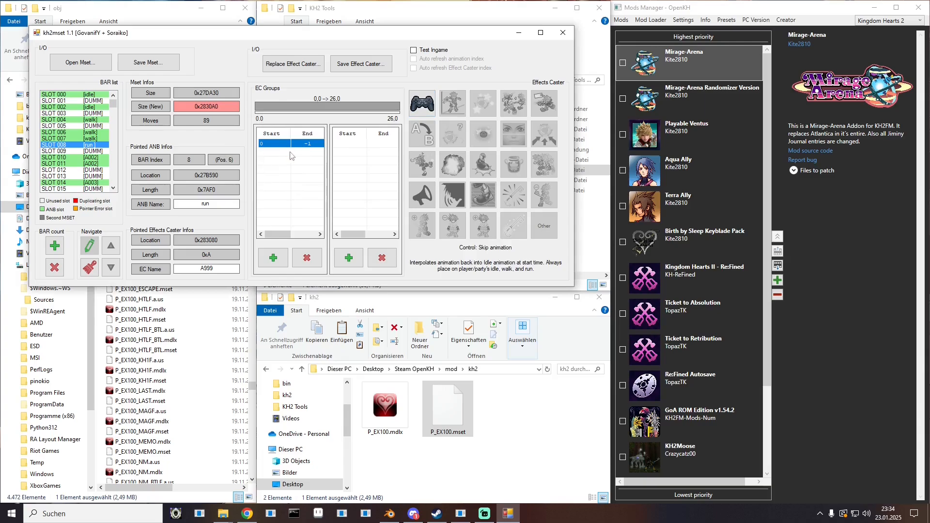
- Delete the pointed A002 animation files from SLOT 010 and SLOT 011
click(90, 156)
right_click(90, 156)
click(104, 194)
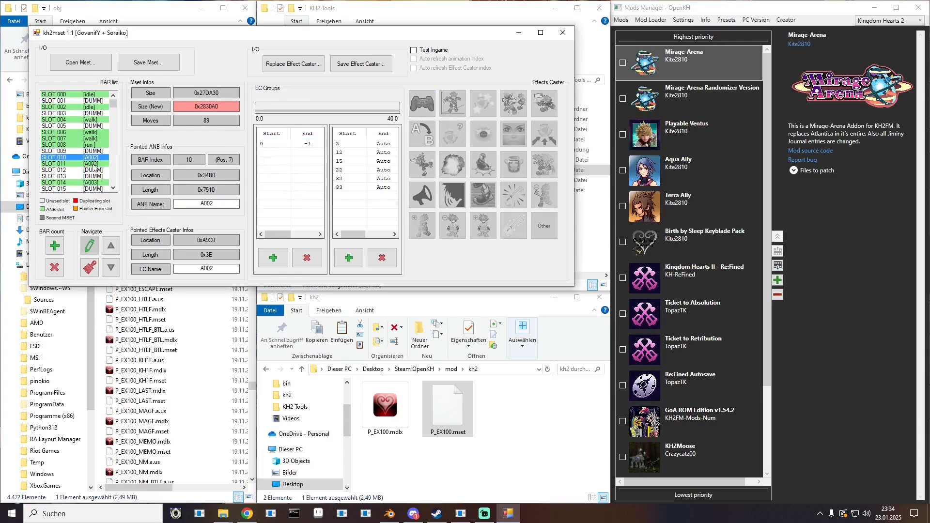
click(92, 164)
right_click(92, 163)
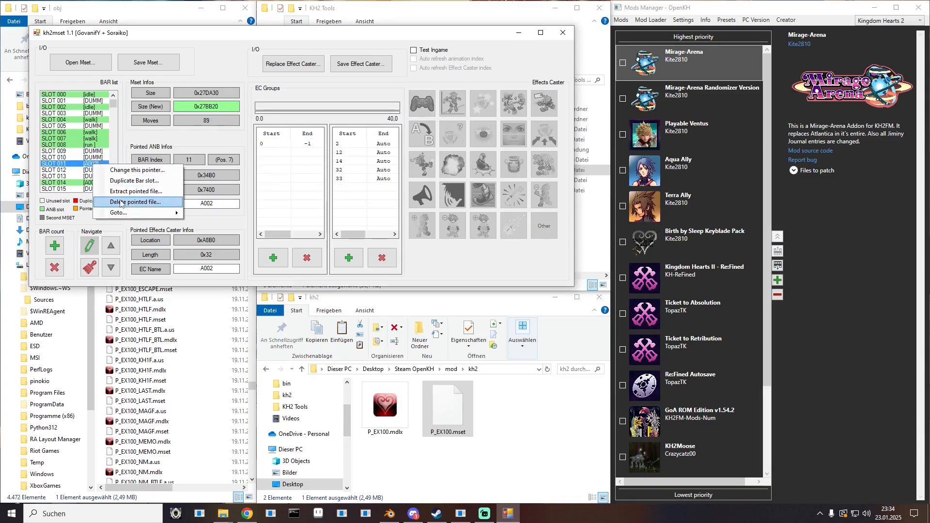
click(115, 198)
- Change the pointers of SLOT 011 and SLOT 010 to the run animation
right_click(92, 165)
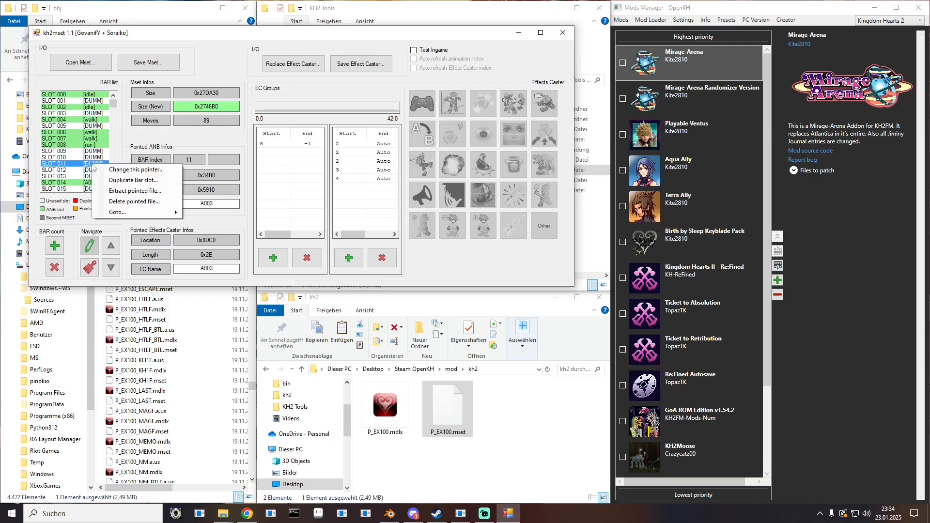
click(107, 170)
double_click(213, 153)
click(92, 157)
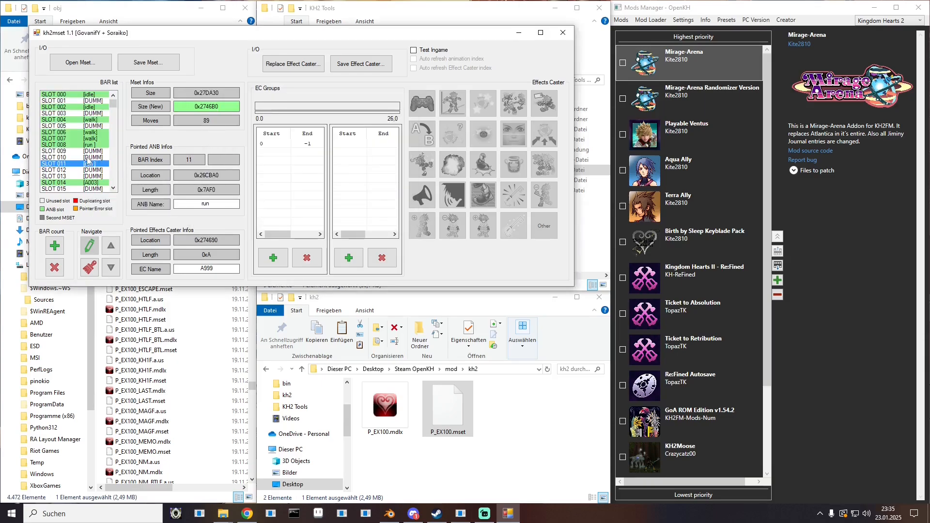
right_click(92, 157)
click(109, 162)
double_click(214, 151)
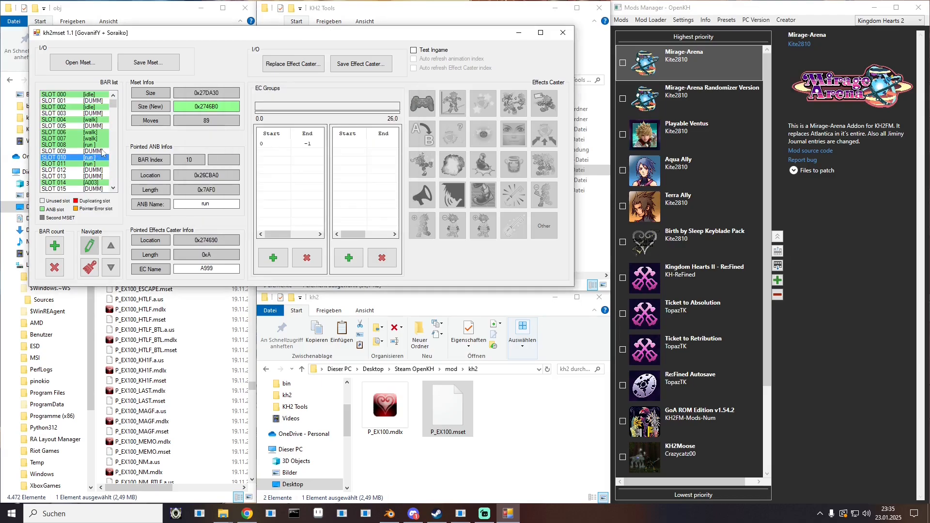
- Save the mset over the existing P_EX100.mset in the mod's kh2 folder and close kh2mset
click(149, 63)
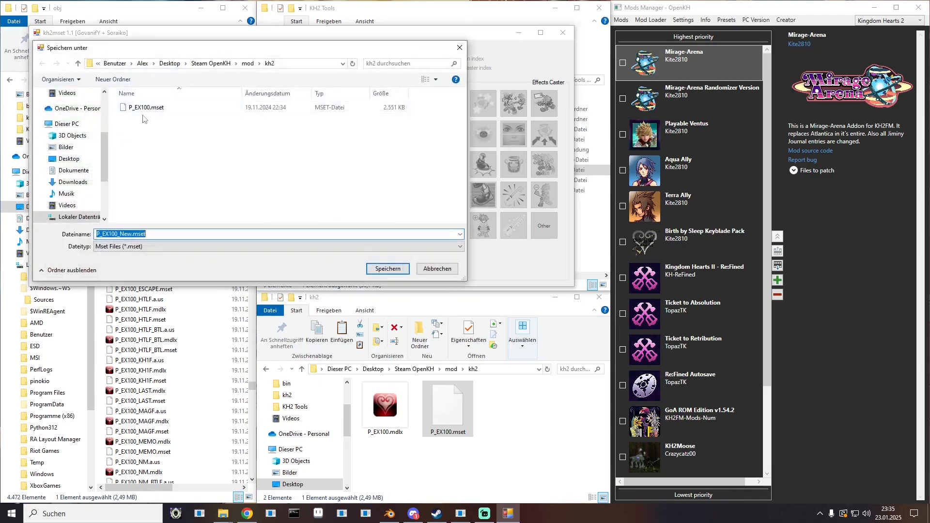
double_click(145, 107)
click(526, 259)
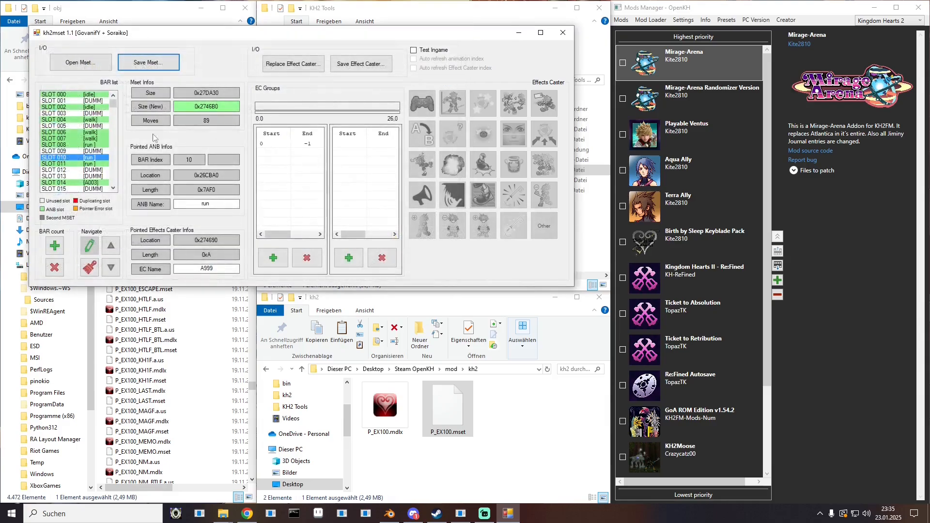
click(149, 65)
double_click(179, 107)
click(490, 261)
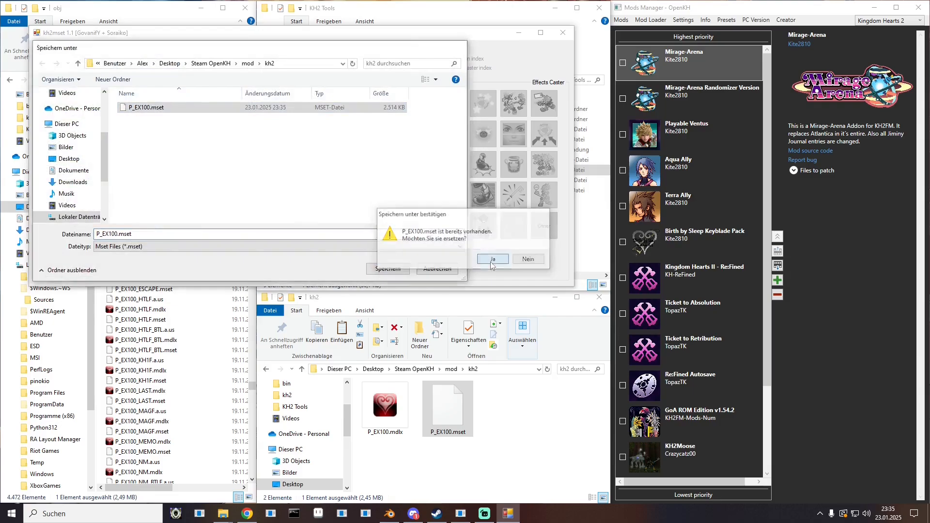
click(563, 33)
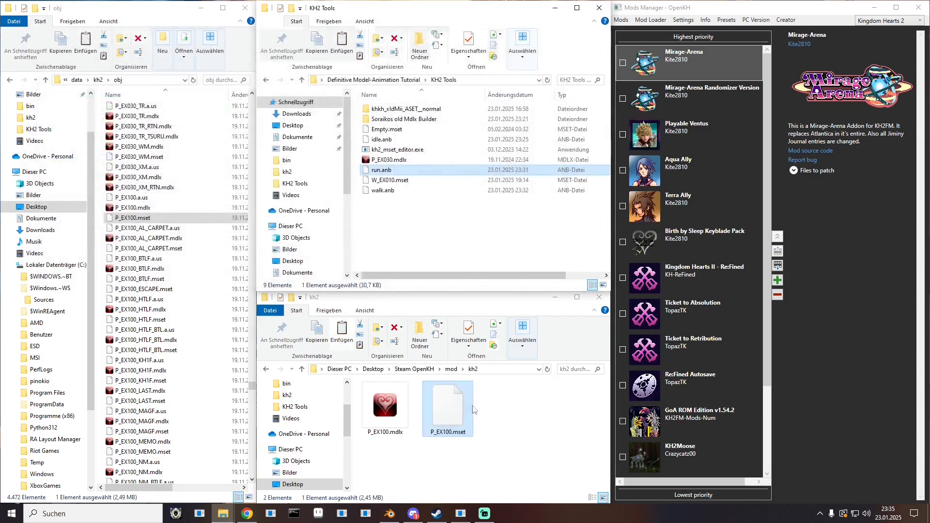
- Copy all six DDS textures from the kh3d data folder remastered\chara\pc\p_ex01\mig\0\bin\p_ex010.pmo
click(532, 451)
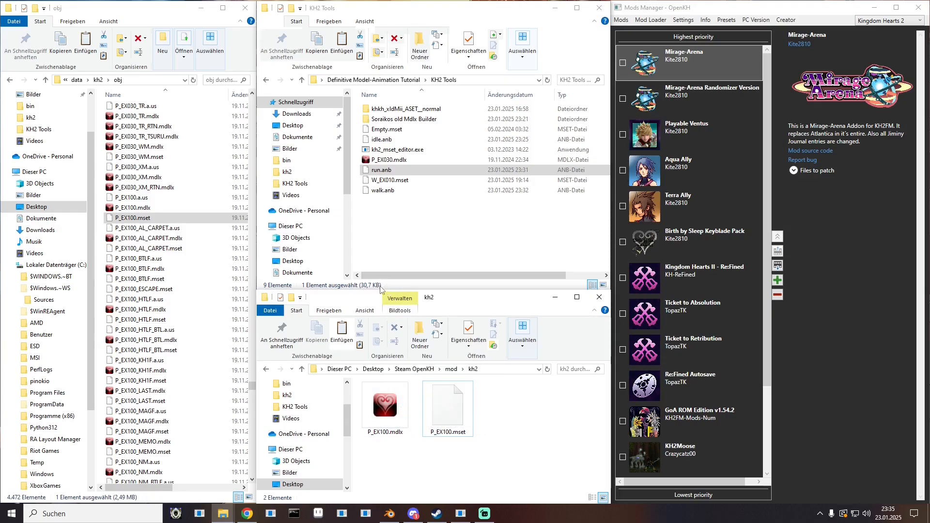
click(77, 80)
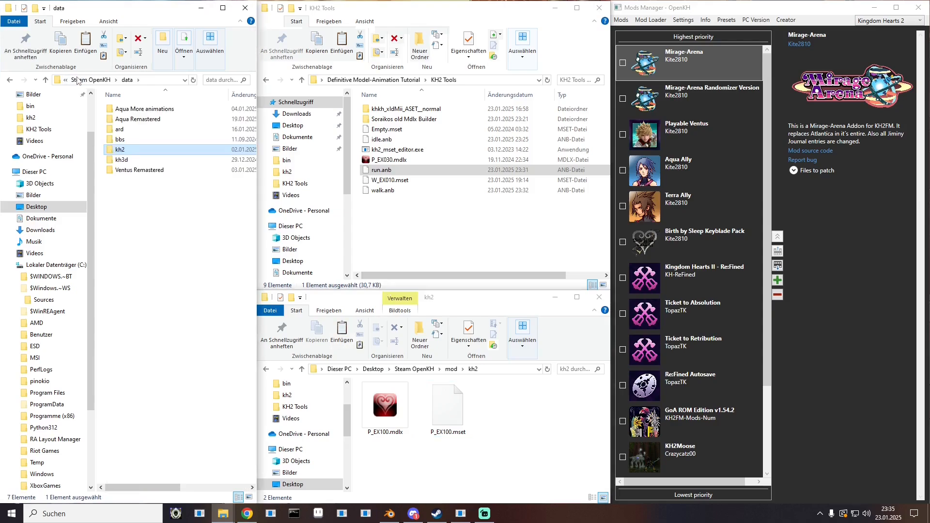
double_click(121, 160)
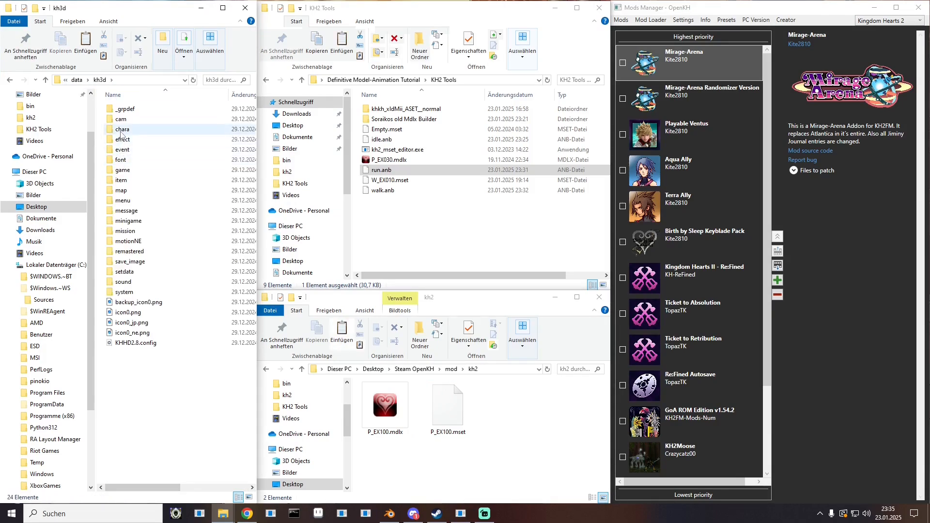
double_click(129, 251)
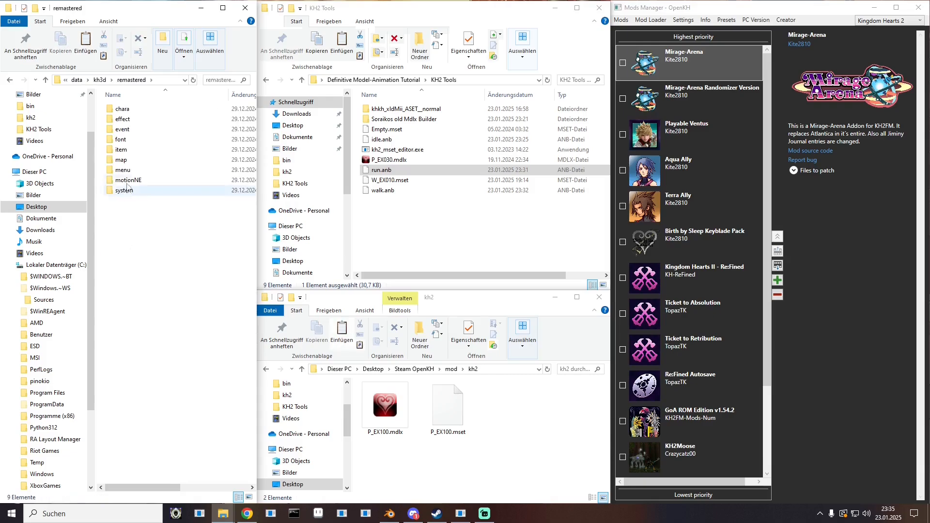
double_click(121, 109)
double_click(119, 190)
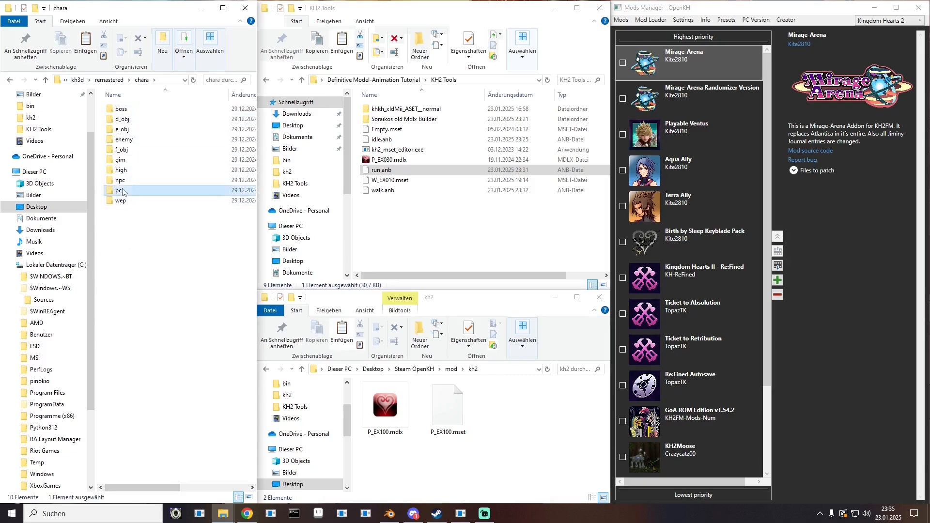
double_click(125, 110)
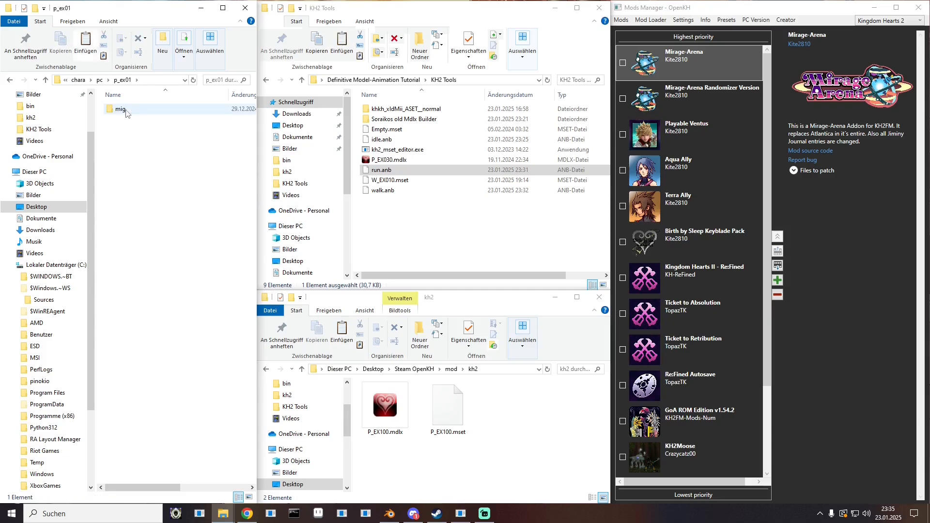
double_click(126, 112)
double_click(127, 113)
double_click(127, 112)
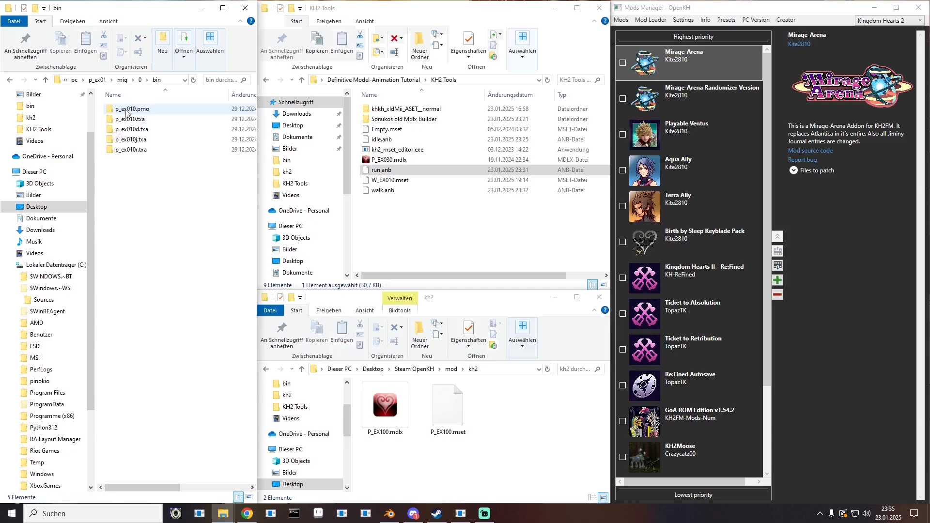
double_click(126, 110)
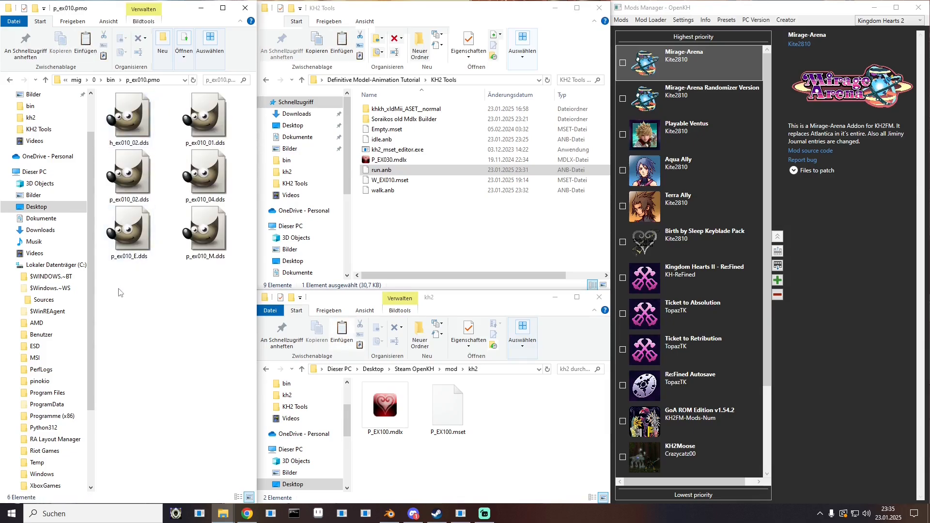
drag(122, 290, 199, 138)
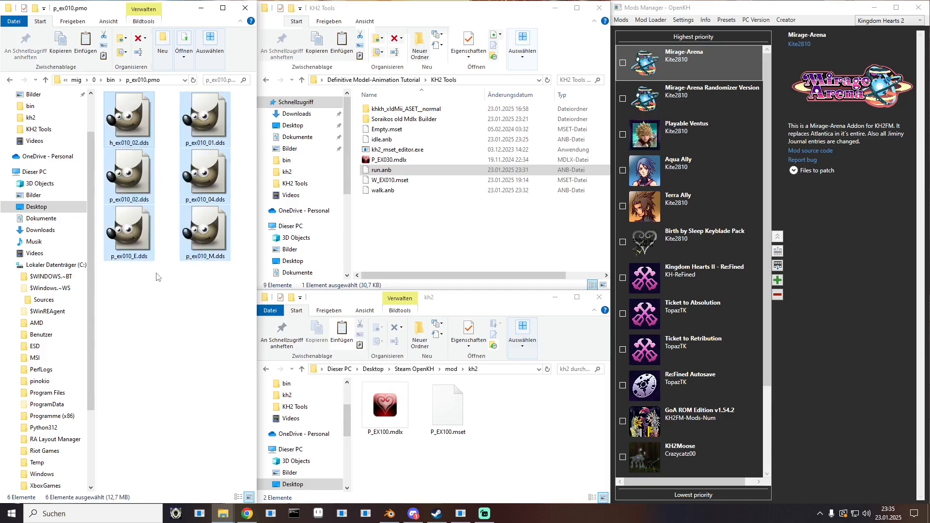
key(ctrl+c)
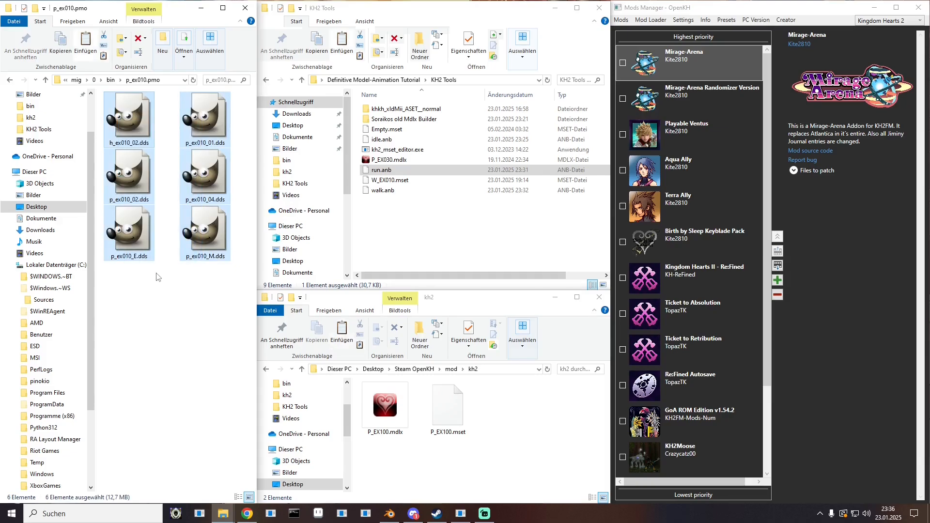
- Create an obj folder inside the mod's kh2 folder and move P_EX100.mdlx and P_EX100.mset into it
click(482, 415)
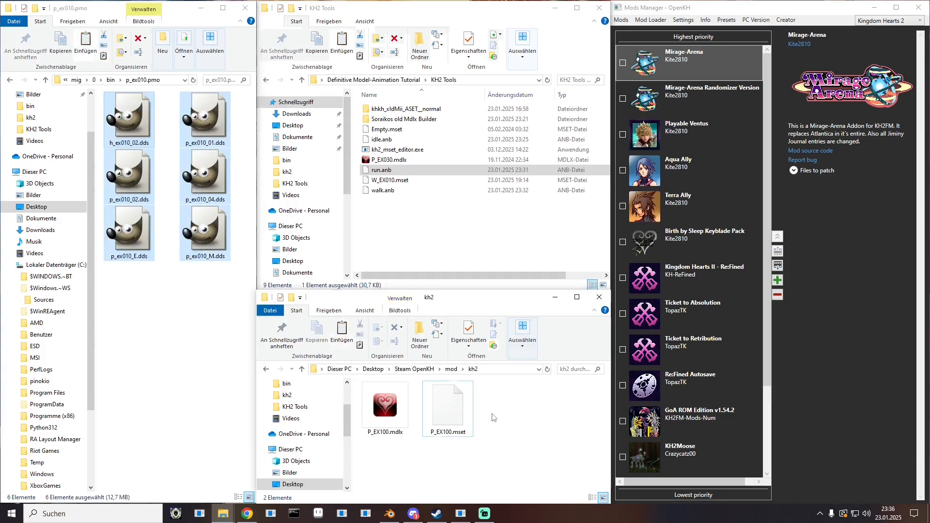
click(451, 370)
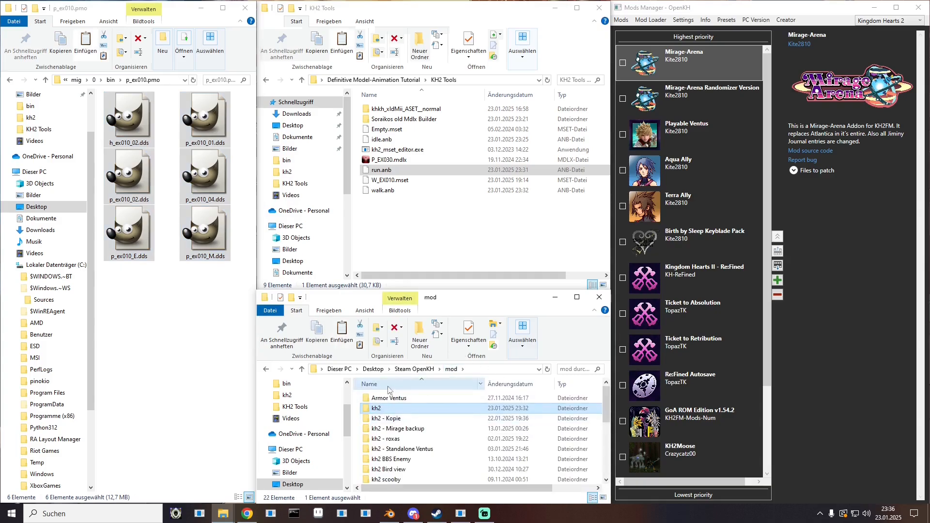
double_click(380, 411)
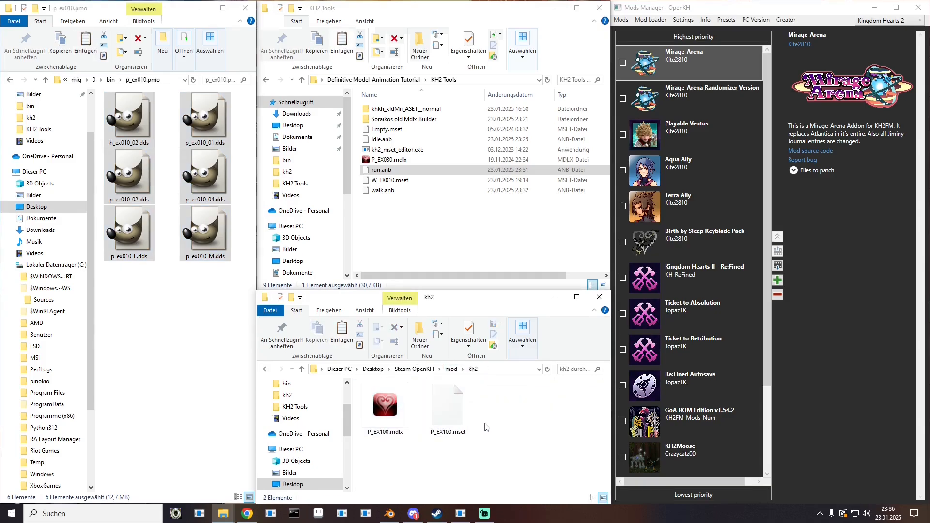
right_click(509, 413)
mouse_move(582, 388)
click(688, 390)
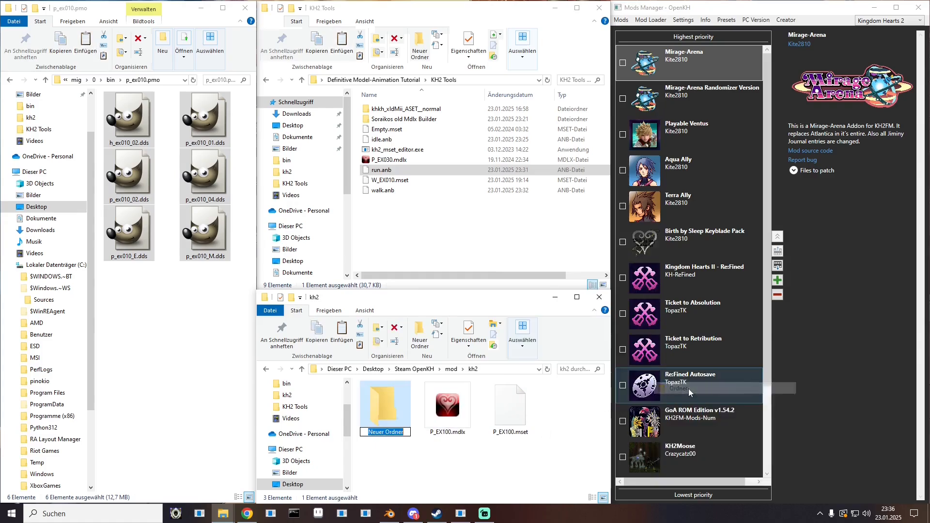
text(obj)
key(Return)
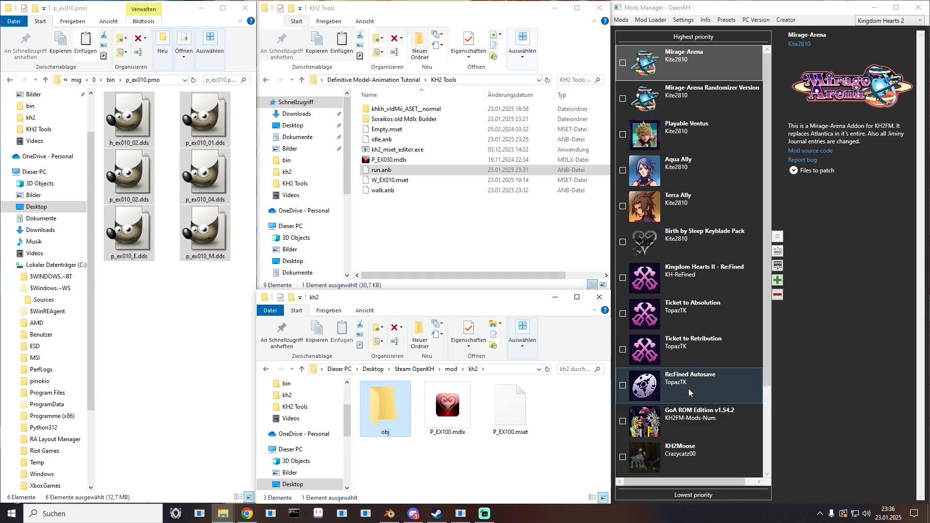
drag(445, 458, 530, 413)
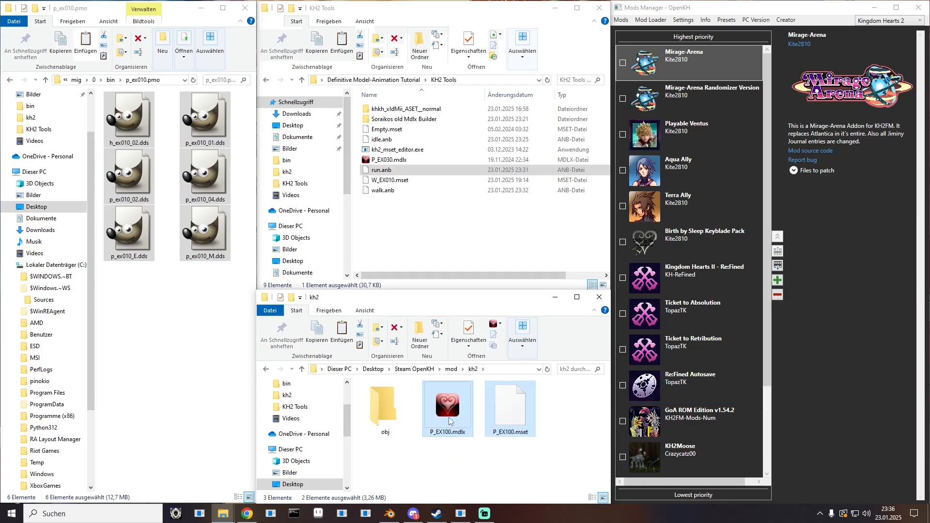
drag(458, 416, 379, 414)
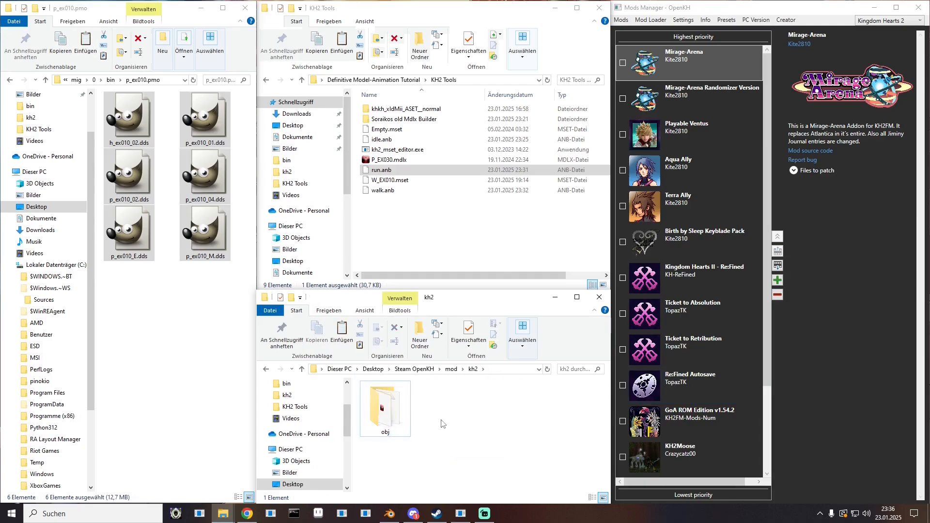
- Create a folder named remastered inside the mod's kh2 folder, next to obj
right_click(450, 408)
mouse_move(538, 386)
click(629, 391)
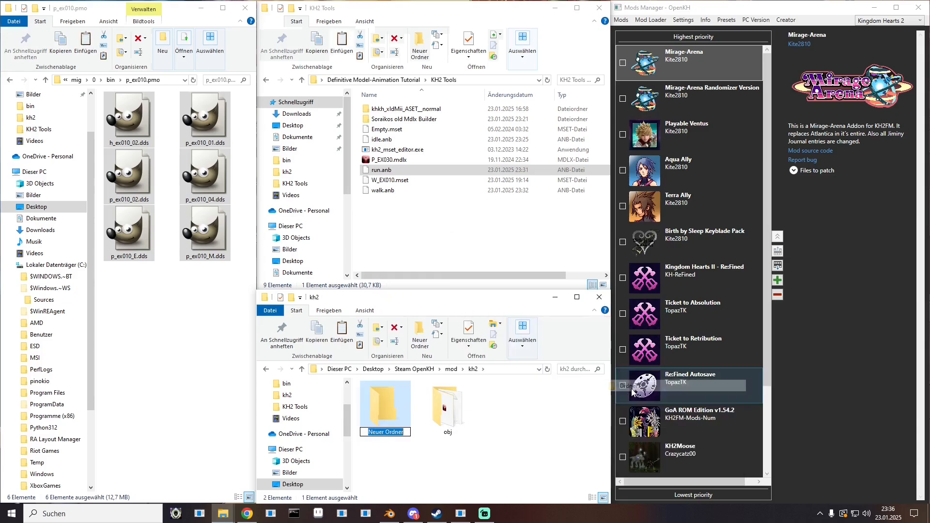
text(rema)
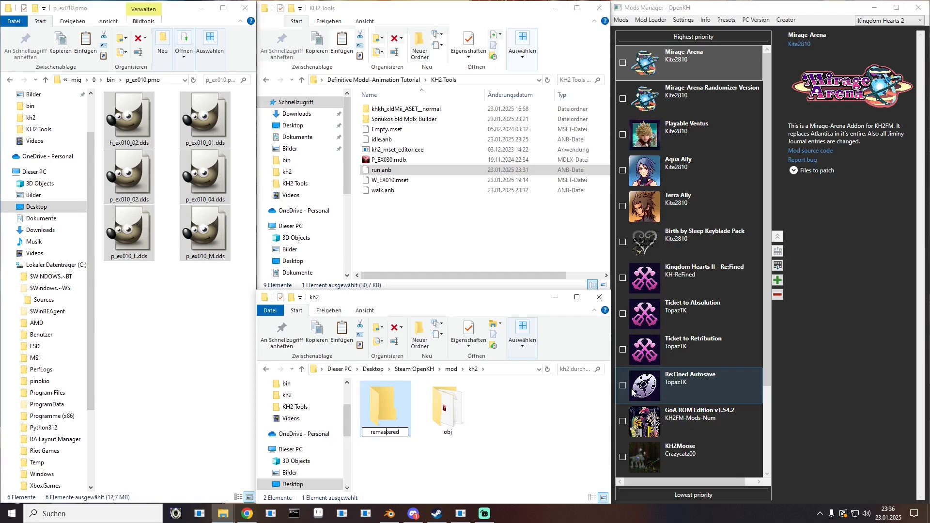
text(stered)
key(Return)
- Create a folder named obj inside the mod's kh2\remastered folder
double_click(457, 422)
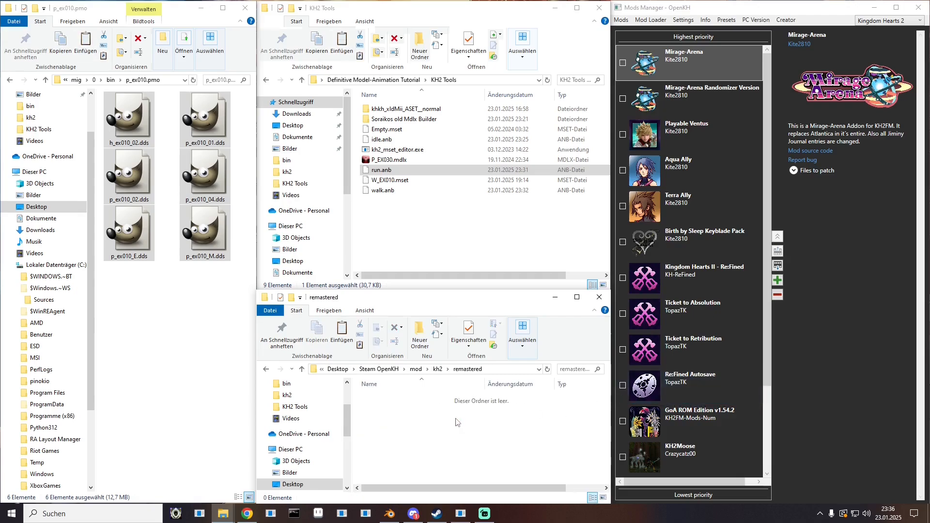
right_click(456, 419)
mouse_move(533, 397)
click(631, 397)
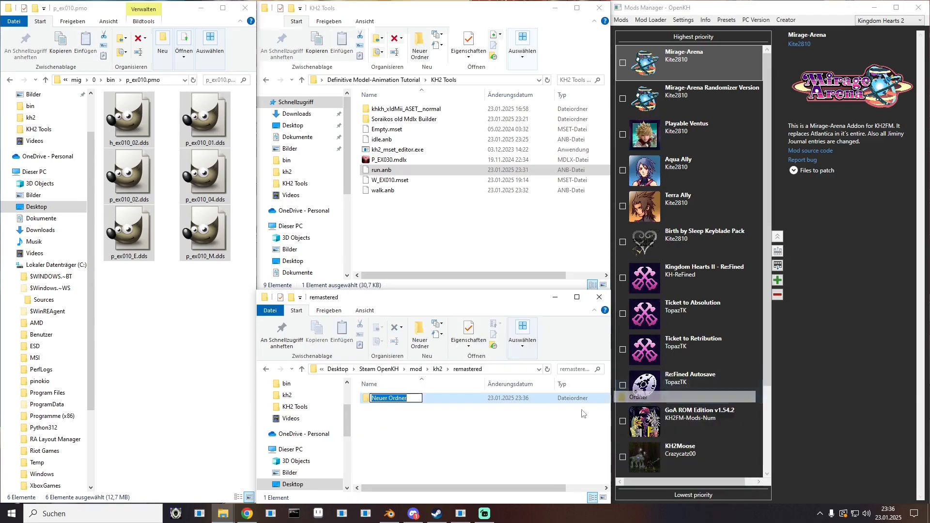
text(obj)
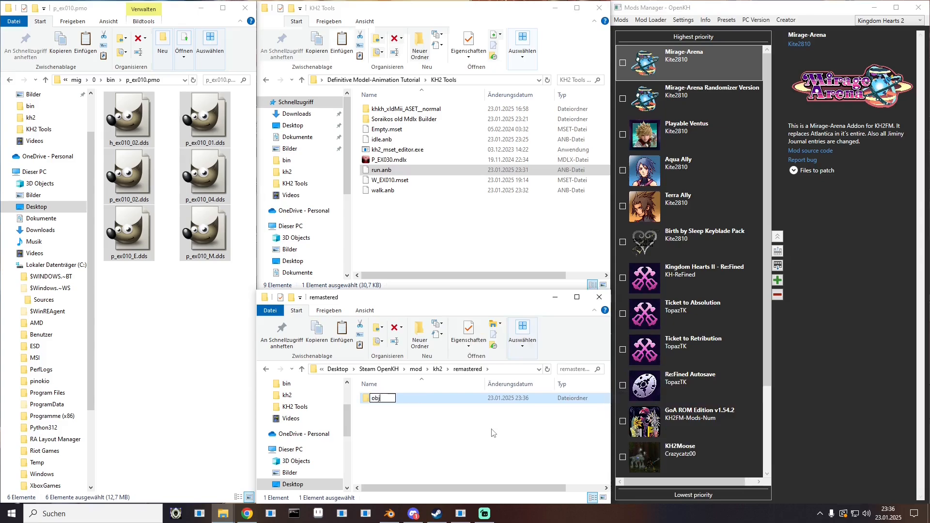
key(Return)
- Create a folder named P_EX100.mdlx inside kh2\remastered\obj
right_click(419, 414)
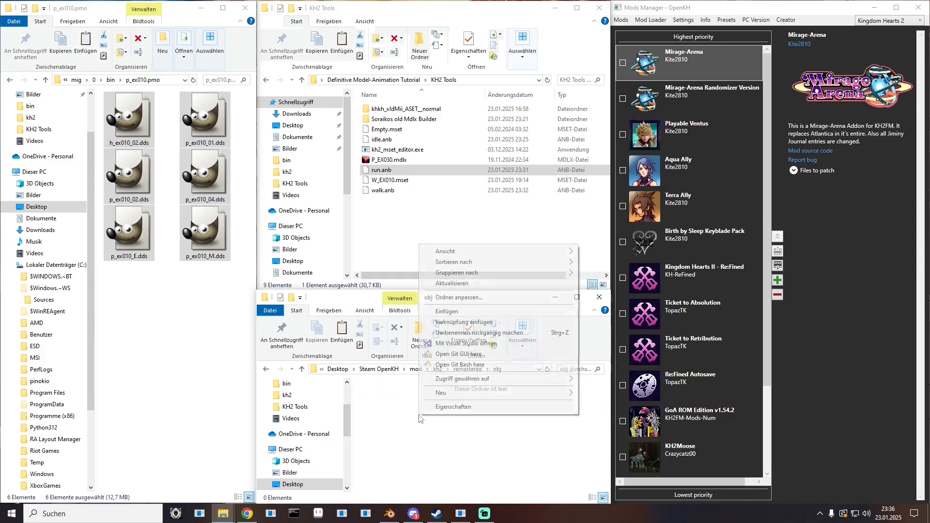
mouse_move(509, 393)
click(624, 394)
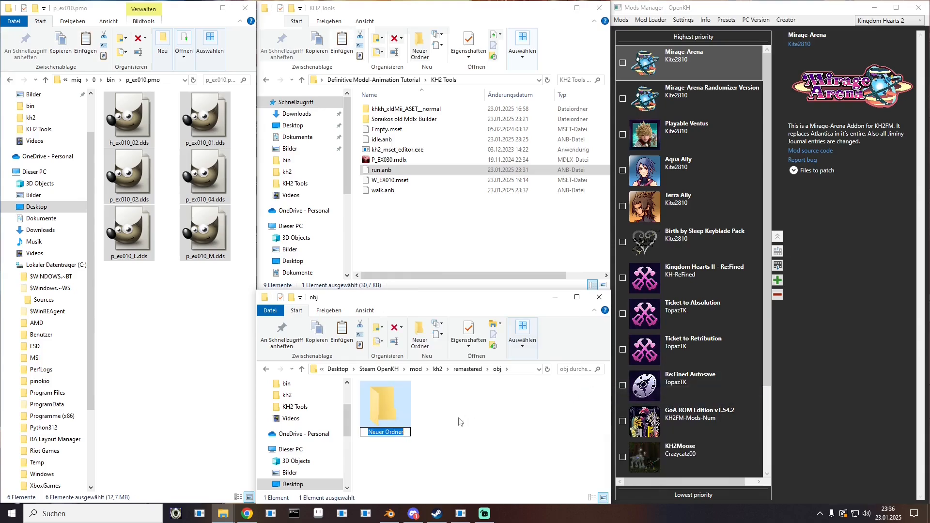
text(P_EX1)
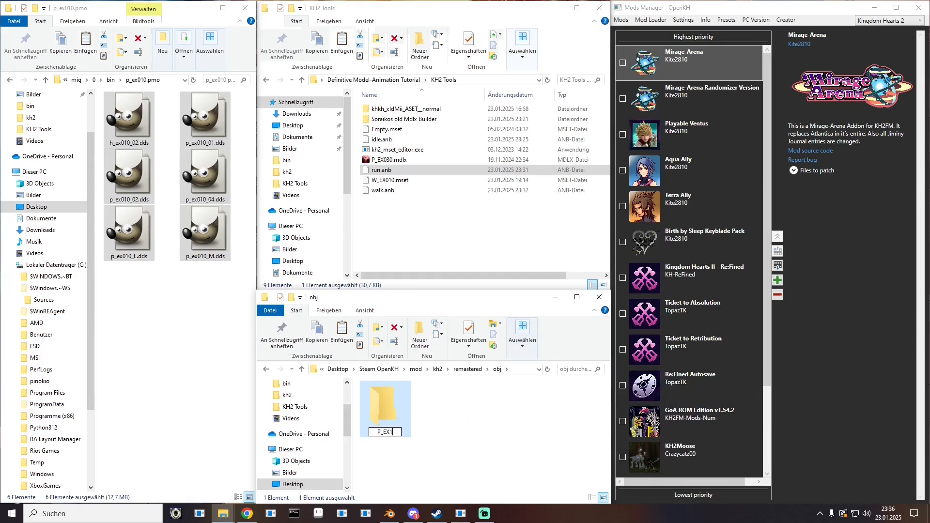
text(00.mdlx)
key(Return)
- Paste the copied DDS textures into the remastered\obj\P_EX100.mdlx folder
double_click(380, 405)
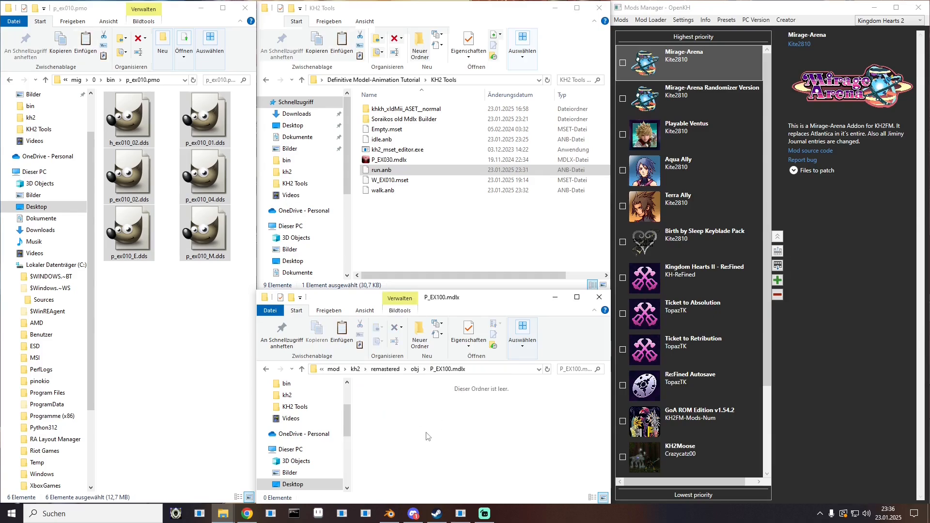
right_click(427, 430)
click(454, 329)
click(501, 476)
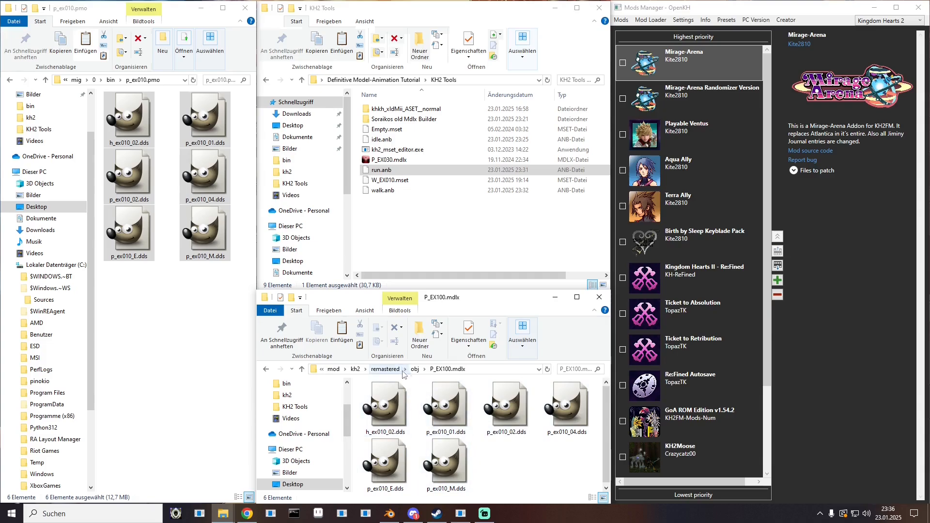
- Try to load P_EX100.mdlx from the mod's kh2\obj folder in KH2 Object Editor, and close the editor
click(414, 369)
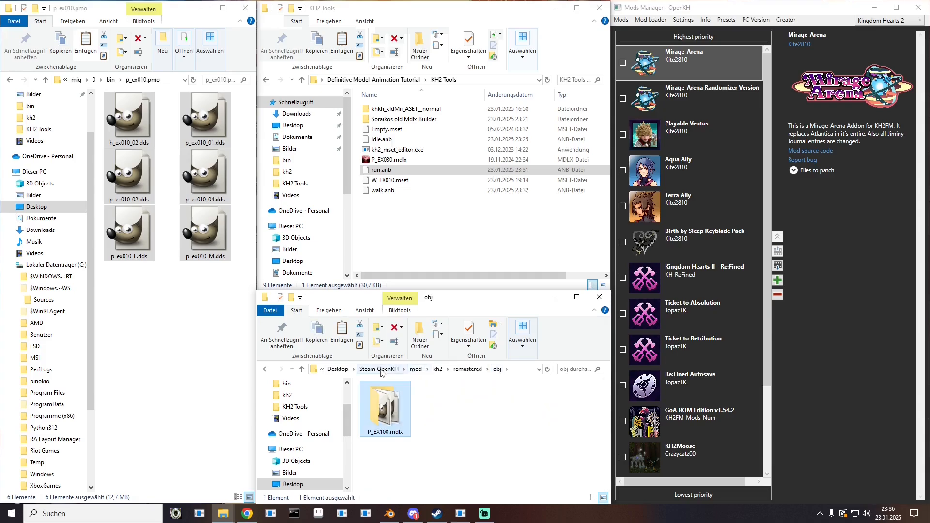
click(438, 371)
double_click(385, 410)
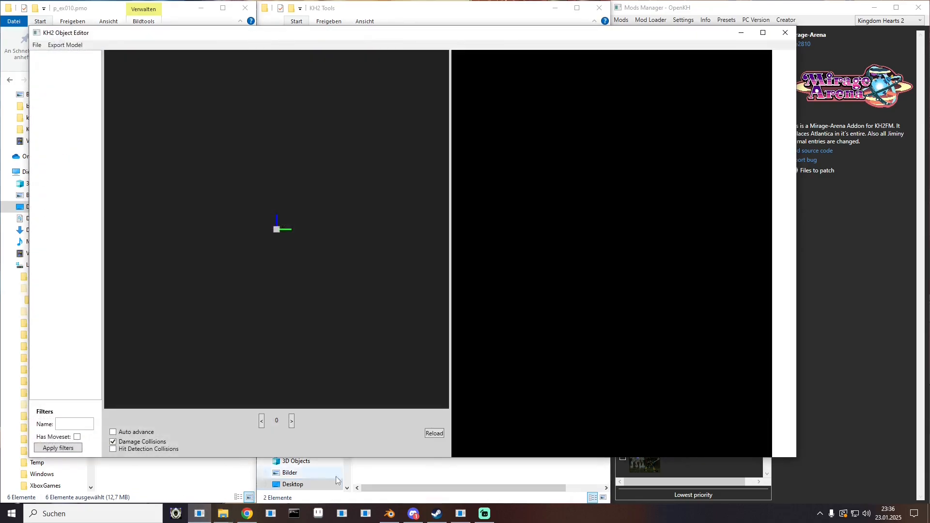
click(429, 469)
click(388, 398)
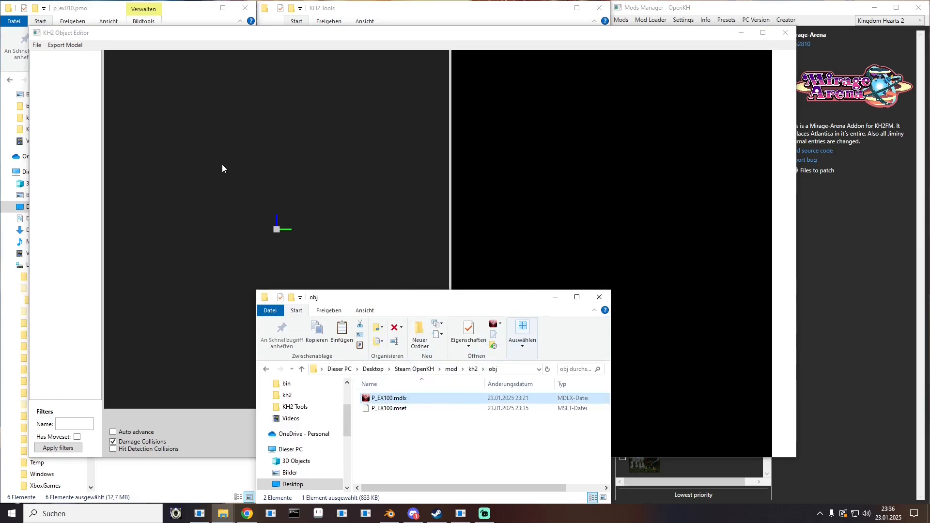
click(343, 166)
click(786, 32)
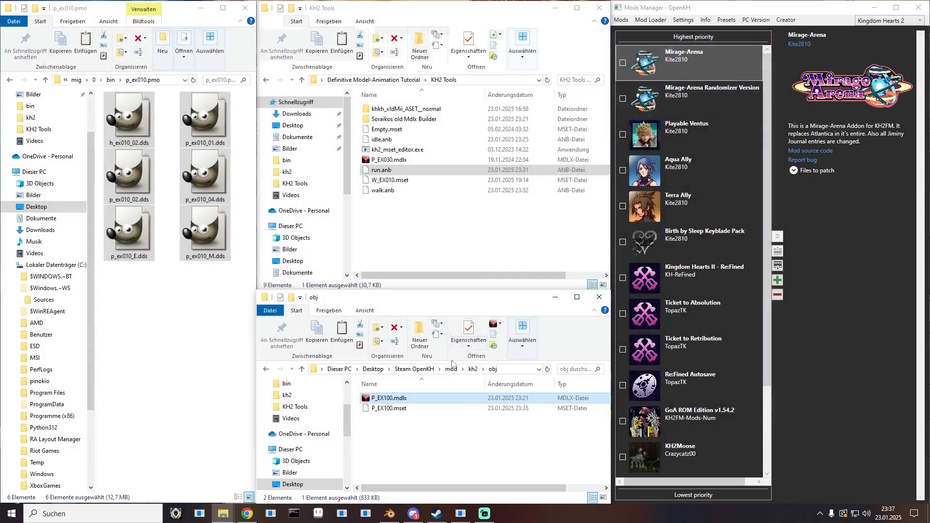
- Launch OpenKh.Tools.Kh2MdlxEditor.exe from the tutorial's Old Af Mdlx Editor folder
click(395, 80)
click(383, 165)
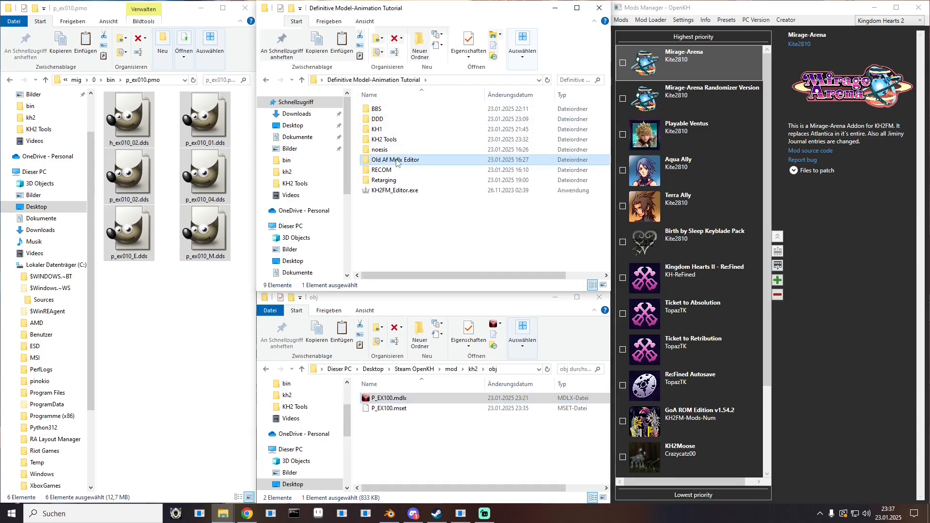
double_click(397, 162)
scroll(395, 162, down, 12)
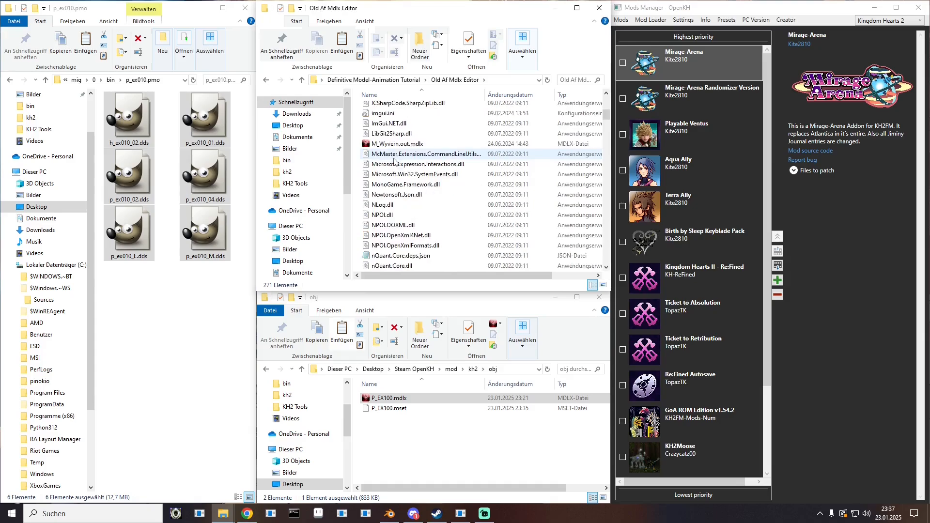
scroll(395, 162, down, 15)
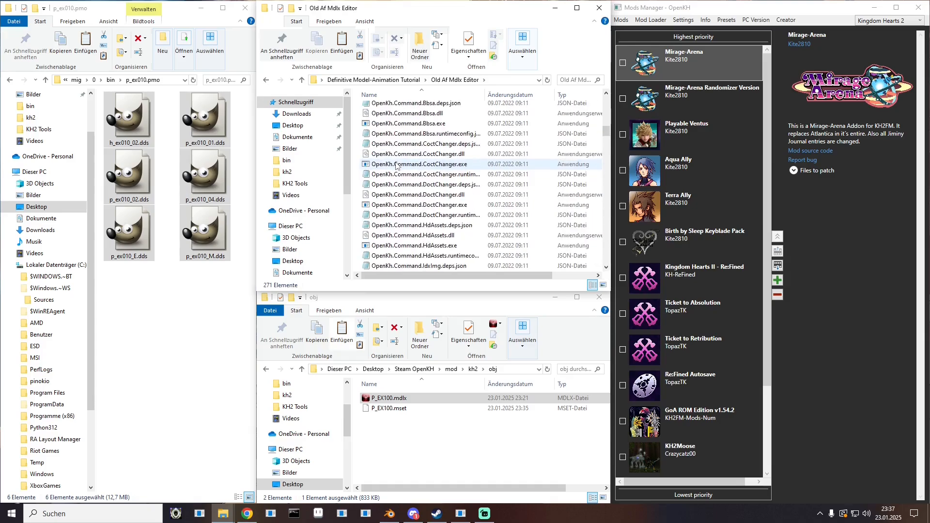
scroll(433, 172, down, 15)
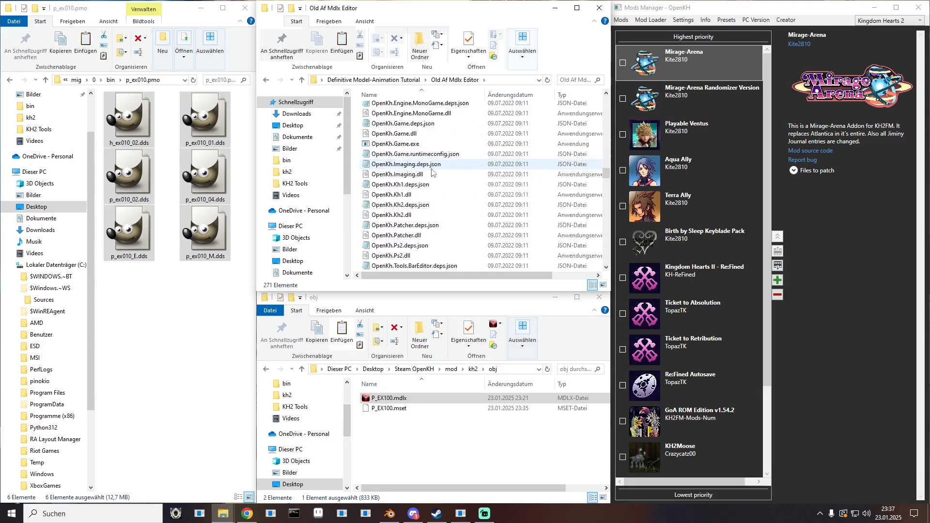
scroll(431, 178, down, 9)
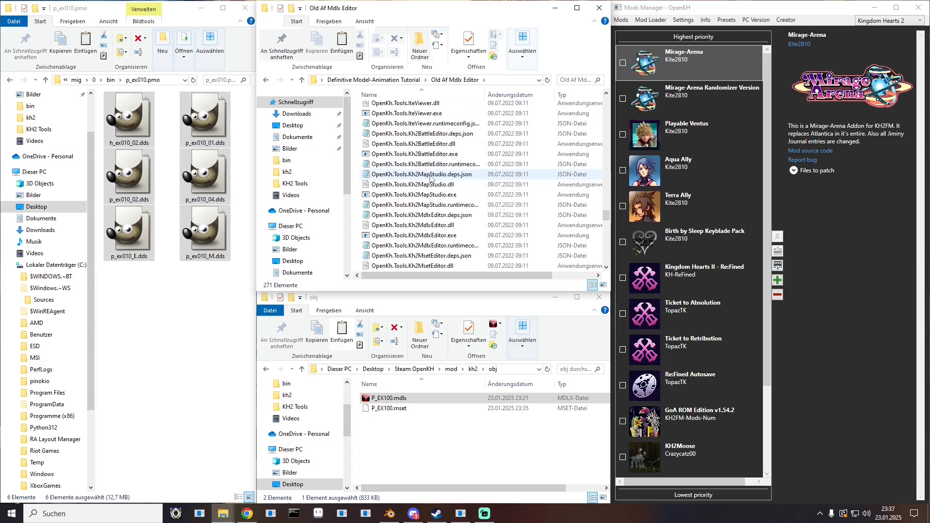
double_click(430, 235)
- Load P_EX100.mdlx from the mod's kh2\obj folder into the MDLX Editor and show its Model data
drag(381, 48, 759, 55)
drag(387, 397, 456, 350)
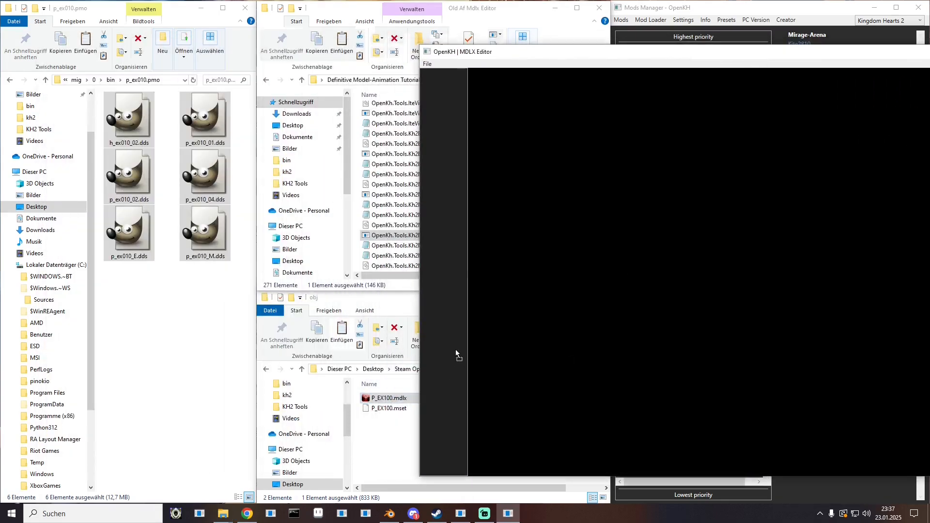
click(433, 76)
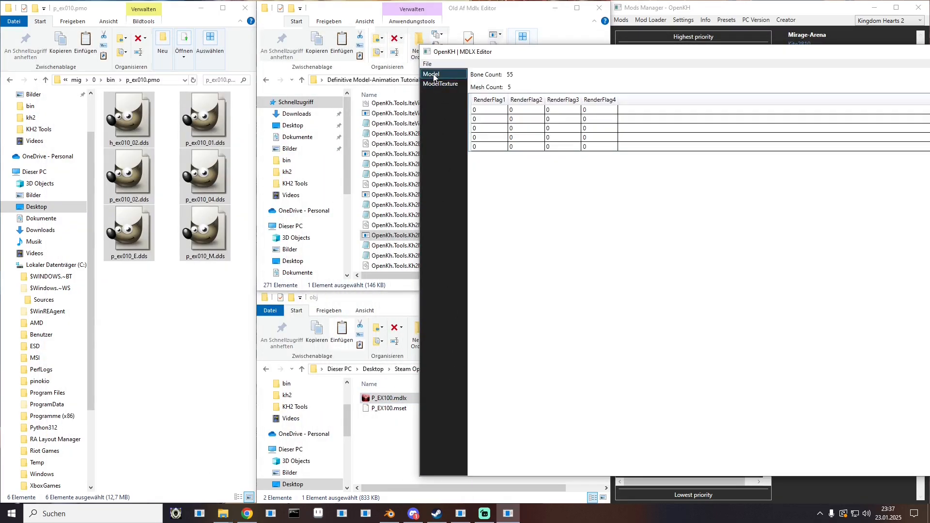
- Save the model over P_EX100.mdlx in the mod's kh2\obj folder and close the MDLX Editor
click(424, 65)
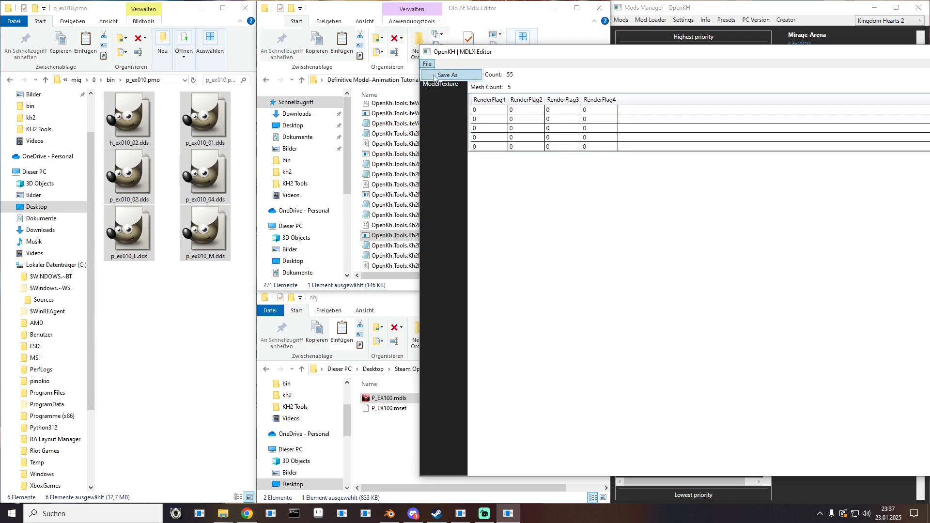
click(448, 81)
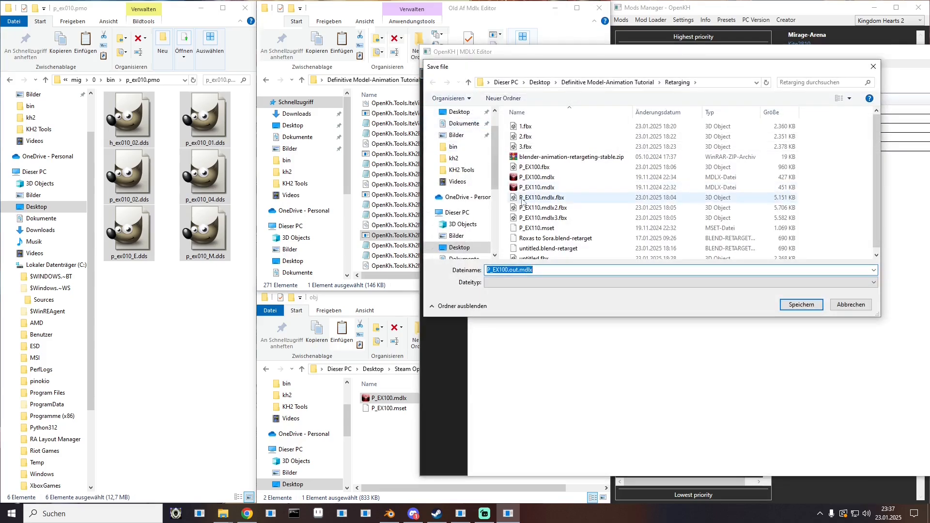
click(454, 159)
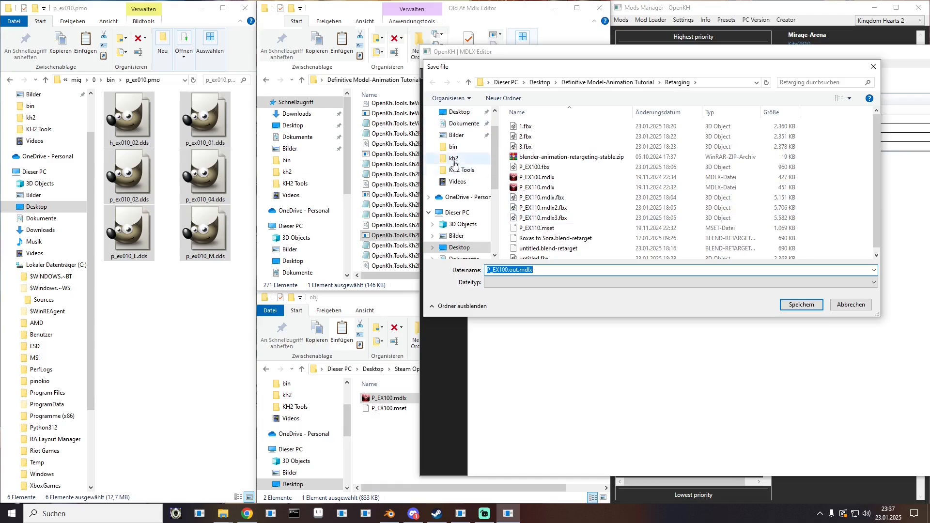
double_click(532, 138)
double_click(536, 127)
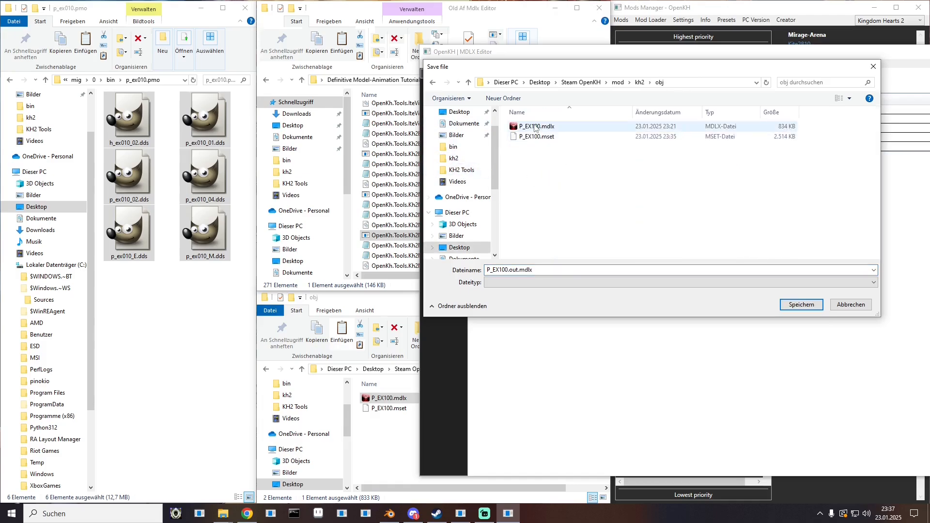
click(487, 257)
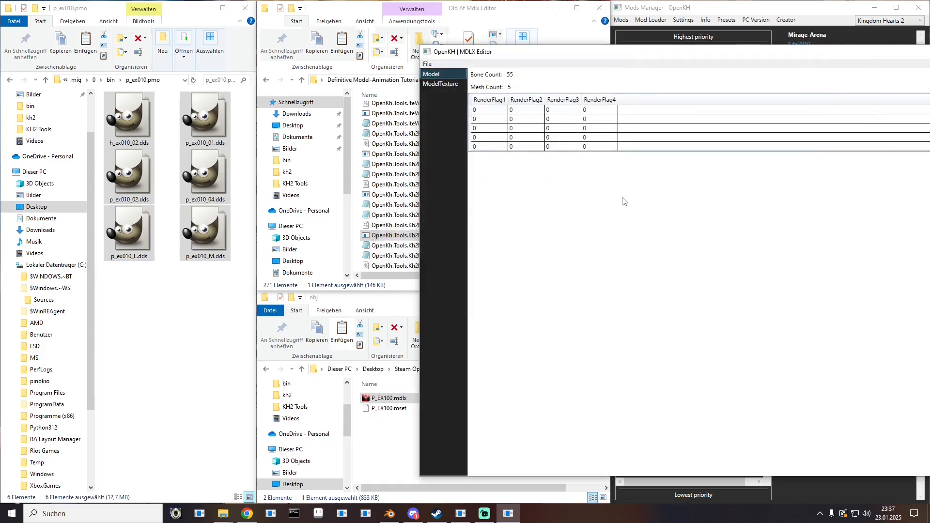
click(922, 85)
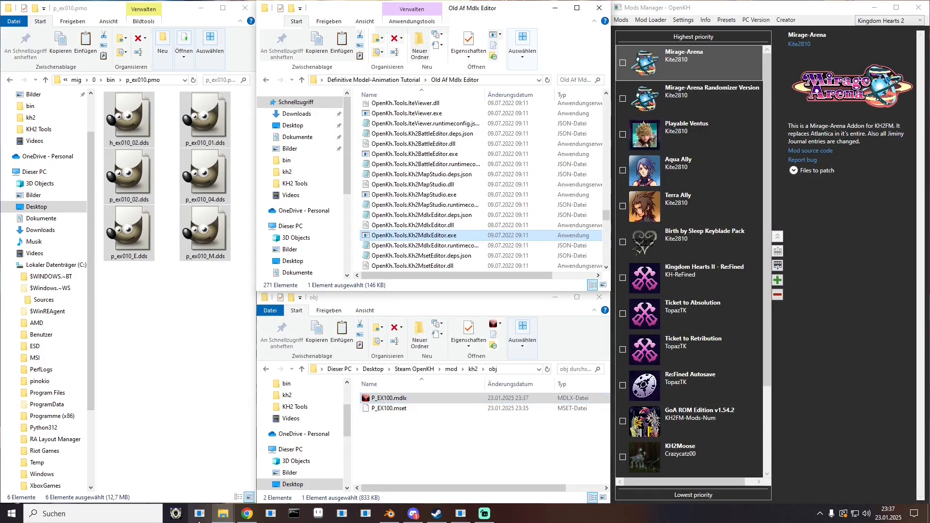
- Load the resaved P_EX100.mdlx into KH2 Object Editor and inspect the model at an angle
click(199, 513)
click(370, 398)
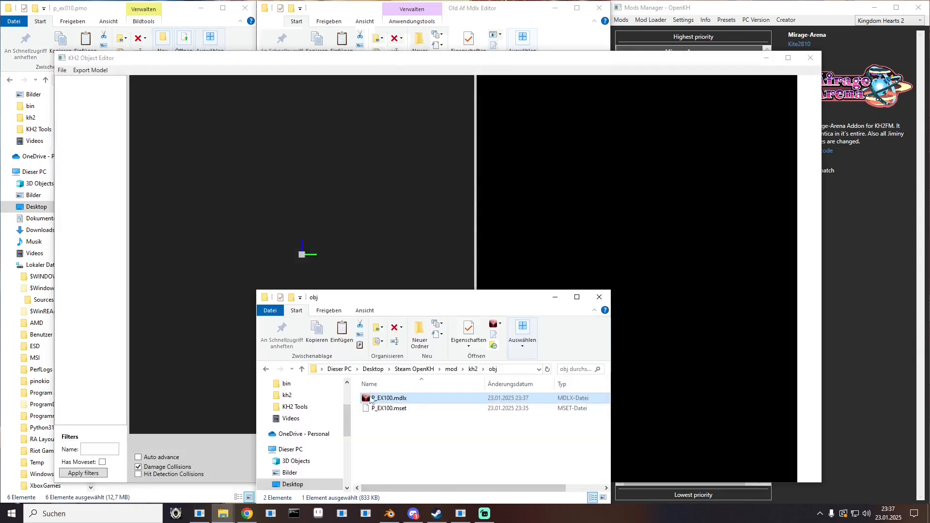
drag(381, 400, 317, 147)
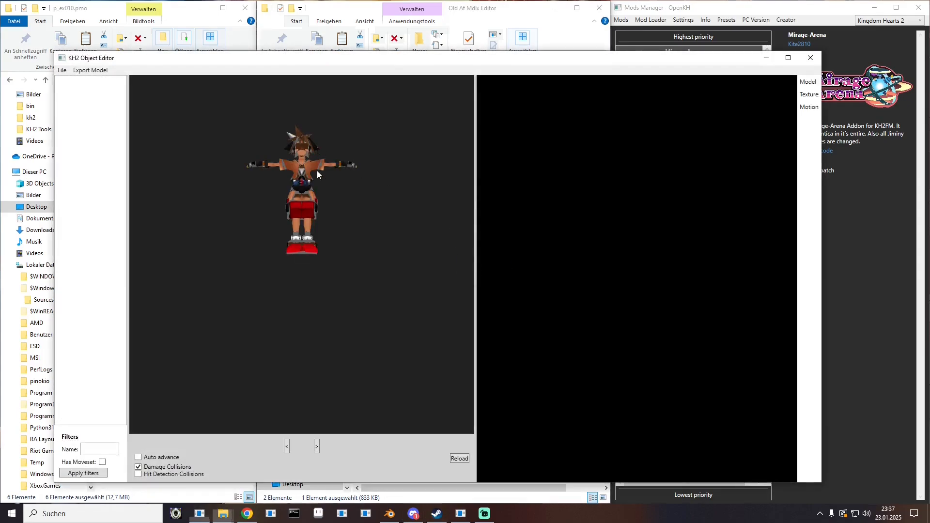
scroll(304, 166, up, 1)
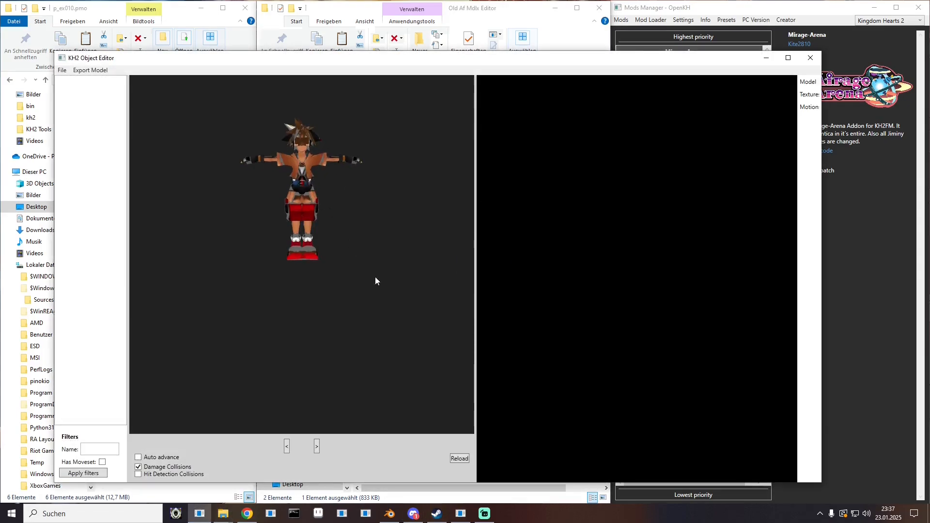
drag(375, 277, 341, 224)
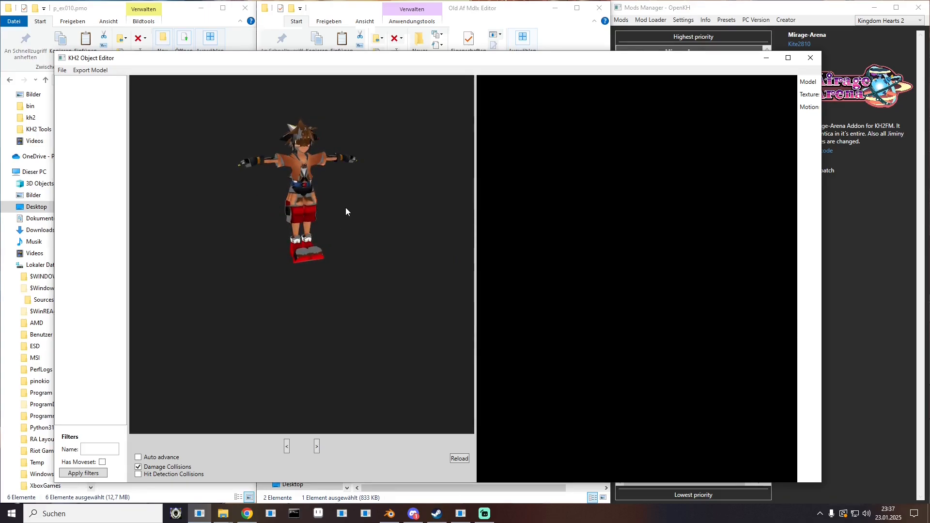
- Examine the model's textures from Texture 0 to Texture 4, returning to Texture 0, and move the editor window aside
click(807, 97)
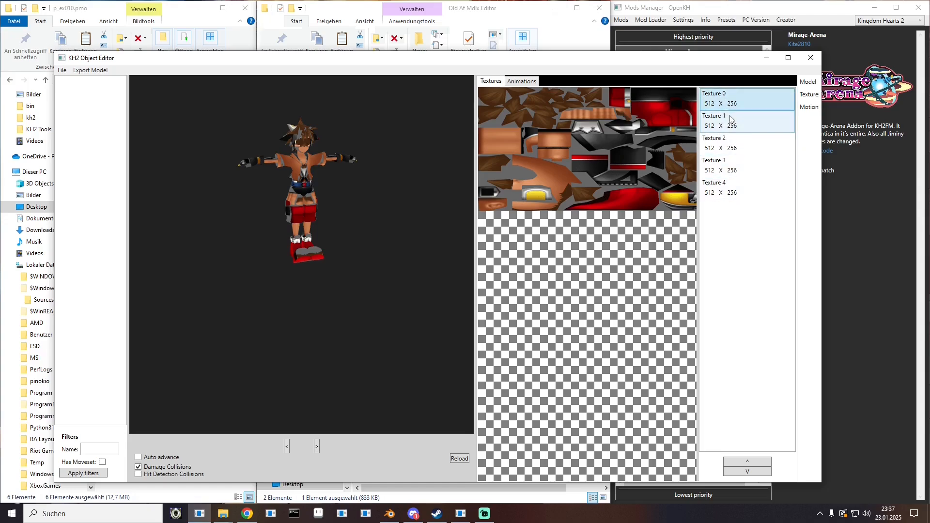
click(731, 119)
click(731, 145)
click(732, 168)
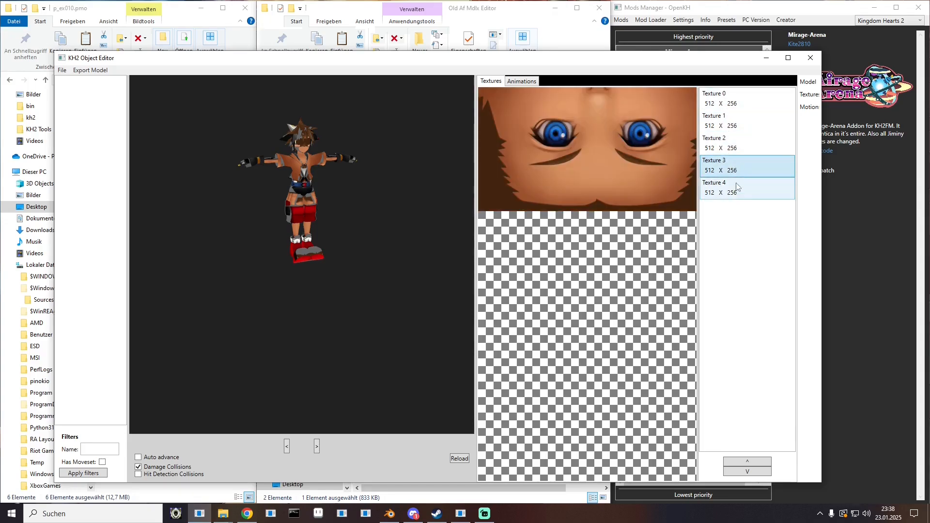
click(732, 190)
click(745, 100)
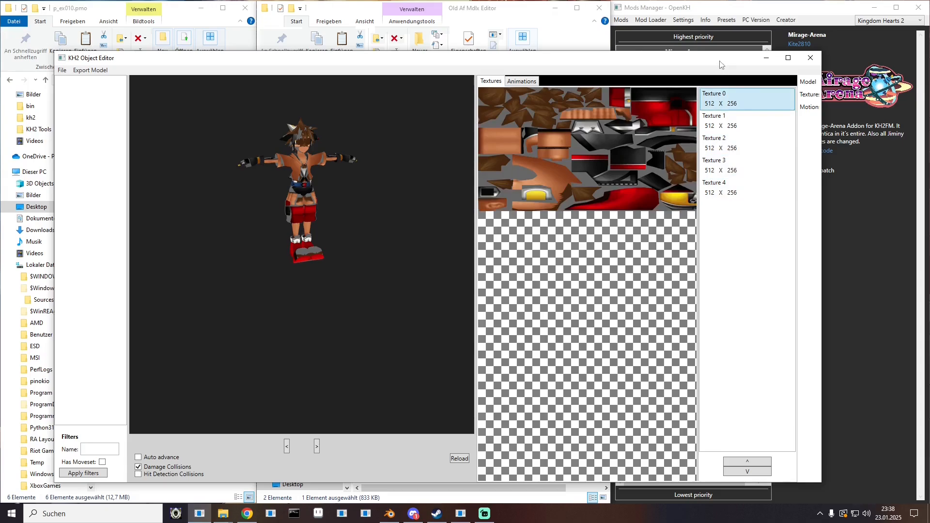
drag(559, 63, 0, 83)
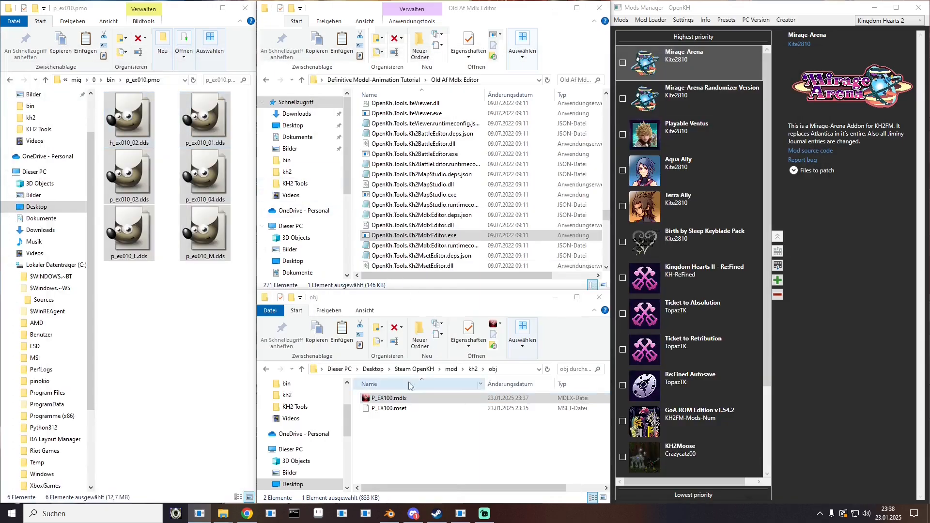
- Open the mod's kh2\remastered\obj\P_EX100.mdlx folder and delete h_ex010_02.dds
click(451, 369)
double_click(400, 408)
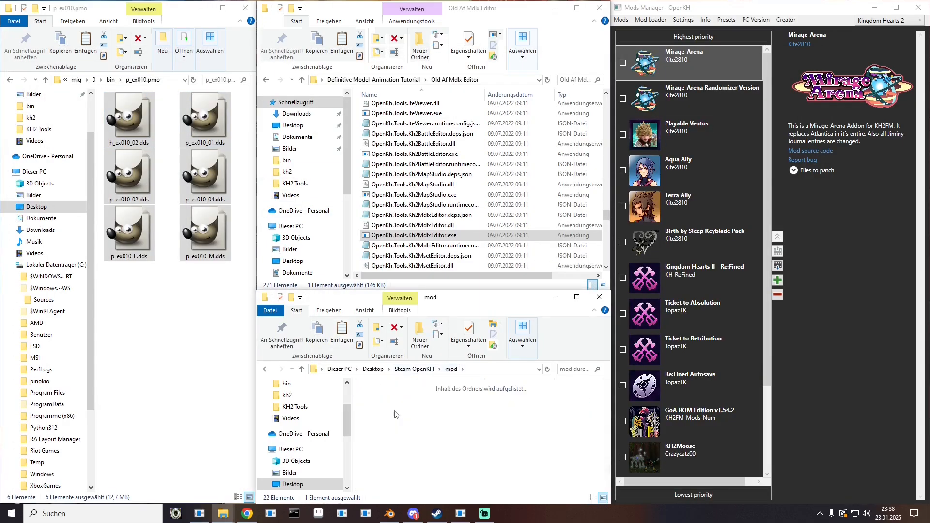
double_click(453, 413)
double_click(381, 400)
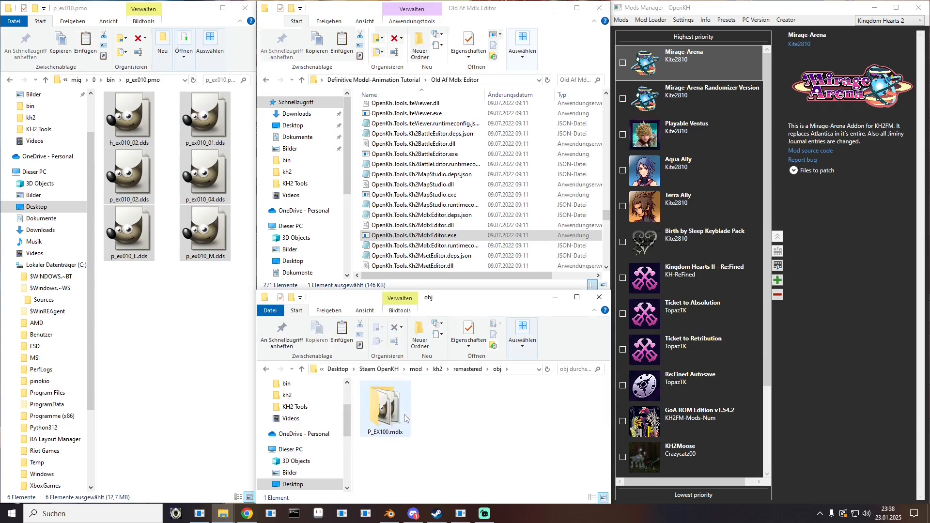
click(384, 407)
double_click(384, 407)
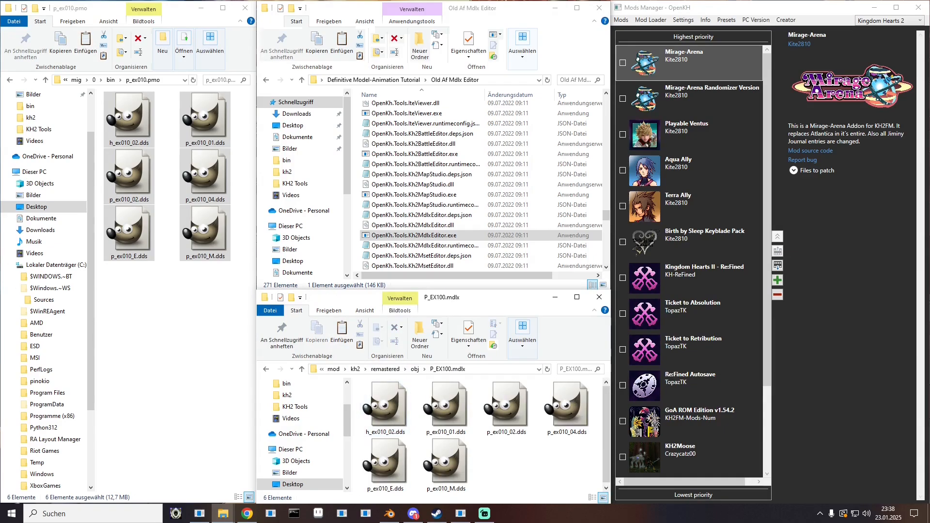
drag(0, 71, 0, 71)
click(383, 418)
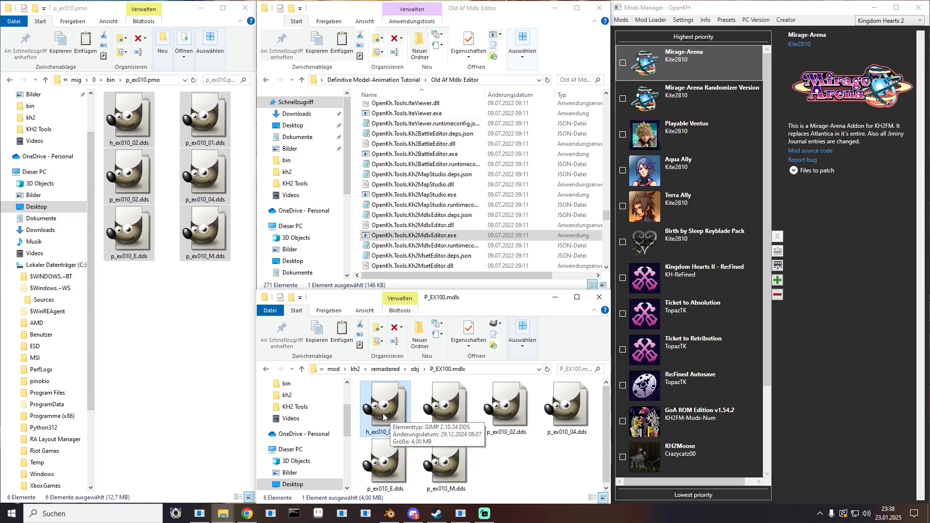
key(Delete)
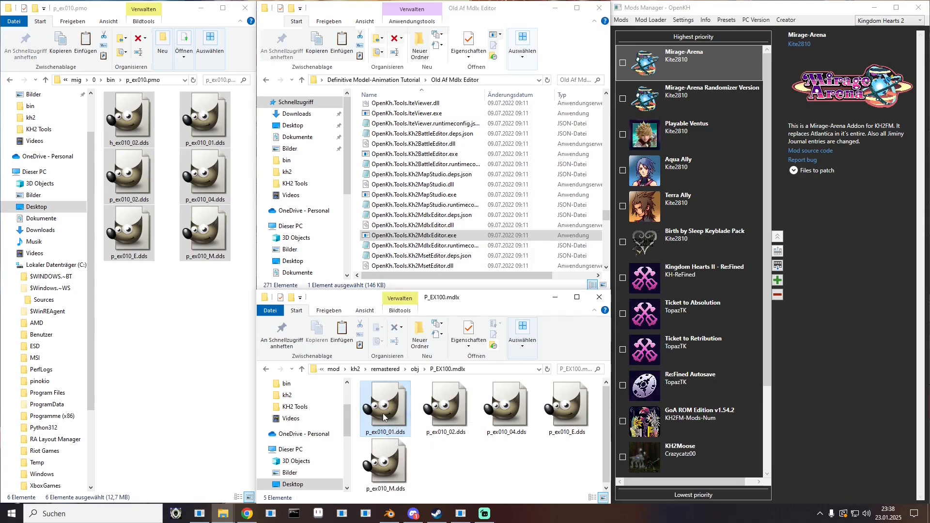
- Open p_ex010_01.dds in GIMP, compare it with the model's Texture 0, and close GIMP
double_click(380, 394)
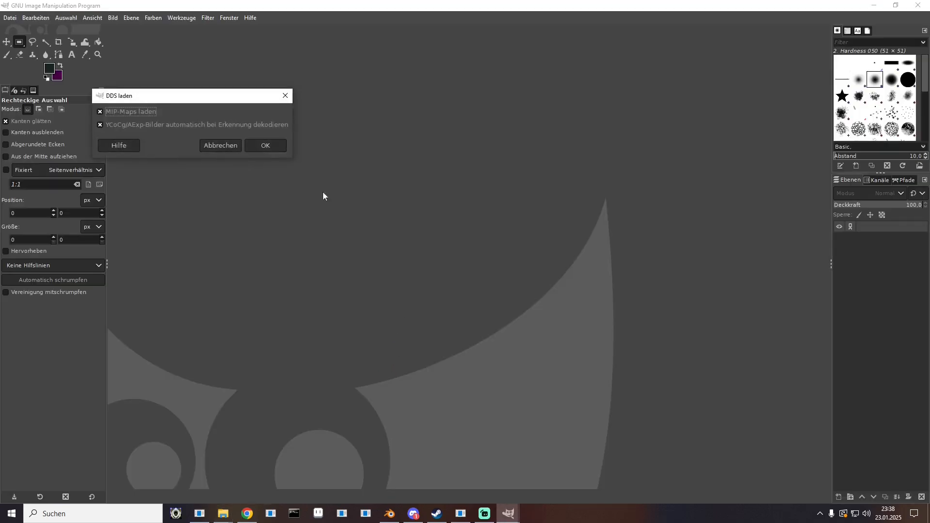
click(274, 144)
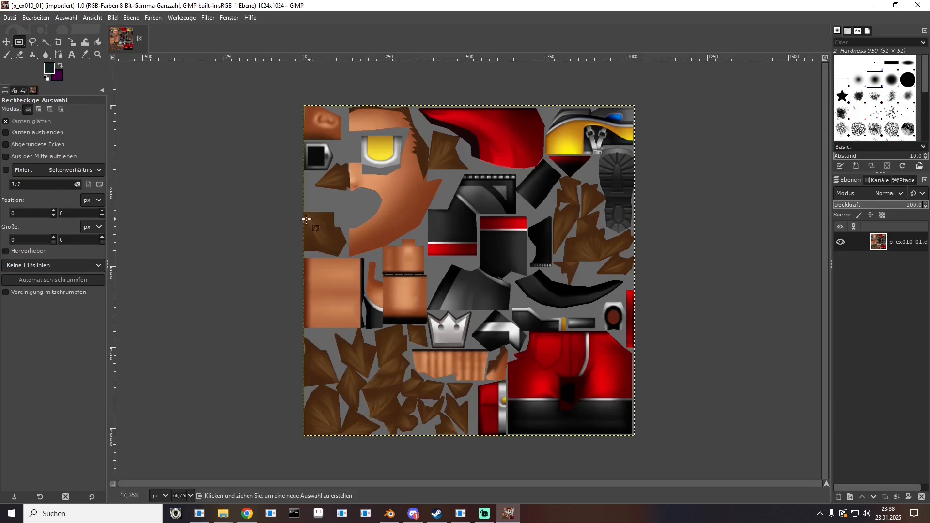
click(200, 514)
drag(202, 72, 552, 260)
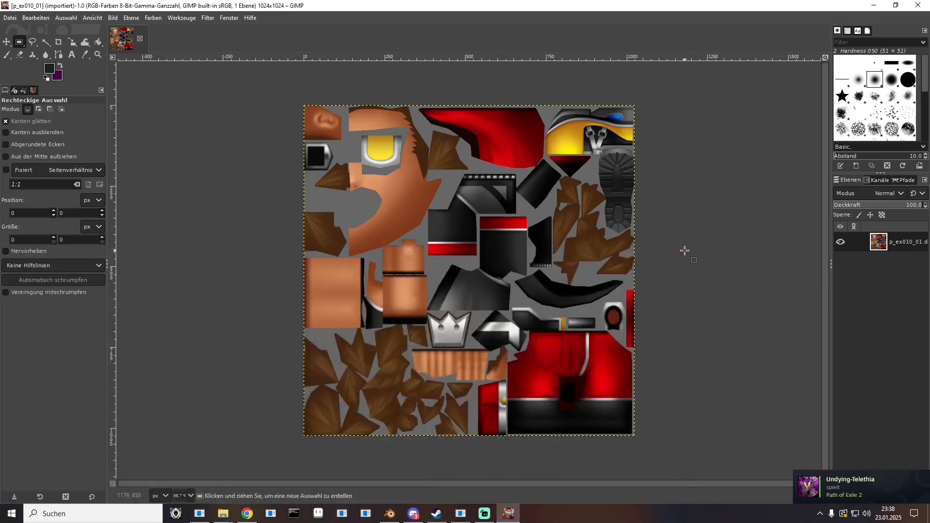
click(675, 252)
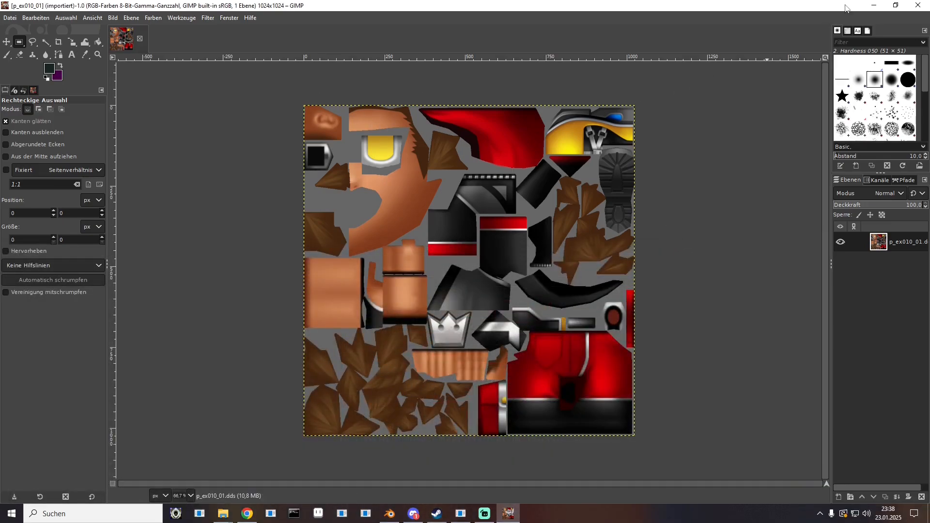
click(918, 5)
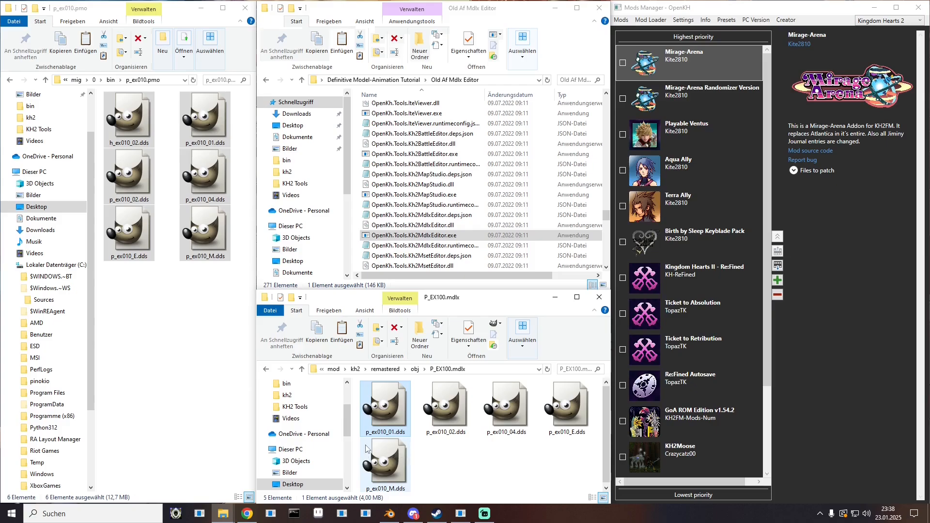
- Rename p_ex010_01.dds to -0.dds, p_ex010_02.dds to -1.dds and p_ex010_04.dds to -2.dds in the P_EX100.mdlx folder
click(383, 430)
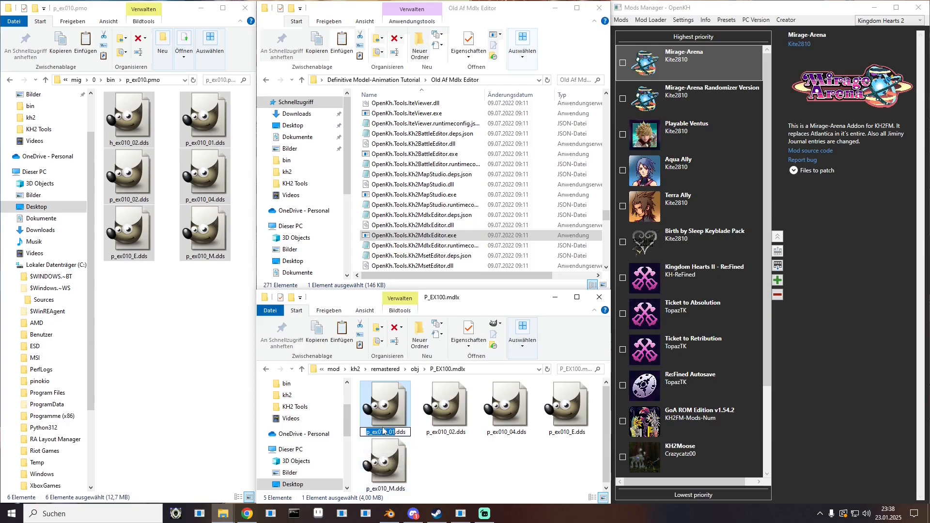
text(-0)
click(442, 436)
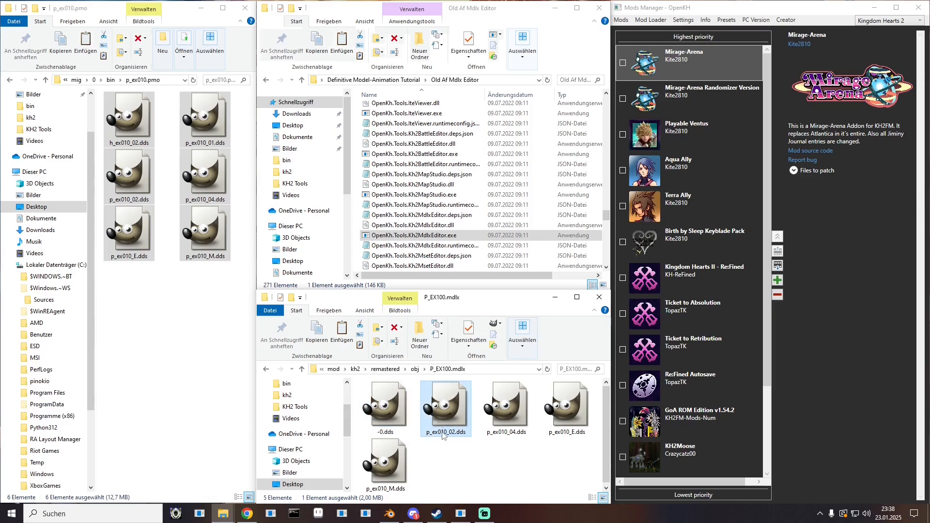
click(442, 435)
text(-1)
click(511, 433)
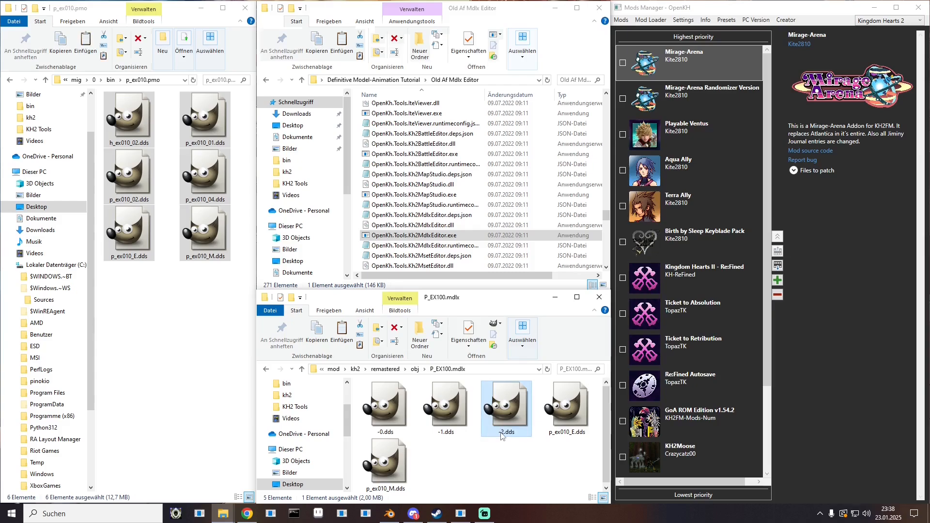
- Rename the remaining textures p_ex010_E.dds to -3.dds and p_ex010_M.dds to -4.dds
click(569, 422)
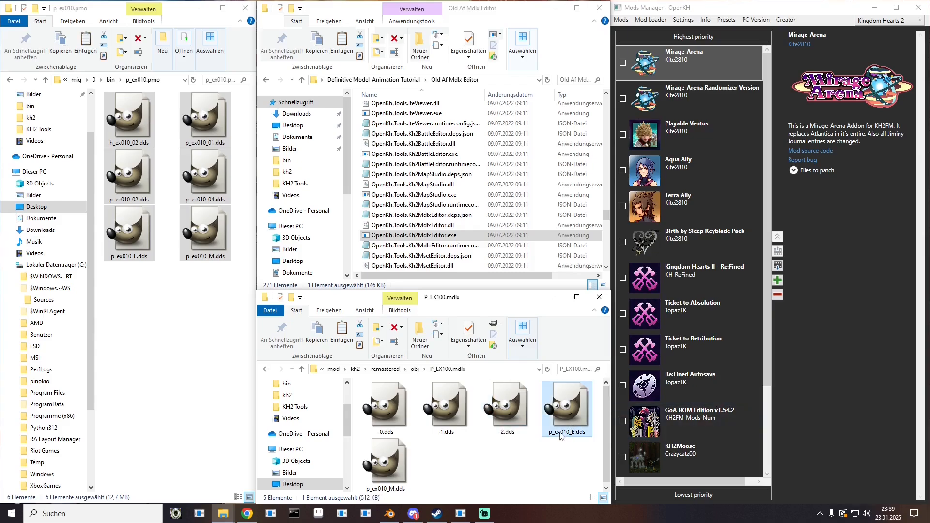
click(388, 487)
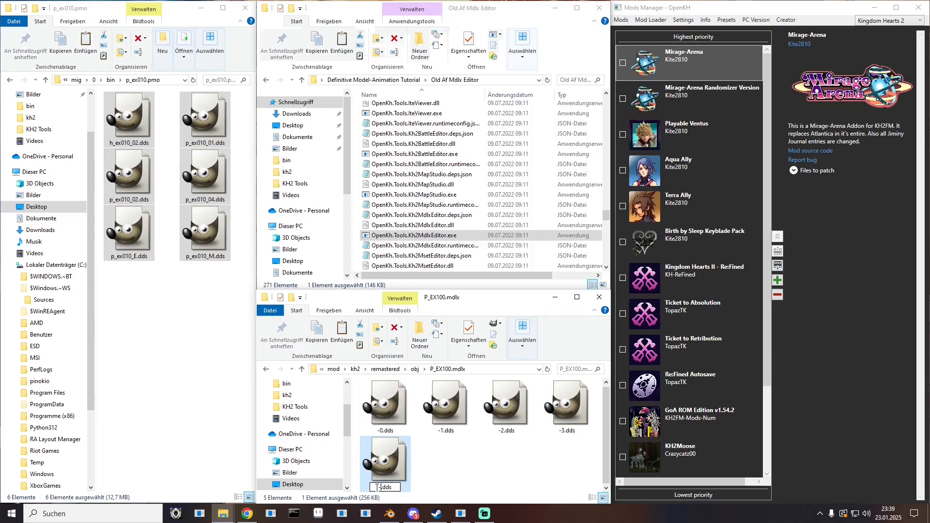
key(Return)
text(4)
click(480, 457)
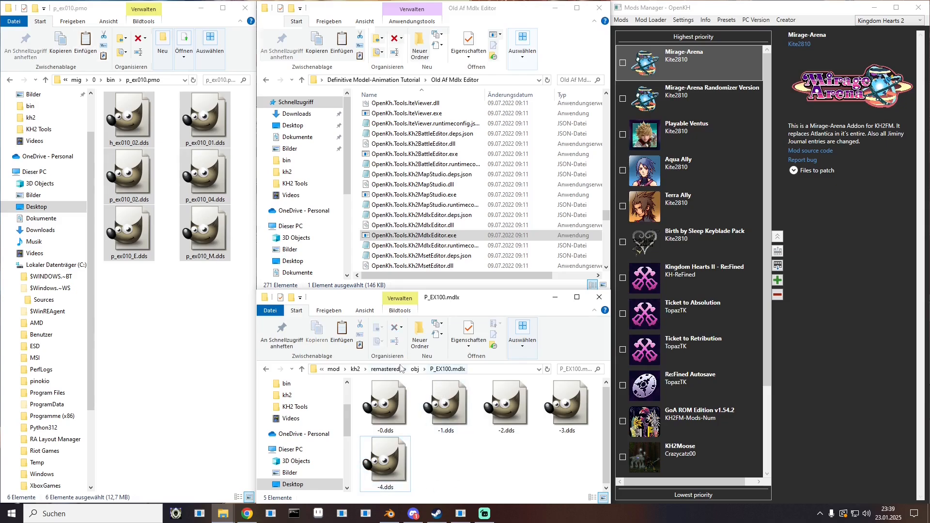
- Return to the mod's kh2 folder and check the P_EX100 model and moveset files in its obj subfolder
click(415, 369)
click(435, 370)
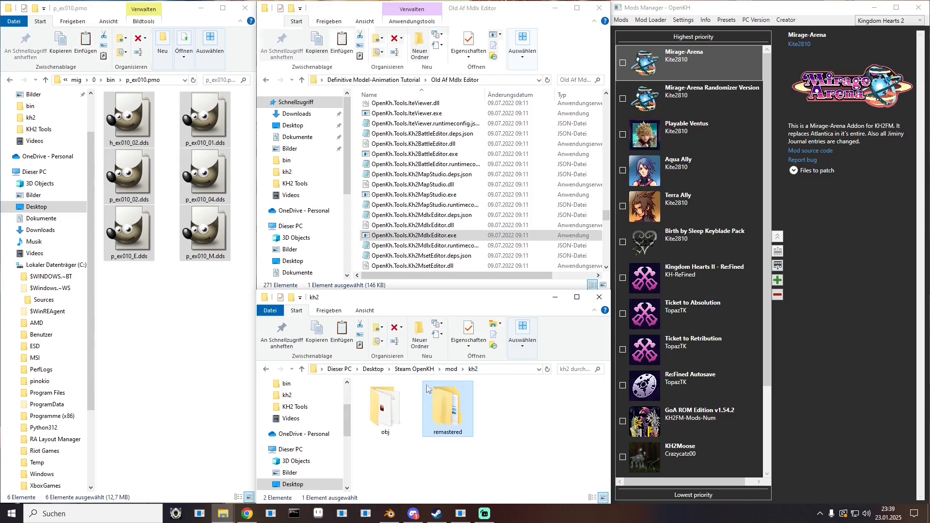
double_click(396, 417)
click(397, 401)
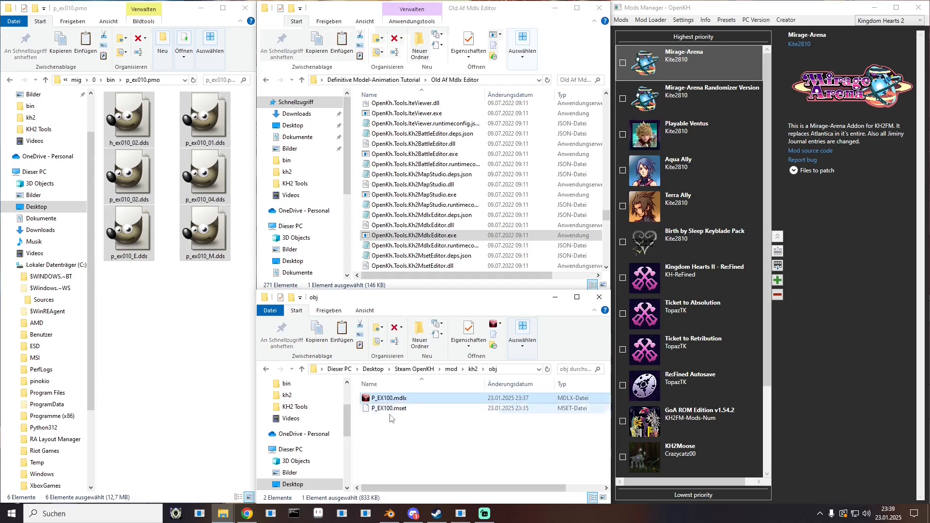
click(400, 427)
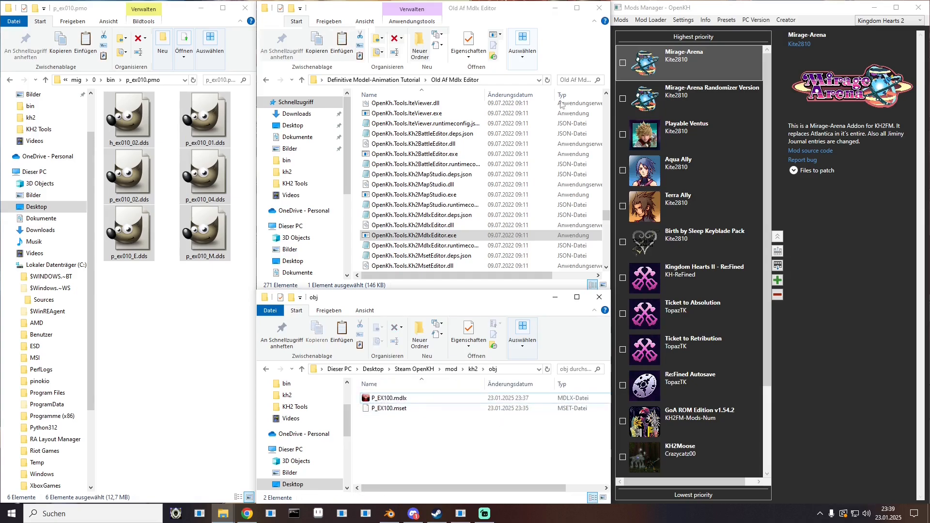
- Switch to Mods Manager, launch Kingdom Hearts II with the mod and load the saved game
click(661, 21)
click(655, 52)
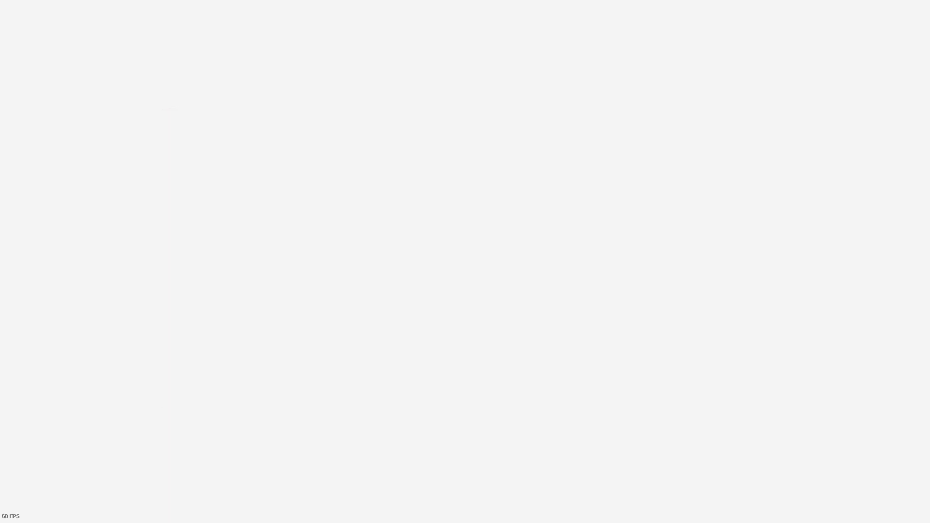
key(Return)
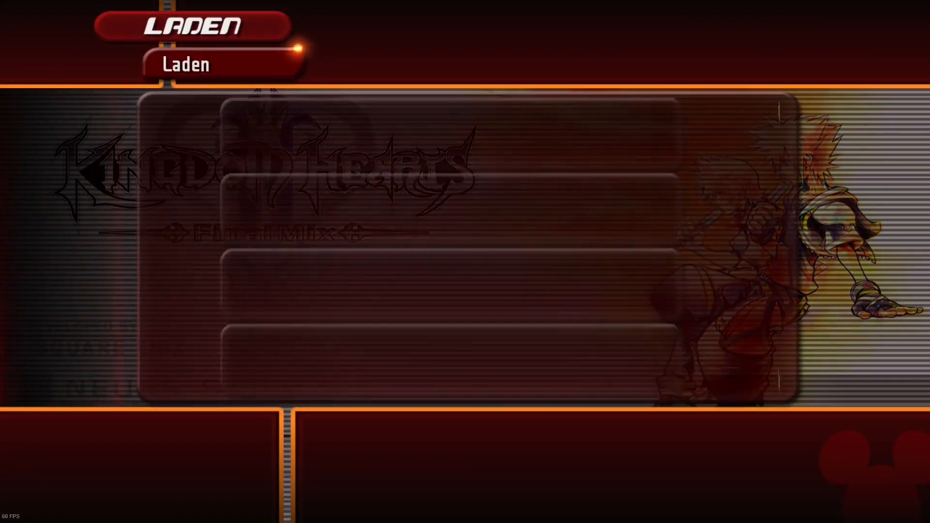
key(Return)
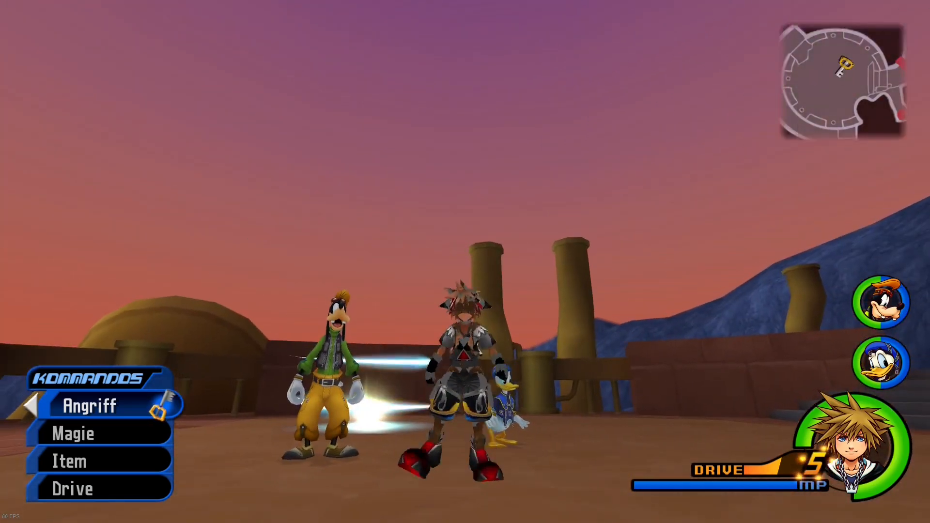
- Run Sora around the area to examine how the remastered textures map onto his model in-game
key(s)
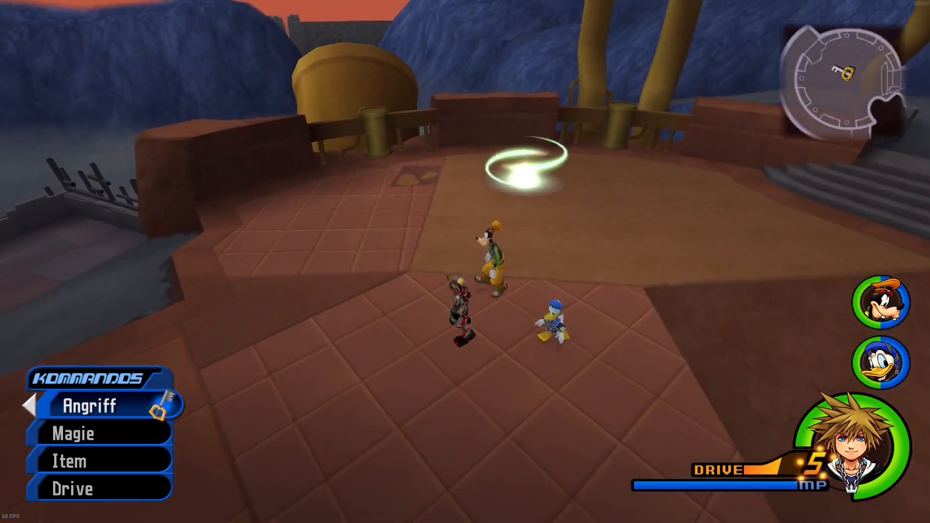
key(w)
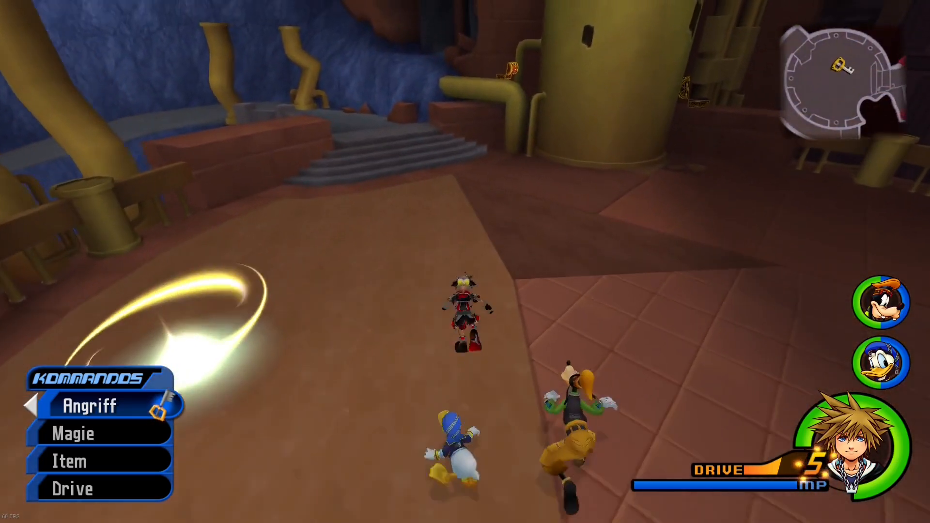
key(d)
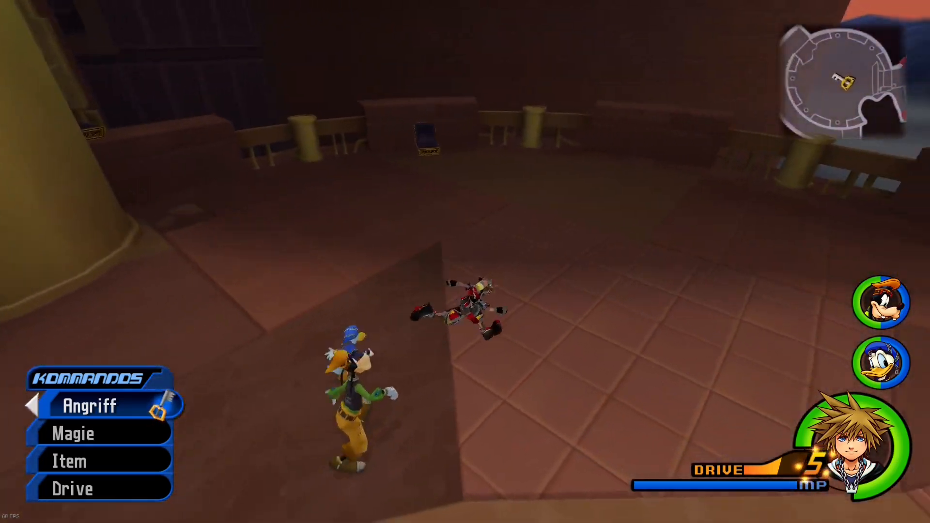
key(w)
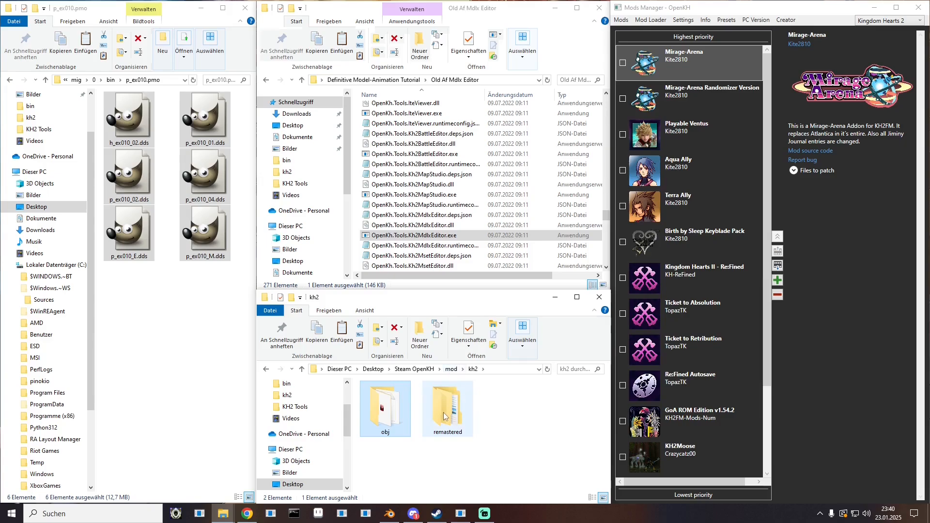
- Rename the texture folder P_EX100.mdlx in kh2\remastered\obj to ggggP_EX100.mdlx so the game ignores it
double_click(442, 412)
double_click(376, 398)
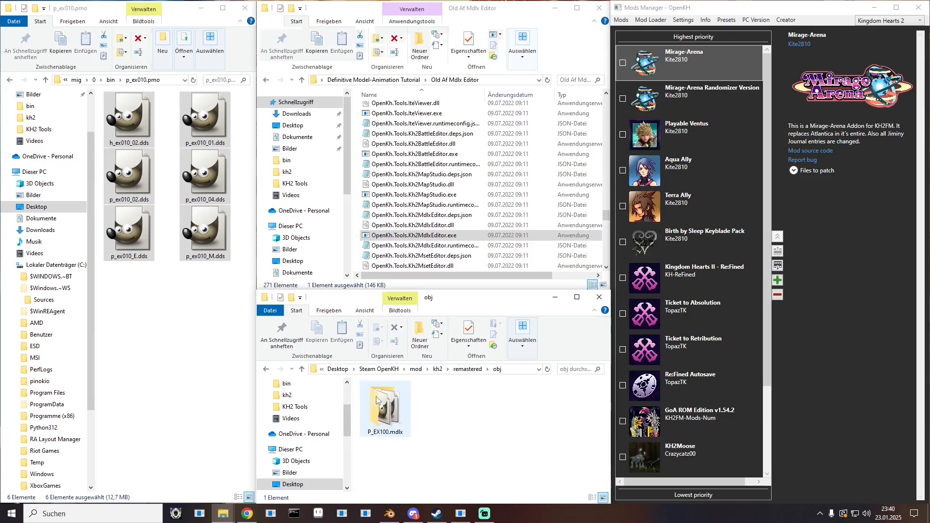
click(384, 412)
click(368, 433)
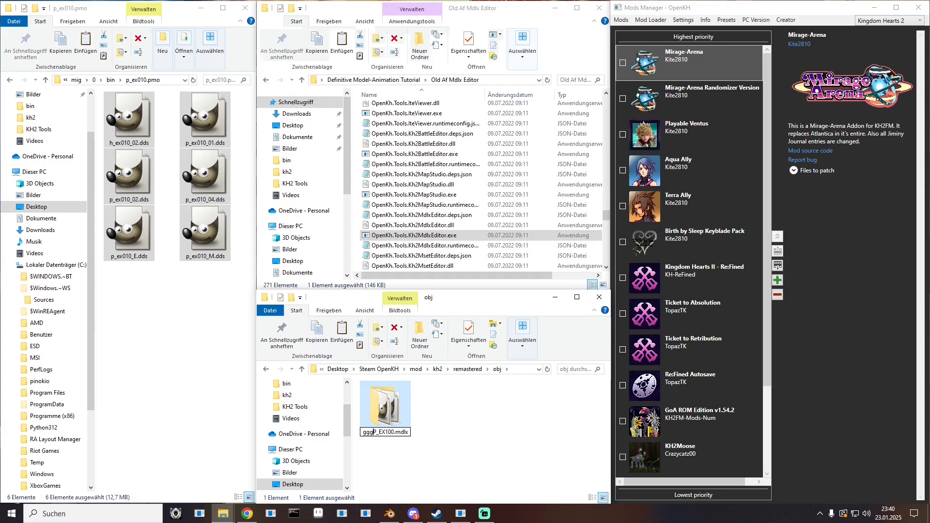
key(Return)
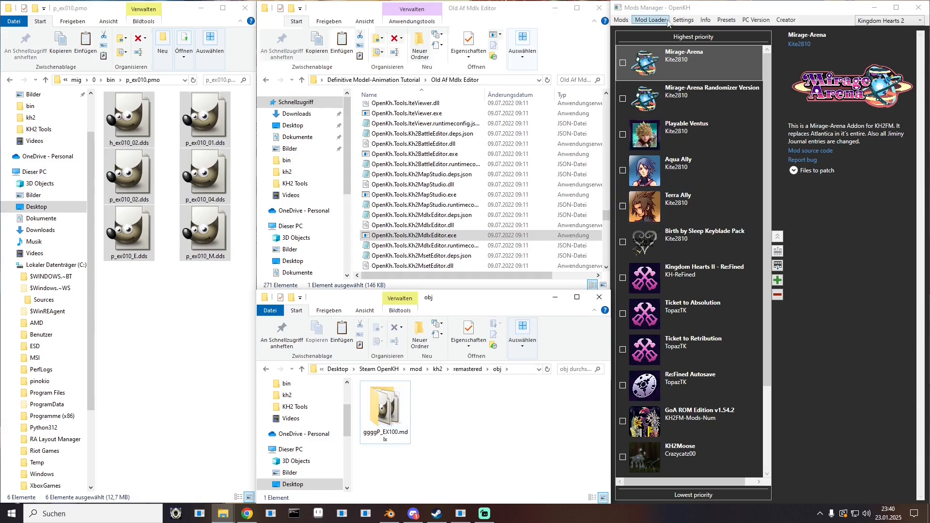
- Relaunch the game from Mods Manager with the remastered texture folder disabled and load the saved game
click(663, 19)
click(665, 51)
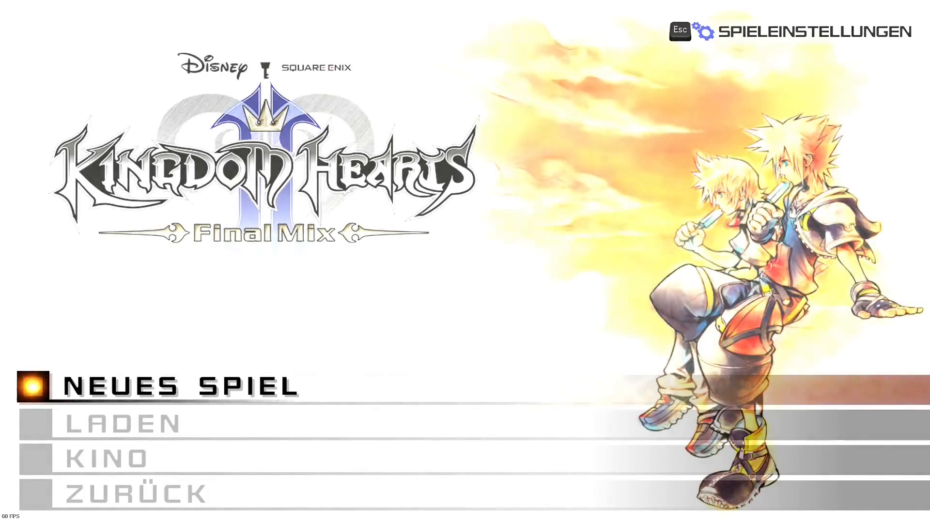
key(Down)
key(Return)
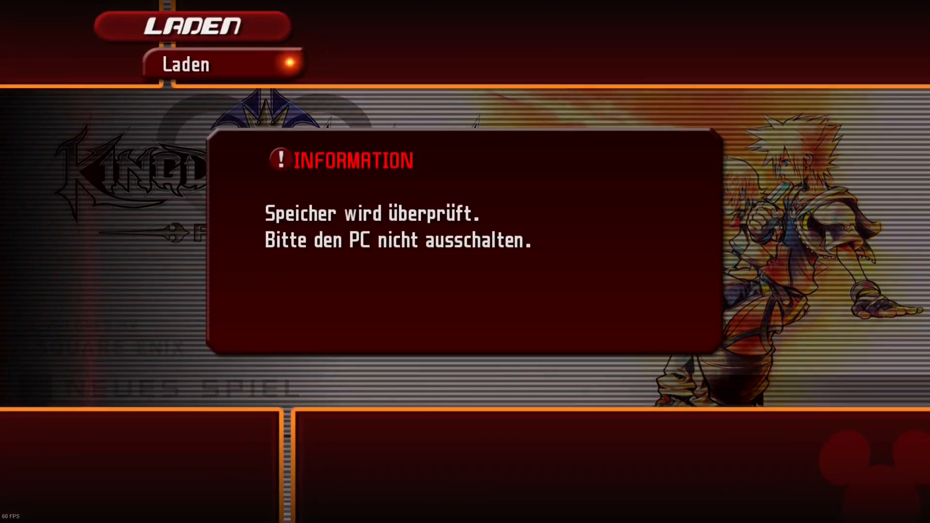
key(Return)
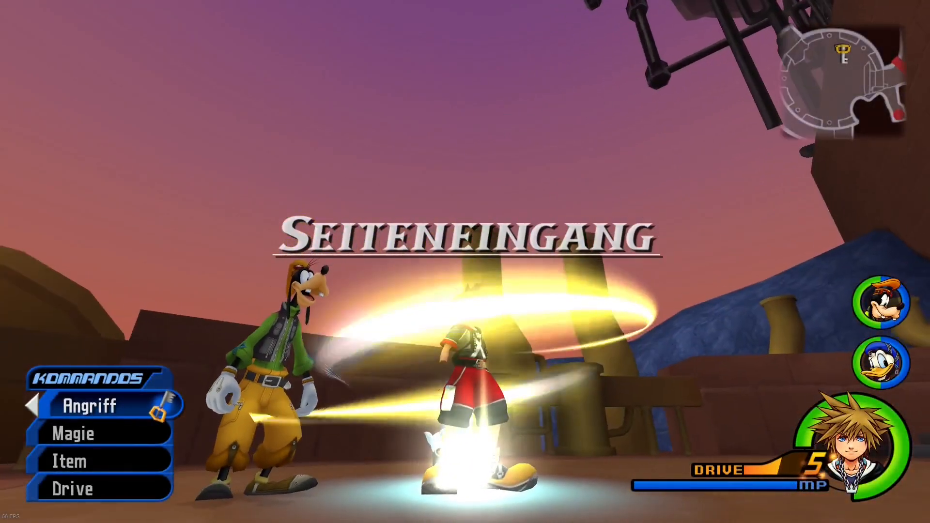
- Move Sora around in-game to examine his model with its original, non-remastered textures
key(s)
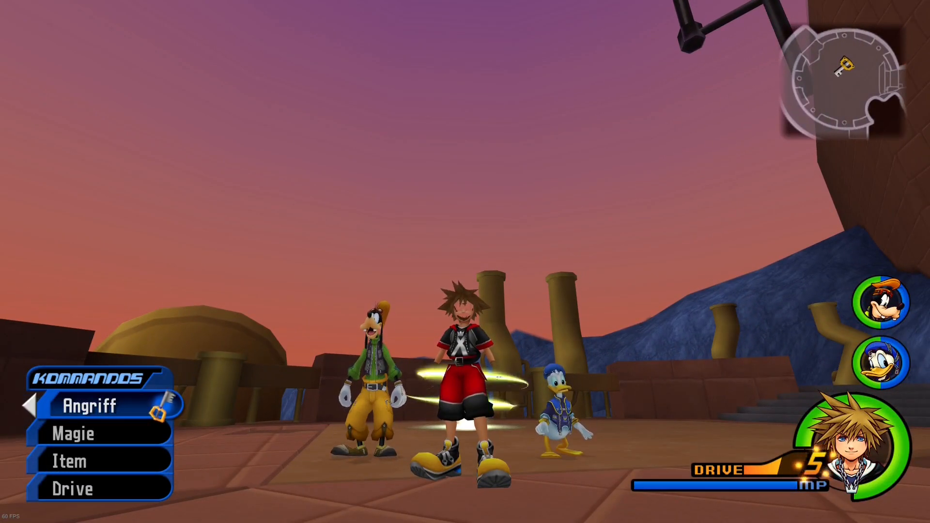
key(w)
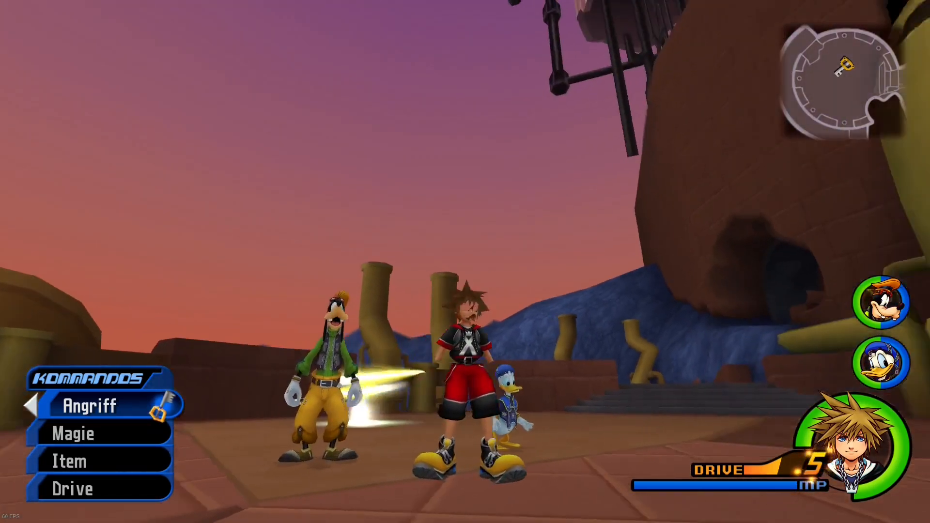
key(w)
key(w)
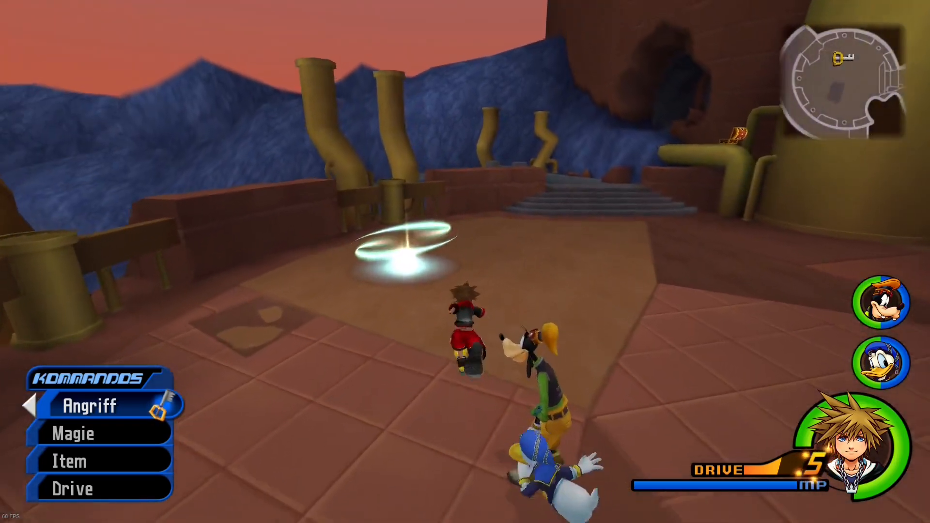
key(w)
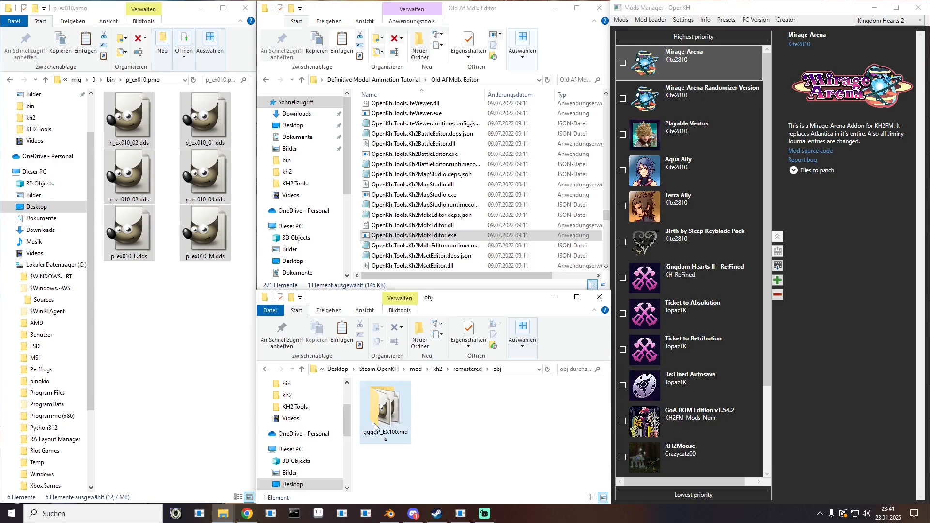
- Remove the gggg prefix from the texture folder's name, restoring it to P_EX100.mdlx
click(383, 436)
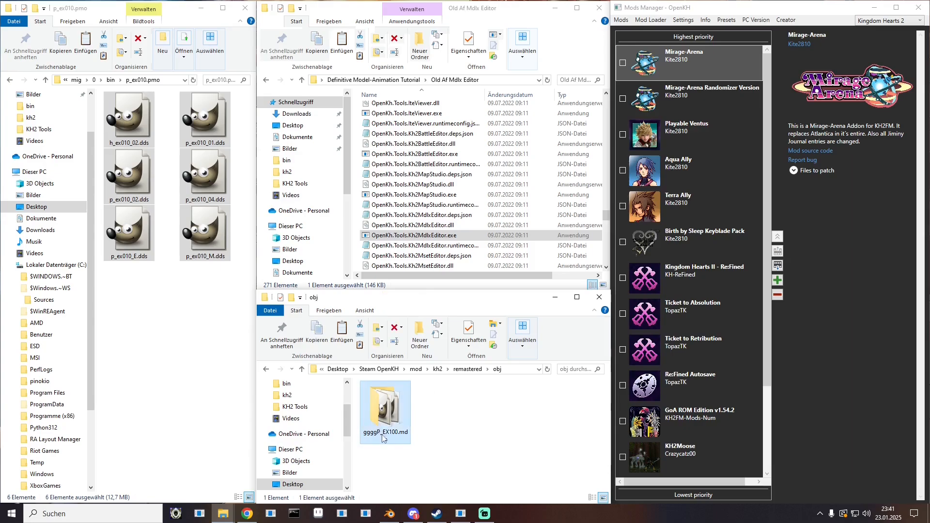
click(376, 434)
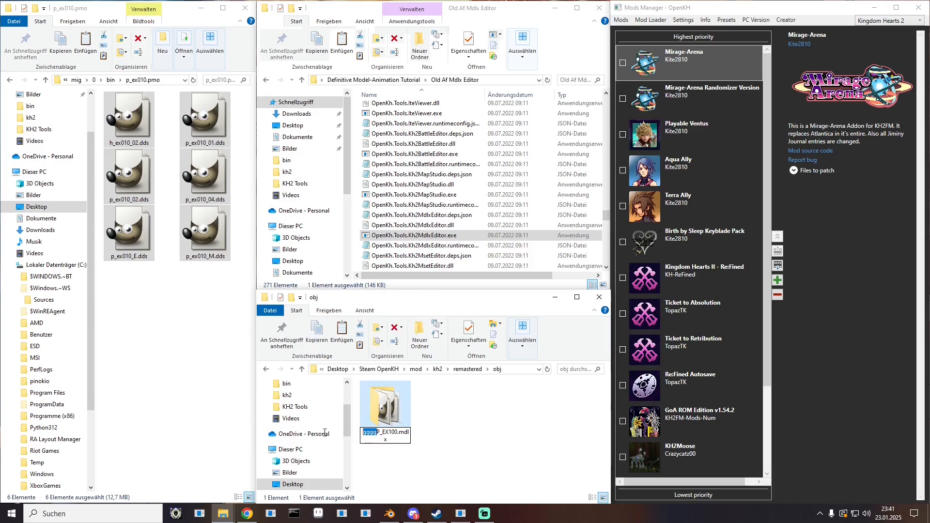
key(Delete)
key(Return)
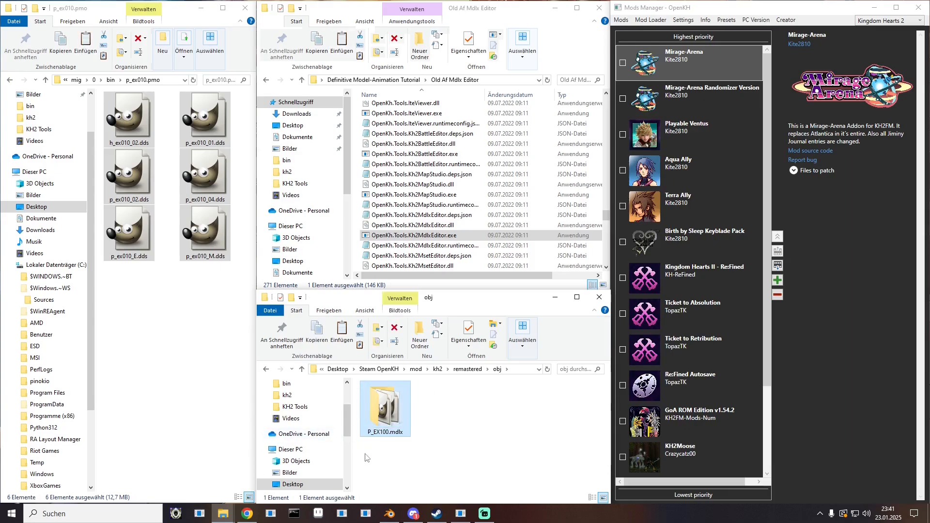
- Open -0.dds from the P_EX100.mdlx texture folder in GIMP, examine its layout and minimize GIMP
double_click(385, 407)
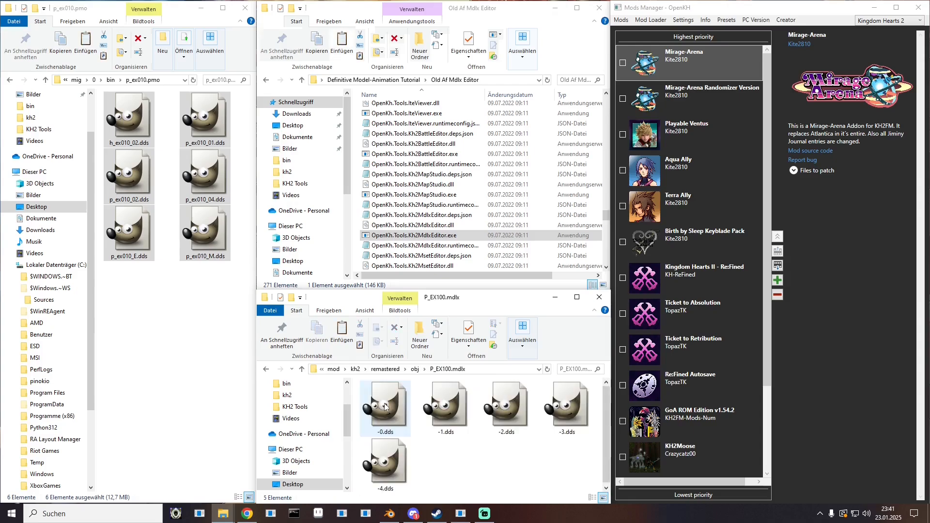
click(386, 407)
double_click(385, 407)
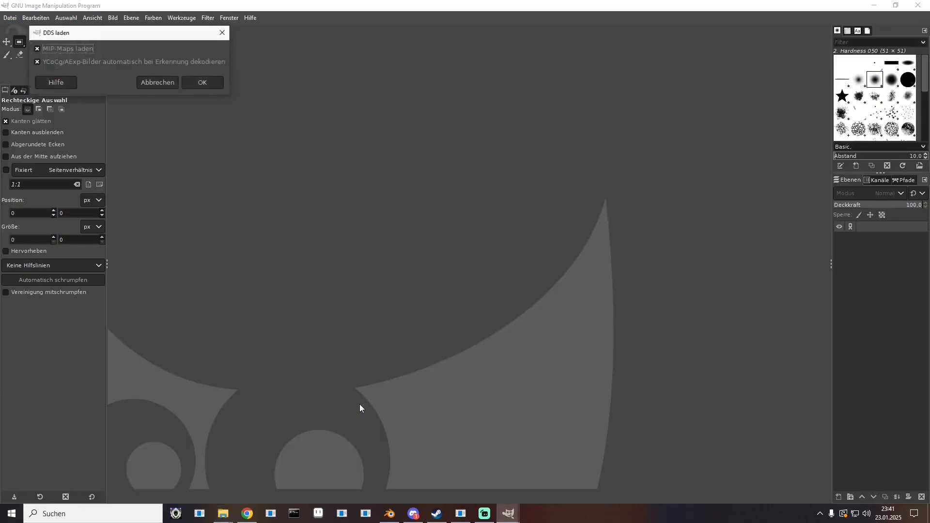
click(204, 89)
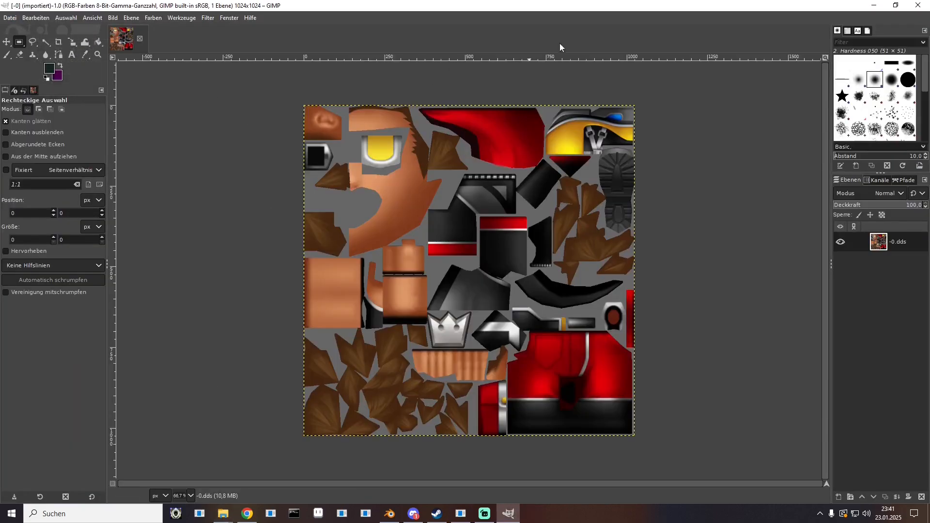
click(874, 6)
- Bring up KH2 Object Editor and load P_EX100.mdlx from the mod's kh2\obj folder into it
click(186, 518)
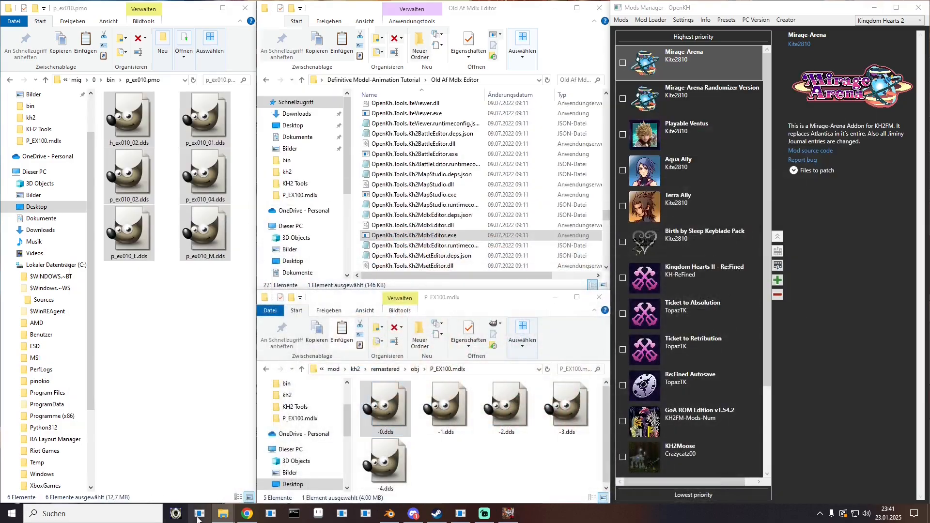
click(413, 417)
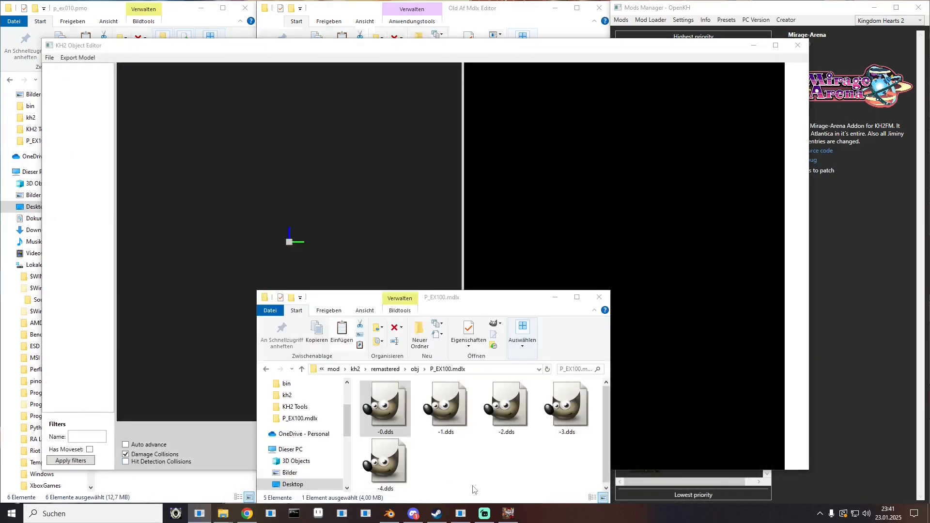
click(355, 369)
double_click(391, 416)
drag(376, 398, 218, 119)
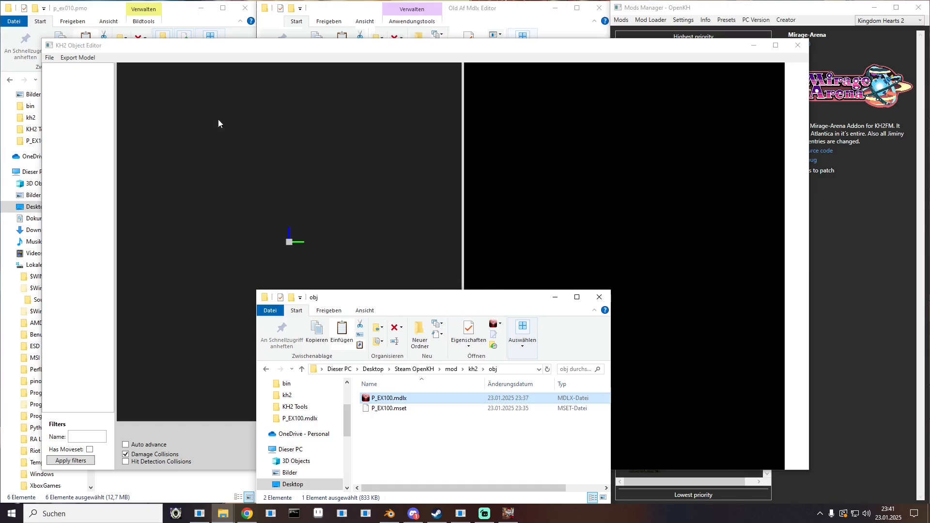
- Compare Texture 0 and Texture 1 of the loaded P_EX100 model, then put KH2 Object Editor out of the way
click(538, 151)
click(802, 83)
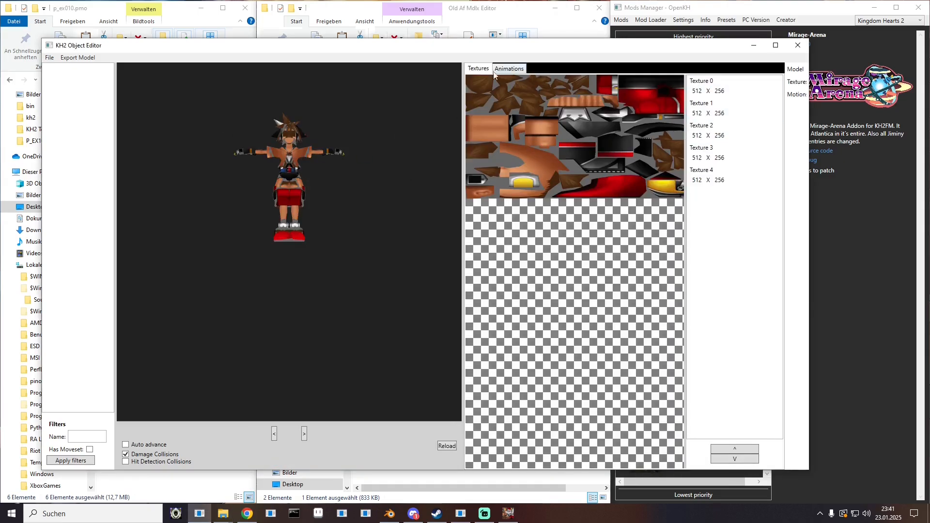
click(711, 113)
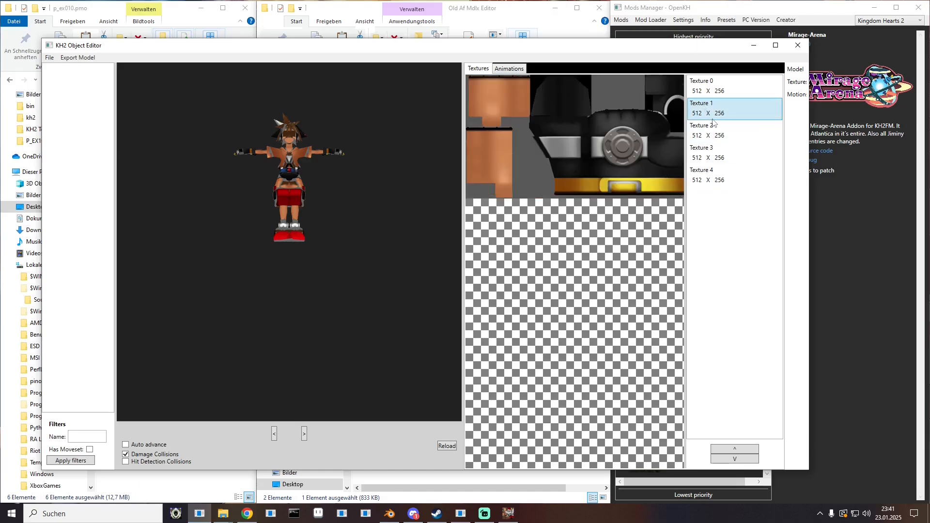
click(706, 90)
drag(643, 47, 1, 44)
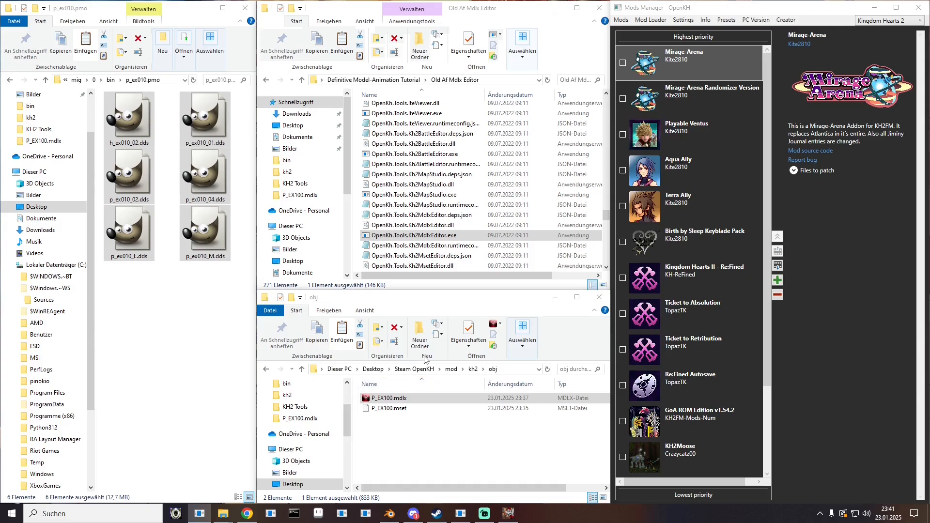
- Go from the mod's kh2\obj folder to its remastered\obj\P_EX100.mdlx texture folder
click(452, 369)
double_click(390, 408)
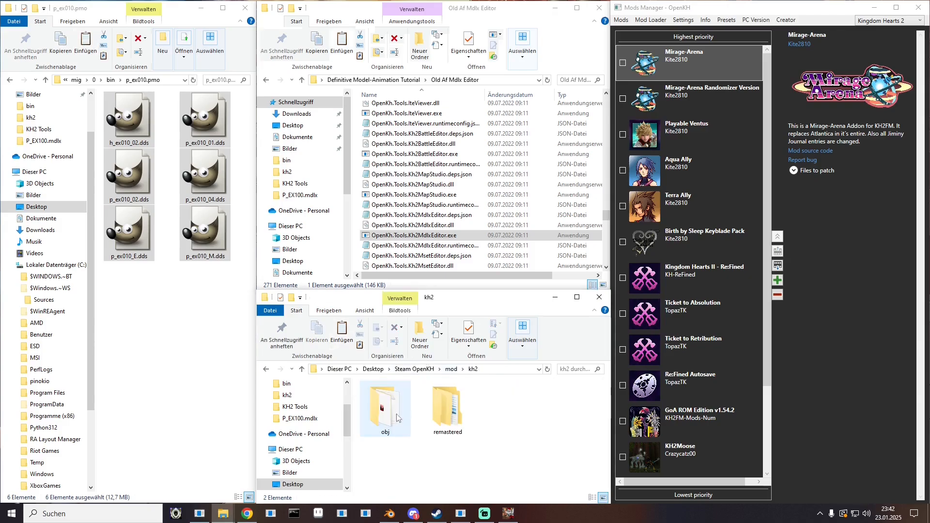
double_click(443, 411)
double_click(385, 410)
double_click(385, 410)
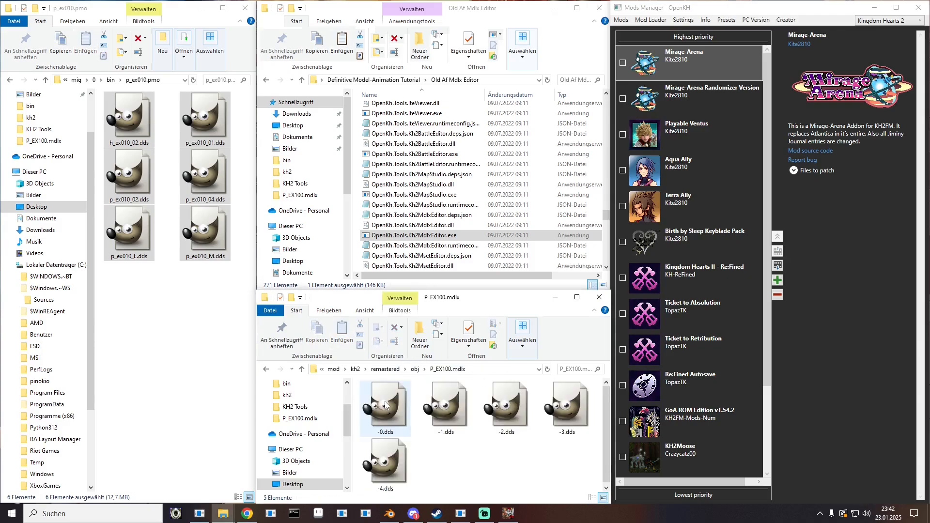
- Switch to GIMP, select the whole -0.dds image, clear it and paste its copy back as a floating selection
click(504, 514)
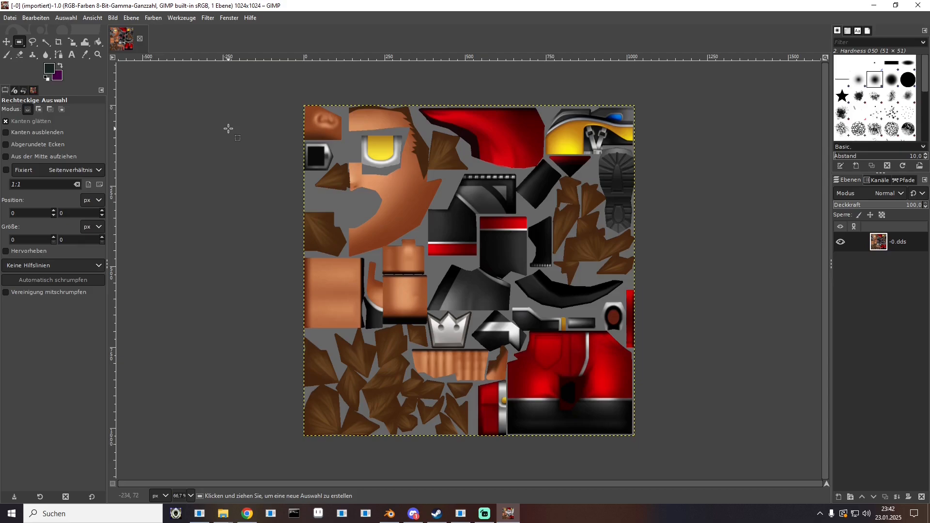
drag(259, 89, 659, 455)
key(ctrl)
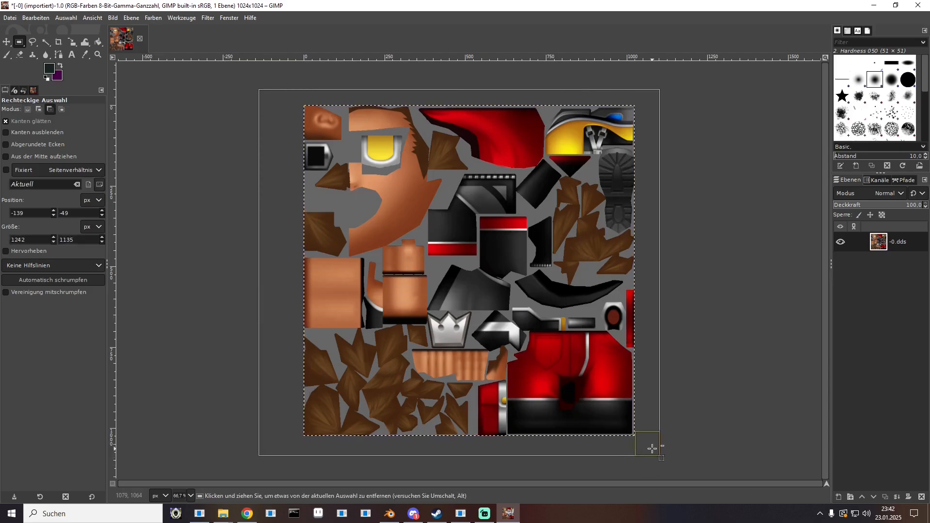
key(ctrl+c)
key(Delete)
key(ctrl+v)
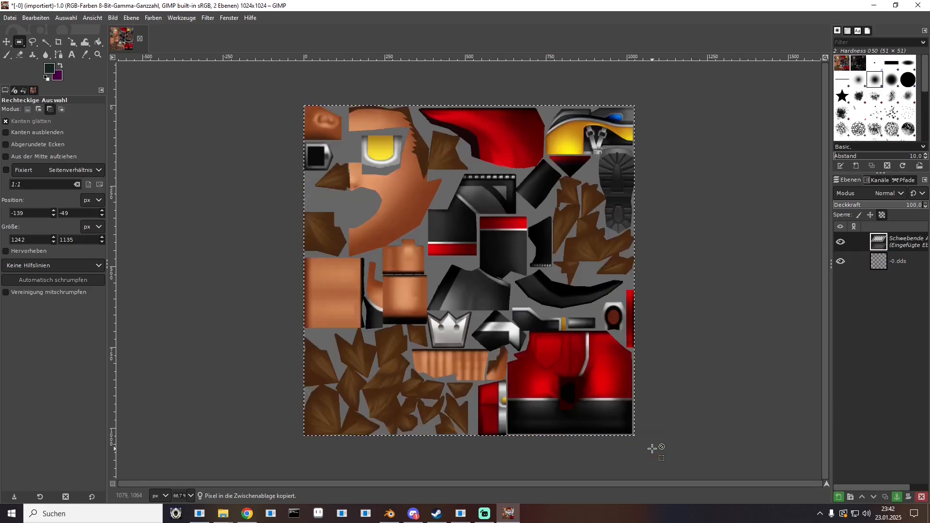
- Try the Flip tool horizontally on the pasted texture and mirror it back
click(75, 42)
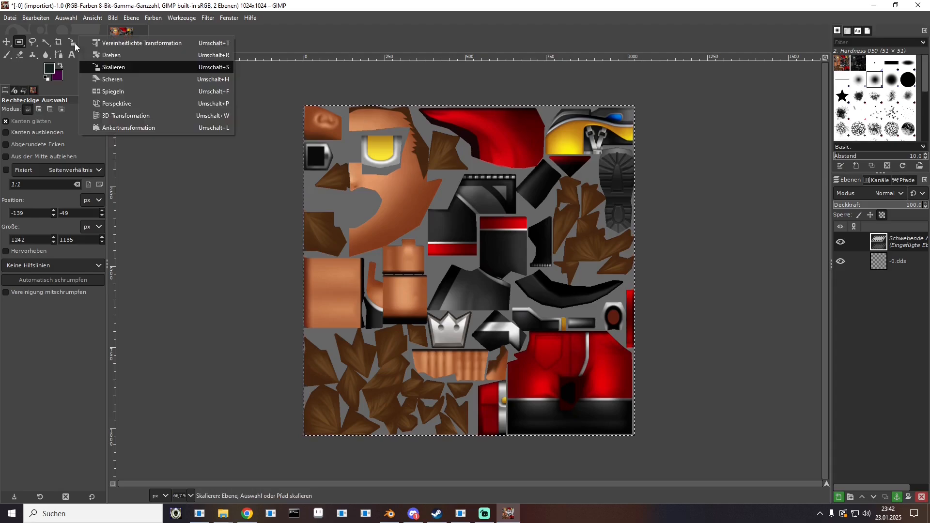
click(127, 91)
click(470, 353)
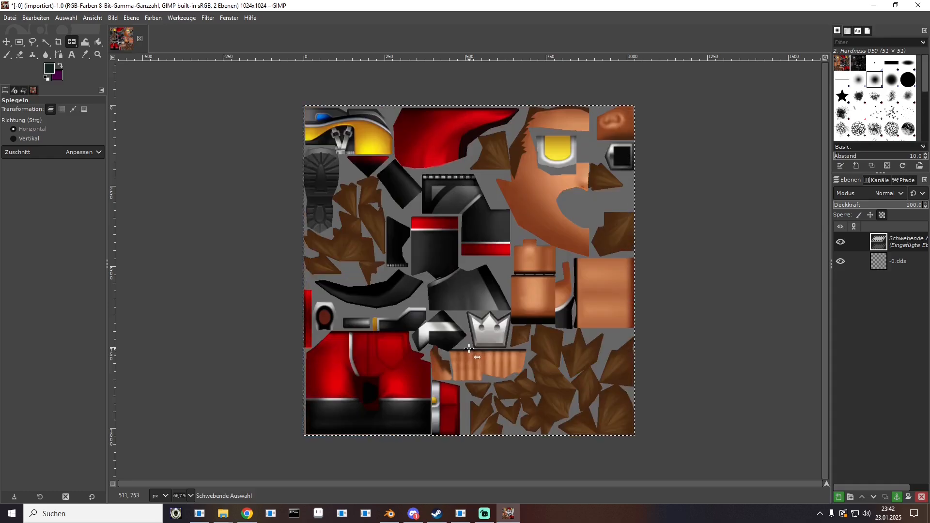
click(470, 349)
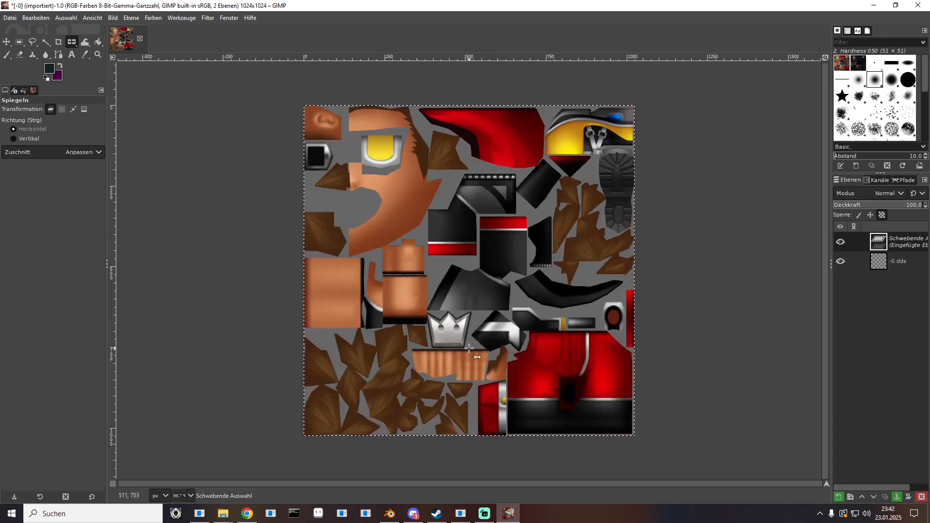
- Try to turn the pasted texture upside down with the Scale tool, unlinking width and height, and undo the scaling and flips
click(75, 42)
right_click(75, 42)
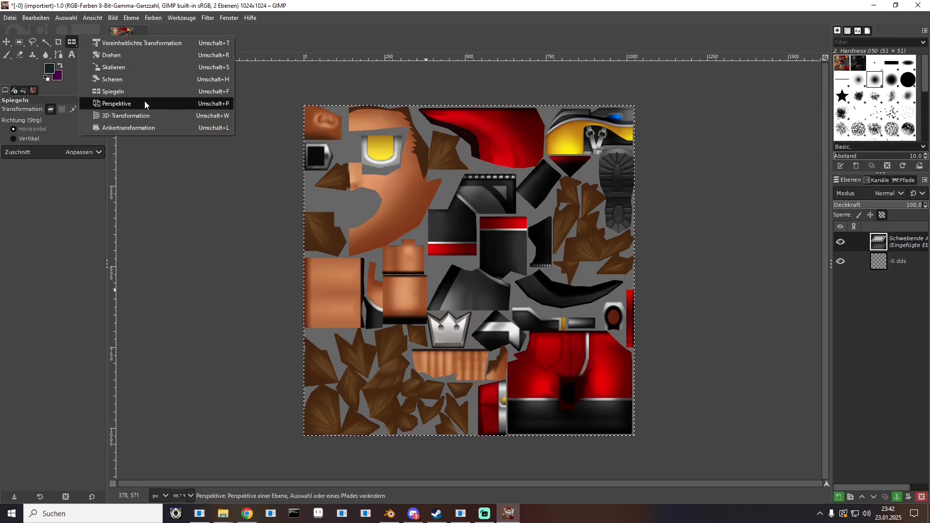
click(127, 71)
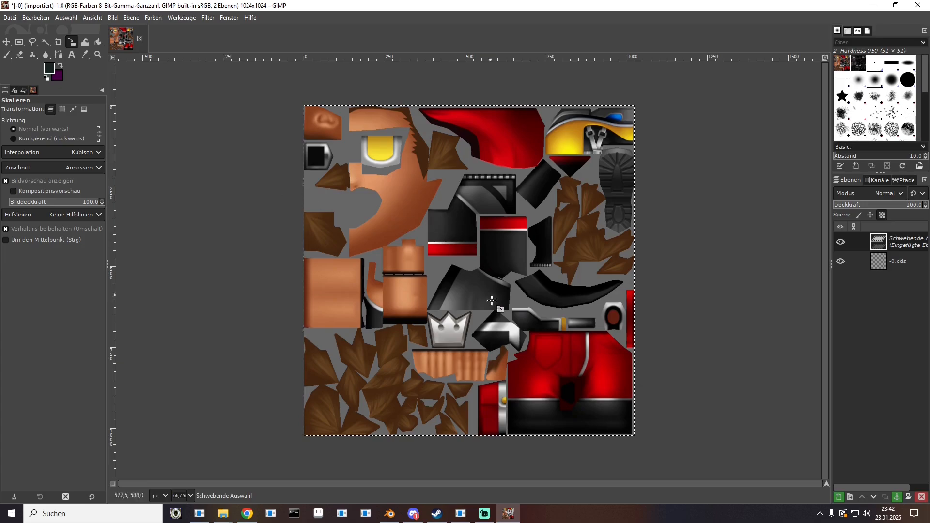
drag(483, 372, 488, 356)
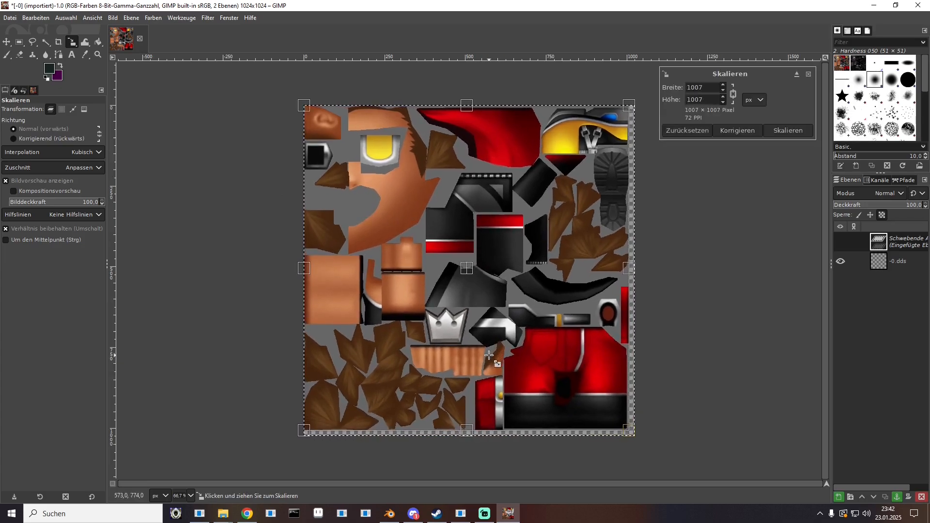
click(733, 94)
drag(467, 429, 476, 306)
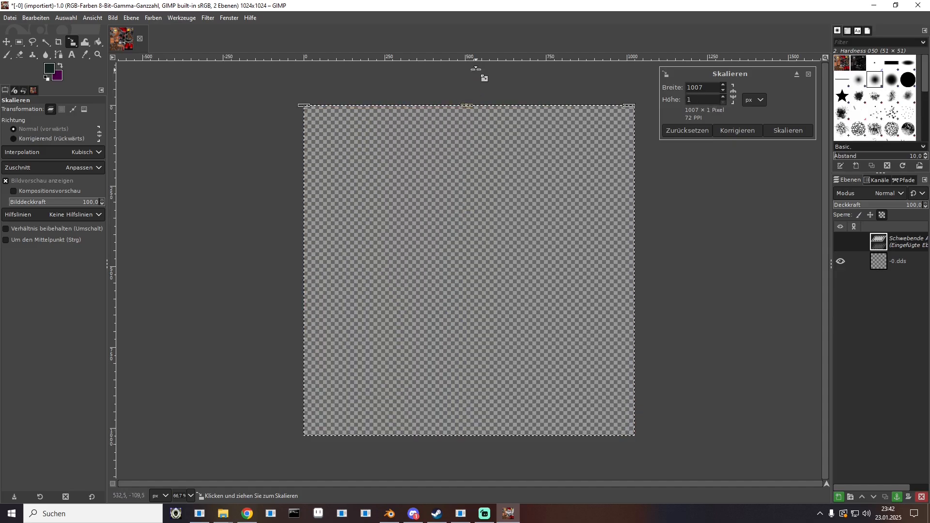
drag(476, 36, 468, 237)
drag(466, 108, 469, 272)
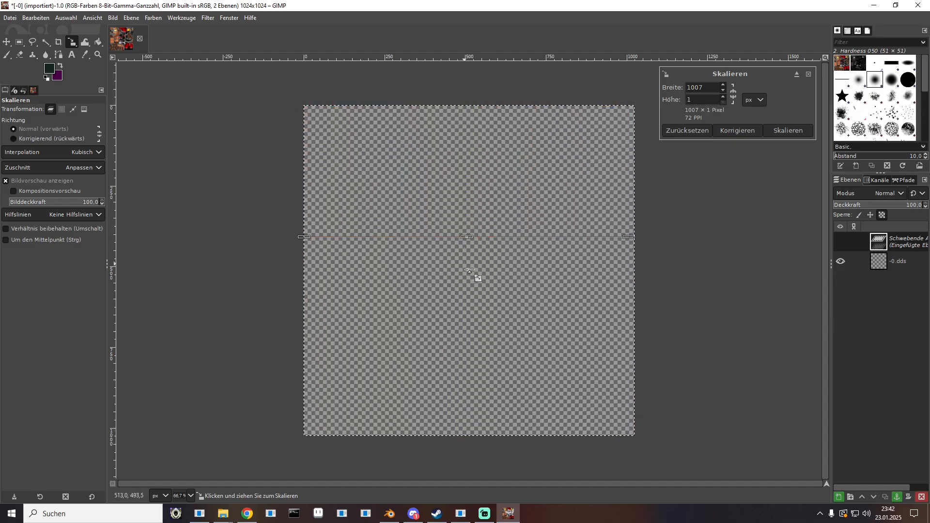
key(ctrl+z)
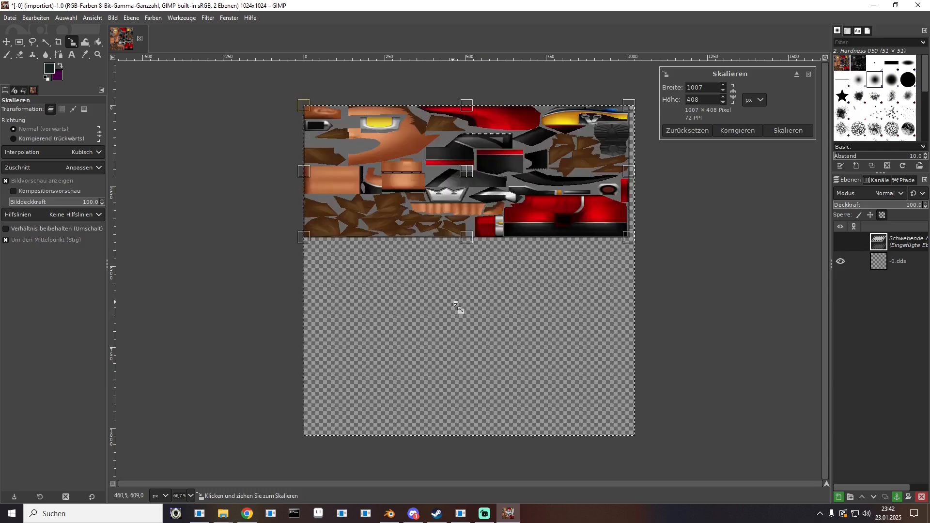
key(Escape)
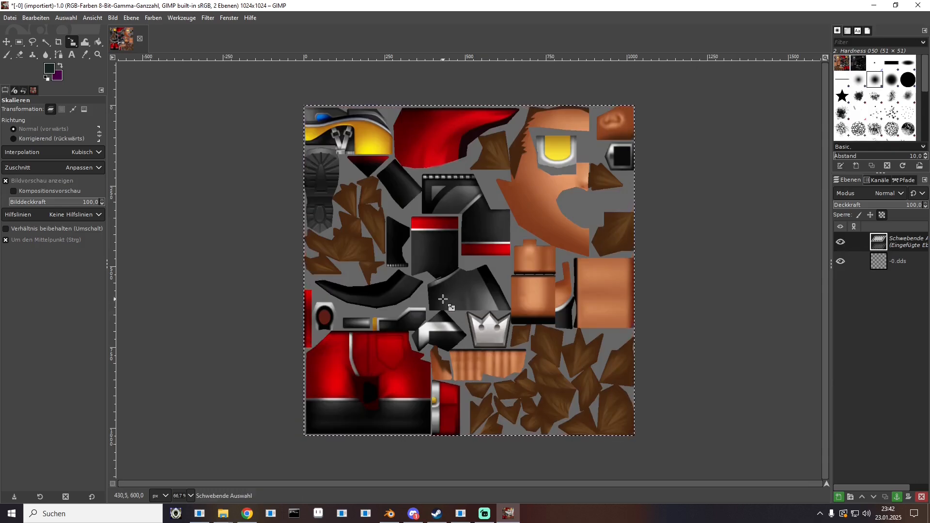
key(ctrl+z)
click(72, 43)
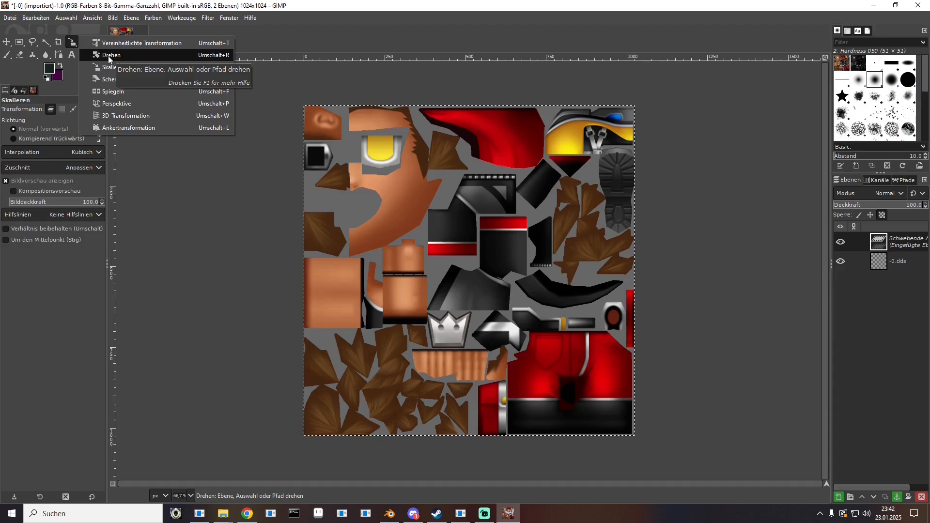
click(70, 43)
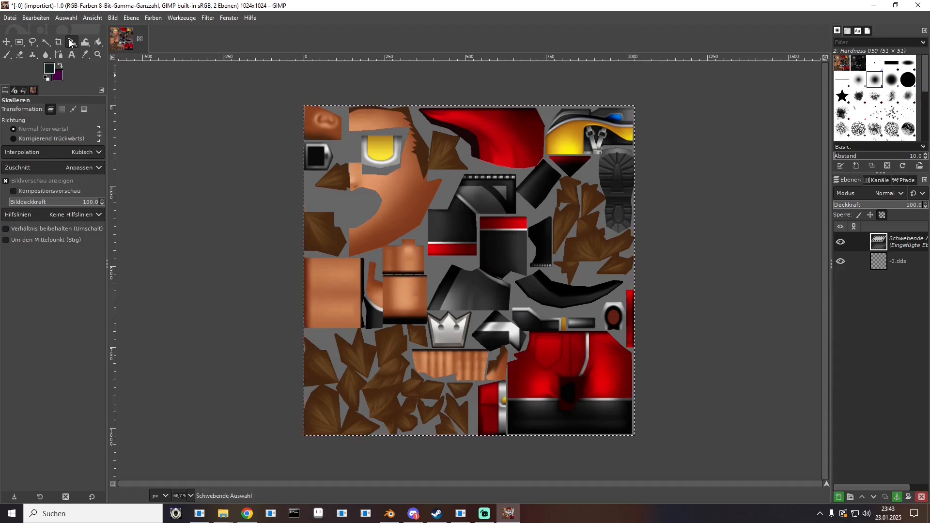
click(114, 18)
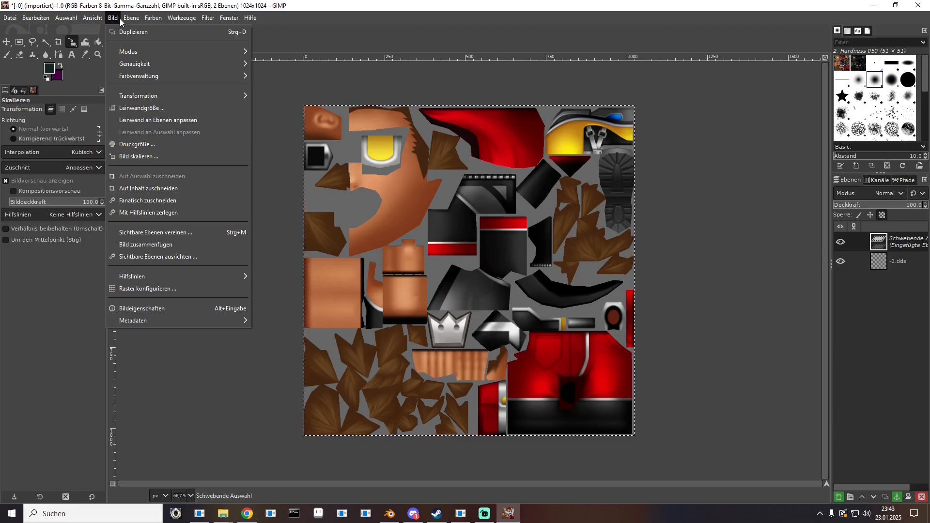
mouse_move(133, 18)
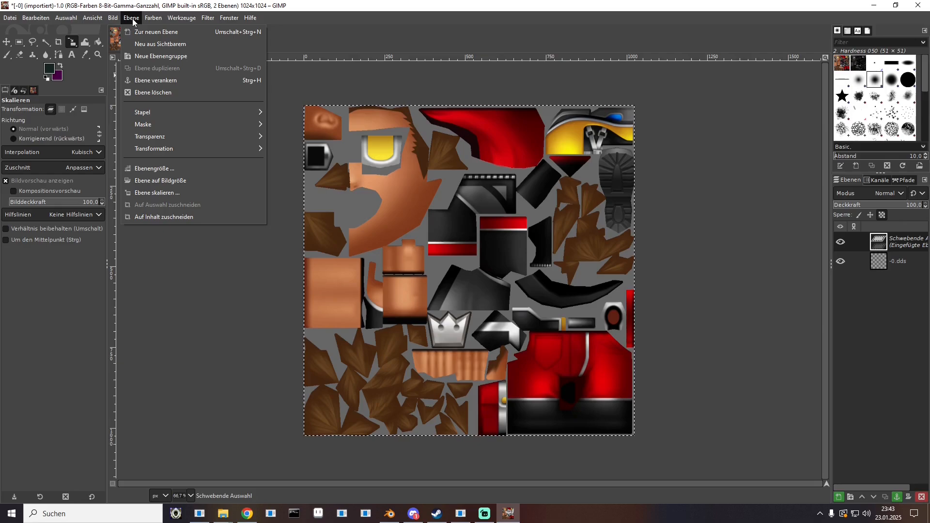
click(132, 19)
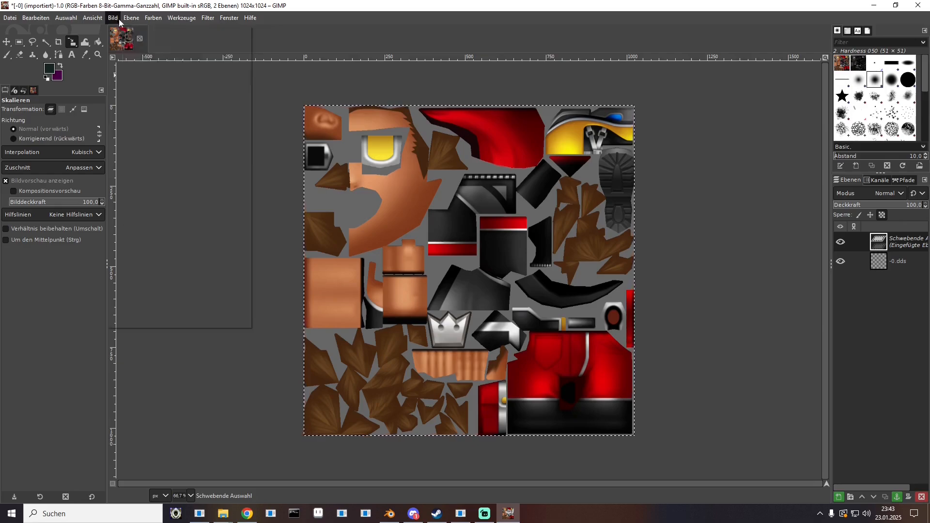
click(113, 18)
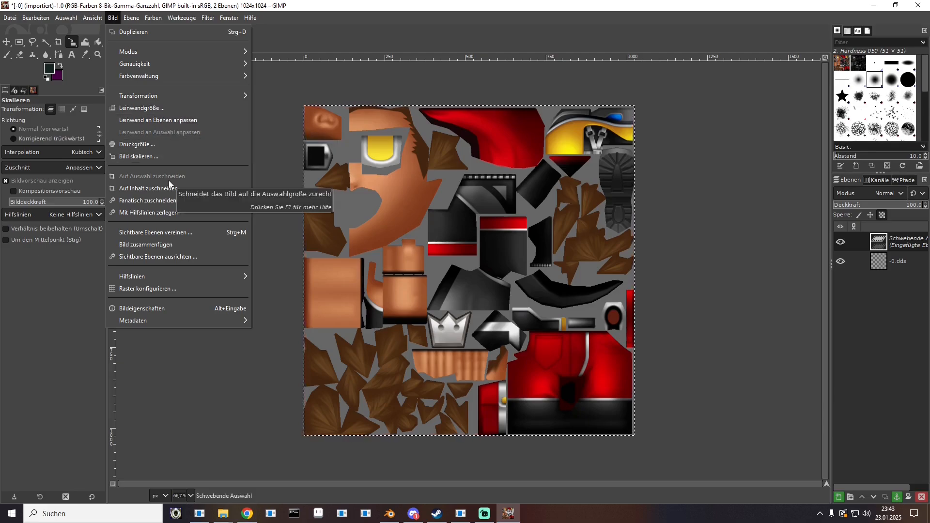
click(383, 248)
- Flip the pasted -0.dds texture vertically and anchor the floating selection to its layer
right_click(403, 237)
mouse_move(440, 313)
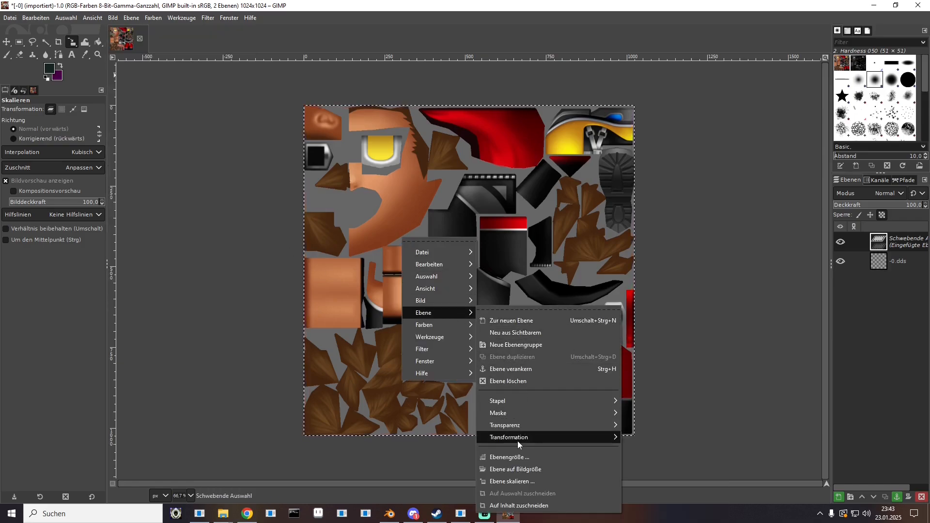
mouse_move(517, 438)
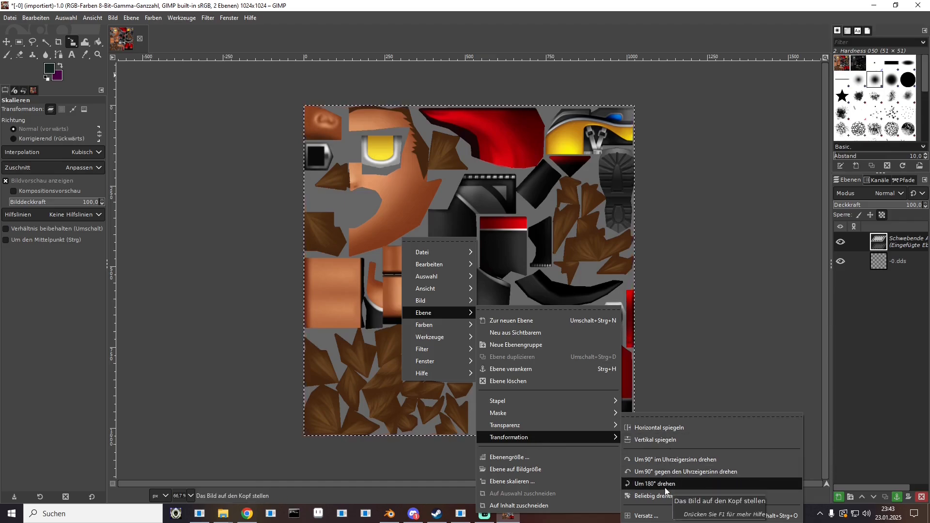
click(652, 439)
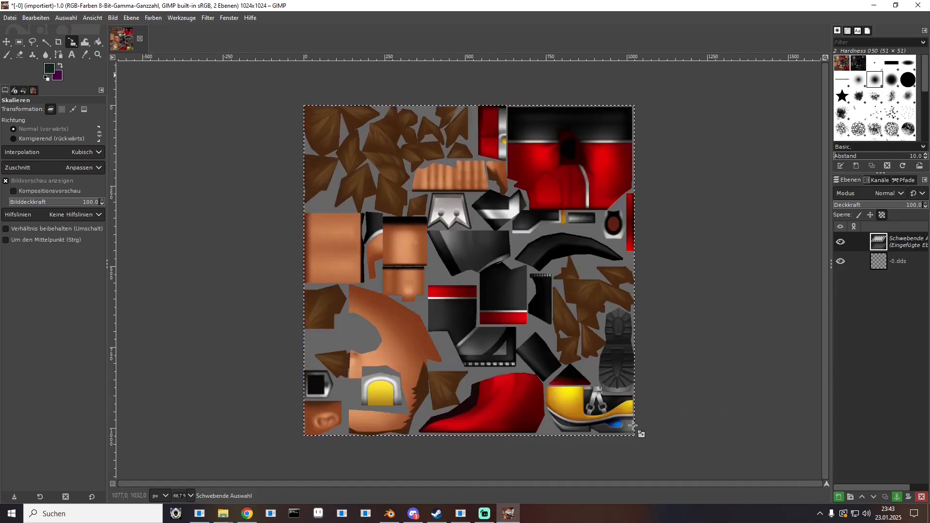
click(752, 346)
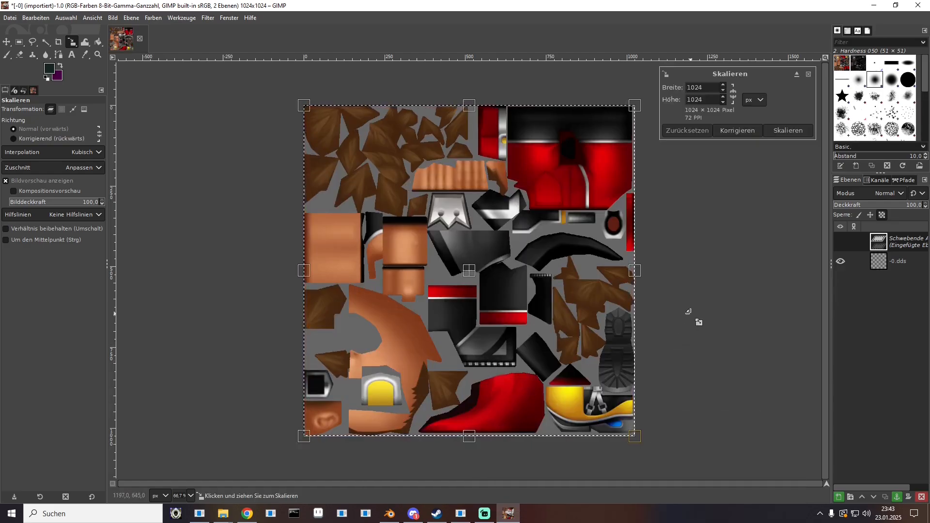
click(19, 42)
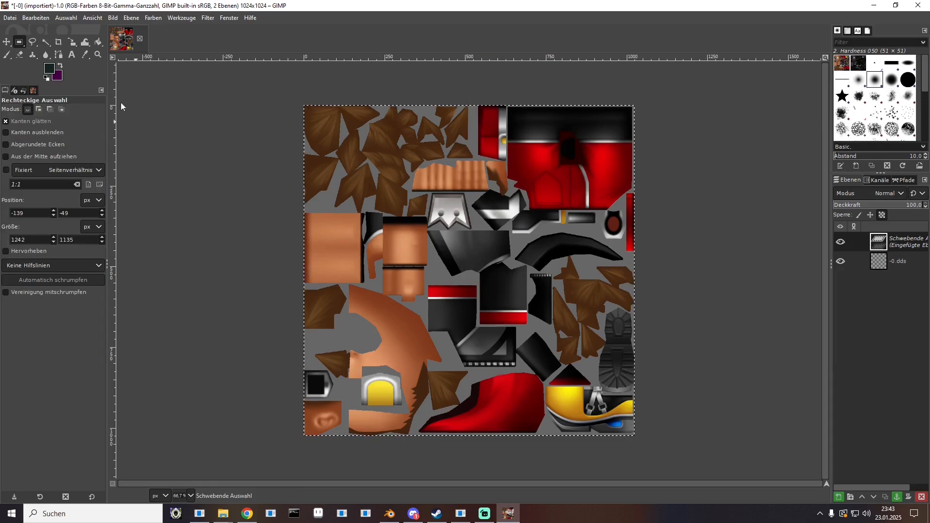
click(231, 213)
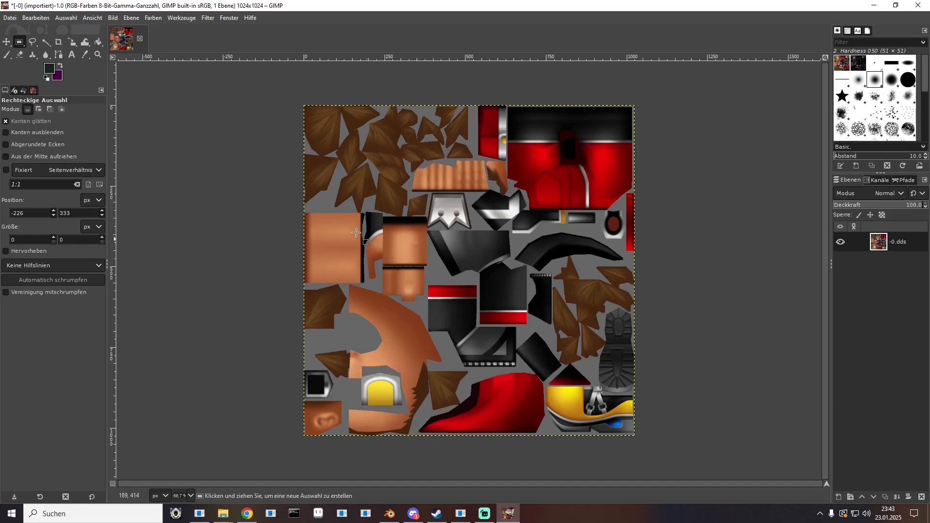
- Export the flipped texture by overwriting the original -0.dds, and minimize GIMP
click(9, 18)
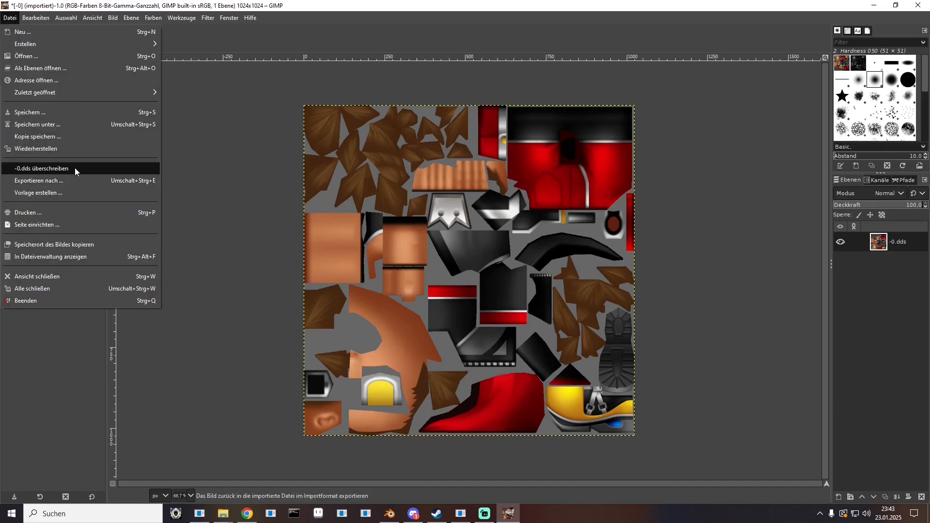
click(75, 169)
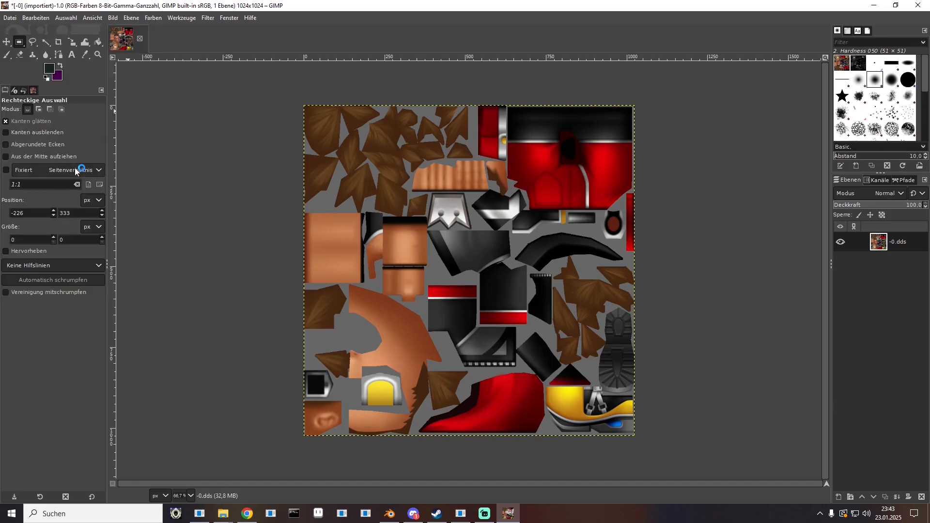
click(875, 6)
- Open the -1.dds texture from the P_EX100.mdlx folder in GIMP and flip its layer vertically
double_click(438, 415)
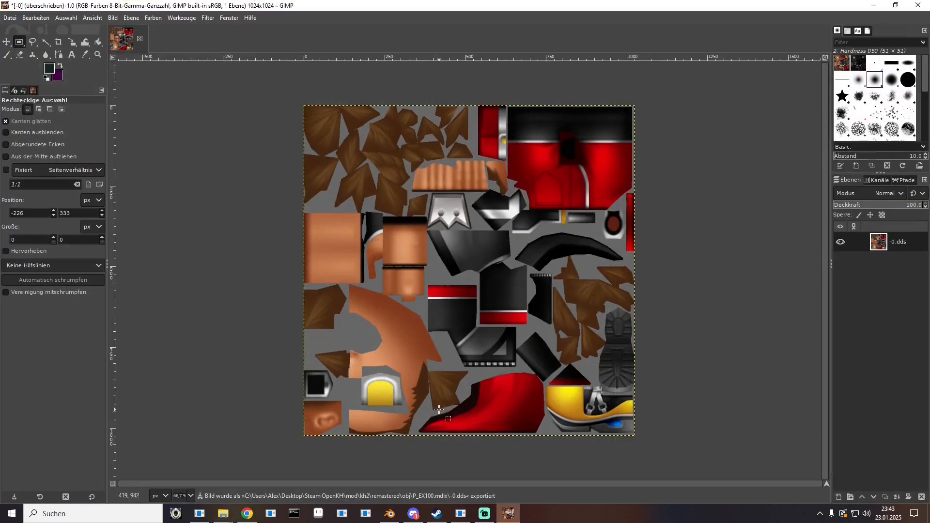
click(229, 108)
right_click(441, 248)
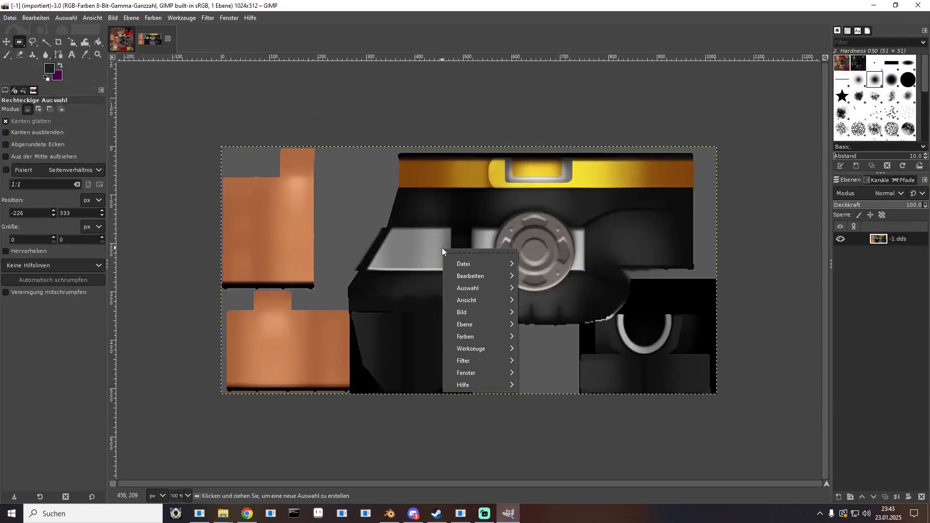
mouse_move(477, 325)
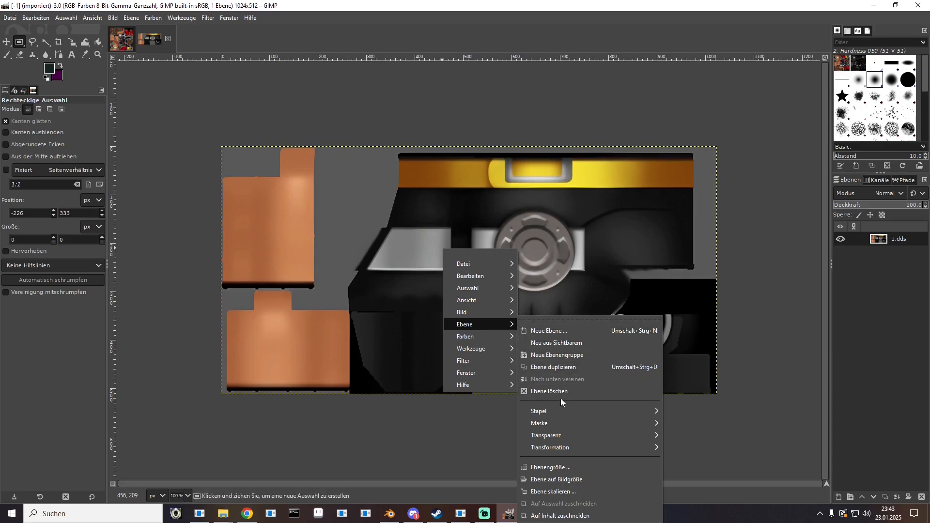
mouse_move(577, 452)
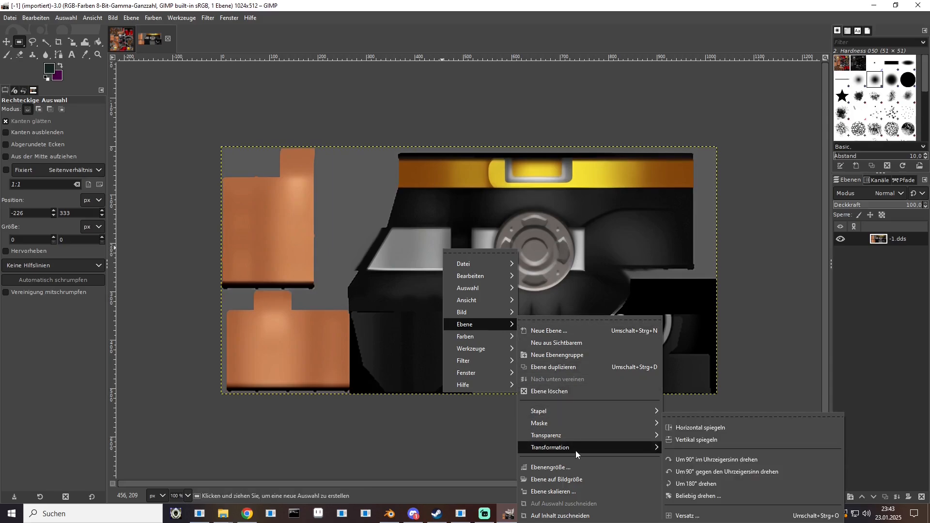
click(710, 441)
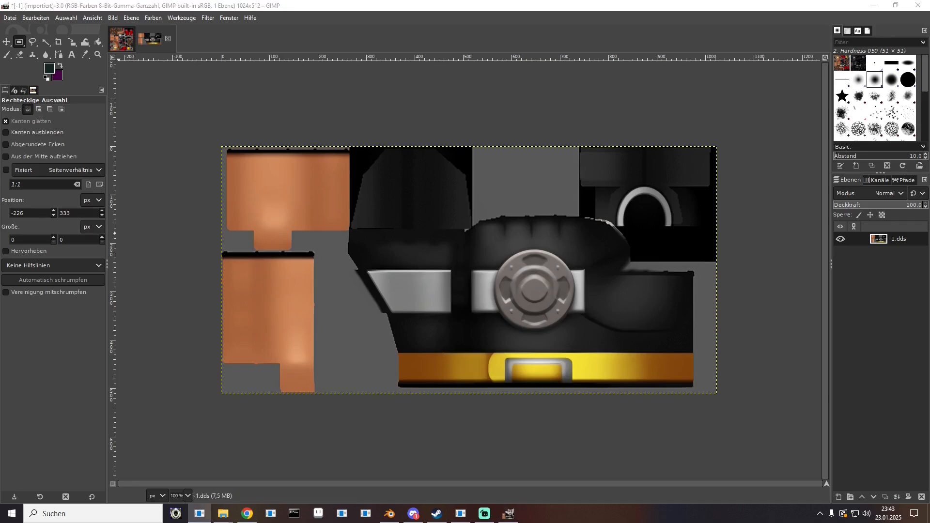
- Export the flipped texture by overwriting the original -1.dds
drag(0, 54, 0, 68)
click(16, 18)
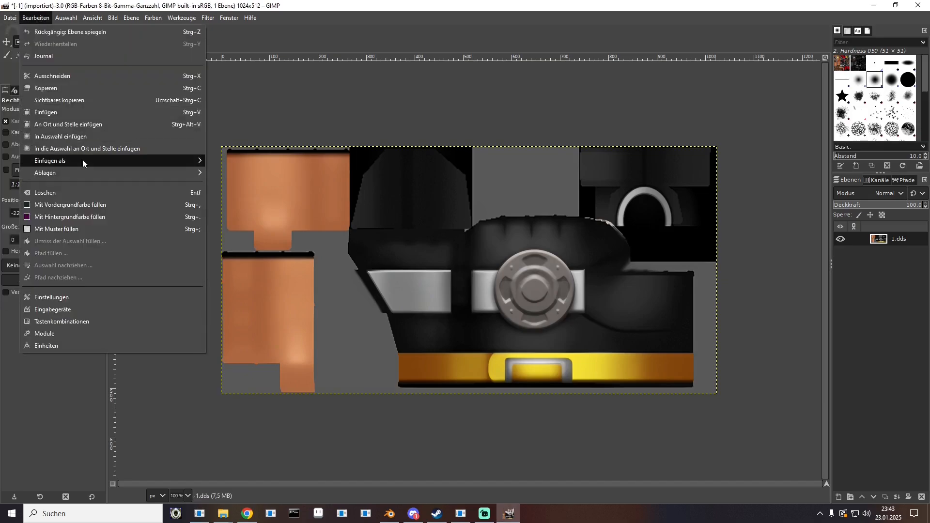
click(73, 170)
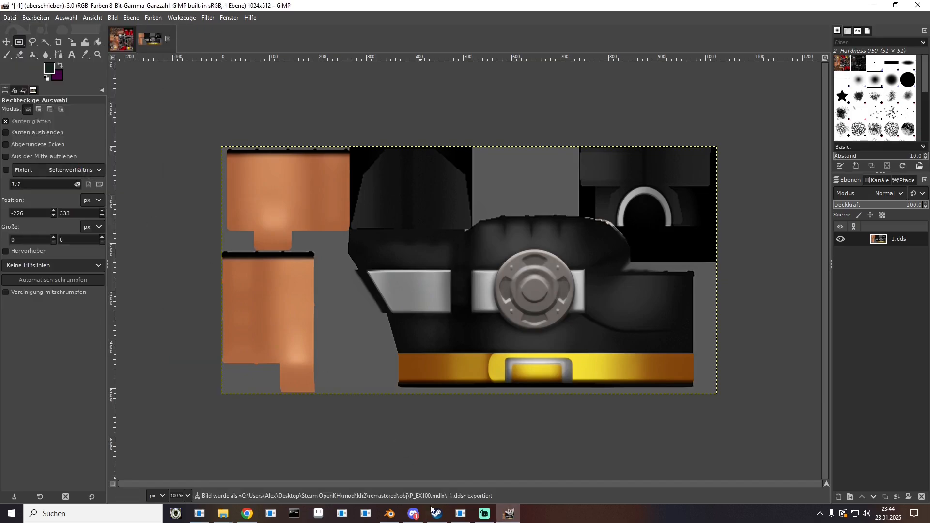
- Open the -2.dds, -3.dds and -4.dds textures from the P_EX100.mdlx folder, accepting the DDS load options
click(875, 5)
double_click(522, 405)
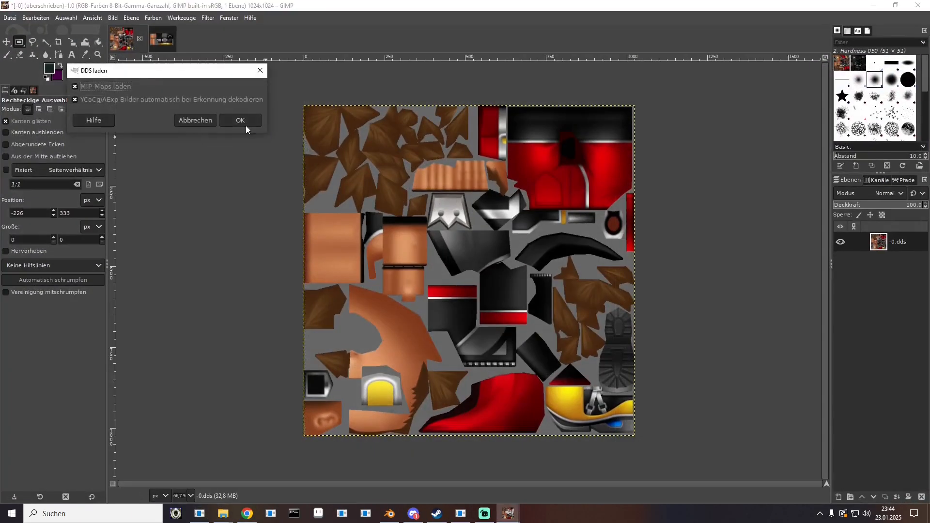
click(245, 125)
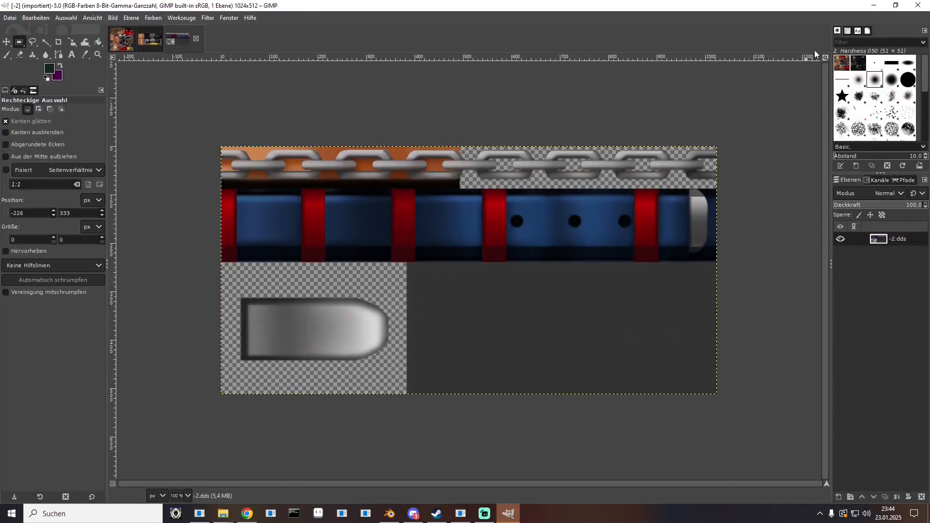
click(874, 5)
double_click(567, 415)
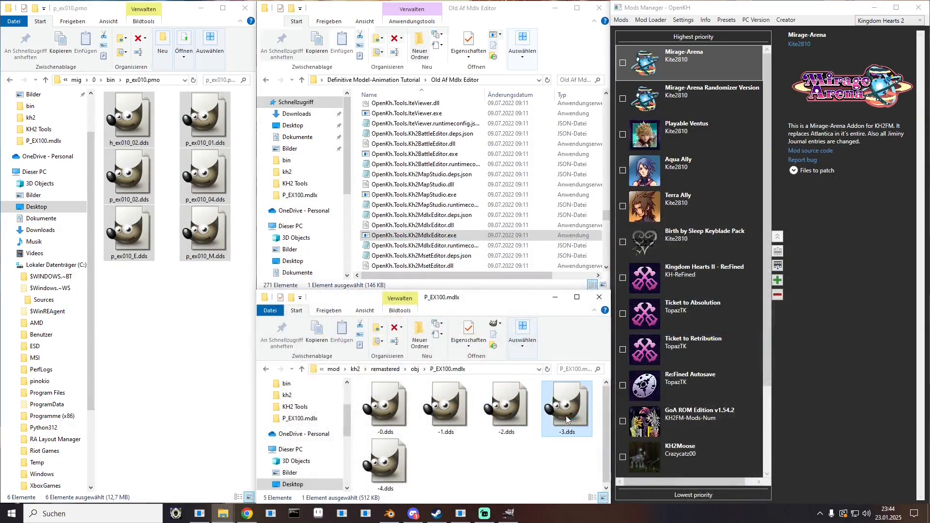
key(Return)
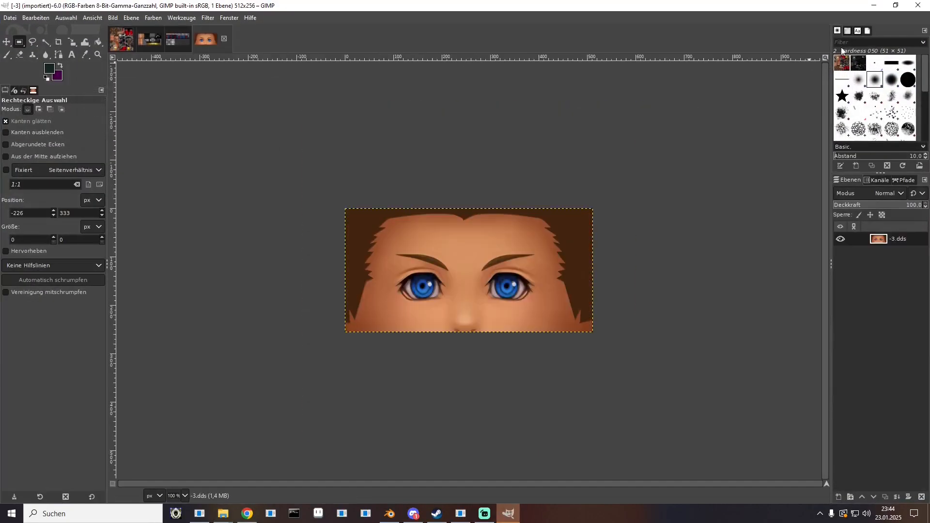
click(875, 5)
click(392, 467)
double_click(391, 467)
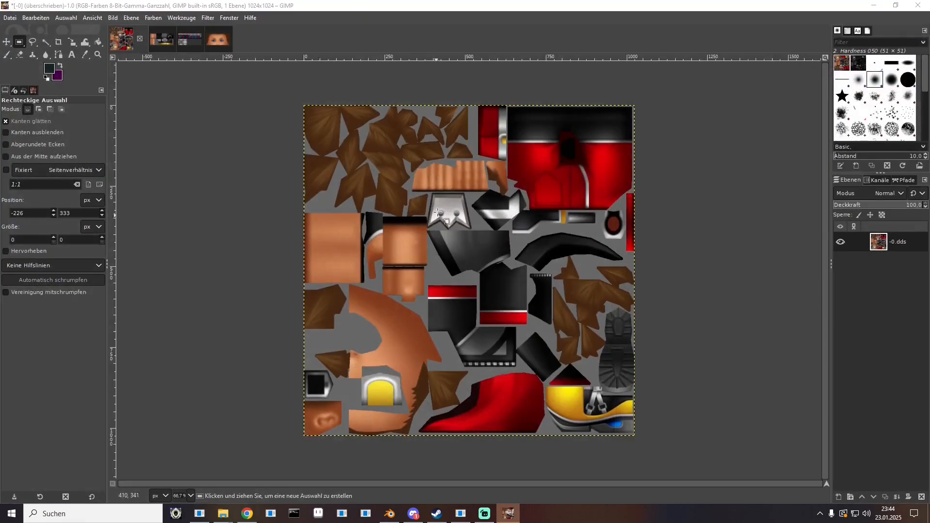
click(266, 144)
- Flip the layer of the -2.dds belt and chain texture vertically and overwrite the original file
click(170, 41)
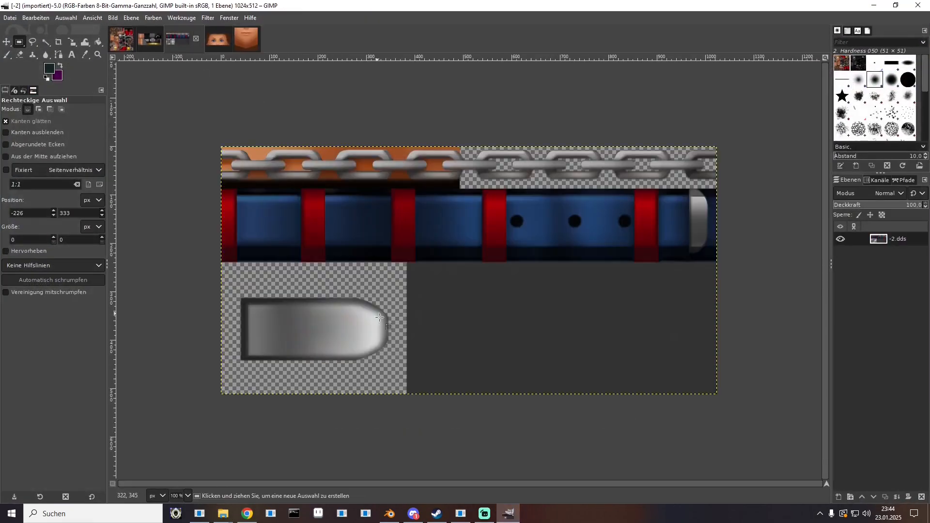
right_click(376, 266)
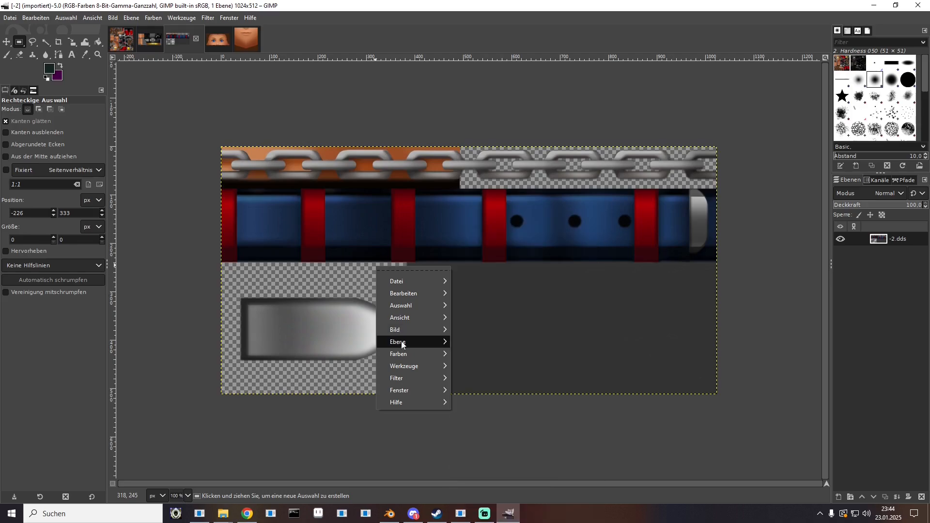
mouse_move(403, 342)
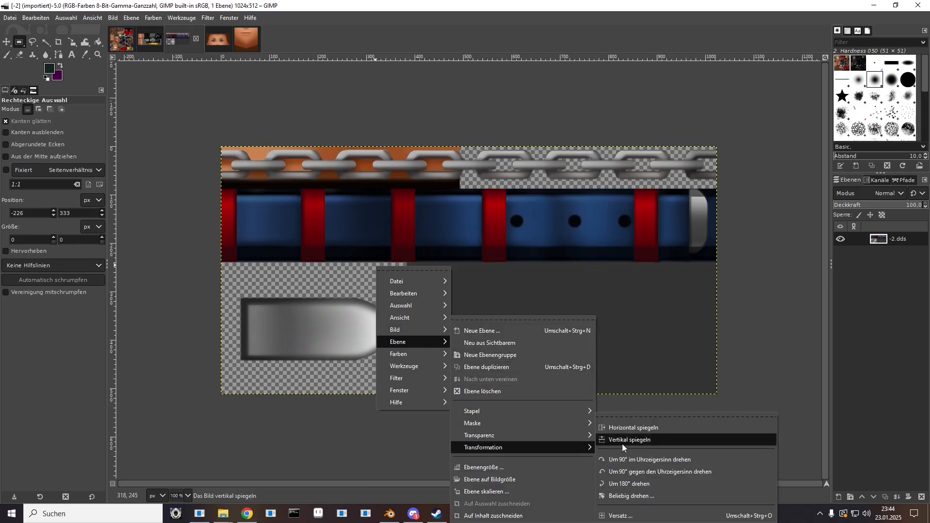
click(623, 442)
click(10, 18)
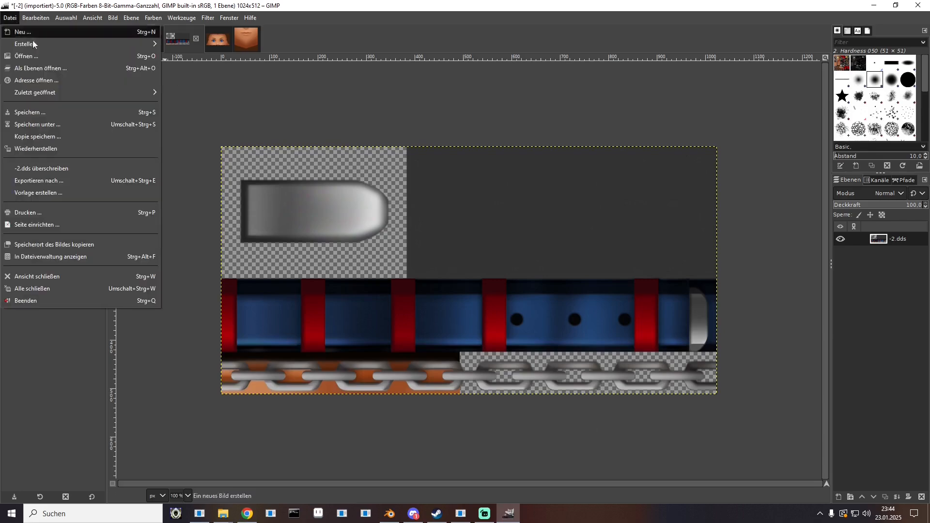
click(65, 172)
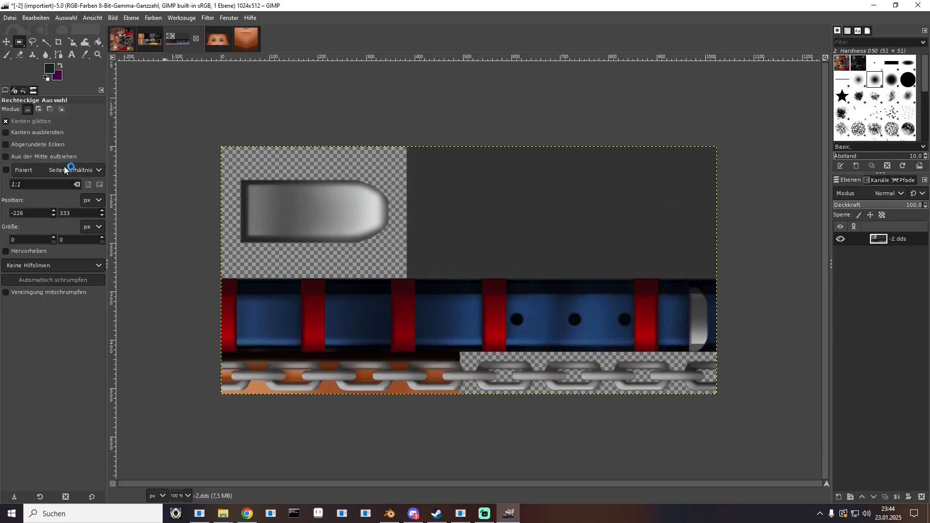
- Flip the layer of the -3.dds eye texture vertically and overwrite the original file
click(213, 47)
right_click(372, 240)
mouse_move(410, 316)
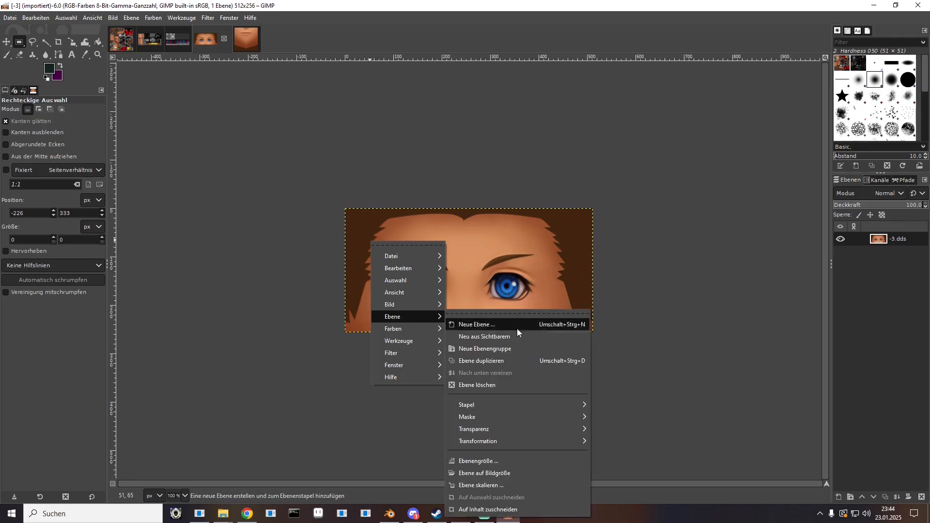
mouse_move(482, 442)
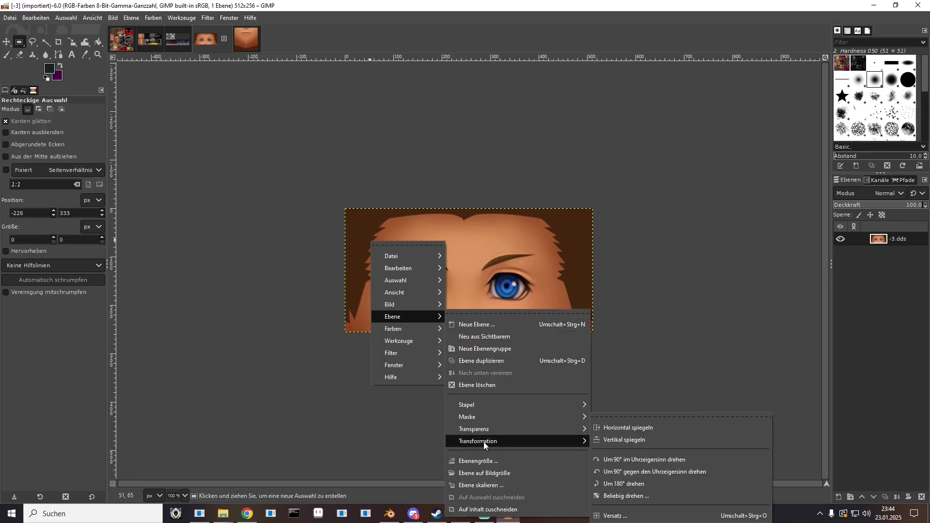
click(624, 441)
click(10, 18)
click(60, 169)
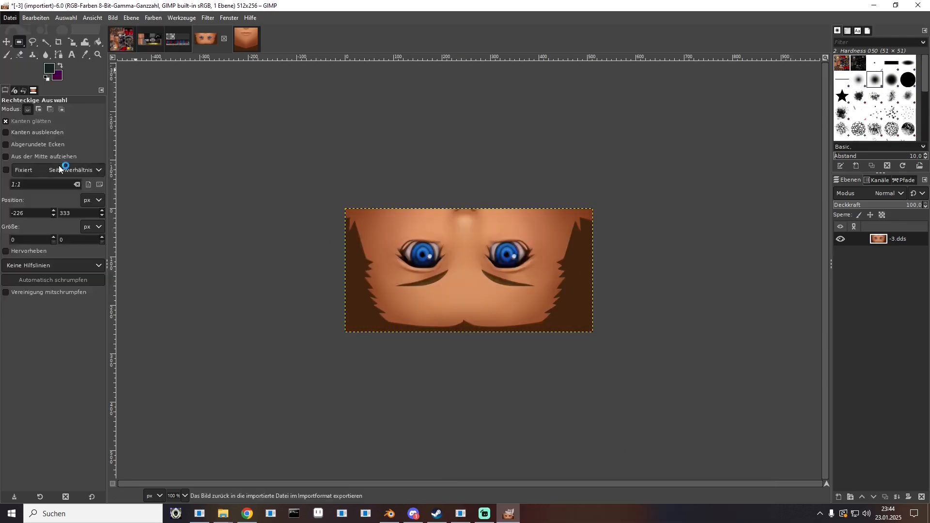
- Flip the layer of the -4.dds mouth texture vertically and overwrite the original file
click(248, 47)
right_click(450, 274)
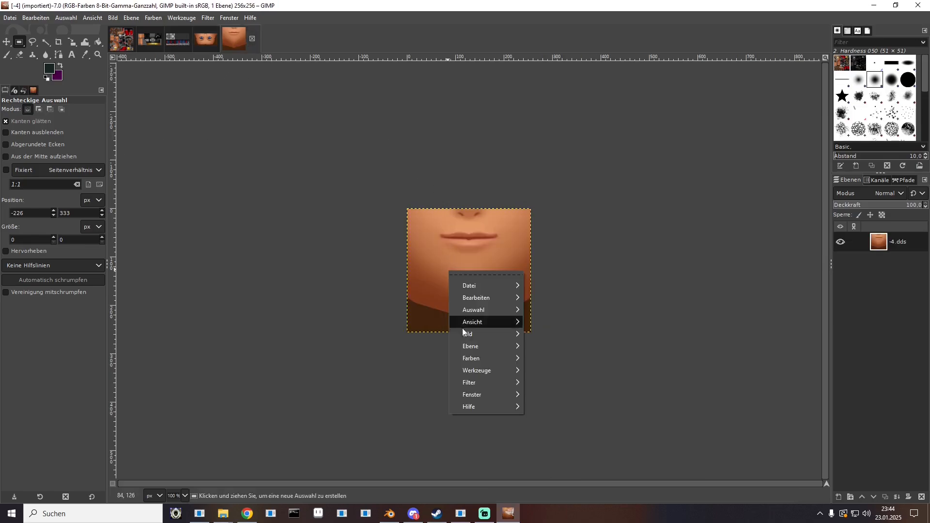
mouse_move(471, 346)
mouse_move(564, 448)
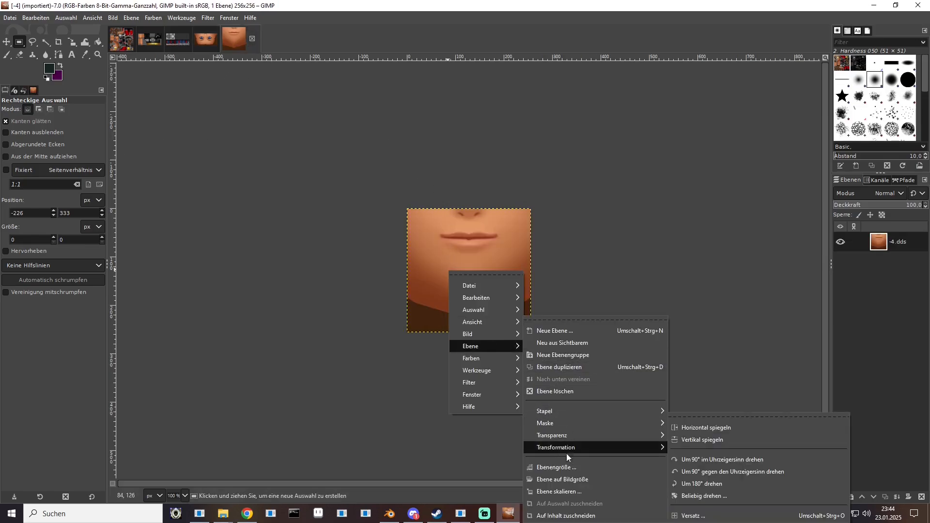
click(698, 441)
click(9, 17)
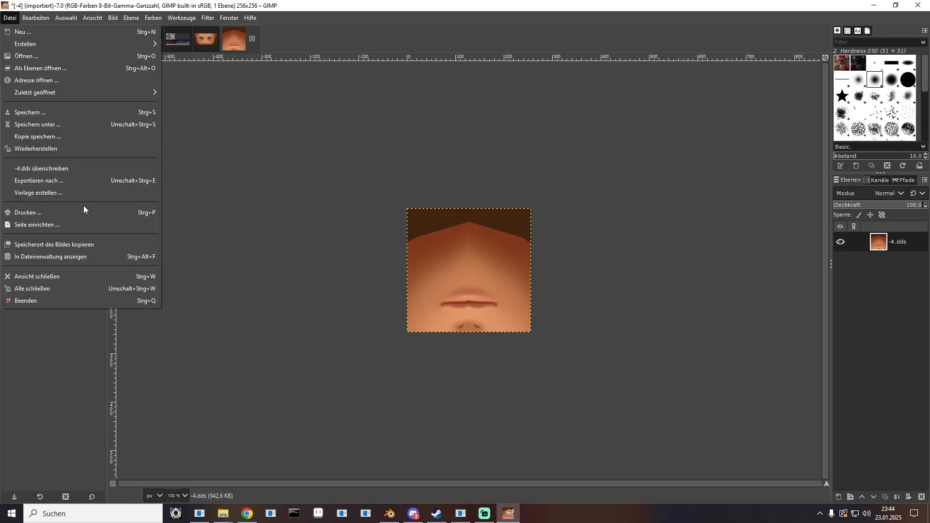
click(64, 168)
- Close GIMP and discard the unsaved changes of the open images
key(alt+Tab)
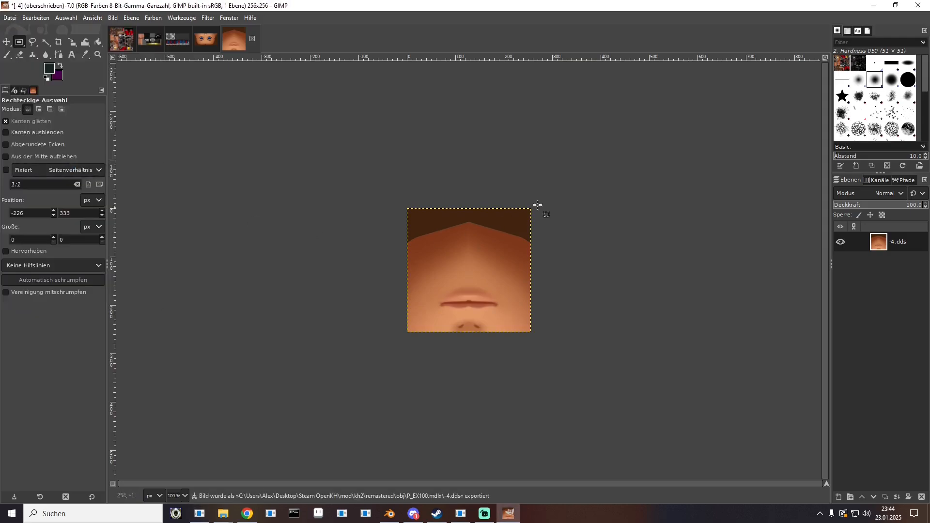
click(918, 6)
click(252, 281)
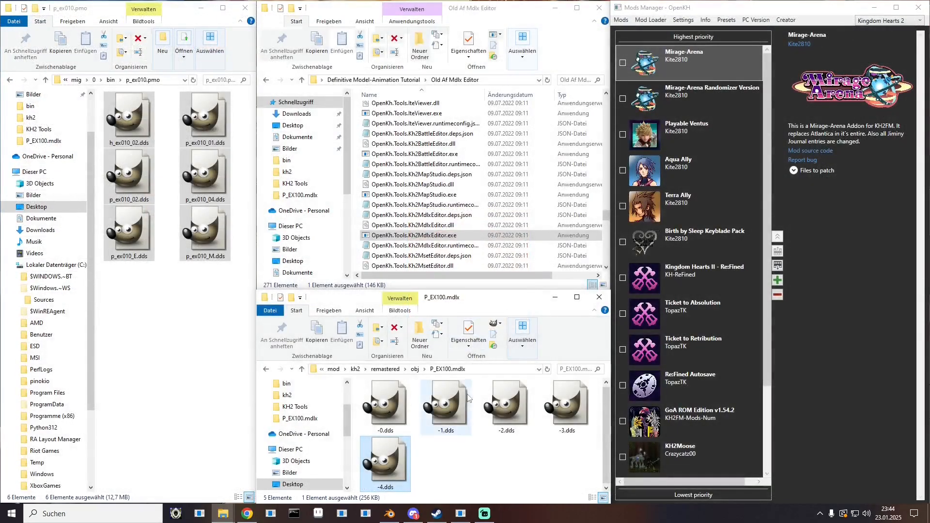
- Run Kingdom Hearts 2 from the OpenKH Mods Manager without rebuilding the mods, and load a saved game
click(651, 20)
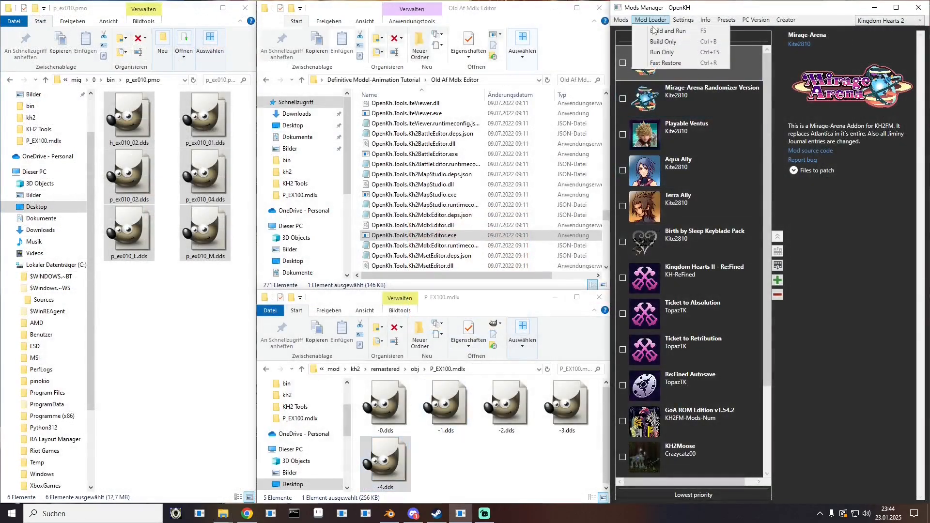
click(658, 53)
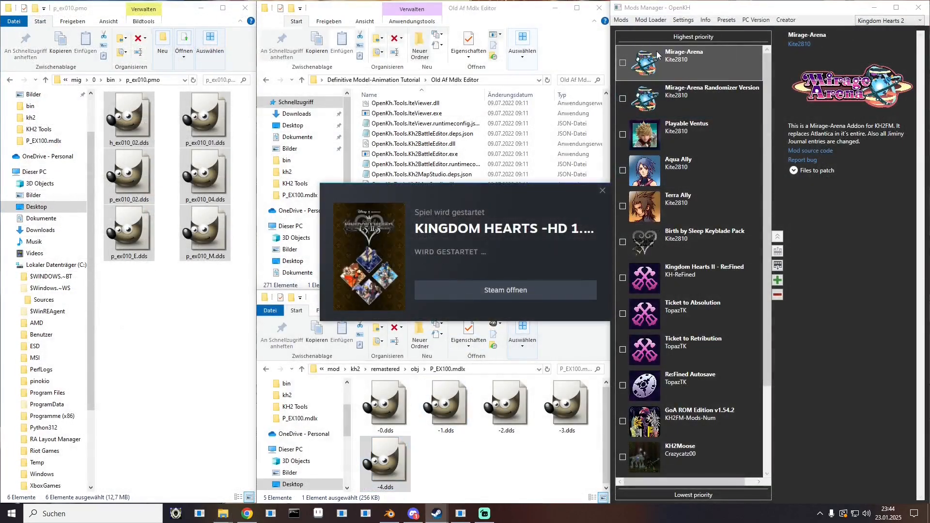
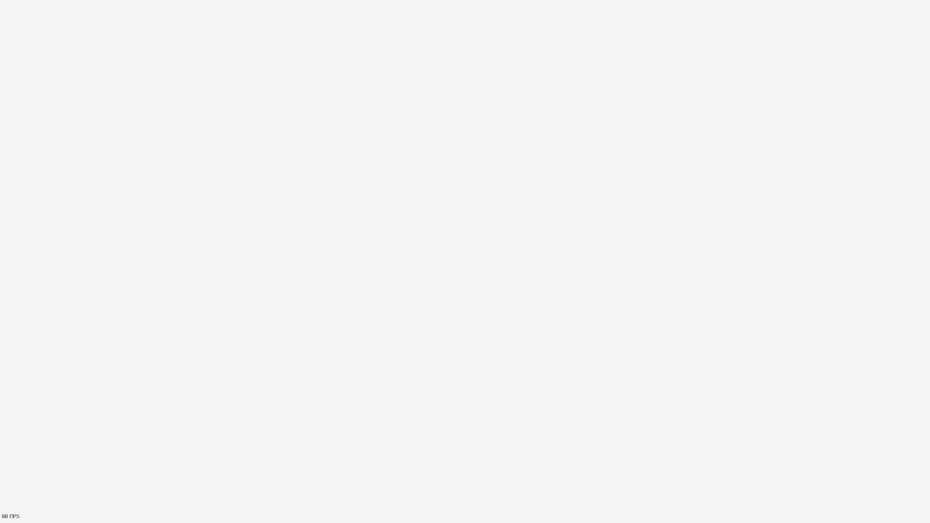
key(Down)
key(Return)
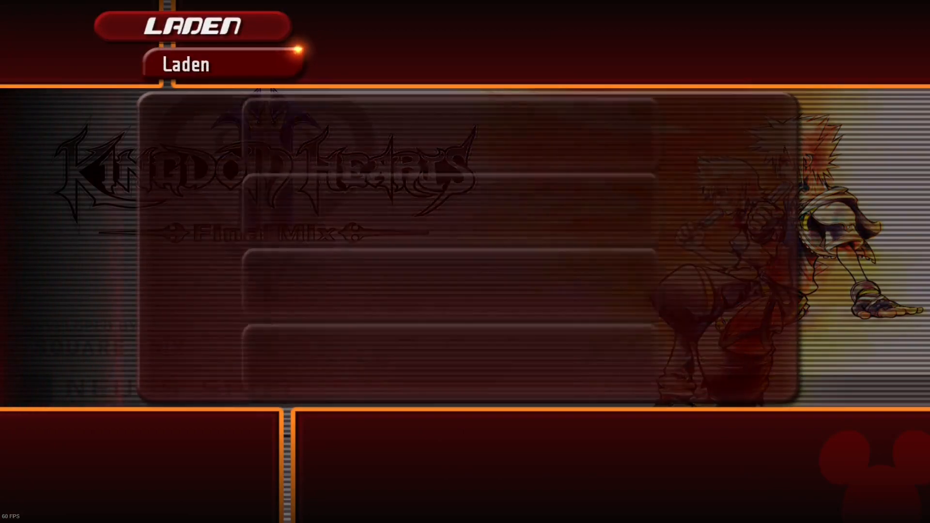
key(Return)
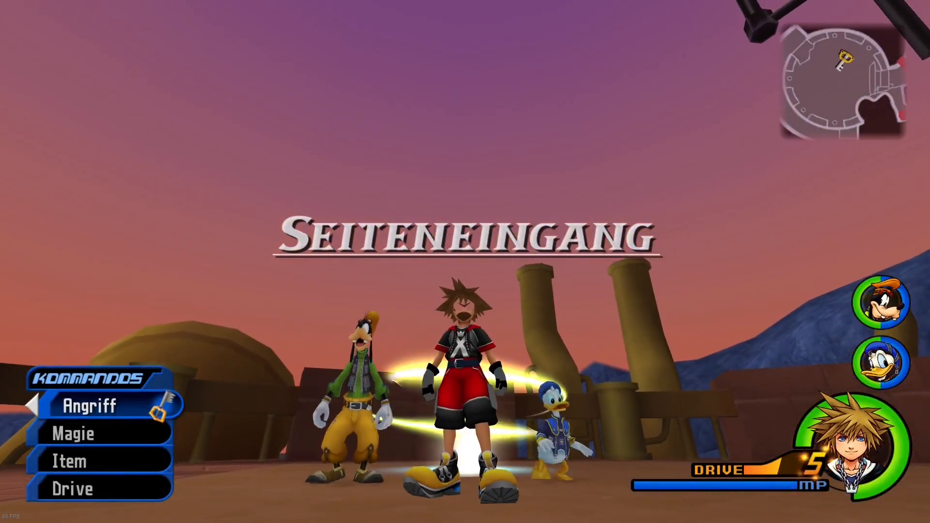
- Examine the textures on Sora's model in the game from several sides, and quit the game
key(s)
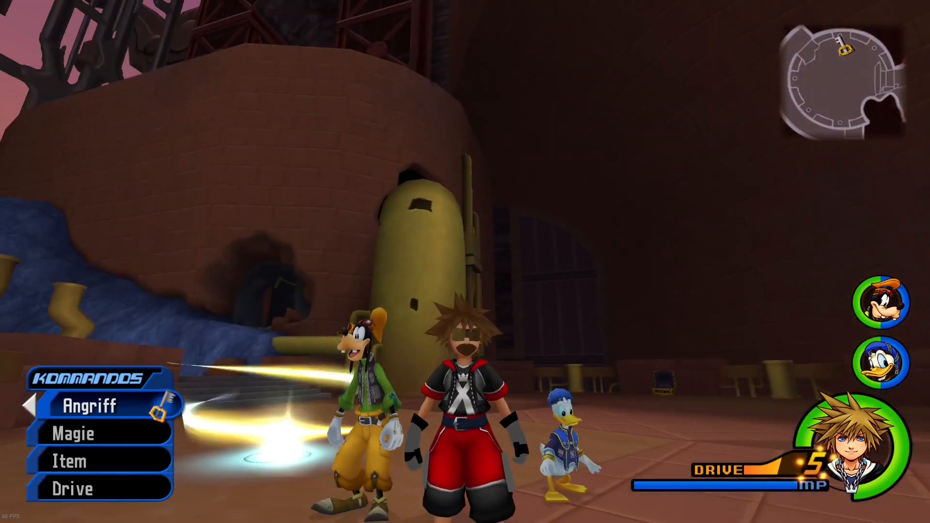
key(w)
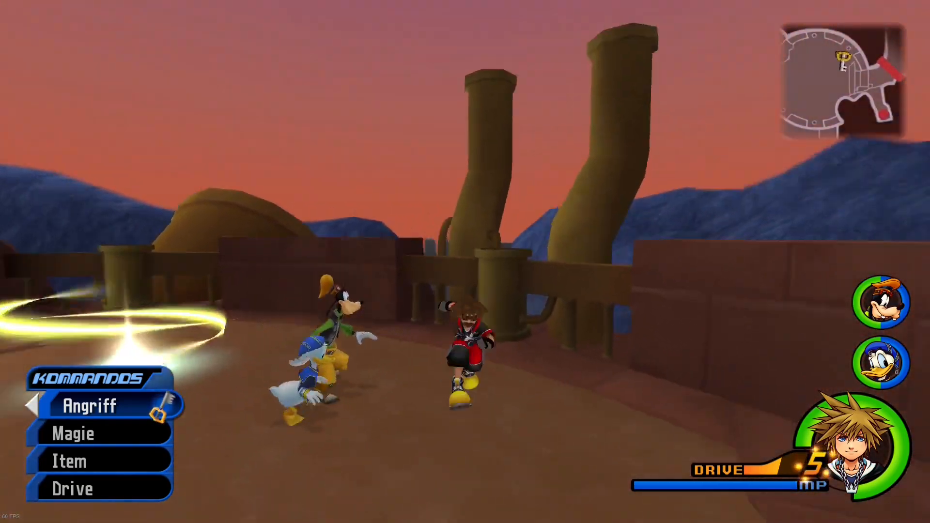
key(s)
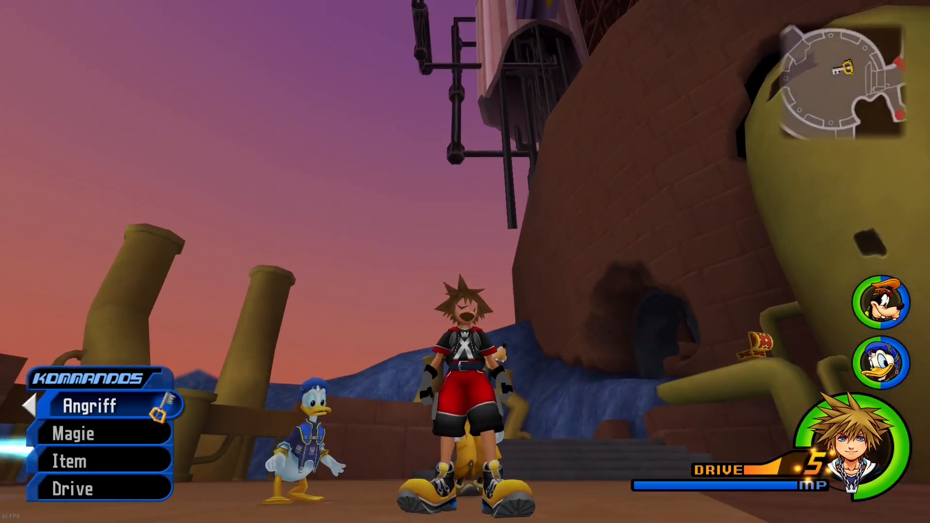
key(Escape)
key(Return)
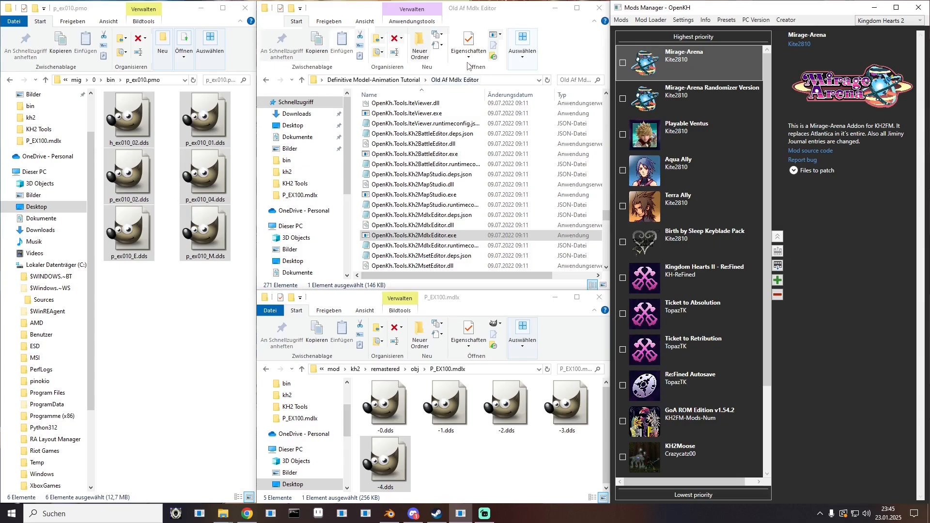
- Go to the DDD > KH3DAnim_PC > Export > 3D Sora folder and delete NoAnimout.dae
click(400, 81)
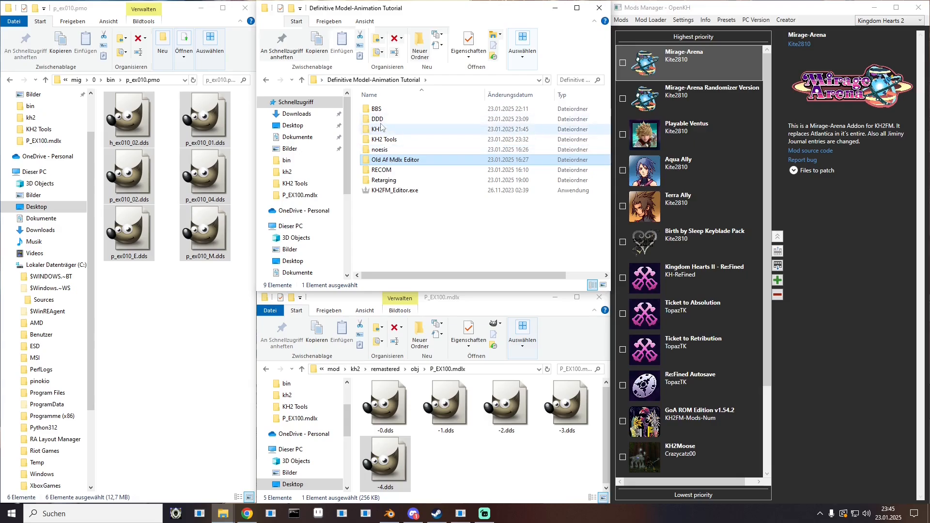
double_click(381, 120)
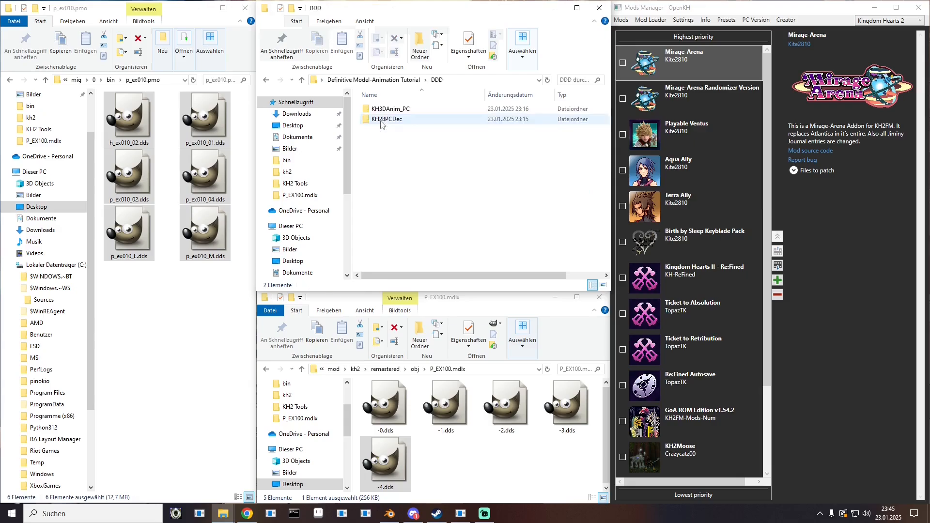
double_click(386, 109)
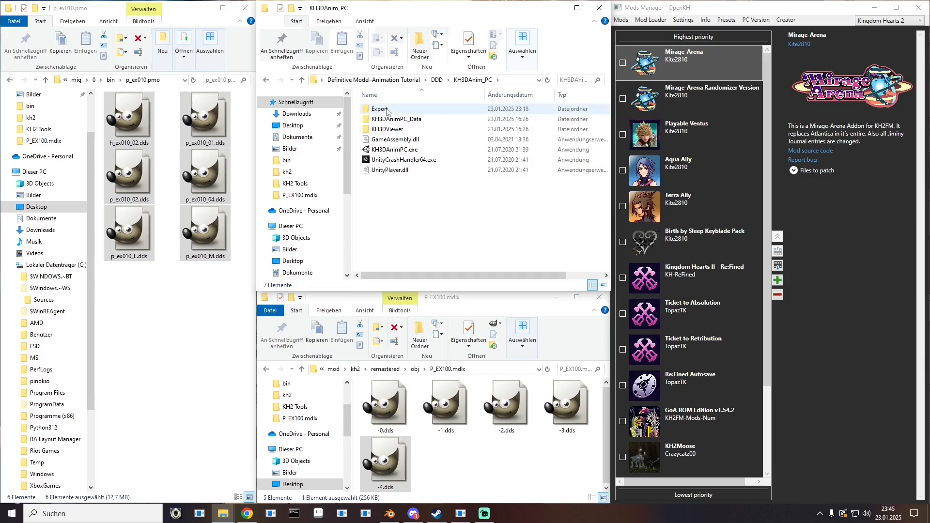
double_click(387, 109)
double_click(387, 111)
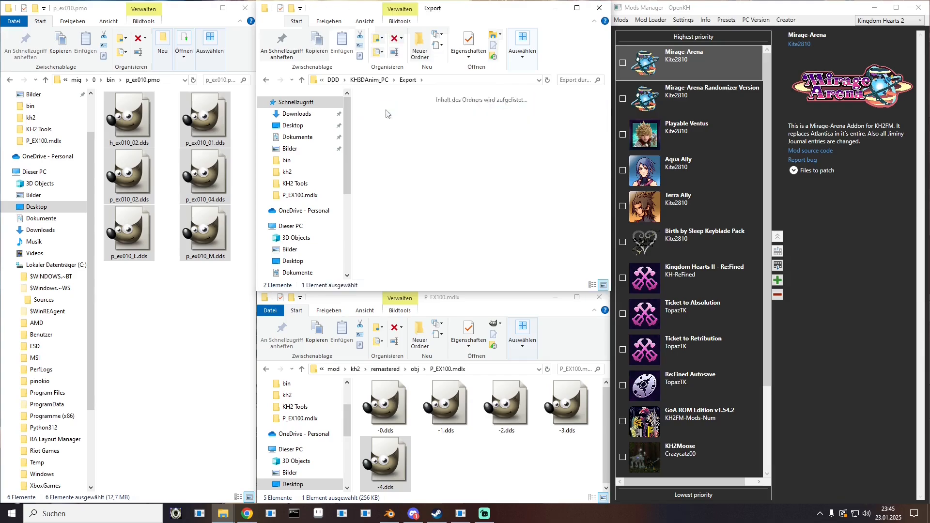
click(449, 129)
click(511, 121)
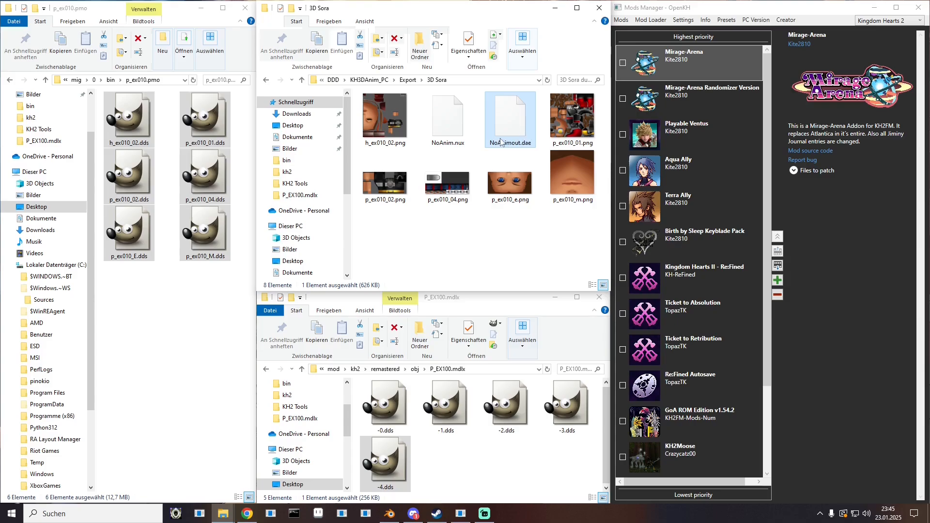
key(Delete)
- Open NoAnim.nux in Noesis, export it as .fbx - Autodesk FBX, and close Noesis
double_click(446, 129)
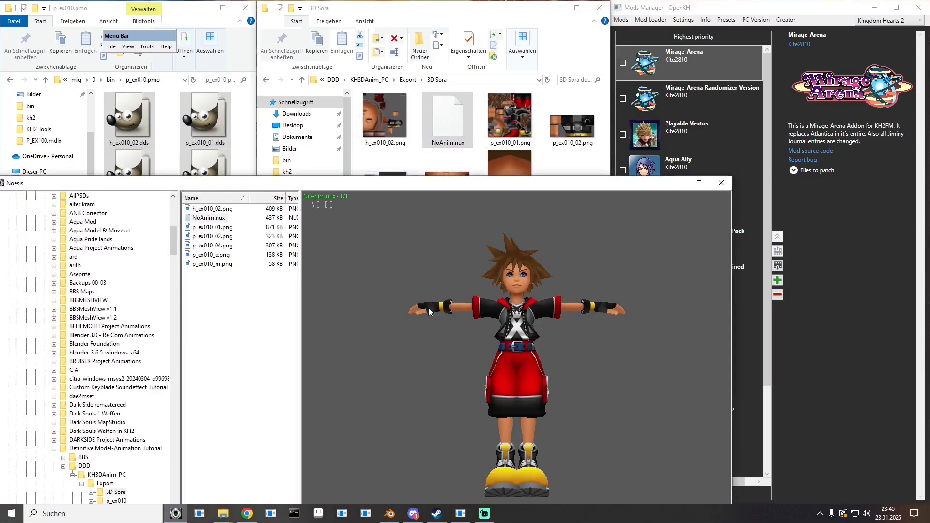
right_click(206, 218)
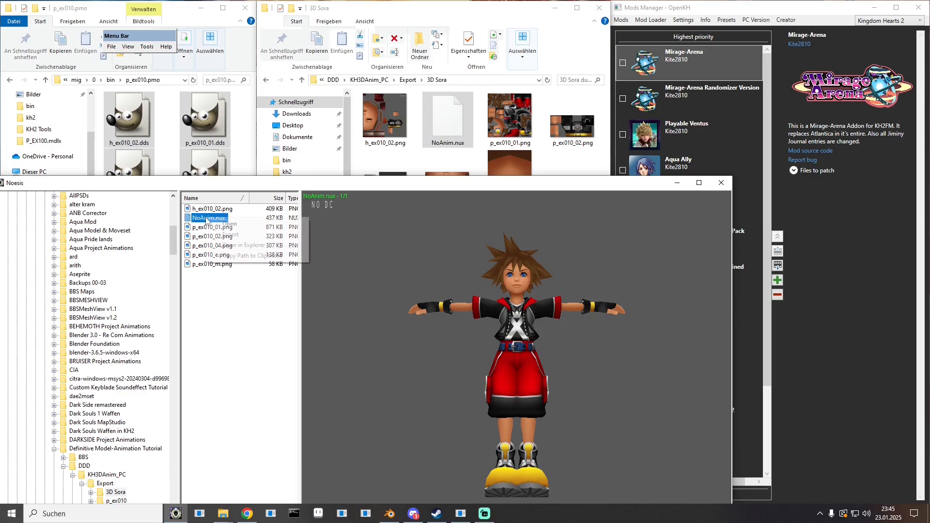
click(230, 235)
click(414, 465)
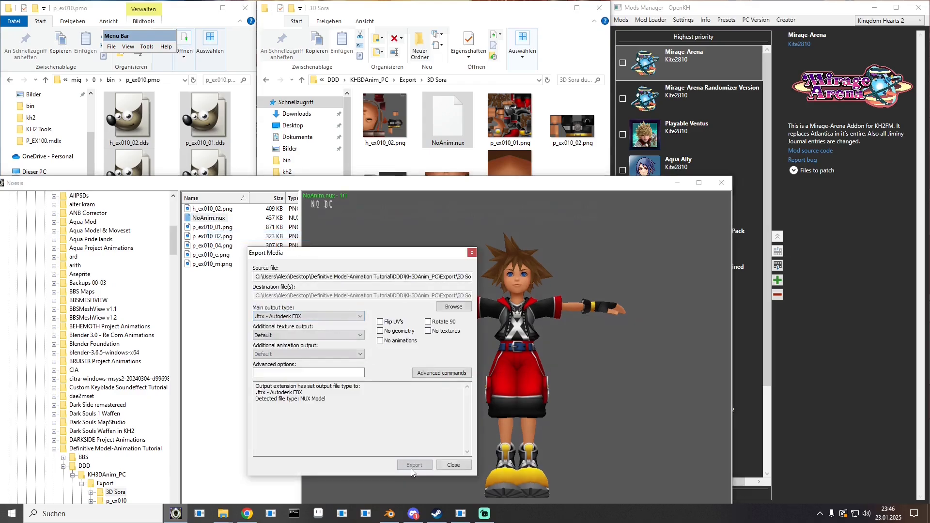
click(356, 381)
click(454, 465)
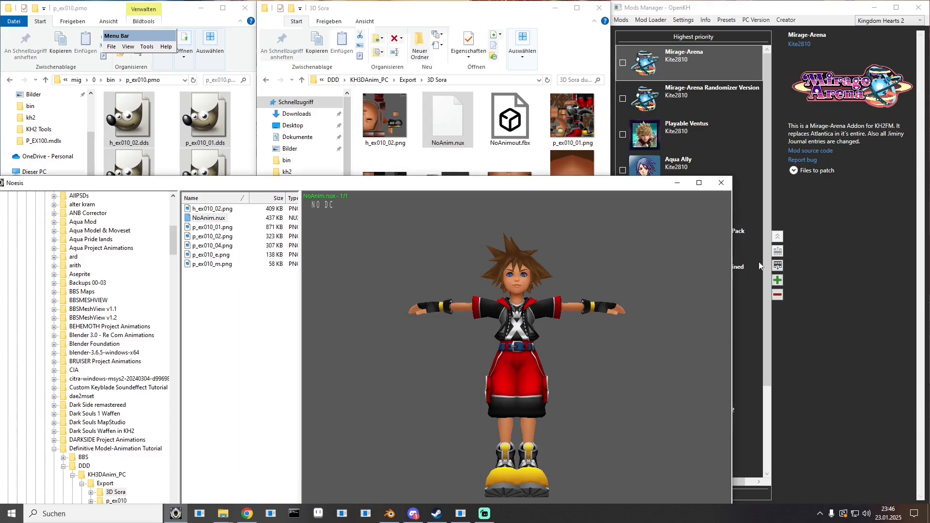
click(730, 182)
- Copy the 3D Sora folder path, switch to Blender, and start an empty new scene without saving the old one
click(467, 80)
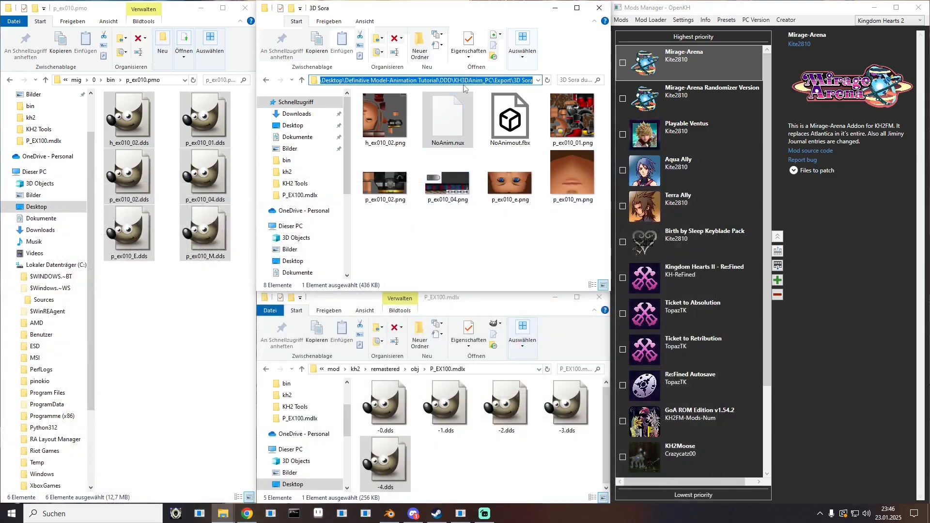
click(390, 514)
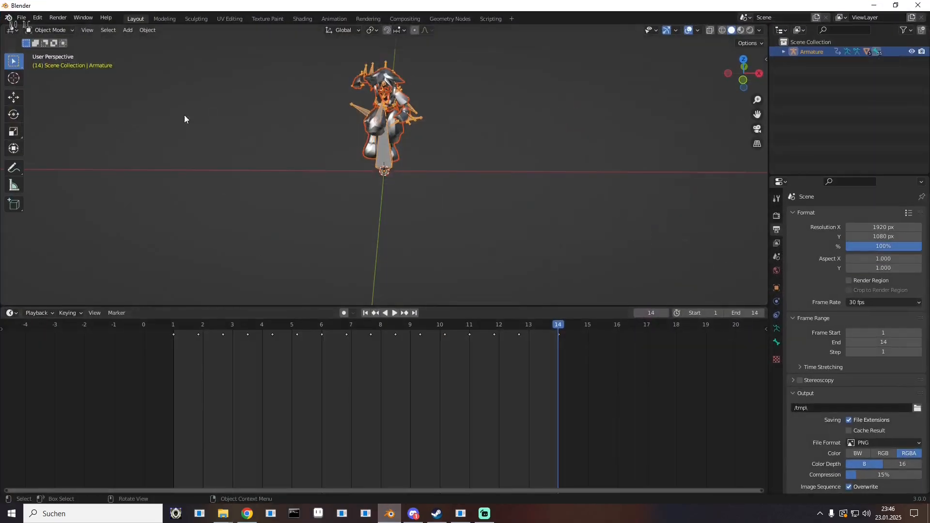
click(21, 17)
mouse_move(49, 28)
click(146, 30)
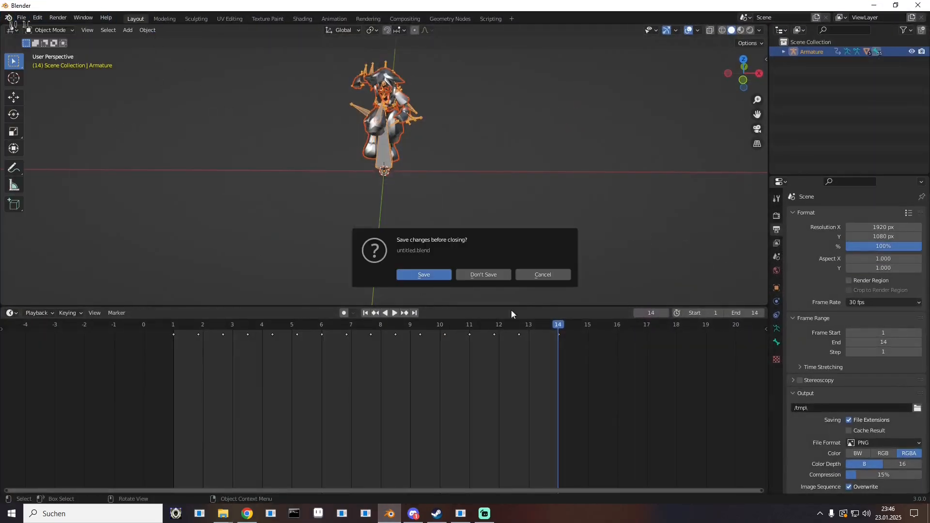
click(481, 272)
key(Delete)
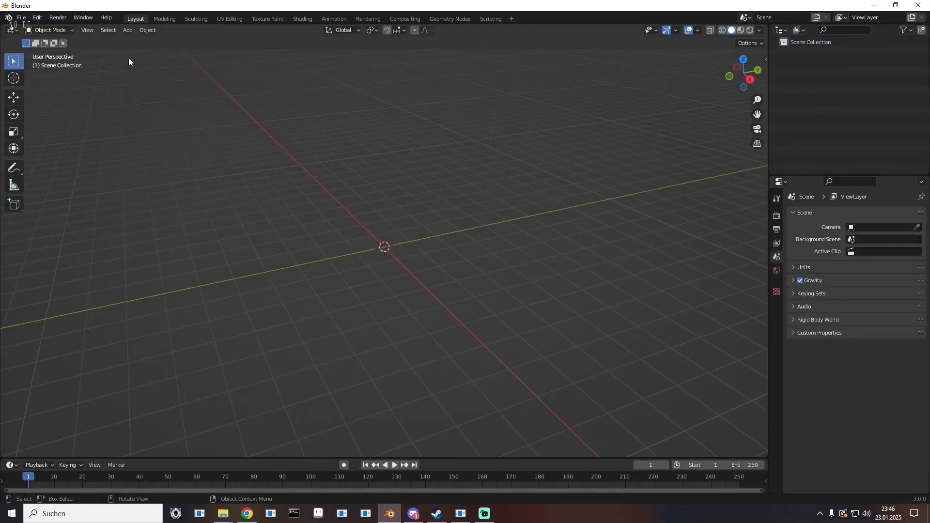
- Import NoAnimout.fbx from the 3D Sora folder into the empty scene
click(22, 18)
mouse_move(56, 149)
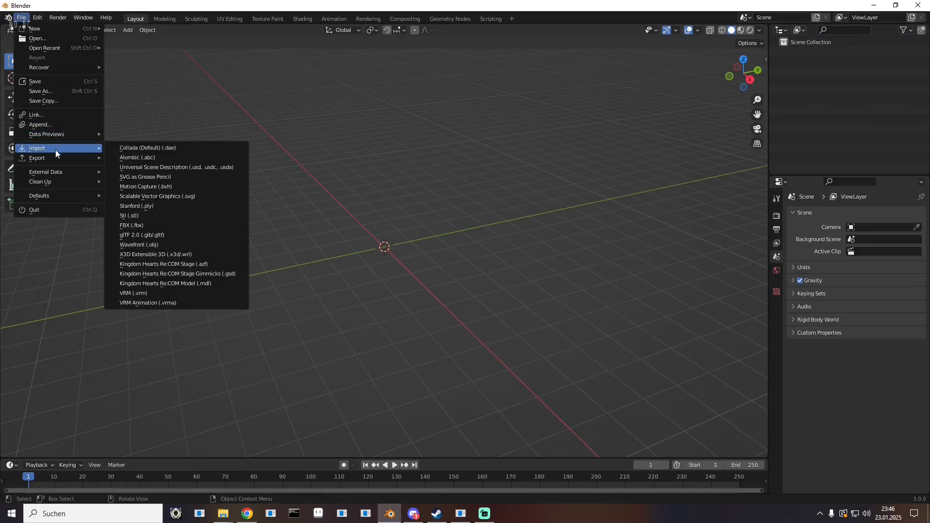
click(148, 225)
click(481, 97)
key(ctrl+v)
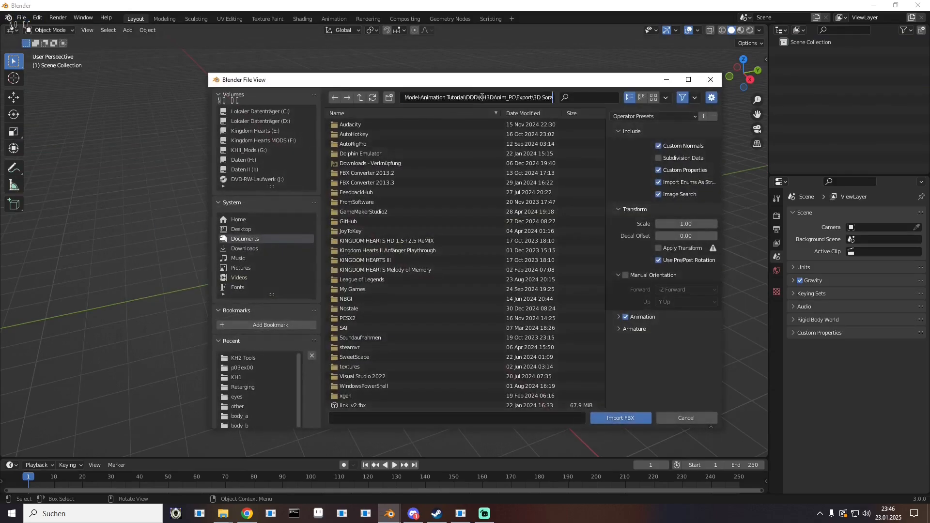
key(Return)
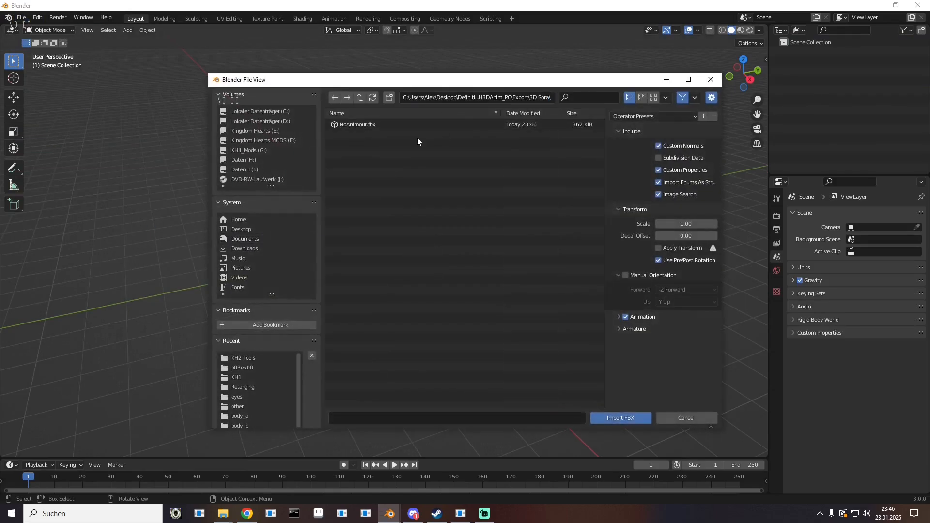
double_click(347, 125)
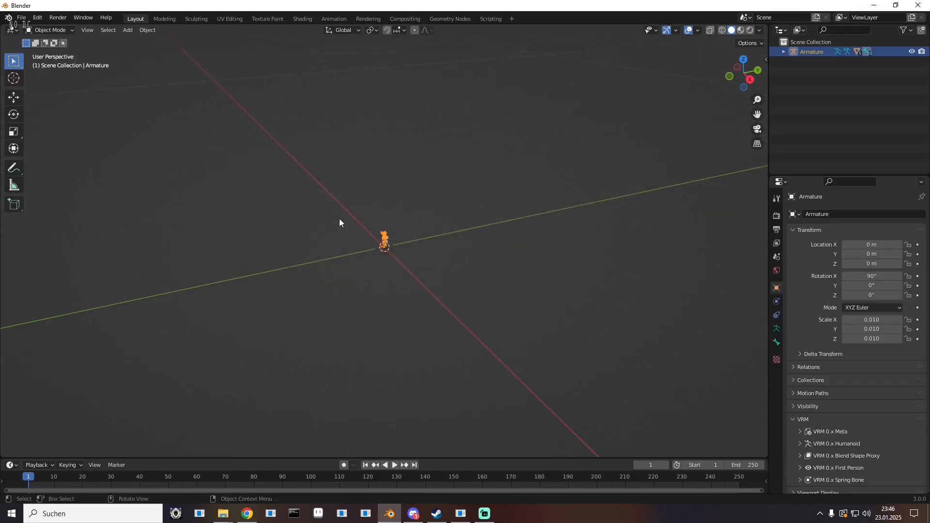
scroll(339, 219, up, 14)
drag(339, 219, 439, 203)
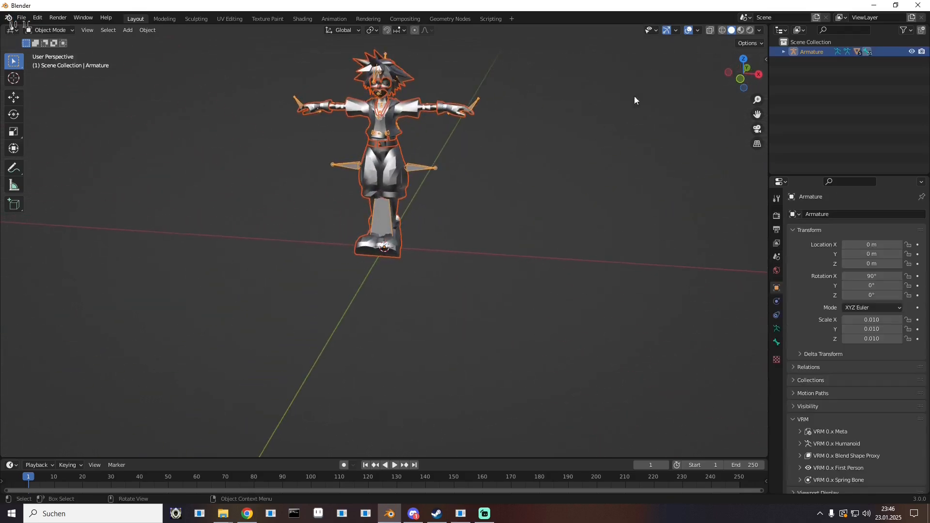
- Set the Layout viewport shading to Flat lighting with Texture color and view Sora's model from the front
click(759, 30)
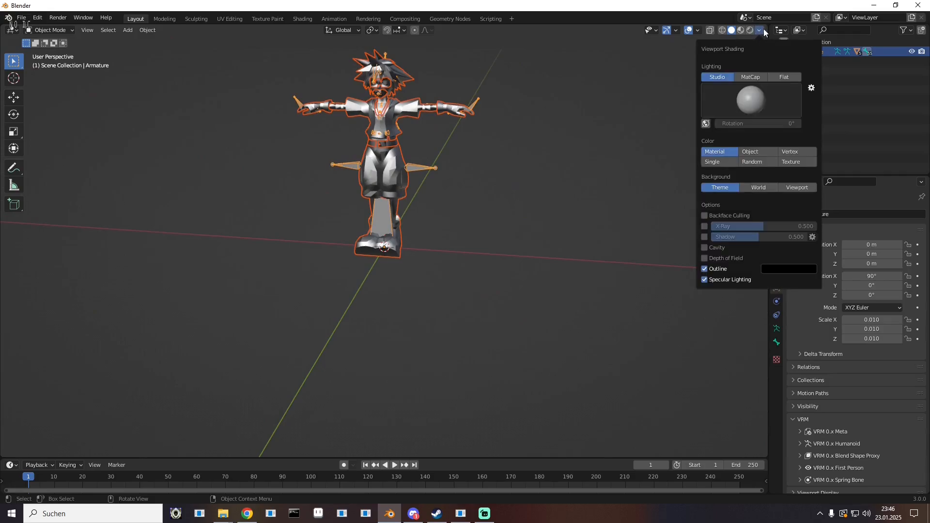
click(786, 76)
click(798, 118)
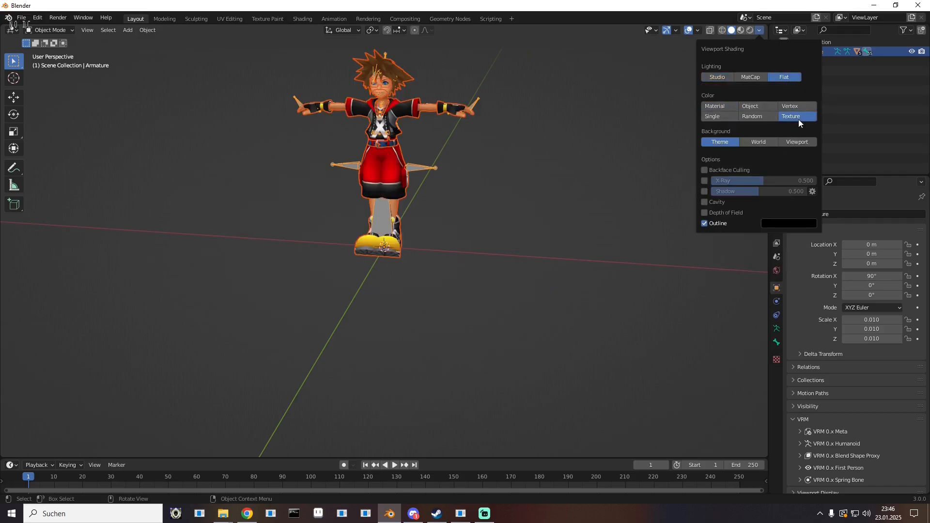
drag(503, 158, 522, 164)
drag(753, 114, 748, 182)
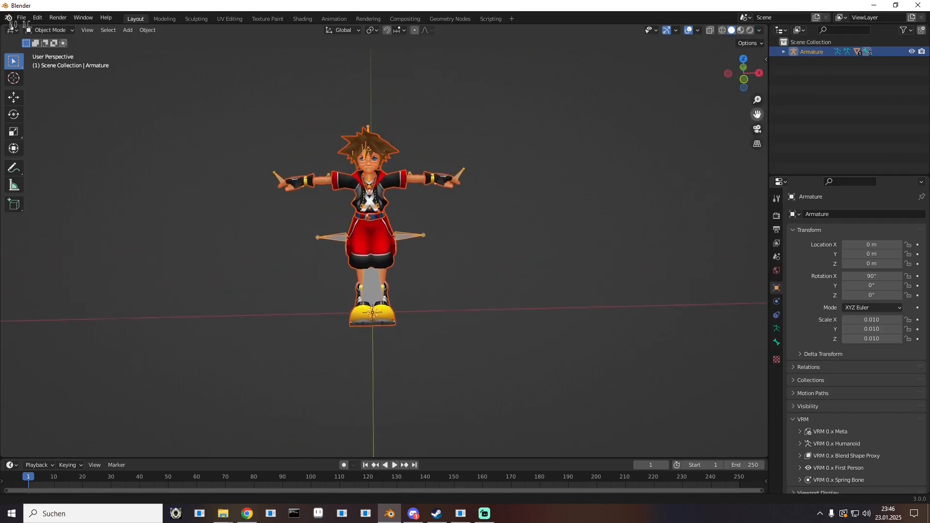
drag(382, 149, 385, 130)
scroll(385, 142, up, 2)
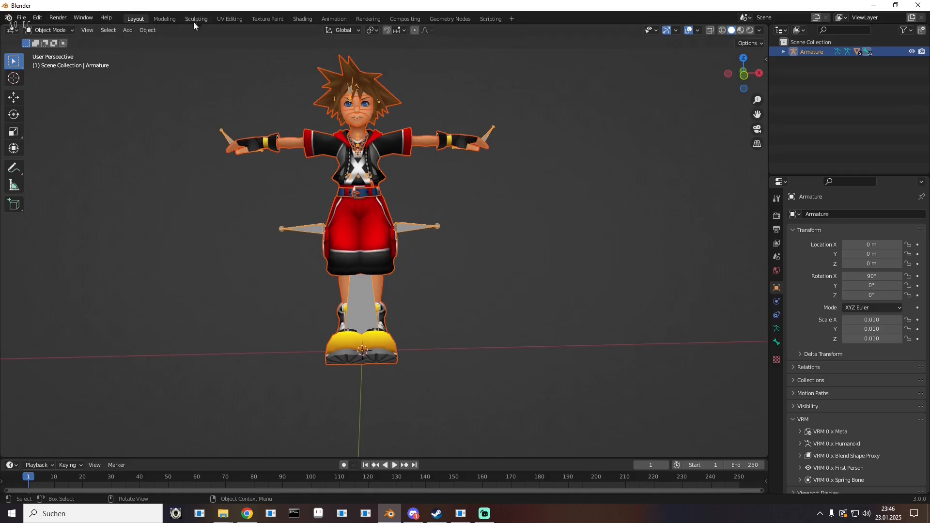
- Switch to the UV Editing workspace, change to Object Mode, and make the p_ex010_01 mesh the active object
click(222, 20)
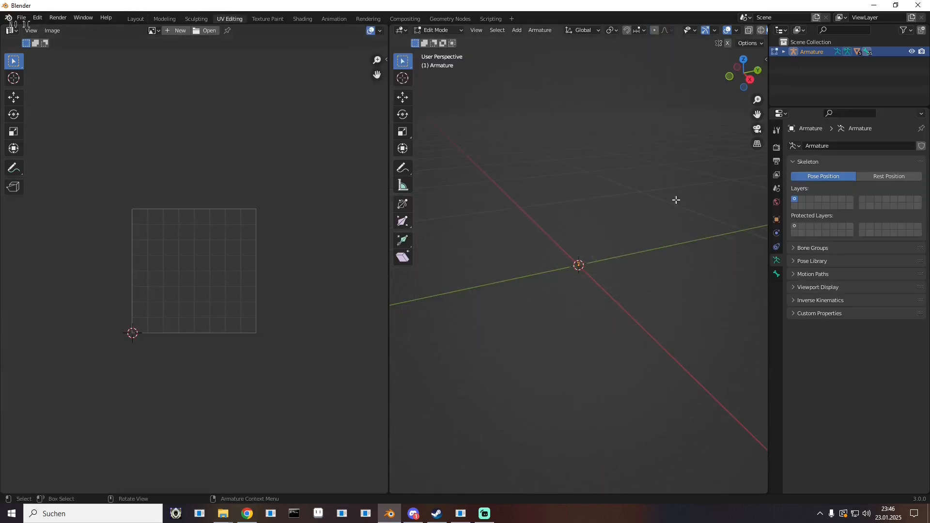
click(784, 51)
scroll(788, 57, down, 2)
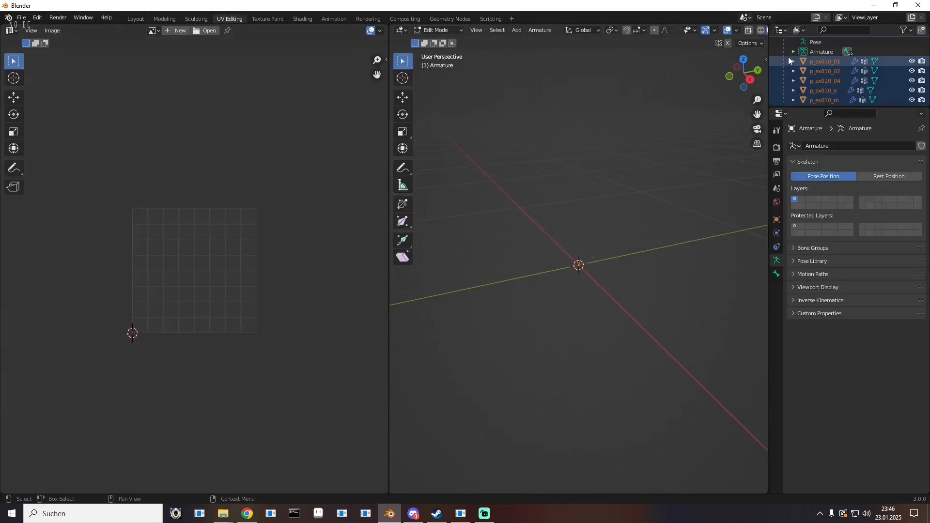
click(821, 62)
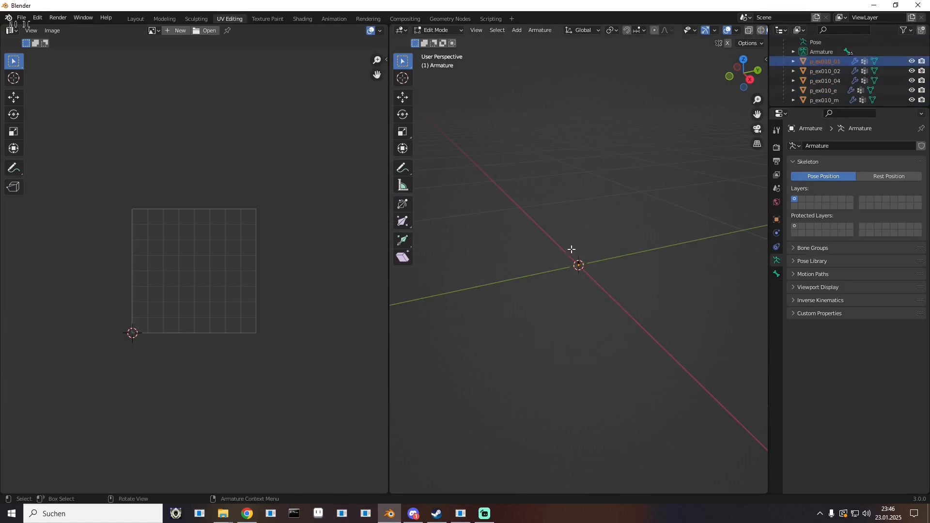
scroll(577, 258, up, 17)
drag(478, 226, 545, 223)
click(438, 29)
click(435, 40)
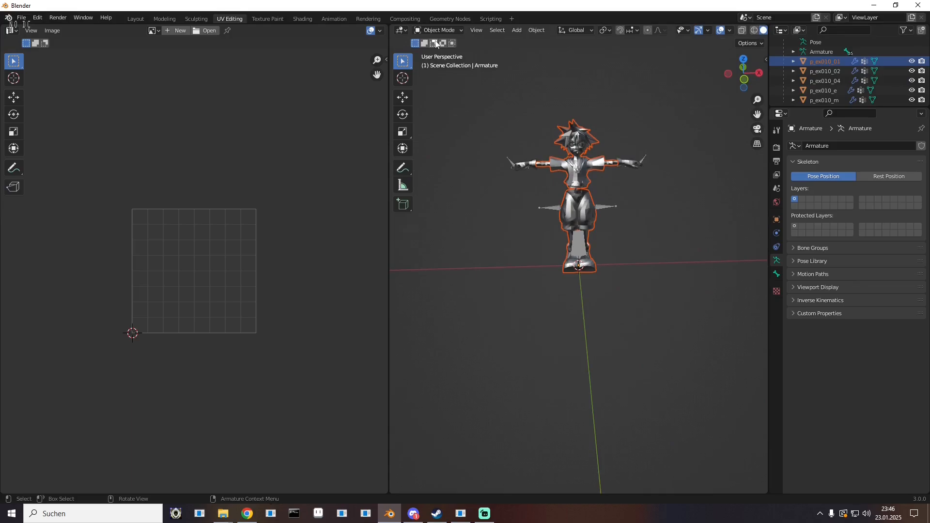
click(829, 61)
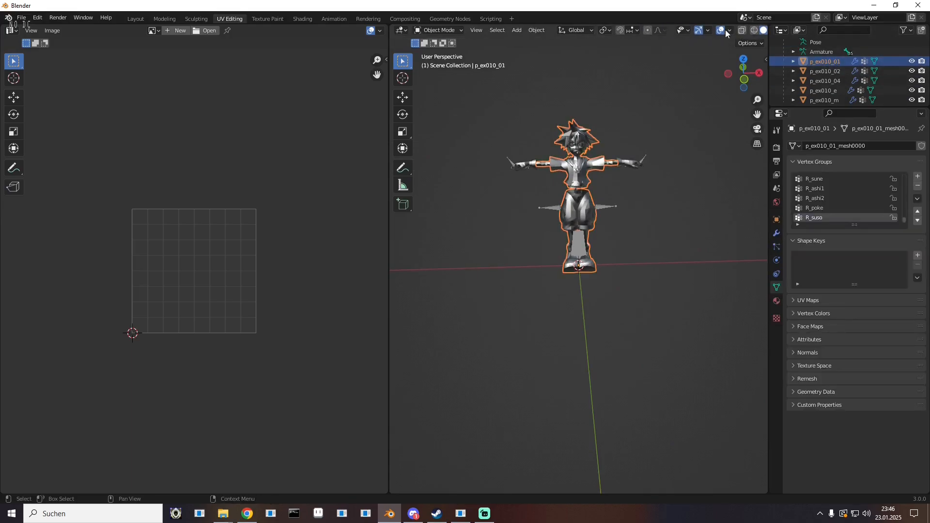
- Set the UV Editing workspace's 3D viewport to Flat lighting with Texture color
scroll(727, 33, down, 4)
click(759, 31)
click(786, 77)
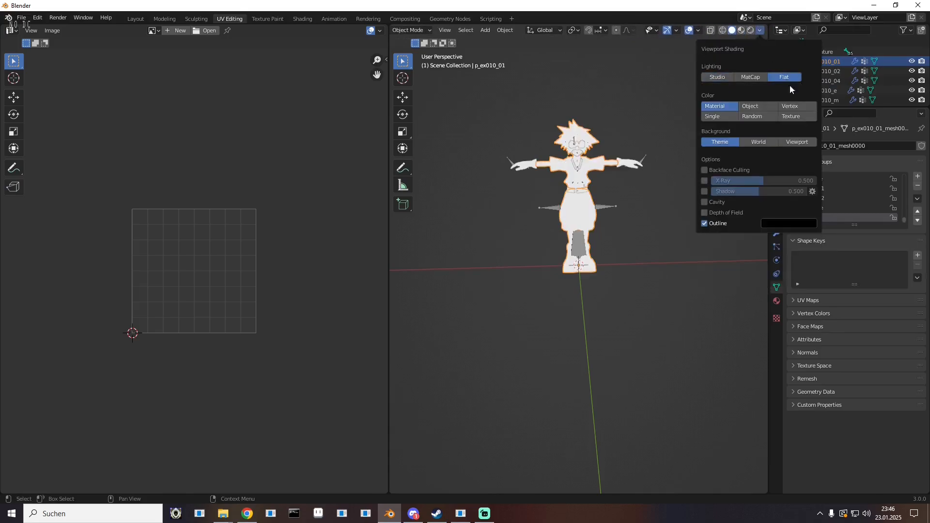
click(795, 117)
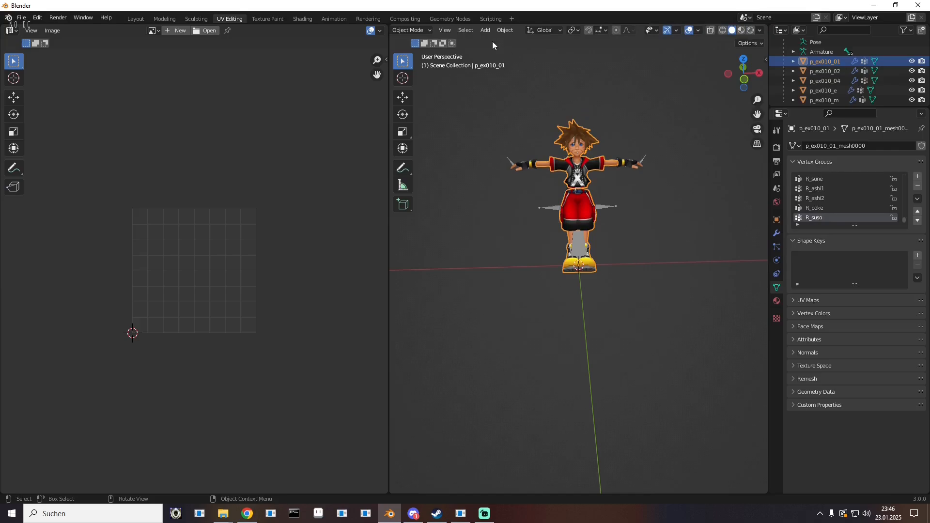
- Put the p_ex010_01 mesh into Edit Mode to show its UV layout over the texture
click(424, 31)
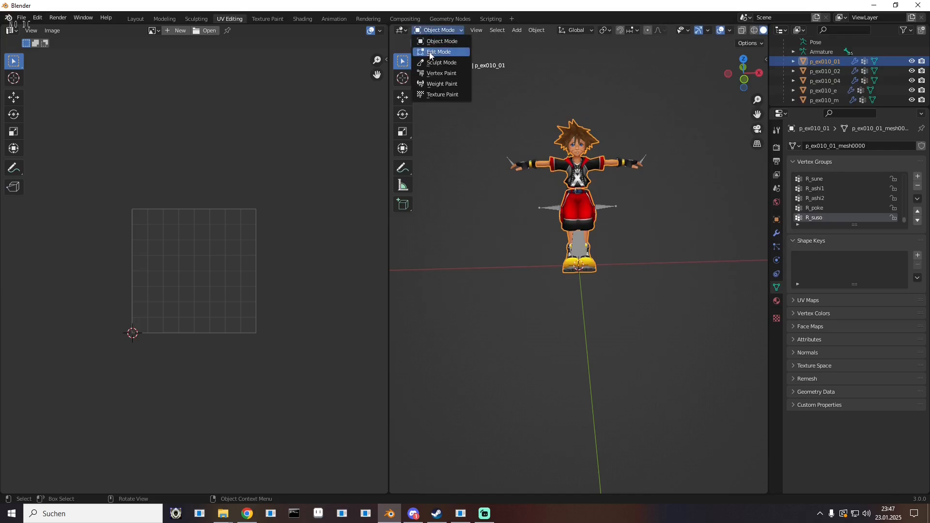
click(429, 52)
scroll(502, 111, down, 1)
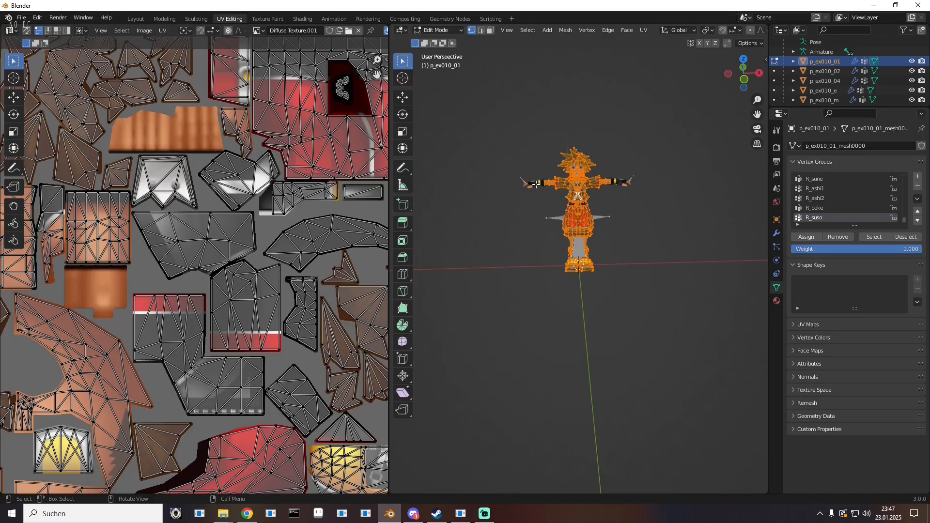
- Return p_ex010_01 to Object Mode and open the glove mesh p_ex010_02 in Edit Mode
scroll(264, 245, down, 4)
scroll(264, 245, up, 1)
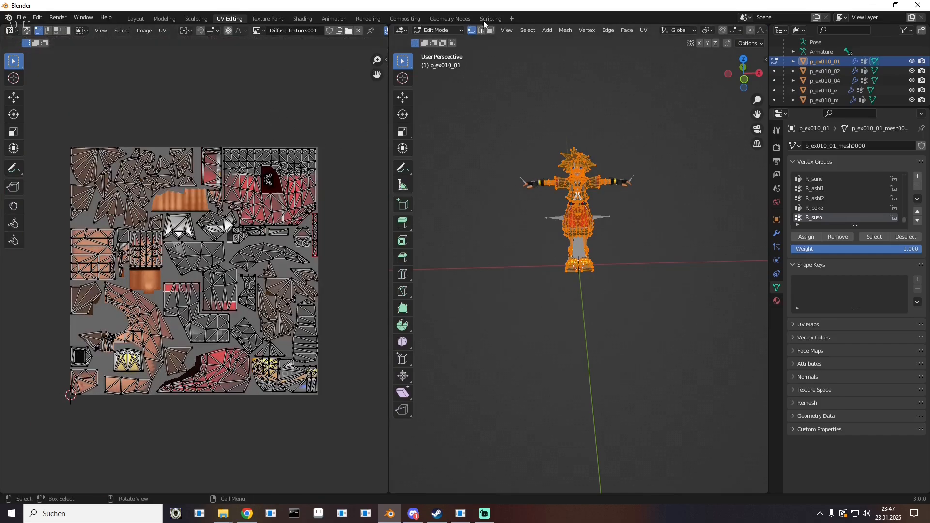
click(438, 30)
click(438, 38)
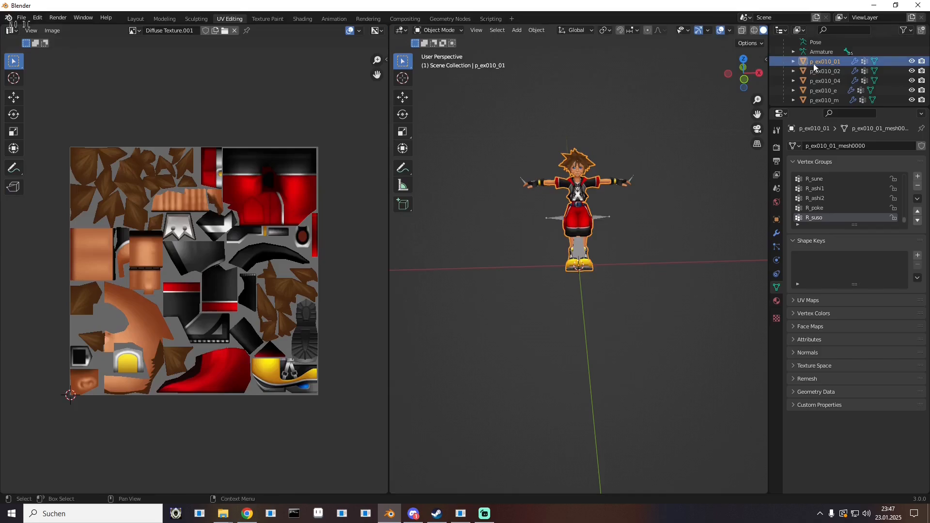
click(824, 73)
click(435, 31)
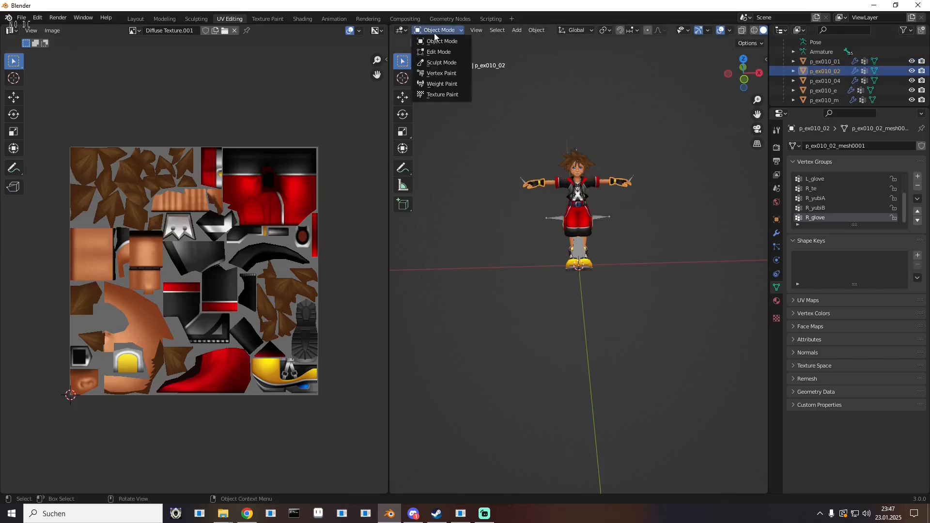
click(442, 51)
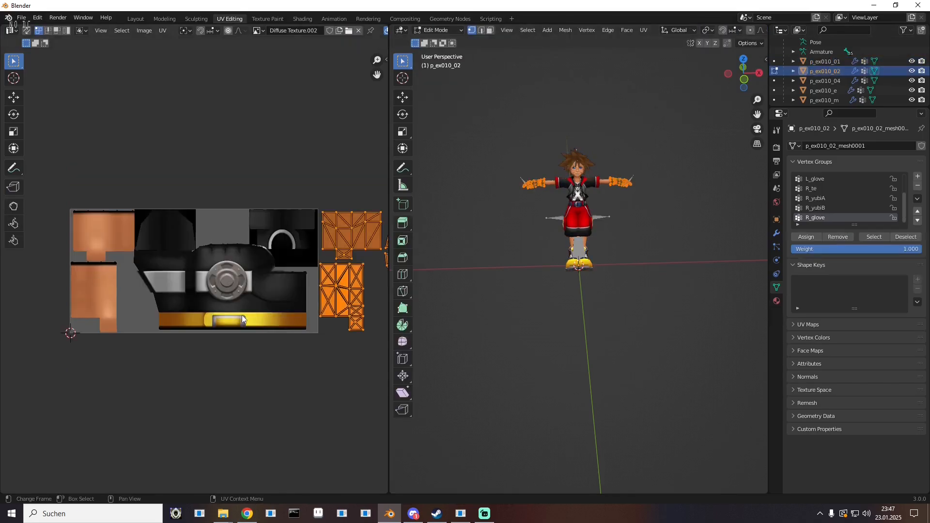
- Select all UVs of the glove mesh and move them horizontally onto the glove texture
scroll(242, 320, down, 3)
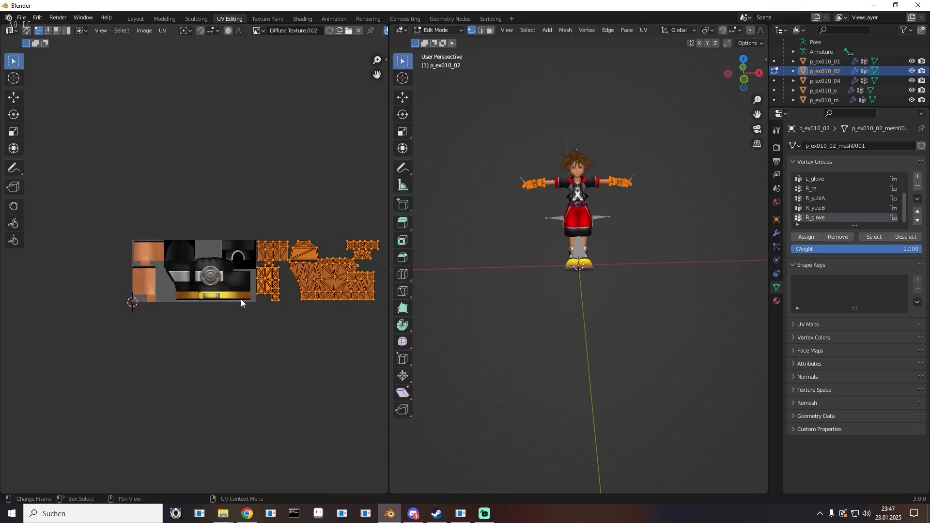
click(10, 103)
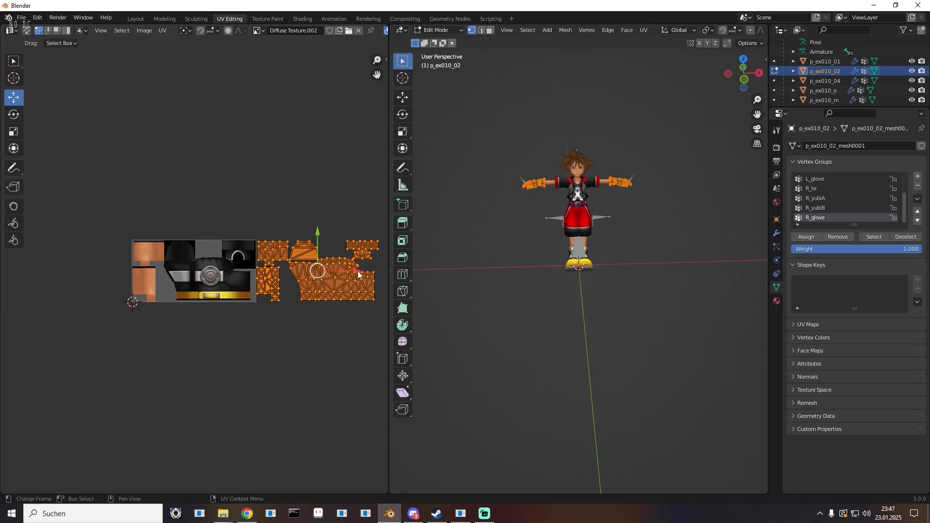
click(525, 348)
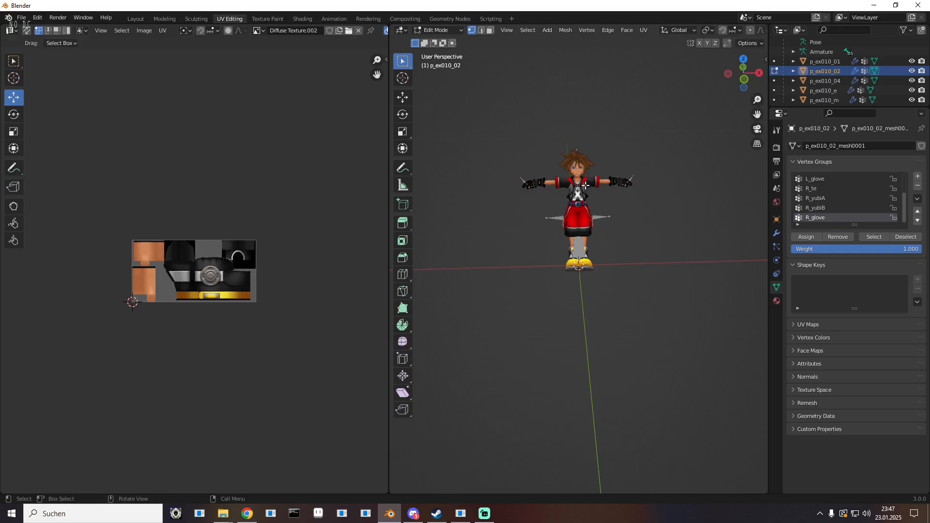
key(ctrl+z)
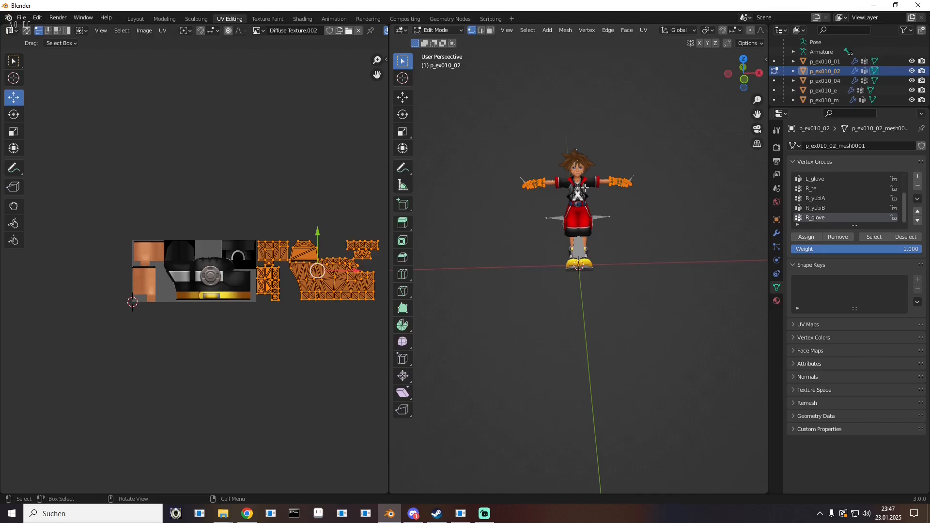
click(223, 190)
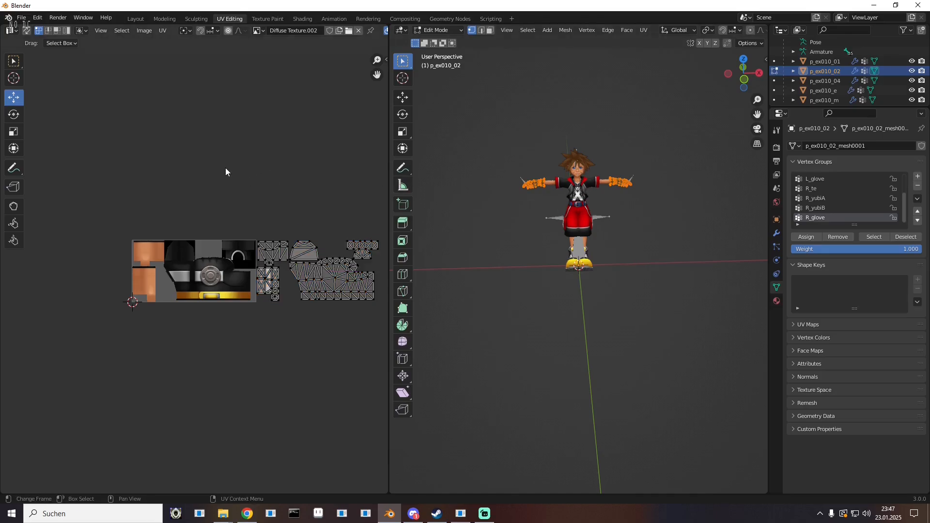
key(a)
right_click(222, 230)
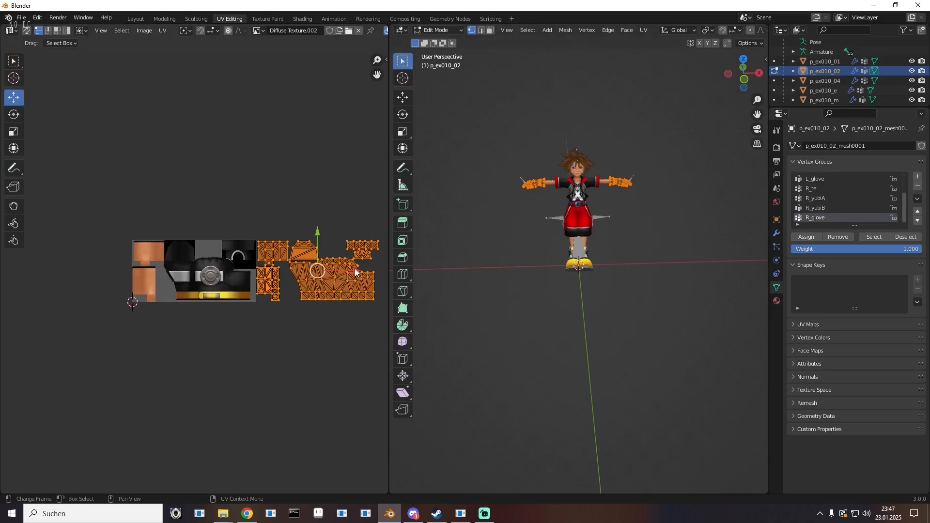
drag(355, 273, 227, 271)
- Fine-tune the horizontal position of the glove UVs so the islands line up with the texture
scroll(226, 266, up, 6)
scroll(226, 266, down, 2)
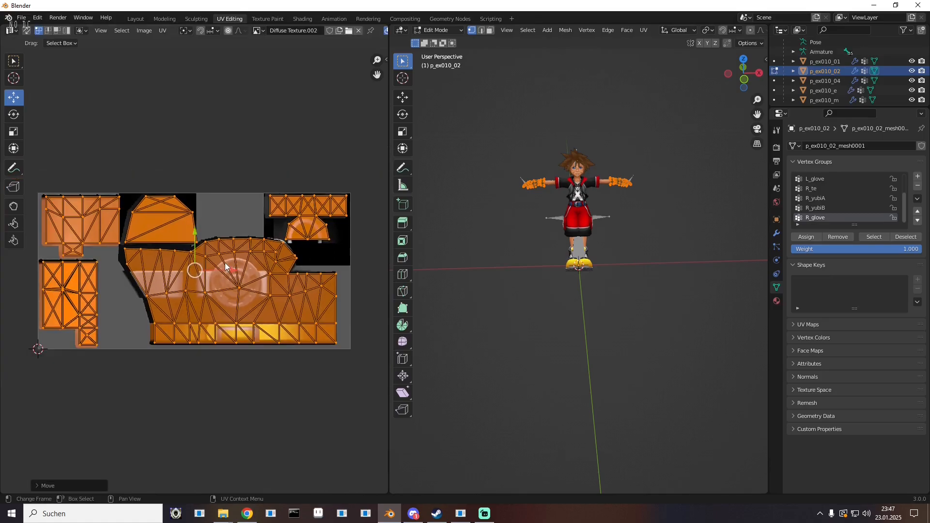
scroll(228, 271, up, 2)
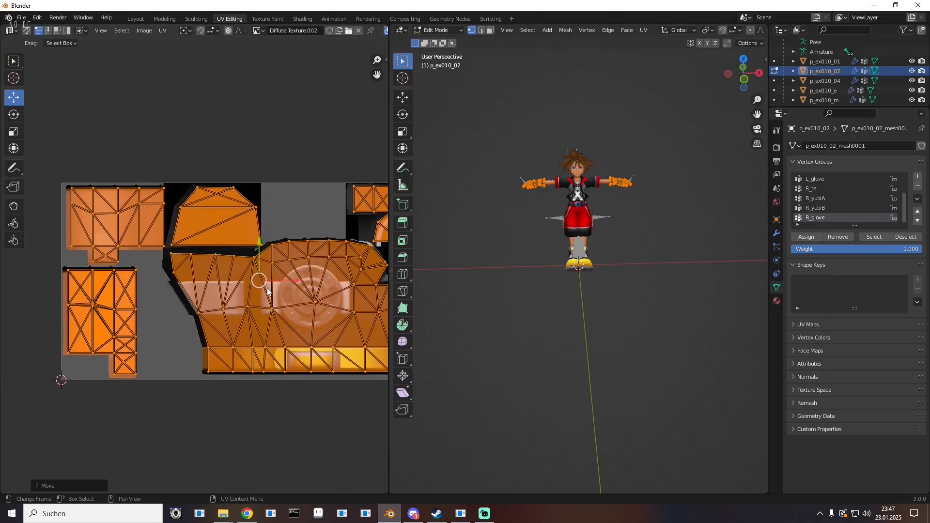
drag(289, 283, 284, 280)
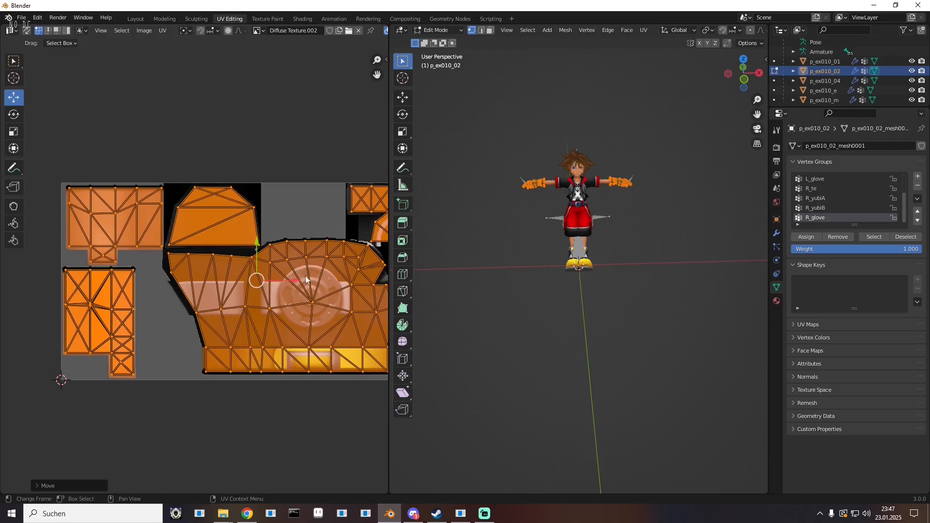
scroll(305, 280, down, 2)
drag(305, 281, 276, 291)
scroll(276, 291, up, 2)
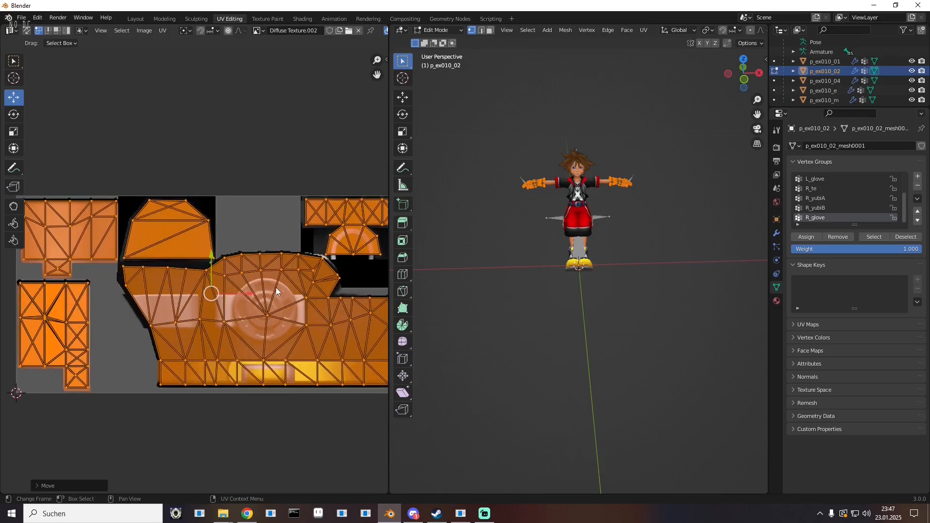
scroll(276, 291, down, 1)
scroll(279, 282, down, 1)
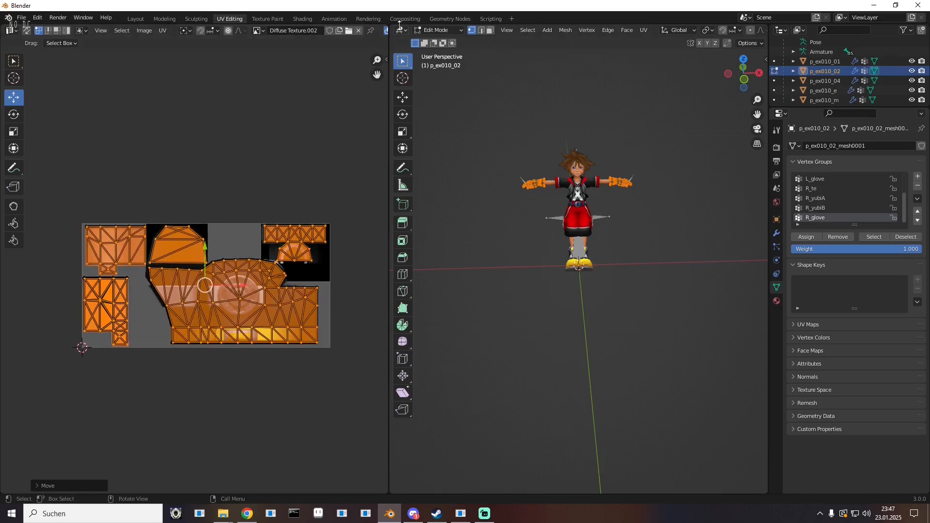
- Return to Object Mode and open the belt and necklace mesh p_ex010_04 in Edit Mode
click(431, 31)
click(436, 34)
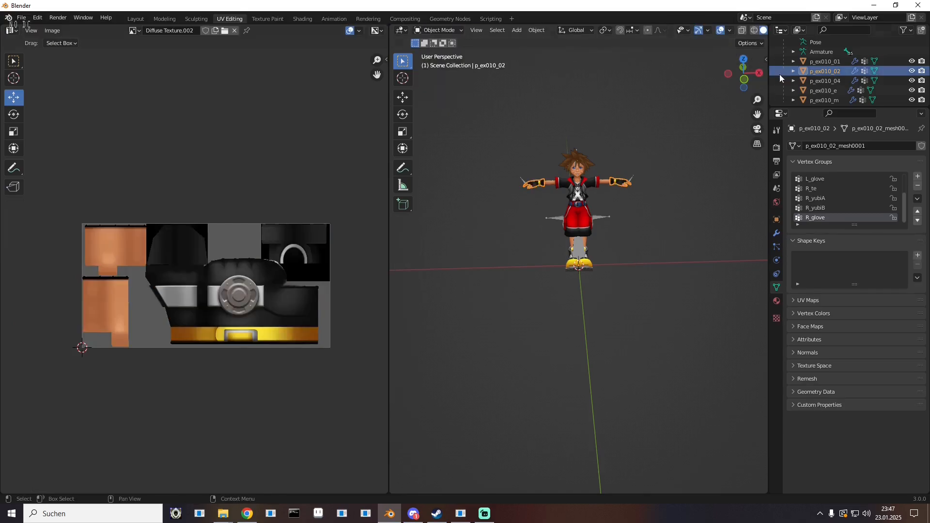
click(826, 83)
click(426, 30)
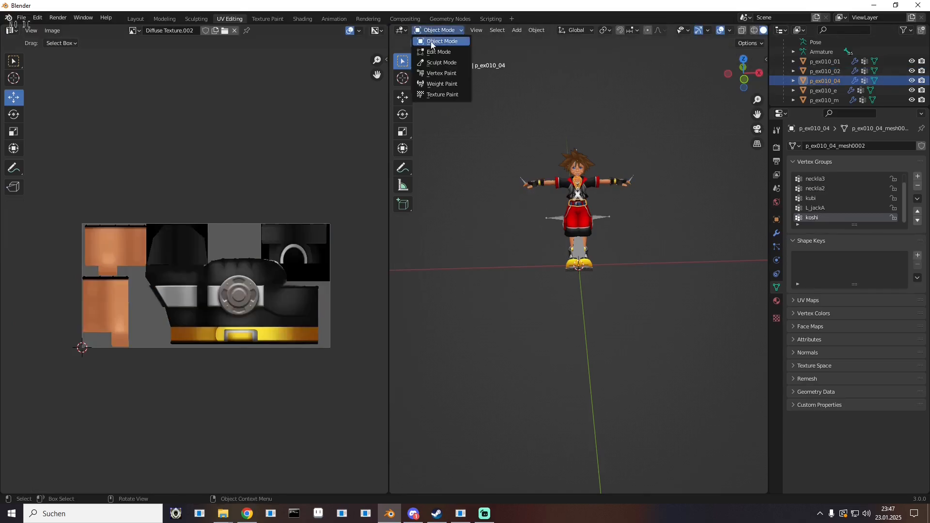
click(433, 42)
- Select all UVs of the belt and necklace mesh and move them horizontally onto the texture
key(a)
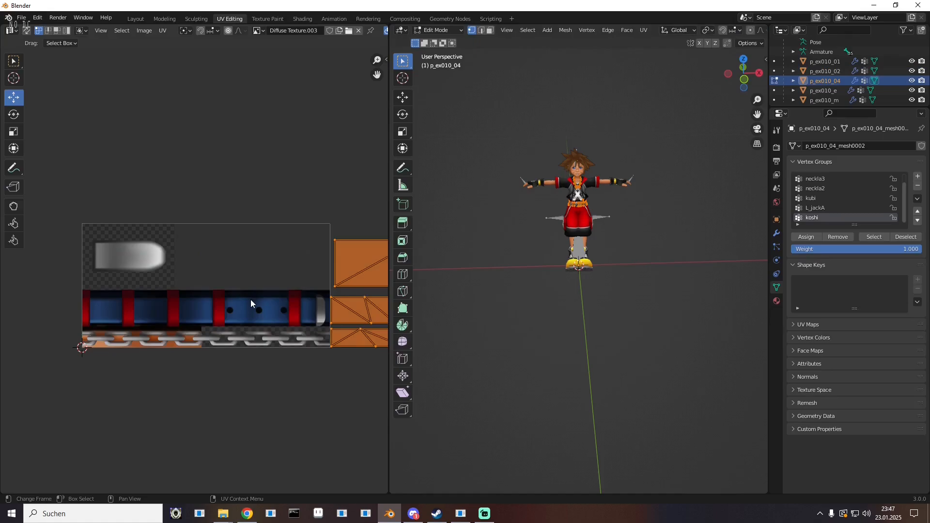
scroll(251, 304, down, 1)
scroll(251, 304, down, 2)
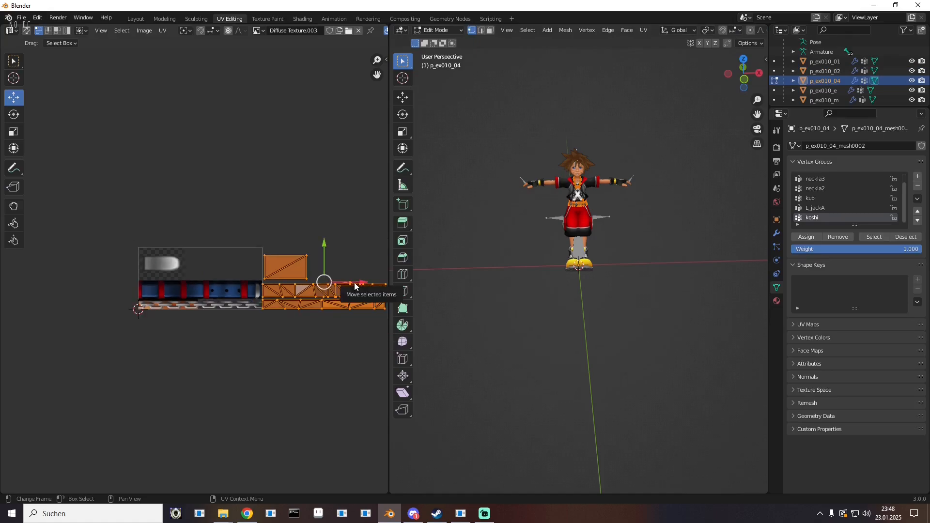
drag(352, 286, 236, 299)
scroll(200, 290, up, 4)
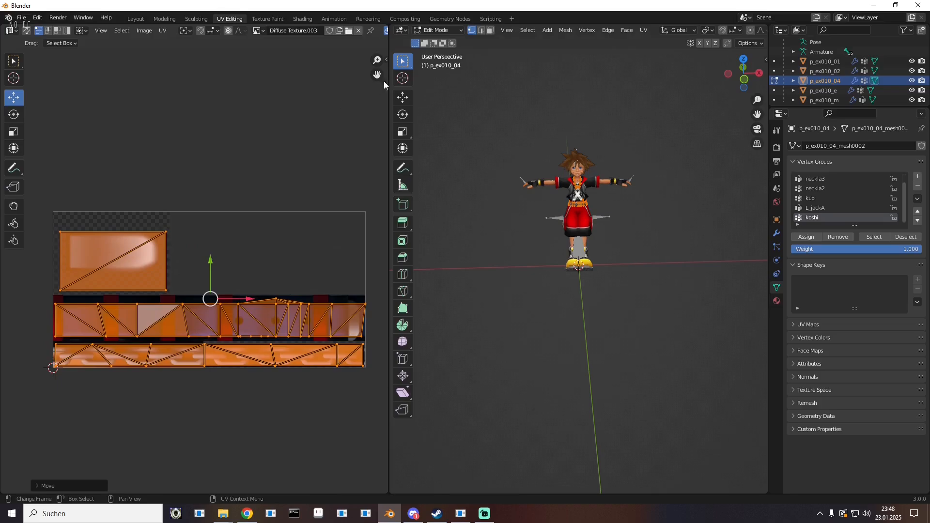
- Return to Object Mode and open the eye-area face mesh p_ex010_e in Edit Mode
click(438, 30)
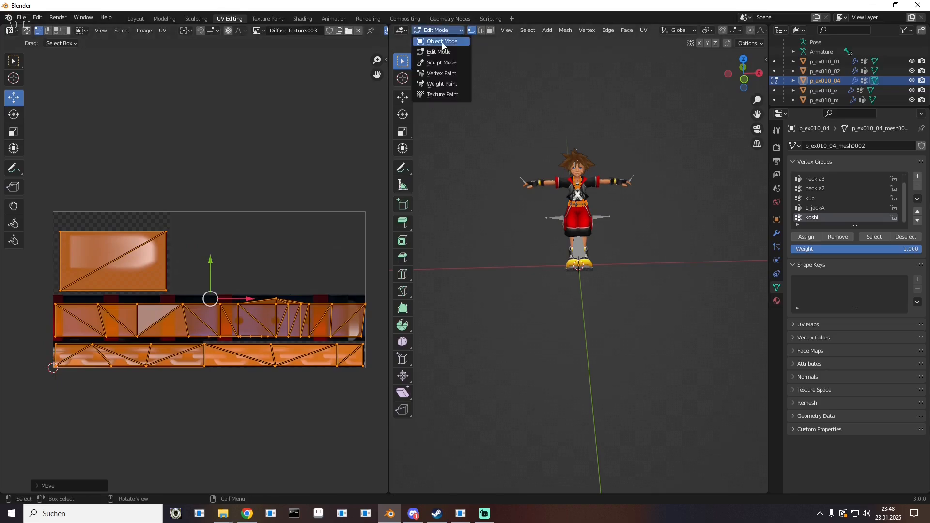
click(443, 42)
click(822, 92)
click(451, 30)
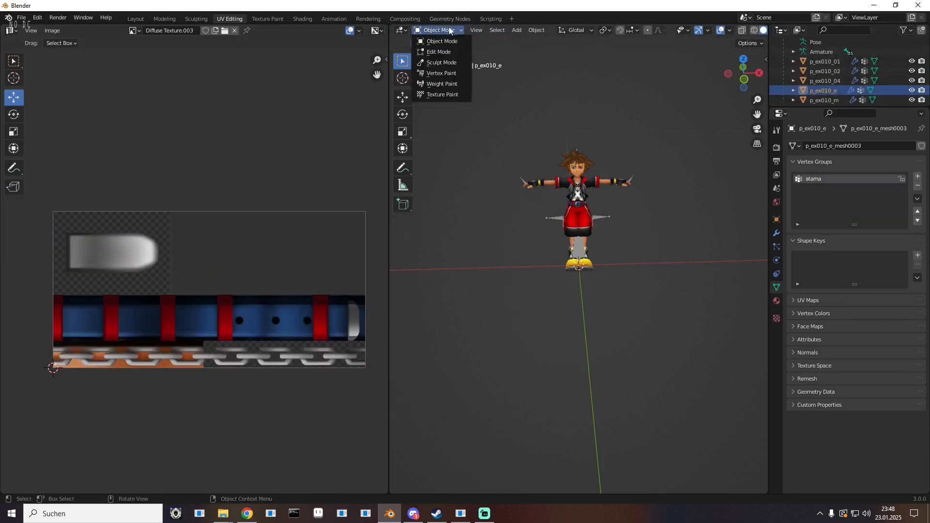
click(439, 52)
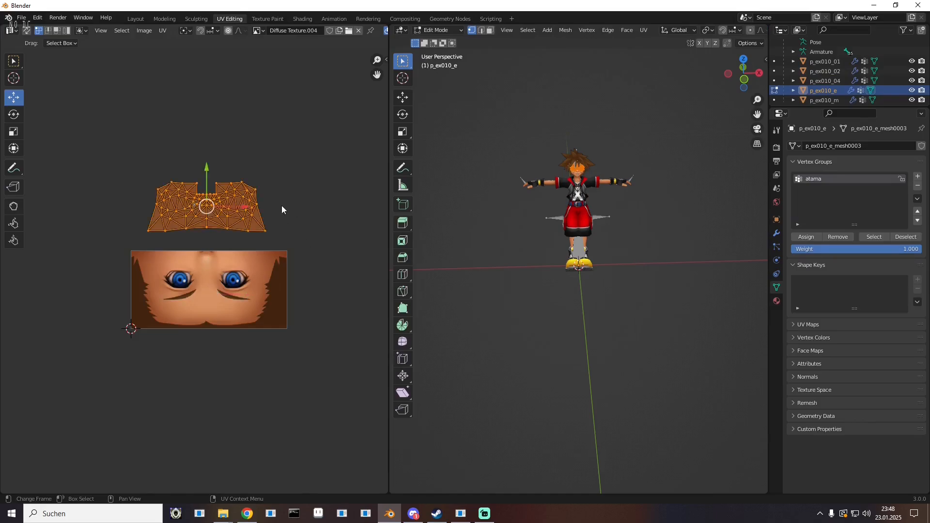
- Move the eye-area UVs straight down onto the face texture, with the front of the character's face in view
key(KP_Decimal)
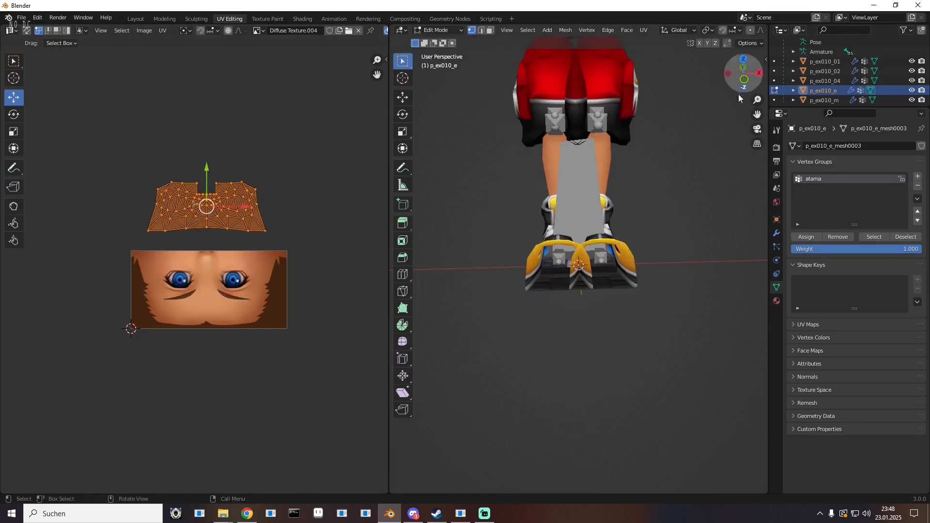
drag(758, 114, 732, 484)
scroll(635, 97, down, 1)
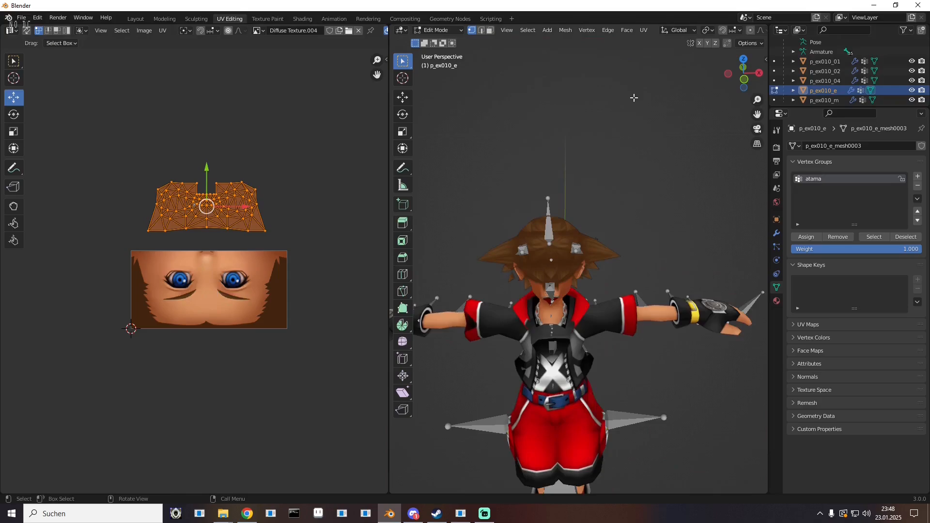
drag(616, 178, 695, 116)
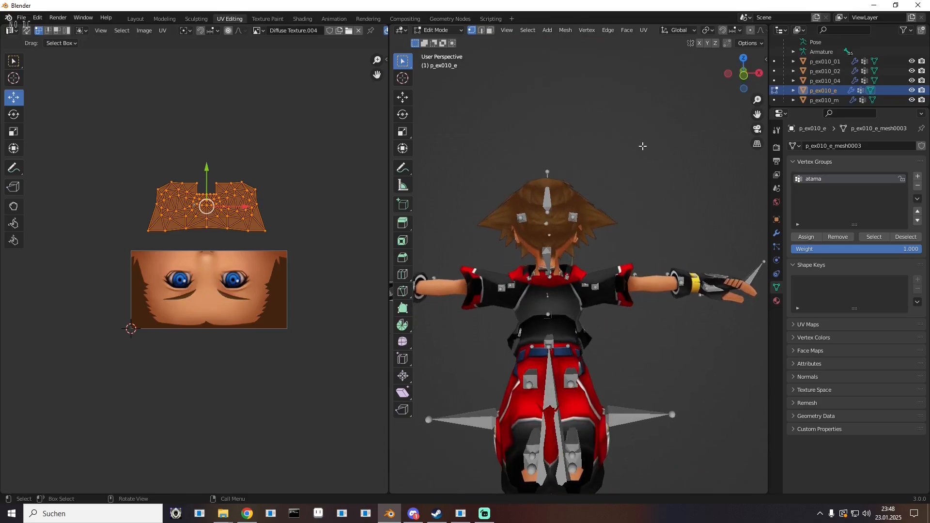
key(ctrl)
drag(644, 165, 623, 171)
drag(612, 204, 613, 197)
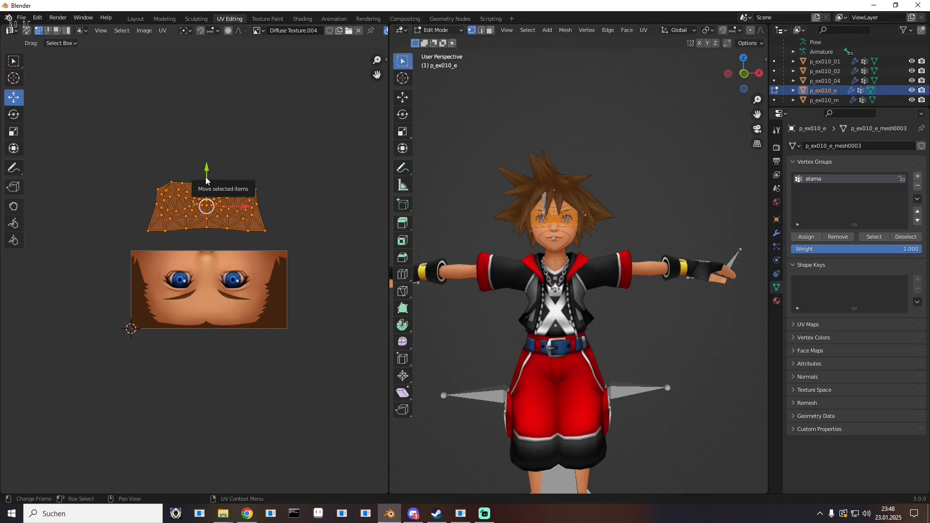
drag(206, 181, 203, 260)
click(644, 191)
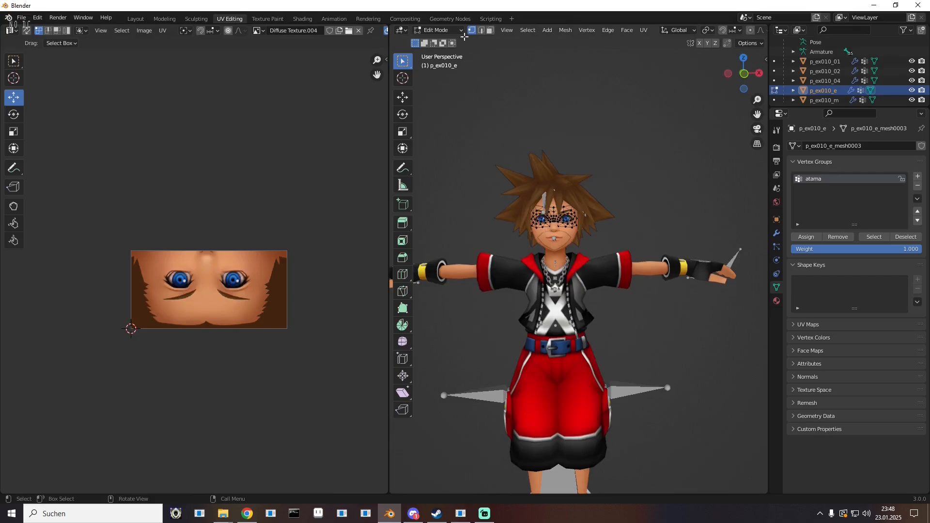
- Return to Object Mode and open the mouth mesh p_ex010_m in Edit Mode
click(439, 30)
click(434, 37)
click(825, 100)
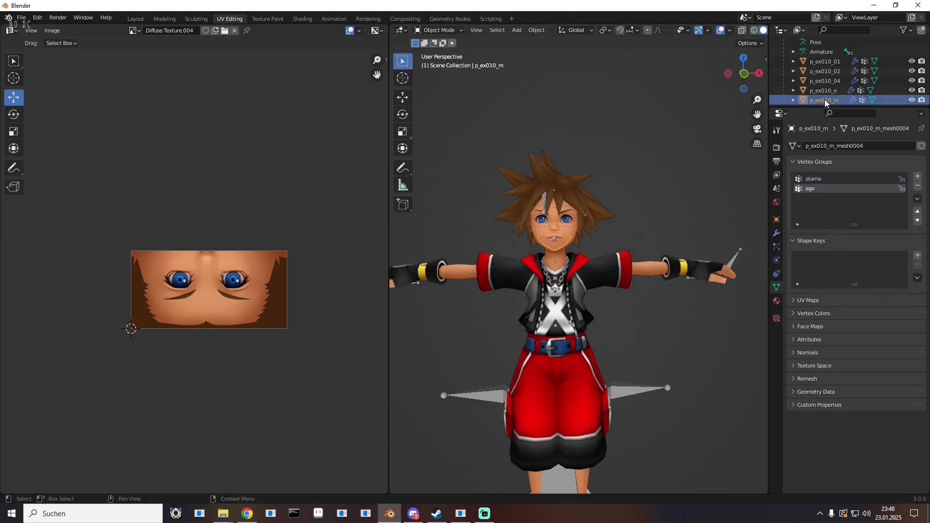
click(440, 30)
click(435, 51)
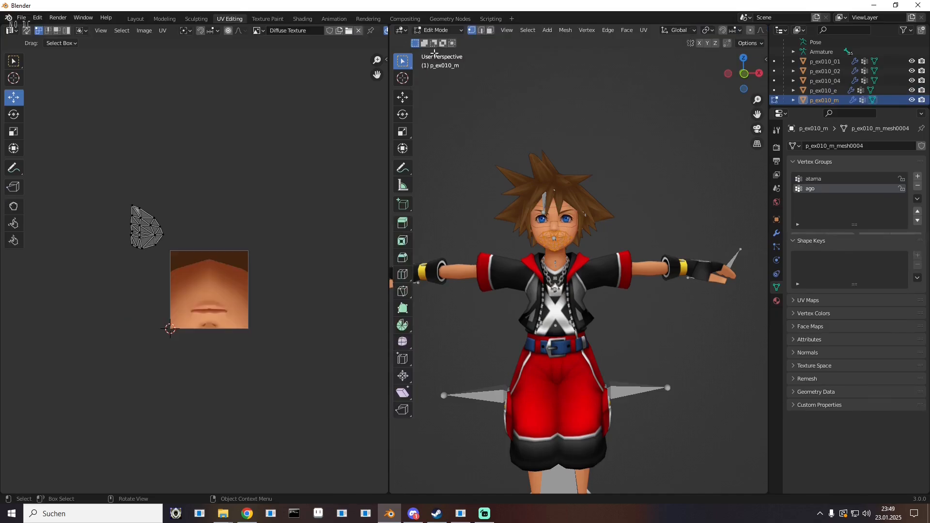
- Move all UVs of the mouth mesh onto the right half of the mouth texture and switch to the Layout workspace
key(a)
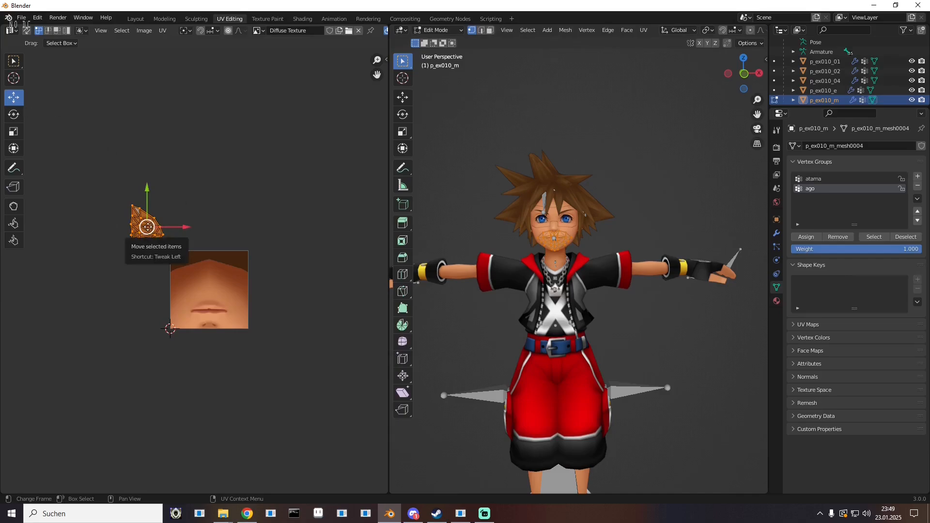
drag(147, 194, 251, 314)
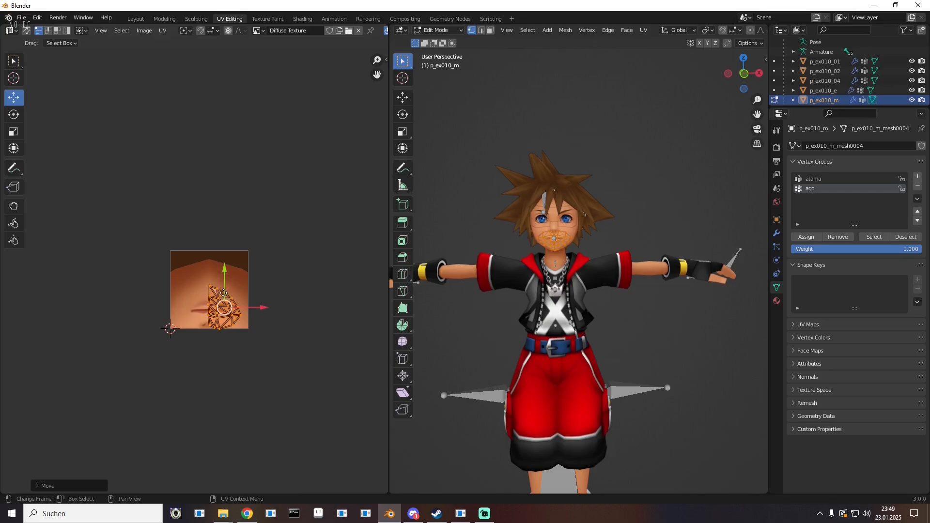
drag(228, 282, 229, 281)
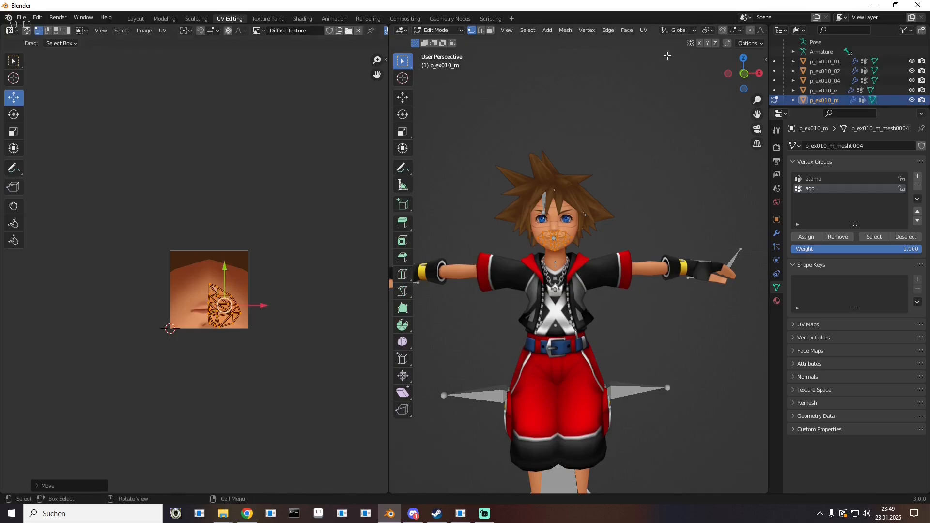
click(133, 18)
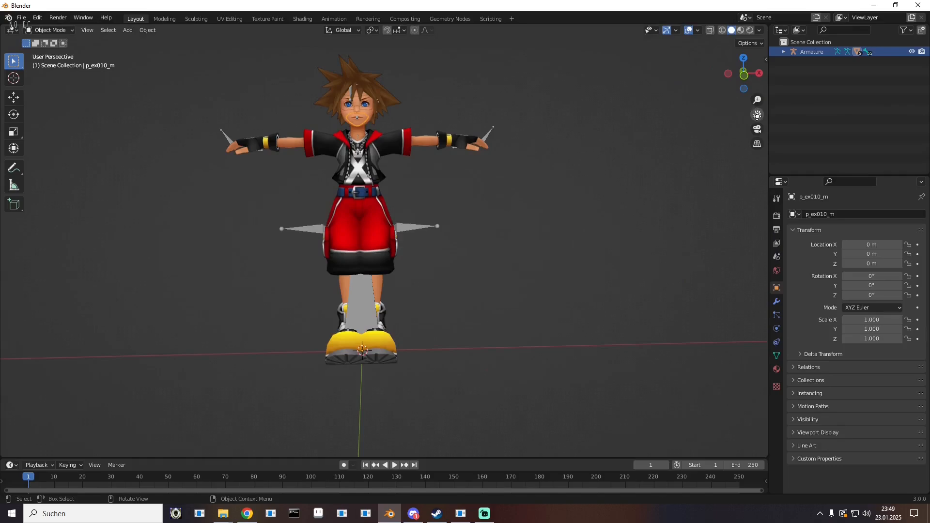
drag(758, 115, 803, 190)
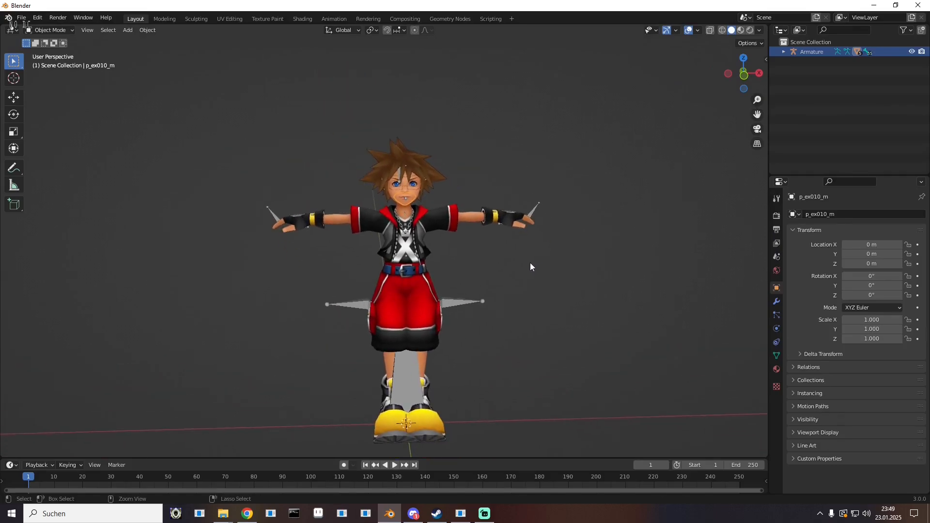
- Hide the armature so only the textured character meshes are displayed
scroll(530, 262, up, 6)
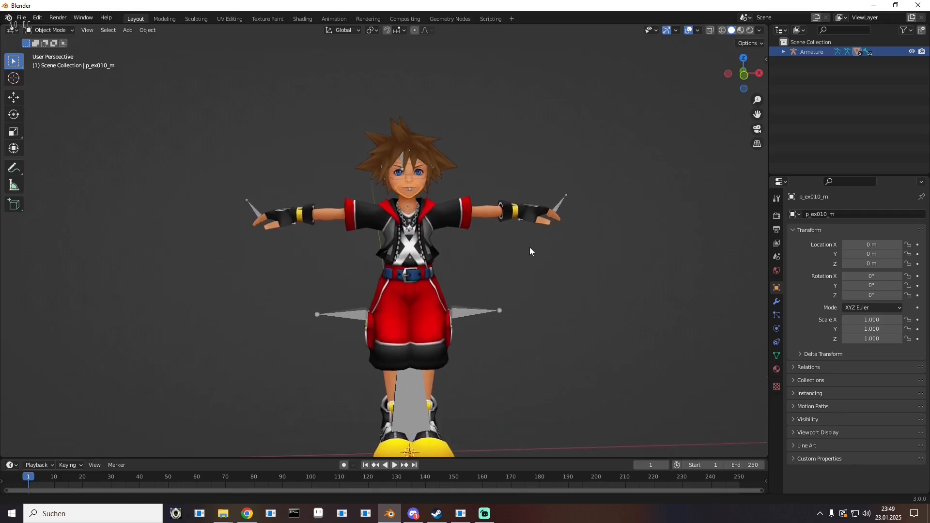
scroll(524, 203, up, 2)
scroll(523, 202, down, 1)
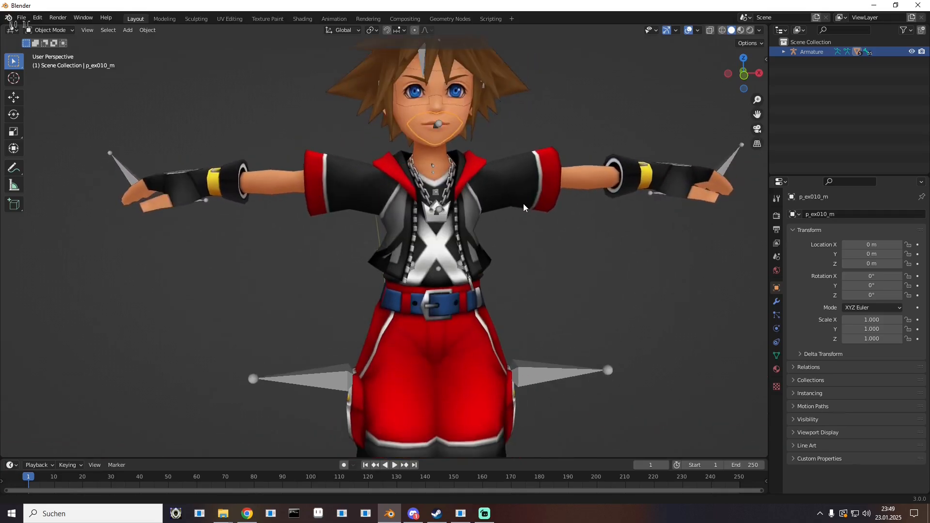
drag(757, 114, 697, 237)
drag(519, 208, 521, 197)
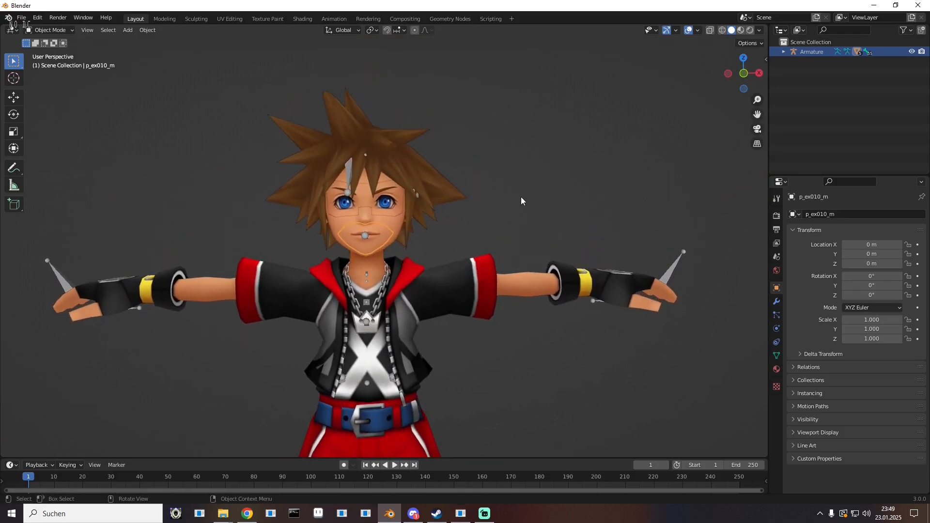
click(912, 52)
click(503, 167)
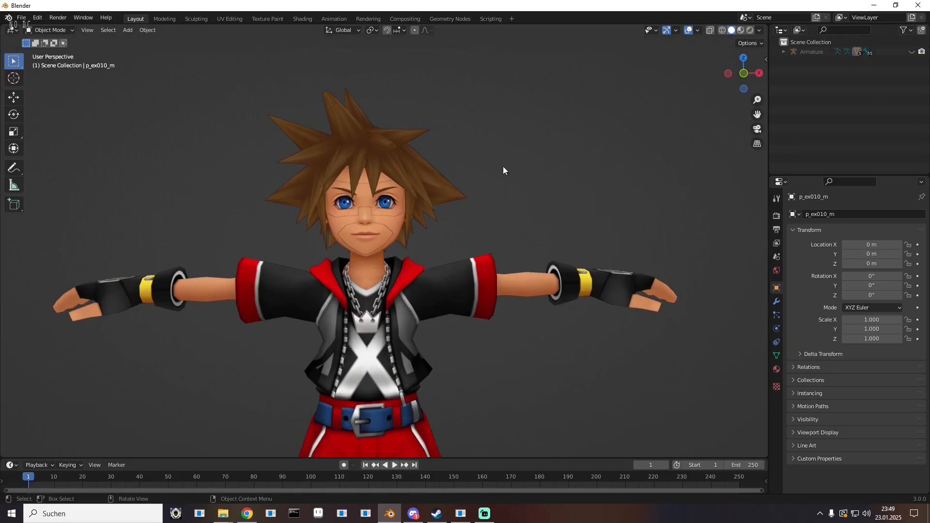
- Try joining the five character meshes, p_ex010_01 through p_ex010_m, into a single object
click(783, 52)
click(825, 81)
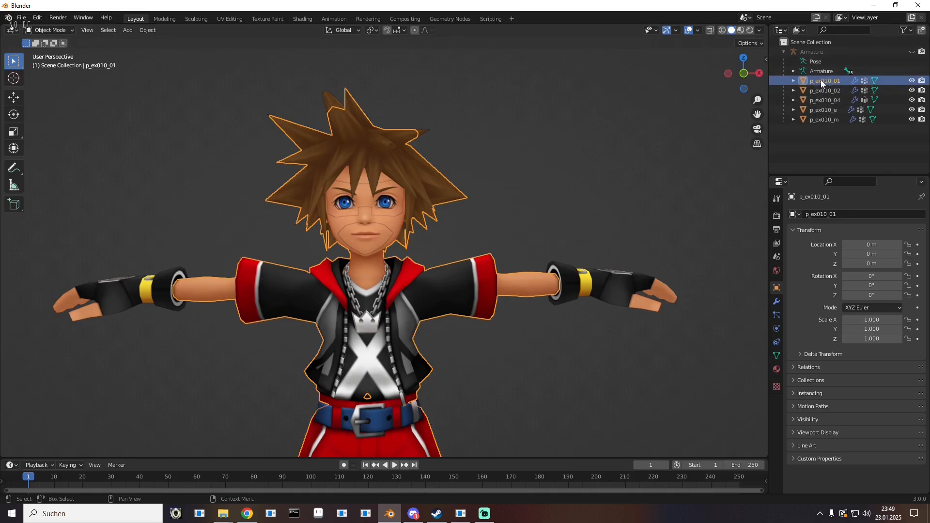
shift+click(821, 121)
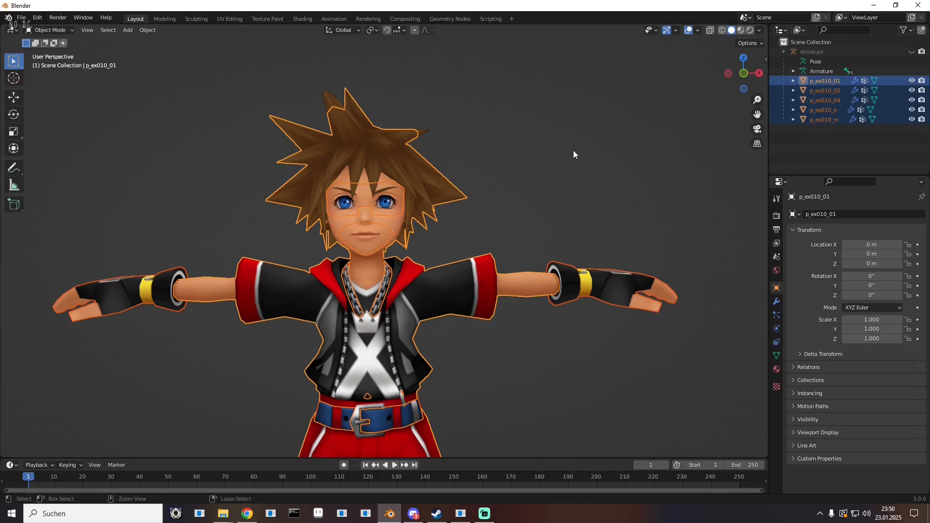
key(ctrl+j)
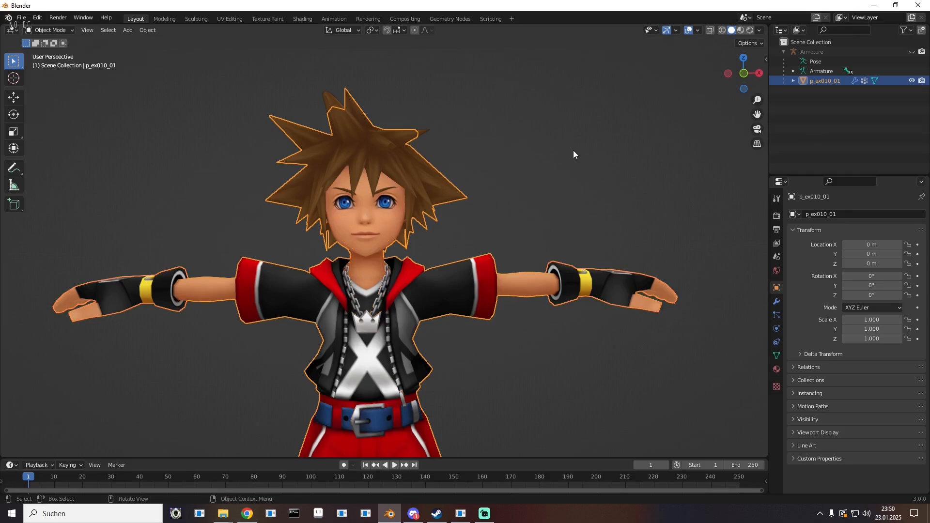
click(534, 160)
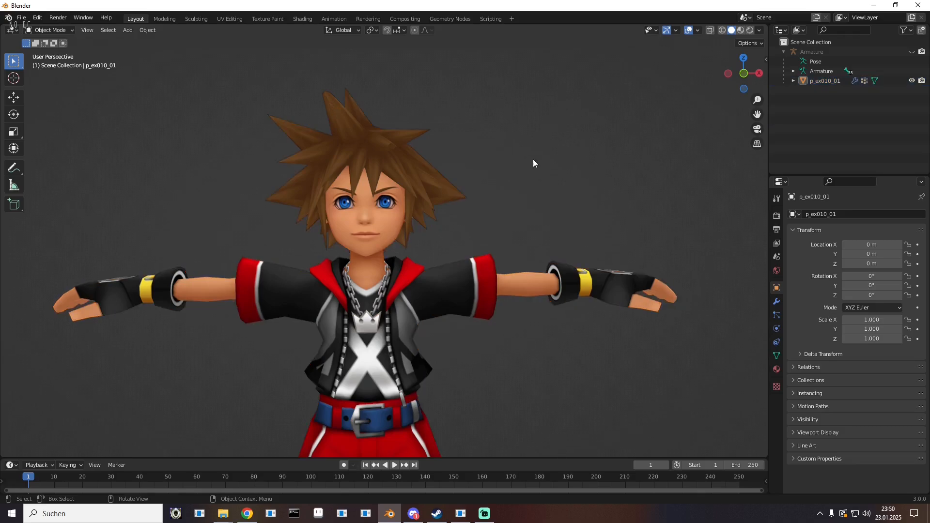
drag(427, 188, 404, 188)
scroll(447, 187, down, 5)
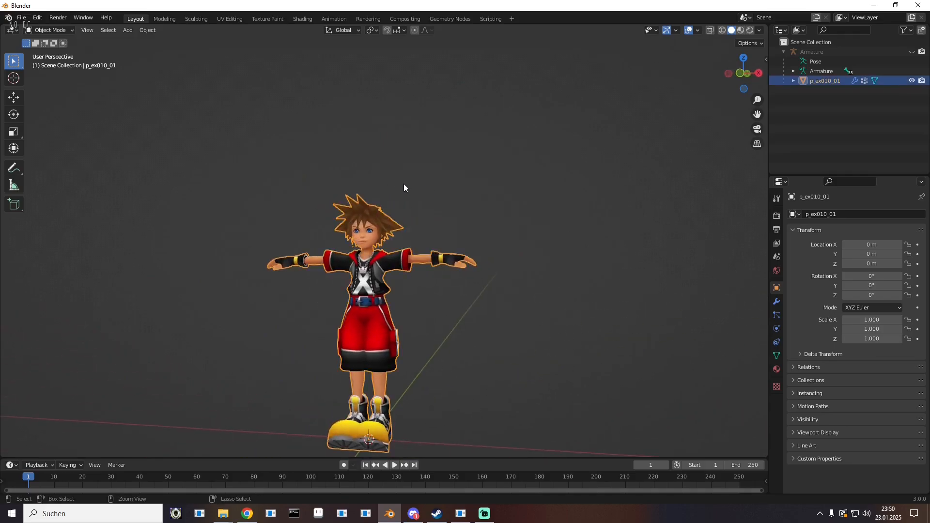
drag(290, 140, 319, 144)
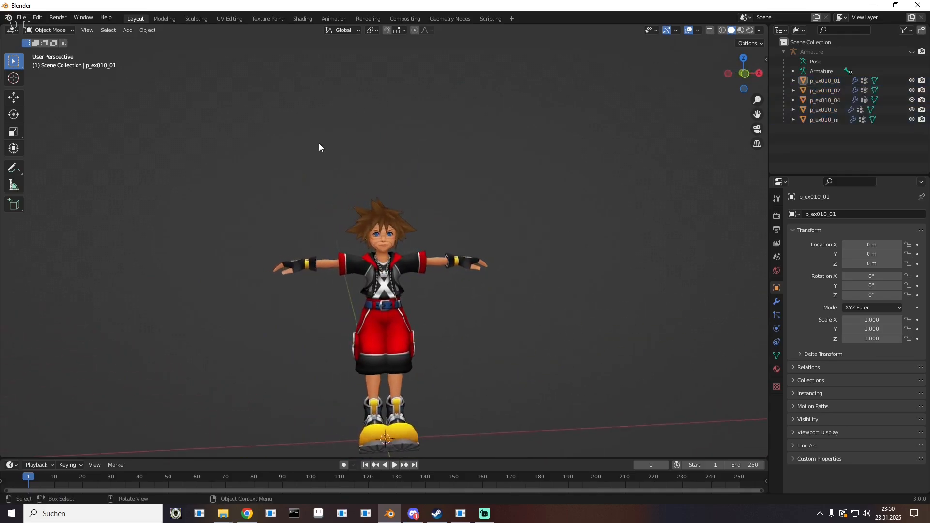
- Export the model as untitled.fbx into the 3D Sora folder with Add Leaf Bones turned off
click(18, 18)
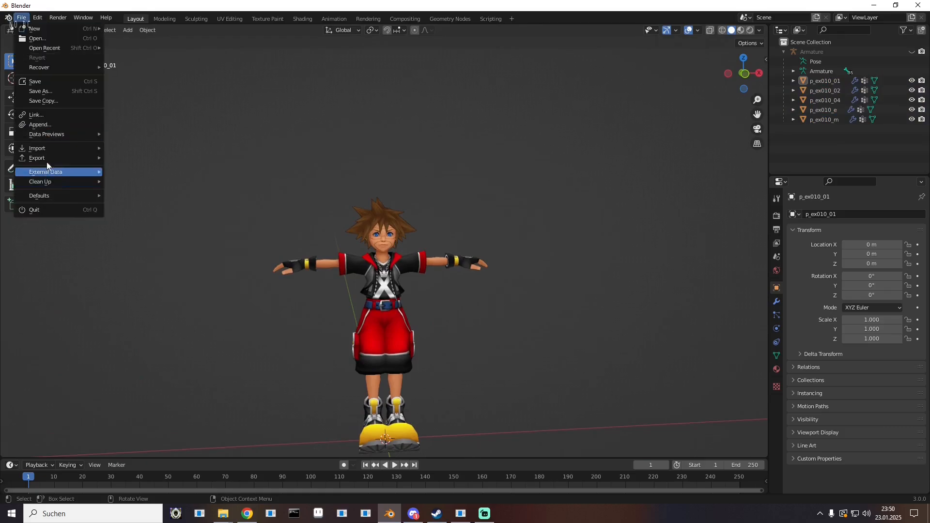
mouse_move(47, 158)
click(139, 237)
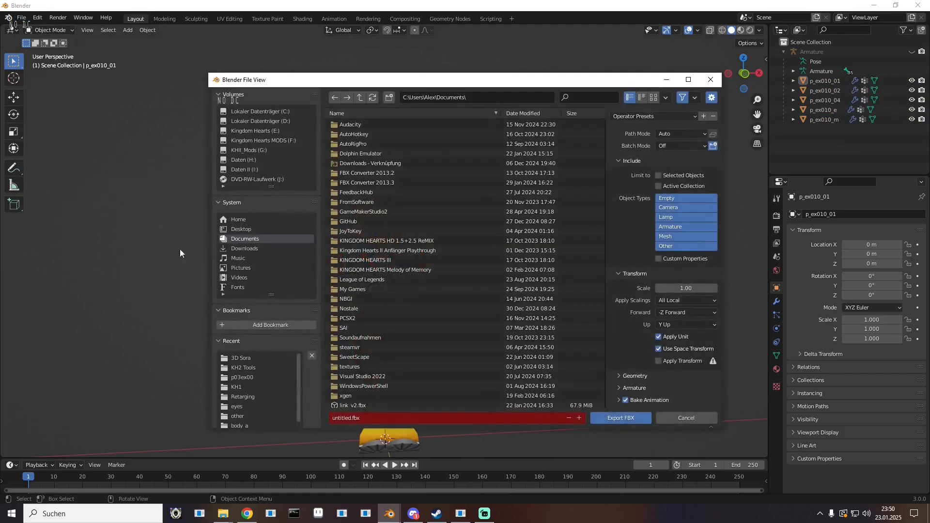
click(242, 357)
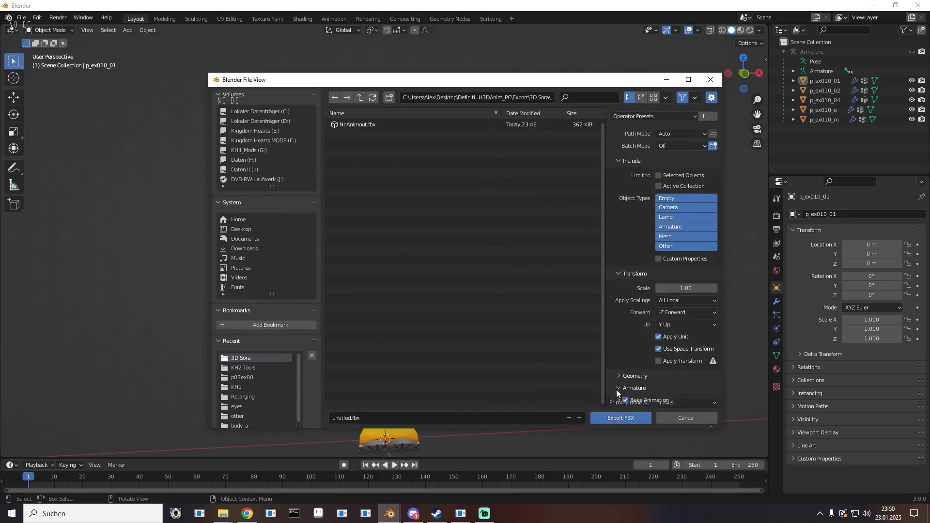
scroll(618, 392, down, 3)
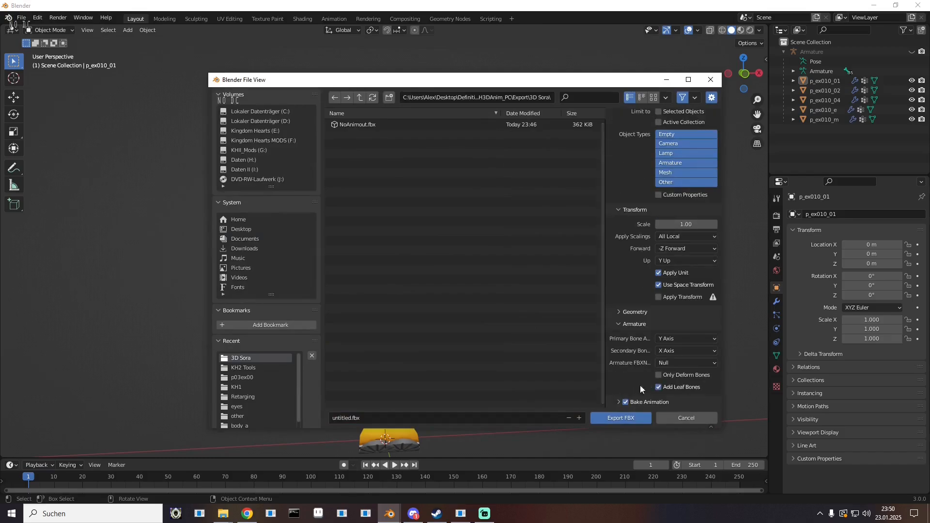
click(609, 418)
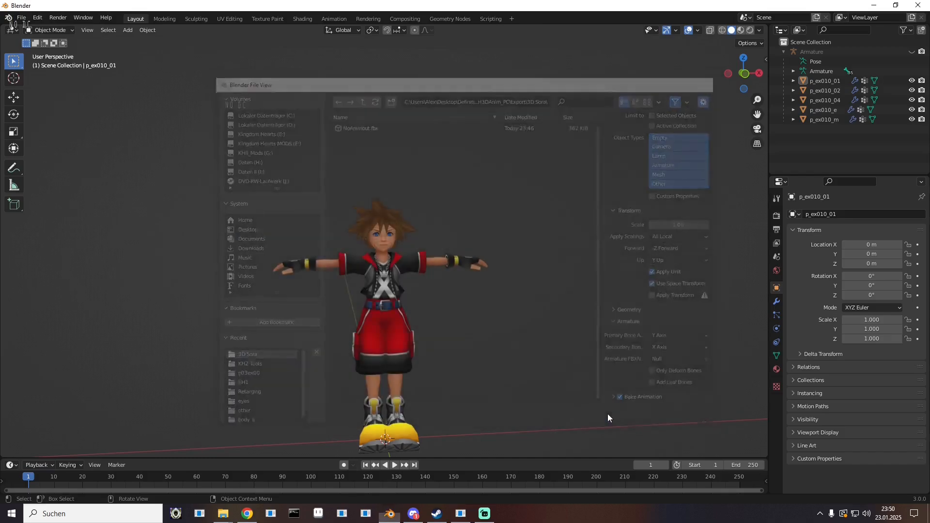
- Switch from Blender to the desktop and open the exported untitled.fbx in Noesis
click(876, 5)
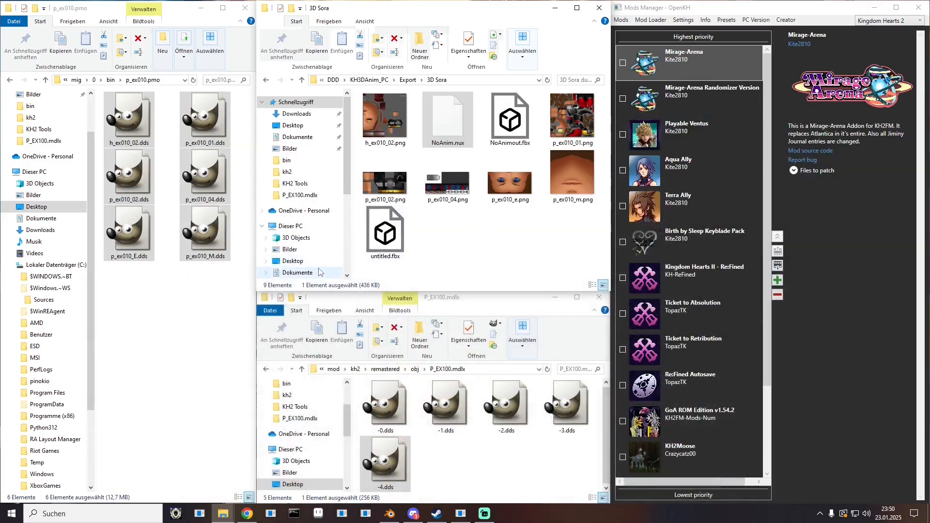
click(483, 250)
click(176, 514)
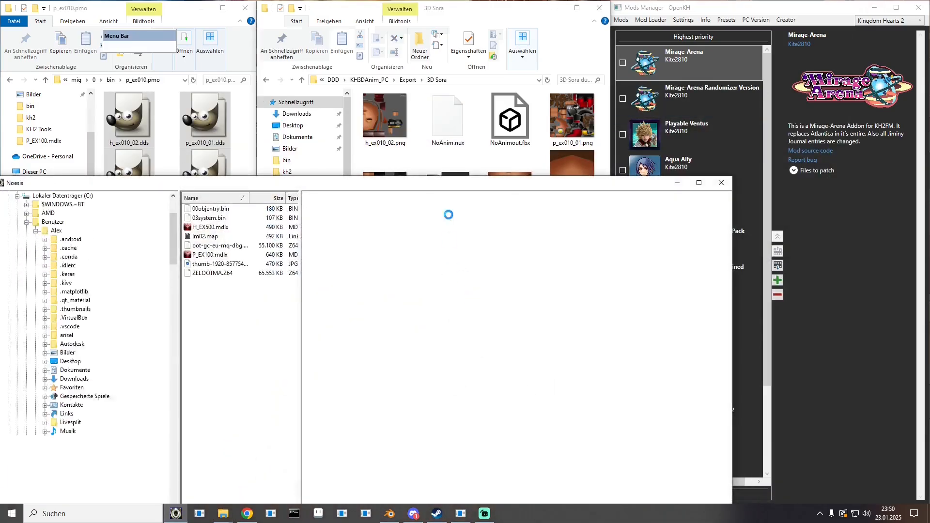
drag(363, 244, 384, 139)
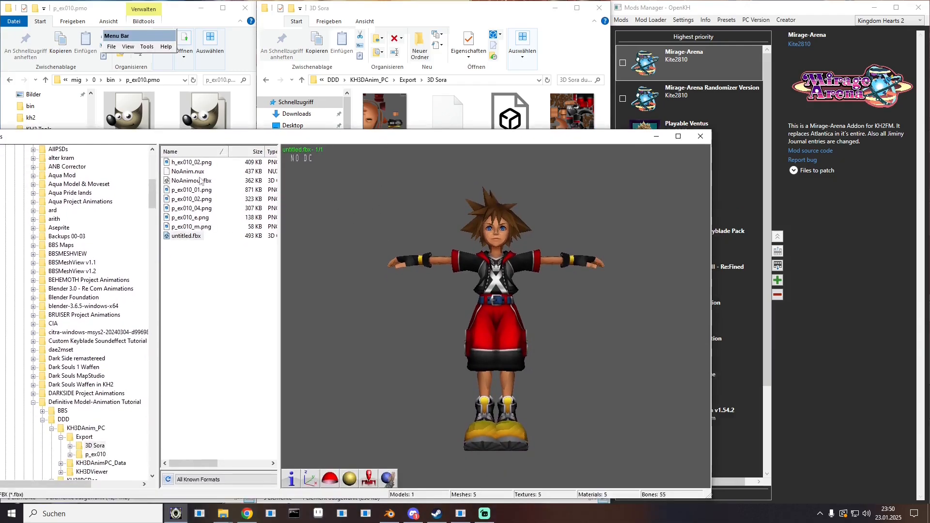
- Export untitled.fbx as a COLLADA .dae file and close Noesis
right_click(189, 237)
click(208, 252)
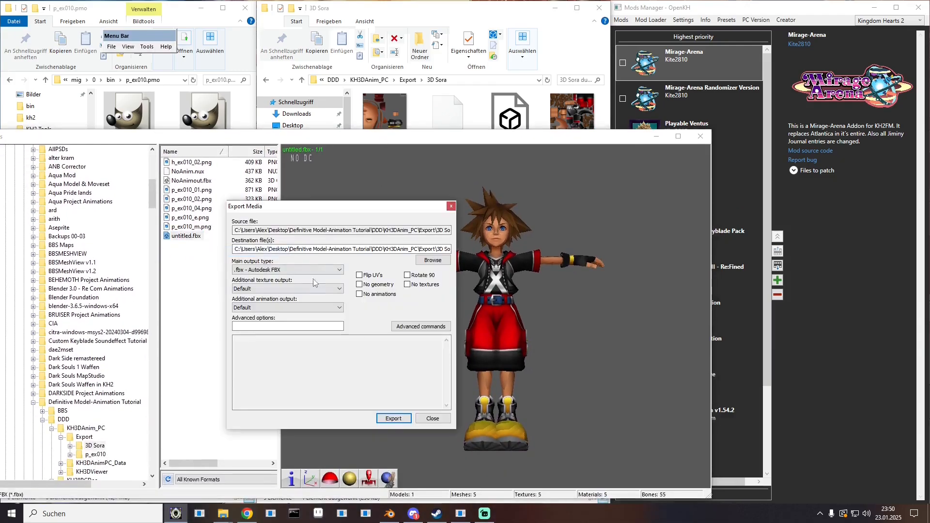
scroll(277, 269, up, 1)
click(393, 419)
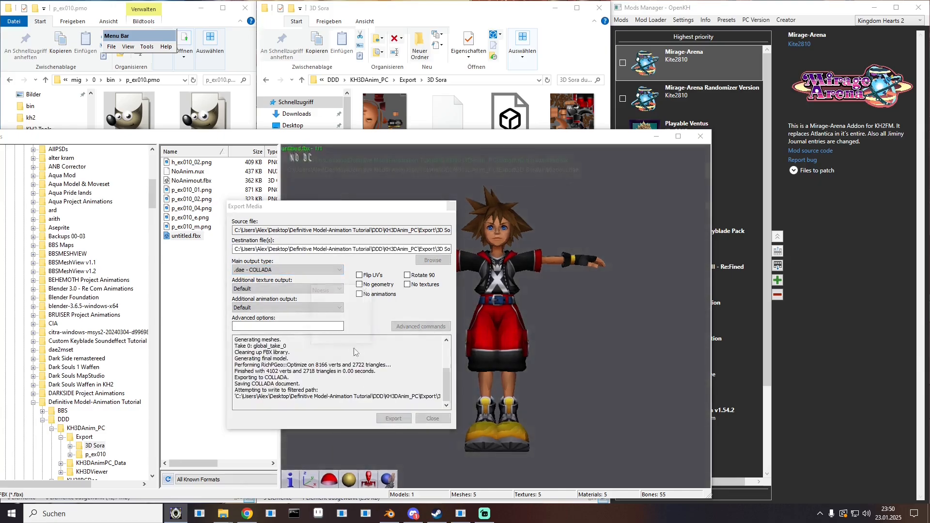
click(346, 335)
click(433, 418)
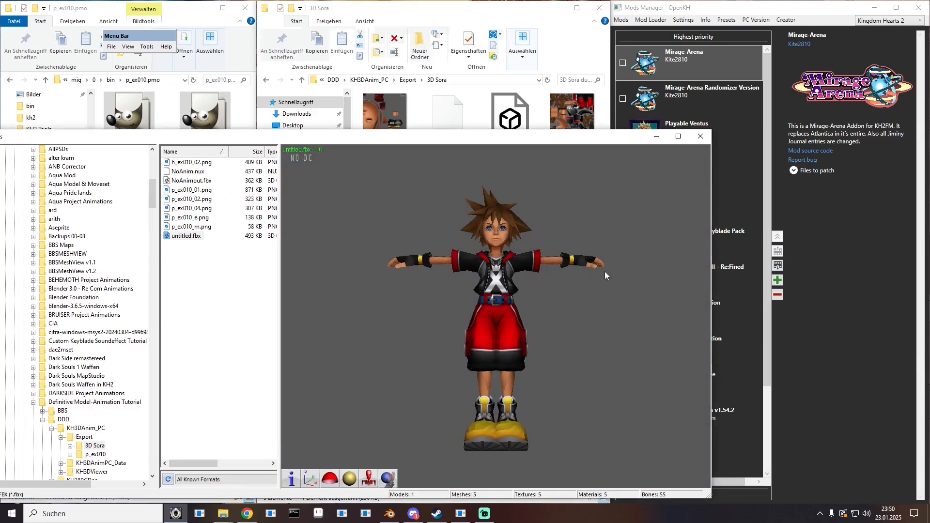
click(700, 136)
- Copy untitledout.dae from the 3D Sora folder into the Soraikos old Mdlx Builder folder inside KH2 Tools
click(447, 243)
right_click(445, 243)
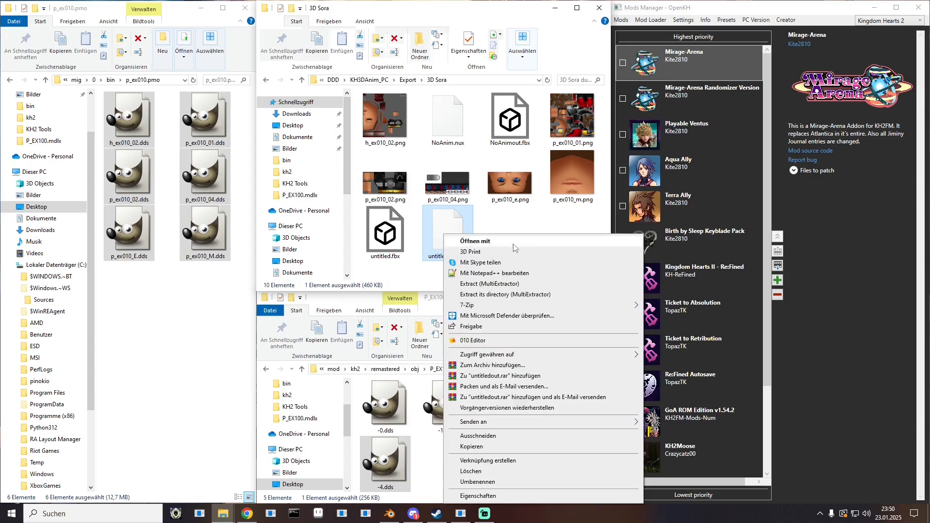
click(408, 80)
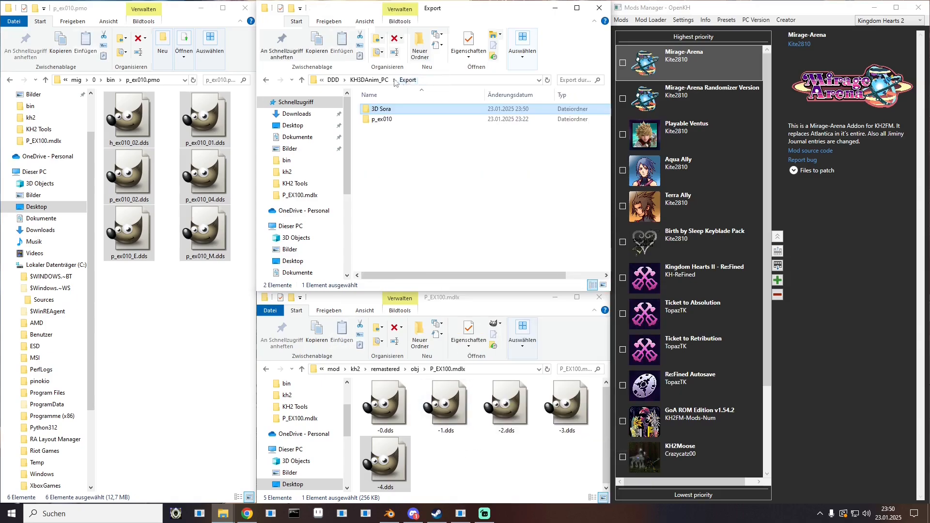
click(371, 79)
click(376, 83)
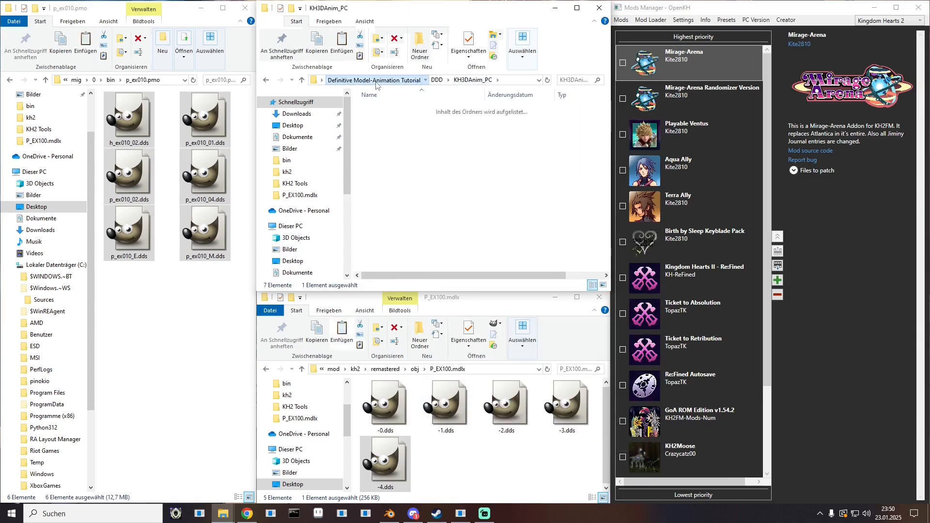
double_click(388, 137)
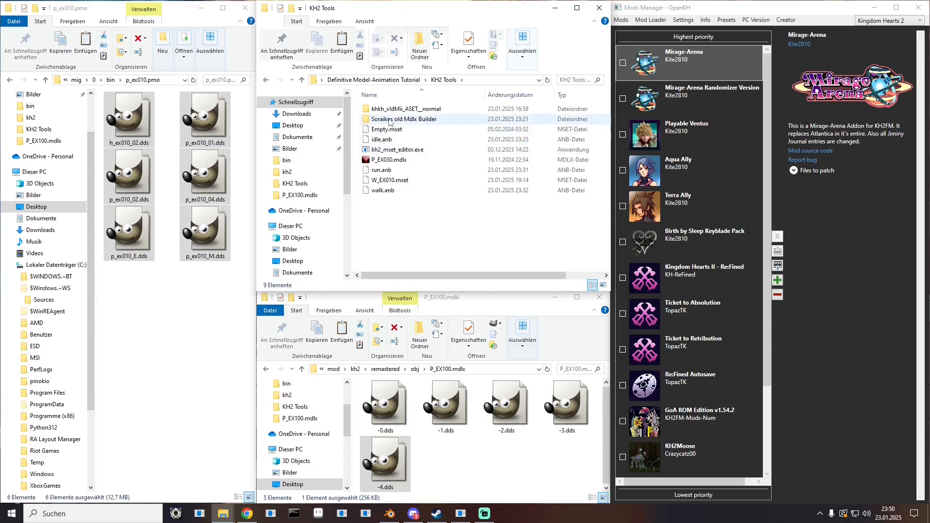
double_click(389, 121)
right_click(405, 256)
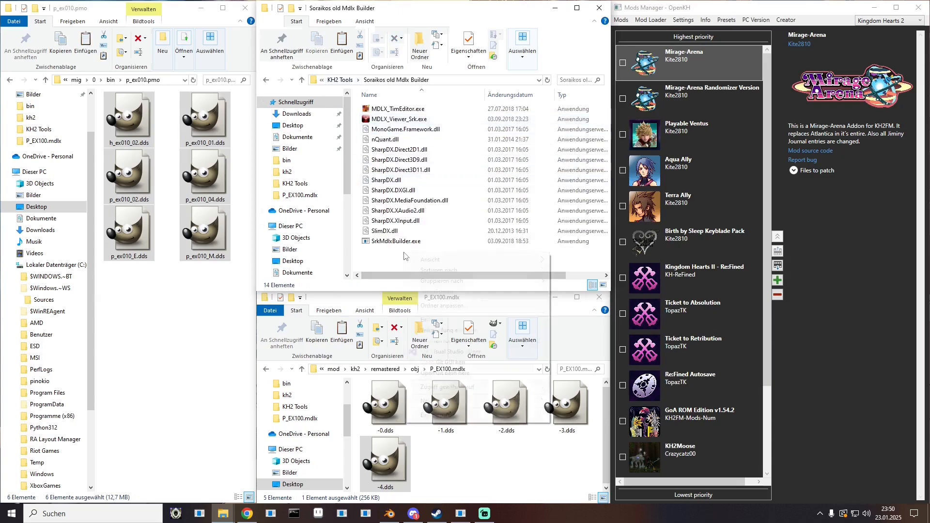
click(409, 321)
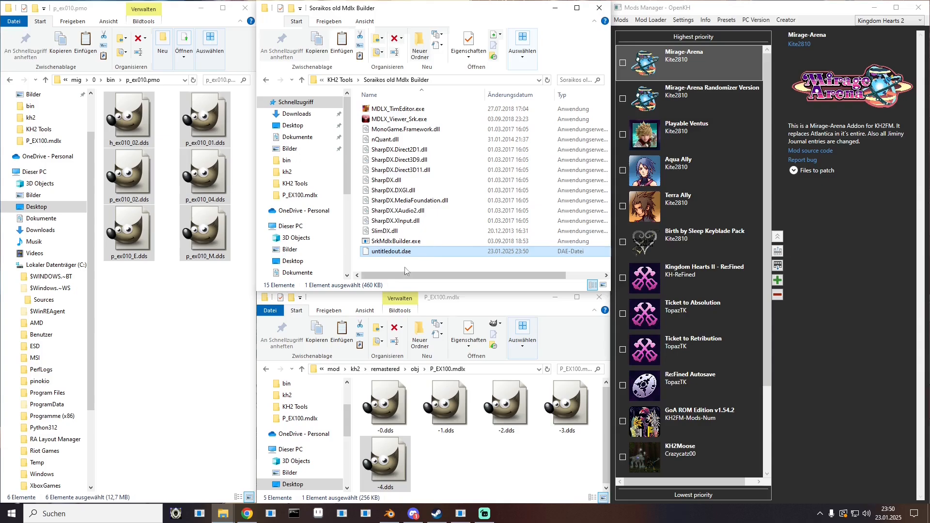
- Return to the 3D Sora folder inside DDD, KH3DAnim_PC, Export
click(342, 79)
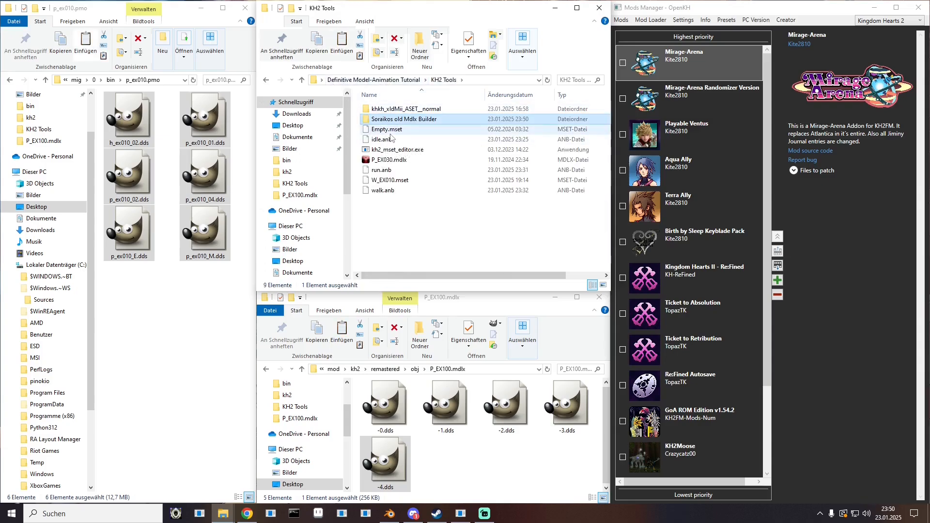
click(361, 80)
double_click(380, 118)
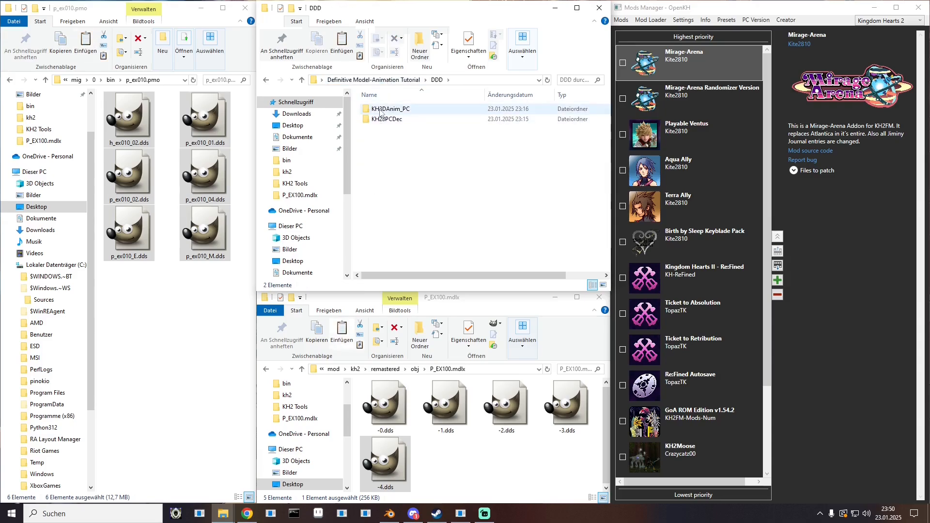
double_click(379, 110)
double_click(377, 110)
double_click(379, 109)
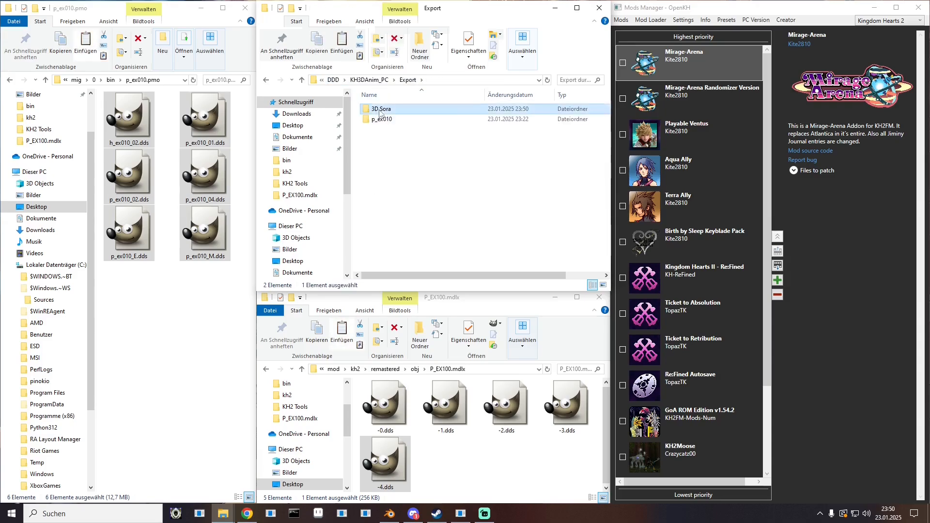
- Copy the textures p_ex010_01, p_ex010_02, p_ex010_04, p_ex010_e and p_ex010_m (PNG) from the 3D Sora folder
click(581, 126)
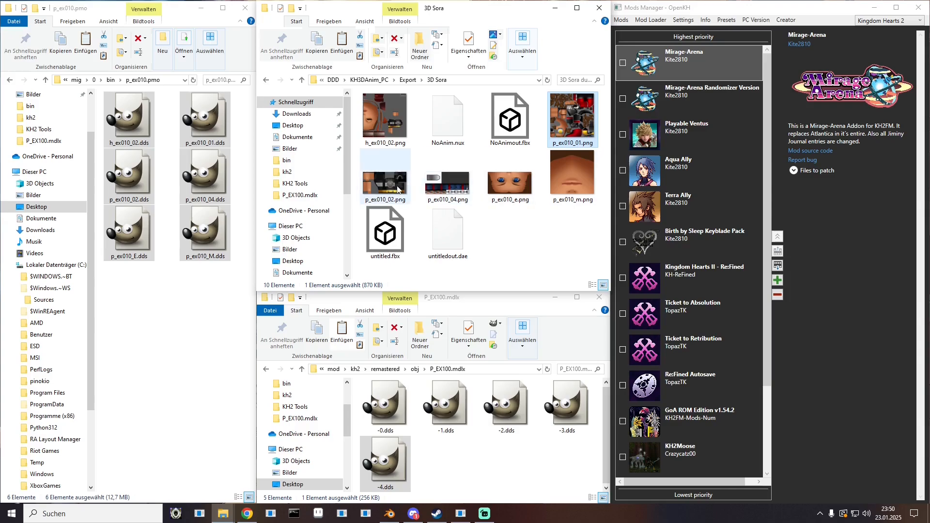
ctrl+click(385, 179)
ctrl+click(448, 179)
ctrl+click(511, 180)
ctrl+click(570, 187)
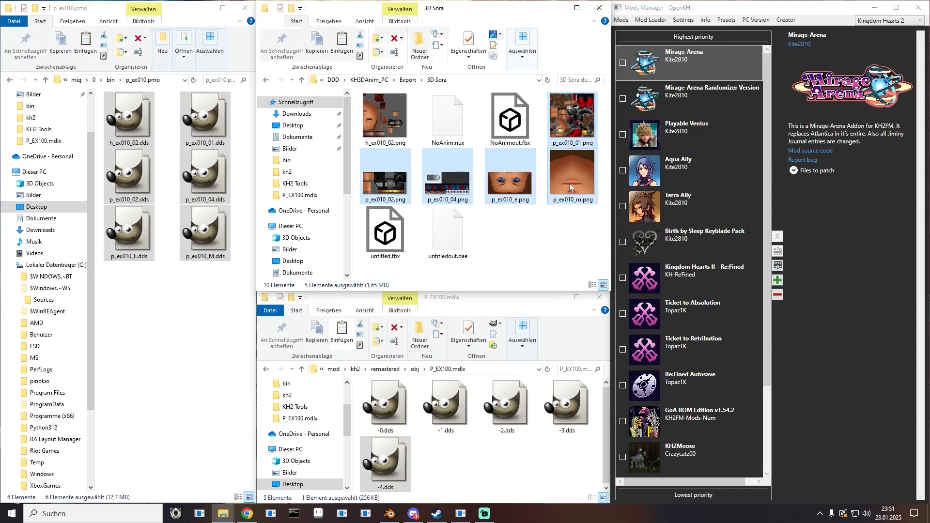
right_click(569, 187)
click(606, 443)
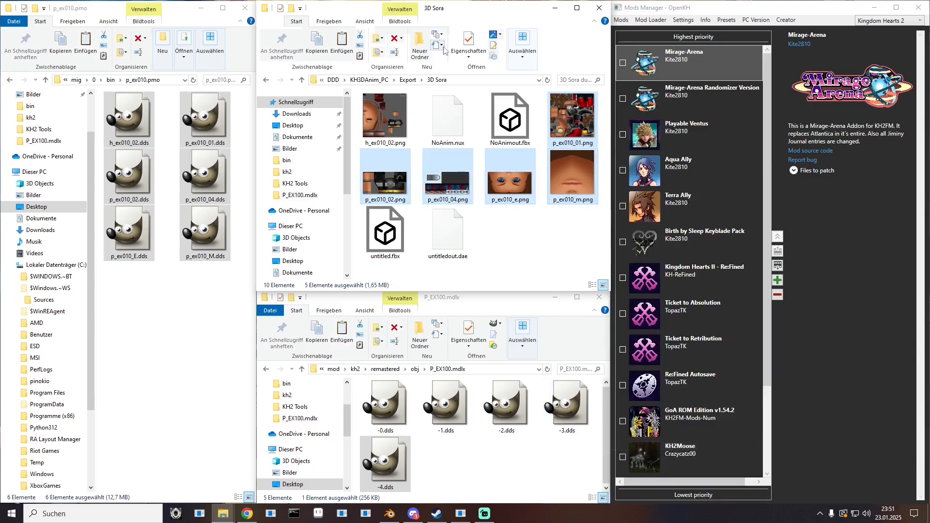
- Paste the copied textures into the Soraikos old Mdlx Builder folder inside Definitive Model-Animation Tutorial, KH2 Tools
click(377, 82)
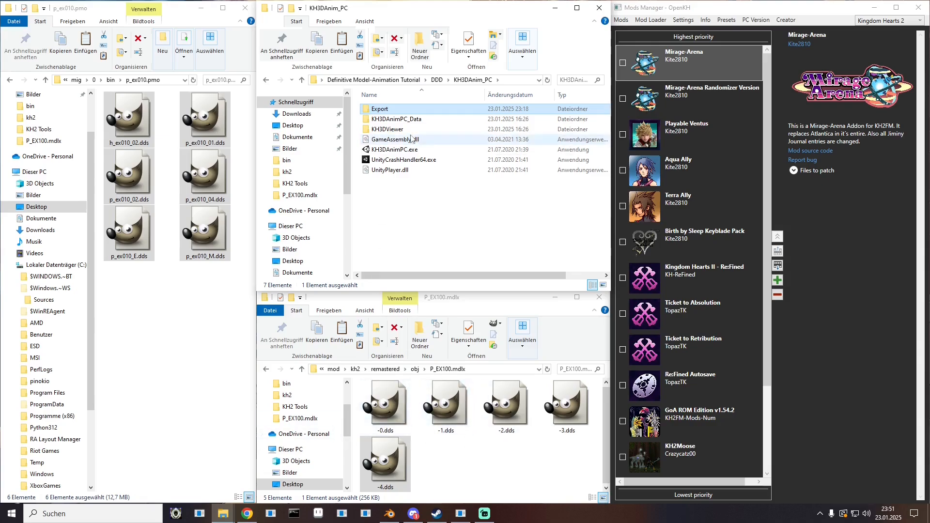
click(437, 80)
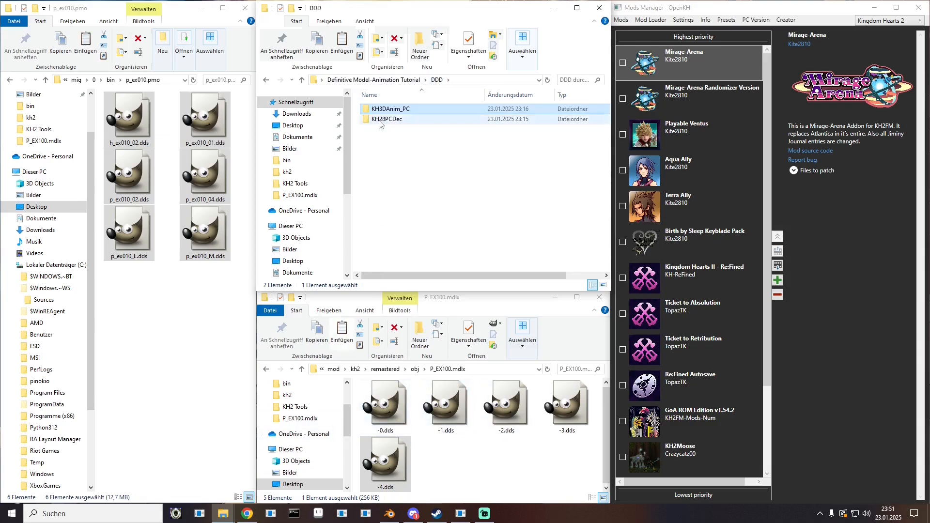
click(401, 80)
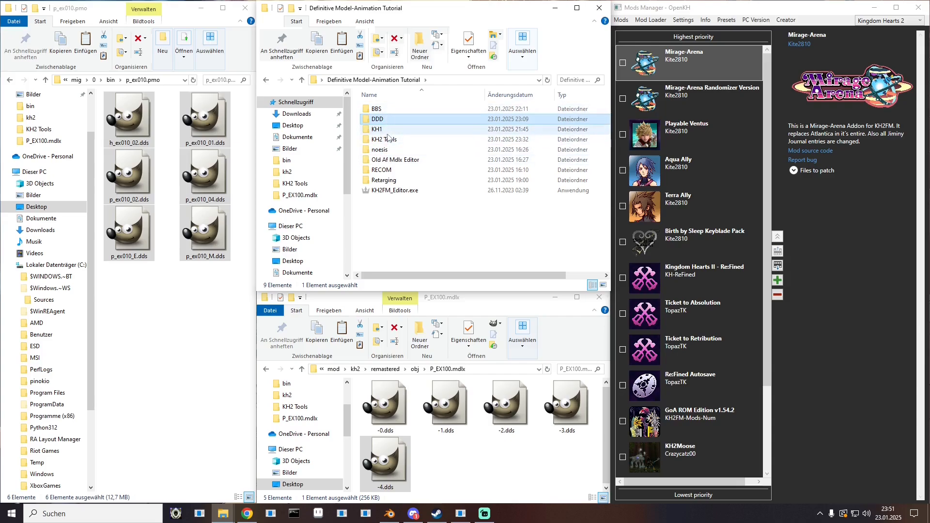
double_click(387, 139)
double_click(388, 119)
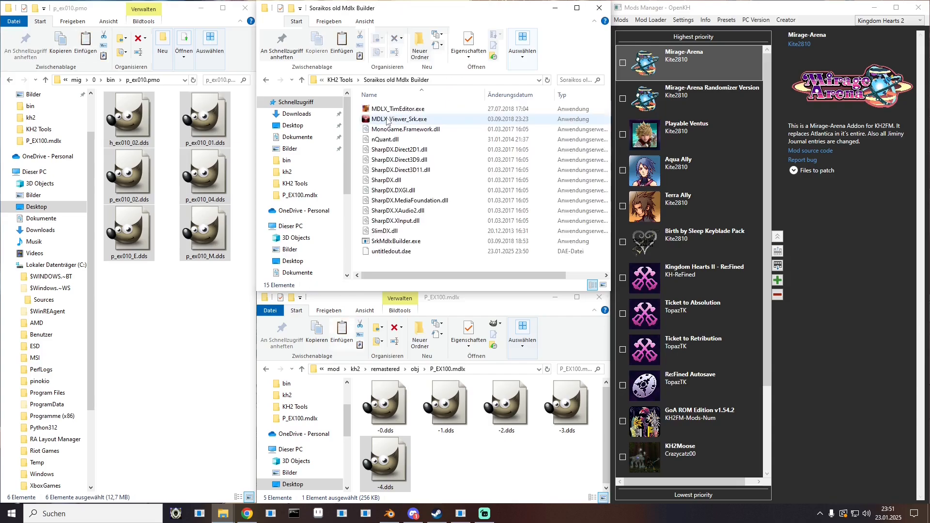
right_click(406, 265)
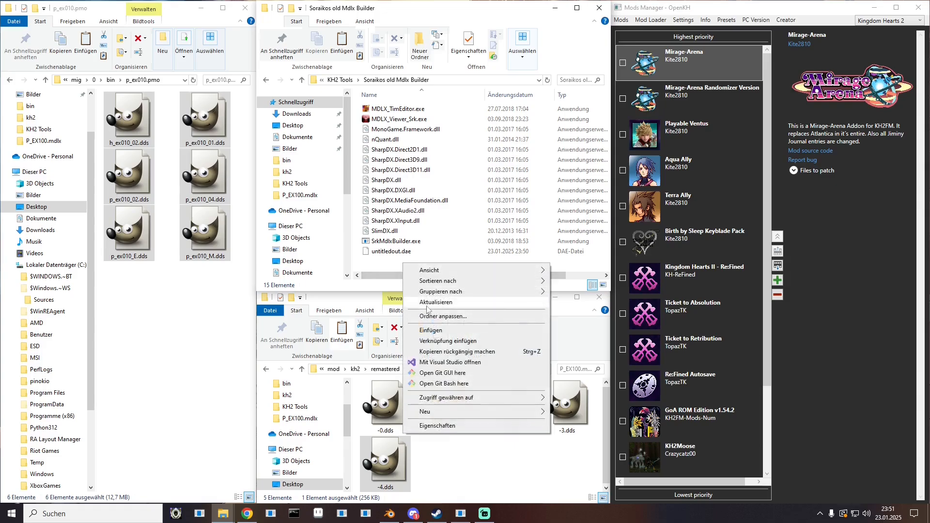
click(431, 331)
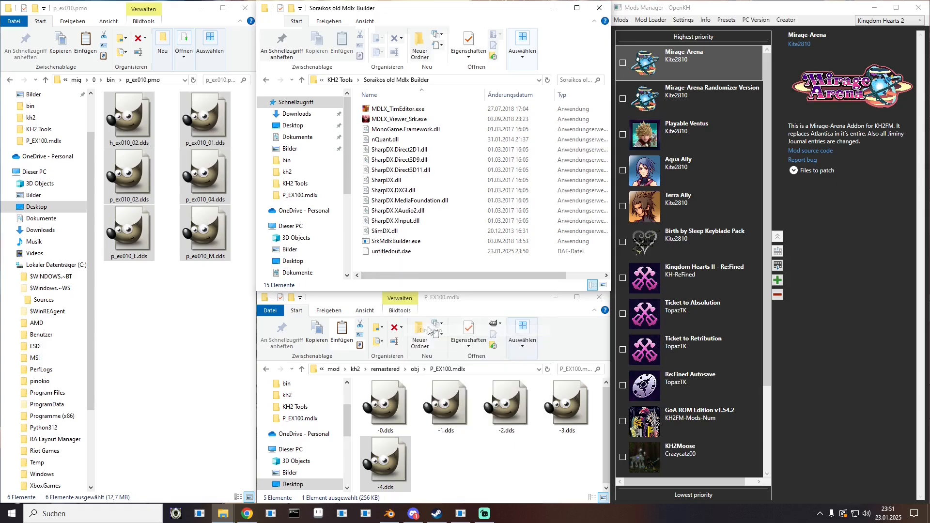
- Convert untitledout.dae to MDLX in SrkMdlxBuilder with Parse bone names turned off, and close the model preview and the builder
double_click(396, 256)
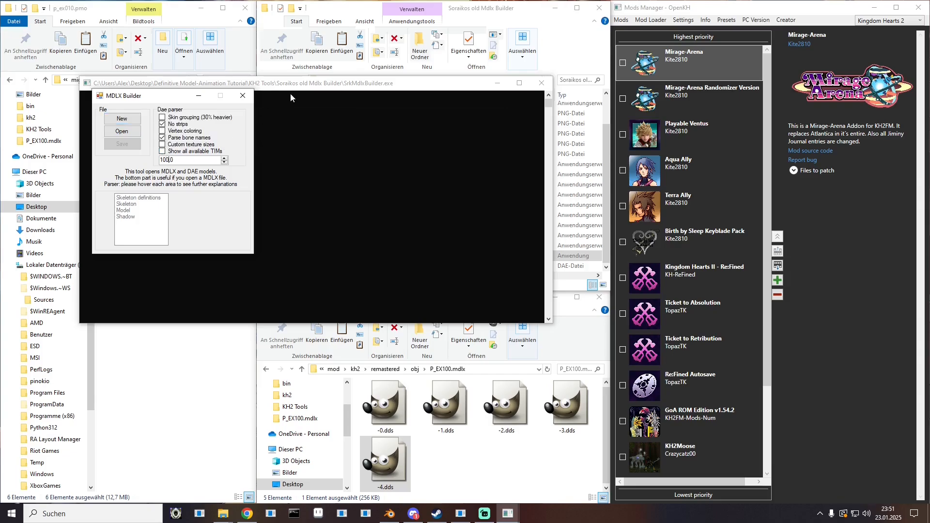
drag(296, 83, 498, 303)
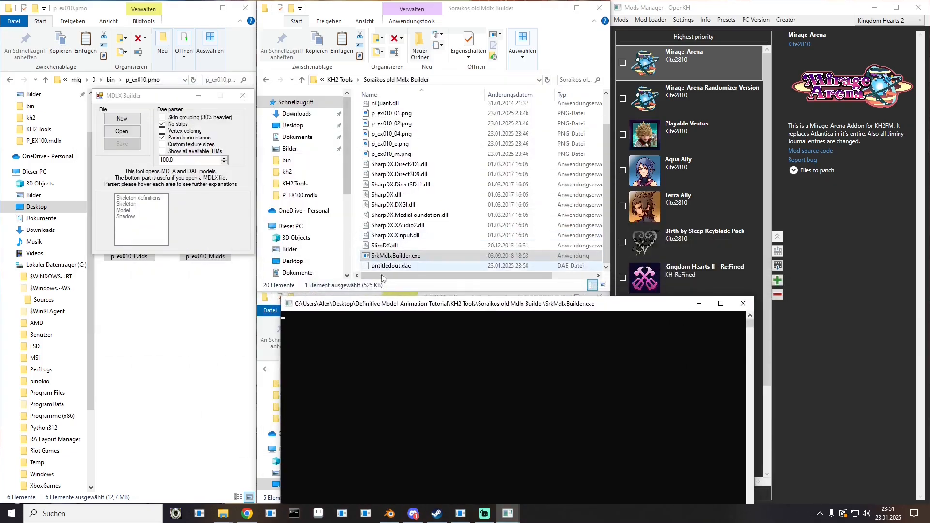
drag(390, 266, 186, 154)
drag(120, 135, 119, 136)
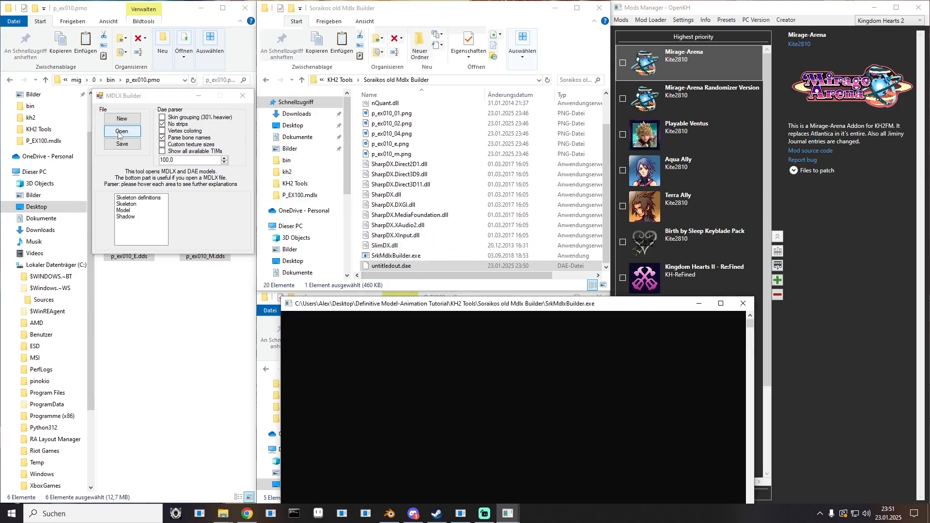
click(181, 137)
drag(401, 266, 131, 132)
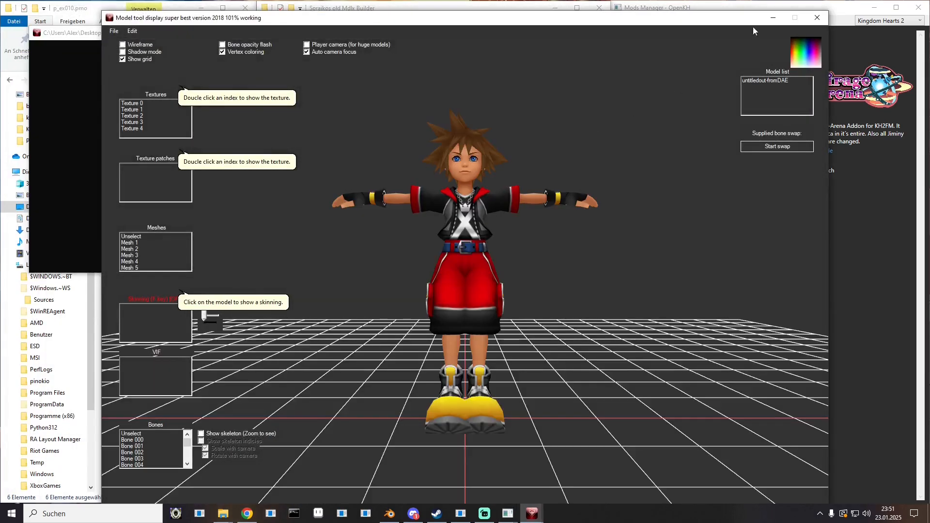
click(817, 19)
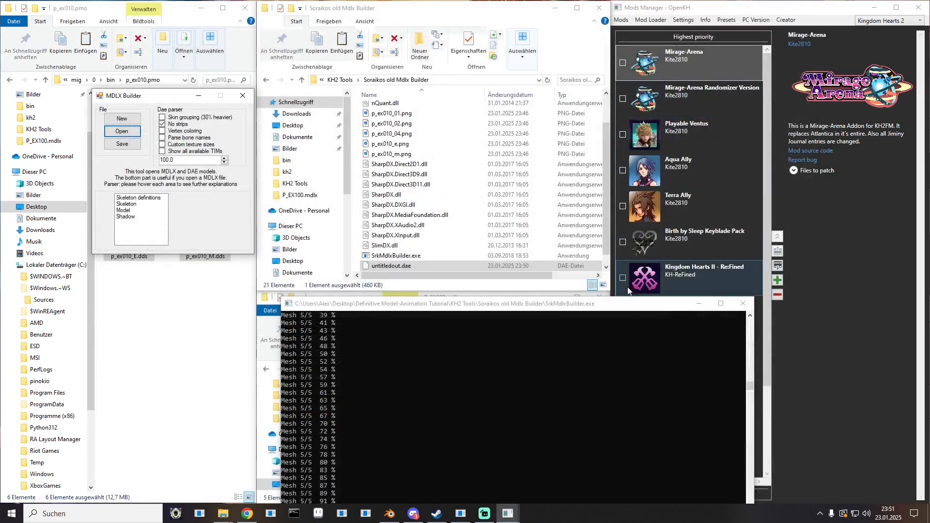
click(743, 304)
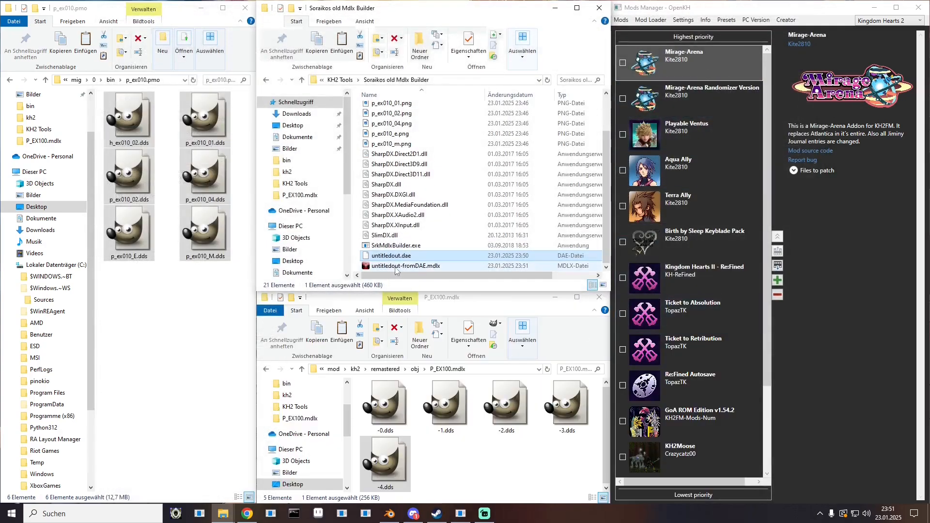
- Delete the old P_EX100.mdlx from the mod's kh2 obj folder
click(356, 371)
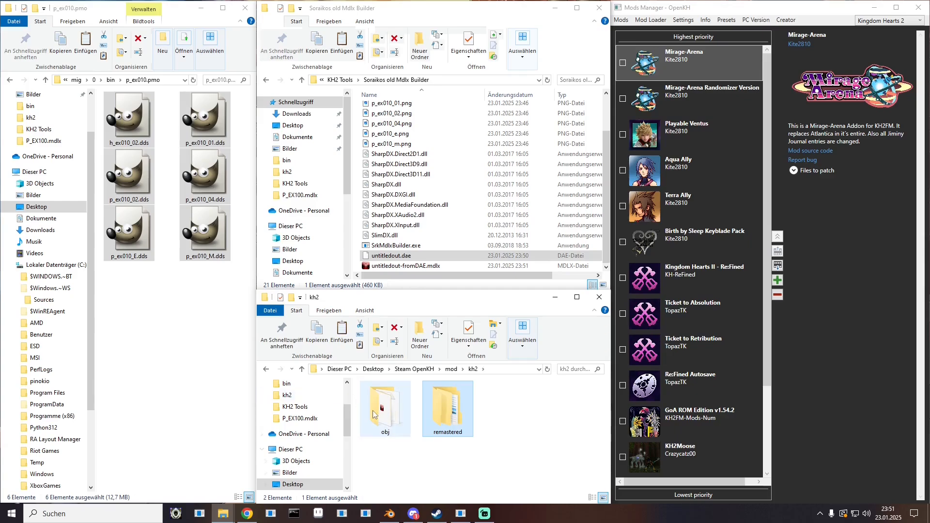
double_click(385, 408)
click(377, 400)
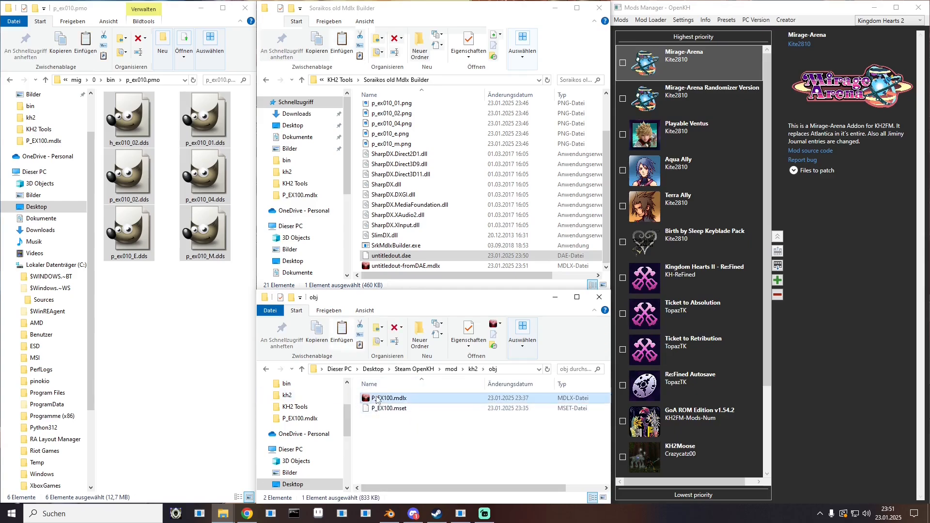
key(Delete)
- Move untitledout-fromDAE.mdlx from the Mdlx Builder folder into the obj folder and rename it P_EX100.mdlx
drag(386, 266, 436, 440)
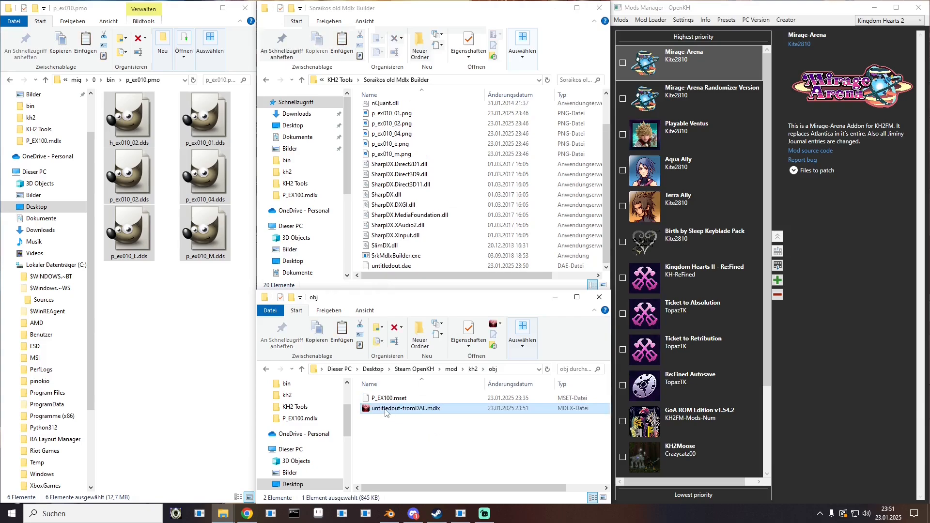
click(387, 409)
text(P_EX100)
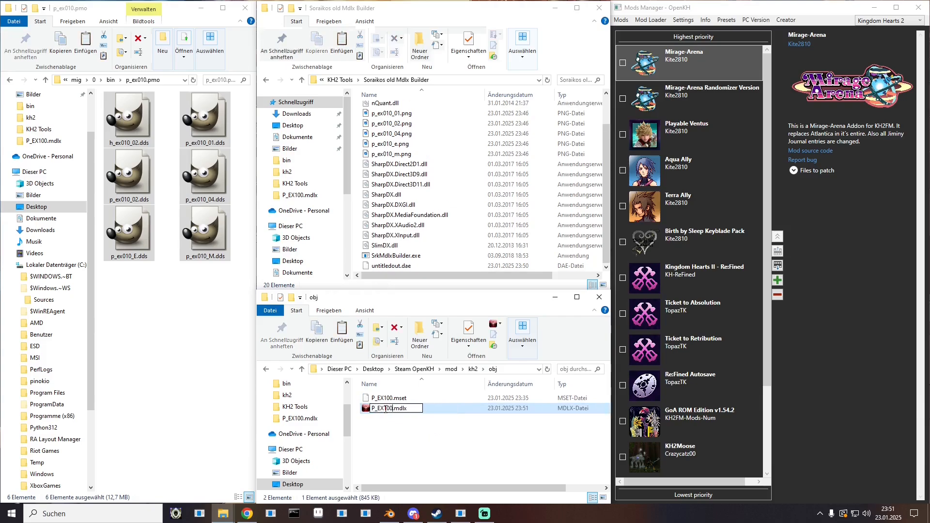
key(Return)
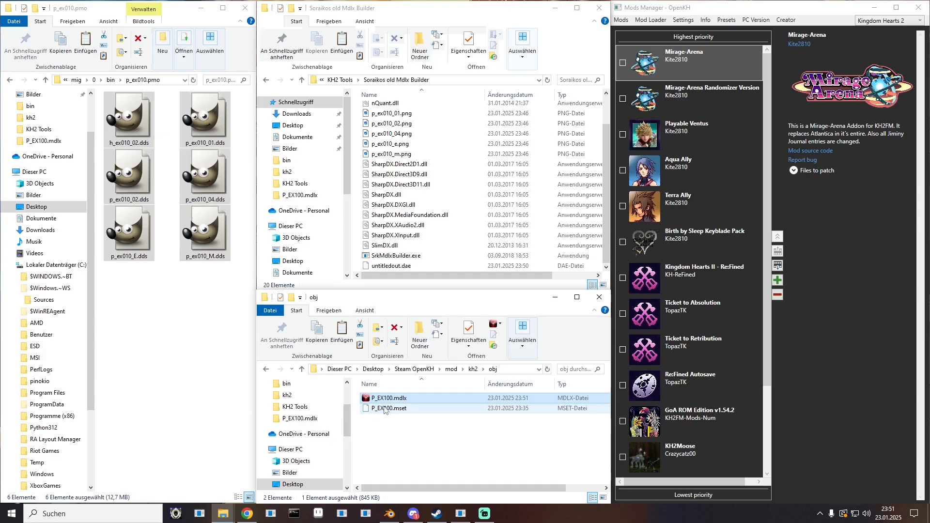
- Launch Kingdom Hearts II Final Mix from OpenKH Mods Manager and load save file 89 in Radiant Garden
click(650, 20)
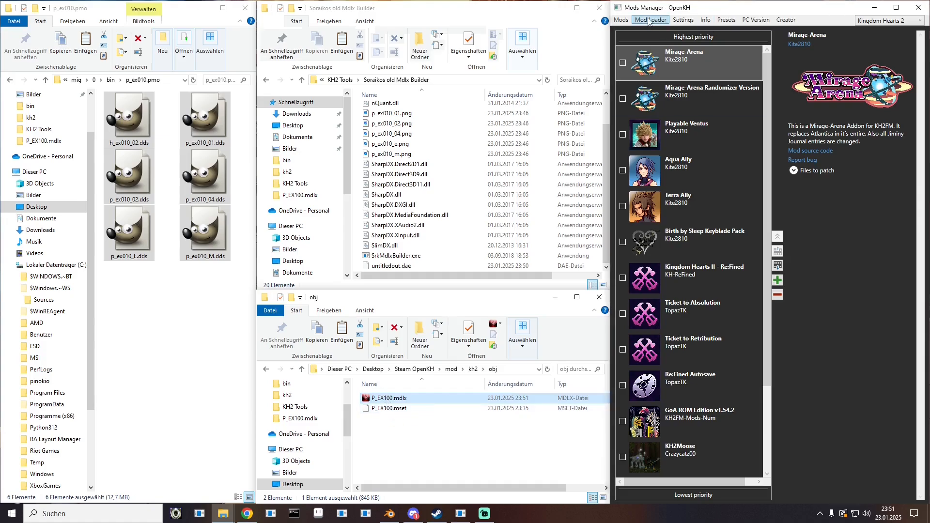
click(652, 52)
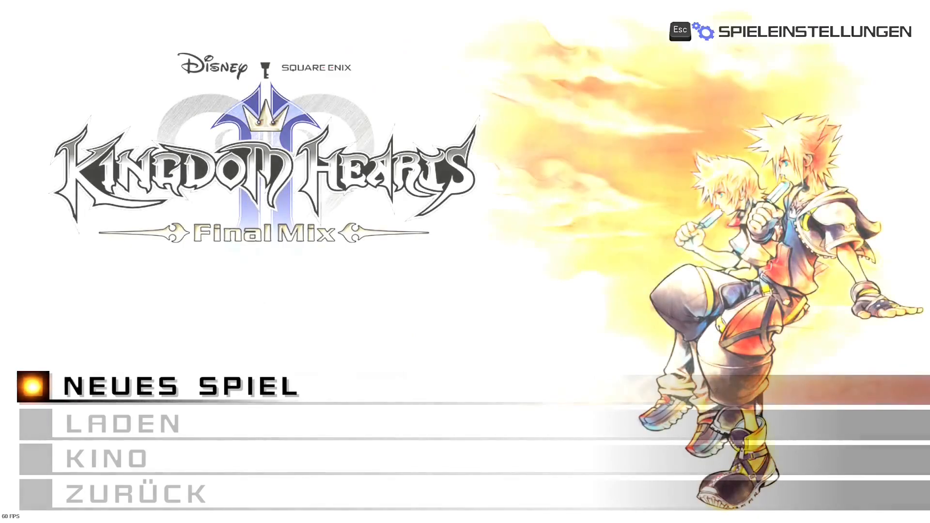
key(Down)
key(Down)
key(Up)
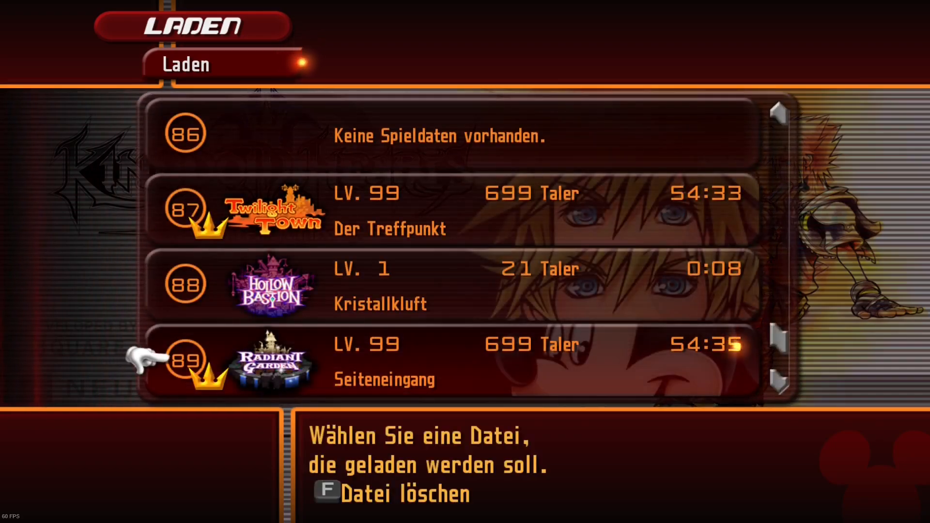
key(Return)
key(Return)
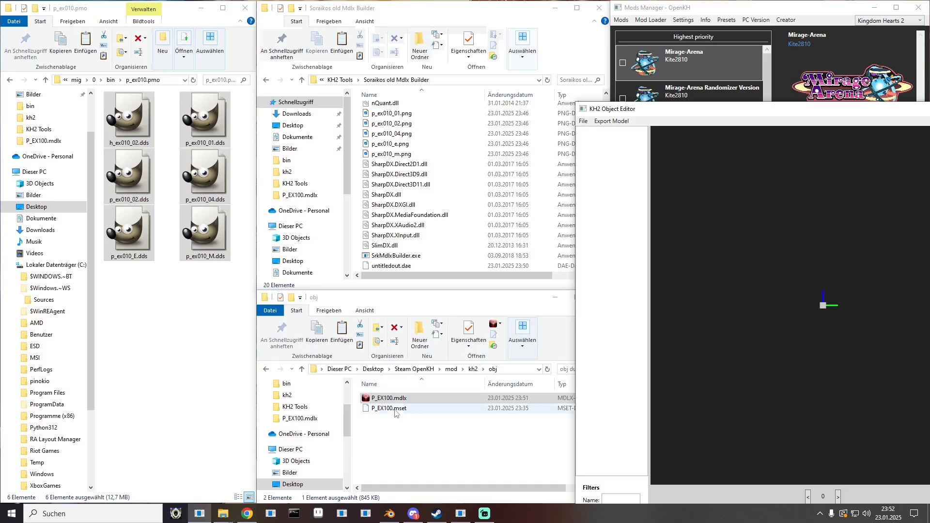
drag(389, 397, 741, 321)
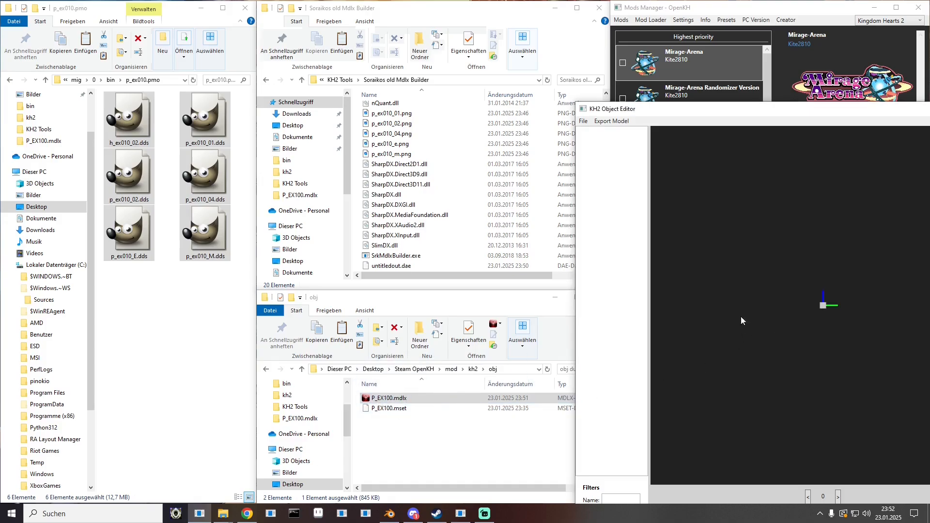
drag(740, 112, 215, 115)
click(762, 116)
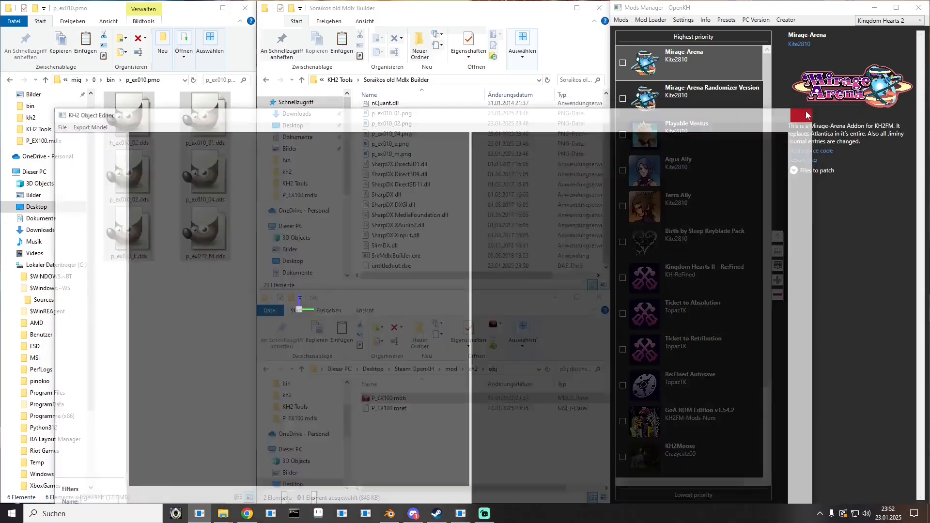
- Start OpenKh.Tools.Kh2MdlxEditor.exe from the Old Af Mdlx Editor folder inside Definitive Model-Animation Tutorial
click(340, 80)
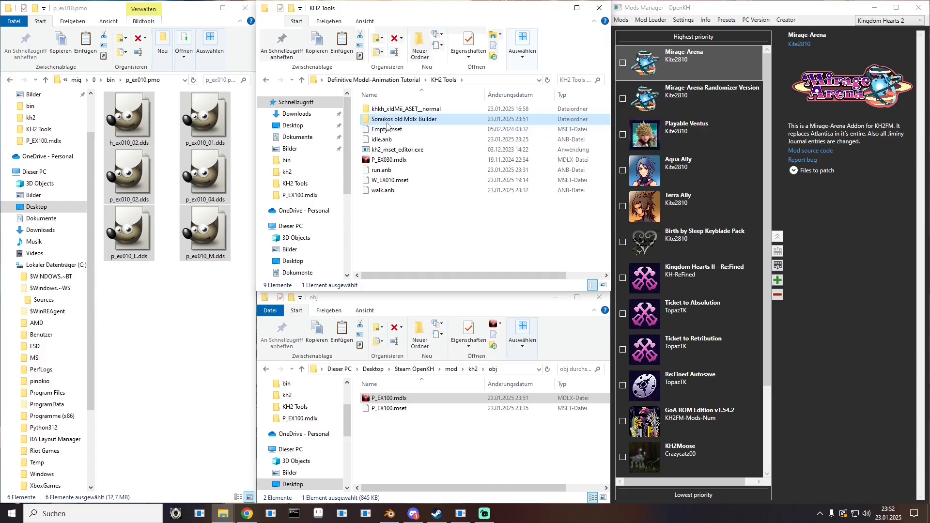
click(388, 80)
double_click(394, 158)
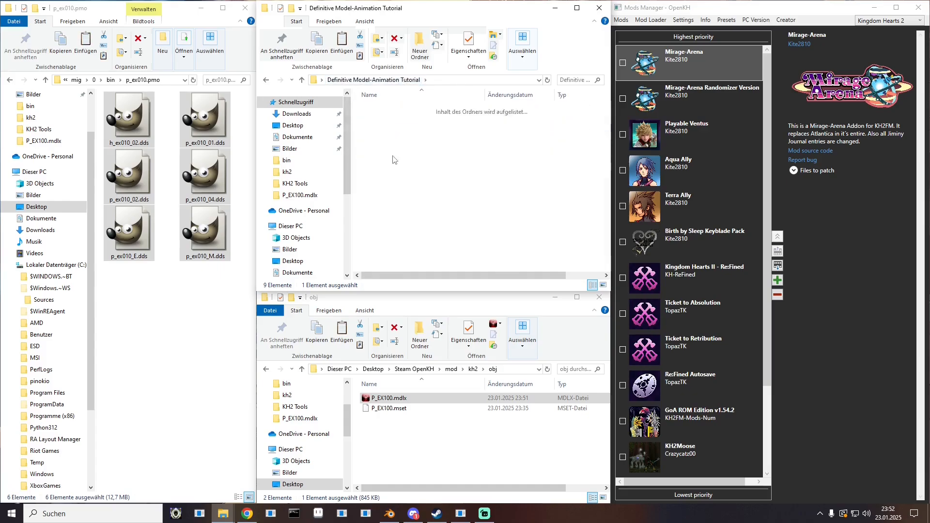
scroll(410, 203, down, 20)
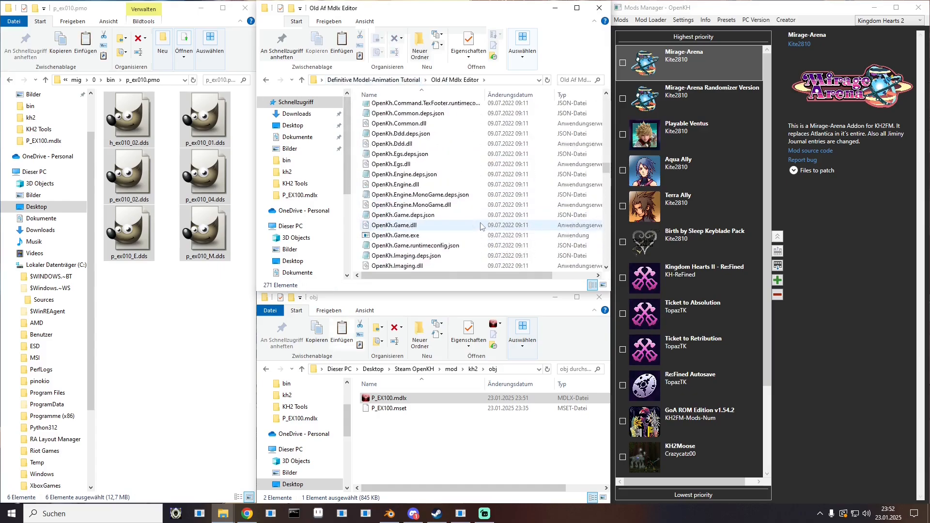
scroll(481, 226, down, 8)
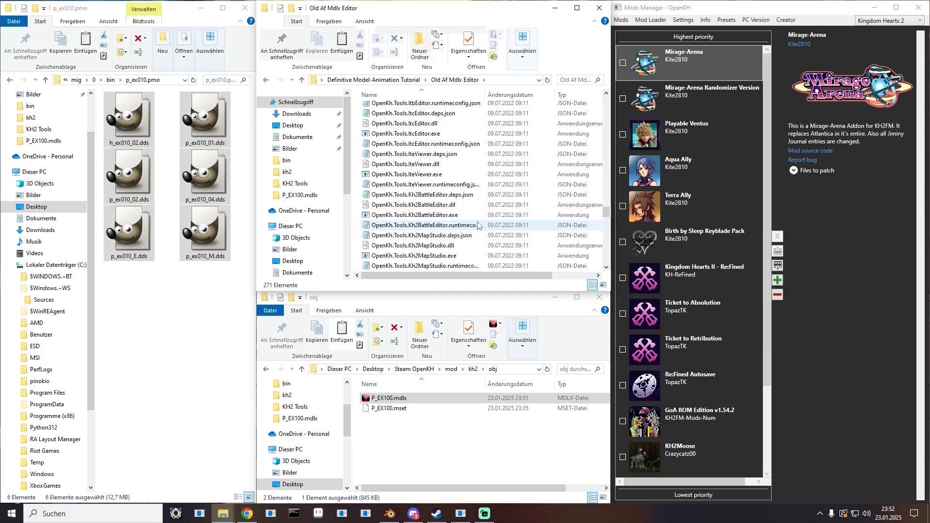
scroll(478, 225, down, 1)
double_click(412, 204)
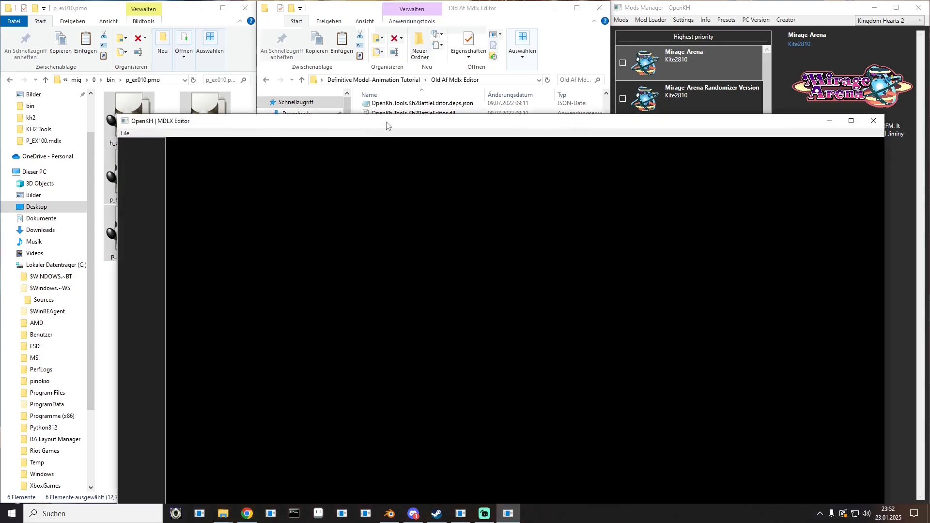
- Open P_EX100.mdlx from the obj folder in the MDLX Editor, save it over the original file and close the editor
drag(271, 124, 609, 127)
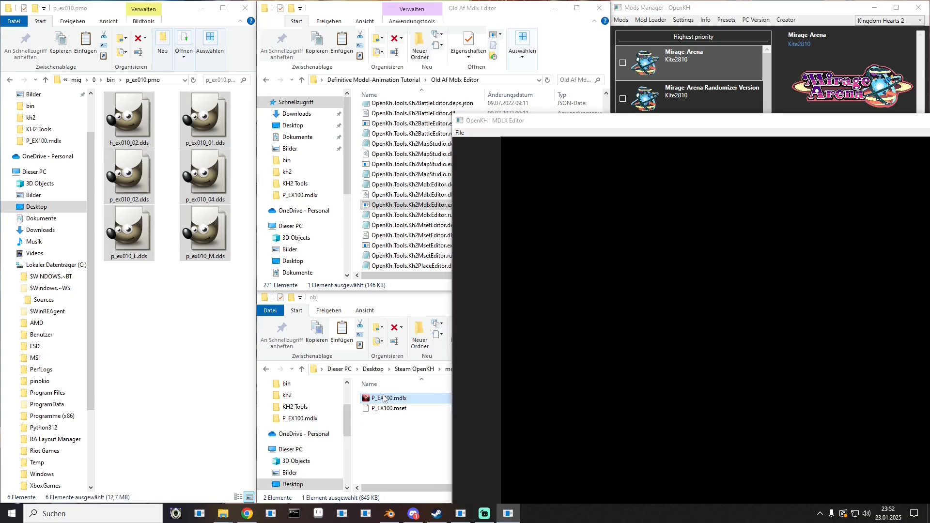
click(459, 132)
click(472, 145)
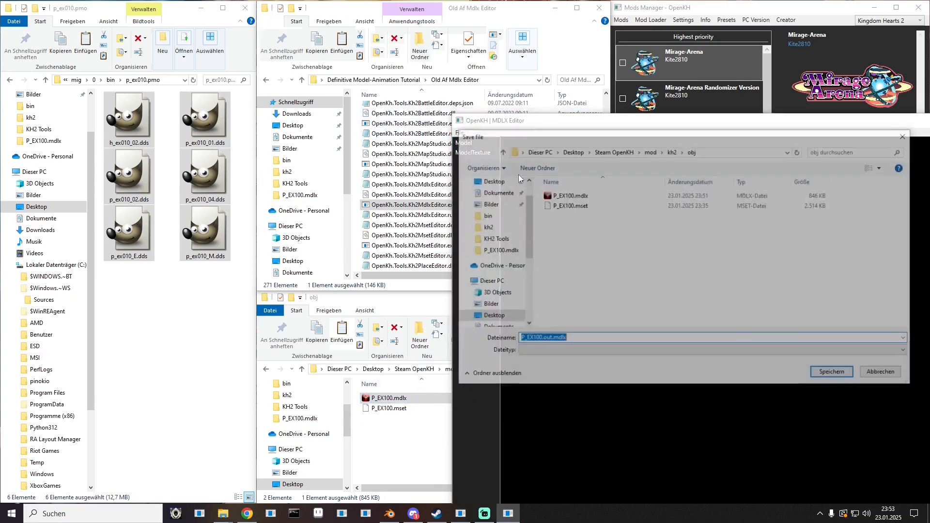
double_click(568, 195)
click(487, 261)
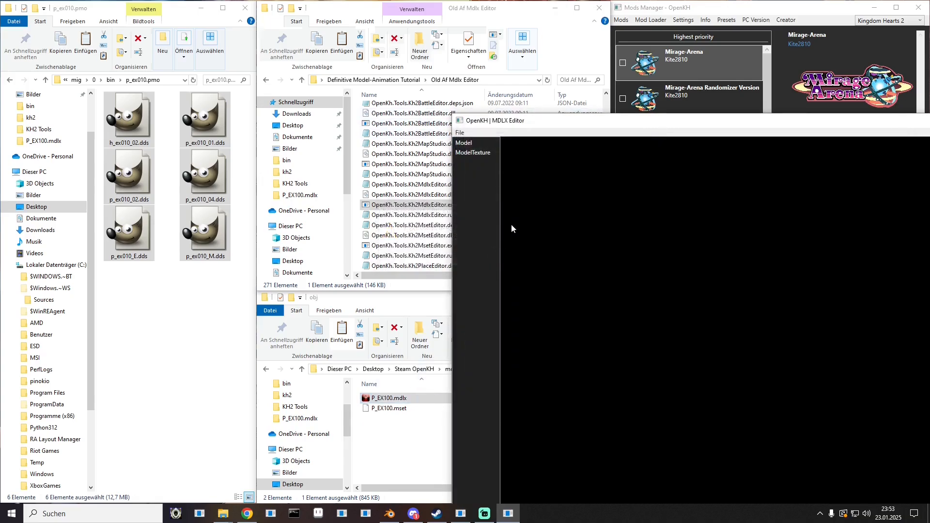
drag(564, 124, 121, 126)
click(766, 121)
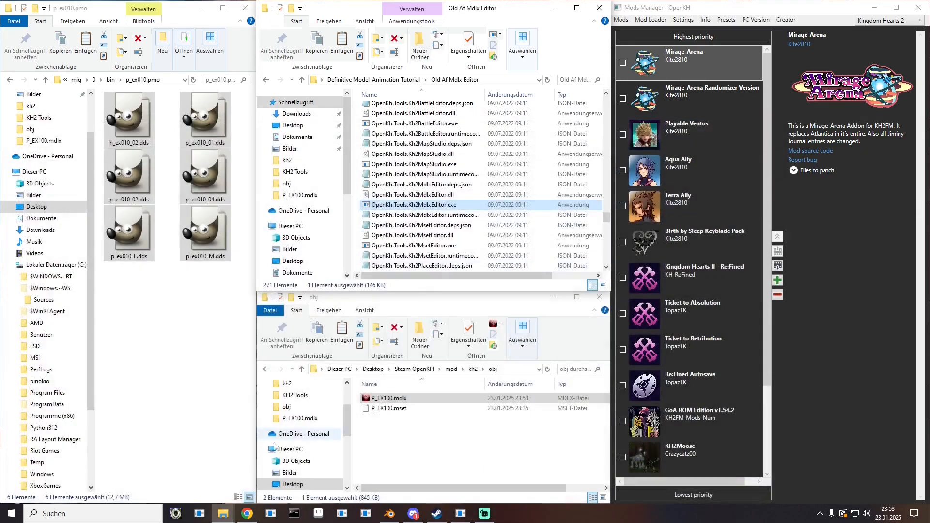
- Switch to KH2 Object Editor, load P_EX100.mdlx from the obj folder and show its texture list
click(200, 513)
click(444, 471)
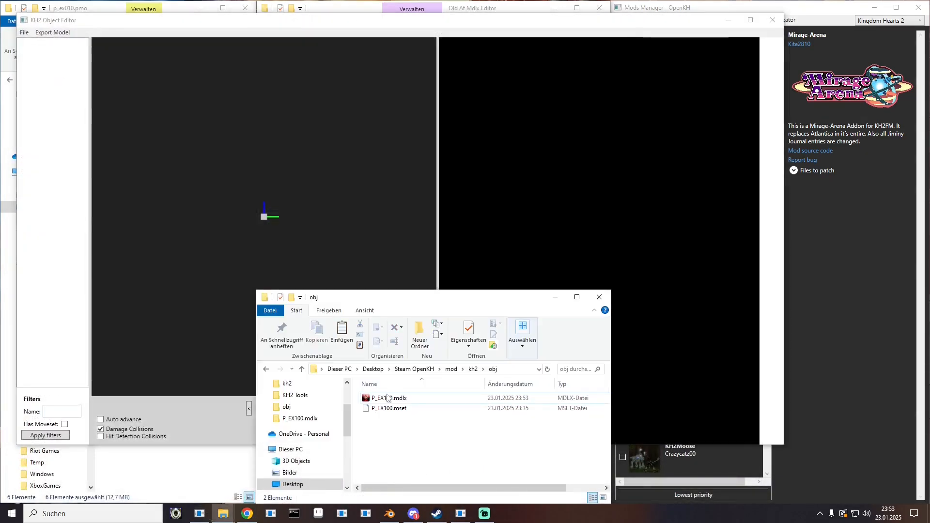
drag(388, 399, 266, 117)
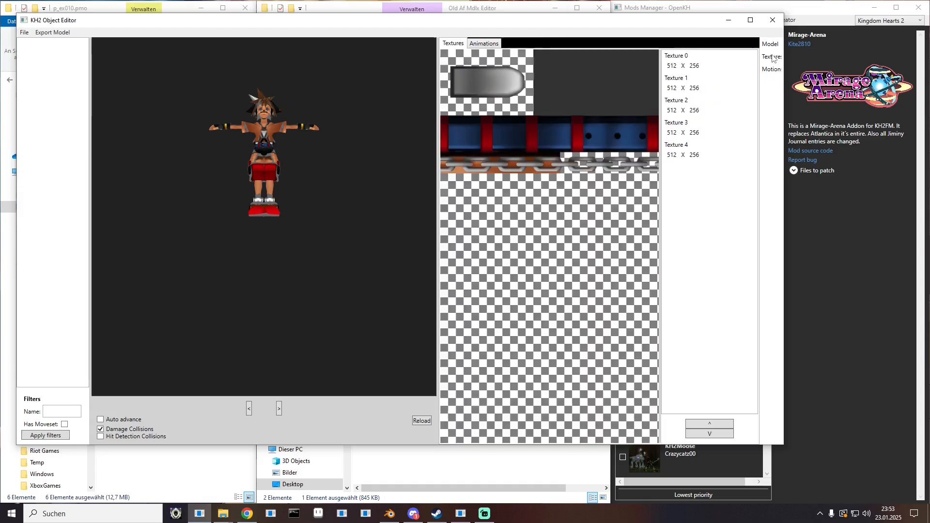
- Compare the model's textures and move Texture 1, the body and clothing sheet, up to the first position
click(689, 89)
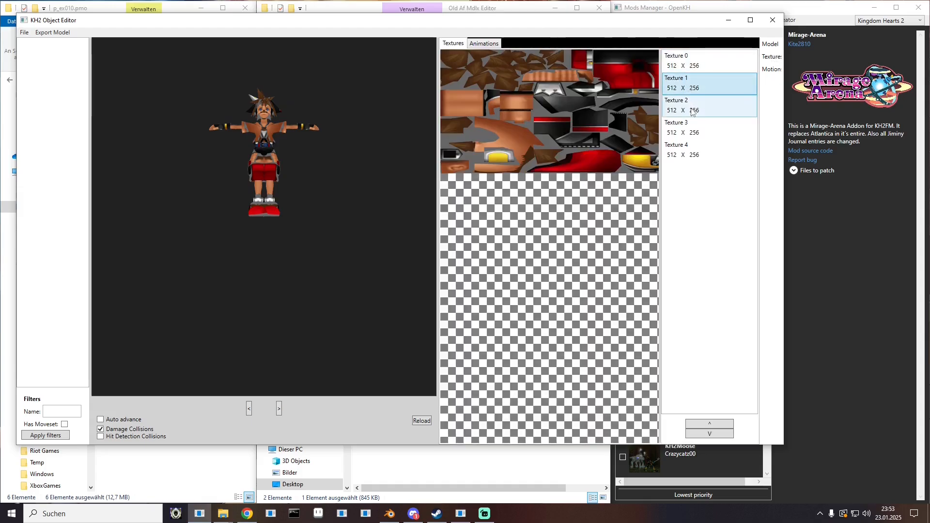
click(691, 108)
click(693, 129)
click(695, 146)
click(695, 133)
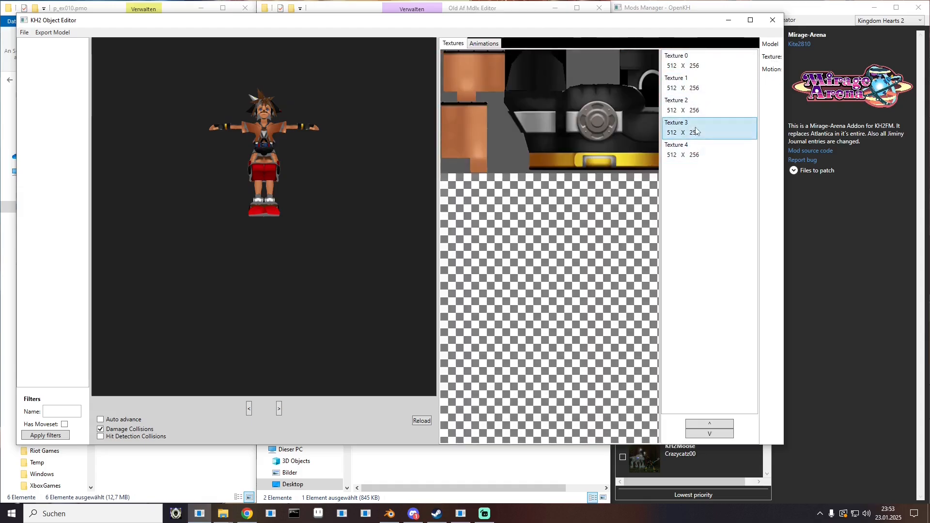
click(700, 87)
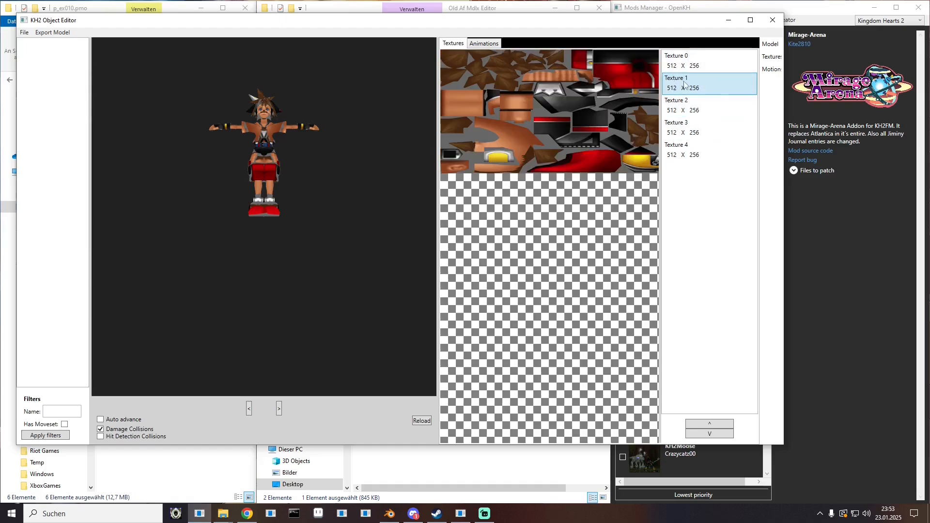
click(709, 428)
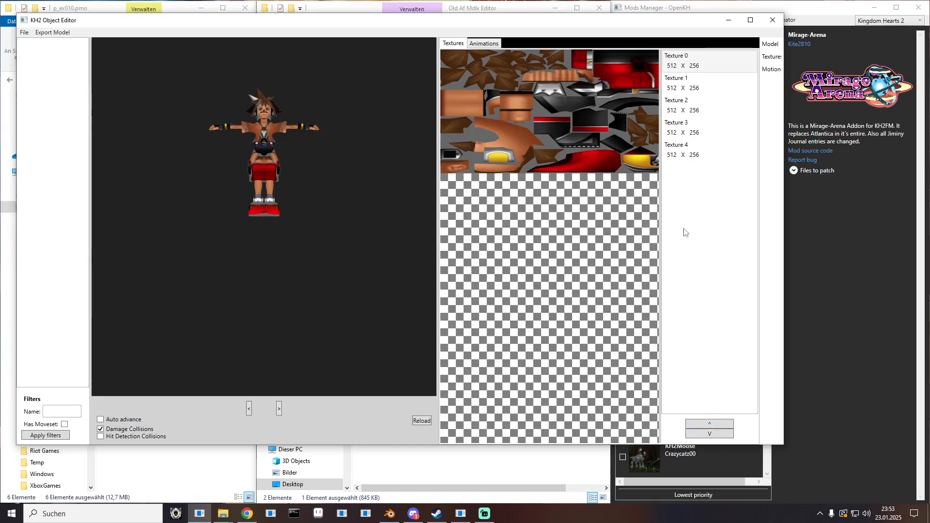
- Recheck the textures and move Texture 3, the belt buckle and skin sheet, up two positions in the list
click(702, 66)
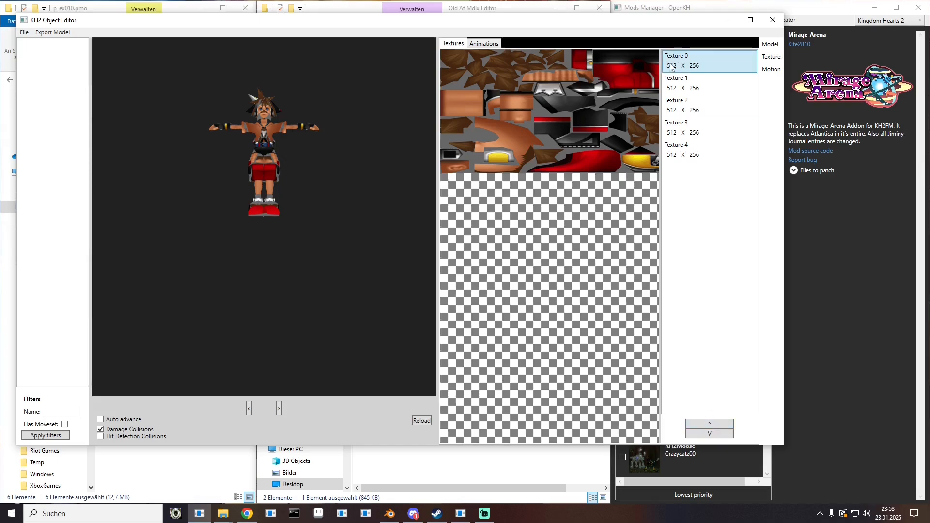
click(680, 89)
click(679, 66)
click(686, 111)
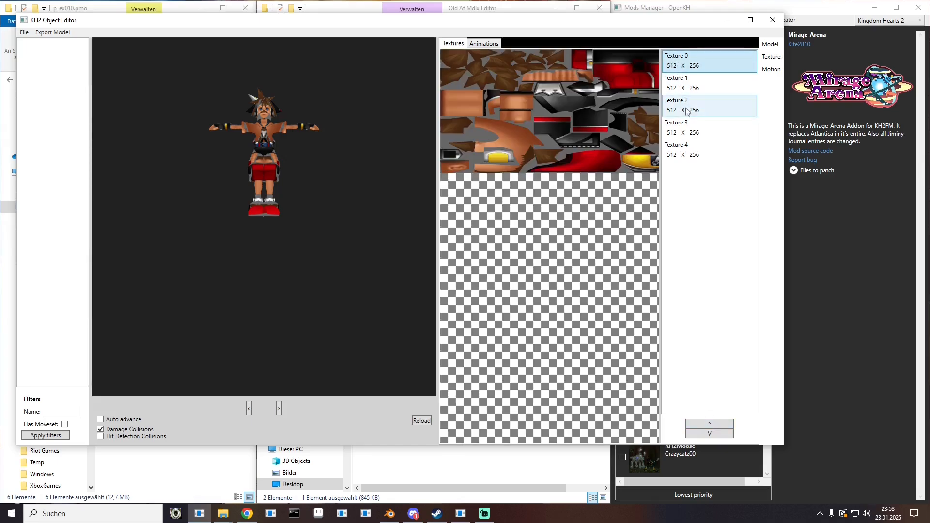
click(673, 132)
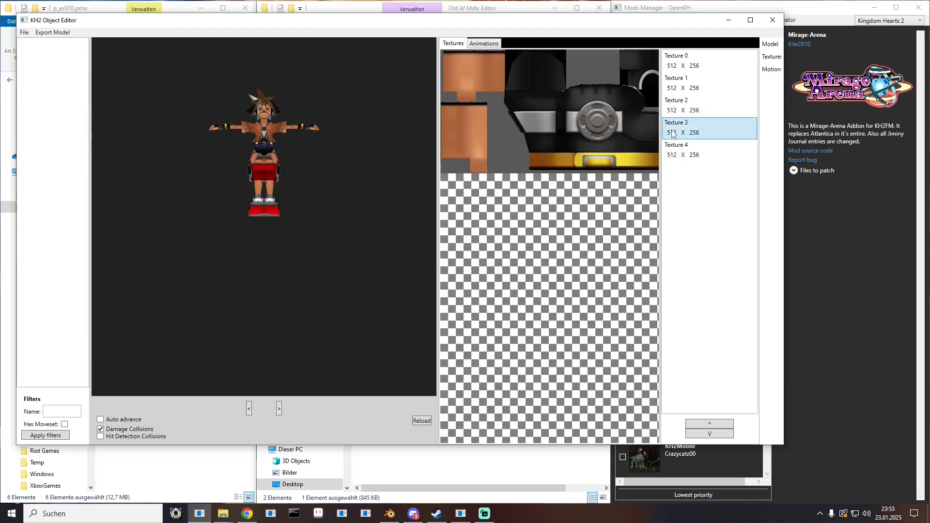
double_click(708, 424)
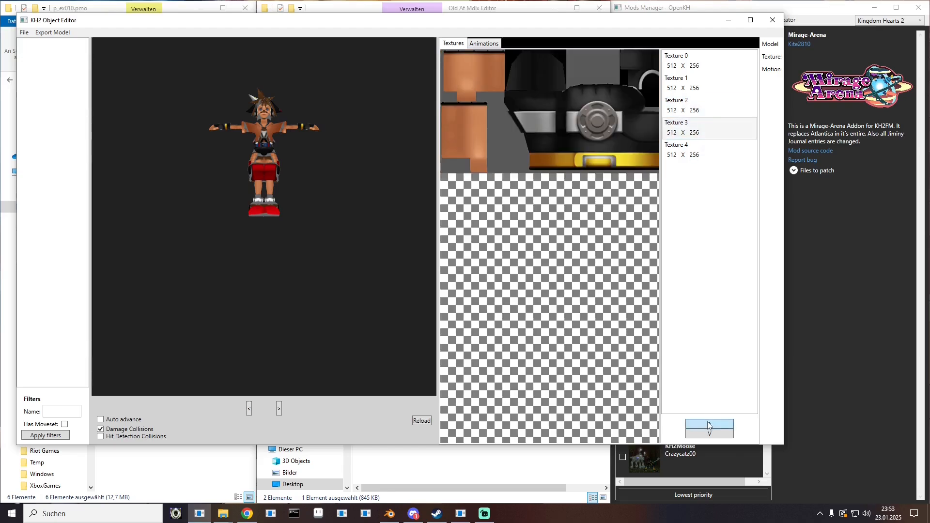
- Review Textures 1 to 4 in the new order and overwrite the MDLX file with it
click(692, 83)
click(692, 103)
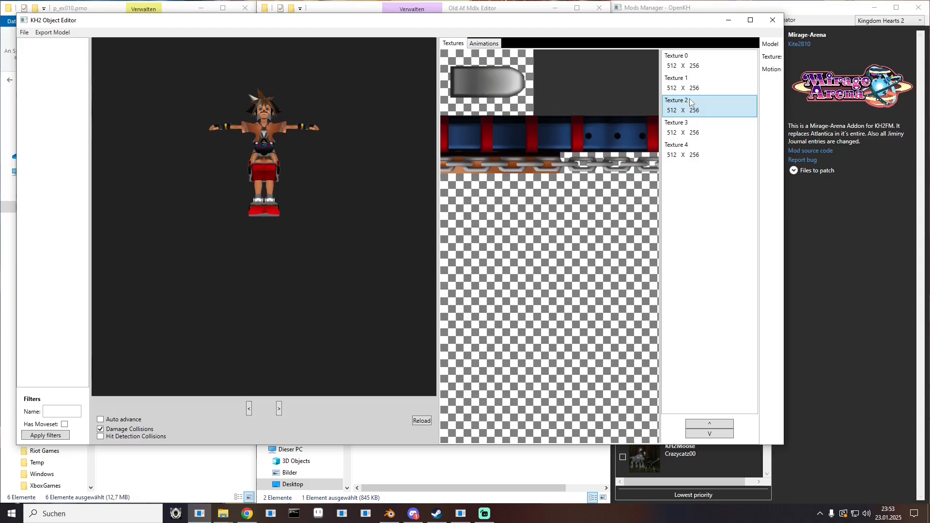
click(686, 133)
click(684, 154)
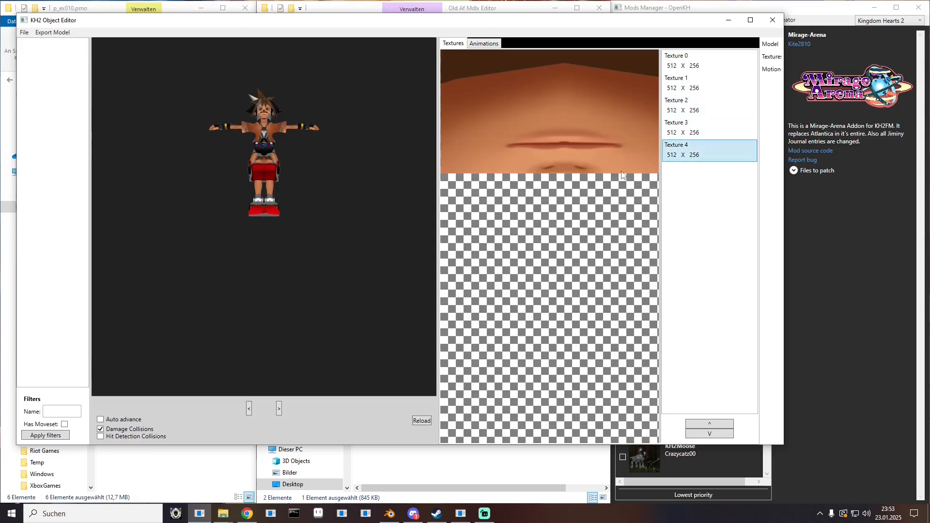
click(24, 32)
mouse_move(48, 54)
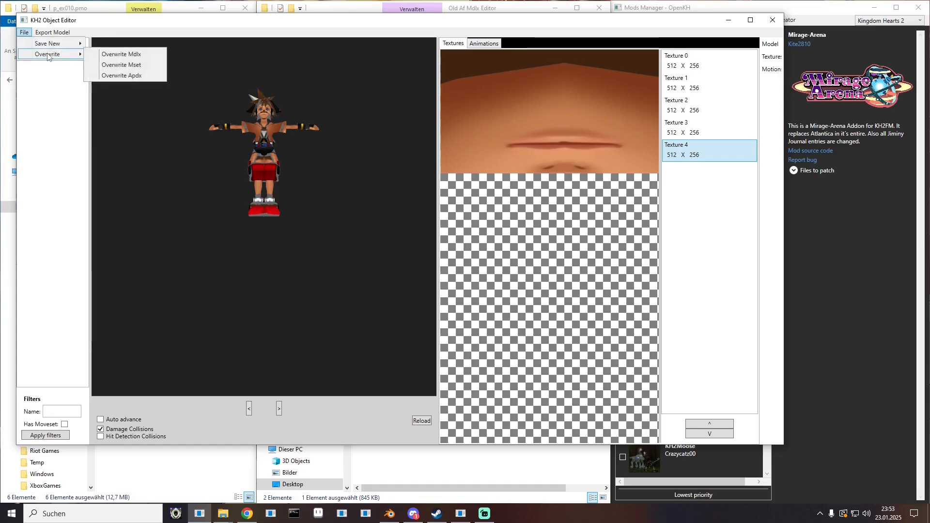
click(95, 54)
- Inspect the reordered P_EX100.mdlx model and its Textures 1 to 4 in KH2 Object Editor, and close the window
drag(135, 24, 575, 78)
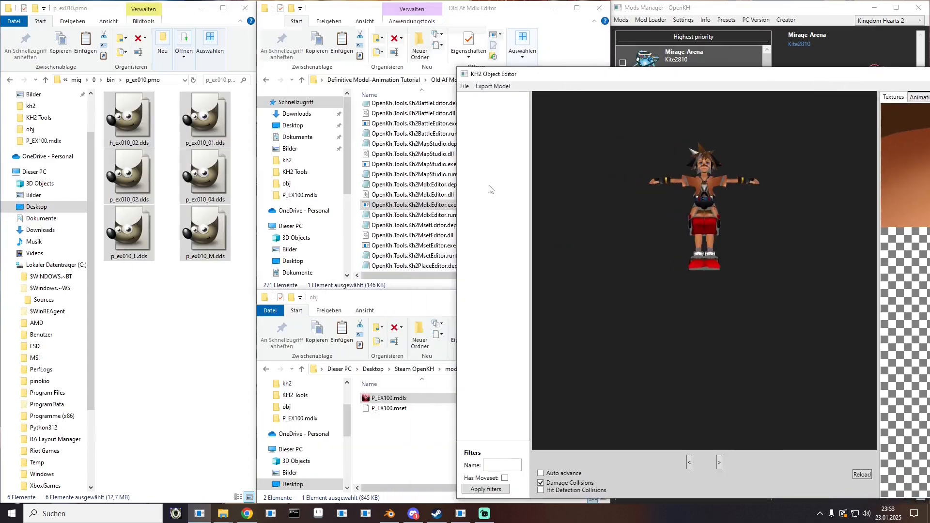
drag(680, 72, 310, 78)
scroll(335, 206, up, 3)
drag(369, 213, 354, 178)
scroll(354, 178, down, 3)
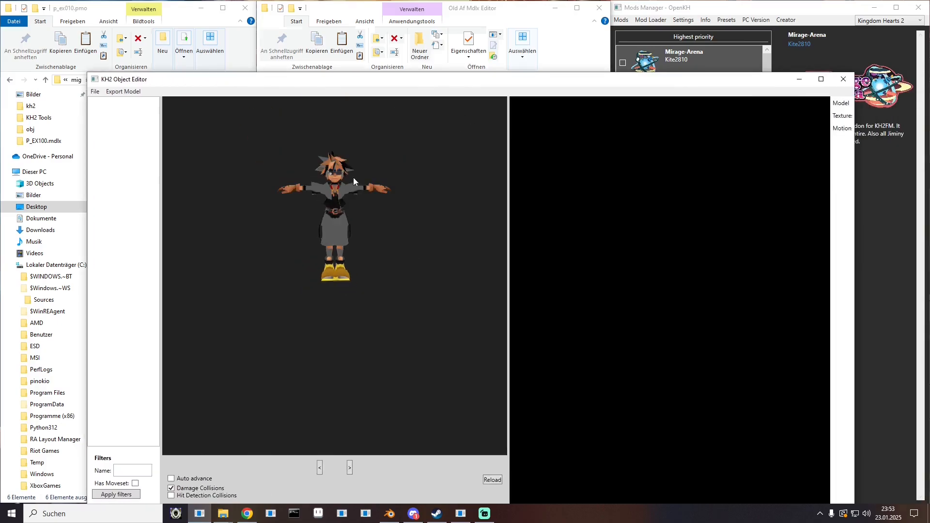
click(840, 117)
click(765, 142)
click(765, 163)
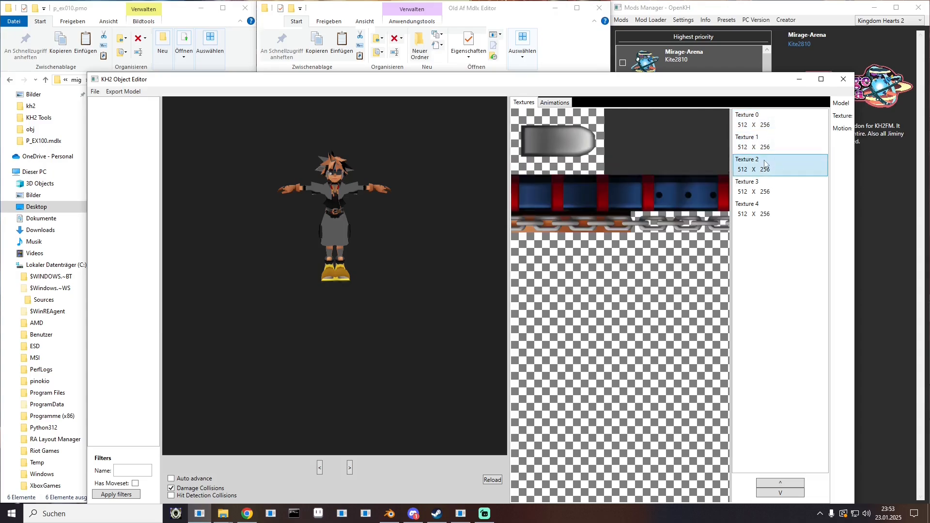
click(766, 186)
click(767, 209)
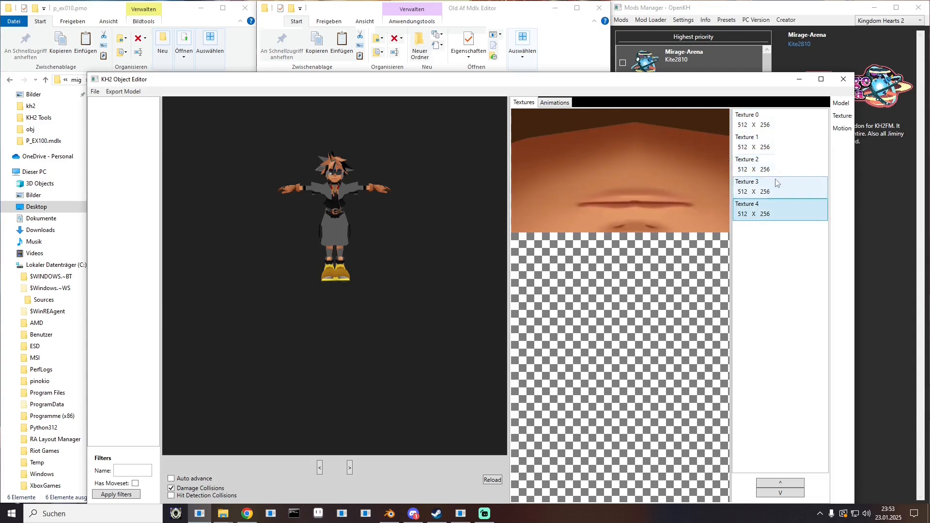
click(844, 80)
- Launch Kingdom Hearts II Final Mix from OpenKH Mods Manager, load the save to check Sora's textures in-game, and leave the game
click(651, 20)
click(669, 51)
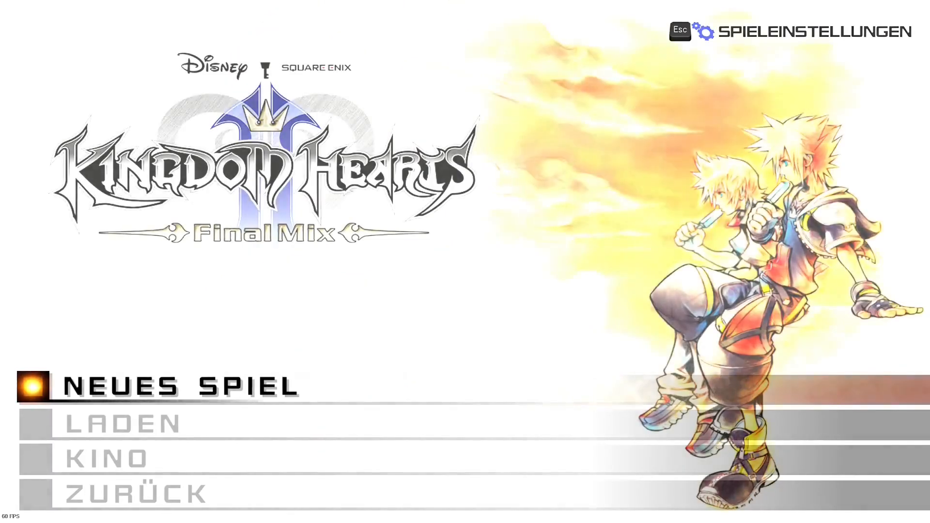
key(Down)
key(Return)
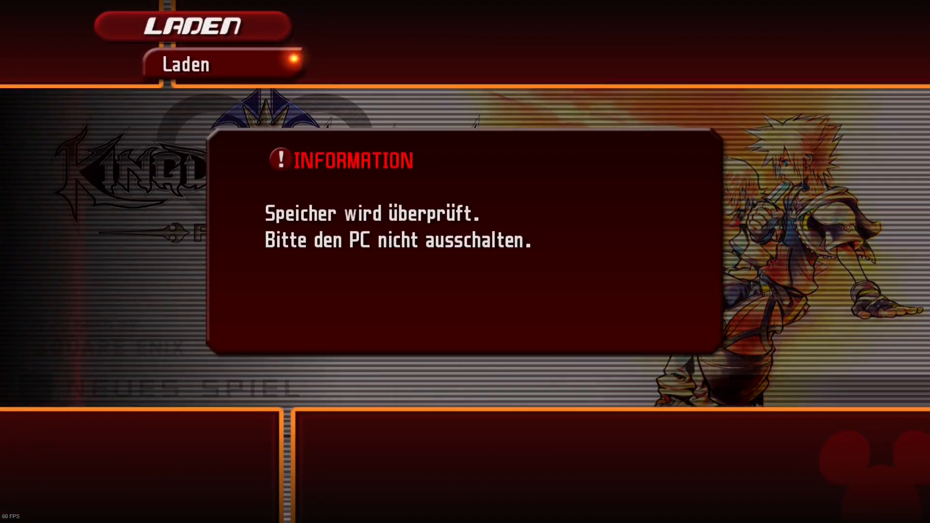
key(Return)
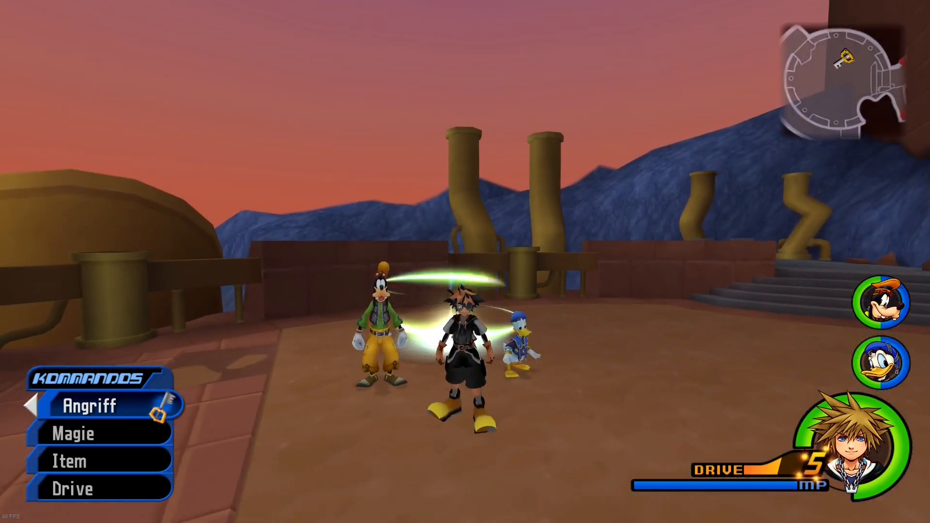
key(Escape)
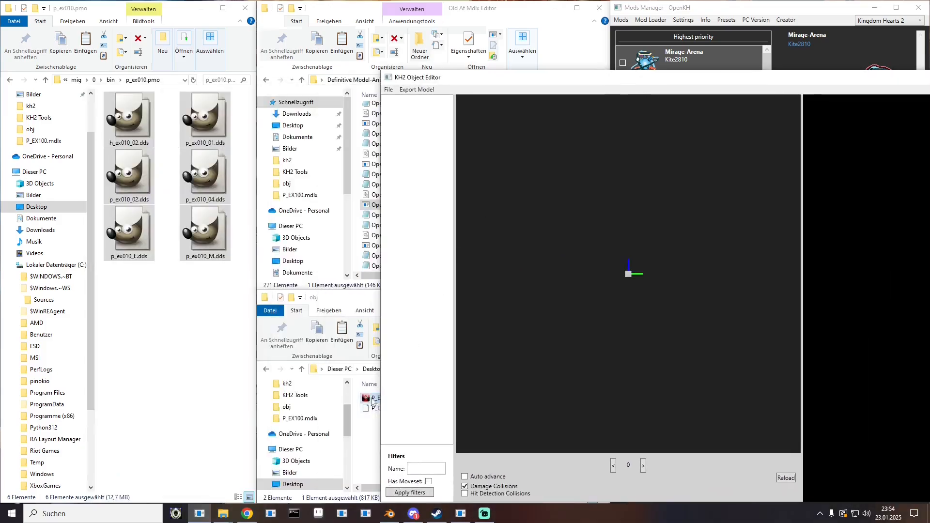
- Load P_EX100.mdlx from the obj folder into KH2 Object Editor again, examine the order of Textures 0 to 4, and close the editor
drag(372, 401, 548, 311)
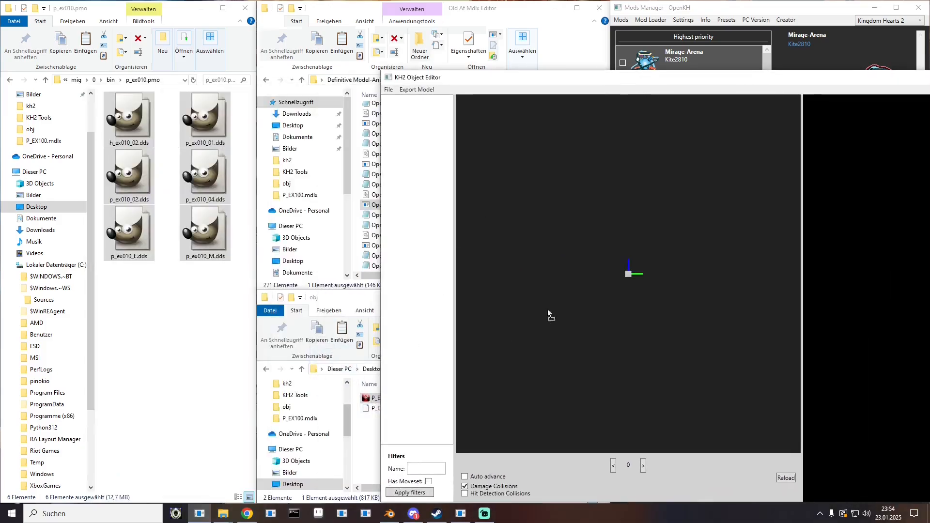
drag(567, 81, 306, 82)
click(873, 128)
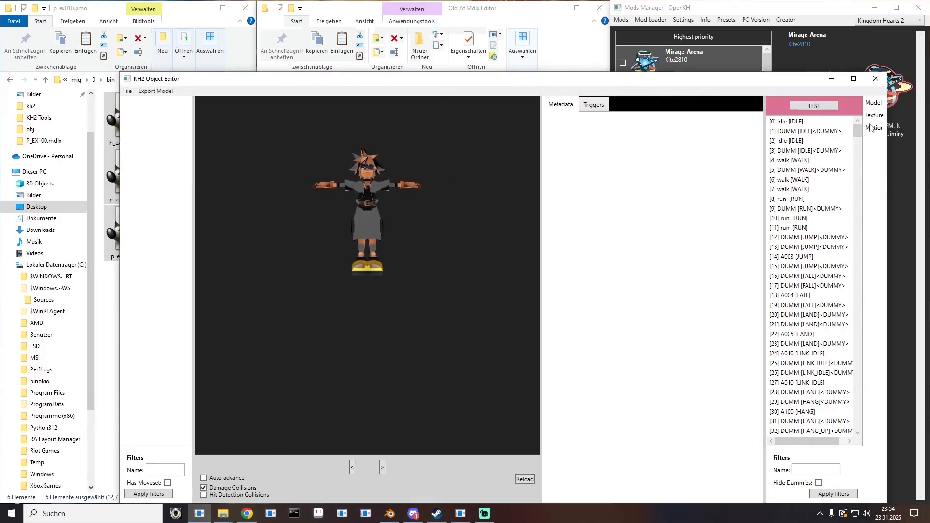
click(874, 116)
click(805, 123)
click(802, 143)
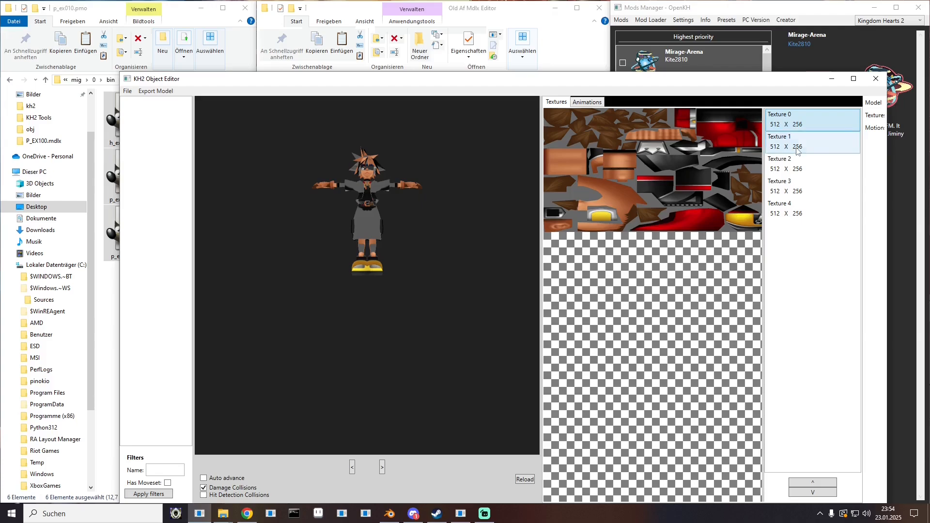
click(796, 165)
click(797, 187)
click(802, 211)
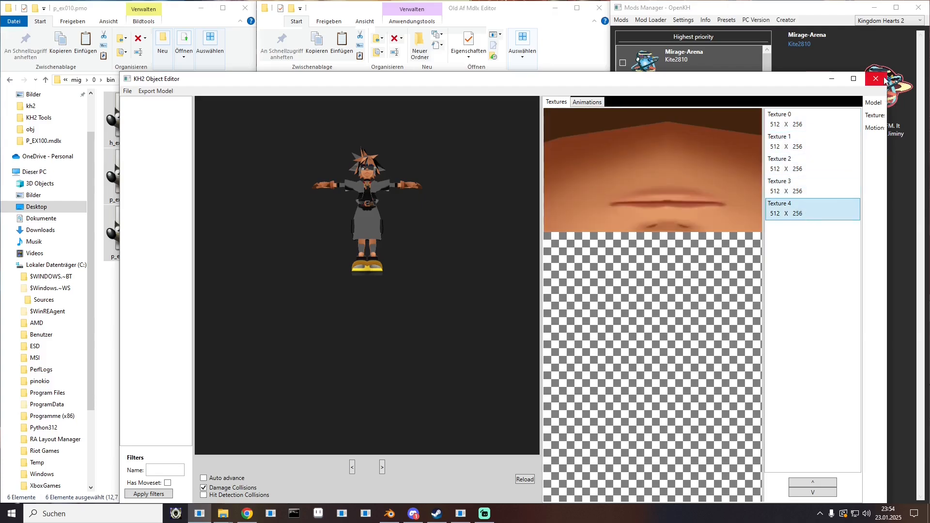
click(876, 79)
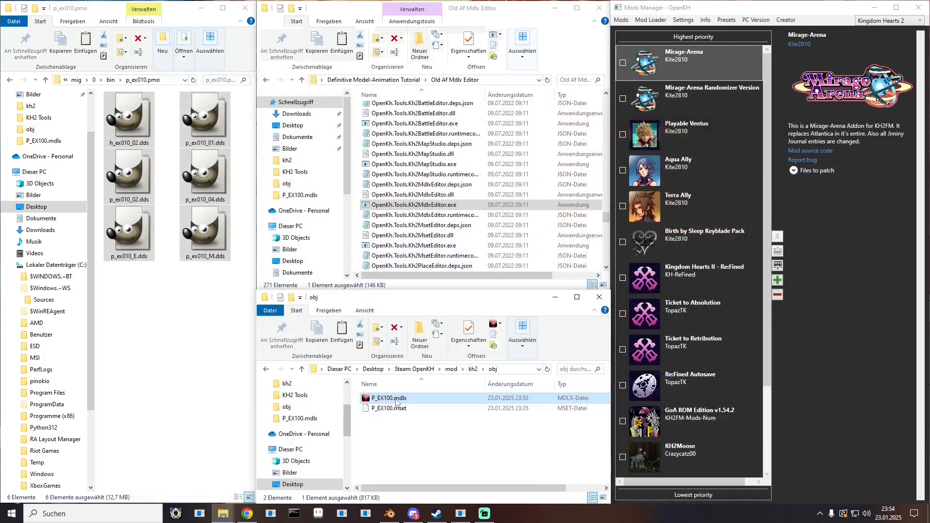
- Go to mod\kh2\remastered\obj and duplicate the P_EX100.mdlx texture folder as a backup
click(450, 369)
double_click(402, 412)
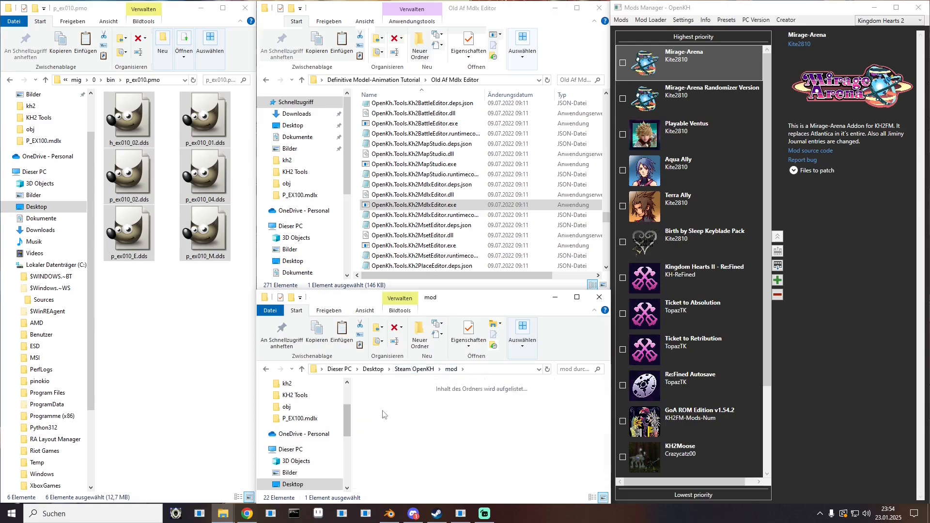
double_click(447, 409)
double_click(383, 407)
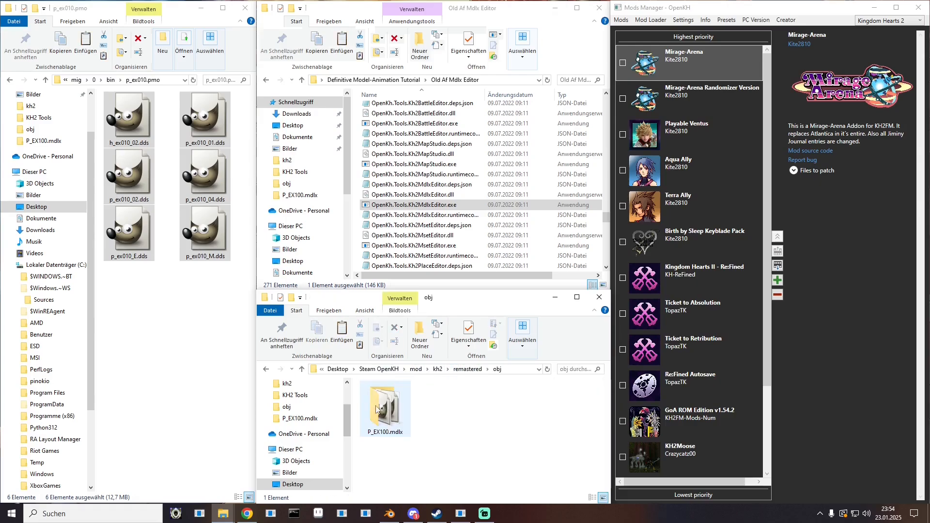
key(ctrl+c)
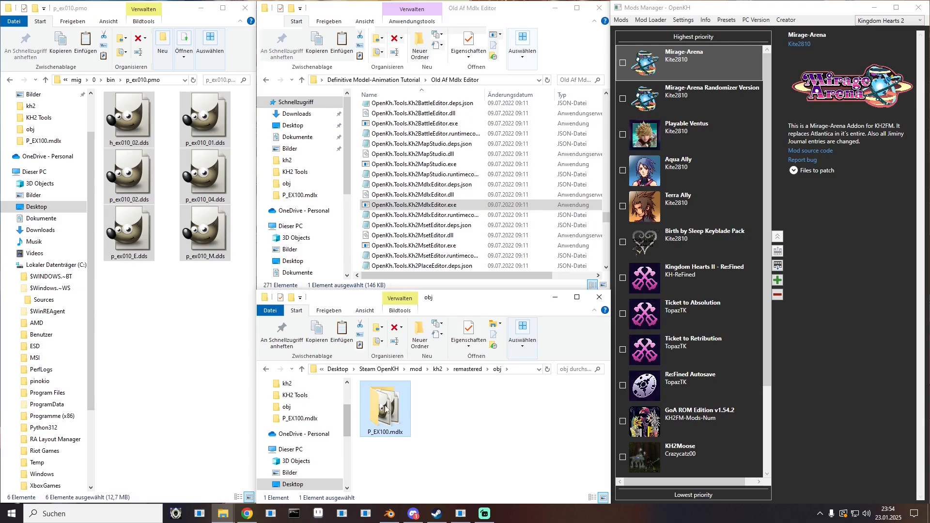
key(ctrl+v)
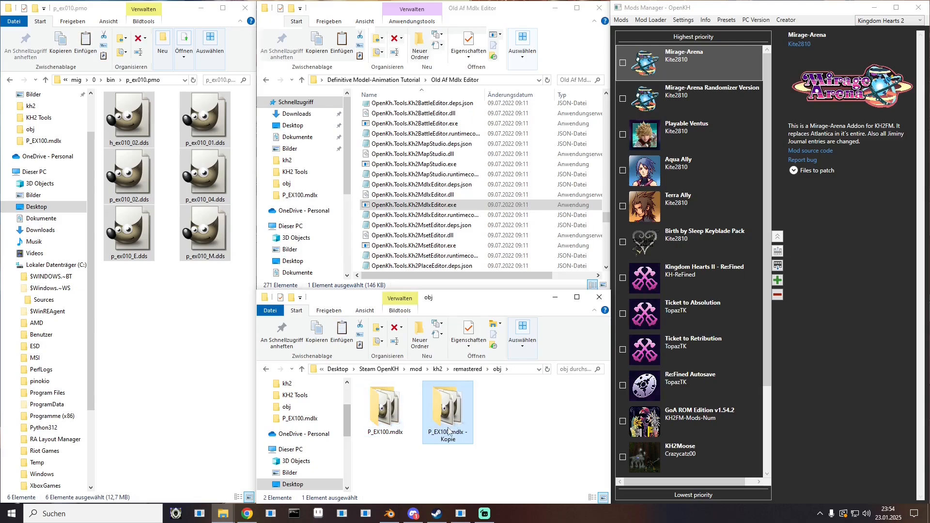
- Replace -0.dds to -4.dds in the original remastered P_EX100.mdlx folder with p_ex010_01, p_ex010_02, p_ex010_04, p_ex010_E and p_ex010_M.dds from the p_ex010.pmo folder
double_click(386, 410)
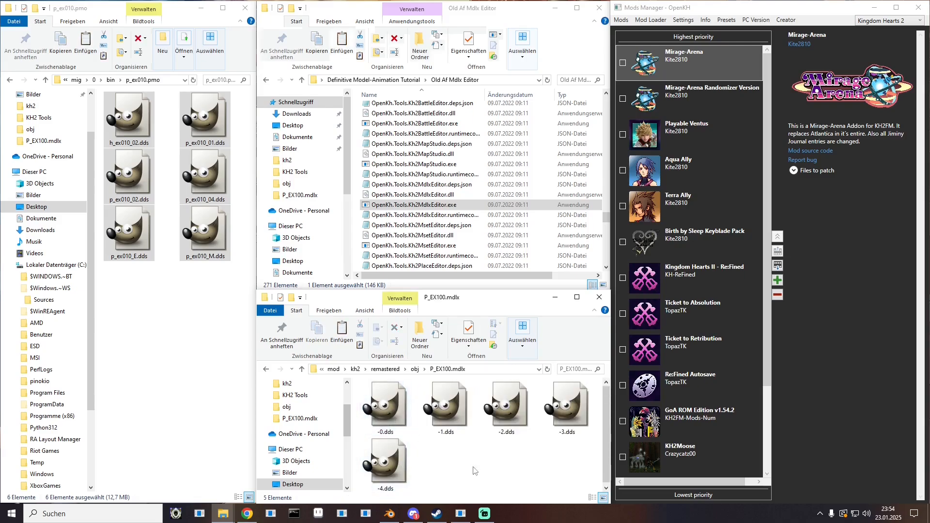
drag(577, 488, 397, 404)
key(Delete)
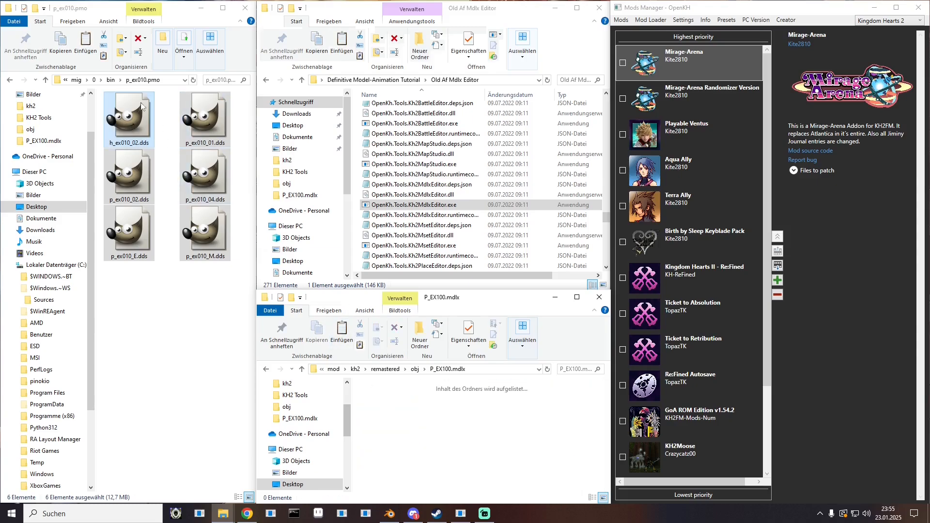
ctrl+click(124, 126)
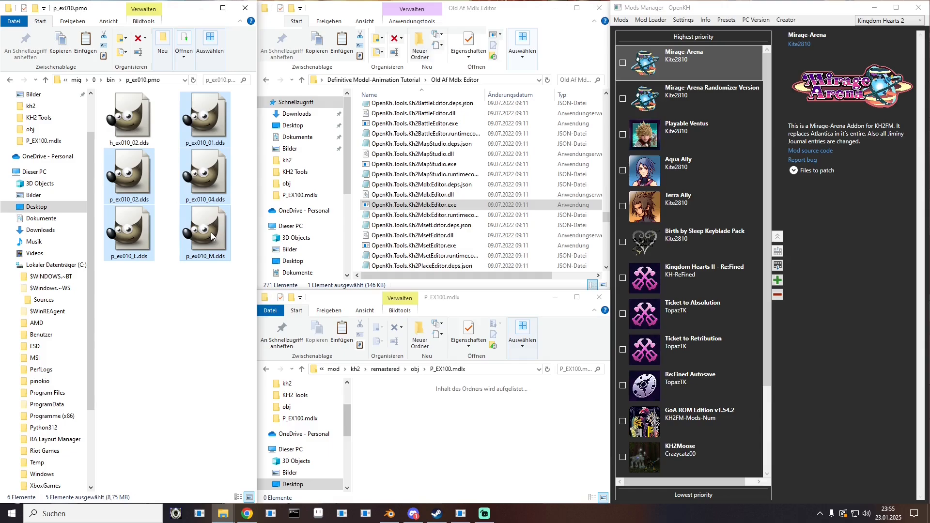
drag(211, 232, 451, 444)
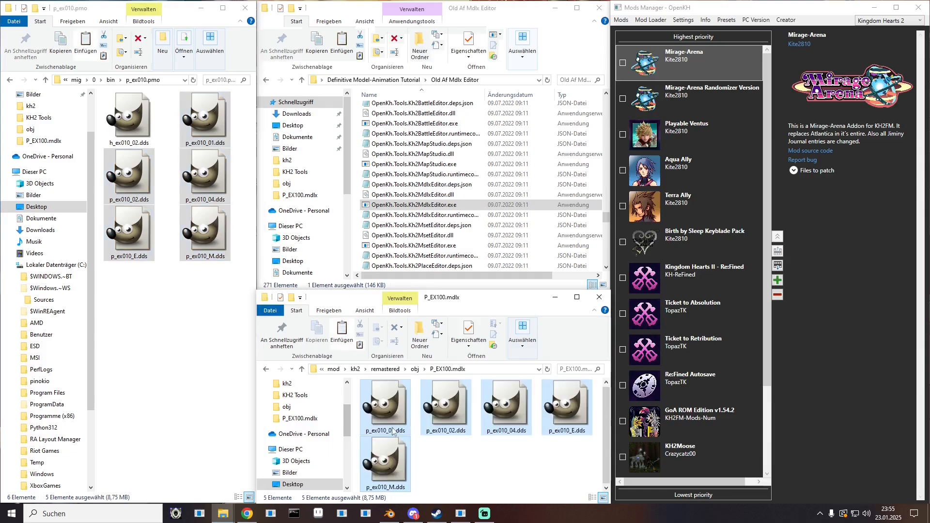
- Rename the p_ex010 textures 01, 02, 04, E and M as -0.dds to -4.dds, and rename their remastered P_EX100.mdlx folder gggP_EX100.mdlx
click(385, 434)
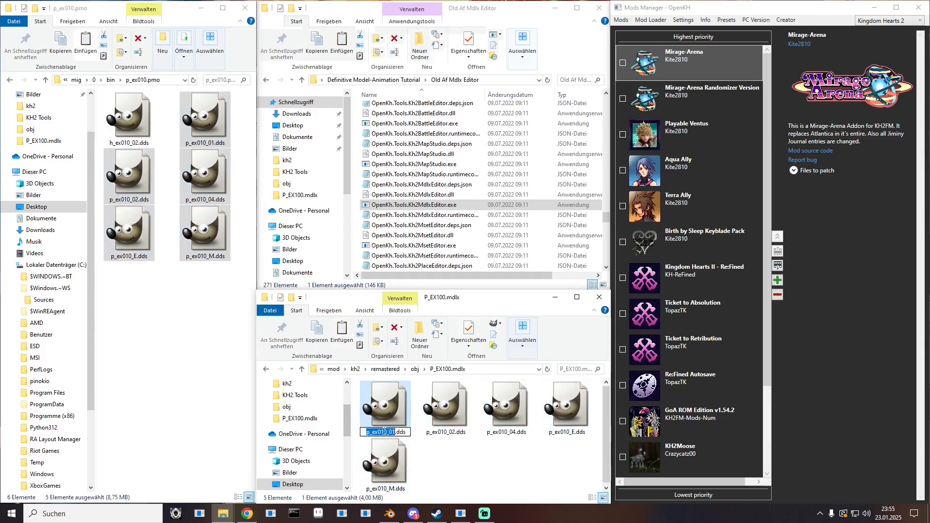
text(-1)
key(Return)
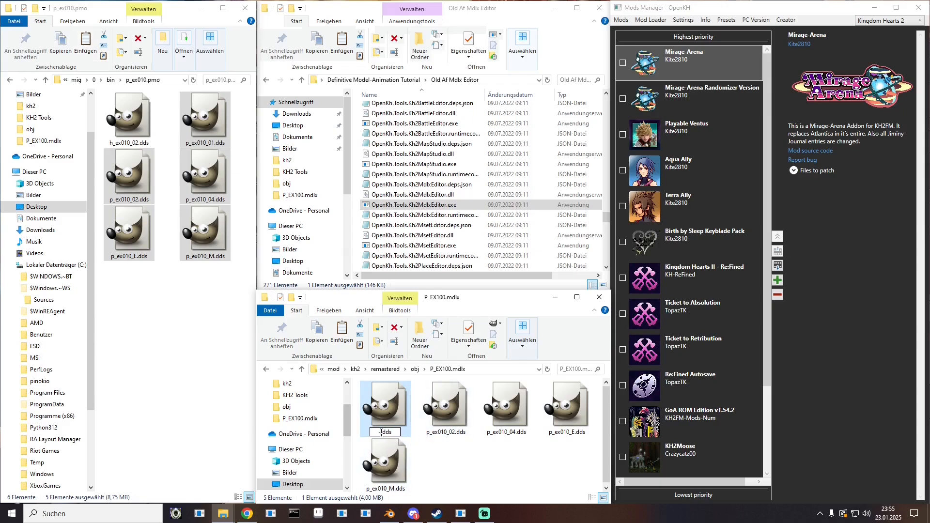
click(449, 437)
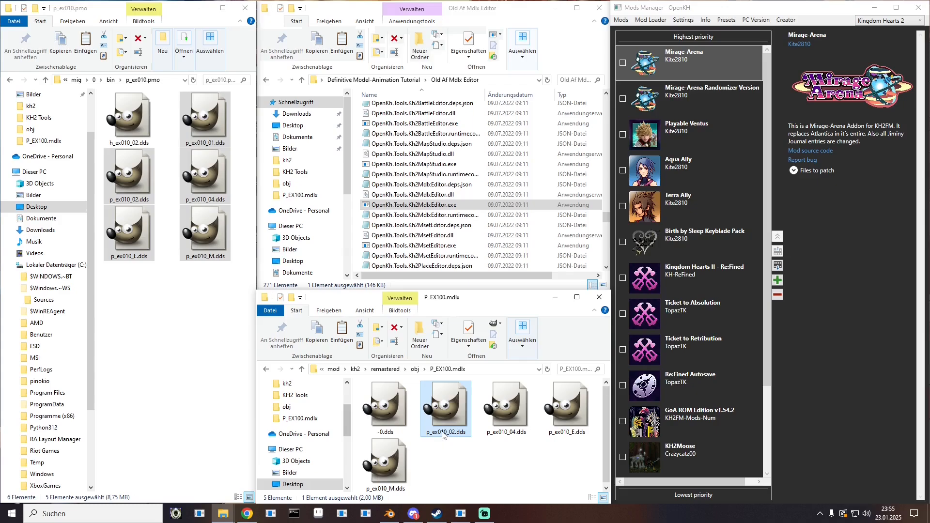
click(504, 434)
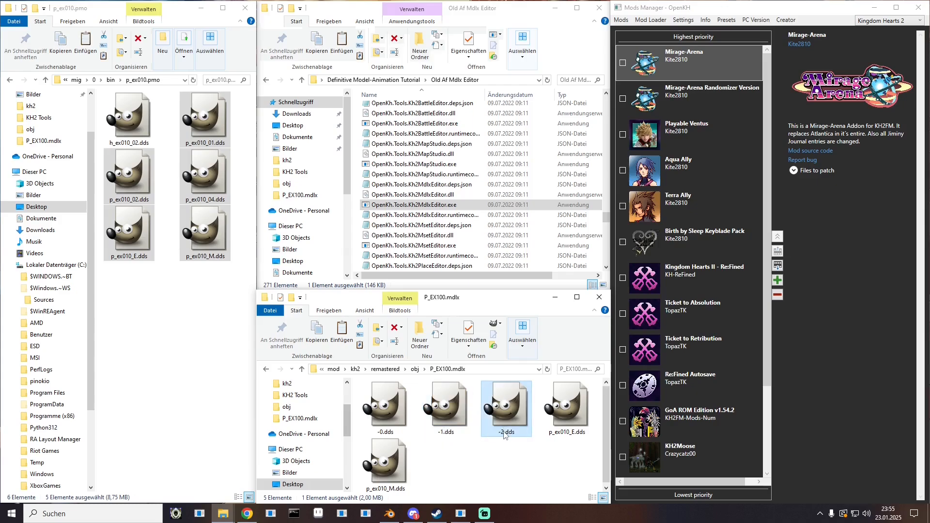
click(565, 437)
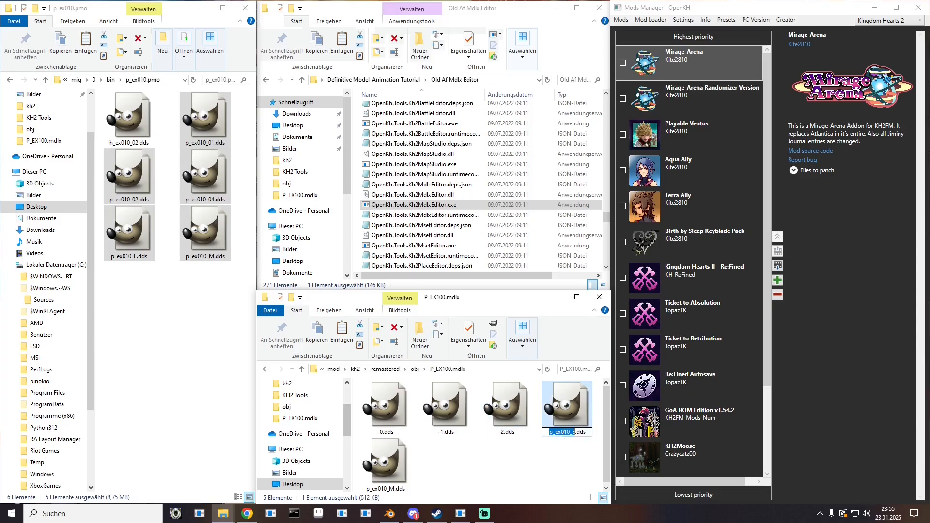
click(386, 487)
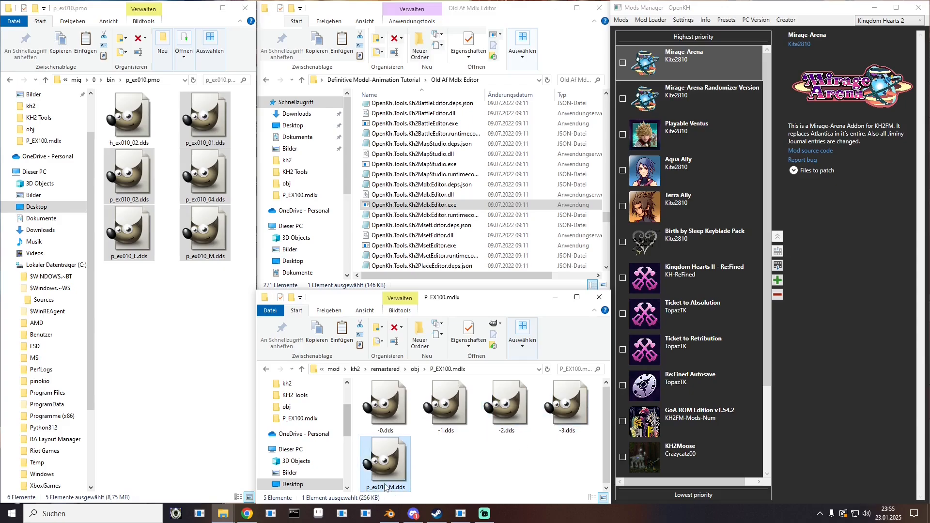
click(459, 467)
click(415, 371)
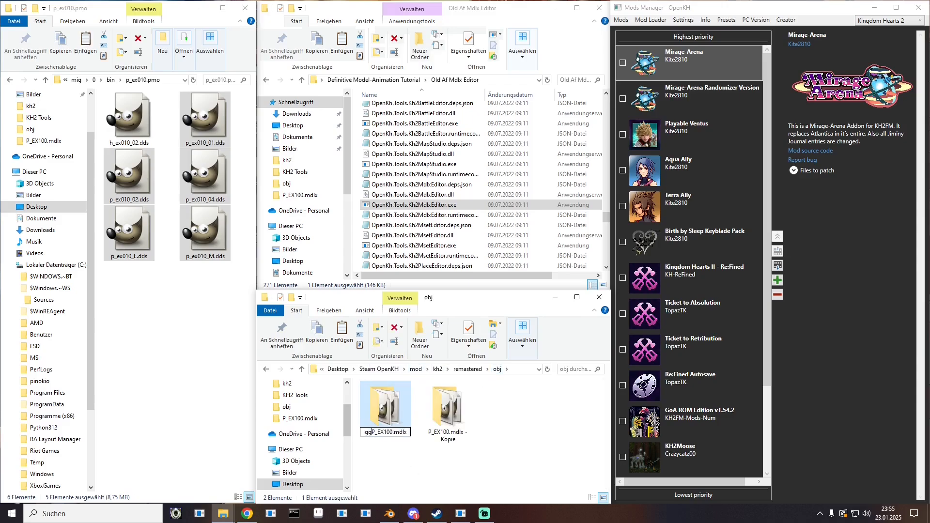
- Run Kingdom Hearts II from OpenKH Mods Manager without building, and load the Radiant Garden save in slot 89
click(650, 20)
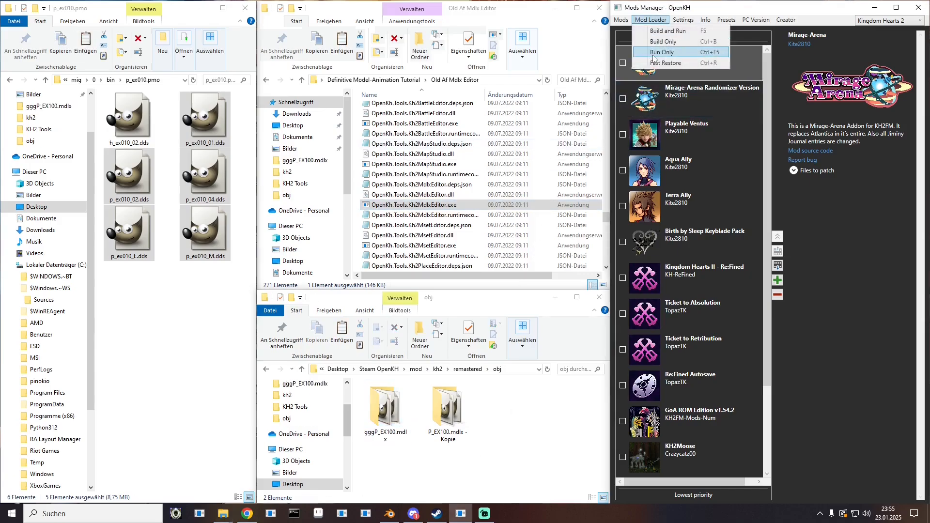
click(651, 52)
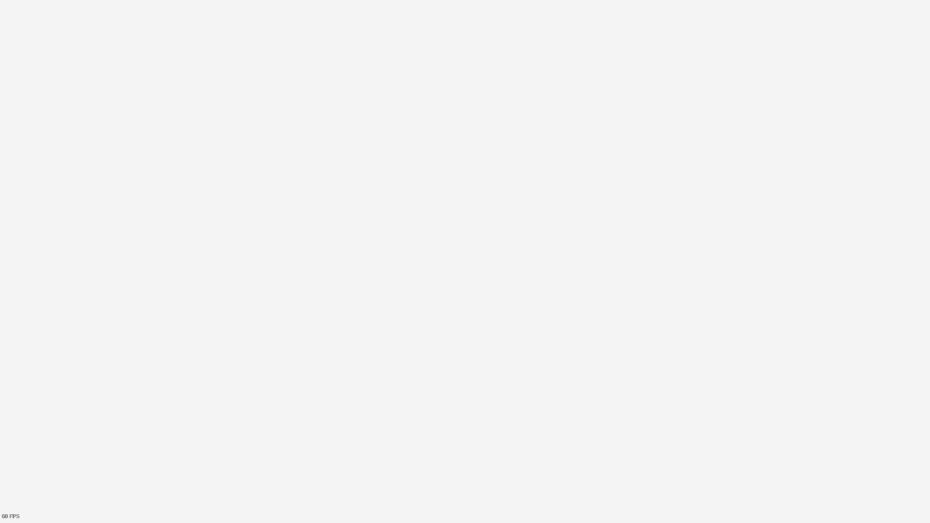
key(Down)
key(Return)
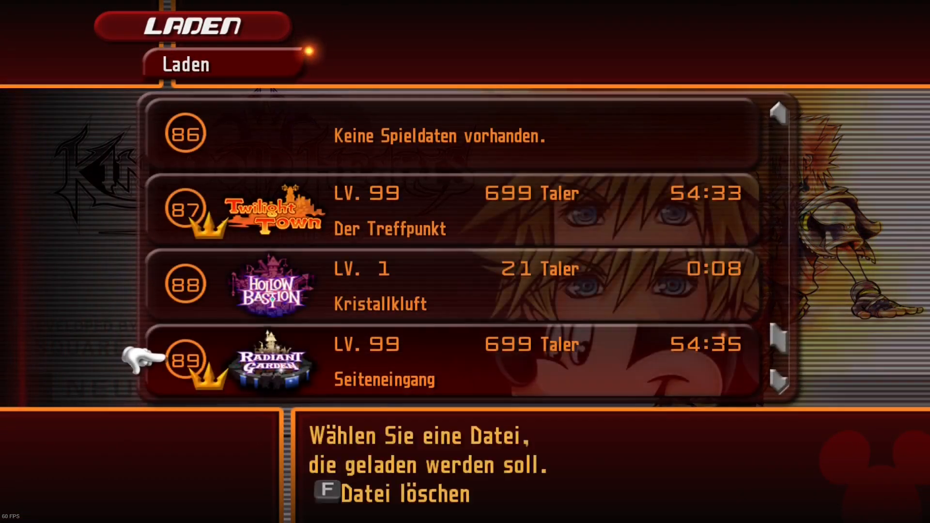
key(Return)
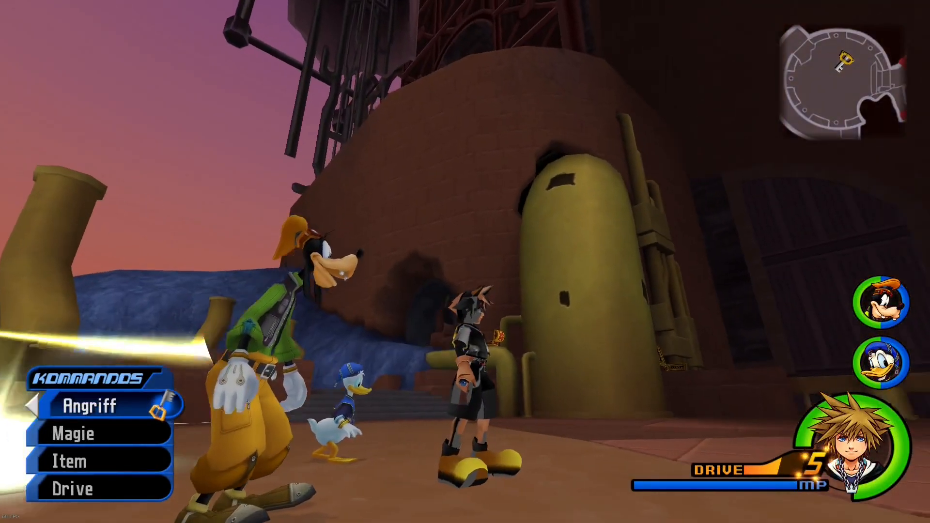
- Turn Sora around in-game to inspect his textures from several sides, and quit the game
key(s)
key(s)
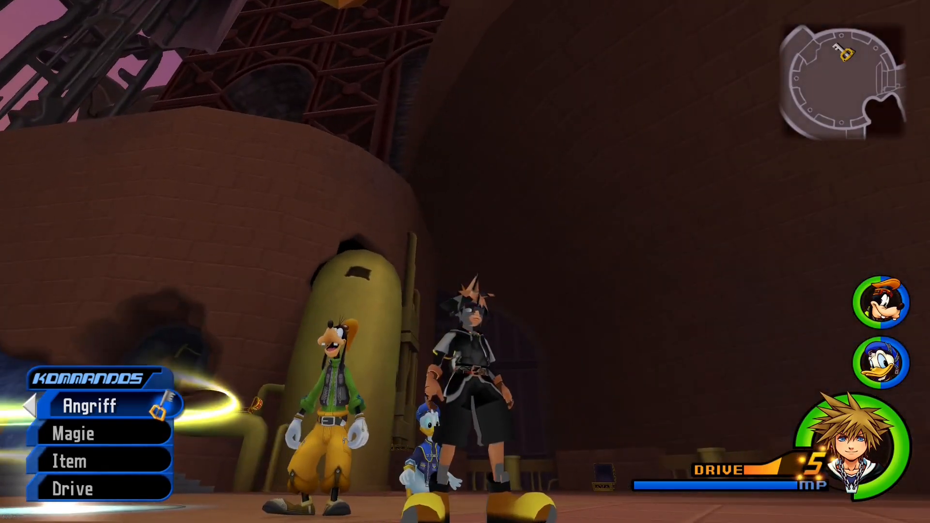
key(d)
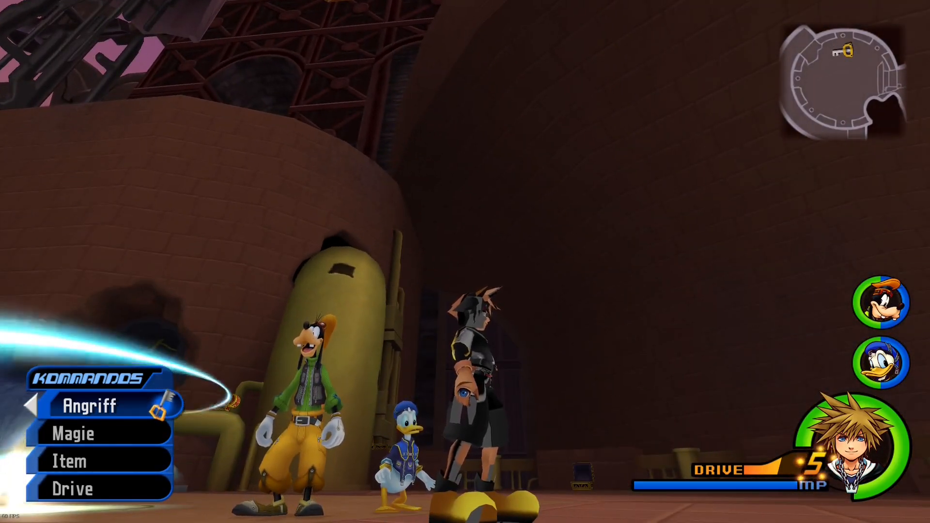
key(s)
key(Escape)
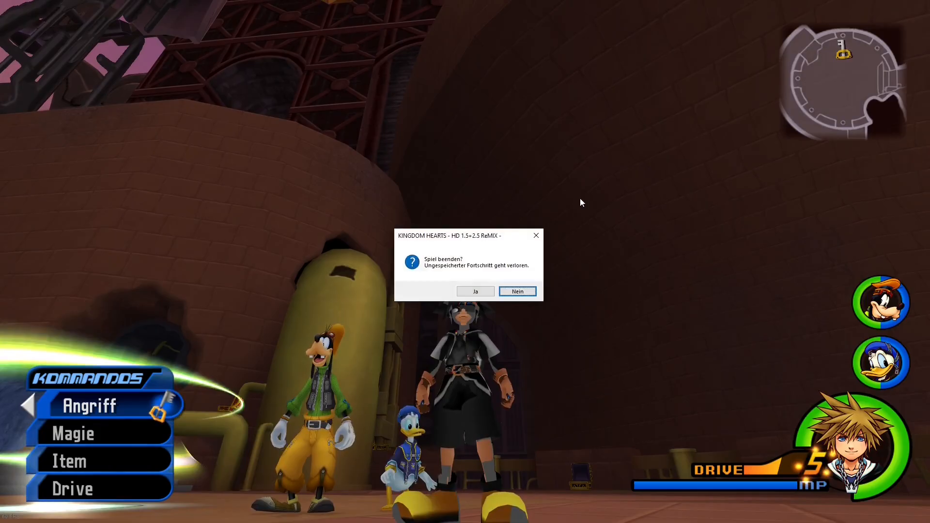
click(477, 291)
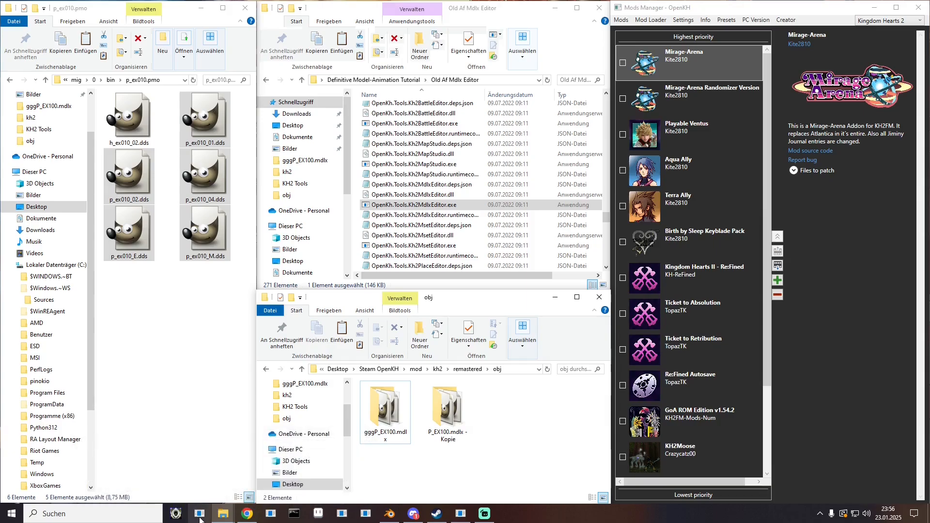
- Switch to KH2 Object Editor and load P_EX100.mdlx from the mod\kh2\obj folder
click(200, 515)
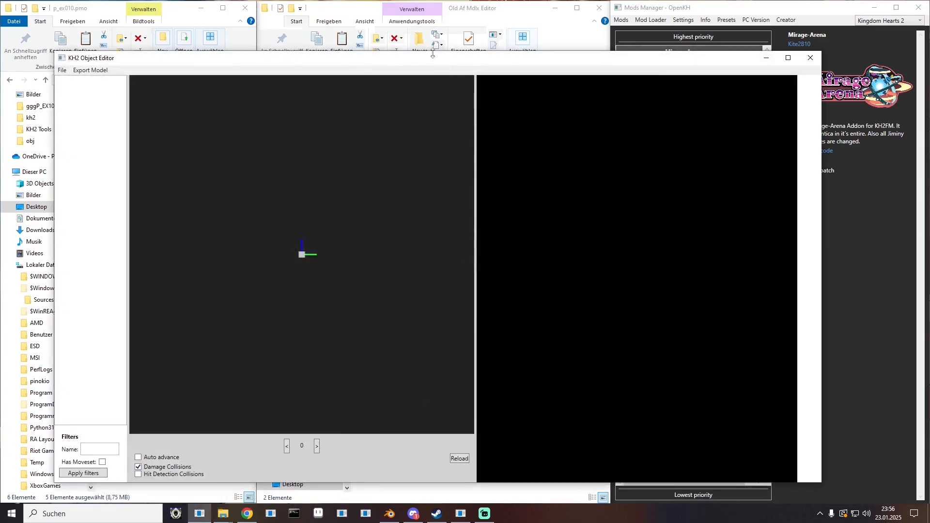
drag(488, 63, 751, 49)
click(384, 409)
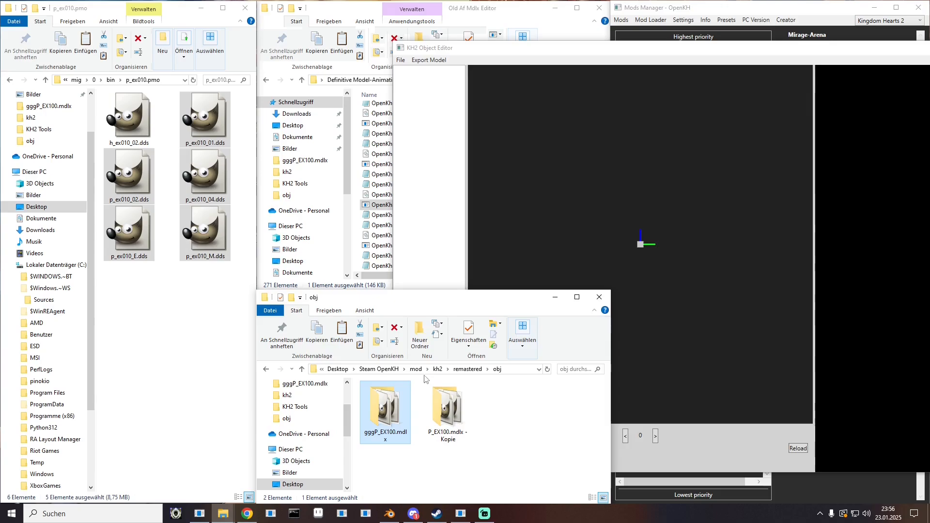
click(446, 407)
double_click(385, 410)
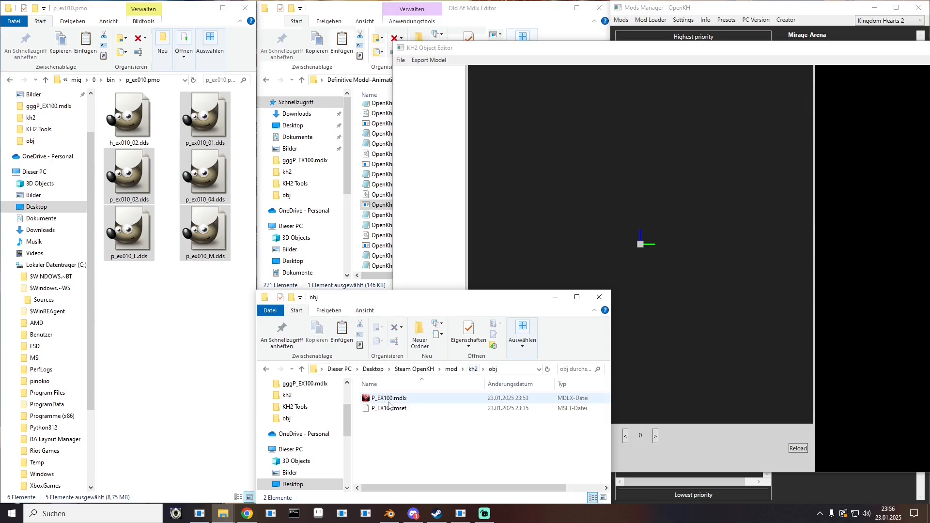
drag(385, 397, 692, 109)
drag(663, 52, 386, 49)
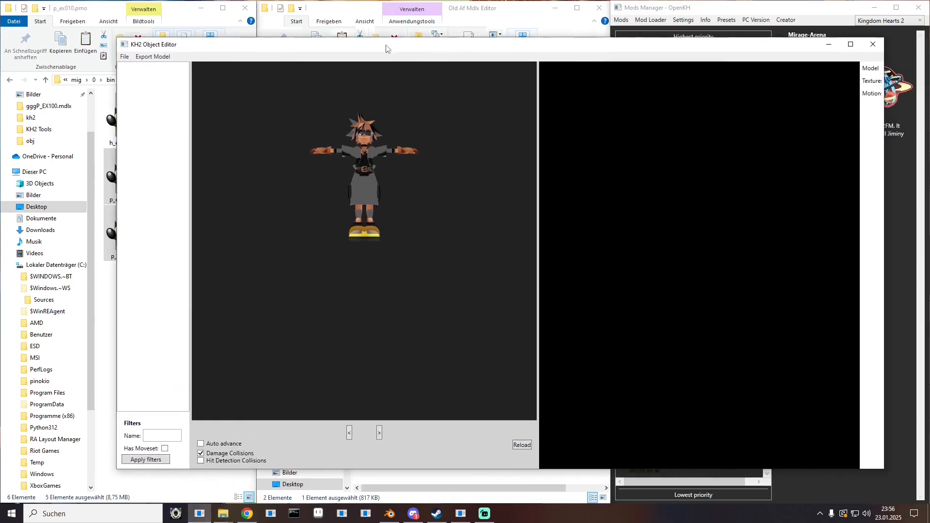
- Try moving Texture 0 one place down in P_EX100.mdlx's texture list, check the resulting texture order, and close the editor
click(867, 80)
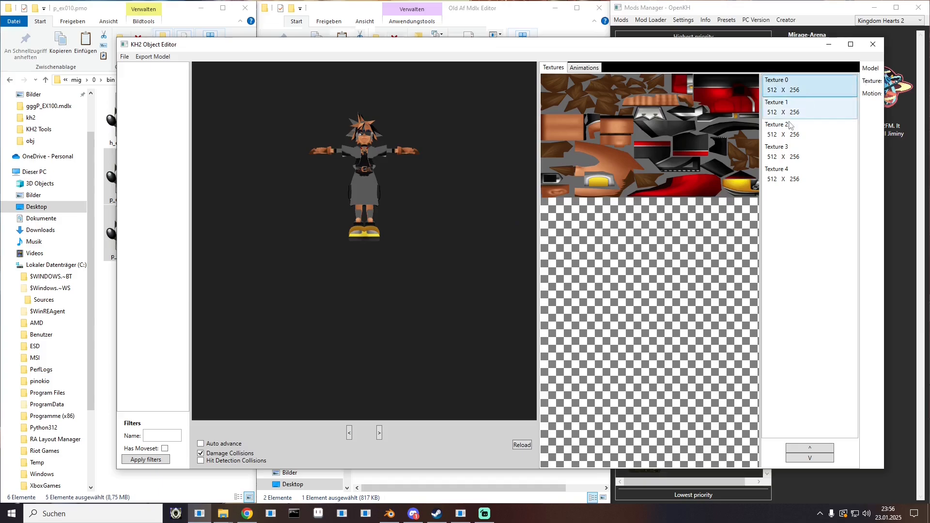
click(799, 461)
click(782, 86)
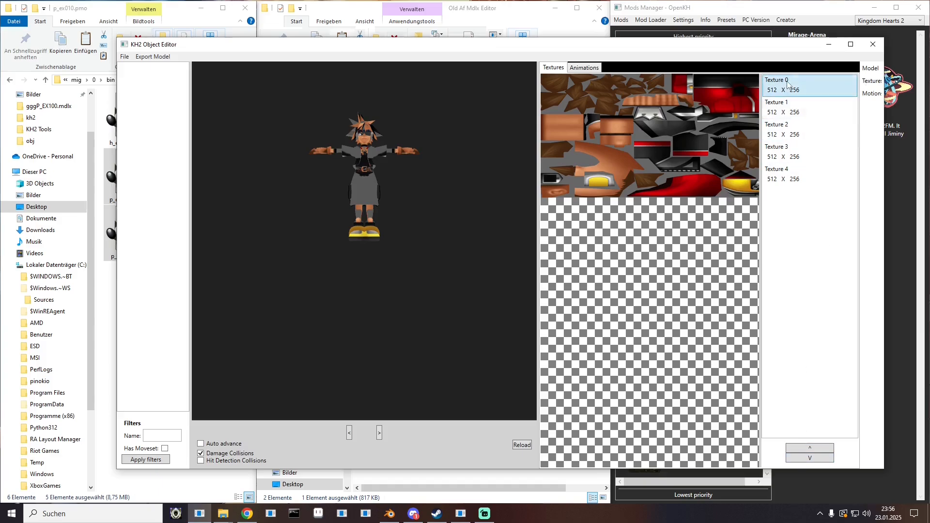
click(809, 157)
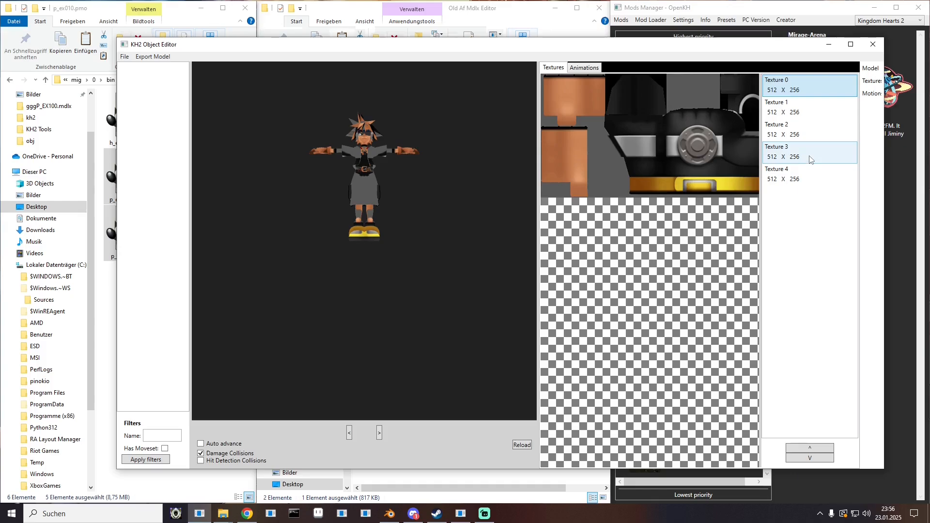
click(799, 452)
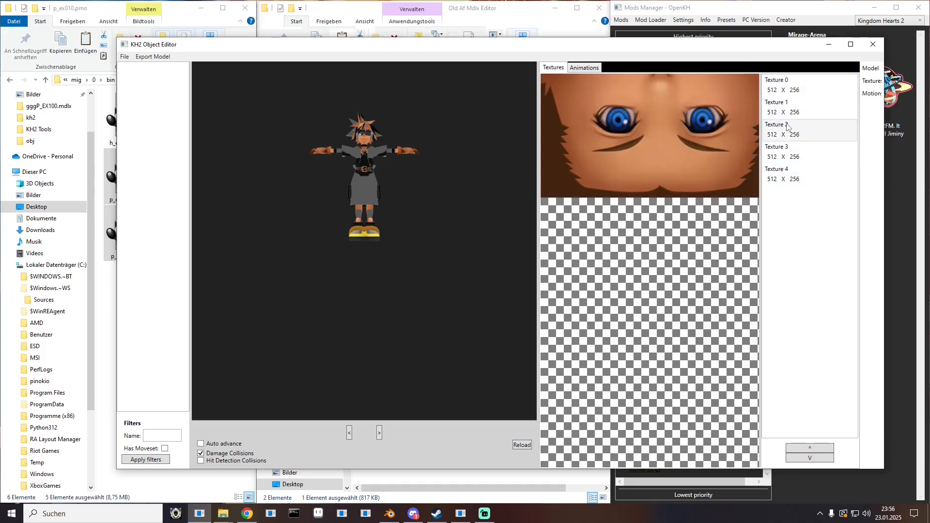
click(787, 124)
click(800, 104)
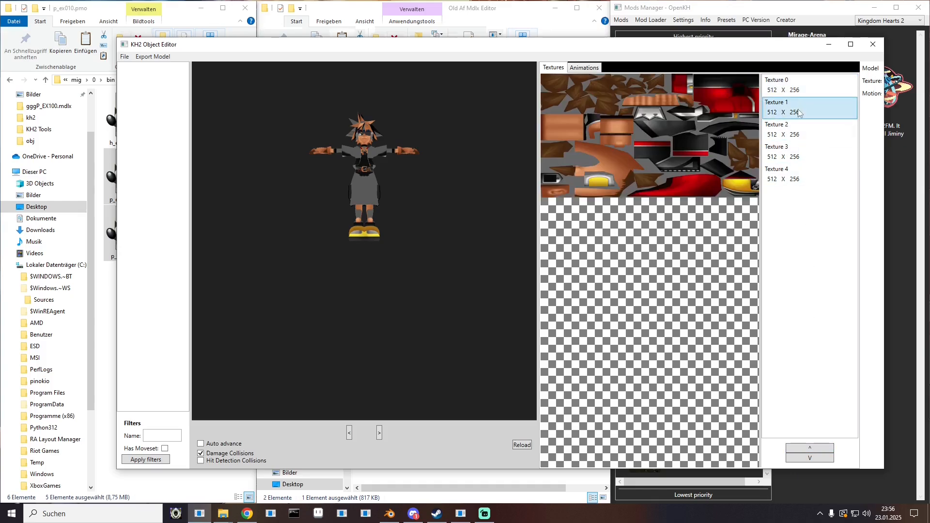
click(810, 154)
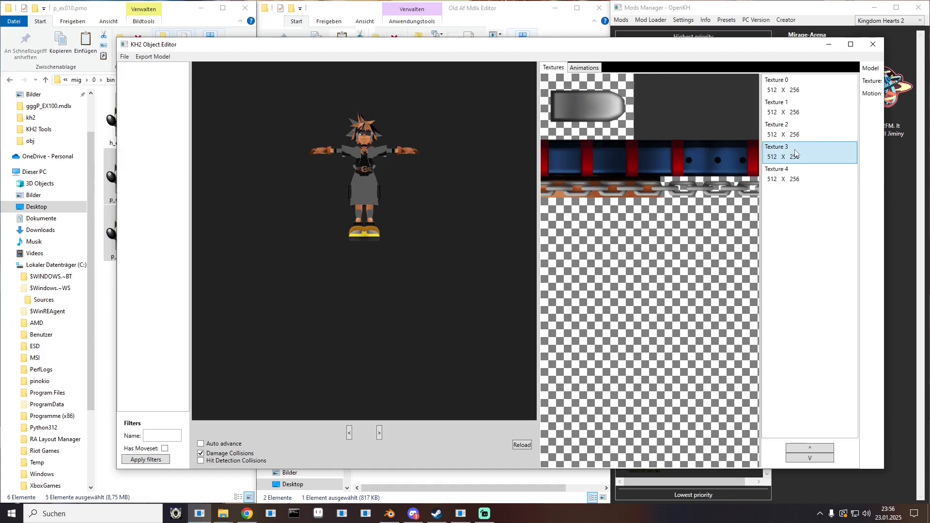
click(787, 84)
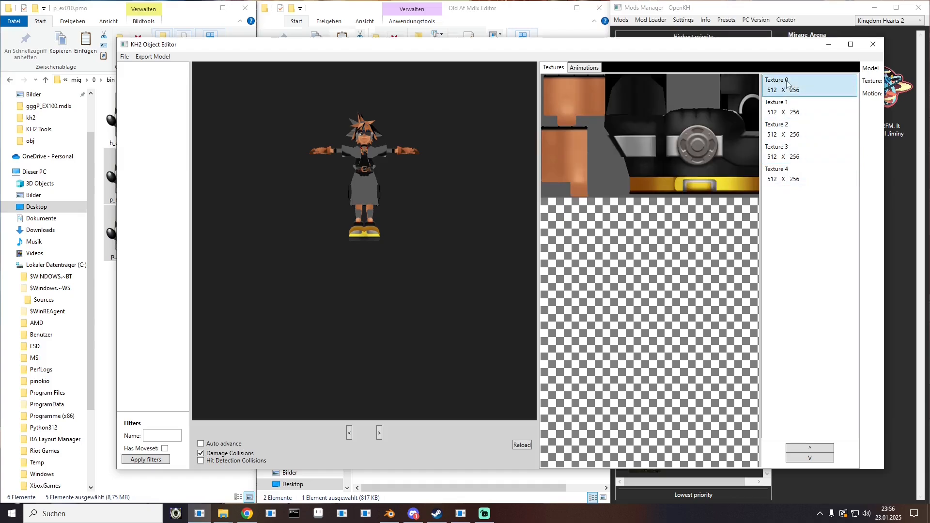
click(875, 43)
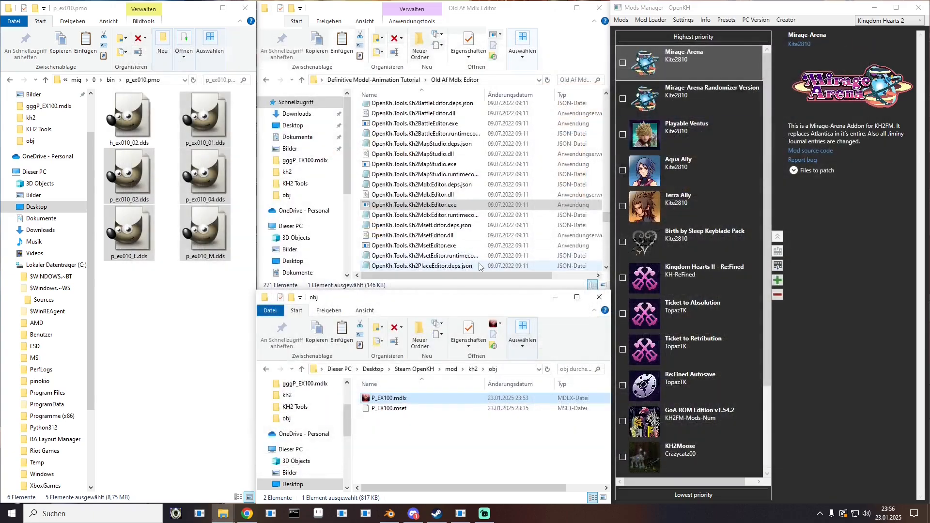
- Go to KH2 Tools\Soraikos old Mdlx Builder in the tutorial folder and check the p_ex010 PNG textures there
click(371, 80)
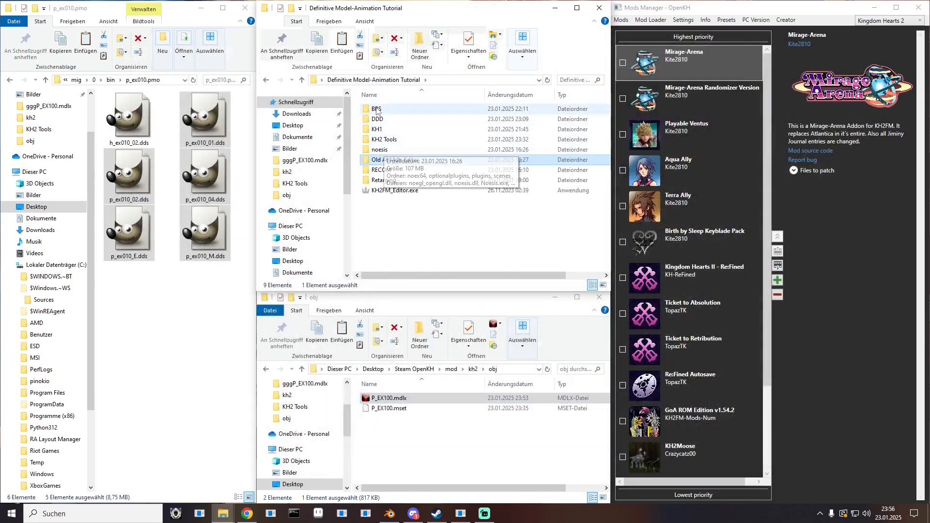
double_click(383, 140)
double_click(390, 119)
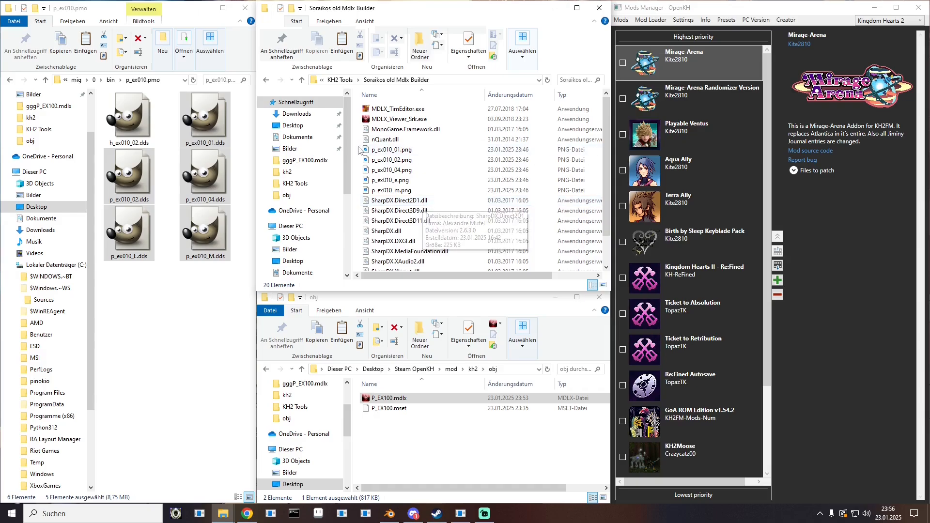
drag(359, 146, 390, 190)
scroll(392, 189, down, 2)
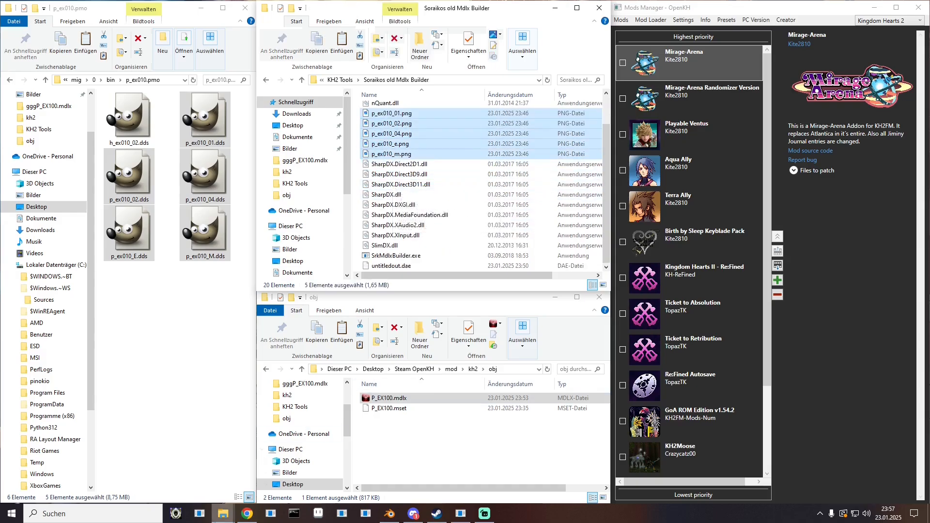
- Preview untitledout.dae in Noesis, rotate the model to check its textures, and close the viewer
click(176, 516)
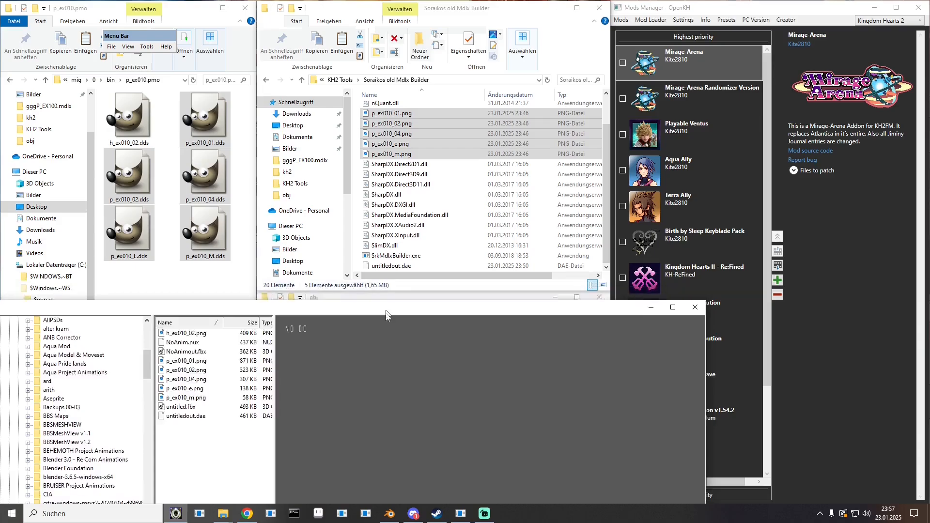
drag(387, 316, 404, 342)
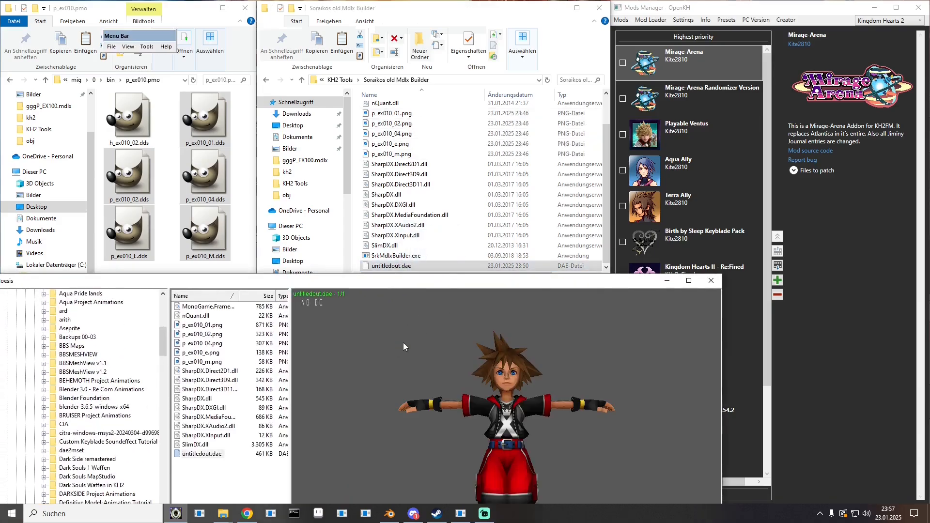
drag(463, 365, 422, 366)
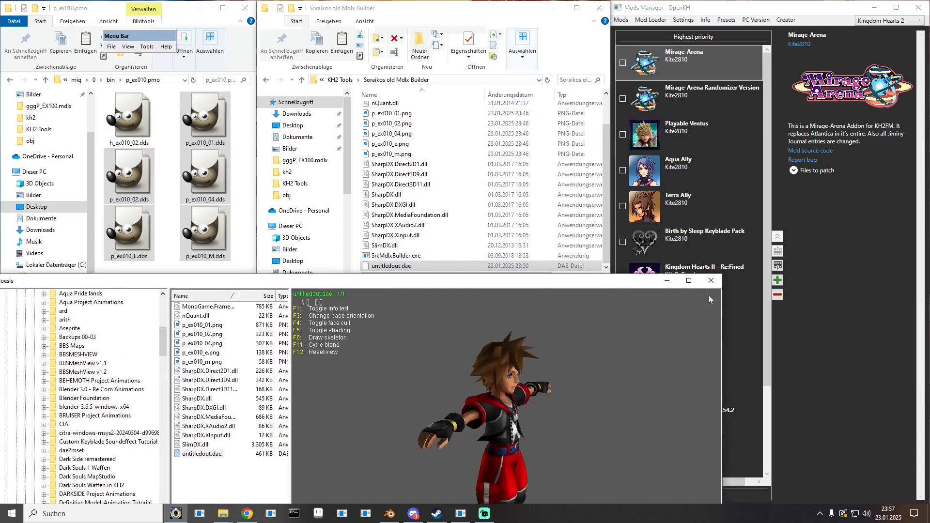
click(710, 281)
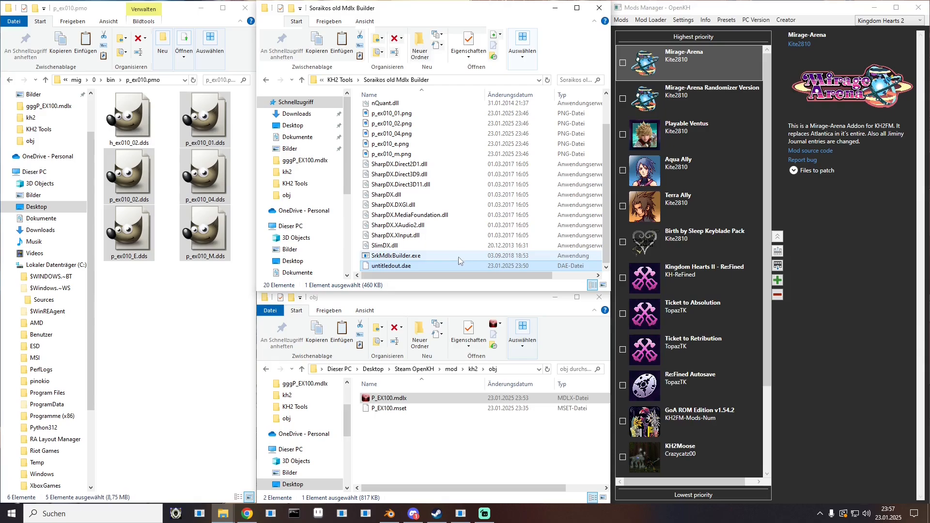
- Convert untitledout.dae to MDLX in SrkMdlxBuilder with No strips and Parse bone names enabled, closing the preview and builder windows
scroll(418, 255, up, 1)
scroll(404, 254, down, 1)
double_click(393, 257)
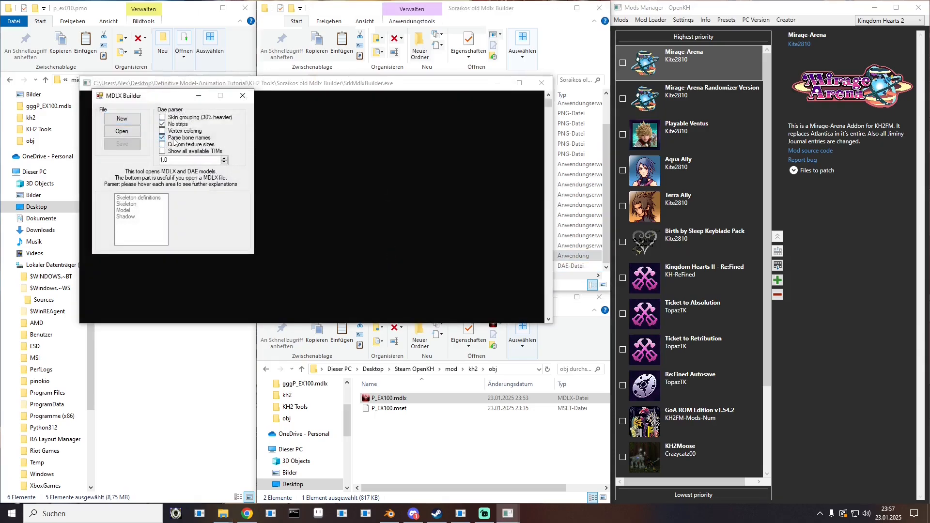
click(175, 141)
drag(352, 86, 378, 340)
drag(391, 266, 129, 136)
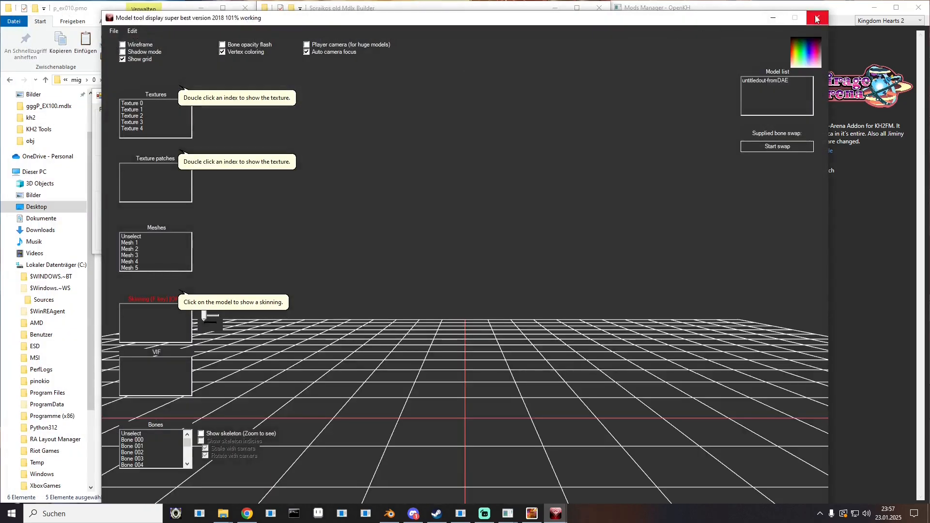
click(818, 19)
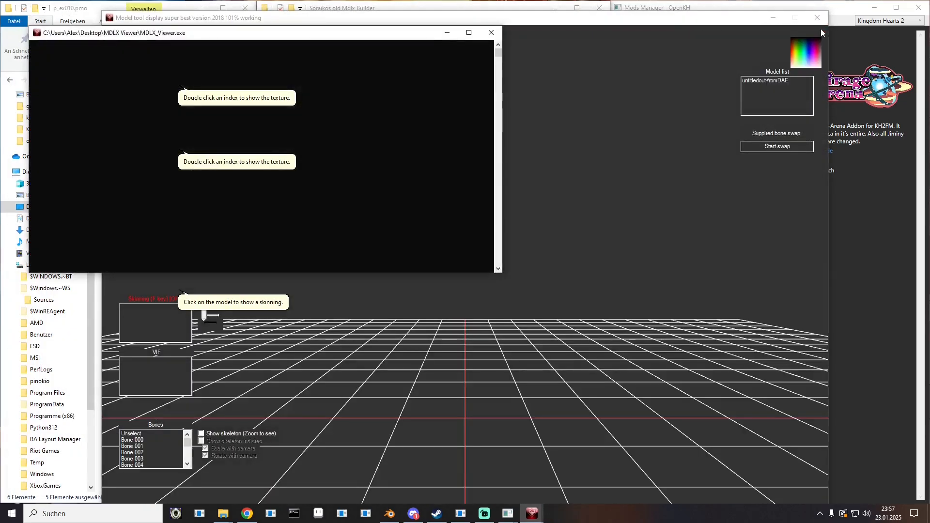
click(815, 16)
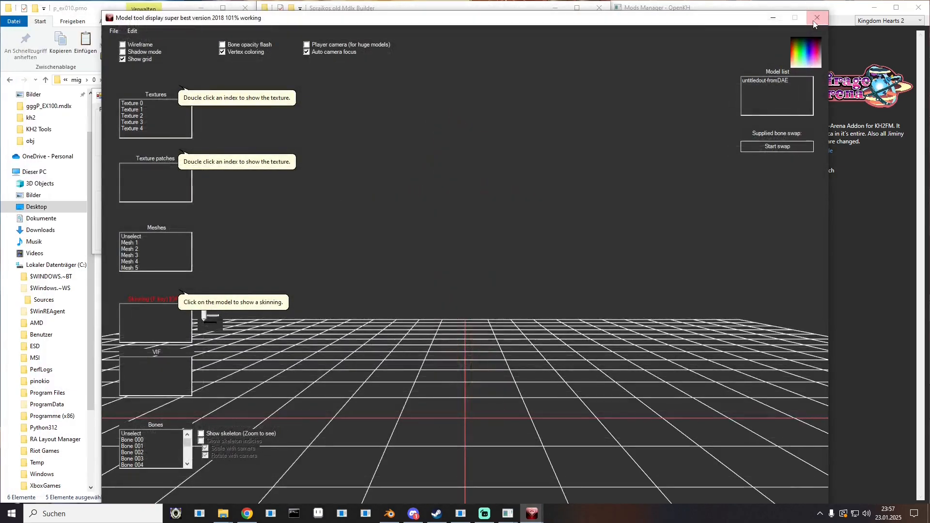
click(243, 96)
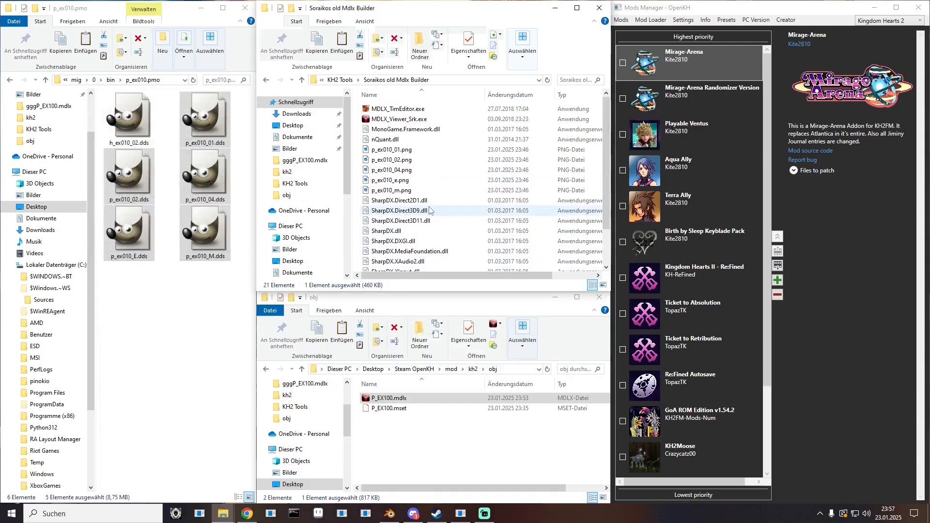
- Replace P_EX100.mdlx in the mod's kh2\obj folder with the newly built untitledout-fromDAE.mdlx, renamed as P_EX100.mdlx
scroll(382, 136, down, 3)
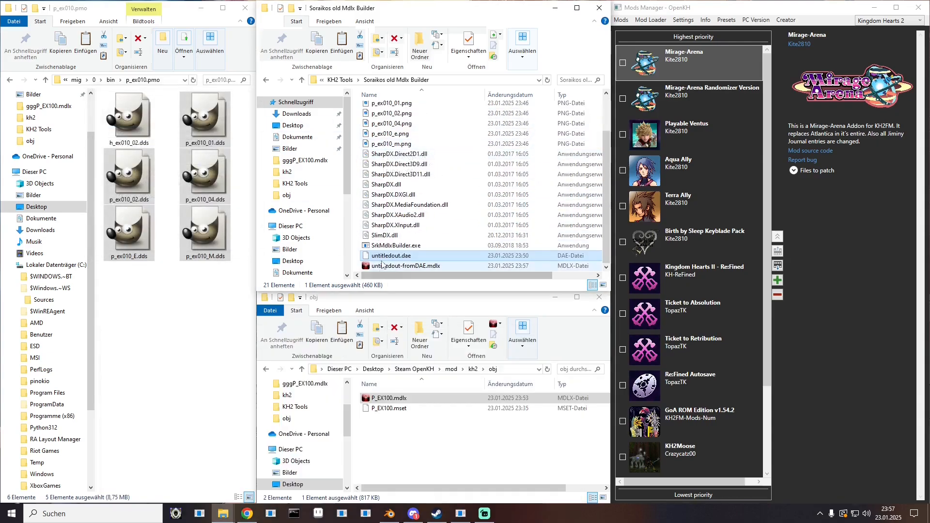
drag(406, 265, 404, 410)
click(384, 399)
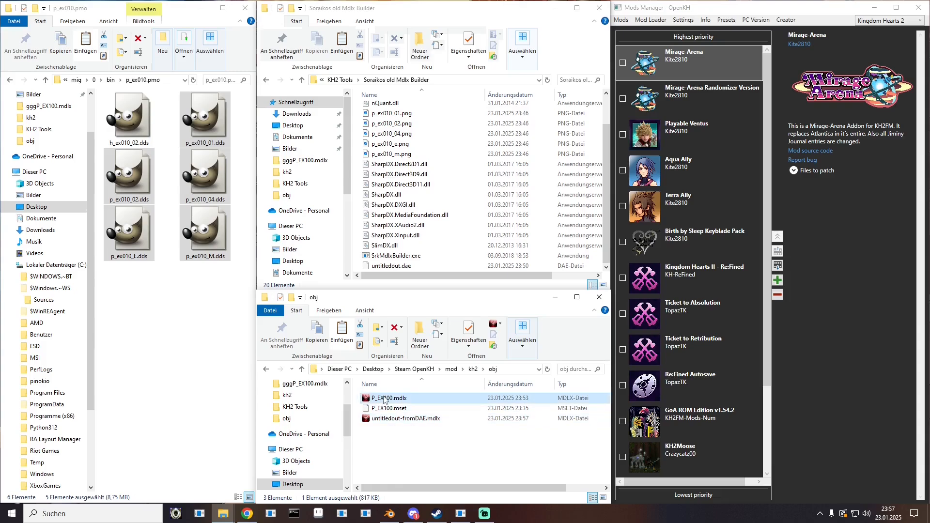
key(Delete)
click(384, 410)
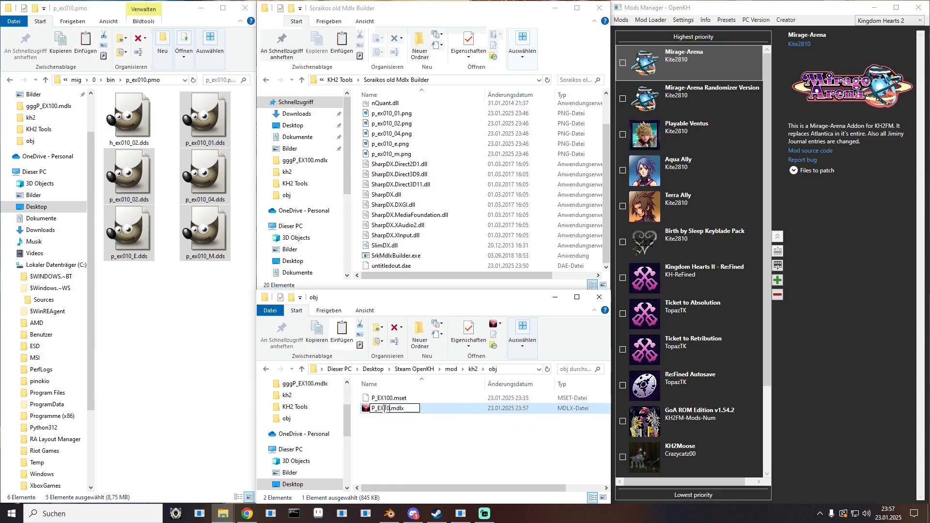
key(Return)
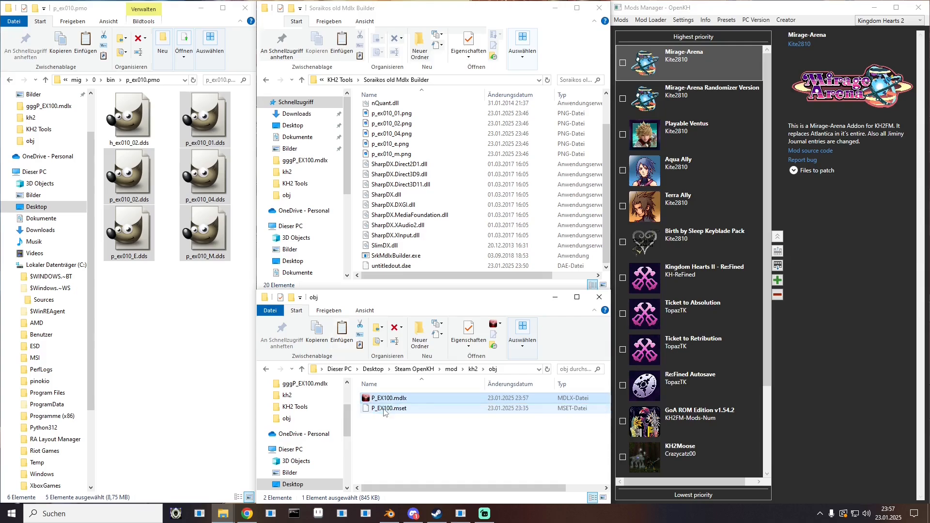
- In mod\kh2\remastered\obj, rename the P_EX100.mdlx folder as aaaP_EX100.mdlx
click(470, 370)
double_click(447, 409)
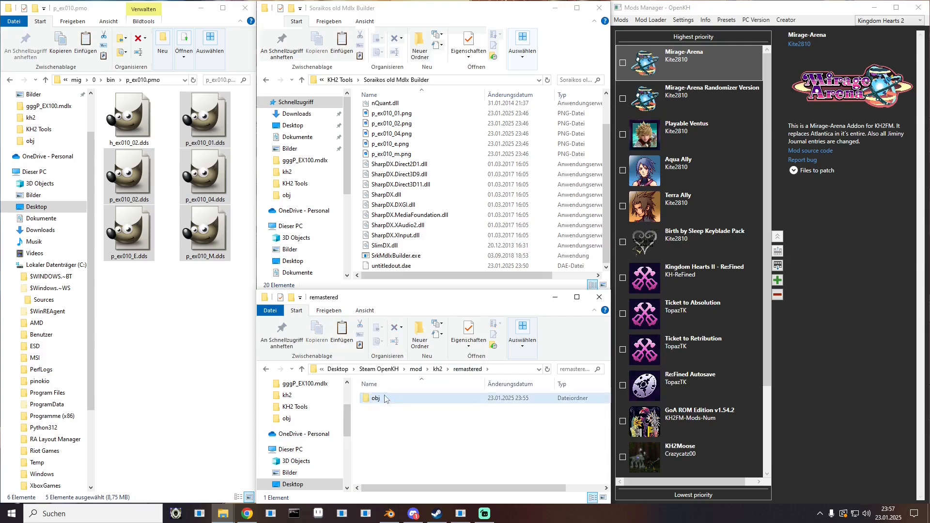
double_click(374, 400)
click(453, 439)
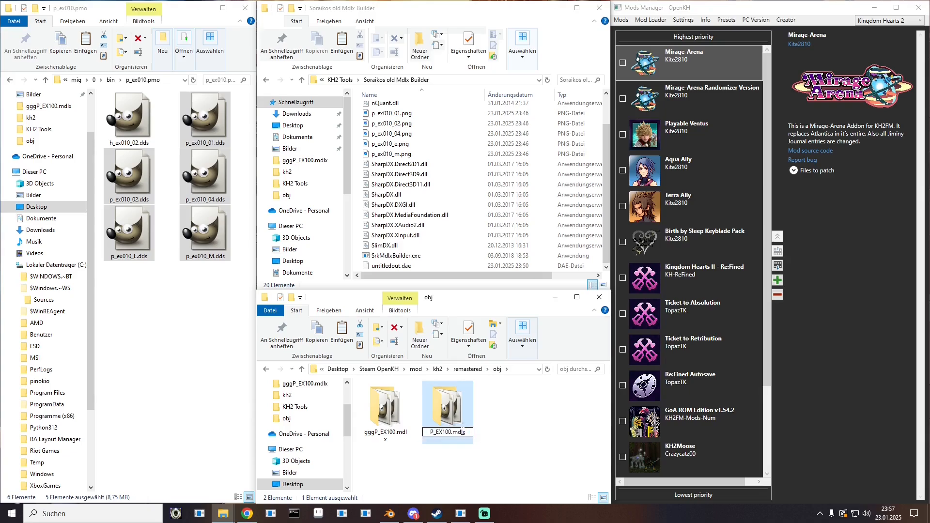
text(aaa)
key(Return)
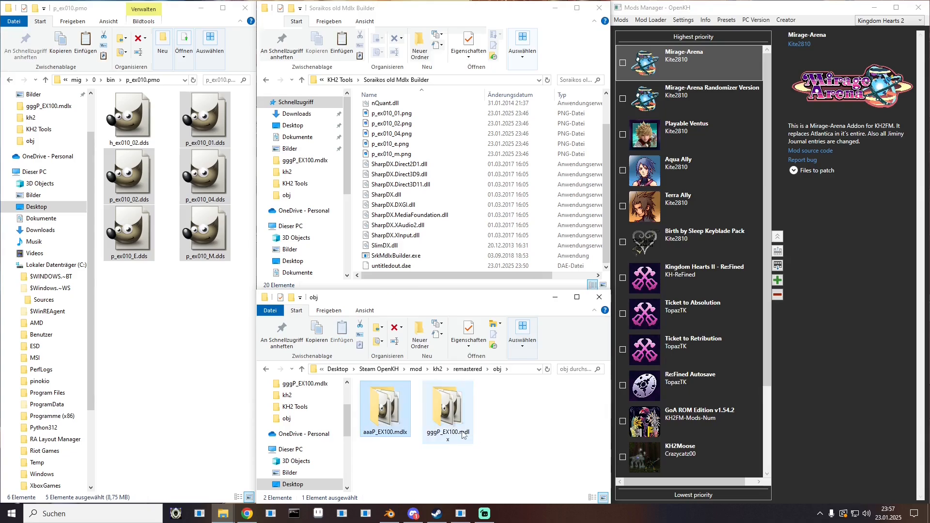
- Build and run the mods from OpenKH Mods Manager and load a saved game in Kingdom Hearts 2
click(651, 20)
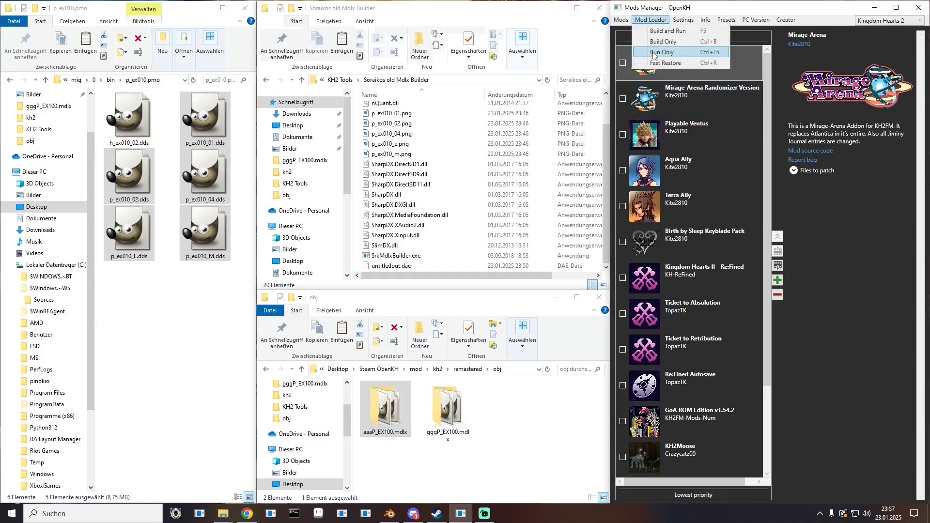
click(655, 31)
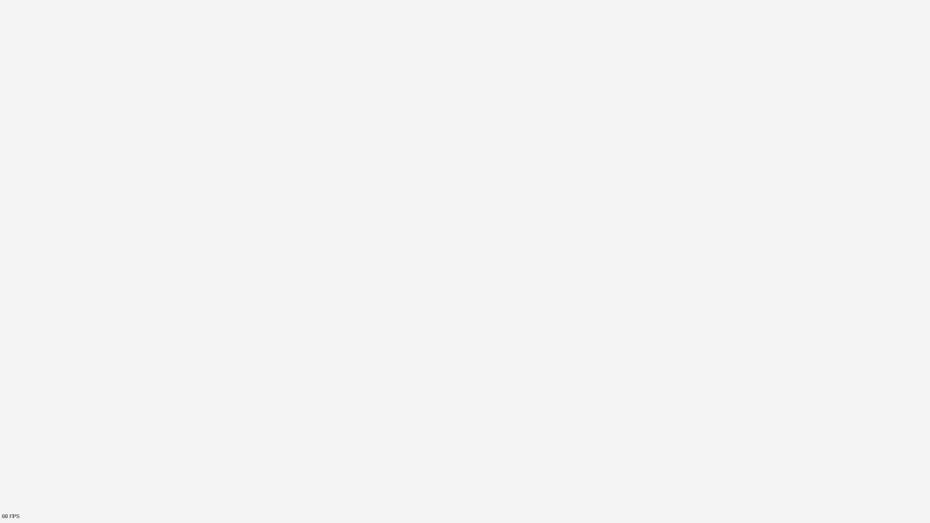
key(Down)
key(Down)
key(Up)
key(Return)
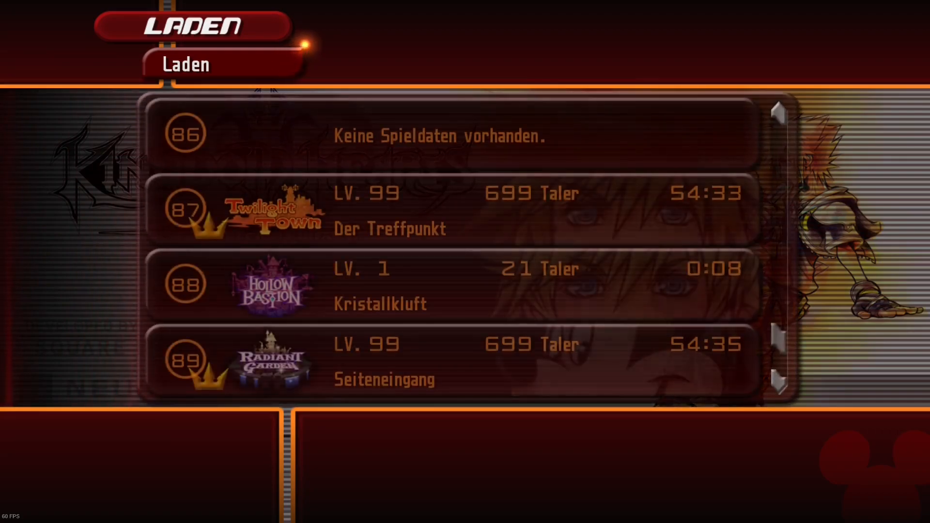
key(Return)
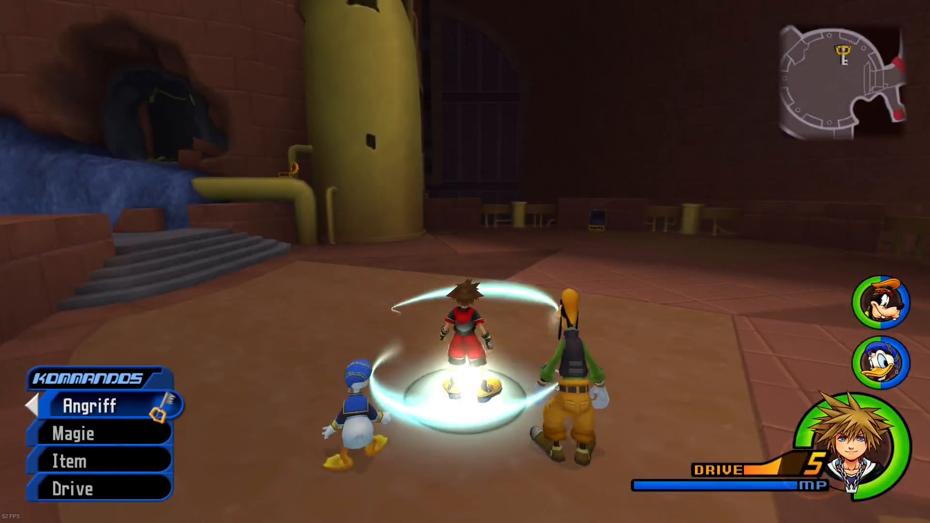
- Walk Sora around and rotate the camera to inspect his model's textures in the game
key(s)
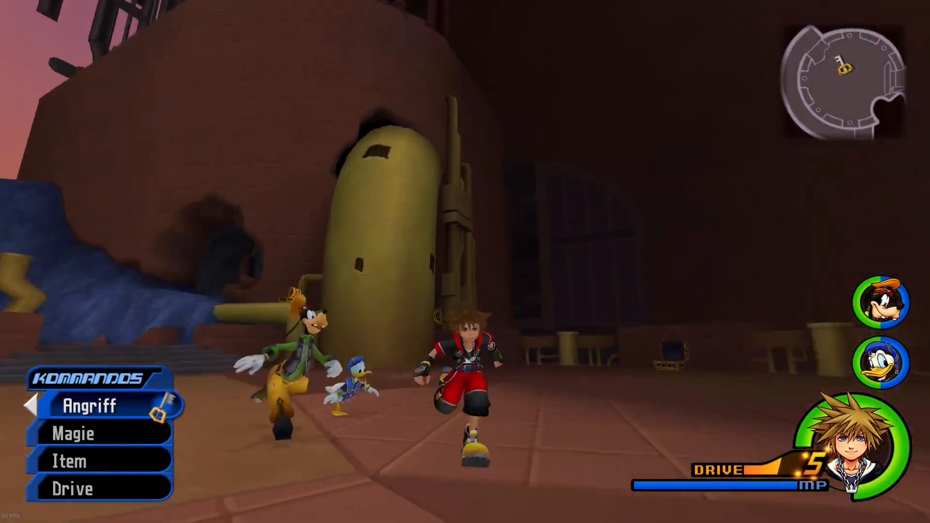
key(Up)
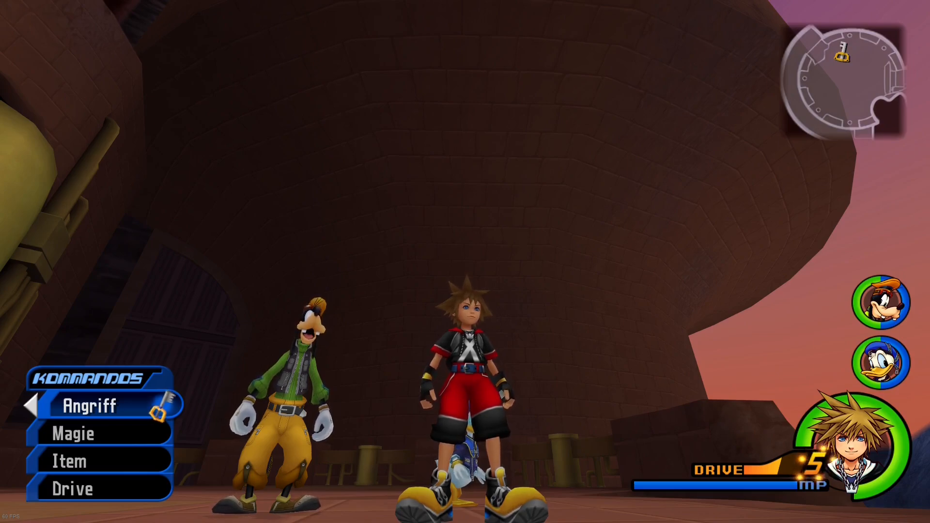
key(Left)
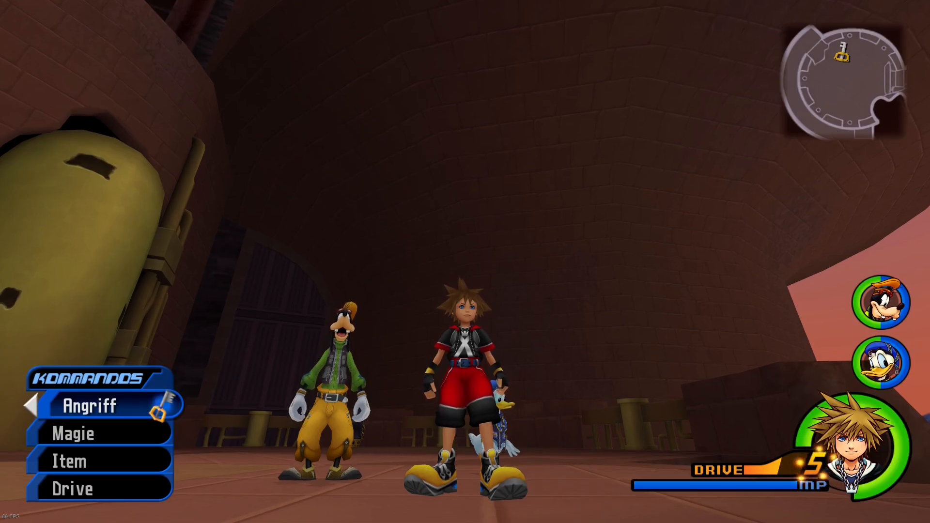
key(w)
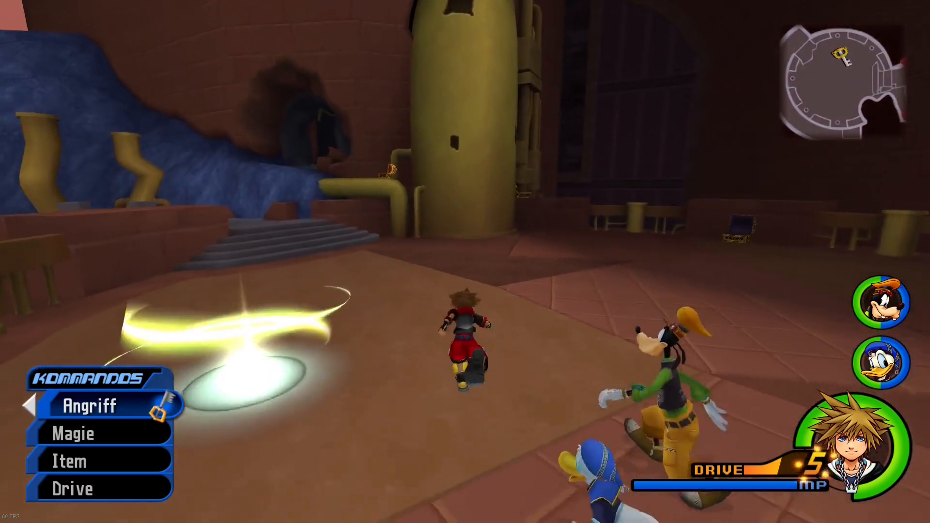
key(Left)
key(s)
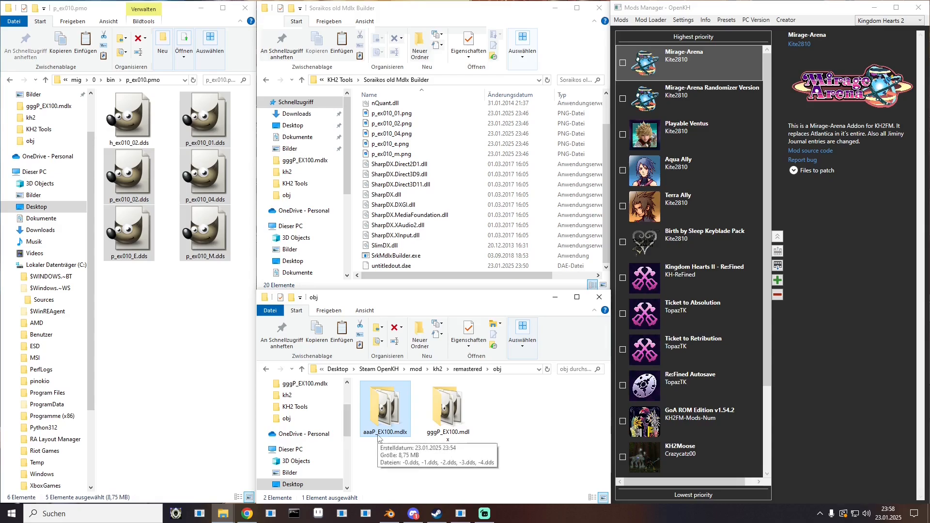
- Move the aaaP_EX100.mdlx folder into p_ex010.pmo and rename the gggP_EX100.mdlx folder as P_EX100.mdlx
drag(380, 436, 194, 339)
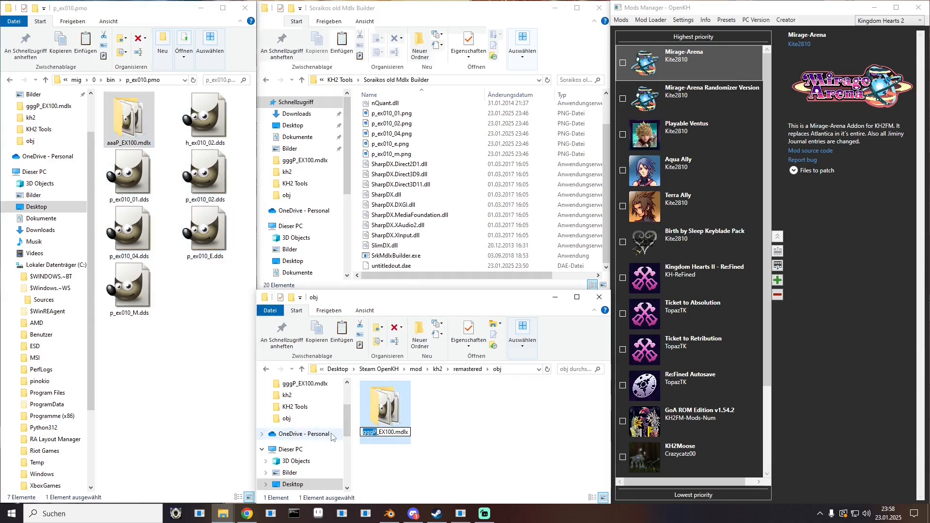
key(Return)
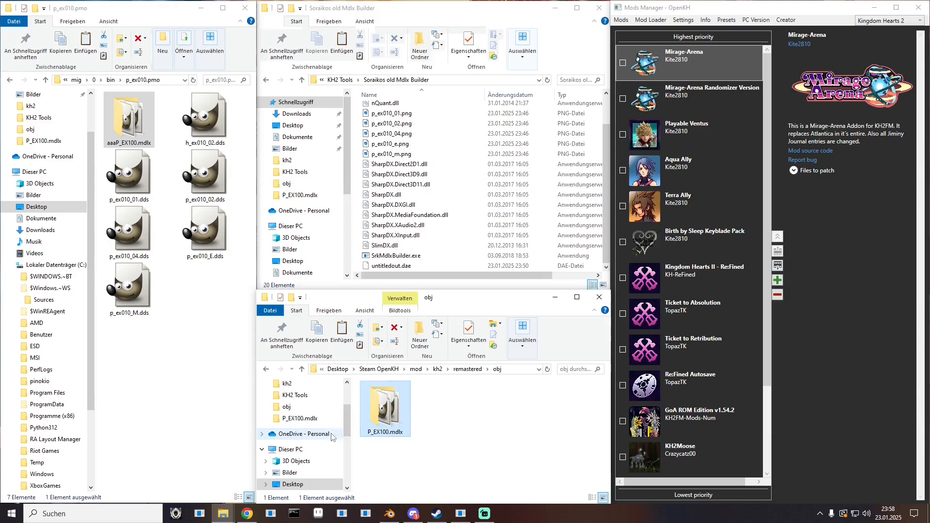
- Open the textures -0.dds to -4.dds from the remastered P_EX100.mdlx folder in GIMP with the default DDS load options
double_click(385, 421)
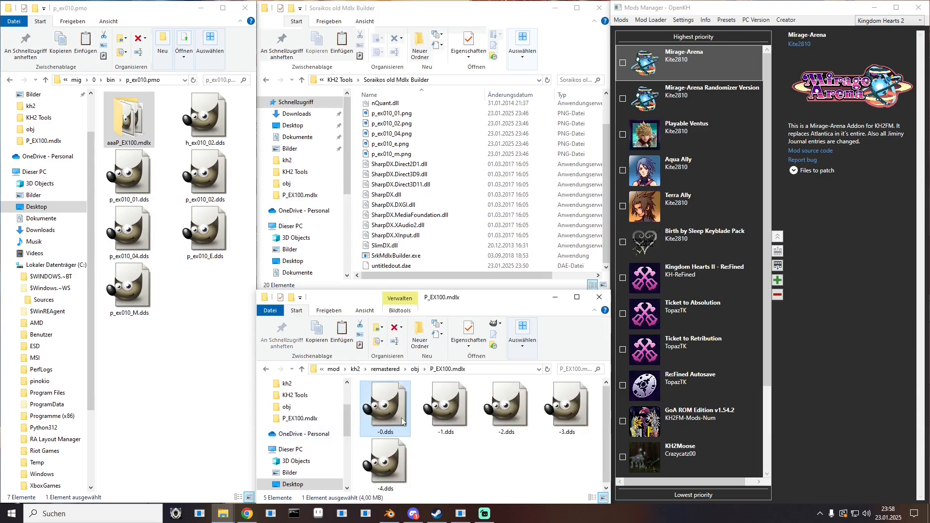
double_click(402, 417)
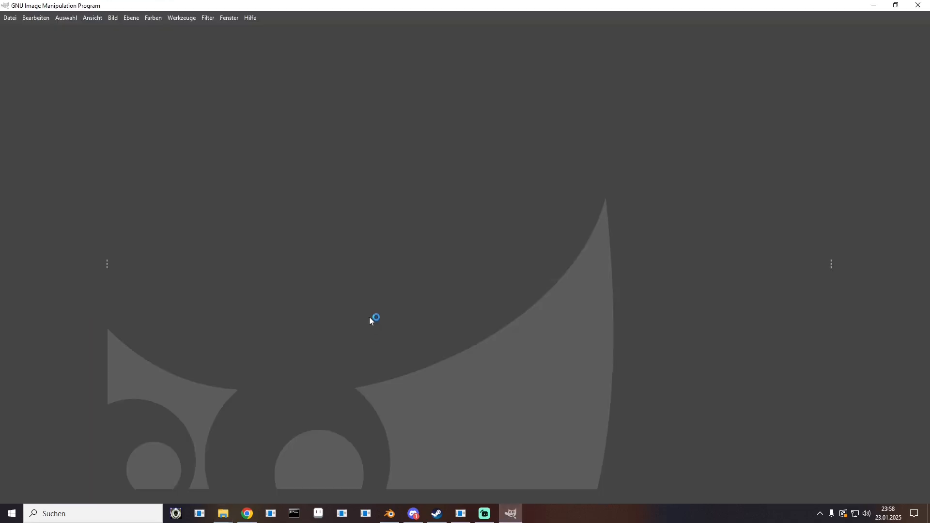
click(194, 73)
drag(407, 7, 0, 7)
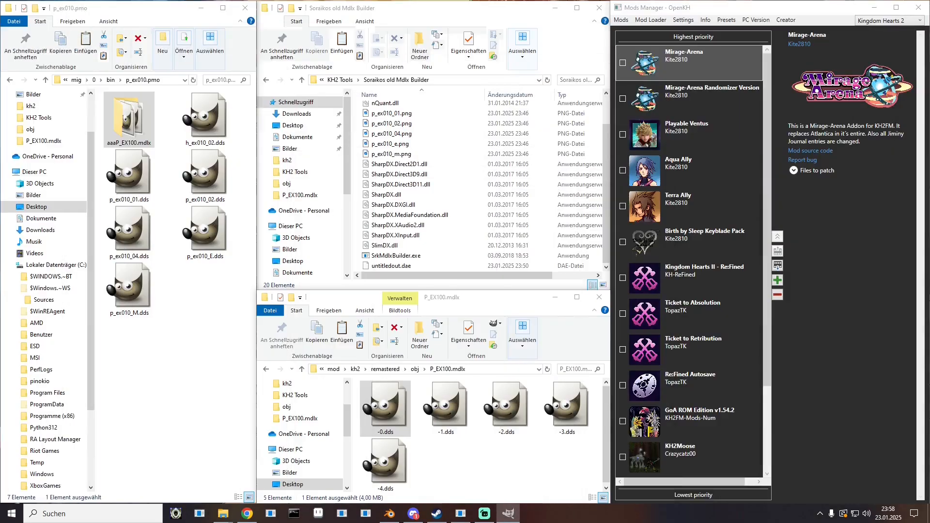
click(441, 416)
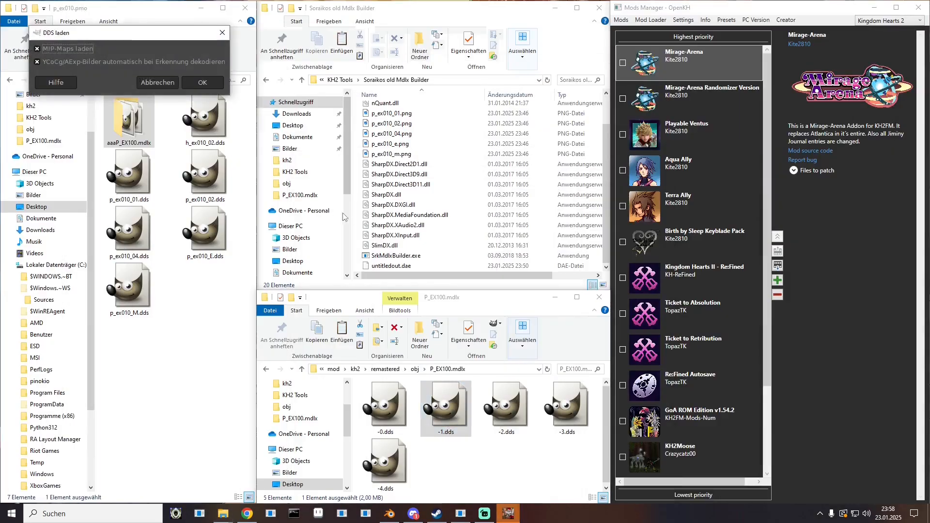
click(202, 85)
double_click(506, 407)
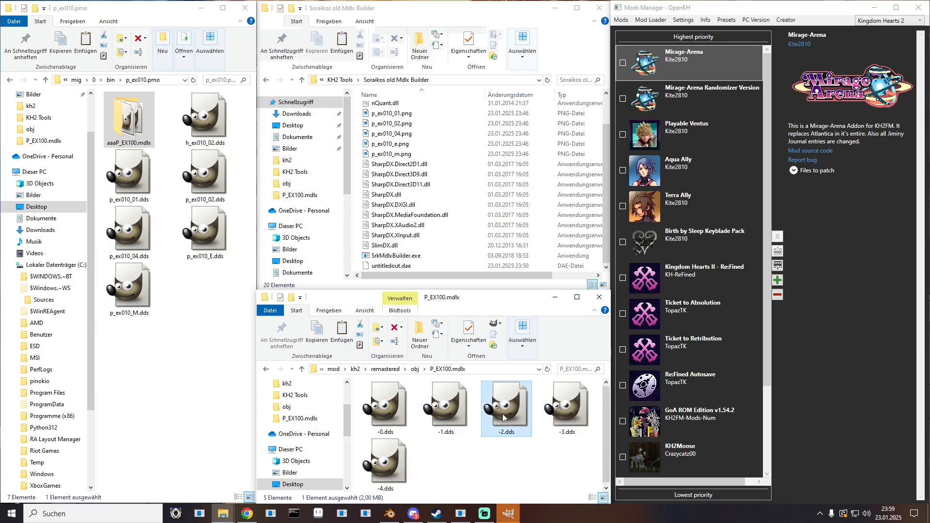
click(206, 96)
double_click(567, 410)
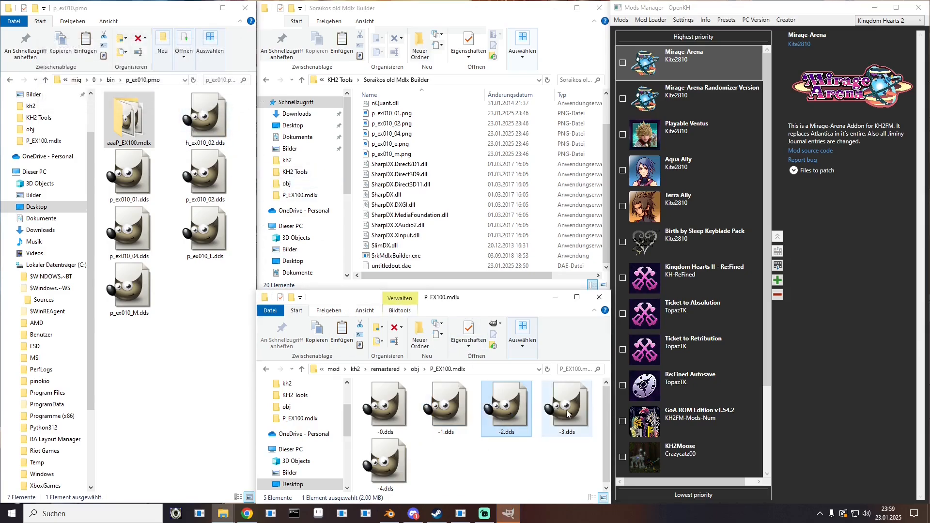
click(214, 108)
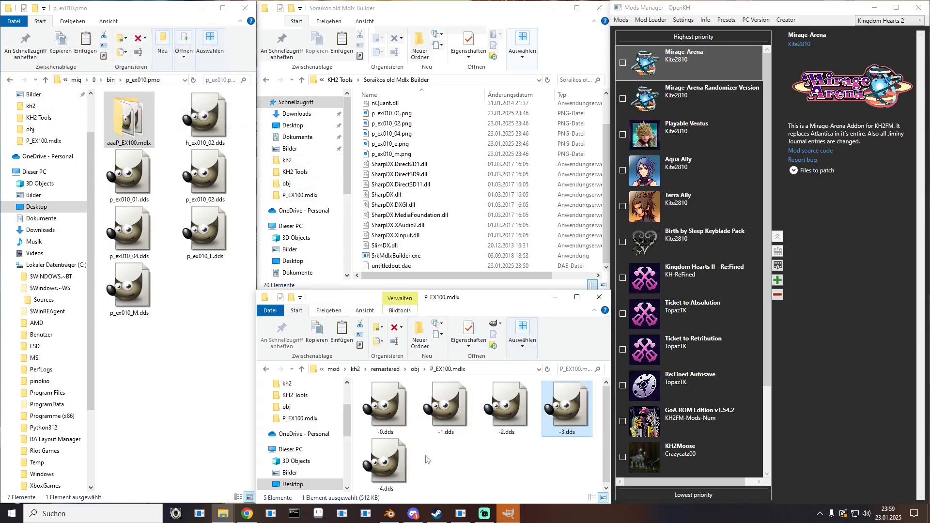
double_click(385, 463)
click(242, 120)
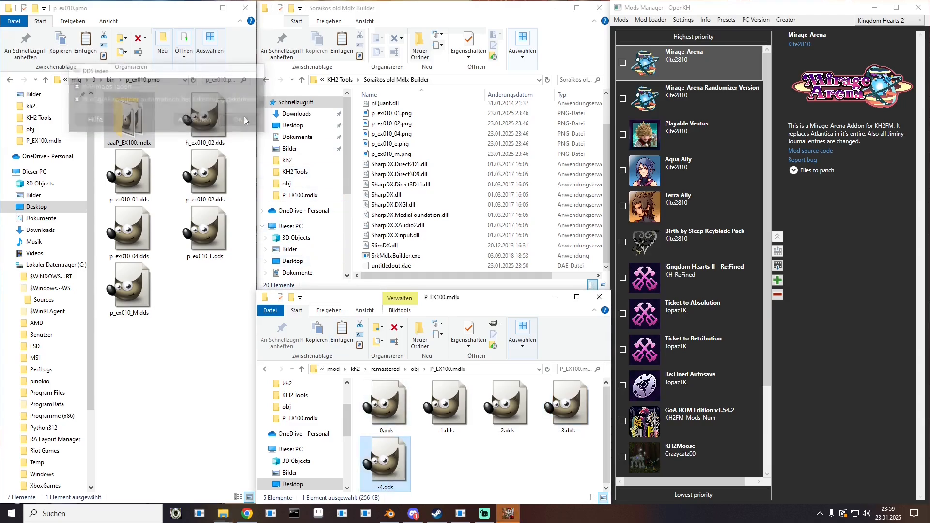
- Return to mod\kh2\obj and open P_EX100.mdlx in MDLX Viewer to check its model and texture list
click(414, 370)
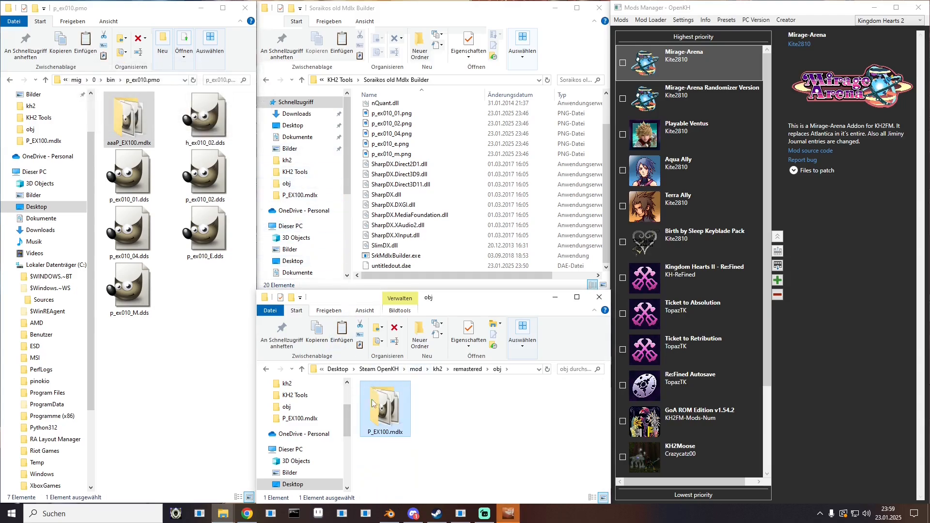
click(417, 370)
click(199, 514)
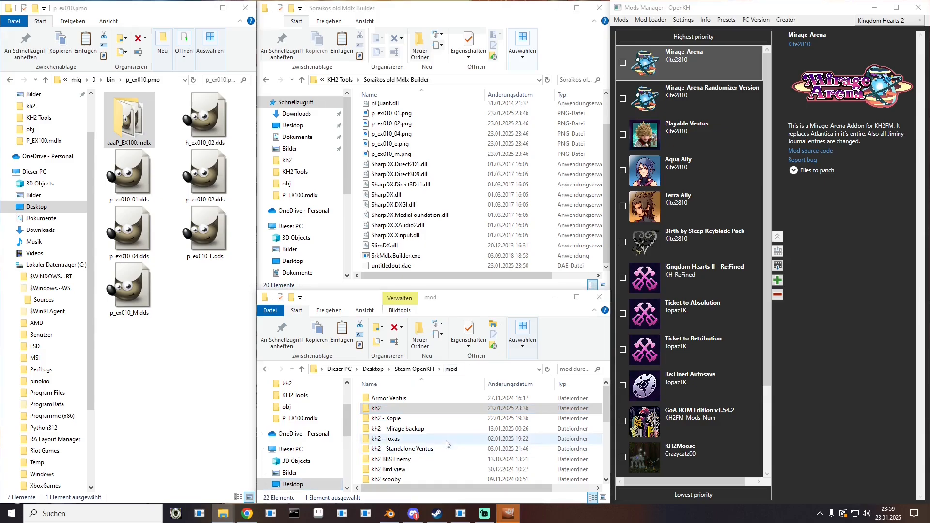
drag(396, 83, 337, 174)
click(773, 169)
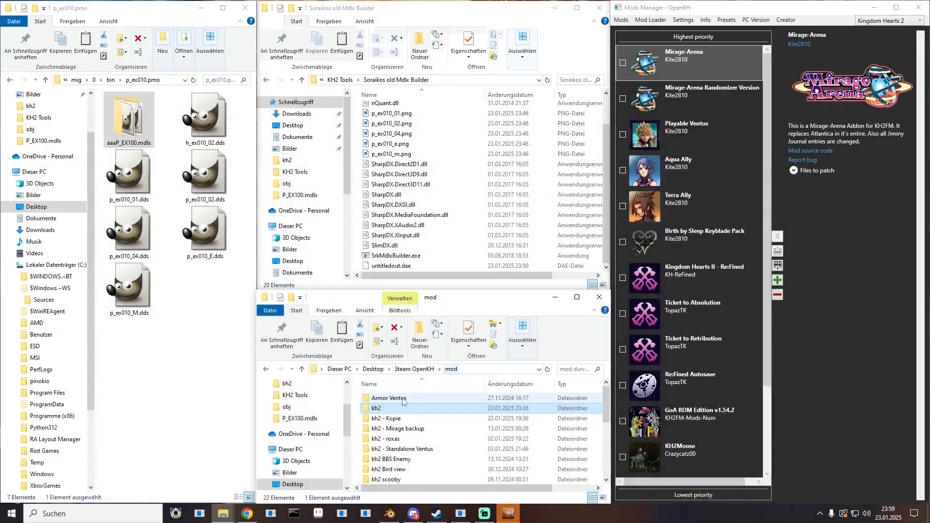
double_click(390, 409)
double_click(405, 423)
click(389, 400)
double_click(389, 400)
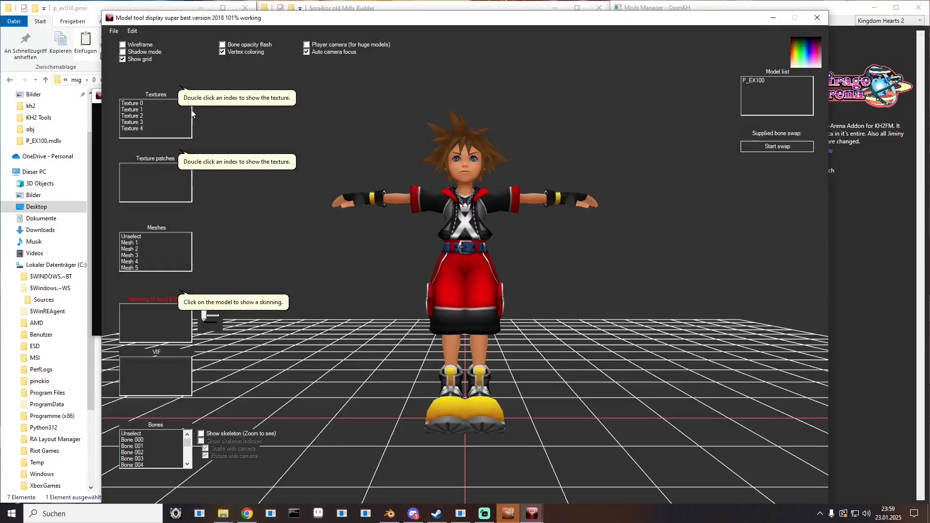
- Display Texture 0 of the P_EX100 model in the viewer's preview and move the viewer window out of the way
click(139, 103)
double_click(138, 104)
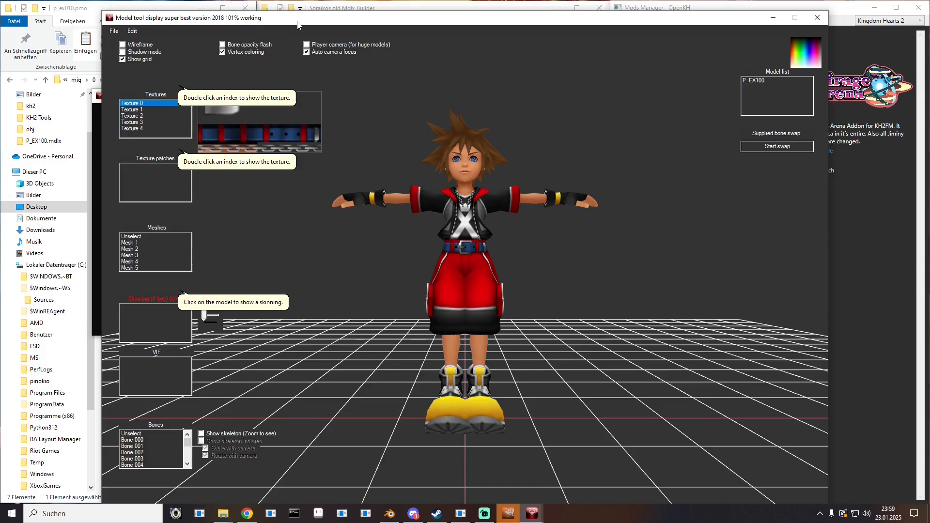
drag(382, 20, 0, 15)
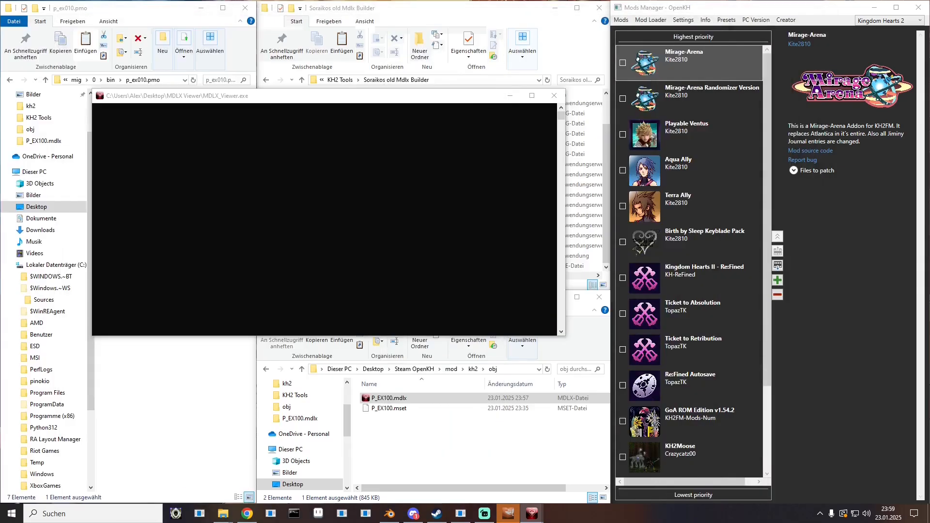
- Go from mod\kh2\obj to the P_EX100.mdlx texture folder under mod\kh2\remastered\obj
click(388, 448)
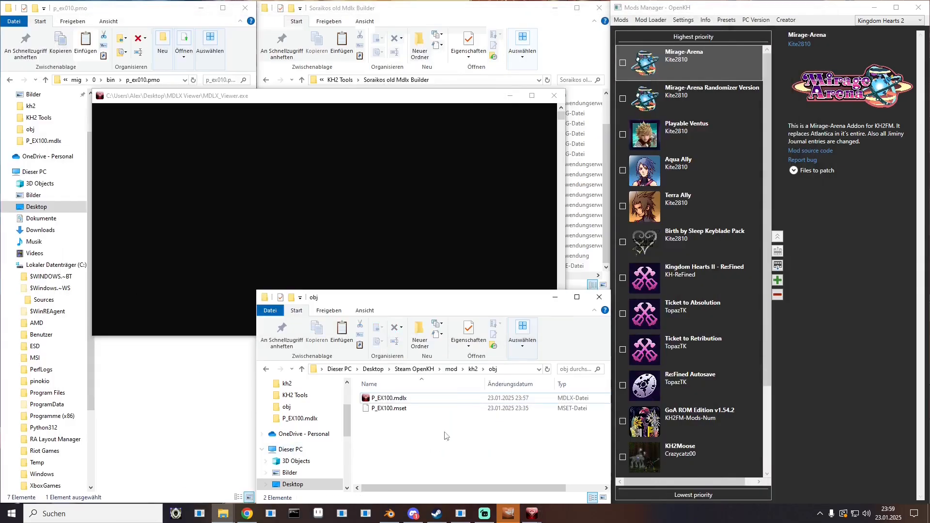
click(451, 370)
double_click(387, 409)
double_click(444, 409)
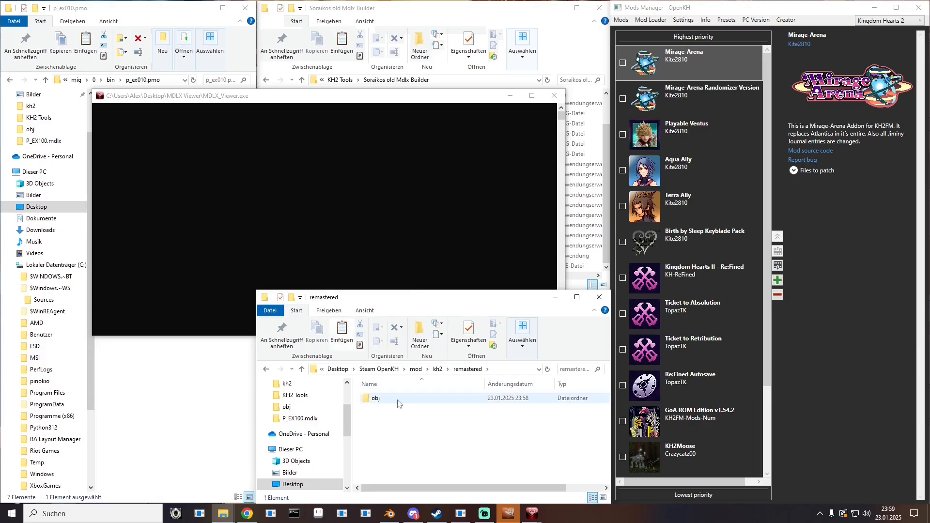
double_click(391, 399)
double_click(391, 413)
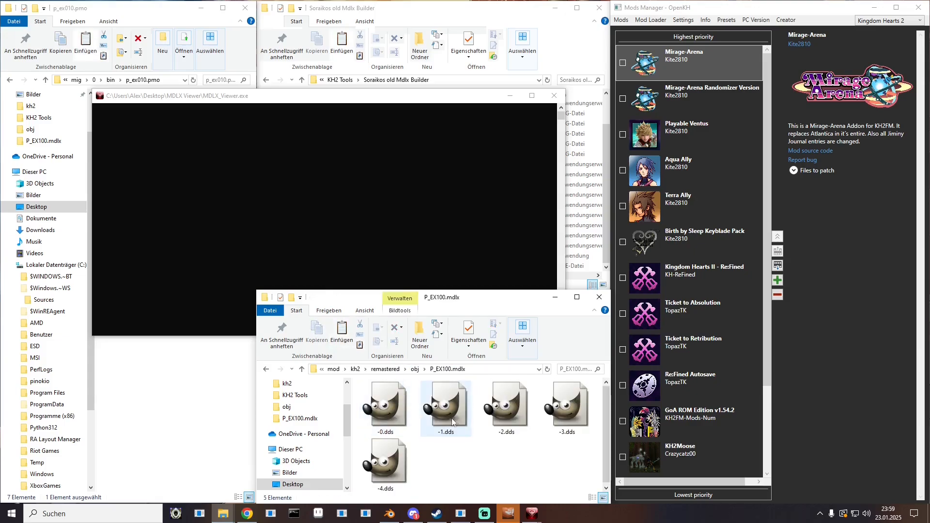
click(501, 417)
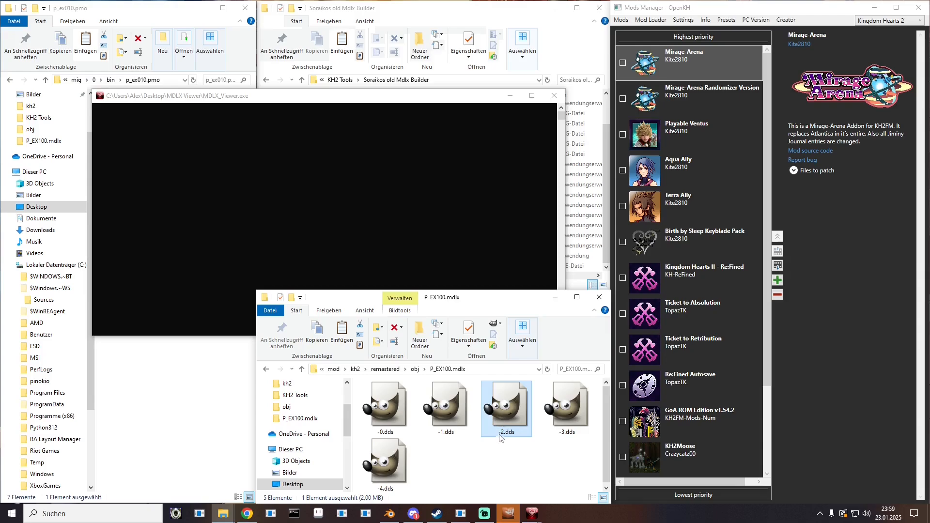
- Rename the texture -0.dds as -6.dds and the texture -2.dds as -0.dds
click(386, 433)
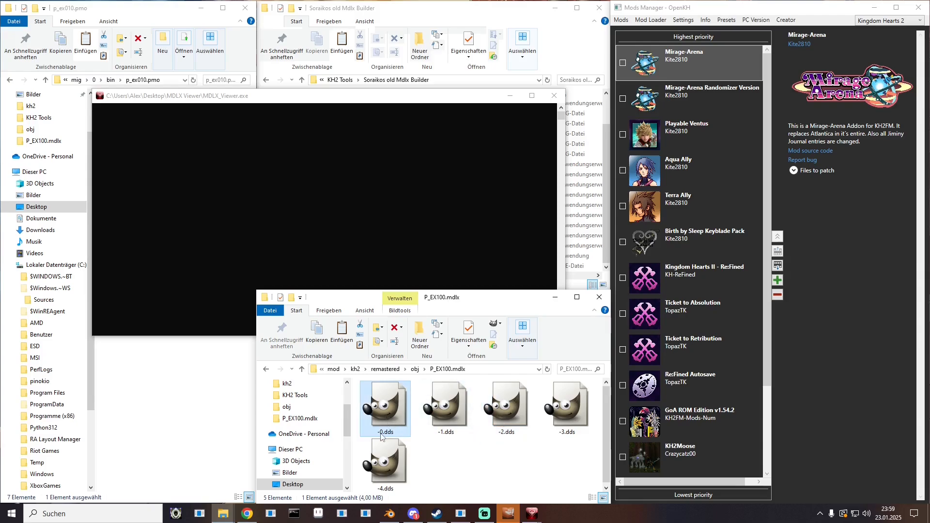
click(382, 434)
text(-6)
key(Return)
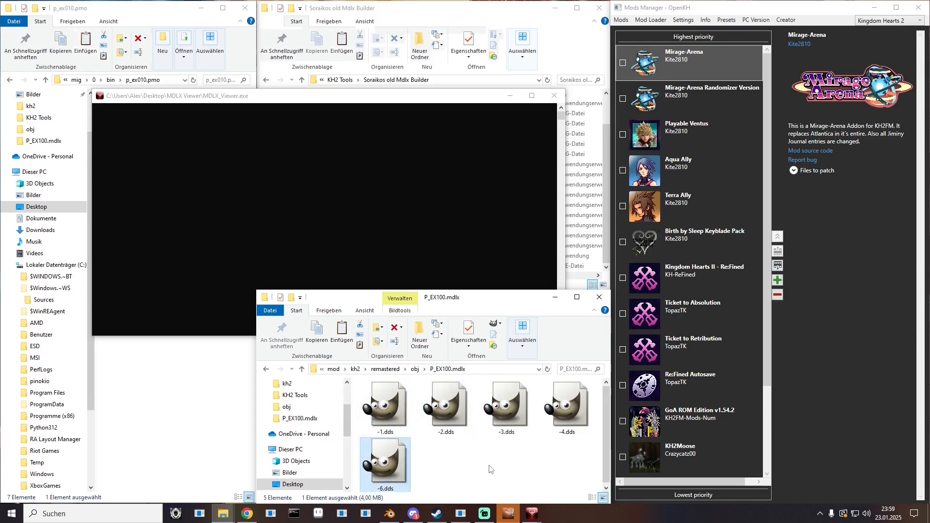
click(442, 432)
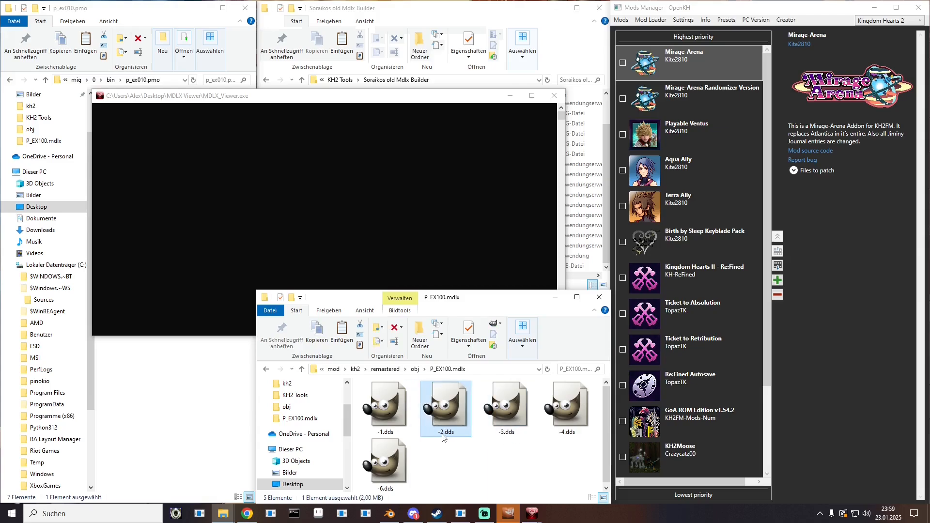
click(442, 433)
text(-0)
key(Return)
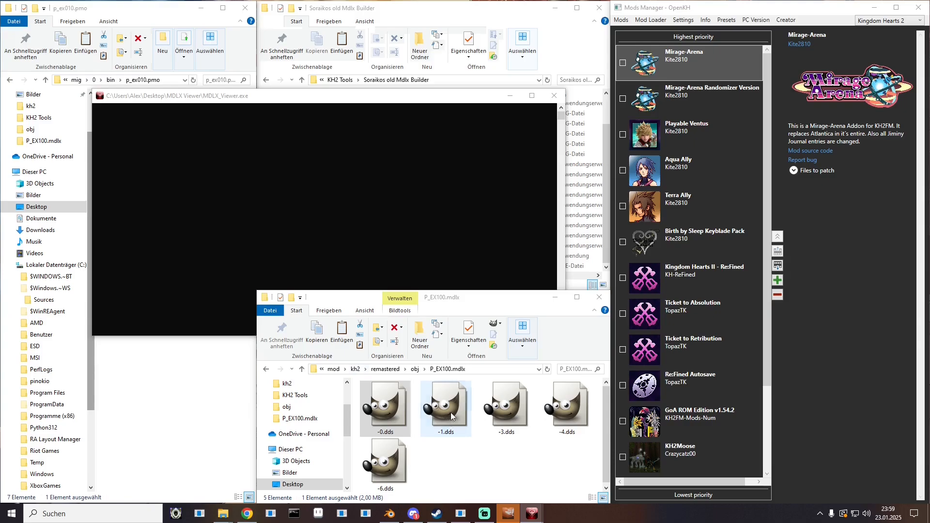
- Rename the texture -1.dds as -7.dds and the texture -6.dds as -1.dds
click(441, 434)
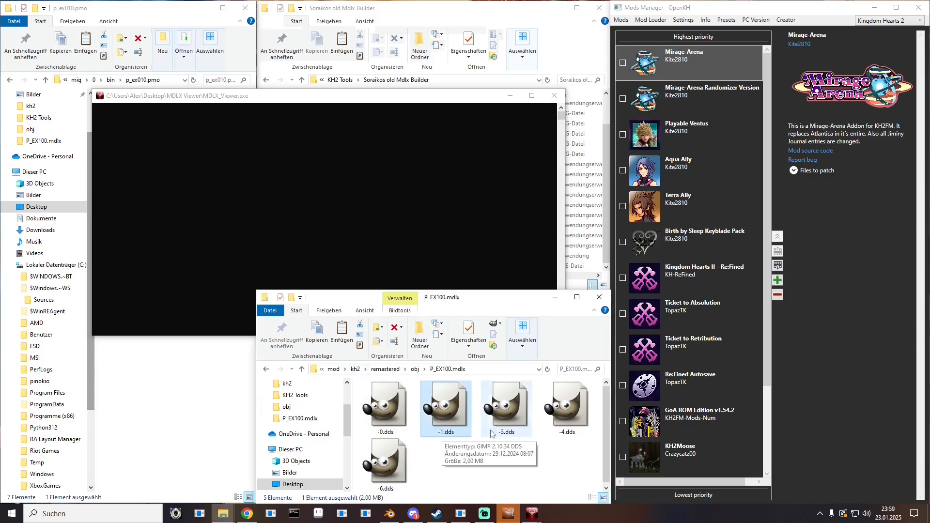
click(388, 490)
click(442, 435)
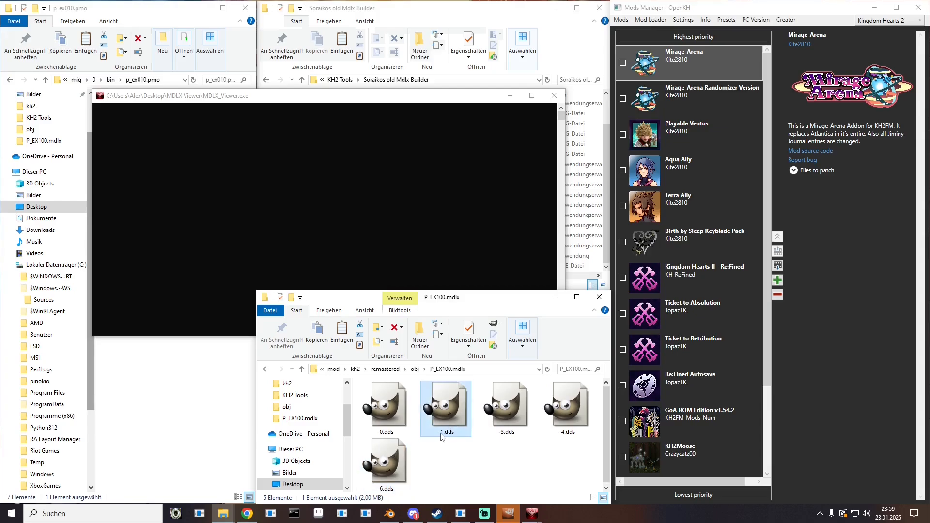
click(442, 432)
text(-7)
key(Return)
click(567, 431)
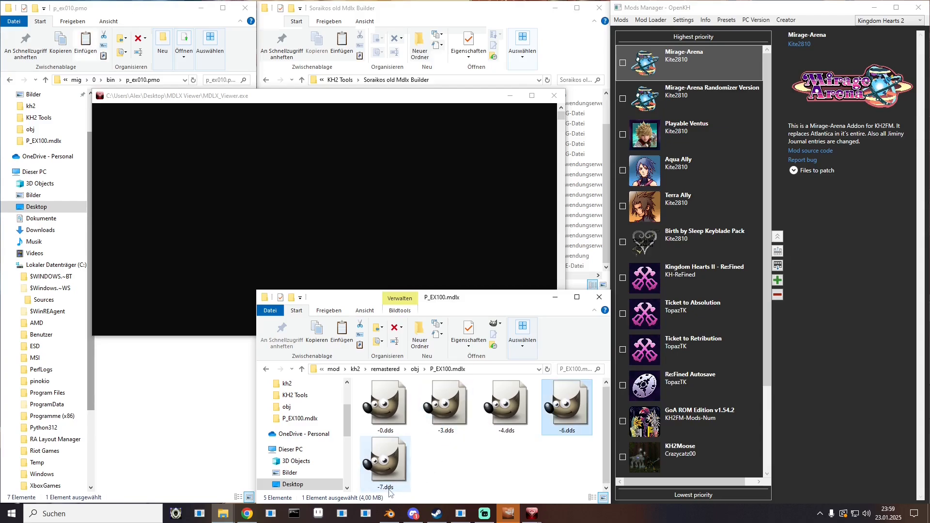
click(567, 431)
text(1)
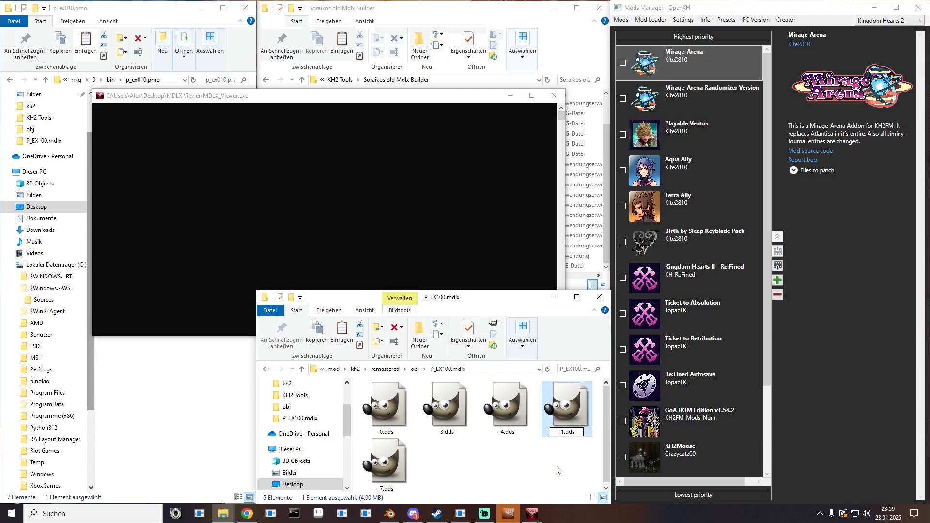
click(556, 469)
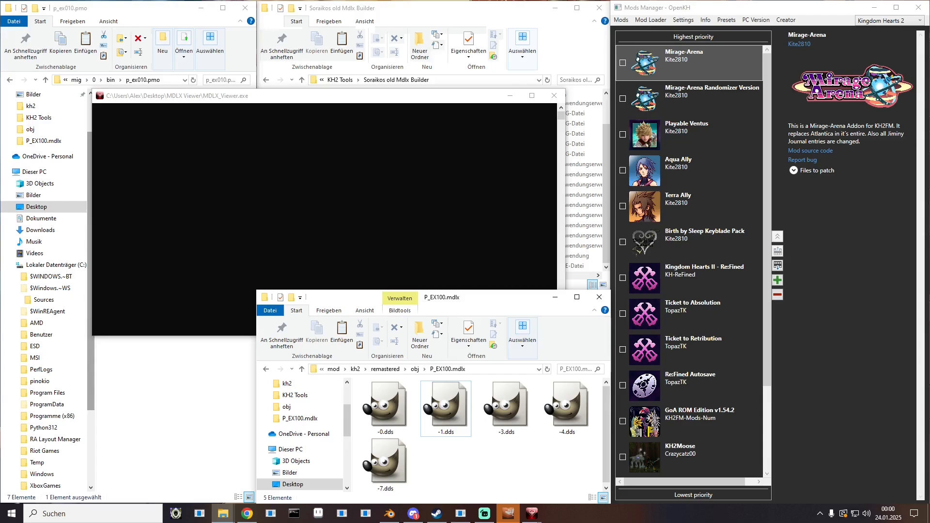
- Try naming the texture -7.dds as -2.dds and restore its name to -7.dds
click(380, 467)
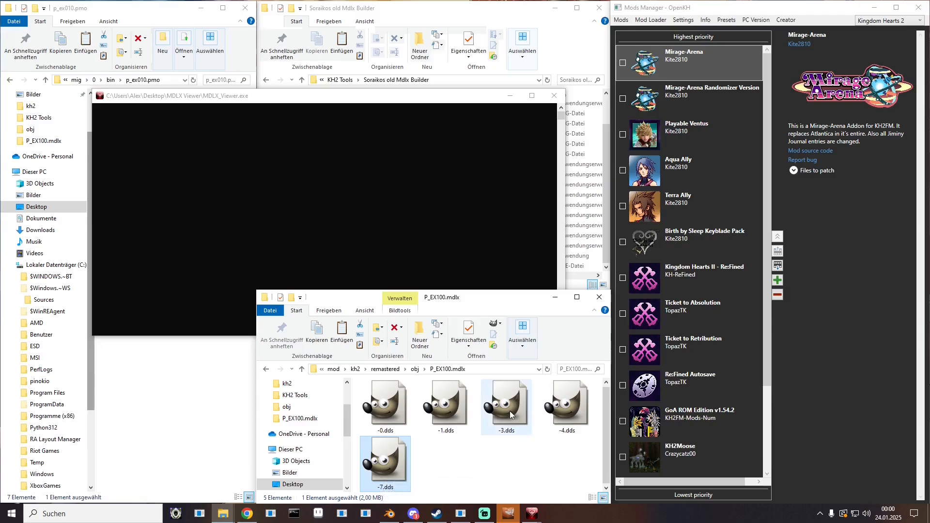
click(384, 488)
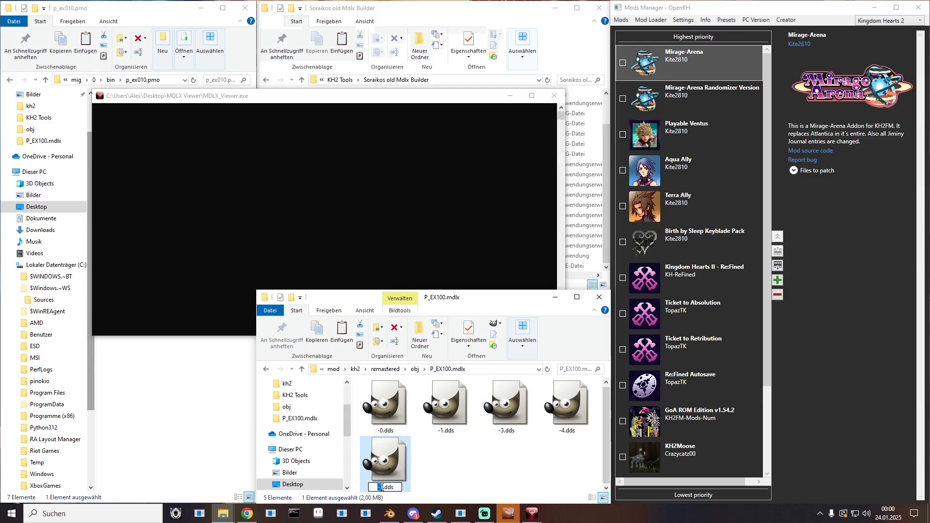
text(-2)
click(435, 489)
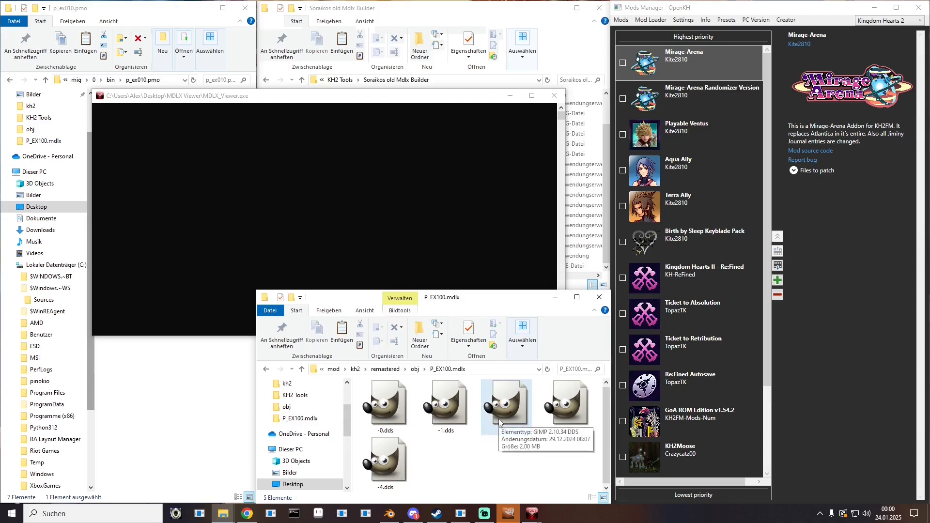
click(515, 429)
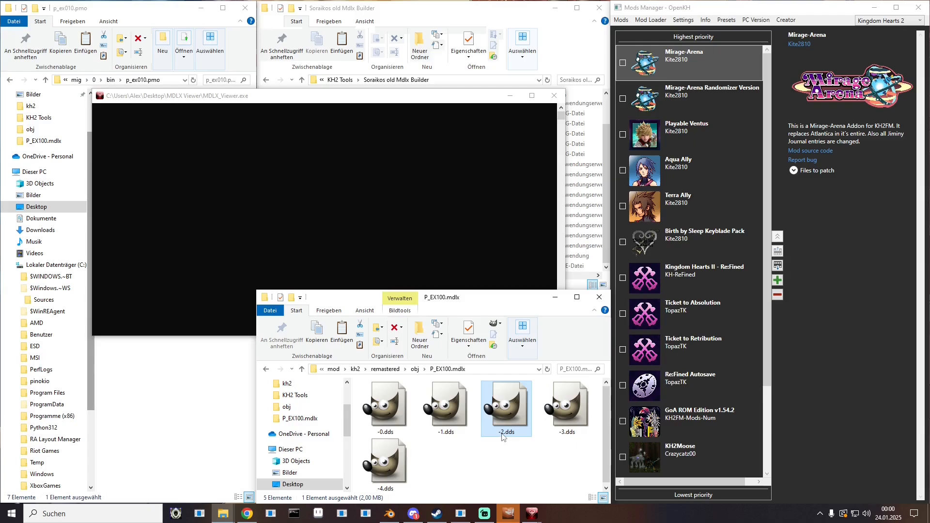
click(503, 433)
key(Return)
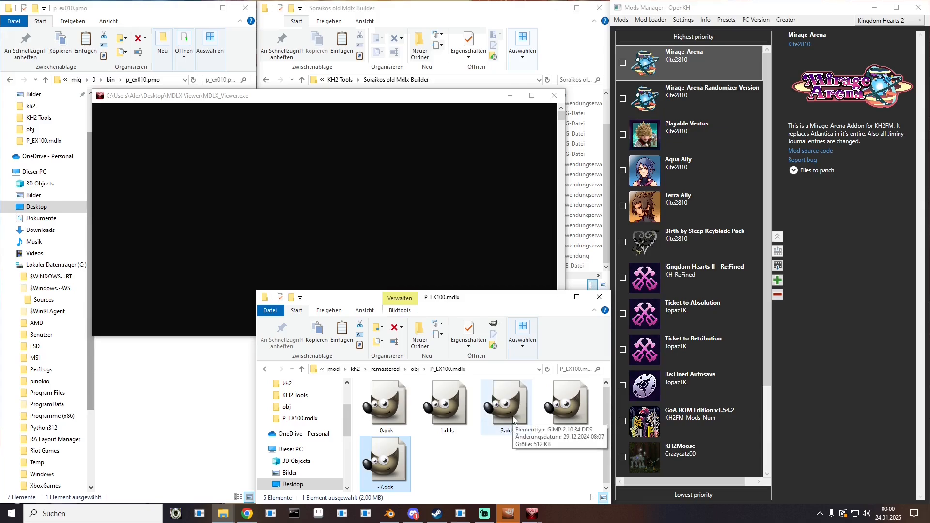
- Rename the texture -3.dds as -2.dds and the texture -7.dds as -3.dds
click(512, 414)
click(504, 433)
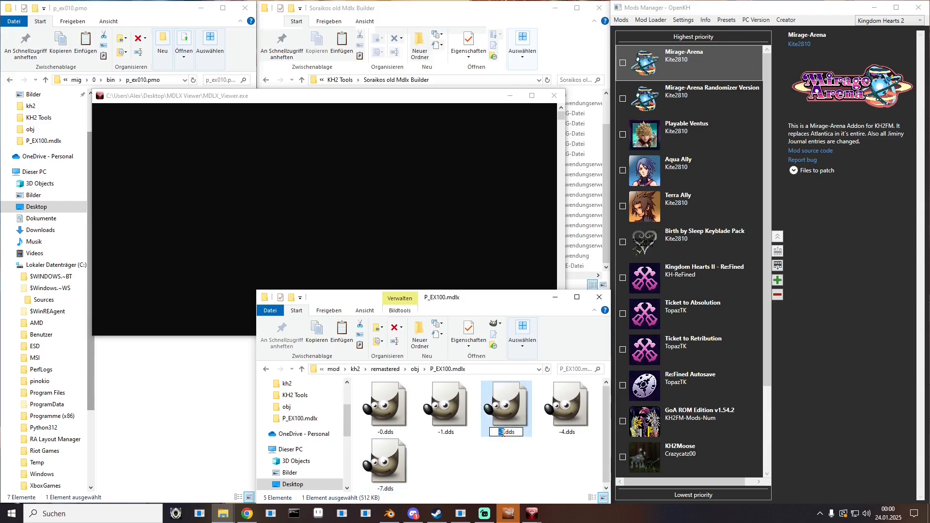
text(2)
key(Tab)
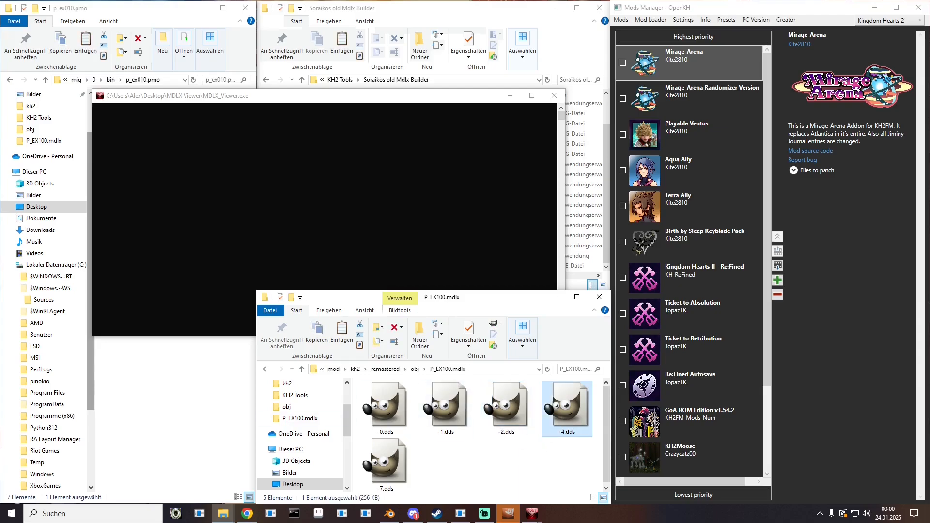
click(383, 486)
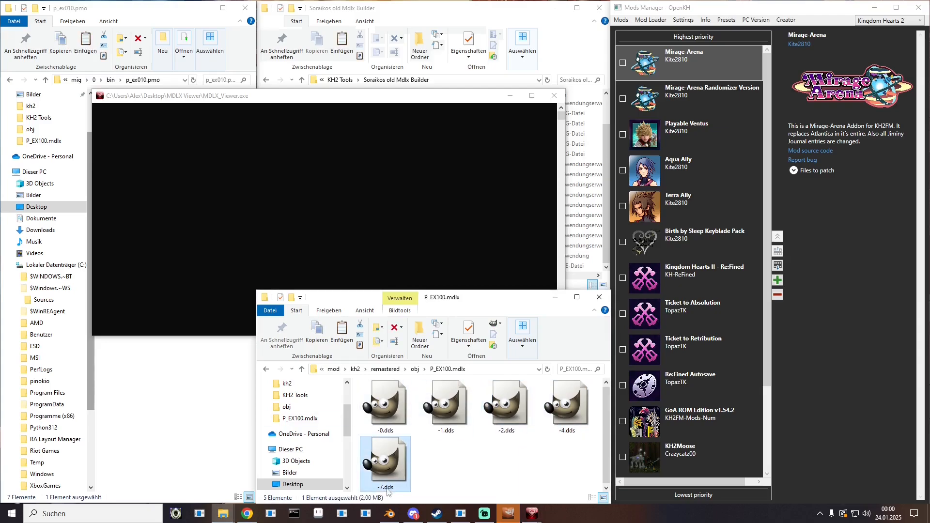
click(382, 487)
text(-3)
key(Return)
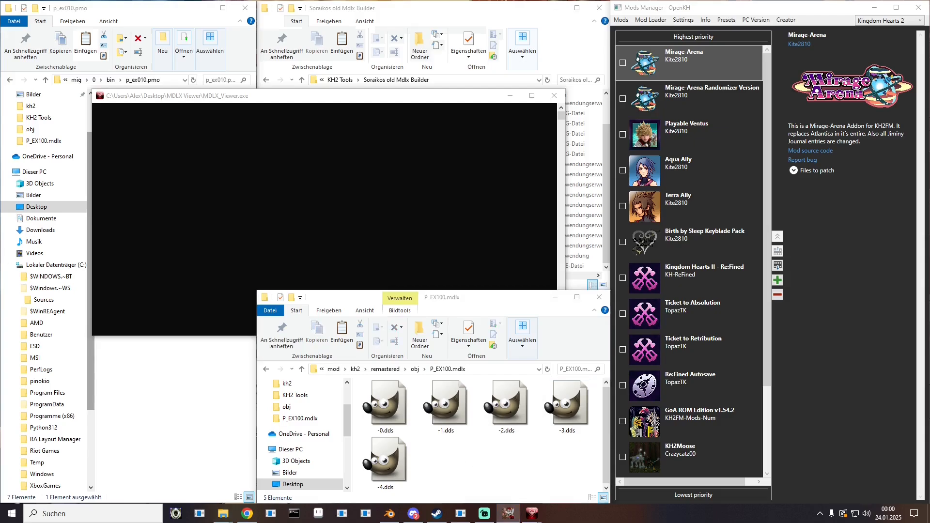
- Open the reordered textures -0.dds to -4.dds in GIMP with the default DDS load options to check their order
double_click(386, 404)
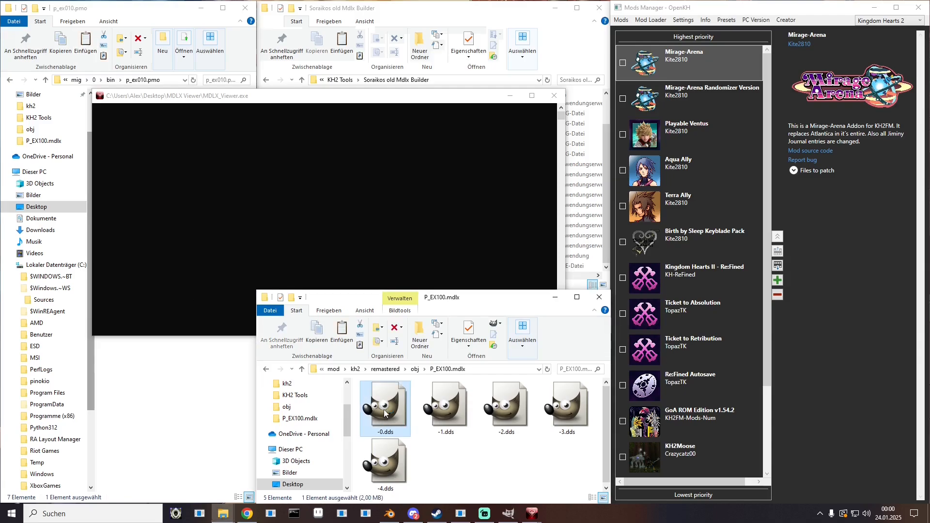
click(255, 162)
double_click(445, 404)
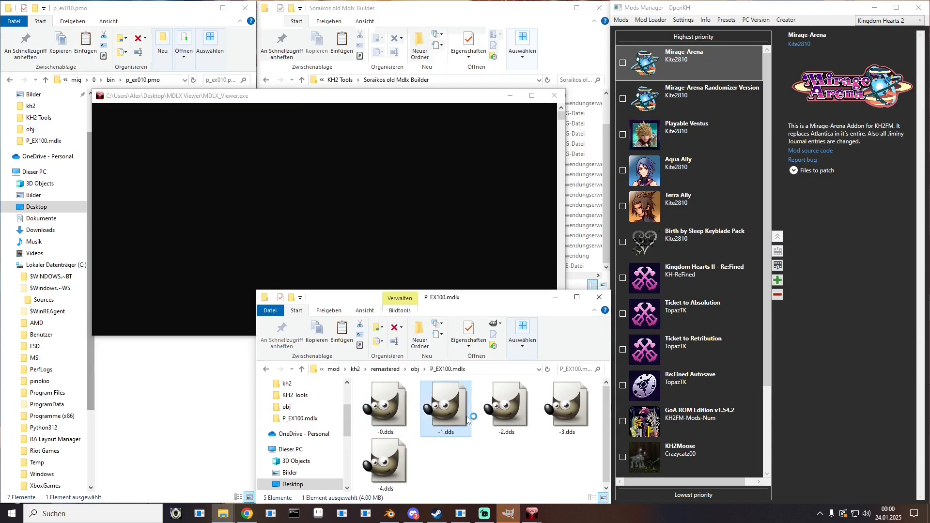
click(291, 171)
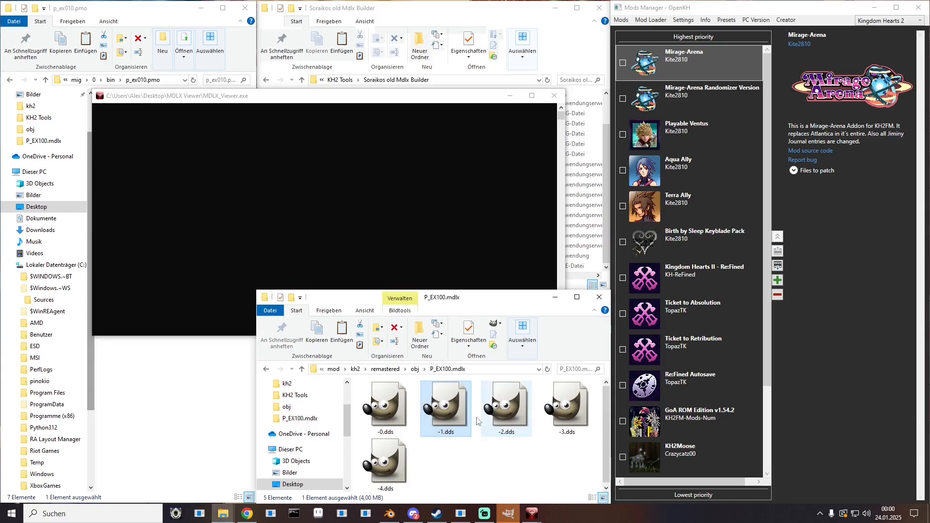
double_click(507, 406)
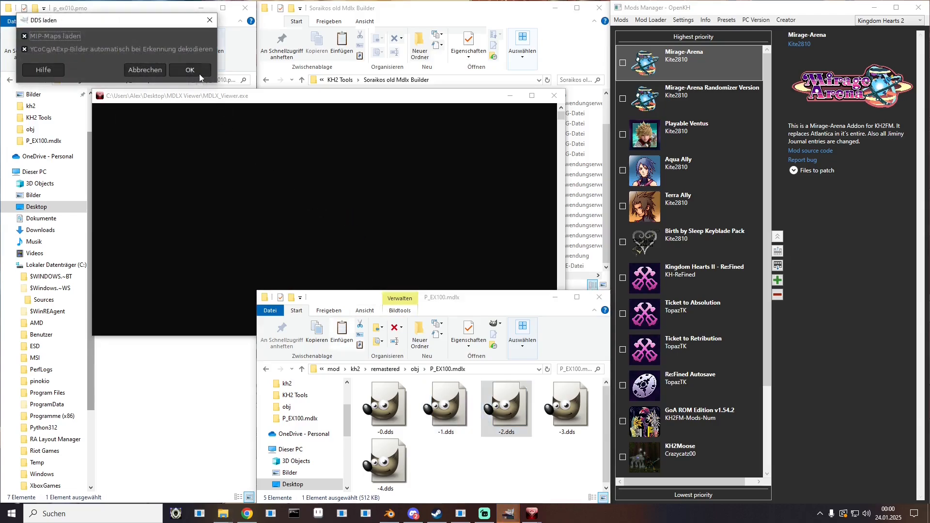
click(194, 77)
double_click(568, 412)
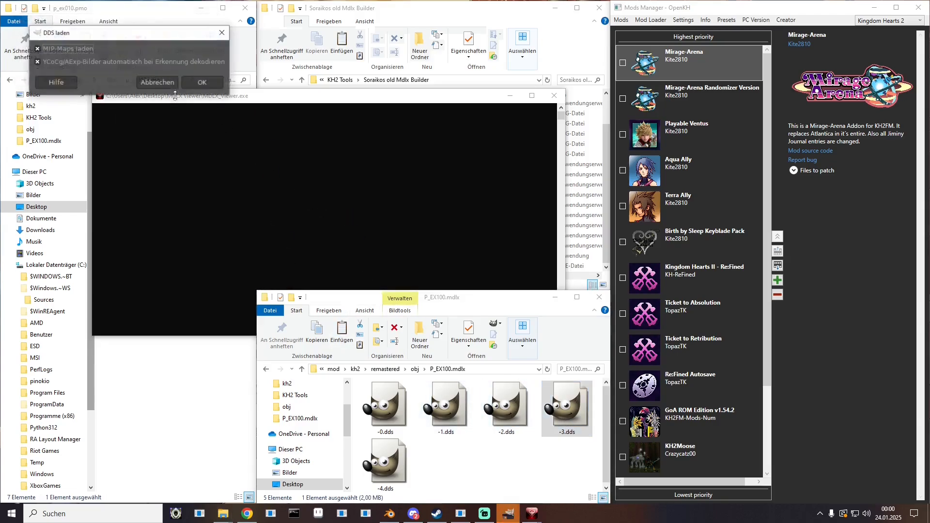
click(201, 83)
double_click(391, 463)
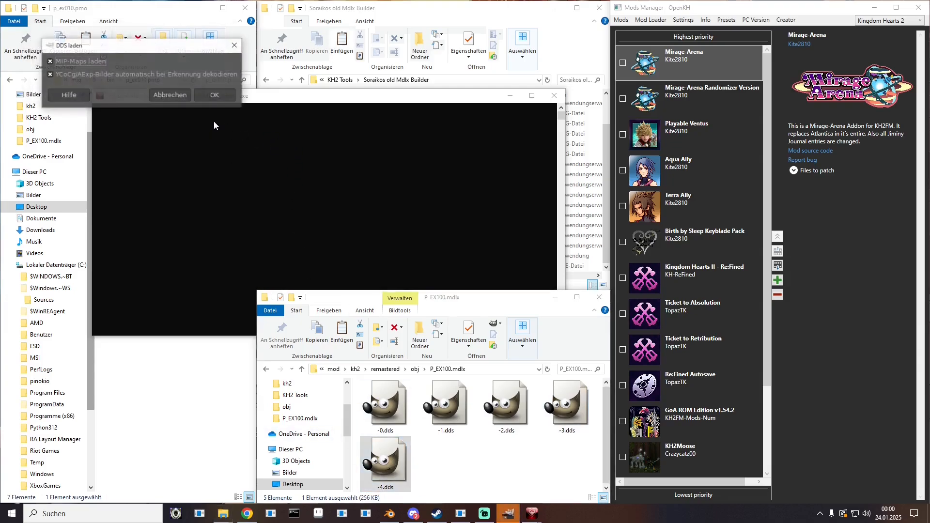
click(217, 106)
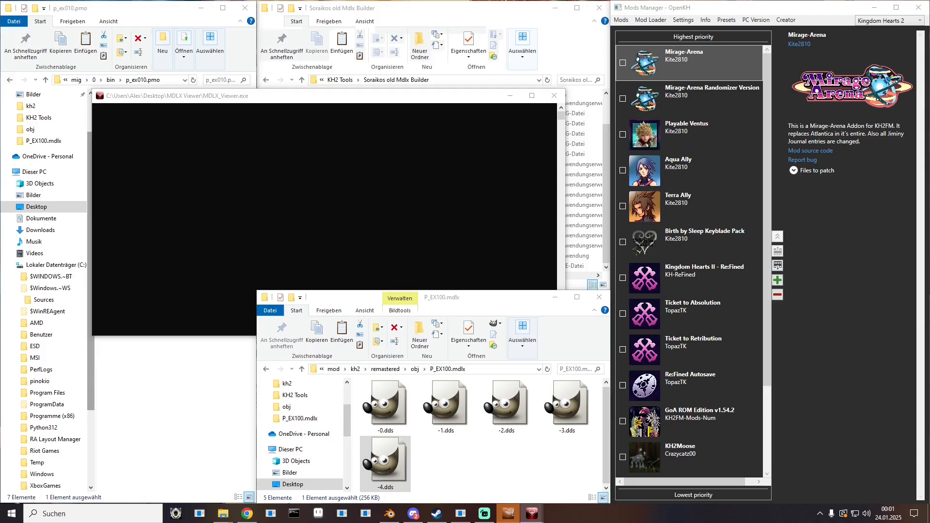
- Delete all DDS textures from the remastered P_EX100.mdlx folder and open the aaaP_EX100.mdlx folder in p_ex010.pmo
click(518, 456)
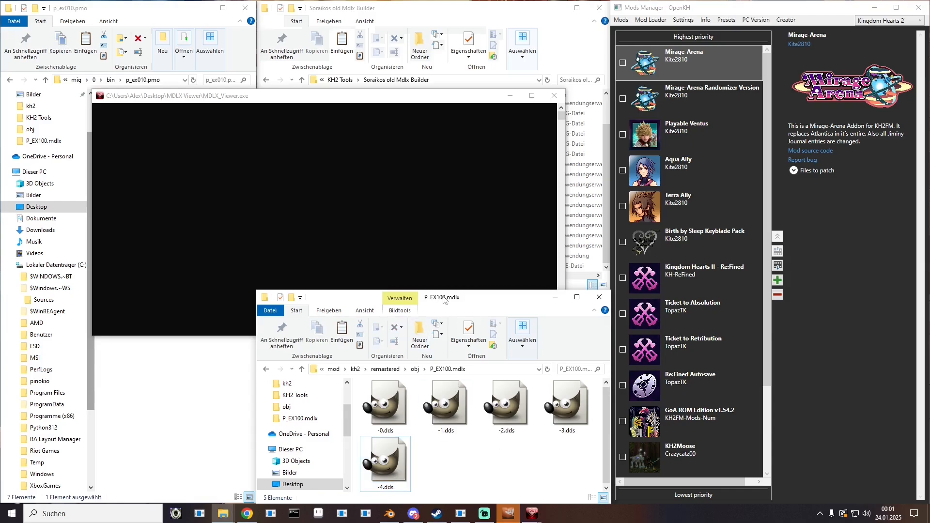
mouse_move(446, 299)
mouse_down()
mouse_move(446, 280)
mouse_move(443, 299)
mouse_up()
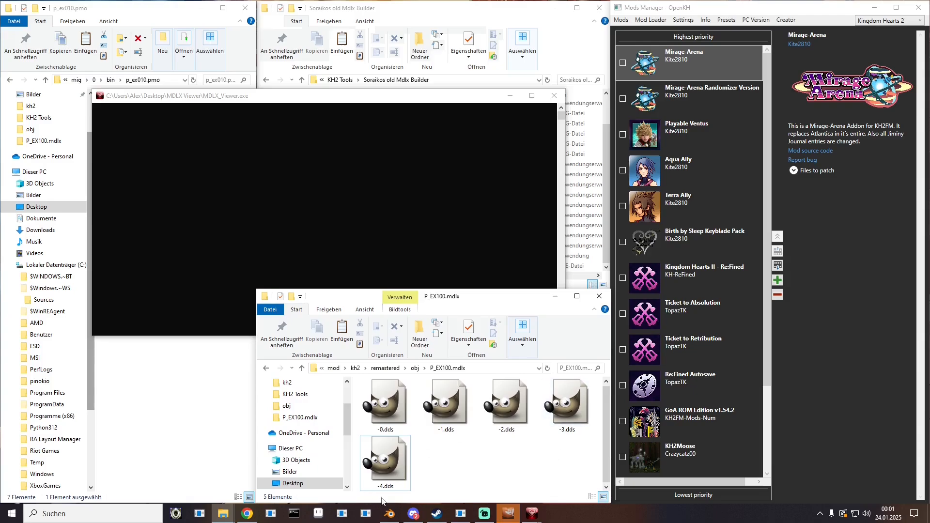
drag(578, 502, 364, 380)
key(Delete)
click(181, 415)
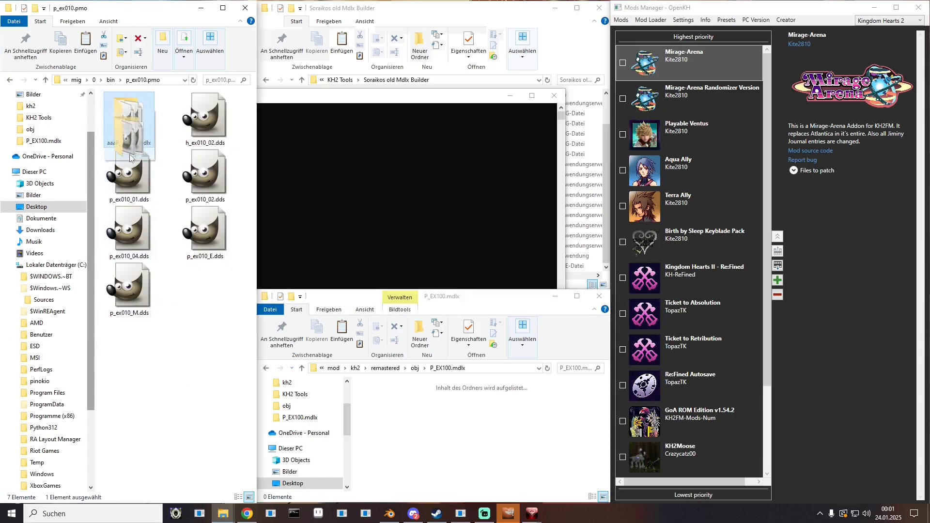
double_click(118, 127)
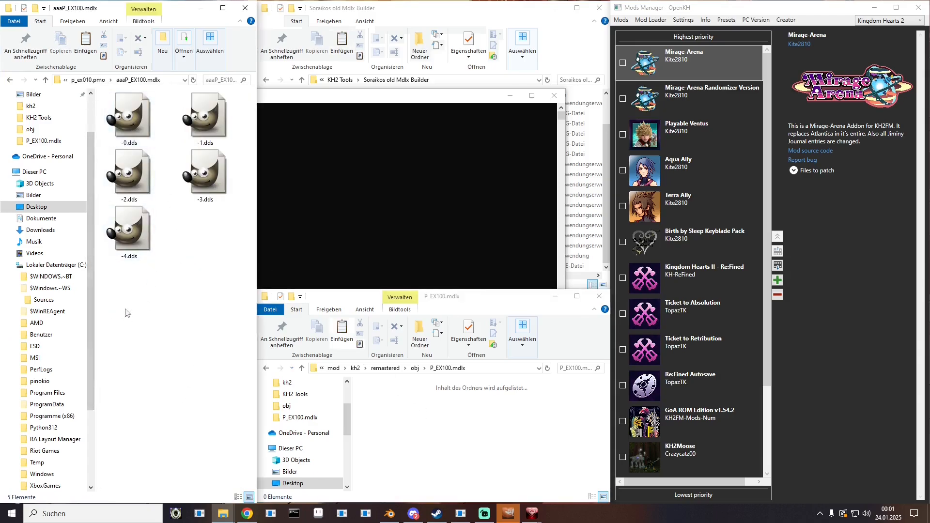
- Open -0.dds in GIMP with the default DDS load options and move all five DDS textures into the remastered P_EX100.mdlx folder
drag(125, 313, 202, 134)
double_click(127, 134)
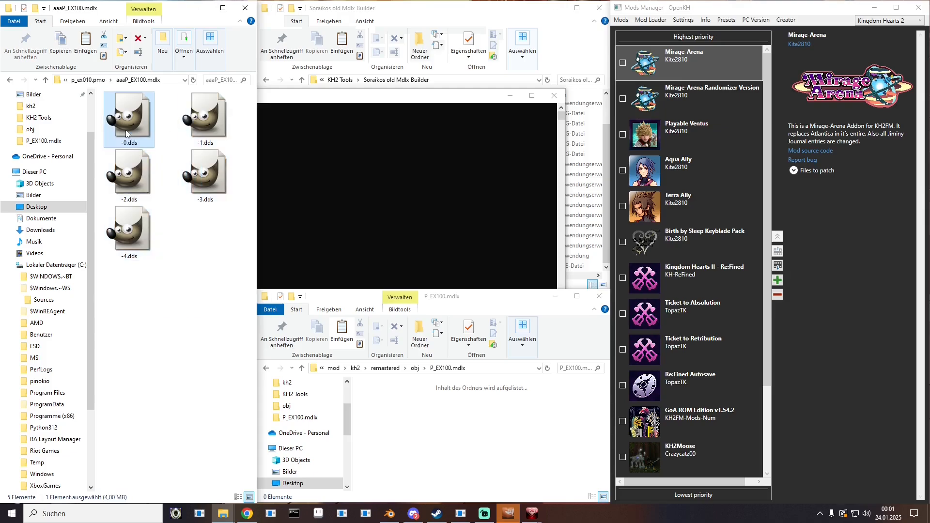
click(236, 108)
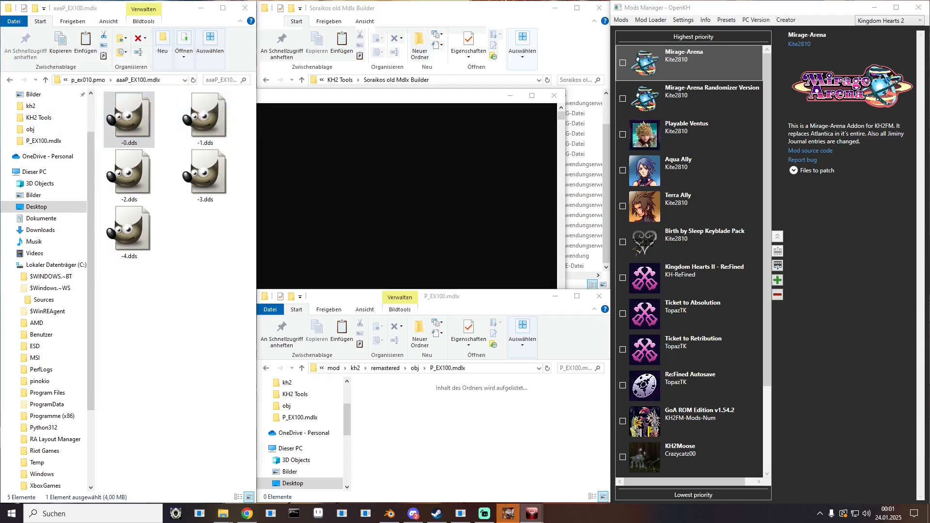
drag(123, 283, 408, 435)
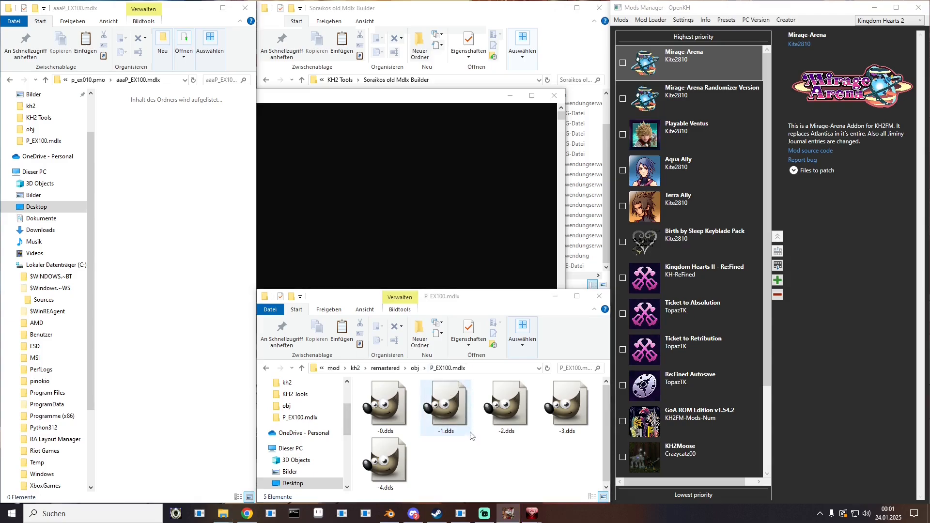
- Open the textures -1.dds to -4.dds from the remastered P_EX100.mdlx folder in GIMP with the default DDS load options to examine them
double_click(445, 407)
click(238, 121)
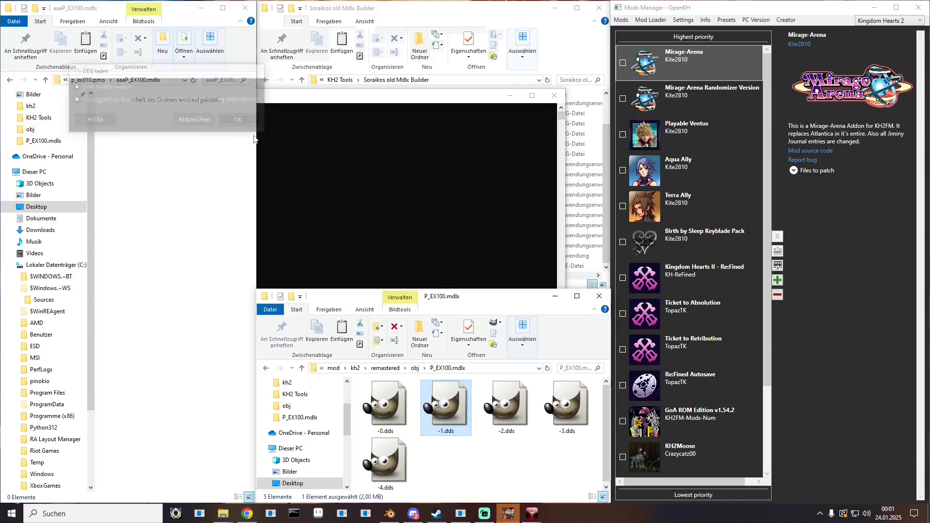
double_click(508, 407)
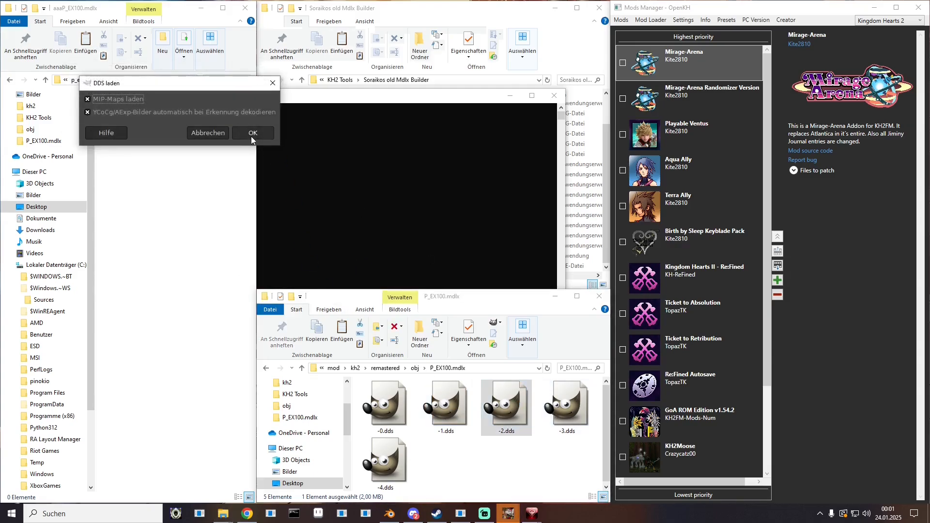
click(251, 132)
double_click(567, 408)
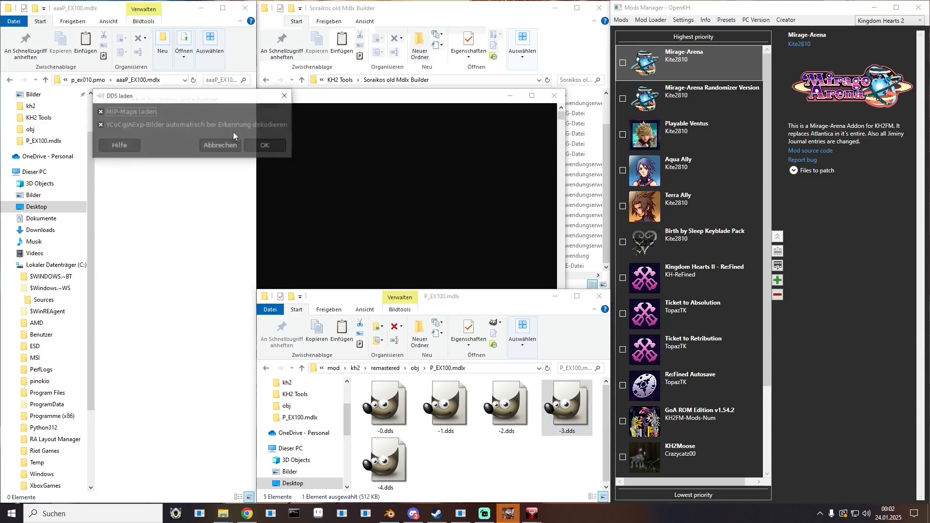
click(274, 175)
double_click(393, 468)
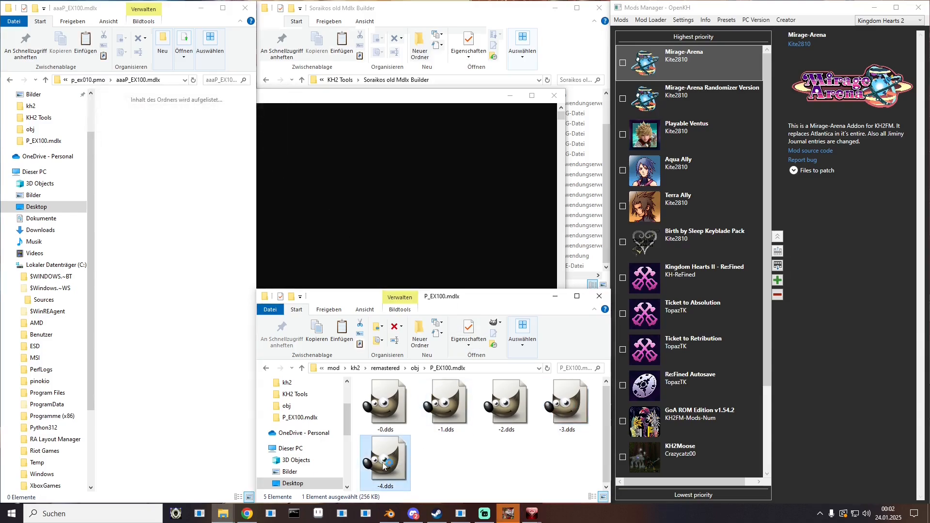
click(276, 162)
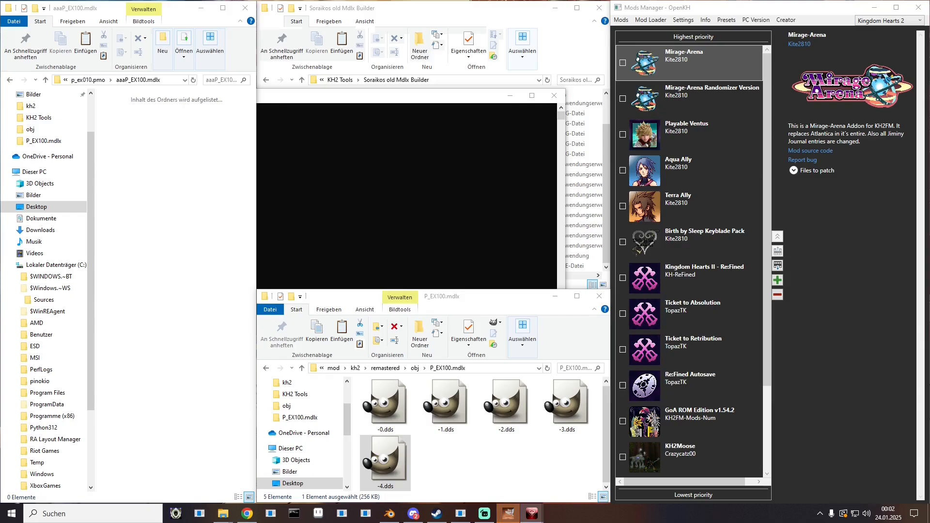
- Rename the texture -3.dds as -7.dds and the texture -1.dds as -3.dds
click(450, 417)
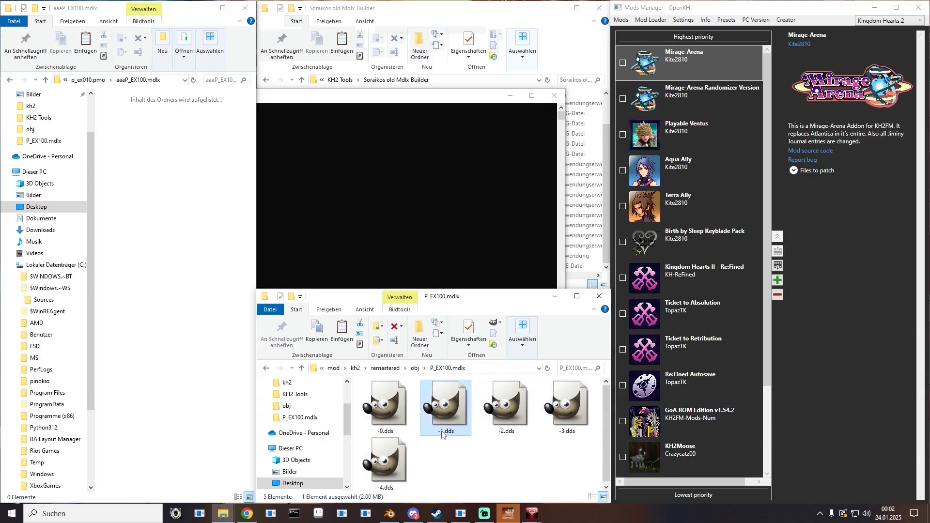
click(446, 432)
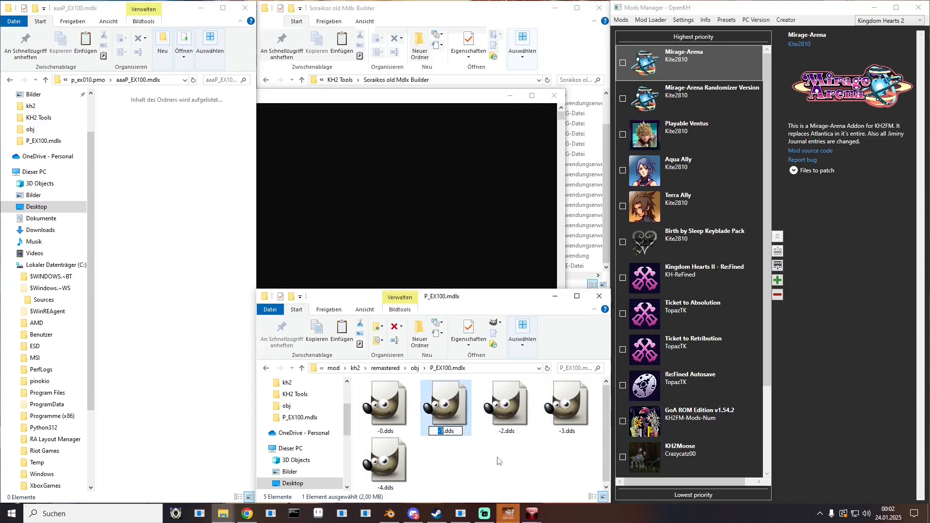
click(566, 433)
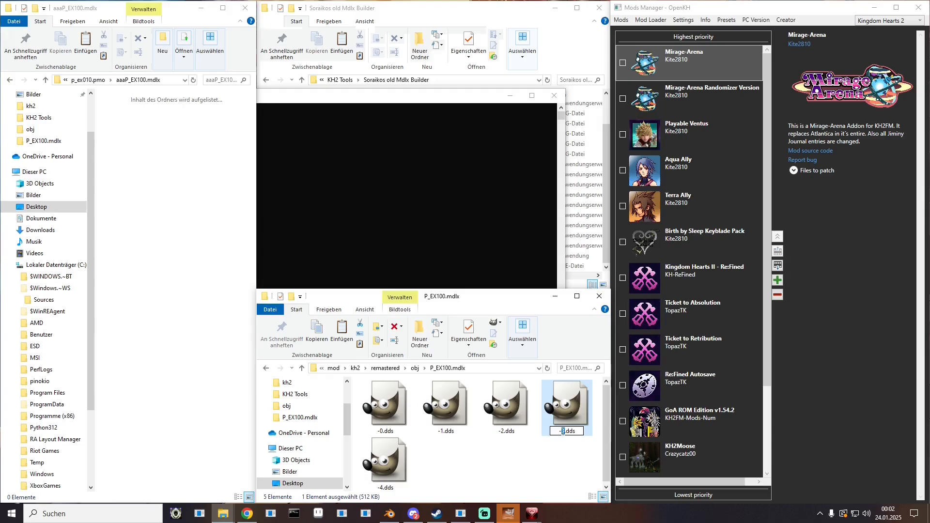
text(-7)
click(443, 414)
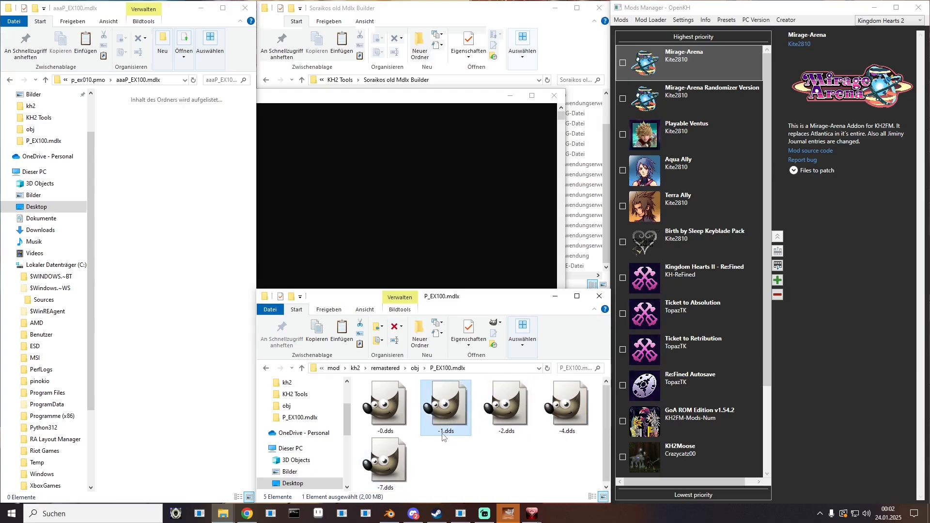
click(445, 432)
text(-3)
click(460, 476)
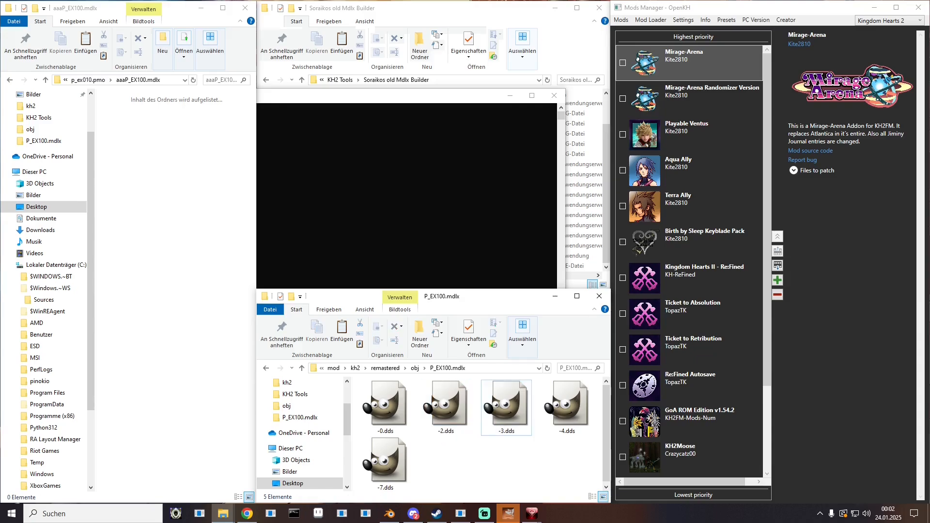
- Rename the texture -2.dds in the remastered P_EX100.mdlx folder as -8.dds
key(alt+Tab)
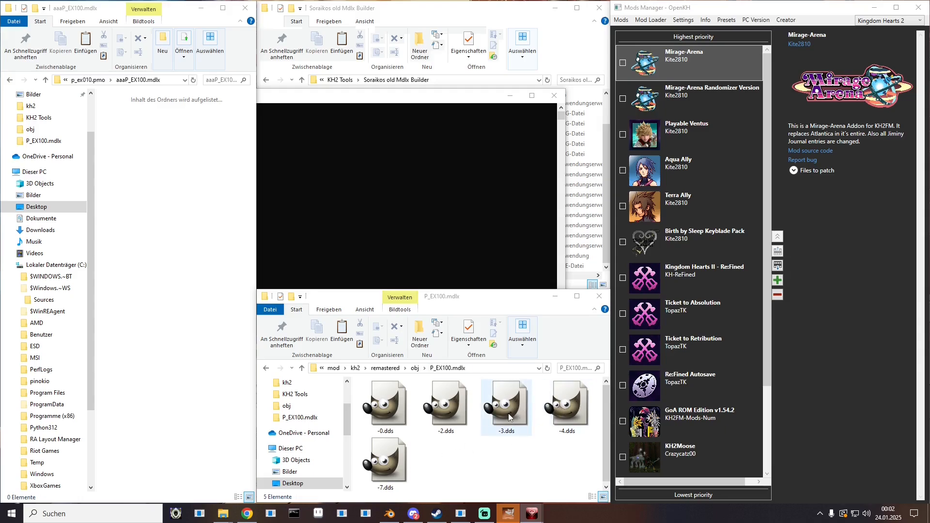
click(386, 487)
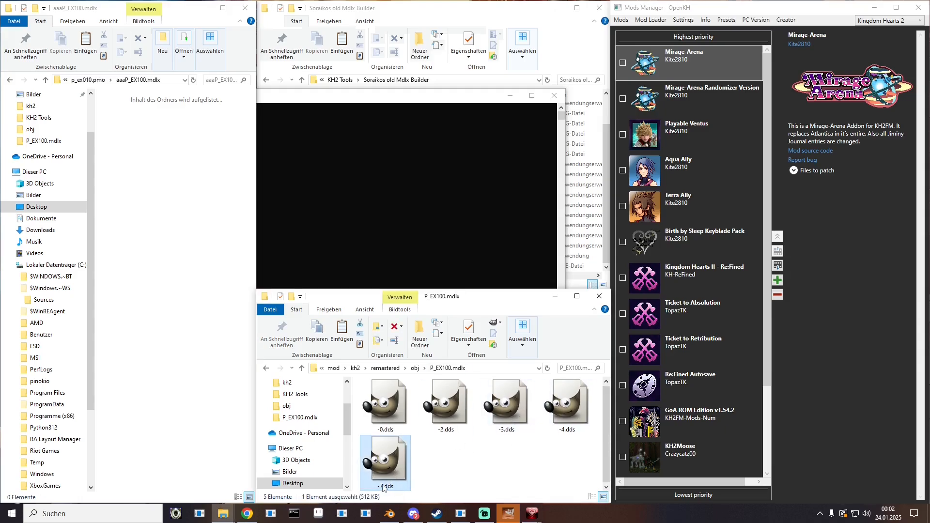
click(383, 487)
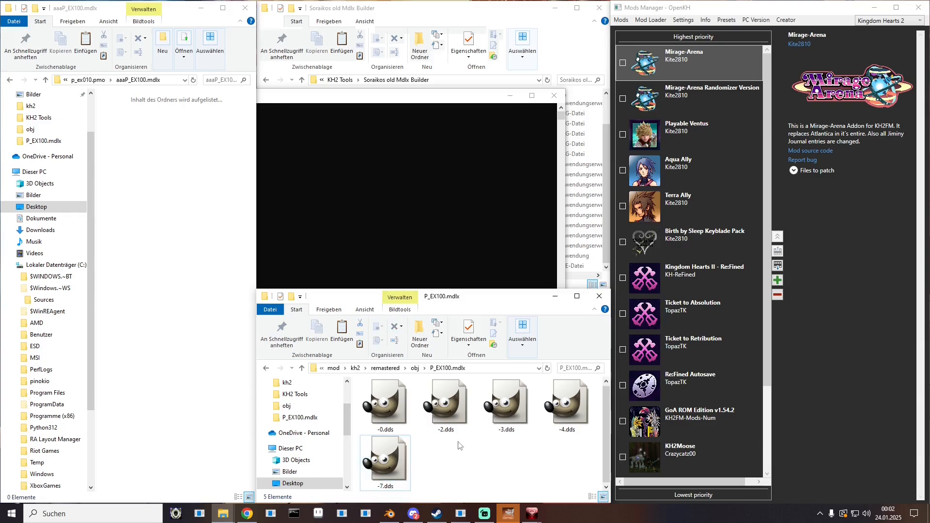
click(443, 433)
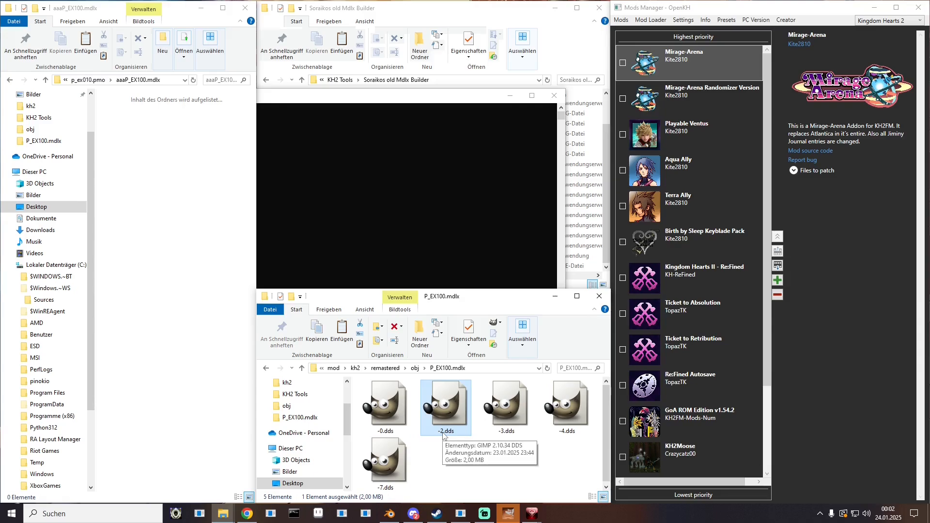
click(442, 433)
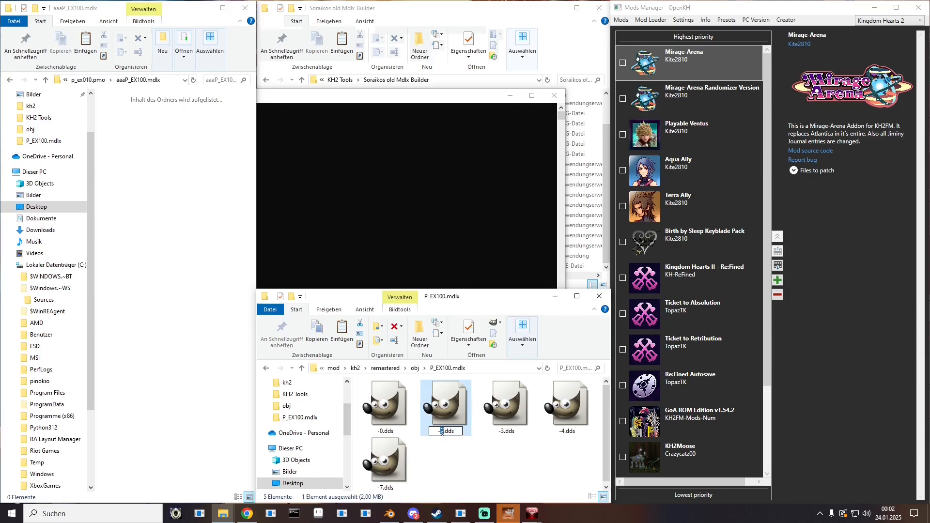
text(8)
key(Return)
- Rename the texture -3.dds in the remastered P_EX100.mdlx folder as -9.dds
click(571, 431)
click(566, 431)
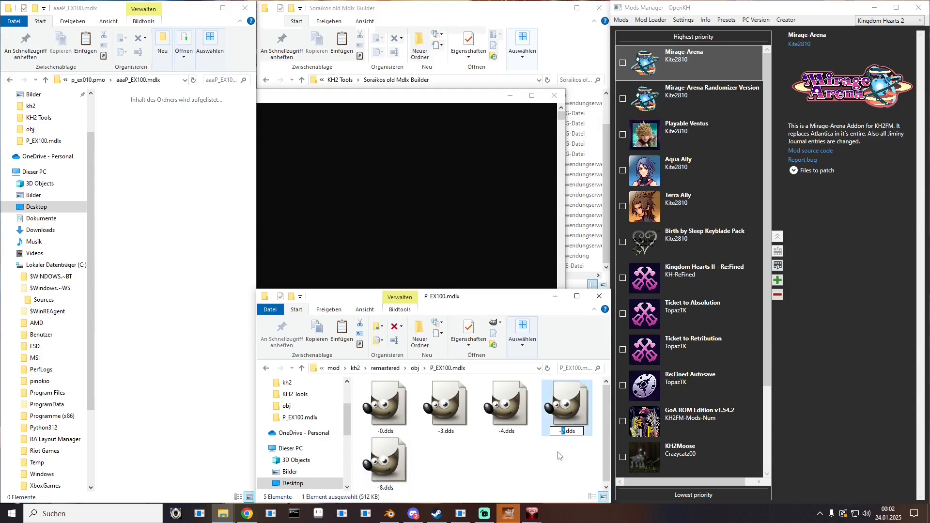
key(Return)
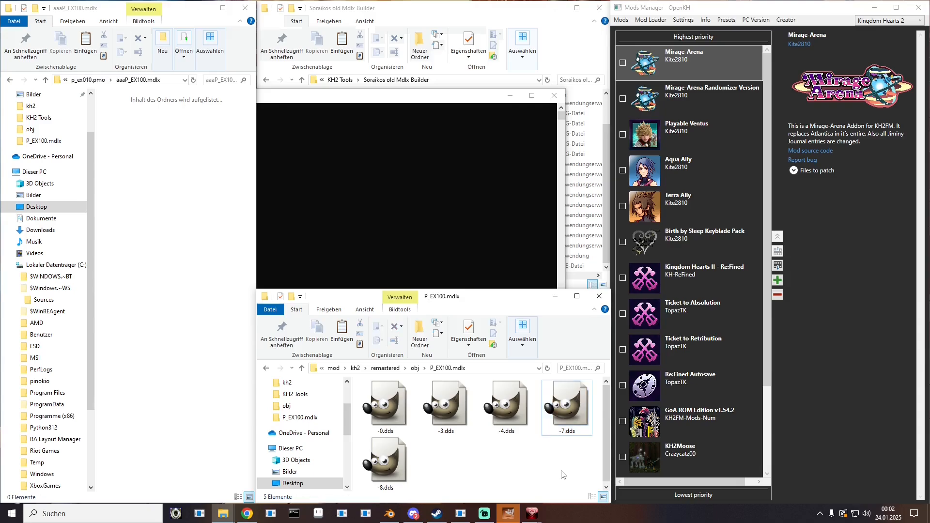
click(446, 436)
click(442, 433)
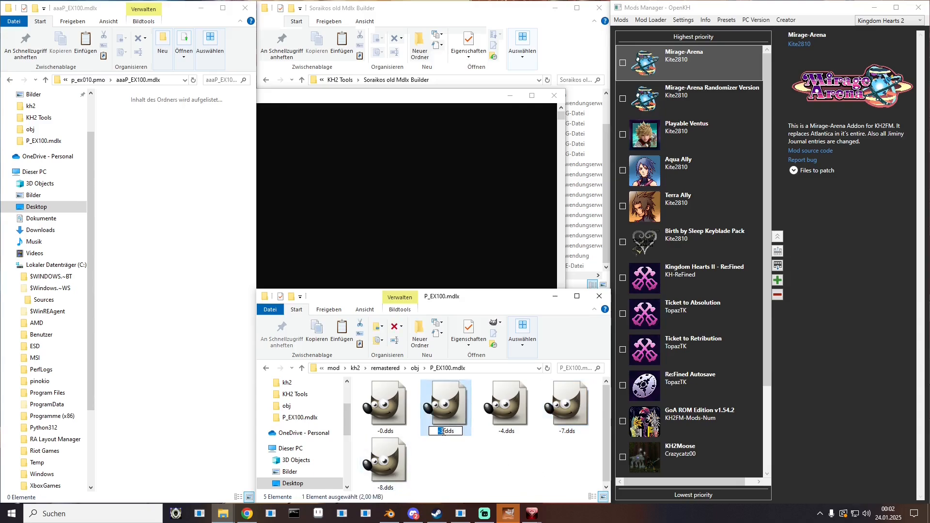
text(-9)
key(Return)
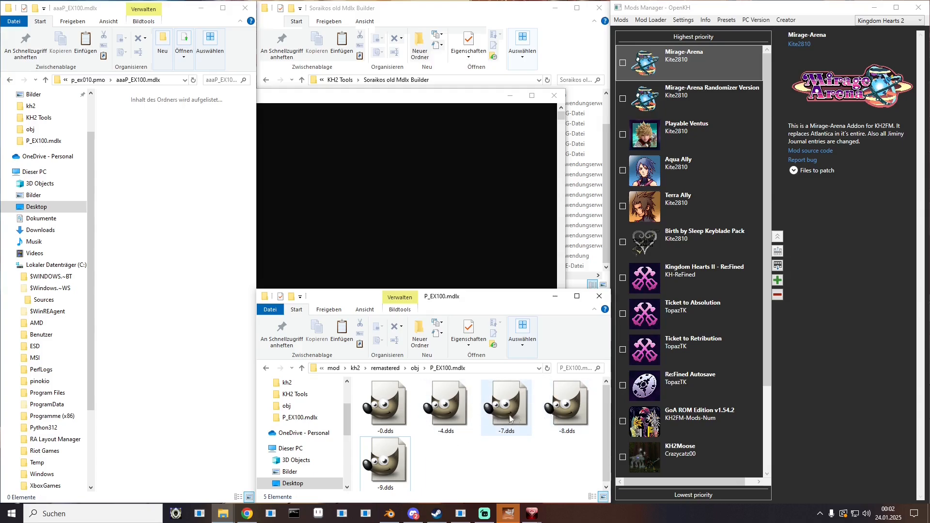
- Rename the texture -8.dds in the remastered P_EX100.mdlx folder as -3.dds
click(569, 433)
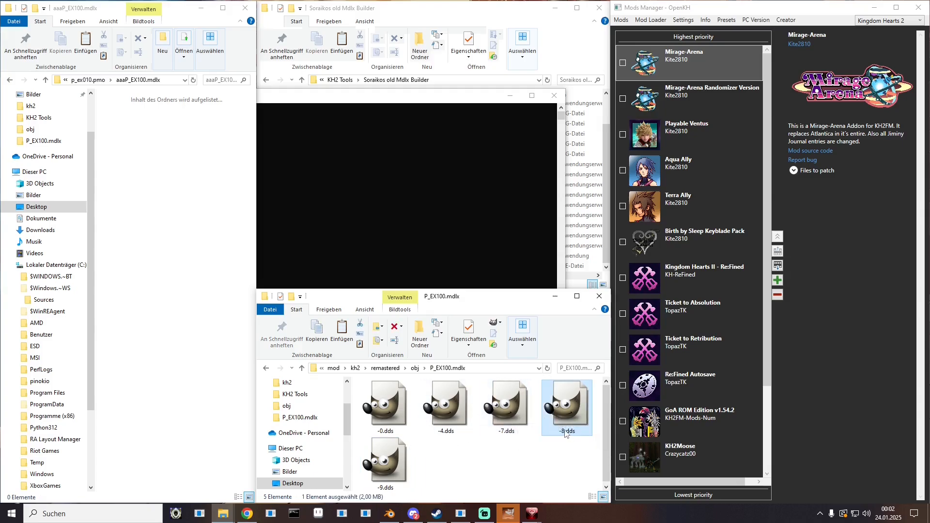
click(565, 433)
click(563, 433)
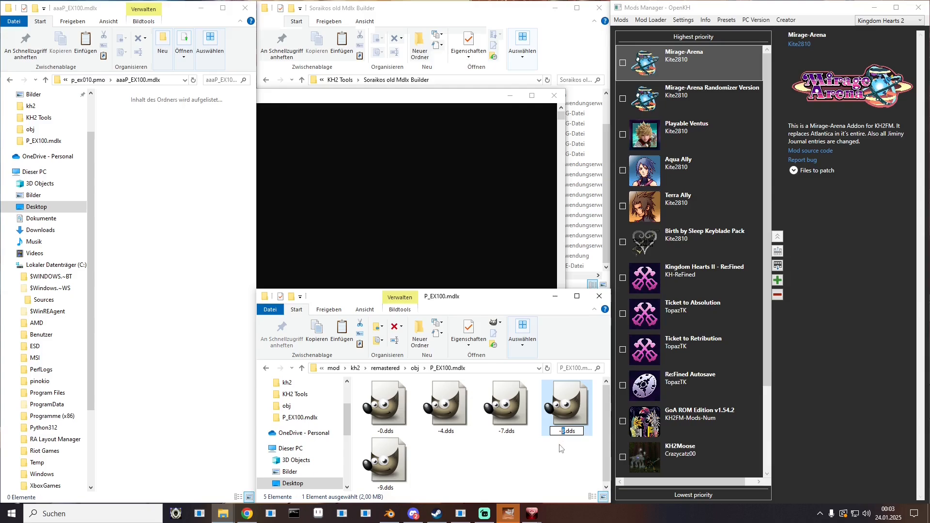
text(3)
key(Return)
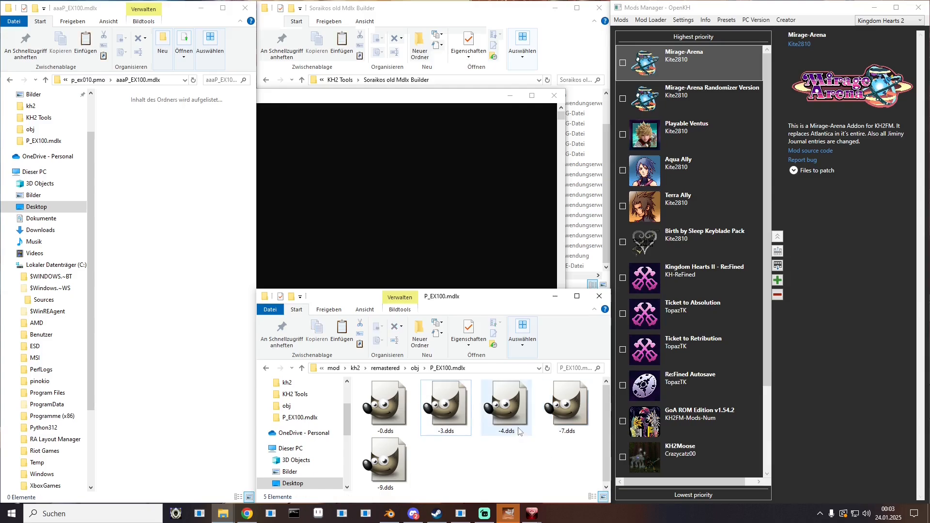
- Rename the texture -0.dds in the remastered P_EX100.mdlx folder as -1.dds
key(alt+Tab)
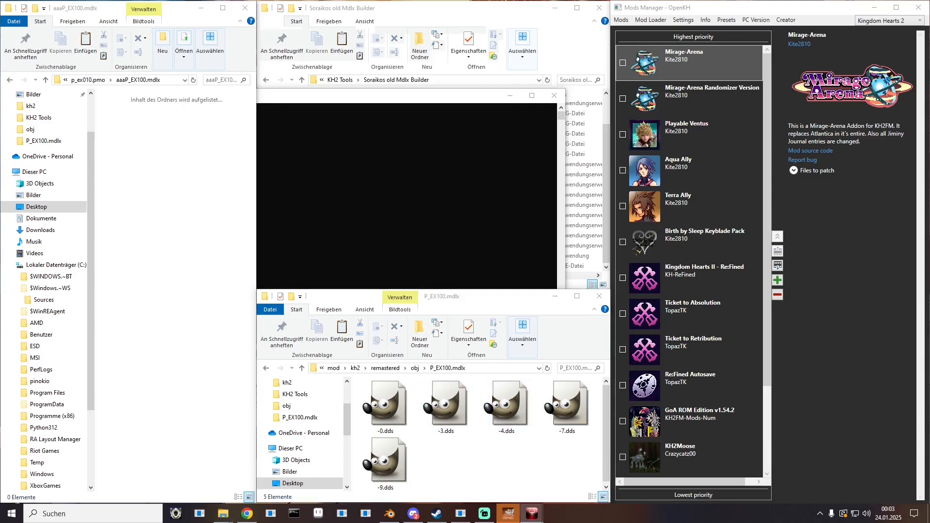
click(389, 415)
click(382, 433)
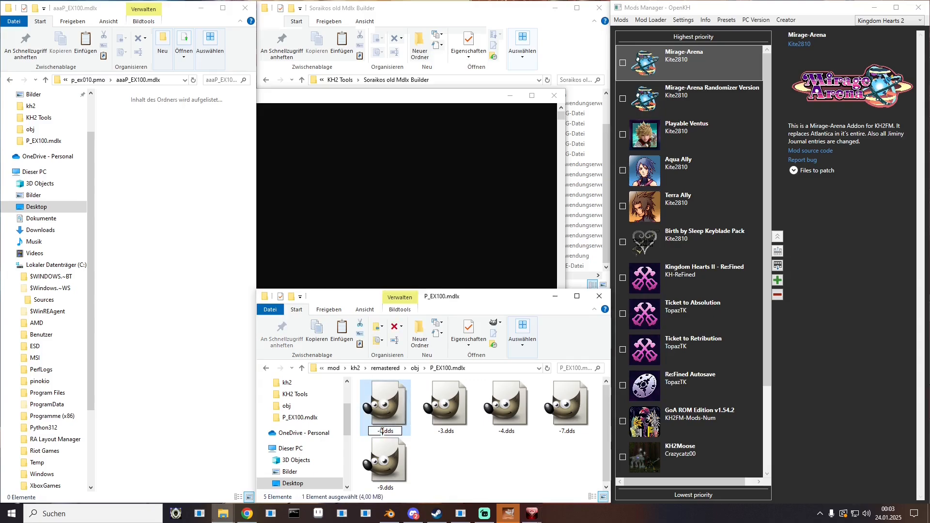
text(-1)
click(438, 462)
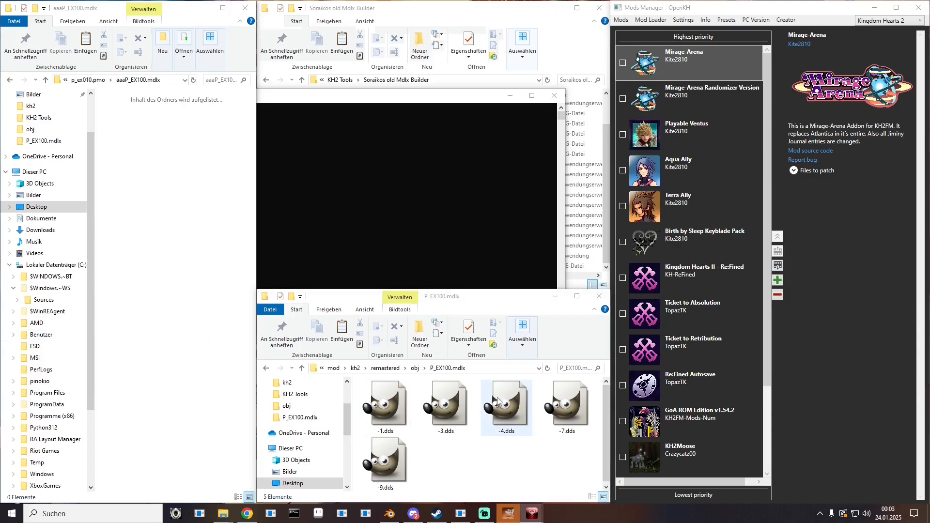
- Check the texture -7.dds in GIMP with the default DDS load options and rename it as -2.dds
double_click(564, 419)
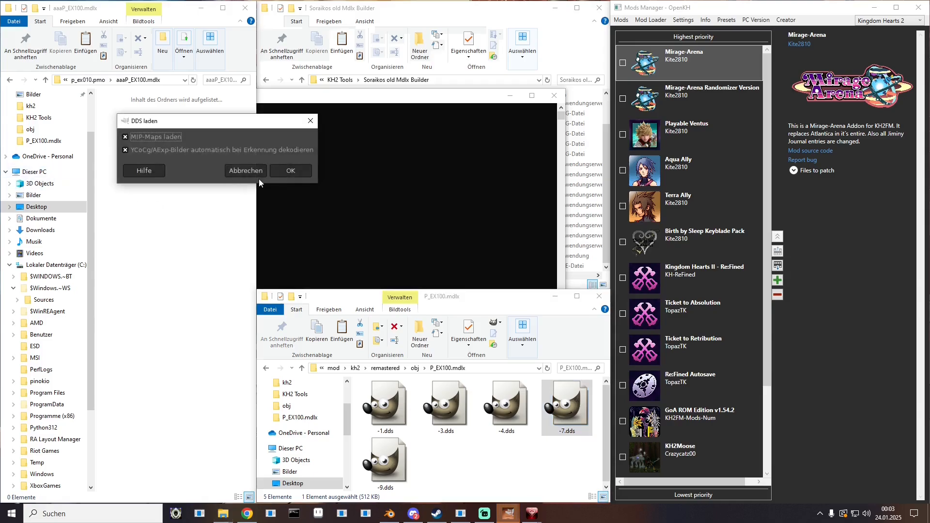
click(281, 169)
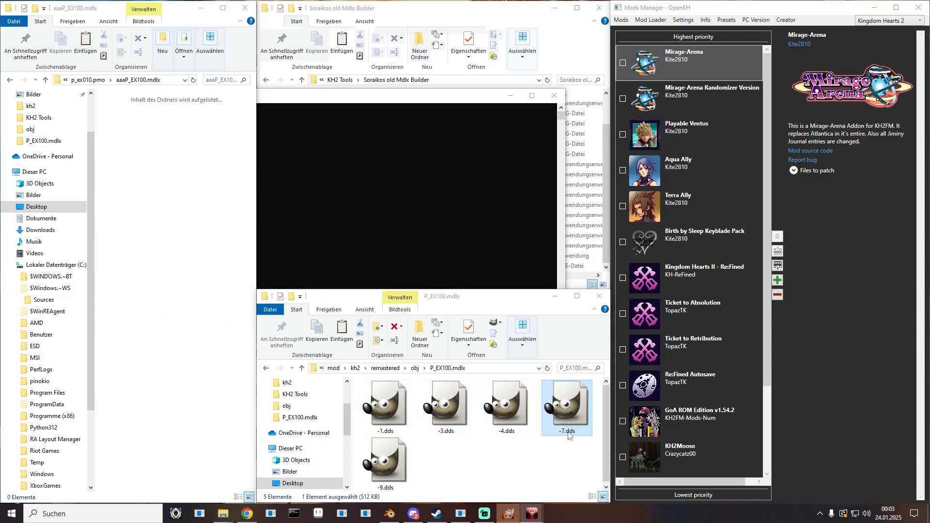
click(446, 429)
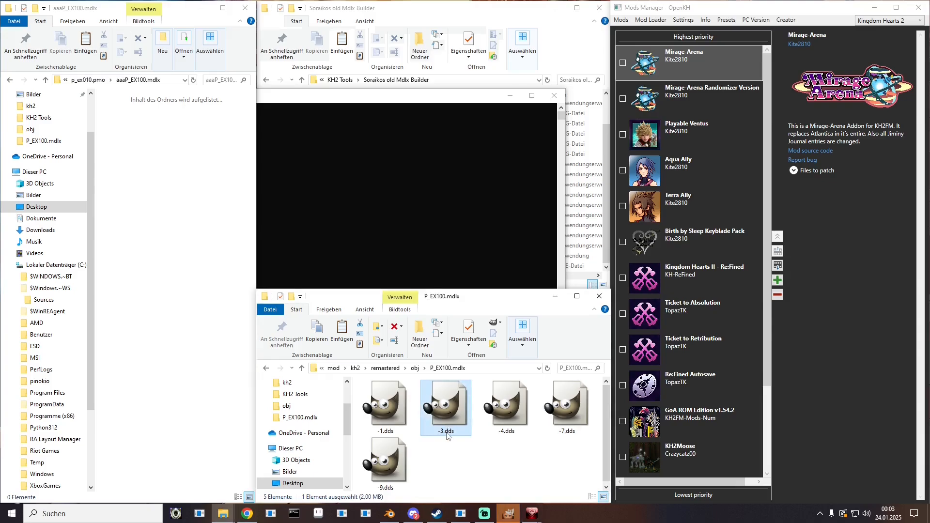
click(566, 430)
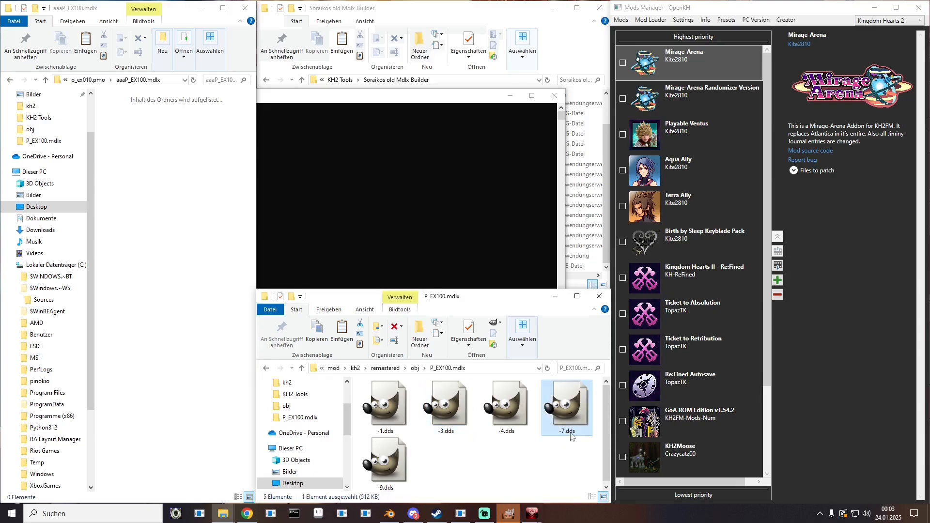
click(565, 434)
text(-2.dds)
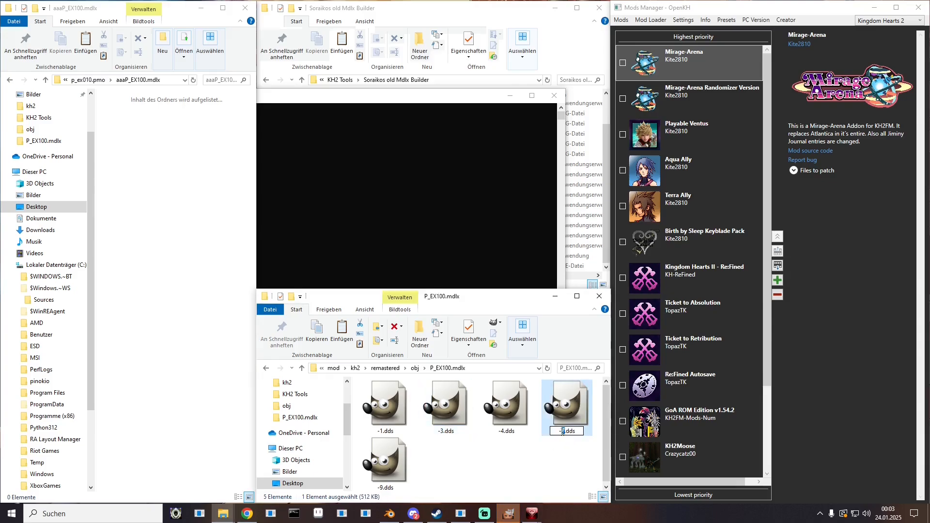
key(Return)
- Rename the texture -9.dds in the remastered P_EX100.mdlx folder as -0.dds
click(400, 468)
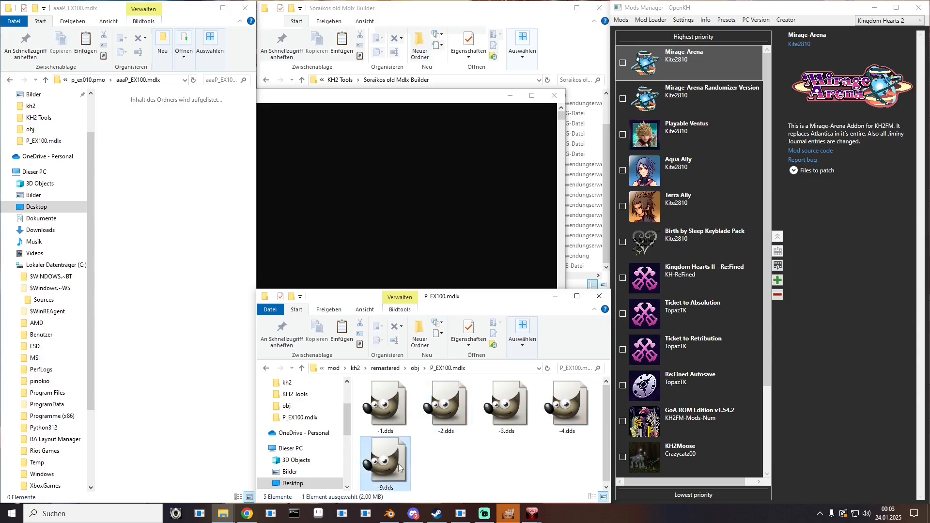
click(381, 486)
text(-0)
key(Return)
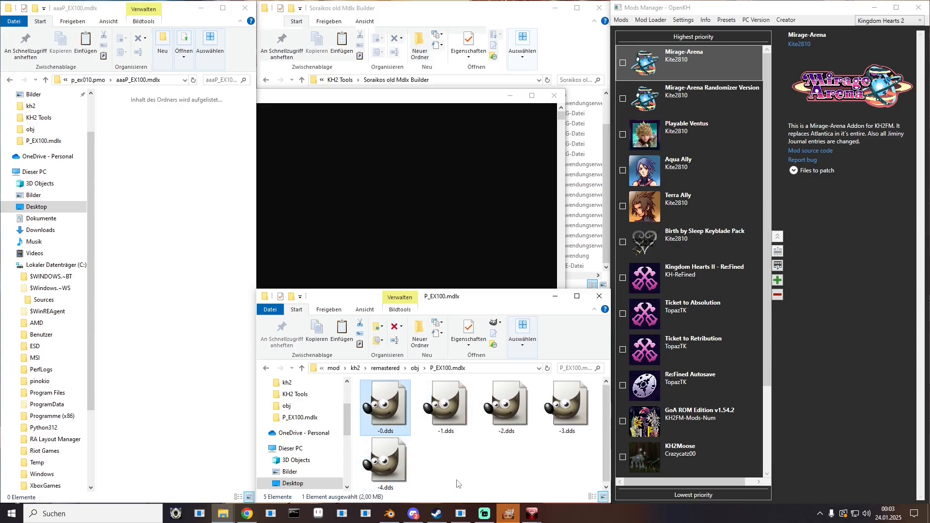
- Launch Kingdom Hearts 2 from the Mod Loader without rebuilding and load the save at Seiteneingang
click(651, 19)
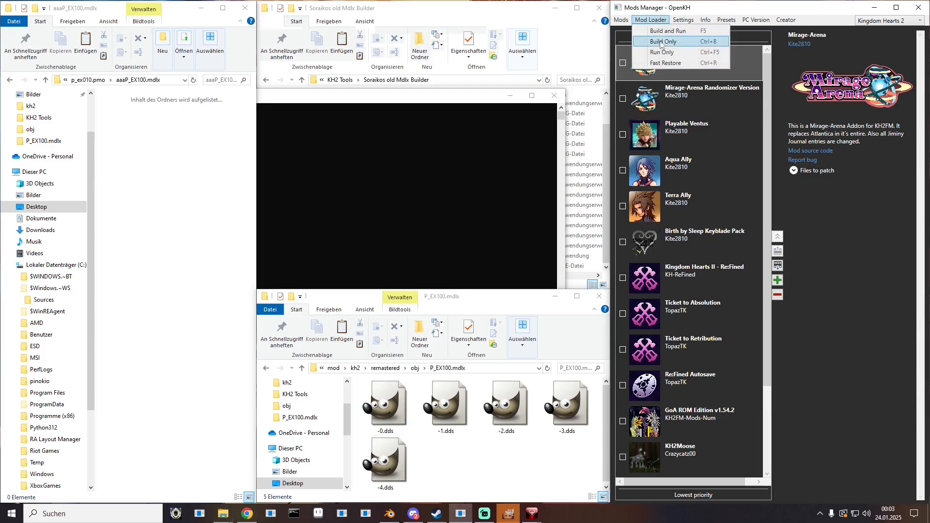
click(669, 54)
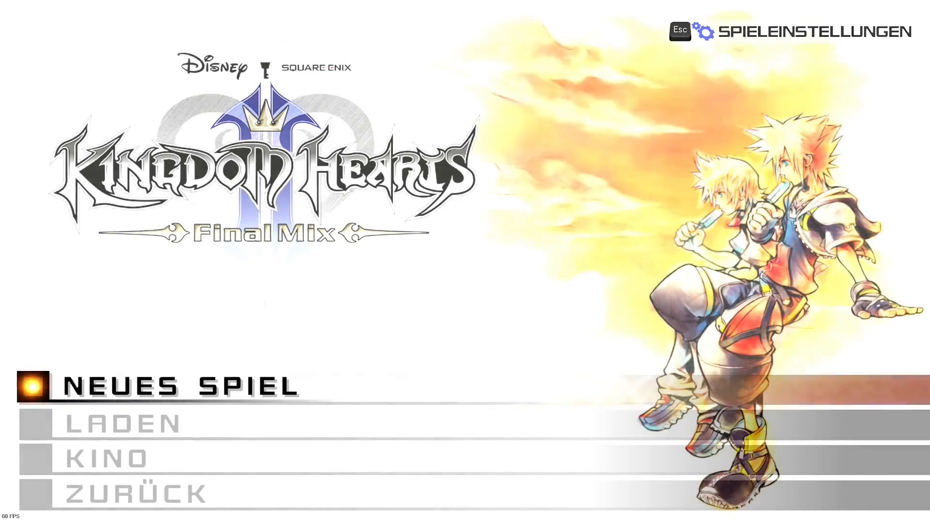
key(Down)
key(Return)
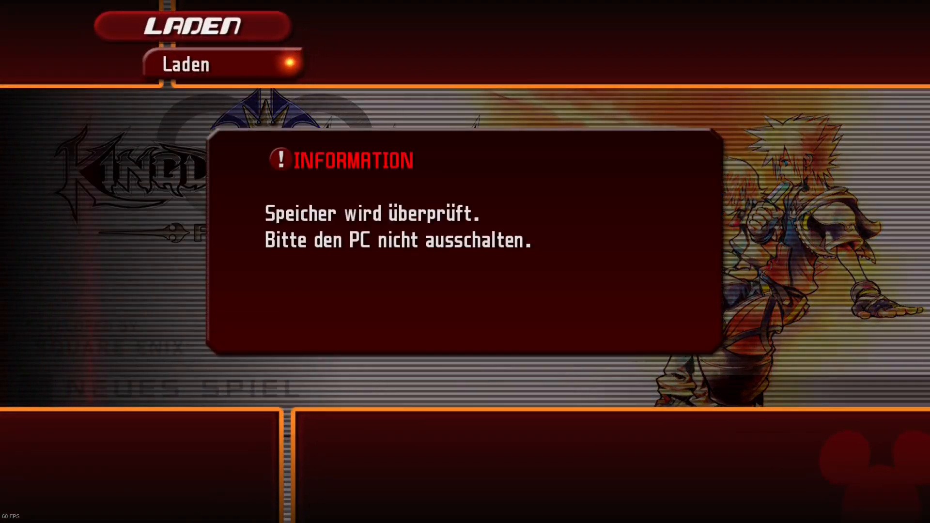
key(Return)
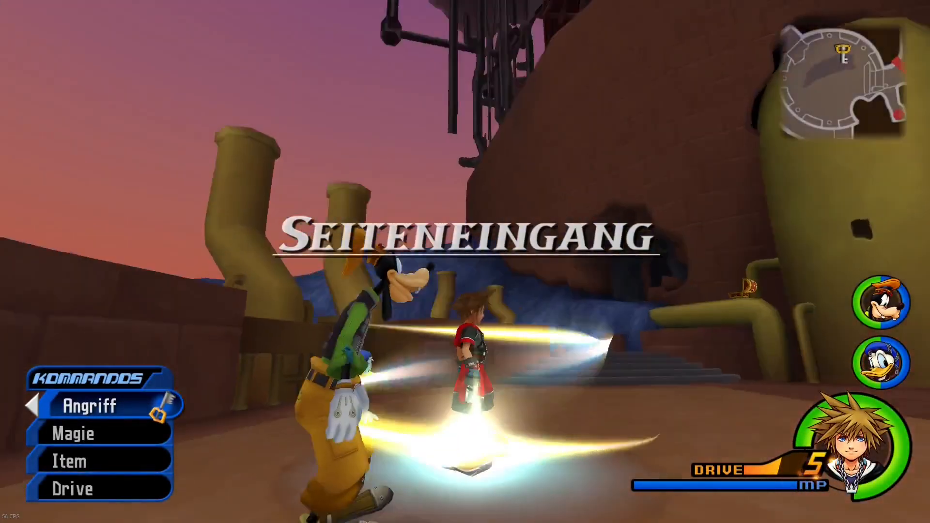
- Walk Sora toward the camera and examine the model's textures from the front
key(s)
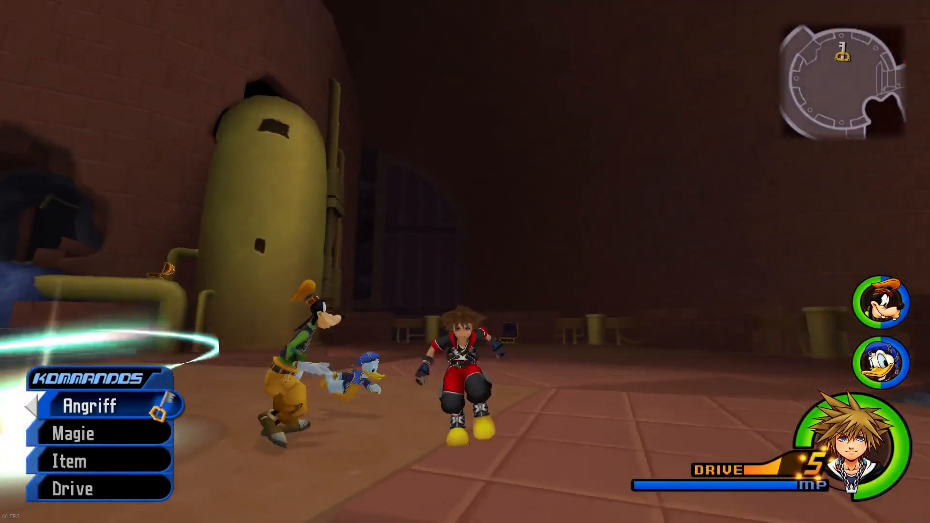
key(s)
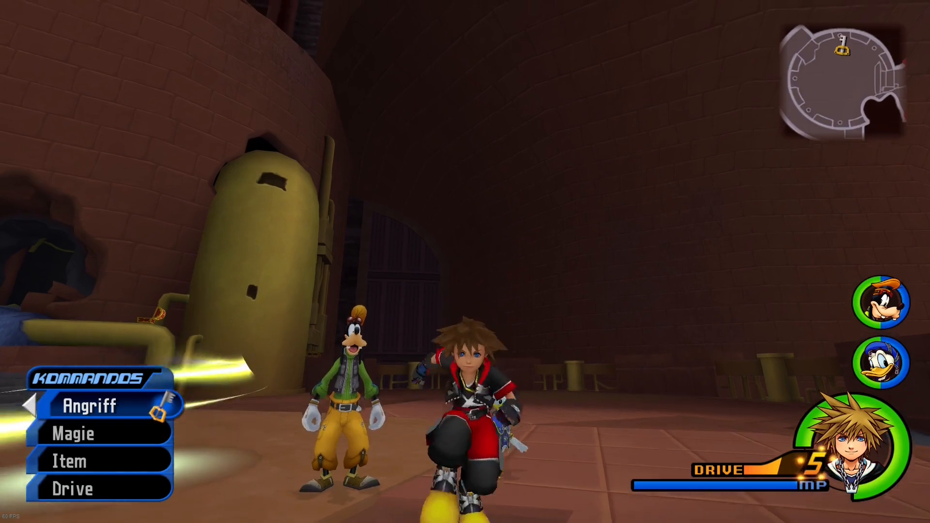
key(d)
key(s)
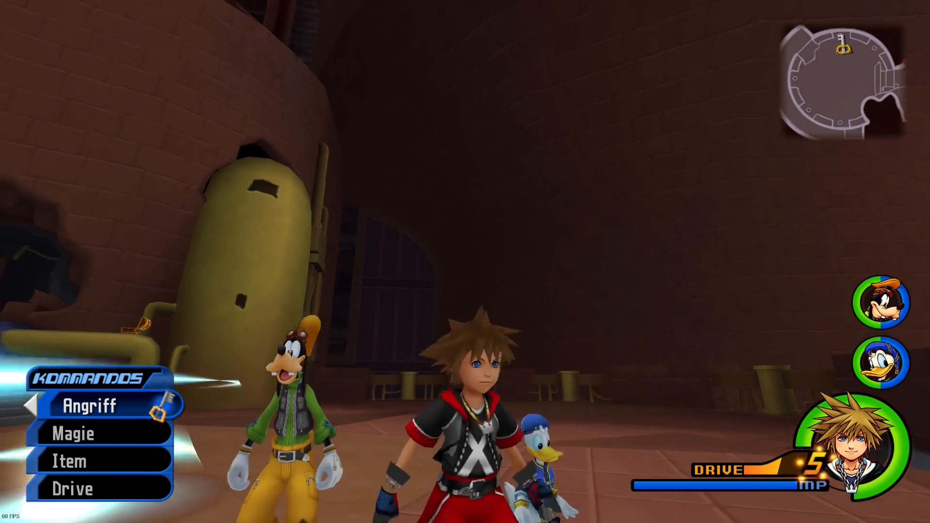
key(s)
key(w)
key(s)
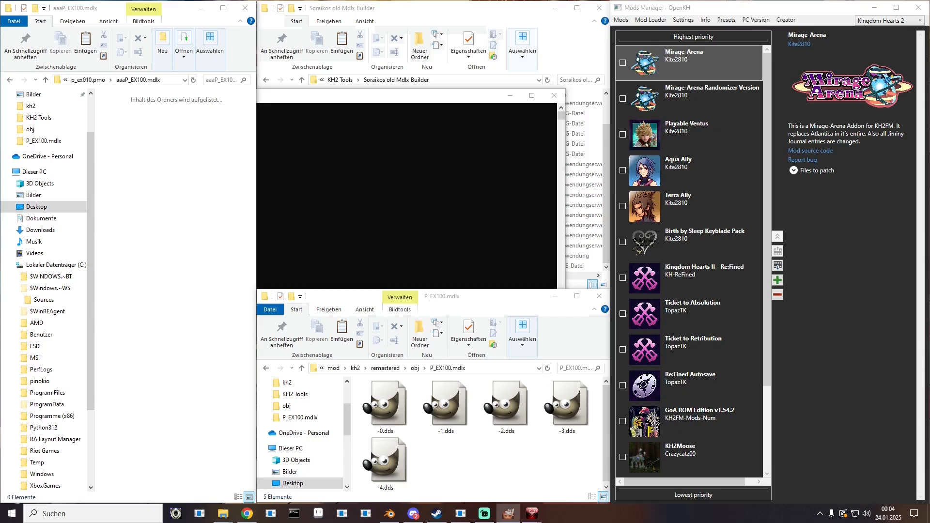
- Open the remastered textures -0.dds to -4.dds one after another in GIMP with the default DDS load options to compare them
double_click(385, 408)
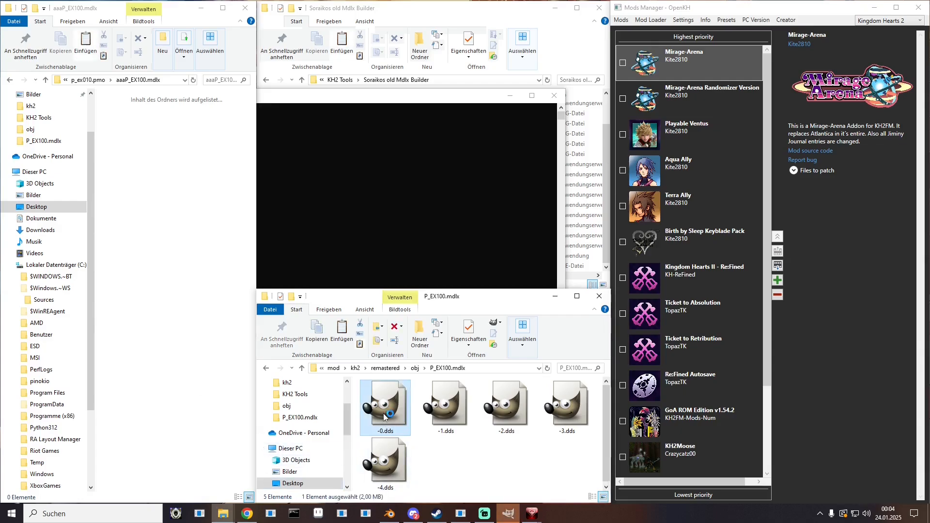
click(253, 132)
double_click(422, 399)
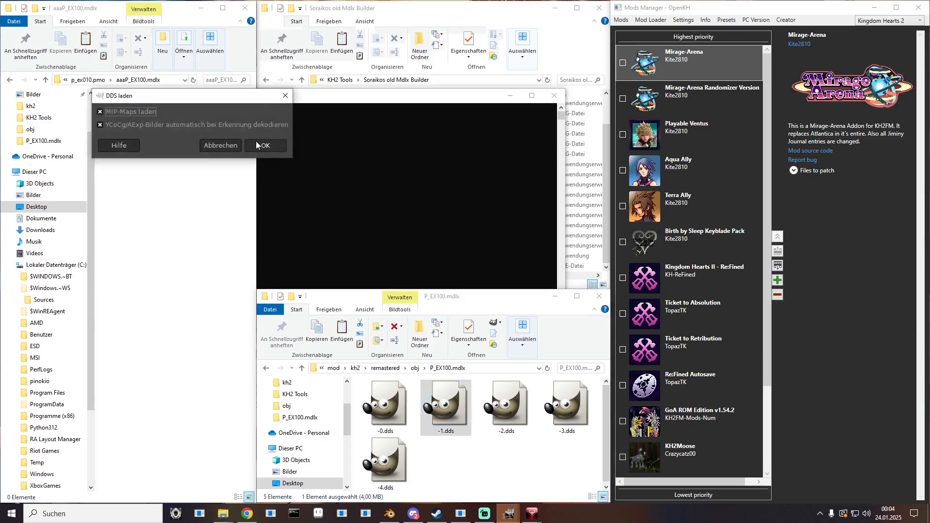
click(257, 147)
double_click(506, 403)
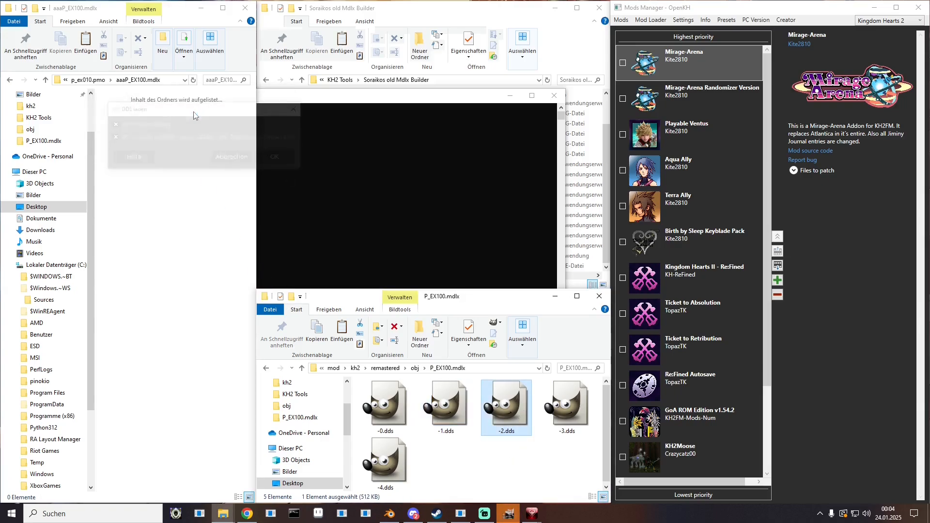
click(279, 158)
key(Right)
key(Return)
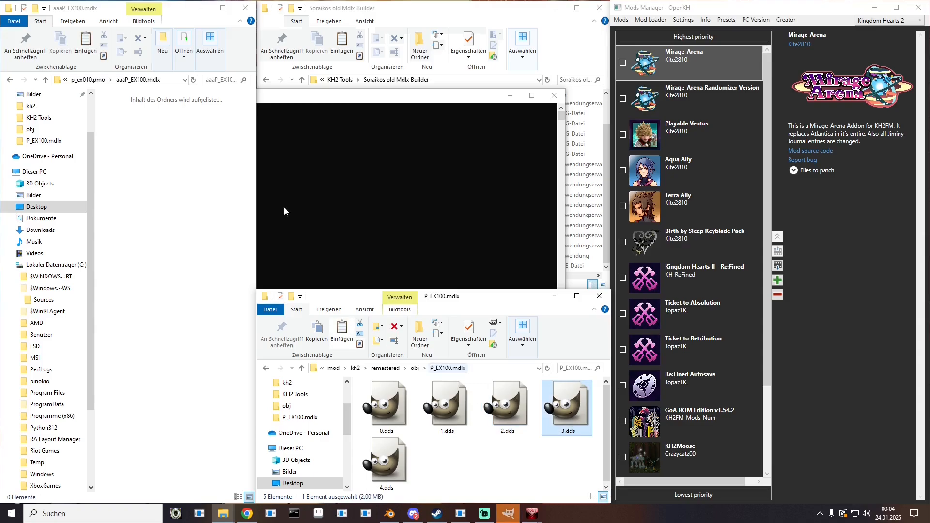
click(279, 173)
double_click(376, 455)
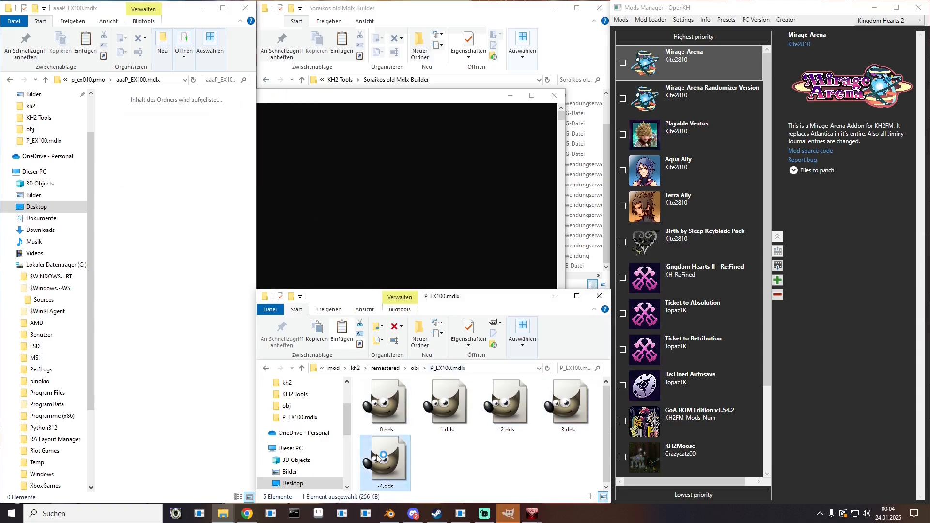
click(191, 71)
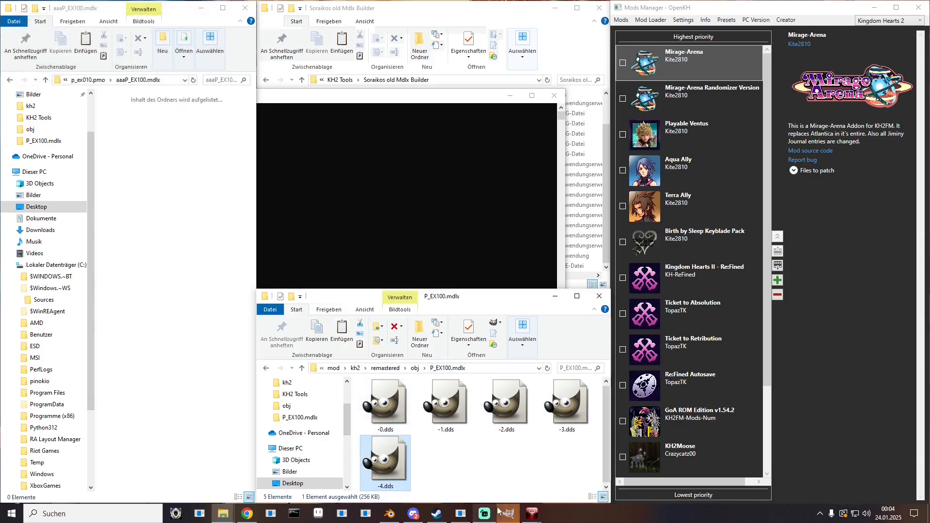
mouse_move(532, 515)
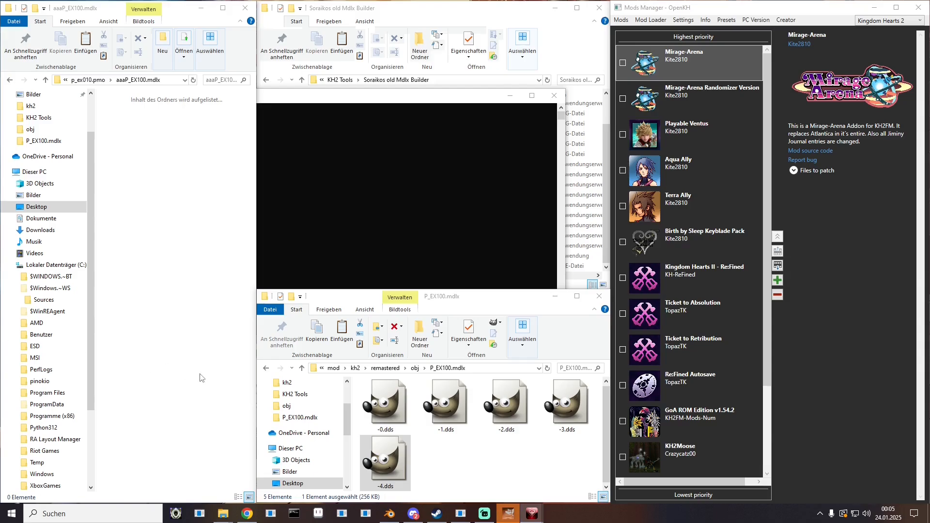
- Rename the texture -0.dds in the remastered P_EX100.mdlx folder as -7.dds to free its number
click(382, 432)
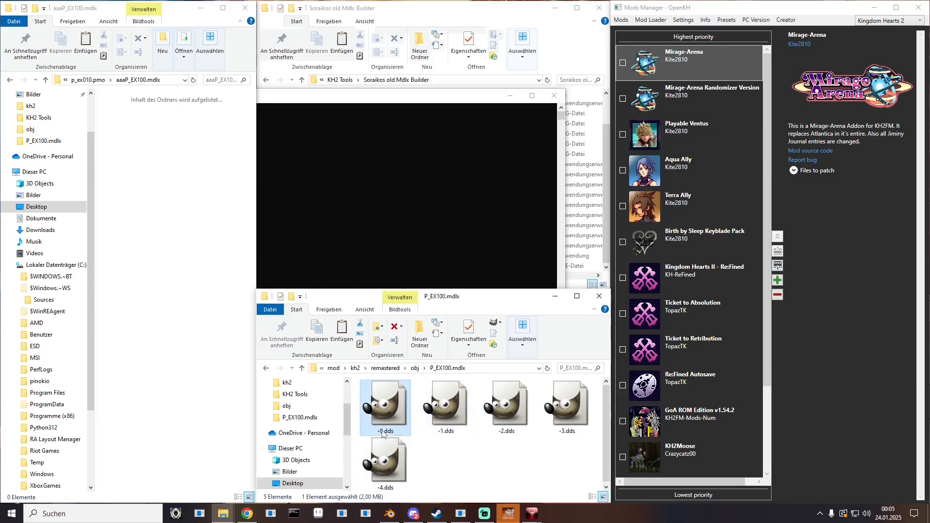
click(382, 431)
text(-7)
click(458, 468)
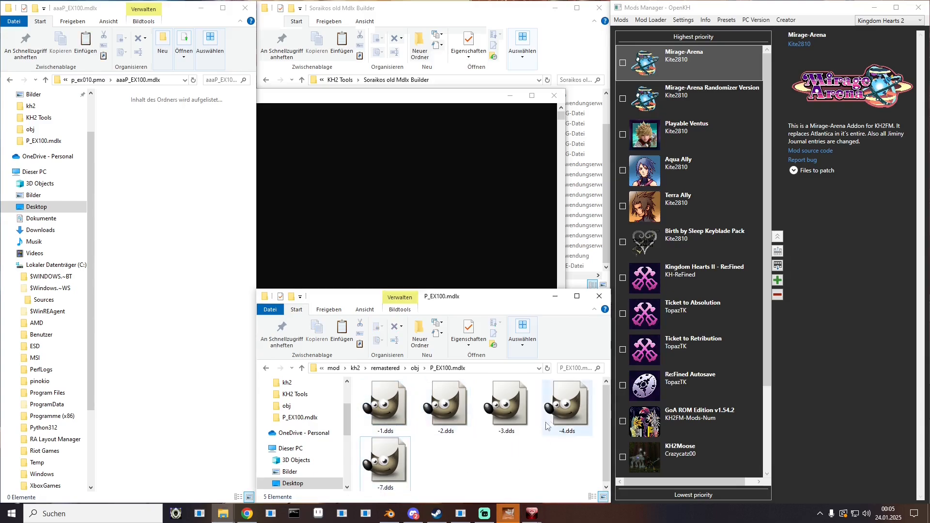
- Rename the texture -3.dds in the remastered P_EX100.mdlx folder as -0.dds
click(508, 438)
click(502, 437)
click(502, 433)
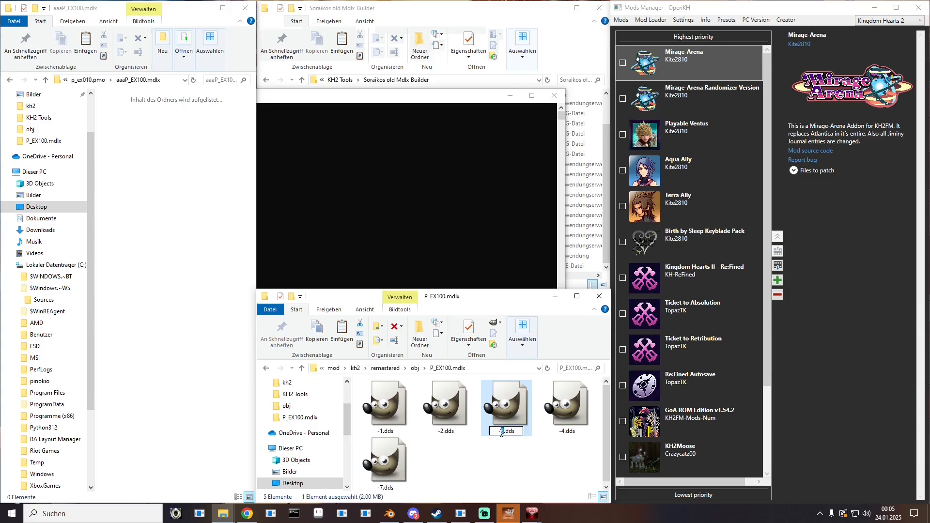
key(Delete)
text(0)
key(Return)
- Rename the texture -7.dds in the remastered P_EX100.mdlx folder as -3.dds
click(381, 487)
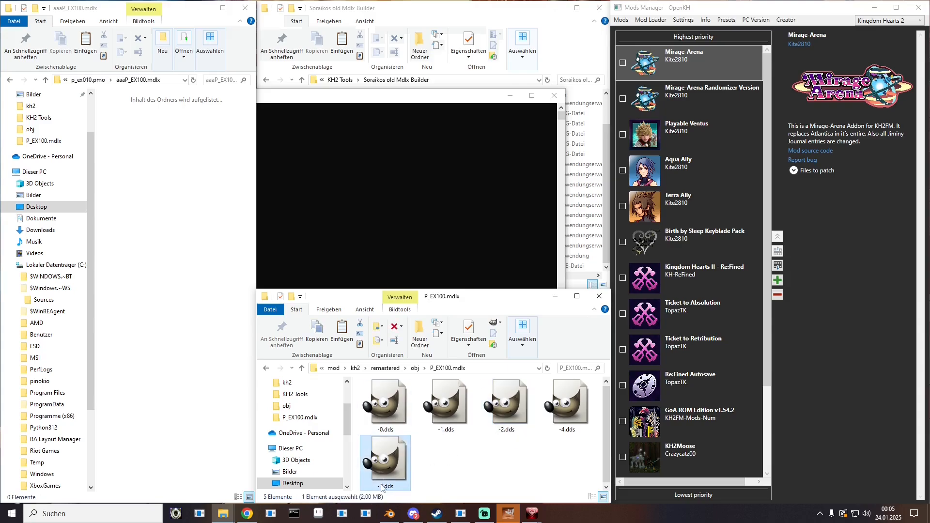
click(383, 487)
text(3.dds)
key(Return)
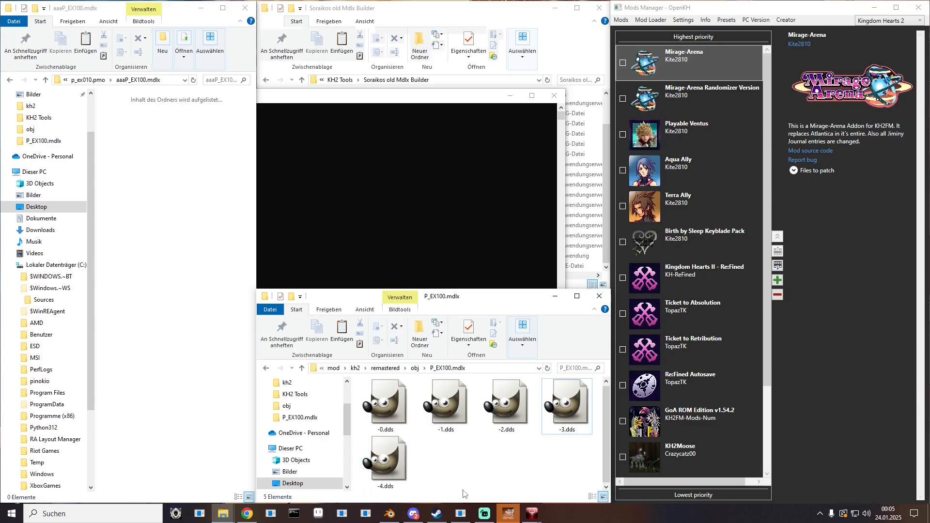
- Run Kingdom Hearts 2 again without rebuilding and load save slot 89 at Seiteneingang in Radiant Garden
click(651, 20)
click(653, 53)
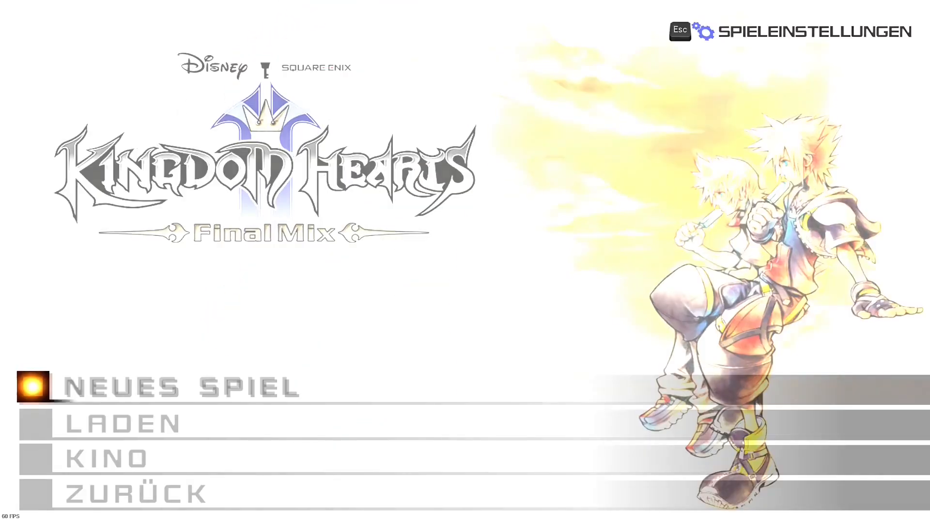
key(Down)
key(Return)
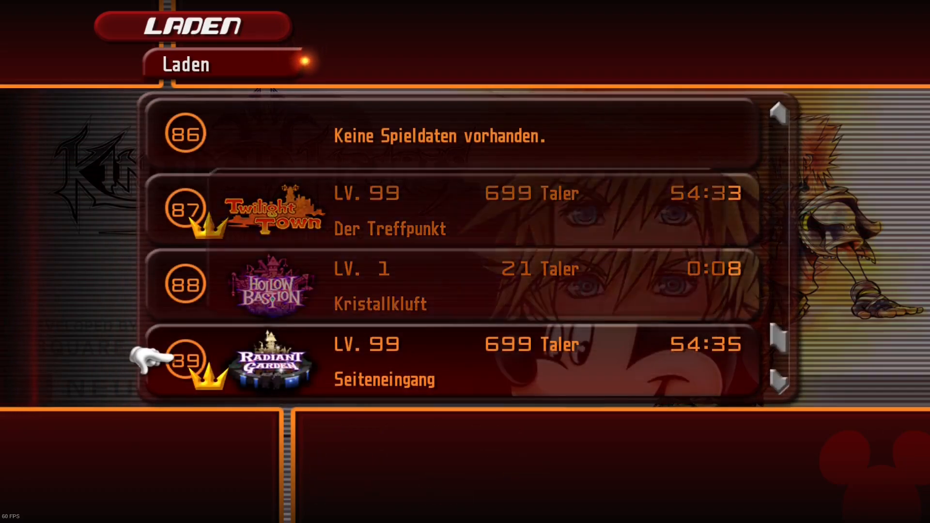
key(Return)
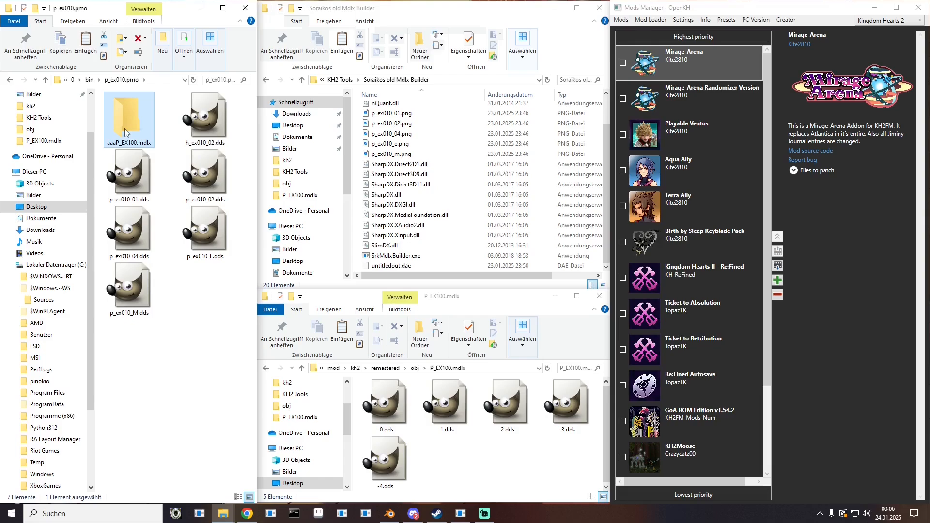
- Leave the p_ex010.pmo texture folder and open the extracted kh2 folder inside the Steam OpenKH data folder
click(72, 83)
click(71, 84)
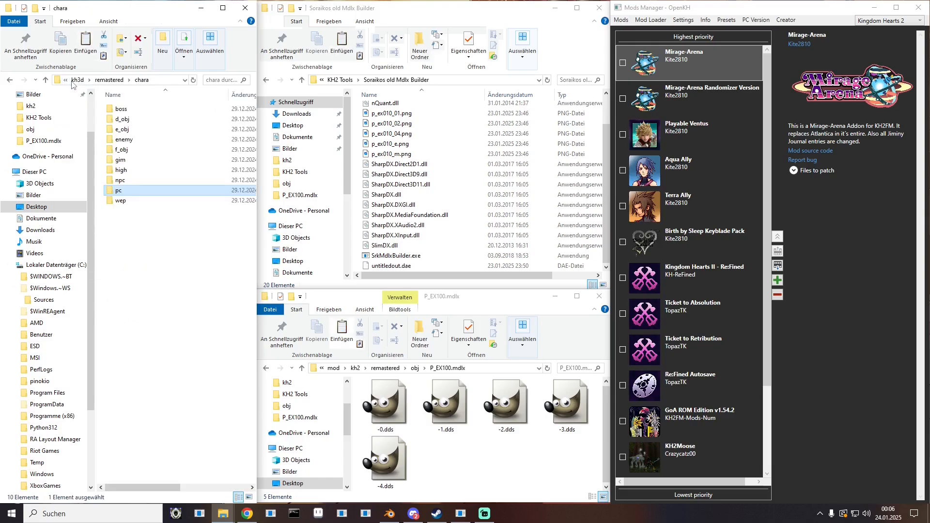
click(72, 83)
click(72, 83)
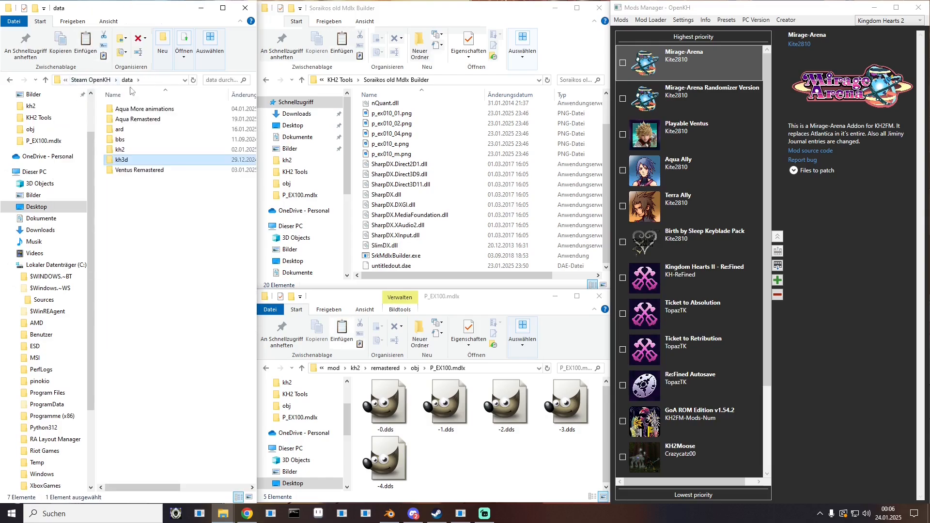
click(127, 151)
double_click(141, 153)
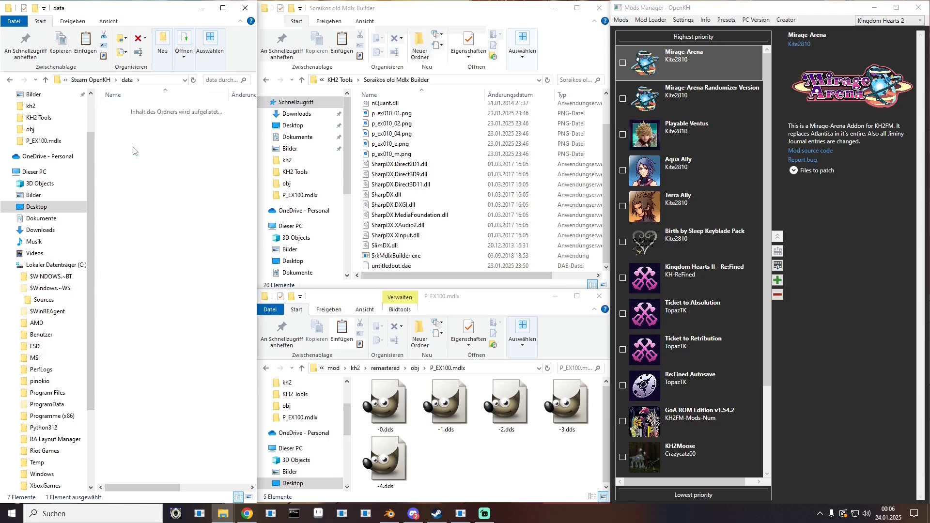
- Copy the original P_EX100.mdlx from the obj subfolder of the extracted kh2 data
scroll(135, 291, down, 2)
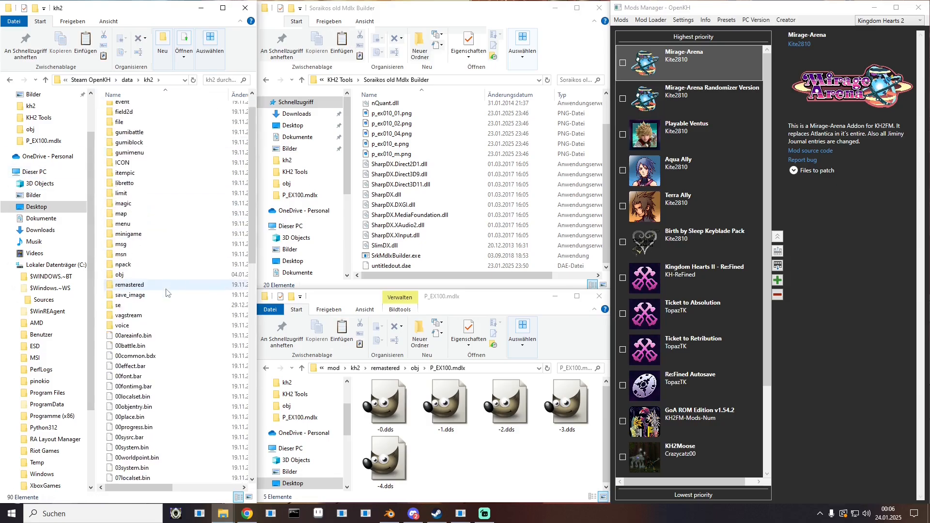
double_click(120, 275)
drag(253, 103, 241, 386)
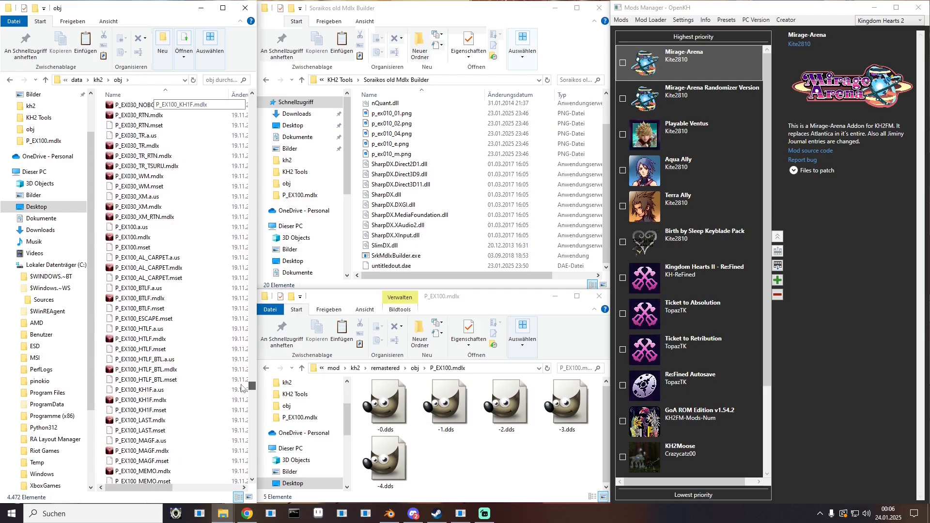
click(128, 237)
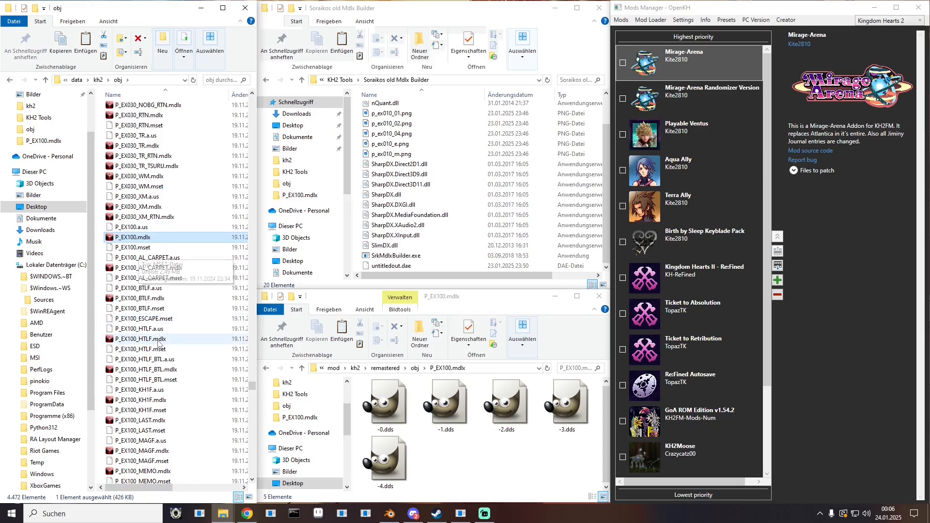
right_click(140, 236)
click(169, 447)
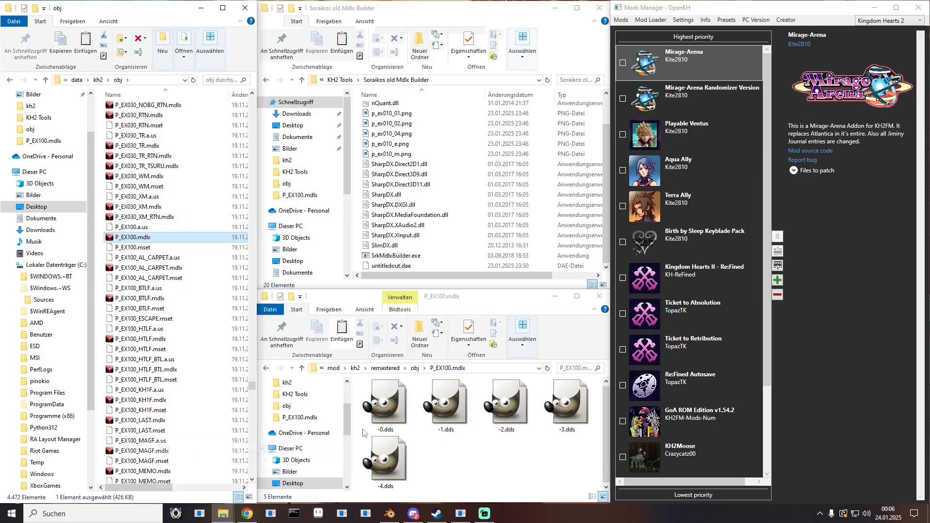
- Switch the mod's remastered P_EX100.mdlx folder view to the mod's kh2 obj folder
click(414, 368)
click(438, 368)
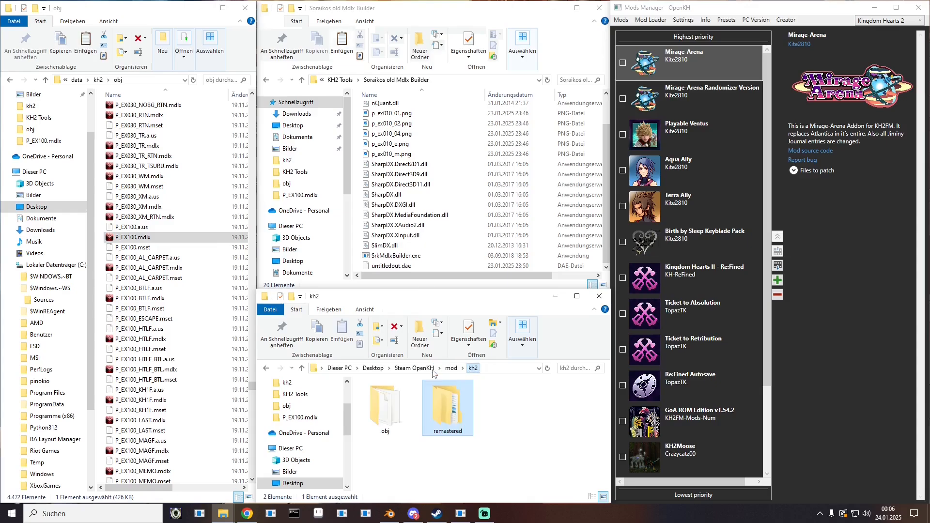
double_click(386, 407)
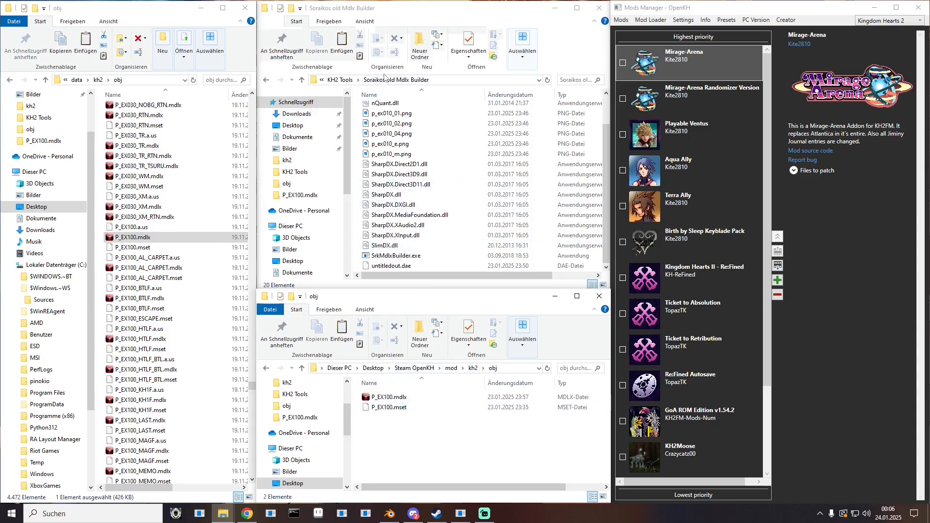
- Paste the copied P_EX100.mdlx into the KH2 Tools folder and delete P_EX030.mdlx there
click(340, 79)
right_click(404, 220)
click(442, 287)
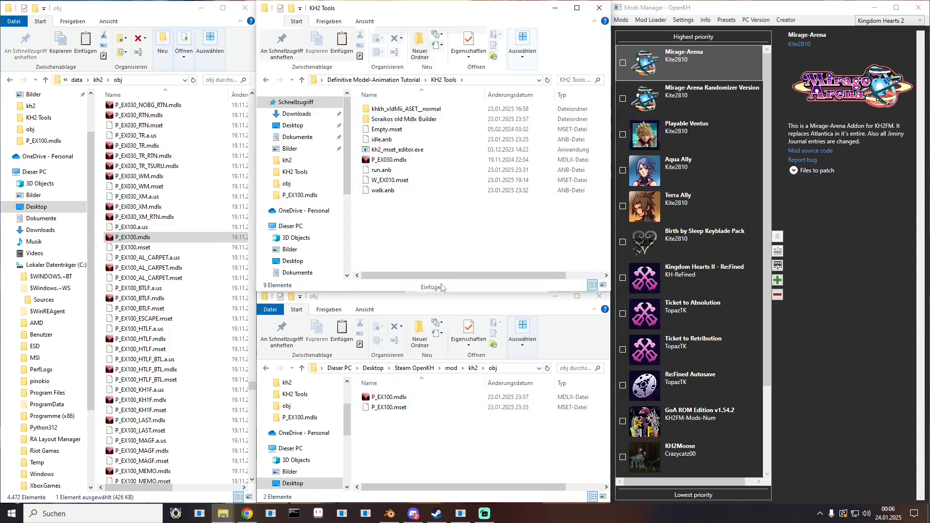
click(389, 162)
key(Delete)
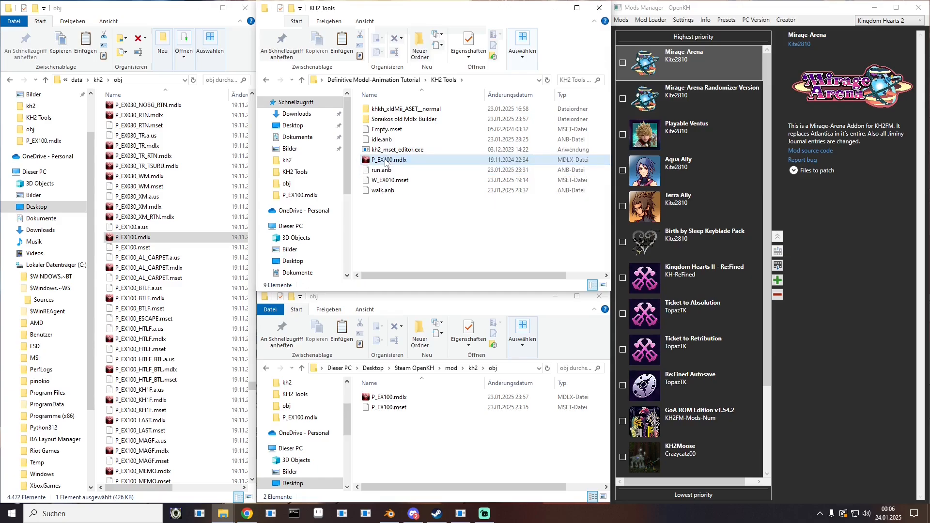
- Go up to the Steam OpenKH root folder and launch OpenKh.Tools.BarEditor.exe
click(76, 80)
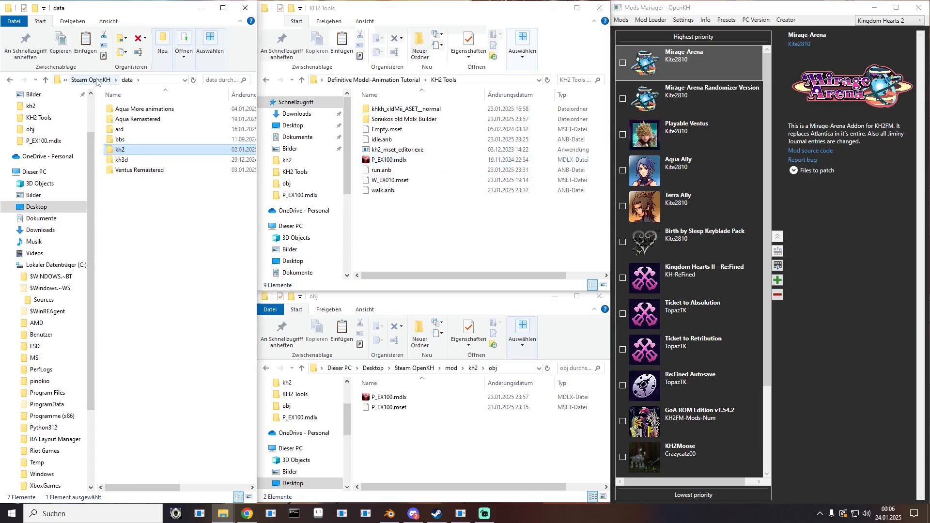
click(82, 80)
scroll(152, 288, down, 10)
scroll(151, 289, down, 15)
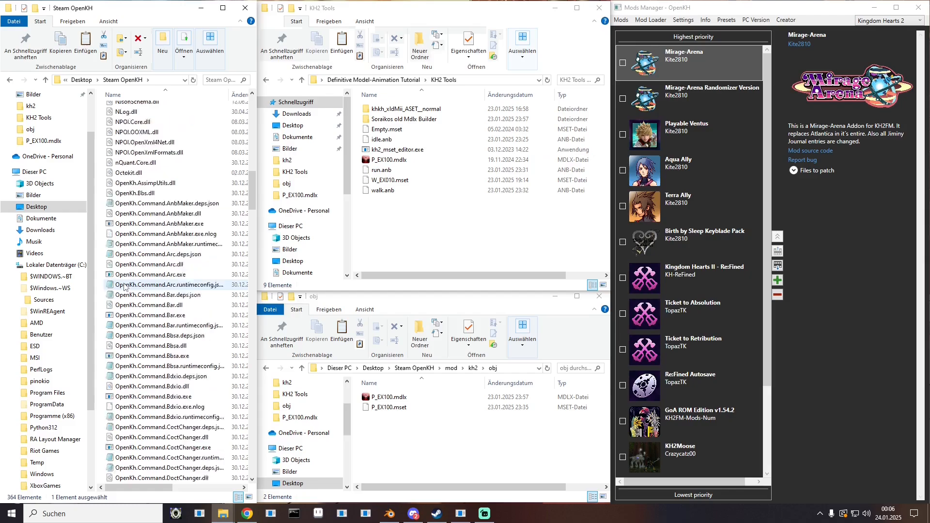
scroll(185, 299, down, 20)
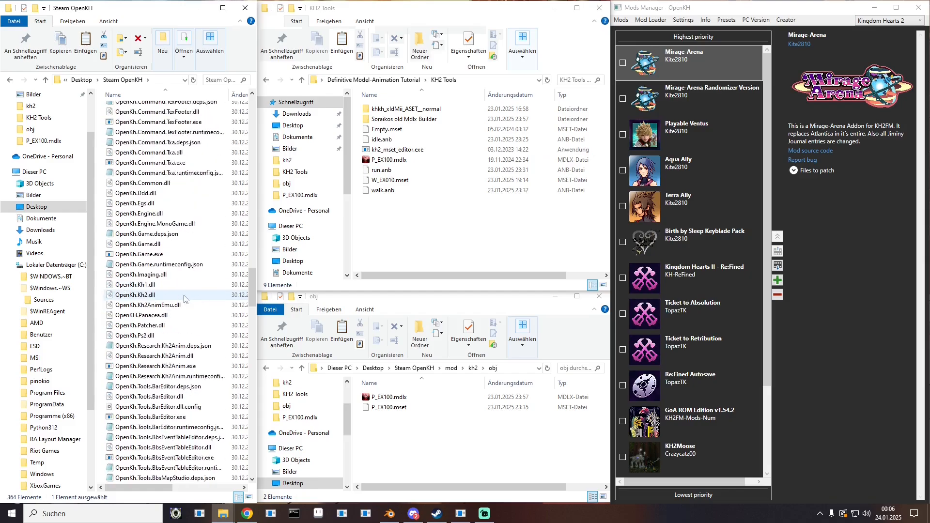
scroll(172, 364, down, 1)
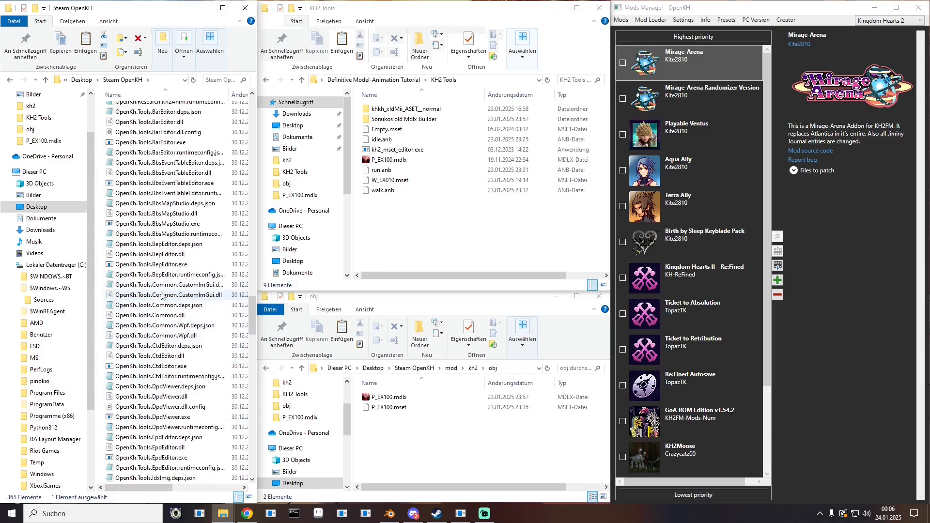
double_click(158, 142)
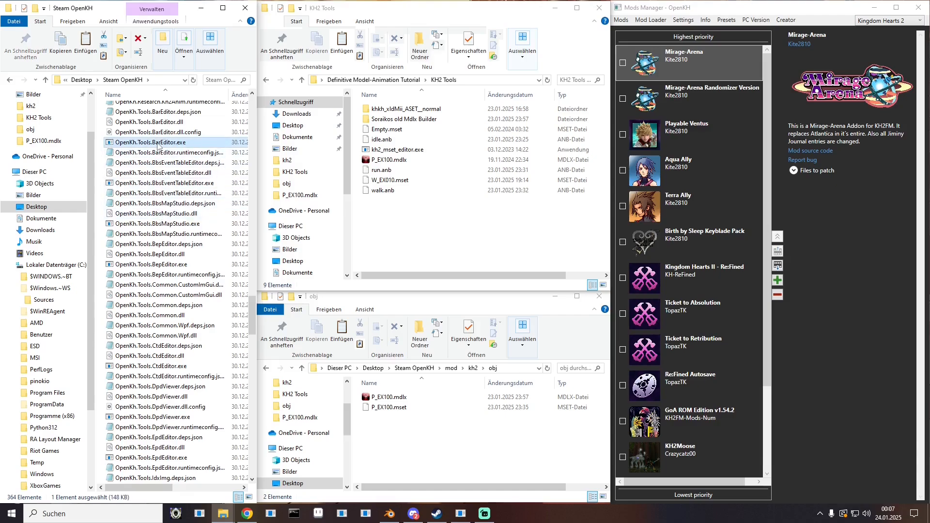
drag(193, 96, 155, 82)
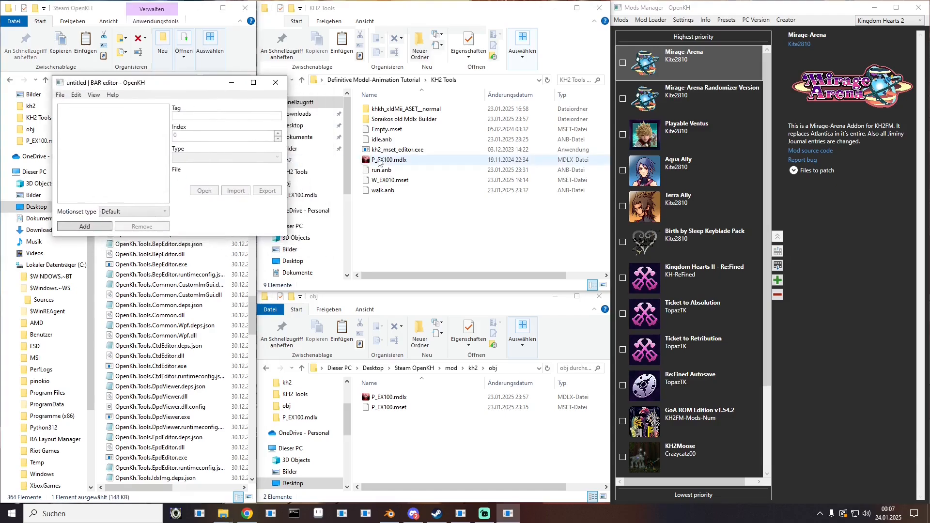
- Load the original P_EX100.mdlx from KH2 Tools into the BAR editor and export its ModelCollision entry there as p_ex_0.coctmodel
drag(390, 160, 83, 137)
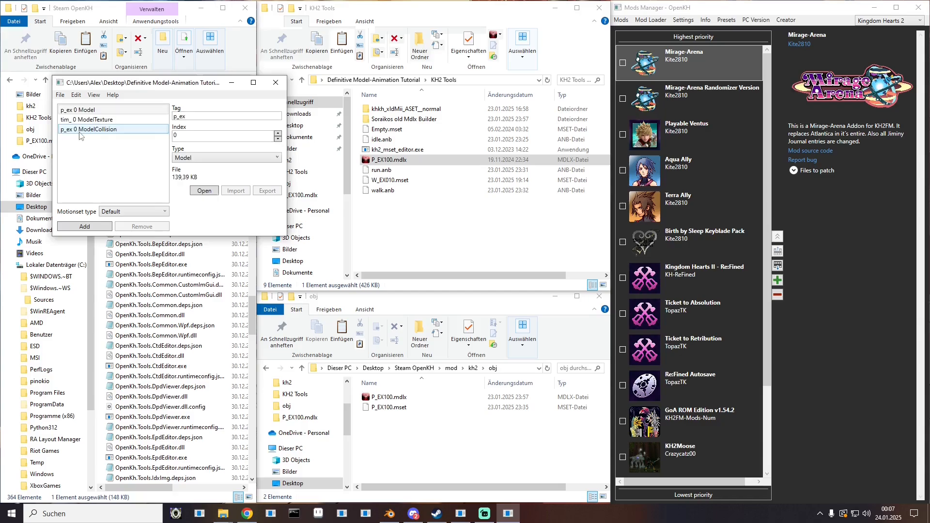
click(78, 130)
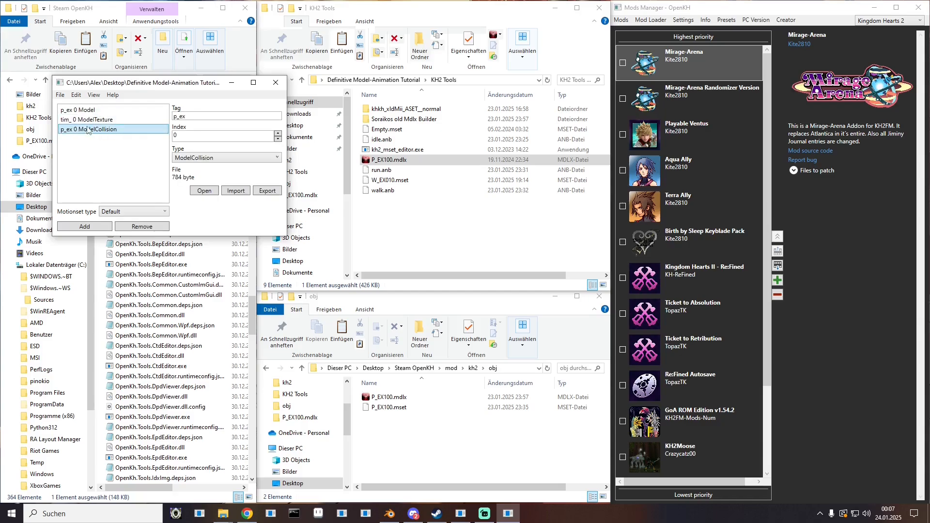
click(269, 192)
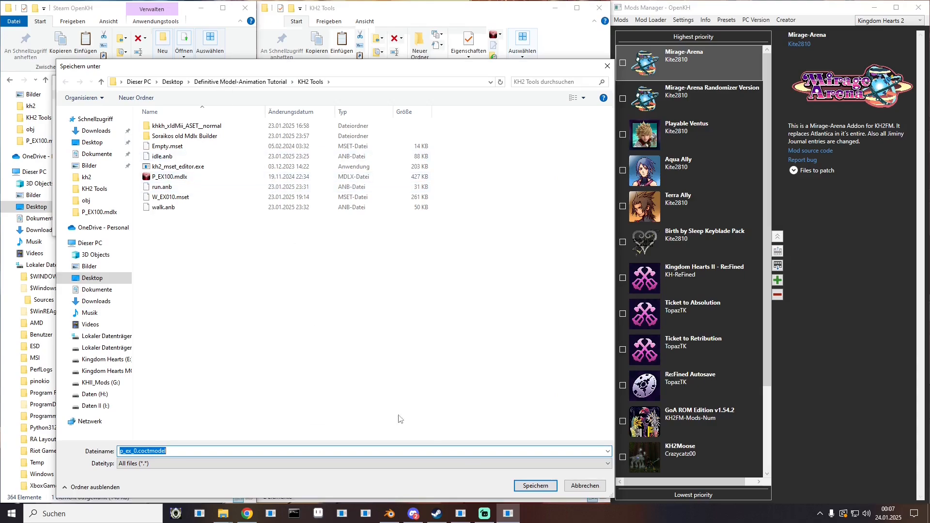
click(535, 486)
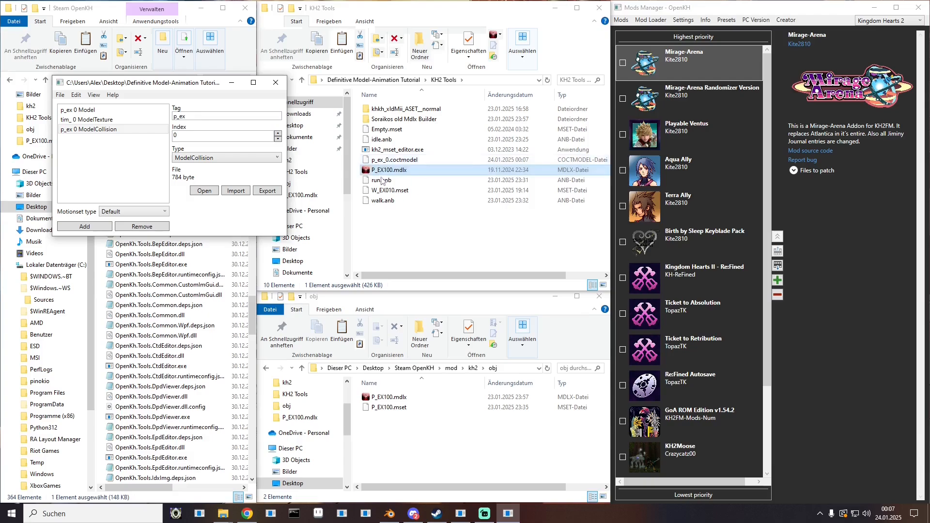
- Load the mod's P_EX100.mdlx into the BAR editor and add a new entry of type ModelCollision with the tag p_ex
drag(380, 401, 194, 165)
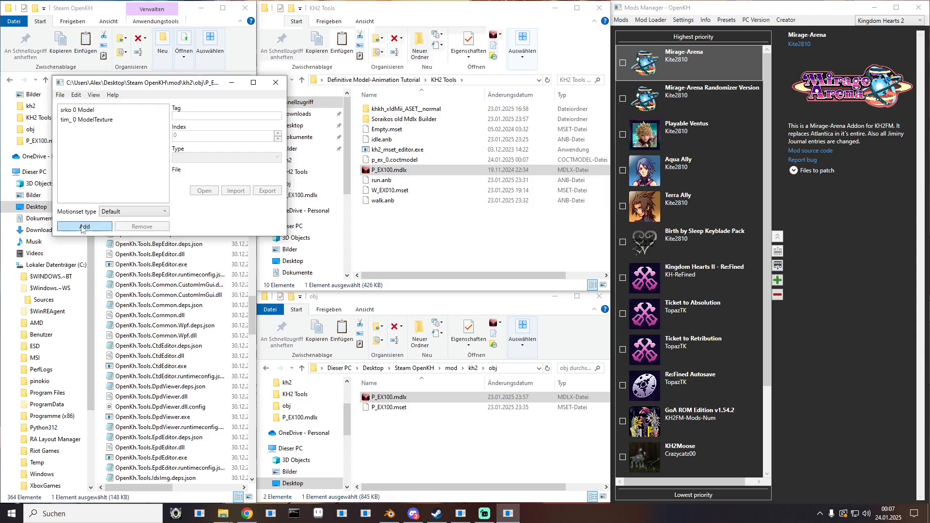
click(82, 132)
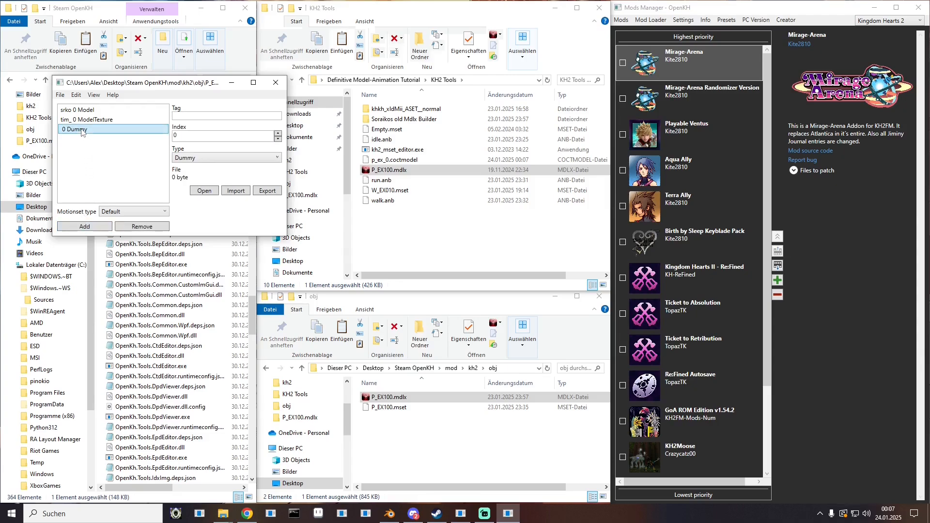
click(213, 158)
scroll(215, 271, down, 3)
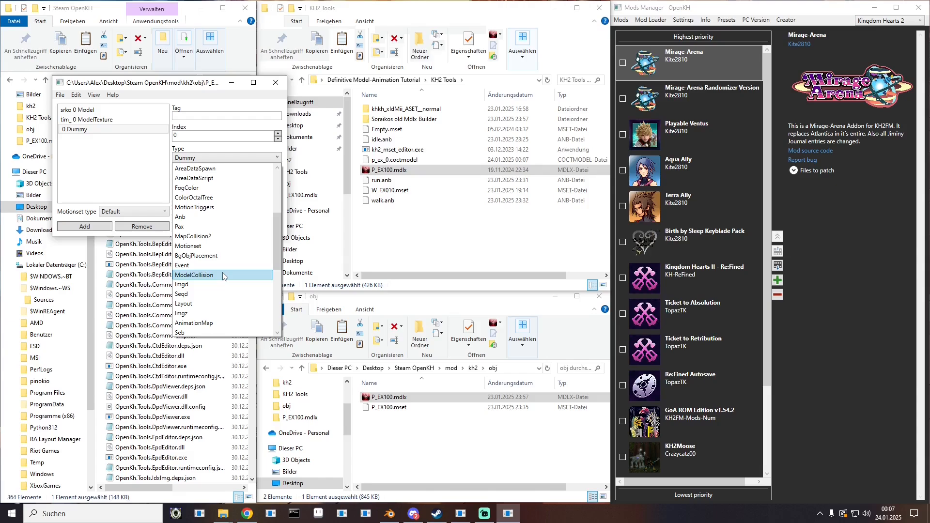
click(214, 278)
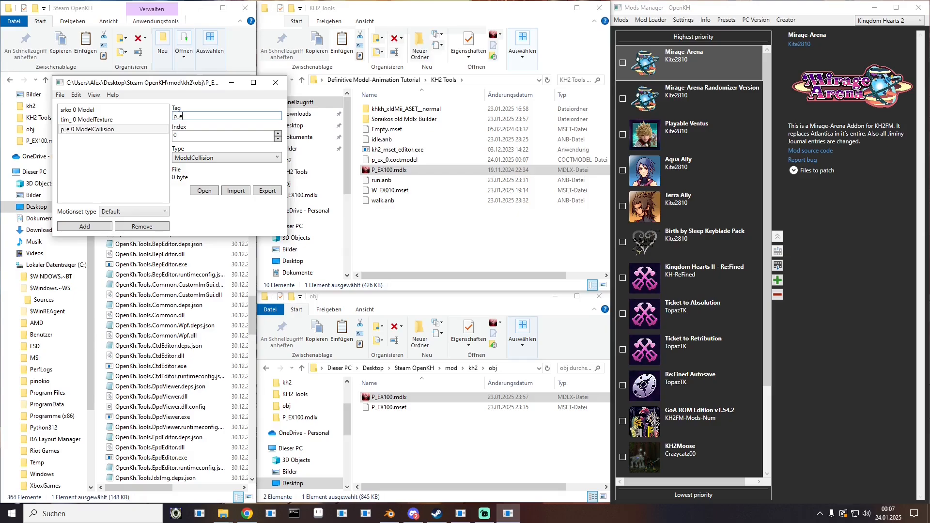
- Import p_ex_0.coctmodel into the new ModelCollision entry, save the mod's P_EX100.mdlx and close the BAR editor
click(235, 190)
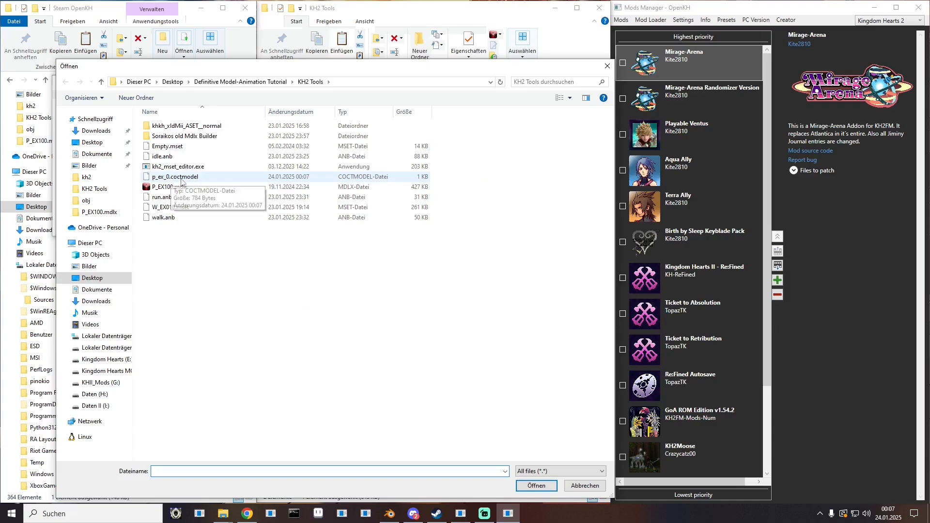
double_click(180, 177)
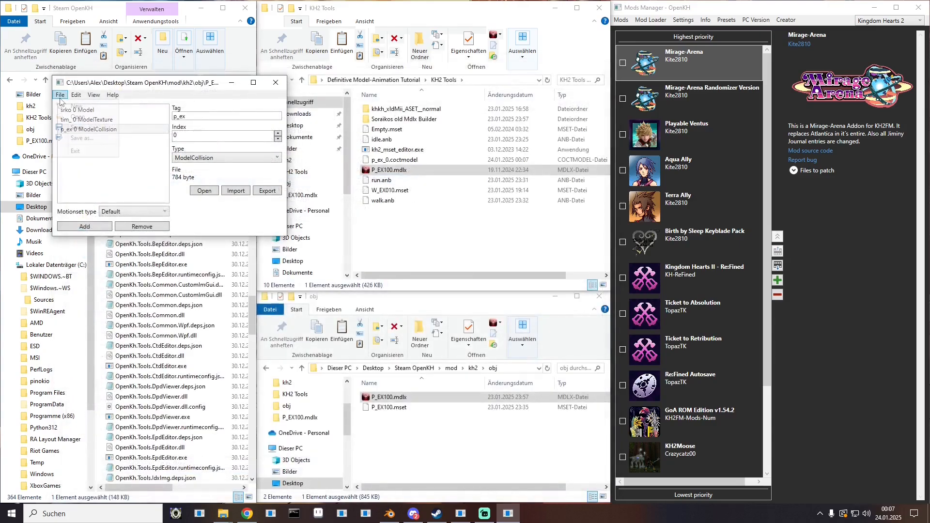
click(67, 128)
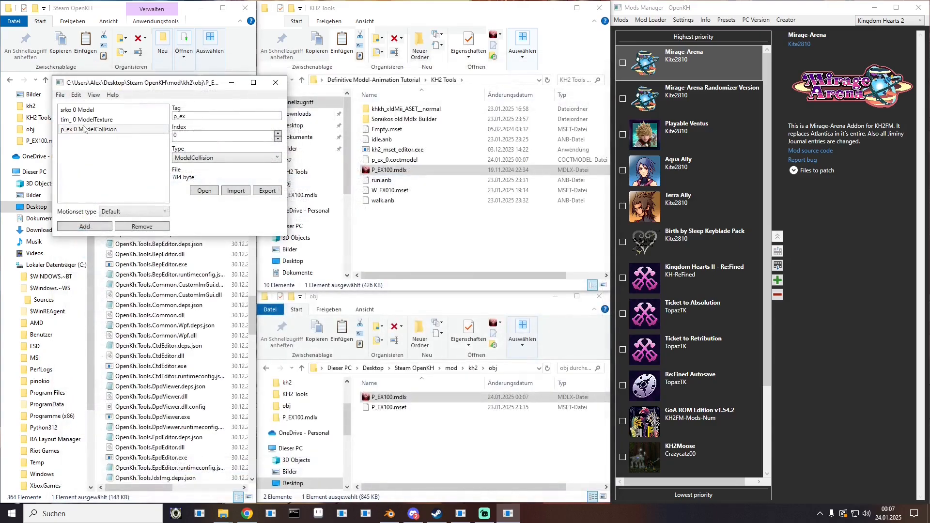
click(275, 89)
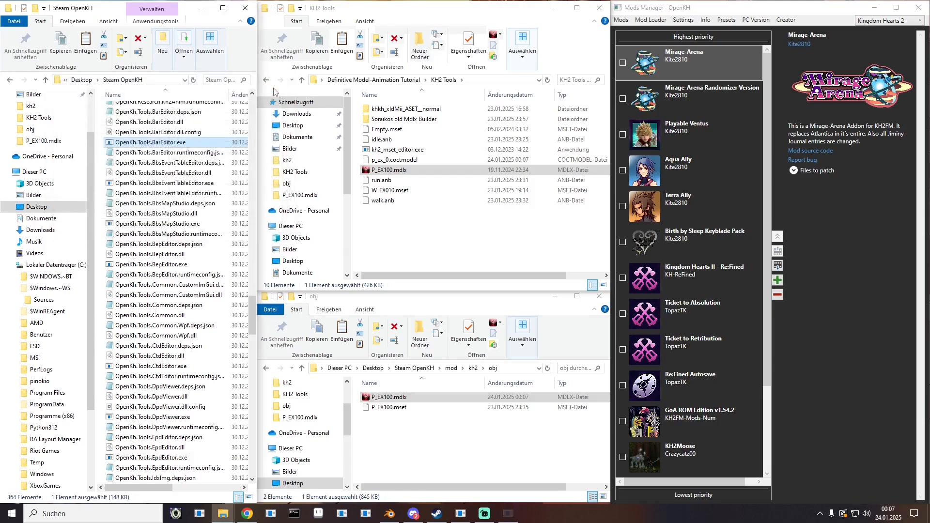
- Delete p_ex_0.coctmodel, idle.anb, run.anb and walk.anb from the KH2 Tools folder
click(390, 170)
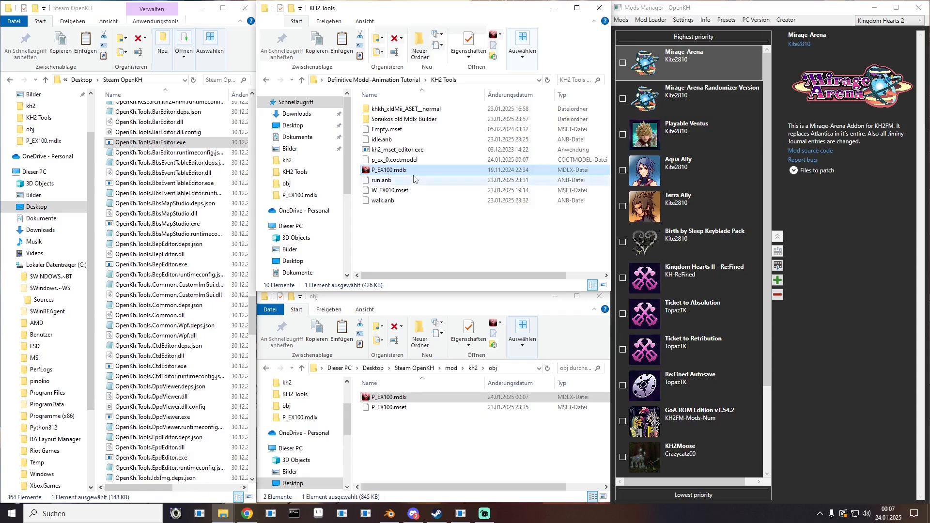
click(386, 160)
key(Delete)
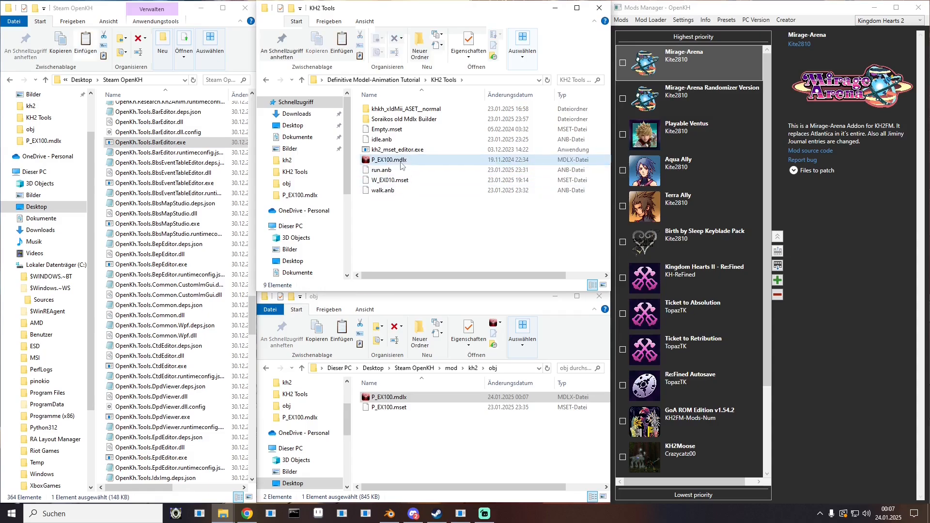
click(385, 140)
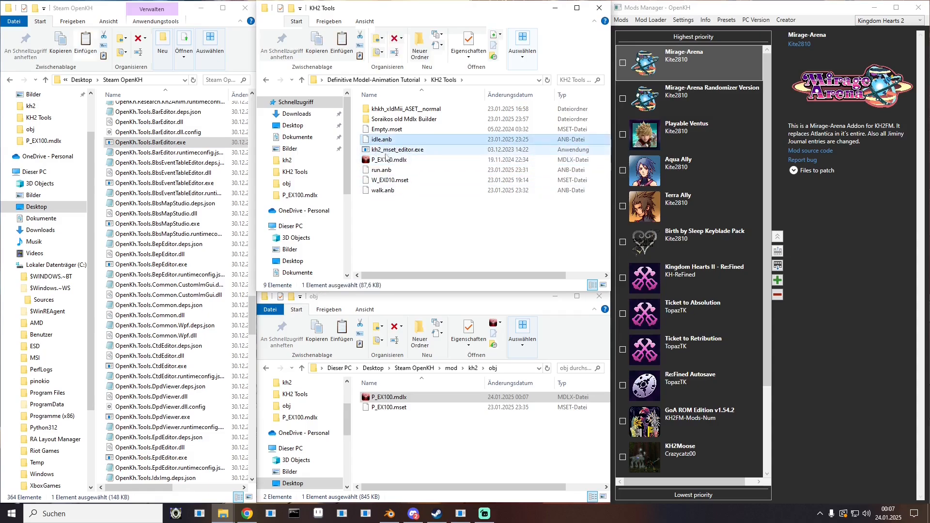
key(Delete)
click(382, 181)
key(Delete)
click(383, 160)
key(Delete)
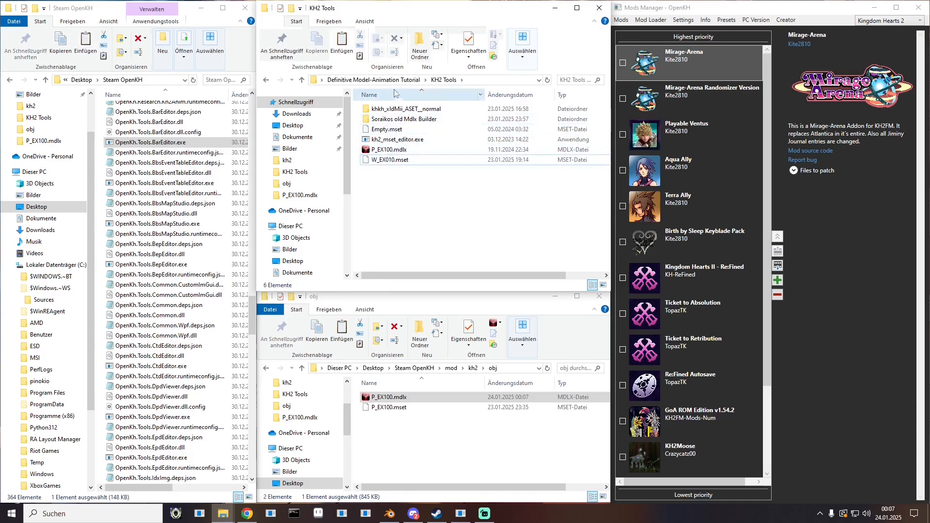
- Open the Old Af Mdlx Editor folder of the tutorial directory and launch OpenKh.Tools.Kh2MdlxEditor.exe
key(BackSpace)
double_click(388, 160)
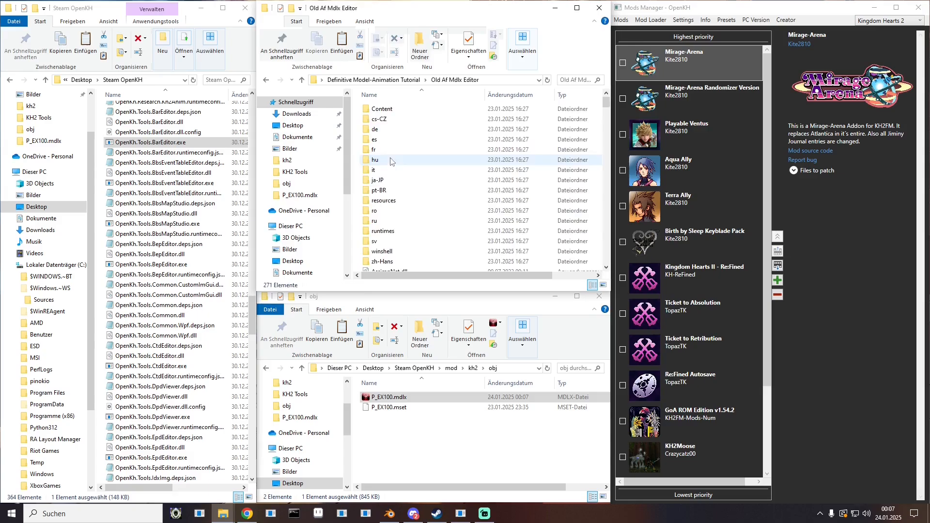
scroll(413, 223, down, 5)
scroll(413, 224, down, 20)
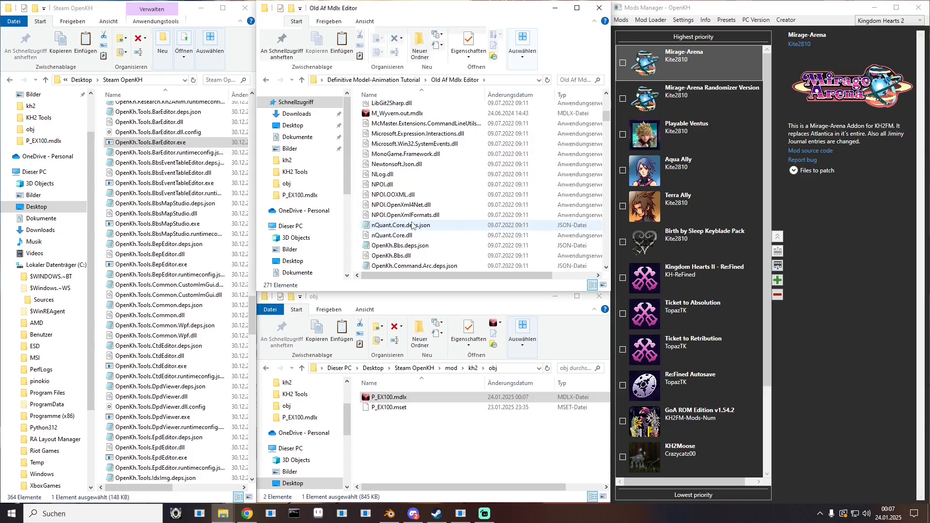
scroll(411, 221, down, 12)
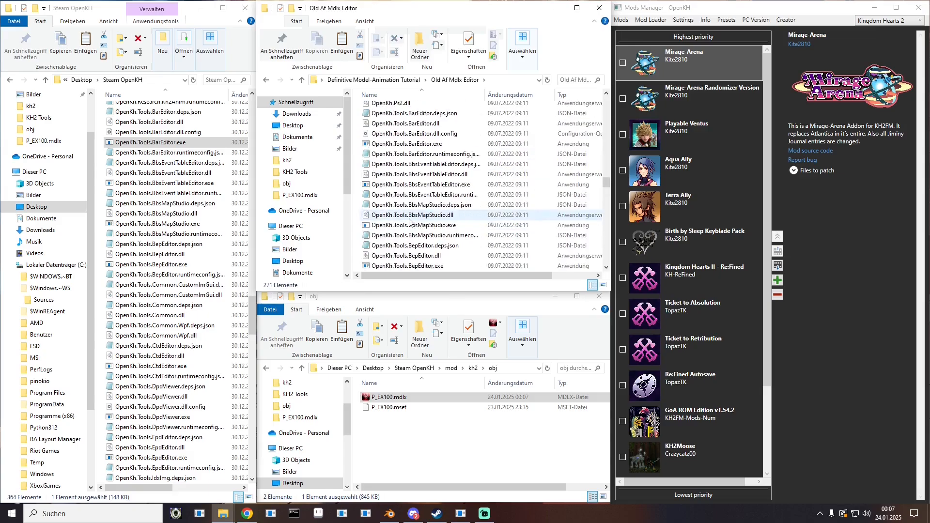
scroll(410, 222, down, 8)
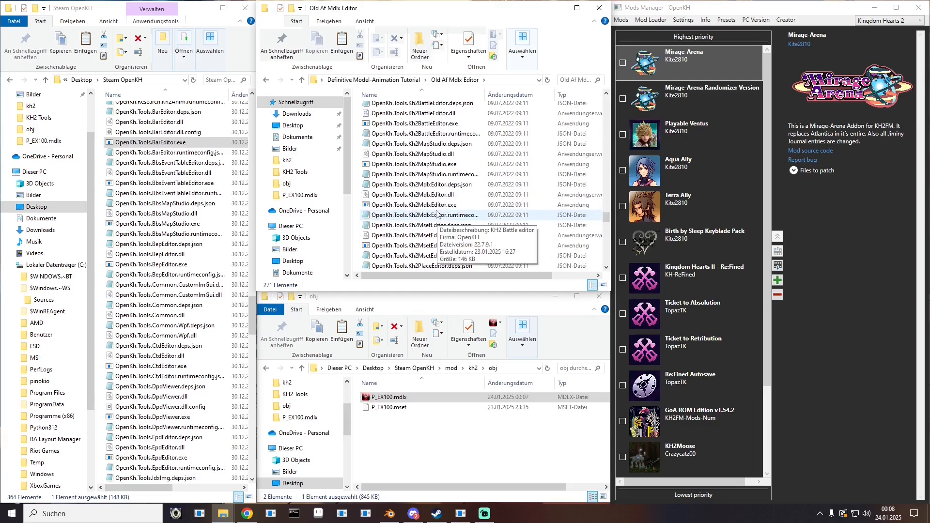
double_click(415, 205)
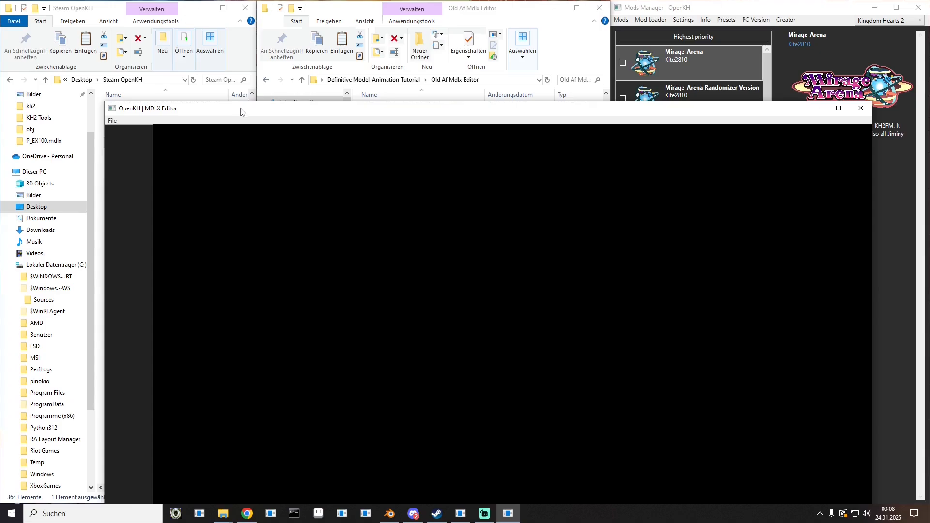
- Load the mod's P_EX100.mdlx into the MDLX Editor, save it over the existing file in the mod's obj folder and close the editor
drag(241, 112, 718, 115)
click(589, 123)
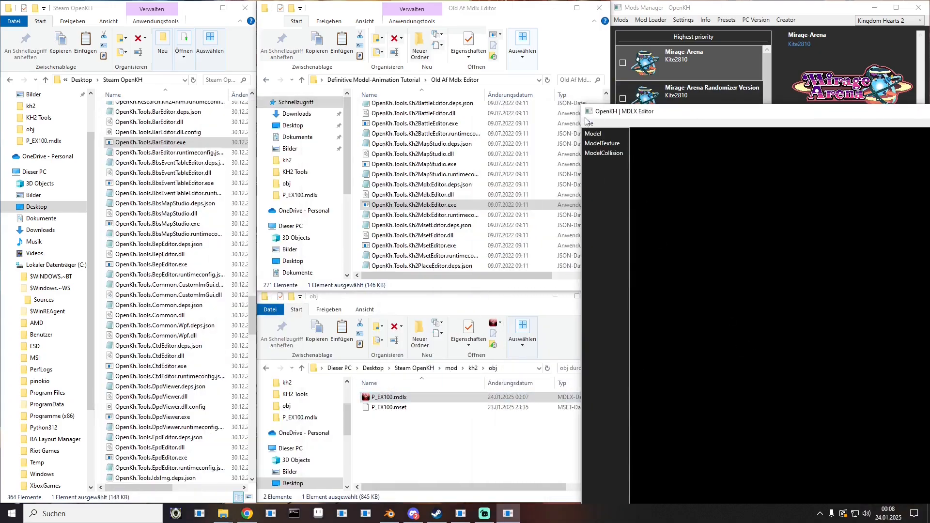
click(609, 134)
click(606, 184)
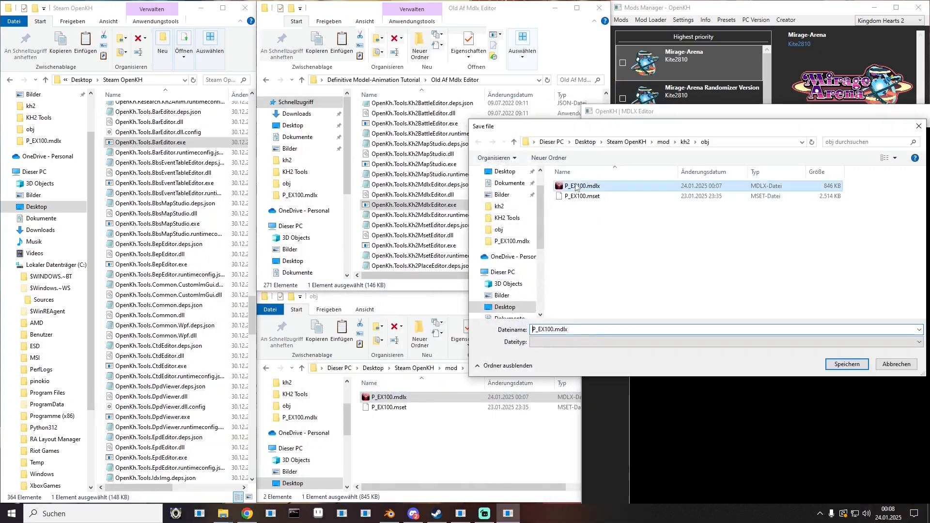
click(843, 364)
click(489, 256)
drag(672, 116, 229, 152)
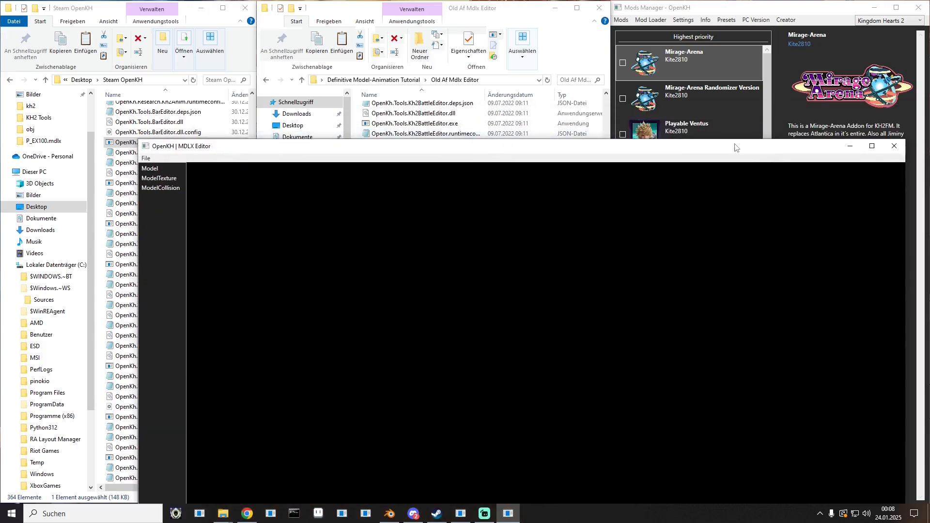
click(885, 148)
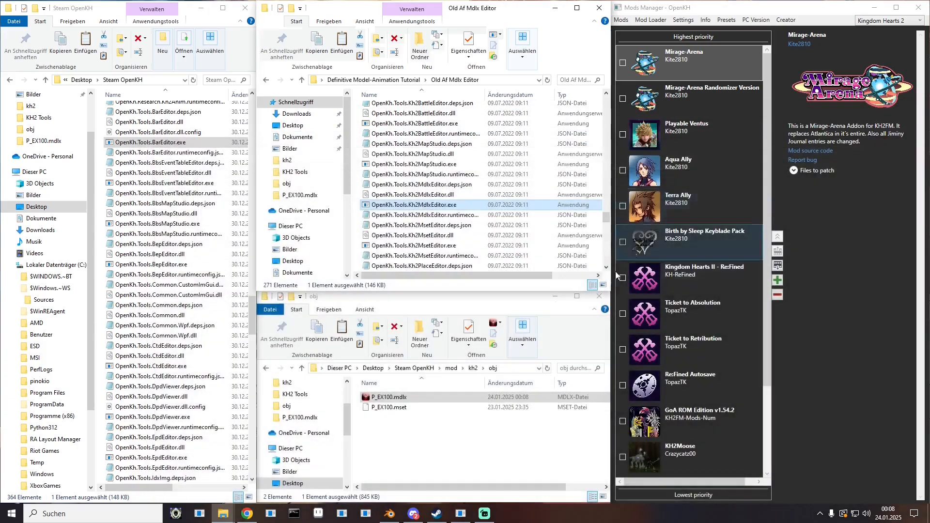
- Switch to the KH2 Object Editor, load the mod's P_EX100.mdlx and examine its collision table
click(198, 512)
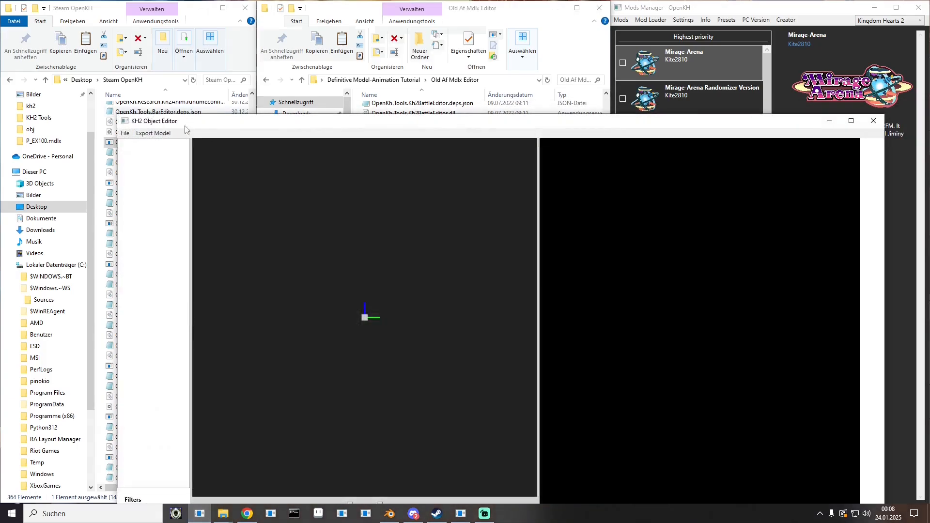
drag(185, 123, 554, 117)
drag(388, 400, 601, 344)
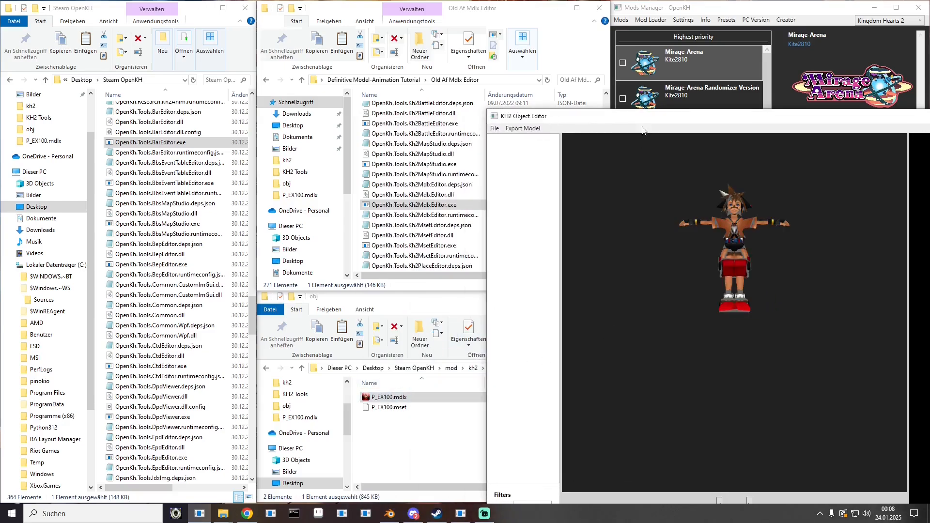
drag(642, 124, 249, 107)
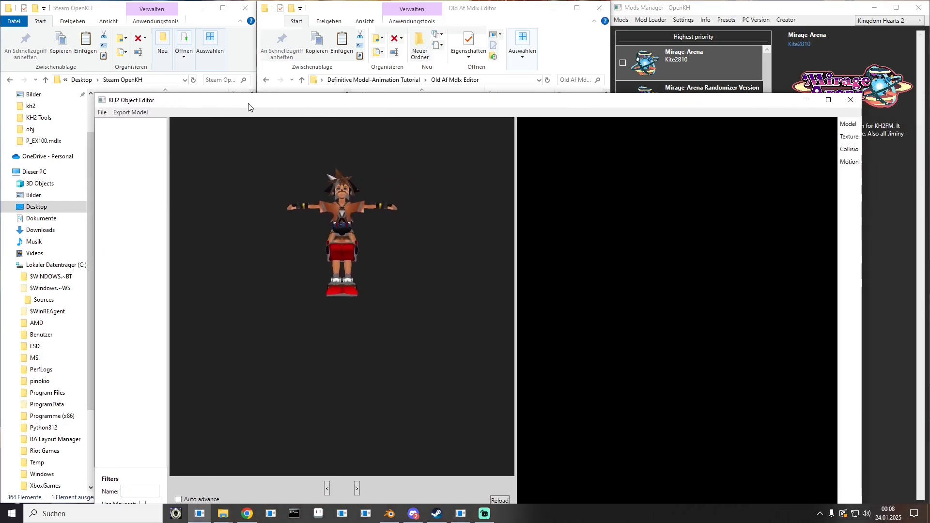
click(848, 153)
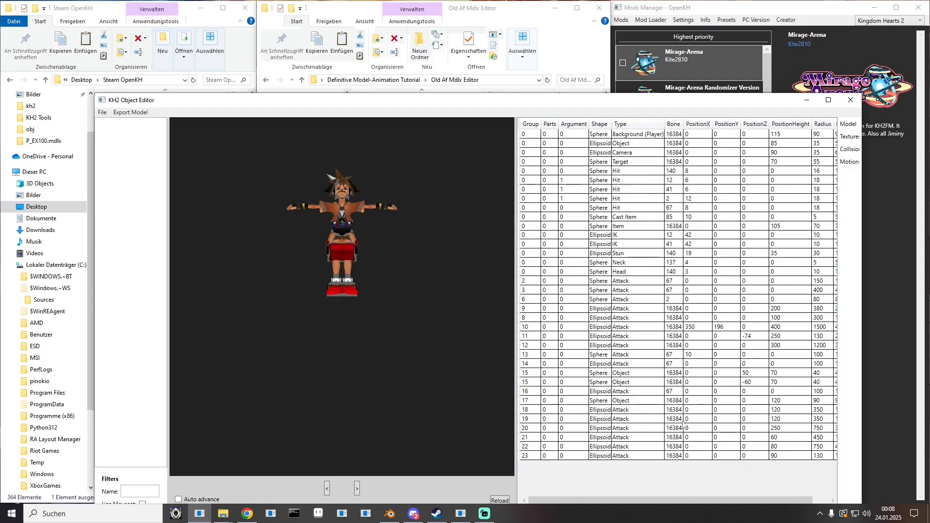
- Examine the bone assignments of the attack and item entries in the collision table, and move the Object Editor out of the way
drag(684, 454, 677, 408)
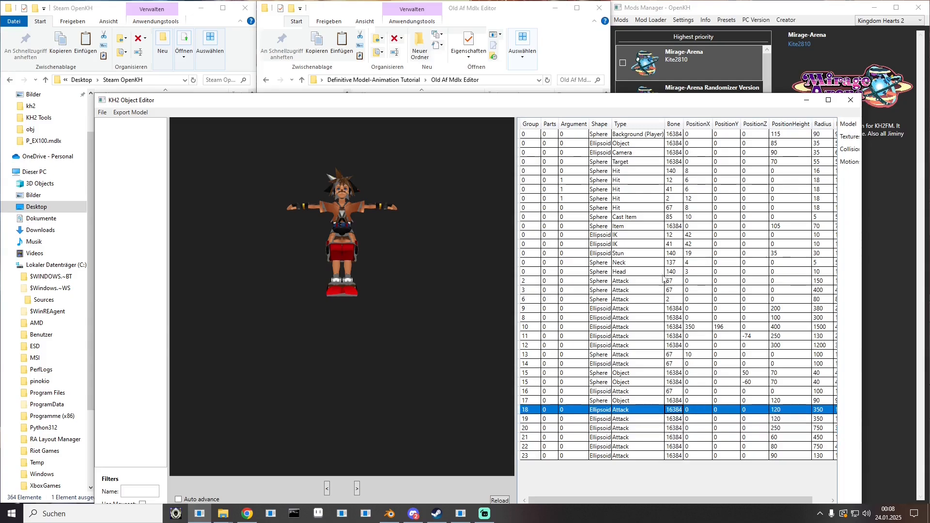
drag(677, 174, 670, 226)
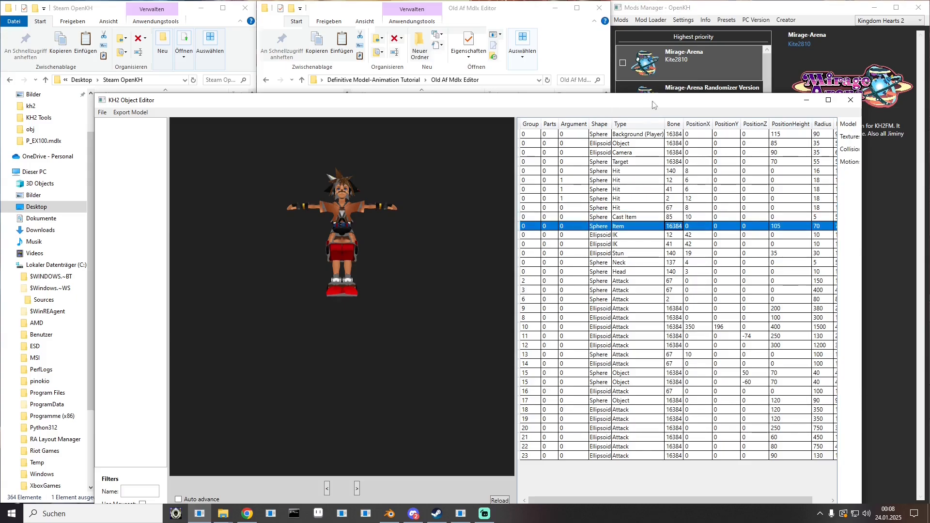
drag(671, 101, 0, 55)
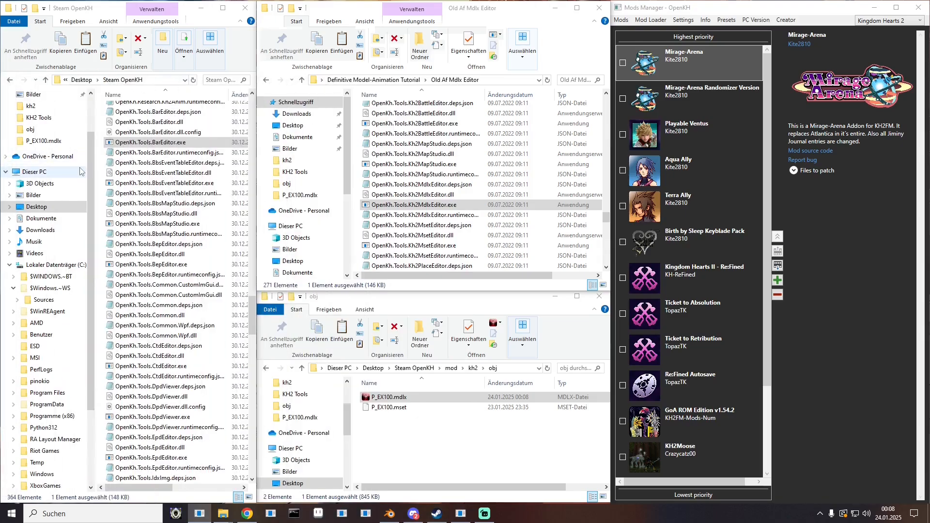
- Launch OpenKh.Tools.Kh2MdlxEditor.exe from the Steam OpenKH folder
click(92, 514)
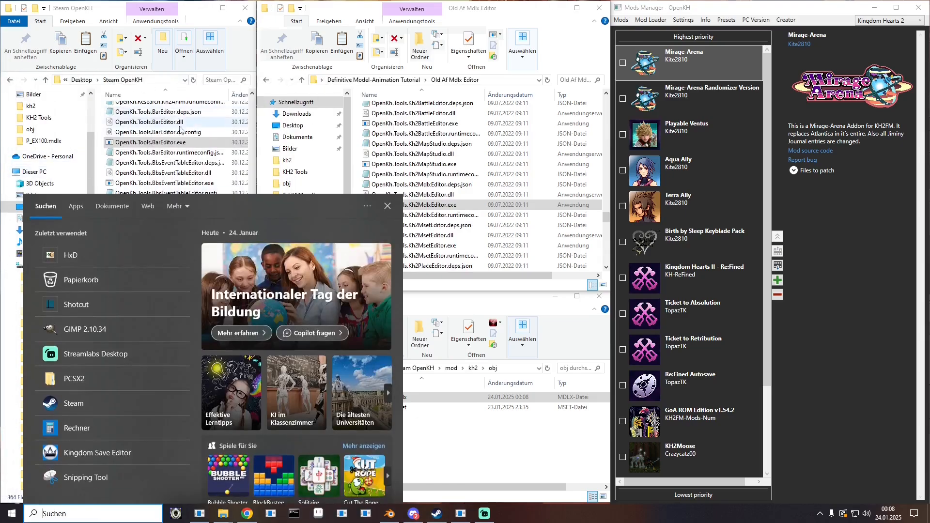
click(183, 131)
scroll(183, 144, down, 9)
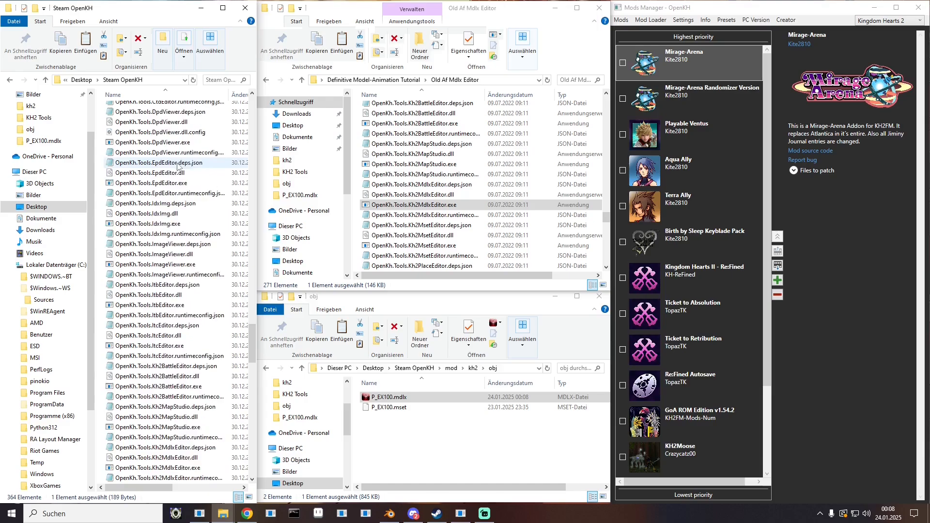
scroll(178, 167, down, 5)
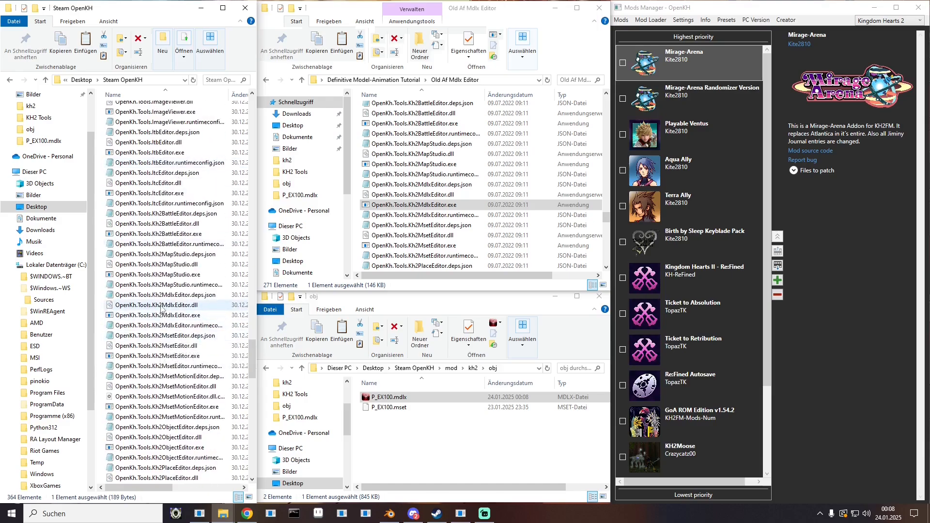
click(160, 316)
double_click(160, 315)
- Load the original P_EX100.mdlx from the tutorial's KH2 Tools folder into the MDLX Editor
drag(312, 28, 387, 259)
click(401, 80)
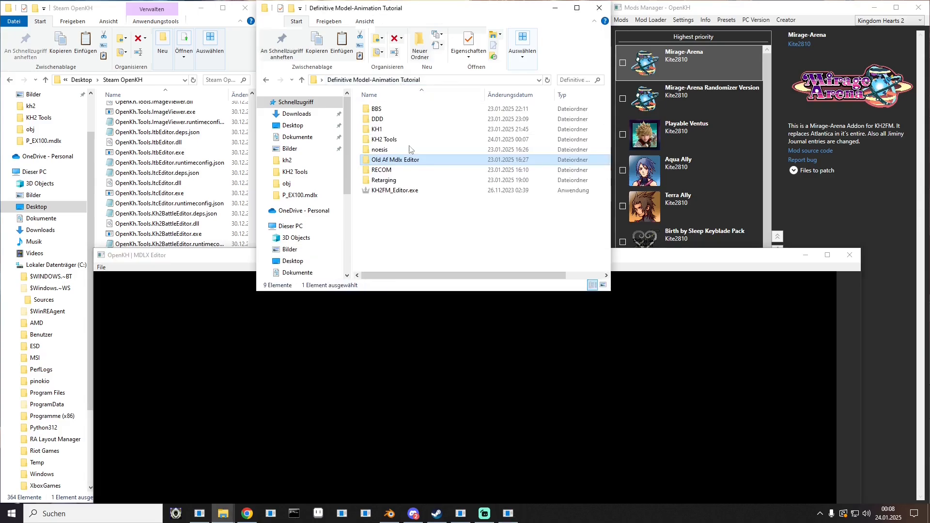
double_click(383, 141)
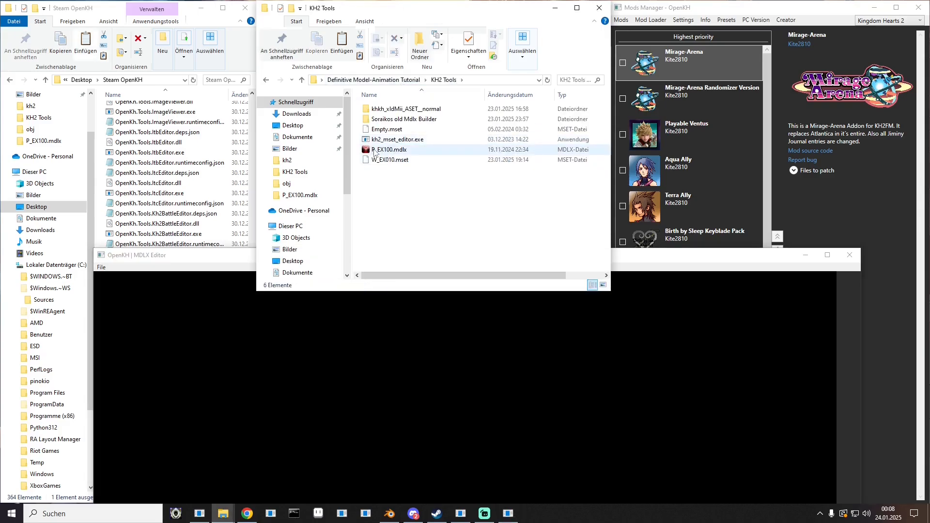
drag(389, 149, 336, 367)
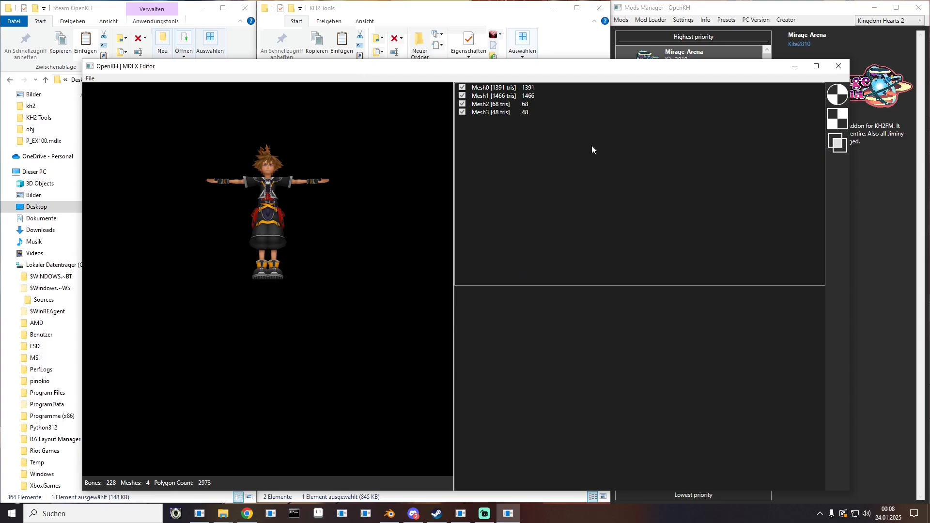
- Examine the original model's collision list and display COLLISION_4, the hit sphere attached to bone 140, on the model
click(833, 147)
scroll(499, 137, down, 8)
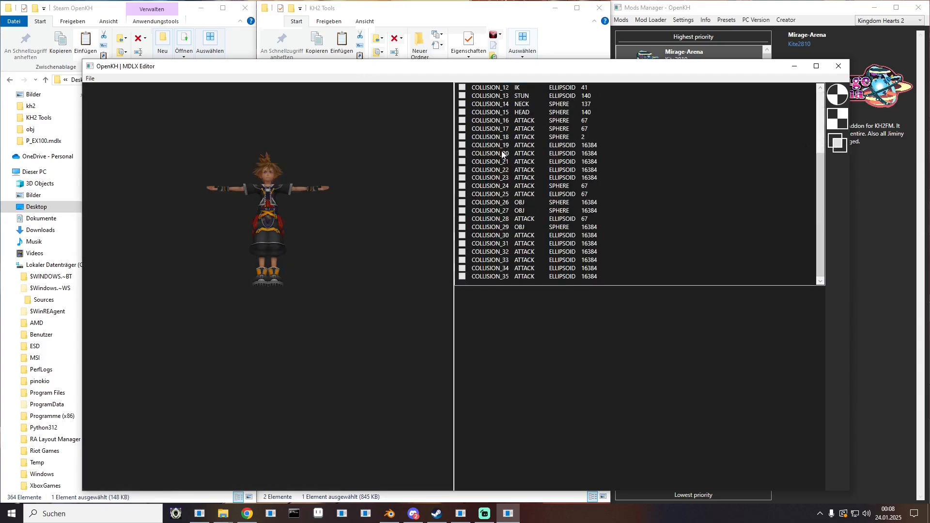
scroll(503, 155, up, 8)
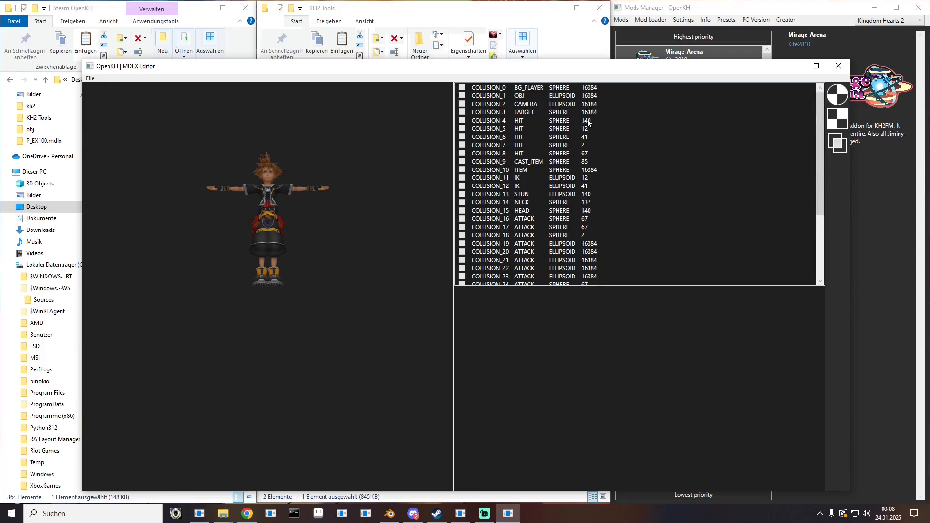
click(463, 121)
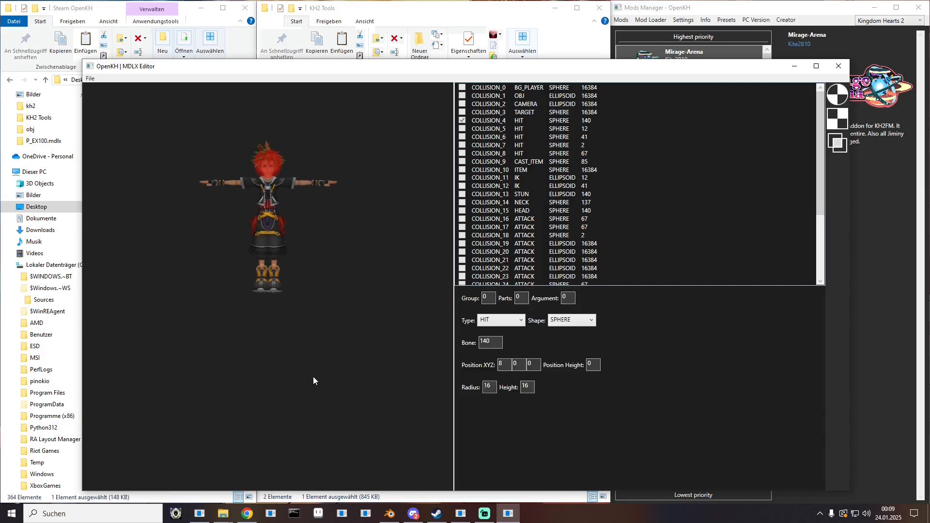
- Minimize the MDLX Editor, open the mod's P_EX100.mdlx in the model display tool and select Bone 000
click(797, 67)
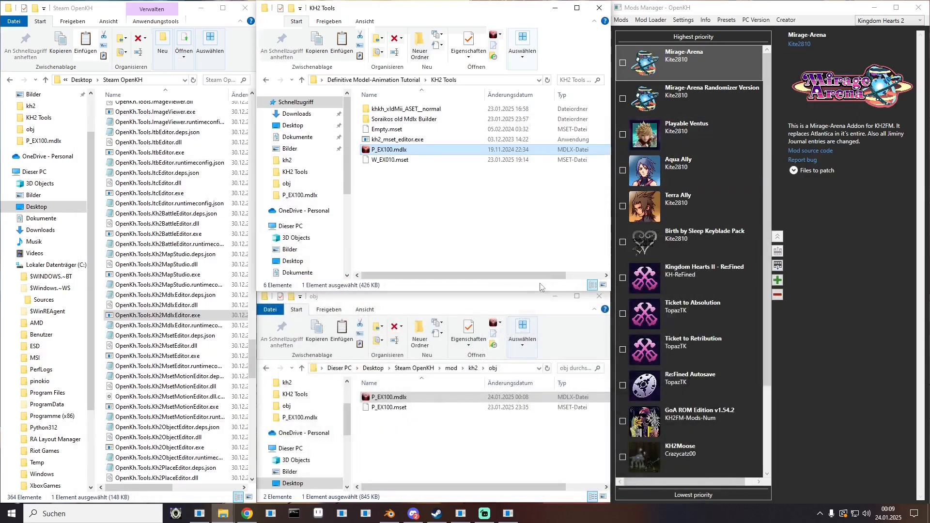
double_click(389, 397)
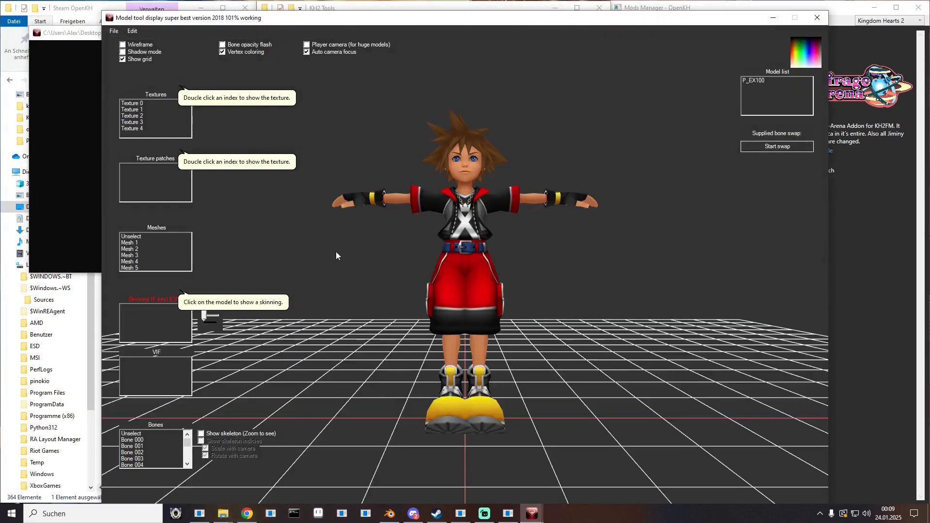
click(139, 440)
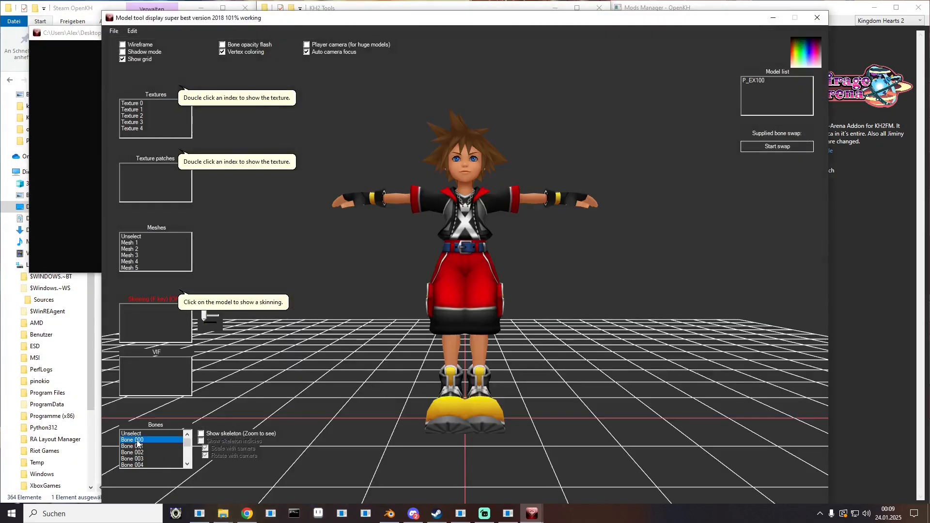
- Step through the model's bones in the viewer with the skeleton shown to find the bone controlling the head
key(Down)
key(Down)
key(Down)
key(Down)
key(Down)
key(Down)
key(Down)
key(Down)
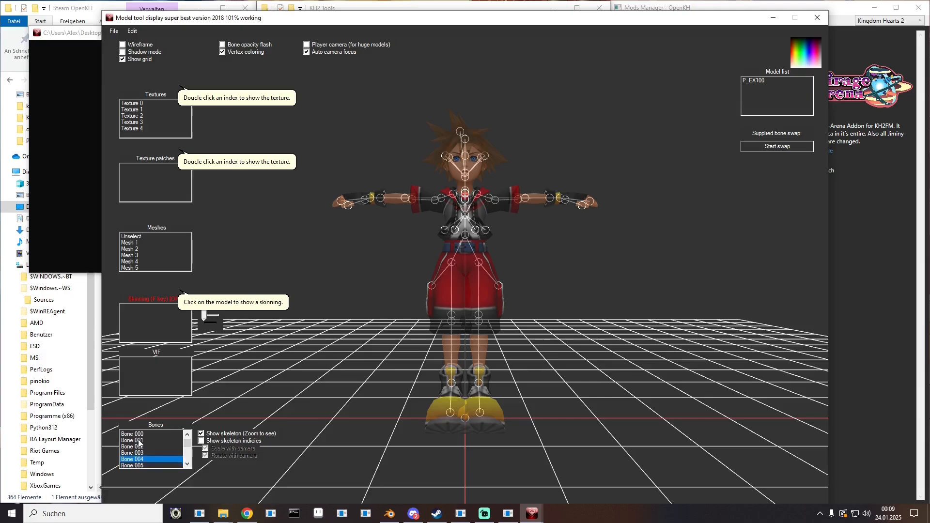
drag(377, 224, 378, 257)
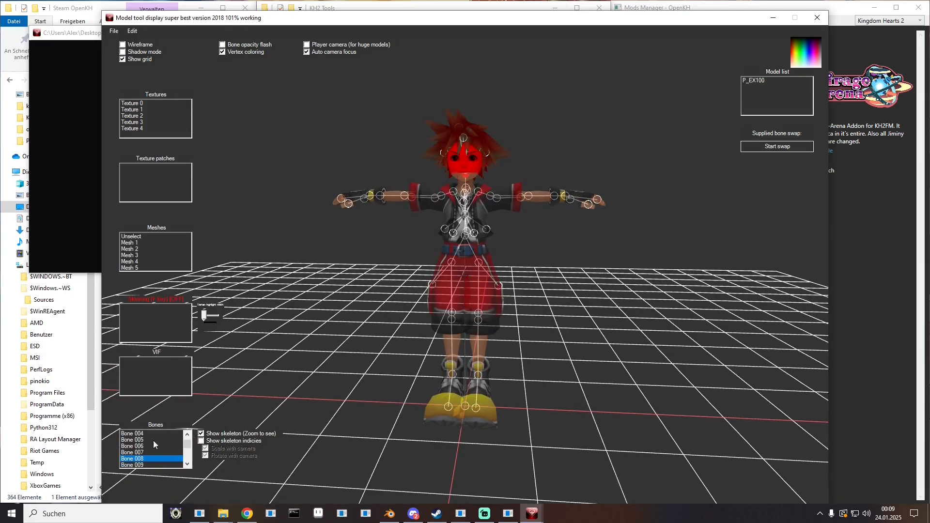
- Set the bone of the first Hit collision to 8 in the collision table
drag(0, 53, 250, 57)
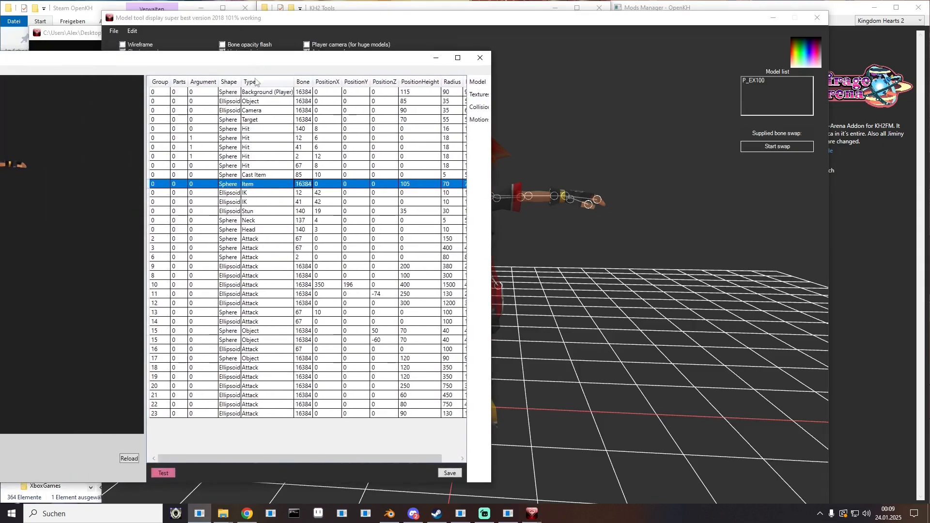
double_click(302, 129)
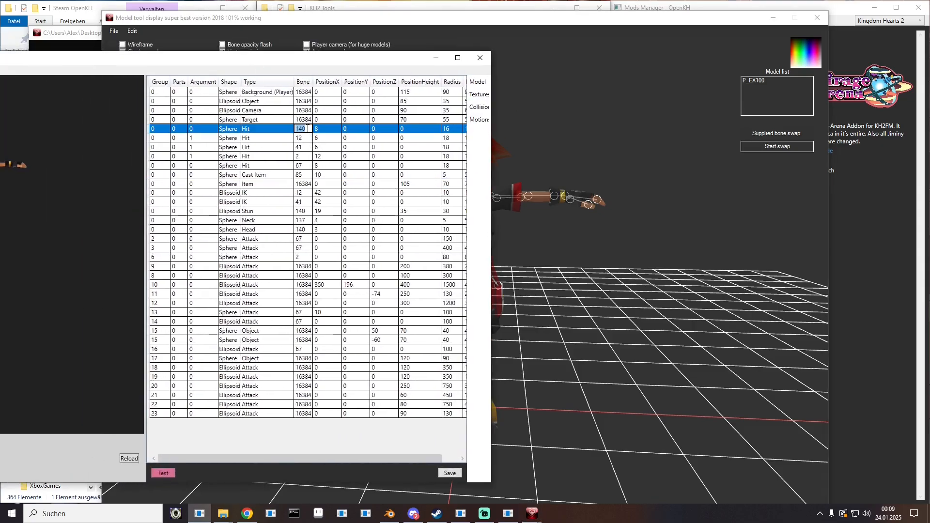
text(8)
key(Return)
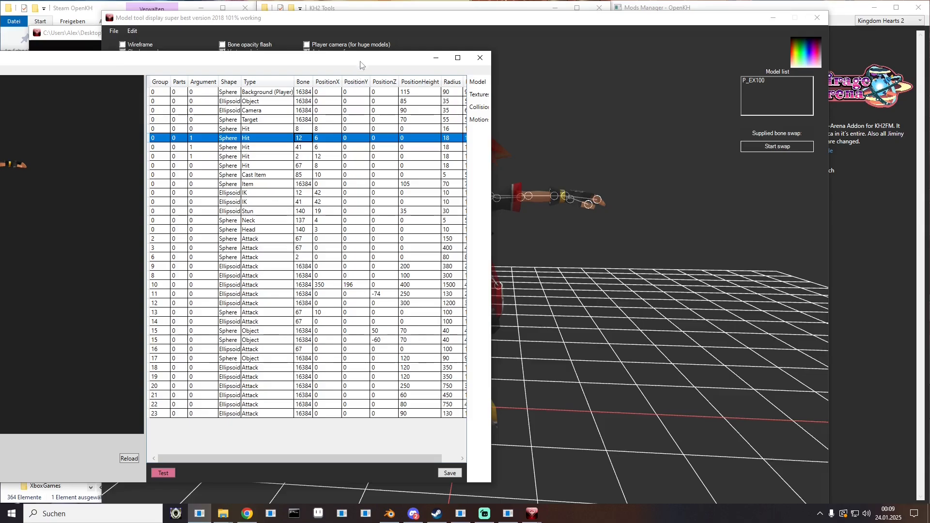
drag(361, 62, 0, 60)
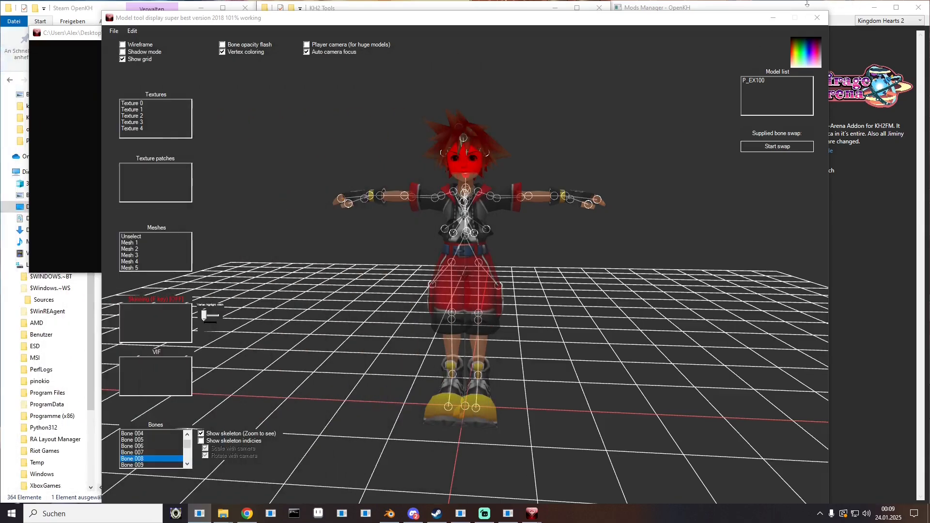
- Switch to the MDLX Editor and display only COLLISION_5 on the reference model, hiding COLLISION_4
drag(729, 19, 0, 19)
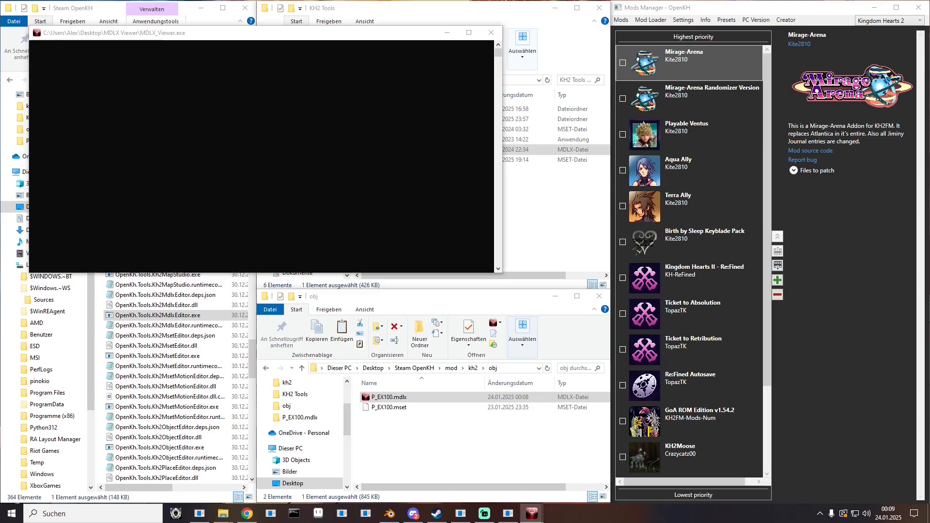
click(508, 514)
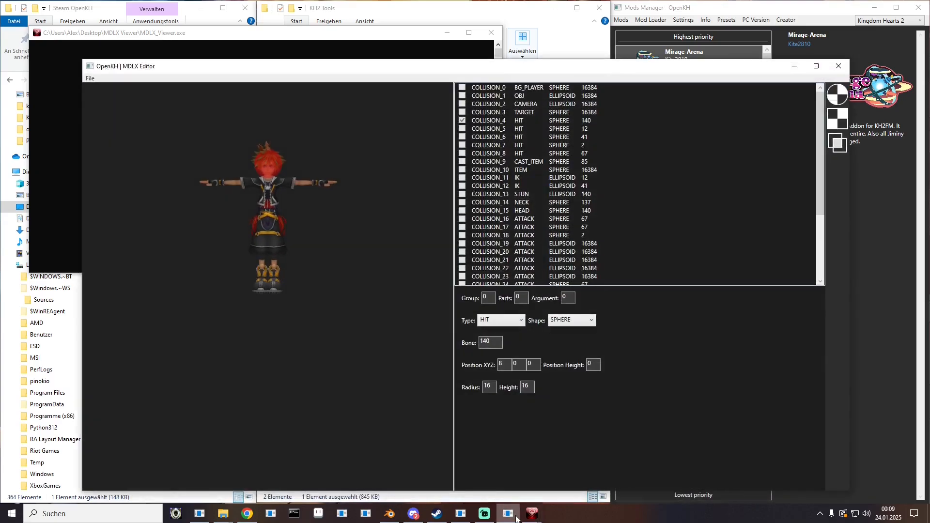
click(462, 121)
click(462, 129)
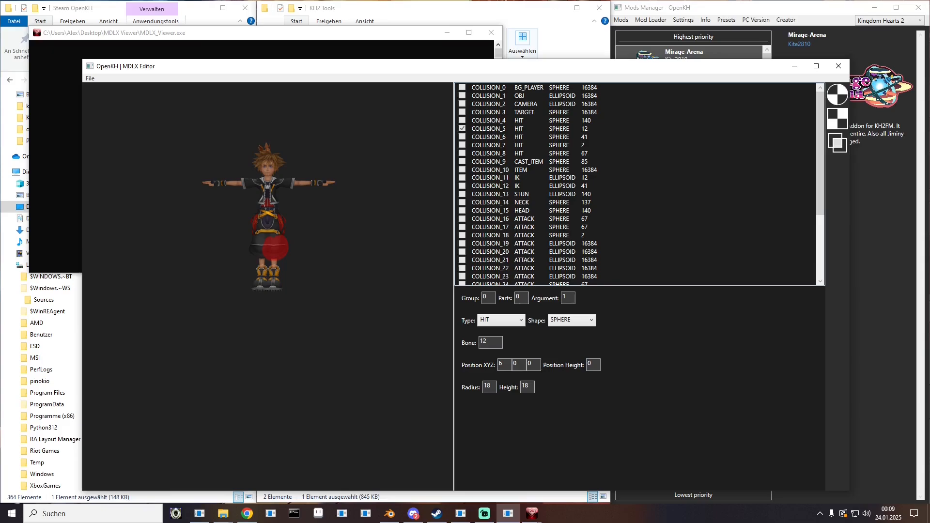
- Switch to the model viewer and step through its bones to find the one at the character's left knee
key(alt+Tab)
drag(0, 97, 490, 33)
key(Down)
key(Down)
key(Down)
key(Down)
key(Down)
key(Down)
key(Down)
key(Down)
key(Down)
key(Down)
key(Down)
key(Down)
key(Down)
key(Down)
key(Down)
key(Down)
key(Down)
key(Down)
key(Down)
key(Down)
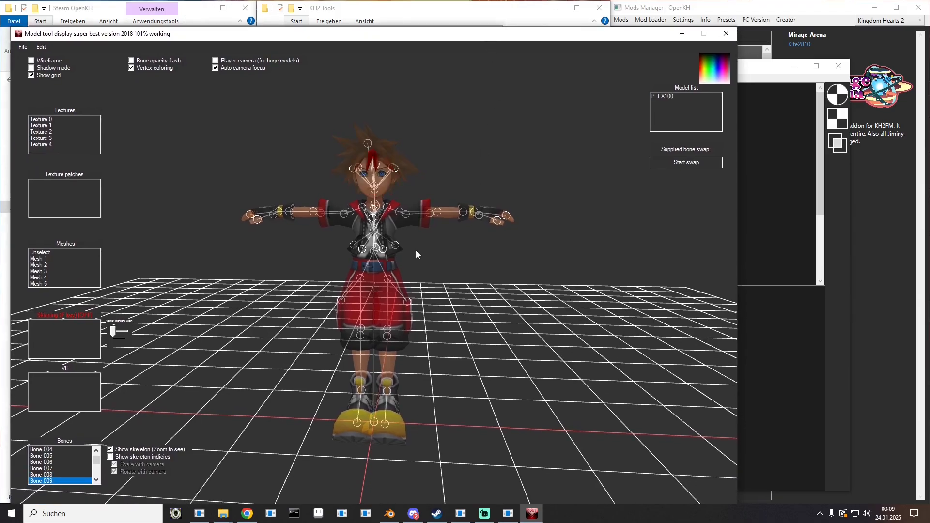
key(Down)
key(Down)
key(Down)
key(Down)
key(Down)
key(Down)
key(Down)
key(Down)
key(Down)
key(Down)
key(Down)
key(Down)
key(Down)
key(Down)
key(Down)
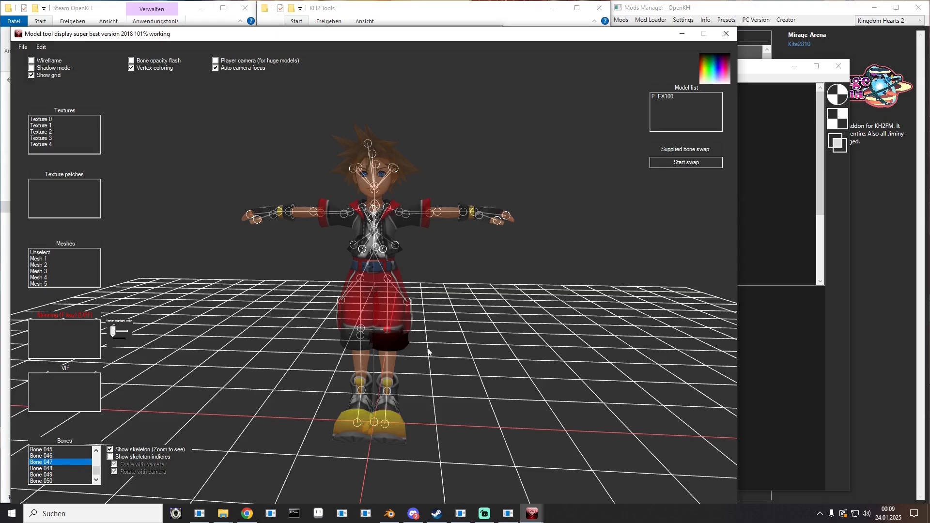
mouse_move(428, 348)
mouse_down()
mouse_move(419, 329)
mouse_move(418, 337)
mouse_up()
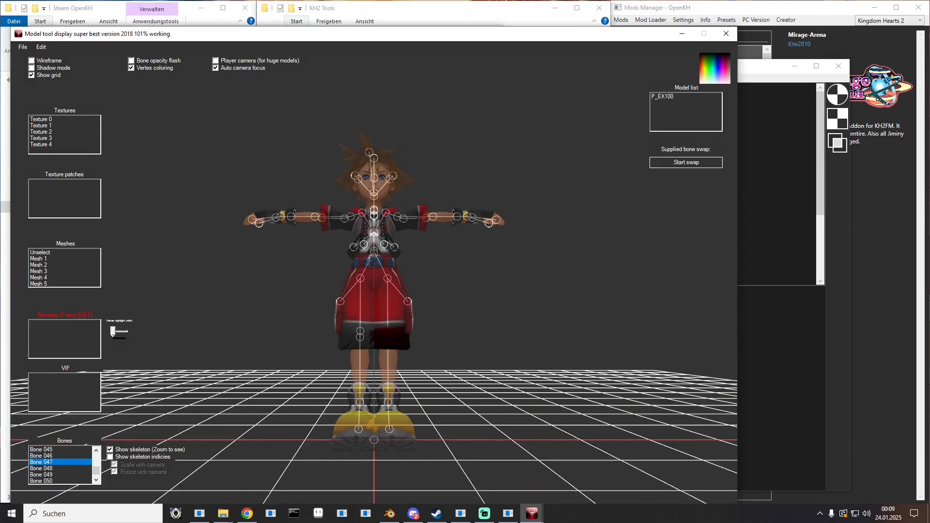
- Set the bone of the second Hit collision to 47 in the collision table
key(alt+Tab)
drag(95, 73, 173, 82)
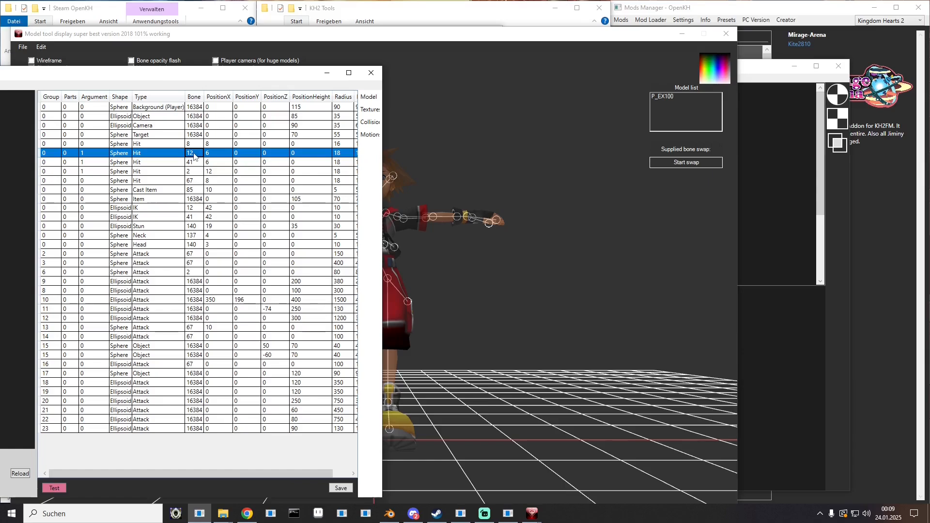
double_click(195, 154)
text(47)
drag(200, 153, 187, 152)
key(Return)
drag(222, 78, 0, 78)
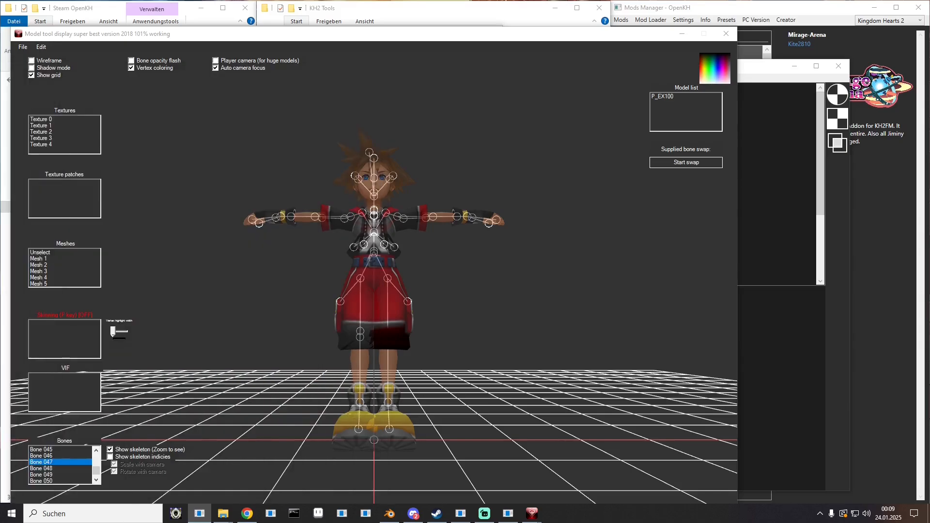
- Compare the body parts controlled by the bones between Bone 026 and Bone 051 in the model viewer
click(56, 466)
key(Up)
key(Up)
key(Up)
key(Up)
key(Up)
key(Up)
key(Up)
key(Up)
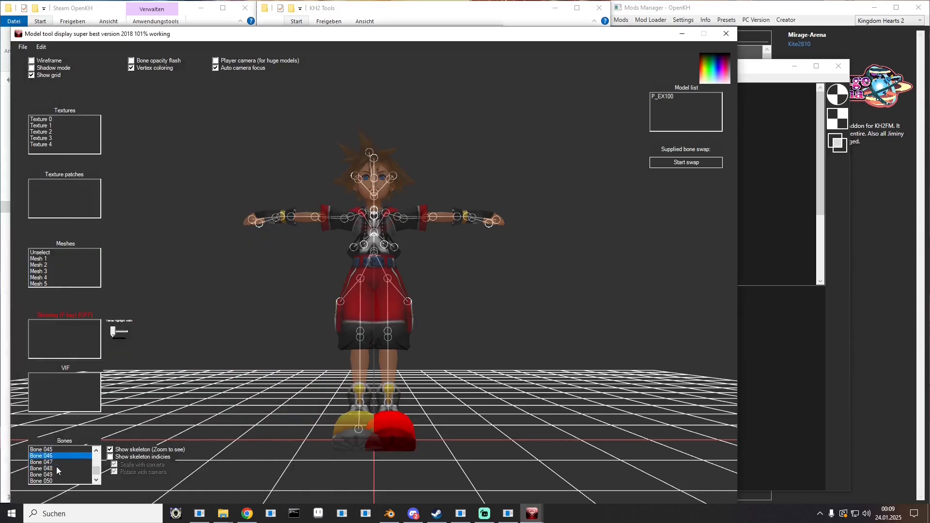
key(Up)
key(Up)
key(Up)
key(Up)
key(Up)
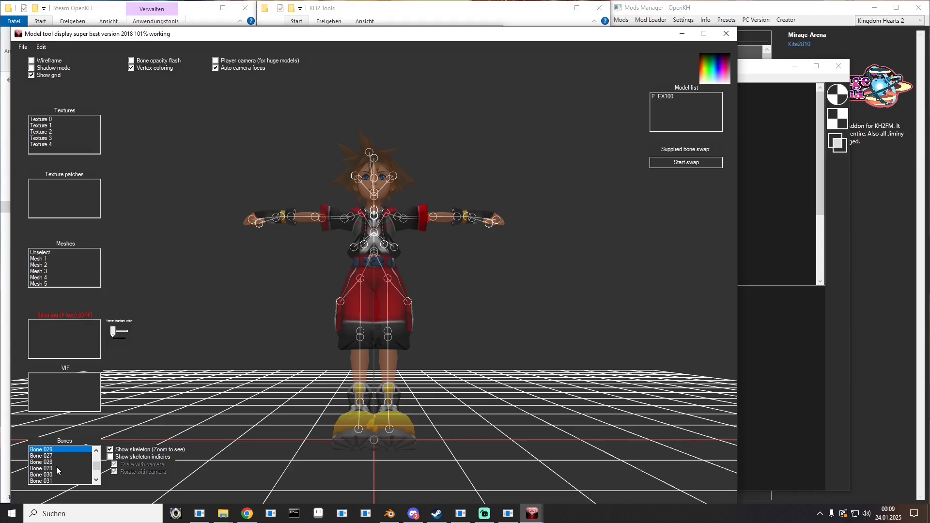
key(Down)
key(Down)
key(Down)
key(Down)
key(Down)
key(Down)
key(Down)
key(Down)
key(Down)
key(Down)
key(Down)
key(Down)
key(Down)
key(Down)
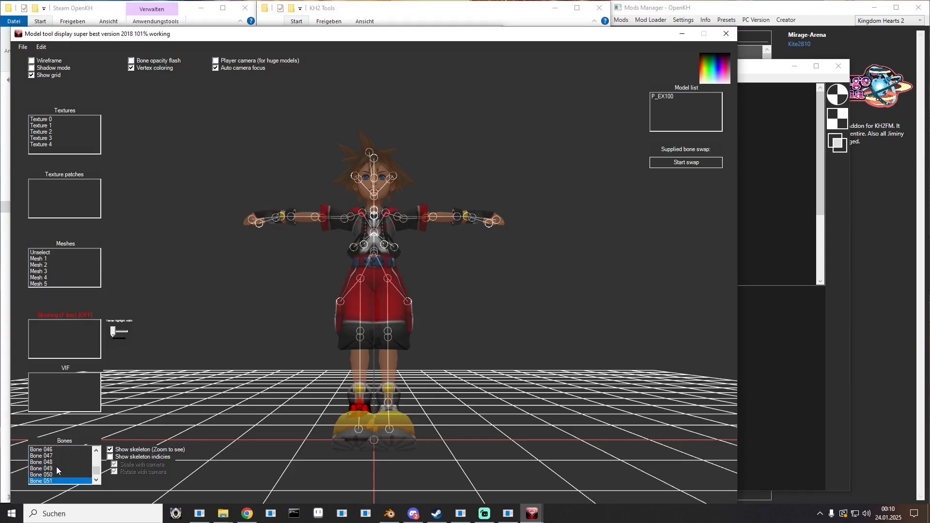
key(Down)
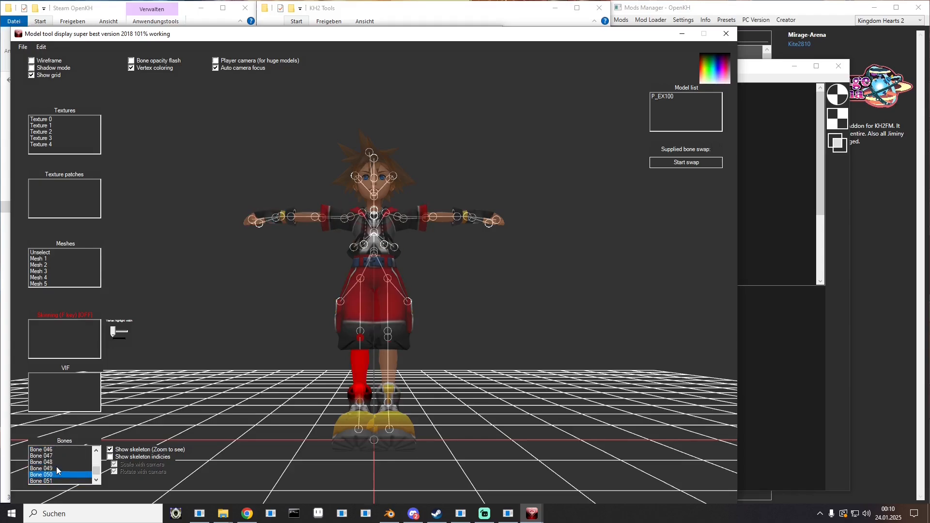
key(Down)
key(Up)
key(Up)
key(Up)
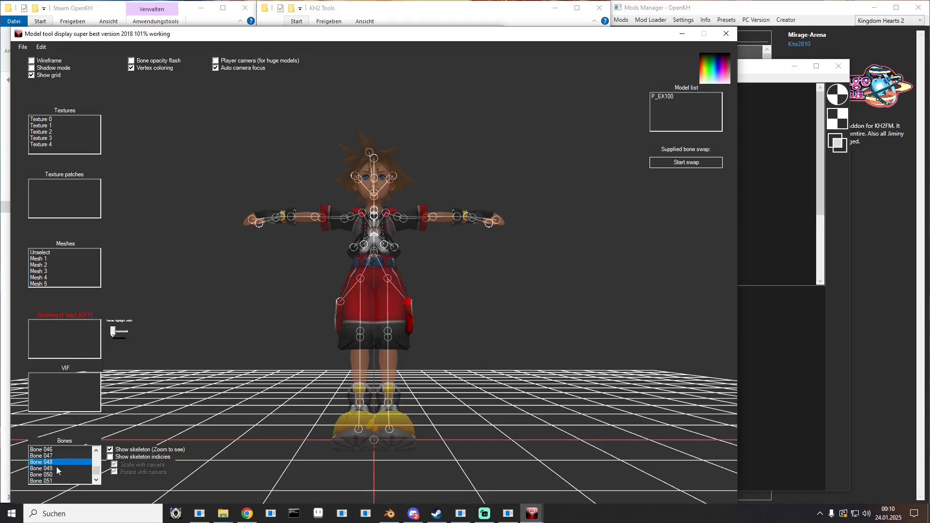
key(Up)
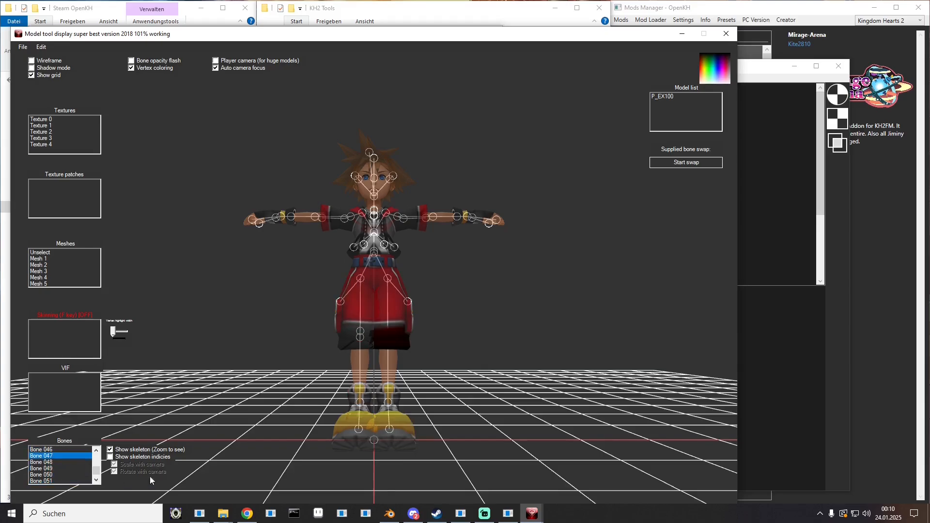
- Select Bone 054 in the model viewer and examine the part of the right leg it controls
mouse_move(393, 367)
mouse_down()
mouse_move(175, 367)
mouse_move(373, 278)
mouse_up()
key(Down)
key(Down)
key(Down)
key(Down)
key(Down)
key(Down)
key(Down)
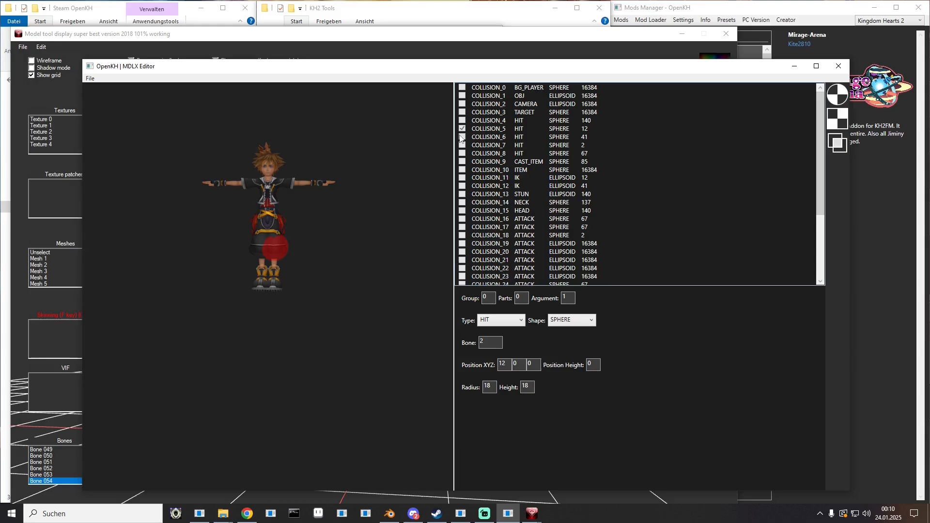
- Switch to the MDLX Editor, display COLLISION_6 and COLLISION_7 one at a time, and examine COLLISION_7 on the torso up close
click(462, 137)
click(461, 130)
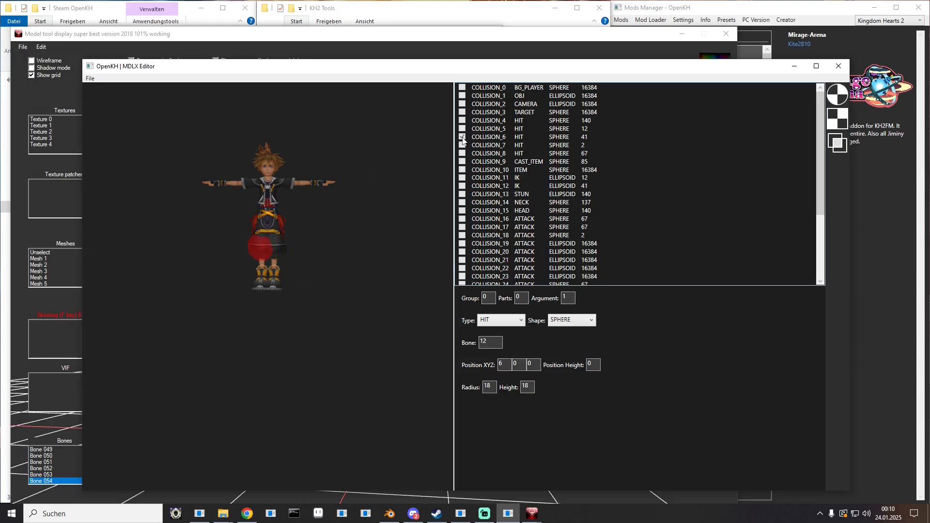
click(461, 145)
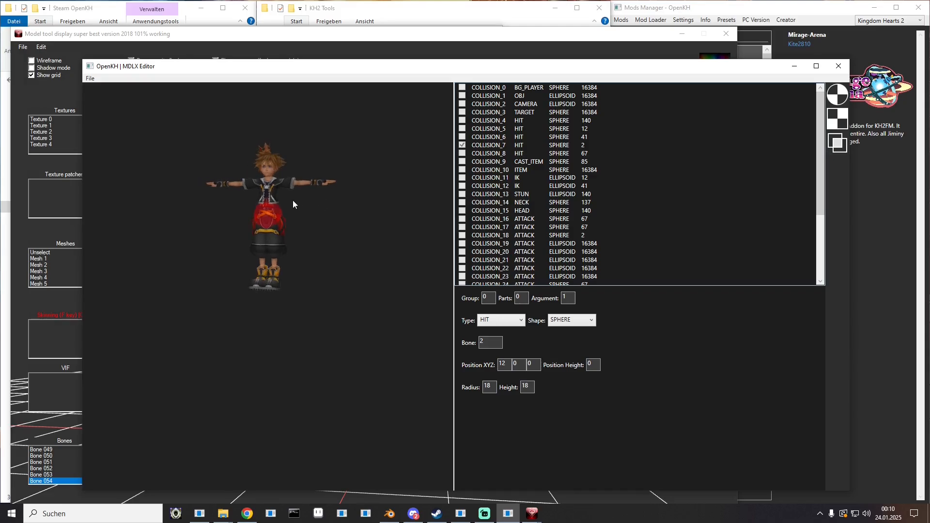
drag(293, 199, 265, 150)
scroll(298, 214, up, 5)
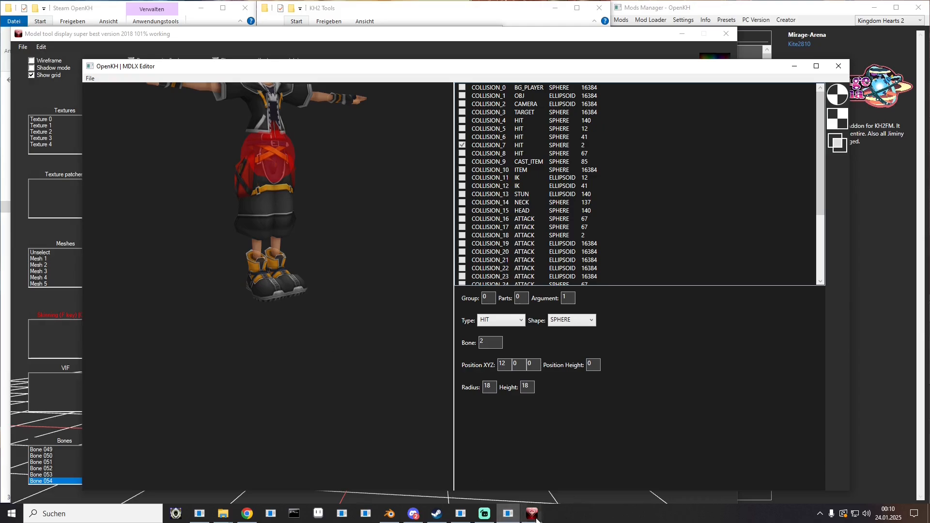
- Switch to the model viewer and go back through the bones from Bone 054 to the start of the list, examining the body part each controls
click(577, 486)
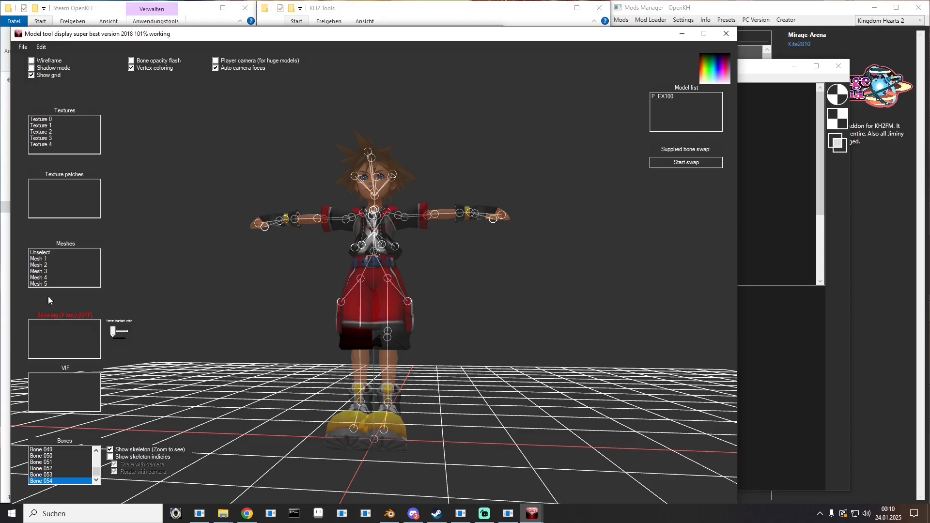
key(Up)
key(Up)
key(Up)
key(Up)
key(Up)
key(Up)
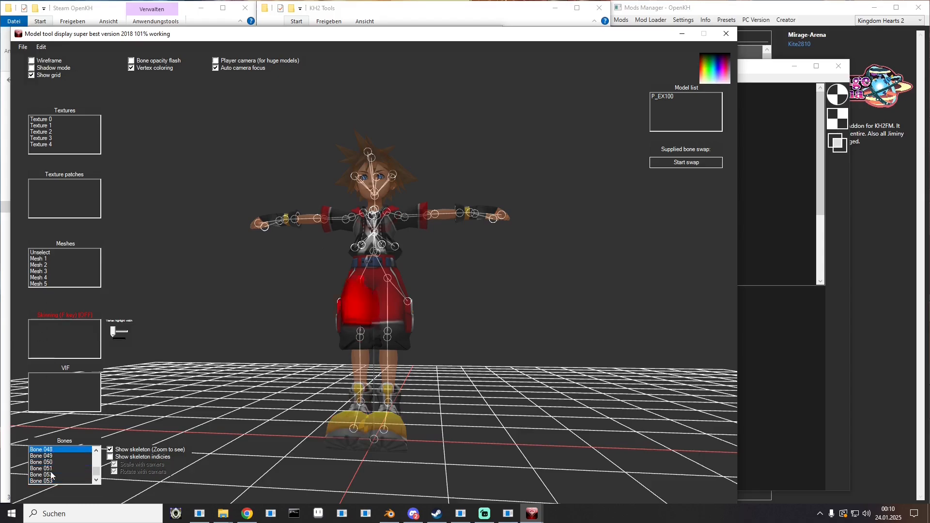
key(Up)
key(Up)
key(Up)
key(Up)
key(Up)
key(Up)
key(Up)
key(Up)
key(Up)
key(Up)
key(Up)
key(Up)
key(Up)
key(Up)
key(Up)
key(Up)
key(Up)
key(Up)
key(Up)
key(Up)
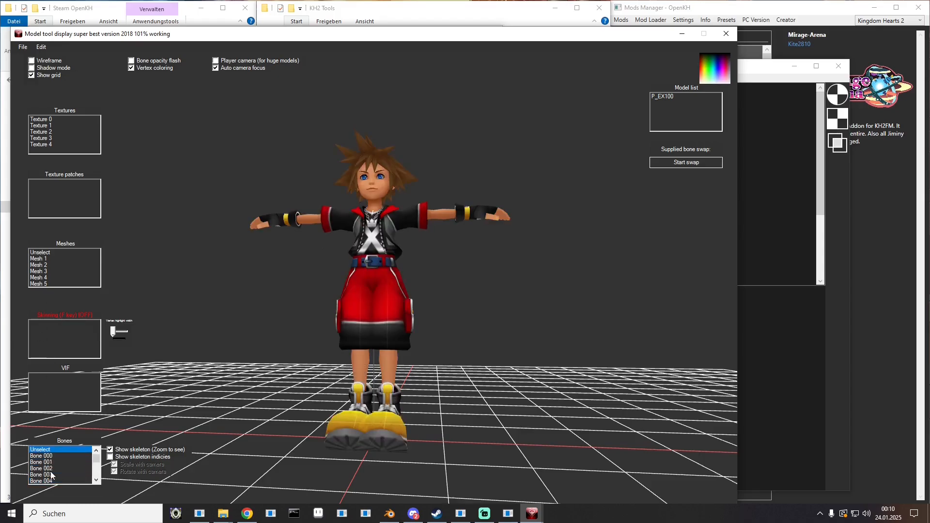
- Go through the bones of P_EX100 from Bone 000 to Bone 042, examining the body part each one controls
key(Down)
key(Down)
key(Down)
key(Down)
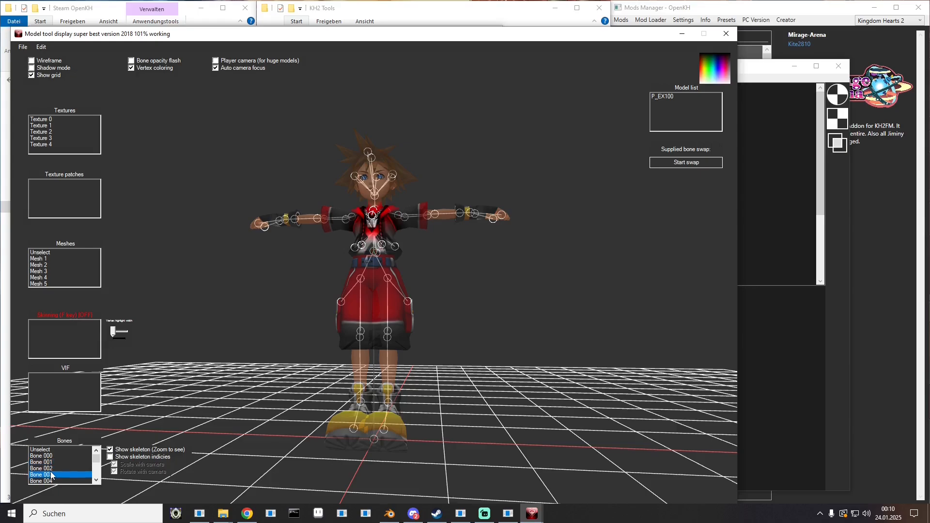
key(Up)
key(Down)
key(Down)
key(Down)
key(Down)
key(Down)
key(Down)
key(Down)
key(Down)
key(Down)
key(Down)
key(Down)
key(Down)
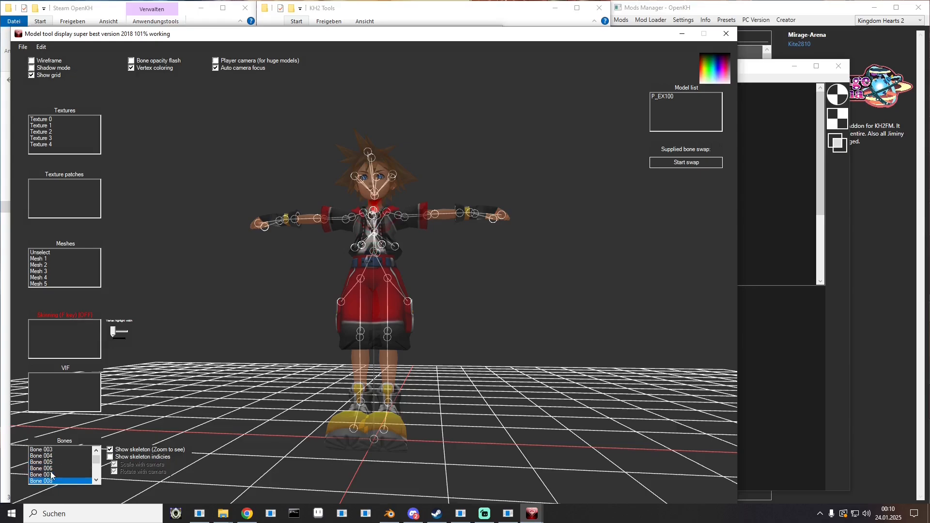
key(Down)
key(Down)
key(Down)
key(Down)
key(Down)
key(Down)
key(Down)
key(Down)
key(Down)
key(Down)
key(Down)
key(Down)
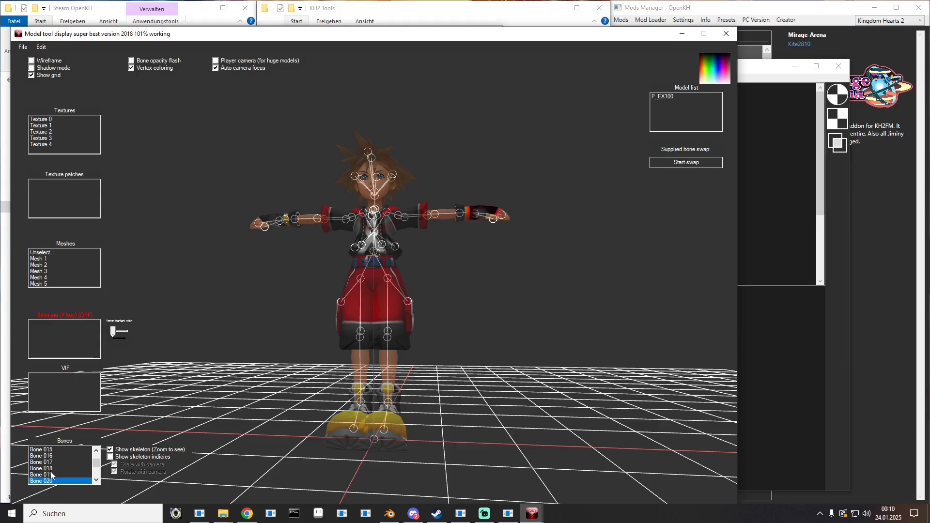
key(Down)
key(Down)
key(Down)
key(Down)
key(Down)
key(Down)
key(Down)
key(Down)
key(Down)
key(Down)
key(Down)
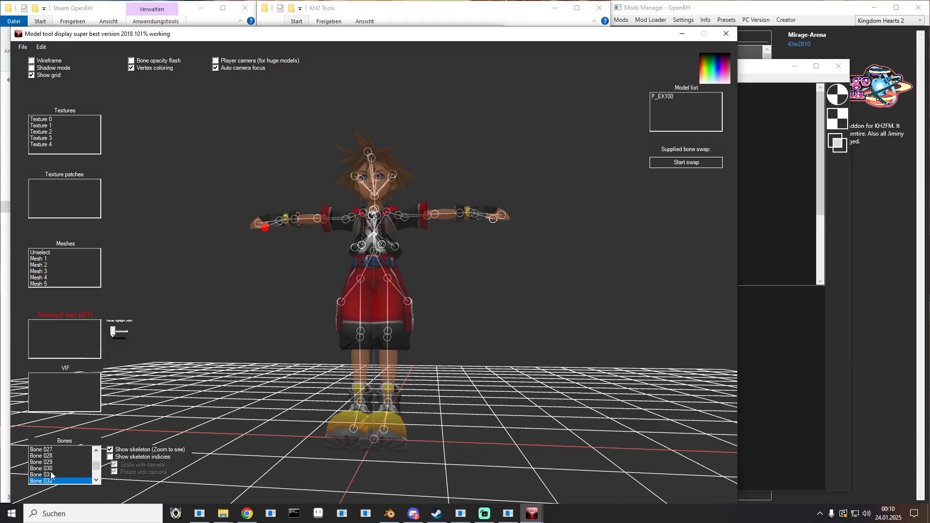
key(Down)
key(Down)
key(Down)
key(Down)
key(Down)
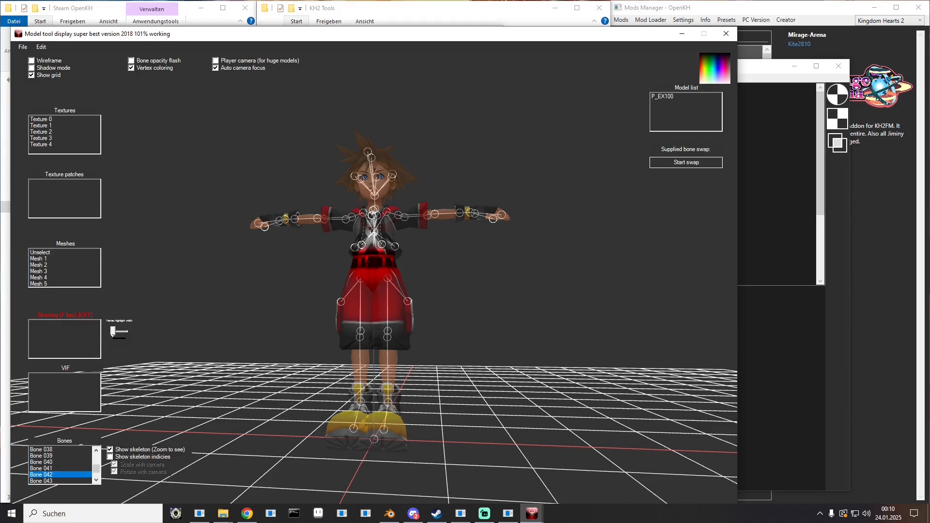
- Switch to the collision table and set the bone of the fourth Hit collision to 42
key(alt+Tab)
drag(422, 76, 467, 77)
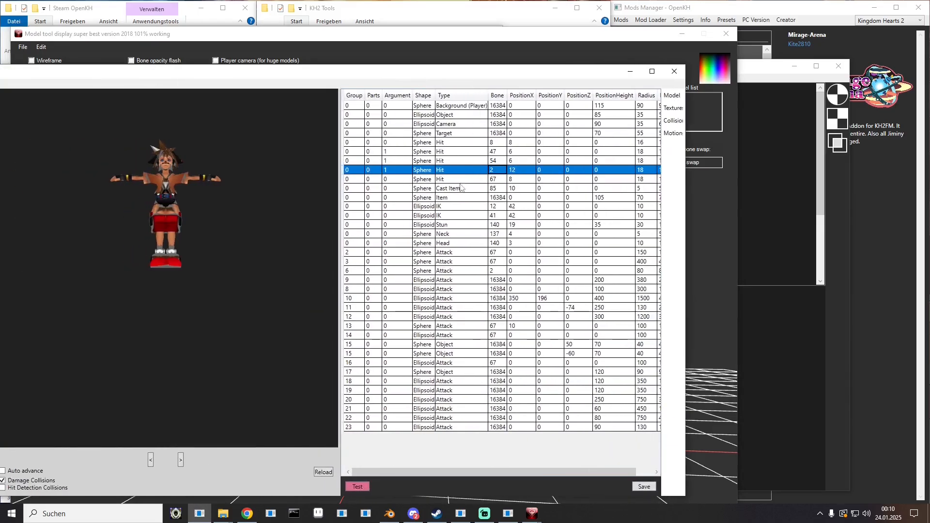
click(497, 169)
text(42)
key(Return)
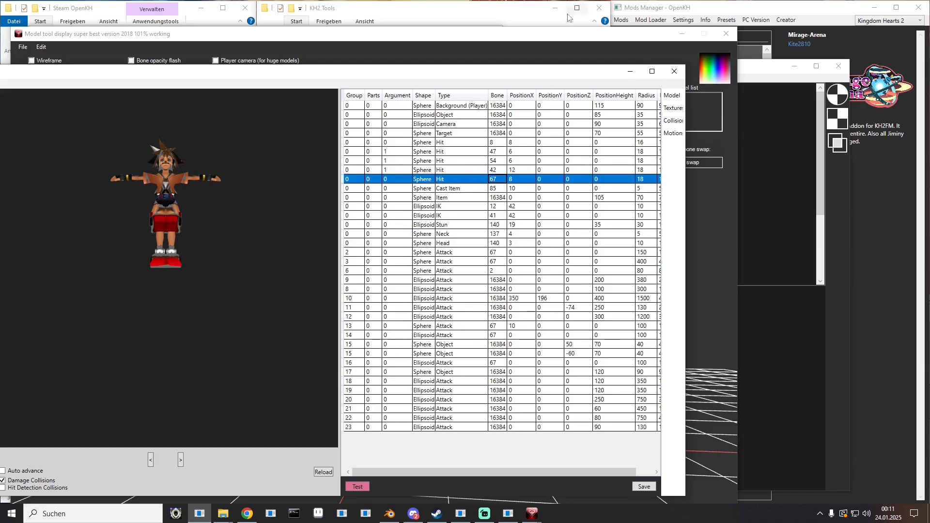
- Switch to the MDLX Editor, display only COLLISION_8, and examine where it sits on the original model
drag(559, 75, 0, 73)
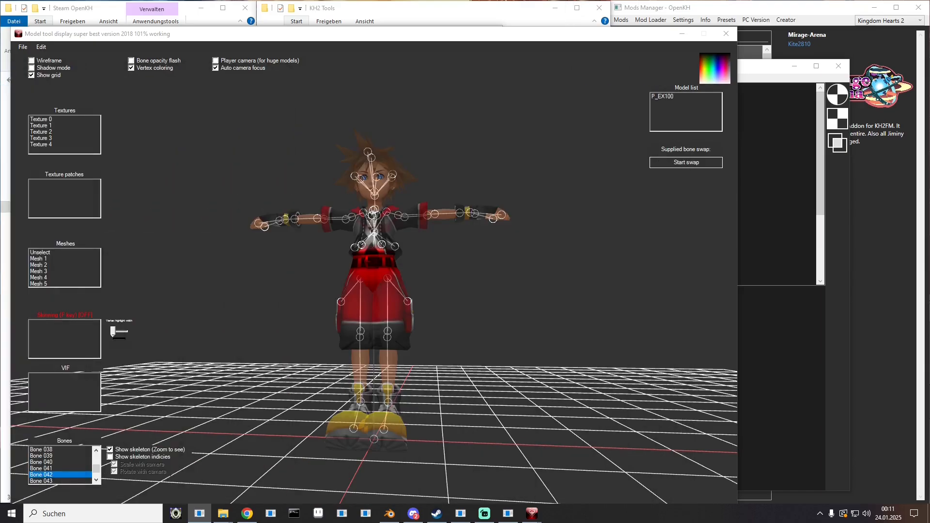
click(785, 176)
click(462, 146)
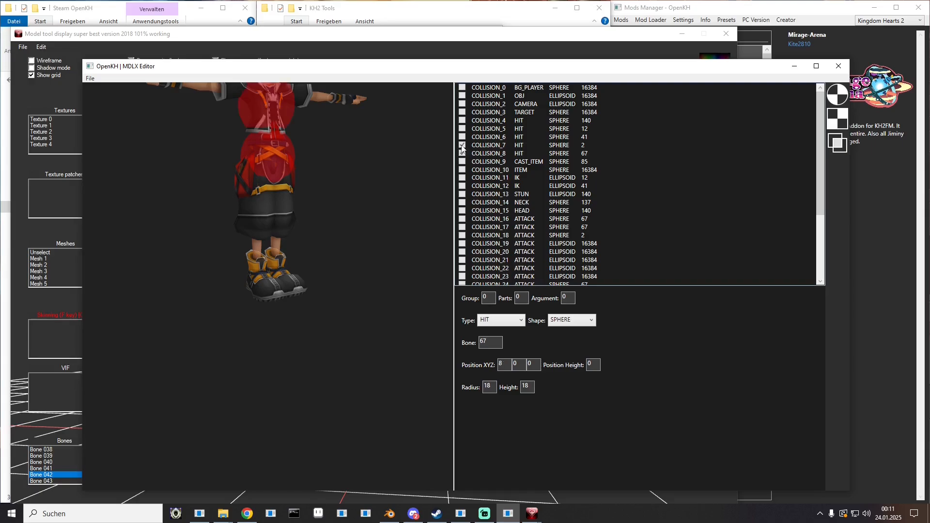
scroll(295, 154, down, 3)
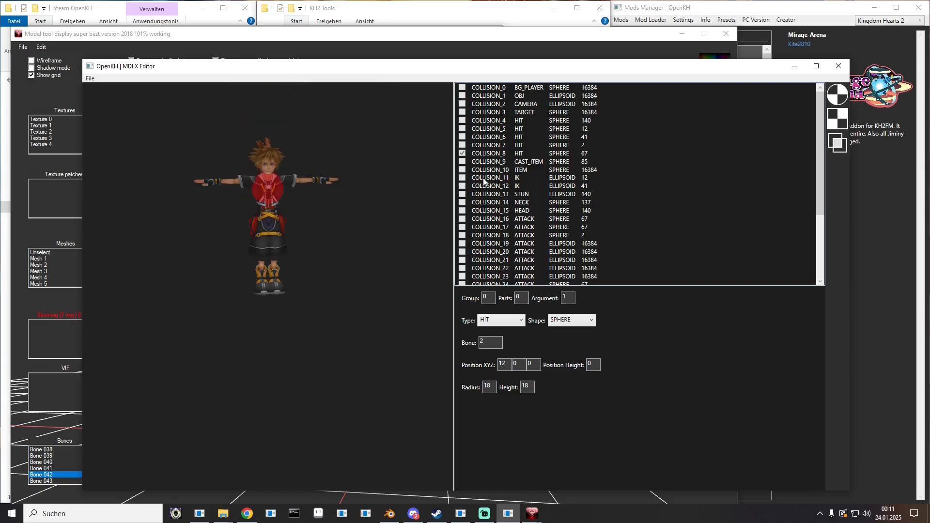
- Return to the model viewer and examine which torso parts Bone 000 through Bone 003 control
click(532, 513)
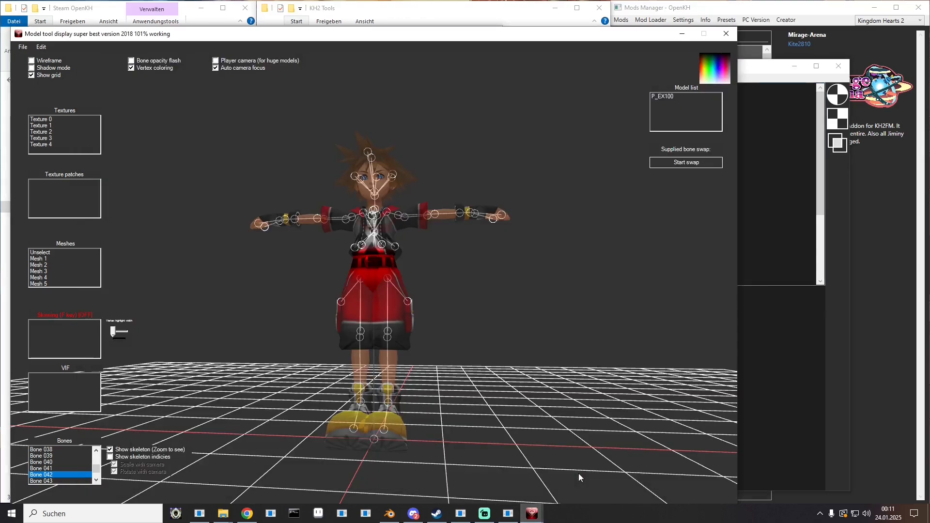
scroll(55, 463, up, 10)
click(53, 459)
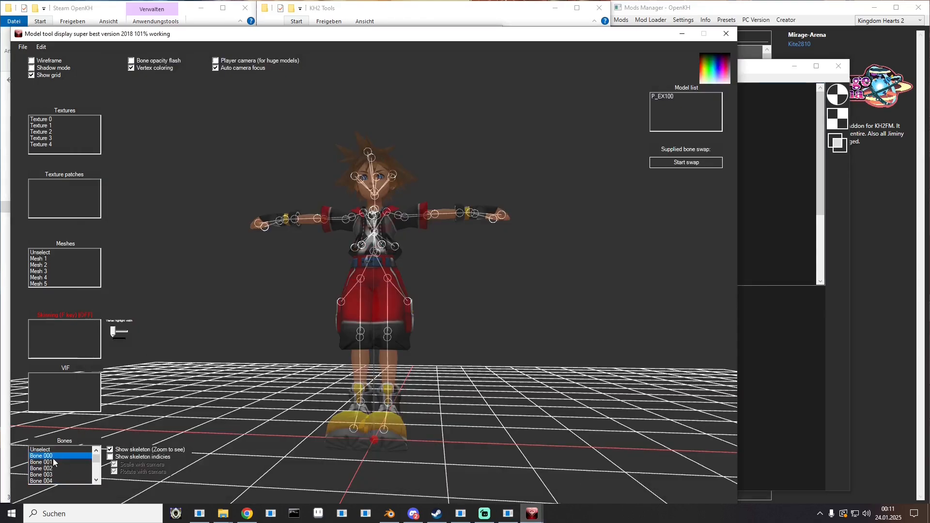
key(Down)
key(Down)
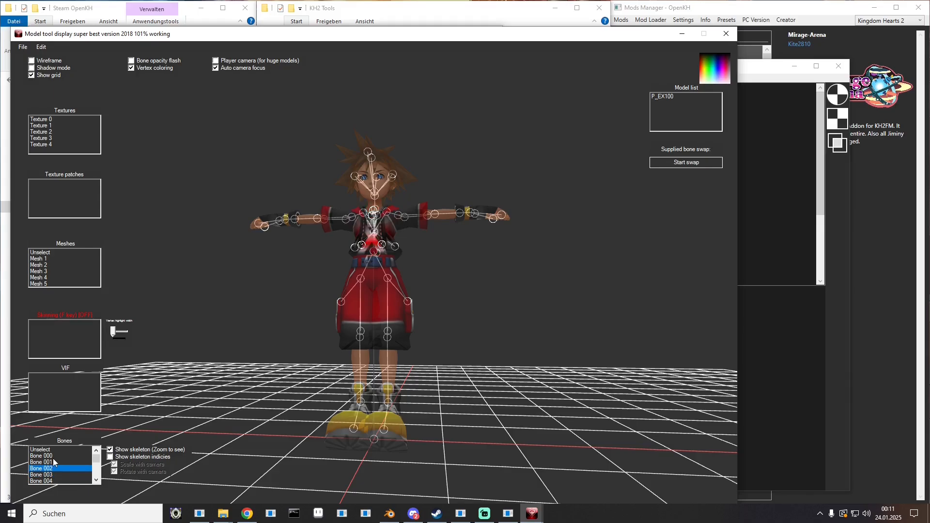
drag(325, 41, 631, 57)
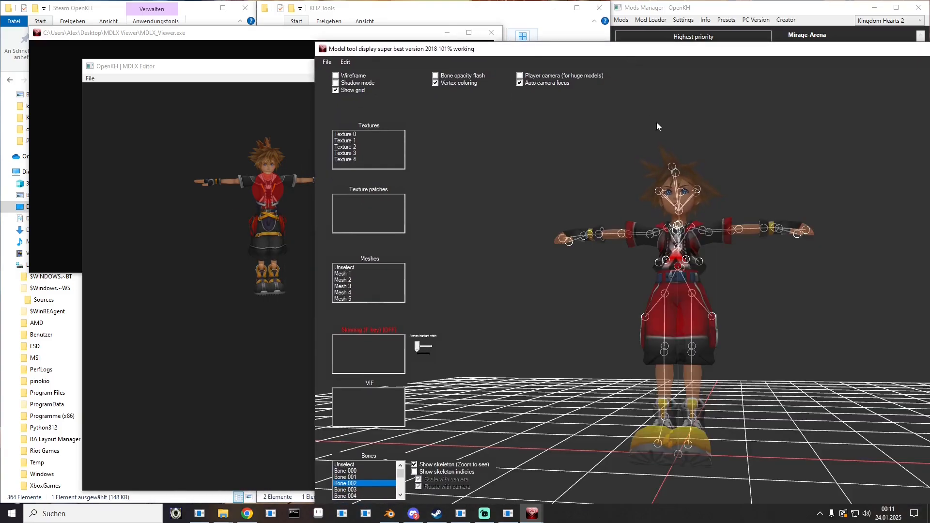
key(Down)
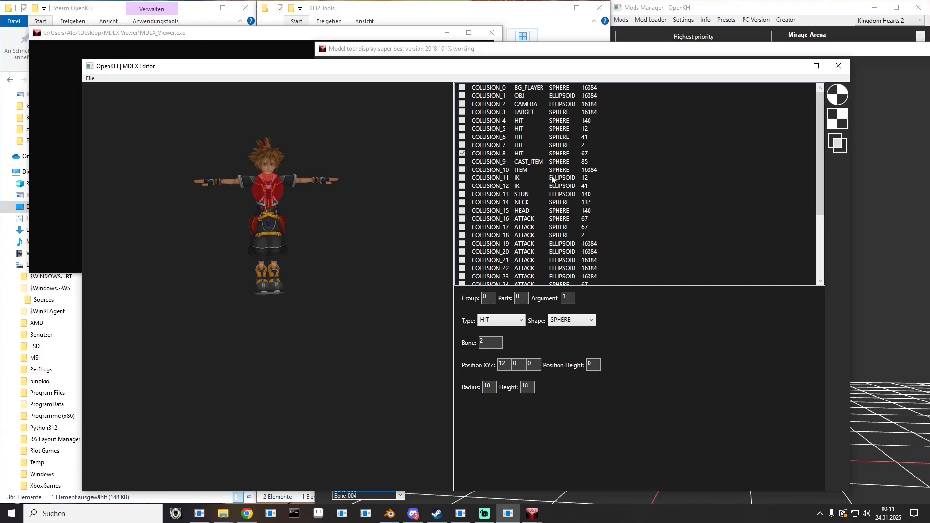
- Display only COLLISION_9, the cast item collision, in the MDLX Editor and examine its position up close
click(462, 162)
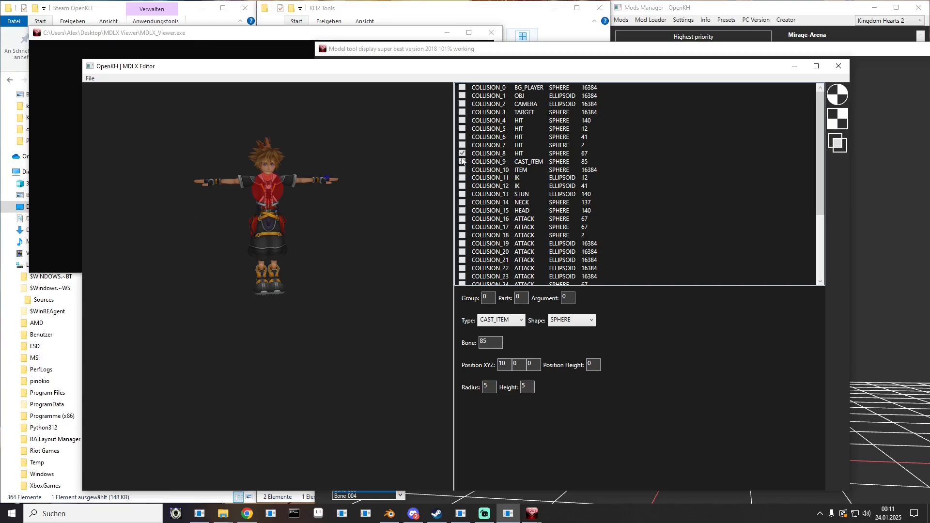
click(462, 154)
scroll(293, 189, up, 5)
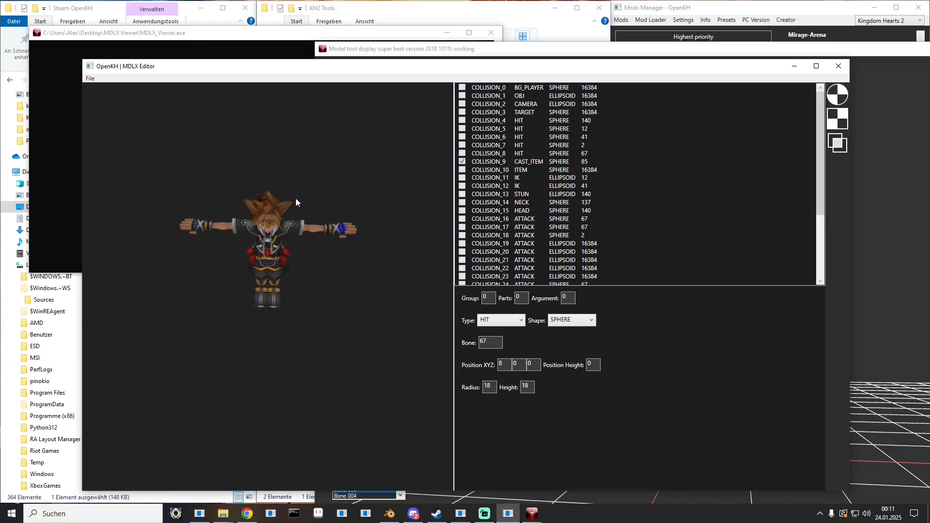
- Switch to the model viewer and search the arm and hand bones for the cast item's match, ending on Bone 023
click(461, 51)
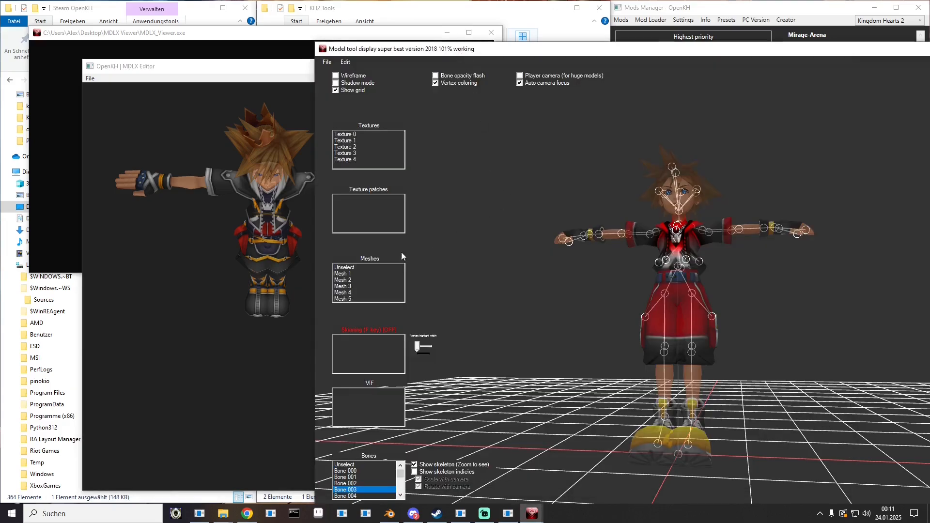
key(Up)
key(Up)
key(Up)
key(Up)
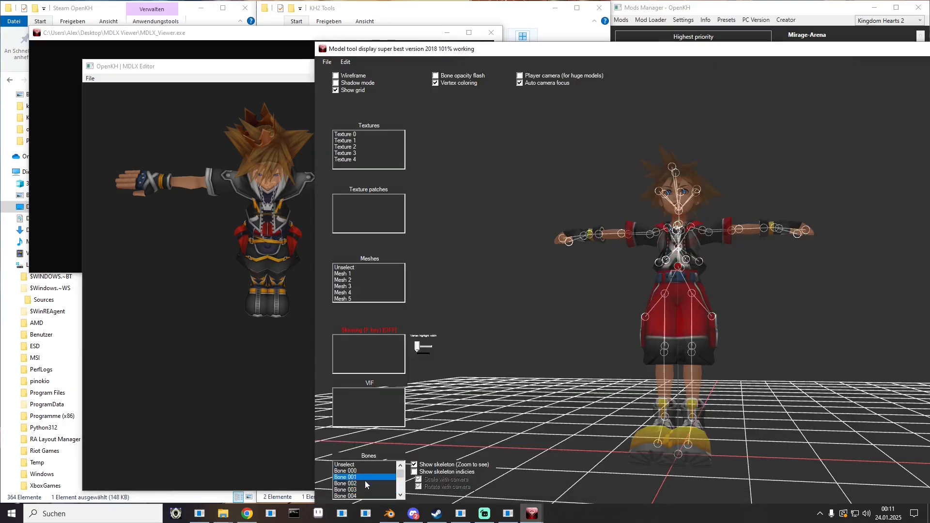
key(Down)
key(Down)
key(Down)
key(Down)
key(Down)
key(Down)
key(Down)
key(Down)
key(Down)
key(Down)
key(Down)
key(Down)
key(Down)
key(Down)
key(Down)
key(Down)
key(Down)
key(Down)
key(Down)
key(Down)
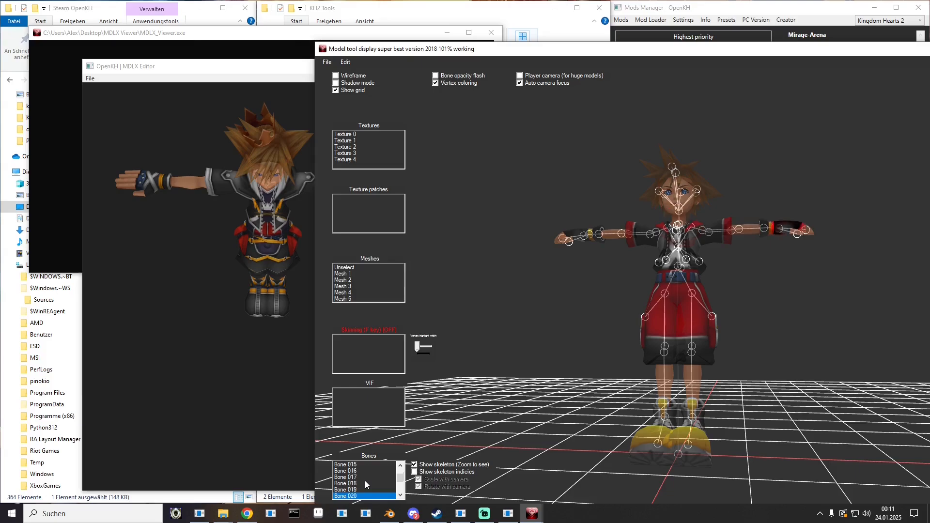
key(Up)
key(Up)
key(Up)
key(Up)
key(Up)
key(Up)
key(Up)
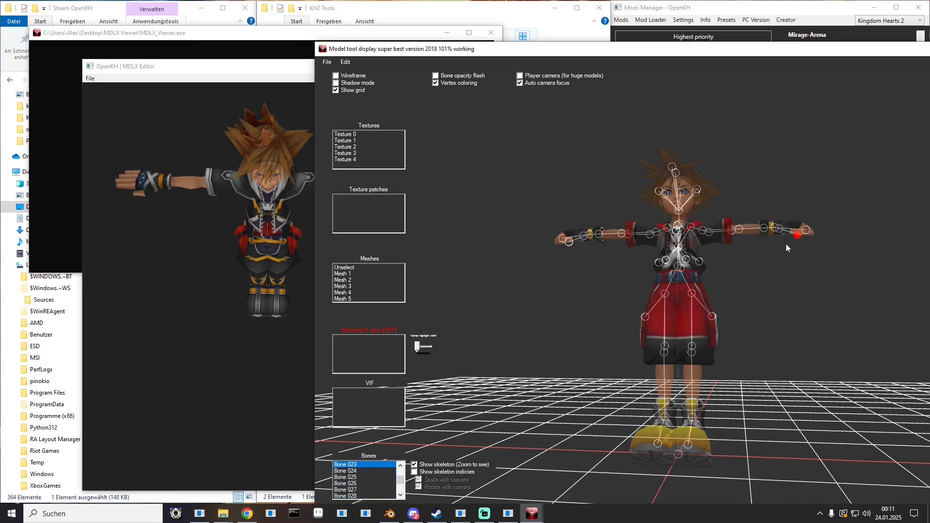
- Compare the hand location of COLLISION_9 in the MDLX Editor with Bone 023 in the model viewer from different angles
drag(786, 245, 152, 186)
click(239, 191)
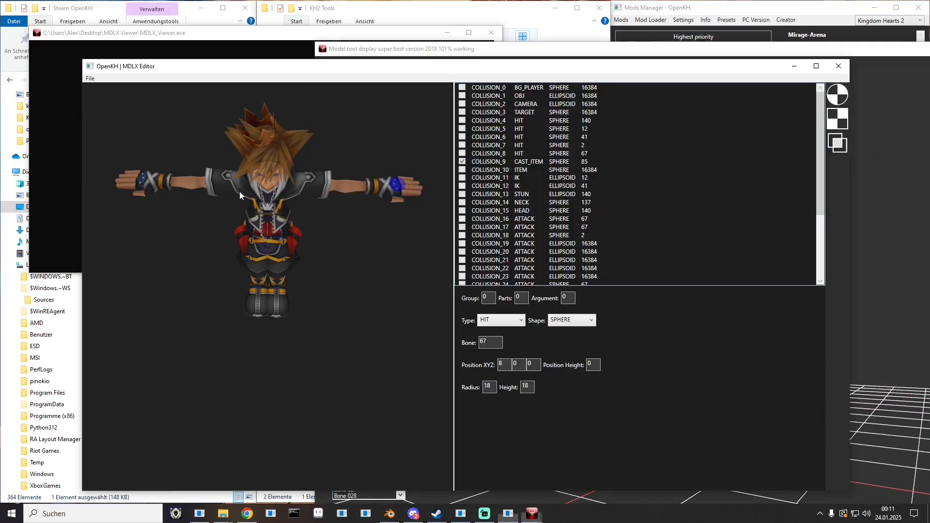
drag(385, 194, 400, 180)
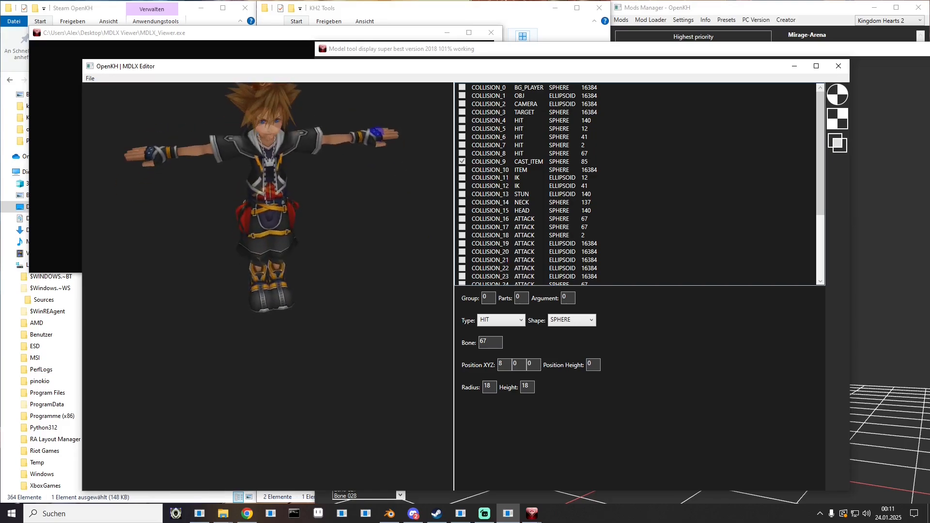
mouse_move(532, 513)
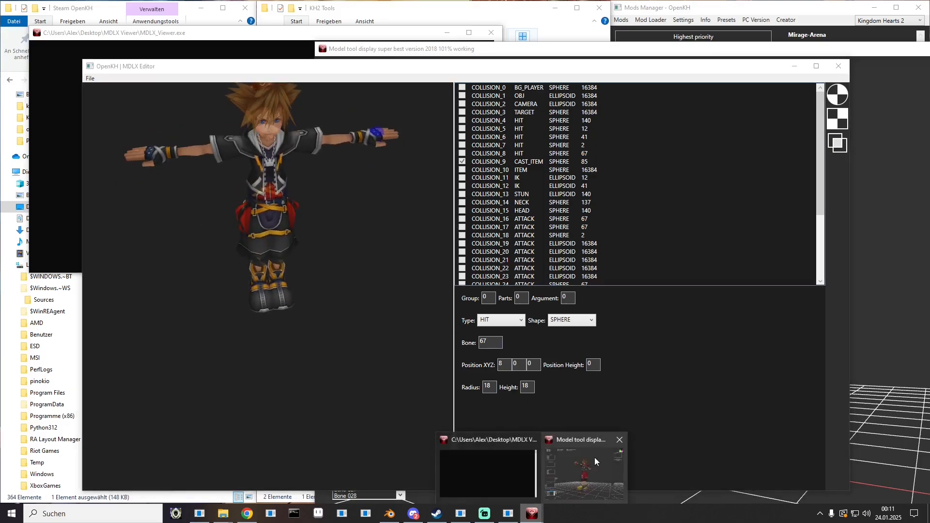
click(595, 458)
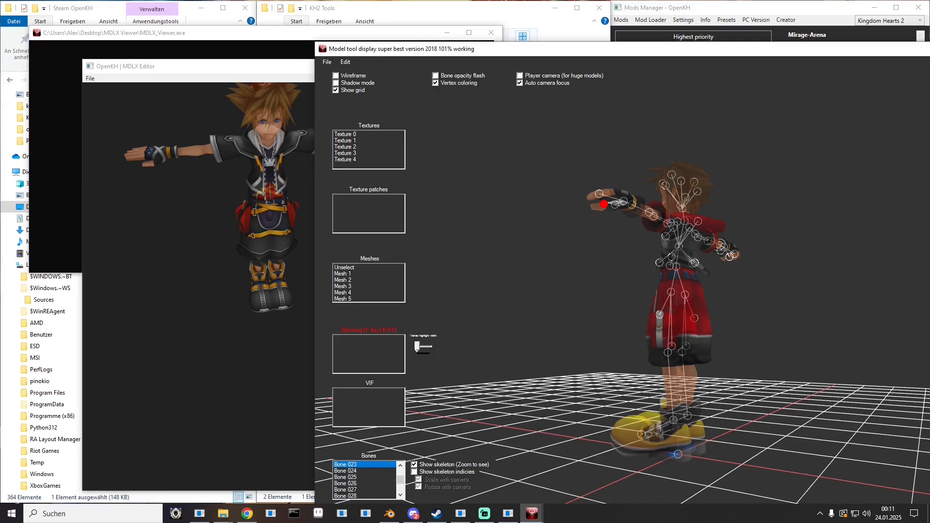
- Switch to the collision table and set the bone of the Cast Item collision to 23
click(199, 514)
double_click(518, 177)
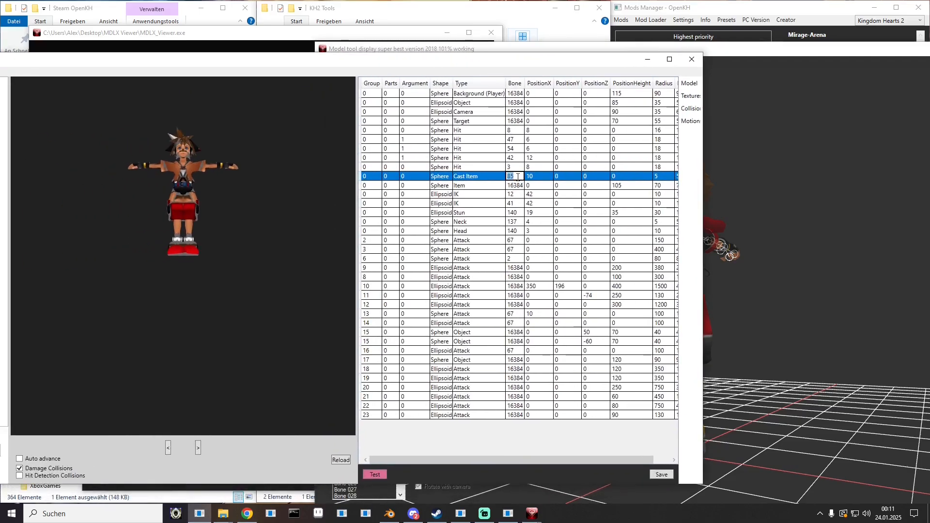
text(23)
key(Return)
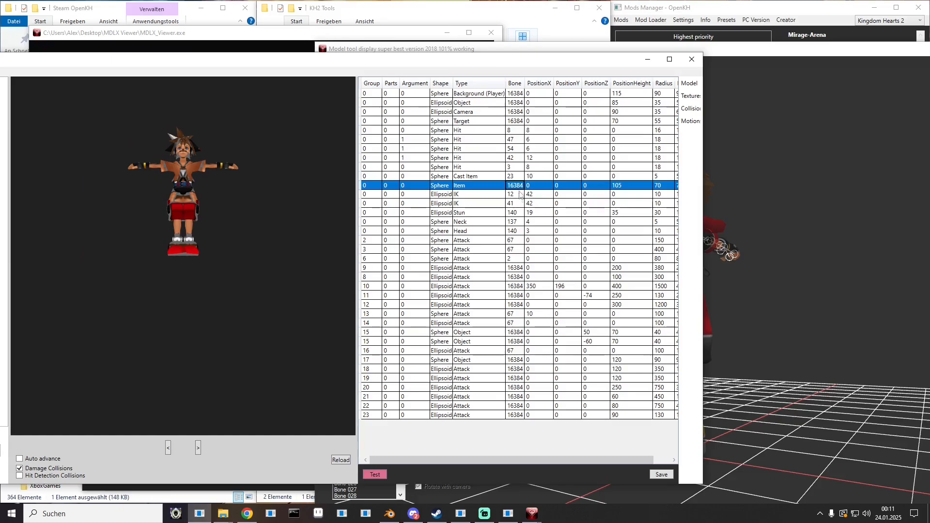
key(Down)
- Switch to the MDLX Editor, display only COLLISION_14, the neck collision, and examine its position on the original model
drag(569, 62, 0, 66)
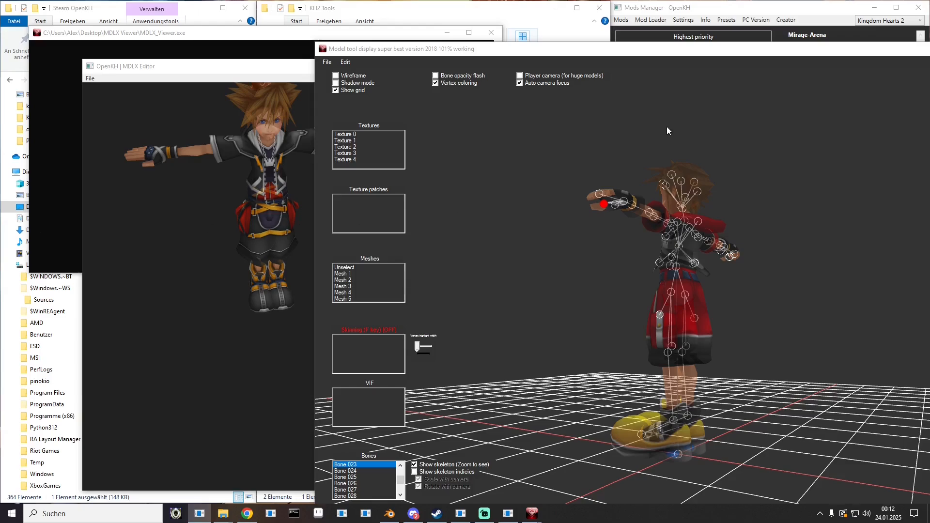
click(271, 209)
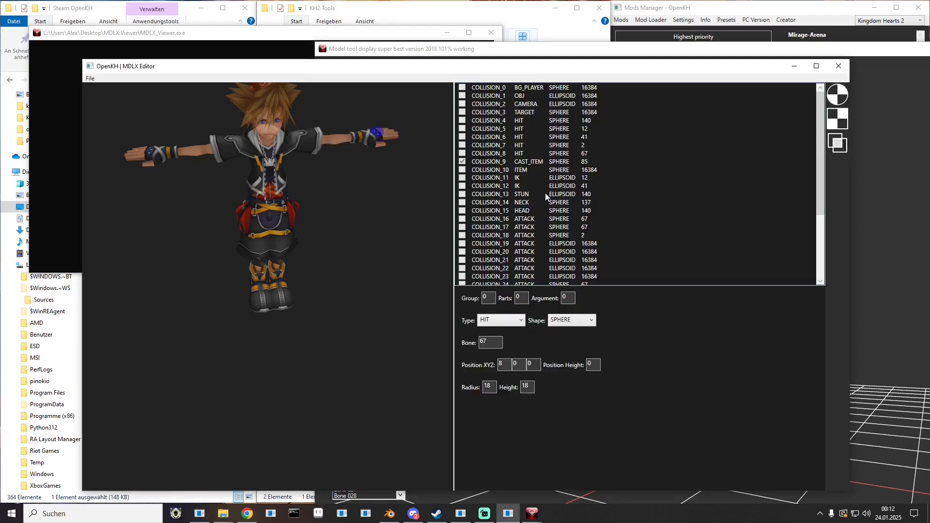
click(463, 202)
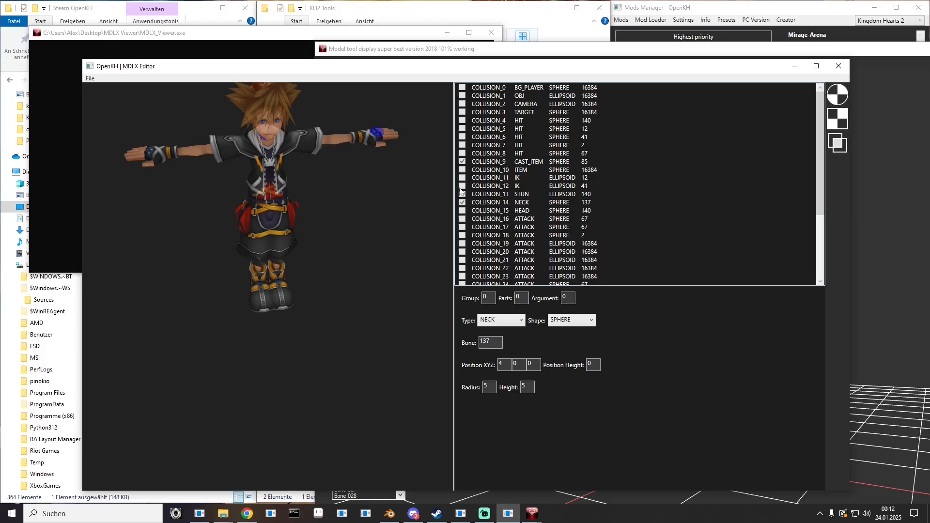
drag(312, 181, 290, 160)
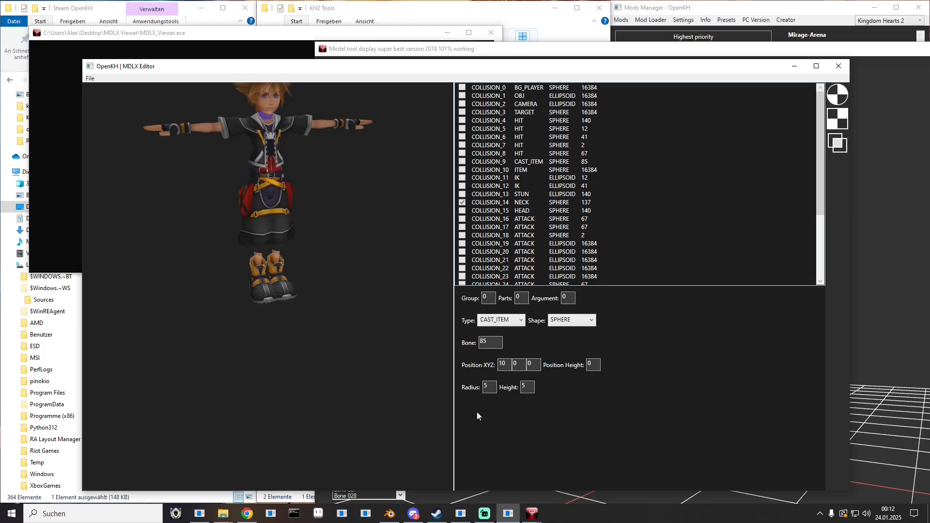
- Switch to the model viewer and step through the low-numbered bones to find the neck's match, ending on Bone 007
click(889, 456)
drag(519, 50, 293, 9)
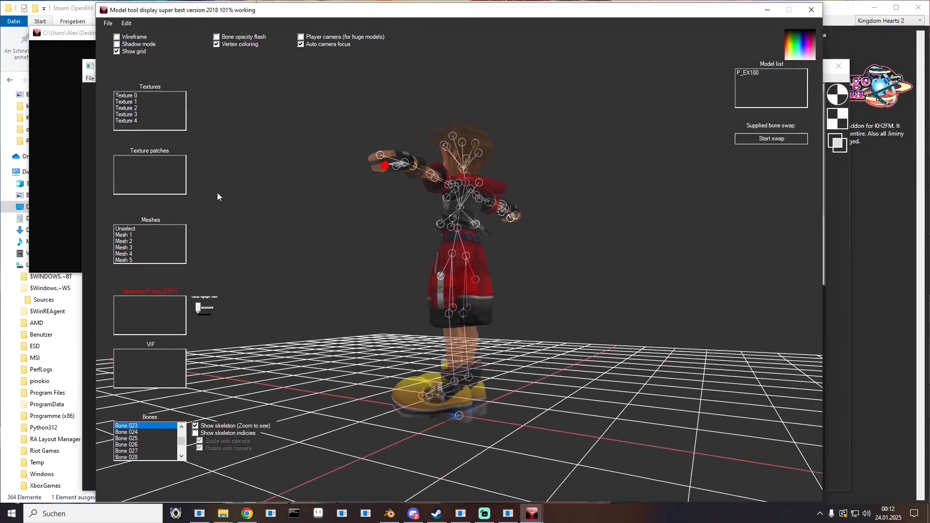
click(136, 438)
key(Up)
key(Up)
key(Up)
key(Up)
key(Up)
key(Up)
key(Up)
key(Up)
key(Up)
key(Up)
key(Up)
key(Up)
key(Up)
key(Up)
key(Up)
key(Up)
key(Up)
key(Up)
key(Up)
key(Up)
drag(333, 307, 354, 339)
key(Down)
key(Down)
key(Down)
key(Down)
key(Down)
key(Down)
key(Down)
key(Down)
key(Down)
key(Down)
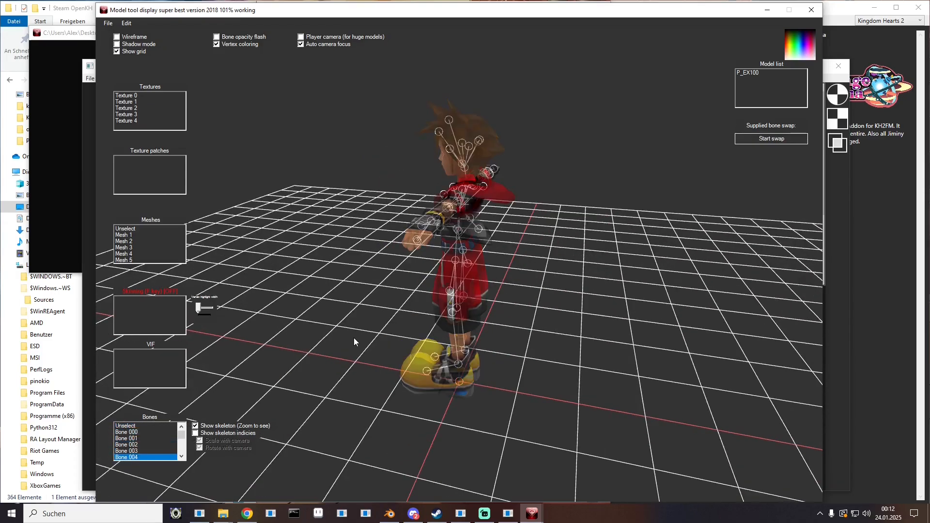
key(Up)
key(Up)
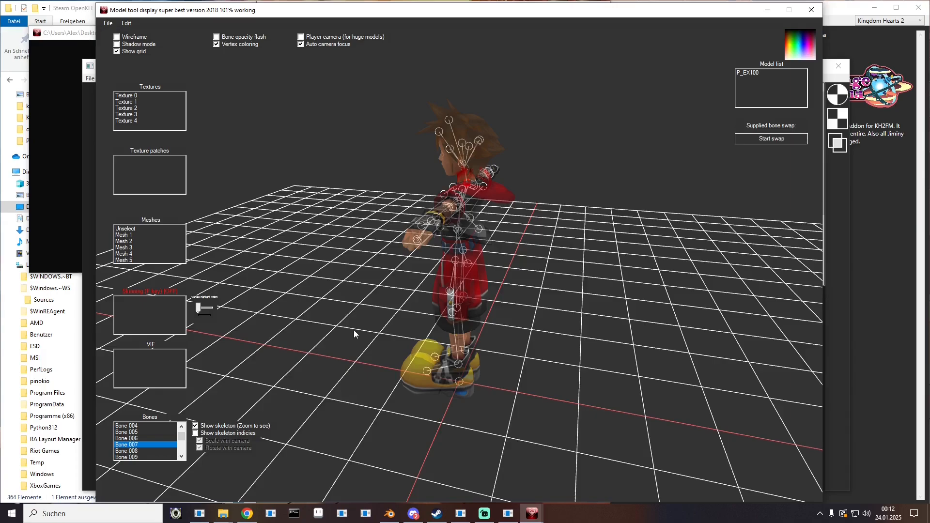
drag(354, 330, 407, 290)
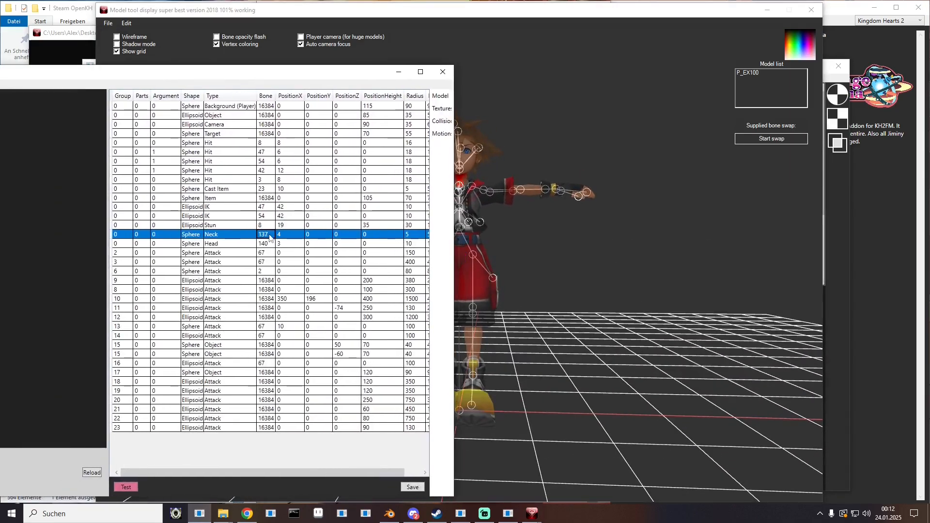
- In the collision table, set the bone of the Neck collision to 7 and of the Head collision to 8
click(270, 235)
text(7)
click(273, 243)
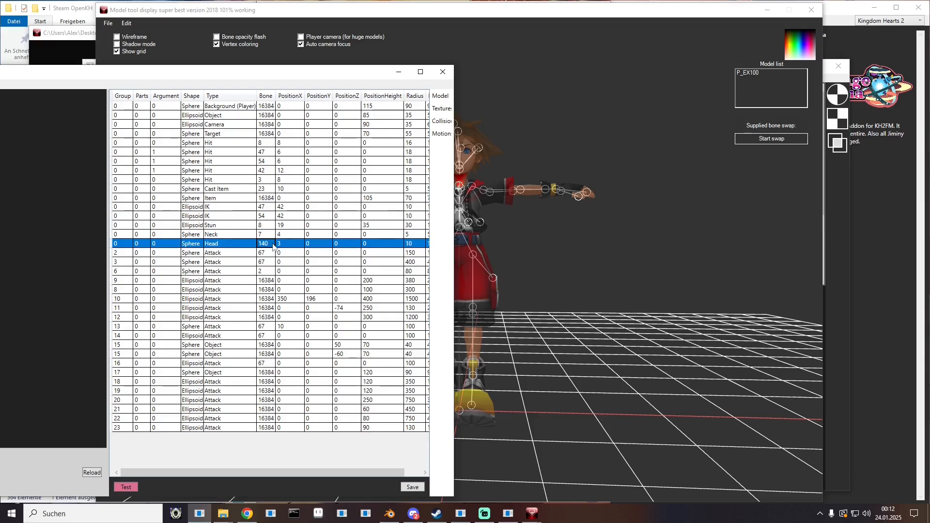
text(8)
click(273, 254)
- Switch to the MDLX Editor and display COLLISION_8 to examine which body part bone 67 covers on the original model
drag(301, 76, 0, 73)
click(838, 264)
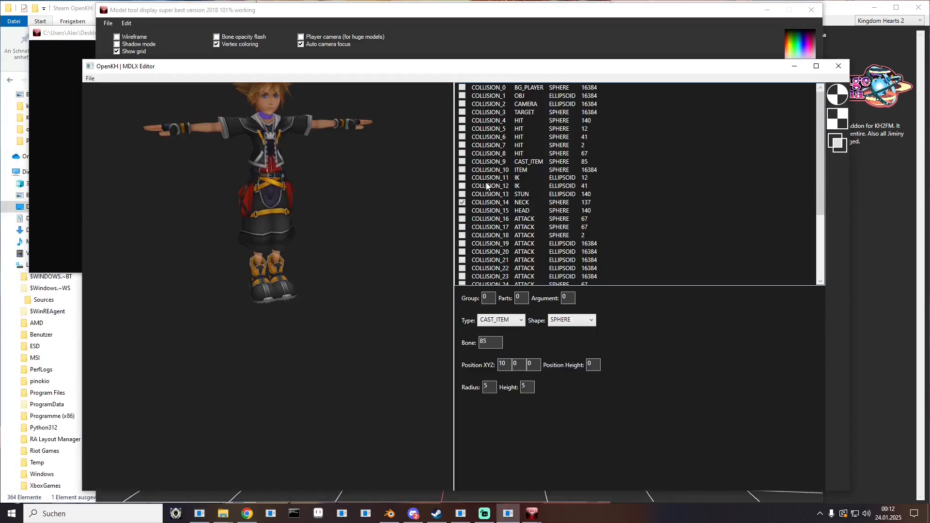
click(462, 153)
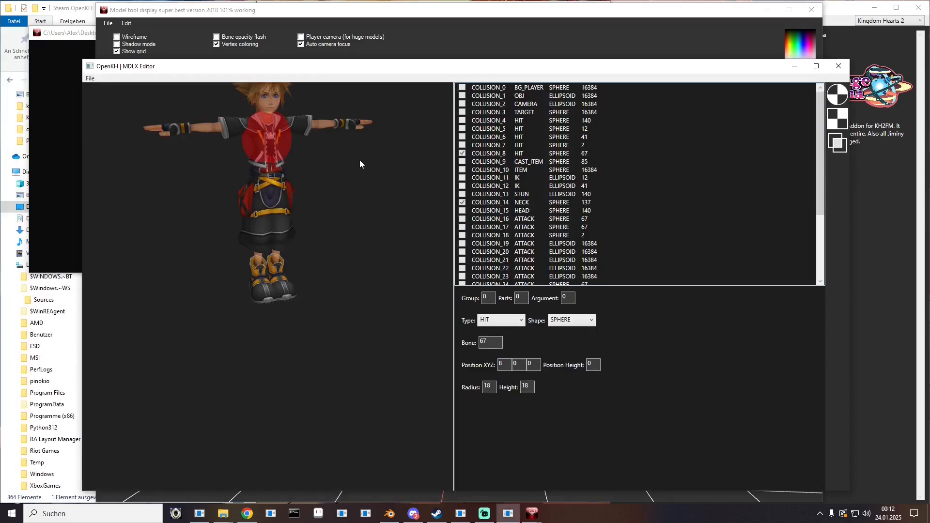
- Return to the collision table and set the bone of the Attack collisions in groups 2 and 3 to 3
drag(0, 72, 346, 99)
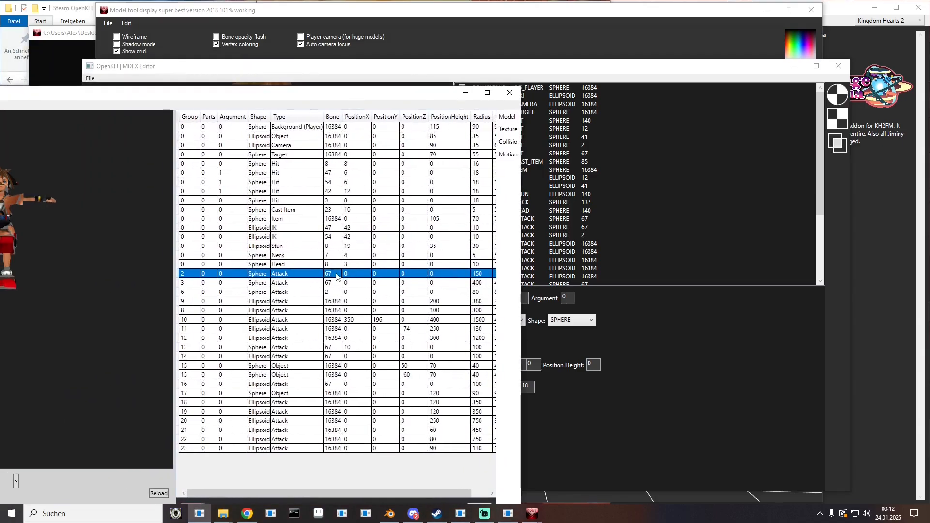
double_click(337, 273)
text(3)
key(Return)
text(3)
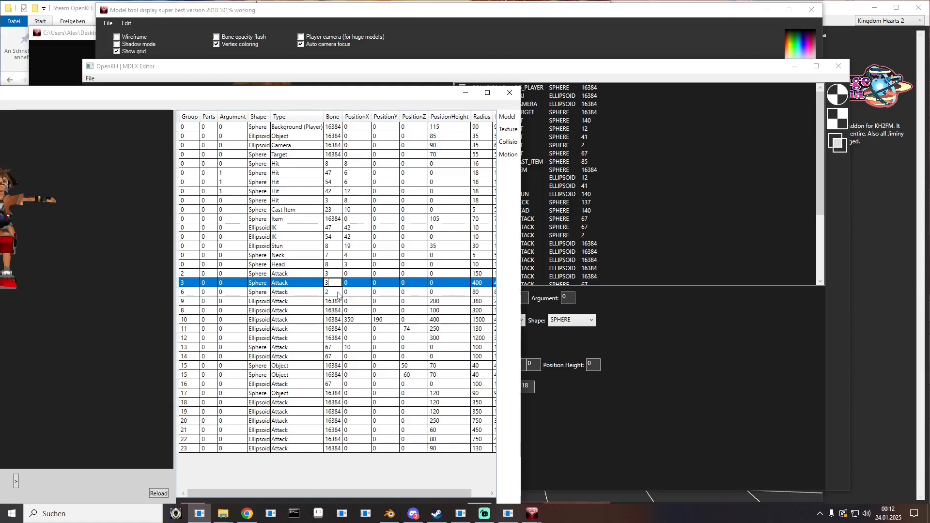
key(Return)
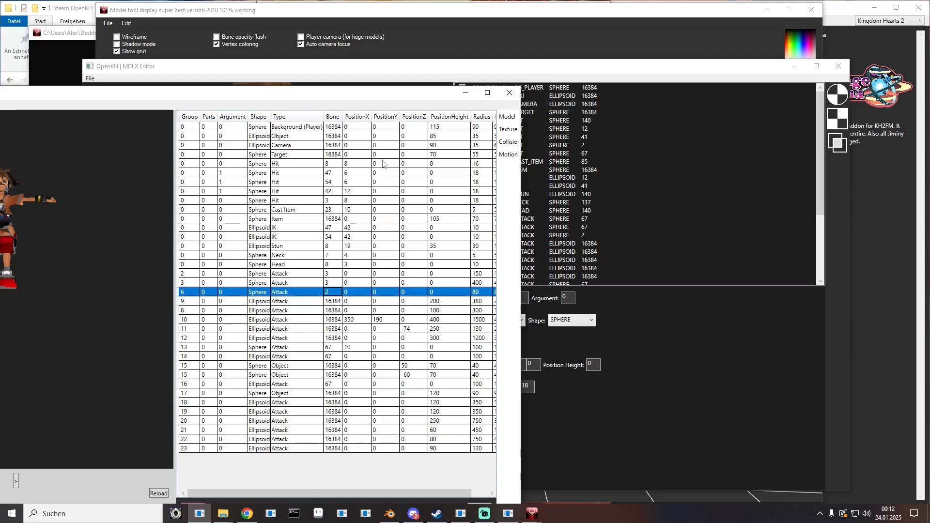
- Switch to the model viewer and browse the bones for the group 6 attack's match, ending on Bone 042 at the waist
drag(343, 96, 0, 97)
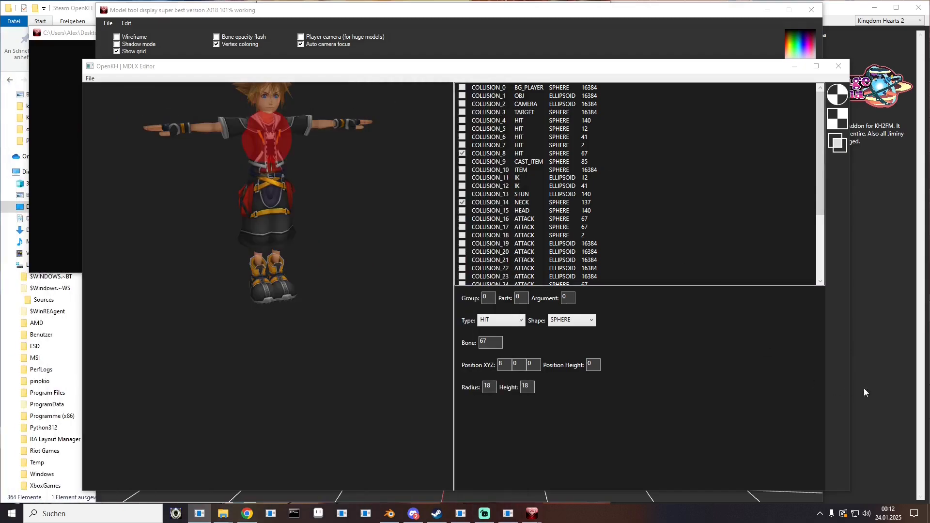
click(852, 354)
click(527, 498)
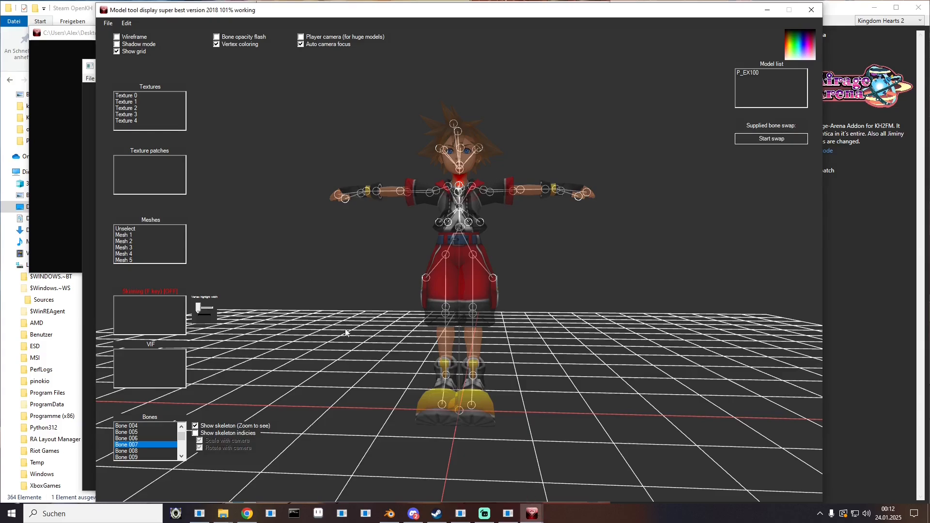
key(Down)
key(Down)
key(Down)
key(Down)
key(Down)
key(Down)
key(Down)
key(Down)
key(Down)
key(Down)
key(Down)
key(Down)
key(Down)
key(Down)
key(Down)
key(Down)
key(Down)
key(Down)
key(Down)
key(Down)
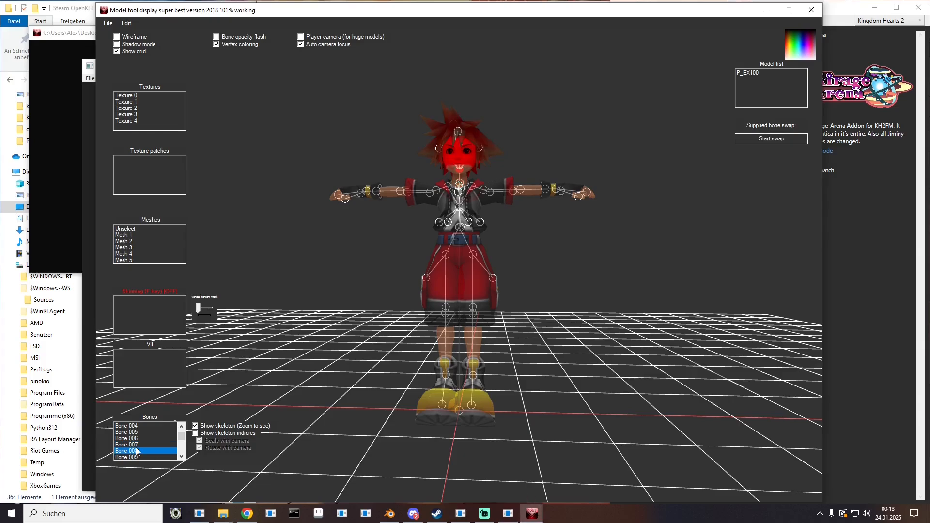
key(Up)
key(Up)
key(Up)
key(Up)
key(Up)
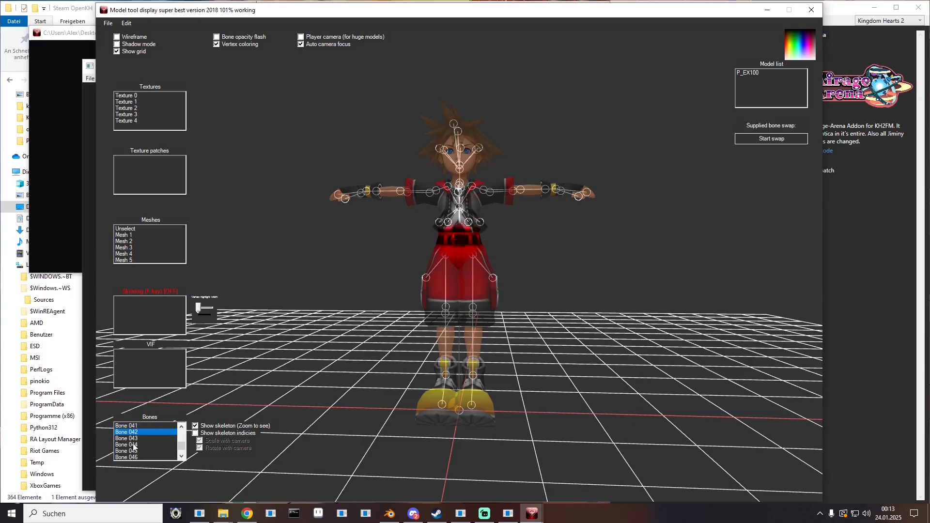
- Switch to the collision table and set the bone of the group 6 Attack collision to 42
key(alt+Tab)
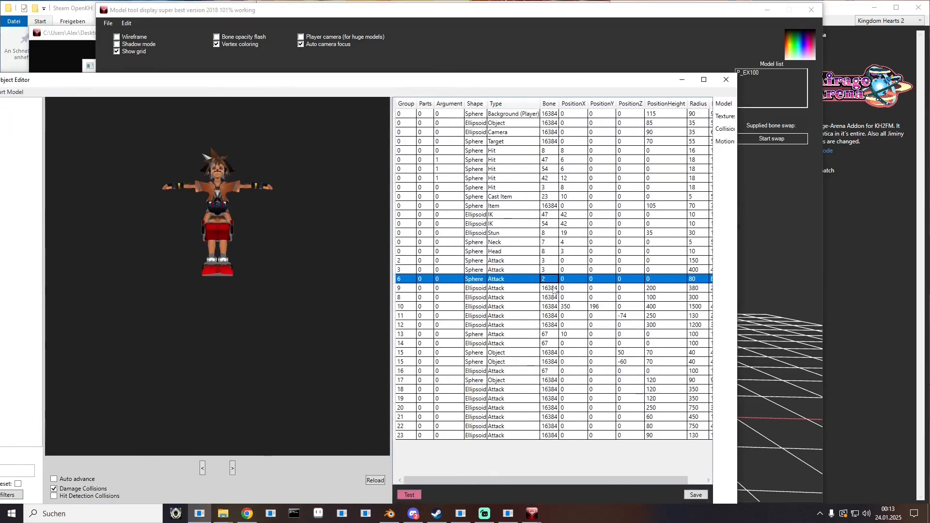
double_click(554, 279)
text(42)
- Set the bone of the Attack collisions in groups 13, 14 and 16 to 3
click(553, 334)
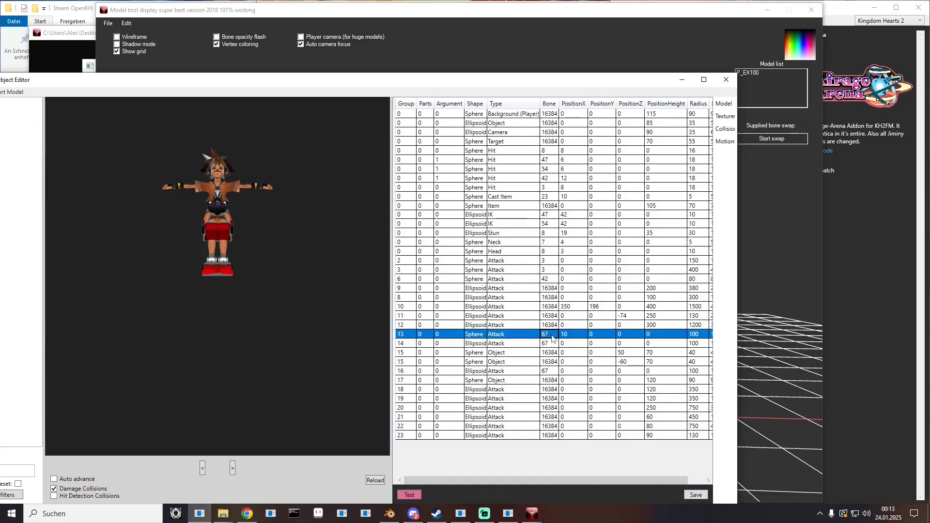
double_click(553, 335)
text(3)
click(554, 344)
text(3)
click(553, 372)
text(3)
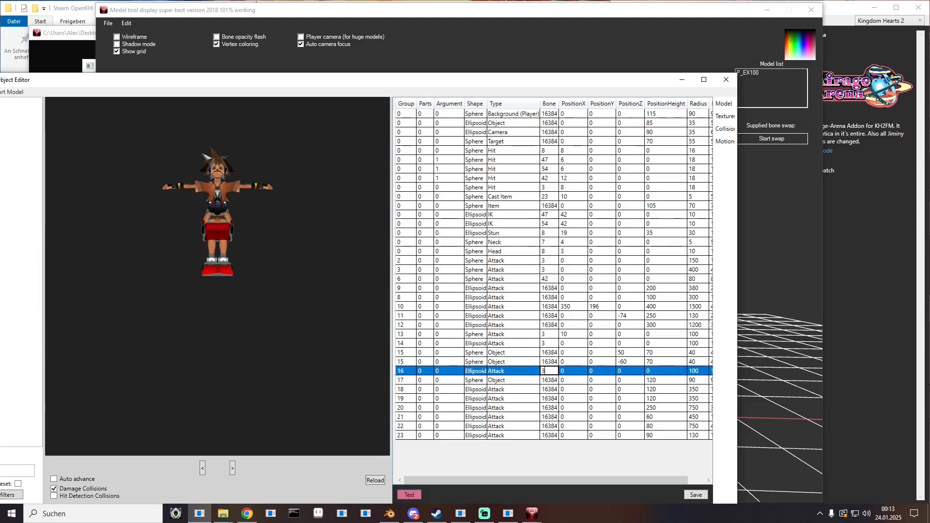
click(552, 353)
- Save the edited collisions to the P_EX100 model file and close the Object Editor and the model viewer
click(696, 495)
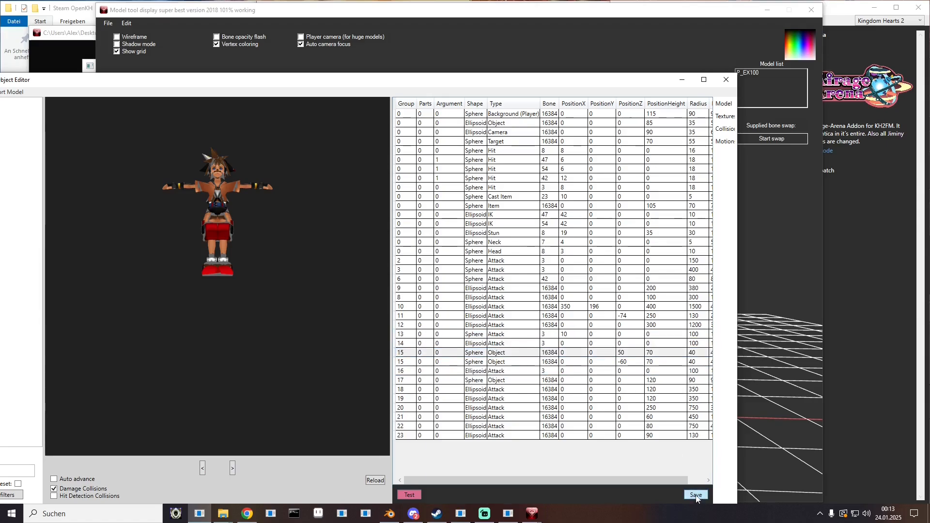
drag(119, 78, 231, 64)
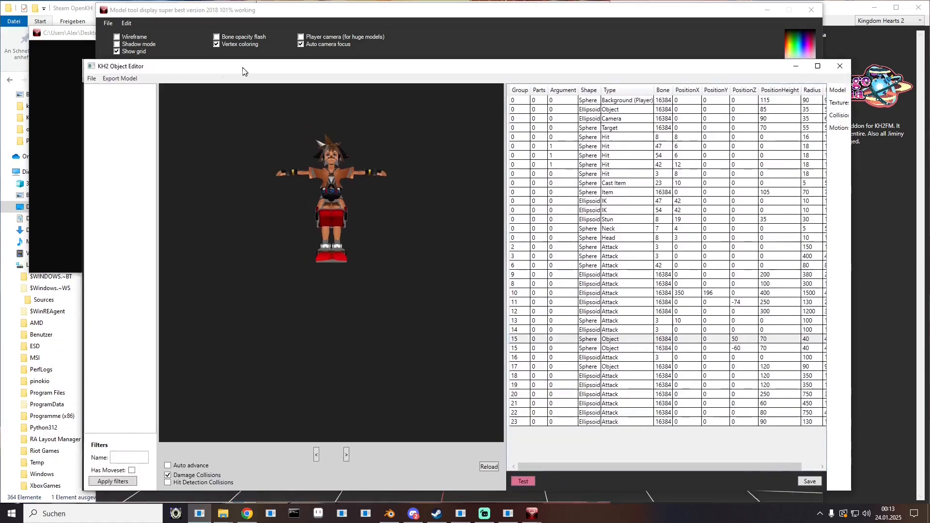
click(90, 79)
mouse_move(109, 102)
click(184, 100)
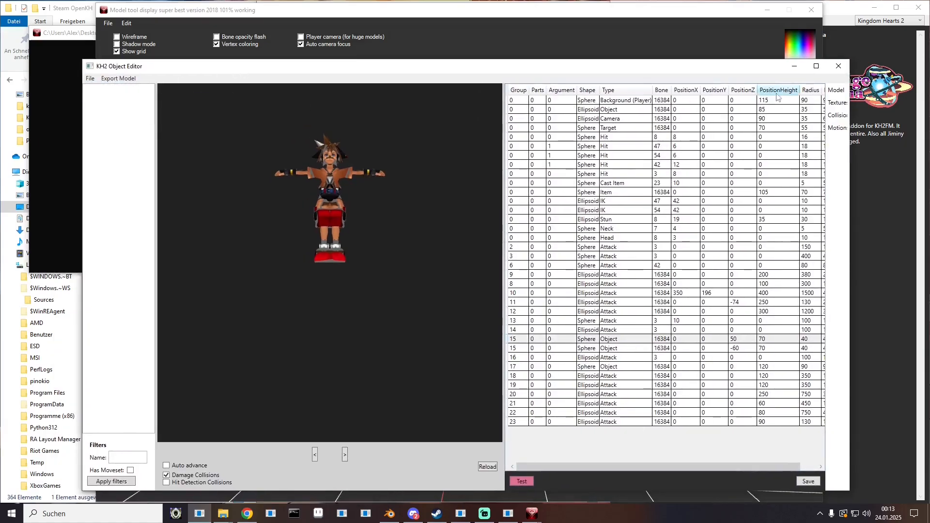
click(840, 66)
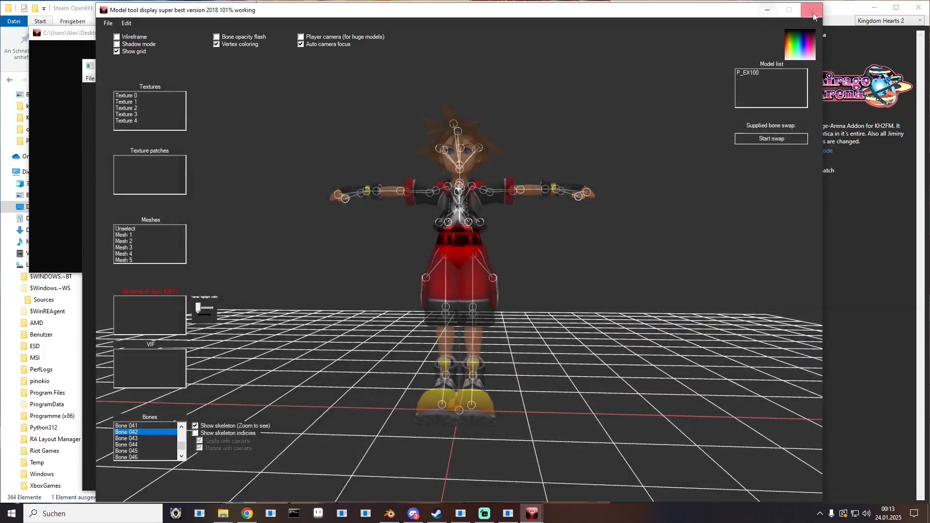
click(812, 11)
- Display COLLISION_16 in the MDLX Editor to examine its extent around the original model, and close the editor
click(475, 69)
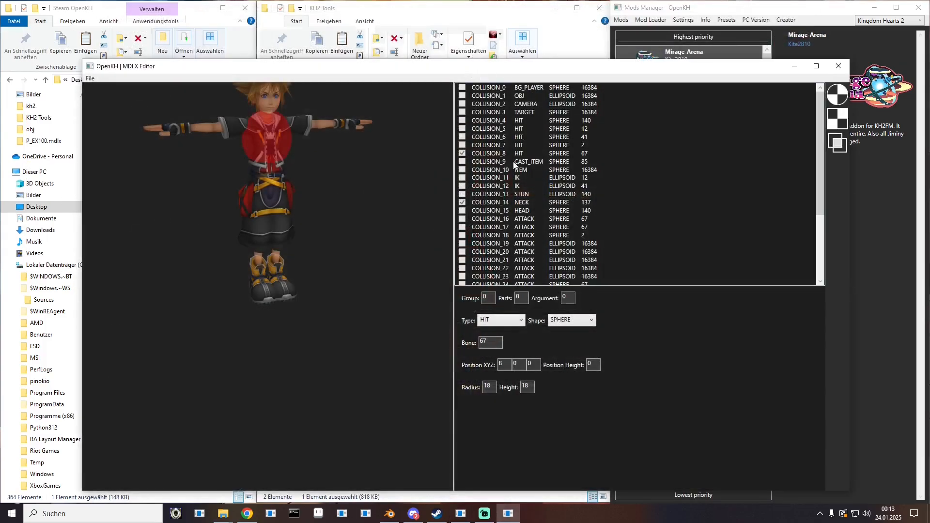
click(463, 219)
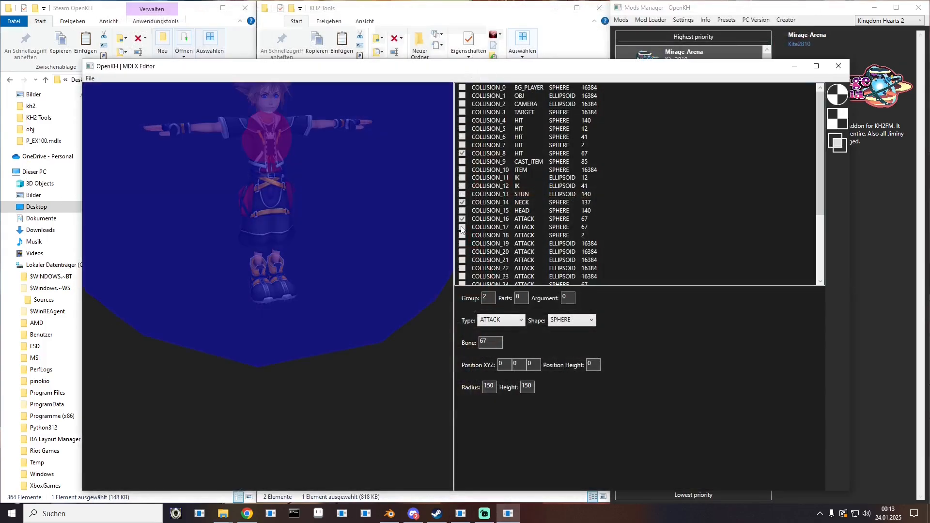
click(839, 66)
- Run Kingdom Hearts II from the Mods Manager without building, and load the saved game
click(650, 19)
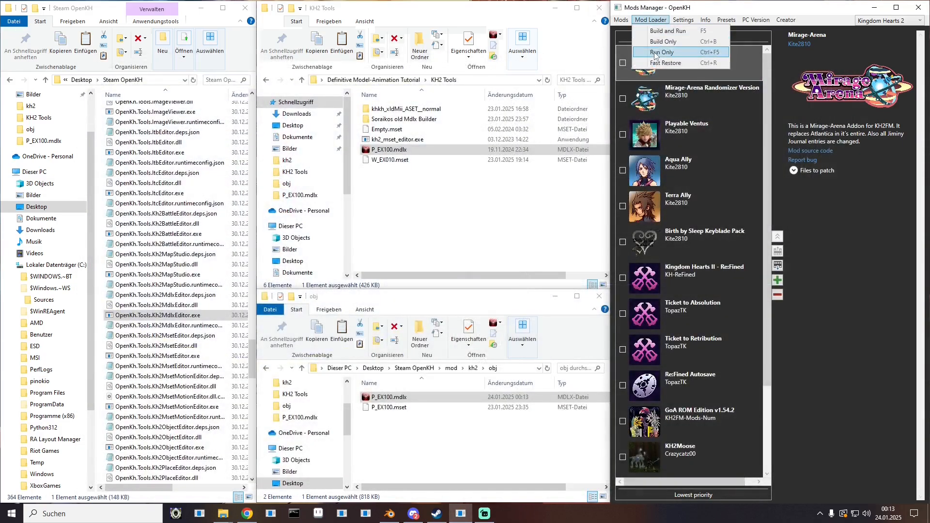
click(655, 53)
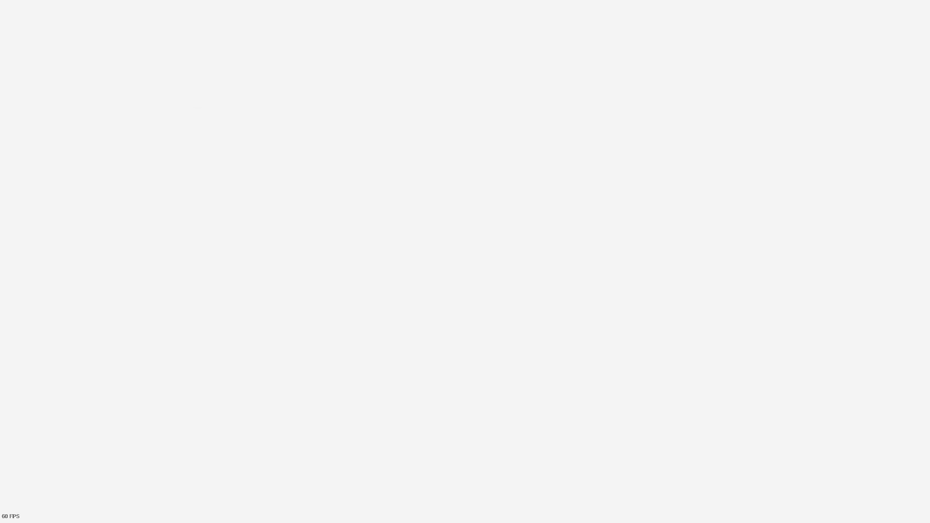
key(Down)
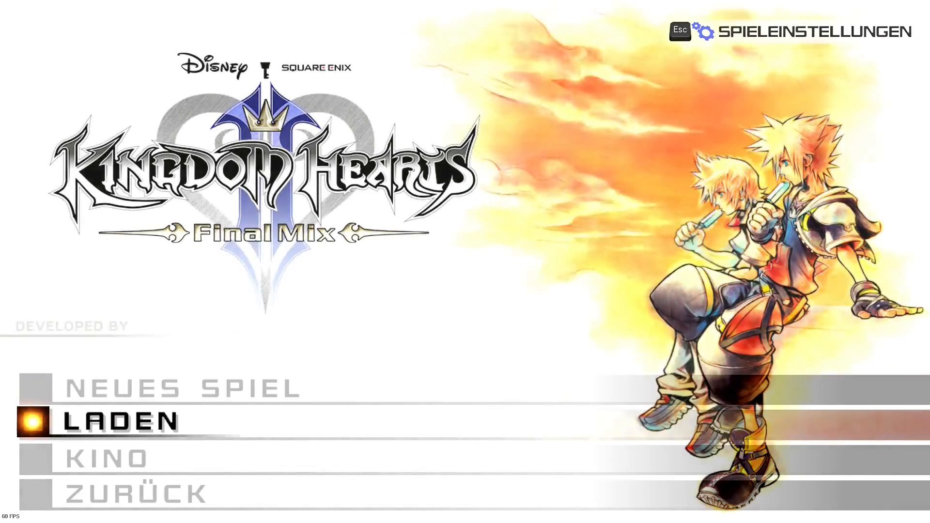
key(Return)
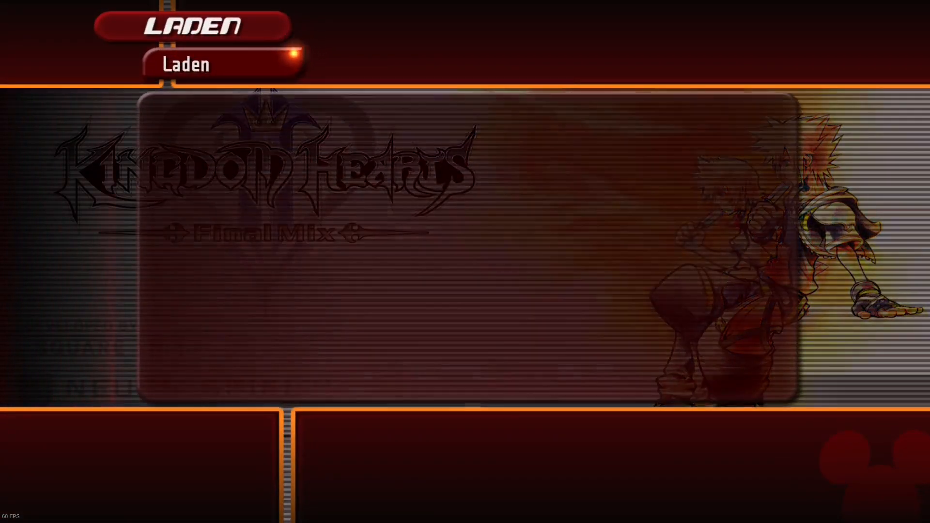
key(Return)
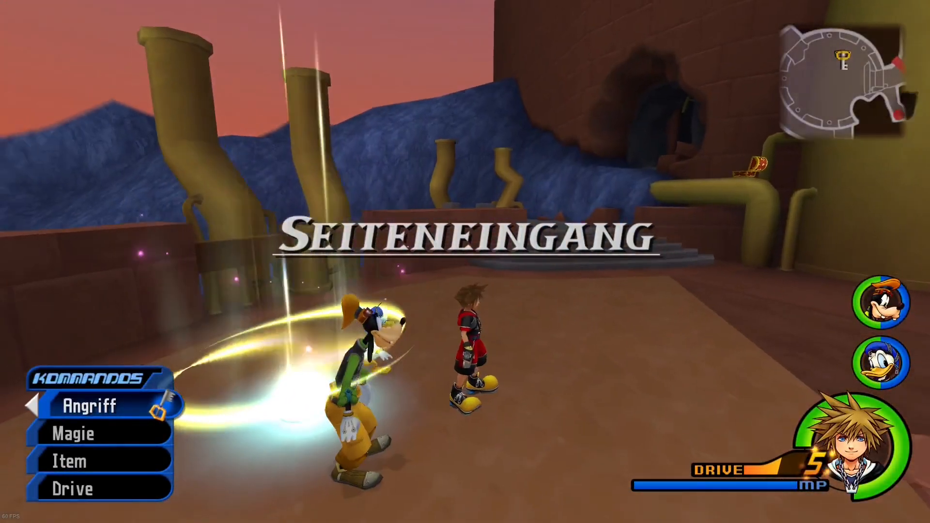
- Run Sora around the Seiteneingang area and into the next area, and turn him toward the camera to check the custom model
key(w)
key(w)
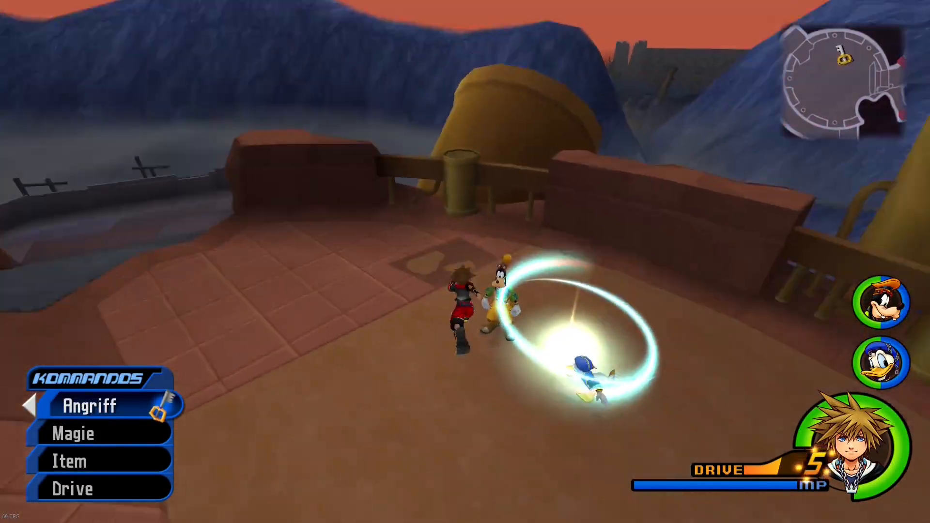
key(w)
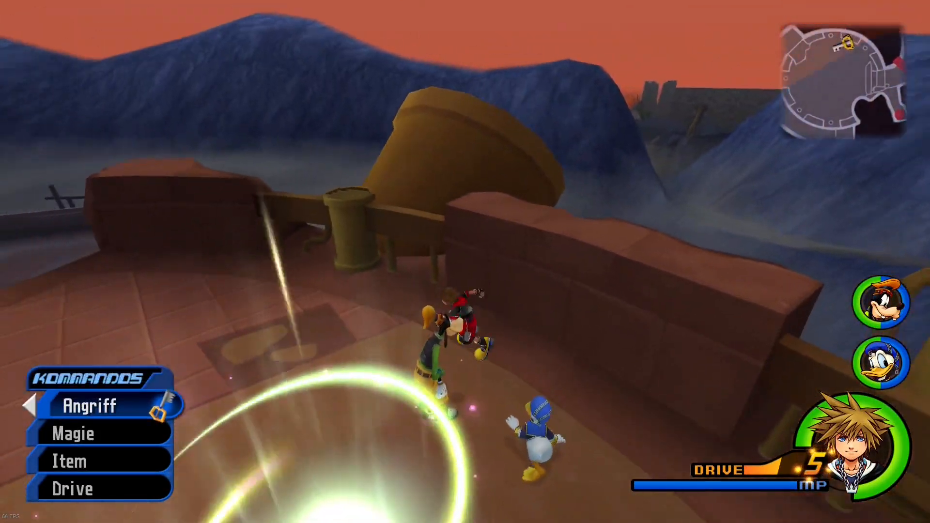
key(w)
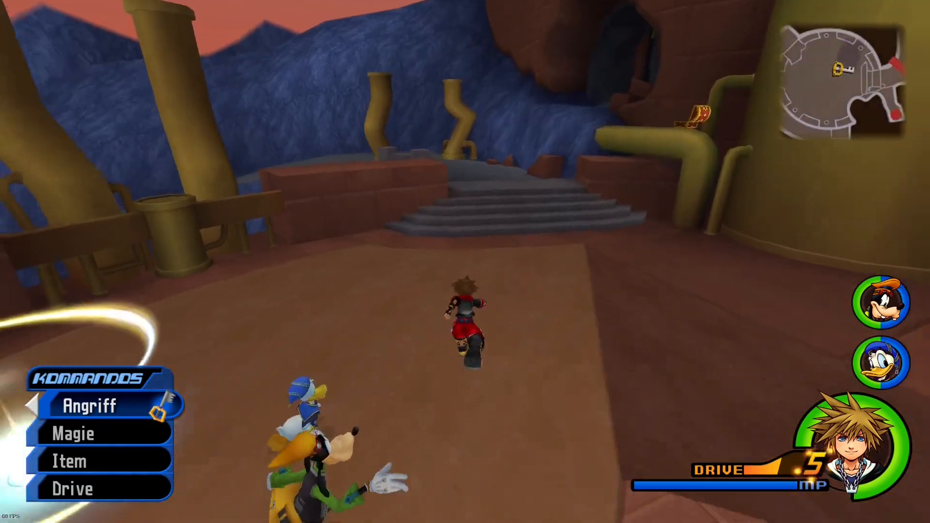
key(w)
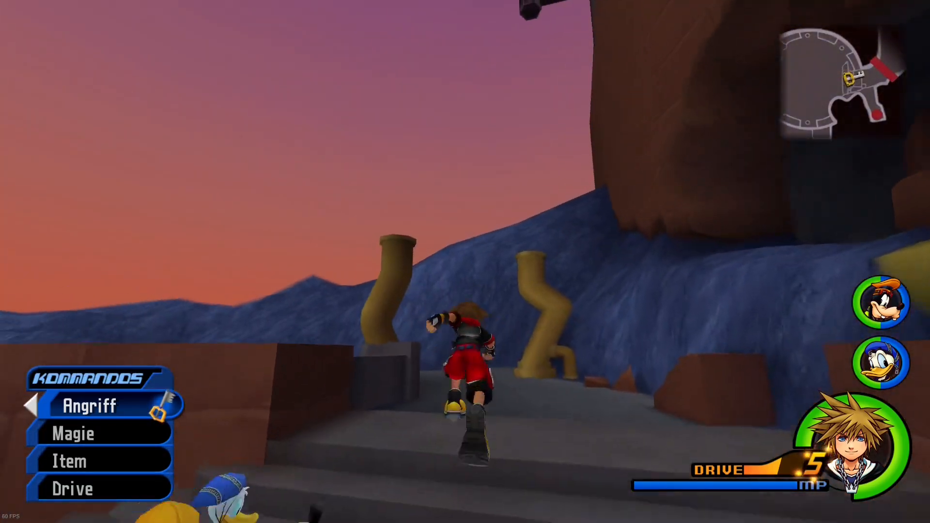
key(w)
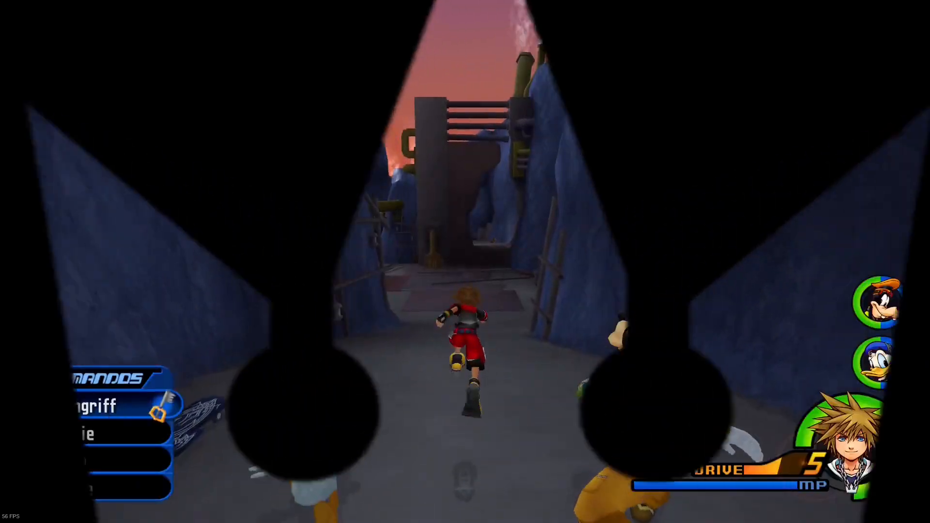
key(s)
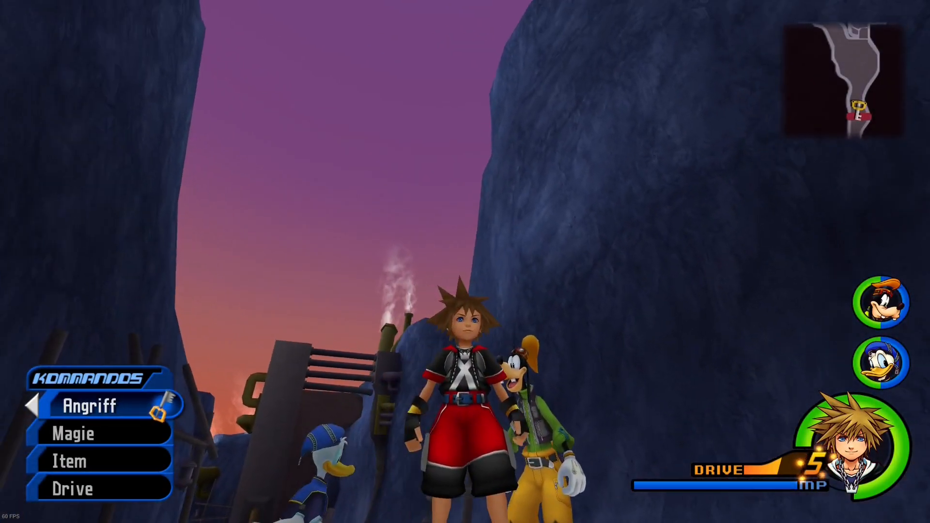
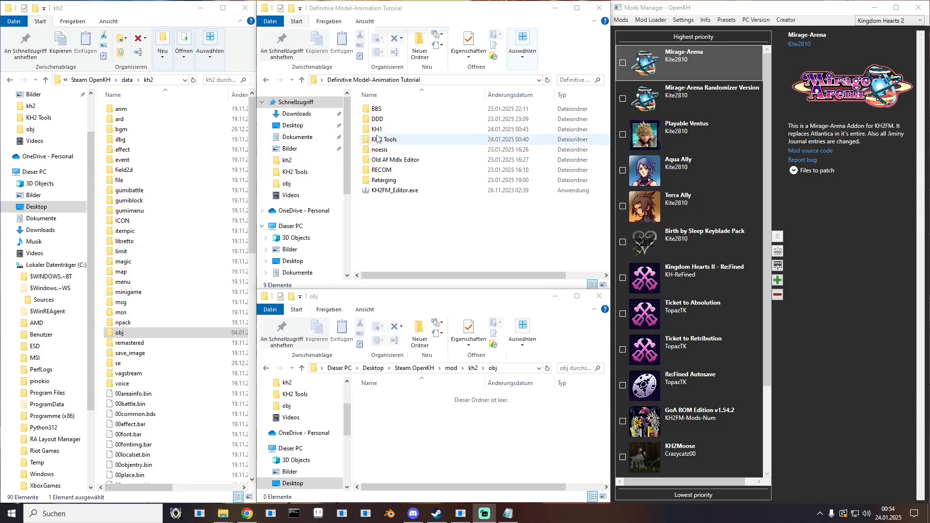
- Copy PL0001.MDL and PL0001.ANN from the Recom PLAYER 0001 folder into the RECOM KHRecomViewer folder, and close the source folder window
double_click(388, 171)
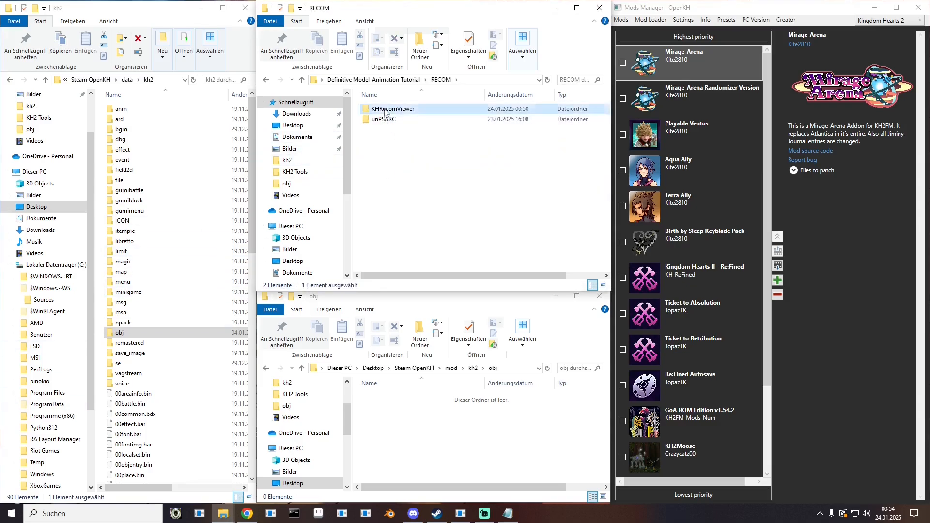
double_click(382, 110)
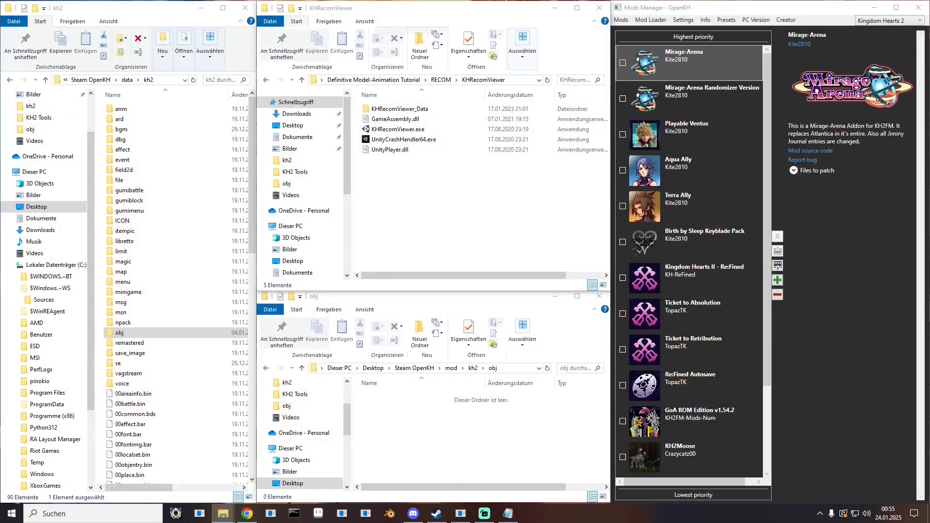
drag(0, 57, 216, 141)
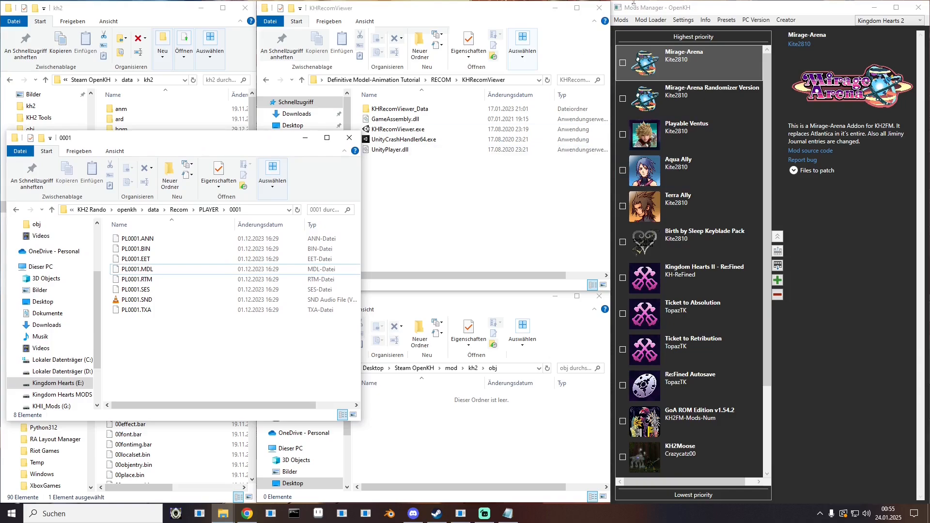
click(151, 269)
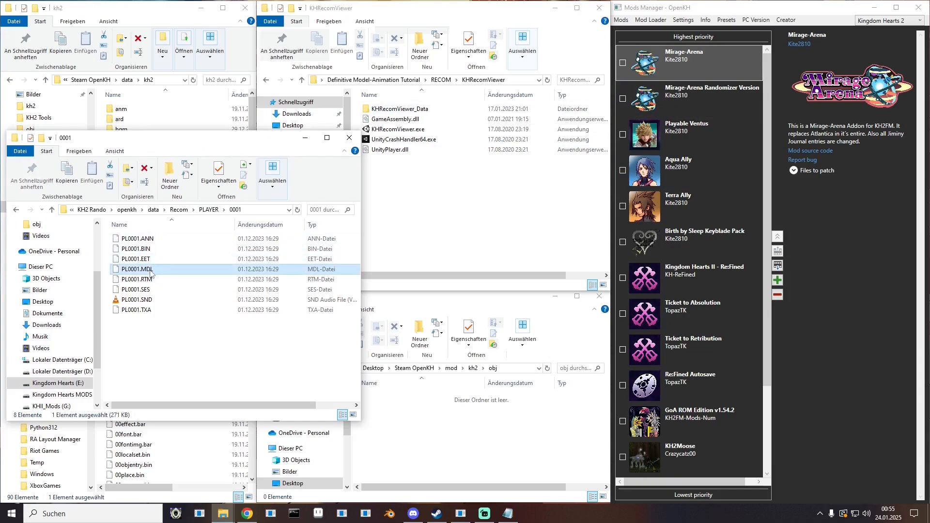
ctrl+click(153, 241)
right_click(150, 241)
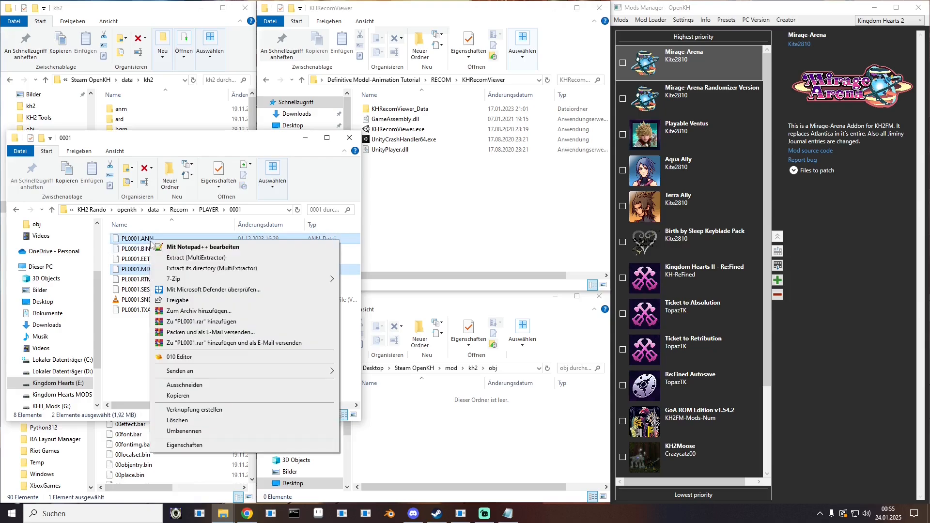
click(180, 397)
right_click(429, 204)
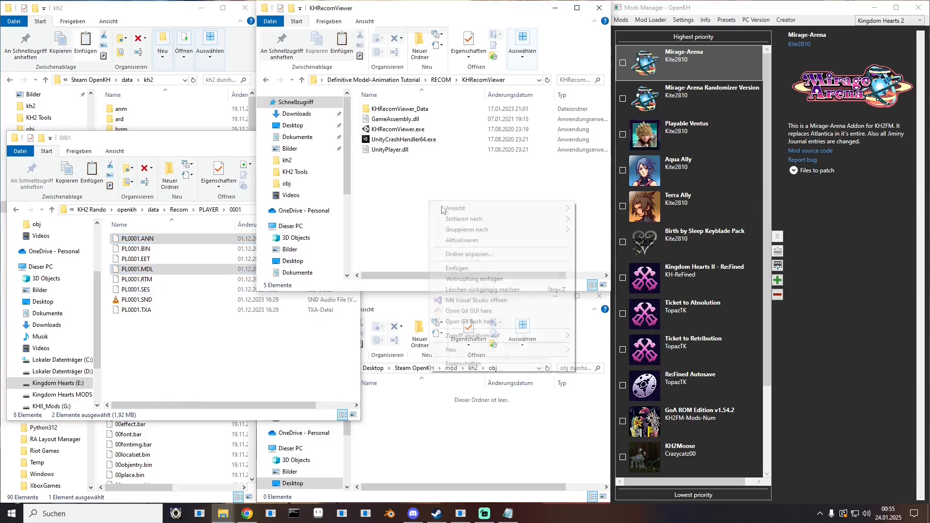
click(473, 272)
click(187, 140)
key(alt+F4)
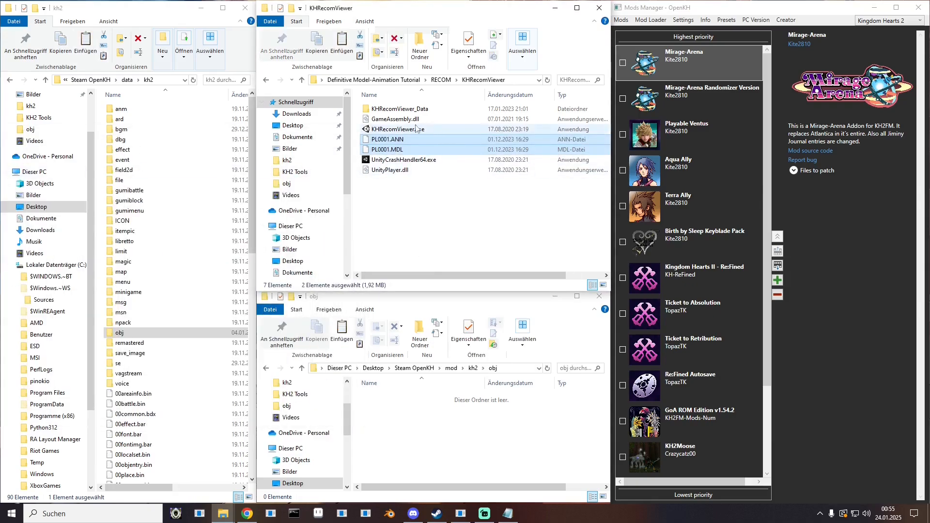
- Try to load the copied PL0001.MDL in KHRecomViewer using the viewer folder's path, and close the viewer
click(525, 81)
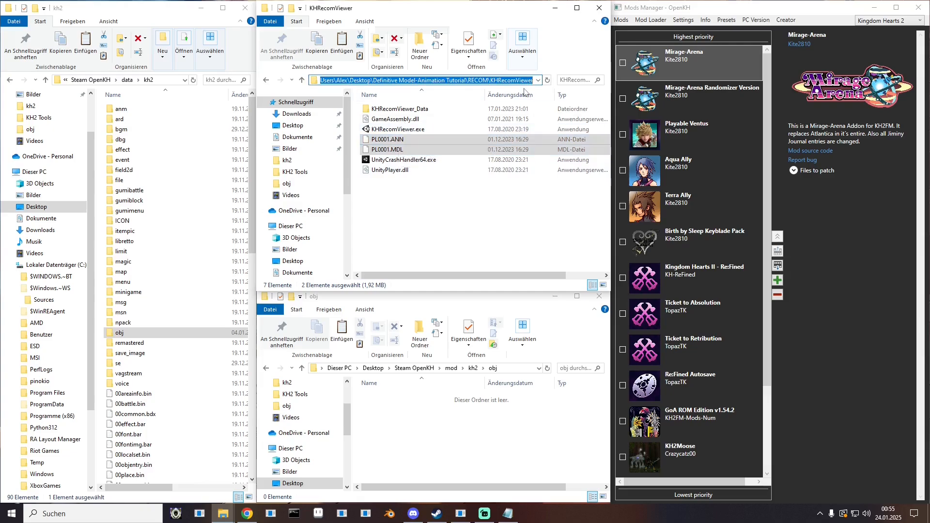
click(373, 130)
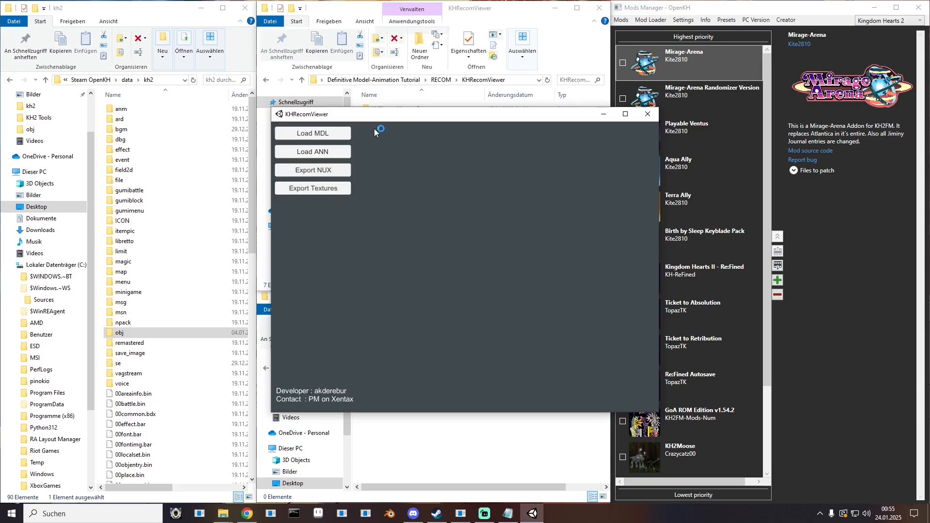
drag(367, 116, 577, 110)
click(522, 128)
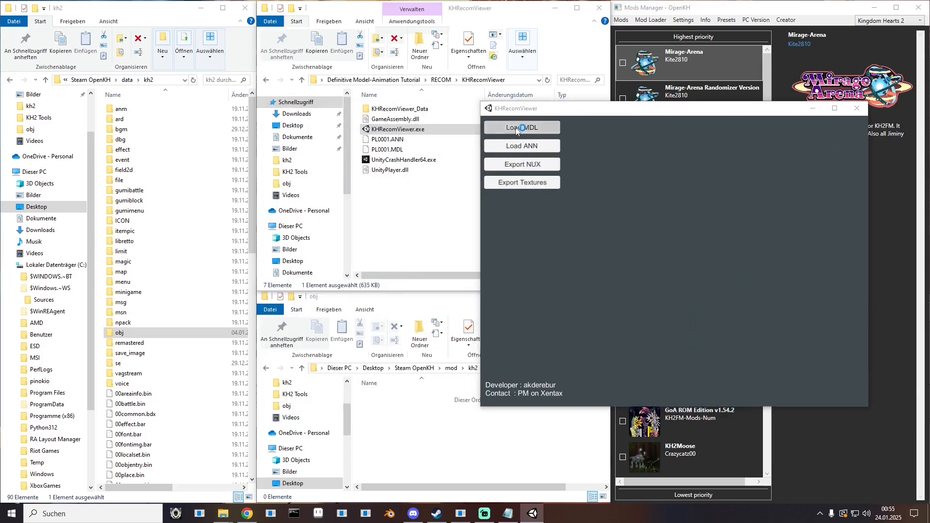
click(762, 139)
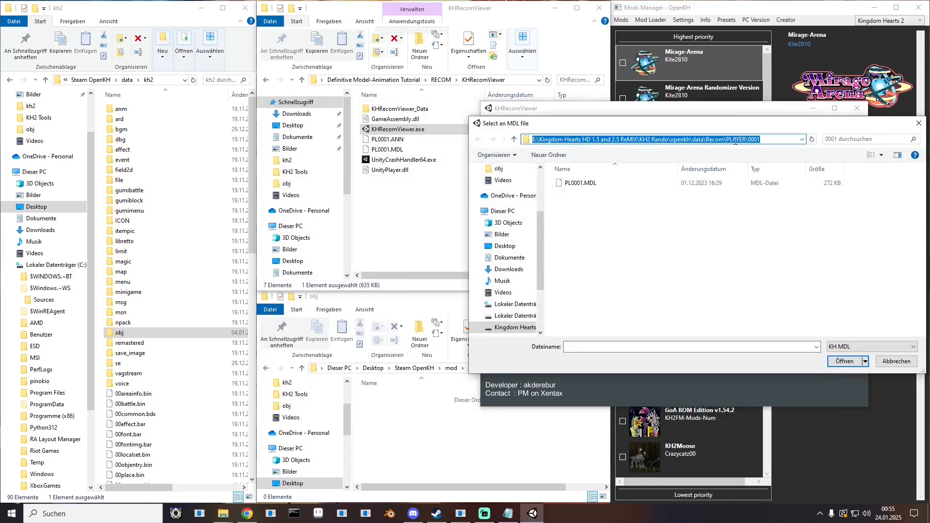
key(ctrl+v)
key(Return)
double_click(576, 194)
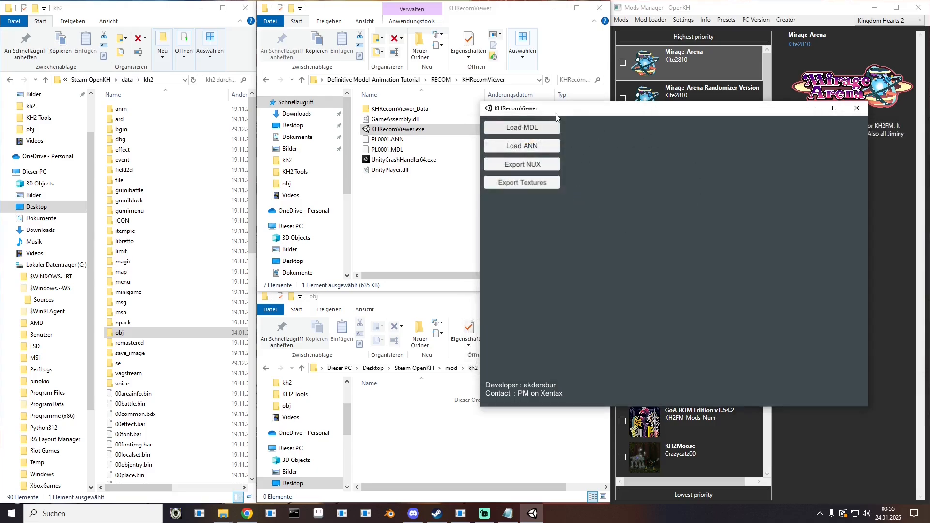
click(686, 118)
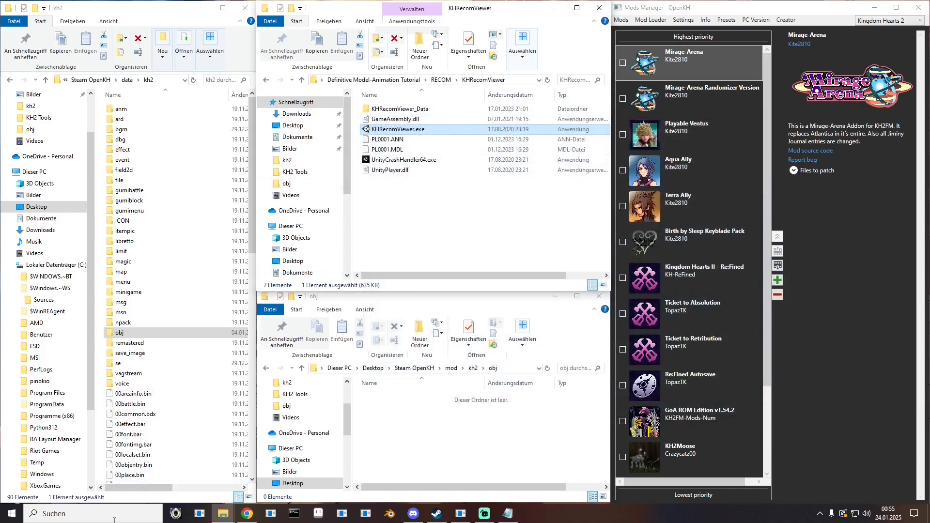
- Switch to HxD and open PL0001.MDL from the KHRecomViewer folder for hex editing
click(92, 513)
text(hxd)
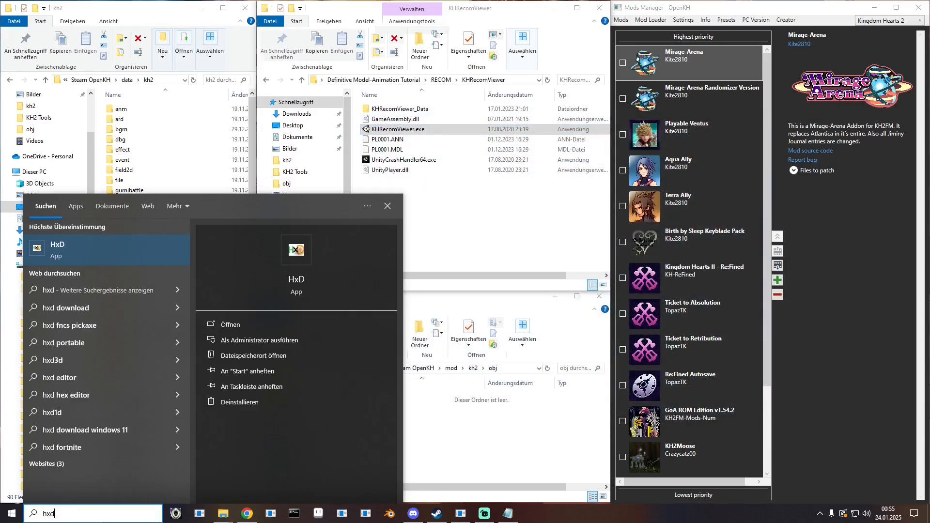
key(Return)
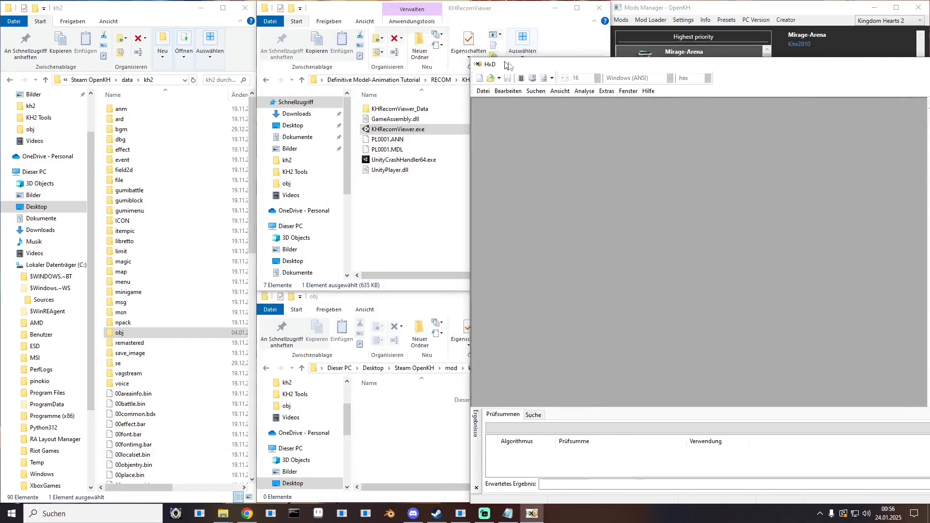
drag(380, 150, 517, 181)
drag(539, 68, 416, 38)
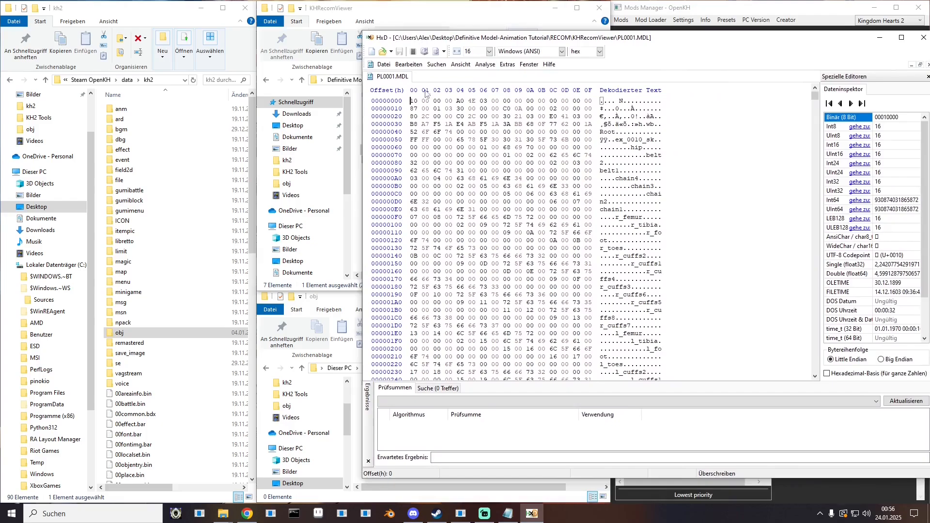
text(0)
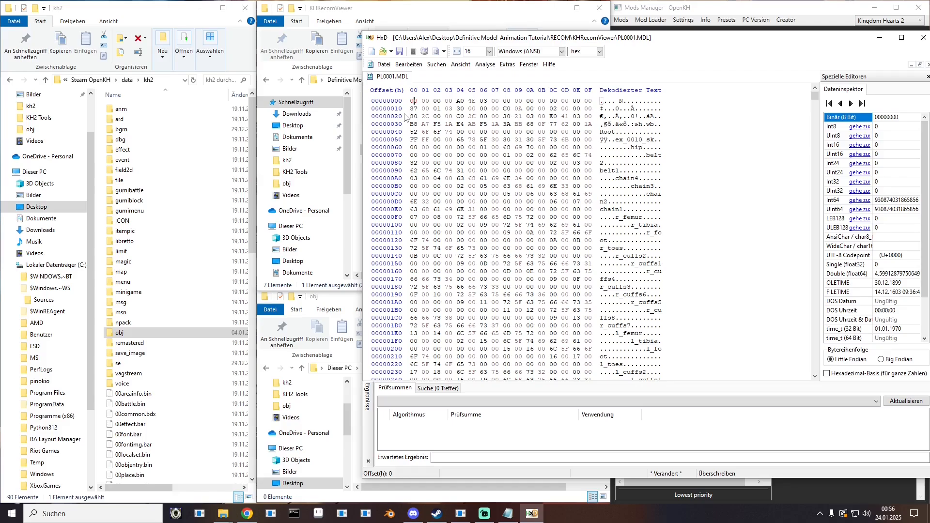
key(ctrl+z)
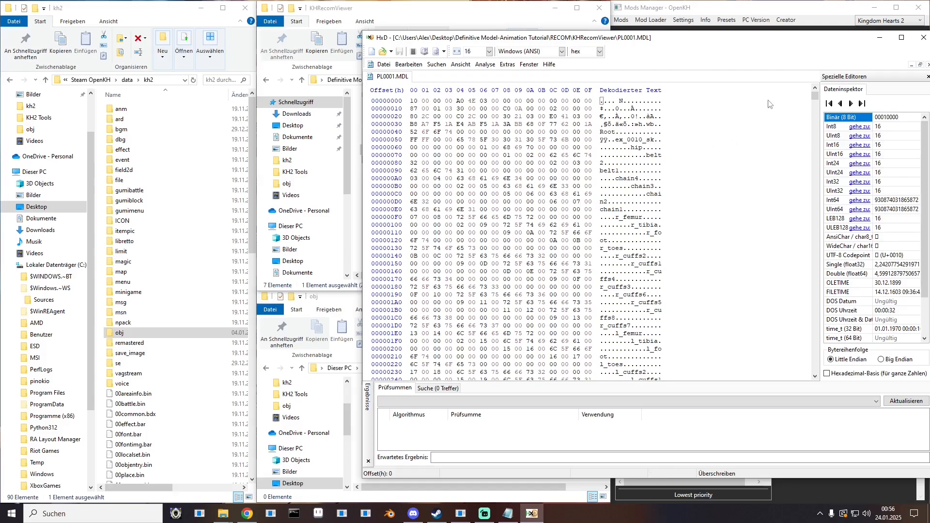
- Append a full row of sixteen 00 bytes after the last data row of PL0001.MDL
drag(816, 97, 814, 370)
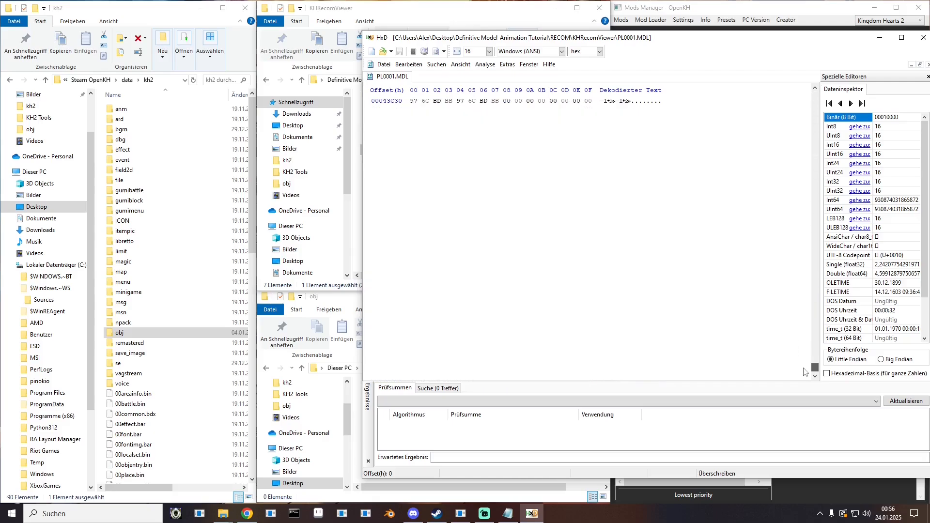
scroll(592, 257, up, 6)
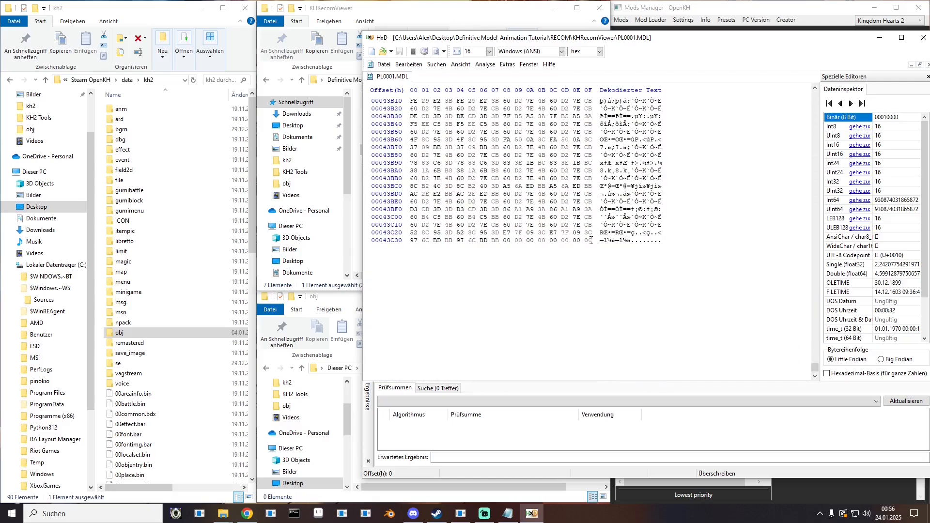
click(590, 240)
text(0000000000000000000000000)
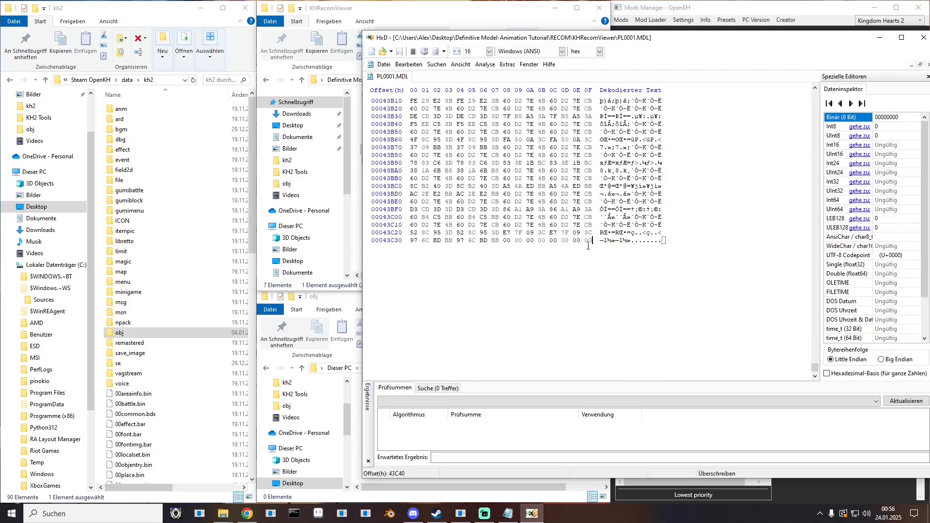
text(00000000)
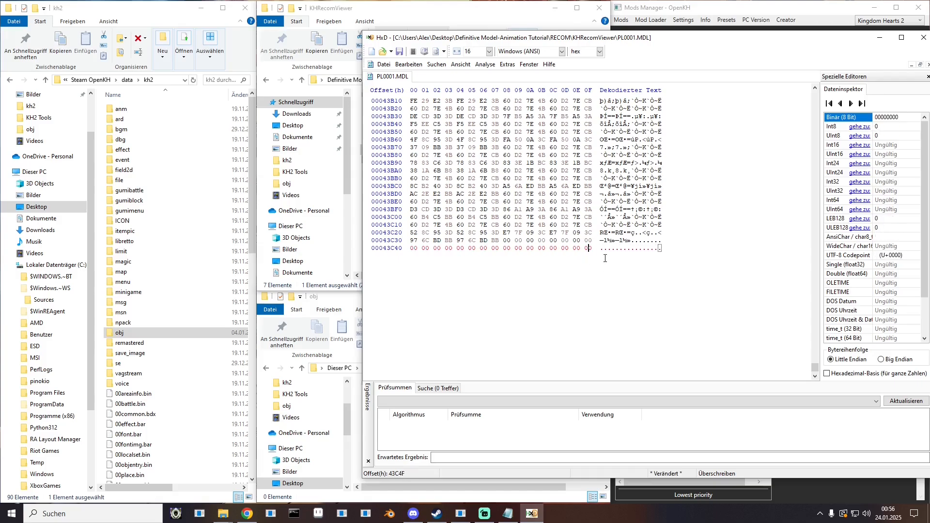
- Move the added row of zero bytes from the file's end to offset 00000000, ahead of the existing data
drag(592, 247, 407, 248)
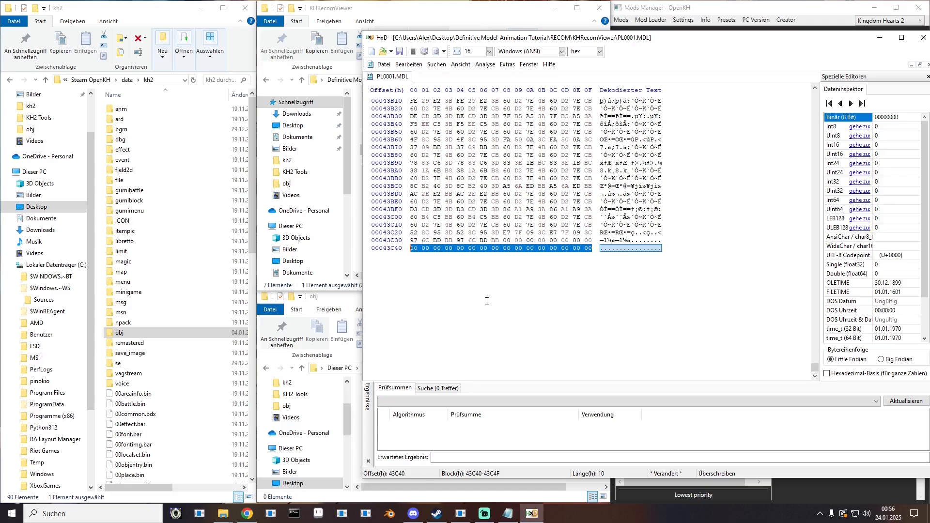
key(Delete)
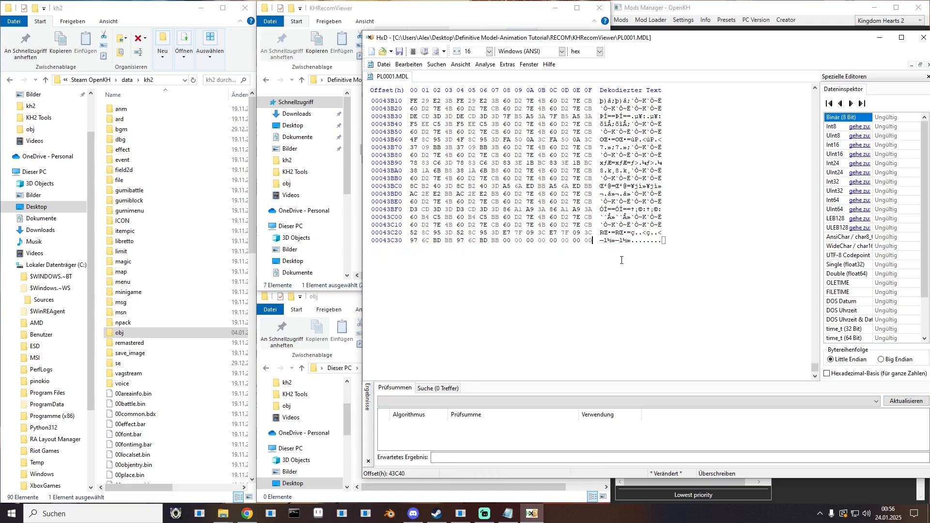
drag(815, 367, 805, 91)
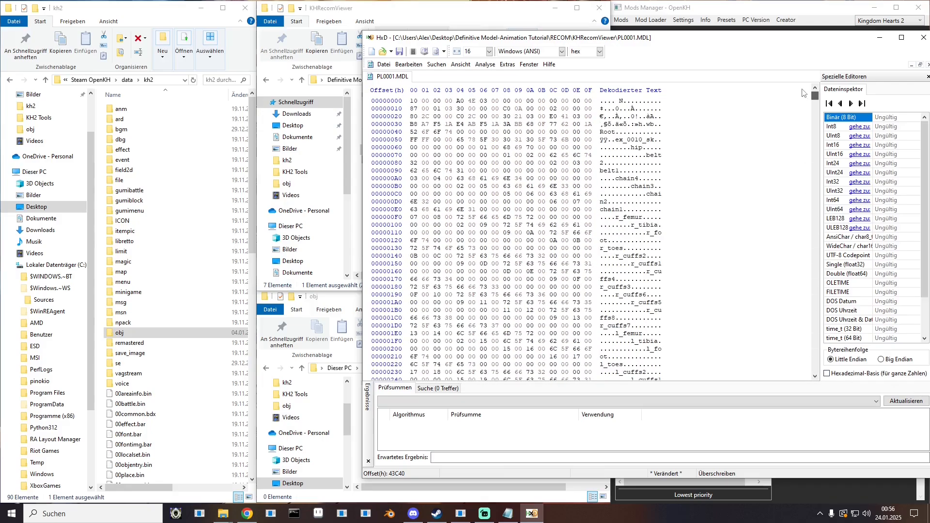
click(411, 100)
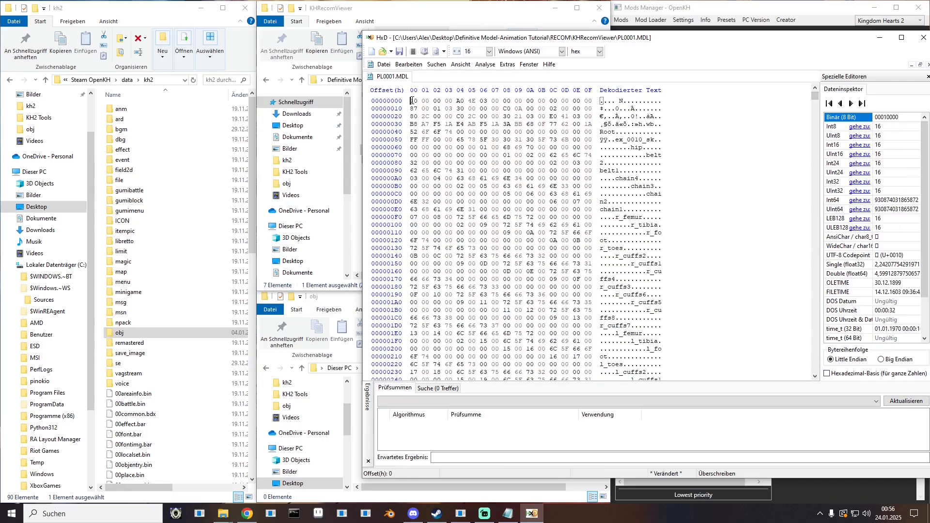
key(ctrl+v)
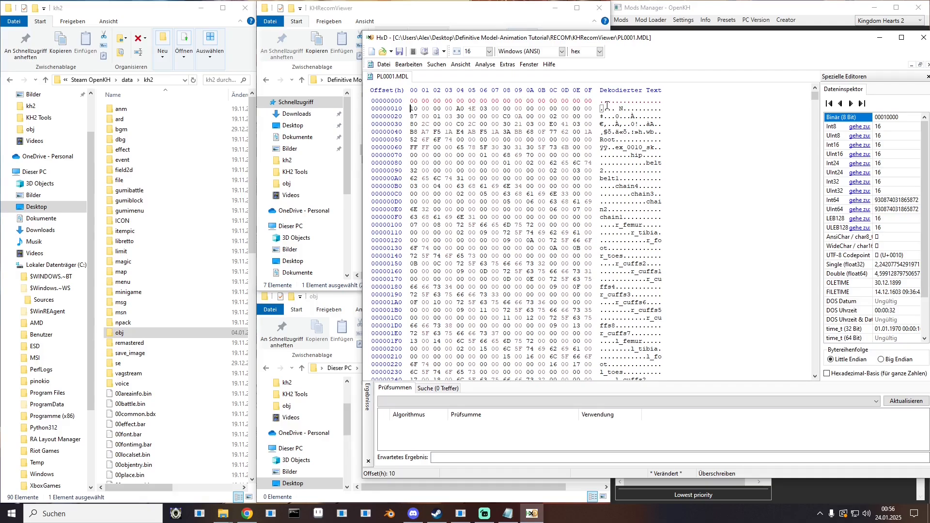
- Look up the offset of the file's last row and note it in the text editor in reversed byte order as 40 3C 04
drag(815, 97, 837, 387)
scroll(427, 238, up, 4)
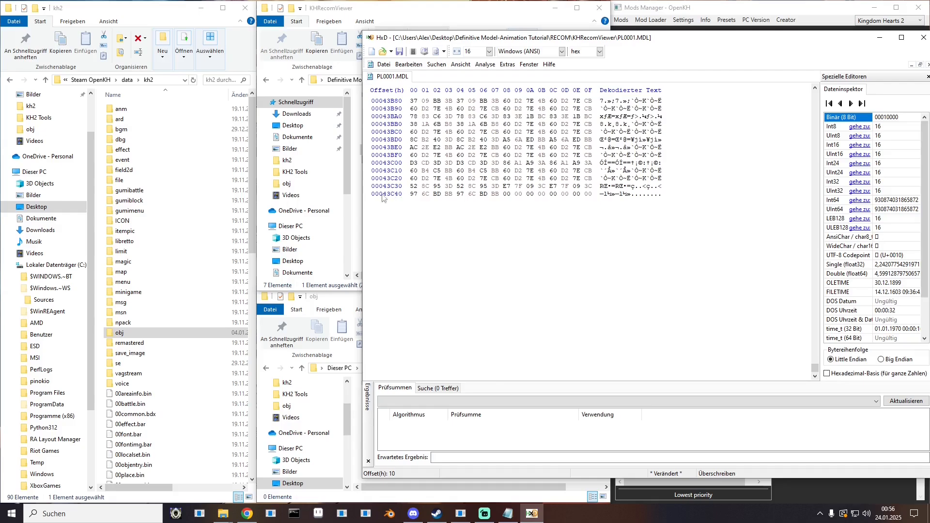
click(508, 513)
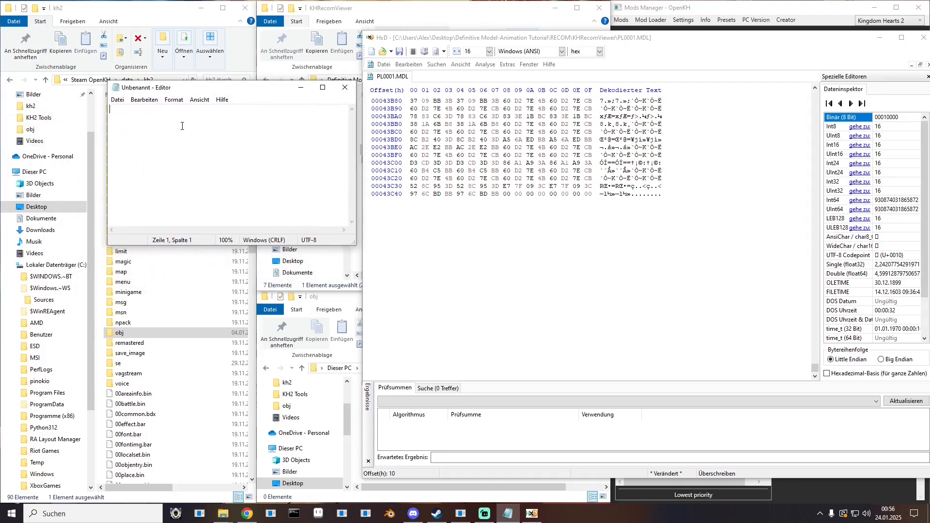
text(40 3C 04)
- Overwrite the first three bytes of the zero row at offset 00000000 with 40 3C 04
drag(814, 372, 815, 96)
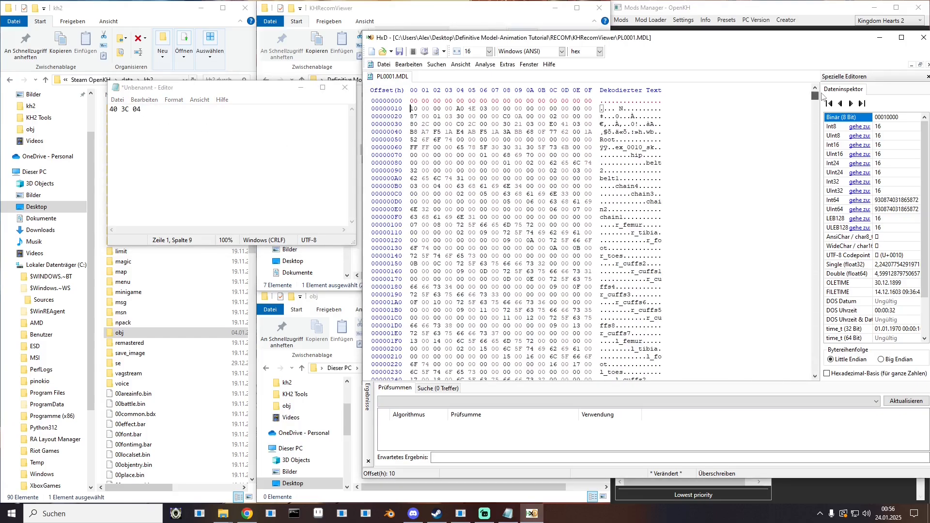
drag(412, 99, 444, 103)
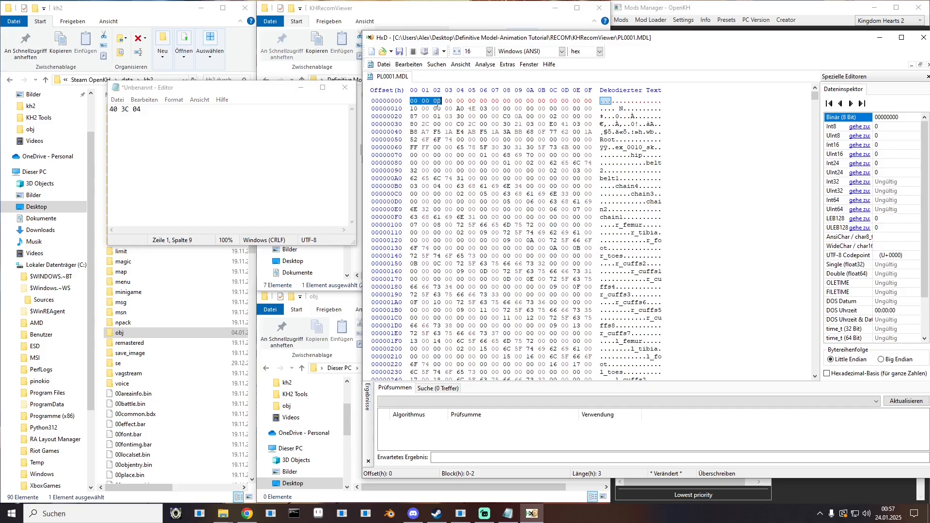
text(40 3)
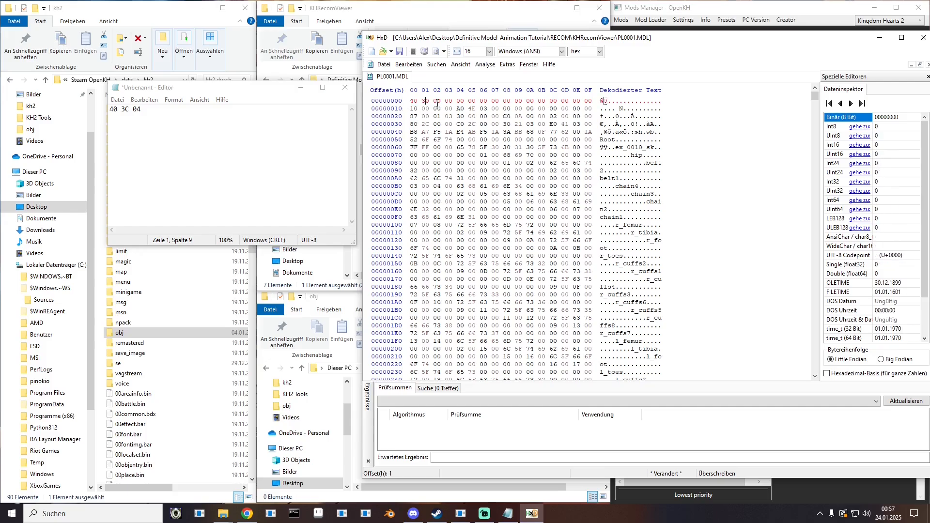
text(C 04)
- Put the text note away, save the edited PL0001.MDL and close the hex editor
click(345, 88)
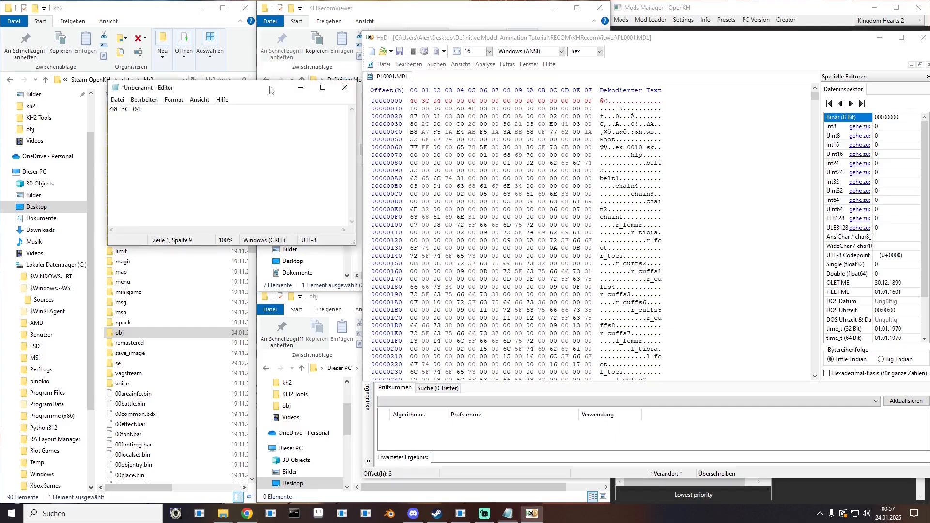
click(400, 52)
drag(455, 39, 357, 64)
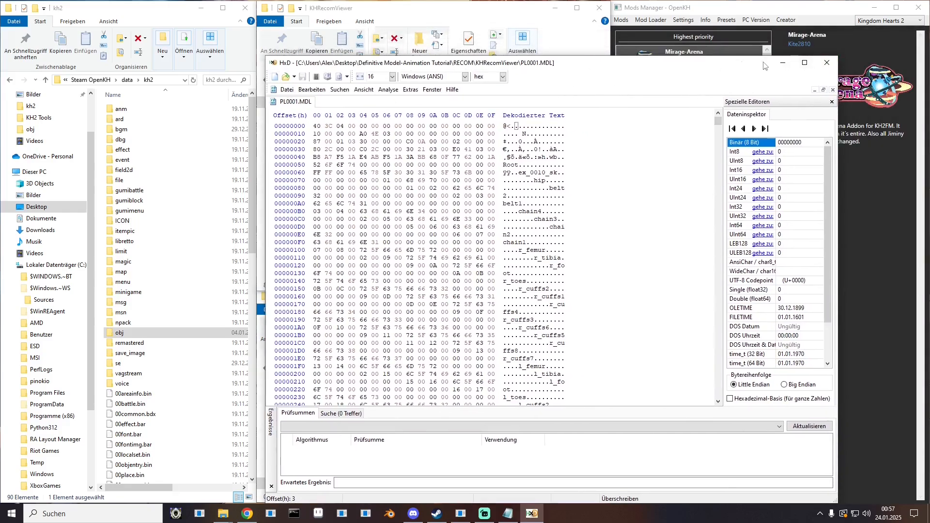
click(827, 62)
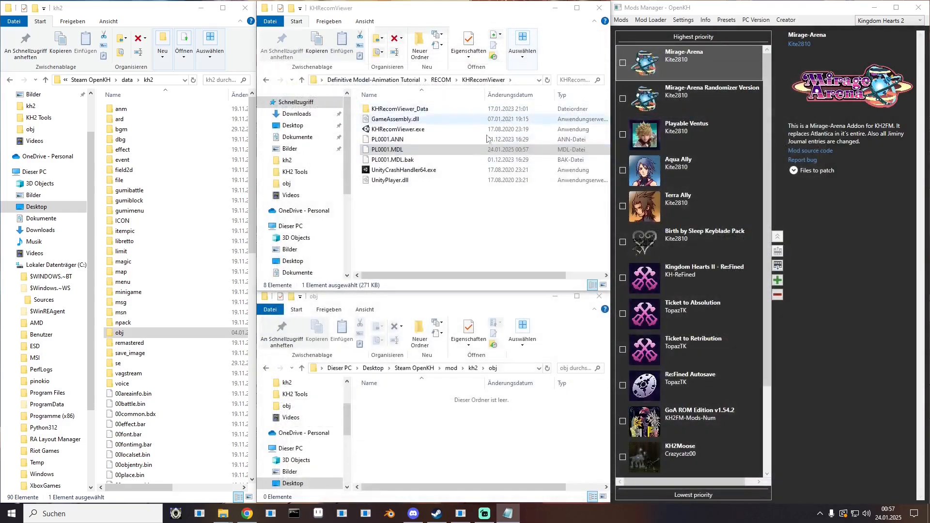
- Delete the PL0001.MDL.bak backup and load PL0001.MDL in KHRecomViewer
click(429, 160)
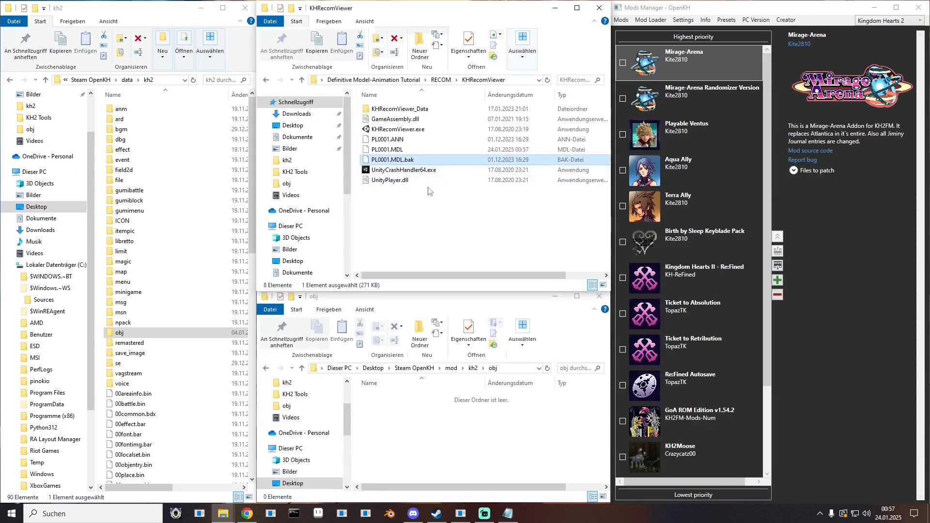
double_click(395, 129)
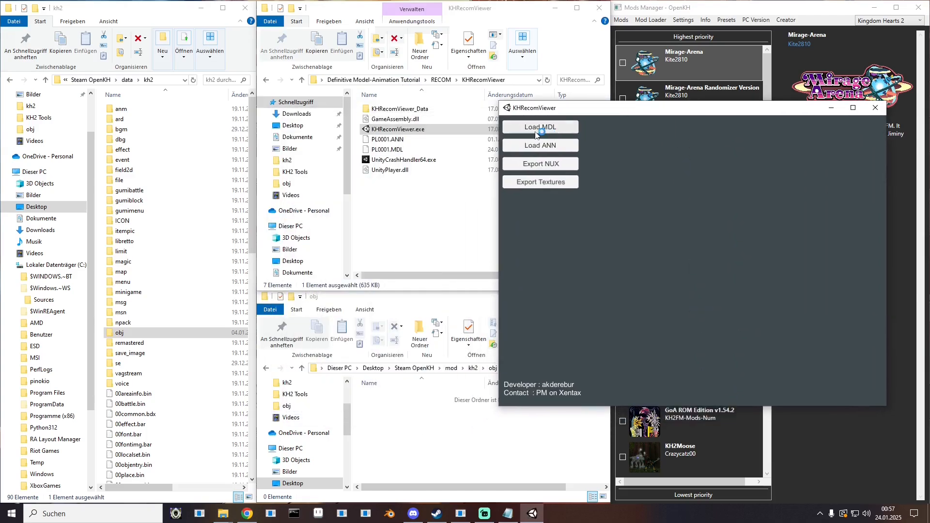
click(536, 129)
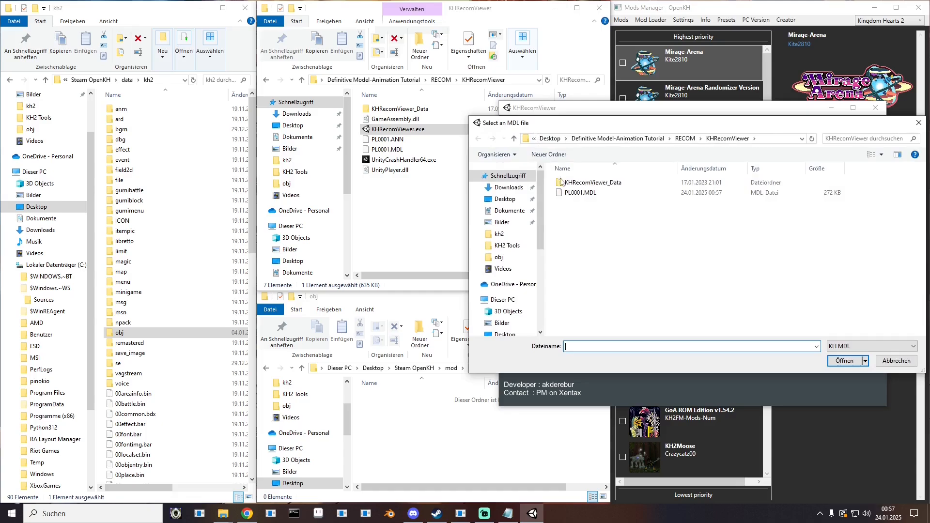
double_click(580, 193)
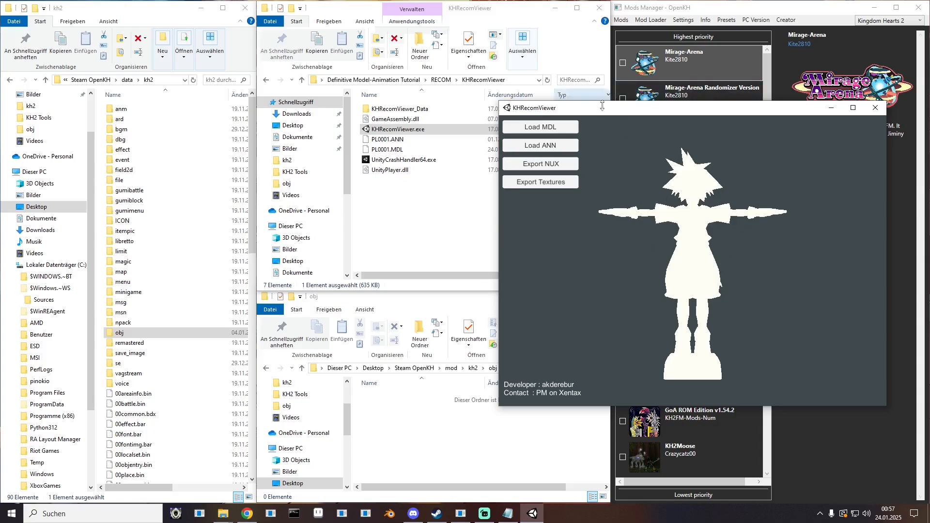
drag(604, 108, 557, 140)
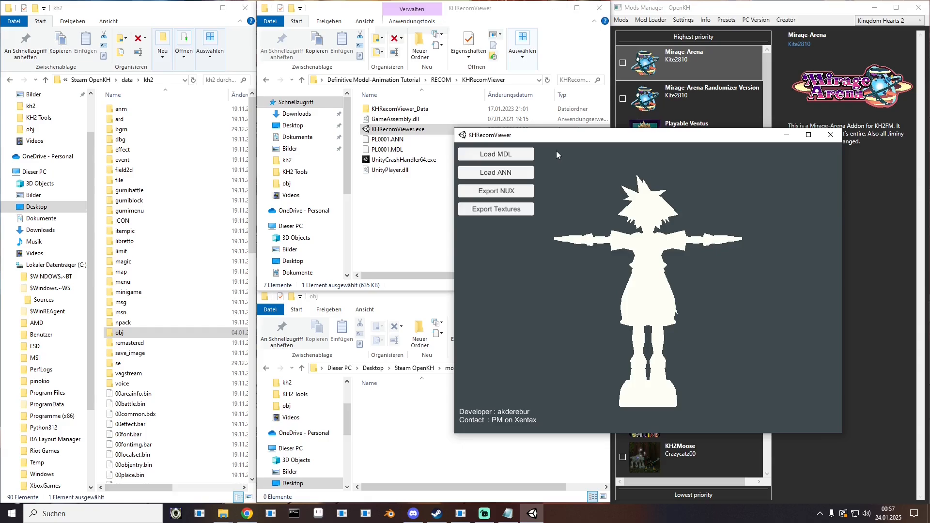
drag(552, 140, 574, 128)
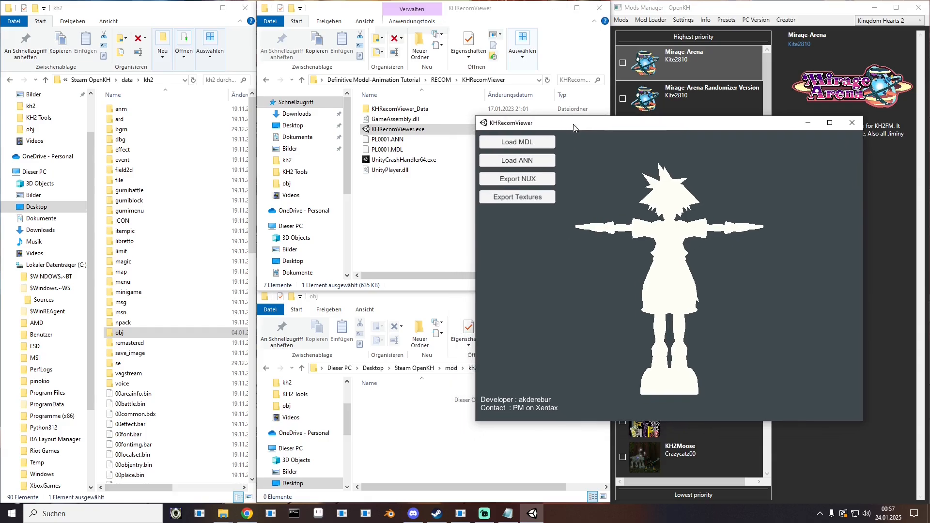
- Export the loaded model without an animation as NUX, dismiss the completion notice and close KHRecomViewer
click(387, 151)
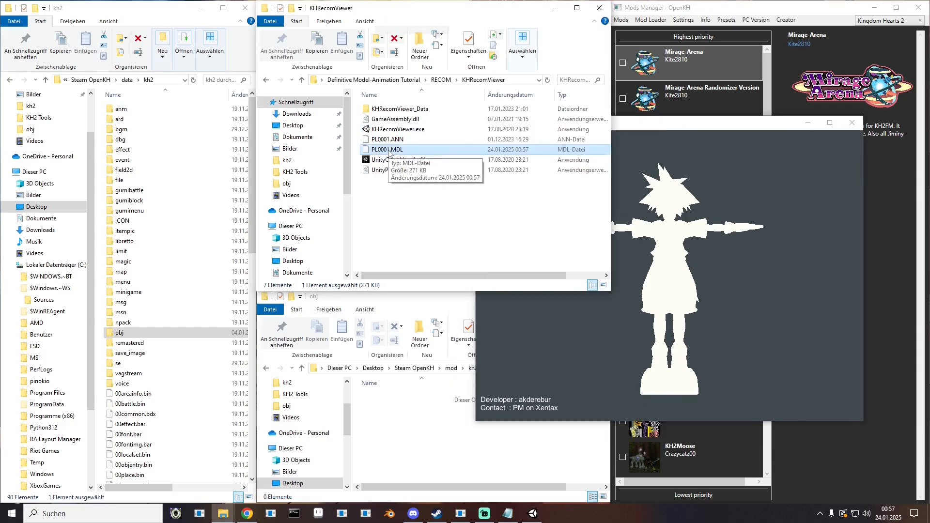
click(631, 266)
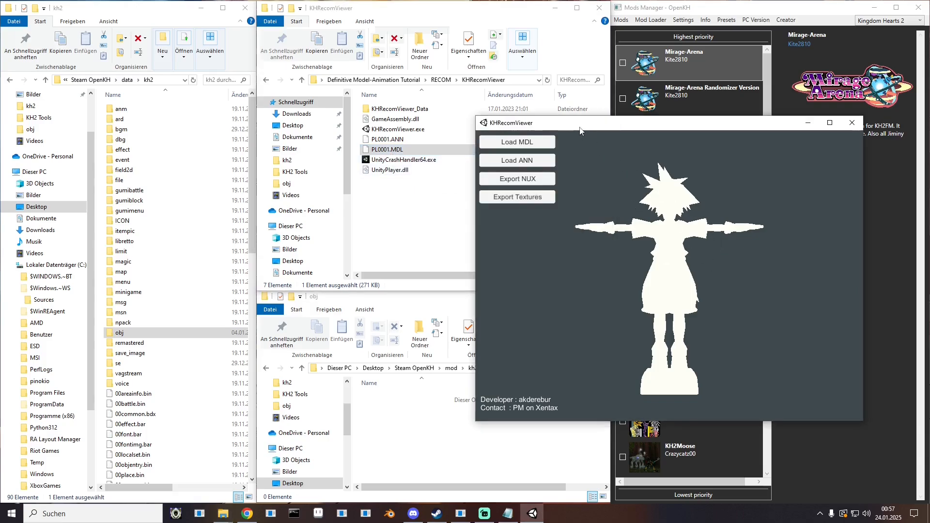
drag(581, 128, 591, 112)
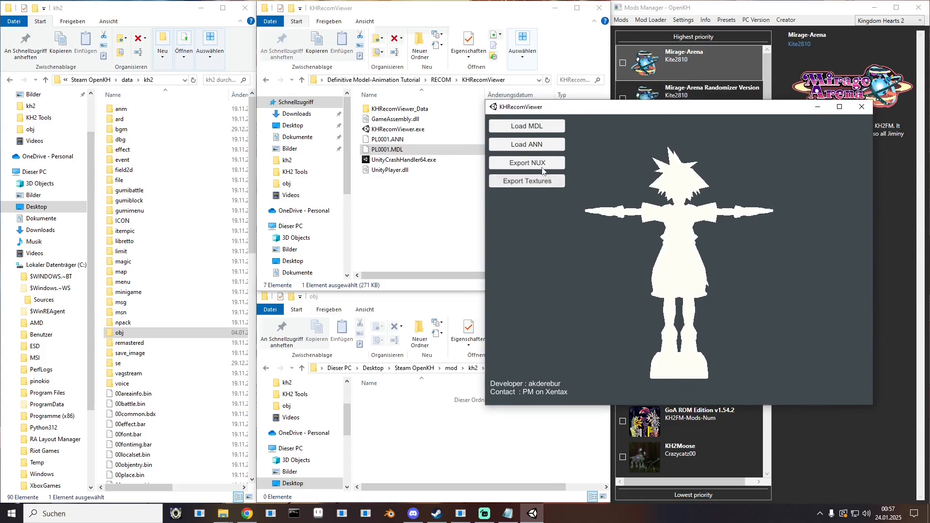
click(543, 171)
click(493, 290)
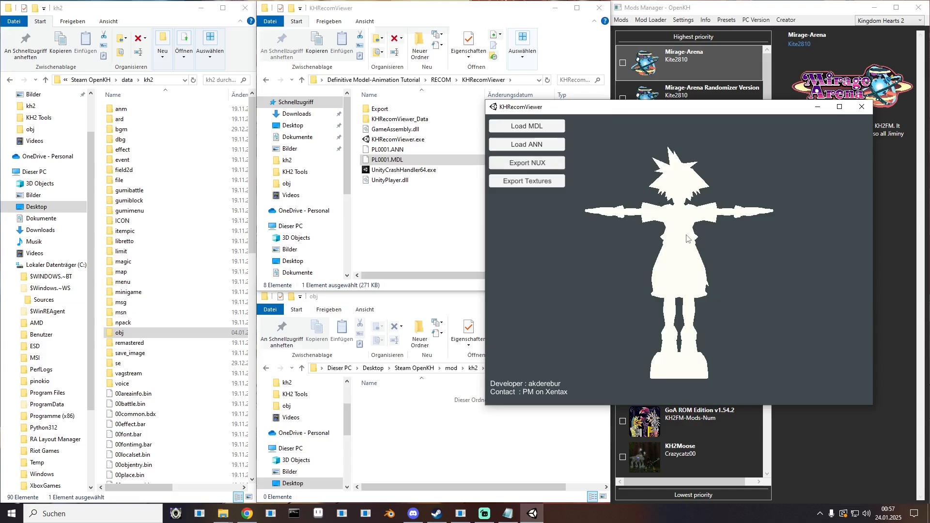
click(223, 513)
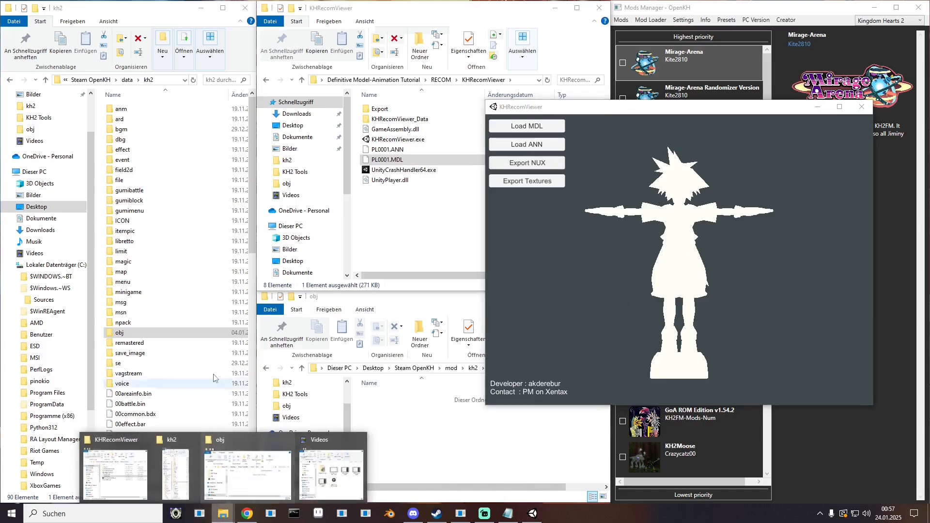
click(430, 224)
click(704, 311)
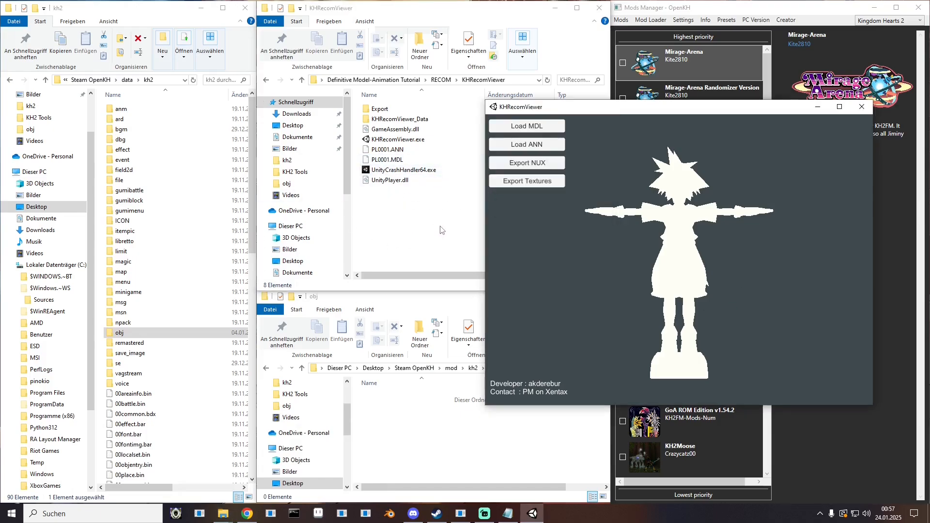
click(861, 107)
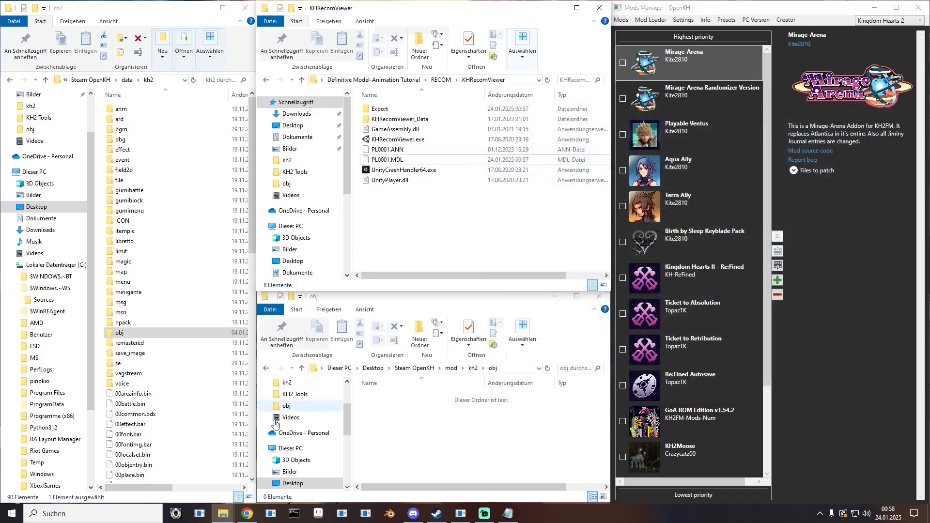
- Open PL0001.ANN in HxD and insert the copied row of zero bytes at offset 00000000
click(114, 518)
text(hxd)
key(Return)
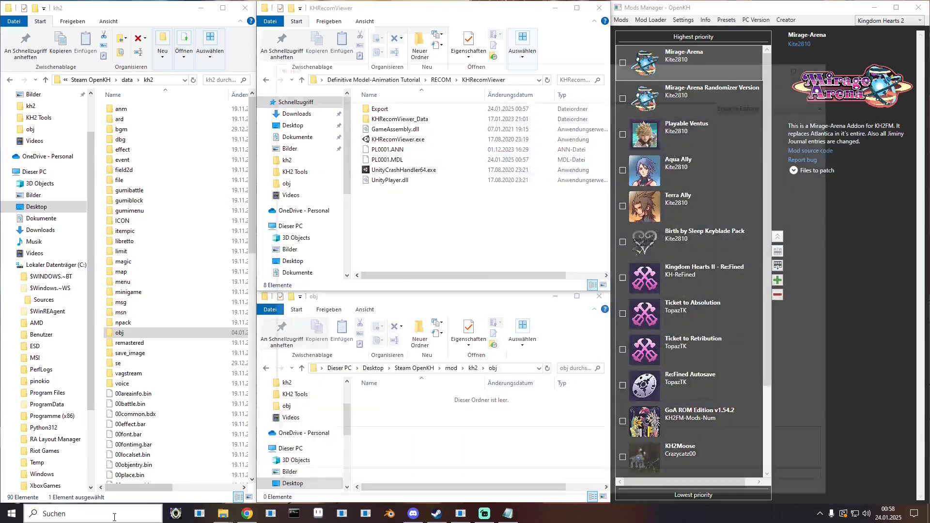
drag(332, 65, 527, 67)
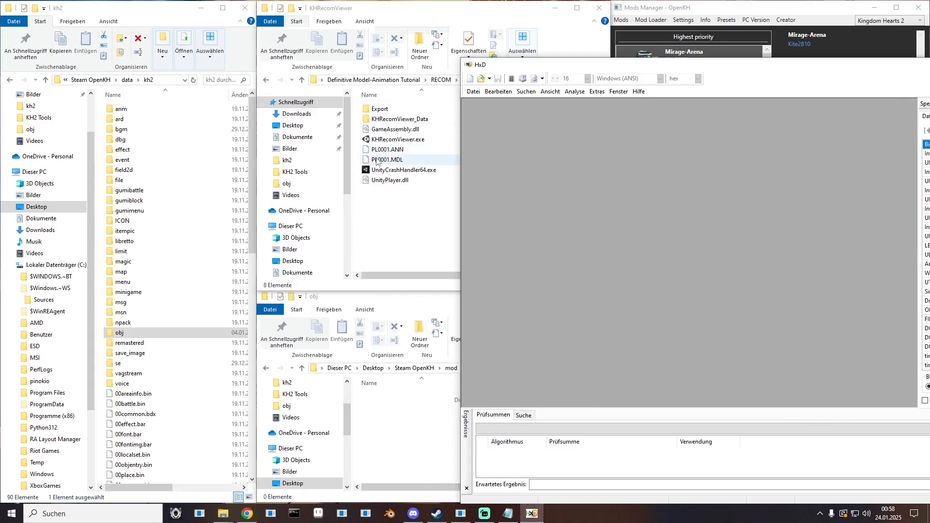
drag(387, 150, 561, 173)
drag(606, 65, 423, 27)
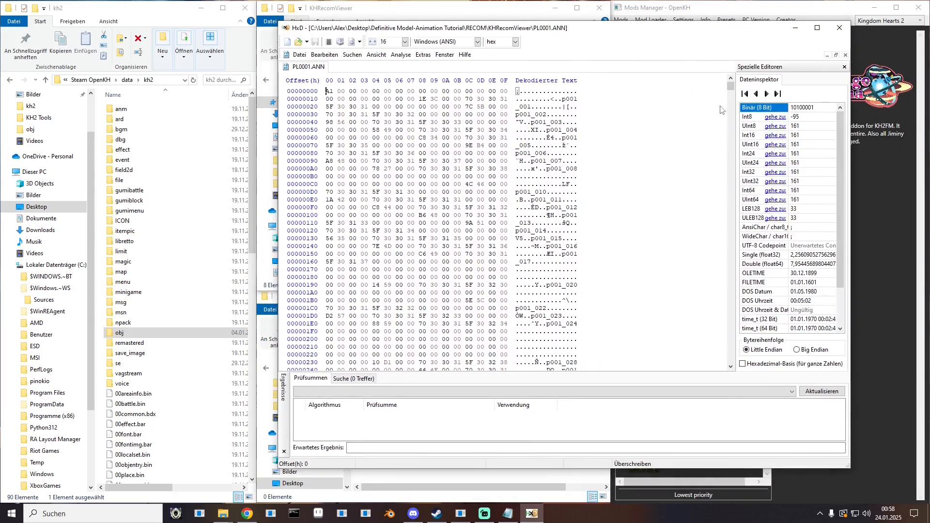
key(ctrl+v)
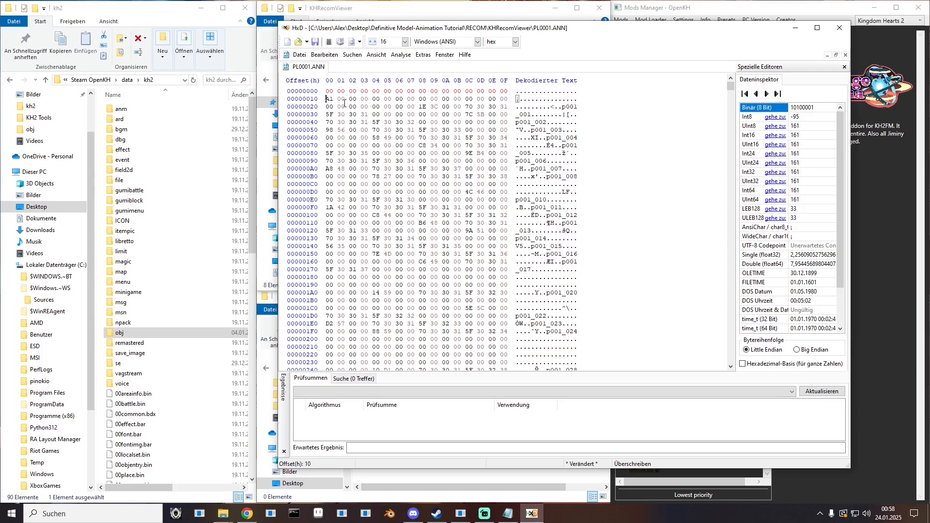
- Look up the offset of the animation file's last row and replace the text note with it in reversed byte order, F0 8E 1A
drag(730, 86, 732, 369)
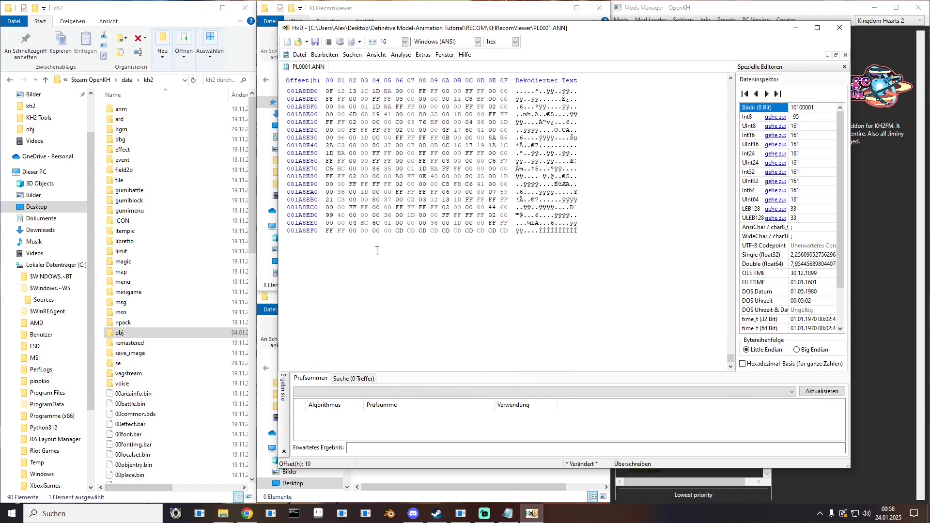
key(alt+Tab)
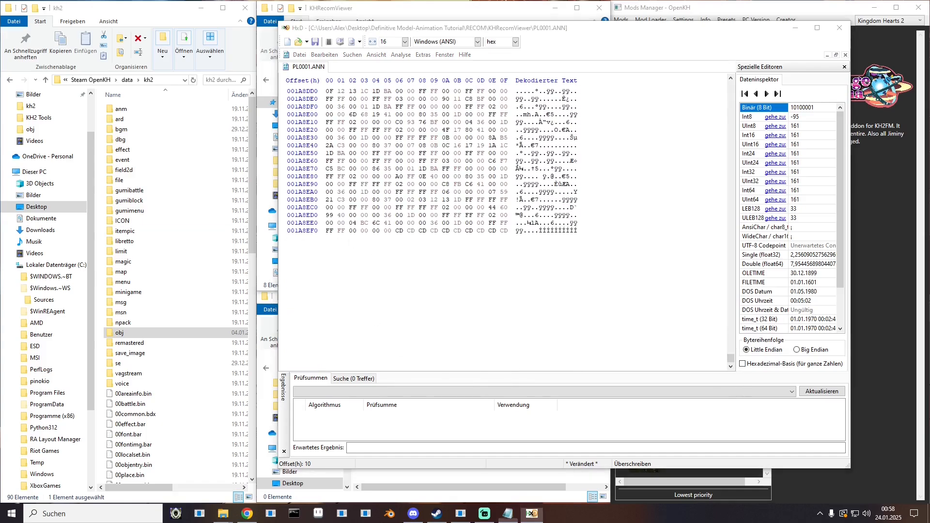
drag(0, 135, 229, 137)
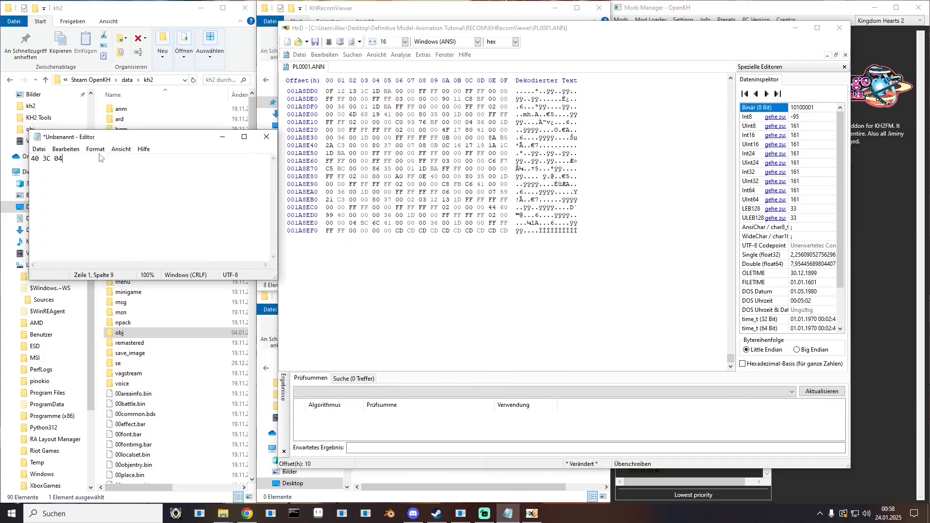
key(ctrl+a)
text(F)
- Overwrite the first three bytes of PL0001.ANN at offset 00000000 with F0 8E 1A and save the file
drag(730, 359, 730, 75)
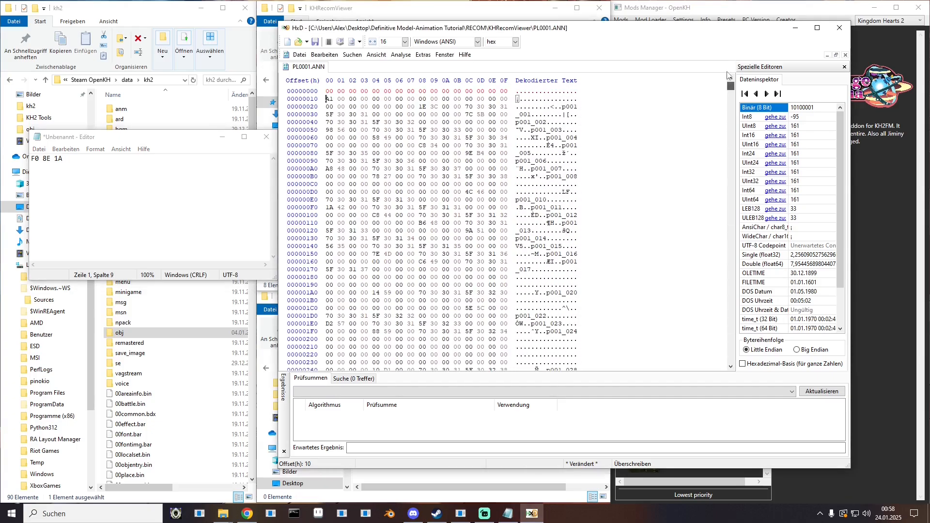
drag(328, 92, 357, 91)
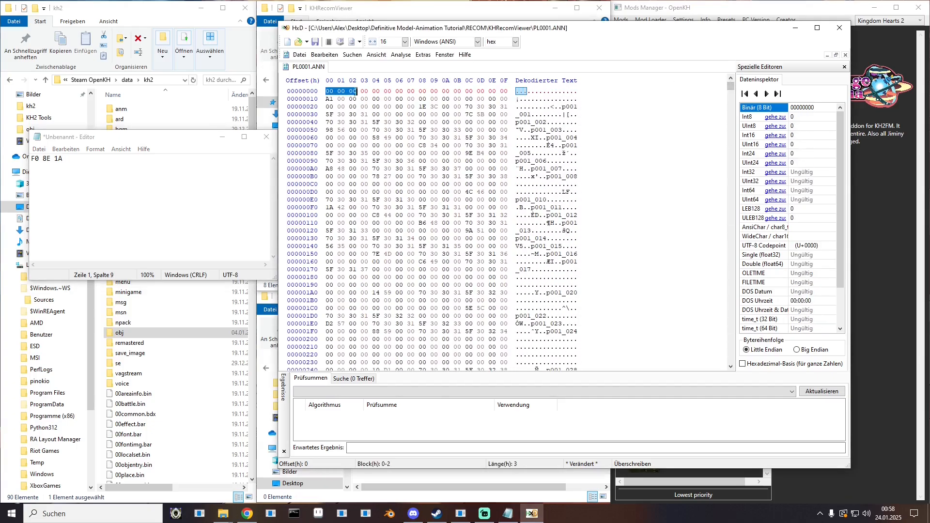
text(f0)
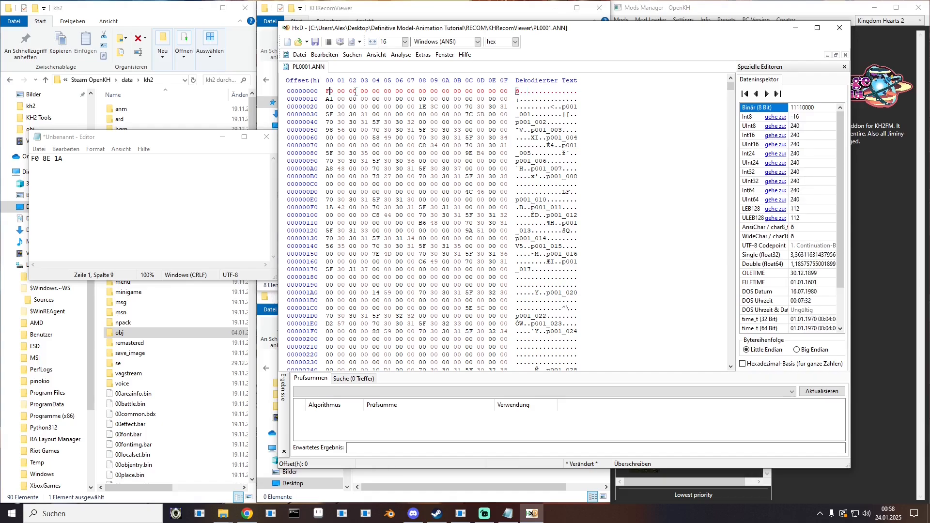
text(8e)
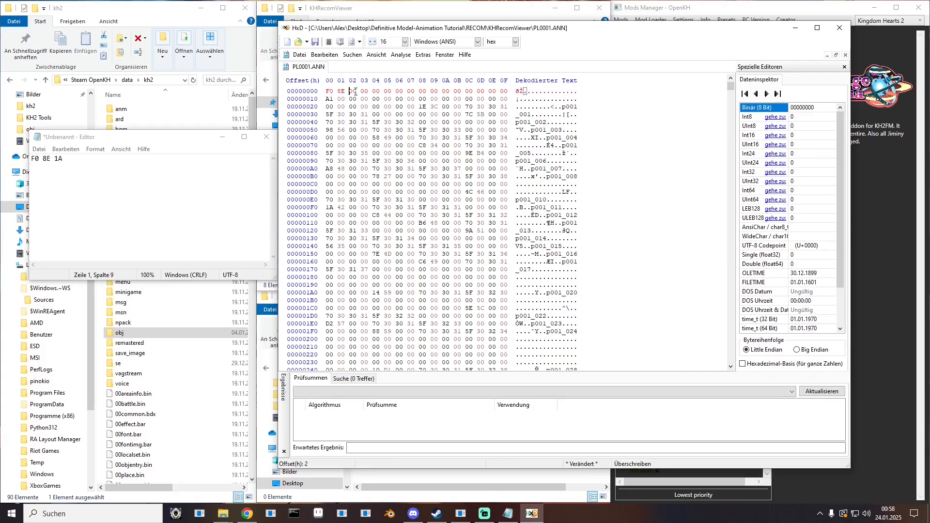
text(1a)
click(315, 42)
- Close the text note without saving along with the hex editor, and delete the PL0001.ANN.bak backup
click(267, 136)
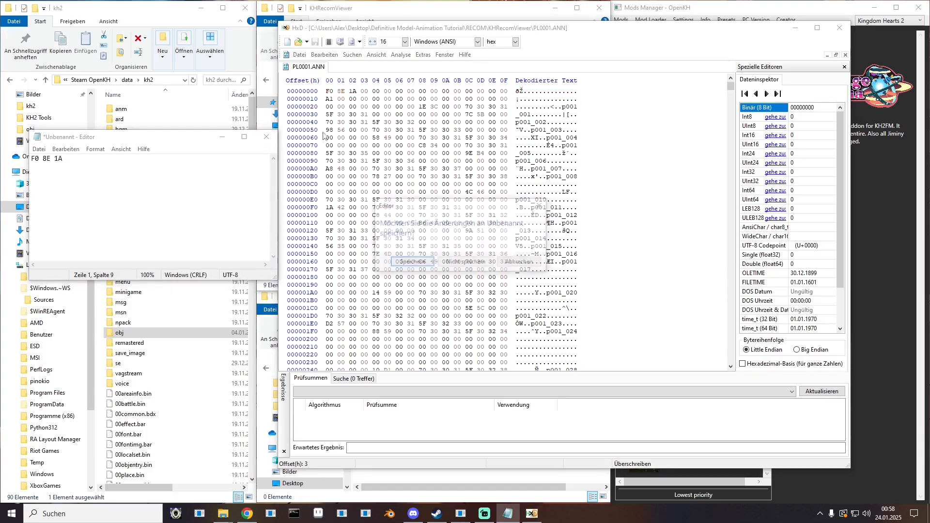
click(473, 262)
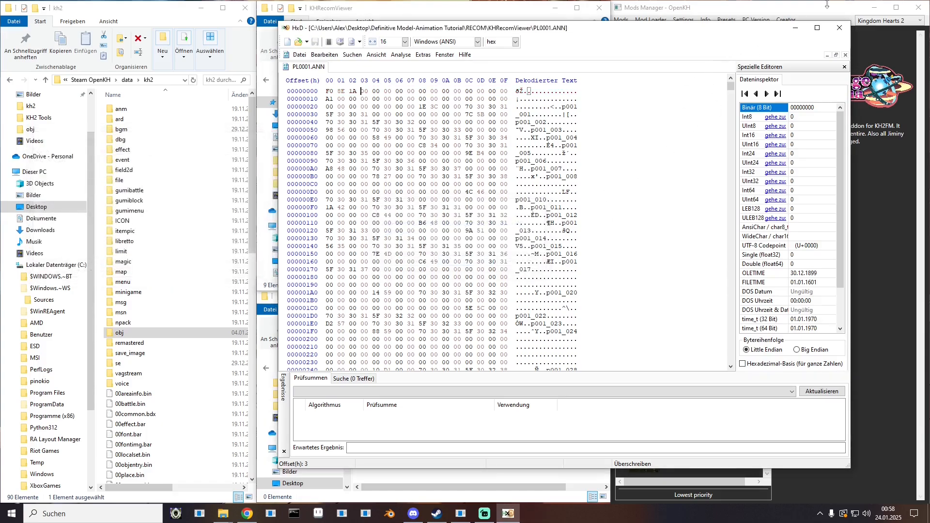
click(840, 28)
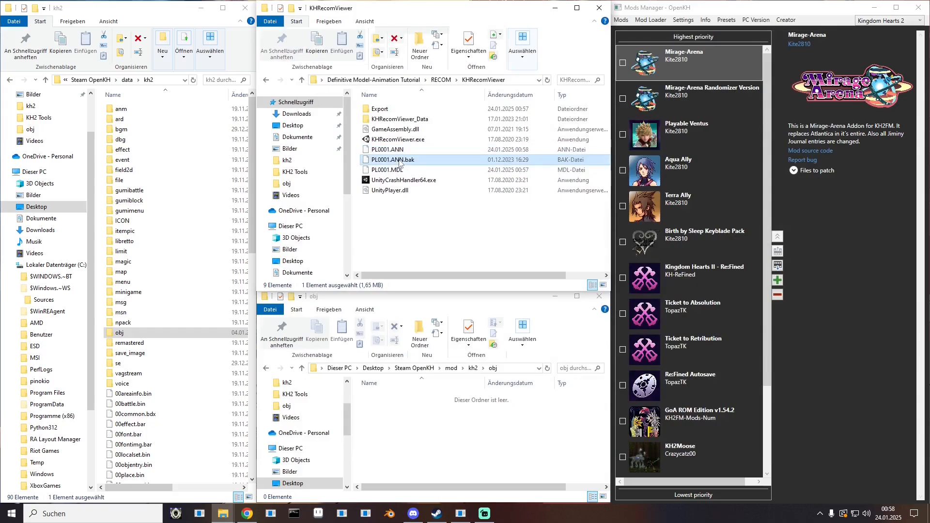
- Load PL0001.MDL in a new KHRecomViewer session and apply the PL0001.ANN animation to it
double_click(397, 139)
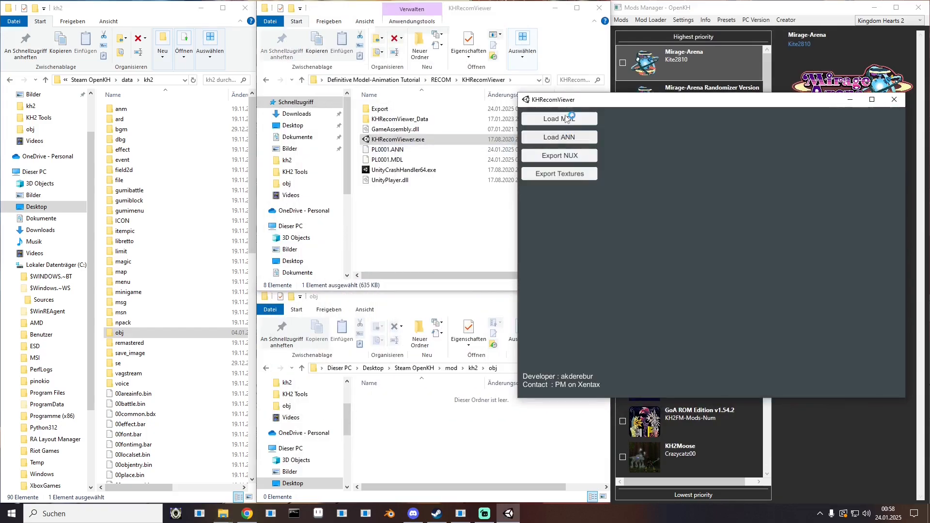
click(566, 118)
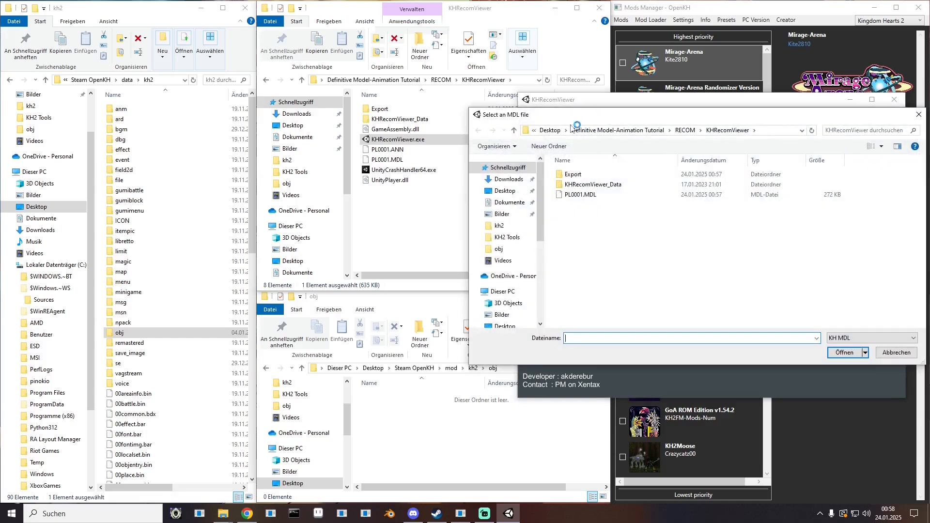
double_click(577, 195)
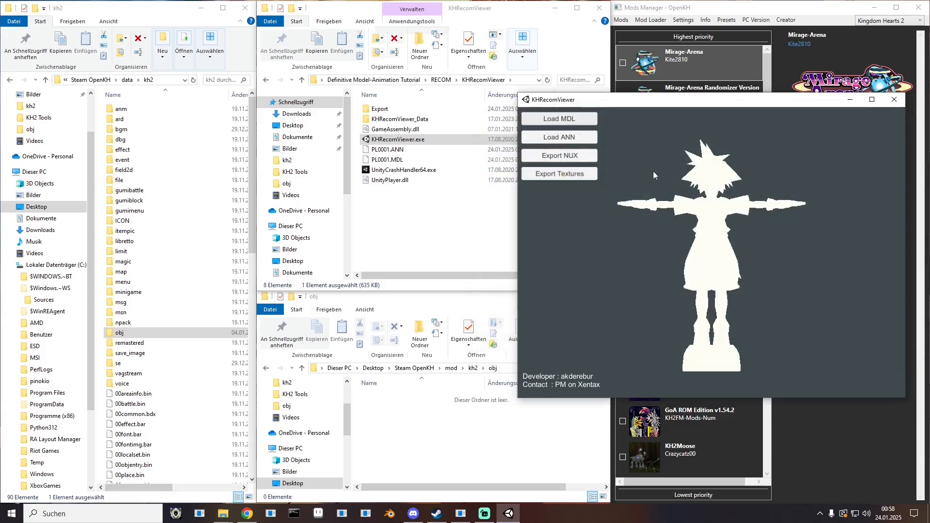
click(579, 138)
double_click(573, 197)
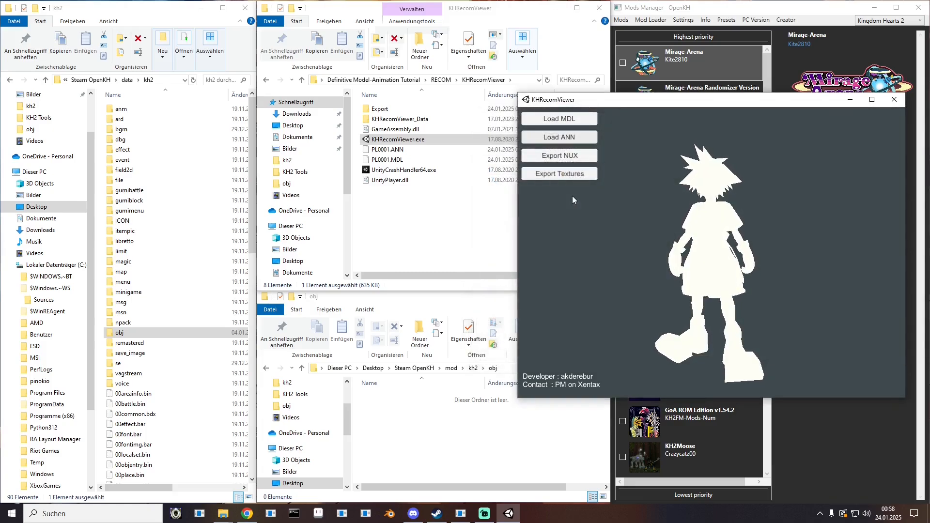
- Export the animated model as NUX and close KHRecomViewer
click(564, 159)
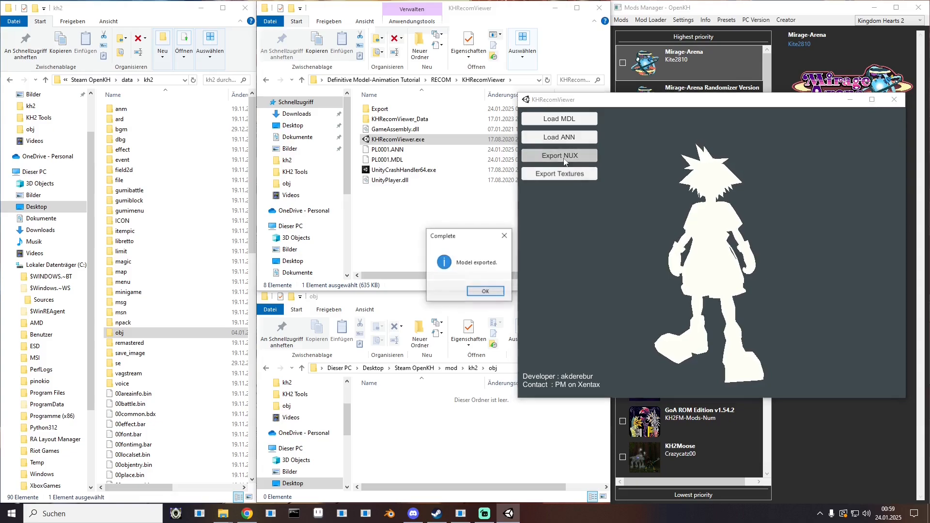
click(488, 290)
drag(618, 107, 462, 144)
click(748, 137)
- Load NoAnim.nux from the Export\PL0001 folder into Noesis and examine the model
double_click(396, 110)
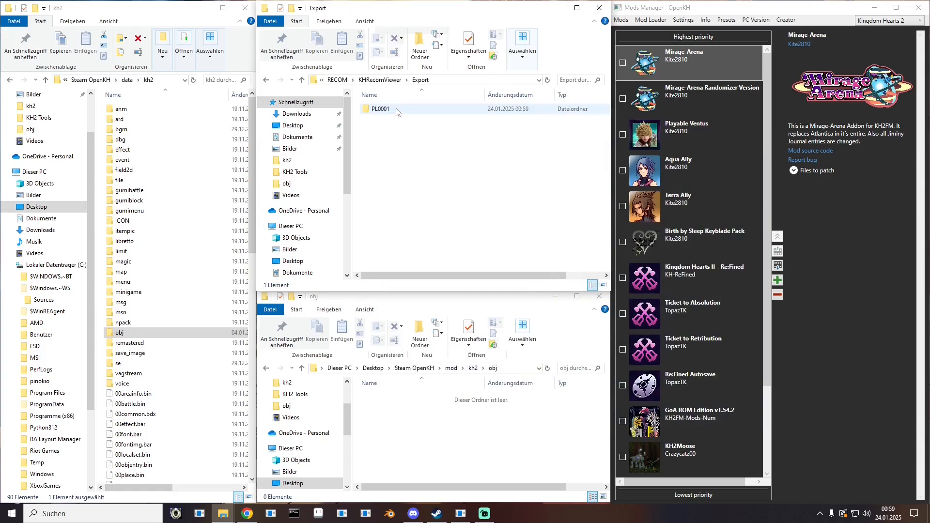
double_click(395, 109)
click(396, 120)
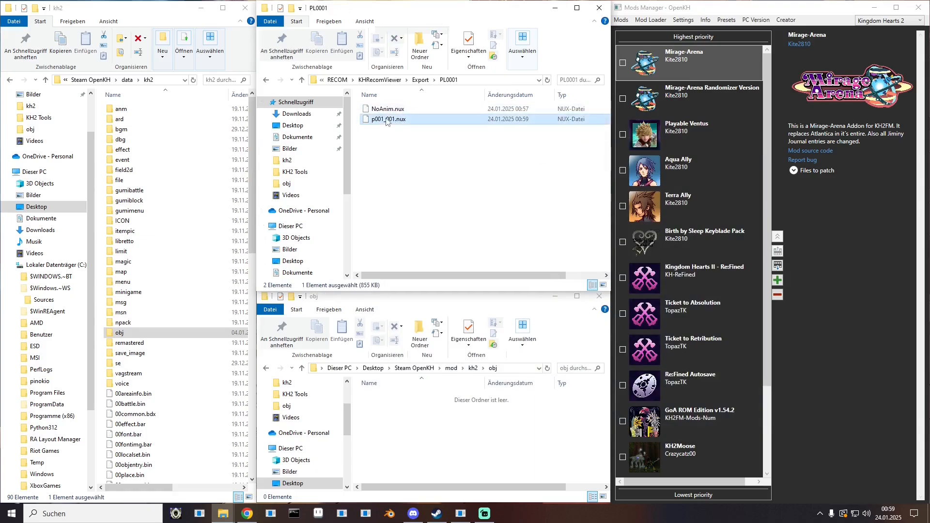
click(176, 513)
drag(290, 152, 380, 154)
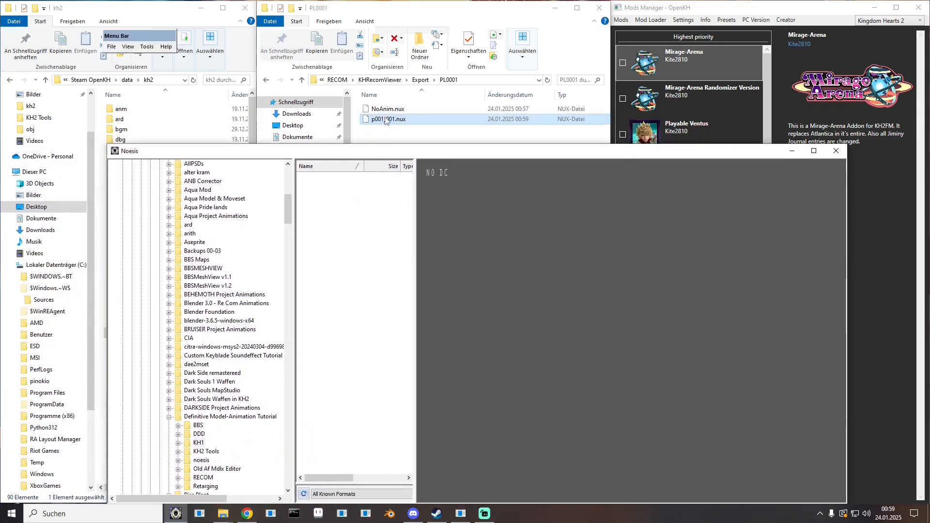
drag(388, 109, 509, 281)
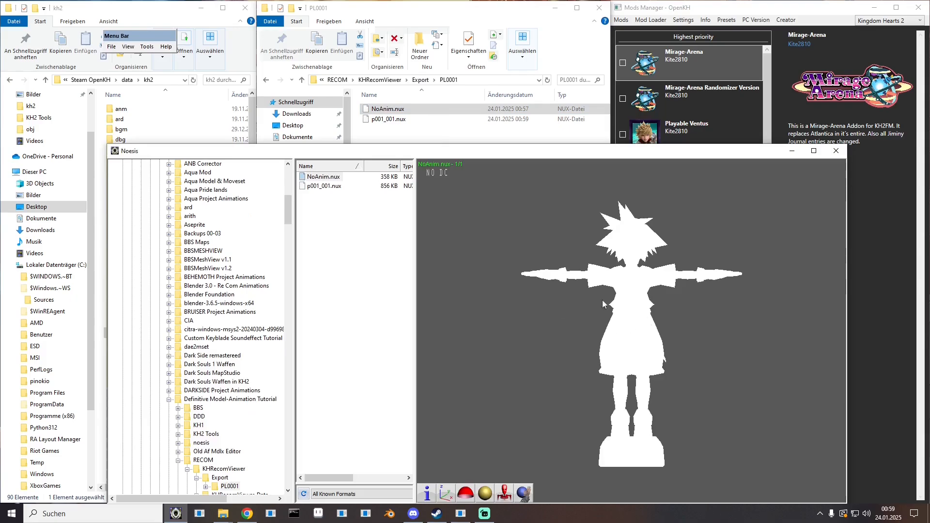
drag(561, 152, 548, 119)
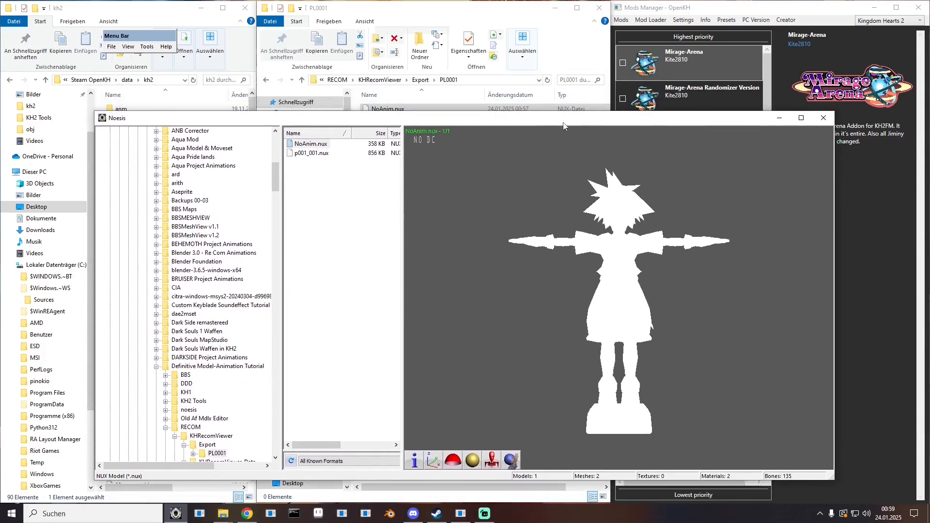
drag(565, 125, 570, 149)
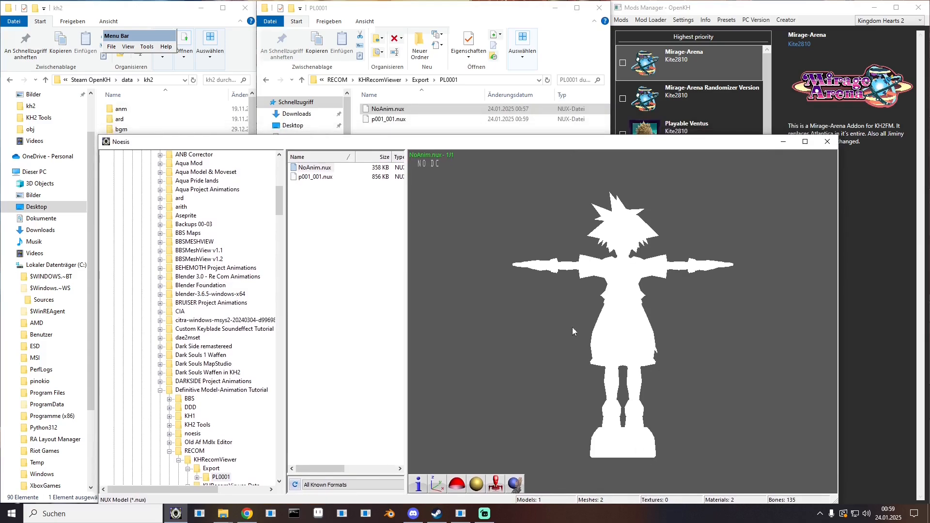
drag(573, 327, 610, 314)
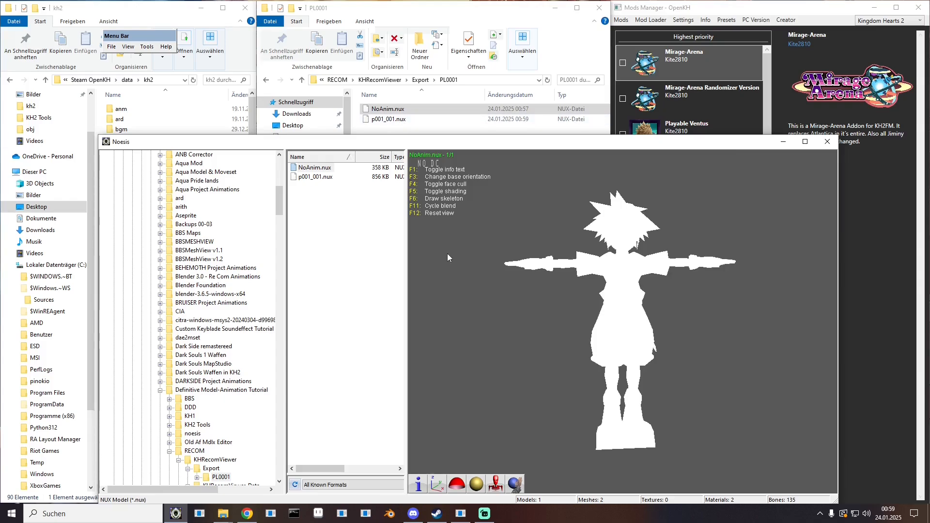
- Open p001_001.nux in Noesis as a new model, check its animation playback, and close Noesis
drag(389, 119, 541, 265)
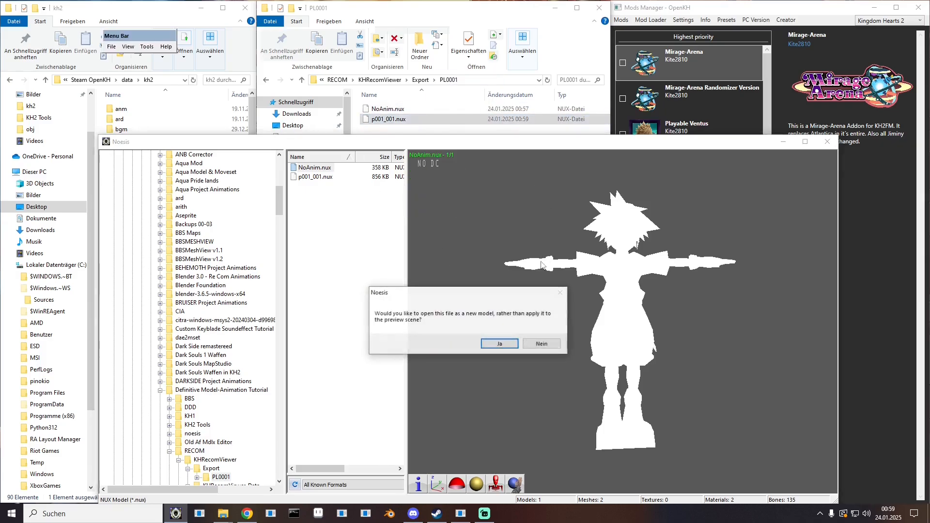
click(500, 344)
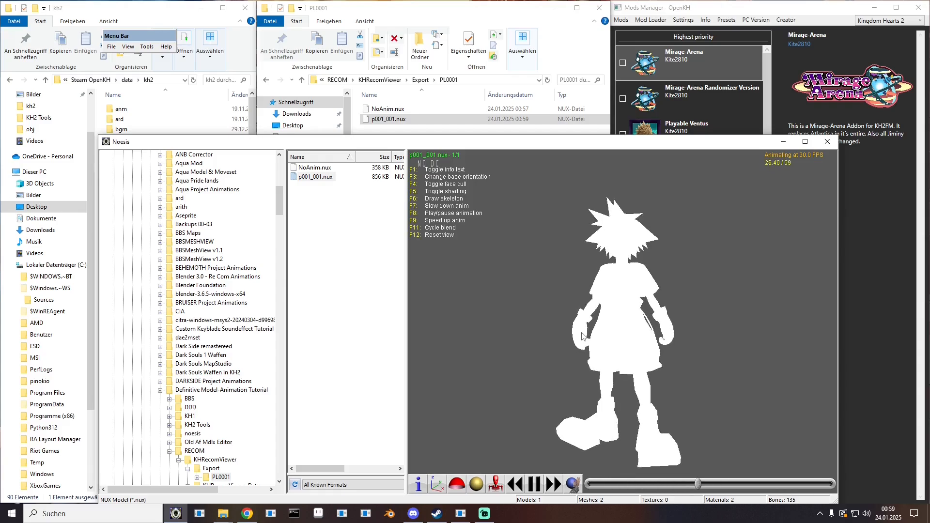
click(829, 144)
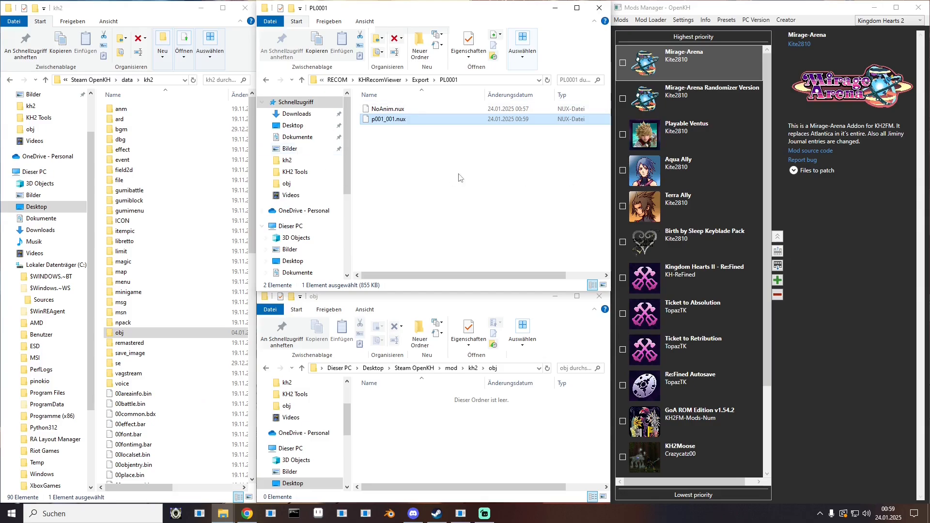
- Restart Noesis and load NoAnim.nux from the PL0001 export folder
click(173, 521)
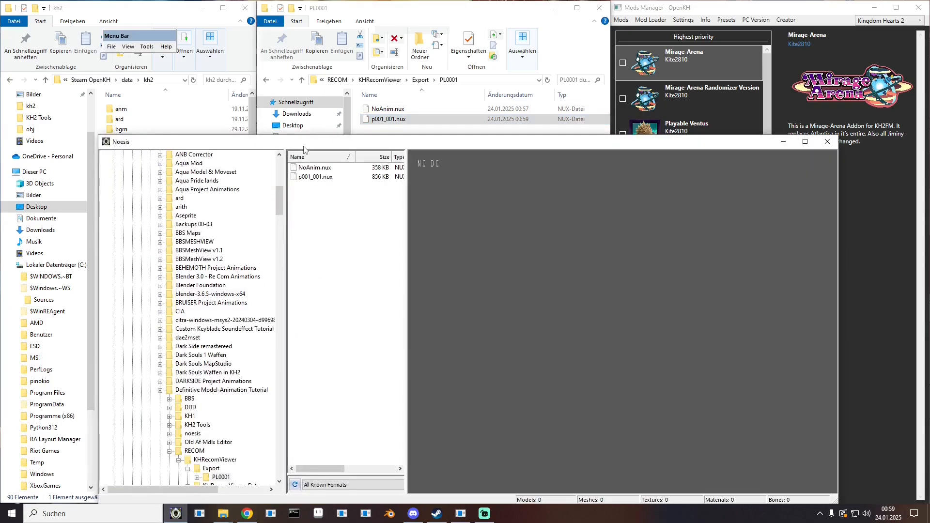
drag(303, 149, 292, 171)
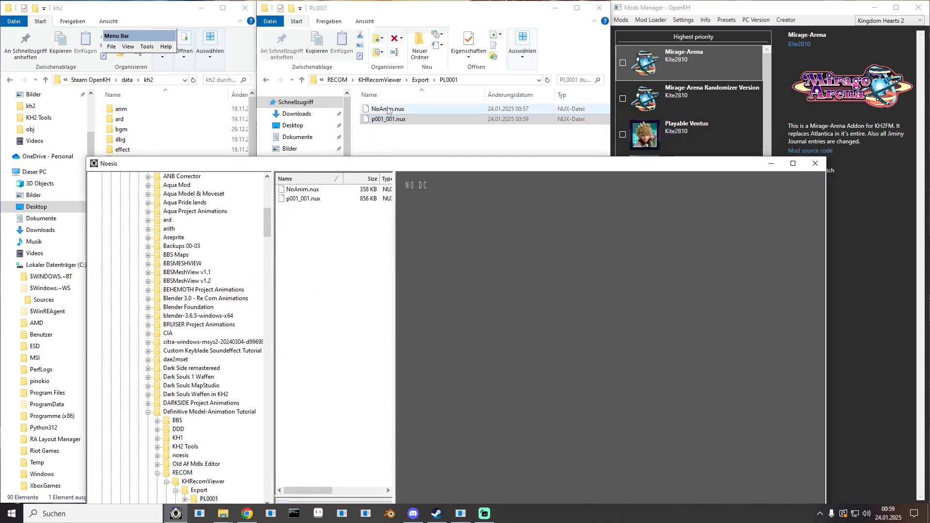
click(446, 108)
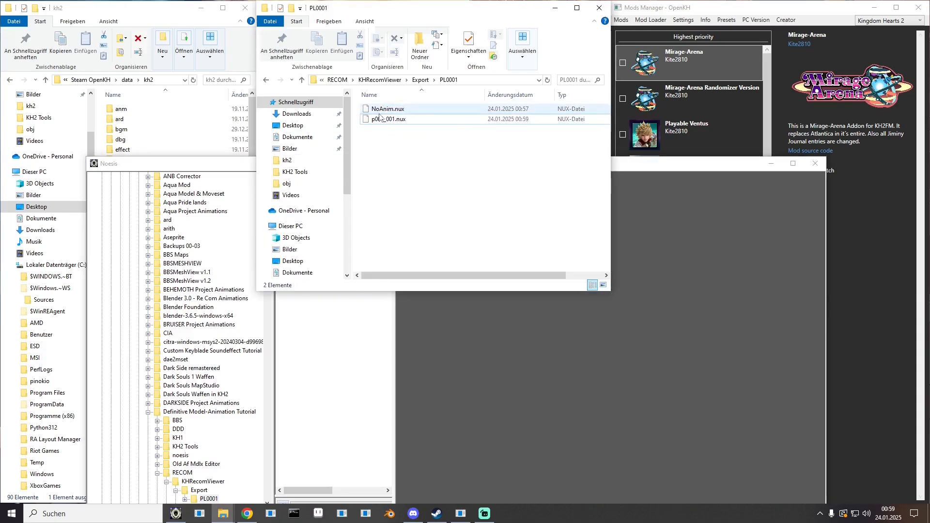
drag(381, 109, 572, 233)
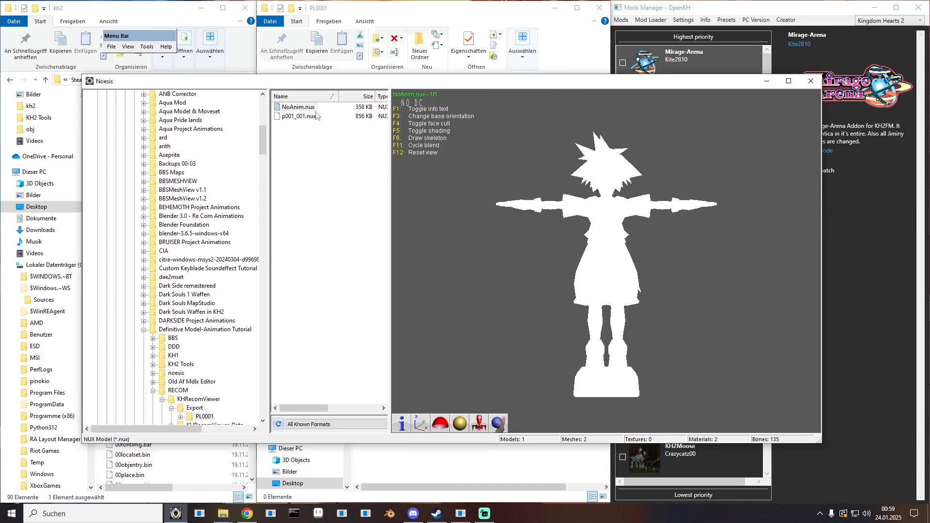
- Export NoAnim.nux as .fbx - Autodesk FBX, close Noesis, and select NoAnimout.fbx in the PL0001 folder
right_click(307, 107)
click(323, 121)
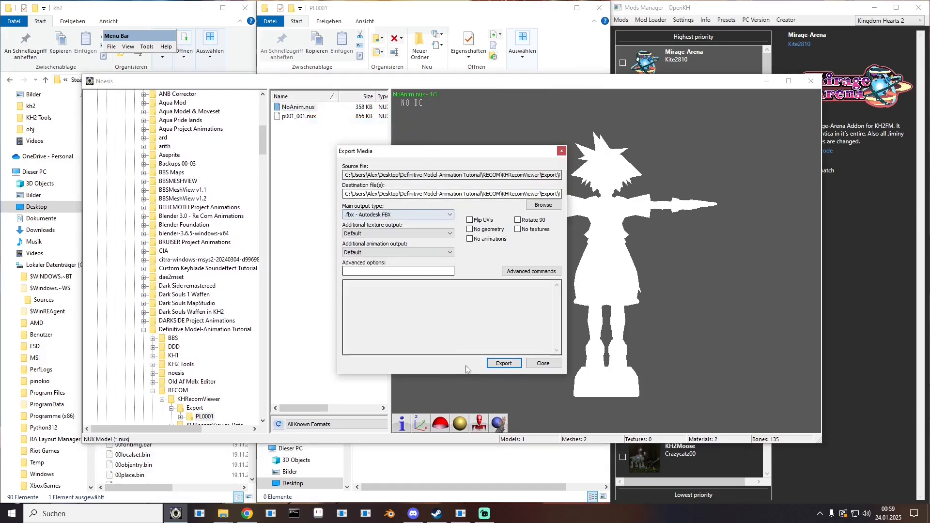
click(504, 363)
click(453, 282)
click(543, 364)
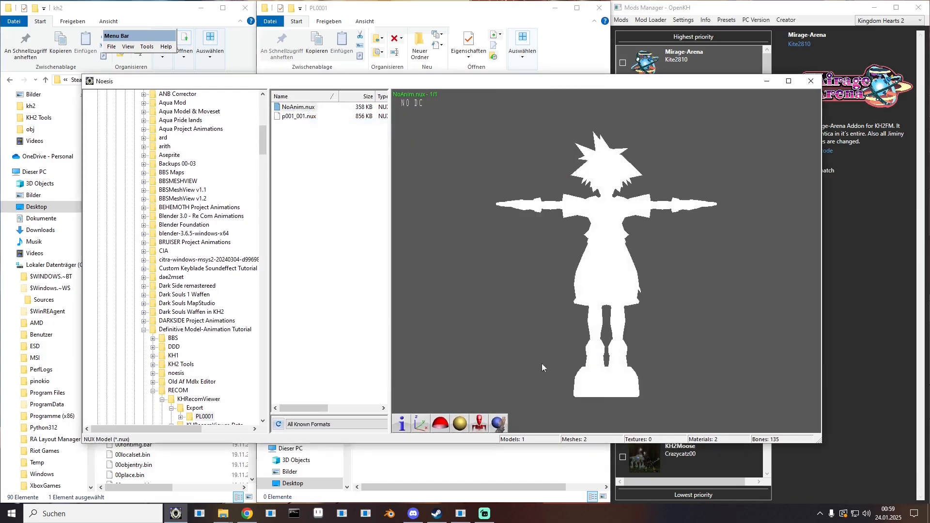
click(811, 81)
click(392, 118)
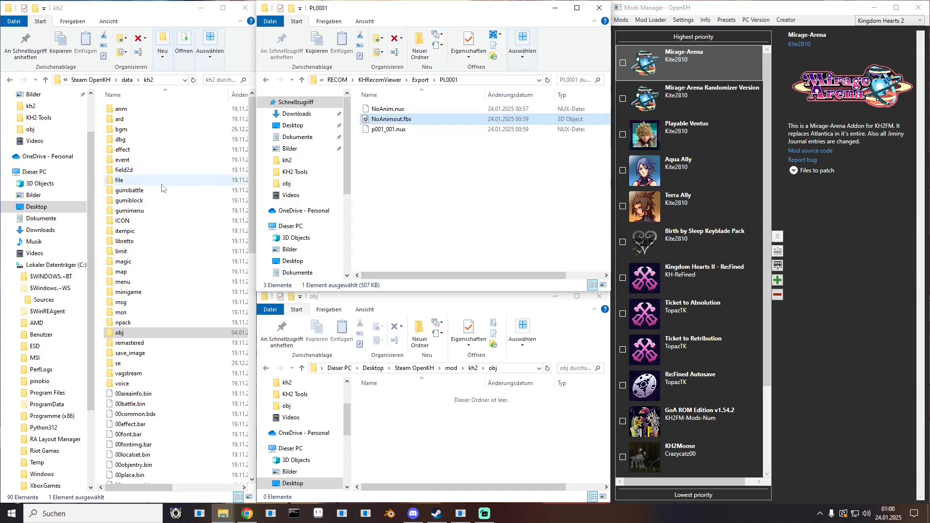
- Browse to the Recom folder inside openkh\data of the KH2 Rando installation in a separate Explorer window
click(127, 80)
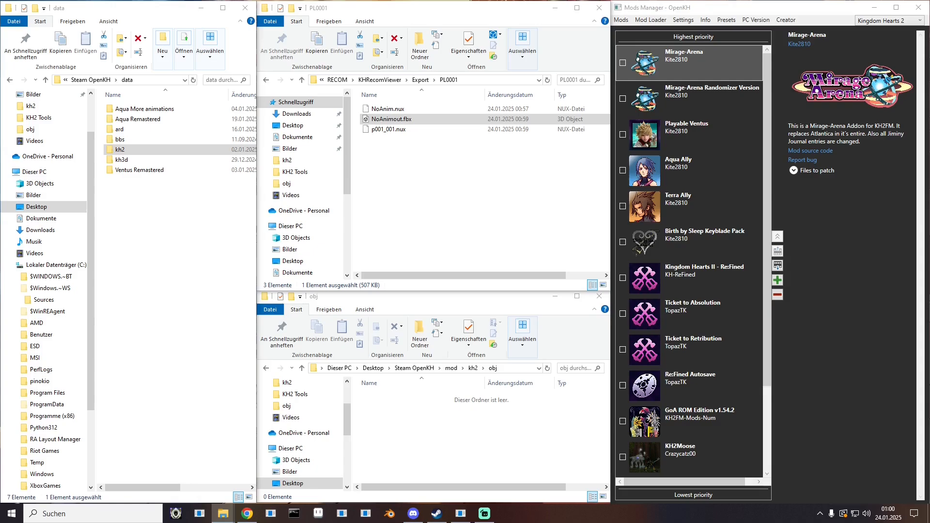
drag(929, 135, 190, 107)
click(132, 235)
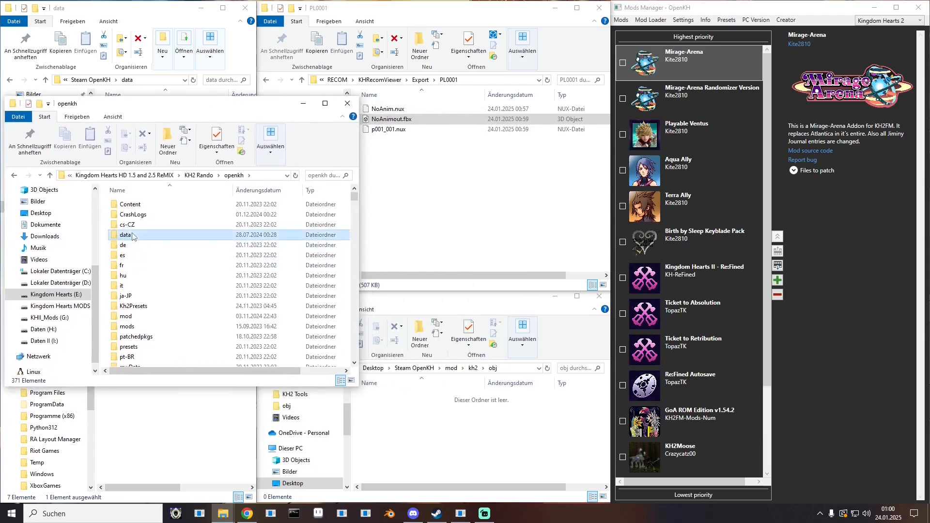
double_click(132, 235)
double_click(128, 224)
- Open the remastered\PLAYER\0001\PL0001.RTM texture folder inside Recom
scroll(189, 302, down, 2)
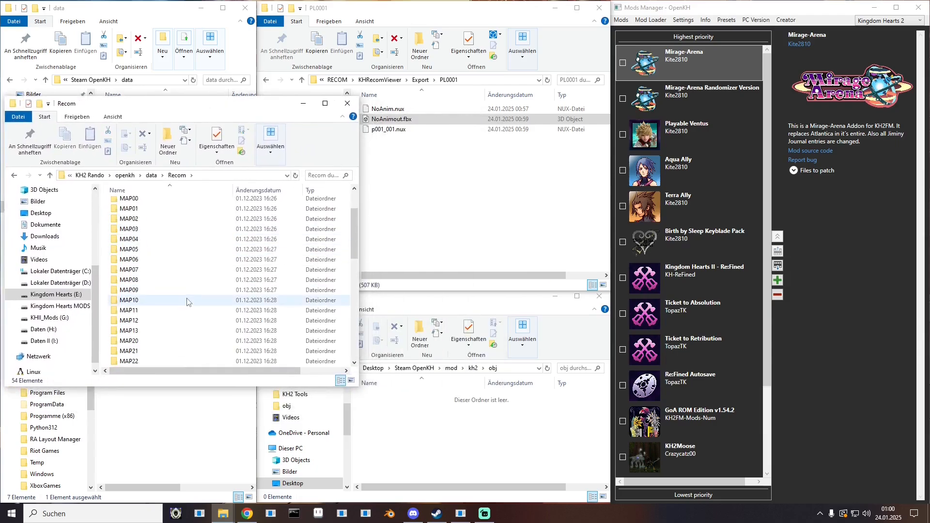
scroll(188, 302, down, 5)
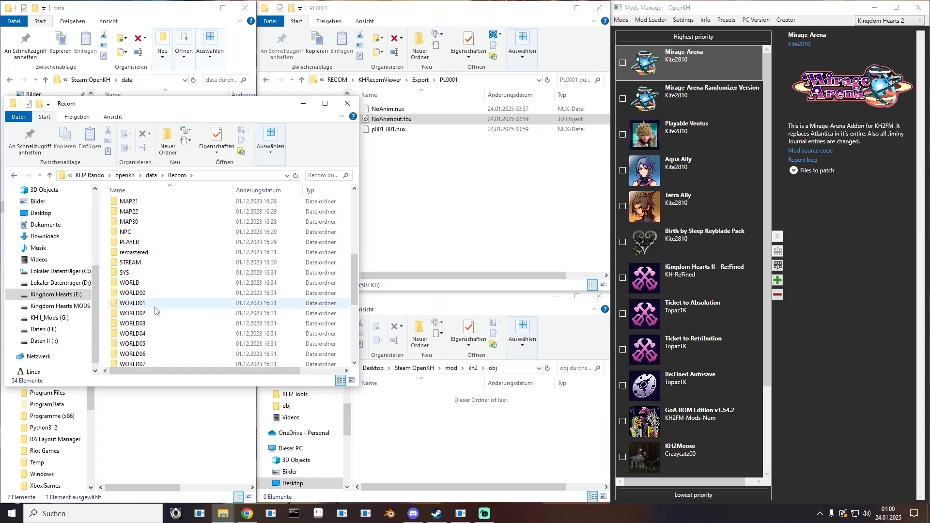
double_click(132, 252)
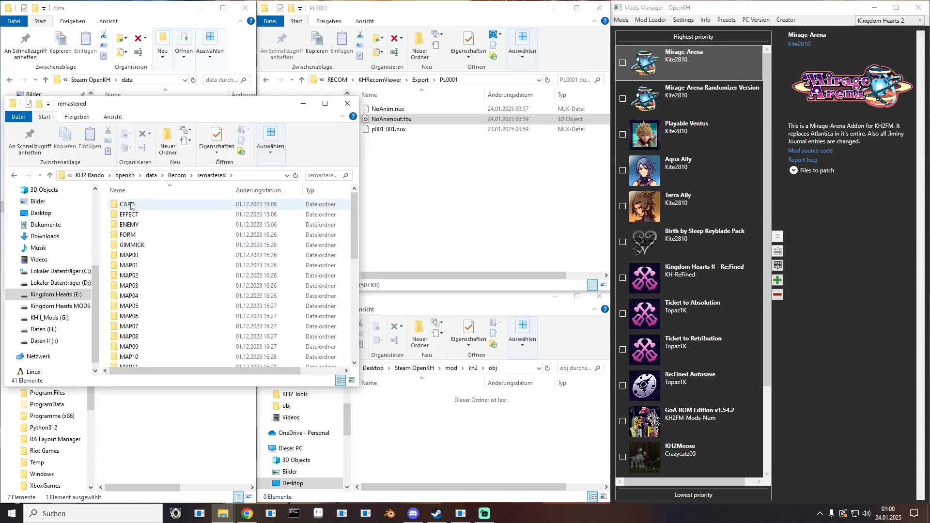
scroll(132, 227, down, 9)
click(133, 229)
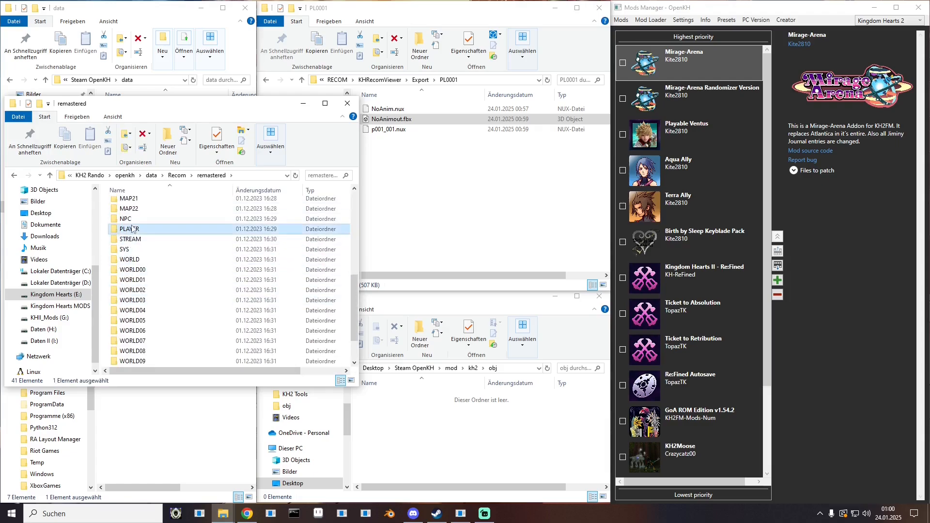
double_click(133, 229)
double_click(134, 208)
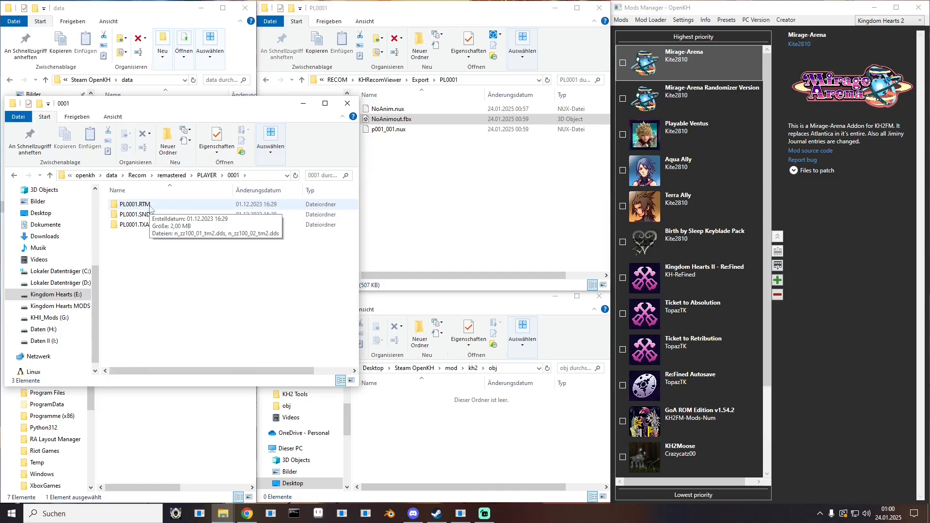
double_click(149, 207)
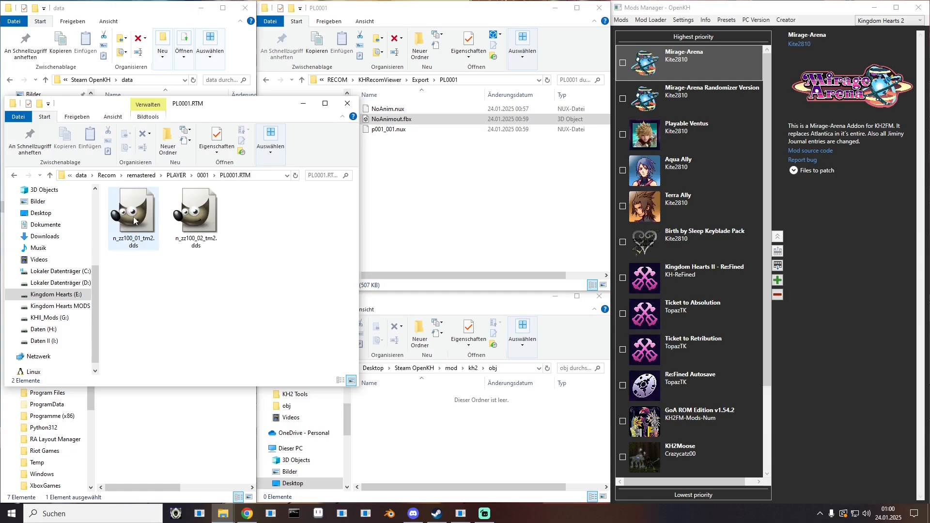
- Open n_zz100_01_tm2.dds in GIMP with the default DDS load options and move the restored window off the texture files
click(139, 225)
double_click(140, 225)
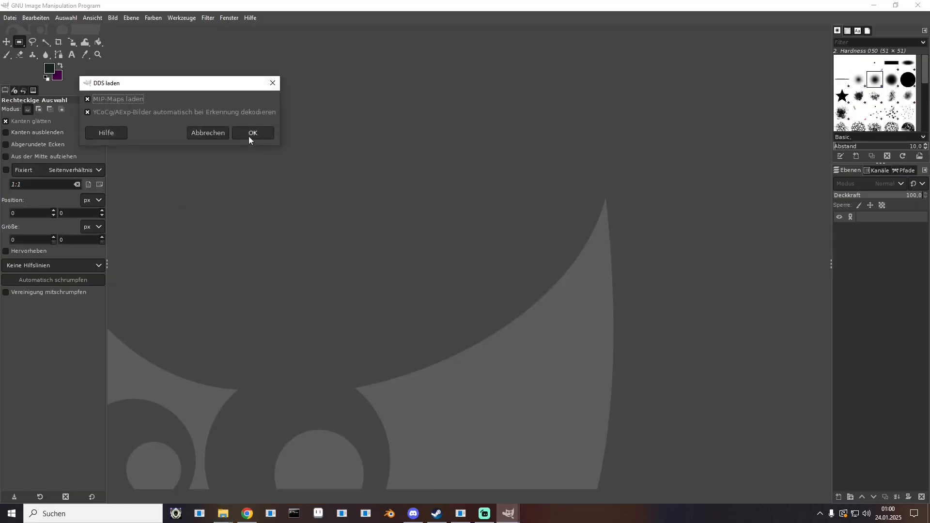
click(250, 138)
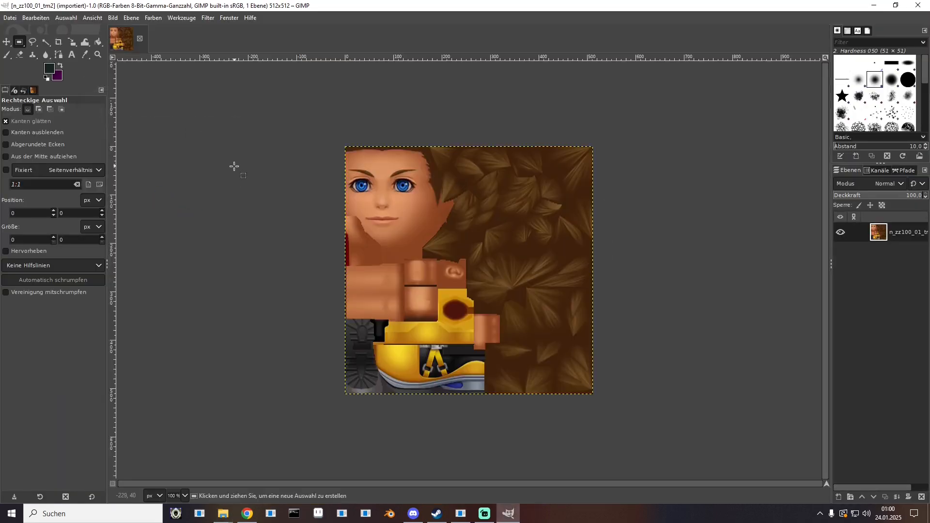
double_click(475, 6)
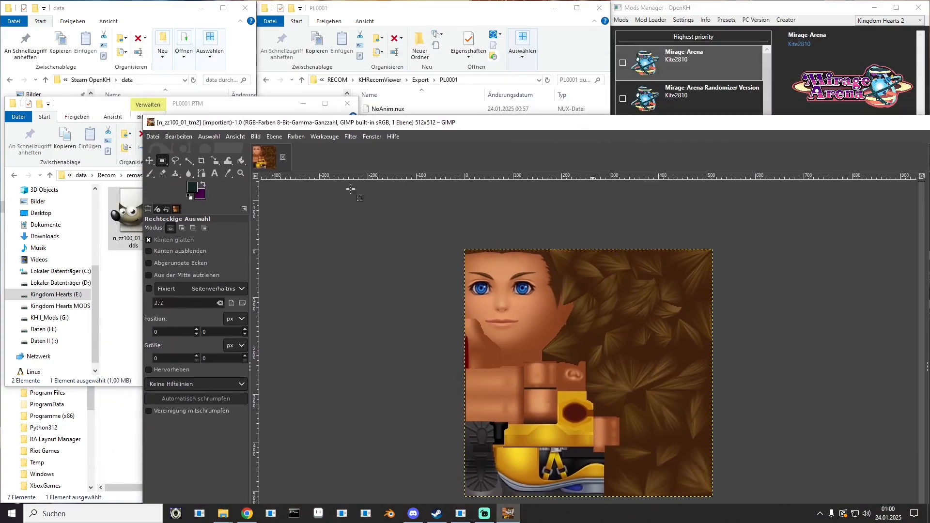
drag(261, 125, 398, 134)
- Open n_zz100_02_tm2.dds in GIMP as a second image with the default DDS options and maximize the GIMP window
double_click(216, 212)
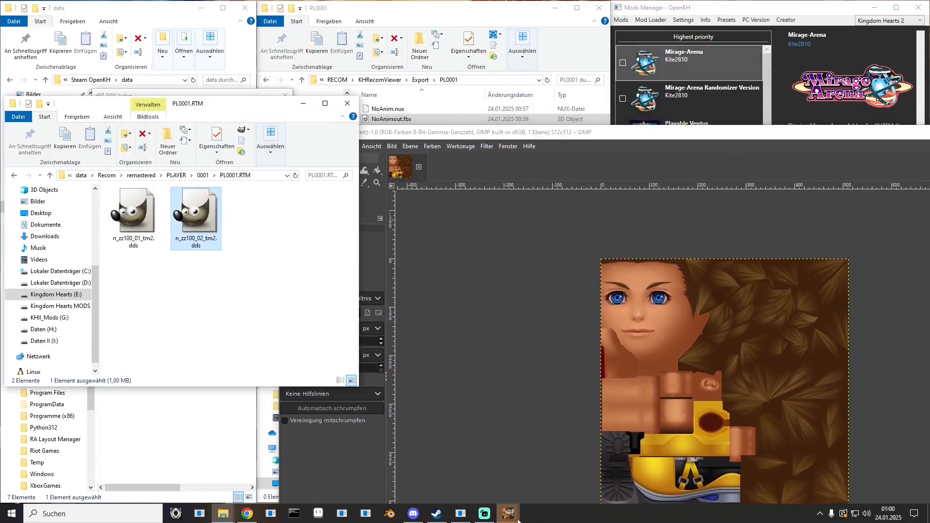
mouse_move(508, 513)
click(550, 463)
click(261, 144)
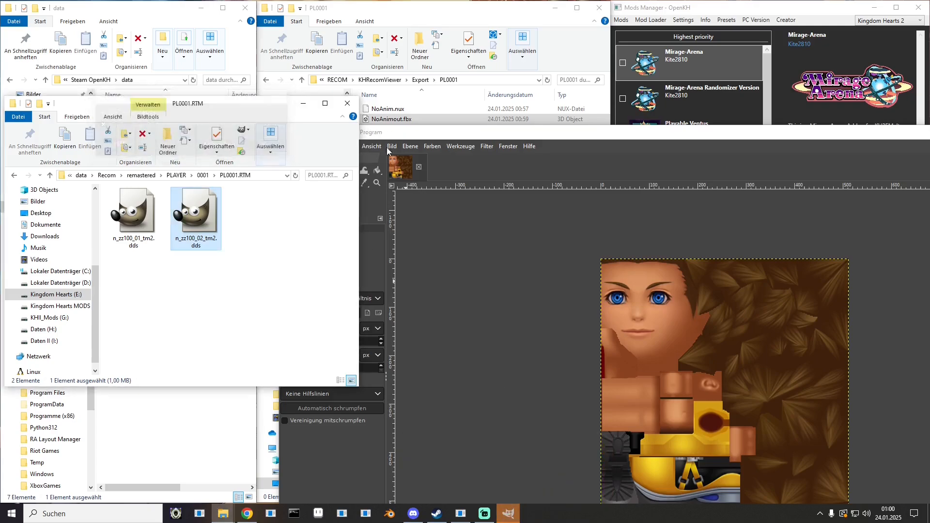
double_click(412, 134)
- Export the n_zz100_01_tm2 texture as -0.png into the PL0001.RTM folder with the default PNG options
click(121, 39)
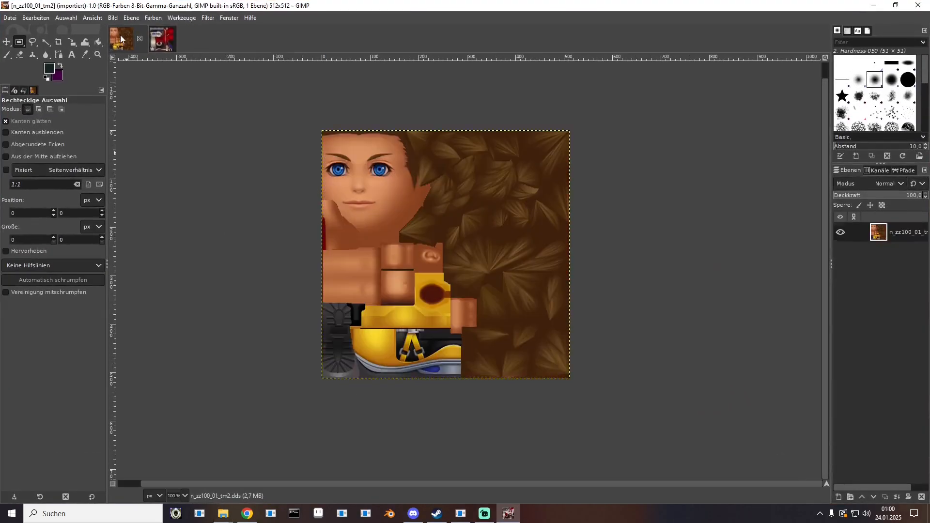
click(11, 19)
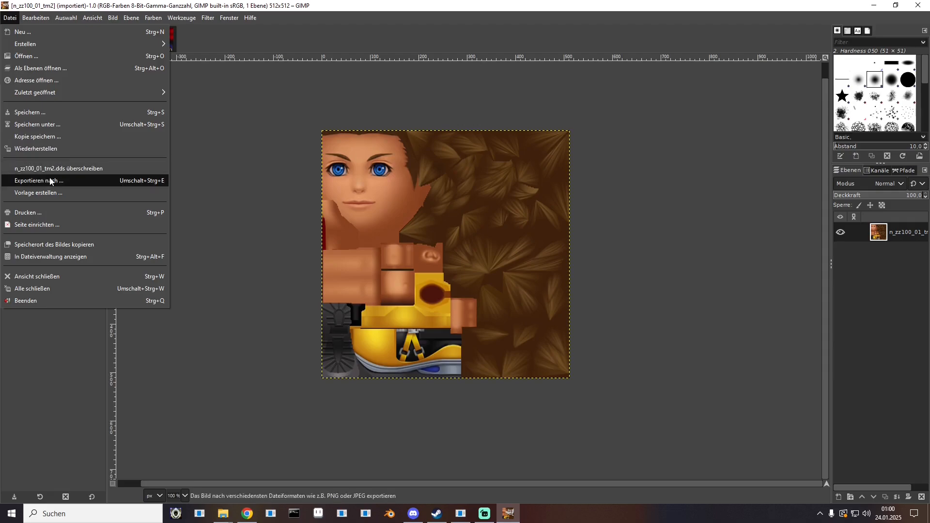
click(51, 181)
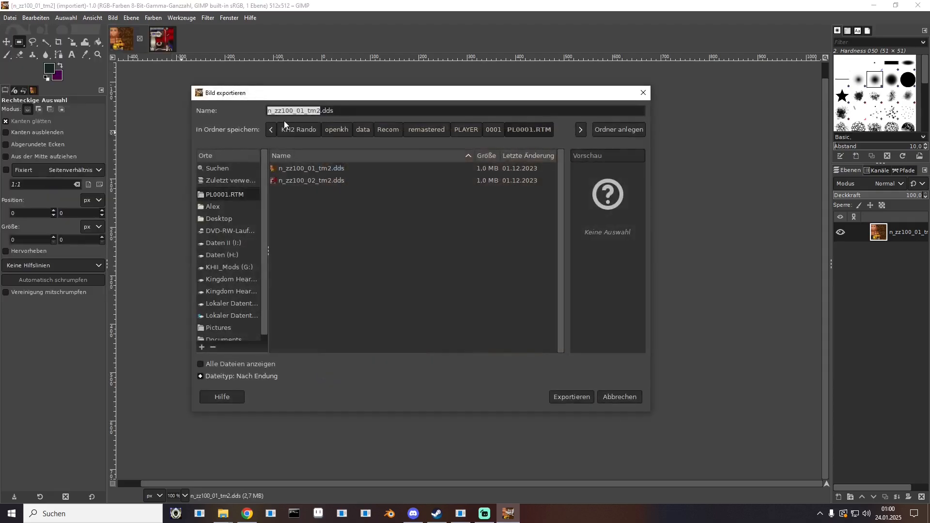
text(-0.png)
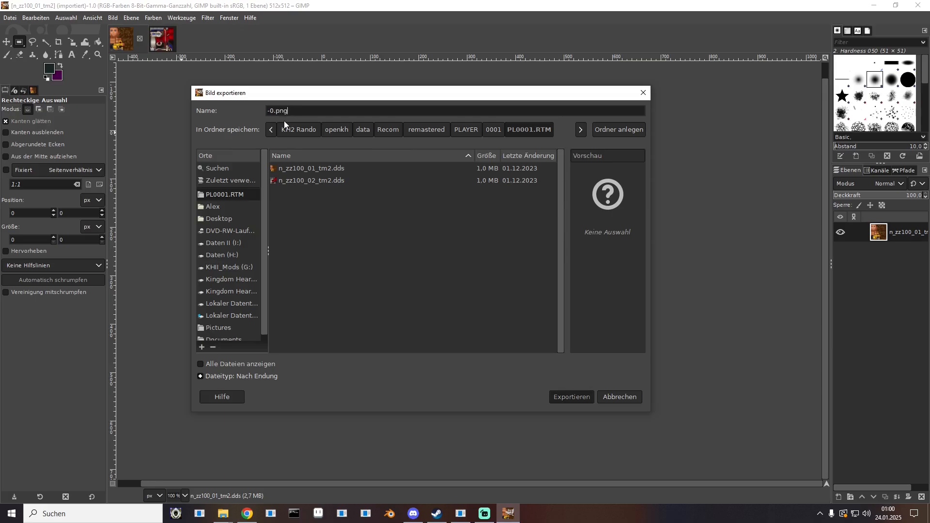
key(Return)
click(477, 377)
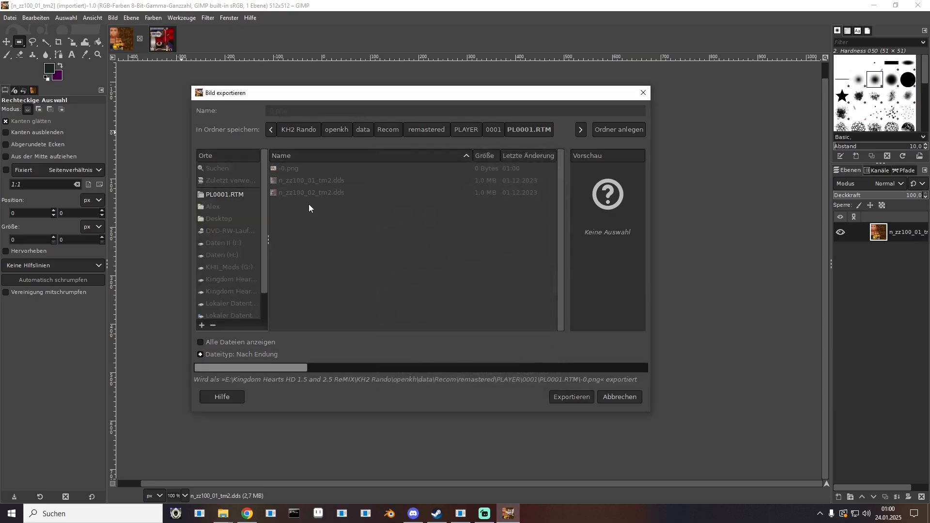
- Export the n_zz100_02_tm2 texture as -1.png into the PL0001.RTM folder with the default PNG options and close GIMP
click(150, 39)
click(13, 20)
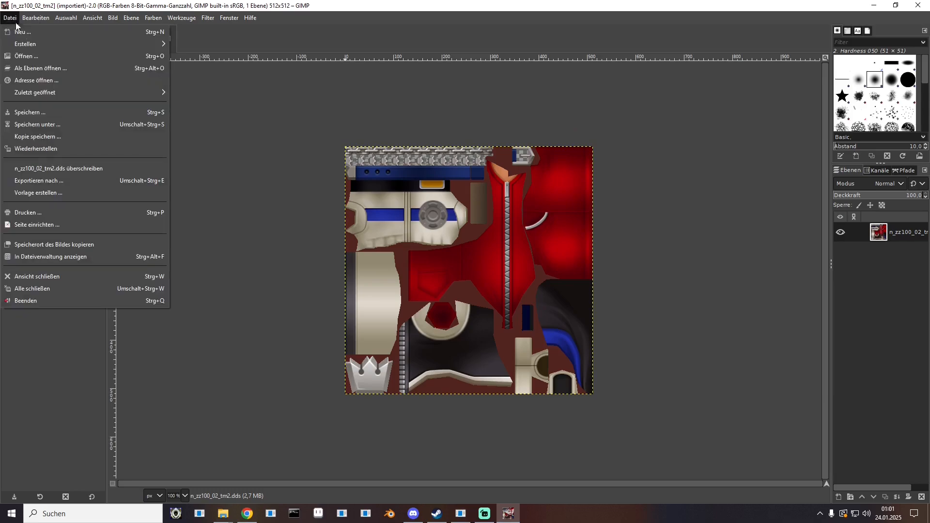
click(55, 180)
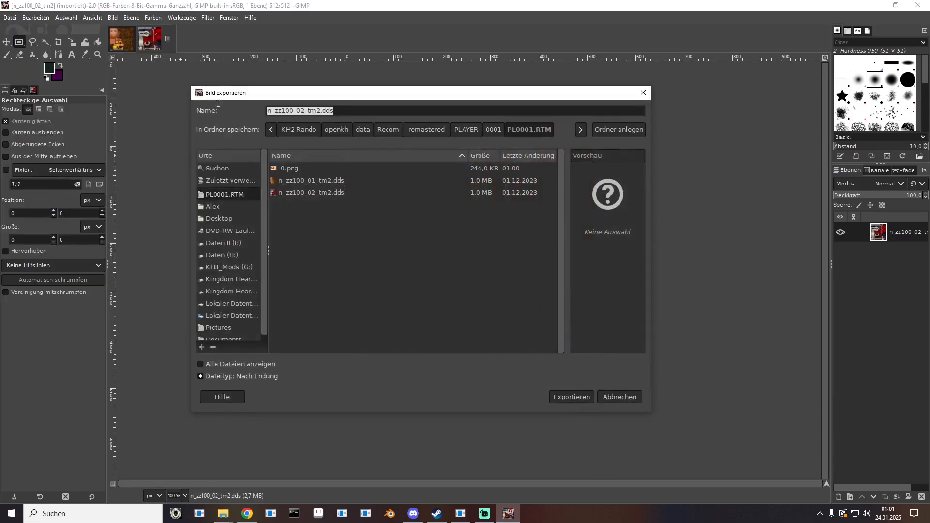
text(-1.)
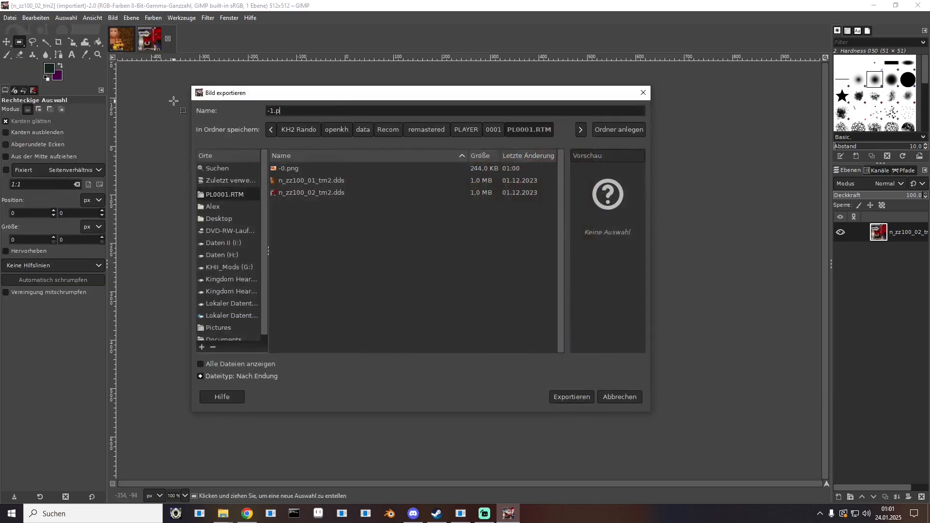
text(png)
key(Return)
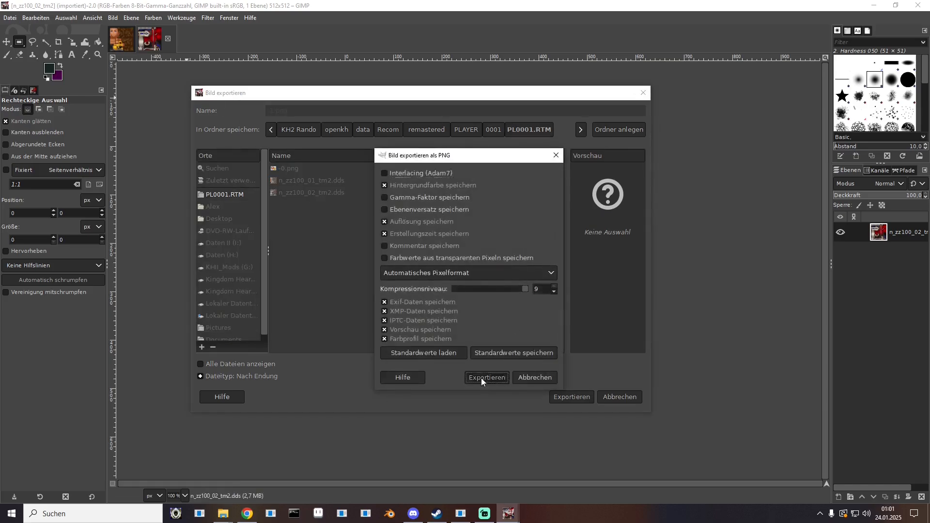
click(483, 378)
click(918, 5)
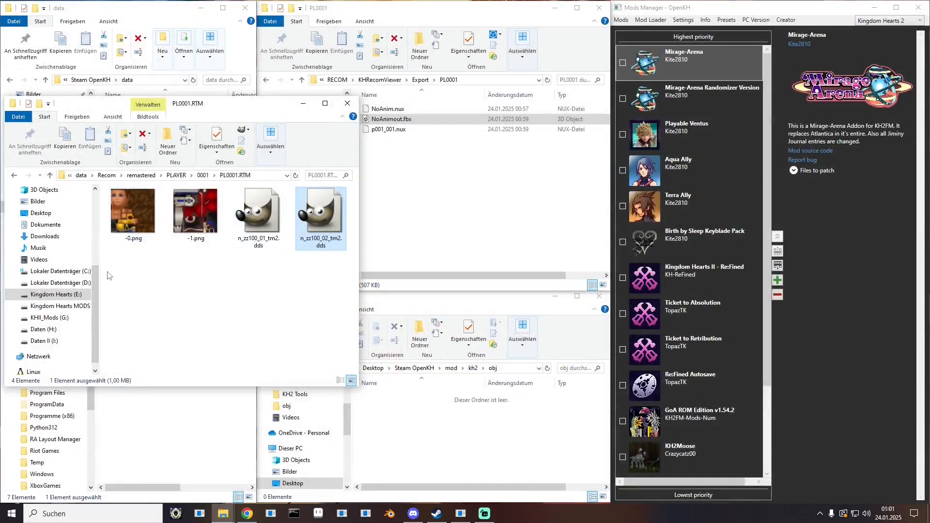
- Copy -0.png and -1.png into the KHRecomViewer\Export\PL0001 folder and delete the originals from PL0001.RTM
drag(107, 271, 175, 211)
drag(194, 242, 421, 223)
click(246, 177)
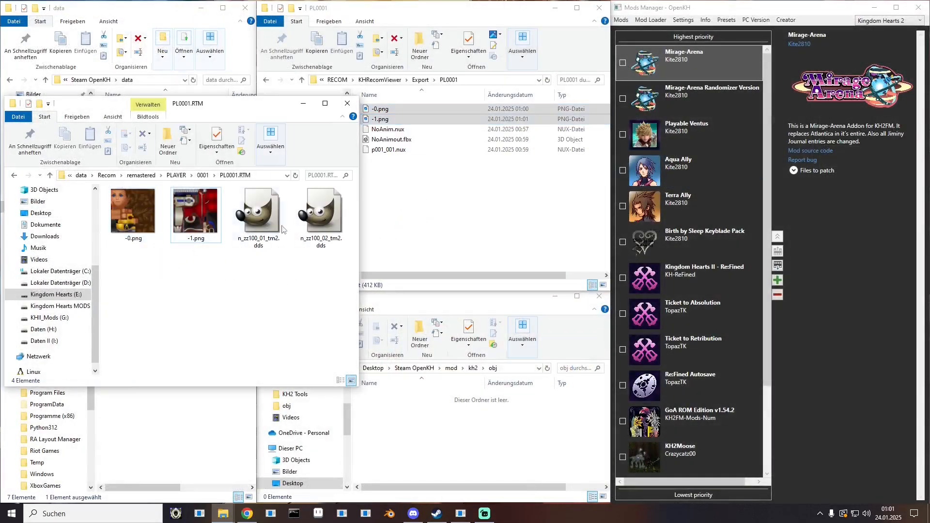
drag(141, 280, 192, 219)
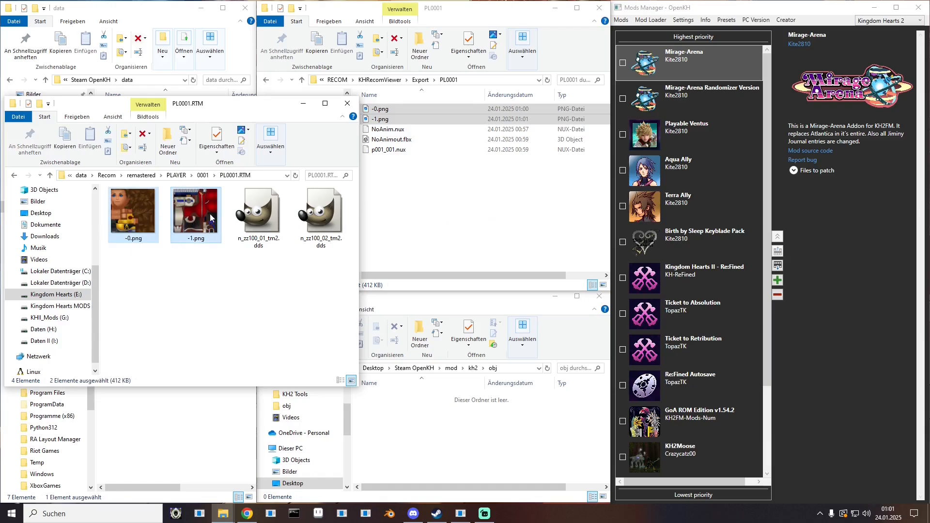
key(Delete)
- Copy n_zz100_01_tm2.dds and n_zz100_02_tm2.dds into the Export\PL0001 folder and close the PL0001.RTM window
drag(126, 270, 194, 224)
key(ctrl+c)
click(454, 251)
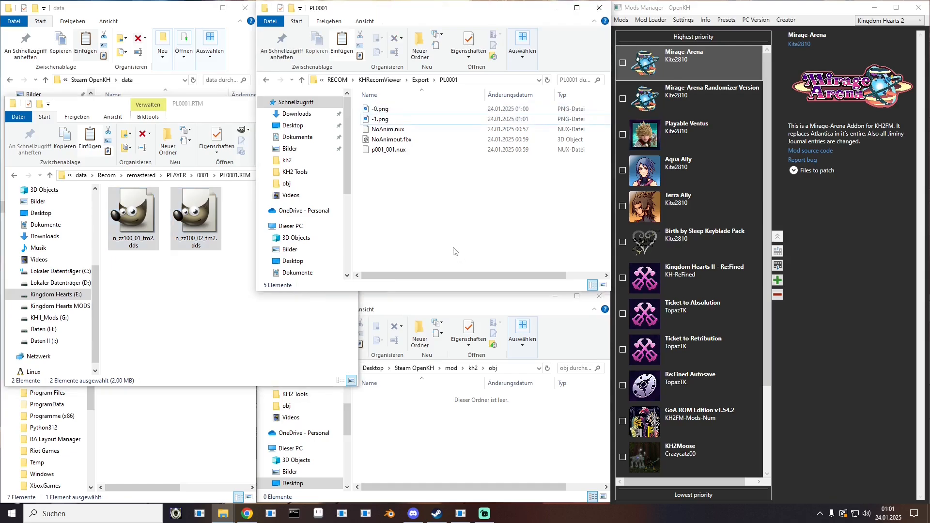
key(ctrl+v)
click(210, 334)
click(347, 103)
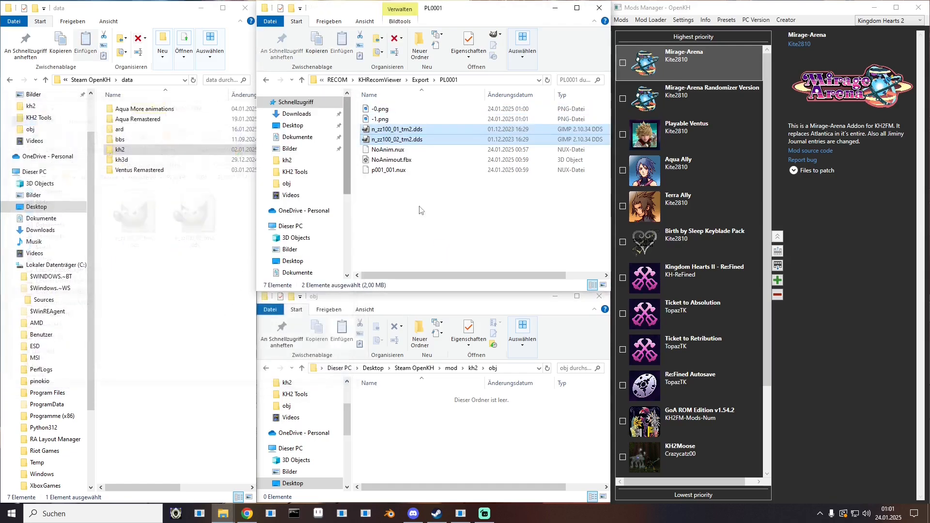
click(437, 241)
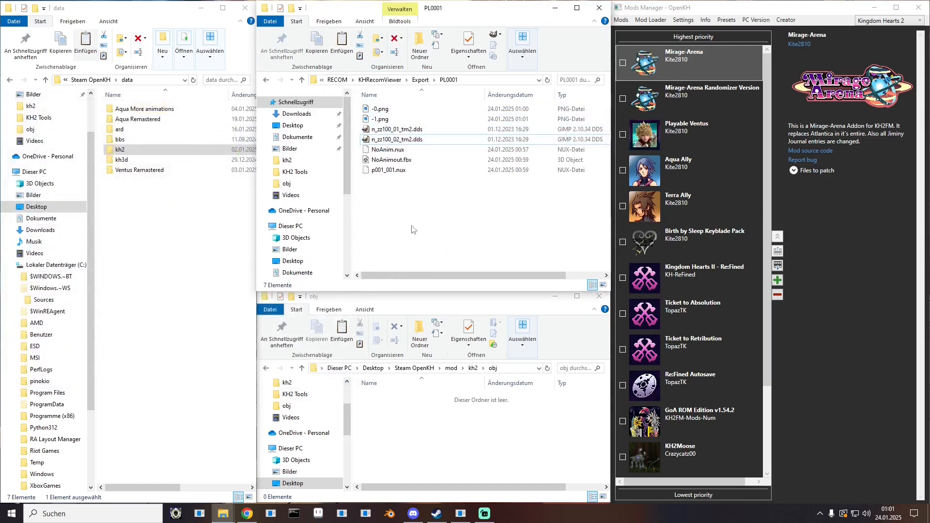
- Open Blender and delete the default collection with its camera, cube and light from the new scene
click(390, 515)
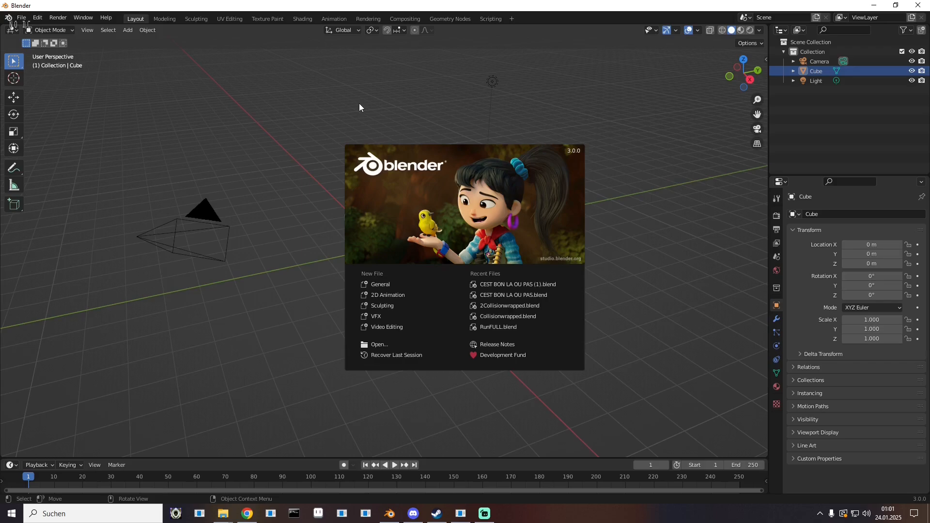
click(359, 104)
drag(840, 117, 822, 45)
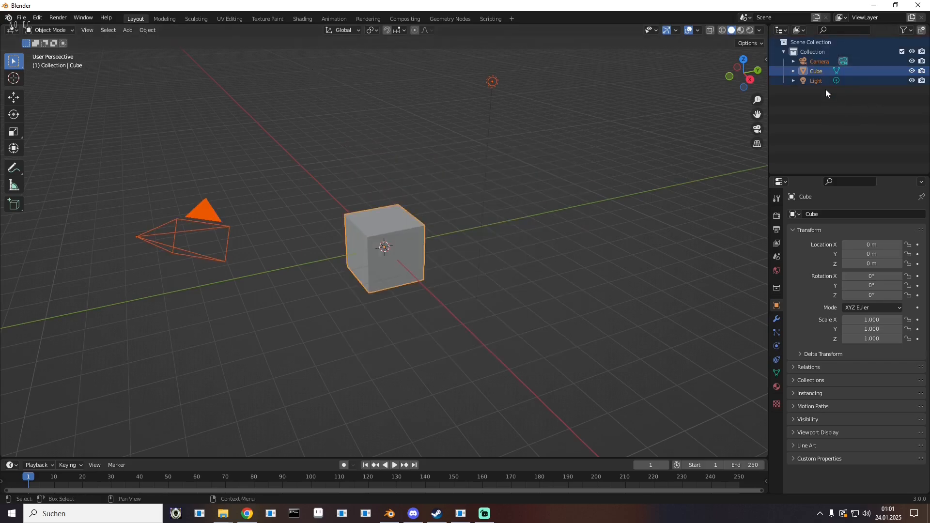
key(Delete)
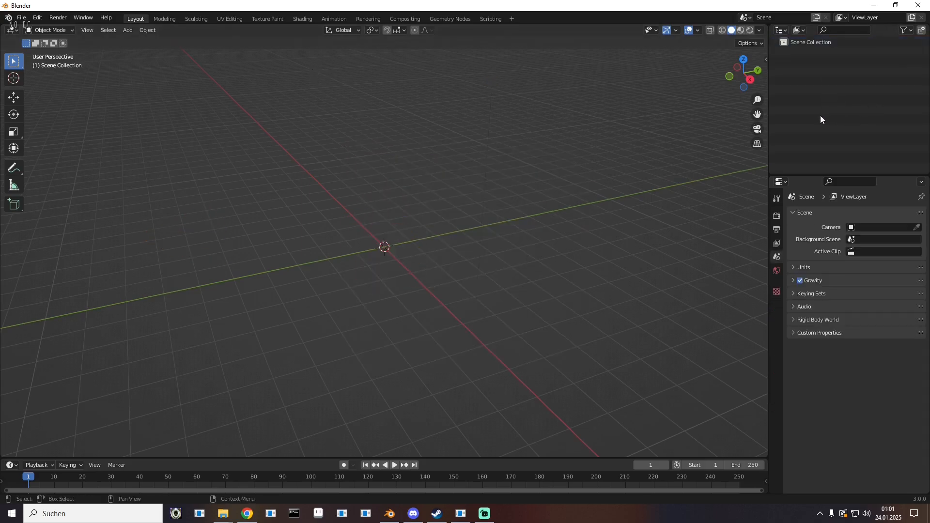
- Import NoAnimout.fbx from the RECOM\KHRecomViewer\Export\PL0001 folder with the default FBX import options
click(26, 20)
mouse_move(56, 148)
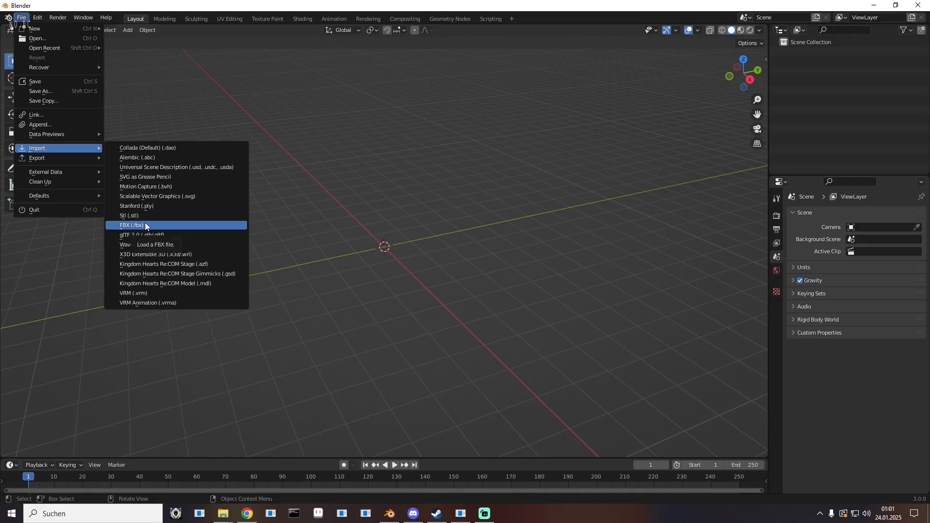
click(145, 224)
click(239, 358)
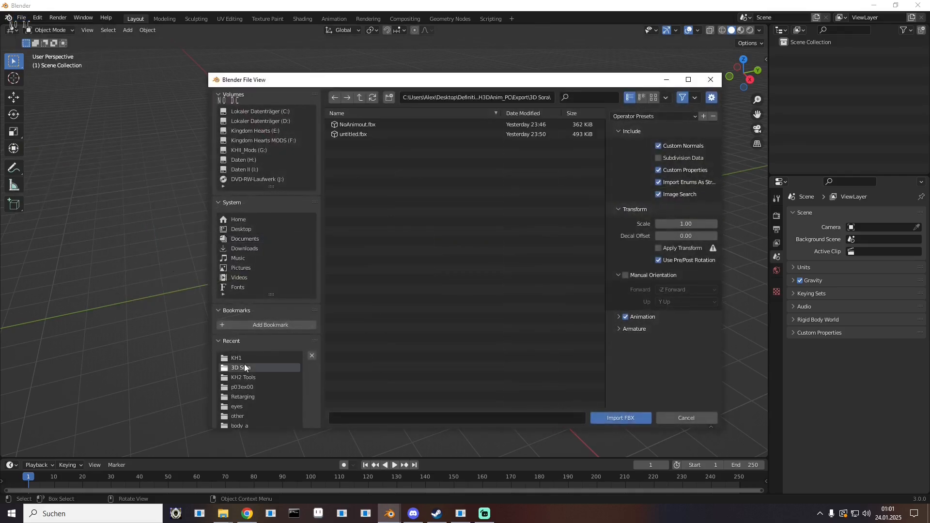
click(359, 97)
click(359, 97)
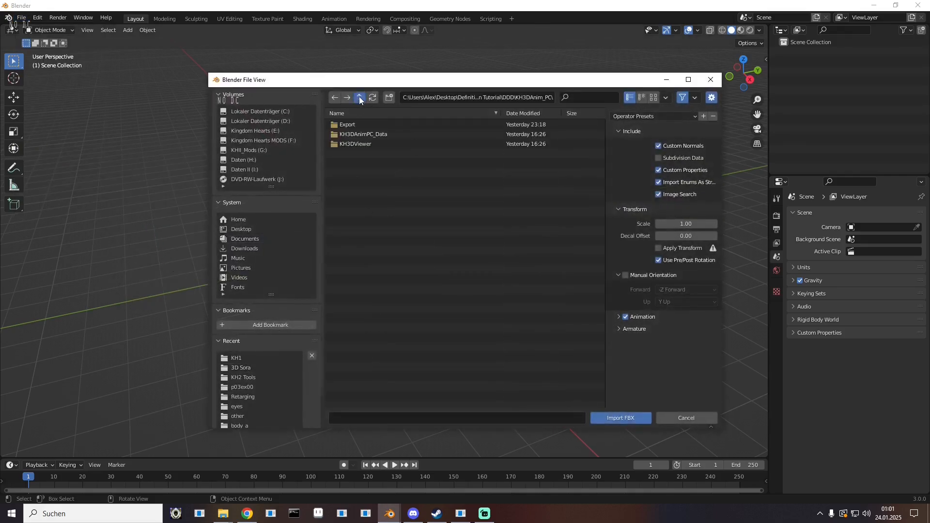
click(359, 97)
click(360, 99)
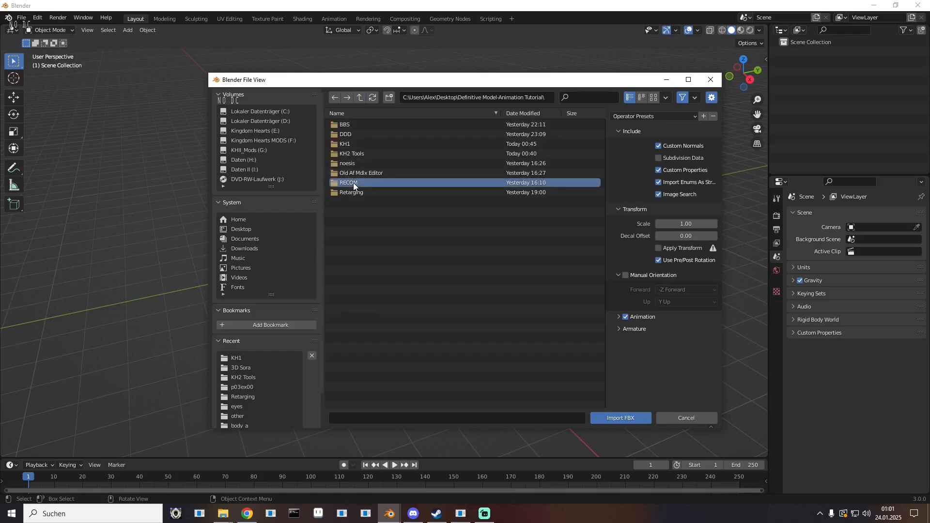
click(353, 183)
click(354, 126)
click(354, 126)
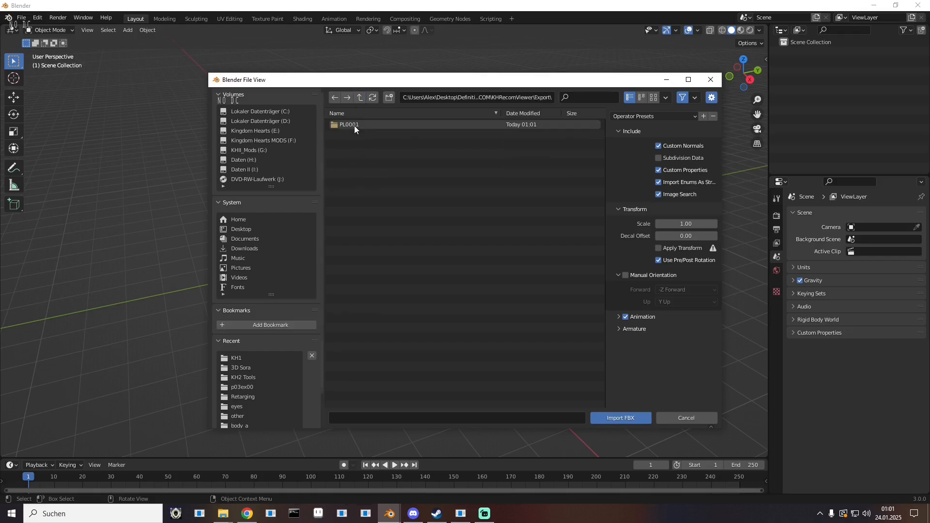
click(354, 126)
click(354, 126)
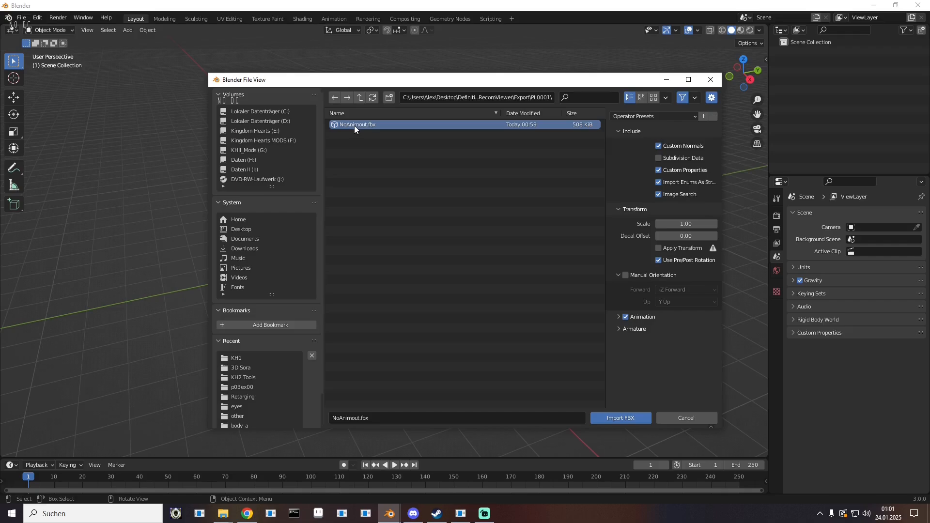
double_click(354, 126)
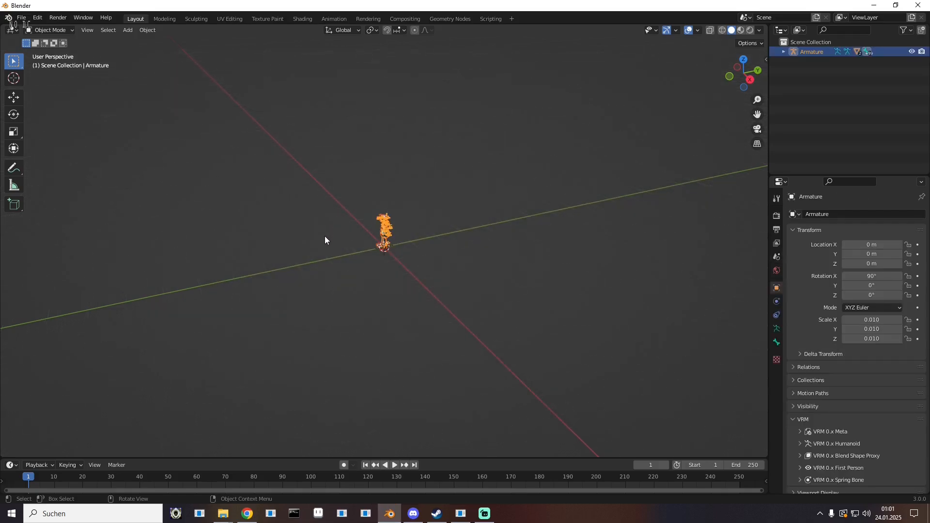
- View the imported model from the front and set the viewport shading to Flat lighting with Texture color
mouse_move(324, 237)
mouse_down()
mouse_move(417, 237)
mouse_move(399, 225)
mouse_up()
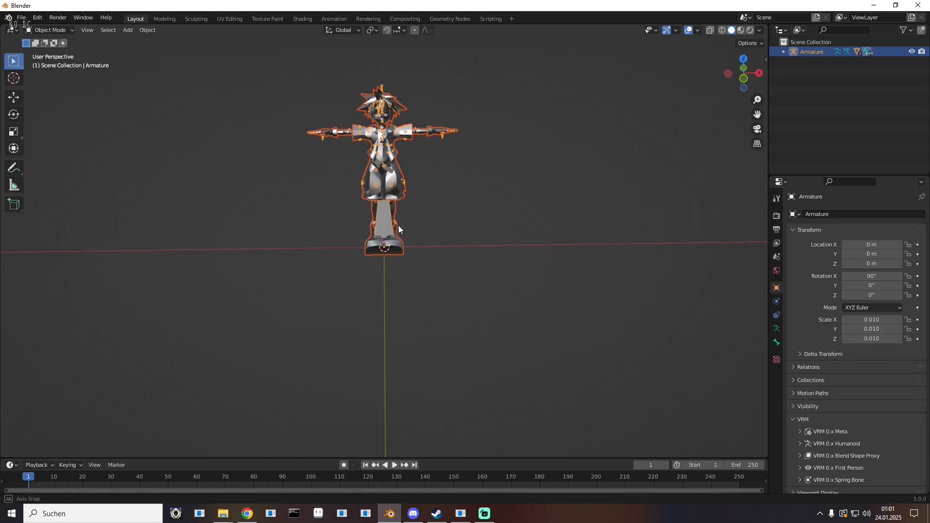
click(757, 33)
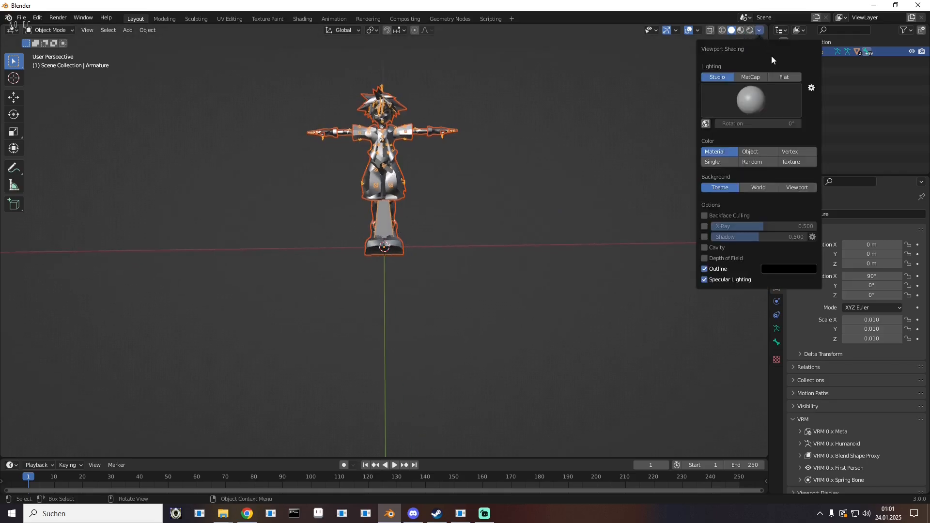
click(784, 80)
click(790, 106)
click(793, 117)
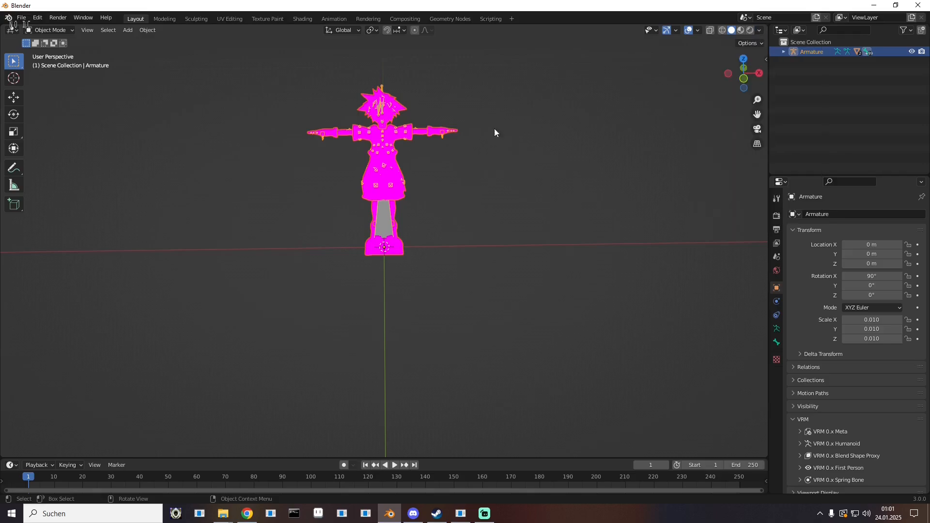
- Assign -0.png from the PL0001 folder as an Image Texture to the base color of the n_zz100_01 material
click(785, 51)
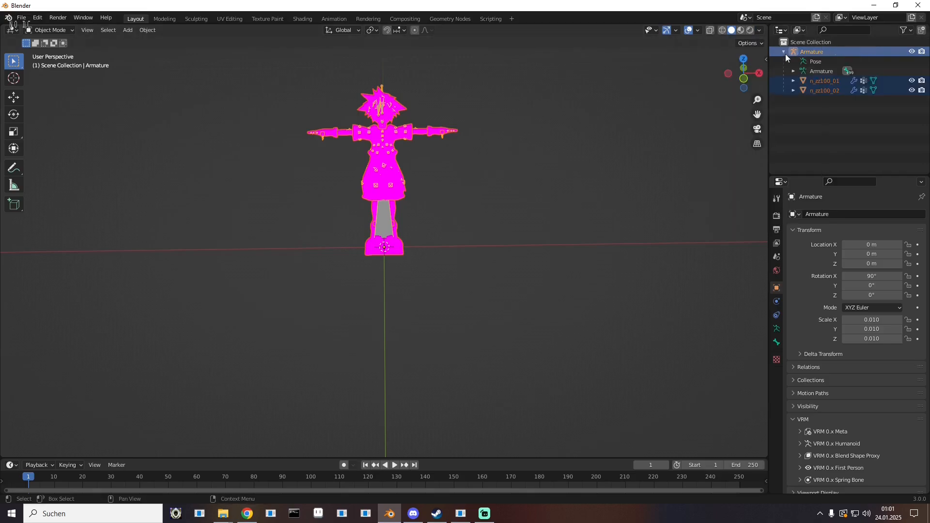
click(824, 81)
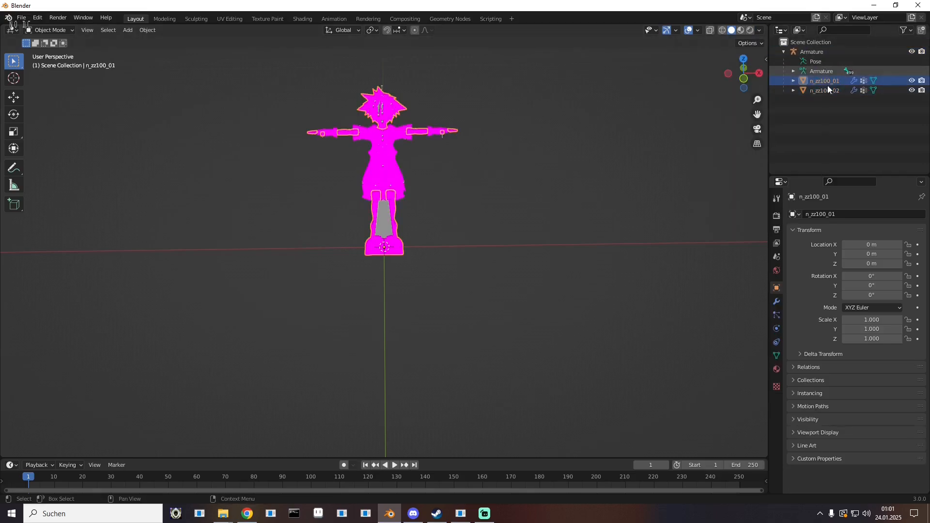
click(775, 370)
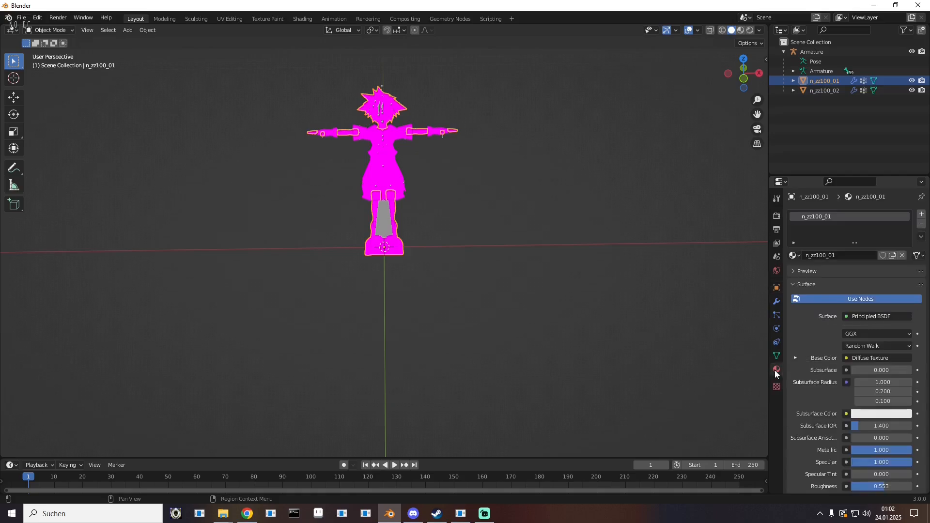
click(846, 360)
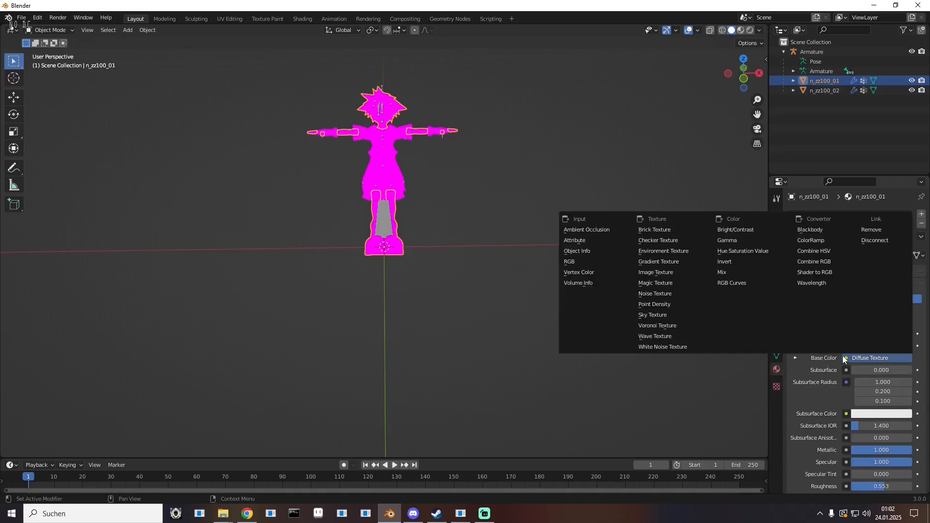
click(664, 272)
click(909, 371)
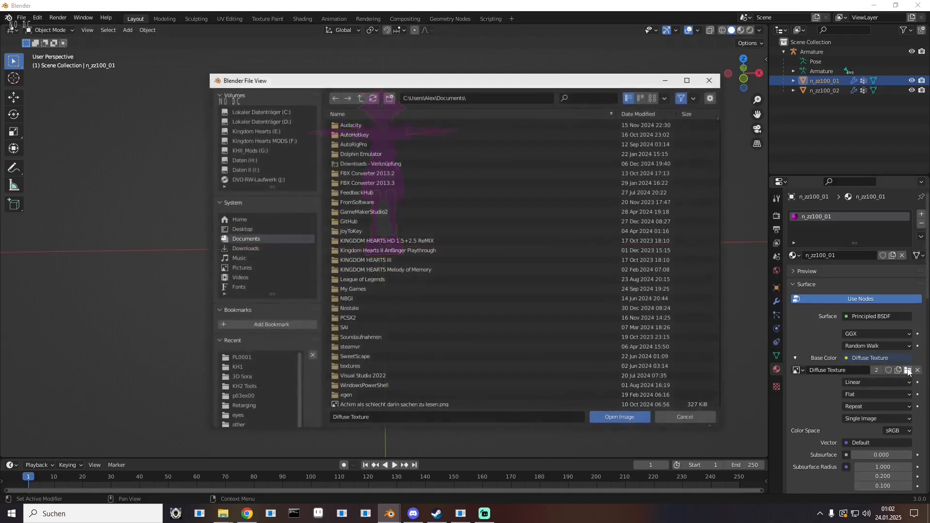
click(248, 359)
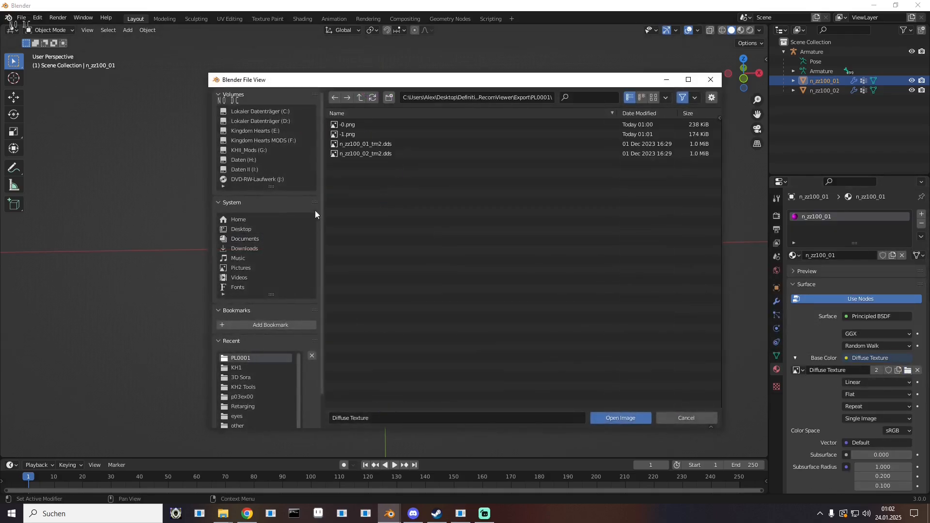
double_click(351, 128)
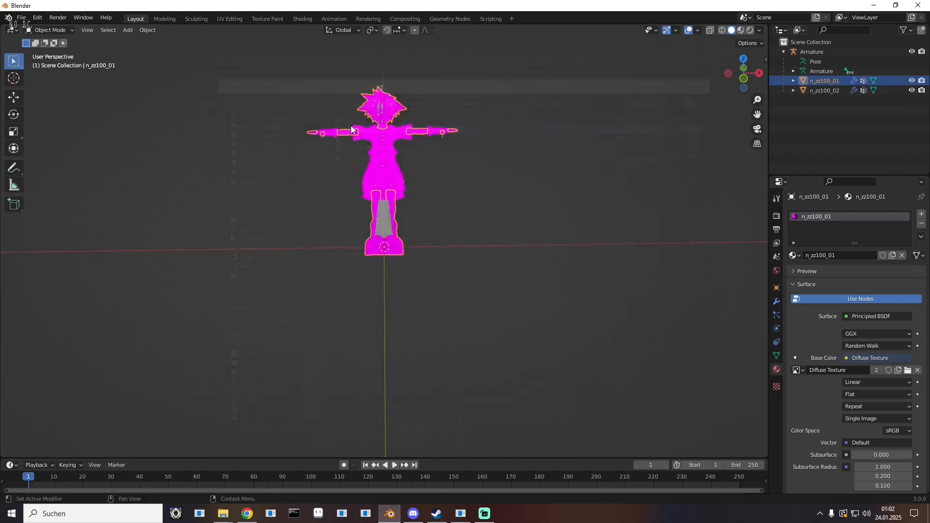
- Try -1.png as the base color image of the n_zz100_01 material and switch it back to -0.png
click(909, 370)
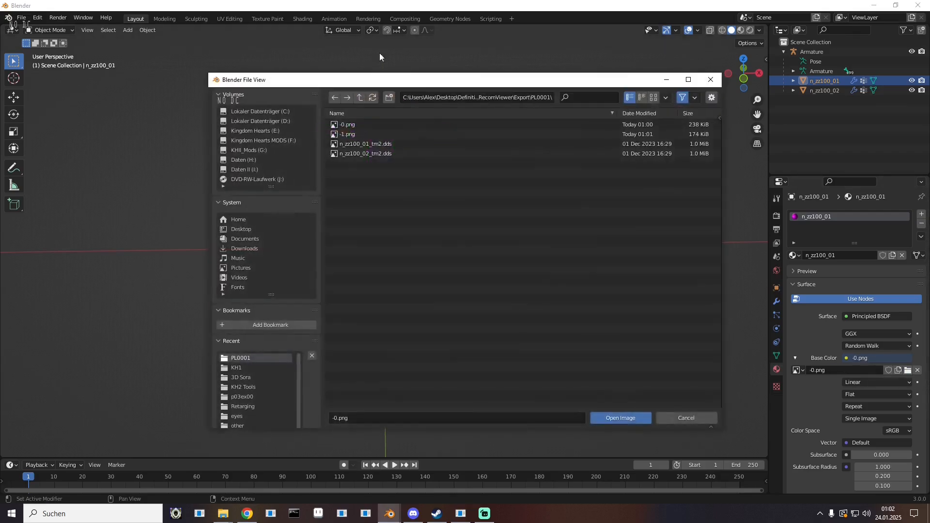
double_click(359, 135)
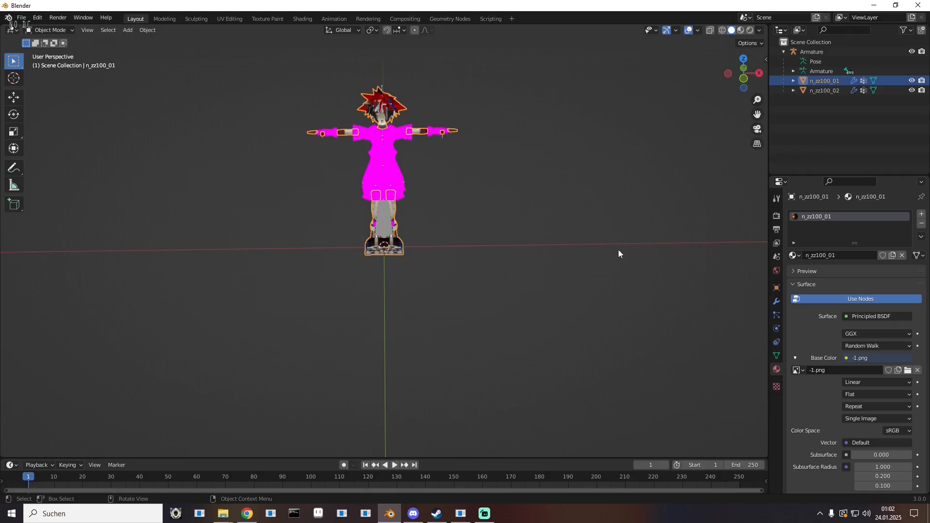
click(909, 371)
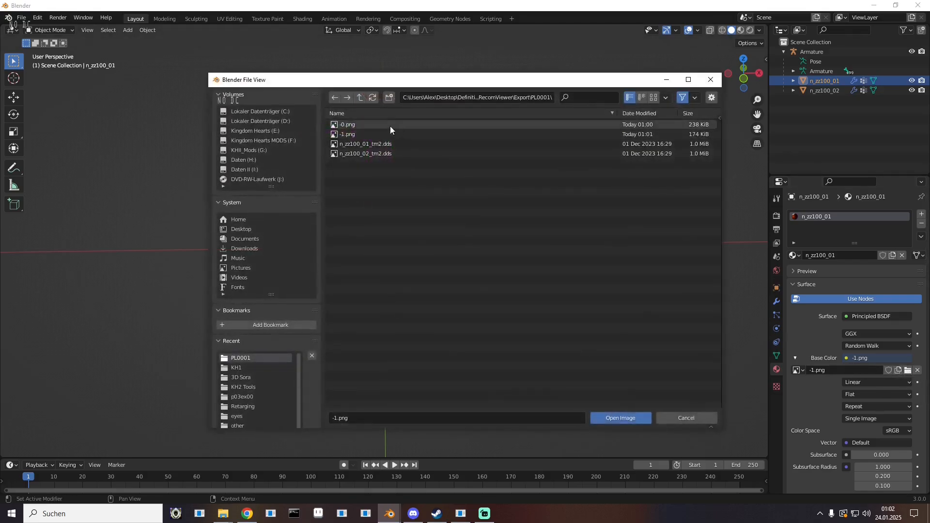
double_click(356, 127)
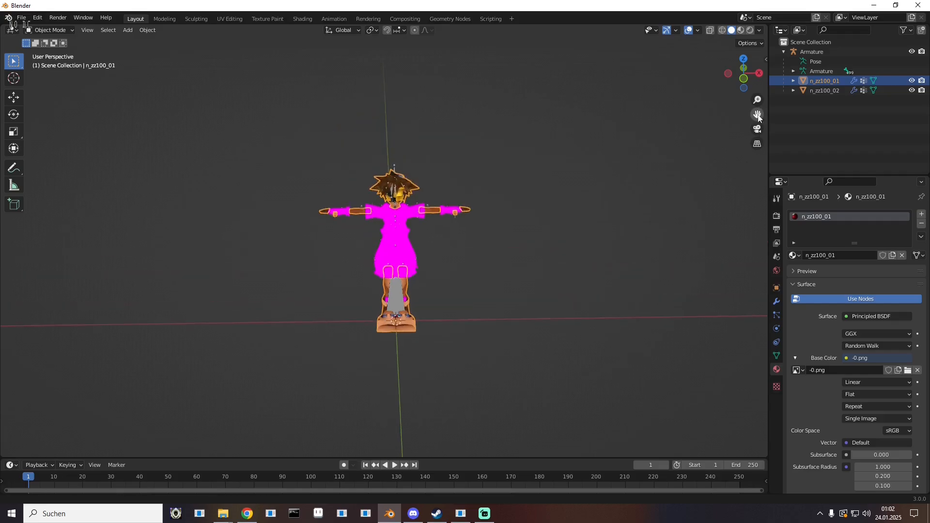
scroll(439, 119, up, 3)
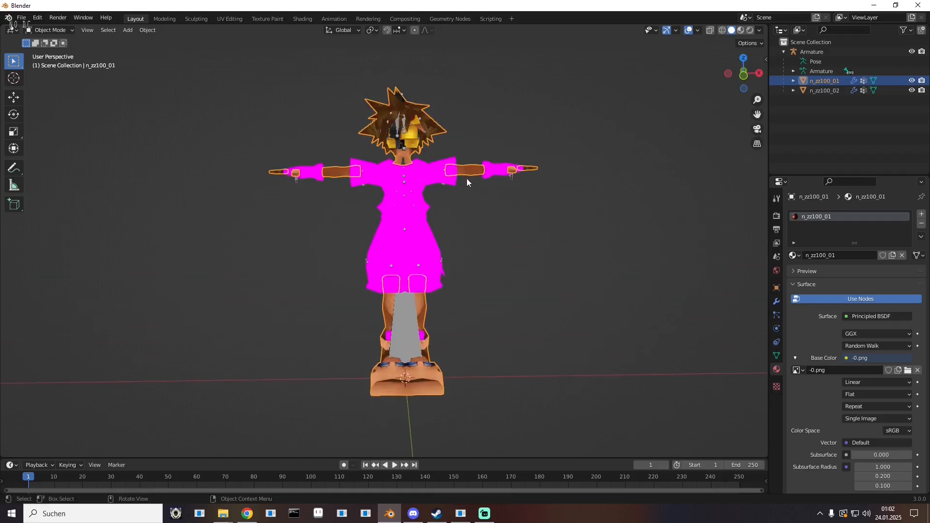
- Show n_zz100_01 in the UV Editing workspace from the front, with the 3D viewport shaded in Flat lighting and Texture color
mouse_move(467, 178)
mouse_down()
mouse_move(429, 176)
mouse_move(463, 179)
mouse_up()
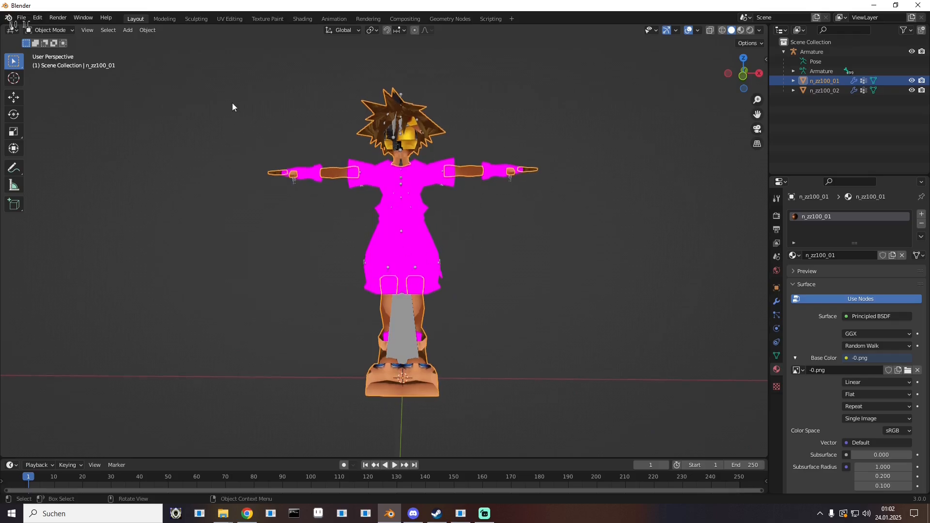
click(228, 19)
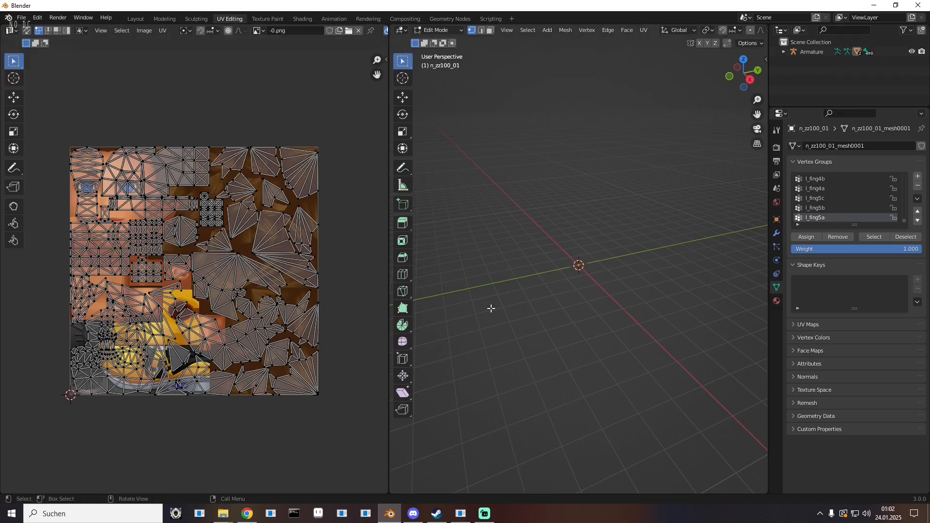
scroll(477, 293, up, 8)
right_click(505, 293)
scroll(504, 258, up, 10)
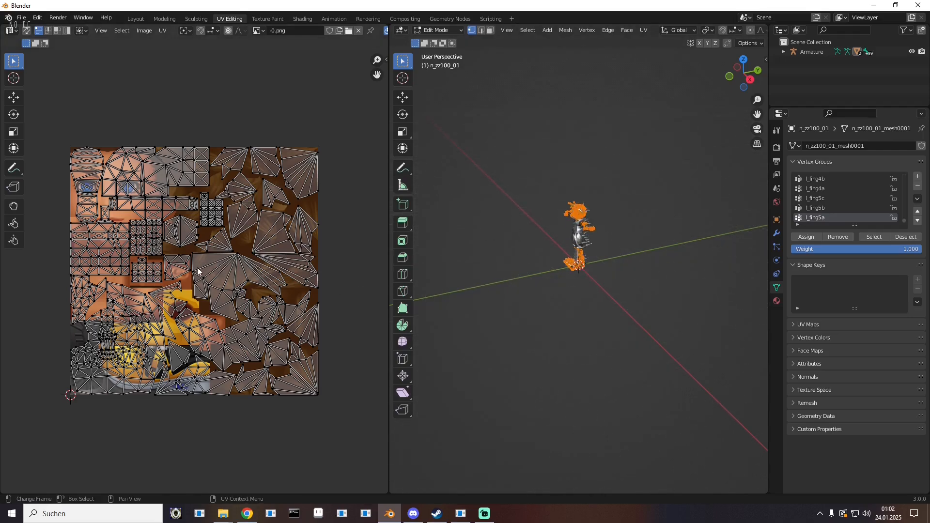
drag(509, 248, 610, 226)
scroll(579, 234, up, 6)
scroll(588, 30, down, 5)
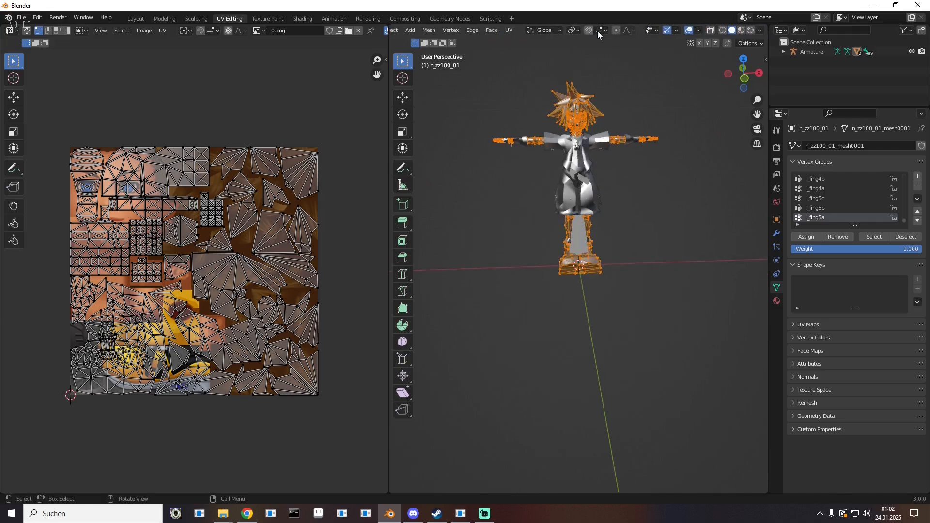
click(760, 30)
click(795, 78)
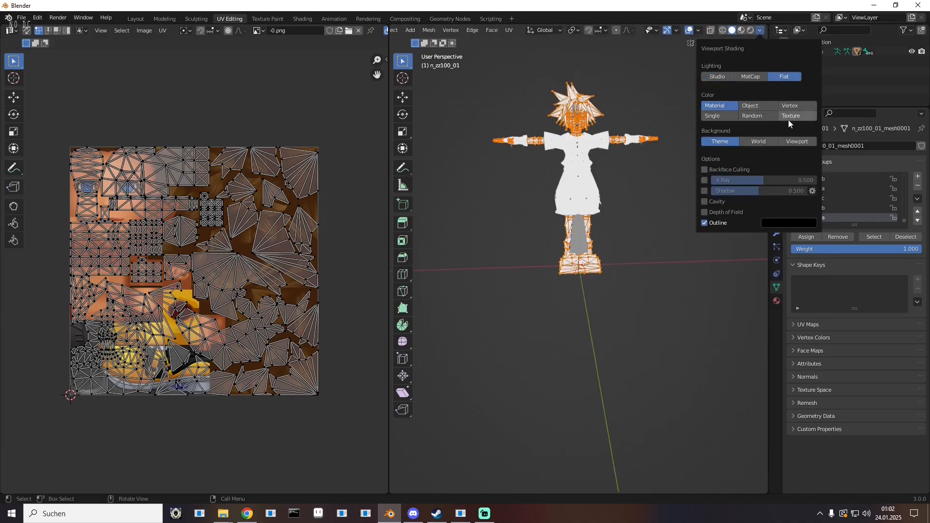
click(789, 118)
scroll(437, 32, up, 5)
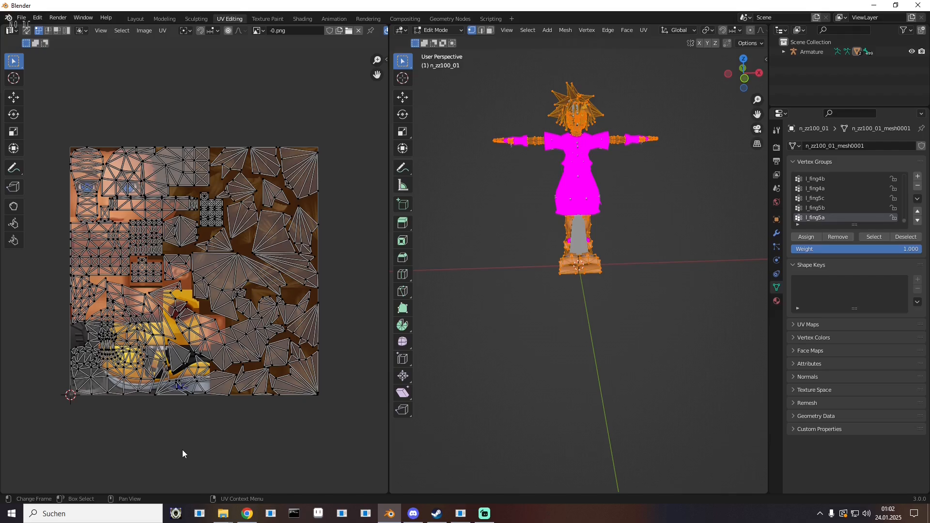
- Select all UVs of n_zz100_01 and flip them vertically by scaling them along Y
key(a)
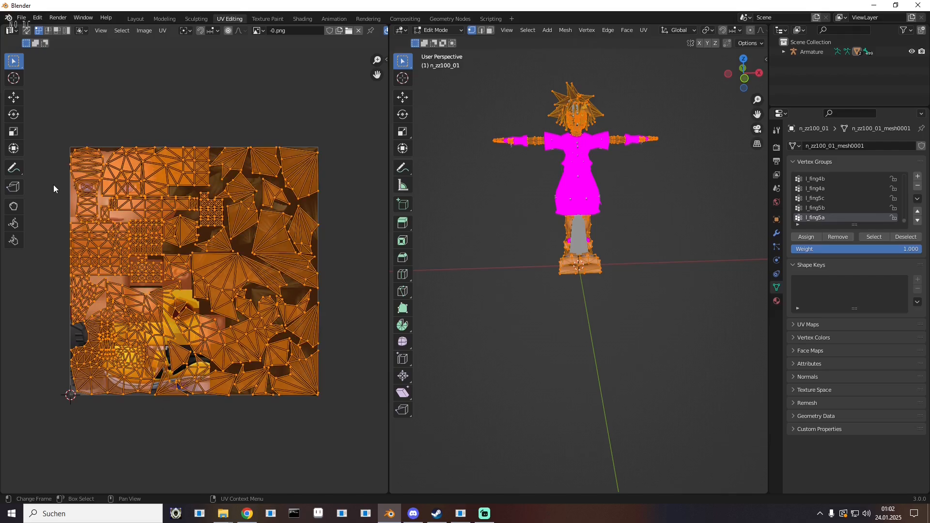
click(14, 131)
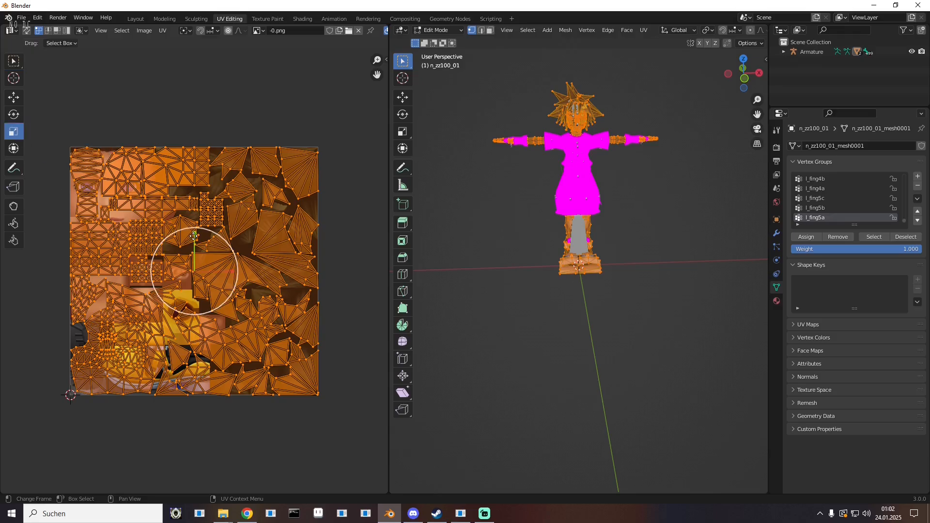
drag(194, 237, 195, 305)
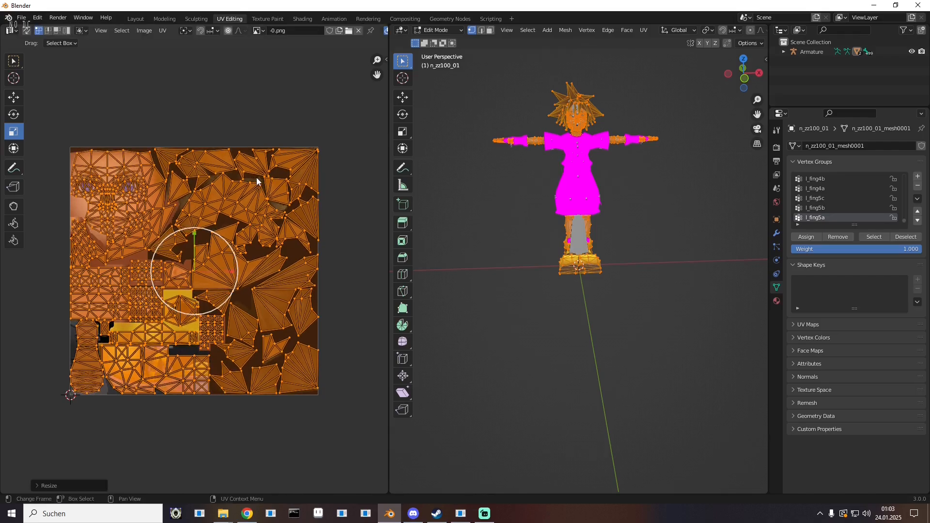
- In the Layout workspace, assign -1.png from the PL0001 folder as an Image Texture to the base color of n_zz100_02
click(134, 19)
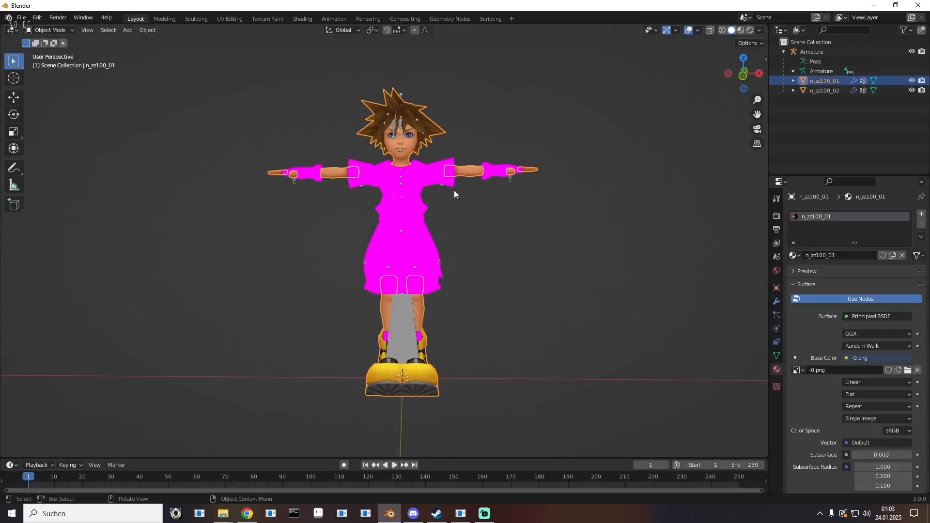
click(823, 90)
click(846, 359)
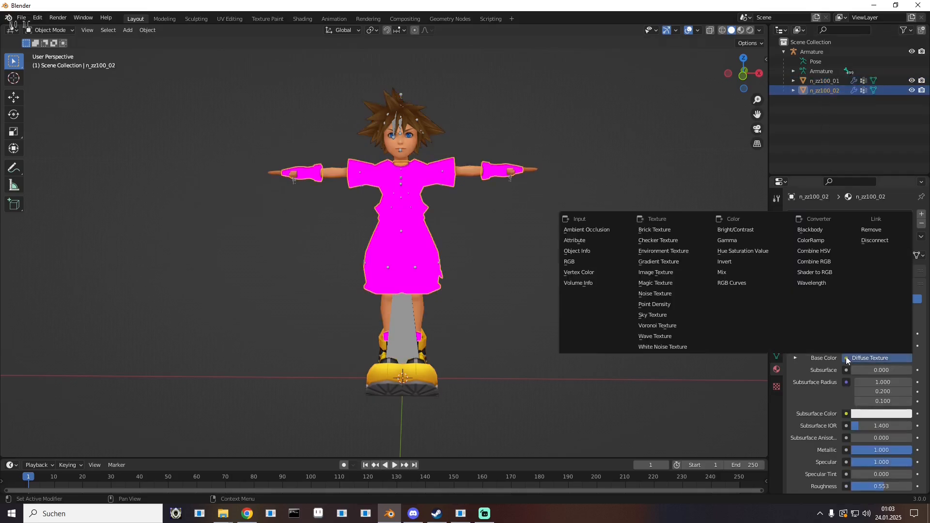
click(670, 273)
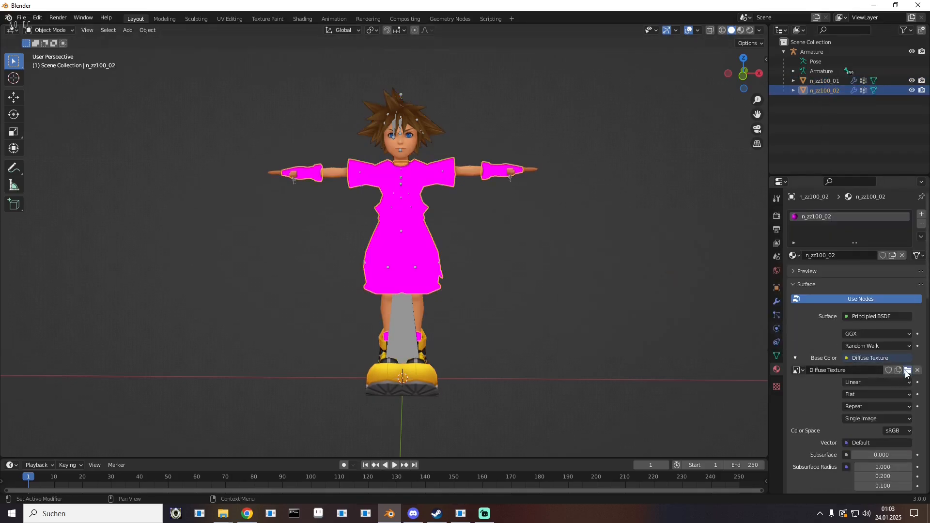
click(907, 371)
click(246, 368)
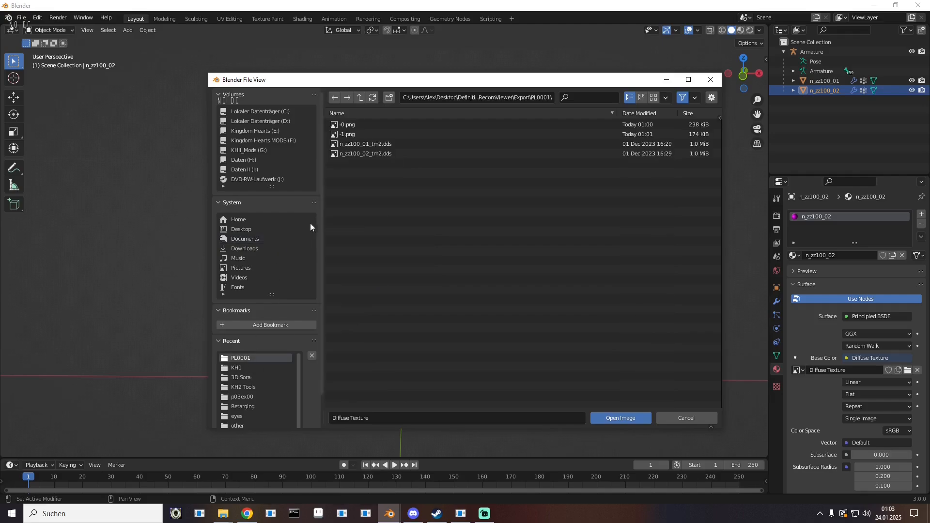
double_click(348, 131)
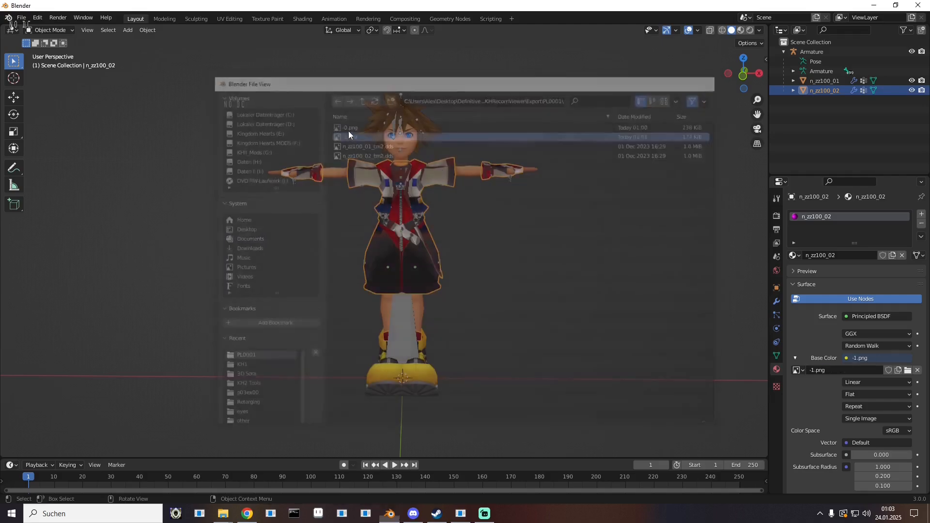
- Flip all UVs of n_zz100_02 vertically in the UV Editing workspace and return to the Layout workspace to check the model
click(231, 20)
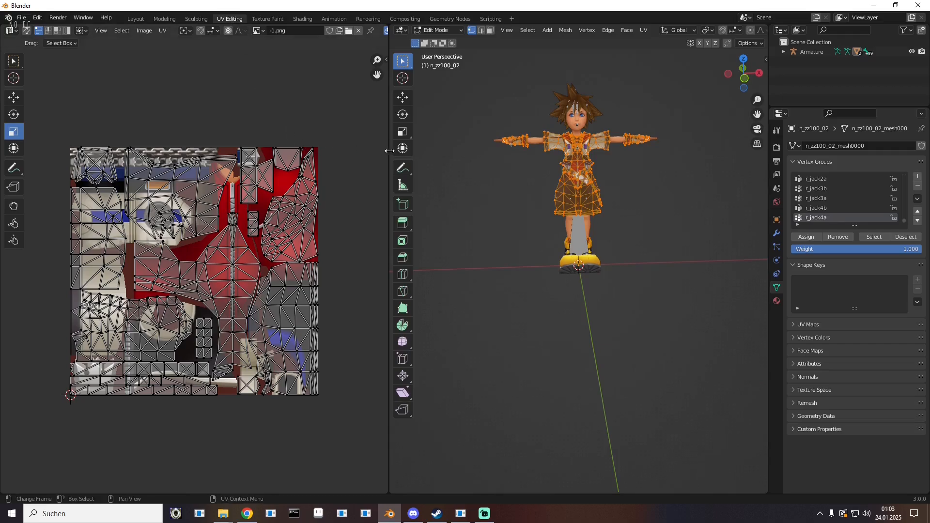
key(a)
key(s)
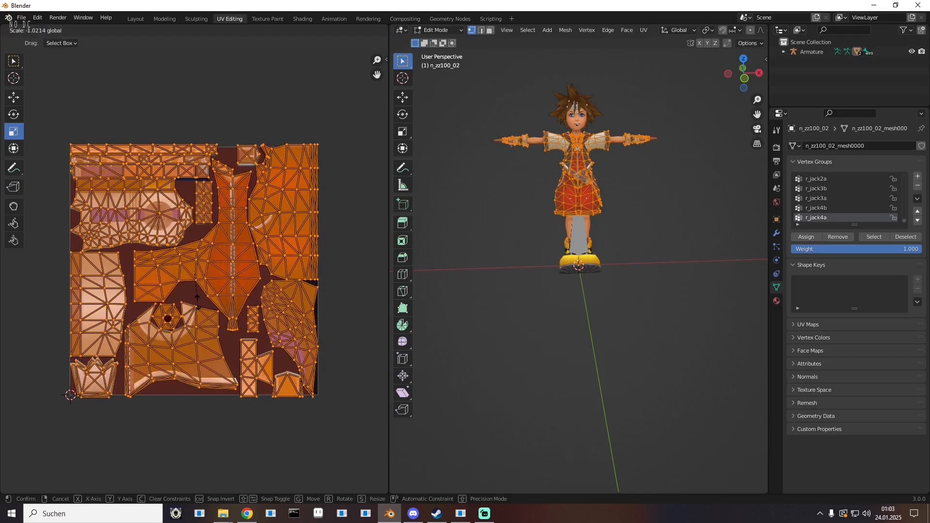
click(198, 300)
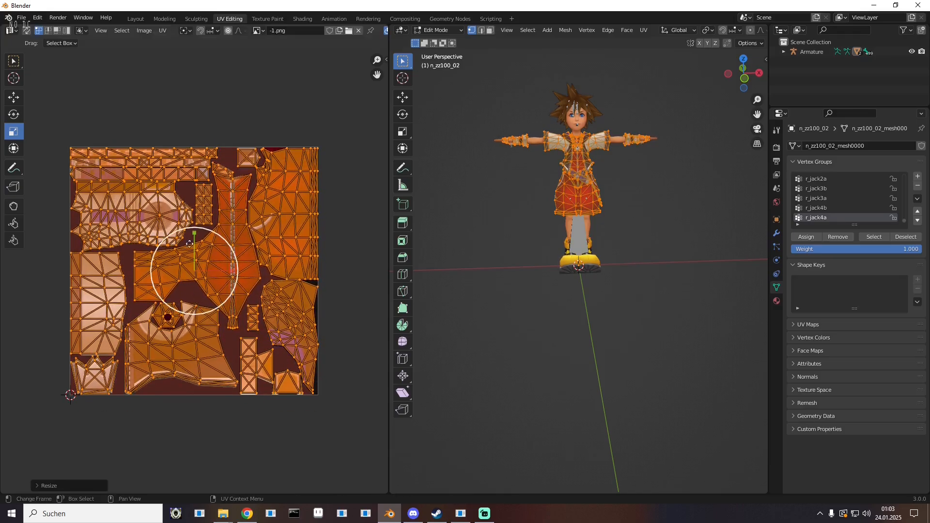
click(135, 19)
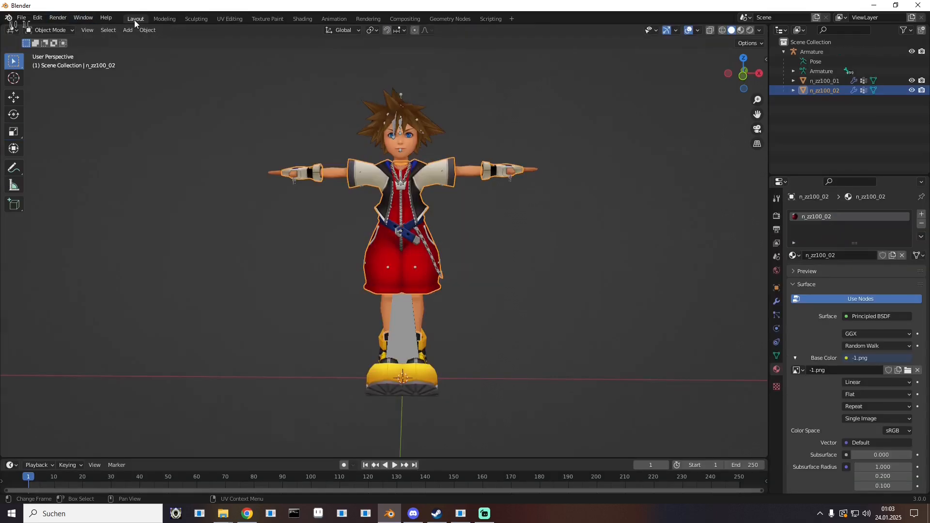
mouse_move(195, 194)
mouse_down()
mouse_move(301, 218)
mouse_move(176, 193)
mouse_move(193, 189)
mouse_up()
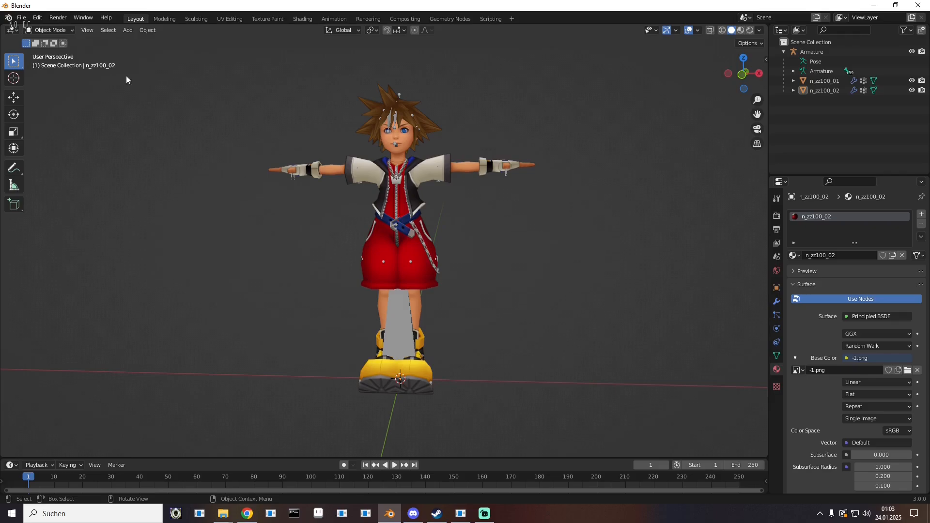
- Export the model as untitled.fbx to the PL0001 folder after expanding the Armature export options, and minimize Blender
click(22, 19)
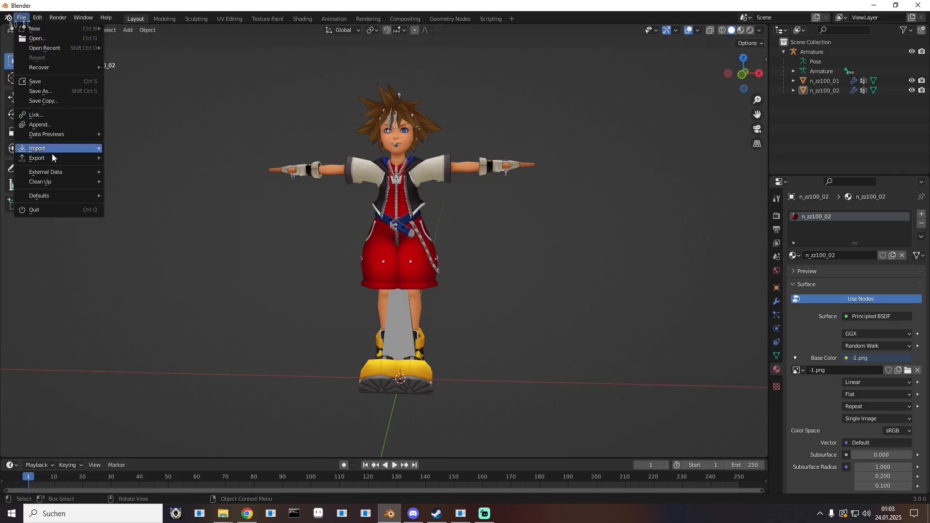
mouse_move(55, 159)
click(150, 235)
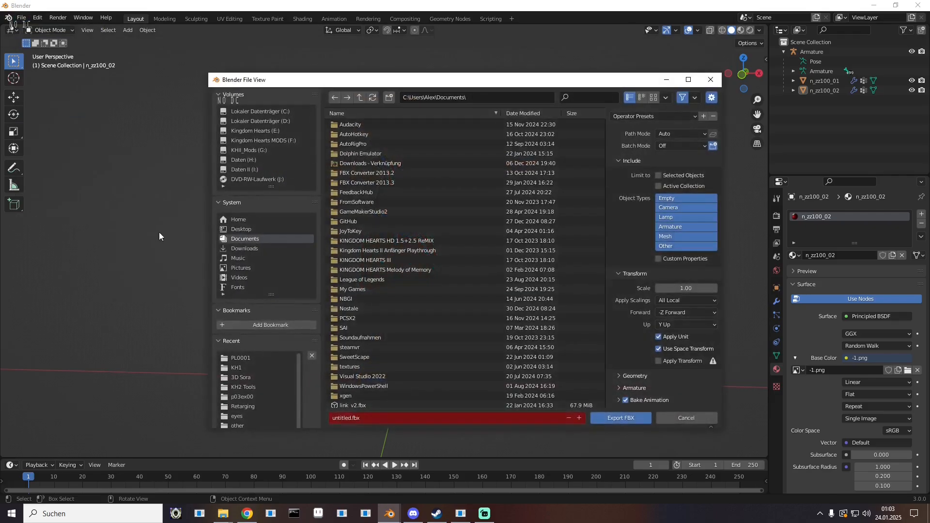
click(245, 359)
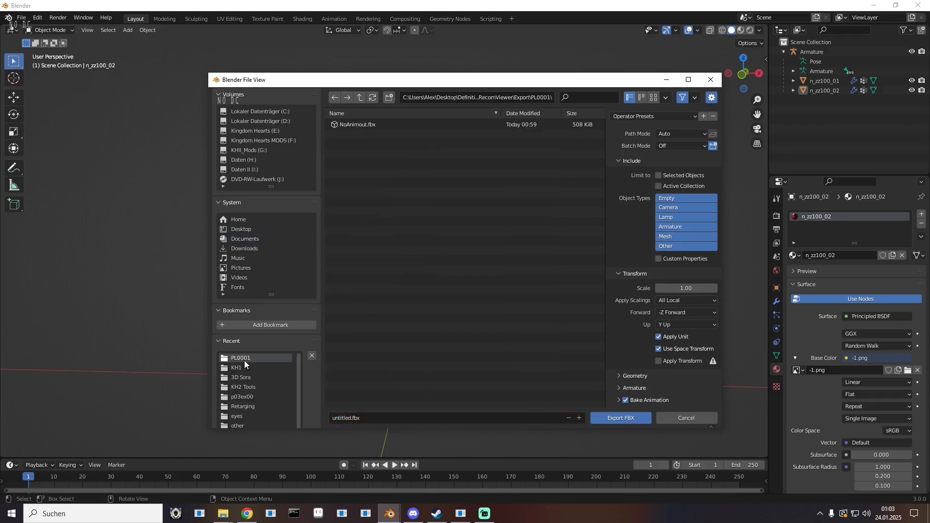
click(620, 388)
scroll(621, 385, down, 3)
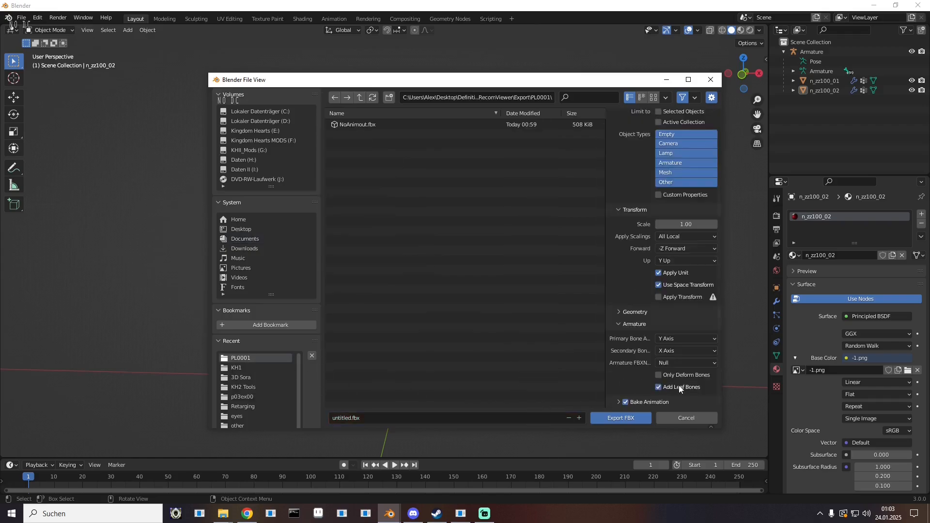
click(624, 419)
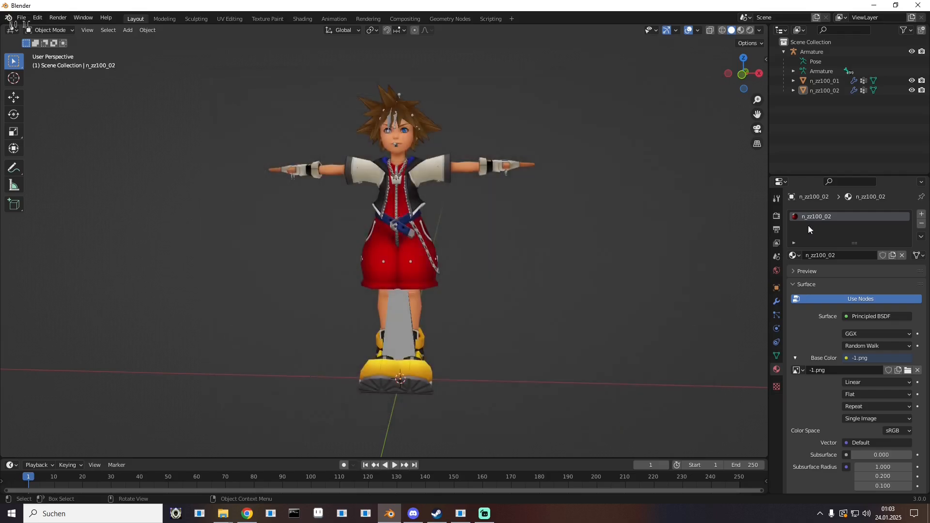
click(873, 7)
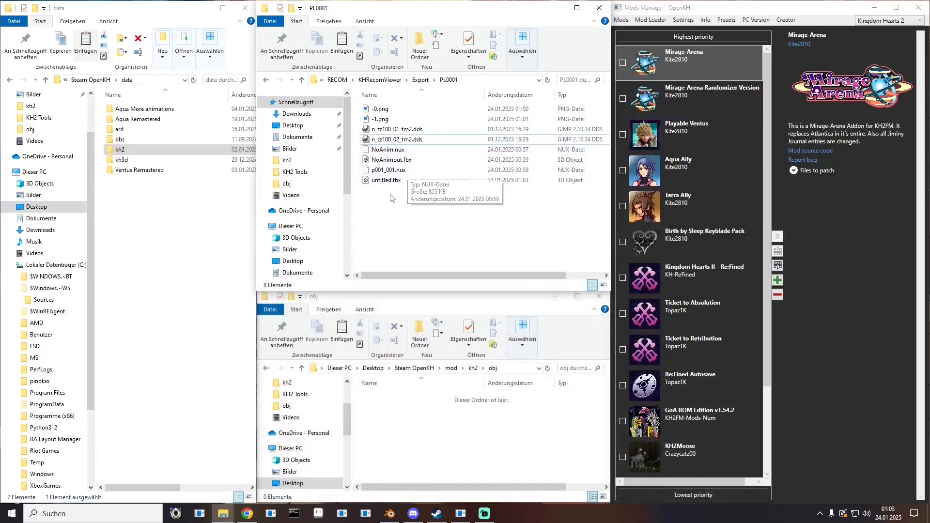
- Preview untitled.fbx from the PL0001 folder in 3D Viewer and close the viewer
double_click(384, 181)
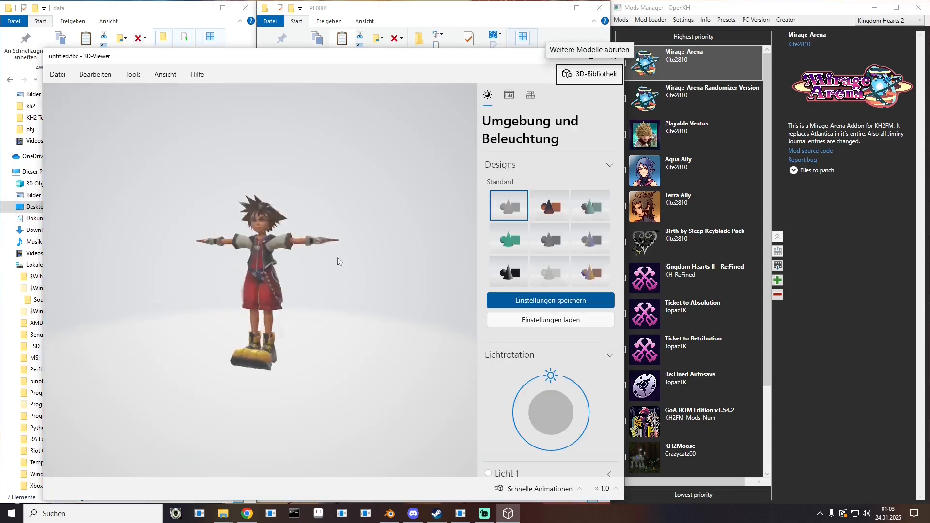
click(613, 56)
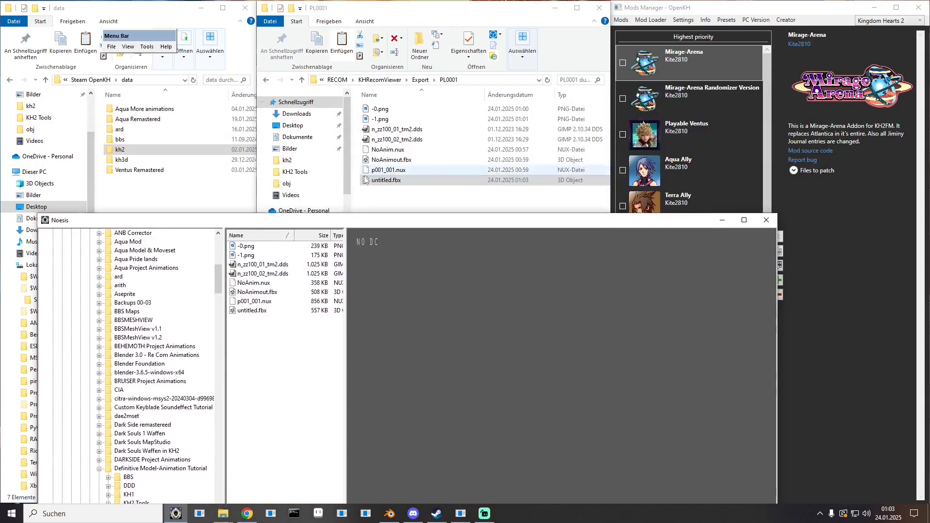
- Load untitled.fbx into Noesis, export it with .dae - COLLADA as the main output type, and close Noesis
drag(365, 180, 469, 311)
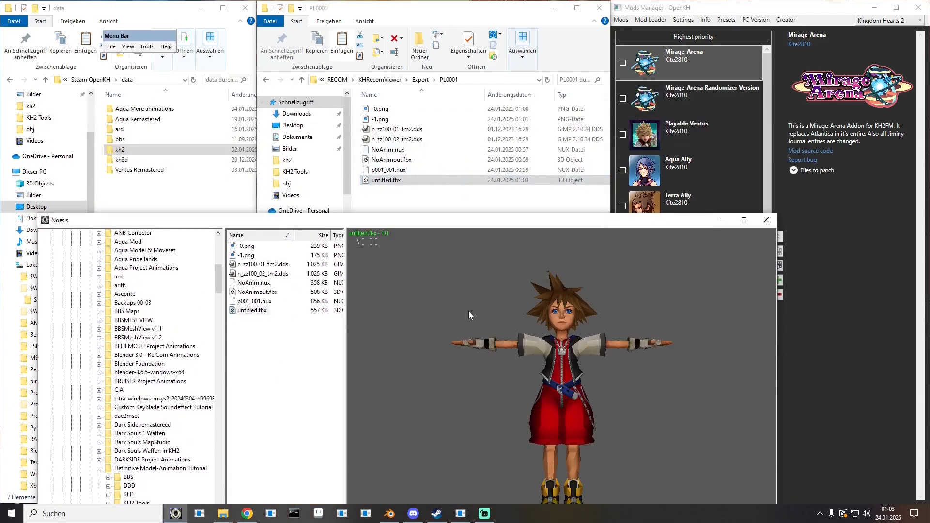
right_click(255, 311)
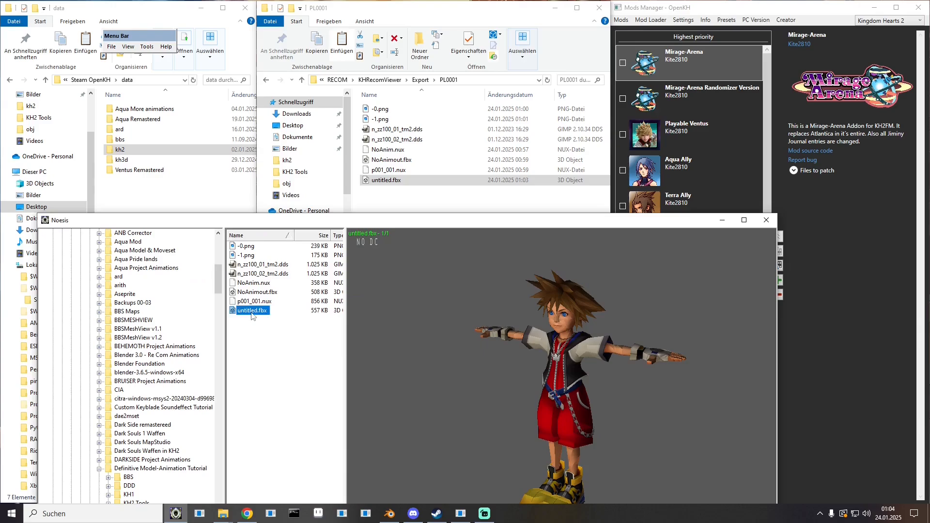
click(269, 318)
click(353, 343)
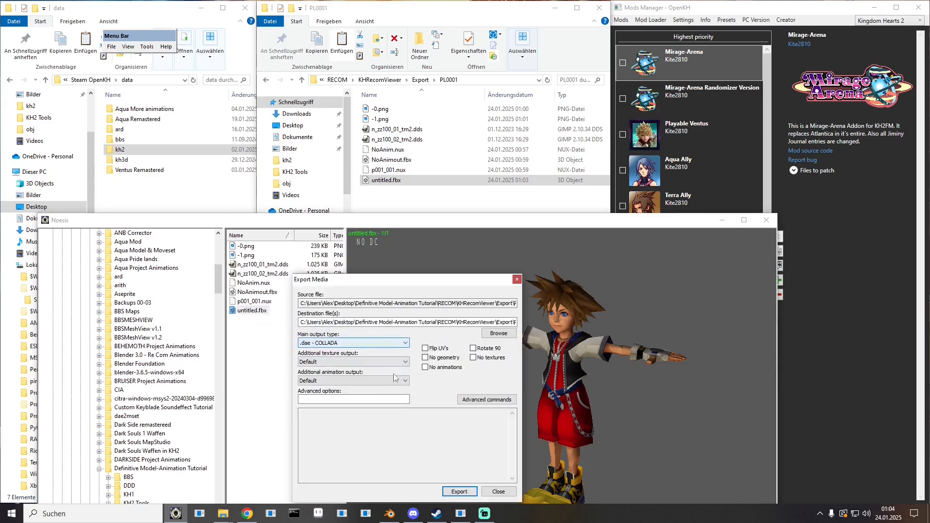
click(396, 379)
click(458, 491)
click(412, 407)
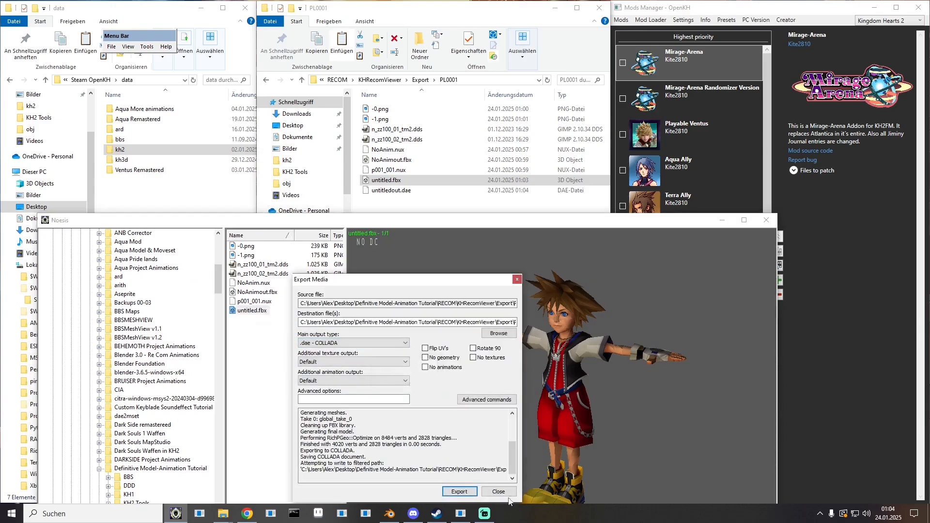
click(499, 492)
click(766, 224)
- Copy -0.png, -1.png and untitledout.dae from the PL0001 folder to the clipboard
click(394, 190)
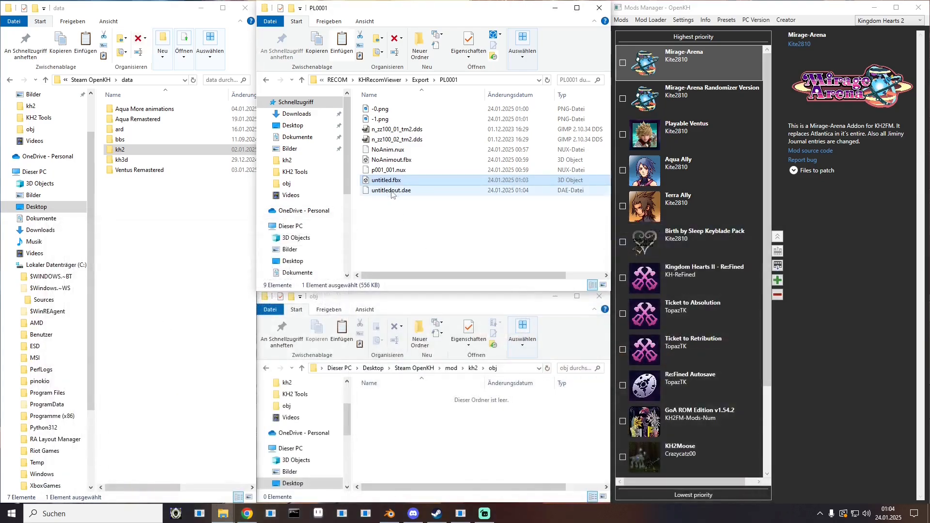
ctrl+click(383, 119)
ctrl+click(380, 109)
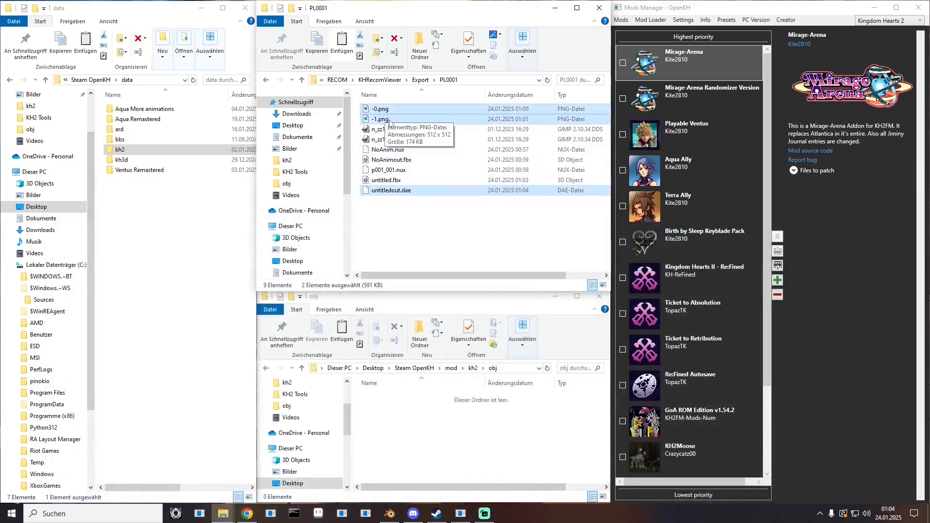
right_click(392, 190)
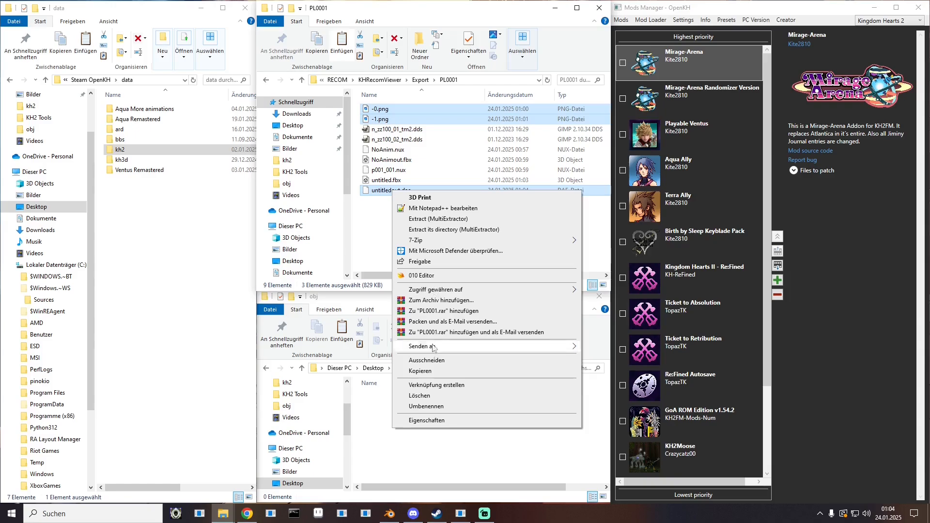
click(426, 377)
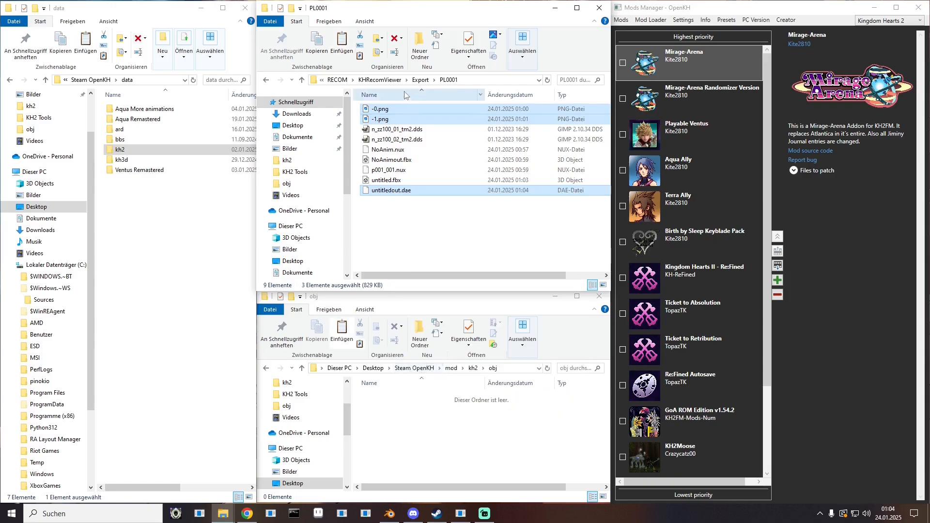
- Paste the copied textures and untitledout.dae into the Soraikos old Mdlx Builder folder under KH2 Tools
click(337, 80)
click(373, 79)
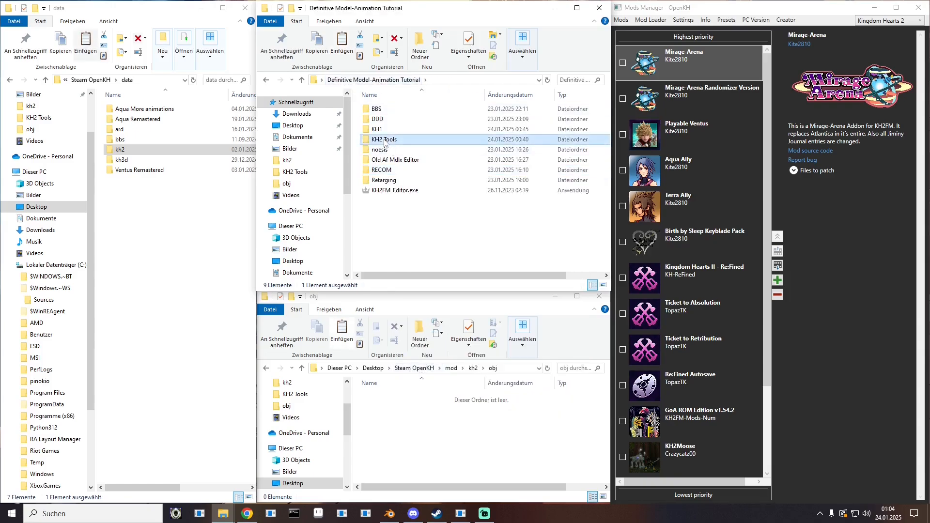
double_click(391, 139)
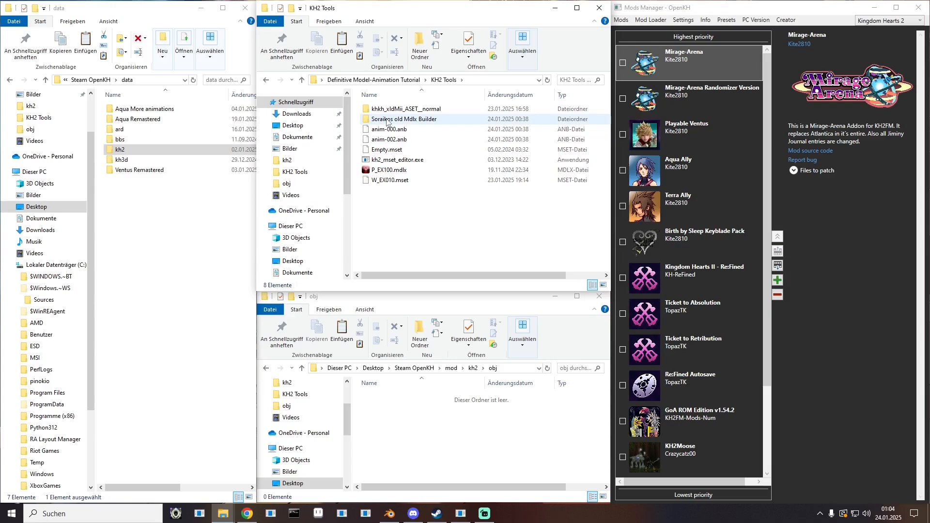
double_click(388, 119)
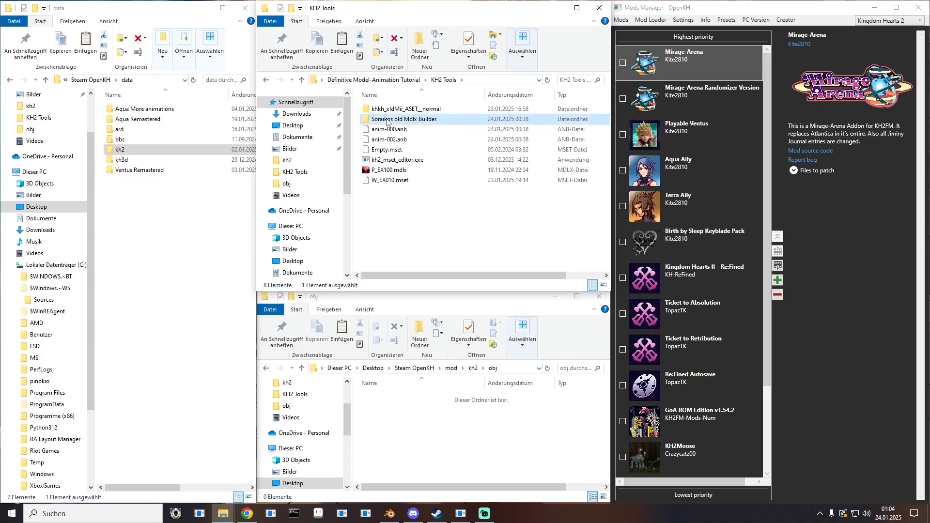
right_click(410, 262)
click(438, 325)
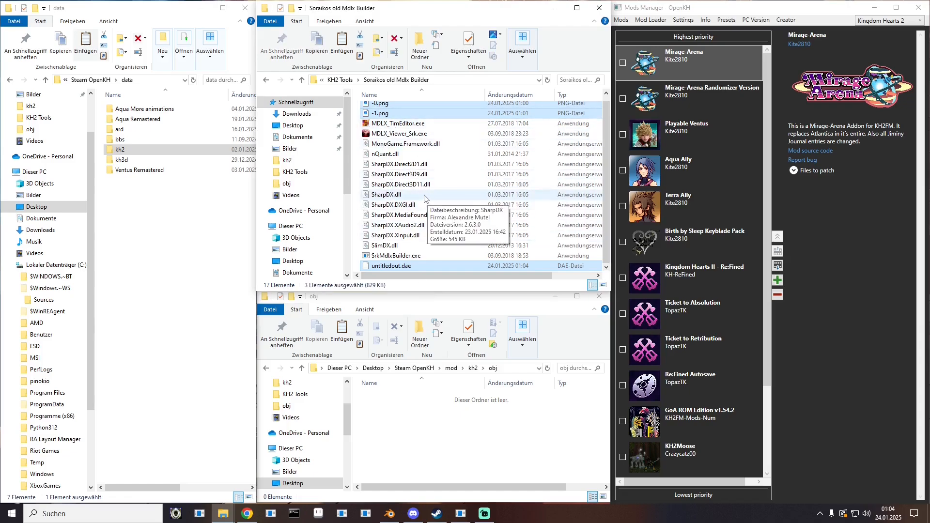
- Launch SrkMdlxBuilder, set the DAE parser scale to 100.0 with Parse bone names off, and convert untitledout.dae to MDLX
double_click(400, 256)
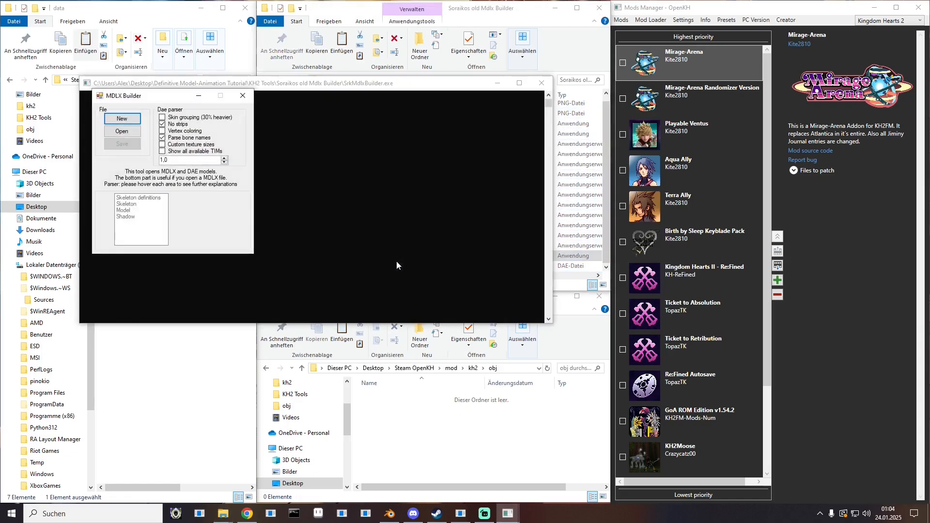
drag(300, 83, 667, 286)
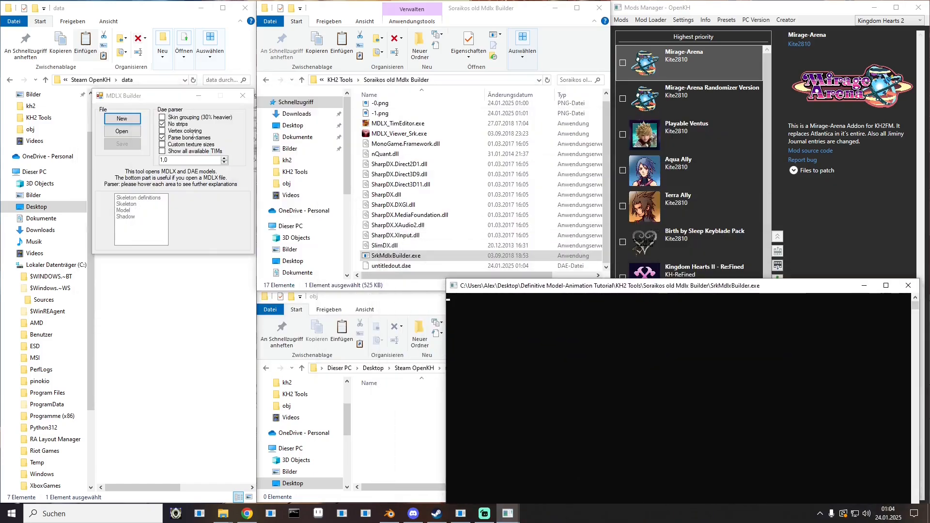
click(165, 159)
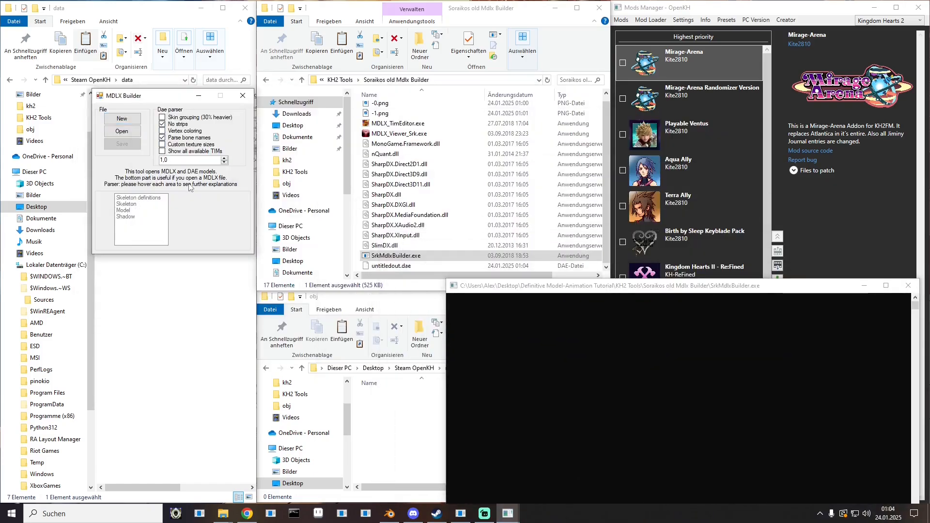
click(175, 138)
drag(391, 266, 130, 134)
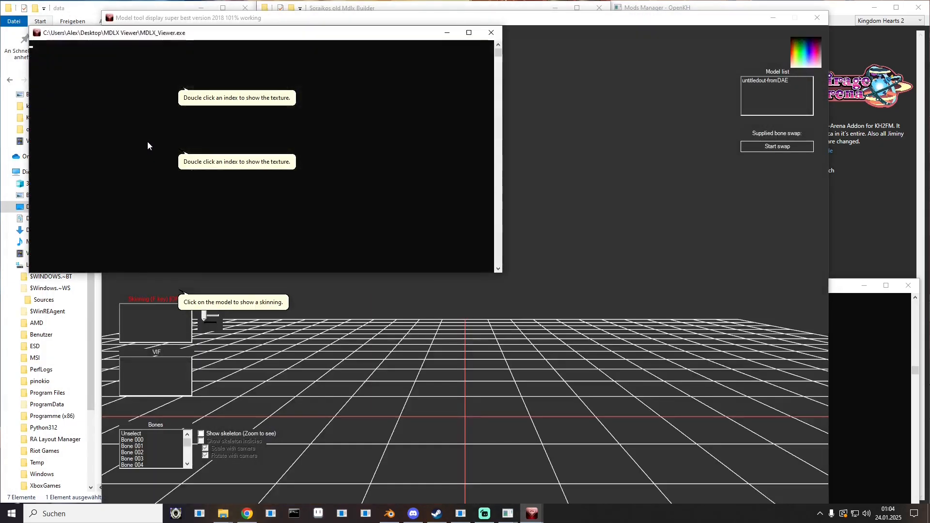
- Inspect the converted model from an angle in the MDLX viewer and close the viewer and MDLX Builder
mouse_move(431, 272)
mouse_down()
mouse_move(529, 271)
mouse_move(431, 271)
mouse_up()
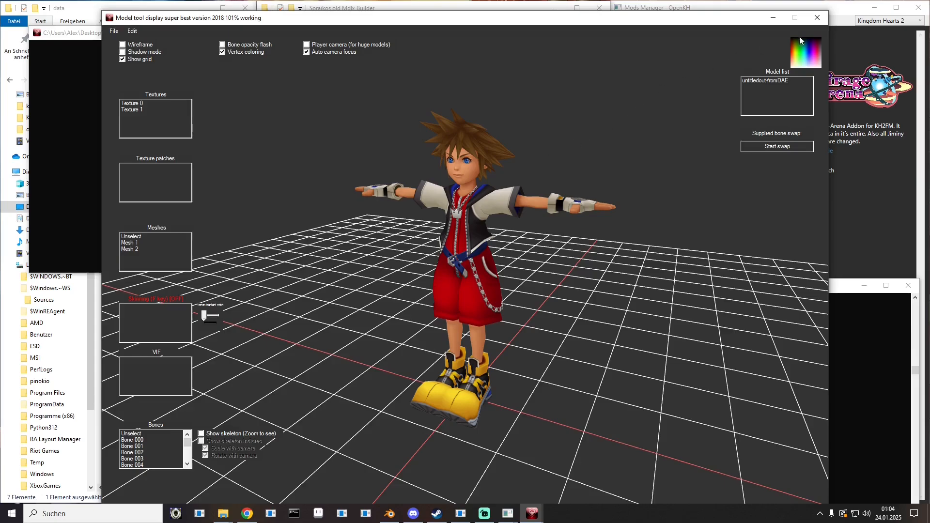
click(816, 18)
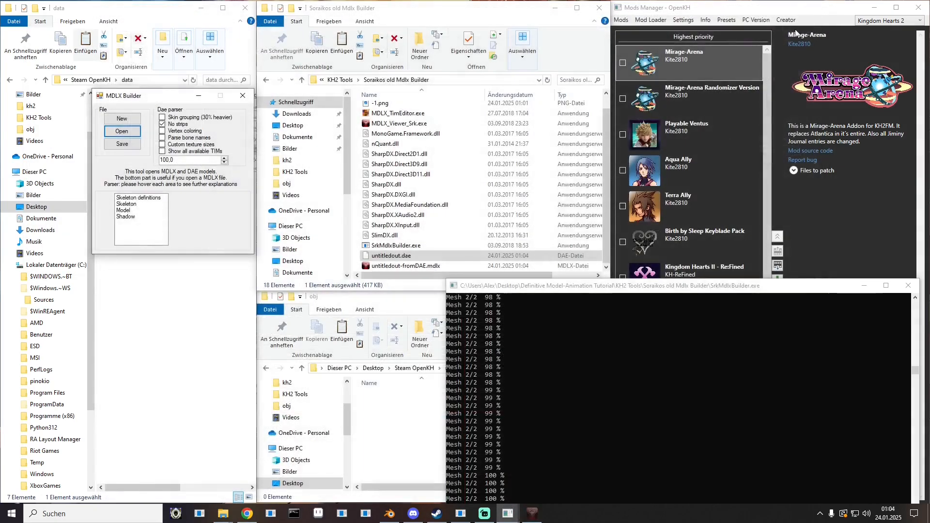
drag(625, 287, 426, 291)
click(709, 290)
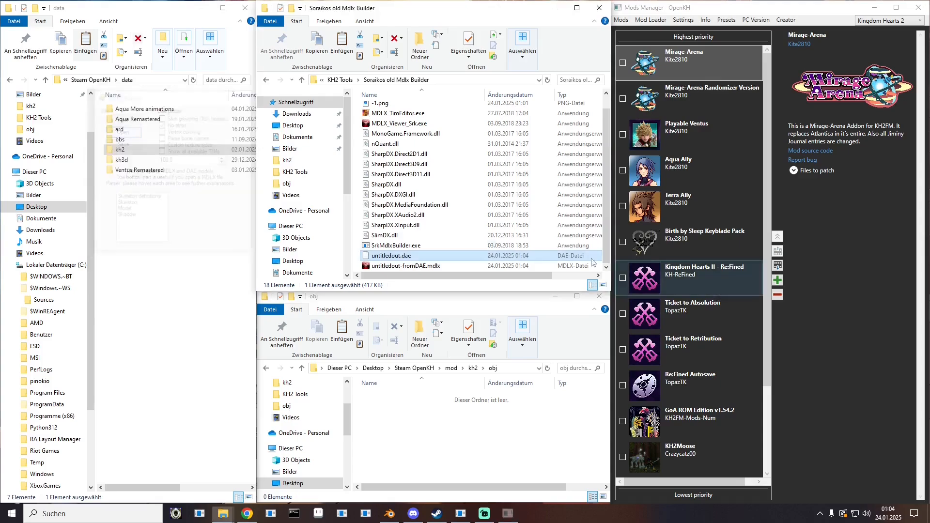
- Delete -0.png, -1.png and untitledout.dae from the builder folder and move untitledout-fromDAE.mdlx to the mod's kh2 obj folder
scroll(412, 216, up, 1)
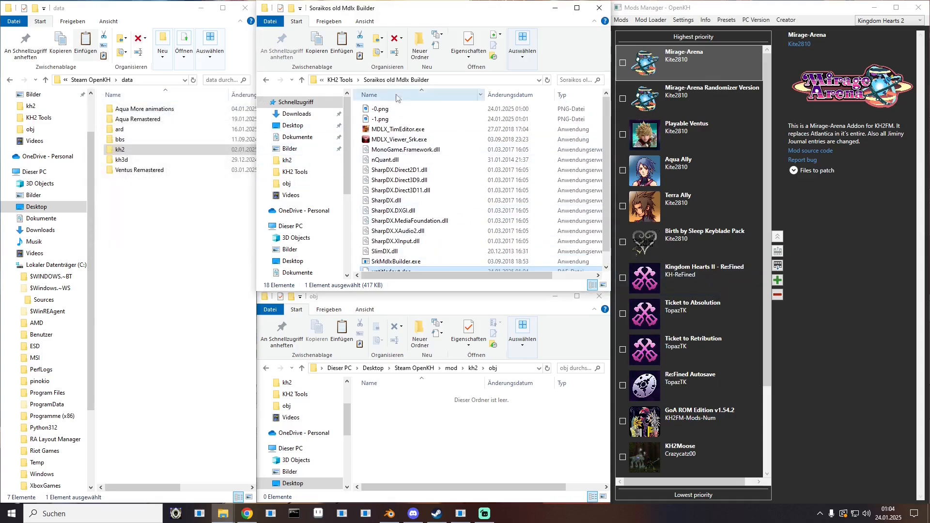
drag(357, 110, 370, 121)
key(Delete)
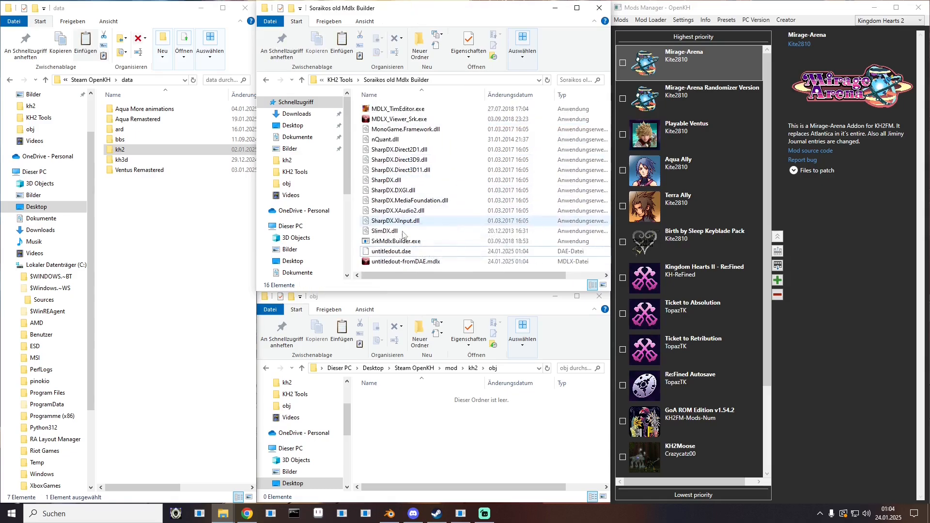
click(388, 251)
key(Delete)
drag(388, 251, 464, 412)
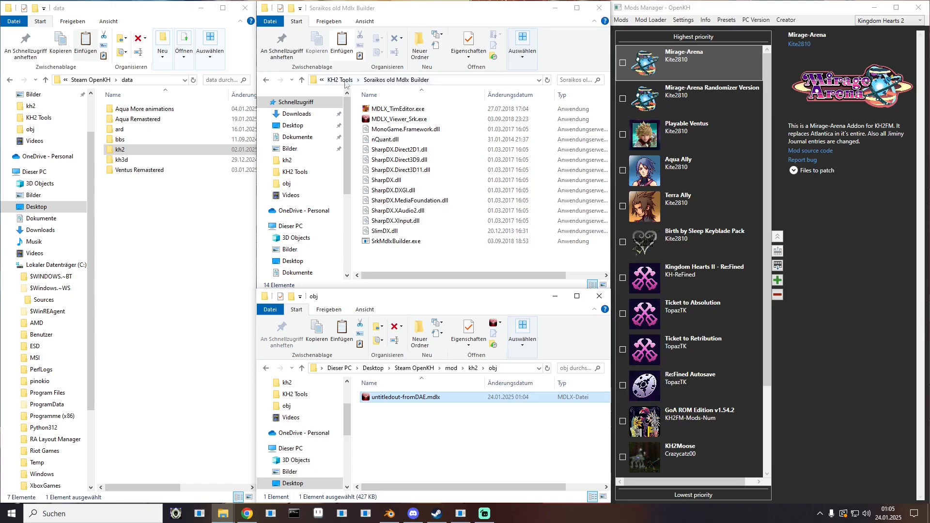
- Unpack recomresource.psarc with UnPSARC.exe in the RECOM unPSARC folder
click(340, 80)
click(368, 79)
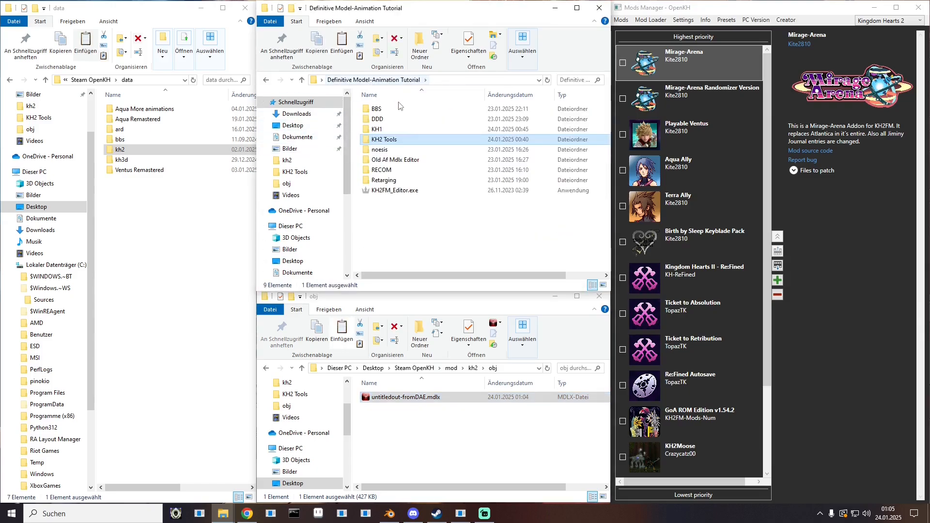
double_click(383, 170)
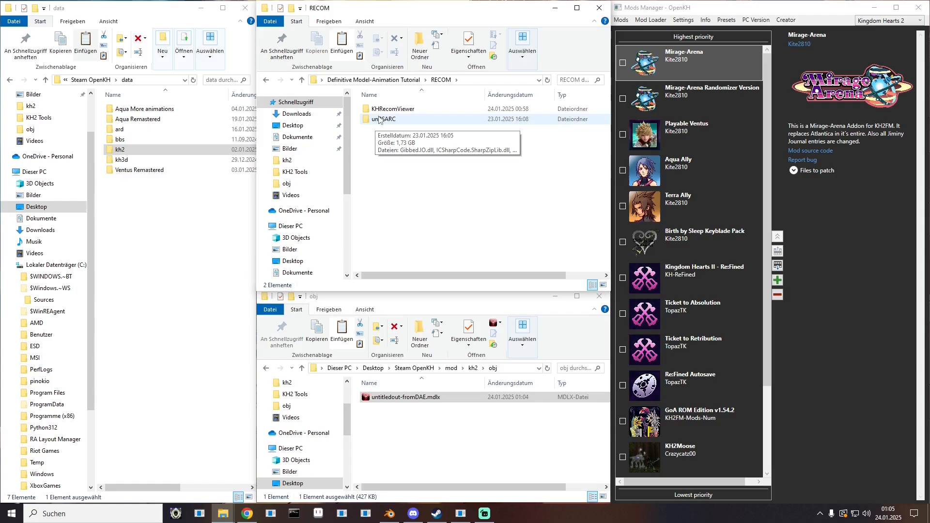
double_click(381, 119)
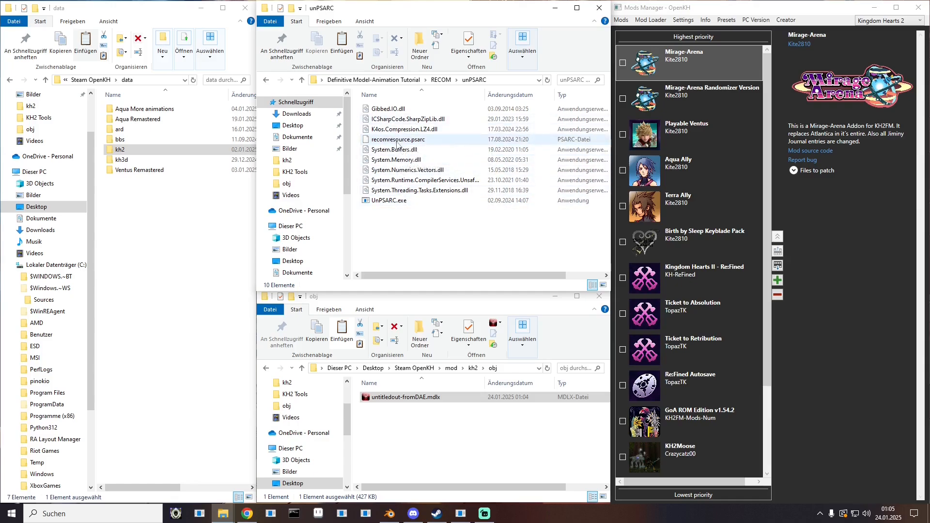
click(394, 141)
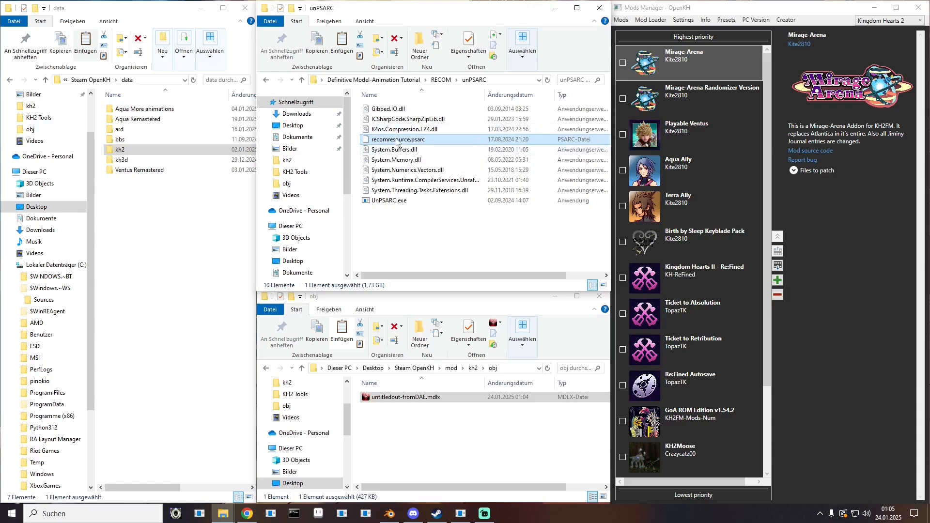
drag(404, 142, 411, 202)
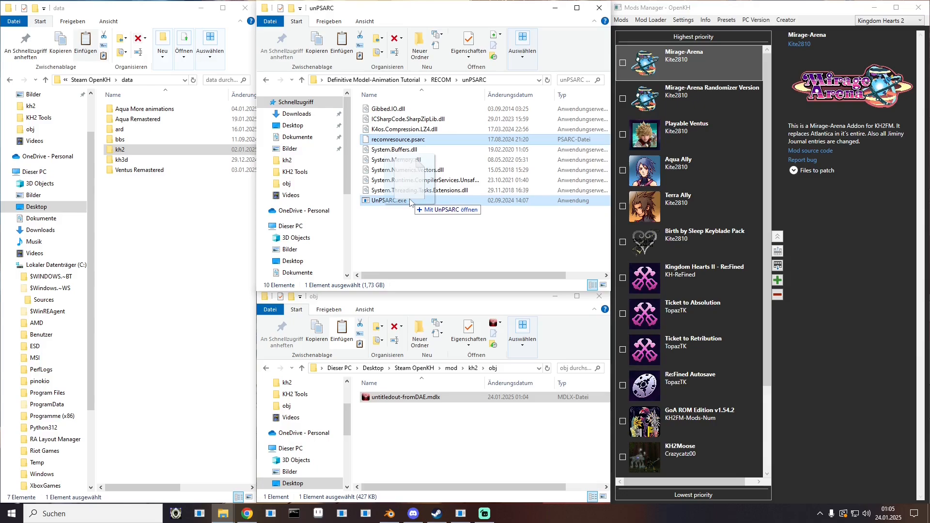
drag(410, 201, 410, 203)
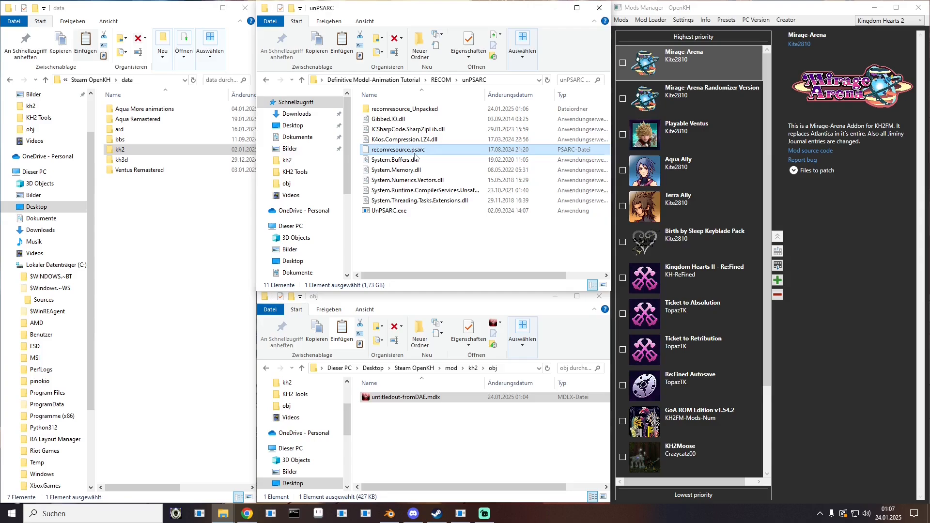
- Delete recomresource.psarc and look through the recomresource_Unpacked folder
key(Delete)
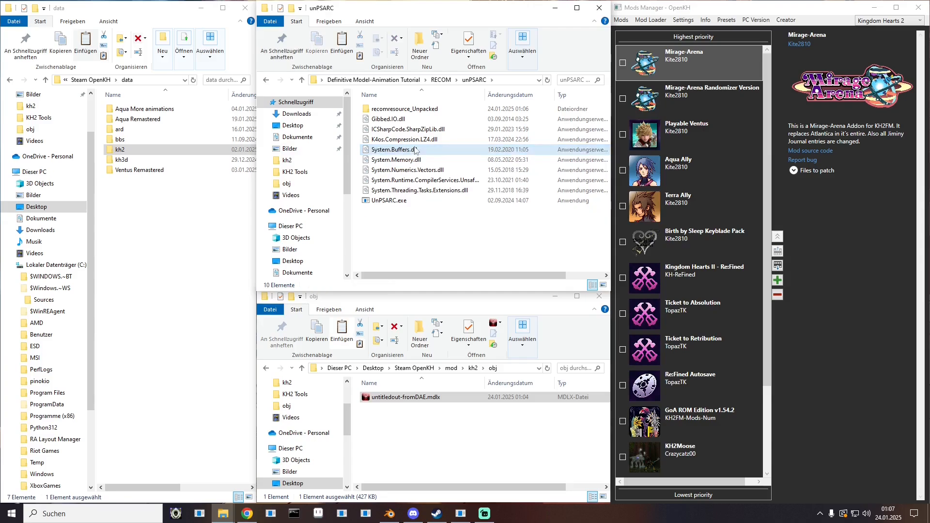
double_click(404, 108)
scroll(415, 162, down, 8)
scroll(414, 162, up, 5)
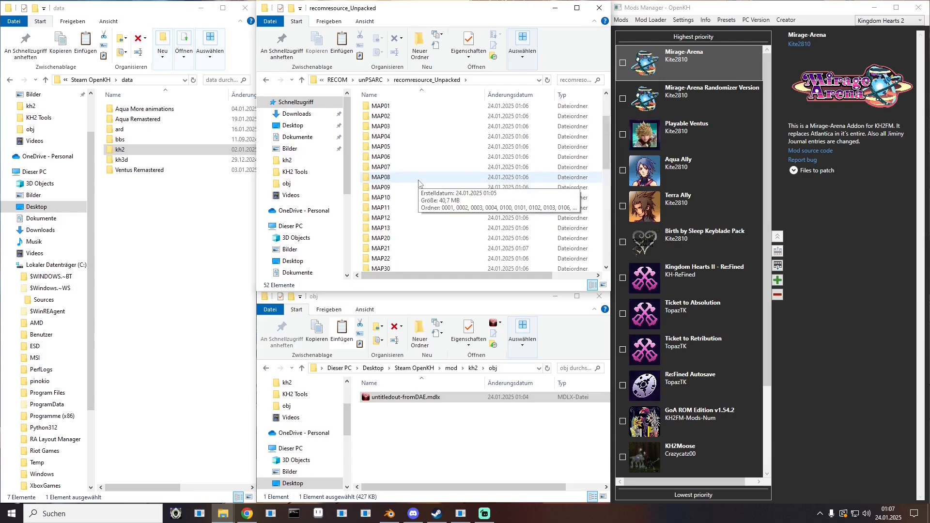
scroll(418, 182, up, 4)
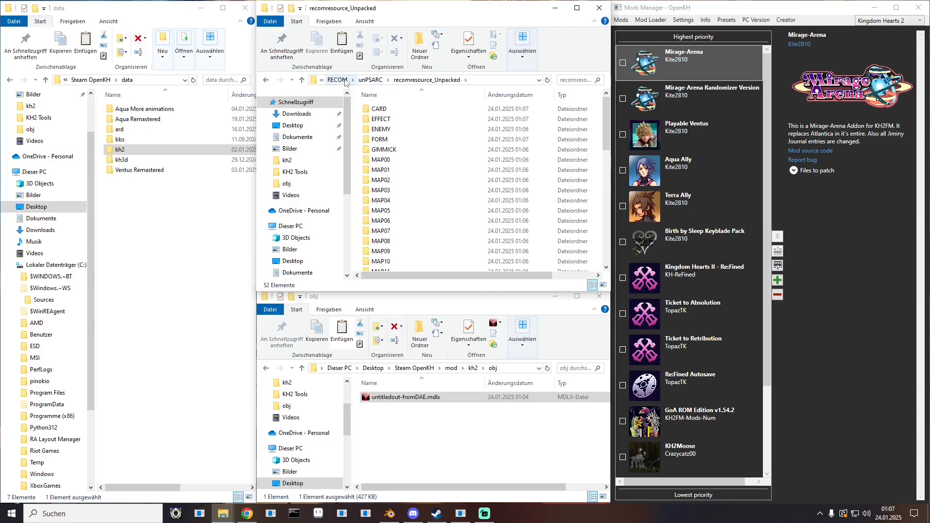
- Go to the PL0001 export folder of KHRecomViewer inside the RECOM folder
click(372, 79)
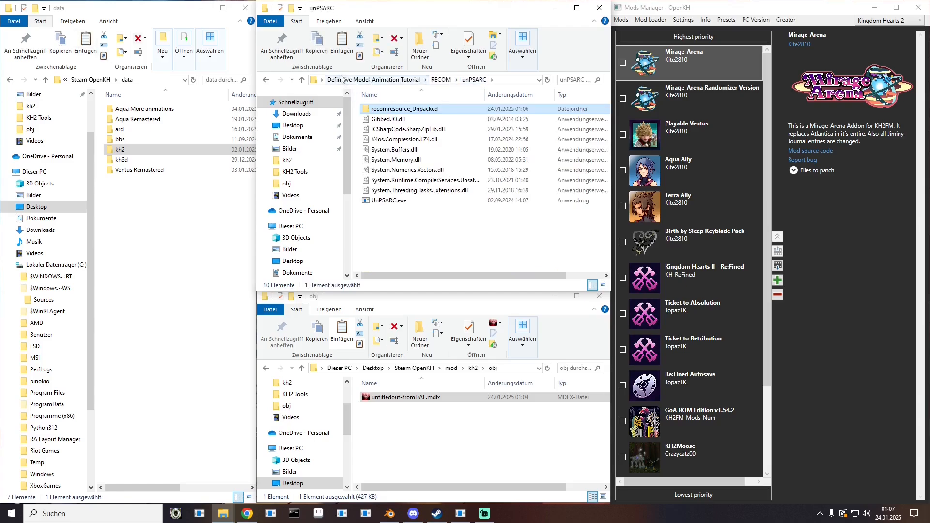
click(372, 80)
double_click(386, 172)
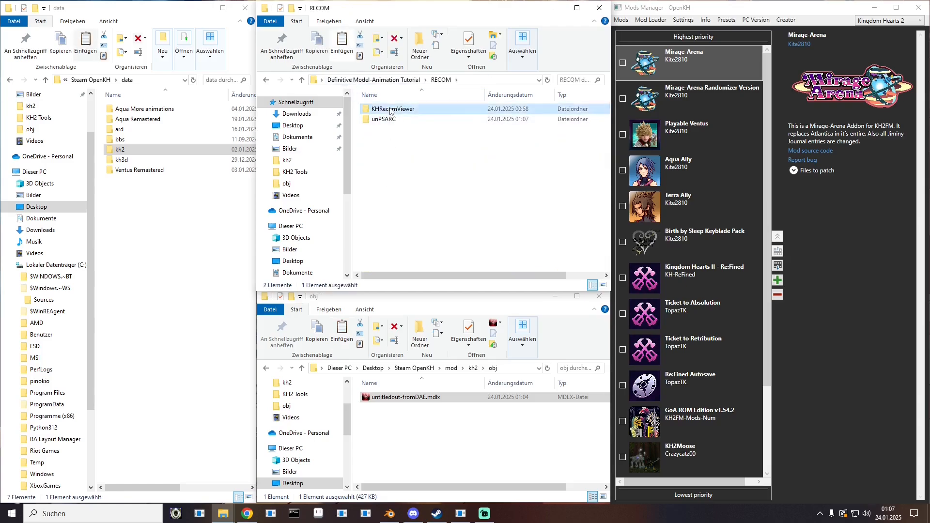
double_click(387, 110)
double_click(389, 111)
double_click(390, 114)
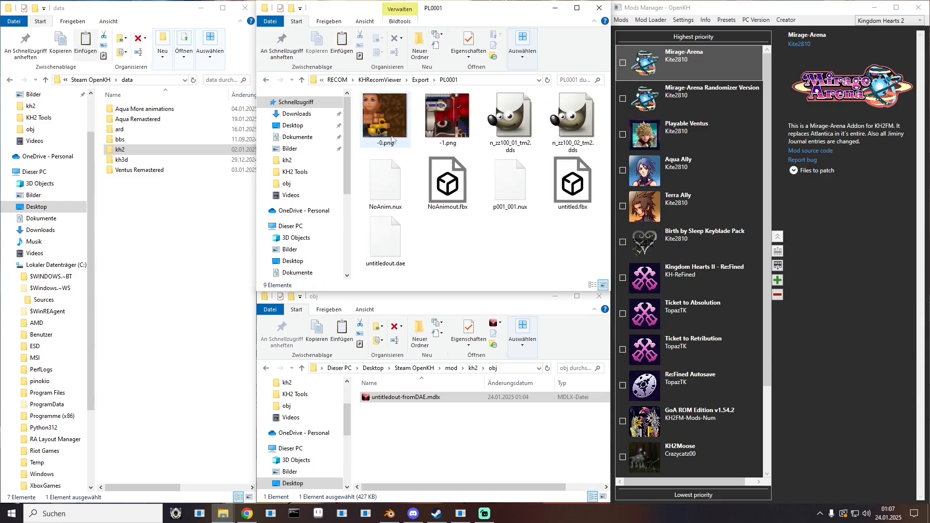
drag(383, 282, 577, 111)
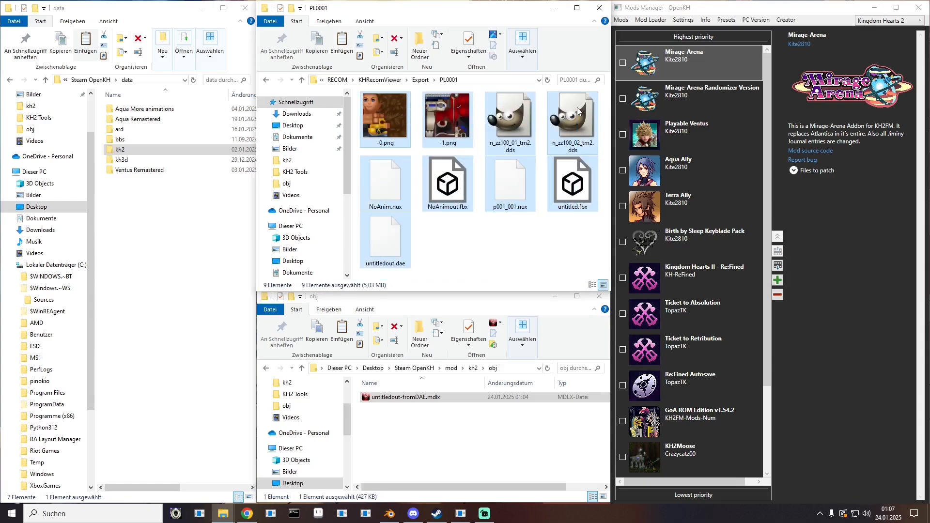
key(Delete)
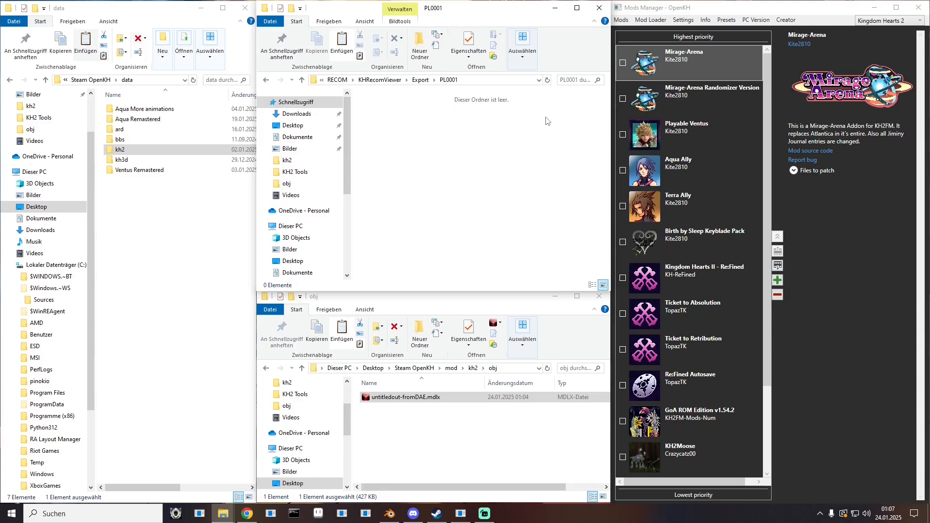
key(ctrl+z)
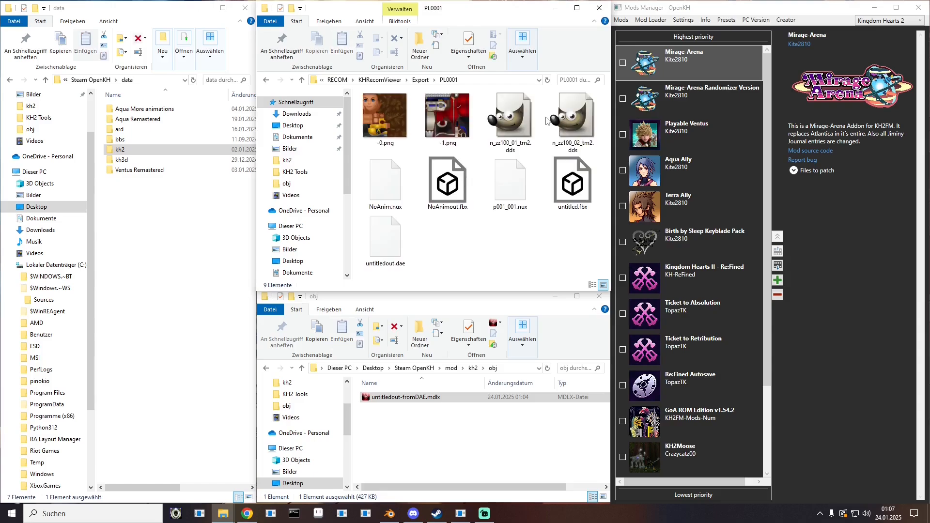
- Move n_zz100_01_tm2.dds and n_zz100_02_tm2.dds to the mod's kh2 obj folder and delete the remaining PL0001 export files
click(527, 133)
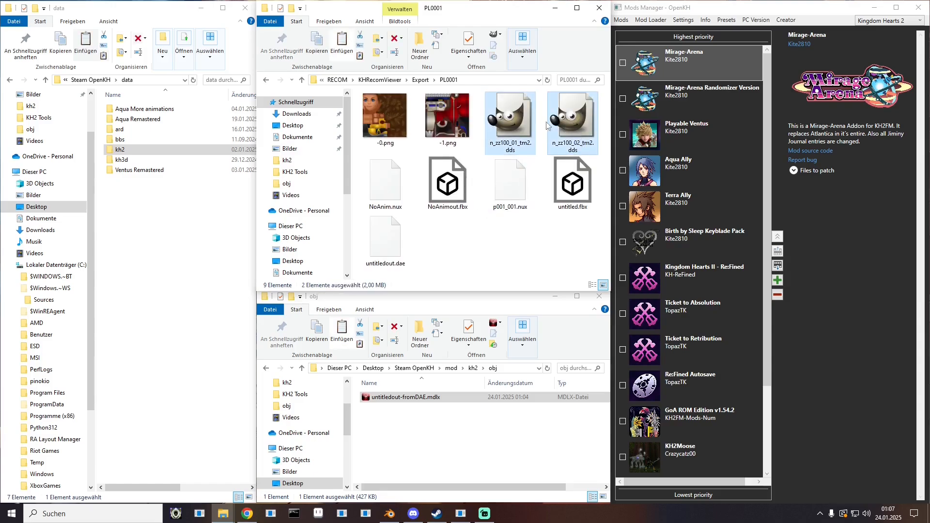
drag(510, 128, 444, 422)
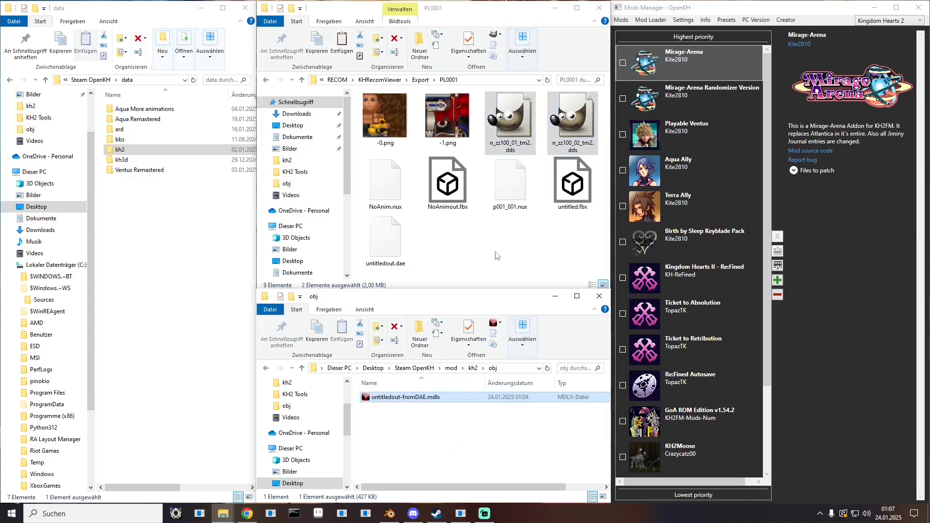
drag(381, 230, 576, 113)
key(Delete)
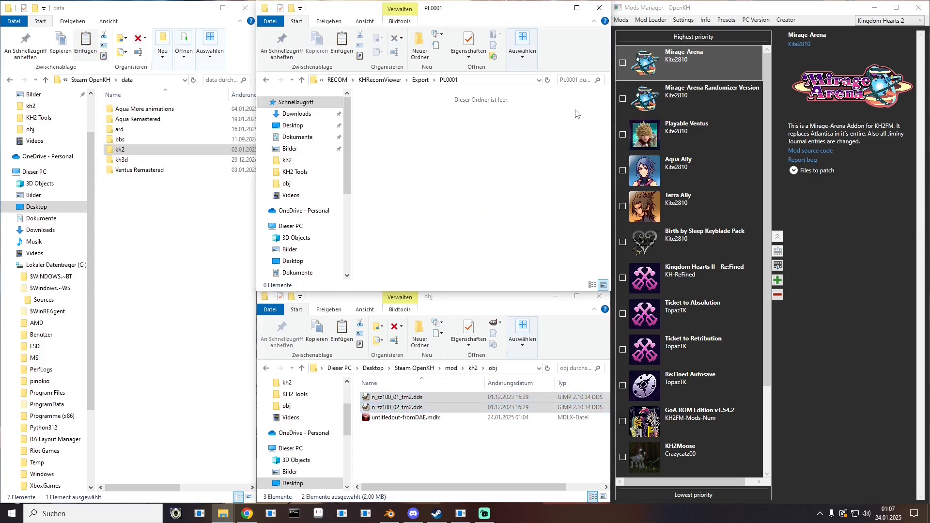
- Delete PL0001.ANN and PL0001.MDL from the KHRecomViewer folder
click(387, 80)
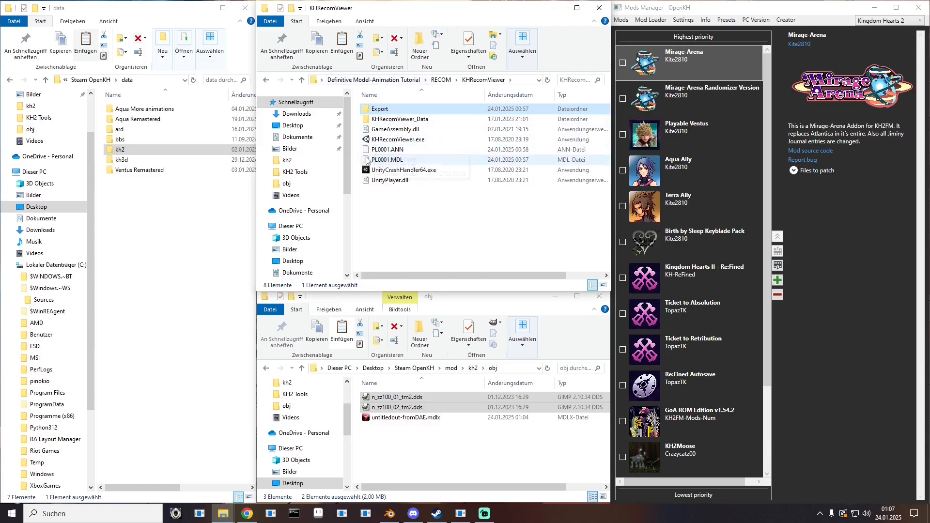
drag(359, 165, 377, 155)
key(Delete)
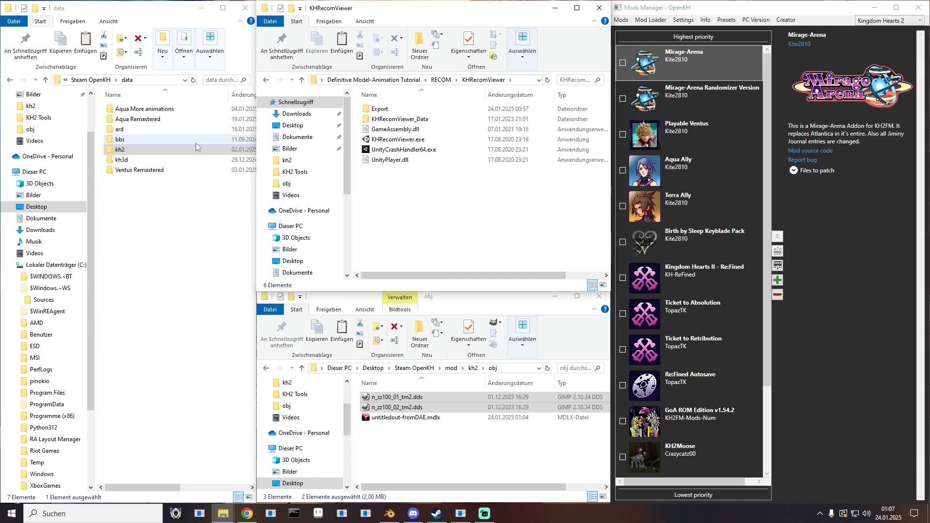
- Locate and select OpenKh.Command.HdAssets.exe in the Steam OpenKH folder
click(96, 79)
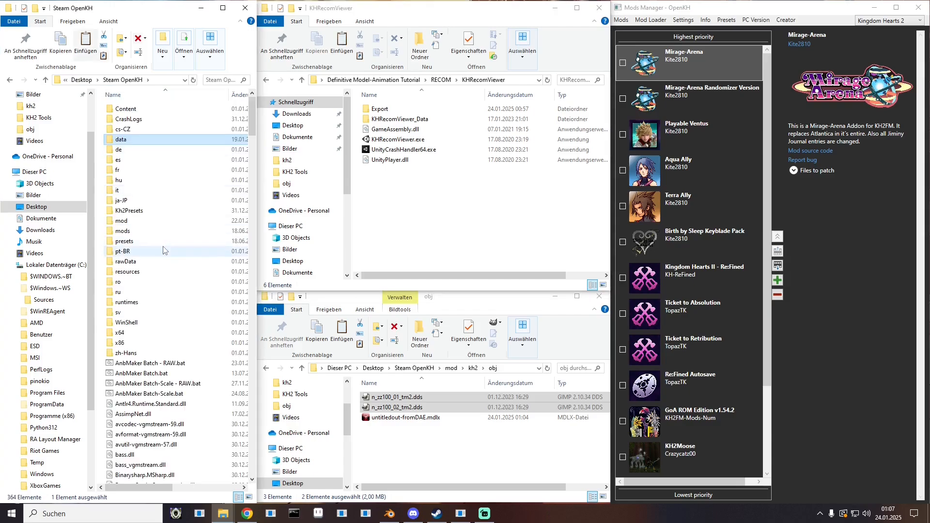
scroll(168, 257, down, 8)
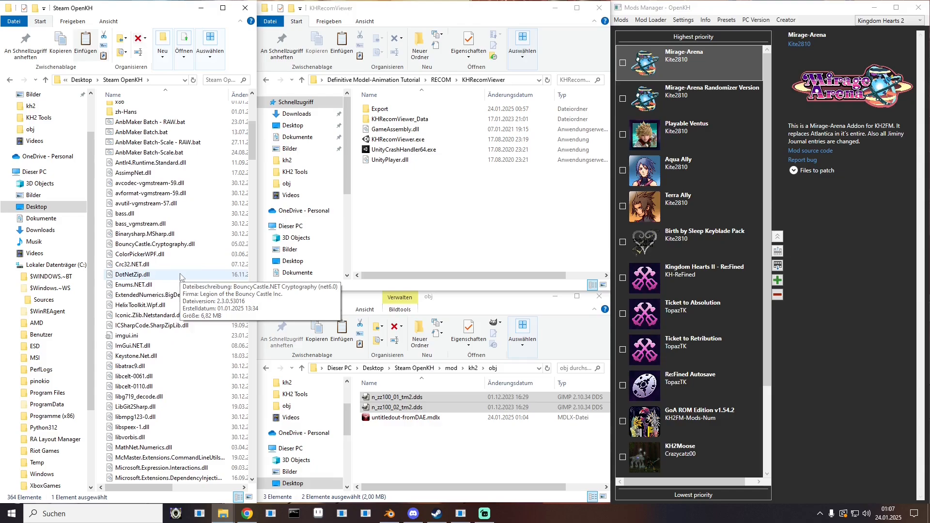
scroll(181, 277, down, 11)
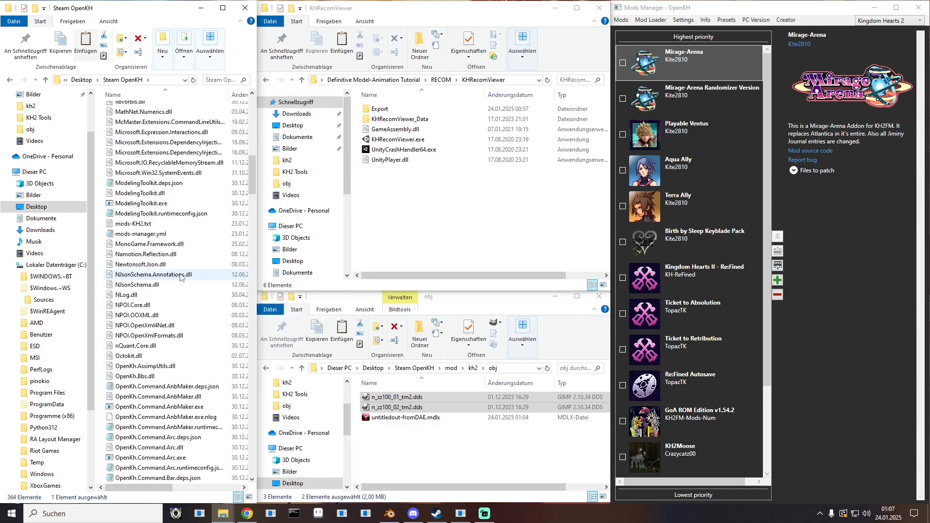
scroll(181, 277, down, 13)
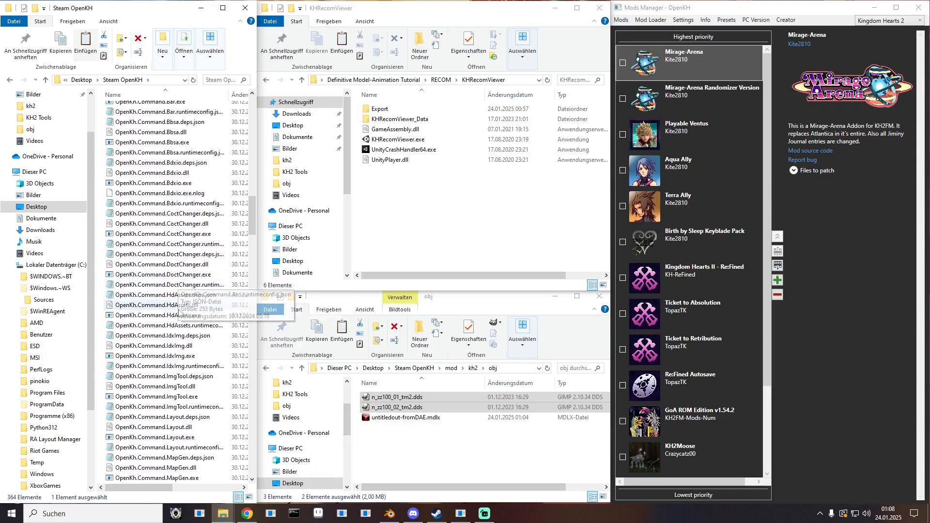
click(171, 316)
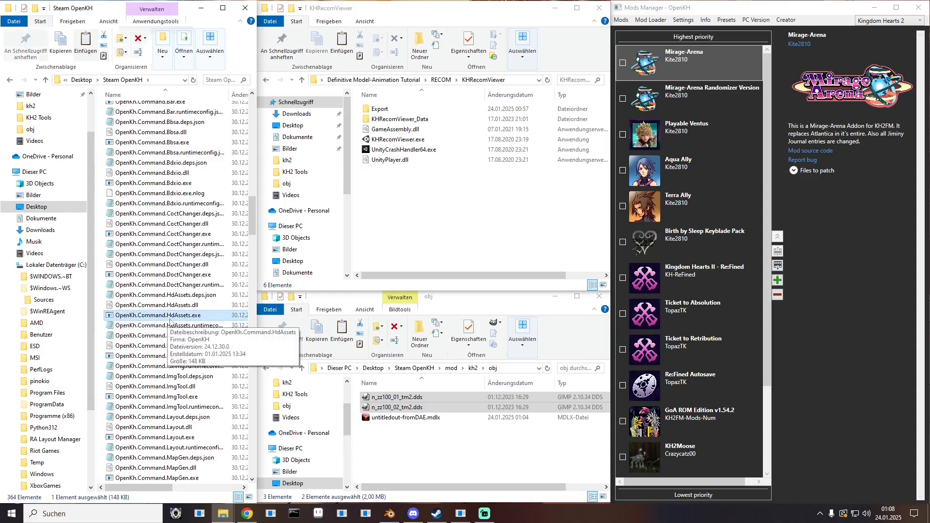
- Go to unPSARC\recomresource_Unpacked\PLAYER\0001 in the RECOM folder and select PL0001.MDL
double_click(380, 109)
double_click(385, 109)
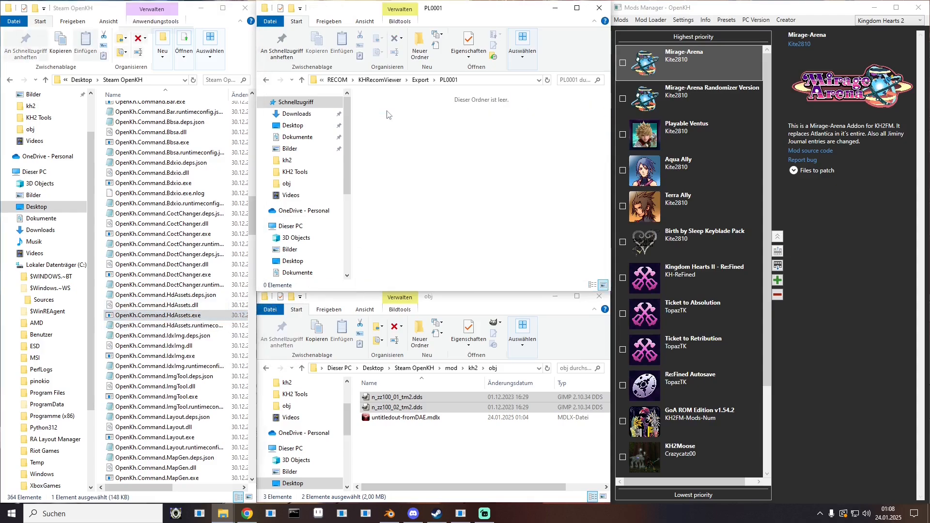
click(381, 80)
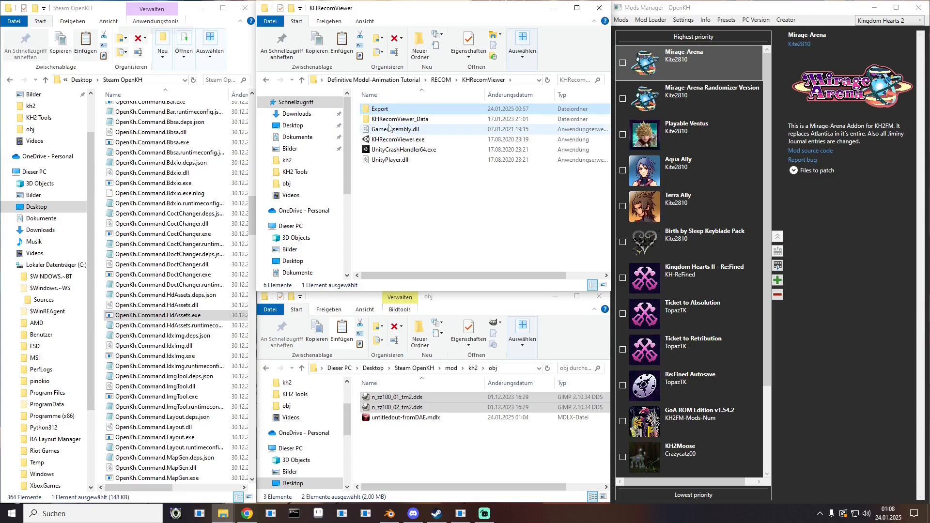
click(441, 80)
double_click(402, 119)
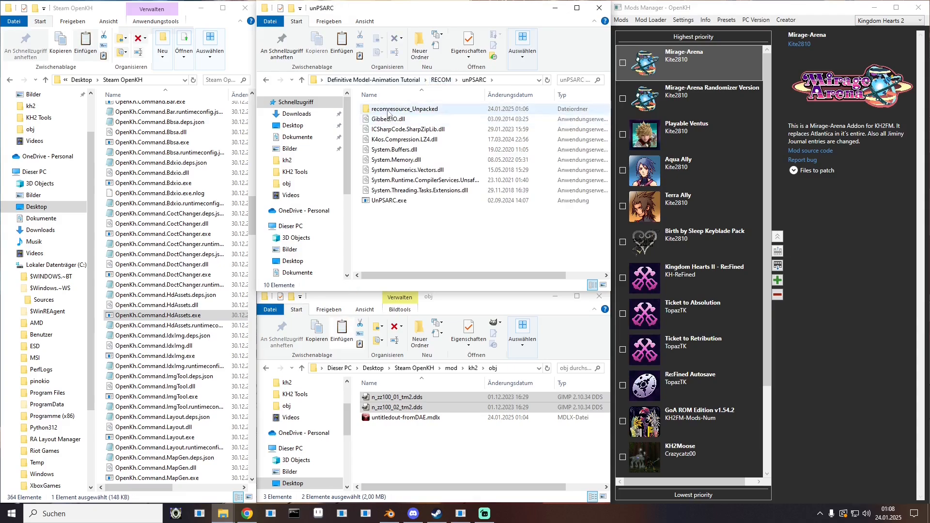
double_click(402, 109)
scroll(418, 186, down, 5)
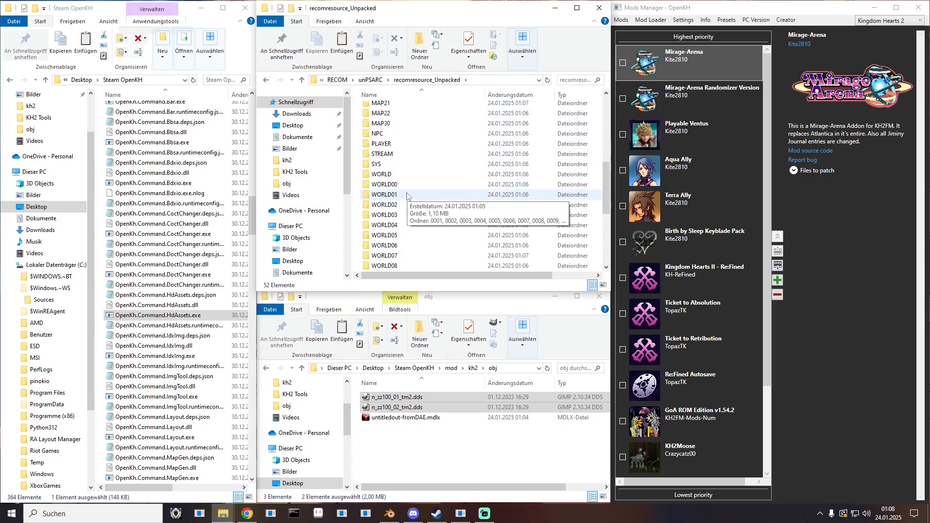
double_click(381, 141)
double_click(377, 109)
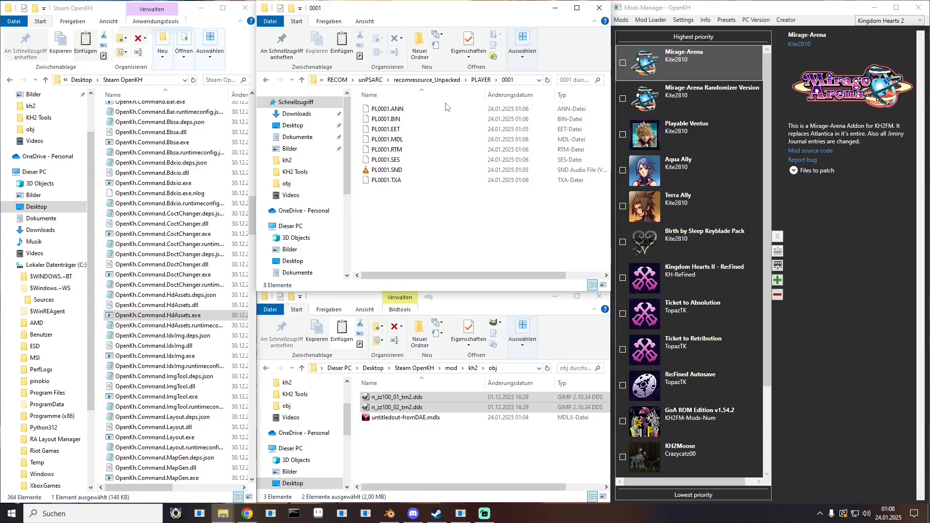
click(388, 140)
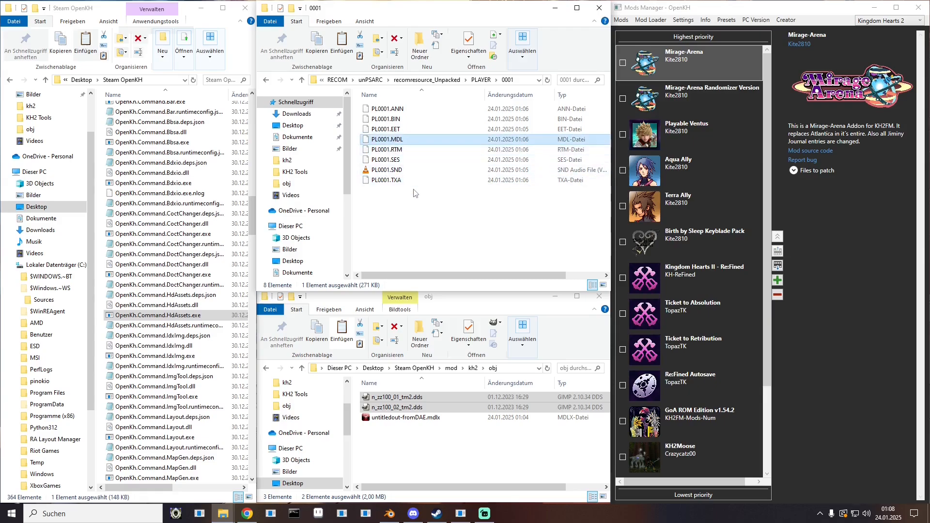
- Try to run OpenKh.Command.HdAssets.exe with the -scan option on PL0001.MDL in a command prompt
click(295, 520)
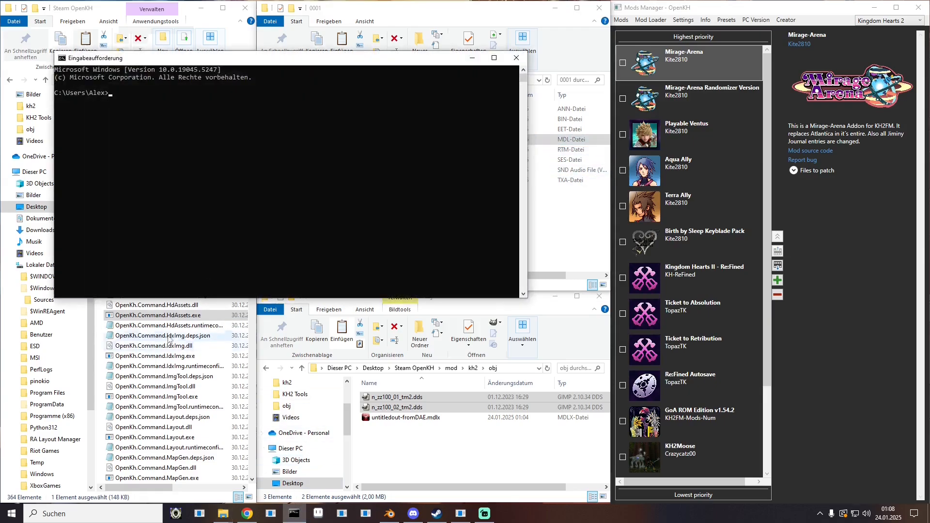
drag(158, 315, 286, 196)
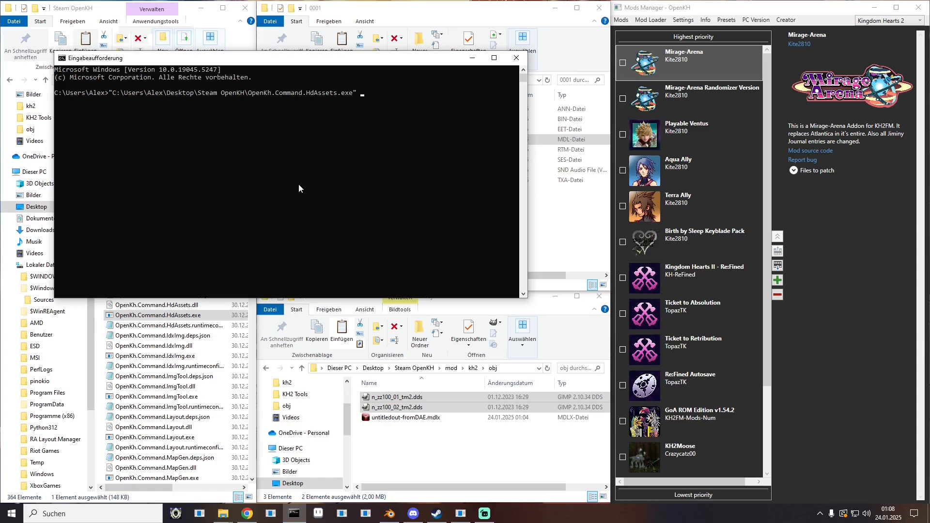
text(-scan)
drag(552, 140, 376, 147)
key(Return)
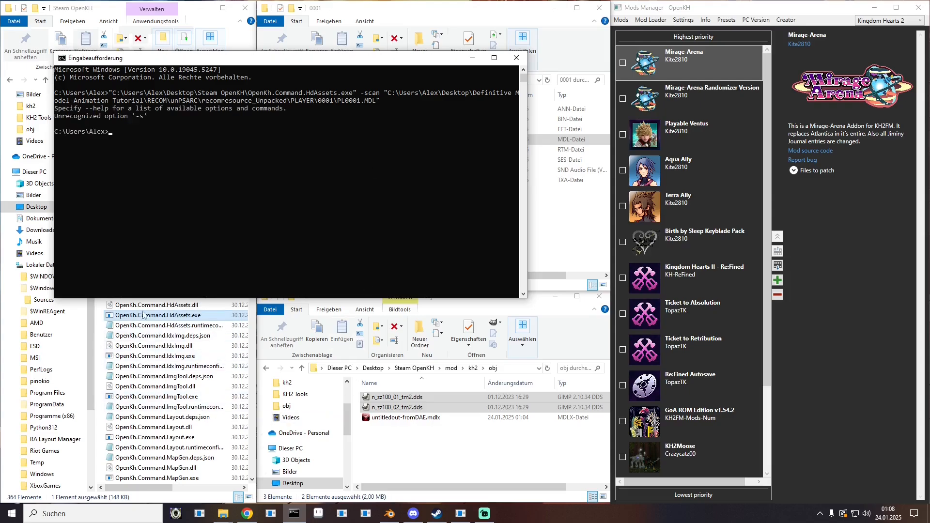
- List the available commands and options of OpenKh.Command.HdAssets.exe with --help
drag(158, 315, 276, 211)
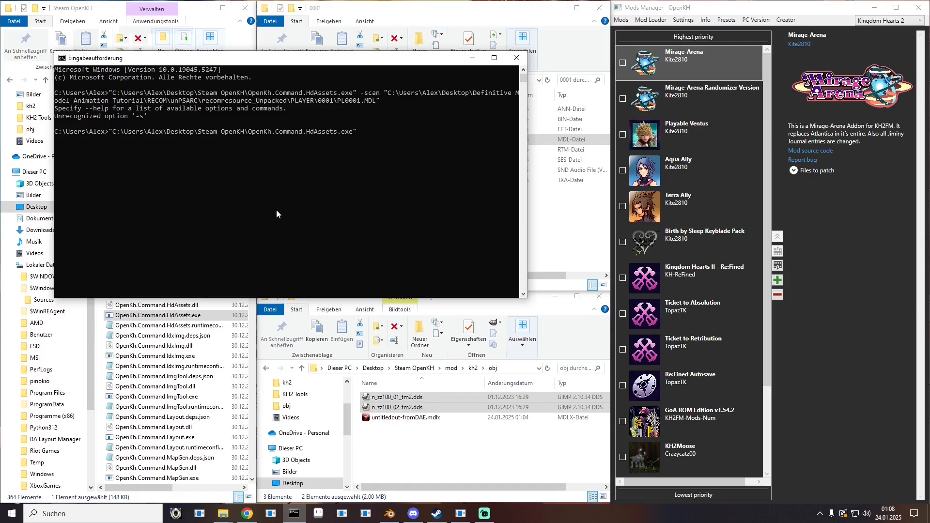
text(--help)
key(Return)
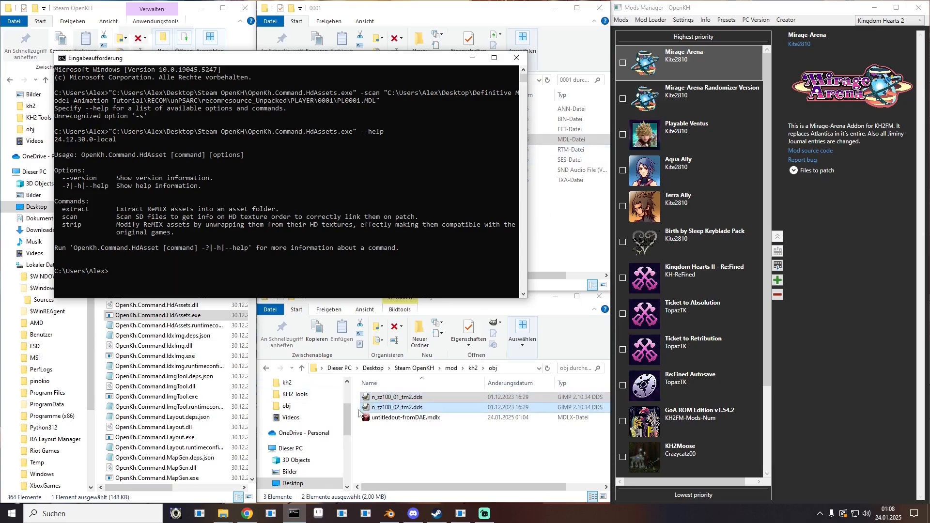
- Try the HdAssets extract command on PL0001.MDL and check the 0001 folder for extracted assets
drag(157, 315, 278, 265)
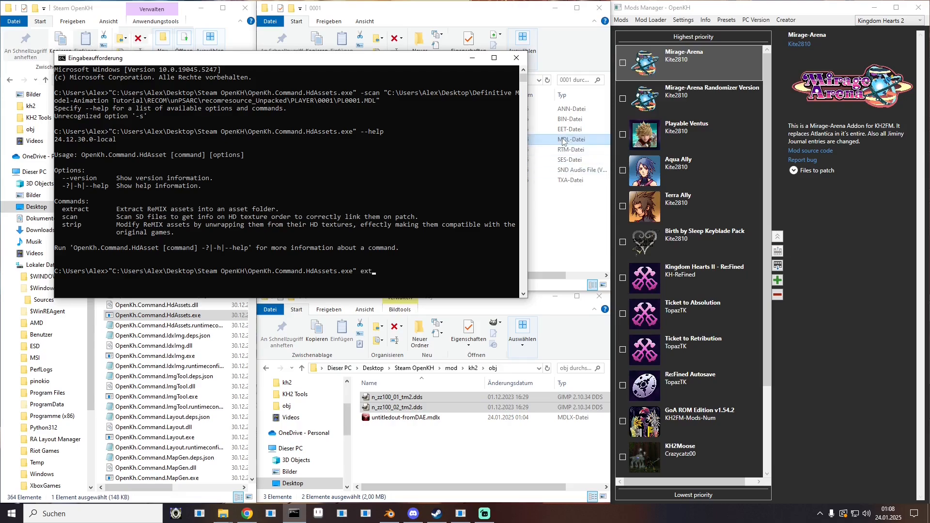
drag(563, 142, 378, 186)
key(Return)
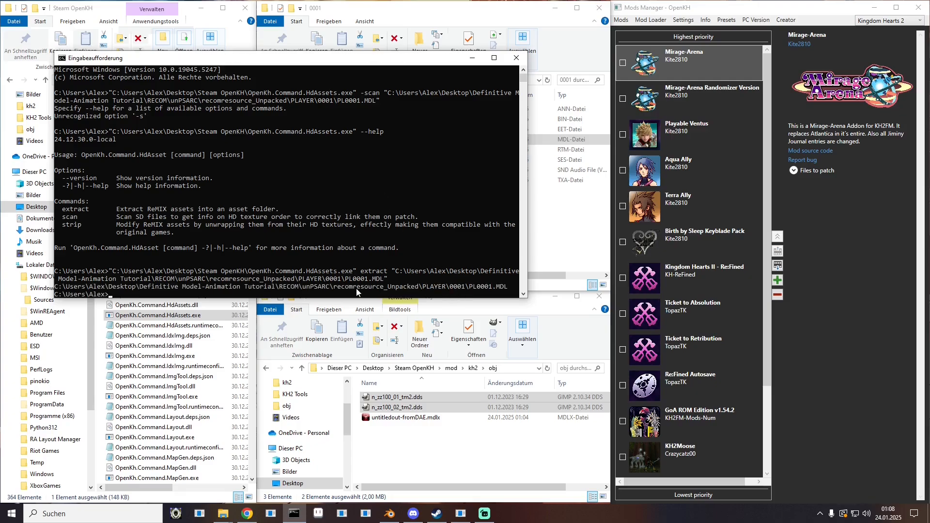
drag(432, 65, 220, 137)
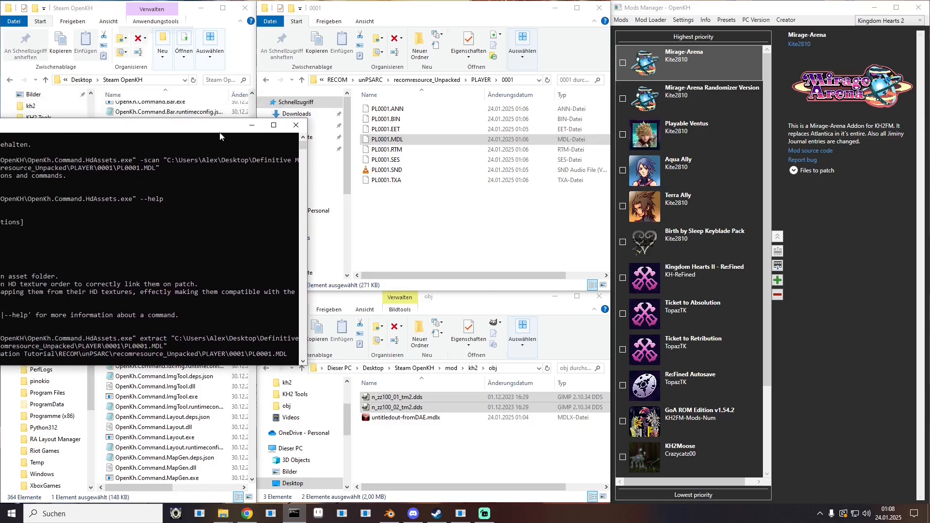
click(510, 217)
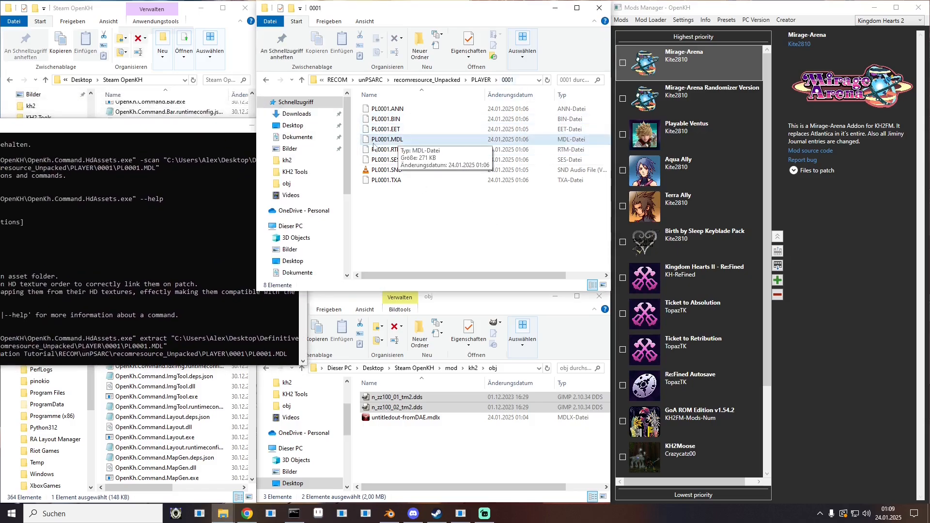
- Extract the HD assets from PL0001.RTM using OpenKh.Command.HdAssets.exe extract, and close the command prompt
click(387, 150)
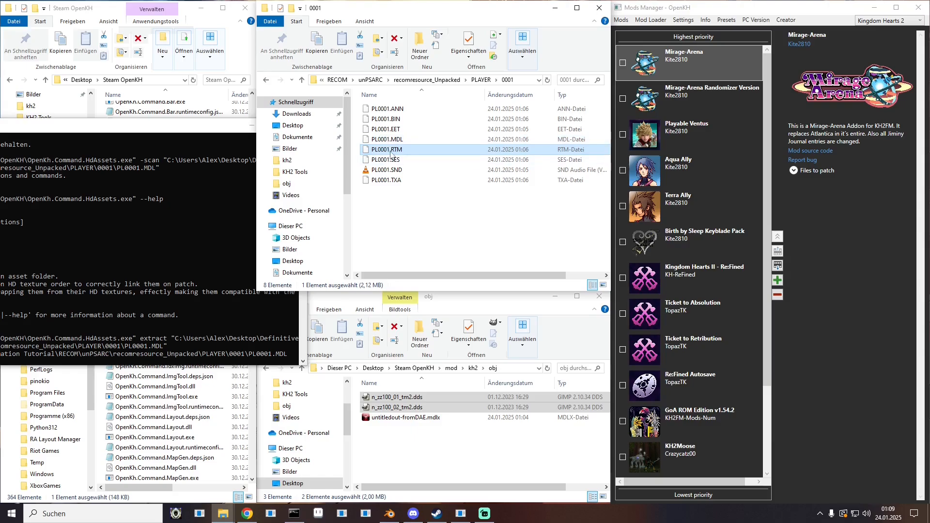
drag(186, 129, 447, 204)
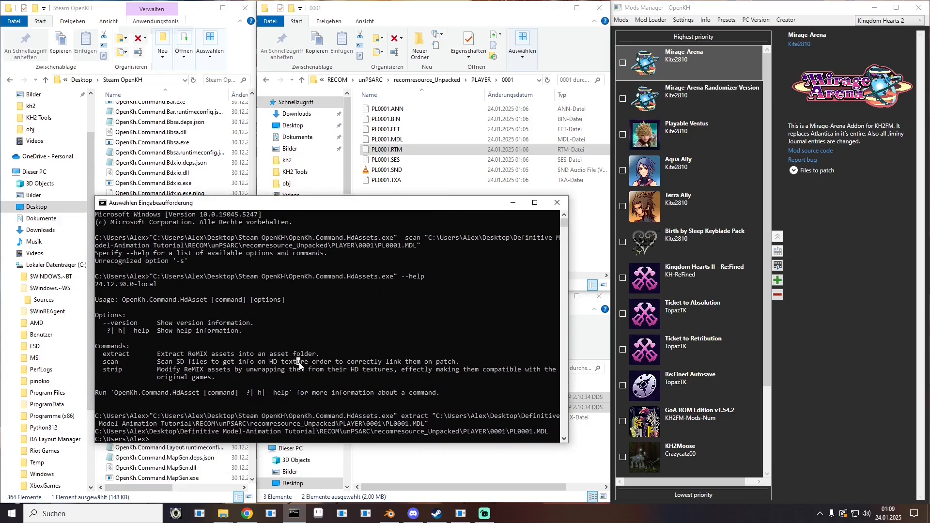
drag(208, 203, 320, 166)
drag(158, 315, 300, 319)
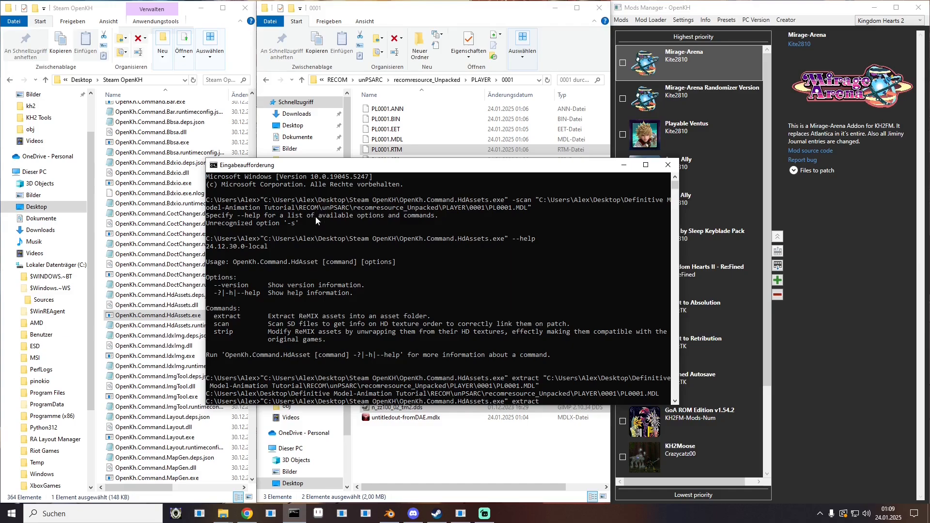
drag(354, 171, 248, 200)
drag(387, 149, 390, 291)
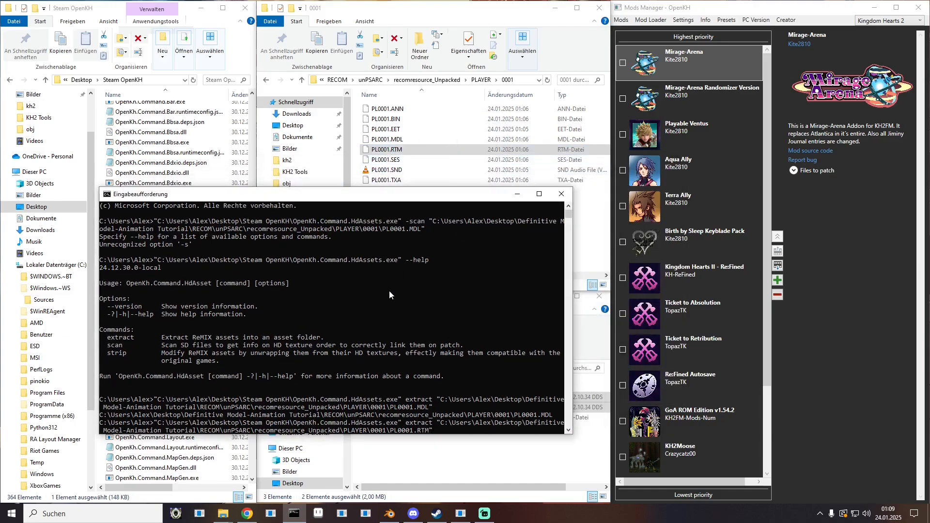
key(Return)
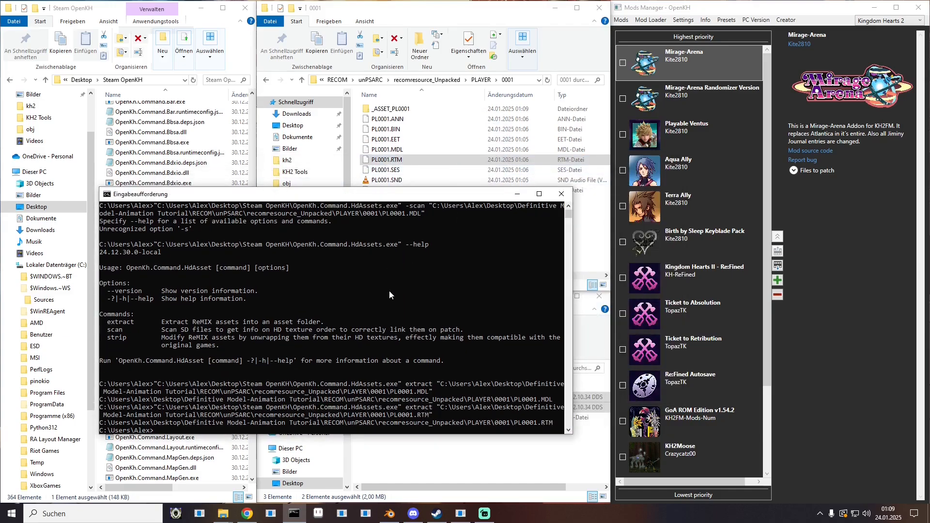
click(561, 196)
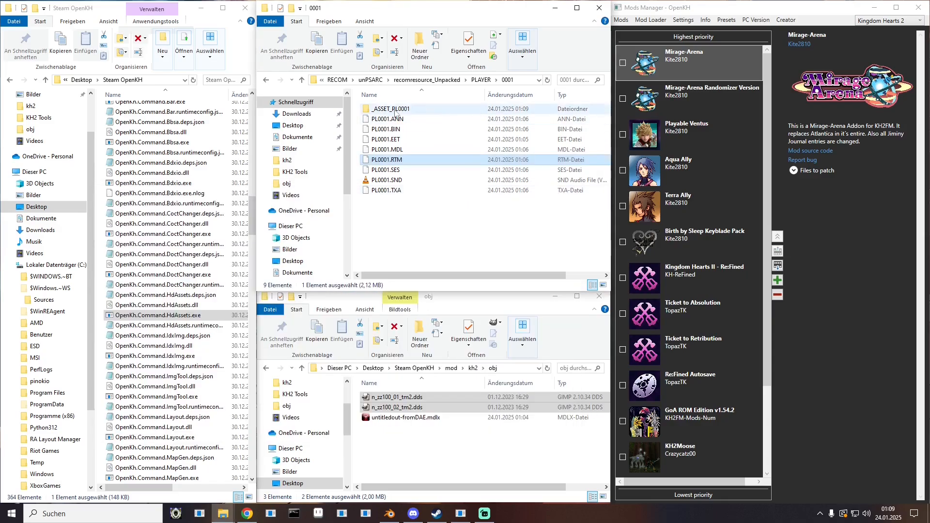
- Open the _ASSET_PL0001 folder and compare its .gnf textures with the .dds textures in the mod's obj folder
double_click(391, 109)
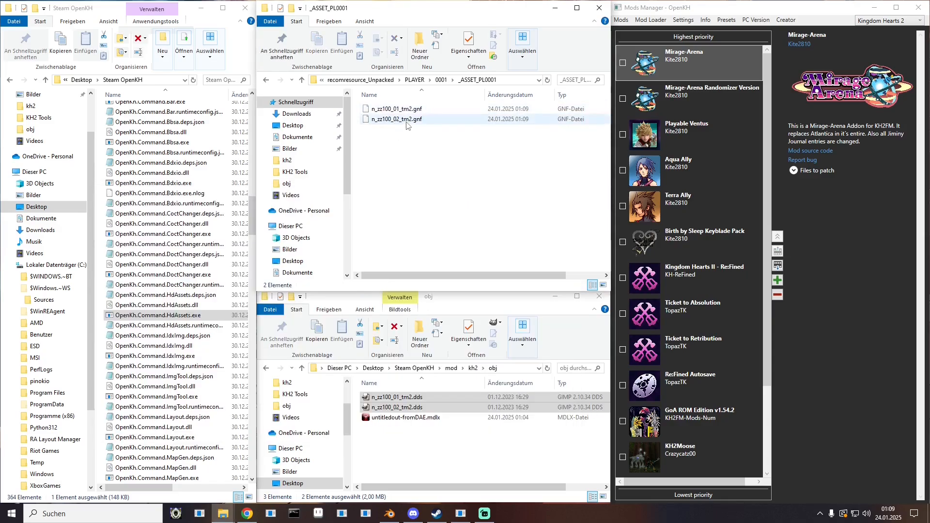
click(421, 126)
click(422, 111)
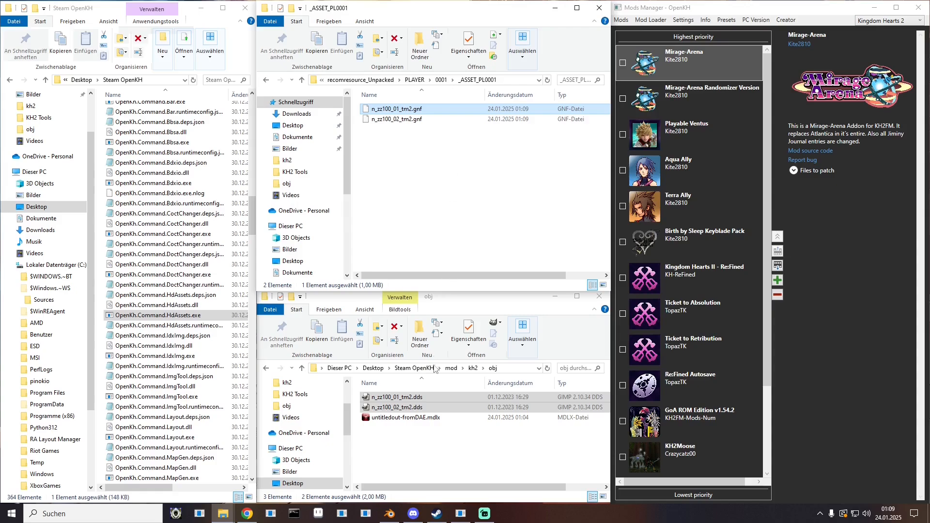
click(414, 407)
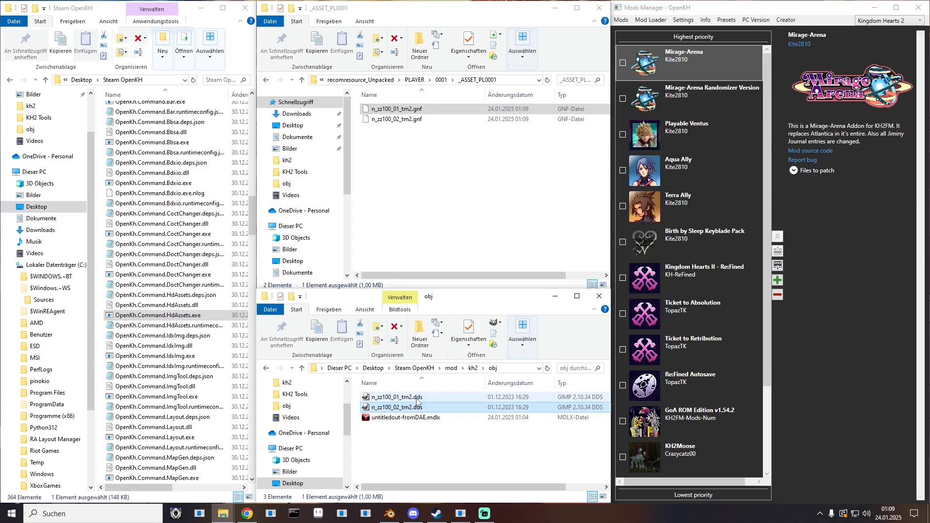
click(417, 398)
click(441, 111)
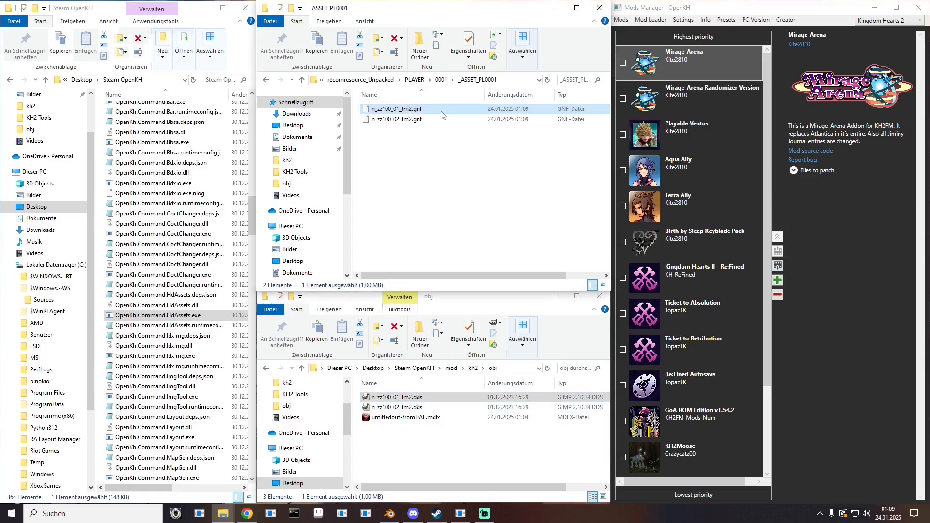
- Try to open n_zz100_01_tm2.gnf in GIMP, close GIMP, and return to the 0001 folder
double_click(411, 111)
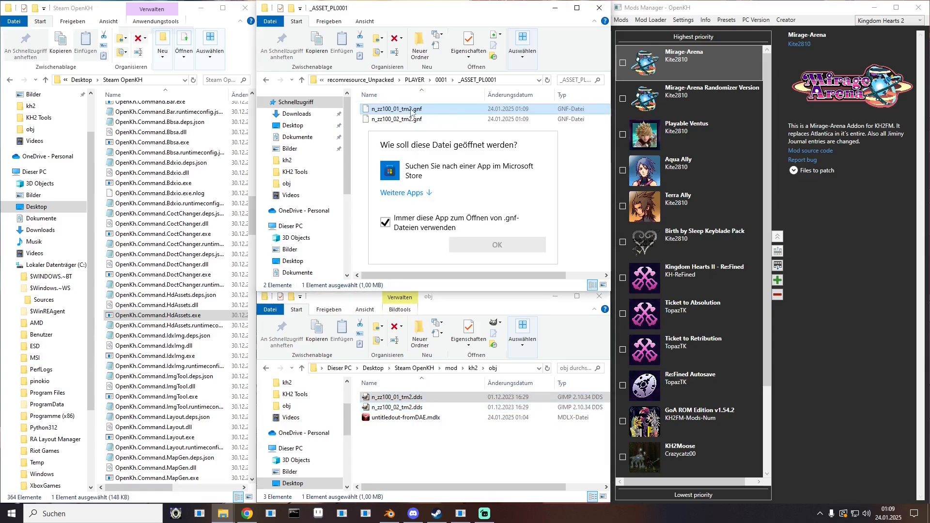
click(402, 192)
click(427, 185)
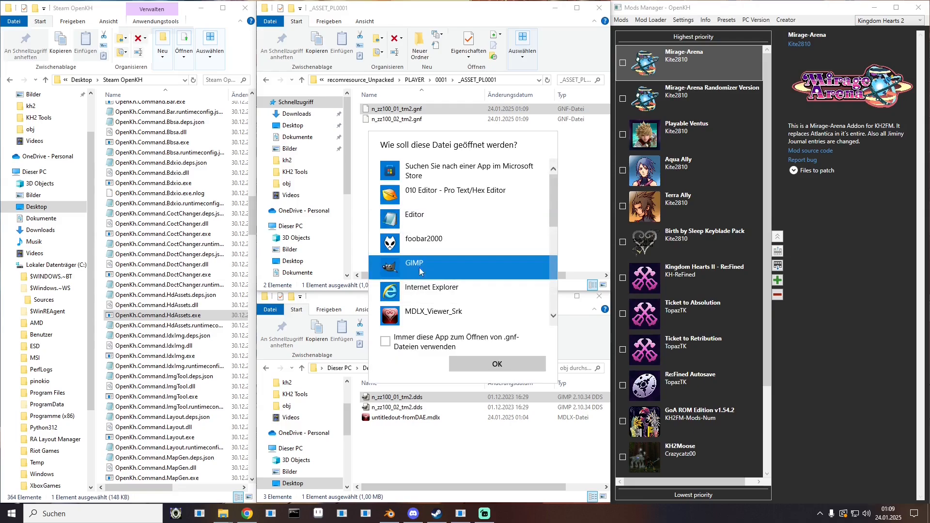
click(487, 366)
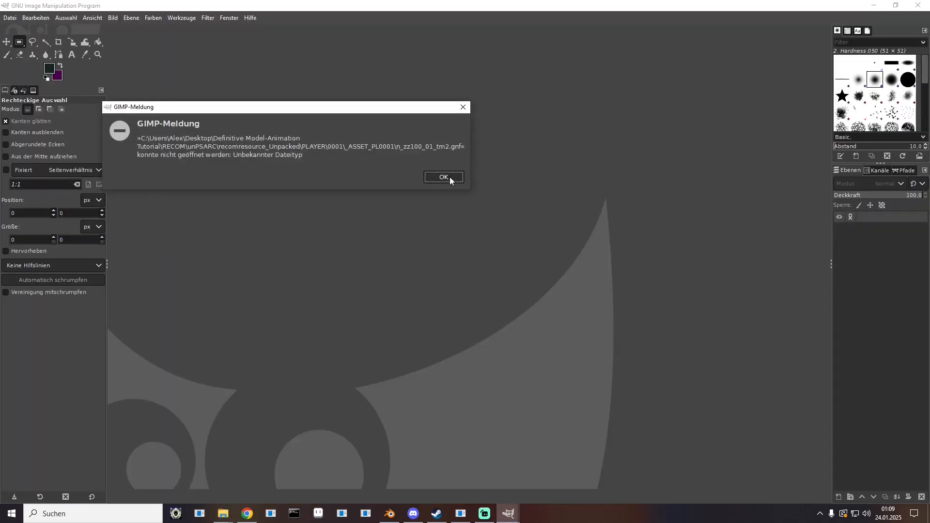
click(450, 177)
click(918, 5)
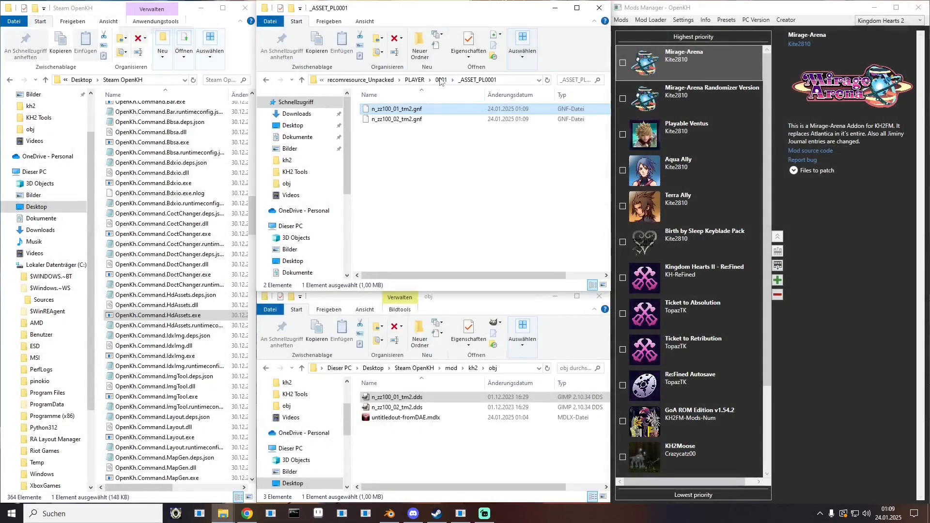
click(441, 80)
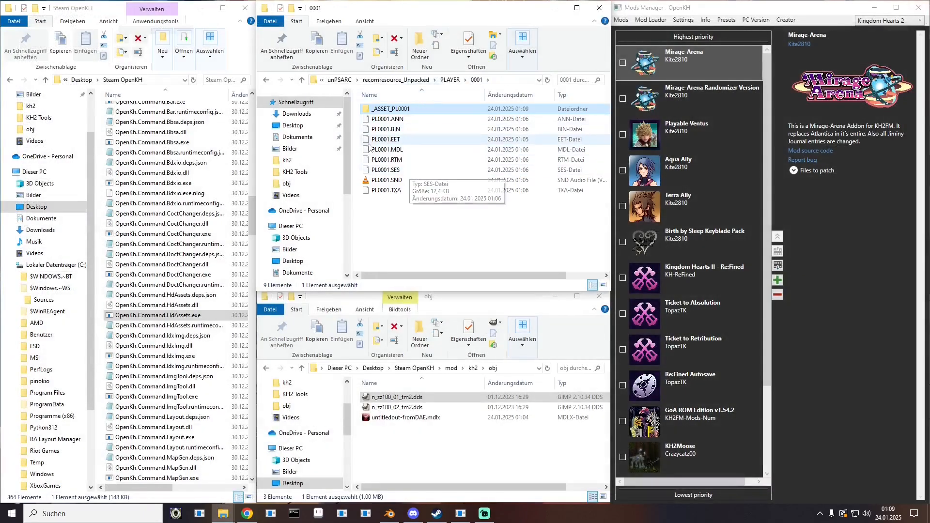
- Go from the 0001 folder up to RECOM, open the KHRecomViewer folder and launch KHRecomViewer.exe
click(345, 80)
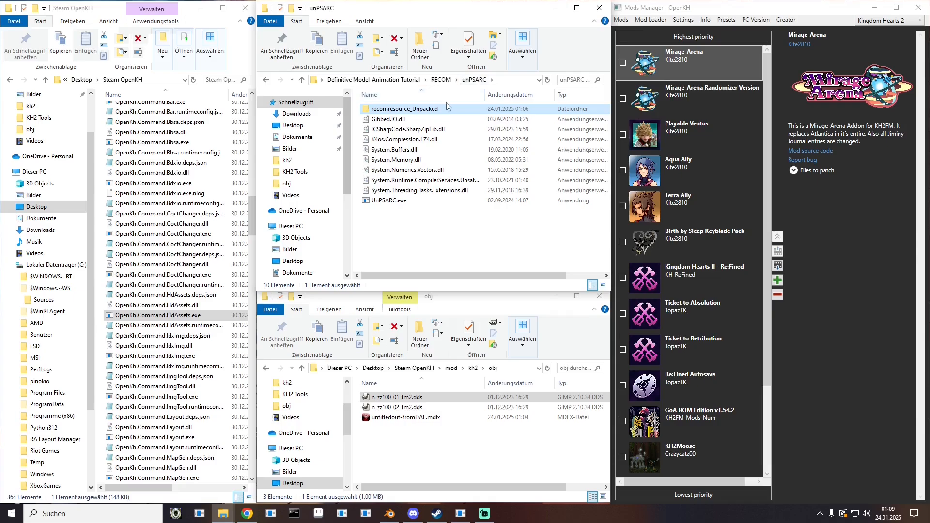
click(437, 81)
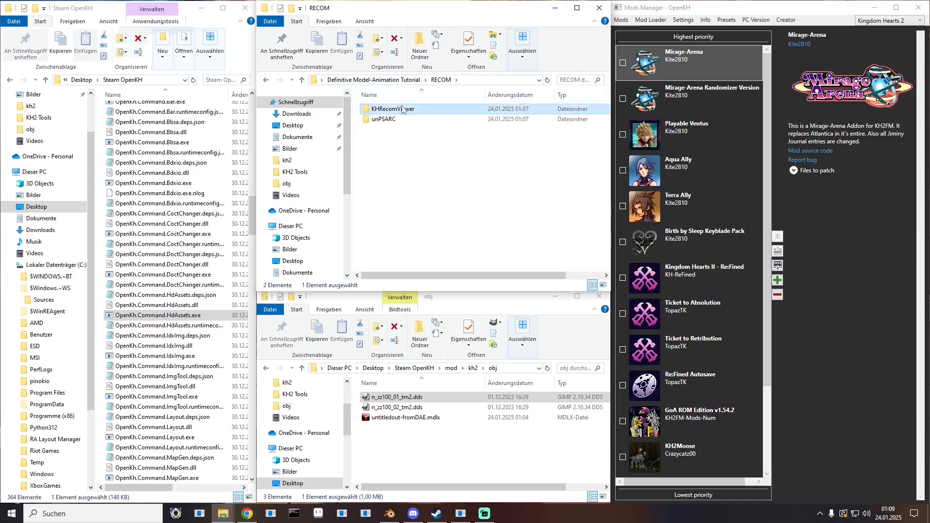
double_click(395, 108)
double_click(395, 140)
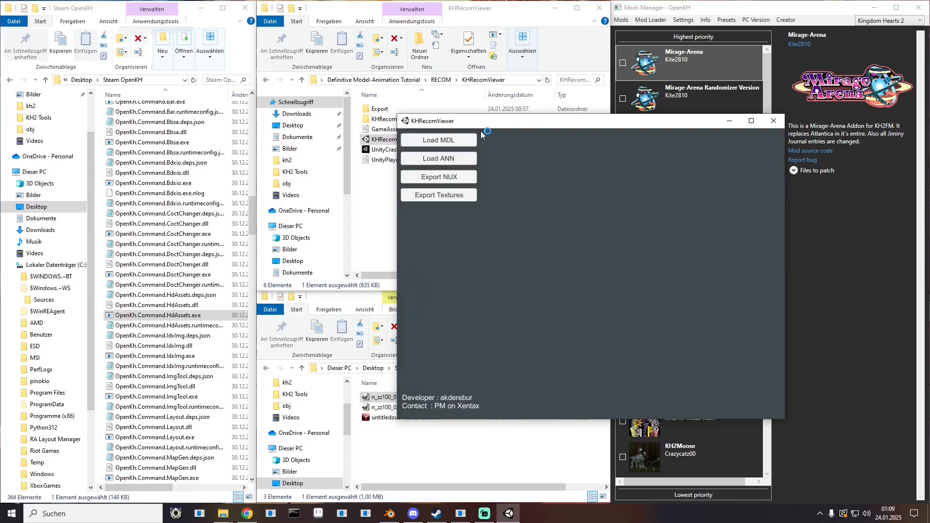
- Load PL0001.MDL from recomresource_Unpacked/PLAYER/0001 and export the unanimated model as NUX
click(458, 140)
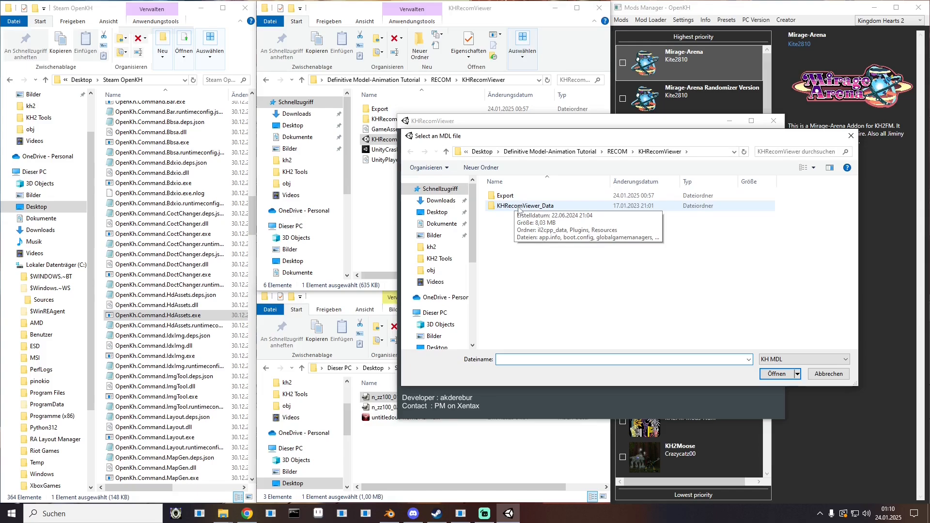
key(alt+Up)
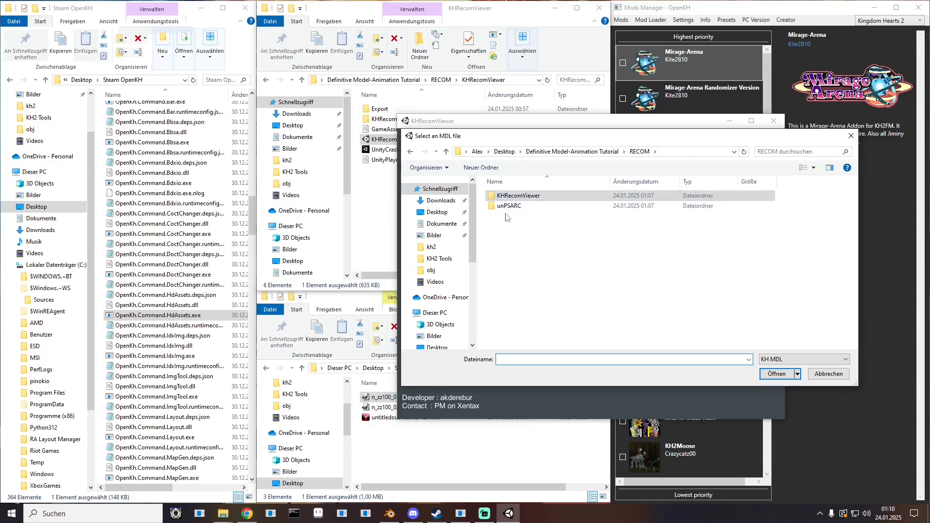
click(506, 209)
double_click(506, 207)
double_click(514, 196)
scroll(532, 274, down, 5)
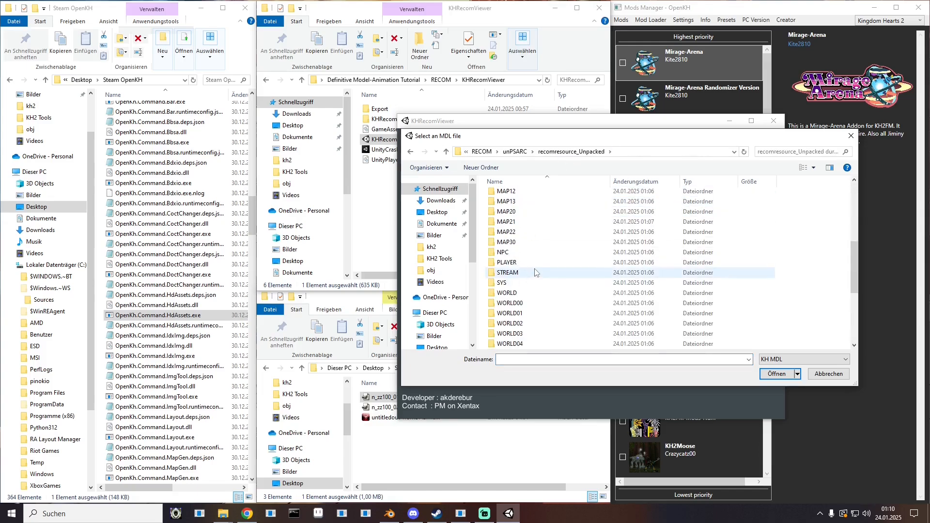
click(515, 235)
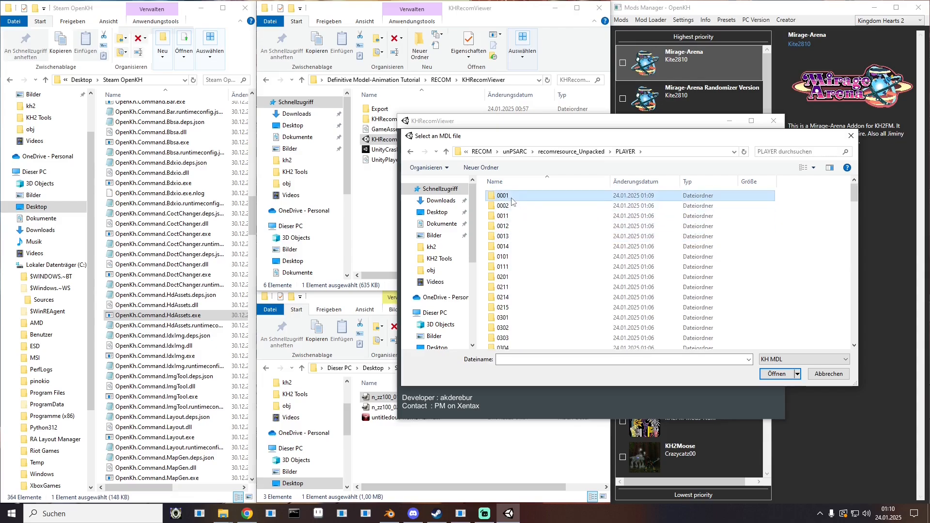
double_click(506, 195)
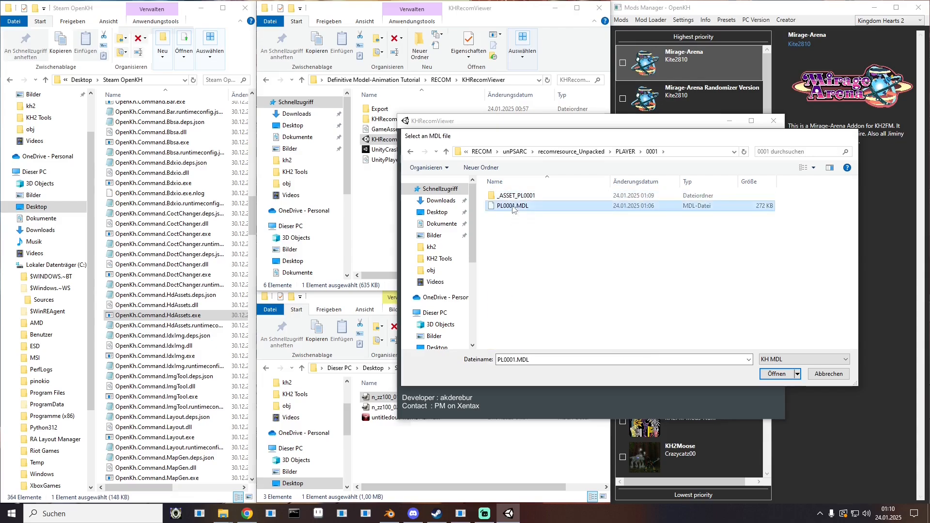
double_click(513, 205)
drag(538, 264, 572, 274)
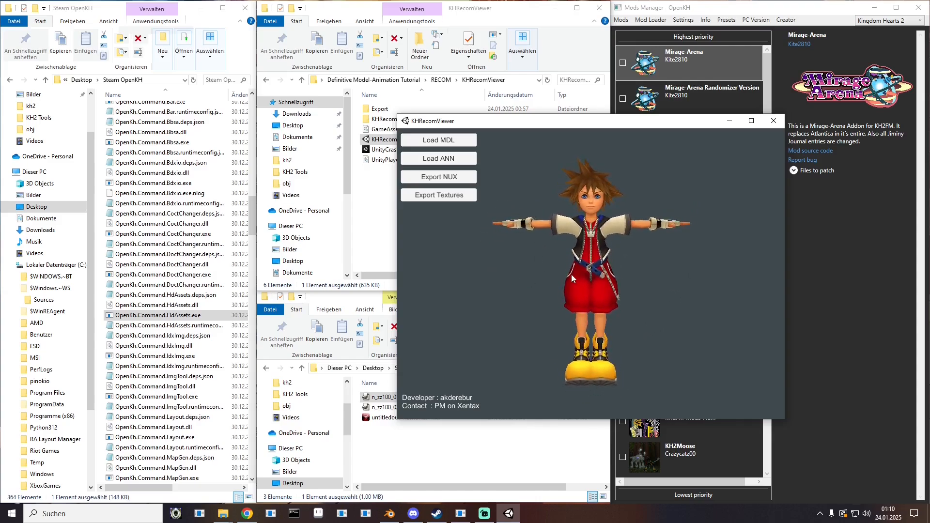
click(452, 178)
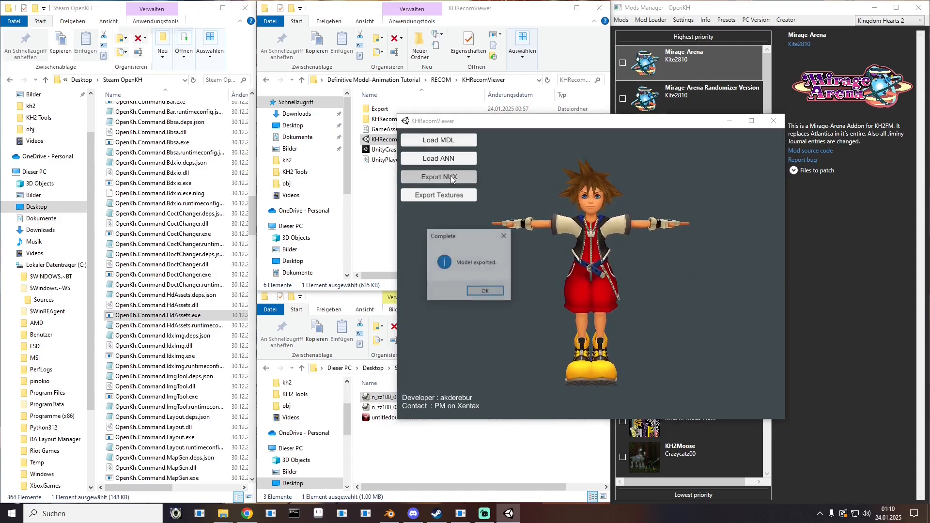
click(487, 294)
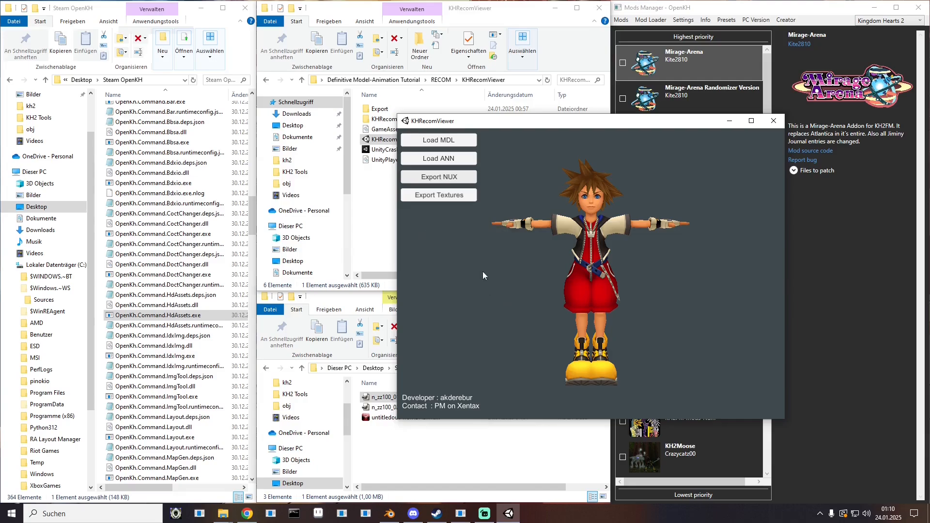
- Load the PL0001.ANN animations, export three different animations of the model as NUX, and close KHRecomViewer
click(446, 160)
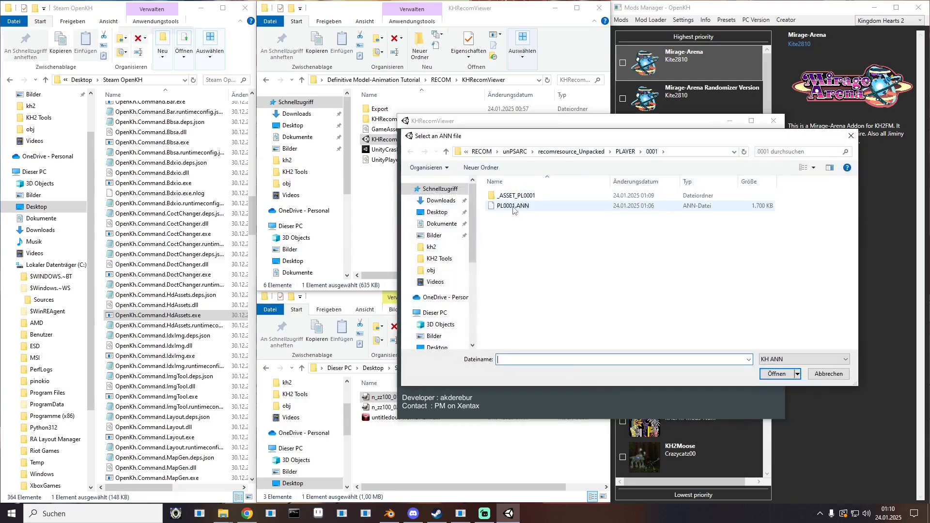
double_click(514, 207)
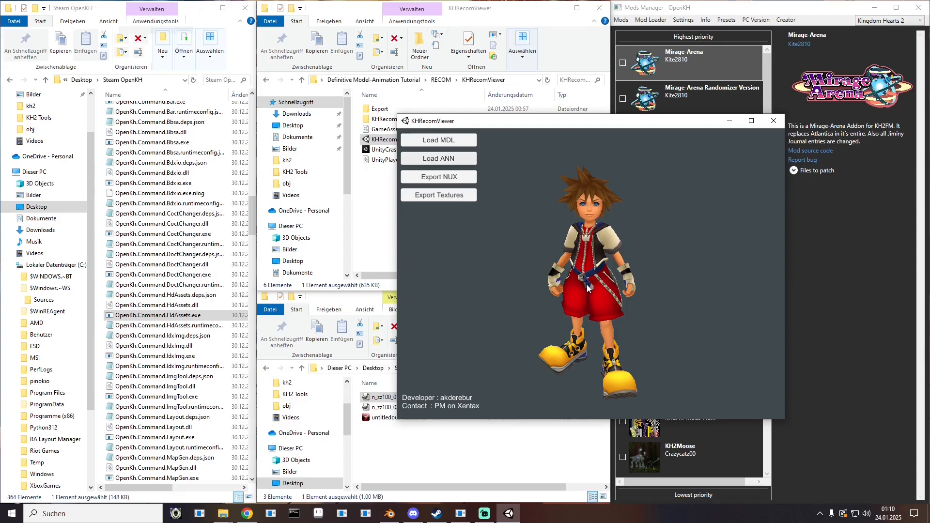
click(439, 177)
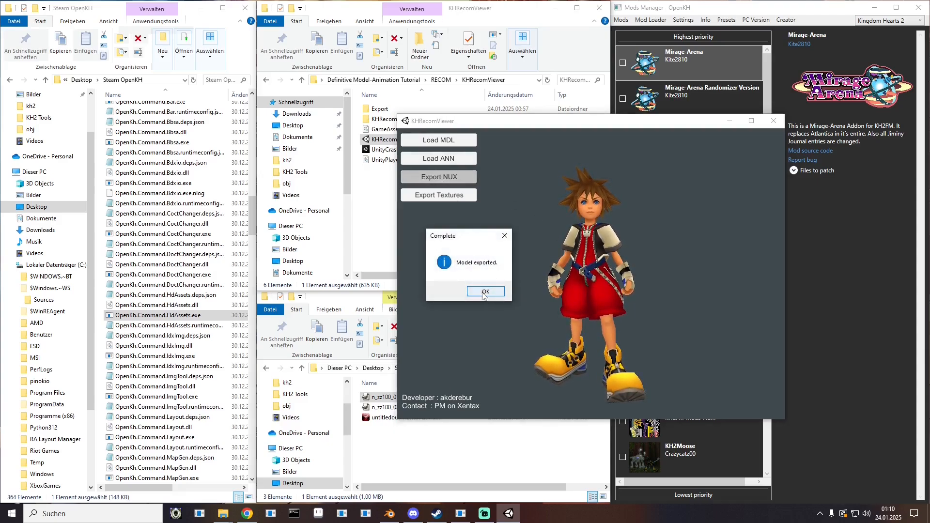
click(485, 292)
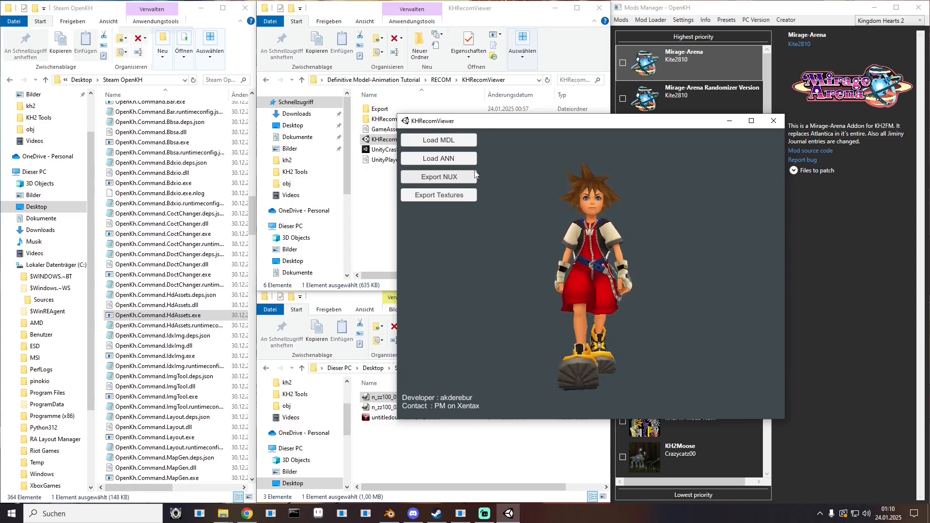
click(439, 176)
click(486, 294)
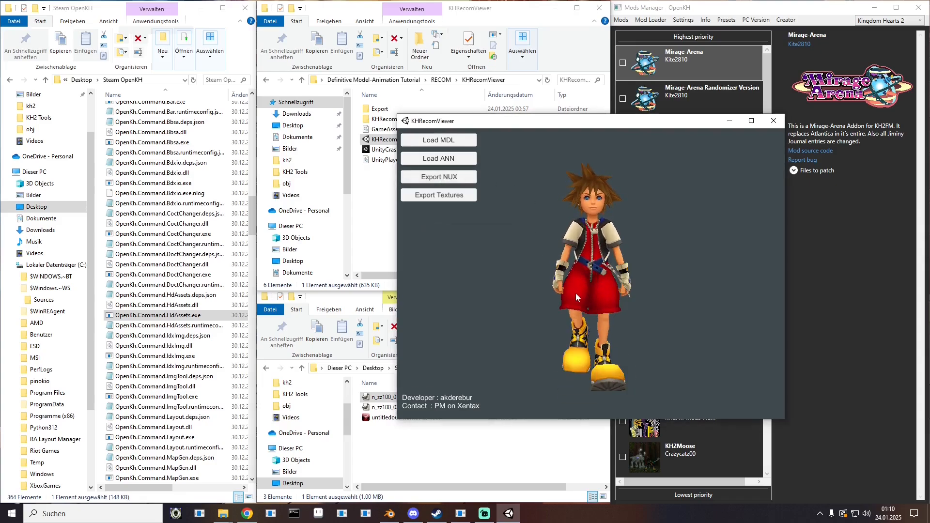
click(435, 178)
click(486, 294)
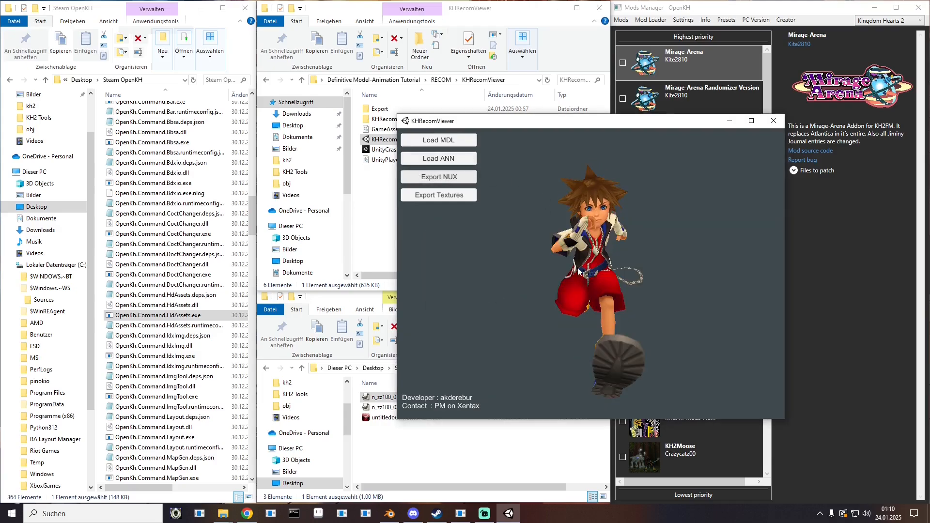
click(773, 121)
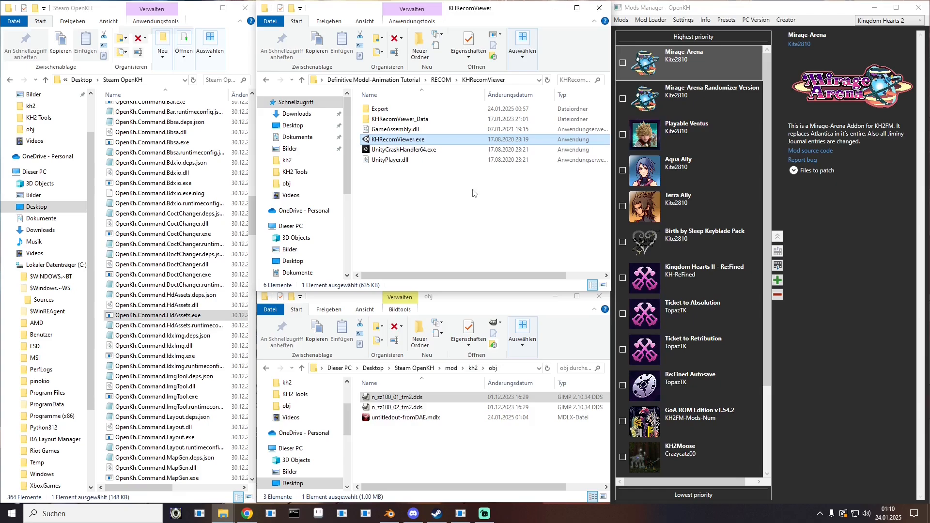
- Open the PL0001 folder inside Export and check the exported .nux files, including NoAnim.nux
double_click(383, 110)
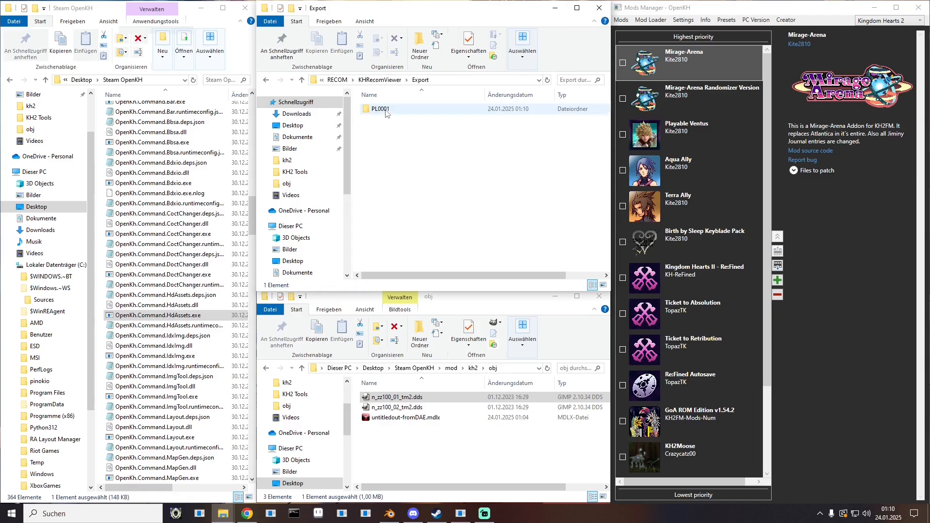
double_click(383, 109)
drag(424, 143, 588, 111)
click(418, 204)
click(376, 122)
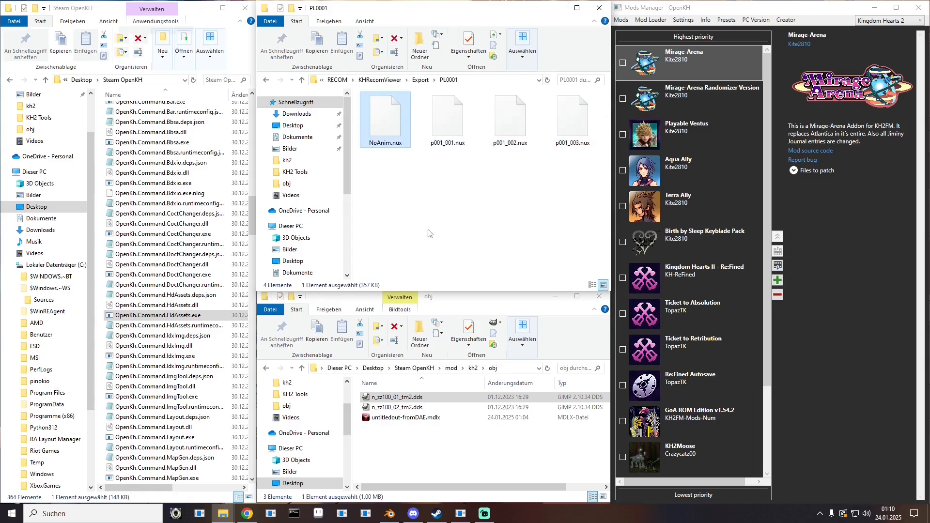
- Return from the PL0001 export folder to the KHRecomViewer folder and relaunch KHRecomViewer.exe
click(421, 79)
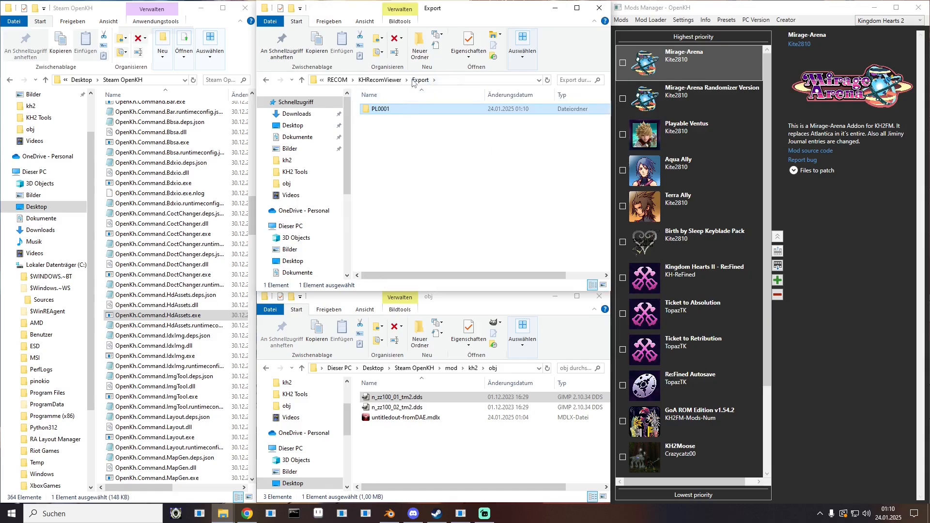
click(388, 81)
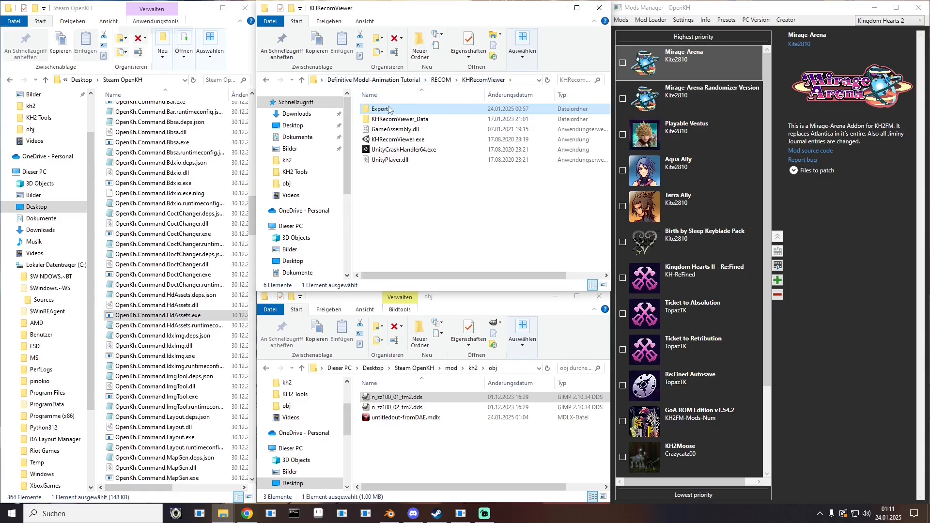
double_click(392, 139)
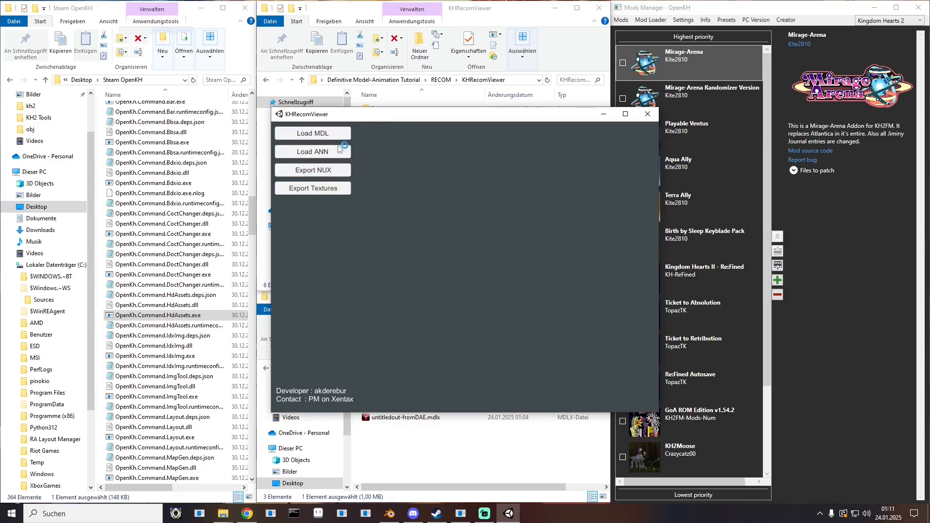
- Load the PL0001 character's MDL model, export its textures, and close the viewer
click(325, 137)
double_click(395, 199)
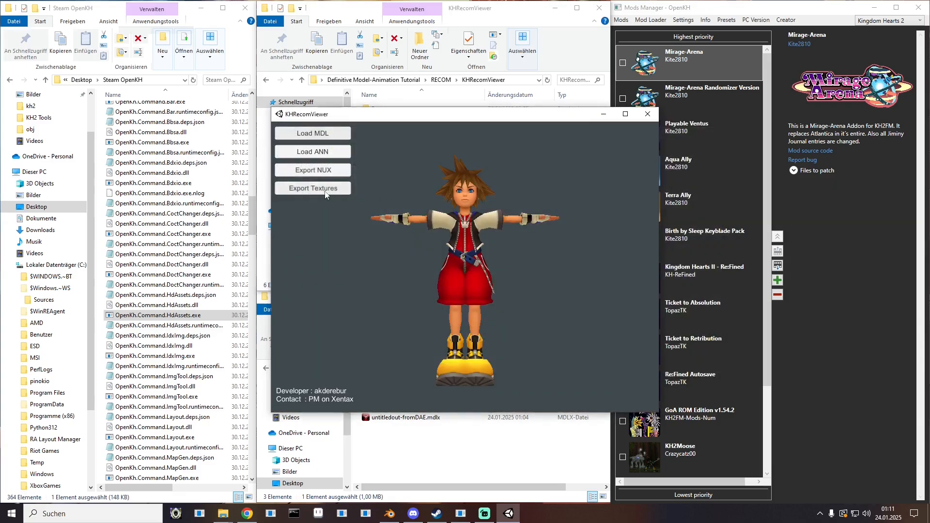
click(321, 191)
click(487, 291)
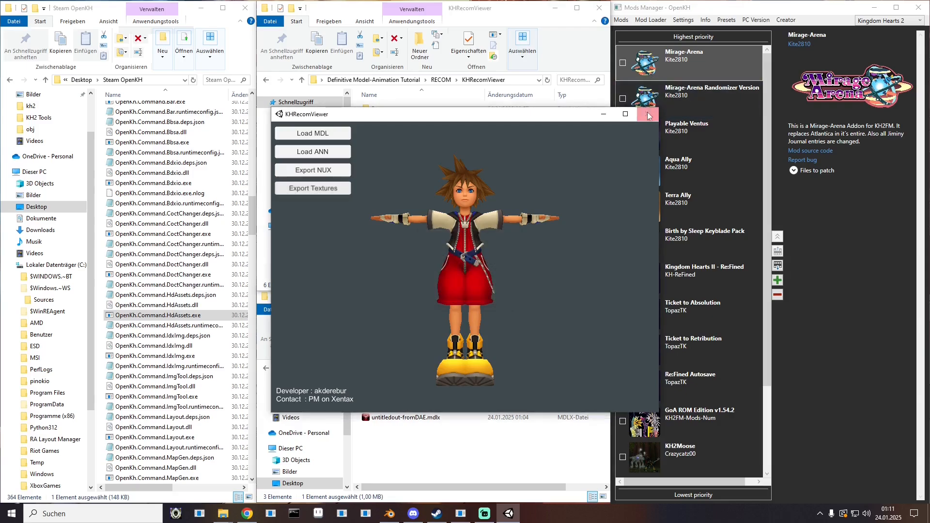
click(648, 114)
- Go to the Export > PL0001 folder and load its NoAnim.nux model in Noesis
double_click(380, 109)
double_click(383, 108)
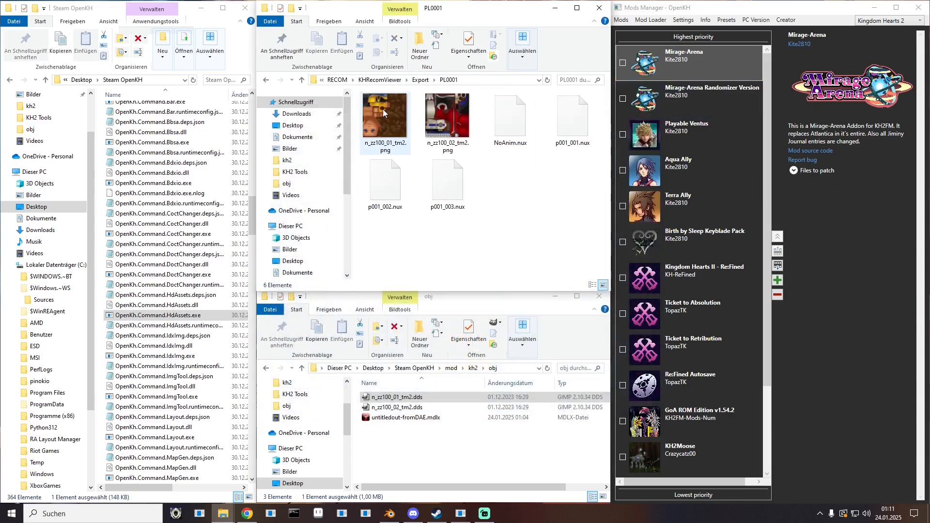
click(373, 131)
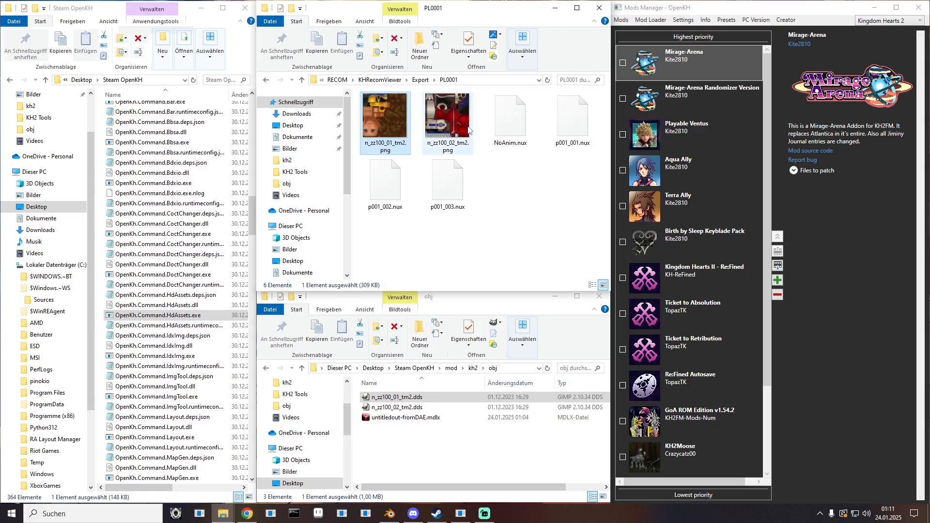
click(461, 141)
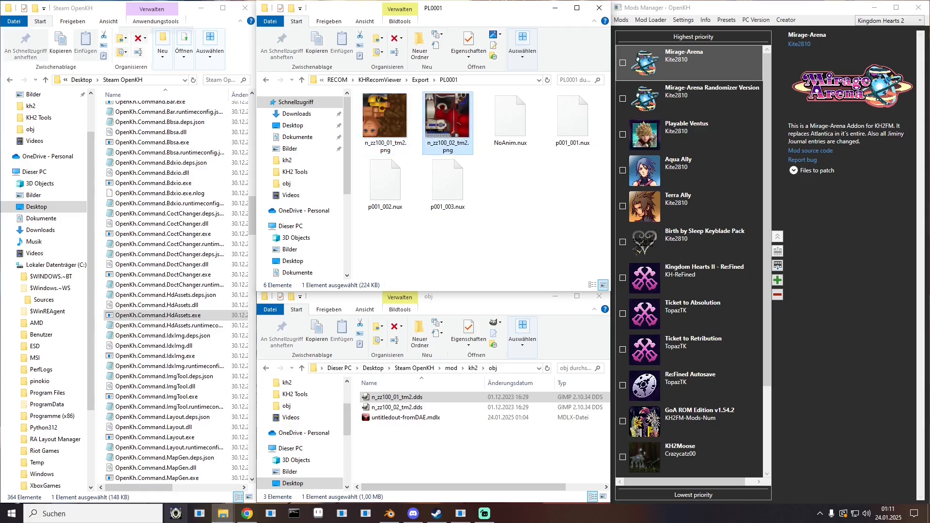
click(176, 514)
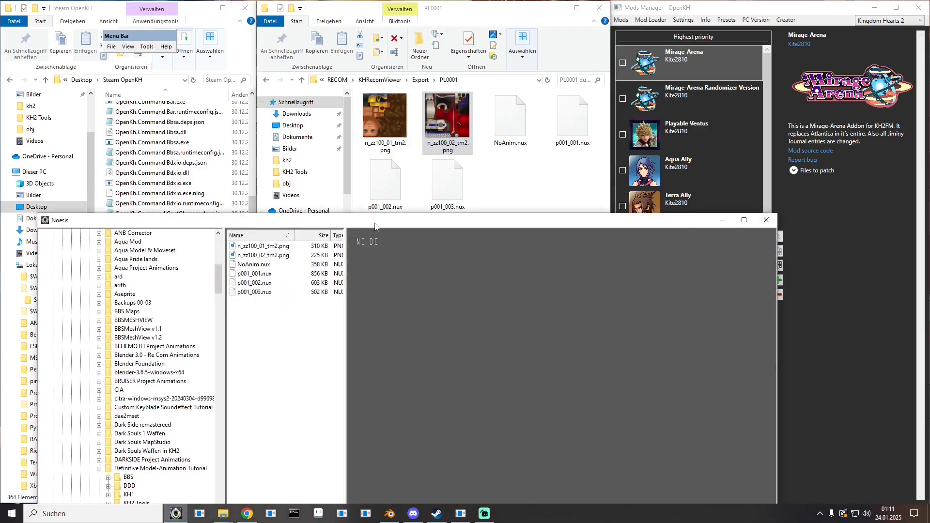
drag(510, 120, 516, 276)
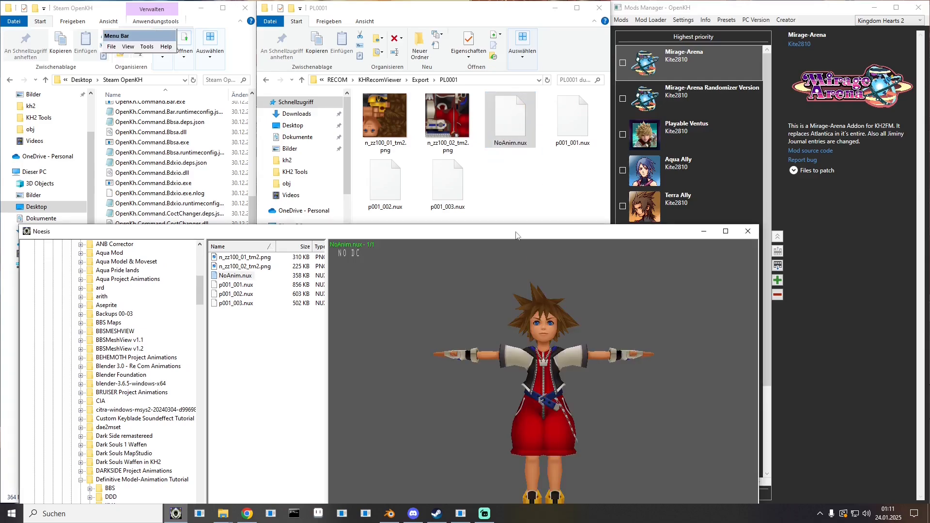
drag(516, 236, 519, 129)
- Export NoAnim.nux from Noesis with .dae - COLLADA as the main output type
right_click(256, 168)
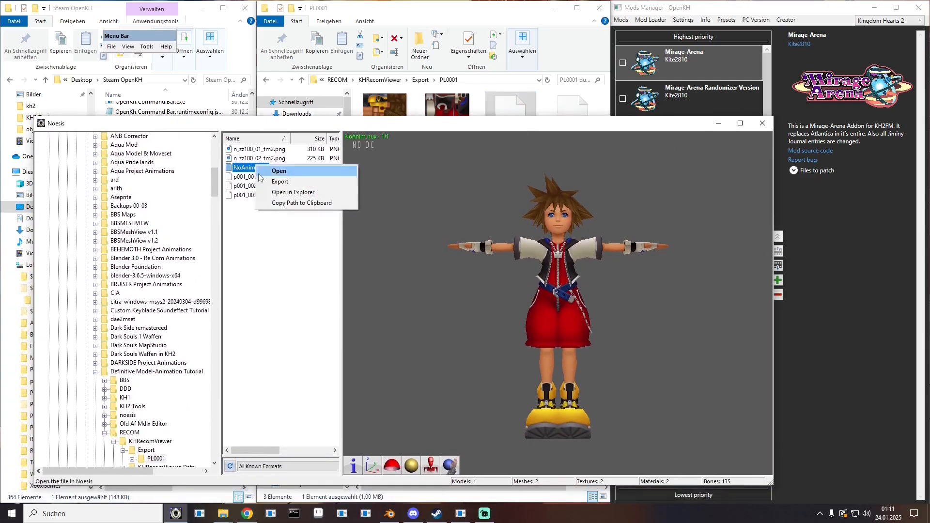
click(270, 182)
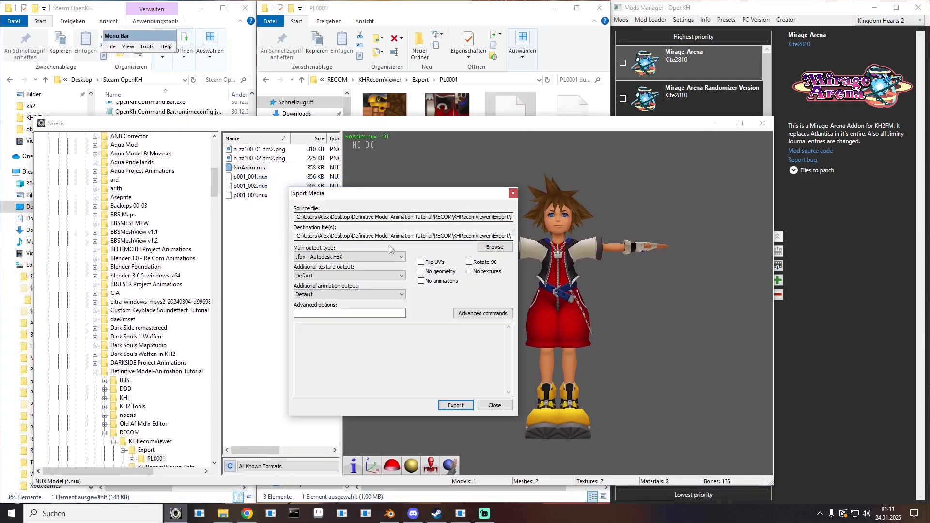
click(444, 410)
key(Return)
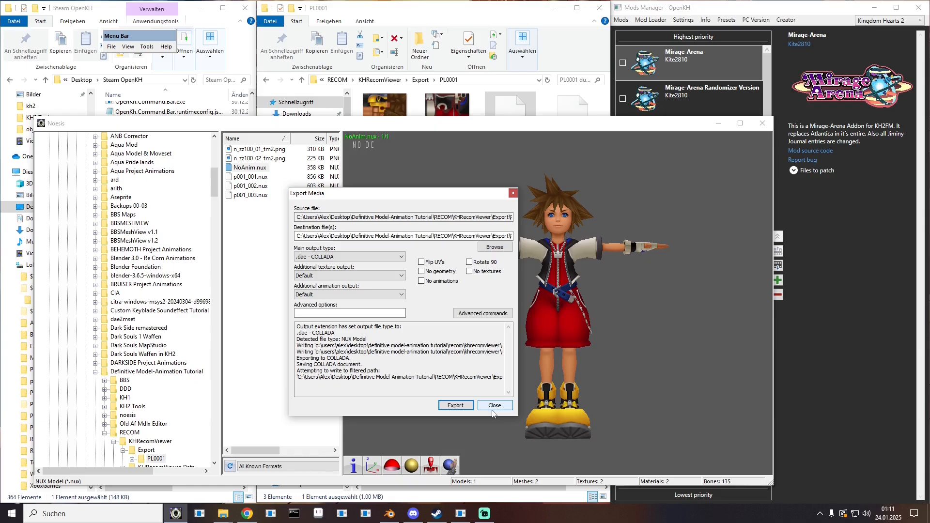
click(494, 406)
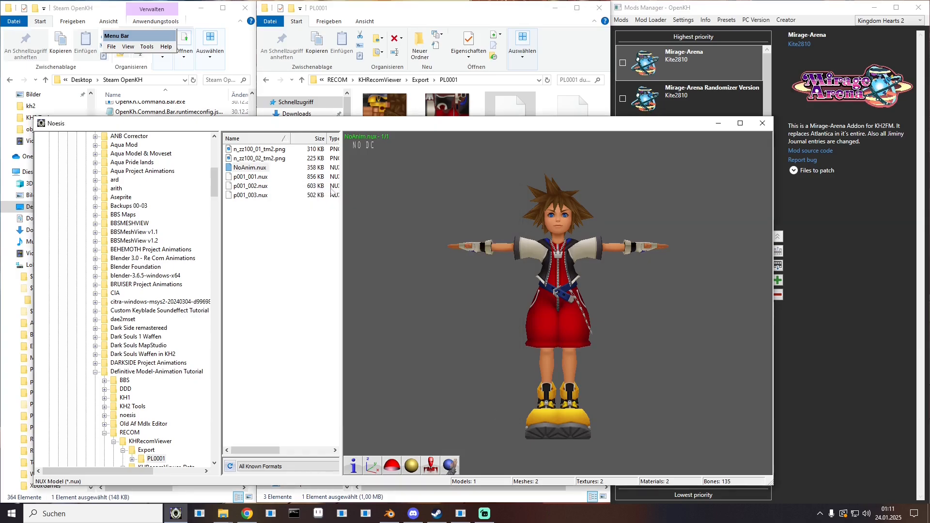
- Export the p001_001.nux animation with .fbx - Autodesk FBX as the main output type
right_click(253, 181)
click(274, 196)
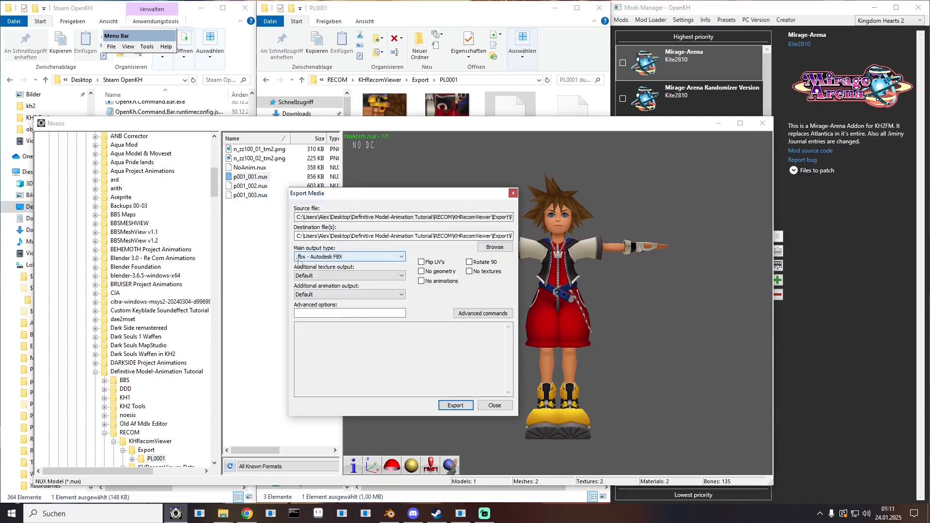
click(443, 404)
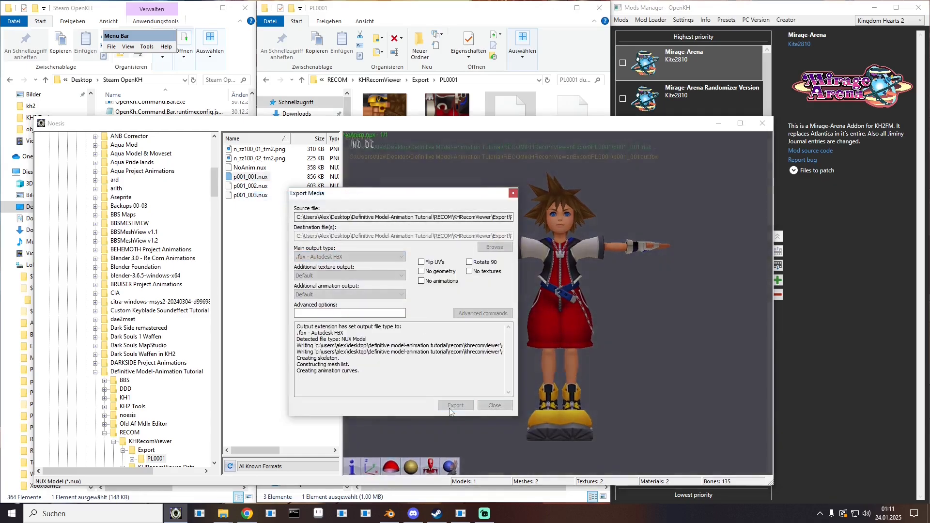
click(411, 323)
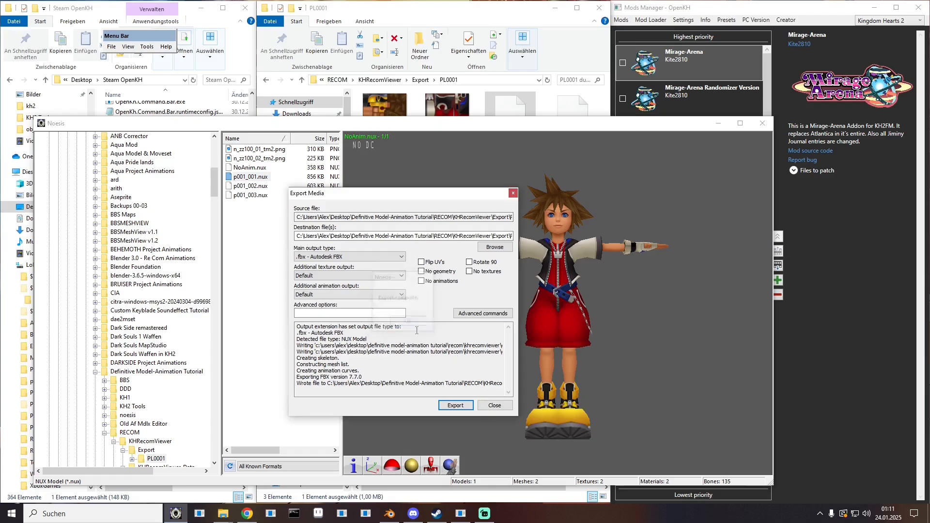
click(493, 406)
click(247, 181)
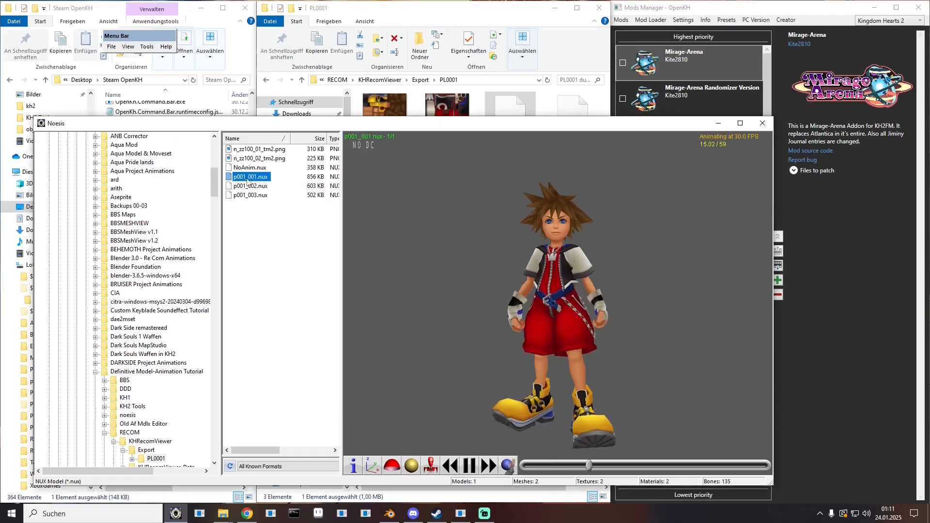
right_click(248, 182)
click(264, 198)
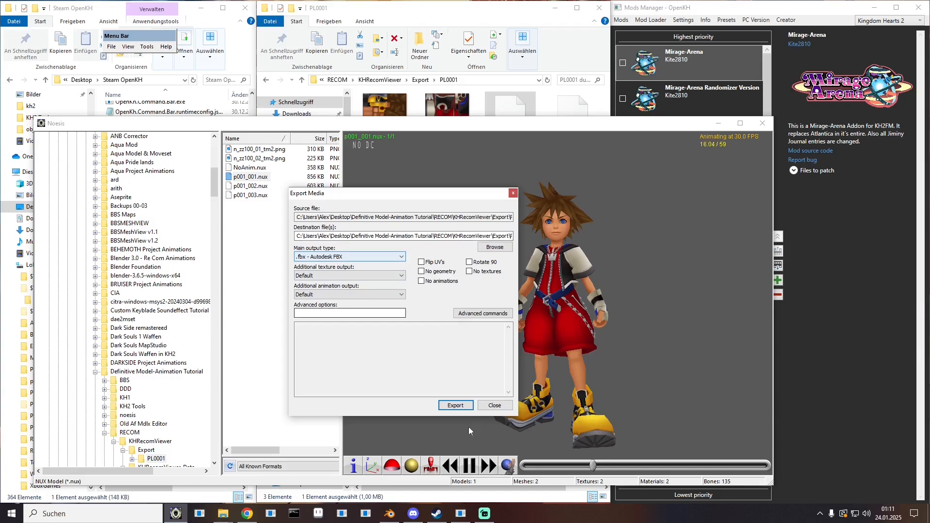
click(455, 406)
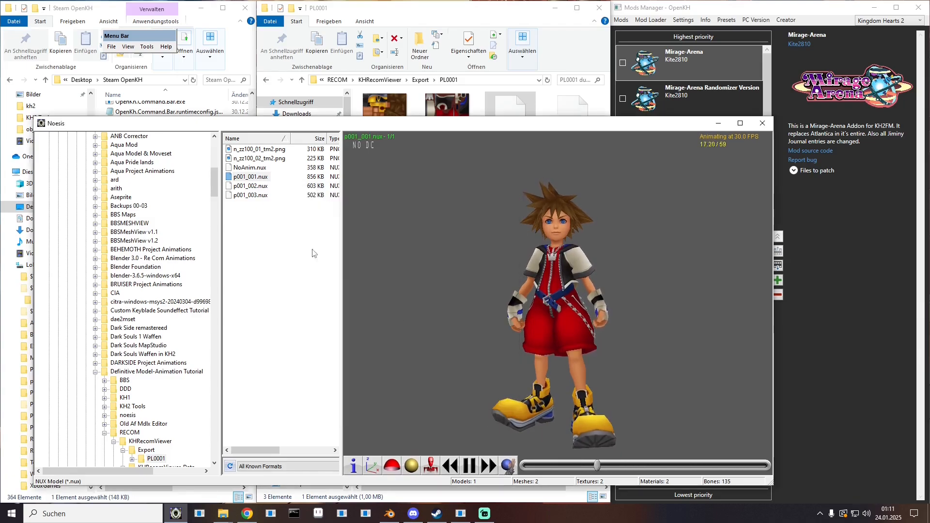
- Preview p001_002.nux and export it with .fbx - Autodesk FBX as the main output type
click(252, 187)
right_click(252, 187)
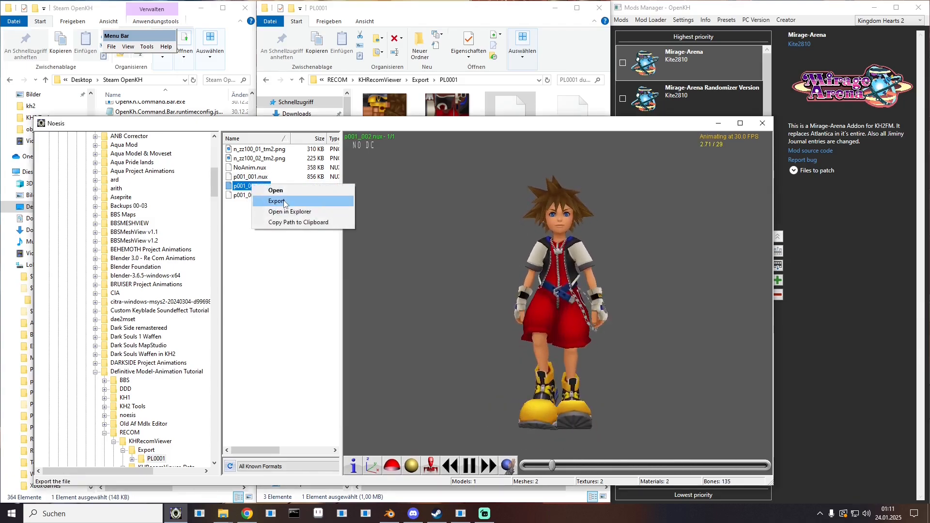
click(265, 202)
click(456, 405)
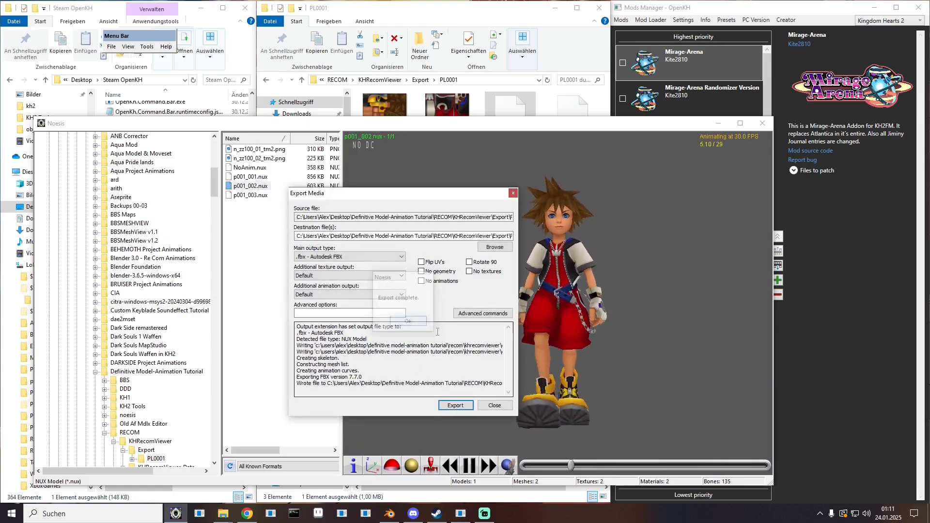
- Export the p001_003.nux animation as an FBX file and close Noesis
click(252, 195)
right_click(255, 196)
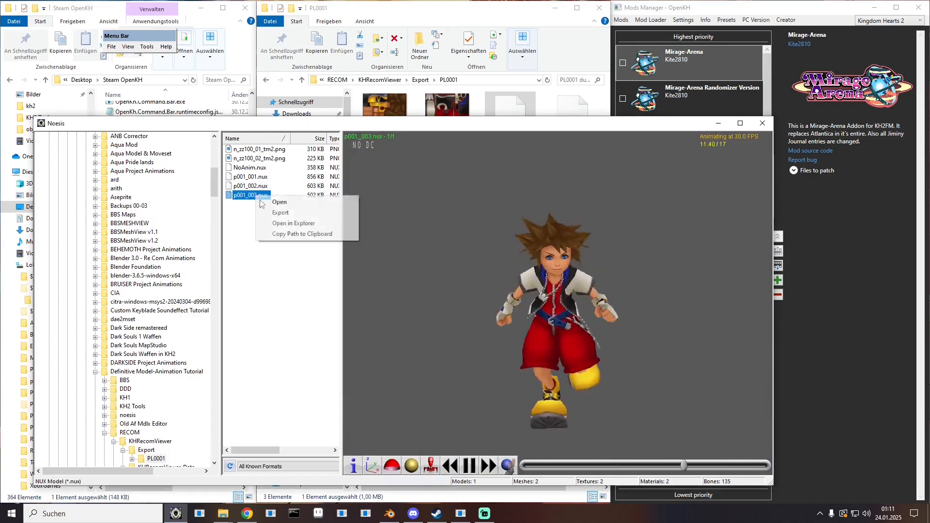
click(280, 213)
click(455, 406)
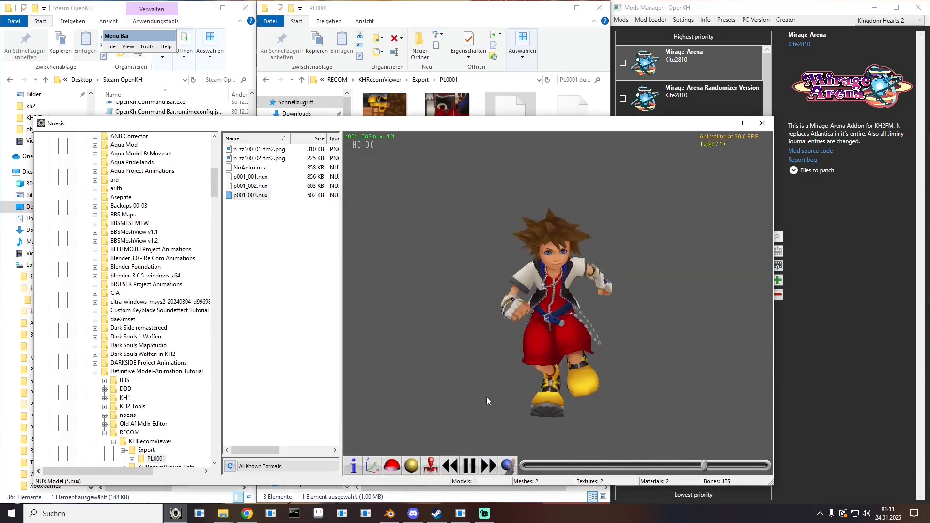
click(250, 186)
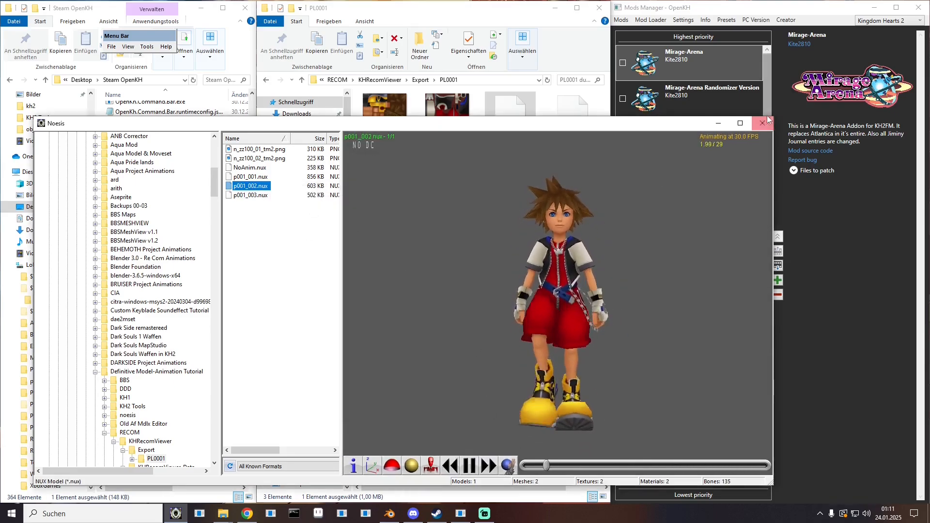
click(763, 123)
click(598, 256)
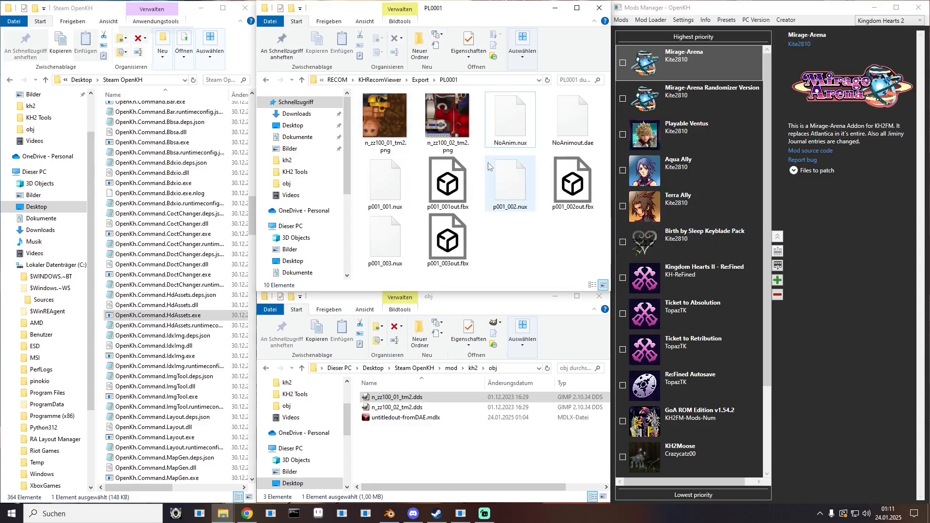
- Cut NoAnimout.dae, both n_zz100 PNG textures, p001_001out.fbx and p001_003out.fbx from the PL0001 folder
click(572, 121)
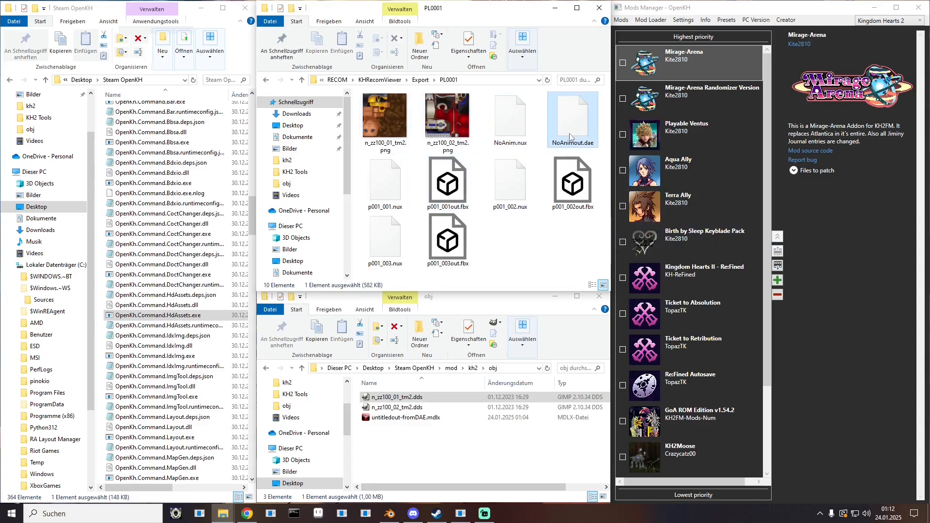
click(450, 121)
ctrl+click(406, 124)
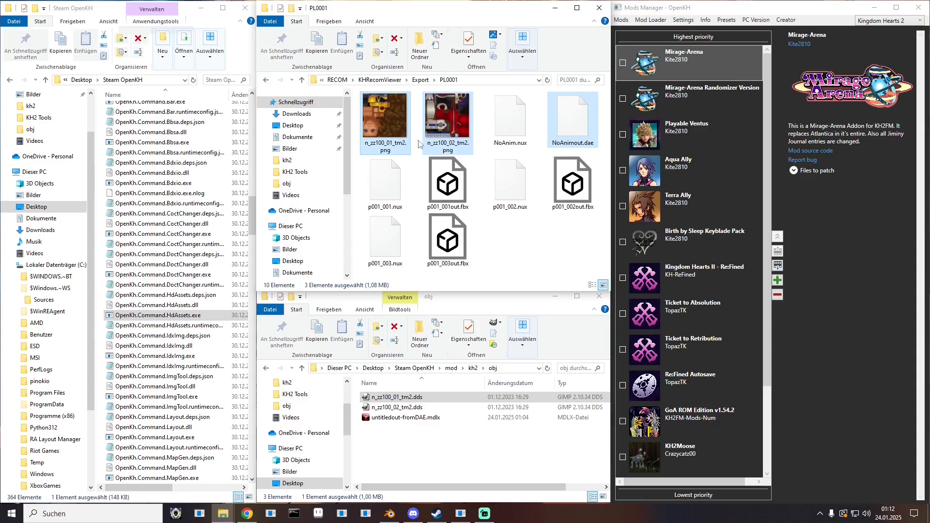
ctrl+click(457, 193)
ctrl+click(452, 249)
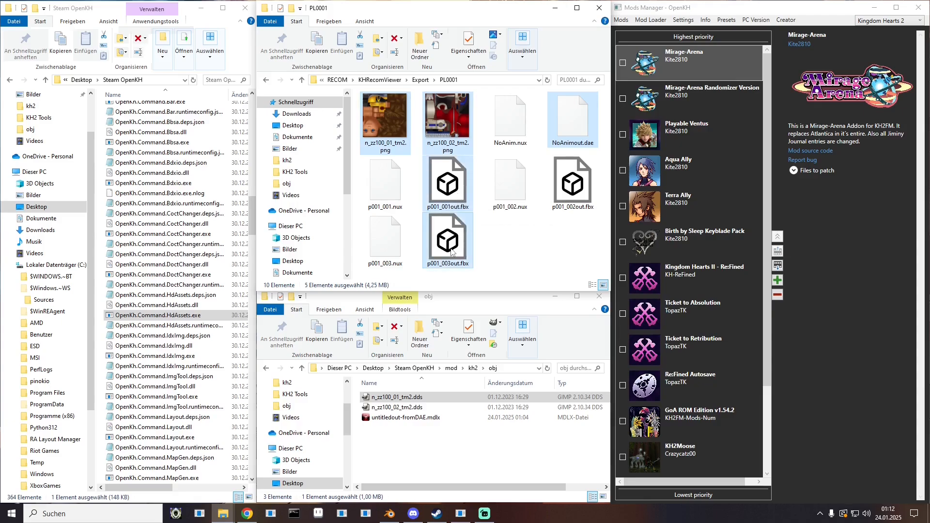
right_click(451, 249)
click(486, 420)
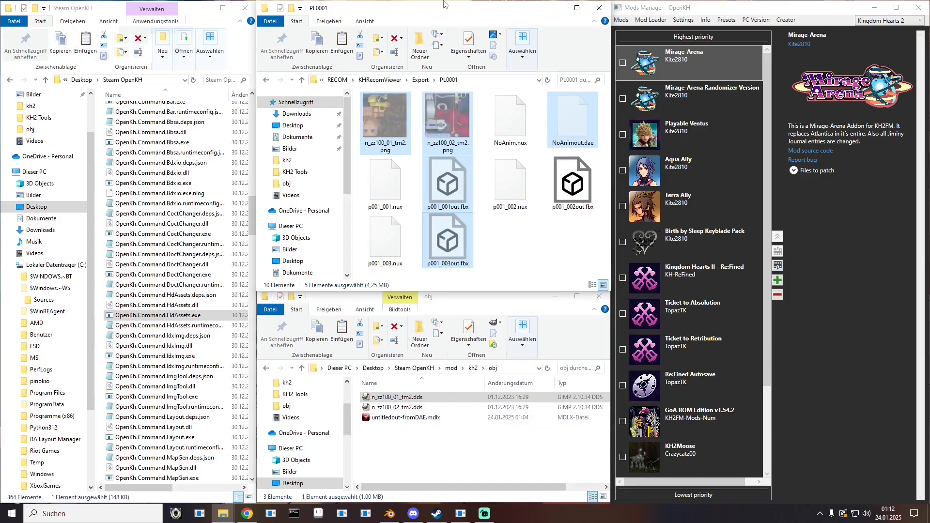
- Paste the cut files into Definitive Model-Animation Tutorial > KH2 Tools and delete the old anim-000.anb and anim-002.anb there
click(342, 80)
click(343, 81)
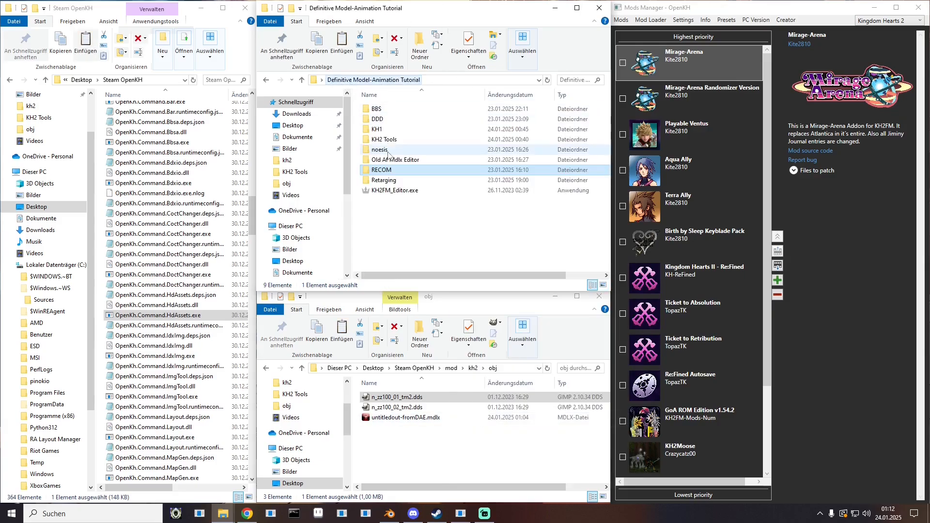
double_click(377, 128)
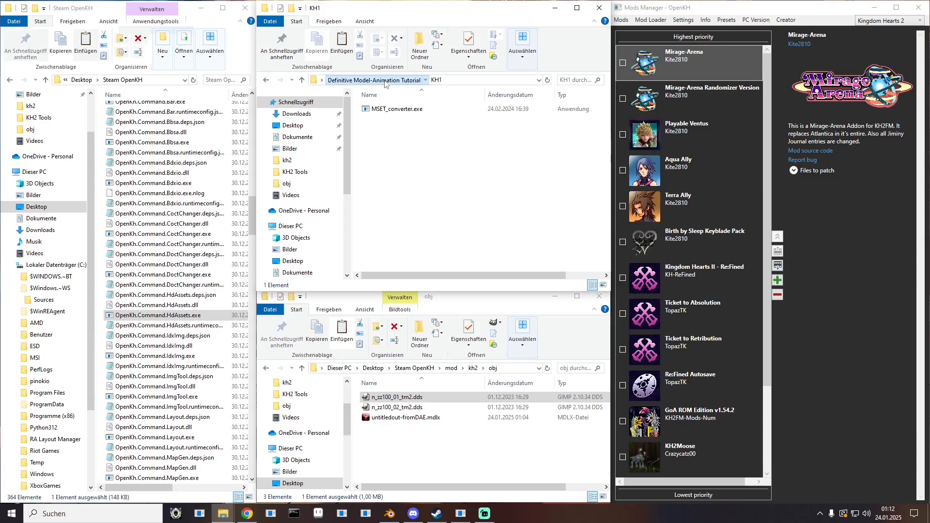
click(387, 81)
double_click(386, 140)
right_click(411, 215)
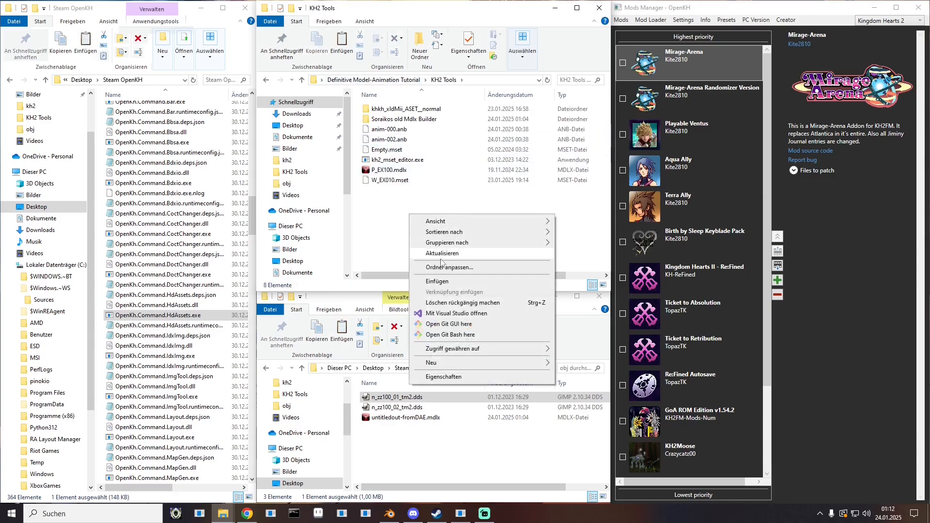
click(438, 282)
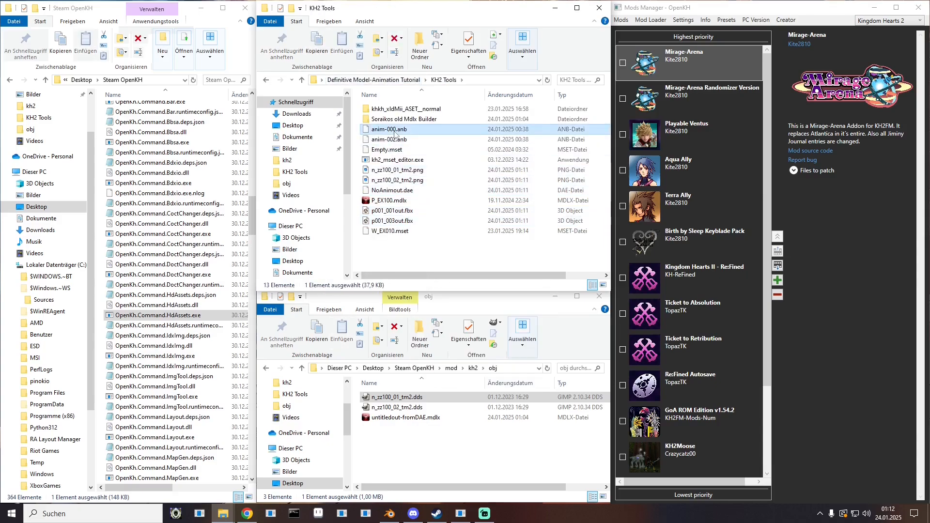
click(395, 129)
key(Delete)
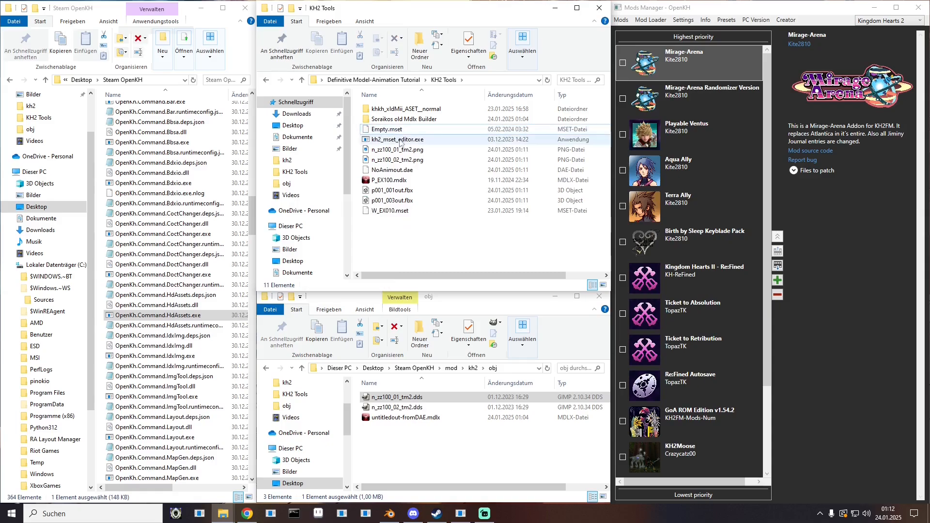
- Move NoAnimout.dae and both n_zz100 PNG textures from KH2 Tools into the Soraikos old Mdlx Builder folder
click(388, 170)
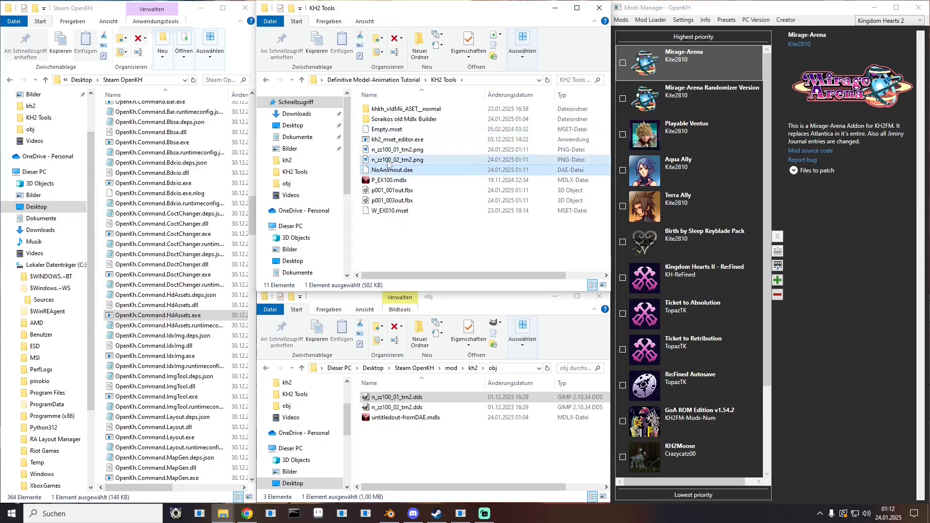
shift+click(388, 150)
right_click(391, 148)
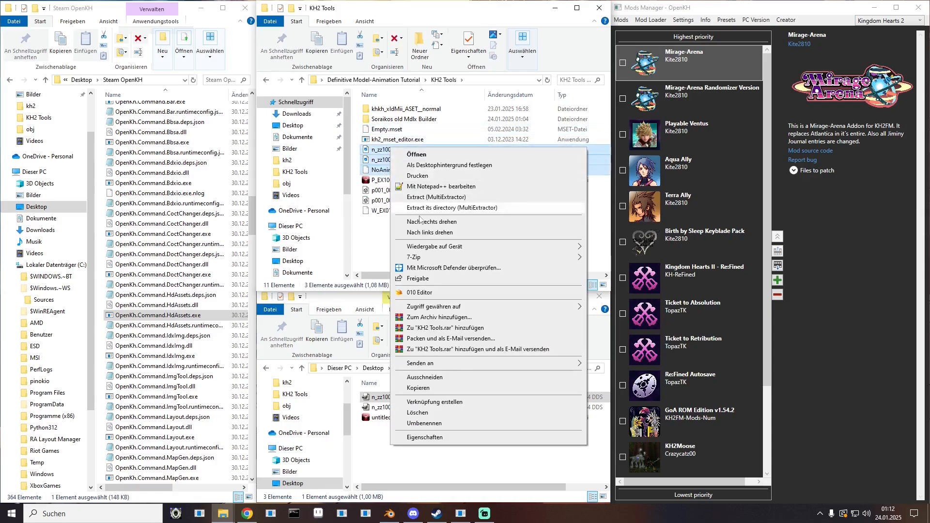
click(420, 378)
click(404, 79)
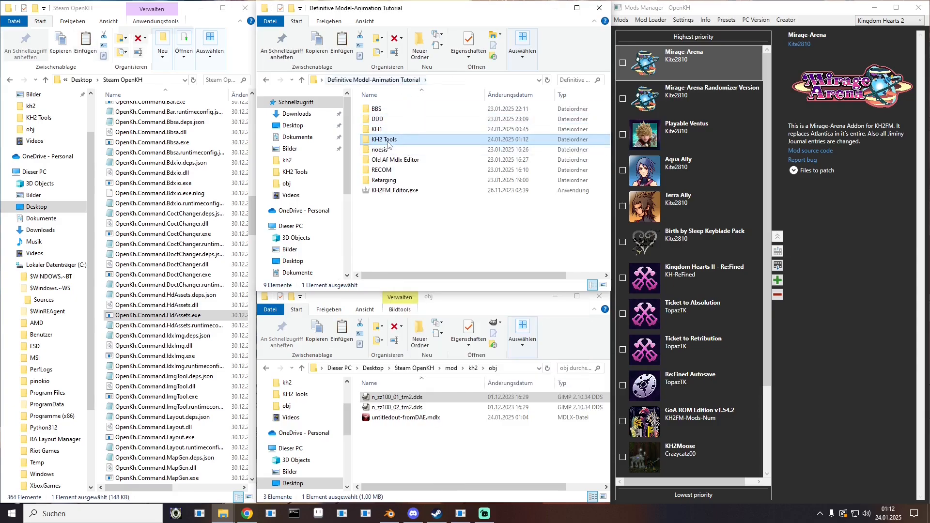
double_click(388, 139)
double_click(395, 119)
right_click(376, 252)
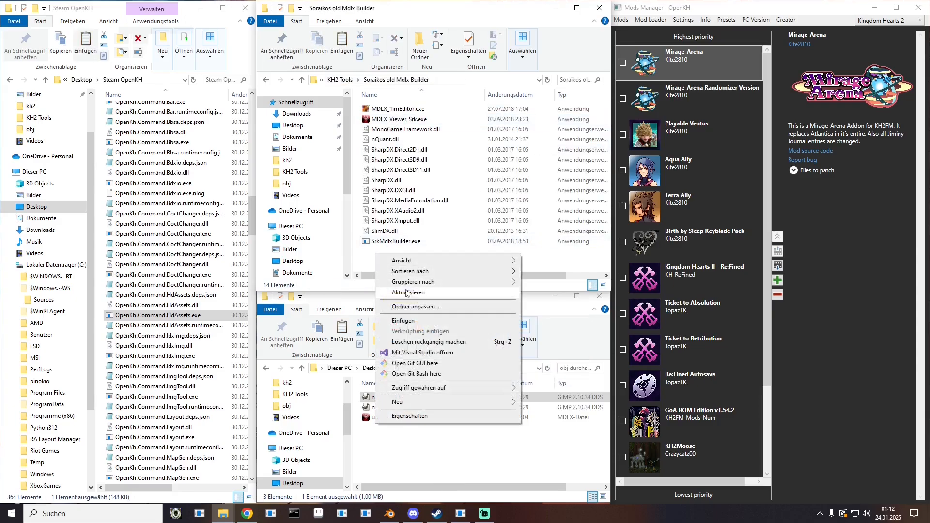
click(404, 321)
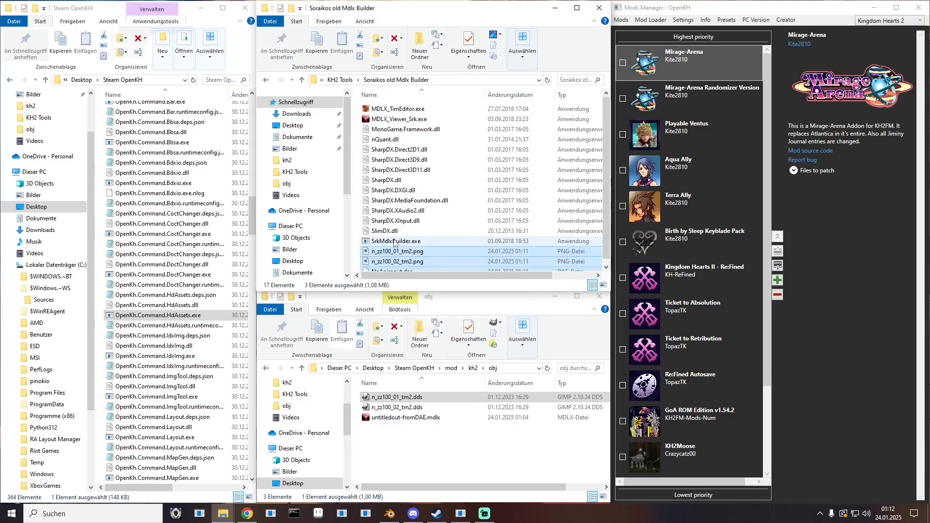
- Convert NoAnimout.dae to MDLX in SrkMdlxBuilder with the Dae parser value set to 100, and close the model preview
double_click(395, 241)
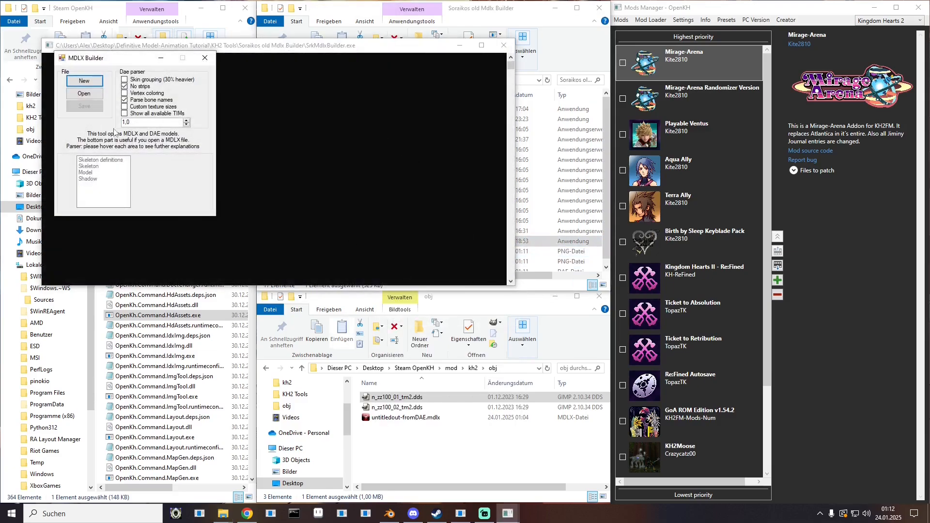
click(125, 122)
click(138, 101)
drag(233, 46, 617, 333)
scroll(389, 255, down, 1)
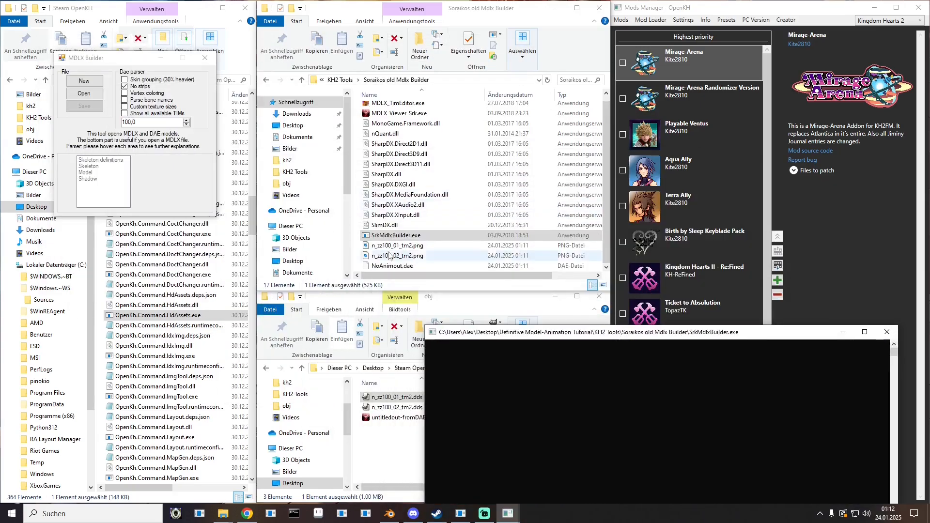
drag(392, 265, 85, 97)
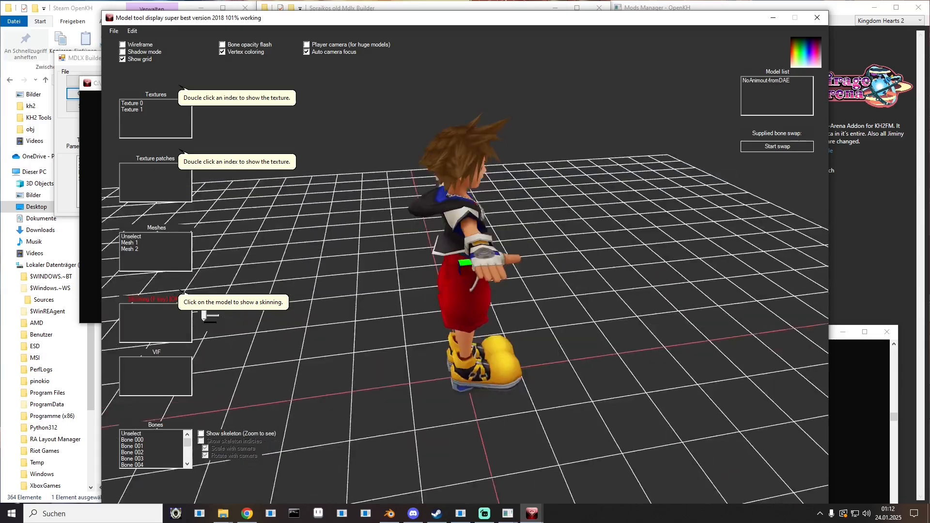
click(812, 20)
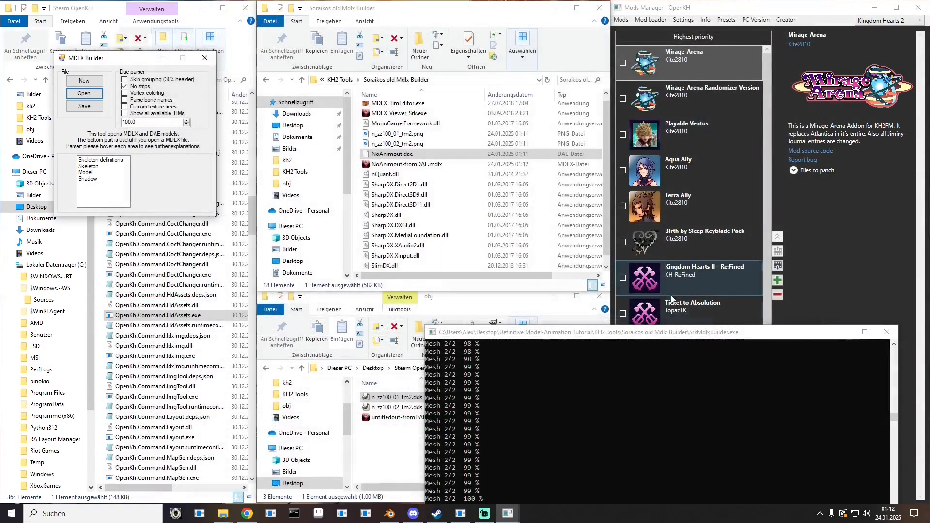
- Delete NoAnimout.dae and both n_zz100 PNG textures from the Soraikos old Mdlx Builder folder
scroll(392, 181, down, 1)
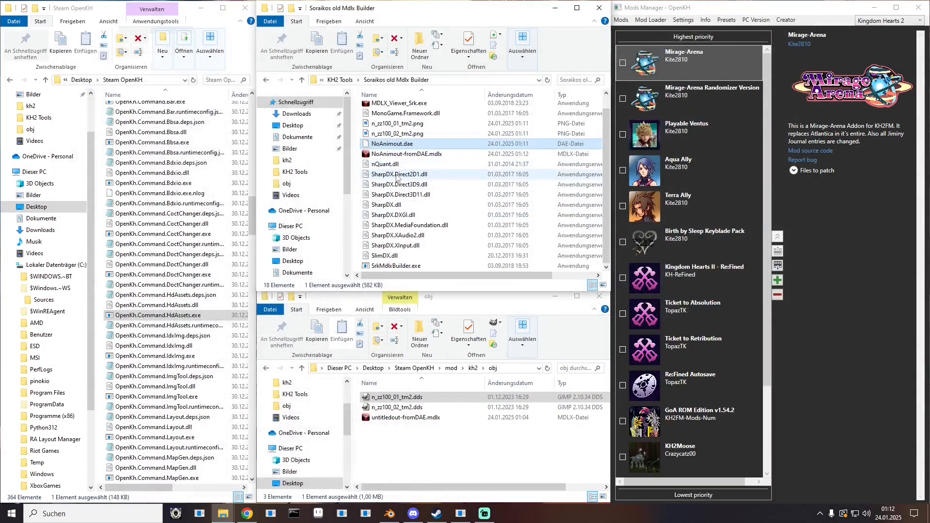
drag(358, 120, 375, 144)
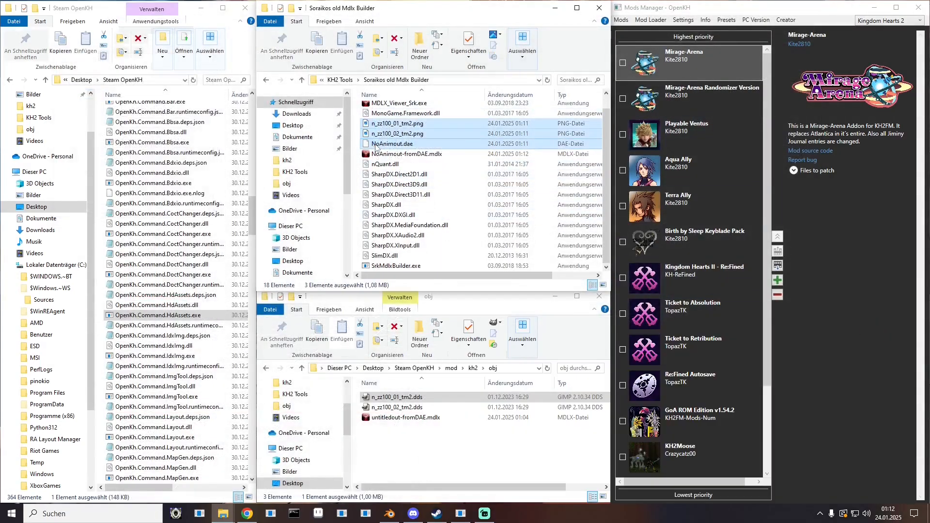
key(Delete)
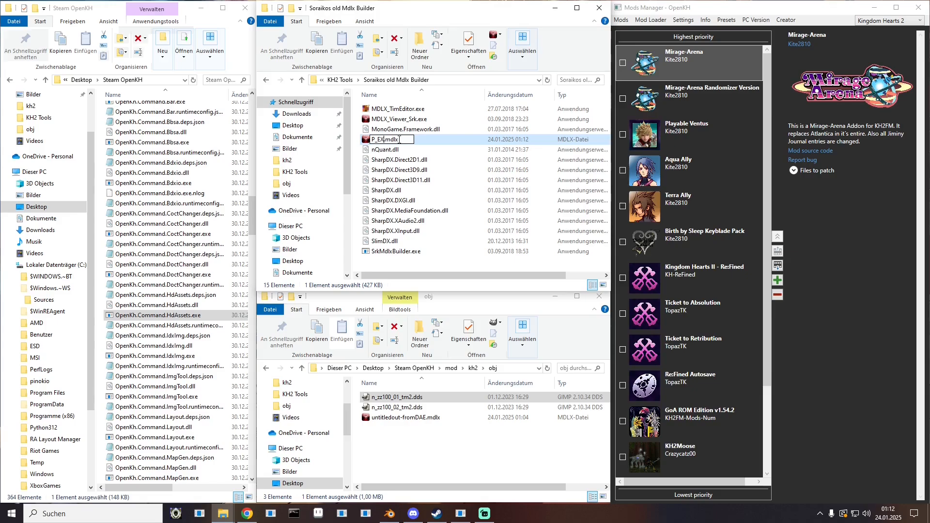
- Rename NoAnimout-fromDAE.mdlx to P_EX100.mdlx and move it into the mod > kh2 > obj folder
key(Return)
drag(390, 150, 460, 453)
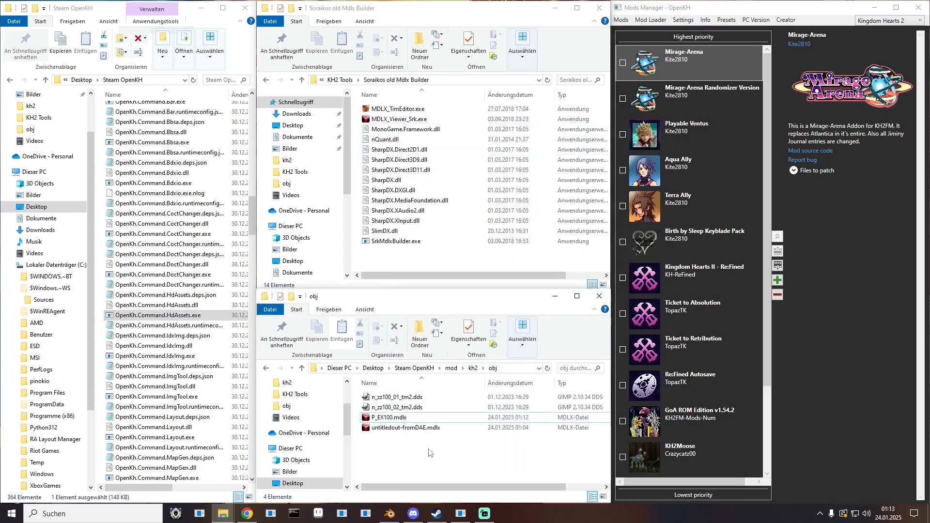
- Compare the file sizes of P_EX100.mdlx and untitledout-fromDAE.mdlx in the obj folder
click(406, 429)
click(402, 418)
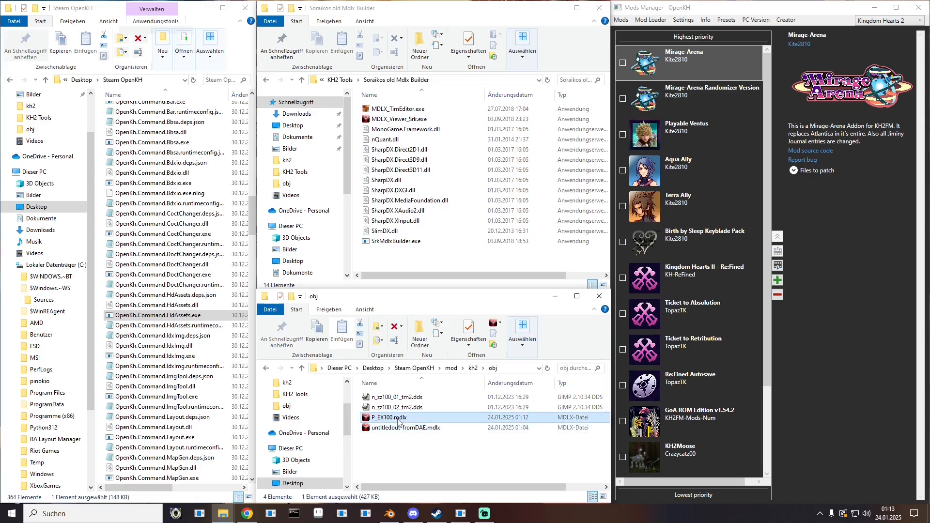
click(395, 428)
click(395, 419)
click(396, 428)
click(395, 418)
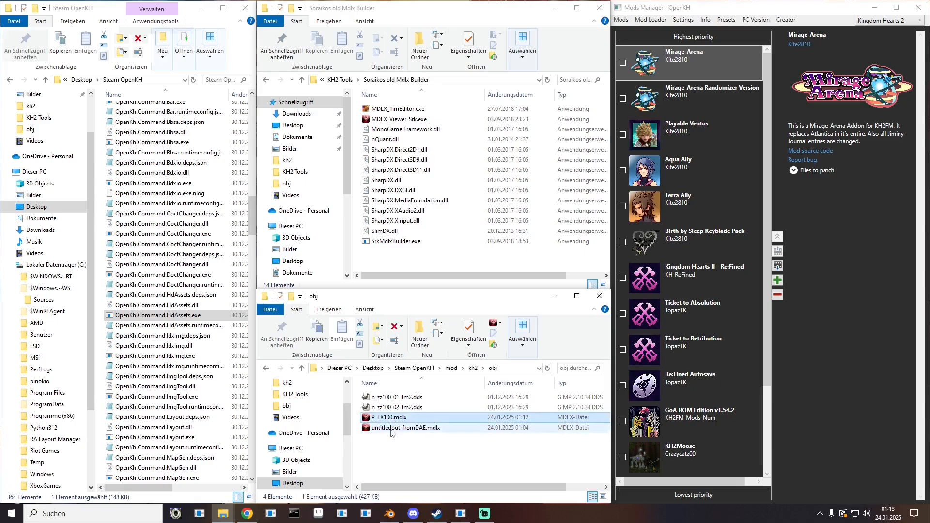
click(396, 428)
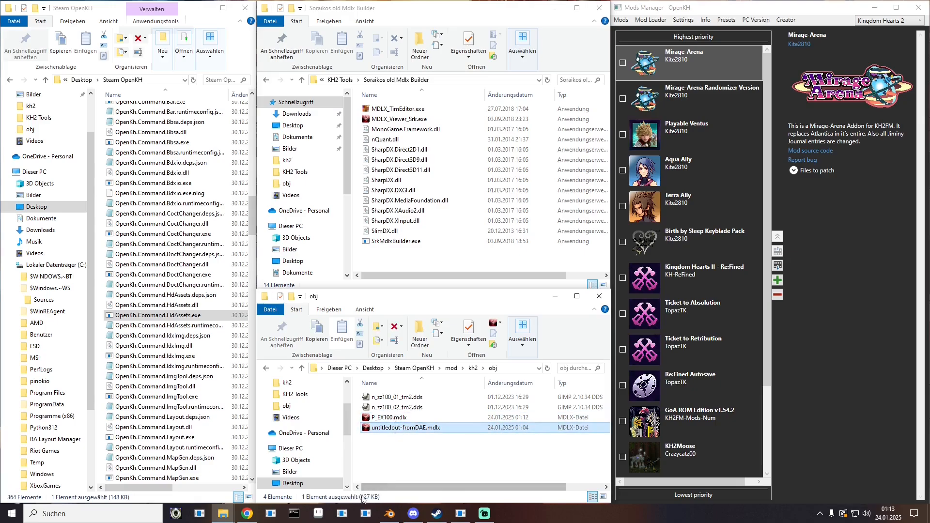
click(388, 418)
- Move untitledout-fromDAE.mdlx from the obj folder into KH2 Tools
click(387, 429)
click(340, 80)
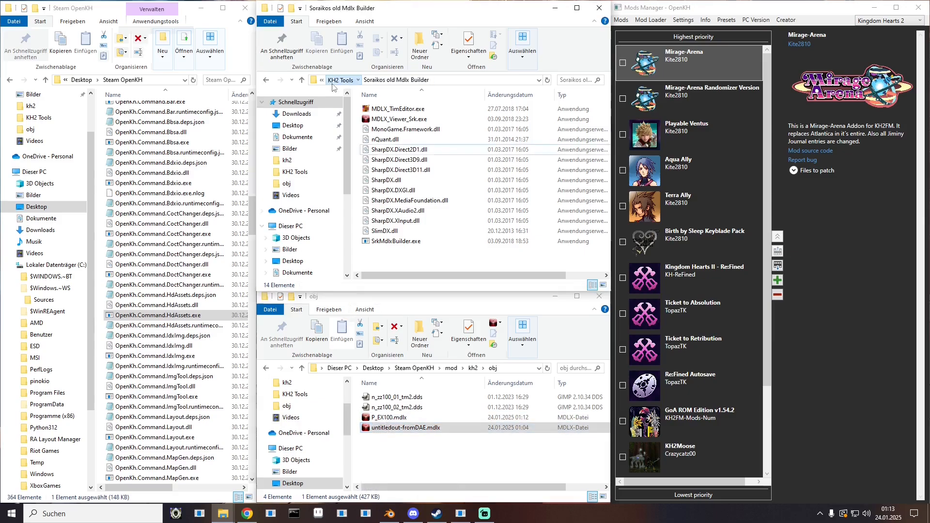
drag(389, 428, 440, 244)
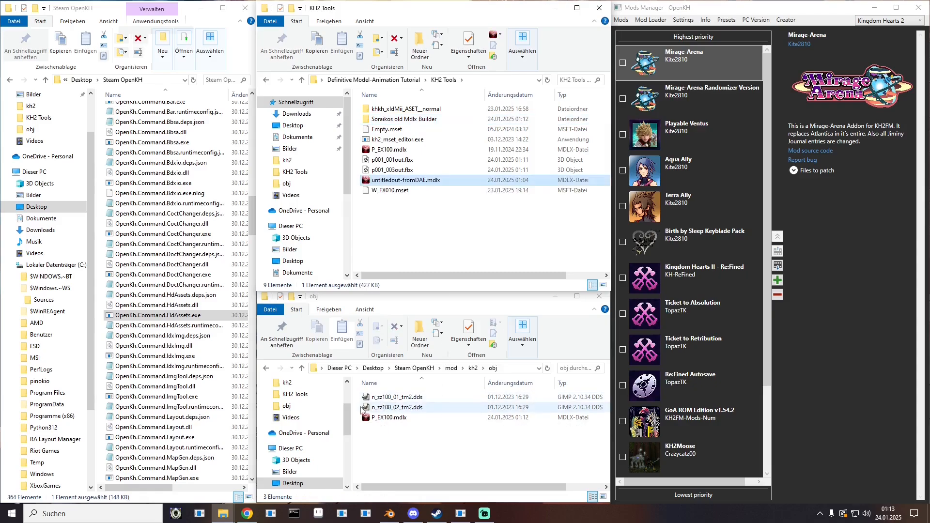
- Cut n_zz100_01_tm2.dds and n_zz100_02_tm2.dds from the mod's kh2 > obj folder
click(411, 407)
shift+click(388, 397)
right_click(387, 397)
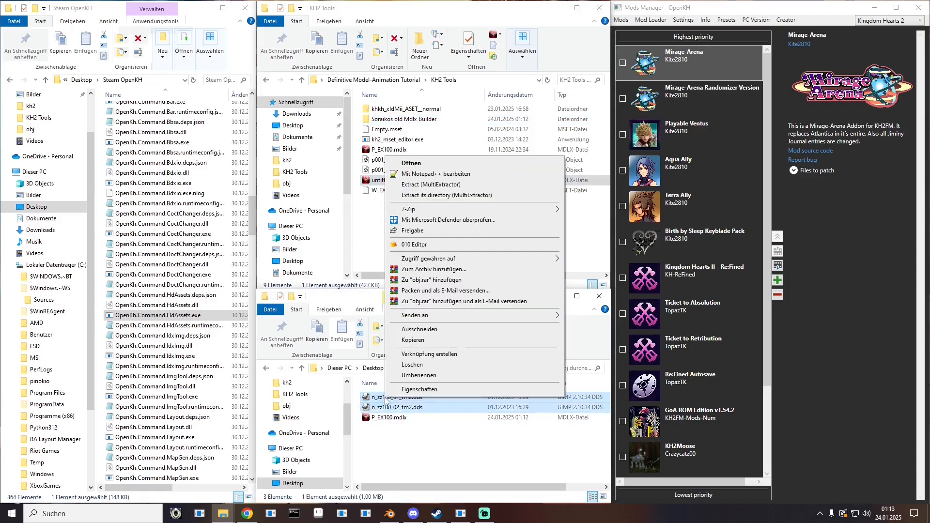
click(416, 330)
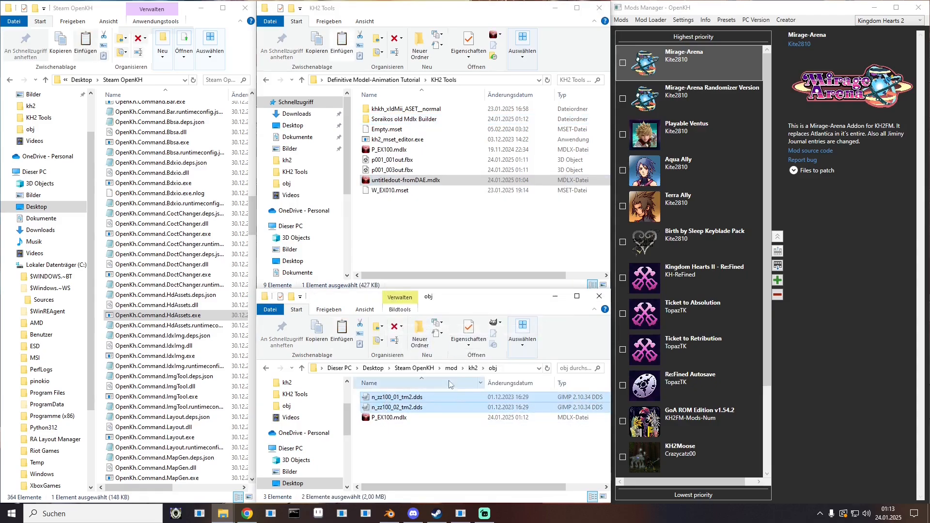
- Create a folder named remastered in the mod's kh2 folder
click(478, 370)
right_click(448, 416)
mouse_move(492, 402)
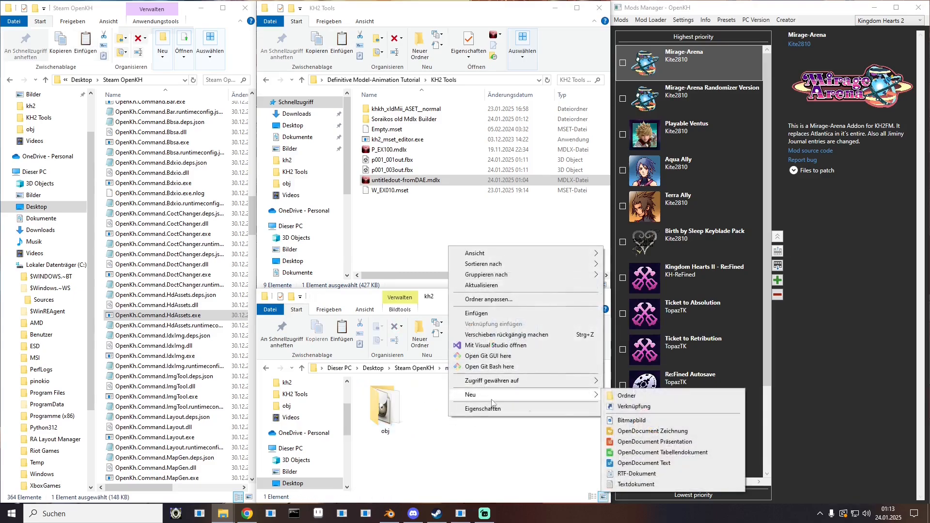
click(641, 395)
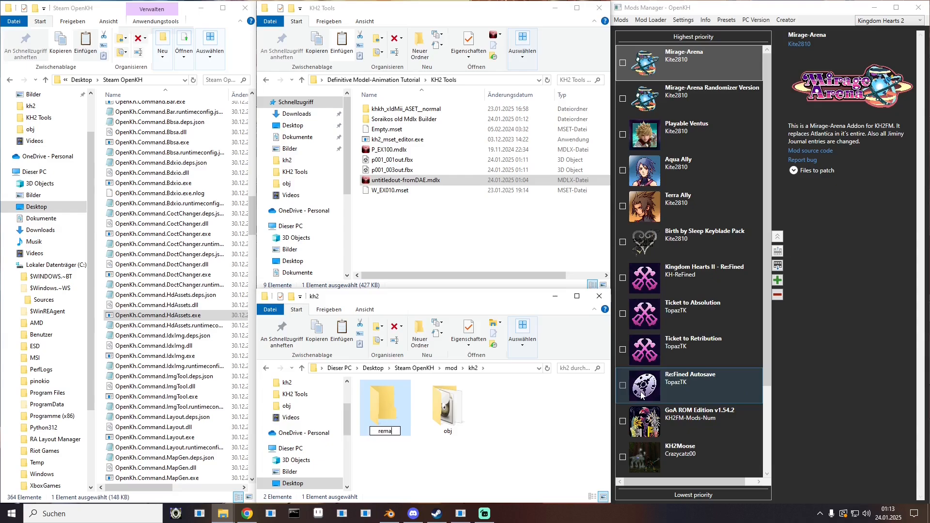
key(Return)
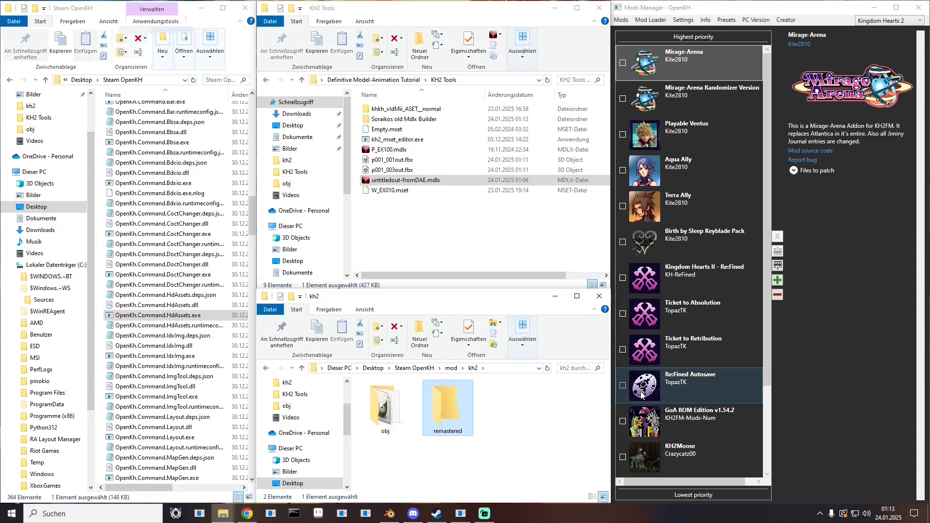
- Create a folder named obj inside the remastered folder
double_click(447, 405)
right_click(423, 433)
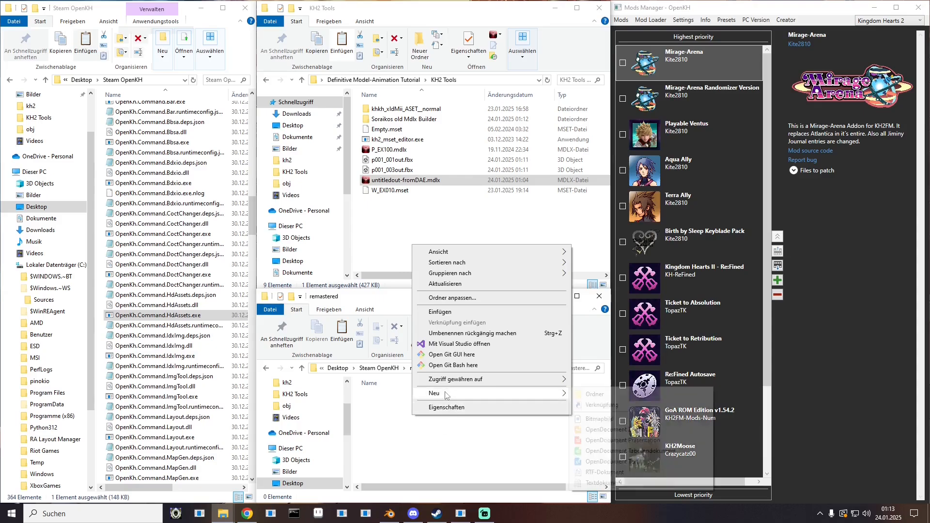
mouse_move(509, 393)
click(583, 395)
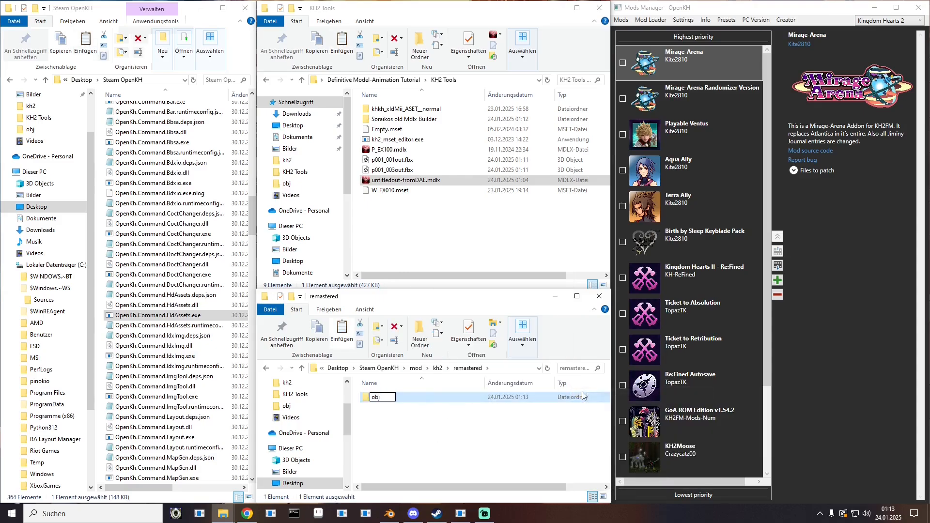
click(401, 396)
- Create a folder named P_EX100.mdlx inside remastered > obj
double_click(393, 400)
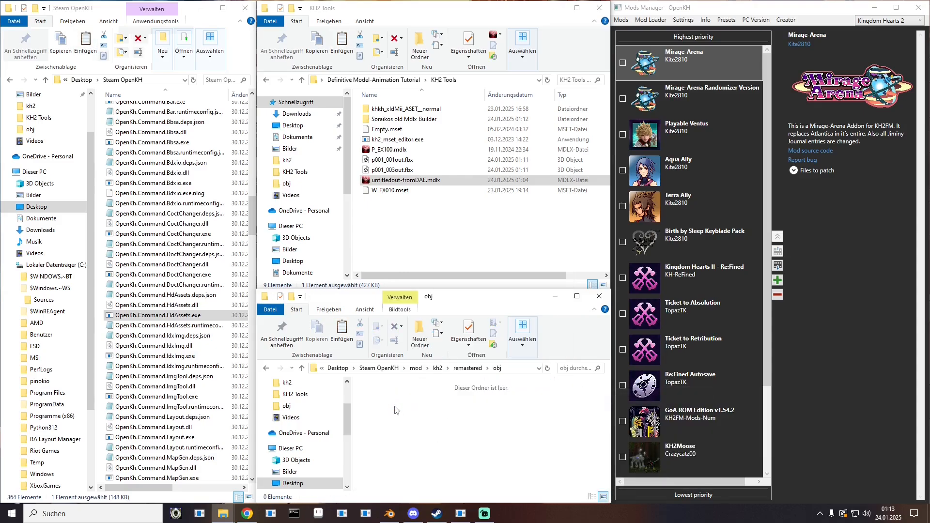
right_click(394, 416)
mouse_move(533, 387)
click(577, 386)
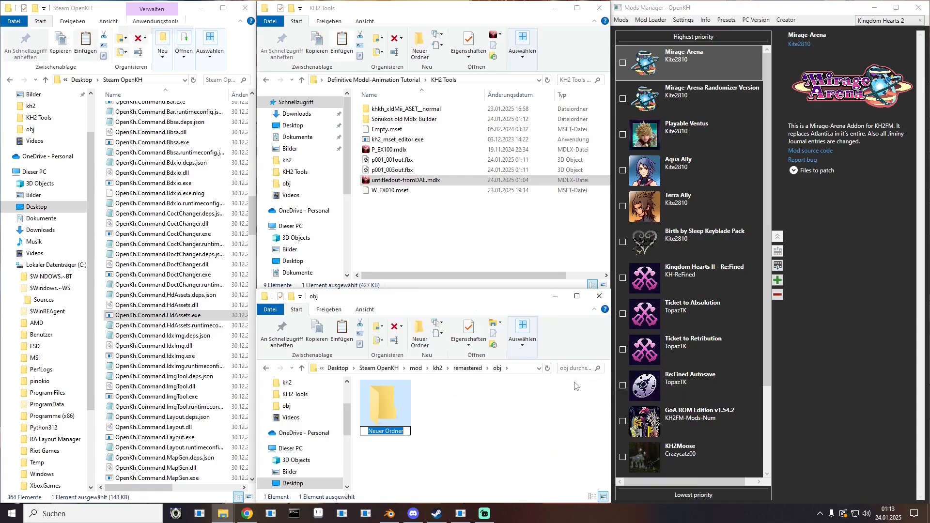
text(P_EX100.mdlx)
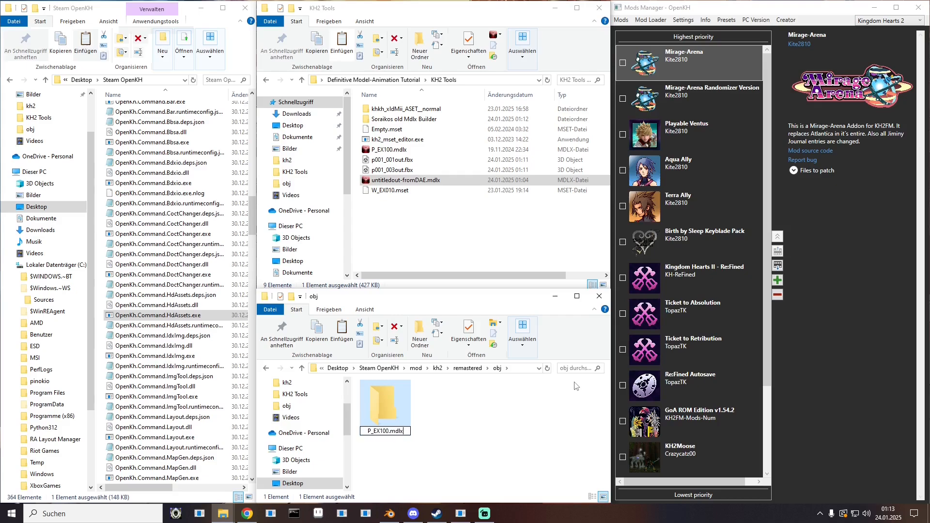
key(Return)
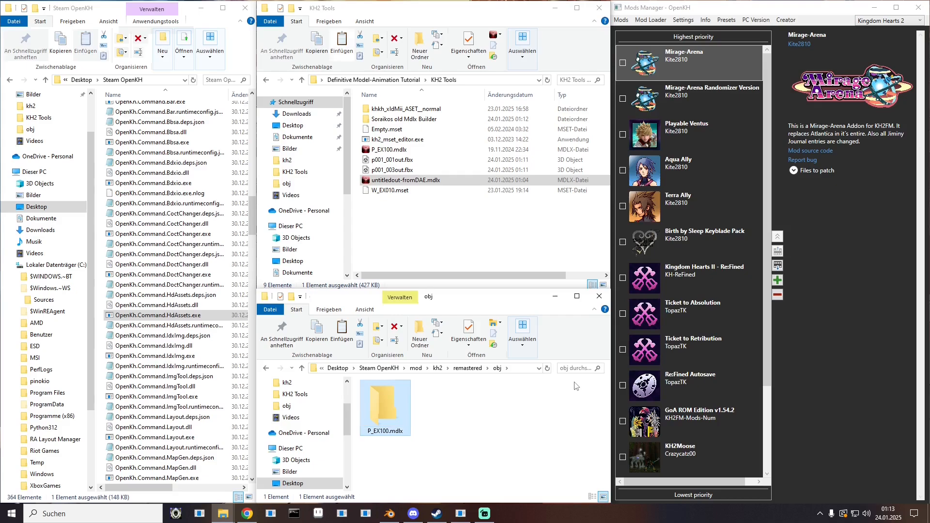
- Paste the two cut DDS textures into the remastered > obj > P_EX100.mdlx folder
double_click(376, 406)
right_click(413, 415)
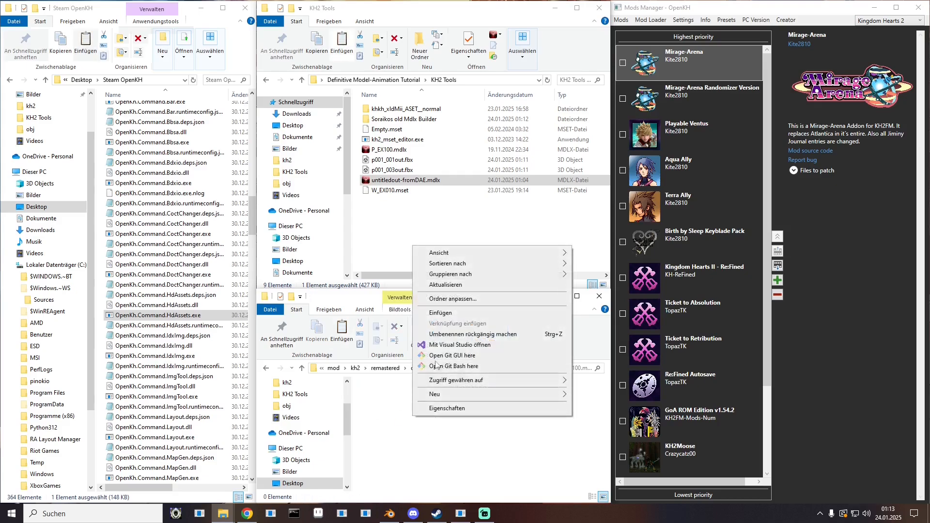
click(439, 313)
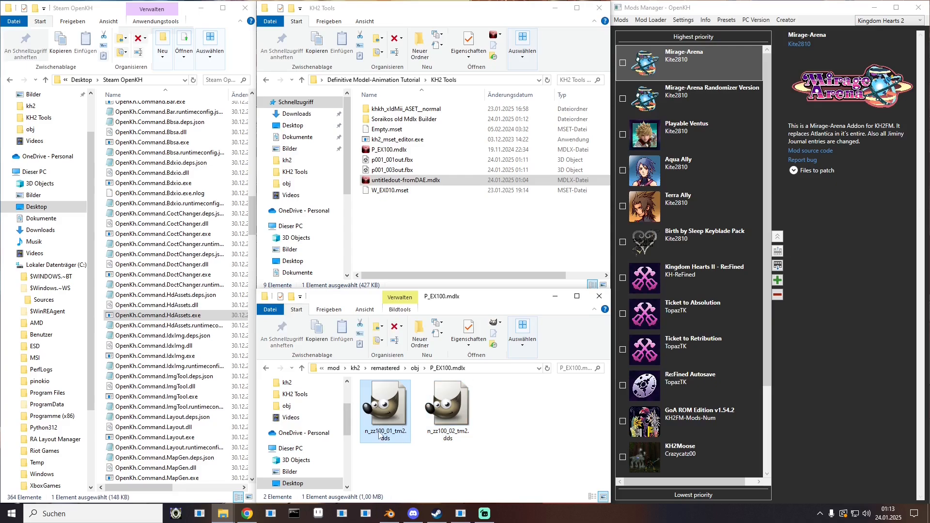
- Rename n_zz100_01_tm2.dds to -0.dds and n_zz100_02_tm2.dds to -1.dds
click(378, 433)
text(0)
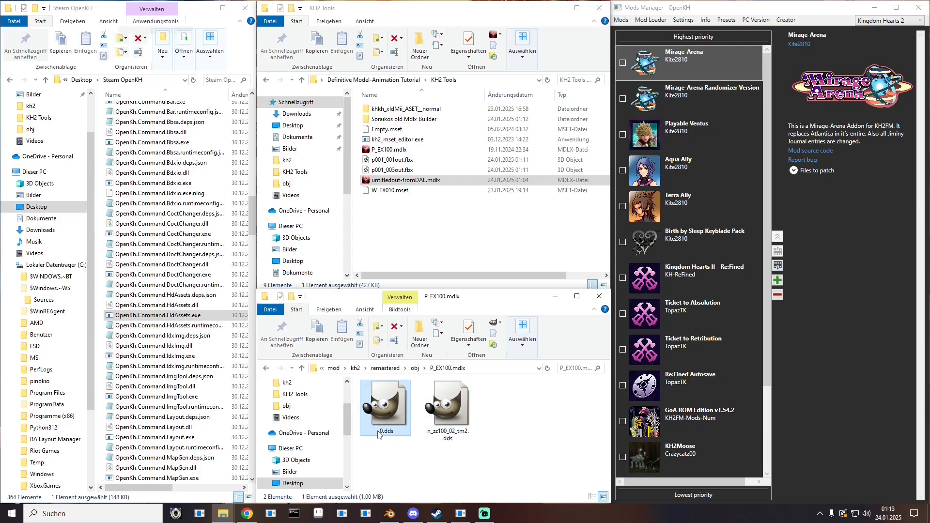
click(436, 434)
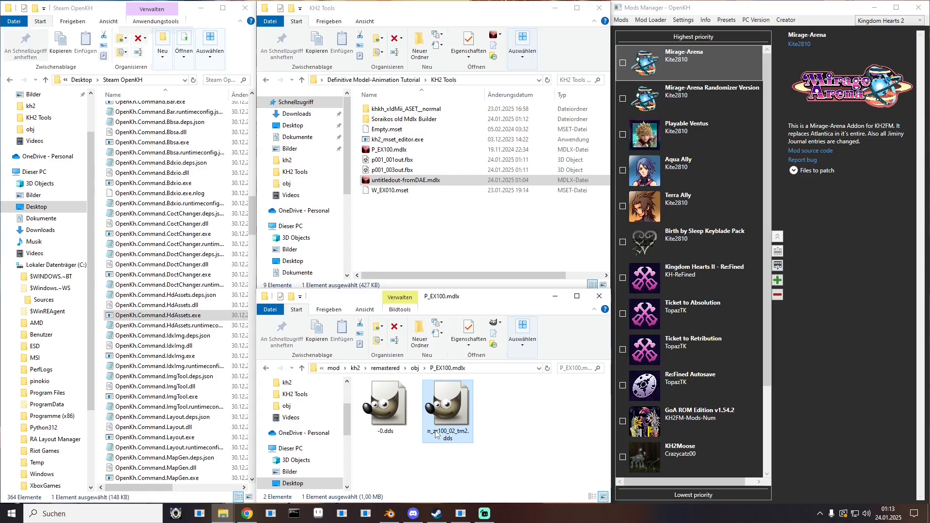
click(436, 432)
text(-1.dds)
key(Return)
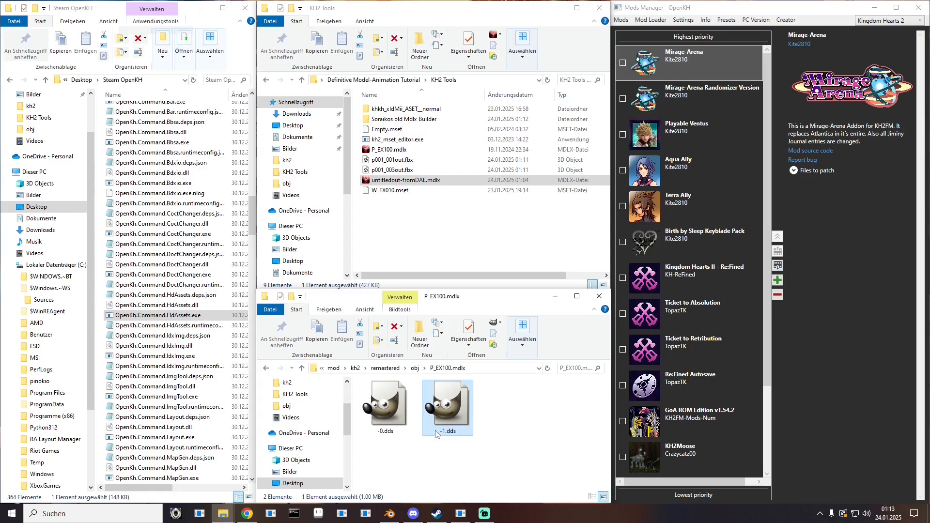
click(521, 423)
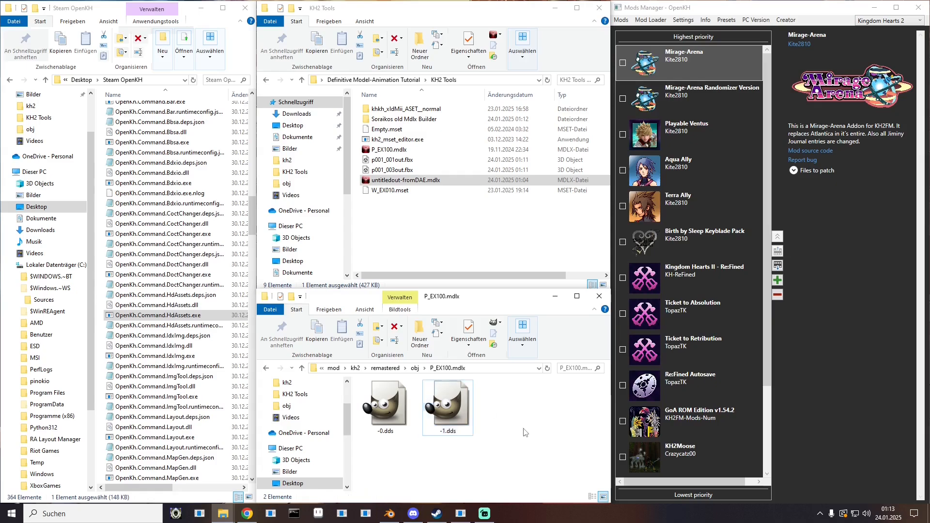
- Open the kh2 > obj folder of the mod and select p001_003out.fbx in the KH2 Tools folder
click(355, 369)
double_click(399, 405)
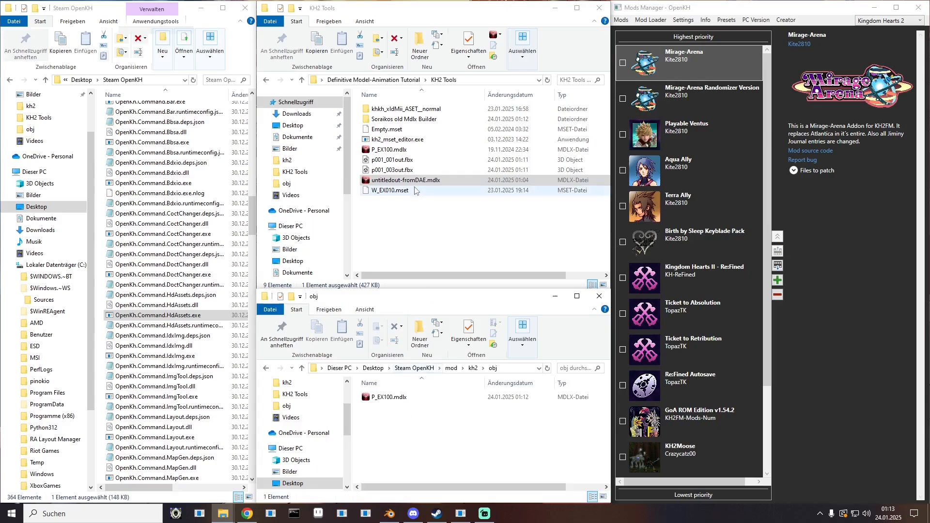
click(400, 162)
click(399, 169)
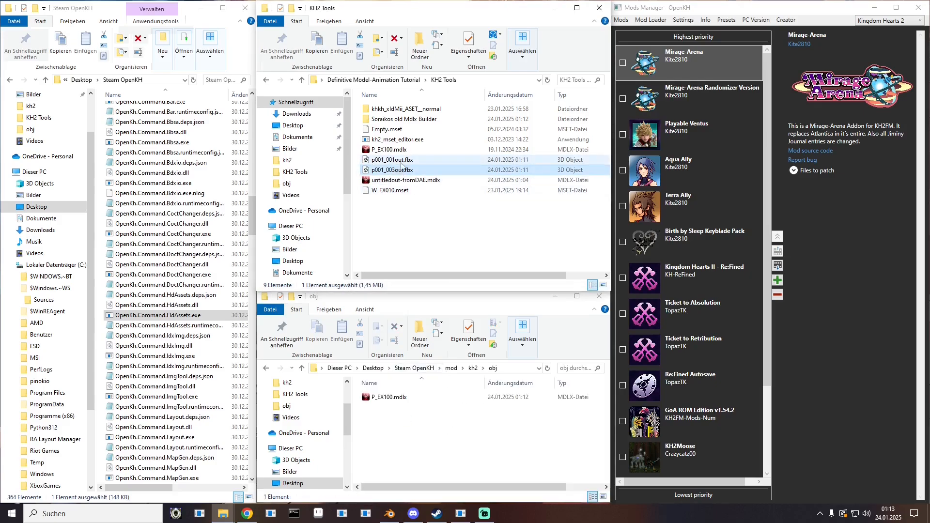
- Switch to Blender, start a new General file without saving the current one, and delete all default objects
click(390, 514)
click(21, 18)
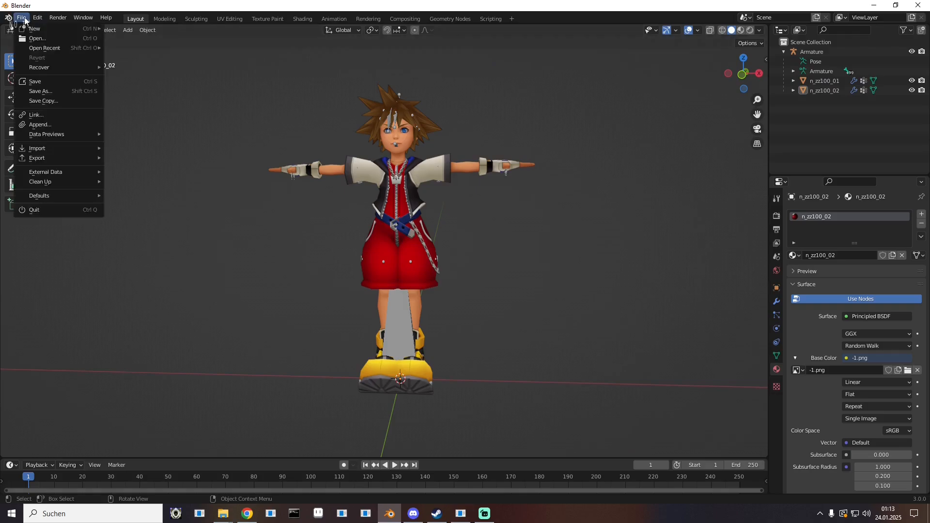
mouse_move(29, 28)
click(125, 29)
click(484, 272)
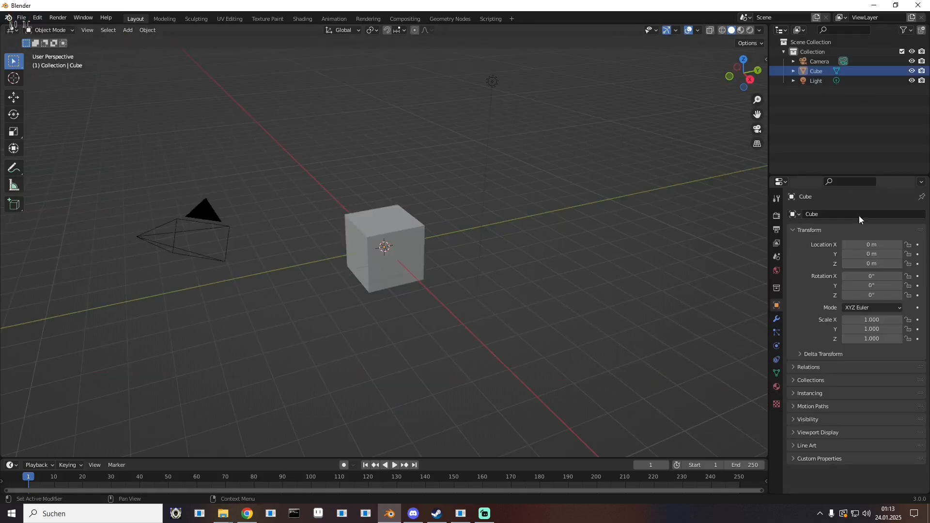
key(a)
key(x)
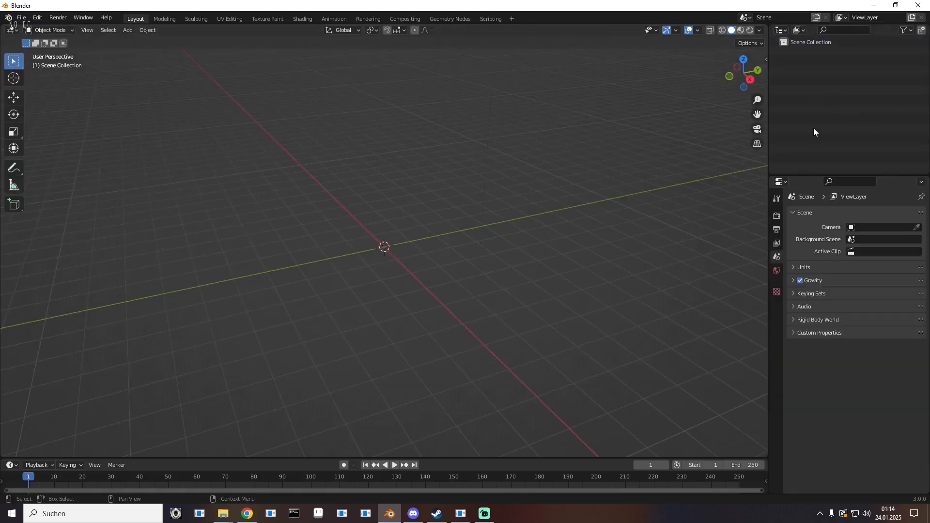
- Import the FBX animation p001_001out.fbx from the KH2 Tools folder
click(23, 18)
mouse_move(54, 150)
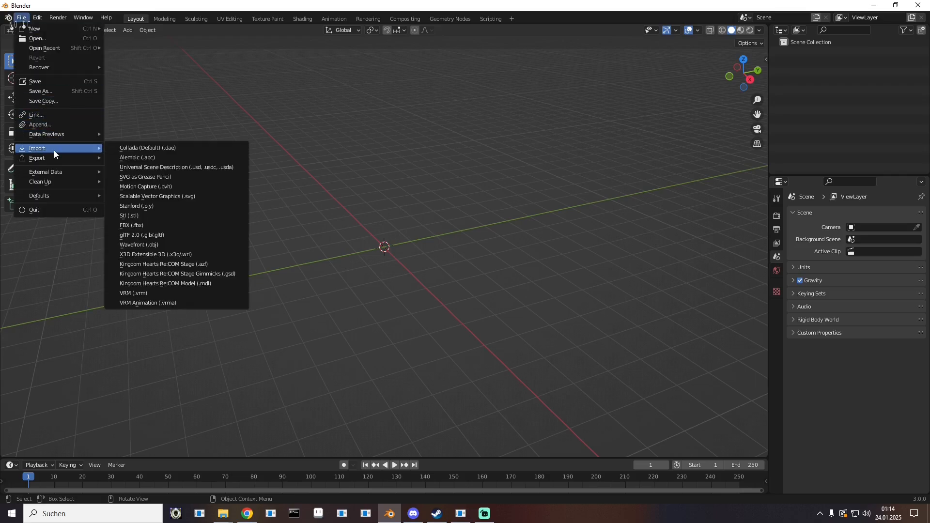
click(152, 226)
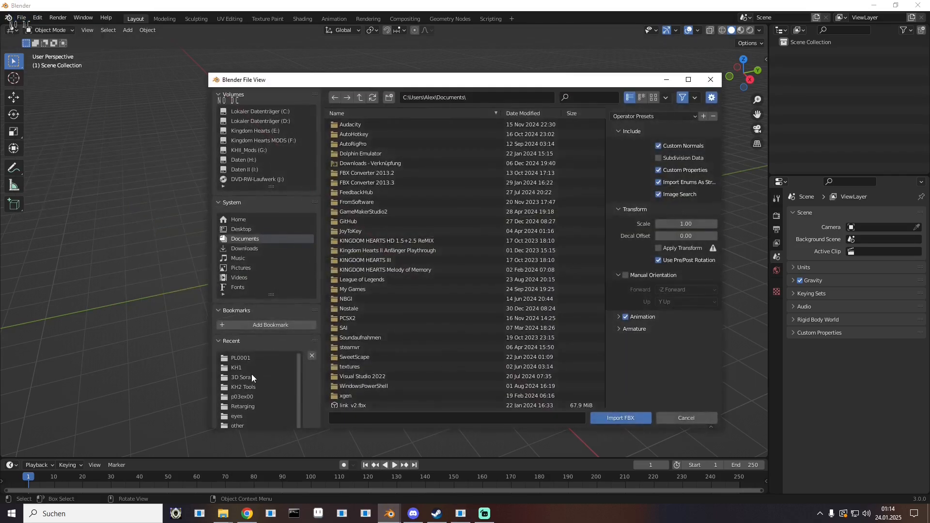
click(249, 388)
double_click(359, 142)
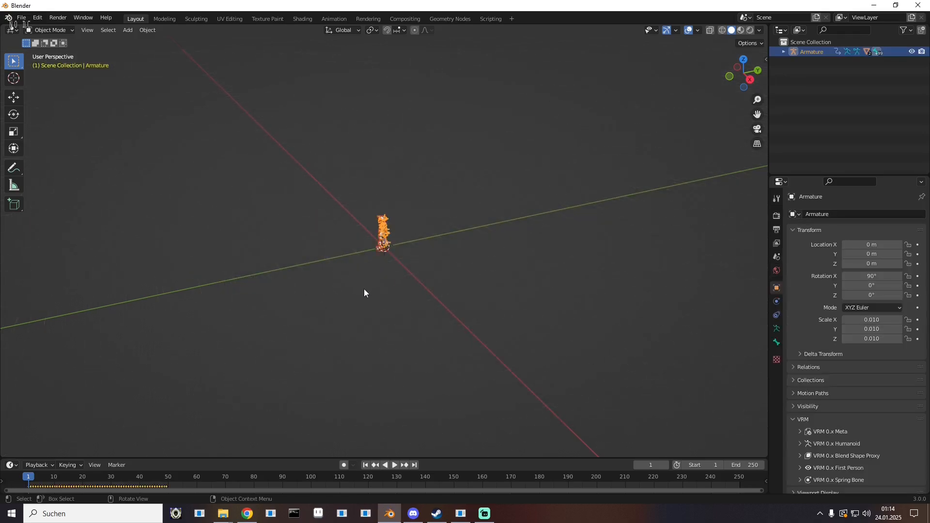
- Set the animation's end frame to 51 and copy the first keyframe of the armature to frame 51
drag(364, 289, 419, 266)
drag(30, 480, 158, 485)
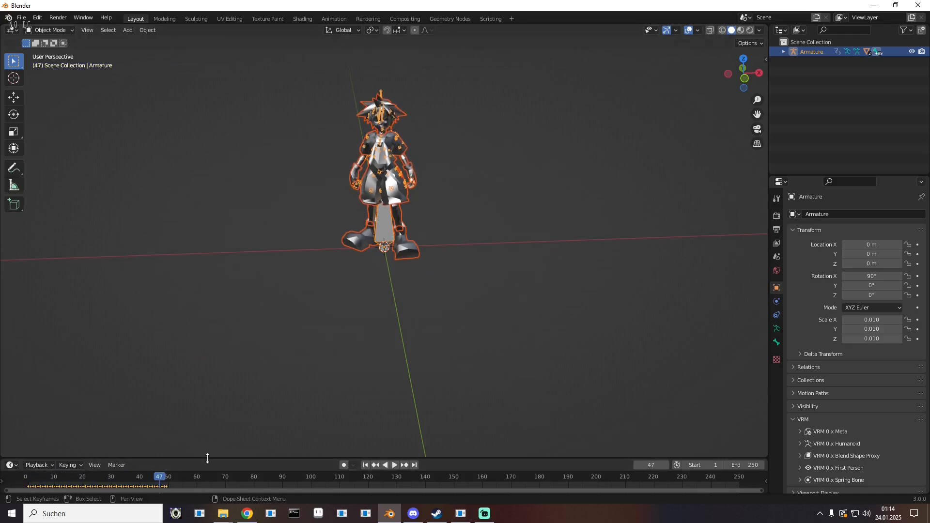
drag(208, 459, 207, 361)
scroll(528, 461, up, 5)
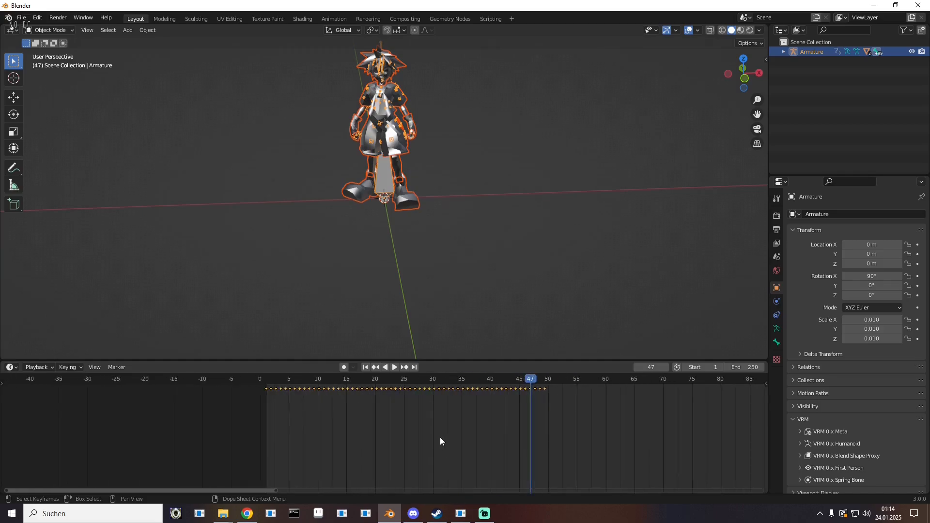
scroll(440, 437, up, 8)
drag(441, 438, 379, 447)
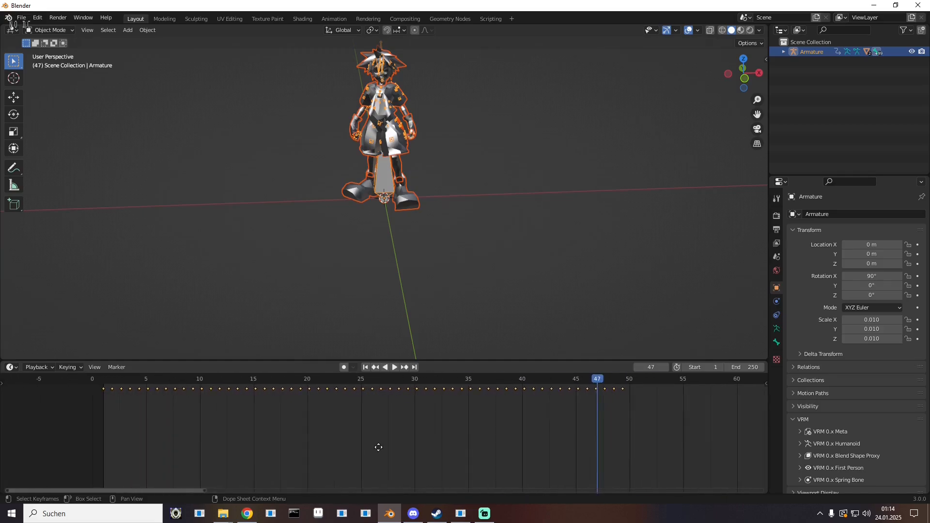
click(104, 390)
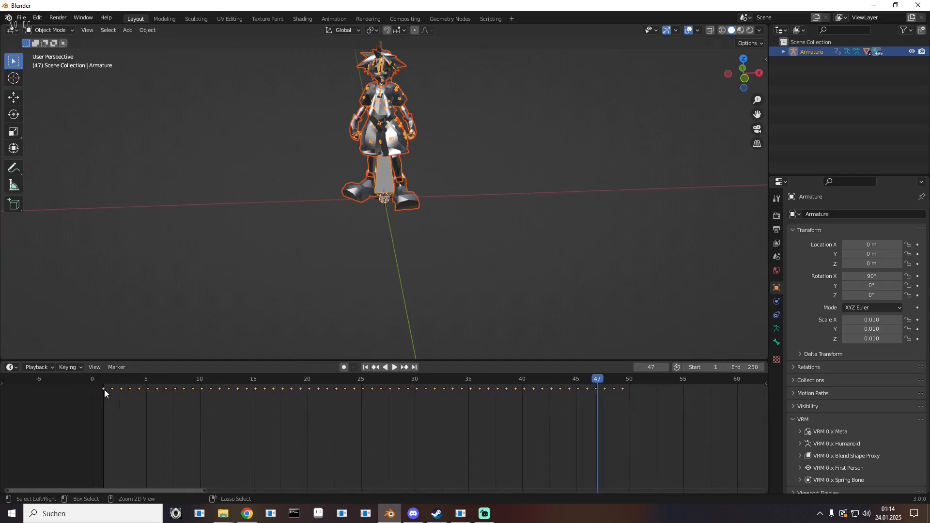
click(752, 367)
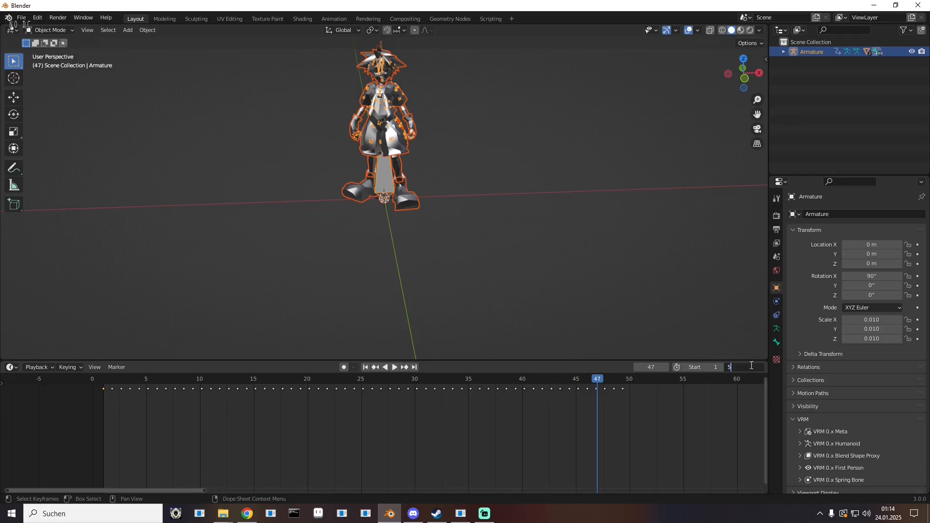
key(Return)
key(space)
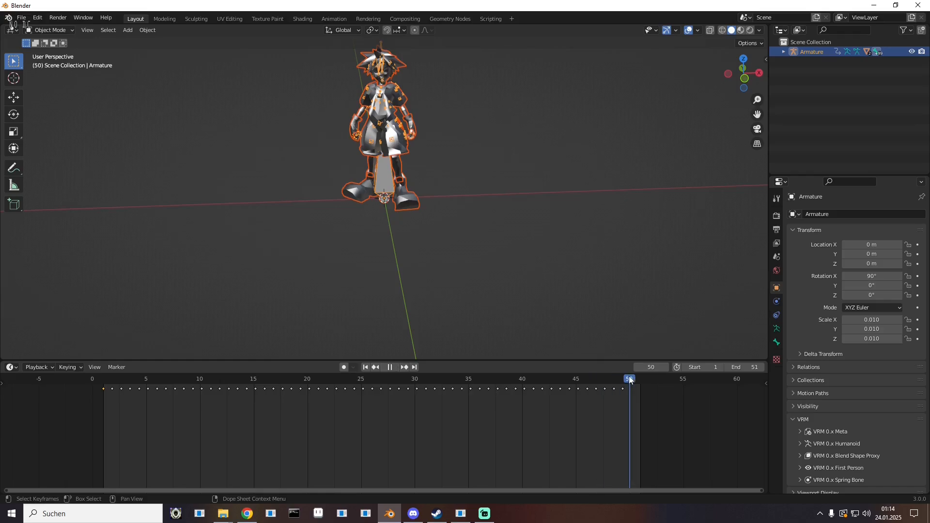
key(space)
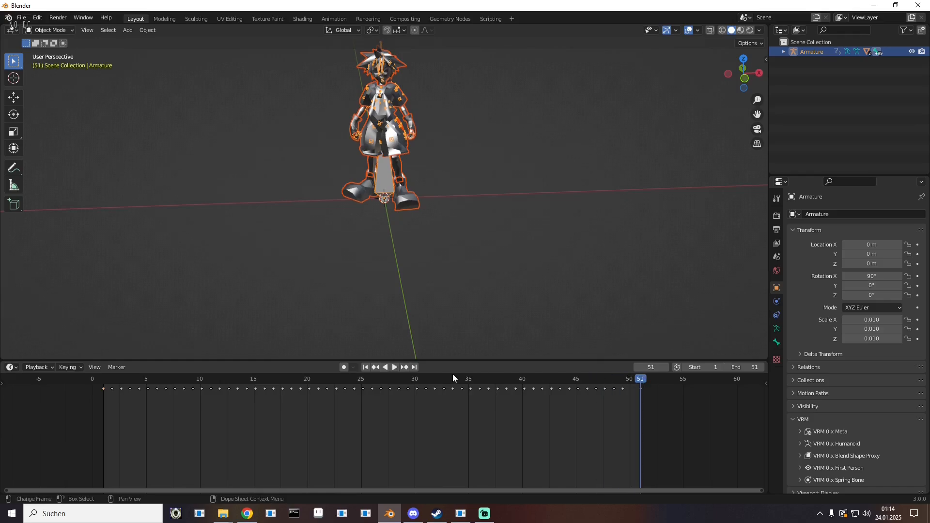
- Play the looped animation and check the scene's frame rate in the output settings
click(394, 368)
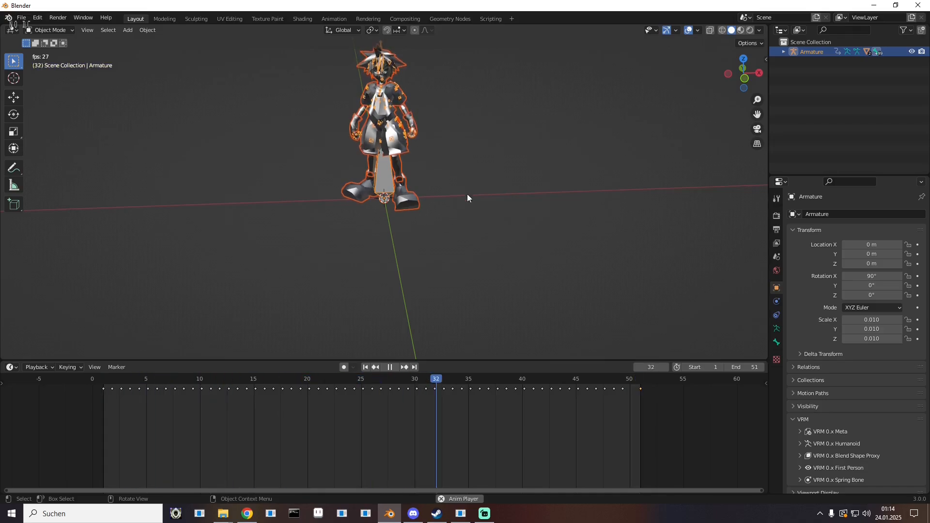
click(776, 231)
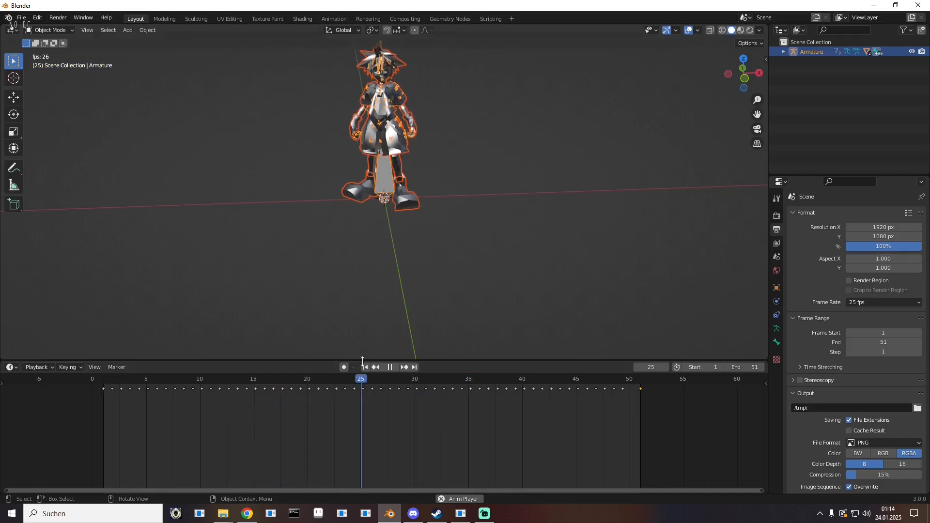
click(393, 366)
- Set up an FBX export to the KH2 Tools folder with Add Leaf Bones, Key All Bones and NLA Strips turned off
click(21, 17)
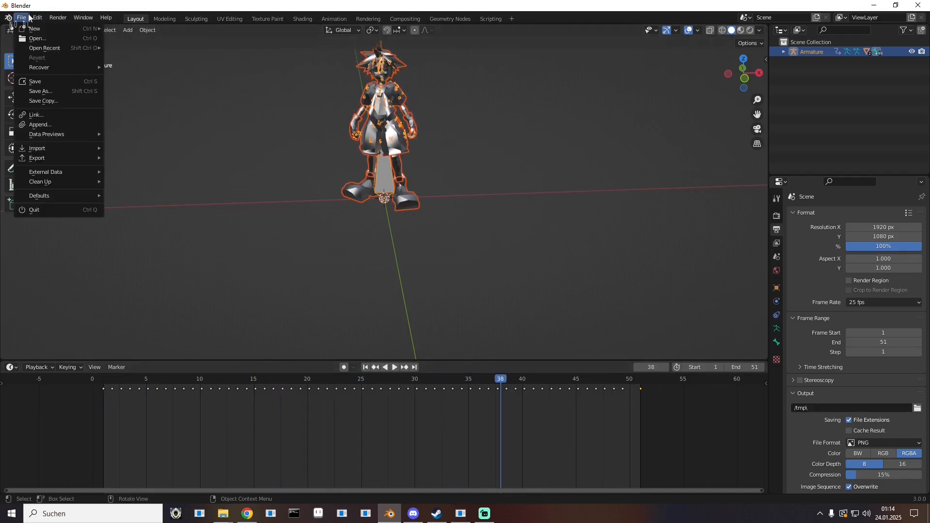
mouse_move(44, 159)
click(155, 235)
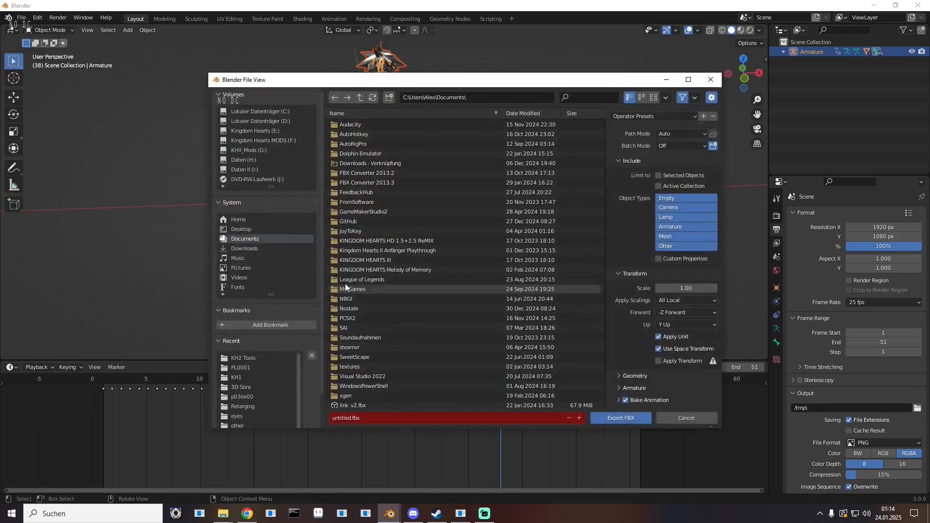
click(616, 402)
click(614, 390)
scroll(630, 339, down, 5)
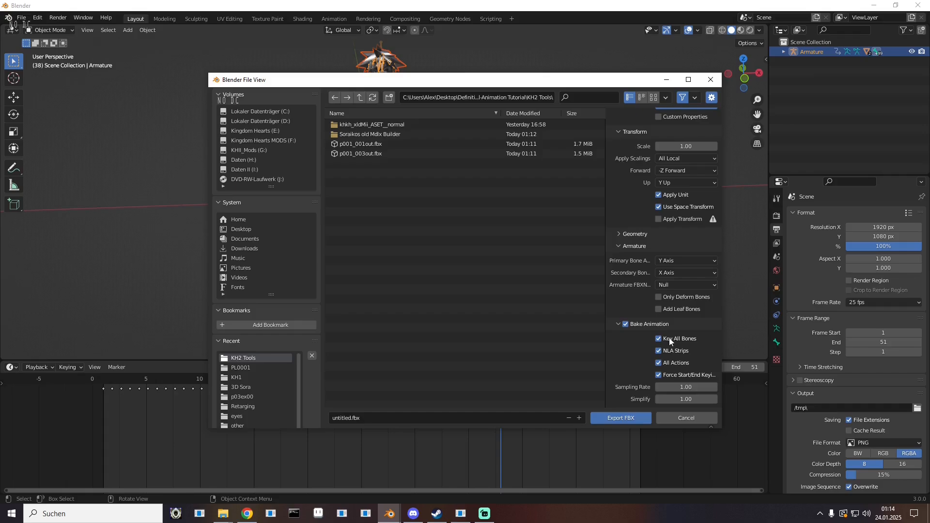
click(670, 338)
click(671, 351)
- Name the export file idle.fbx and export the animation
click(332, 415)
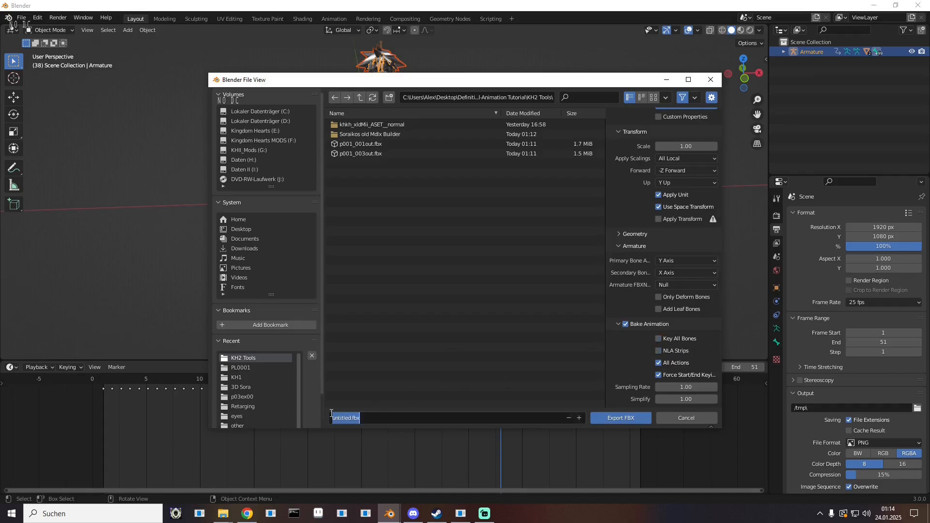
text(Idle)
key(Return)
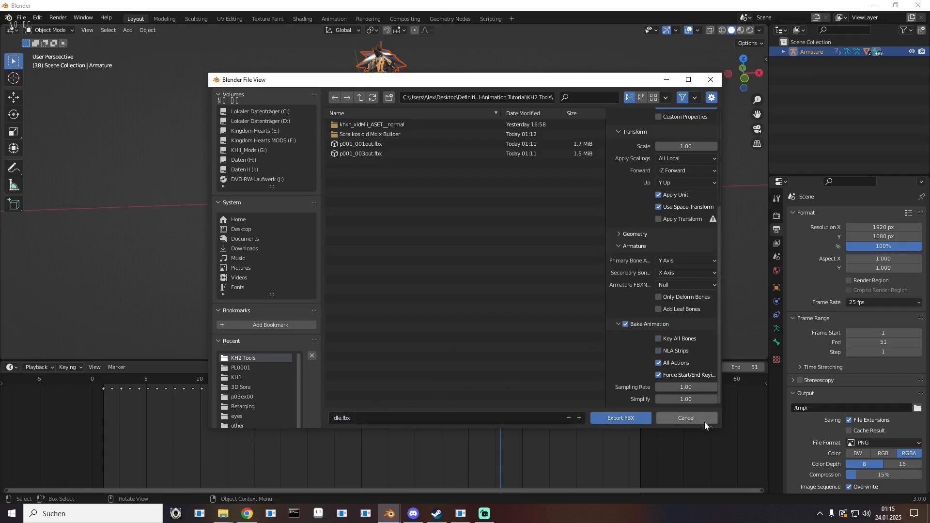
click(620, 418)
- Preview the exported idle.fbx from the KH2 Tools folder in 3D-Viewer and close the preview
click(875, 5)
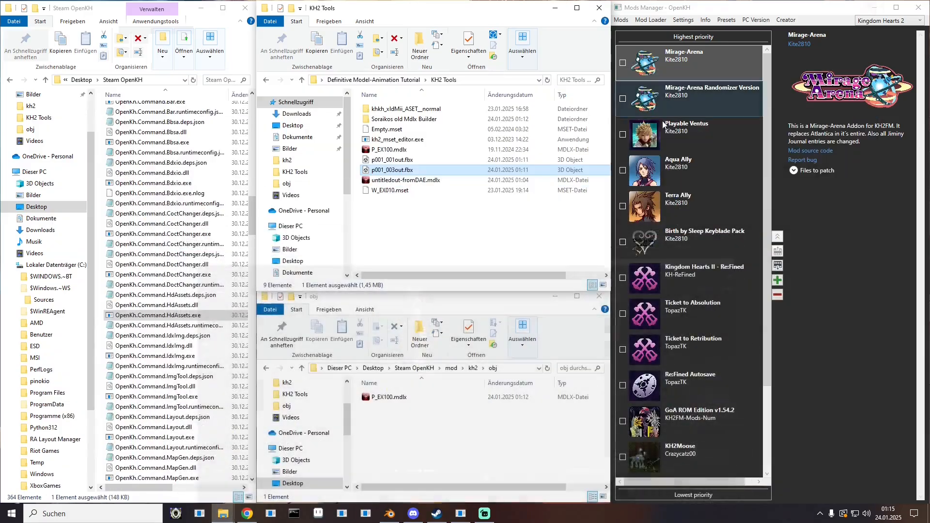
double_click(382, 140)
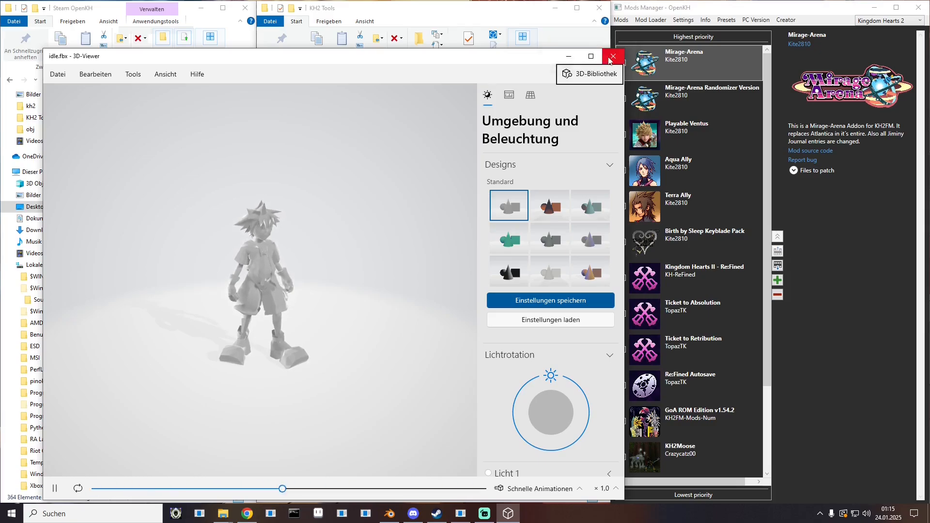
click(613, 57)
- Switch back to Blender, start a new General file without saving, and remove all default objects
click(389, 514)
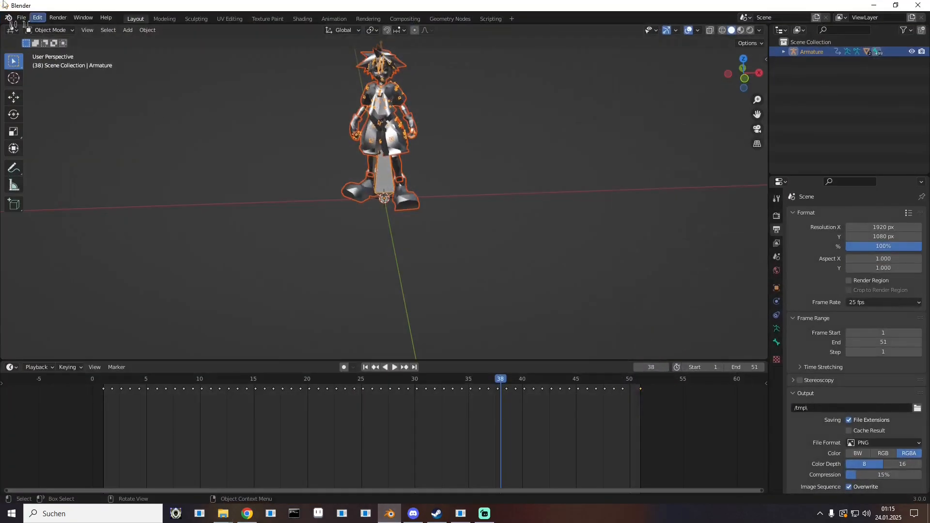
click(21, 20)
mouse_move(49, 35)
click(171, 35)
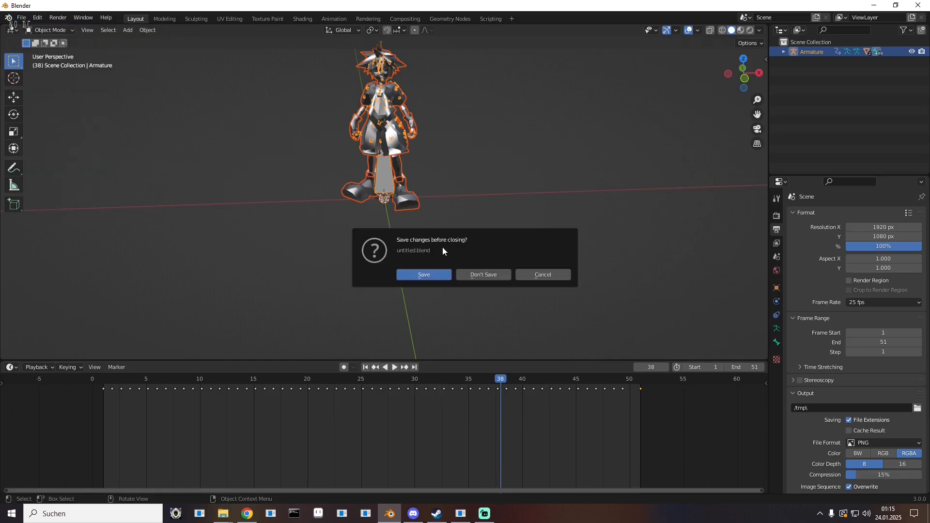
click(480, 276)
key(Delete)
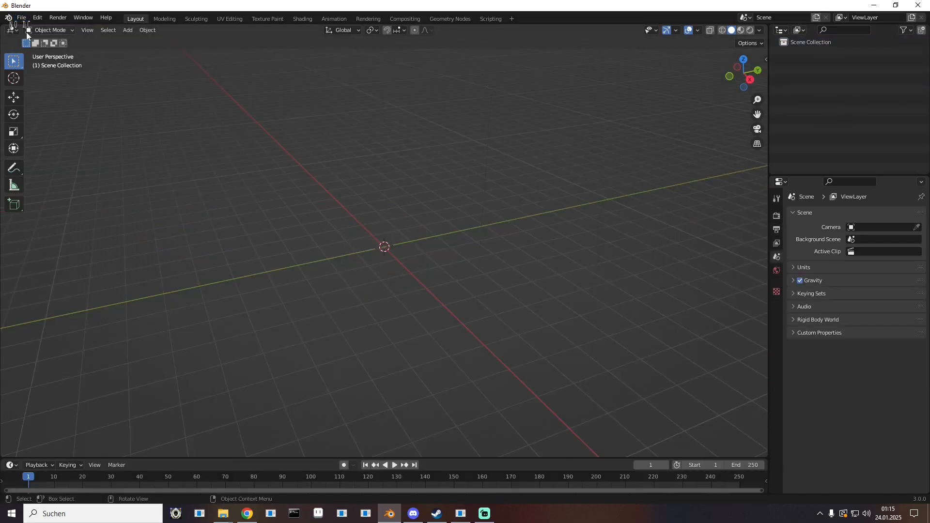
- Import the FBX animation p001_003out.fbx from the KH2 Tools folder
click(21, 18)
mouse_move(59, 152)
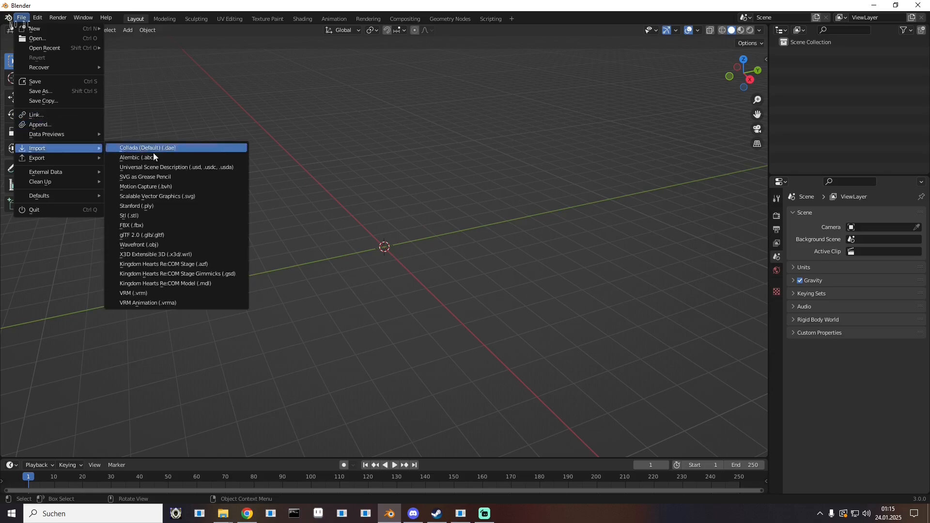
click(144, 224)
click(254, 359)
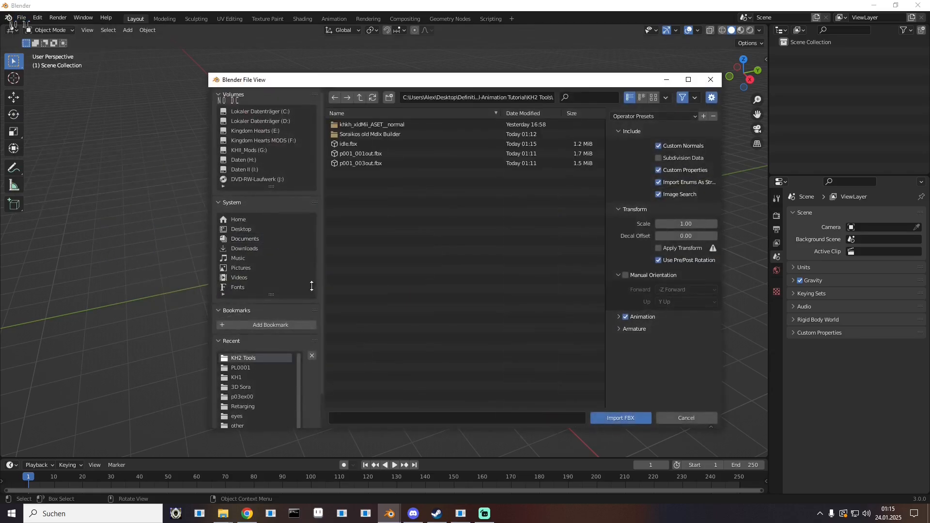
double_click(354, 163)
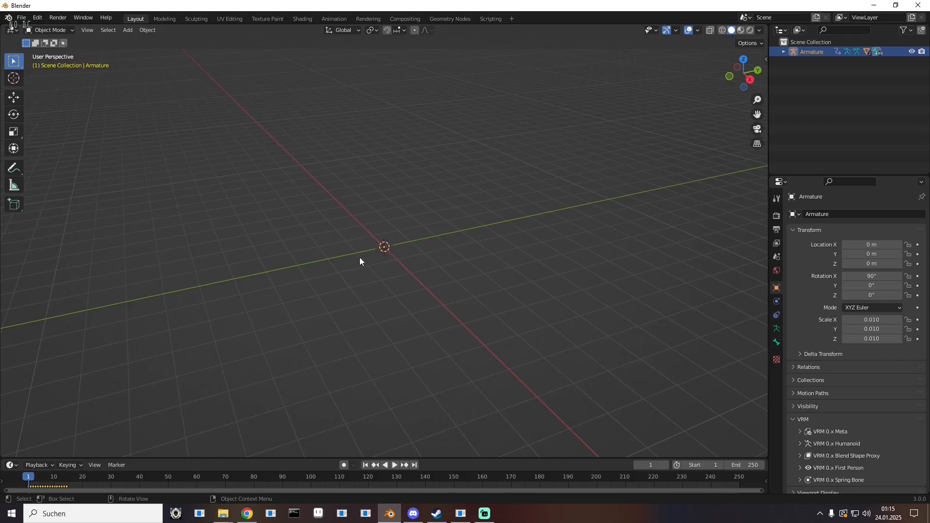
- Set the animation's end frame to 16 and copy the first keyframe of the armature to frame 16
scroll(360, 258, up, 20)
drag(367, 260, 424, 253)
click(777, 229)
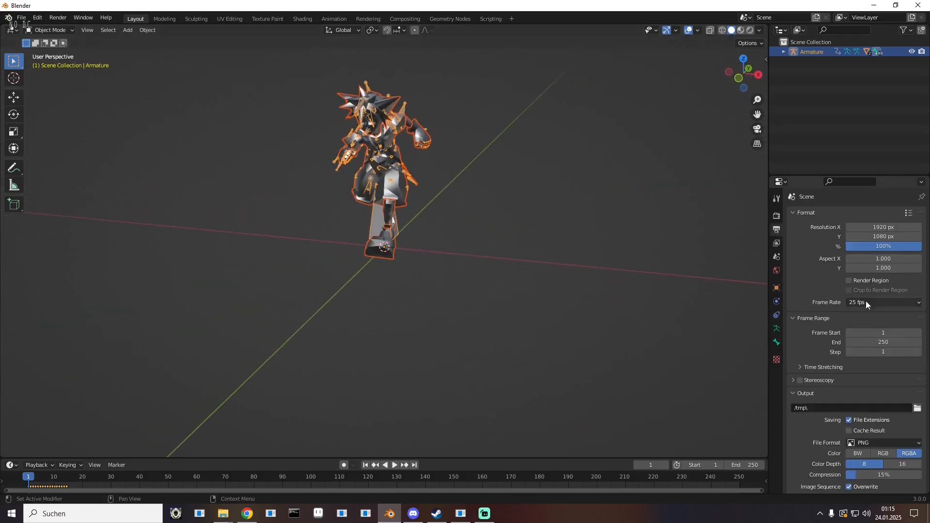
drag(284, 458, 301, 339)
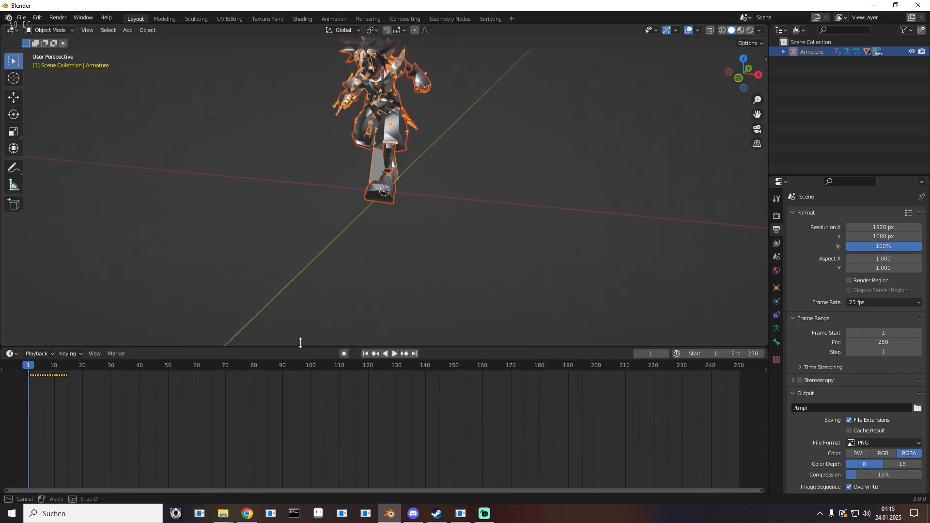
scroll(411, 430, up, 8)
scroll(301, 424, up, 4)
drag(291, 424, 455, 411)
drag(449, 359, 450, 360)
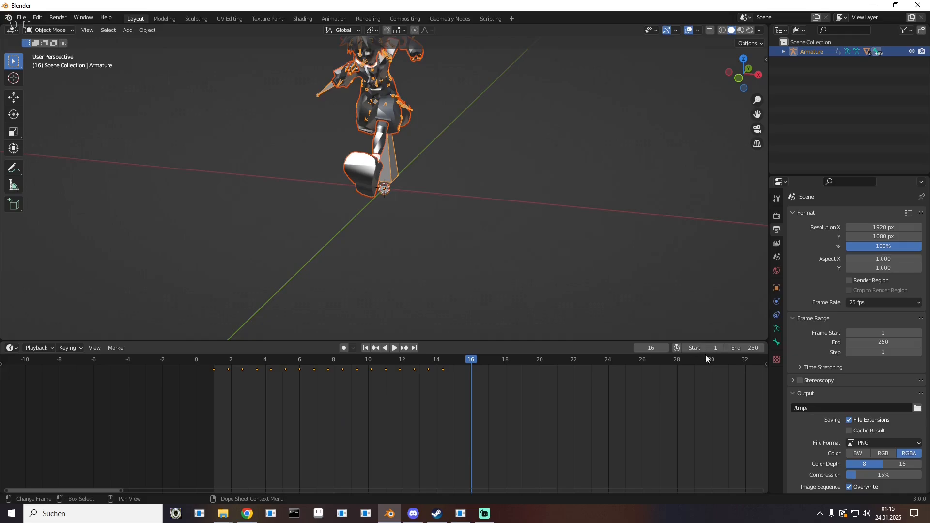
text(6)
key(Return)
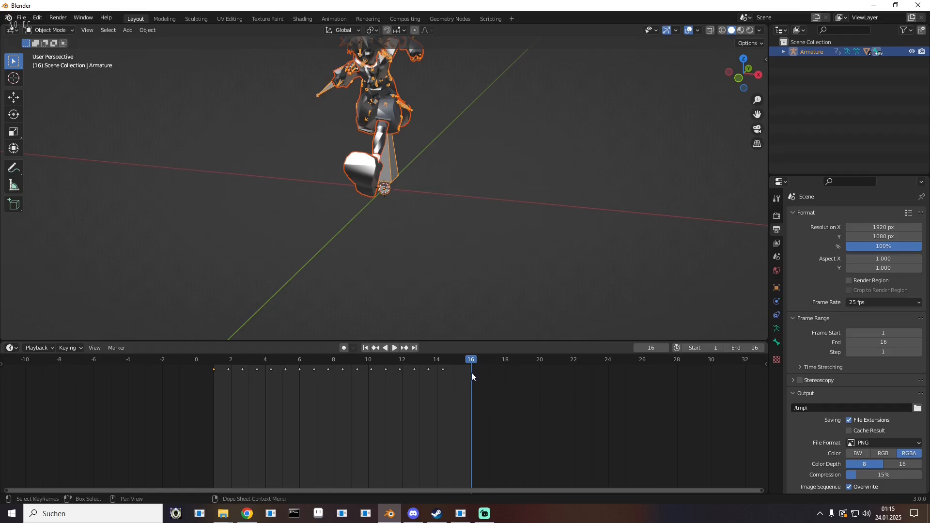
key(ctrl+v)
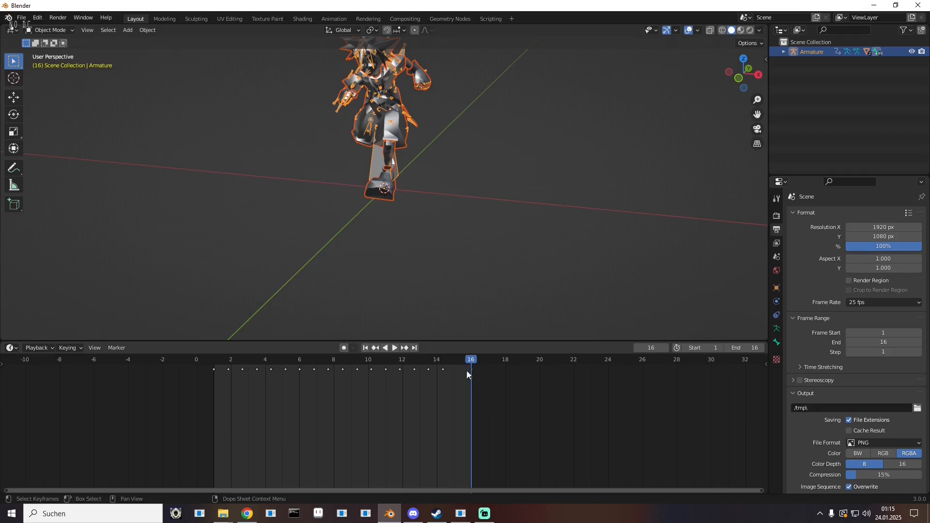
- Play back the armature animation to check its loop, and reposition the closing keyframe at frame 16
click(394, 349)
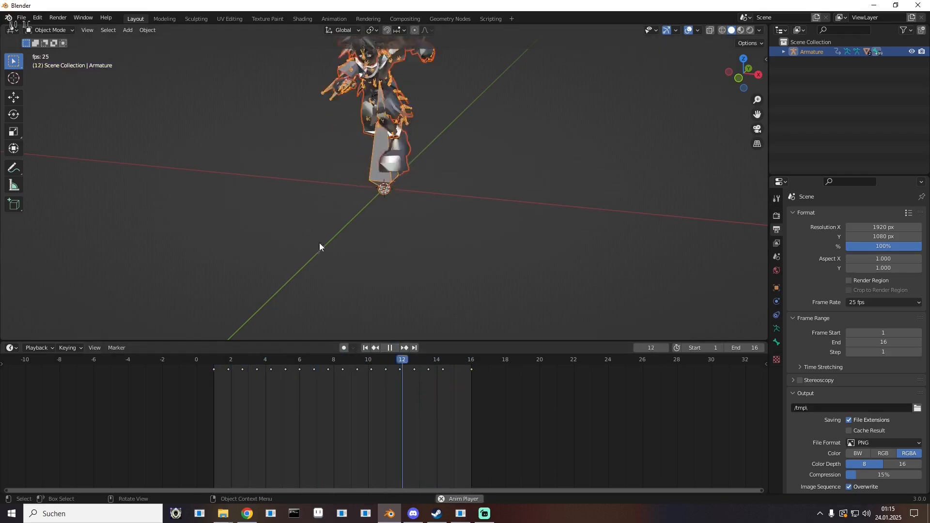
click(390, 347)
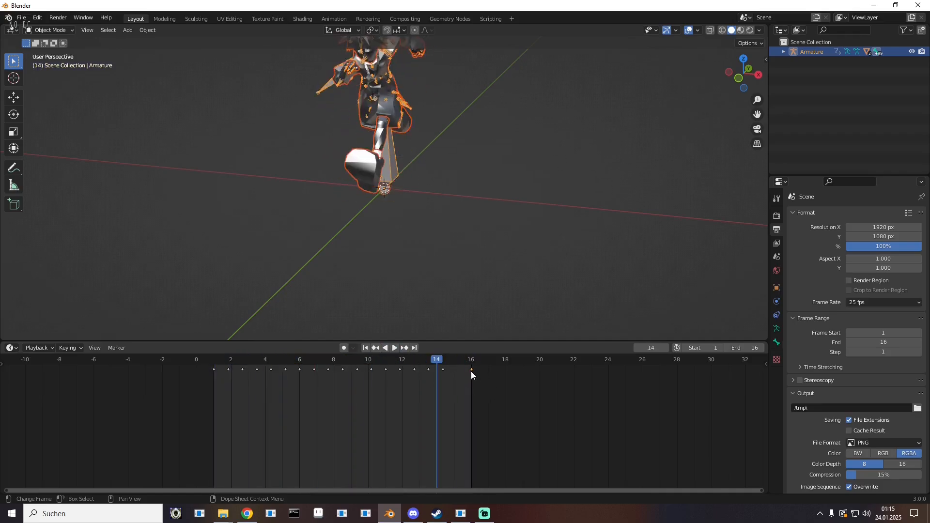
drag(472, 370, 473, 370)
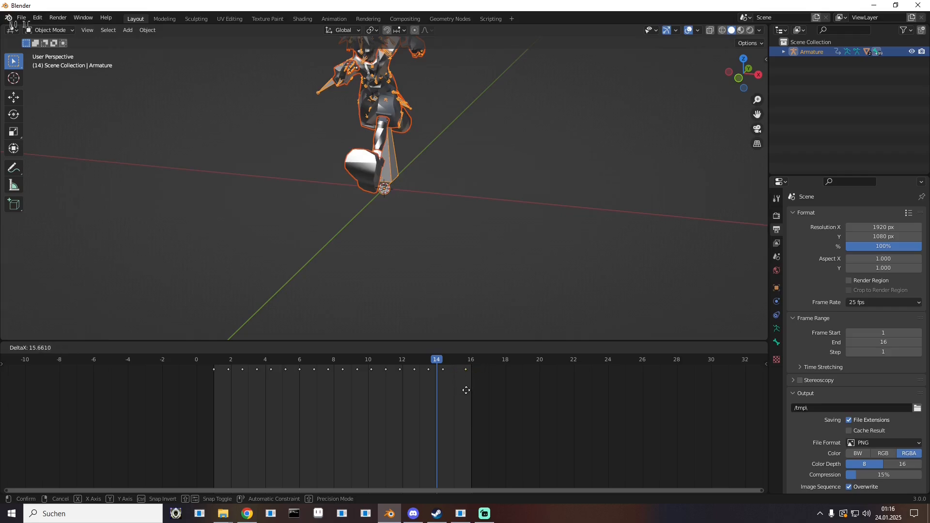
click(467, 390)
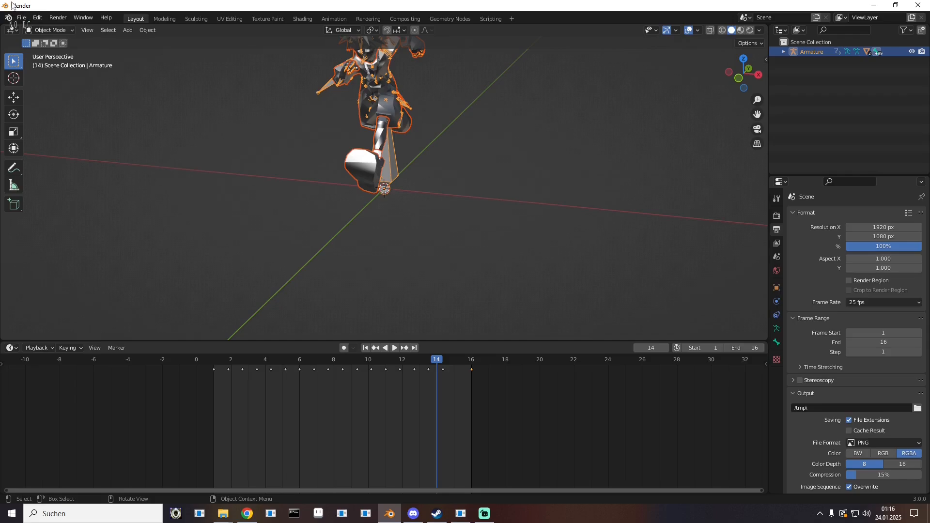
- Start an FBX export into the KH2 Tools folder with the file name run.fbx
click(22, 18)
mouse_move(55, 156)
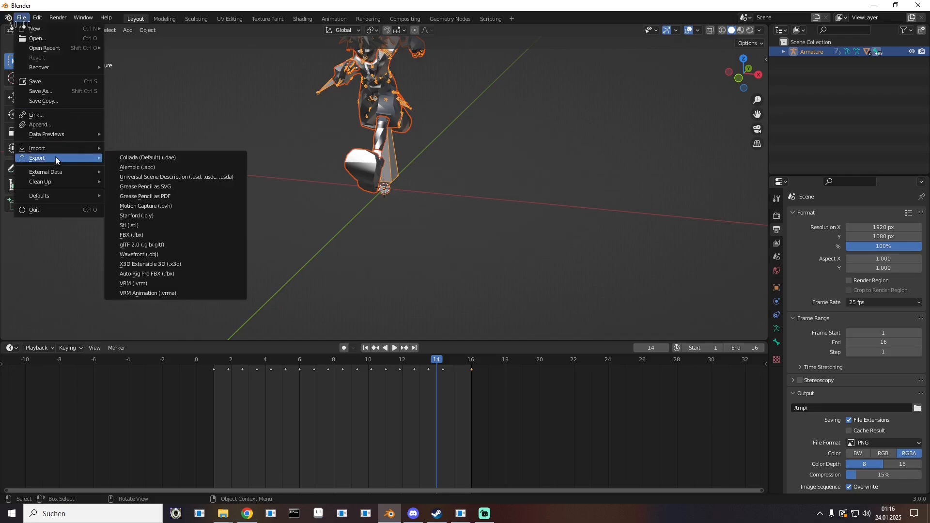
click(140, 240)
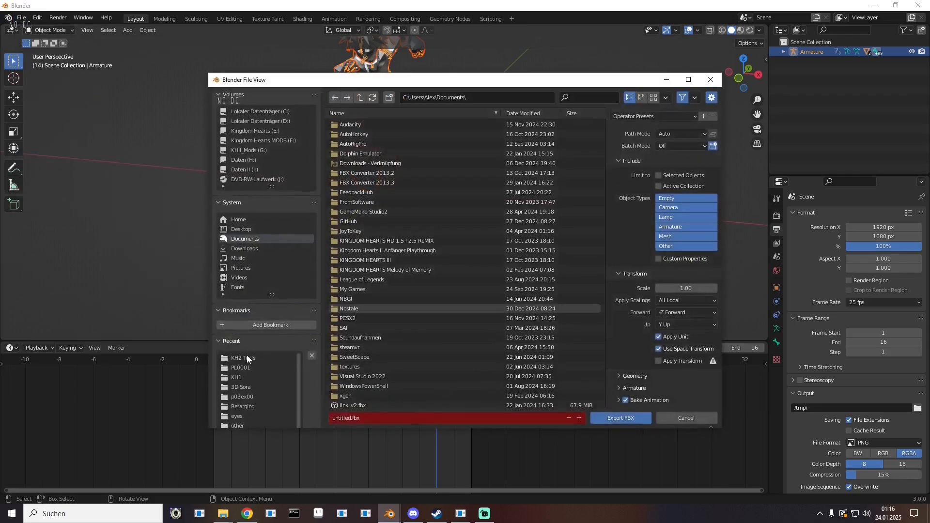
click(246, 356)
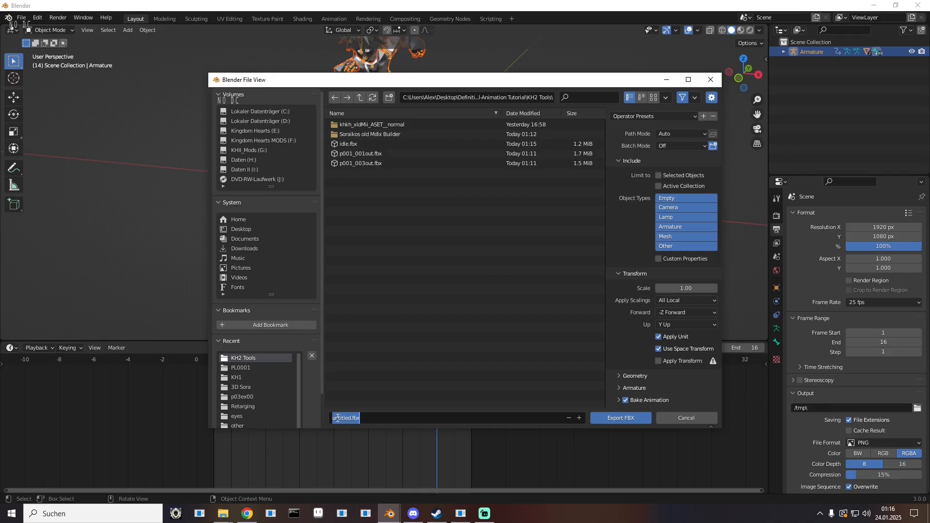
key(Return)
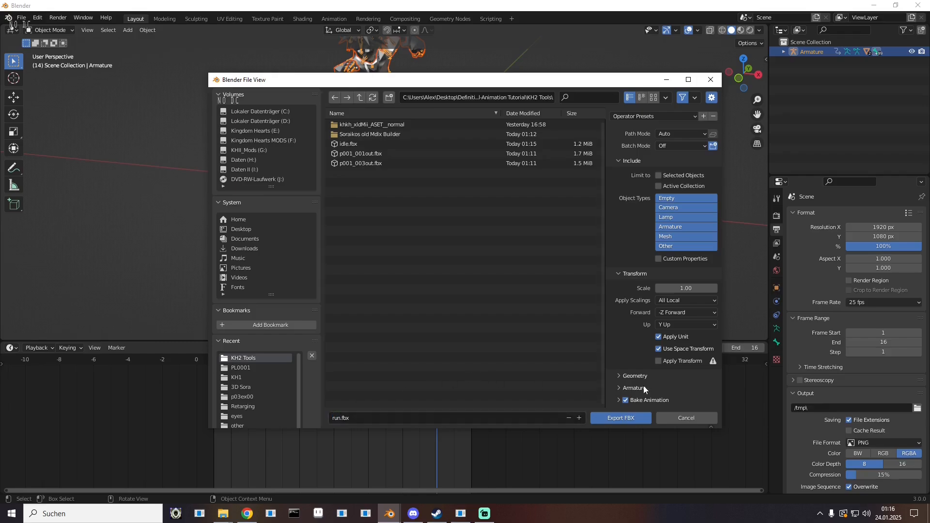
- Disable Add Leaf Bones, Key All Bones and NLA Strips and export the FBX
click(619, 388)
scroll(613, 389, down, 3)
click(618, 401)
scroll(613, 380, down, 4)
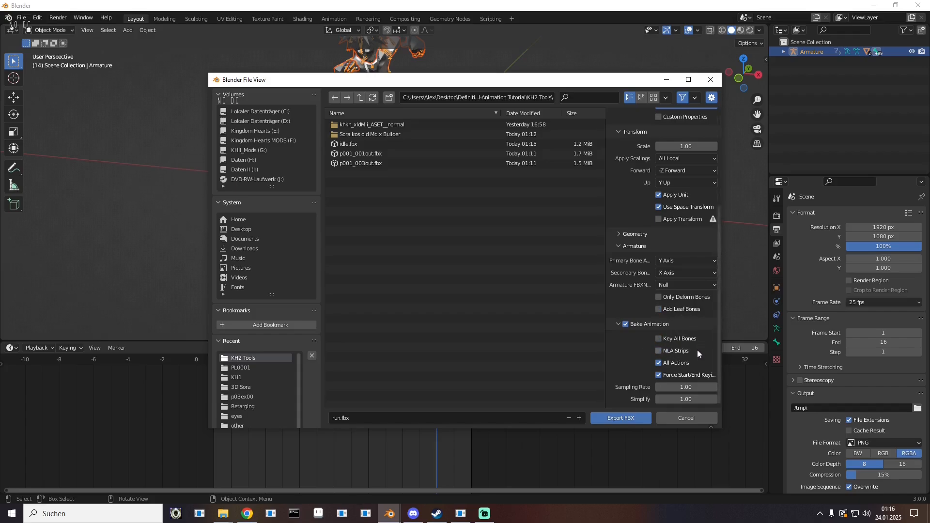
click(620, 418)
- Minimize Blender, preview run.fbx from the KH2 Tools folder in 3D-Viewer, and close the preview
click(874, 6)
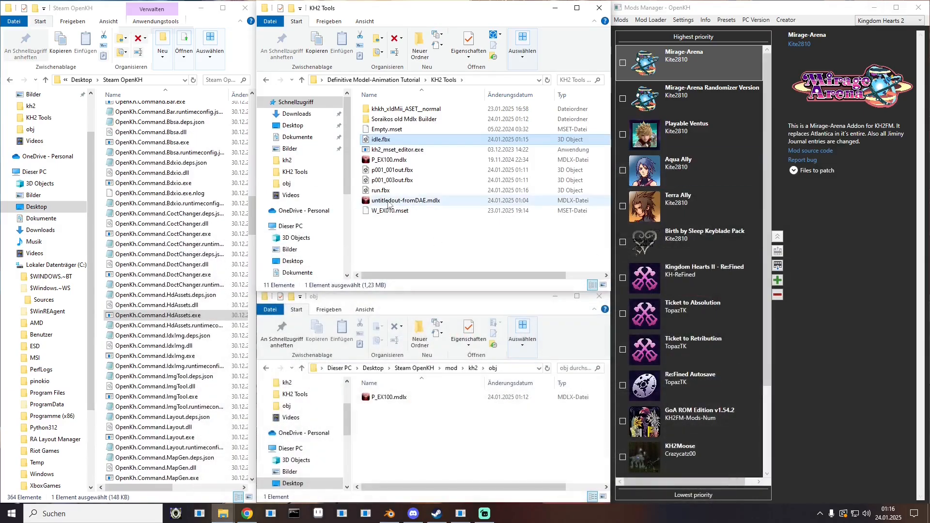
double_click(381, 190)
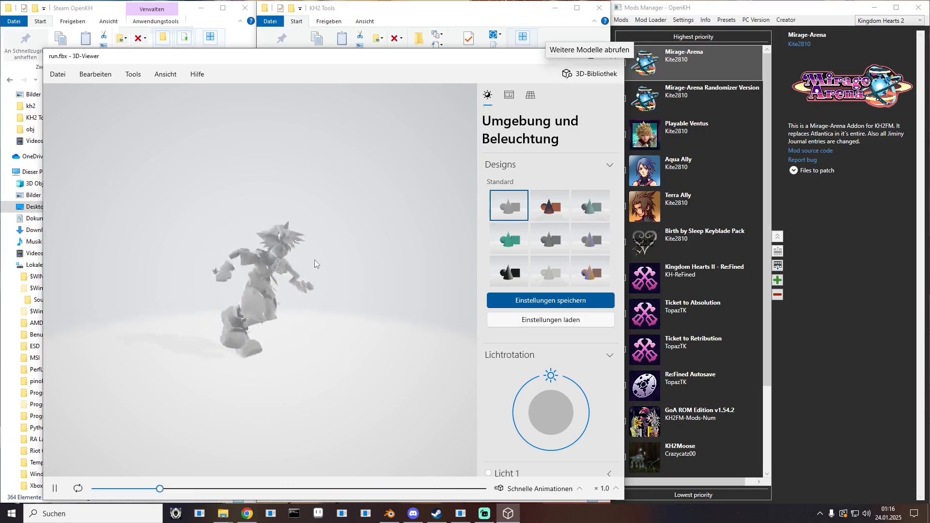
click(613, 56)
- Find the AnbMaker batch files in the Steam OpenKH folder and run AnbMaker Batch-Scale.bat on idle.fbx
scroll(178, 278, up, 20)
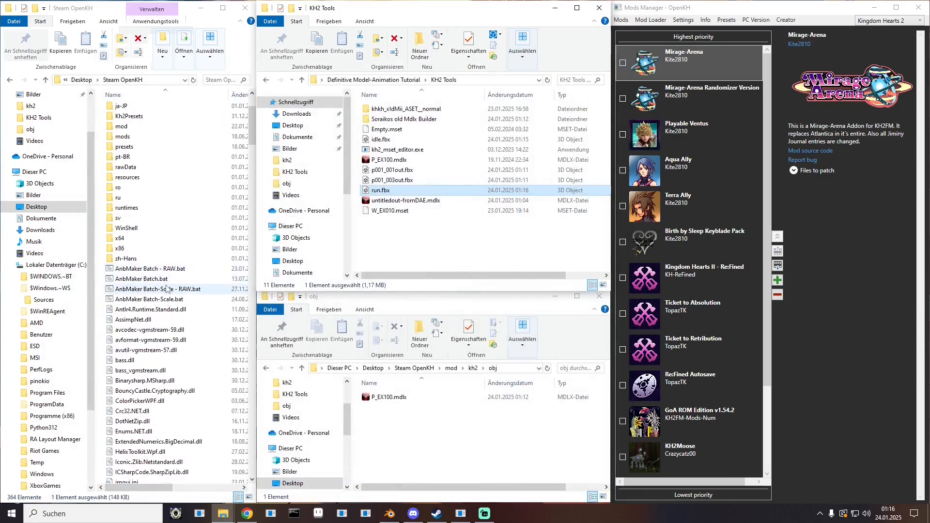
scroll(168, 290, down, 1)
click(114, 245)
drag(97, 245, 131, 277)
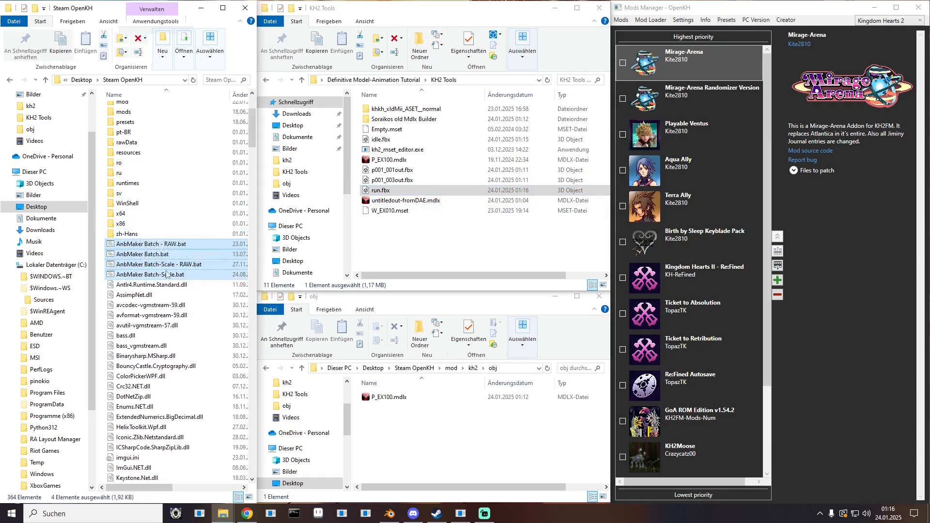
click(145, 274)
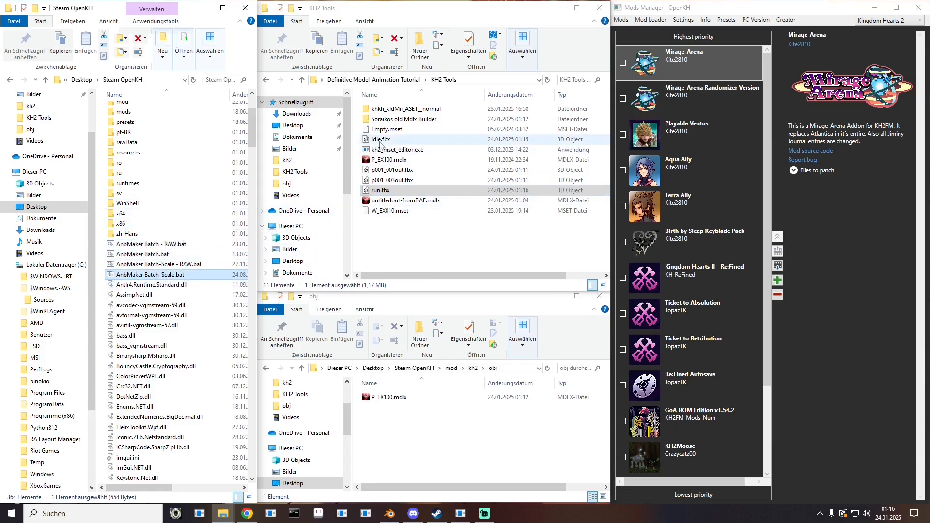
drag(375, 140, 150, 278)
double_click(148, 274)
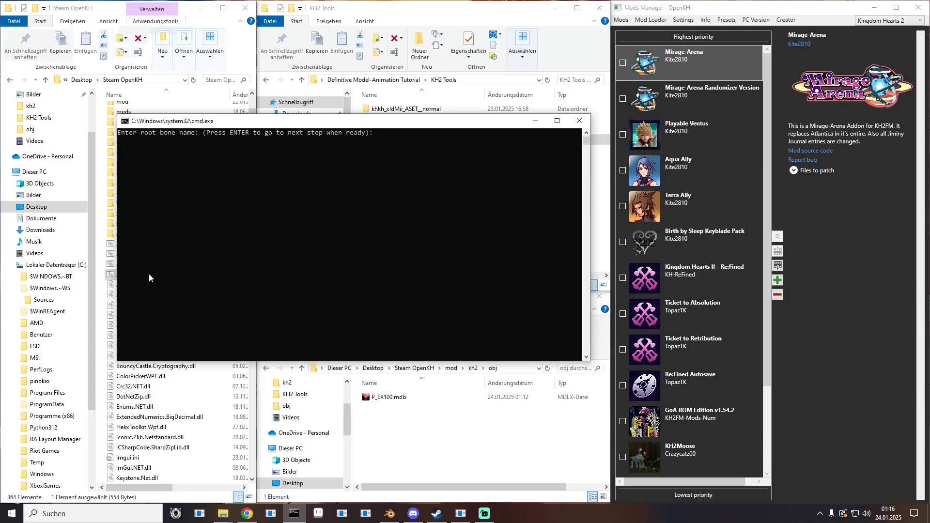
- Enter Root as the root bone name and 100 as the position scaling value in the batch console
text(Root)
key(Return)
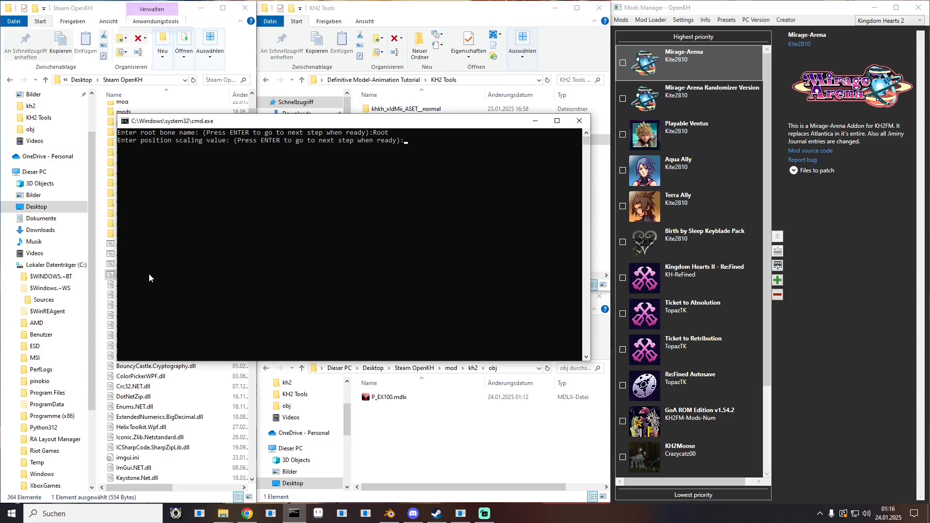
text(100)
key(Return)
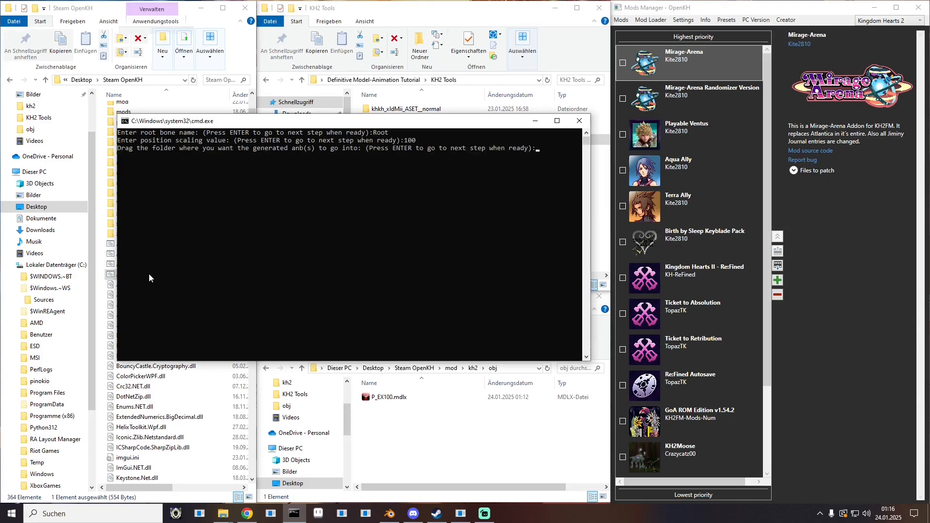
- Give the mod's kh2\obj folder as output location, try to convert idle.fbx to ANB, and inspect the console output
click(438, 450)
click(473, 369)
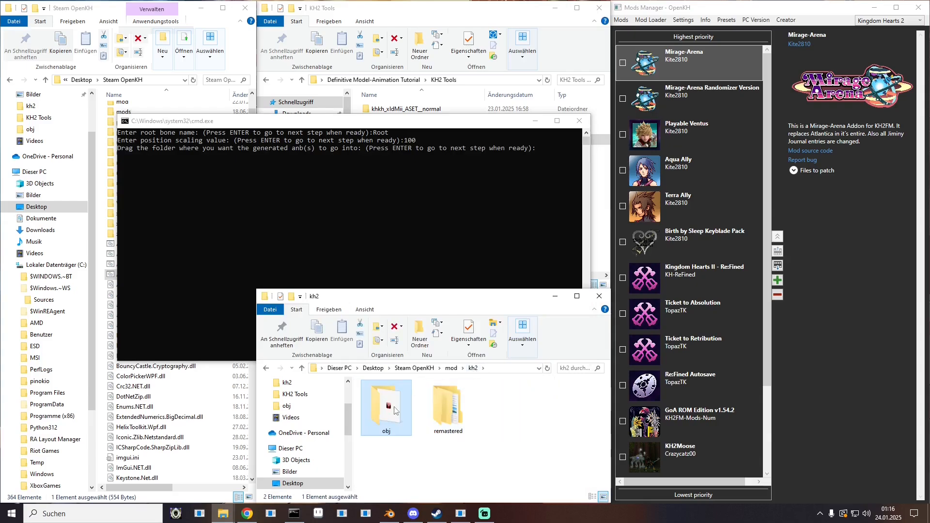
drag(388, 407, 401, 202)
click(400, 202)
key(Return)
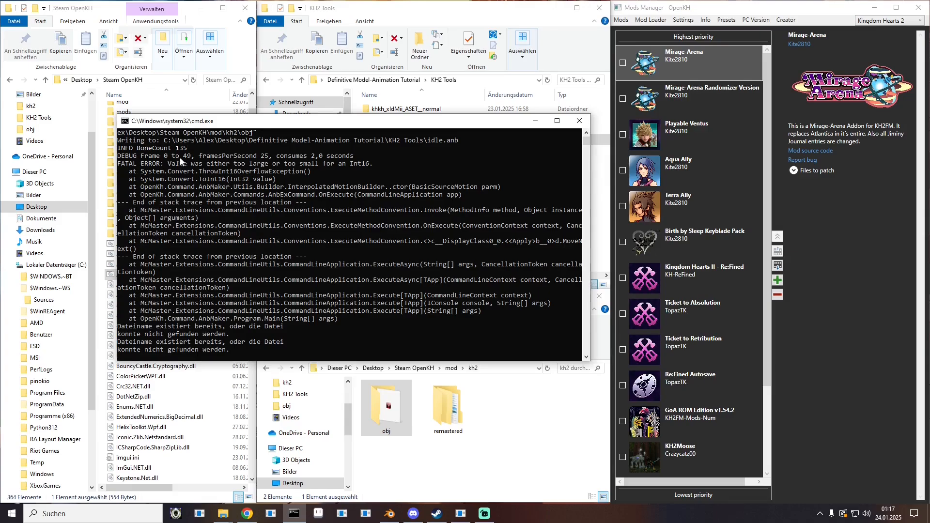
drag(166, 164, 381, 164)
click(380, 189)
- Switch back to Blender, start a new General file without saving, and delete all default objects
click(389, 514)
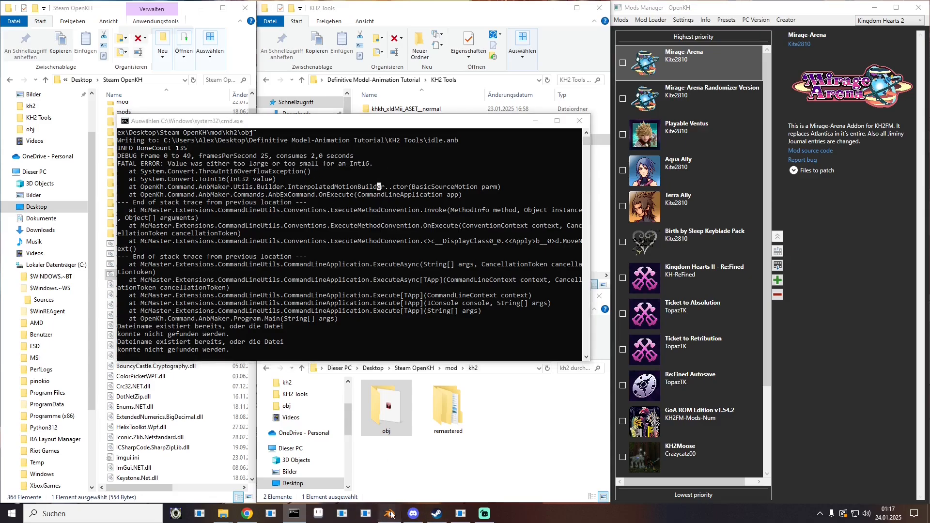
click(20, 17)
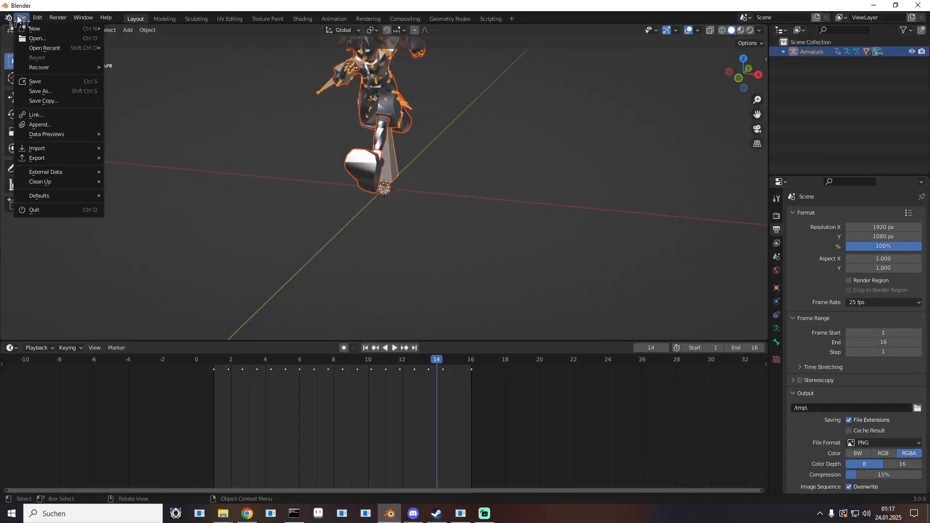
mouse_move(27, 28)
click(138, 29)
click(489, 275)
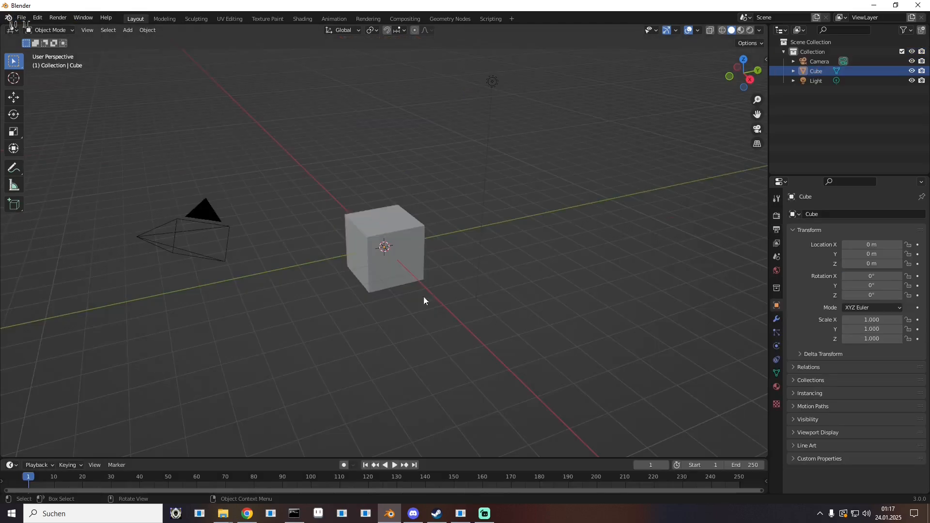
key(a)
key(Delete)
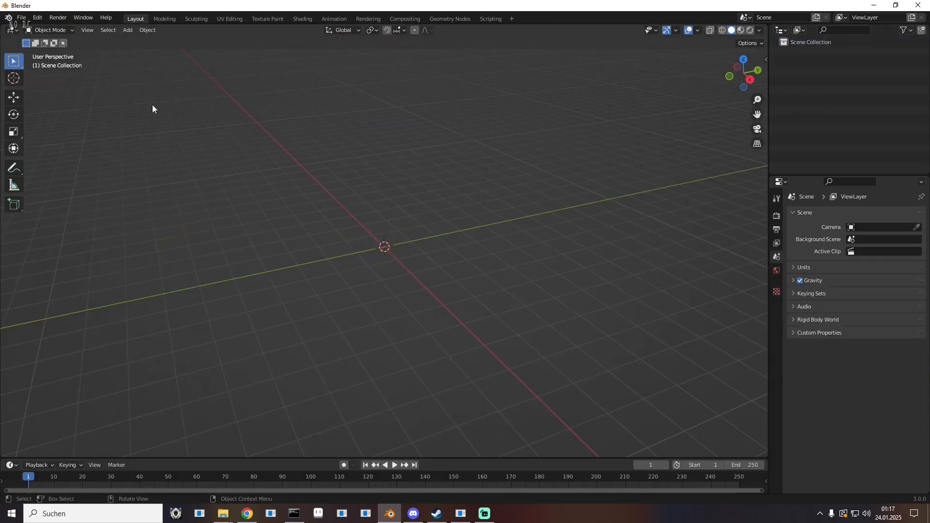
- Import idle.fbx from the KH2 Tools folder and show the scene's output properties
click(21, 17)
mouse_move(62, 148)
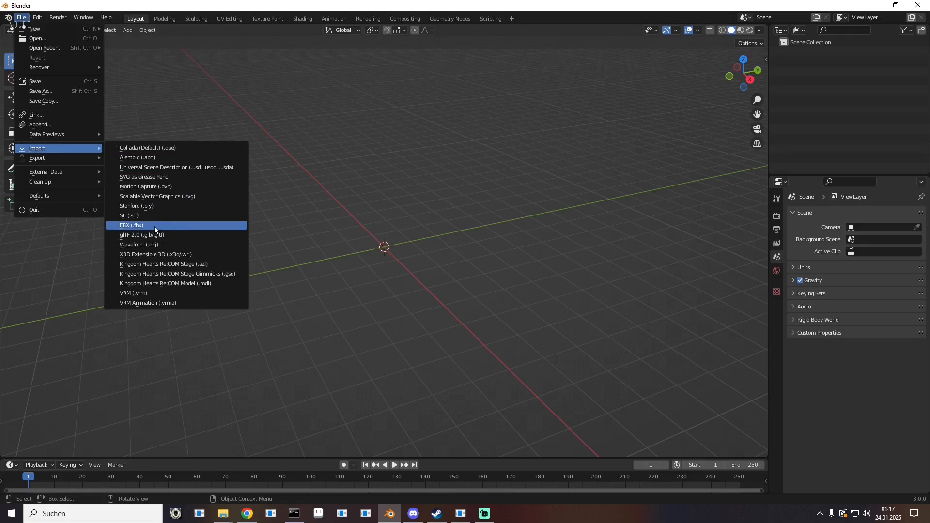
click(174, 227)
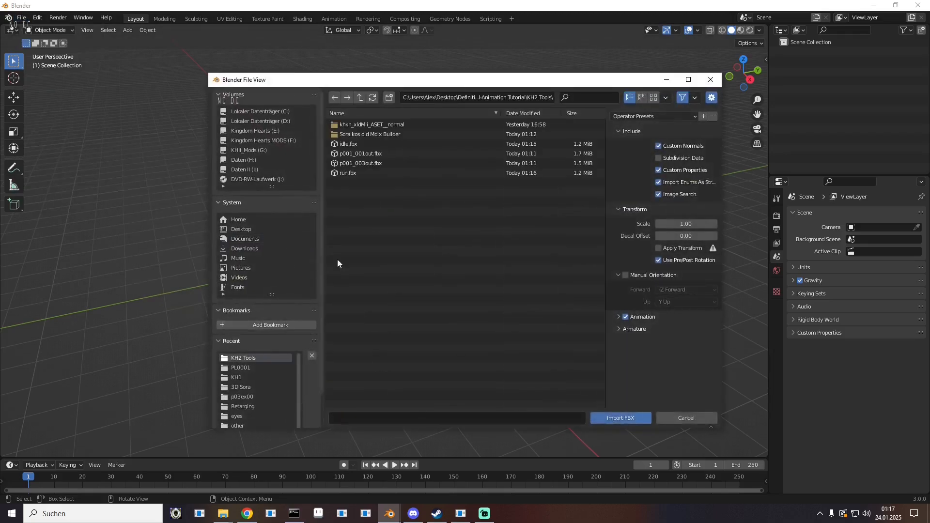
double_click(350, 147)
mouse_move(395, 259)
mouse_down()
mouse_move(430, 268)
mouse_move(414, 243)
mouse_move(384, 261)
mouse_up()
scroll(411, 289, up, 8)
scroll(384, 261, up, 3)
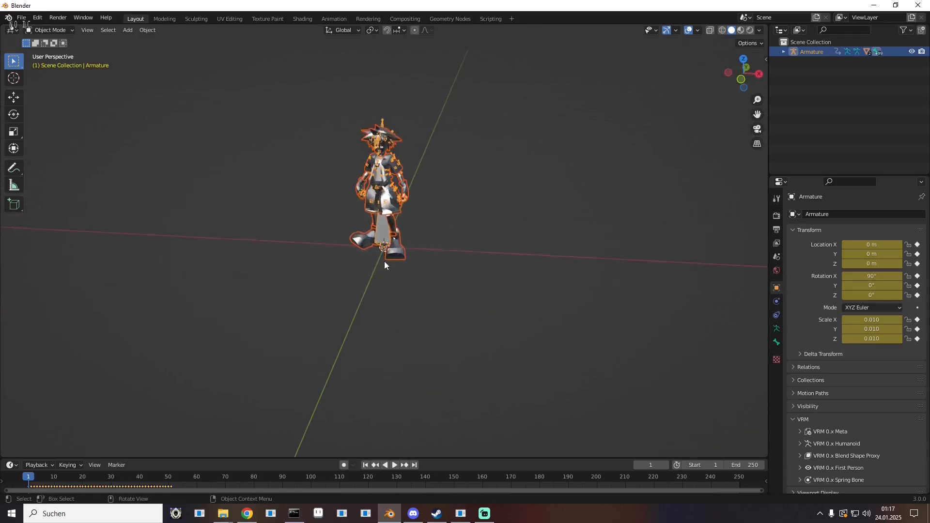
click(776, 230)
drag(440, 242, 310, 254)
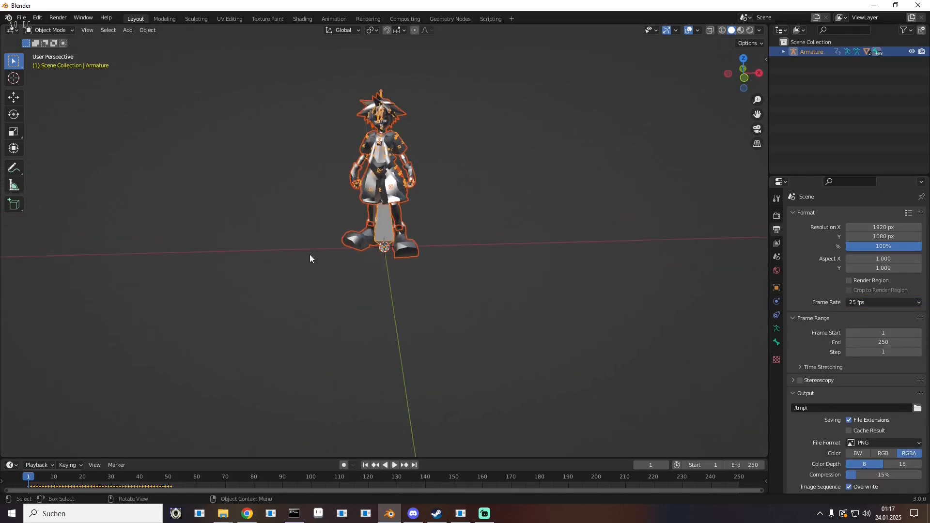
- Start an FBX export into the KH2 Tools folder with Add Leaf Bones, Key All Bones and NLA Strips disabled
click(21, 17)
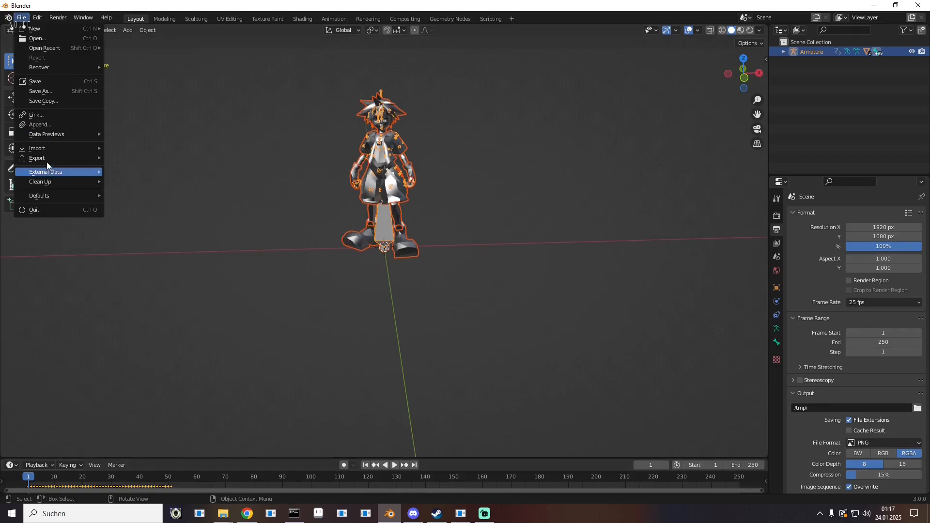
mouse_move(47, 159)
click(145, 235)
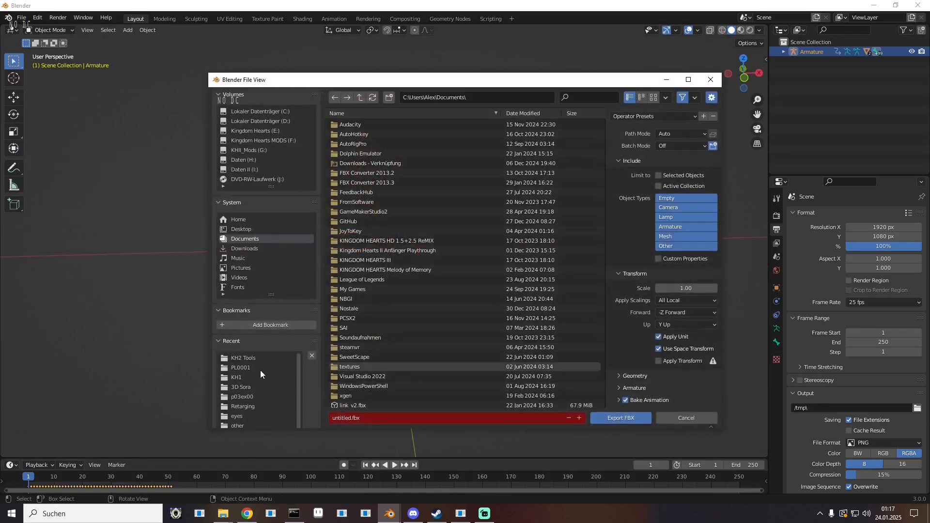
click(239, 359)
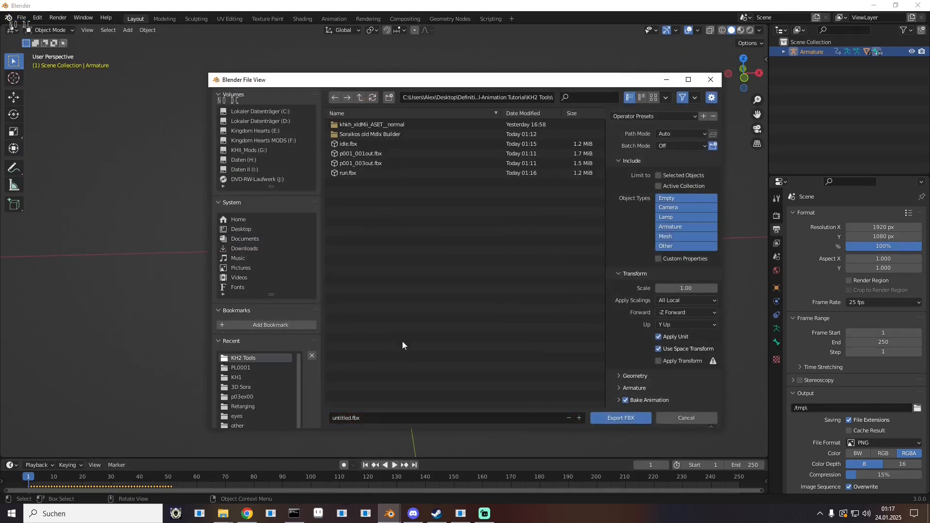
click(616, 403)
scroll(614, 403, down, 4)
click(614, 313)
scroll(615, 316, down, 3)
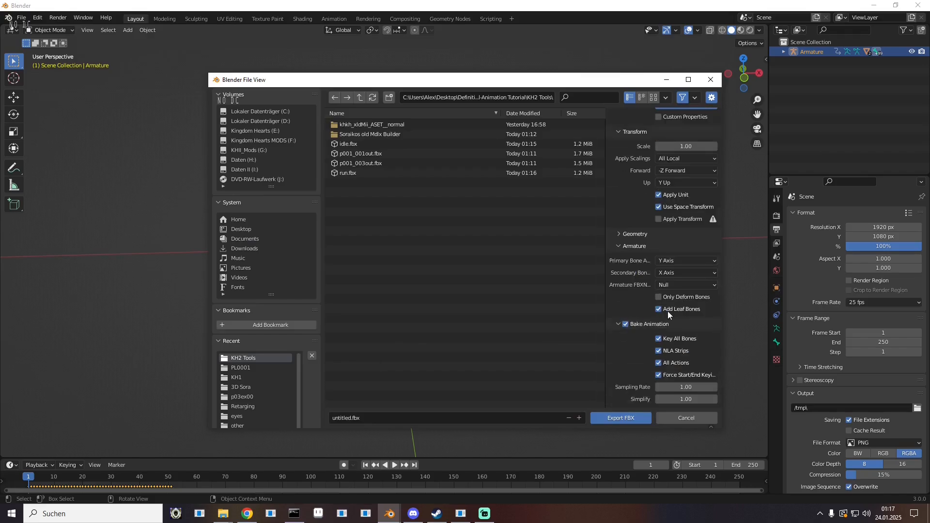
click(659, 339)
click(674, 351)
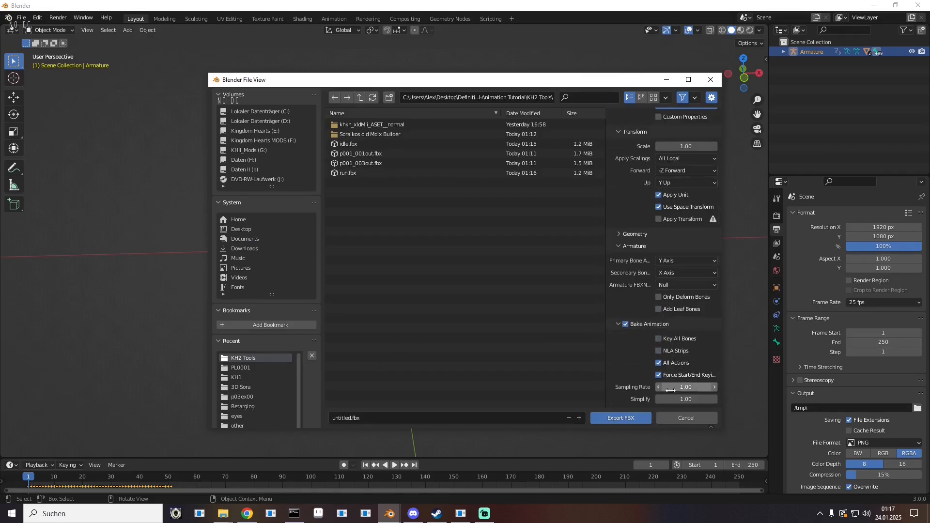
- Set the bake animation Sampling Rate to 1.5 and export over the existing idle.fbx
click(692, 388)
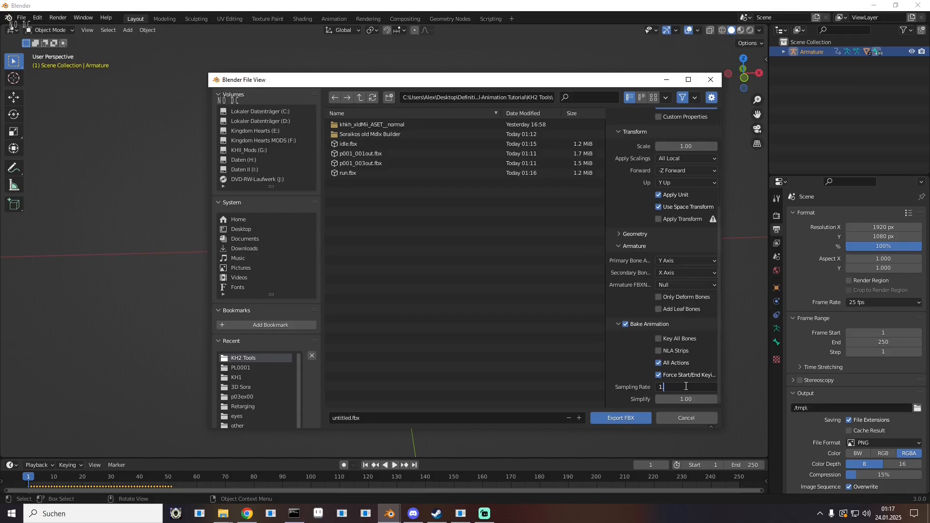
text(1.5)
key(Return)
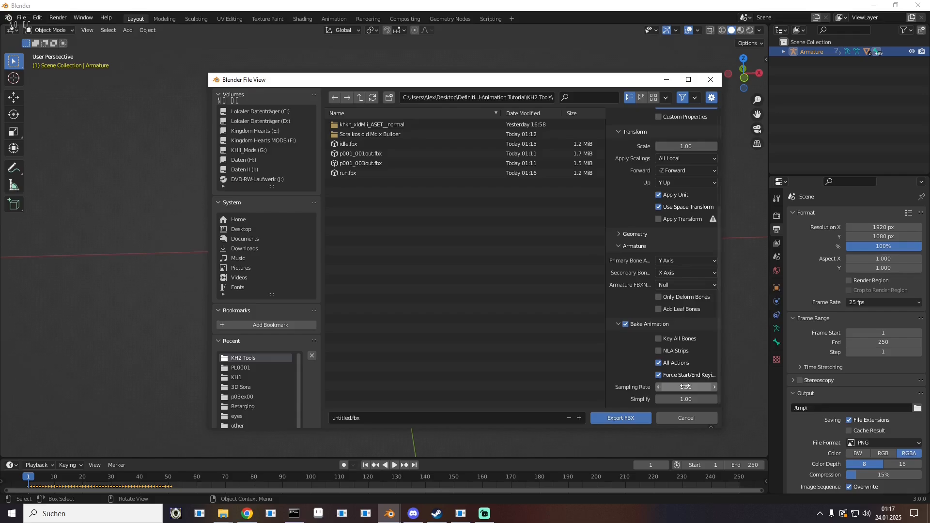
double_click(347, 145)
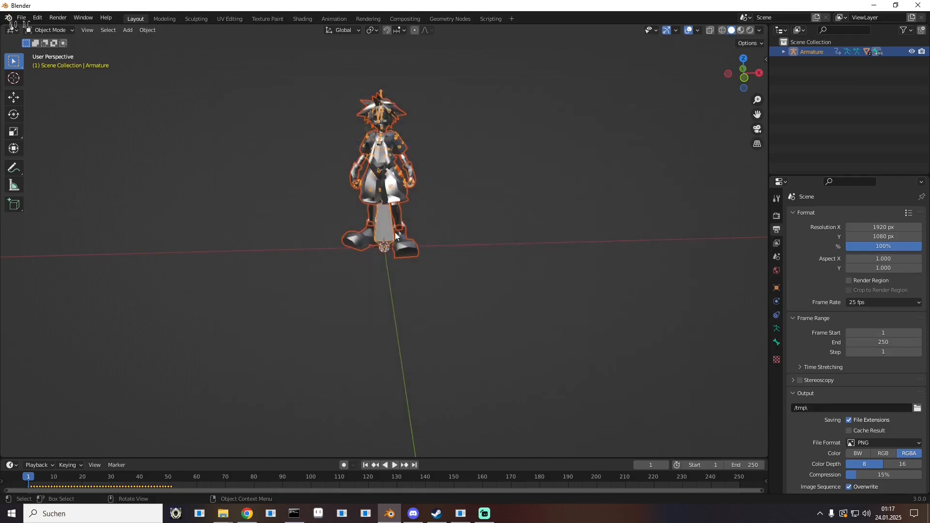
- Switch to the file windows and convert idle.fbx using AnbMaker Batch-Scale.bat with root bone Root, position scaling 100 and the mod's obj folder as output
click(875, 5)
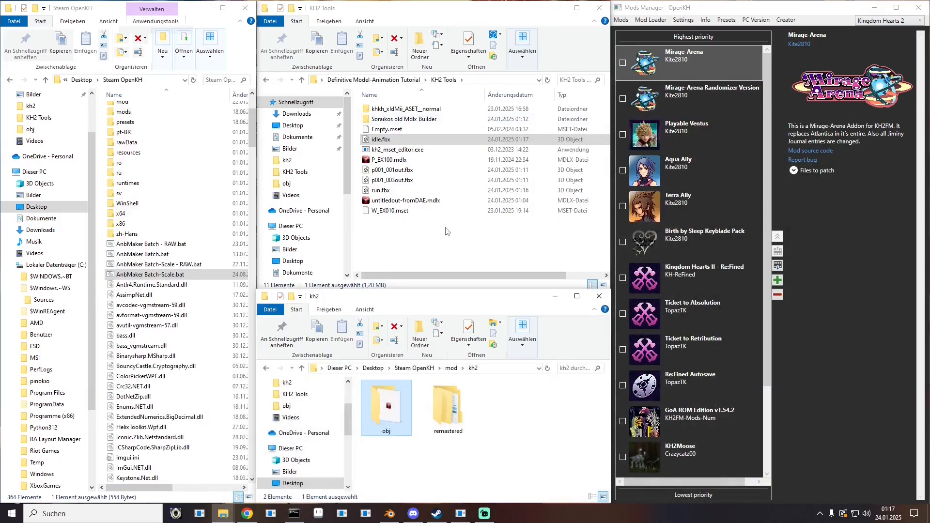
drag(381, 139, 142, 275)
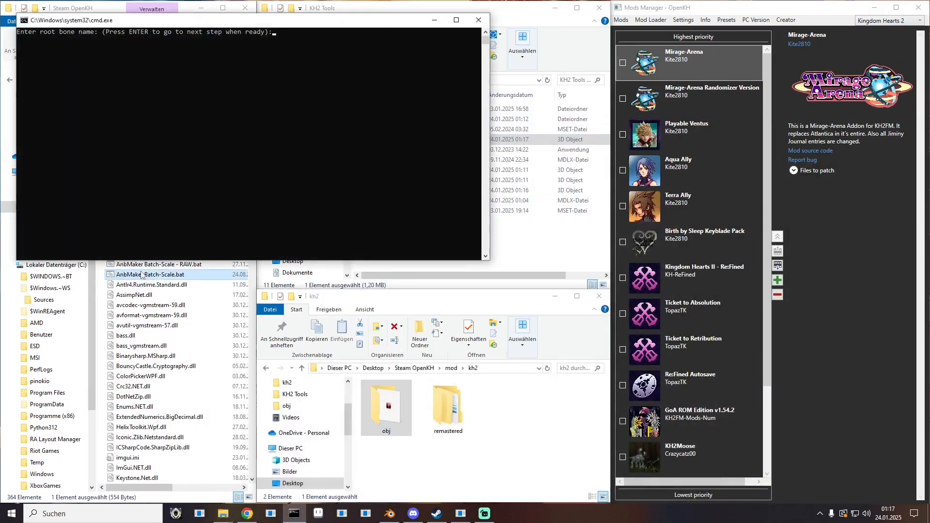
text(Root)
key(Return)
text(10)
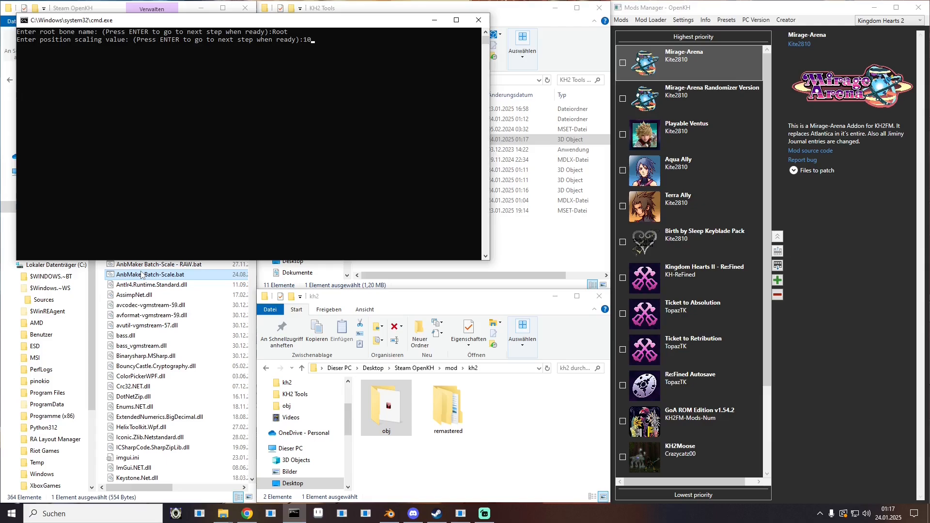
text(0)
key(Return)
drag(387, 407, 354, 210)
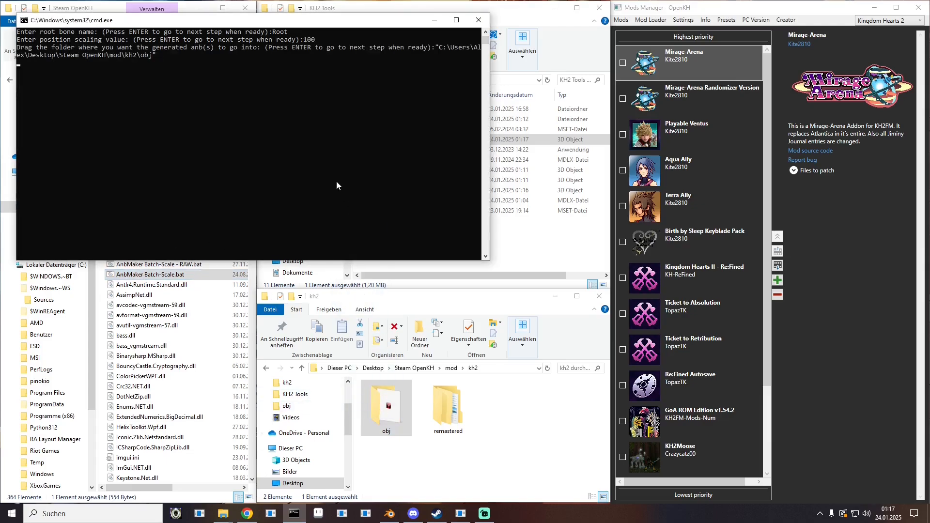
key(Return)
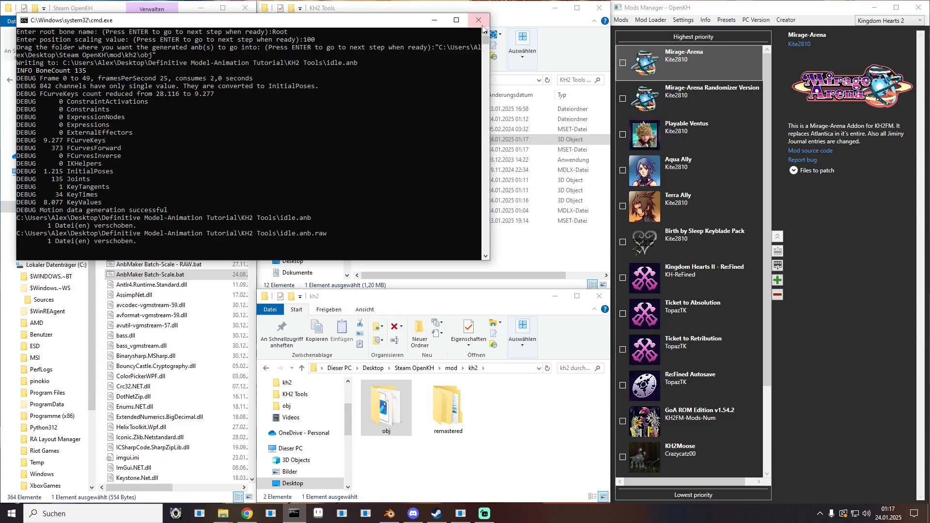
click(479, 20)
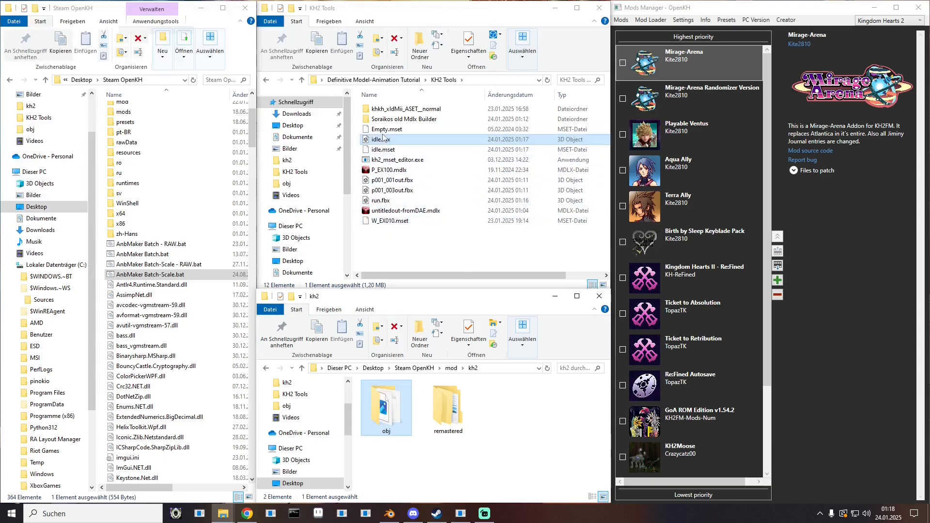
- Delete the generated idle.mset from the KH2 Tools folder and idle.anb.raw from the mod's obj folder
click(383, 151)
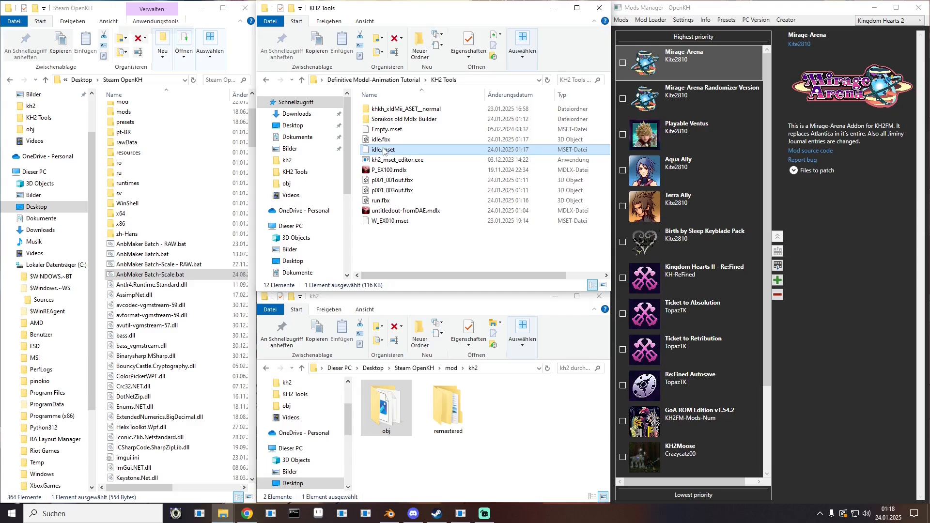
key(Delete)
double_click(382, 421)
click(382, 407)
key(Delete)
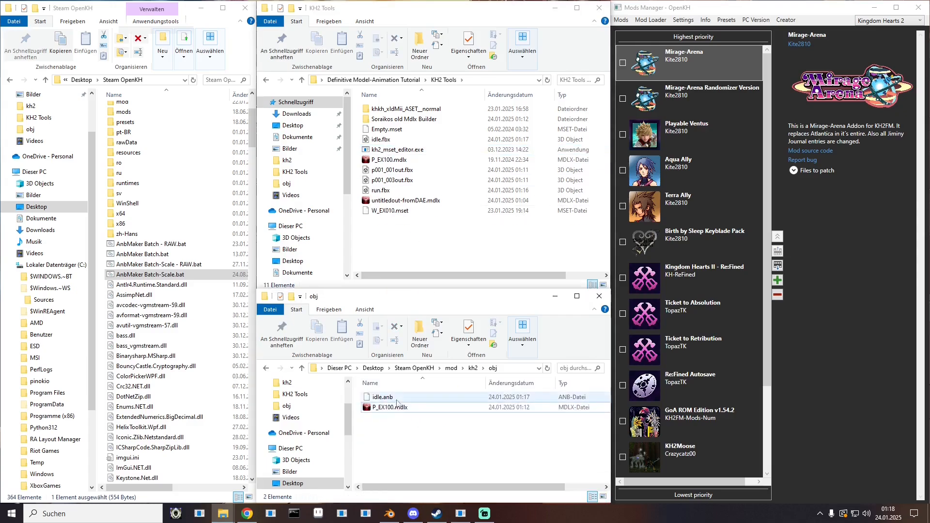
click(396, 399)
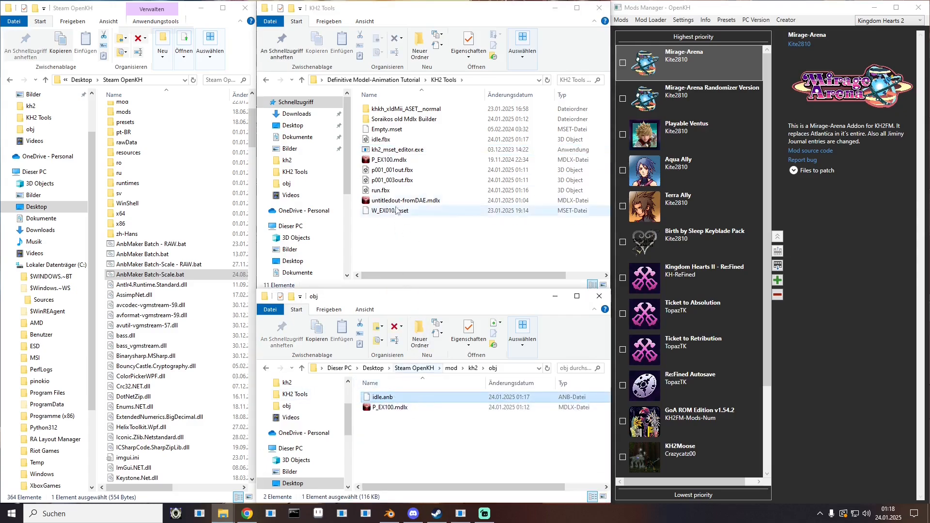
- Convert run.fbx using AnbMaker Batch-Scale.bat with root bone Root, position scaling 100 and the mod's obj folder as output
drag(381, 191, 160, 275)
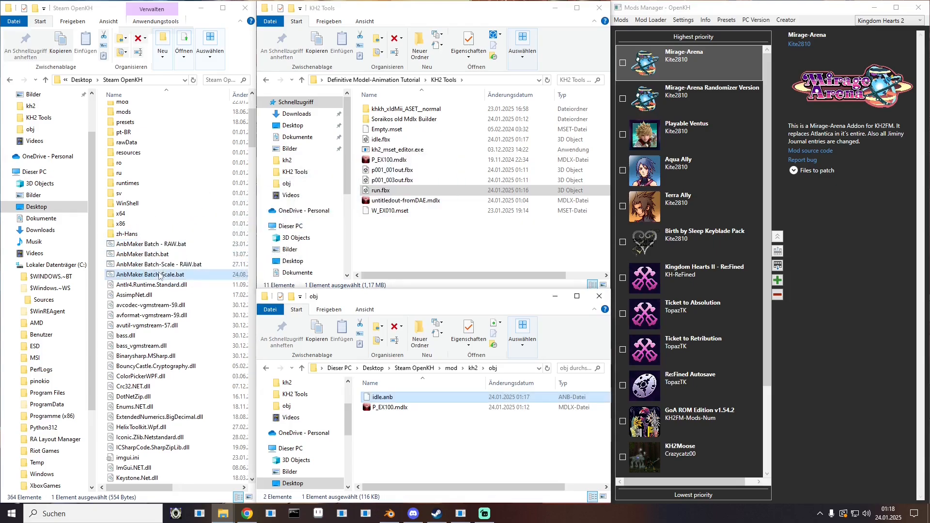
text(Root)
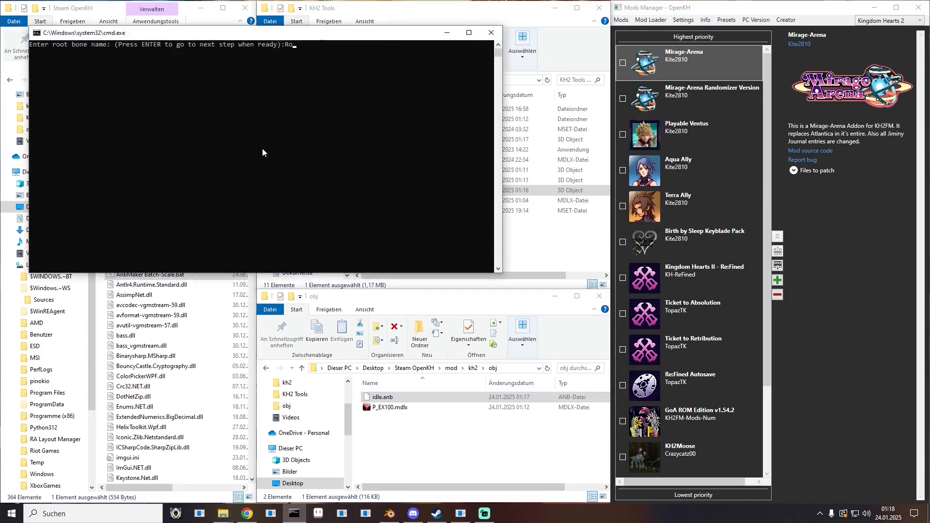
key(Return)
text(100)
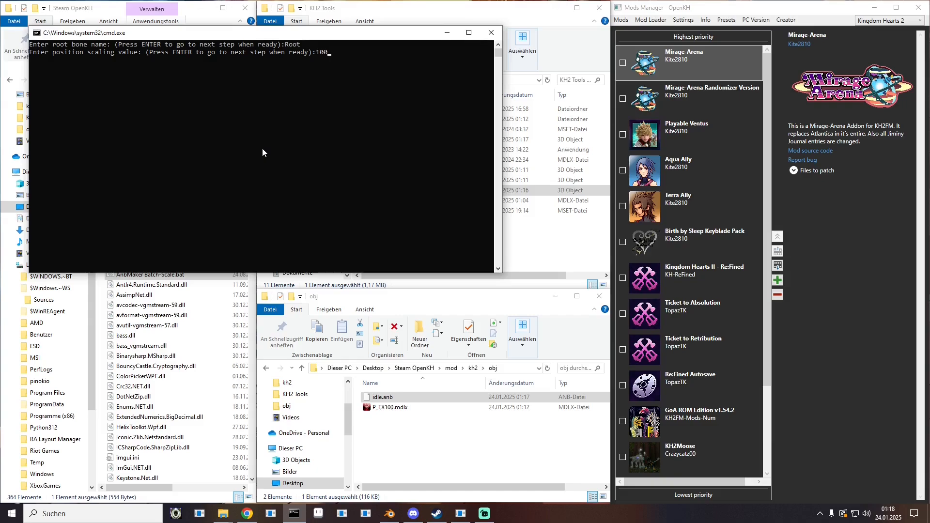
key(Return)
click(470, 371)
drag(386, 407, 339, 199)
key(Return)
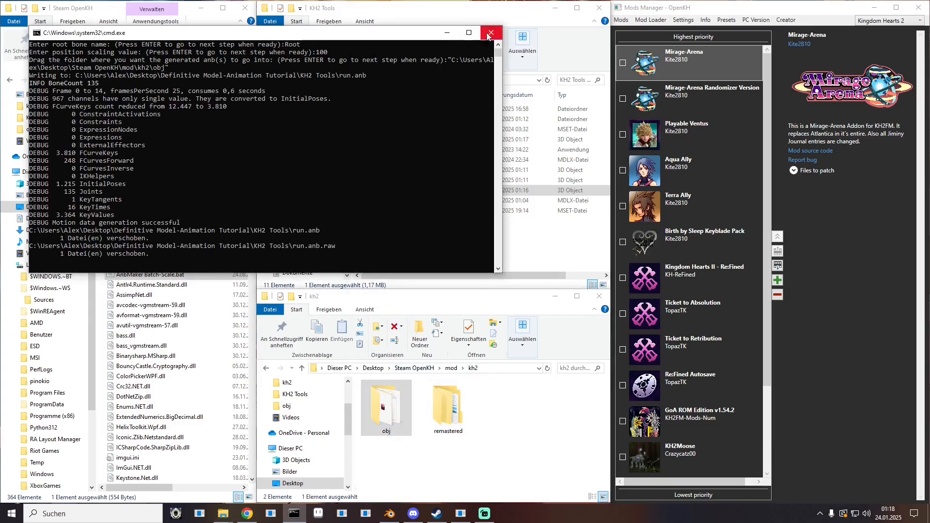
click(491, 32)
- Delete run.mset, run.fbx and idle.fbx from the KH2 Tools folder
click(383, 199)
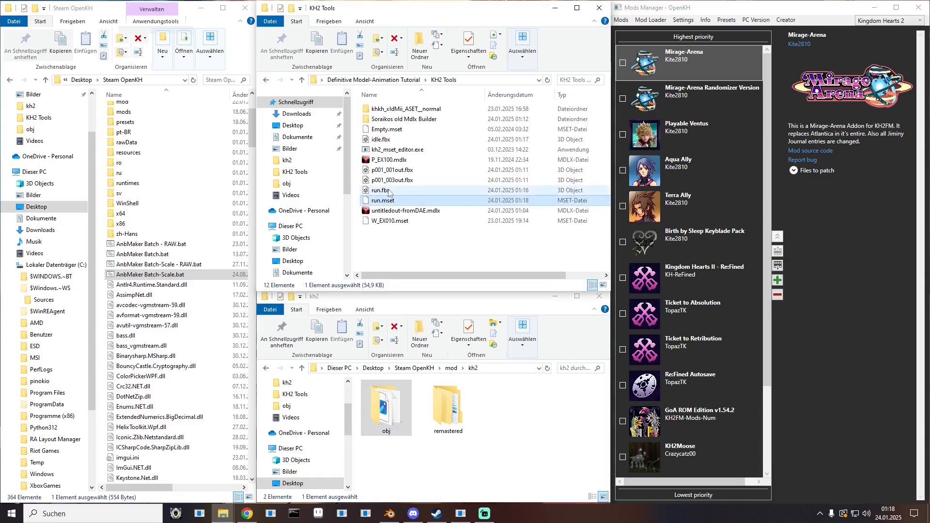
key(Delete)
click(388, 190)
key(Delete)
click(391, 140)
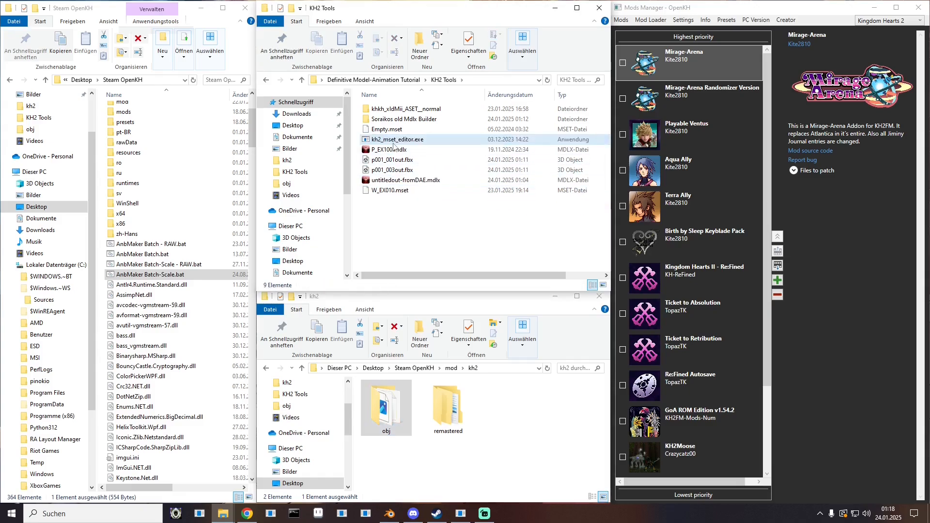
key(Delete)
- Open the mod's obj folder and delete run.anb.raw
double_click(383, 411)
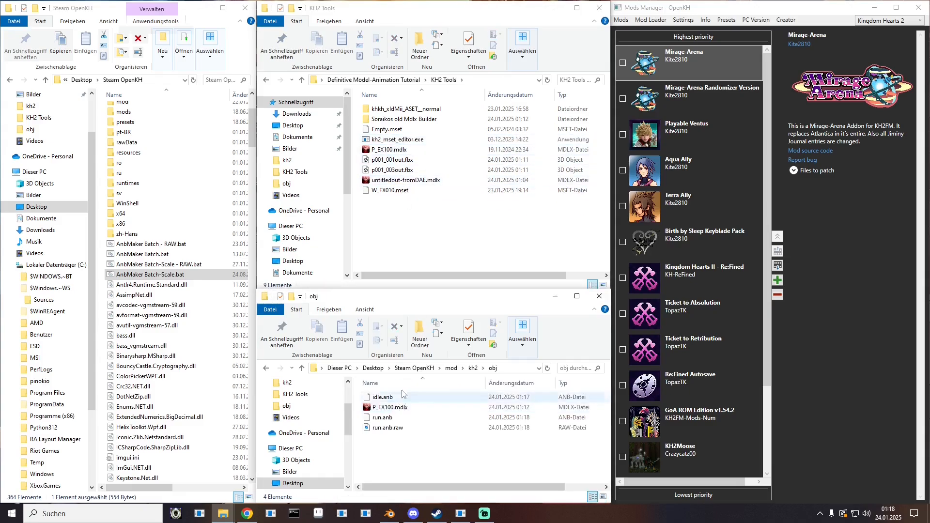
click(385, 428)
key(Delete)
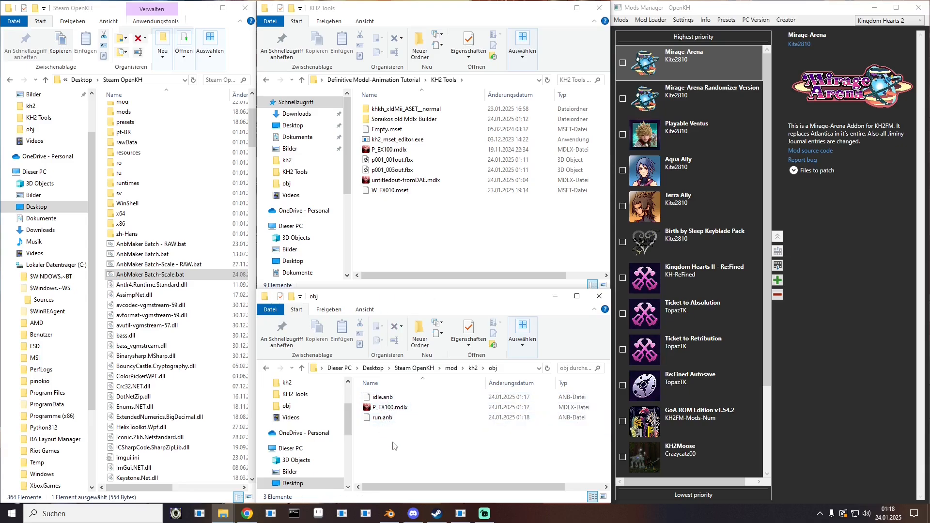
- Delete p001_001out.fbx and p001_003out.fbx from the KH2 Tools folder
click(389, 150)
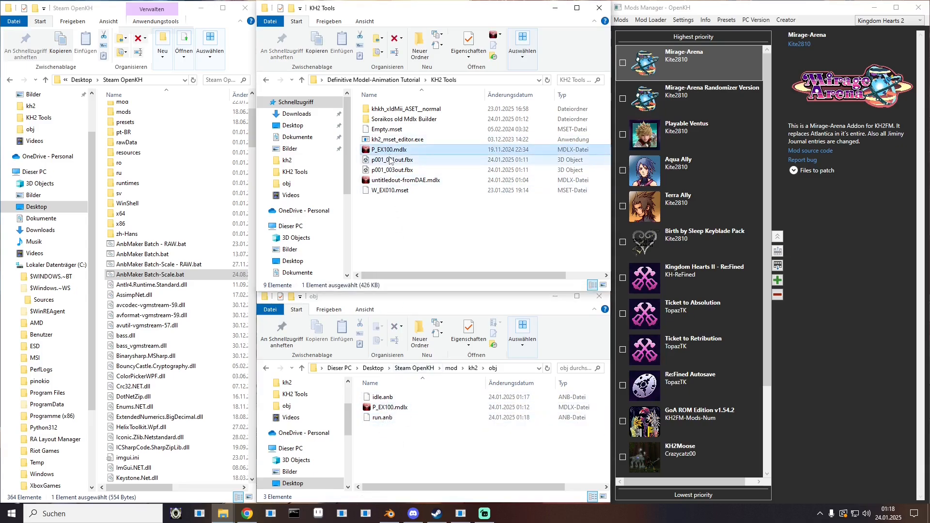
click(391, 162)
key(Delete)
click(391, 162)
key(Delete)
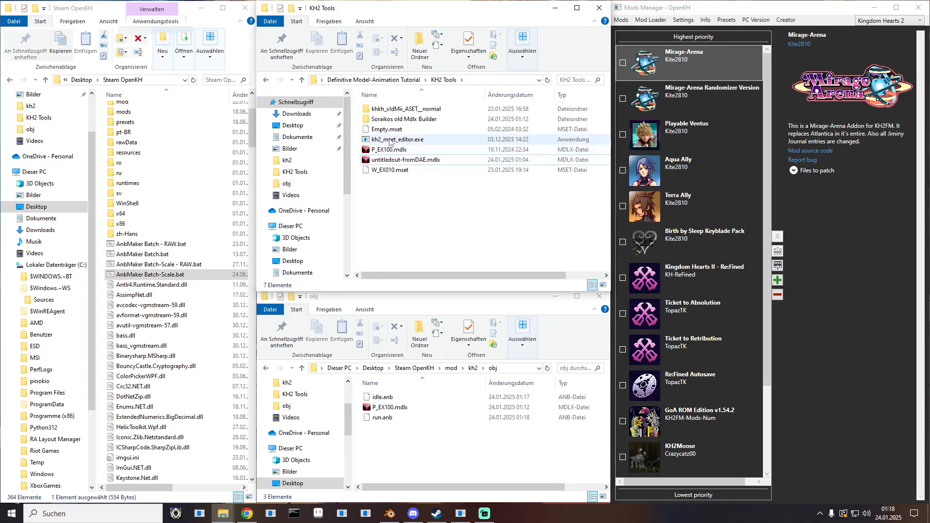
- Launch kh2_mset_editor.exe and move its window clear of the Steam OpenKH and mod obj file lists
double_click(391, 140)
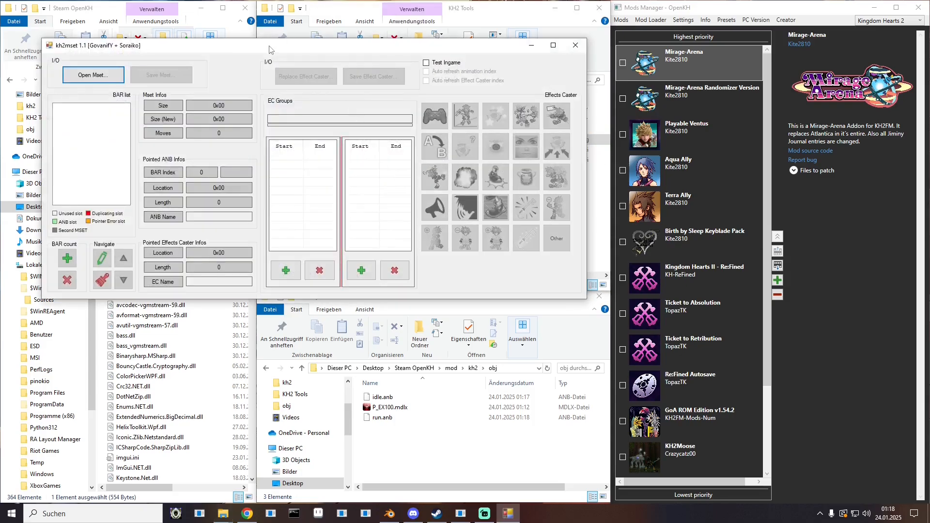
drag(290, 30, 384, 206)
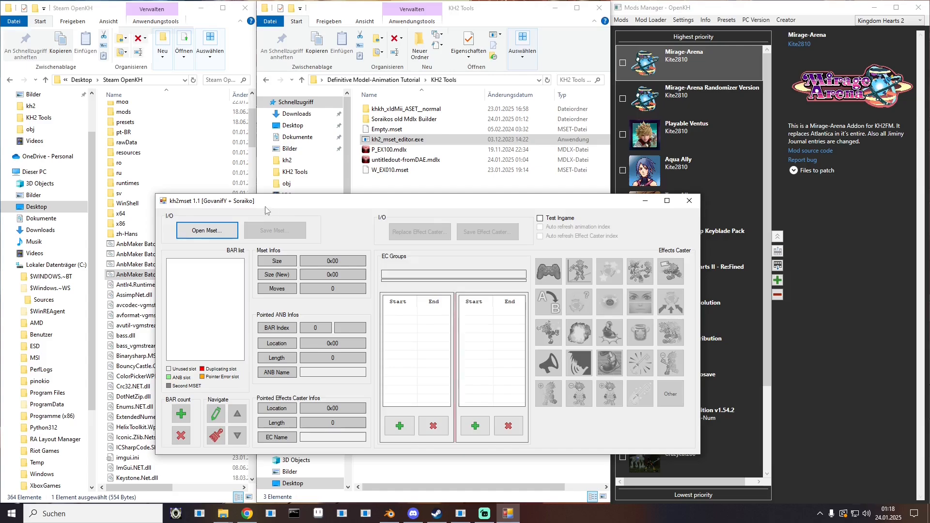
drag(266, 206, 464, 69)
- Copy P_EX100.mset from Steam OpenKH's data\kh2\obj folder into the mod's obj folder and load it in the MSET editor
scroll(127, 191, up, 4)
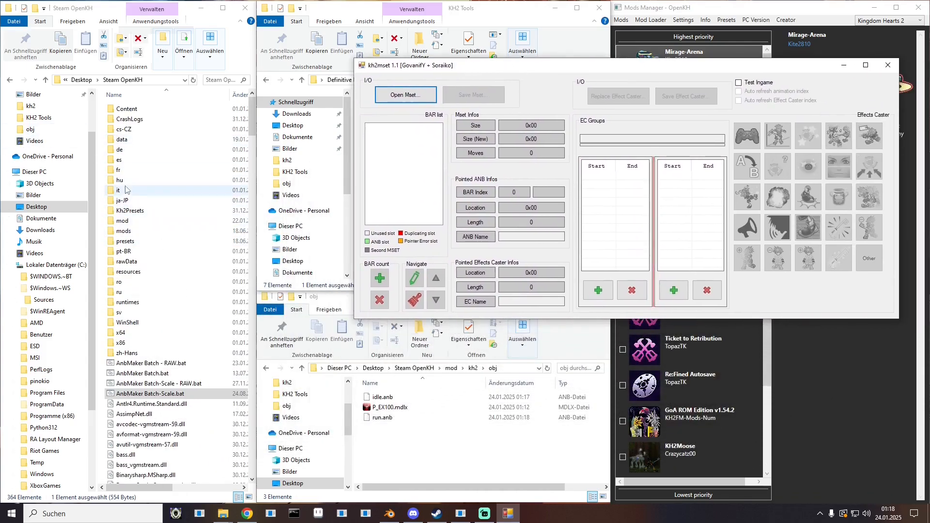
double_click(119, 139)
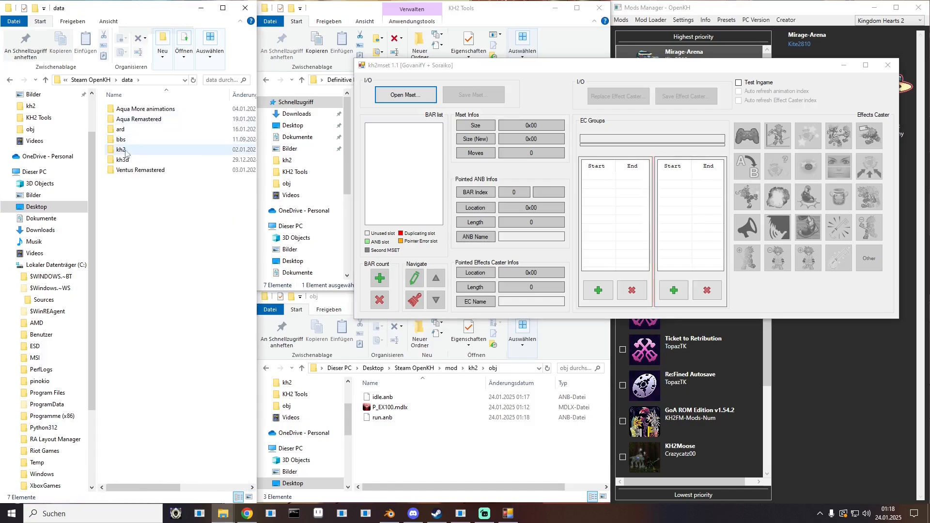
double_click(126, 148)
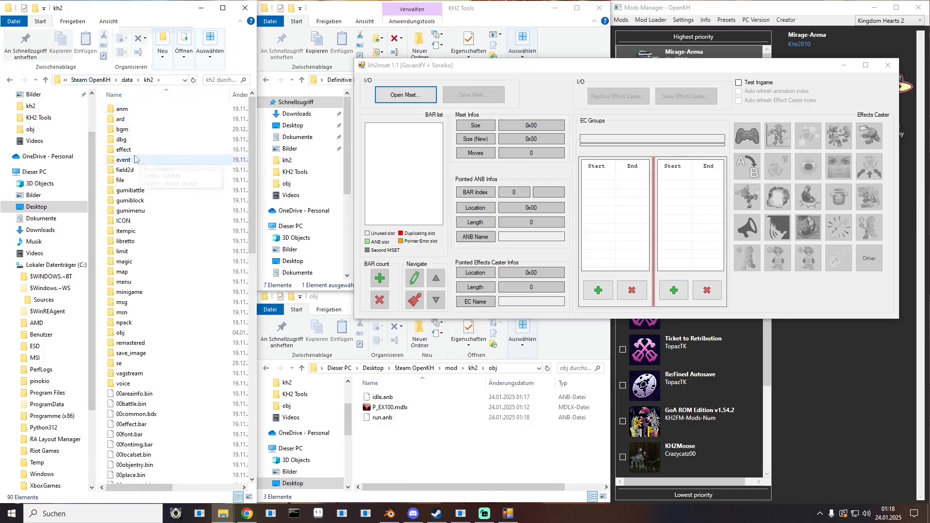
drag(252, 150, 251, 204)
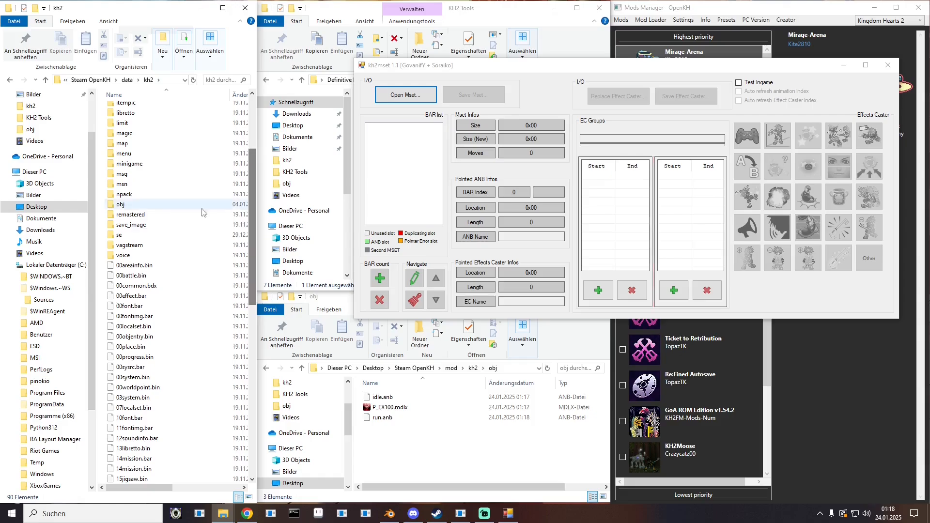
double_click(132, 205)
drag(252, 103, 252, 398)
scroll(204, 378, down, 10)
scroll(202, 377, up, 15)
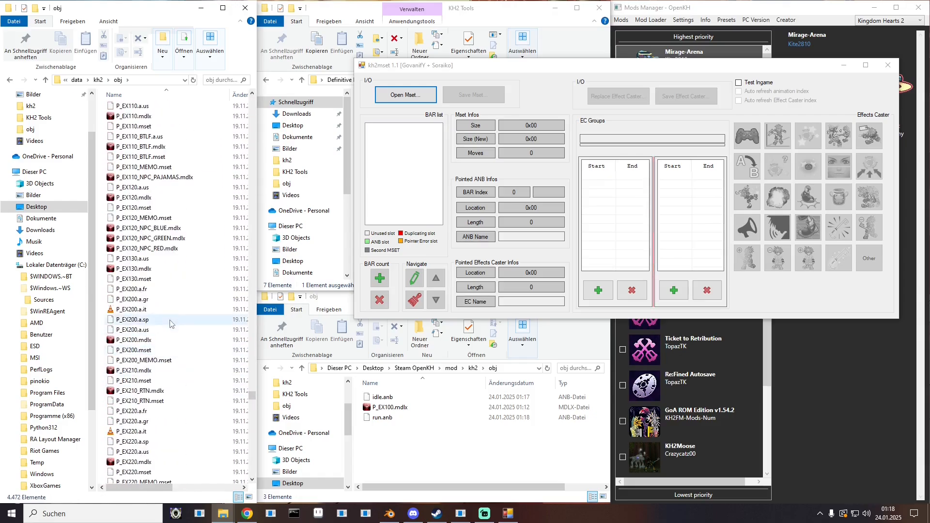
scroll(135, 232, up, 15)
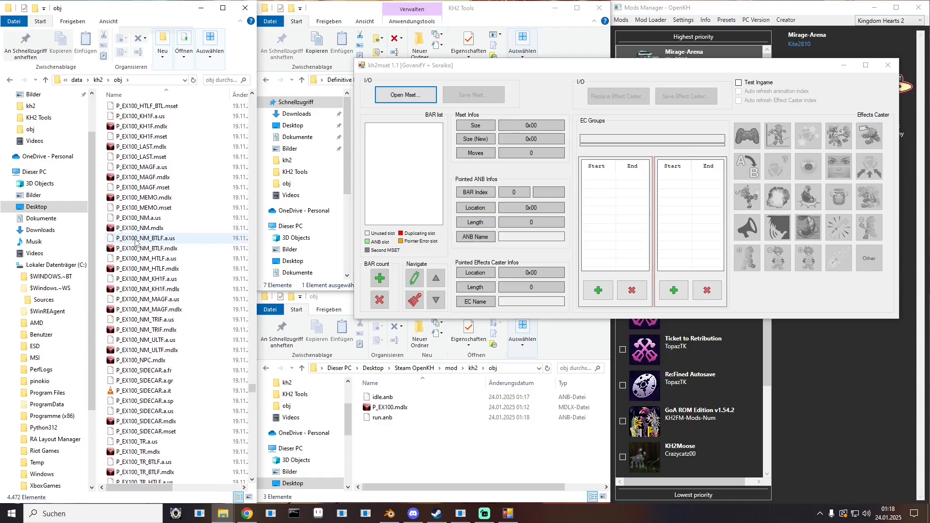
click(131, 255)
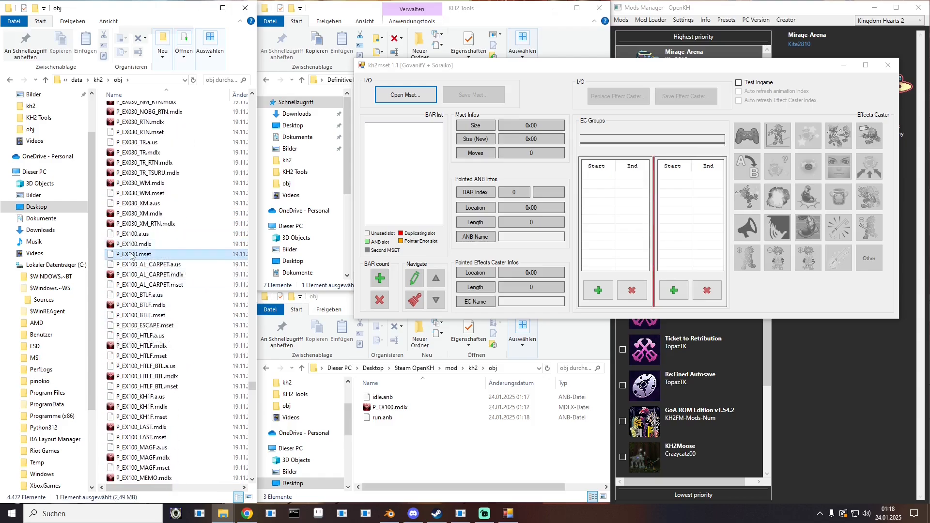
drag(131, 255, 513, 129)
- Delete the pointed animation files from SLOT 000 and SLOT 002 of P_EX100.mset
right_click(509, 183)
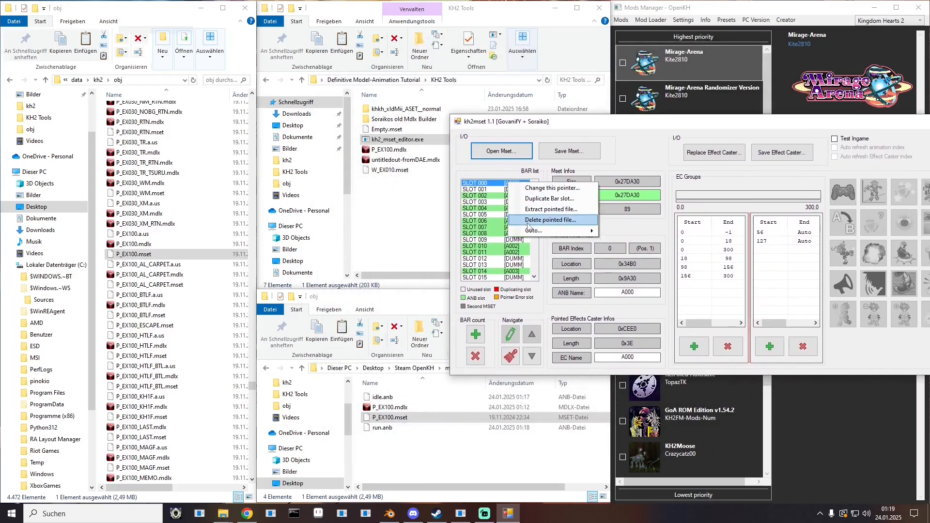
key(Escape)
right_click(520, 196)
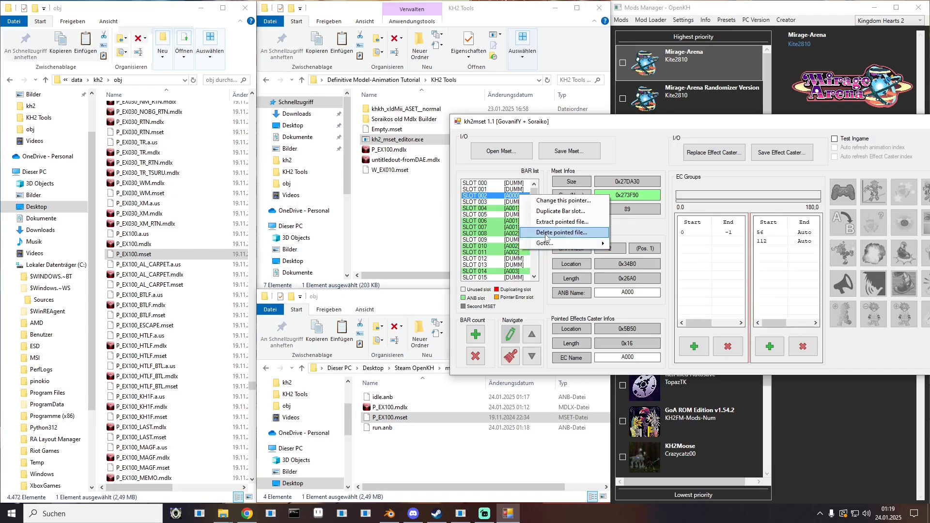
key(Escape)
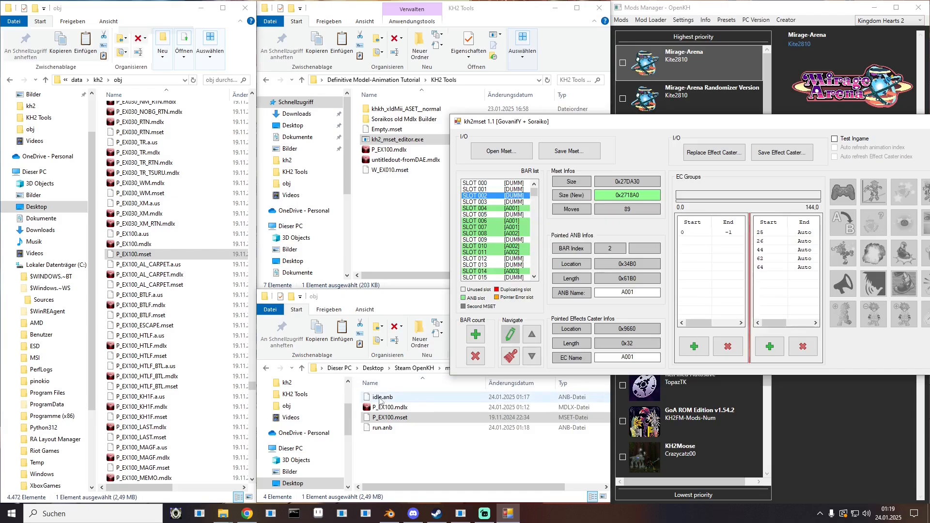
- Insert idle.anb into SLOT 002 and add a Control effect with start frame 0 and end frame -1
drag(380, 397, 515, 196)
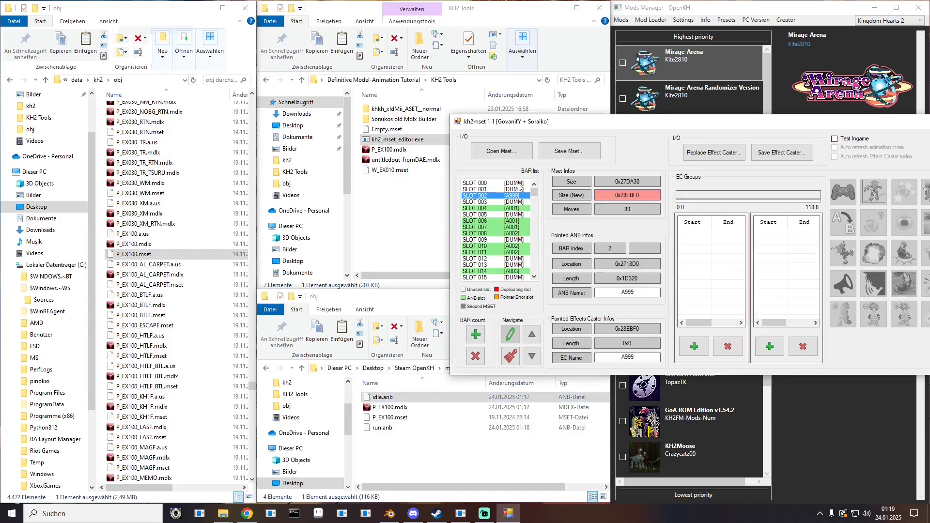
click(694, 347)
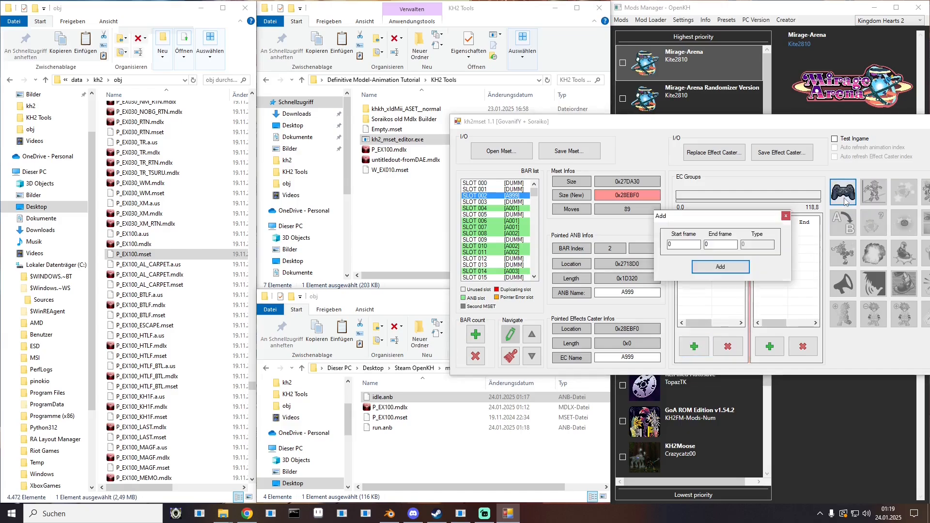
double_click(715, 245)
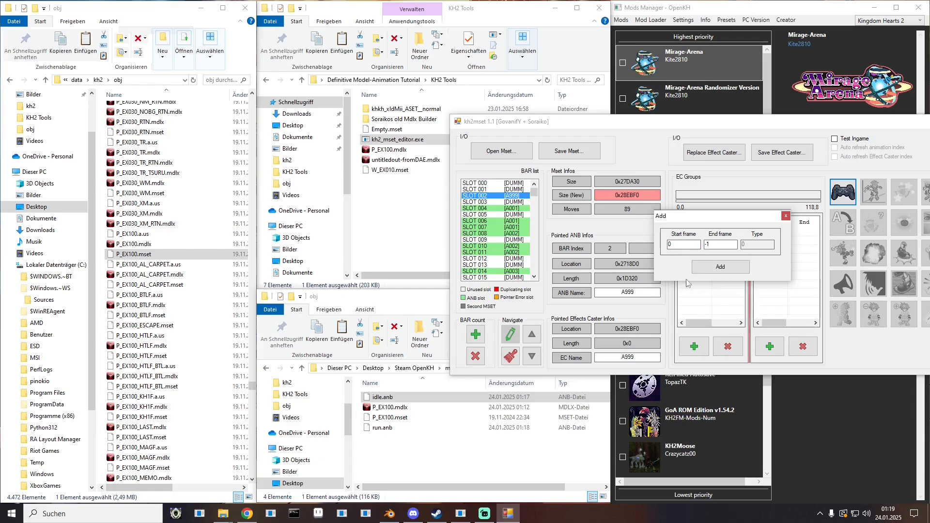
click(707, 267)
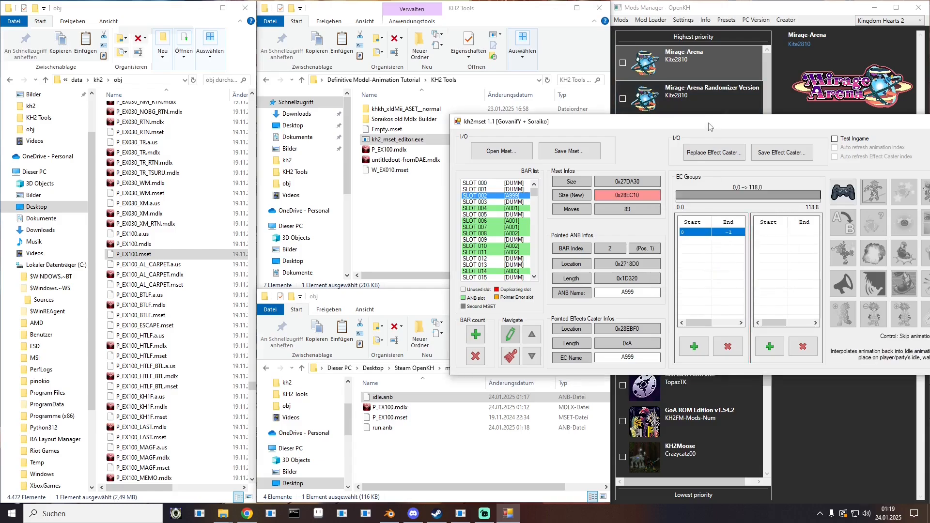
- Change SLOT 000's pointer to the inserted idle animation A999 used by SLOT 002
drag(709, 127, 598, 127)
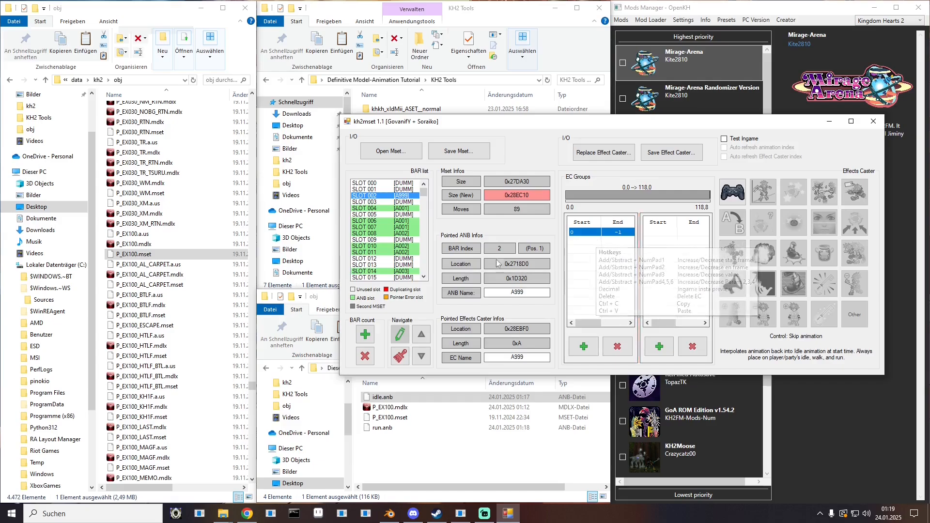
right_click(402, 184)
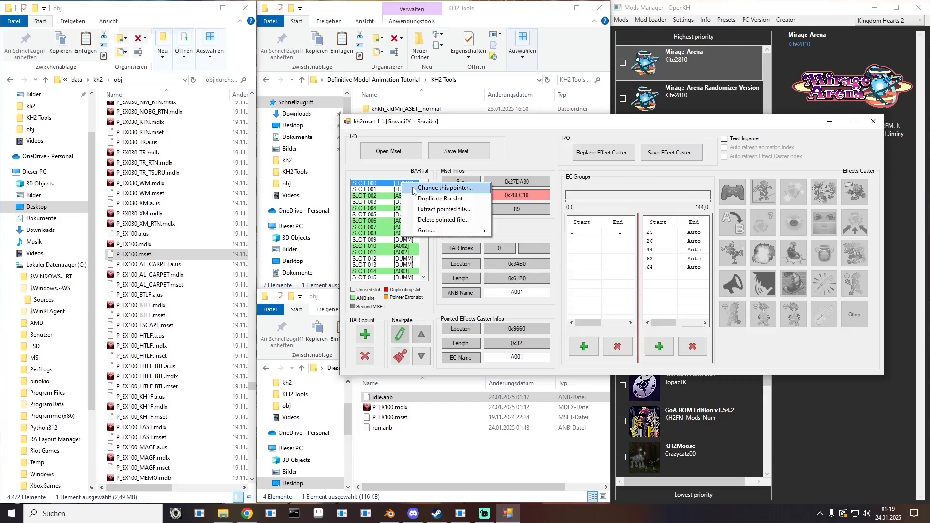
click(416, 190)
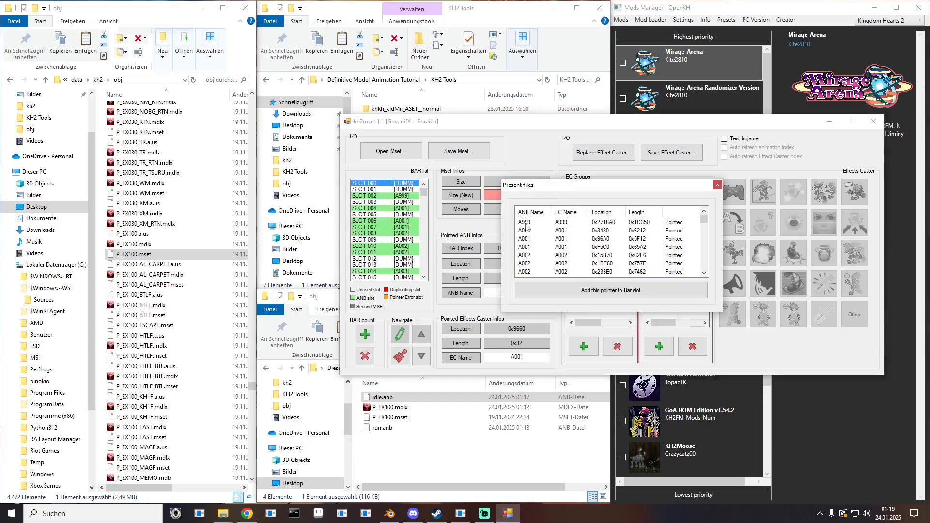
double_click(527, 224)
right_click(397, 184)
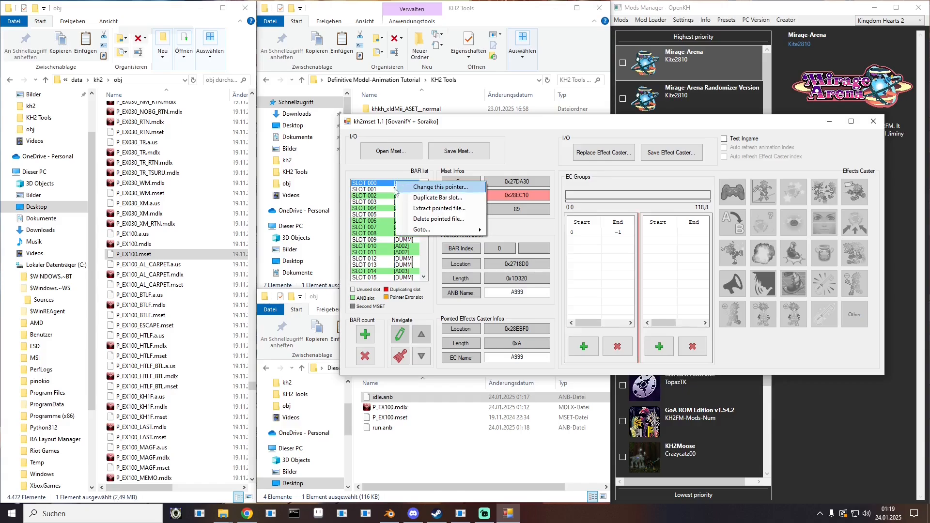
click(377, 185)
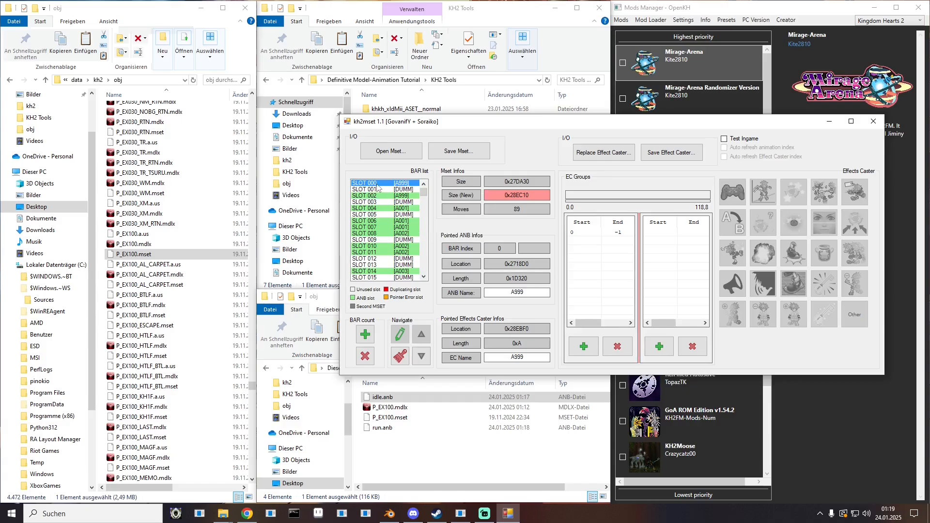
- Set the ANB name of the animation shared by SLOT 000 and SLOT 002 to idle
click(405, 195)
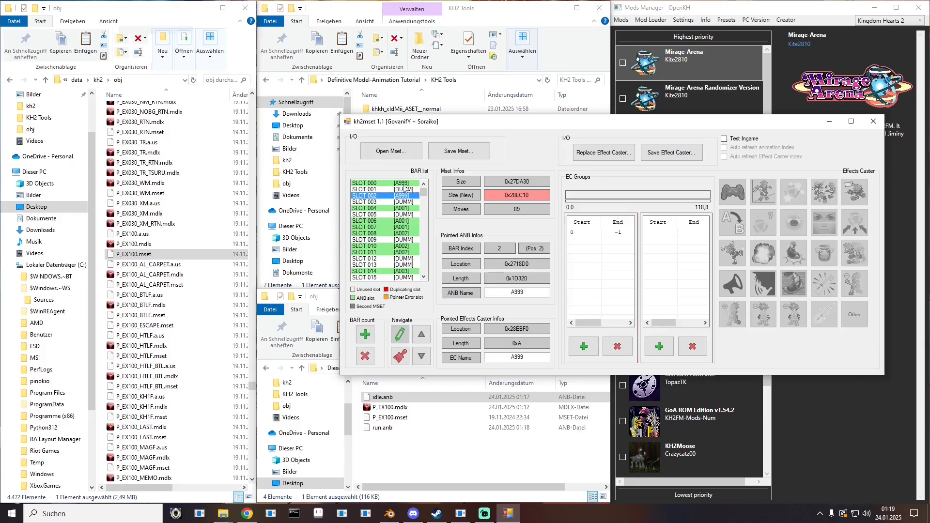
click(401, 184)
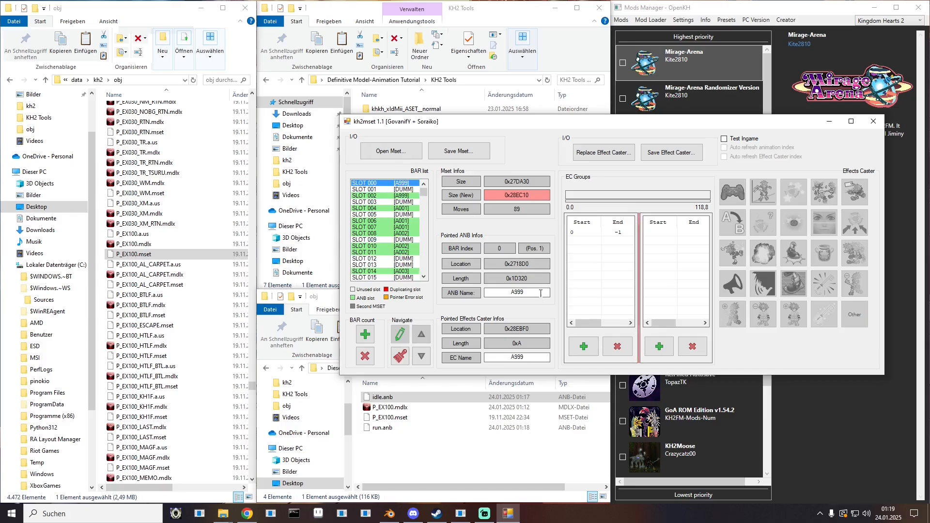
text(idle)
click(409, 196)
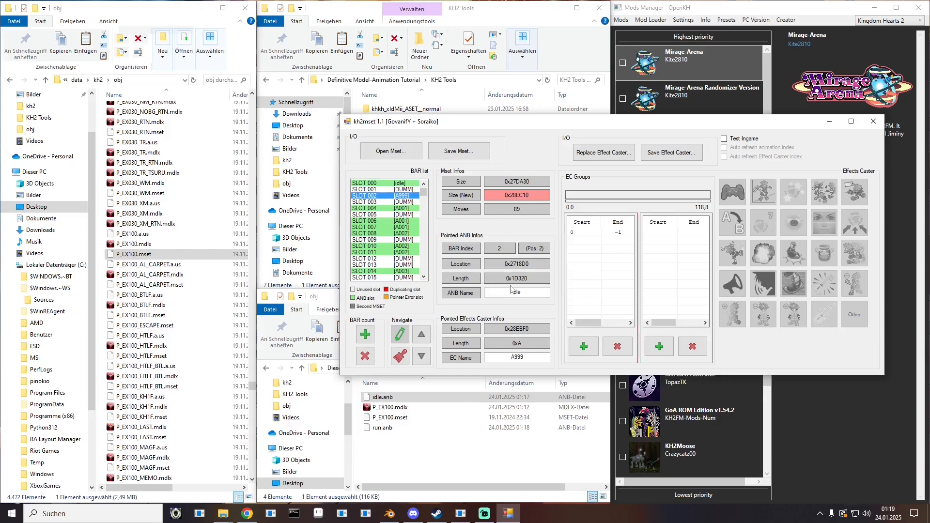
- Delete the pointed animation file from SLOT 008
click(406, 209)
click(407, 233)
right_click(406, 234)
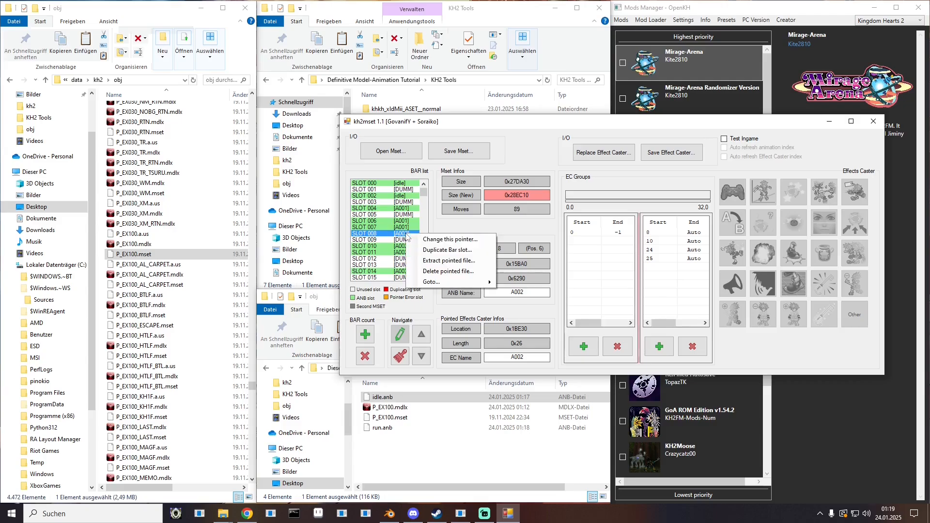
click(433, 271)
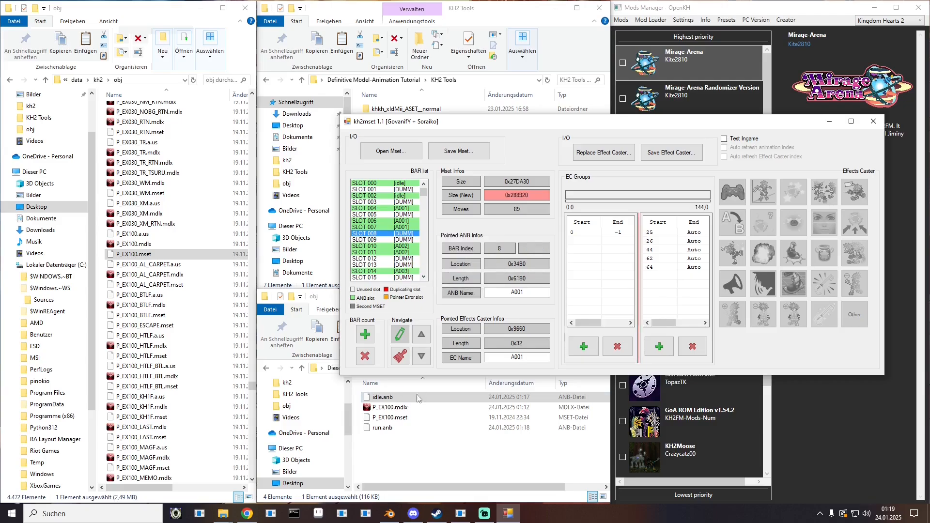
- Insert run.anb into SLOT 008 and add a Control effect with start frame 0 and end frame -1
drag(383, 428, 410, 235)
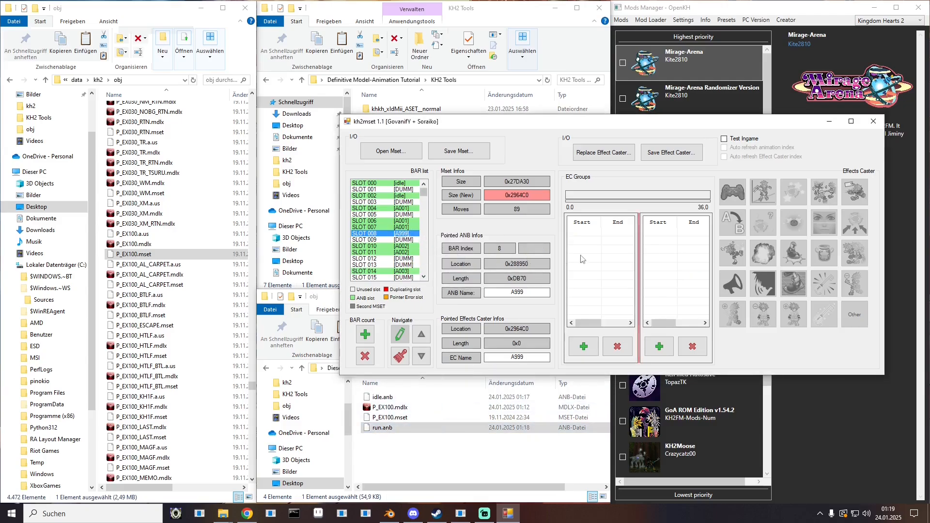
click(724, 197)
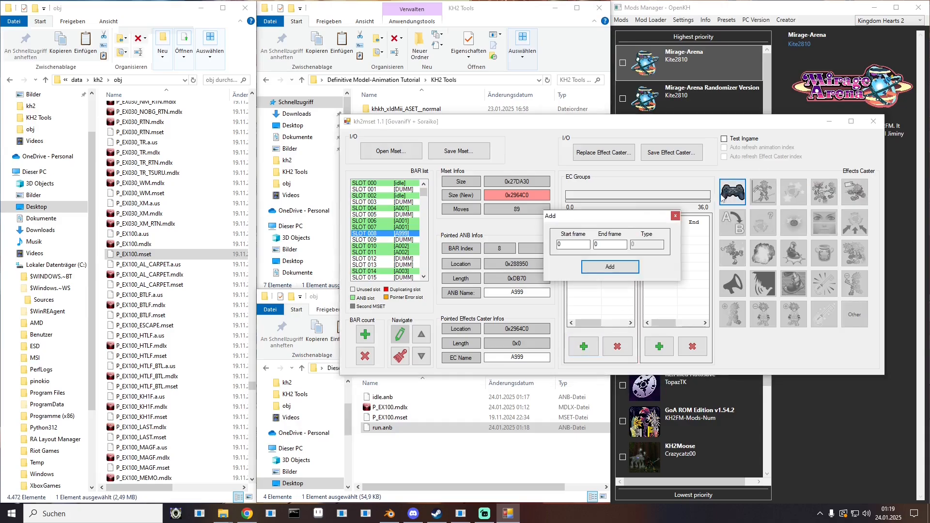
click(611, 243)
text(-1)
click(619, 270)
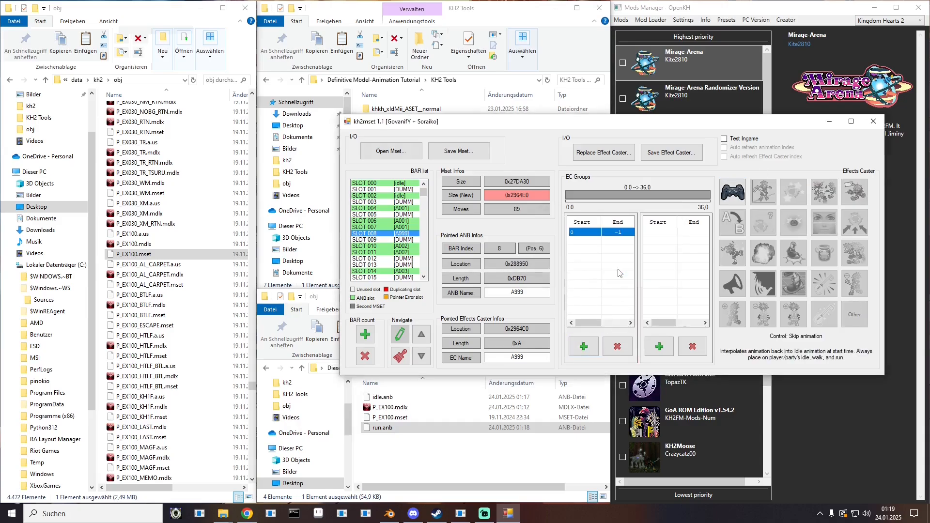
- Delete the pointed animation files from SLOT 010 and SLOT 011
click(404, 241)
click(406, 246)
right_click(406, 246)
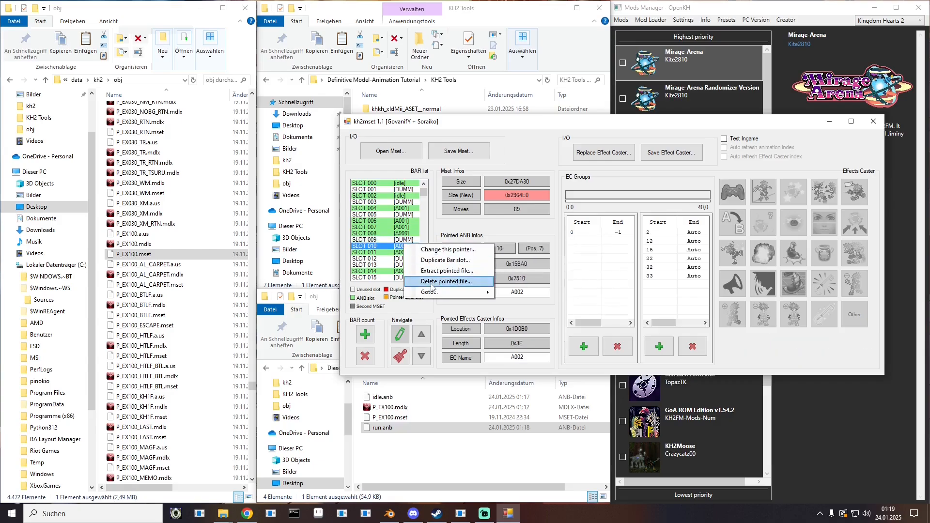
click(429, 283)
click(411, 252)
right_click(411, 253)
click(422, 278)
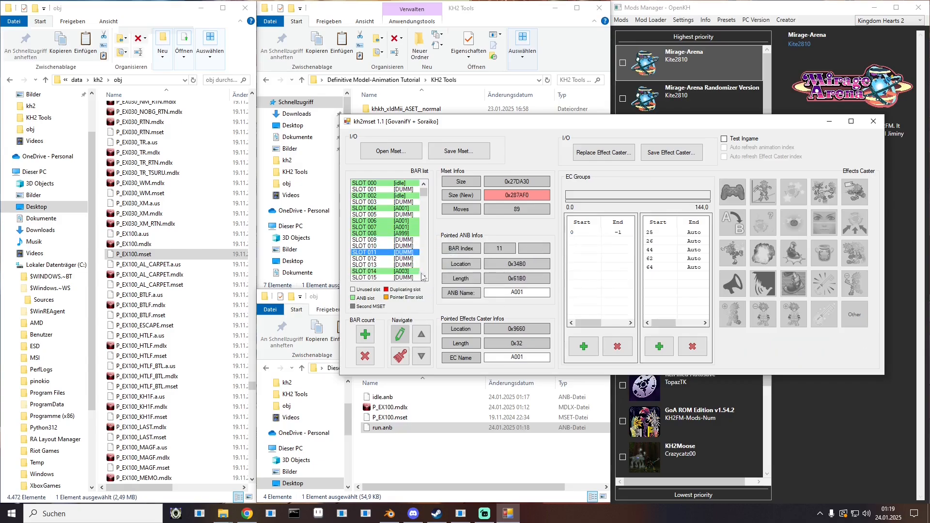
- Change the pointers of SLOT 010 and SLOT 011 to the inserted run animation A999
click(402, 246)
right_click(405, 248)
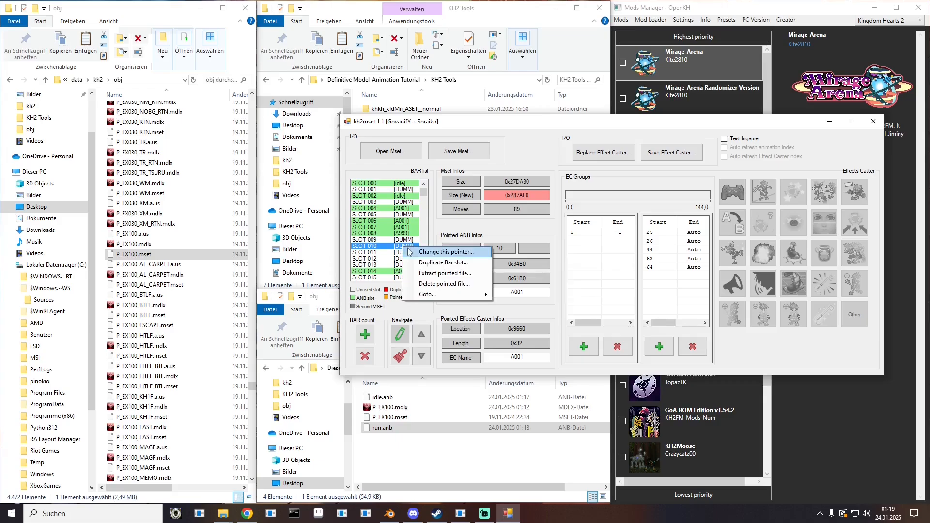
click(419, 252)
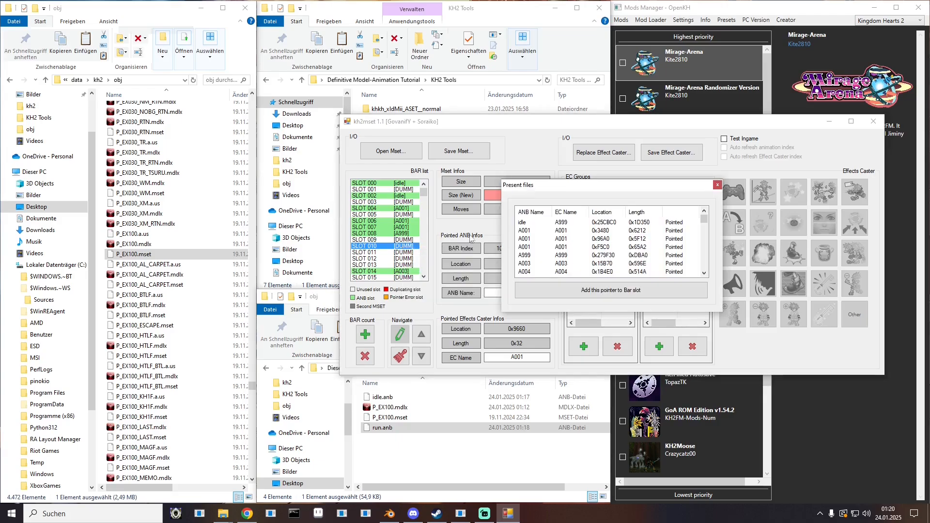
double_click(526, 256)
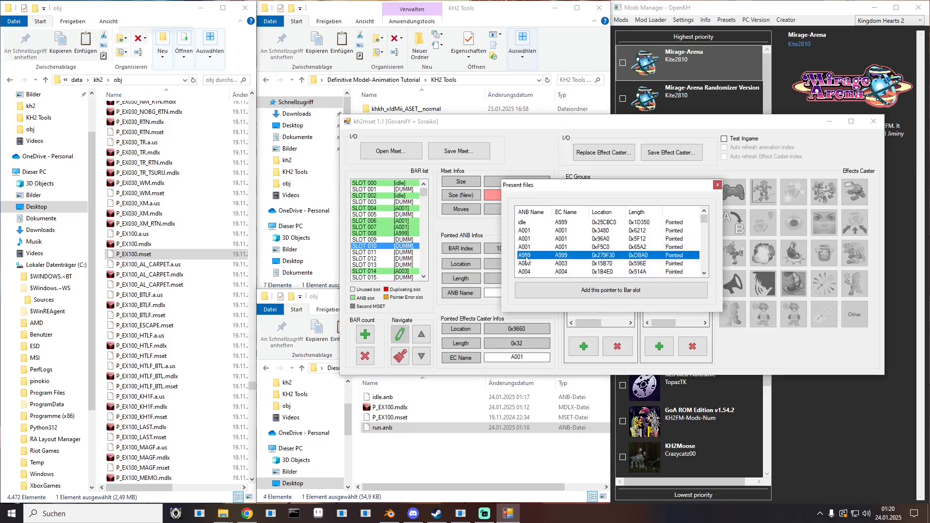
right_click(410, 253)
click(426, 258)
double_click(529, 255)
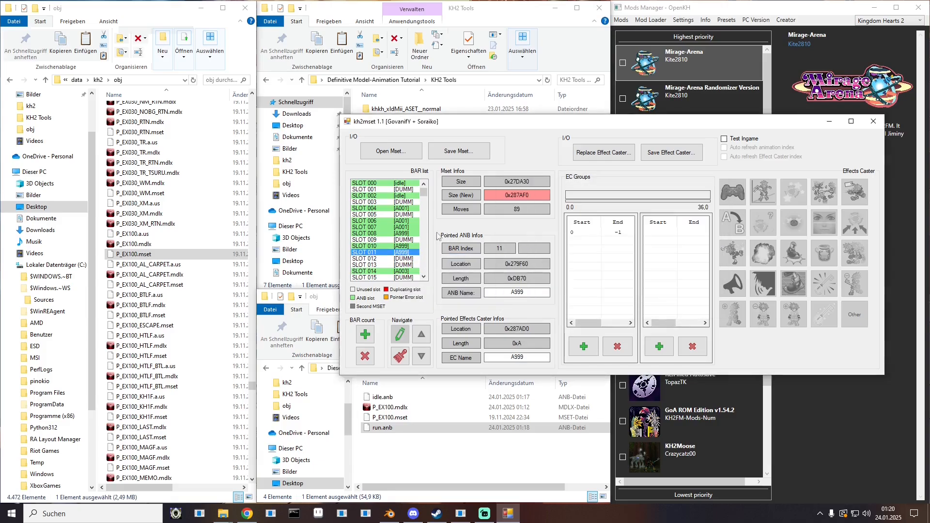
- Save the edited MSET over P_EX100.mset in the mod's obj folder and close the MSET editor
click(459, 154)
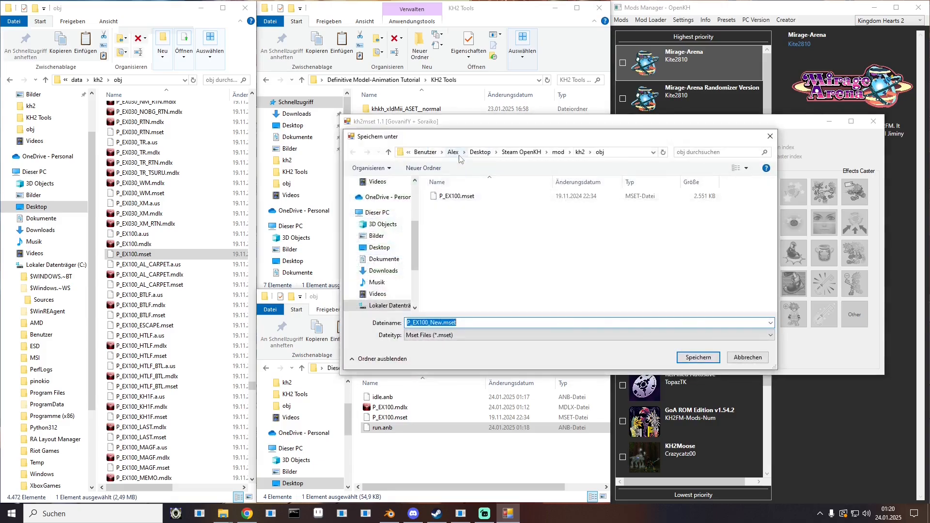
click(455, 199)
double_click(454, 199)
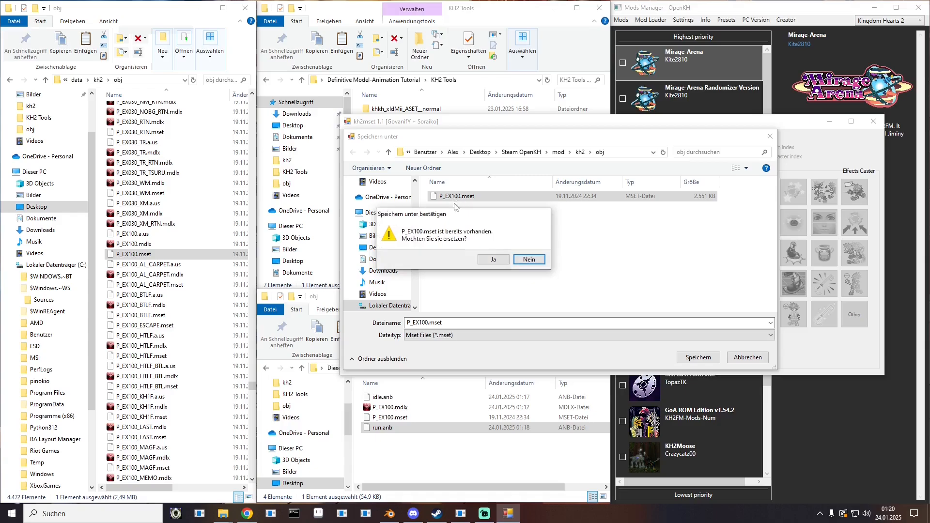
click(492, 261)
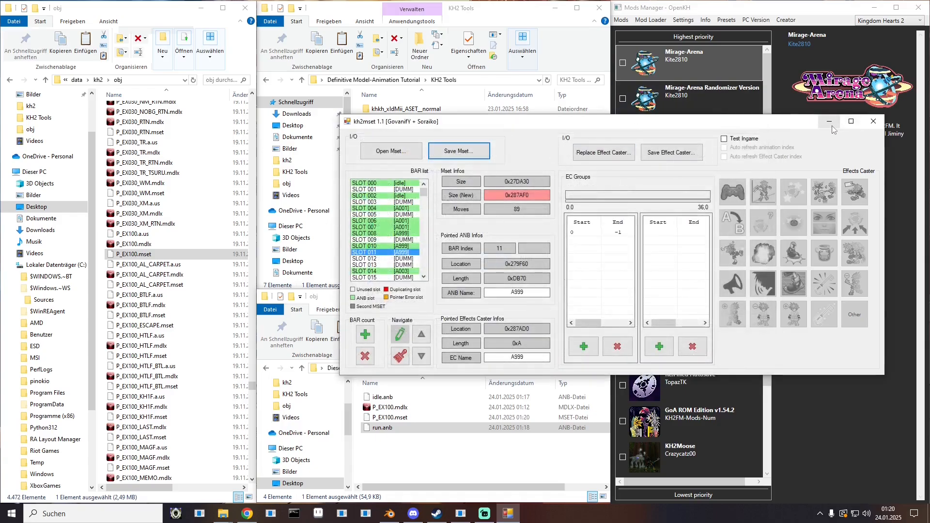
click(873, 122)
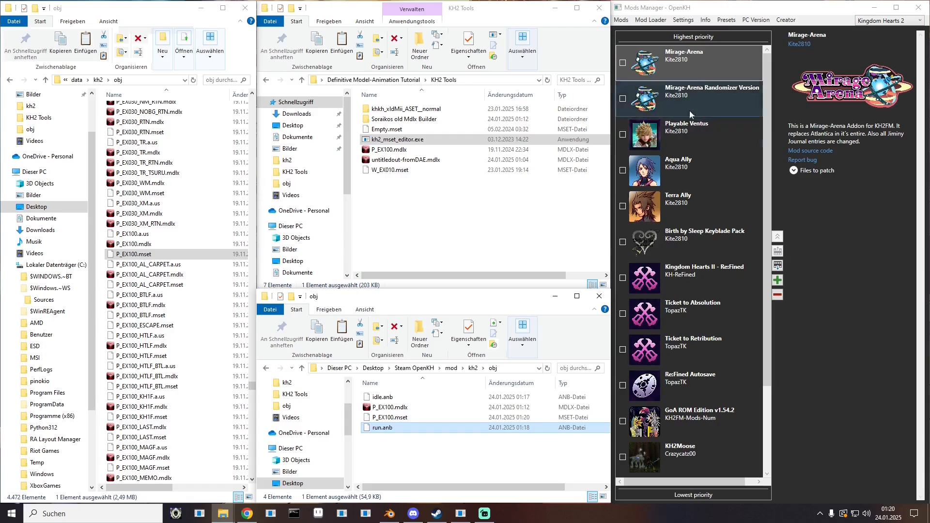
- Move run.anb and idle.anb from the mod's obj folder into the KH2 Tools folder
click(650, 19)
drag(383, 428, 446, 233)
drag(385, 397, 443, 228)
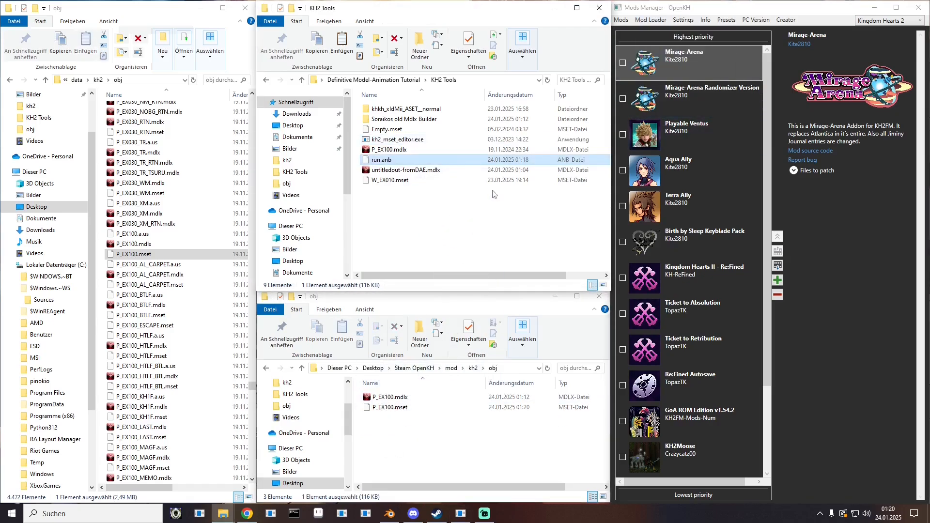
- Launch Kingdom Hearts 2 through the OpenKH mod loader and load save 89 in Radiant Garden
click(651, 20)
click(665, 52)
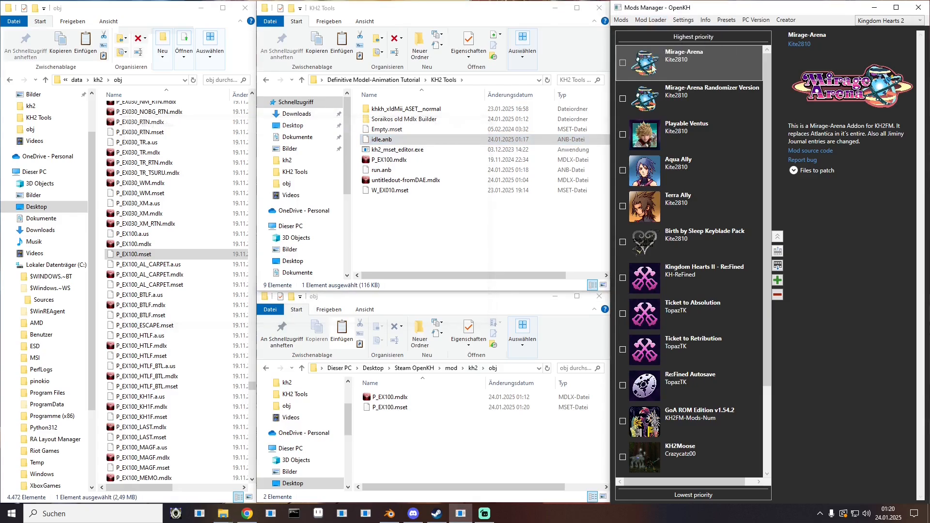
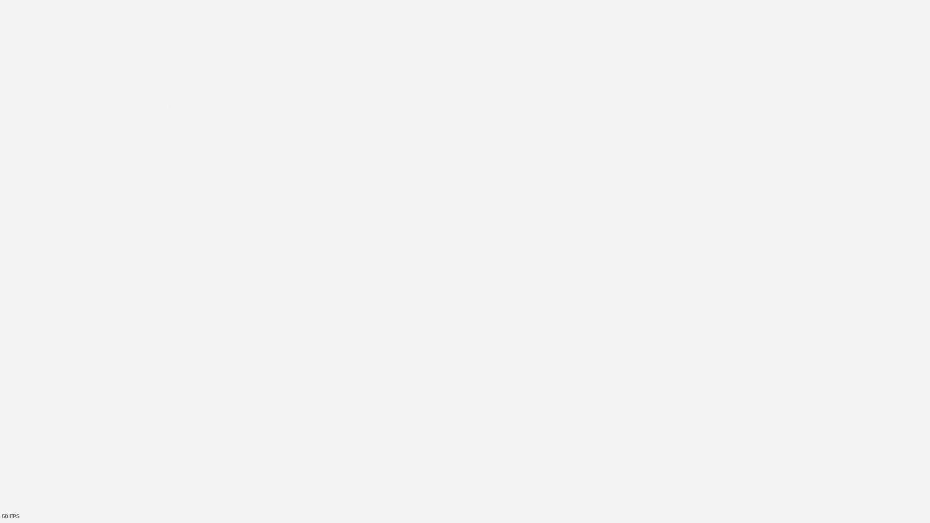
key(Down)
key(Return)
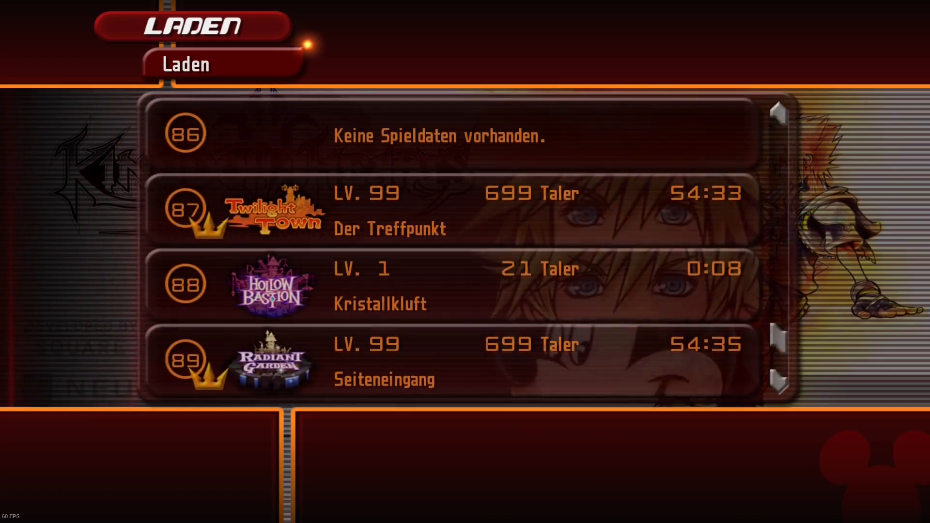
key(Return)
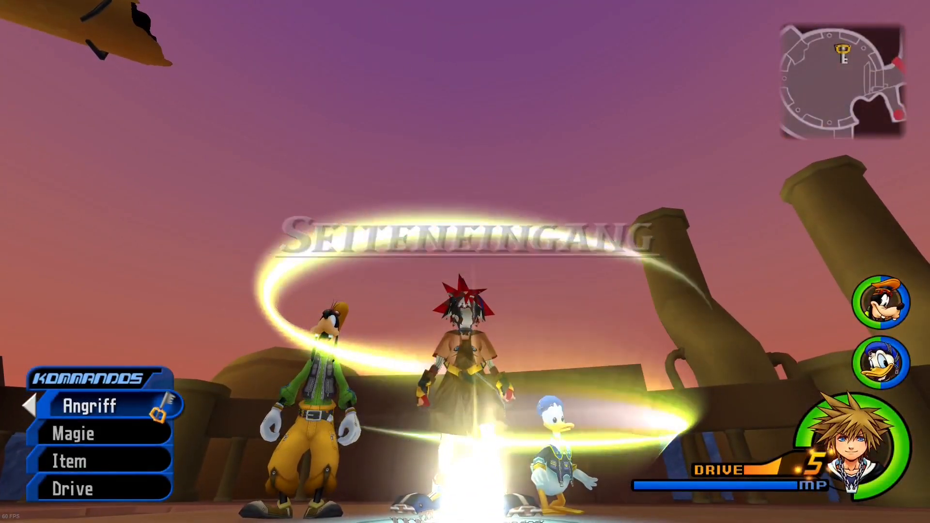
- Run the player character around the area and stop in between to examine the custom run and idle animations
key(w)
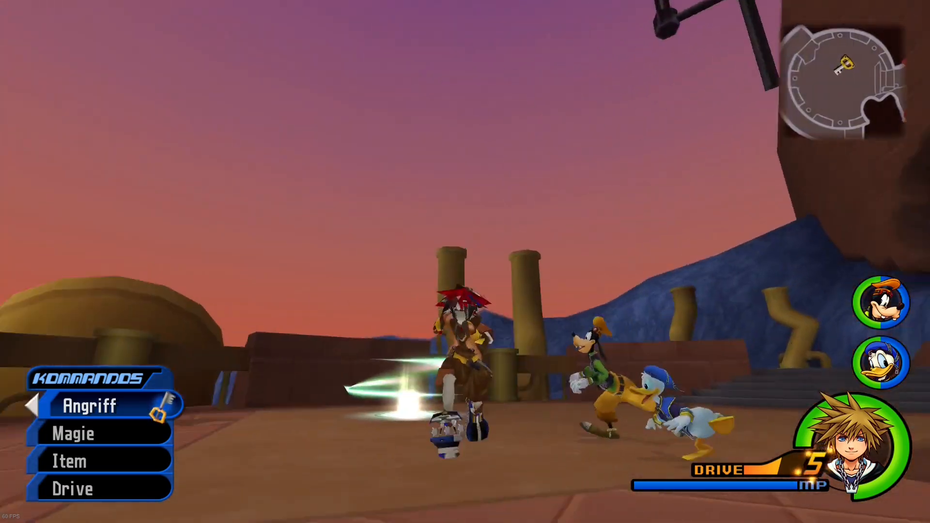
key(w)
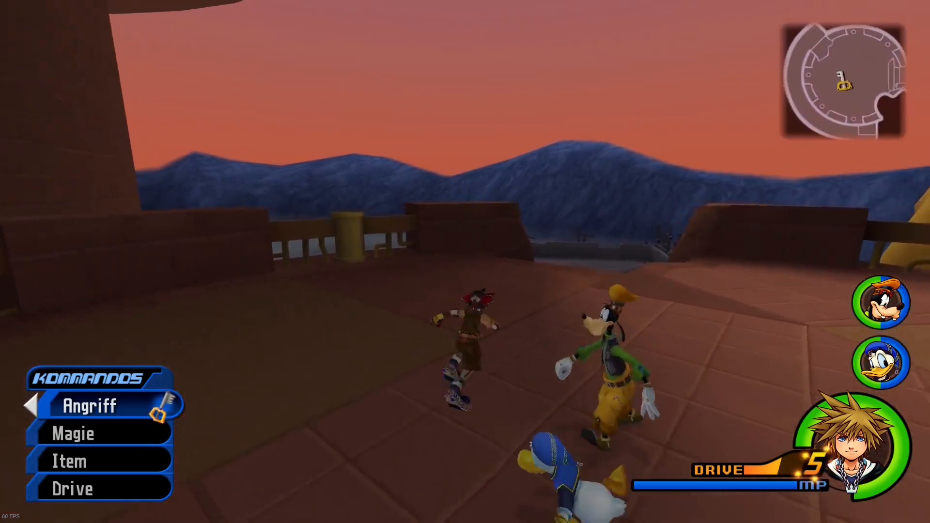
key(s)
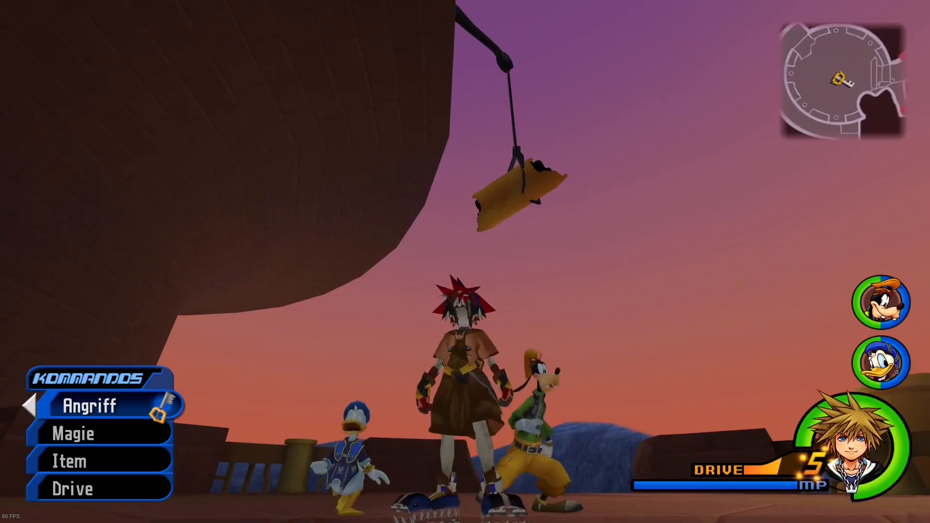
key(s)
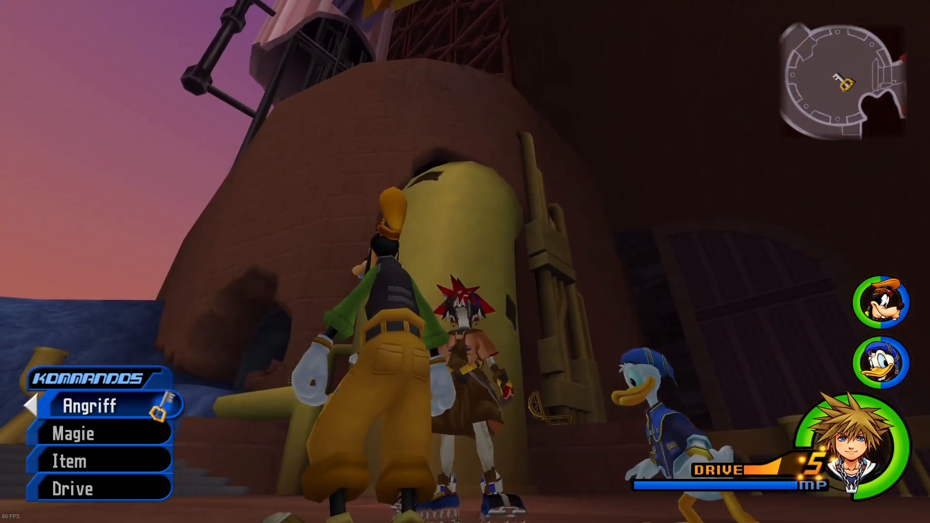
key(s)
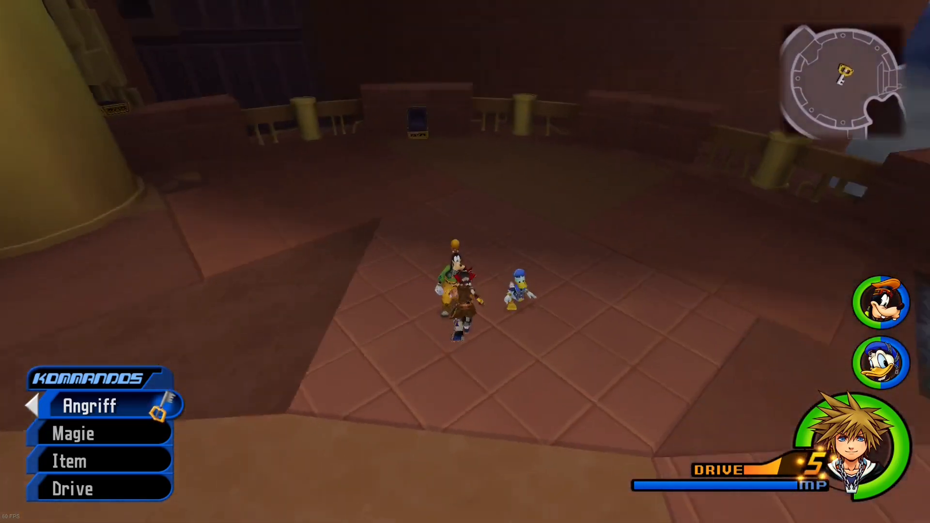
key(w)
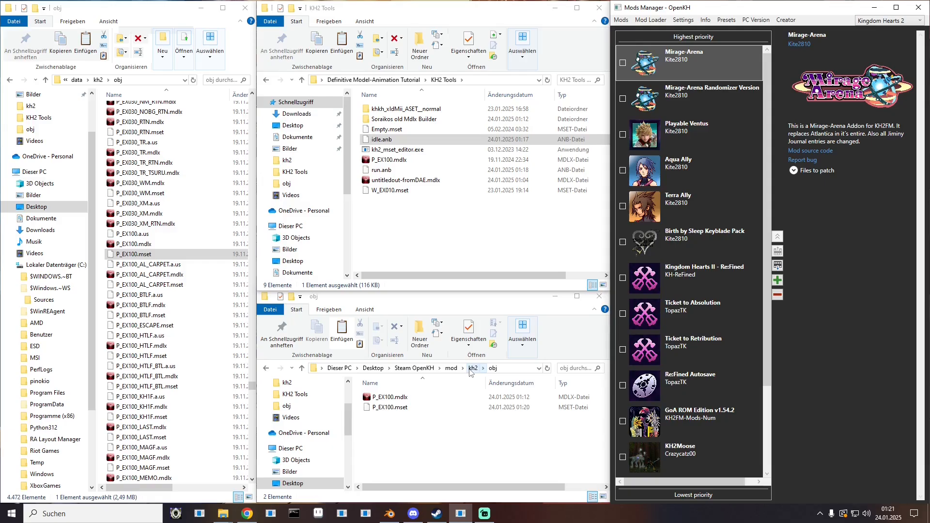
- Rename the P_EX100.mdlx folder in the mod's remastered obj folder to gggP_EX100.mdlx
drag(439, 384, 365, 389)
double_click(374, 397)
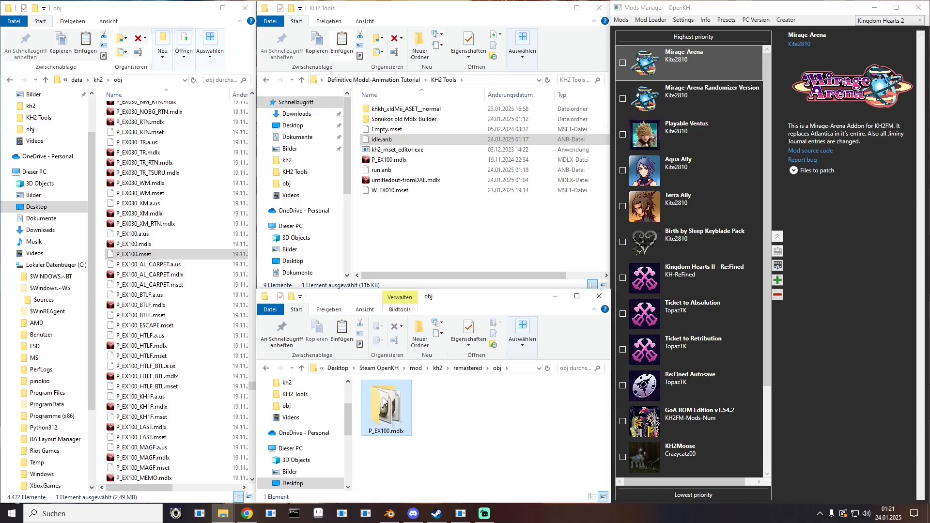
double_click(386, 410)
key(BackSpace)
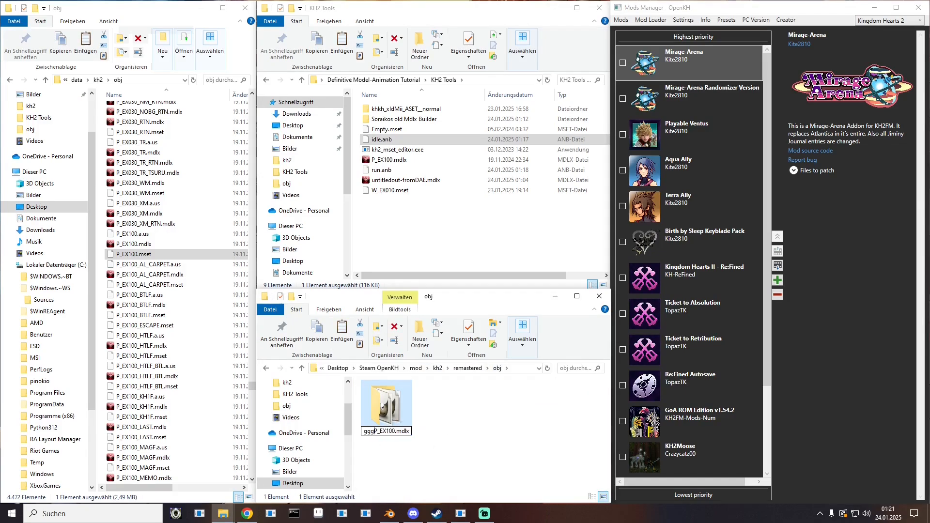
- Run Kingdom Hearts 2 from the mod loader without rebuilding and load save 89 in Radiant Garden
click(651, 20)
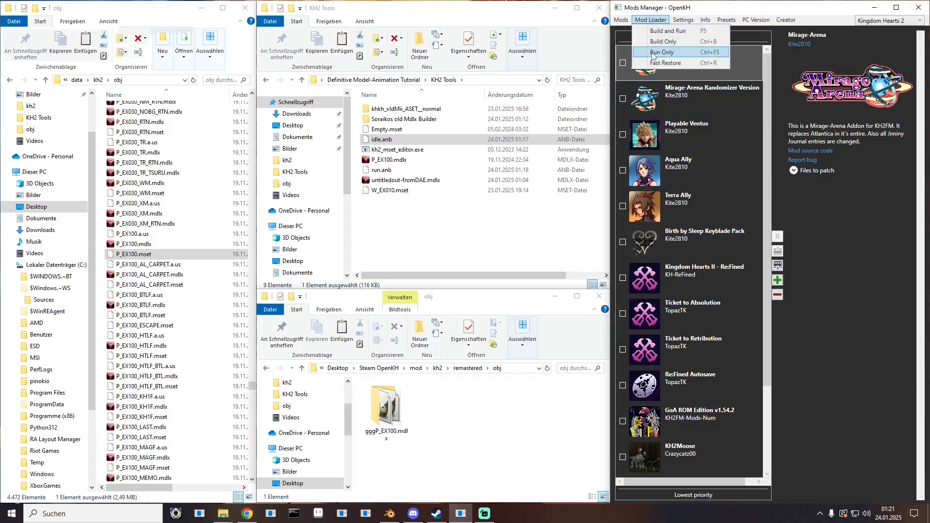
click(651, 58)
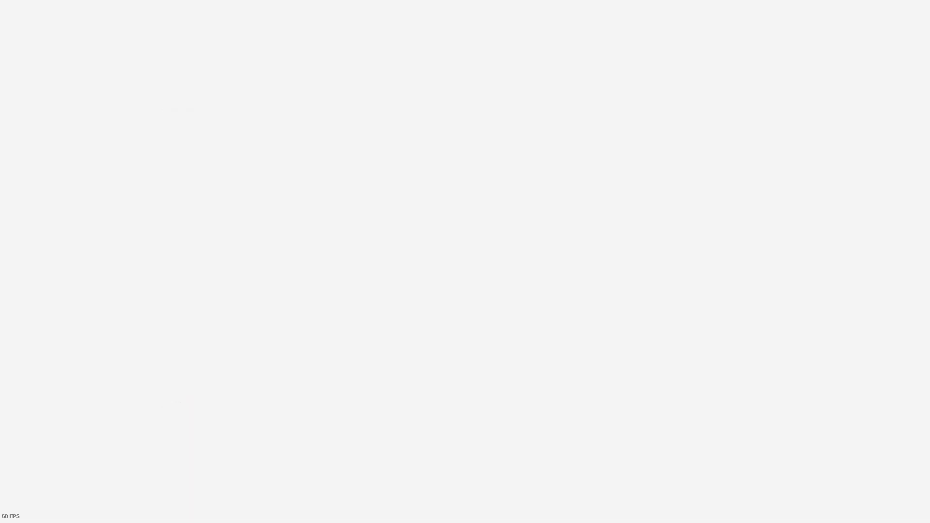
key(Down)
key(Return)
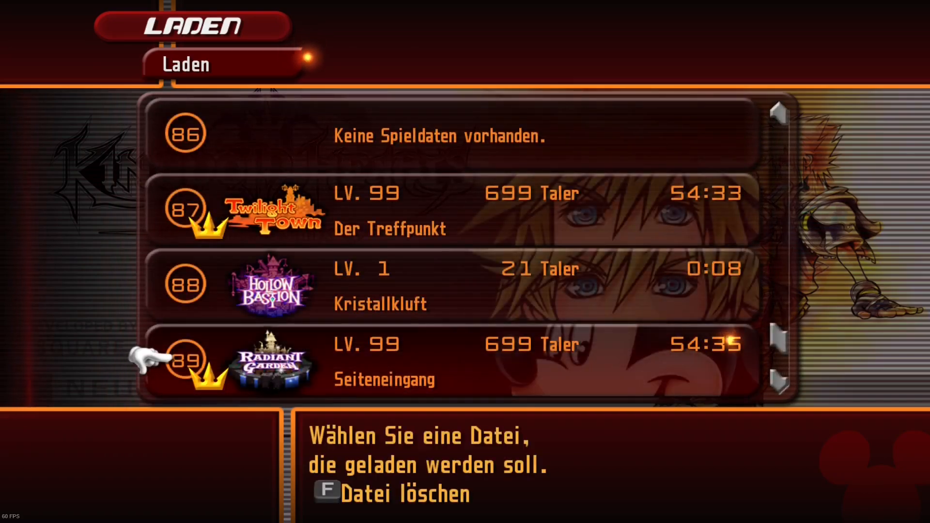
key(Return)
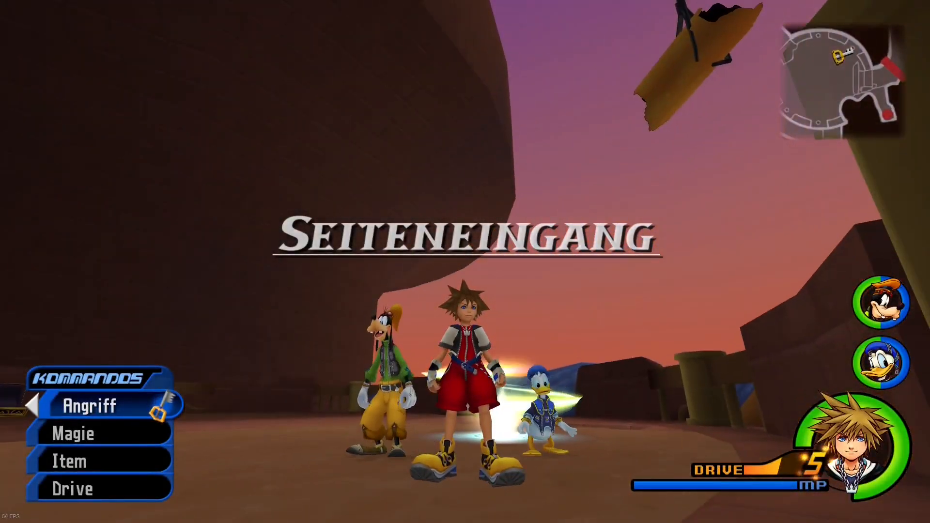
- Run and jump around Radiant Garden and examine the character's textures with the remastered texture folder disabled
key(s)
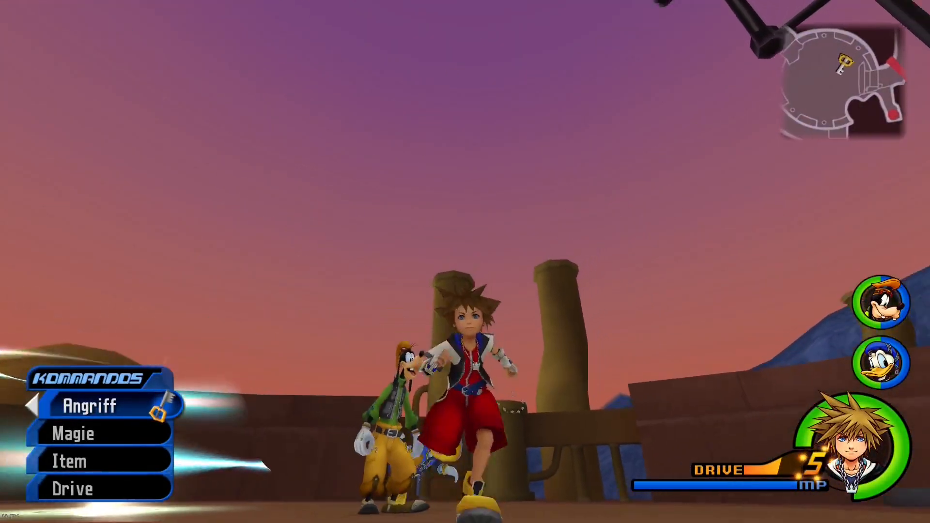
key(d)
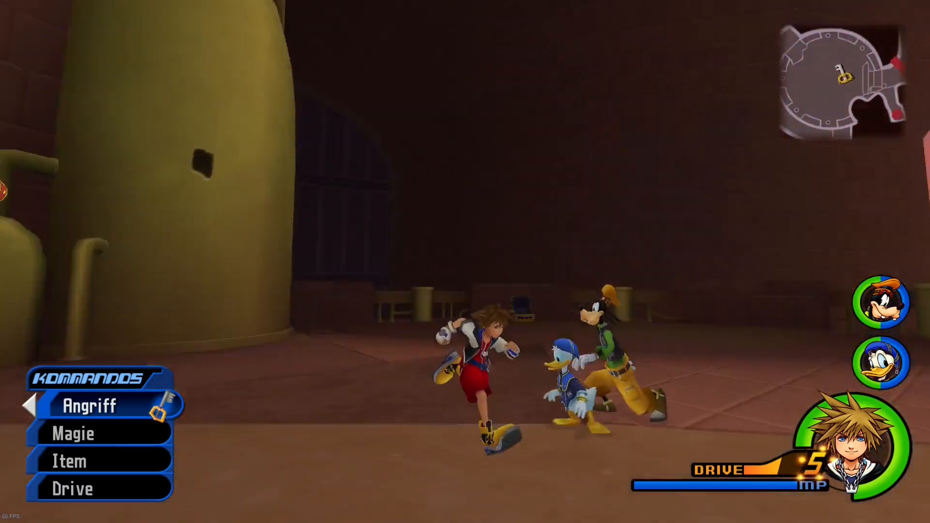
key(s)
key(w)
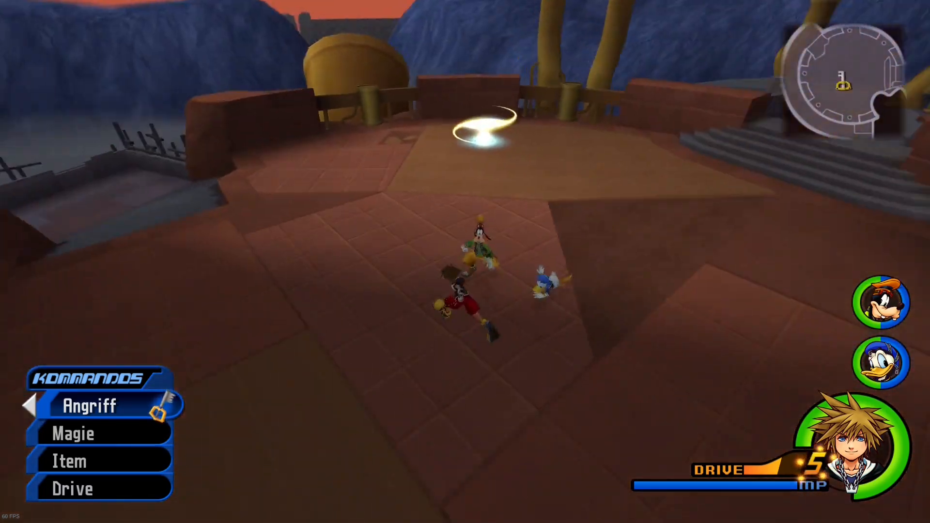
key(w)
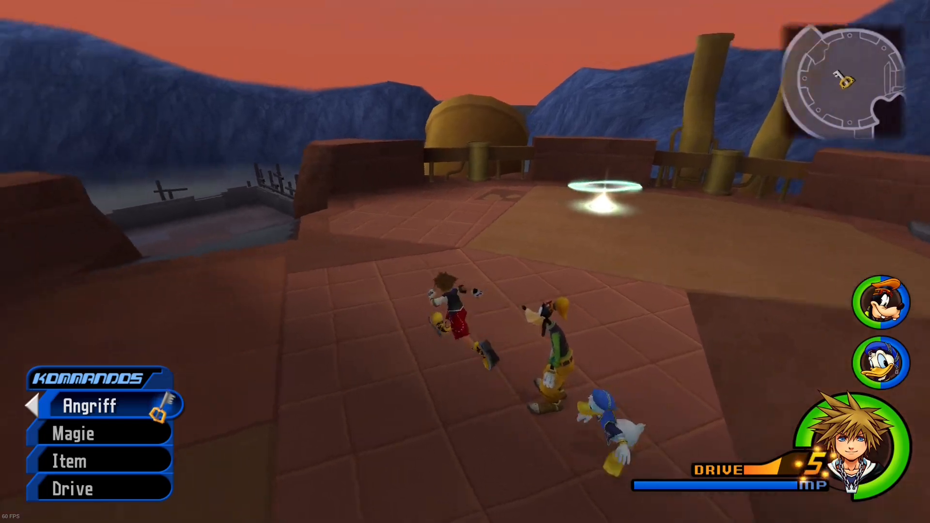
key(w)
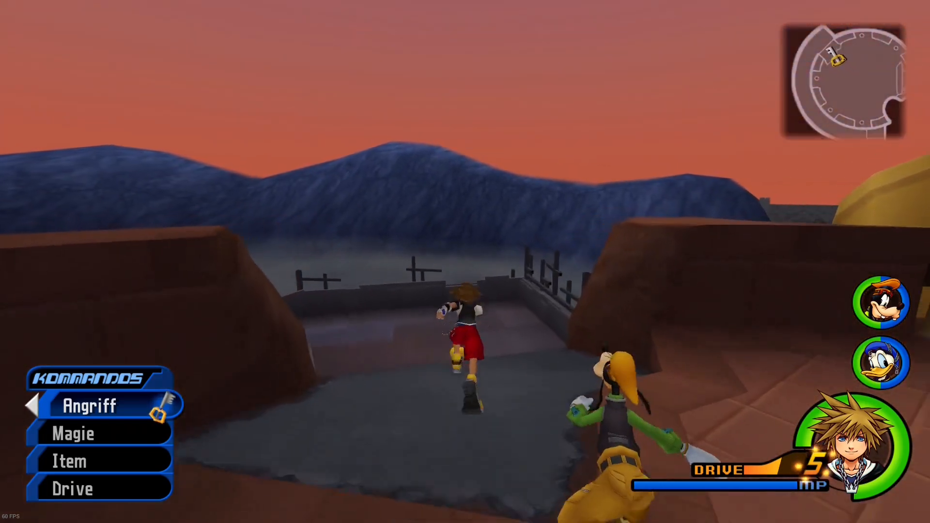
key(w)
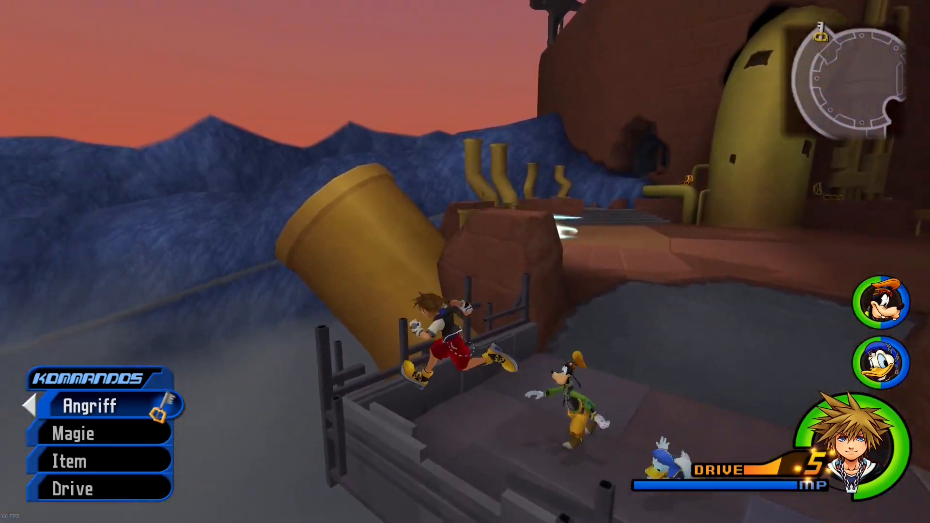
key(w)
key(w)
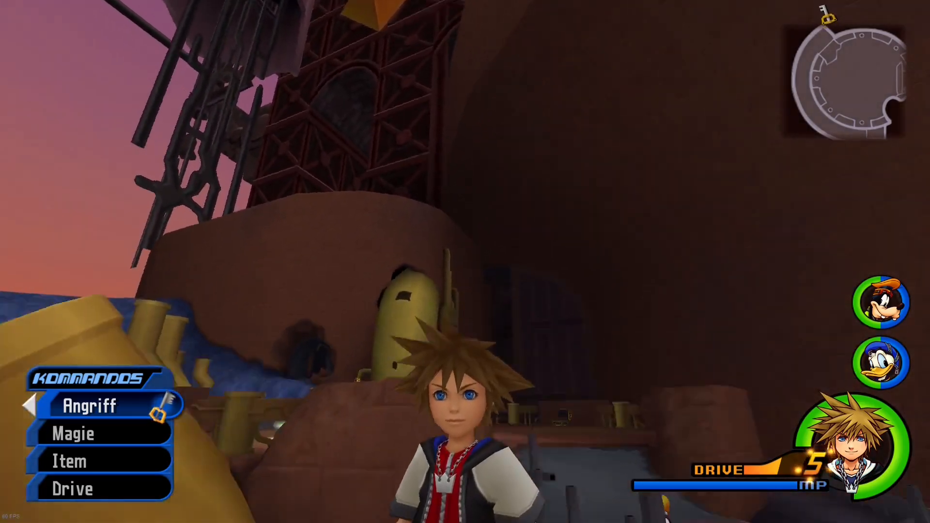
key(s)
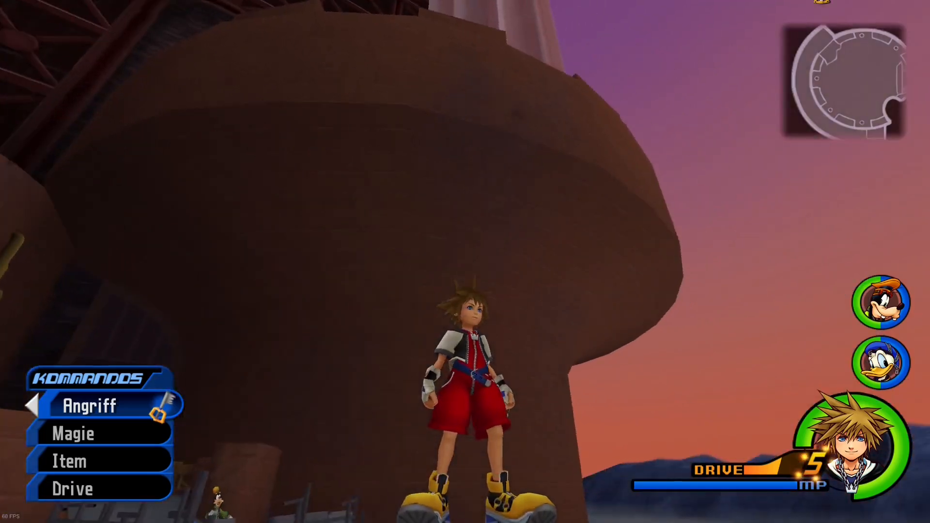
key(w)
key(space)
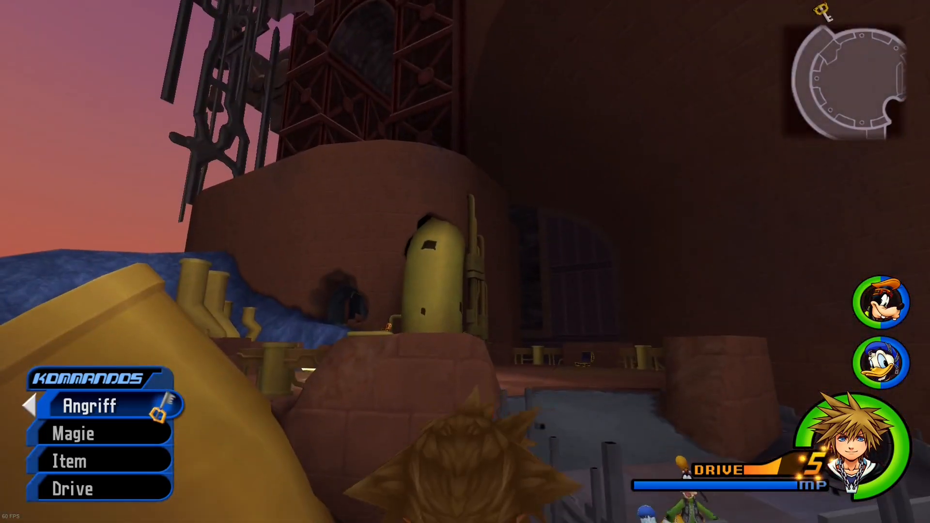
key(s)
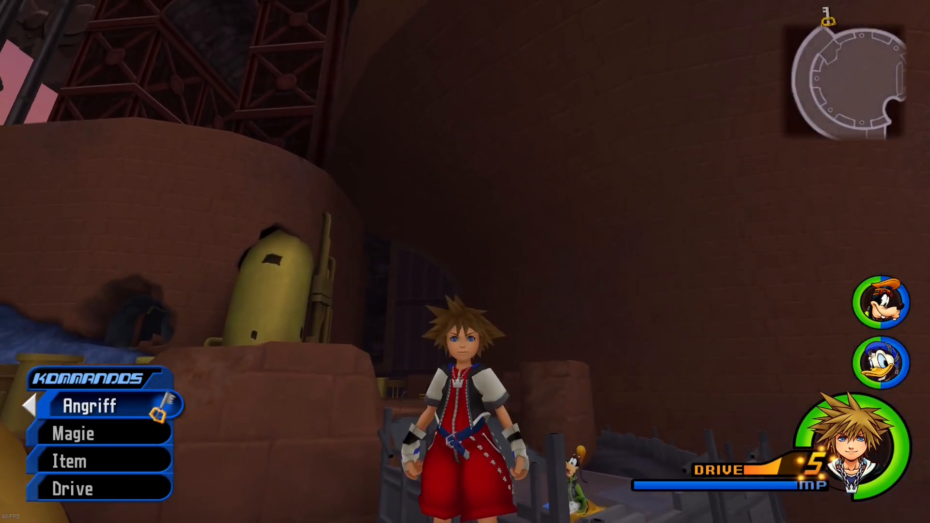
key(space)
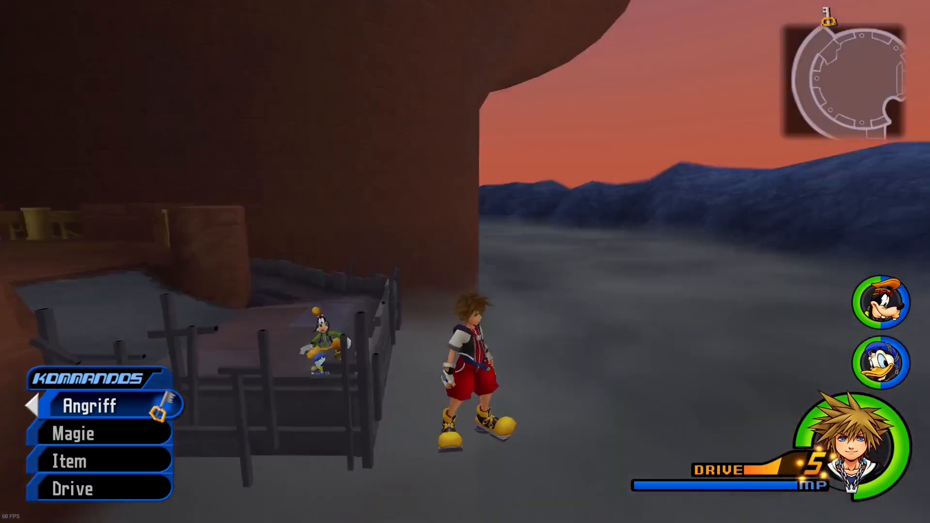
key(w)
key(w)
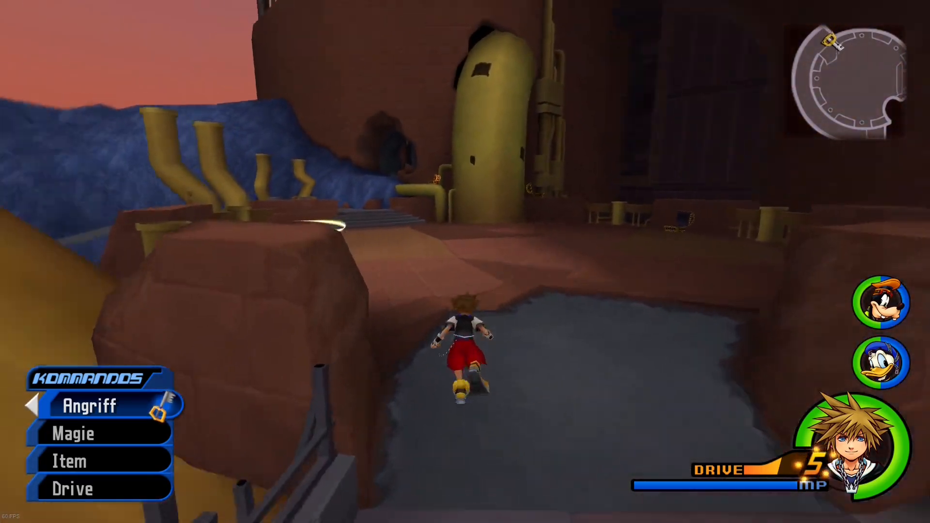
key(w)
key(d)
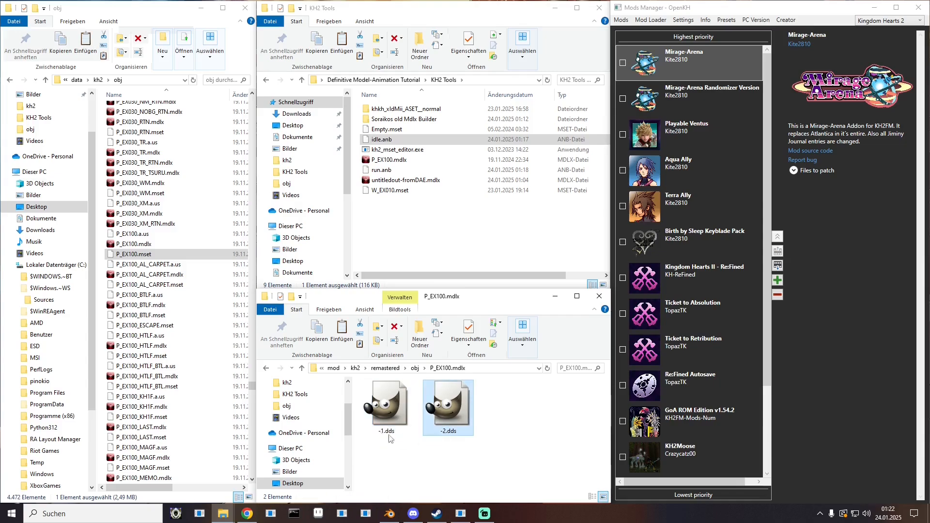
- In the mod's remastered P_EX100.mdlx folder, rename -1.dds to -0.dds and -2.dds to -1.dds
click(386, 434)
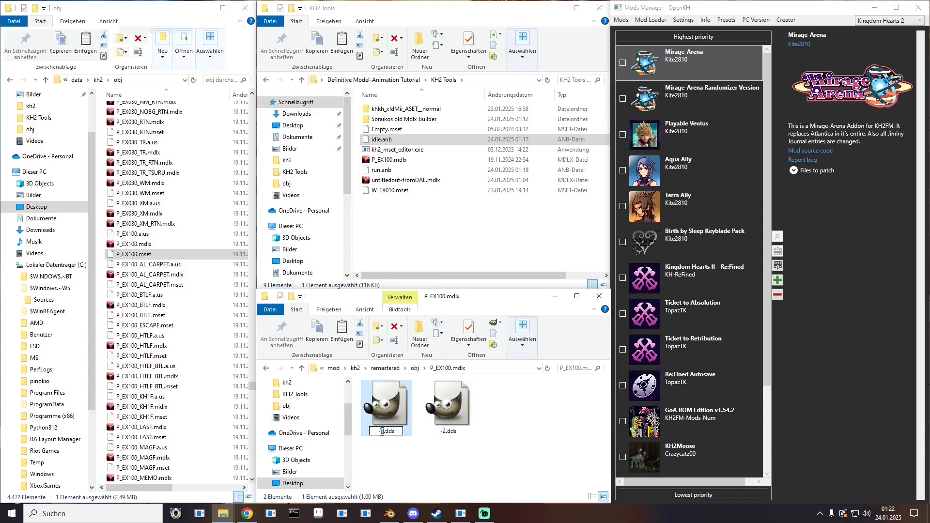
click(443, 435)
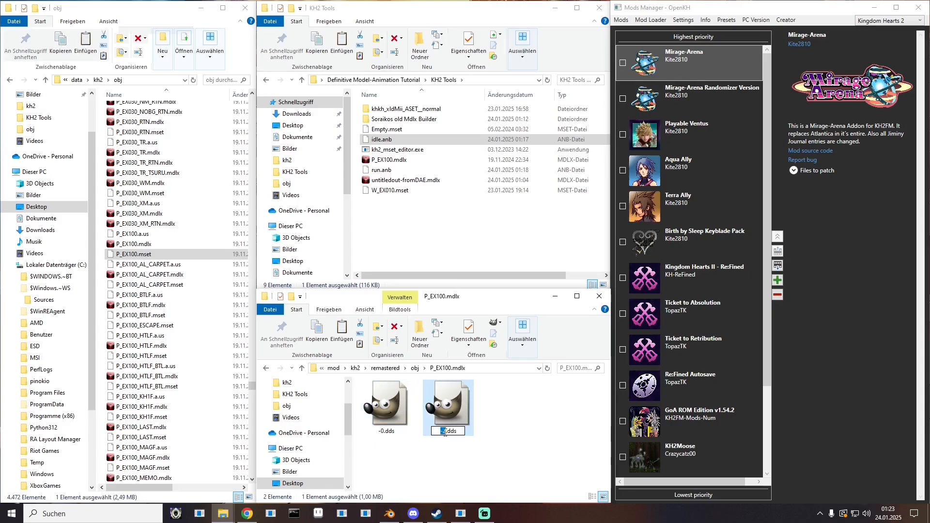
click(459, 456)
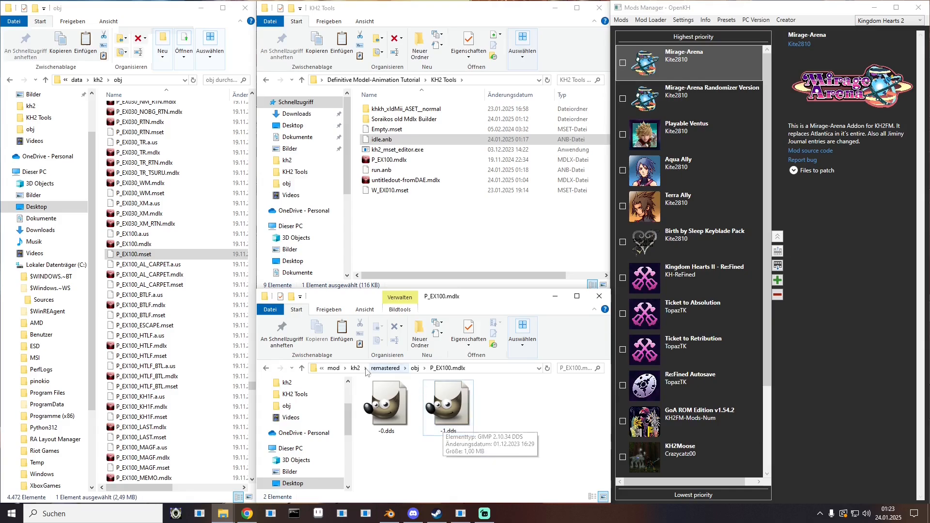
- Load P_EX100.mdlx from the mod's kh2 obj folder into the KH2 Object Editor, examine the model and close the editor
click(356, 369)
double_click(374, 395)
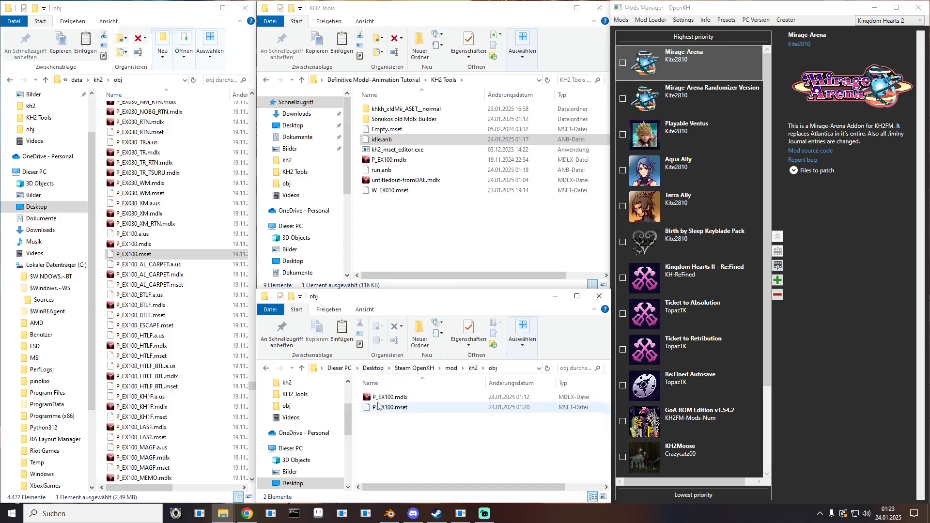
click(383, 397)
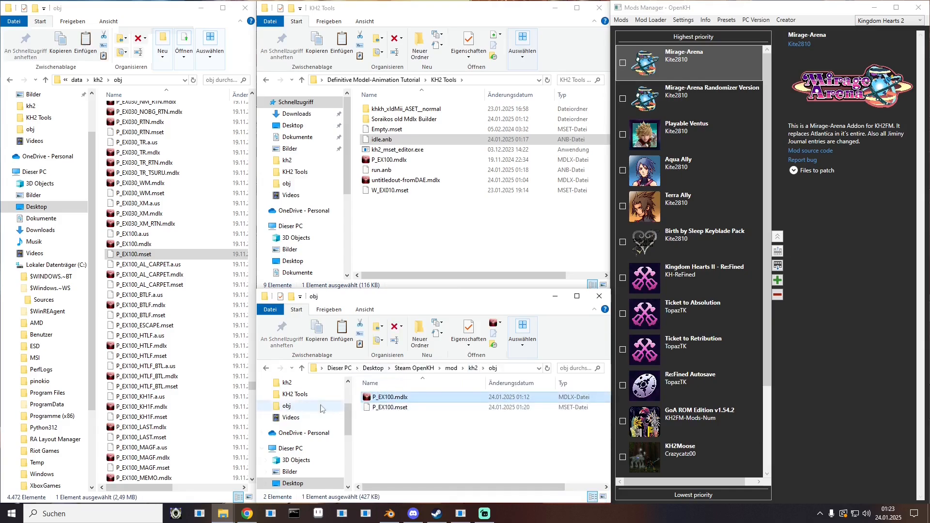
click(200, 514)
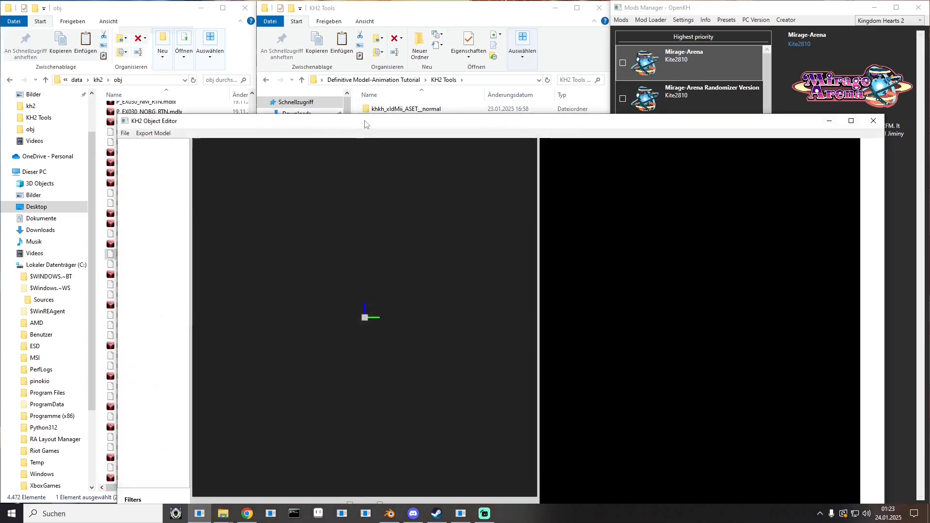
drag(367, 125, 590, 73)
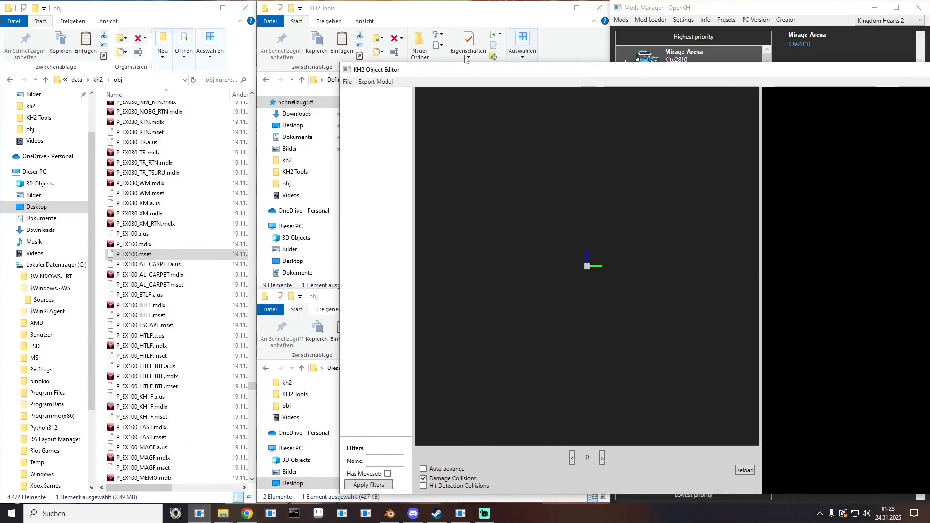
drag(454, 73, 571, 90)
drag(380, 397, 636, 340)
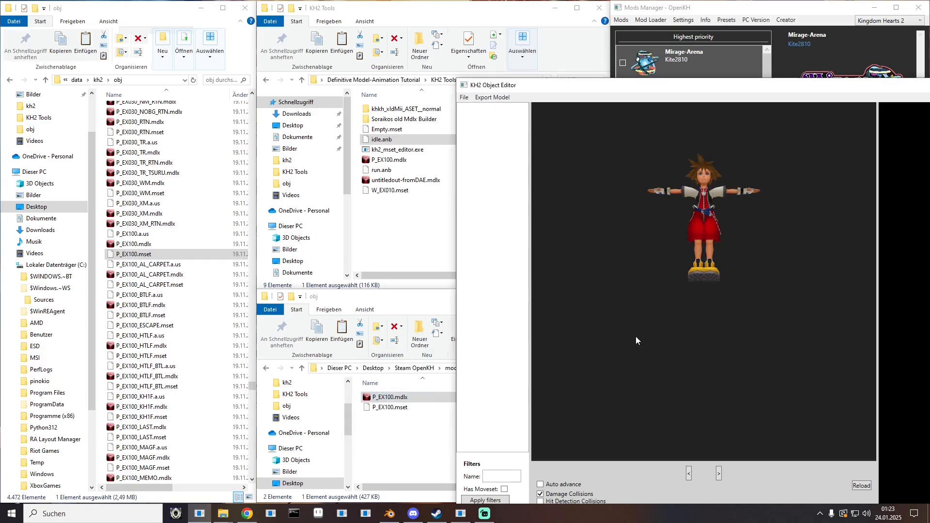
drag(682, 87, 266, 82)
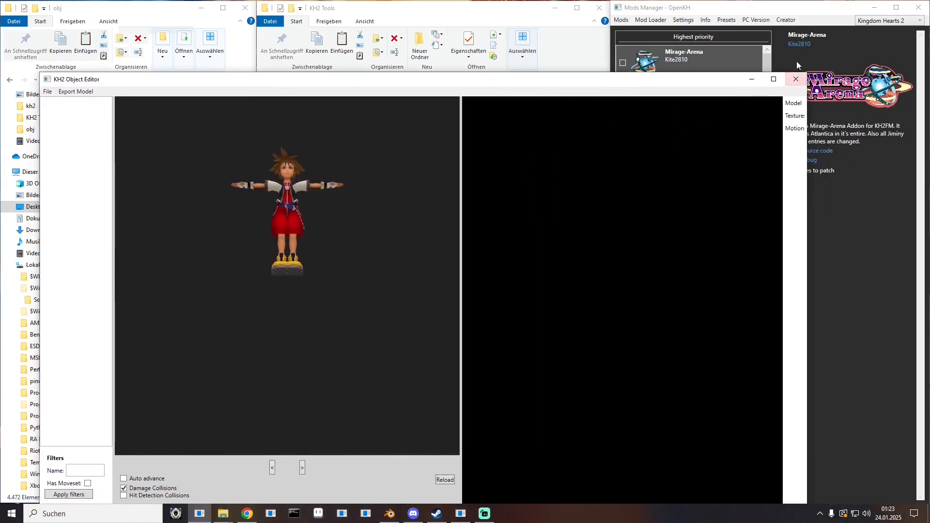
click(796, 80)
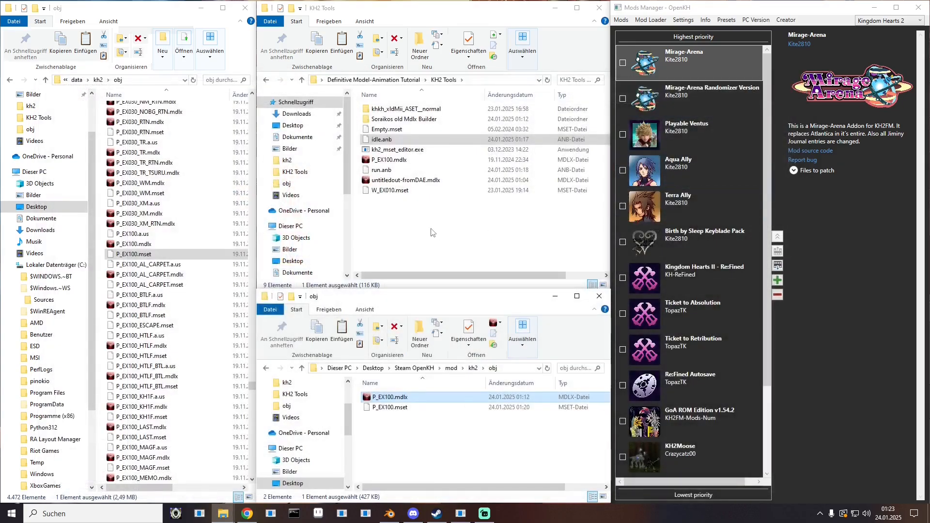
- Launch OpenKh.Tools.BarEditor.exe from the Steam OpenKH folder and open the KH2 Tools folder's P_EX100.mdlx in it
click(140, 244)
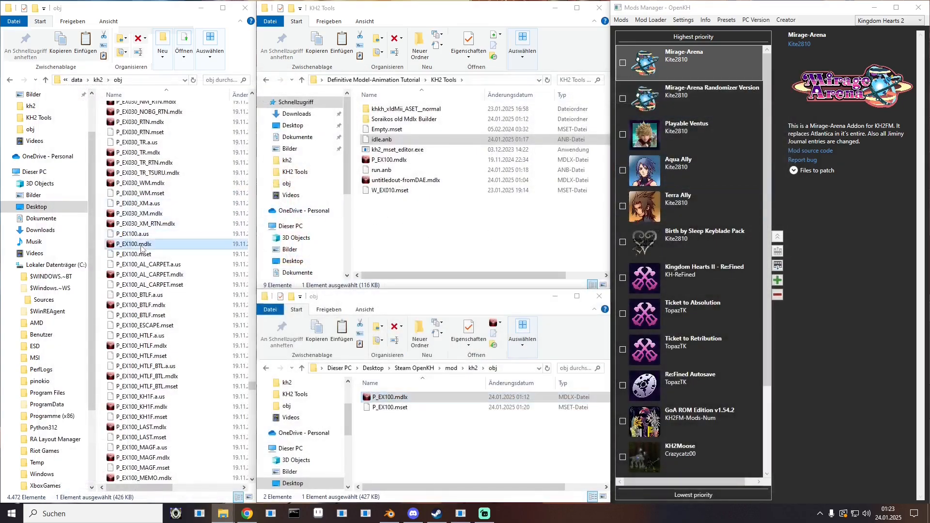
click(79, 81)
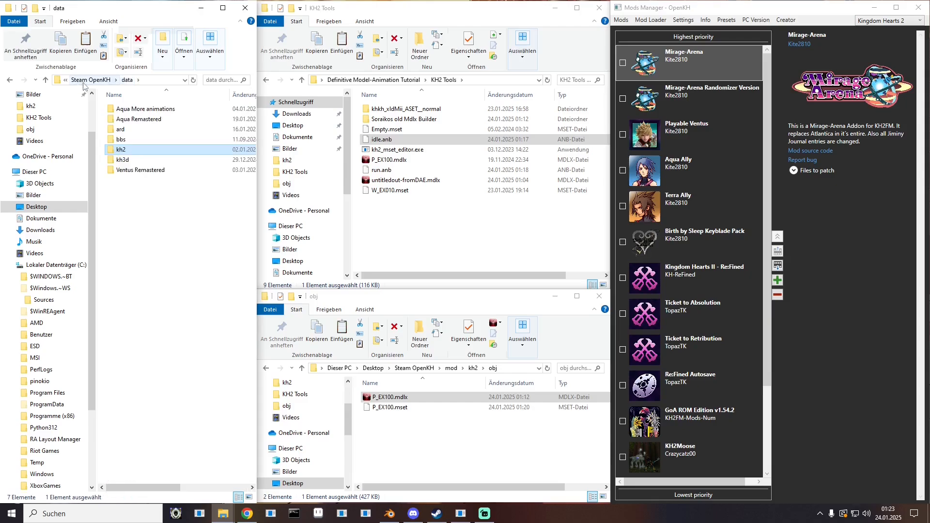
click(80, 80)
scroll(166, 288, down, 20)
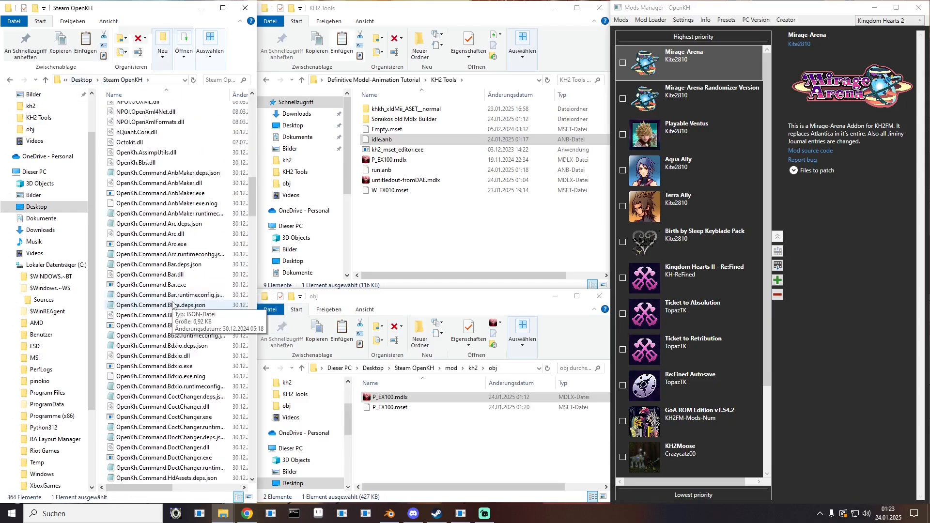
scroll(173, 309, down, 2)
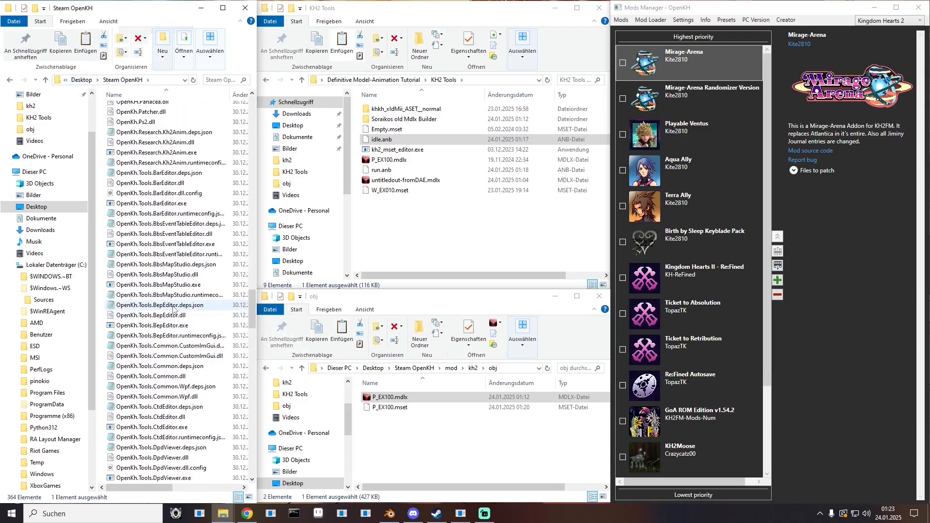
double_click(155, 290)
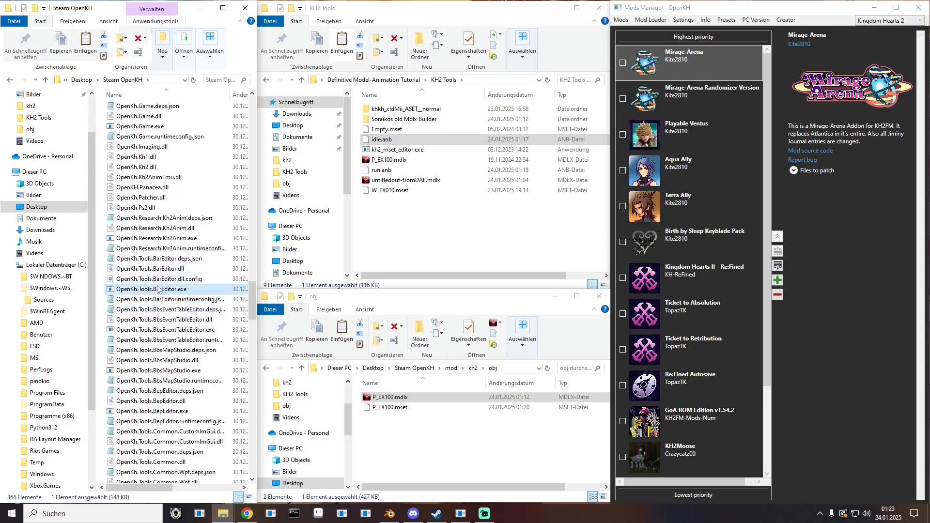
drag(379, 161, 86, 85)
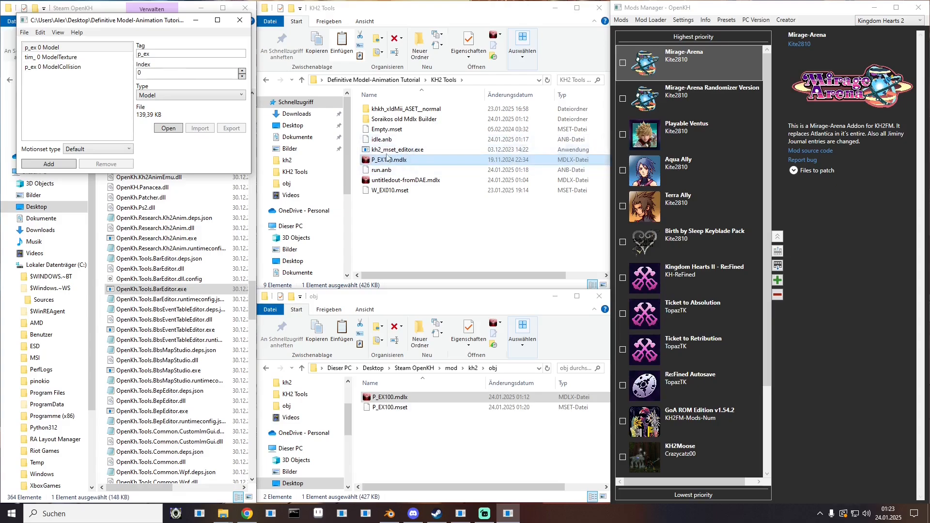
- Export the p_ex ModelCollision entry of the KH2 Tools P_EX100.mdlx into the KH2 Tools folder as p_ex_0.coctmodel
click(55, 68)
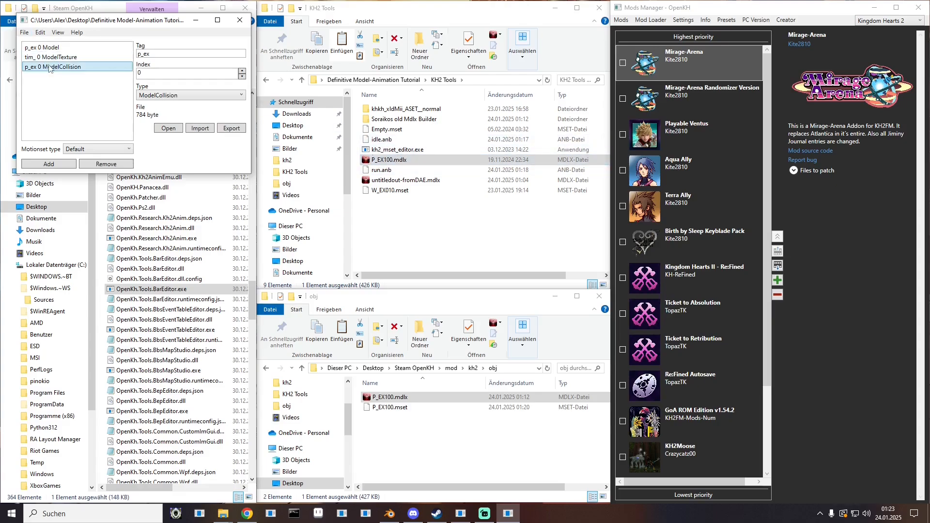
click(231, 129)
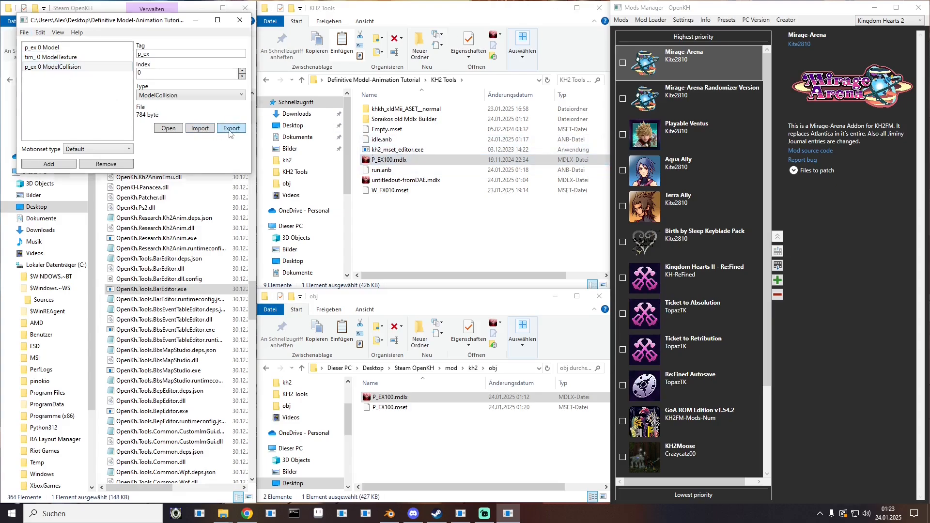
click(499, 454)
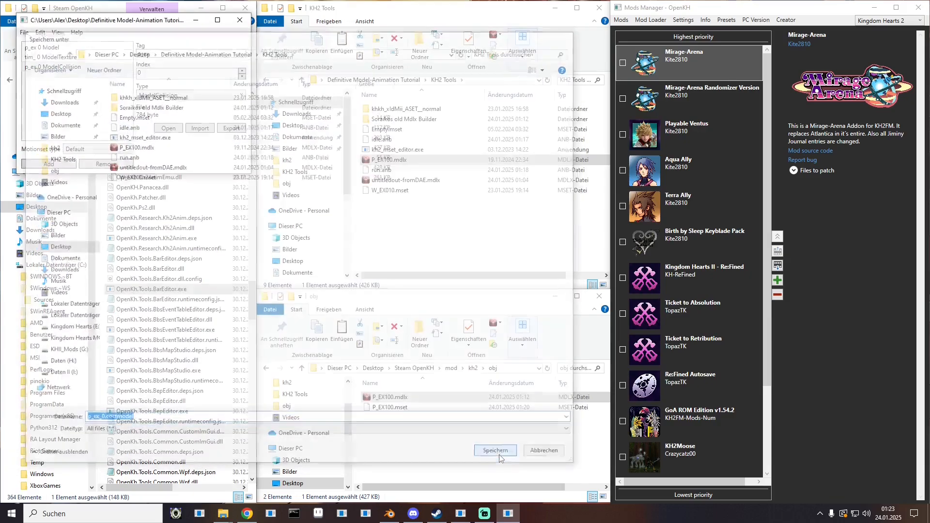
- Load the mod's P_EX100.mdlx from the obj folder into the Bar Editor and add an entry tagged p_ex of type ModelCollision
drag(410, 397, 70, 109)
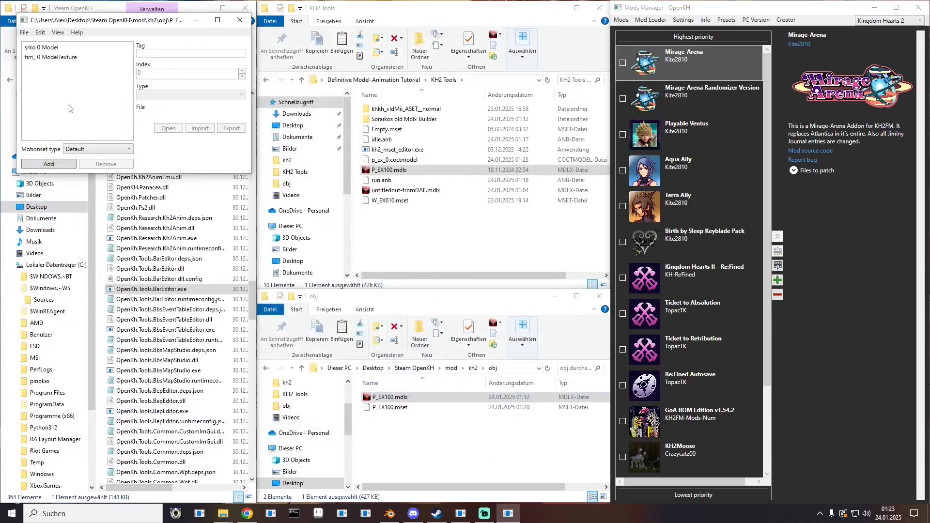
click(61, 165)
click(43, 67)
click(159, 54)
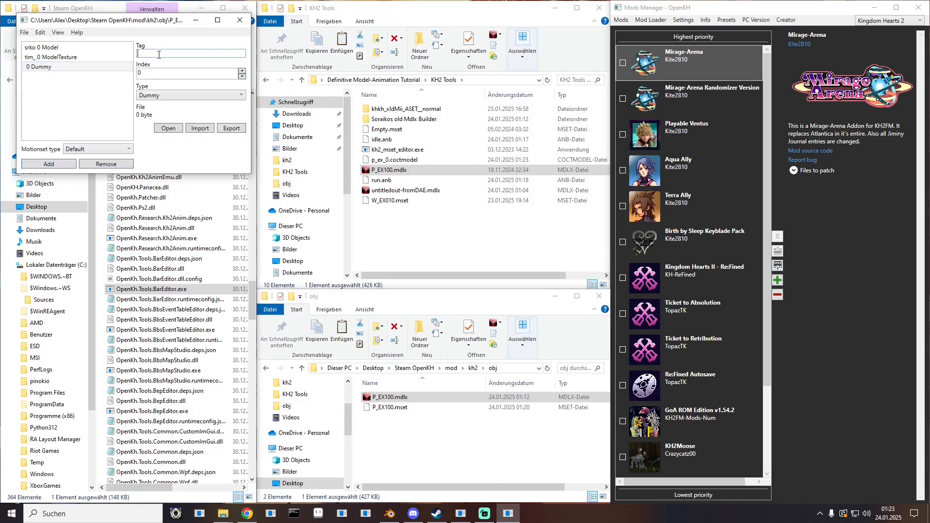
text(p_ex)
click(185, 99)
scroll(186, 184, down, 1)
click(173, 215)
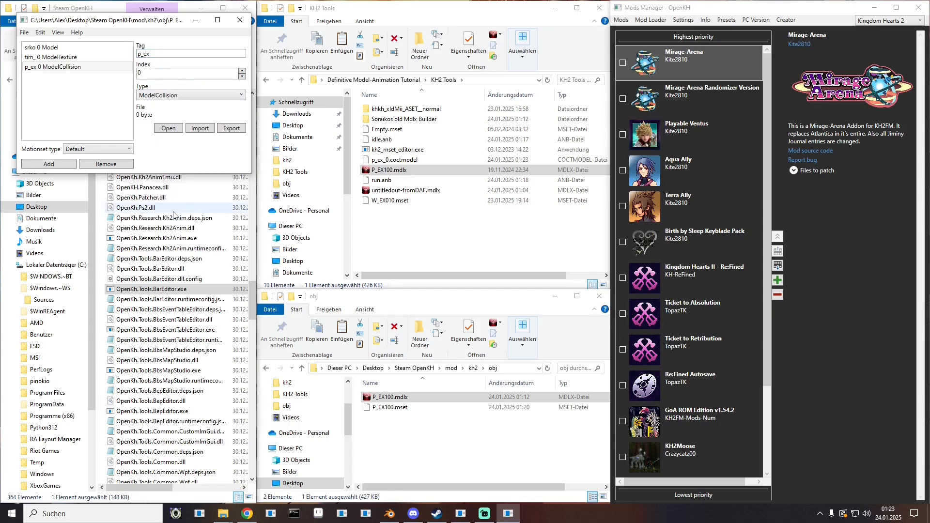
- Import p_ex_0.coctmodel into the new ModelCollision entry, save the file and close the Bar Editor
click(198, 129)
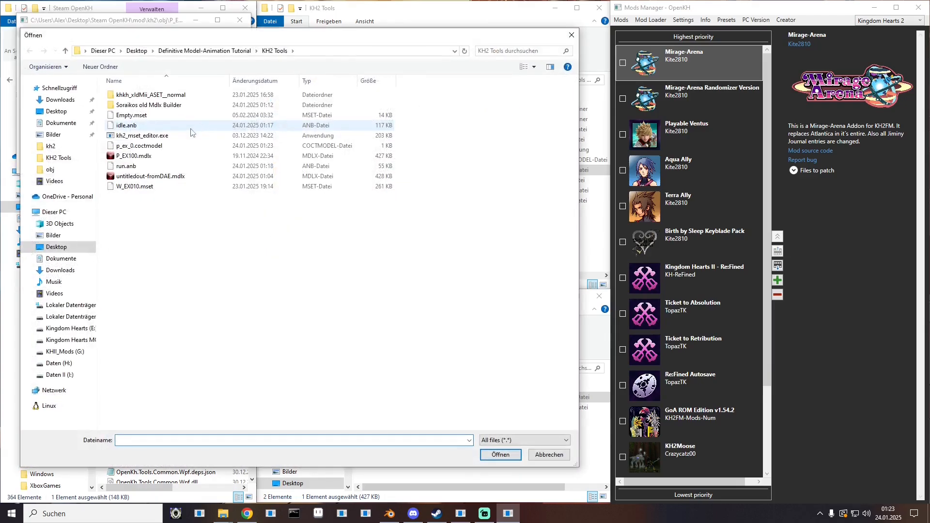
double_click(138, 146)
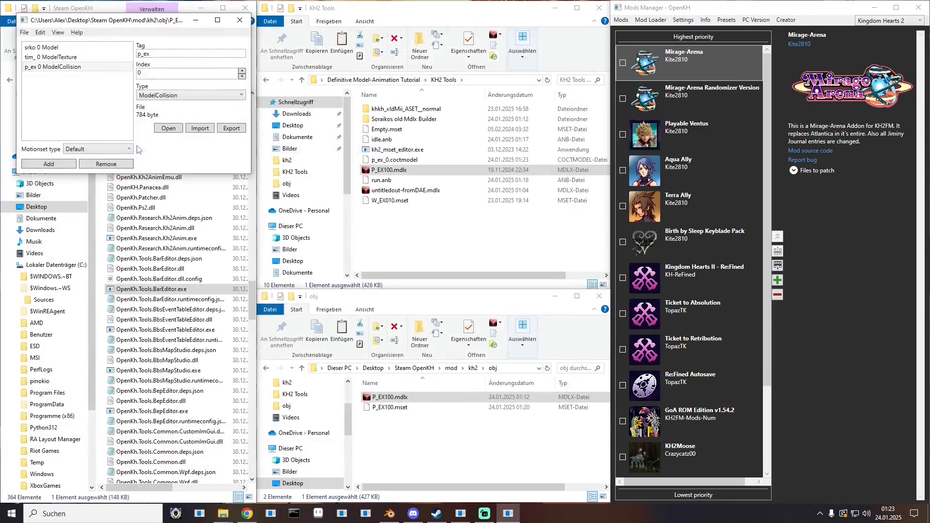
click(22, 33)
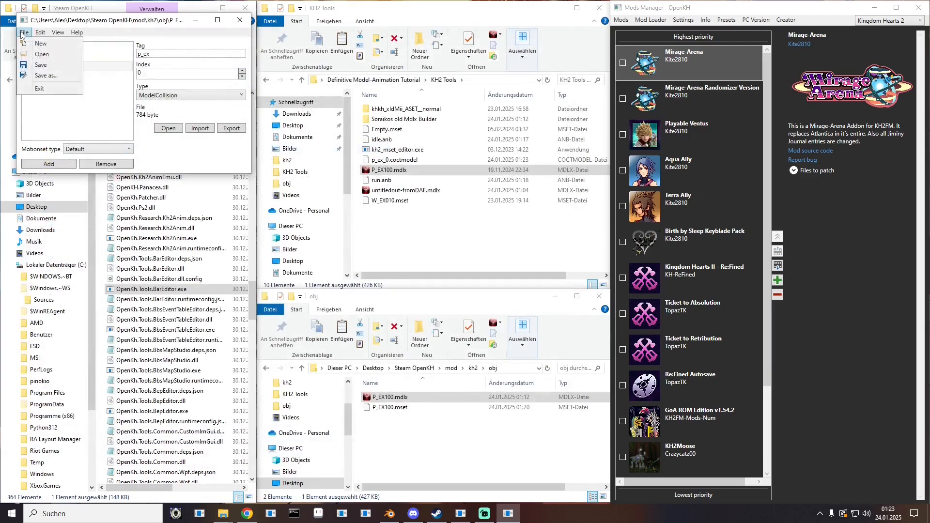
click(43, 64)
click(240, 22)
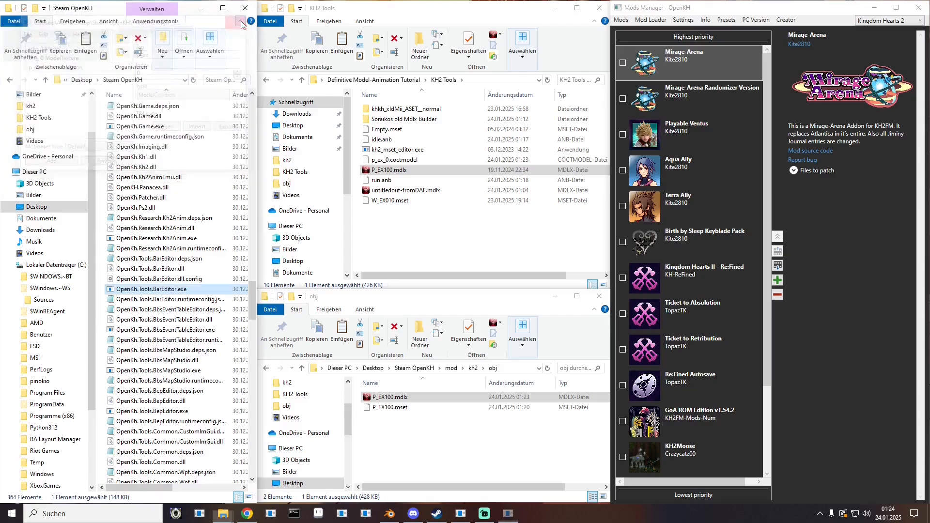
- Load the mod's P_EX100.mdlx into the KH2 Object Editor, show its collision table and move the window aside
click(204, 520)
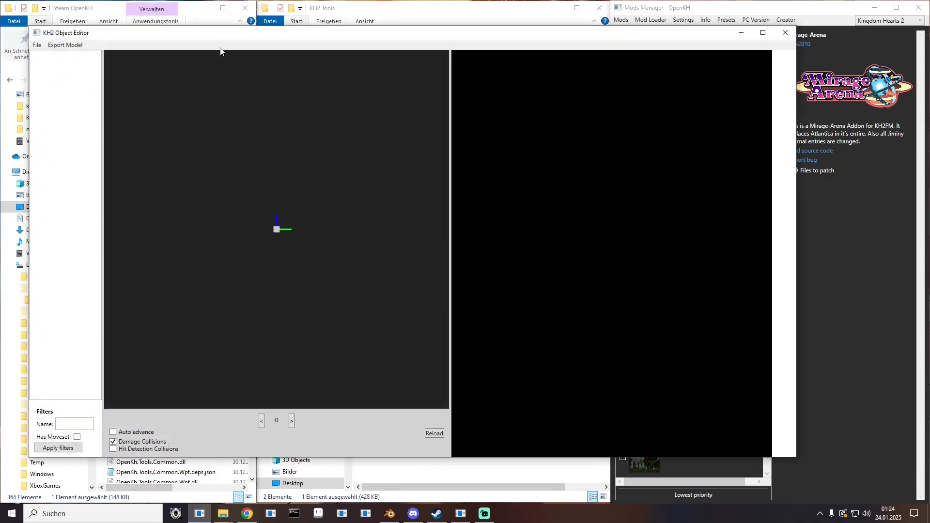
drag(216, 40, 695, 111)
drag(390, 396, 624, 376)
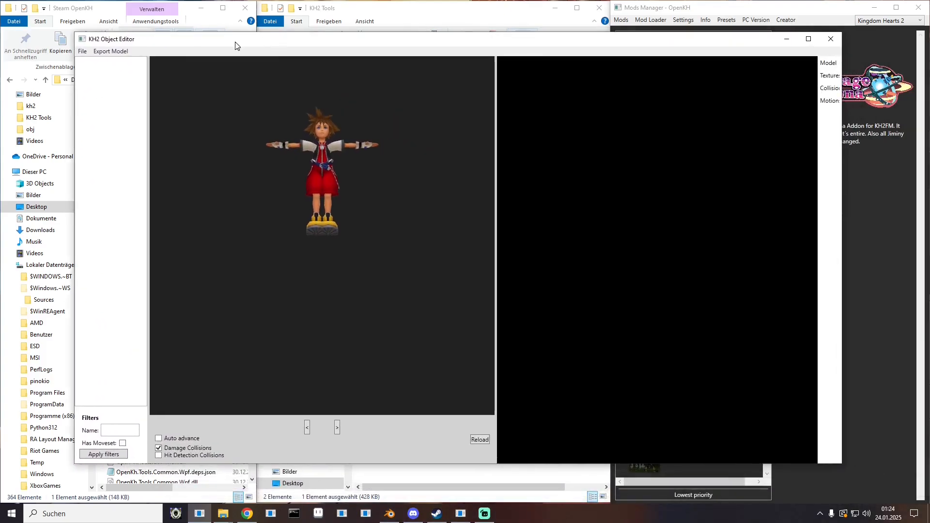
click(825, 90)
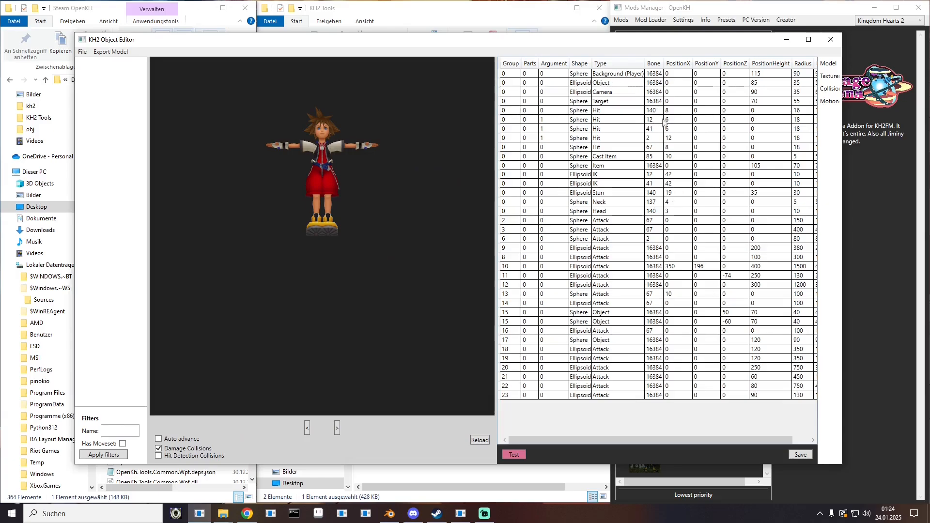
drag(370, 39, 0, 62)
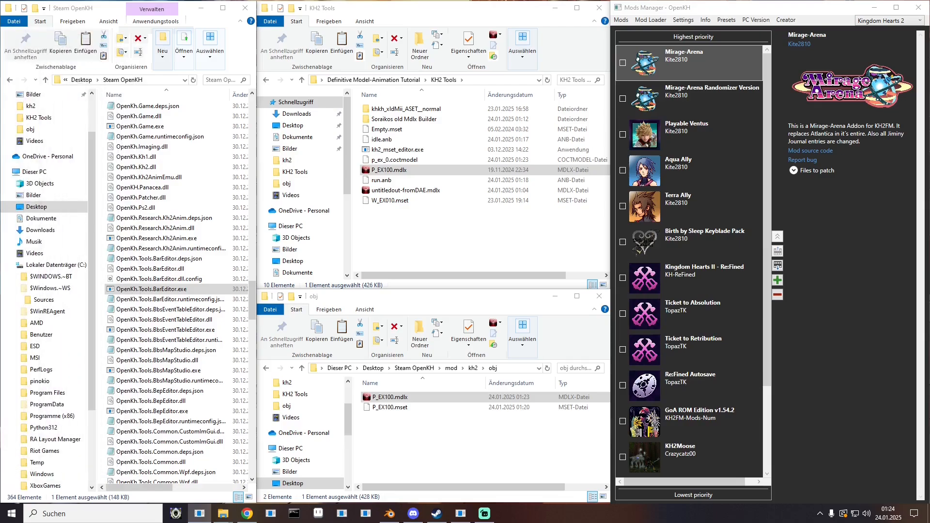
- Open the mod's P_EX100.mdlx in MDLX Viewer and step through the bones from Bone 000 to identify the head bone
double_click(387, 396)
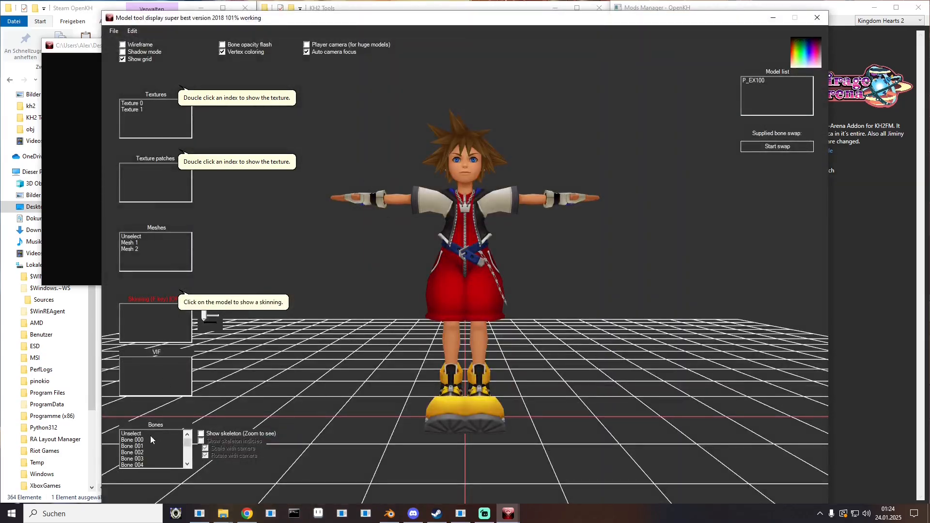
click(151, 439)
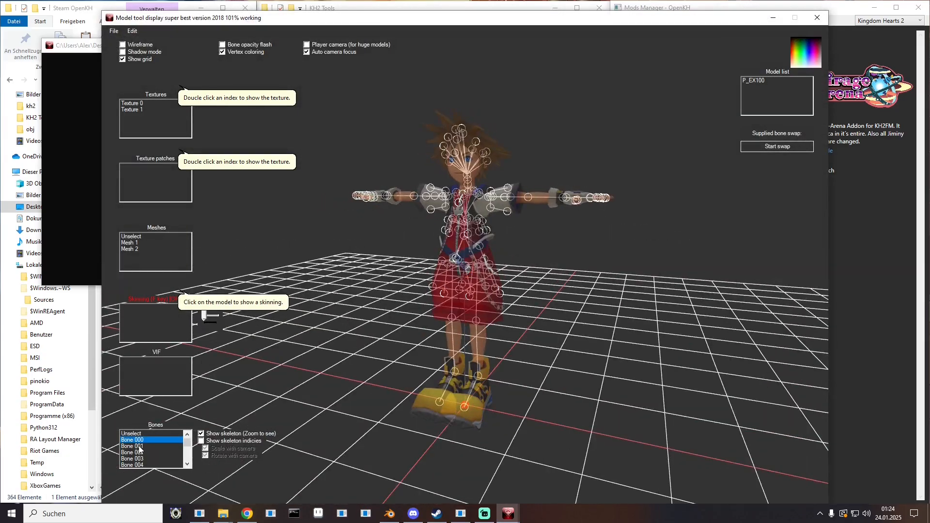
key(Down)
key(Down)
key(Down)
key(Down)
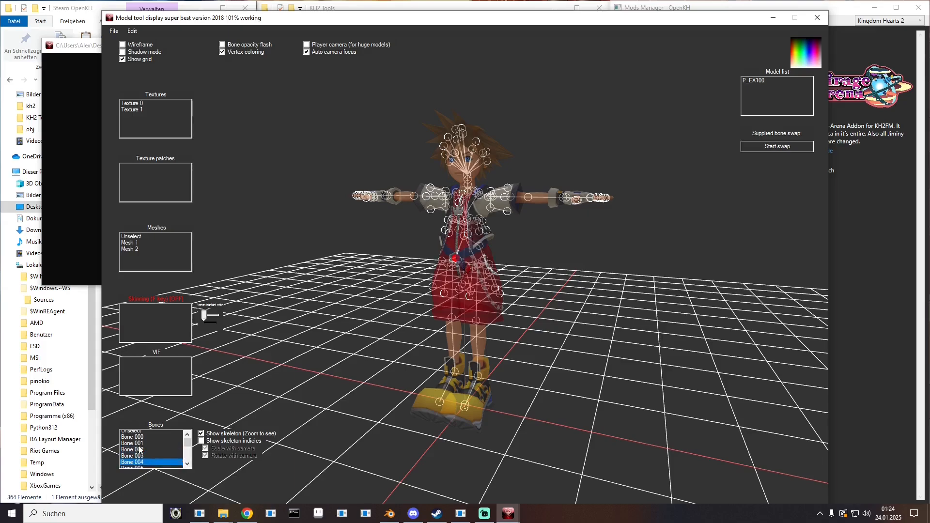
key(Down)
key(Down)
key(Down)
key(Down)
key(Down)
key(Down)
key(Down)
key(Down)
key(Down)
key(Down)
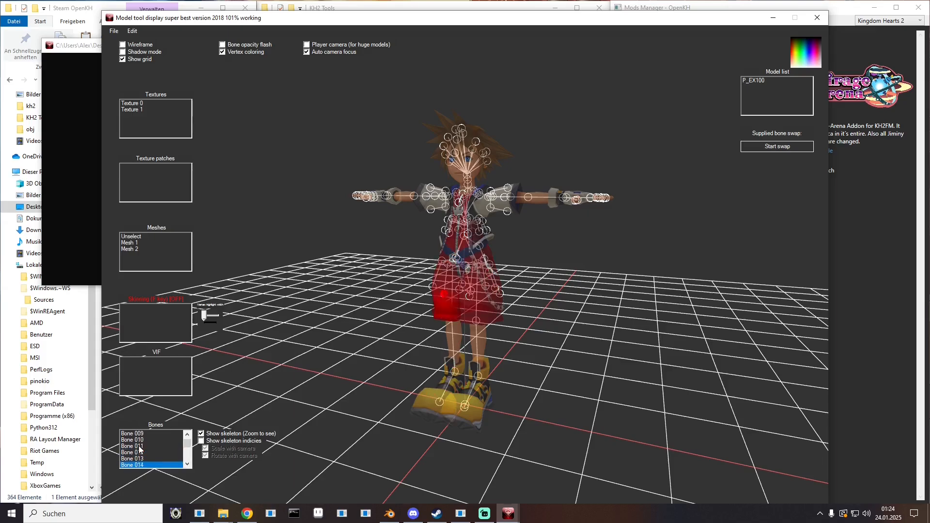
key(Down)
key(Down)
key(Down)
key(Down)
key(Down)
key(Down)
key(Down)
key(Down)
key(Down)
key(Down)
key(Down)
key(Down)
key(Down)
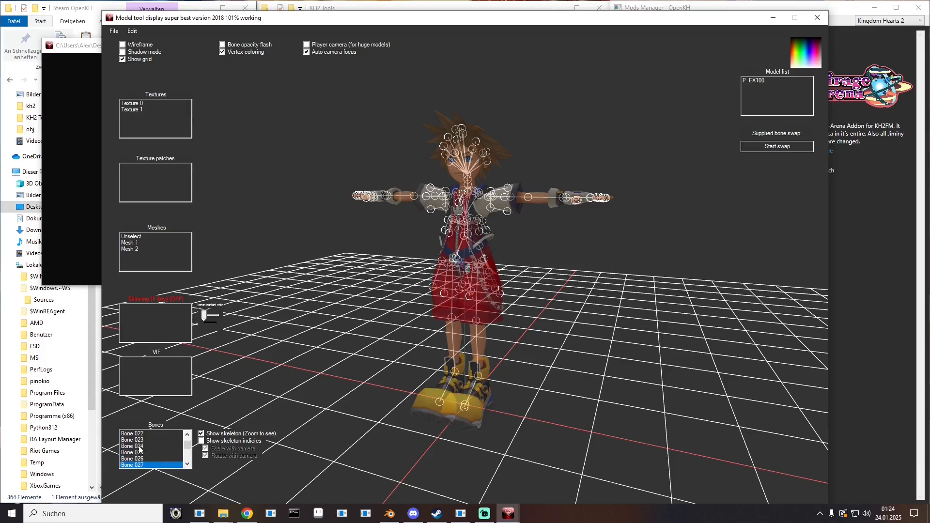
key(Down)
key(Down)
key(Down)
key(Down)
key(Down)
key(Down)
key(Down)
key(Down)
key(Down)
key(Down)
key(Down)
key(Down)
key(Down)
key(Down)
key(Down)
key(Down)
key(Down)
key(Down)
key(Down)
key(Down)
key(Down)
key(Down)
key(Down)
key(Down)
key(Down)
key(Down)
key(Down)
key(Down)
key(Down)
key(Down)
key(Down)
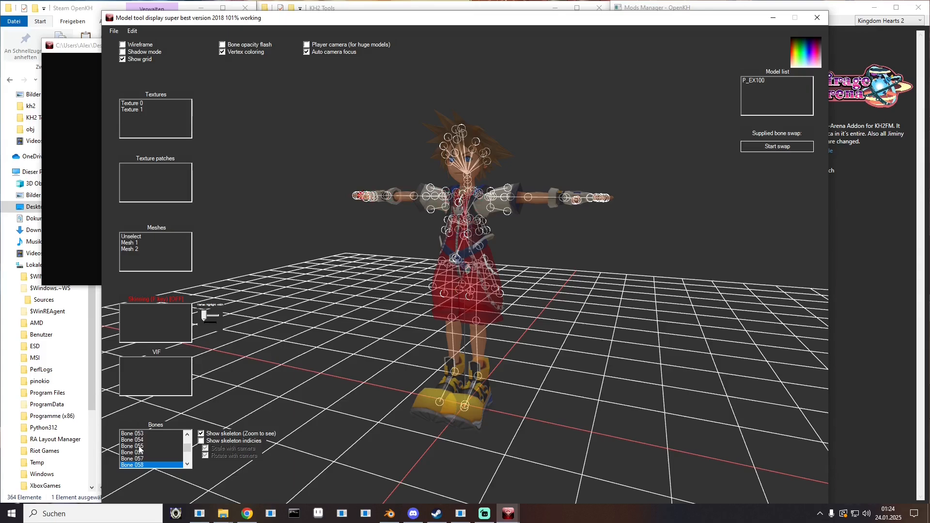
key(Down)
key(Down)
key(Down)
key(Down)
key(Down)
key(Down)
key(Down)
key(Down)
key(Down)
key(Down)
key(Down)
key(Down)
key(Down)
key(Down)
key(Down)
key(Down)
key(Down)
key(Down)
key(Down)
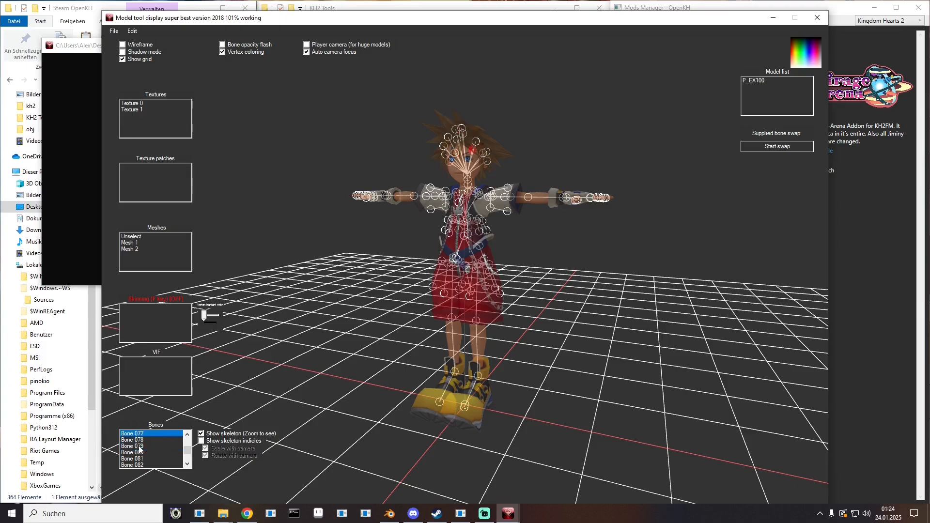
key(Up)
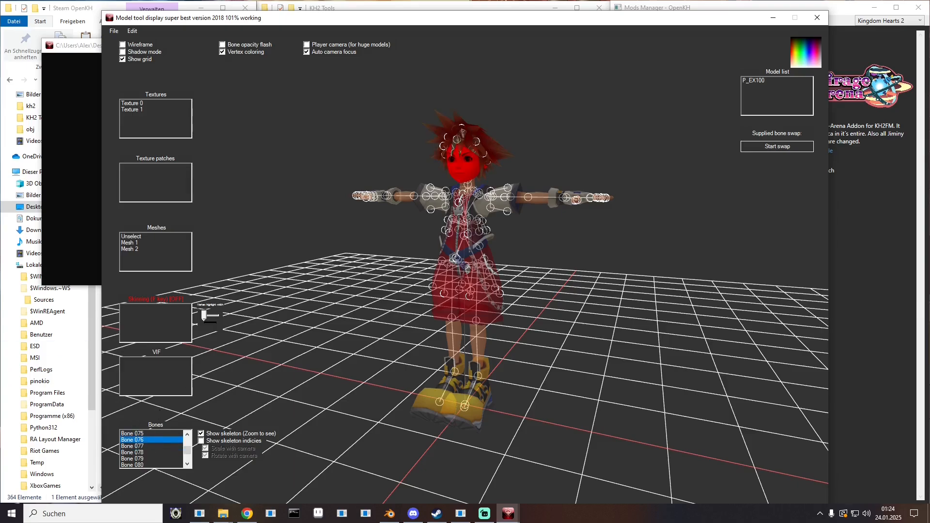
- In the Object Editor's collision table, set the Bone to 76 for the first Hit, the Stun and the Head collisions
drag(0, 45, 441, 60)
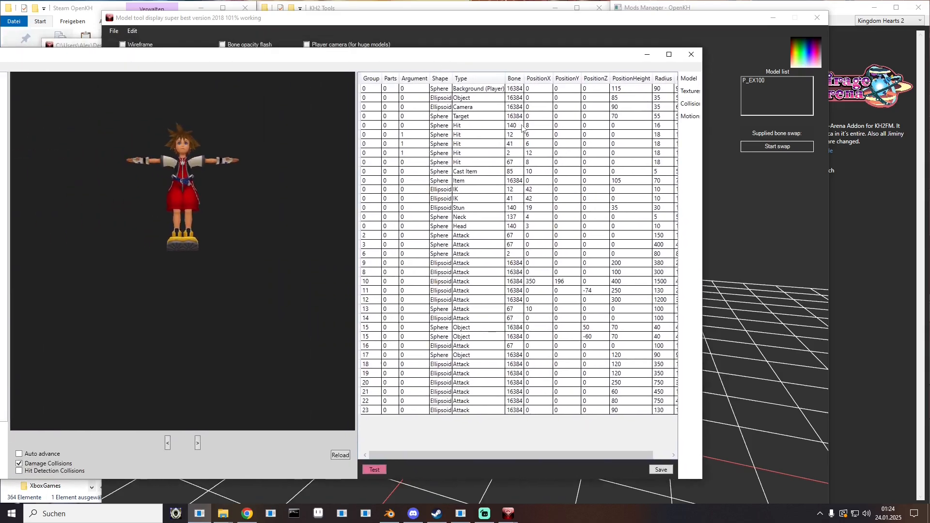
click(519, 127)
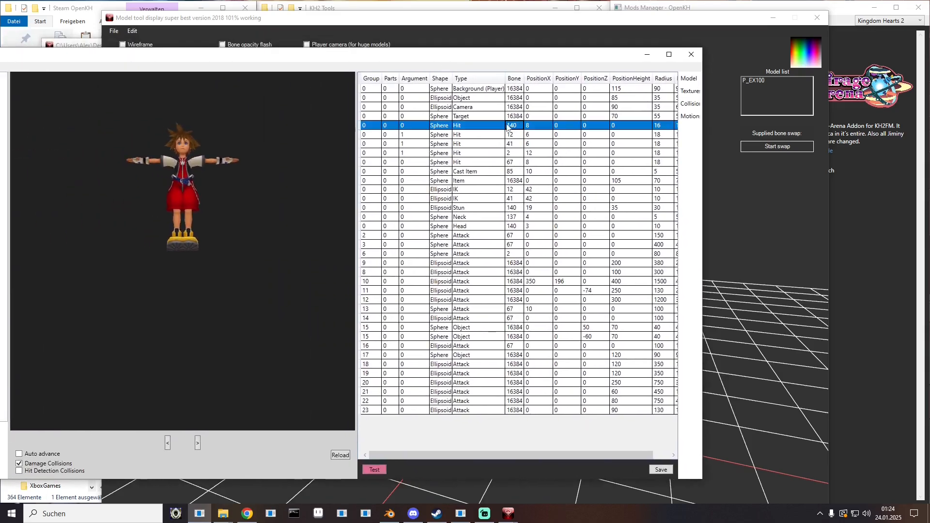
click(520, 127)
text(76)
click(519, 207)
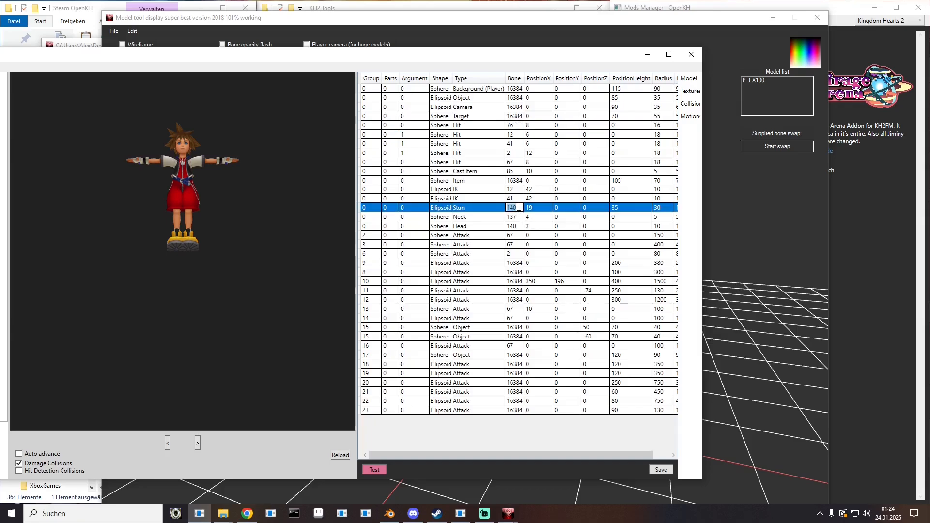
text(76)
click(521, 226)
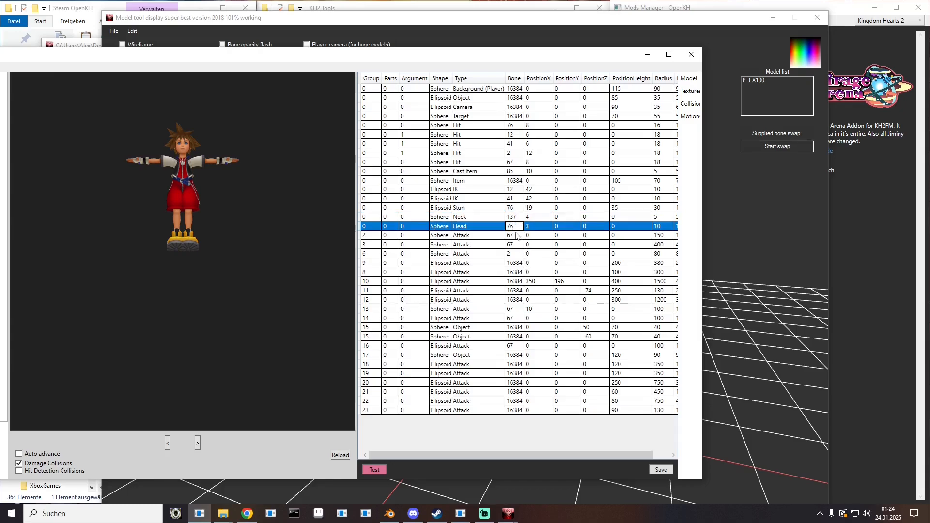
click(518, 236)
click(515, 125)
click(517, 134)
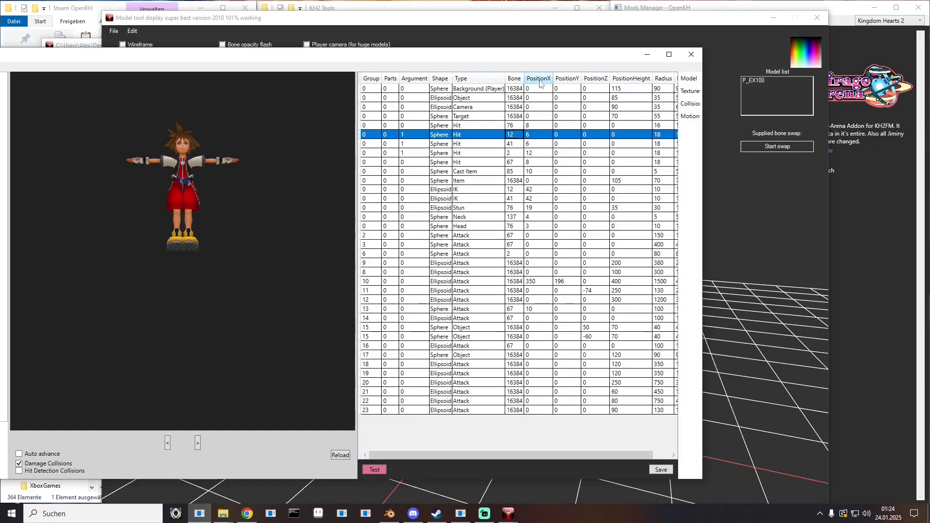
- Minimize the Object Editor and MDLX Viewer, launch OpenKh.Tools.Kh2MdlxEditor.exe from the Steam OpenKH folder and load the KH2 Tools P_EX100.mdlx
click(647, 54)
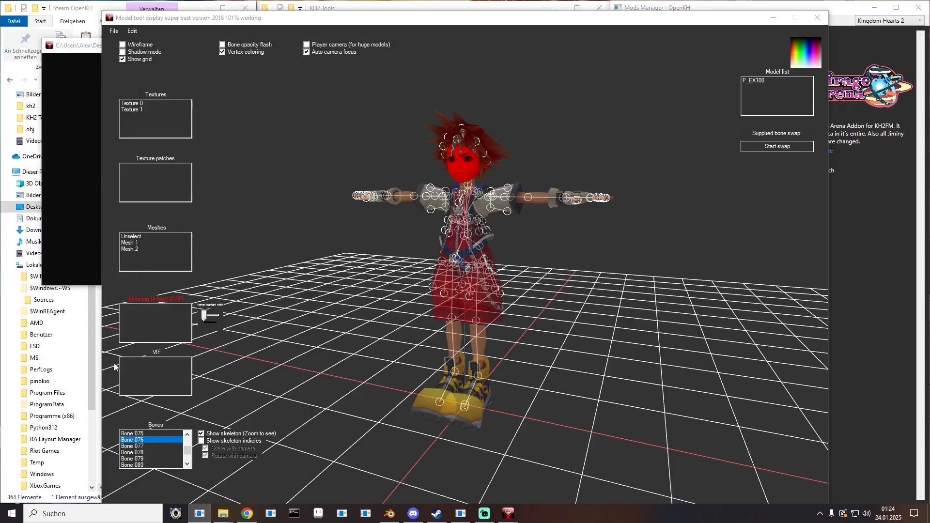
click(773, 18)
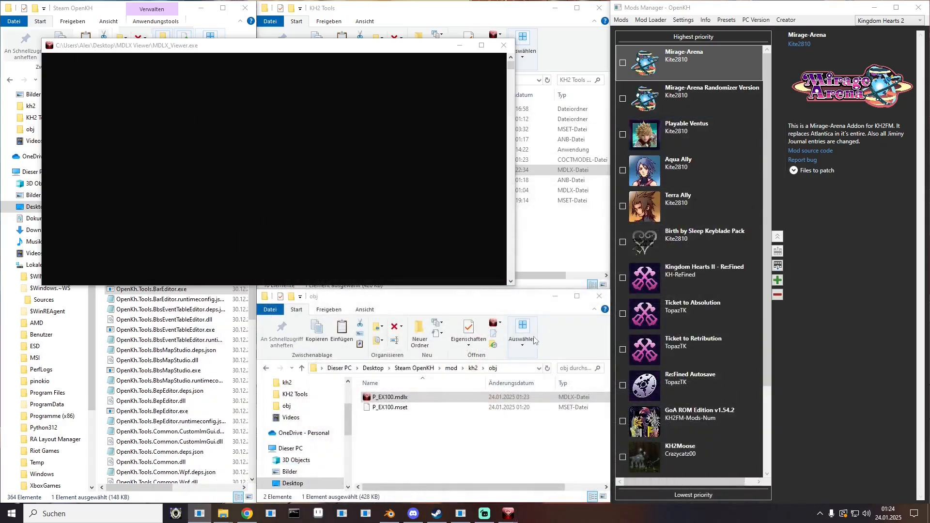
click(92, 513)
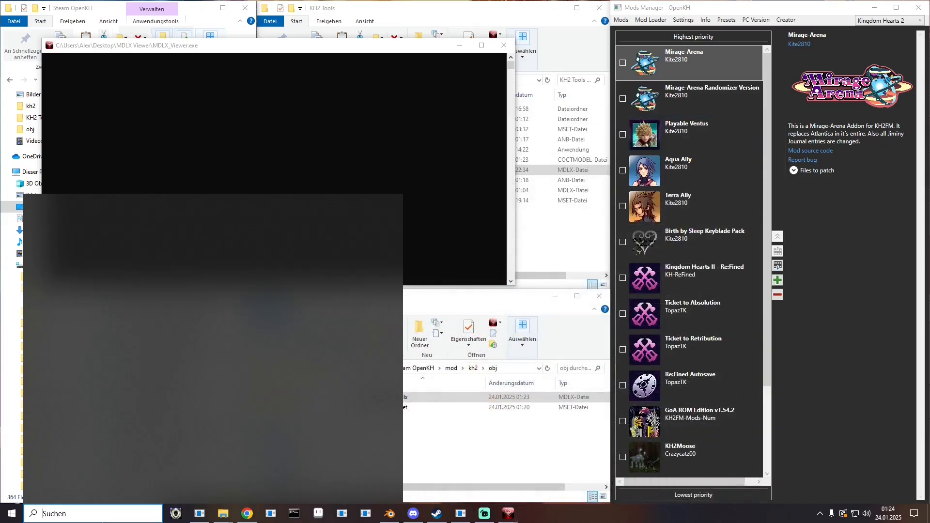
click(436, 421)
click(173, 398)
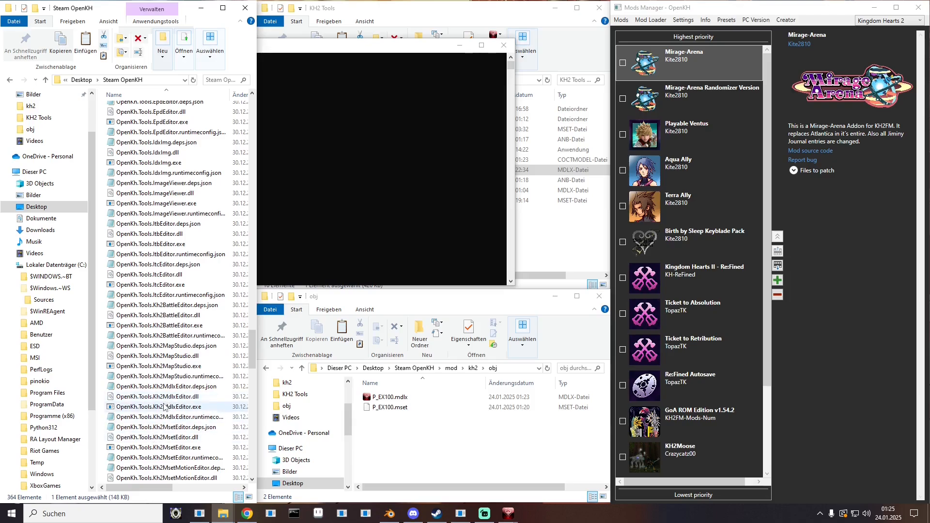
click(165, 408)
double_click(165, 409)
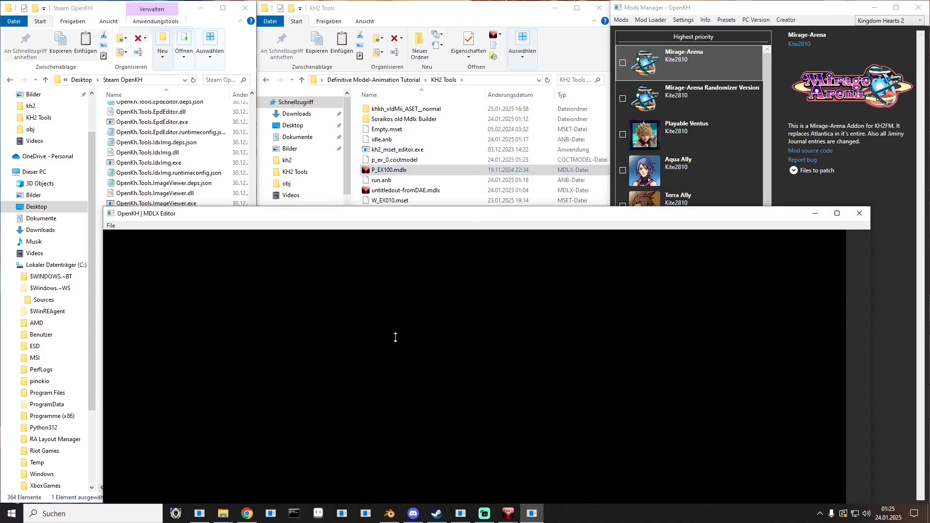
drag(424, 161, 407, 21)
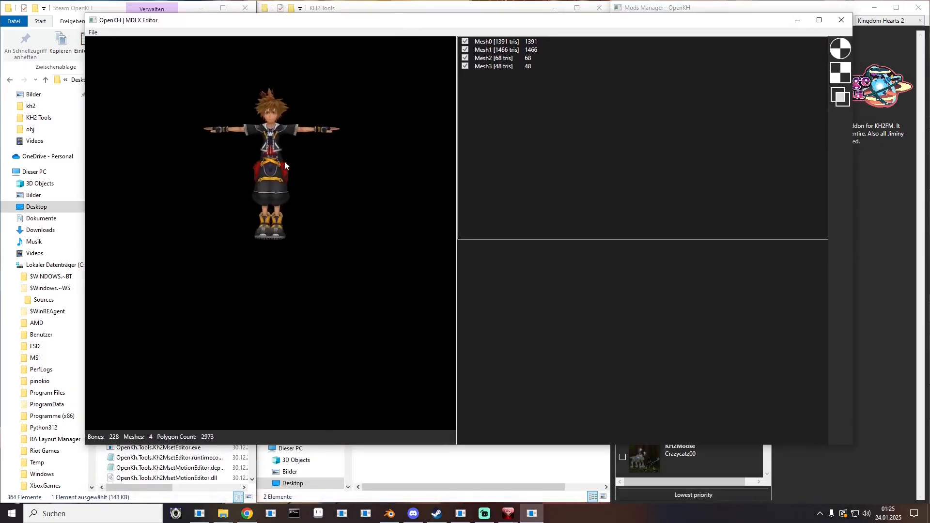
- Display the original model's collisions in the MDLX Editor and show COLLISION_5 and COLLISION_6 on the model
click(841, 97)
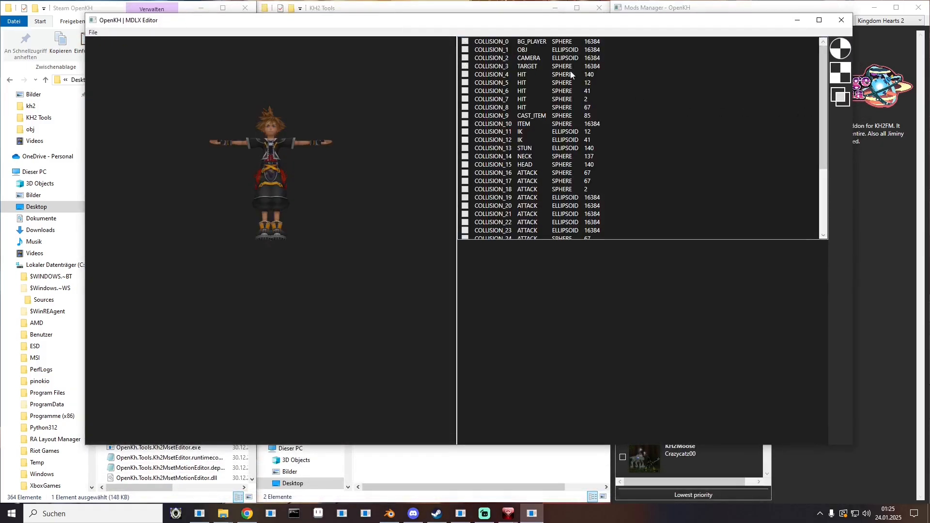
click(465, 83)
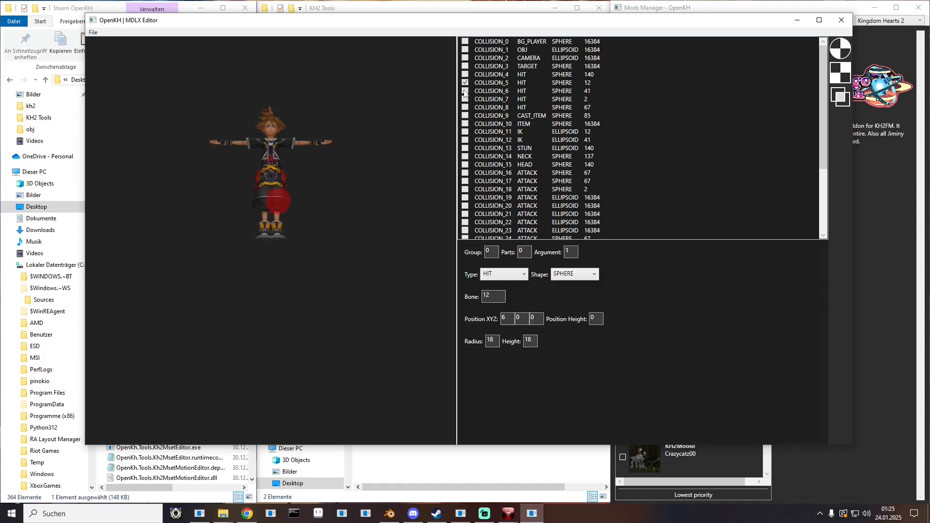
click(465, 91)
drag(324, 188, 293, 195)
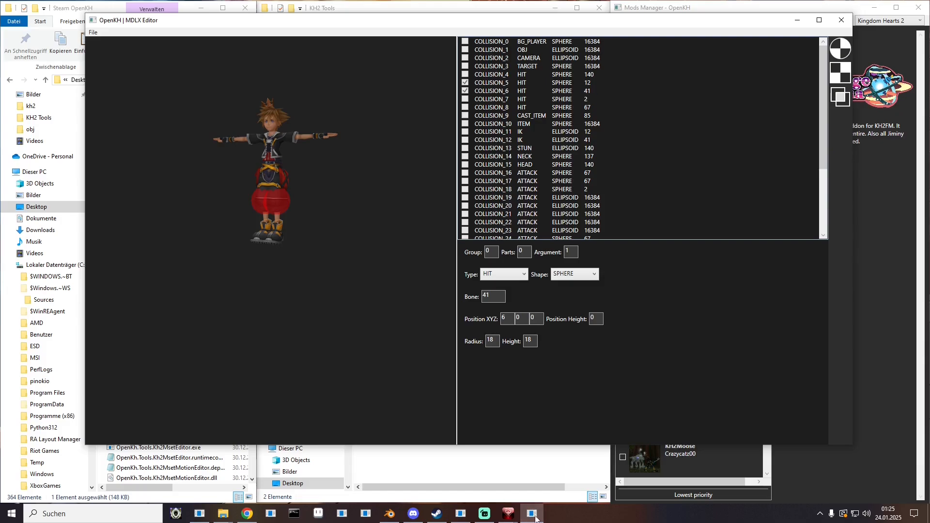
- In MDLX Viewer, step through the new model's bones from Bone 000 to identify the lower-leg bone matching the leg collision
click(508, 514)
click(529, 459)
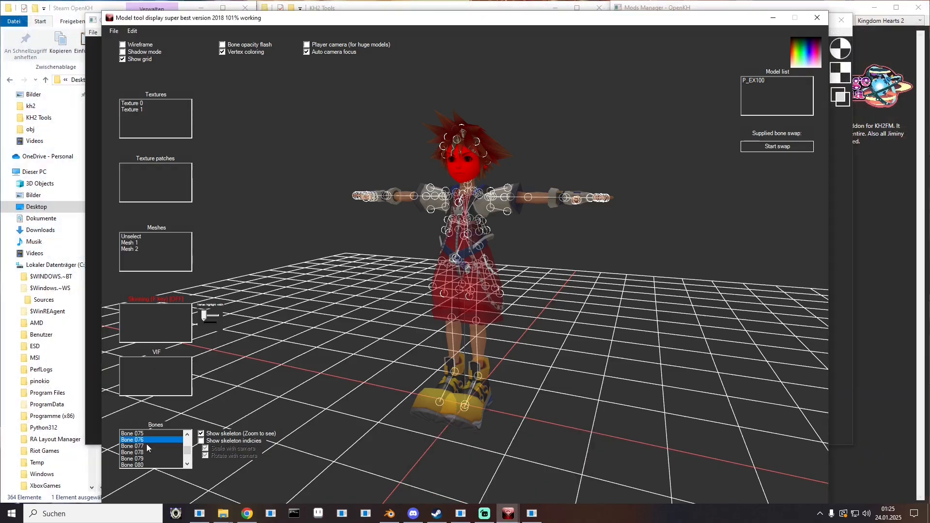
scroll(168, 443, up, 20)
drag(465, 353, 467, 334)
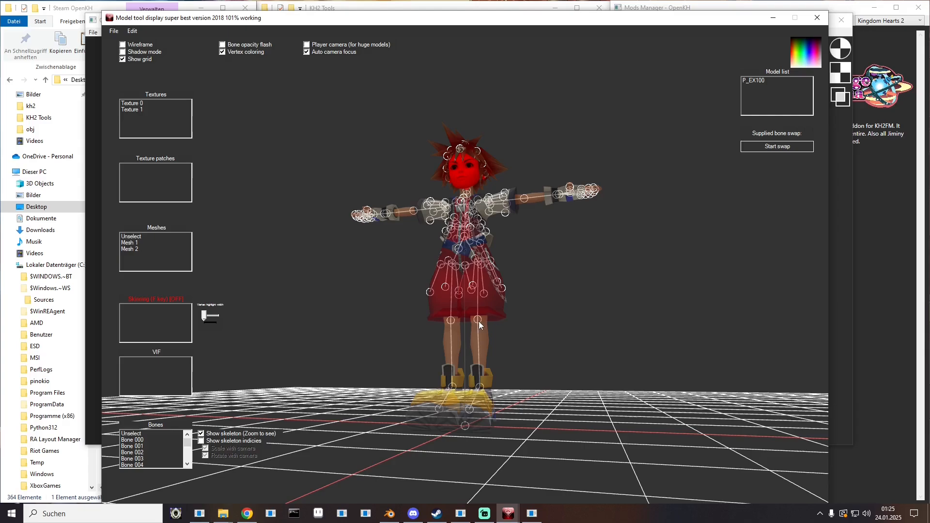
click(140, 440)
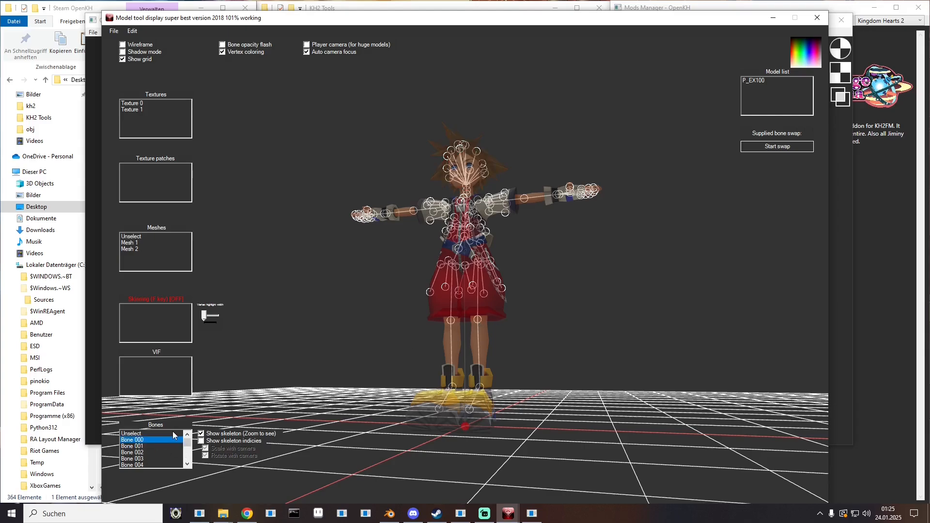
key(Down)
key(Down)
key(Down)
key(Down)
key(Down)
key(Down)
key(Down)
key(Down)
key(Down)
key(Down)
key(Down)
key(Down)
key(Down)
key(Down)
key(Down)
key(Down)
key(Down)
key(Down)
key(Down)
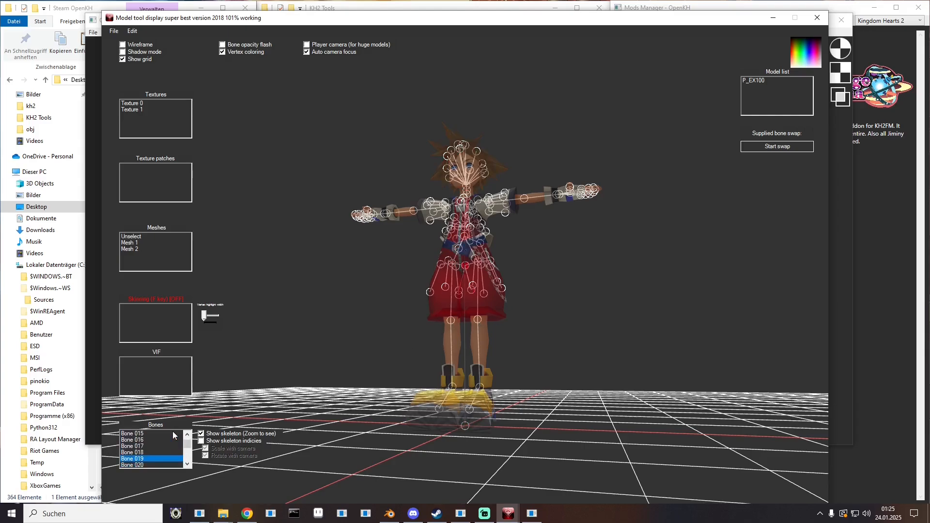
key(Up)
key(Up)
key(Up)
key(Up)
key(Up)
key(Up)
key(Up)
key(Up)
key(Up)
key(Up)
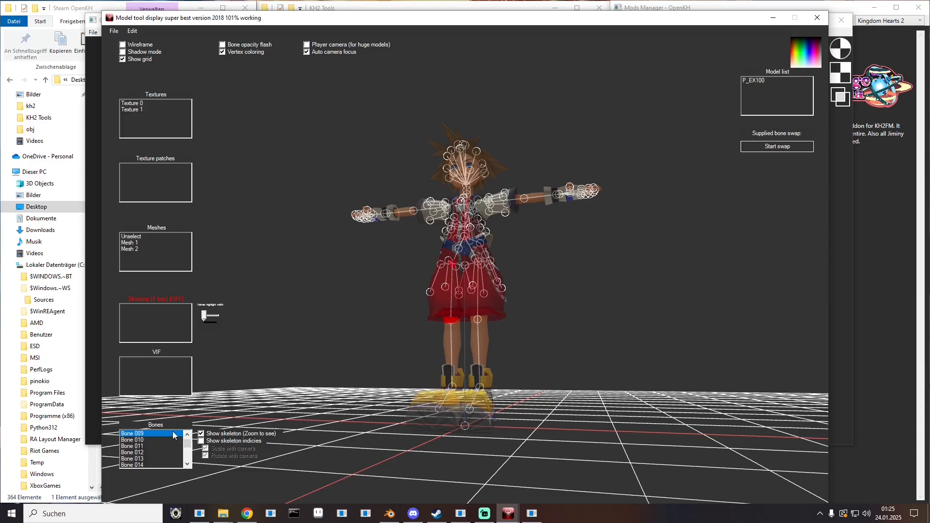
key(Down)
key(Up)
key(Down)
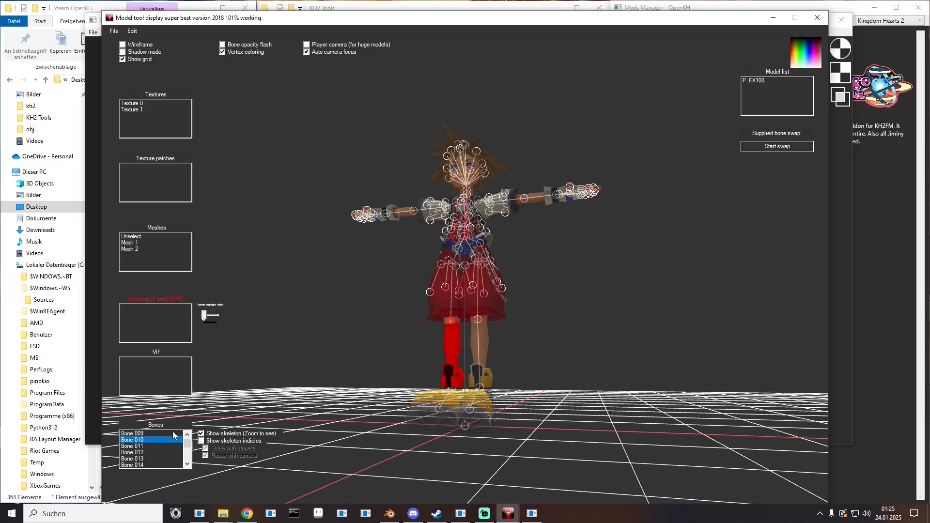
key(Up)
key(Up)
key(Up)
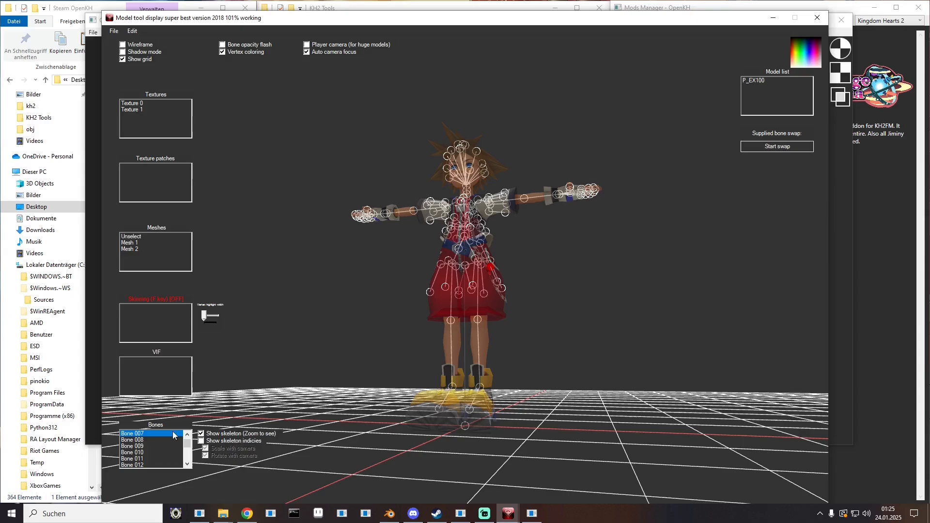
key(Down)
key(Down)
key(Down)
key(Up)
key(Down)
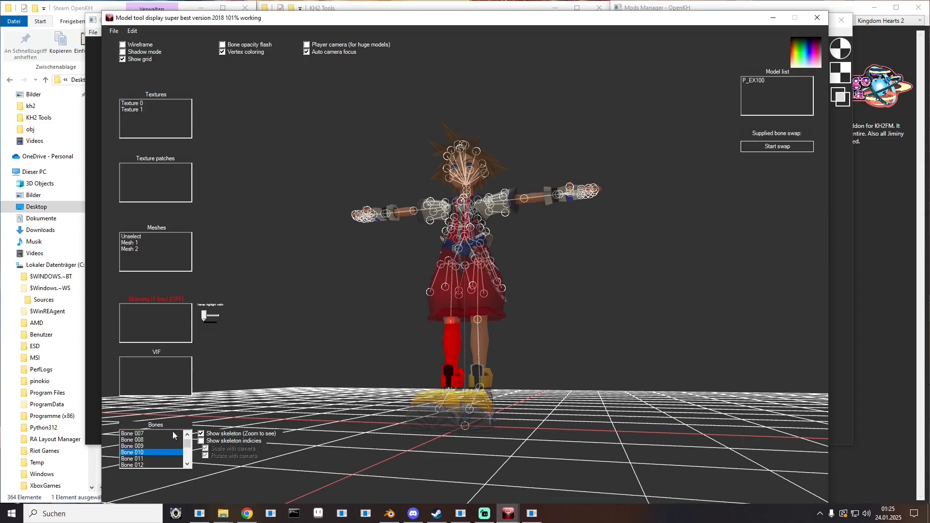
- In the Object Editor's collision table, set the Bone to 10 for the third Hit and the second IK collisions
drag(431, 16, 488, 220)
click(466, 92)
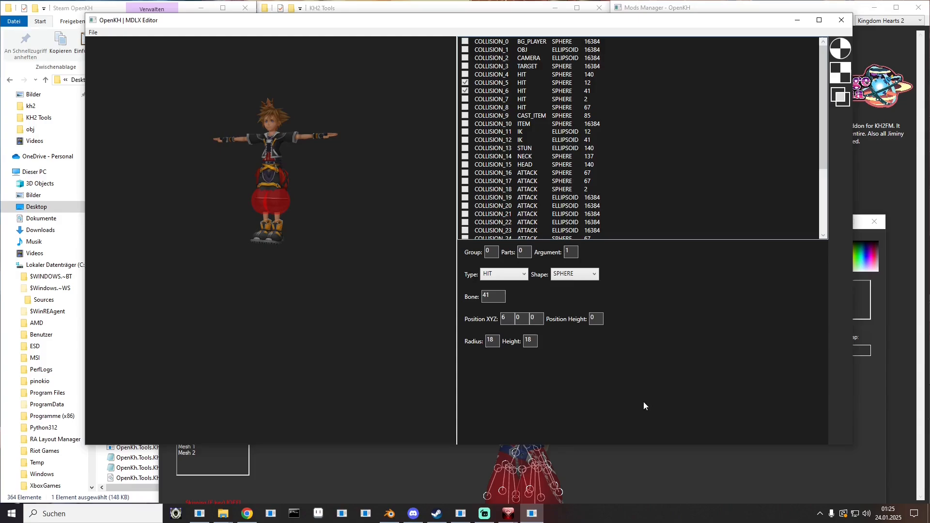
click(649, 482)
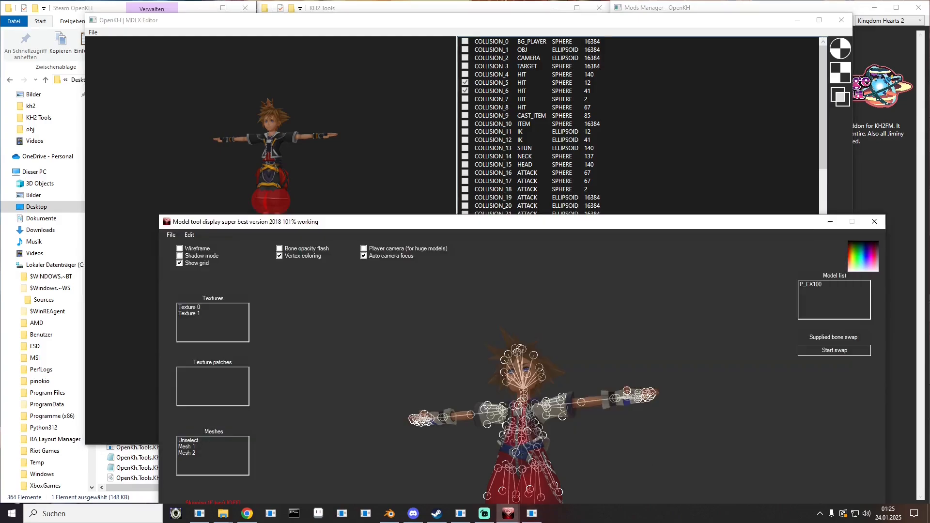
click(199, 514)
drag(347, 52, 498, 53)
double_click(487, 138)
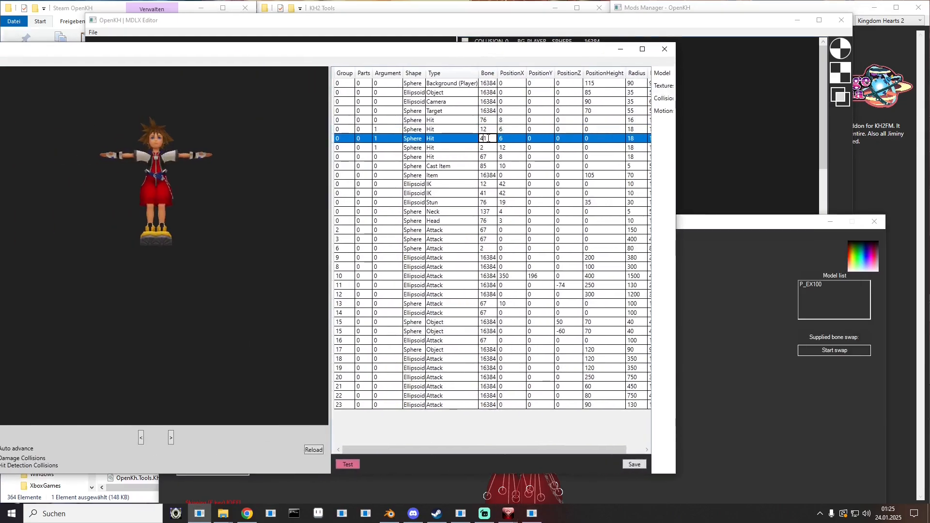
key(BackSpace)
key(BackSpace)
text(10)
double_click(493, 193)
text(1)
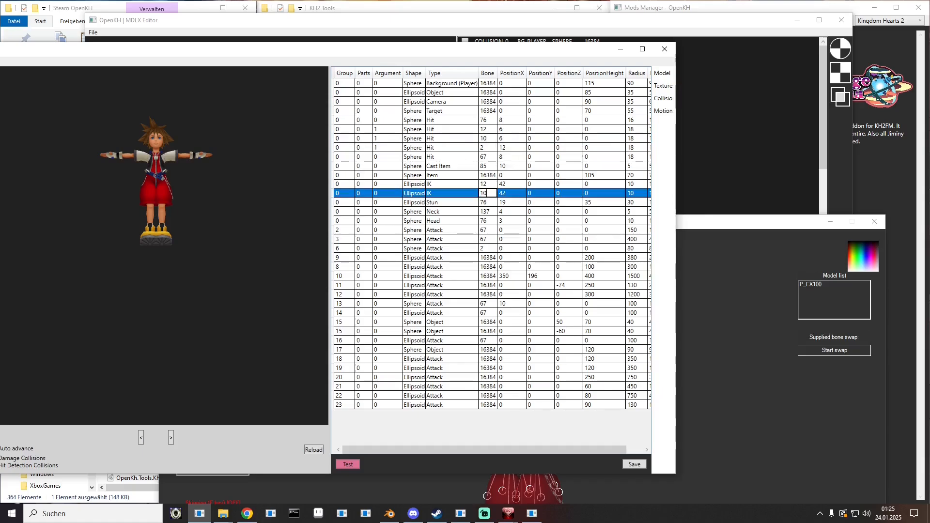
click(492, 212)
click(488, 129)
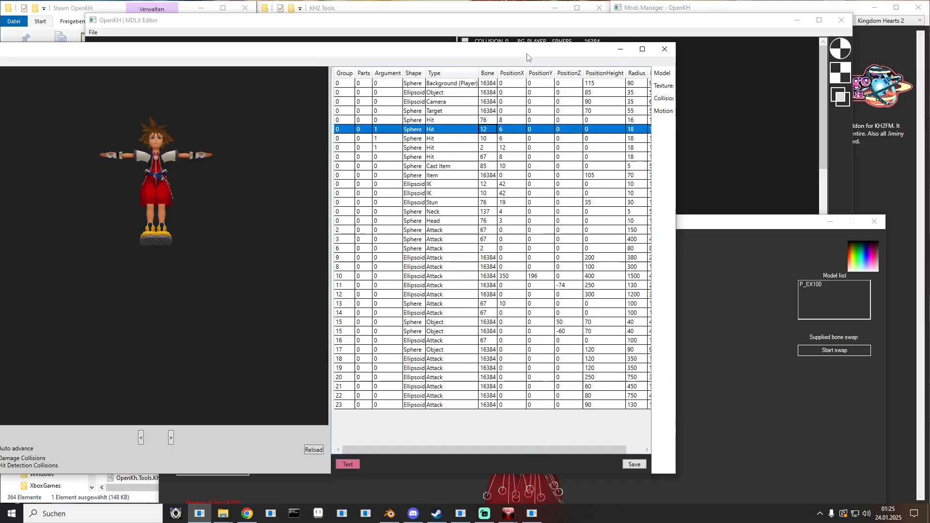
- Identify the other lower-leg bone in MDLX Viewer and set the Bone to 22 for the second Hit and first IK collisions
drag(527, 54, 0, 50)
click(484, 231)
drag(482, 221, 435, 88)
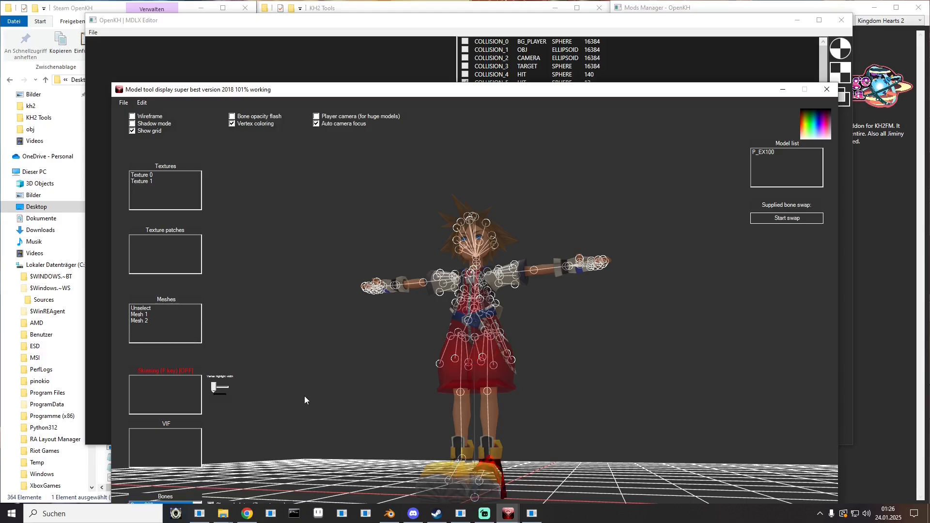
drag(362, 96, 365, 59)
click(780, 53)
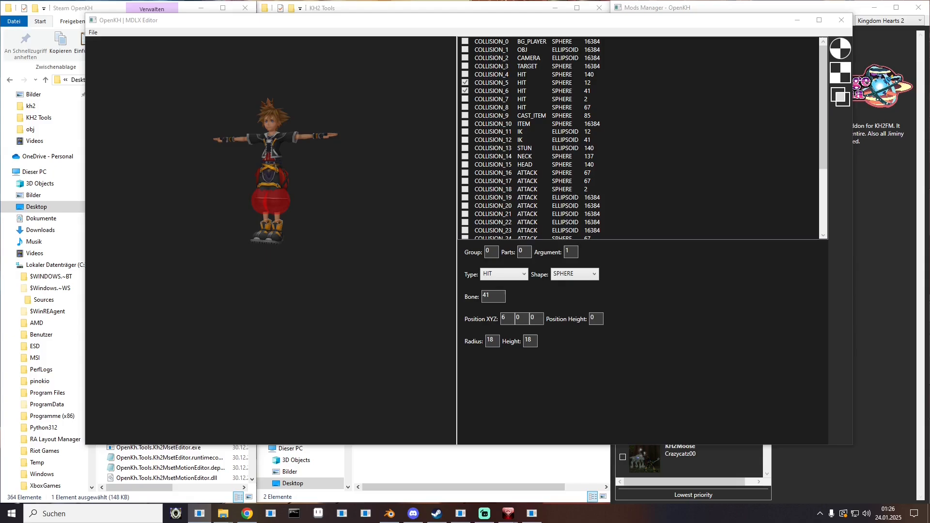
click(199, 514)
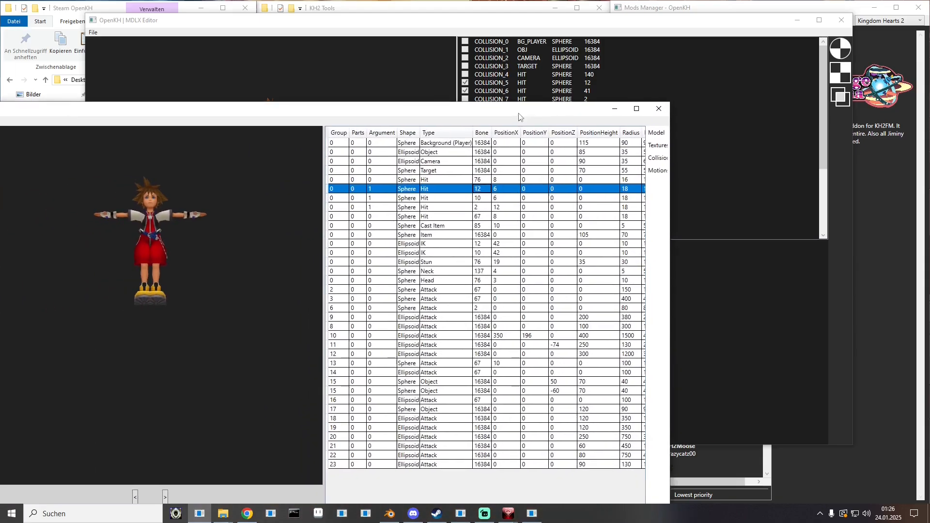
click(487, 189)
text(22)
click(484, 243)
text(22)
click(486, 263)
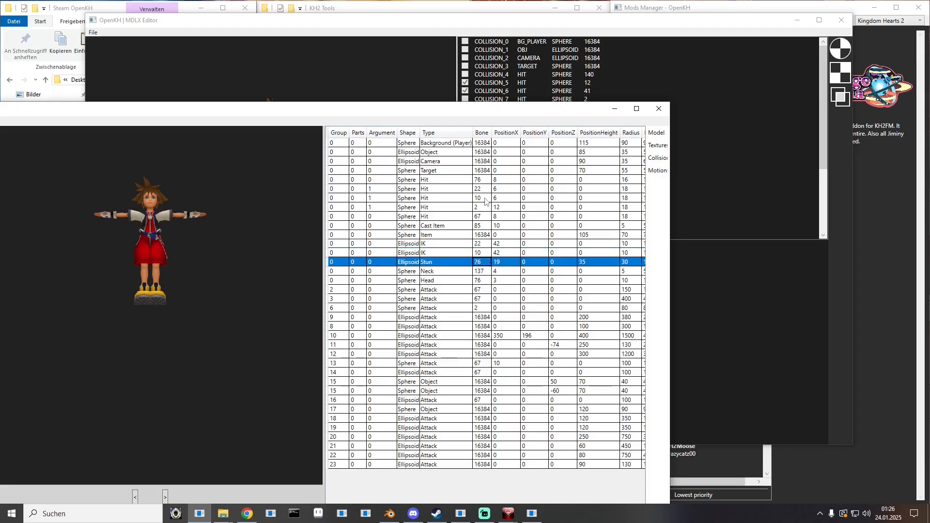
- Show COLLISION_7 on the original model in the MDLX Editor and compare it with Bone 002 of the new model in MDLX Viewer
click(485, 200)
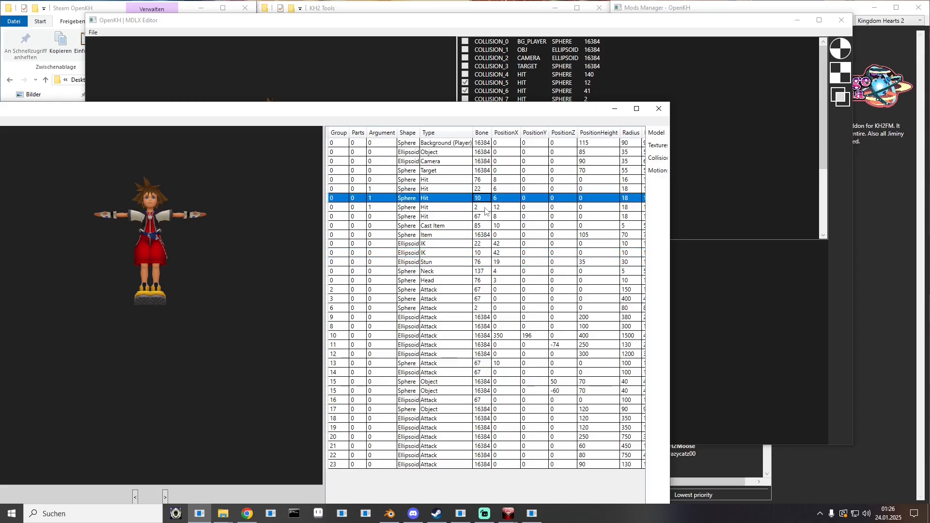
click(485, 209)
click(498, 100)
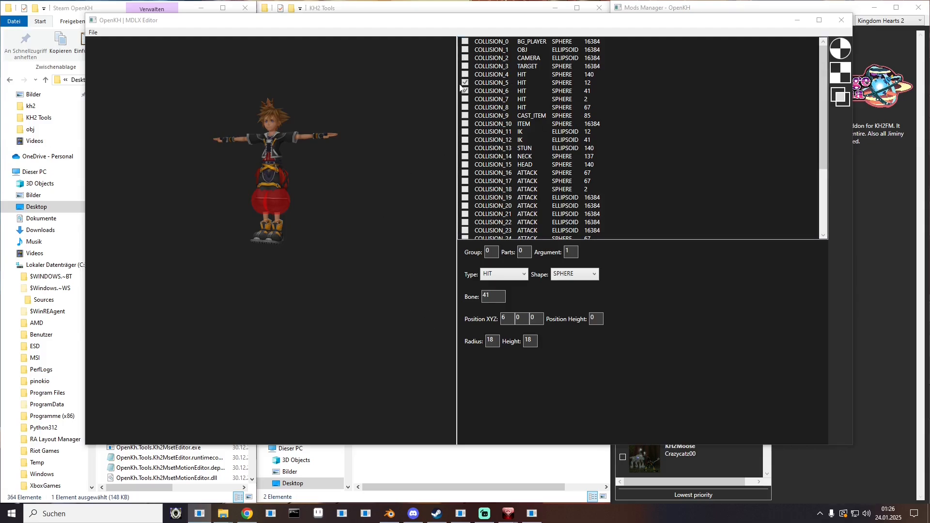
click(466, 100)
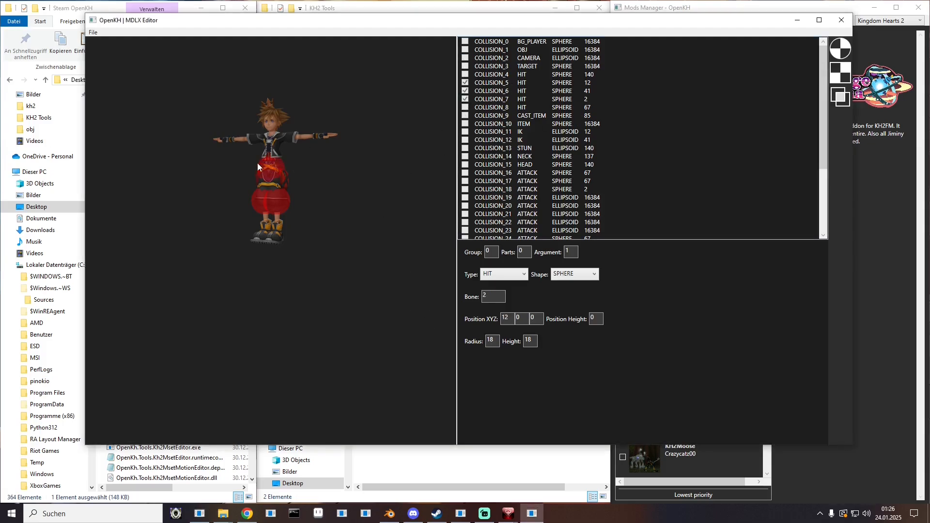
click(508, 514)
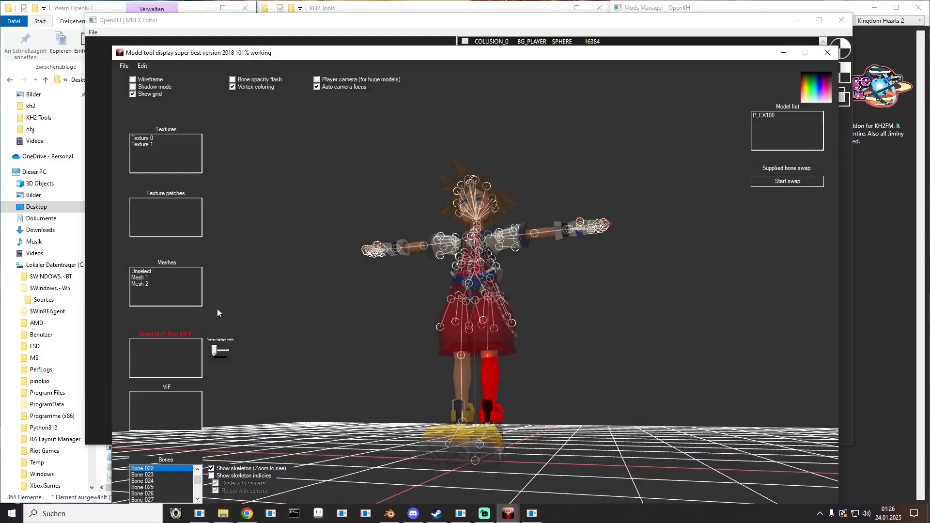
scroll(148, 490, up, 8)
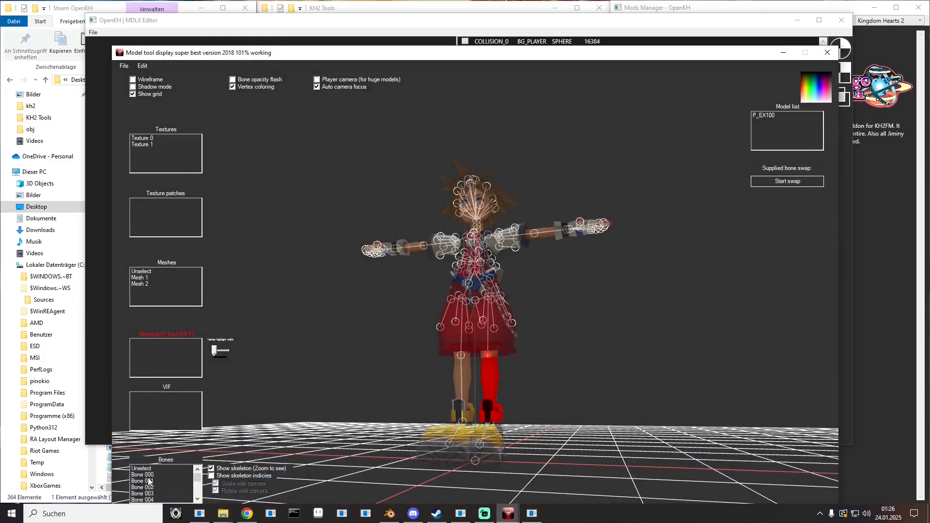
click(150, 476)
key(Down)
key(Down)
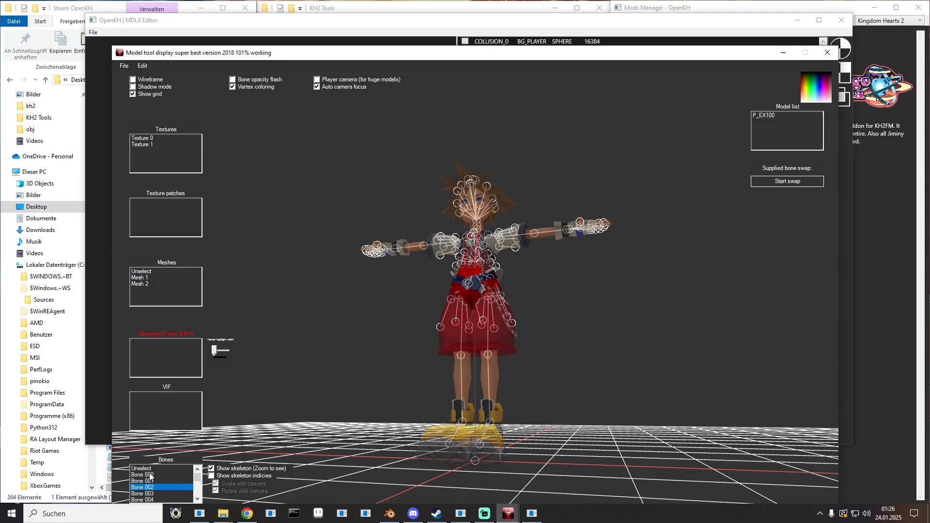
drag(382, 314, 400, 334)
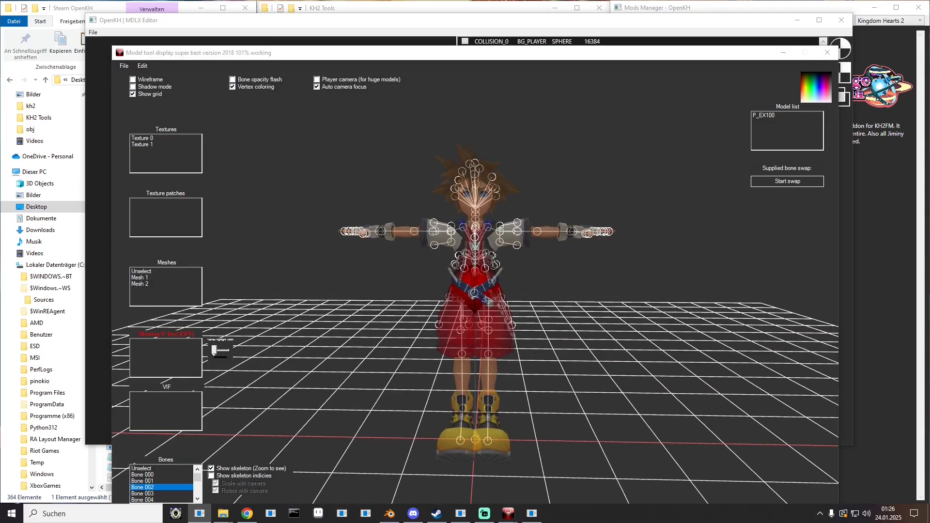
- Switch back to the MDLX Editor and show COLLISION_8 on the original model
click(452, 18)
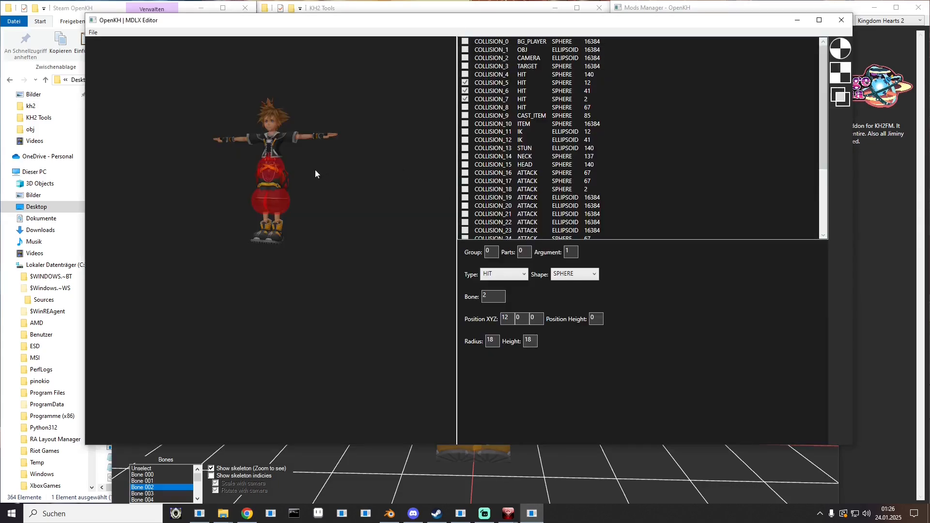
drag(278, 143, 275, 152)
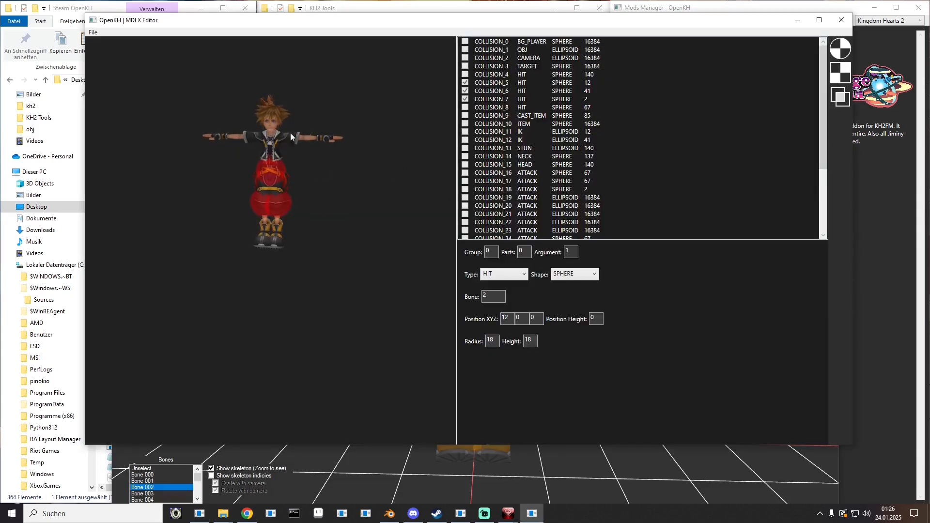
click(465, 108)
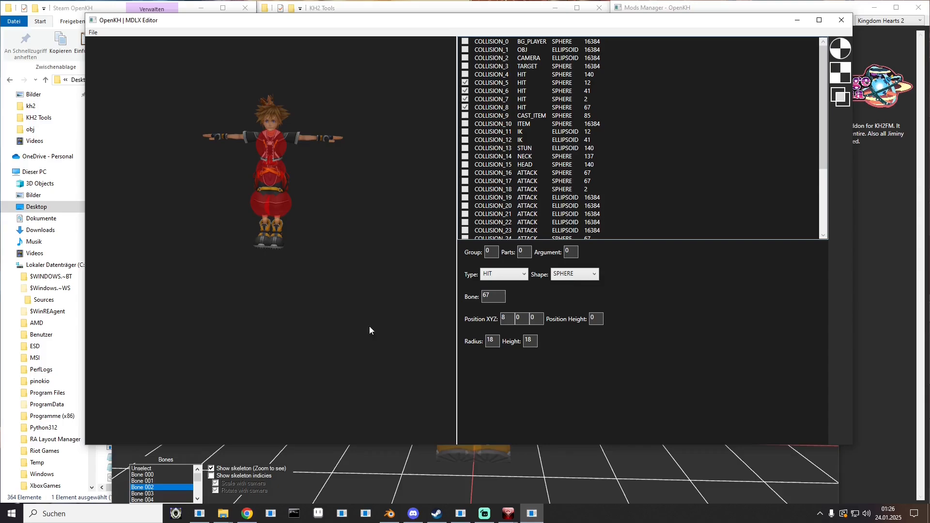
- In MDLX Viewer, step through the bones from Bone 003 to identify the chest bone matching COLLISION_8
click(375, 481)
click(149, 493)
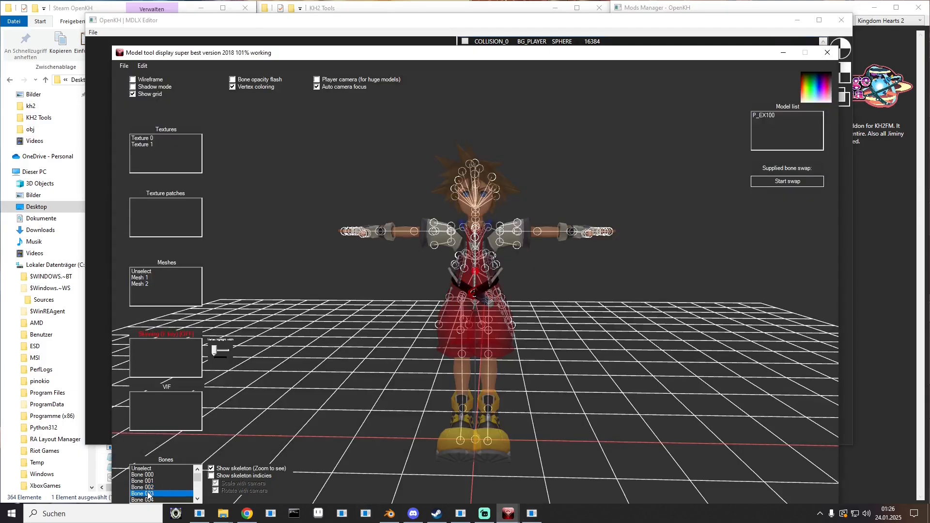
key(Down)
key(Down)
key(Down)
key(Down)
key(Down)
key(Down)
key(Down)
key(Down)
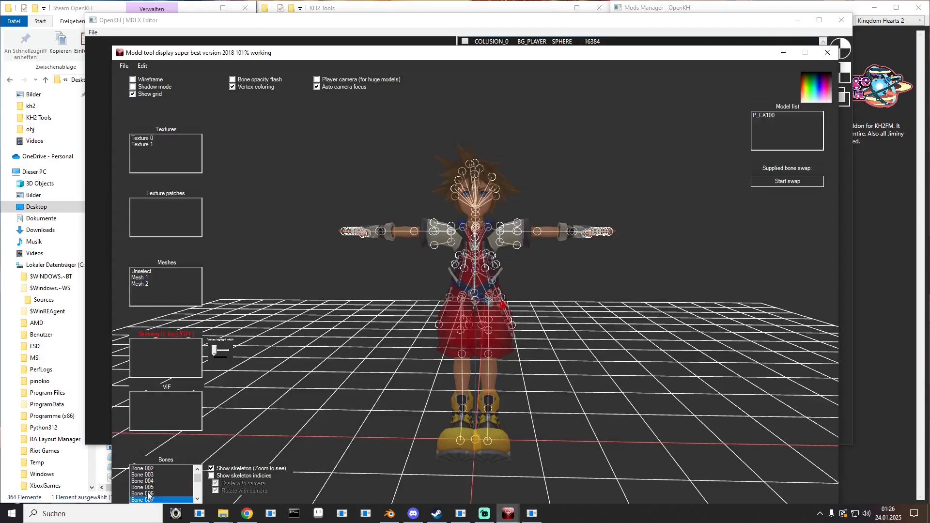
key(Down)
key(Down)
key(Down)
key(Down)
key(Down)
key(Down)
key(Down)
key(Down)
key(Down)
key(Down)
key(Down)
key(Down)
key(Down)
key(Down)
key(Down)
key(Down)
key(Down)
key(Down)
key(Down)
key(Down)
key(Up)
key(Up)
key(Up)
key(Up)
key(Up)
key(Up)
key(Up)
key(Down)
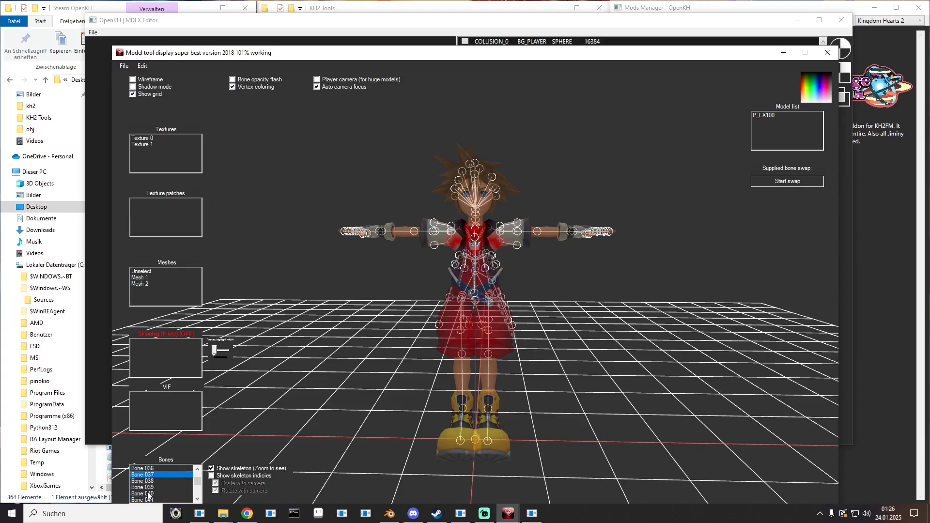
drag(357, 305, 354, 335)
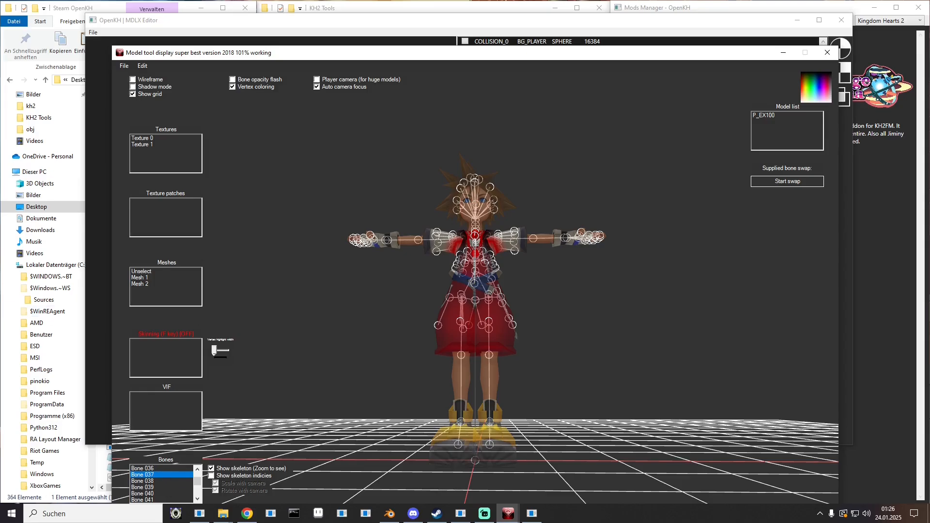
- Switch to KH2 Object Editor and set the Bone to 37 for the last Hit collision and the group 2 and 3 Attack collisions
click(199, 514)
drag(665, 33, 616, 44)
click(594, 147)
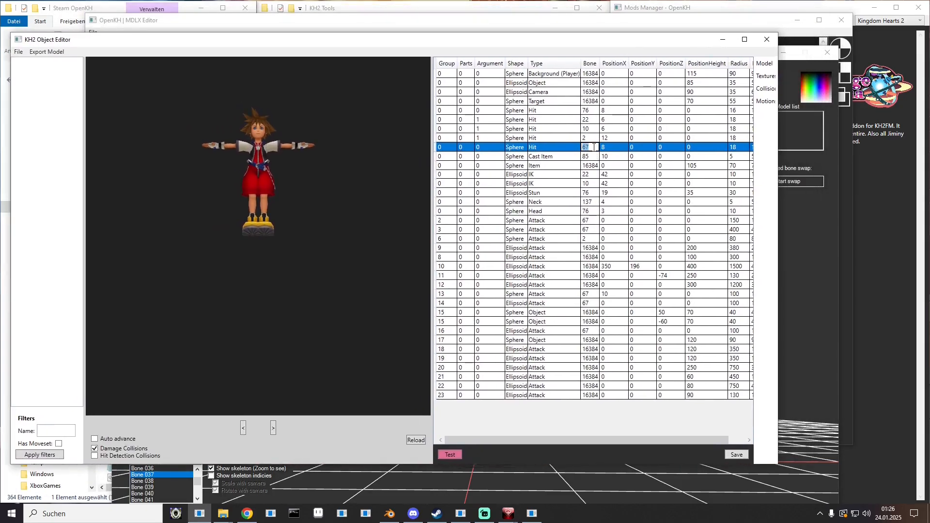
text(3)
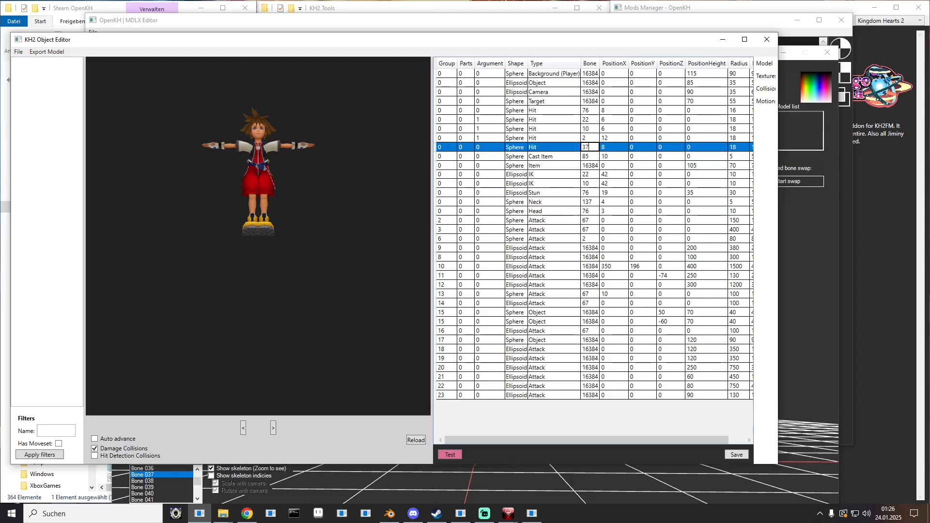
double_click(593, 220)
text(37)
double_click(594, 231)
text(37)
- Set the Bone to 37 for the Attack collisions in groups 13, 14 and 16
click(597, 296)
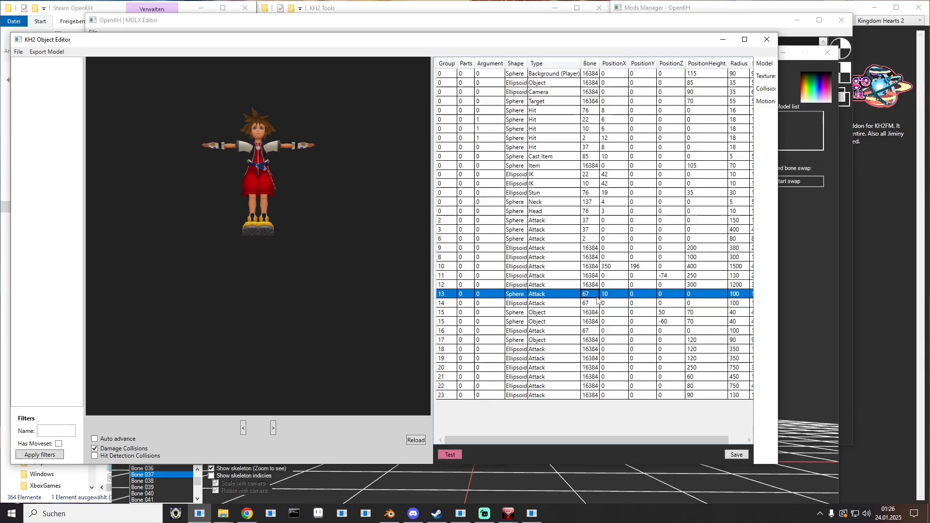
text(37)
click(597, 303)
text(37)
click(595, 331)
text(37)
click(594, 320)
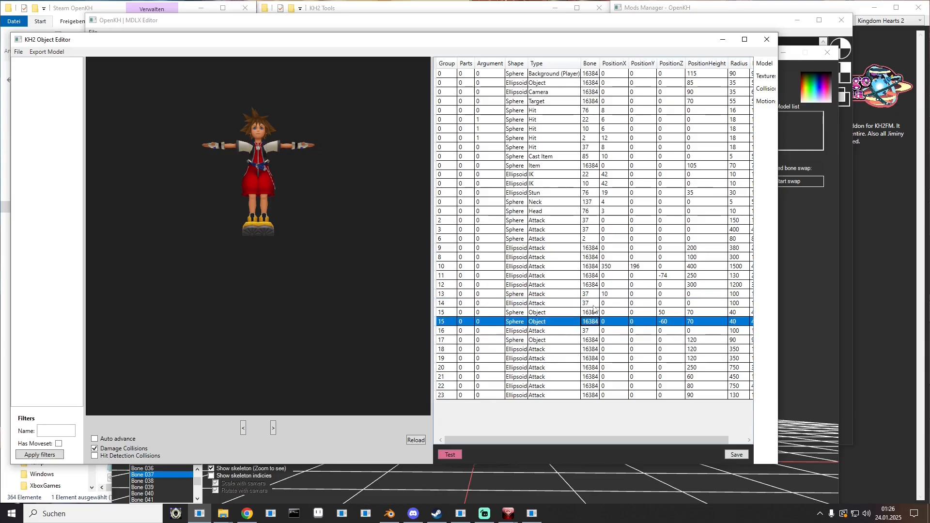
- Switch to the MDLX Editor, hide COLLISION_5 through COLLISION_8 and show COLLISION_9 on the original model
click(594, 157)
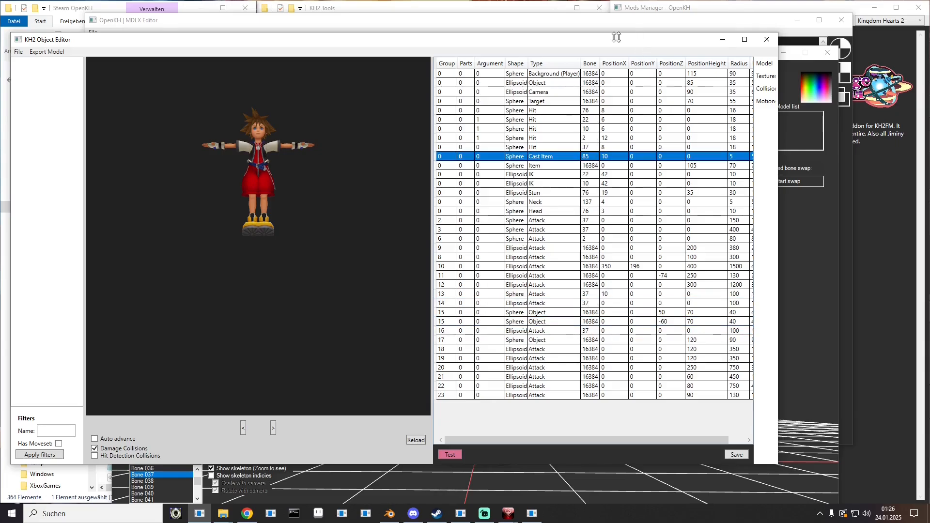
drag(615, 35, 0, 28)
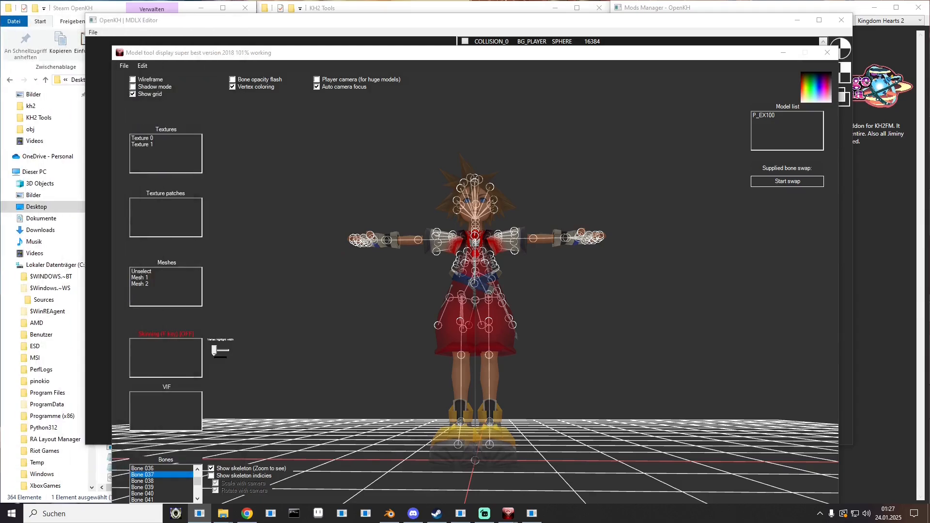
click(414, 21)
click(465, 83)
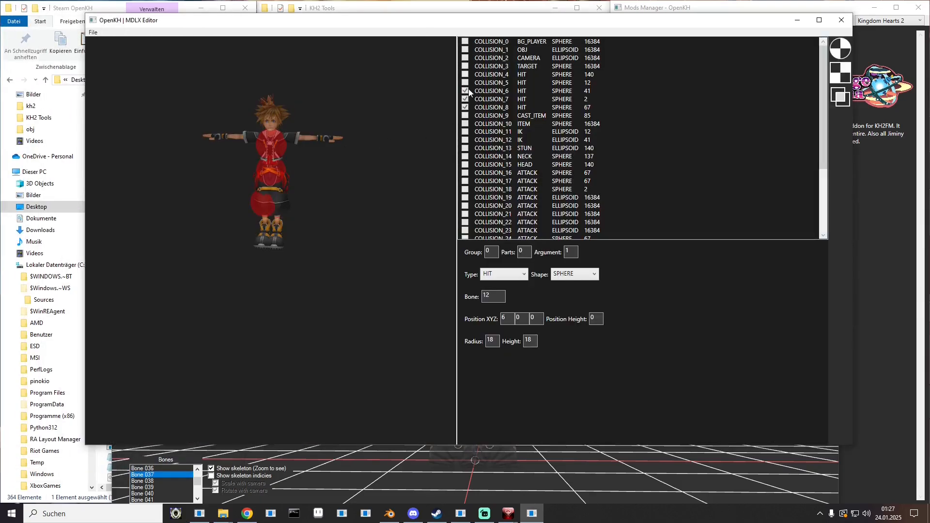
click(465, 91)
click(465, 98)
click(465, 107)
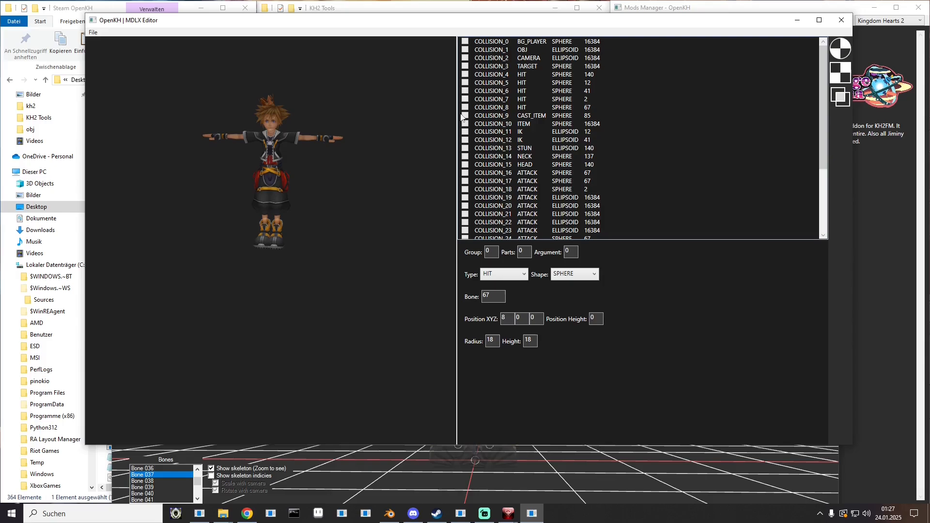
click(465, 115)
drag(344, 176, 342, 197)
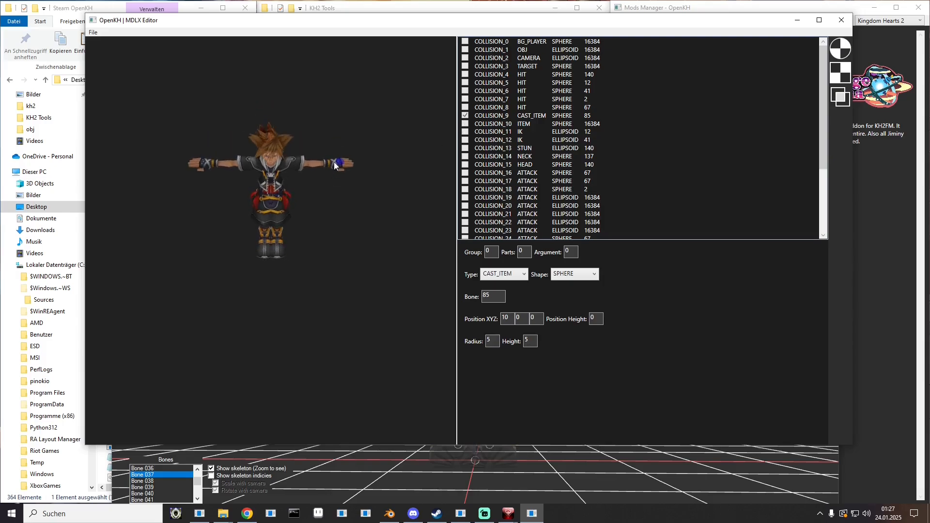
- Compare the position of COLLISION_9 on the original model's hand with the new model's hand bones in MDLX Viewer
click(430, 485)
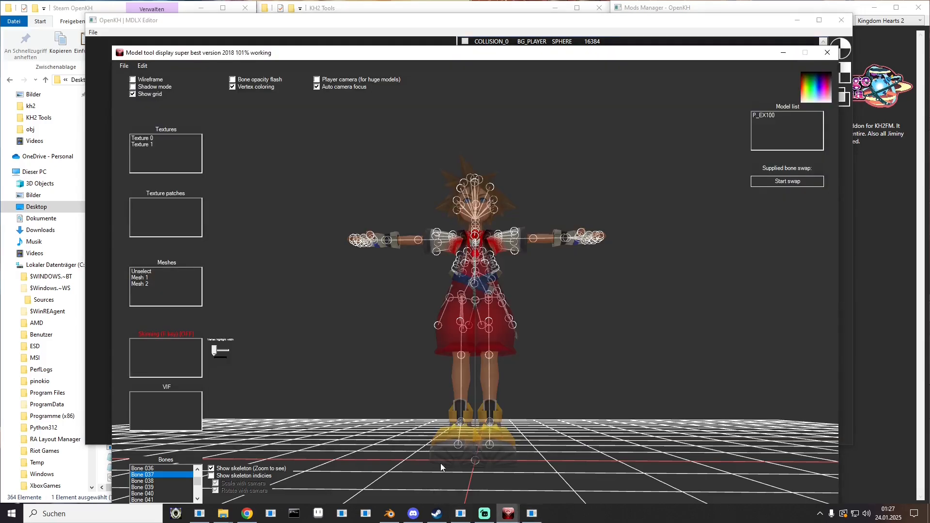
drag(523, 195, 407, 131)
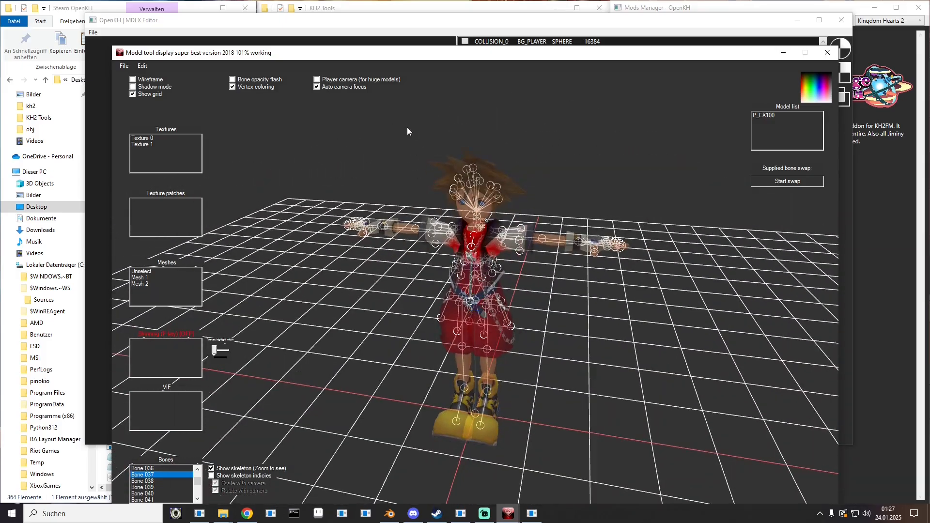
click(425, 22)
drag(310, 170, 274, 199)
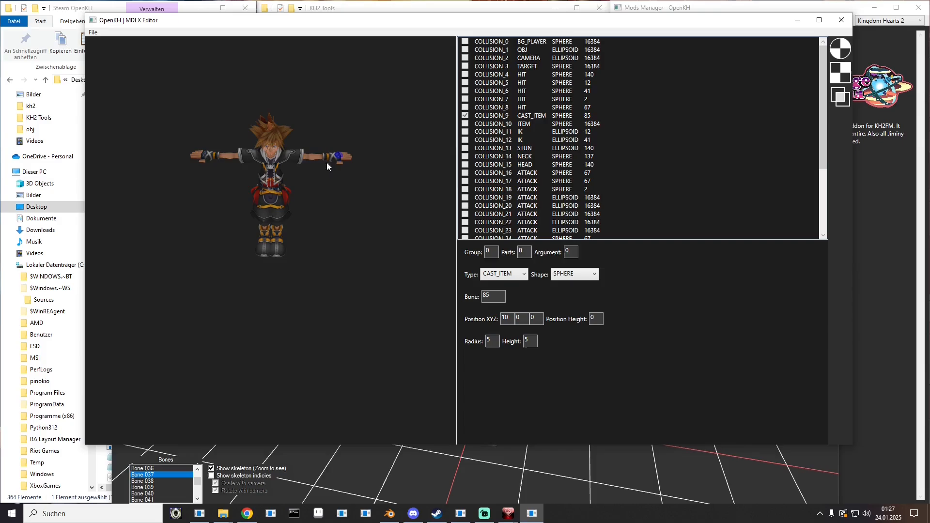
click(423, 474)
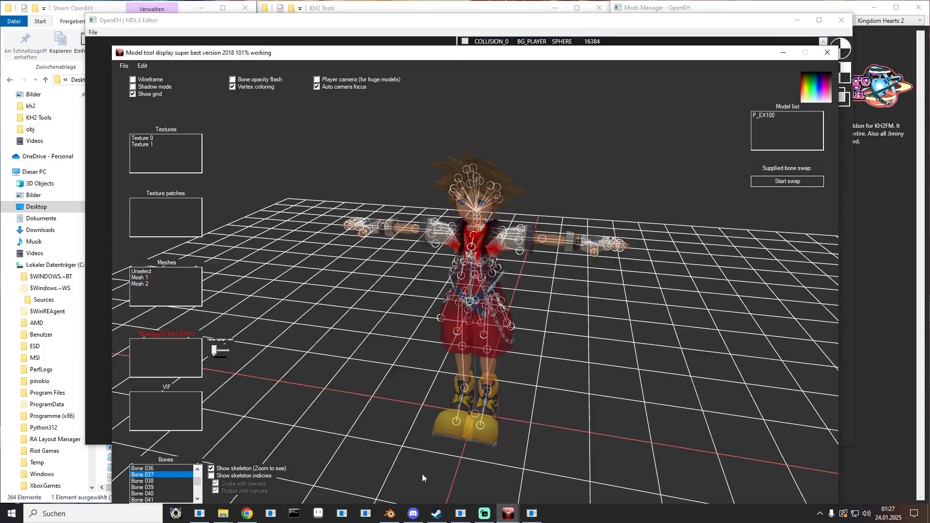
drag(537, 273, 628, 269)
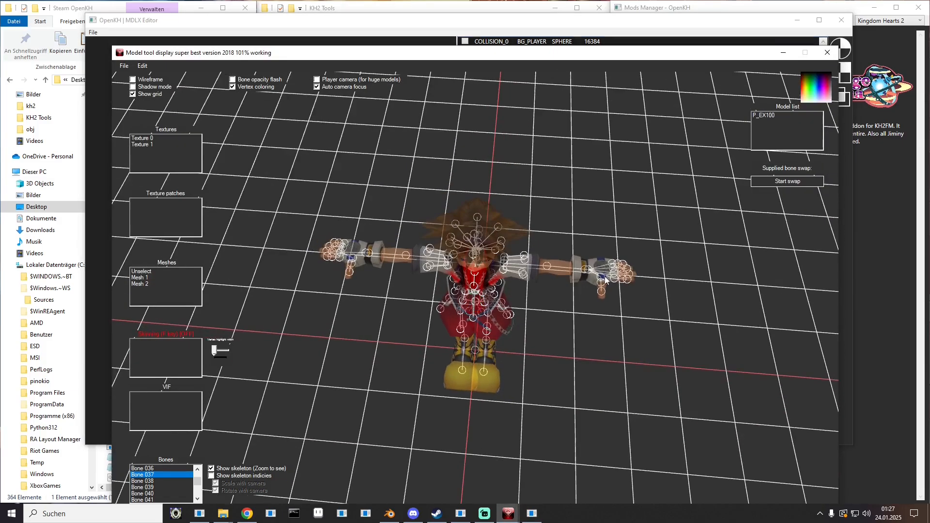
drag(562, 283, 483, 181)
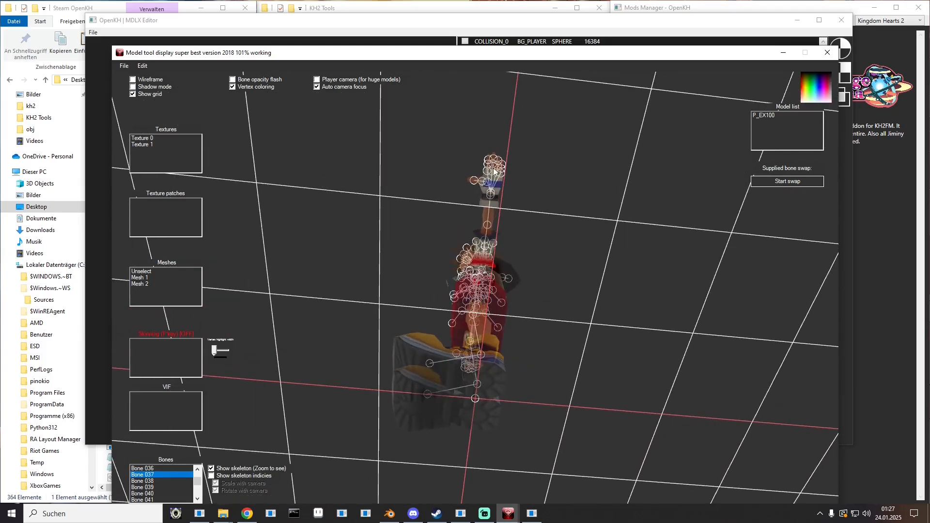
- Step through the bones after Bone 037 to identify the hand bone matching the Cast Item collision
key(Down)
key(Down)
key(Down)
key(Down)
key(Down)
key(Down)
key(Down)
key(Down)
key(Down)
key(Down)
key(Down)
key(Down)
key(Down)
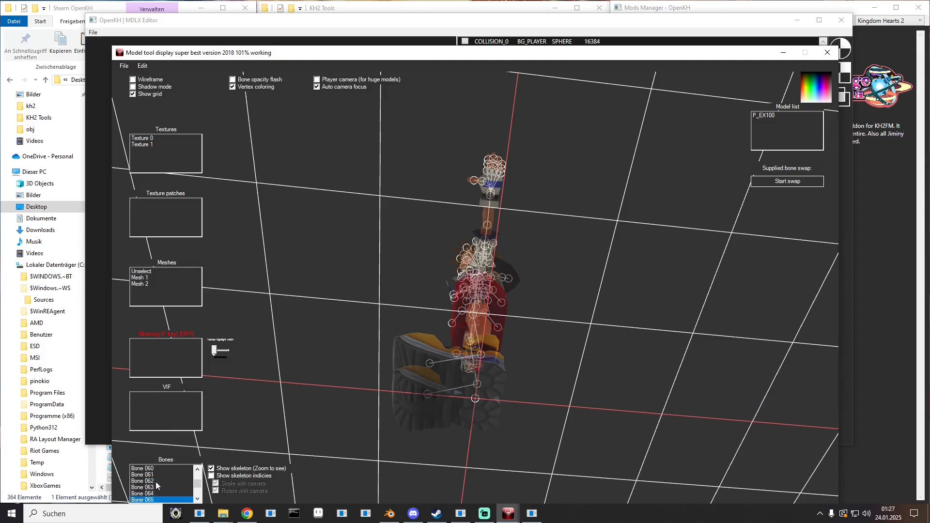
key(Down)
key(Down)
key(Down)
key(Down)
key(Down)
key(Down)
key(Down)
key(Down)
key(Down)
key(Down)
key(Down)
key(Down)
key(Down)
key(Down)
key(Down)
key(Down)
key(Down)
key(Down)
key(Down)
key(Down)
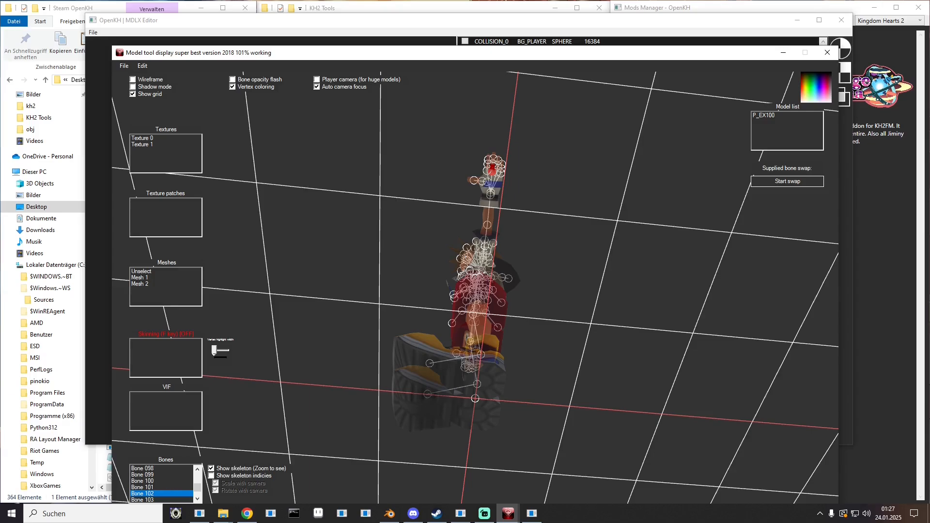
- Switch to KH2 Object Editor and set the Cast Item collision's Bone to 102
click(199, 514)
drag(384, 36, 425, 40)
click(557, 156)
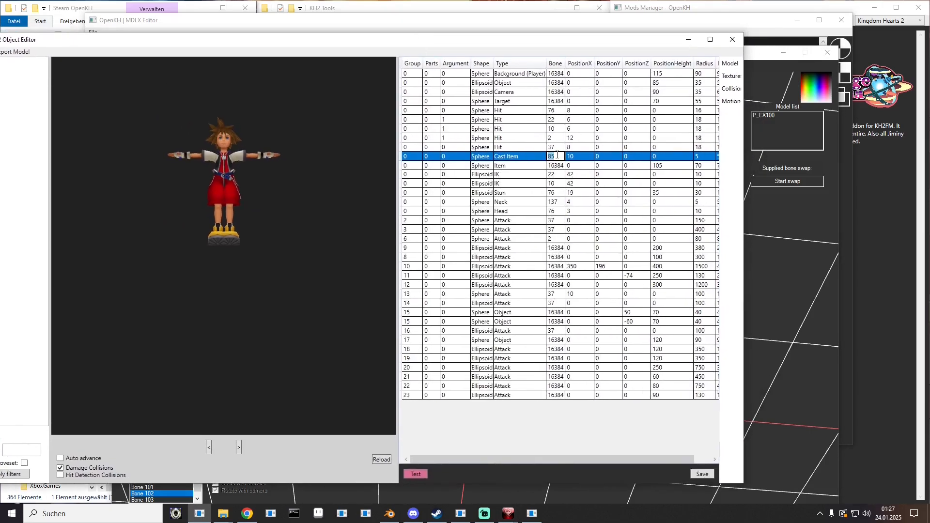
text(10)
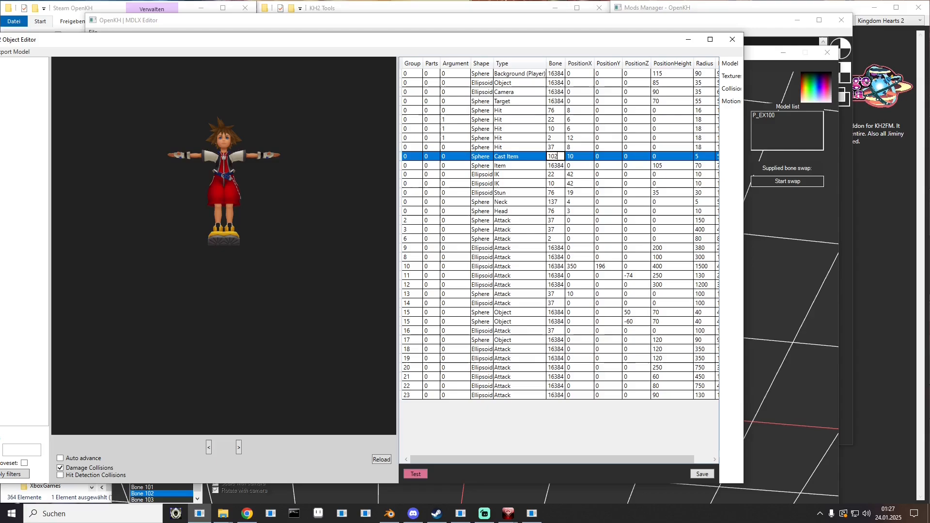
text(2)
key(Return)
- Check the Bone assigned to the Stun collision against Bone 076 of the new model in MDLX Viewer
click(562, 176)
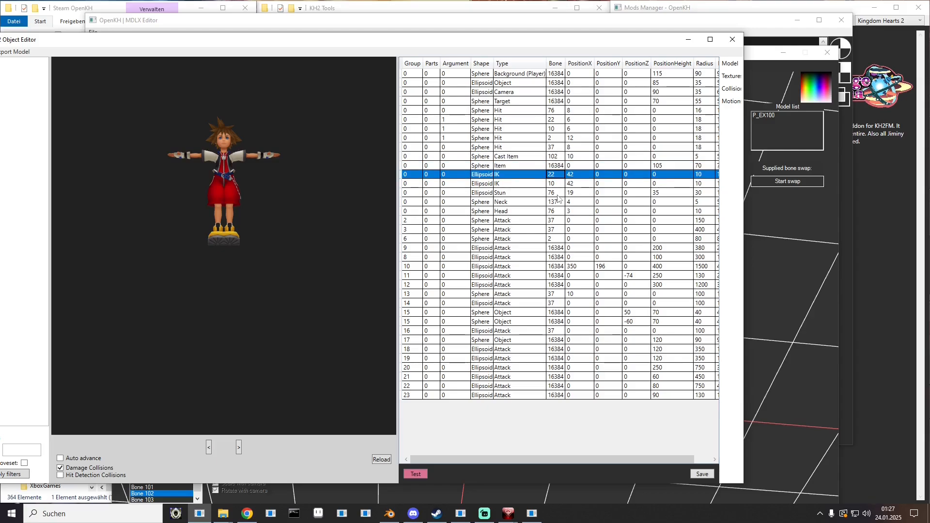
click(558, 193)
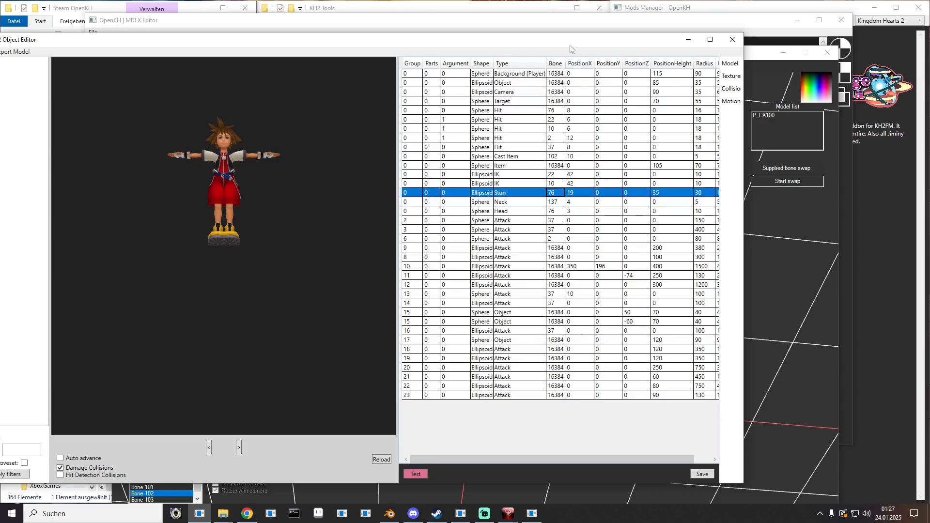
drag(570, 46, 0, 51)
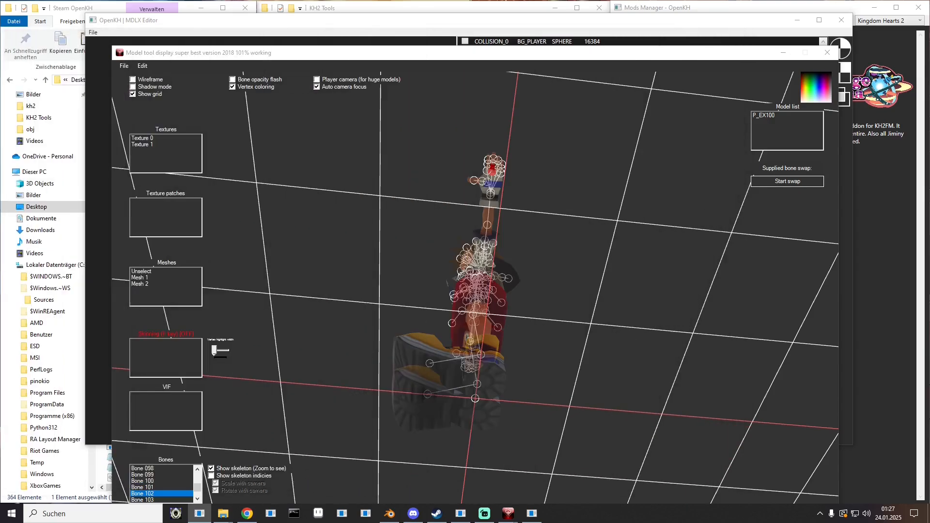
scroll(164, 483, up, 10)
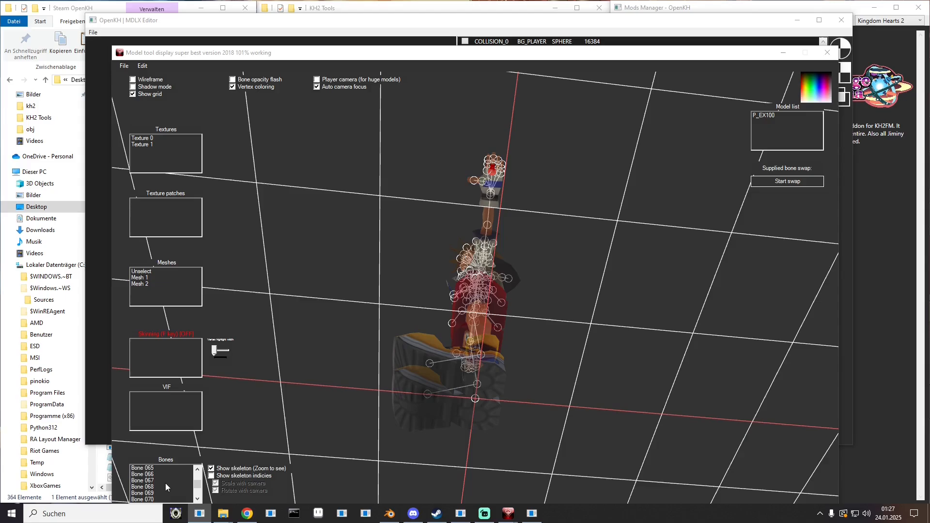
click(145, 500)
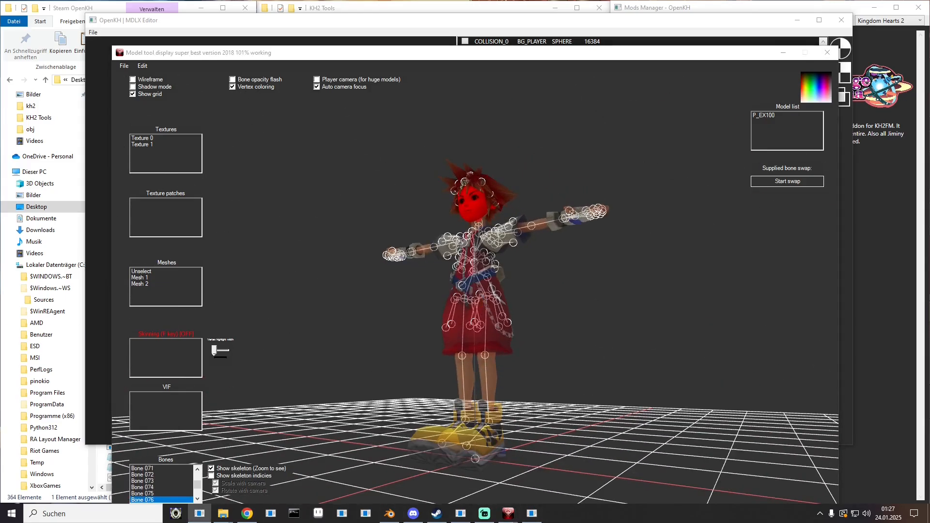
- In the MDLX Editor, show COLLISION_14 instead of COLLISION_9 and compare it with Bone 075 of the new model in MDLX Viewer
click(591, 35)
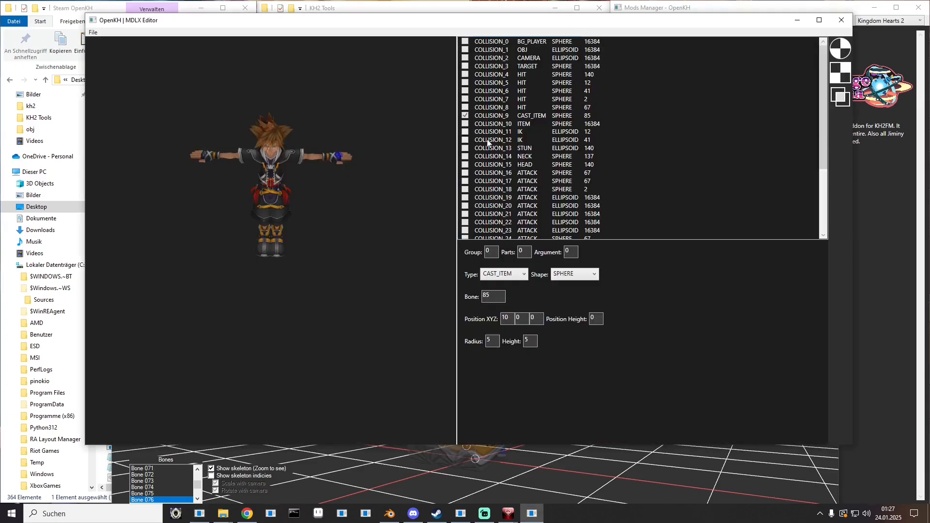
click(465, 115)
click(465, 158)
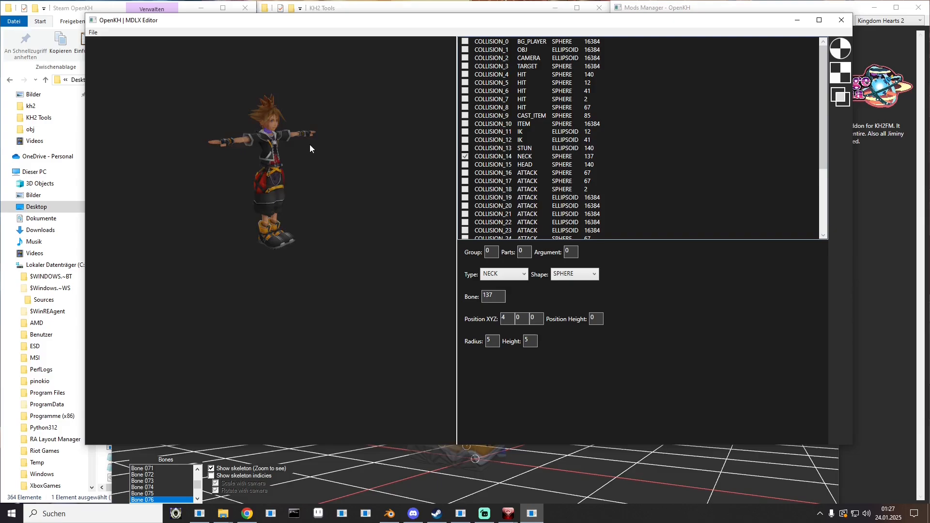
click(328, 472)
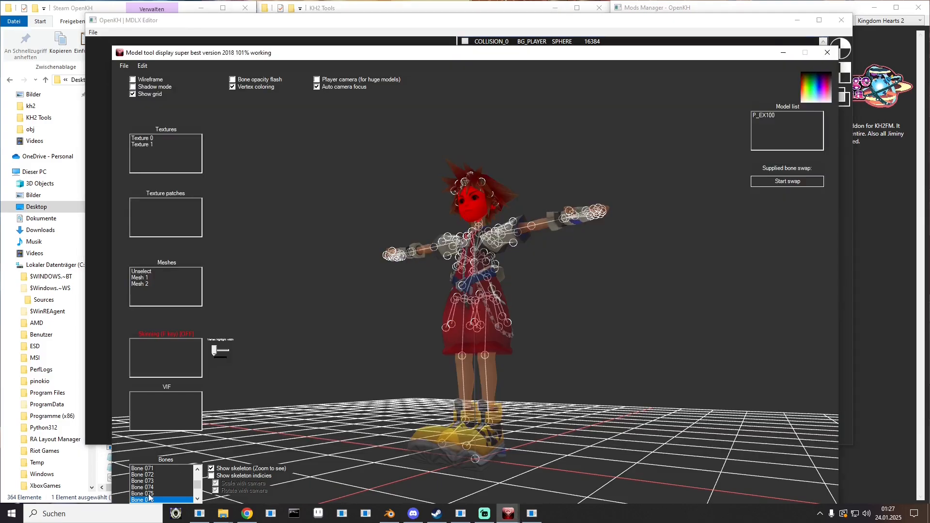
click(149, 494)
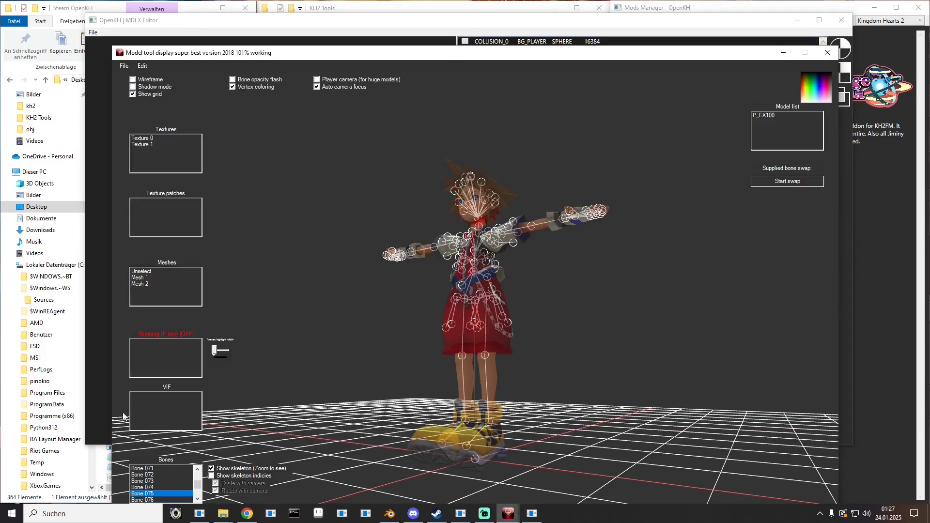
- In KH2 Object Editor, set the Neck collision's Bone to 75 and review the Attack collisions of groups 2, 3 and 6
drag(392, 101, 431, 100)
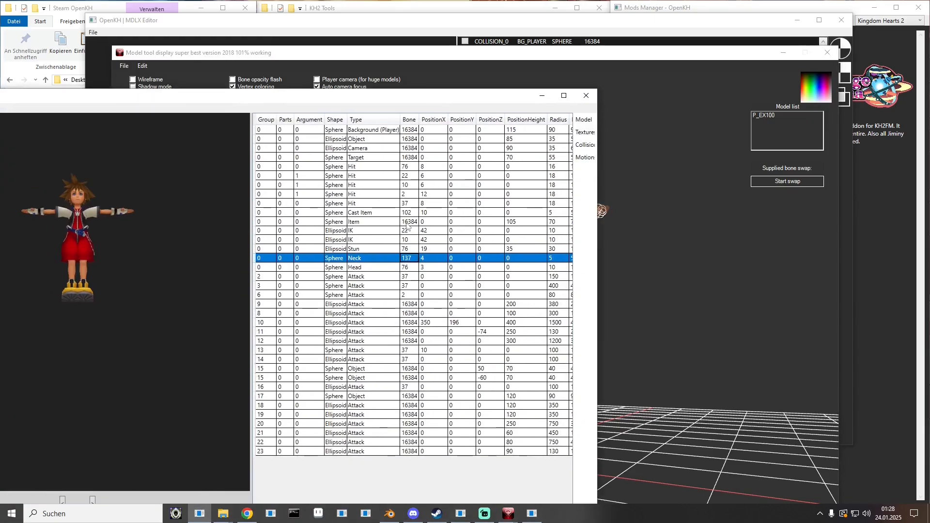
click(414, 258)
text(75)
key(Return)
key(Return)
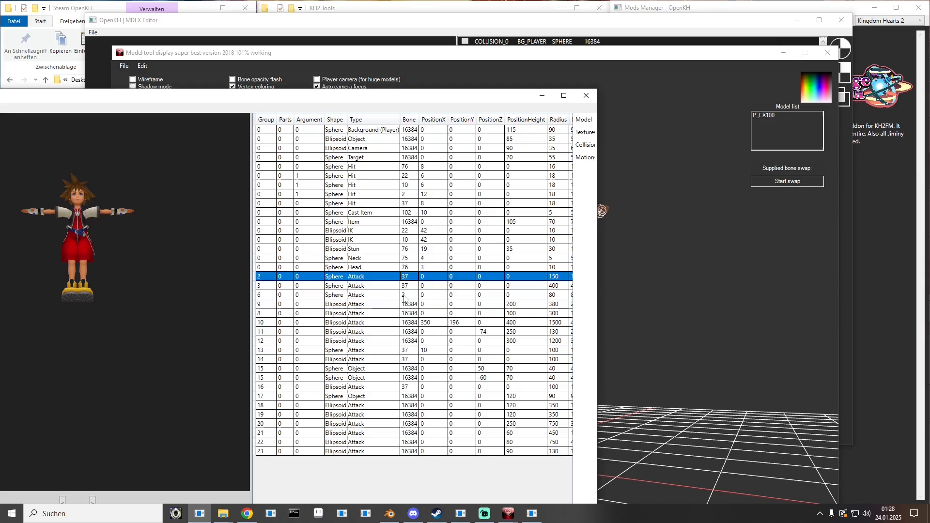
click(408, 295)
click(410, 286)
click(410, 278)
- Save the edited collision table and overwrite the existing Mdlx file
drag(388, 97, 620, 82)
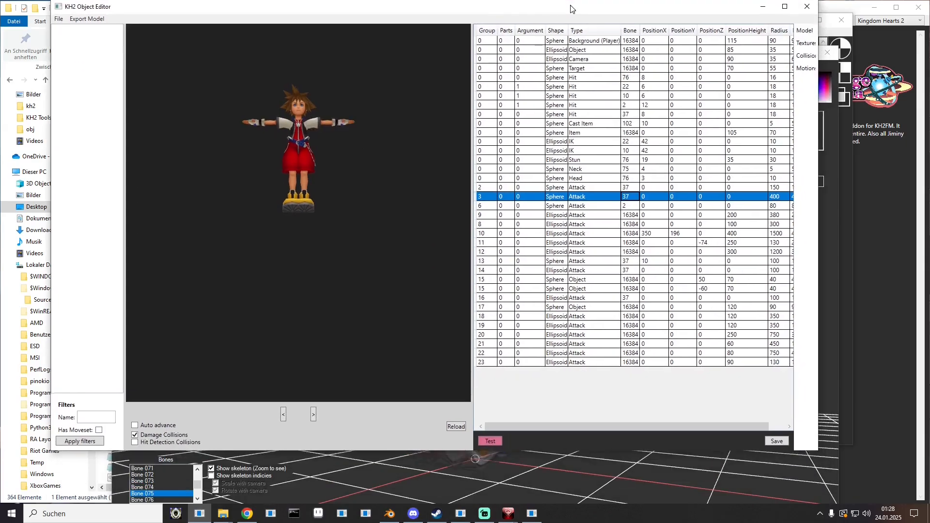
click(774, 452)
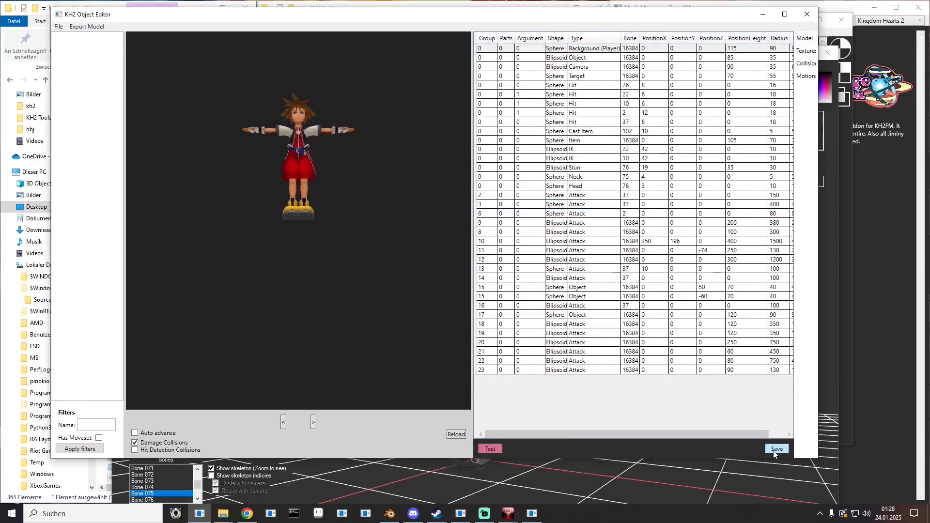
click(58, 26)
mouse_move(78, 51)
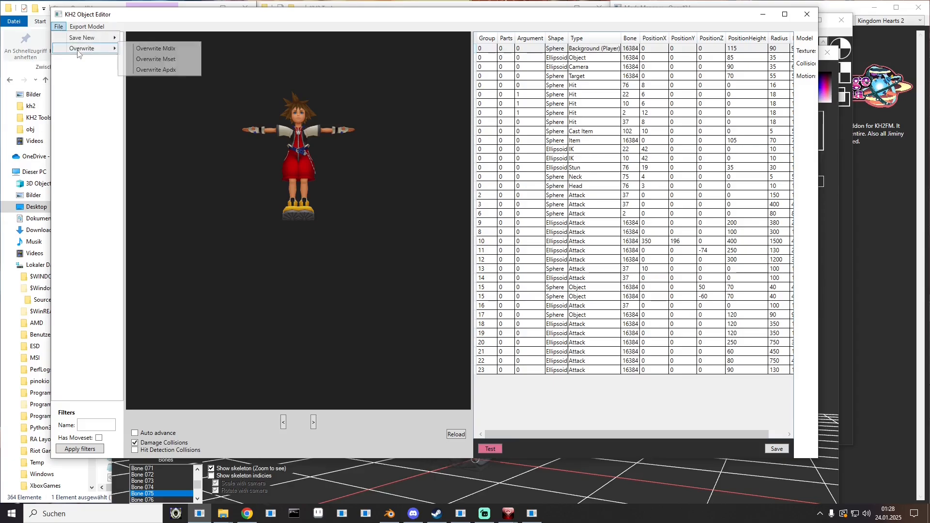
click(145, 49)
- Close KH2 Object Editor, MDLX Viewer and the MDLX Editor
click(807, 14)
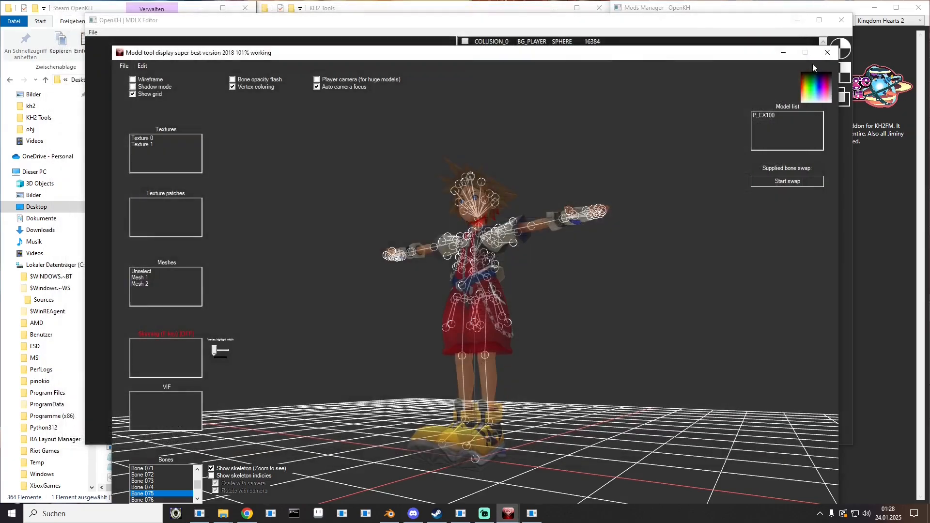
click(839, 36)
click(841, 26)
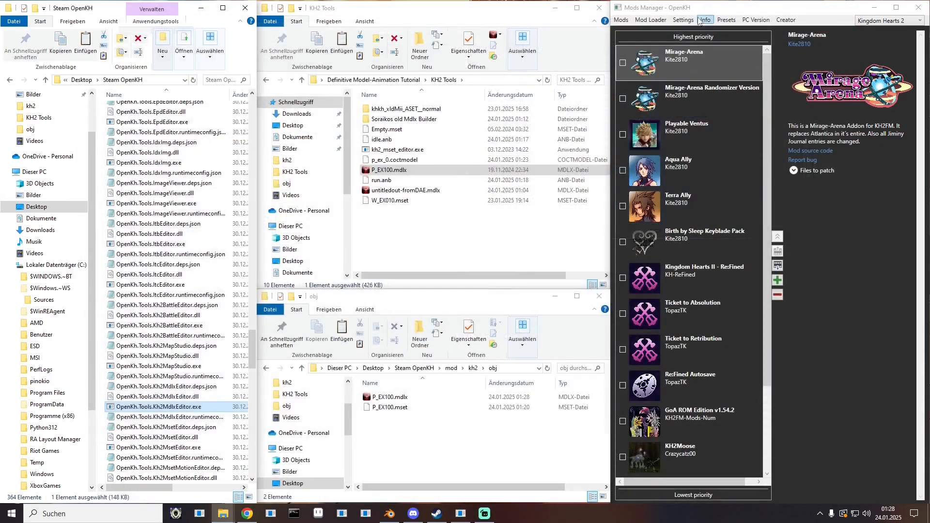
- Run Kingdom Hearts 2 through the Mod Loader, check the edited model in a loaded save, and quit the game
click(650, 20)
click(660, 52)
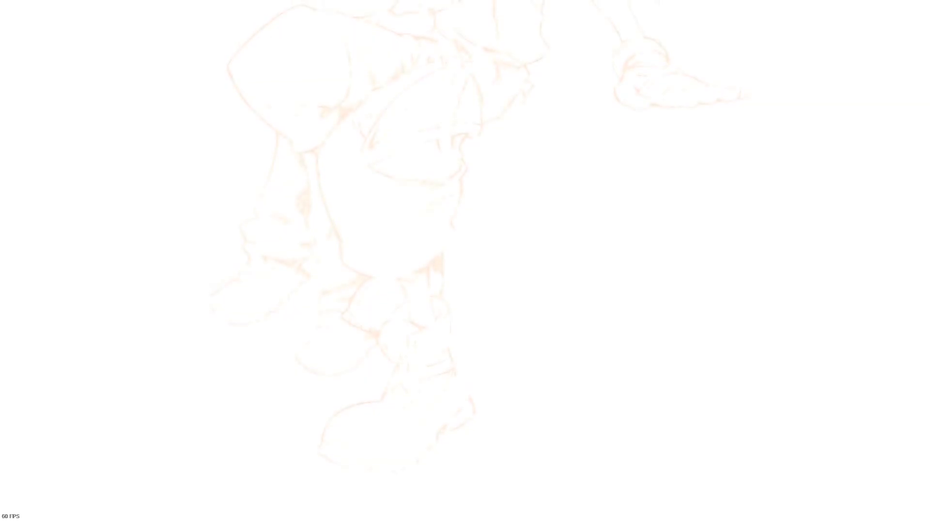
key(Down)
key(Return)
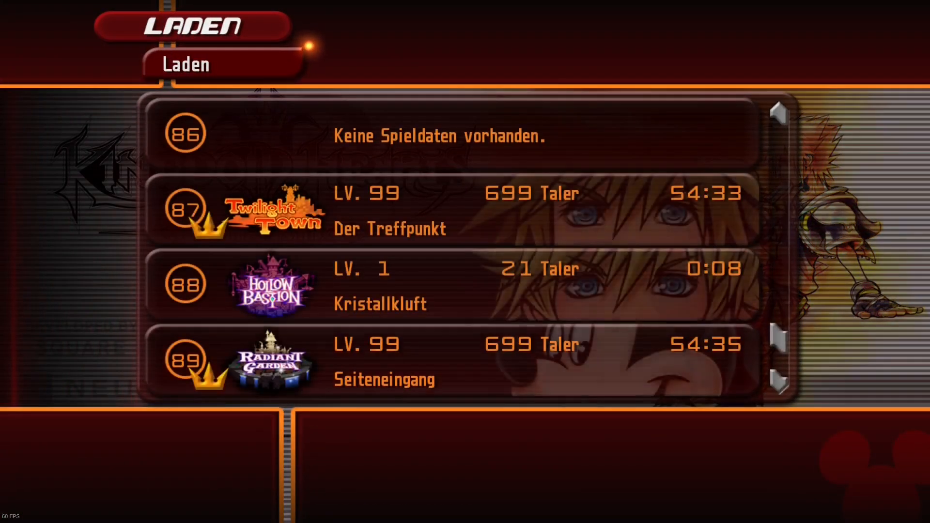
key(Return)
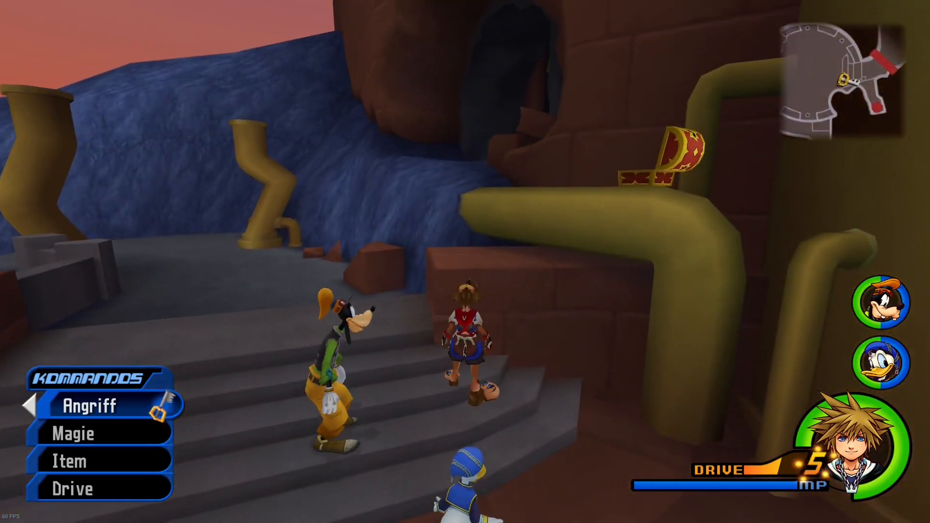
key(Escape)
click(473, 291)
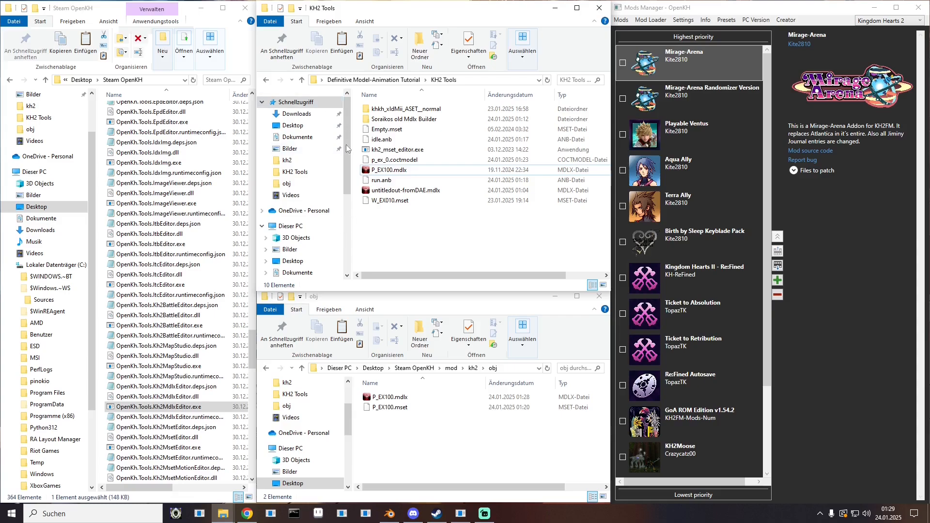
- Browse to the recomresource_Unpacked folder inside RECOM\unPSARC of the Definitive Model-Animation Tutorial folder
click(386, 79)
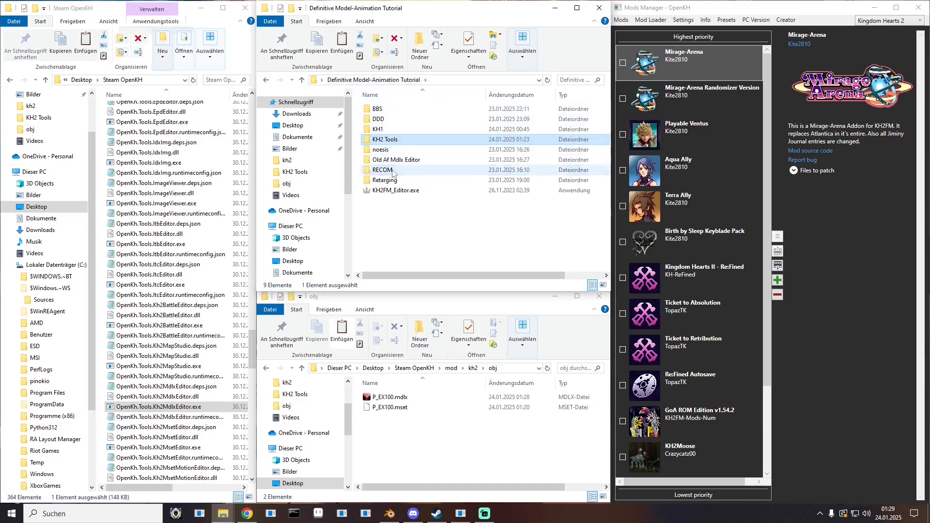
double_click(393, 171)
double_click(386, 117)
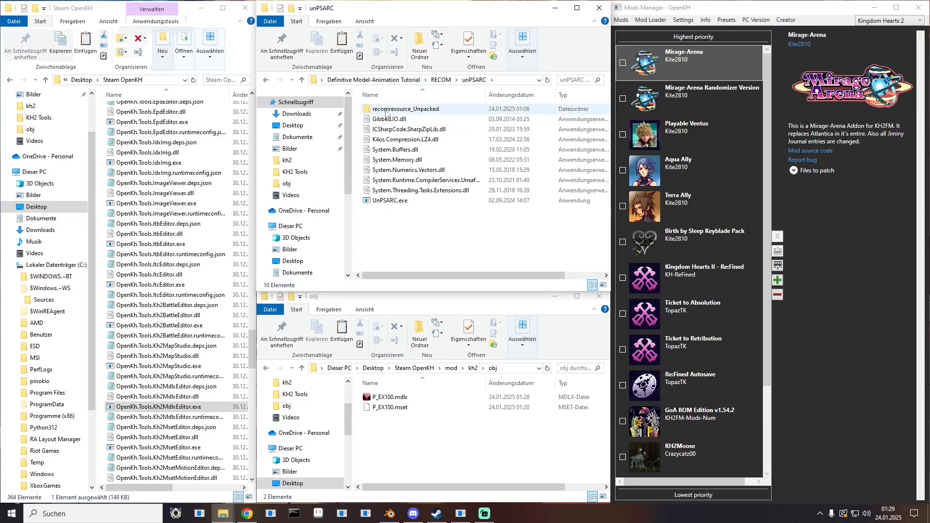
double_click(387, 111)
- Look through the exported PL0001 files in KHRecomViewer\Export and return to the RECOM folder
click(266, 80)
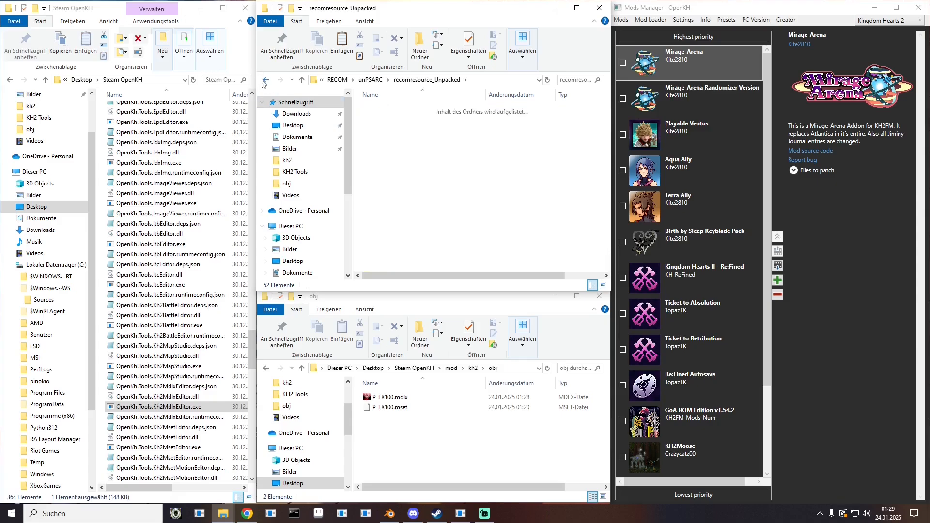
click(266, 80)
double_click(390, 114)
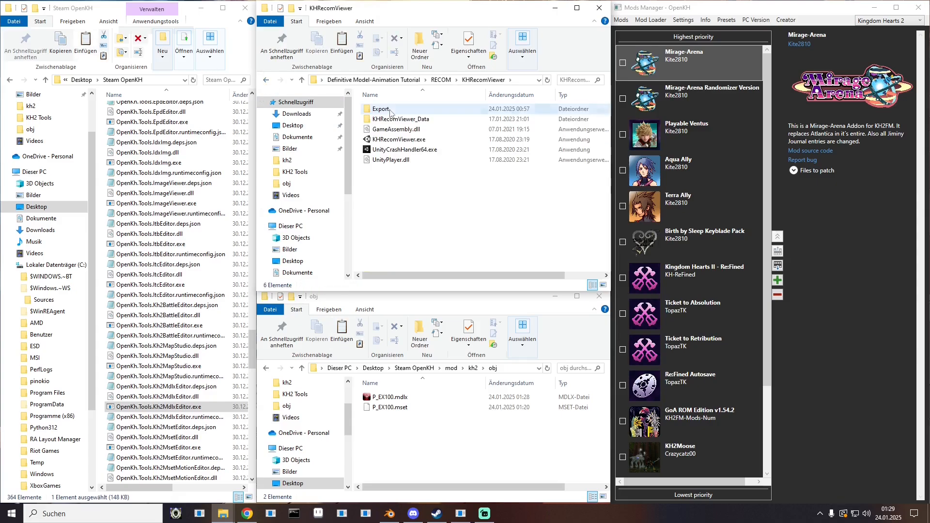
double_click(390, 113)
double_click(390, 114)
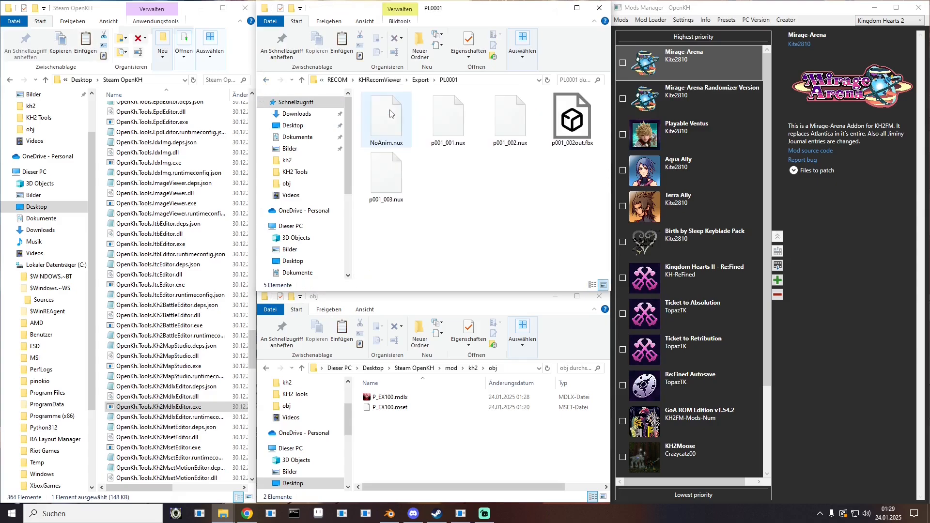
click(266, 80)
click(266, 80)
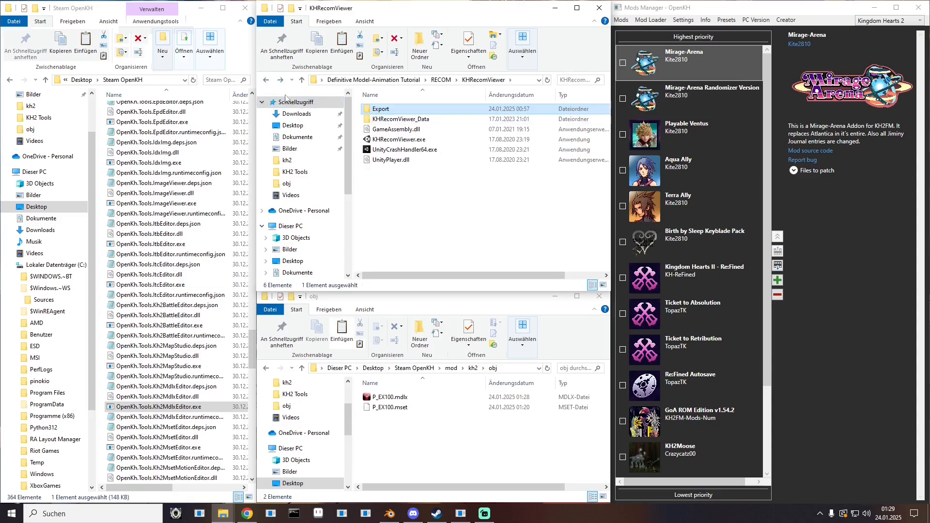
click(266, 82)
- Locate the player texture n_zz100_02_tm2.gnf in PLAYER\0001\_ASSET_PL0001 of the unpacked RECOM resources and select it
double_click(386, 119)
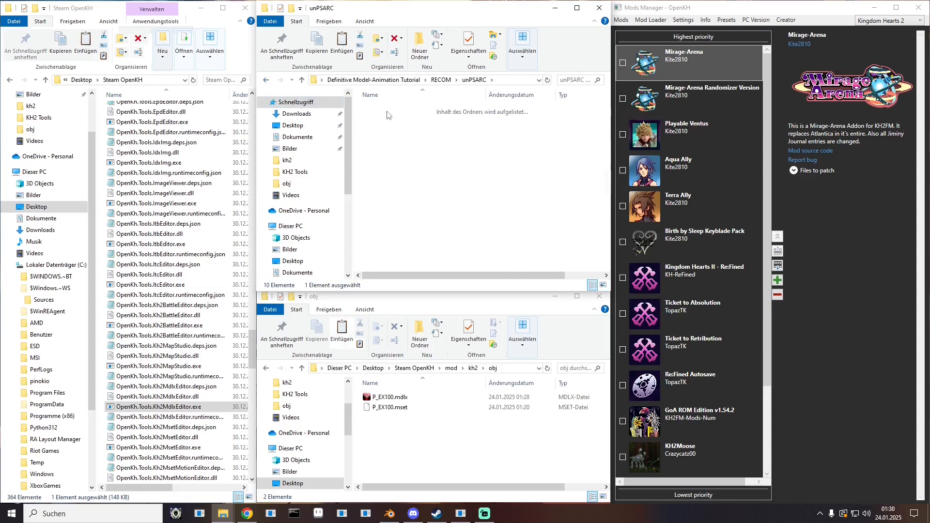
double_click(388, 109)
scroll(383, 131, down, 7)
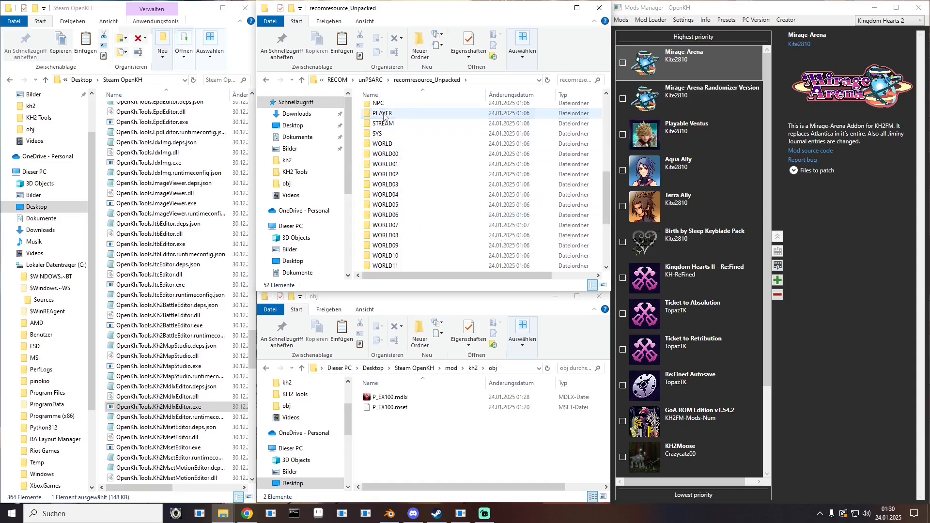
double_click(383, 113)
double_click(383, 110)
double_click(384, 110)
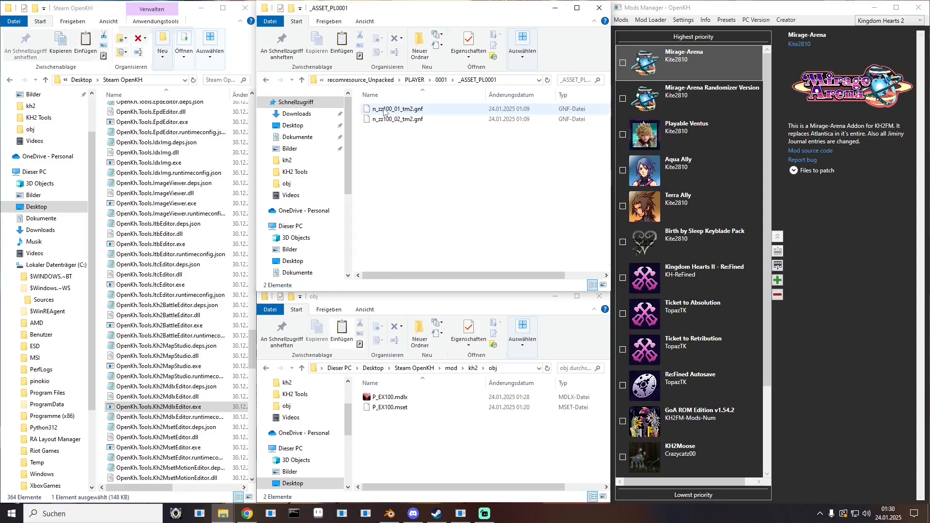
click(417, 119)
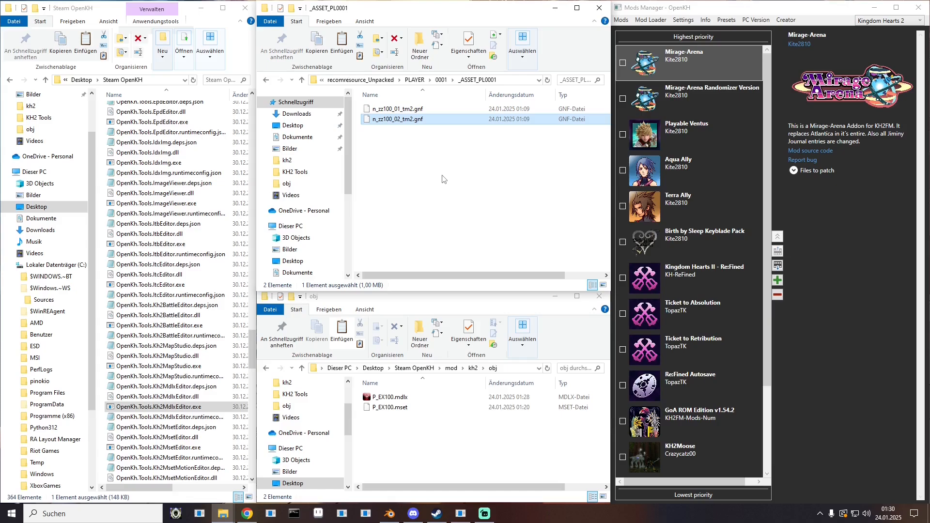